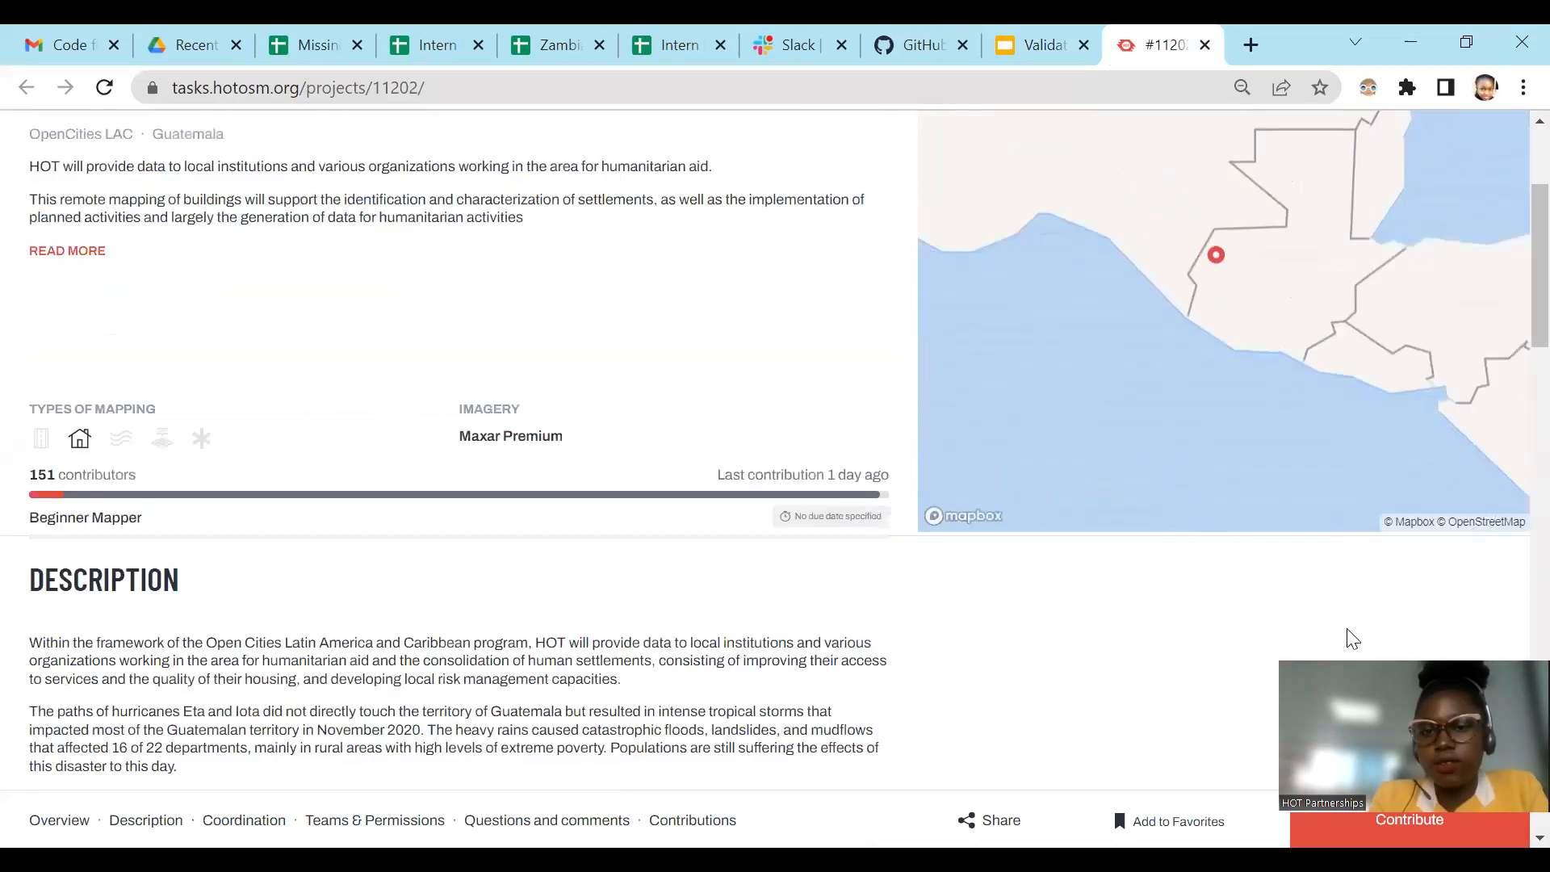
# Step: Open the account settings, look over the interests, editor settings and personal information, and return to the project page
pyautogui.scroll(3, 1468, 182)
pyautogui.click(1453, 186)
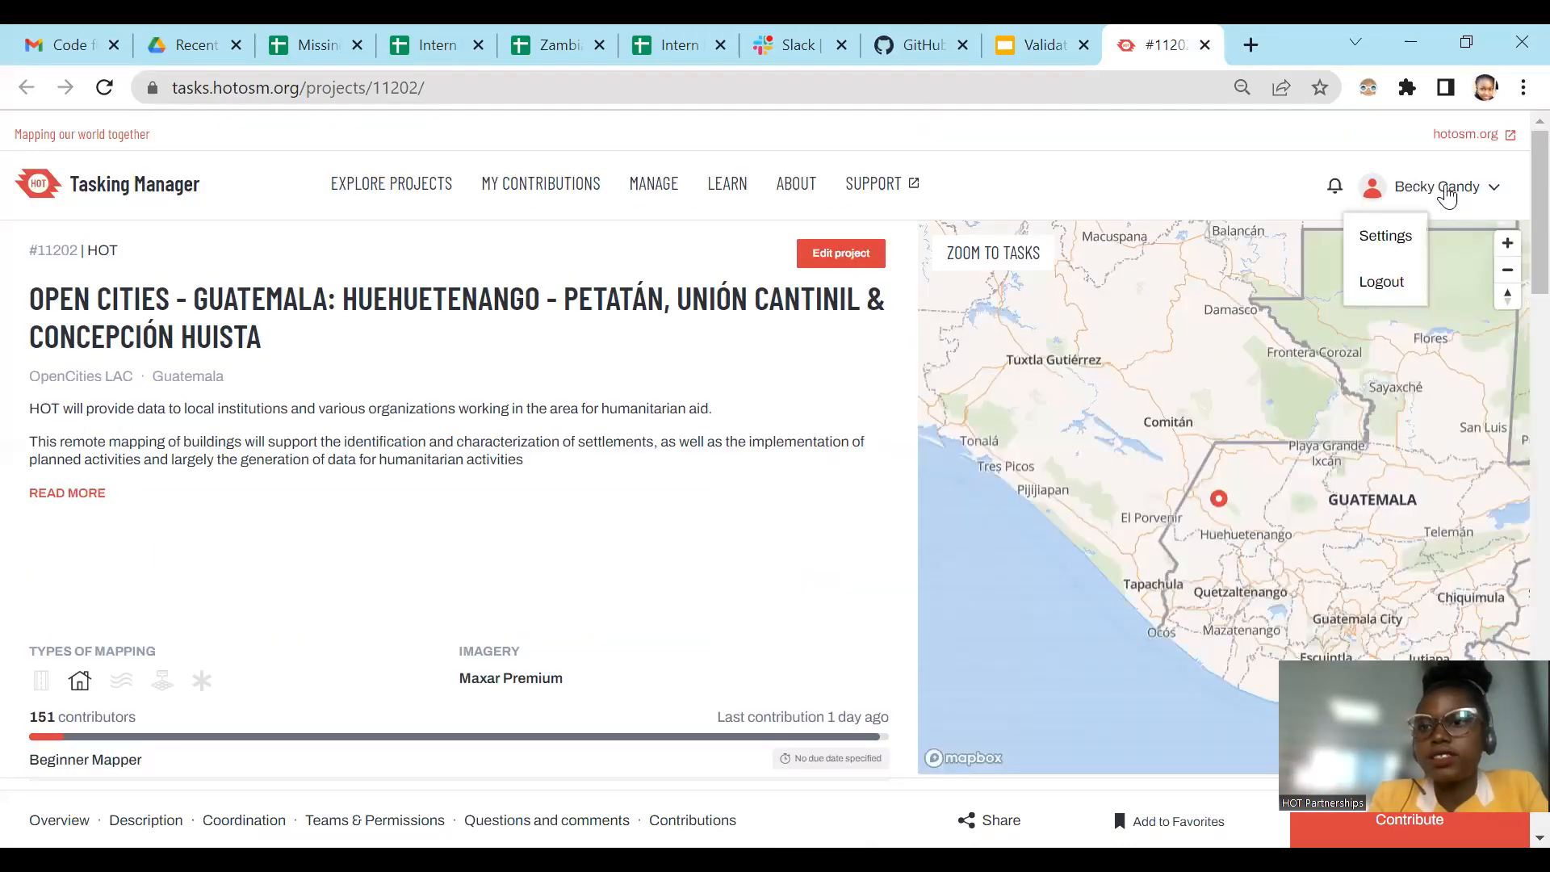
pyautogui.click(1374, 230)
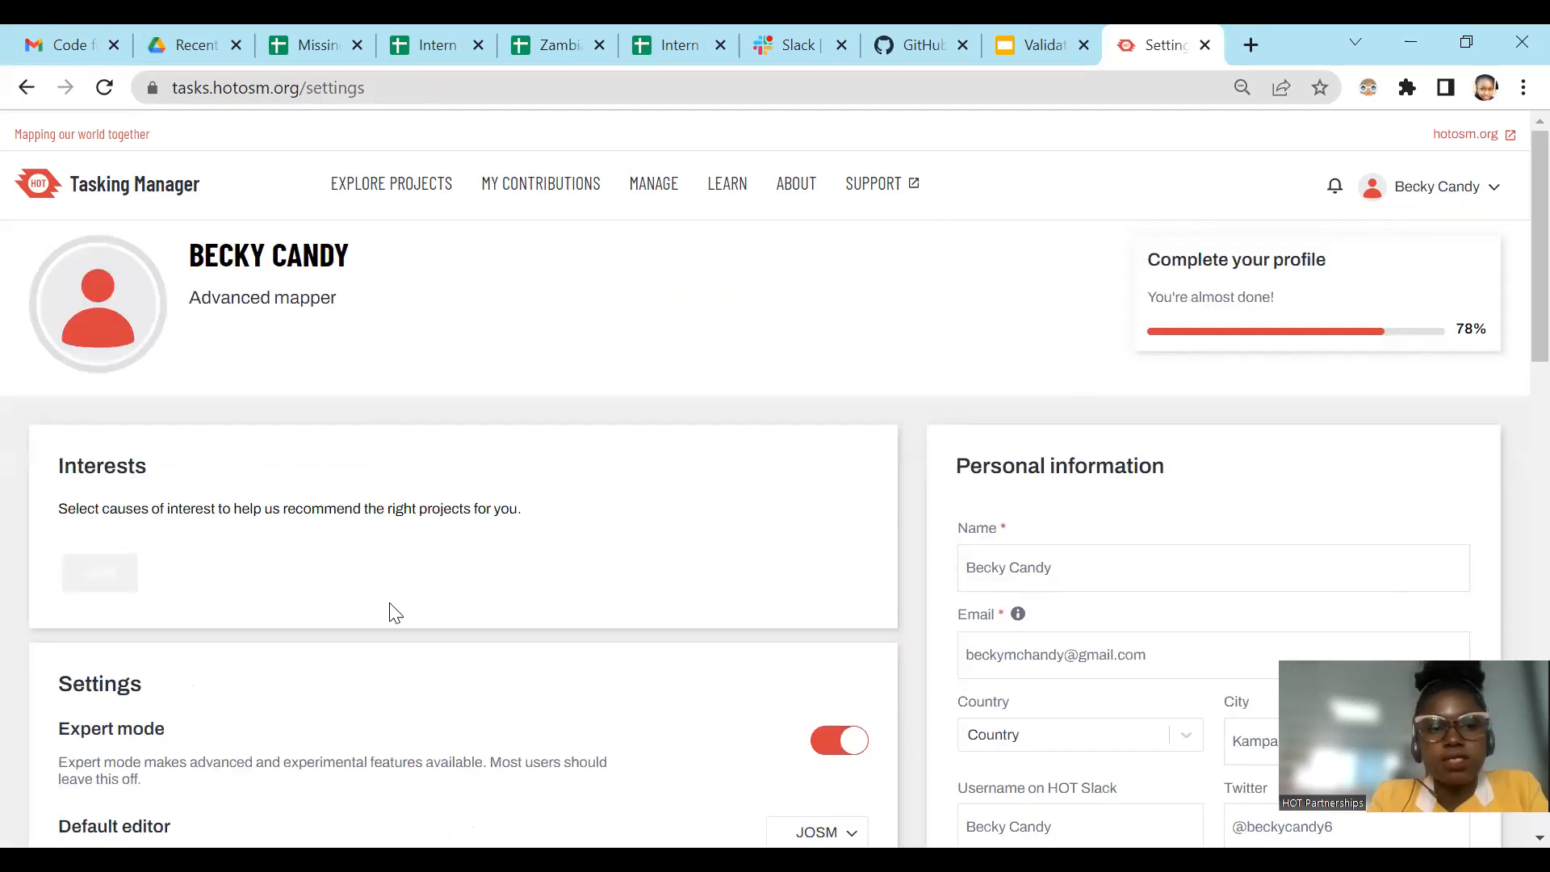
pyautogui.scroll(-4, 395, 614)
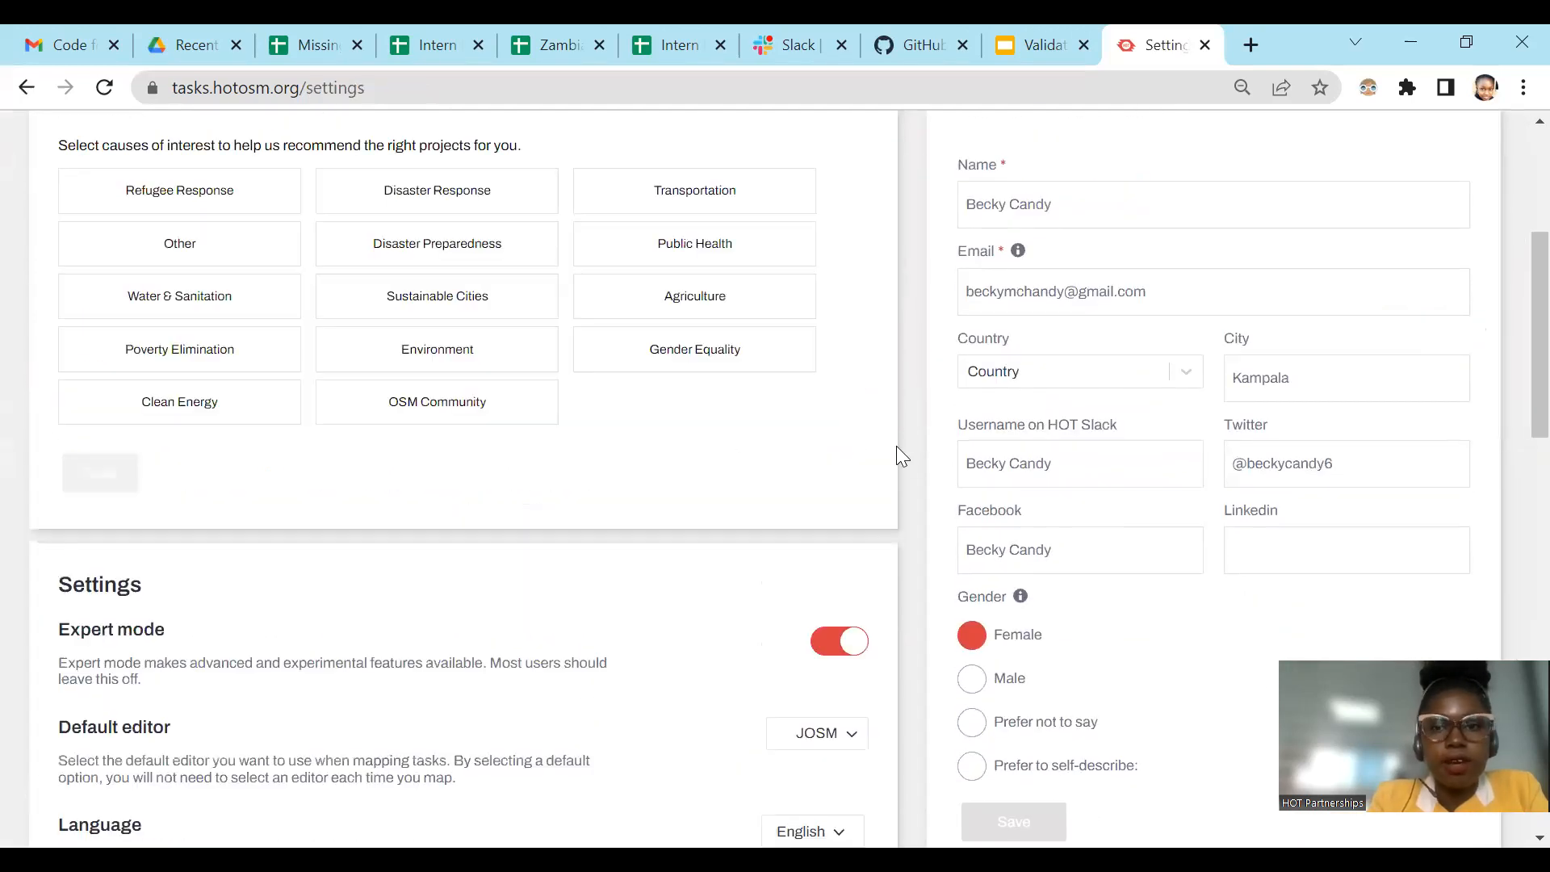
pyautogui.scroll(5, 890, 450)
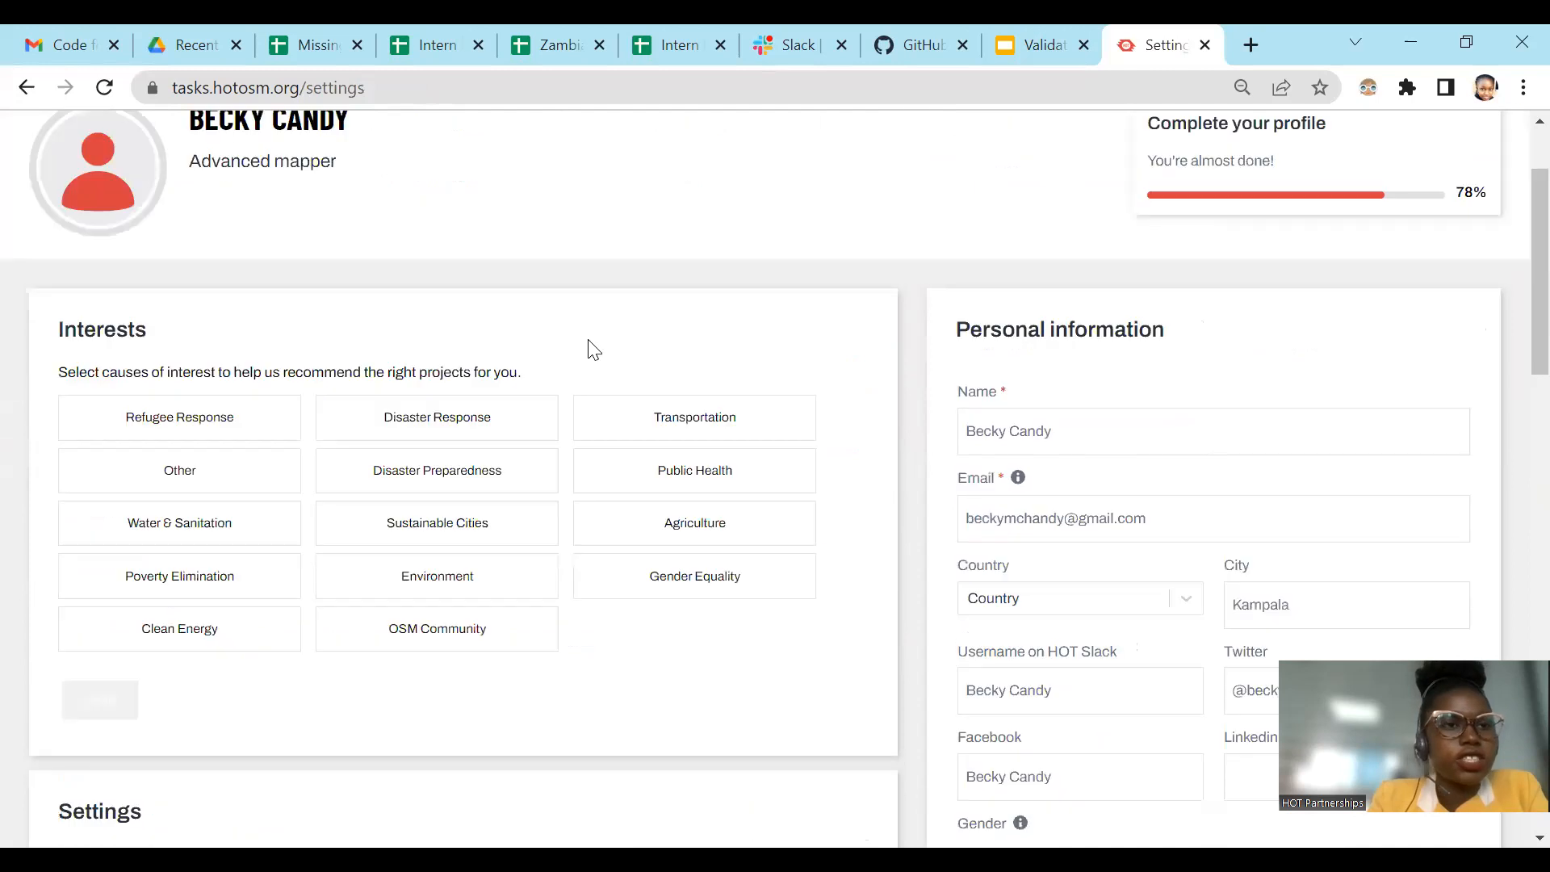
pyautogui.click(27, 87)
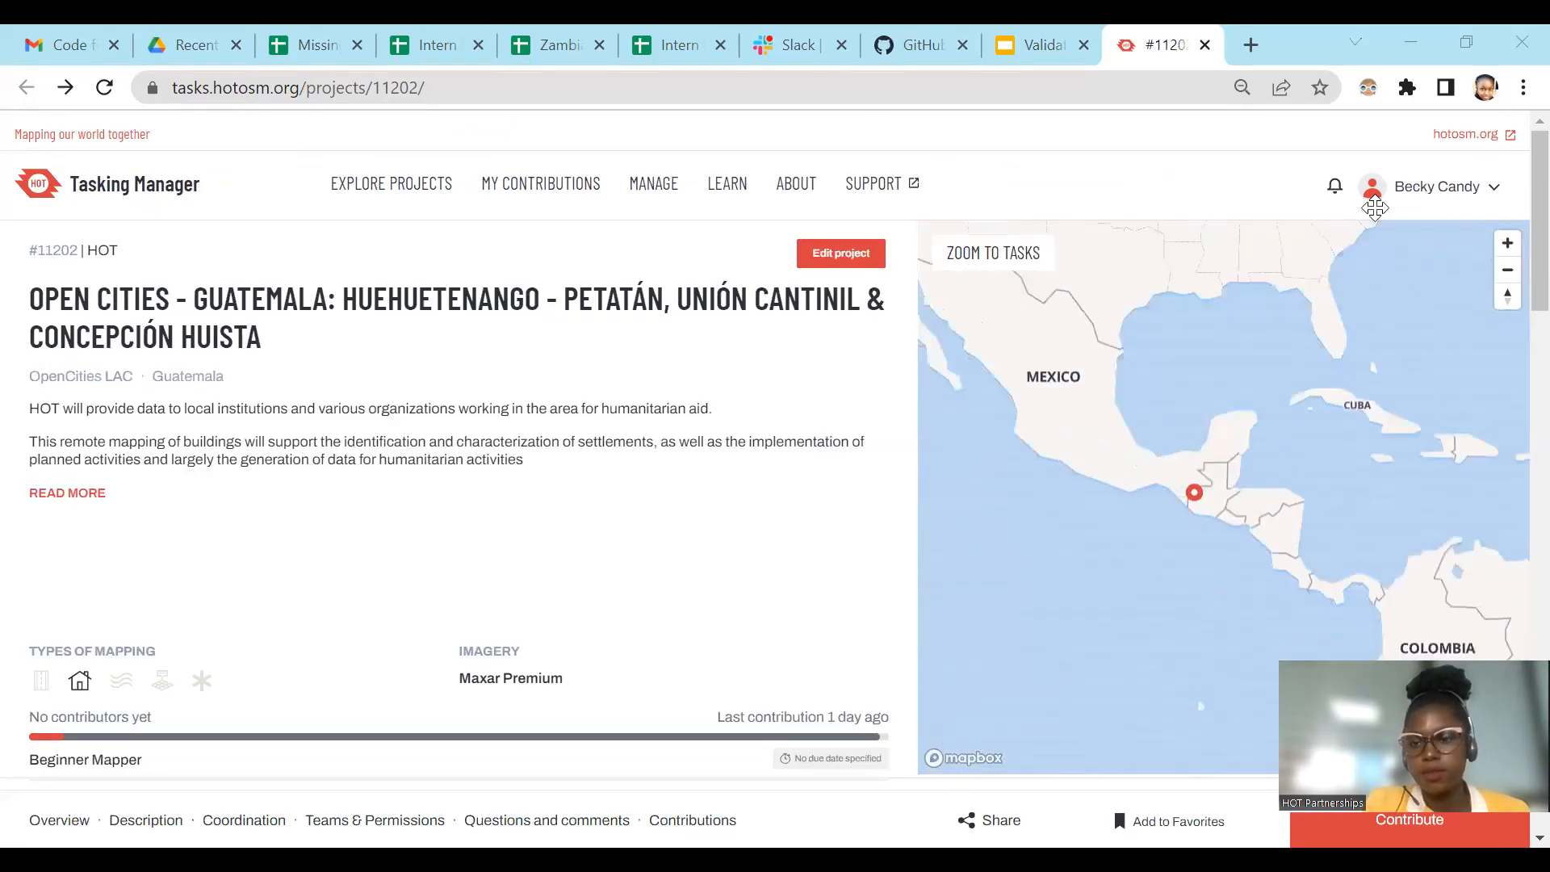
# Step: Examine the Coordination and Teams & Permissions sections of project #11202 for who can map and who can validate
pyautogui.scroll(-15, 808, 583)
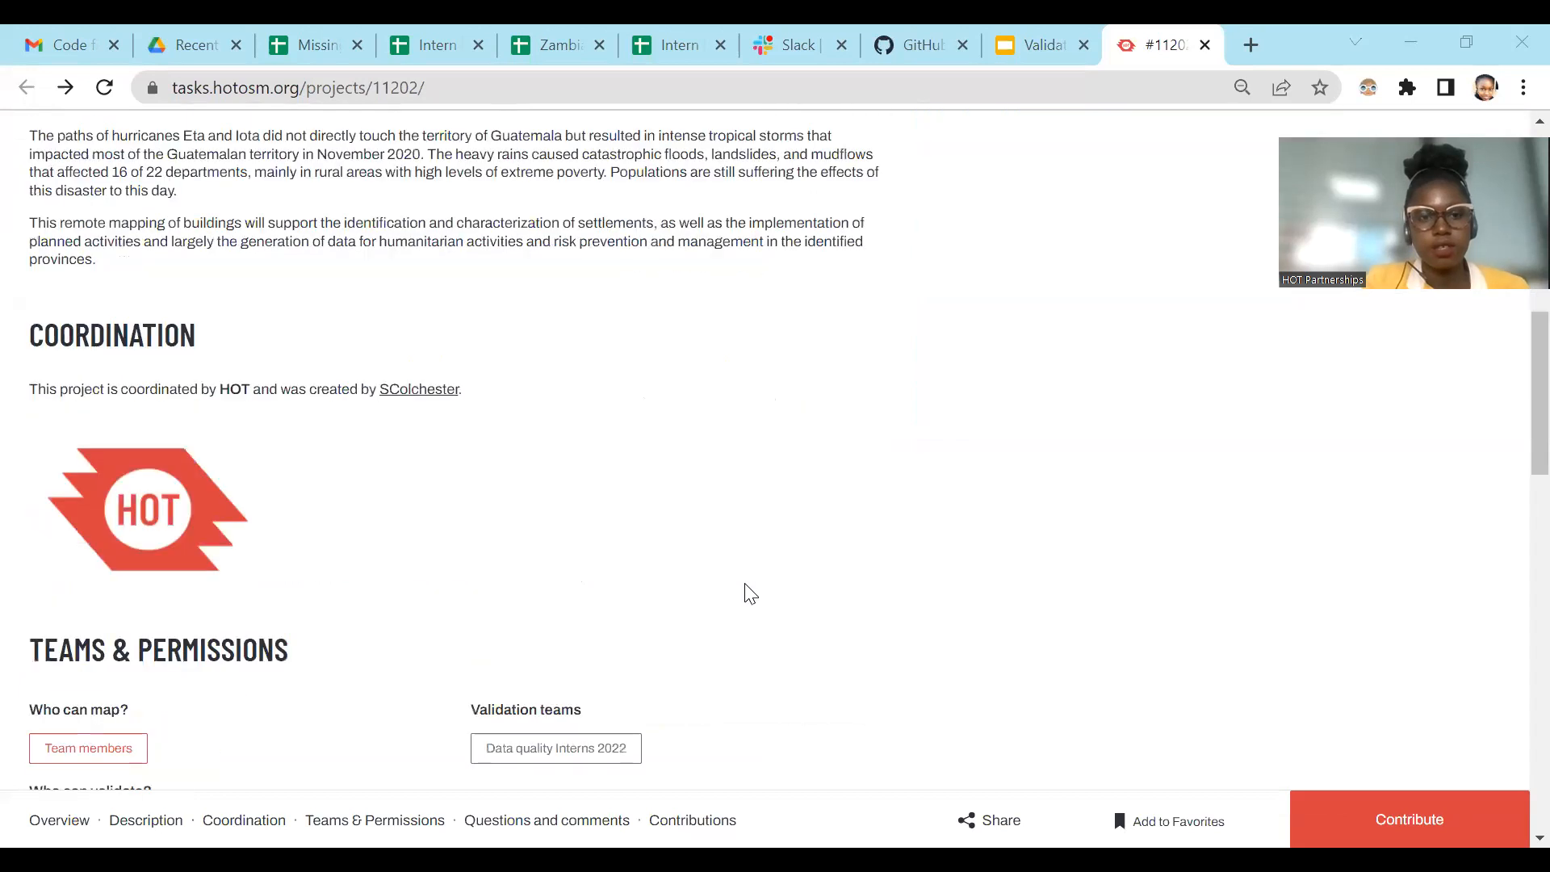
pyautogui.scroll(2, 208, 366)
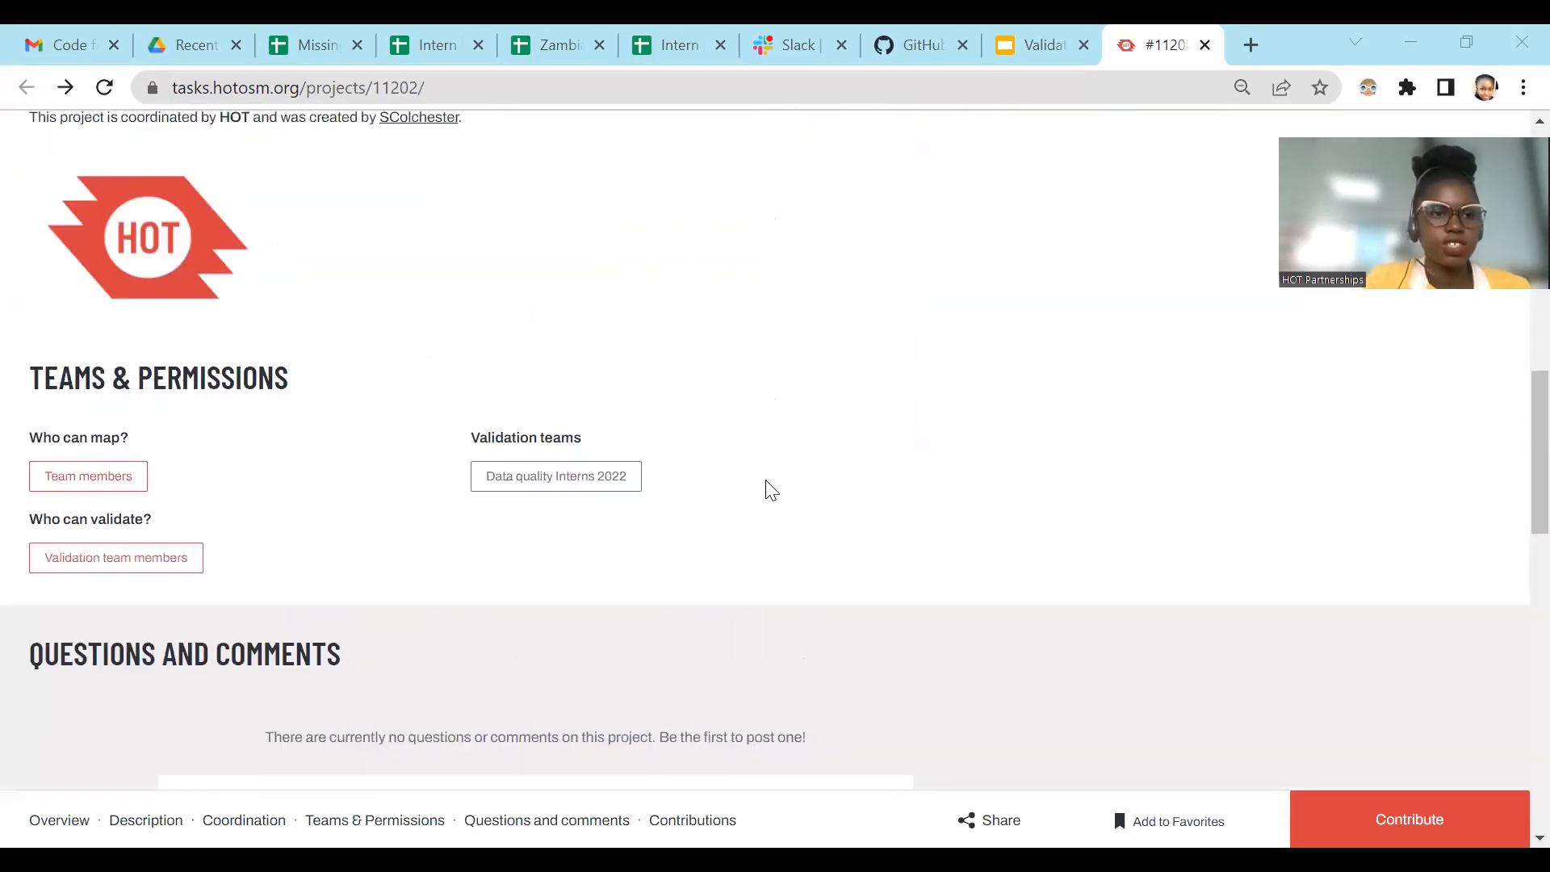
pyautogui.scroll(2, 158, 444)
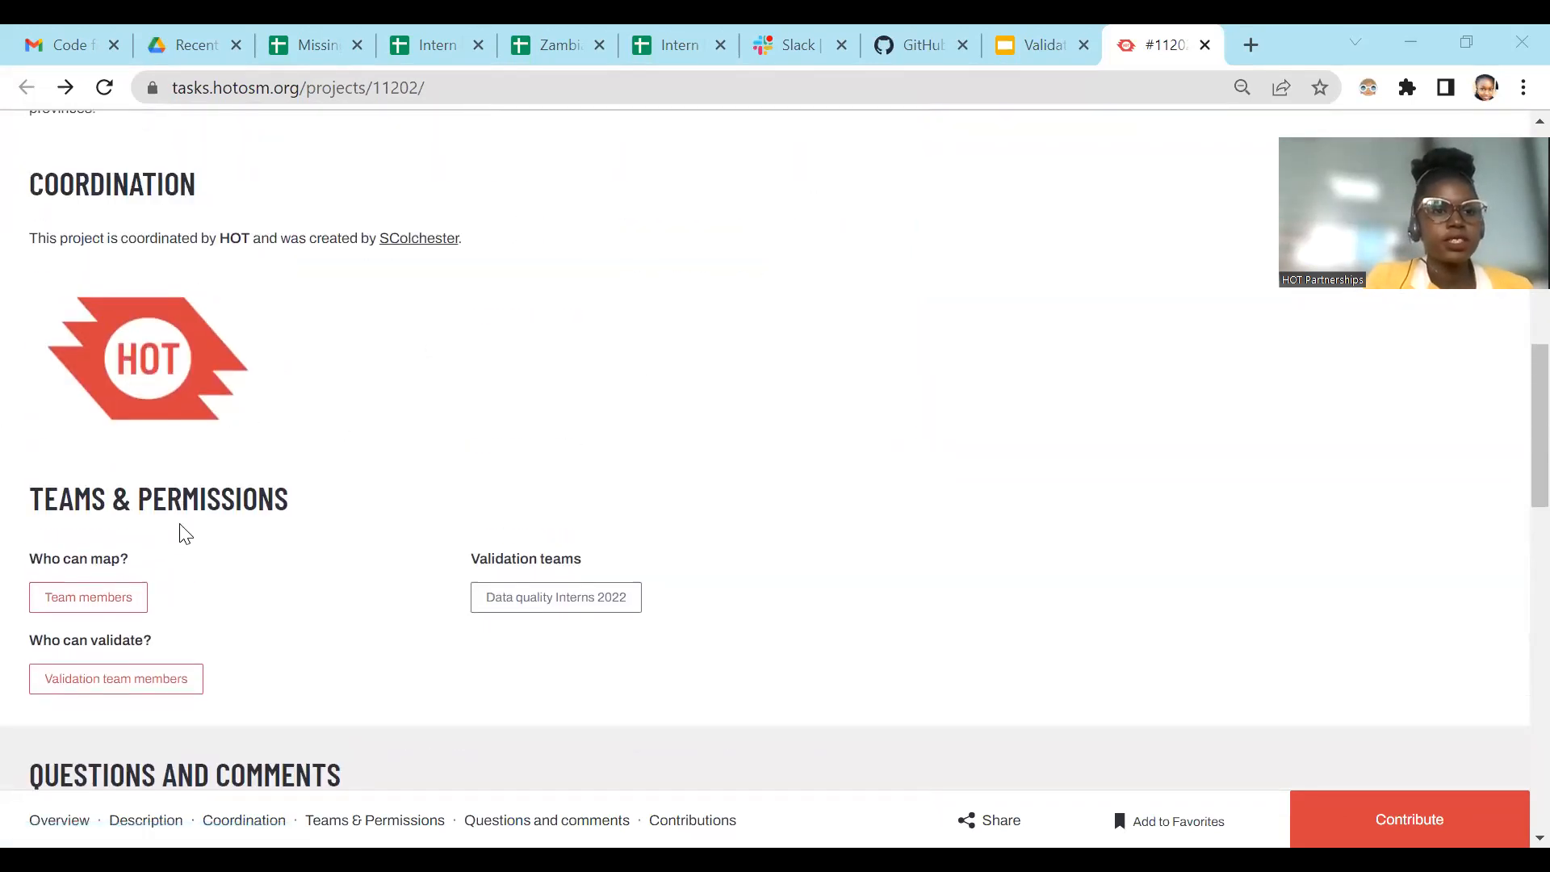
pyautogui.scroll(-2, 170, 398)
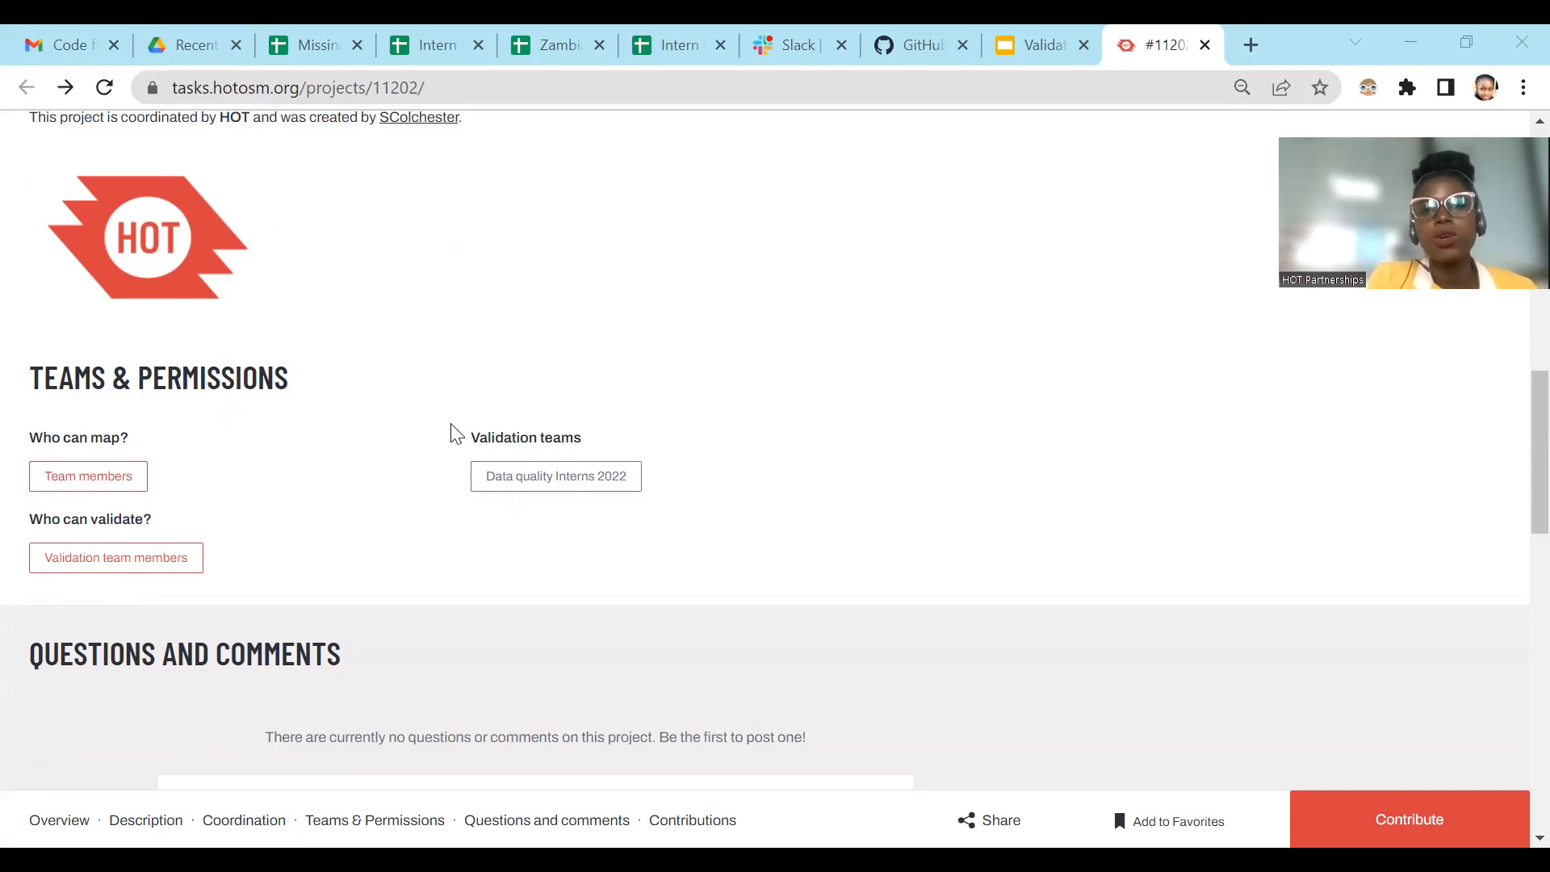
pyautogui.moveTo(454, 434); pyautogui.dragTo(744, 453)
pyautogui.click(744, 453)
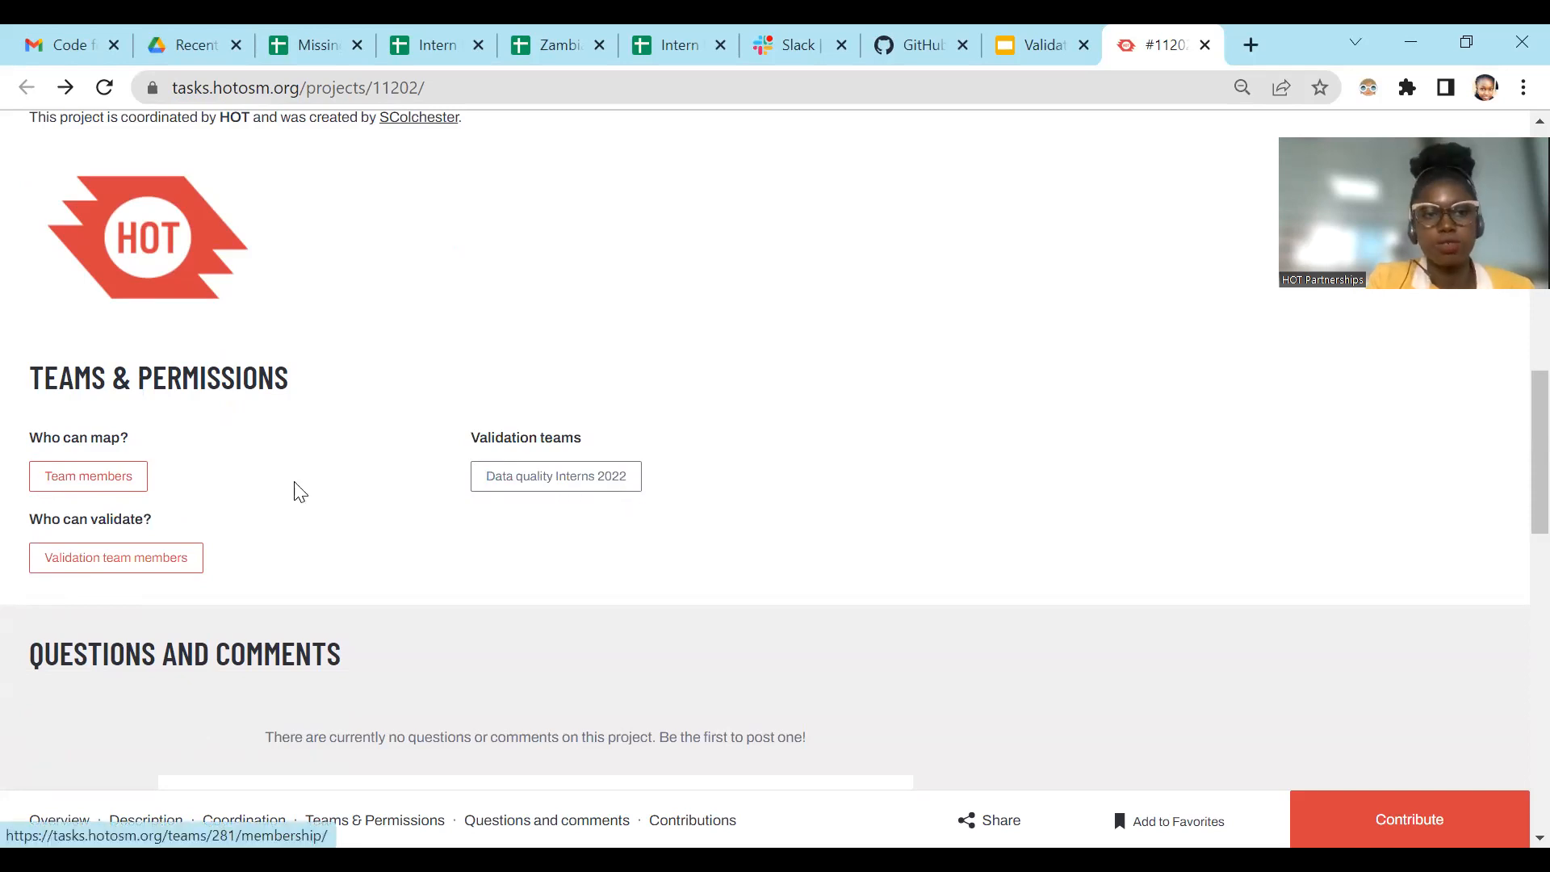
pyautogui.scroll(-2, 464, 327)
pyautogui.scroll(2, 334, 336)
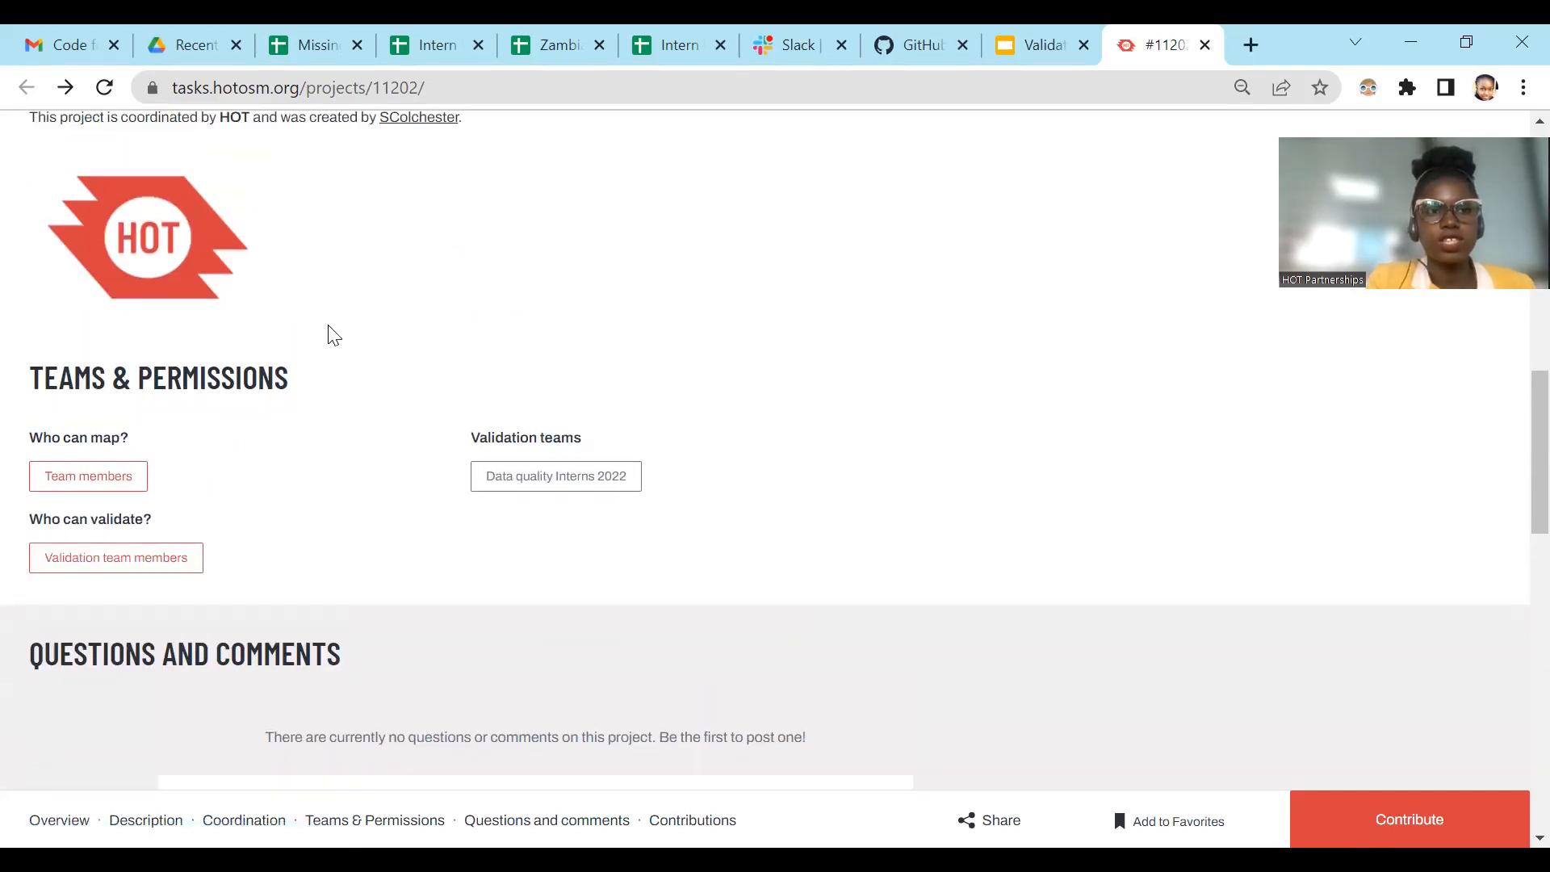
pyautogui.scroll(4, 415, 323)
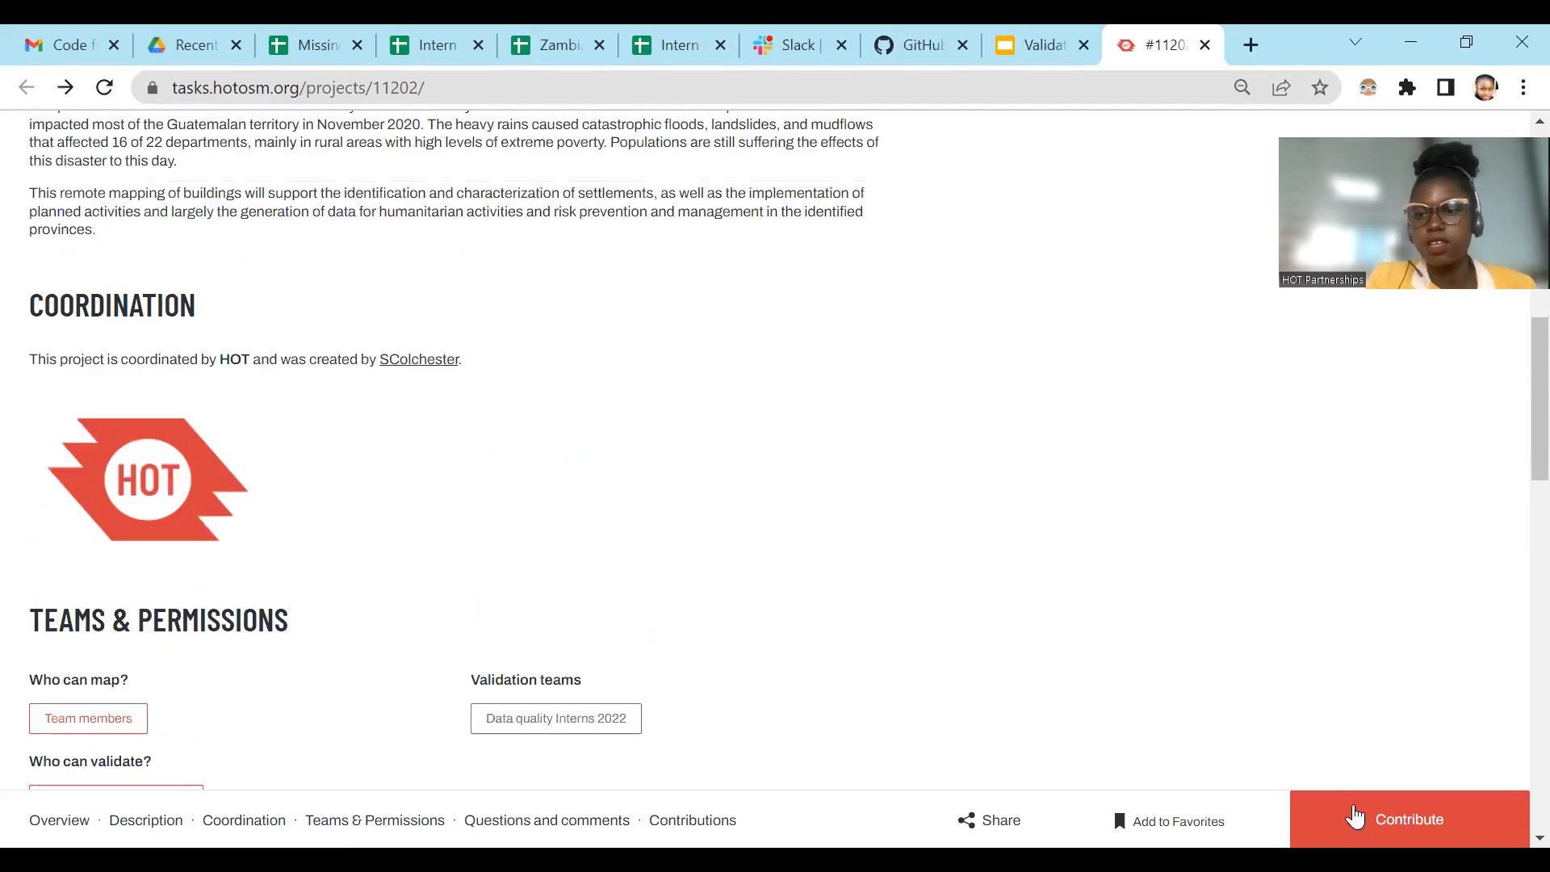
# Step: Start contributing to the project, open its task list and review the status filter and sorting options
pyautogui.click(1355, 817)
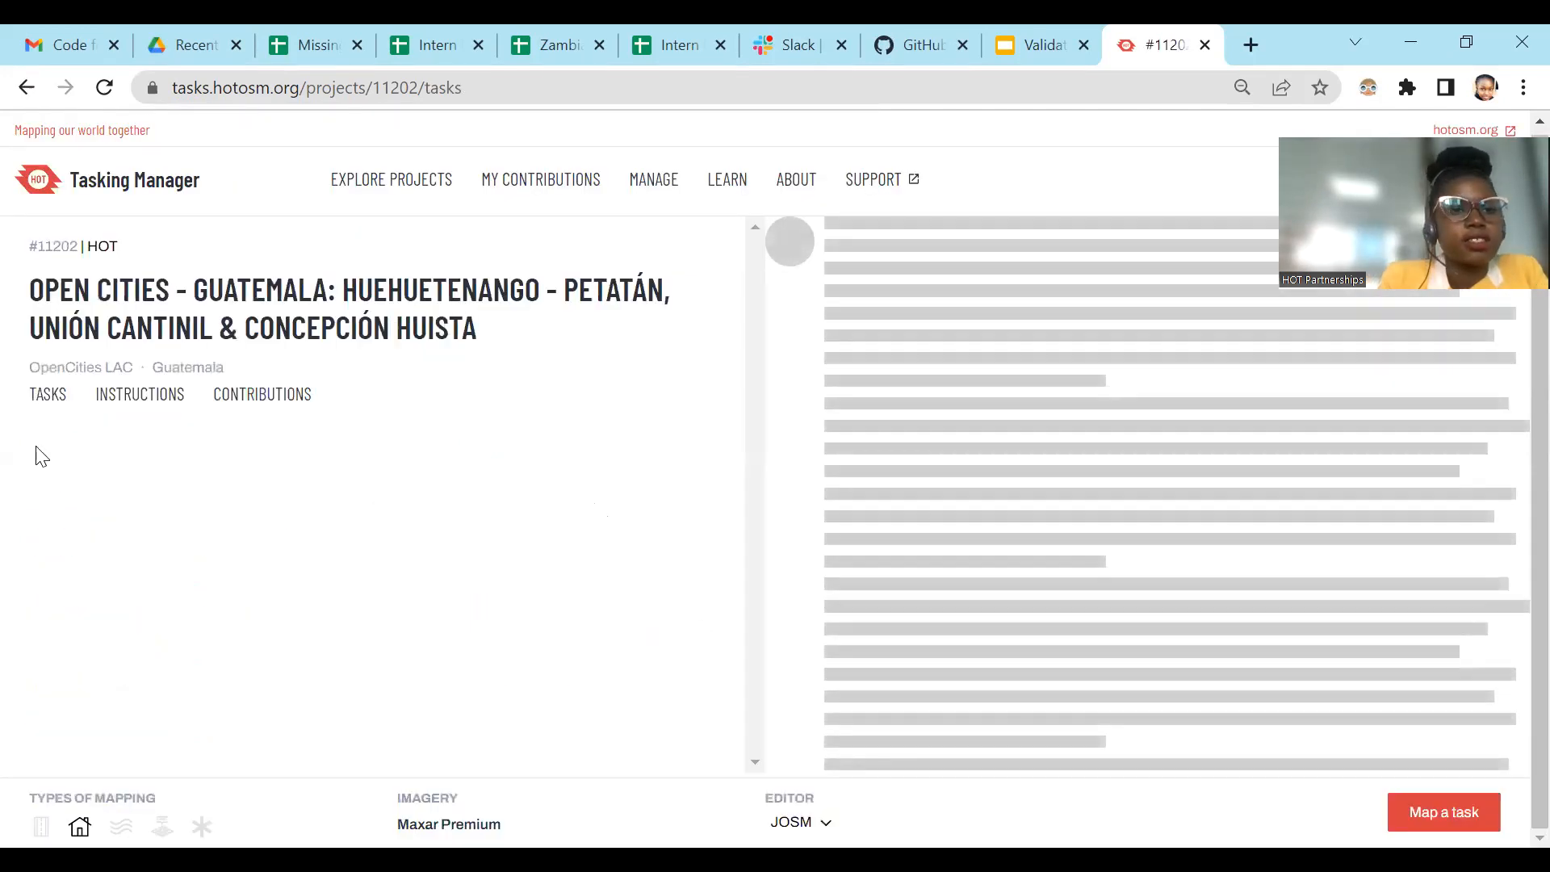
pyautogui.click(46, 399)
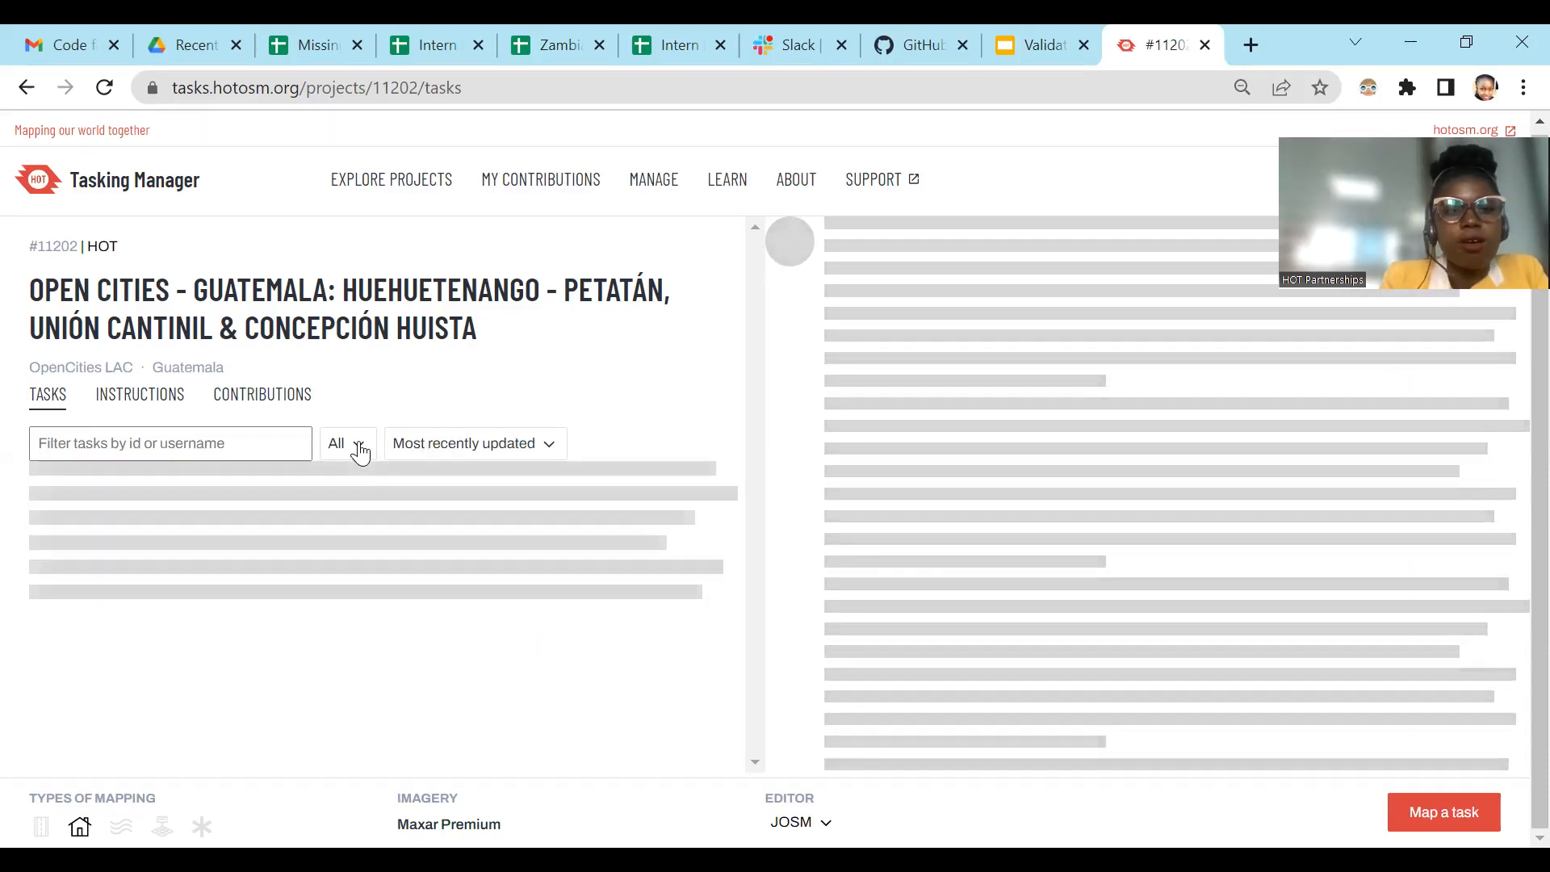
pyautogui.click(356, 447)
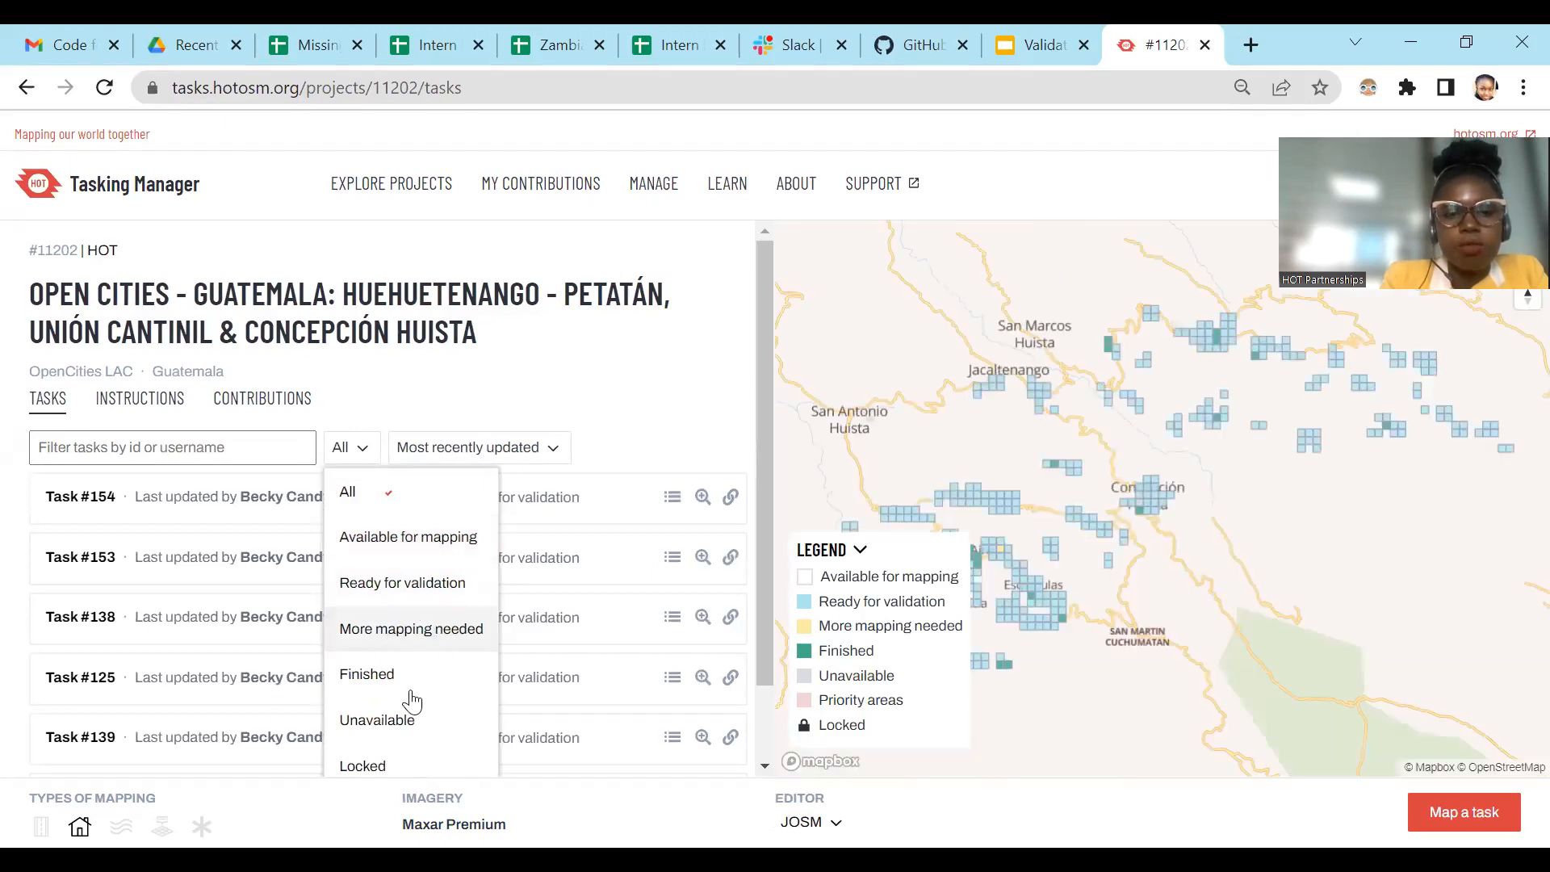
pyautogui.scroll(-1, 404, 711)
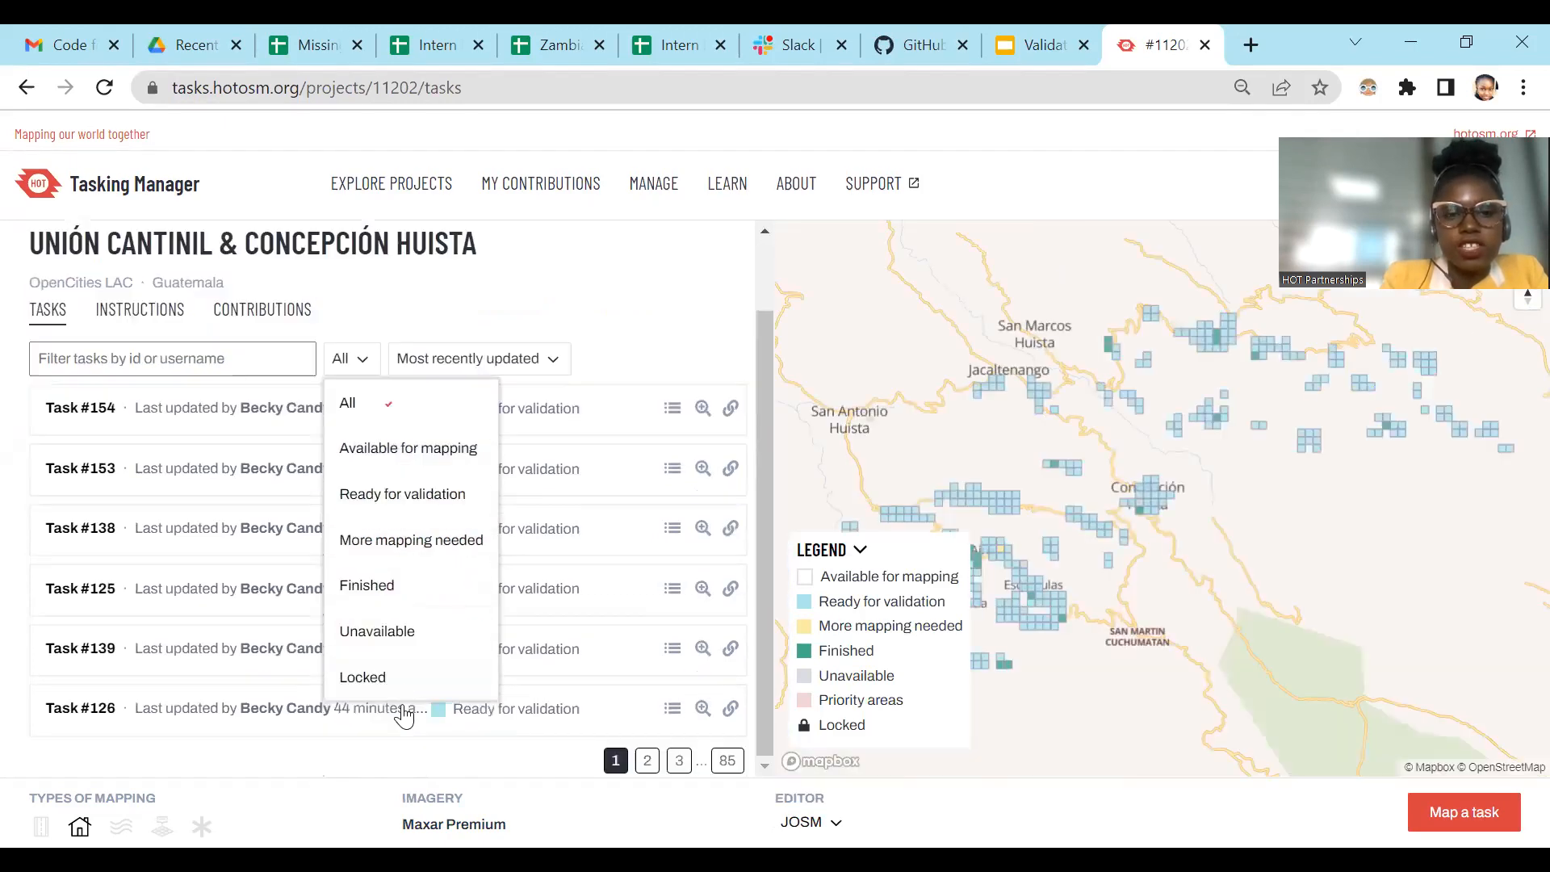
pyautogui.click(487, 365)
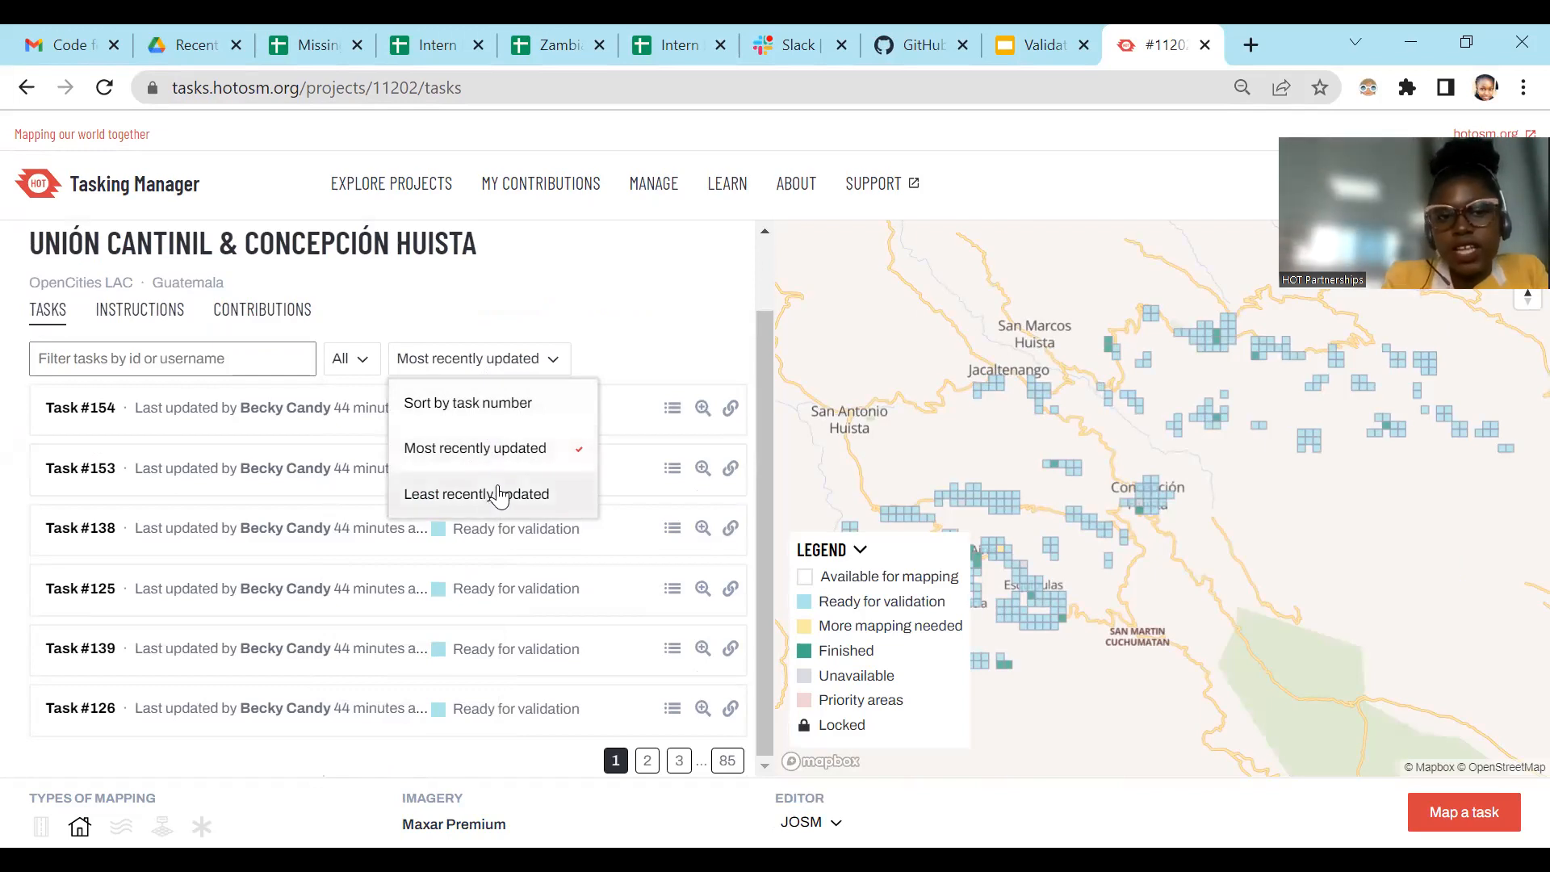
pyautogui.click(612, 355)
pyautogui.click(246, 353)
# Step: Filter the task list to Ready for validation and page through the first results, ending on page 1
pyautogui.click(346, 372)
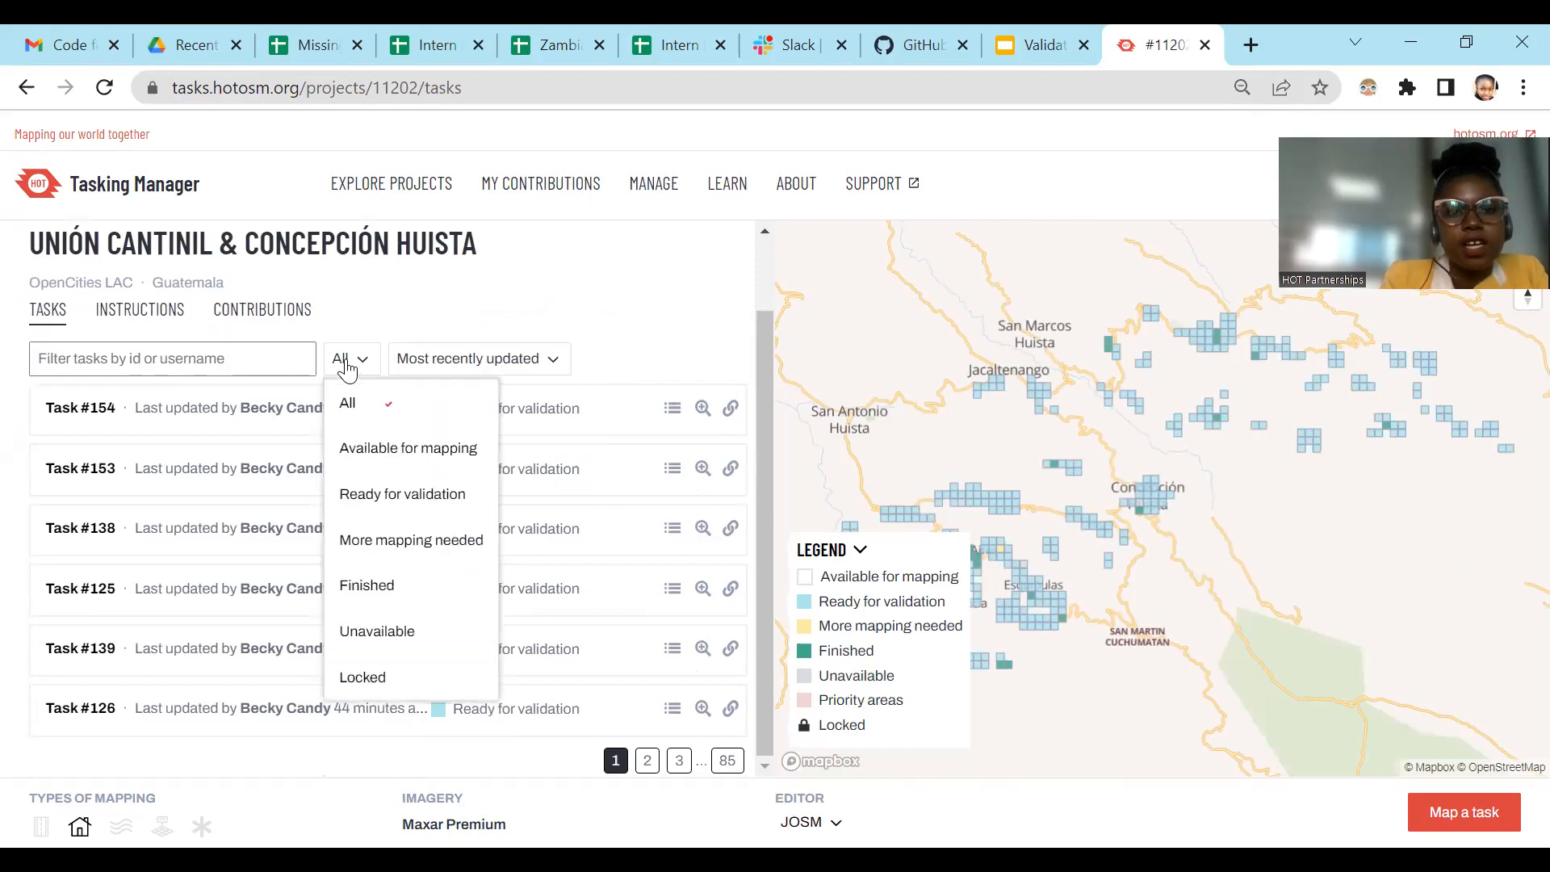
pyautogui.click(373, 513)
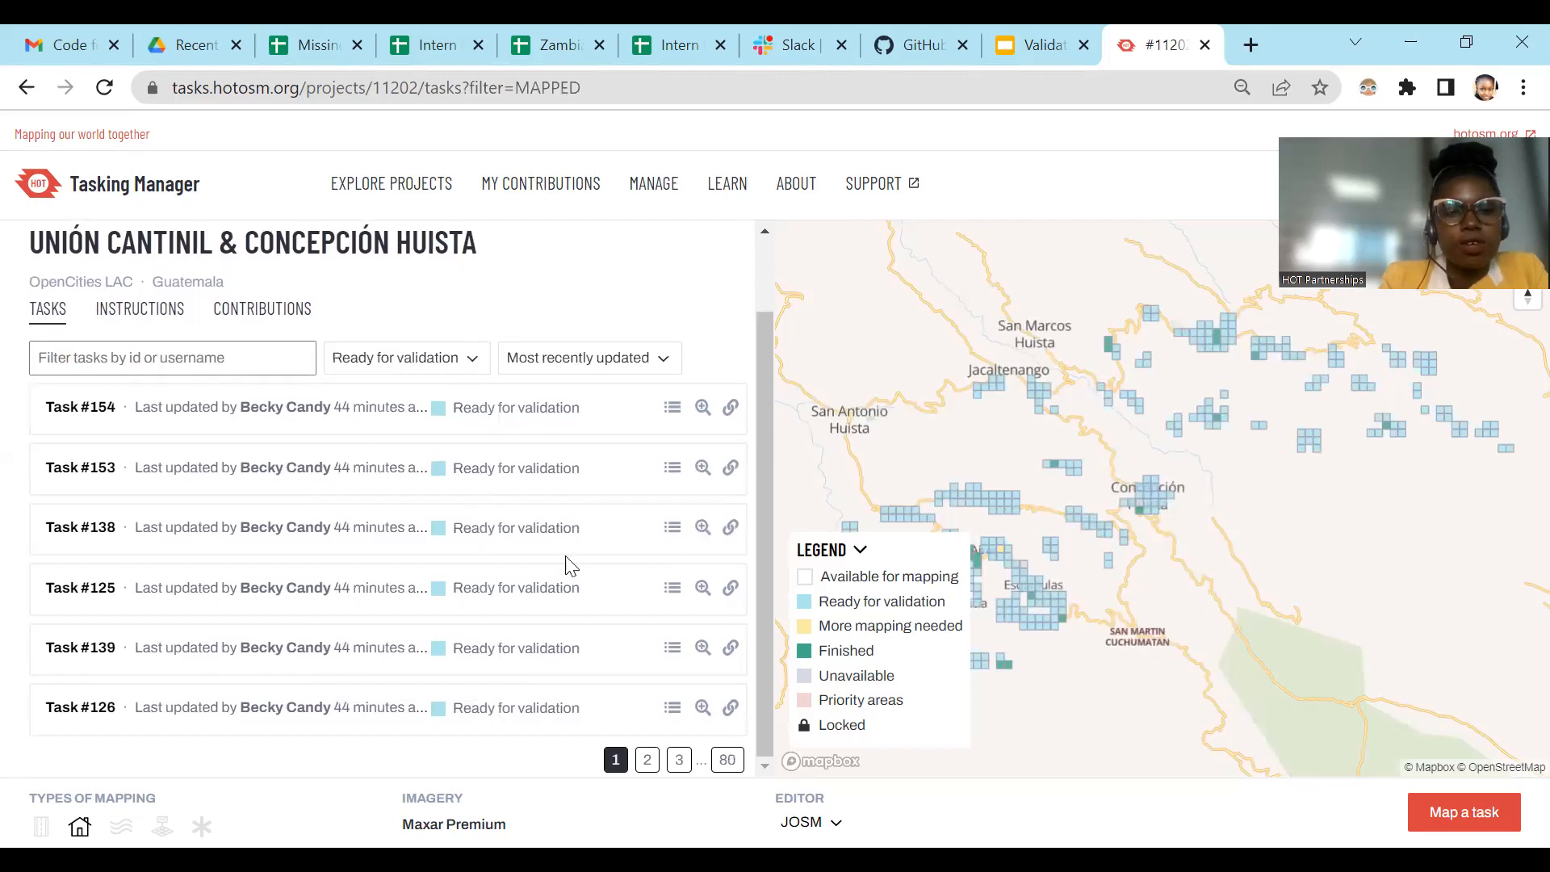
pyautogui.click(646, 763)
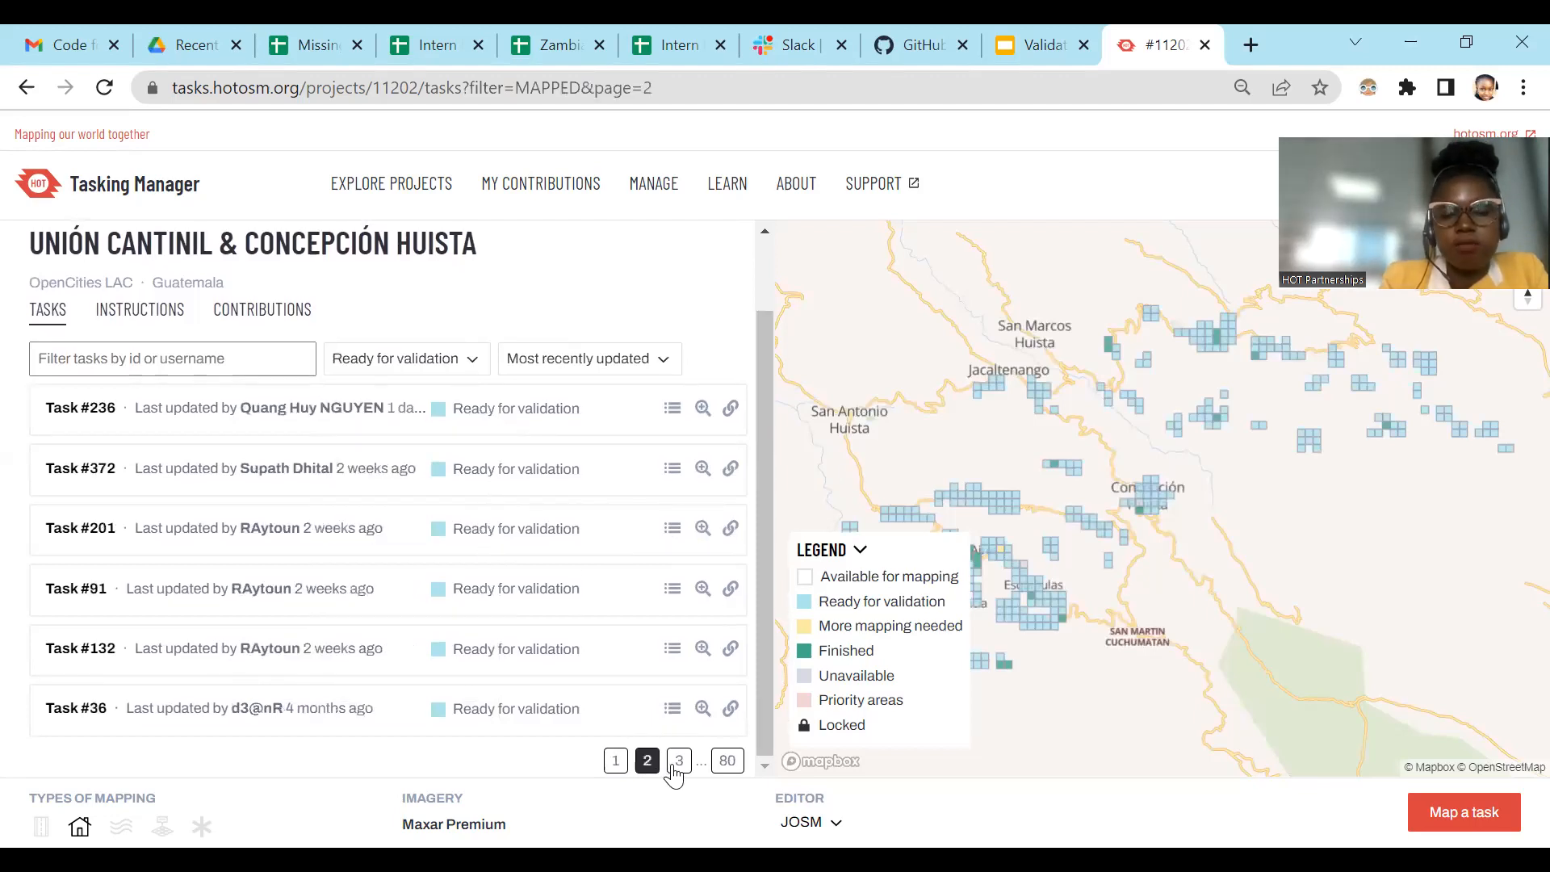
pyautogui.click(677, 761)
pyautogui.click(583, 762)
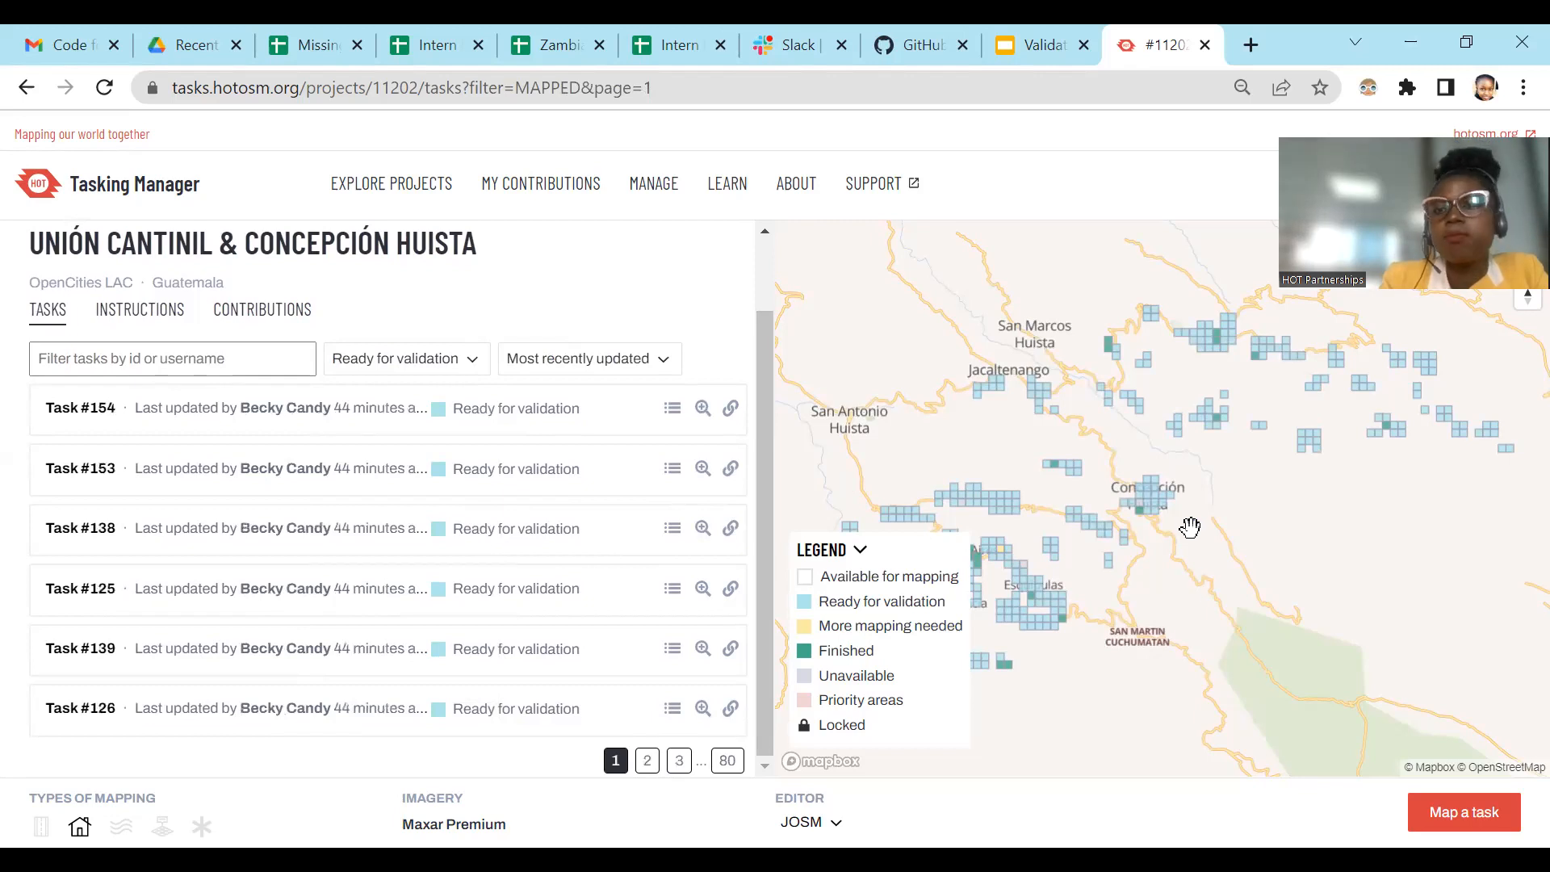
# Step: Look over the task squares on the map and sort the filtered tasks by Most recently updated
pyautogui.scroll(-5, 1190, 527)
pyautogui.moveTo(1304, 433); pyautogui.dragTo(1373, 429)
pyautogui.scroll(3, 1248, 535)
pyautogui.scroll(3, 1198, 575)
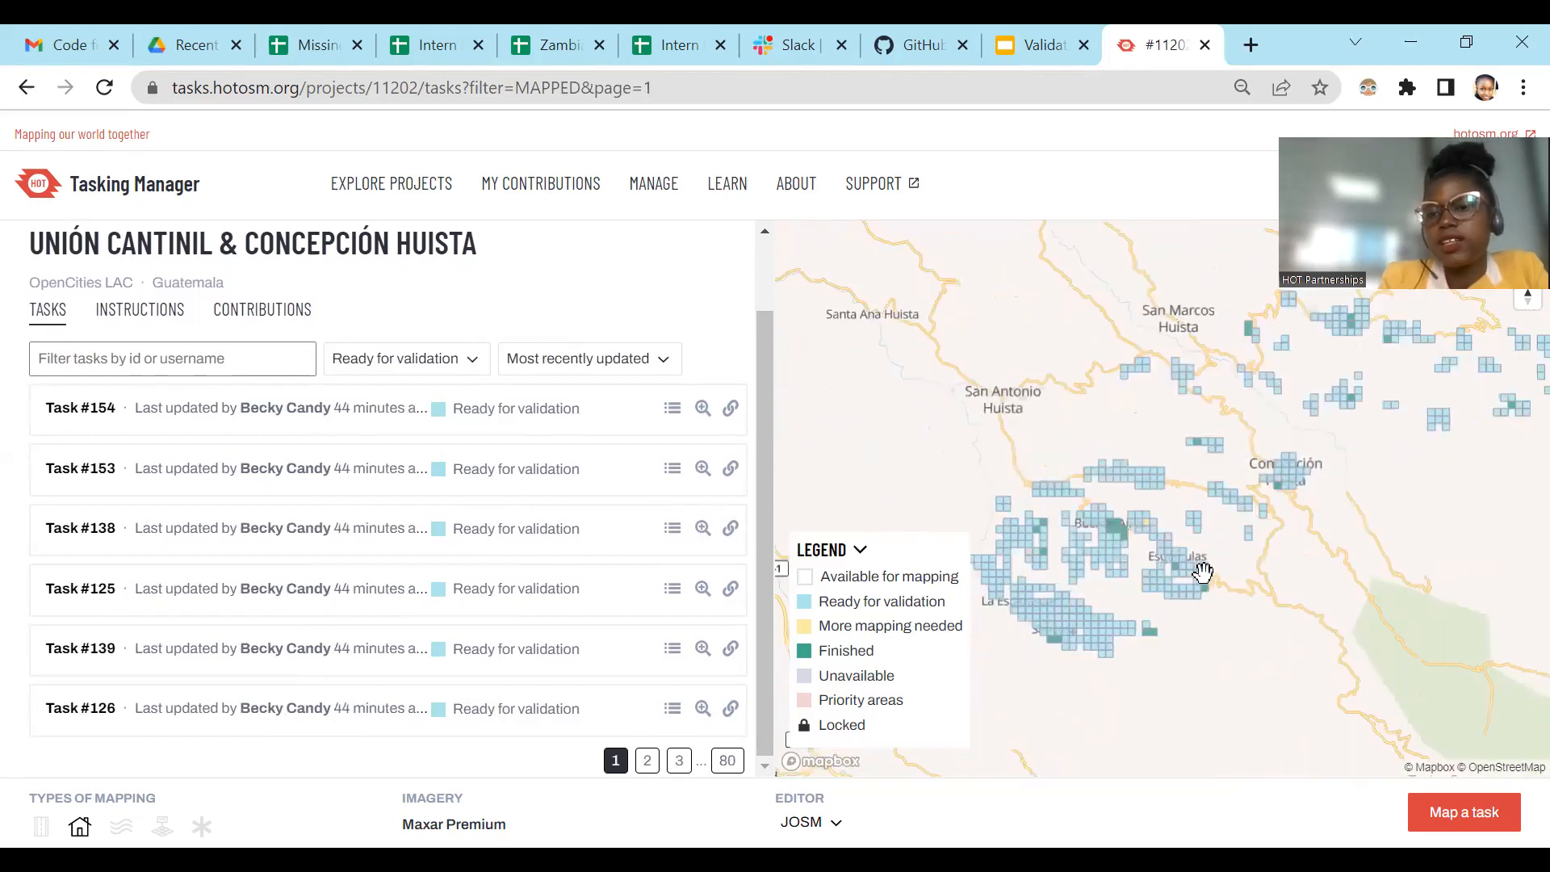
pyautogui.moveTo(1215, 522); pyautogui.dragTo(1238, 563)
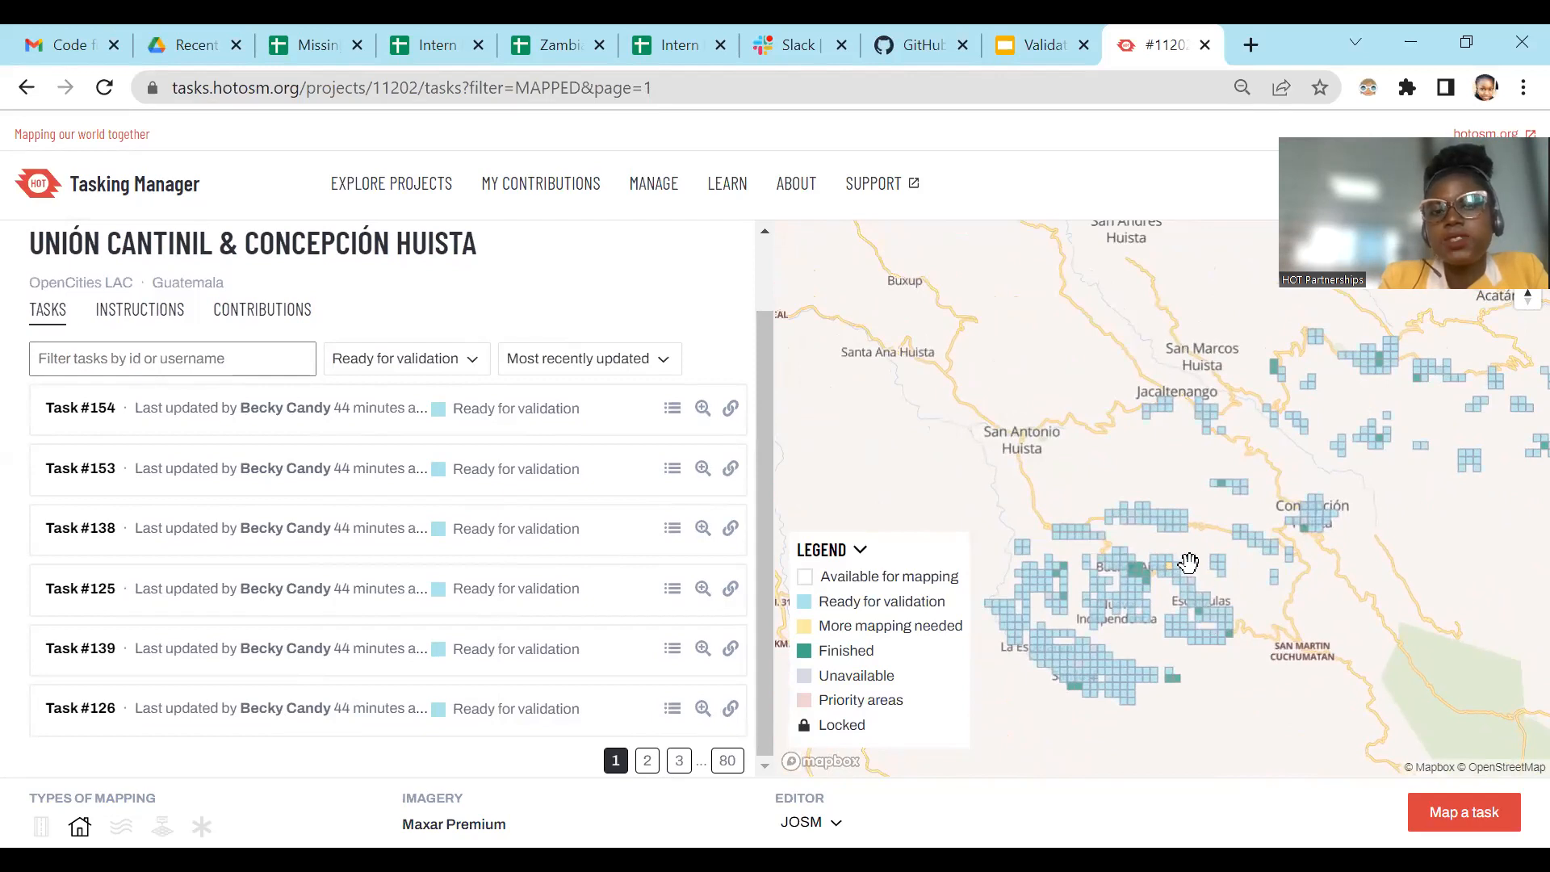
pyautogui.click(650, 360)
pyautogui.click(607, 449)
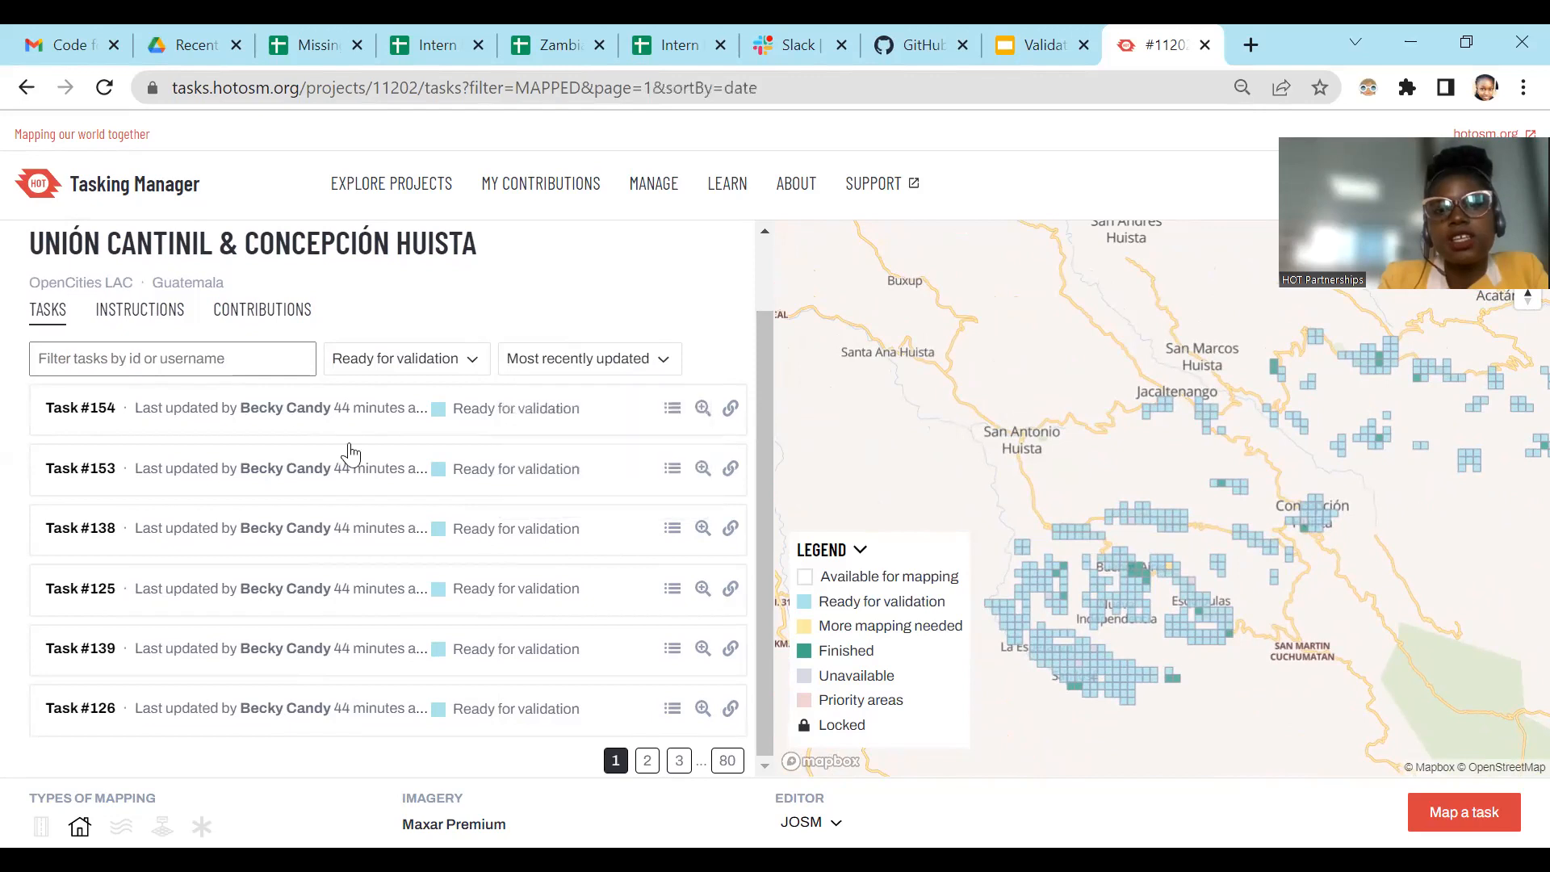
# Step: Search the tasks by part of a mapper's username and clear the search again
pyautogui.click(188, 360)
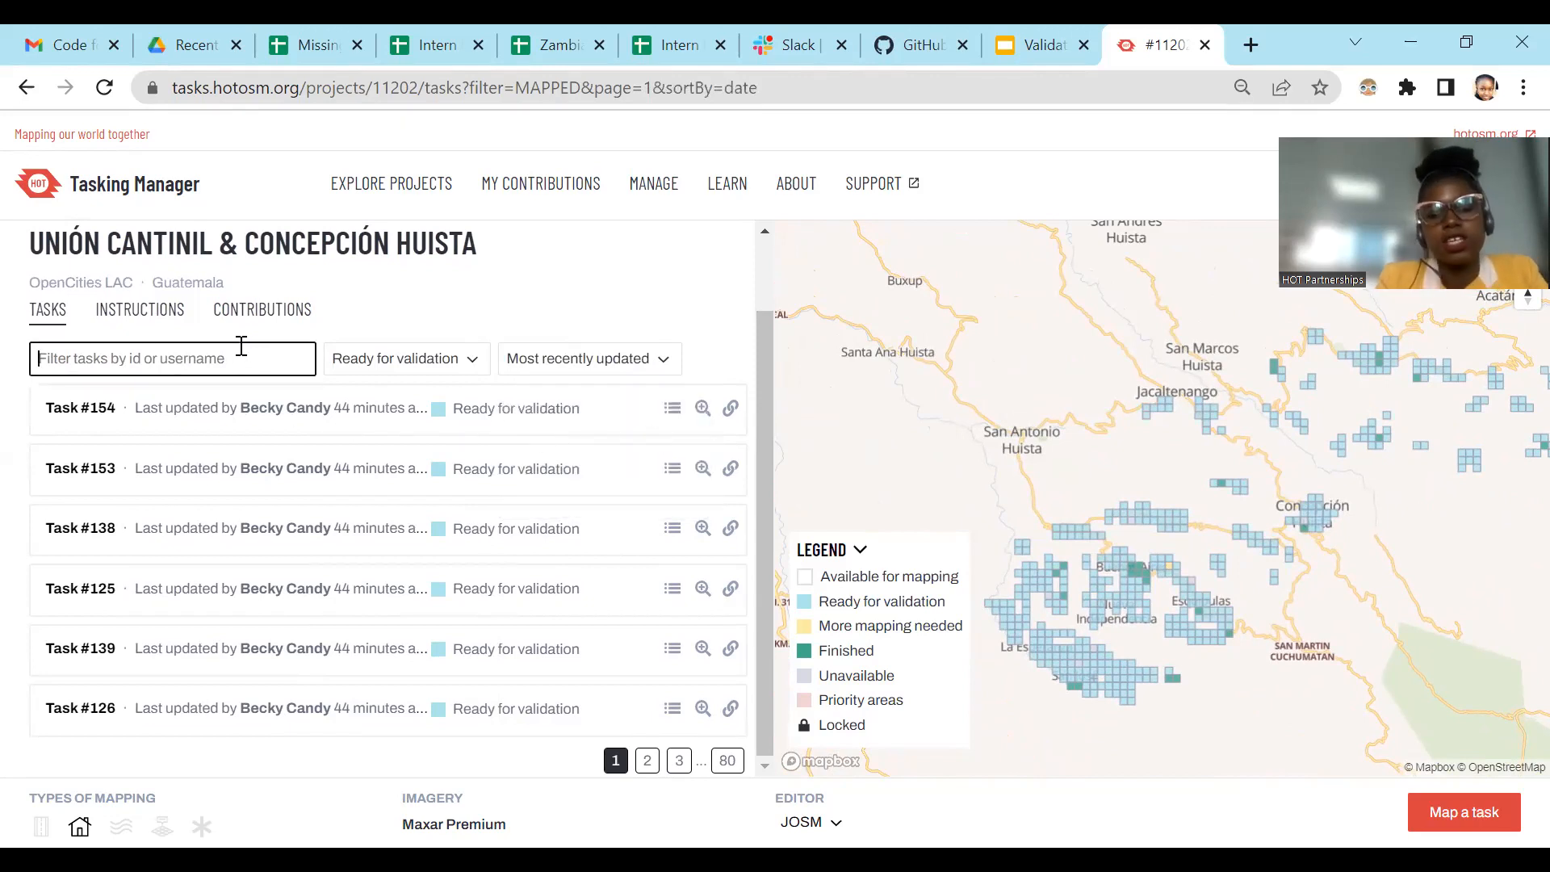
pyautogui.write('beck')
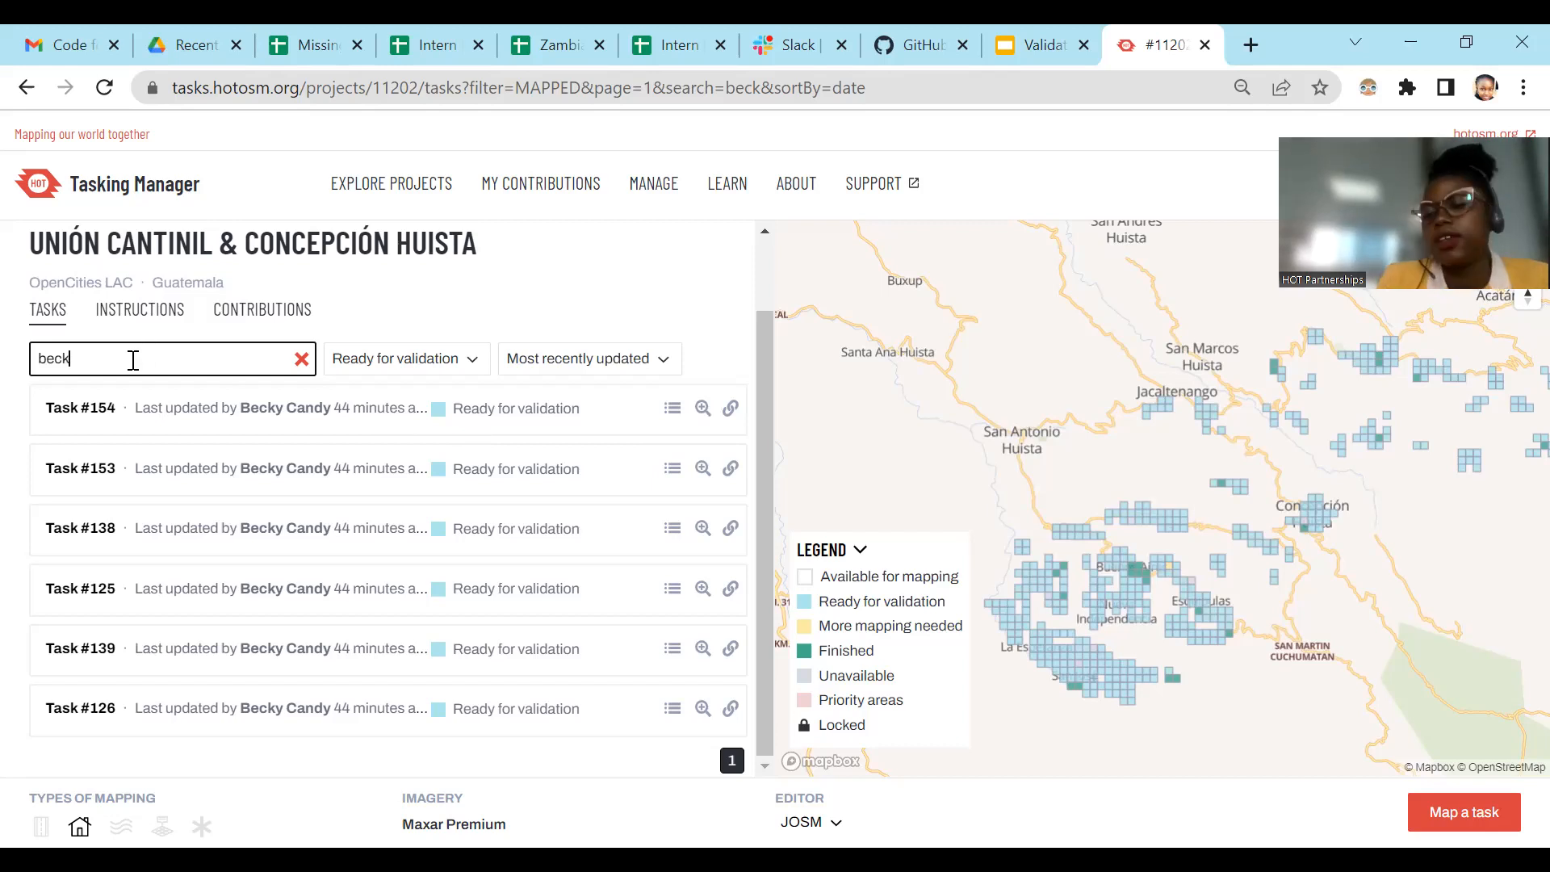
pyautogui.press('BackSpace')
pyautogui.press('BackSpace')
pyautogui.press('BackSpace')
pyautogui.press('BackSpace')
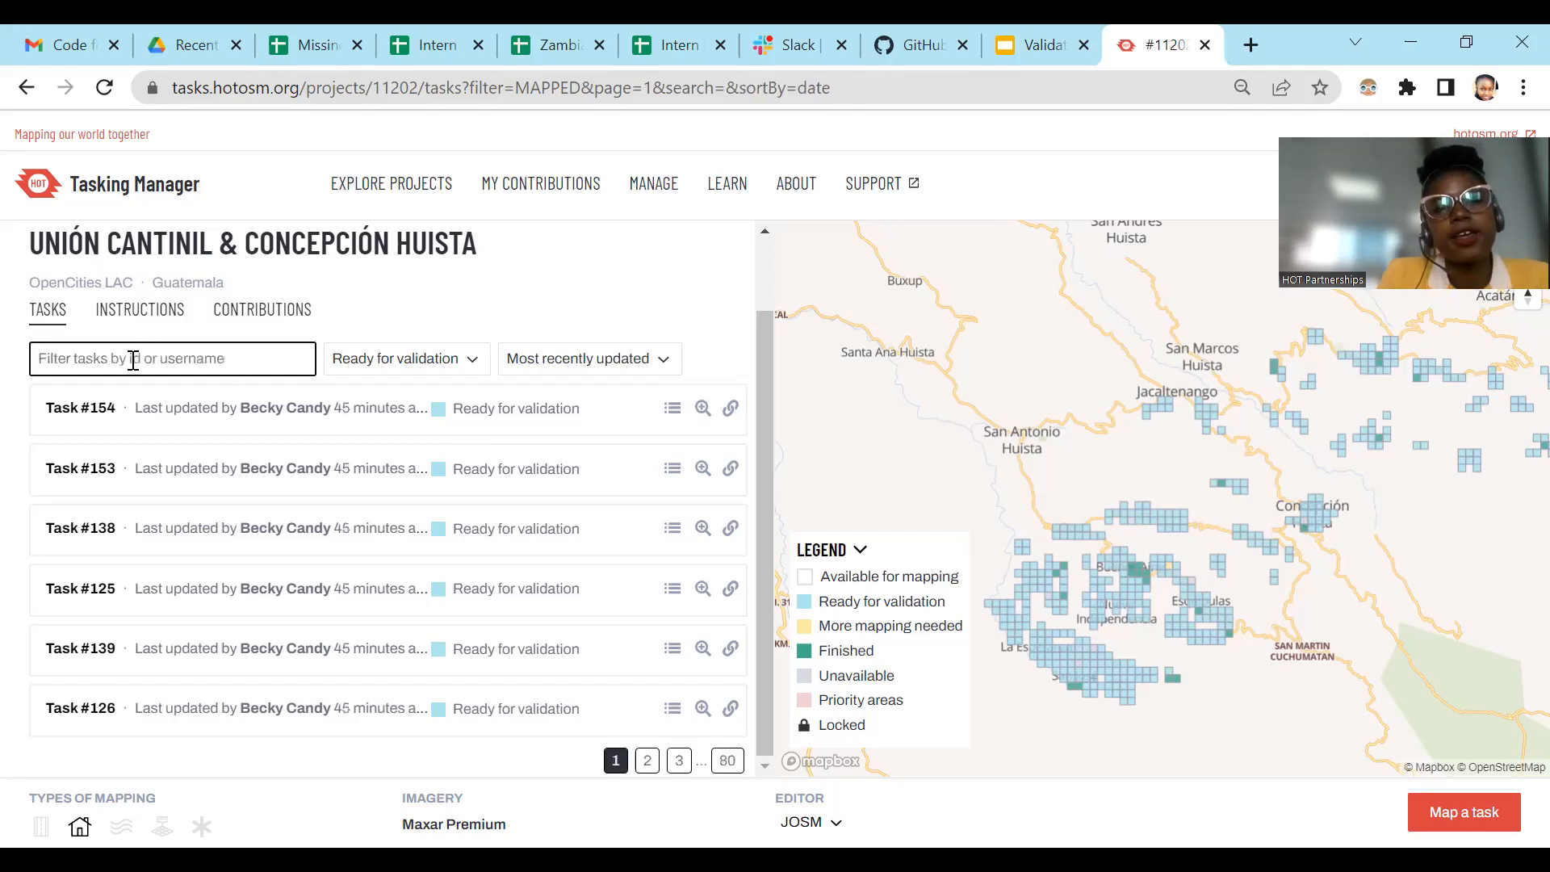
# Step: Select task #154 and show the project's contributions
pyautogui.click(394, 421)
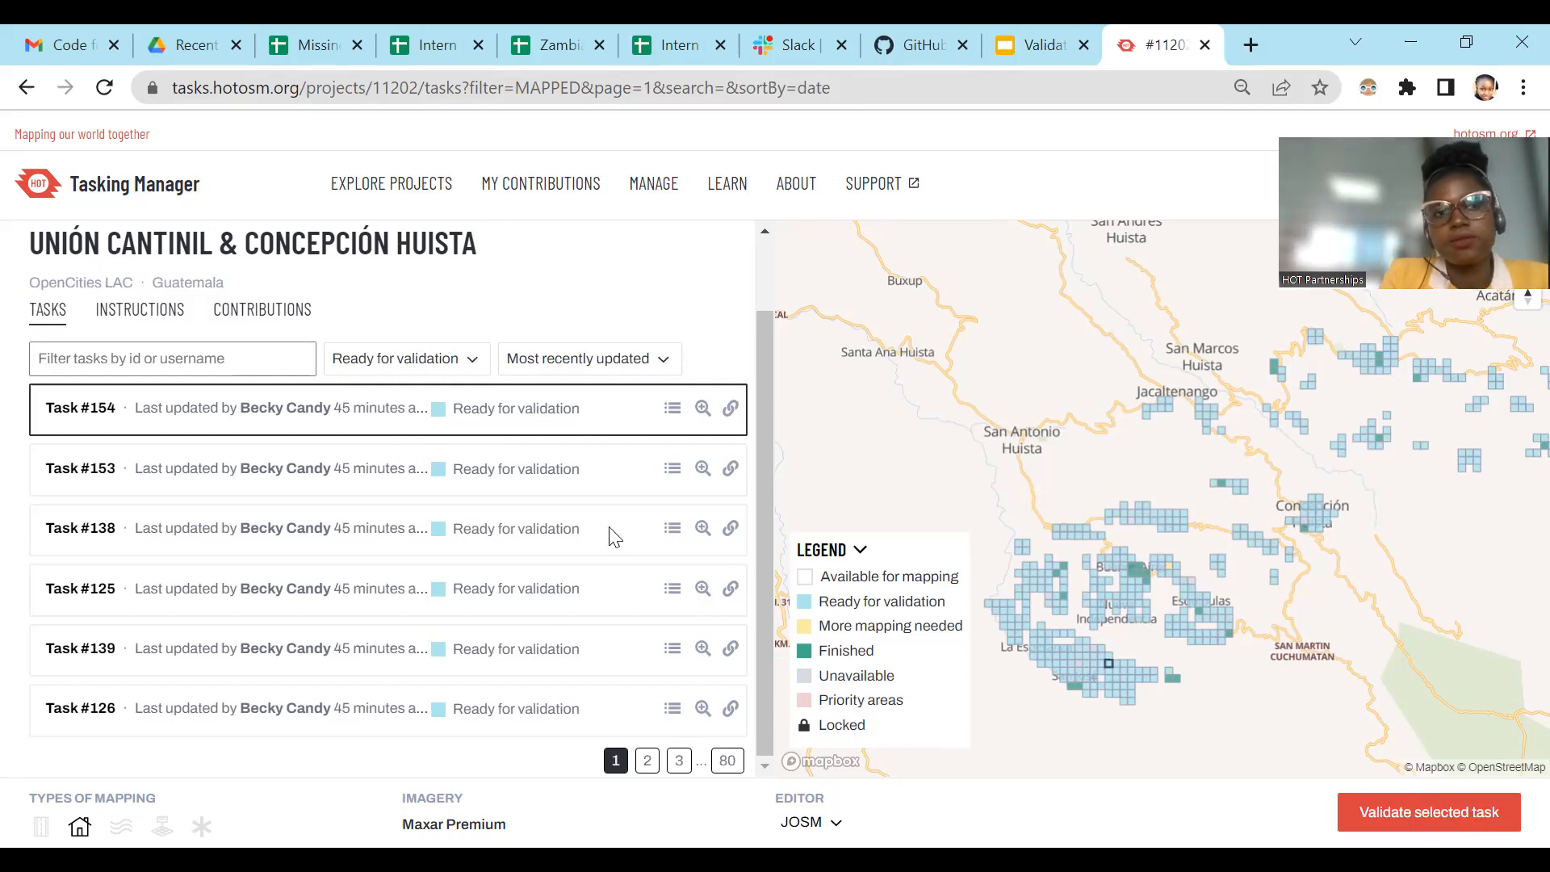
pyautogui.click(253, 315)
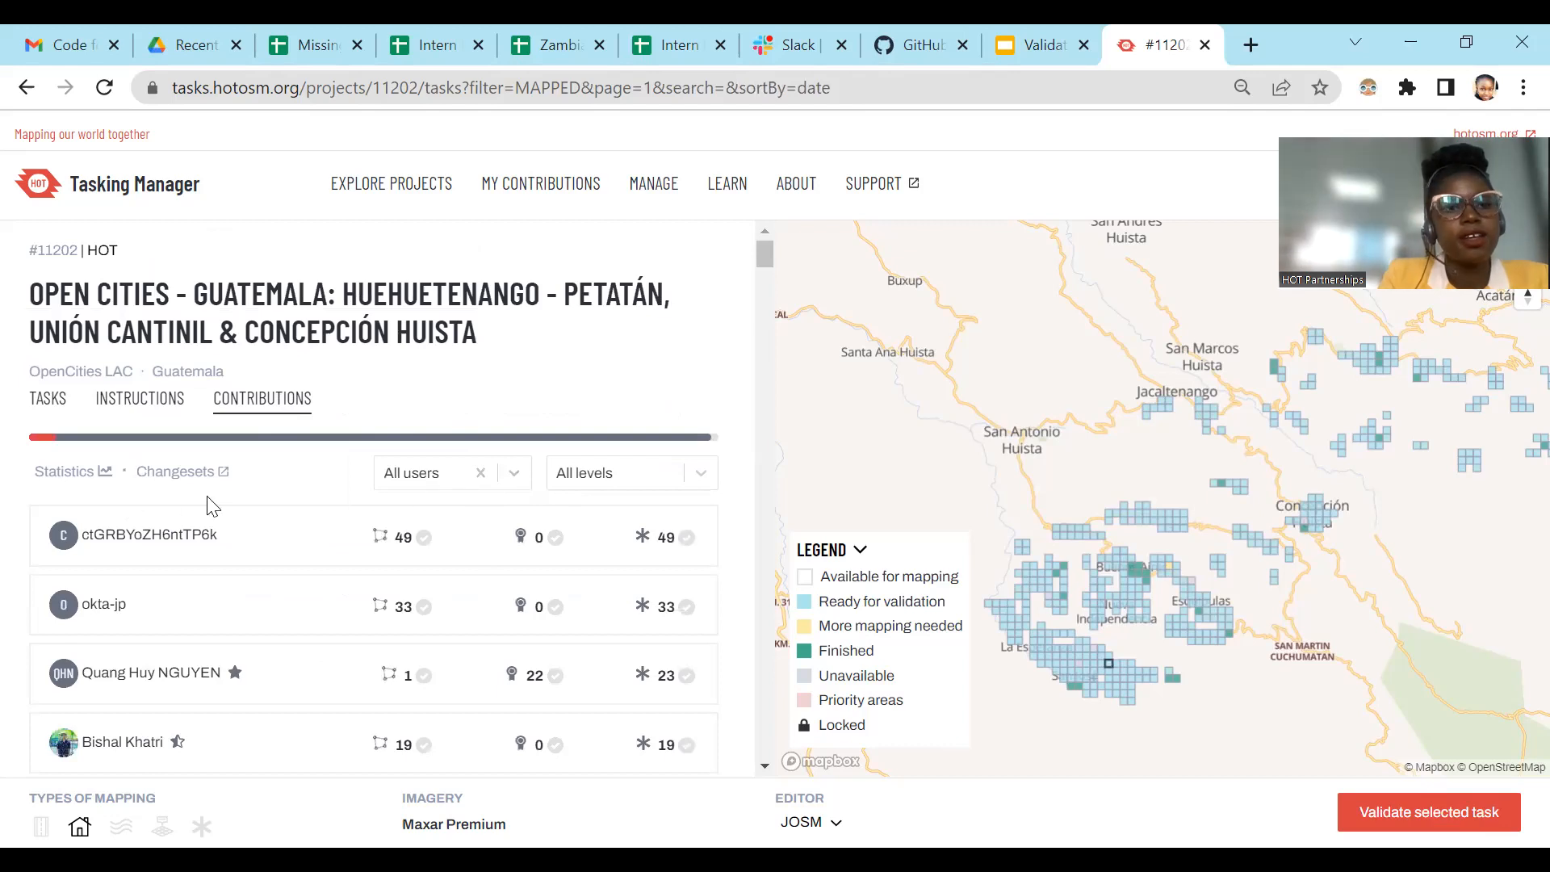
pyautogui.scroll(-2, 498, 413)
pyautogui.click(511, 355)
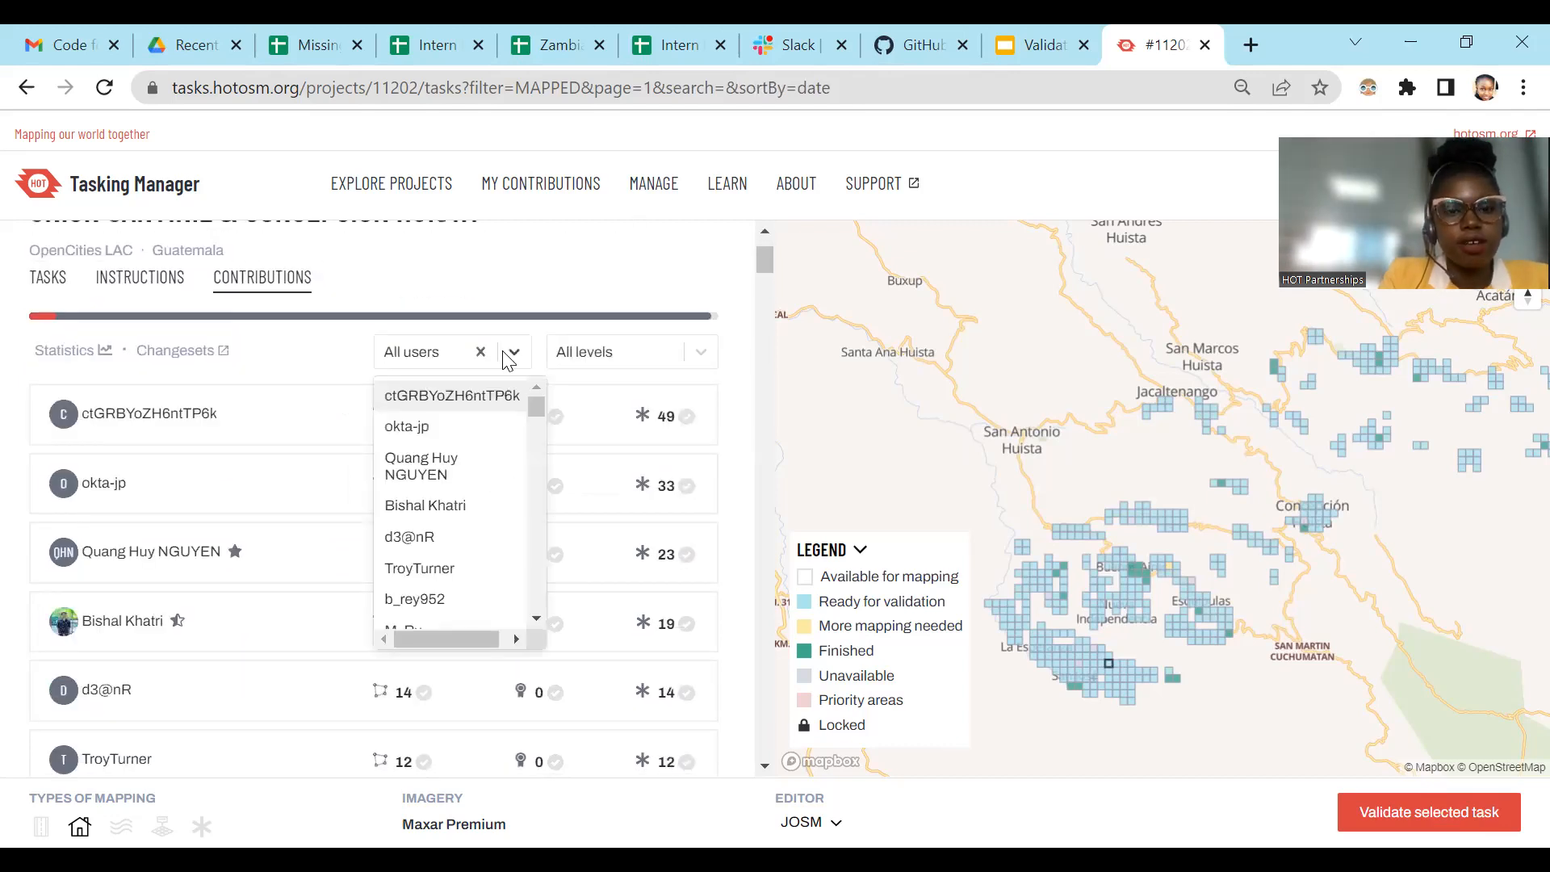
pyautogui.click(512, 362)
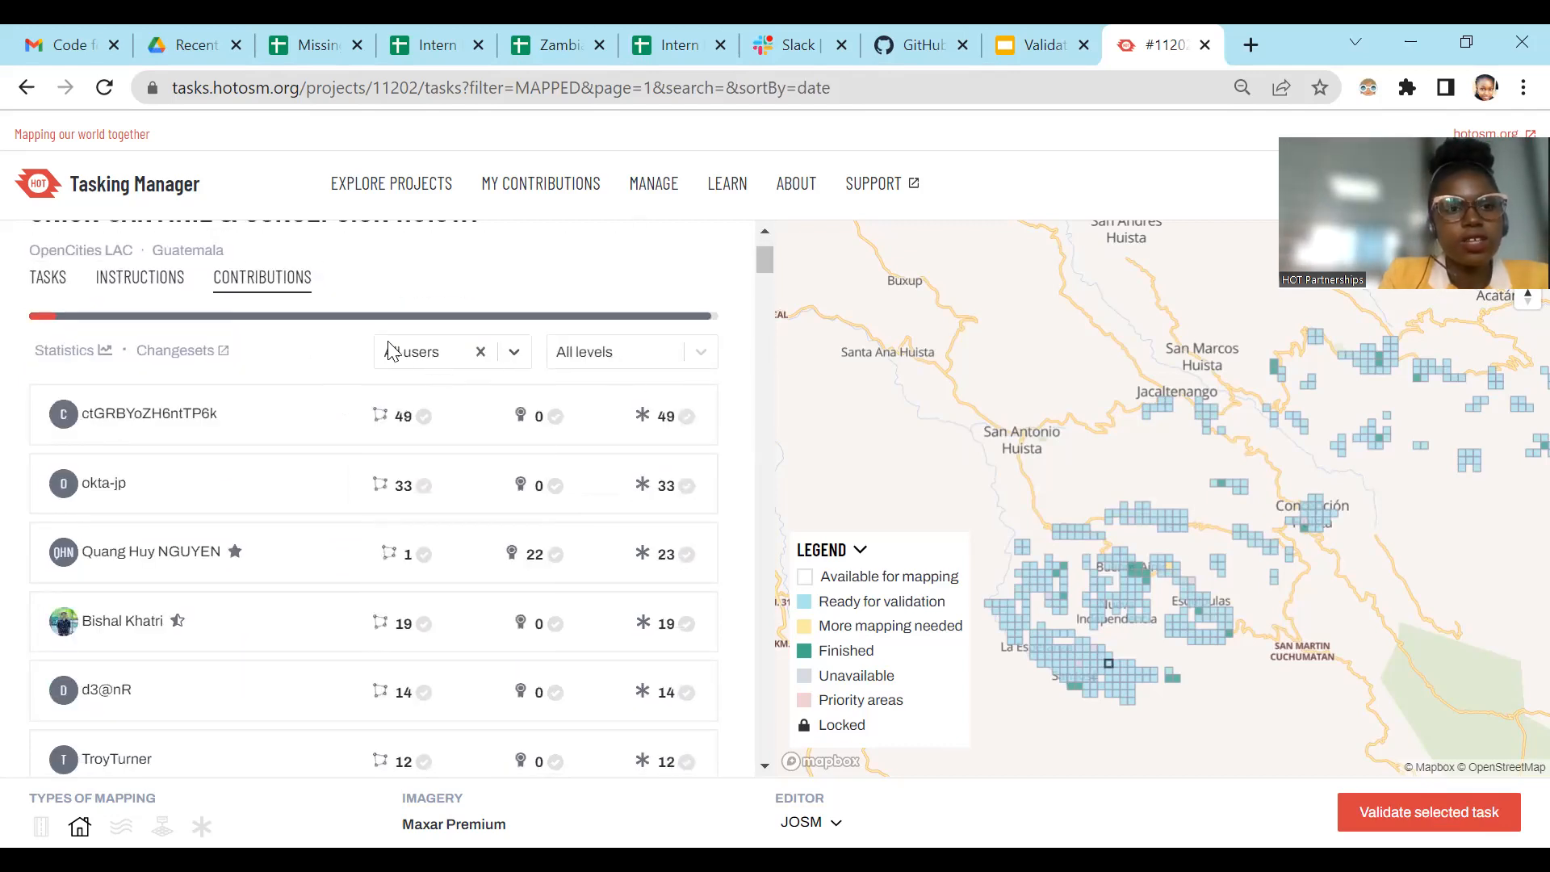
pyautogui.scroll(2, 566, 455)
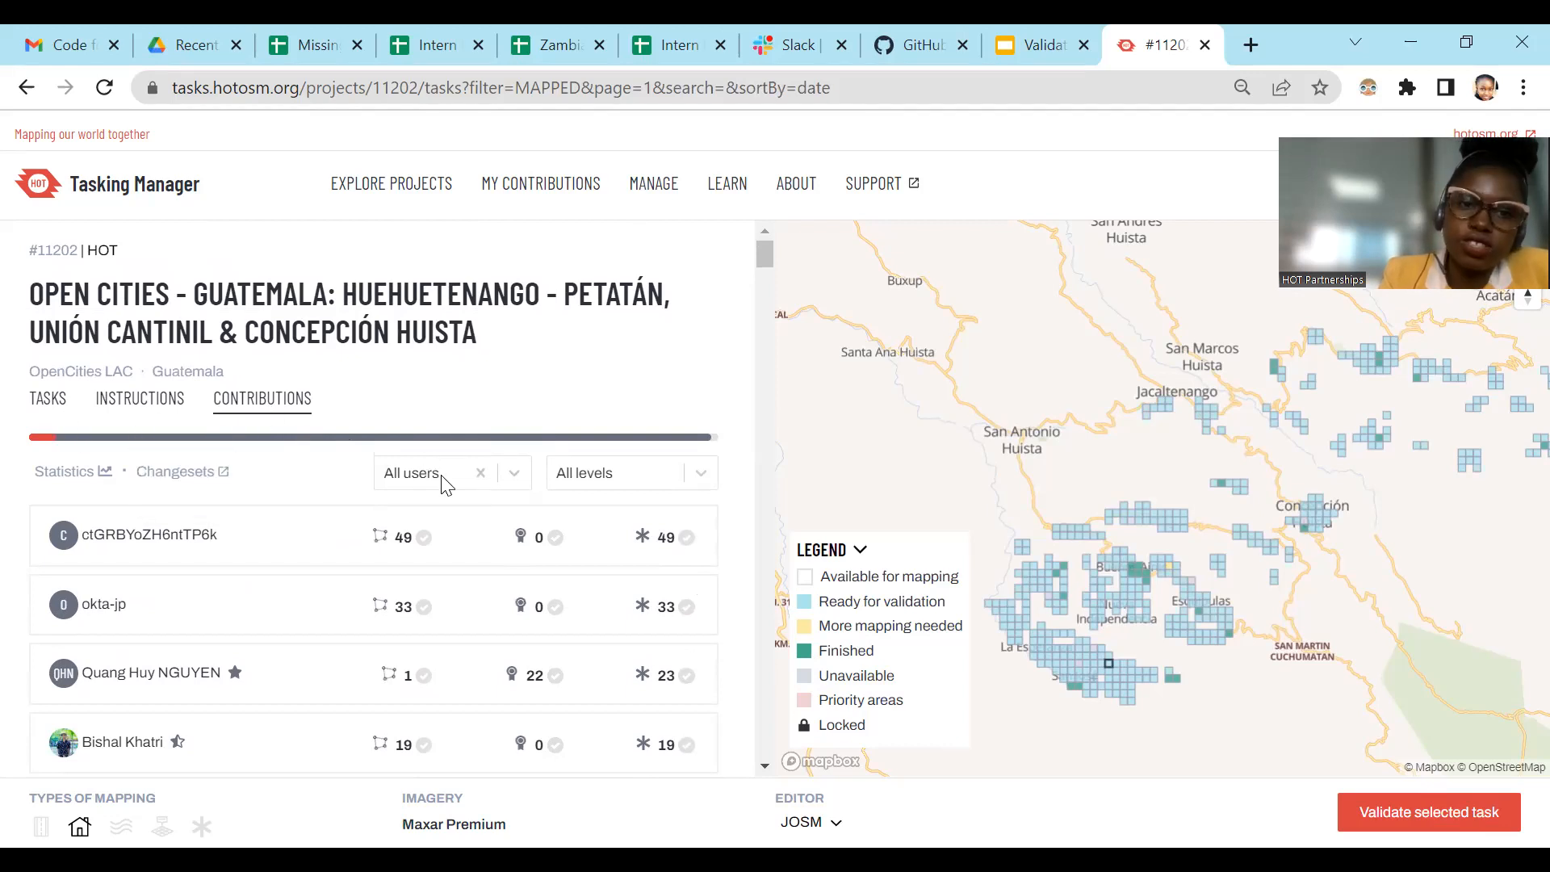
# Step: Browse the user filter, limit the contributions to the third-listed contributor and open that contributor's profile
pyautogui.click(512, 476)
pyautogui.scroll(-10, 519, 633)
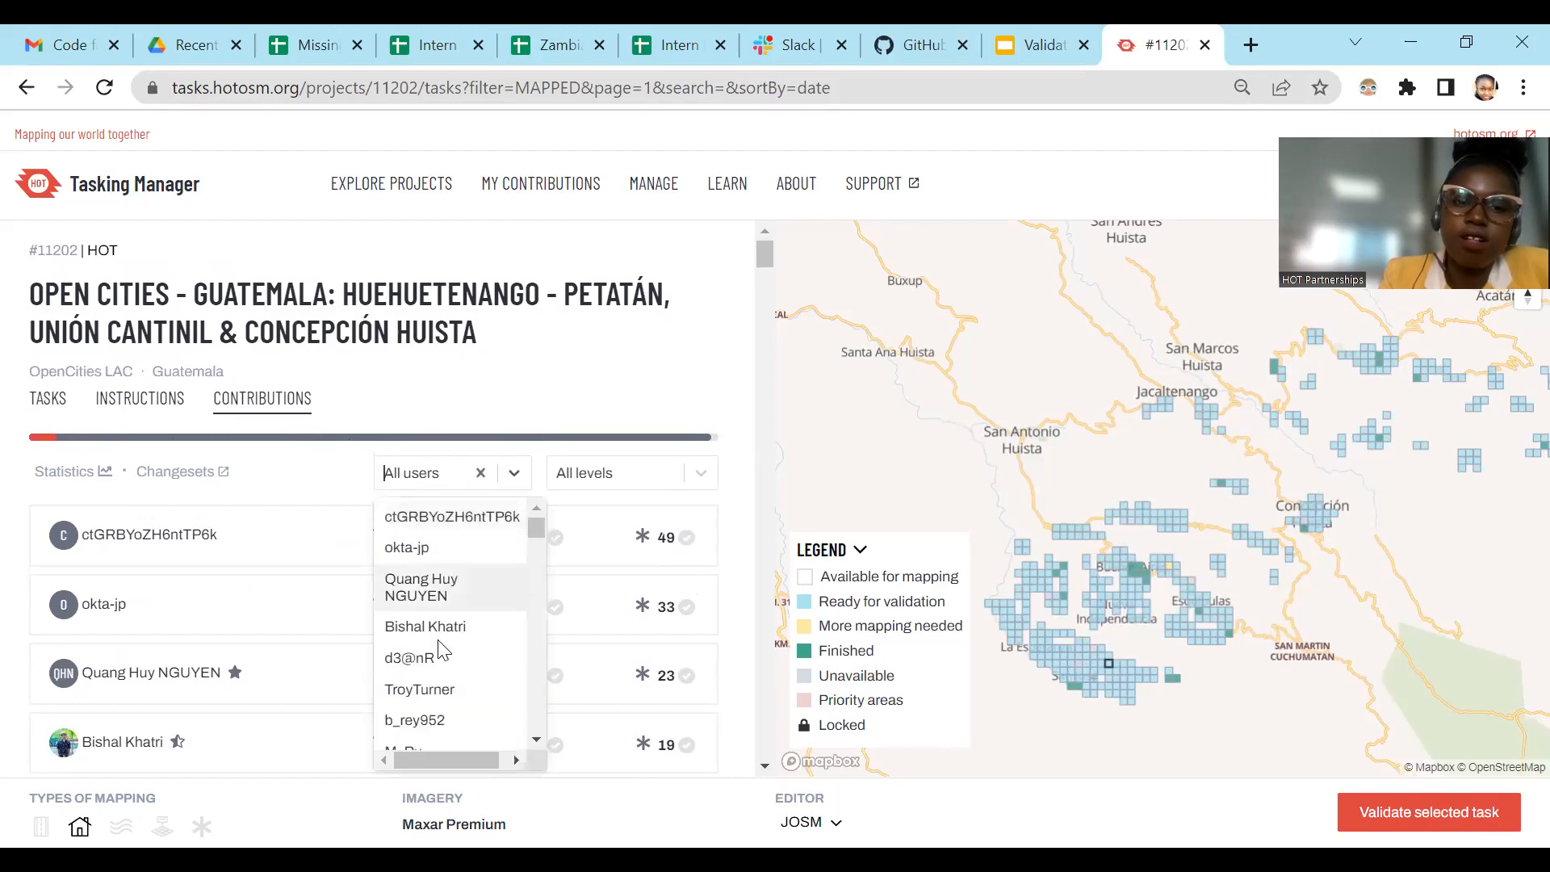
pyautogui.scroll(-5, 477, 711)
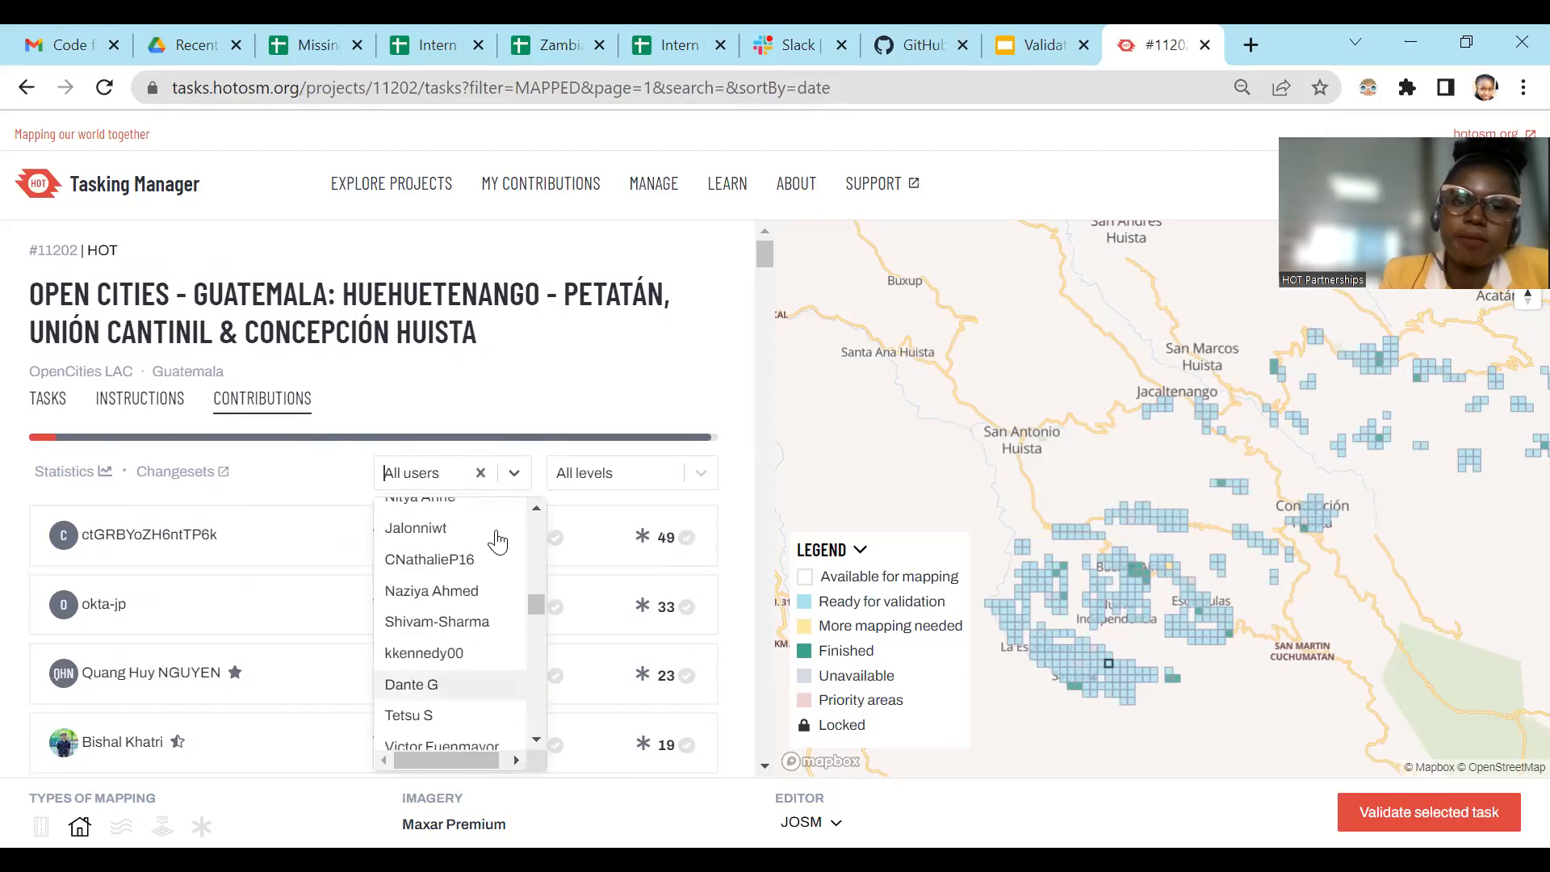
pyautogui.scroll(4, 494, 589)
pyautogui.scroll(5, 476, 597)
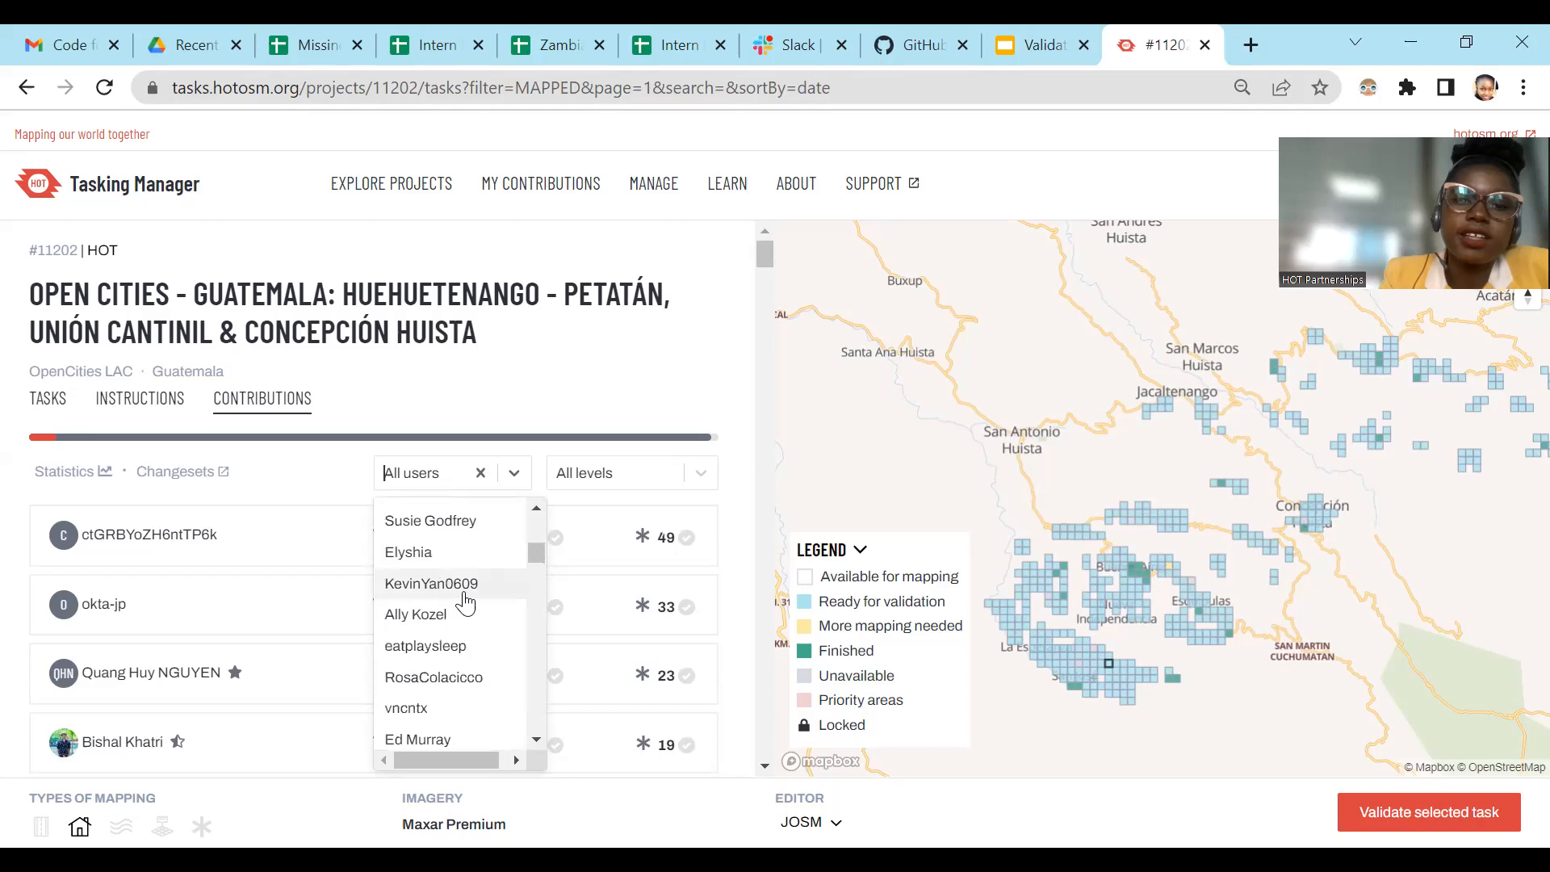
pyautogui.scroll(3, 466, 606)
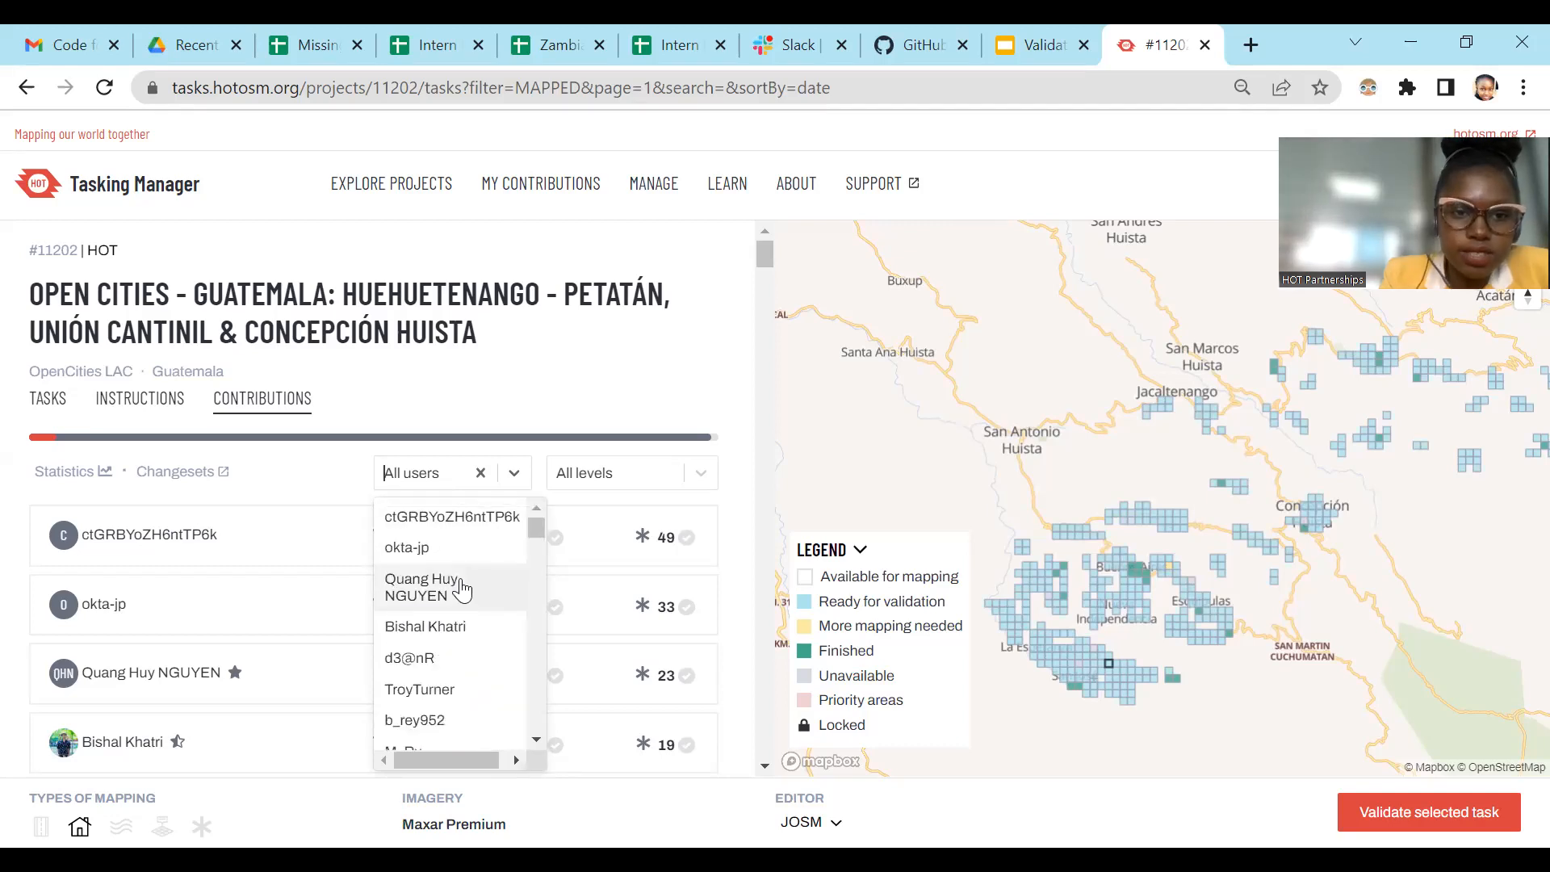
pyautogui.click(462, 590)
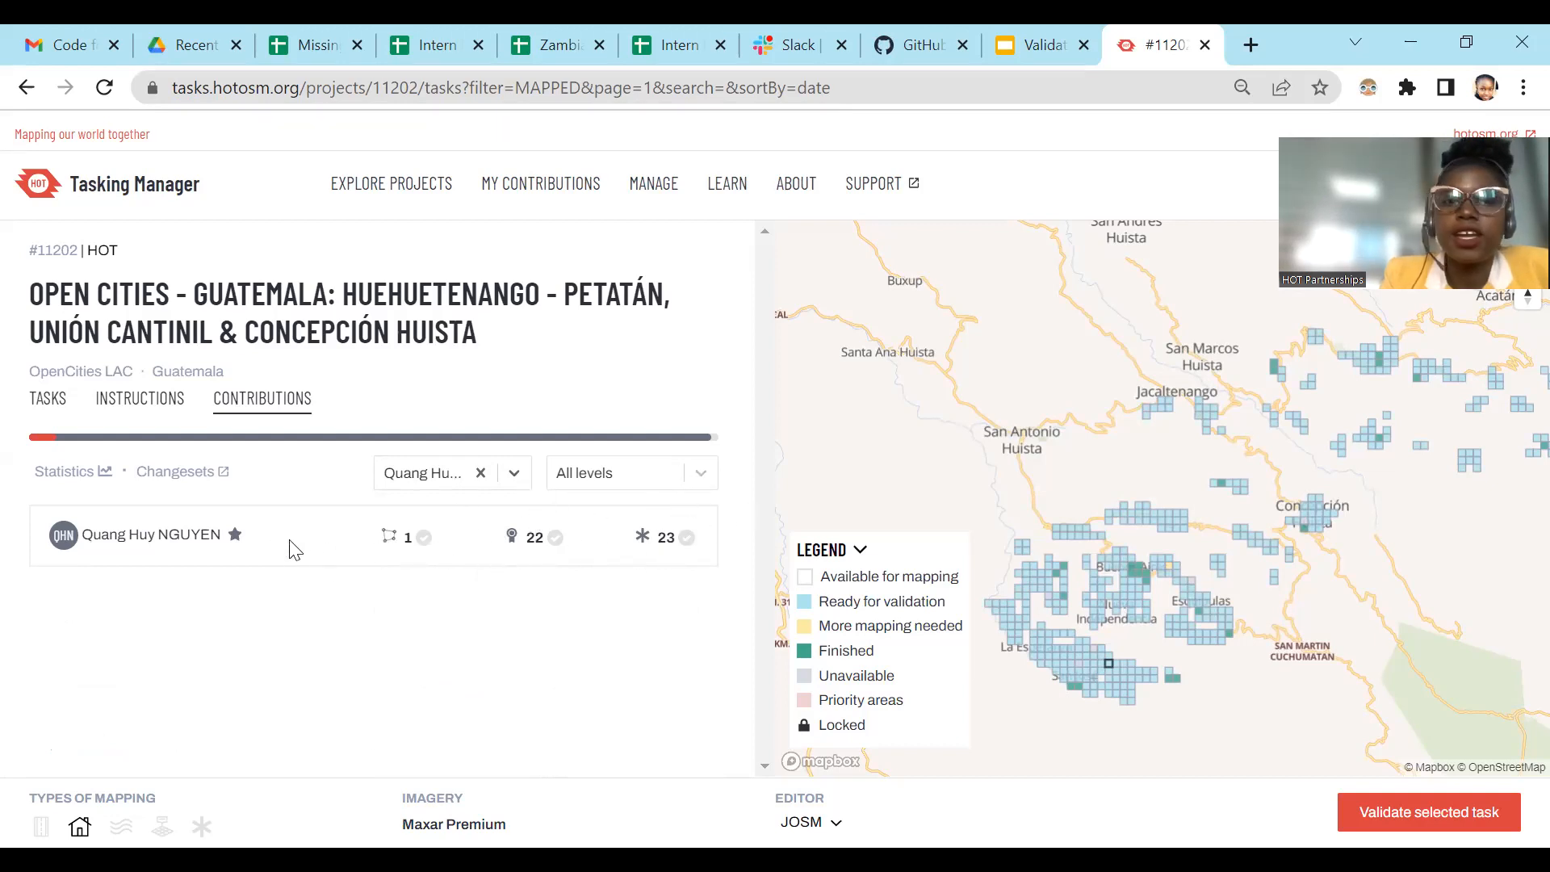
pyautogui.click(181, 535)
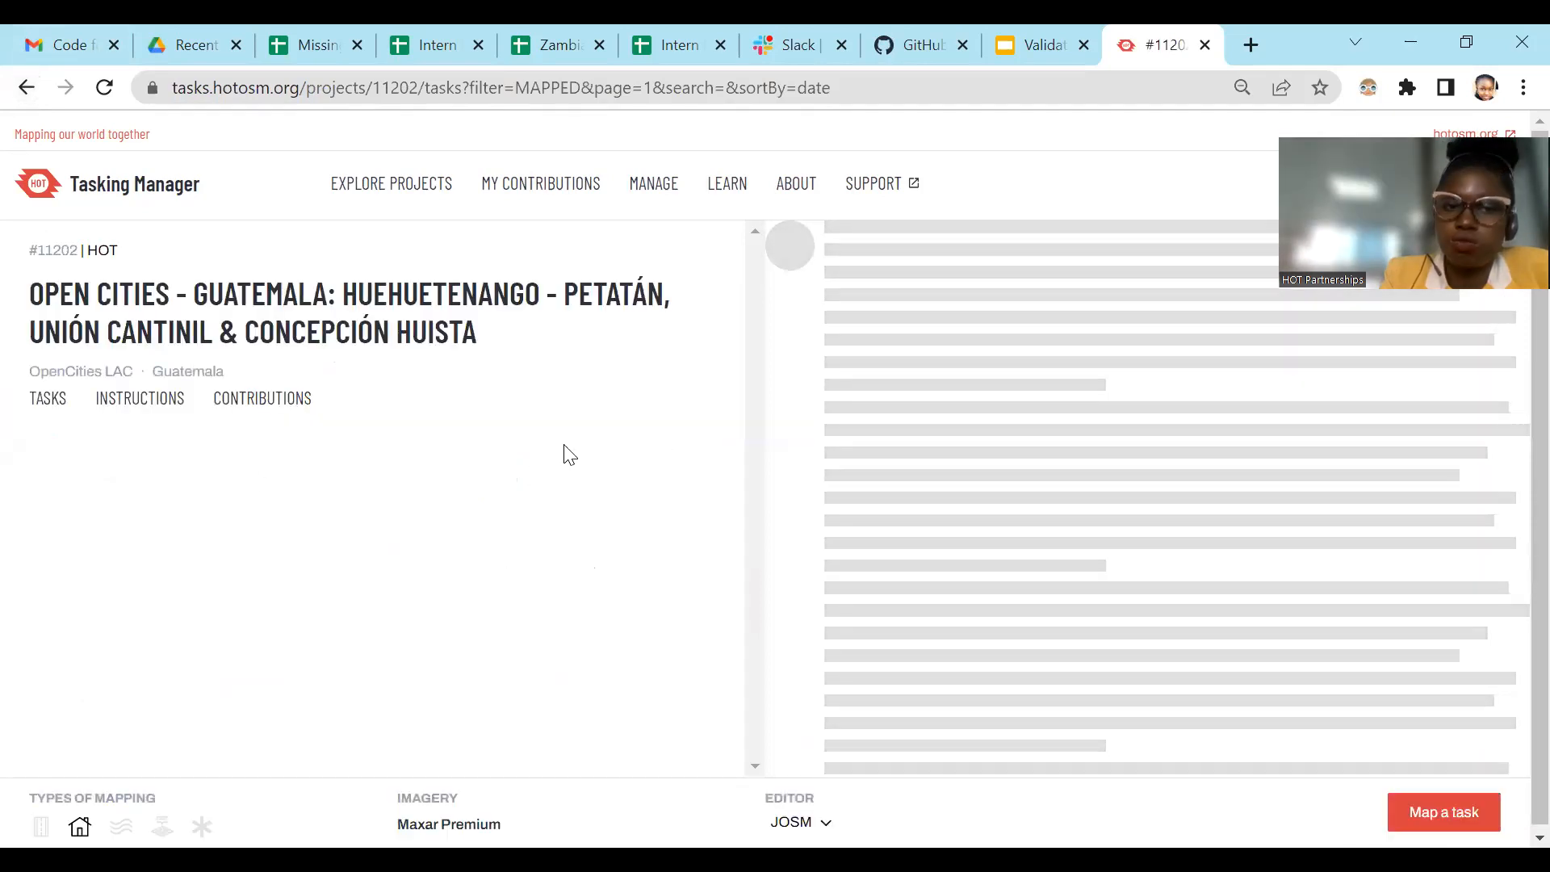
# Step: Try to show the project's contributions again, reloading the project page and checking its instructions in between
pyautogui.click(278, 402)
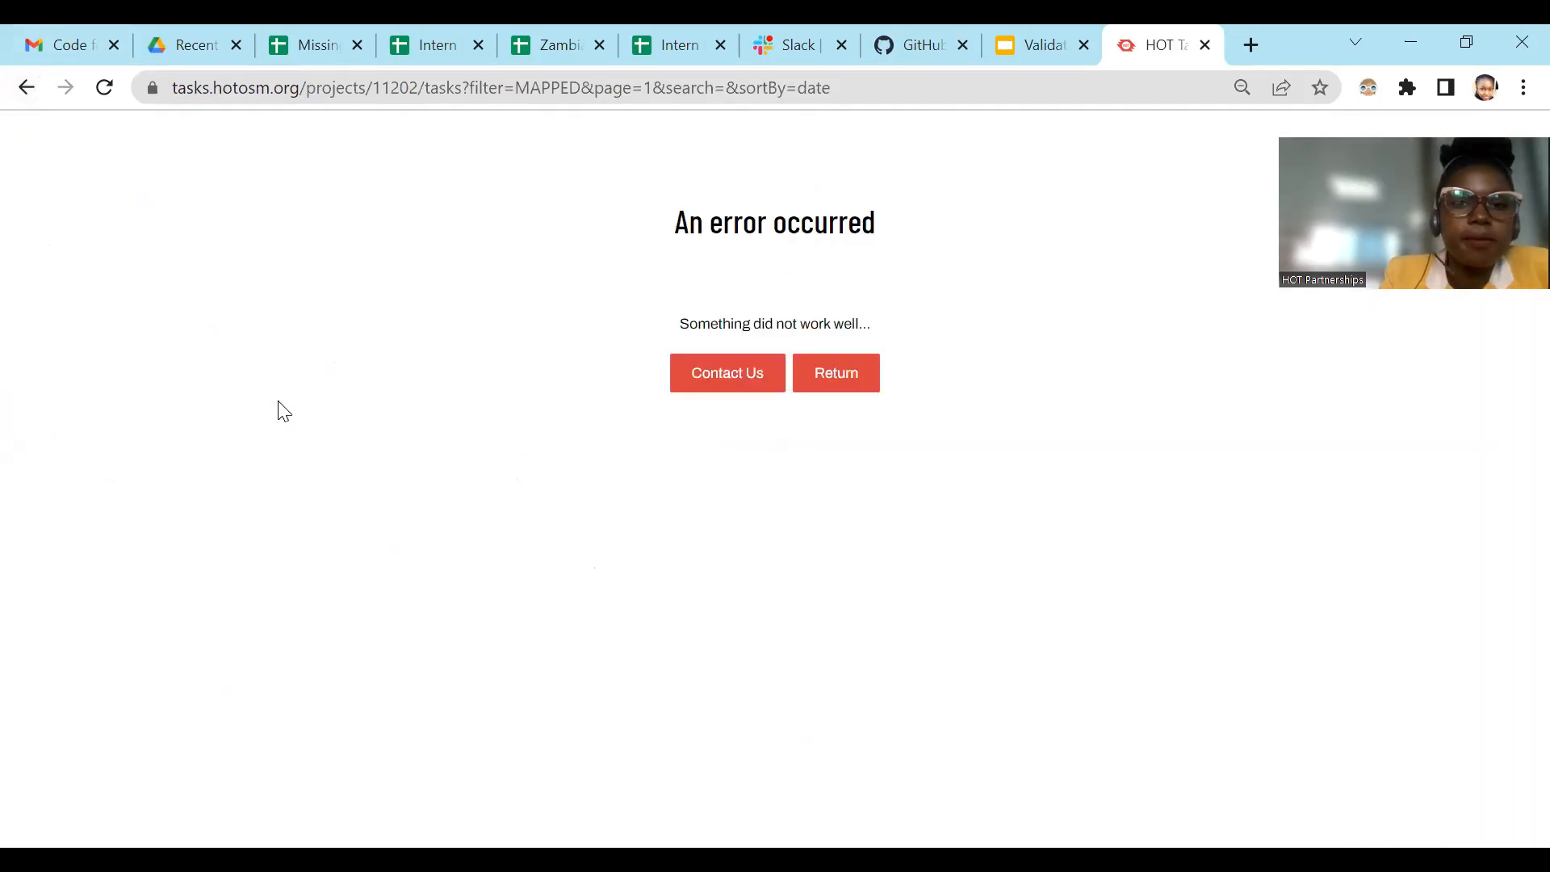
pyautogui.click(104, 87)
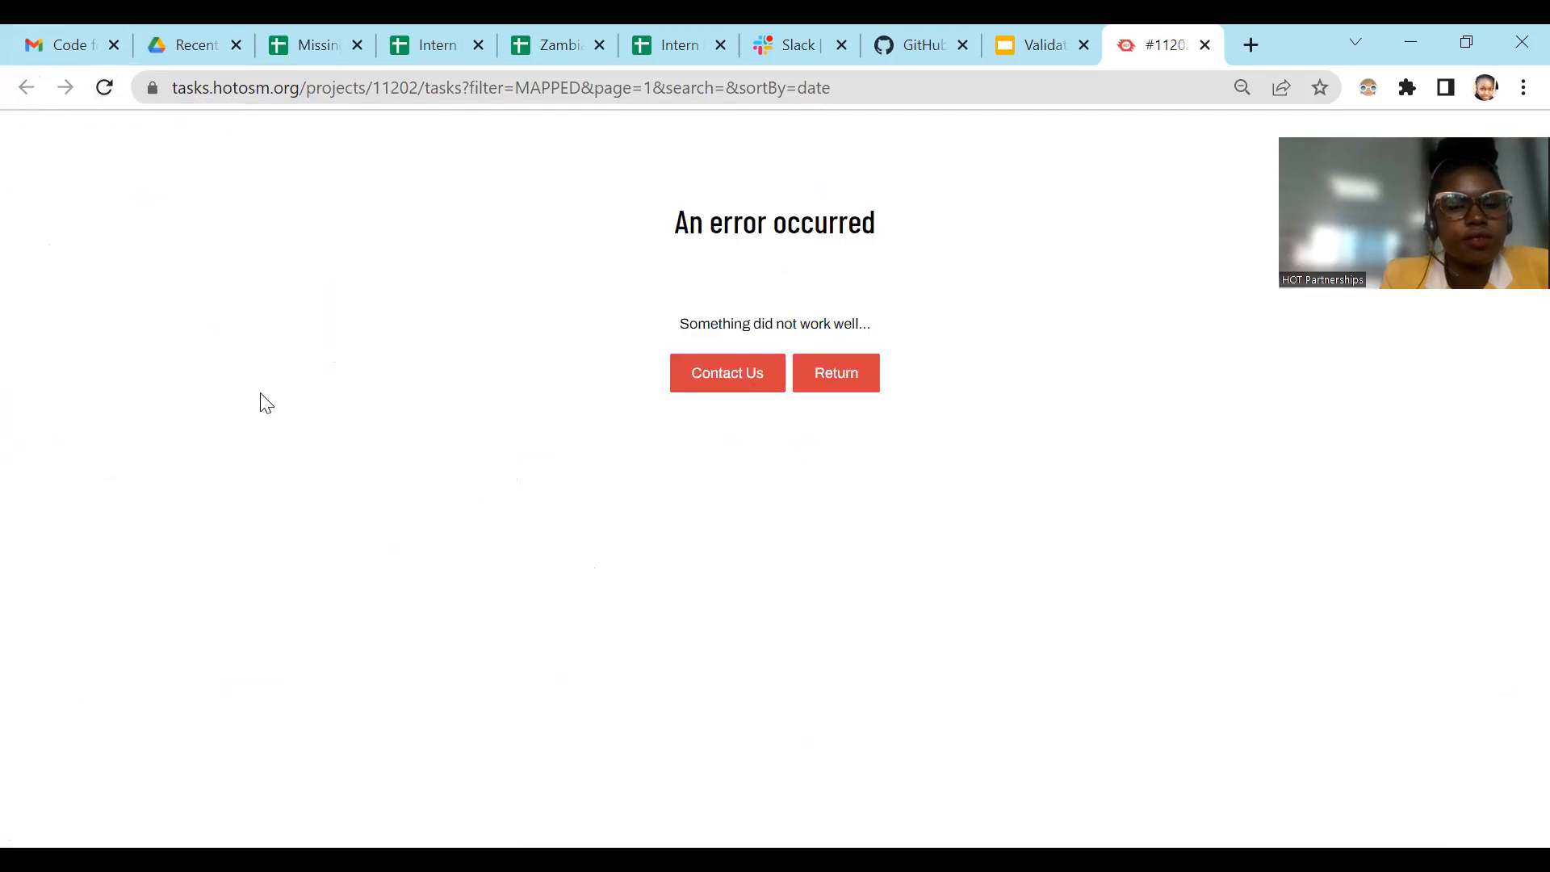
pyautogui.click(104, 88)
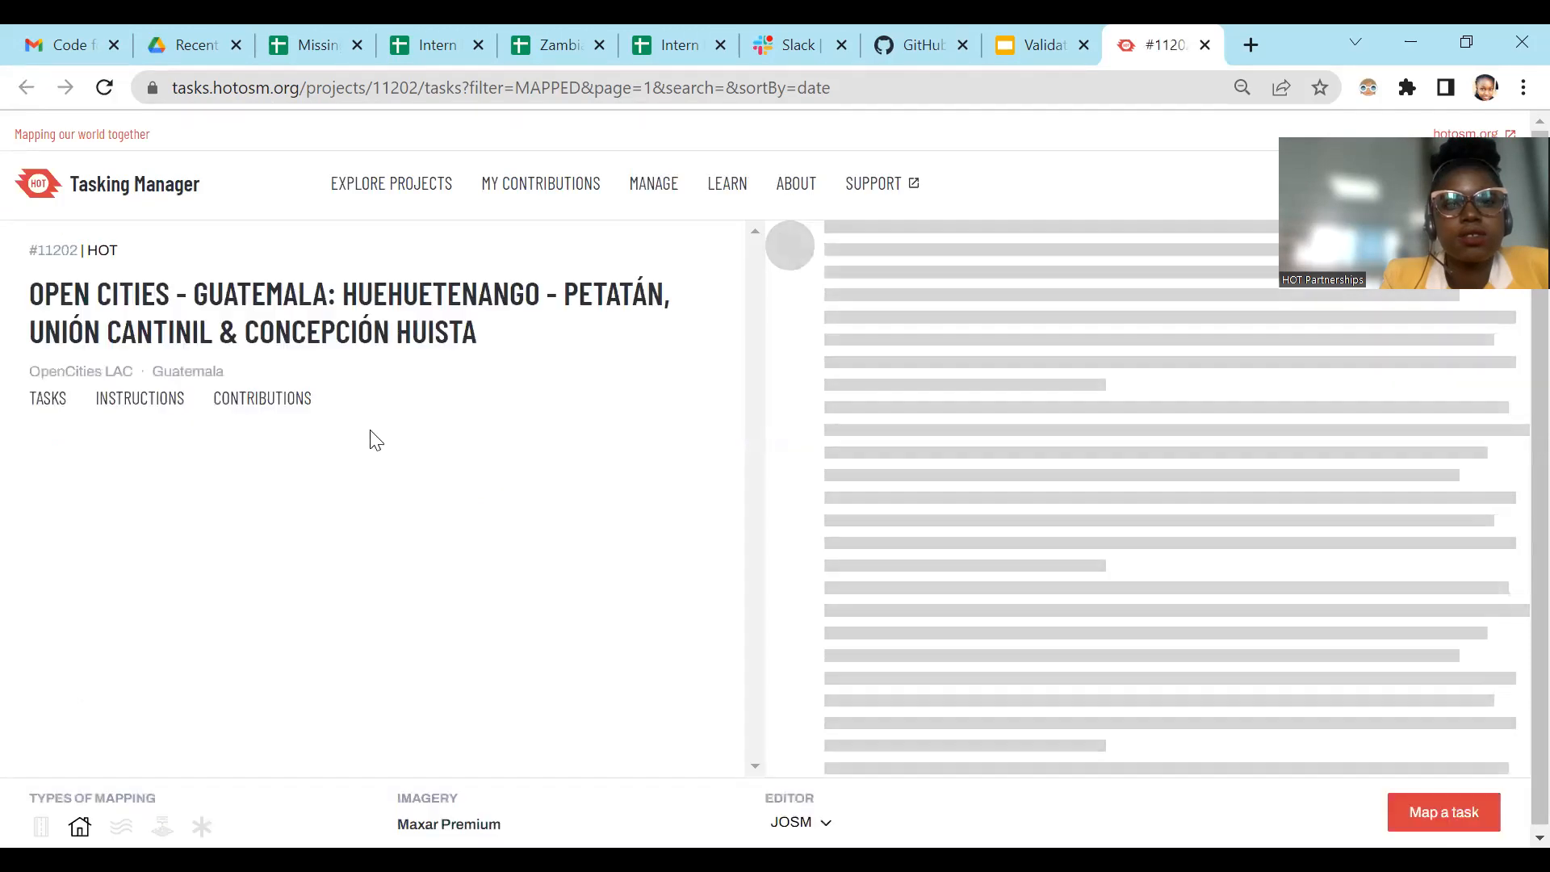
pyautogui.click(140, 412)
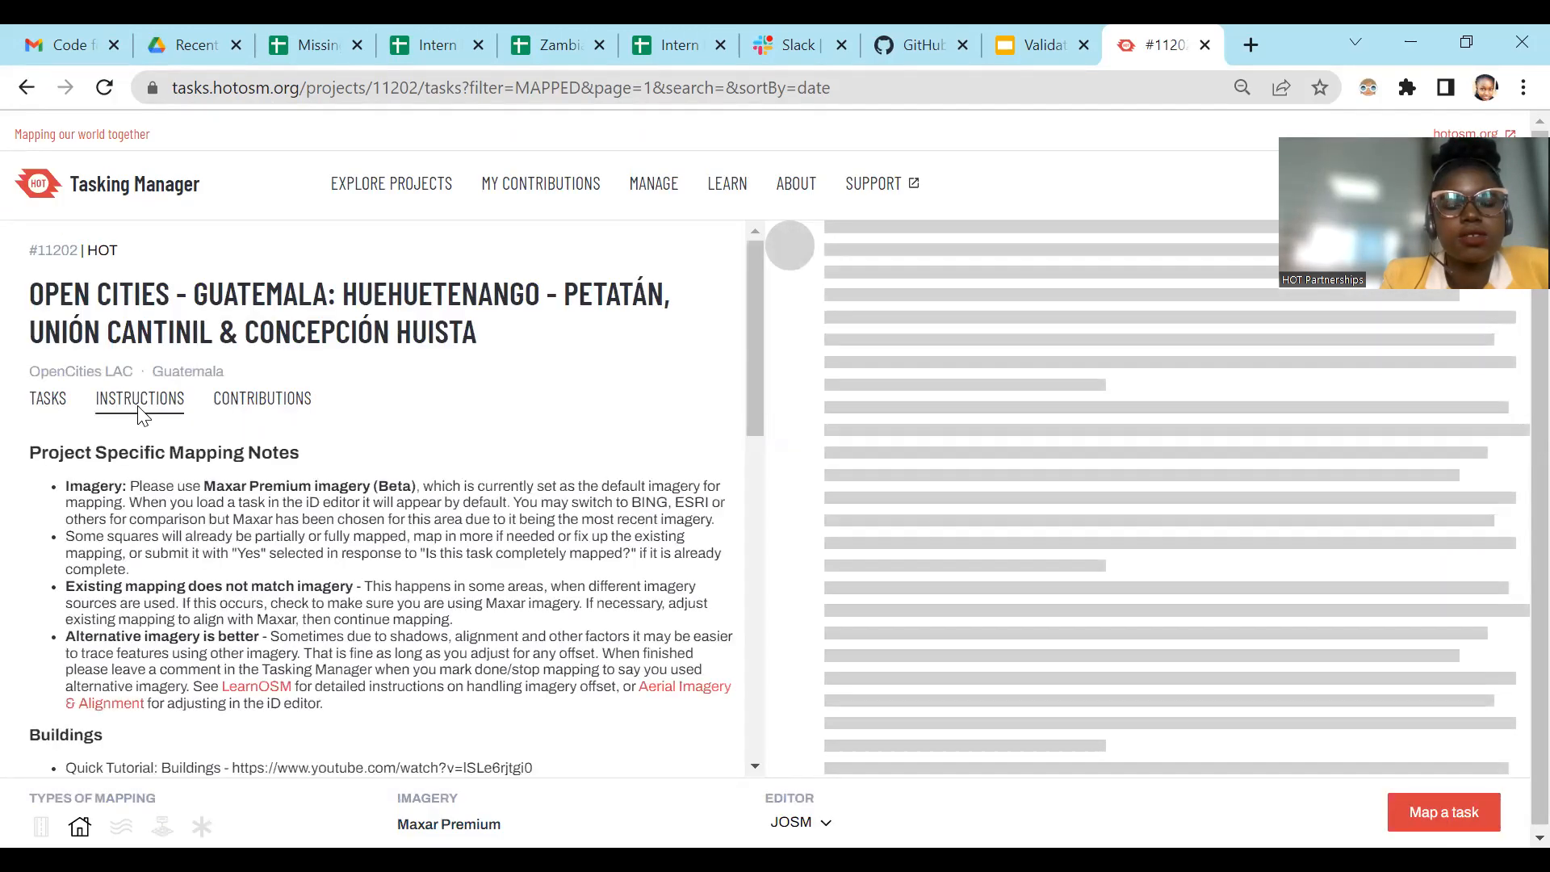
pyautogui.click(264, 404)
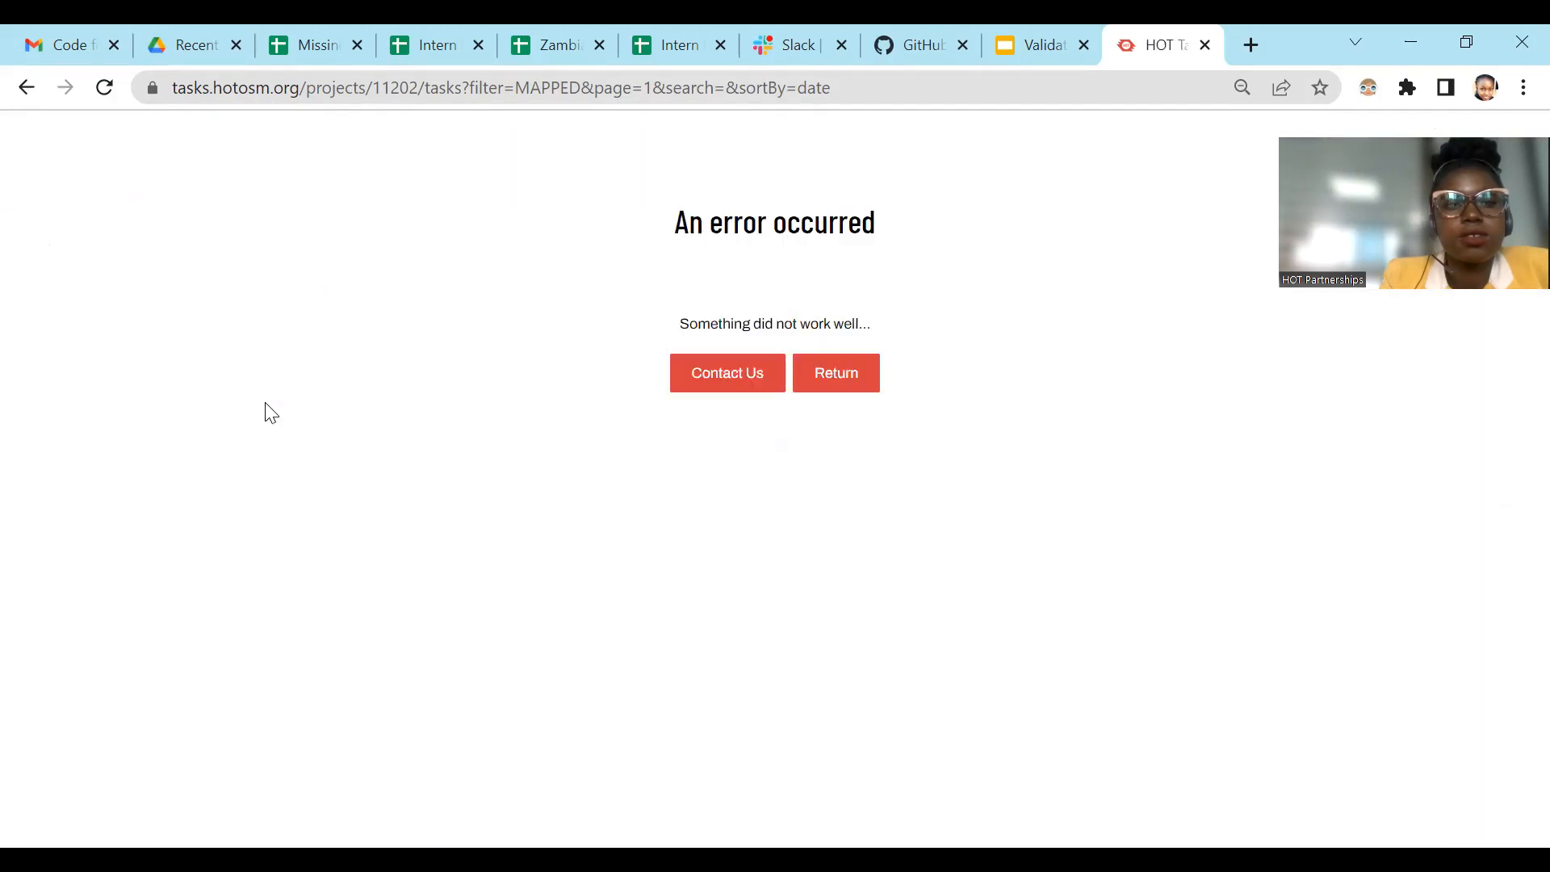
pyautogui.click(101, 90)
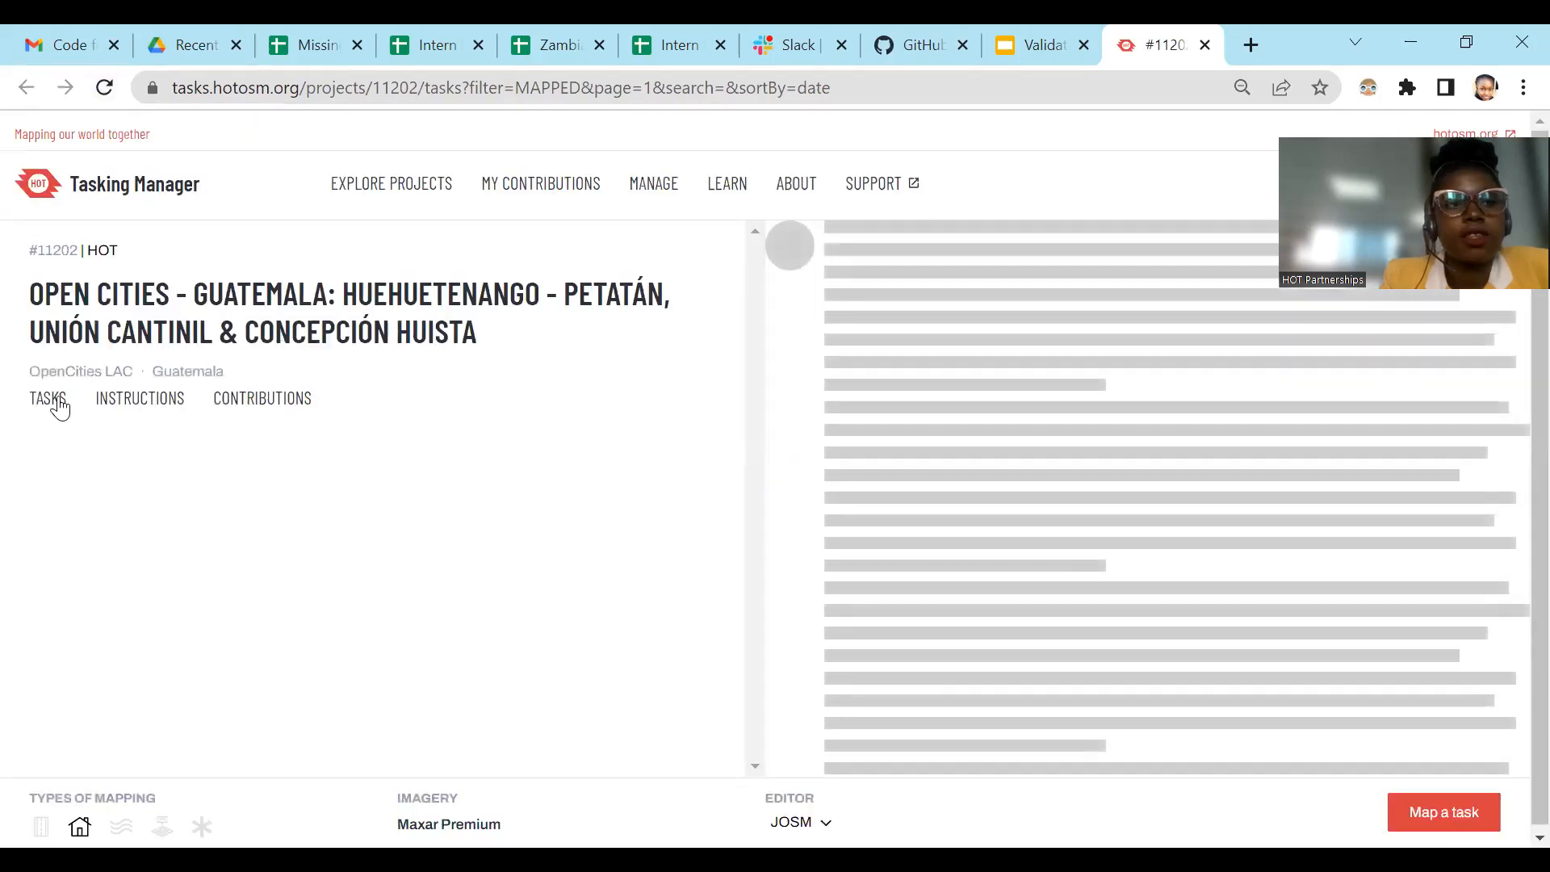
# Step: Show the project's tasks and then its contributions, and look over the contributors' mapped and validated task counts
pyautogui.moveTo(52, 400); pyautogui.dragTo(45, 399)
pyautogui.click(275, 403)
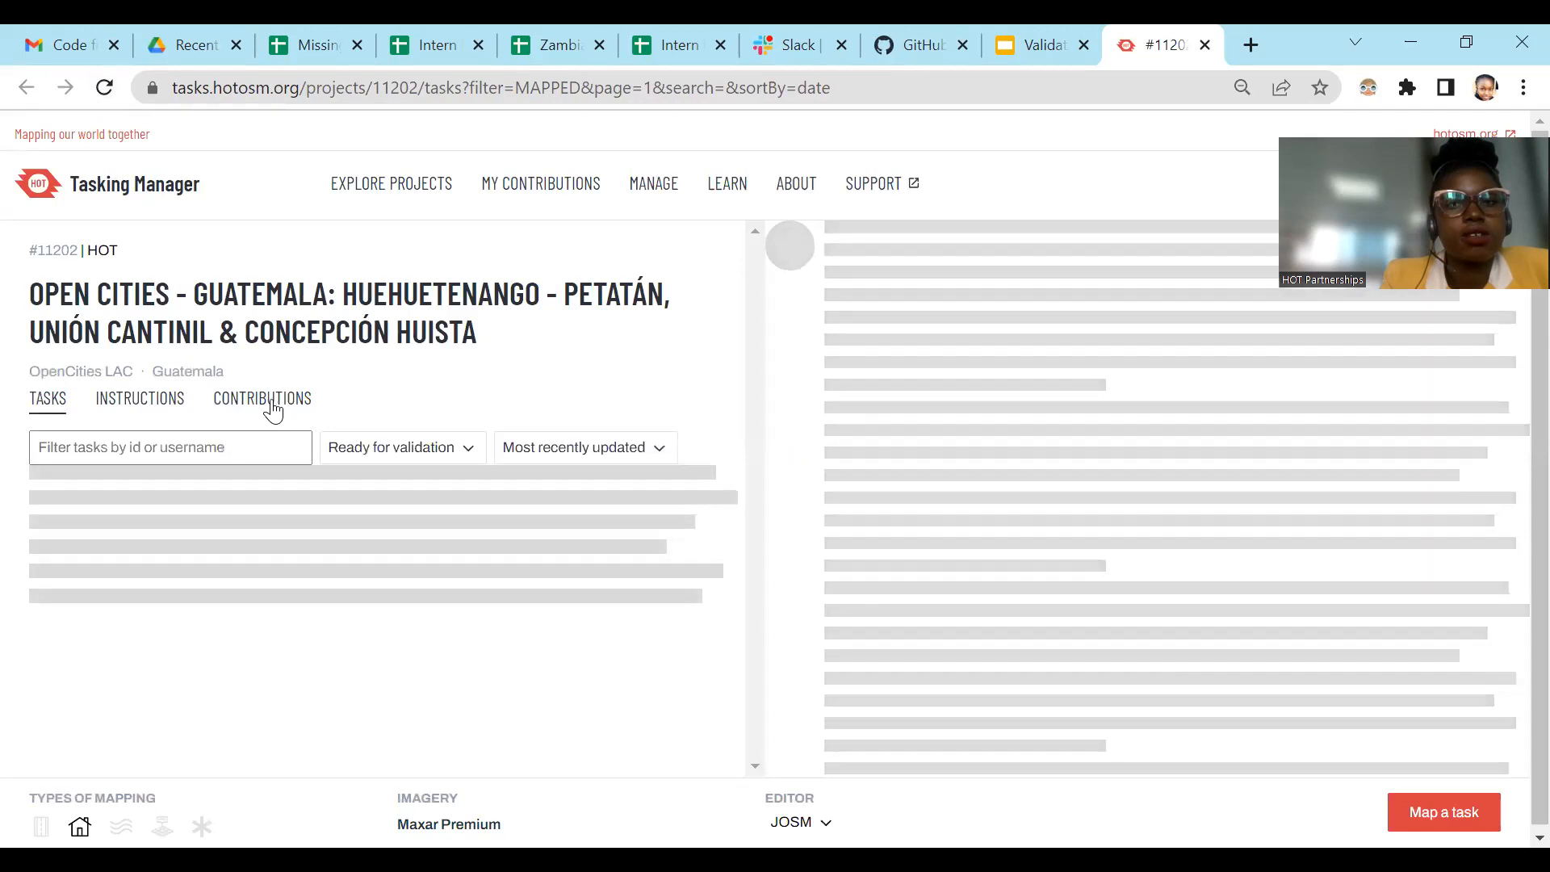
pyautogui.click(274, 408)
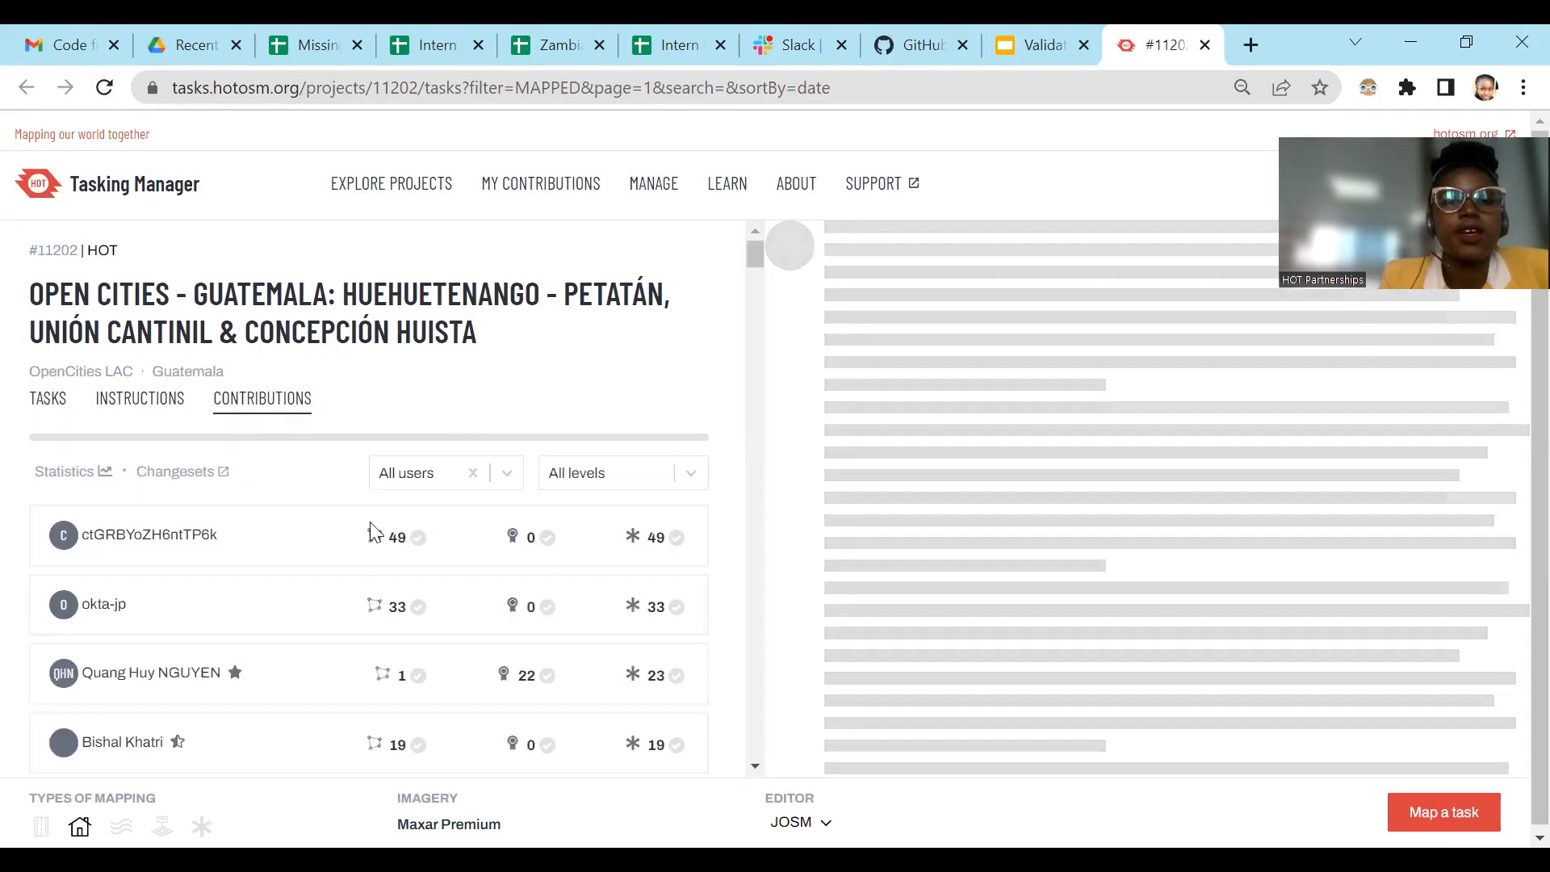
pyautogui.scroll(-2, 374, 651)
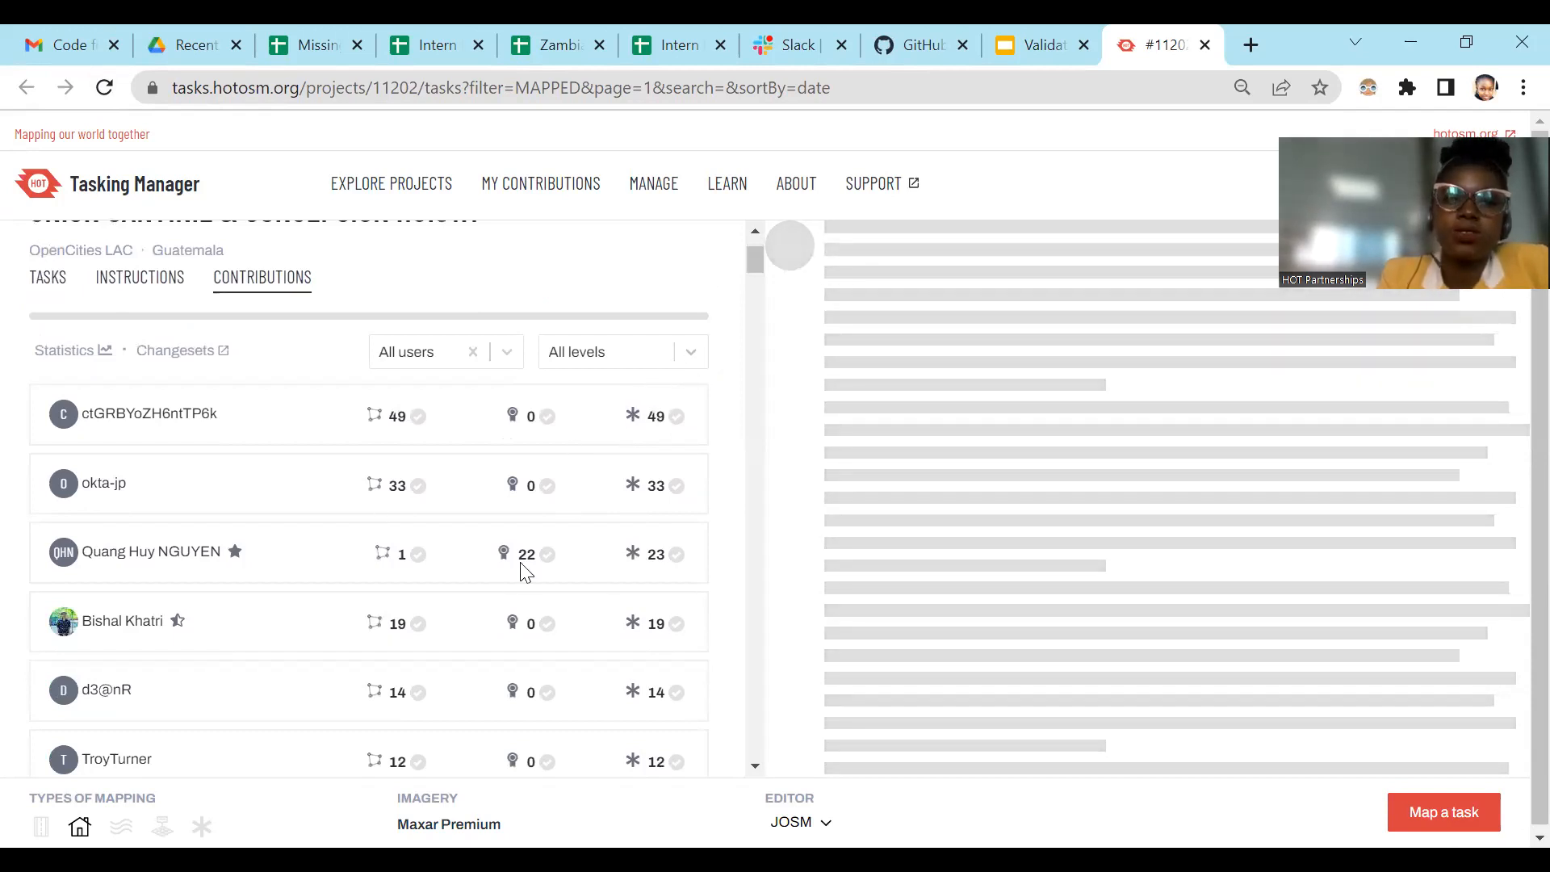
pyautogui.scroll(-1, 1203, 412)
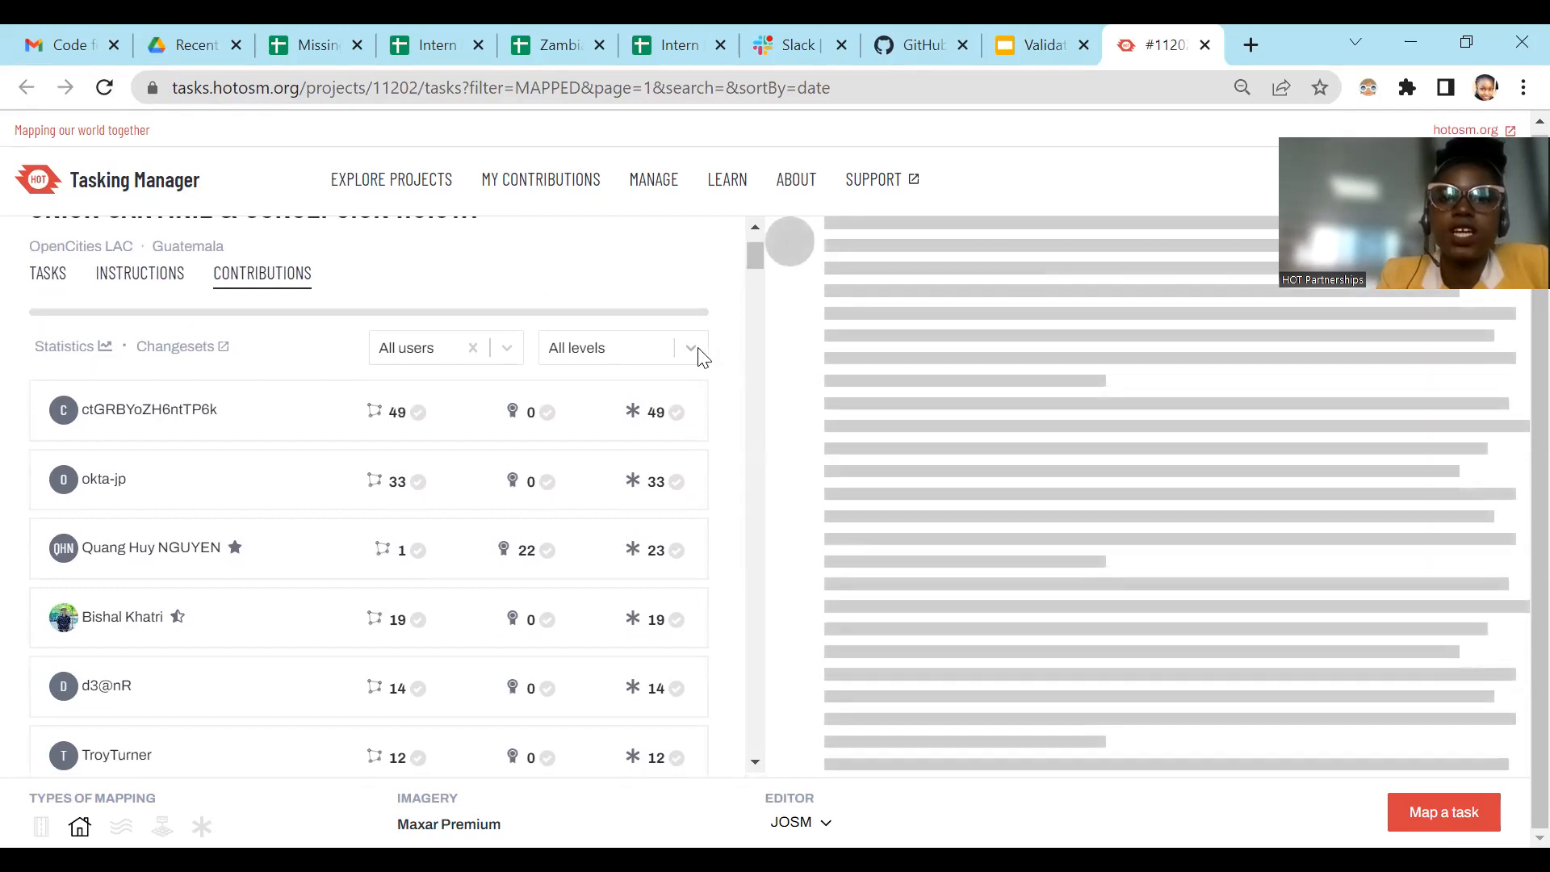
# Step: Filter the contributors by the Beginner level and look through the filtered list
pyautogui.click(692, 348)
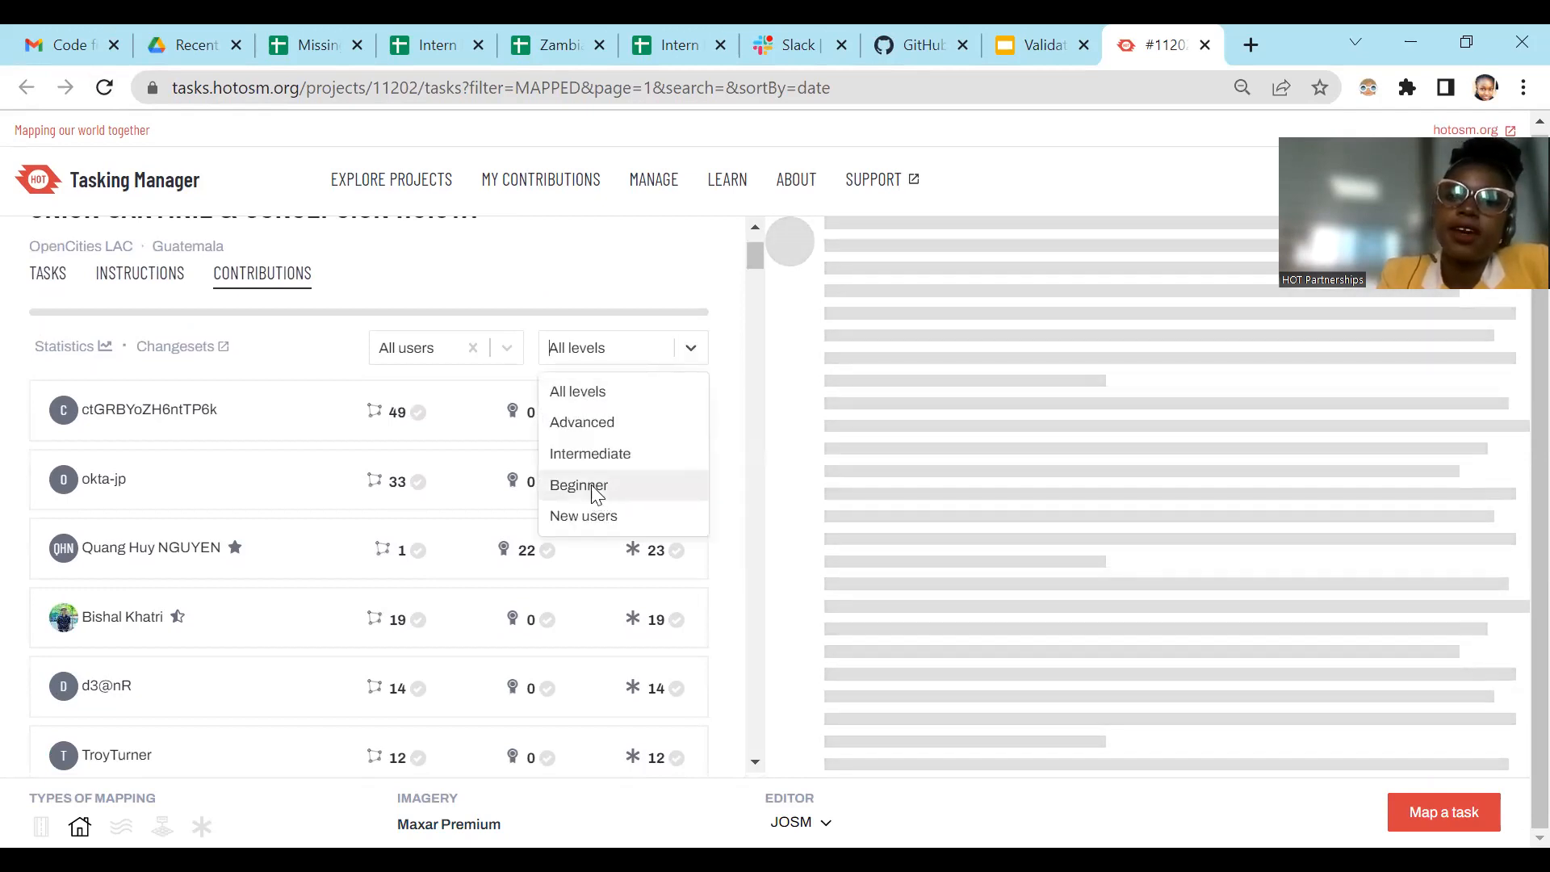
pyautogui.click(594, 488)
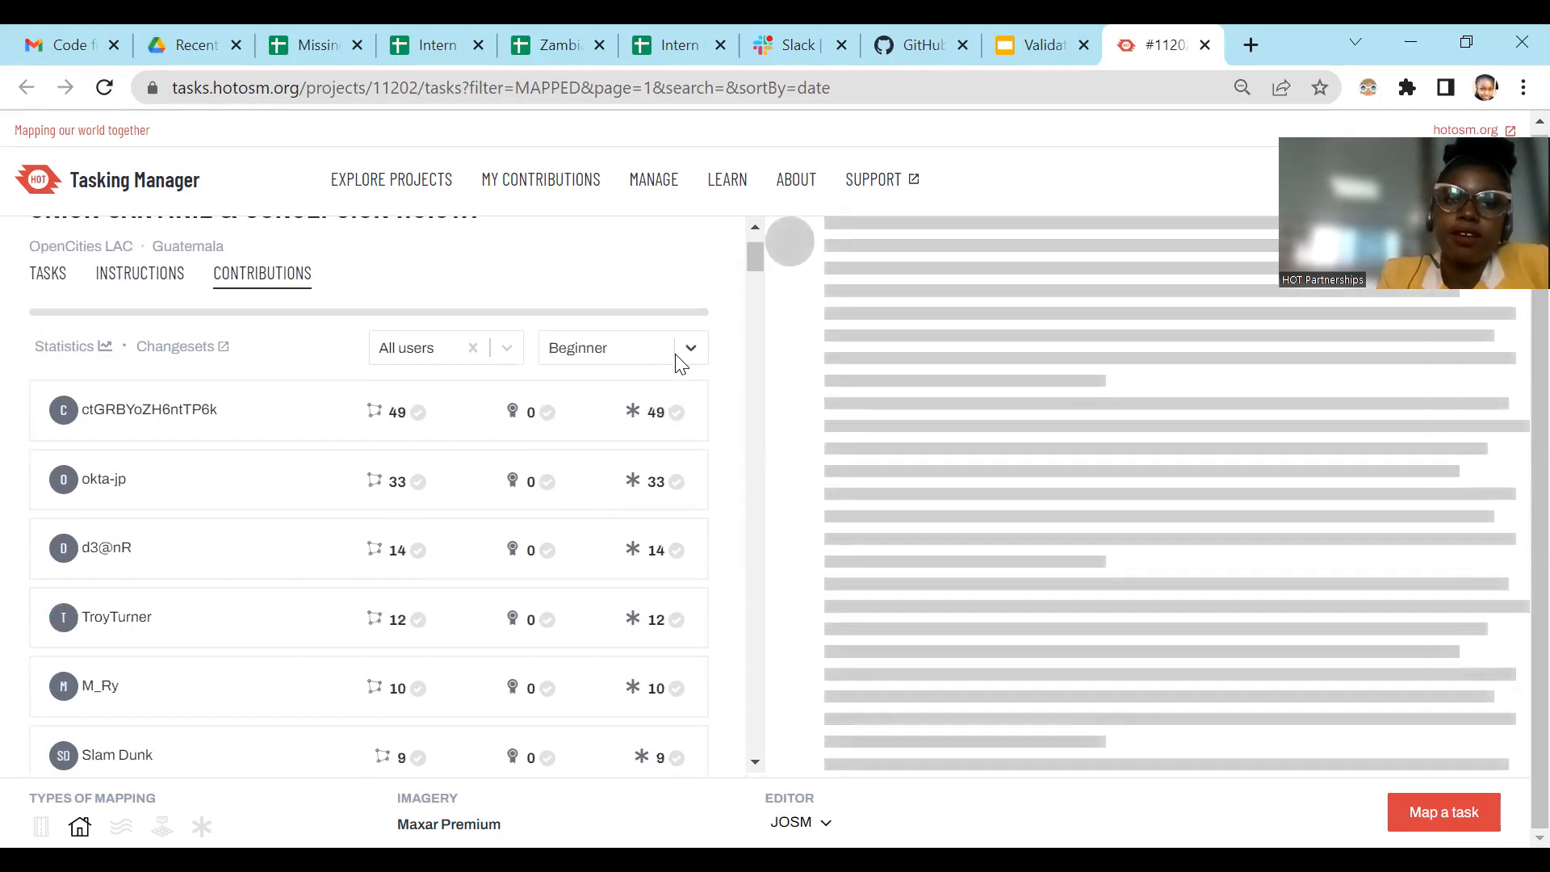
pyautogui.scroll(-10, 218, 526)
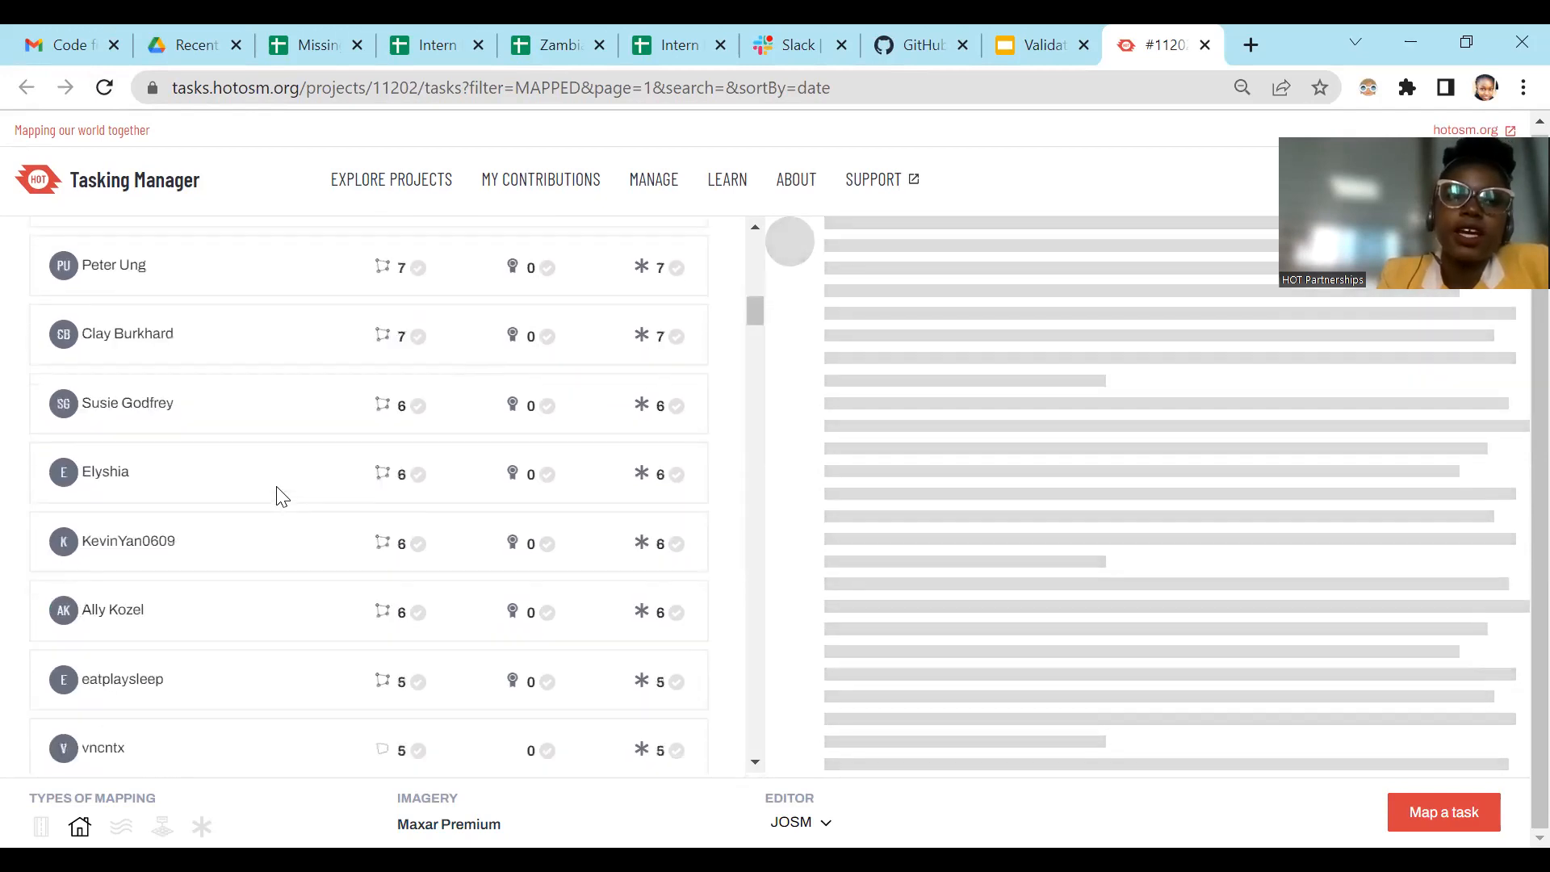
pyautogui.scroll(-8, 282, 495)
pyautogui.scroll(20, 294, 390)
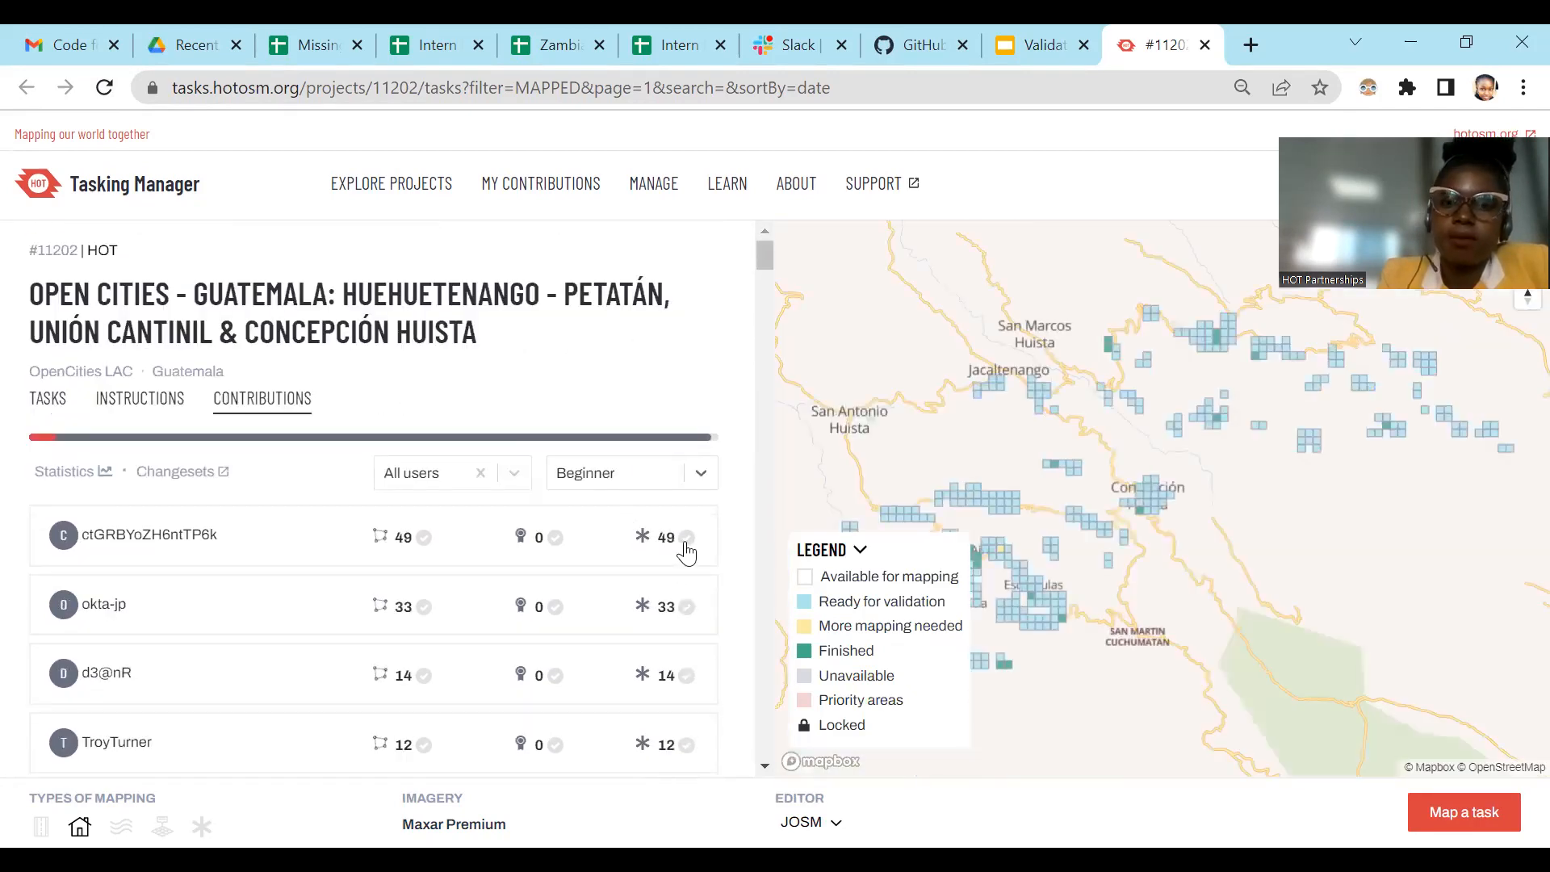
# Step: Highlight all tasks of the first-listed beginner contributor and examine where they lie on the map
pyautogui.click(686, 546)
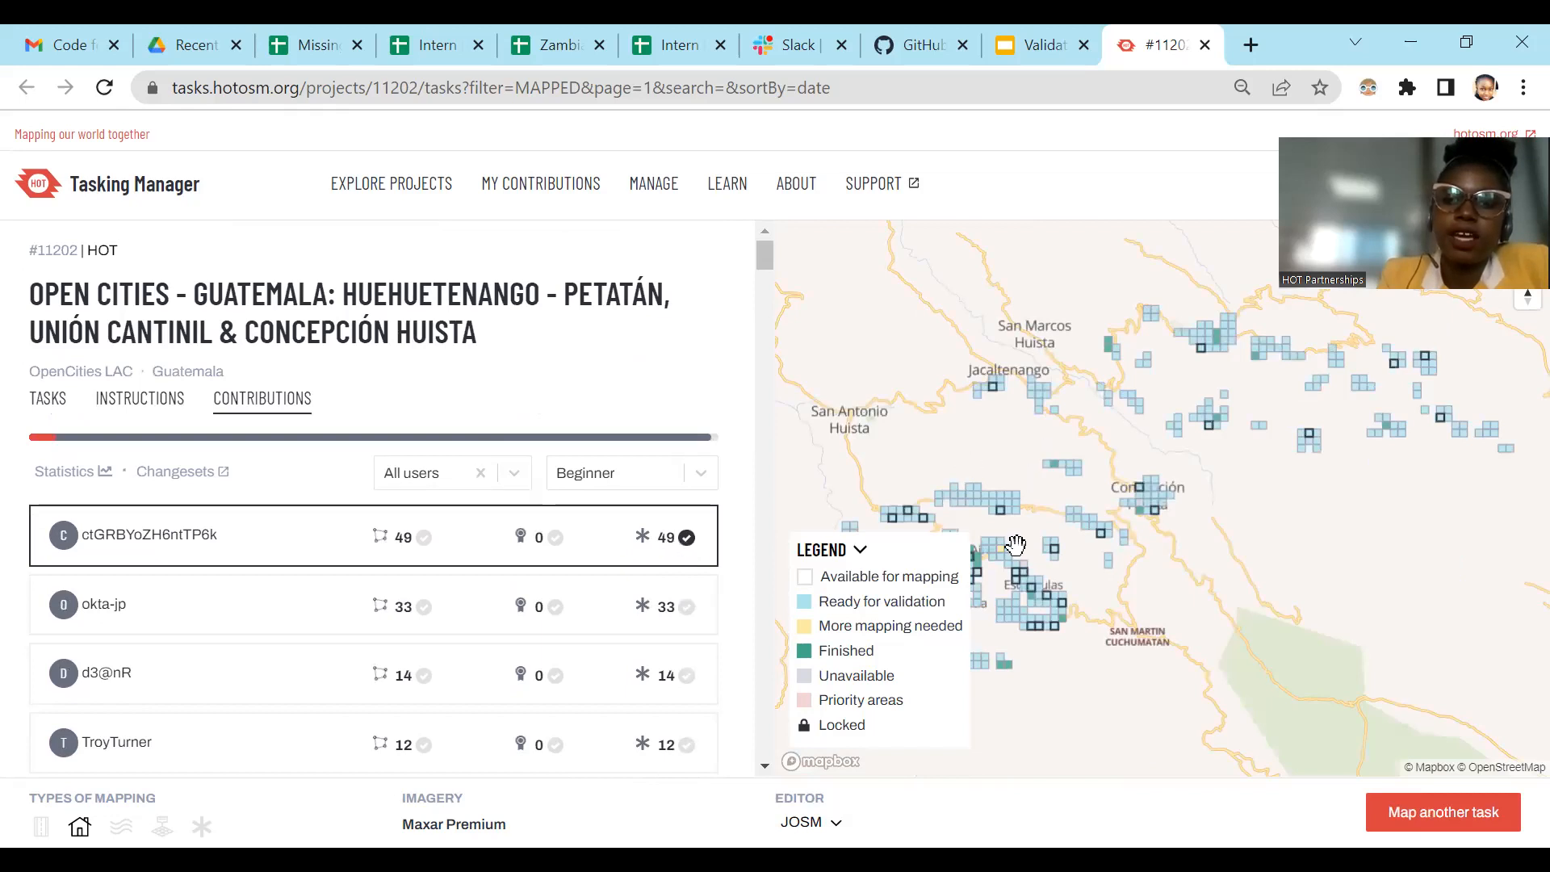
pyautogui.scroll(5, 1017, 598)
pyautogui.scroll(5, 1212, 547)
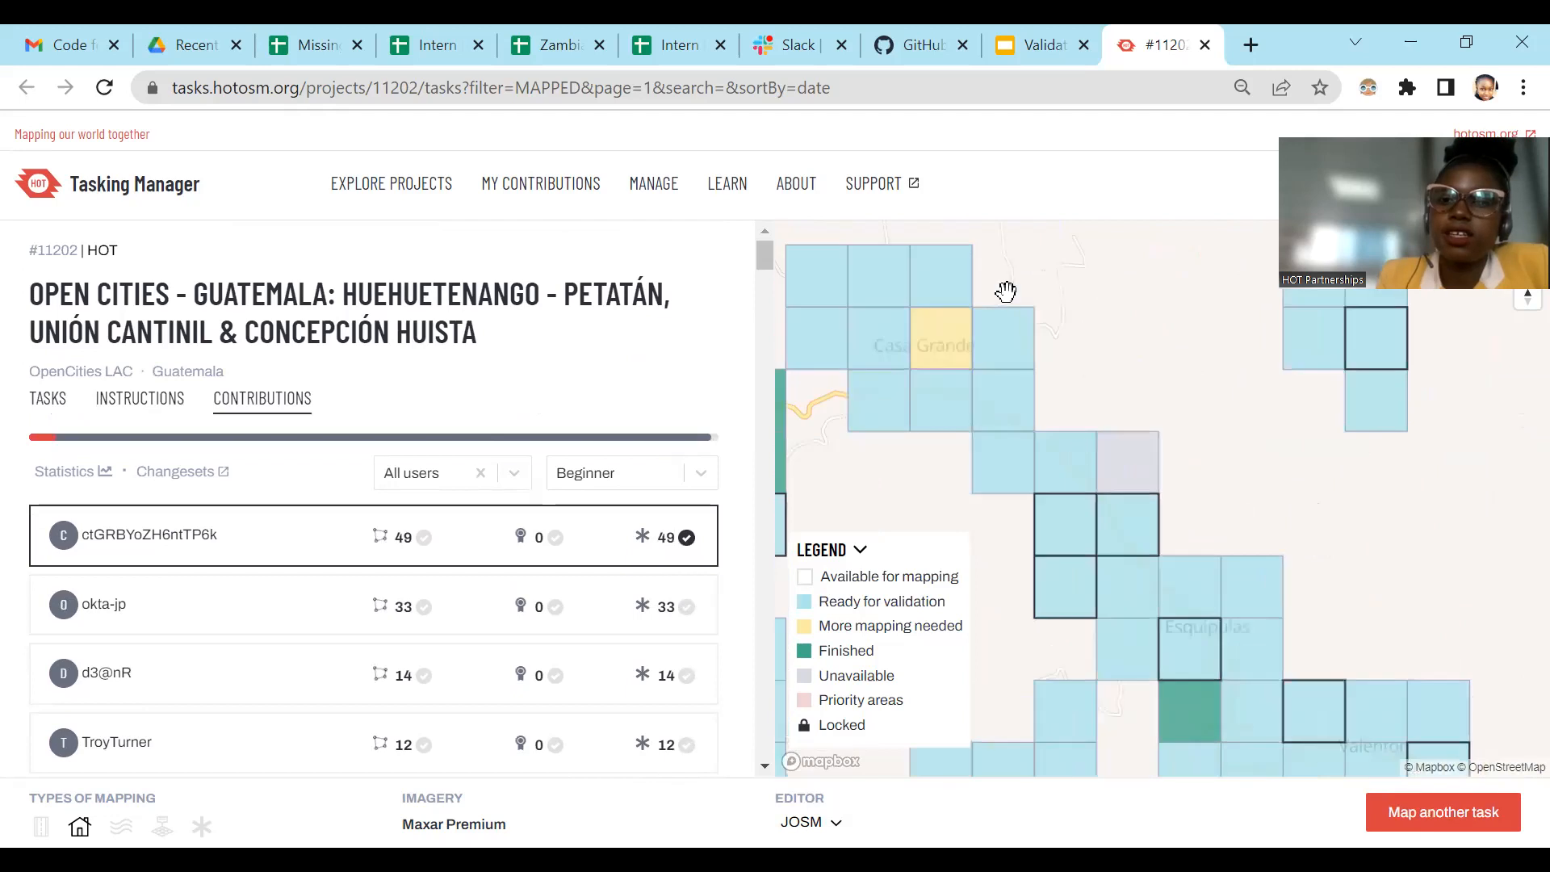
pyautogui.scroll(-5, 1443, 633)
pyautogui.moveTo(1290, 546); pyautogui.dragTo(1160, 403)
pyautogui.moveTo(1212, 464); pyautogui.dragTo(1350, 531)
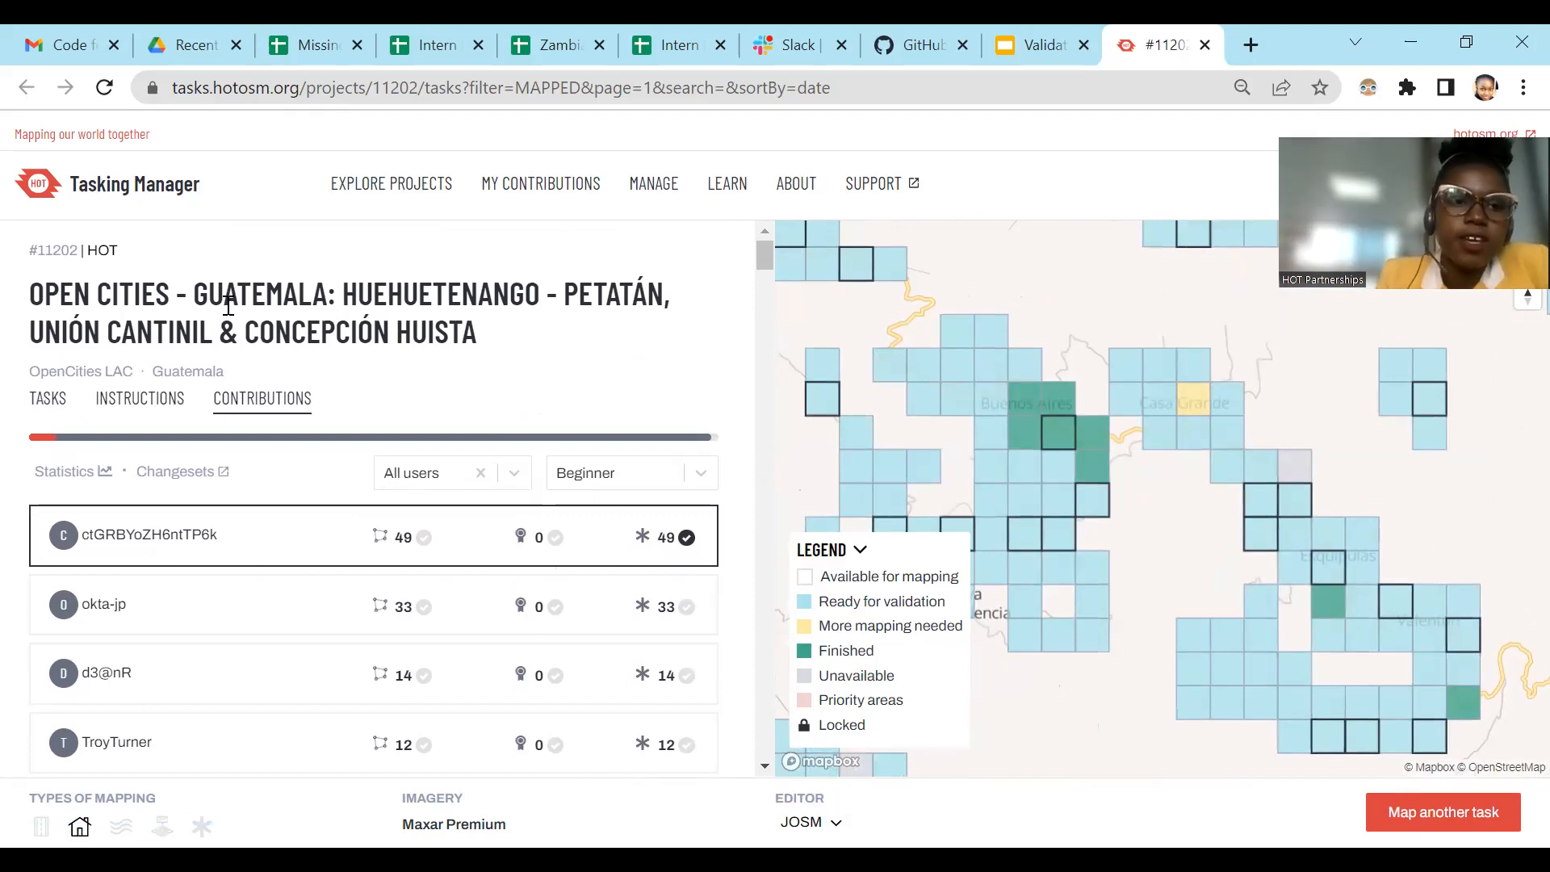
# Step: Return to the project's task list and clear the selection of its first two tasks
pyautogui.click(55, 402)
pyautogui.click(151, 440)
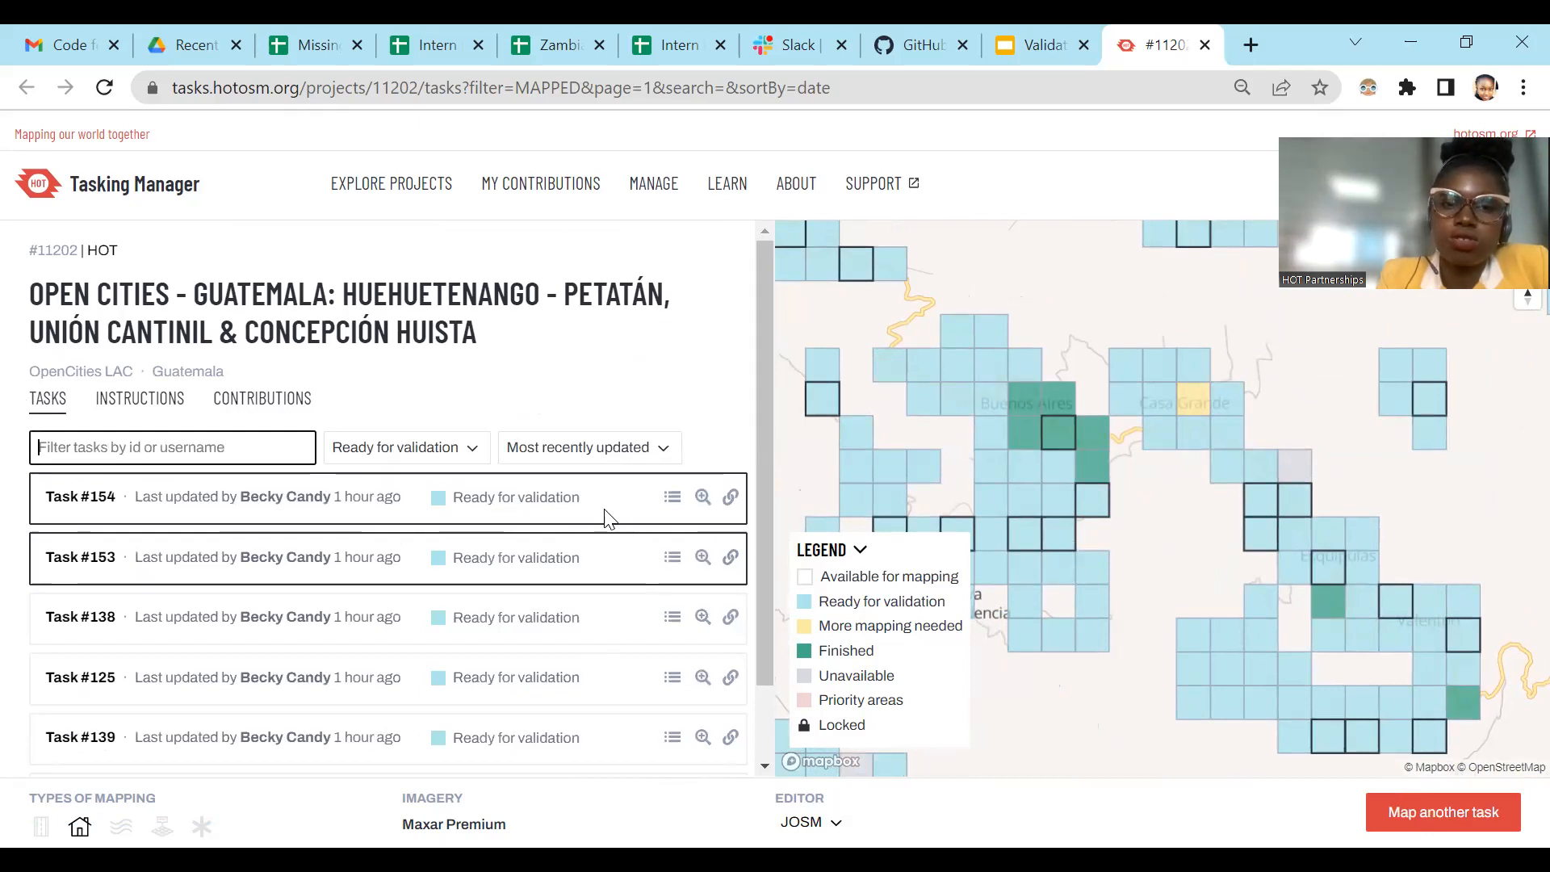
pyautogui.click(595, 528)
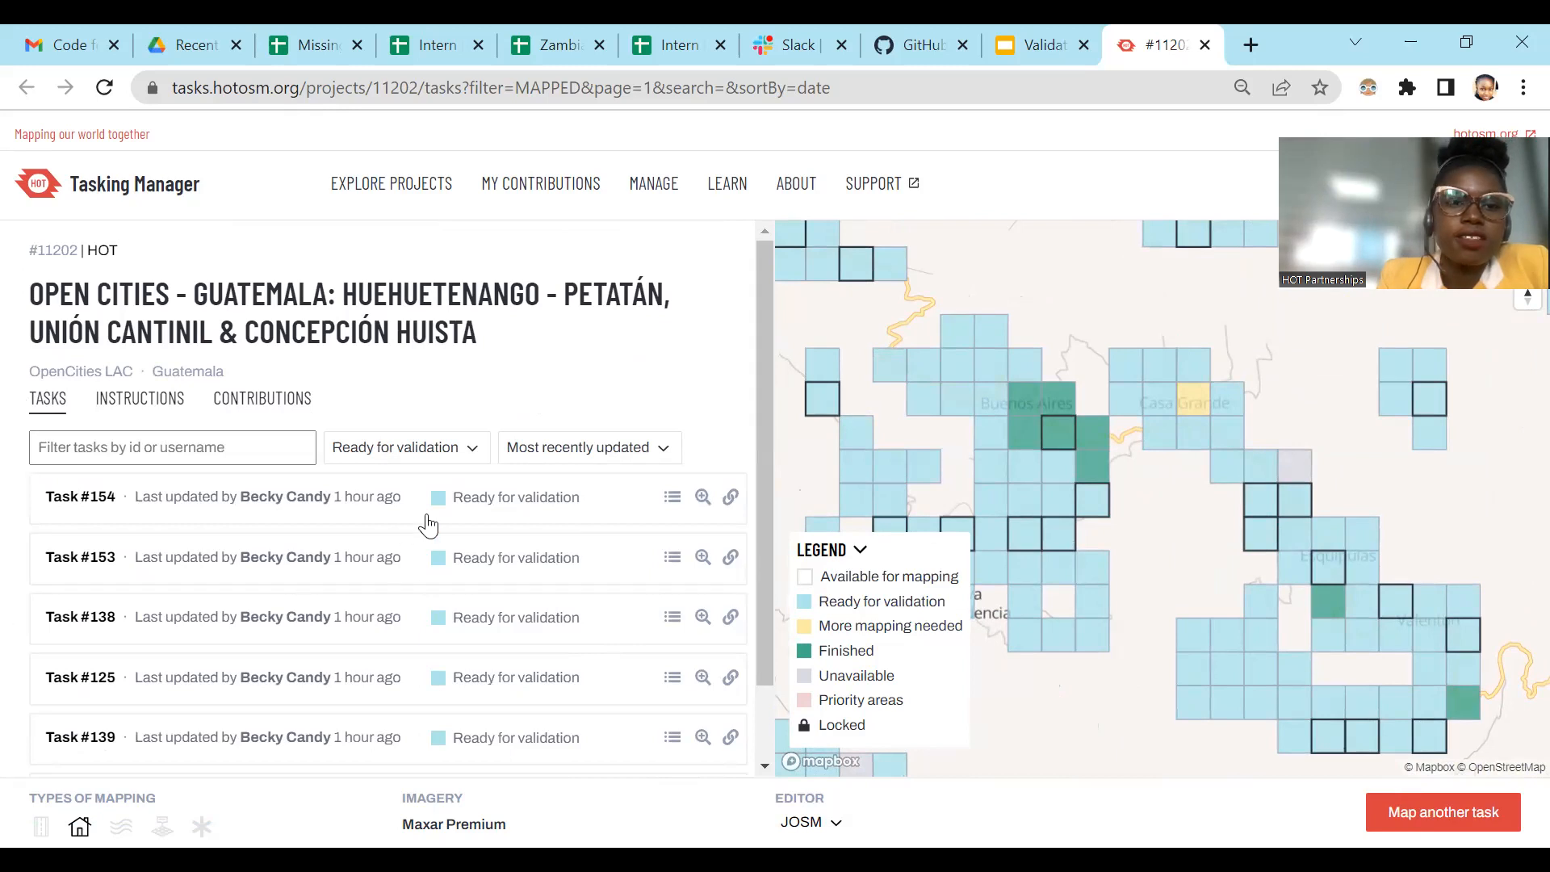
# Step: Select all six tasks on the page for validation: #154, #153, #138, #125, #139 and #126
pyautogui.click(443, 570)
pyautogui.click(454, 633)
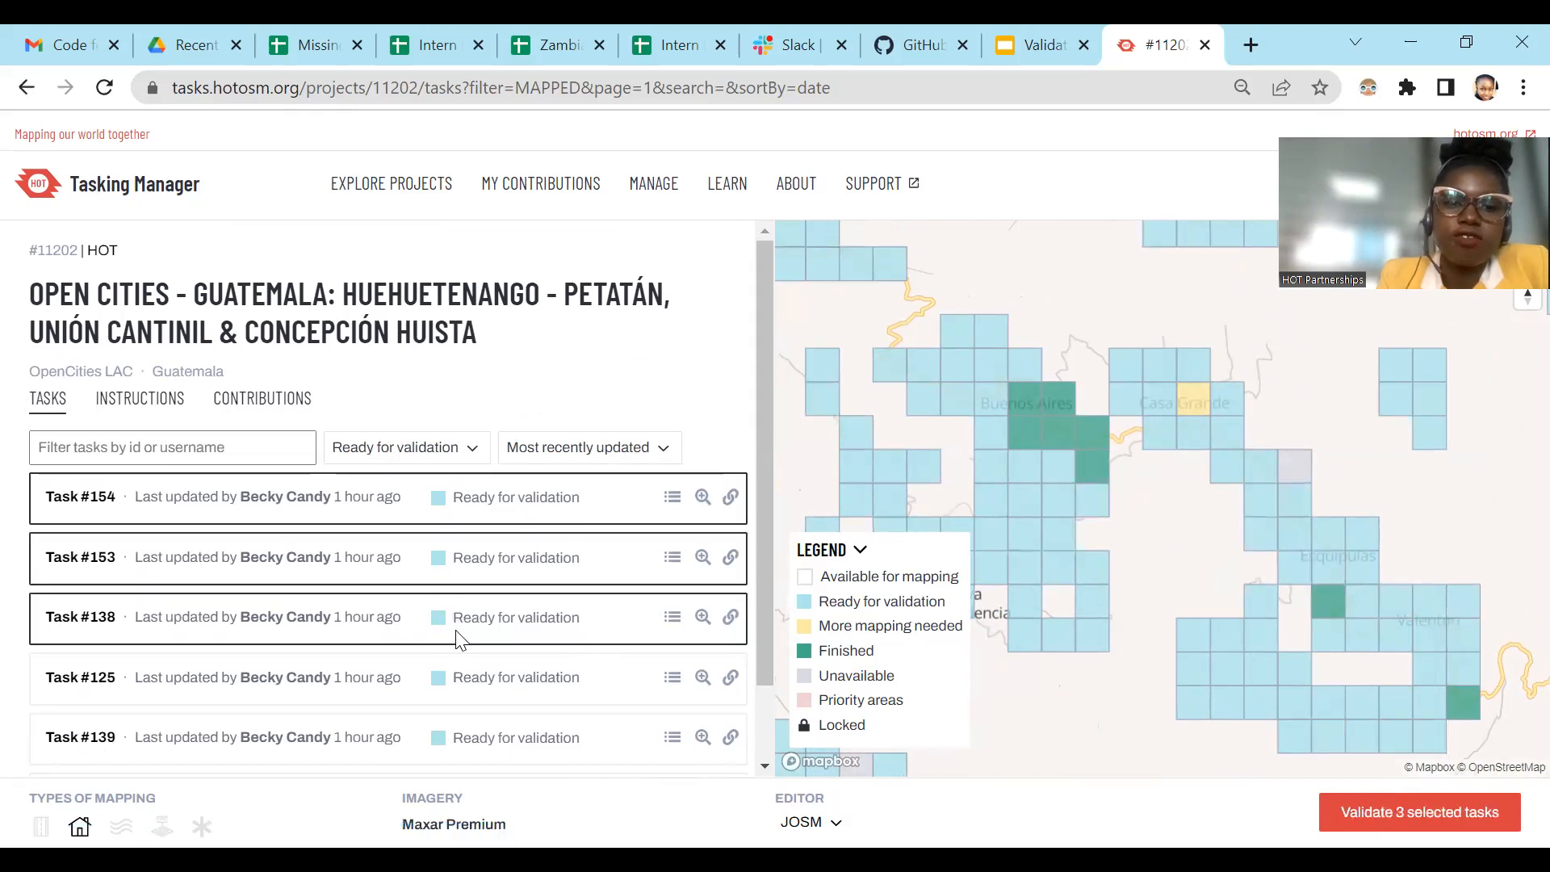
pyautogui.click(472, 675)
pyautogui.scroll(-1, 484, 677)
pyautogui.click(494, 647)
pyautogui.click(476, 707)
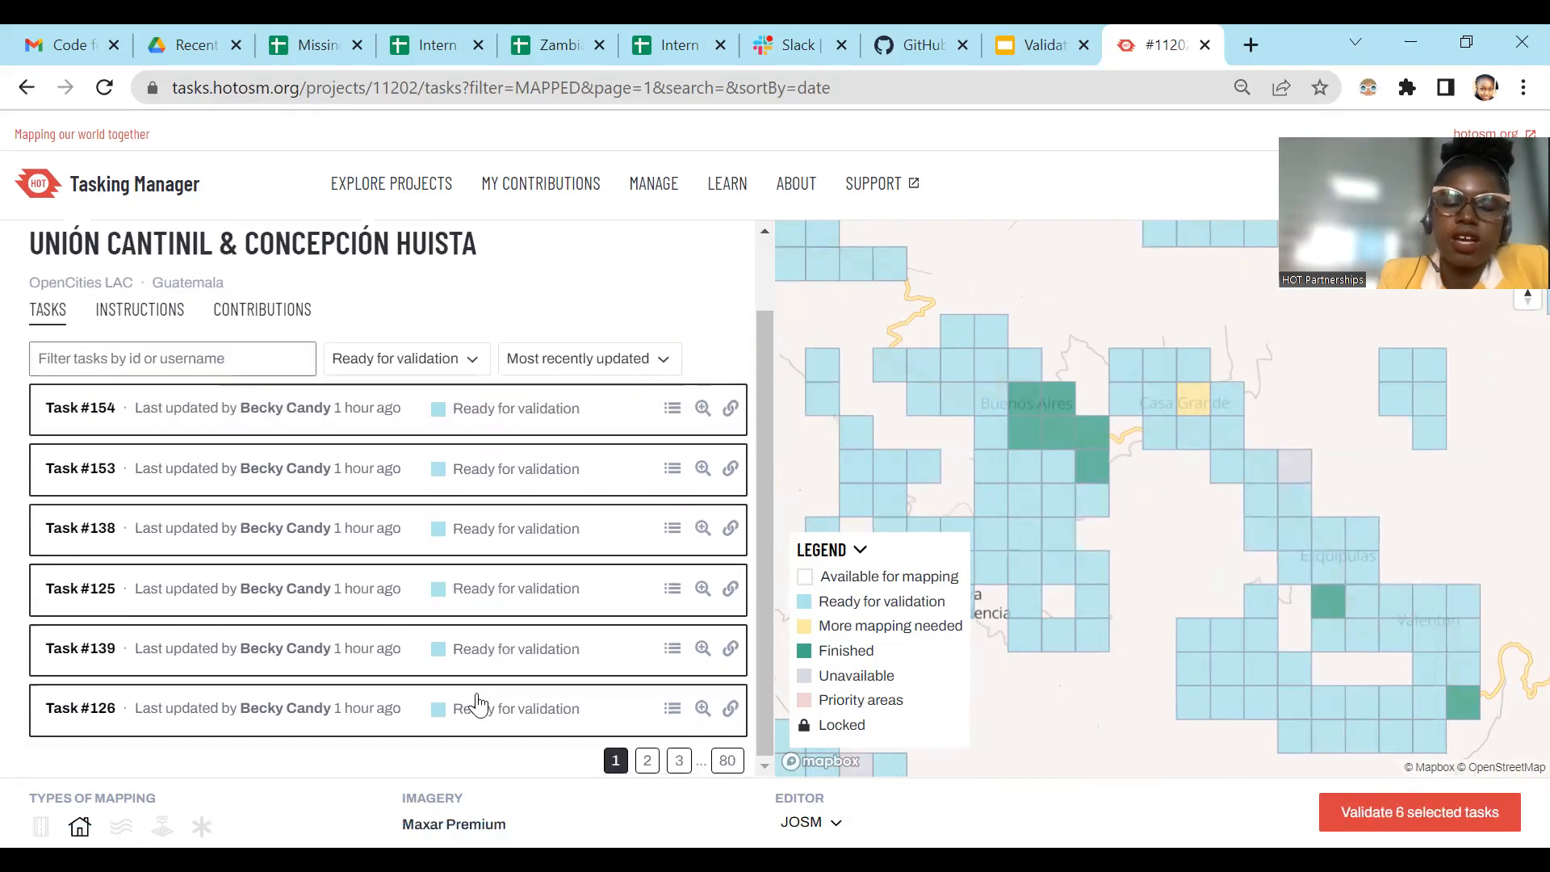
# Step: Deselect all six tasks on the first page of the list
pyautogui.scroll(1, 564, 526)
pyautogui.click(485, 501)
pyautogui.click(428, 559)
pyautogui.click(495, 632)
pyautogui.scroll(-1, 499, 613)
pyautogui.click(491, 580)
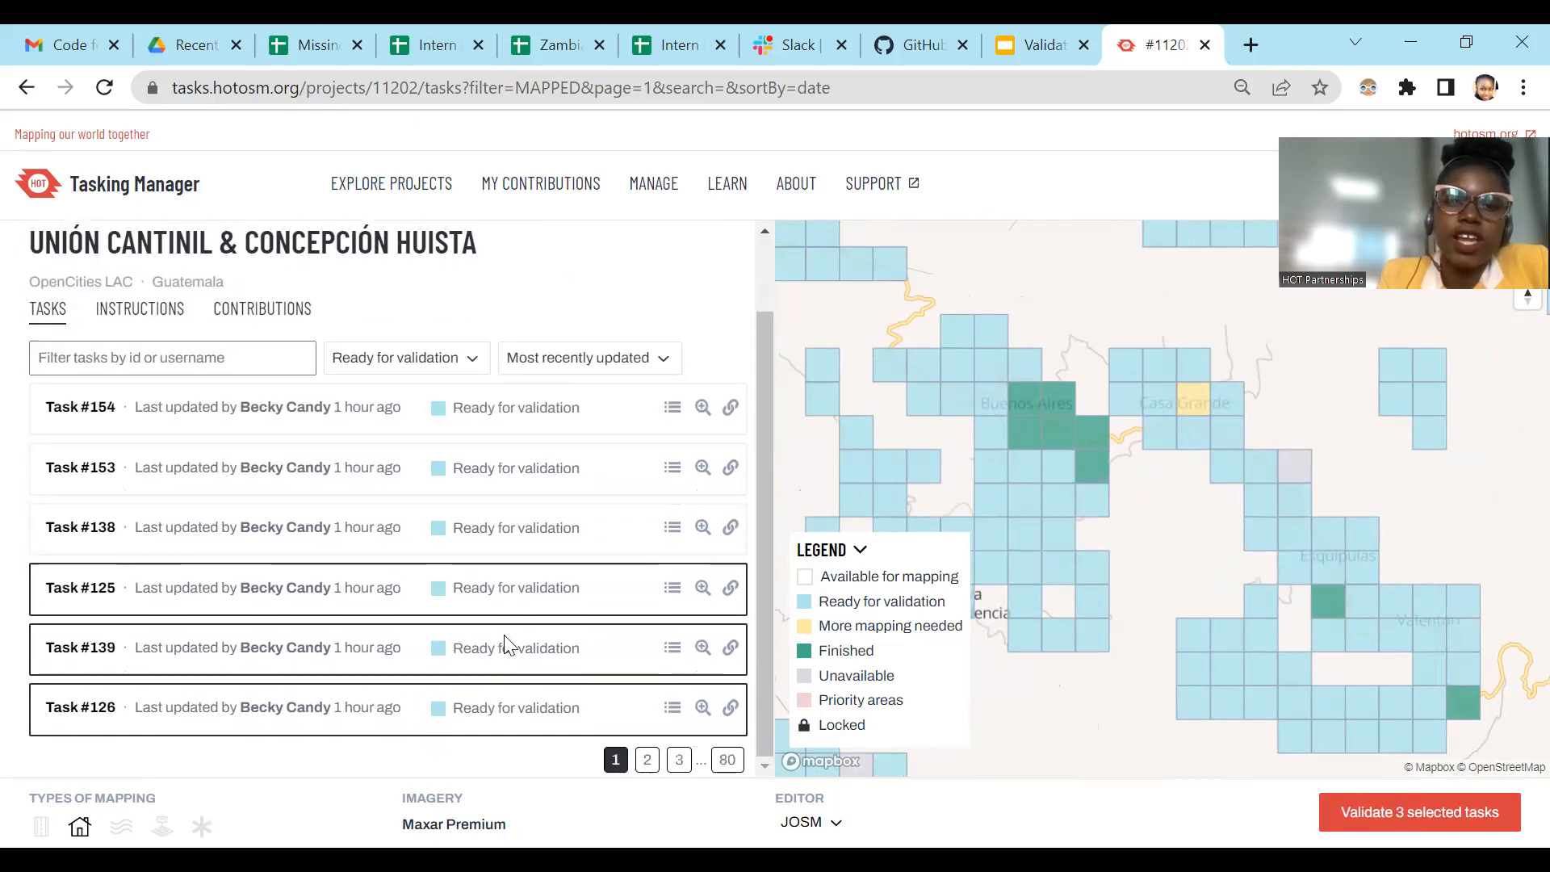
pyautogui.click(490, 650)
pyautogui.click(488, 720)
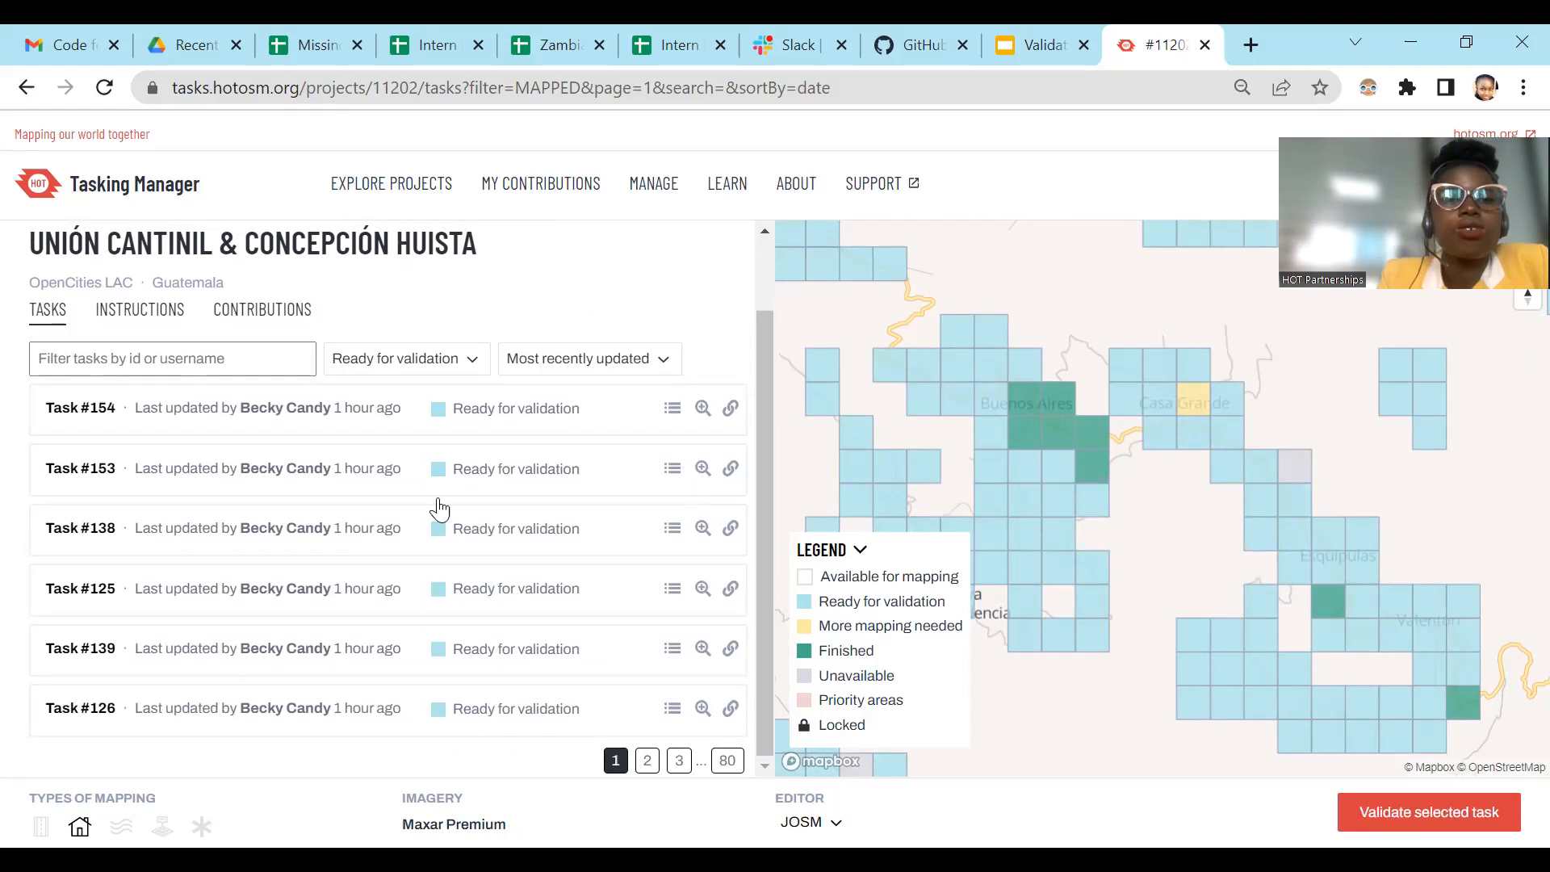
# Step: Select tasks #154, #153, #138, #125 and #139, and take #139 and #125 out of the selection again
pyautogui.click(489, 419)
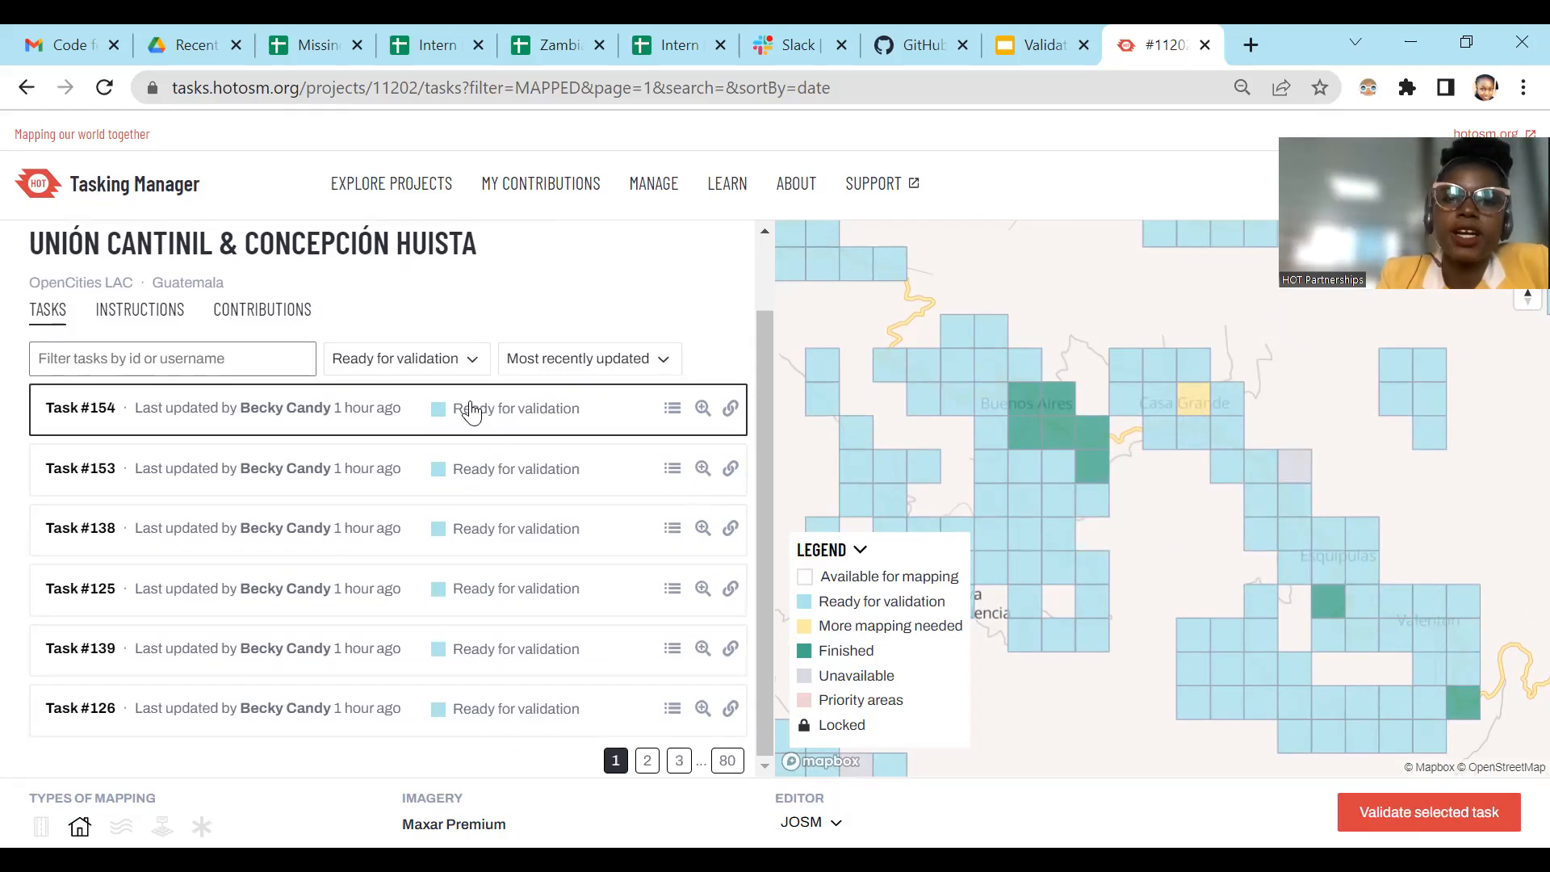
pyautogui.click(474, 477)
pyautogui.click(475, 549)
pyautogui.click(468, 595)
pyautogui.click(478, 651)
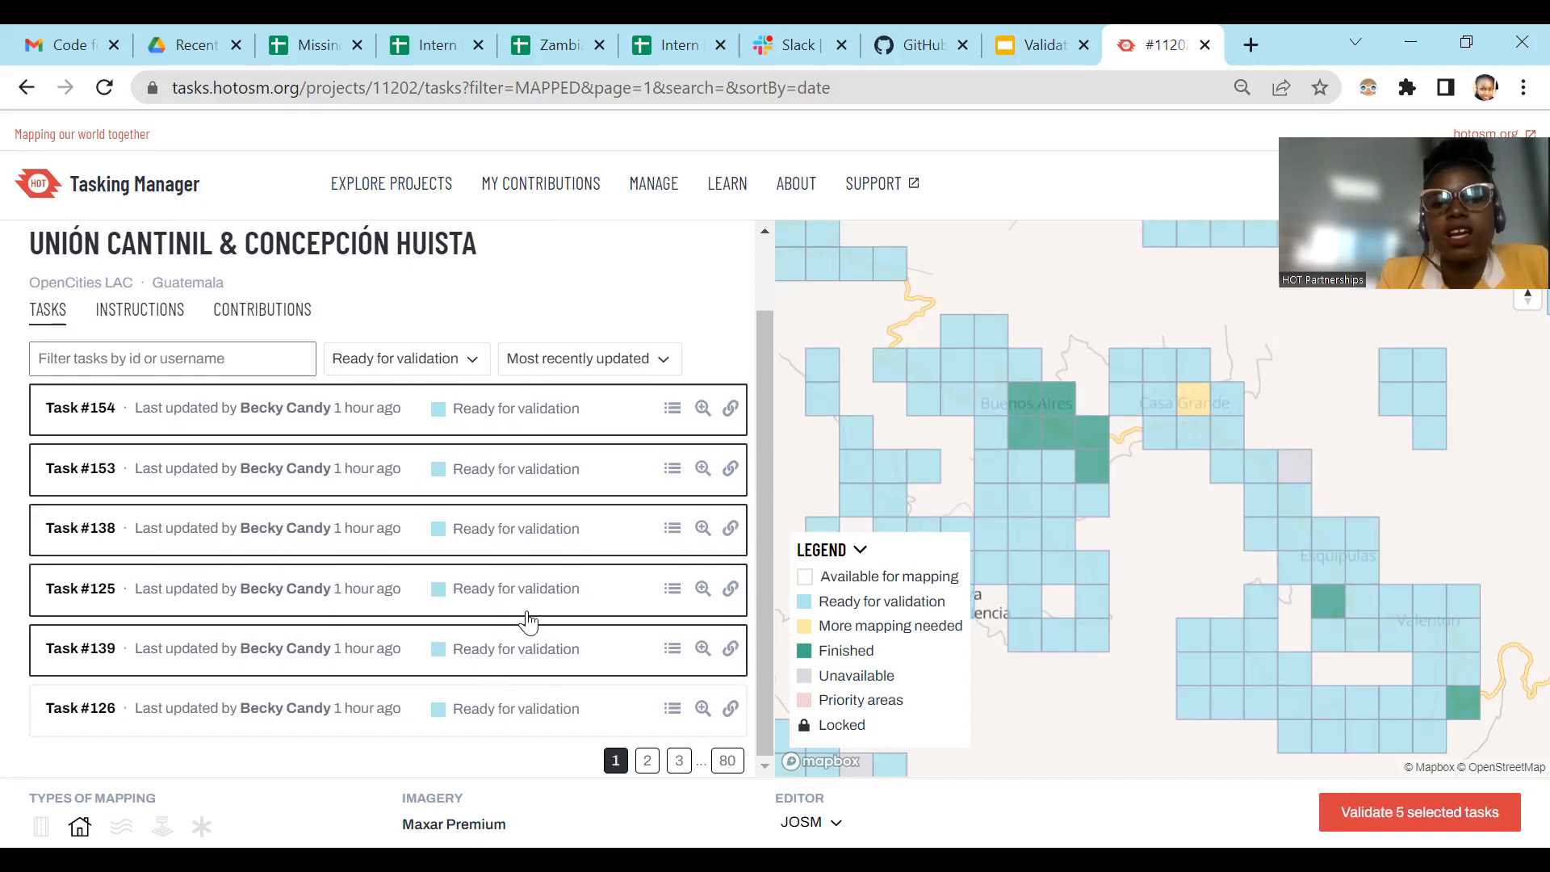
pyautogui.click(523, 631)
pyautogui.click(522, 594)
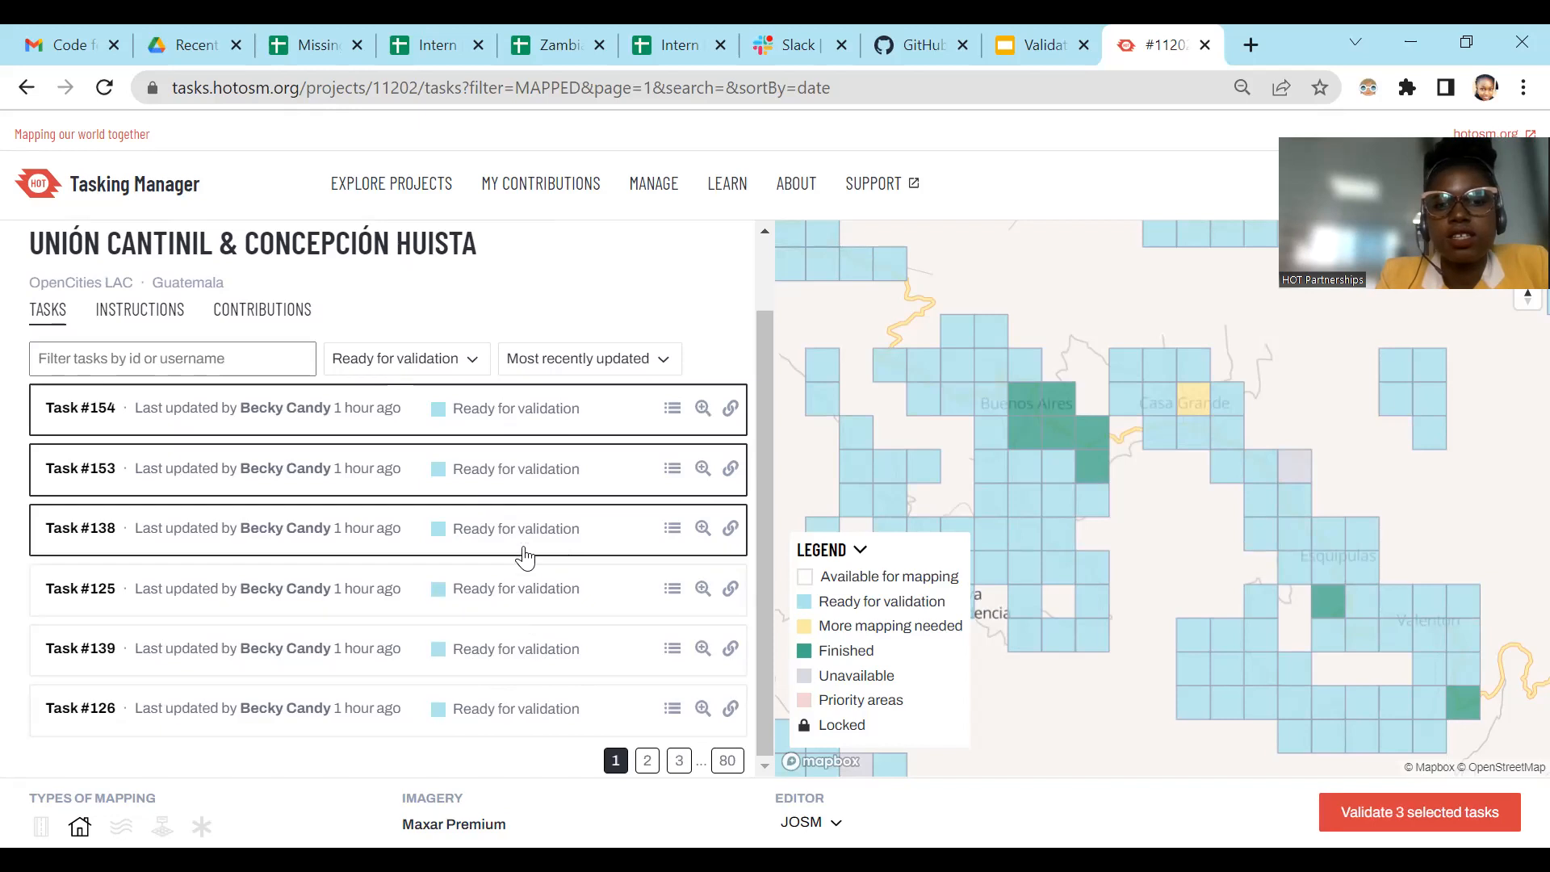
# Step: Take tasks #138 and #153 out of the selection and leave only task #154 selected for validation
pyautogui.click(512, 527)
pyautogui.click(507, 470)
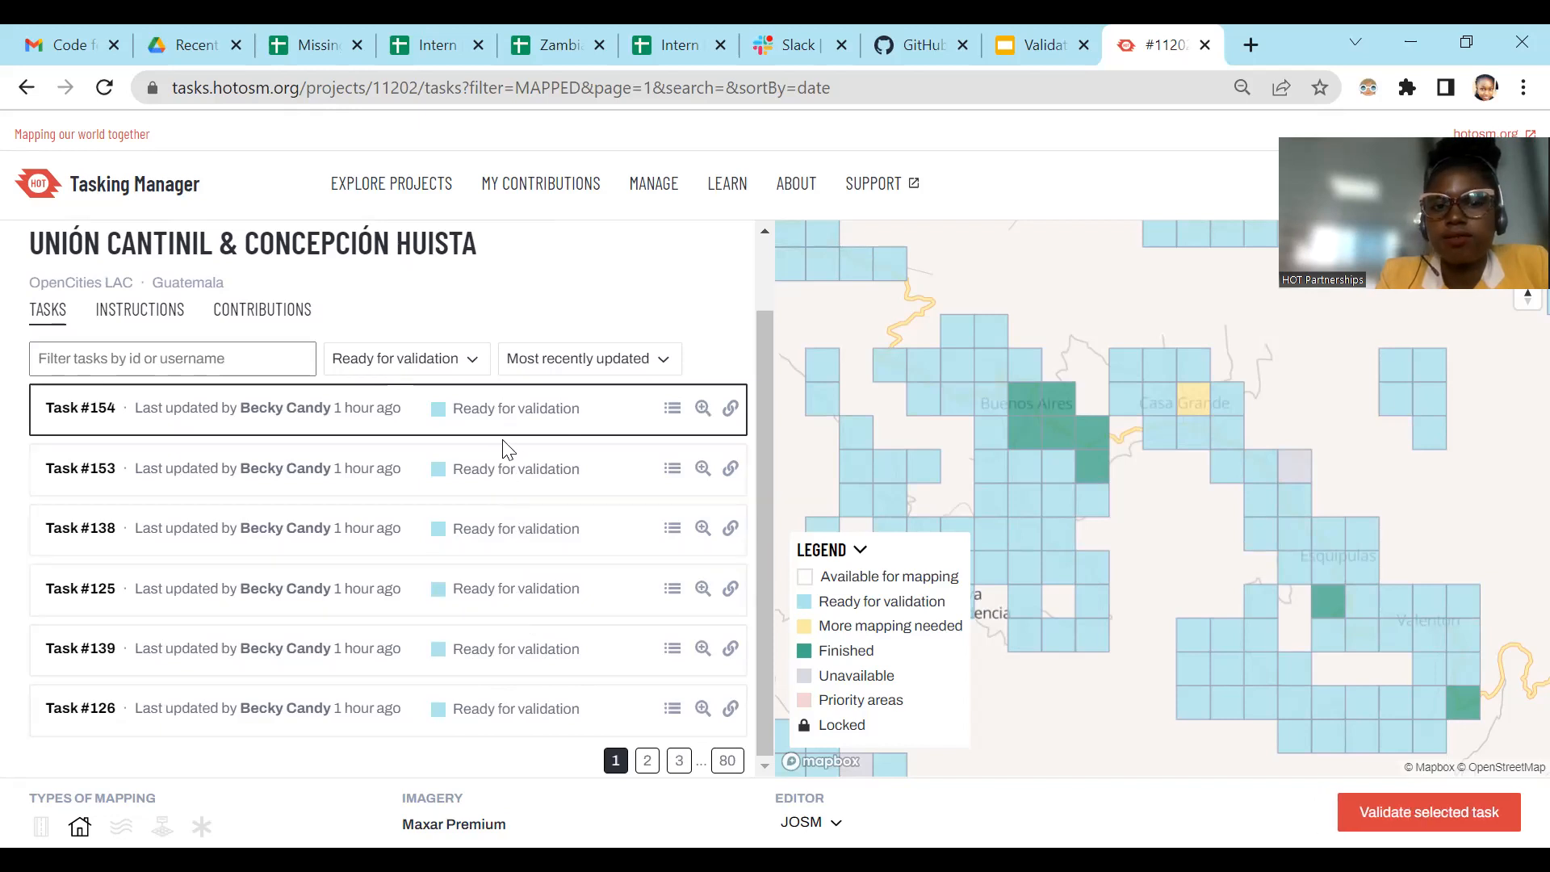
pyautogui.click(508, 424)
pyautogui.scroll(-3, 936, 416)
pyautogui.click(528, 418)
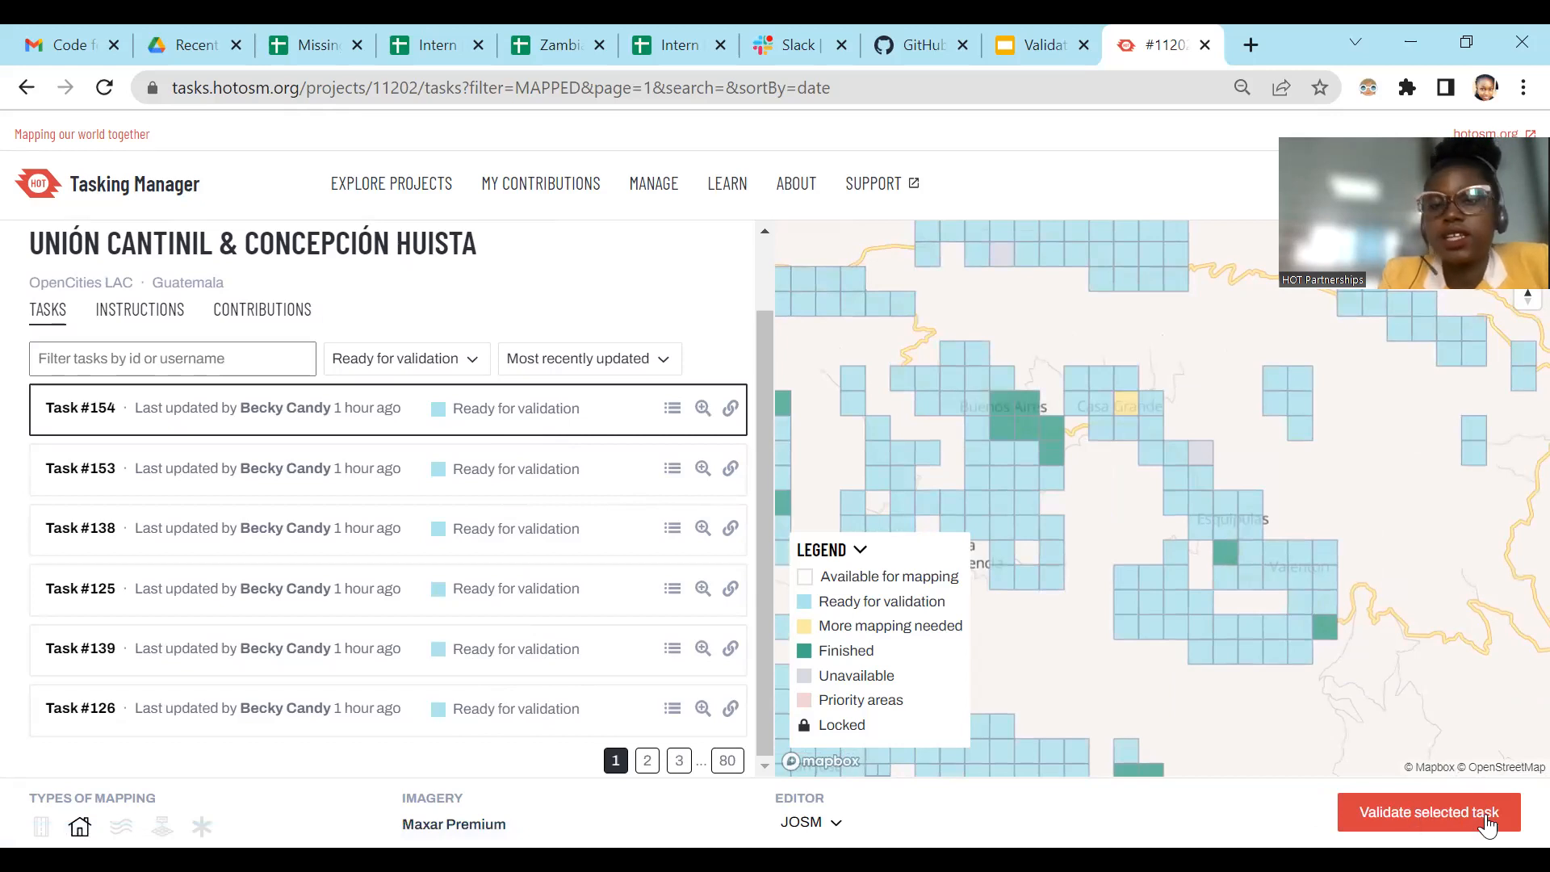
# Step: Add tasks #153, #139, #138 and #125 from the task list to the validation selection
pyautogui.click(501, 483)
pyautogui.click(514, 646)
pyautogui.click(486, 529)
pyautogui.click(495, 598)
# Step: Deselect tasks #139, #125, #138, #153 and #154 in the task list
pyautogui.click(529, 645)
pyautogui.click(509, 599)
pyautogui.click(478, 547)
pyautogui.click(484, 484)
pyautogui.click(501, 410)
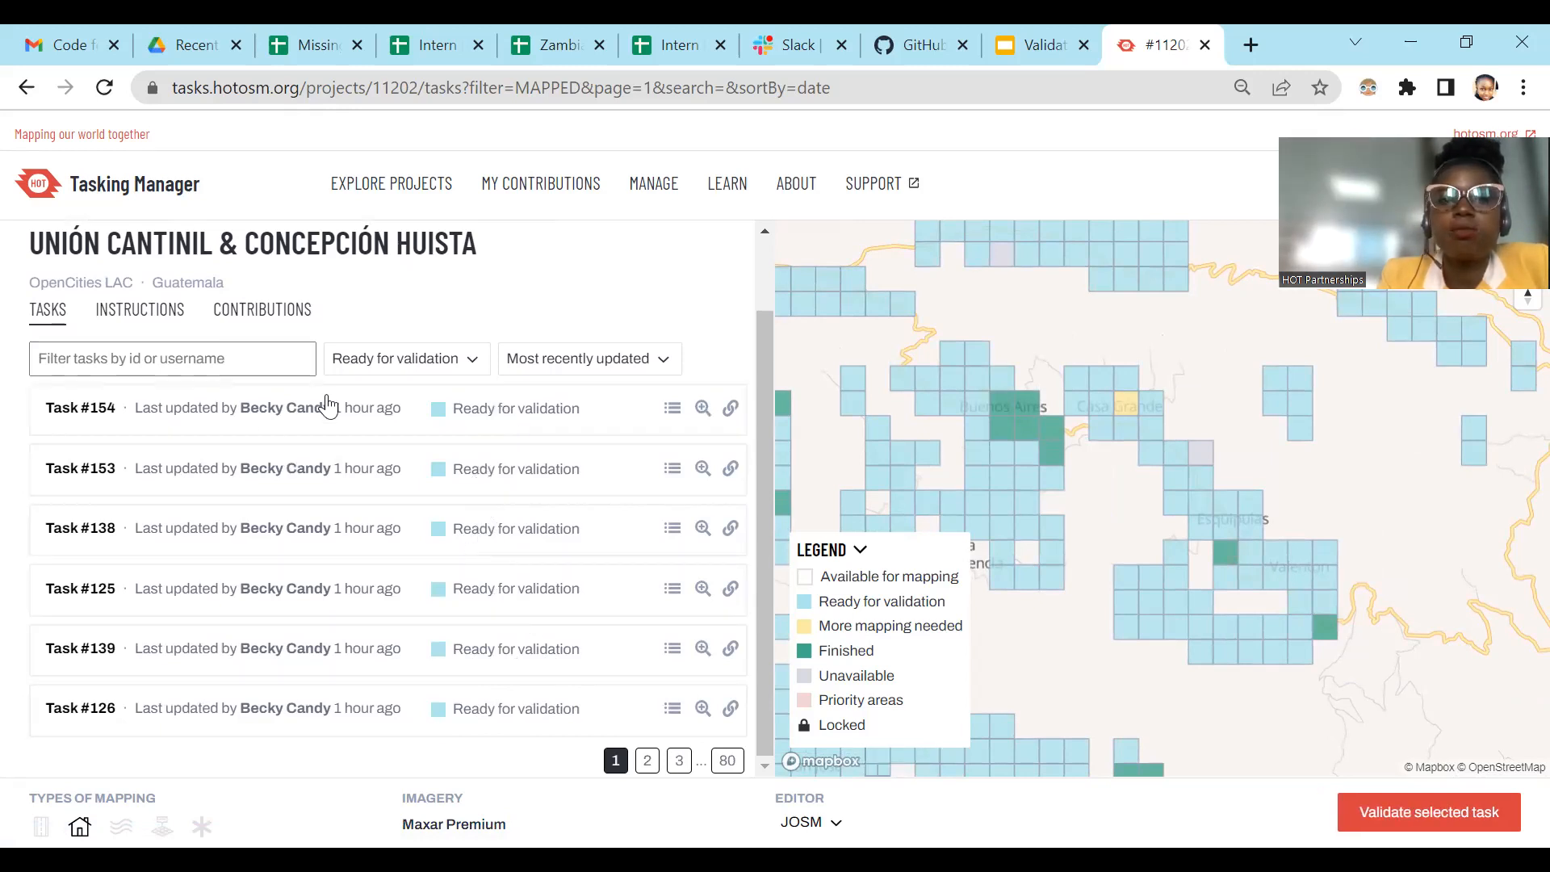
# Step: Select the ready-for-validation task #146 on the map northwest of Nueva Independencia, and deselect it again
pyautogui.click(211, 364)
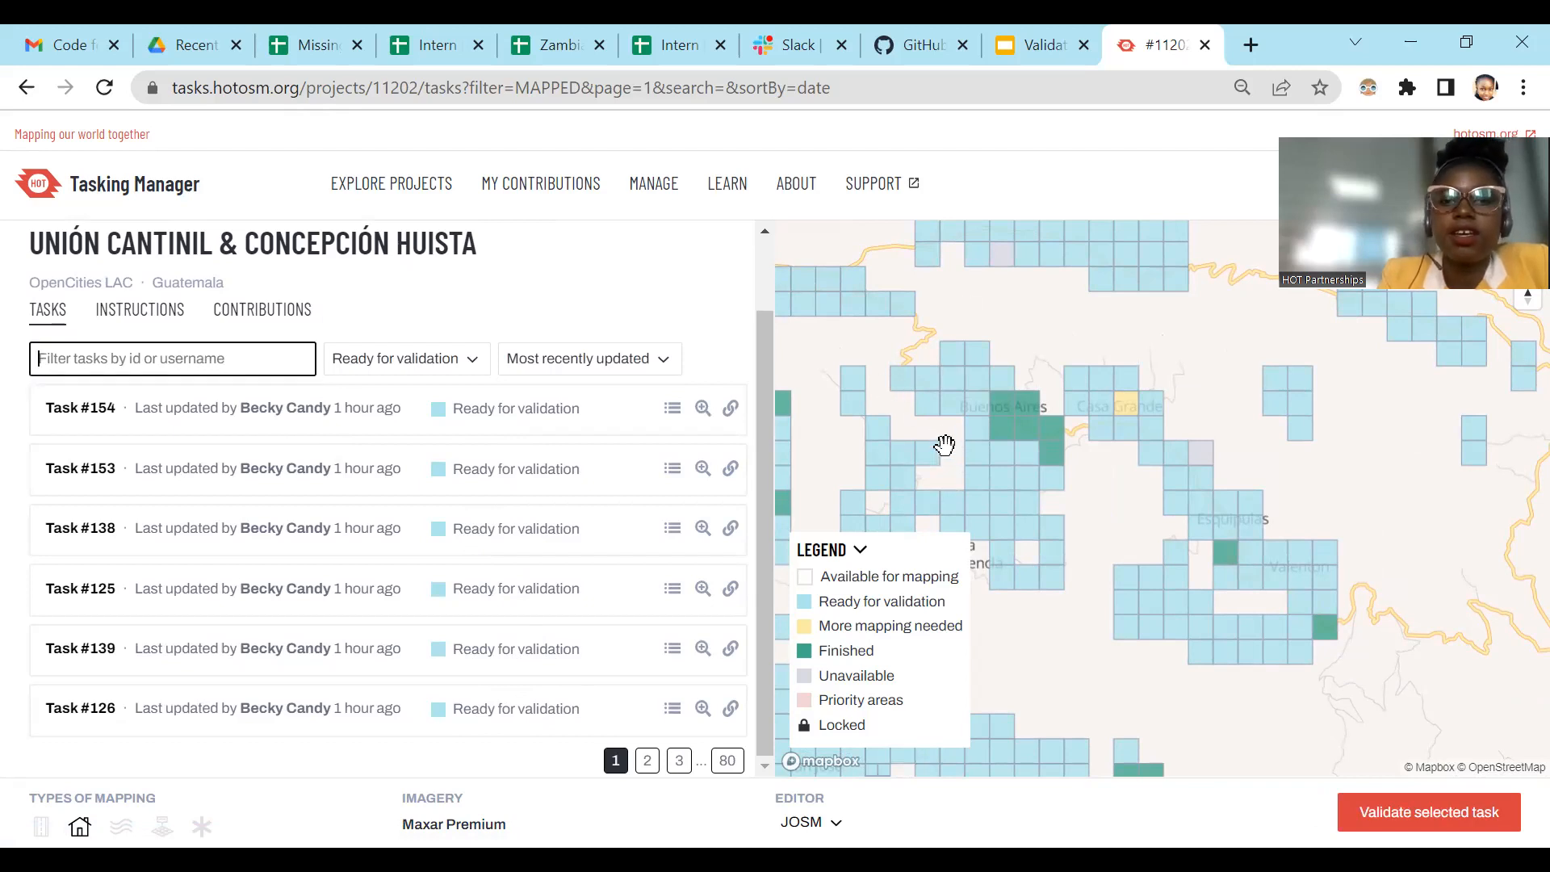
pyautogui.scroll(-3, 1098, 485)
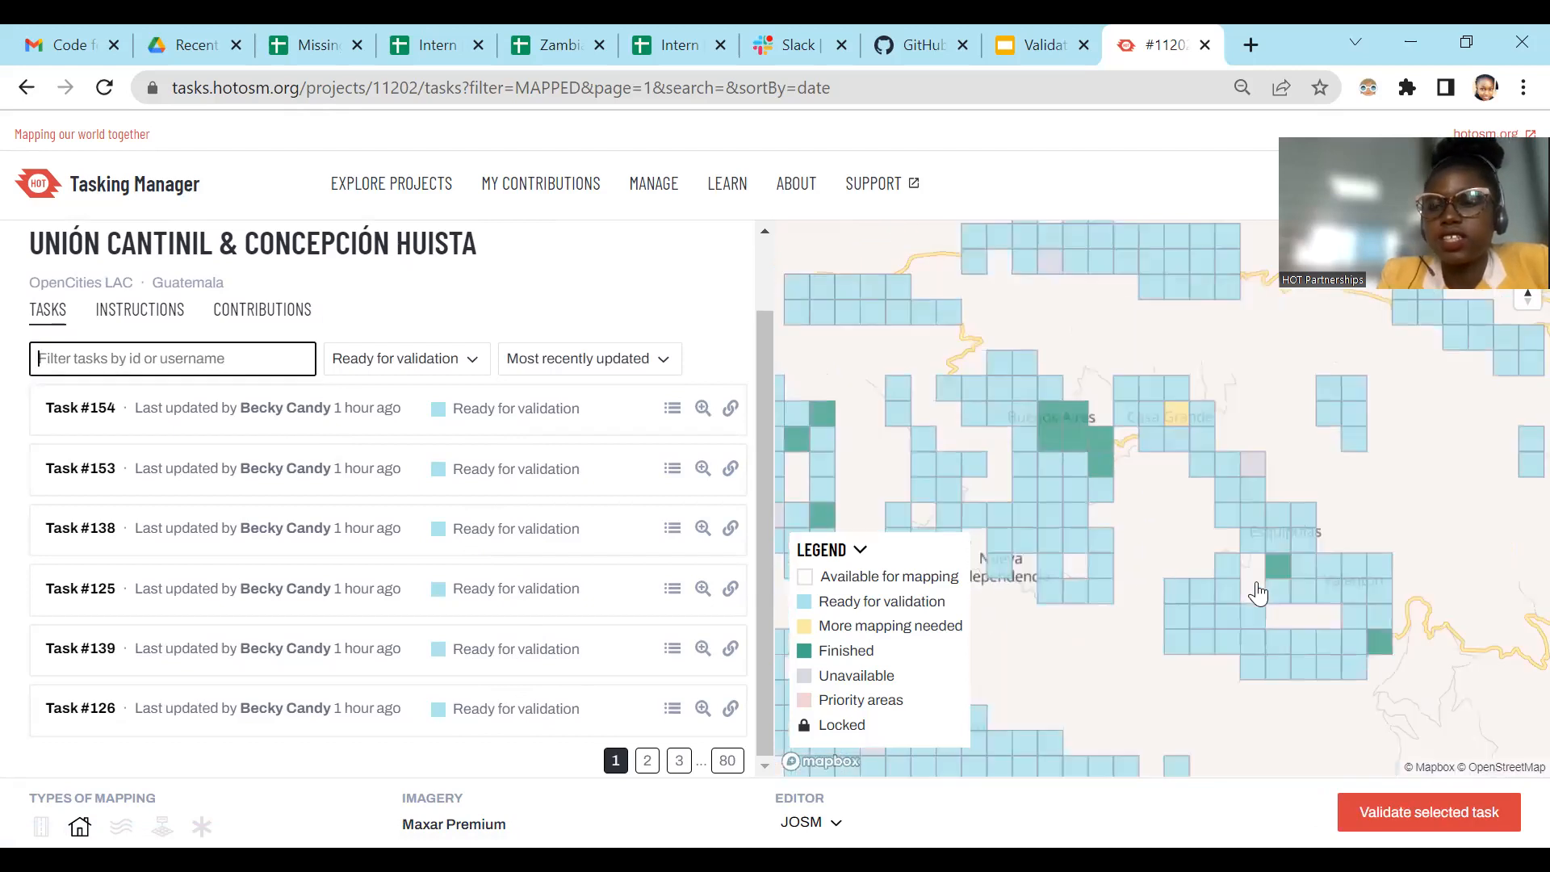
pyautogui.scroll(5, 1114, 528)
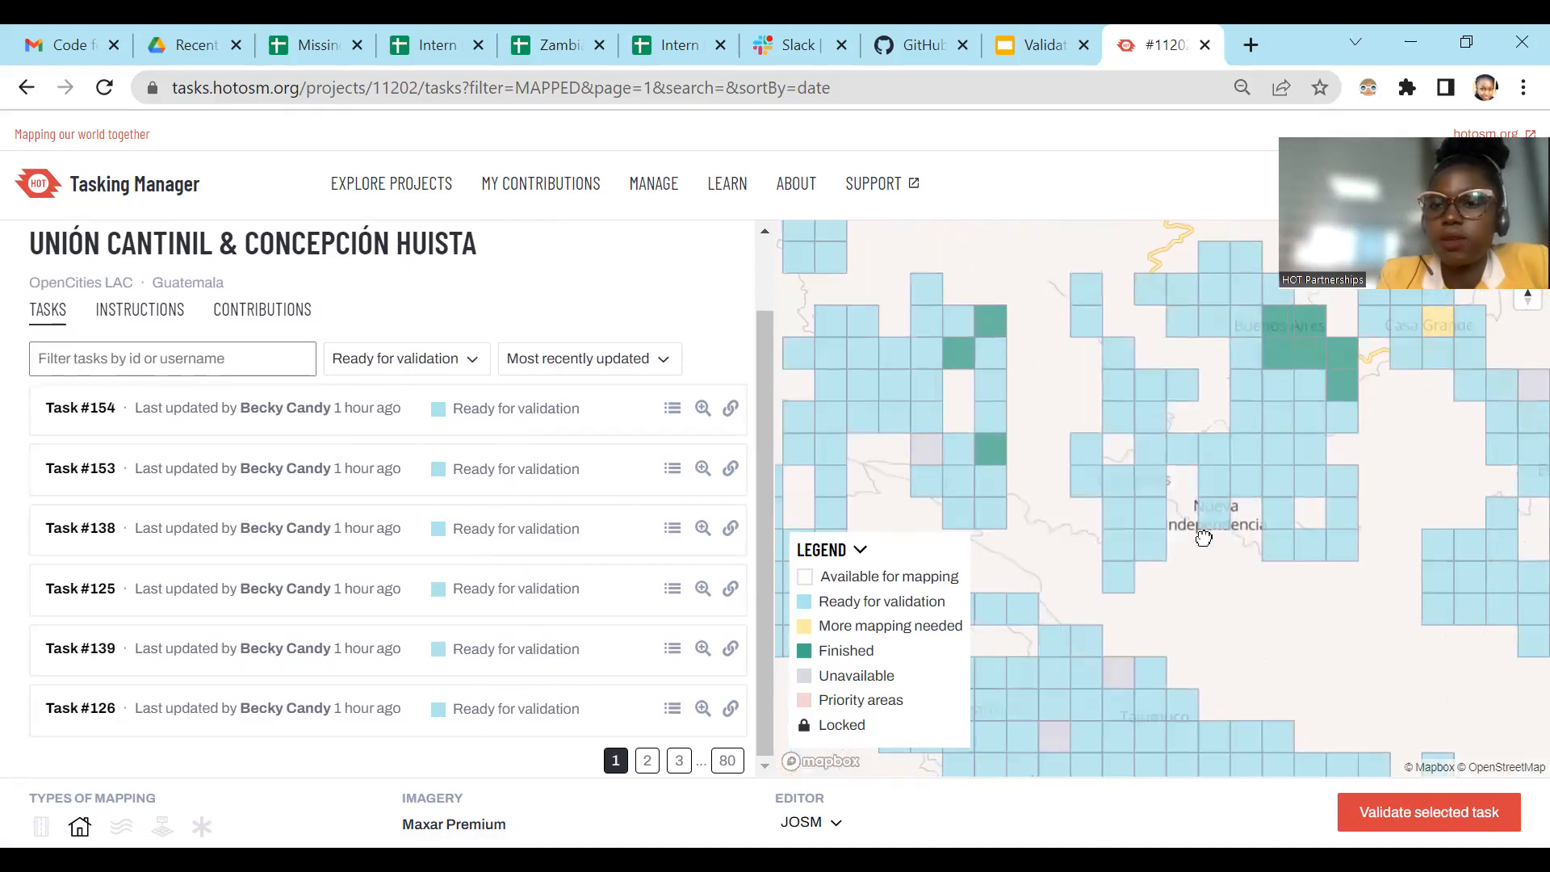
pyautogui.scroll(2, 1151, 476)
pyautogui.click(1145, 441)
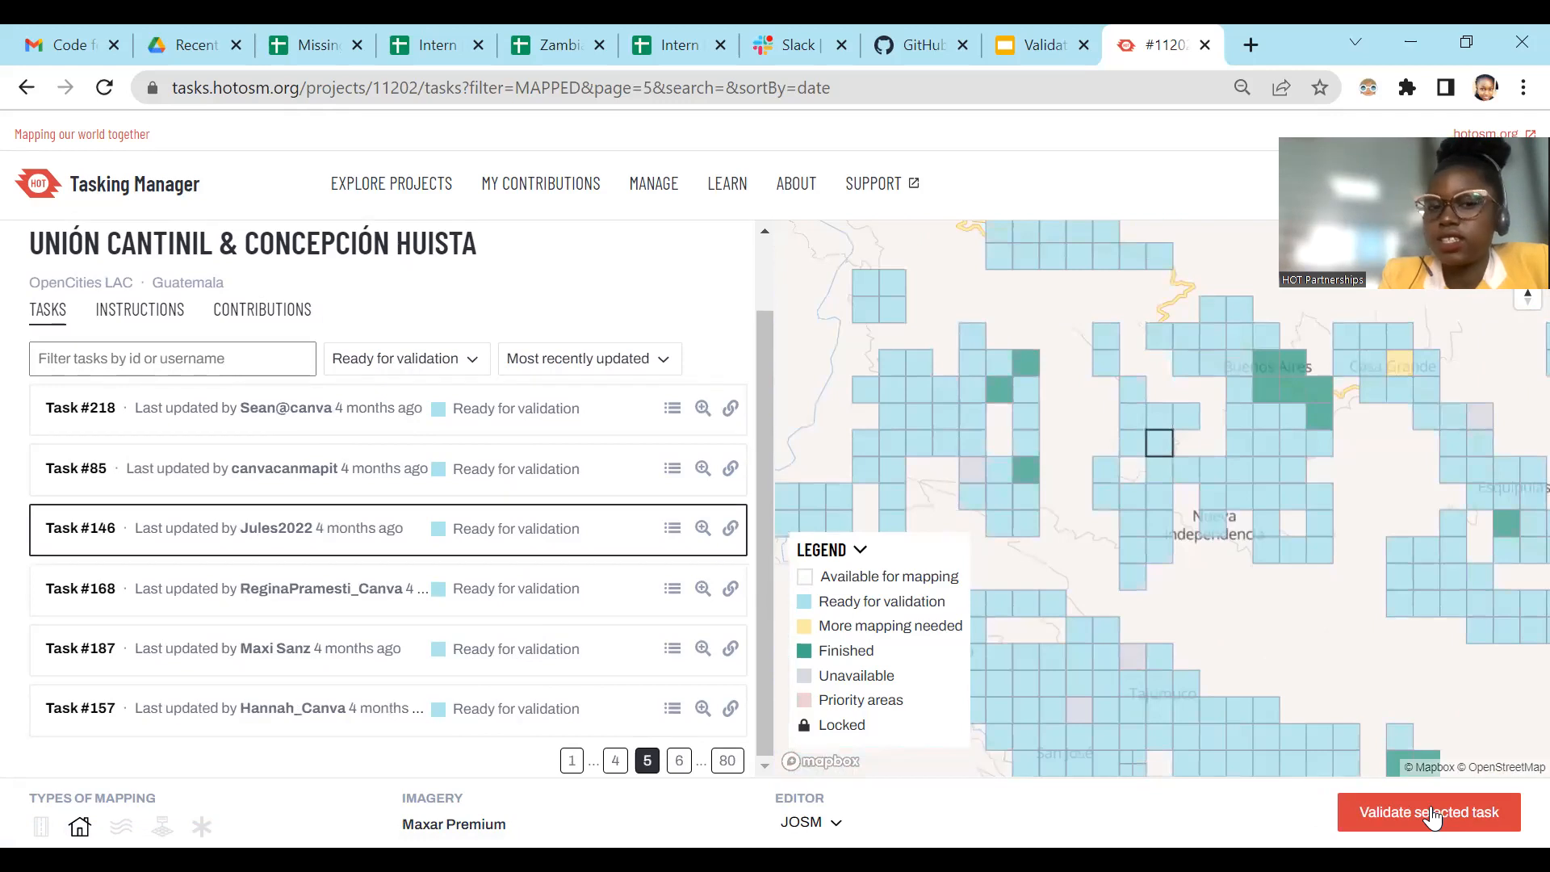
pyautogui.click(1160, 443)
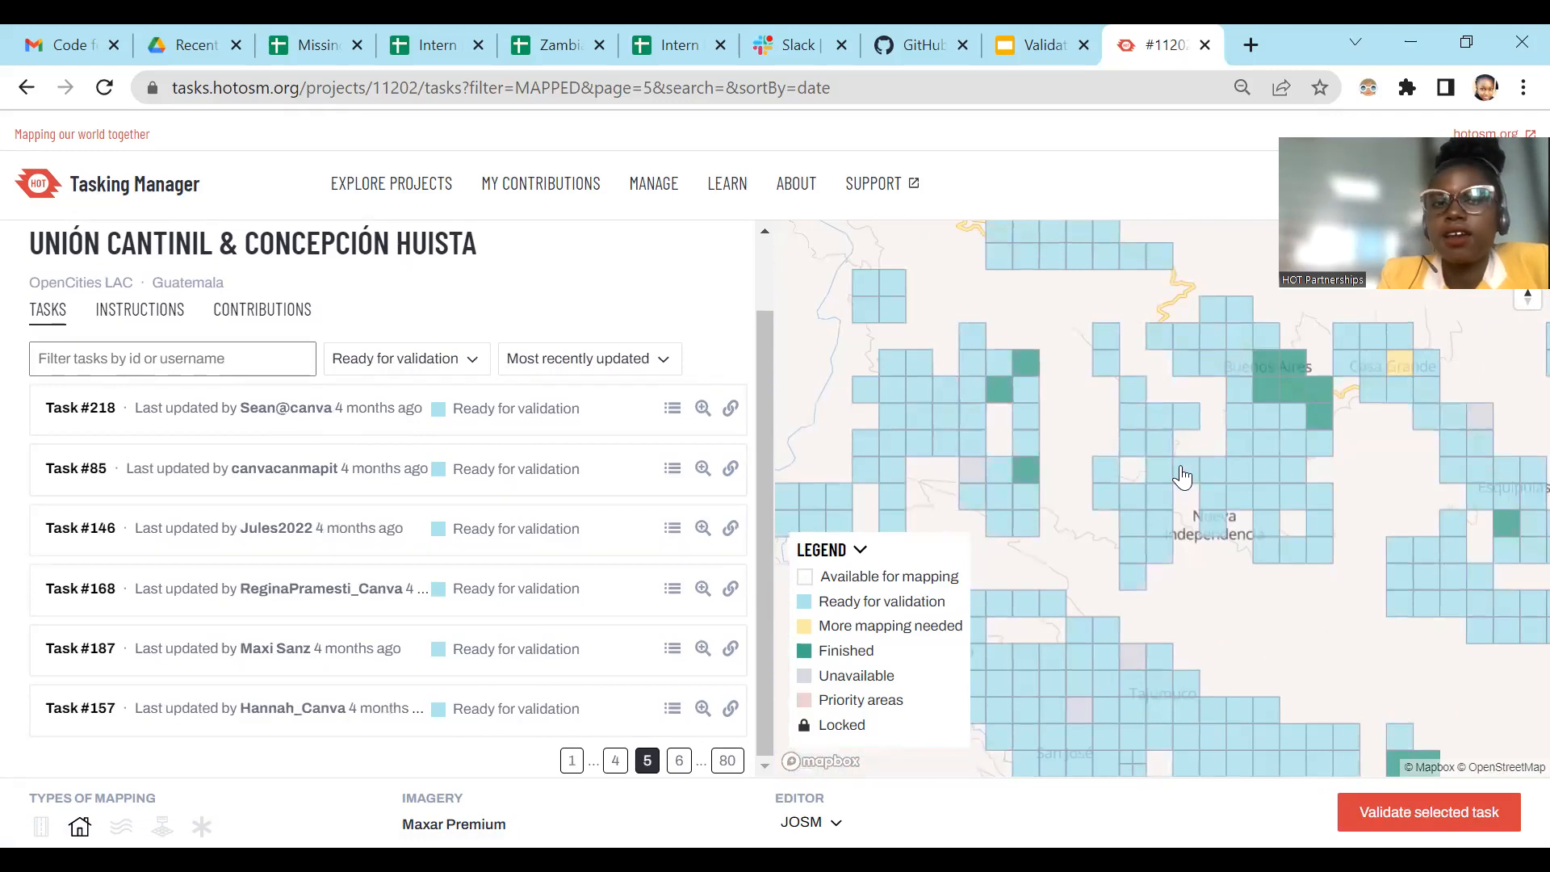
# Step: Select ten blue ready-for-validation tasks on the map in the cluster west of Nueva Independencia, around its southeastern finished square
pyautogui.moveTo(1157, 518); pyautogui.dragTo(1204, 539)
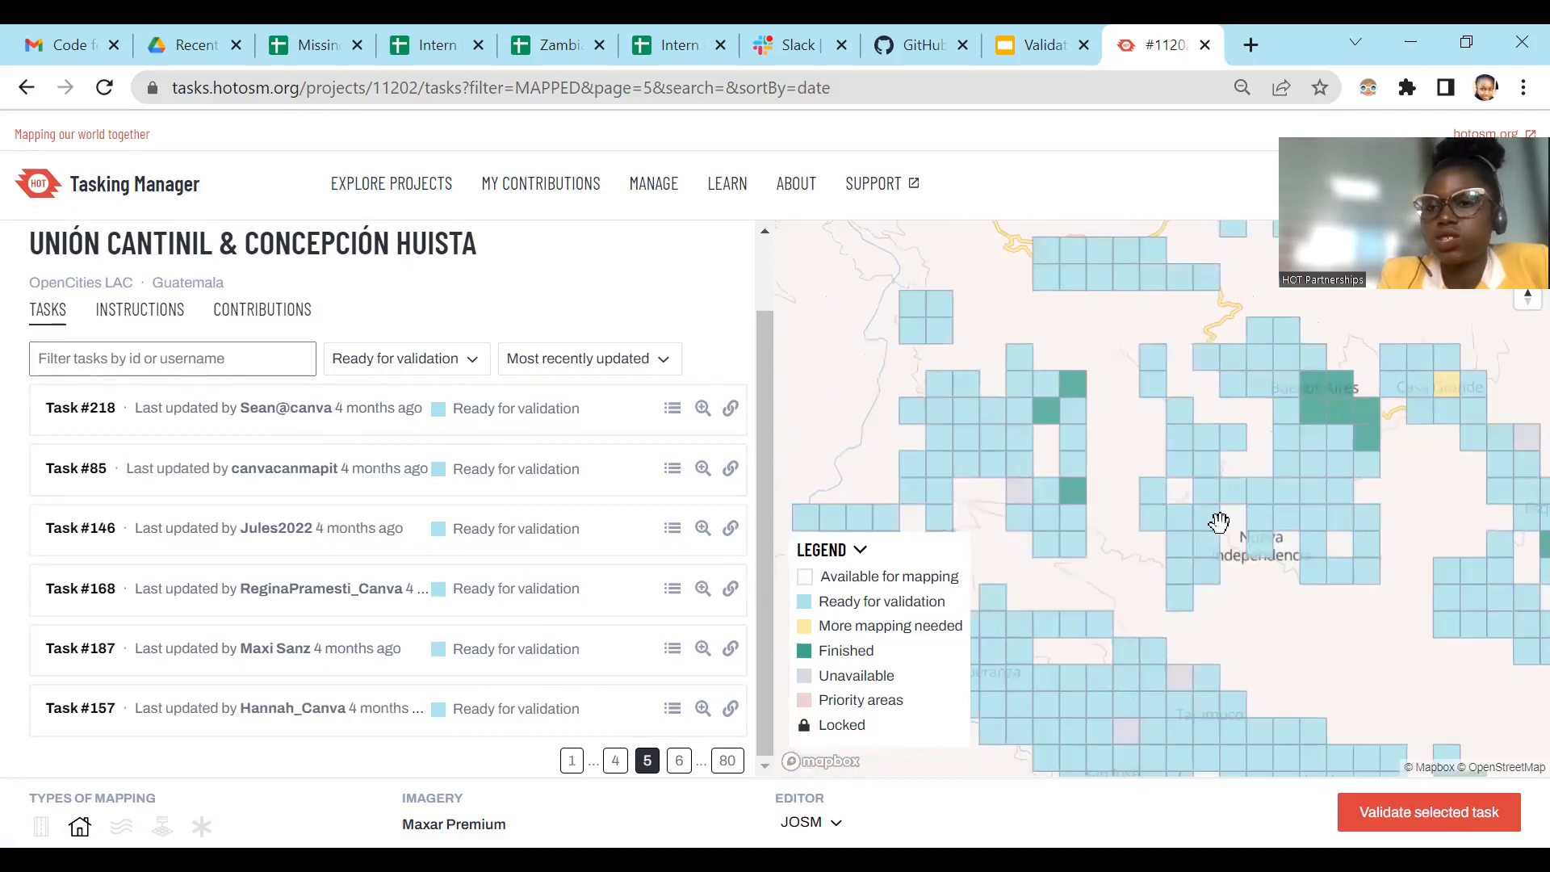
pyautogui.click(1072, 524)
pyautogui.click(1072, 540)
pyautogui.click(1048, 539)
pyautogui.click(1019, 517)
pyautogui.click(1046, 517)
pyautogui.click(1046, 490)
pyautogui.click(1019, 463)
pyautogui.click(1073, 464)
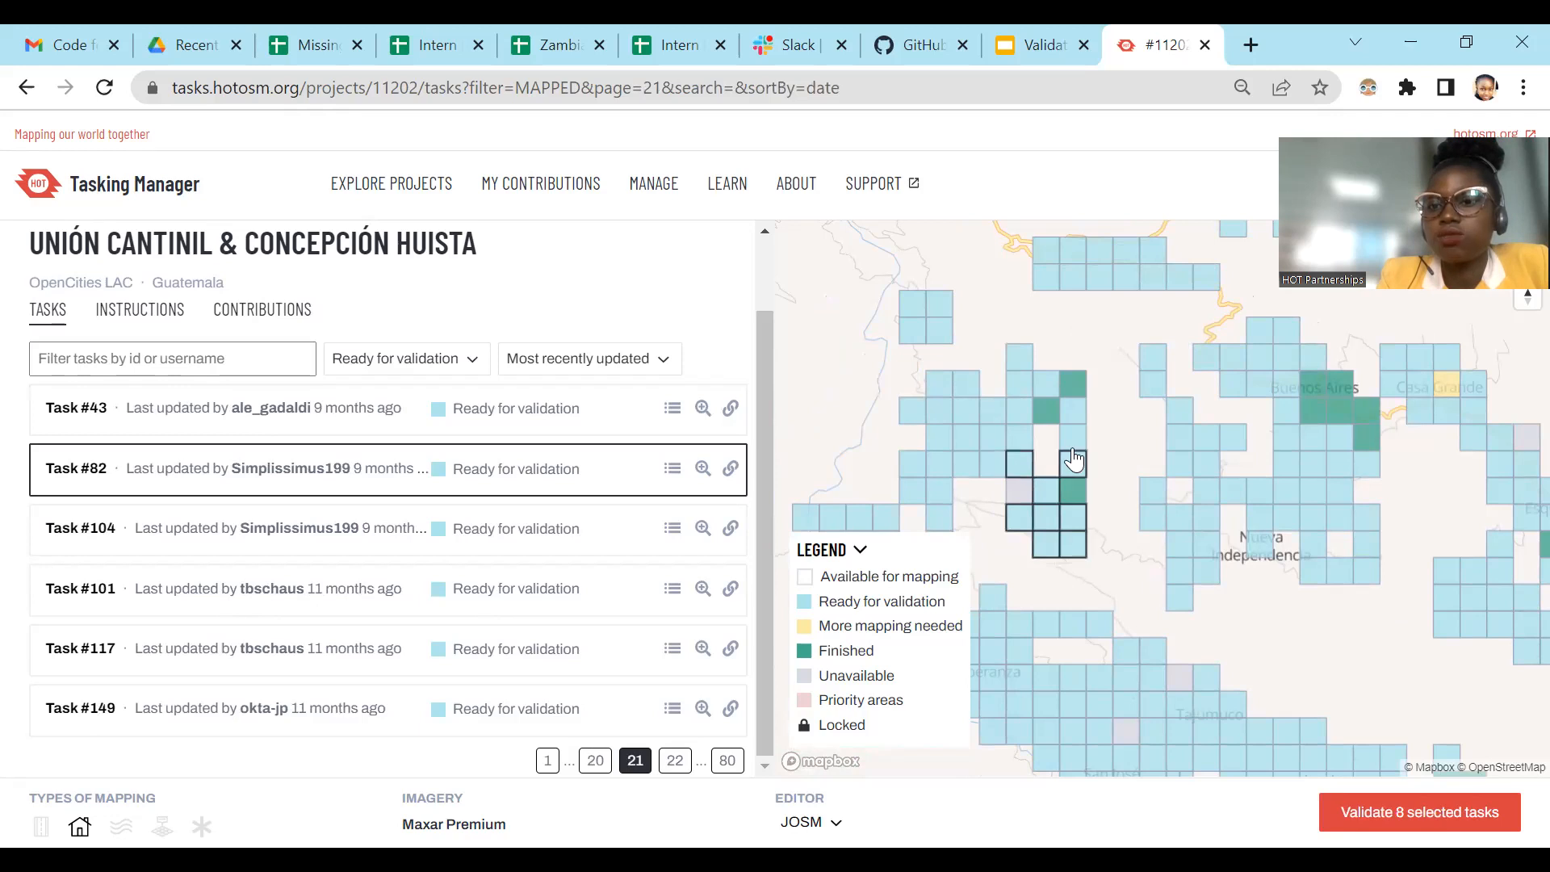
pyautogui.click(1073, 437)
pyautogui.click(1073, 410)
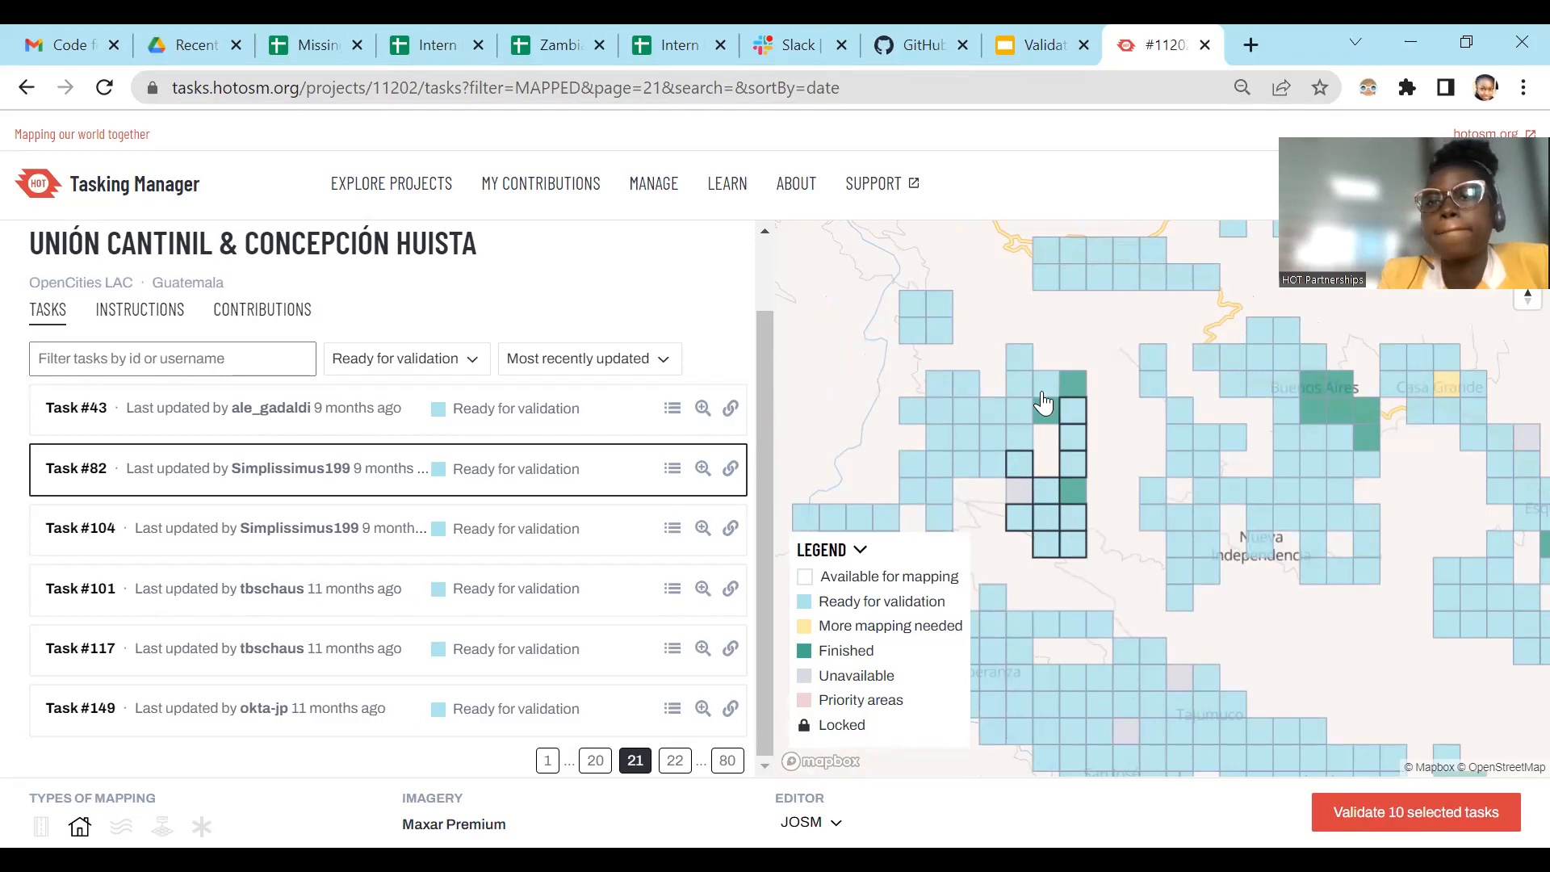
# Step: Switch to the Validation using JOSM presentation in Google Slides and start its slideshow from the Tasking Manager Validation slide
pyautogui.click(1024, 35)
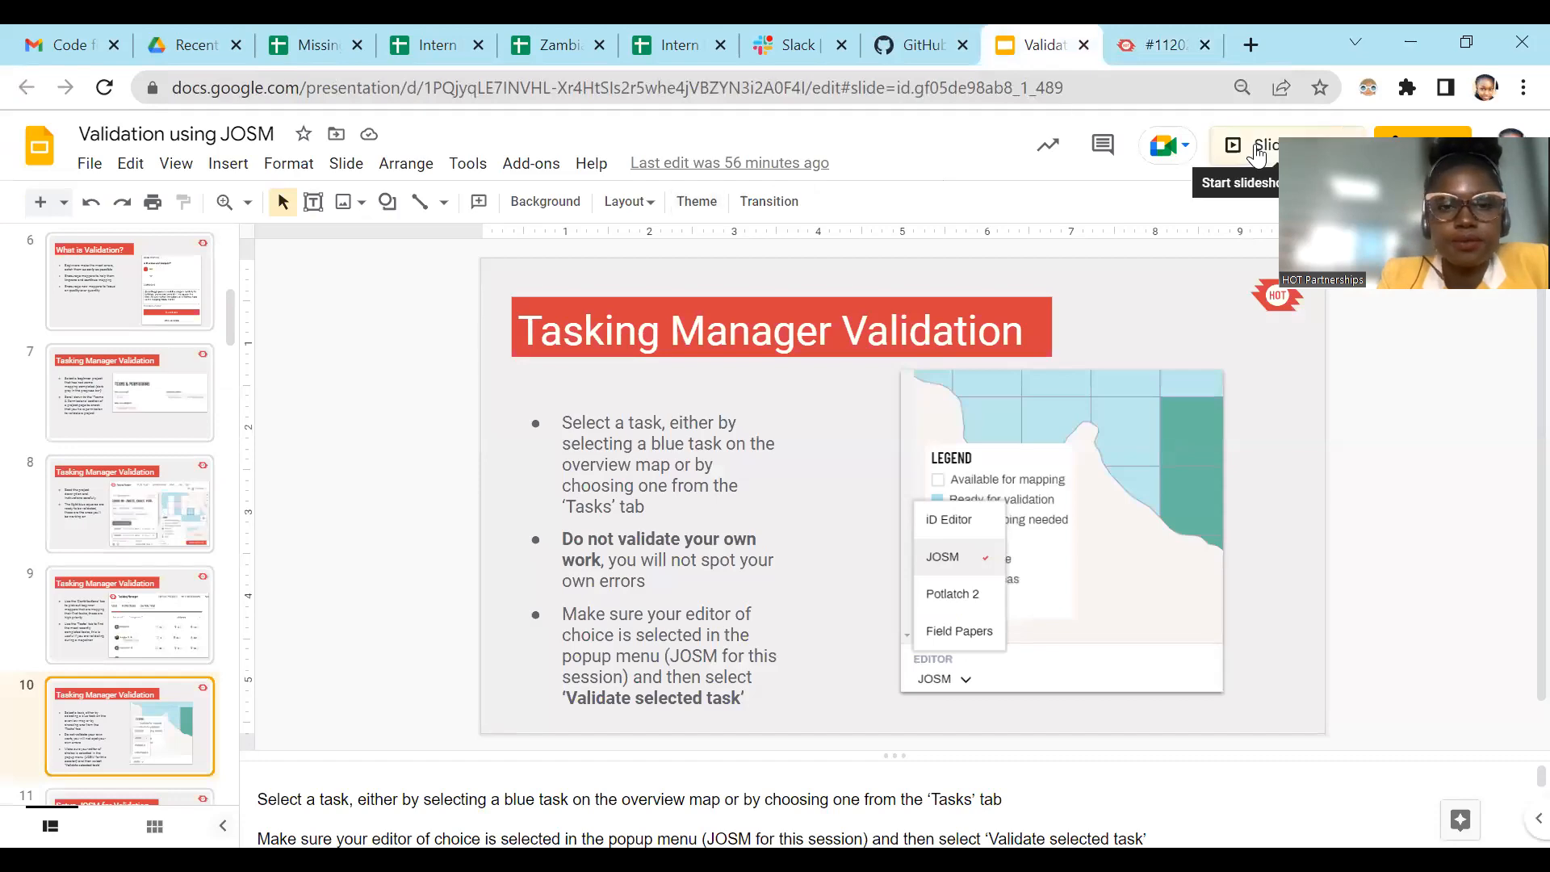
pyautogui.click(1257, 151)
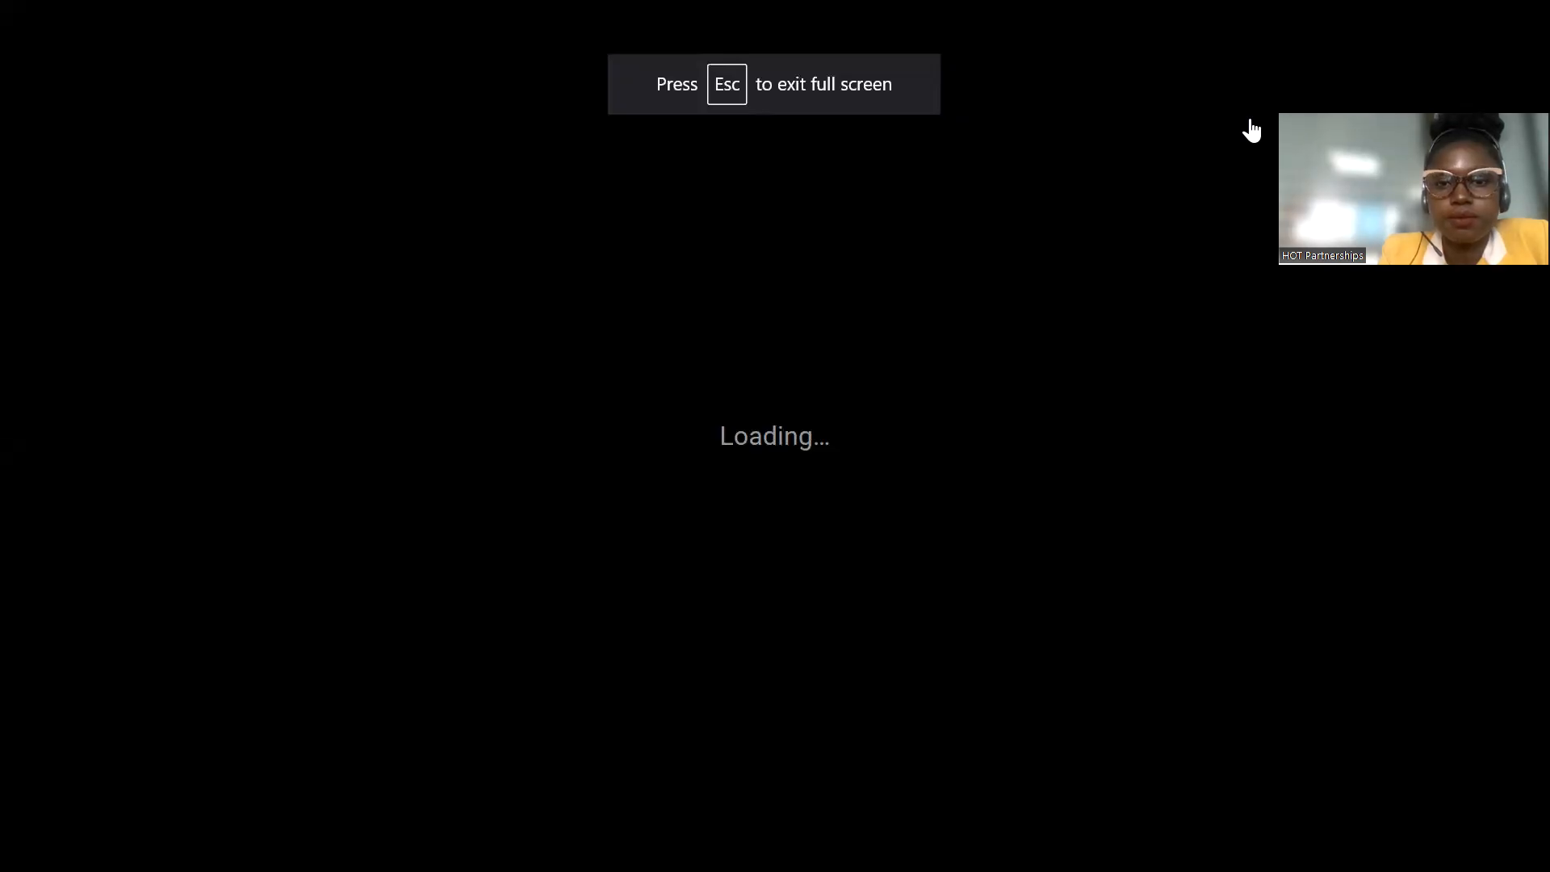
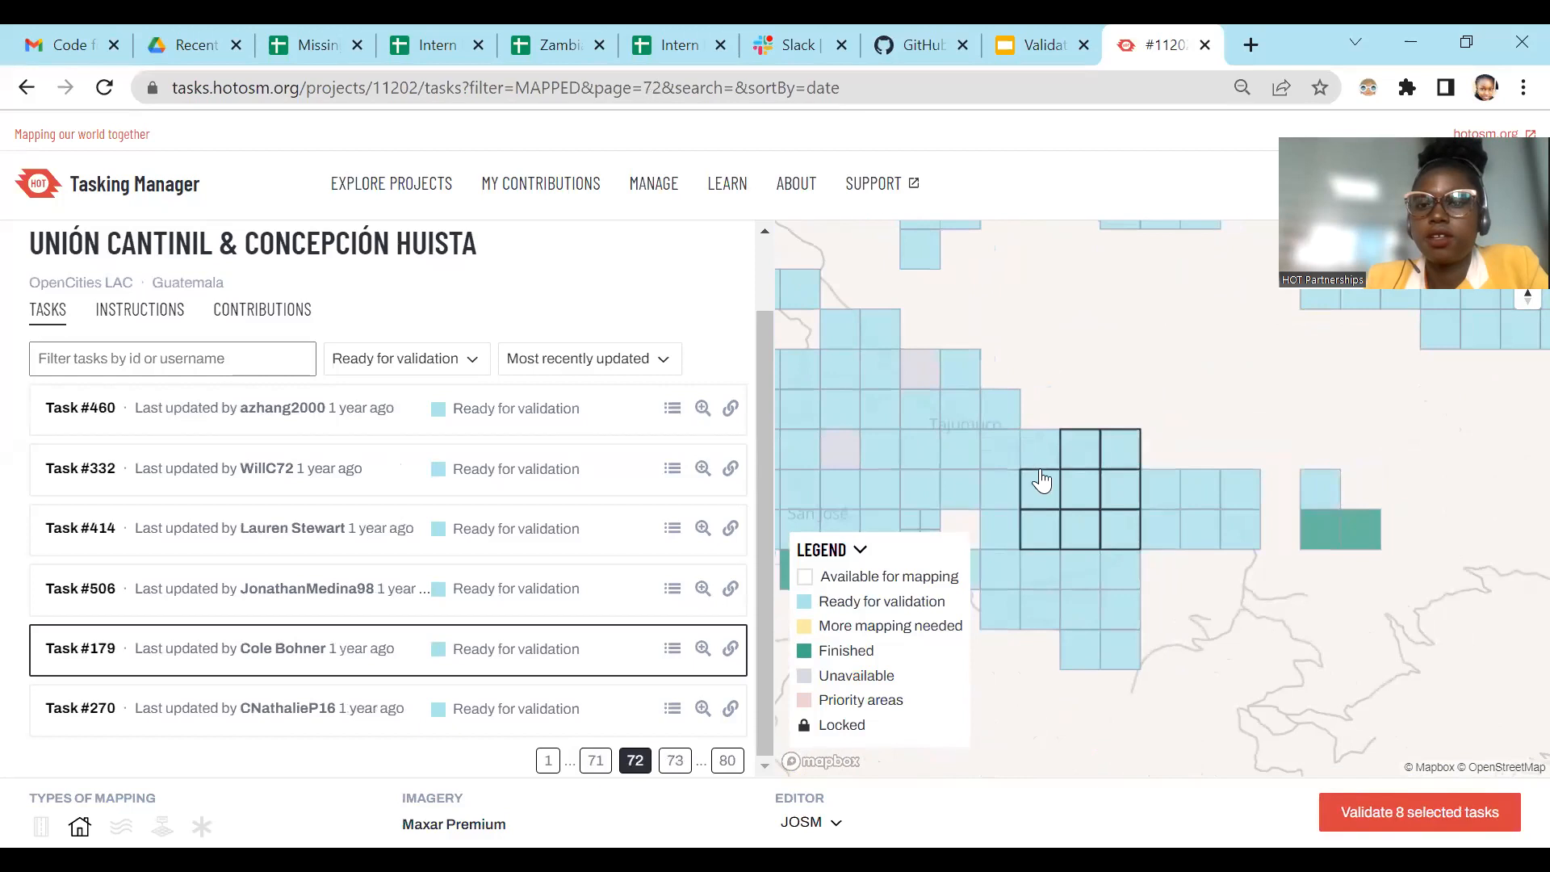
# Step: Add the ready-for-validation tasks extending east of the selected block, making 15 in total, and start validating them with JOSM
pyautogui.click(1146, 492)
pyautogui.click(1176, 531)
pyautogui.click(1205, 503)
pyautogui.click(1217, 546)
pyautogui.click(1243, 502)
pyautogui.click(1239, 535)
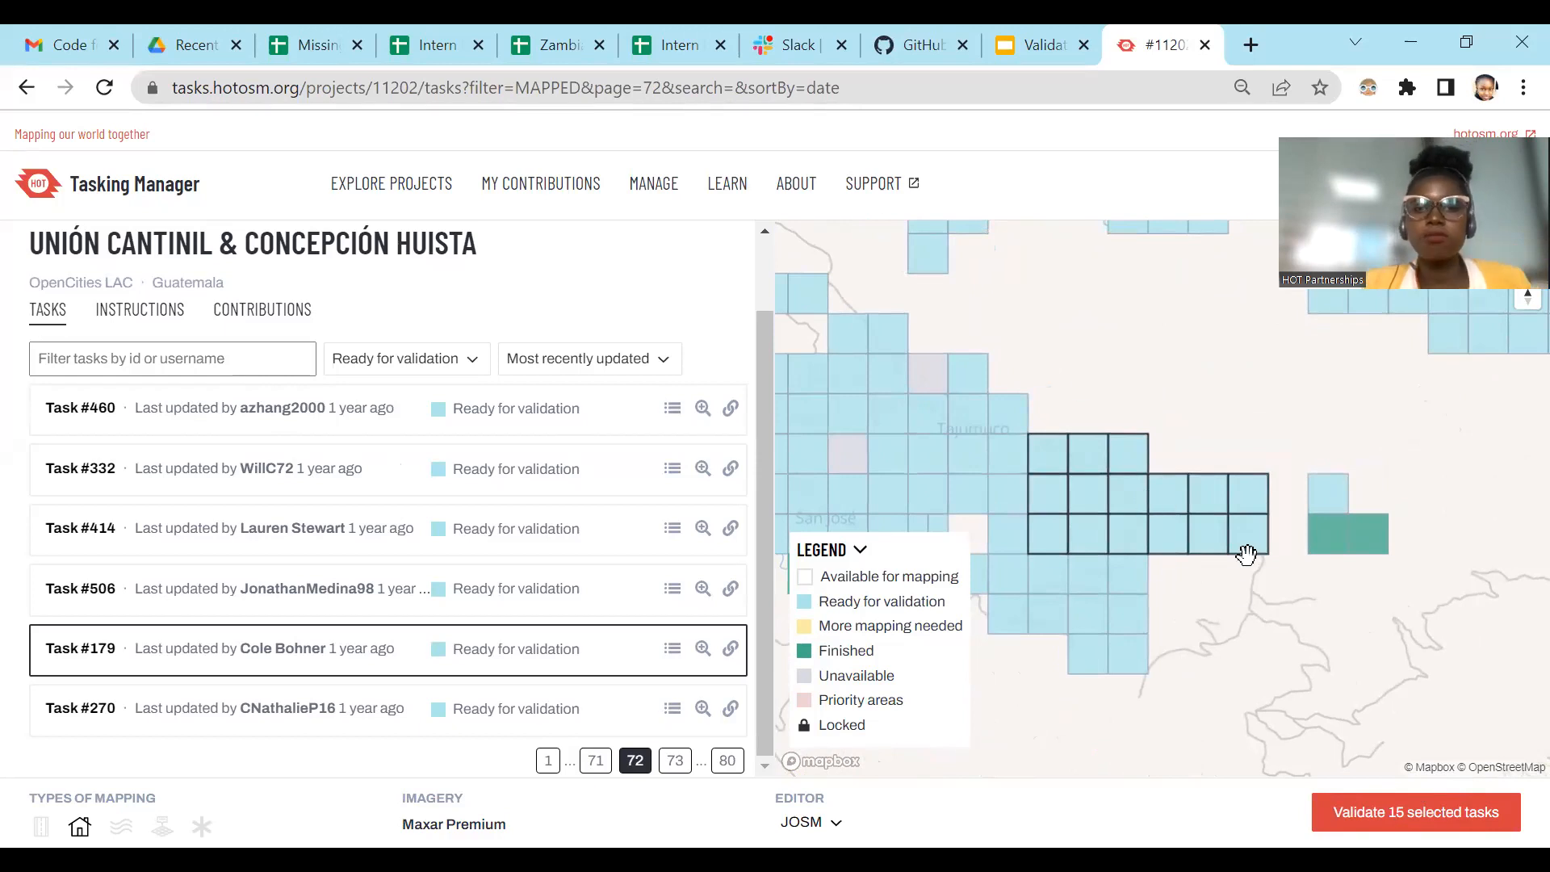
pyautogui.scroll(-2, 1270, 548)
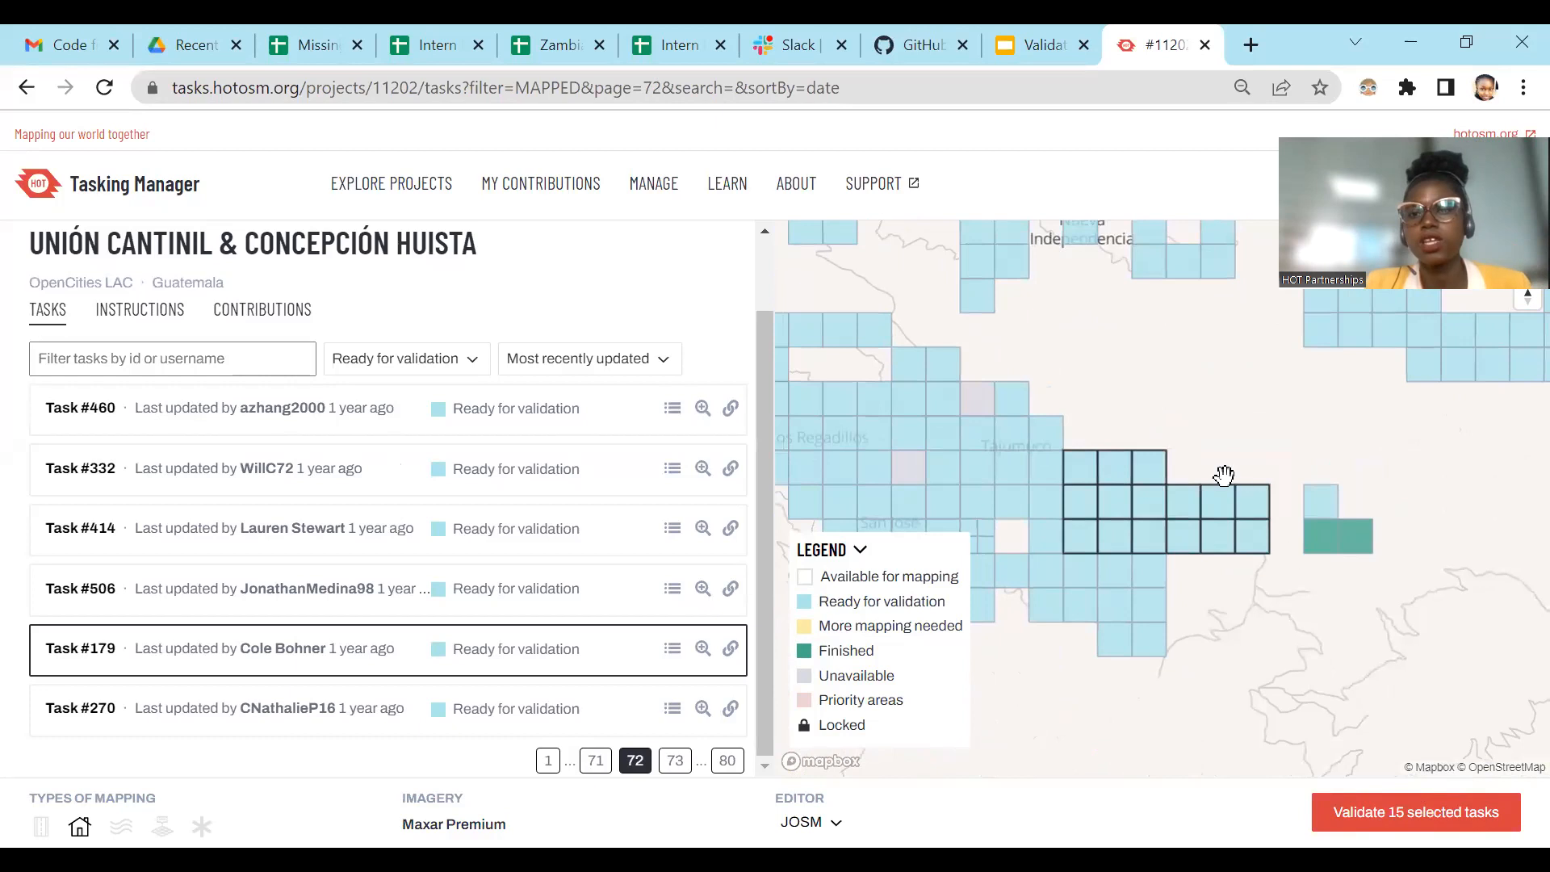
pyautogui.click(1419, 825)
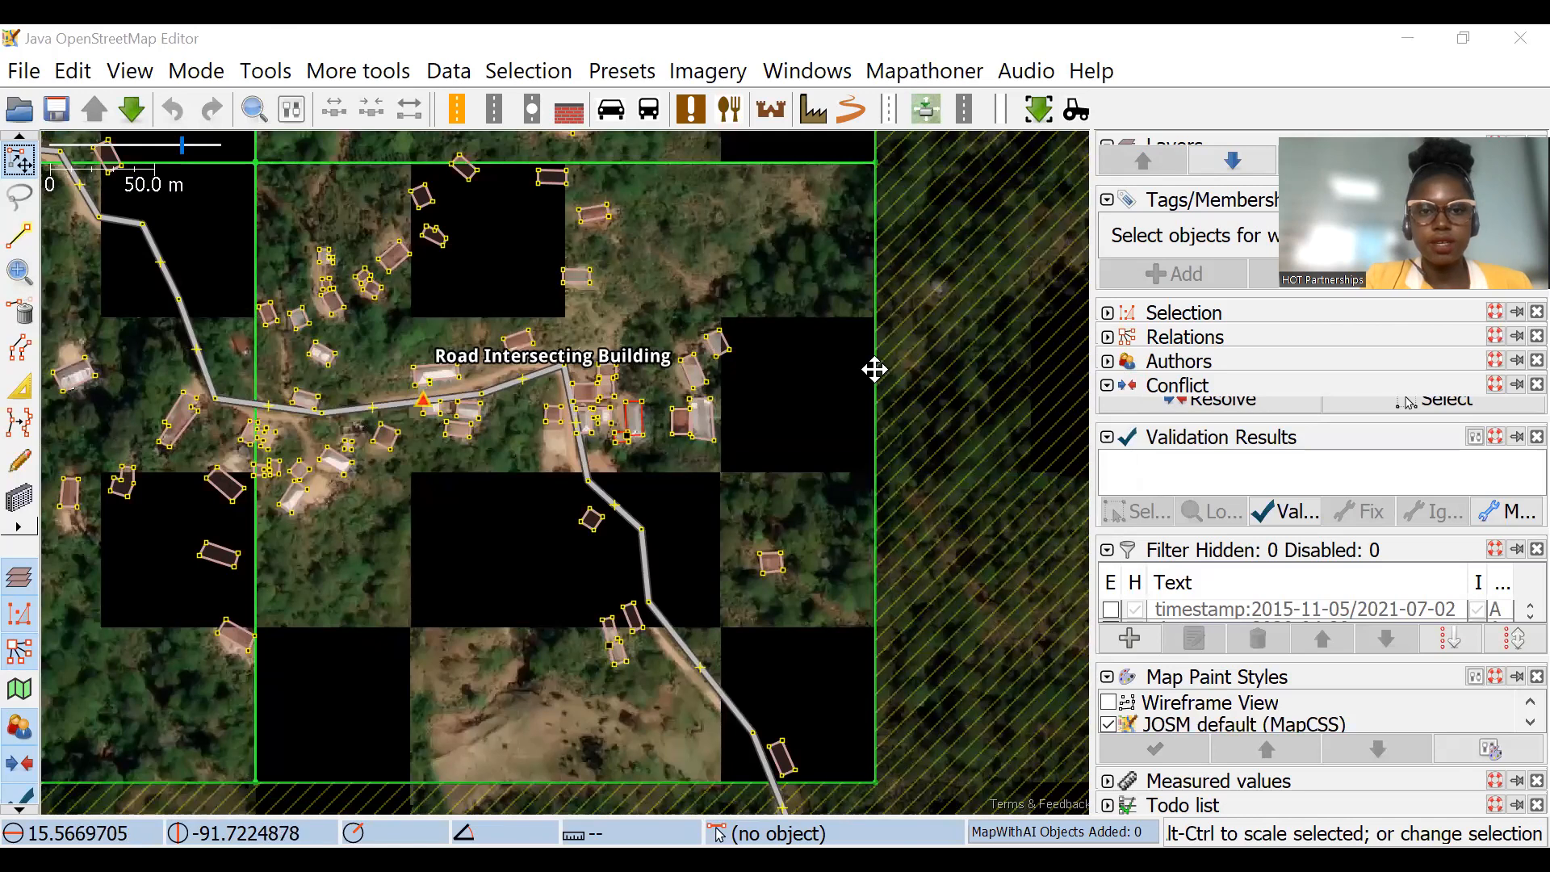
# Step: Examine the buildings, roads and task boundaries of the downloaded task squares in JOSM
pyautogui.scroll(-4, 812, 373)
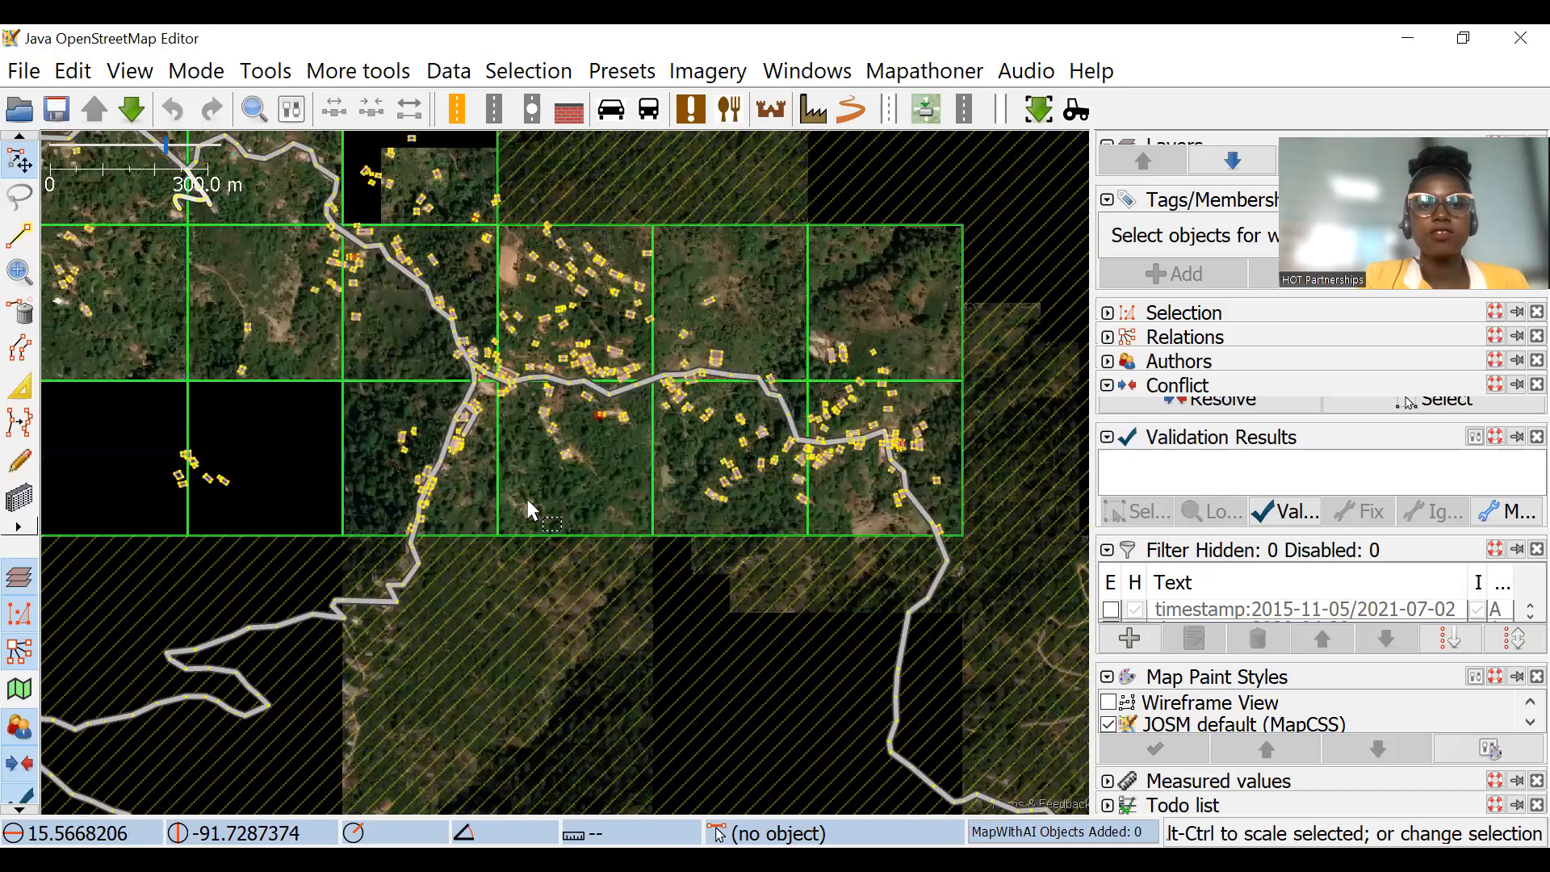
pyautogui.scroll(3, 530, 507)
pyautogui.moveTo(948, 545); pyautogui.dragTo(726, 493)
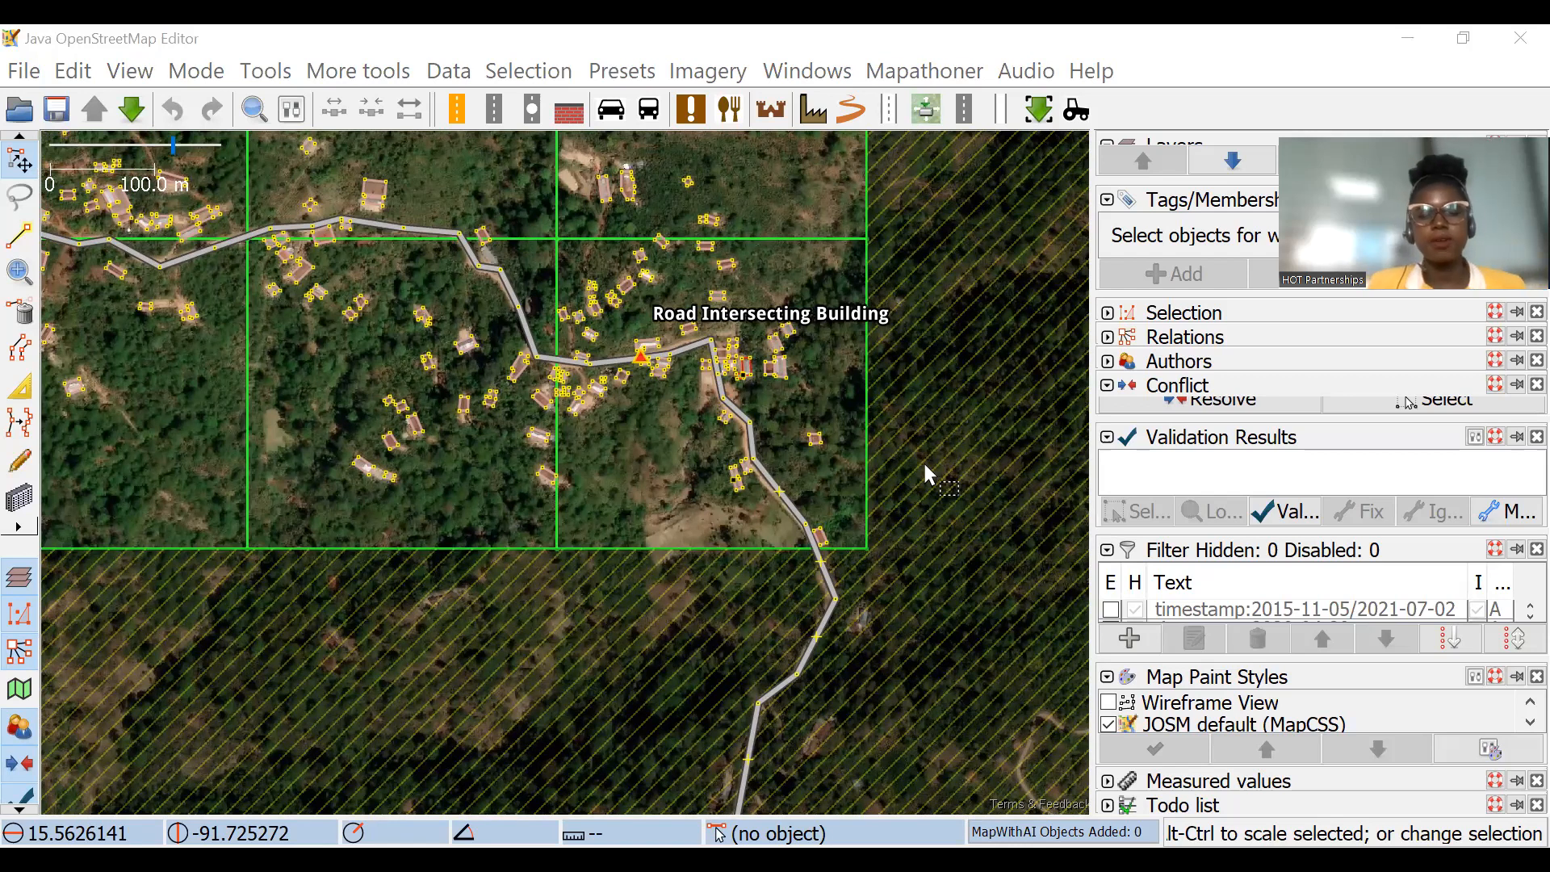
pyautogui.moveTo(913, 384); pyautogui.dragTo(925, 462)
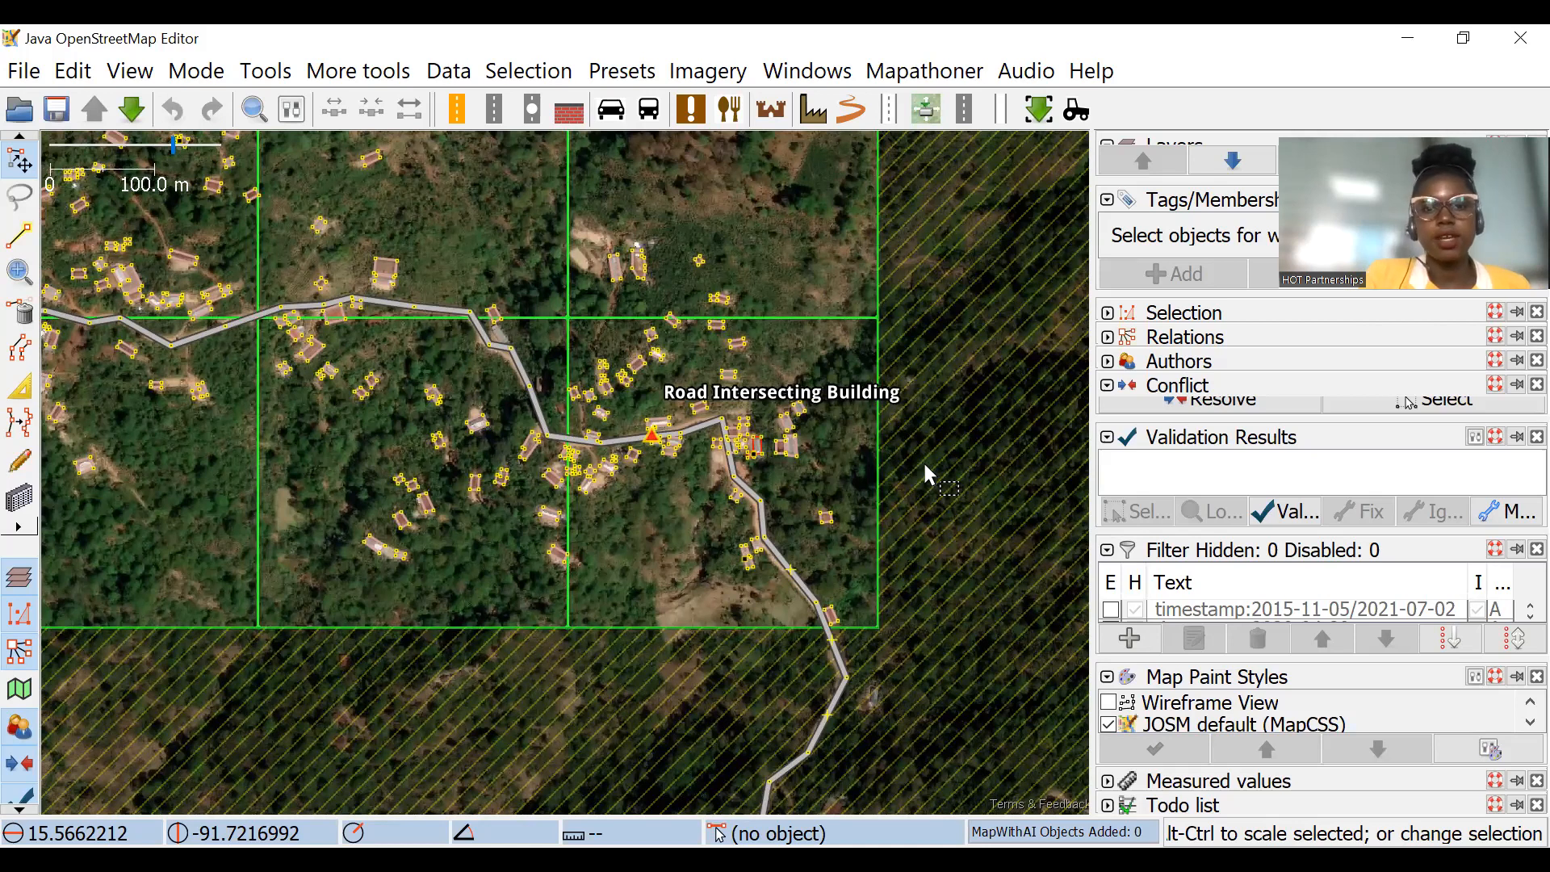
pyautogui.moveTo(917, 336); pyautogui.dragTo(953, 361)
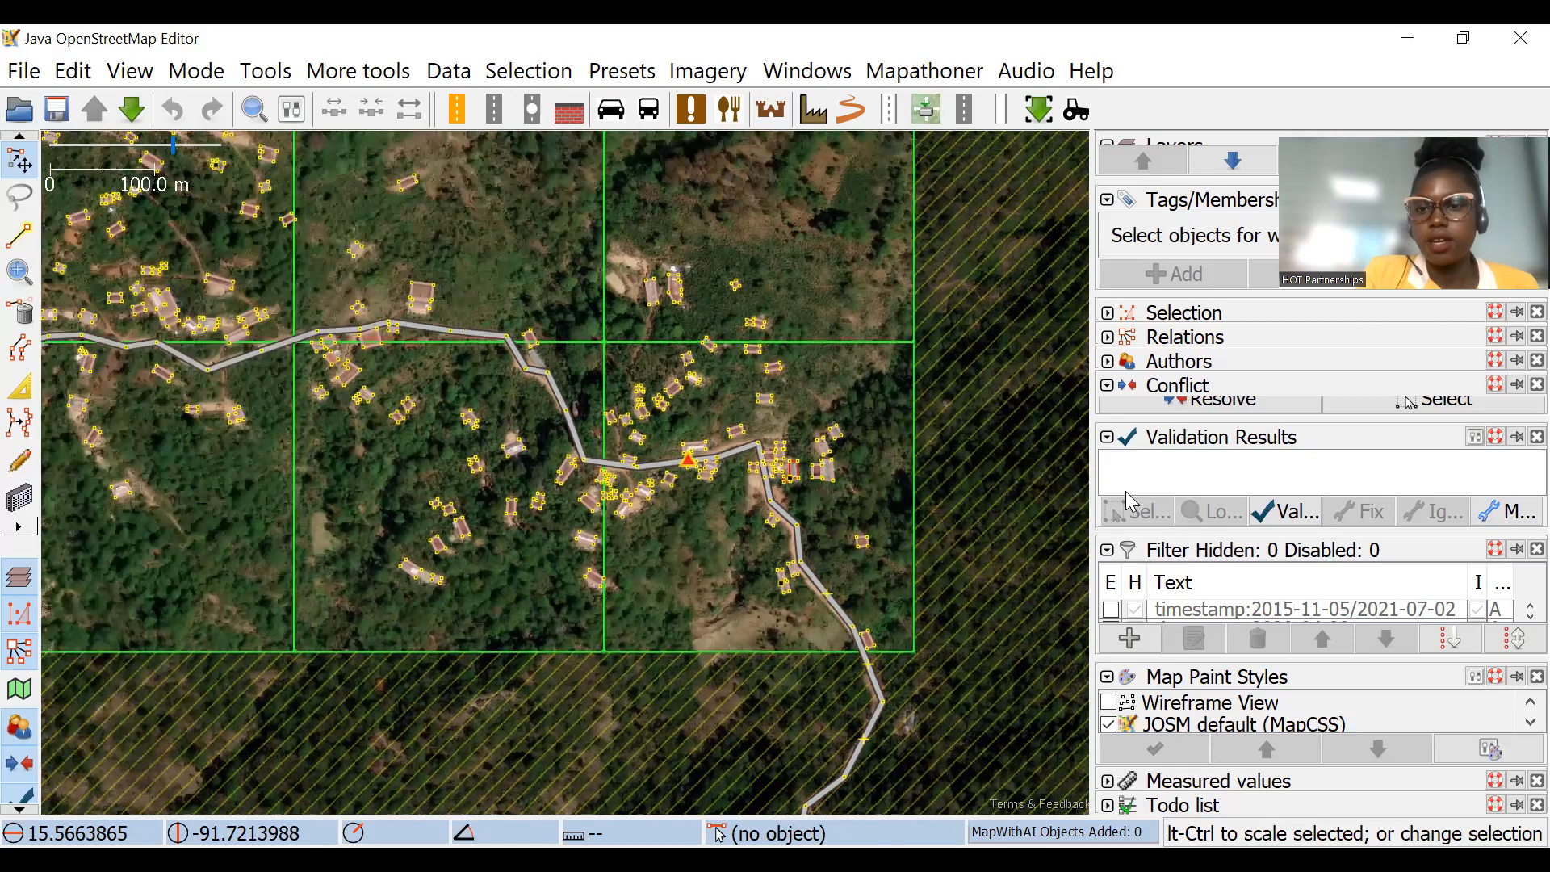
# Step: Hide JOSM's Filter dialog and display it again
pyautogui.click(708, 71)
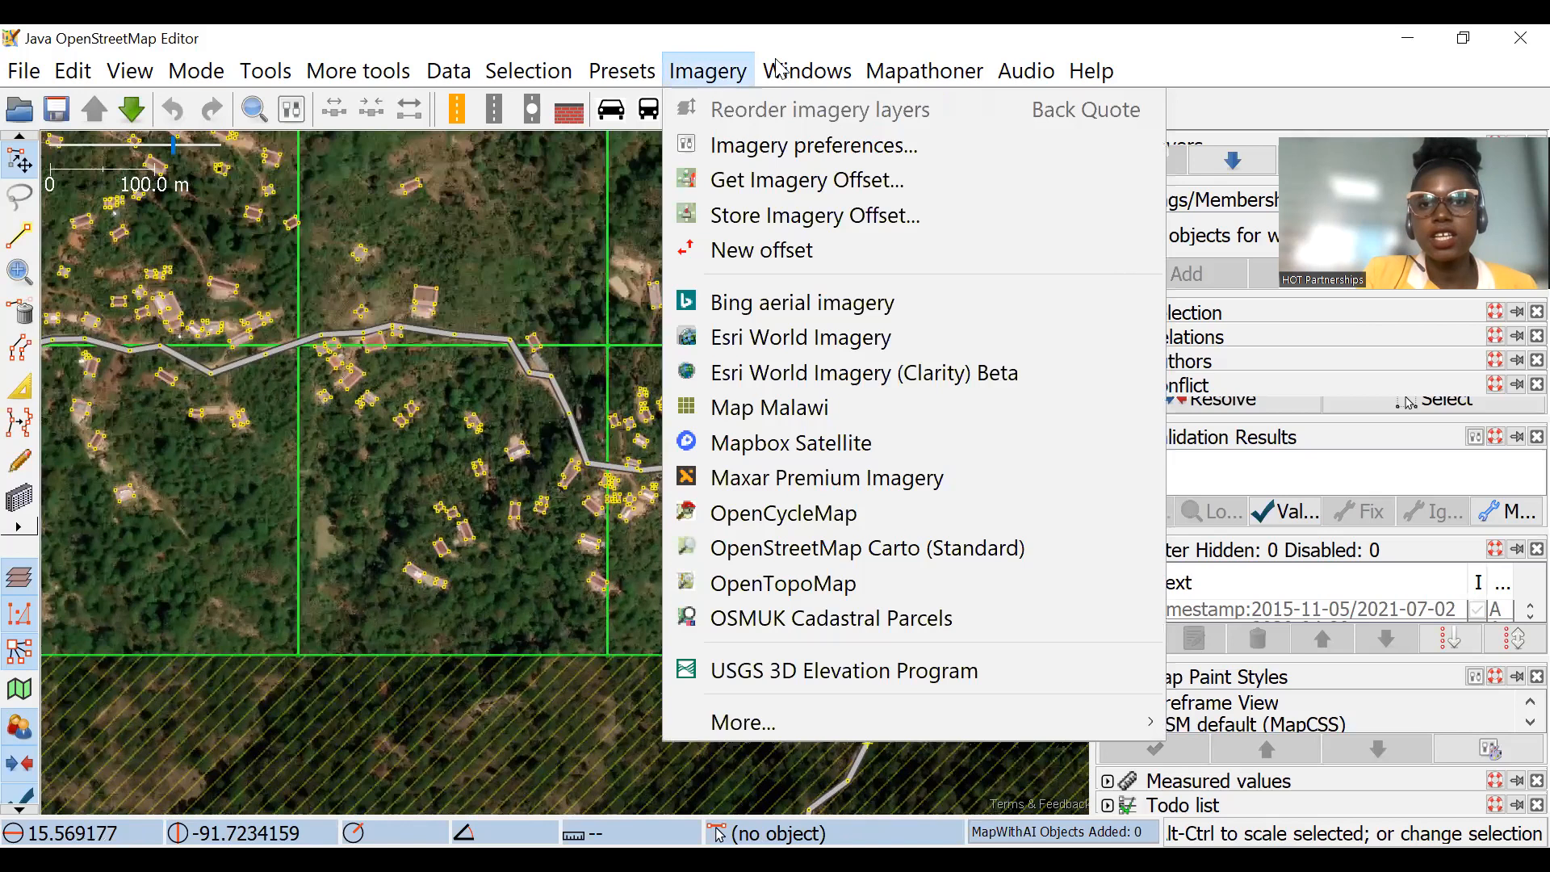
pyautogui.moveTo(777, 69)
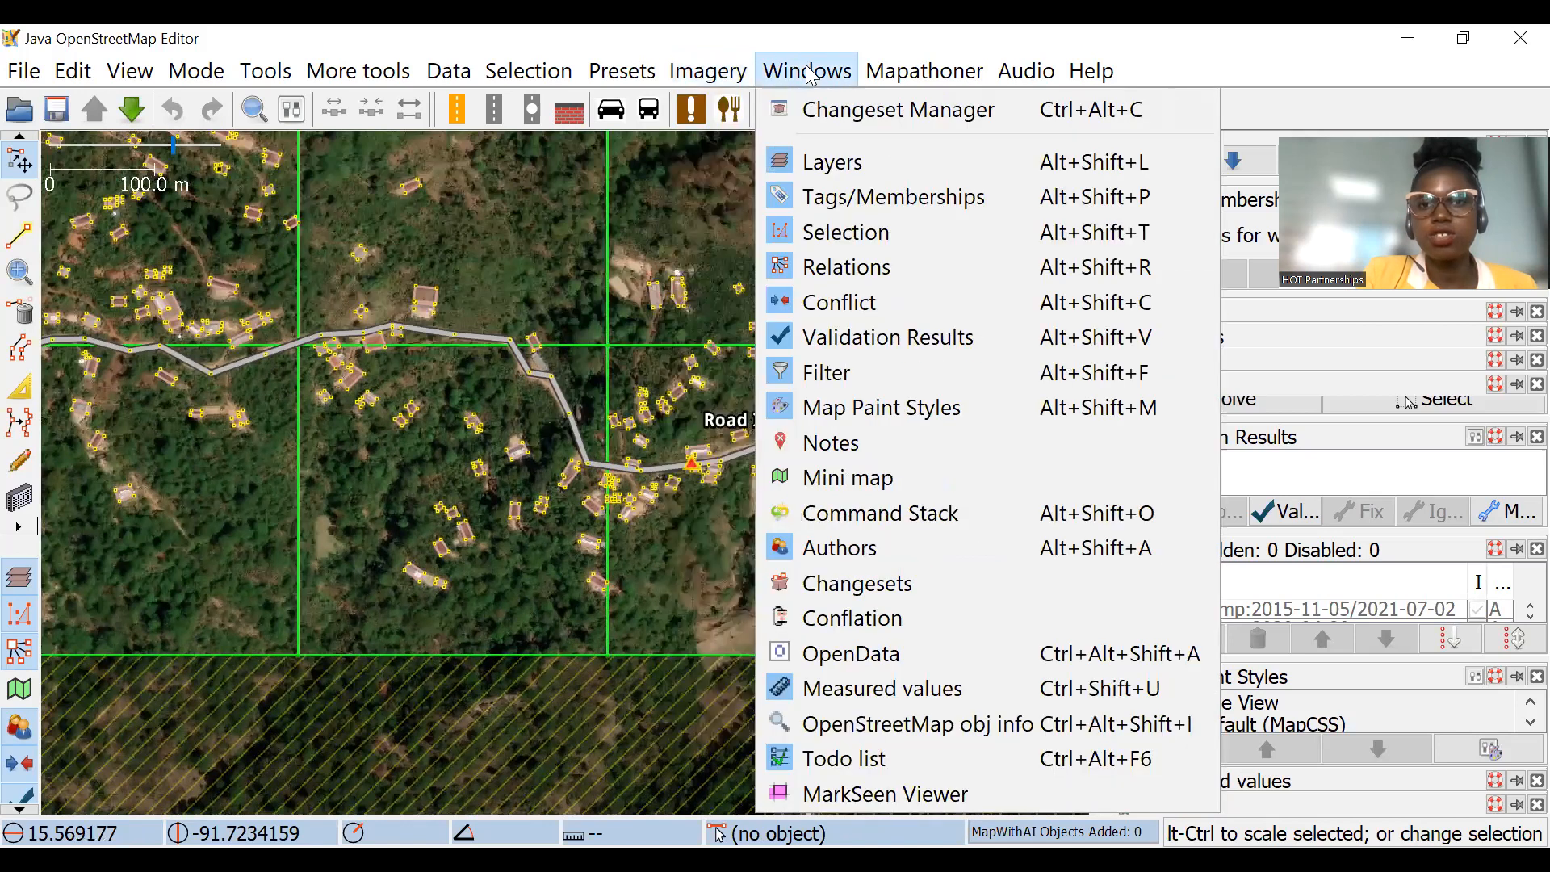
pyautogui.click(817, 373)
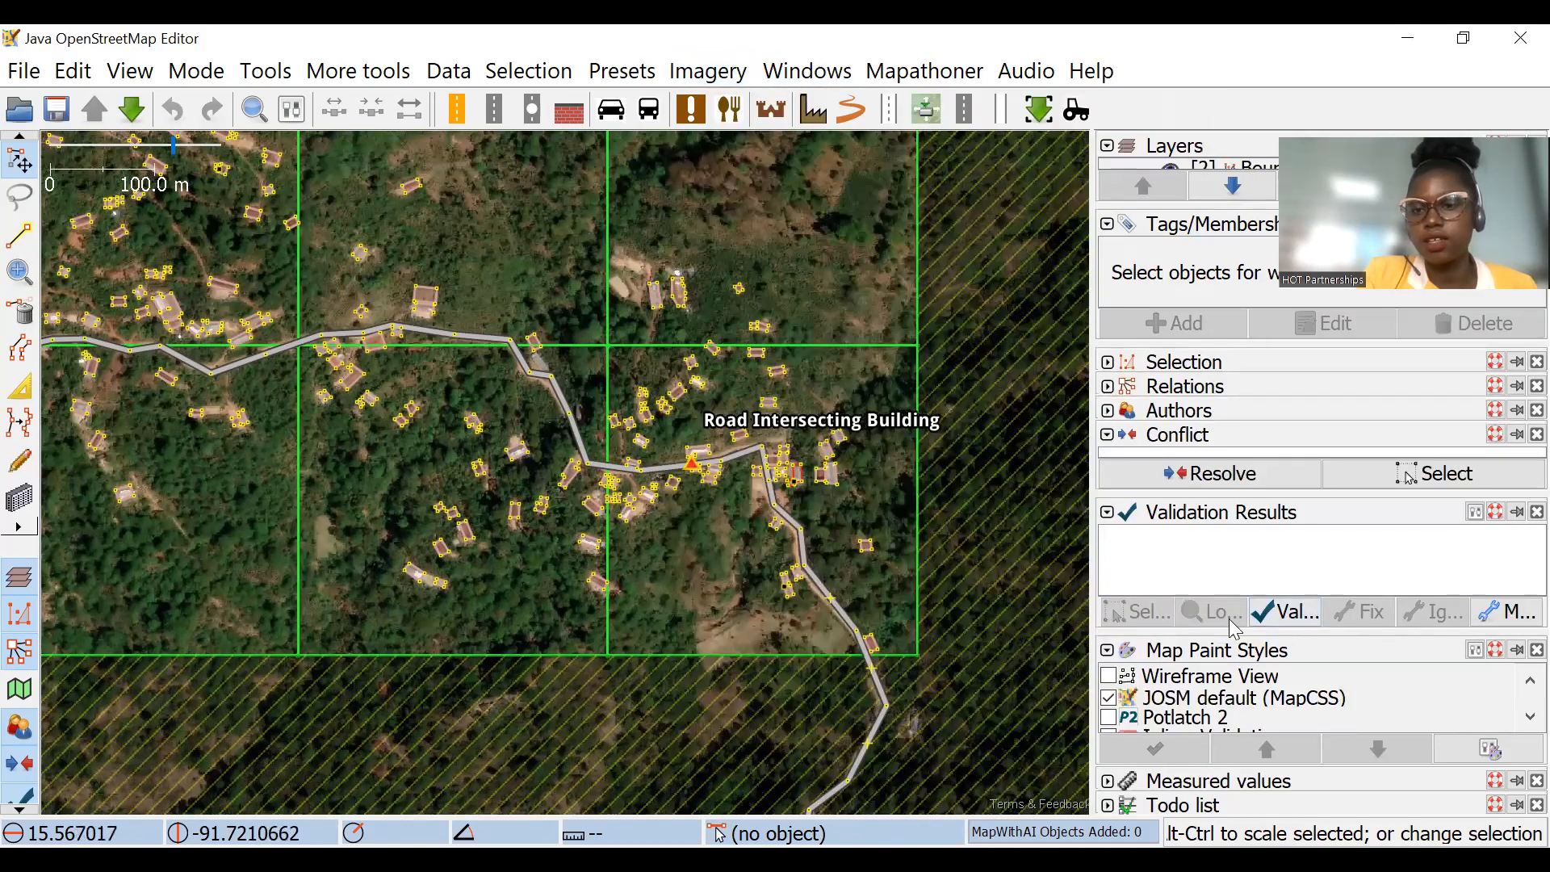
pyautogui.click(808, 71)
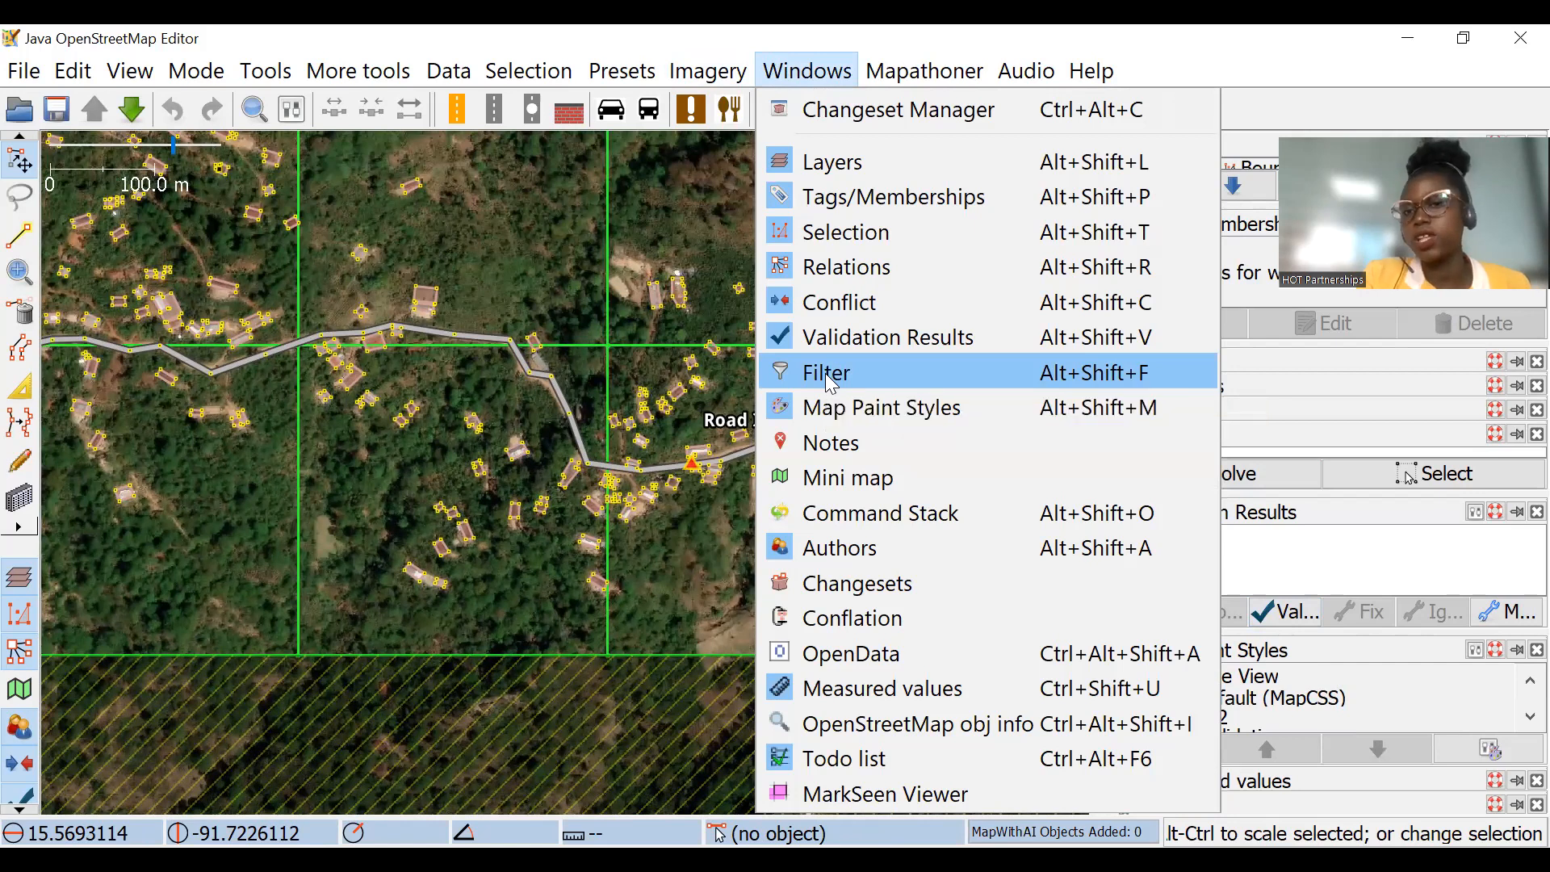
pyautogui.click(829, 377)
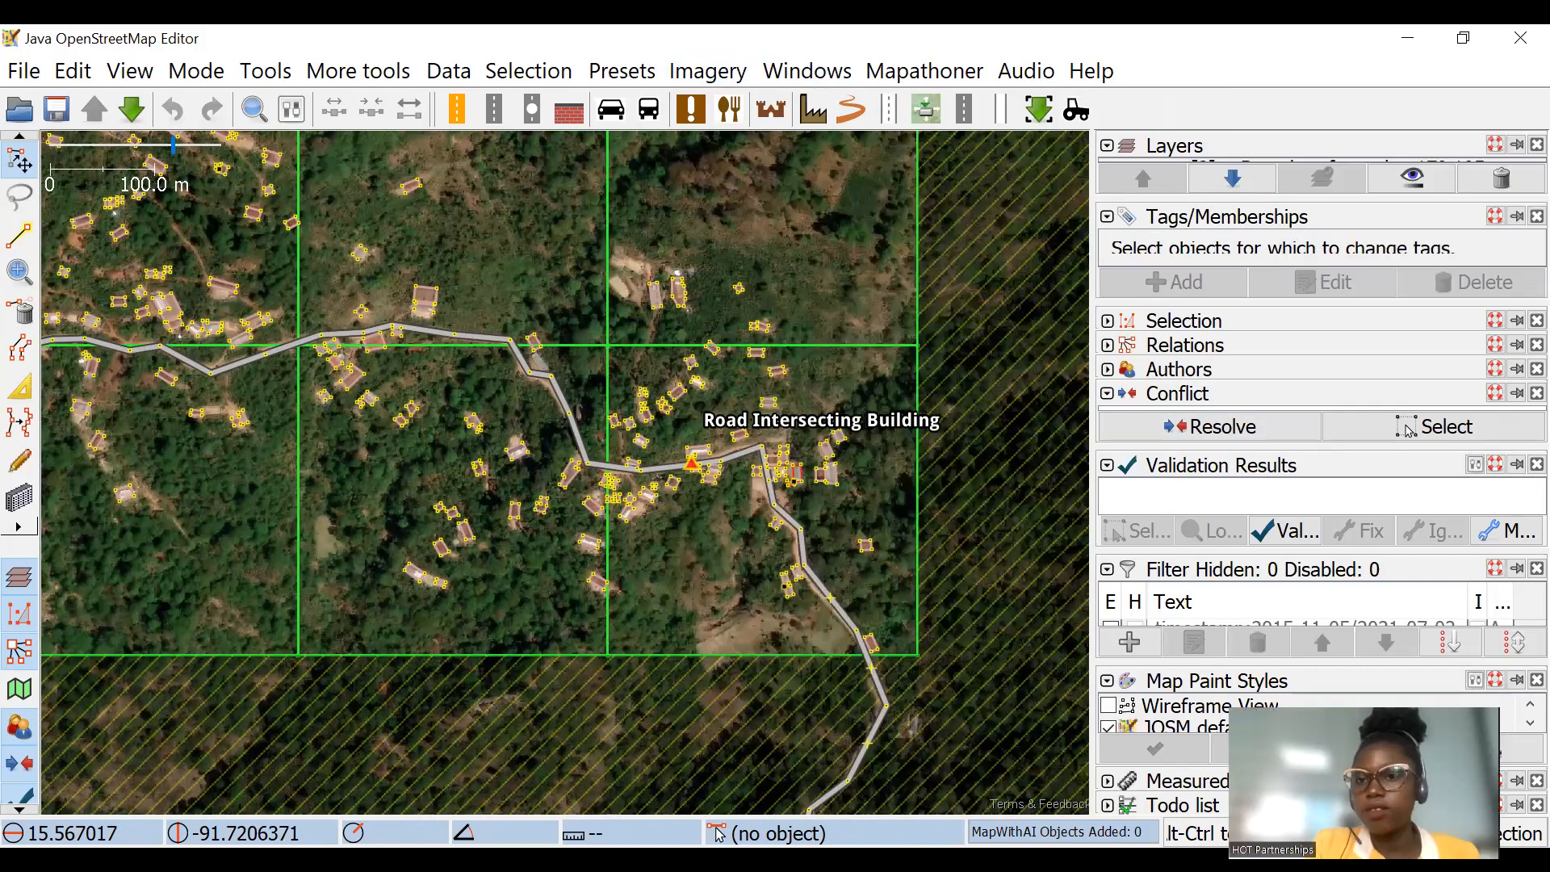
# Step: Expand the Authors dialog, and enlarge the Filter list with its building, highway and waterway filters in view
pyautogui.click(1107, 373)
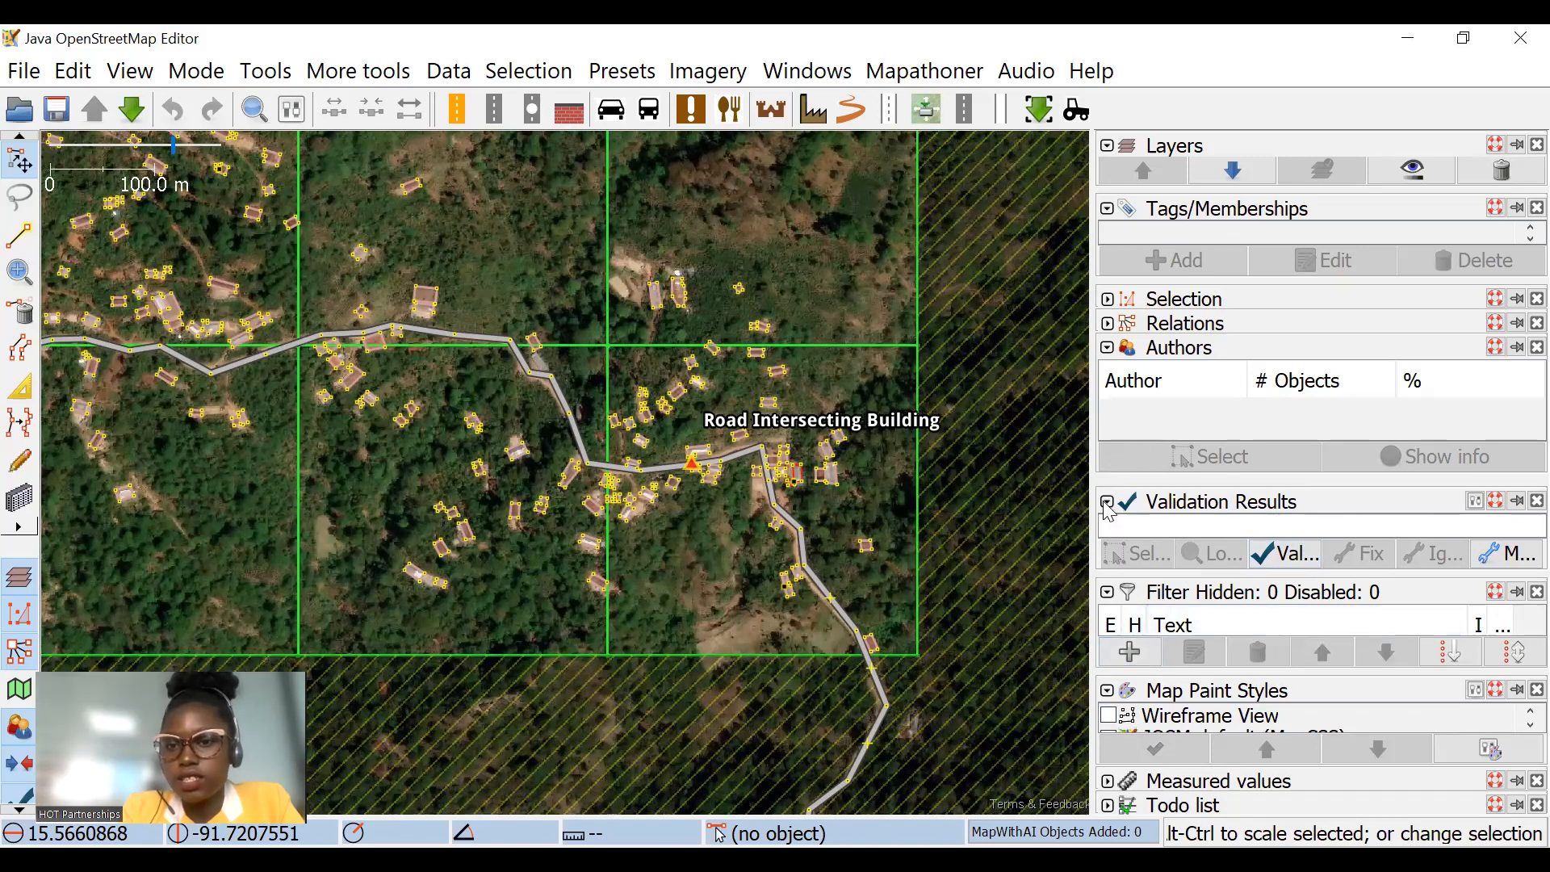
pyautogui.click(1108, 592)
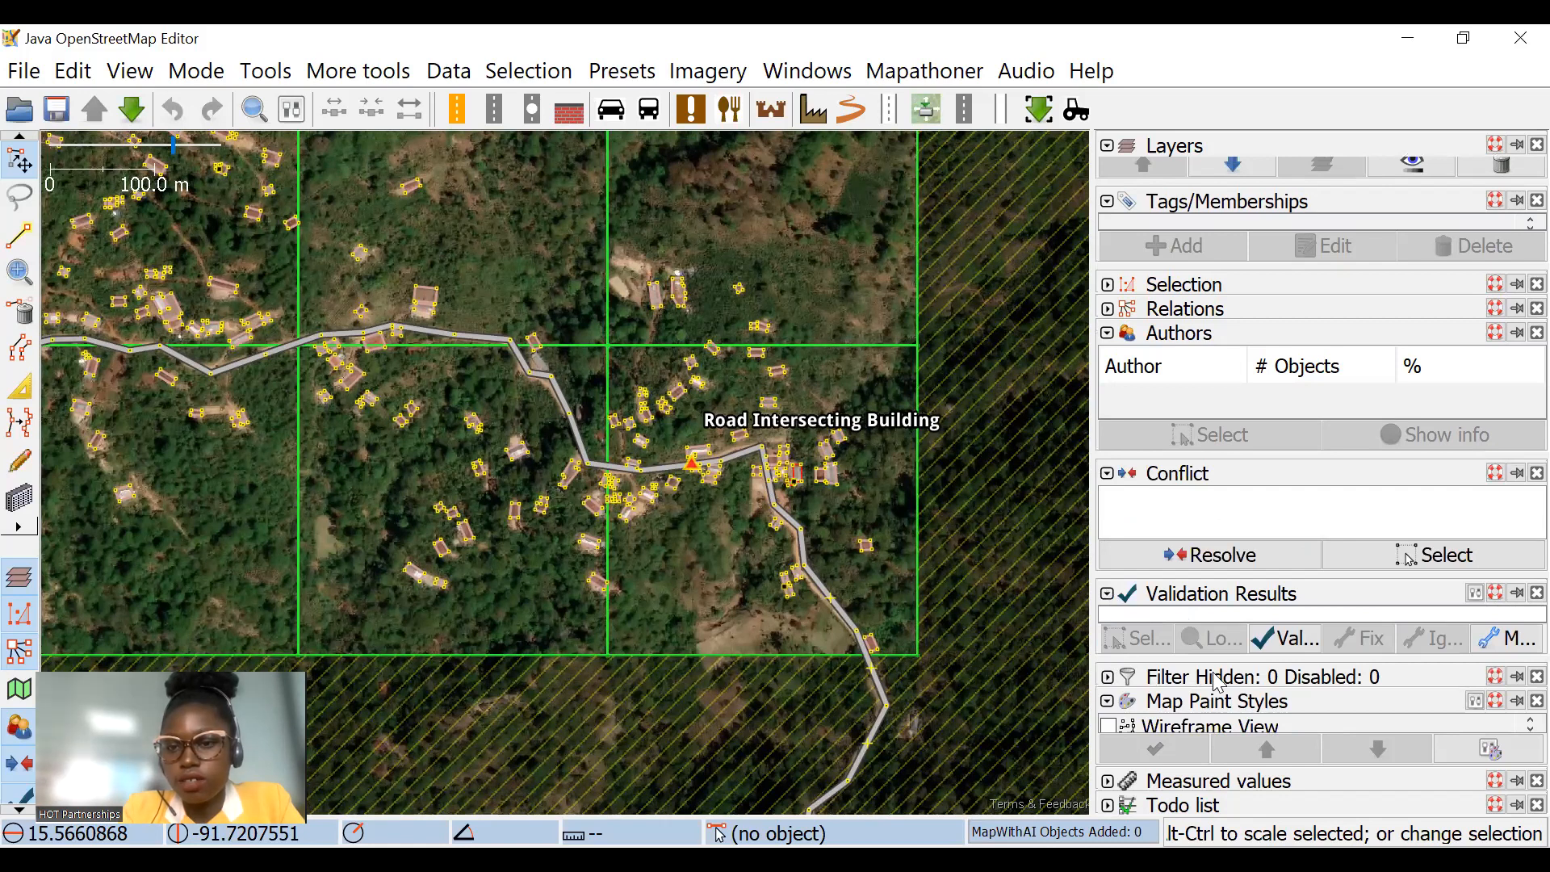
pyautogui.click(1108, 677)
pyautogui.moveTo(1243, 678); pyautogui.dragTo(1204, 774)
pyautogui.scroll(-10, 1170, 731)
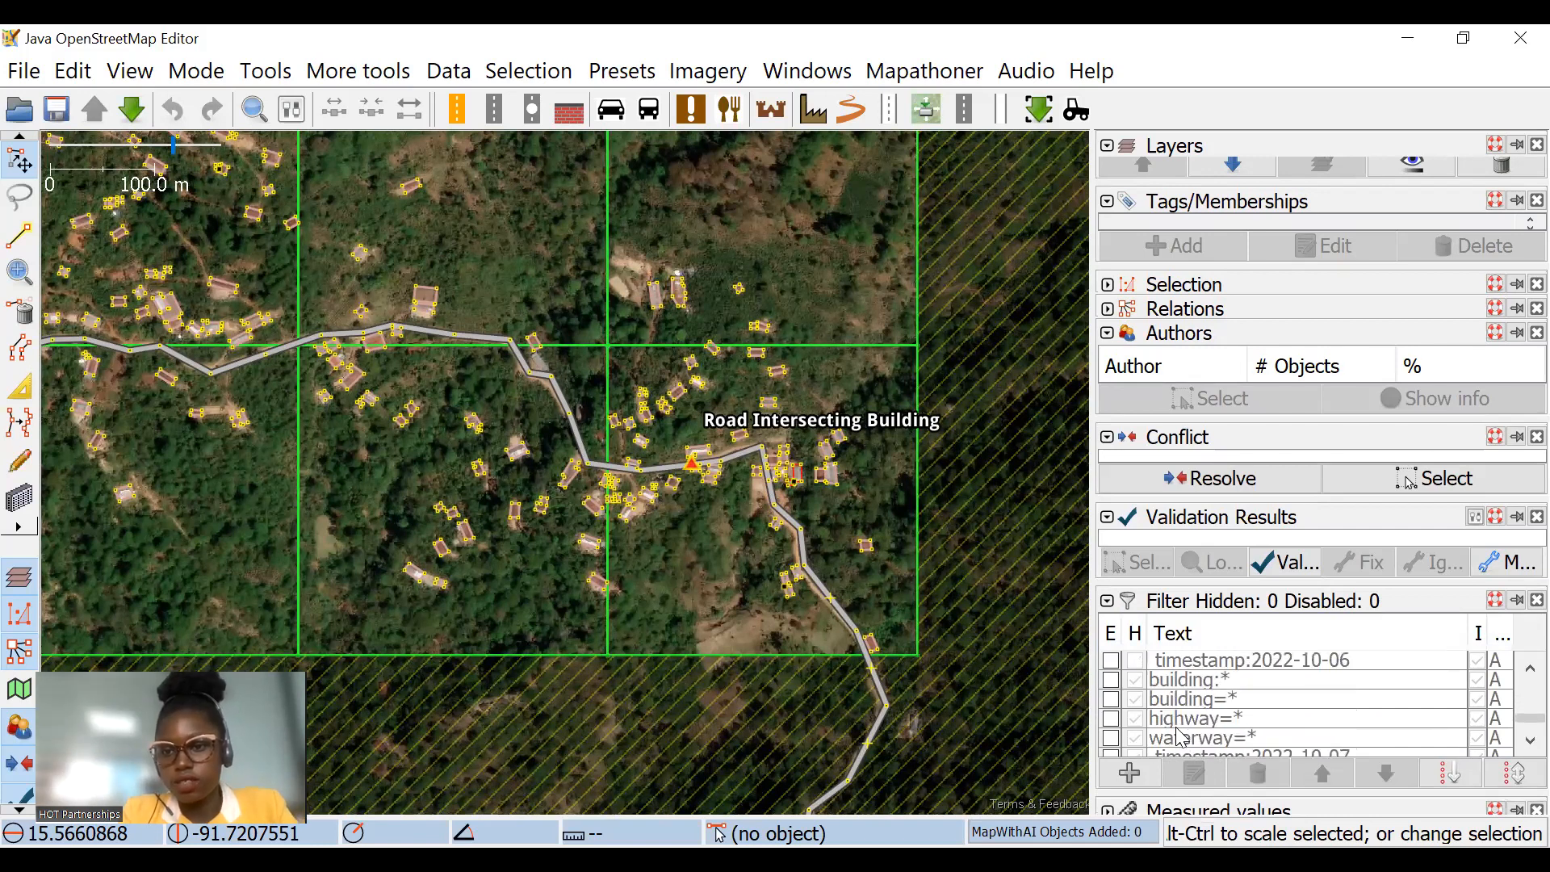
pyautogui.scroll(2, 1183, 735)
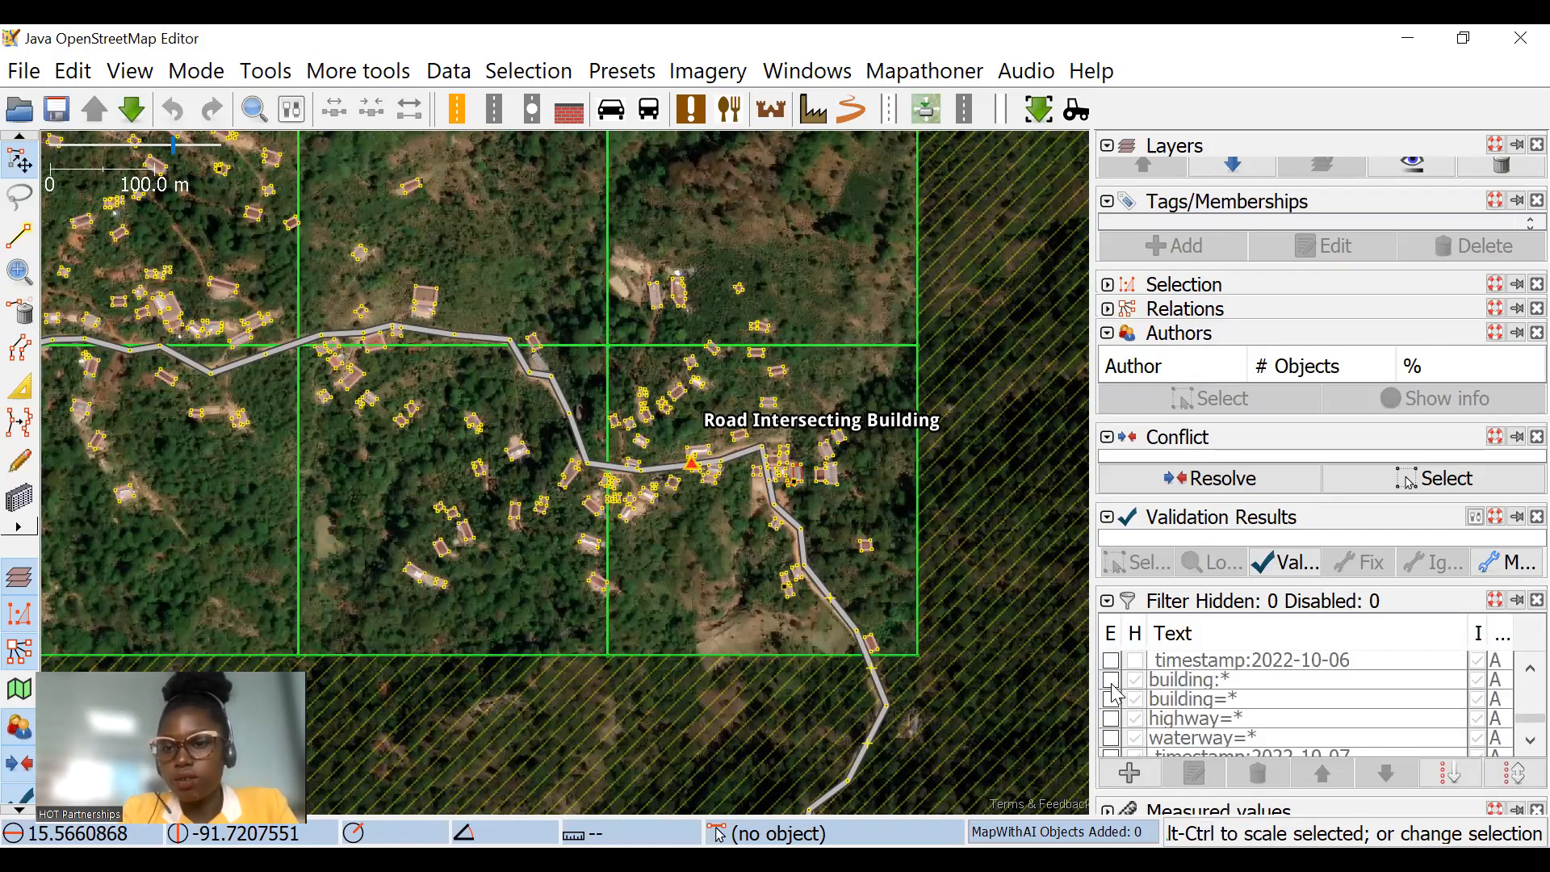
# Step: Enable the building:* and timestamp:2022-10-06 filters, and delete the building:* filter from the list
pyautogui.click(1111, 680)
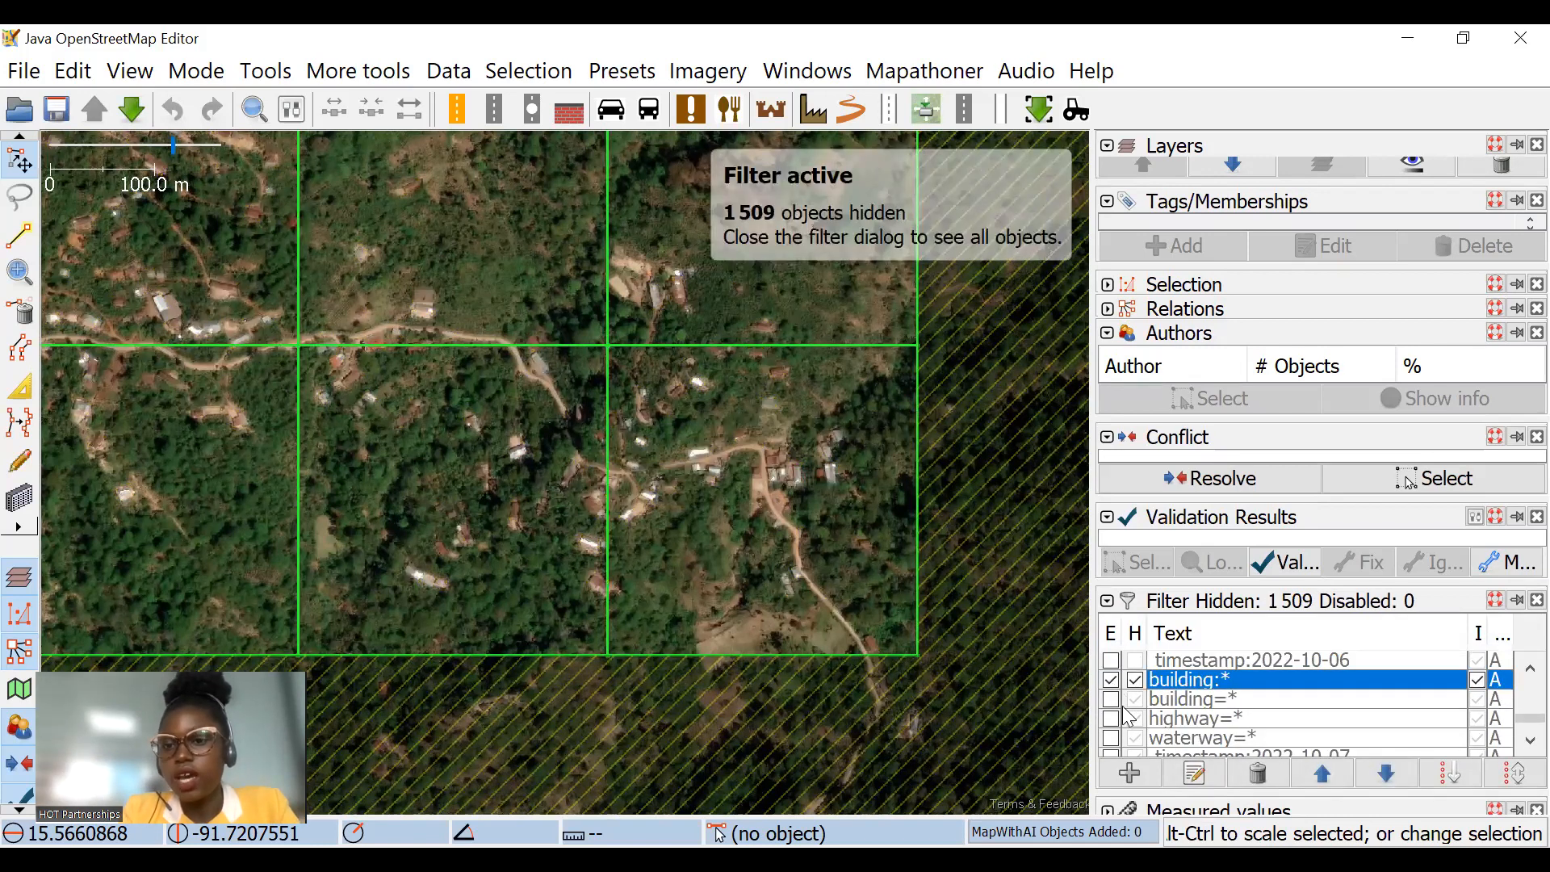
pyautogui.click(1111, 662)
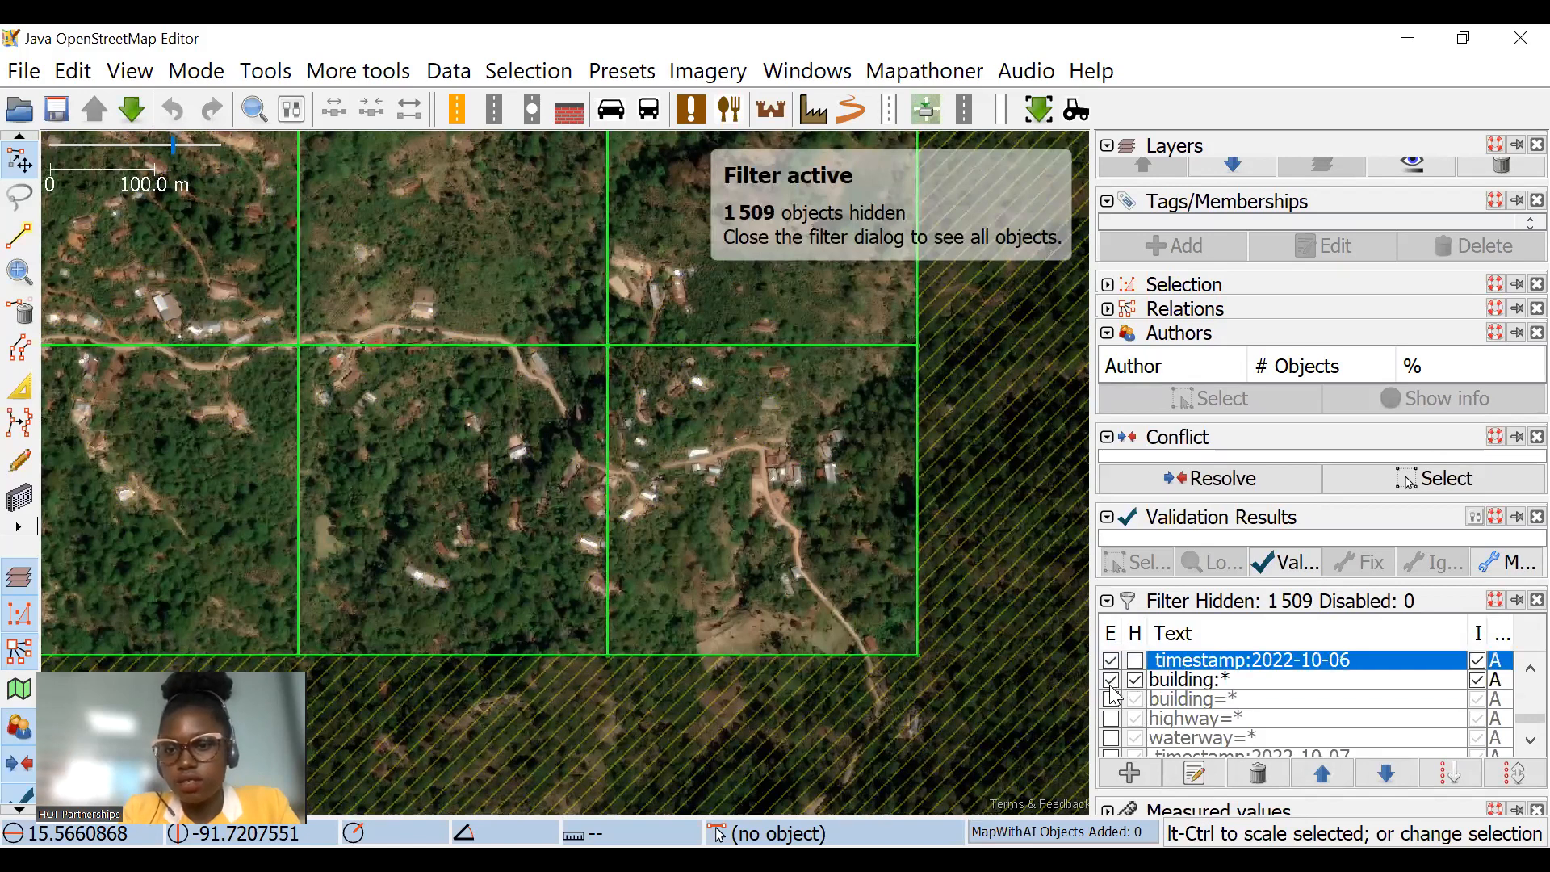
pyautogui.click(1111, 681)
pyautogui.click(1112, 682)
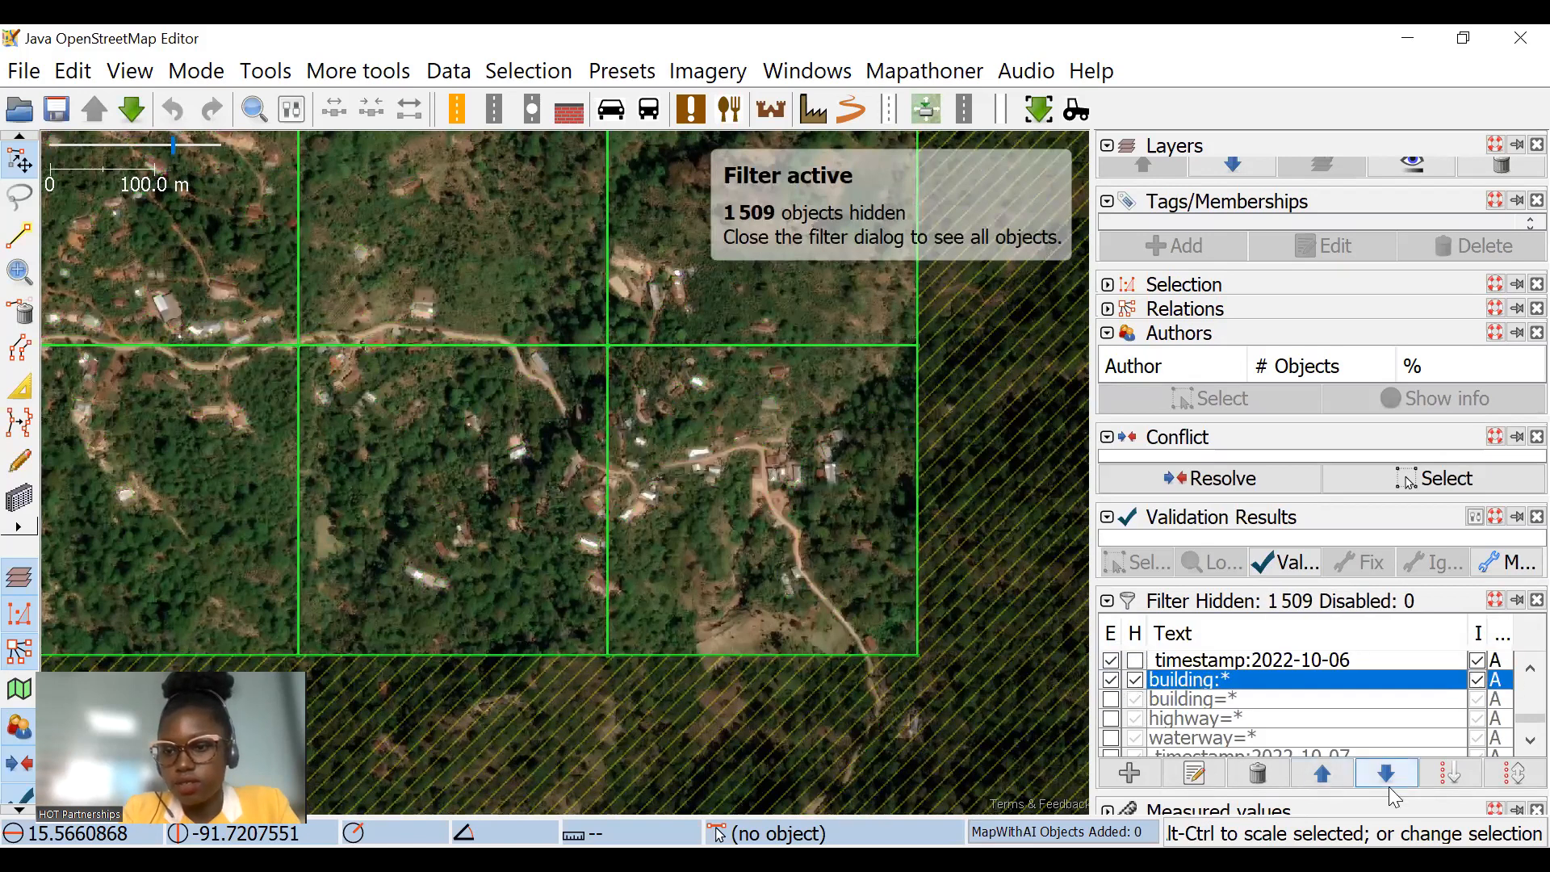
pyautogui.click(1451, 773)
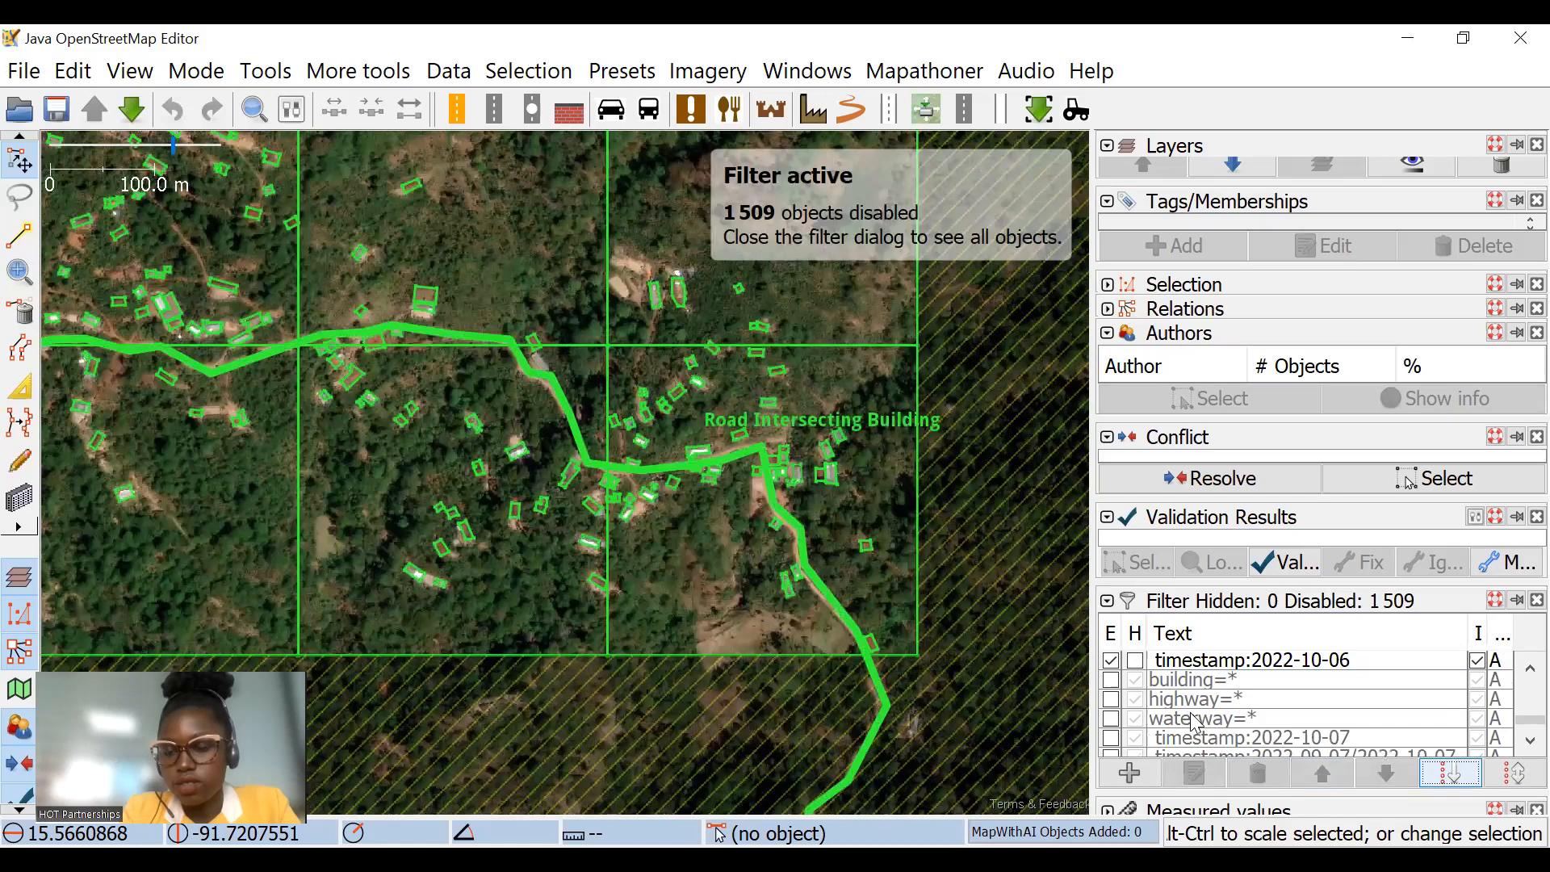
# Step: Hide mapped features by enabling the building=*, highway=* and waterway=* filters, with the timestamp:2022-10-06 filter disabled
pyautogui.click(1111, 681)
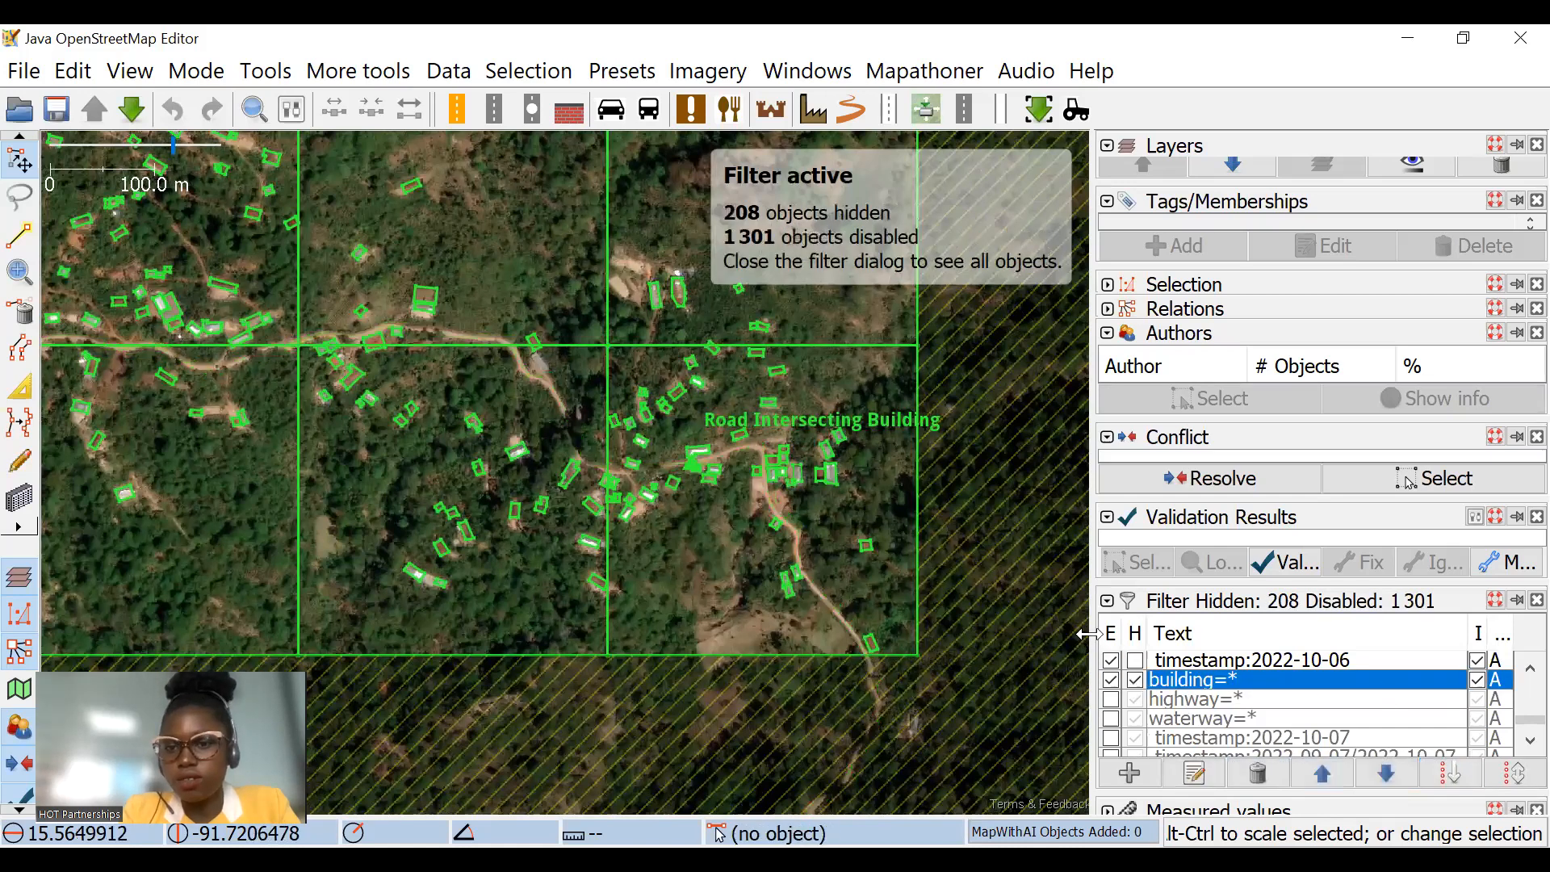
pyautogui.click(1111, 661)
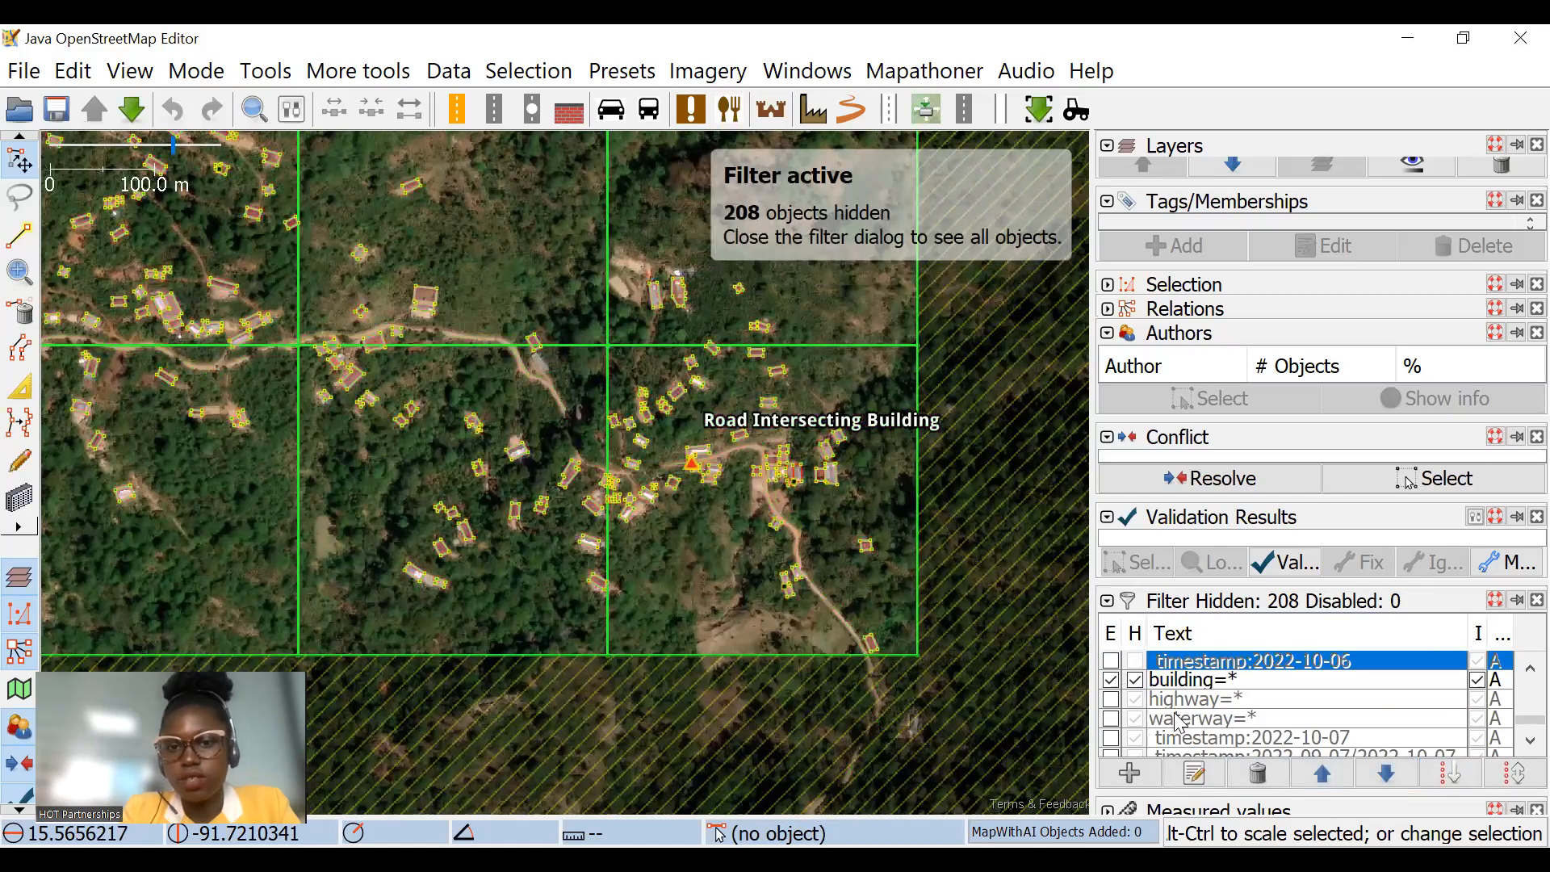
pyautogui.click(1112, 700)
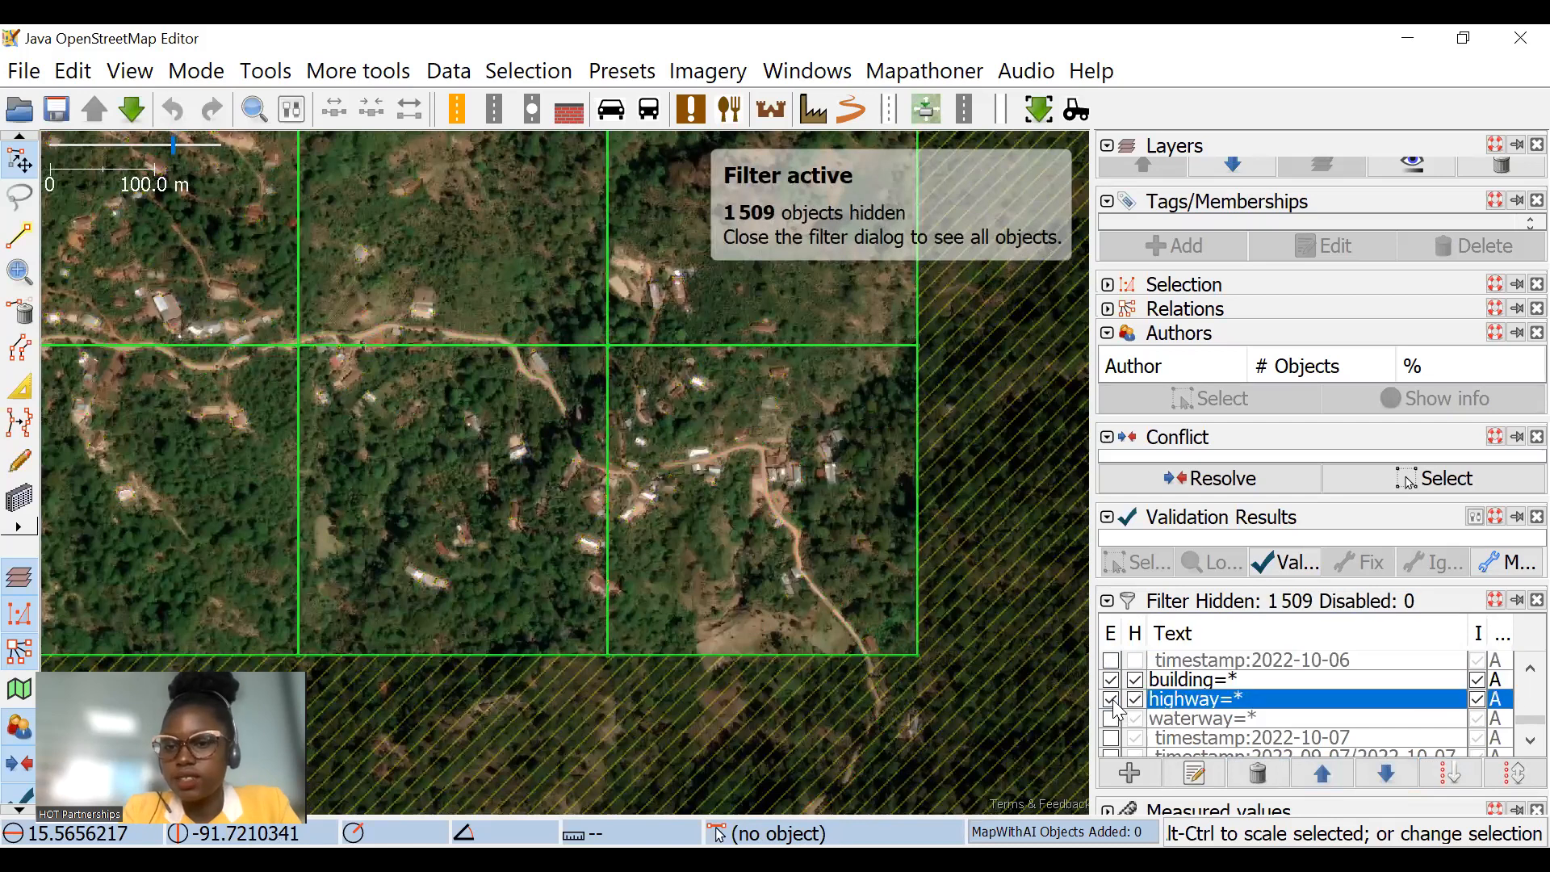
pyautogui.click(1112, 718)
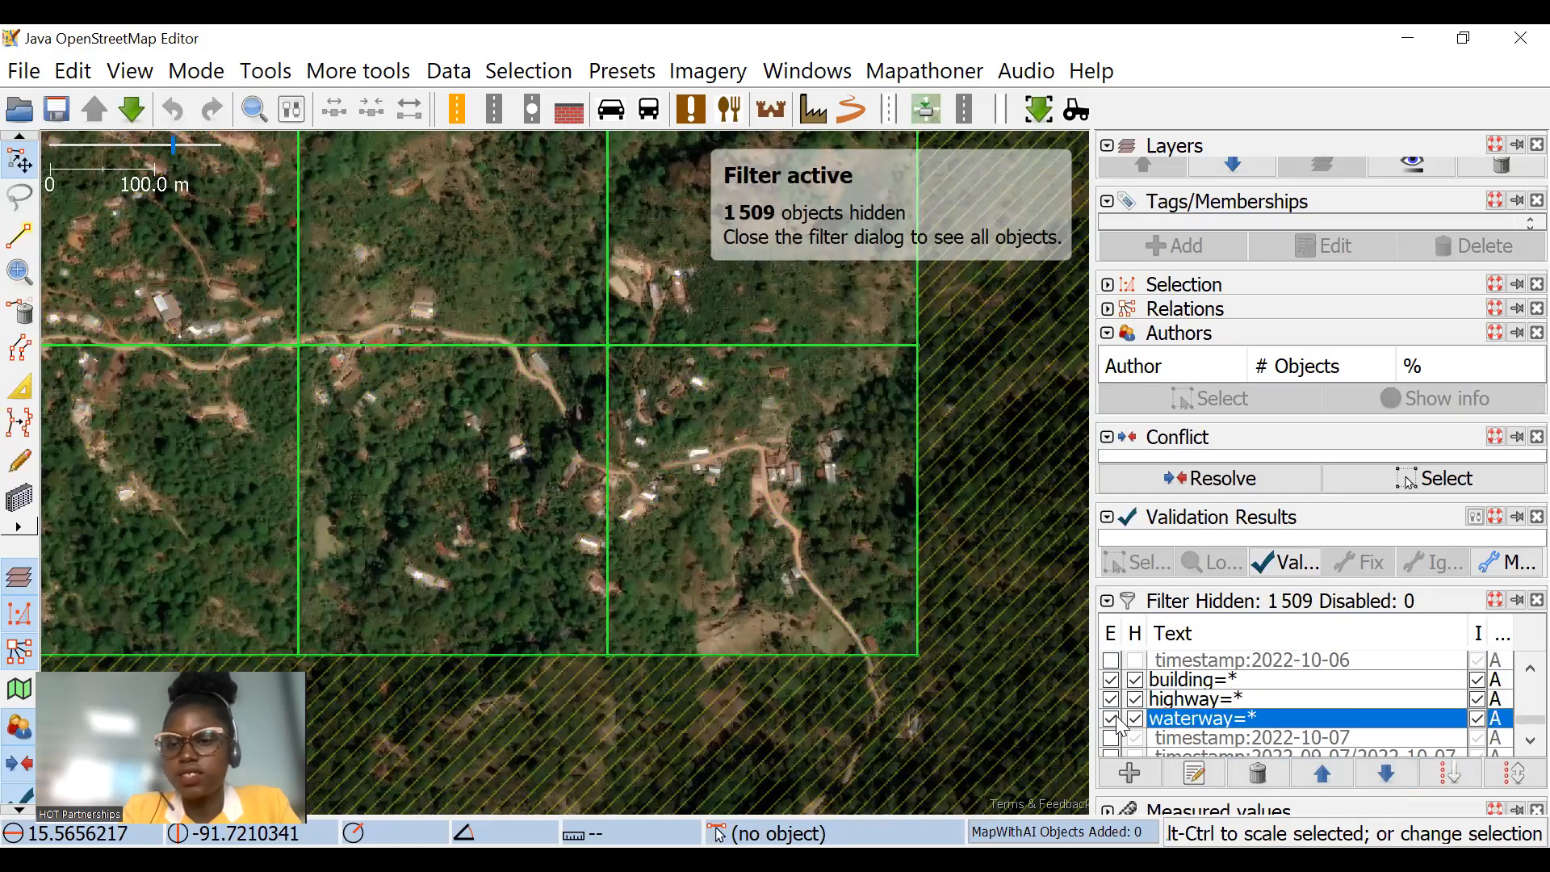
pyautogui.scroll(-3, 716, 453)
pyautogui.scroll(-2, 695, 366)
pyautogui.scroll(3, 457, 385)
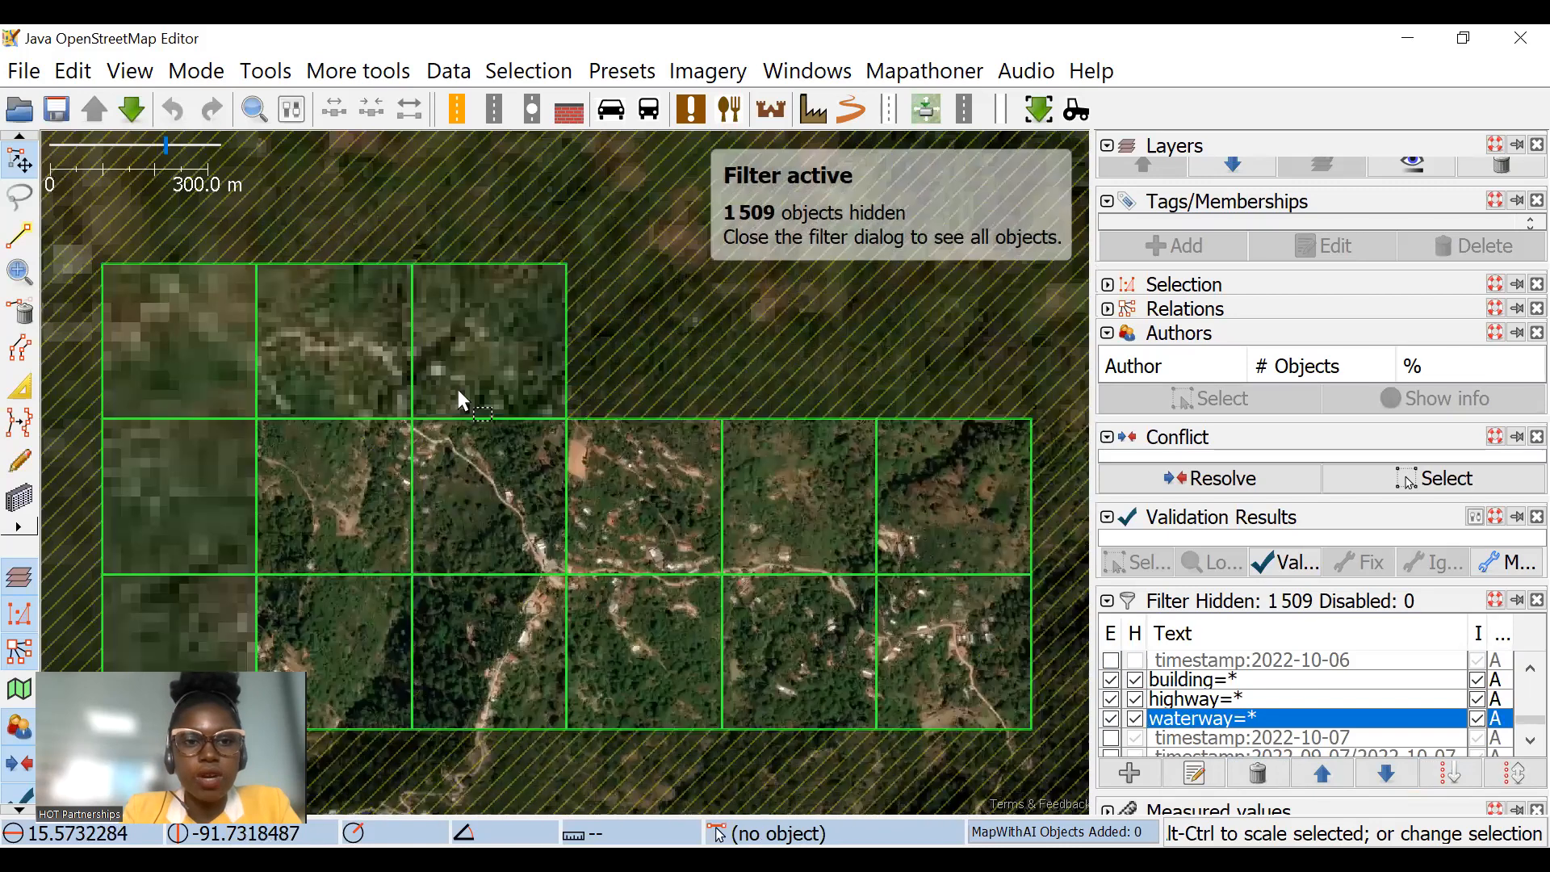
# Step: Disable the waterway=*, highway=* and building=* filters to show all mapped objects
pyautogui.click(1112, 718)
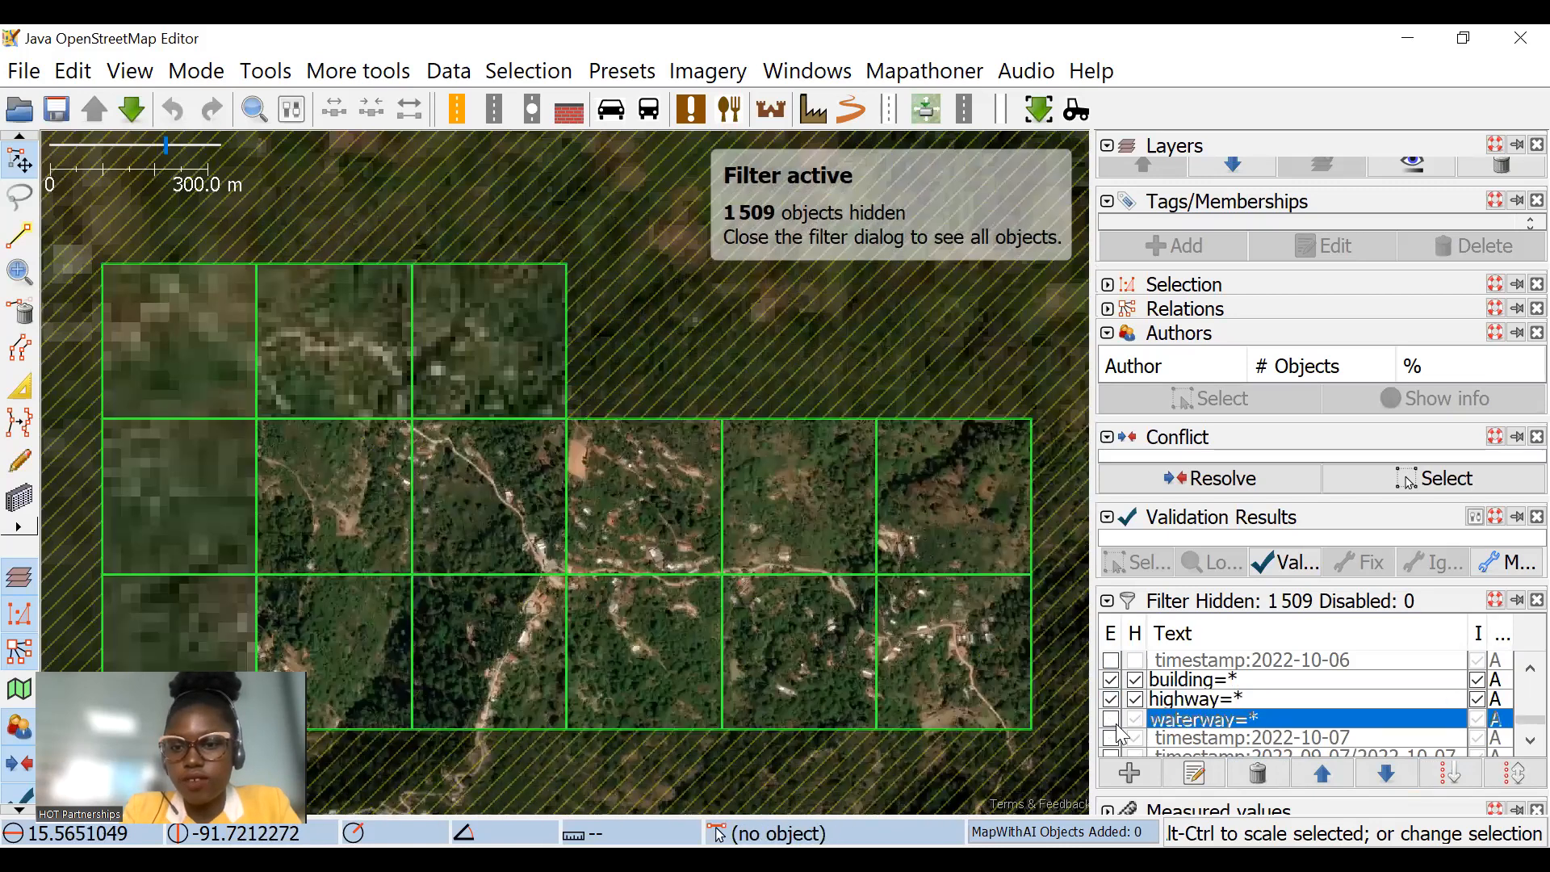
pyautogui.click(1112, 699)
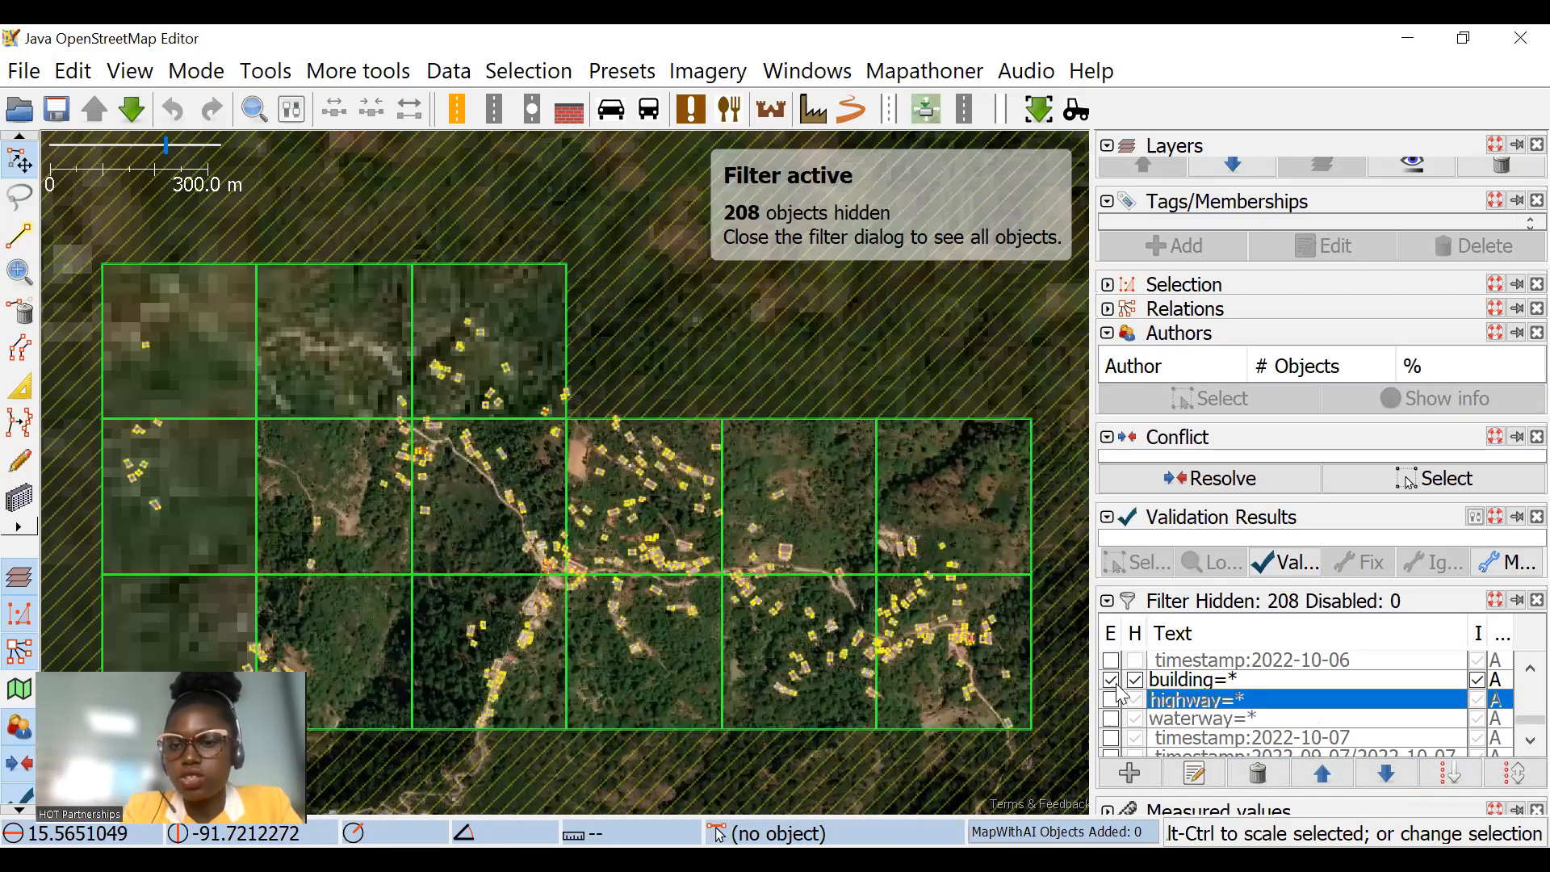
pyautogui.click(1112, 680)
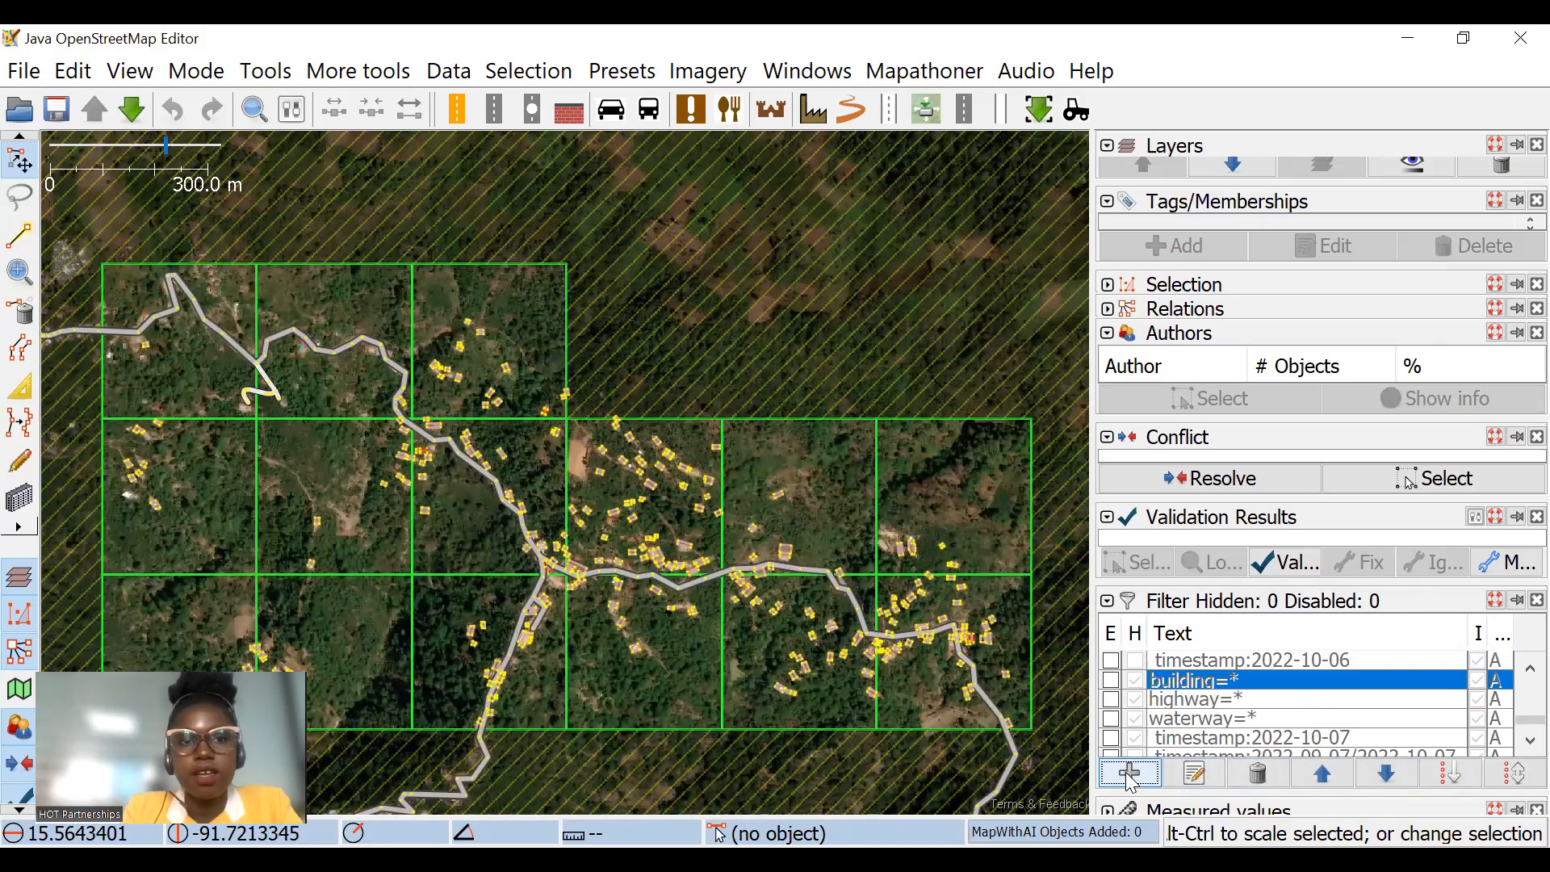
# Step: Draft a new filter for buildings, change its search string to highway=*, and close the dialog without submitting it
pyautogui.click(1131, 775)
pyautogui.write('bui')
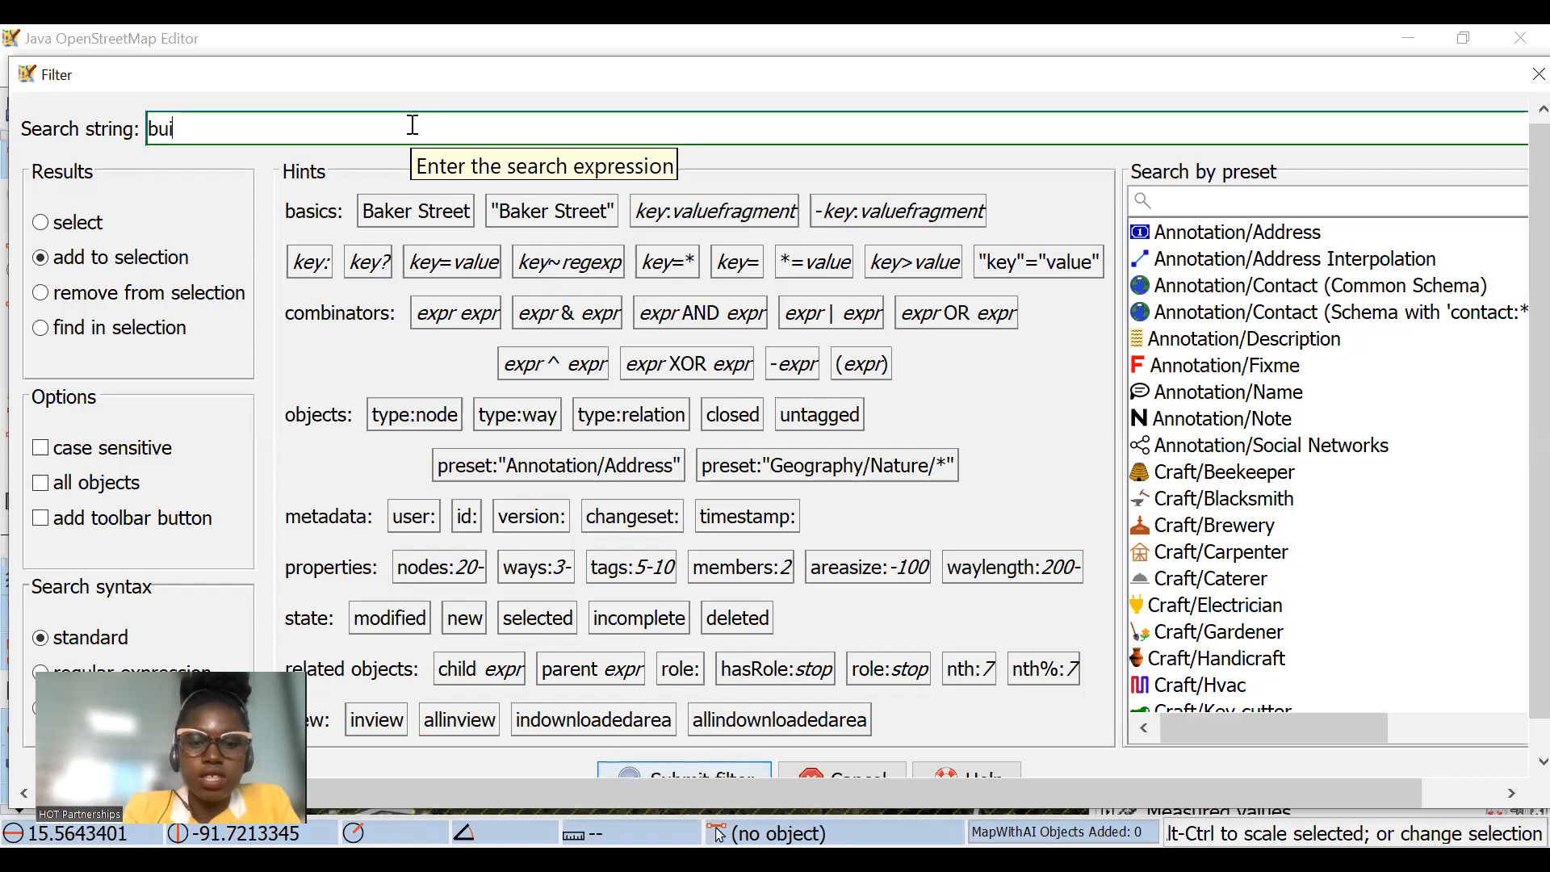
pyautogui.write('lding')
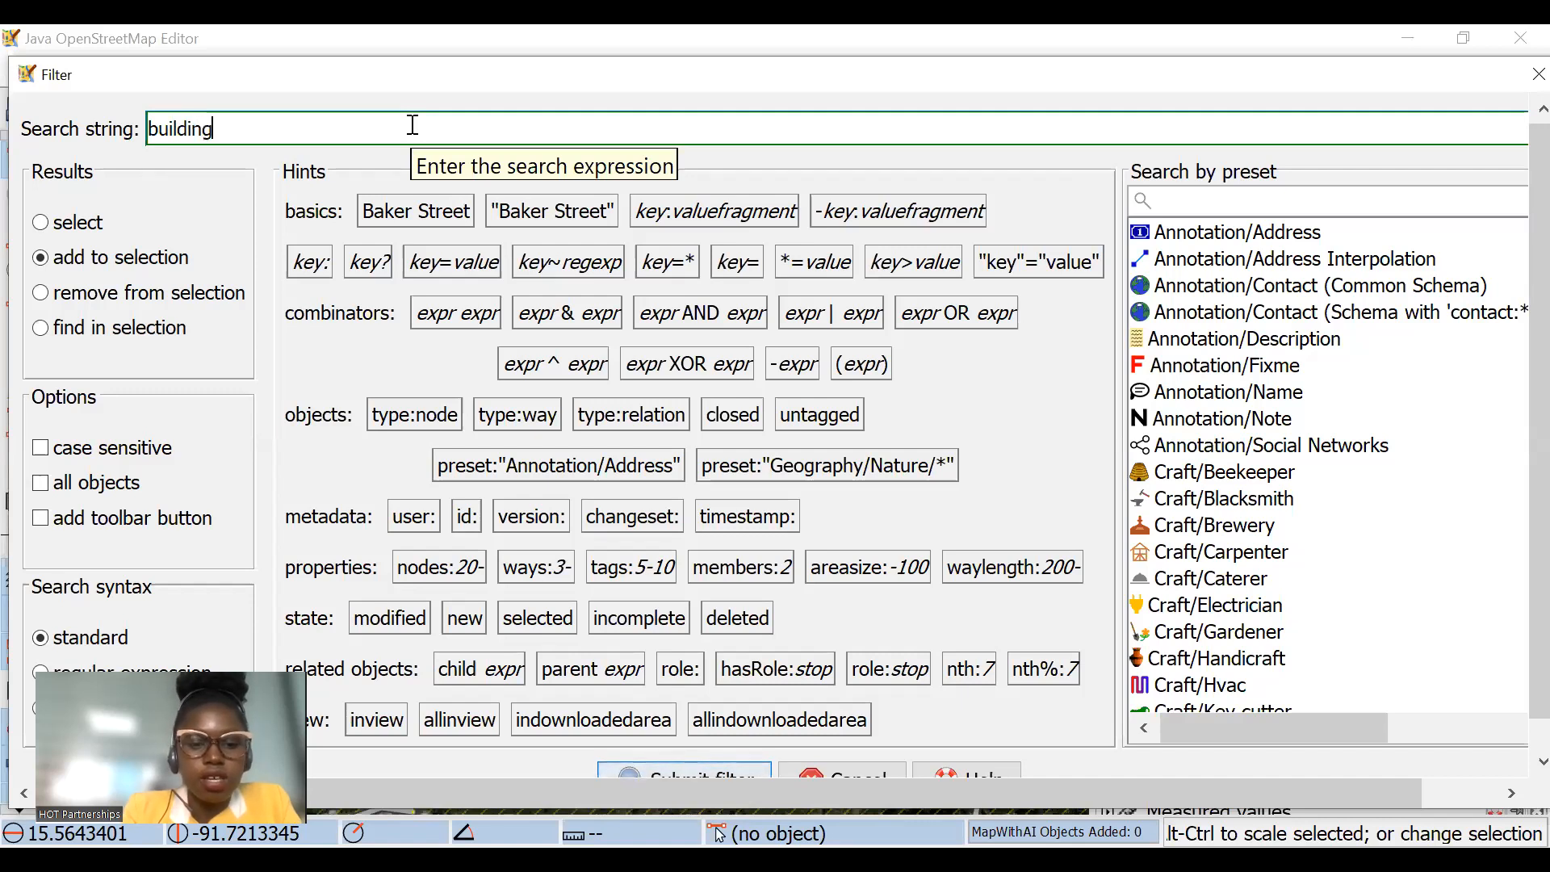
pyautogui.write('=')
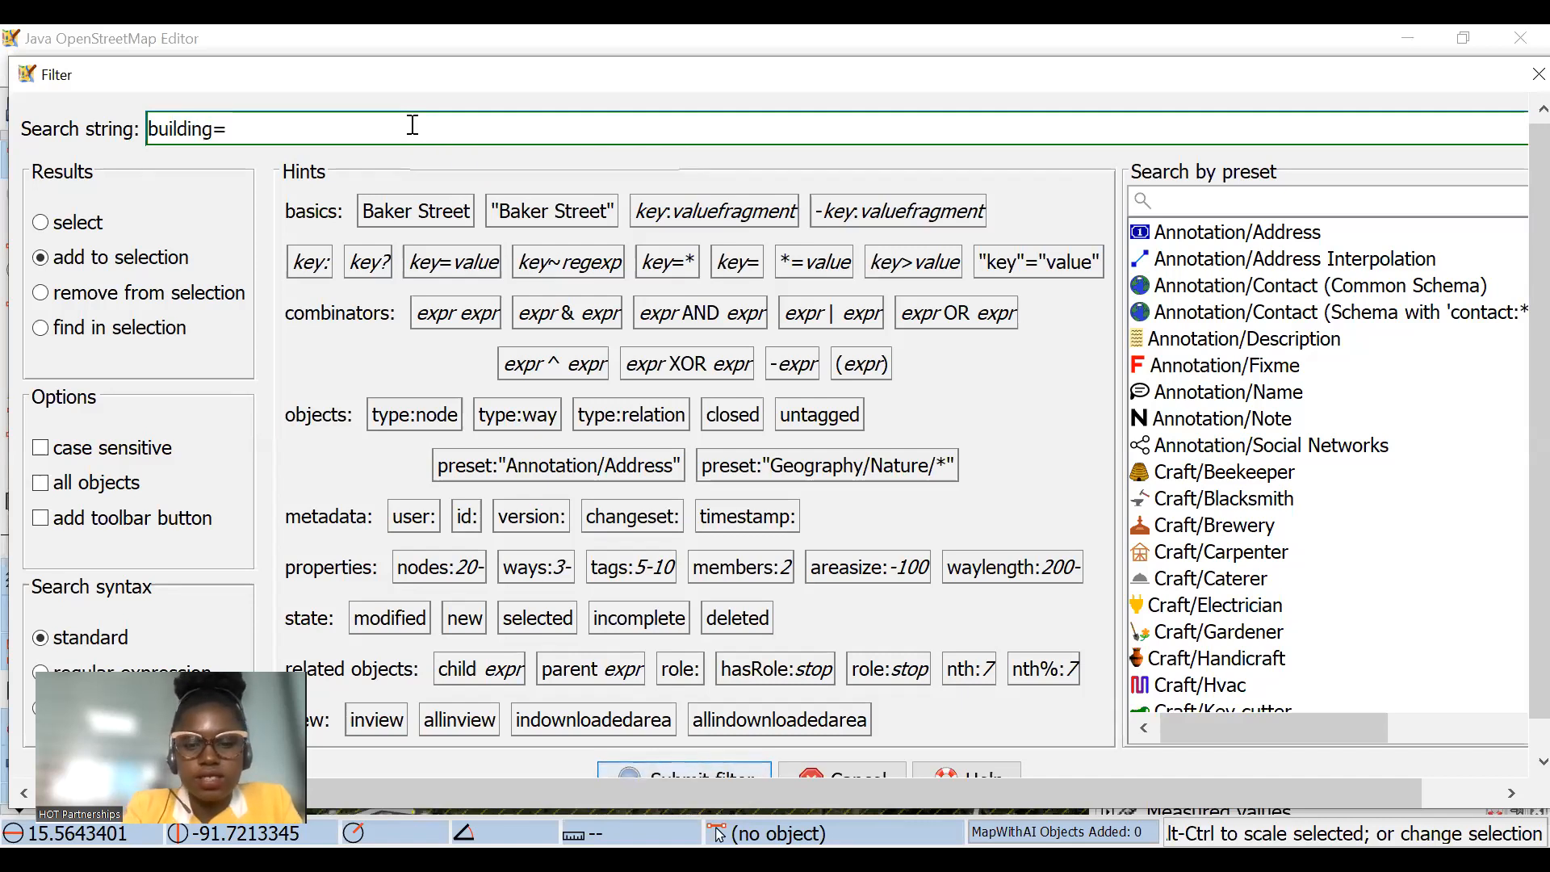
pyautogui.press('BackSpace')
pyautogui.press('BackSpace')
pyautogui.press('BackSpace')
pyautogui.press('BackSpace')
pyautogui.press('BackSpace')
pyautogui.press('BackSpace')
pyautogui.press('BackSpace')
pyautogui.press('BackSpace')
pyautogui.write('highway=*')
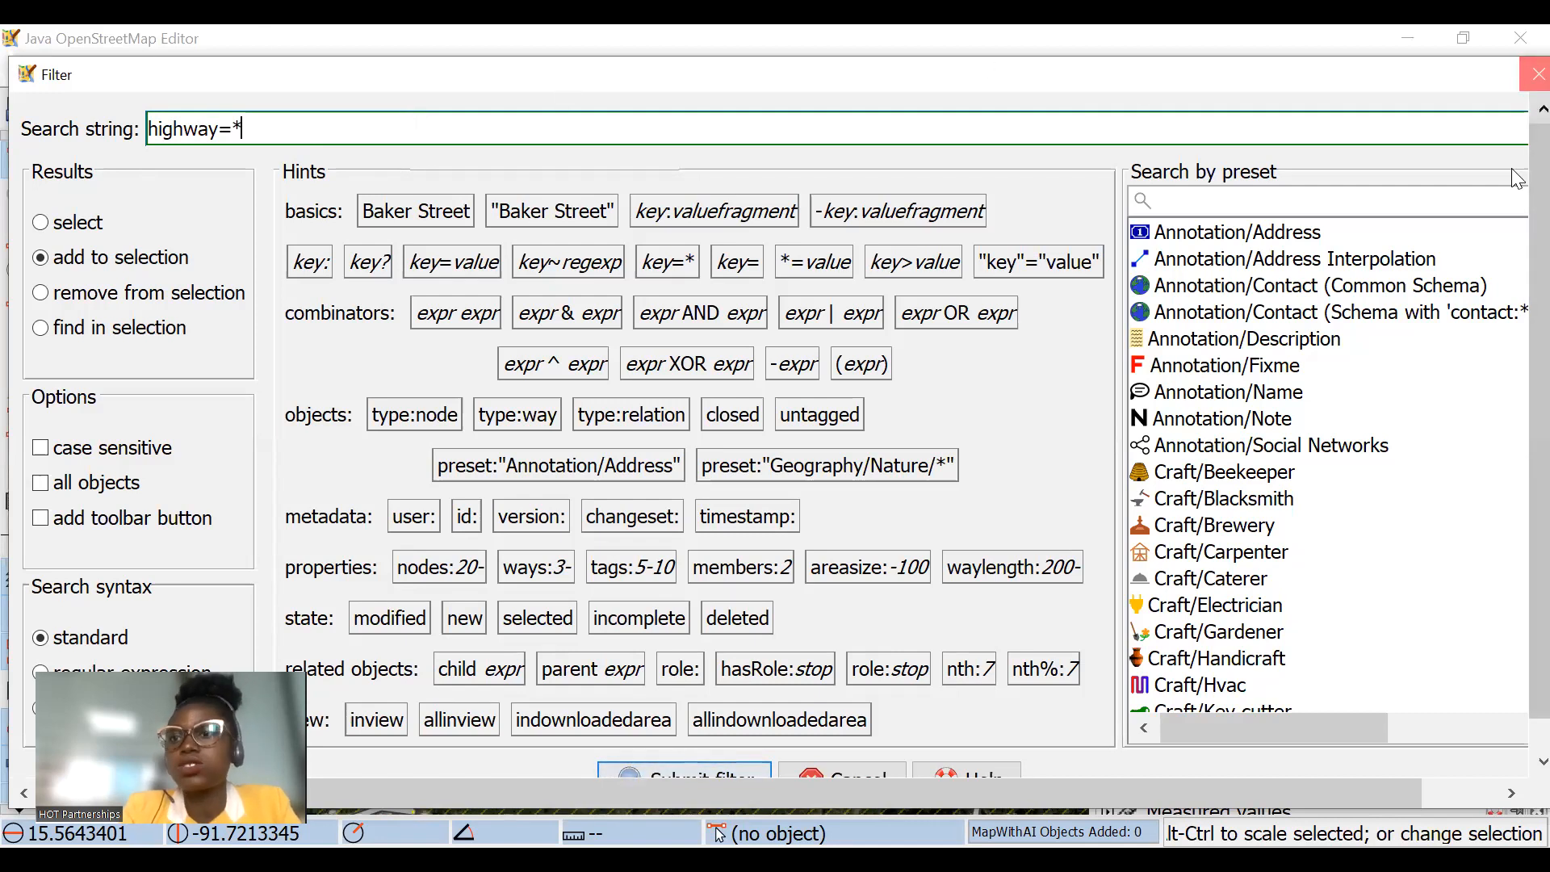
pyautogui.press('Return')
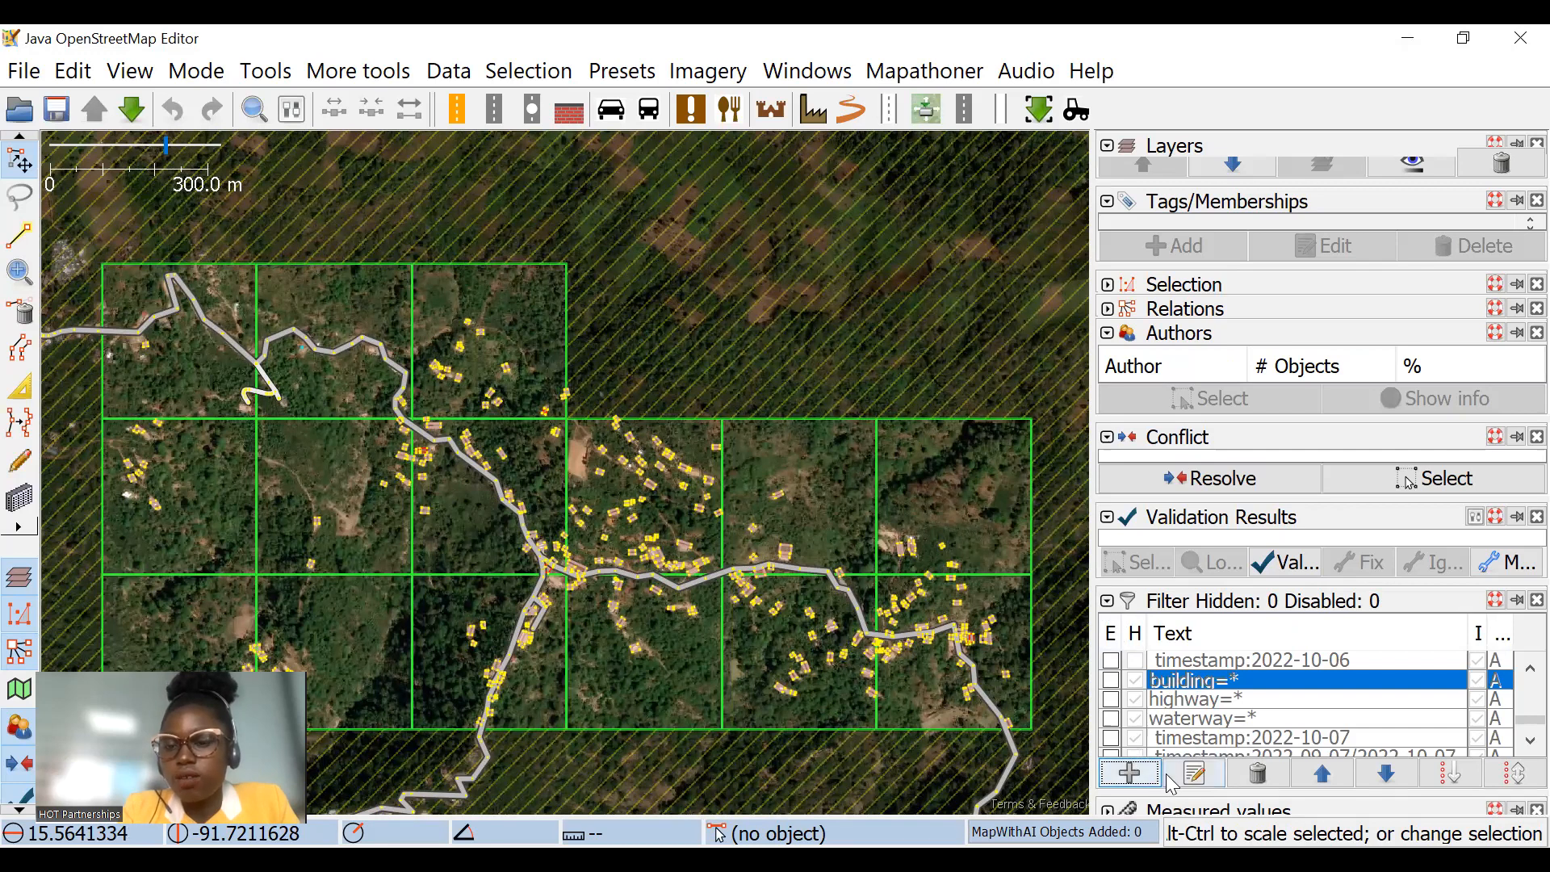
# Step: Collapse the Filter dialog and bring the Inline_Validation and validator styles into view in the Map Paint Styles list
pyautogui.click(1109, 606)
pyautogui.scroll(-1, 1195, 698)
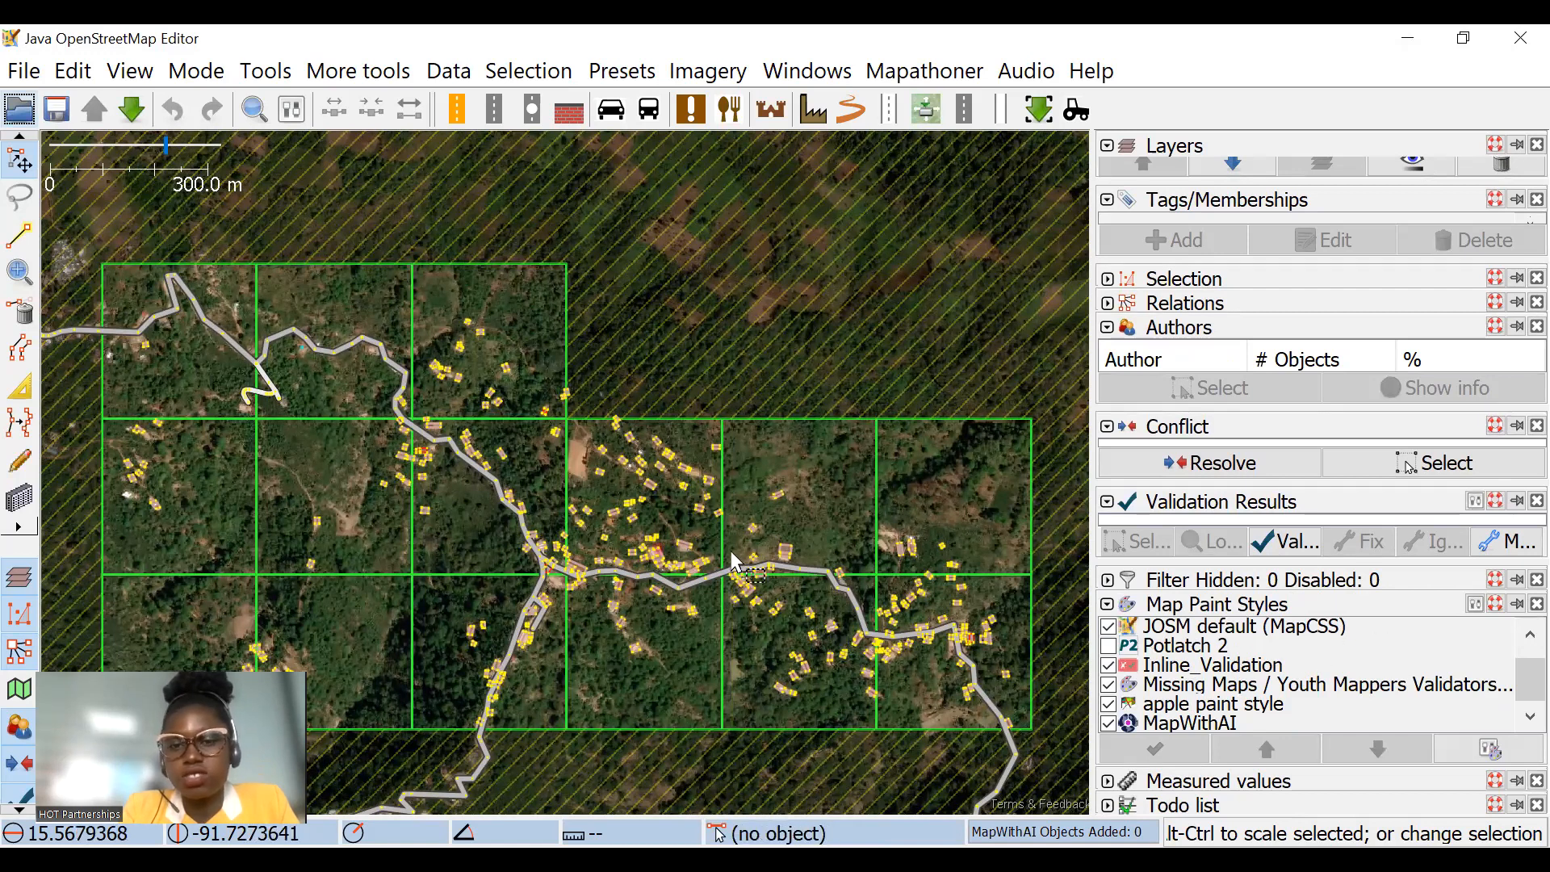
pyautogui.scroll(3, 733, 559)
pyautogui.scroll(2, 799, 492)
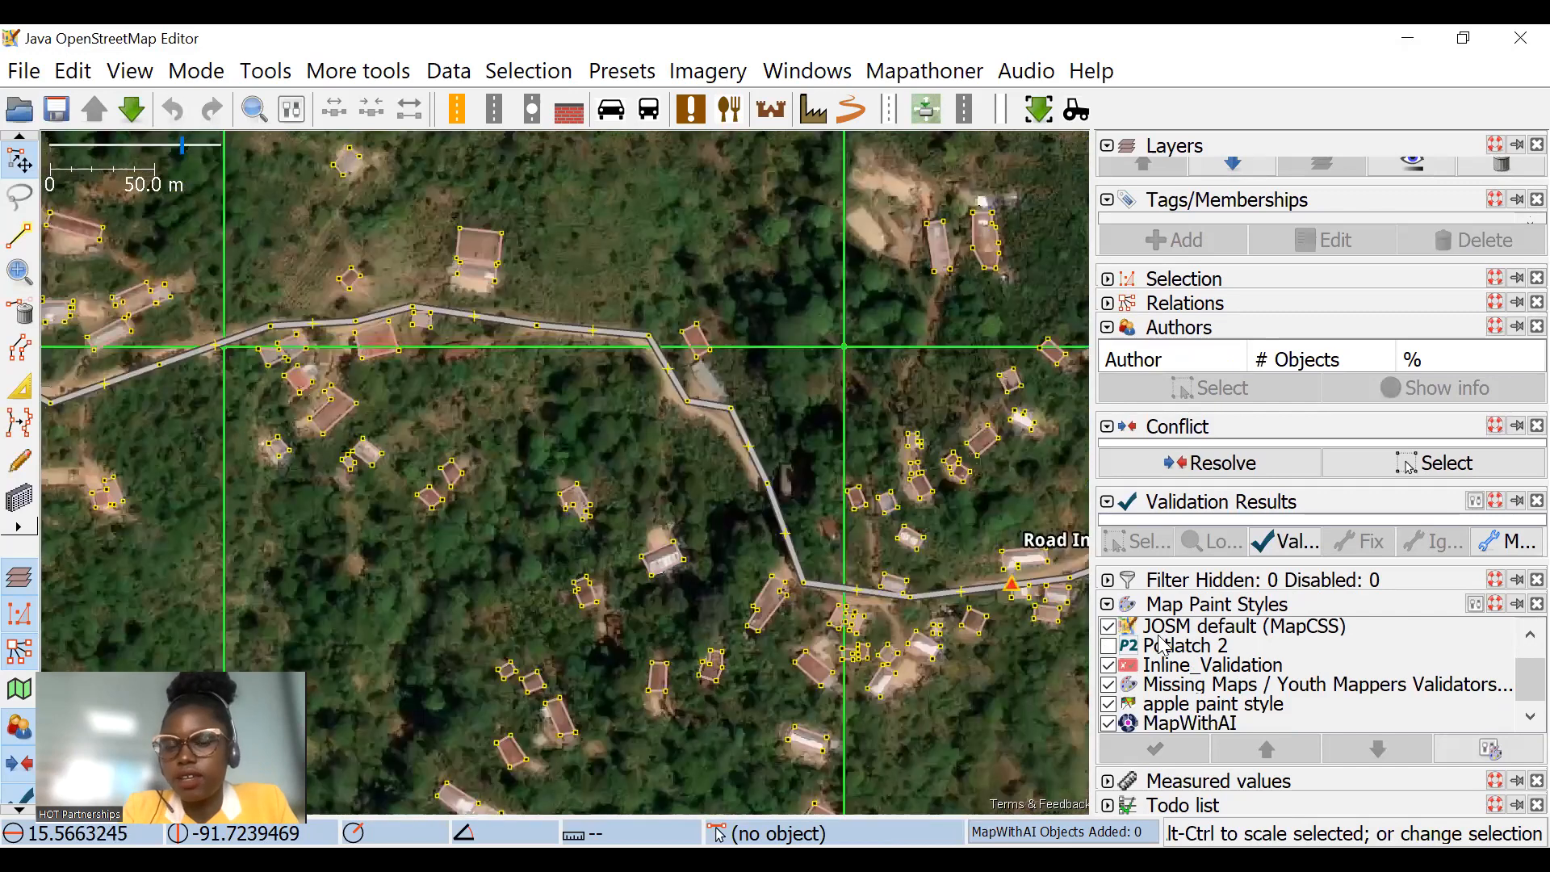
# Step: Disable the JOSM default (MapCSS), Inline_Validation, Missing Maps / Youth Mappers Validators Checks, apple paint style and MapWithAI styles, and inspect an isolated building
pyautogui.moveTo(726, 578); pyautogui.dragTo(653, 429)
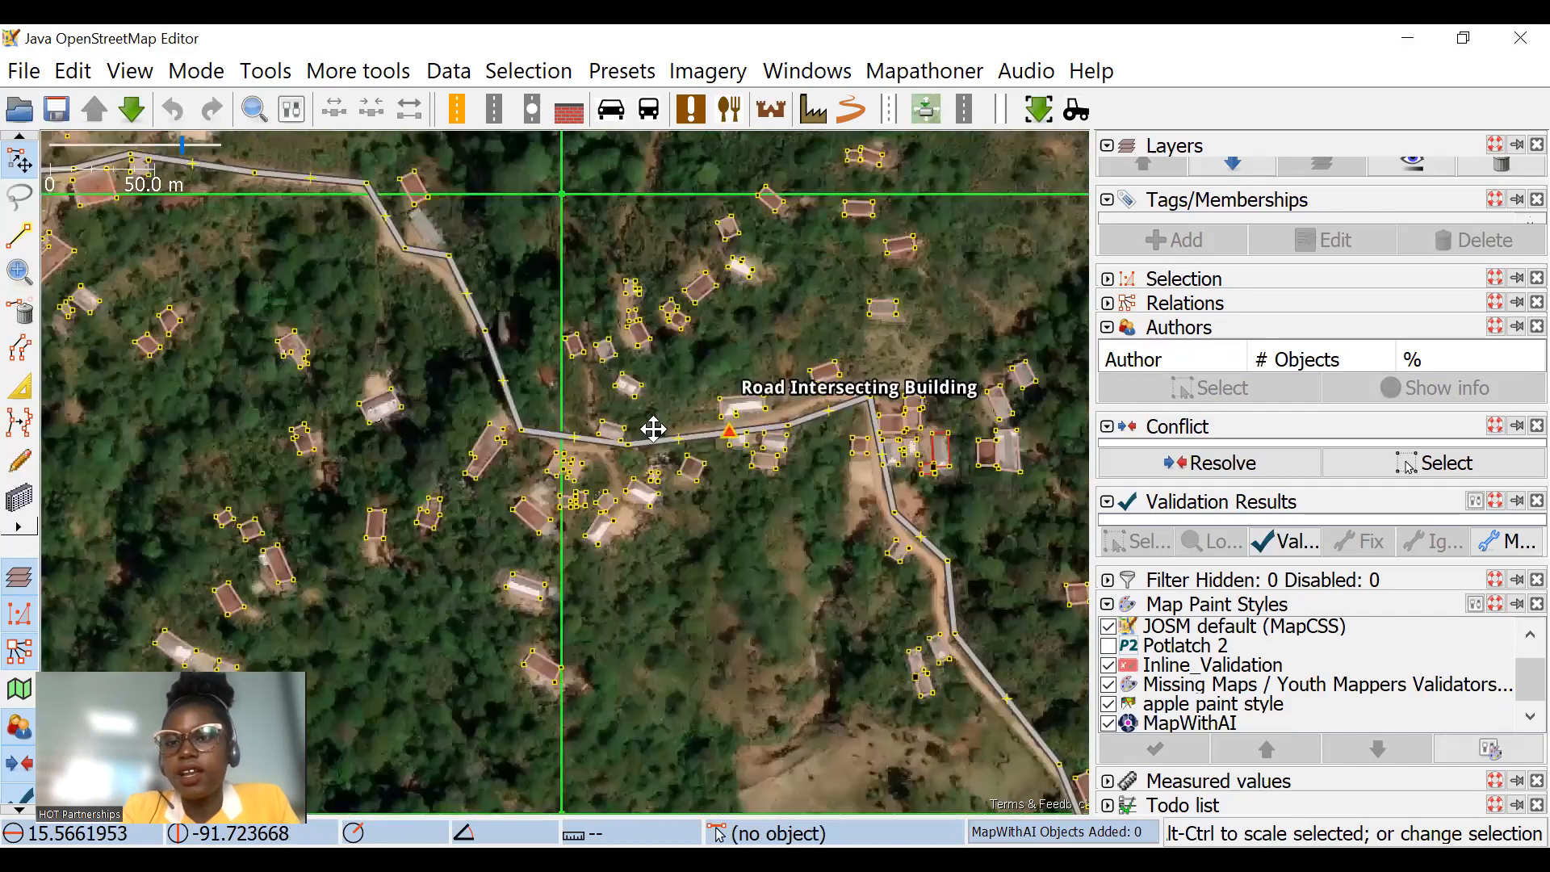
pyautogui.moveTo(846, 556); pyautogui.dragTo(787, 491)
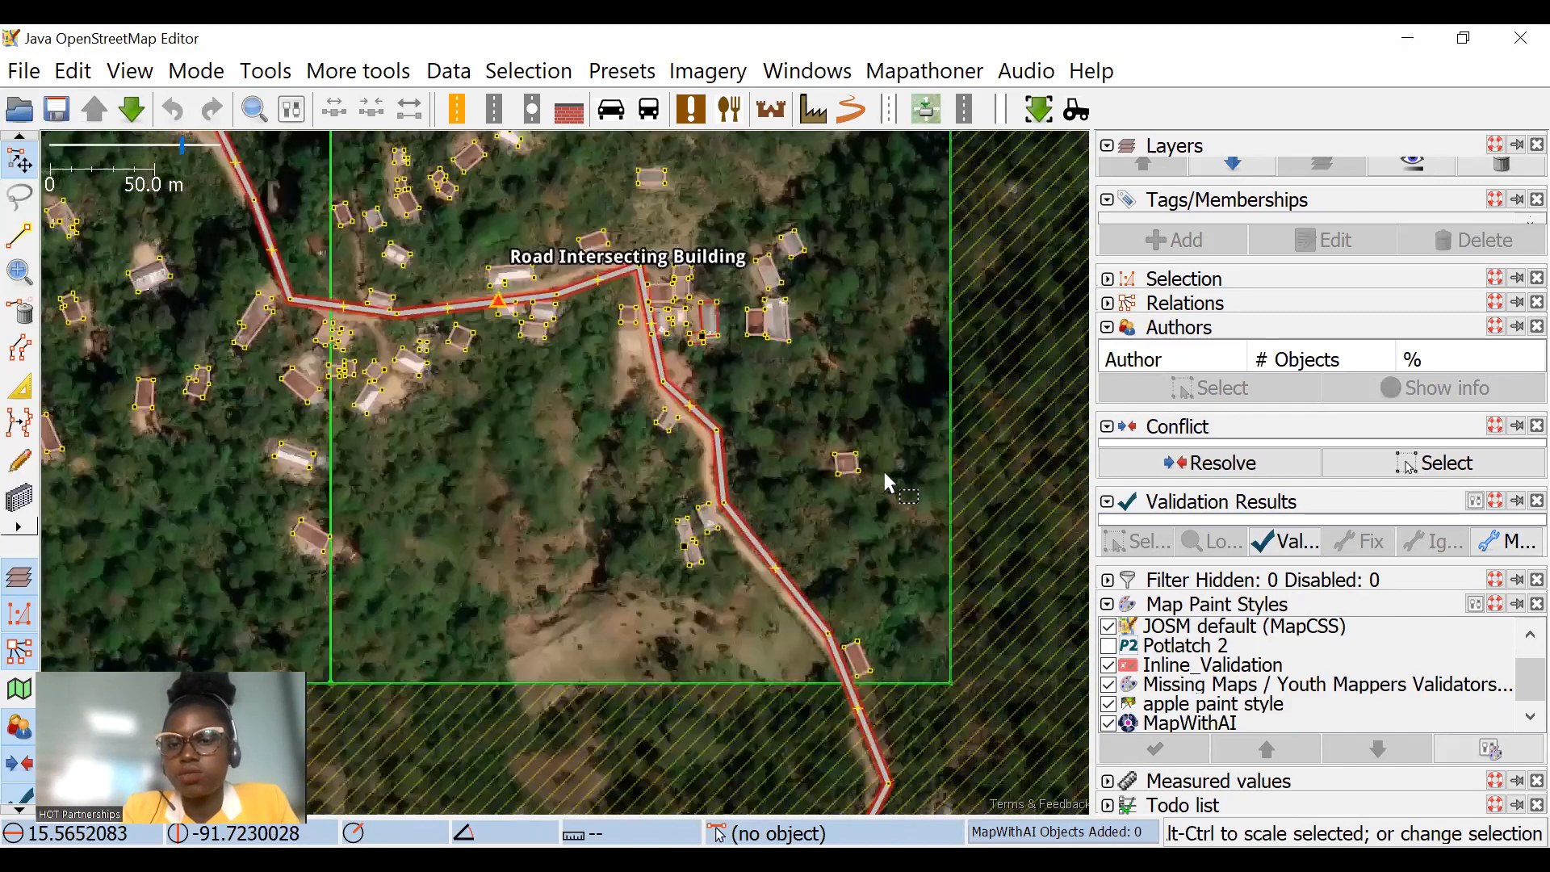
pyautogui.scroll(4, 854, 464)
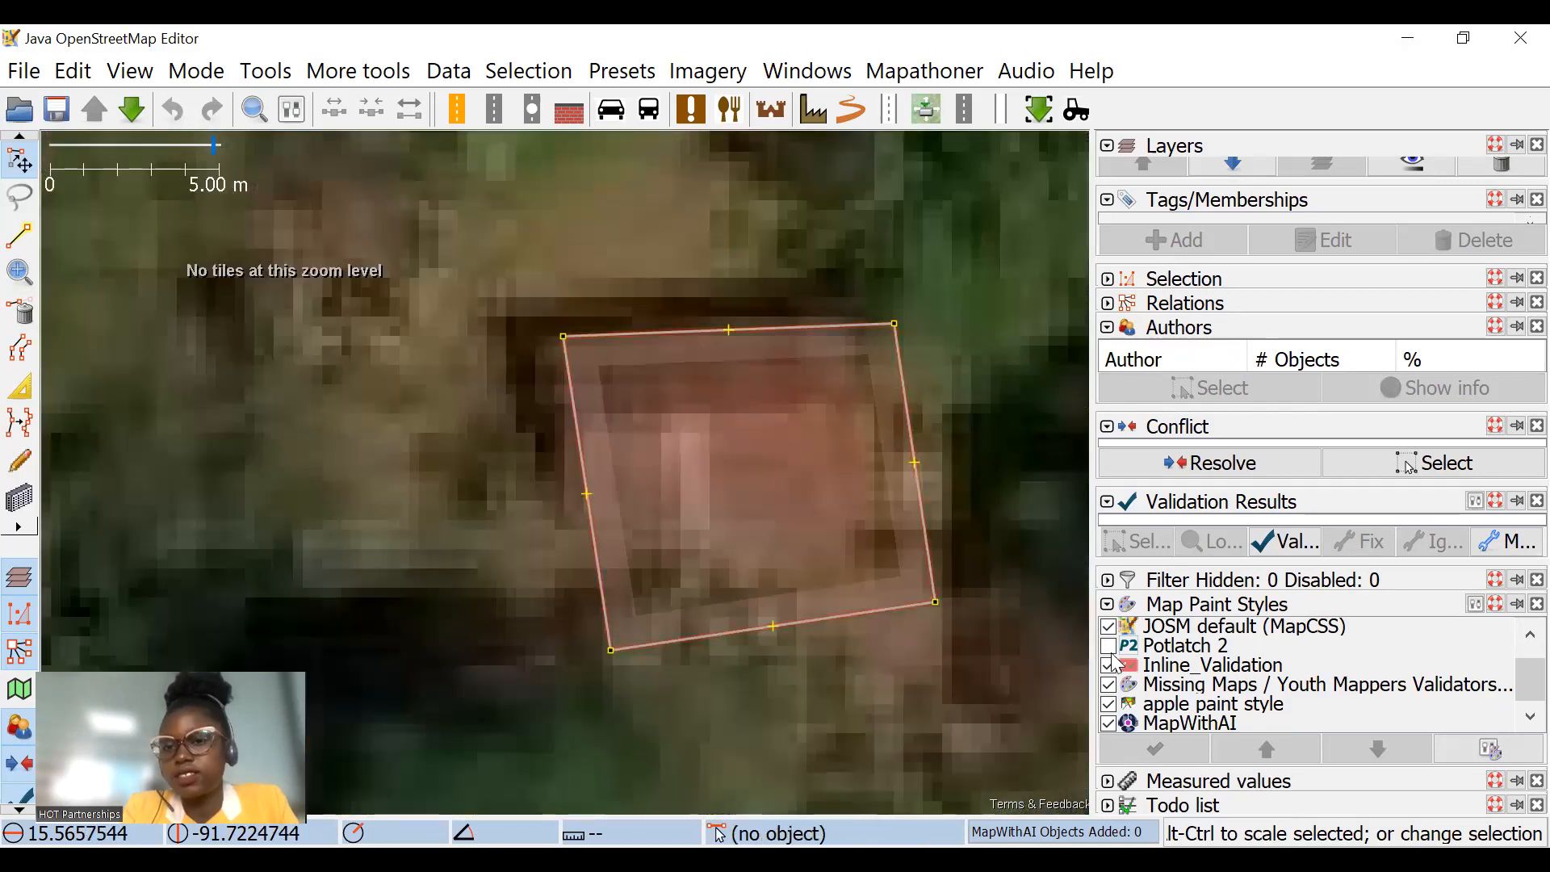
pyautogui.click(1110, 628)
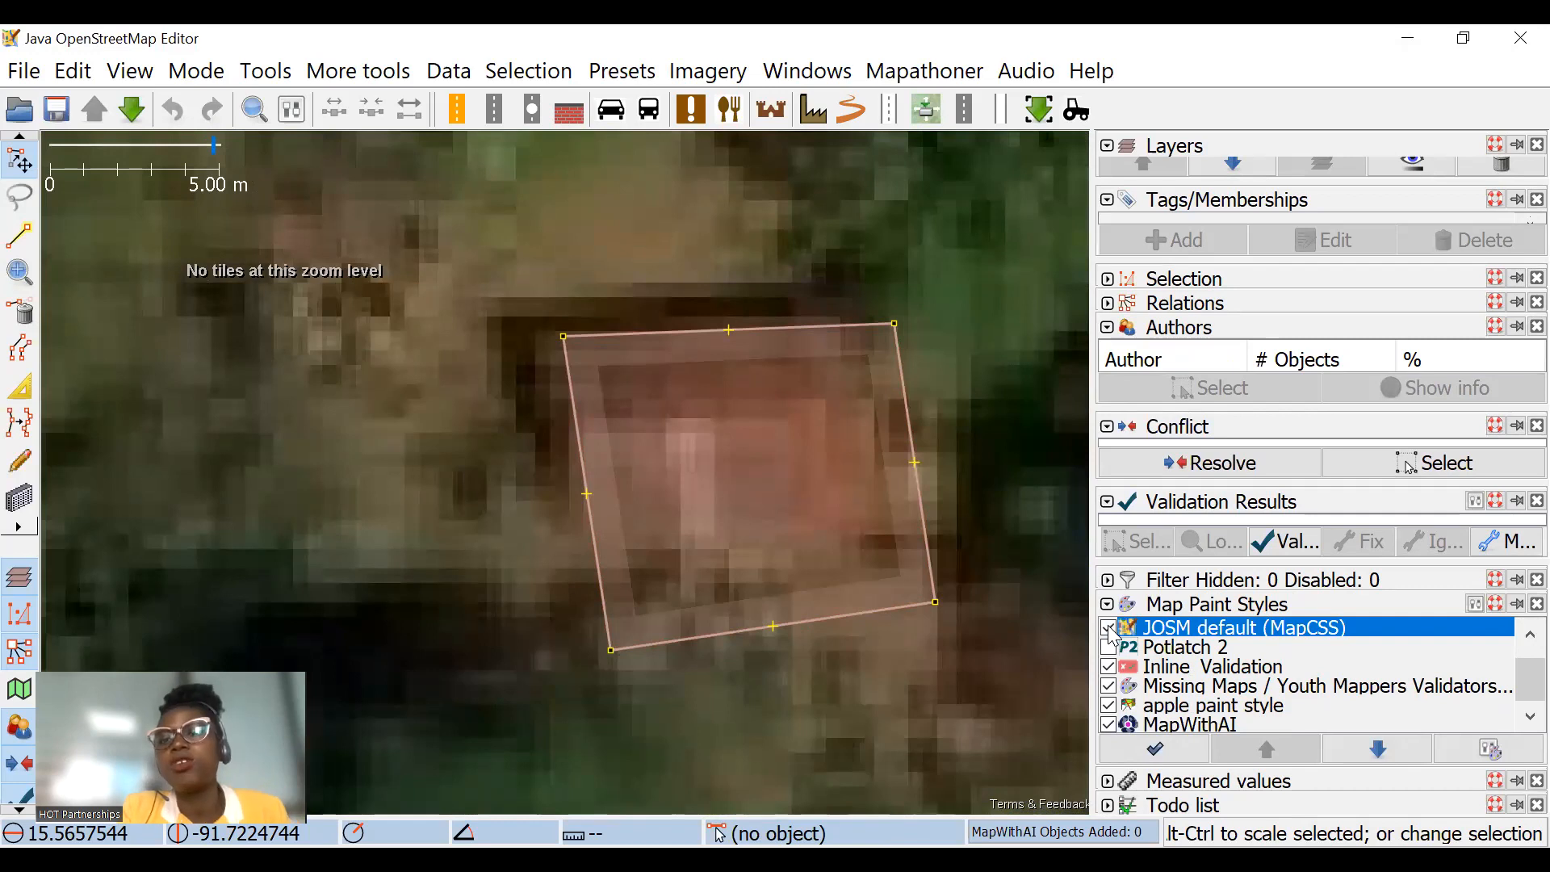
pyautogui.click(1108, 666)
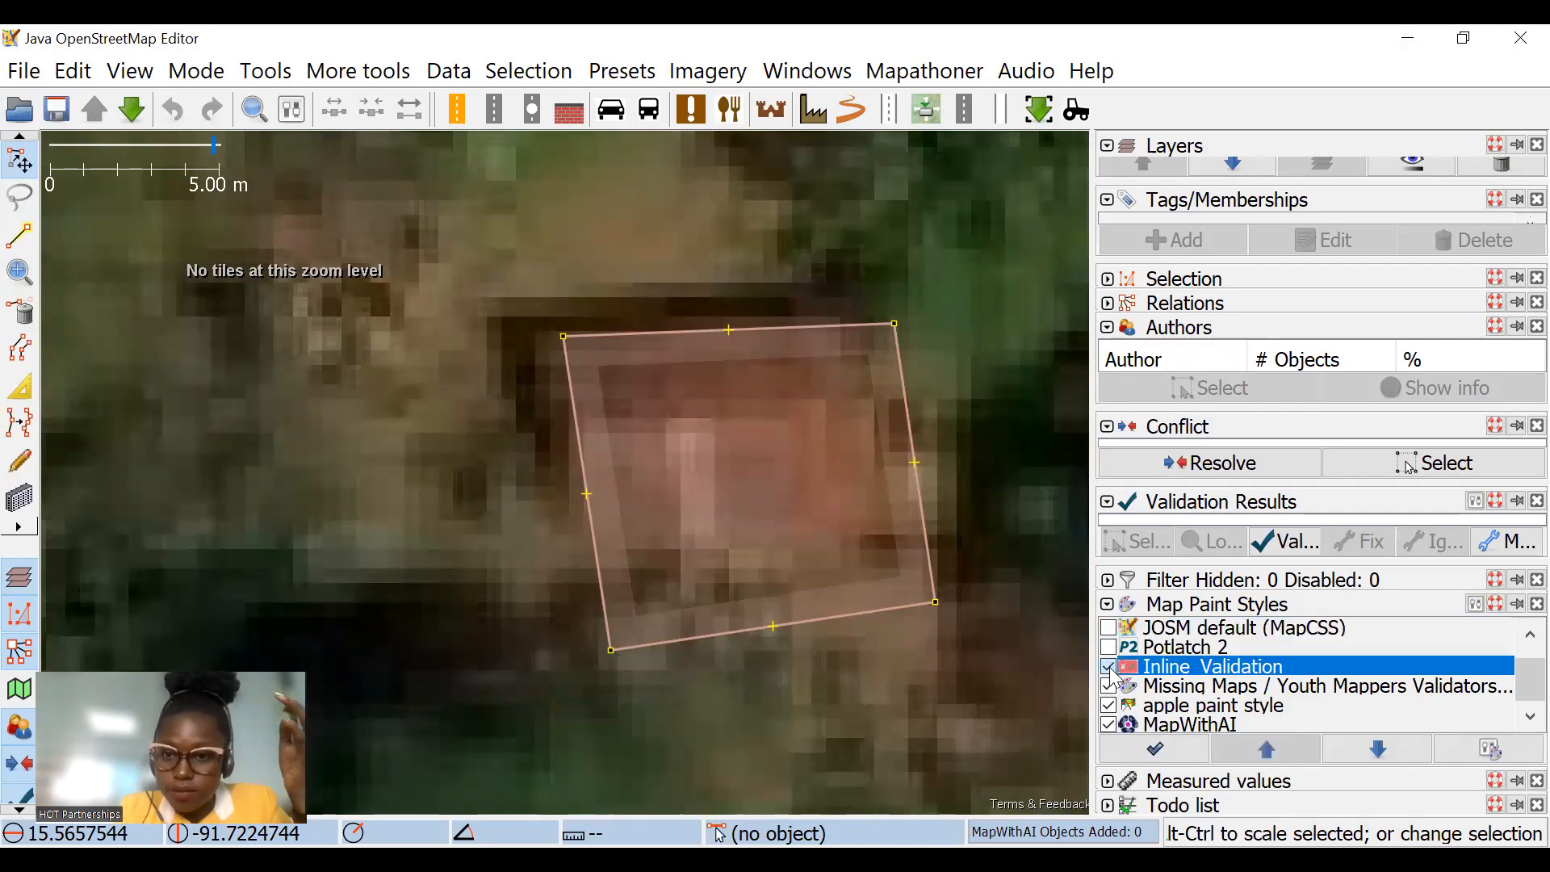
pyautogui.click(1108, 685)
pyautogui.click(1109, 705)
pyautogui.click(1116, 725)
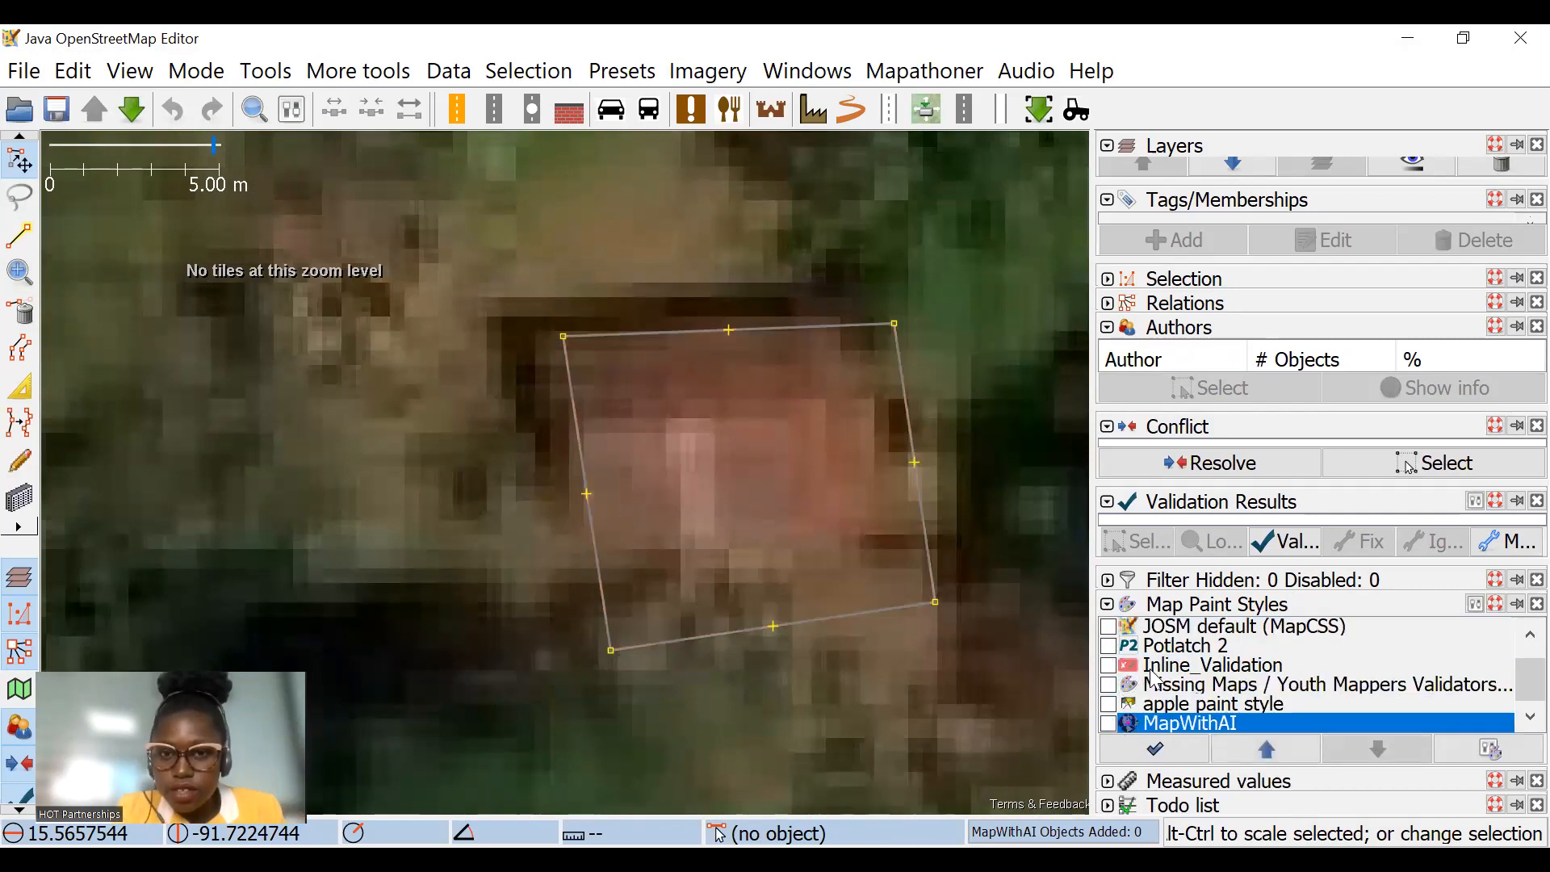
pyautogui.scroll(1, 1223, 674)
pyautogui.scroll(-2, 901, 378)
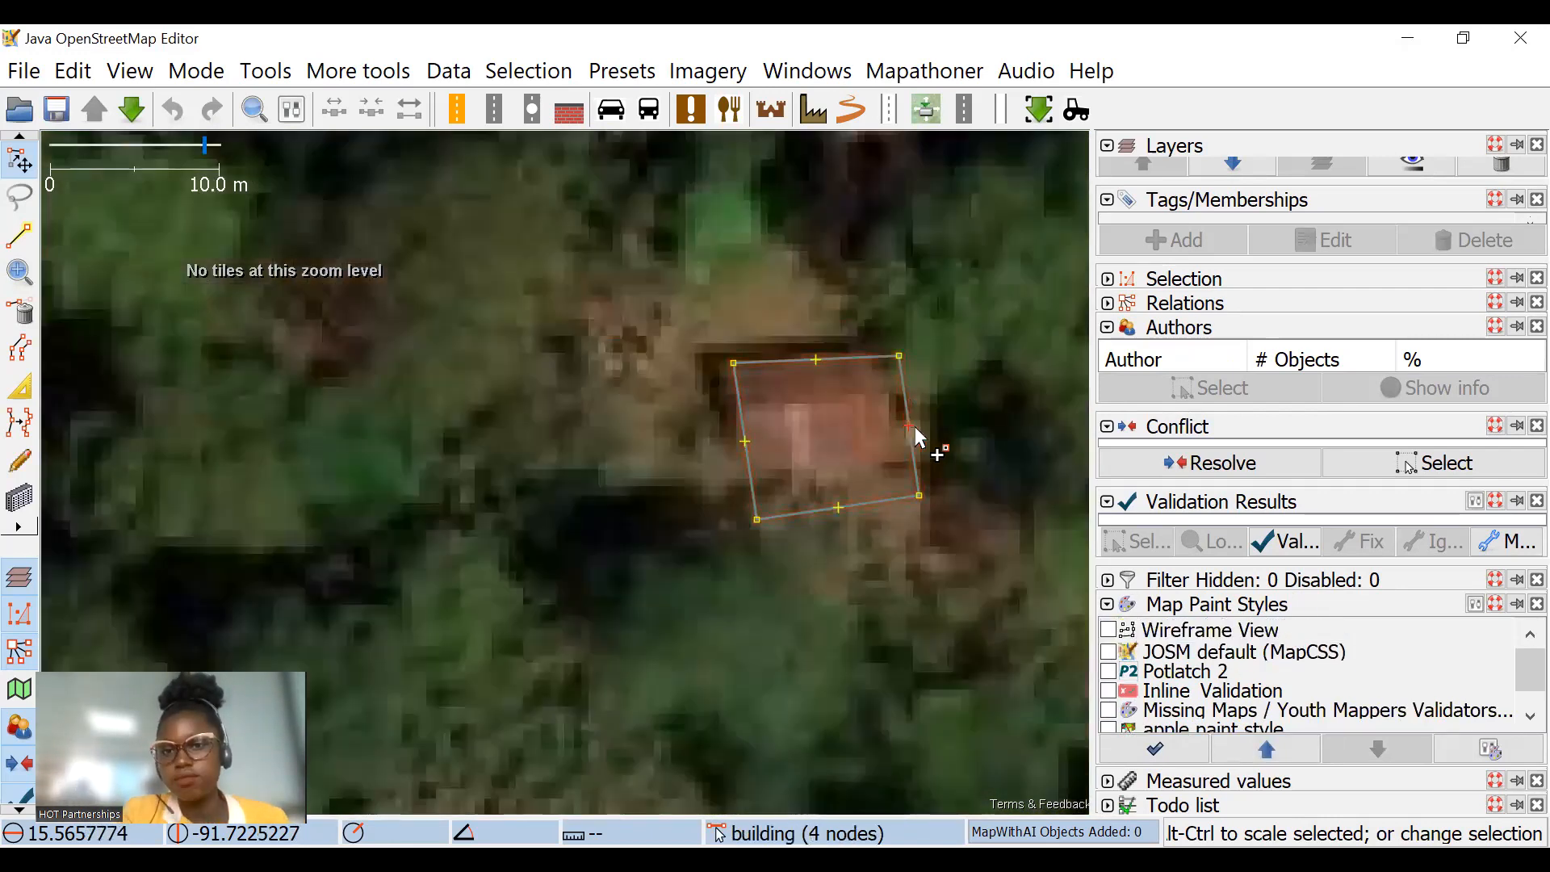
pyautogui.scroll(4, 913, 428)
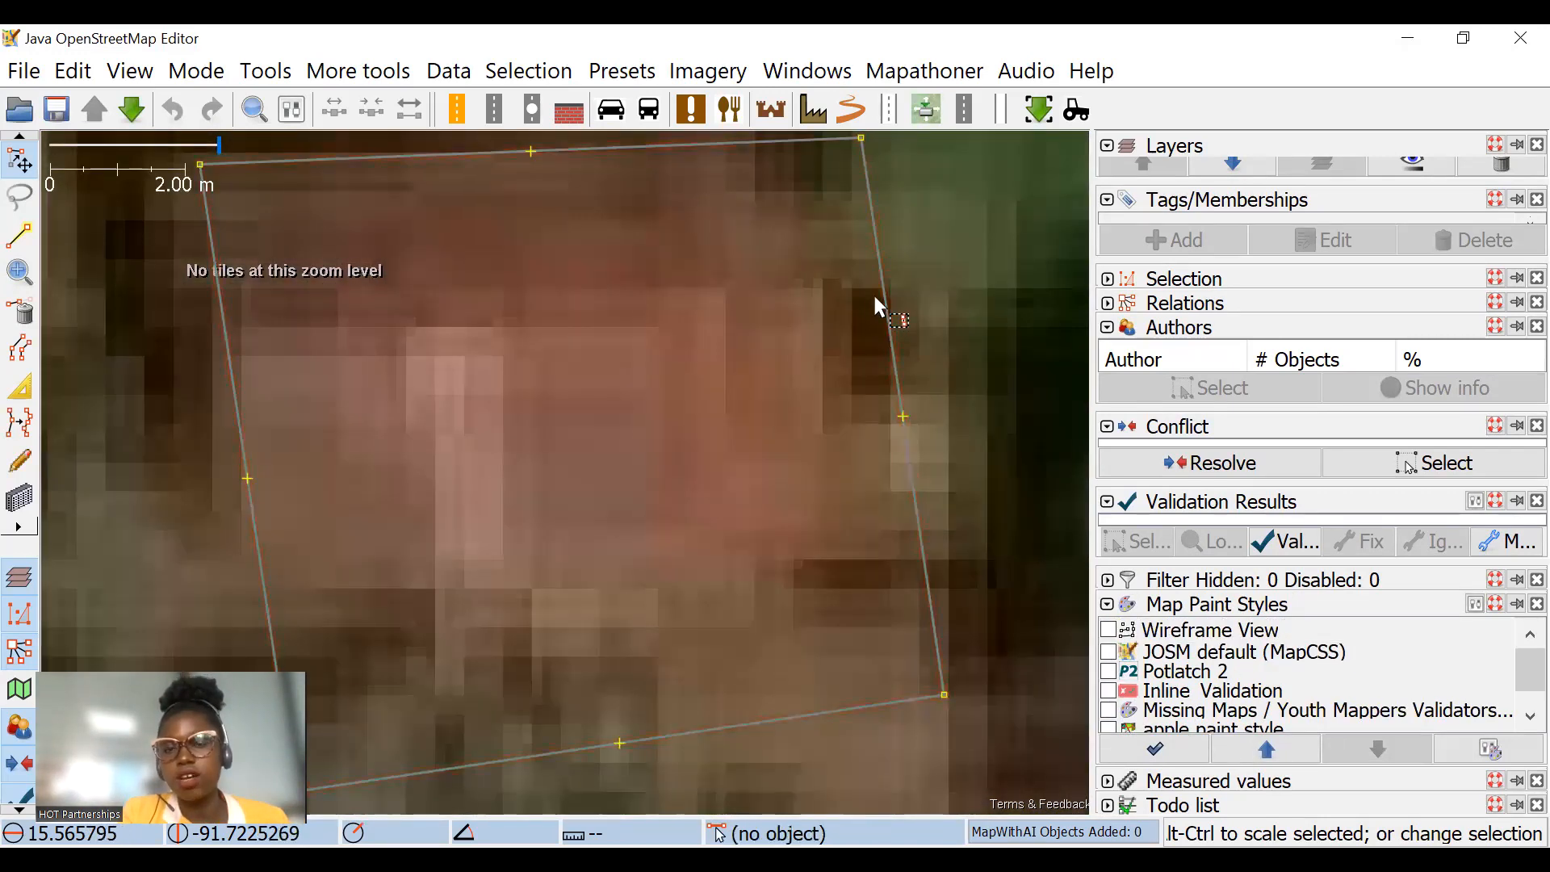
# Step: Enable the JOSM default (MapCSS) paint style and view the building with its surroundings
pyautogui.click(1111, 654)
pyautogui.scroll(-6, 754, 525)
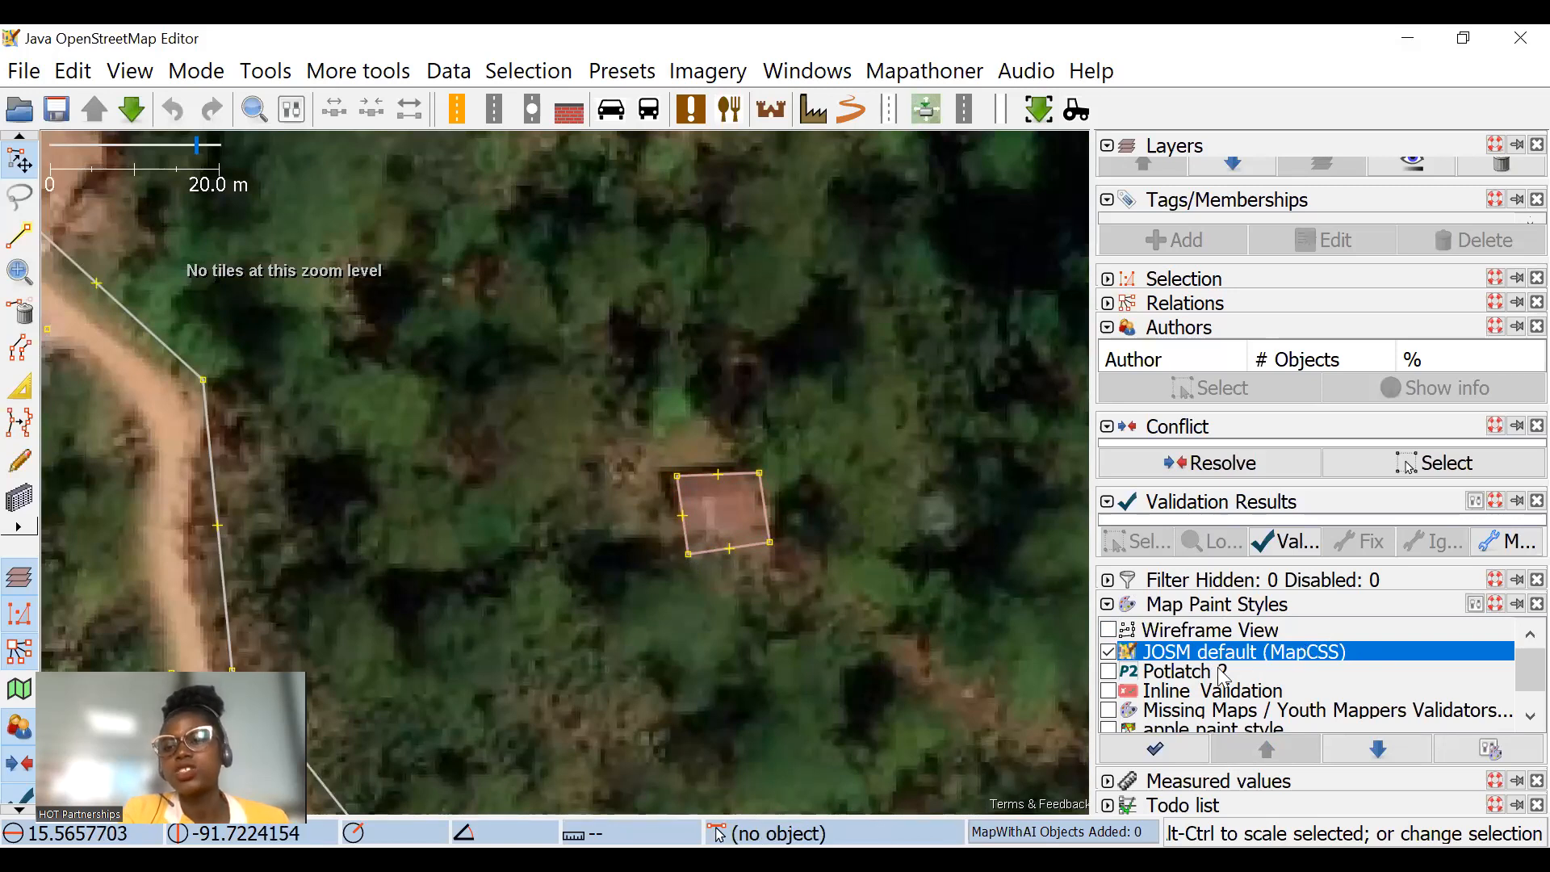
pyautogui.moveTo(931, 513); pyautogui.dragTo(897, 419)
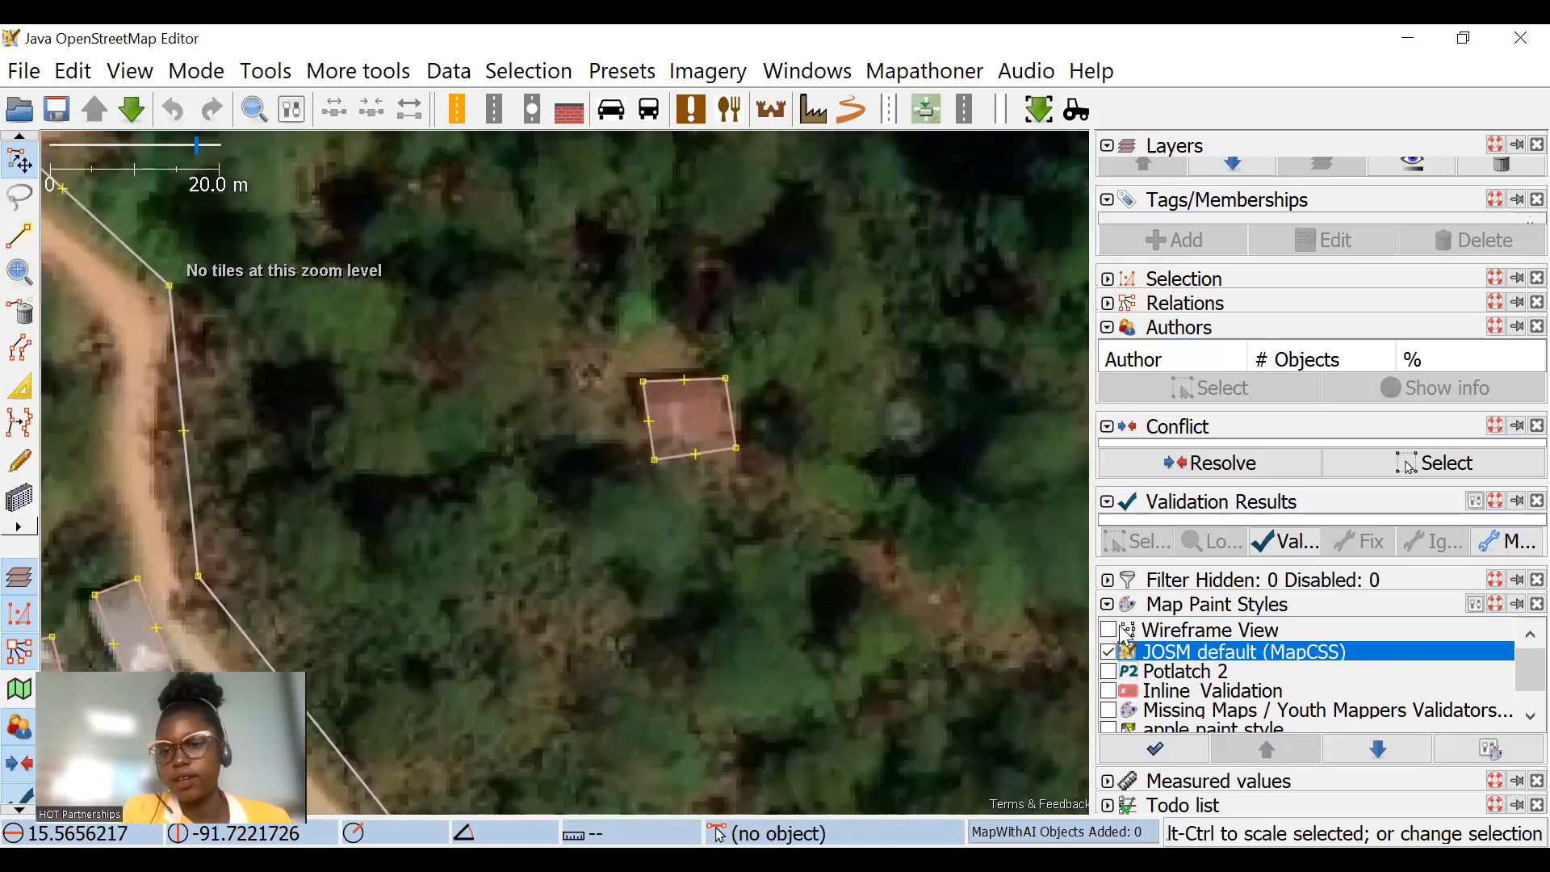
# Step: Enable the Inline_Validation, Missing Maps / Youth Mappers Validators Checks and apple paint style styles, and view the whole task area
pyautogui.click(1111, 691)
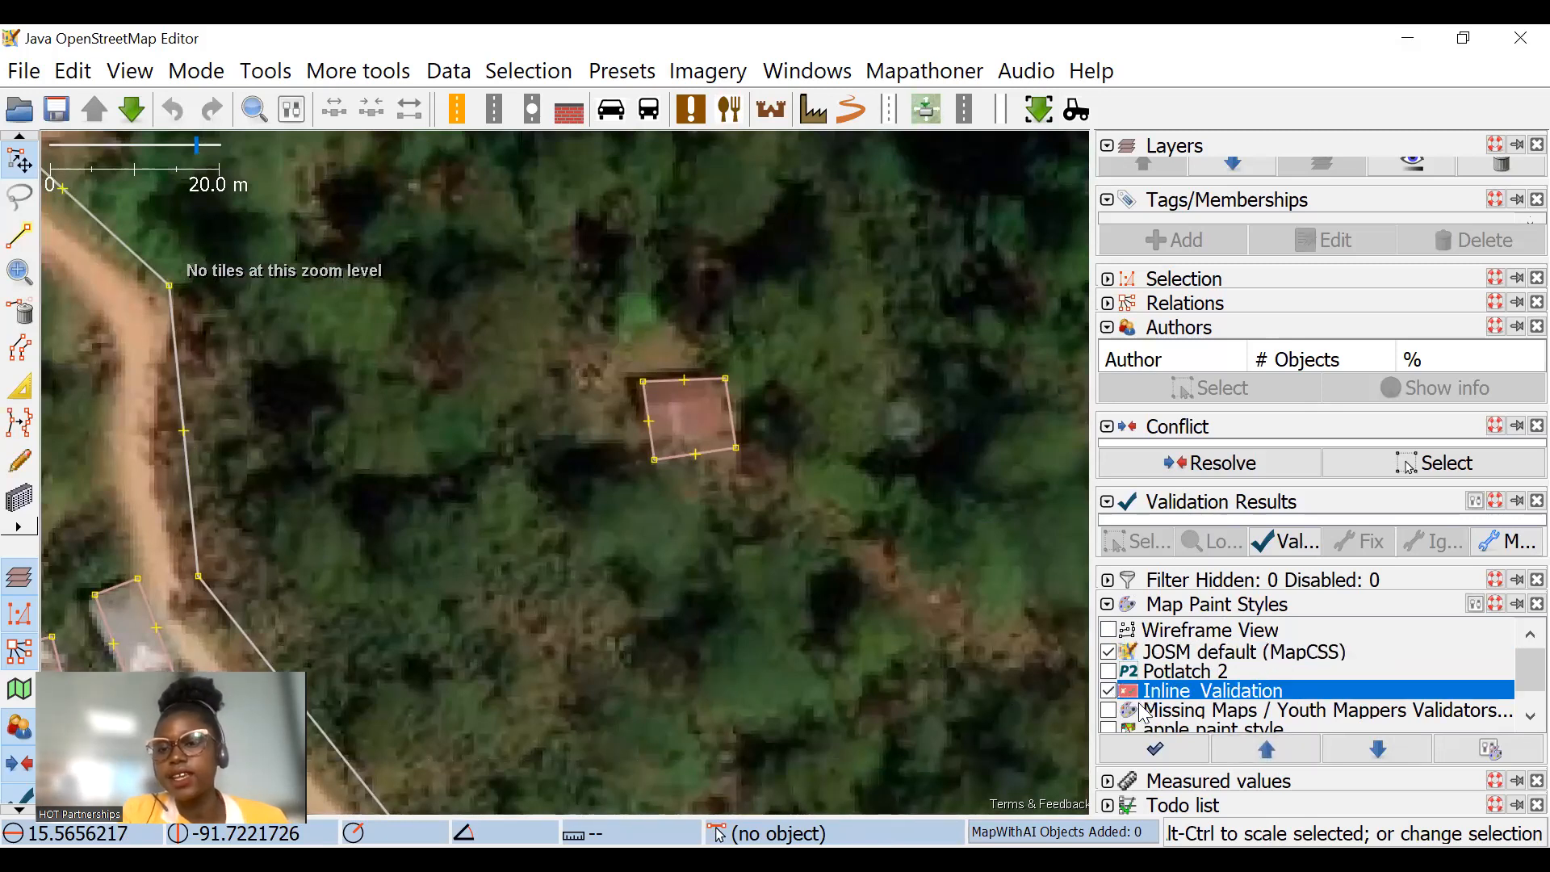
pyautogui.scroll(-1, 1169, 725)
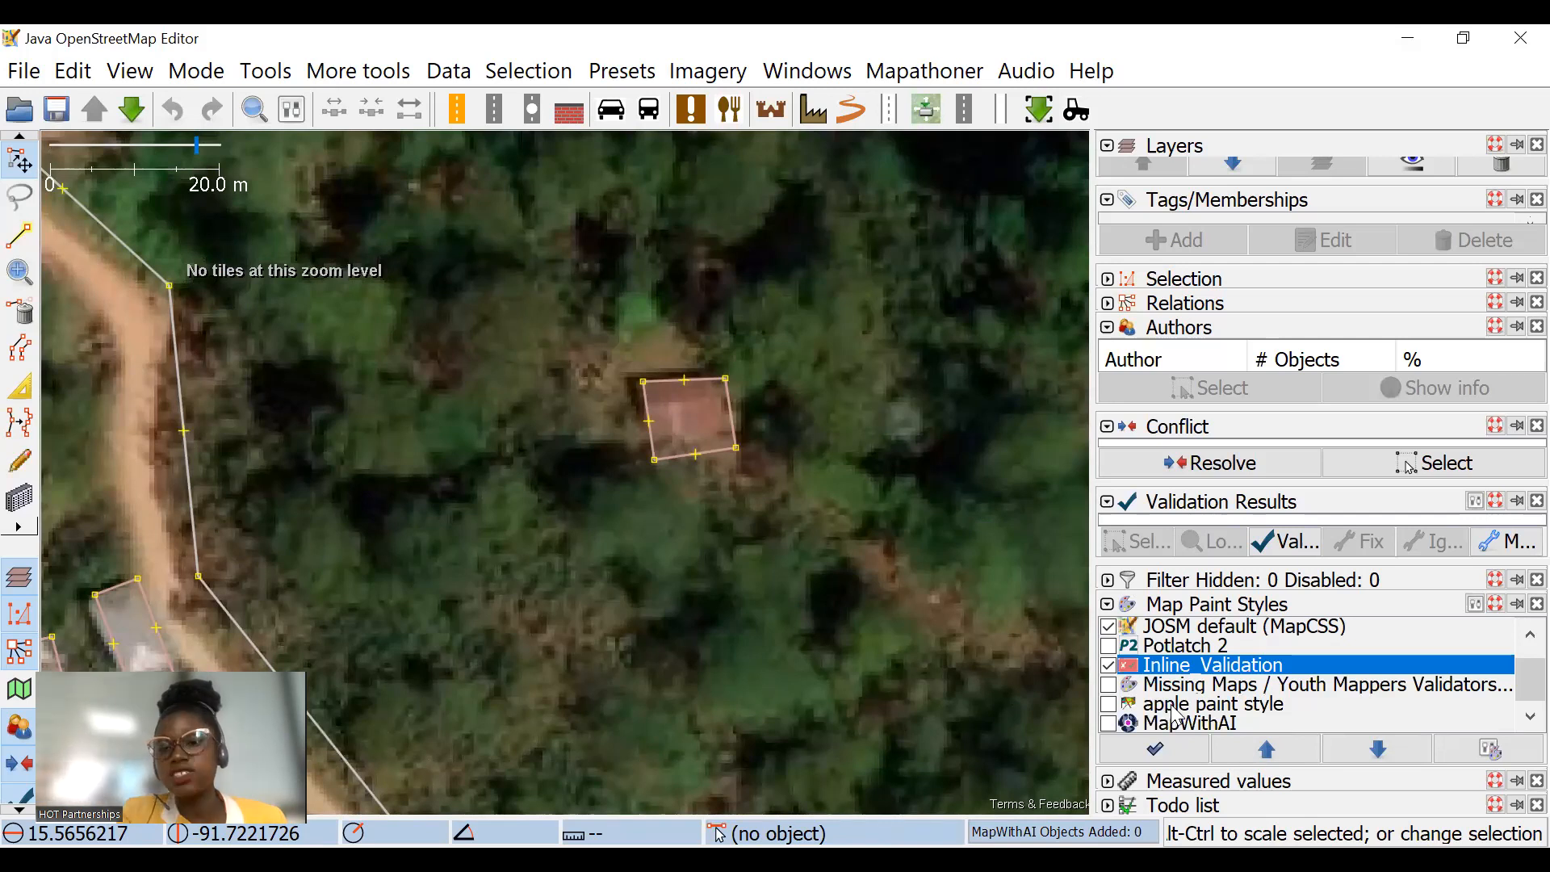
pyautogui.click(1107, 686)
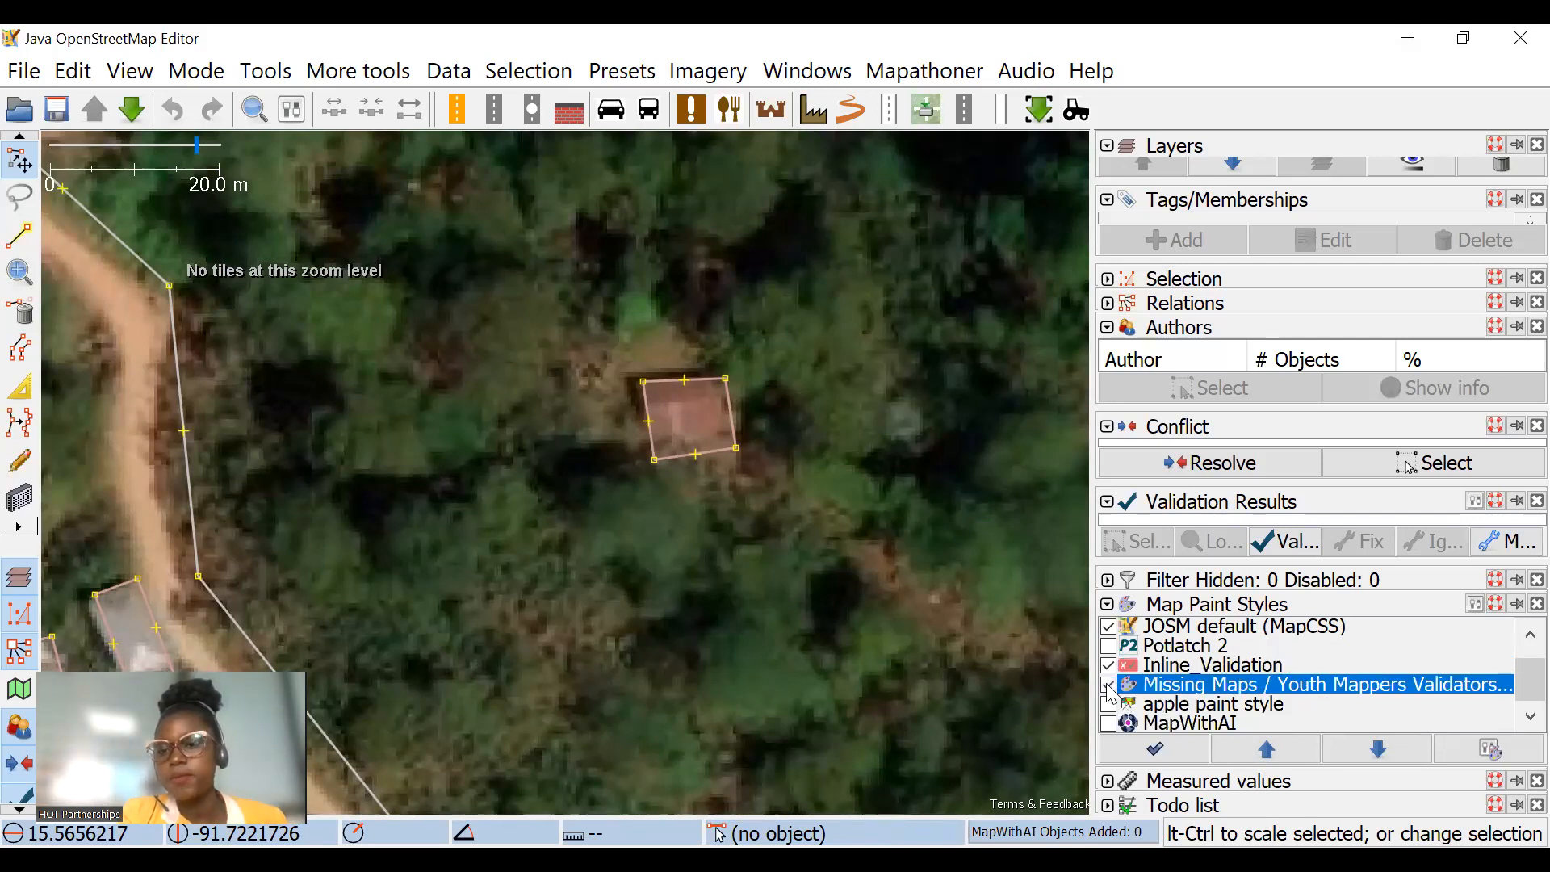
pyautogui.click(1108, 686)
pyautogui.click(1108, 704)
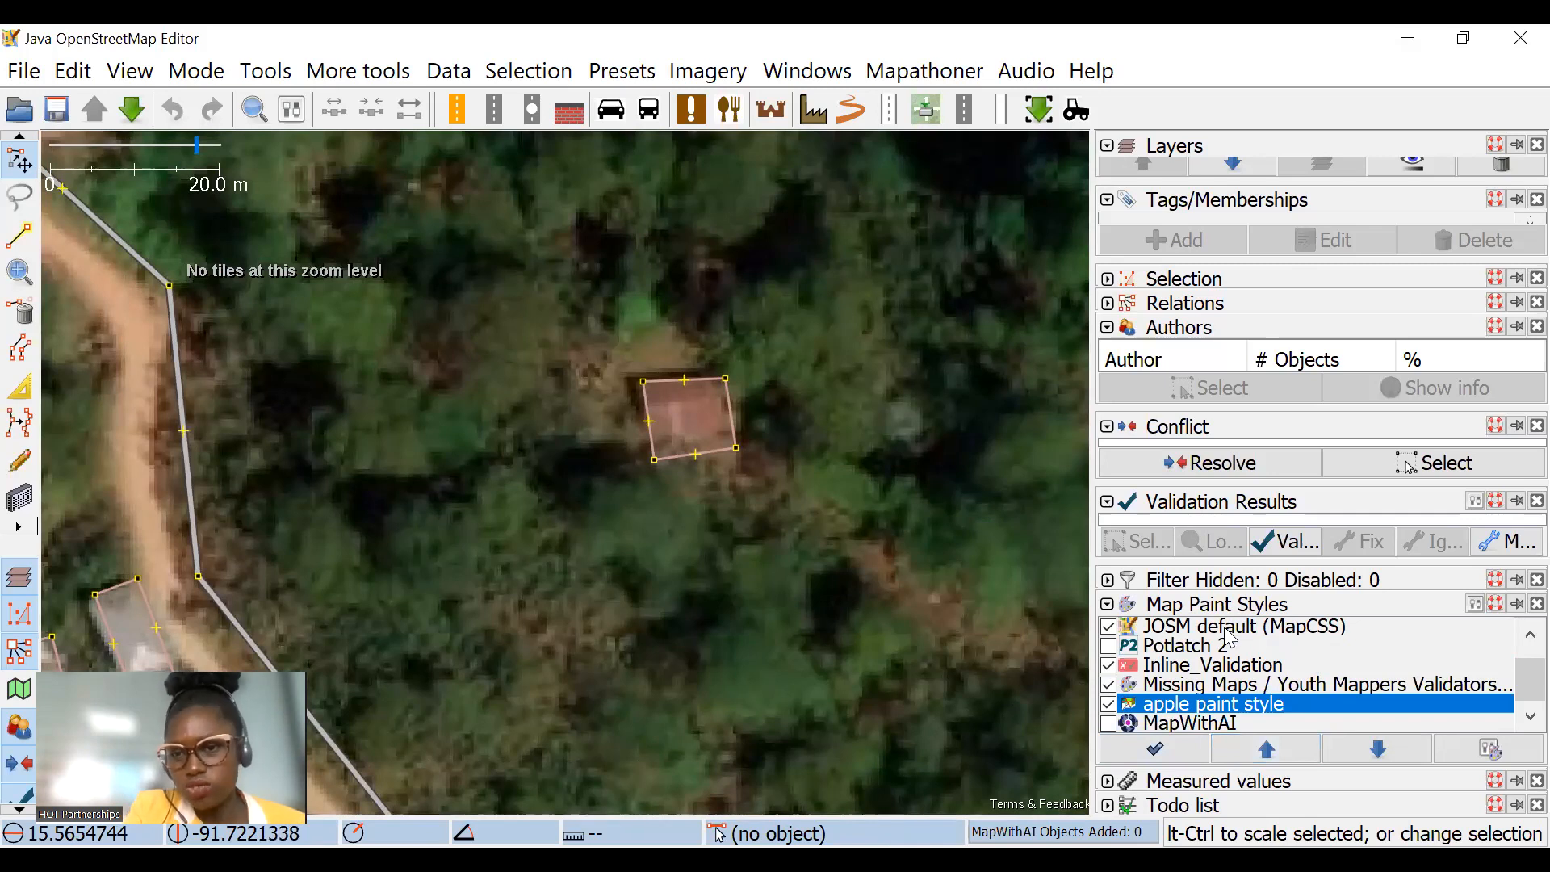
pyautogui.scroll(-3, 888, 521)
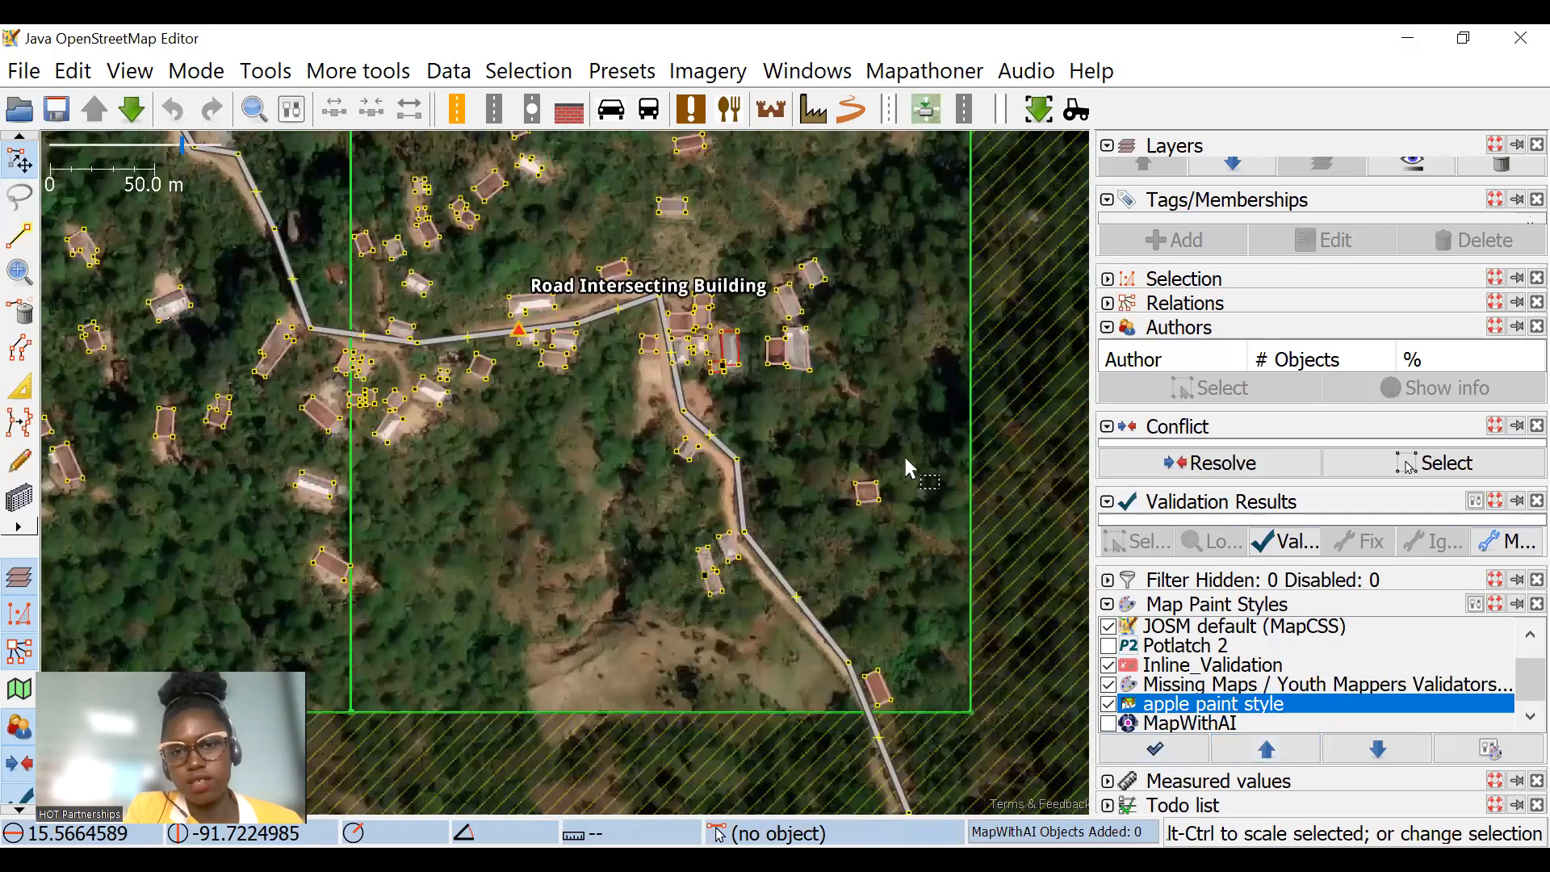
pyautogui.scroll(-3, 897, 398)
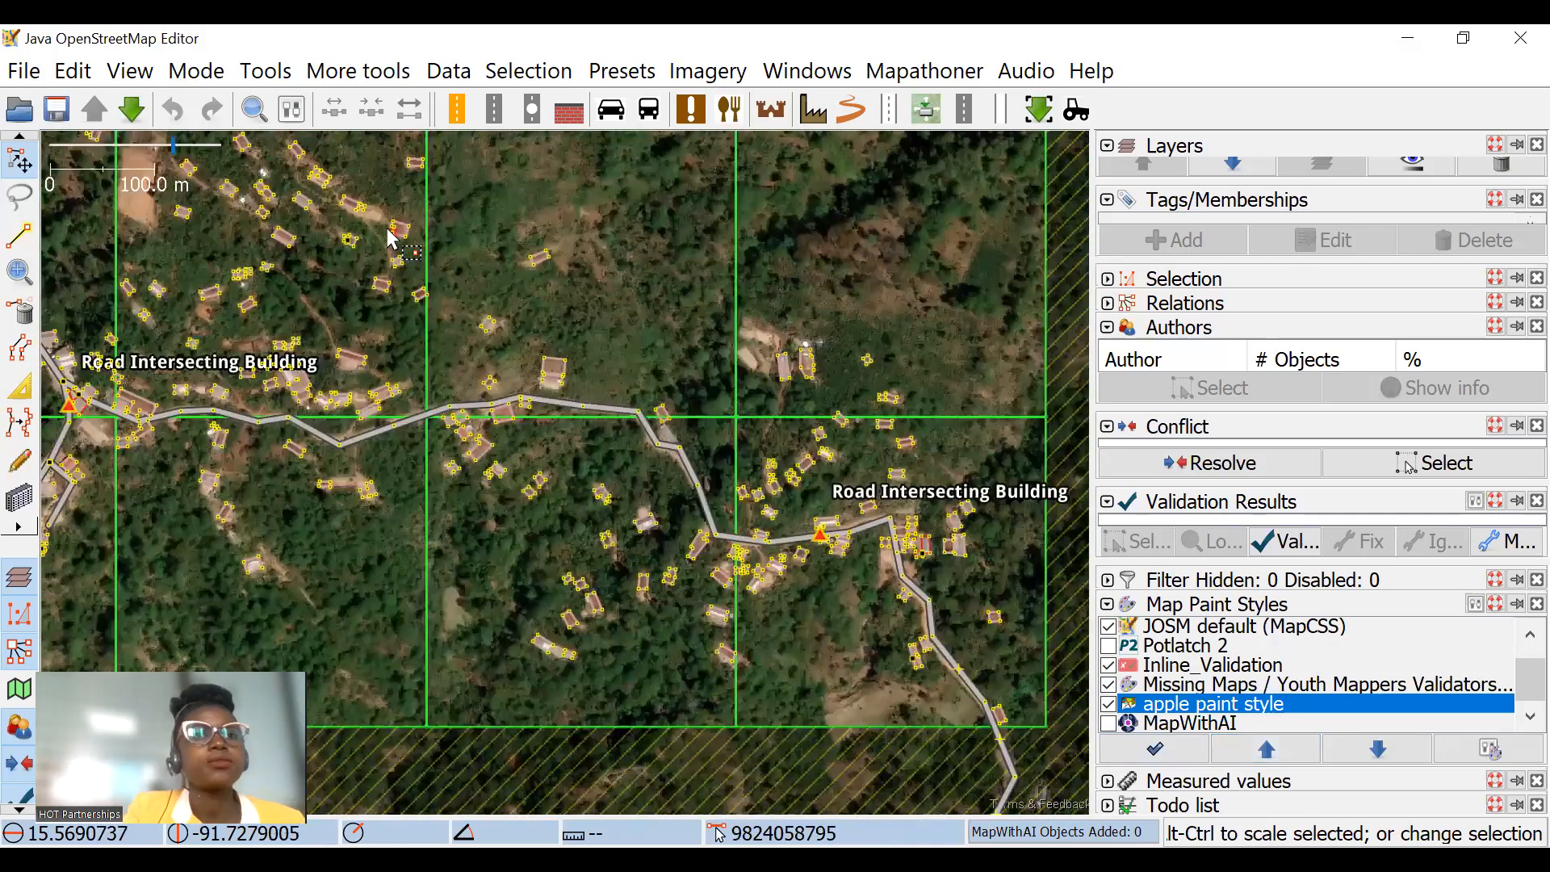
pyautogui.click(118, 72)
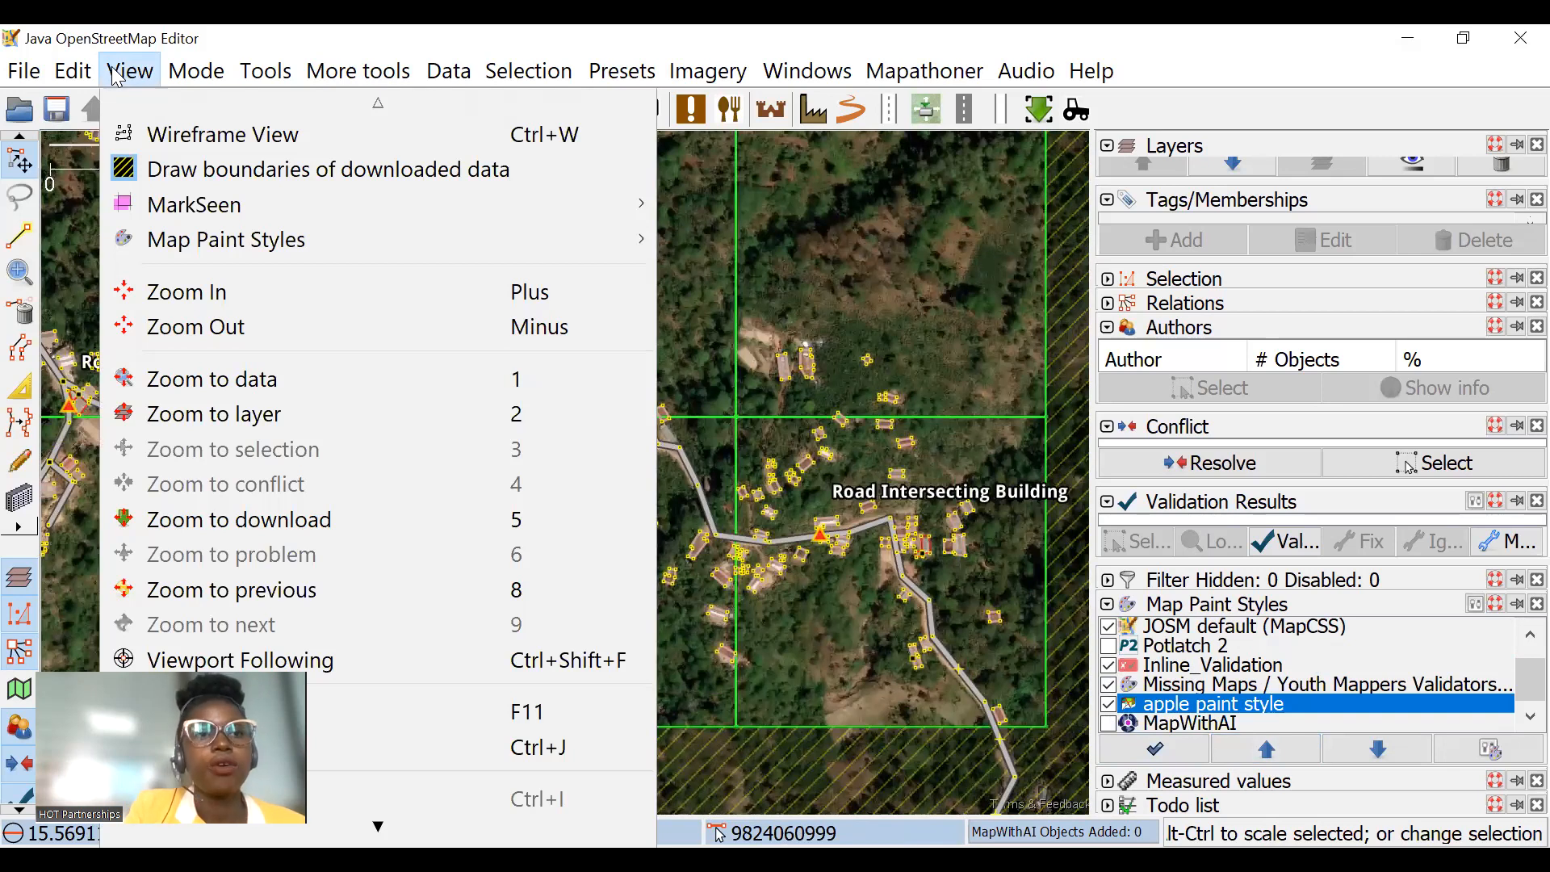
pyautogui.moveTo(67, 72)
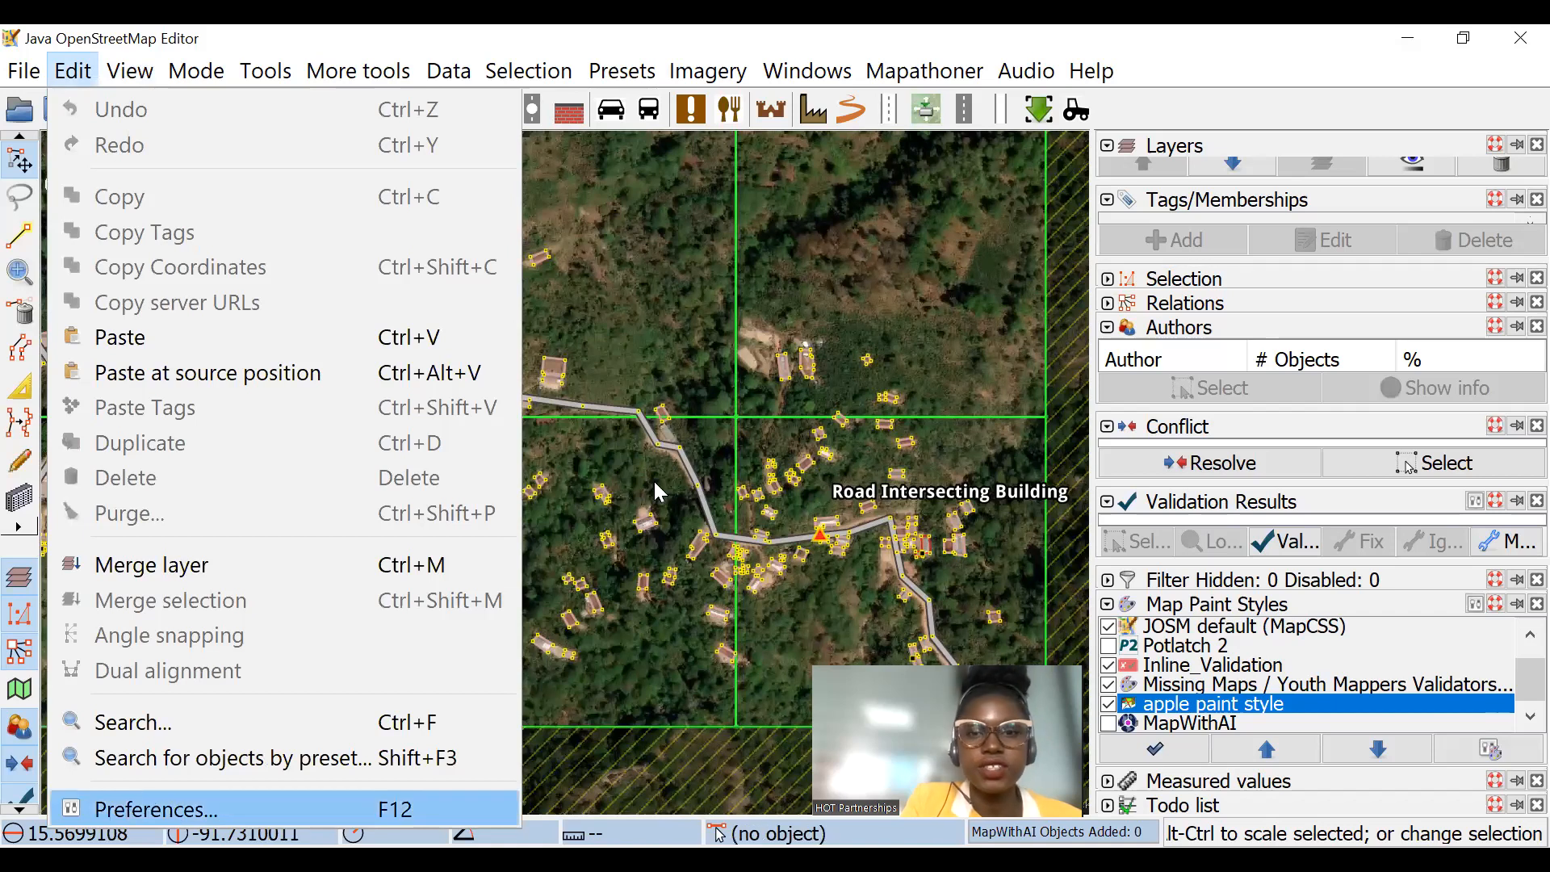
pyautogui.press('Return')
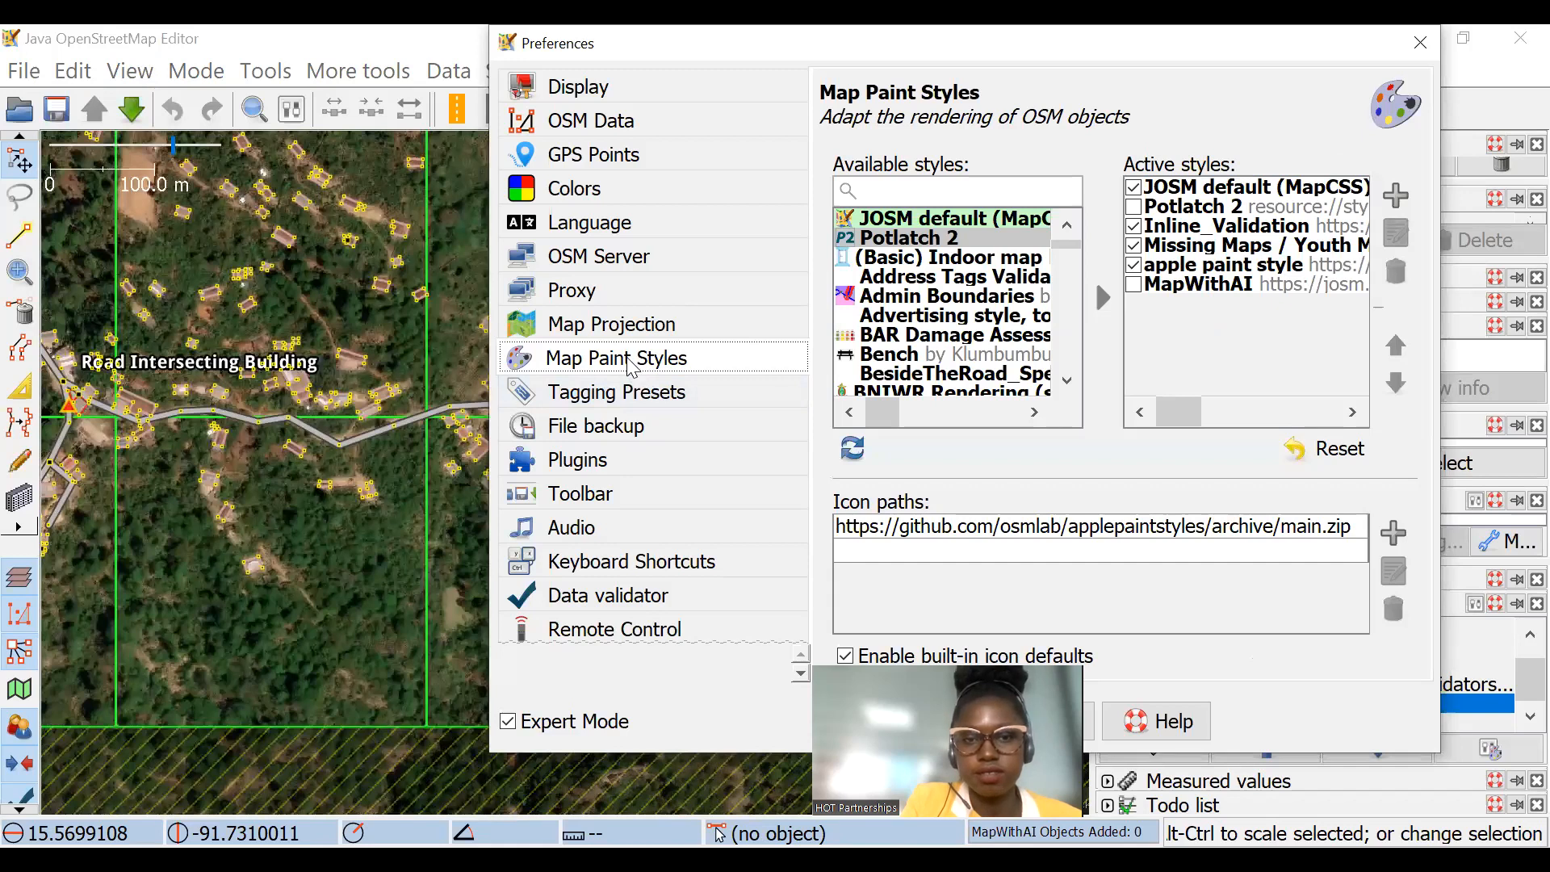
pyautogui.click(1425, 58)
# Step: Open the map paint preferences, search the available styles for INLIN and select Inline_Validation
pyautogui.click(129, 71)
pyautogui.moveTo(184, 246)
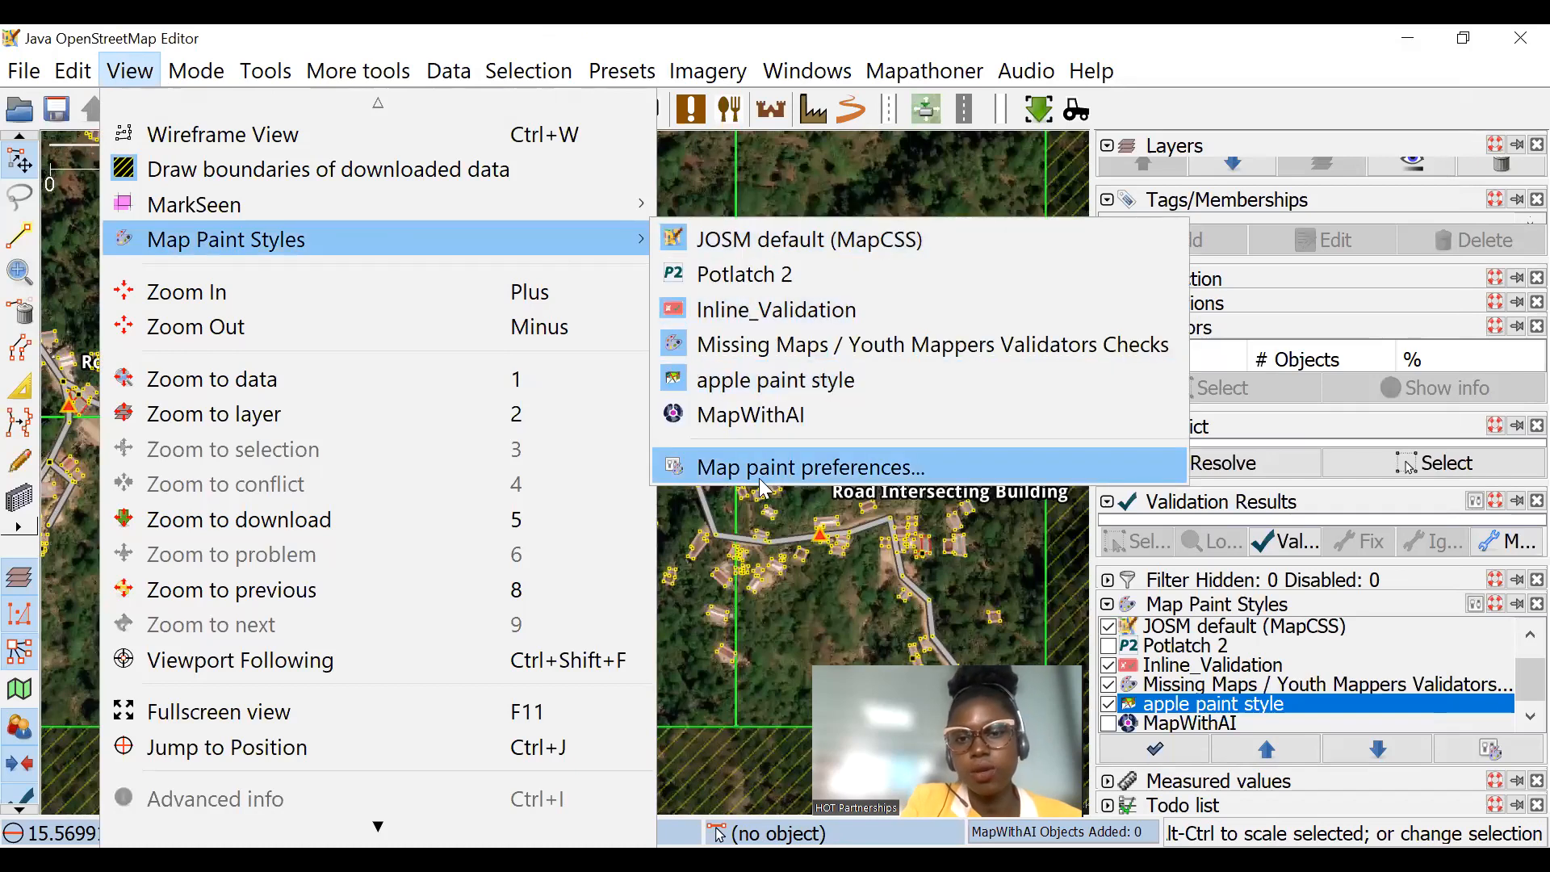
pyautogui.click(833, 460)
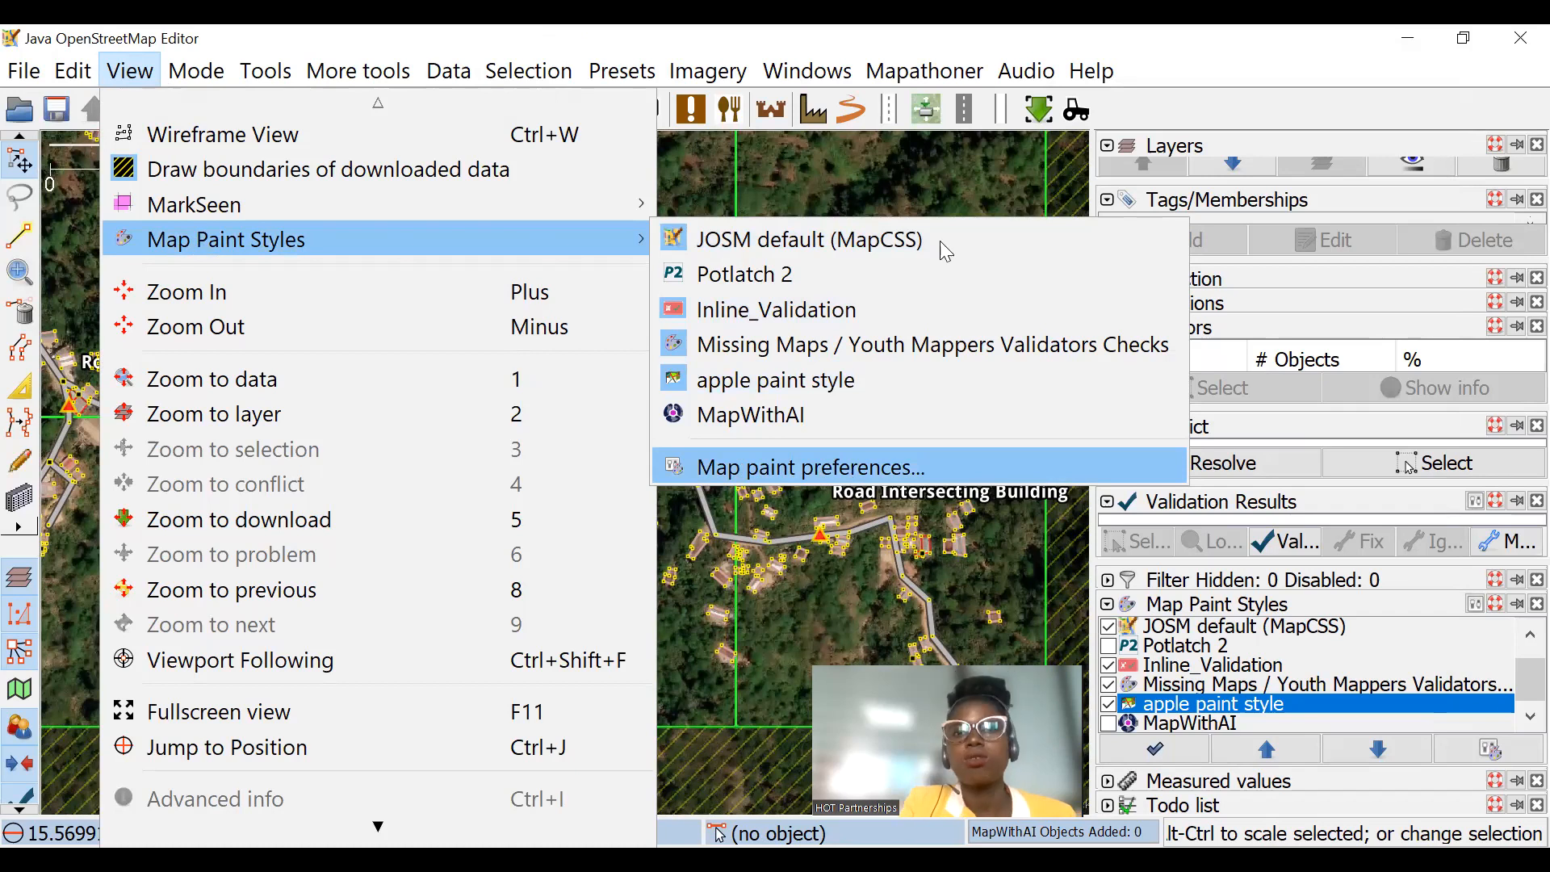
pyautogui.click(920, 195)
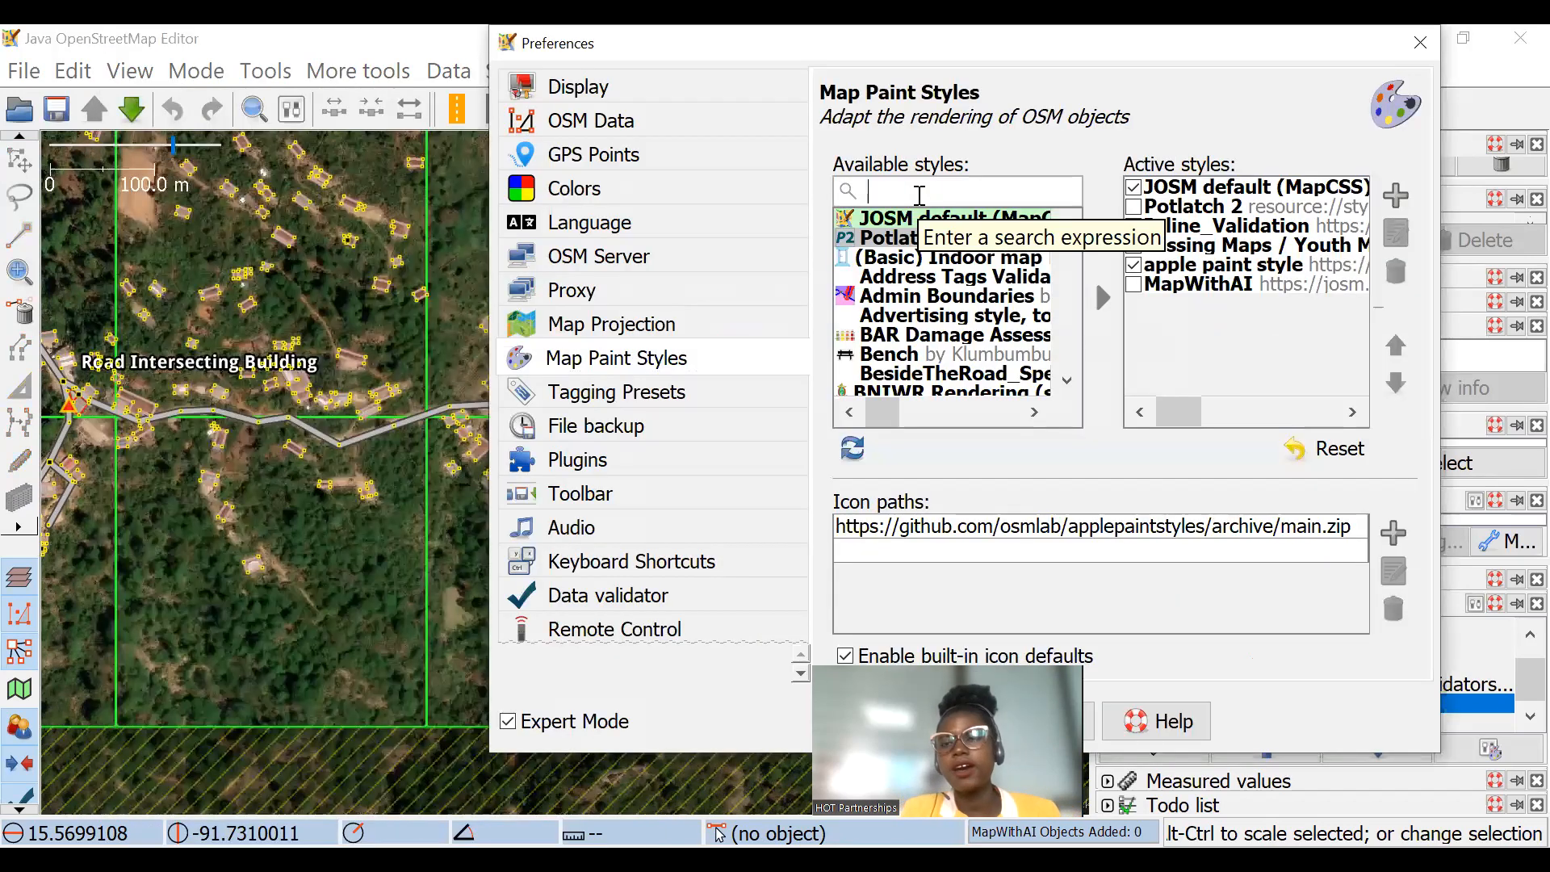
pyautogui.write('ONL')
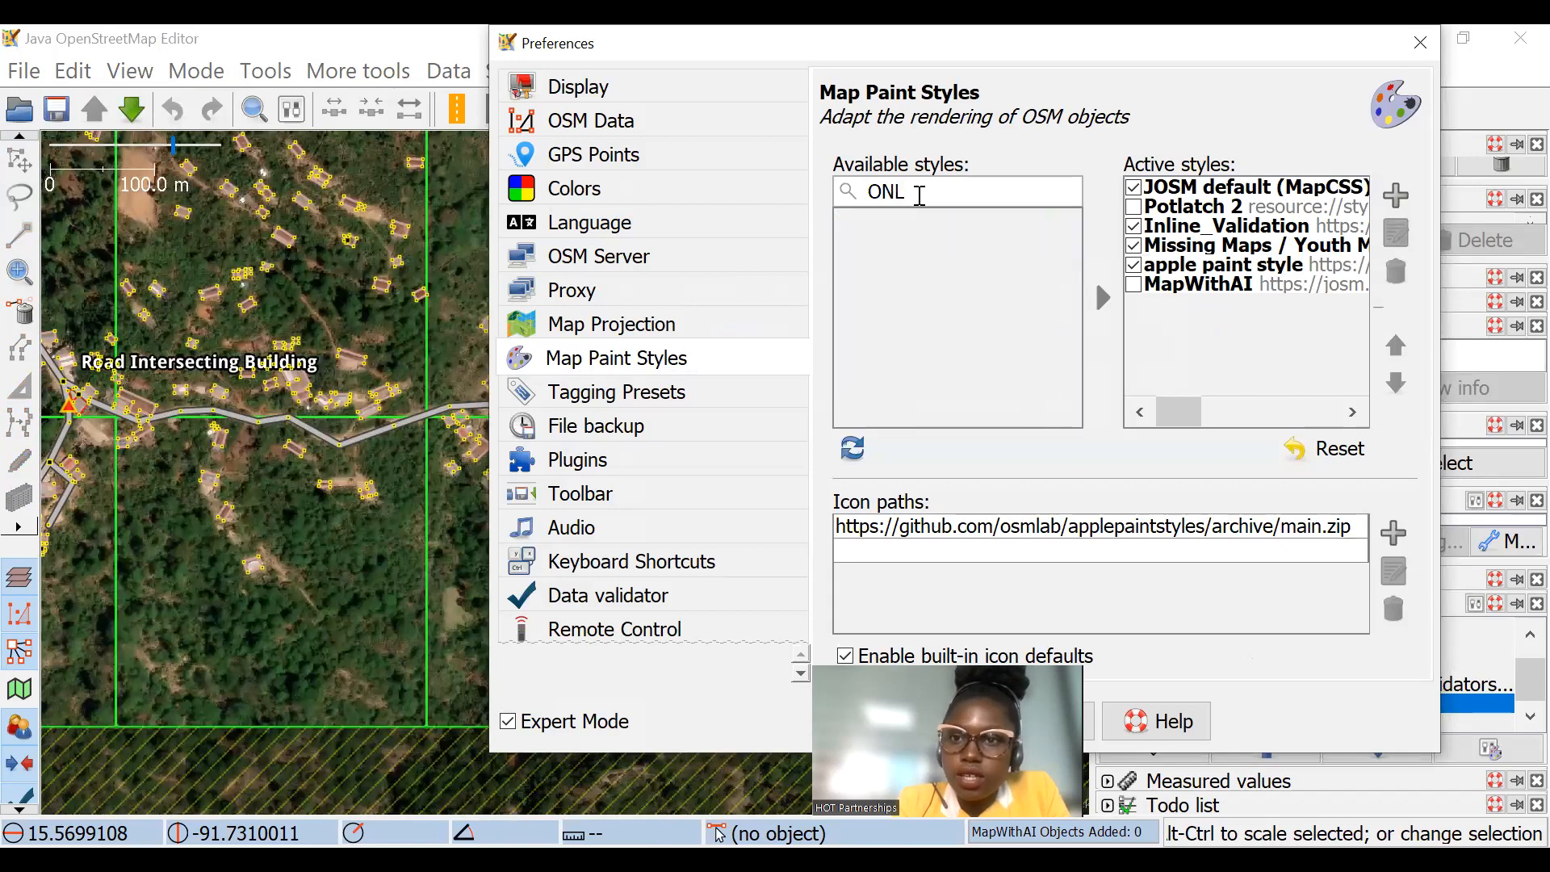
pyautogui.press('BackSpace')
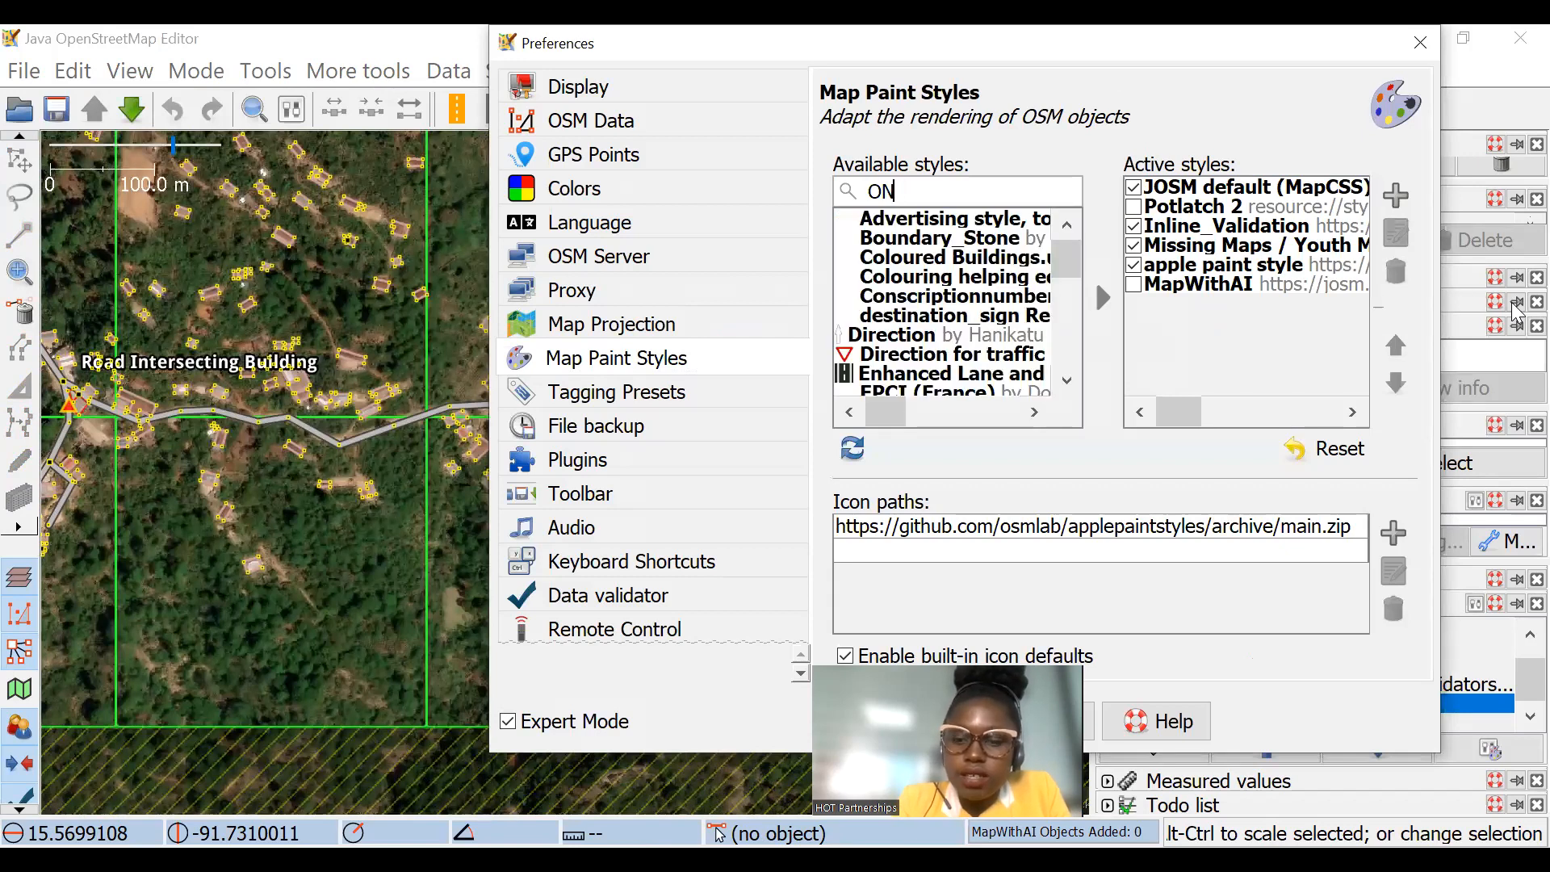
pyautogui.press('BackSpace')
pyautogui.press('BackSpace')
pyautogui.write('INLIN')
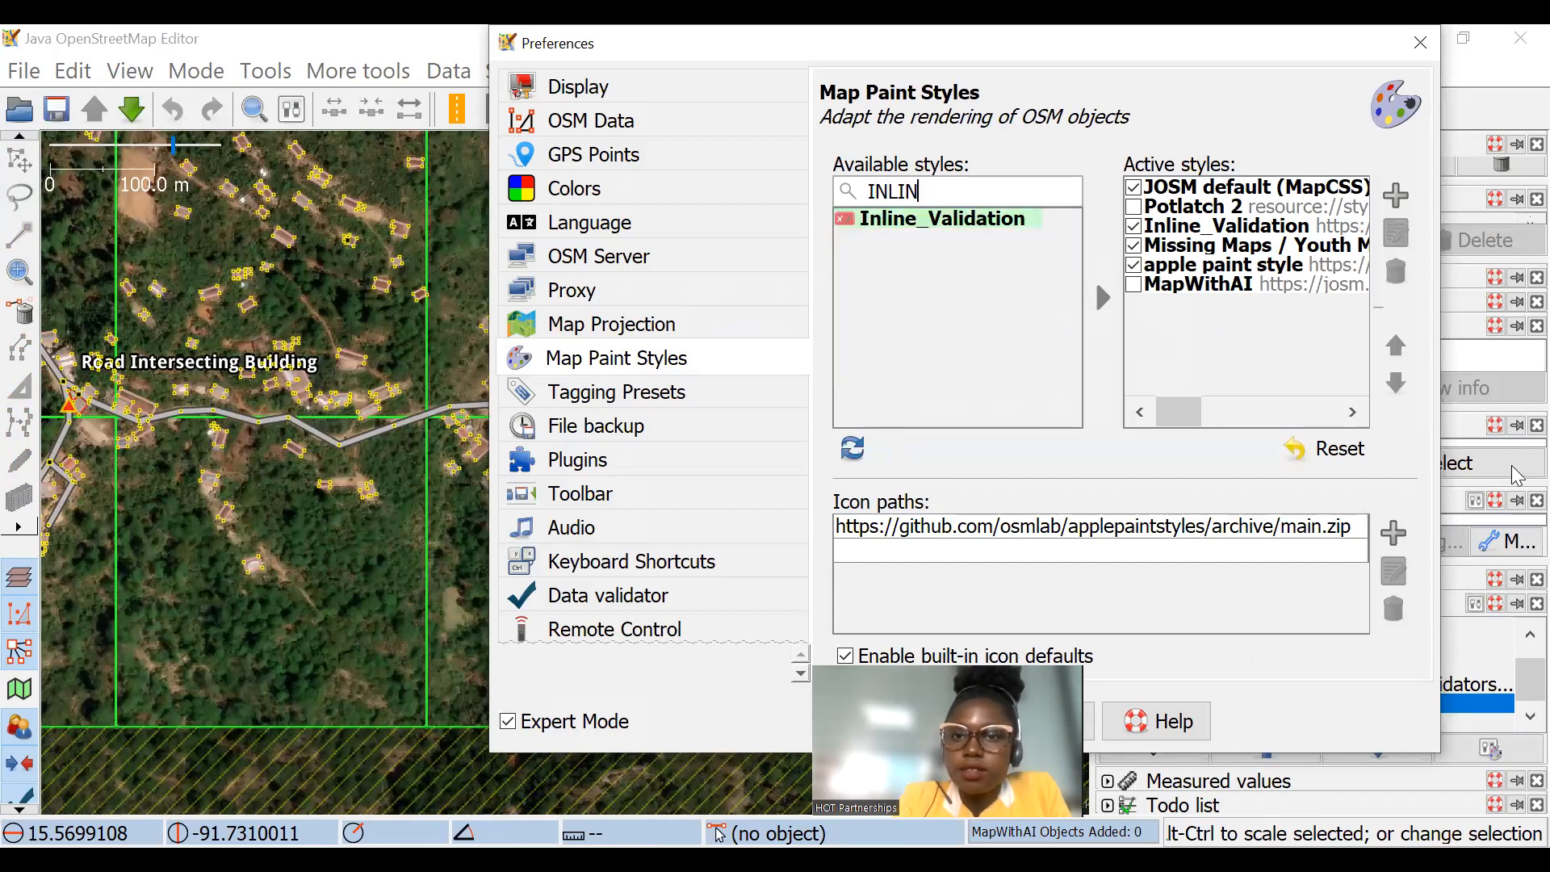
pyautogui.click(942, 226)
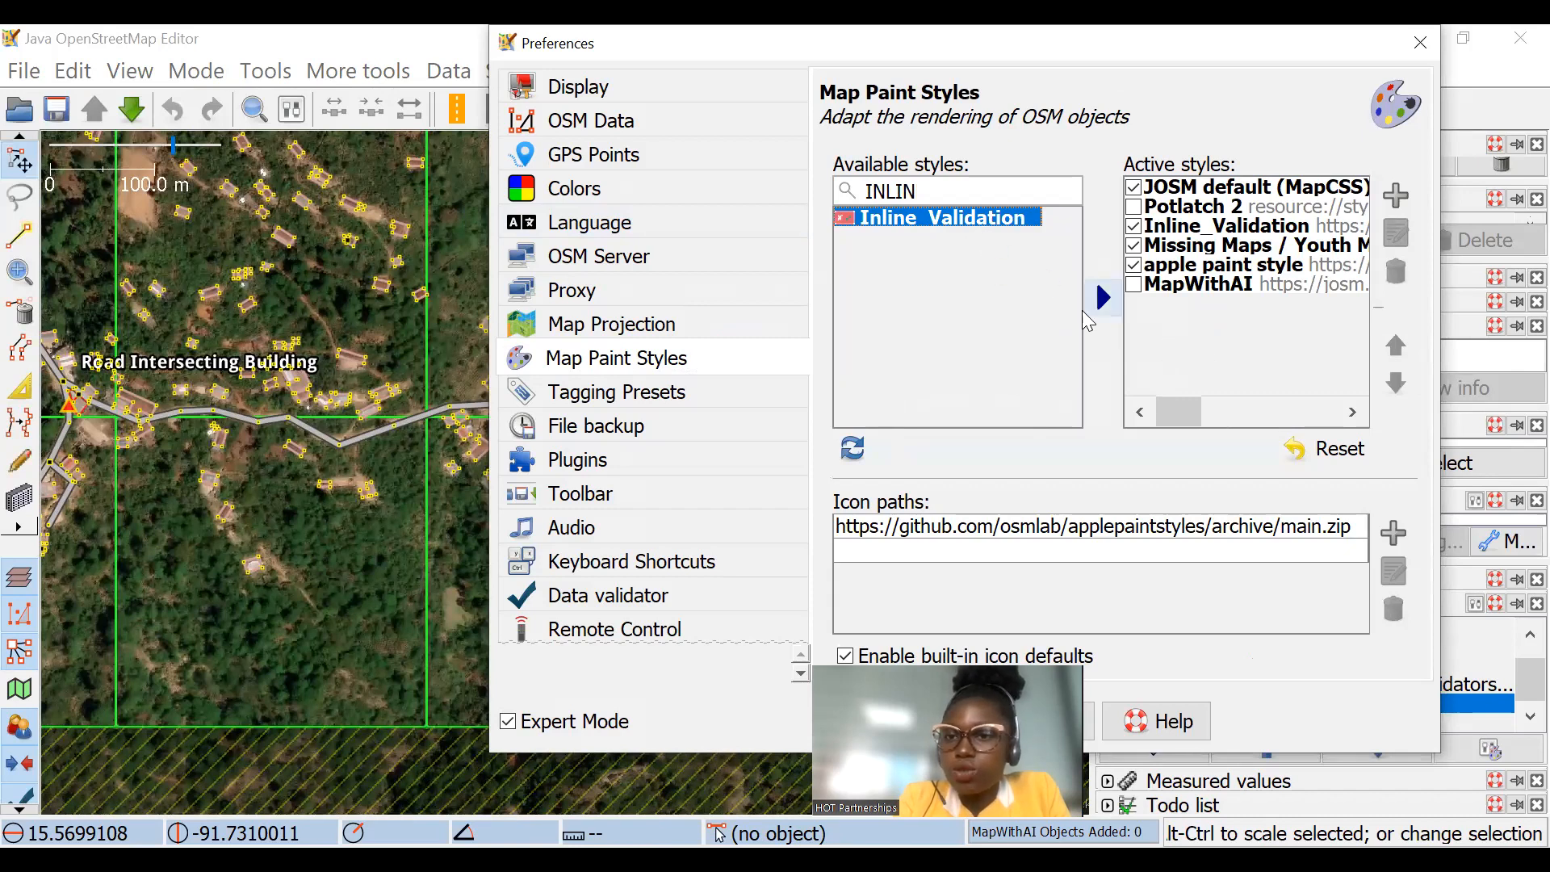
# Step: Search the available styles for MISSING and select the Missing Maps / Youth Mappers Validators Checks style
pyautogui.doubleClick(976, 192)
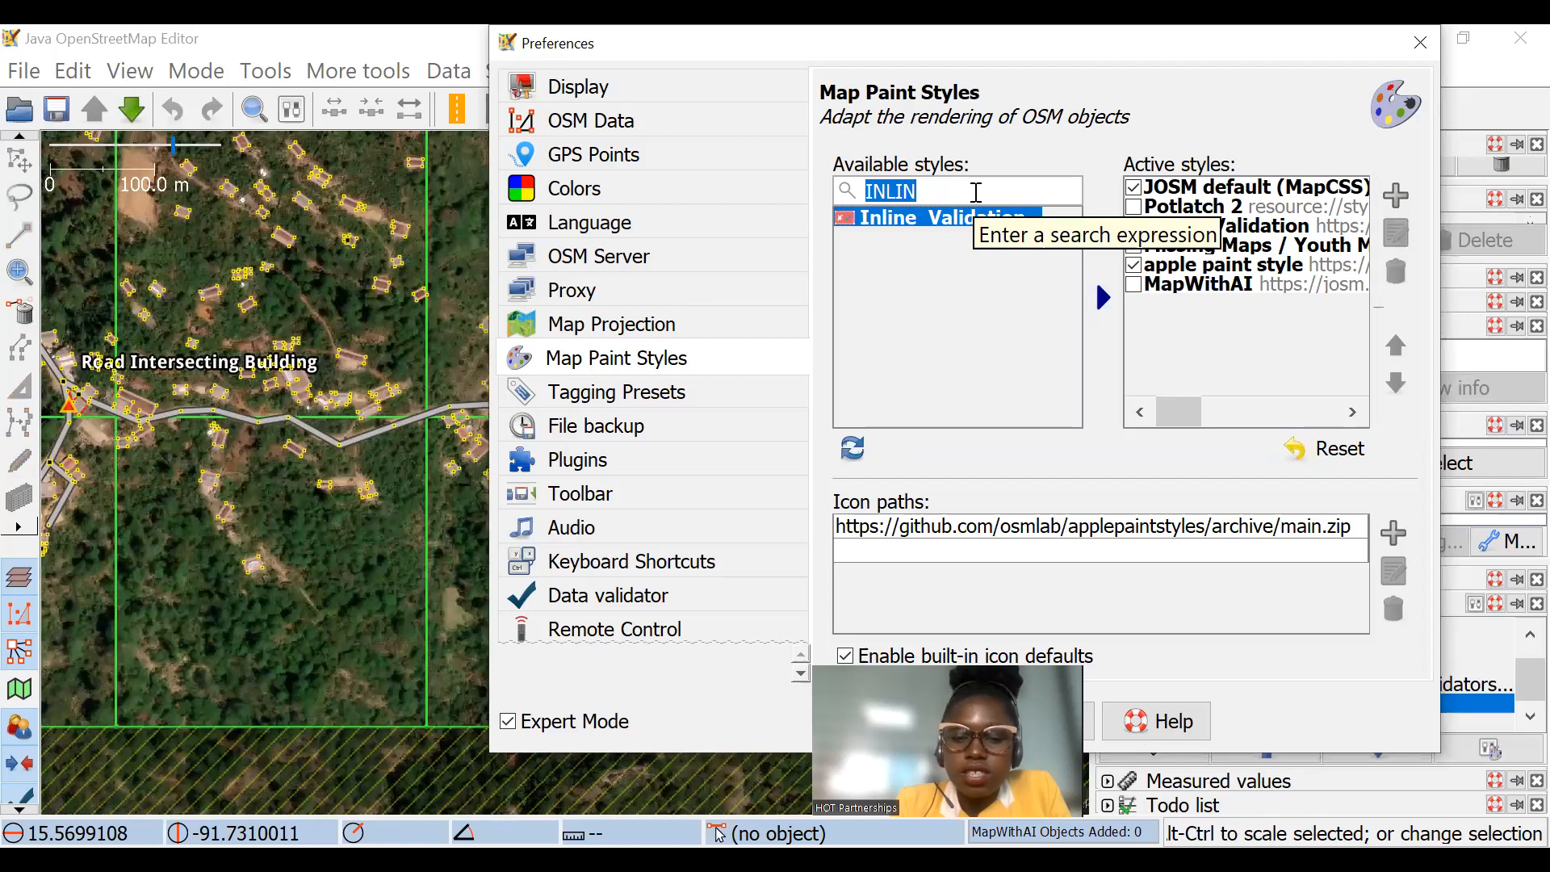
pyautogui.write('MISSING')
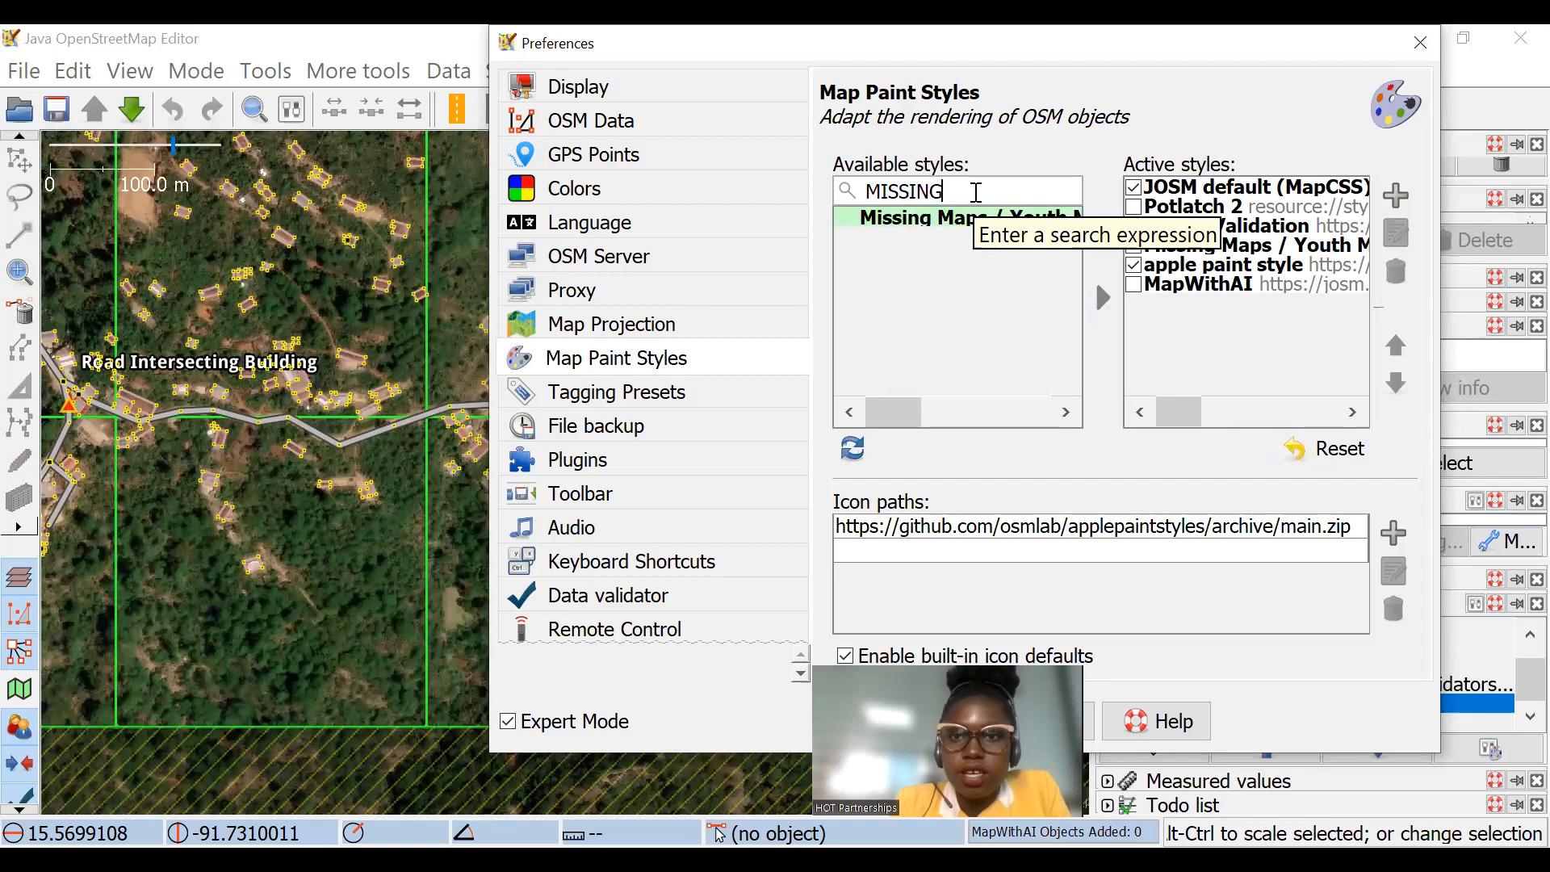
pyautogui.click(941, 222)
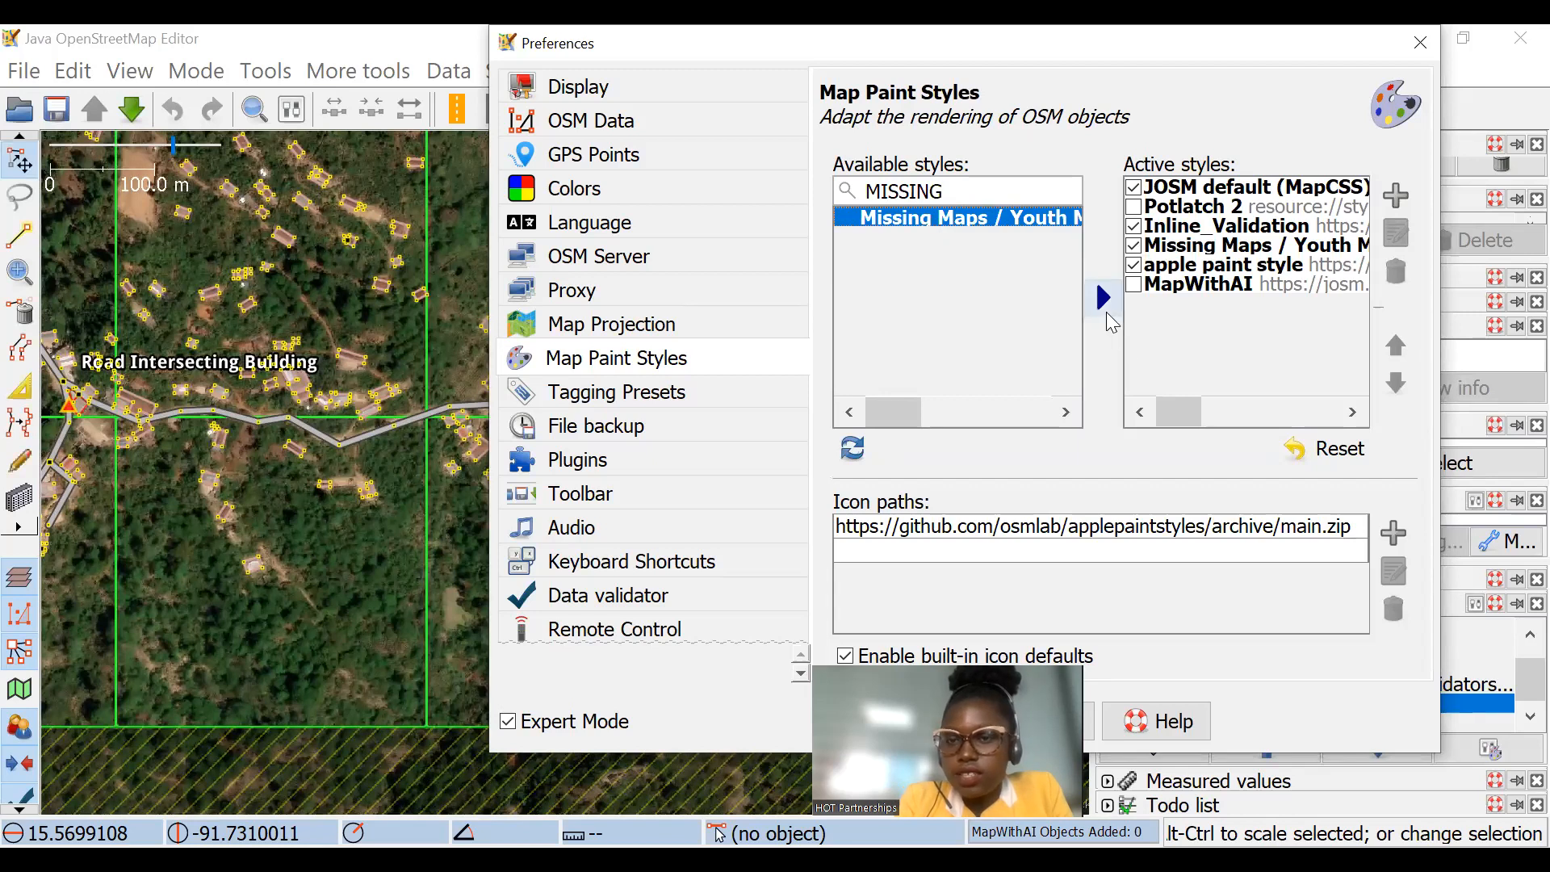
# Step: Clear the search of available styles and move the Preferences window aside to uncover the side panels
pyautogui.doubleClick(974, 198)
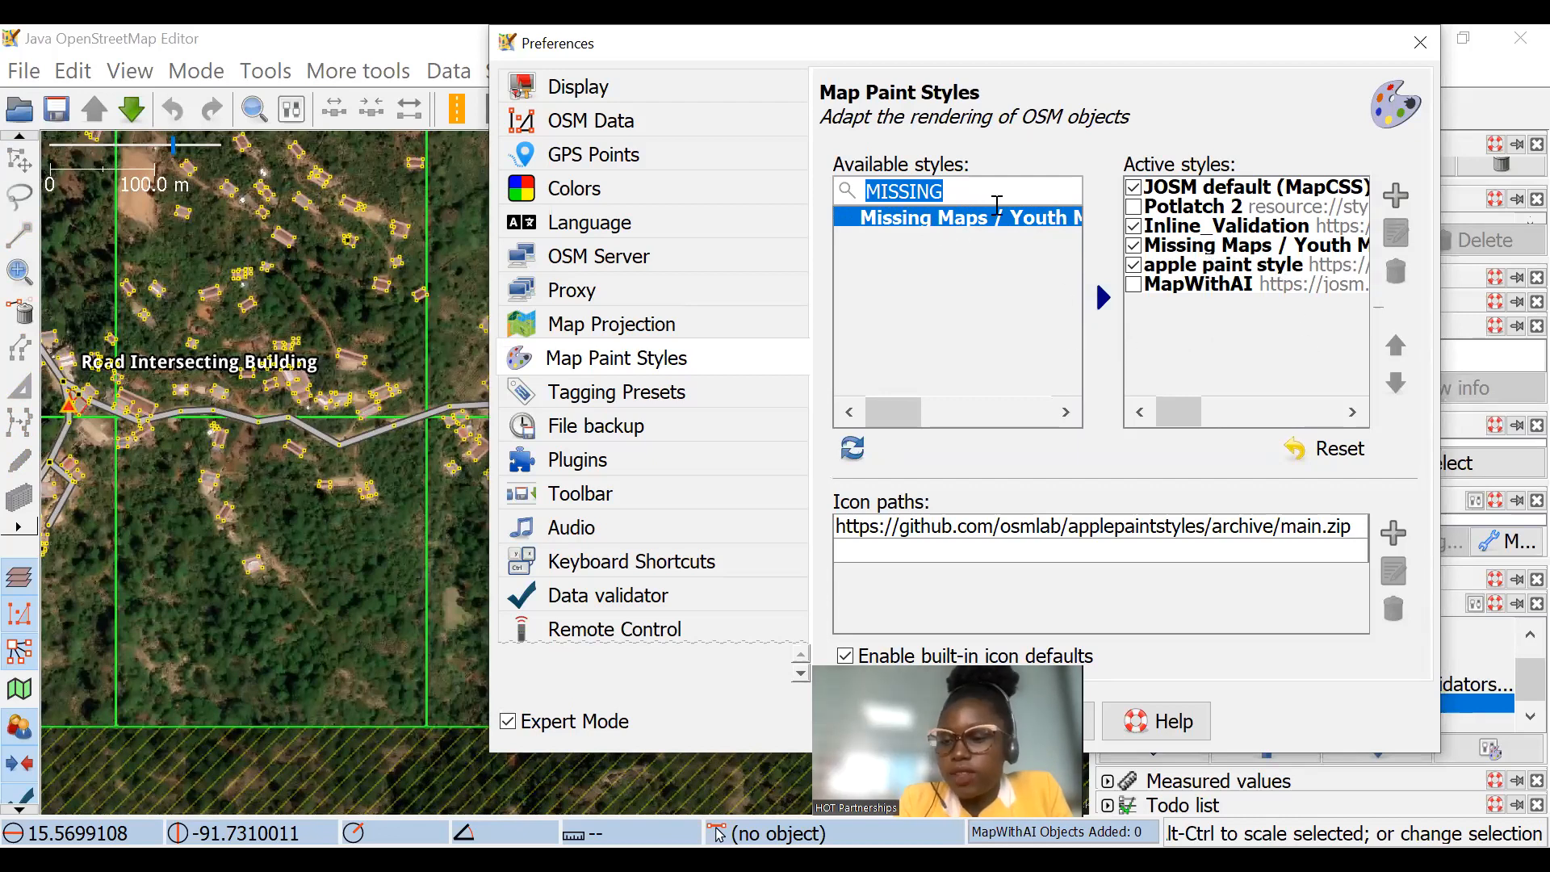
pyautogui.press('BackSpace')
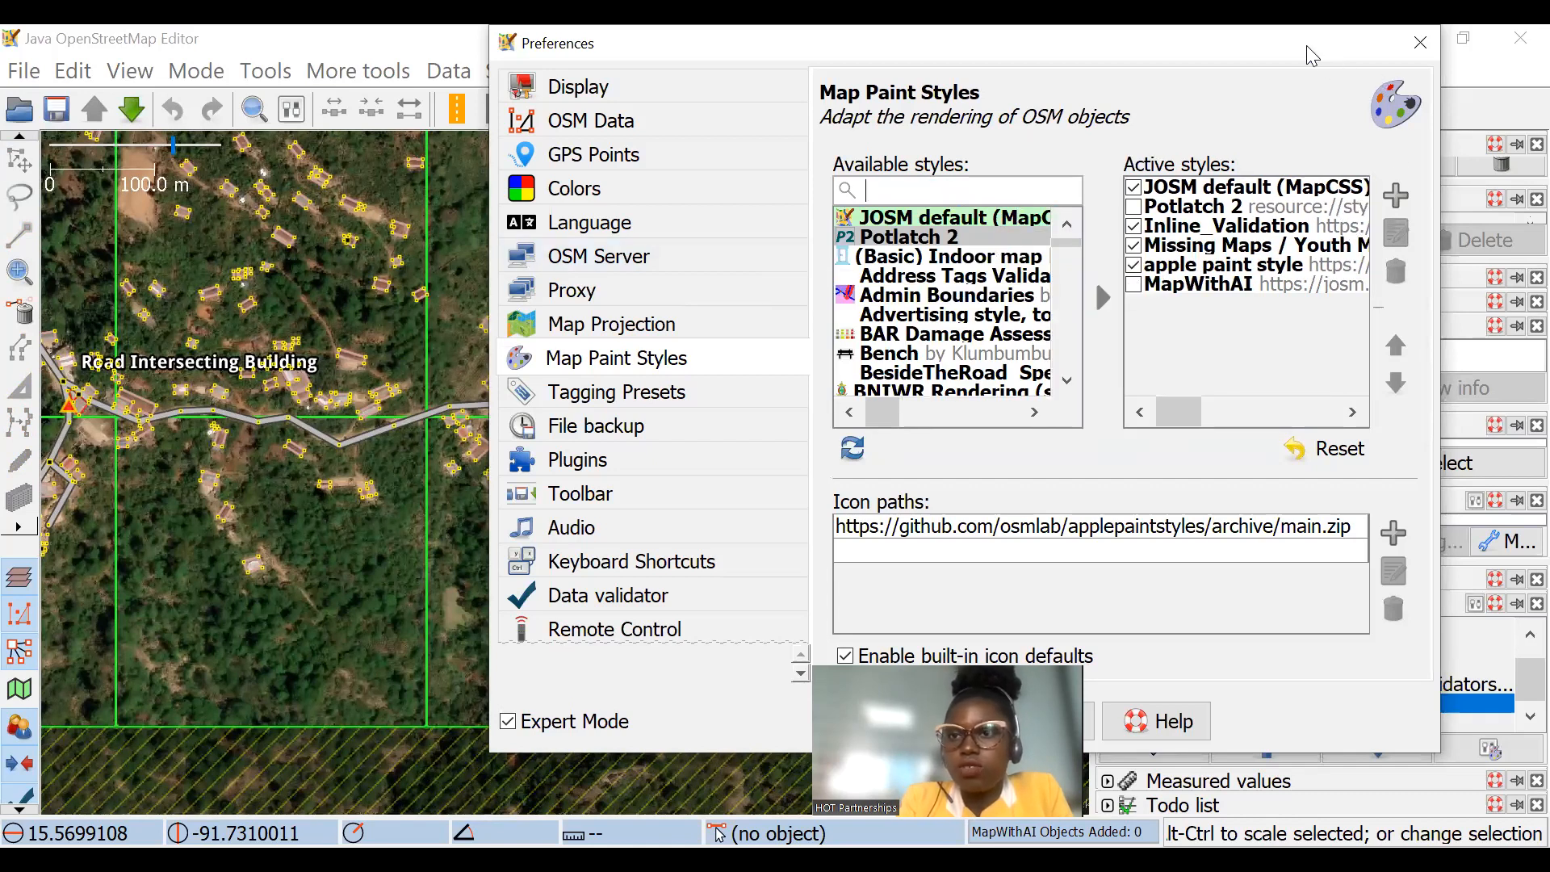
pyautogui.moveTo(1310, 54); pyautogui.dragTo(836, 89)
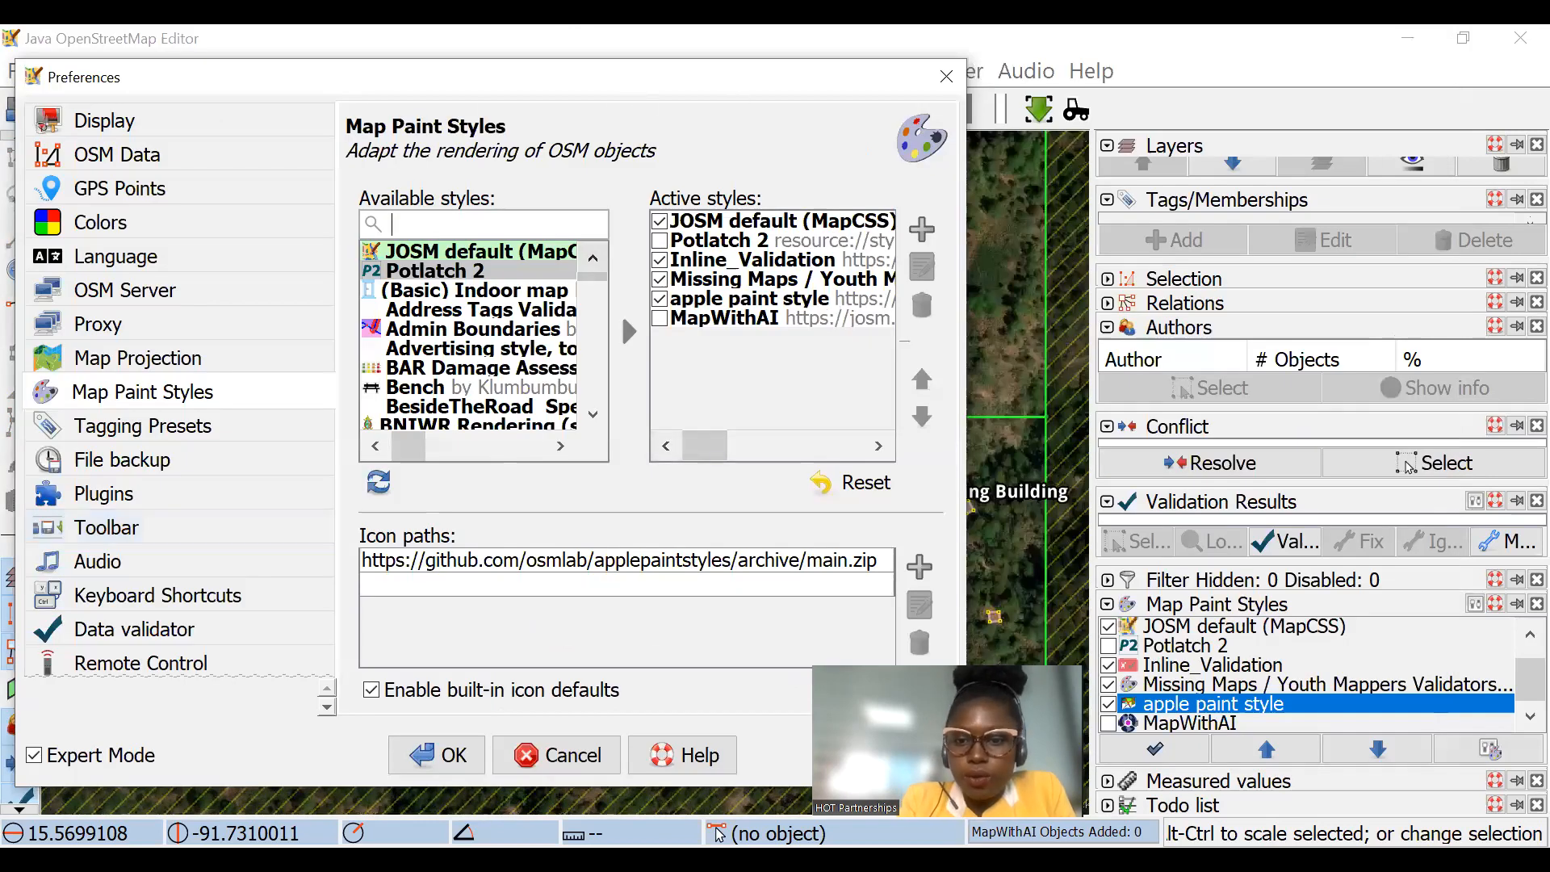
# Step: Switch to the browser and highlight the address of the github.com/osmlab/applepaintstyles page
pyautogui.hotkey('alt', 'Tab')
pyautogui.click(773, 83)
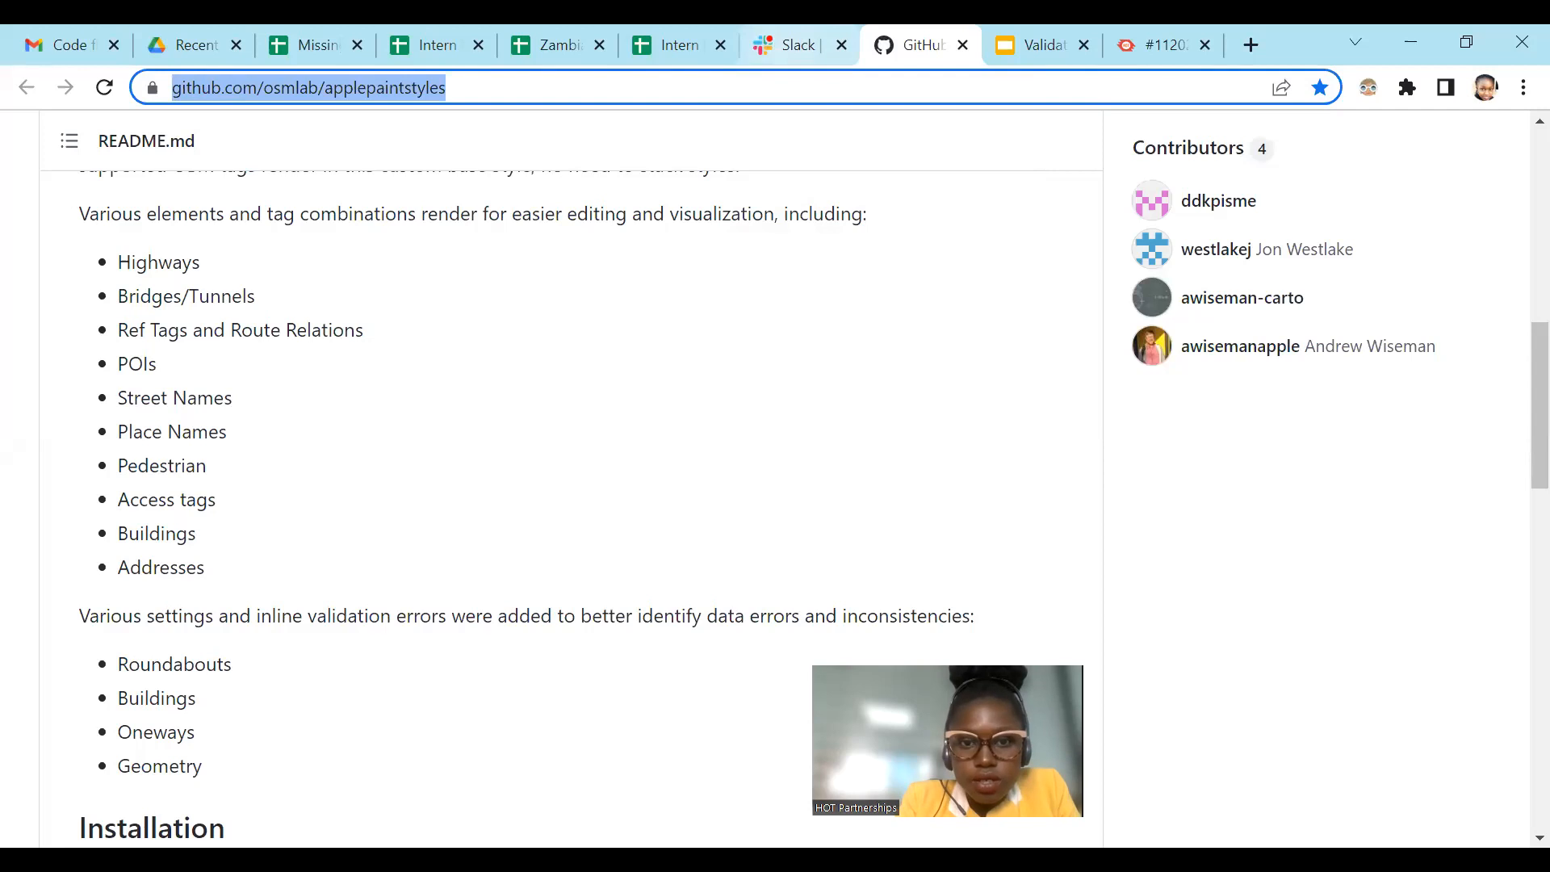
pyautogui.click(797, 40)
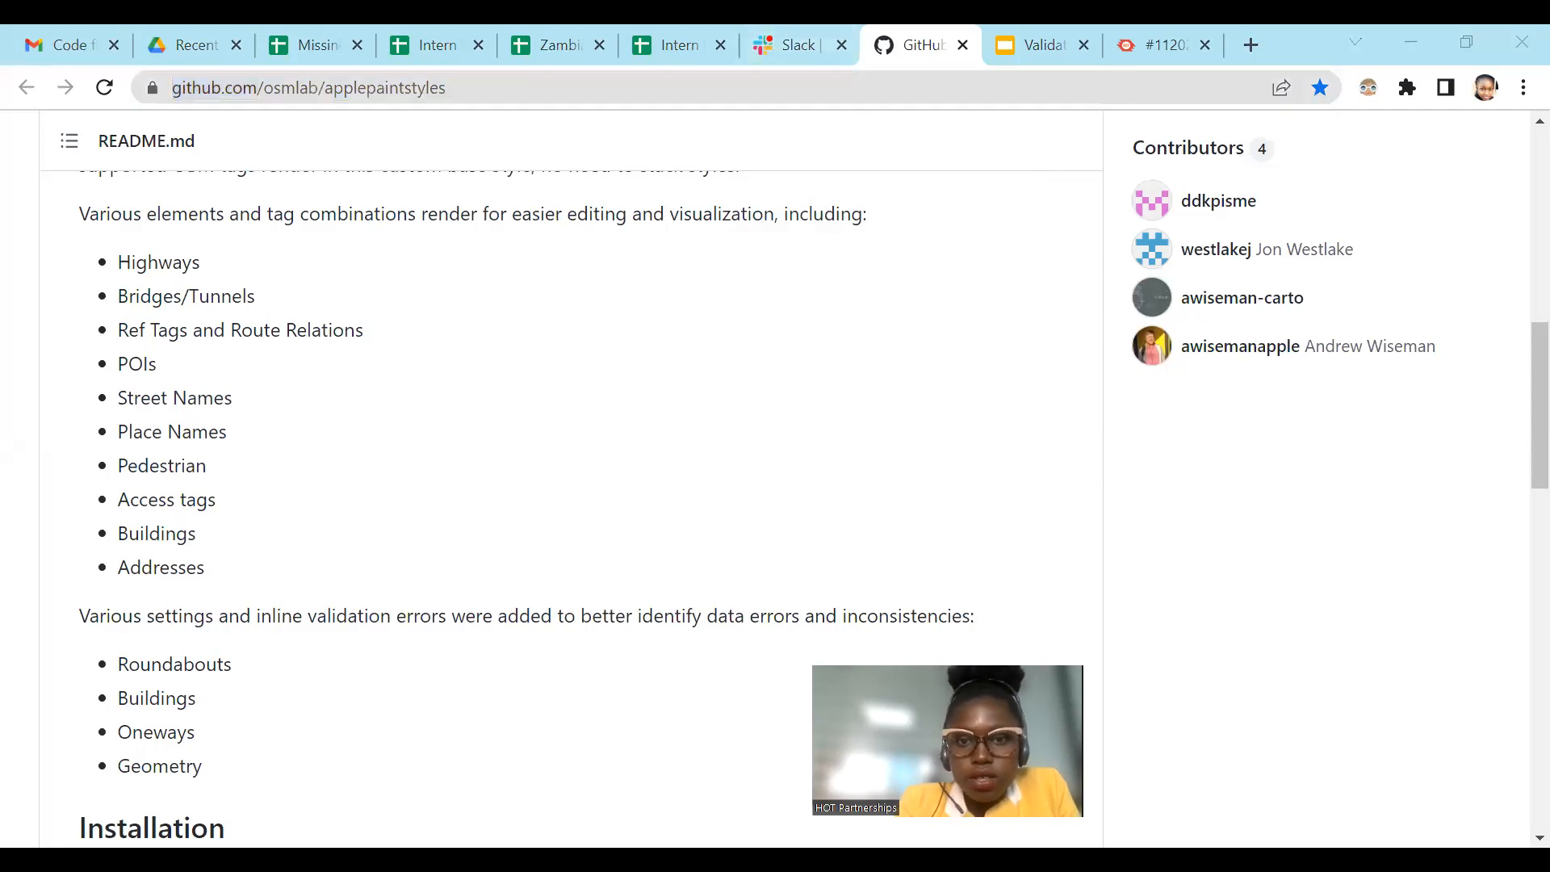
pyautogui.click(895, 32)
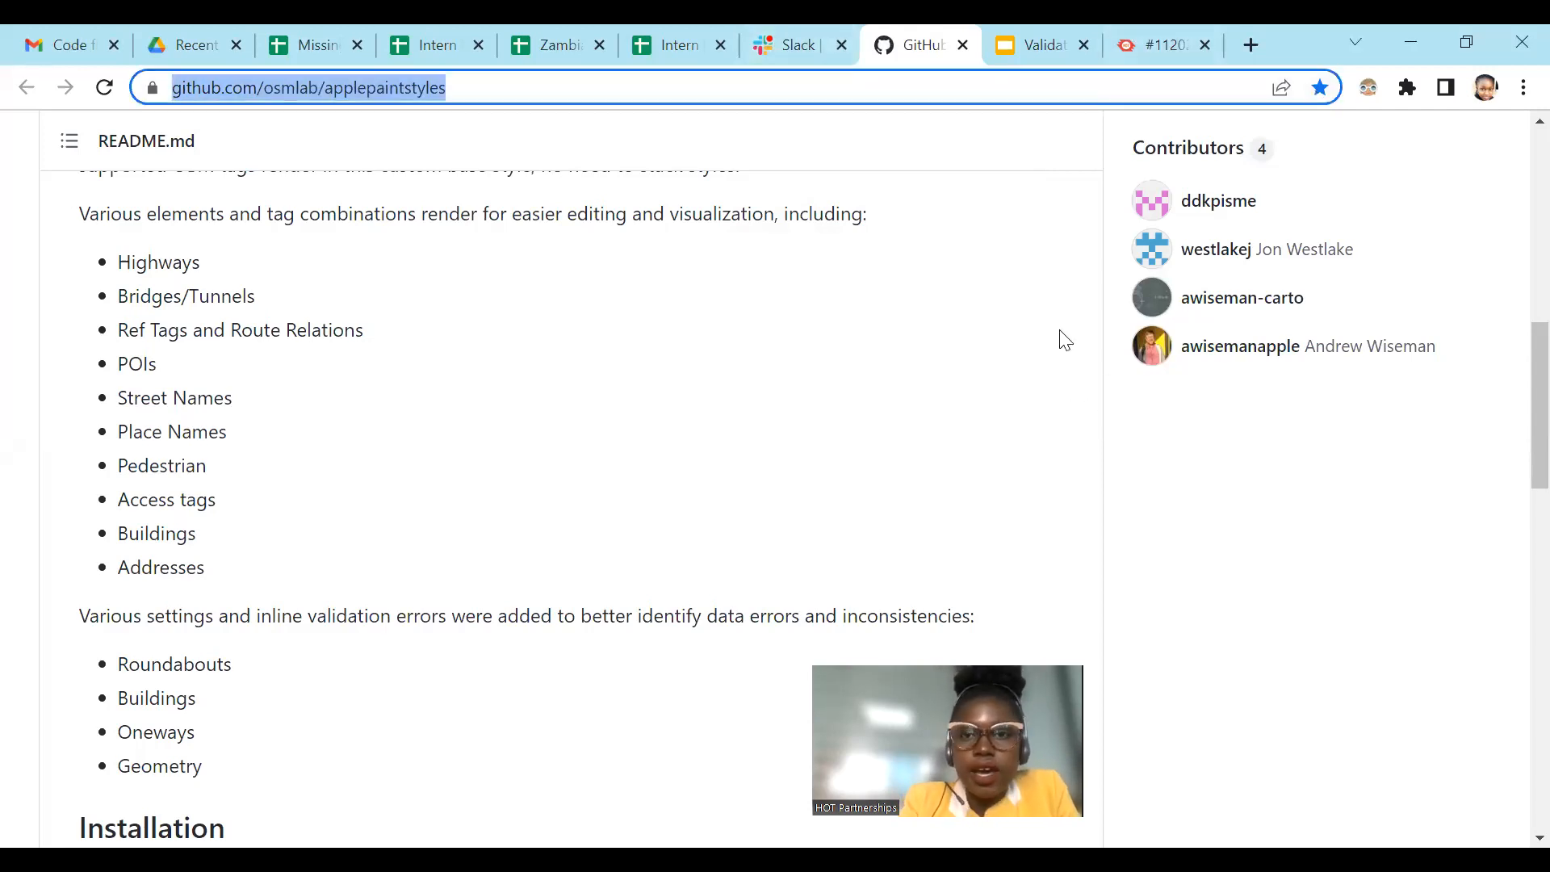
pyautogui.scroll(8, 606, 460)
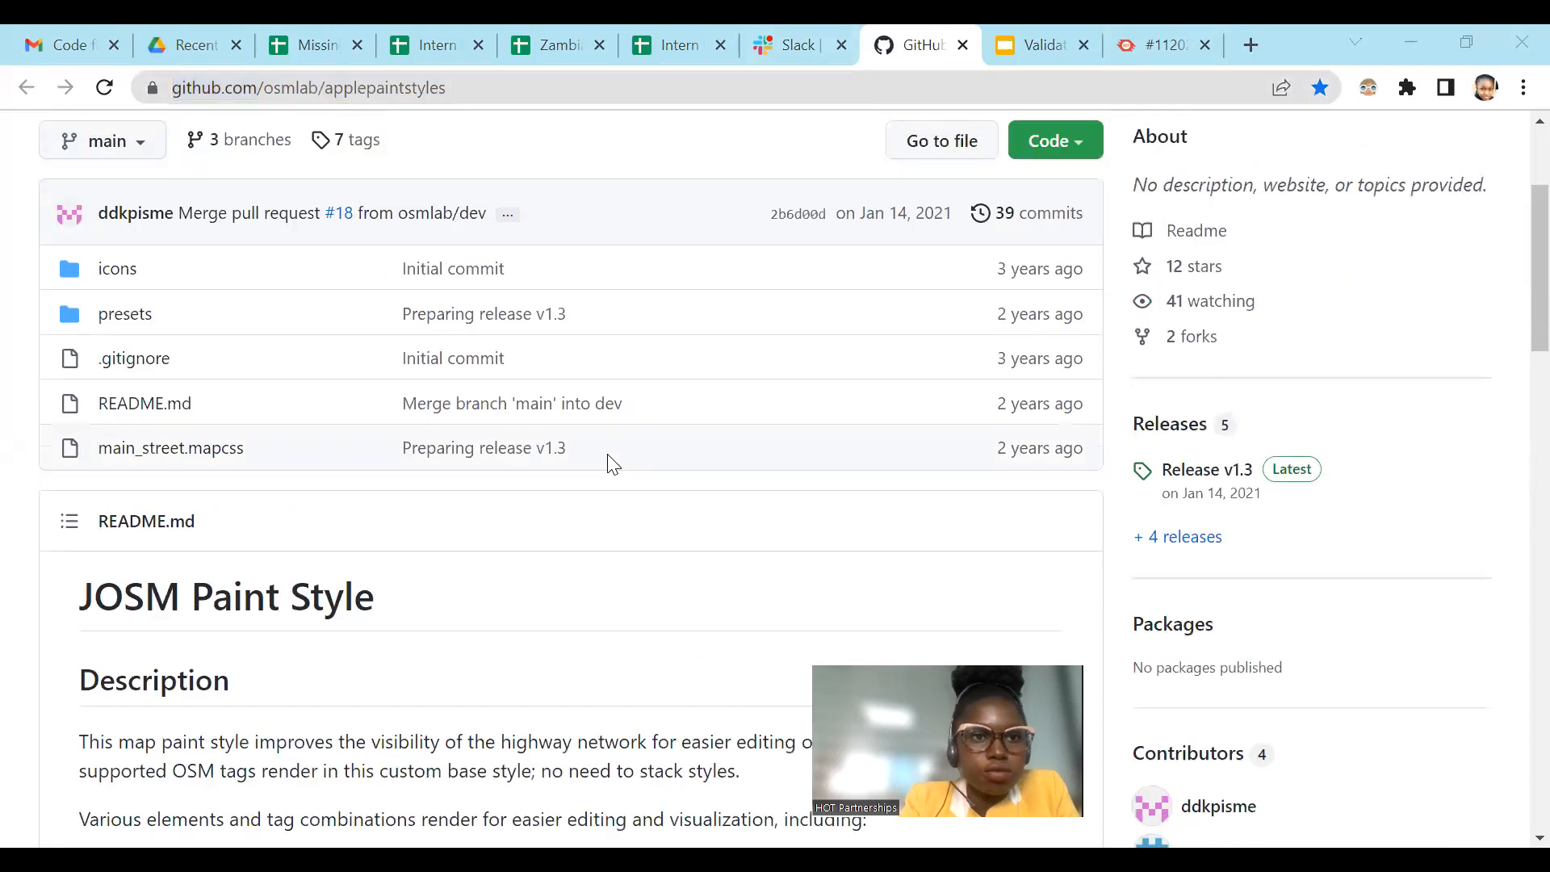
pyautogui.scroll(-14, 605, 461)
pyautogui.scroll(-1, 610, 471)
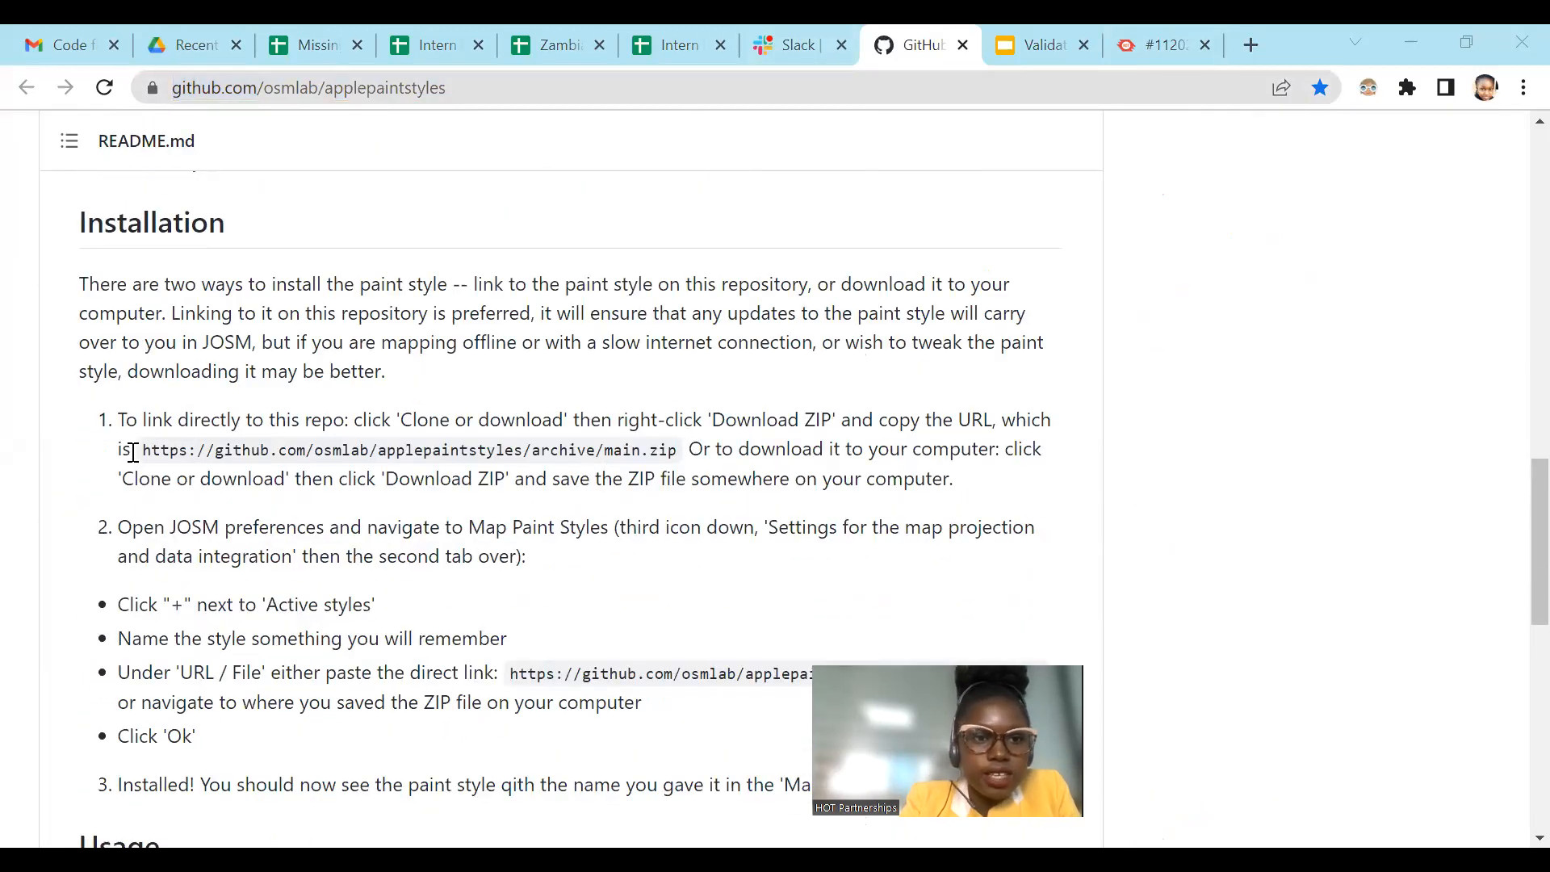
pyautogui.moveTo(133, 452); pyautogui.dragTo(687, 459)
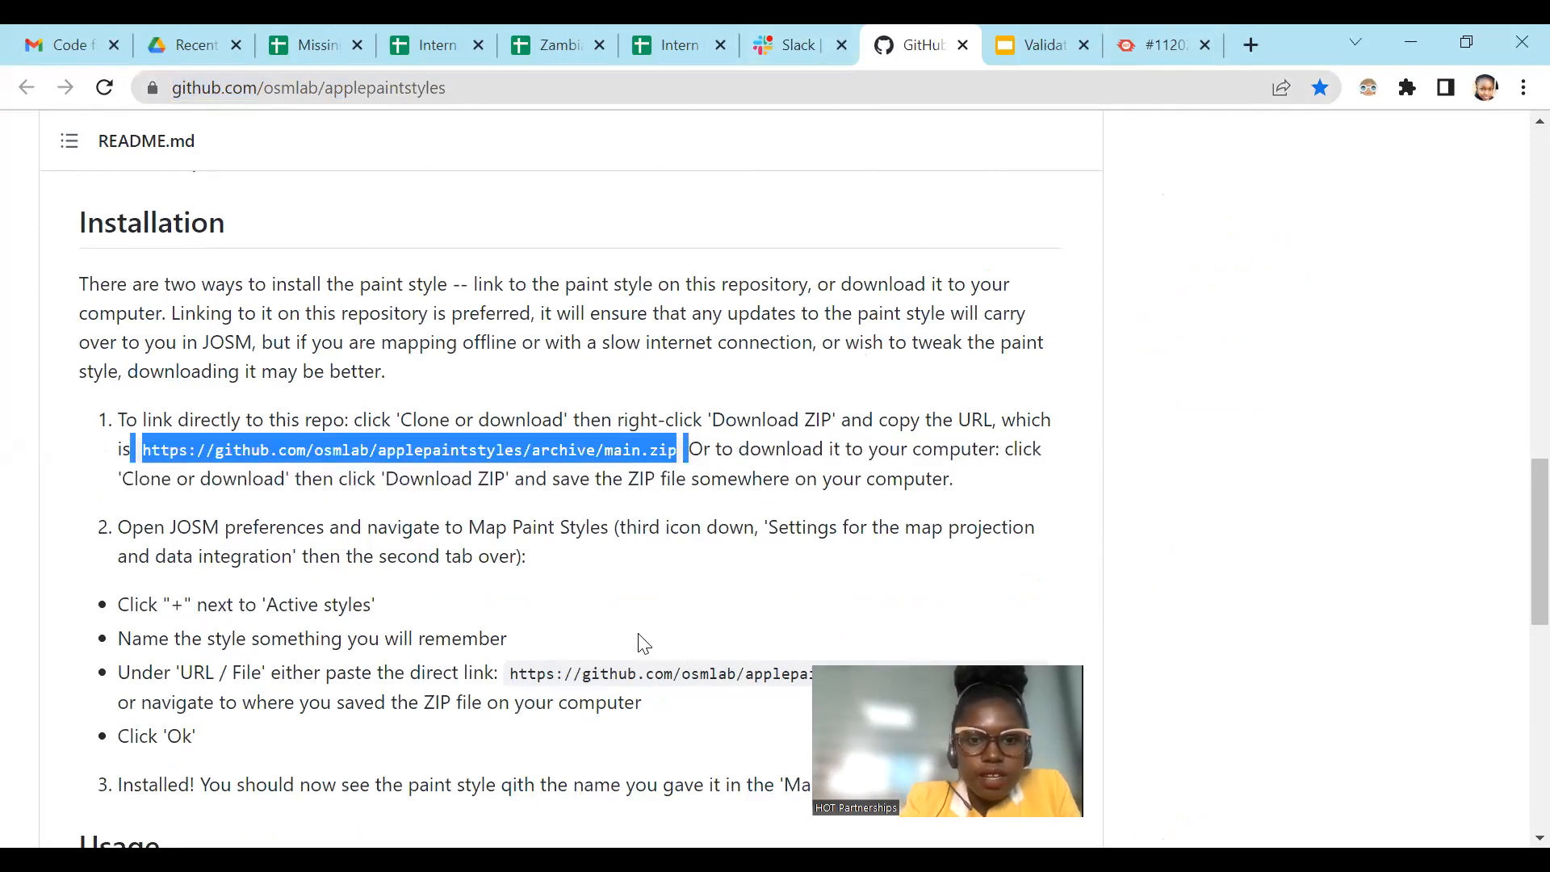
pyautogui.scroll(-3, 614, 606)
pyautogui.click(614, 400)
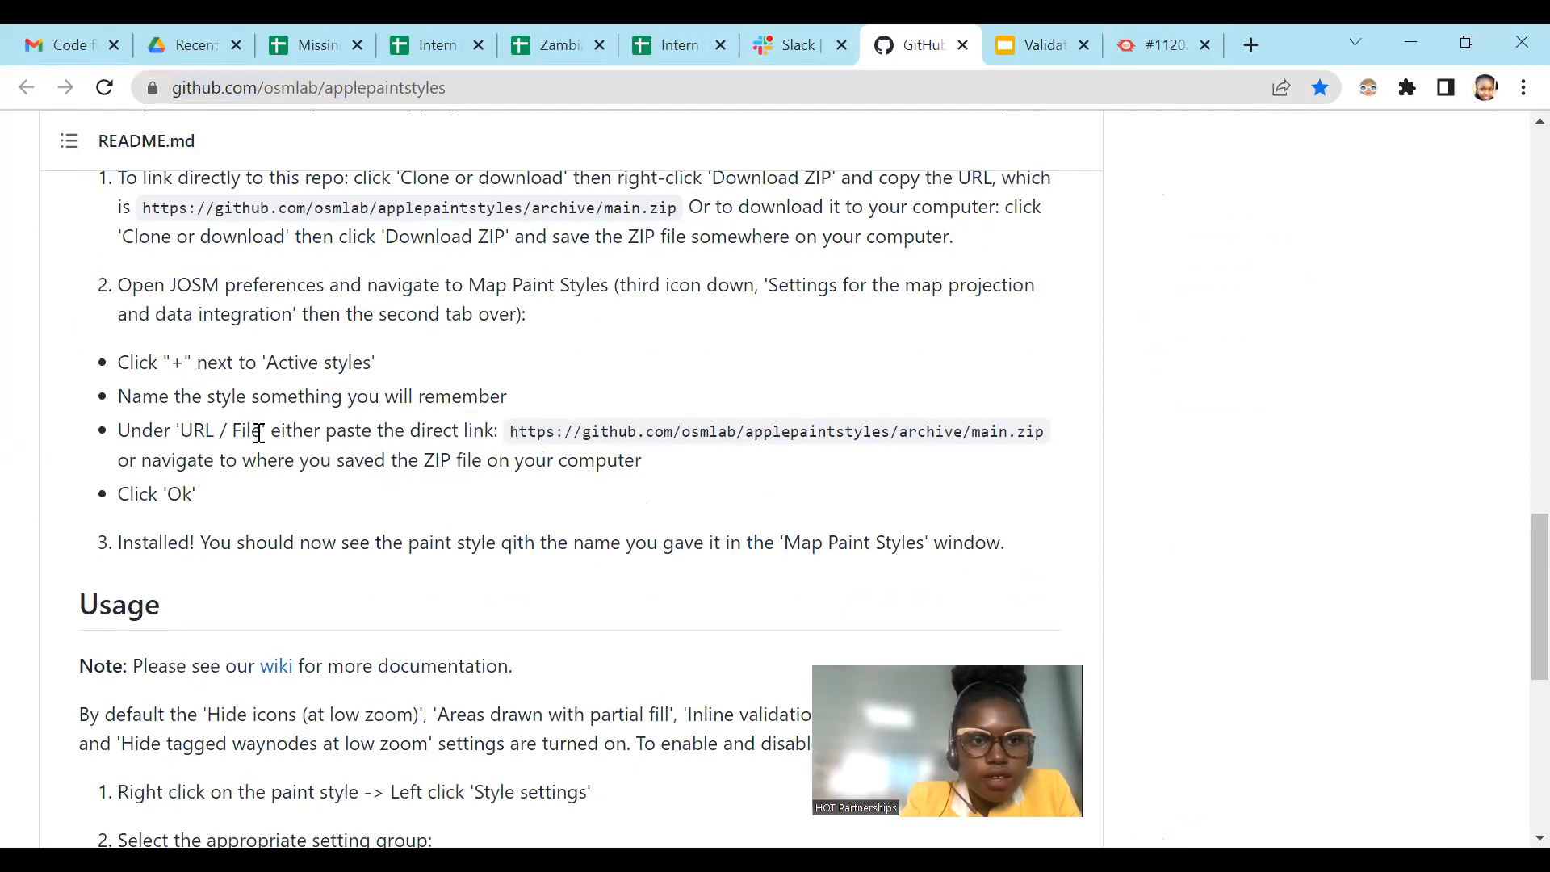
pyautogui.moveTo(510, 431); pyautogui.dragTo(1094, 440)
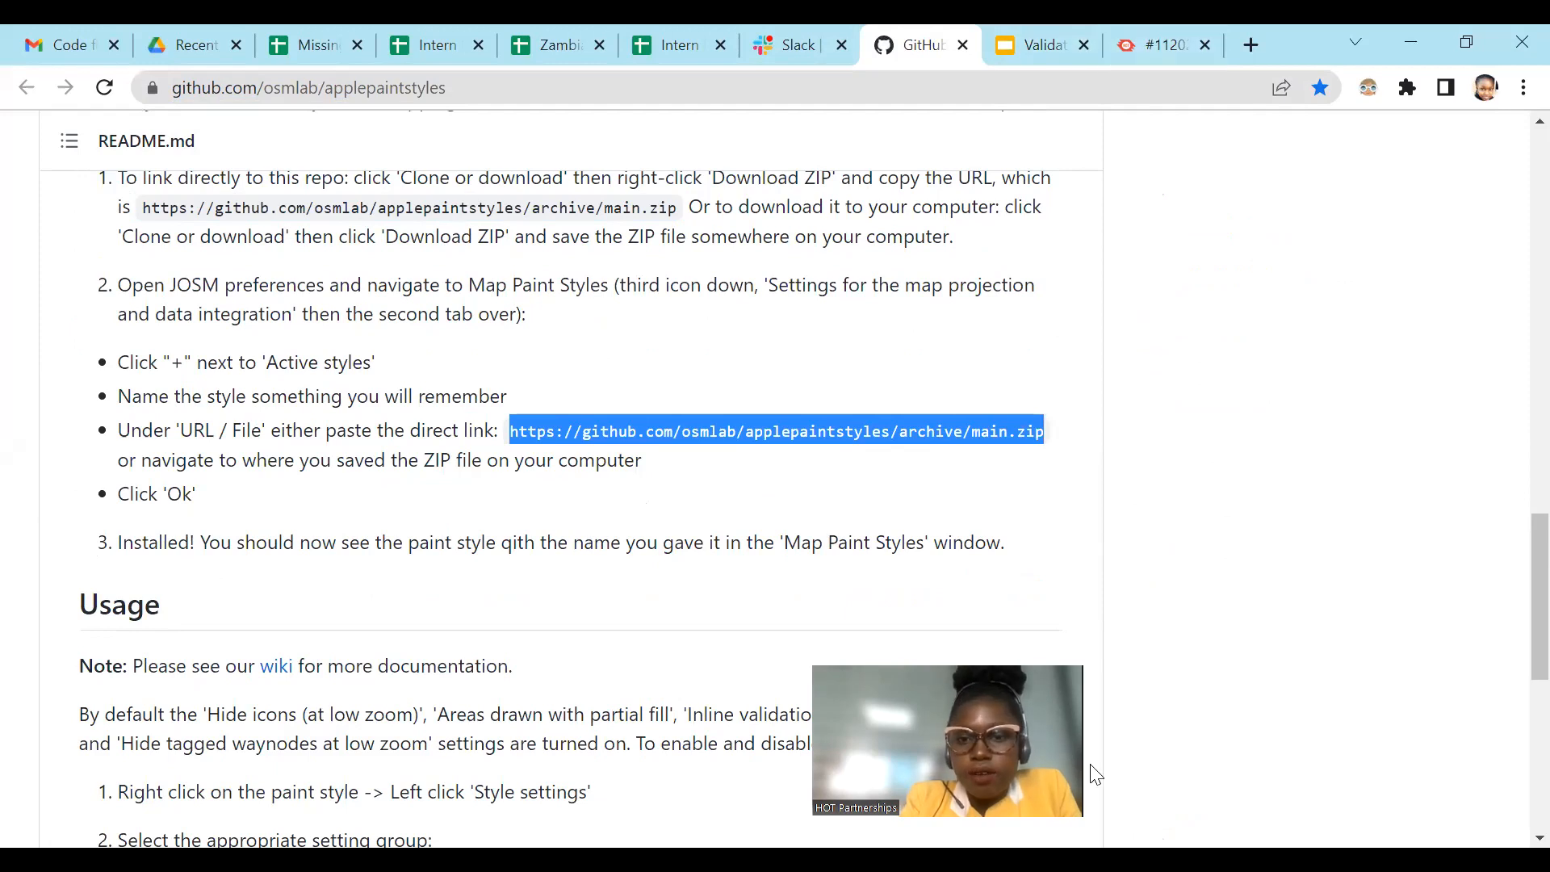
pyautogui.hotkey('alt', 'Tab')
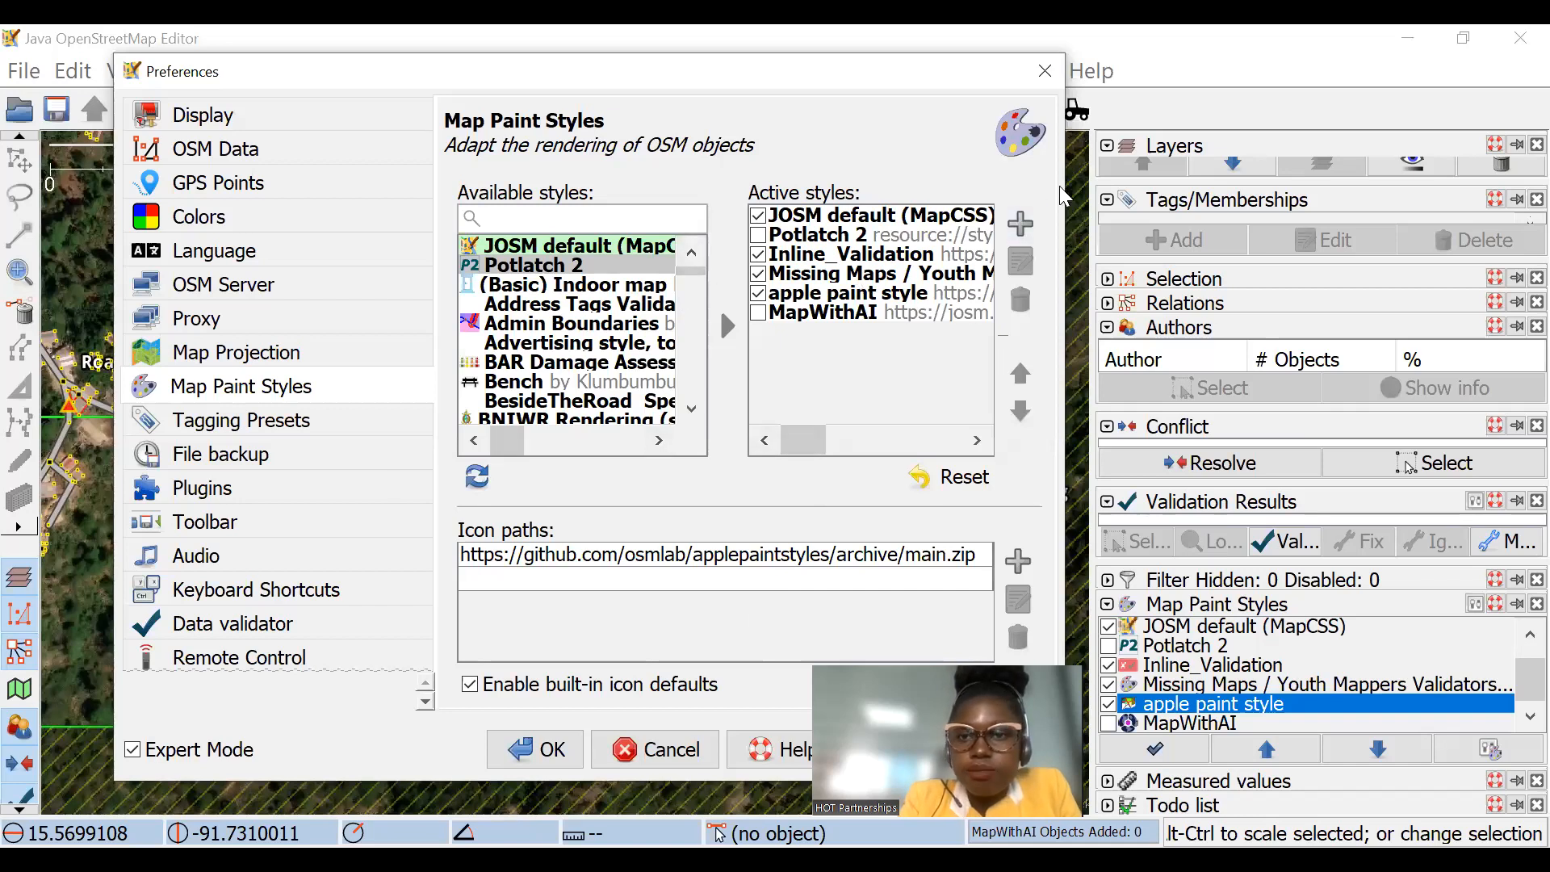
pyautogui.click(1021, 227)
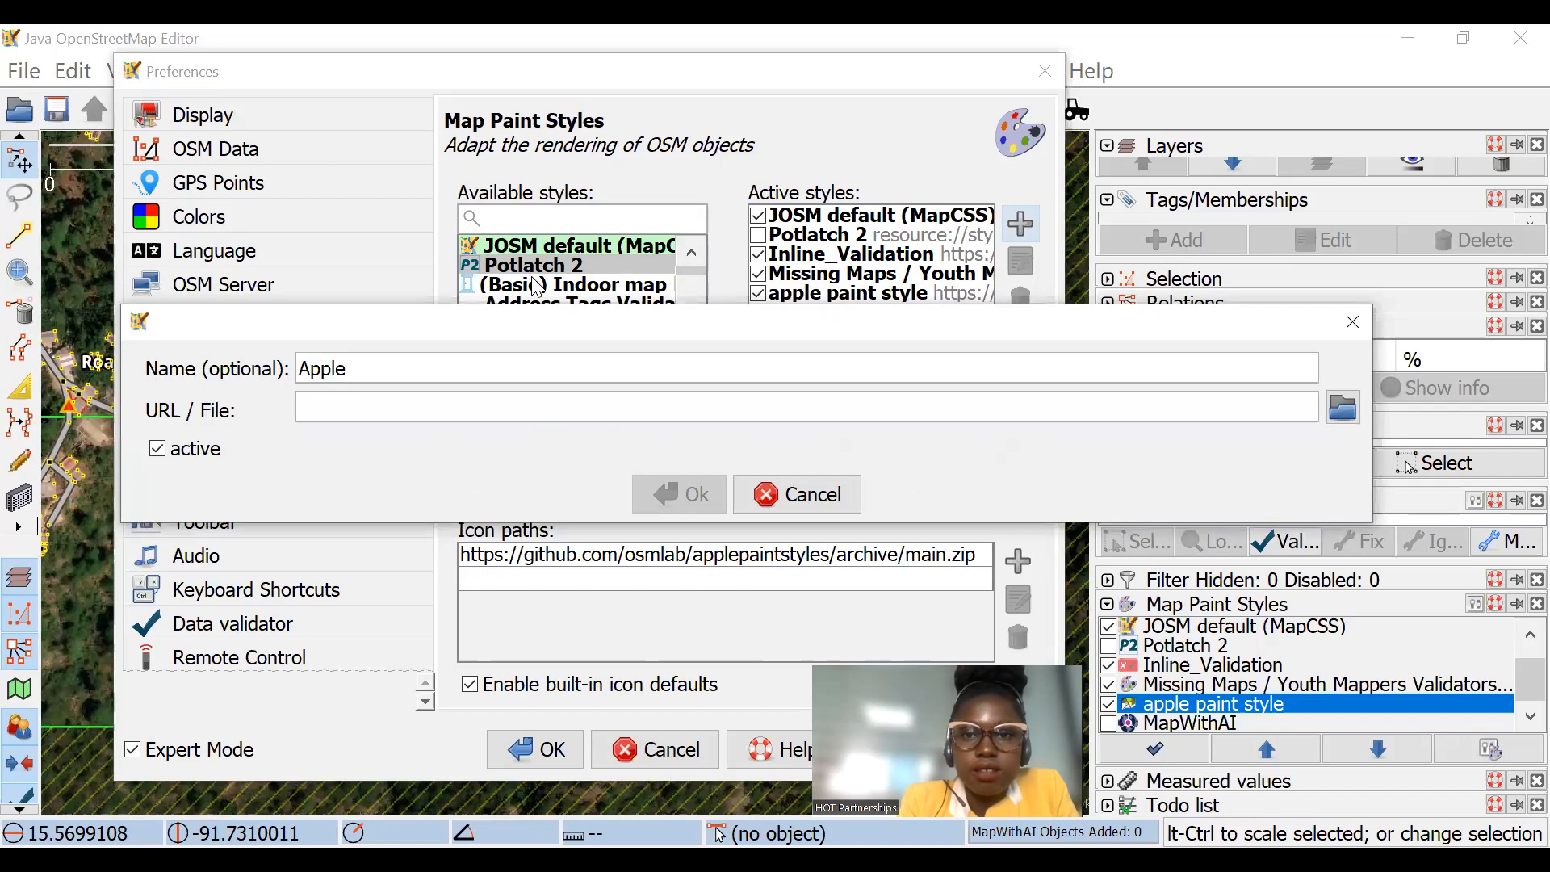
pyautogui.write('ai')
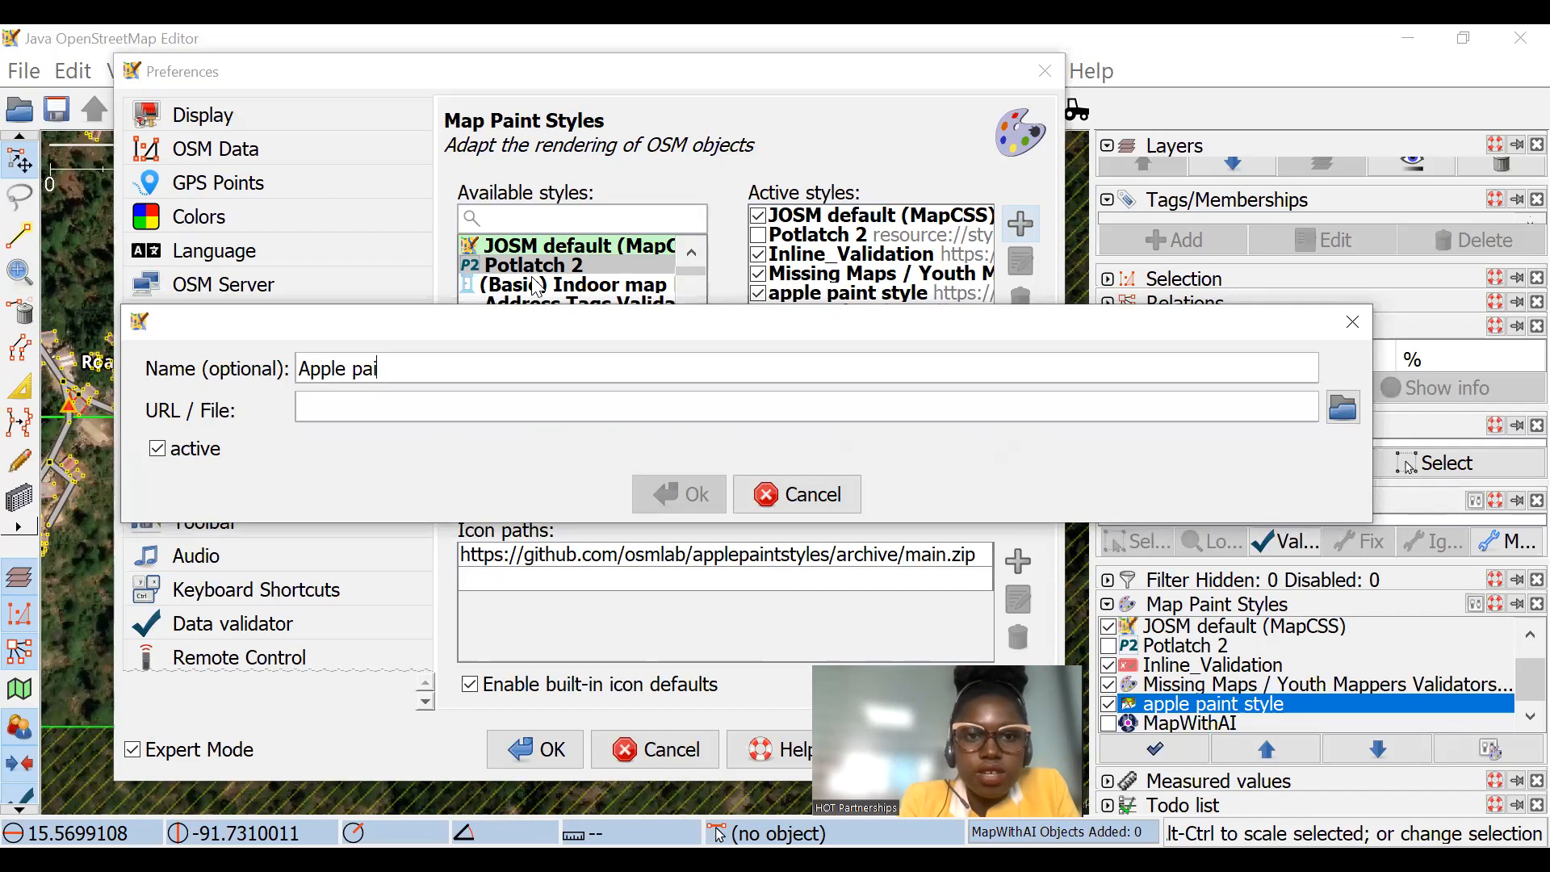
pyautogui.click(1353, 325)
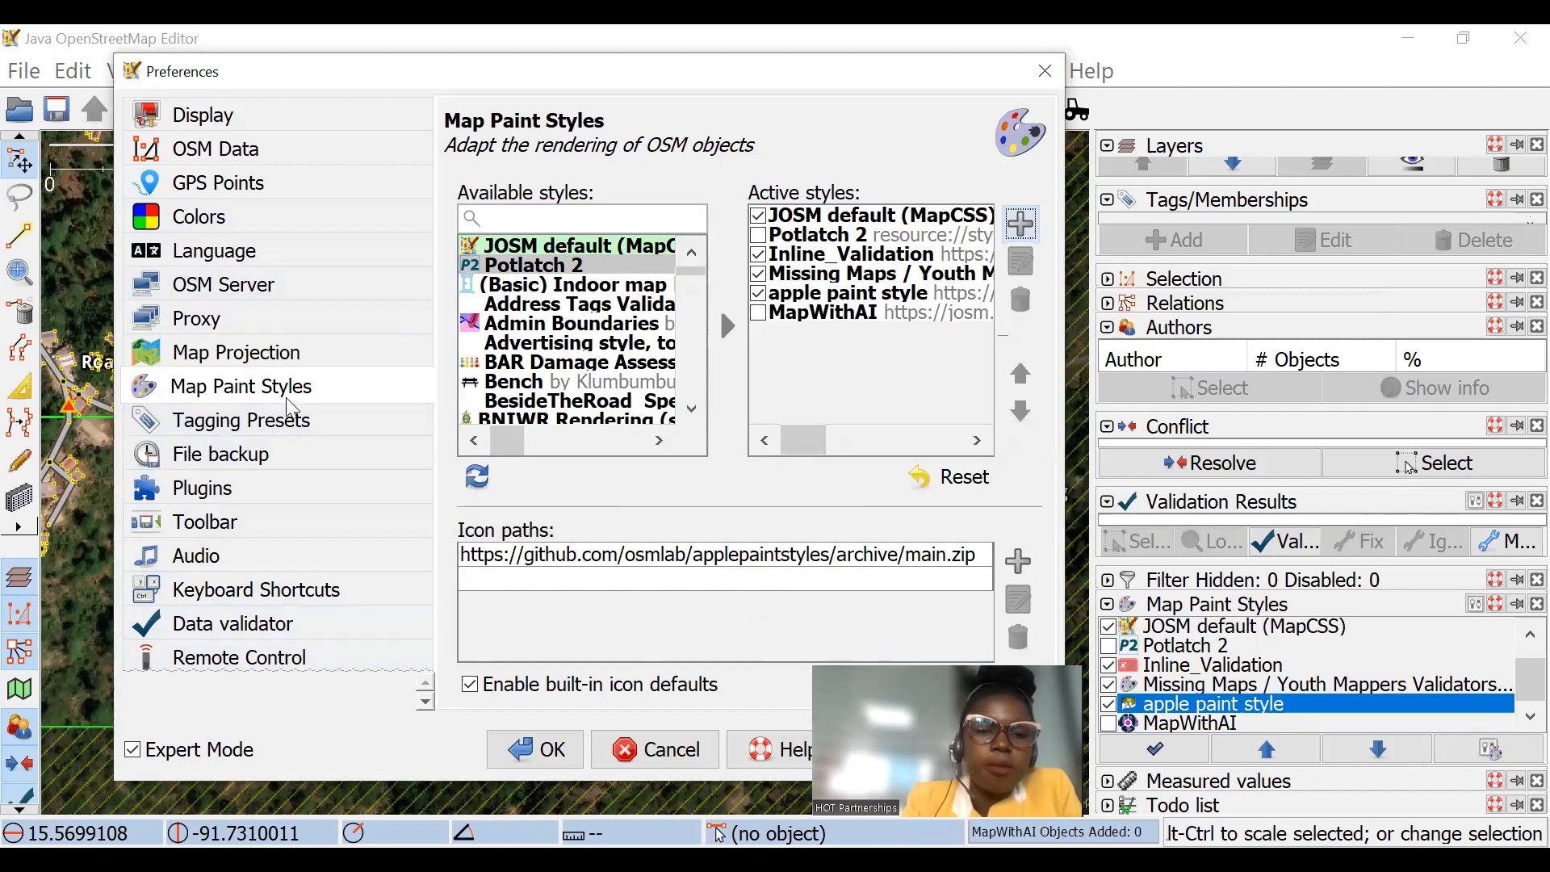
pyautogui.click(1022, 225)
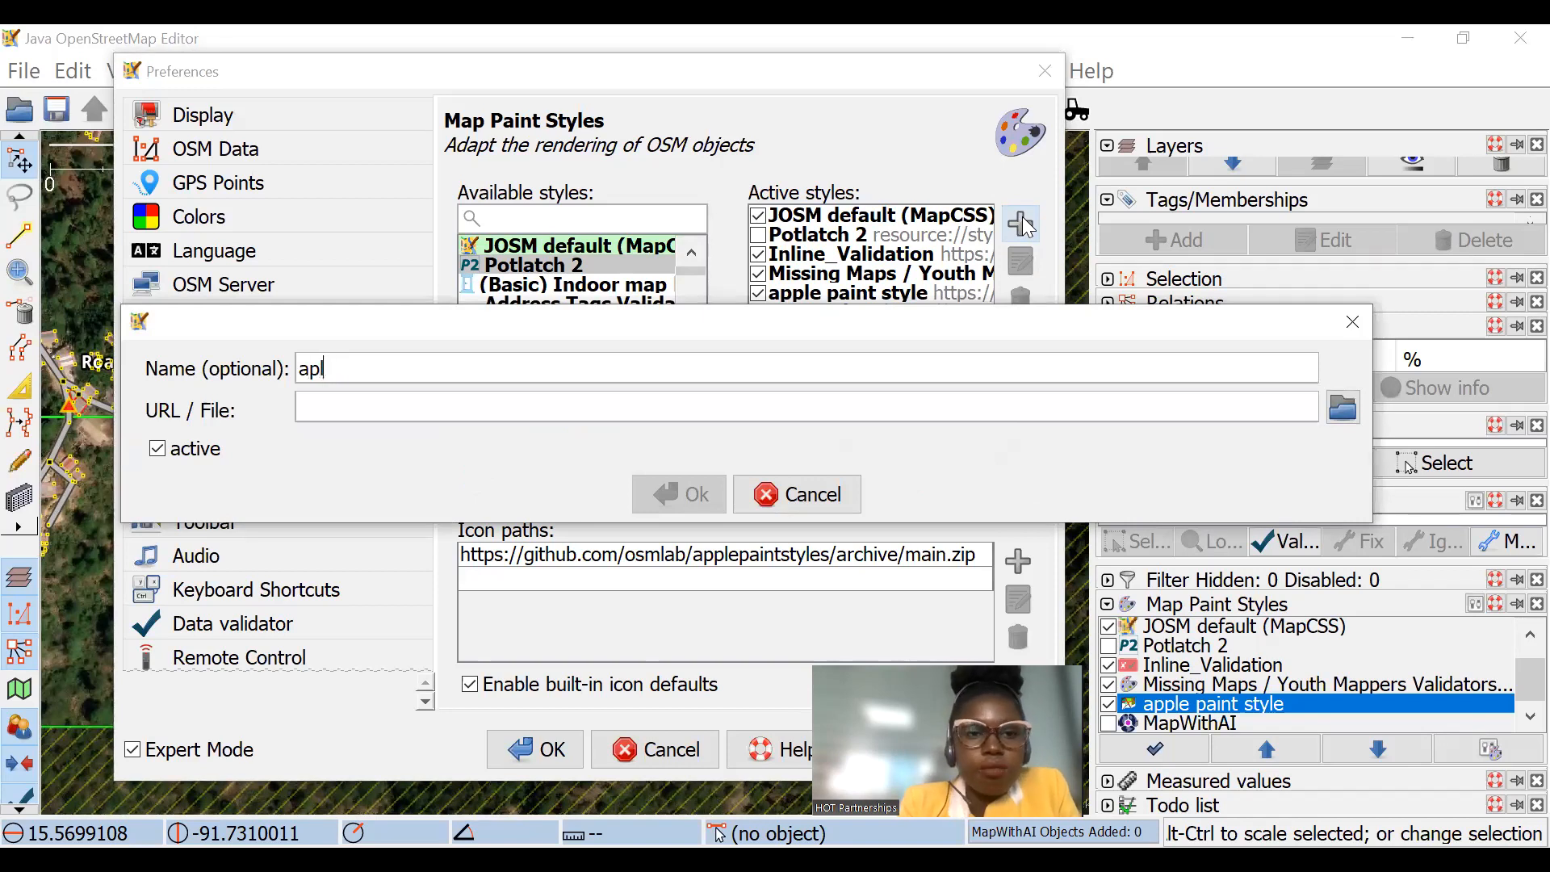
pyautogui.press('BackSpace')
pyautogui.write('le')
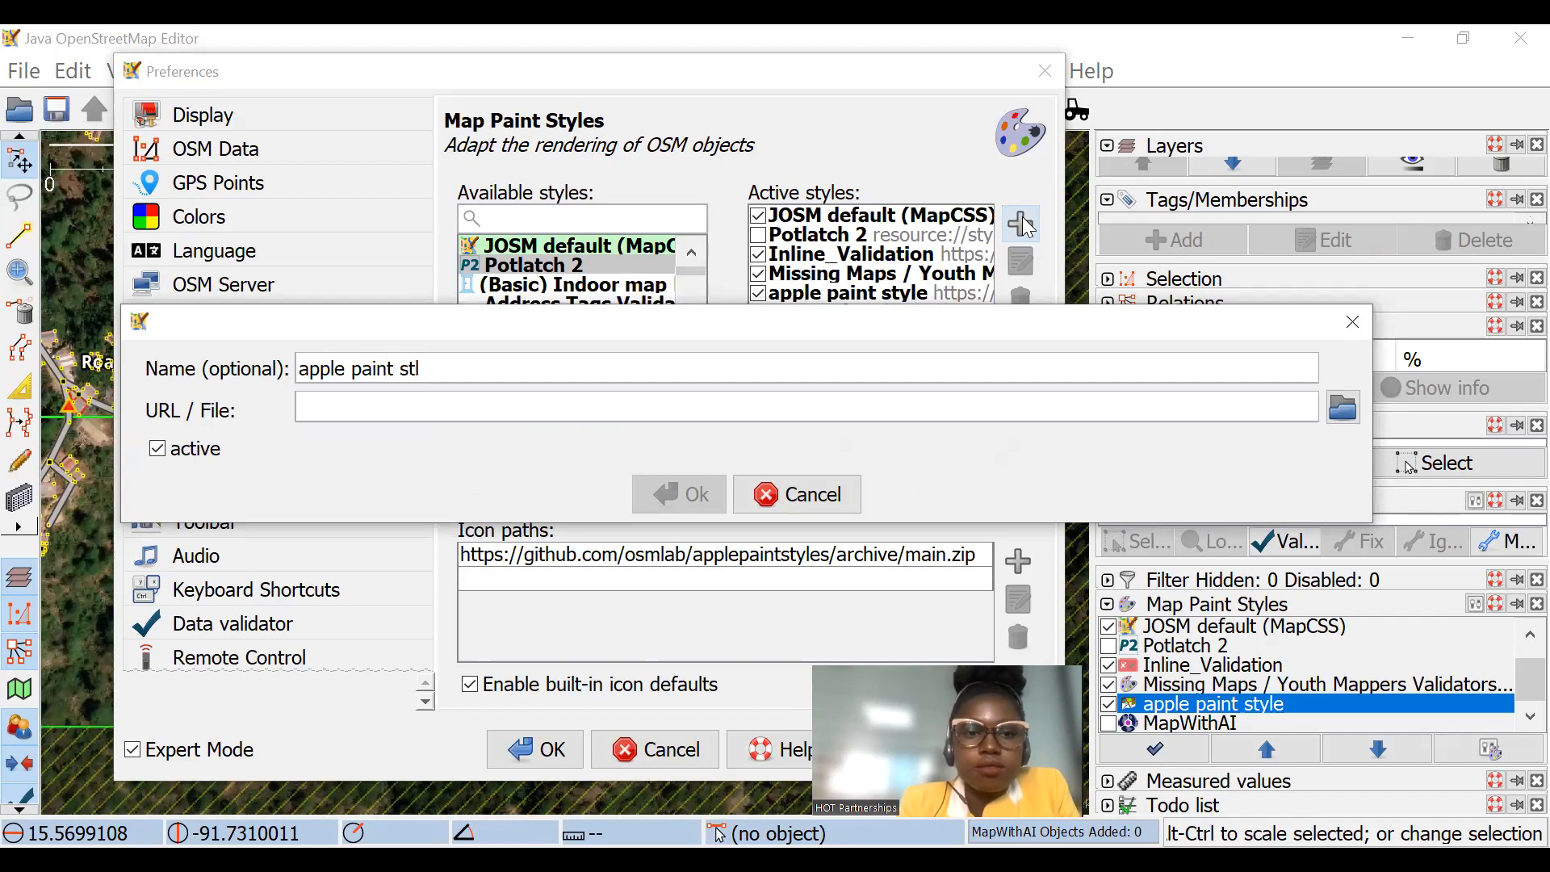
pyautogui.write('paint style')
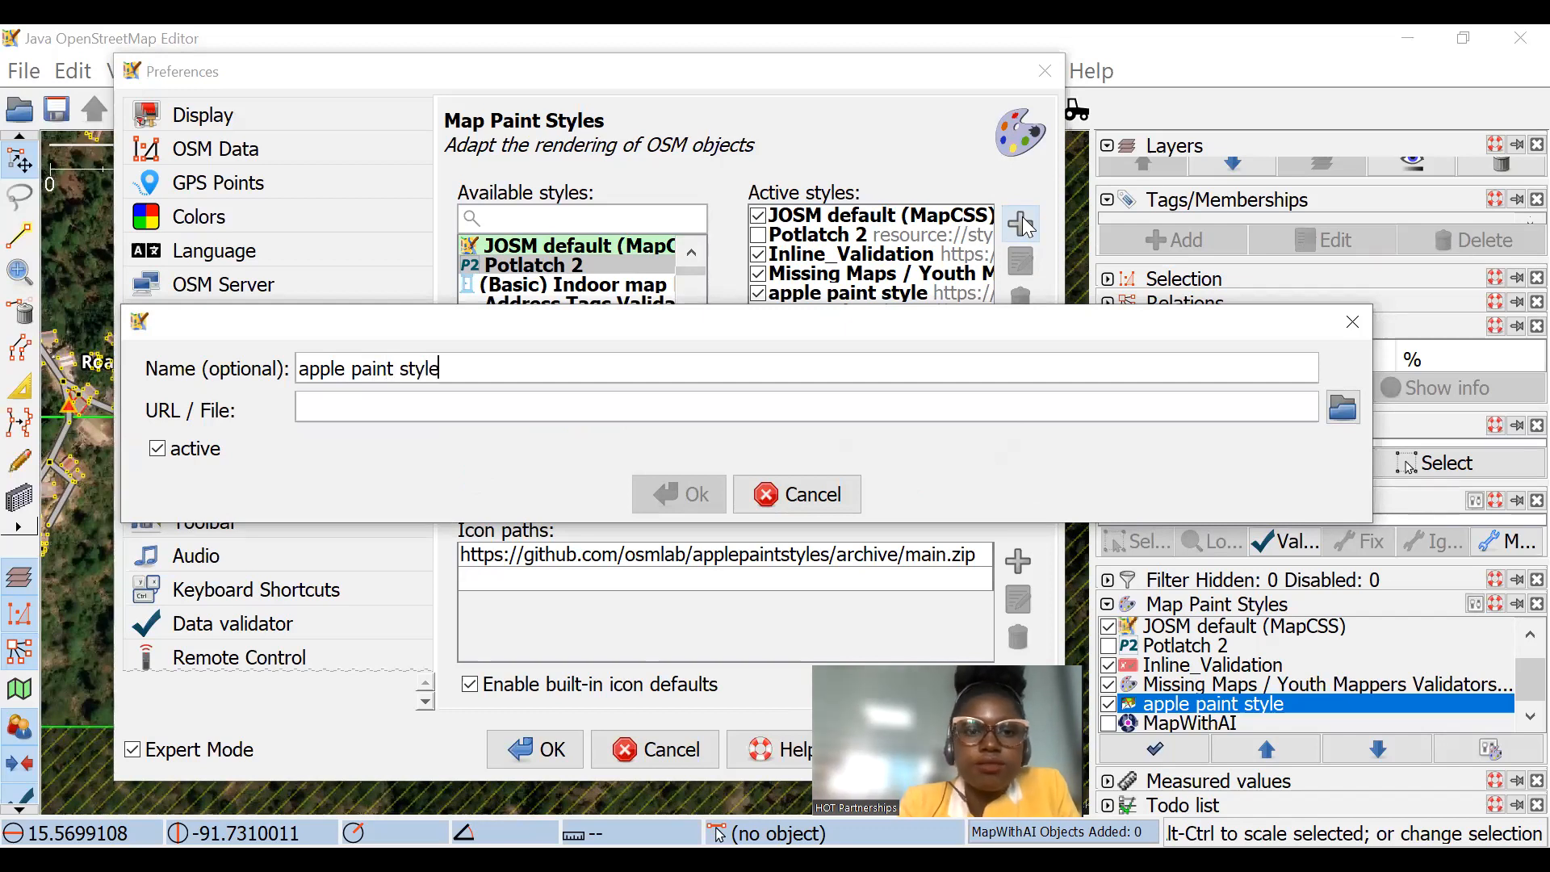
pyautogui.click(397, 397)
pyautogui.write('https://github.com/osmlab/applepaintstyles/archive/main.zip')
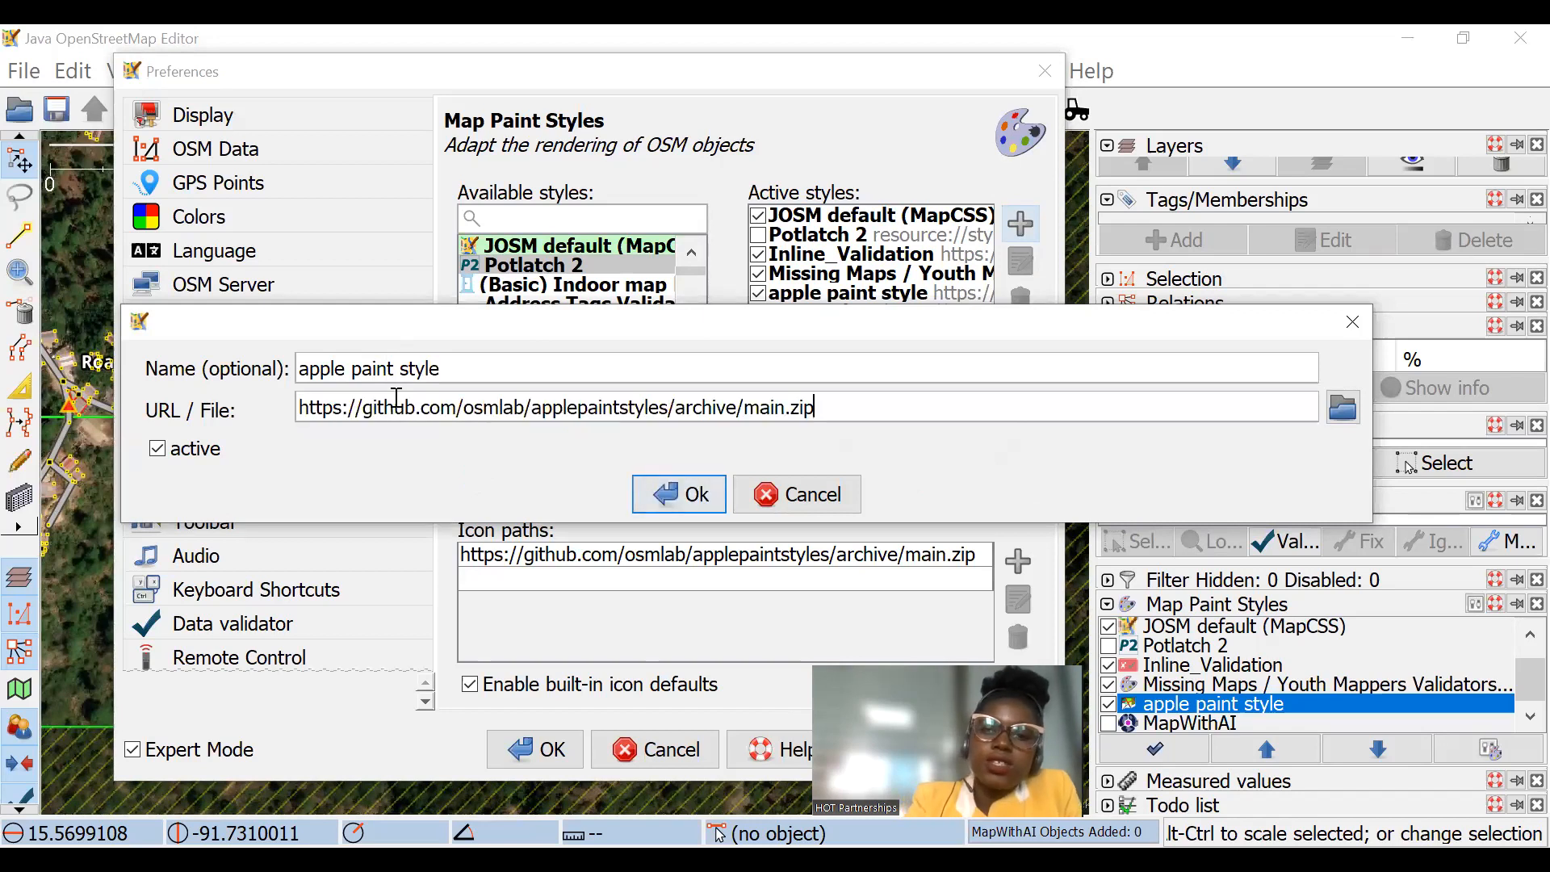
pyautogui.click(718, 506)
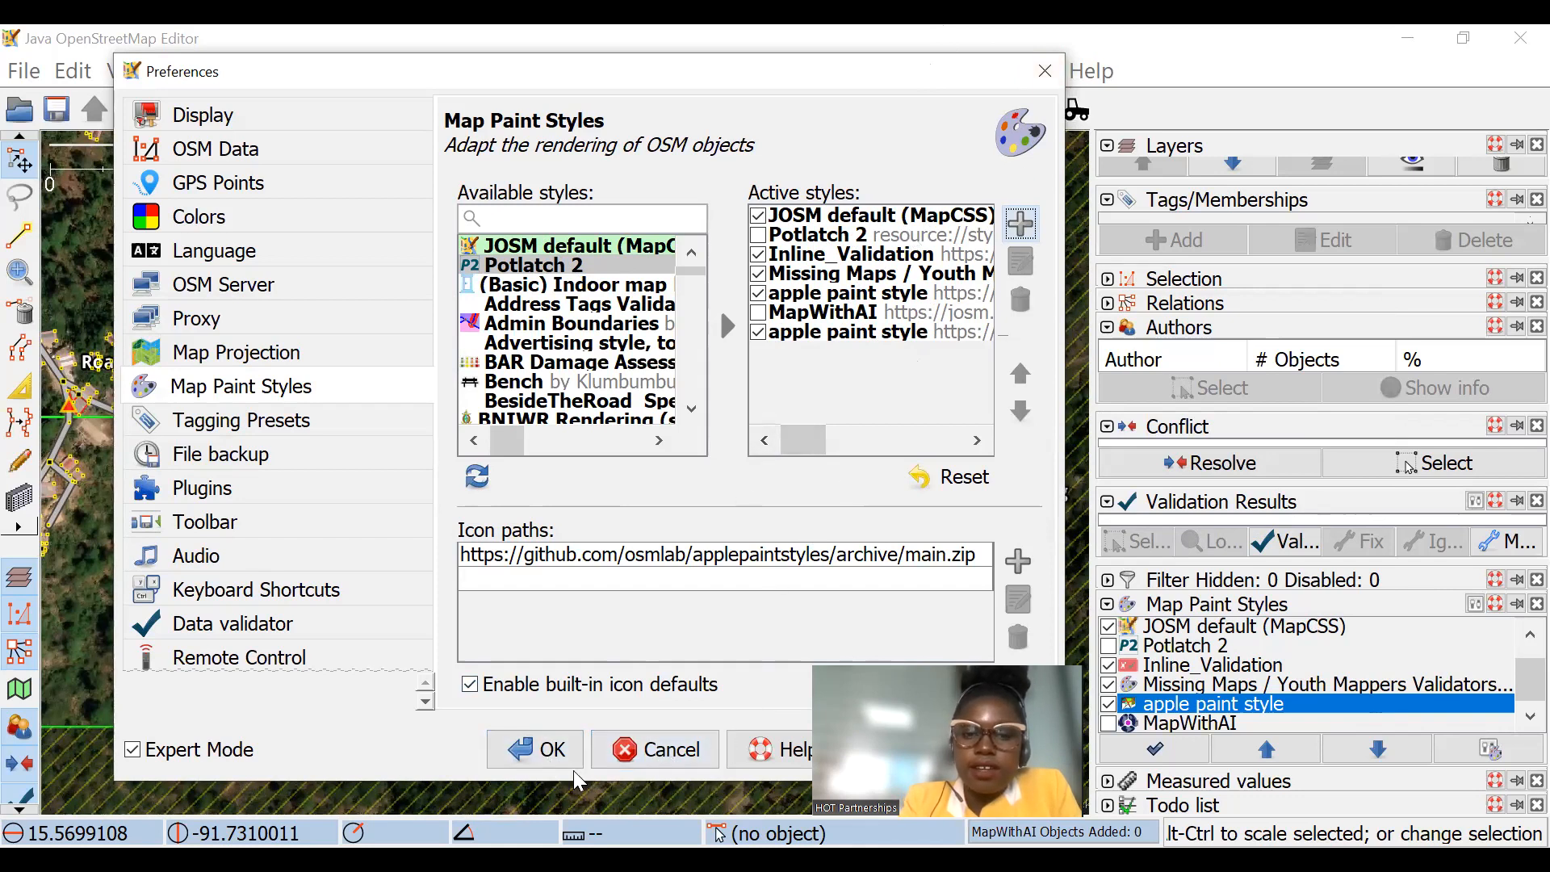
pyautogui.click(675, 759)
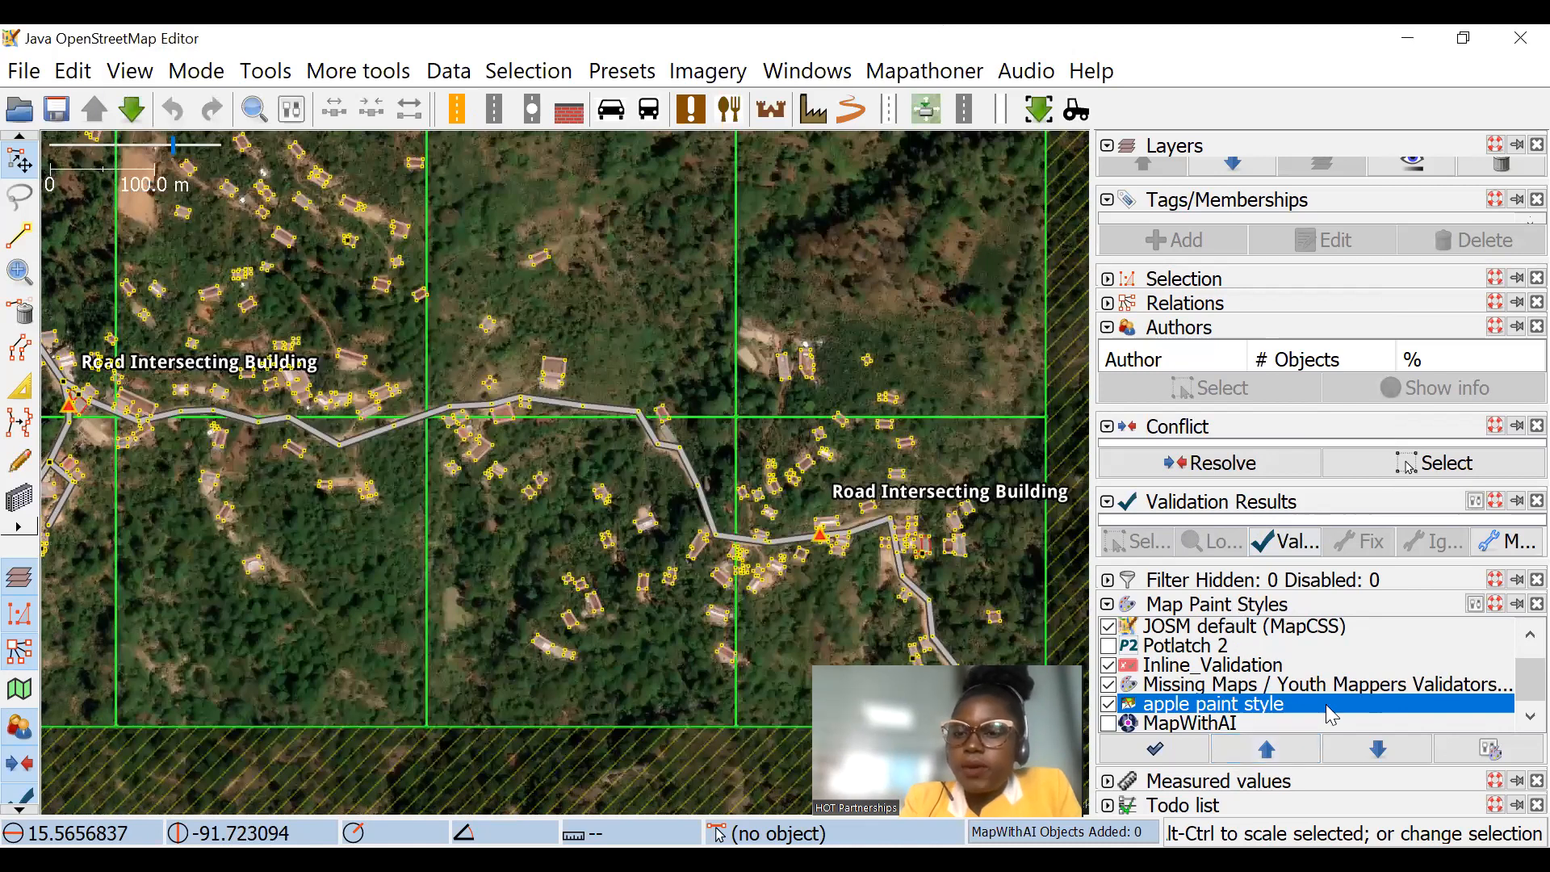
# Step: Turn off the apple paint style, Missing Maps / Youth Mappers Validators Checks and Inline_Validation map paint styles
pyautogui.click(807, 77)
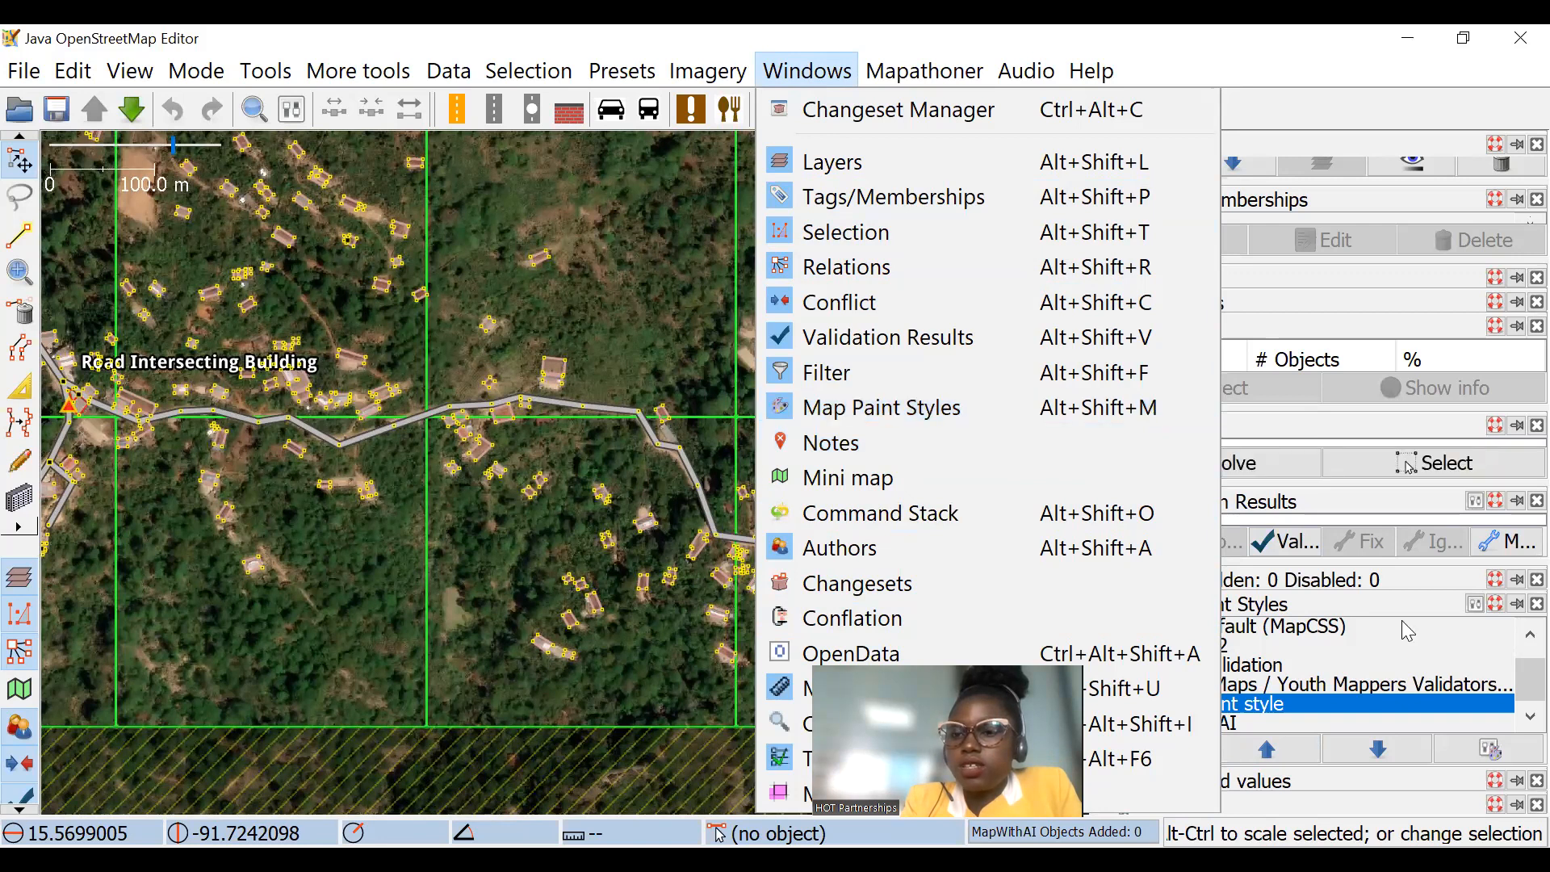
pyautogui.click(1369, 713)
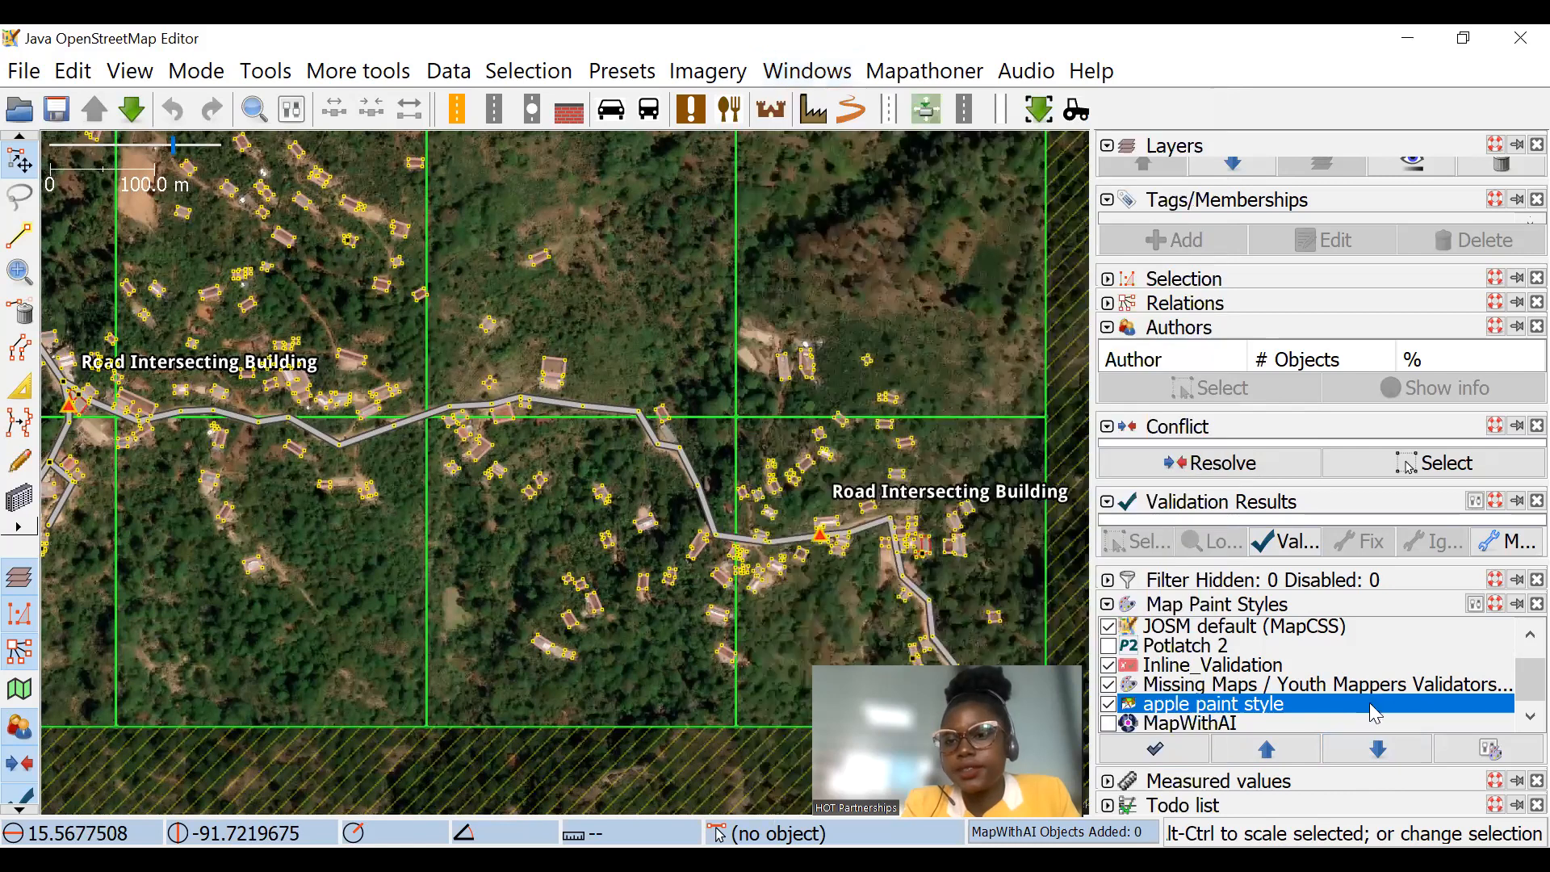
pyautogui.scroll(2, 737, 449)
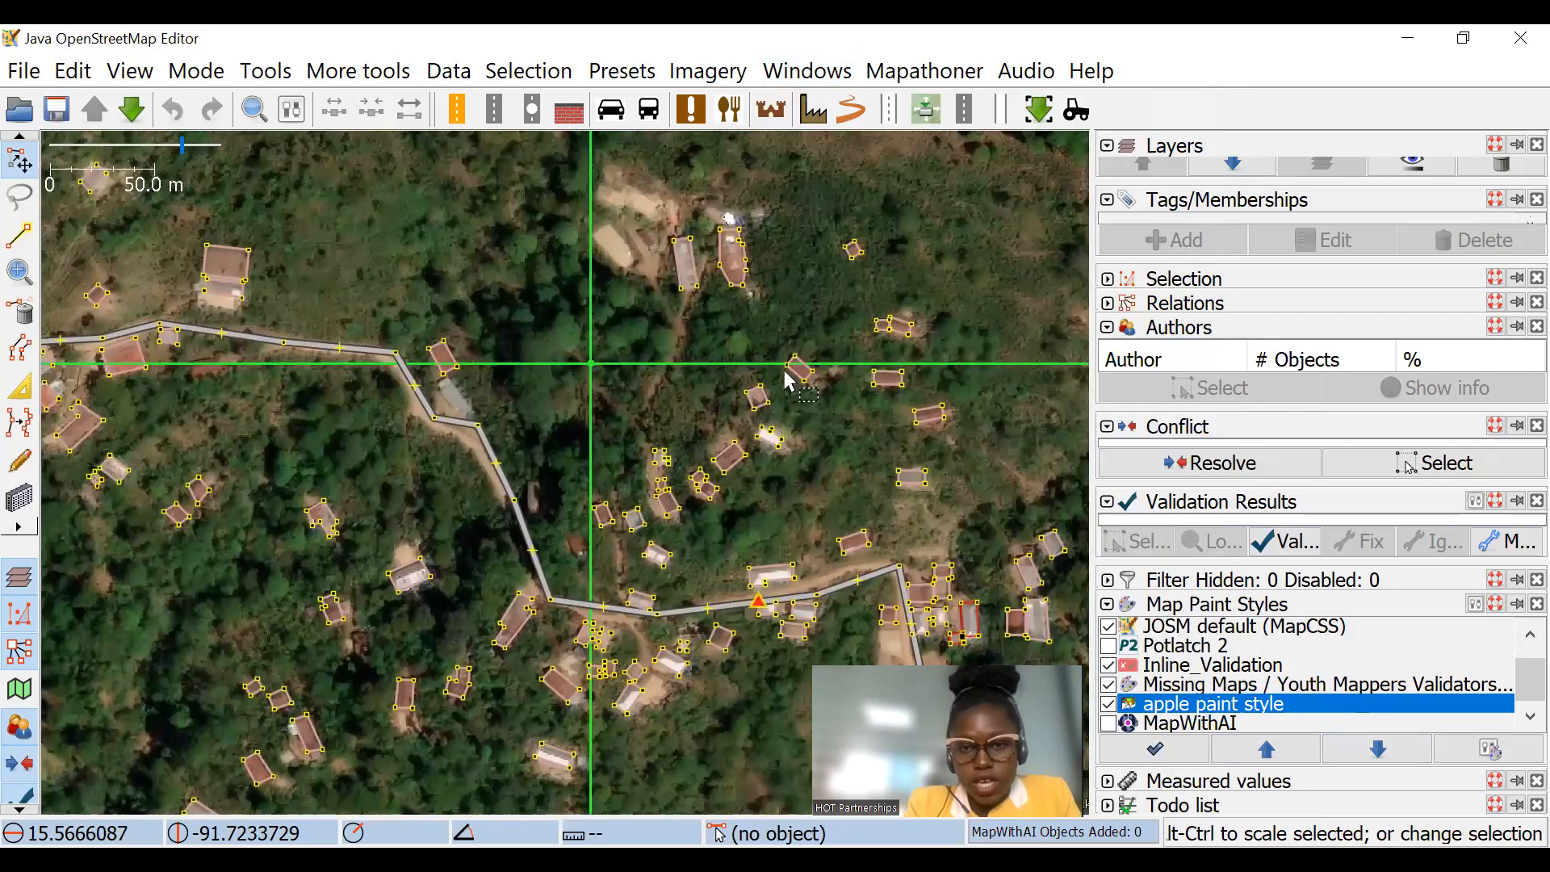
pyautogui.moveTo(875, 502); pyautogui.dragTo(784, 371)
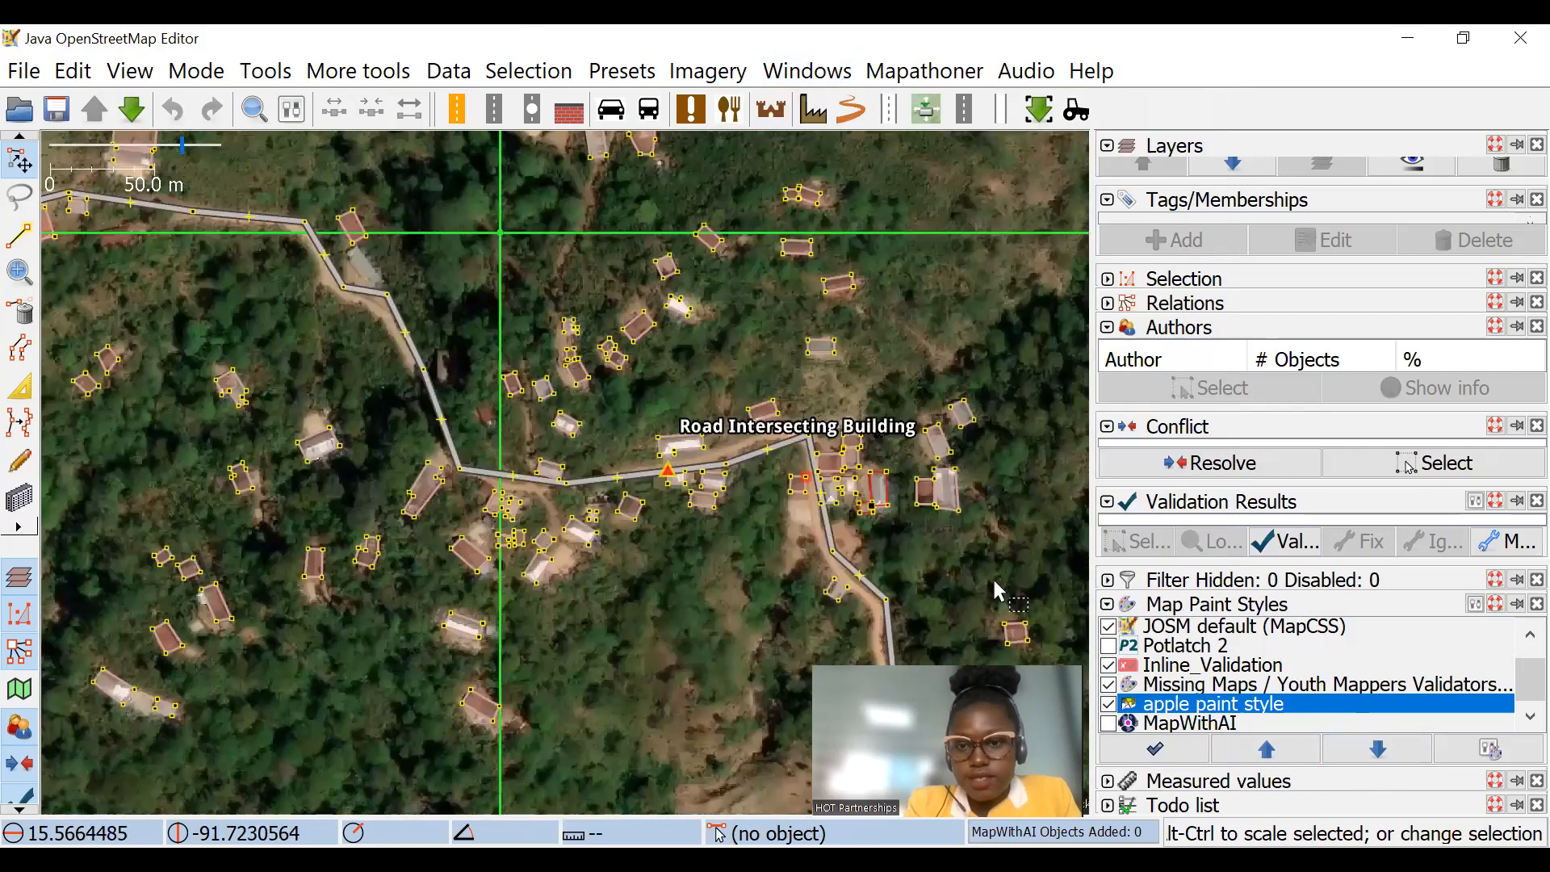
pyautogui.click(1108, 708)
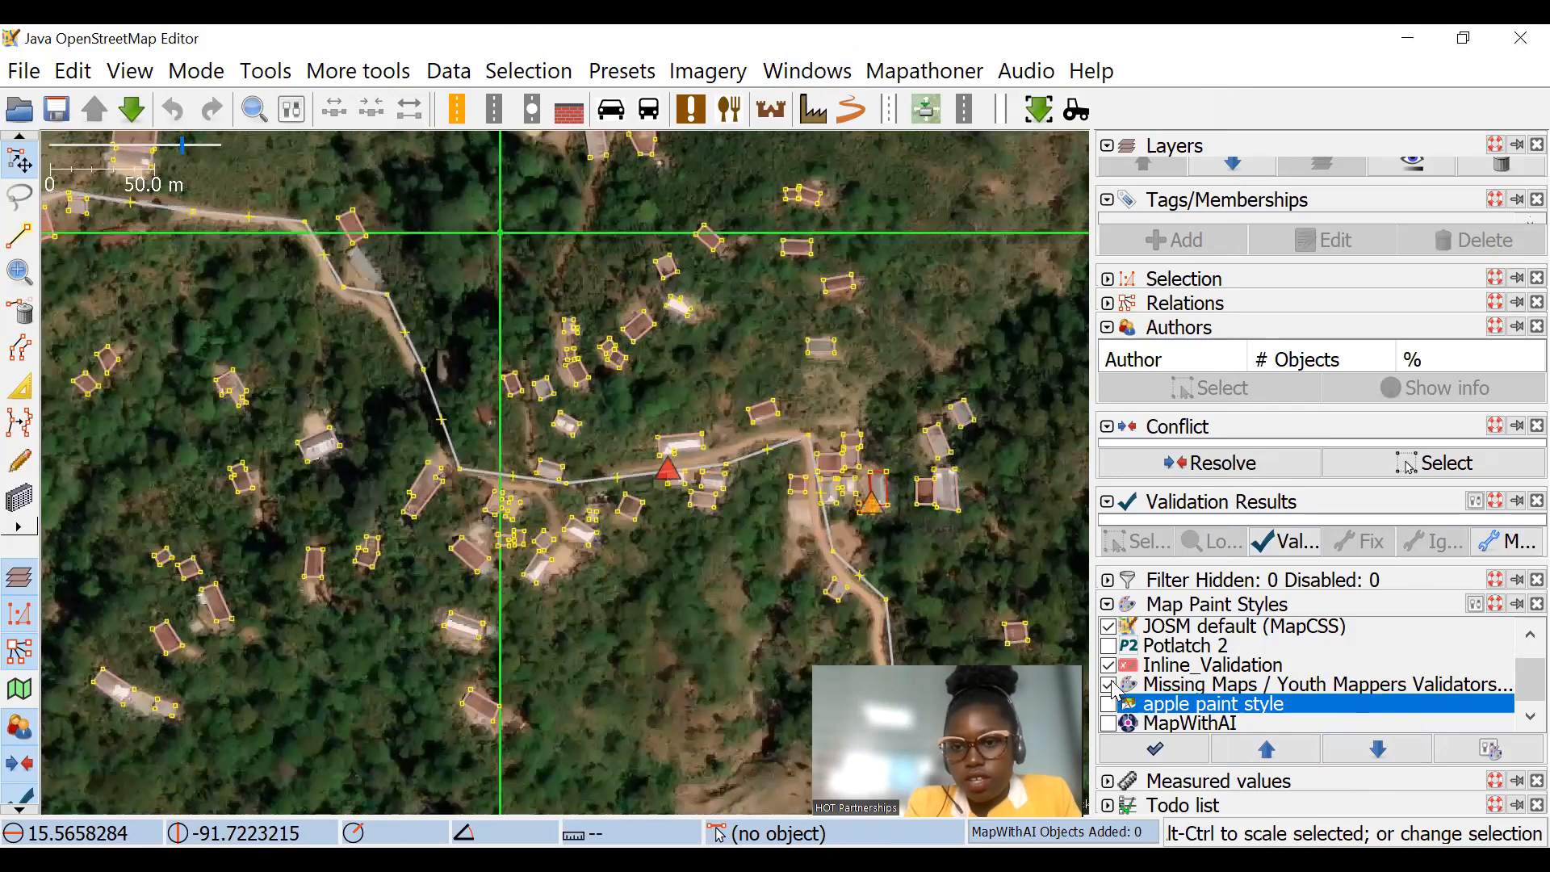
pyautogui.click(1110, 685)
pyautogui.click(1110, 666)
# Step: Turn Inline_Validation and the Missing Maps / Youth Mappers Validators Checks style back on, and switch apple paint style on and off again
pyautogui.moveTo(851, 454); pyautogui.dragTo(738, 305)
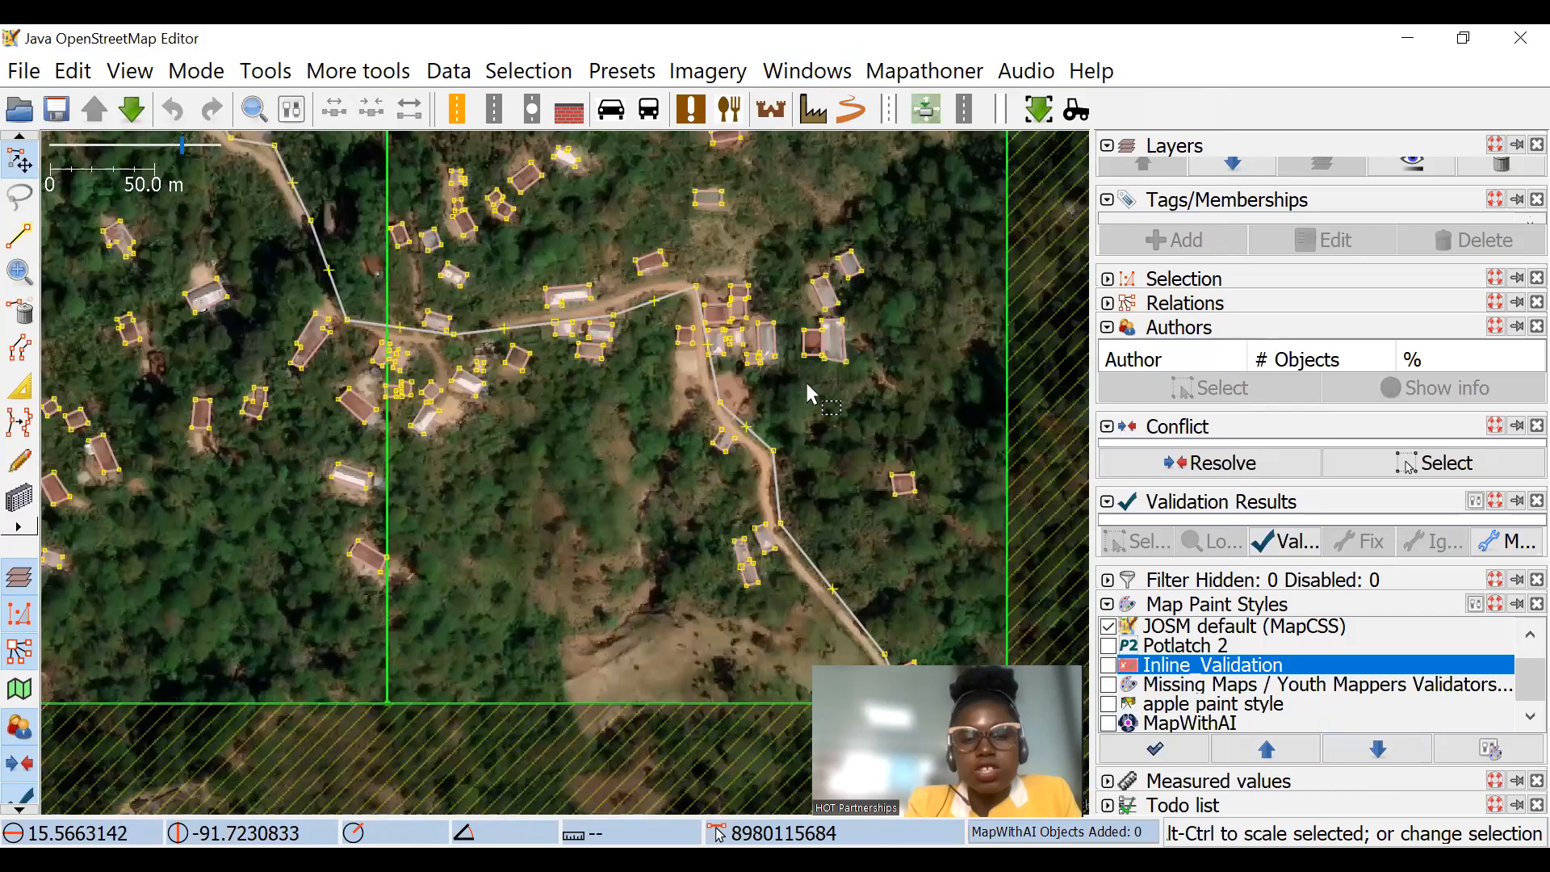
pyautogui.scroll(-5, 811, 394)
pyautogui.click(1108, 665)
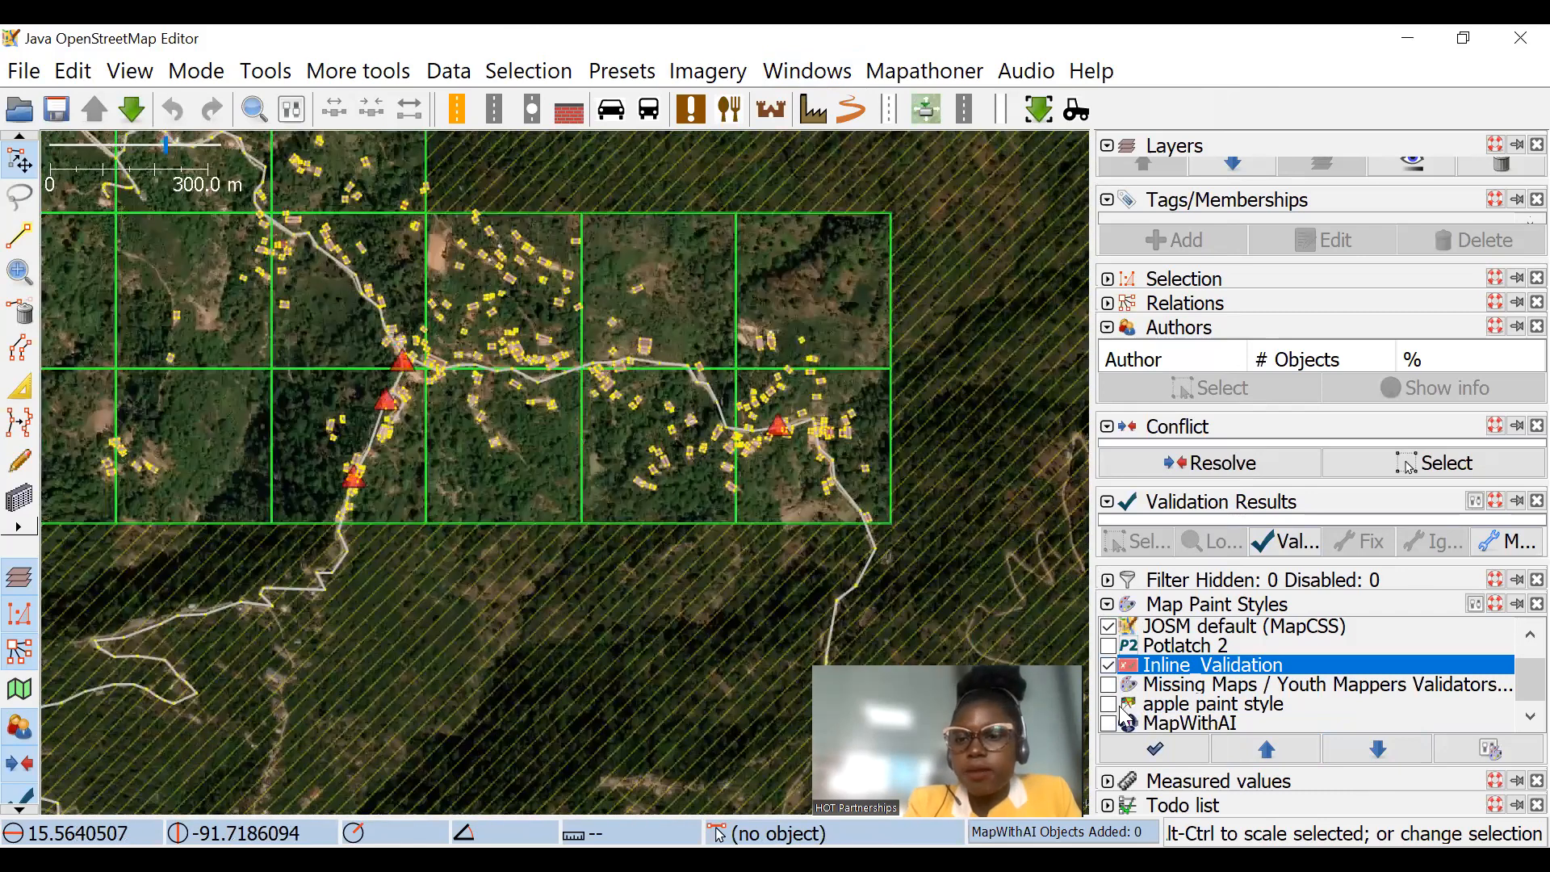
pyautogui.click(1109, 704)
pyautogui.click(1109, 684)
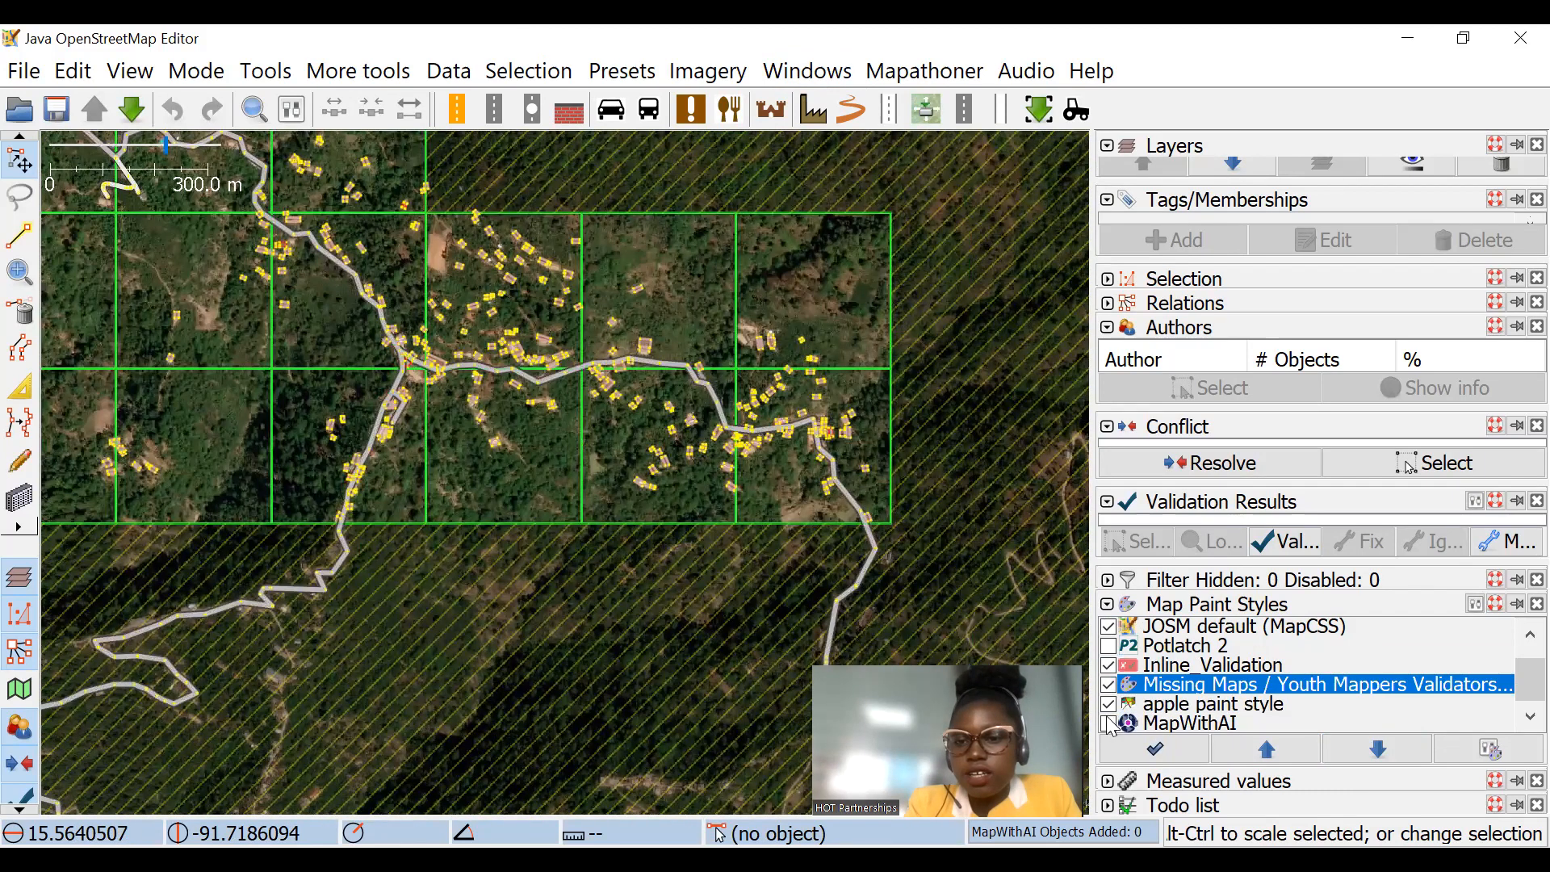
pyautogui.click(1110, 706)
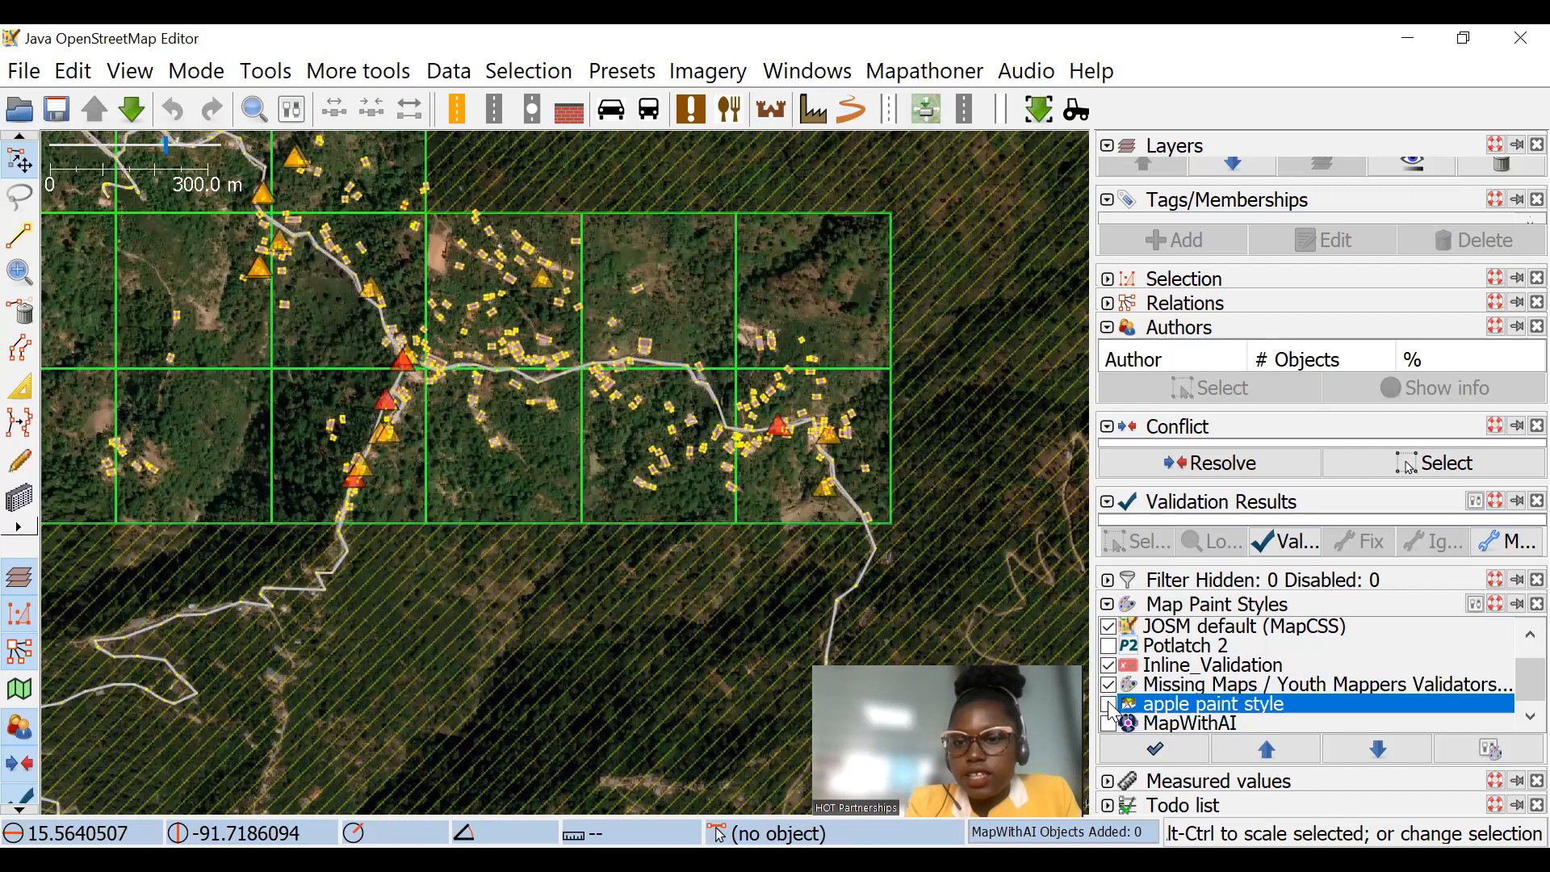
# Step: Examine the buildings and roads marked with warning triangles on the map and read the issue labels beside them
pyautogui.scroll(8, 816, 420)
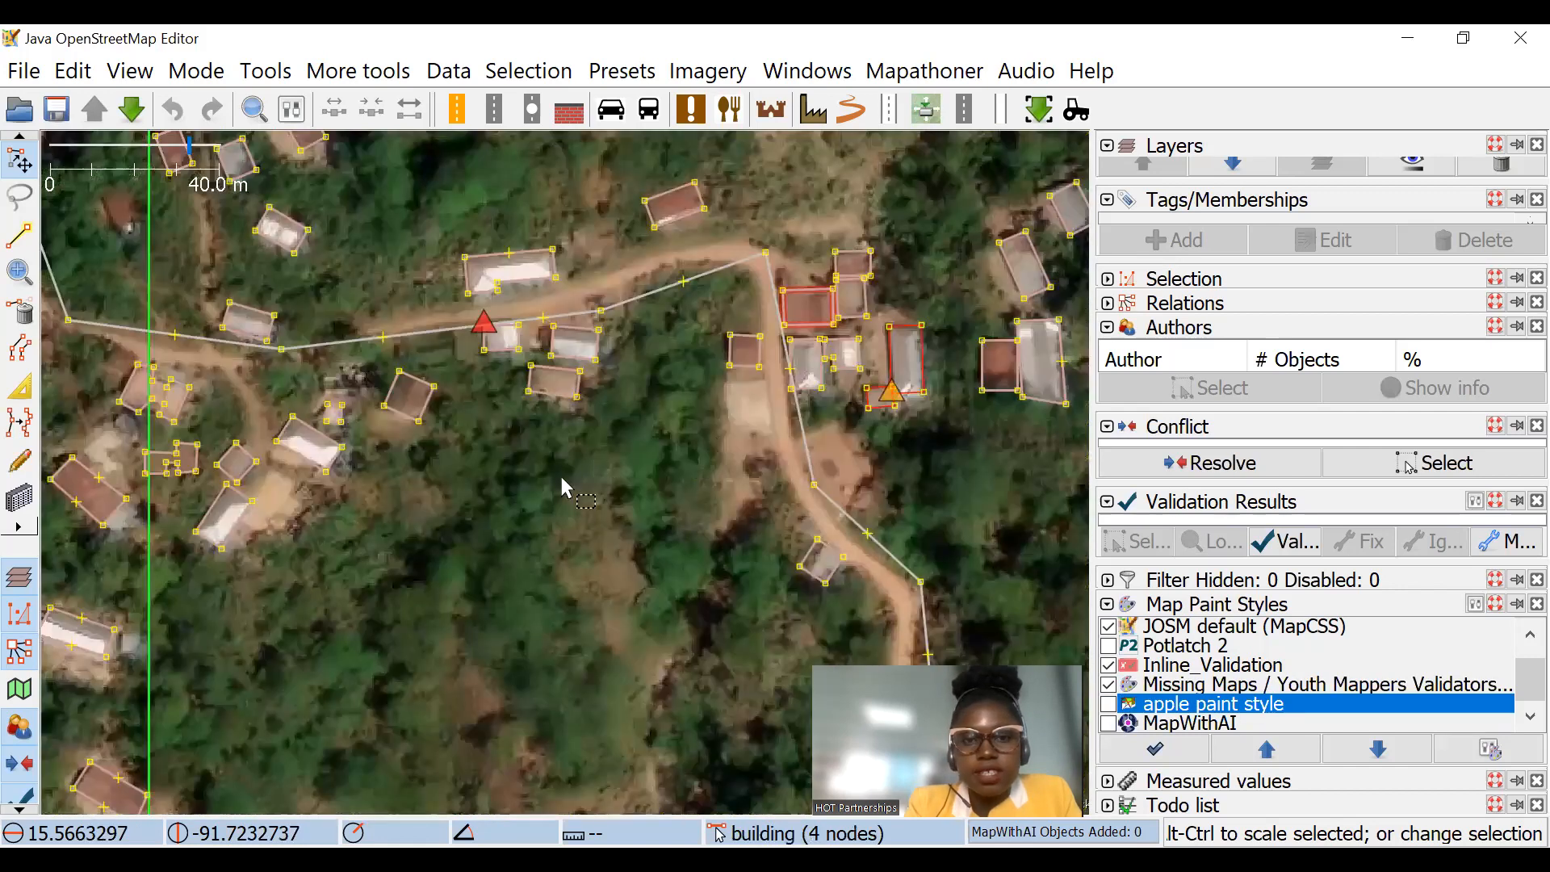
pyautogui.scroll(-7, 731, 353)
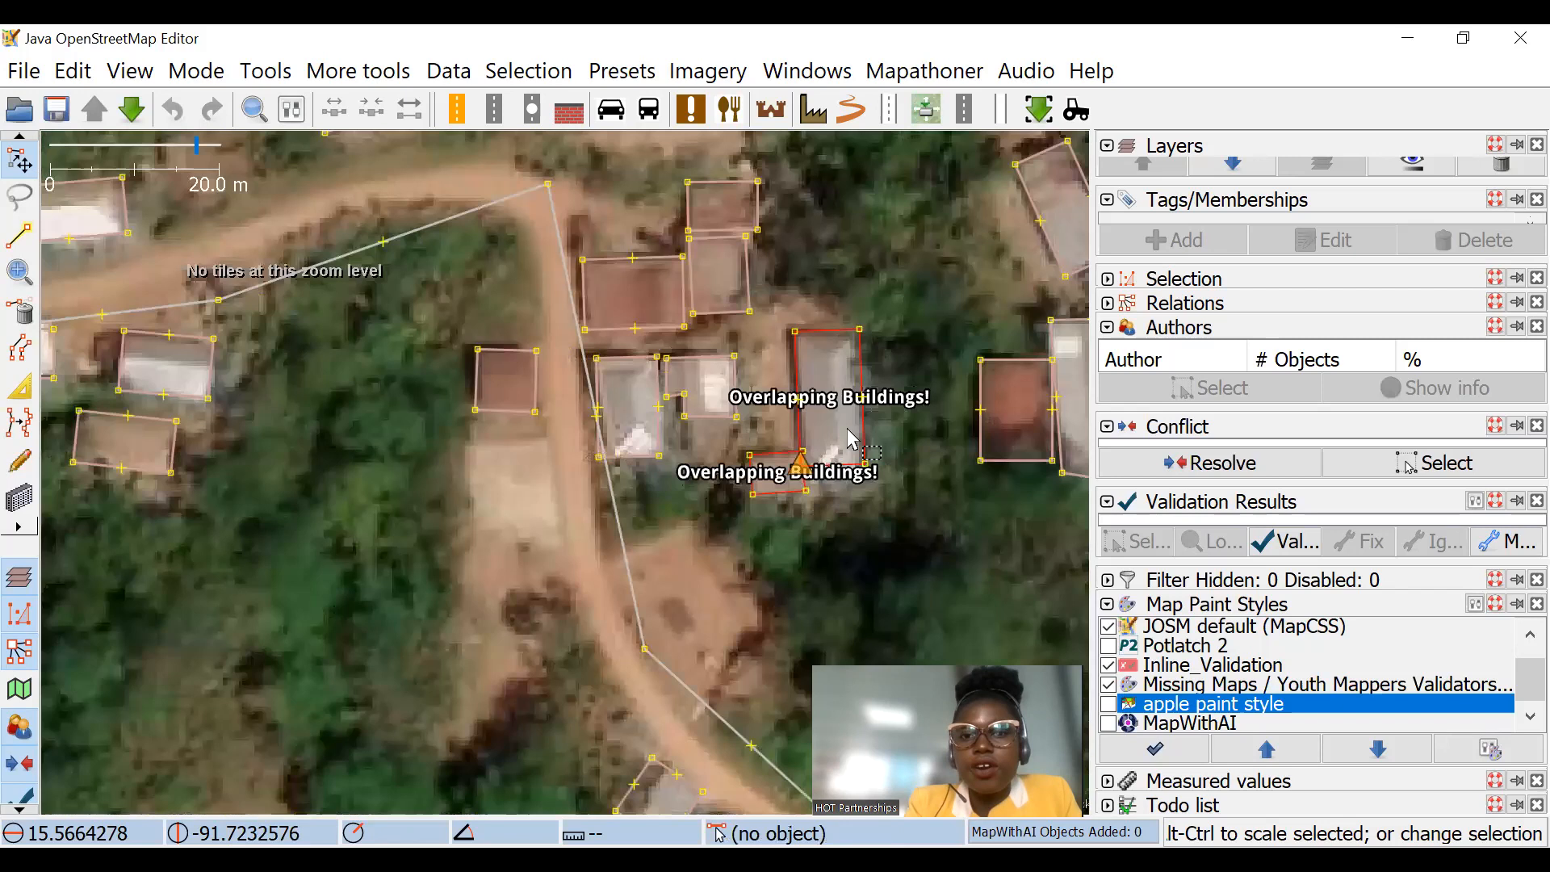
pyautogui.scroll(5, 684, 428)
pyautogui.scroll(4, 685, 428)
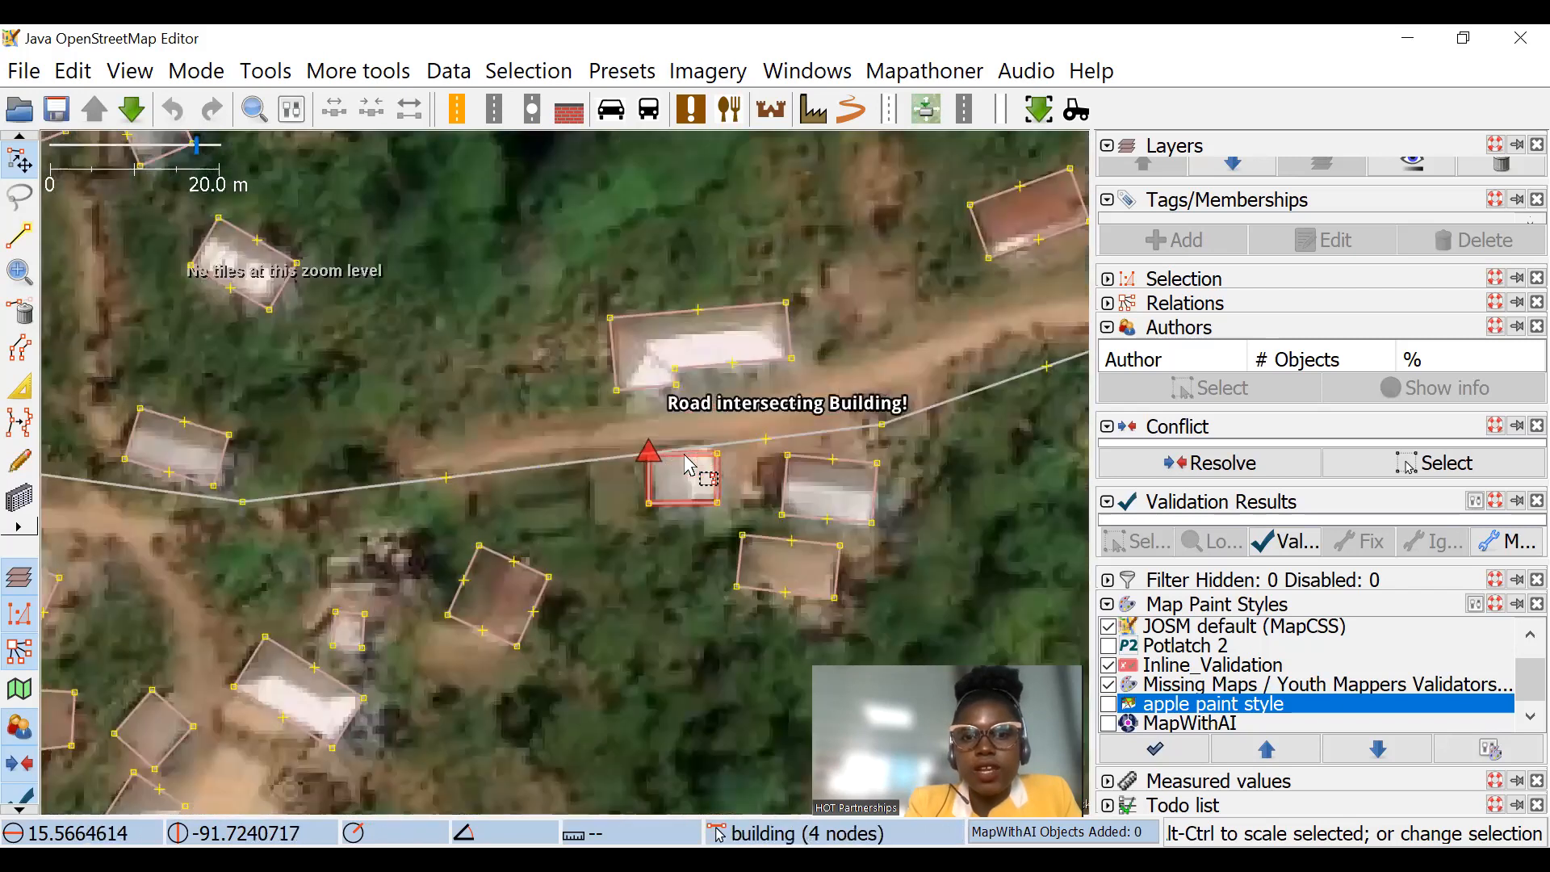
pyautogui.scroll(-4, 860, 422)
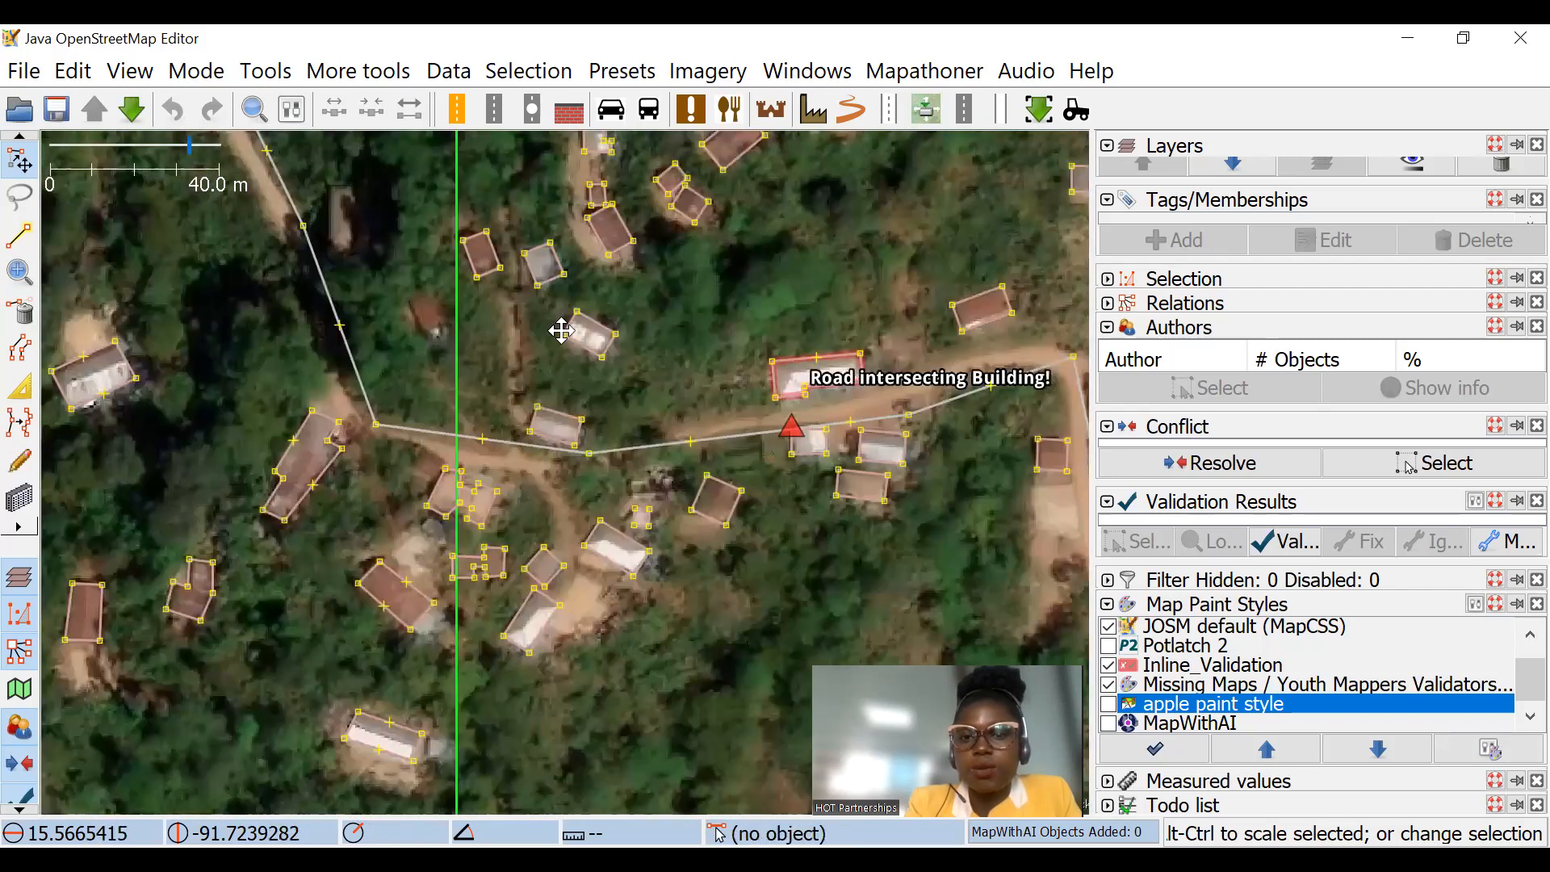
pyautogui.scroll(4, 858, 492)
pyautogui.scroll(-8, 747, 347)
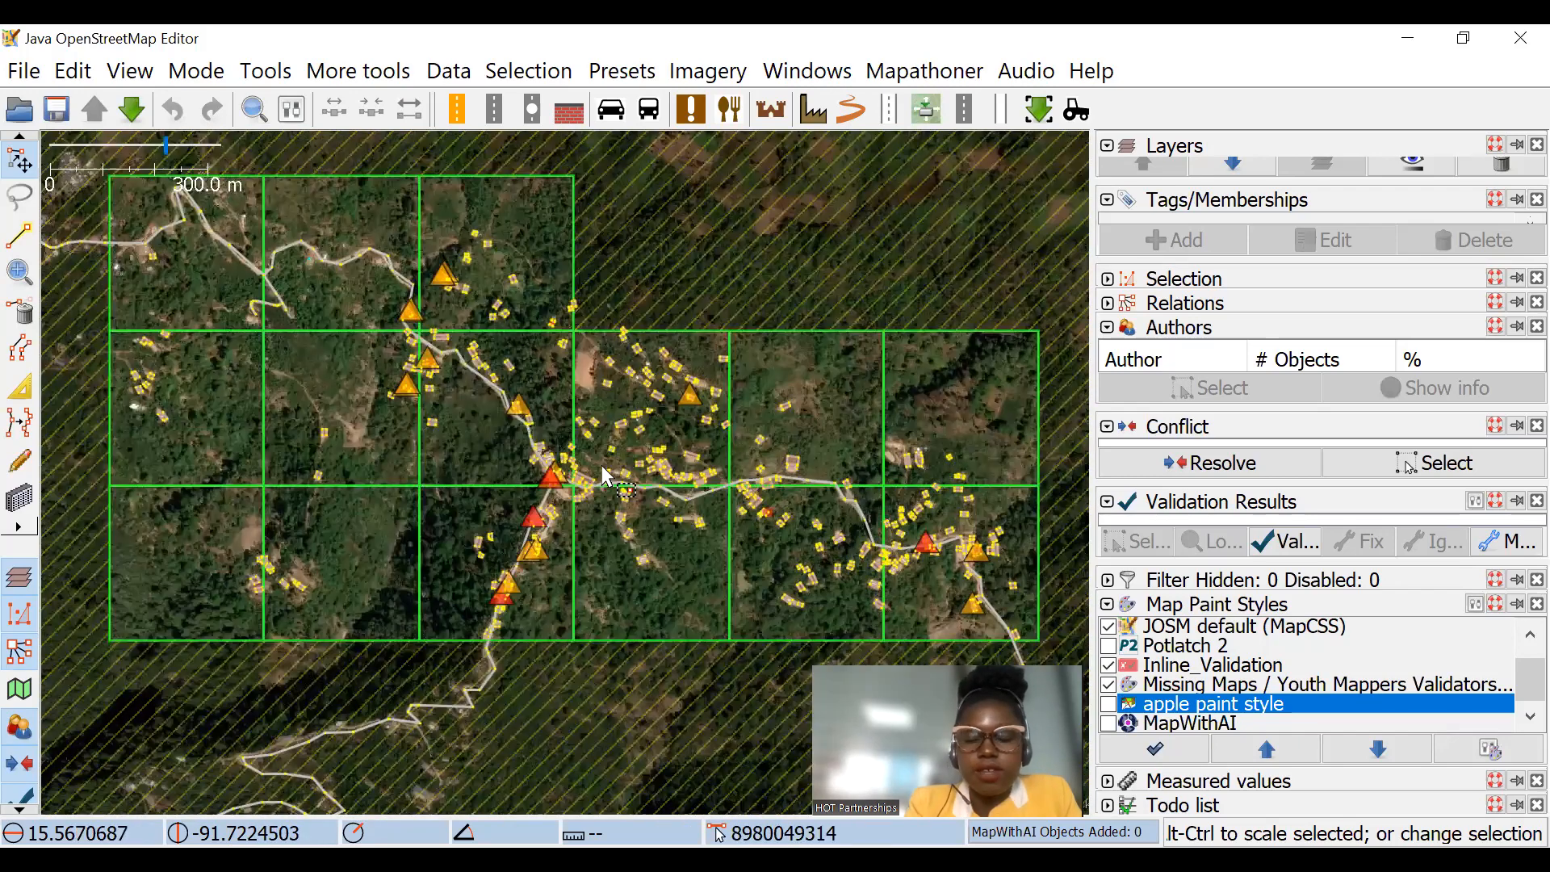
pyautogui.scroll(5, 705, 553)
# Step: Turn off the Inline_Validation and Missing Maps / Youth Mappers Validators Checks styles, keeping only JOSM default (MapCSS) active
pyautogui.scroll(-3, 704, 553)
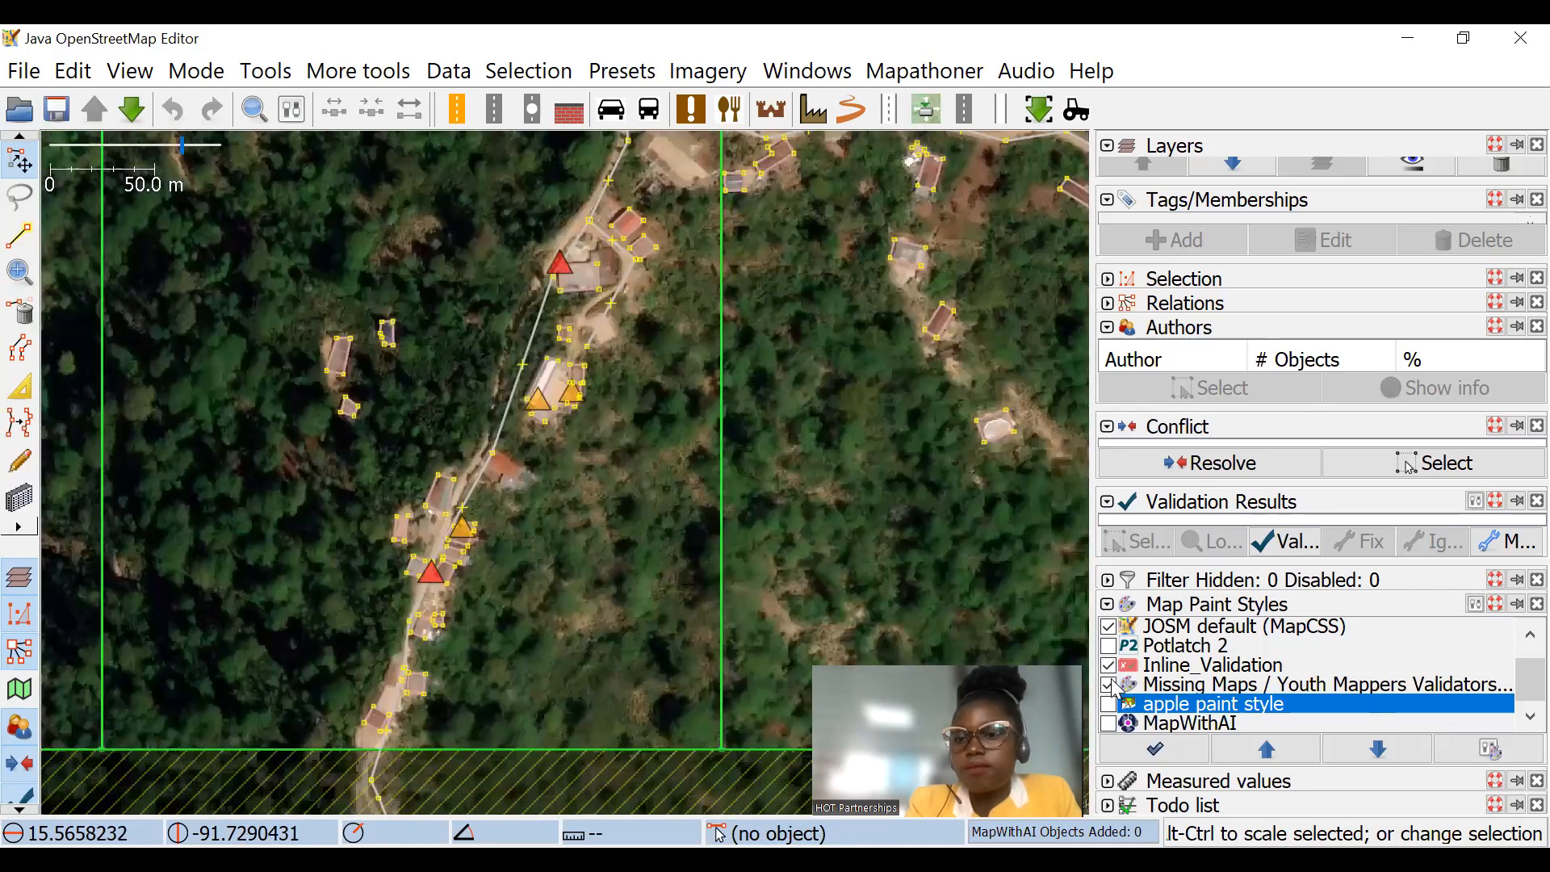
pyautogui.click(1109, 665)
pyautogui.click(1109, 685)
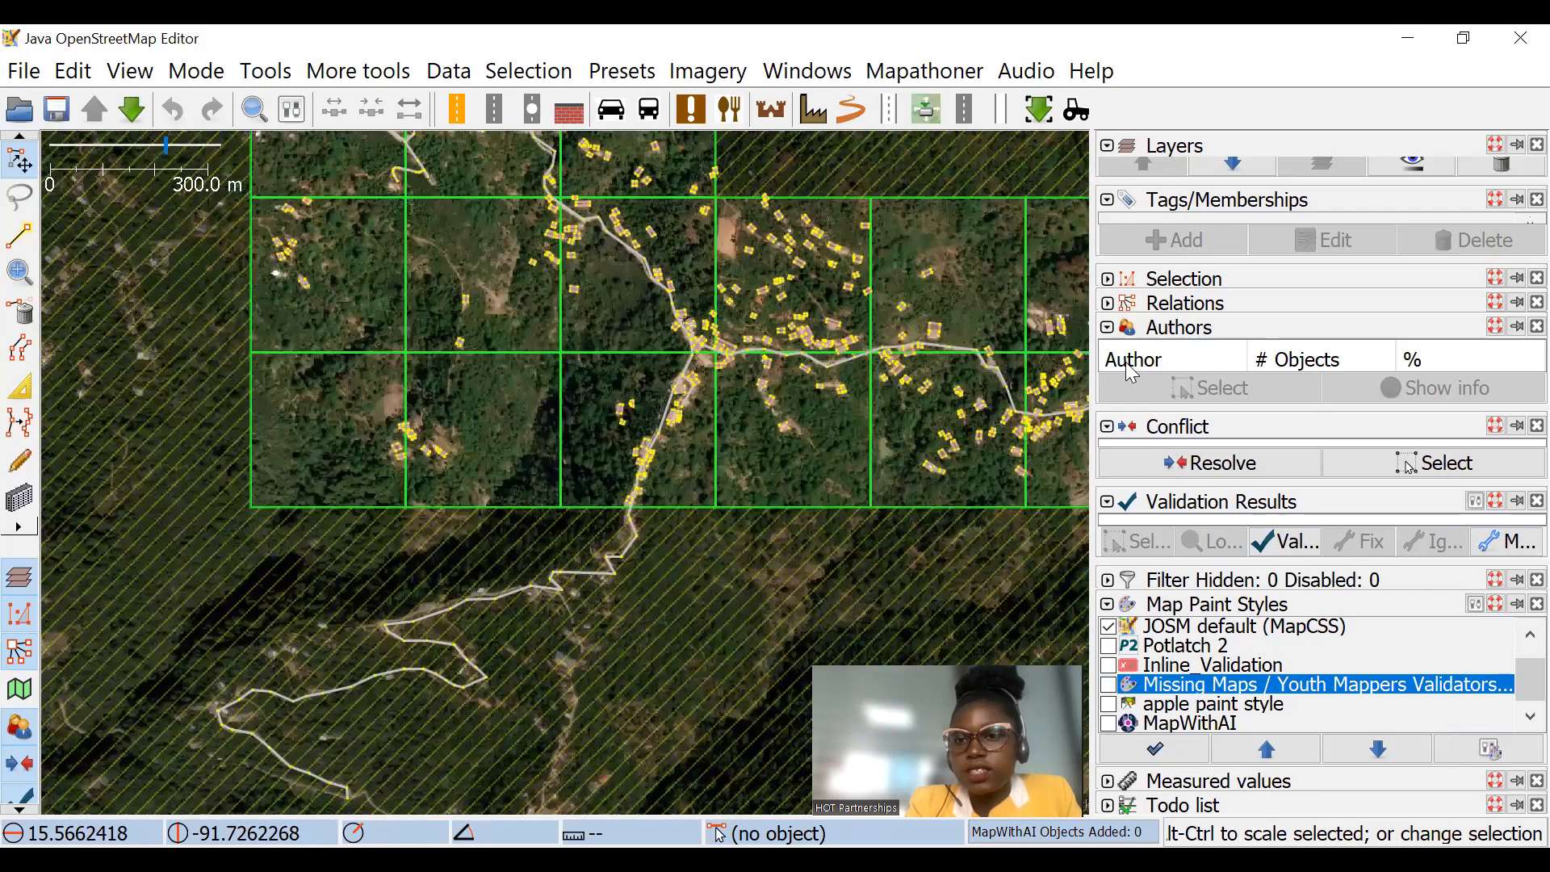
# Step: Collapse the Tags/Memberships and Conflict sections, run the validation on the loaded data and inspect the flagged spots on the map
pyautogui.click(1107, 201)
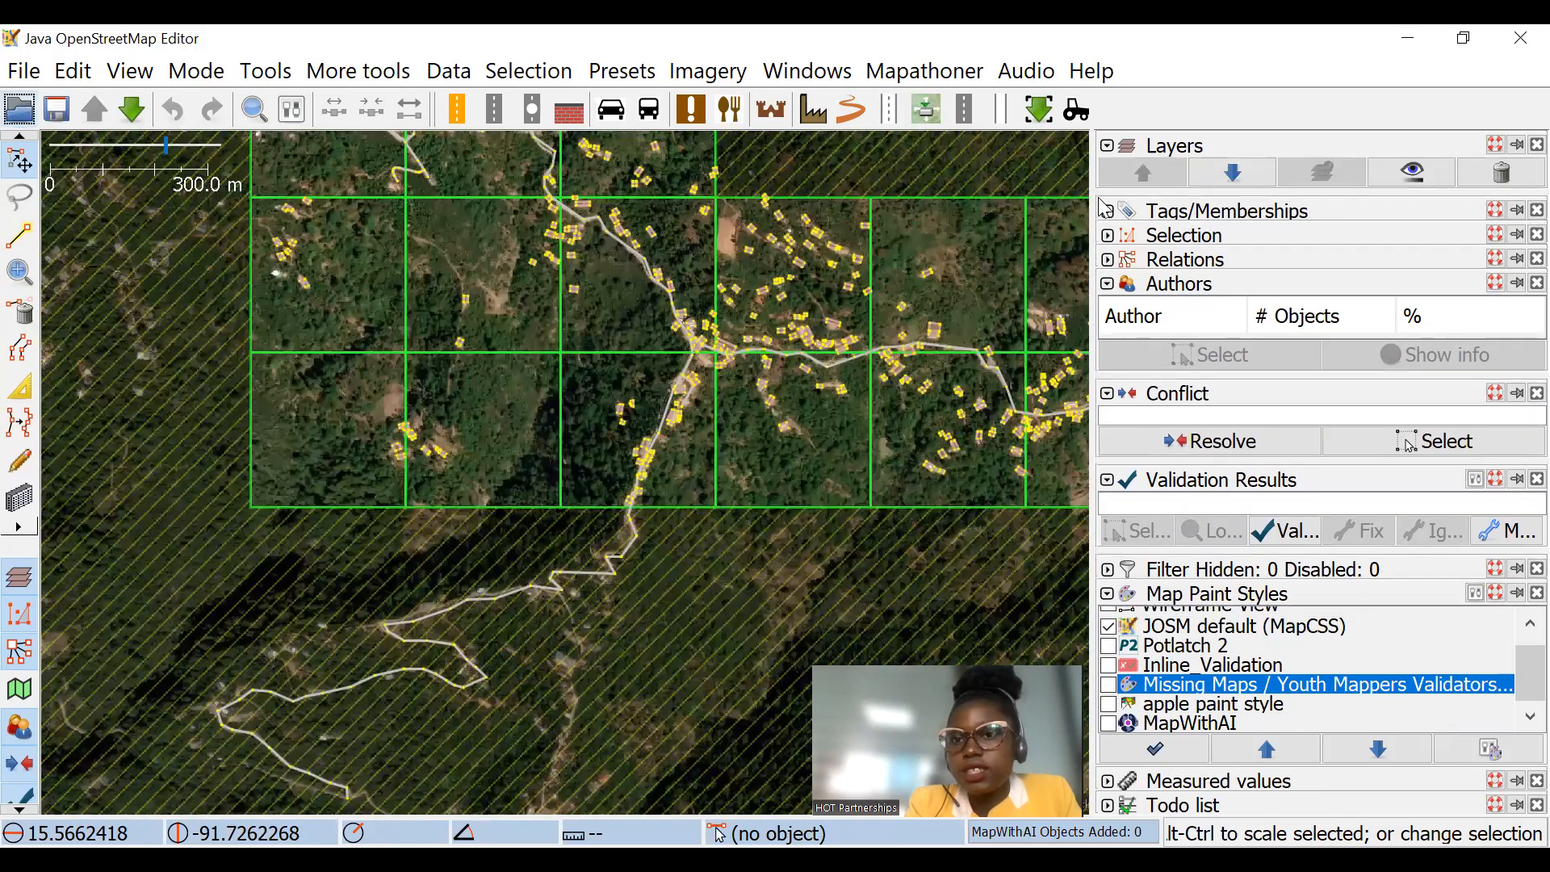
pyautogui.click(1107, 393)
pyautogui.click(1295, 520)
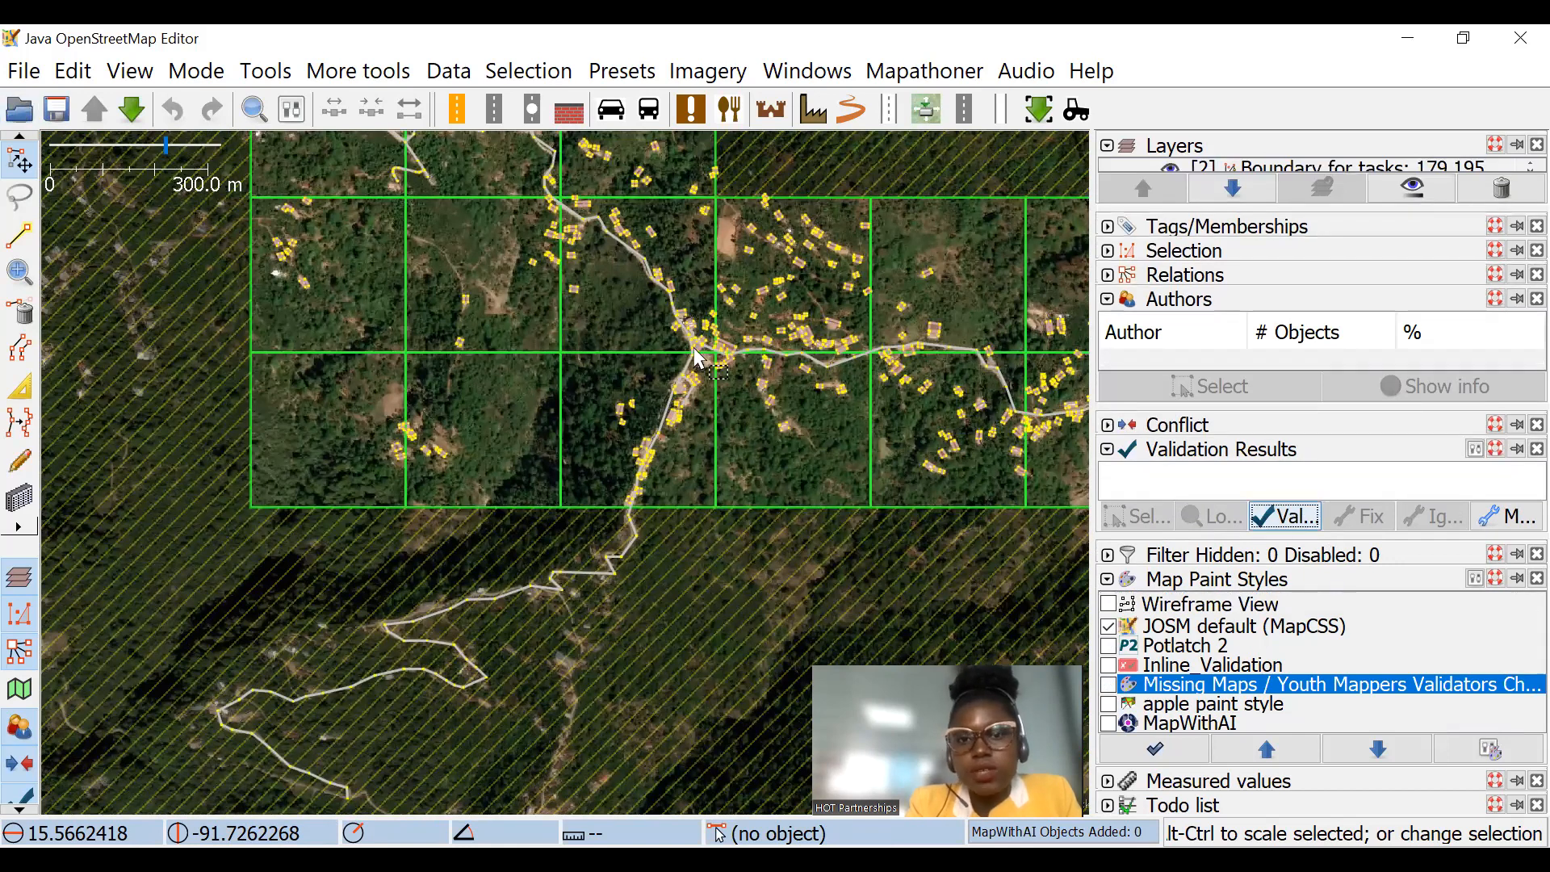
pyautogui.scroll(6, 684, 344)
pyautogui.moveTo(965, 468); pyautogui.dragTo(724, 305)
pyautogui.scroll(3, 745, 282)
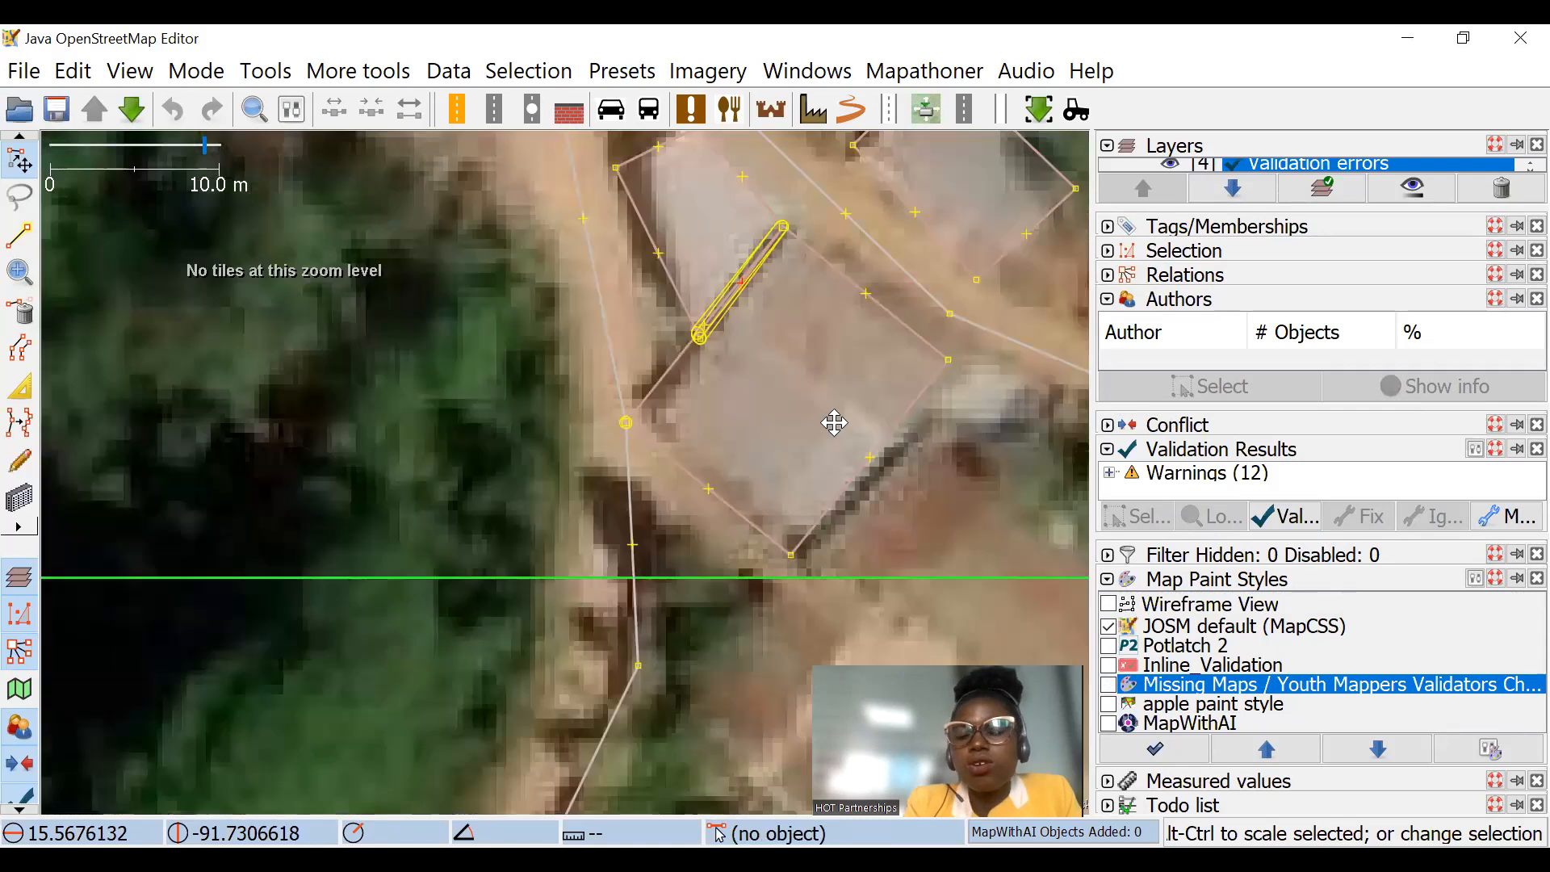
pyautogui.scroll(-6, 536, 422)
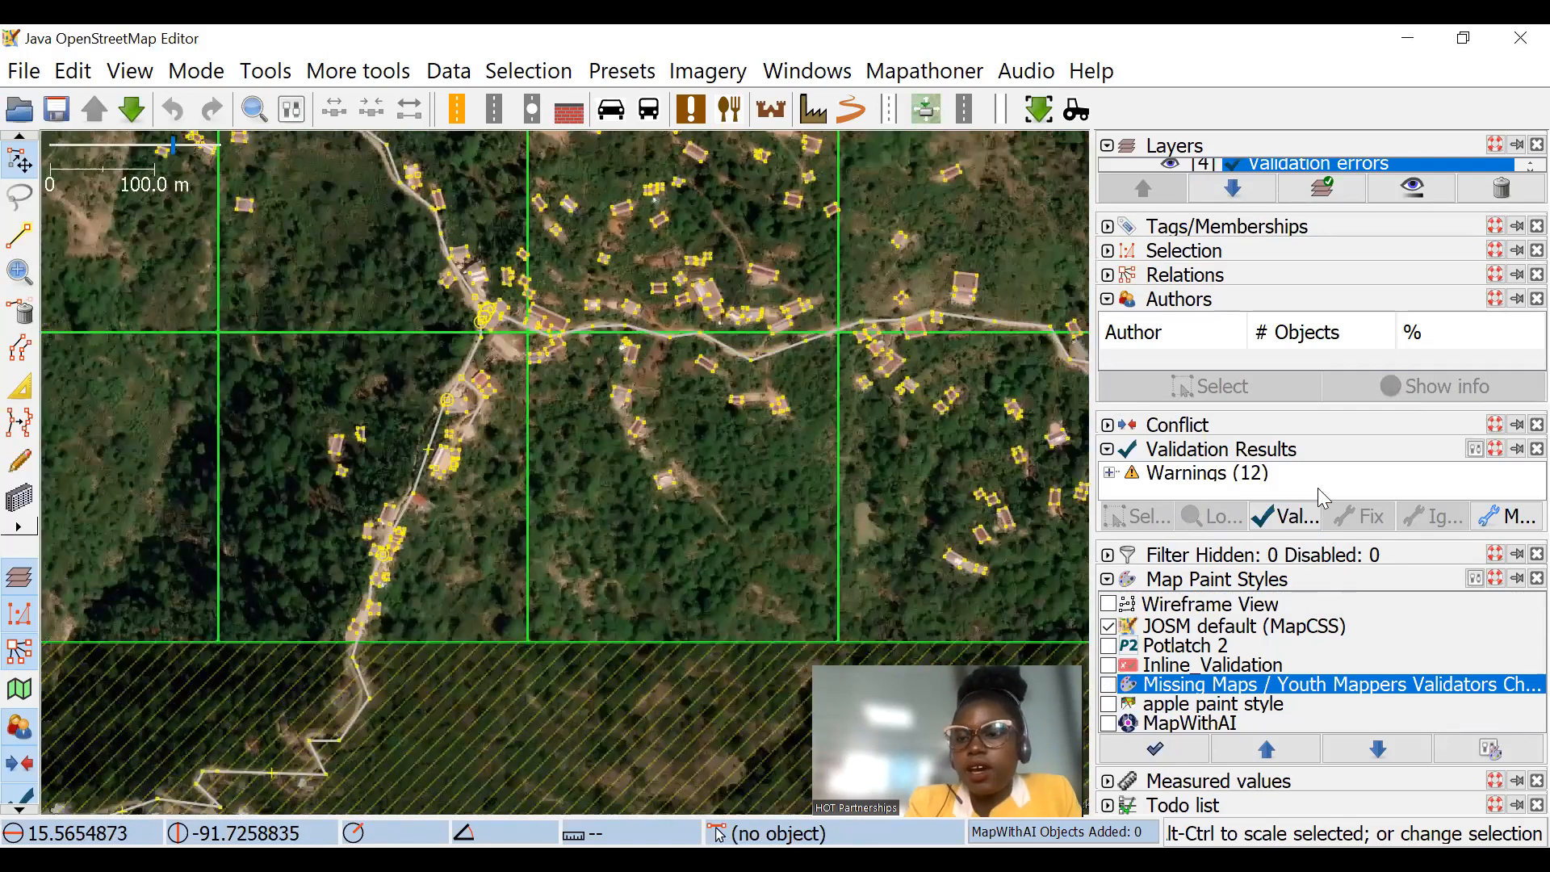
# Step: Examine the spots circled by the validator along the roads and among the buildings across the task squares
pyautogui.moveTo(598, 529); pyautogui.dragTo(627, 557)
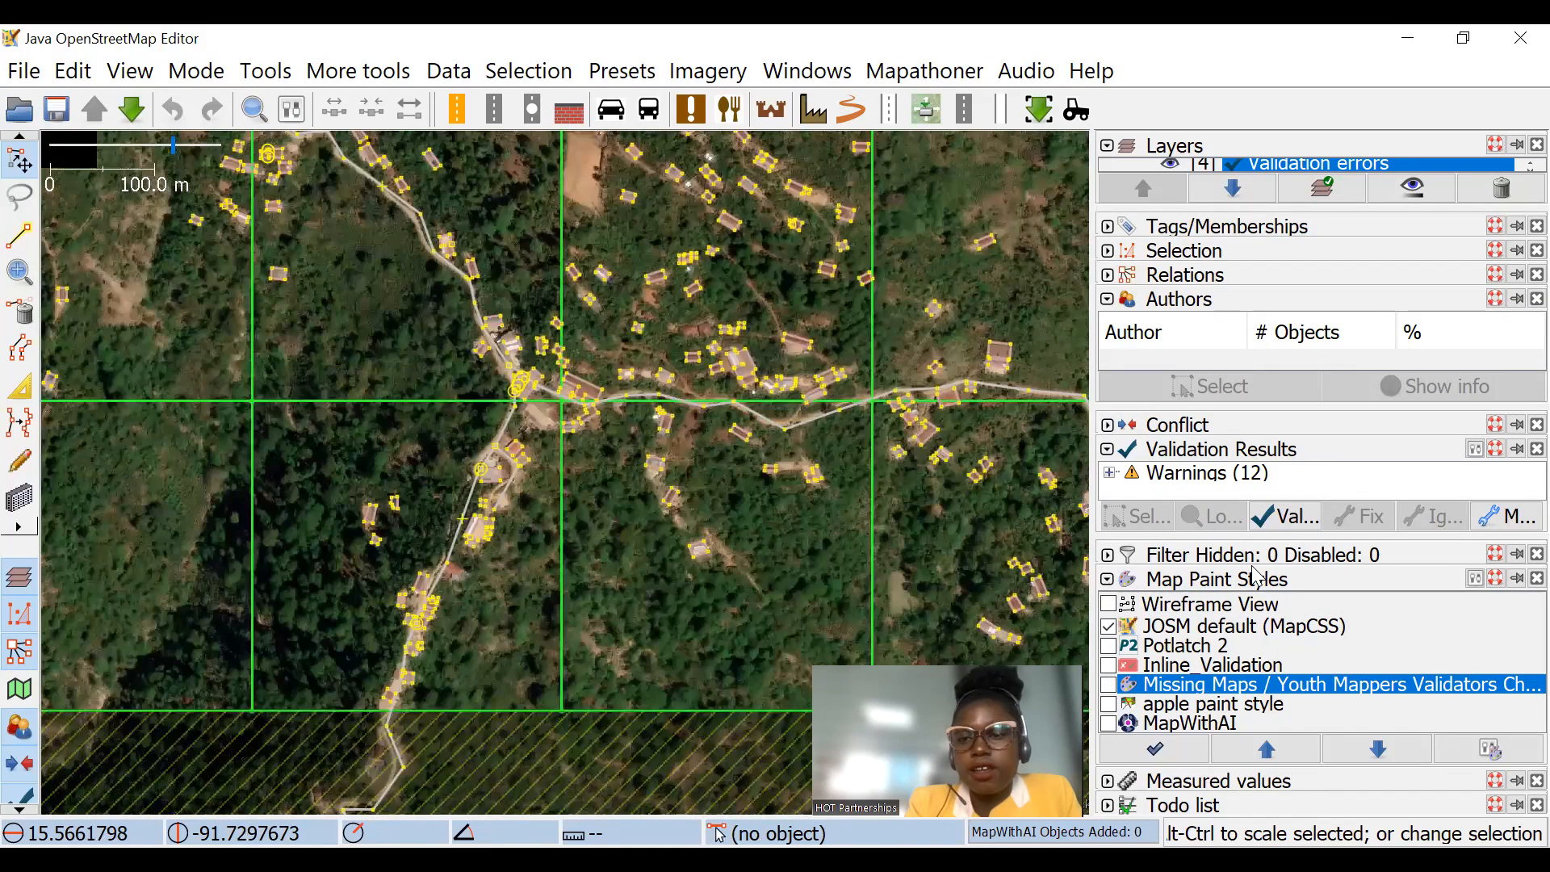
pyautogui.moveTo(846, 425); pyautogui.dragTo(877, 520)
pyautogui.moveTo(602, 304); pyautogui.dragTo(689, 481)
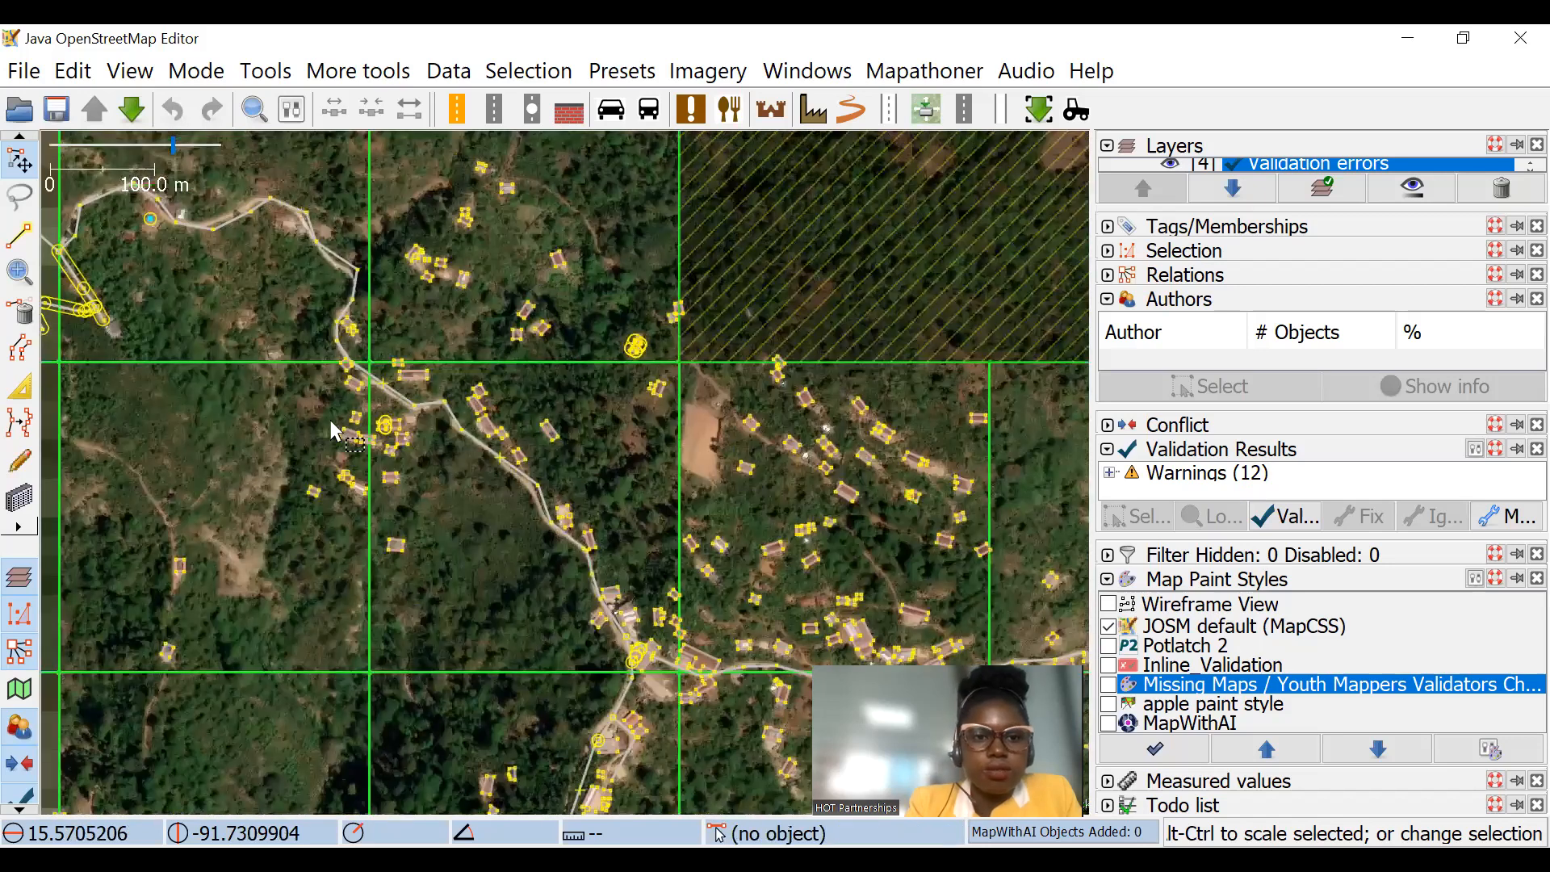
pyautogui.scroll(4, 331, 420)
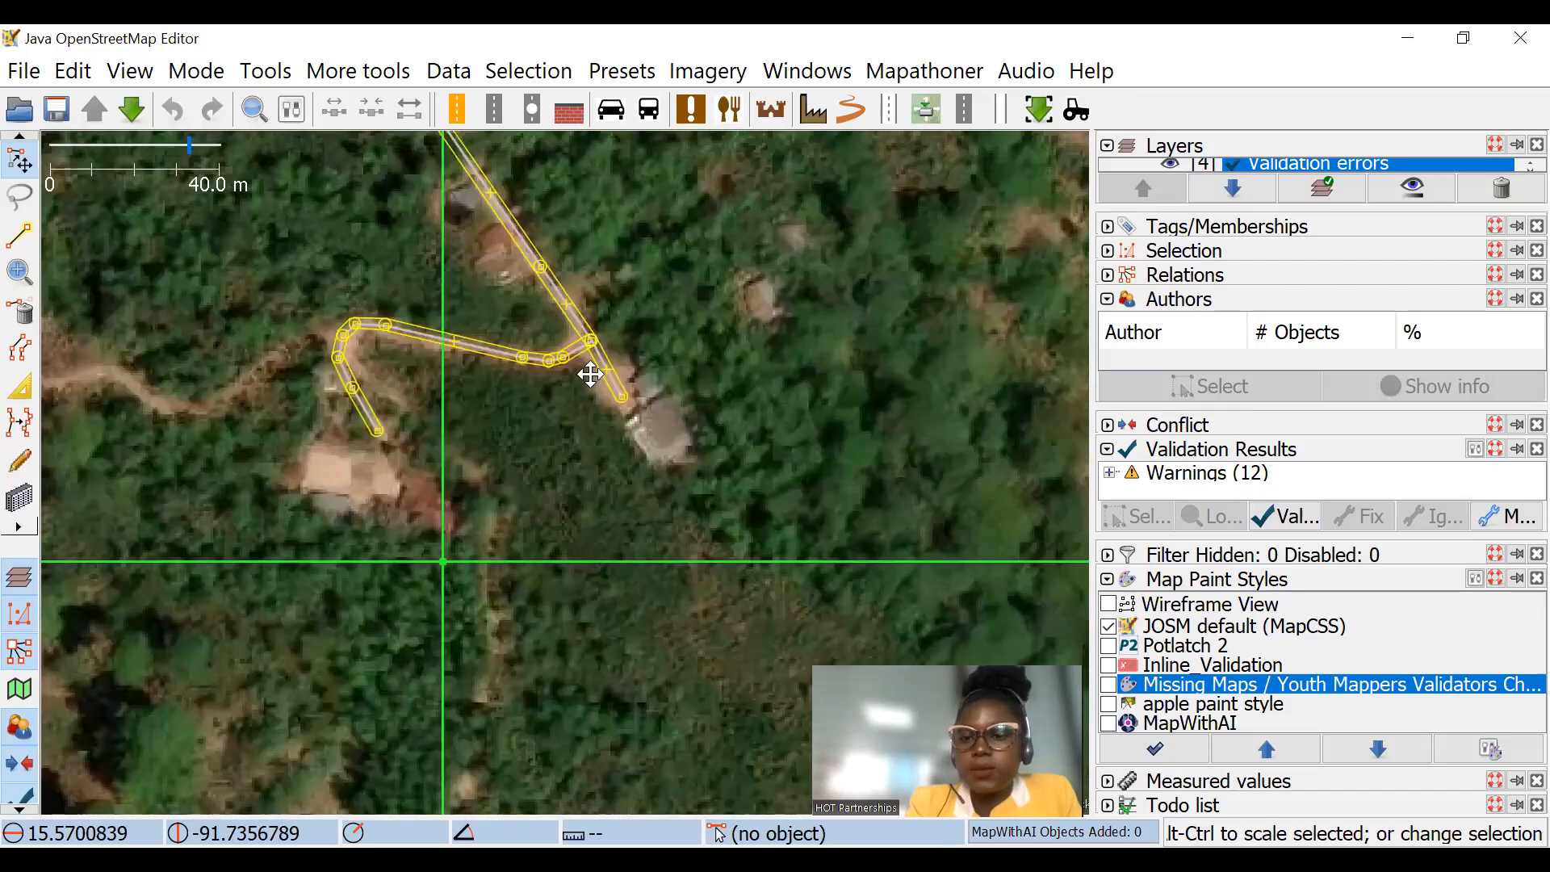
pyautogui.scroll(-3, 590, 374)
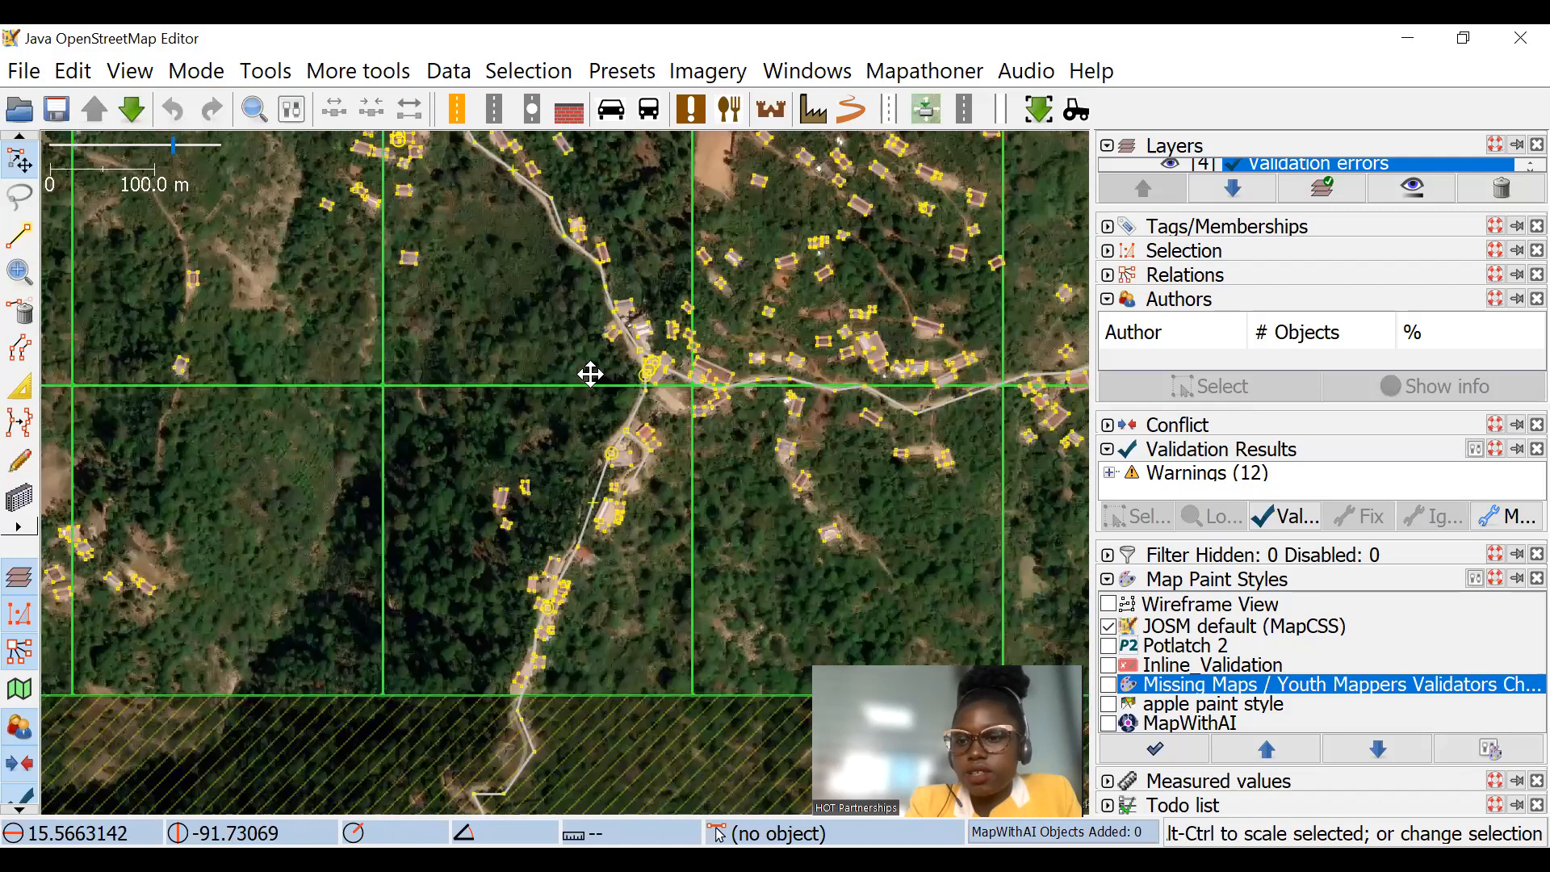
pyautogui.moveTo(590, 374); pyautogui.dragTo(570, 331)
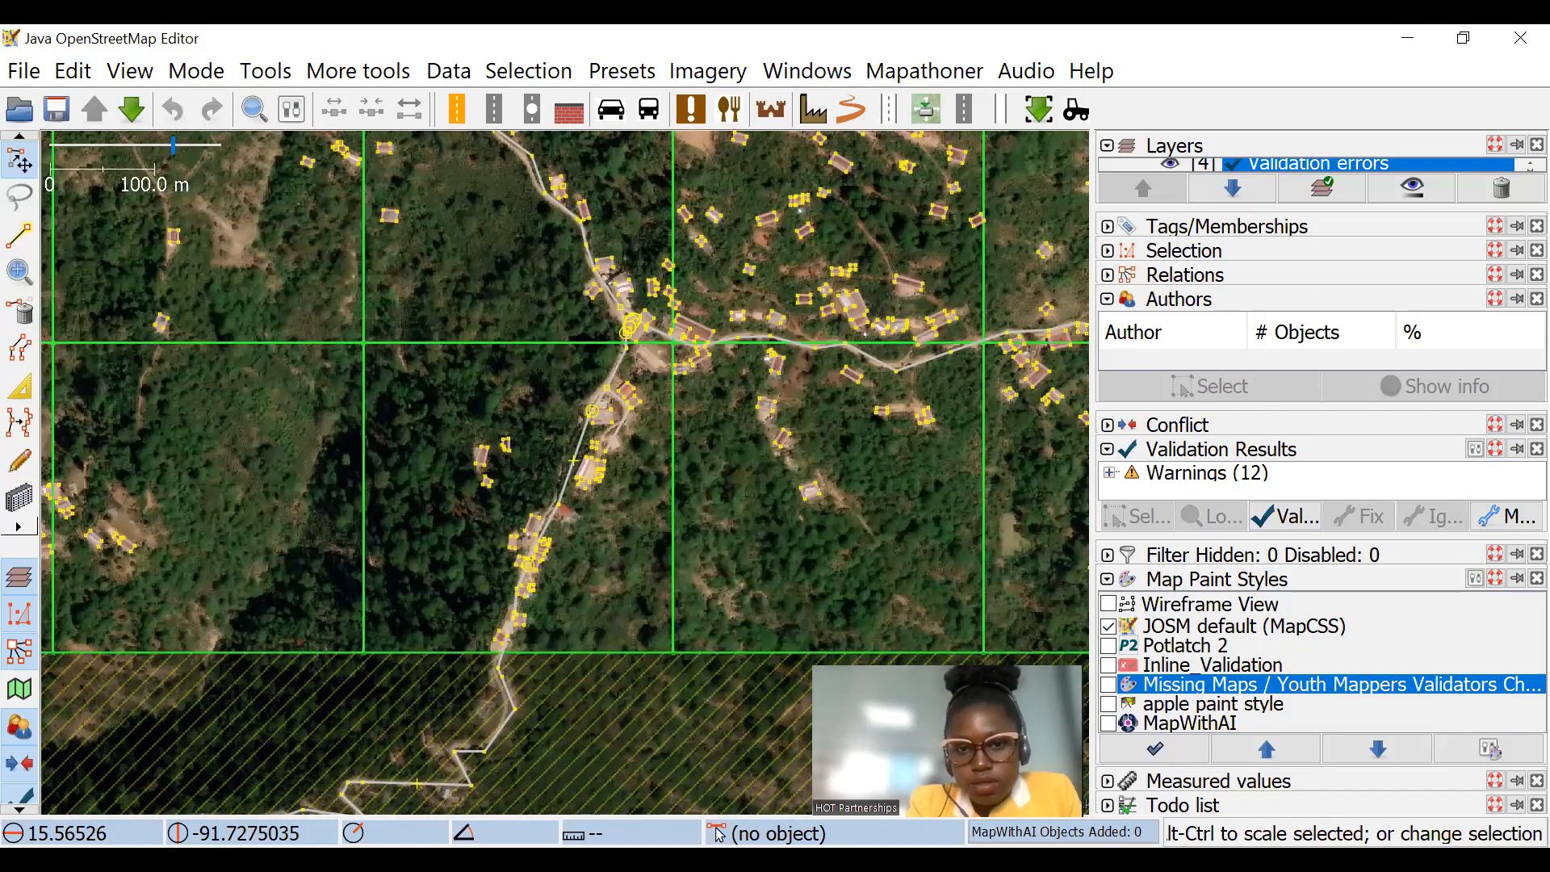
pyautogui.hotkey('alt', 'Tab')
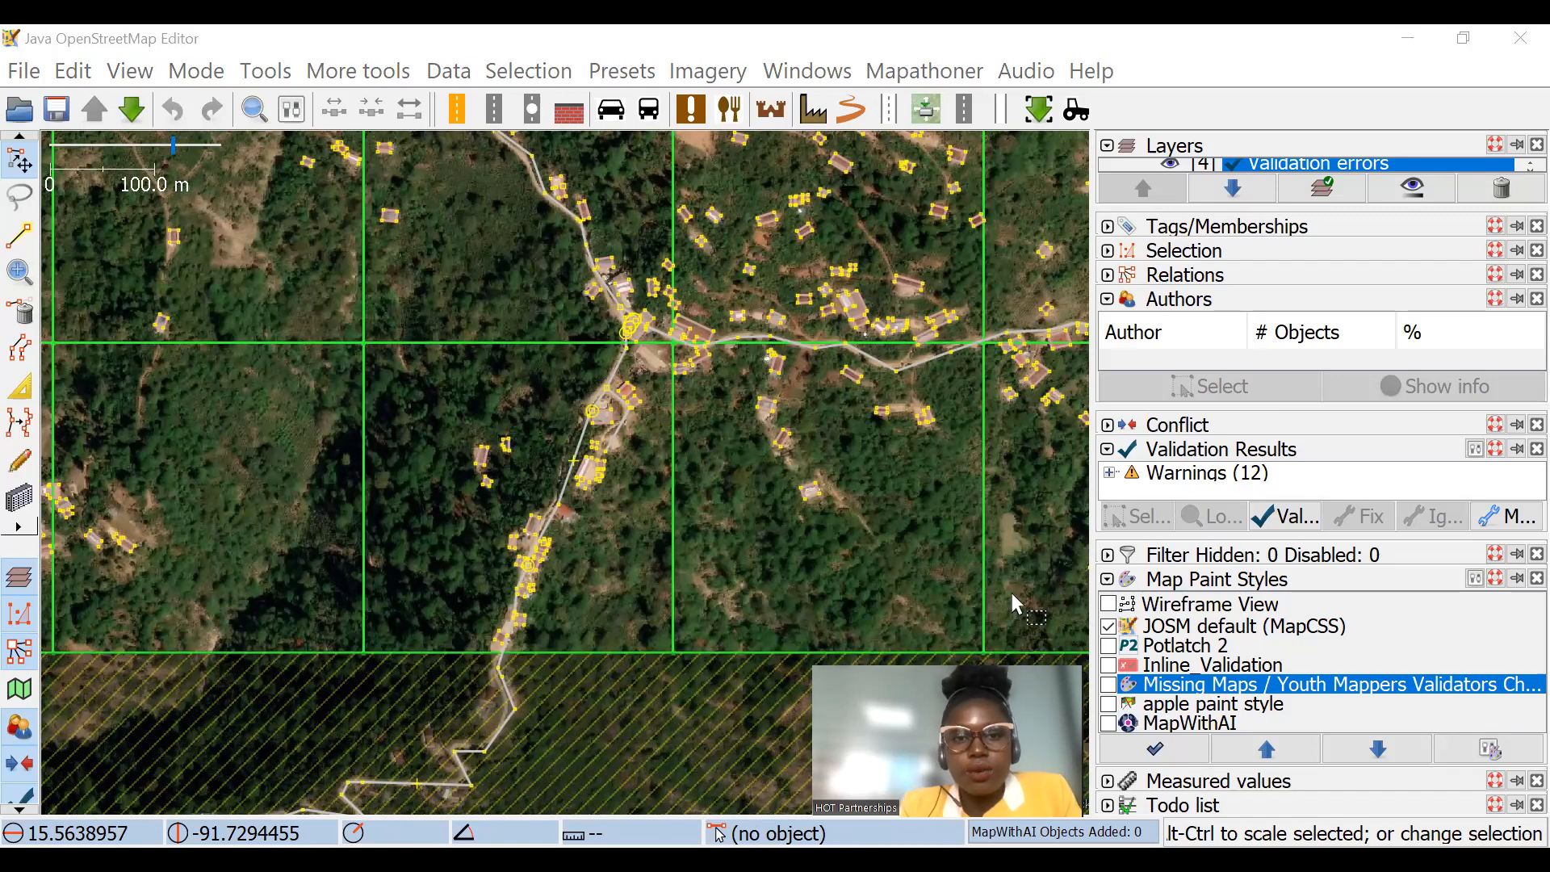
# Step: Turn on the Missing Maps / Youth Mappers Validators Checks style and switch Inline_Validation on and off again
pyautogui.click(1108, 664)
pyautogui.click(1109, 684)
pyautogui.moveTo(894, 452); pyautogui.dragTo(759, 401)
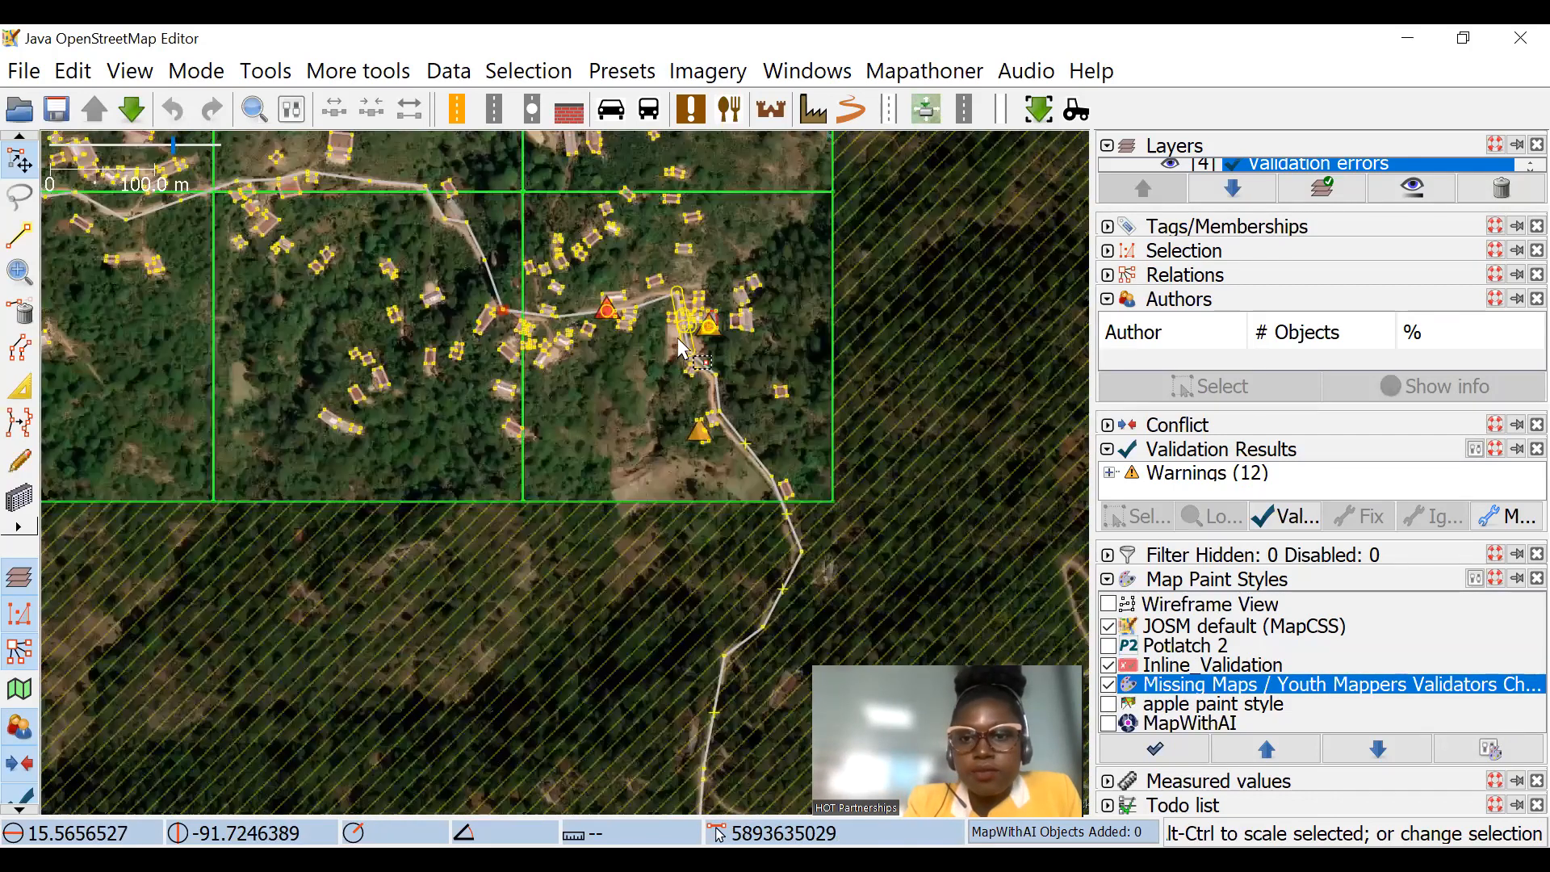
pyautogui.click(1110, 666)
pyautogui.scroll(4, 763, 301)
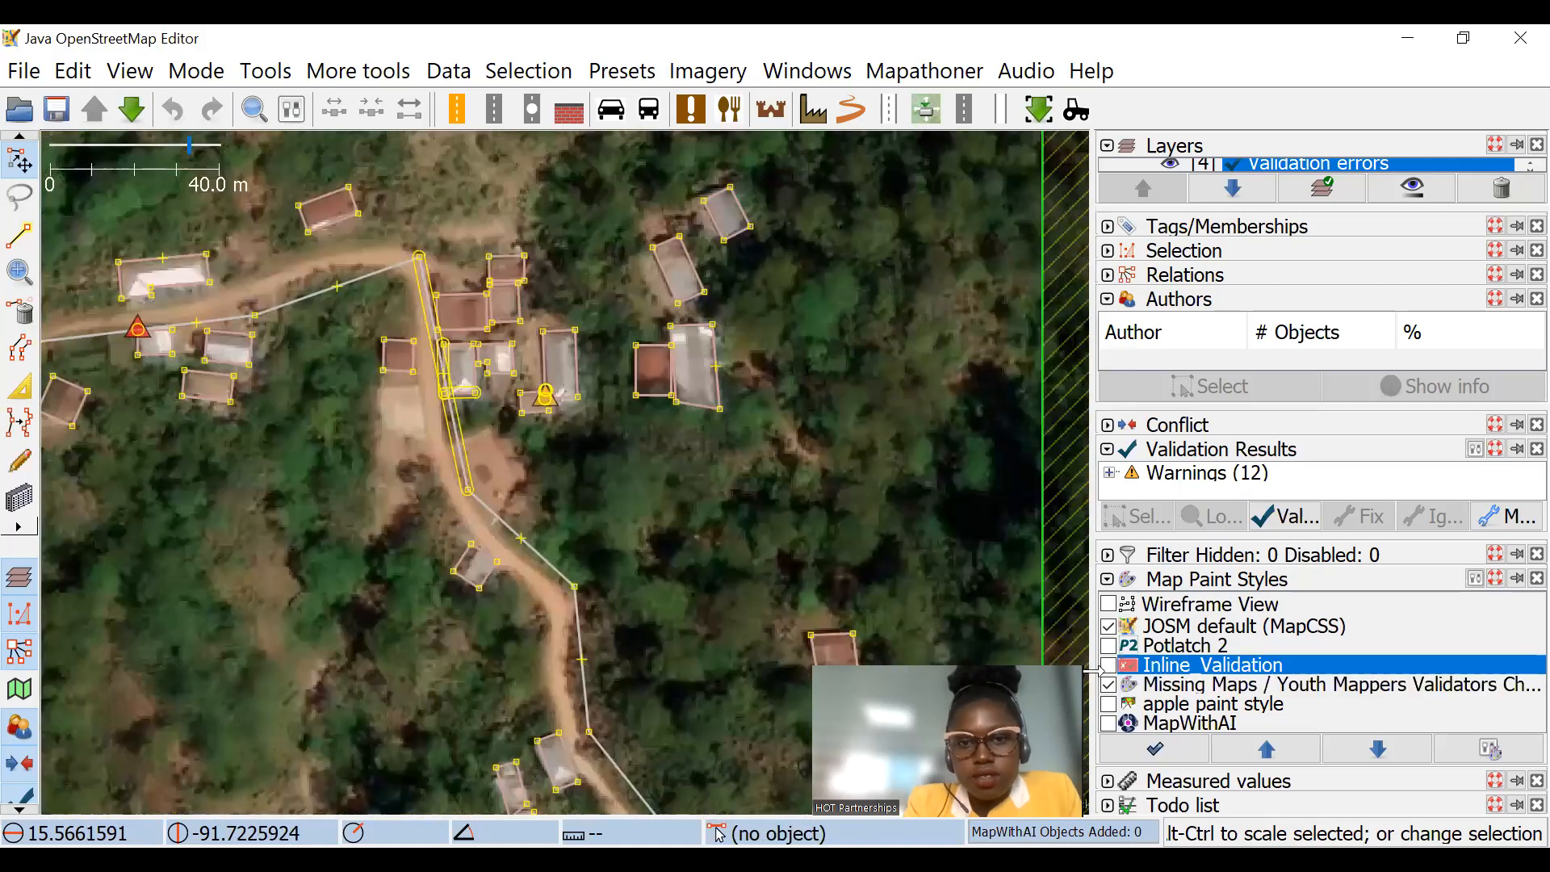
pyautogui.click(1109, 684)
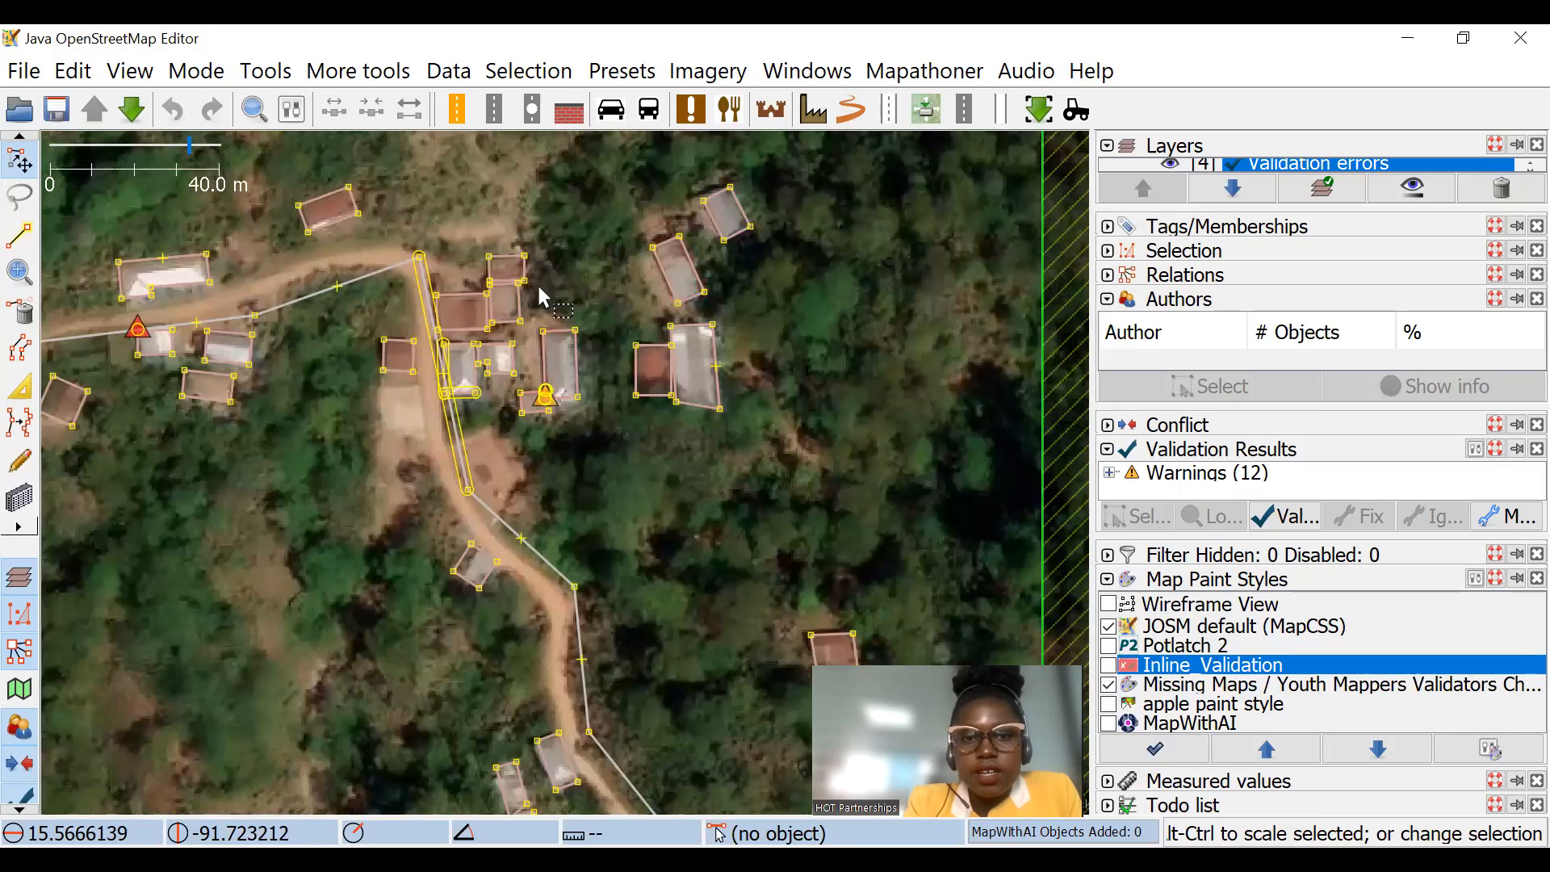
# Step: Compare the two touching buildings at the orange triangle east of the road with Inline_Validation switched on and off
pyautogui.scroll(2, 551, 315)
pyautogui.moveTo(647, 362); pyautogui.dragTo(629, 254)
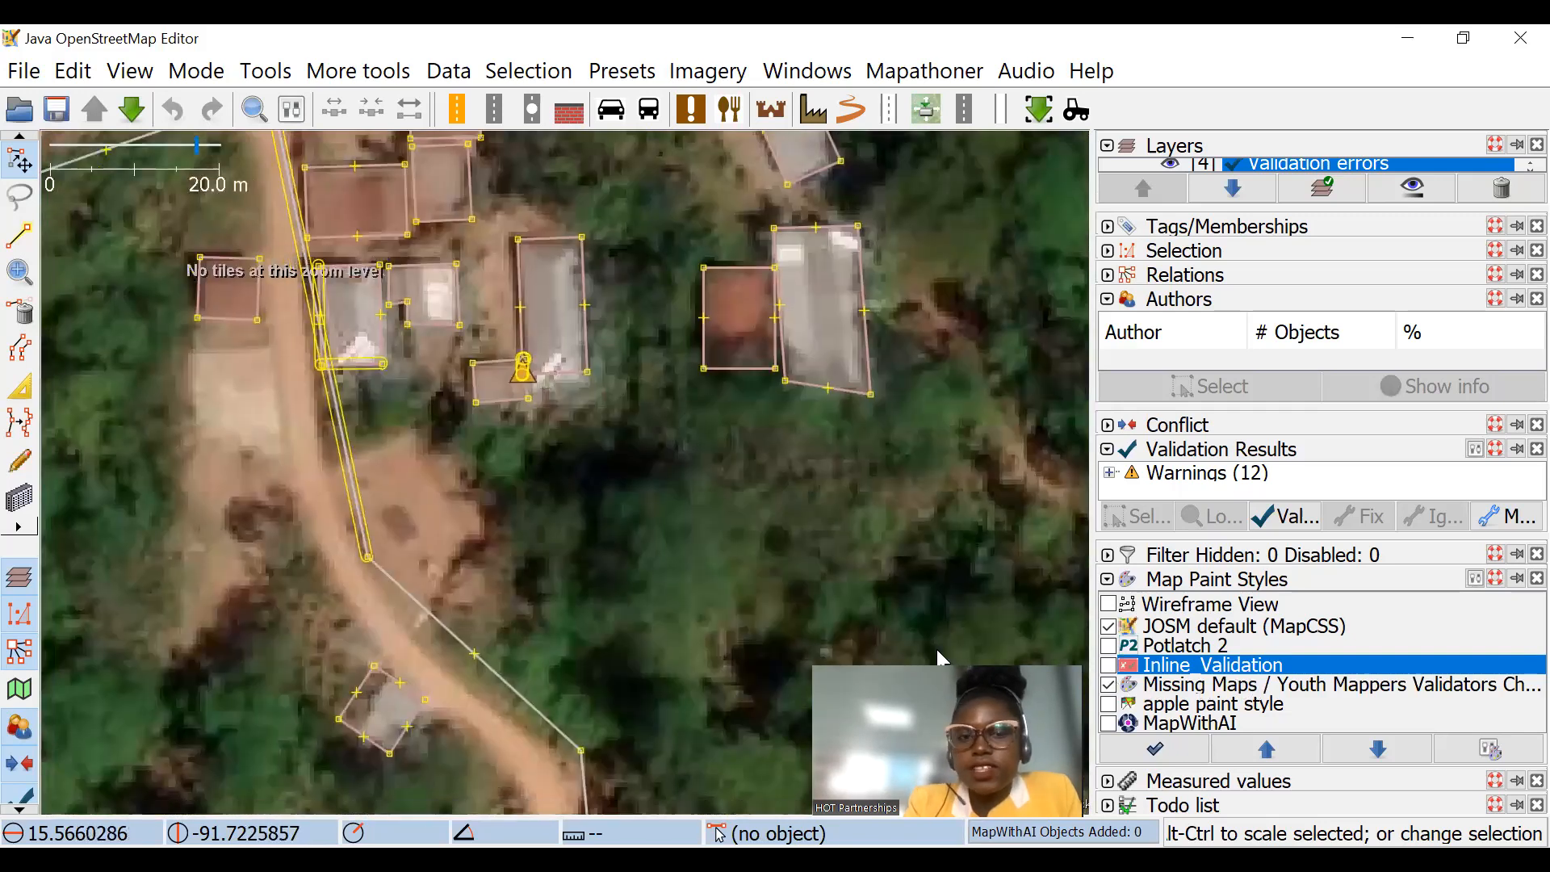
pyautogui.scroll(4, 525, 400)
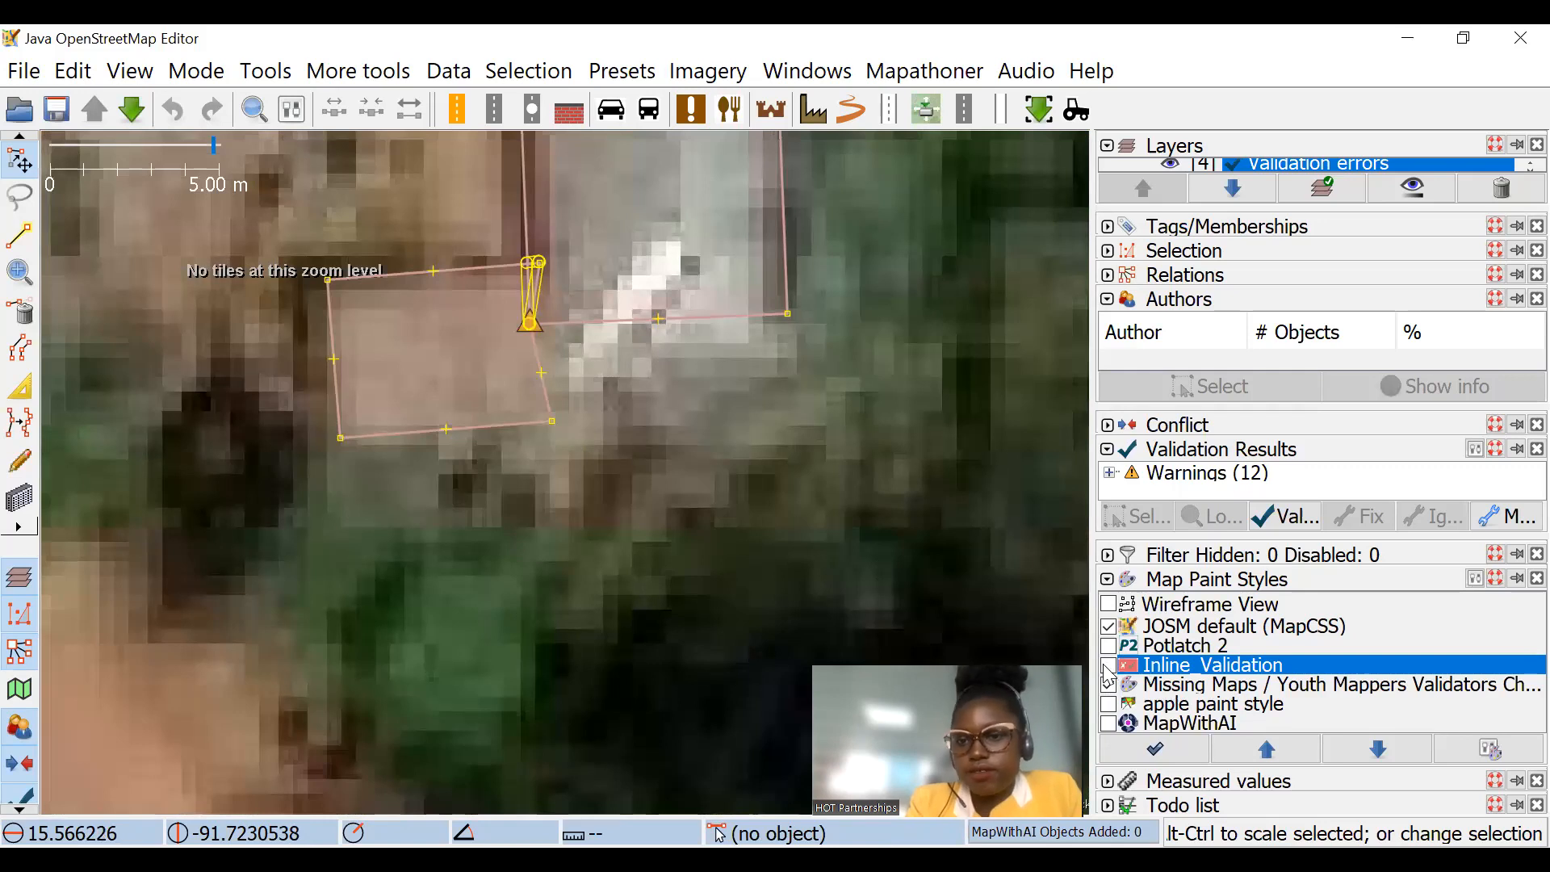
pyautogui.click(1107, 666)
pyautogui.scroll(-4, 689, 436)
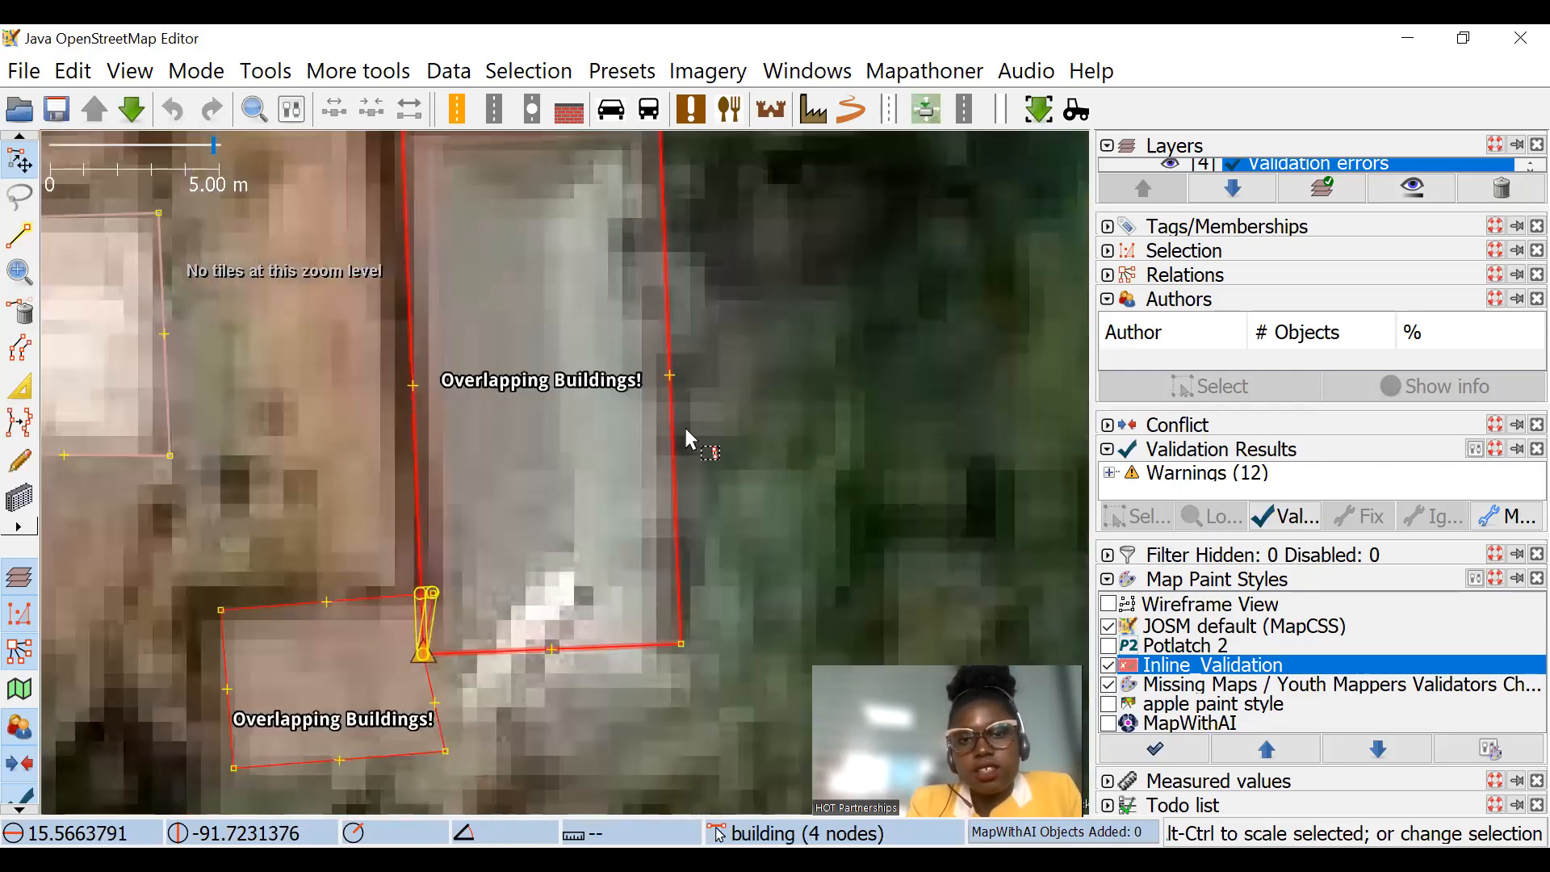
pyautogui.click(1107, 665)
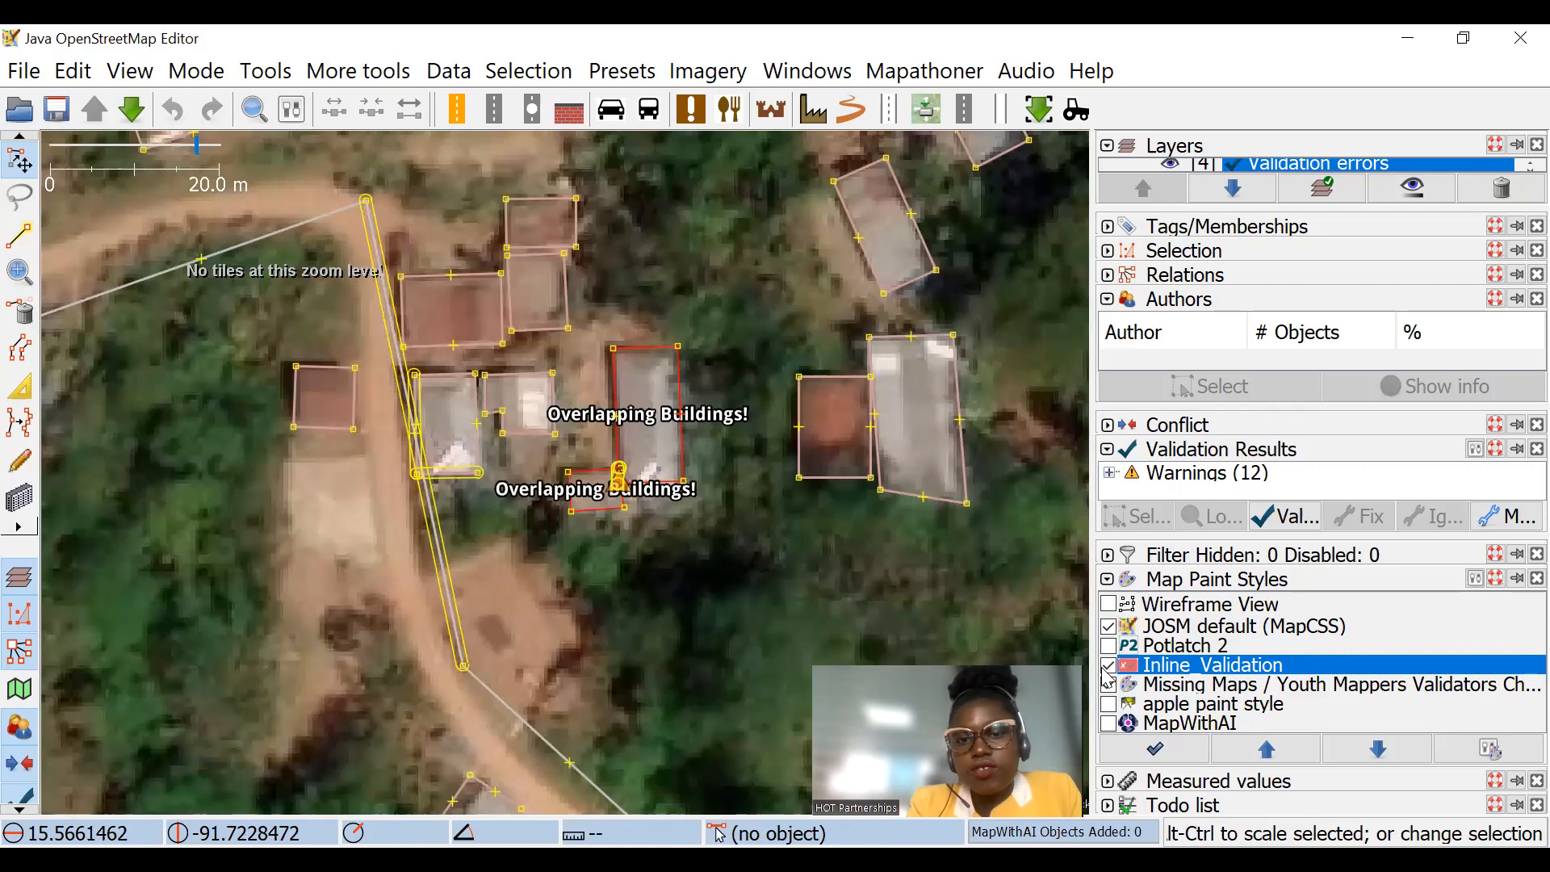
pyautogui.scroll(4, 687, 471)
pyautogui.moveTo(564, 427); pyautogui.dragTo(441, 358)
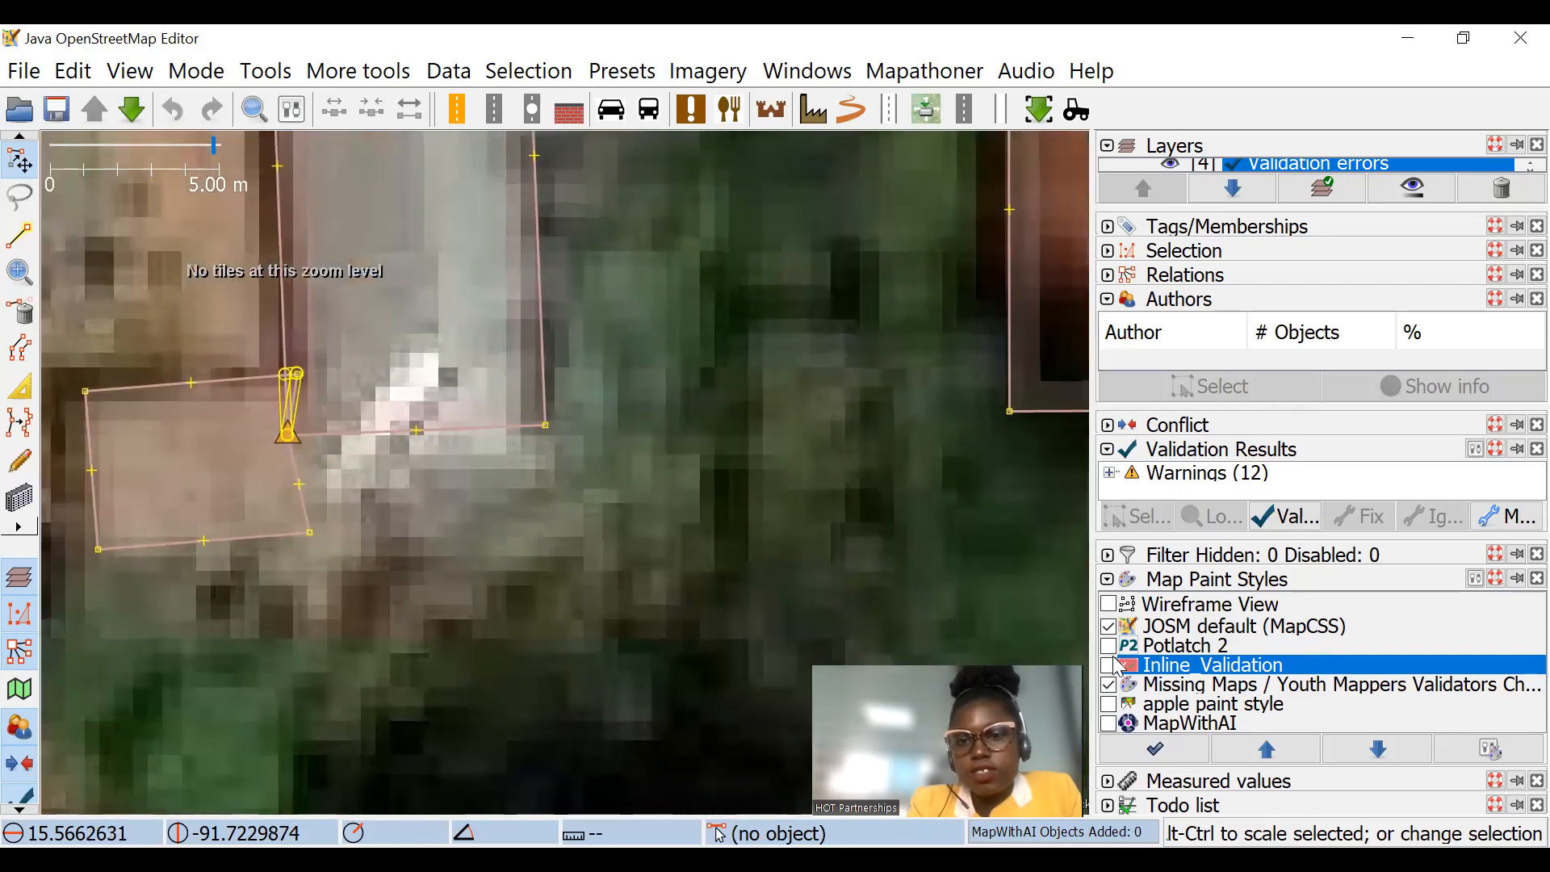
pyautogui.click(1108, 667)
pyautogui.click(1108, 667)
pyautogui.scroll(-6, 386, 391)
pyautogui.moveTo(386, 388); pyautogui.dragTo(535, 506)
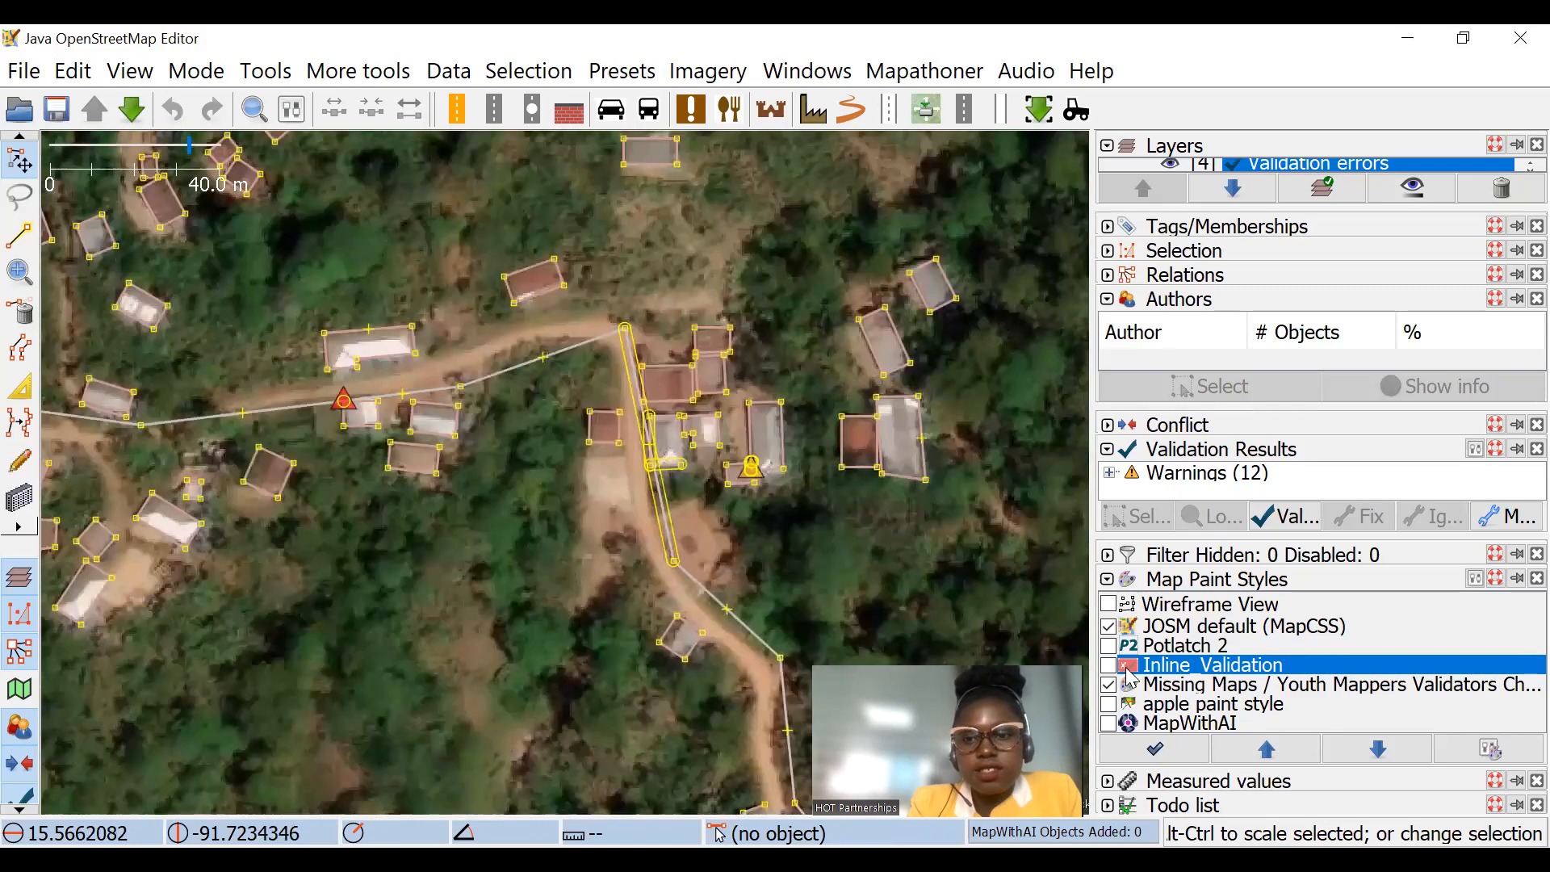
# Step: Turn Inline_Validation on and inspect the building at the red triangle beside the road, plus the markers across all task squares
pyautogui.click(1109, 666)
pyautogui.scroll(6, 404, 431)
pyautogui.moveTo(212, 206); pyautogui.dragTo(924, 445)
pyautogui.moveTo(608, 372); pyautogui.dragTo(455, 304)
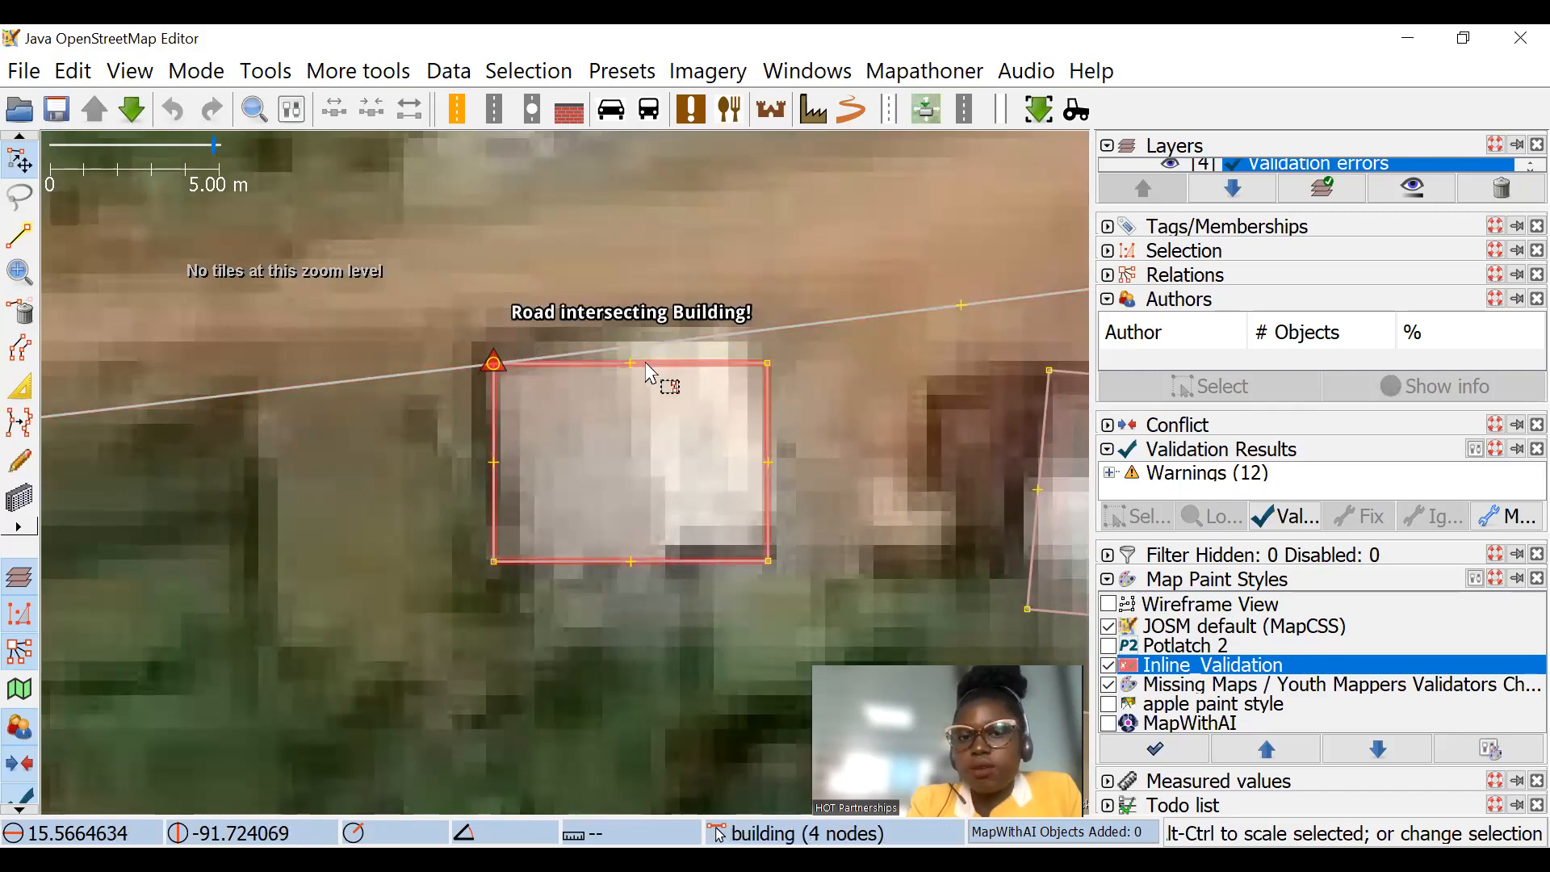
pyautogui.scroll(-4, 681, 371)
pyautogui.moveTo(319, 445); pyautogui.dragTo(692, 366)
pyautogui.scroll(-3, 538, 427)
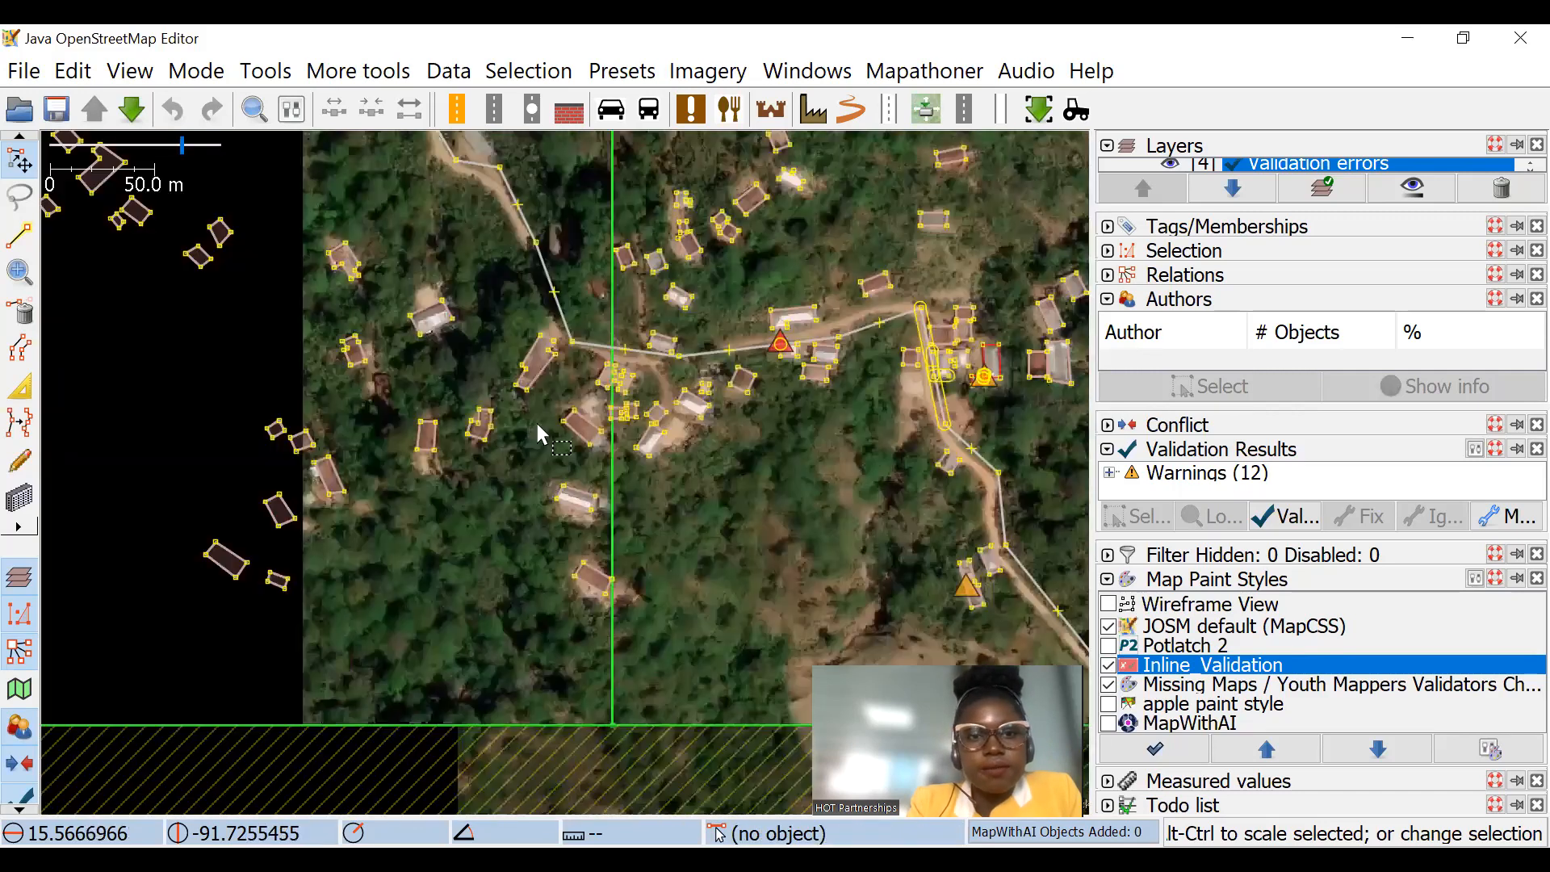
pyautogui.scroll(-7, 664, 368)
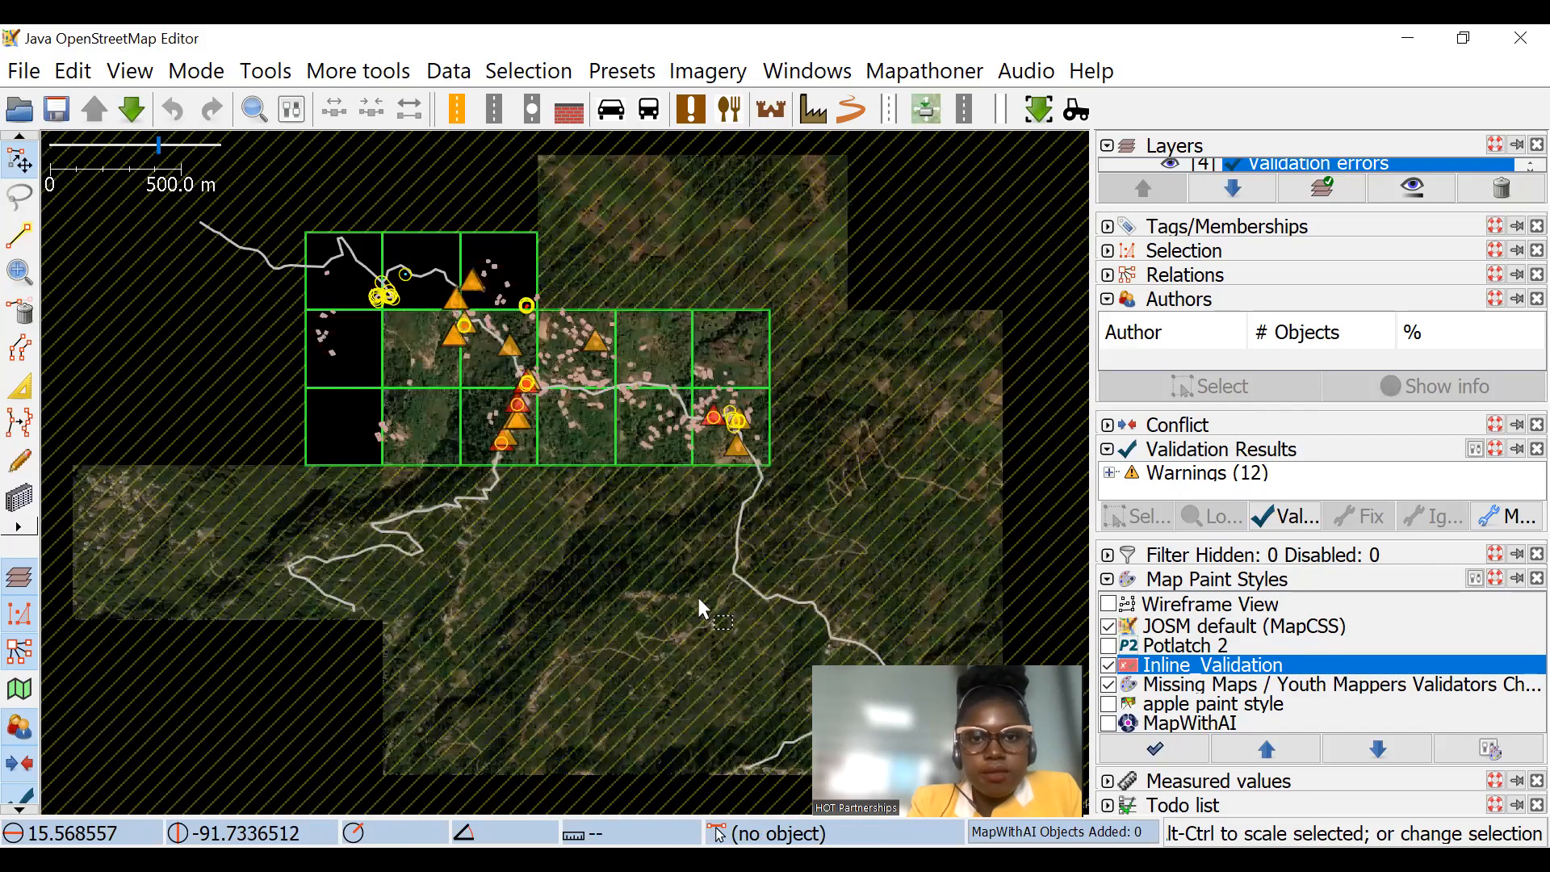
pyautogui.moveTo(410, 196); pyautogui.dragTo(626, 310)
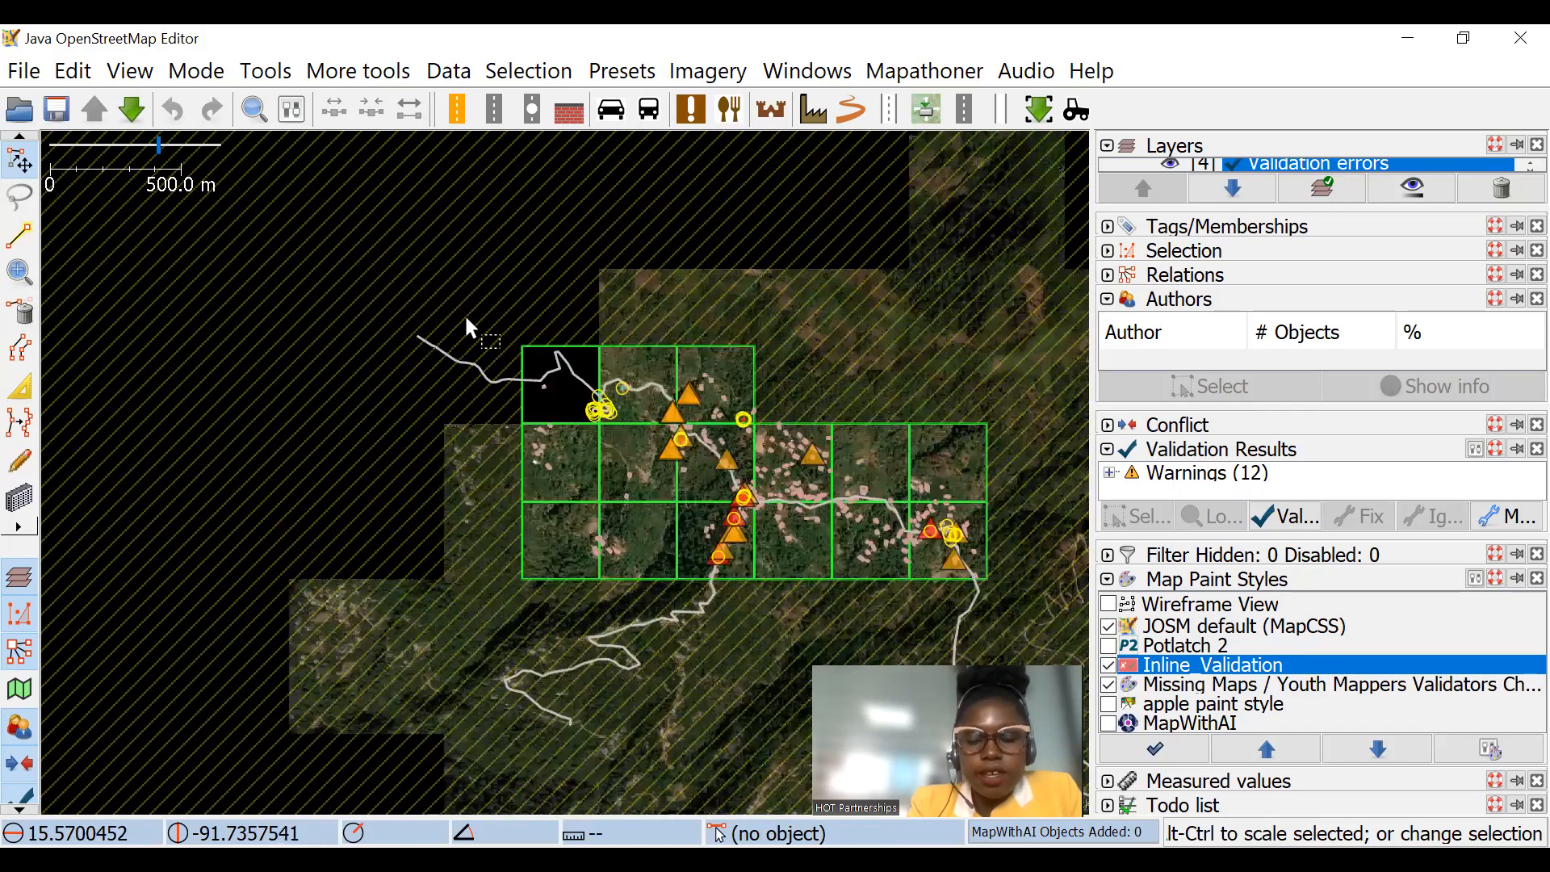
# Step: Draw a way about 141 m long that crosses the road northwest of the junction and runs northeast through the forest
pyautogui.scroll(4, 452, 311)
pyautogui.click(19, 235)
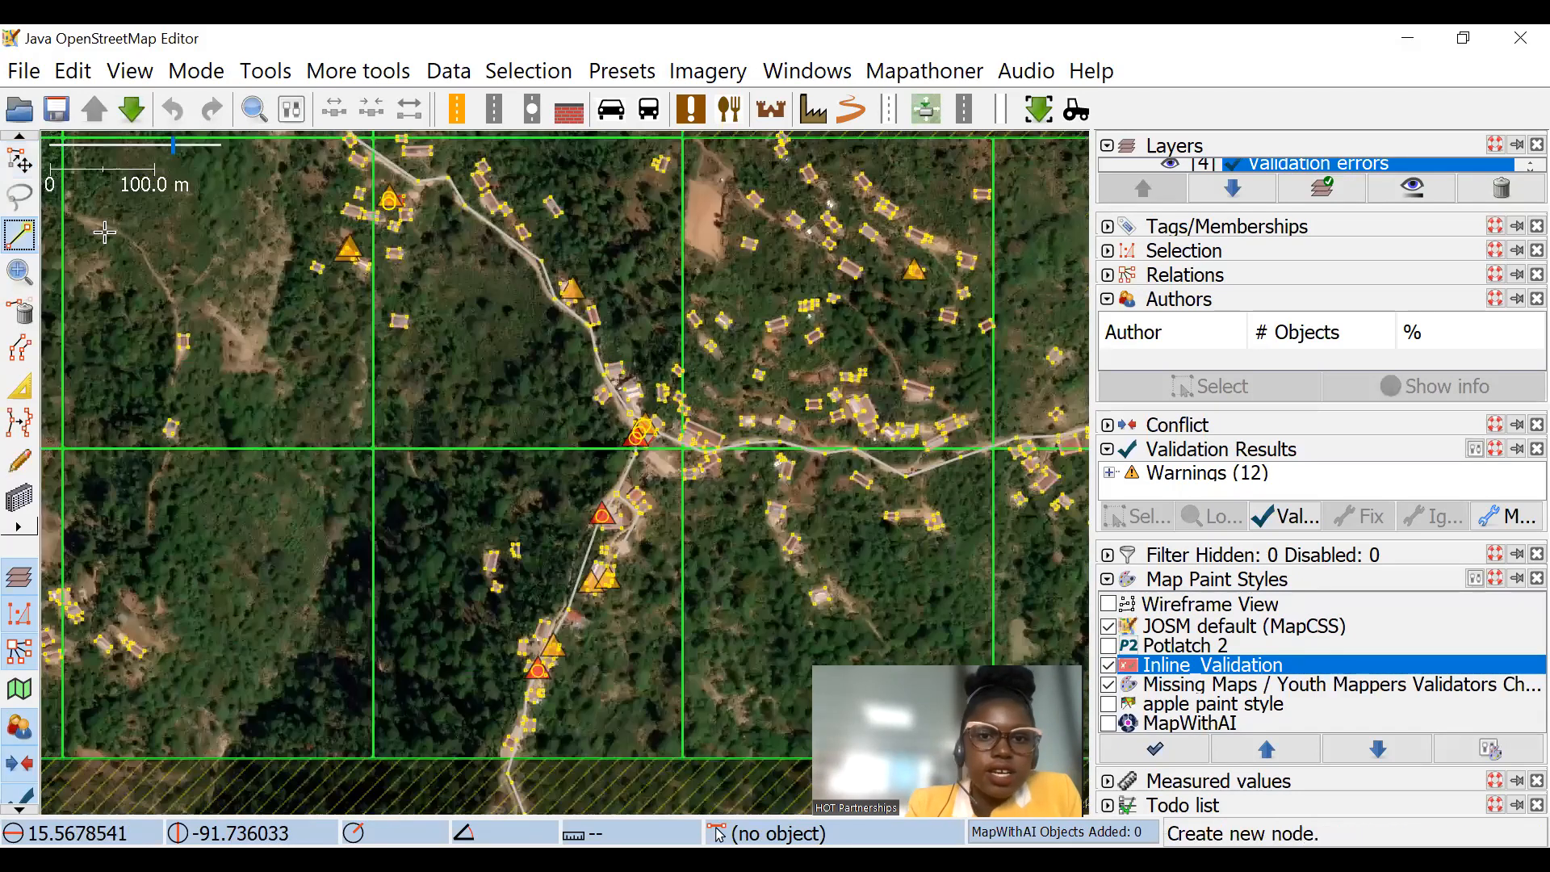
pyautogui.scroll(2, 460, 349)
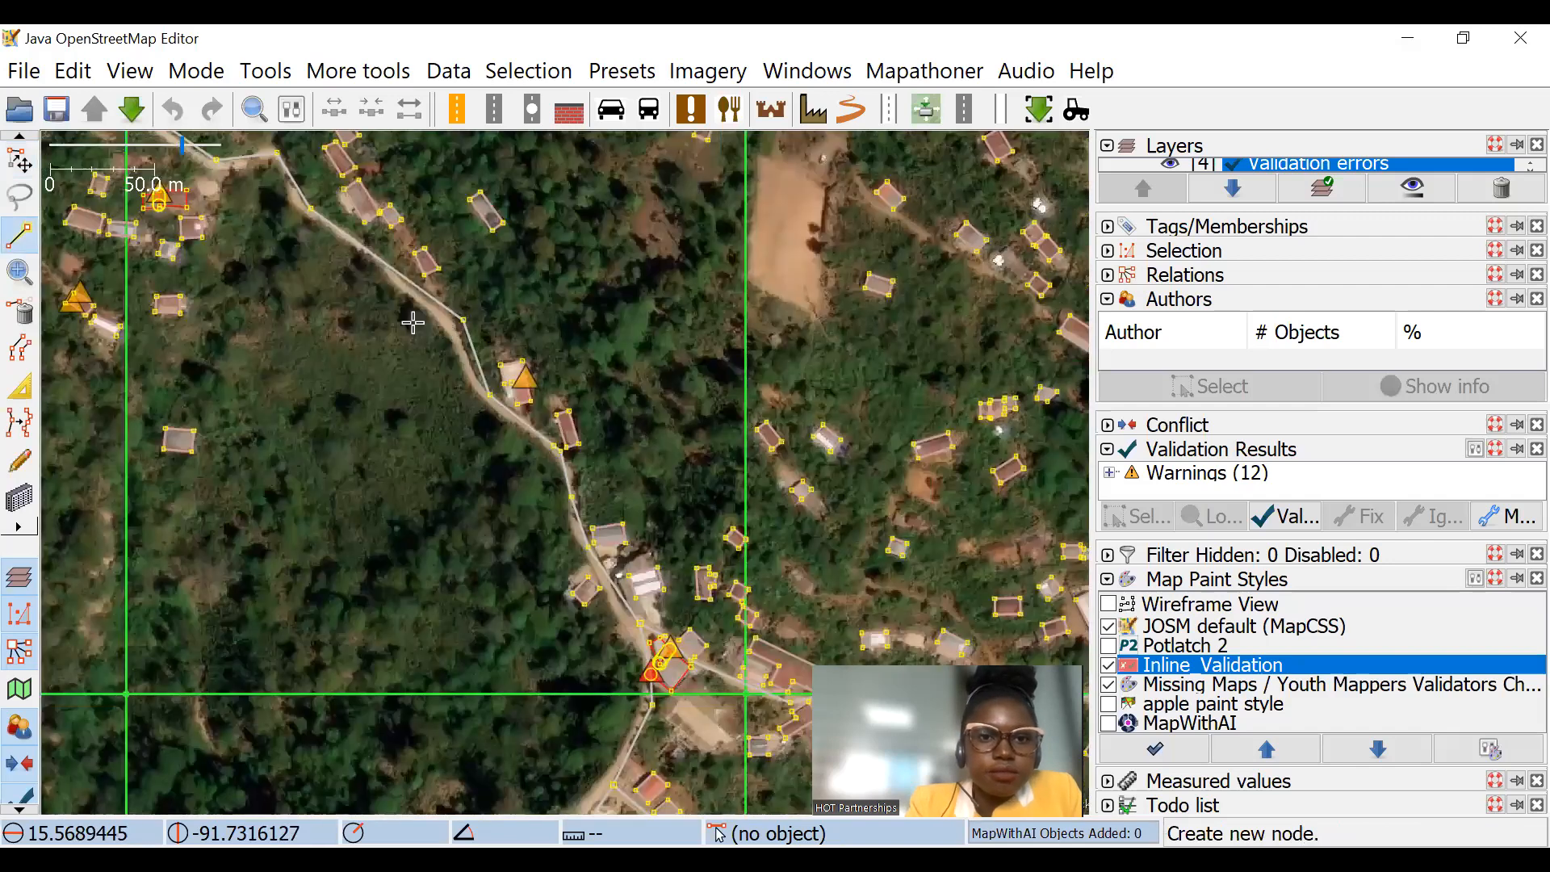
pyautogui.click(319, 374)
pyautogui.scroll(1, 320, 374)
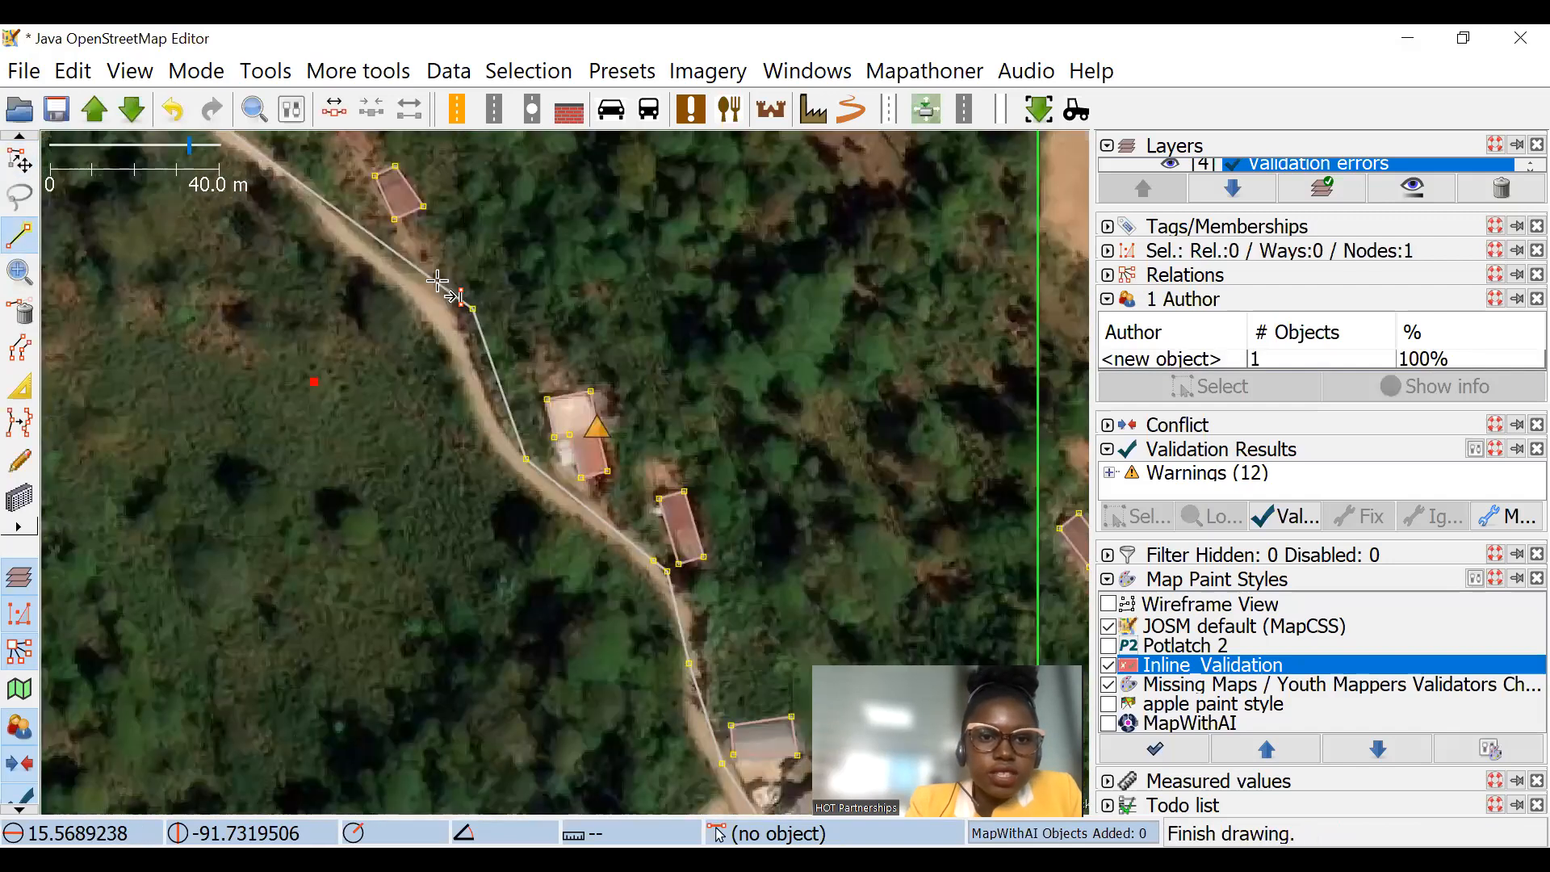
pyautogui.click(671, 175)
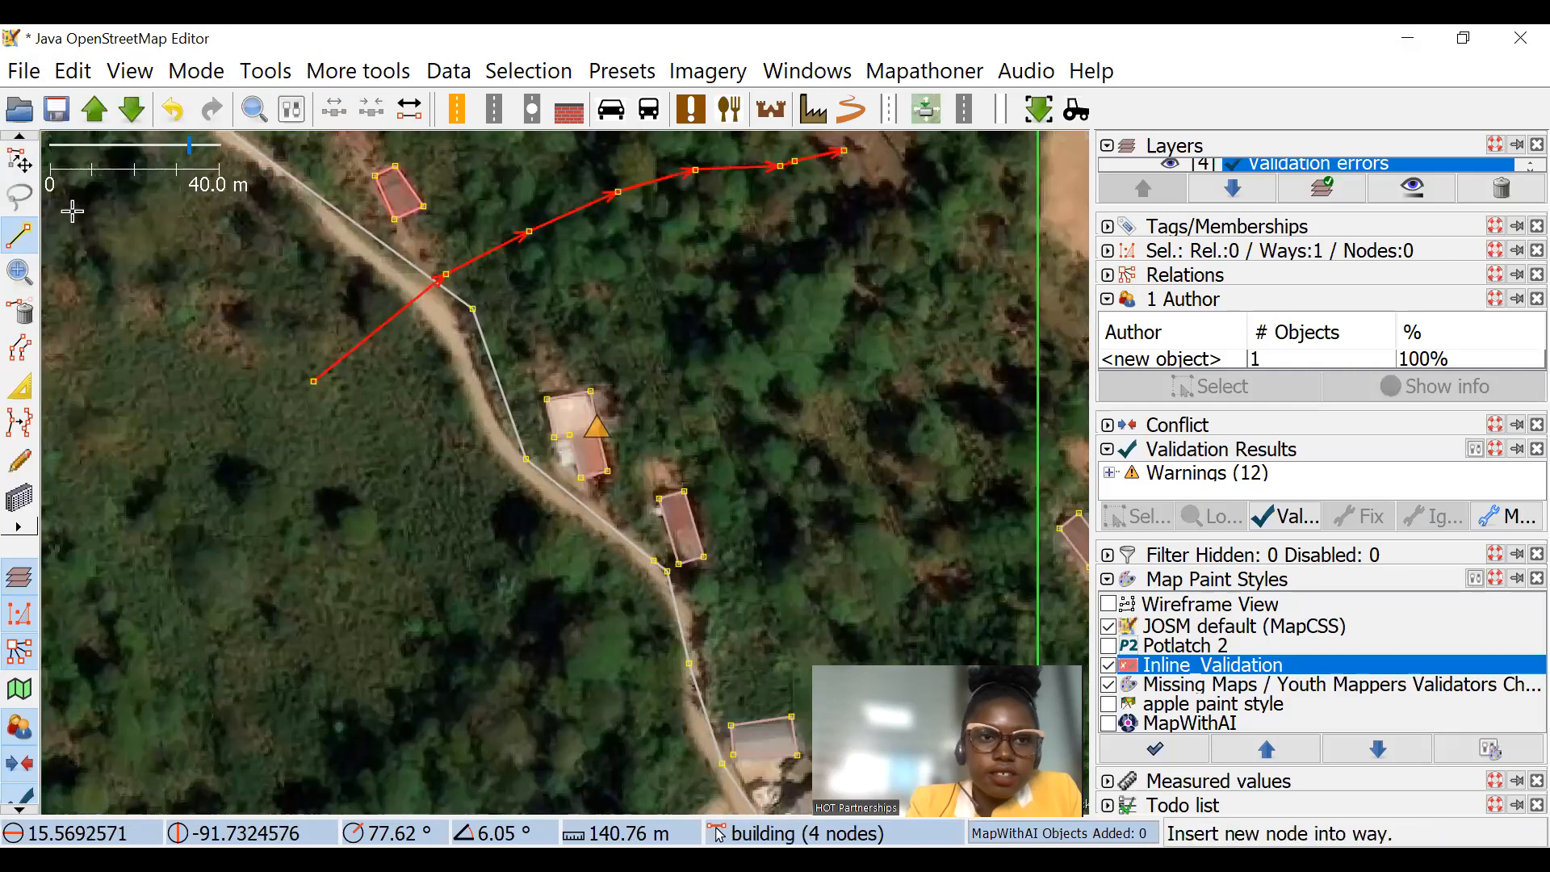
pyautogui.press('Escape')
# Step: Expand the Tags/Memberships section and tag the new way as waterway=stream
pyautogui.scroll(4, 283, 283)
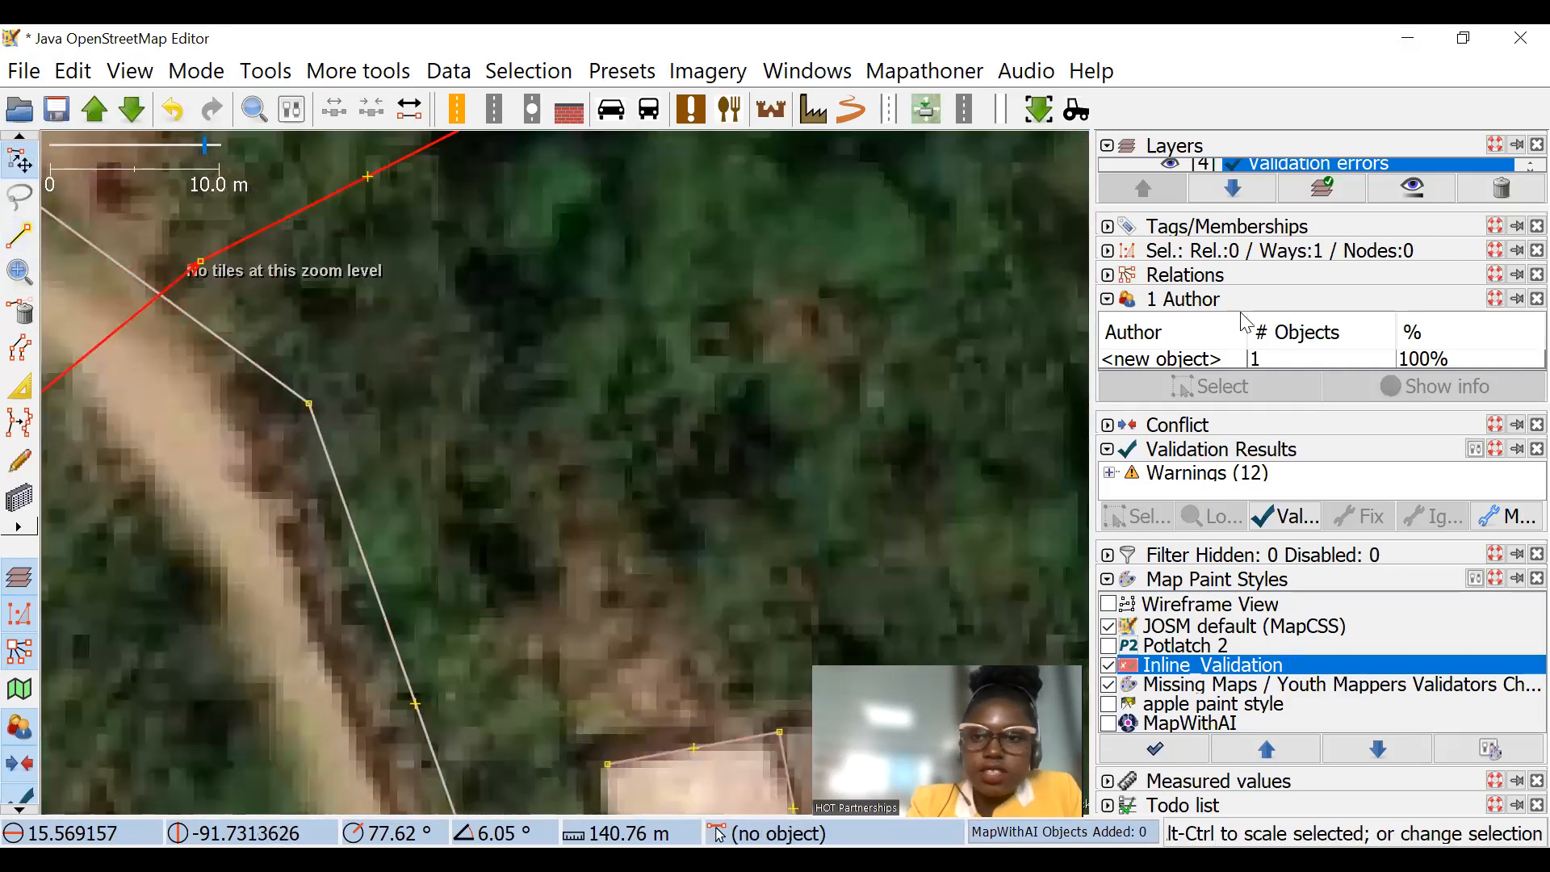
pyautogui.click(1108, 226)
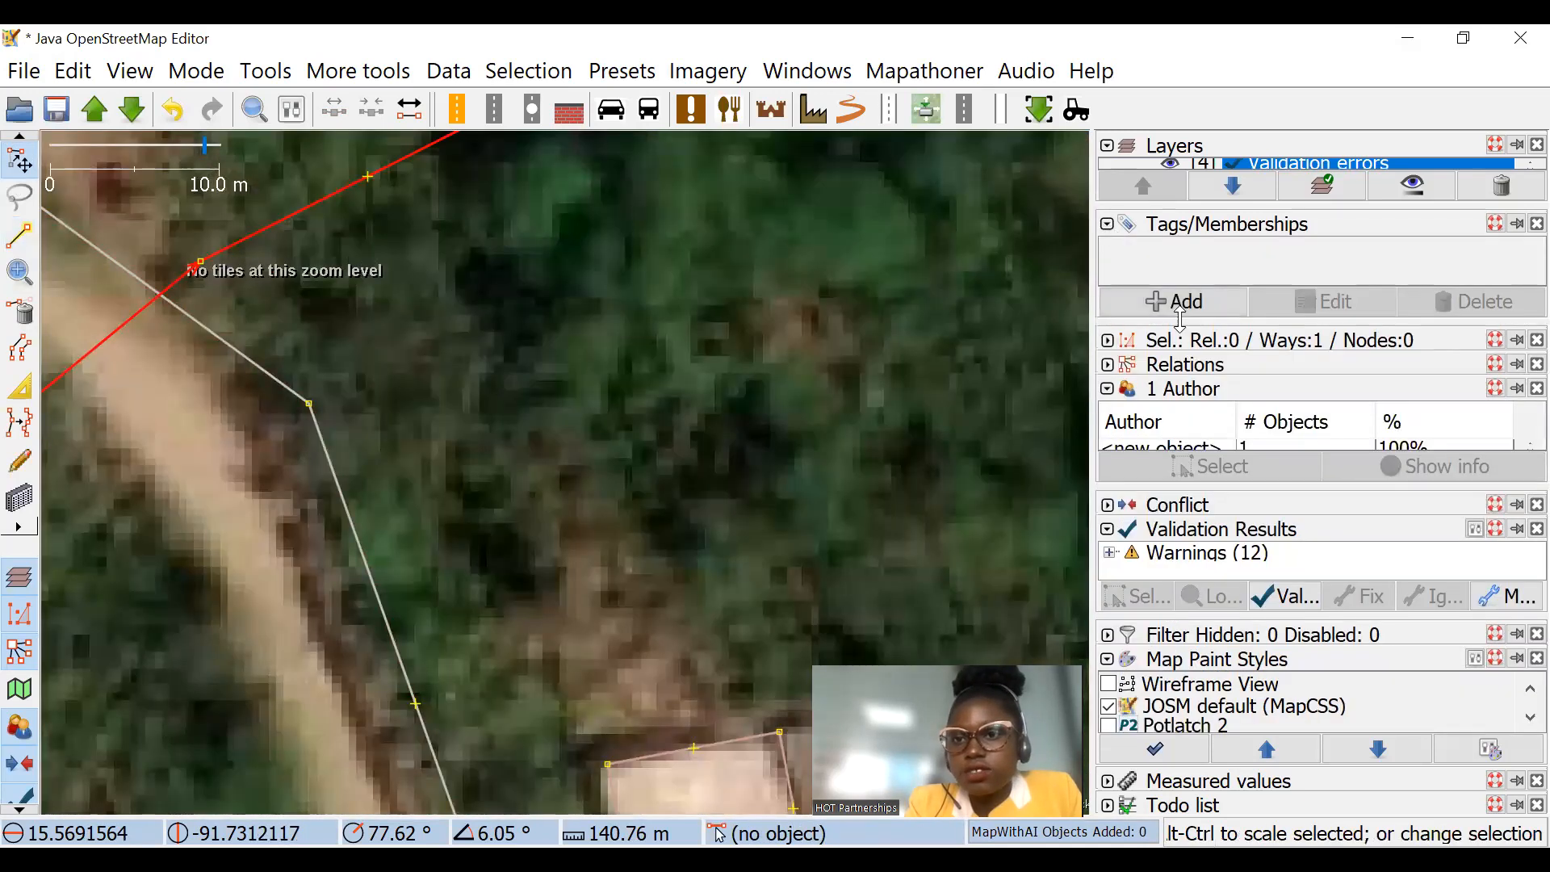
pyautogui.click(1175, 302)
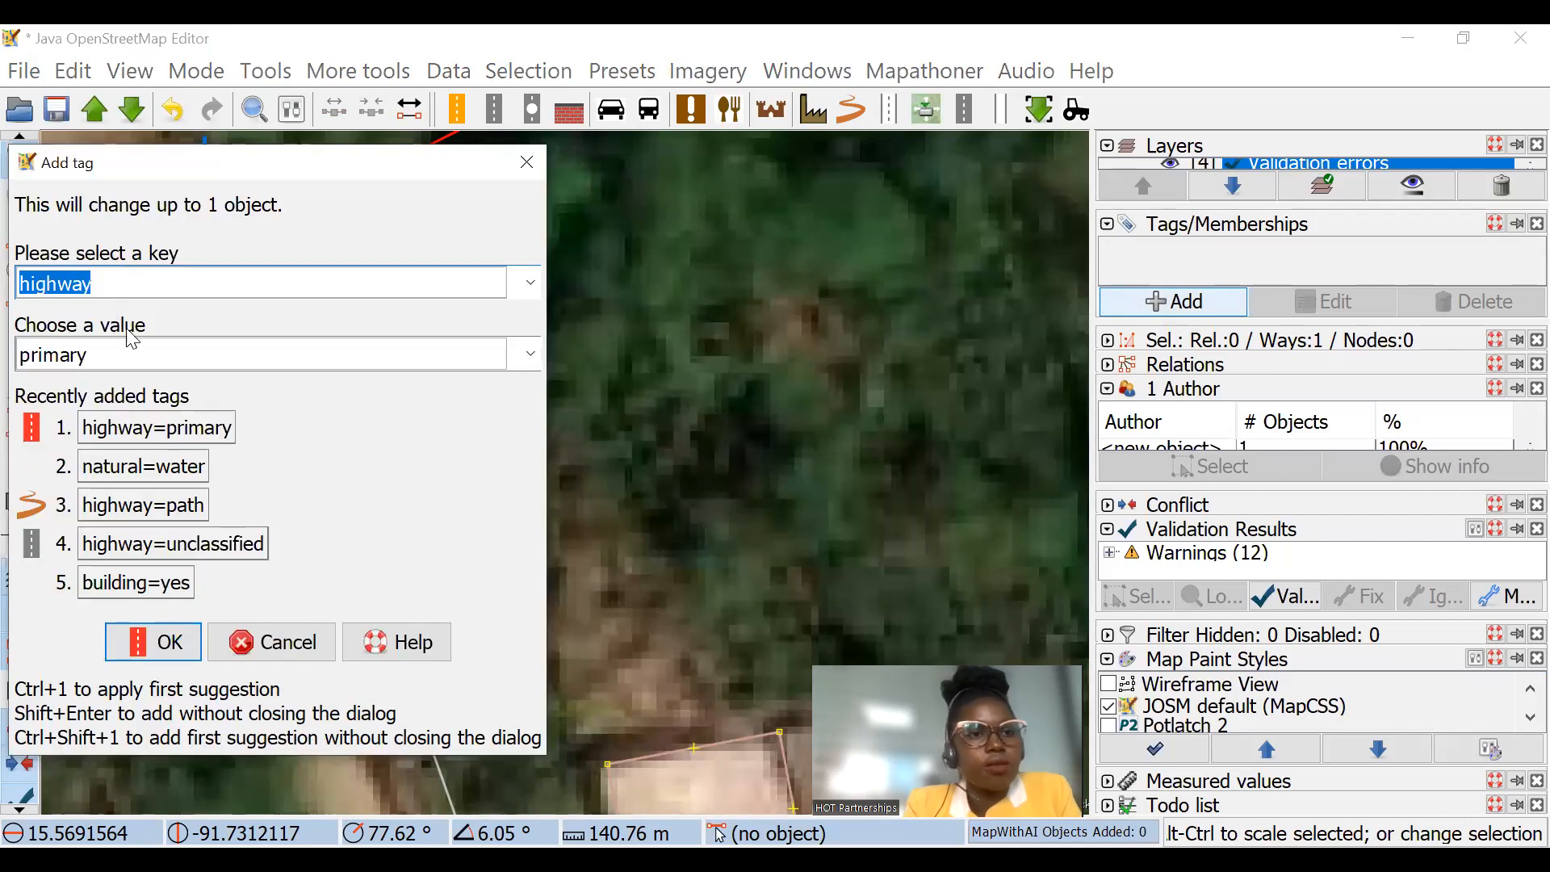
pyautogui.write('waterway')
pyautogui.click(126, 346)
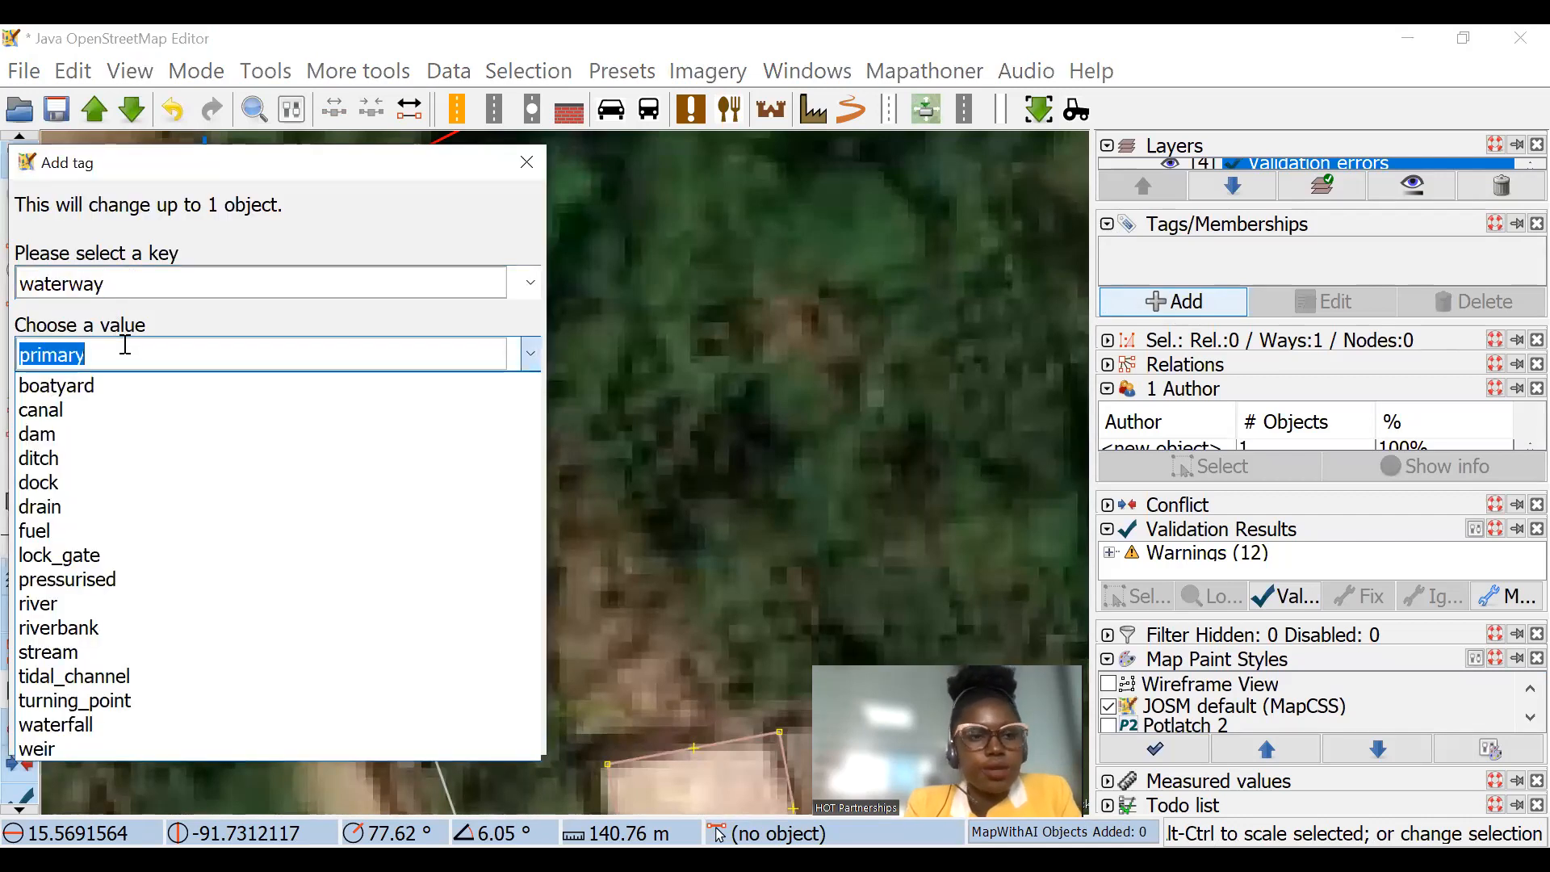
pyautogui.write('stream')
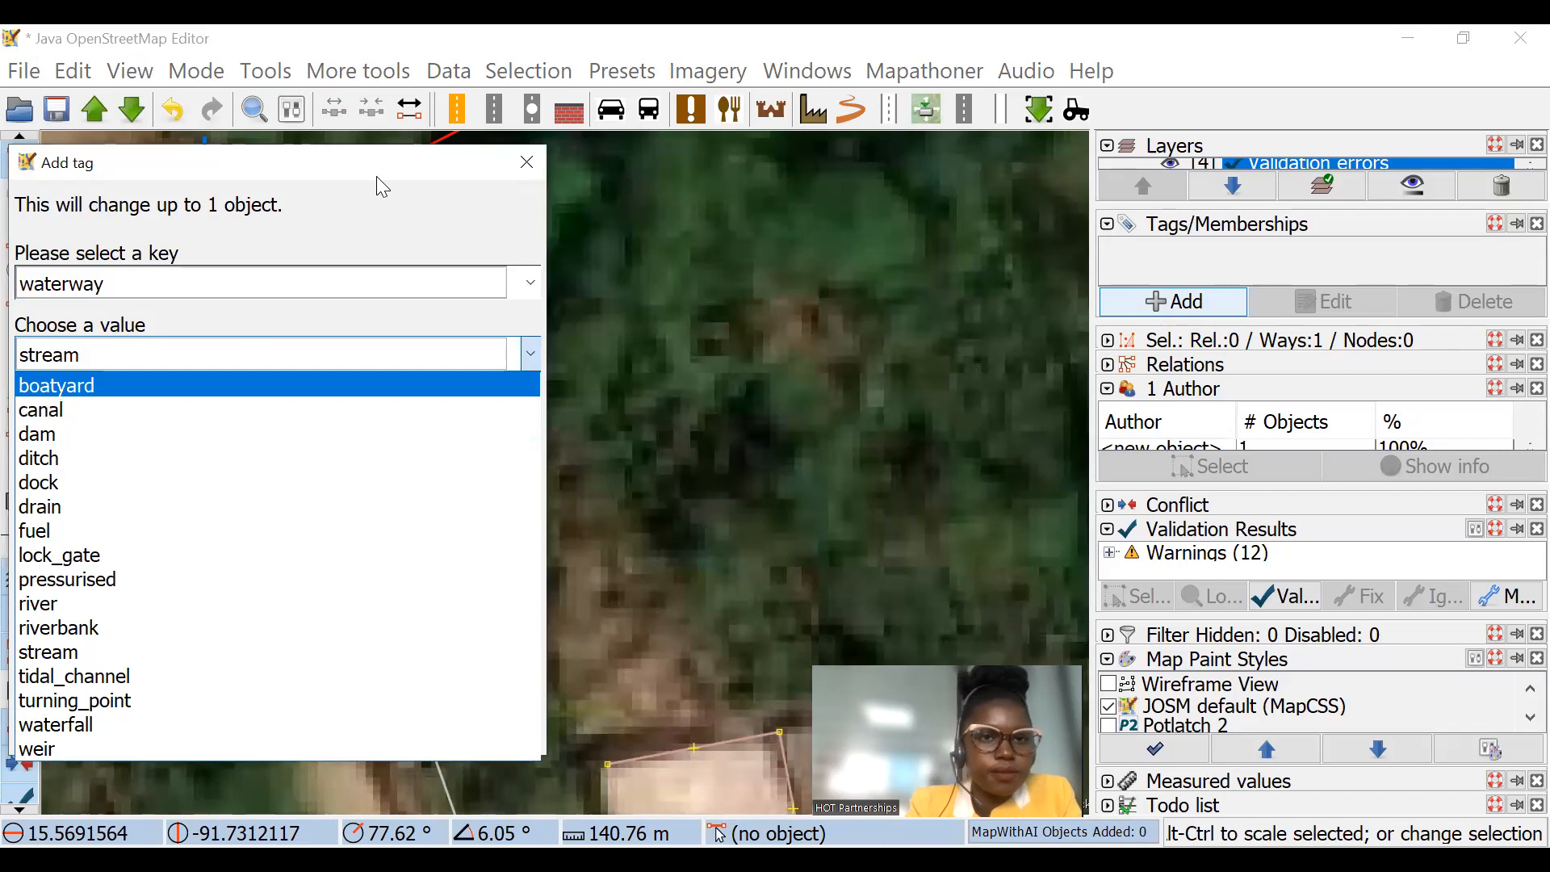
pyautogui.moveTo(376, 174); pyautogui.dragTo(585, 148)
pyautogui.click(364, 608)
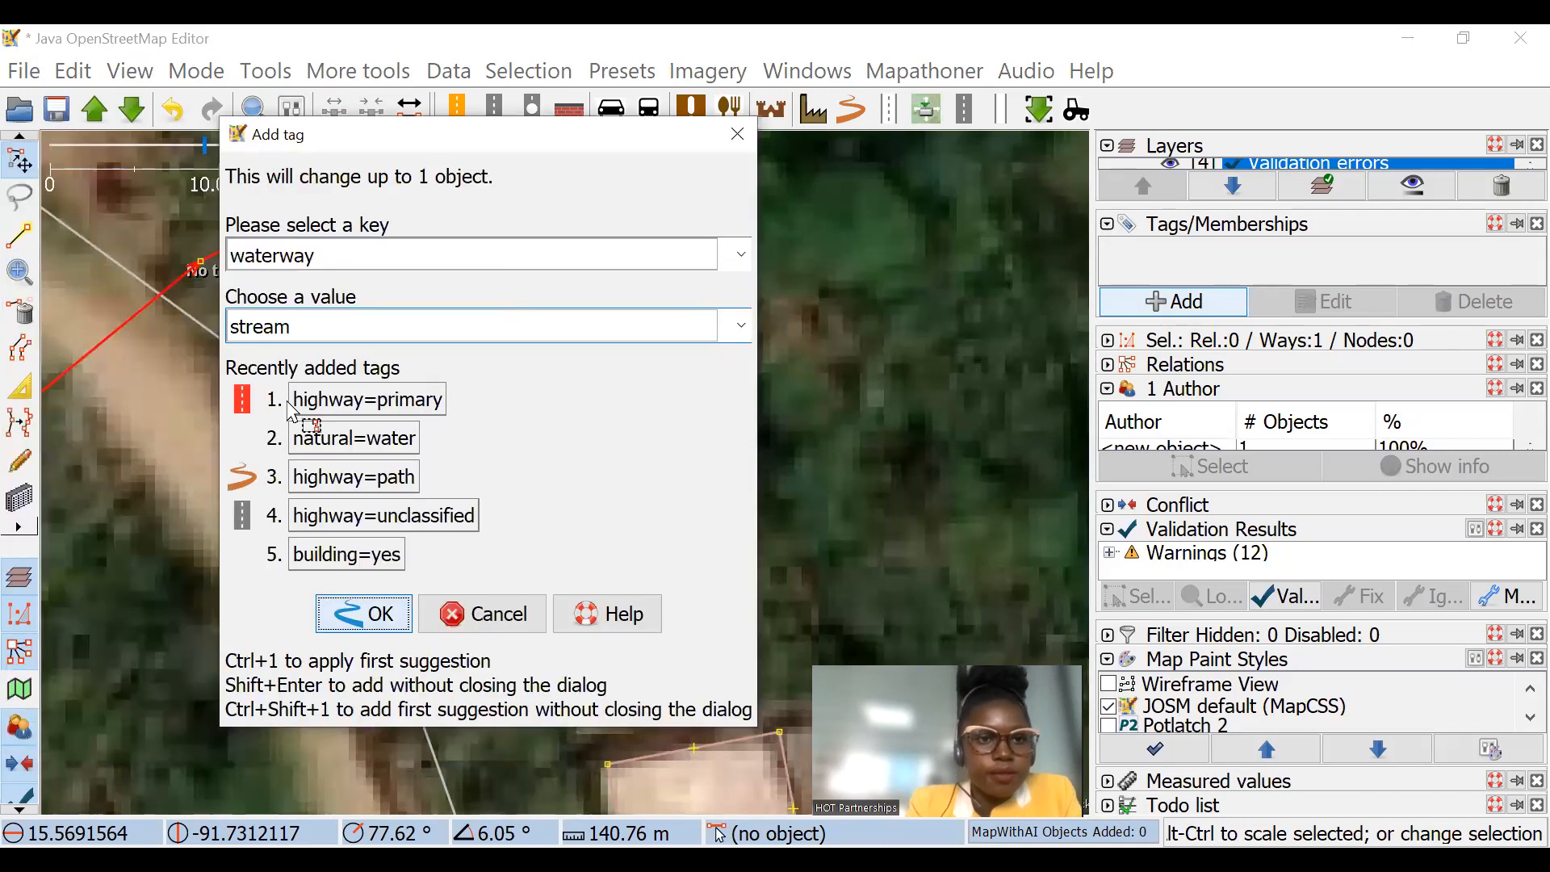
# Step: Move the stream's two nodes nearest the road to either side of it, about 13 m apart, and split the stream at both
pyautogui.click(460, 441)
pyautogui.scroll(-2, 484, 476)
pyautogui.moveTo(503, 502); pyautogui.dragTo(435, 535)
pyautogui.moveTo(672, 418); pyautogui.dragTo(521, 467)
pyautogui.keyDown('shift'); pyautogui.click(436, 533); pyautogui.keyUp('shift')
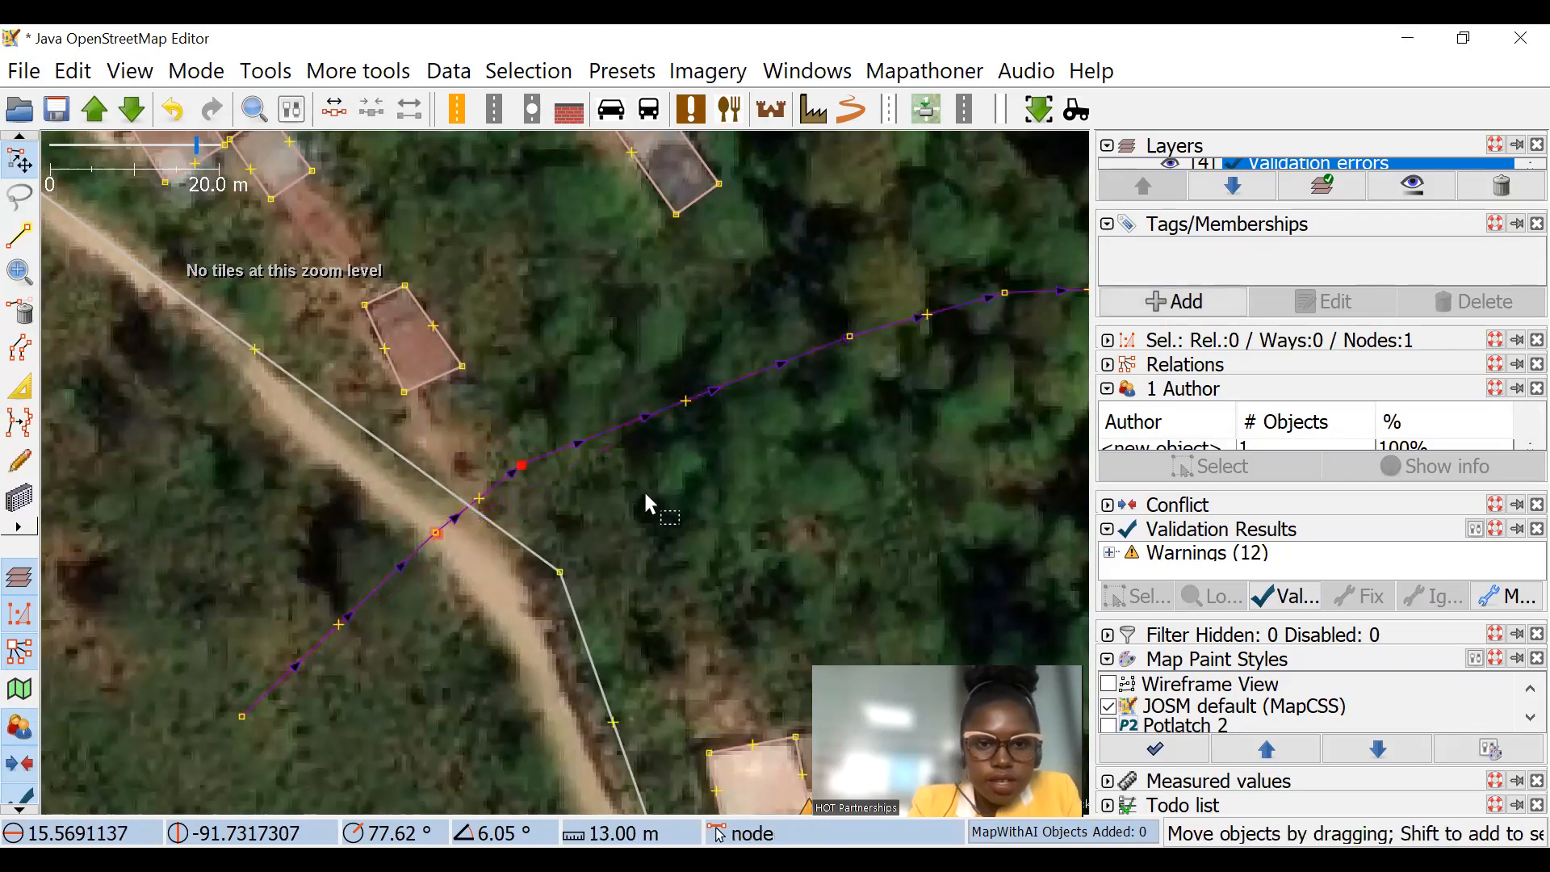
# Step: Tag the short stream segment crossing the road as bridge=primary and clear the selection
pyautogui.click(488, 493)
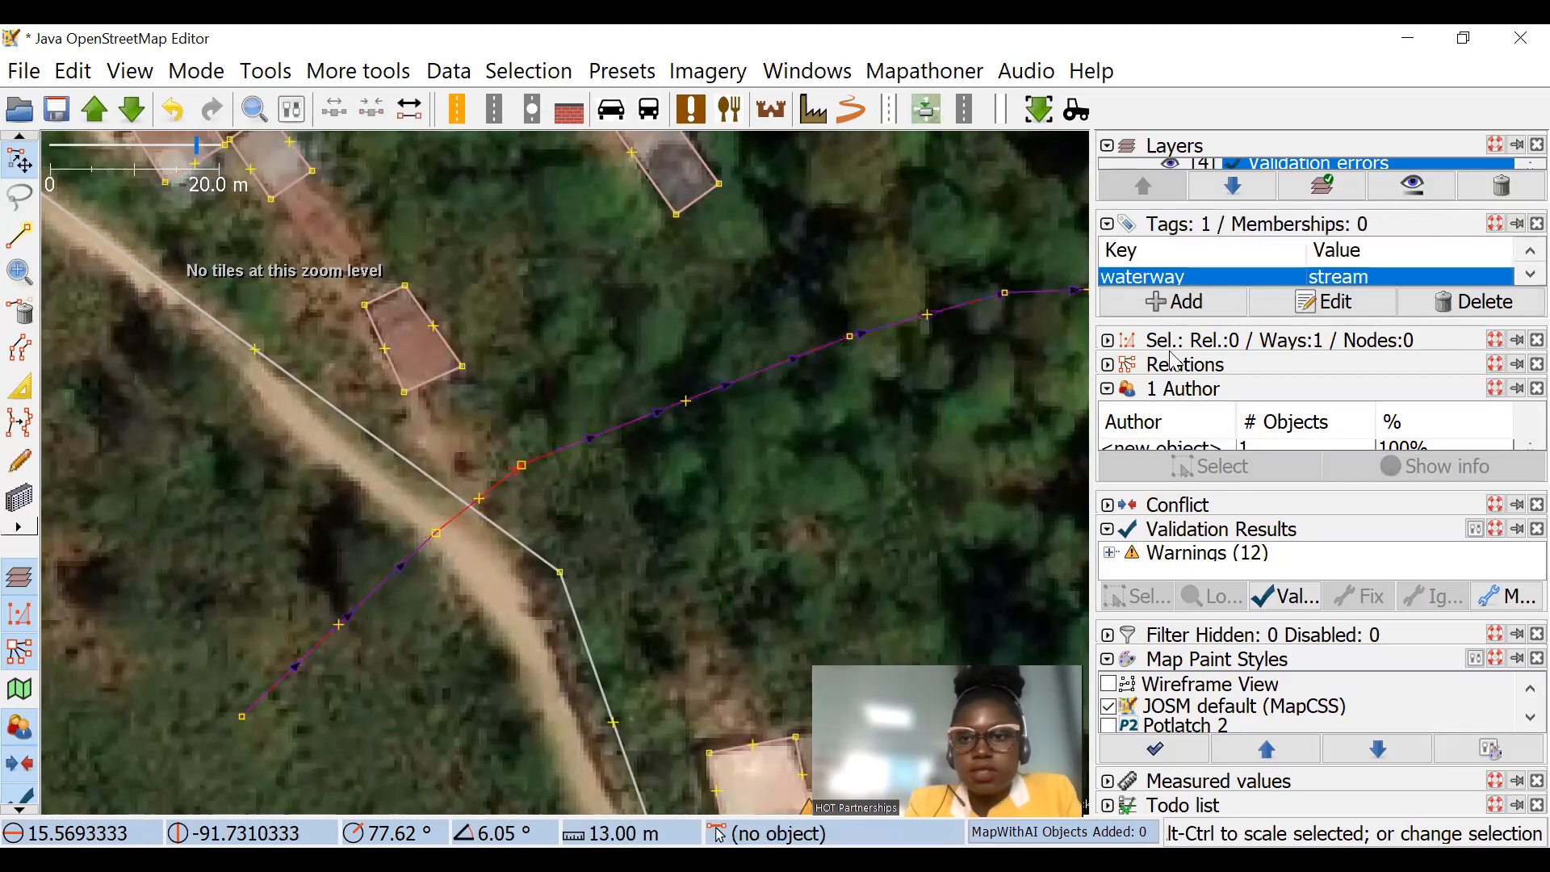
pyautogui.click(1191, 315)
pyautogui.write('bridge')
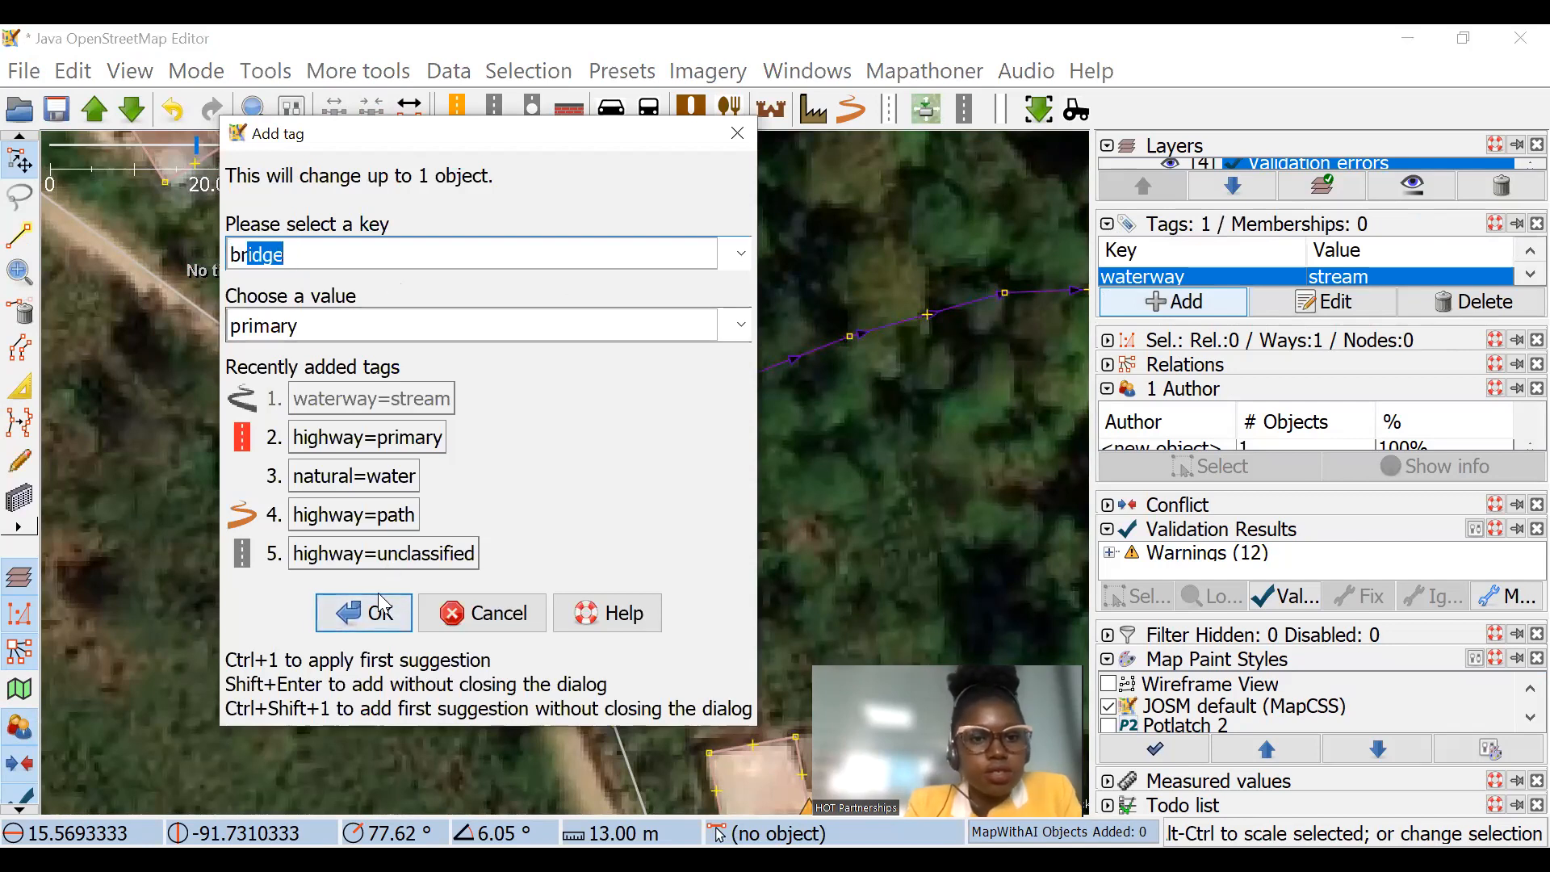
pyautogui.click(376, 614)
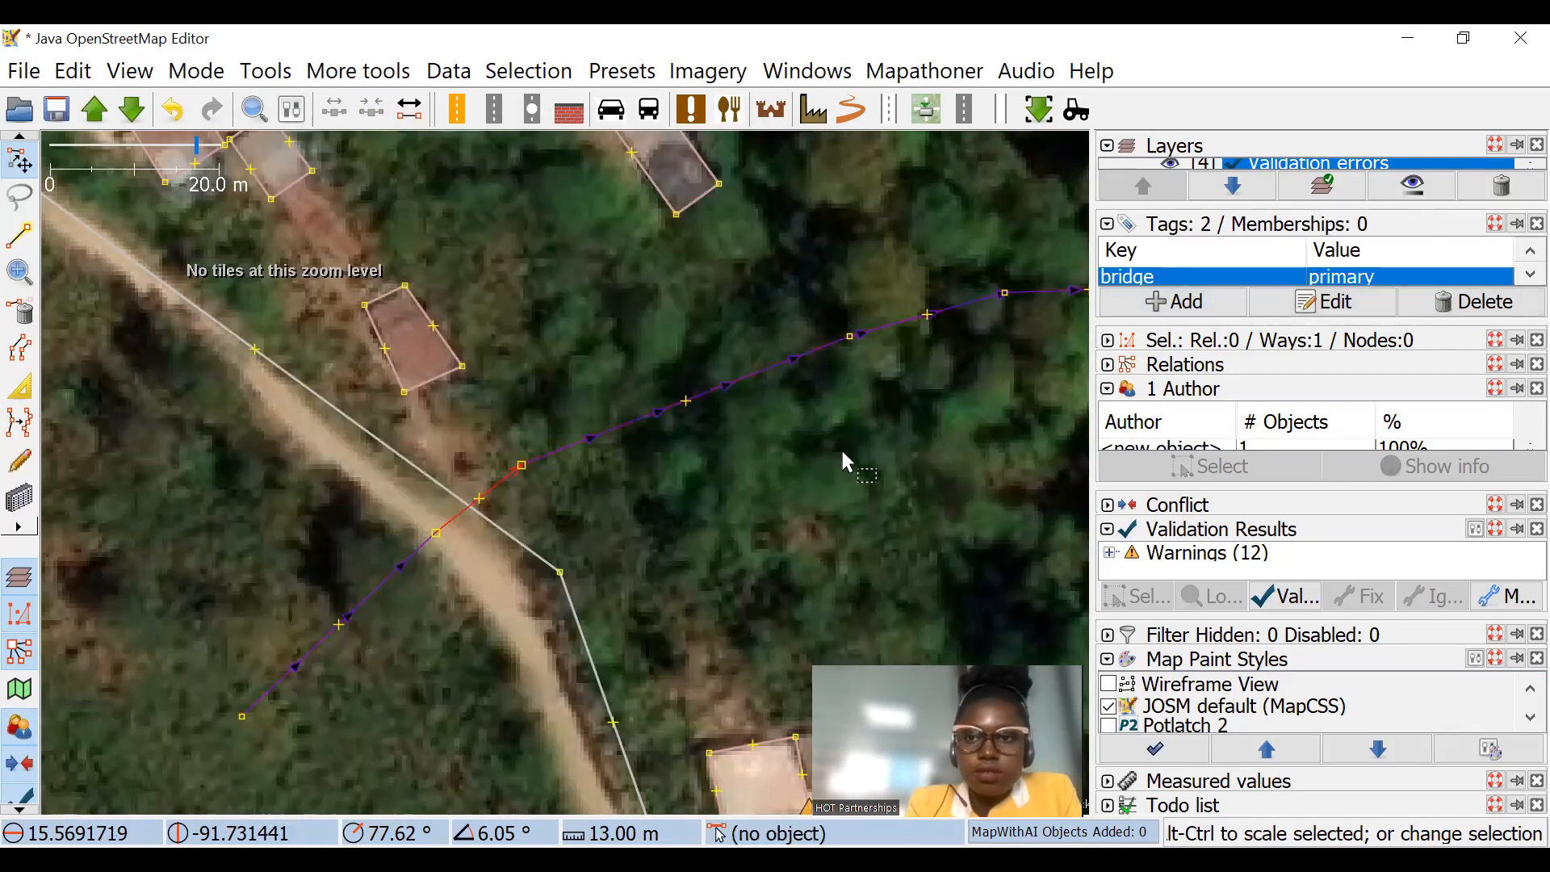
pyautogui.click(648, 453)
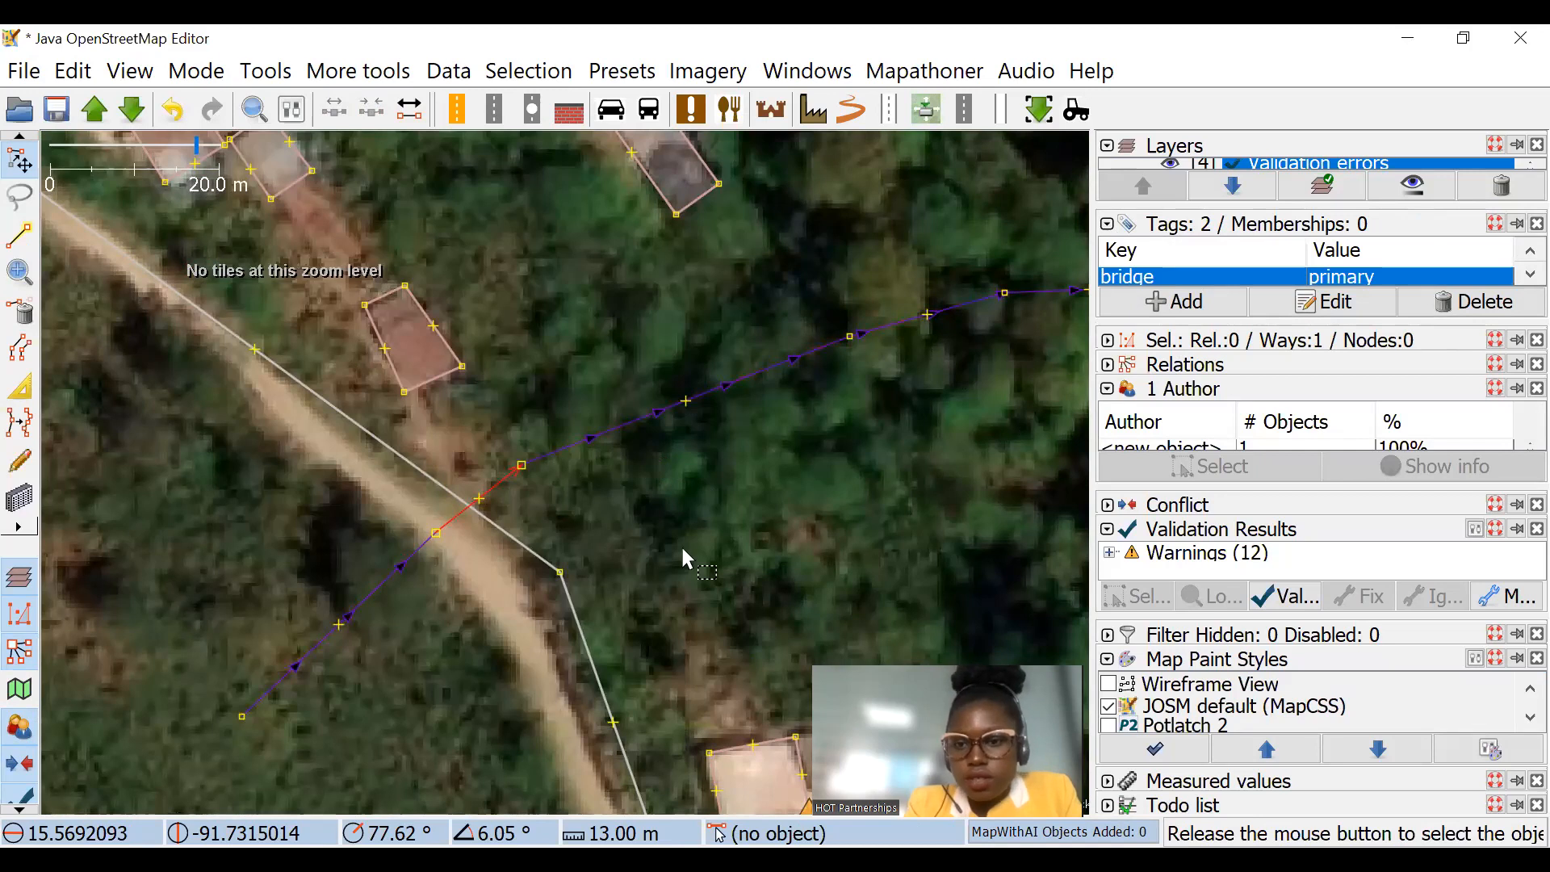
pyautogui.scroll(-1, 1110, 716)
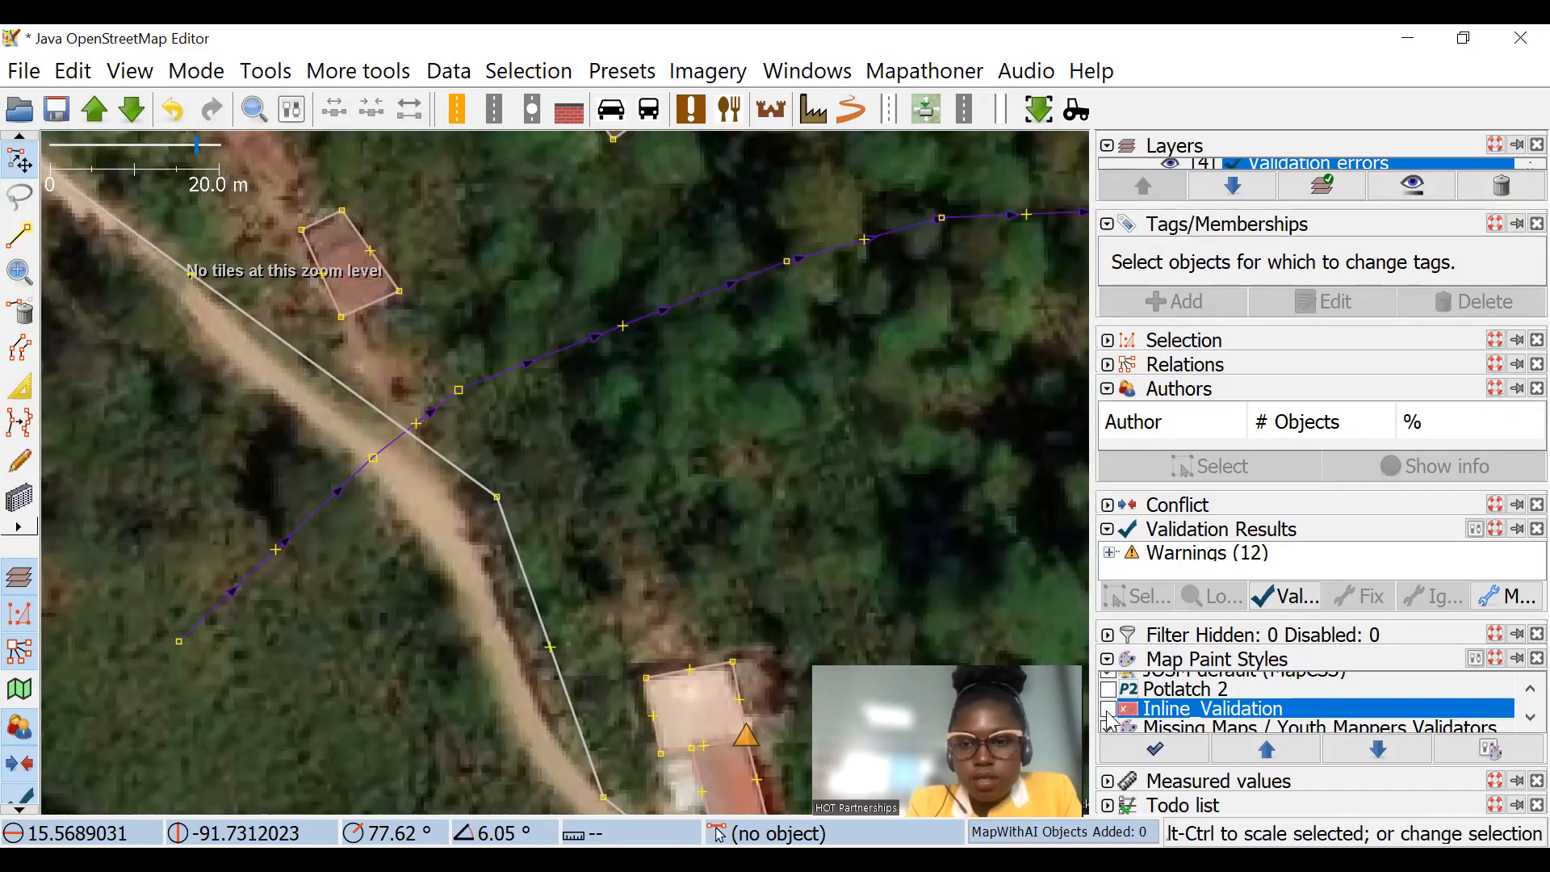
# Step: Change the bridge tag value to yes on the short stream segment crossing the road and clear the selection
pyautogui.click(436, 410)
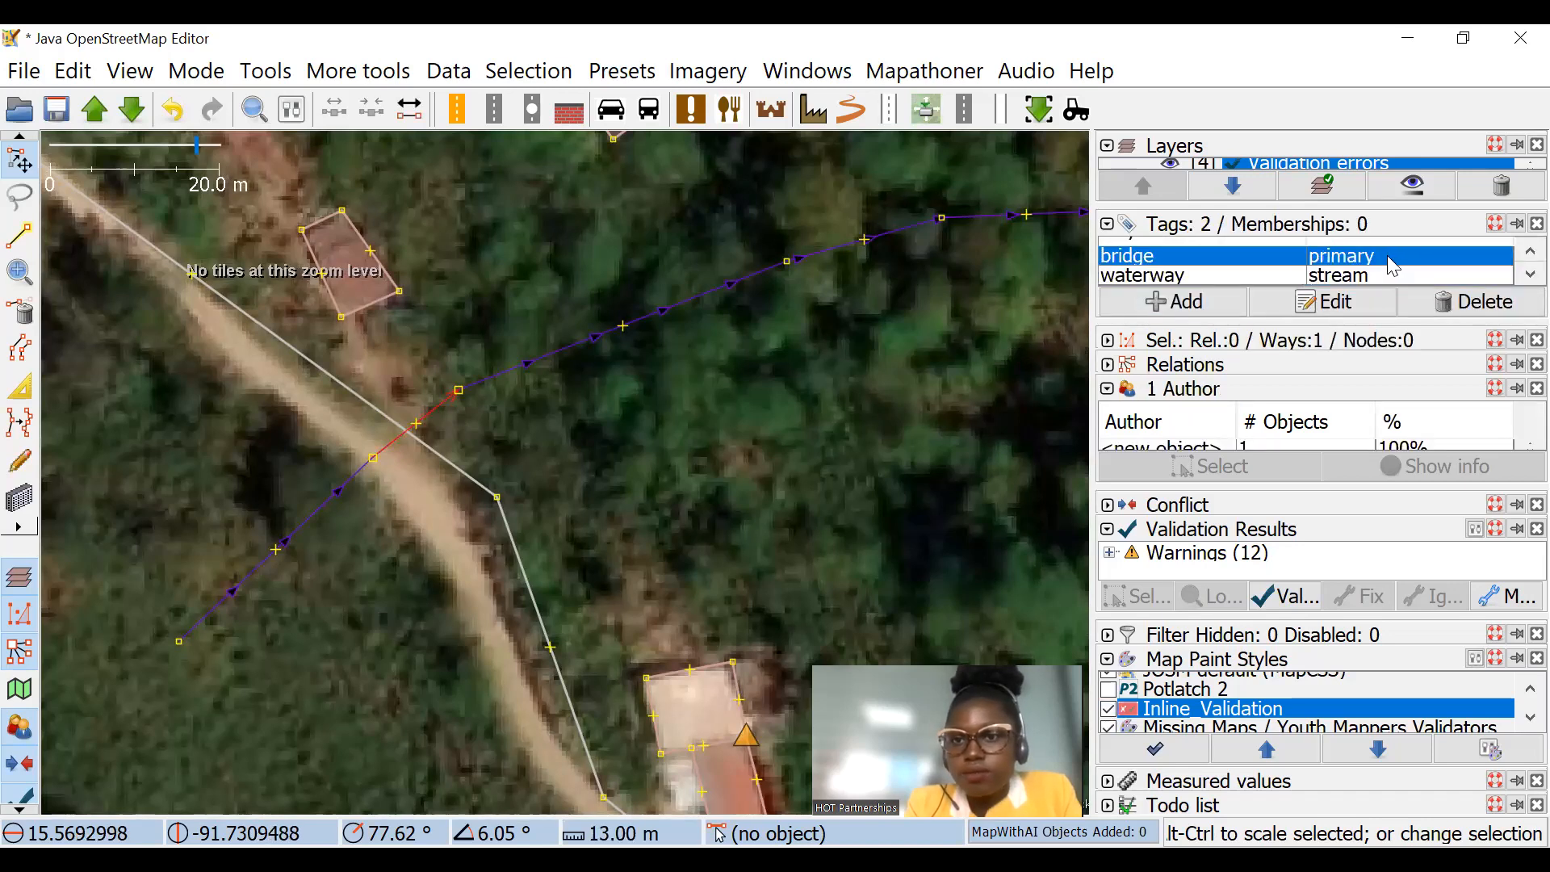
pyautogui.click(1322, 307)
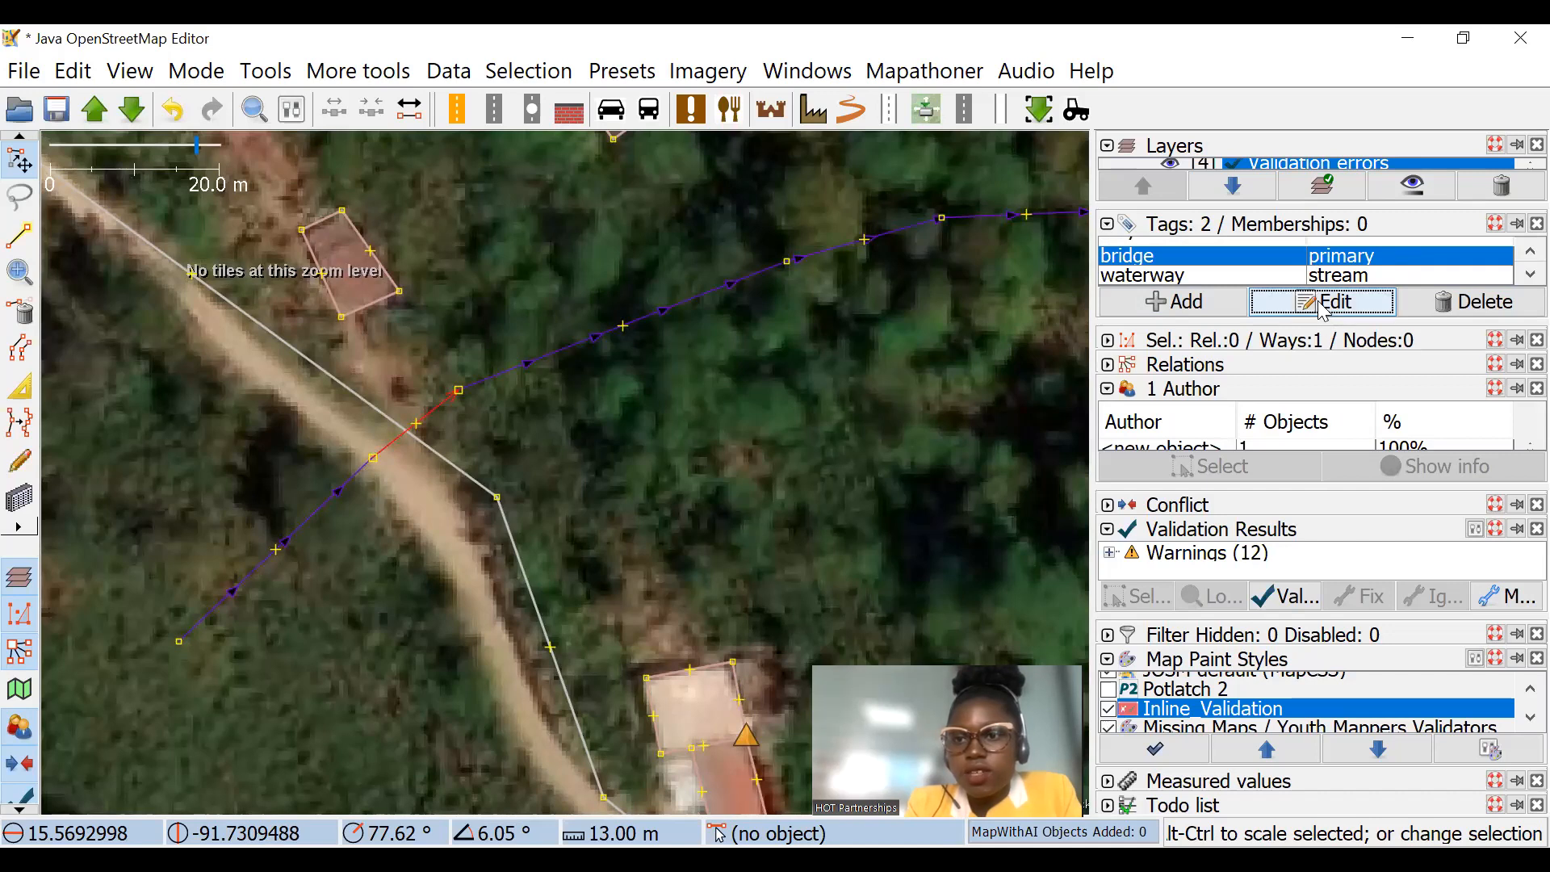
pyautogui.write('yes')
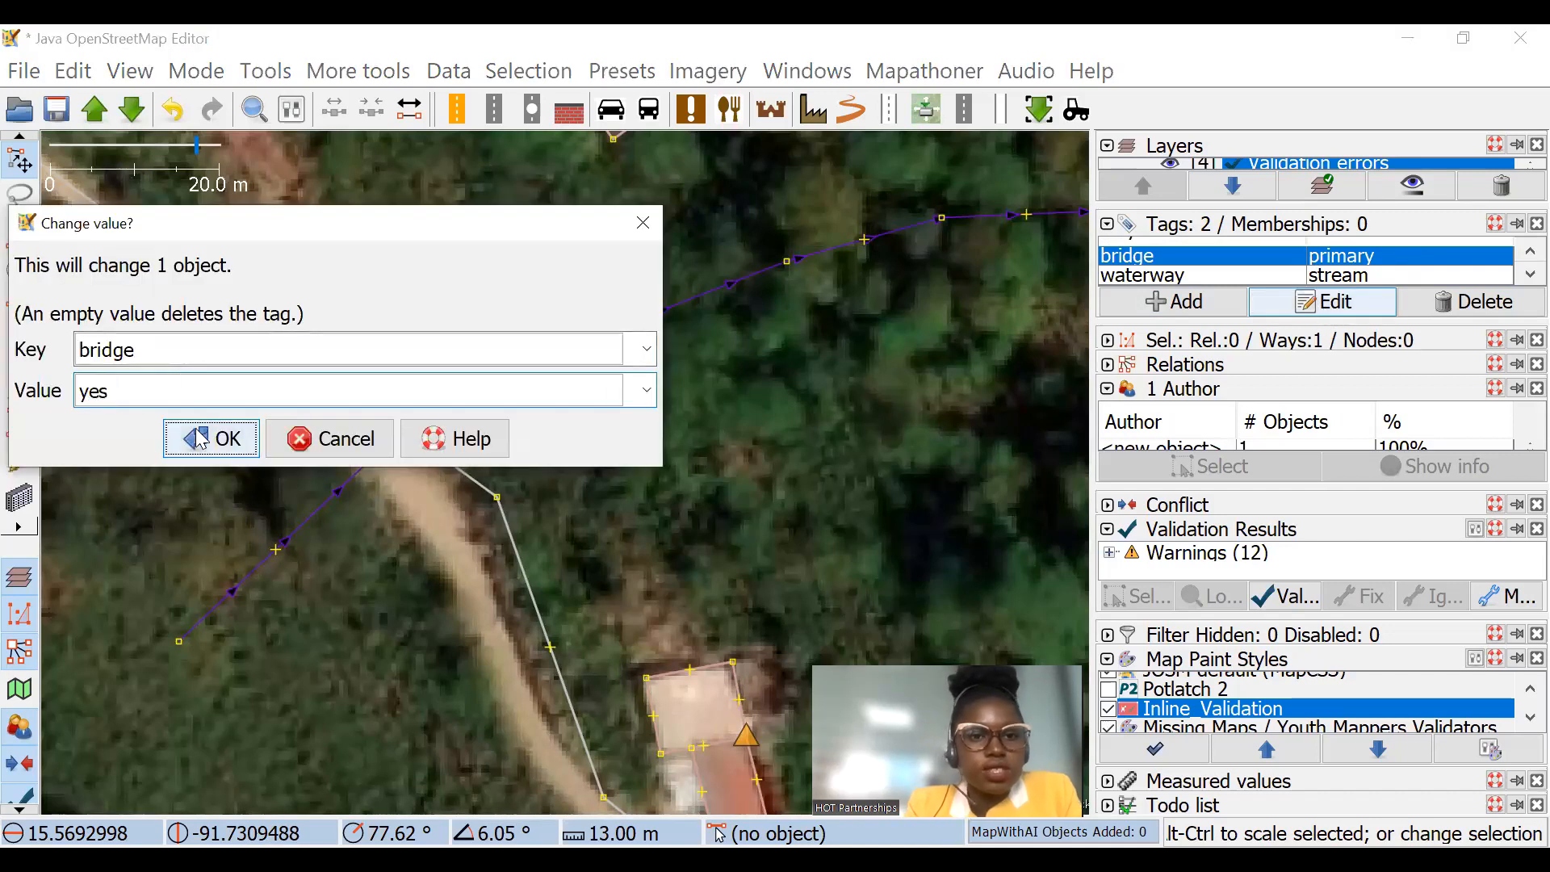
pyautogui.press('Return')
pyautogui.click(607, 458)
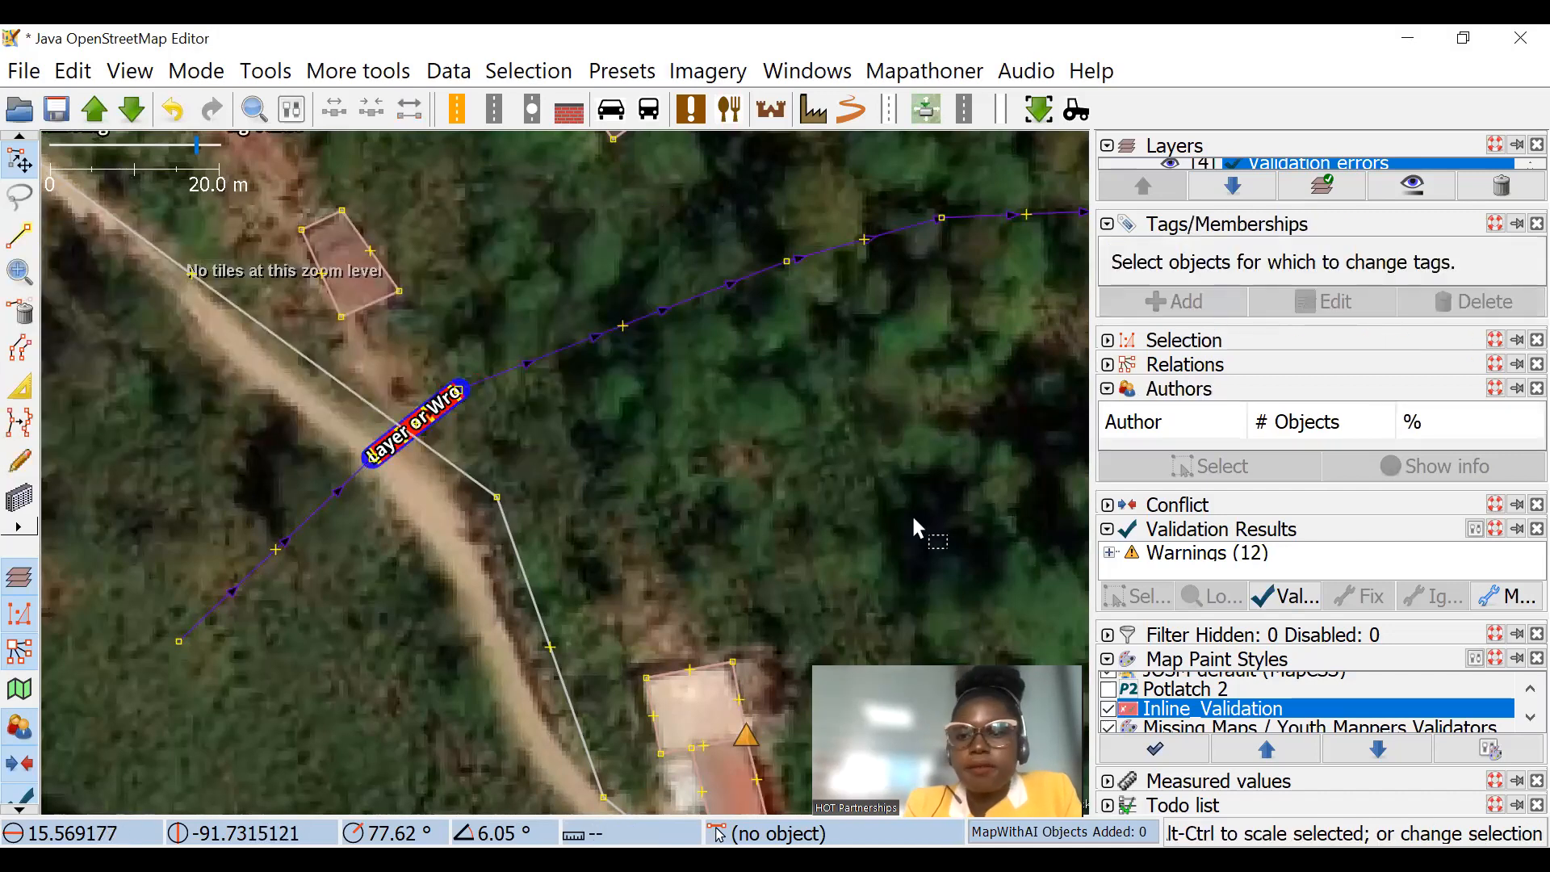
# Step: Turn the Inline_Validation map paint style off and on again to compare how the bridge segment is displayed
pyautogui.click(1109, 710)
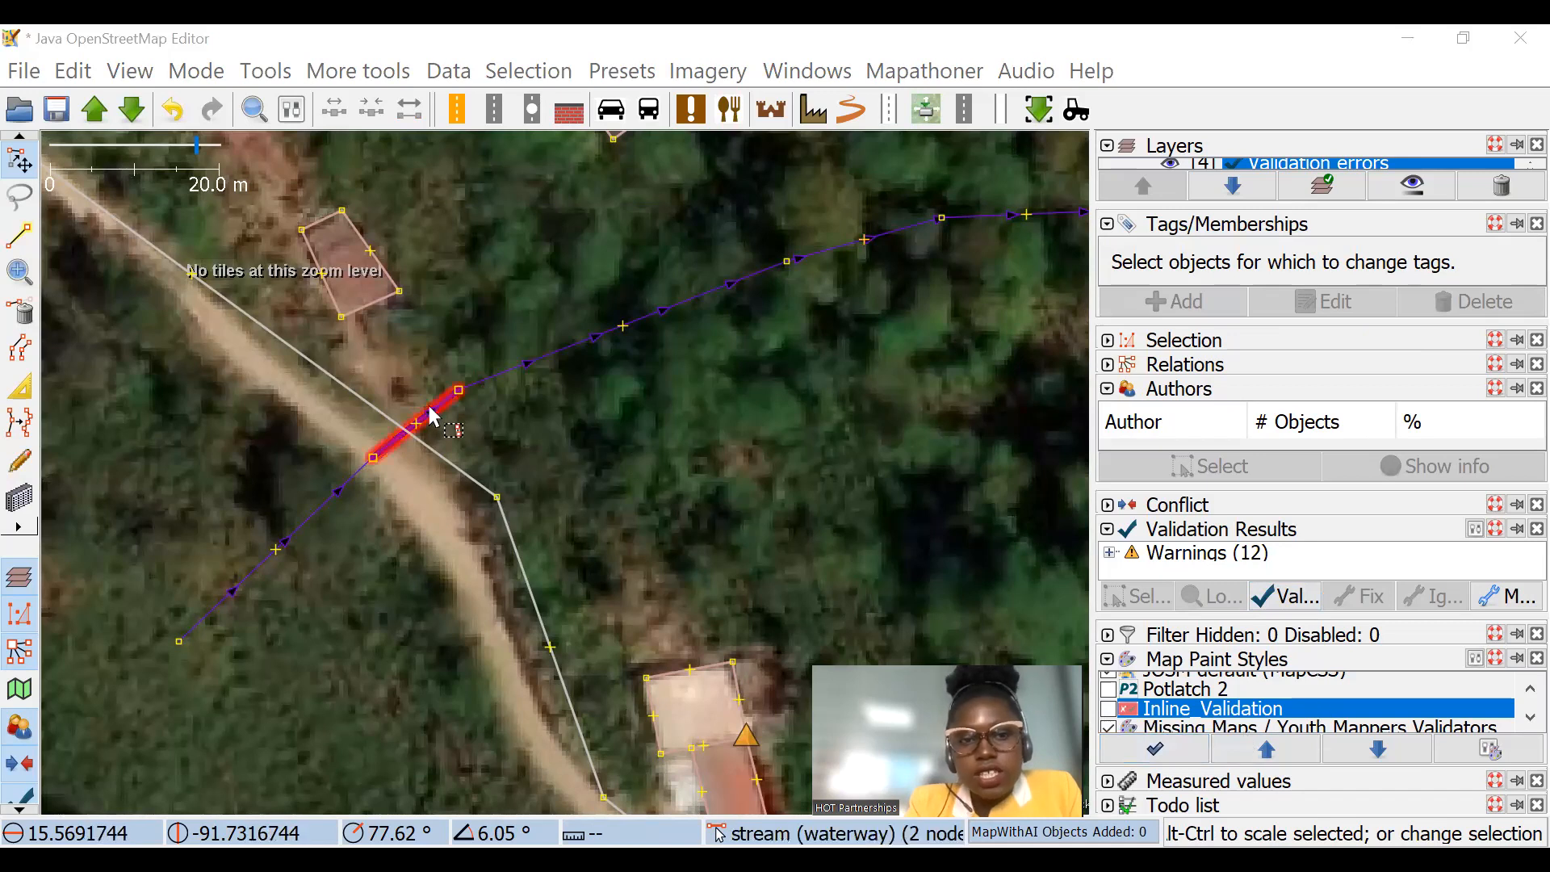
pyautogui.scroll(2, 433, 415)
pyautogui.click(1108, 709)
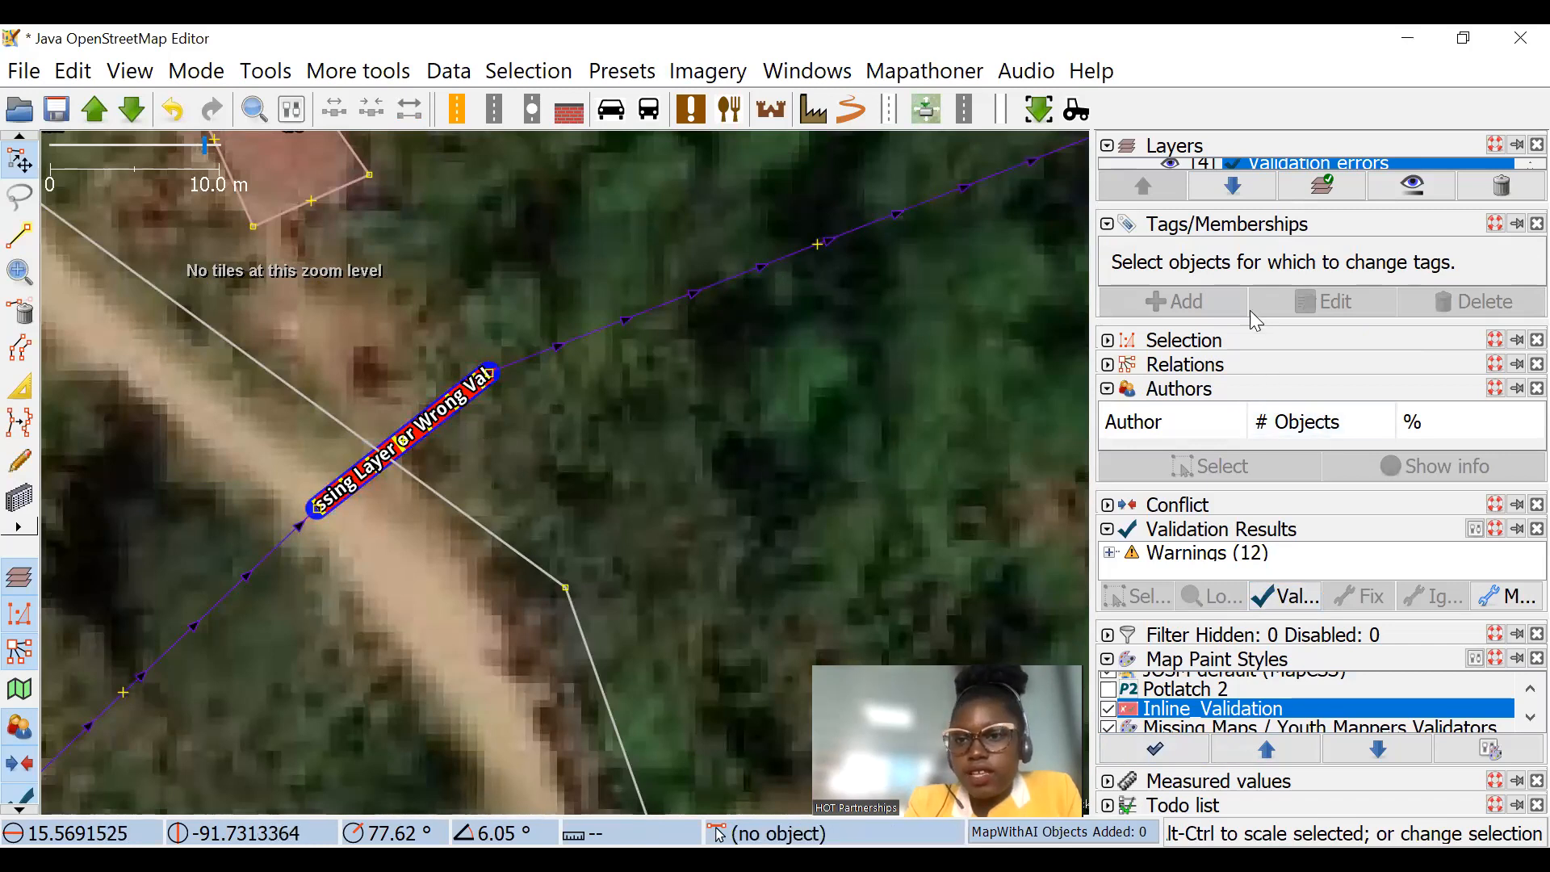
# Step: Add the tag layer=1 to the short bridge segment of the stream and clear the selection
pyautogui.click(428, 422)
pyautogui.click(1226, 312)
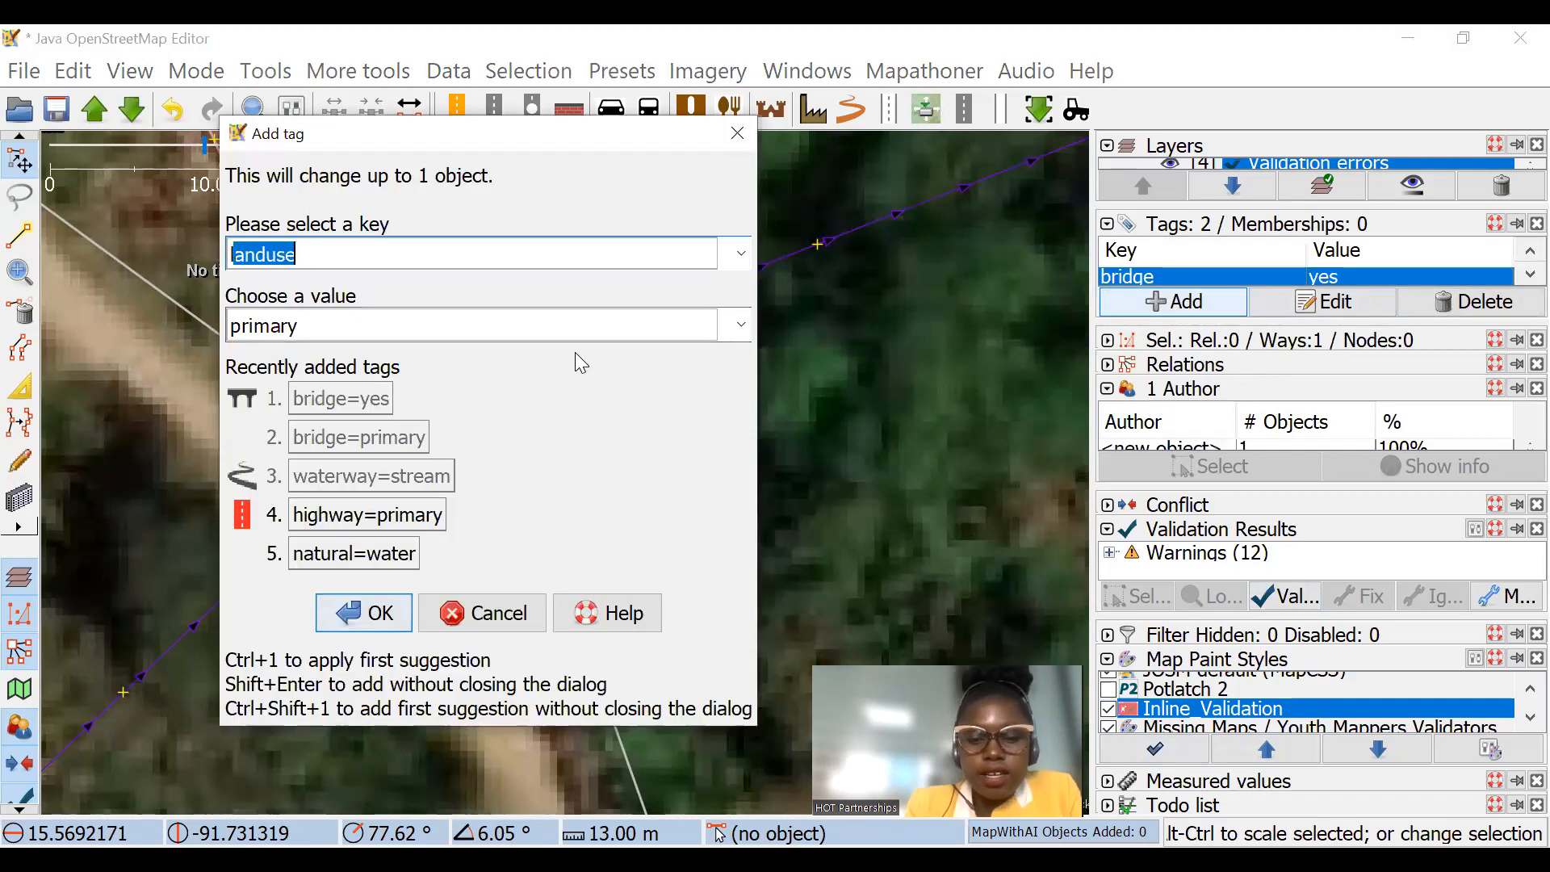
pyautogui.write('la')
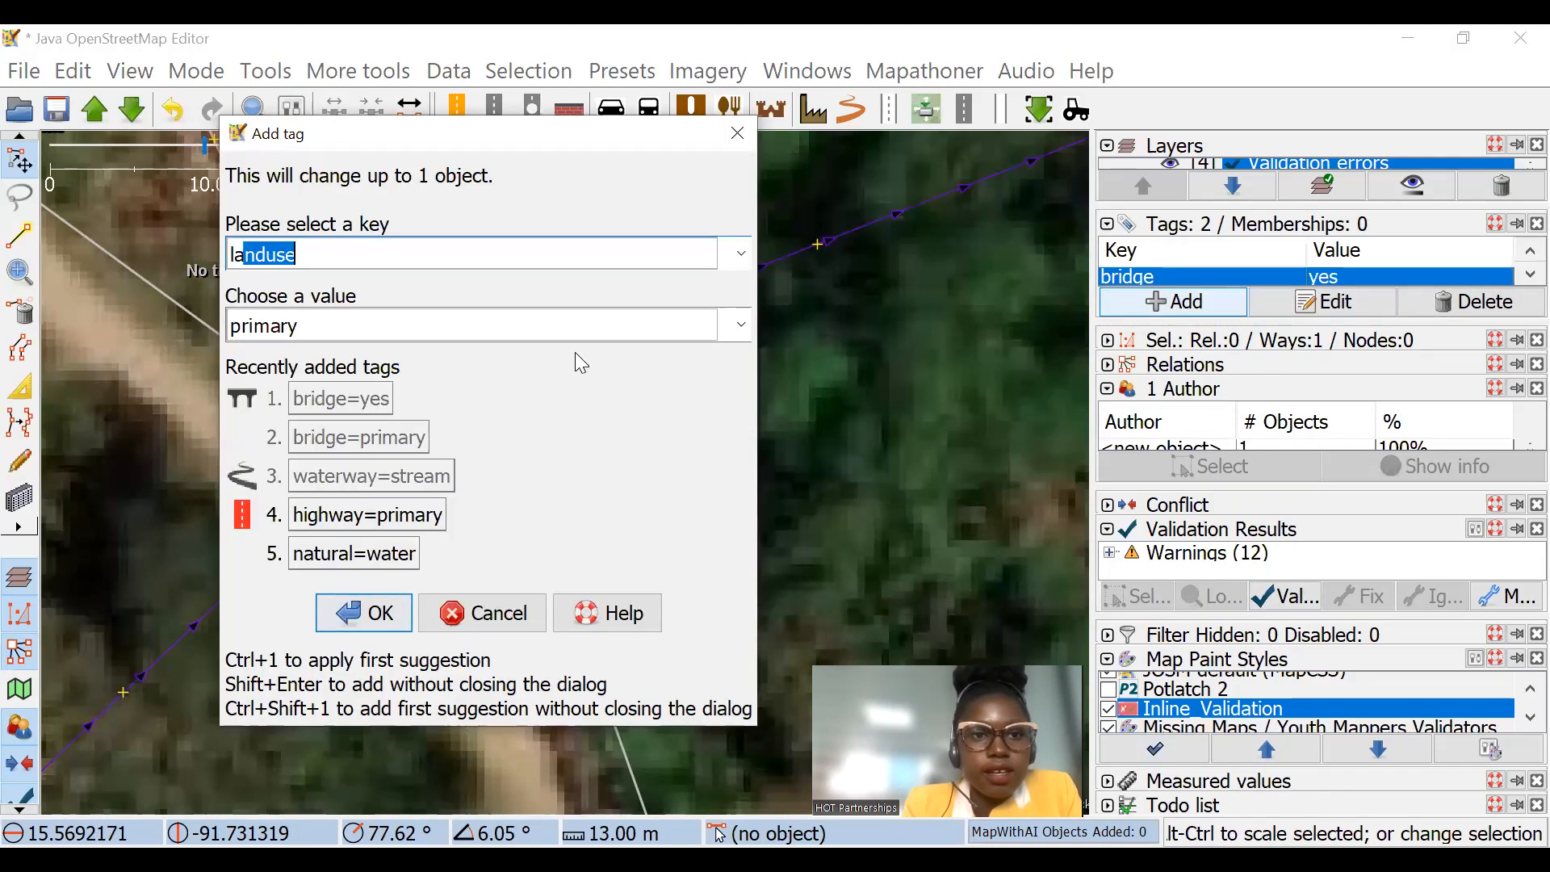
pyautogui.write('yer')
pyautogui.click(555, 326)
pyautogui.write('1')
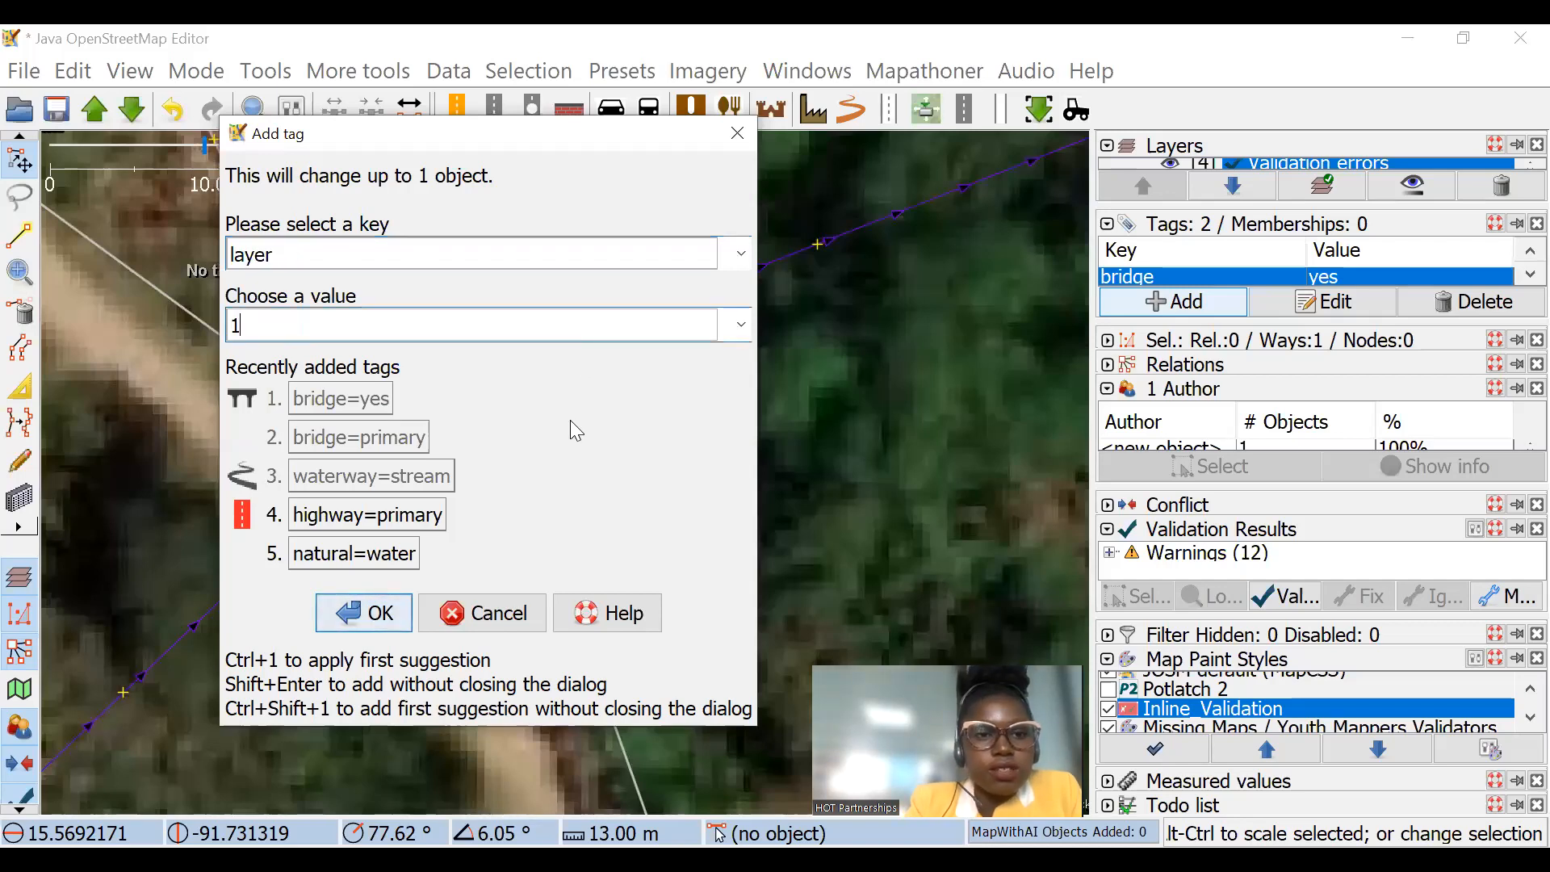
pyautogui.press('Return')
pyautogui.scroll(1, 388, 415)
pyautogui.scroll(-2, 498, 413)
pyautogui.click(463, 440)
# Step: Survey the validation markers along the roads from the bridge segment to the junction and the eastern settlement
pyautogui.moveTo(1021, 652); pyautogui.dragTo(948, 574)
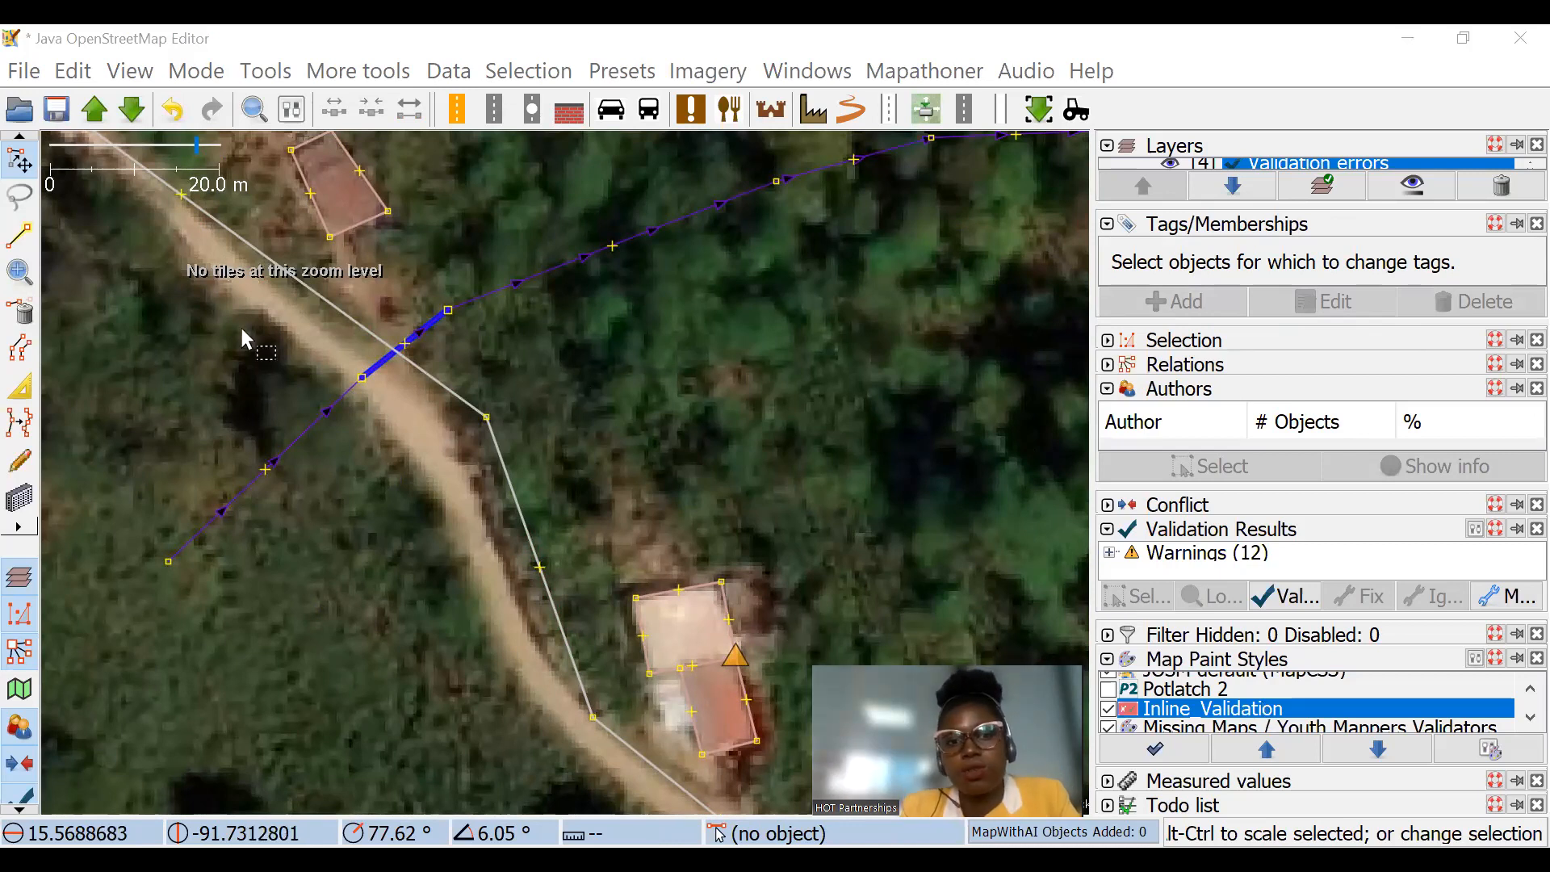
pyautogui.scroll(-2, 789, 380)
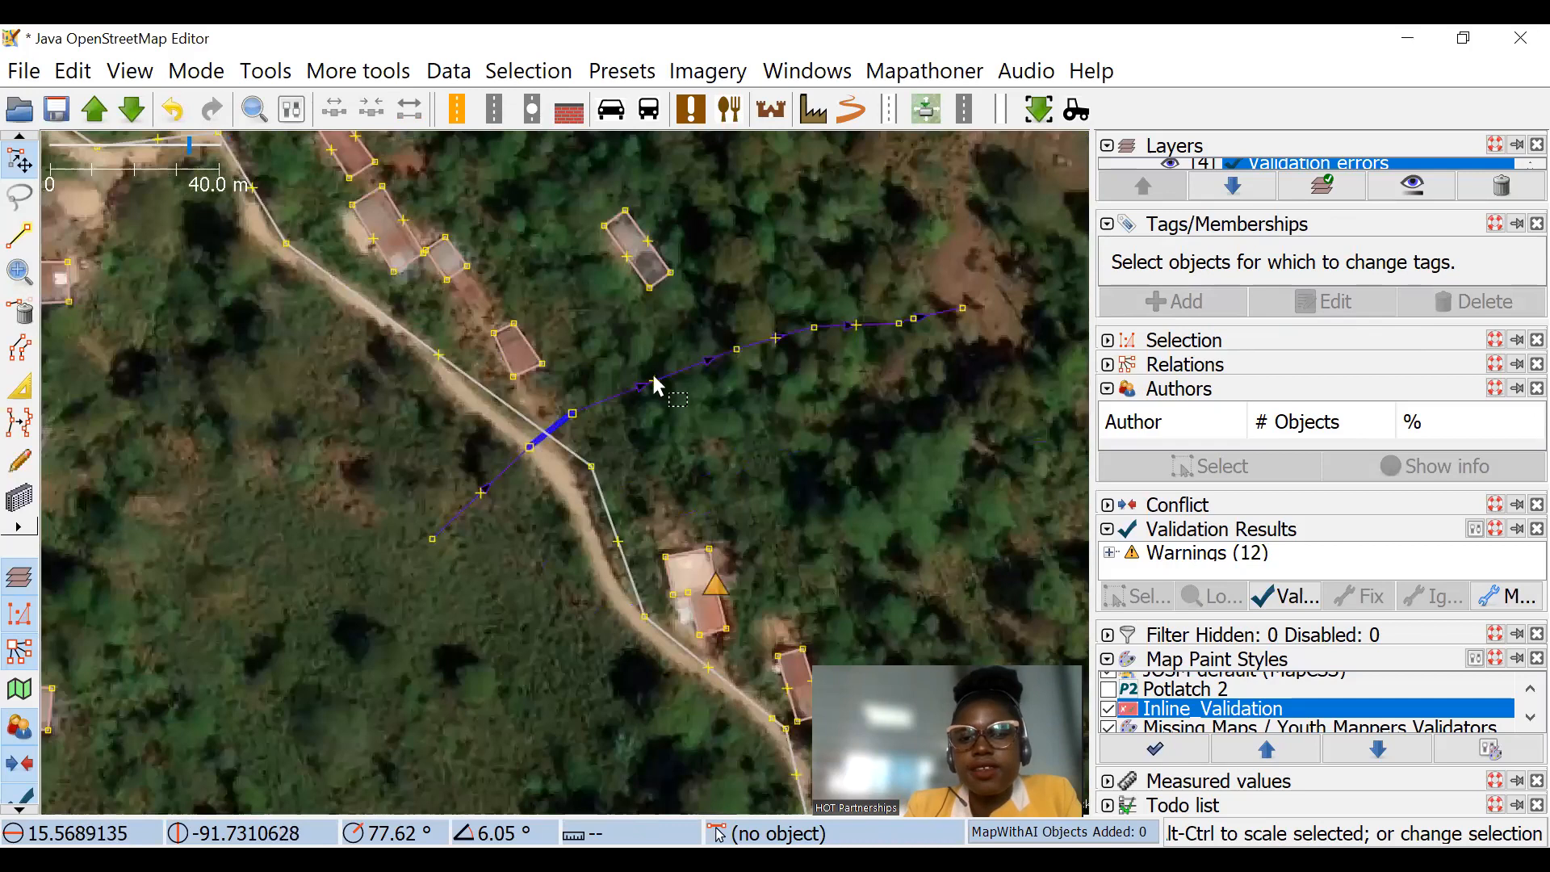
pyautogui.scroll(-1, 705, 422)
pyautogui.moveTo(548, 391); pyautogui.dragTo(694, 363)
pyautogui.scroll(-2, 694, 363)
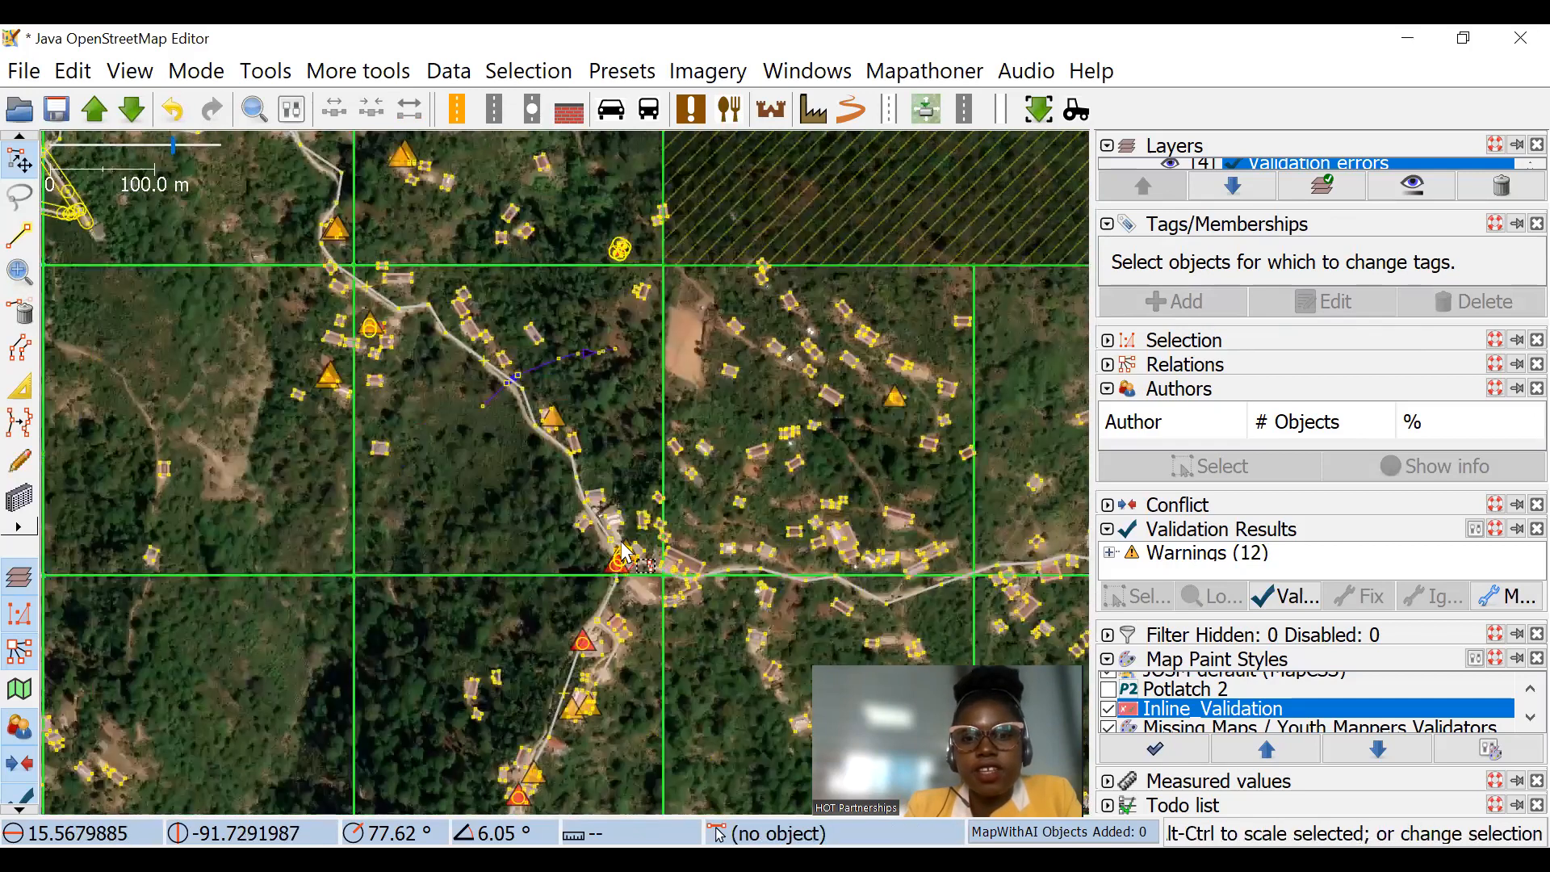
pyautogui.moveTo(417, 316); pyautogui.dragTo(410, 298)
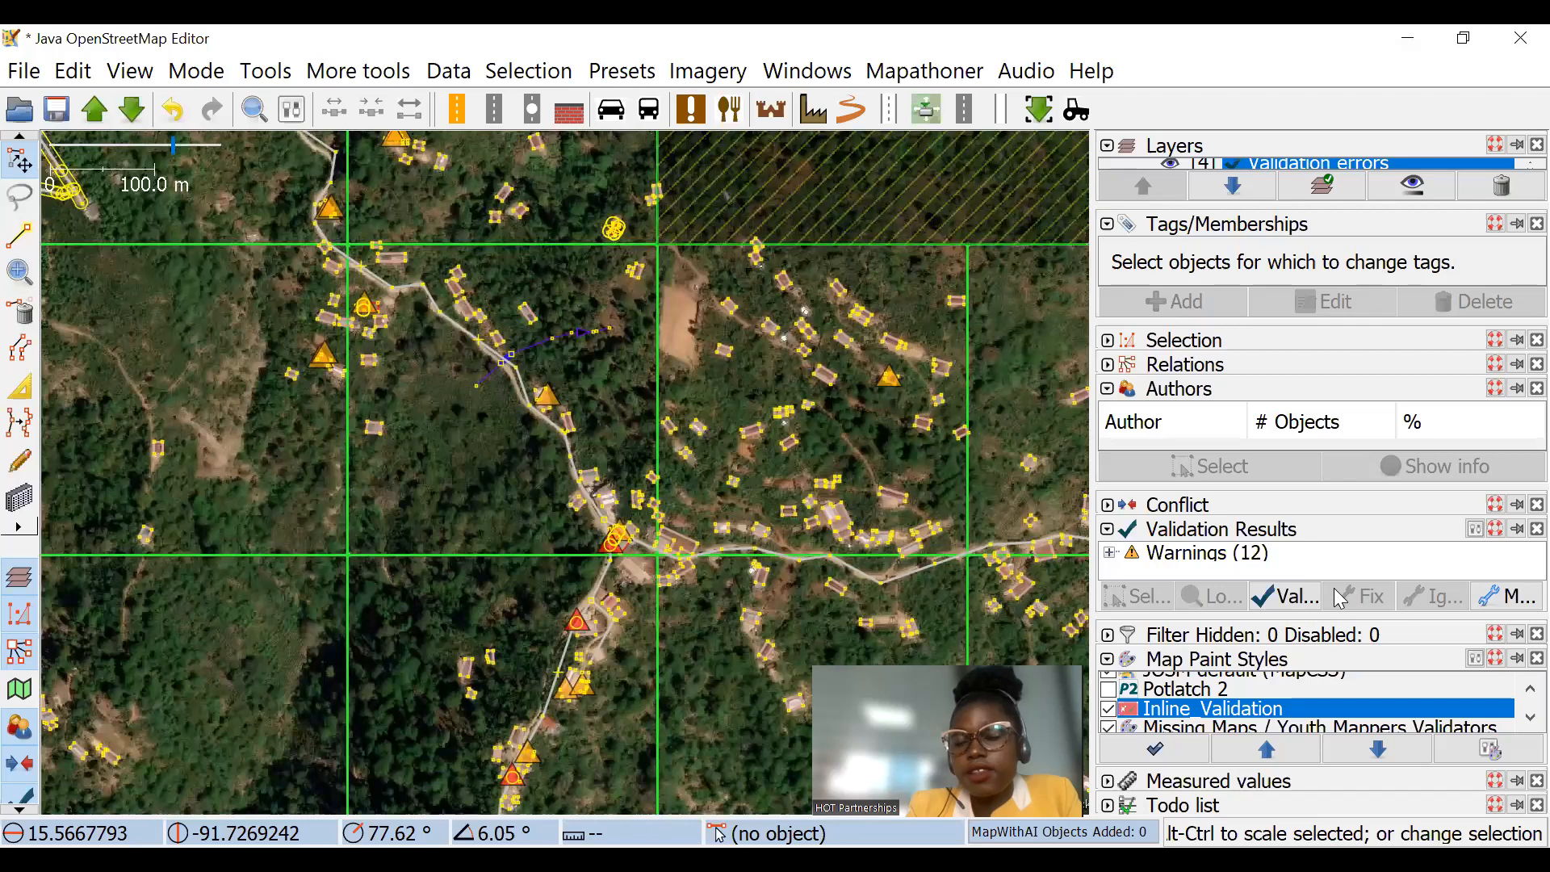
pyautogui.moveTo(700, 365); pyautogui.dragTo(584, 300)
pyautogui.scroll(2, 981, 496)
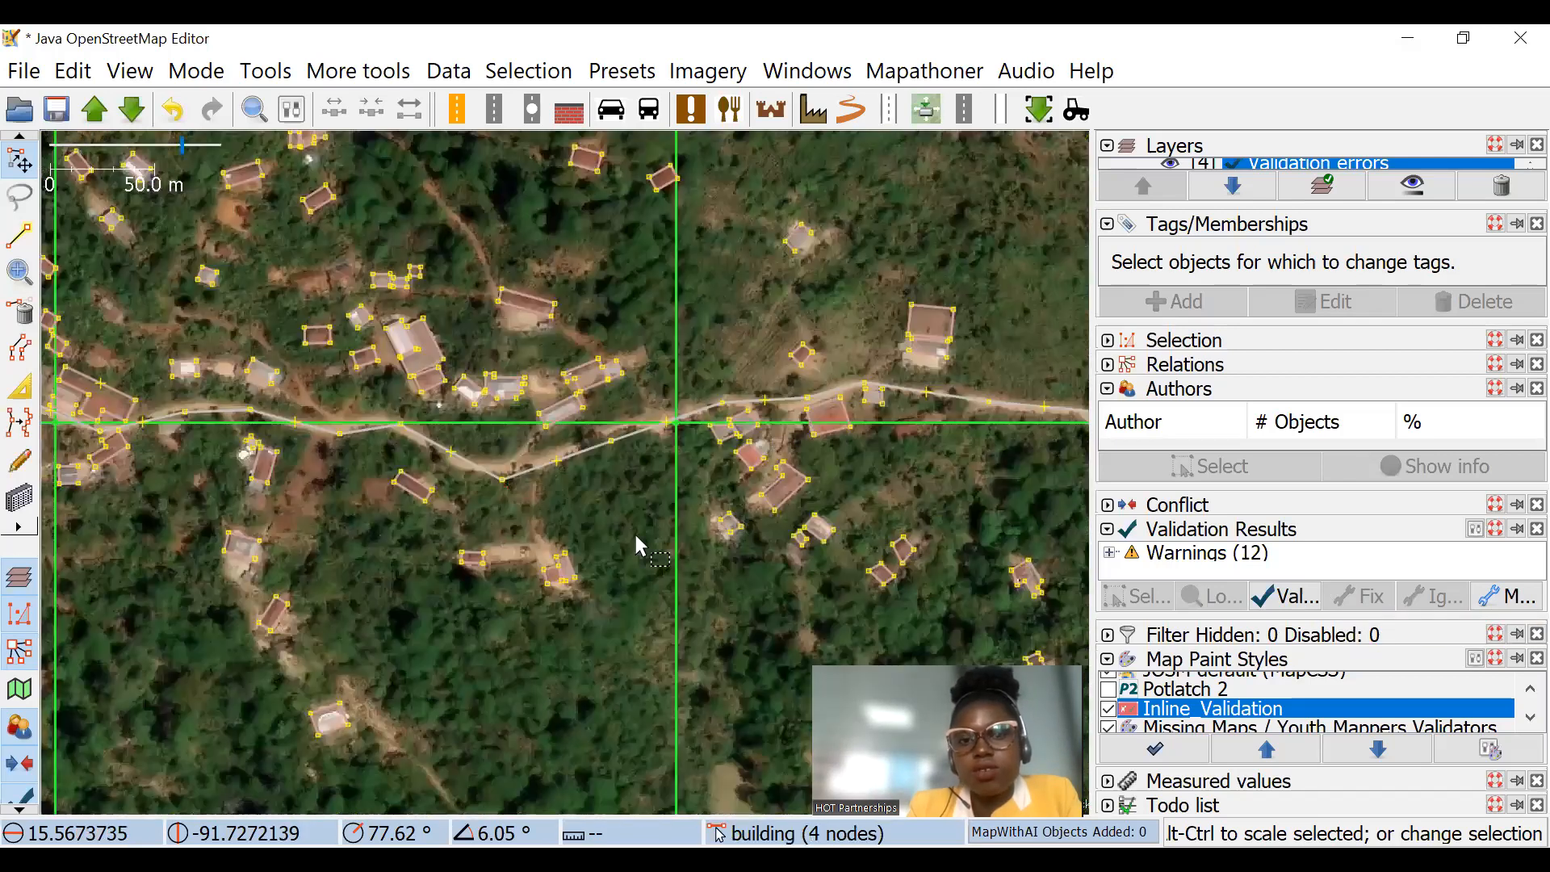
pyautogui.moveTo(637, 538); pyautogui.dragTo(879, 396)
pyautogui.moveTo(627, 419); pyautogui.dragTo(853, 426)
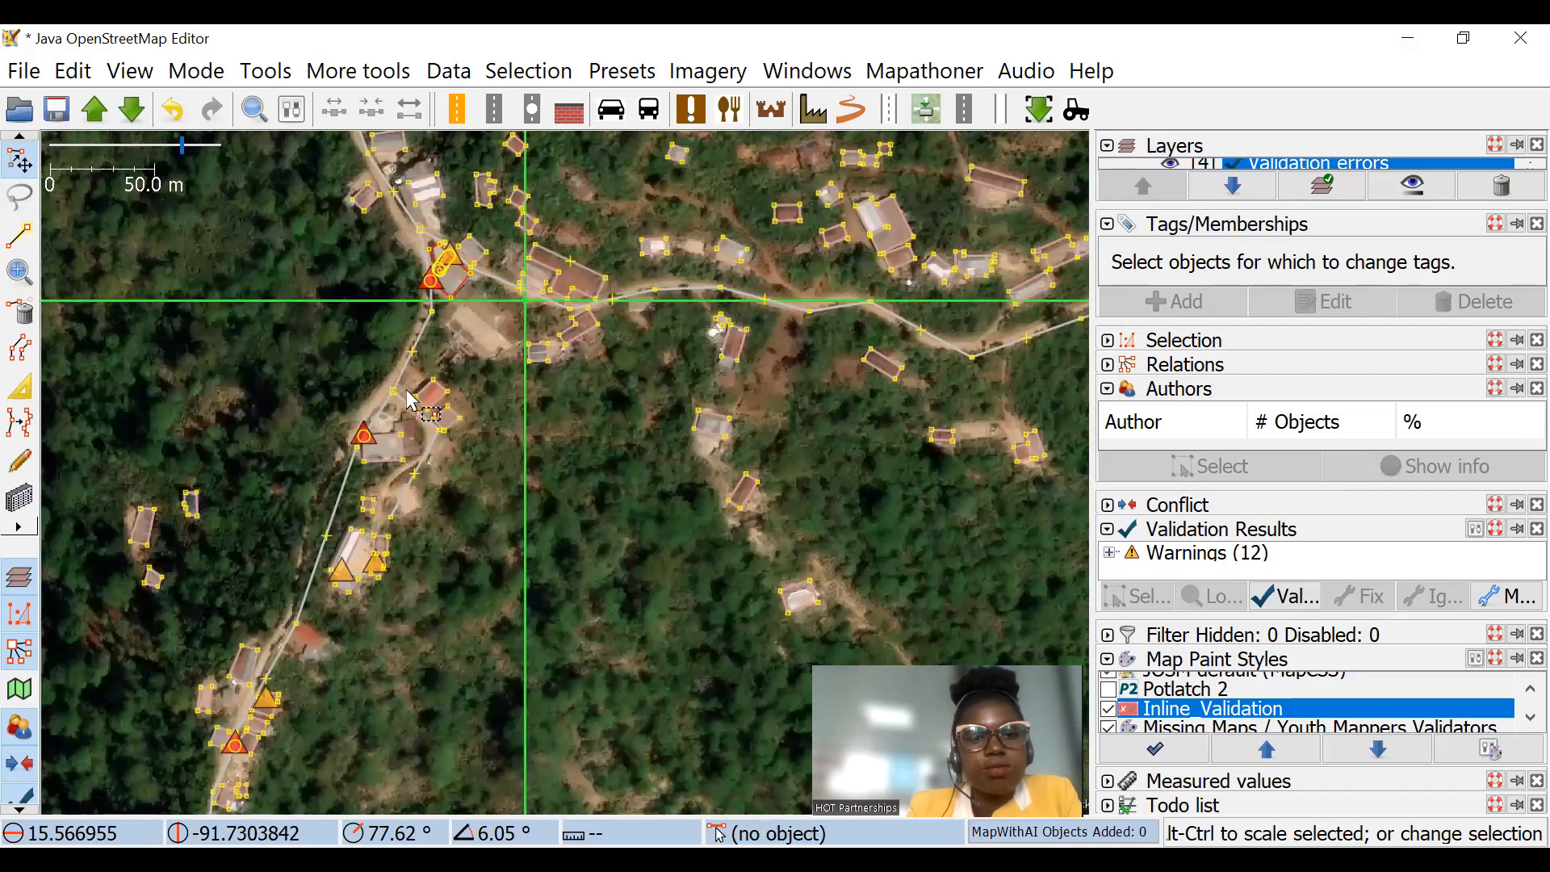
# Step: Place two separate untagged nodes in the forest northwest of the road junction
pyautogui.click(20, 239)
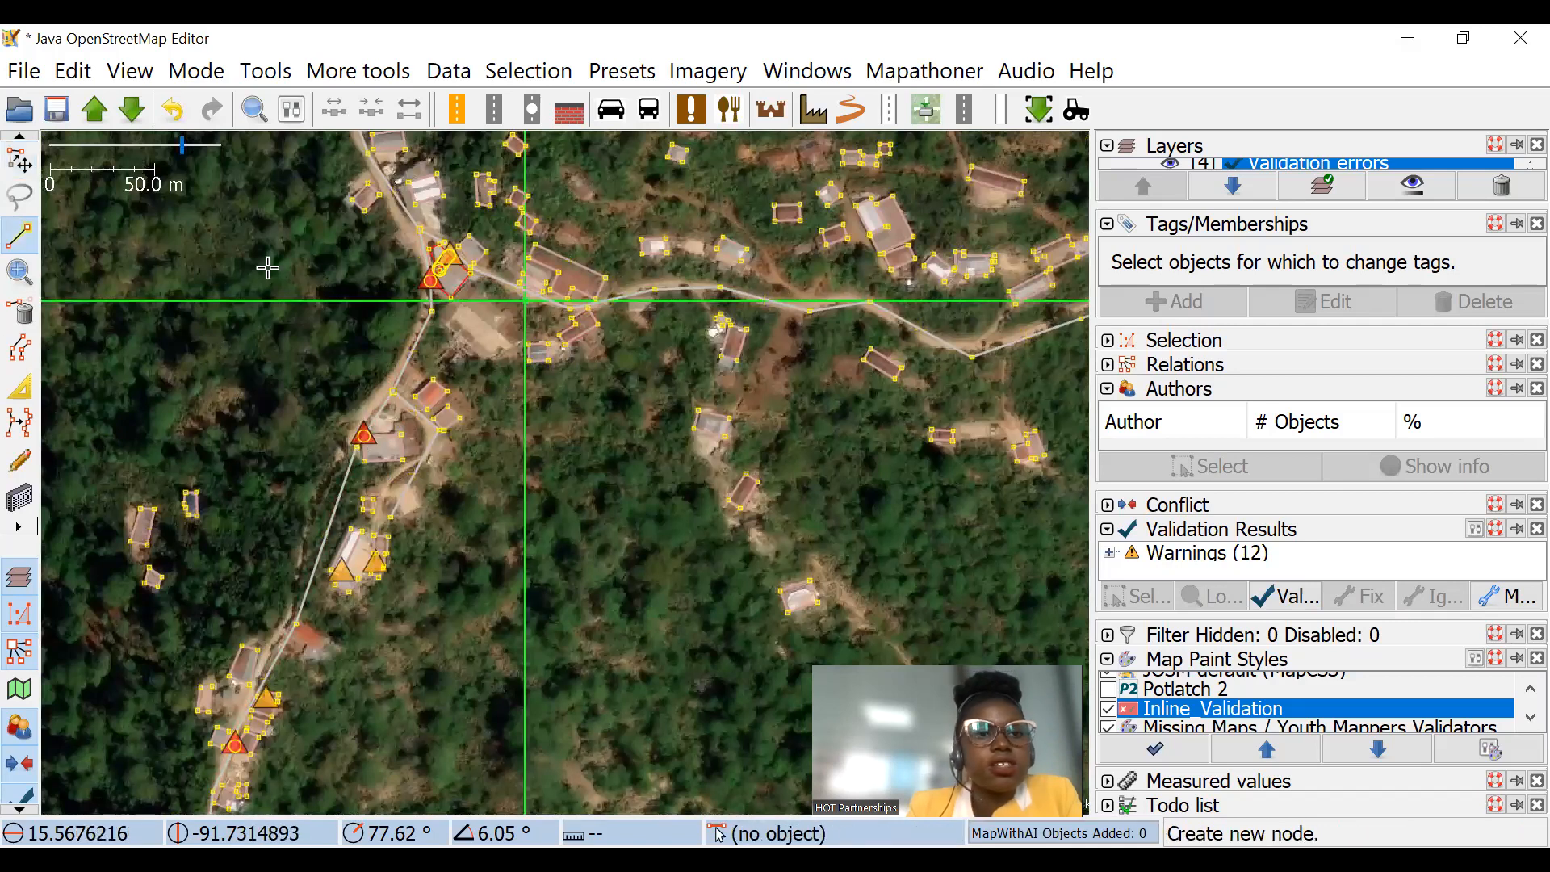
pyautogui.click(267, 267)
pyautogui.click(20, 160)
pyautogui.click(310, 323)
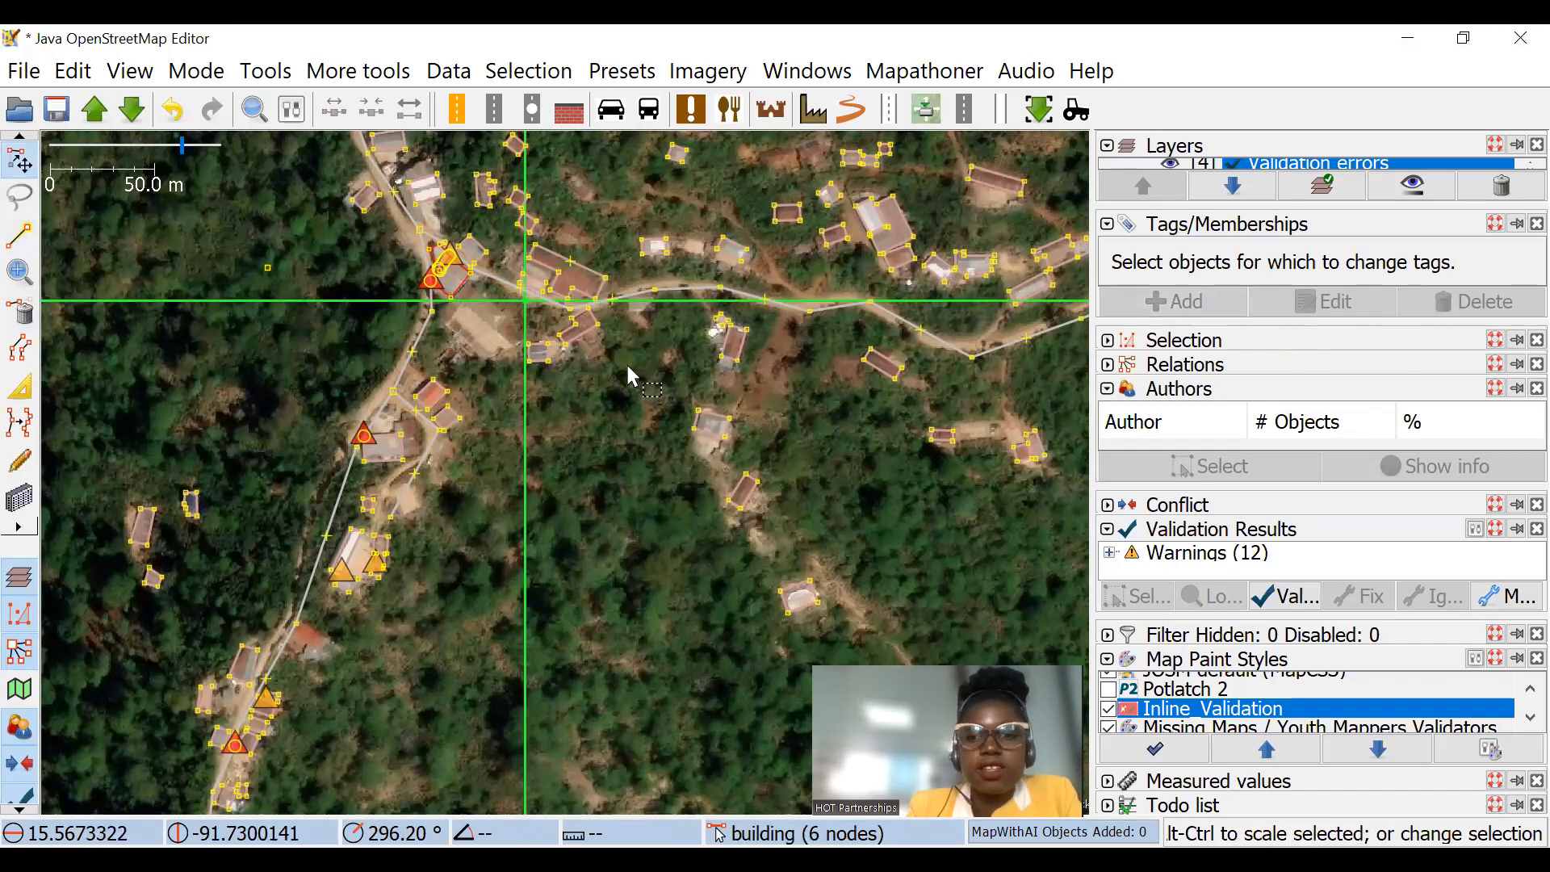
pyautogui.click(20, 239)
pyautogui.click(241, 207)
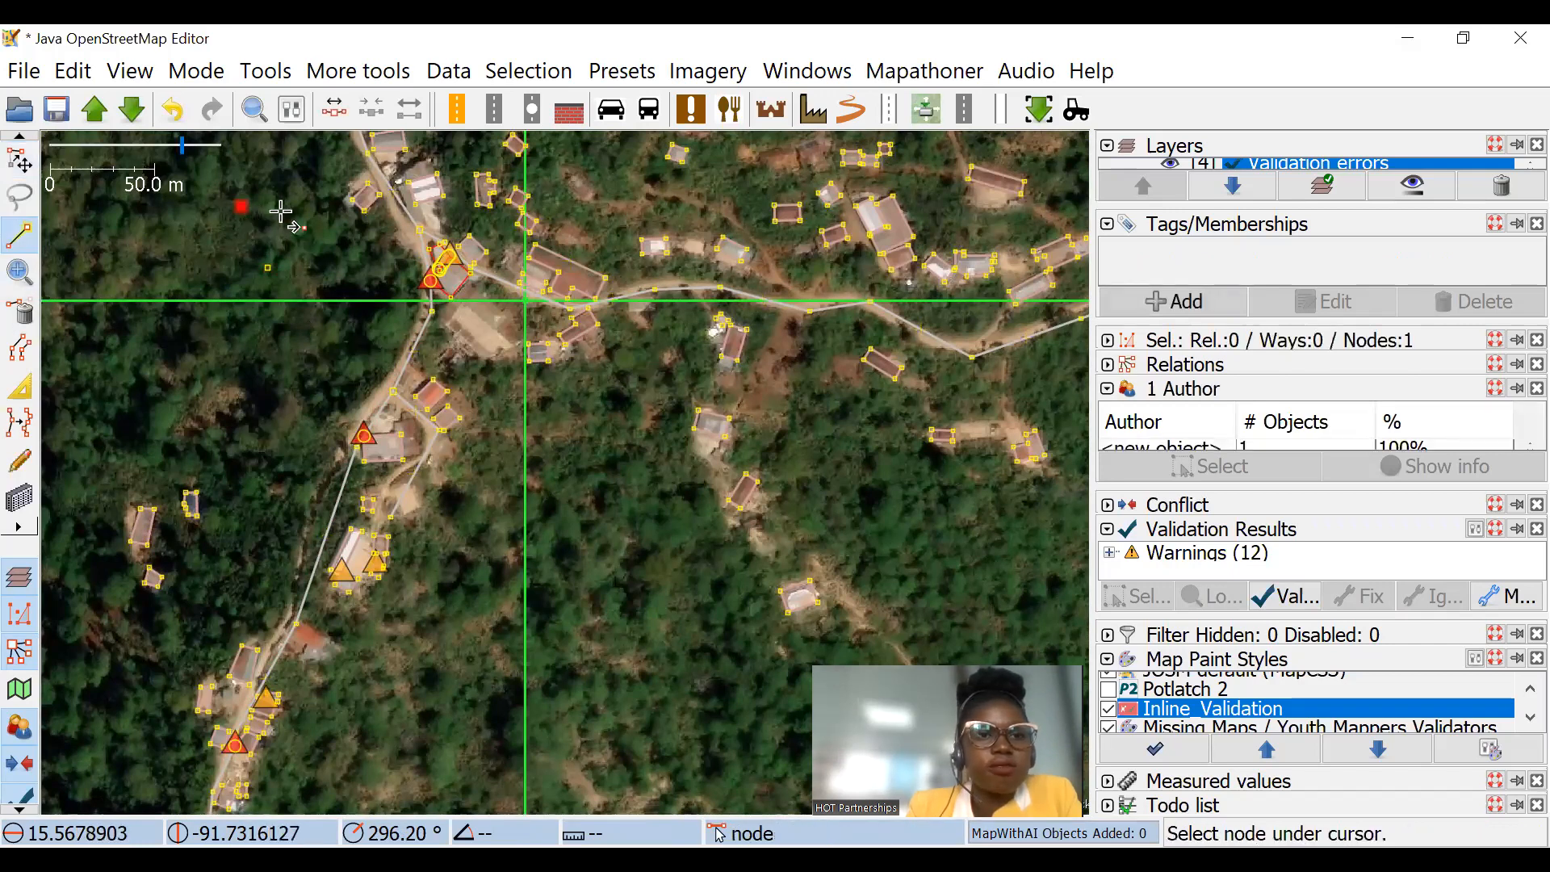
pyautogui.press('s')
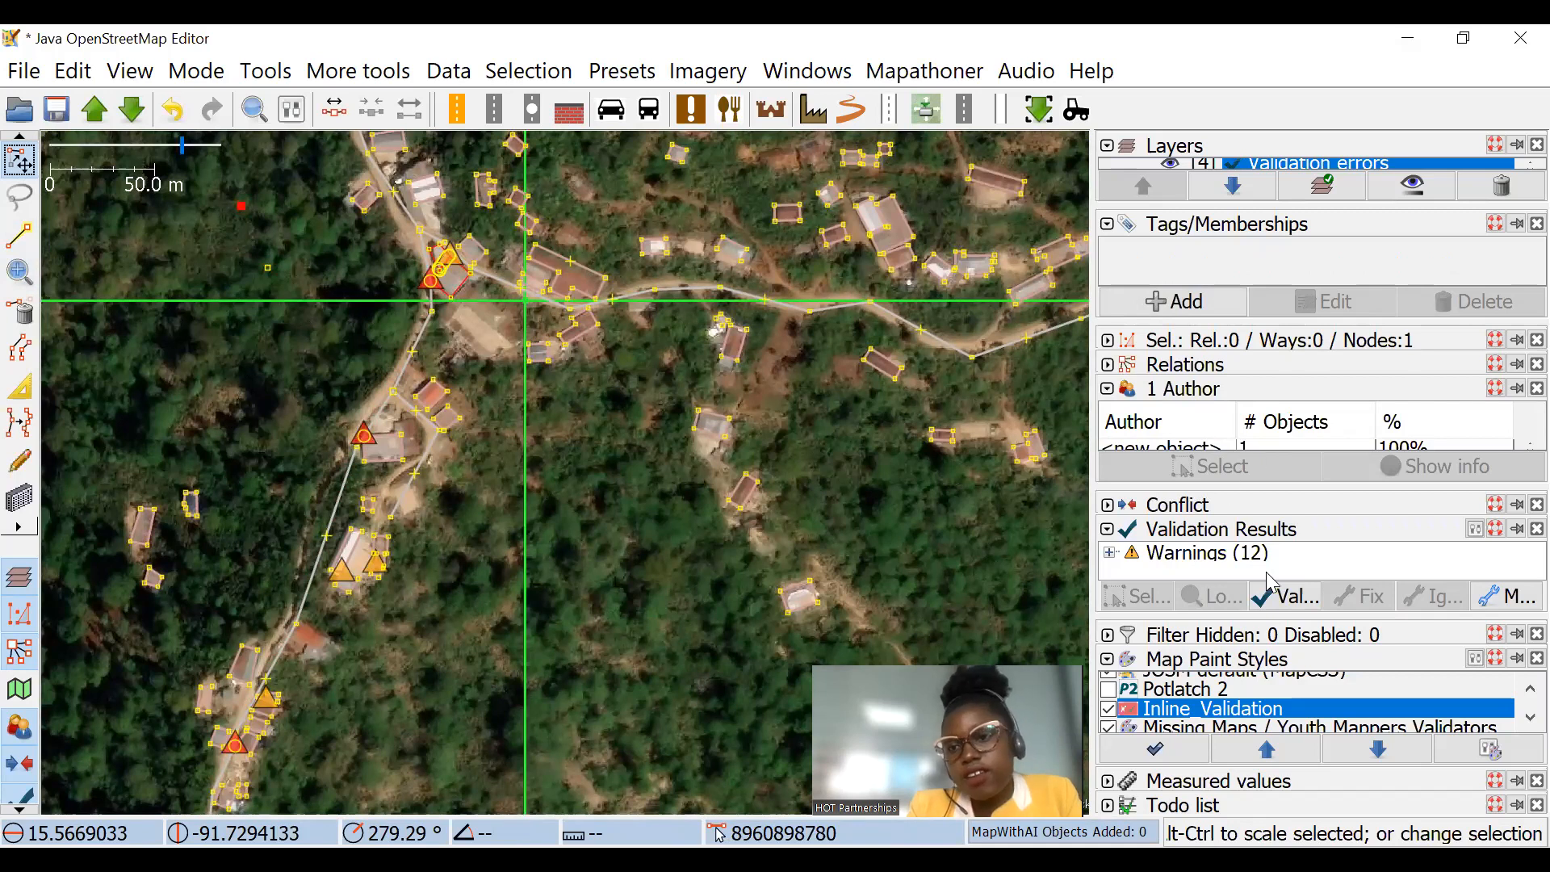
# Step: Rerun the validation and inspect the spot south of the junction where the road meets a building
pyautogui.click(1283, 596)
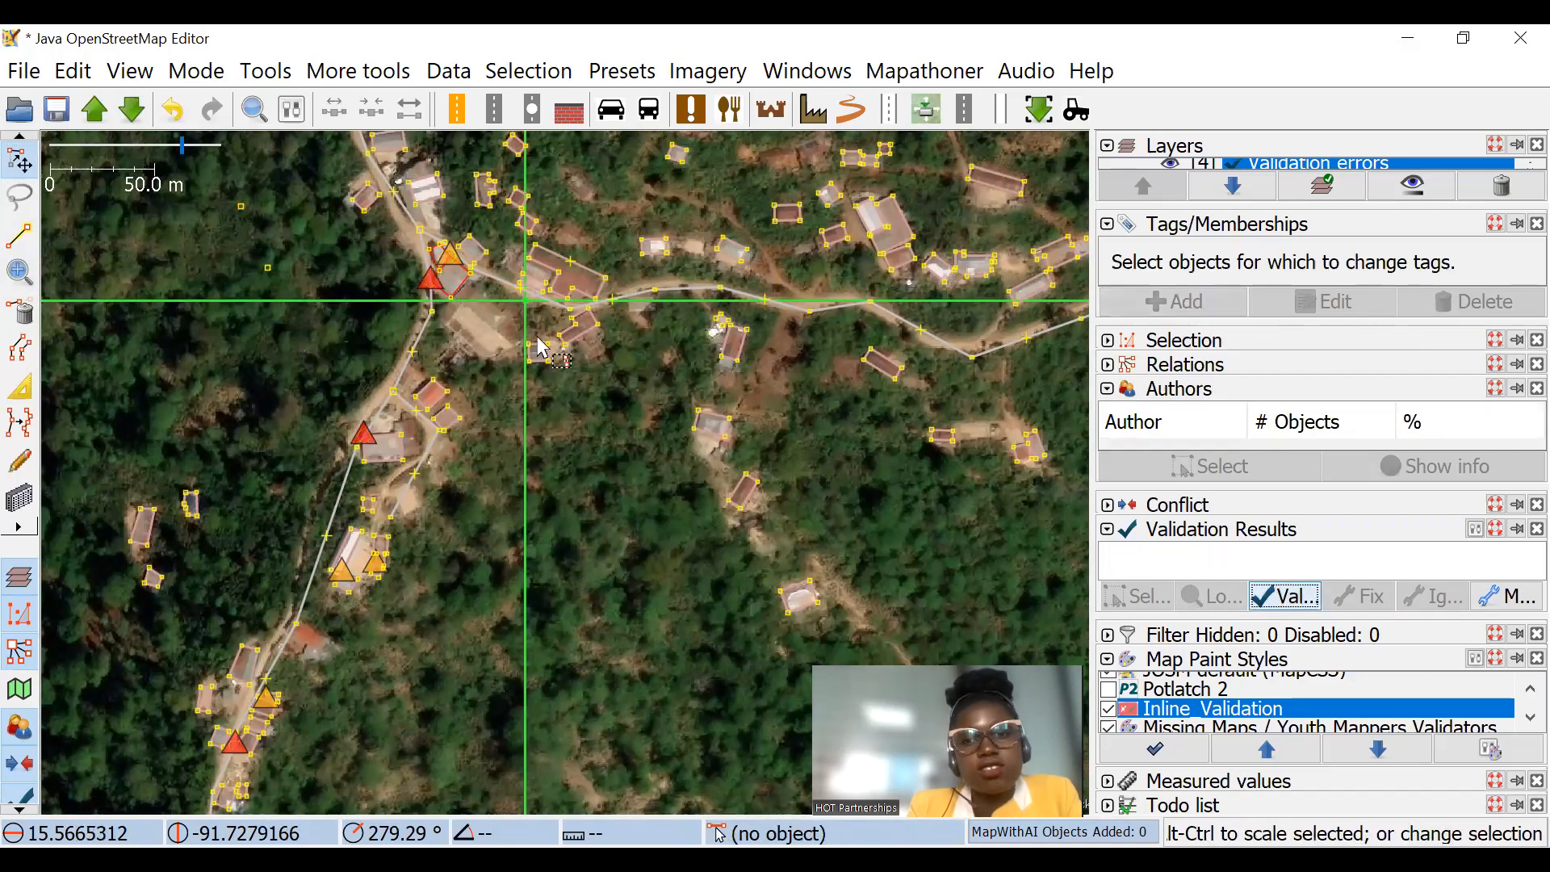
pyautogui.click(194, 147)
pyautogui.moveTo(368, 220); pyautogui.dragTo(695, 539)
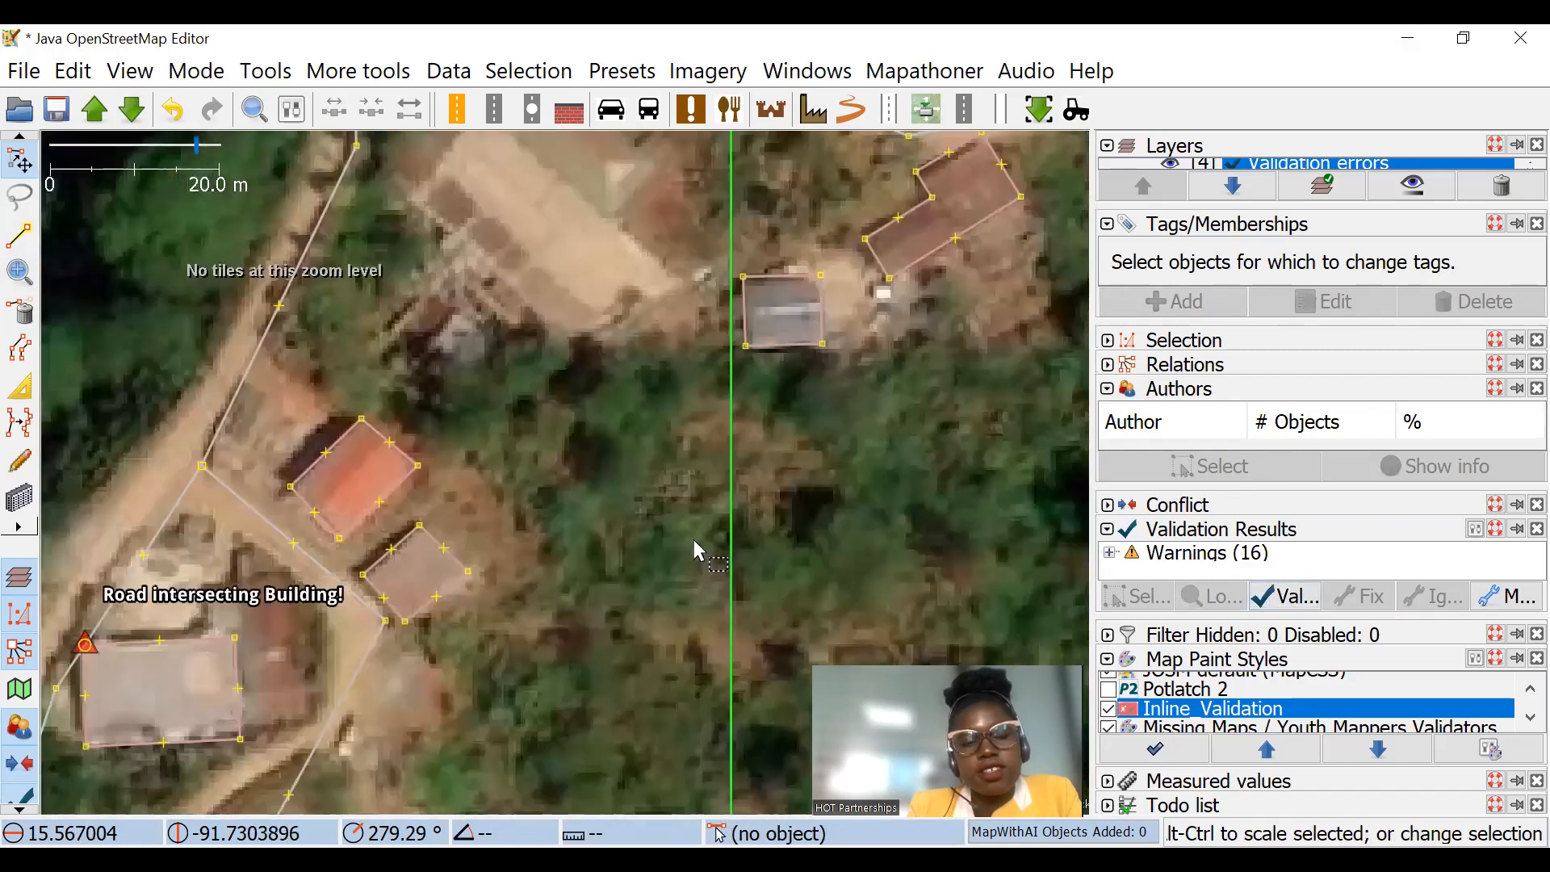
pyautogui.scroll(-3, 695, 539)
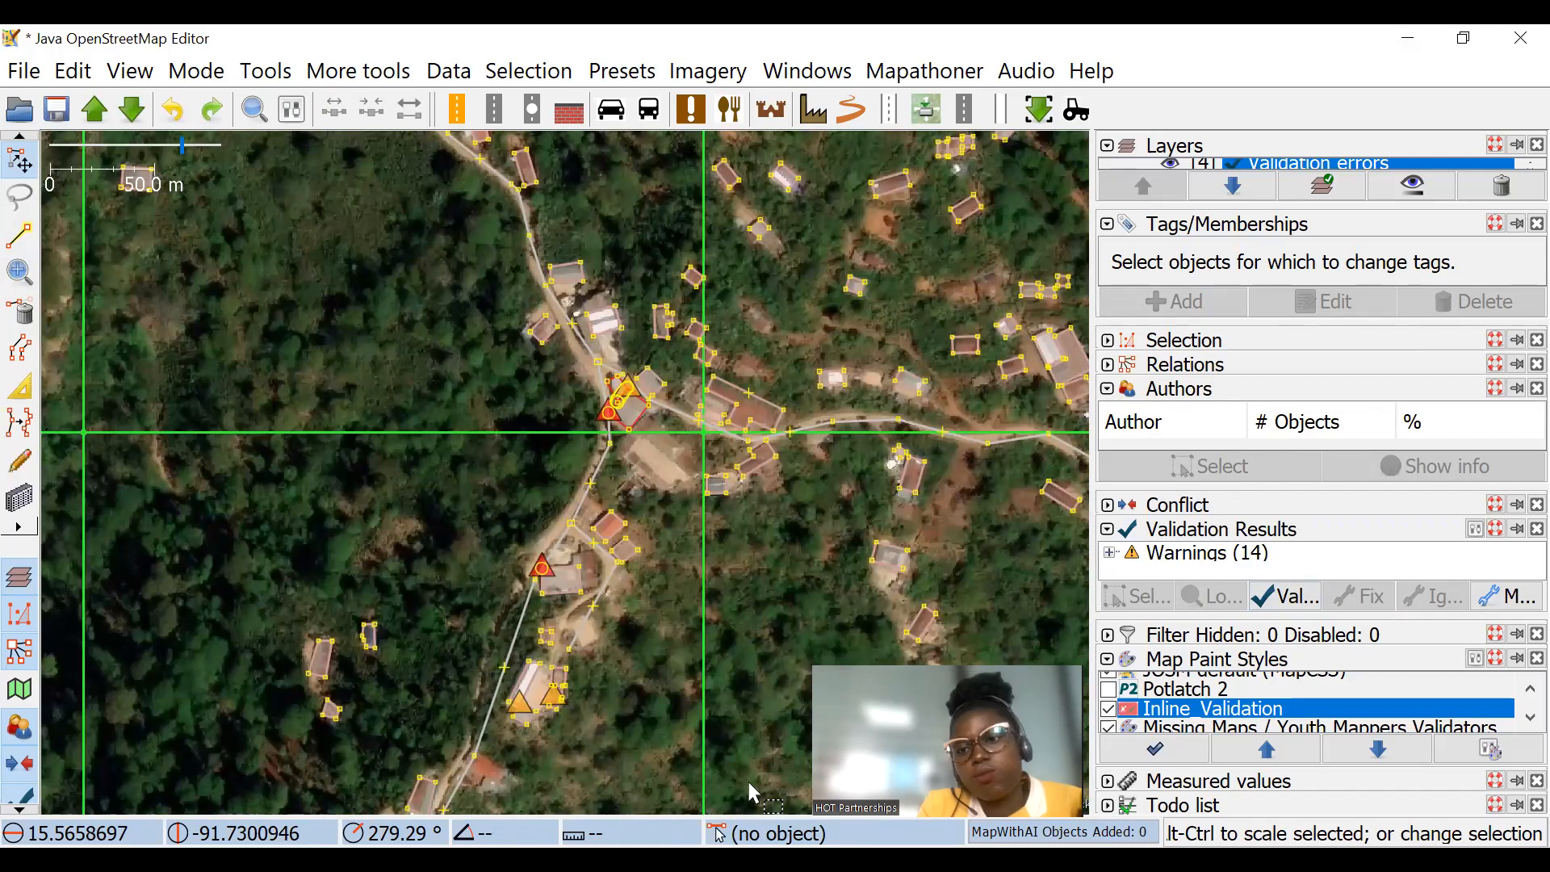
# Step: Follow the road eastward and examine the flagged place where it cuts across a small building
pyautogui.moveTo(695, 443); pyautogui.dragTo(582, 327)
pyautogui.moveTo(811, 503); pyautogui.dragTo(544, 415)
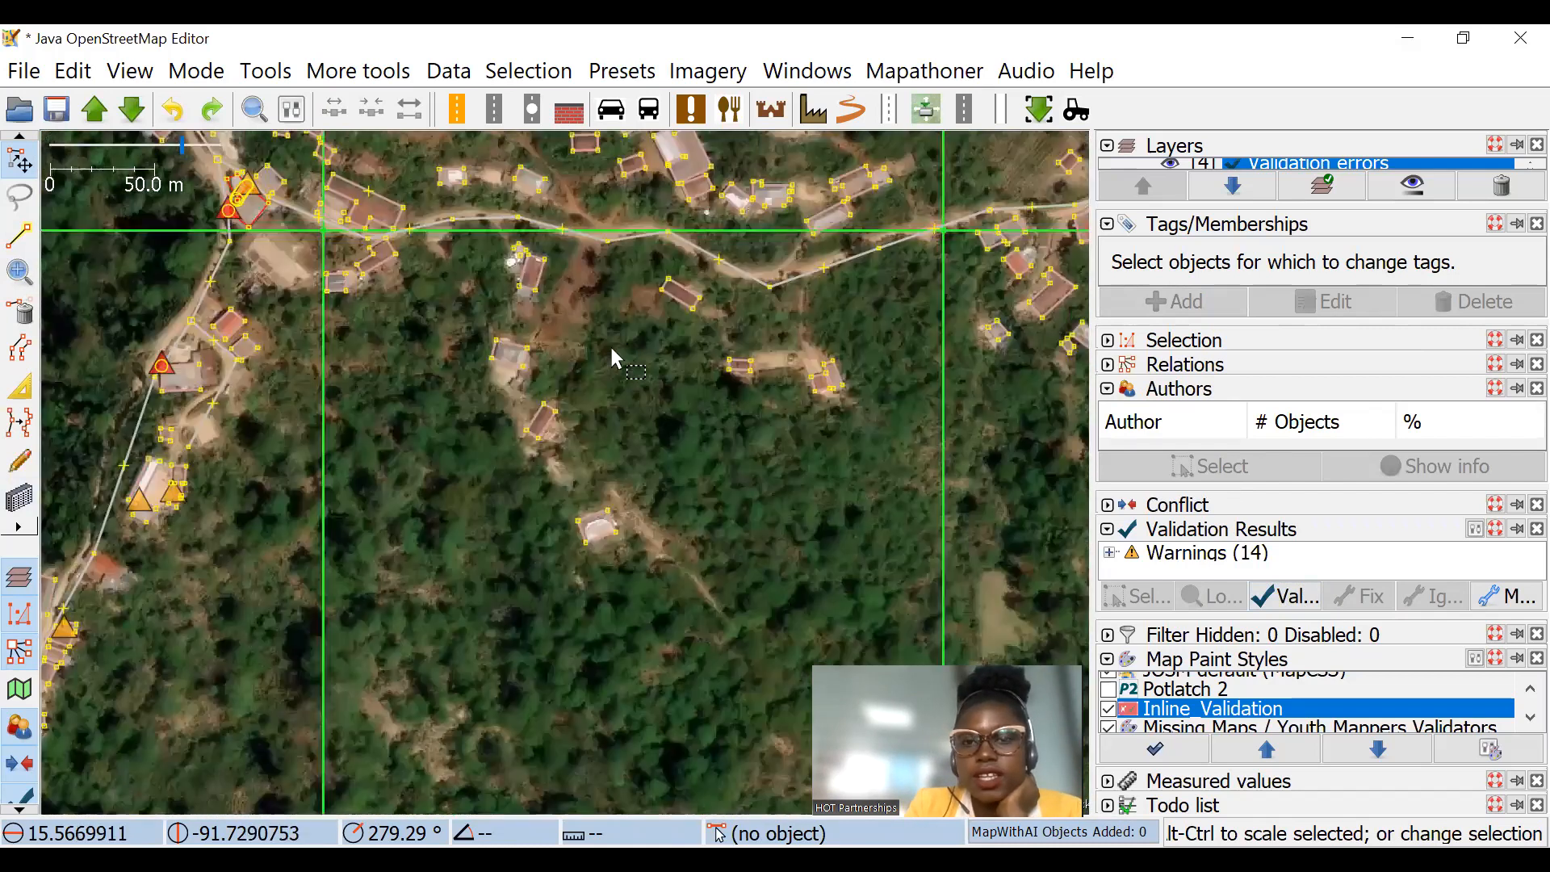
pyautogui.scroll(-2, 592, 318)
pyautogui.moveTo(696, 410); pyautogui.dragTo(603, 350)
pyautogui.scroll(2, 862, 360)
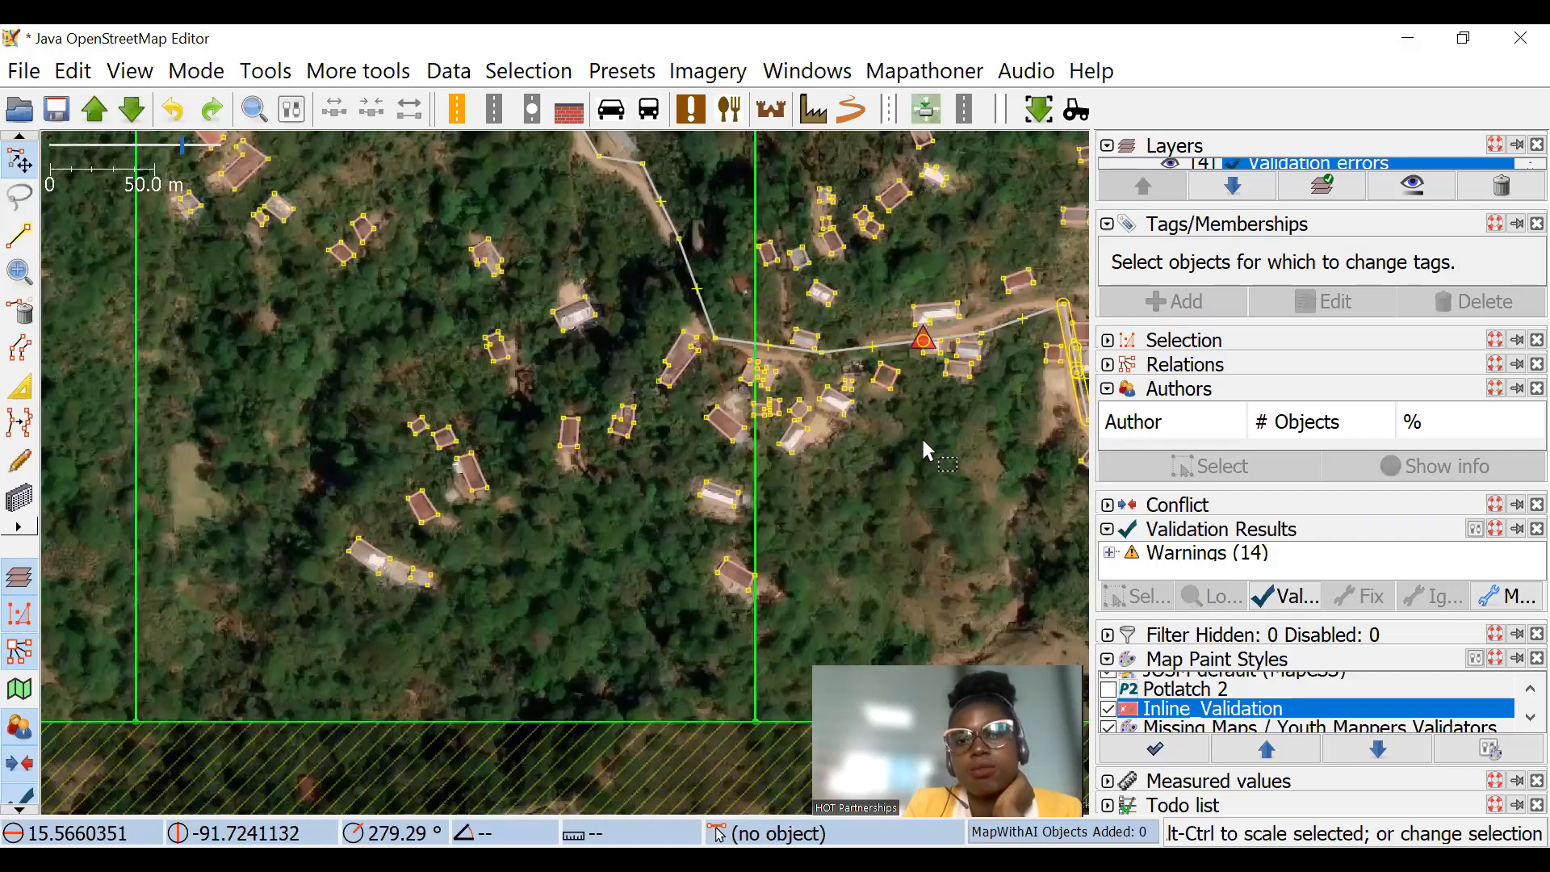
pyautogui.moveTo(732, 354); pyautogui.dragTo(483, 294)
pyautogui.scroll(3, 698, 326)
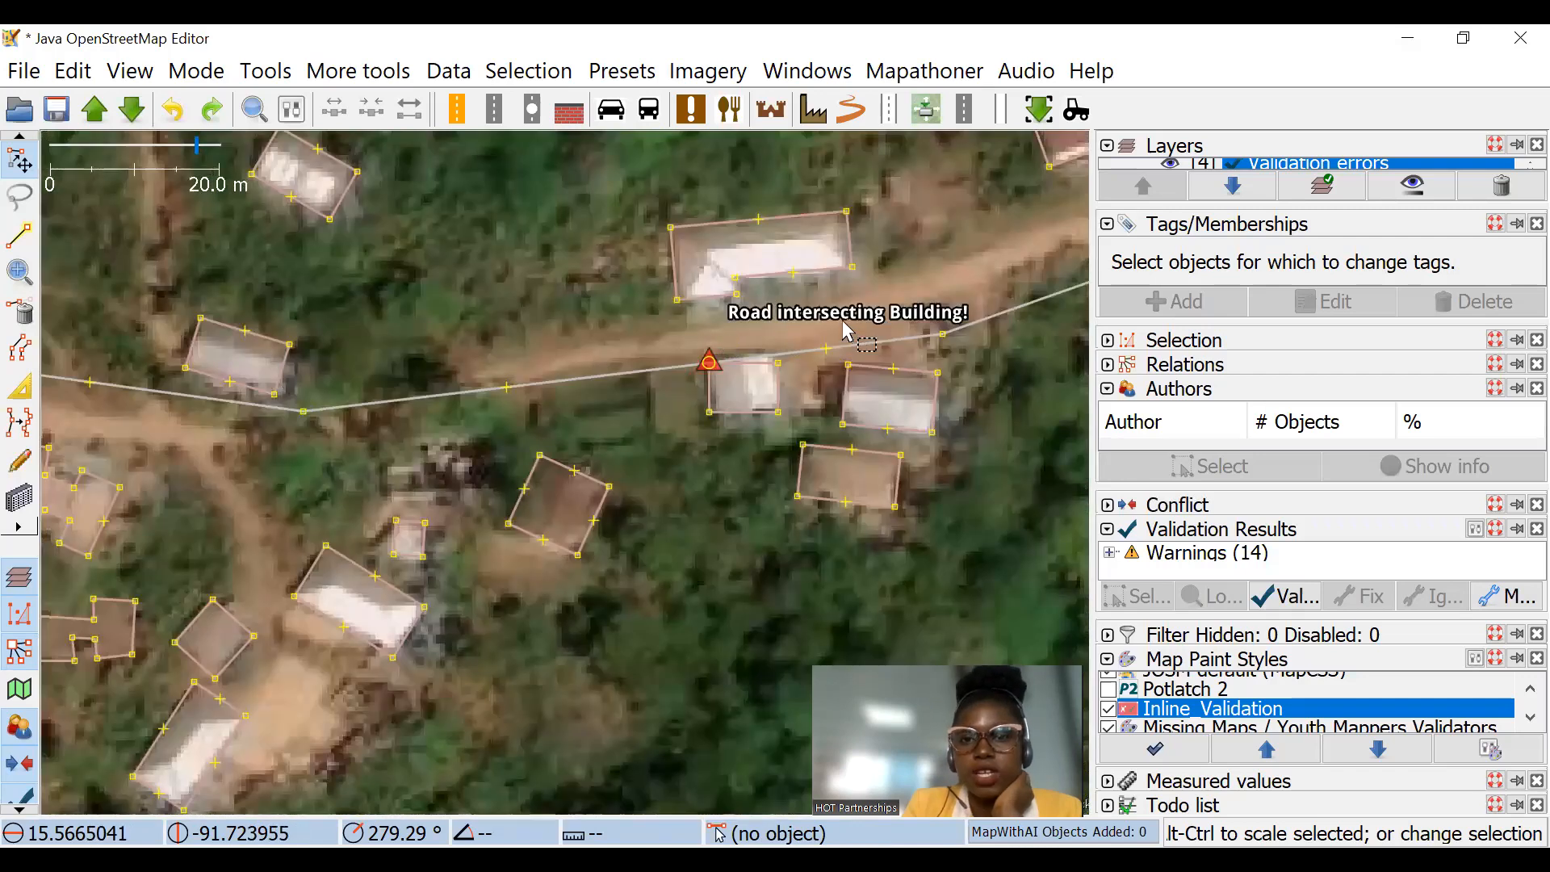
# Step: Inspect the flagged overlapping buildings east of the road bend in the southeastern task square
pyautogui.scroll(-3, 727, 380)
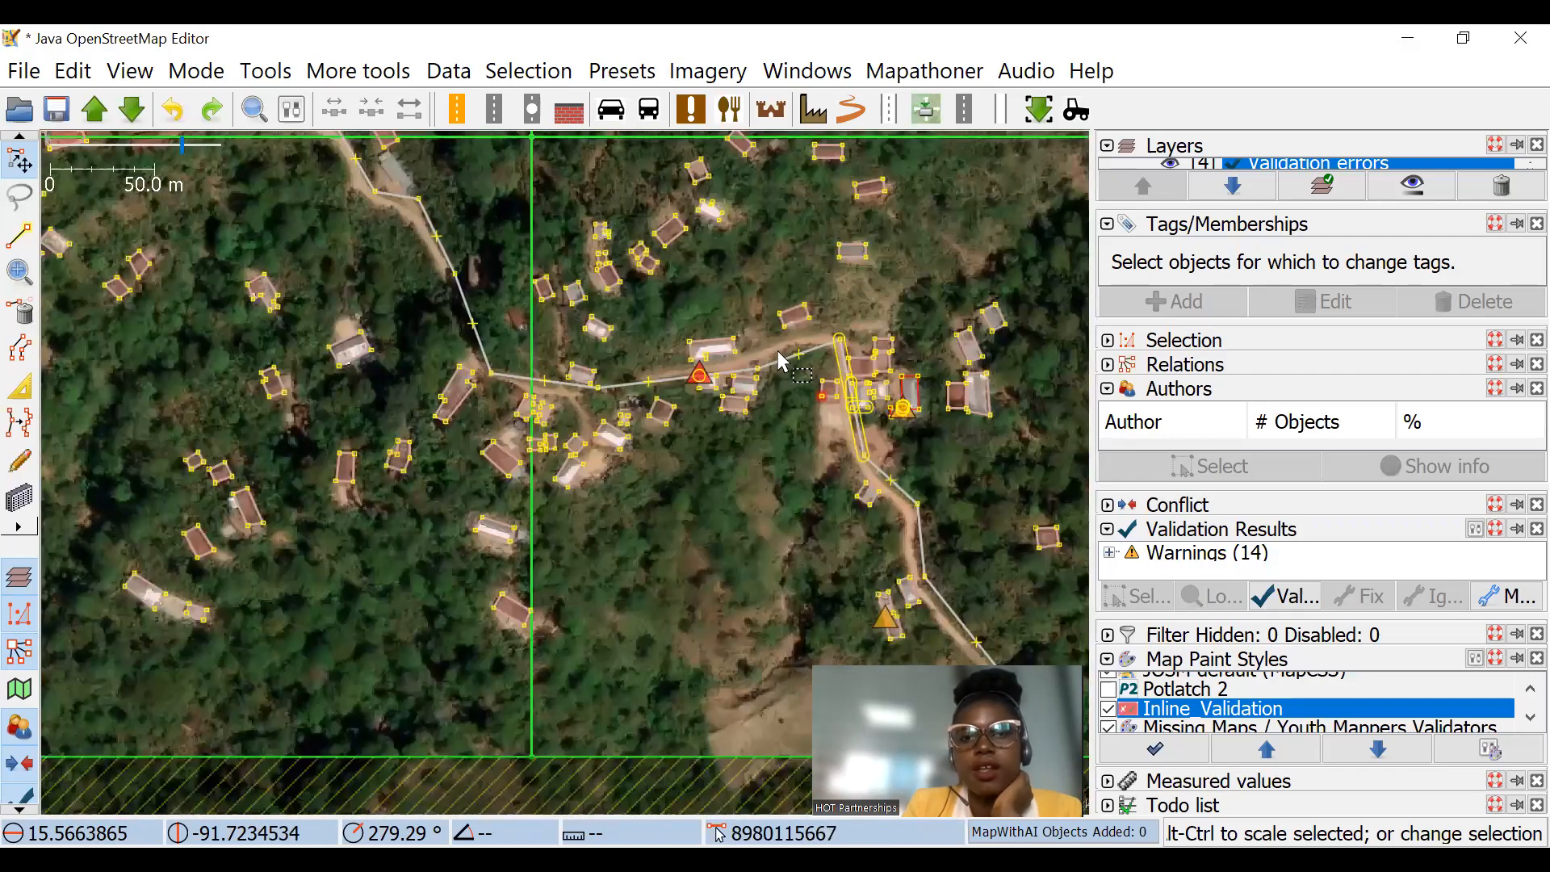
pyautogui.scroll(3, 782, 360)
pyautogui.moveTo(789, 361); pyautogui.dragTo(786, 347)
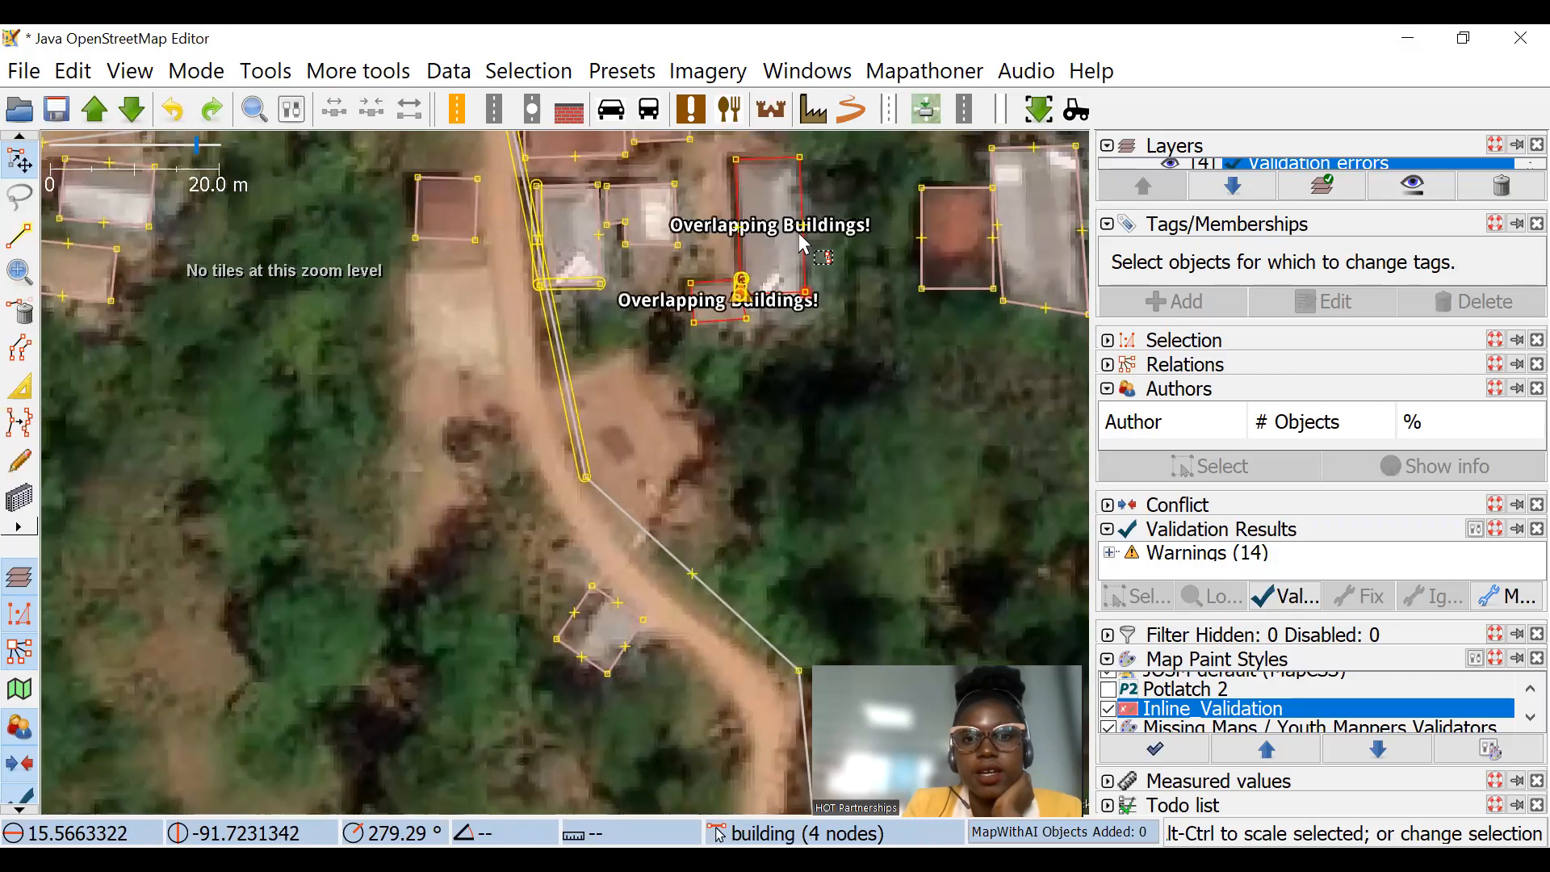
# Step: Highlight the Missing Maps / Youth Mappers Validators style and inspect the two adjoining flagged buildings beside the southern road
pyautogui.scroll(-2, 787, 299)
pyautogui.moveTo(894, 506); pyautogui.dragTo(758, 365)
pyautogui.moveTo(896, 539); pyautogui.dragTo(811, 431)
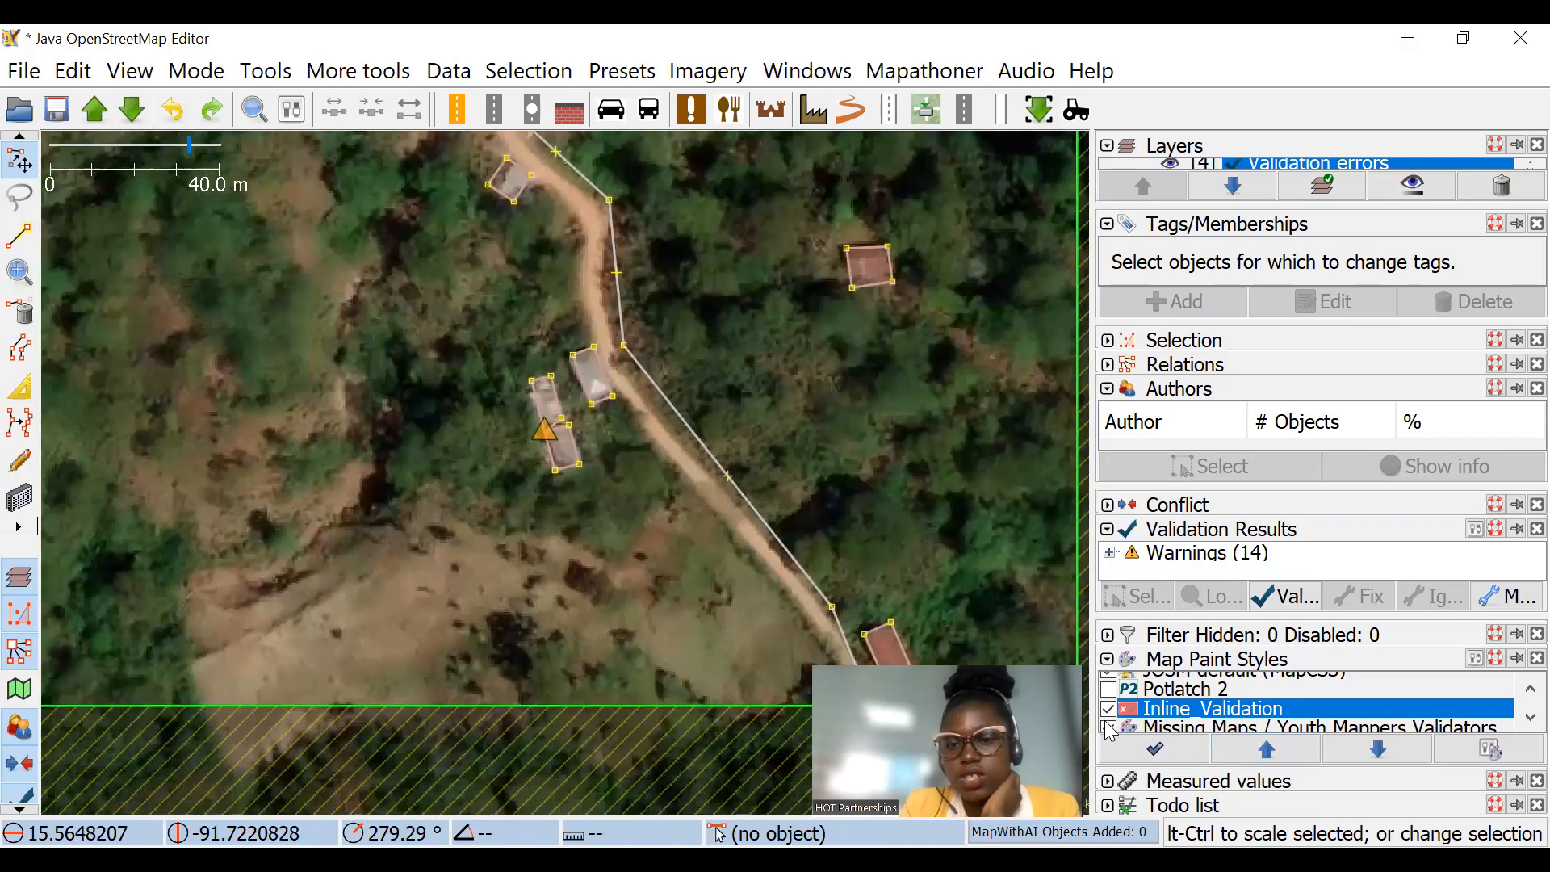
pyautogui.click(1110, 729)
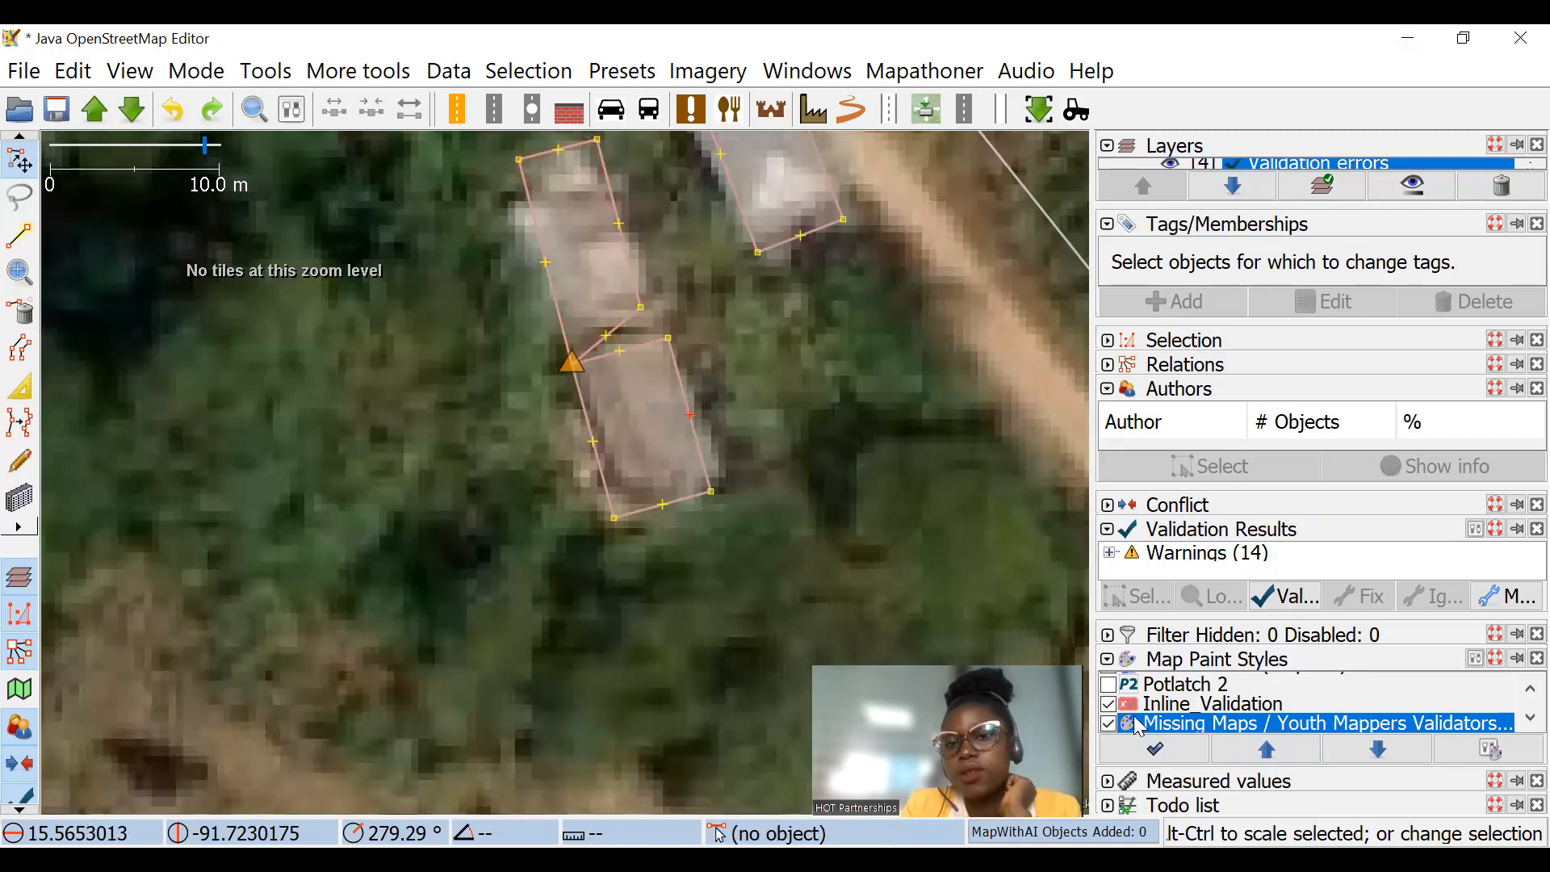
pyautogui.click(629, 314)
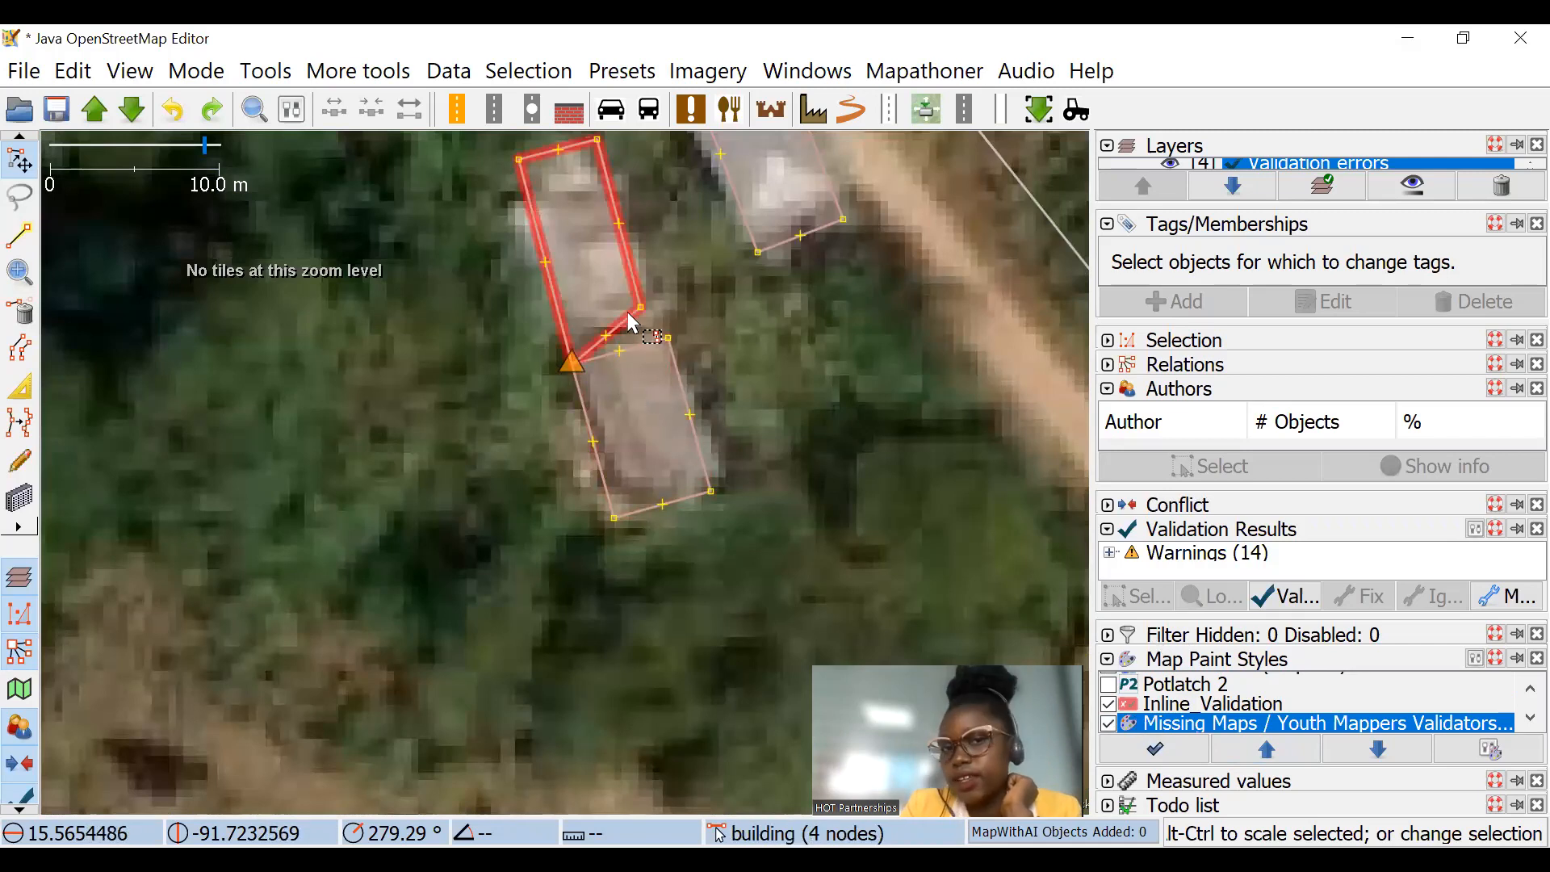
pyautogui.click(762, 416)
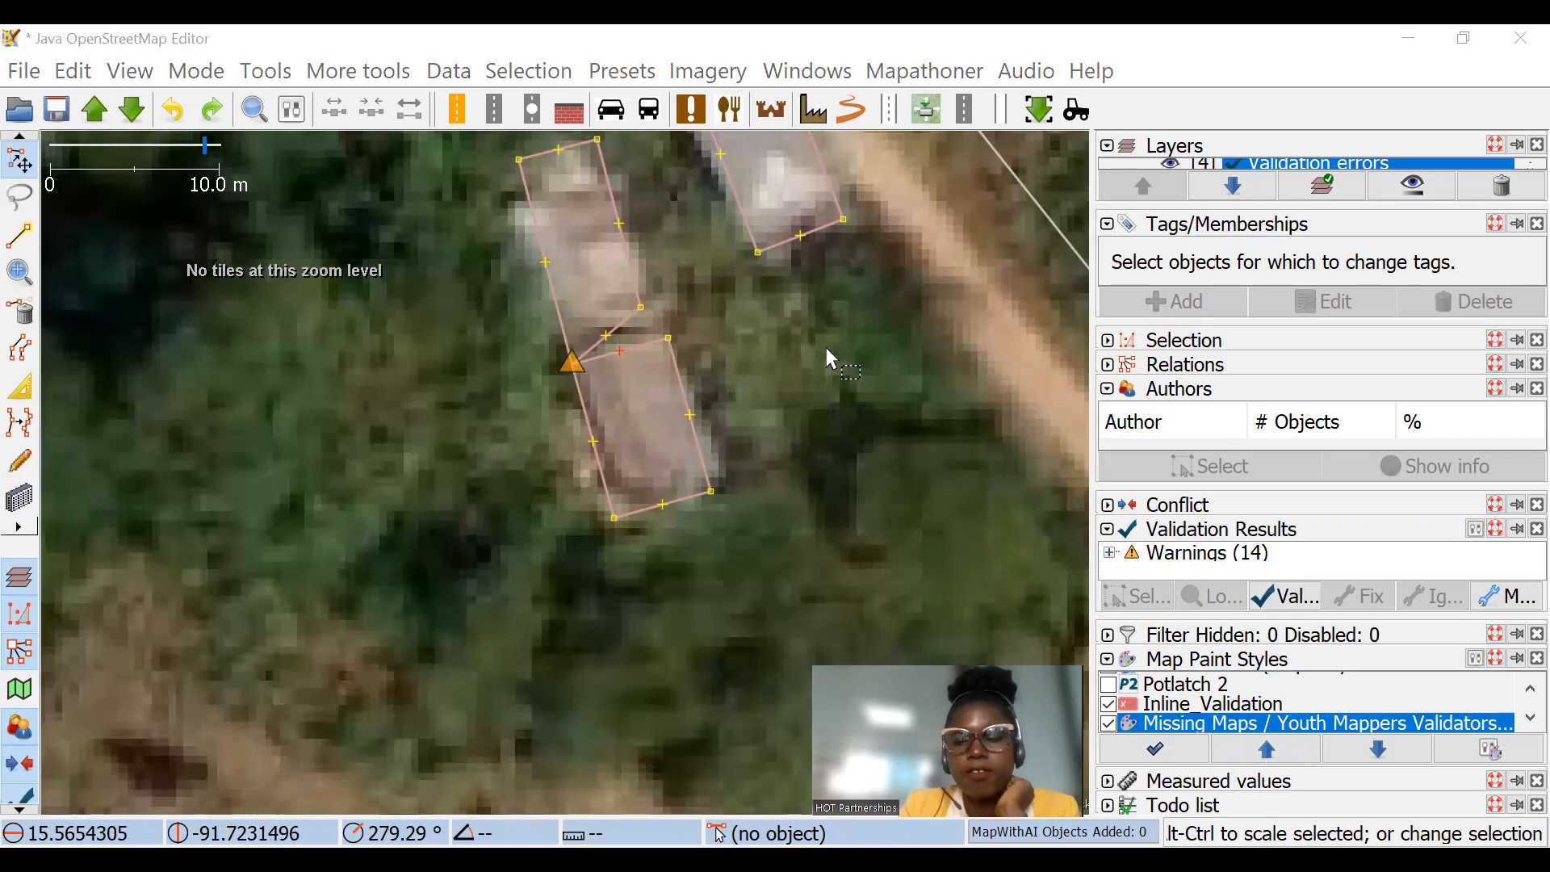
# Step: Review the error markers across the southeastern task squares and recheck the warning between the two adjoining buildings
pyautogui.scroll(-5, 638, 442)
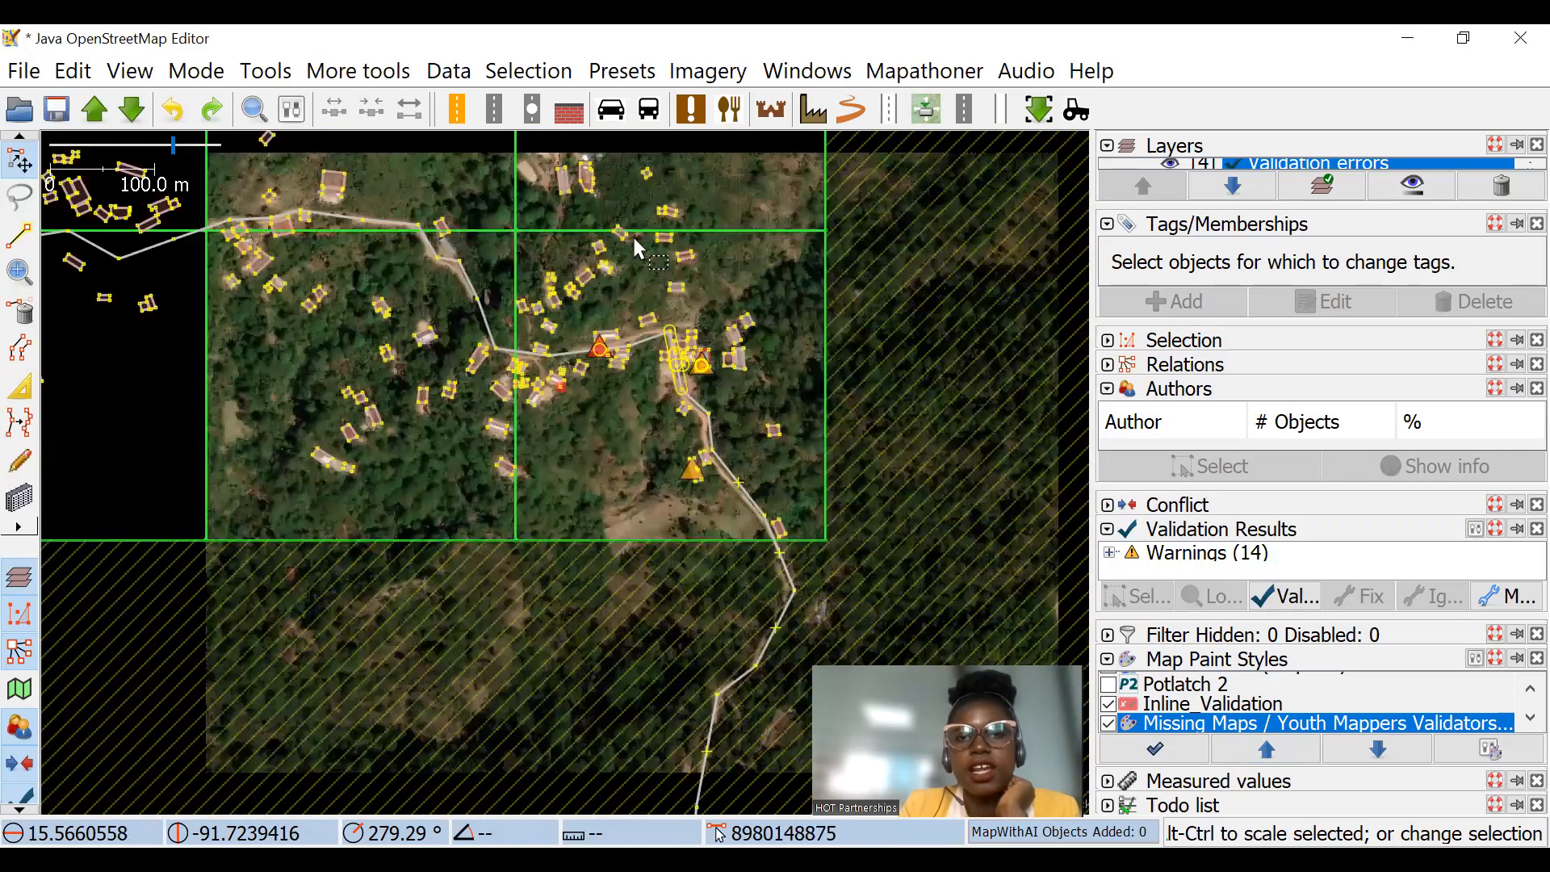
pyautogui.moveTo(634, 239); pyautogui.dragTo(720, 308)
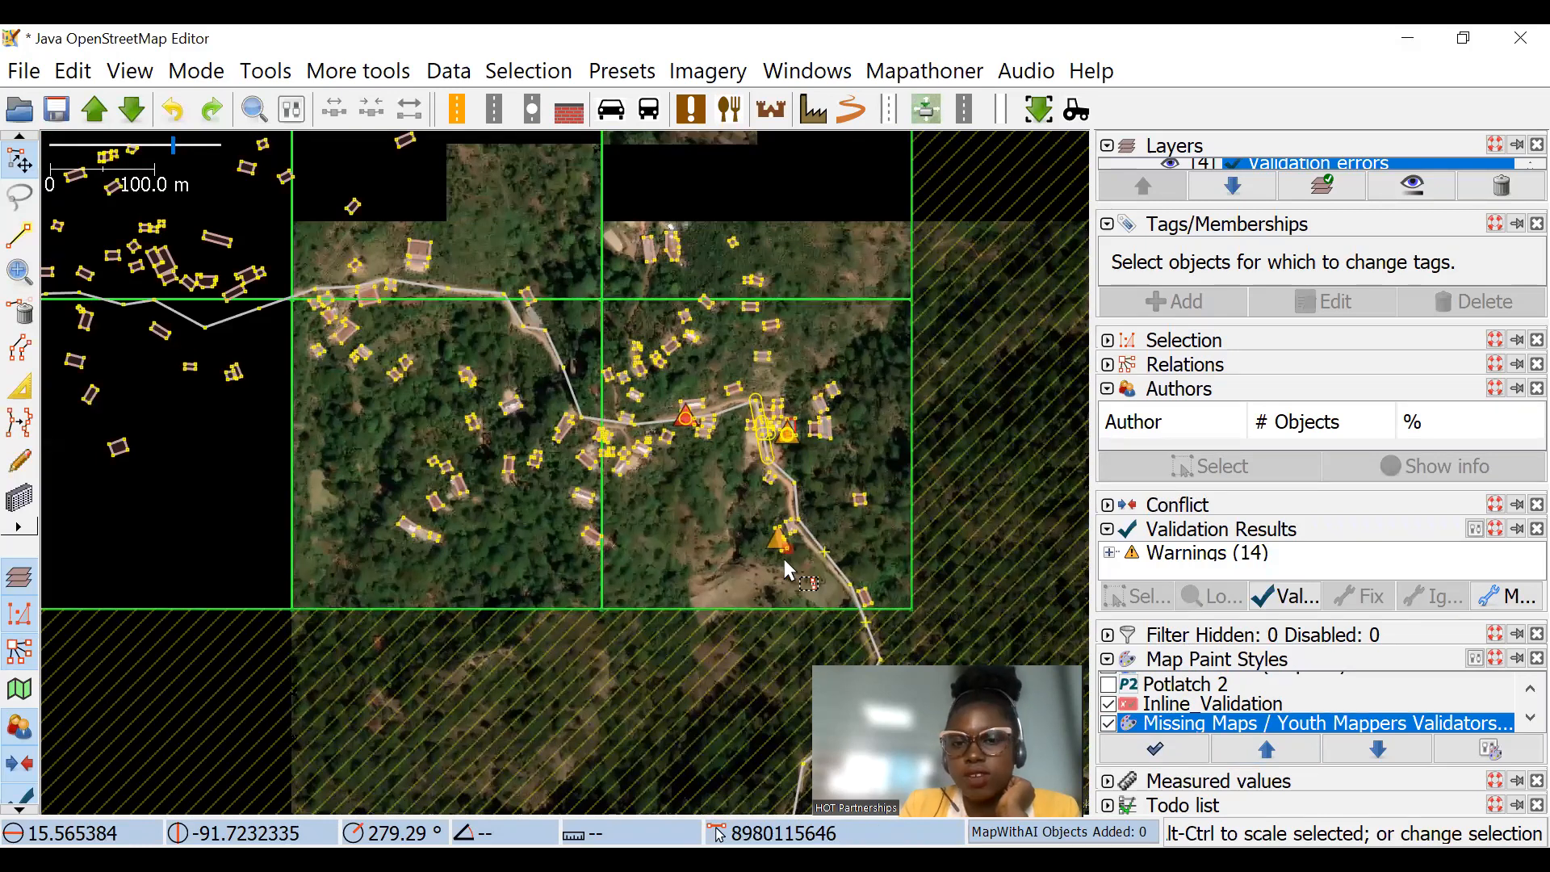
pyautogui.scroll(5, 787, 565)
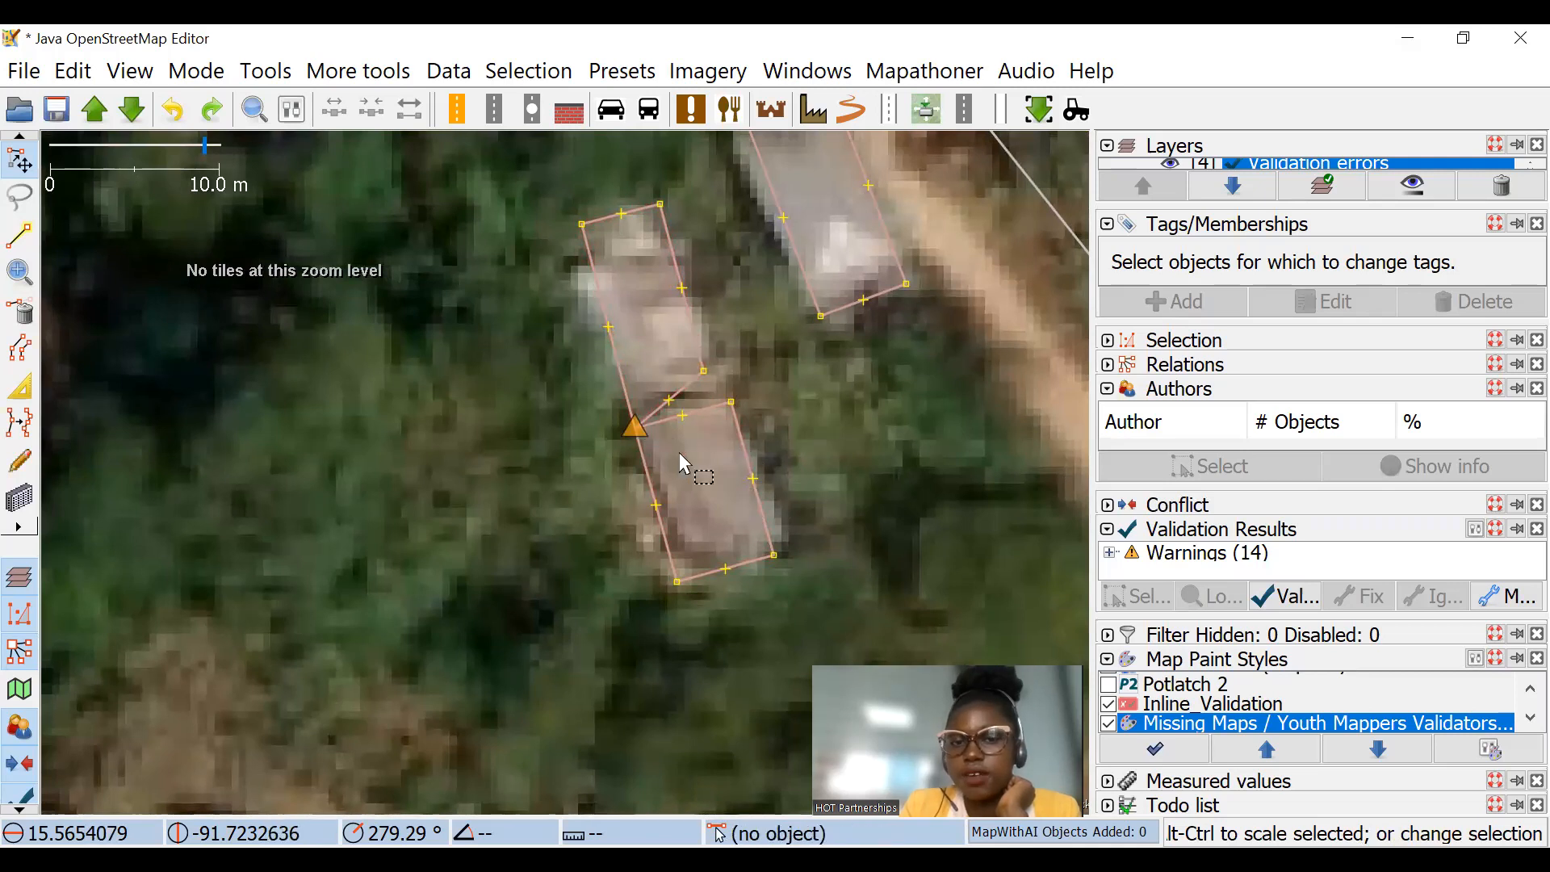
pyautogui.scroll(-2, 726, 436)
pyautogui.scroll(-3, 727, 391)
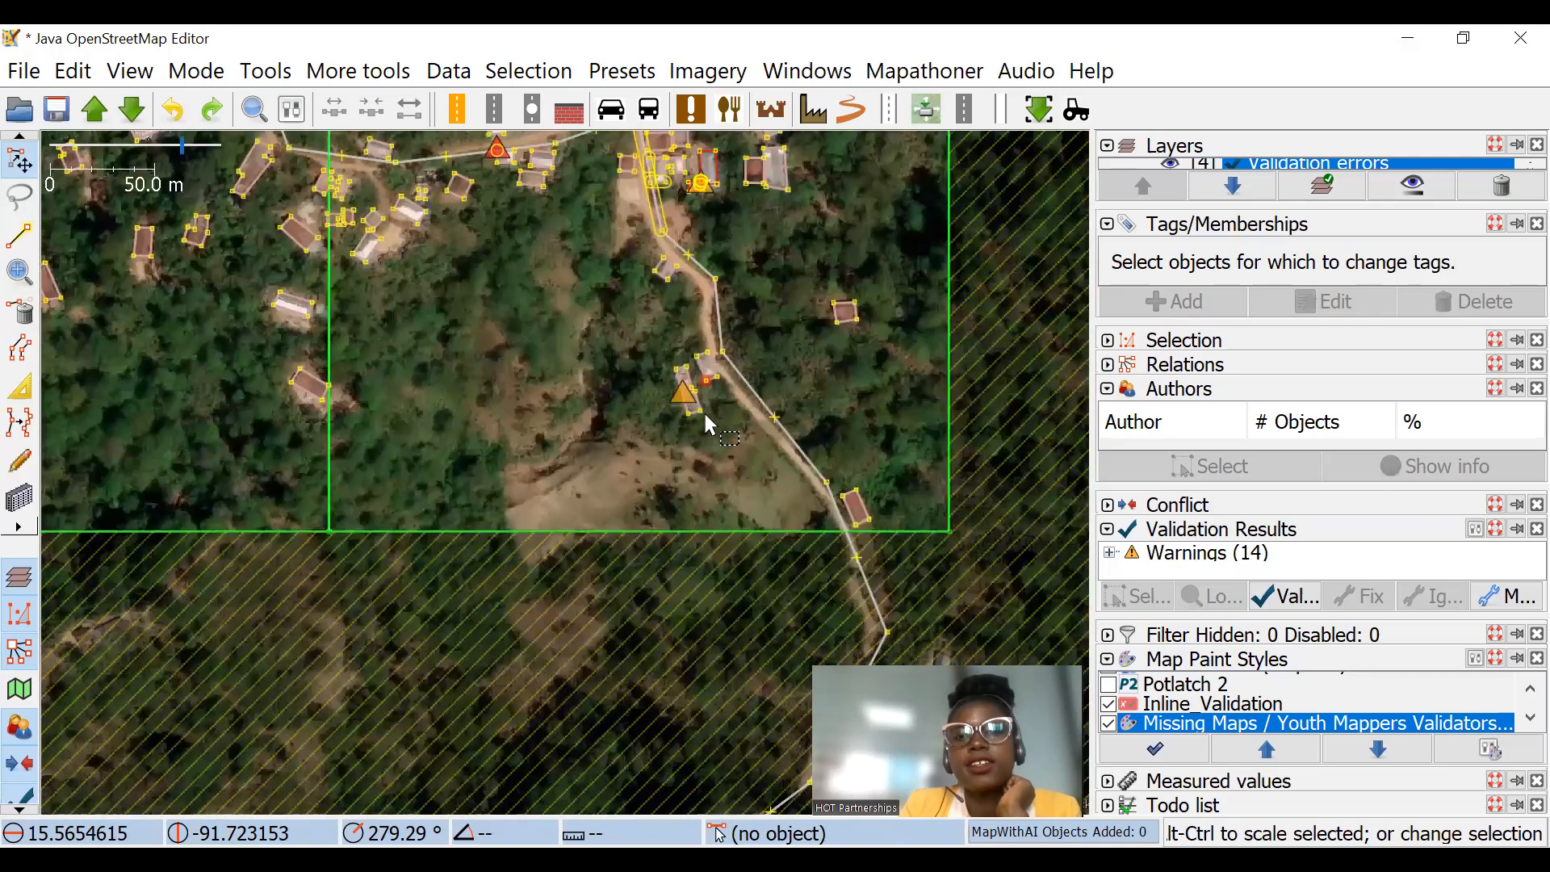
# Step: Delete the sample stream crossing the road, including its eastern stretch, the short bridge segment and the western stretch
pyautogui.scroll(1, 755, 390)
pyautogui.scroll(-3, 829, 503)
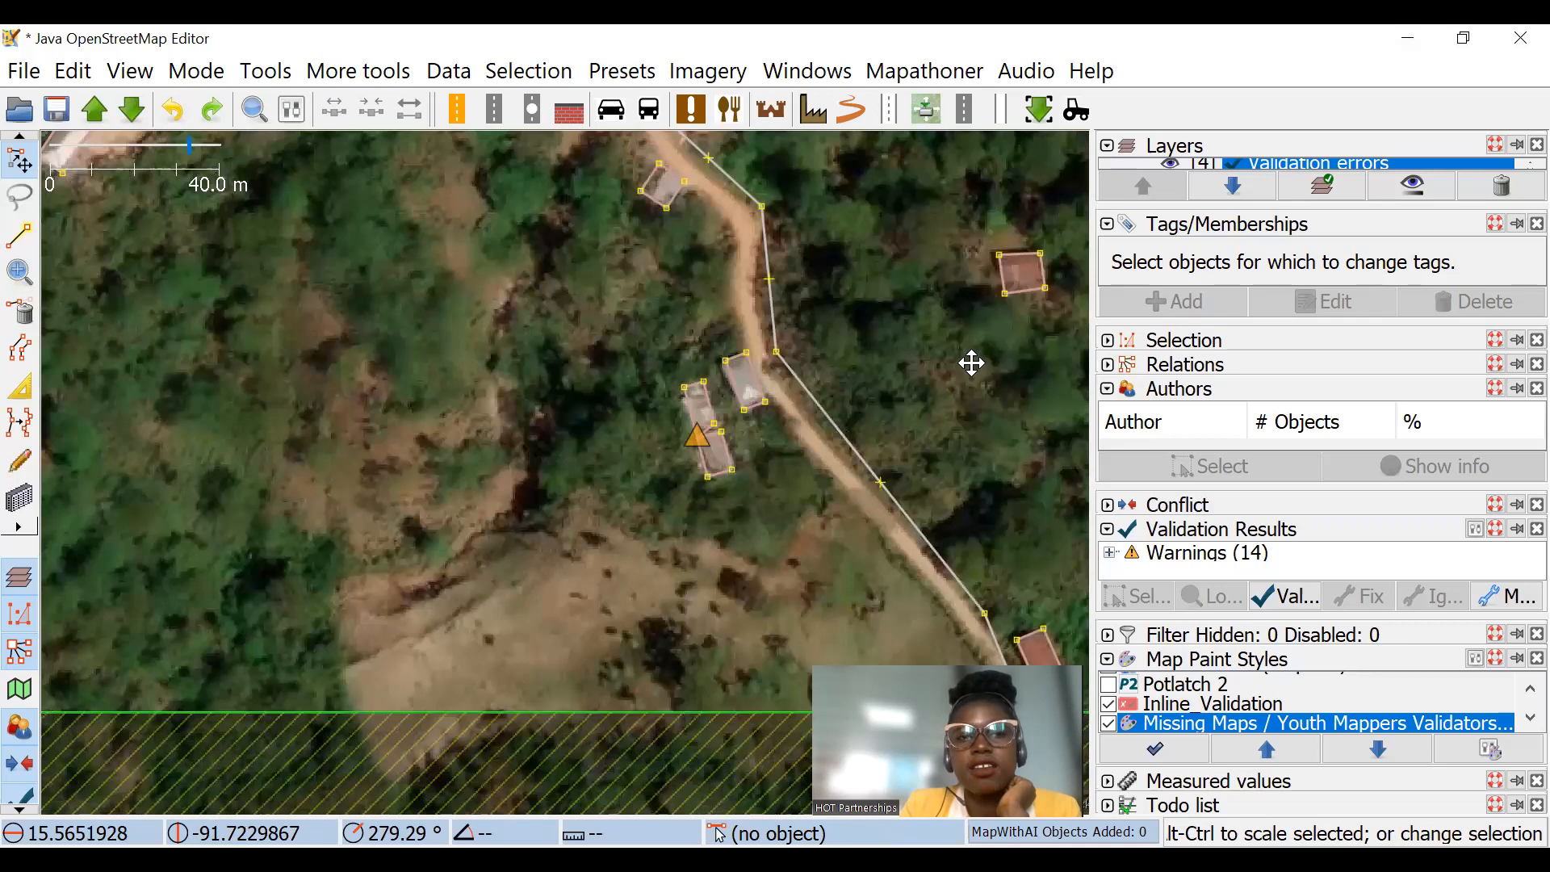
pyautogui.scroll(-2, 633, 418)
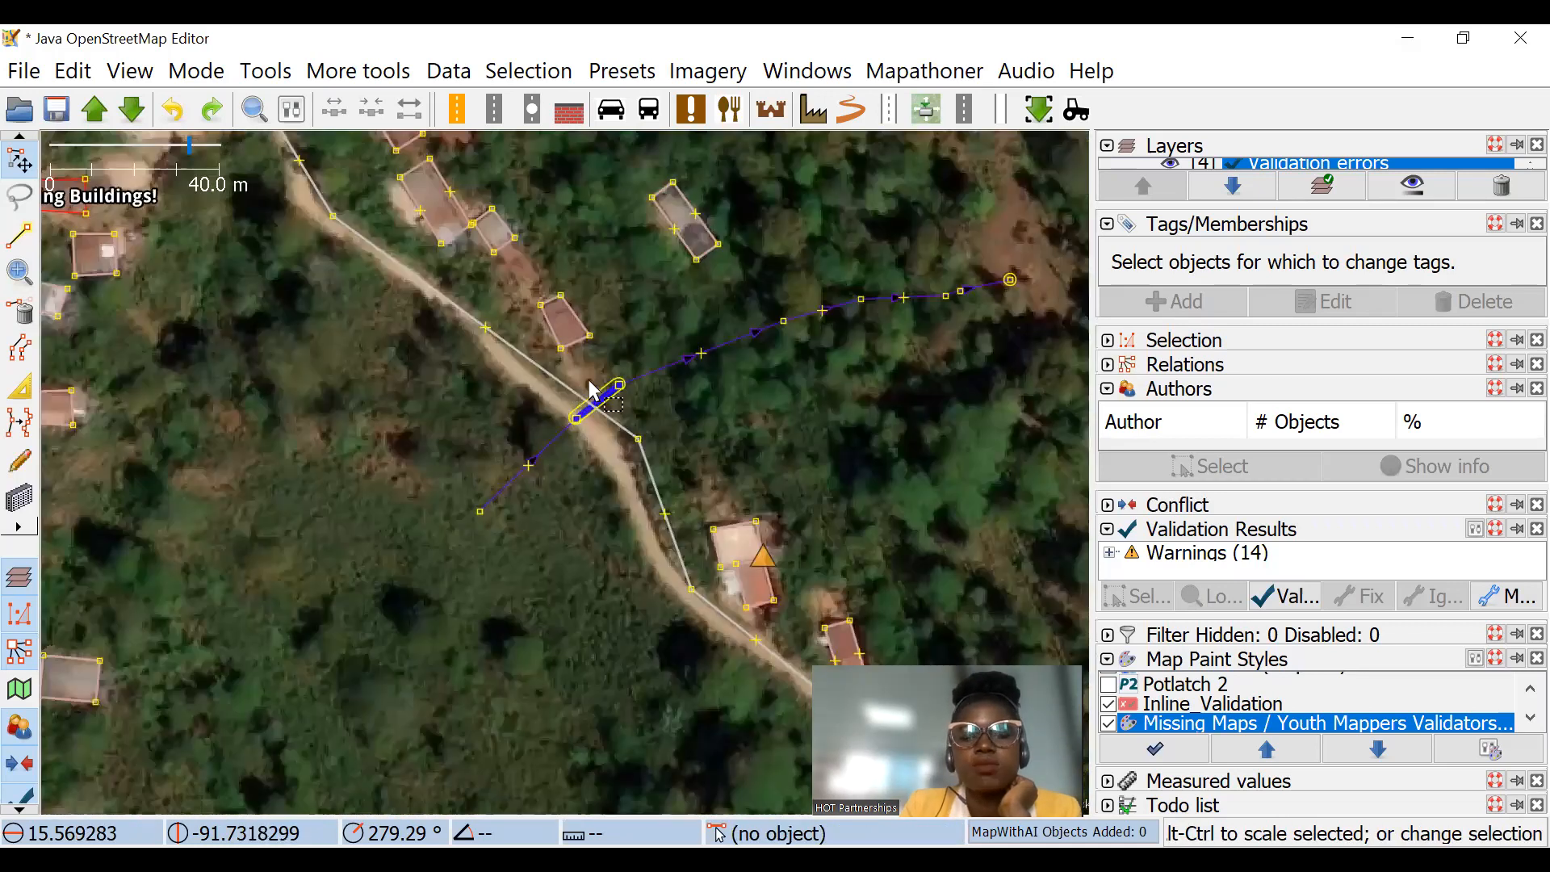
pyautogui.scroll(4, 472, 313)
pyautogui.click(735, 344)
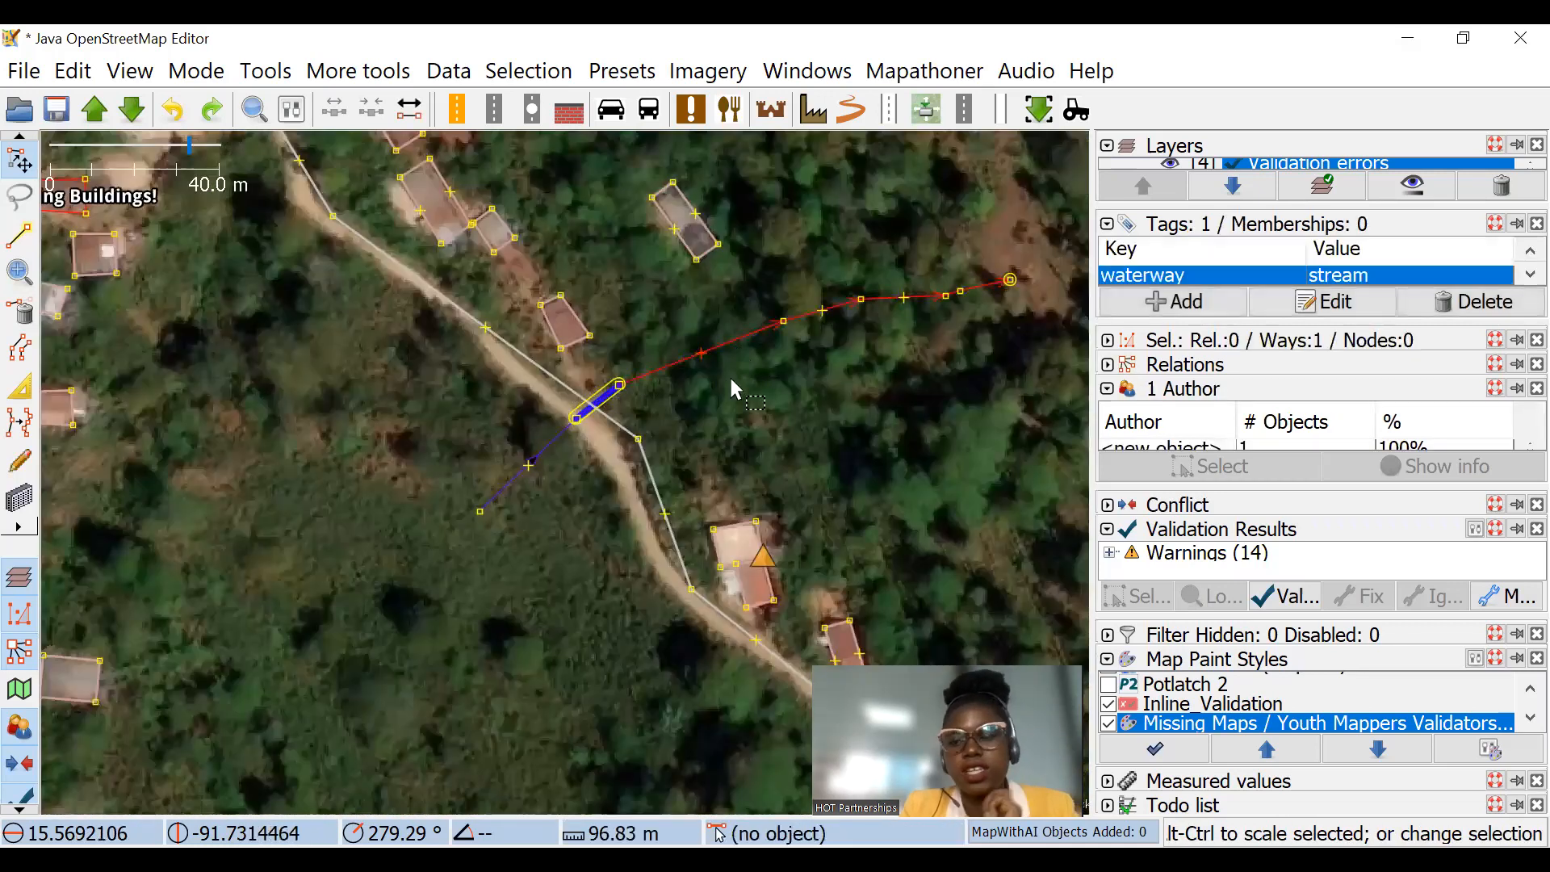
pyautogui.click(732, 383)
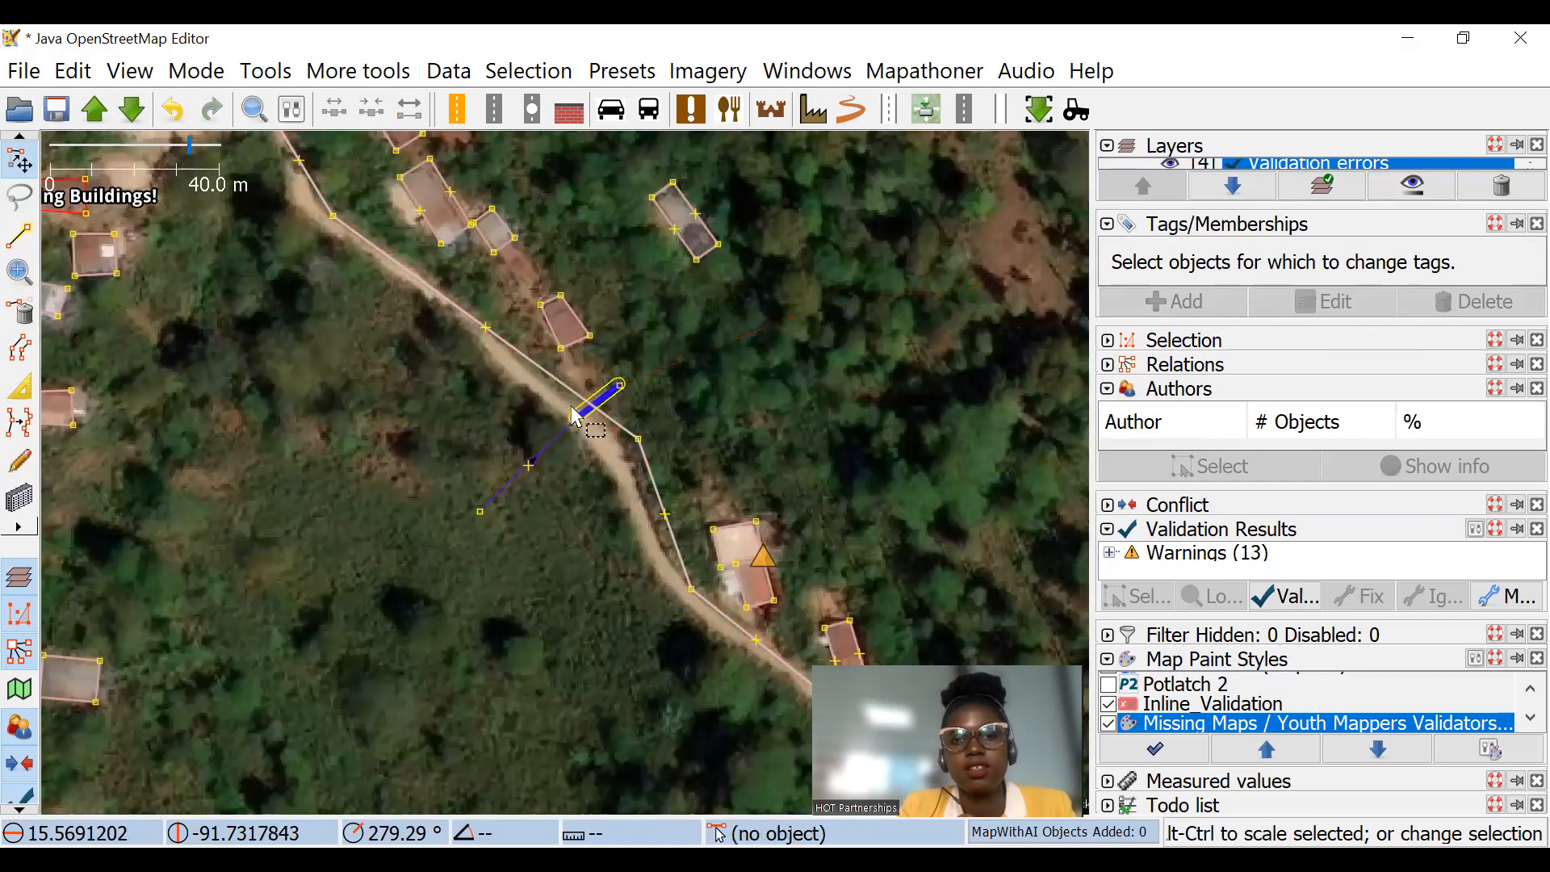
pyautogui.click(595, 408)
pyautogui.press('Delete')
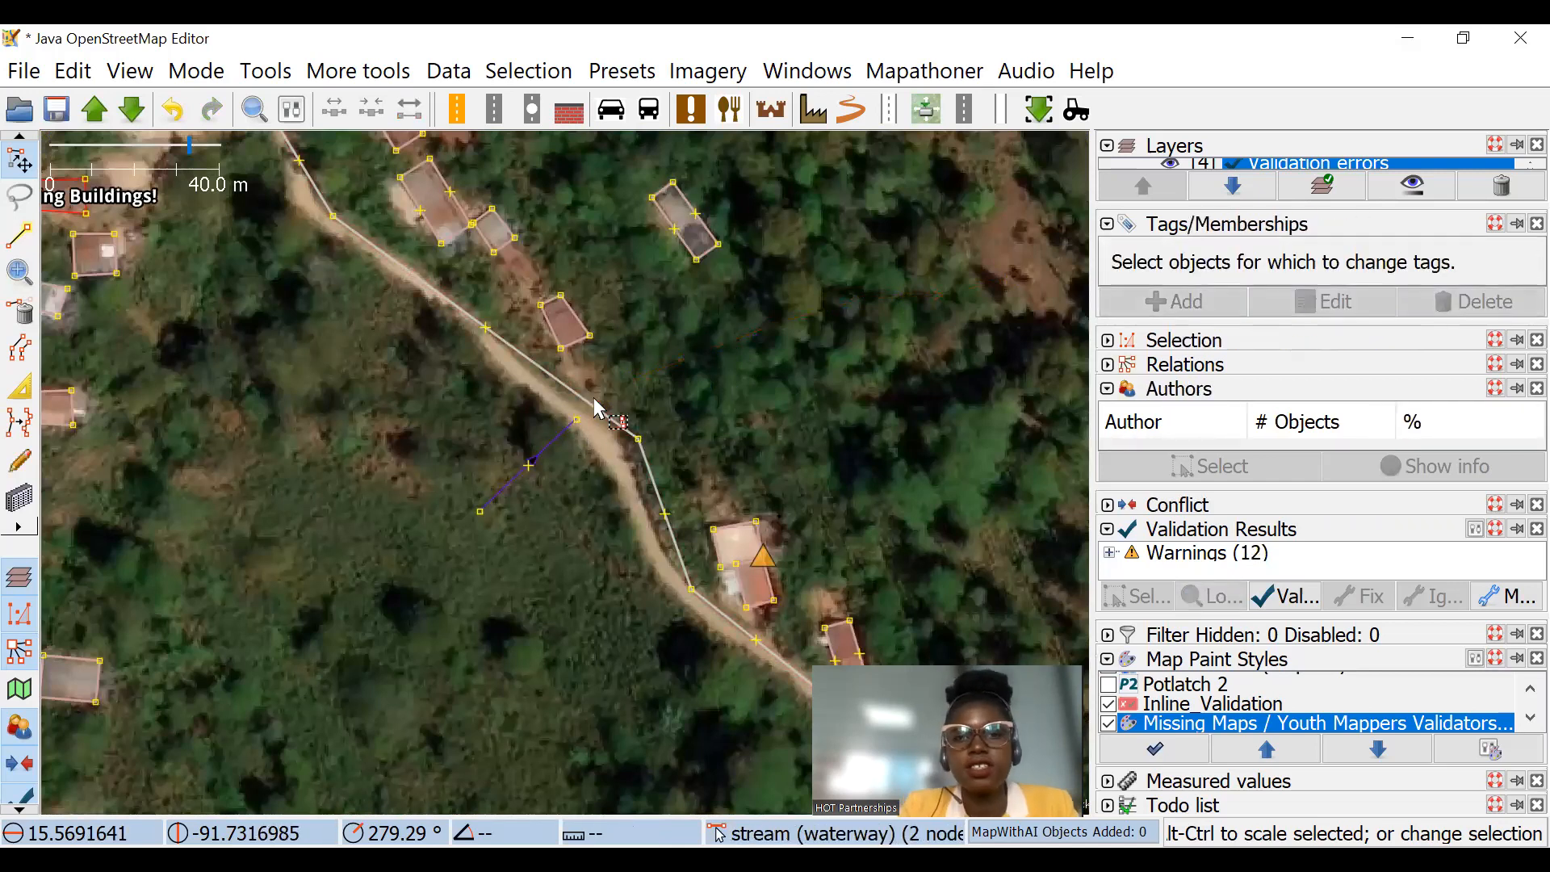
pyautogui.click(559, 449)
pyautogui.press('Delete')
# Step: Change the building tag to apartments on the small building beside the road and examine its highlighting up close
pyautogui.click(566, 321)
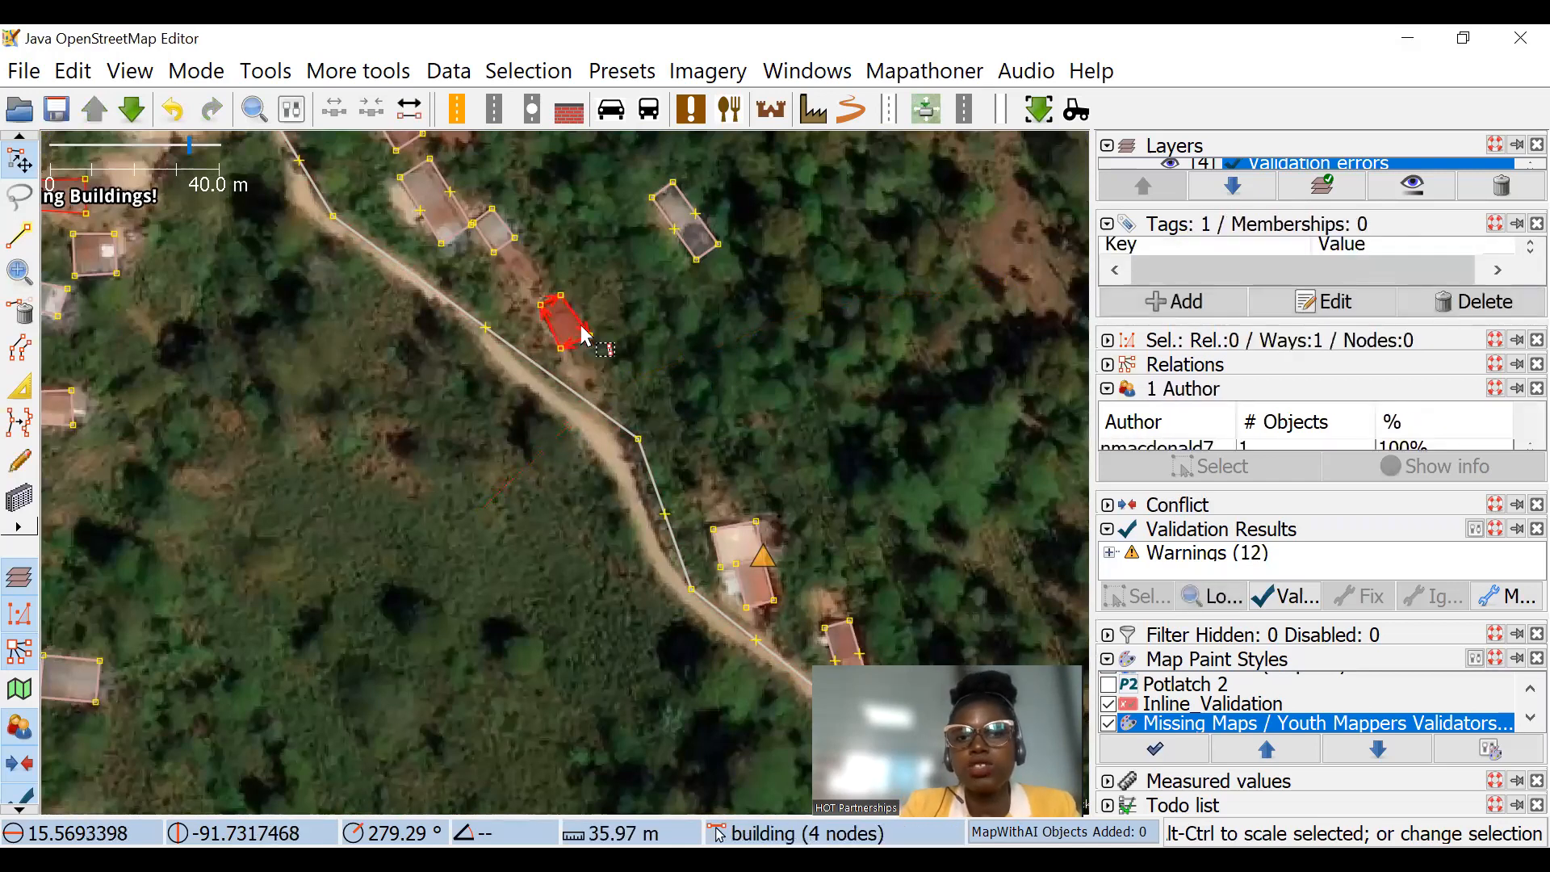
pyautogui.click(1363, 308)
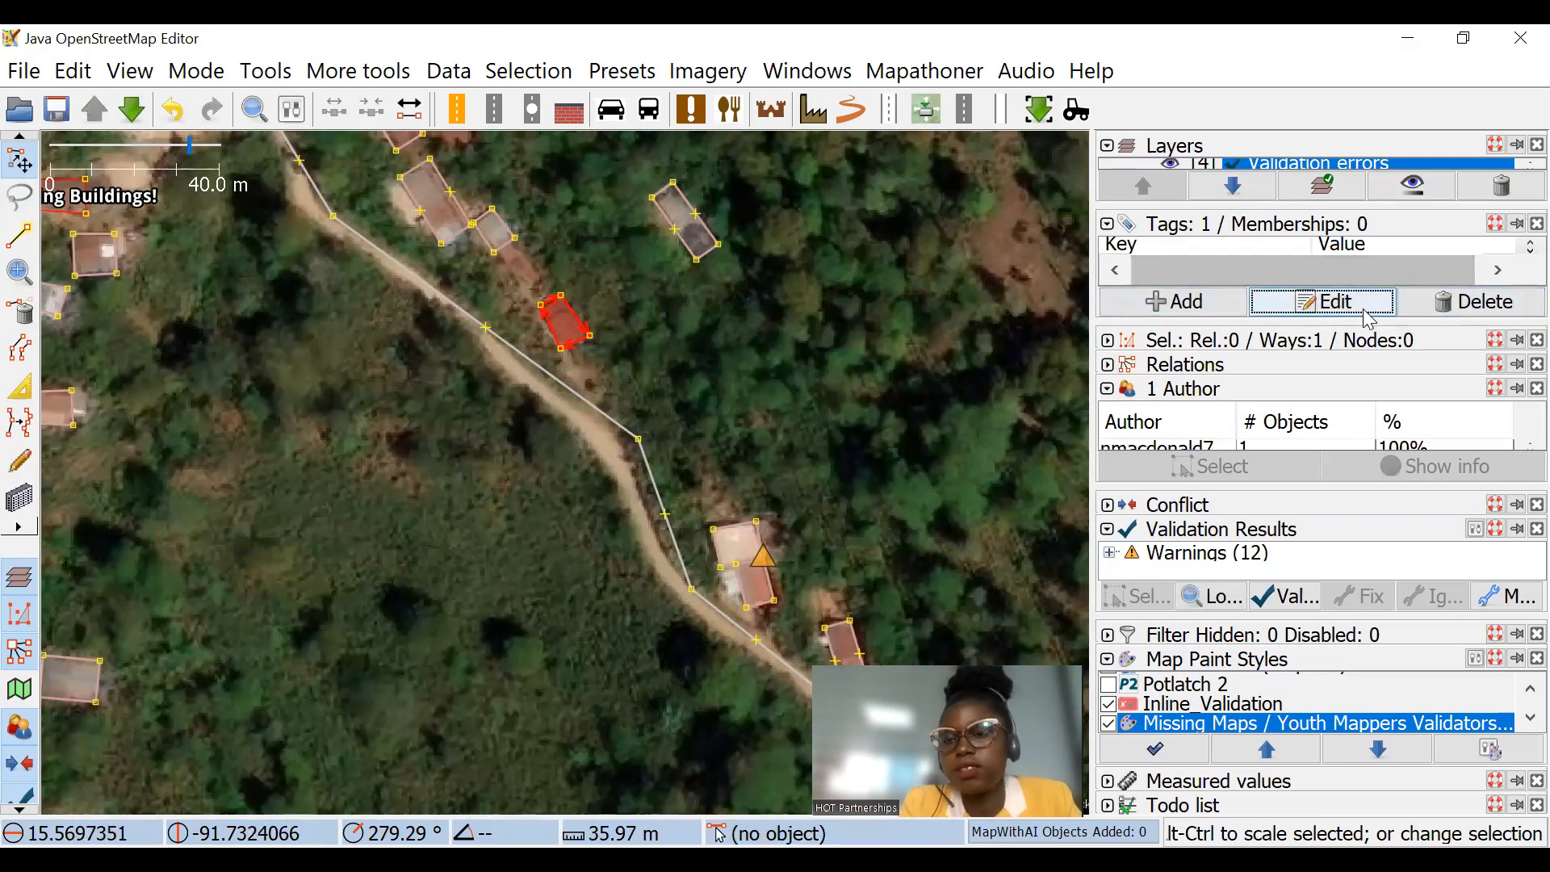
pyautogui.write('apartments')
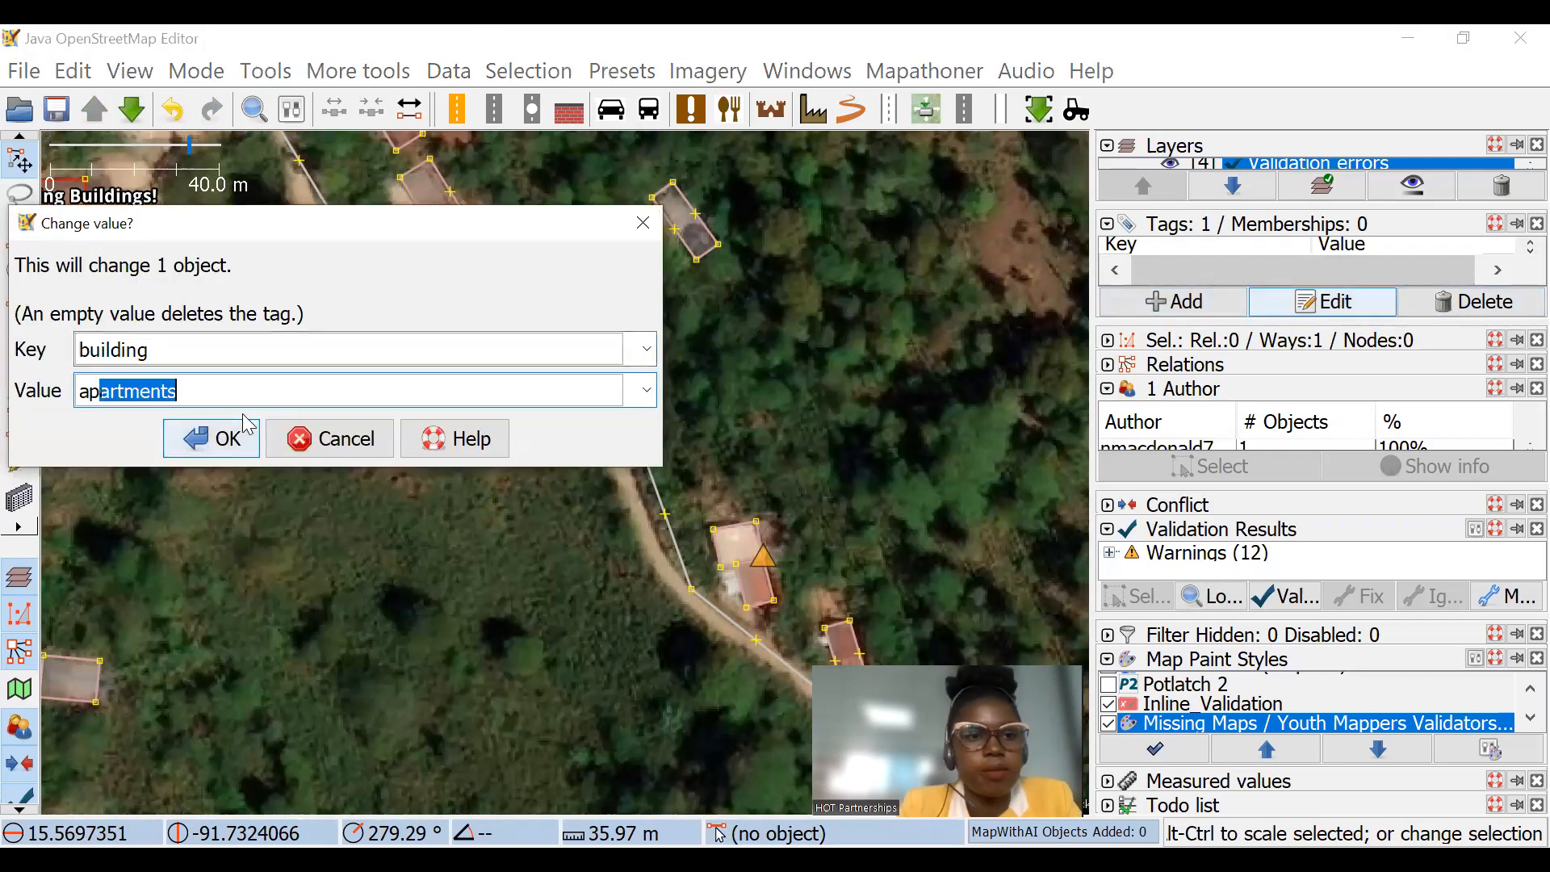
pyautogui.click(234, 441)
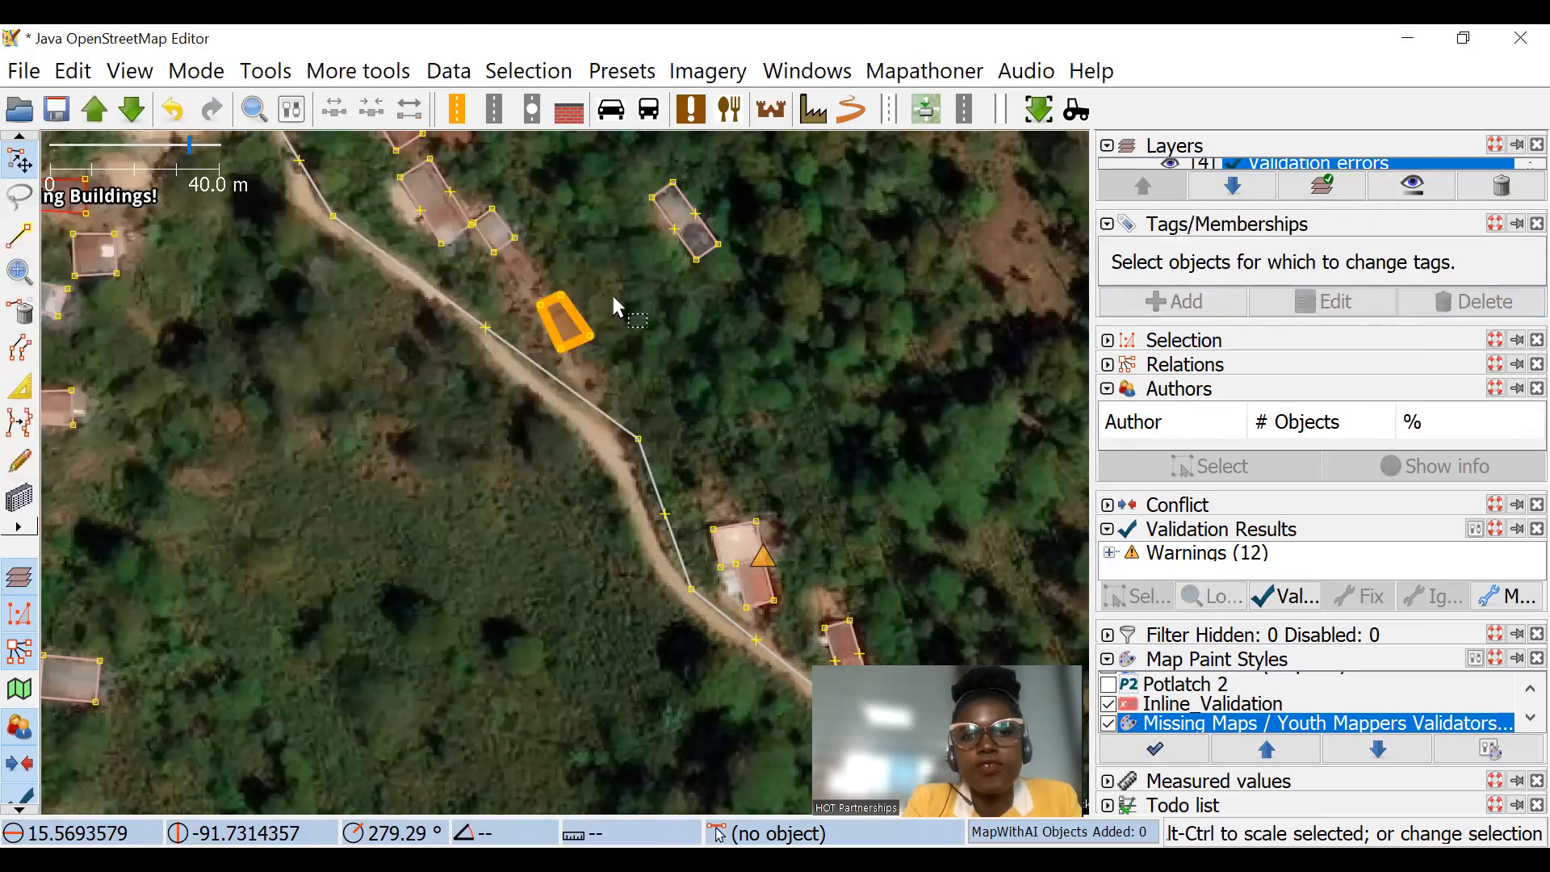
pyautogui.scroll(2, 478, 327)
pyautogui.scroll(2, 474, 319)
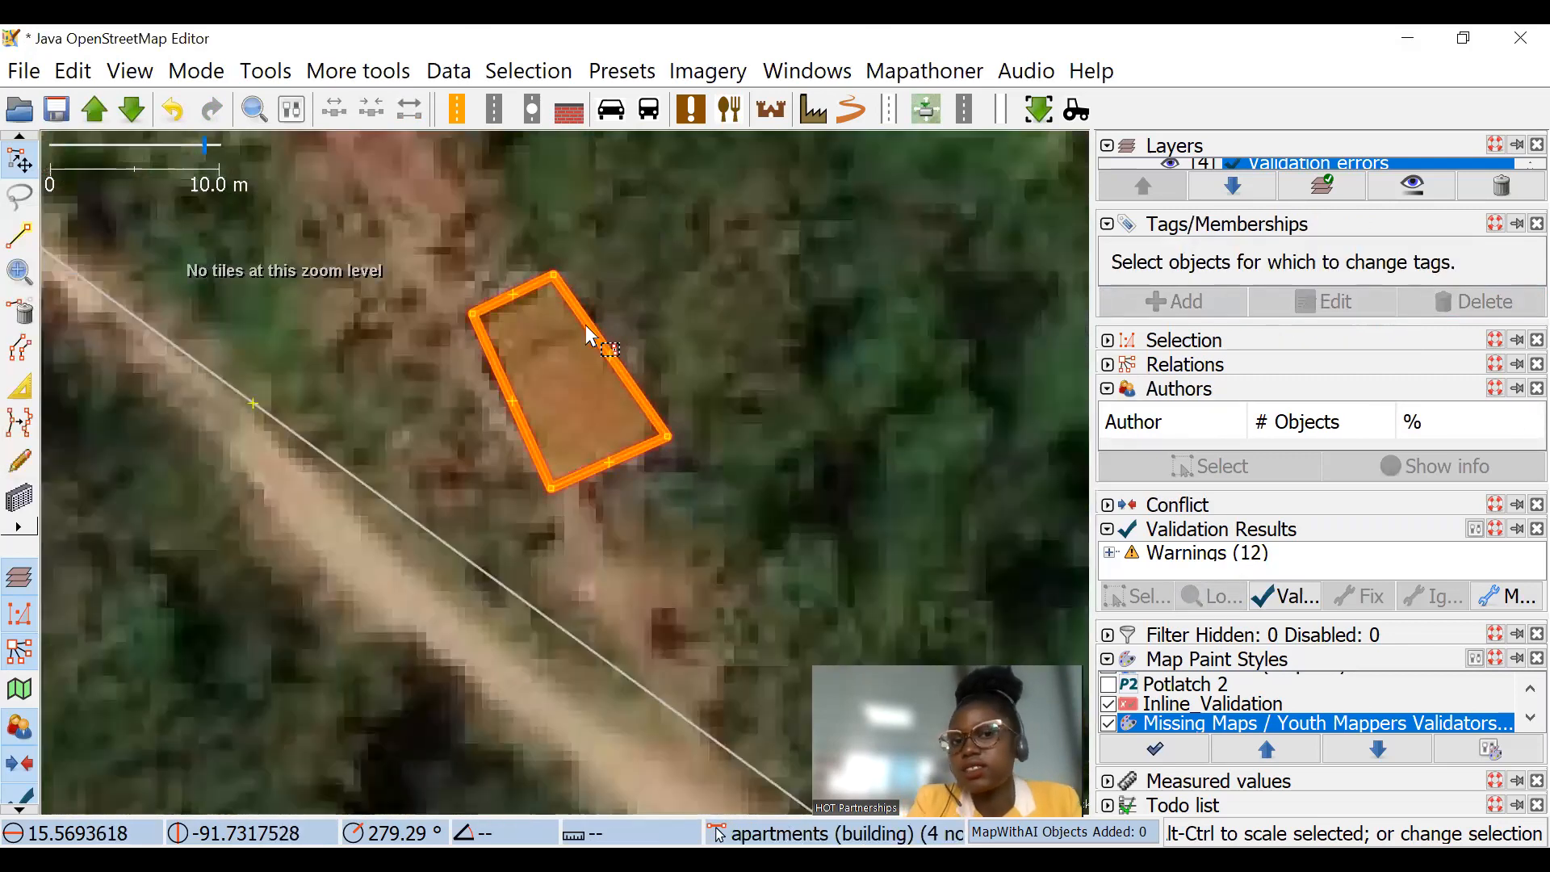
# Step: Shift the apartments building slightly, then undo both the move and the tag change
pyautogui.moveTo(591, 339); pyautogui.dragTo(601, 338)
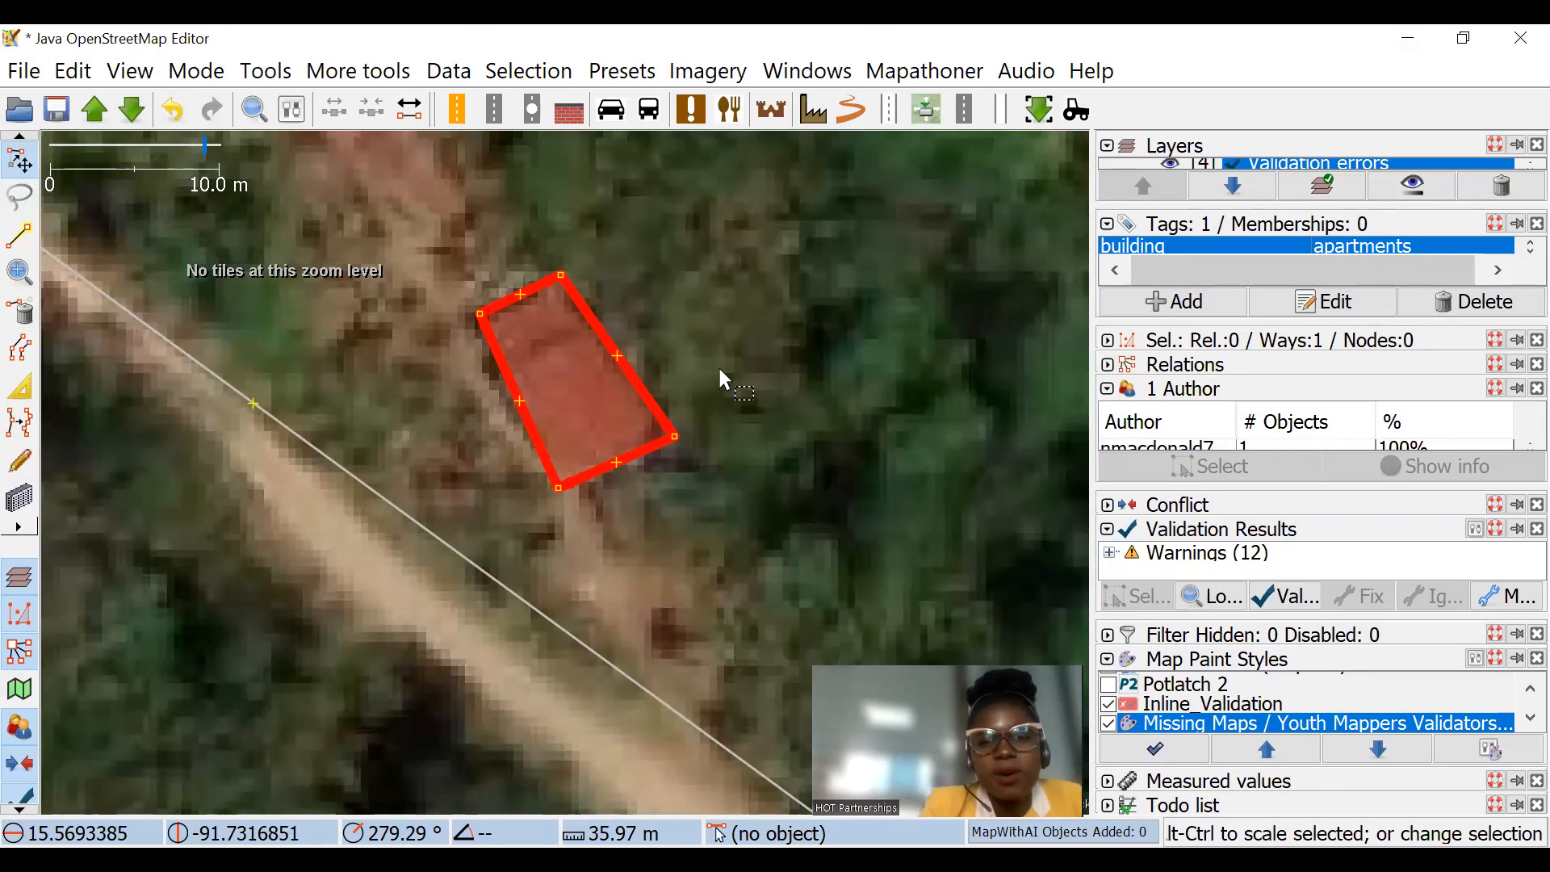
pyautogui.scroll(-3, 592, 363)
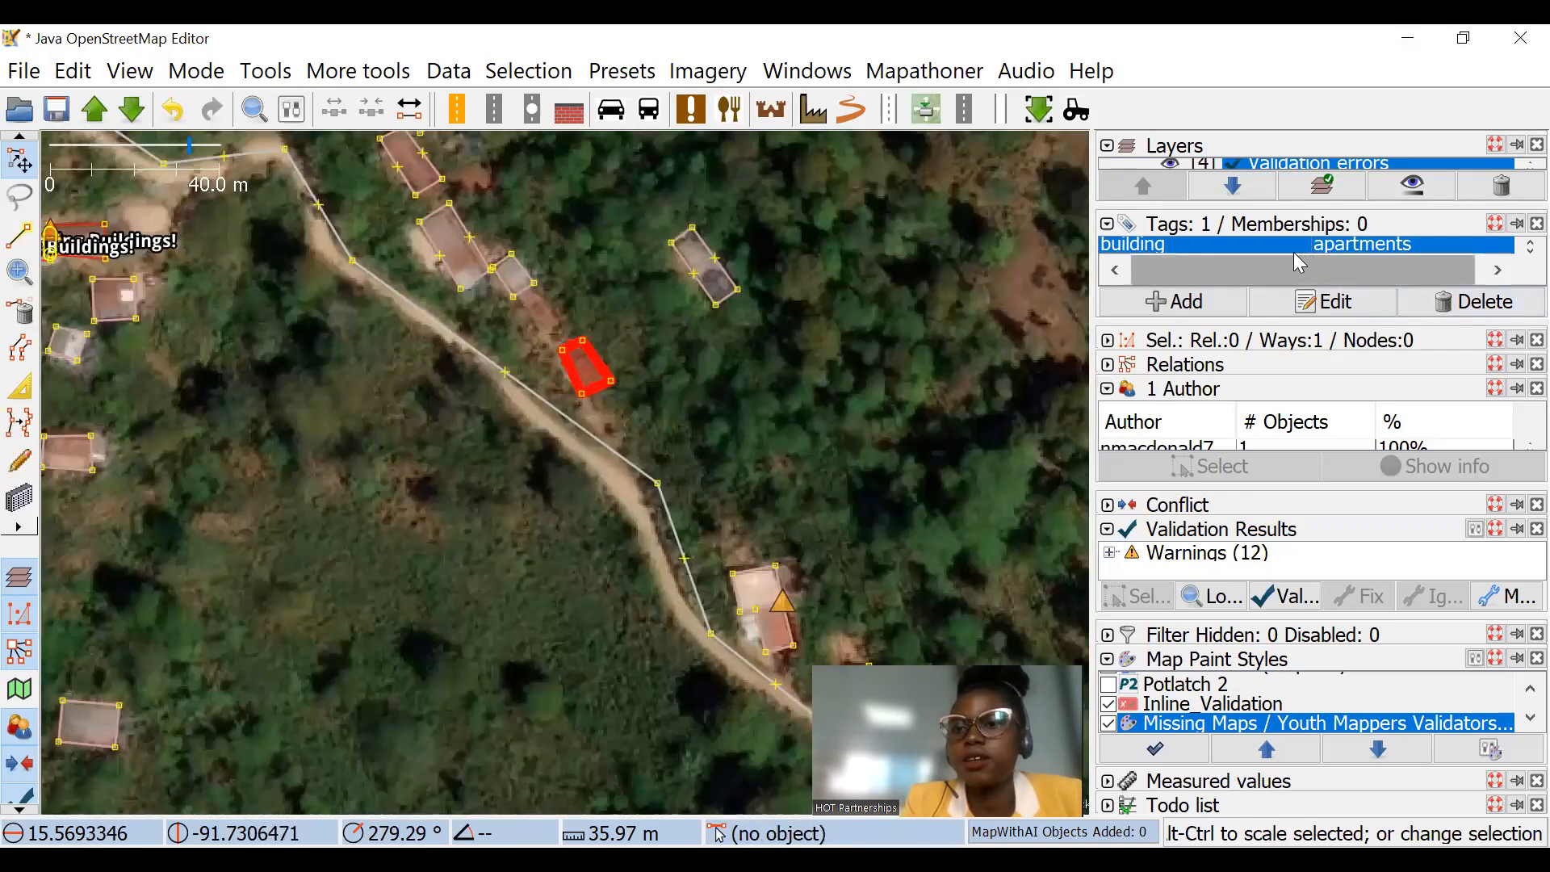
pyautogui.hotkey('ctrl', 'z')
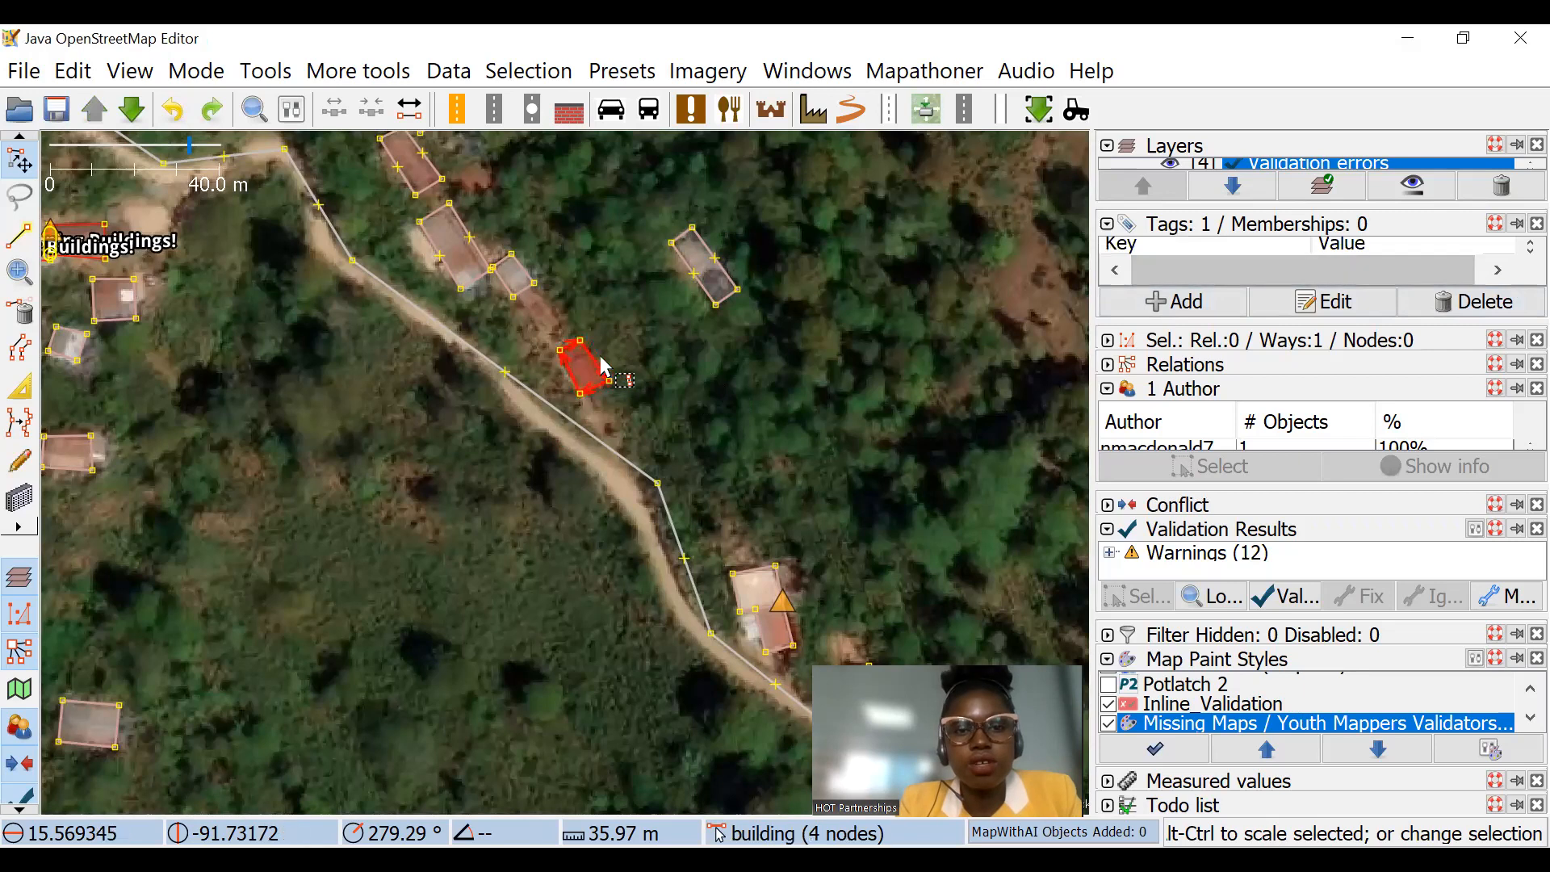
# Step: Add the tag name=data interns 2022 to the small building beside the road
pyautogui.click(1187, 303)
pyautogui.write('n')
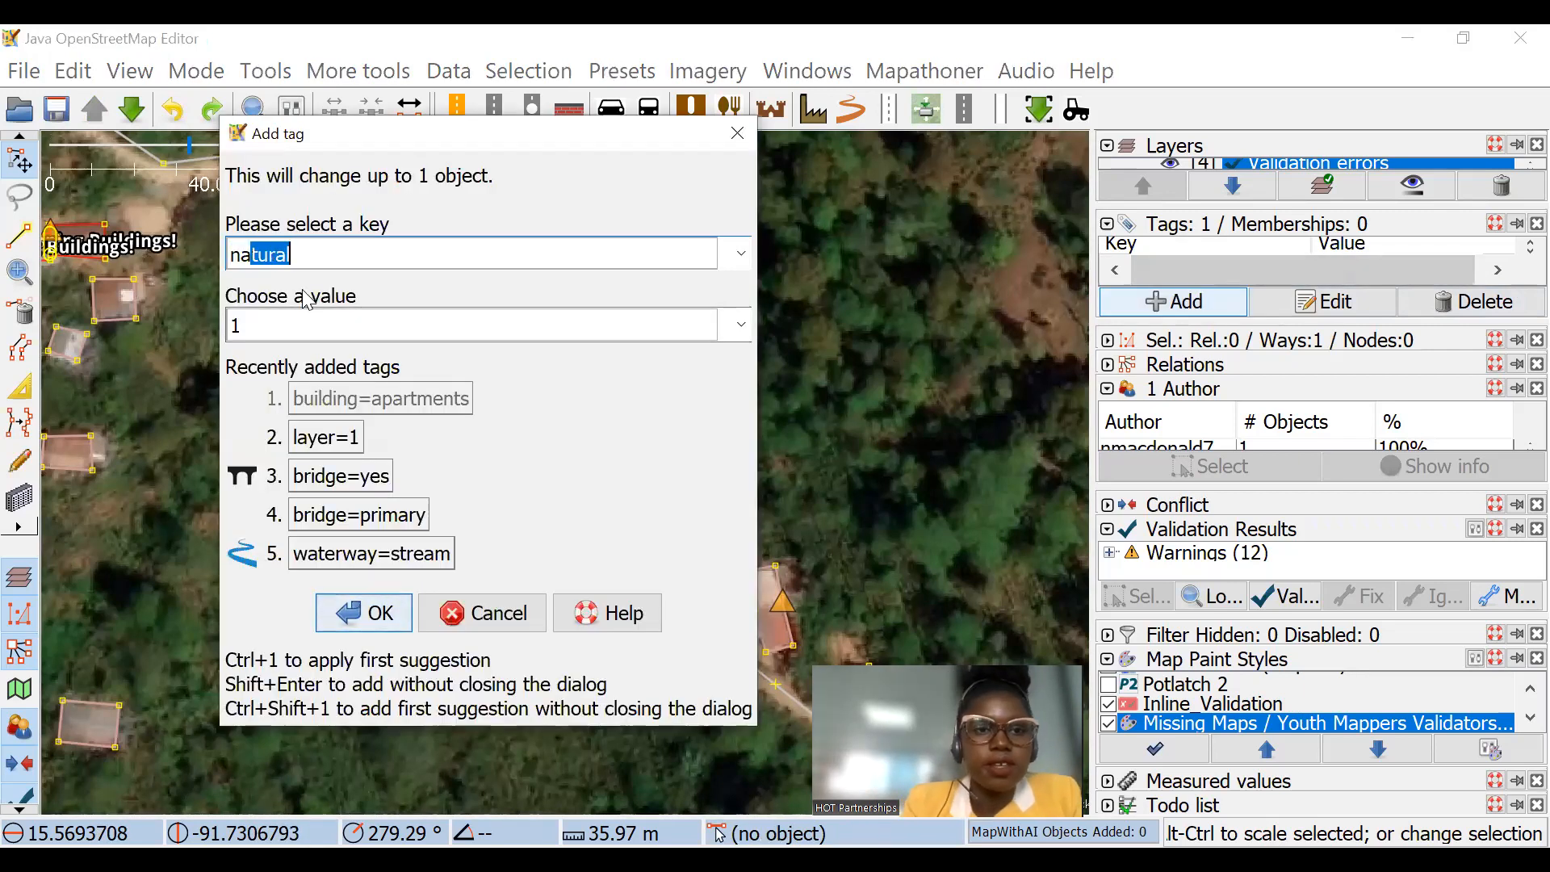
pyautogui.write('ame')
pyautogui.press('Tab')
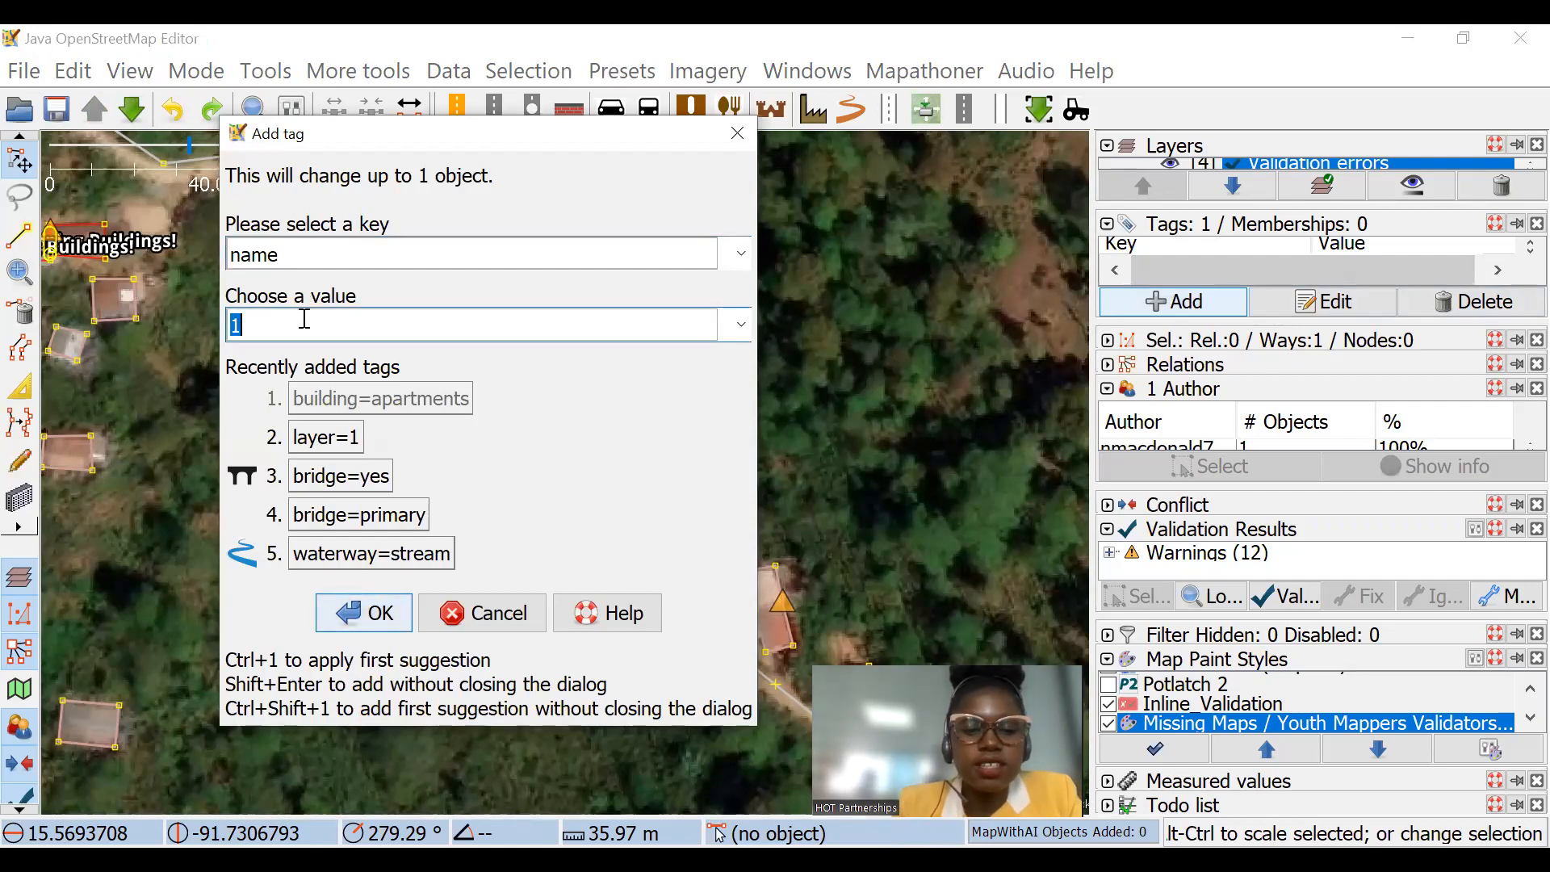
pyautogui.write('data interns 2022')
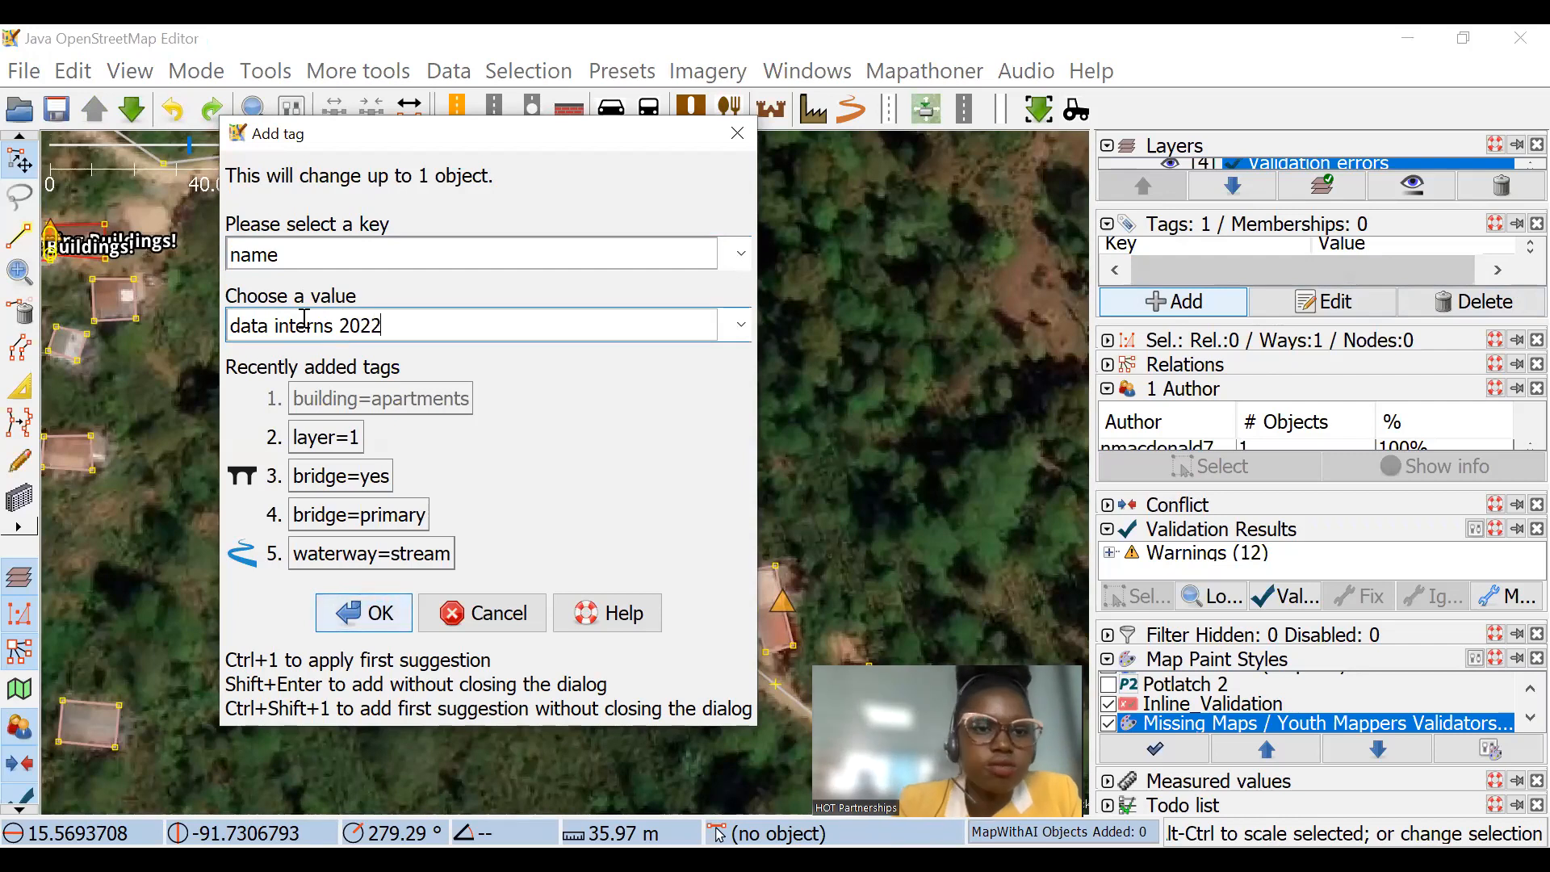
pyautogui.click(386, 631)
# Step: Examine the name label and the paint style's highlighting on the data interns 2022 building
pyautogui.scroll(3, 738, 310)
pyautogui.click(478, 396)
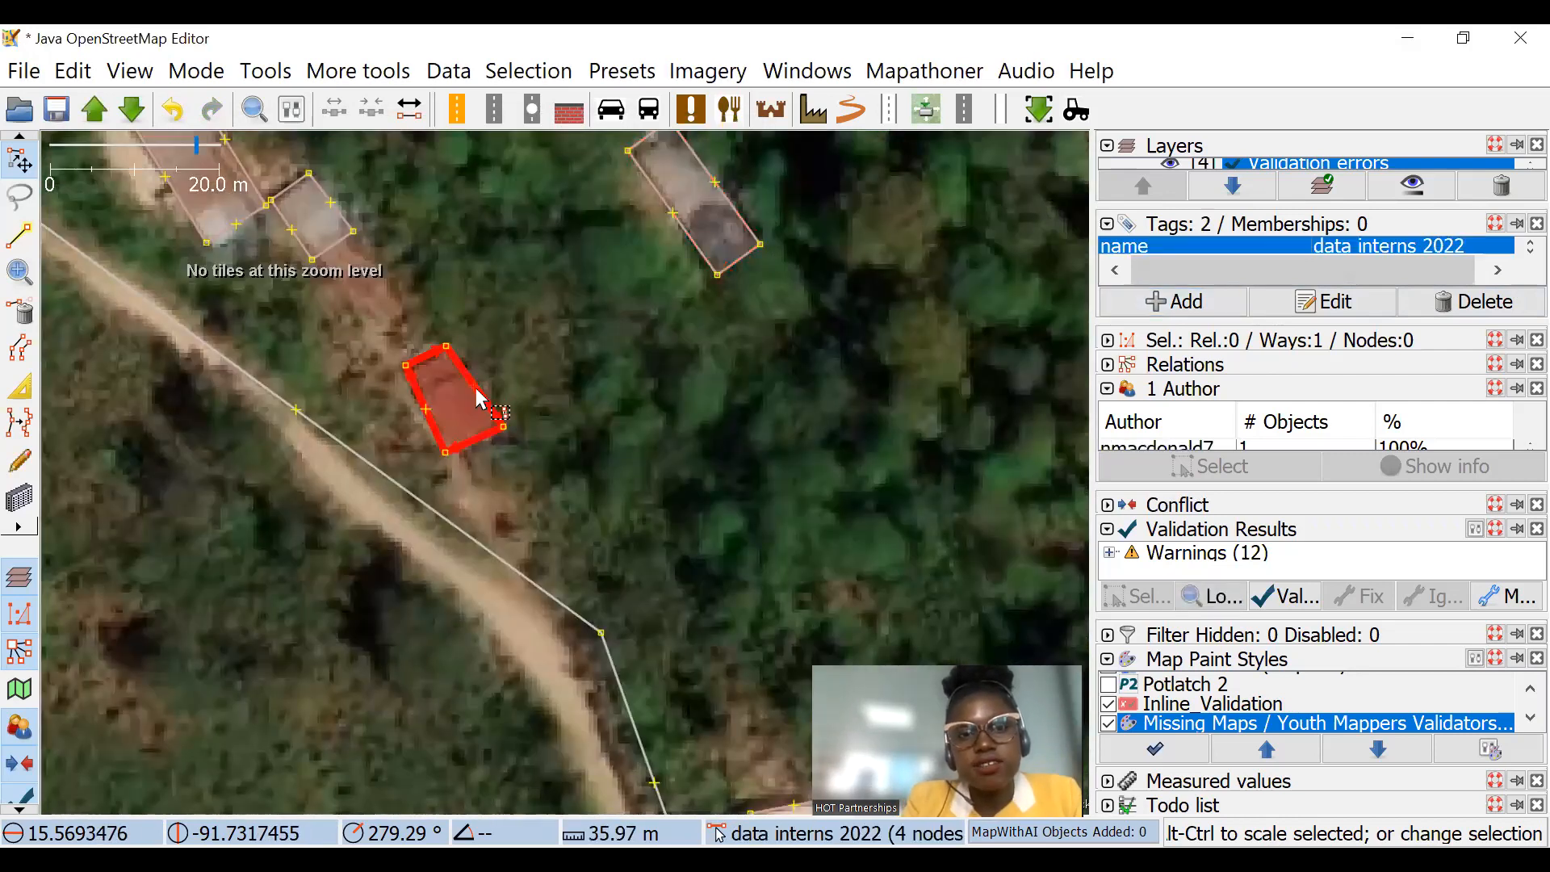
pyautogui.scroll(6, 439, 440)
pyautogui.moveTo(327, 297); pyautogui.dragTo(535, 377)
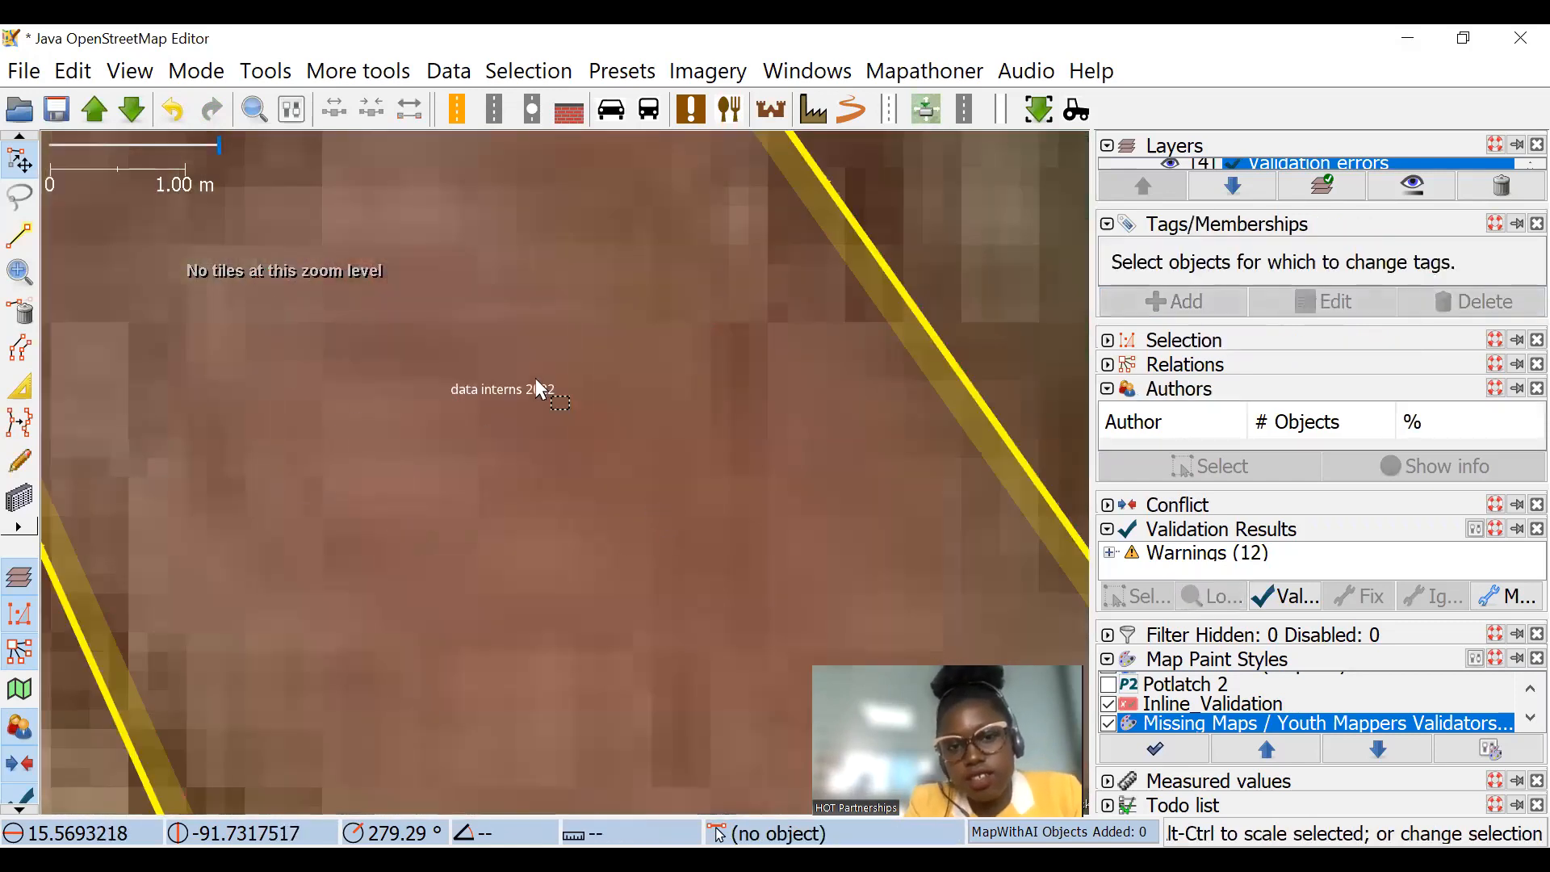
pyautogui.scroll(-5, 611, 396)
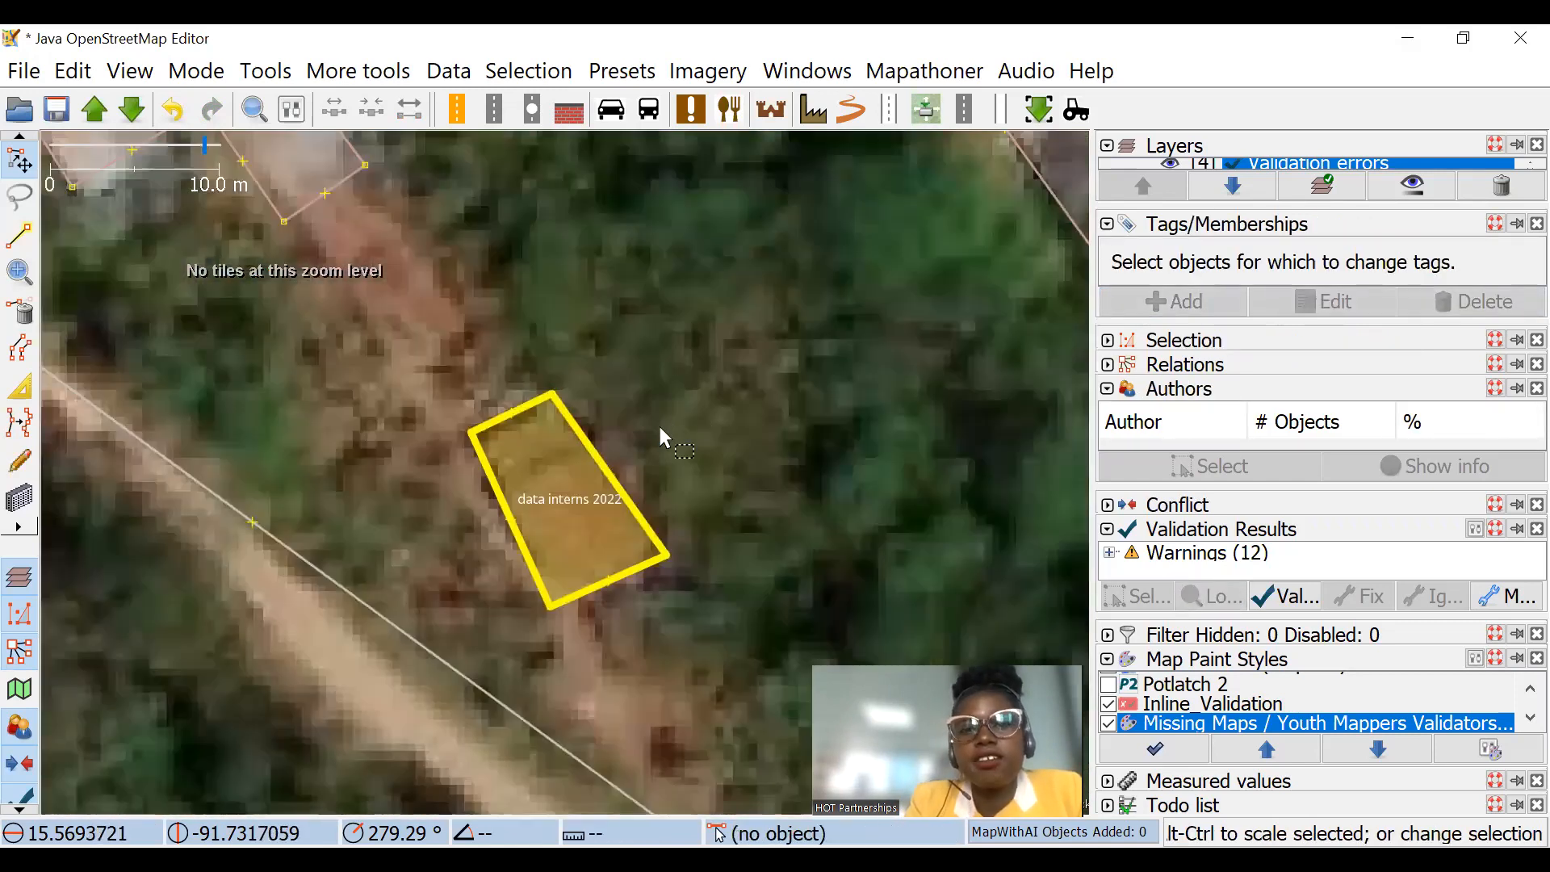
pyautogui.scroll(-2, 661, 429)
pyautogui.click(616, 459)
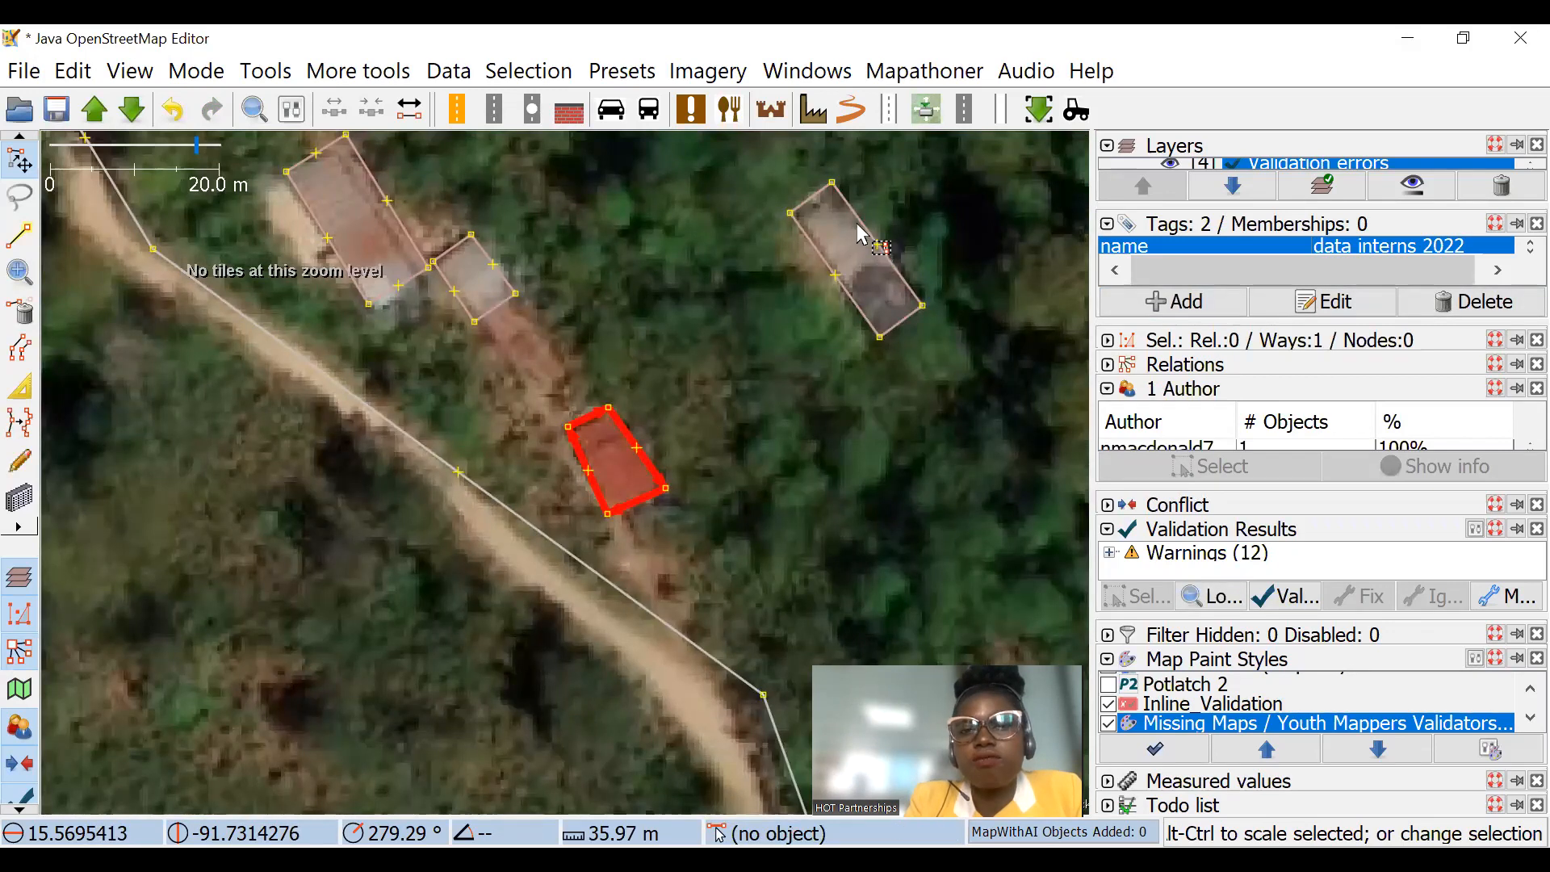
# Step: Add the tag name=1 to the isolated building northeast of the data interns 2022 building
pyautogui.click(864, 269)
pyautogui.click(1237, 304)
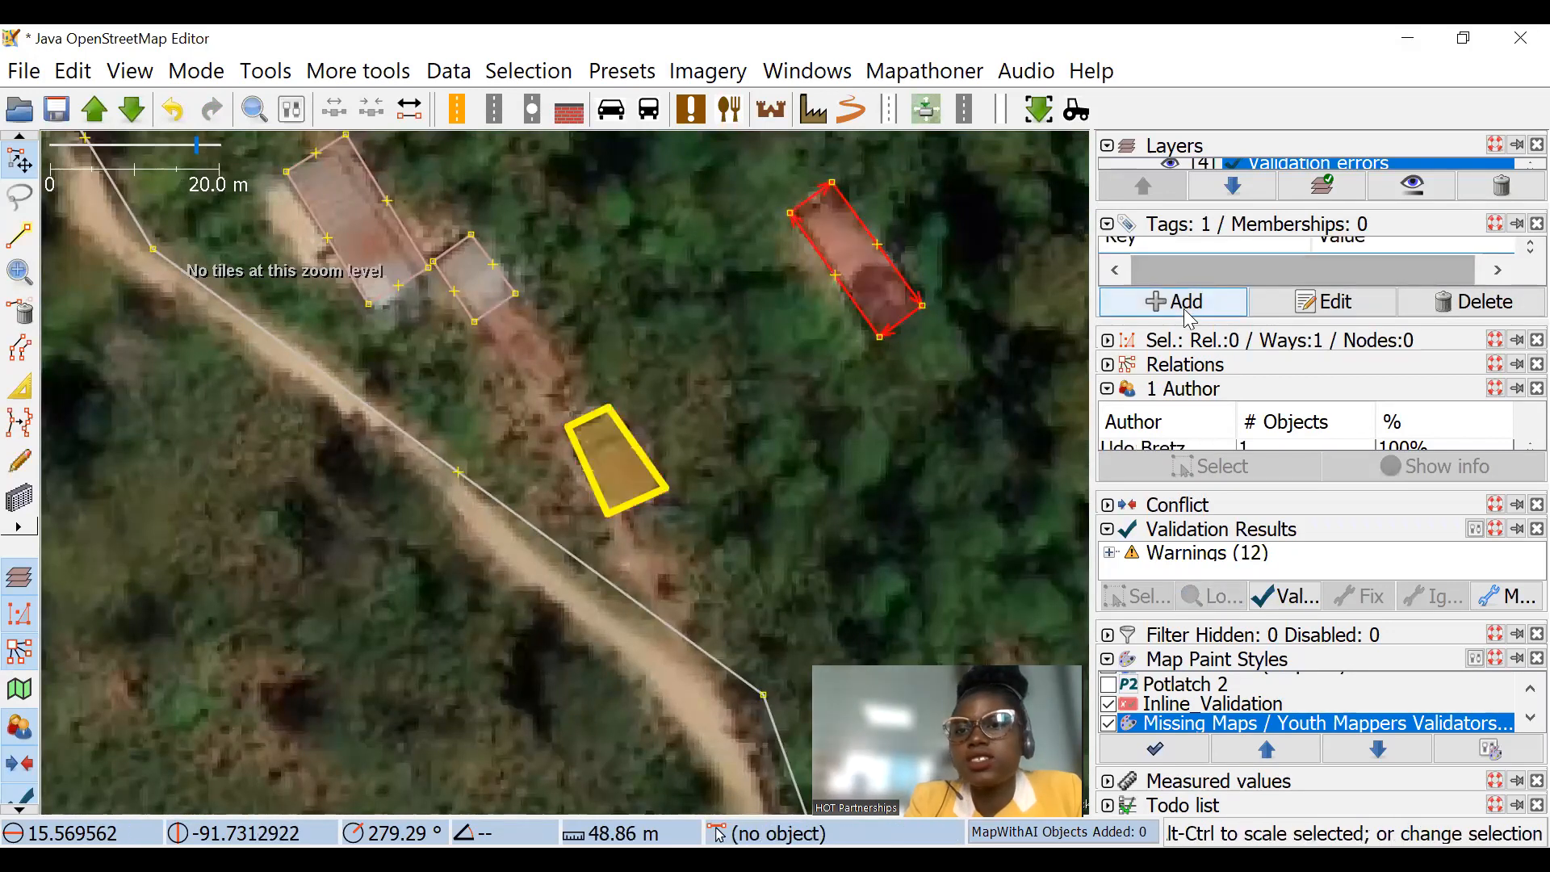
pyautogui.click(390, 328)
pyautogui.write('1')
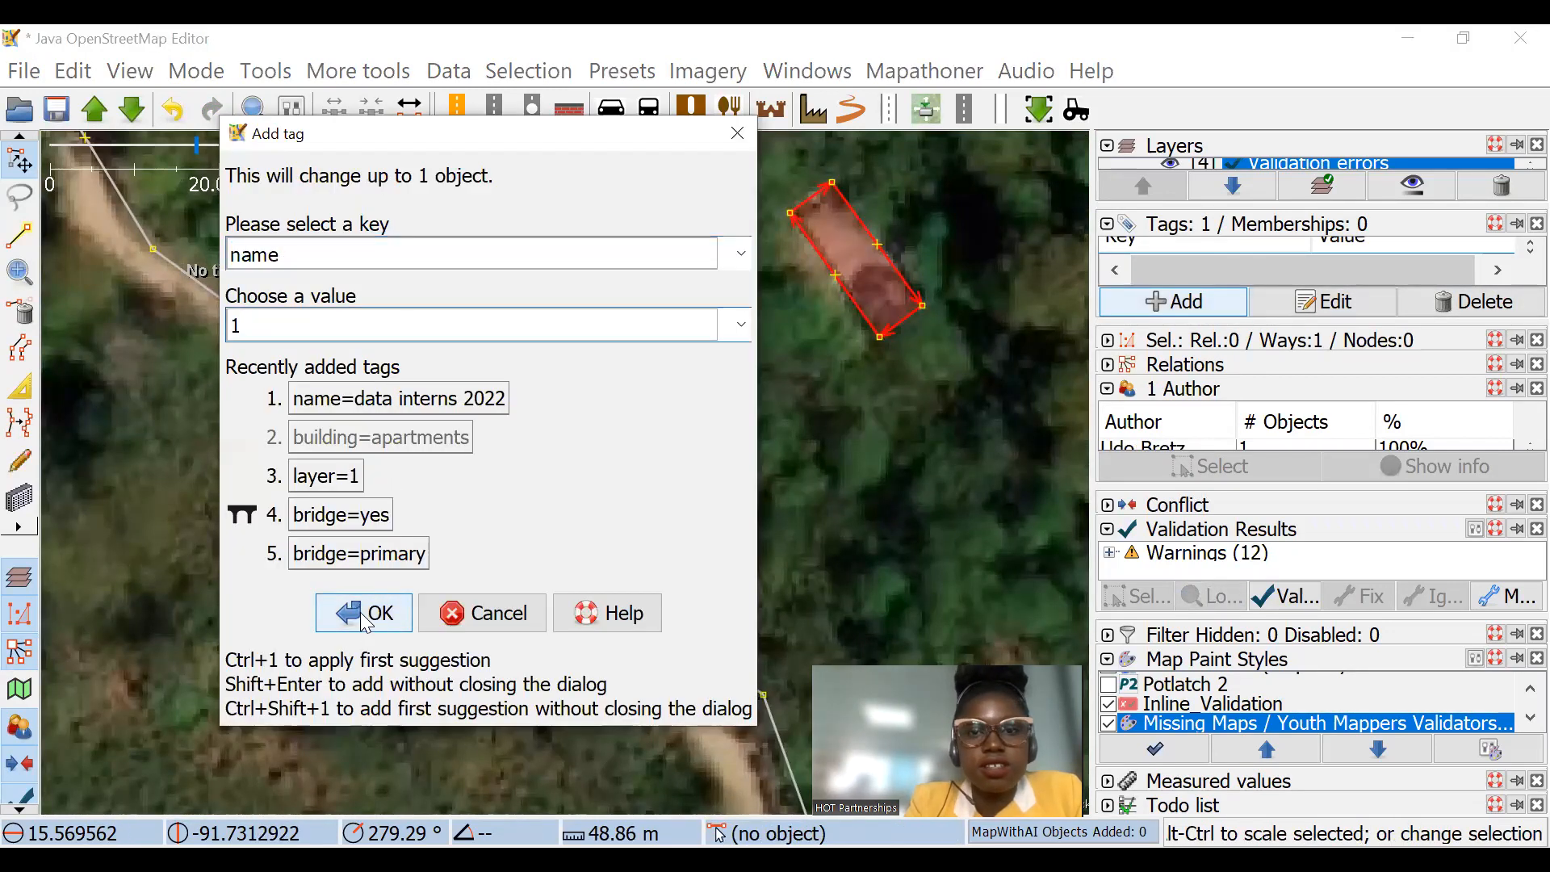
# Step: Add the tag name=2 to the larger building northwest of the data interns 2022 building, beside the road
pyautogui.scroll(-2, 694, 363)
pyautogui.scroll(2, 658, 323)
pyautogui.click(694, 298)
pyautogui.click(696, 304)
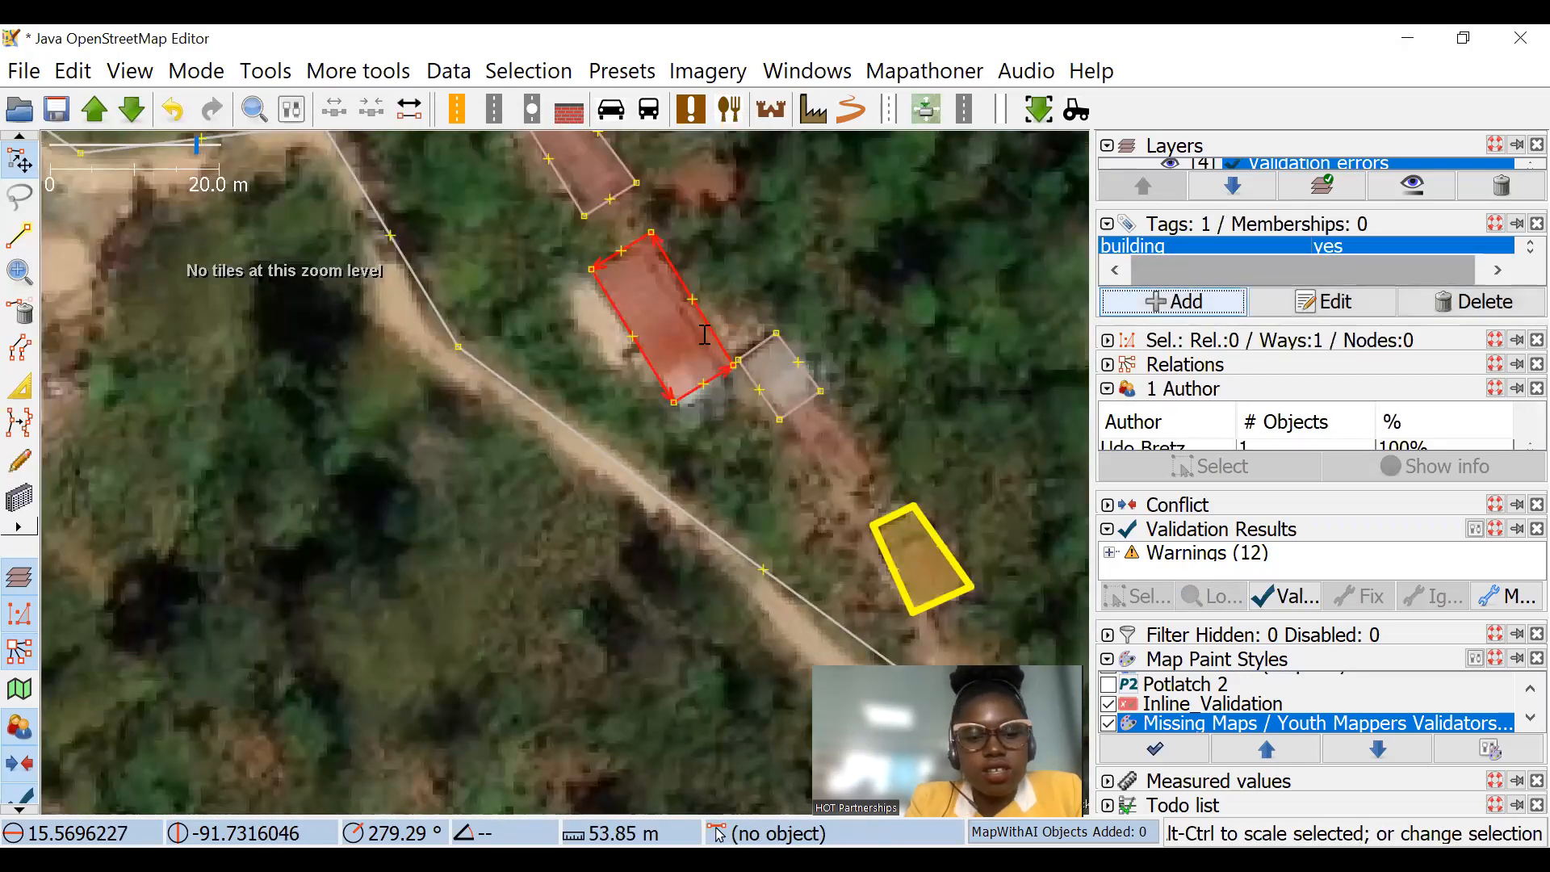
pyautogui.hotkey('alt', 'a')
pyautogui.write('2')
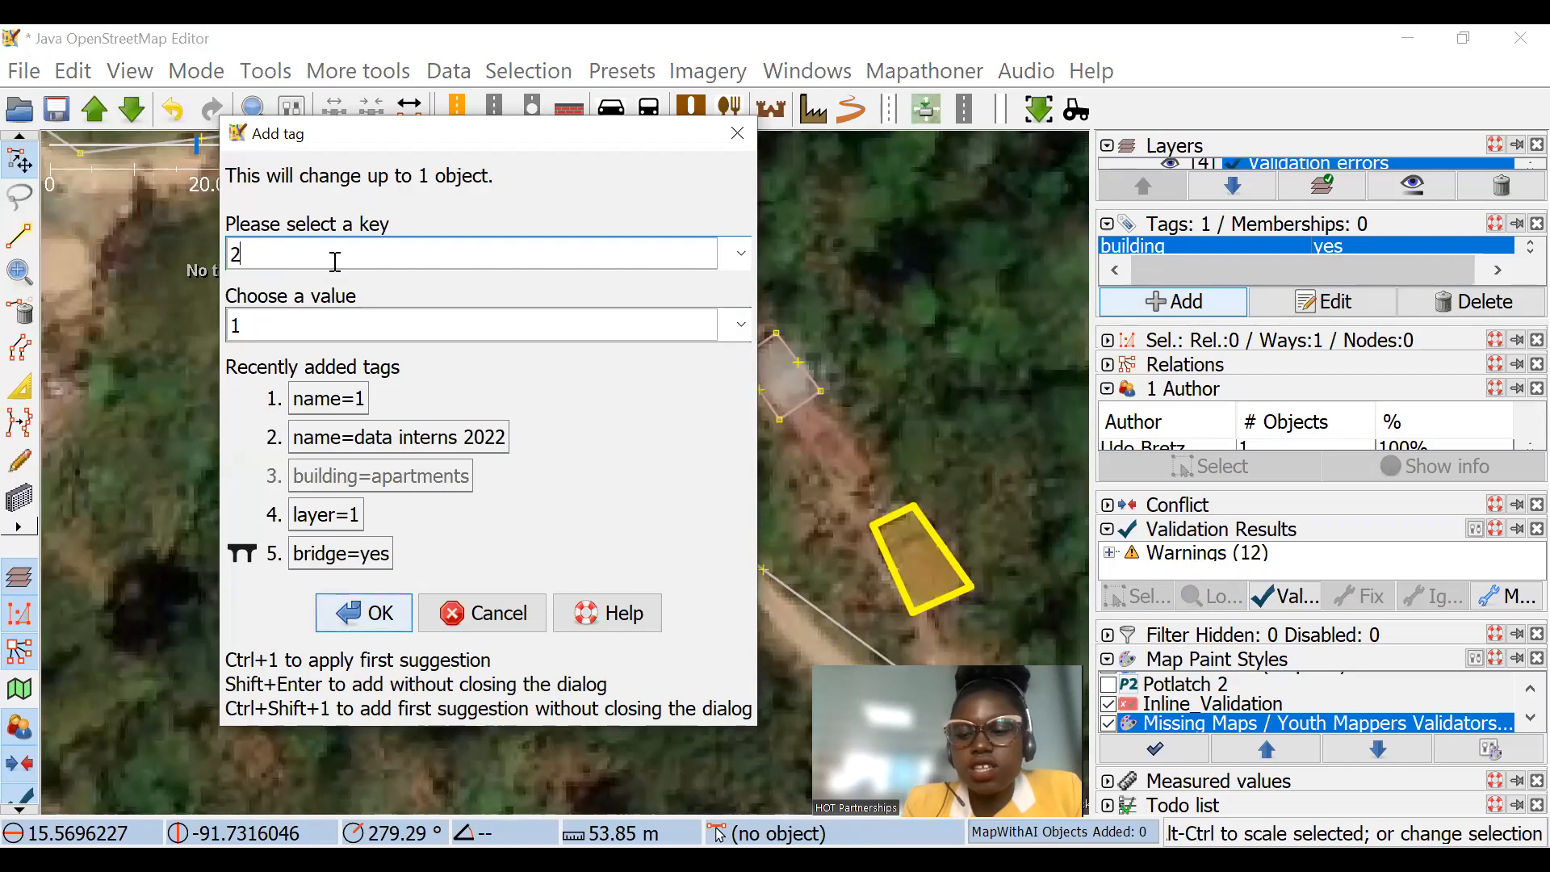
pyautogui.write('name')
pyautogui.press('Tab')
pyautogui.write('2')
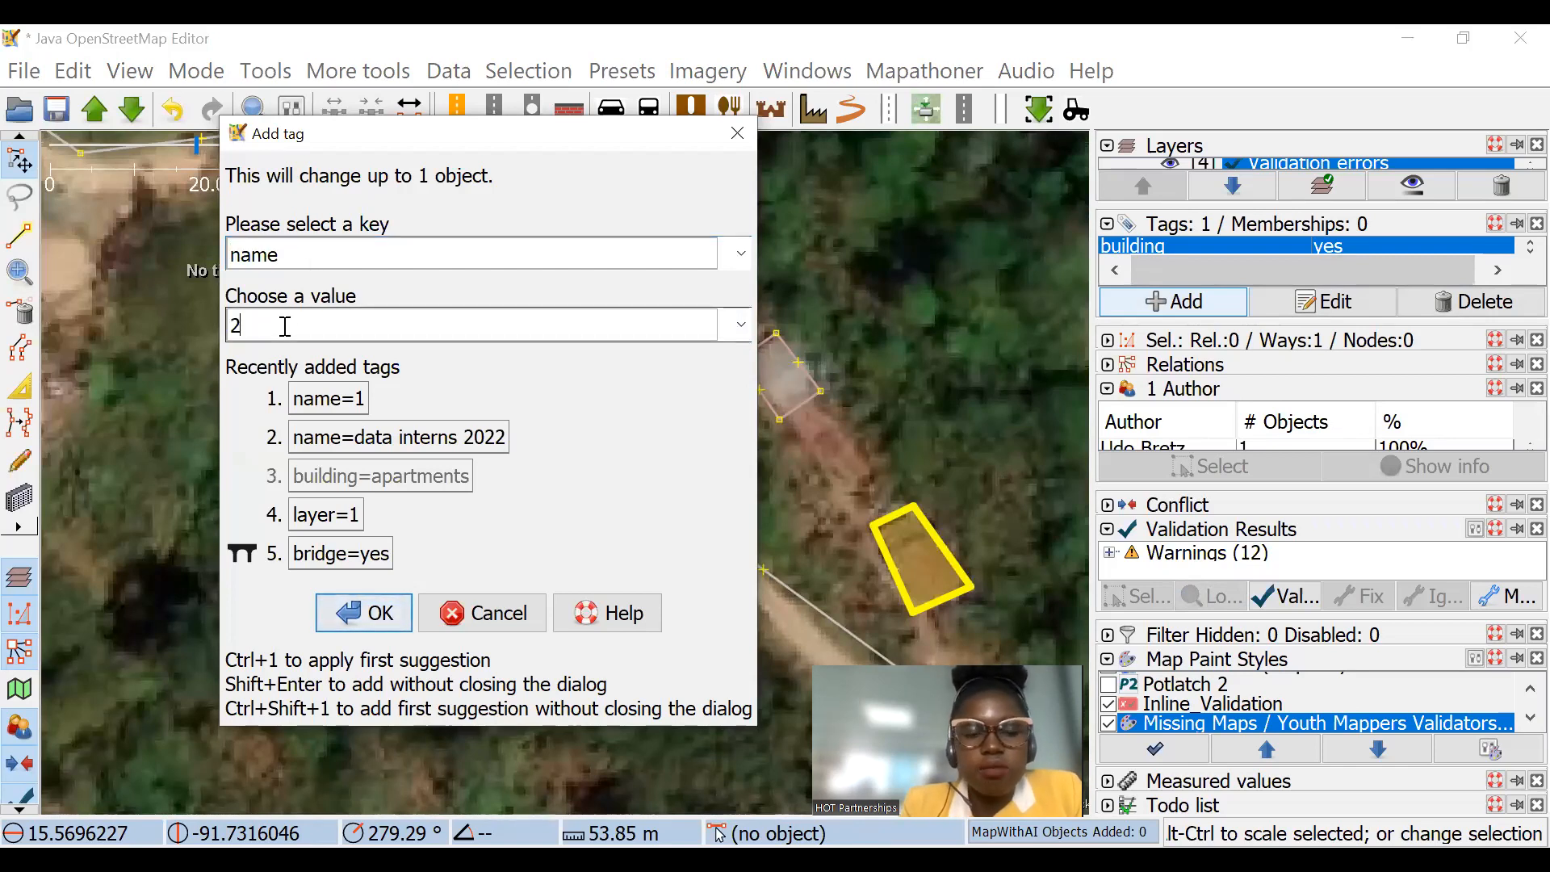
pyautogui.click(387, 614)
# Step: Compare the highlighting and labels of the three named buildings and inspect the tags of building 1
pyautogui.scroll(-4, 751, 306)
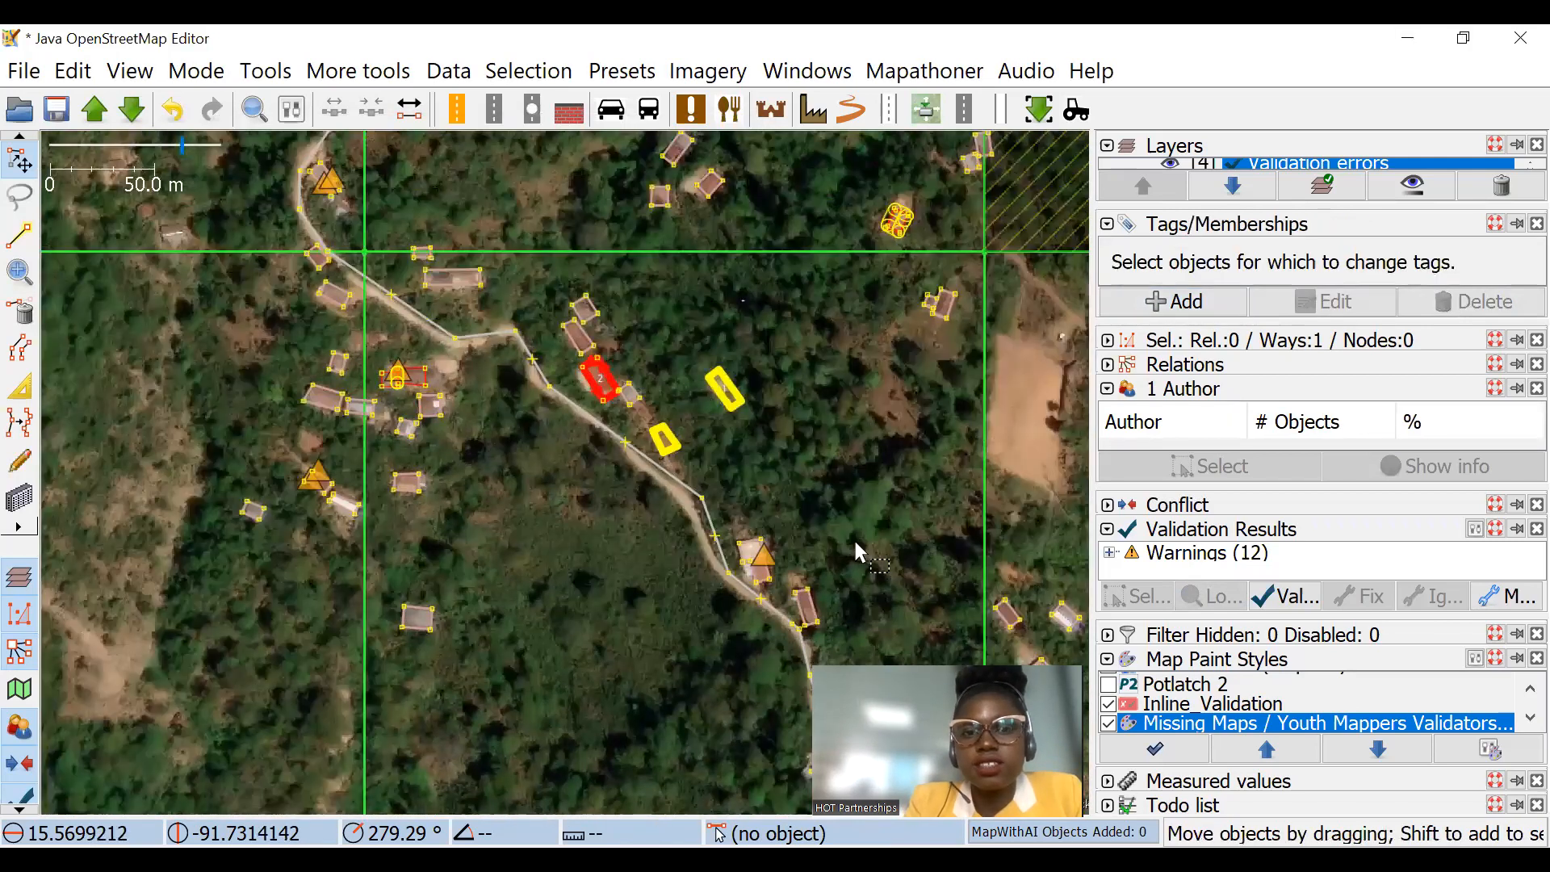
pyautogui.click(855, 542)
pyautogui.scroll(6, 634, 384)
pyautogui.scroll(-2, 502, 304)
pyautogui.moveTo(556, 360); pyautogui.dragTo(392, 251)
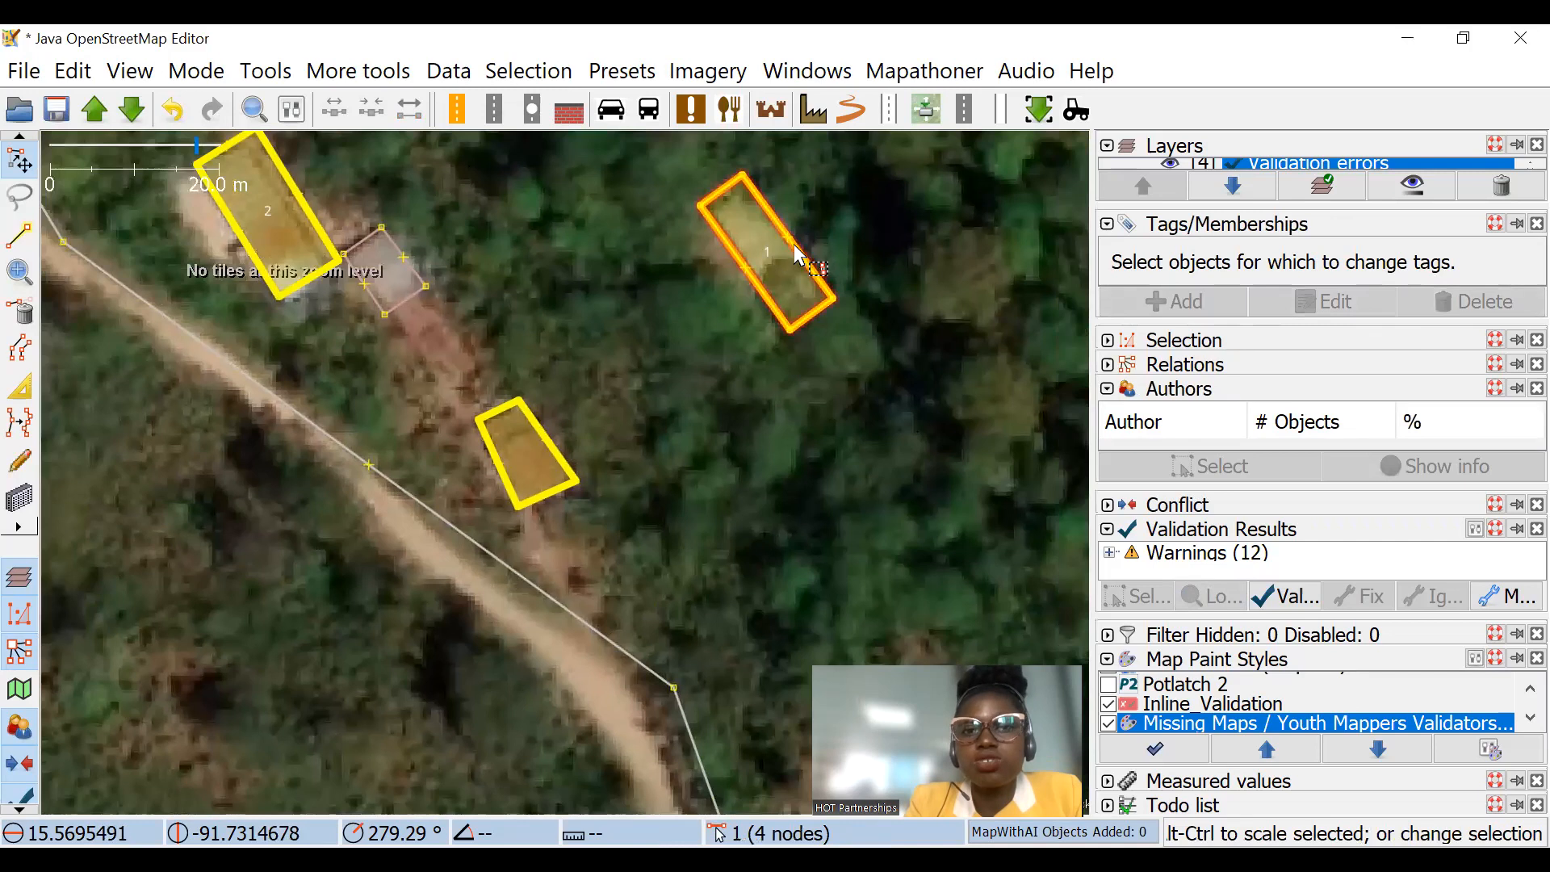
pyautogui.click(798, 255)
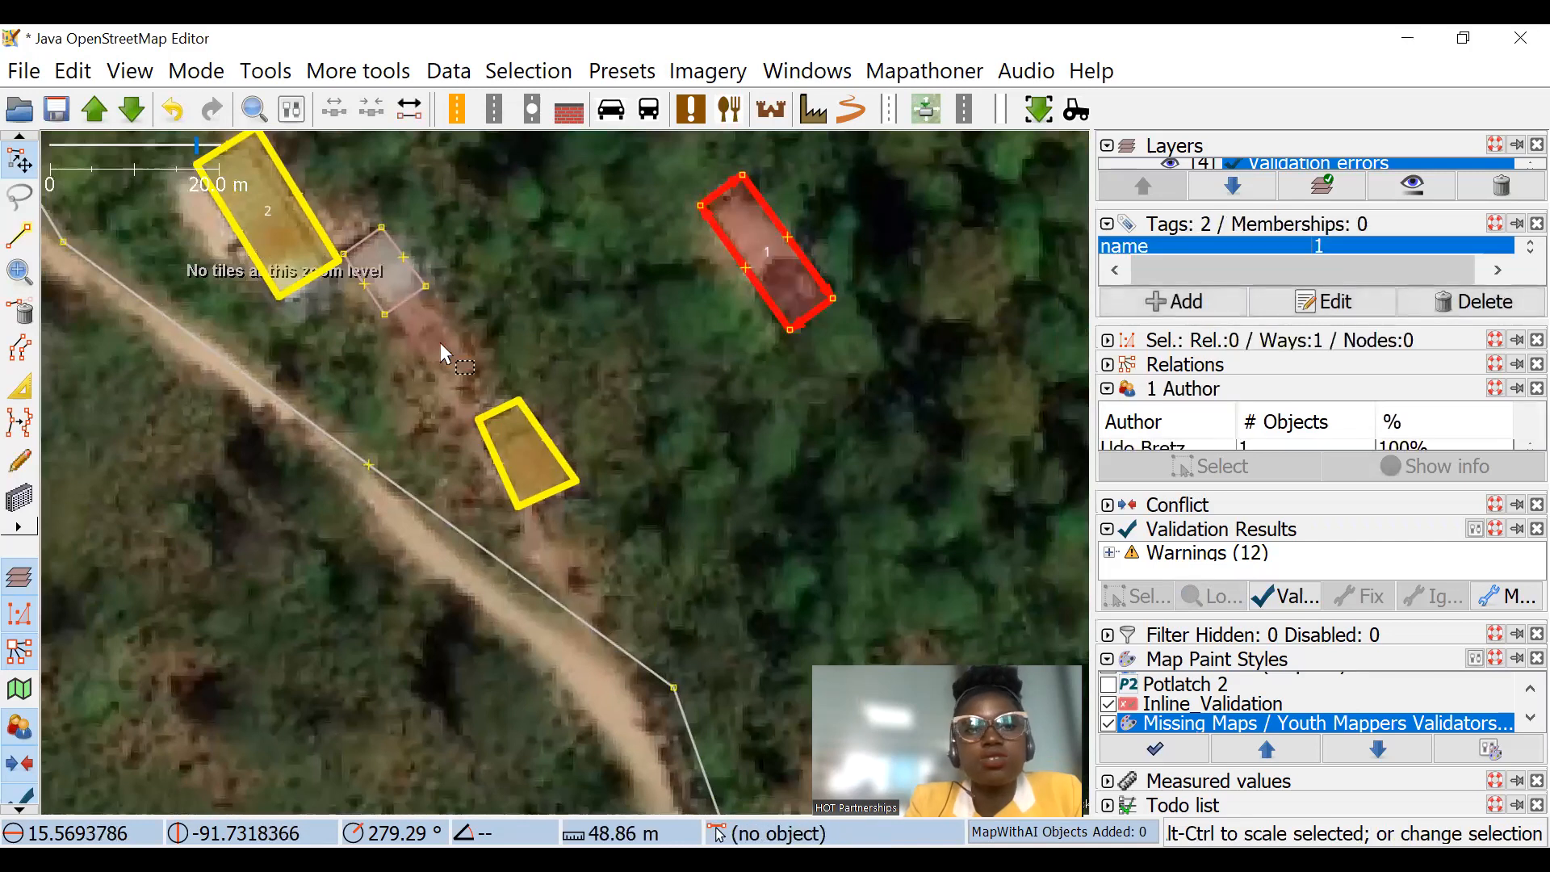
# Step: Select the buildings named data interns 2022, 1 and 2 together and remove their name tag
pyautogui.click(525, 436)
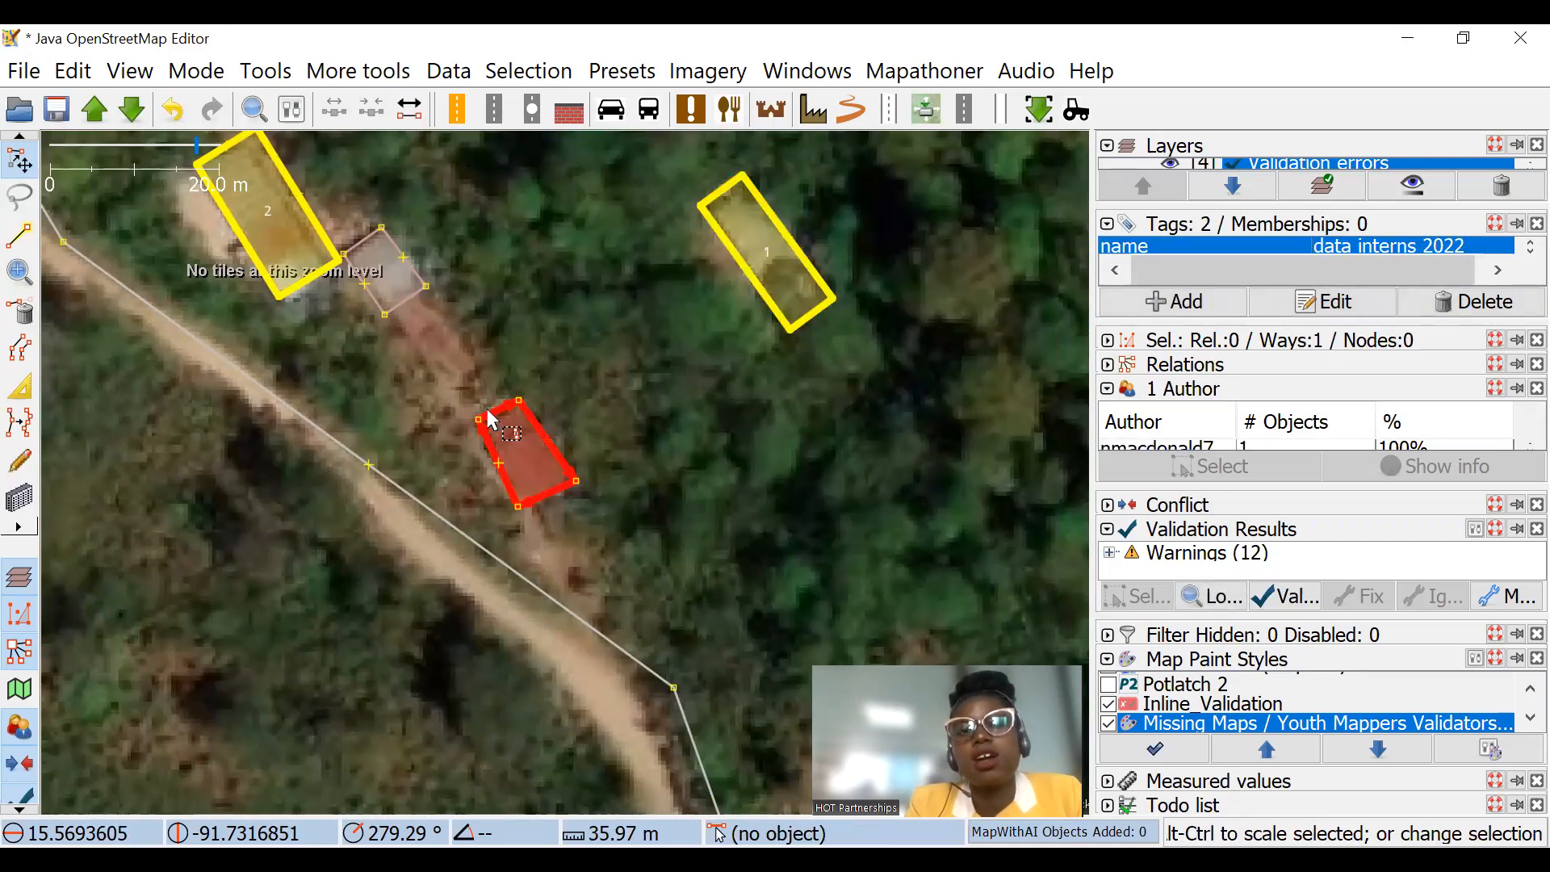
pyautogui.scroll(2, 491, 419)
pyautogui.scroll(-4, 699, 411)
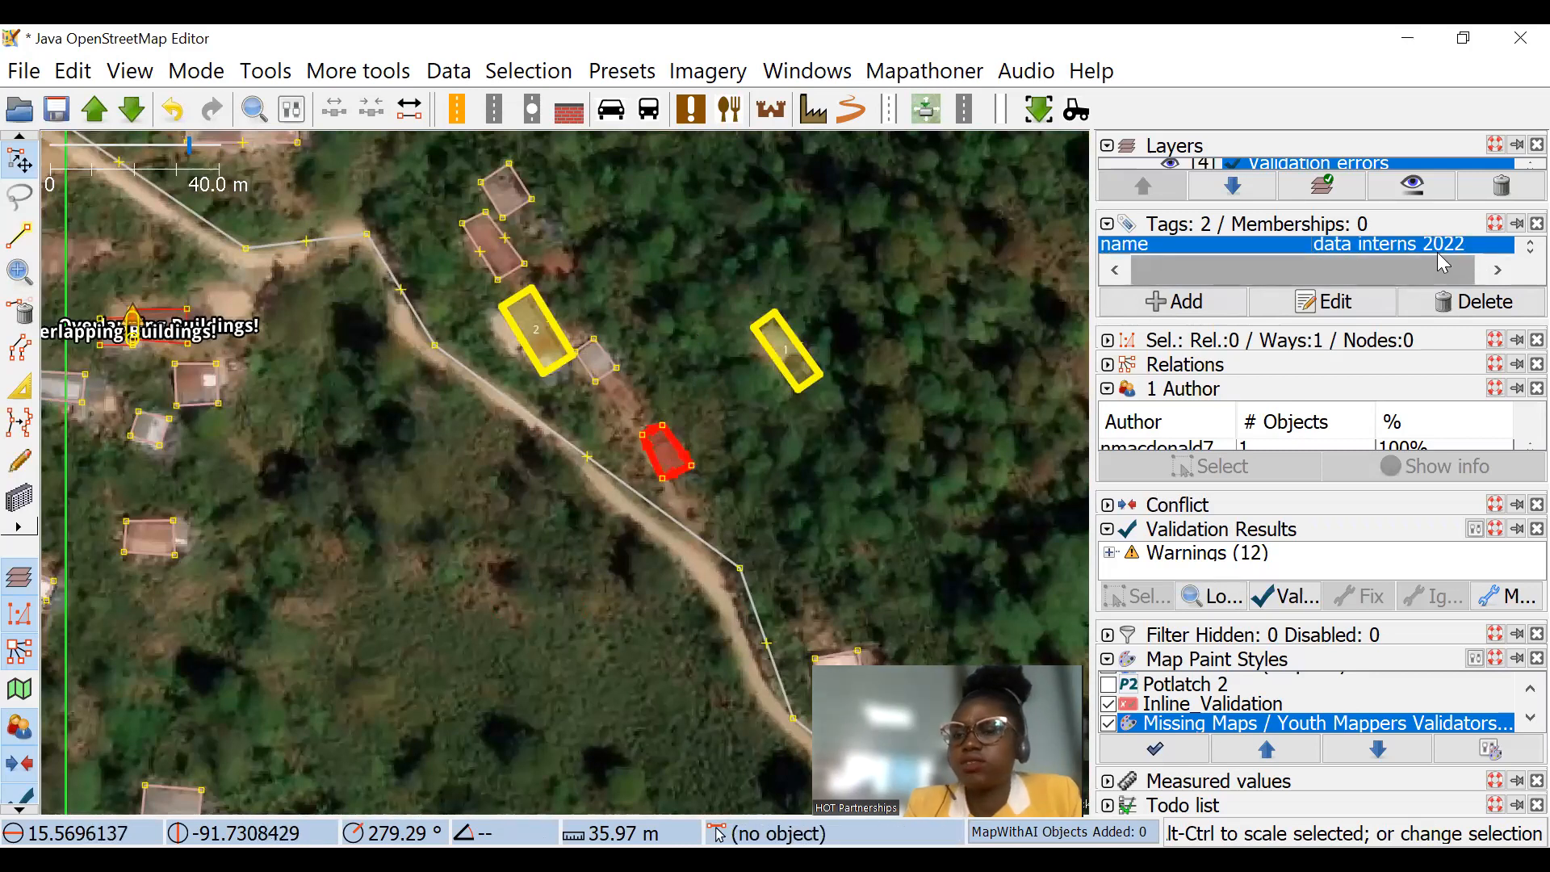
pyautogui.keyDown('shift'); pyautogui.click(807, 355); pyautogui.keyUp('shift')
pyautogui.keyDown('shift'); pyautogui.click(565, 329); pyautogui.keyUp('shift')
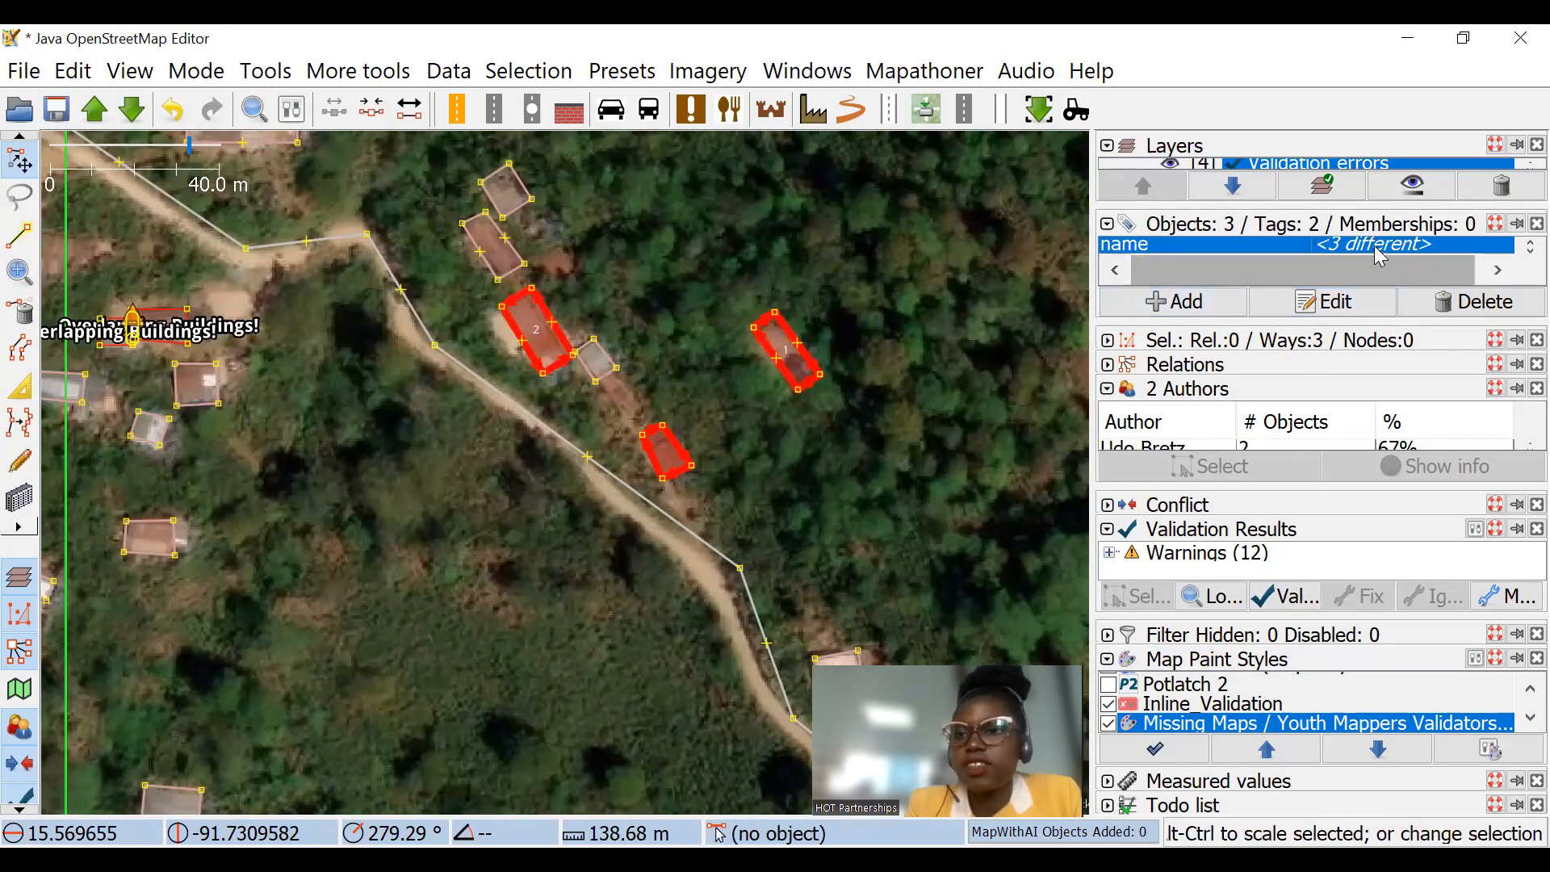
pyautogui.click(1496, 272)
pyautogui.click(1466, 298)
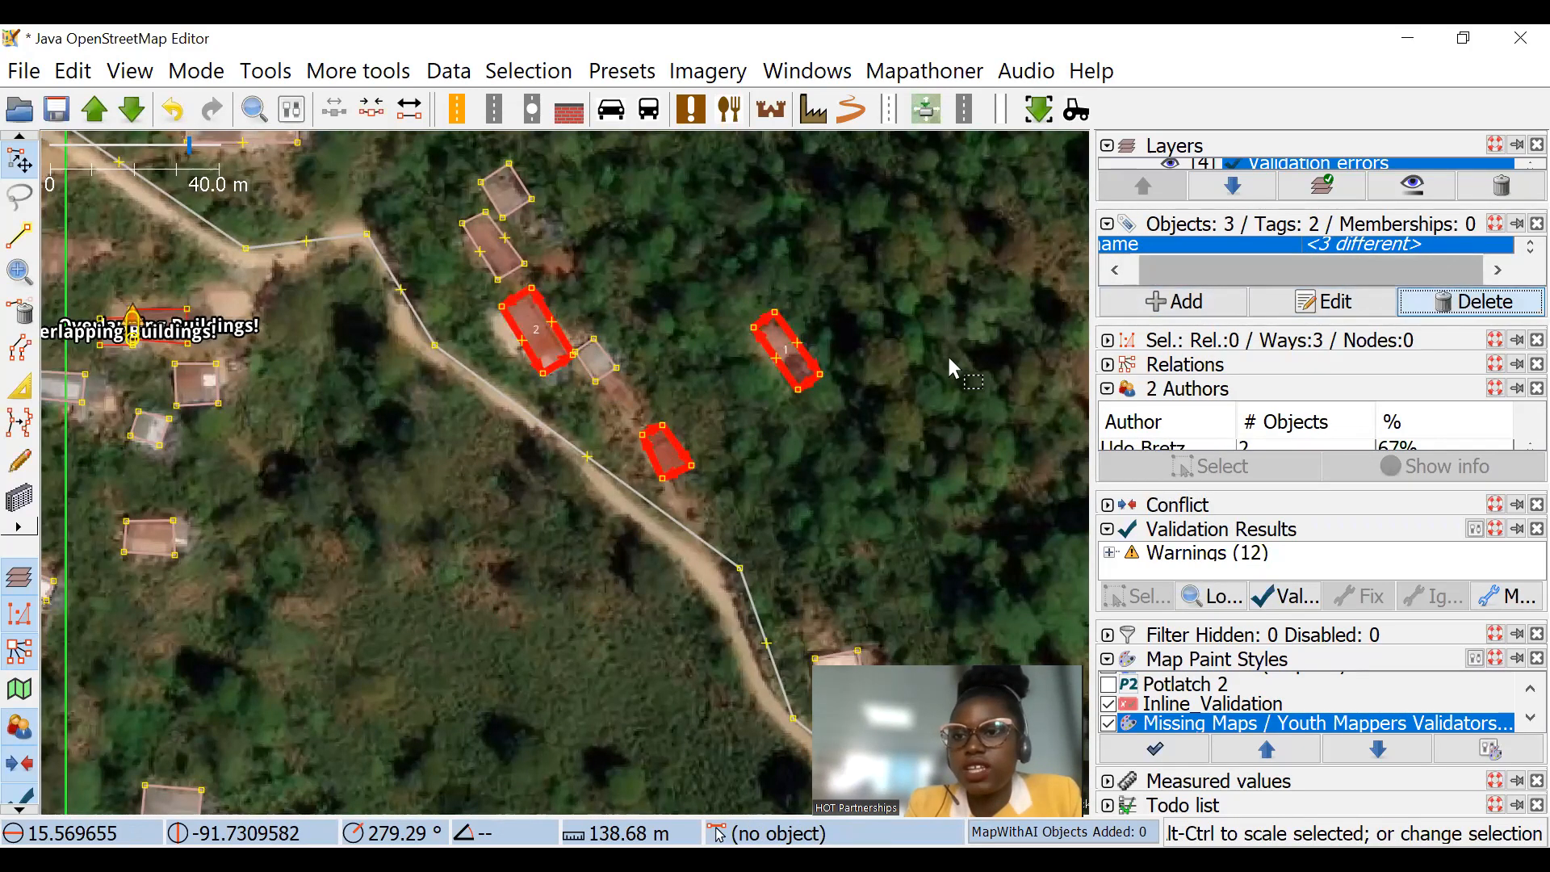
pyautogui.click(734, 262)
# Step: Check the three buildings without names, then review the surrounding error markers and the listed map paint styles
pyautogui.scroll(2, 511, 326)
pyautogui.scroll(-3, 630, 339)
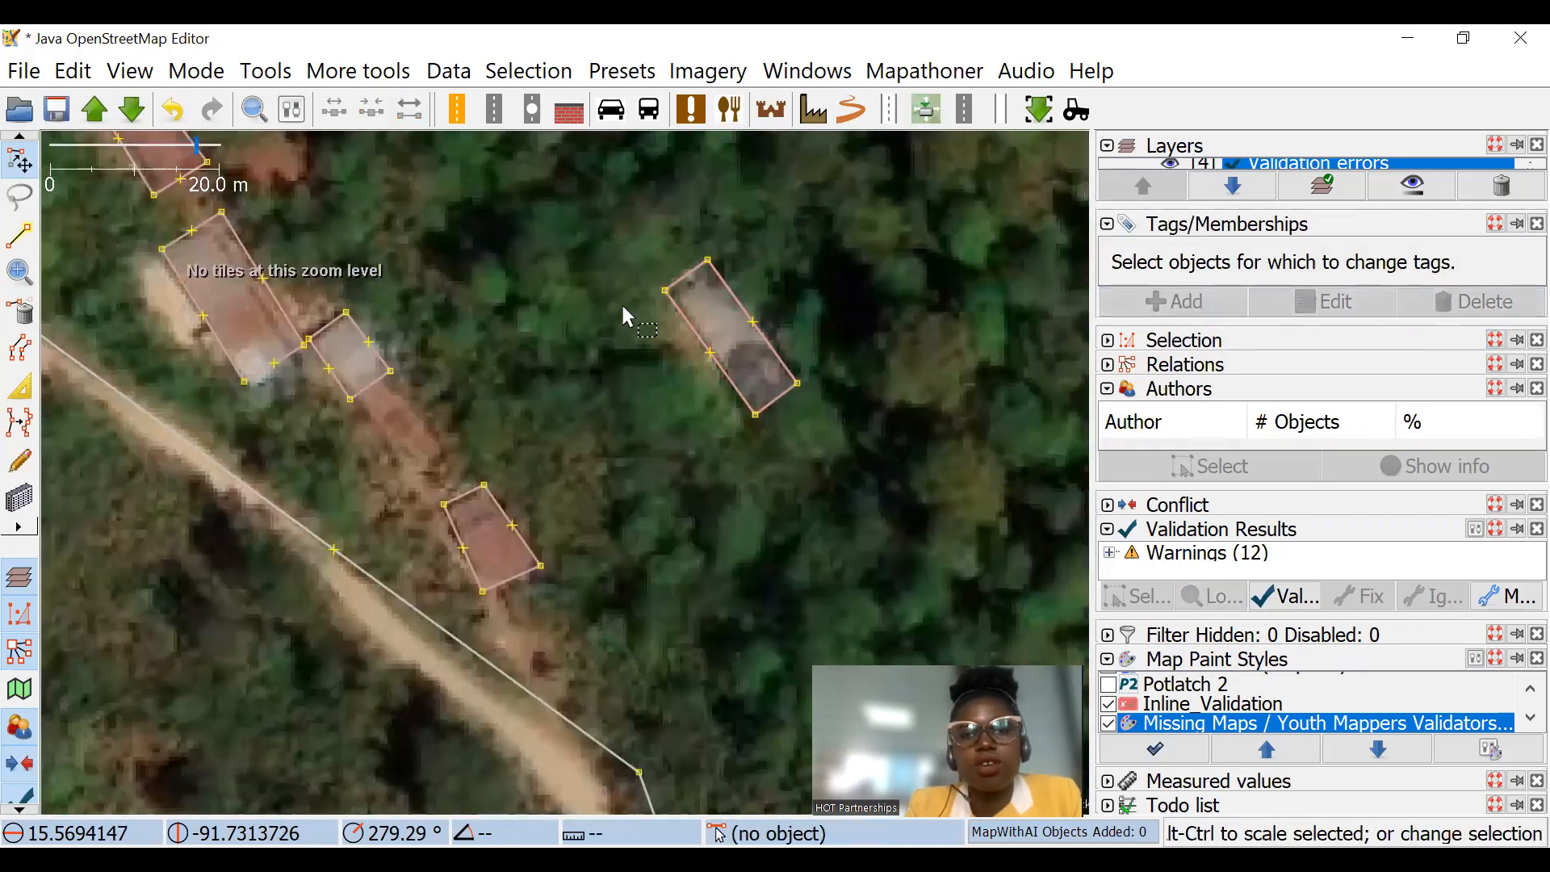
pyautogui.scroll(-3, 664, 375)
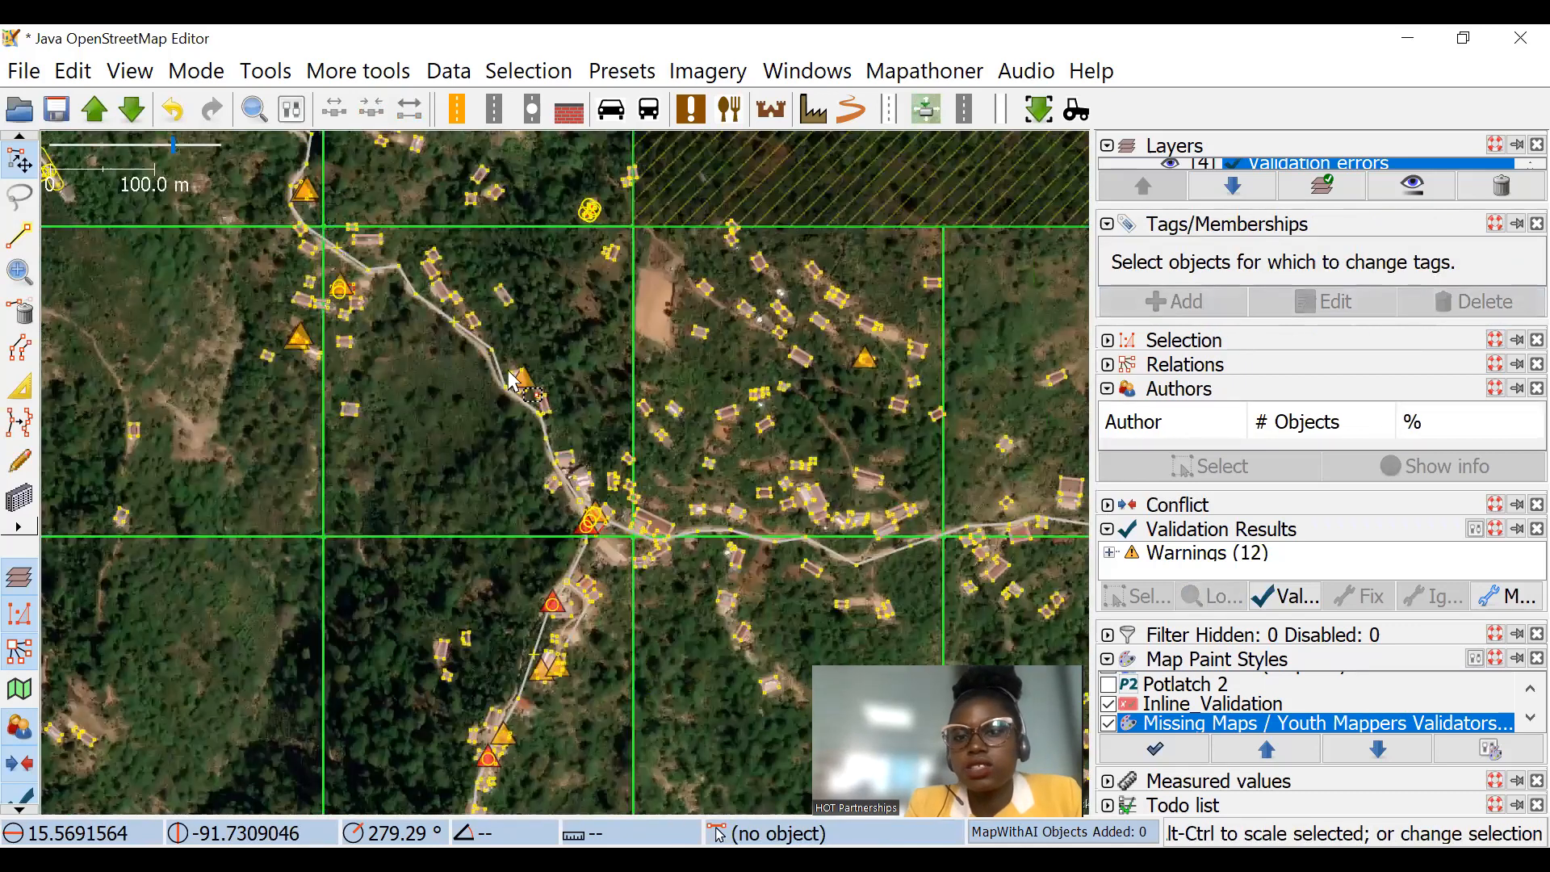
pyautogui.scroll(-1, 1179, 726)
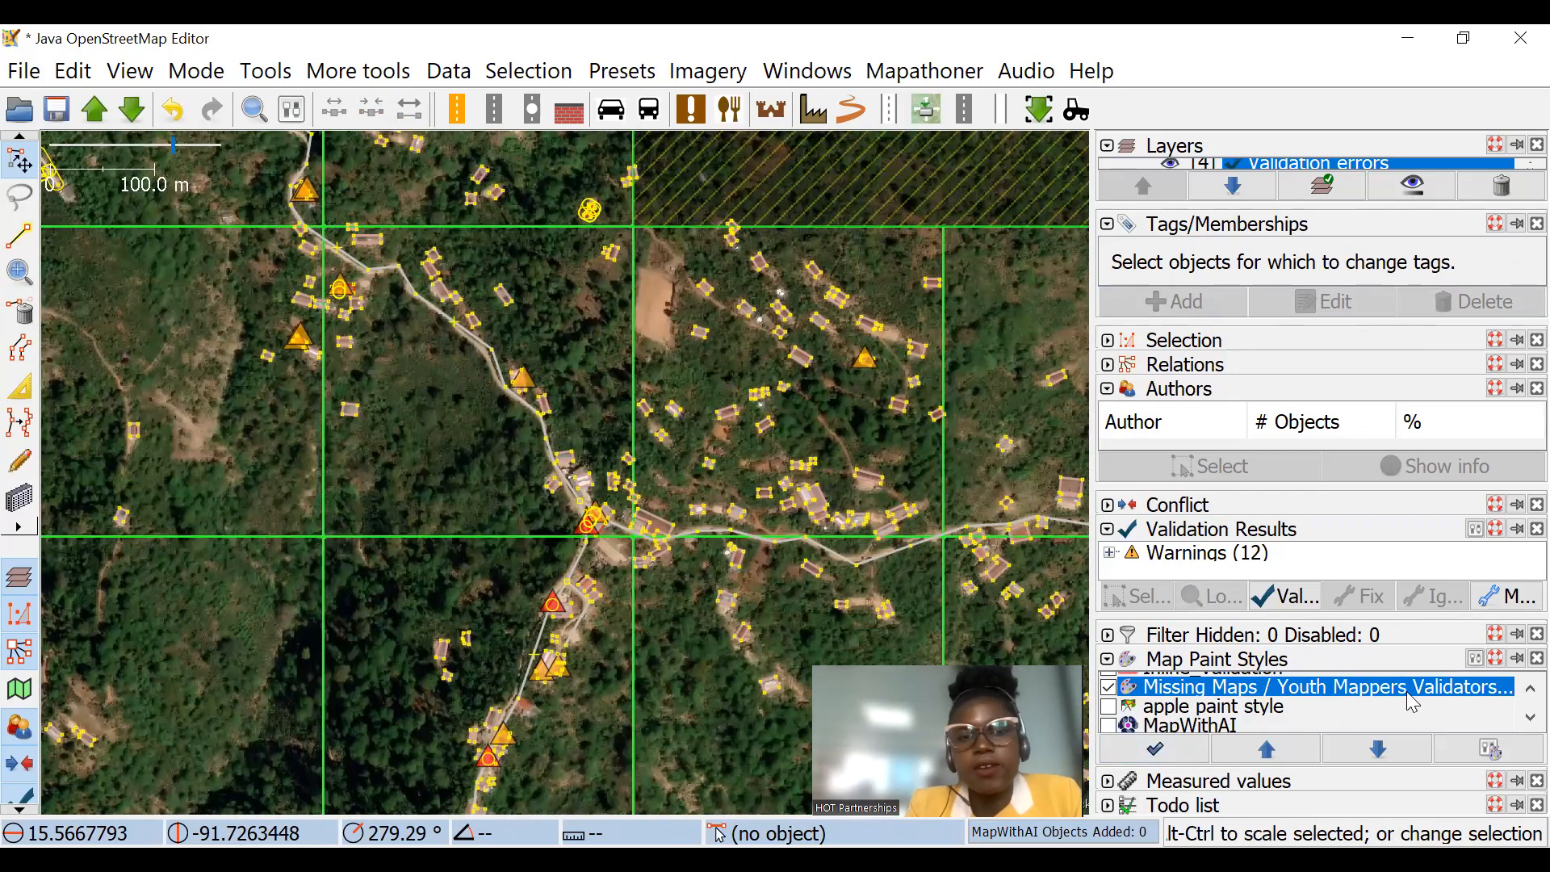
# Step: Trace a duplicate building over the existing rectangular building just east of the grid line, north of the road junction, reusing its corners
pyautogui.scroll(3, 775, 415)
pyautogui.moveTo(706, 307); pyautogui.dragTo(682, 222)
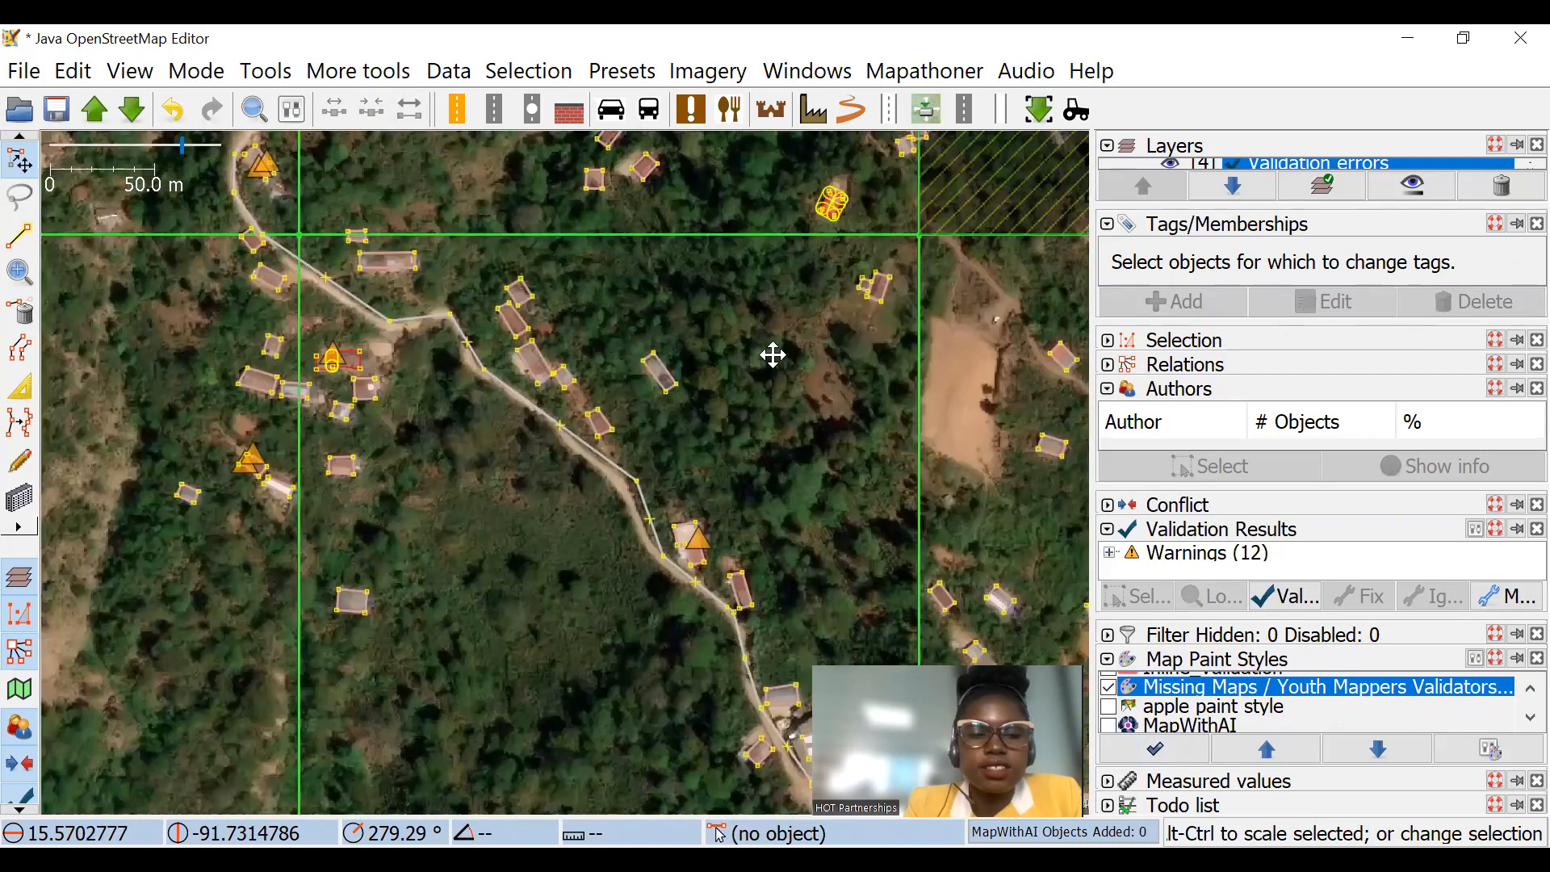
pyautogui.scroll(2, 600, 680)
pyautogui.click(20, 497)
pyautogui.moveTo(127, 315); pyautogui.dragTo(520, 503)
pyautogui.moveTo(475, 277); pyautogui.dragTo(340, 349)
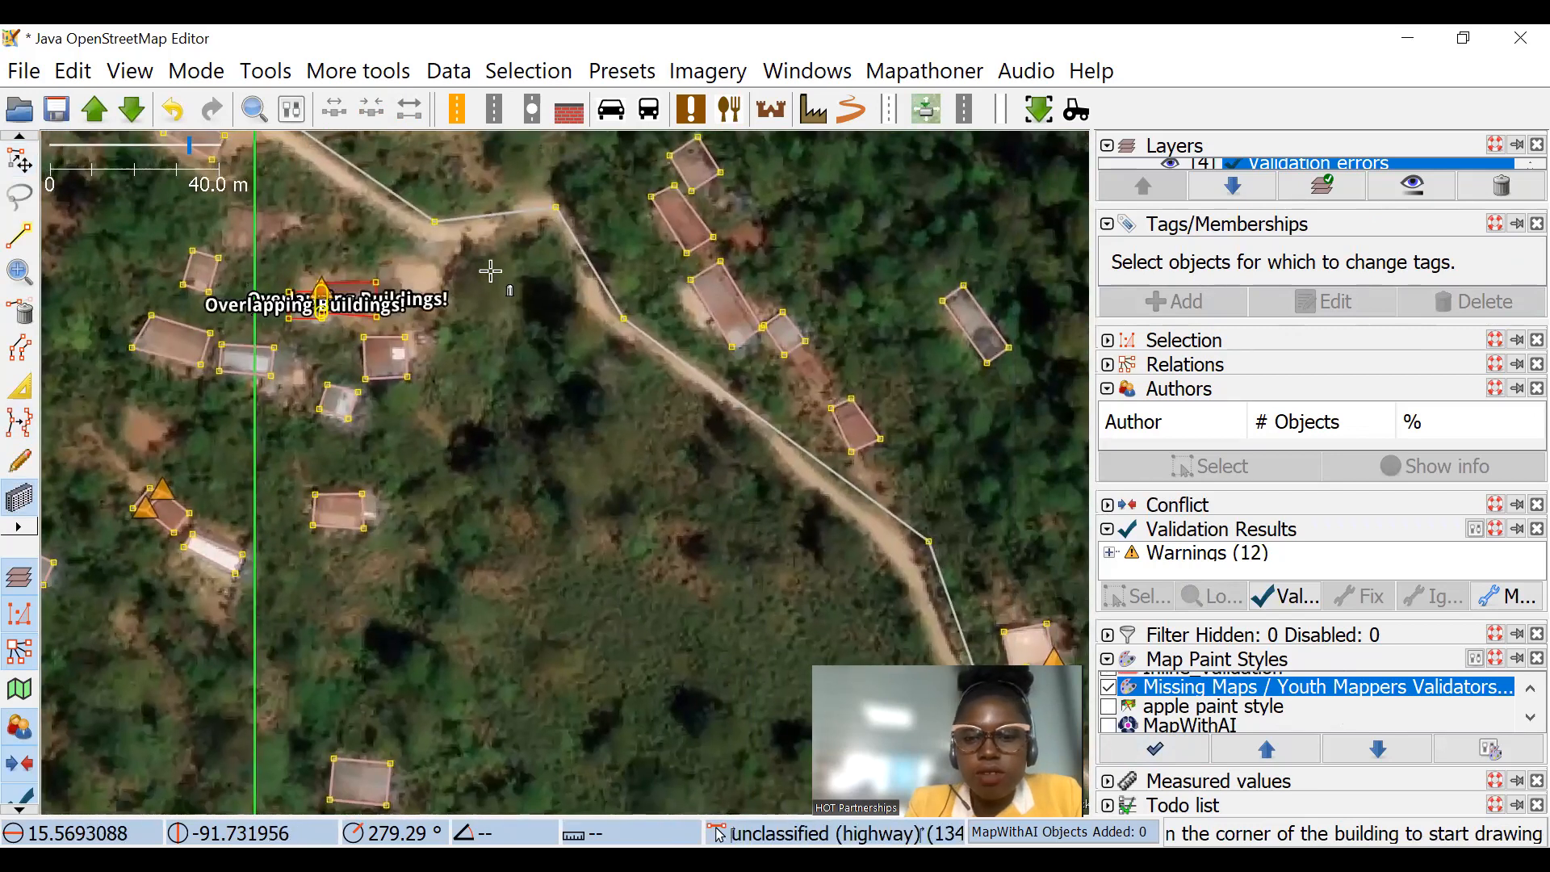
pyautogui.moveTo(748, 425); pyautogui.dragTo(490, 272)
pyautogui.scroll(-2, 690, 383)
pyautogui.moveTo(833, 437); pyautogui.dragTo(630, 245)
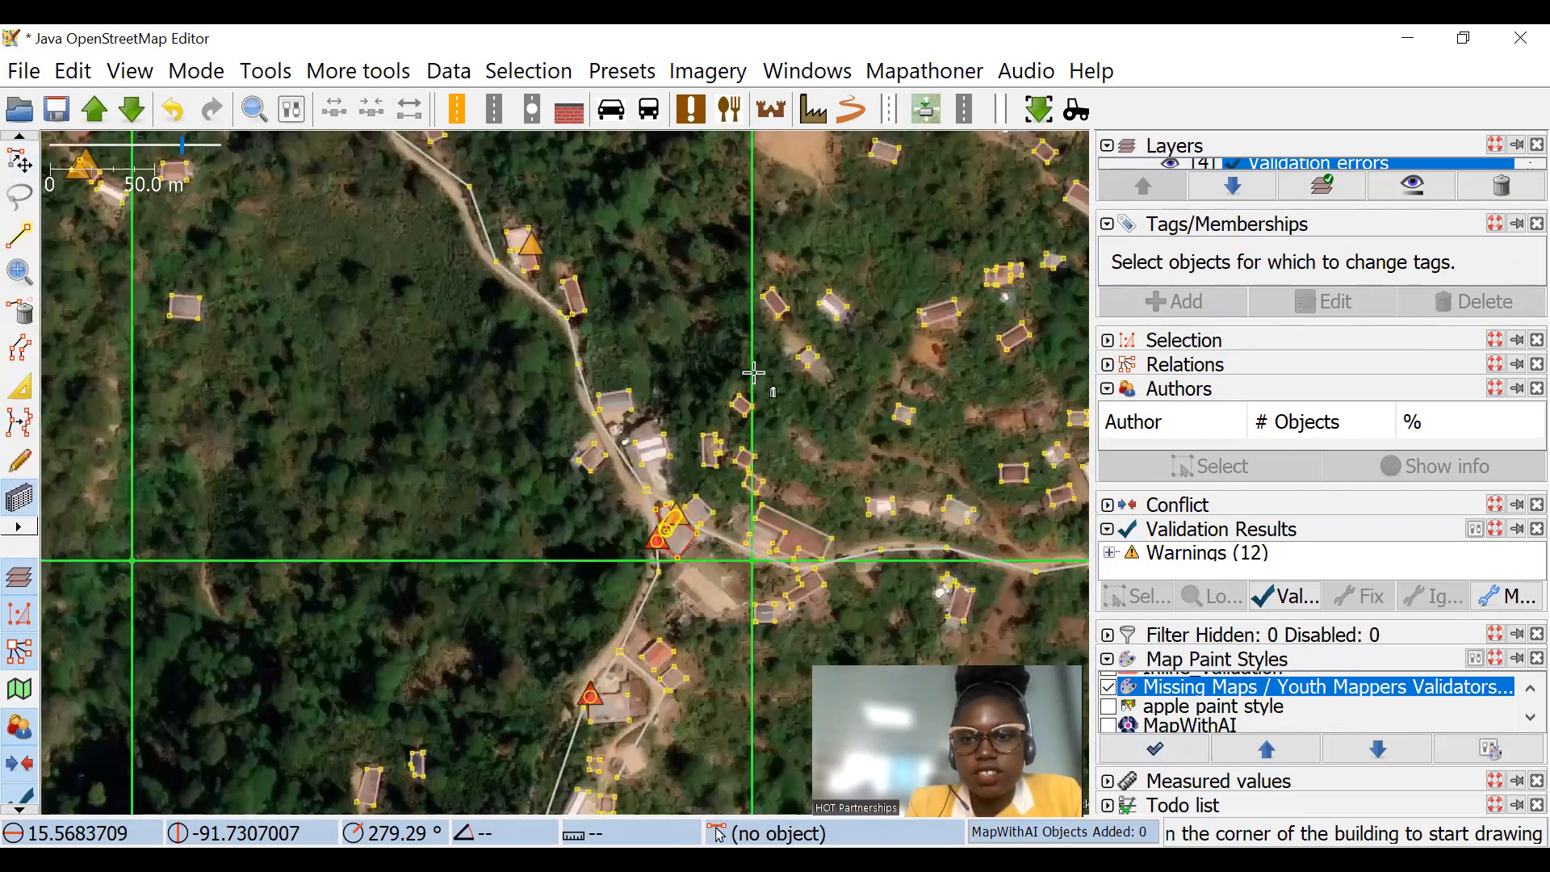
pyautogui.scroll(8, 757, 294)
pyautogui.scroll(2, 457, 270)
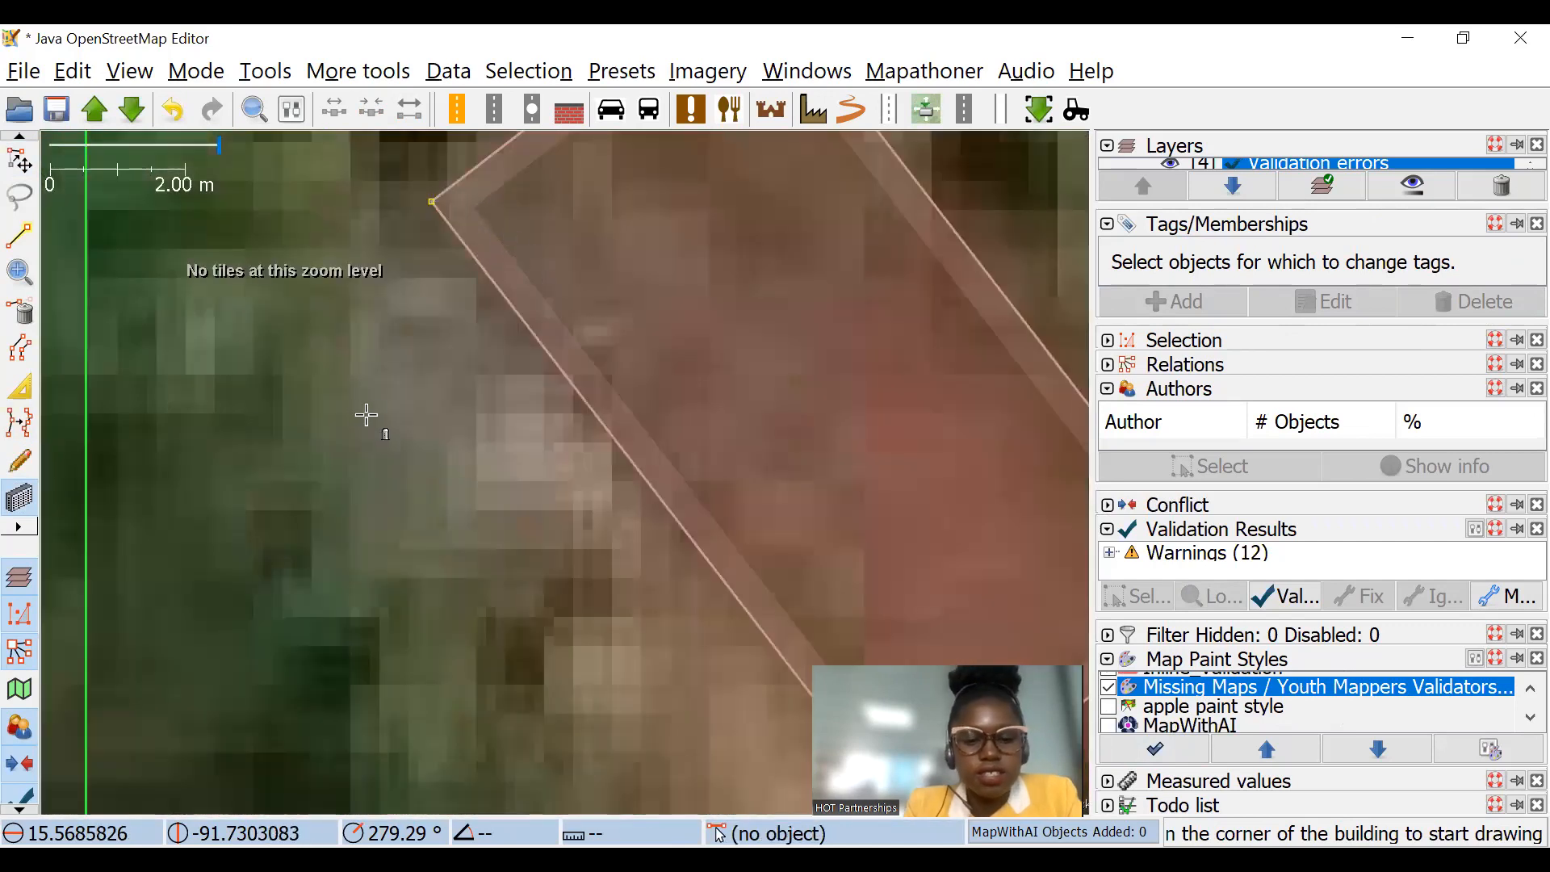
pyautogui.click(433, 202)
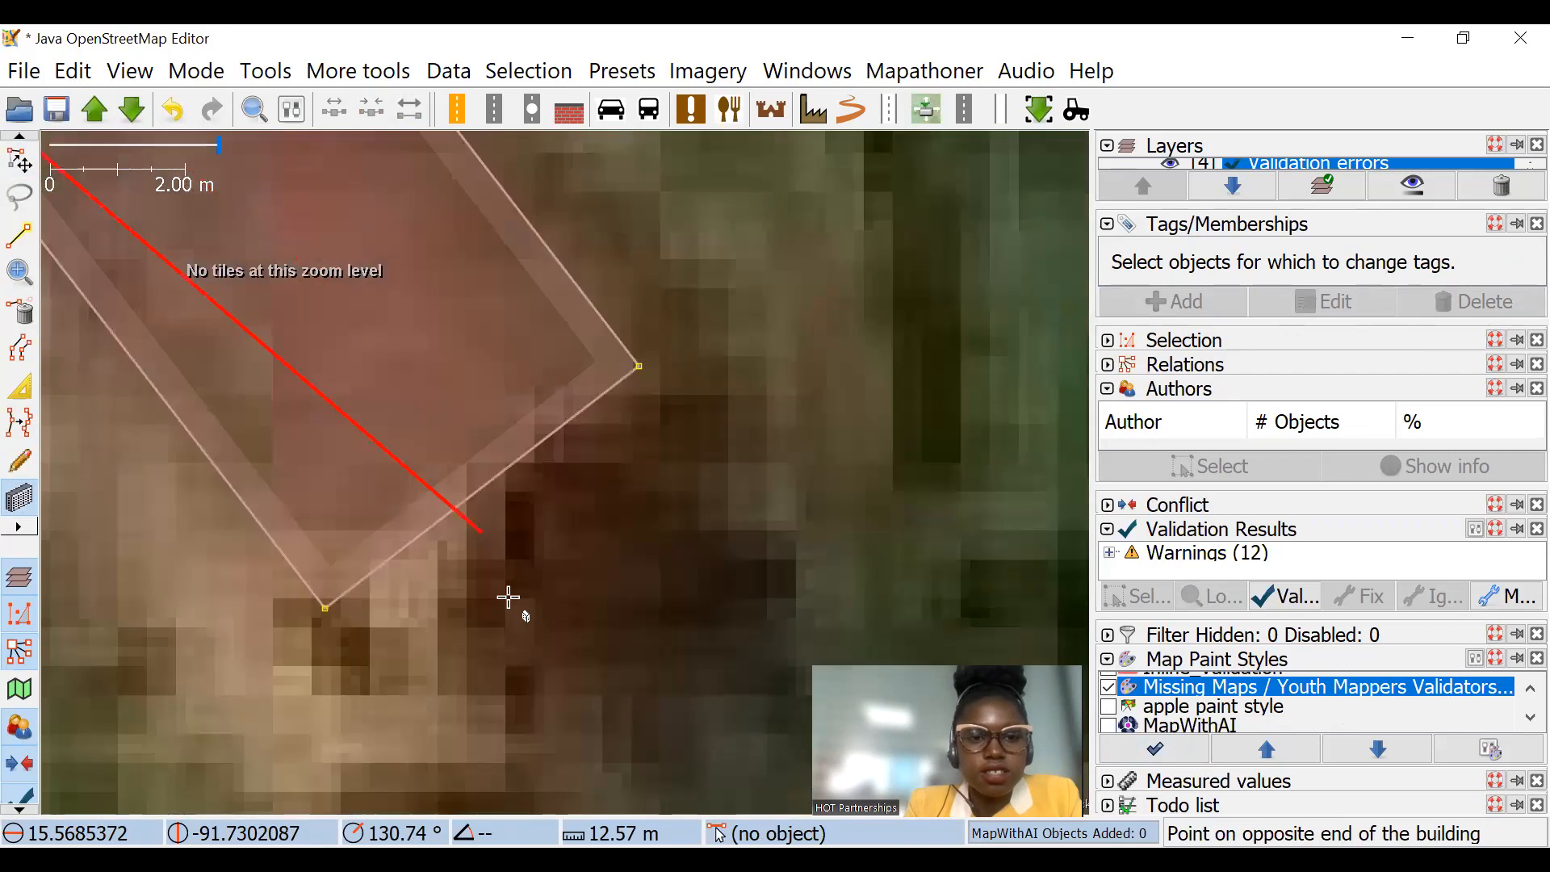
pyautogui.click(327, 611)
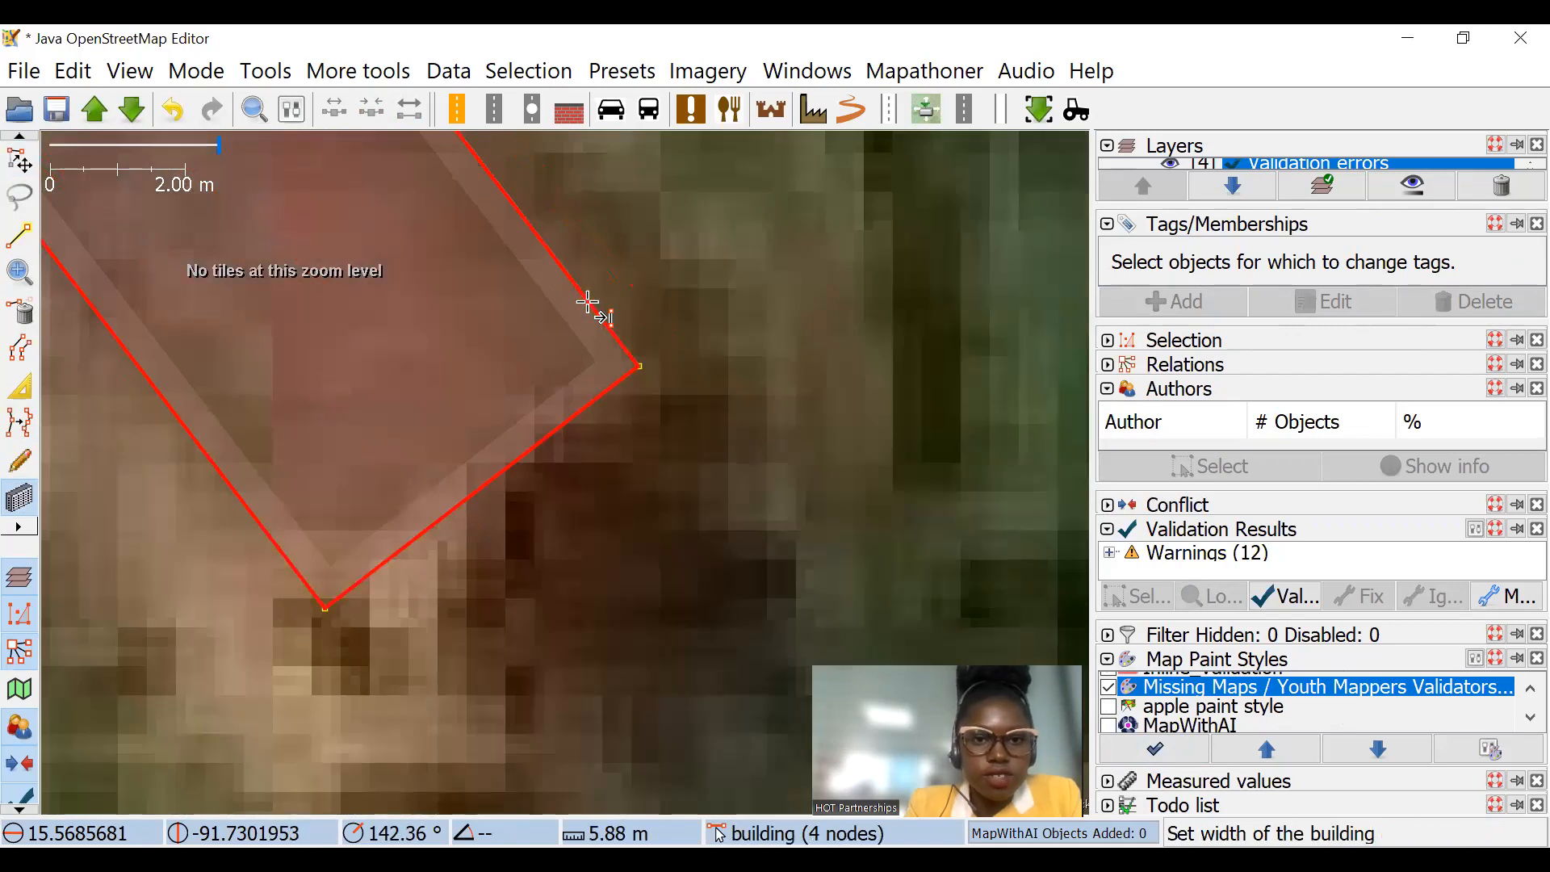
pyautogui.click(595, 305)
# Step: Select the duplicate building to inspect its overlap and tags, and undo its creation
pyautogui.scroll(-3, 661, 339)
pyautogui.press('s')
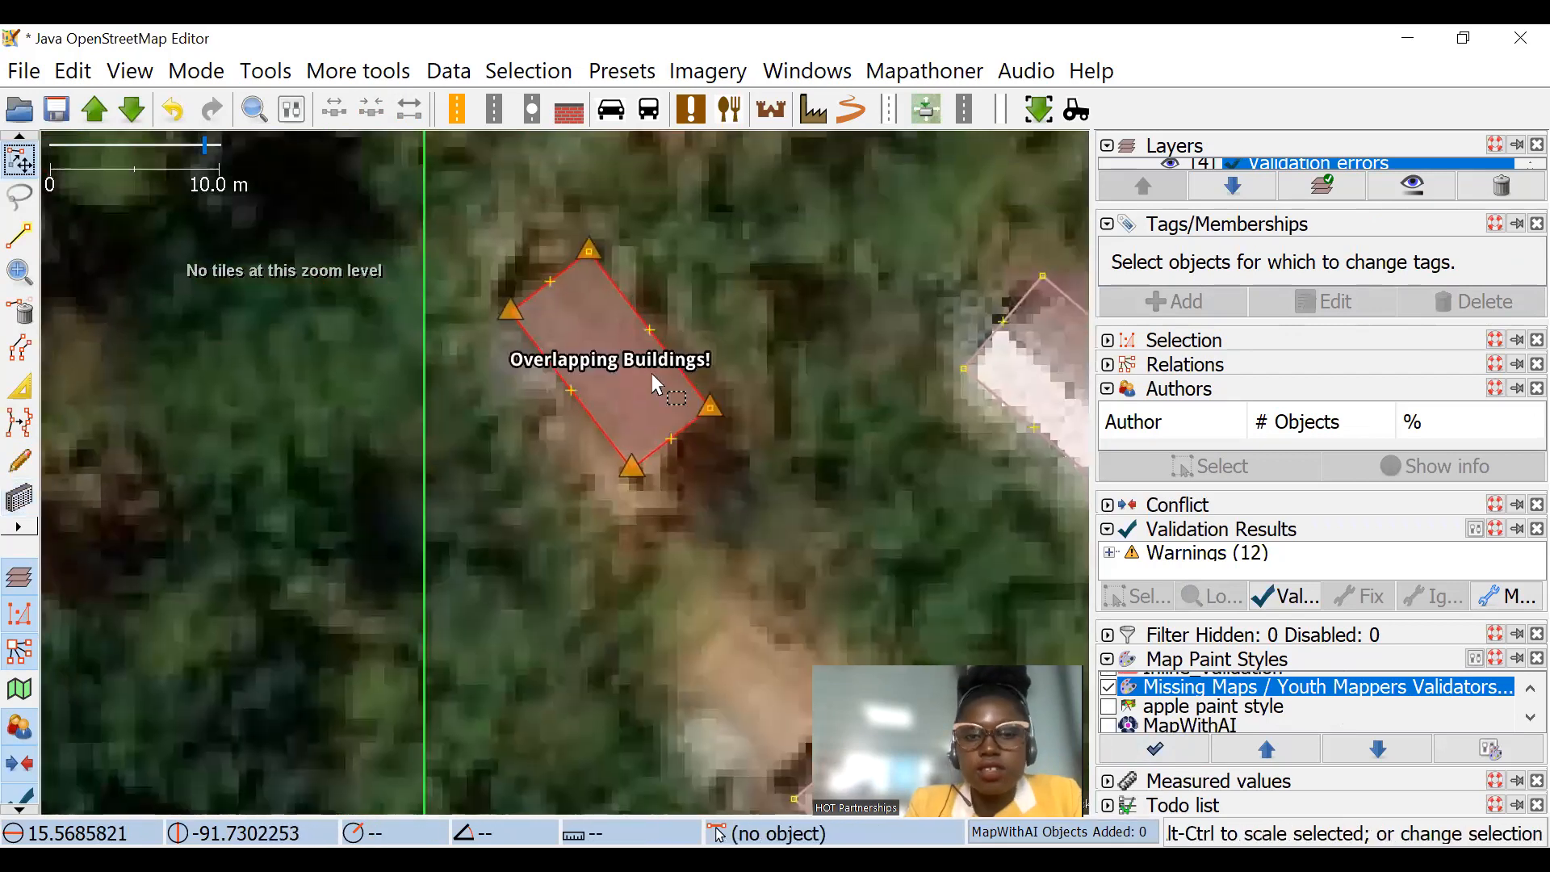
pyautogui.click(640, 338)
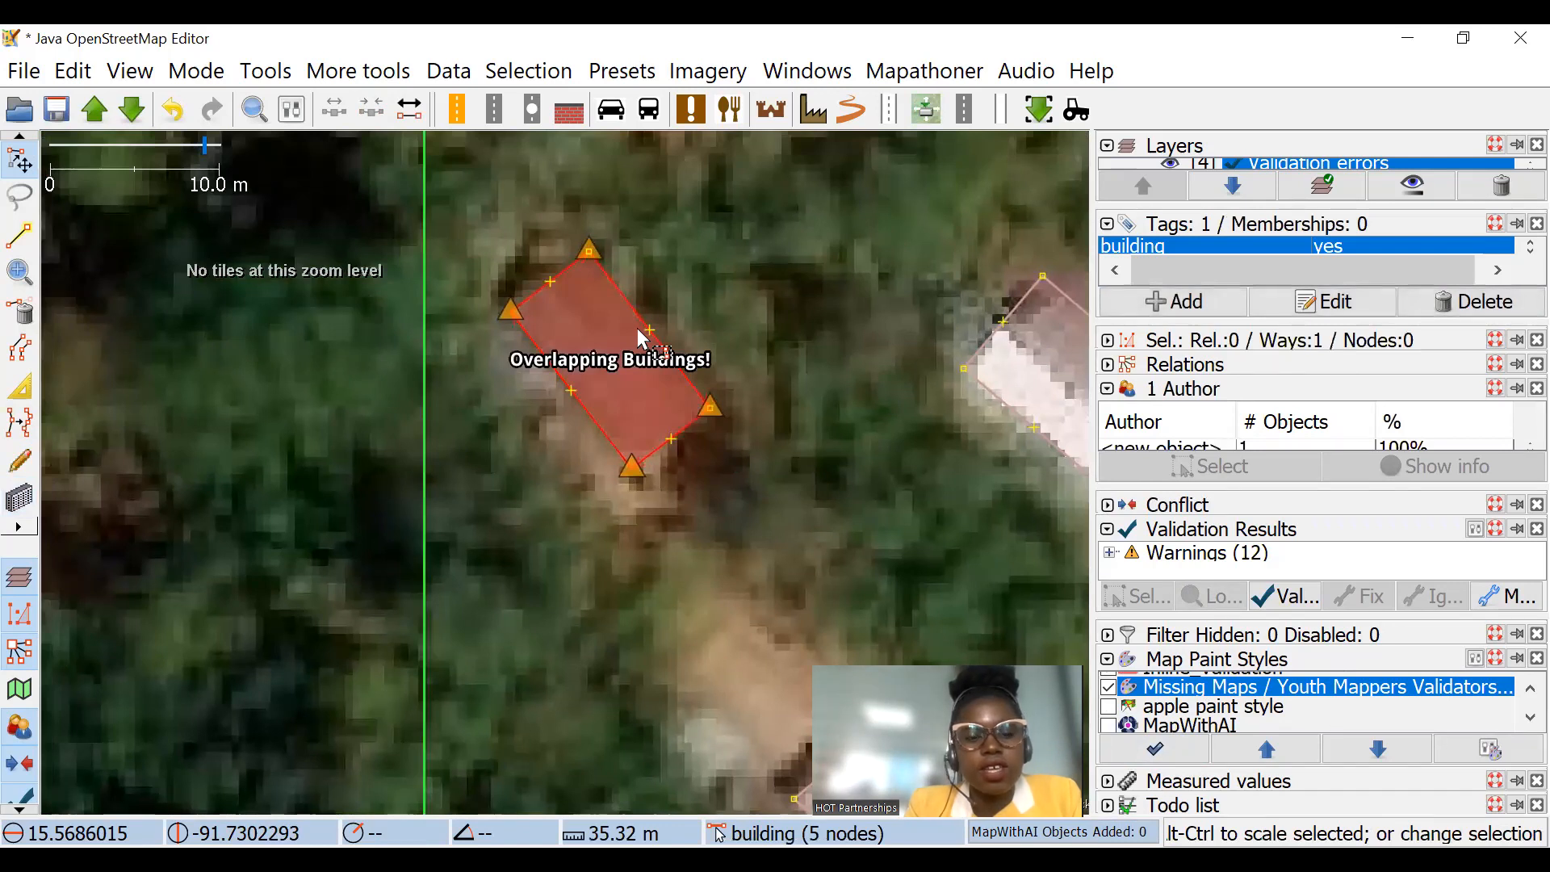
pyautogui.hotkey('ctrl', 'z')
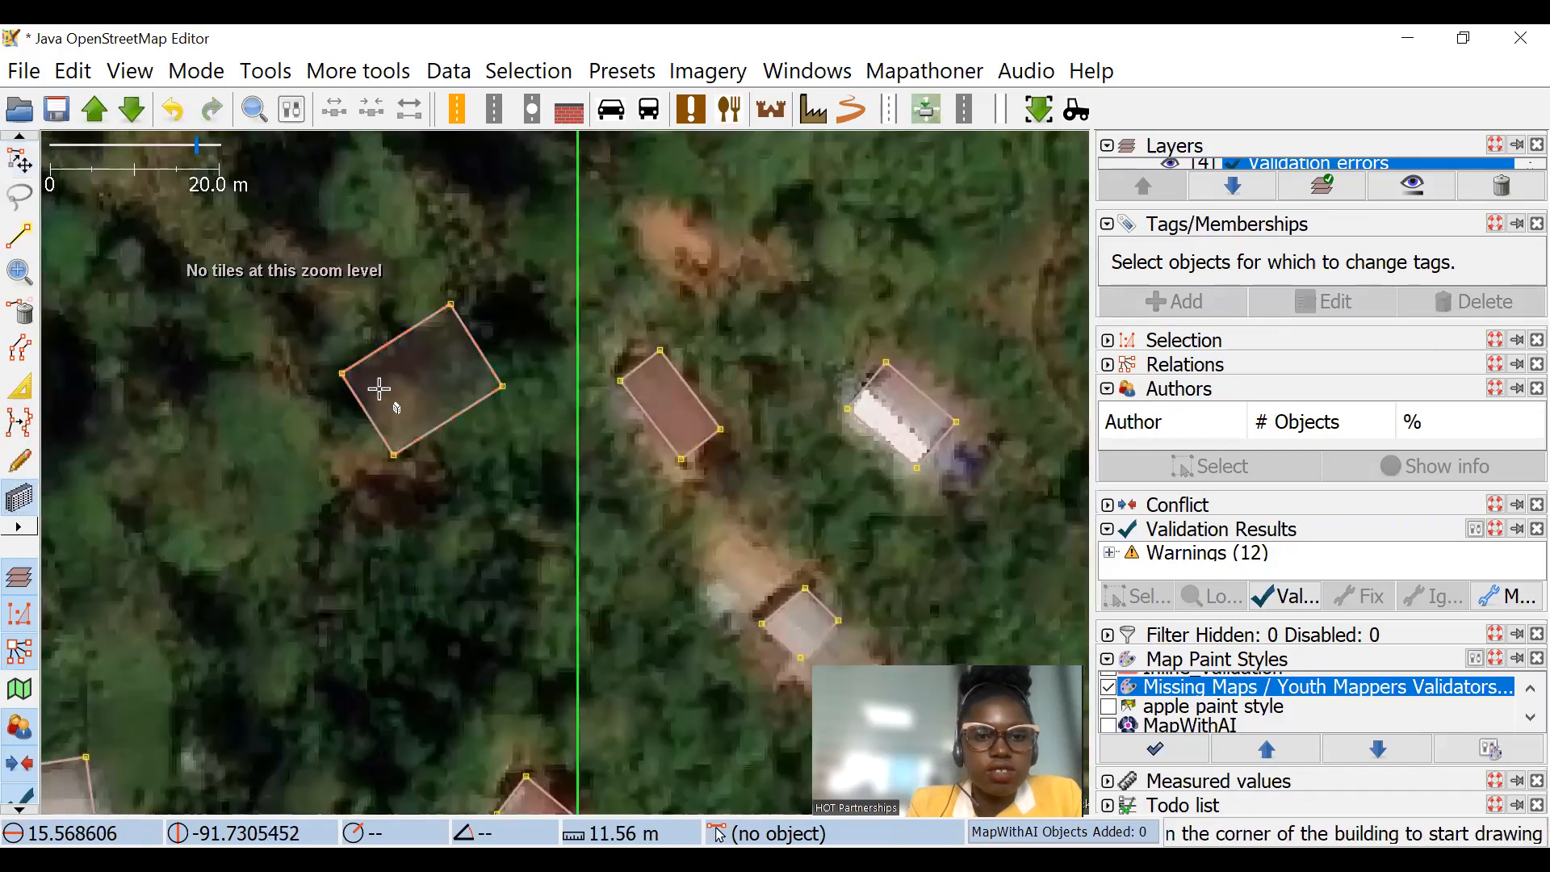
# Step: Draw a large building just west of the grid line and a smaller one, about 6.9 by 10.3 m, inside it
pyautogui.scroll(4, 380, 390)
pyautogui.moveTo(296, 327); pyautogui.dragTo(425, 525)
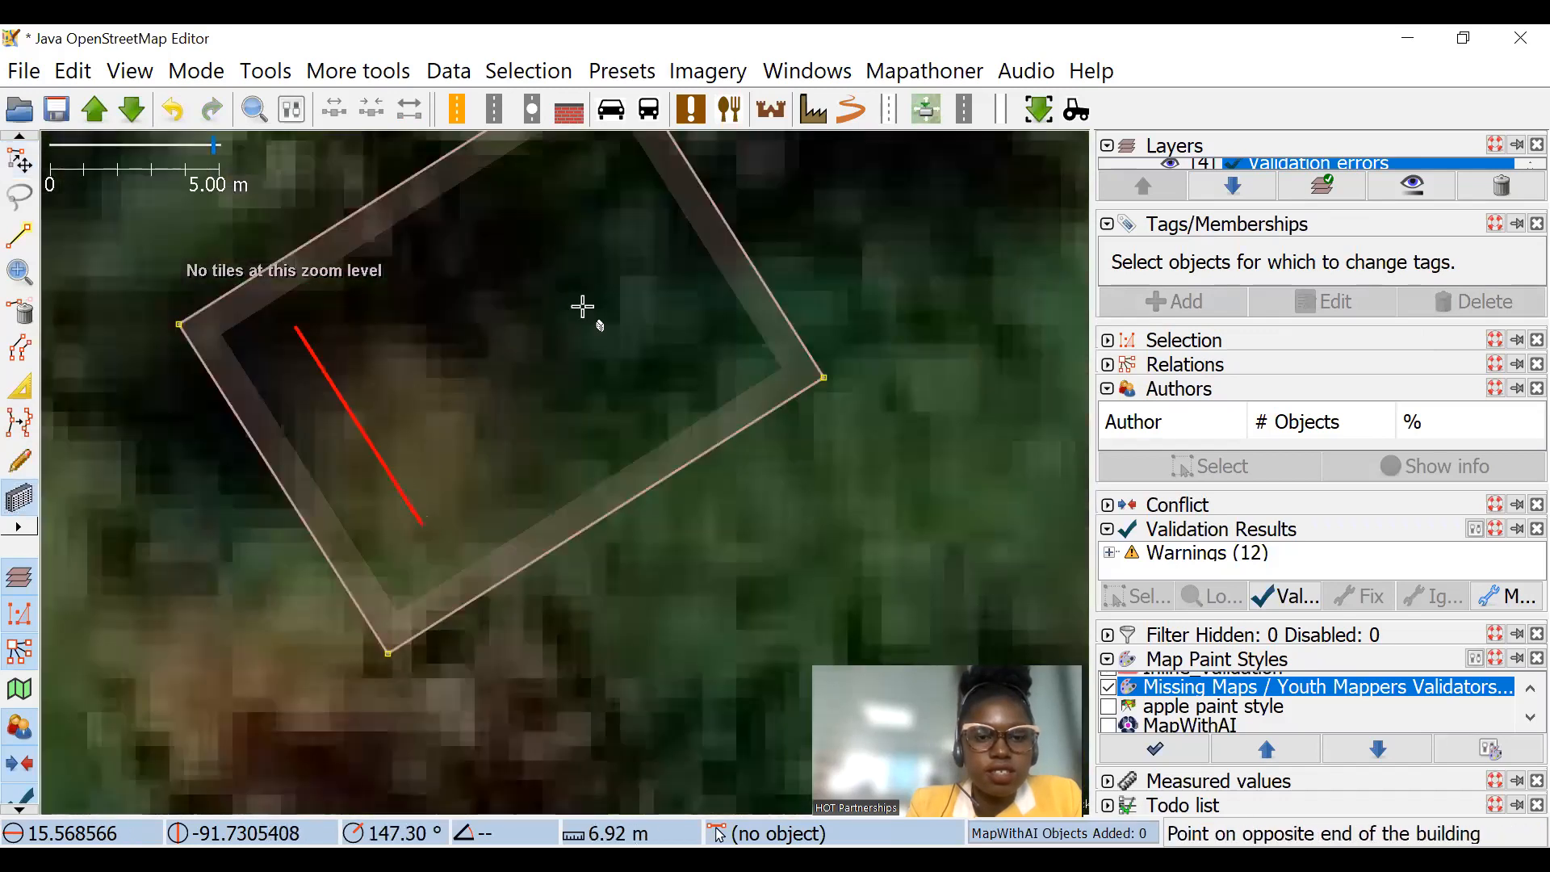
pyautogui.click(636, 244)
pyautogui.scroll(-2, 637, 244)
pyautogui.scroll(1, 638, 208)
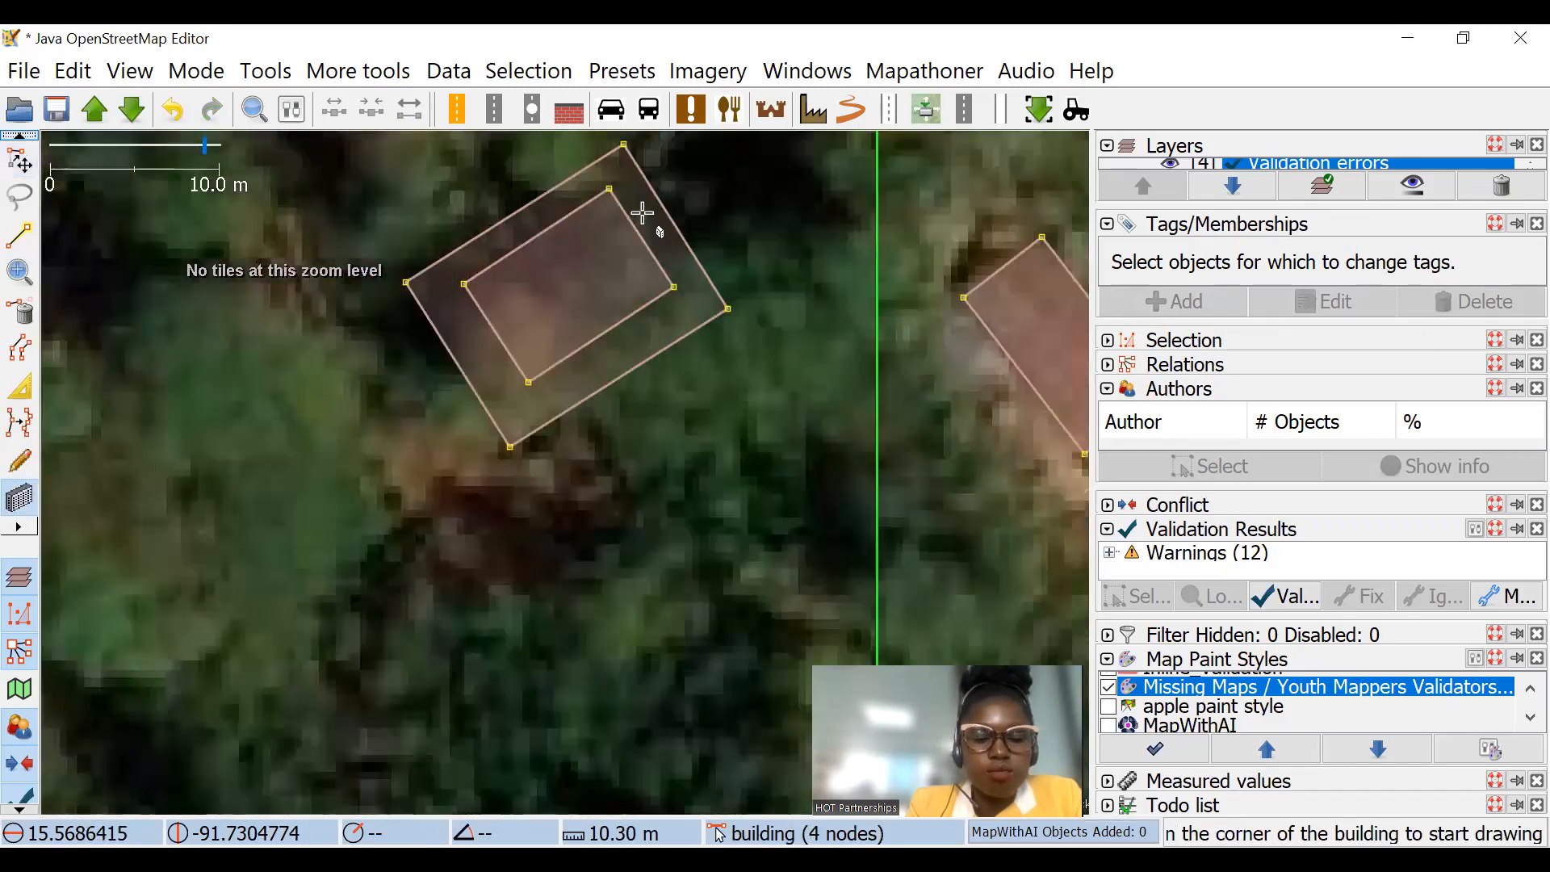
pyautogui.click(20, 160)
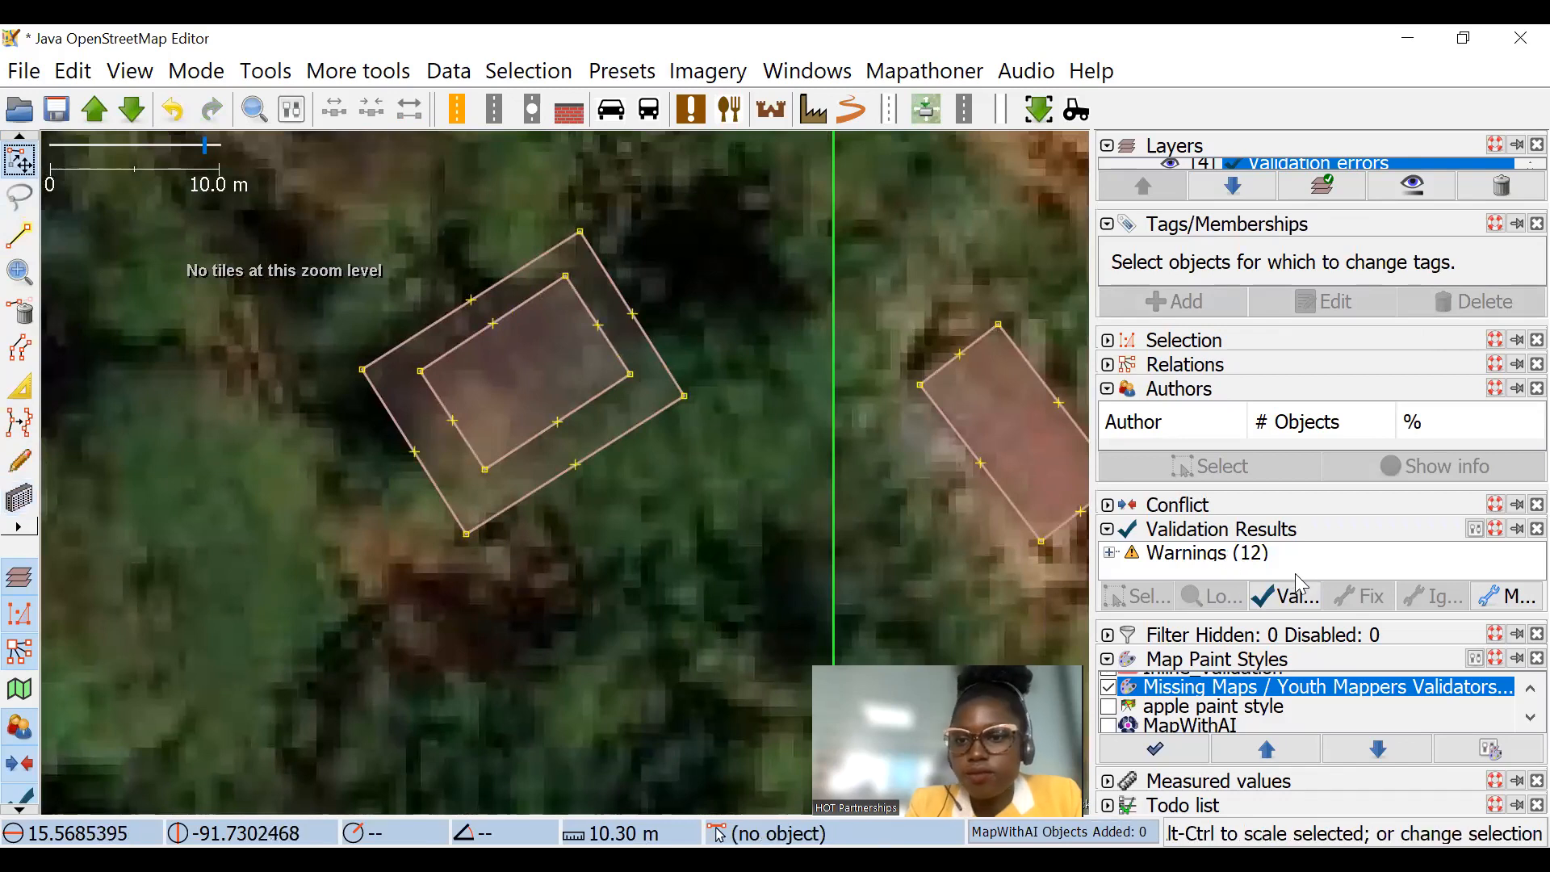
# Step: Merge the west and north corner nodes of the inner building with the matching corners of the outer building
pyautogui.moveTo(601, 354); pyautogui.dragTo(555, 366)
pyautogui.scroll(2, 401, 369)
pyautogui.moveTo(313, 286); pyautogui.dragTo(426, 489)
pyautogui.press('m')
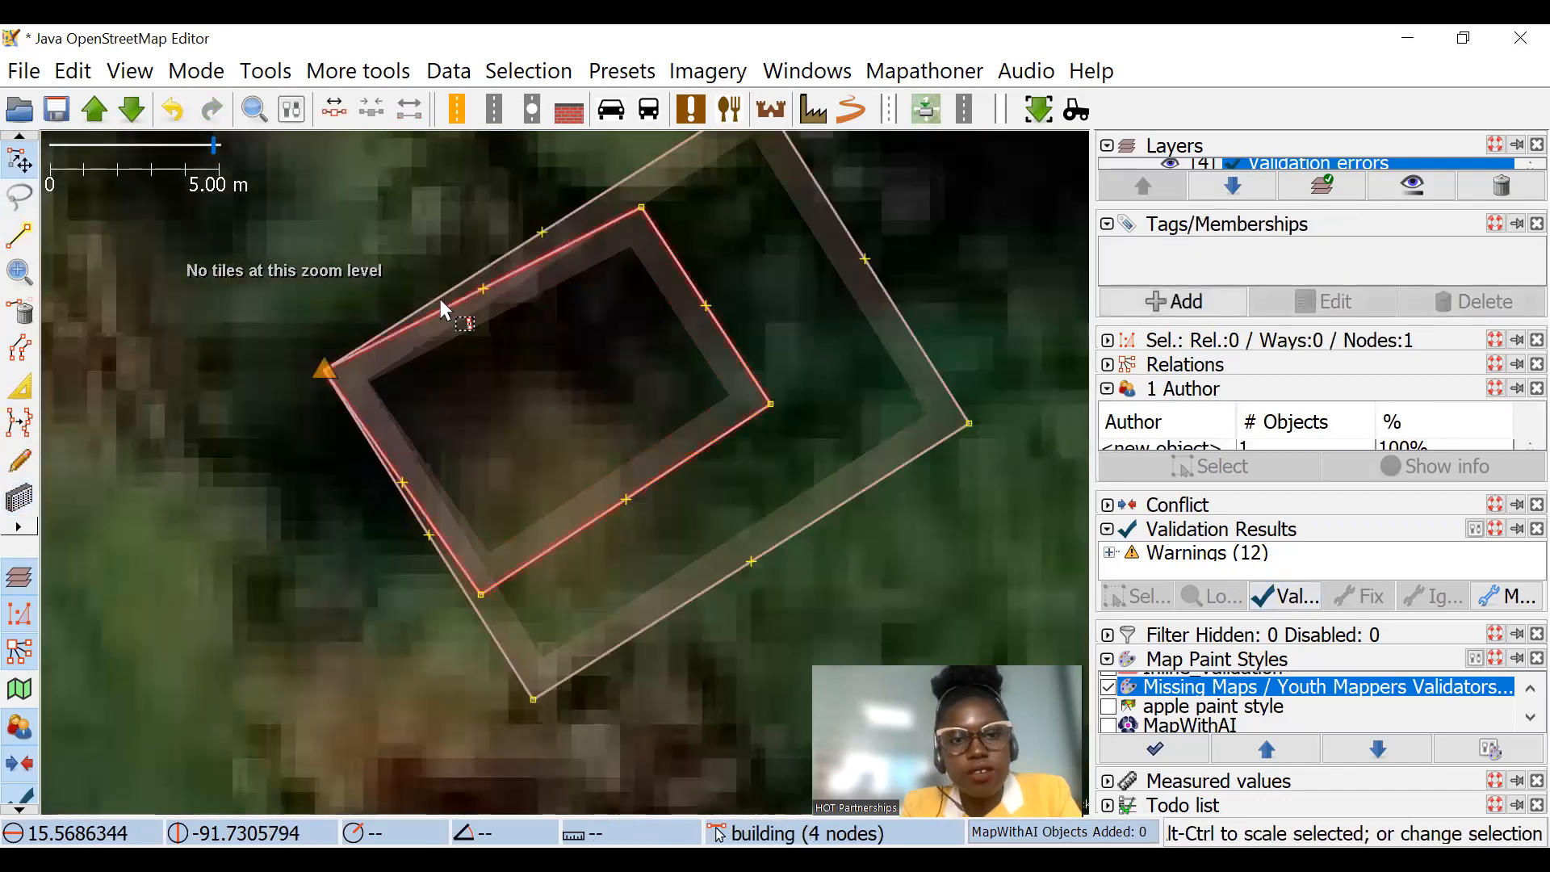
pyautogui.scroll(-3, 517, 323)
pyautogui.scroll(3, 574, 293)
pyautogui.moveTo(435, 185); pyautogui.dragTo(748, 464)
pyautogui.press('m')
# Step: Merge the east and south corner nodes of the two nested buildings so their outlines coincide
pyautogui.moveTo(588, 417); pyautogui.dragTo(471, 230)
pyautogui.moveTo(527, 368); pyautogui.dragTo(464, 247)
pyautogui.moveTo(468, 247); pyautogui.dragTo(745, 416)
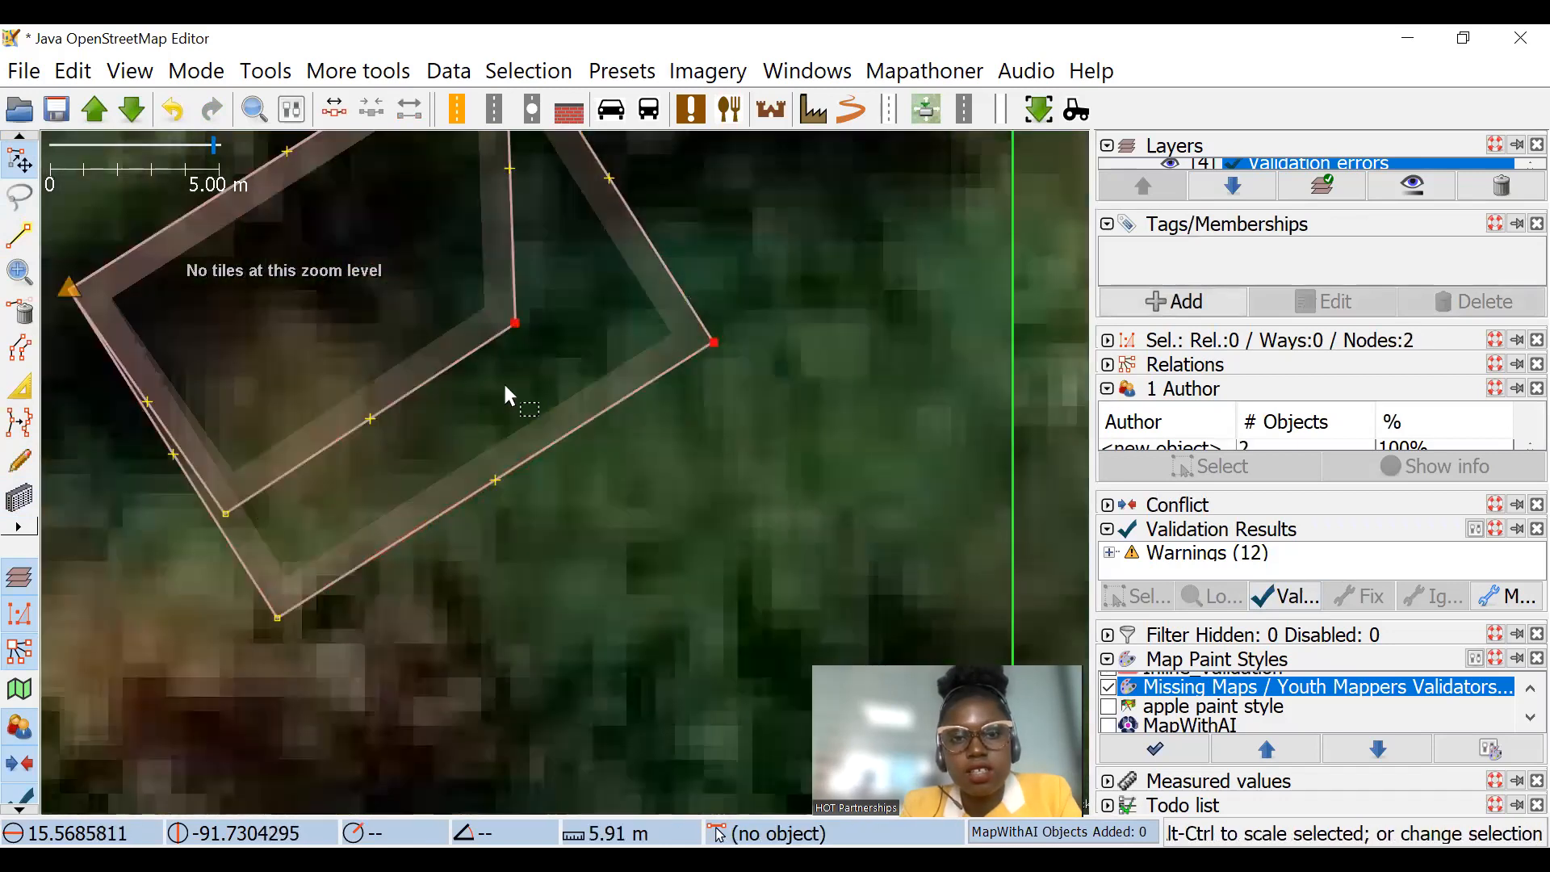
pyautogui.press('m')
pyautogui.moveTo(185, 494); pyautogui.dragTo(363, 699)
pyautogui.press('m')
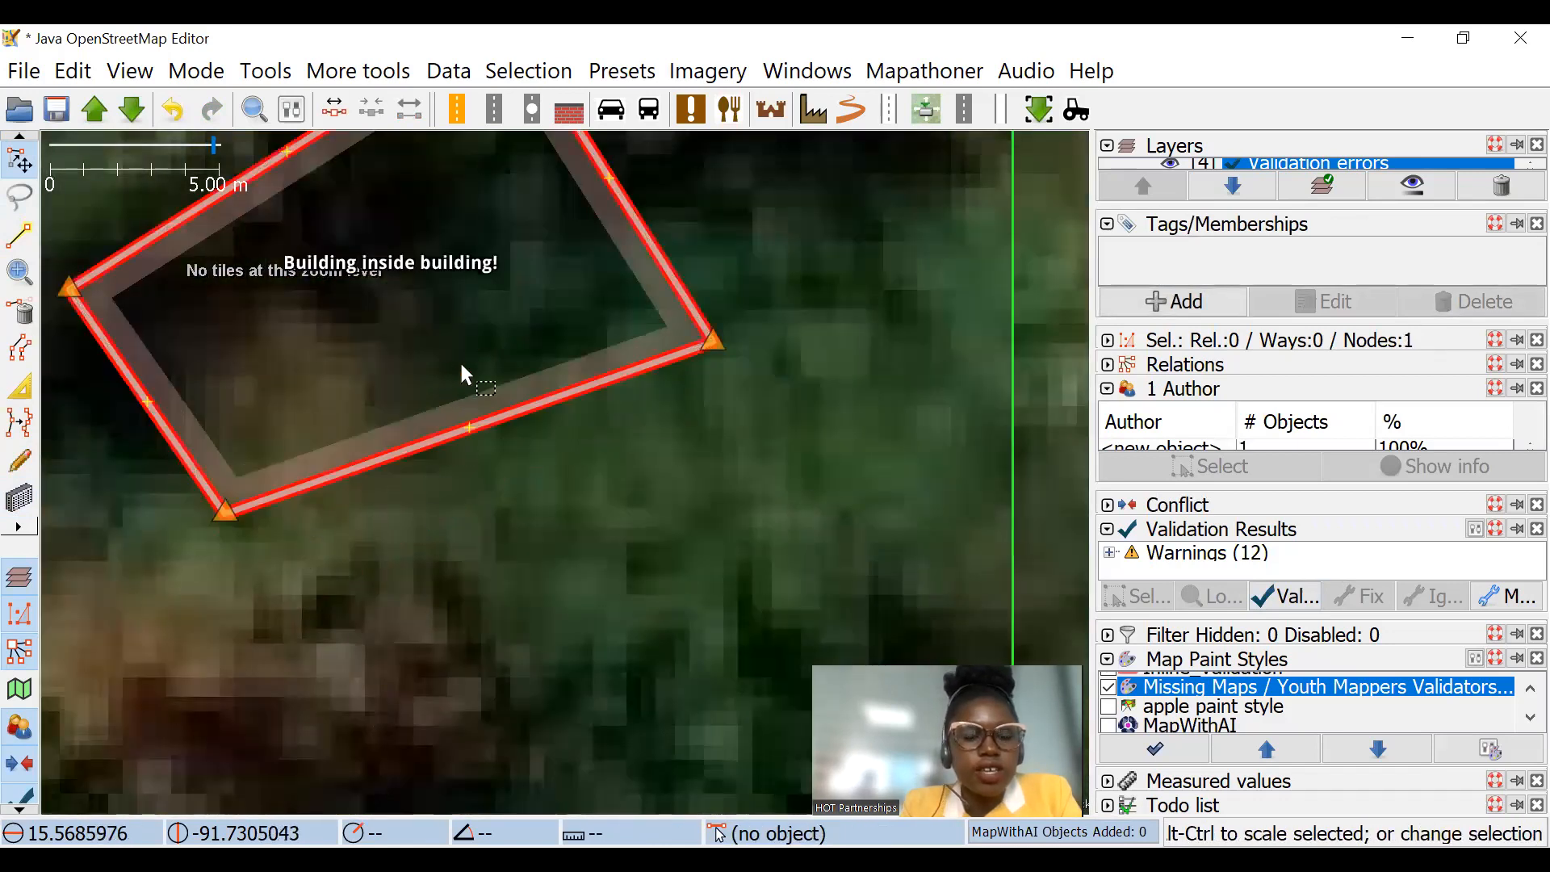
# Step: Toggle the Inline_Validation paint style to compare how the coinciding buildings are displayed, and leave the style disabled
pyautogui.scroll(-4, 645, 452)
pyautogui.scroll(2, 626, 471)
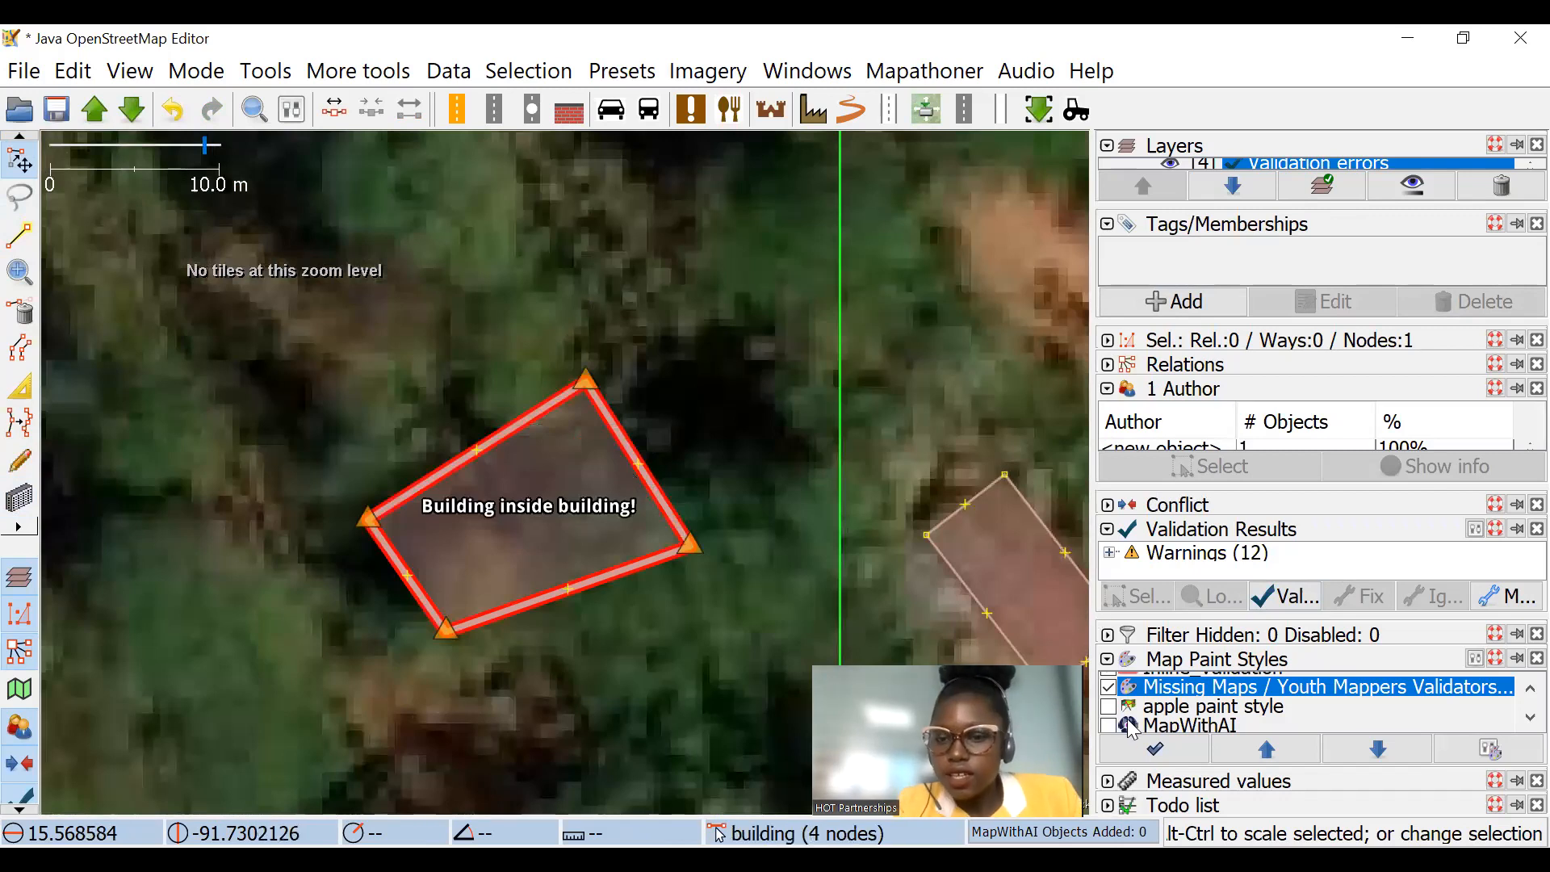
pyautogui.scroll(2, 1118, 712)
pyautogui.scroll(-1, 1126, 717)
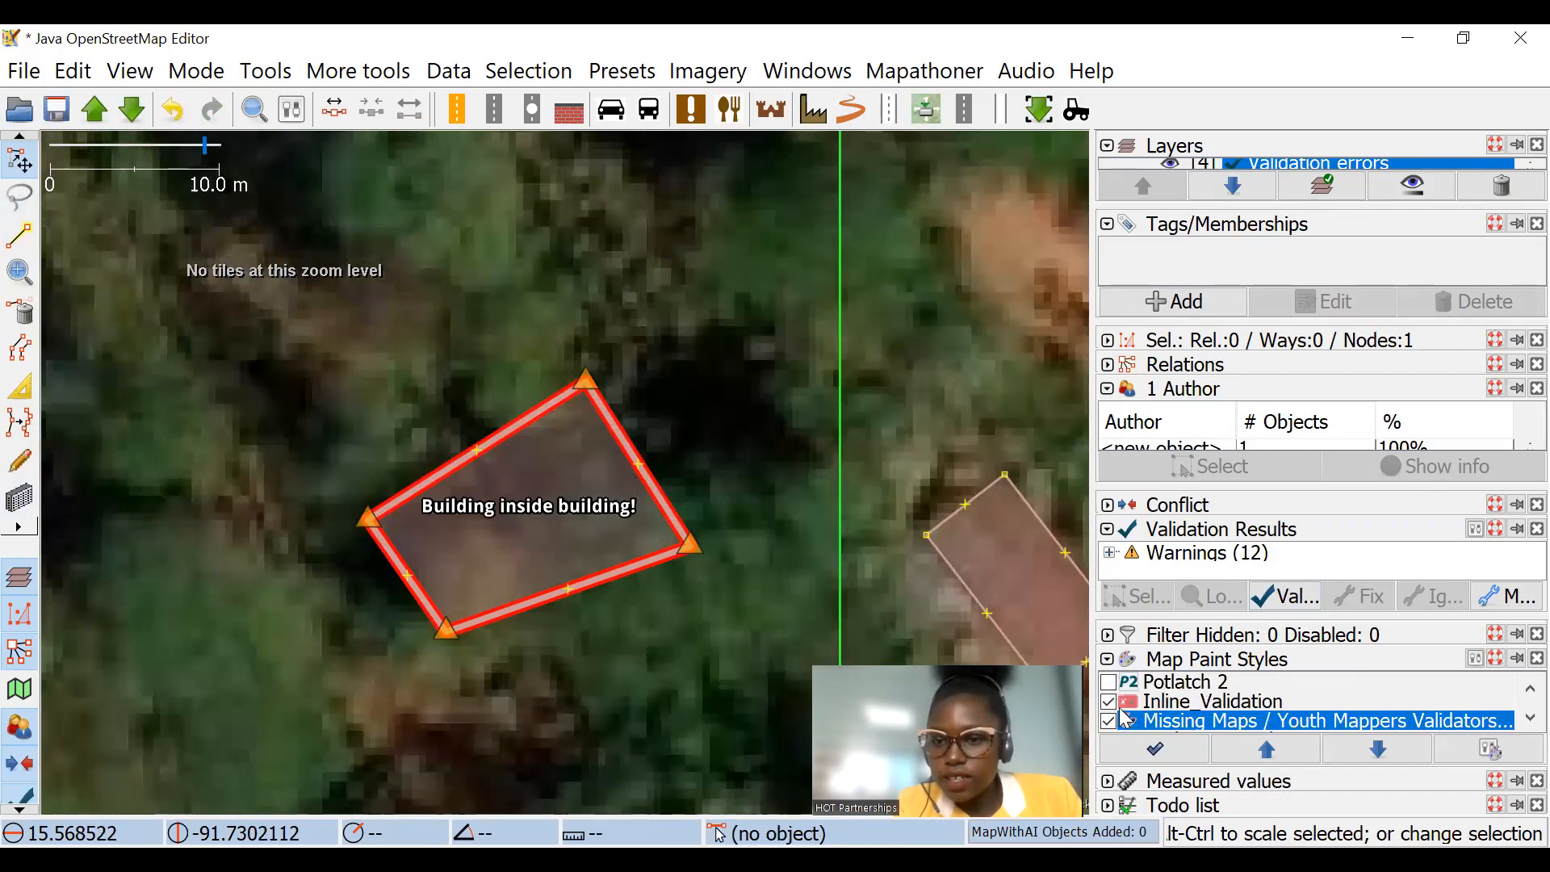
pyautogui.click(1108, 704)
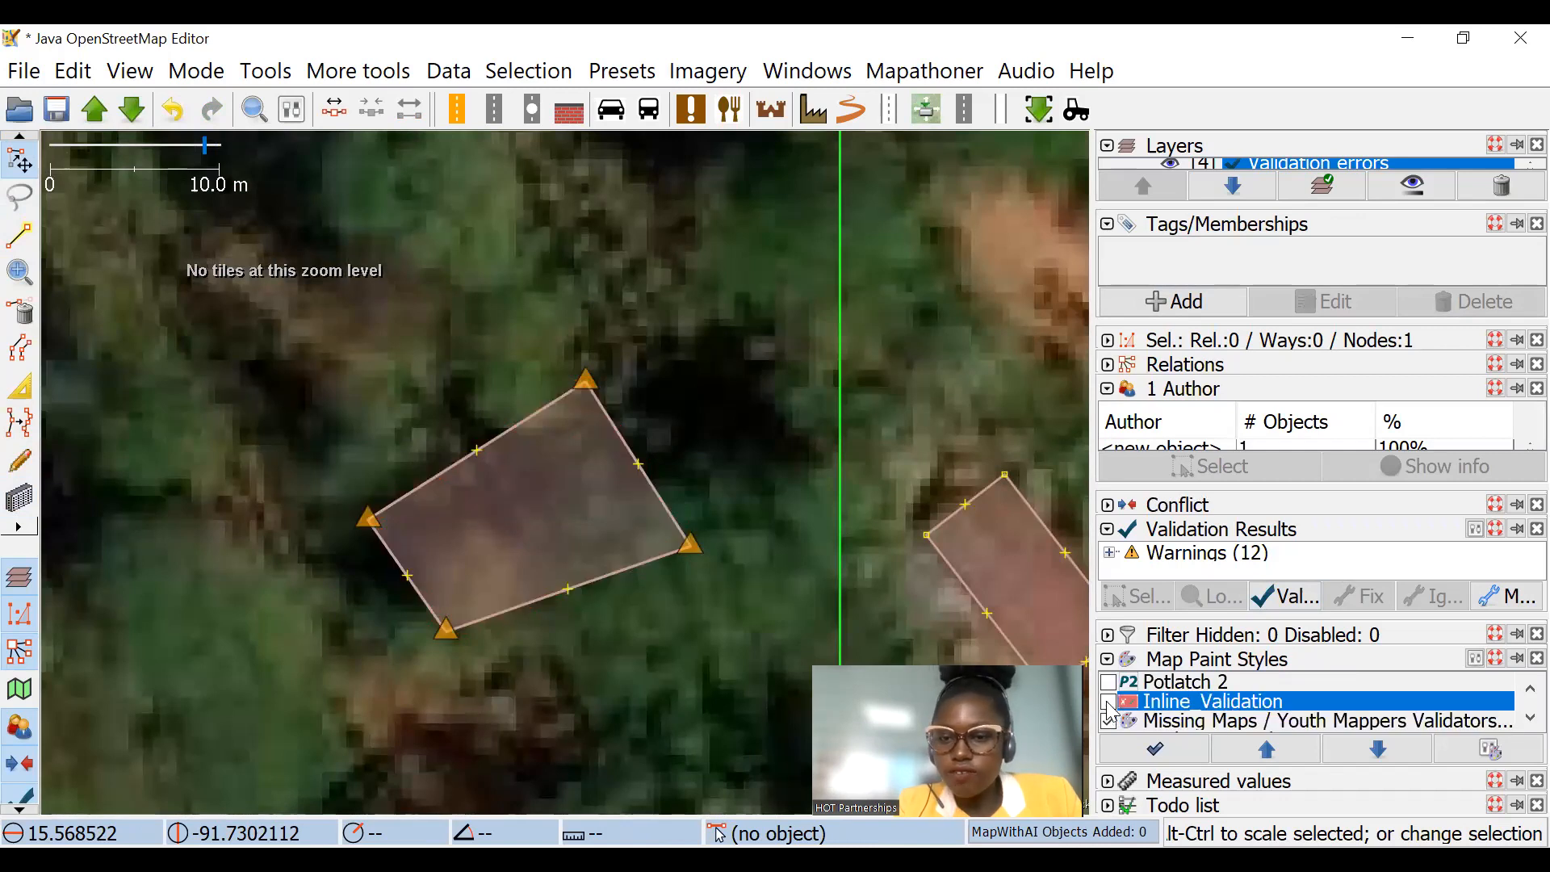
pyautogui.click(1107, 703)
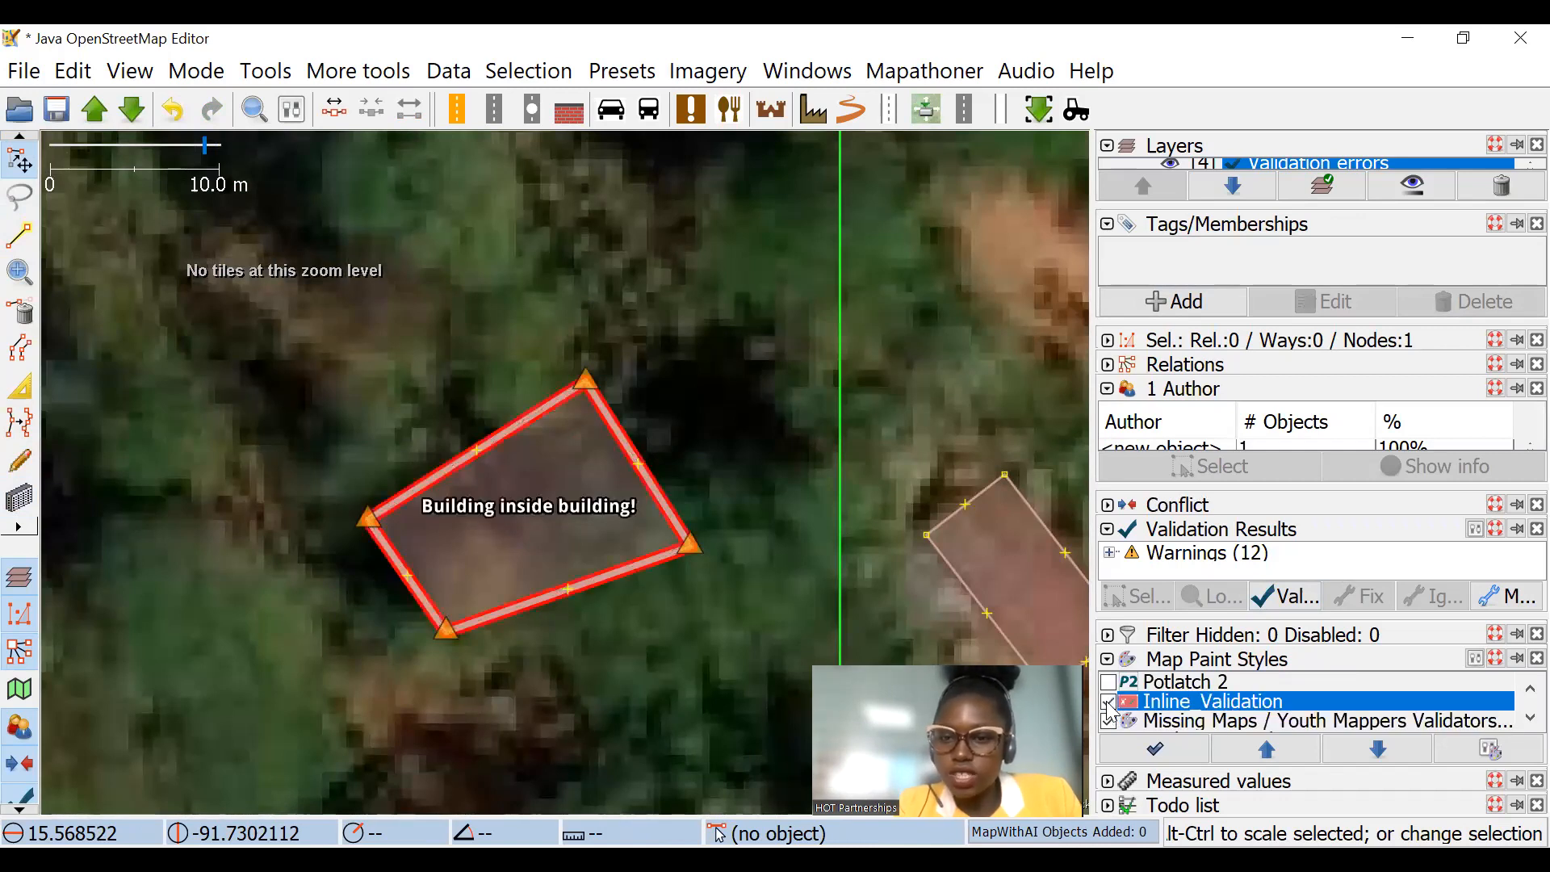
pyautogui.click(1108, 704)
pyautogui.click(1109, 703)
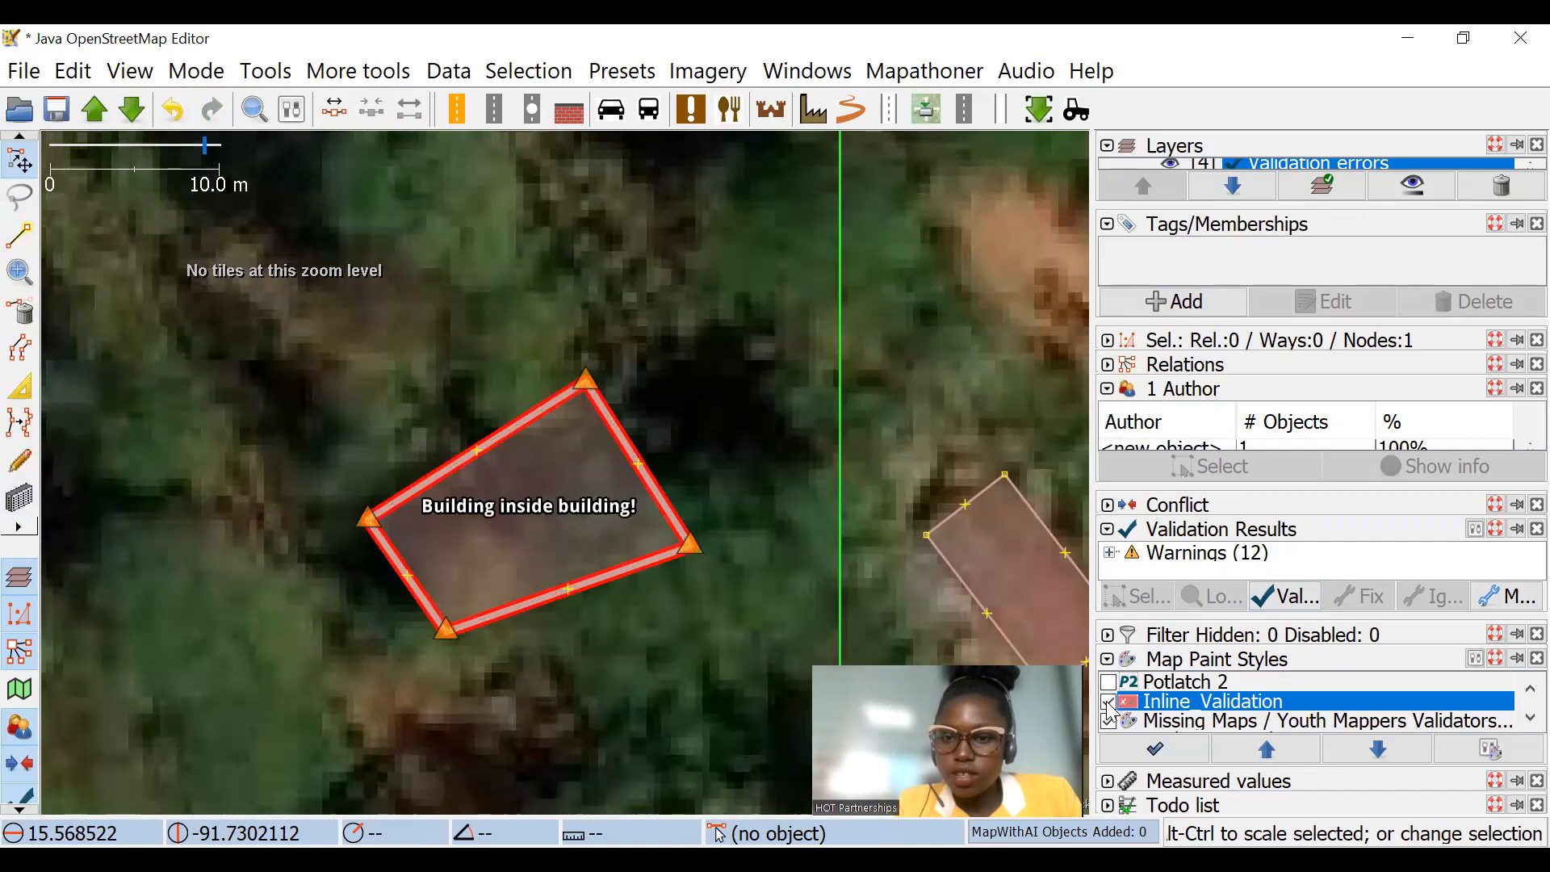
pyautogui.click(1109, 703)
# Step: Select one of the two coinciding buildings and delete it, keeping a single outline
pyautogui.click(600, 425)
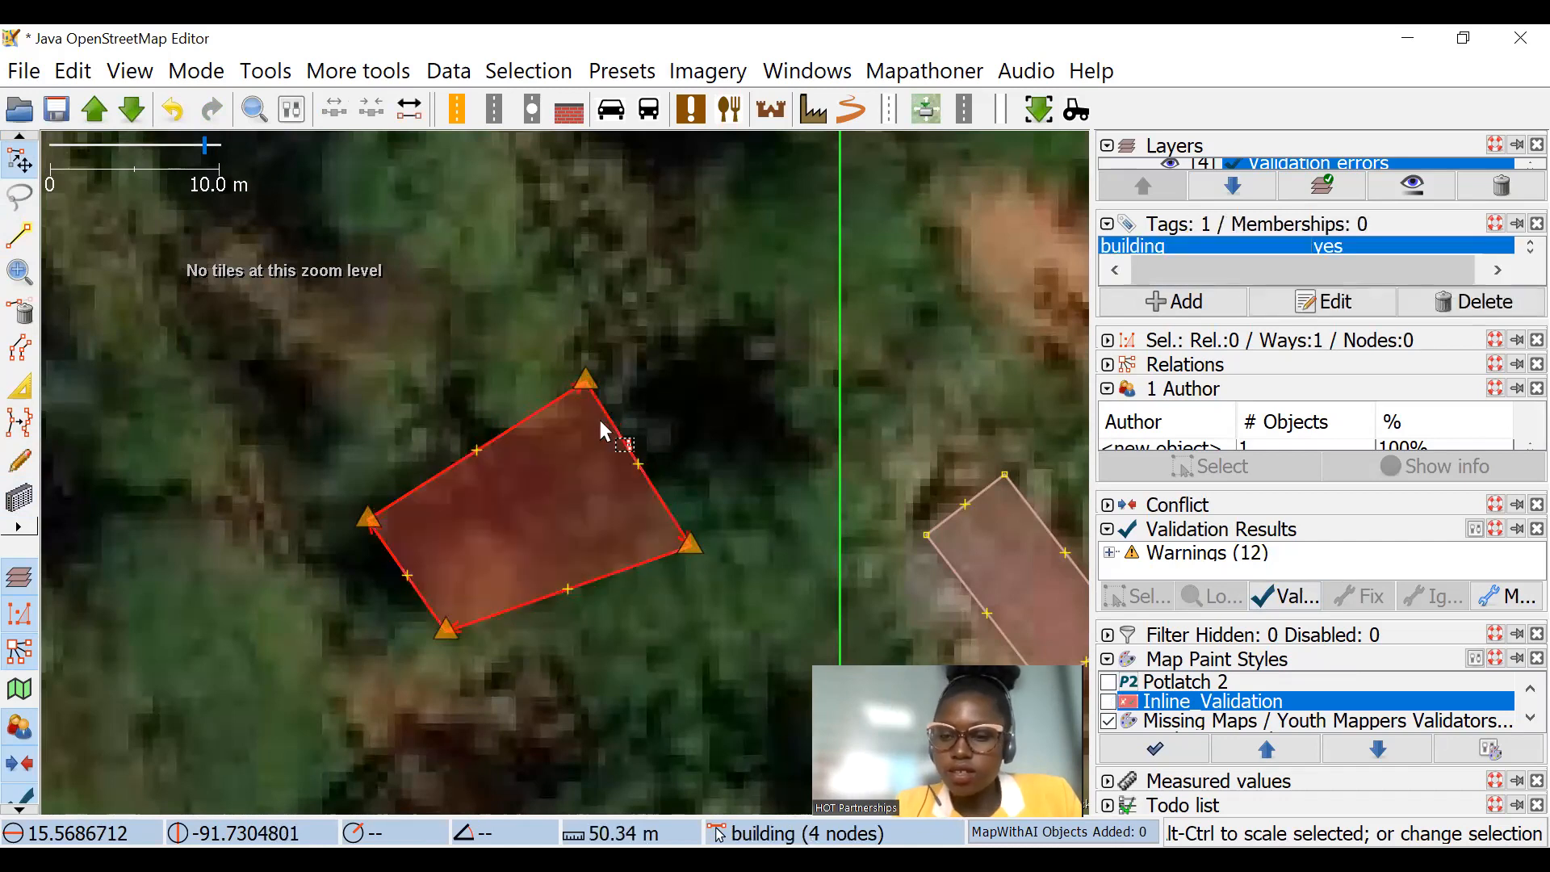
pyautogui.press('Escape')
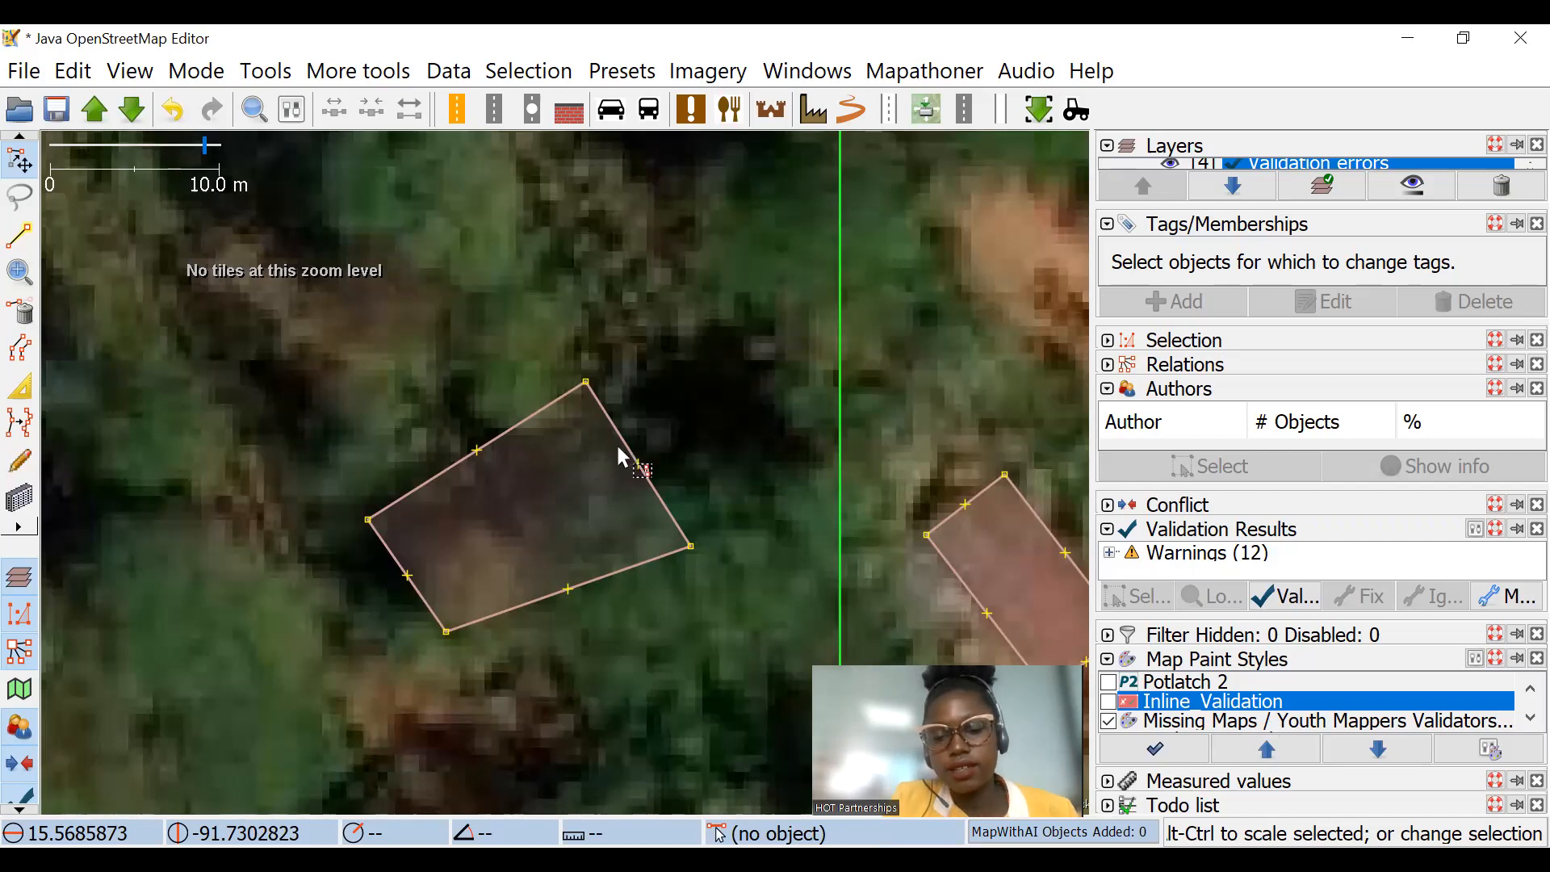
pyautogui.scroll(-2, 622, 453)
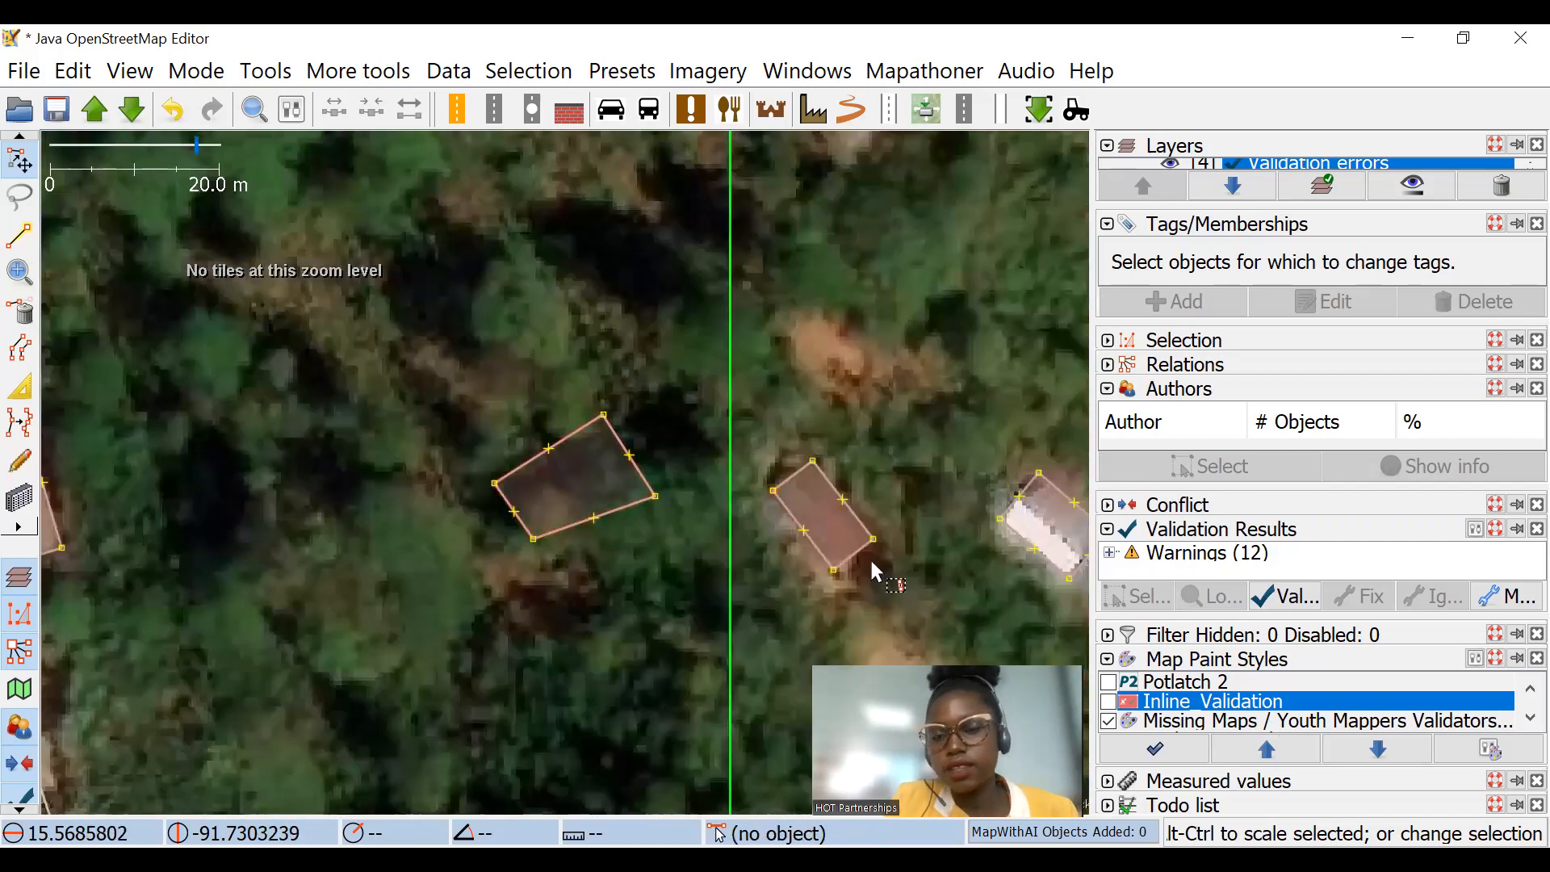
pyautogui.click(1108, 719)
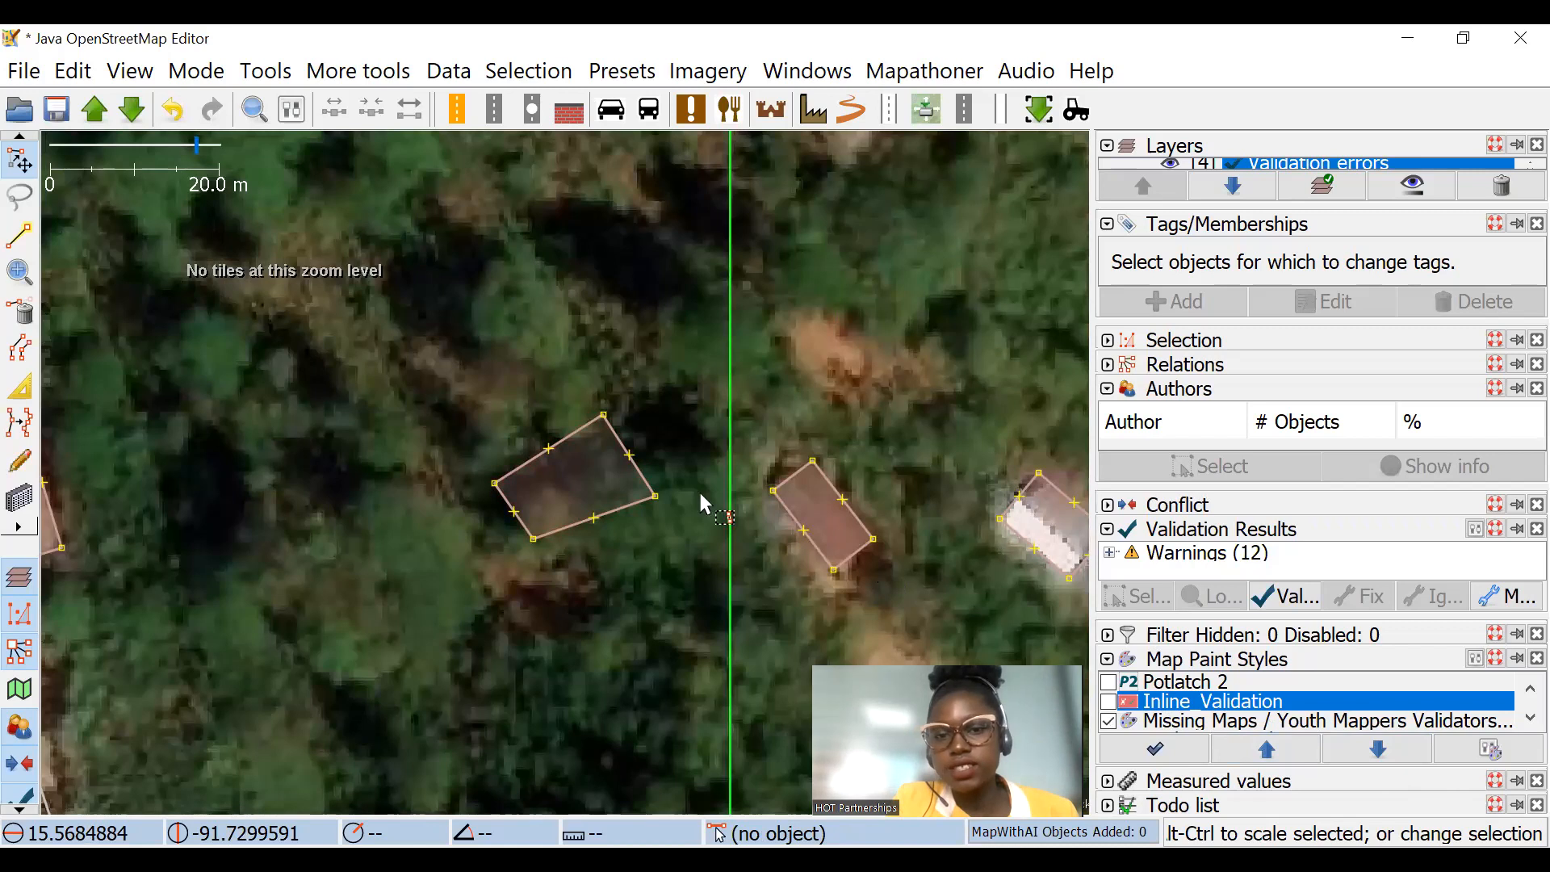
# Step: Examine the error marker where the large building's west corner meets the unclassified road near the junction
pyautogui.scroll(-2, 699, 490)
pyautogui.scroll(4, 449, 376)
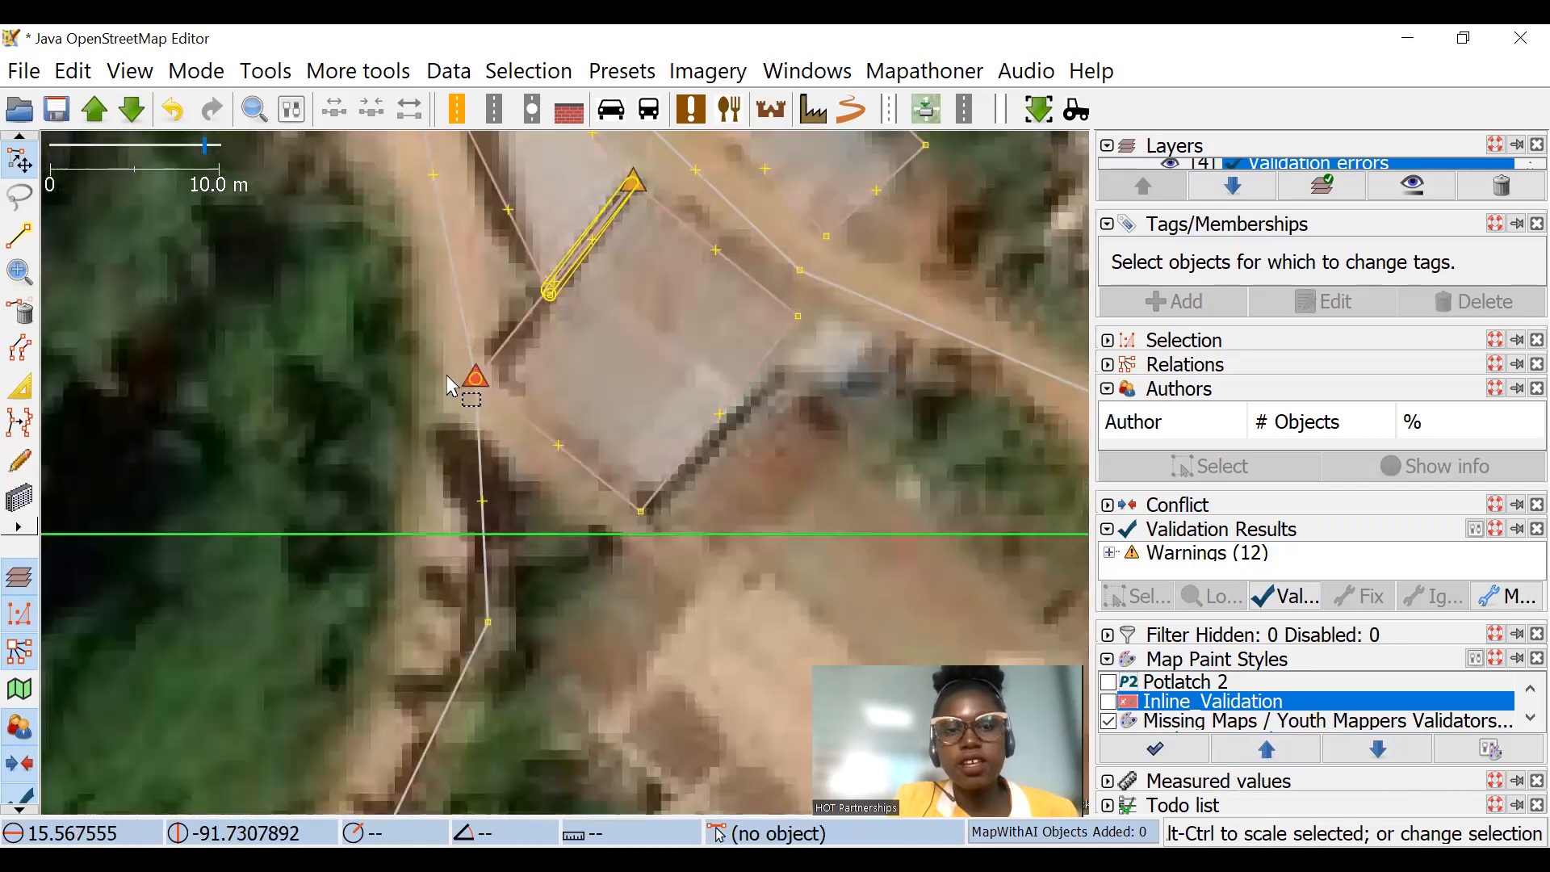
pyautogui.scroll(4, 472, 378)
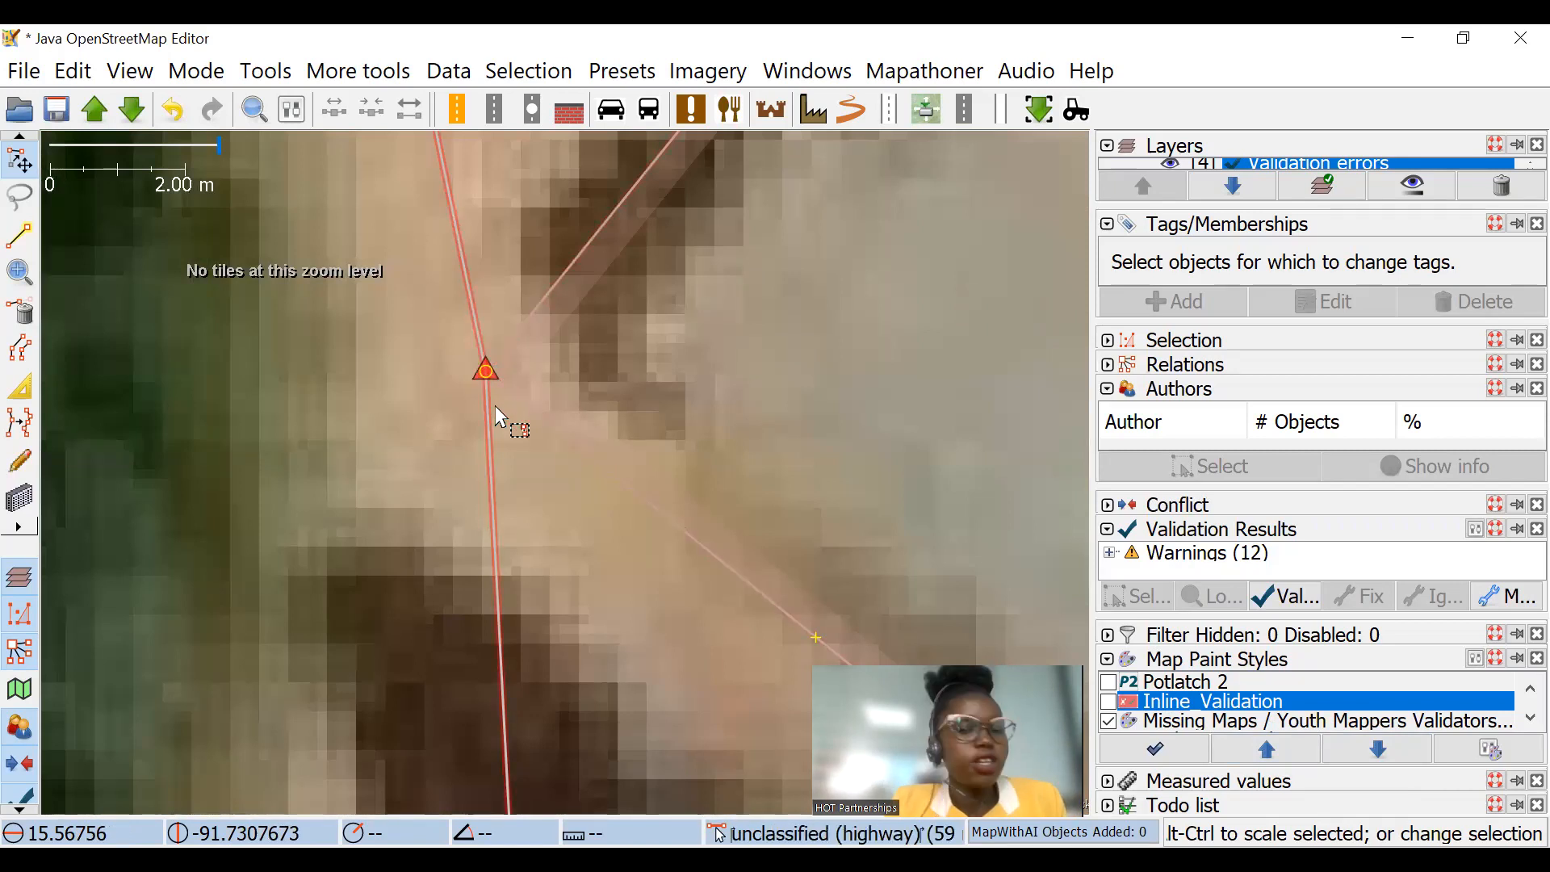
pyautogui.scroll(-6, 623, 323)
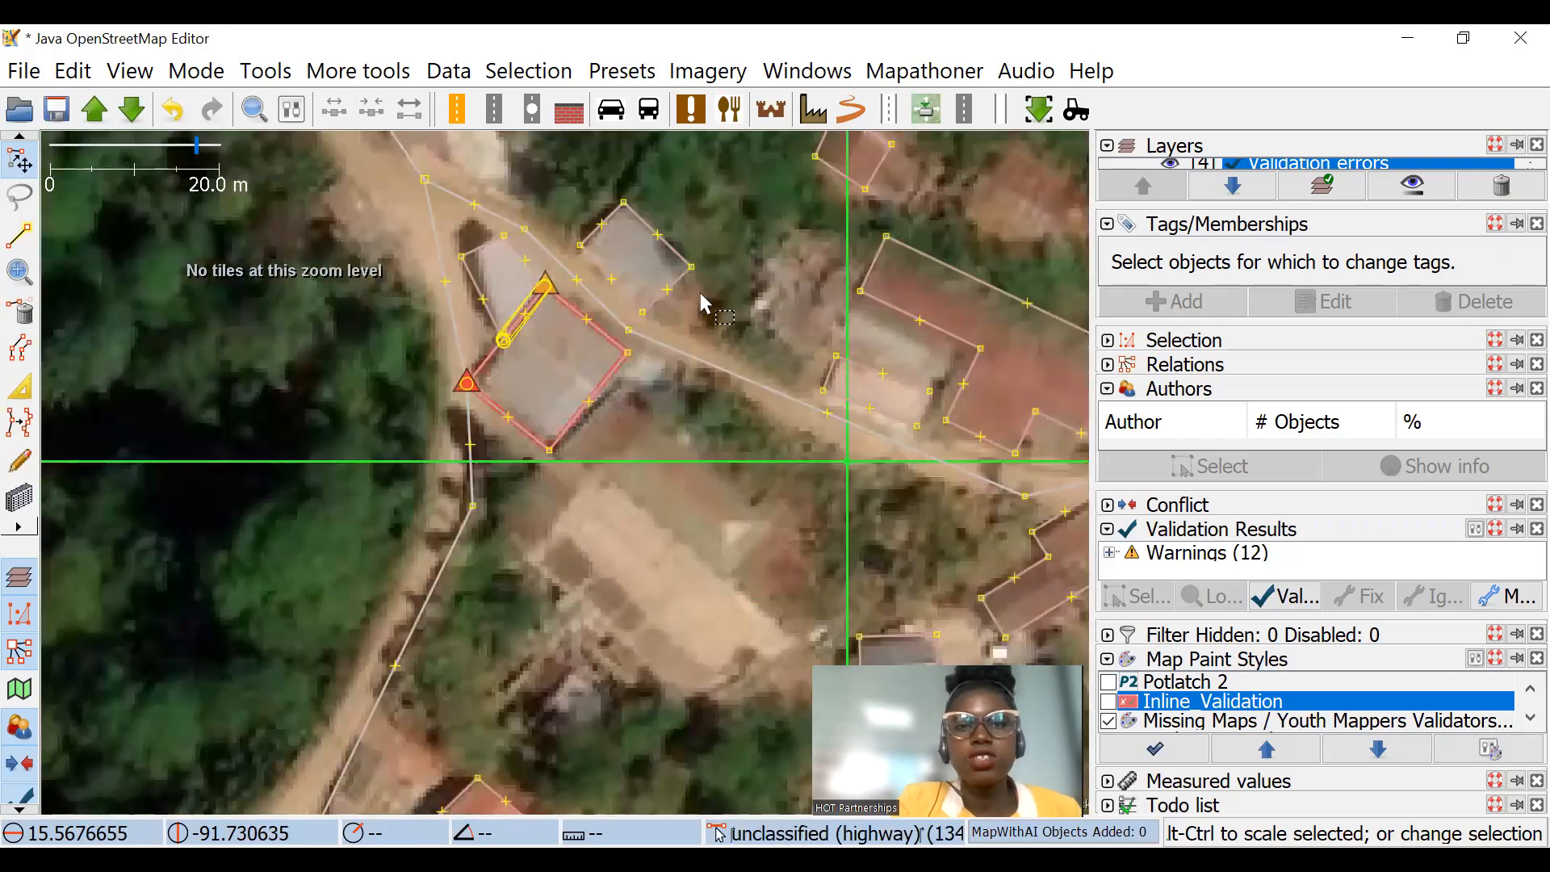
pyautogui.moveTo(807, 412); pyautogui.dragTo(557, 395)
pyautogui.moveTo(854, 618); pyautogui.dragTo(446, 449)
# Step: Review the error markers on buildings and roads across the whole task grid, including the northwestern road bends
pyautogui.scroll(-4, 642, 432)
pyautogui.moveTo(642, 417); pyautogui.dragTo(516, 602)
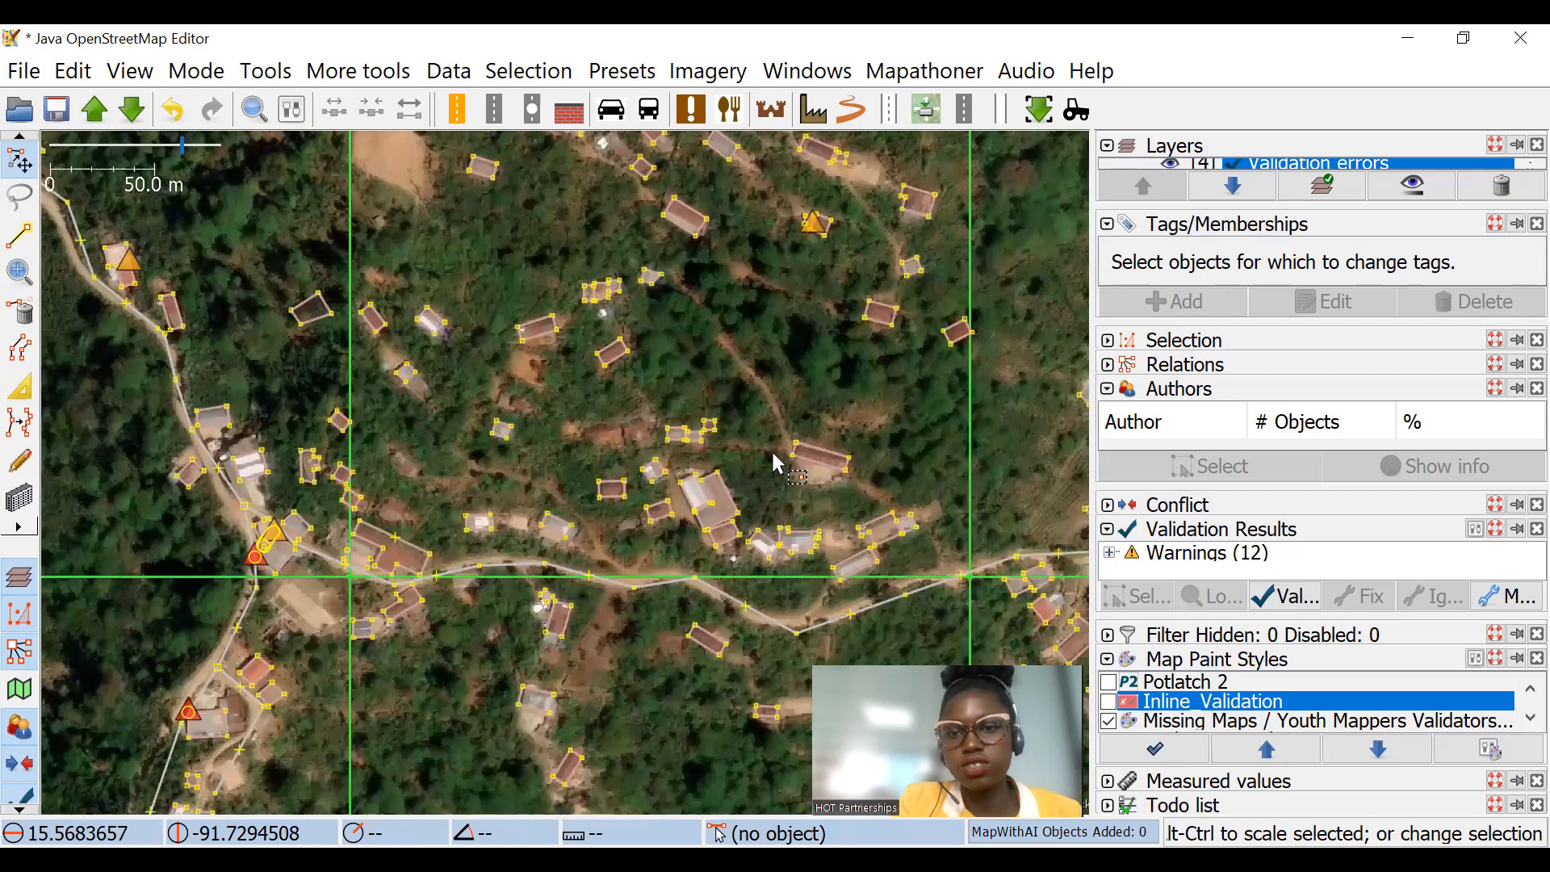
pyautogui.moveTo(947, 625); pyautogui.dragTo(766, 495)
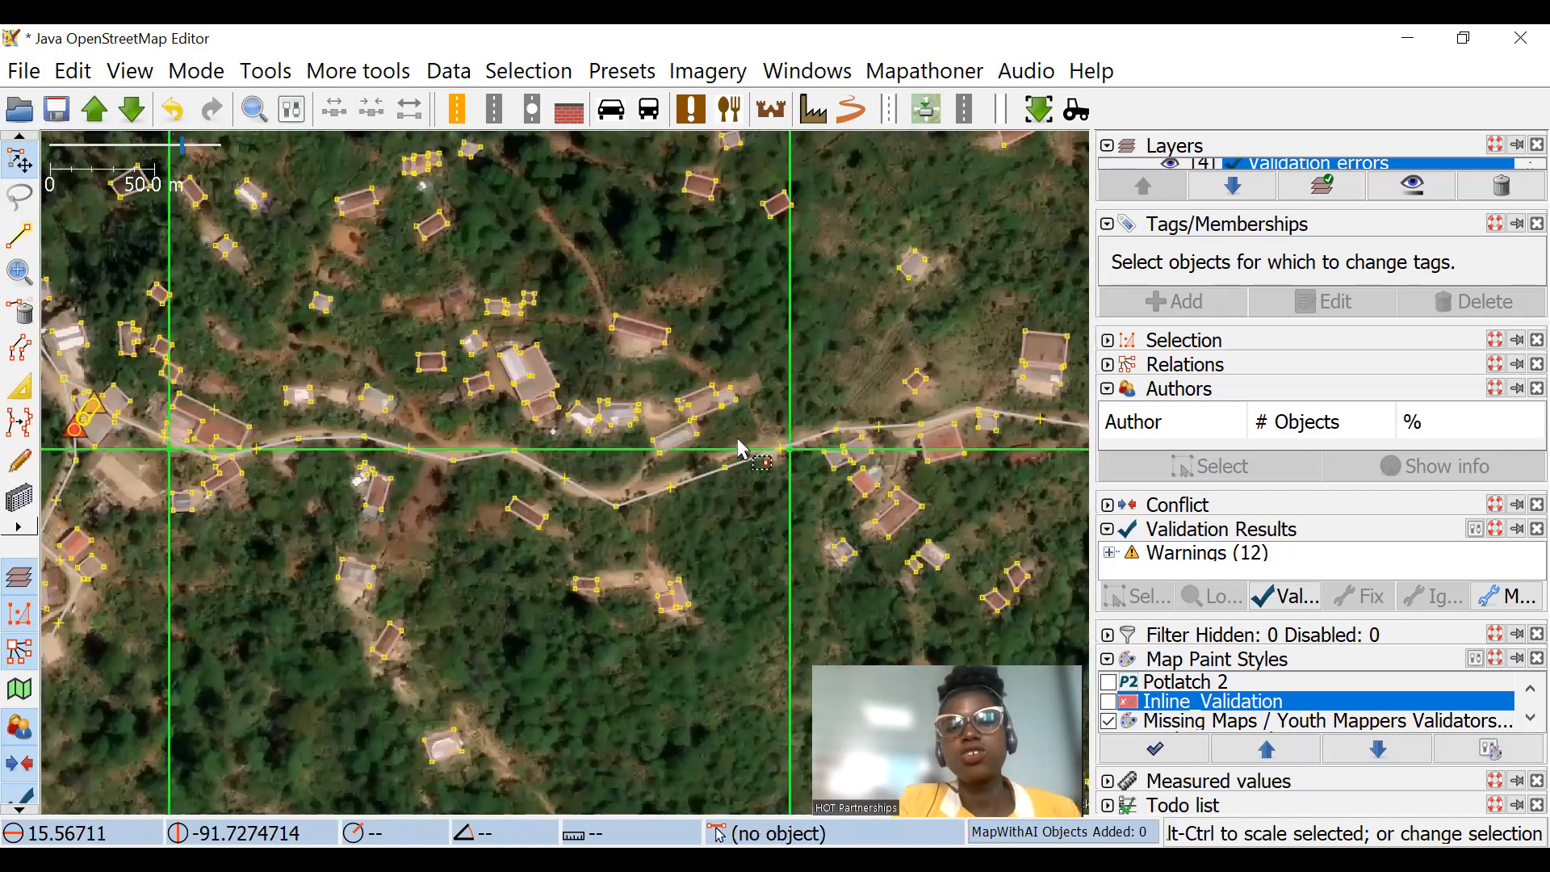
pyautogui.scroll(-2, 642, 380)
pyautogui.scroll(-2, 735, 452)
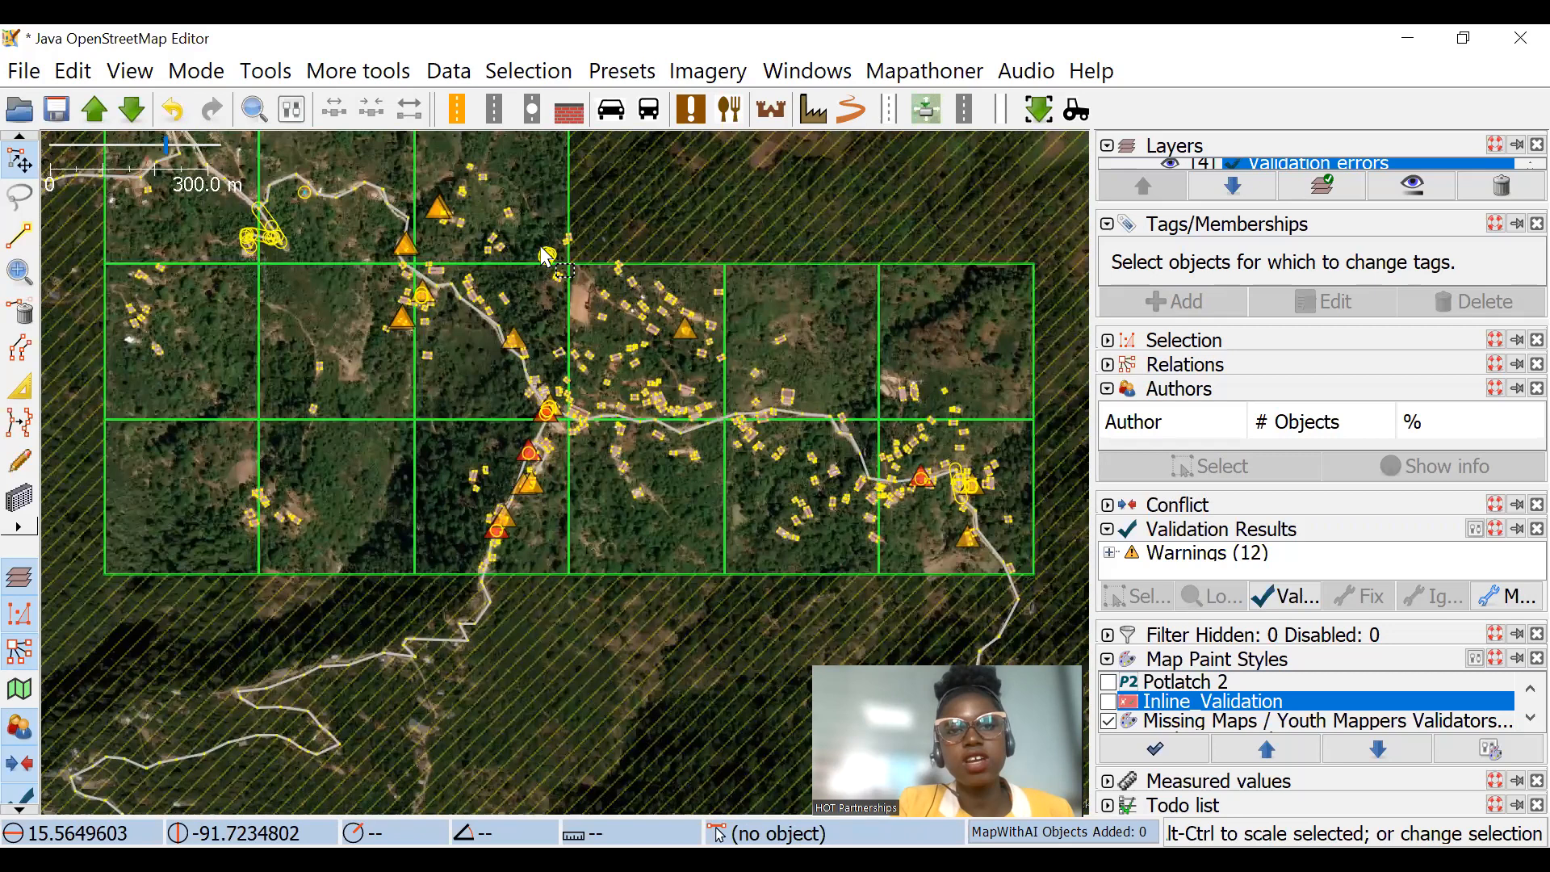
pyautogui.scroll(5, 557, 351)
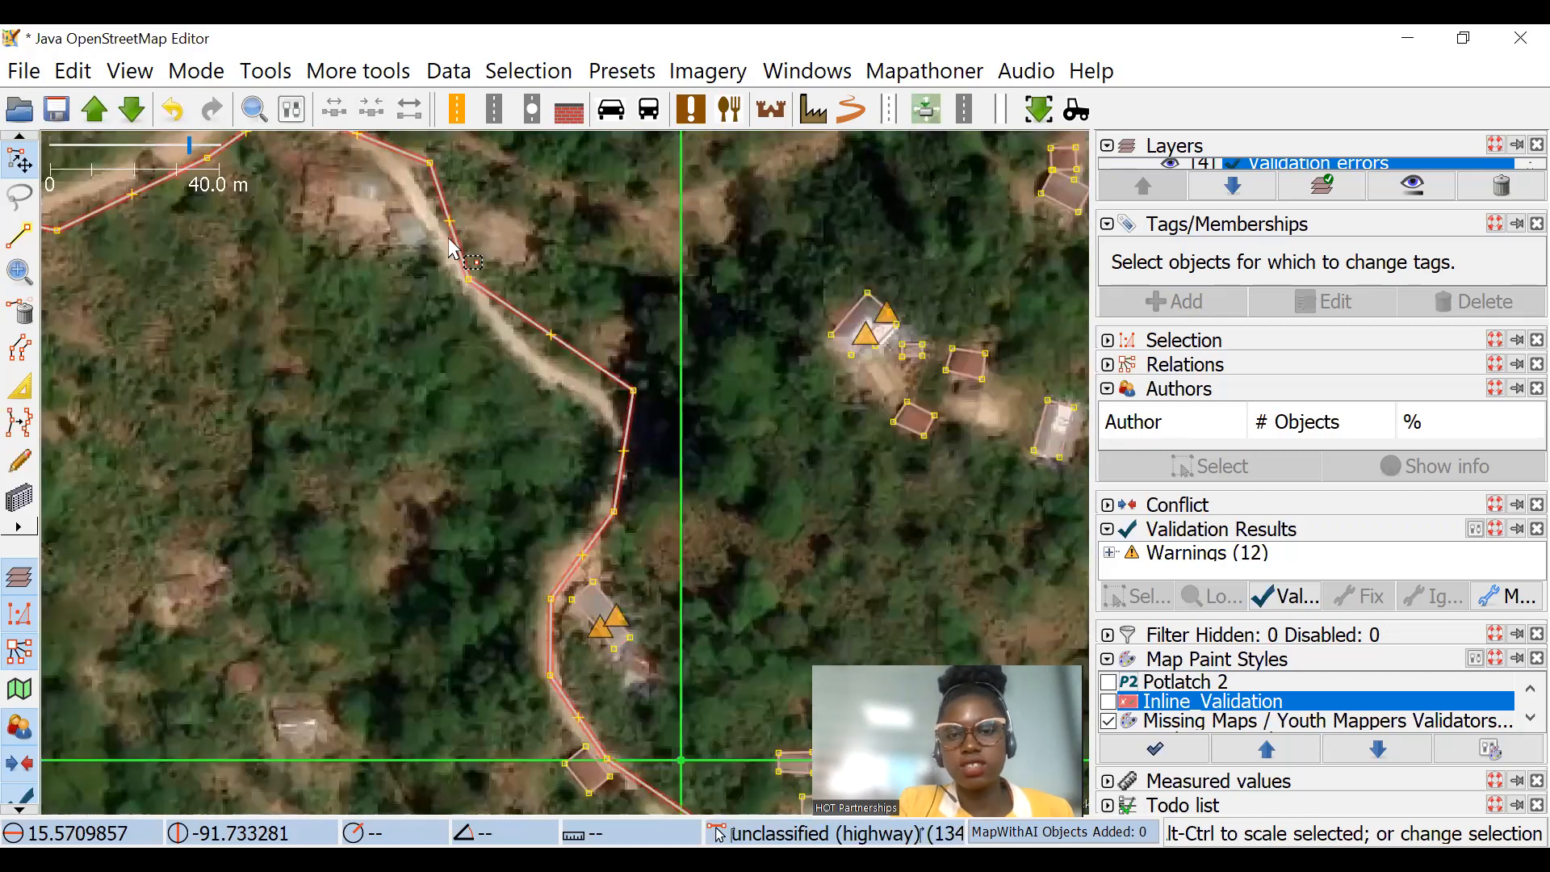
pyautogui.scroll(-2, 571, 437)
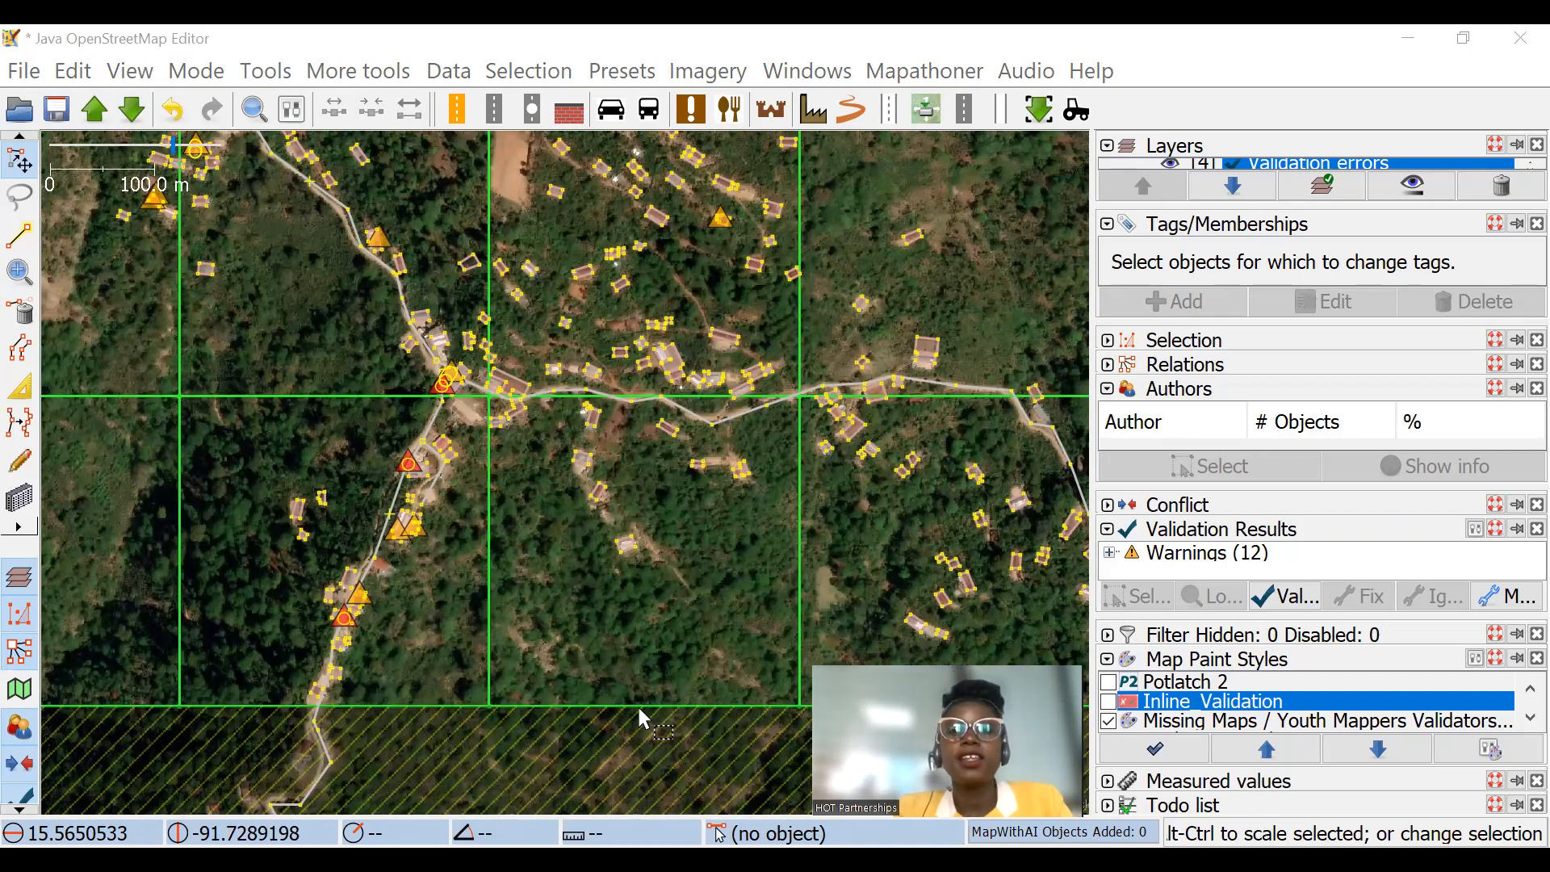
pyautogui.scroll(-3, 765, 514)
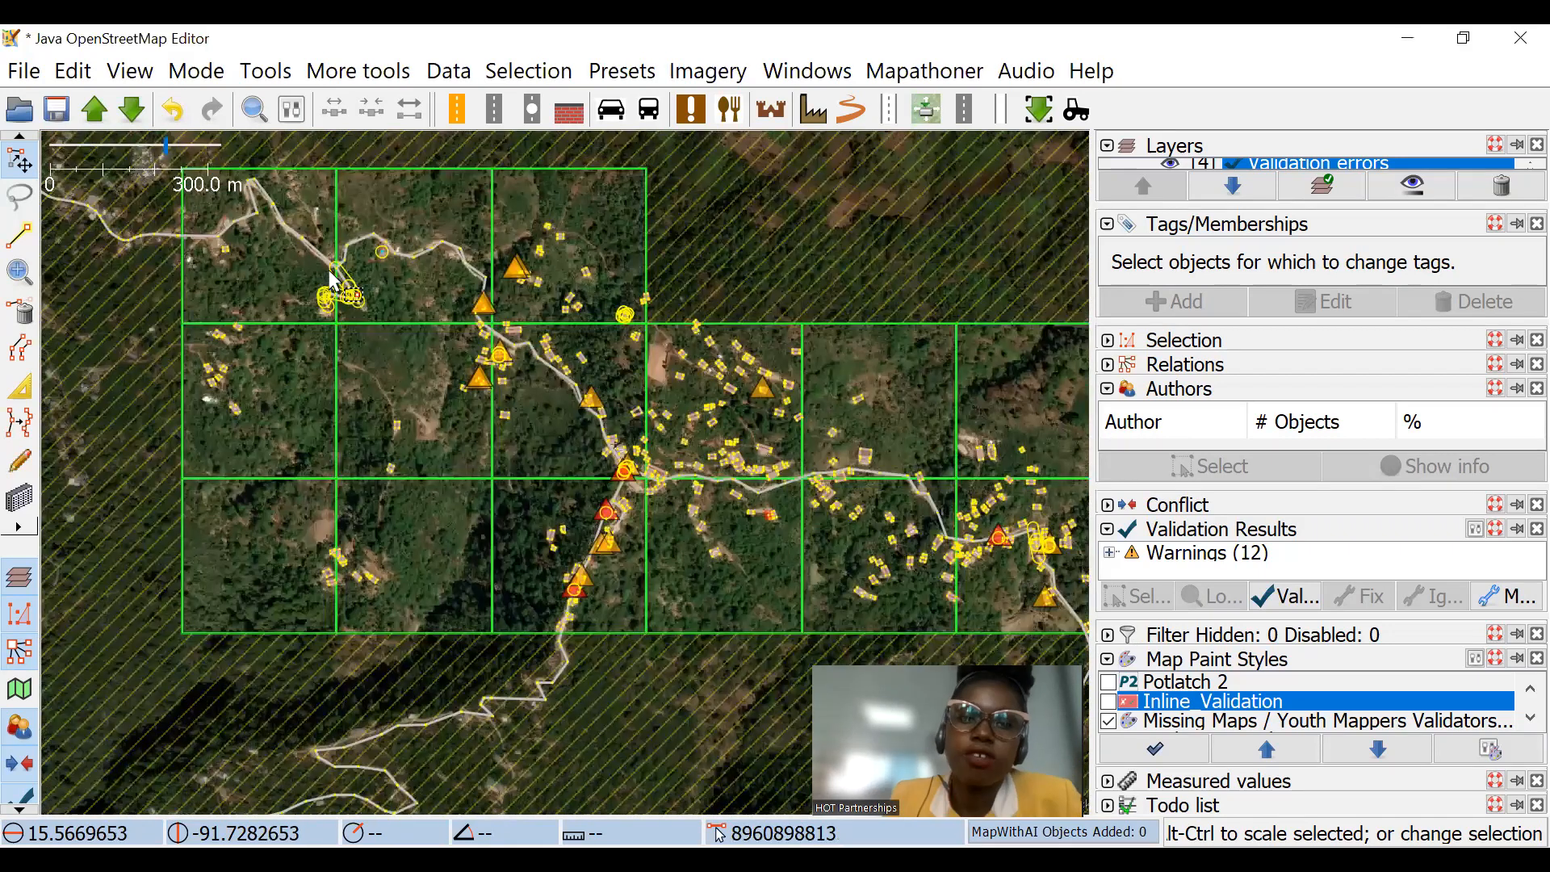
pyautogui.scroll(1, 470, 325)
pyautogui.moveTo(841, 715); pyautogui.dragTo(534, 385)
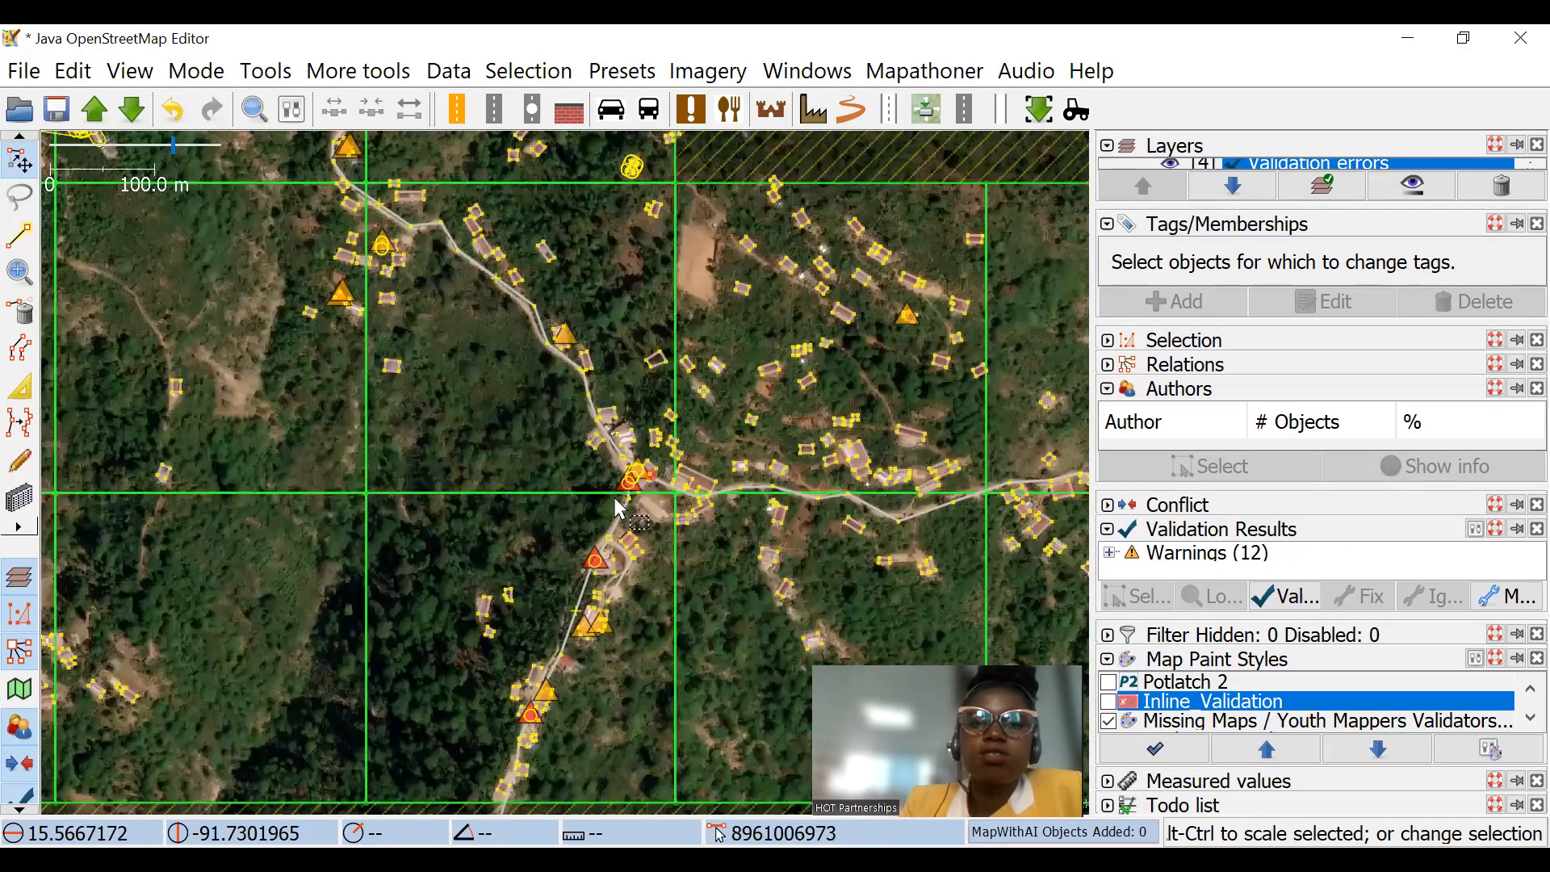
pyautogui.moveTo(784, 588); pyautogui.dragTo(652, 474)
pyautogui.moveTo(742, 439); pyautogui.dragTo(680, 511)
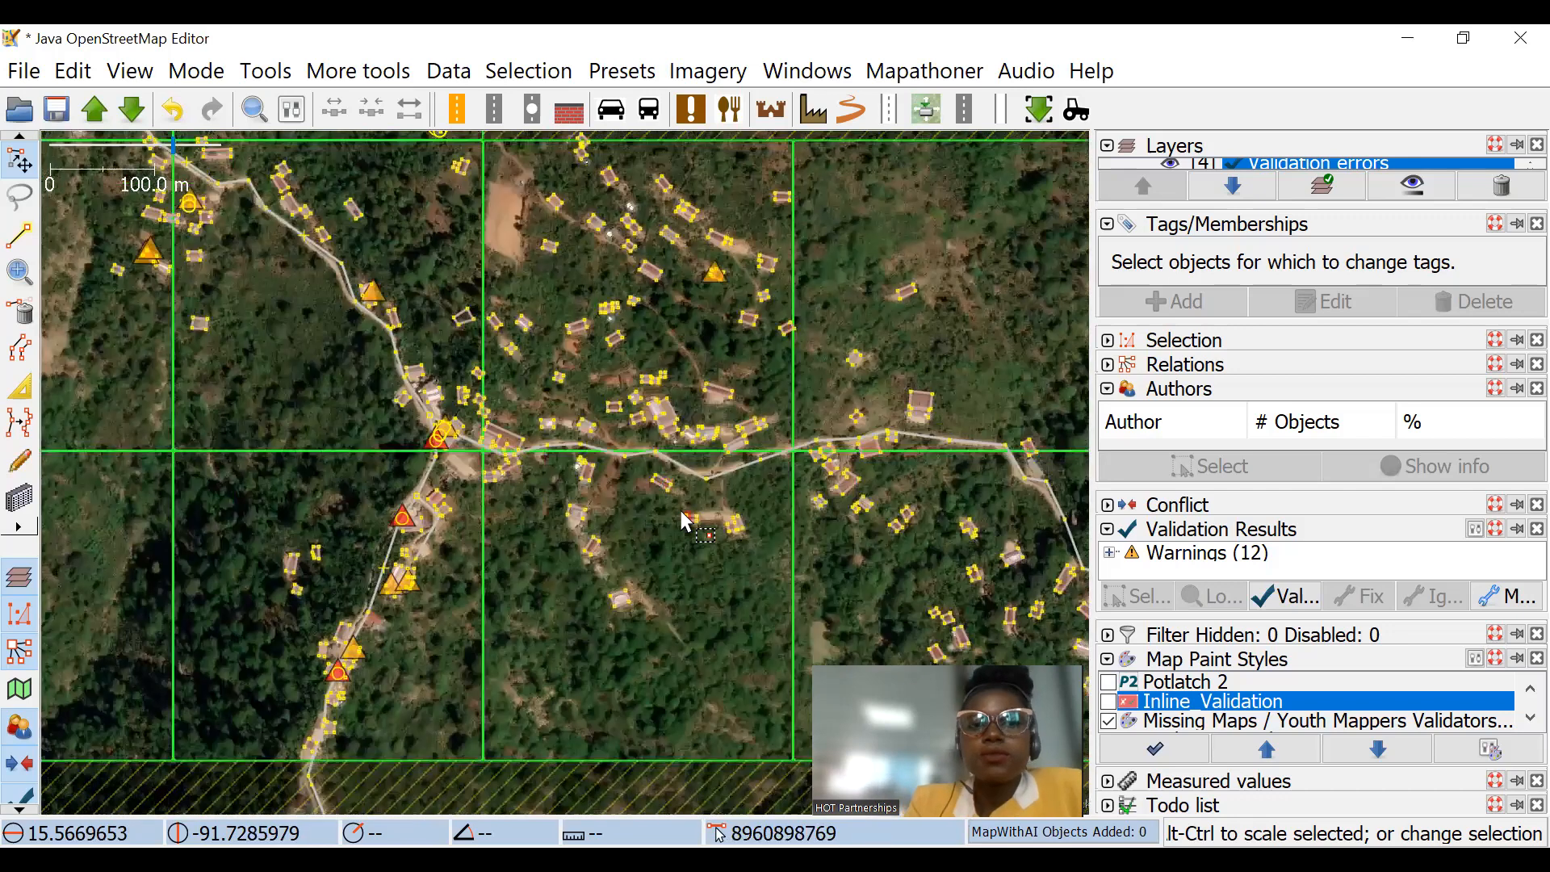
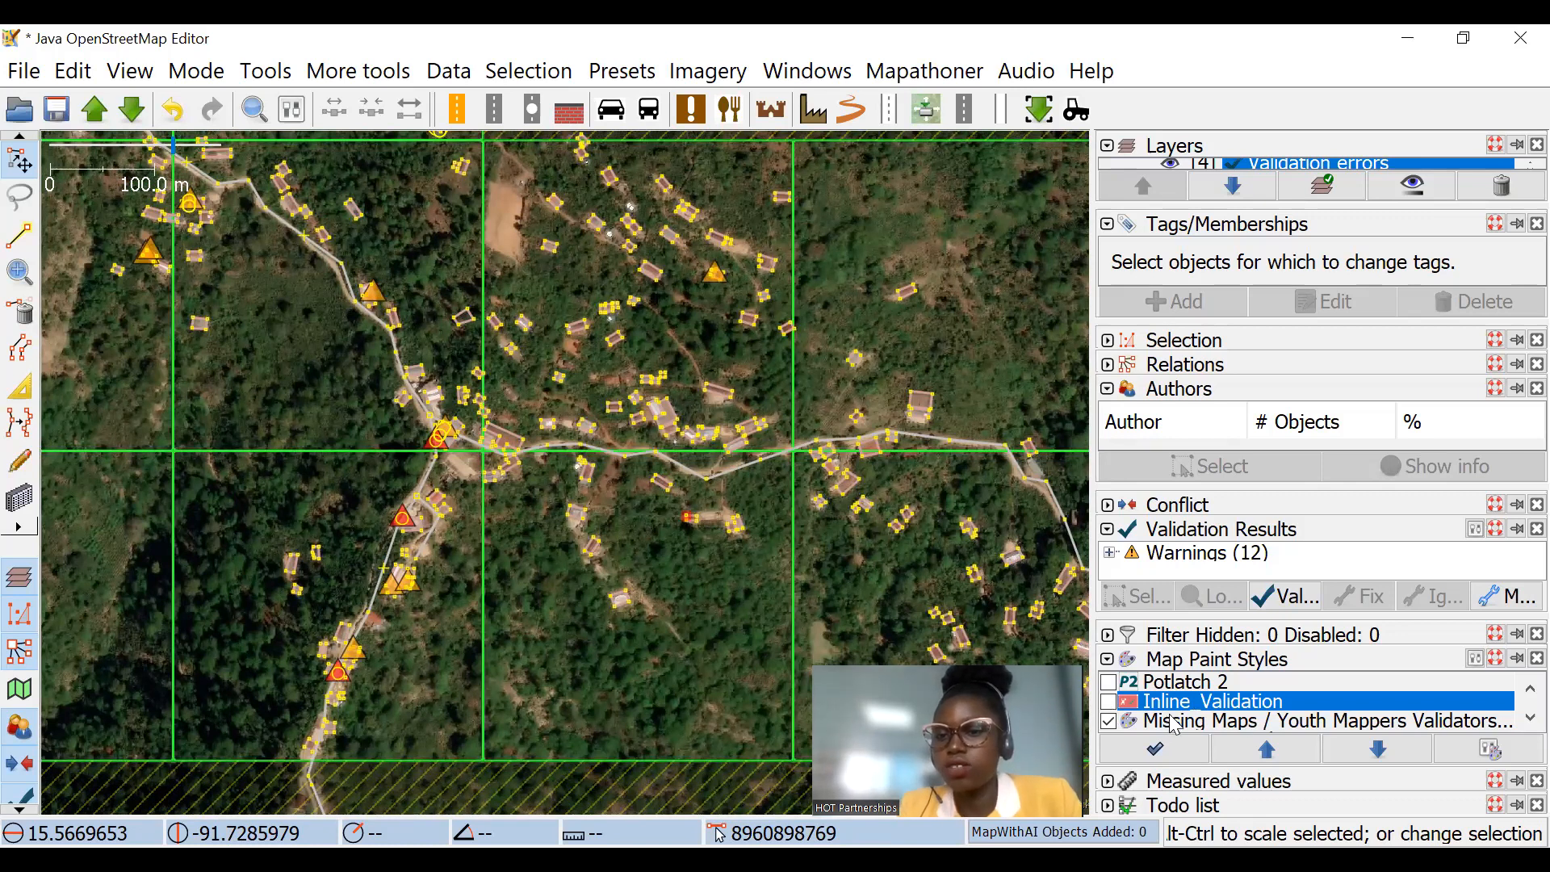
# Step: Toggle the apple paint style to compare how intersecting roads and buildings are displayed around the junction, and leave the style enabled
pyautogui.scroll(-1, 1173, 724)
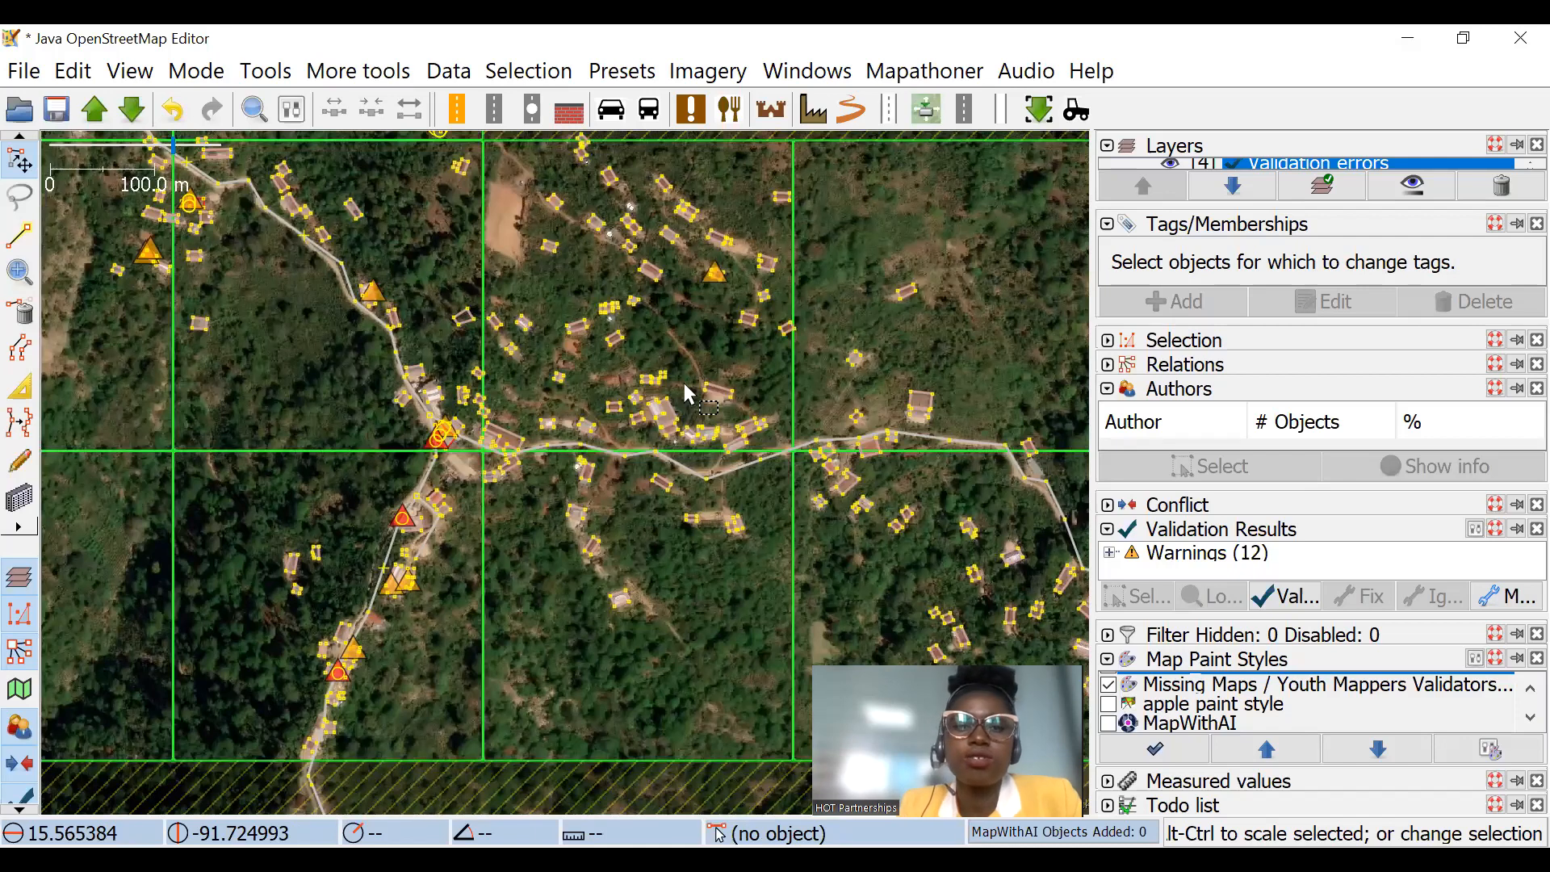
pyautogui.click(1109, 708)
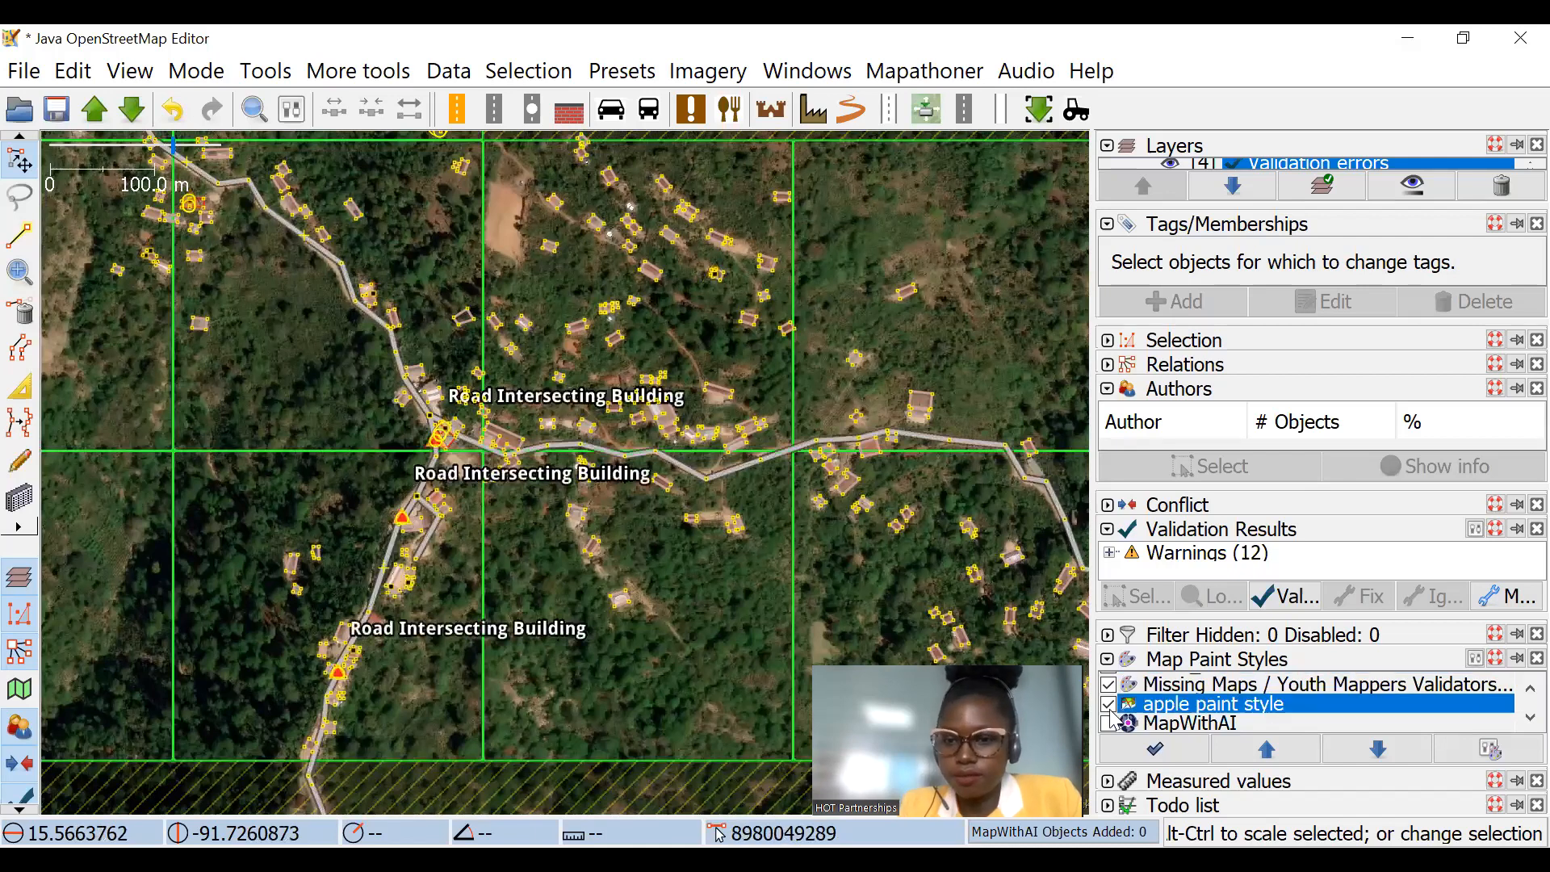
pyautogui.click(1110, 709)
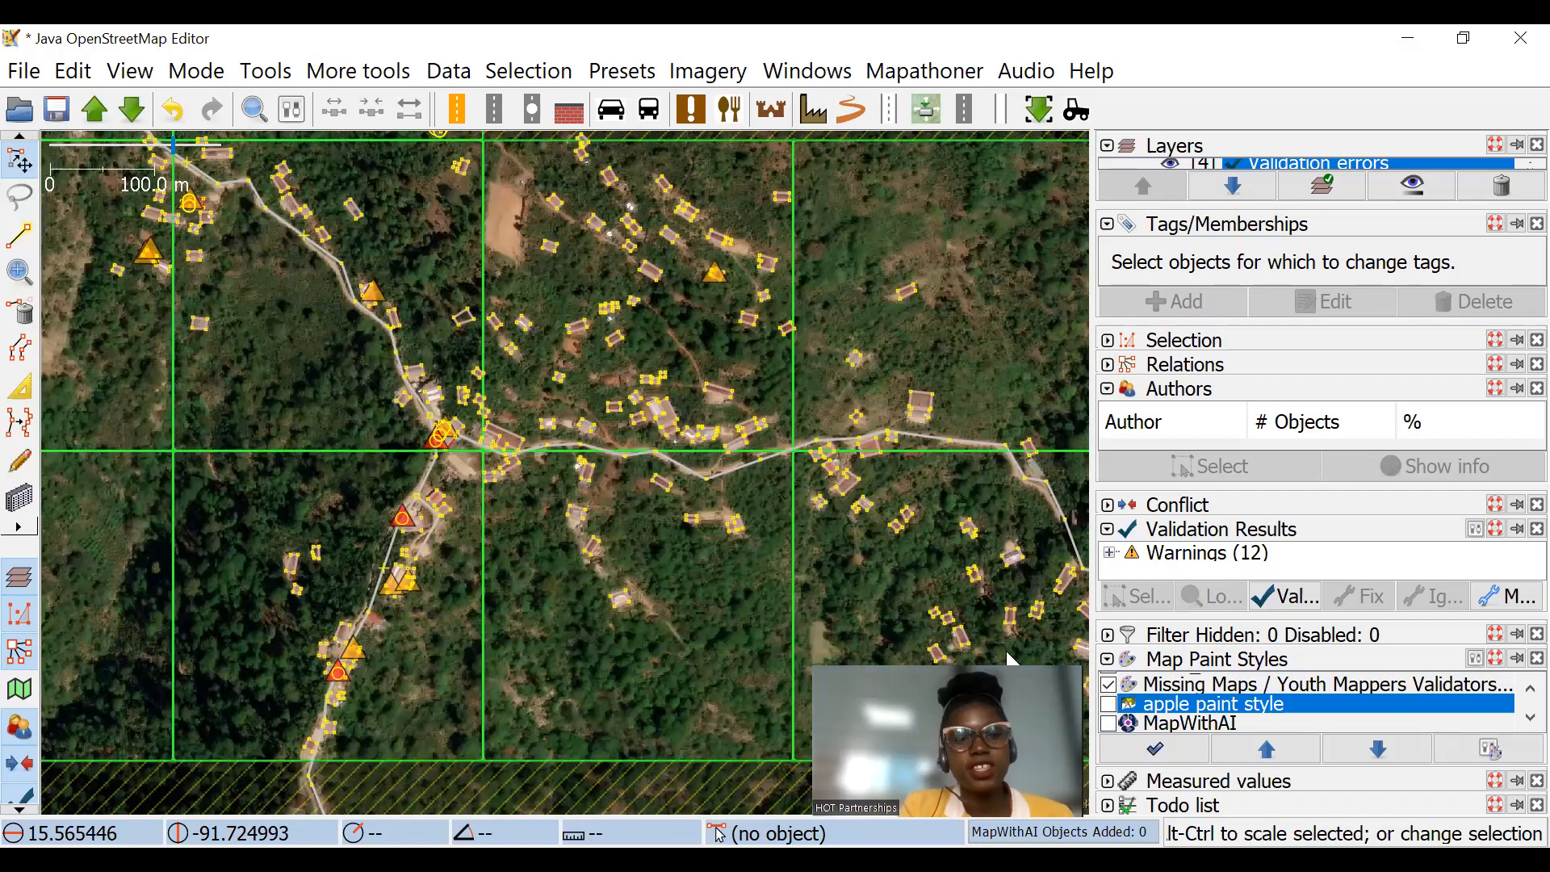
pyautogui.scroll(4, 392, 450)
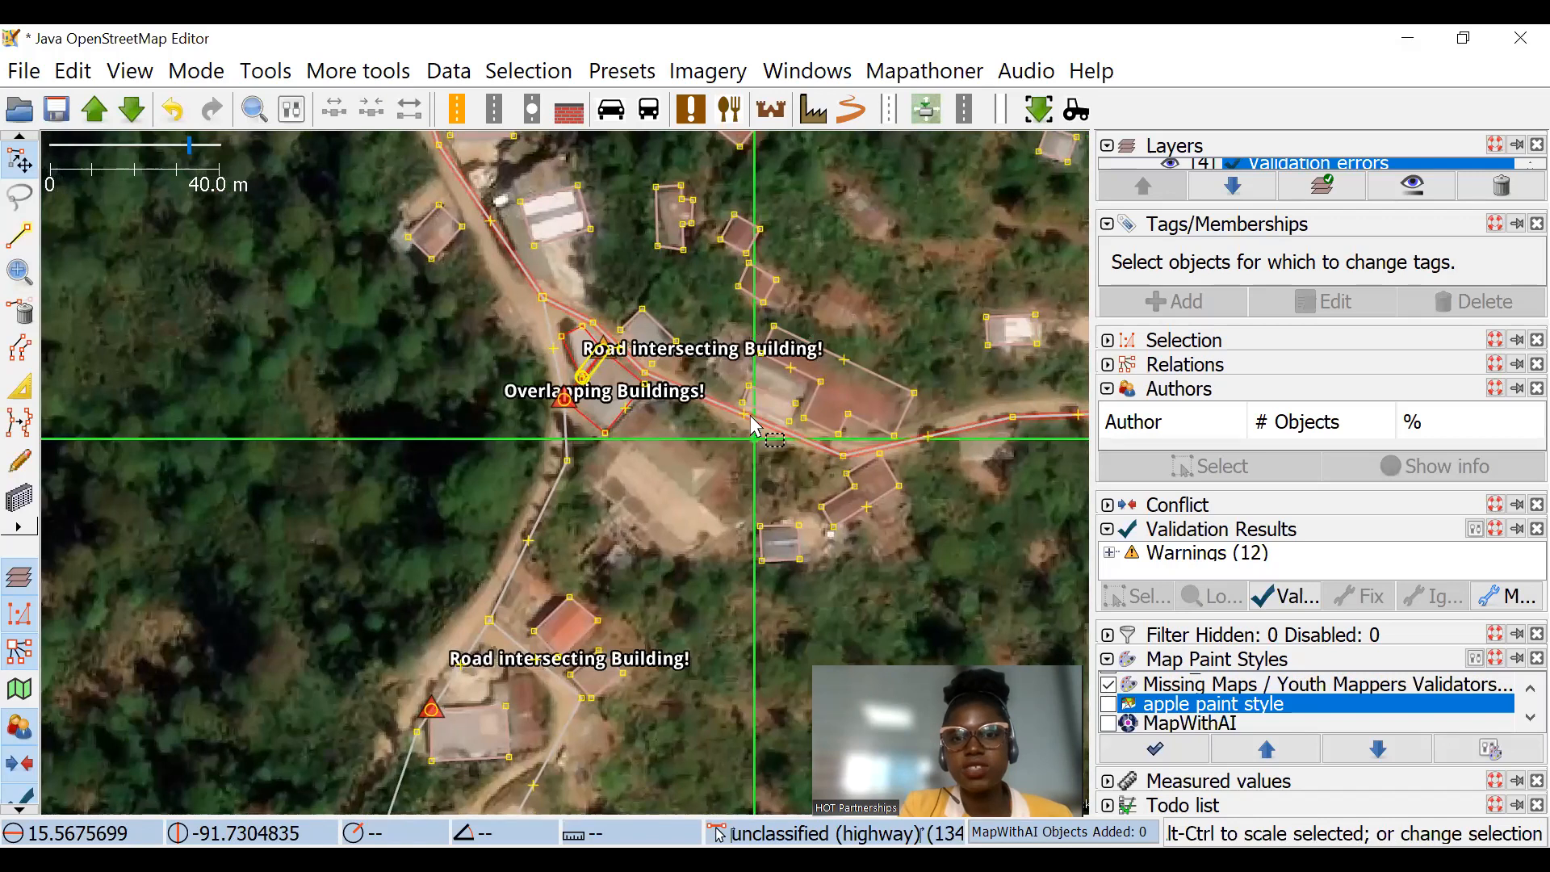
pyautogui.scroll(-2, 623, 487)
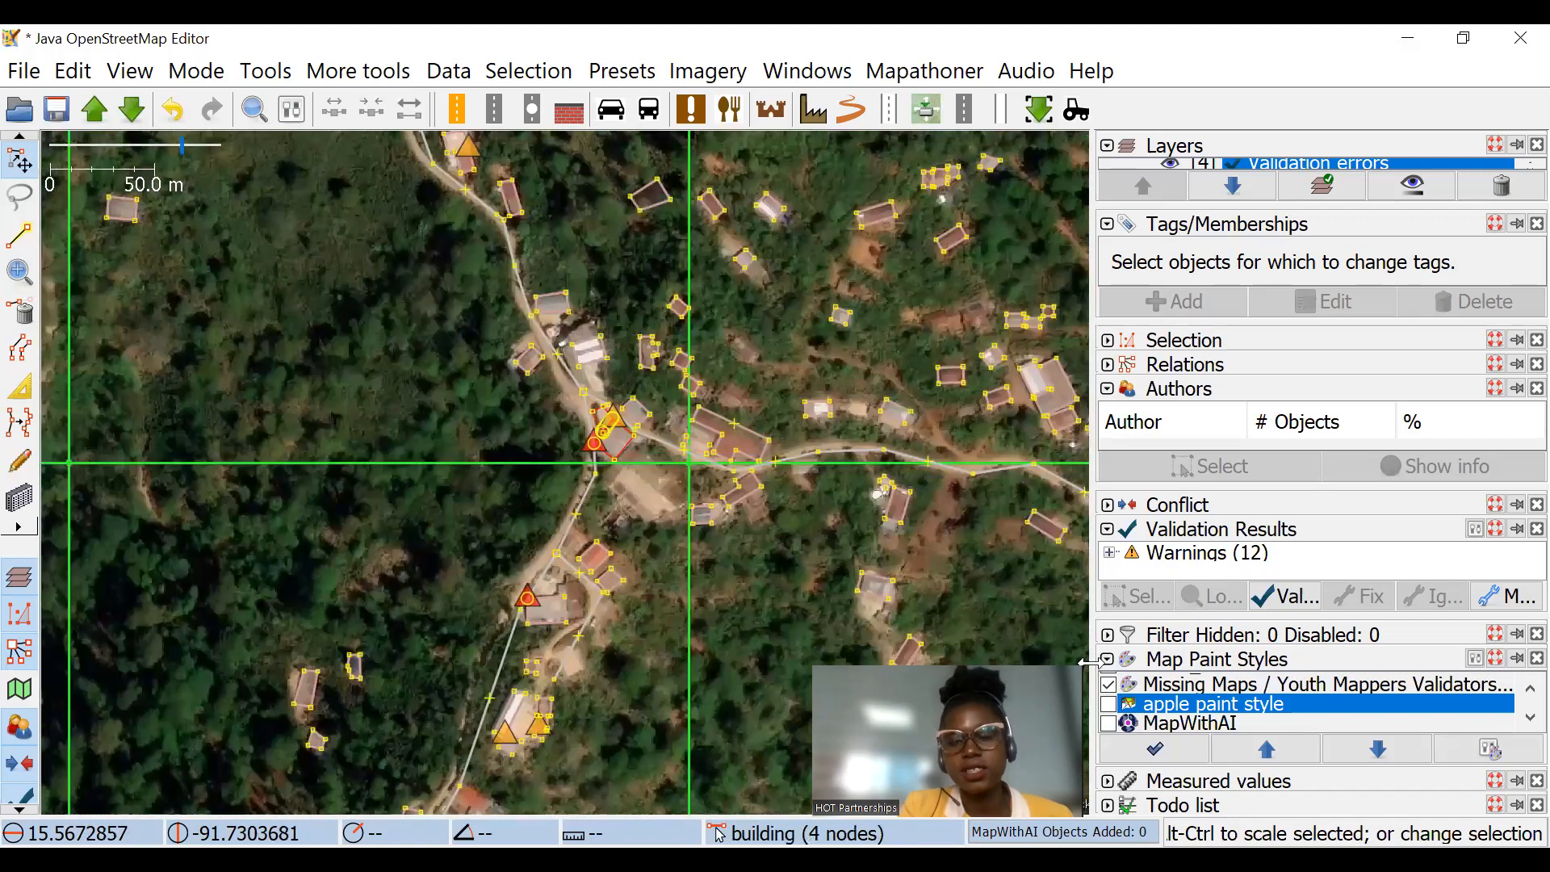
pyautogui.moveTo(772, 530); pyautogui.dragTo(712, 436)
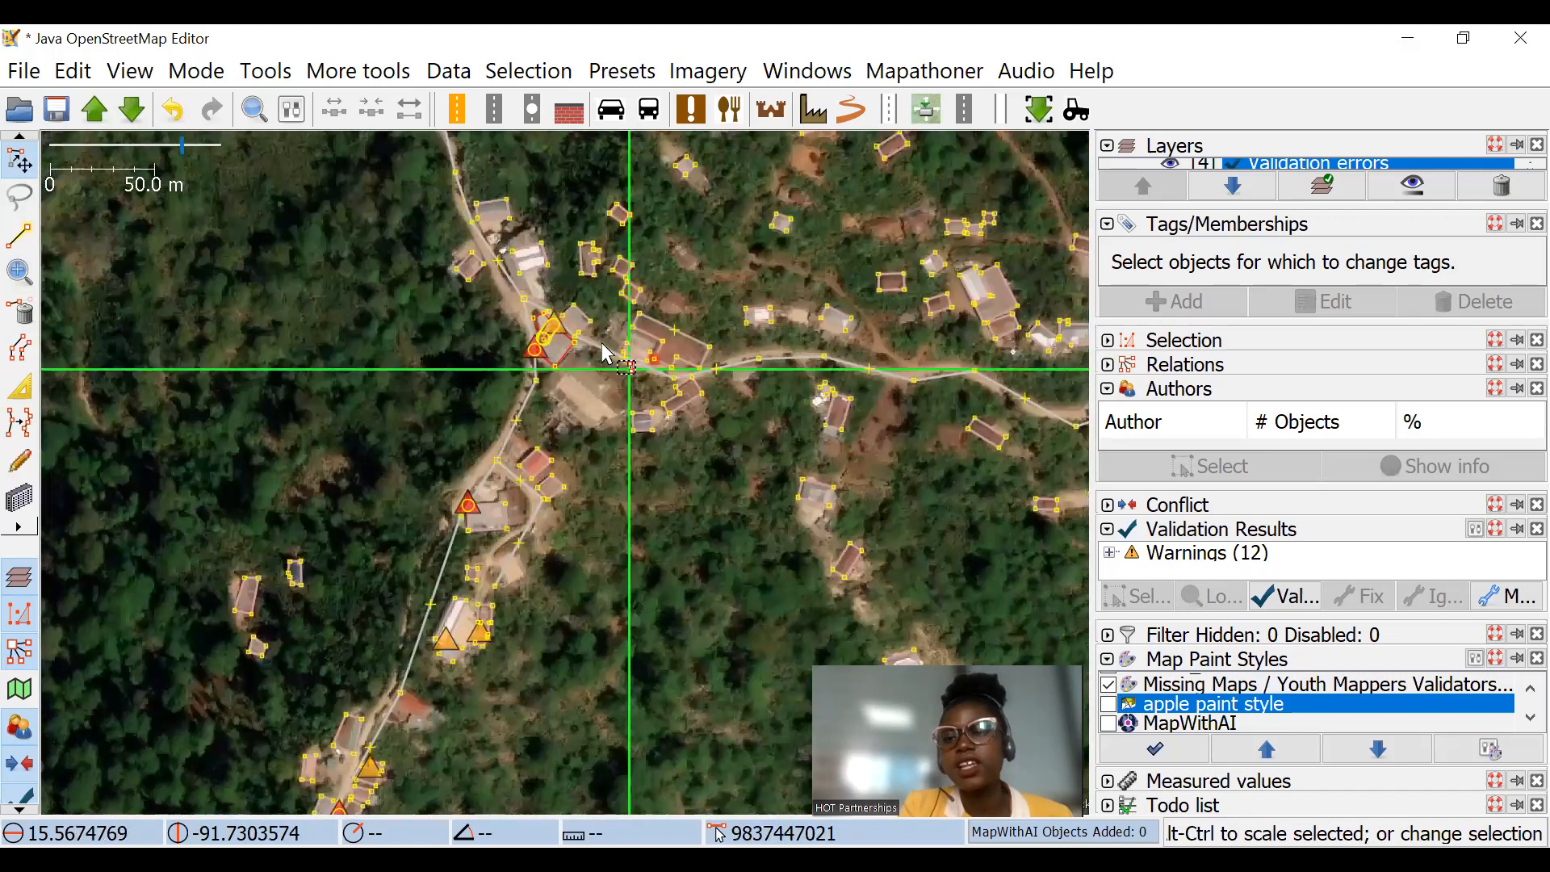
pyautogui.click(1109, 706)
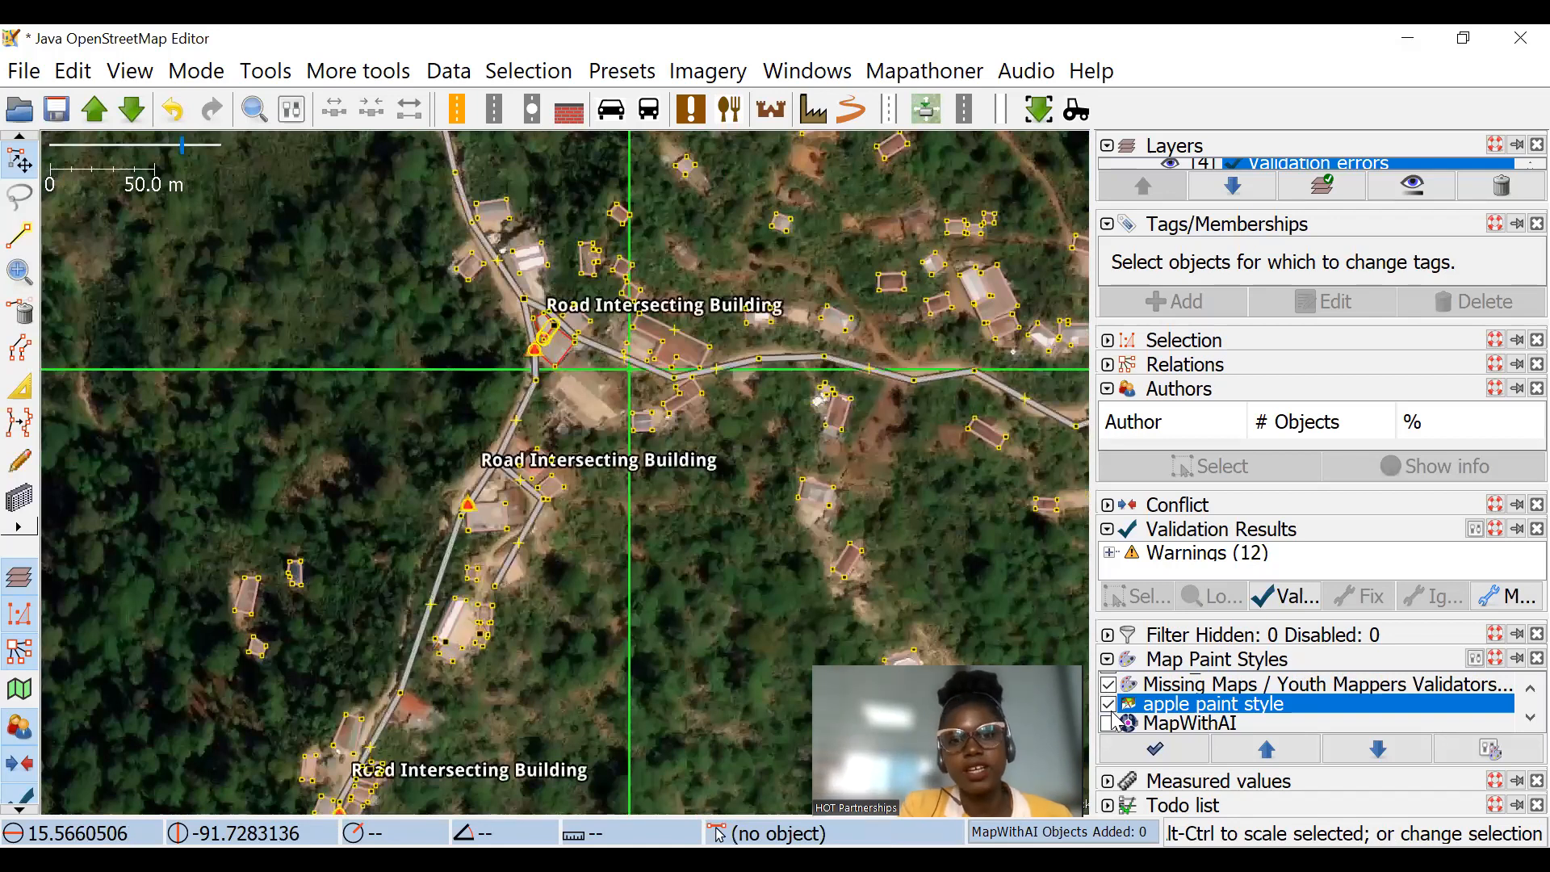
# Step: Examine the overlapping and road-intersecting building labels at the junction and along the eastern road
pyautogui.scroll(2, 573, 420)
pyautogui.scroll(2, 573, 371)
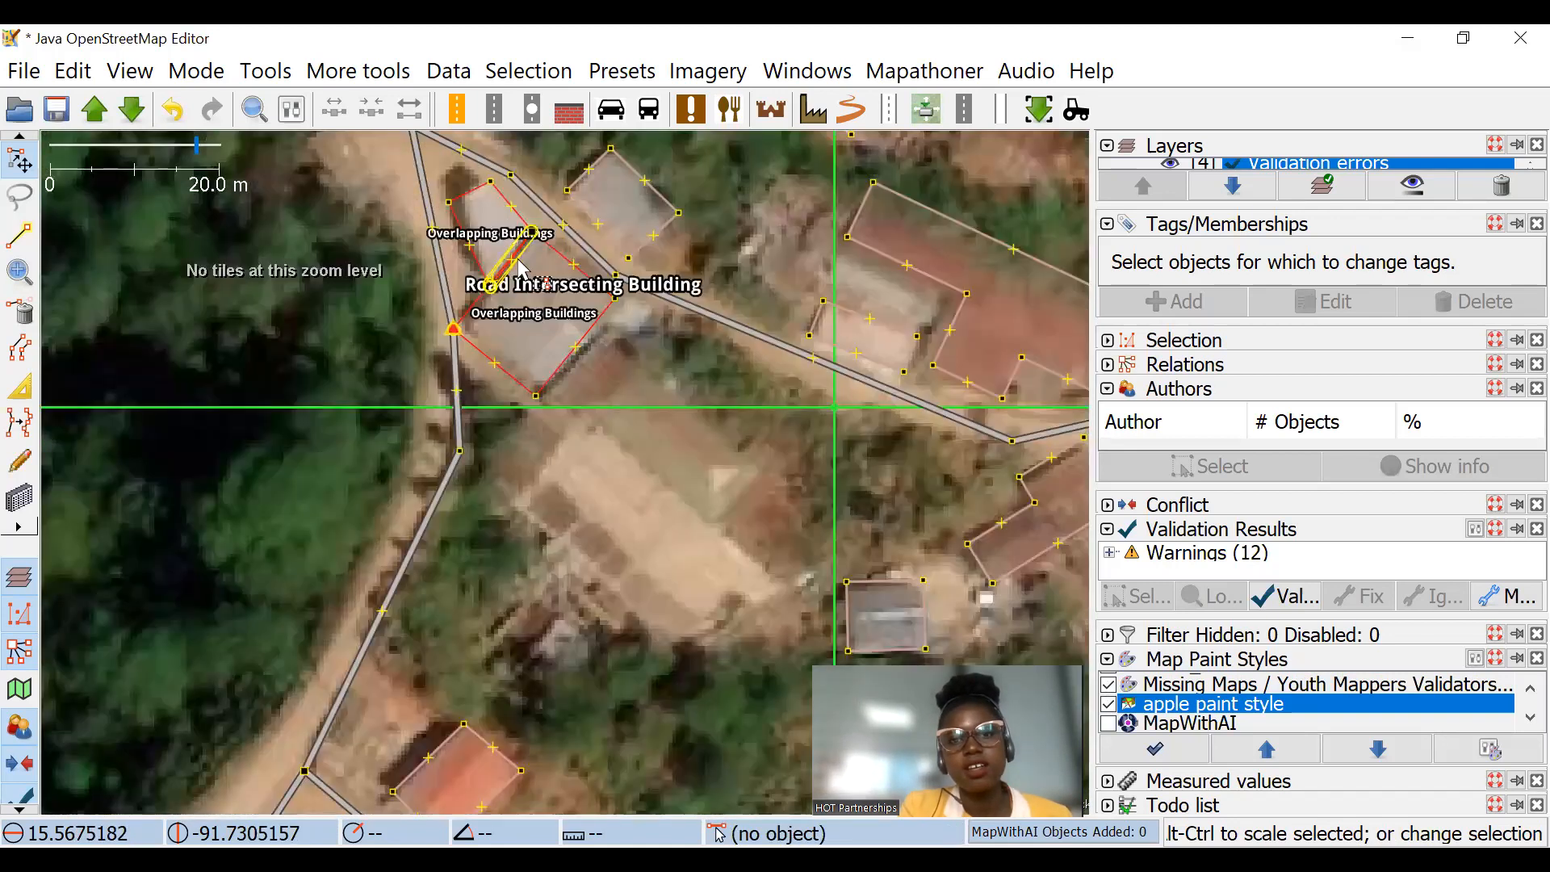
pyautogui.scroll(-4, 593, 484)
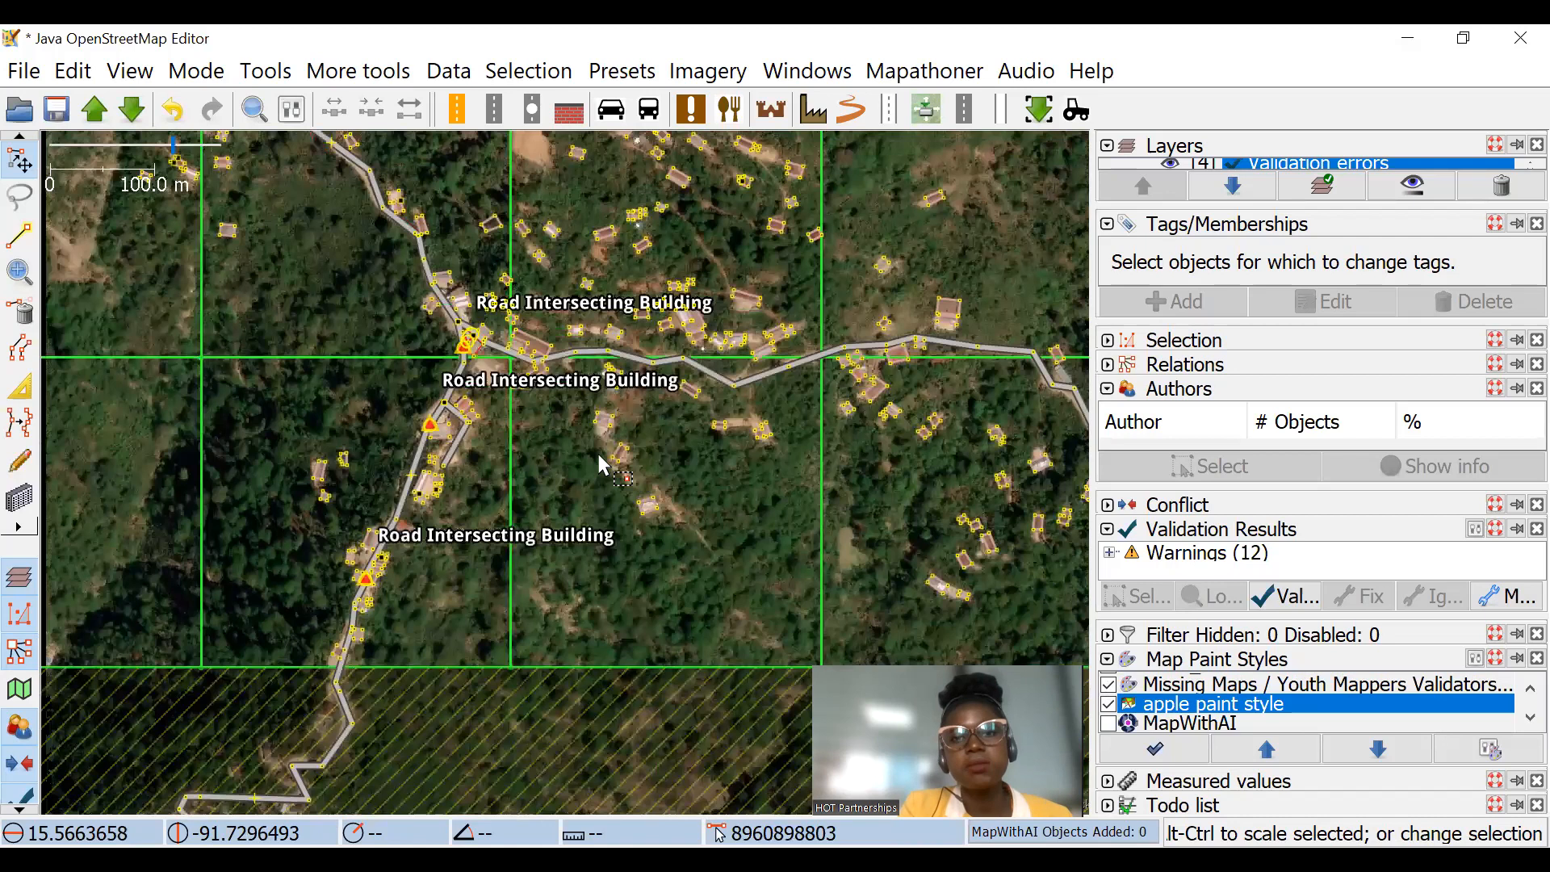
pyautogui.moveTo(946, 413); pyautogui.dragTo(509, 373)
pyautogui.scroll(2, 618, 395)
pyautogui.moveTo(845, 455); pyautogui.dragTo(581, 327)
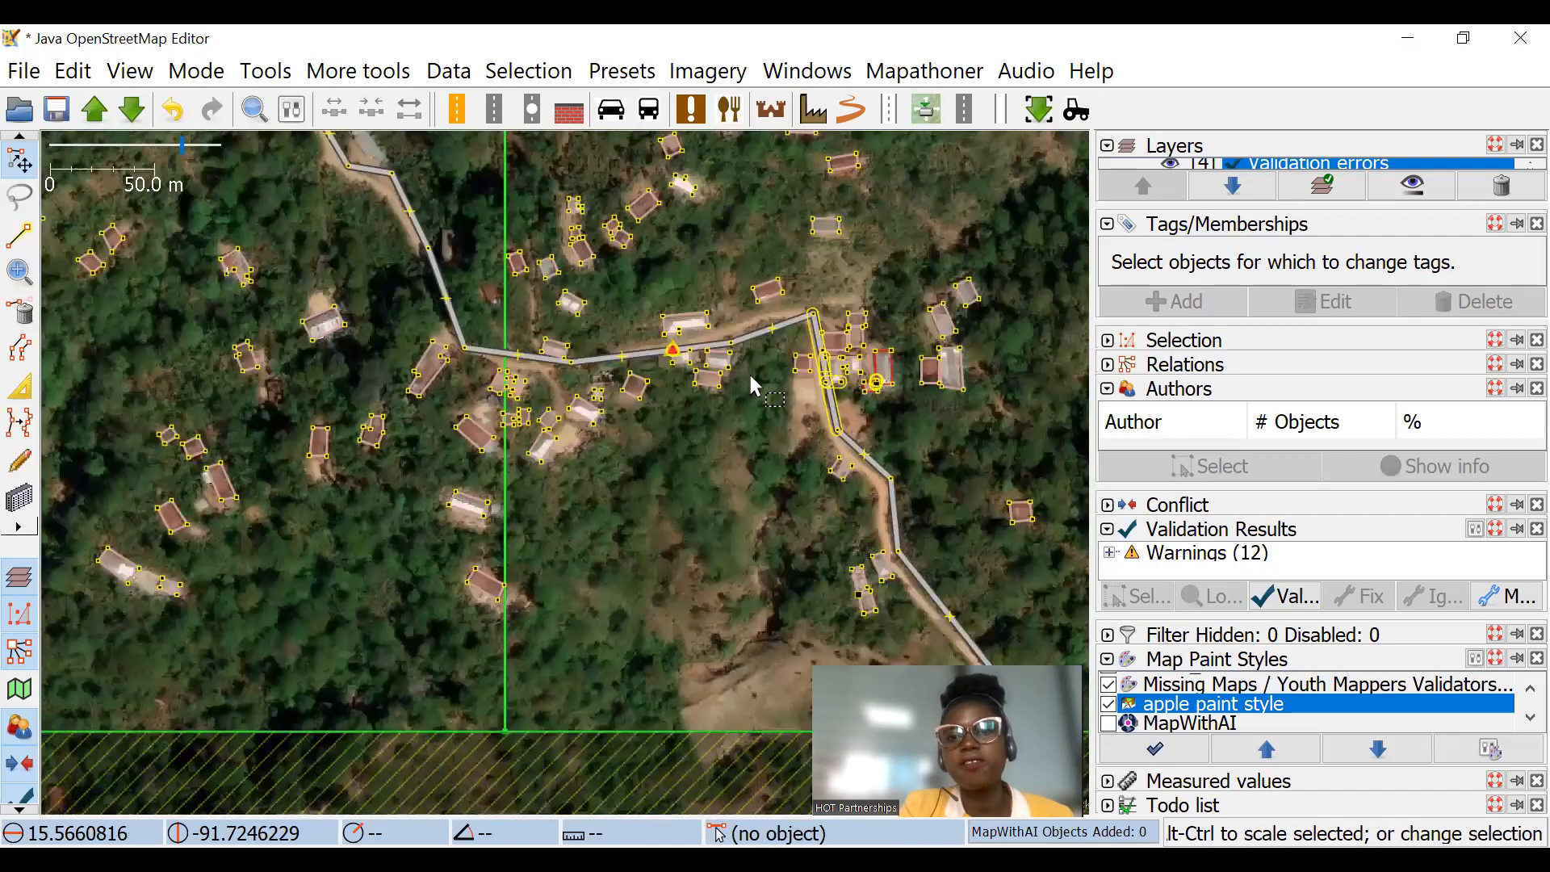
pyautogui.moveTo(809, 365)
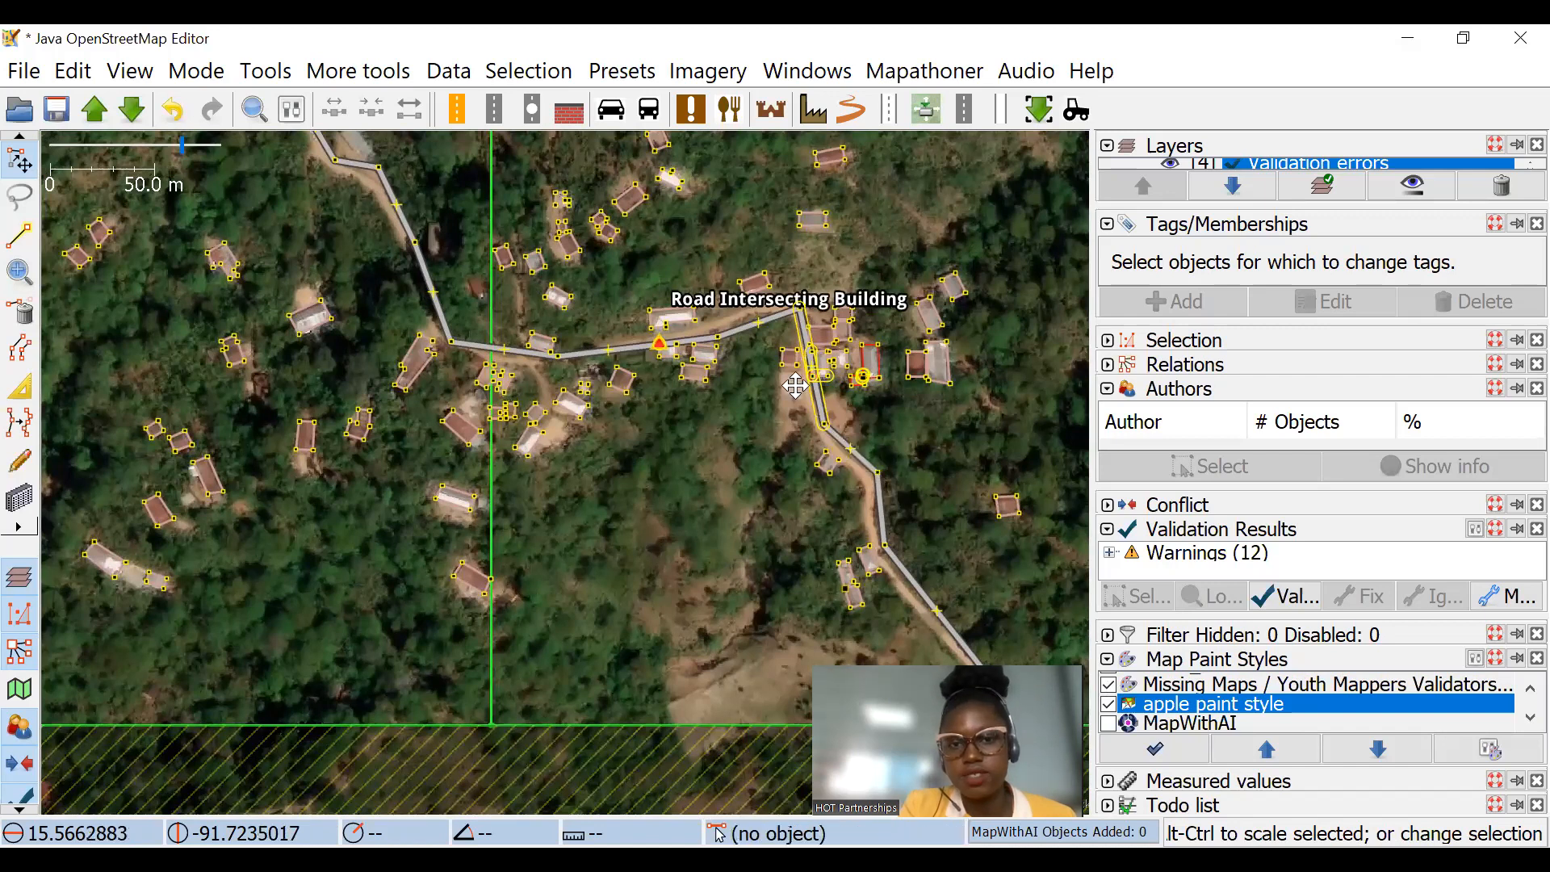
pyautogui.moveTo(795, 386); pyautogui.dragTo(860, 452)
pyautogui.scroll(-2, 893, 513)
pyautogui.moveTo(486, 245); pyautogui.dragTo(866, 423)
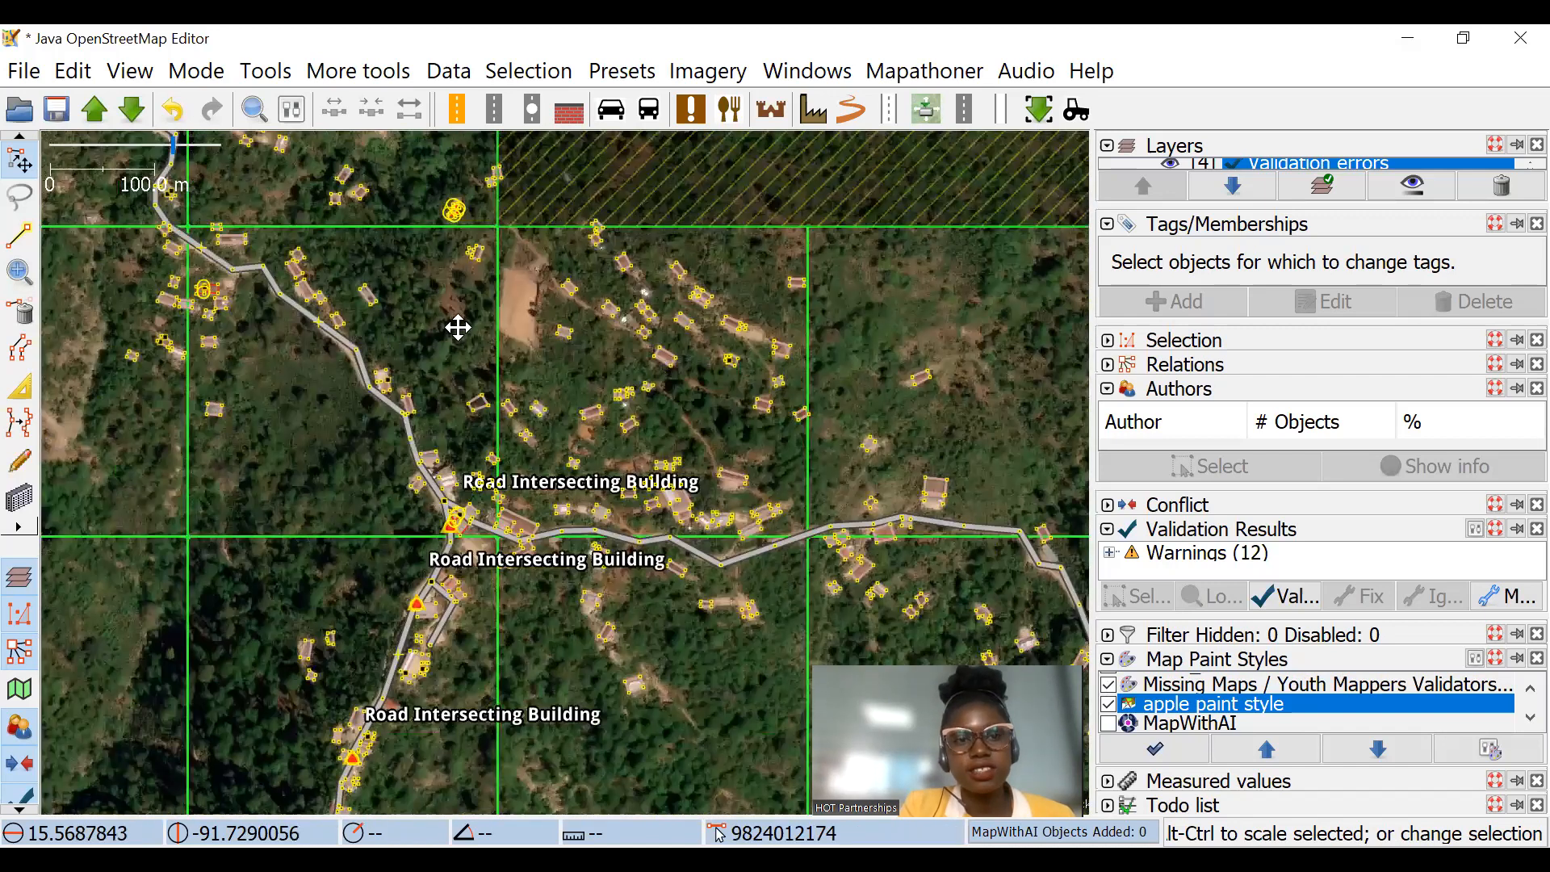
# Step: Inspect the buildings along the northwestern road and survey the error labels across the task grid
pyautogui.scroll(5, 533, 323)
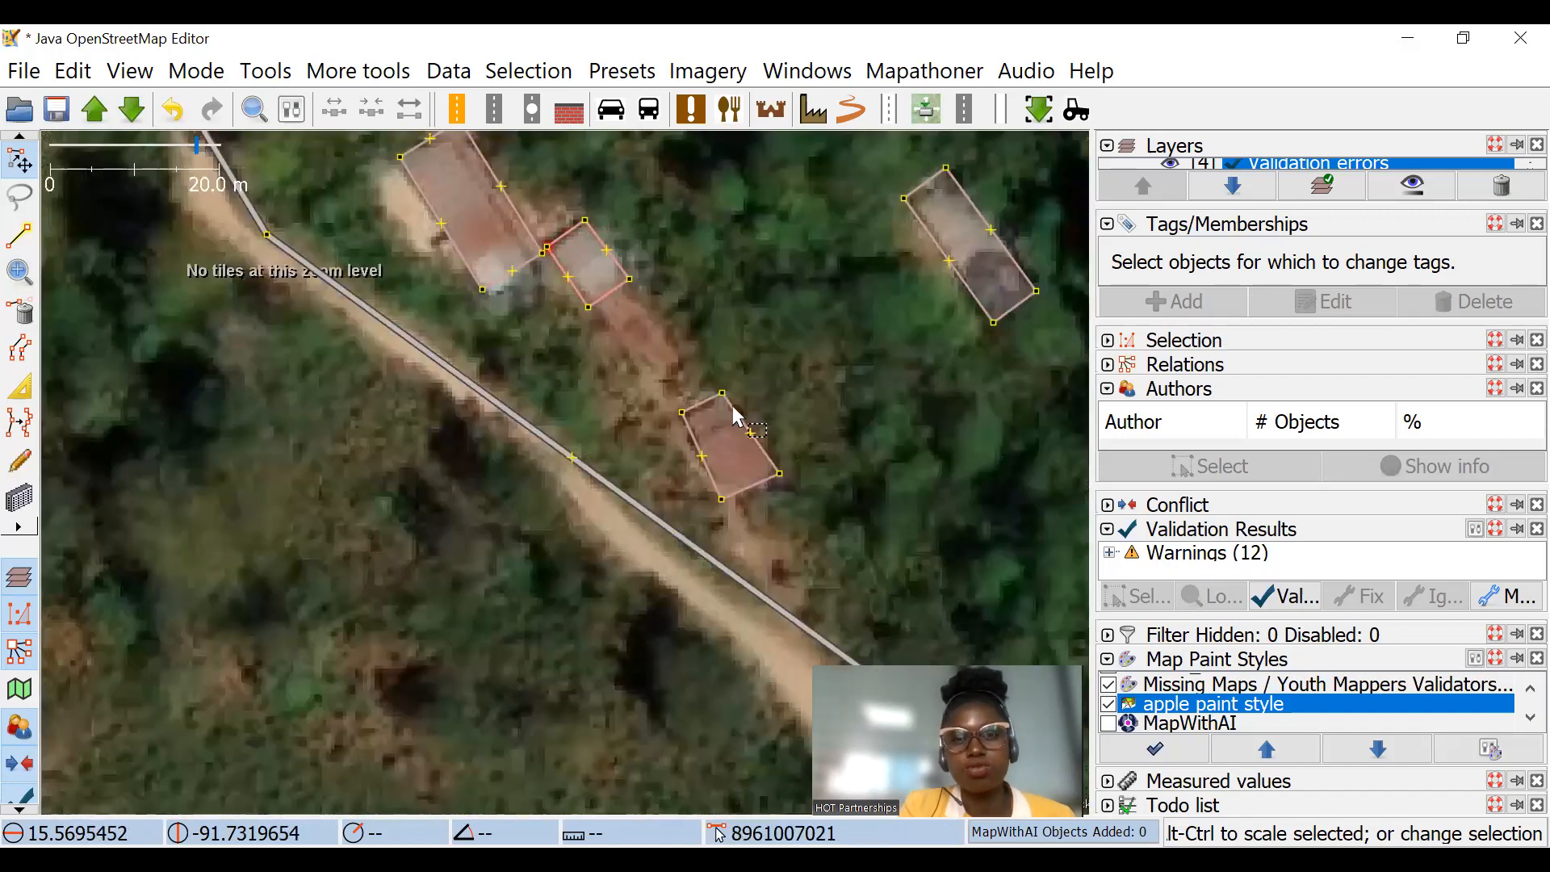
pyautogui.scroll(-2, 749, 375)
pyautogui.moveTo(760, 377); pyautogui.dragTo(829, 521)
pyautogui.moveTo(650, 268); pyautogui.dragTo(725, 385)
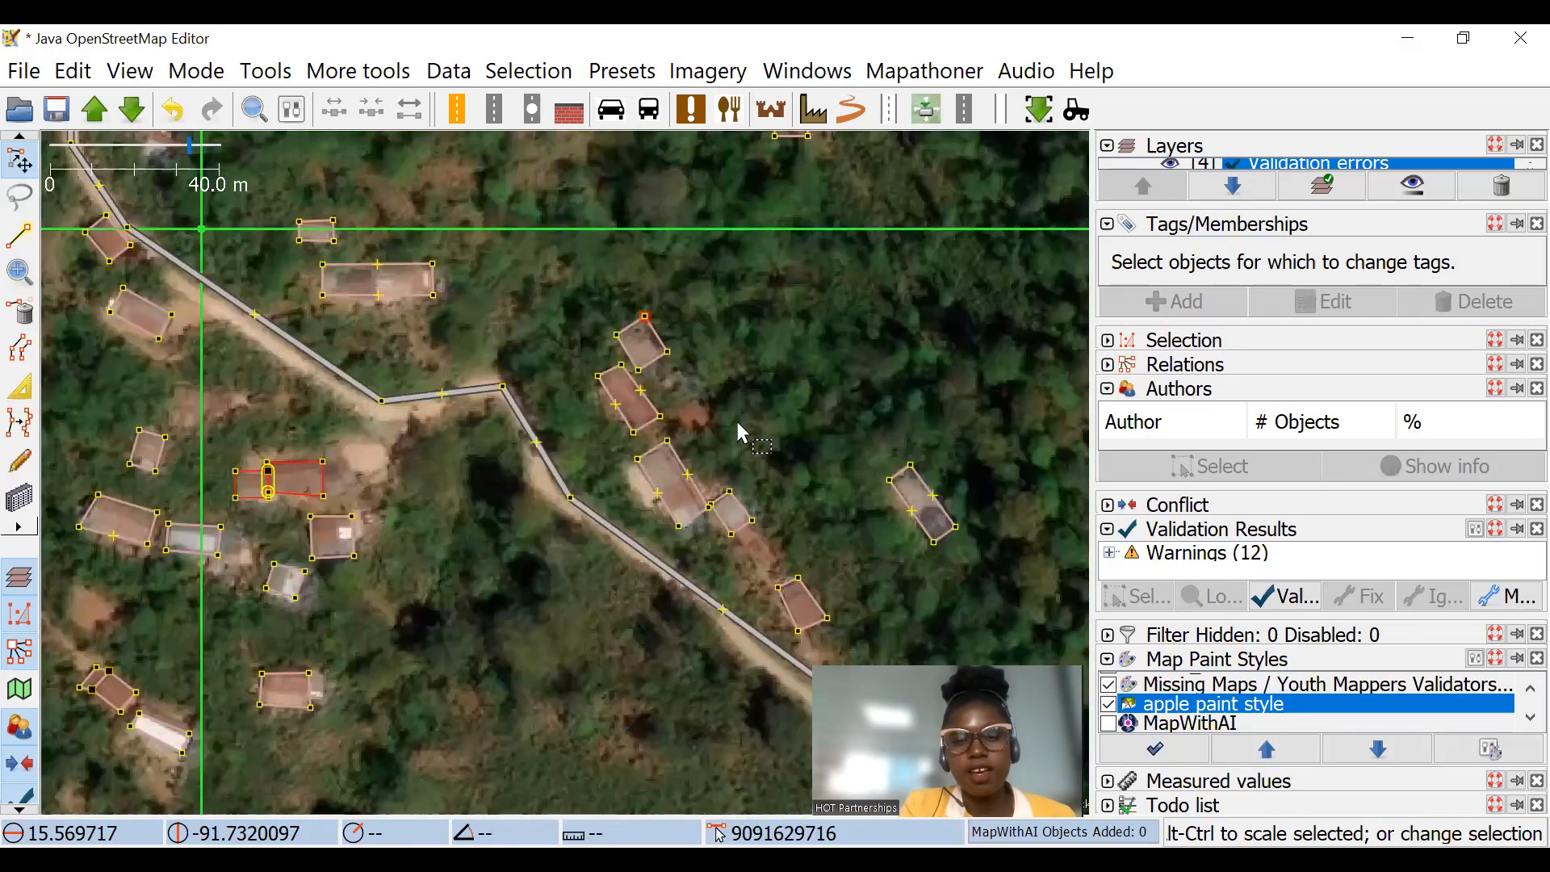
pyautogui.scroll(4, 741, 434)
pyautogui.scroll(-4, 809, 396)
pyautogui.scroll(-1, 606, 371)
pyautogui.moveTo(635, 374); pyautogui.dragTo(555, 139)
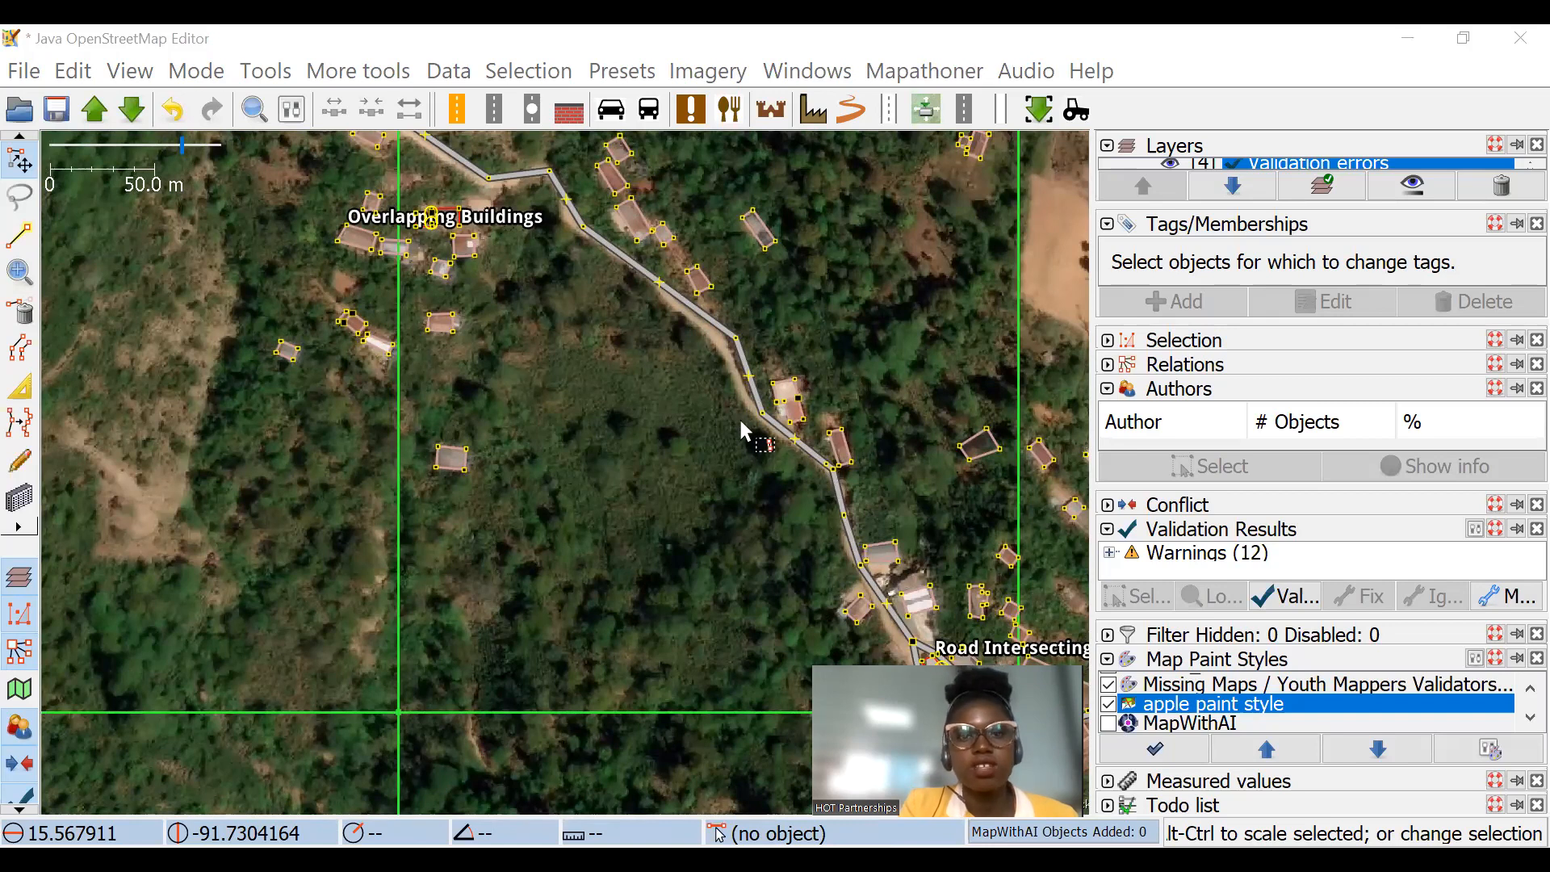
pyautogui.scroll(-5, 739, 416)
pyautogui.scroll(5, 839, 356)
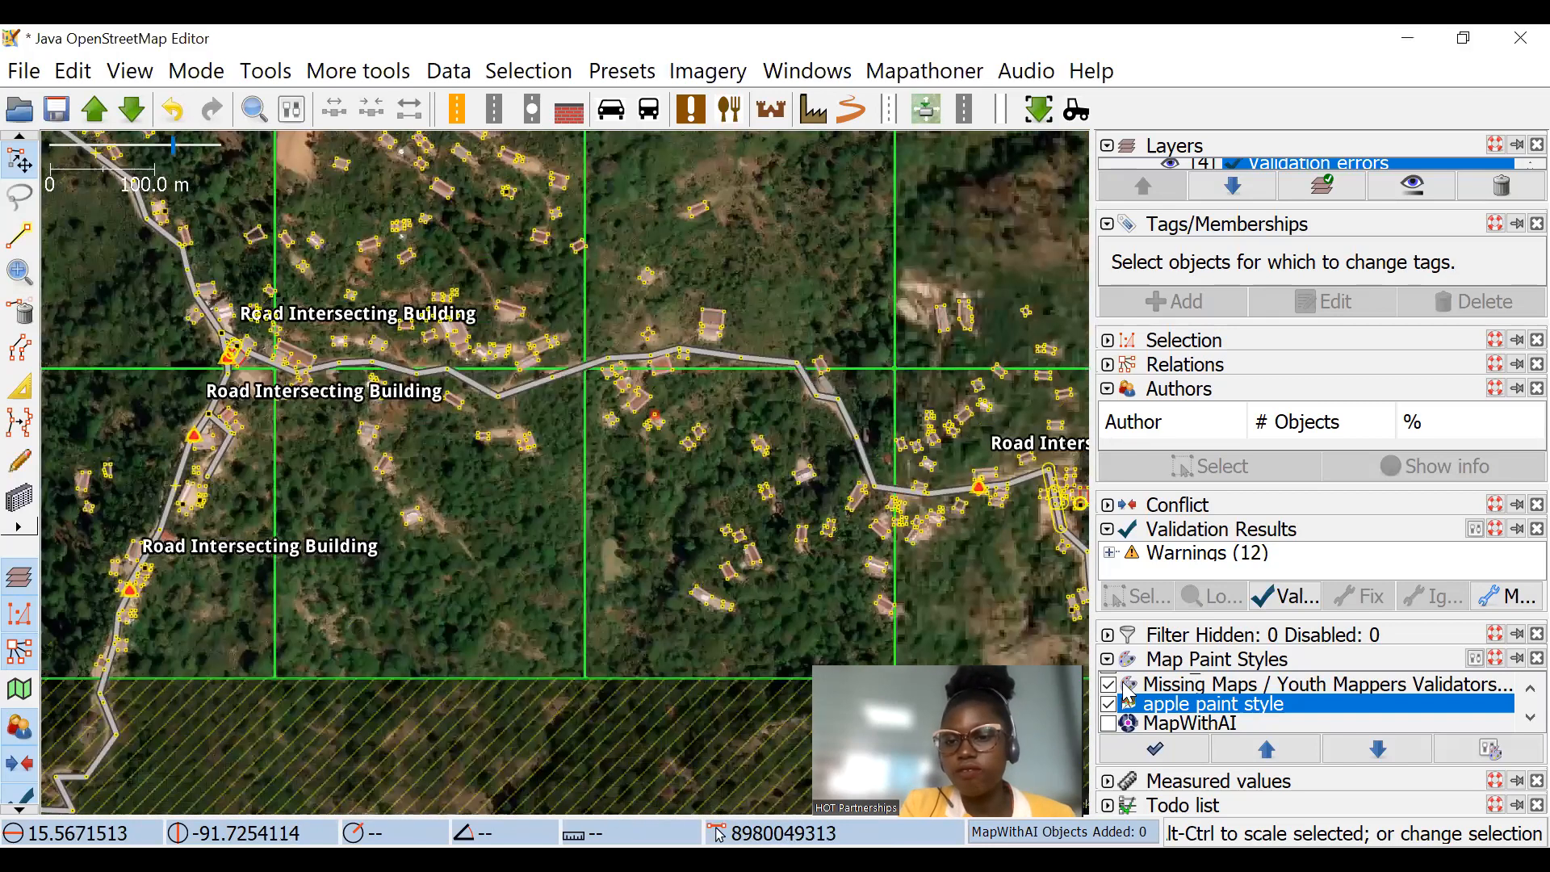
pyautogui.scroll(-3, 856, 395)
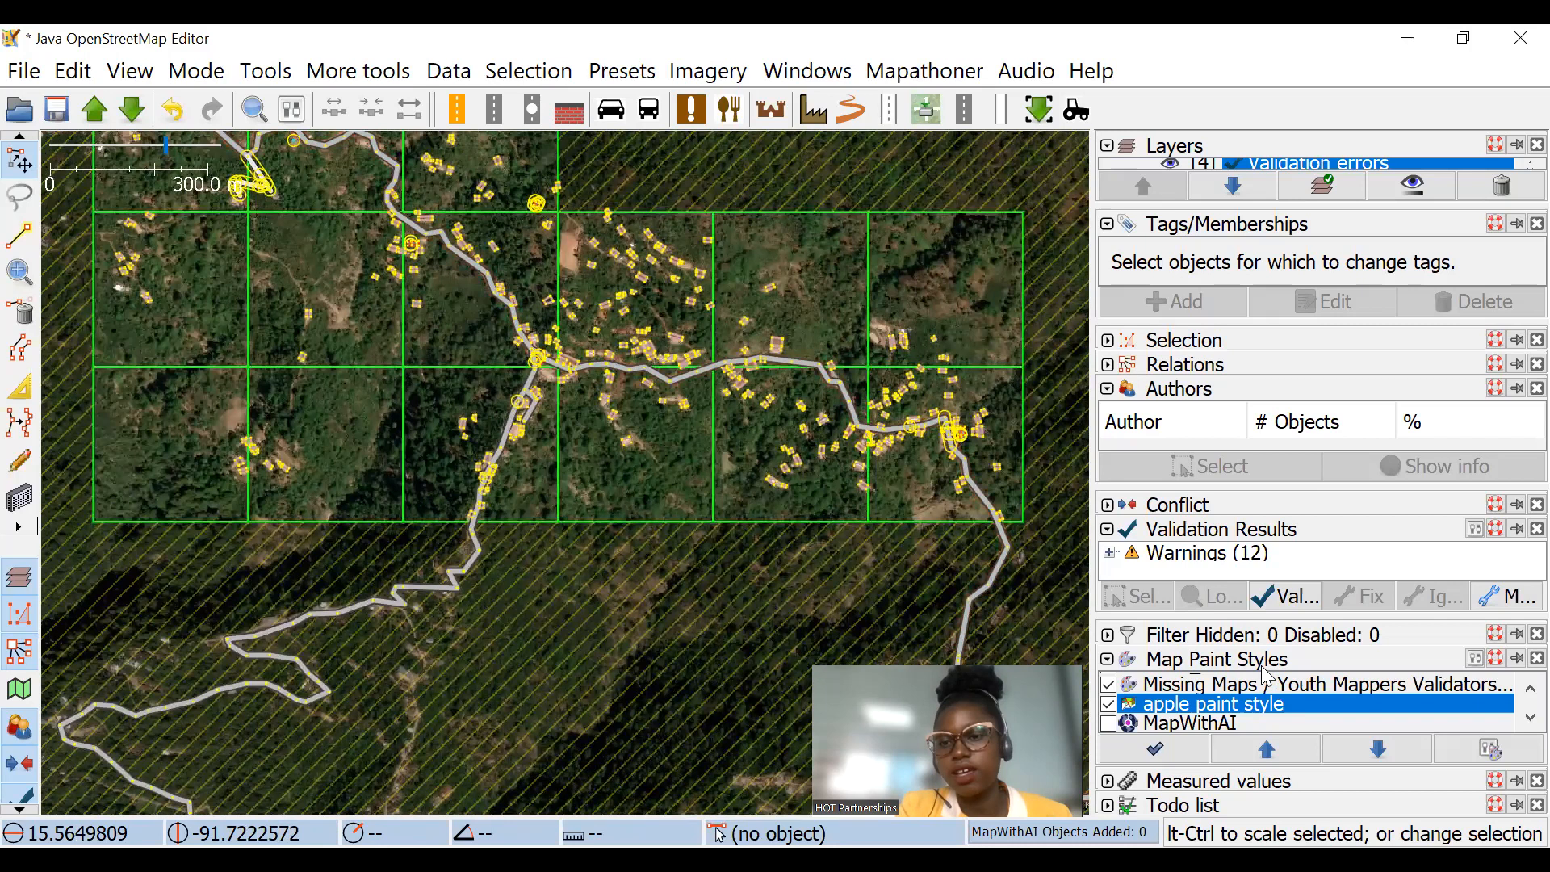
# Step: Make room for the filter list and enable the inverted building=* filter to show only buildings
pyautogui.click(1109, 637)
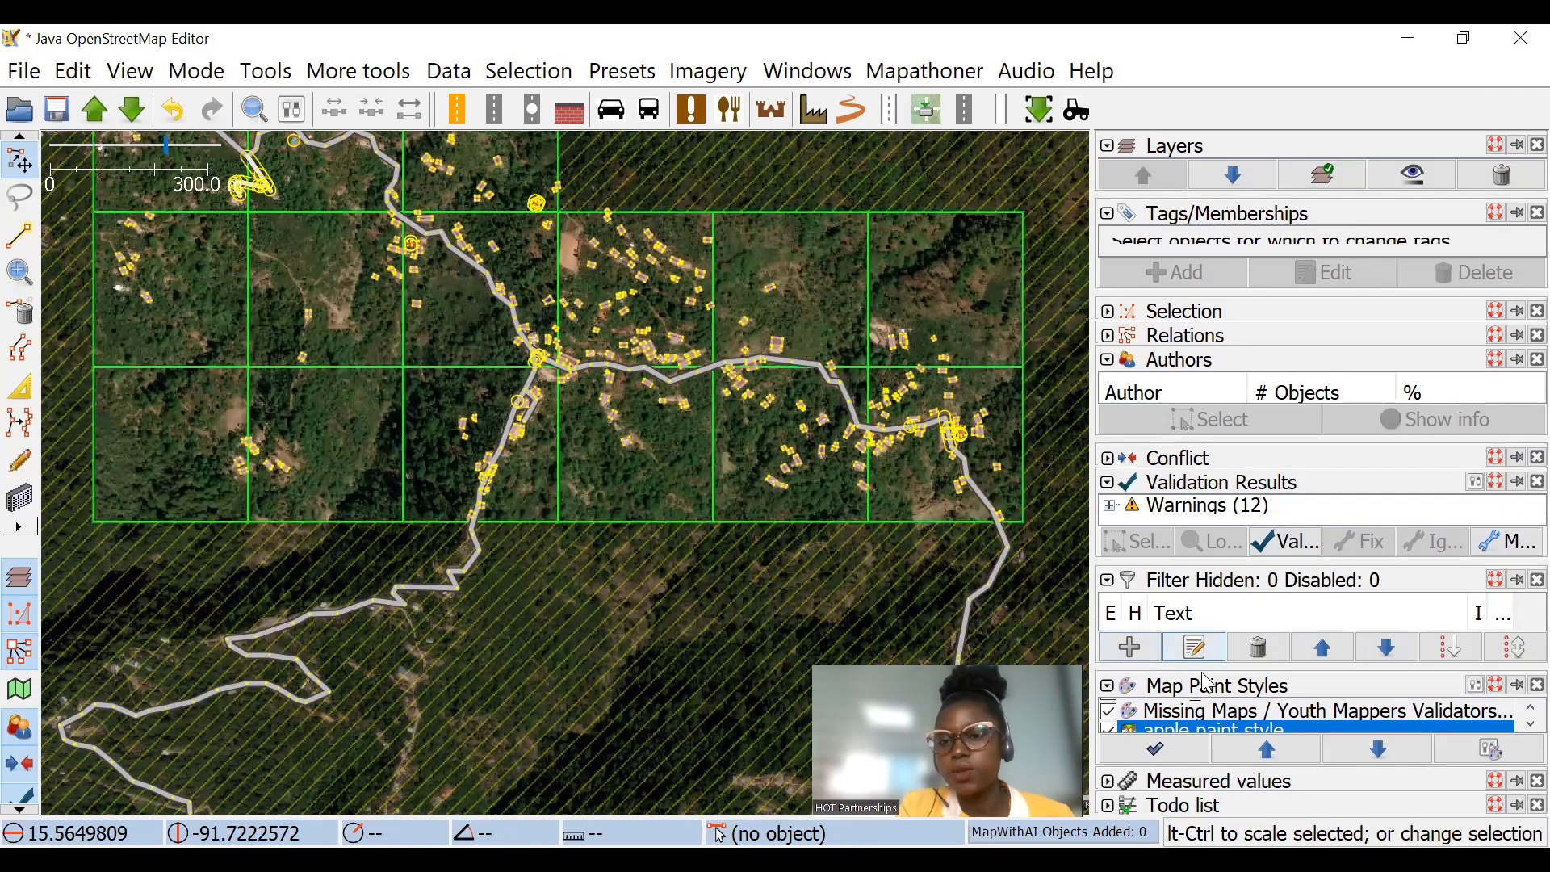
pyautogui.click(1108, 483)
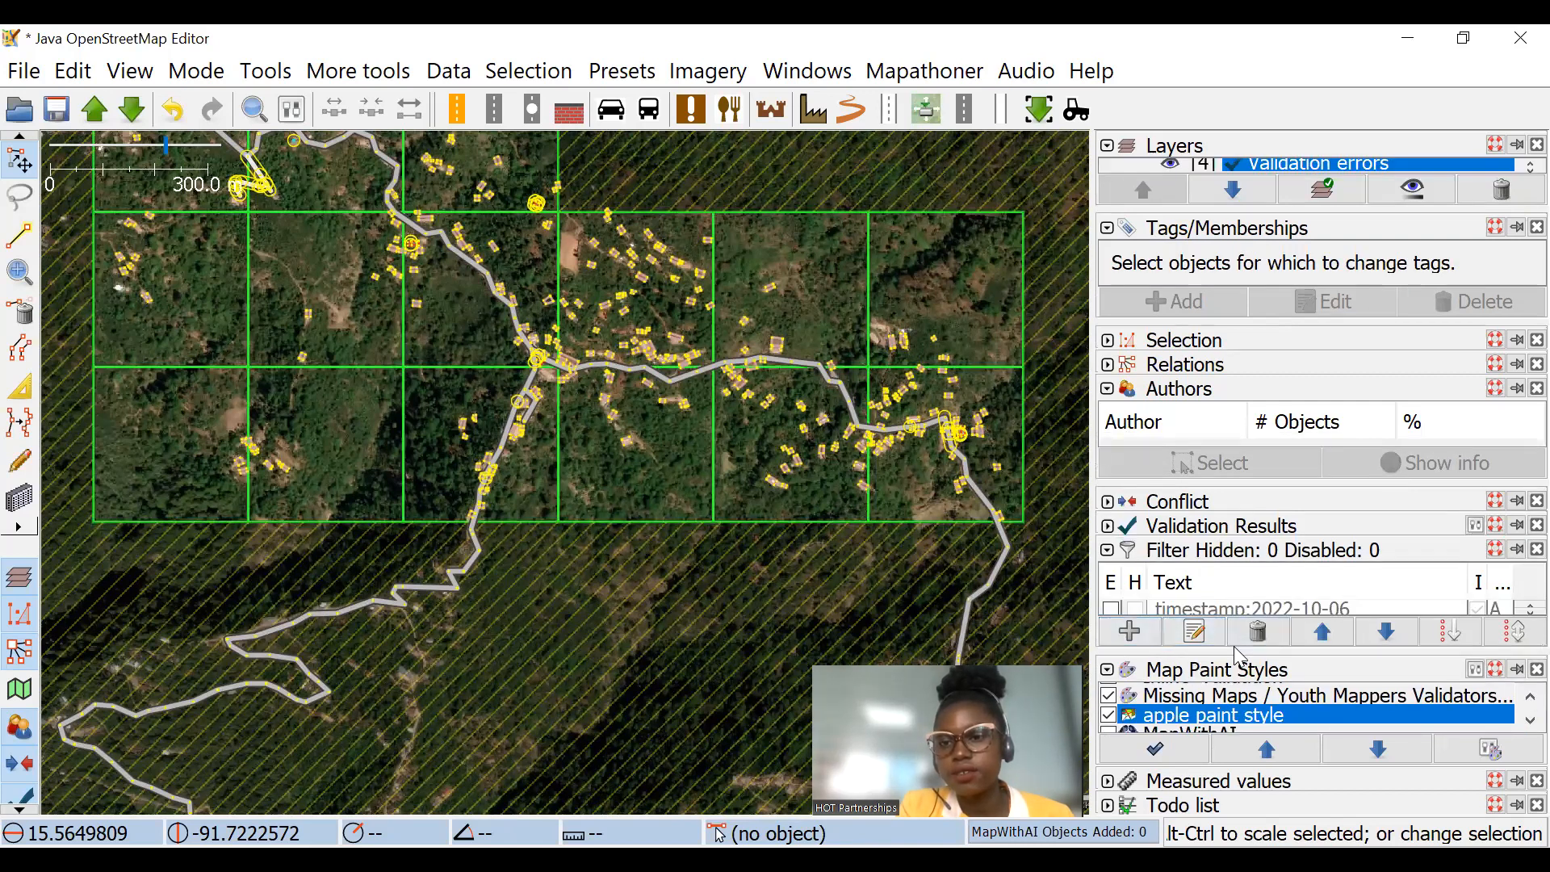
pyautogui.moveTo(1237, 654); pyautogui.dragTo(1241, 696)
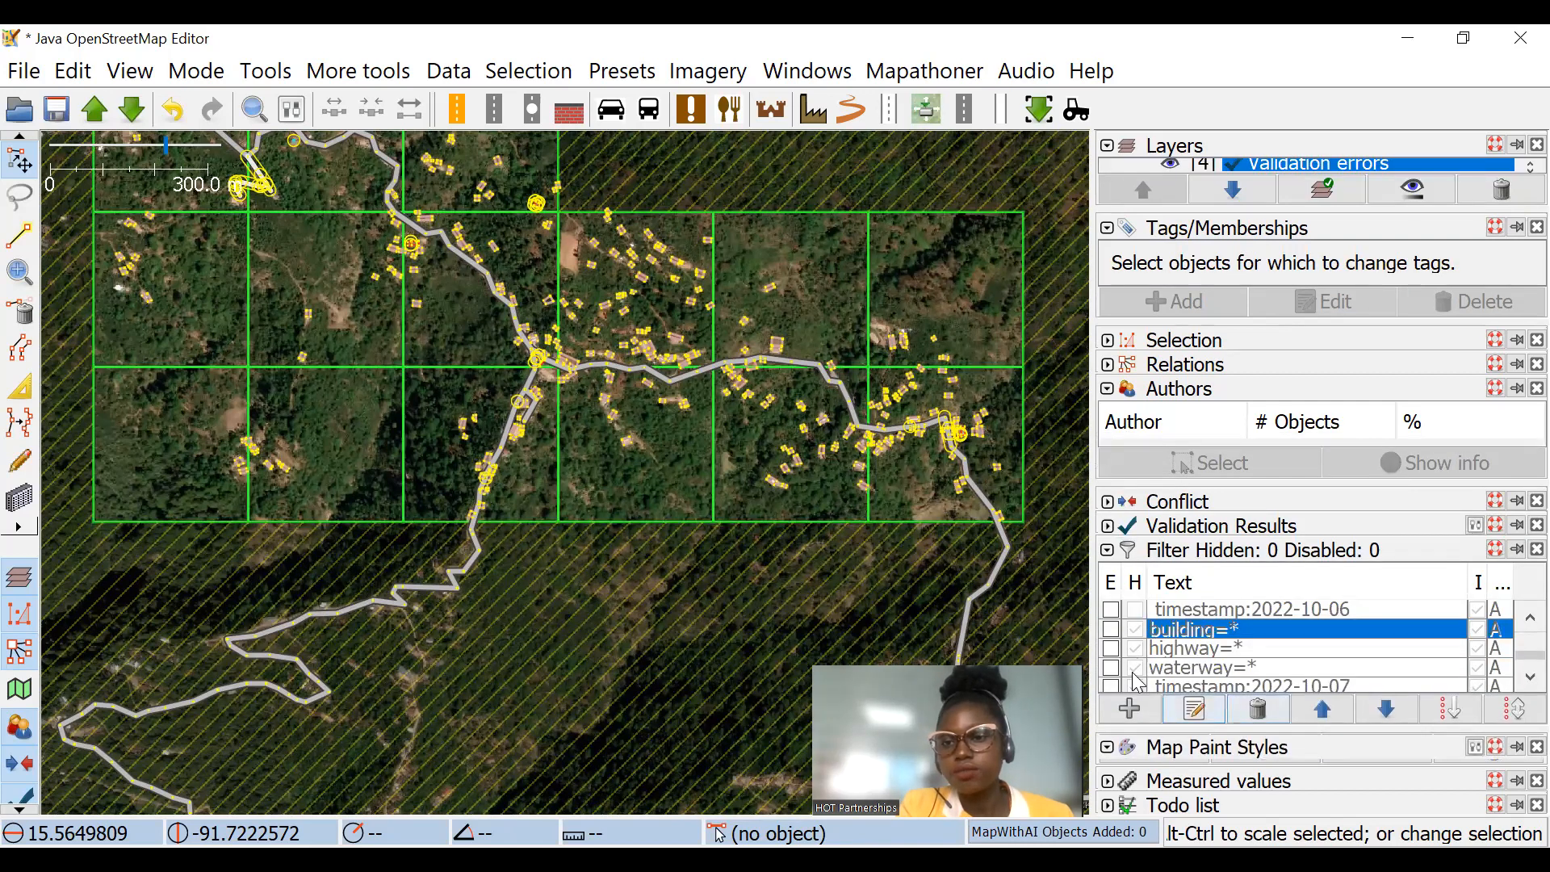
pyautogui.scroll(-1, 1136, 680)
pyautogui.click(1111, 682)
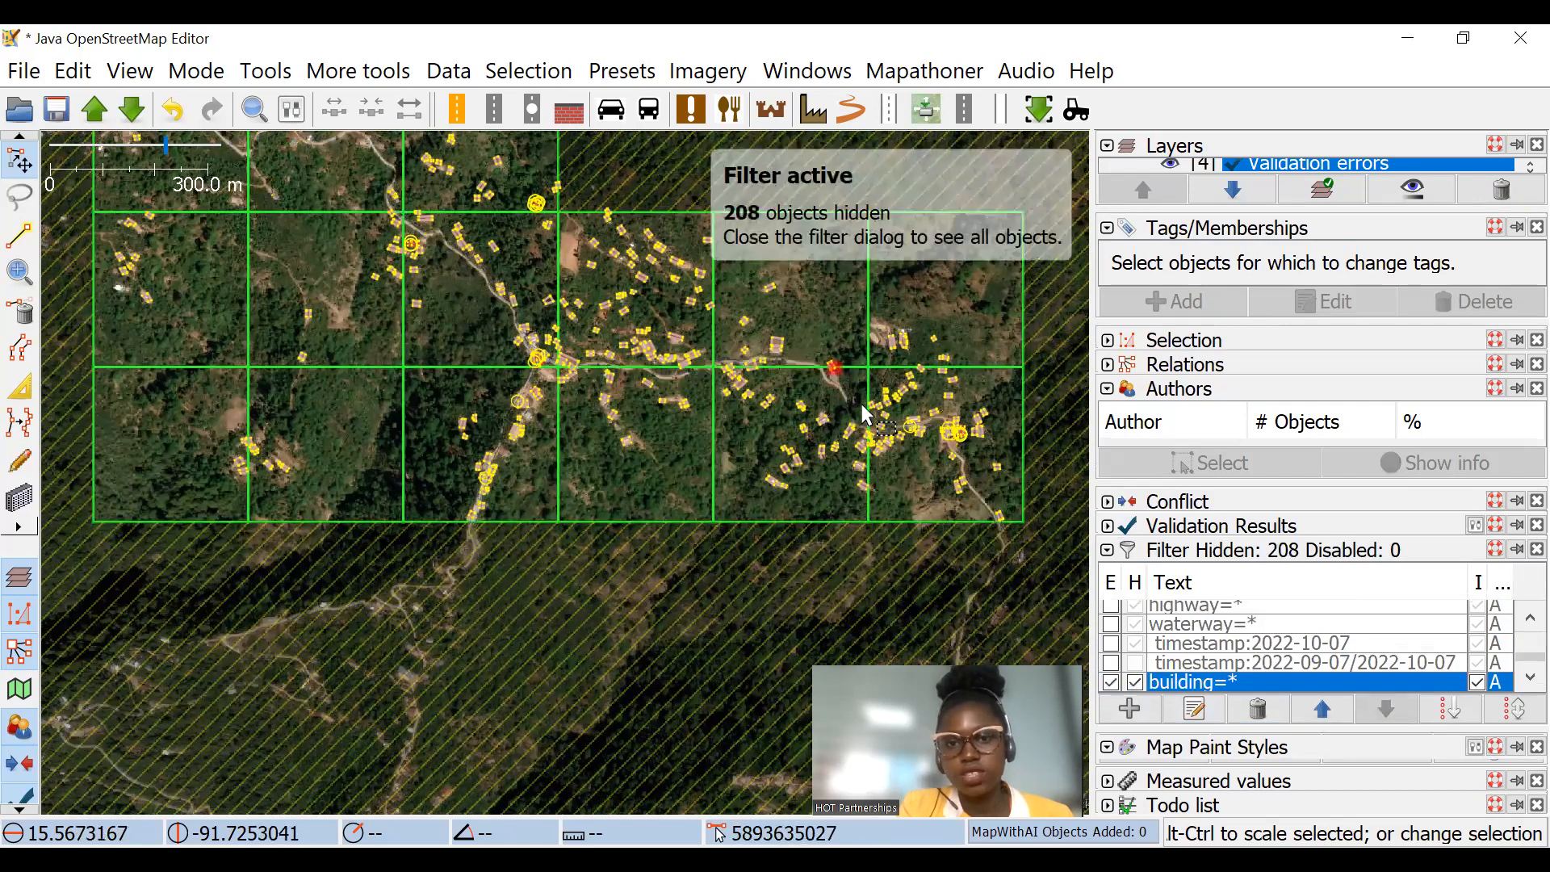
# Step: Unglue the flagged building west of the eastern road bend from the road node it shares
pyautogui.scroll(4, 856, 408)
pyautogui.moveTo(647, 387); pyautogui.dragTo(353, 296)
pyautogui.scroll(2, 742, 377)
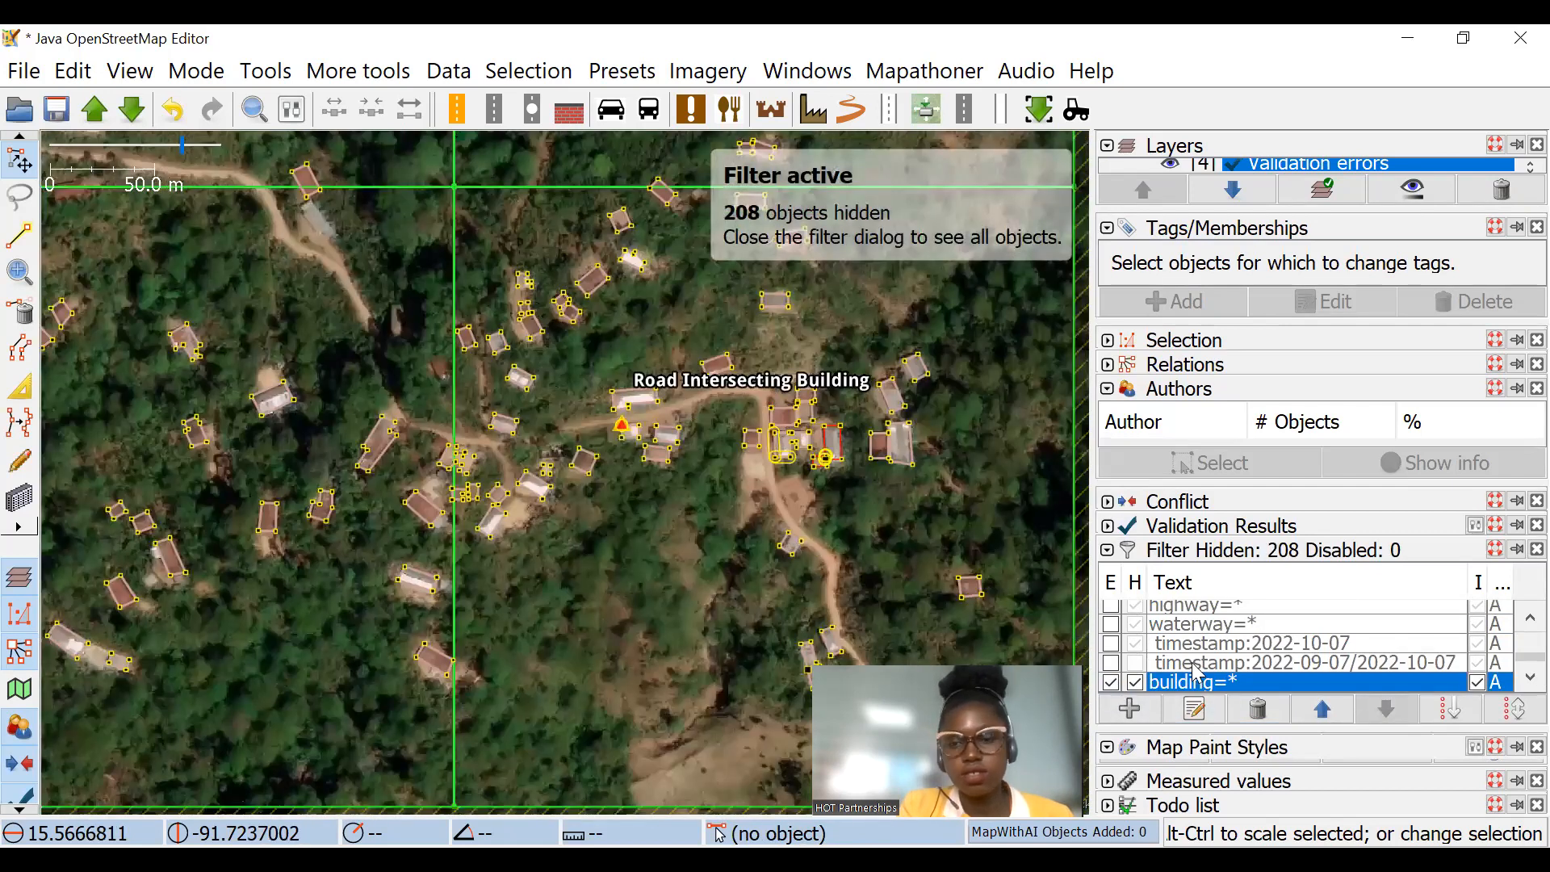
pyautogui.scroll(6, 524, 477)
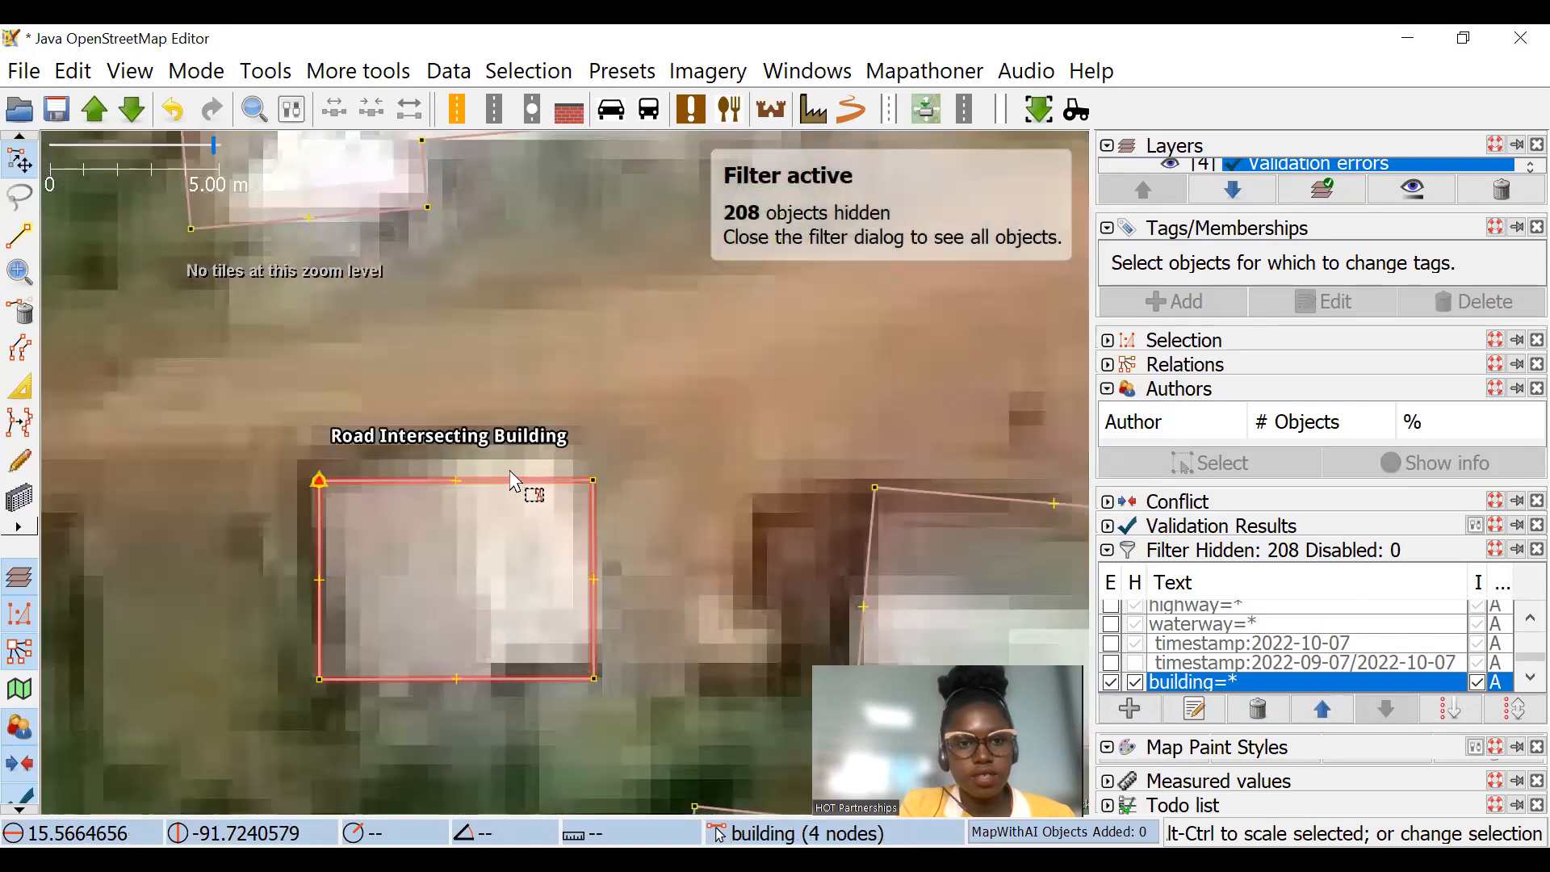
pyautogui.click(510, 482)
pyautogui.click(578, 427)
pyautogui.scroll(-7, 588, 346)
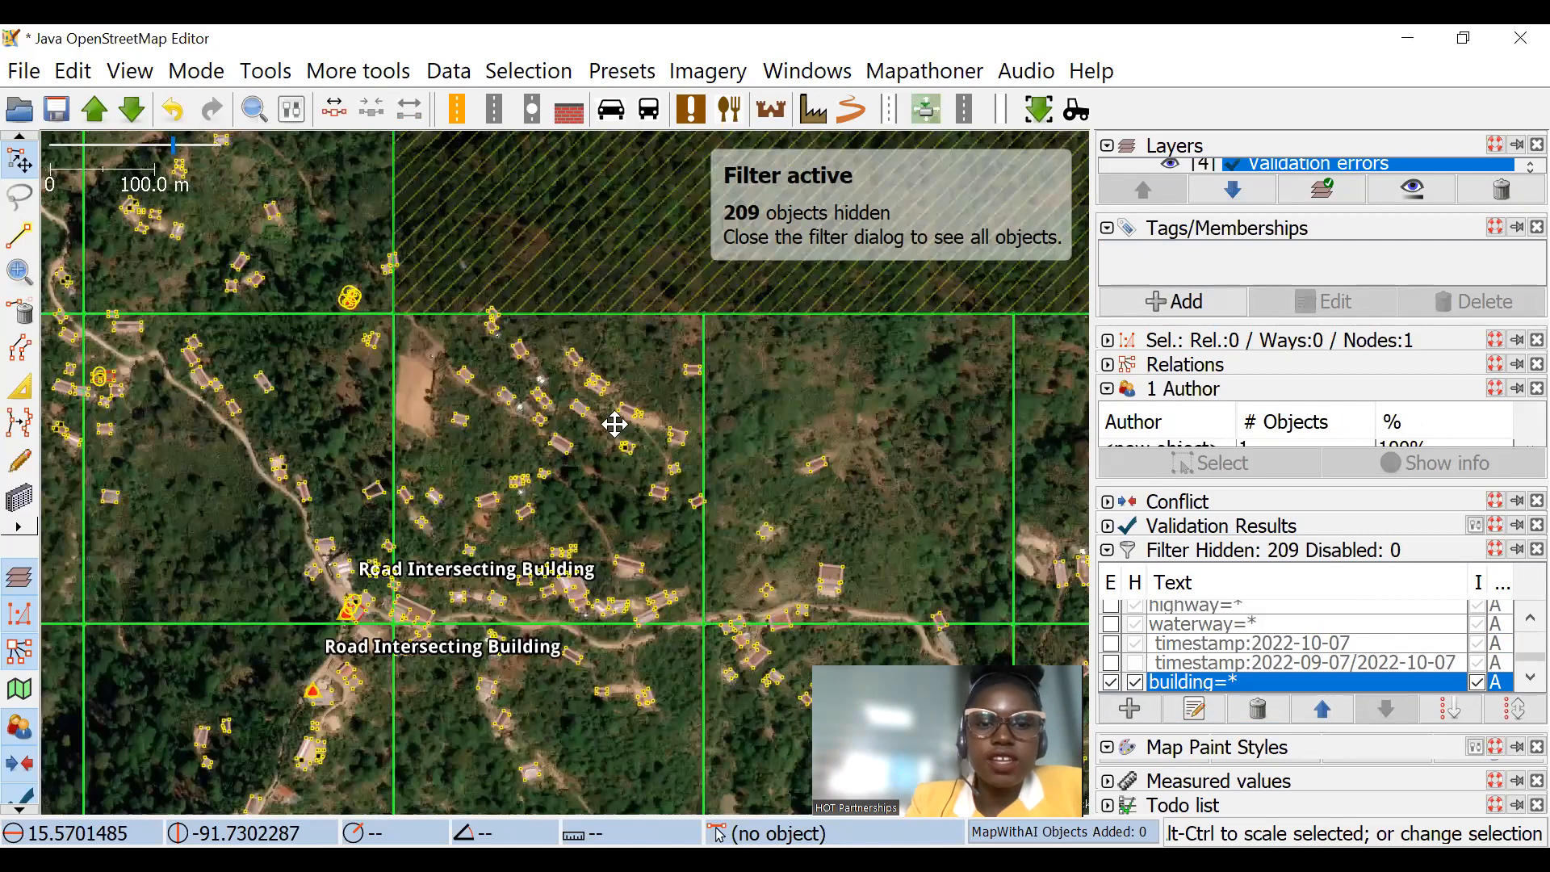
# Step: Unglue the southernmost flagged building beside the southern road from its shared road node
pyautogui.scroll(2, 615, 424)
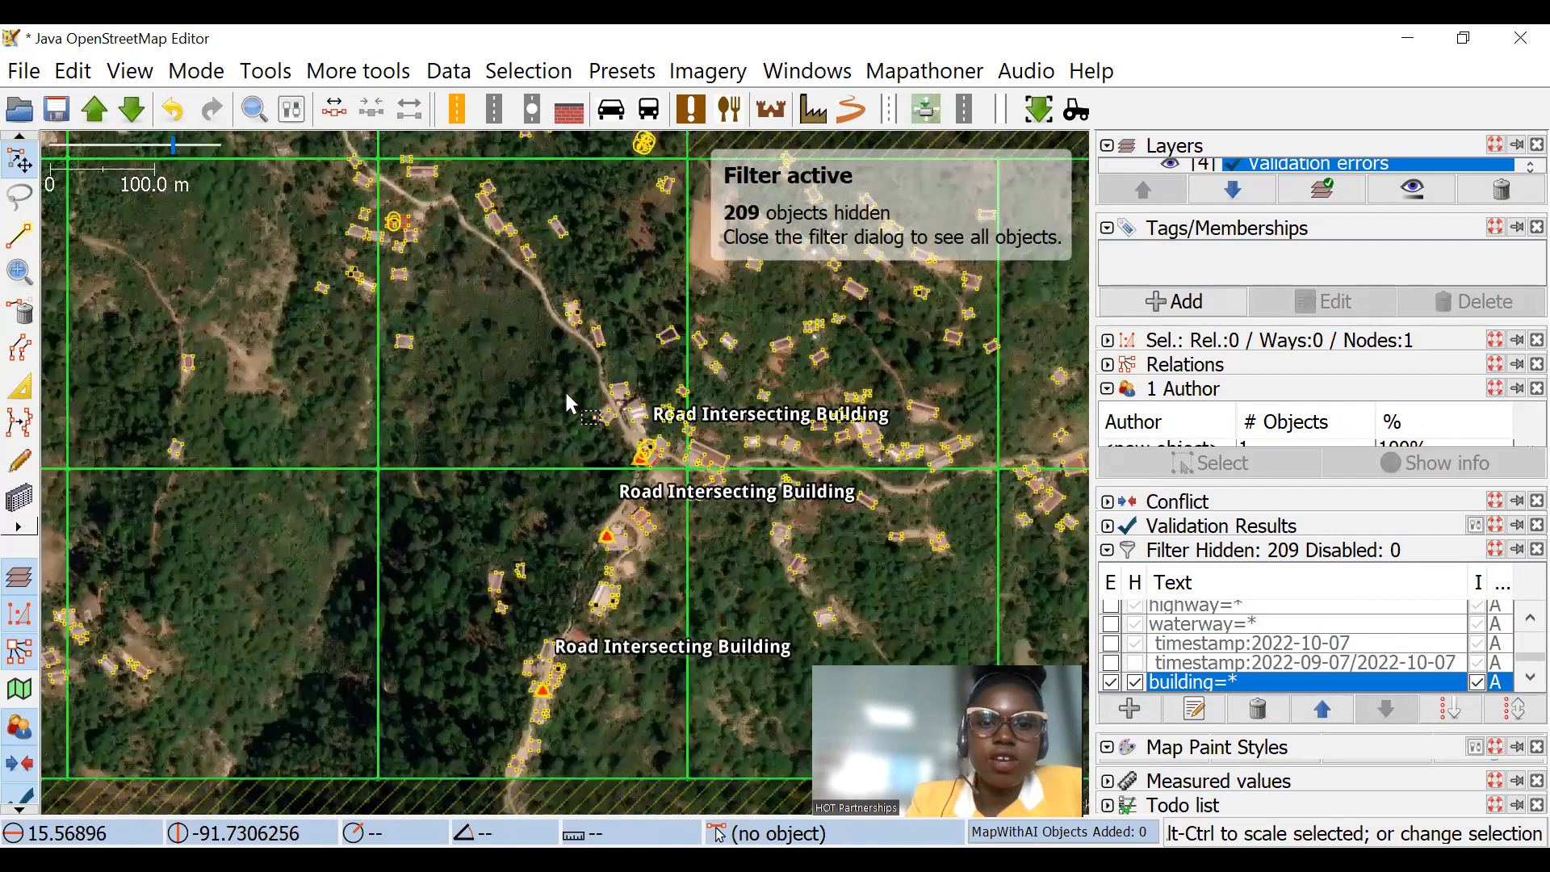
pyautogui.scroll(2, 626, 394)
pyautogui.scroll(-1, 627, 393)
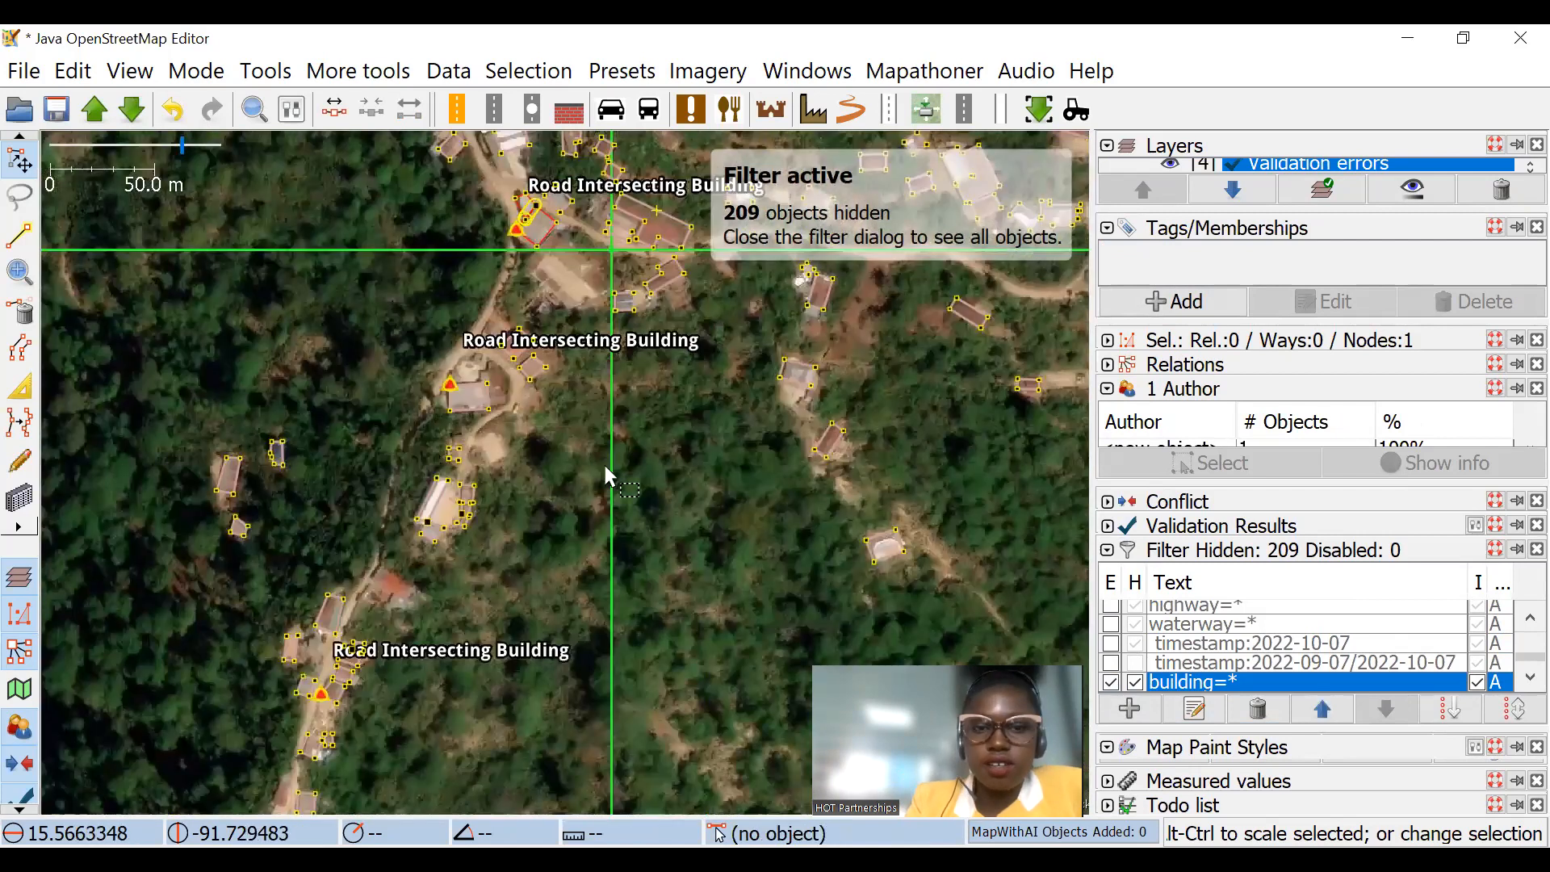
pyautogui.scroll(1, 533, 379)
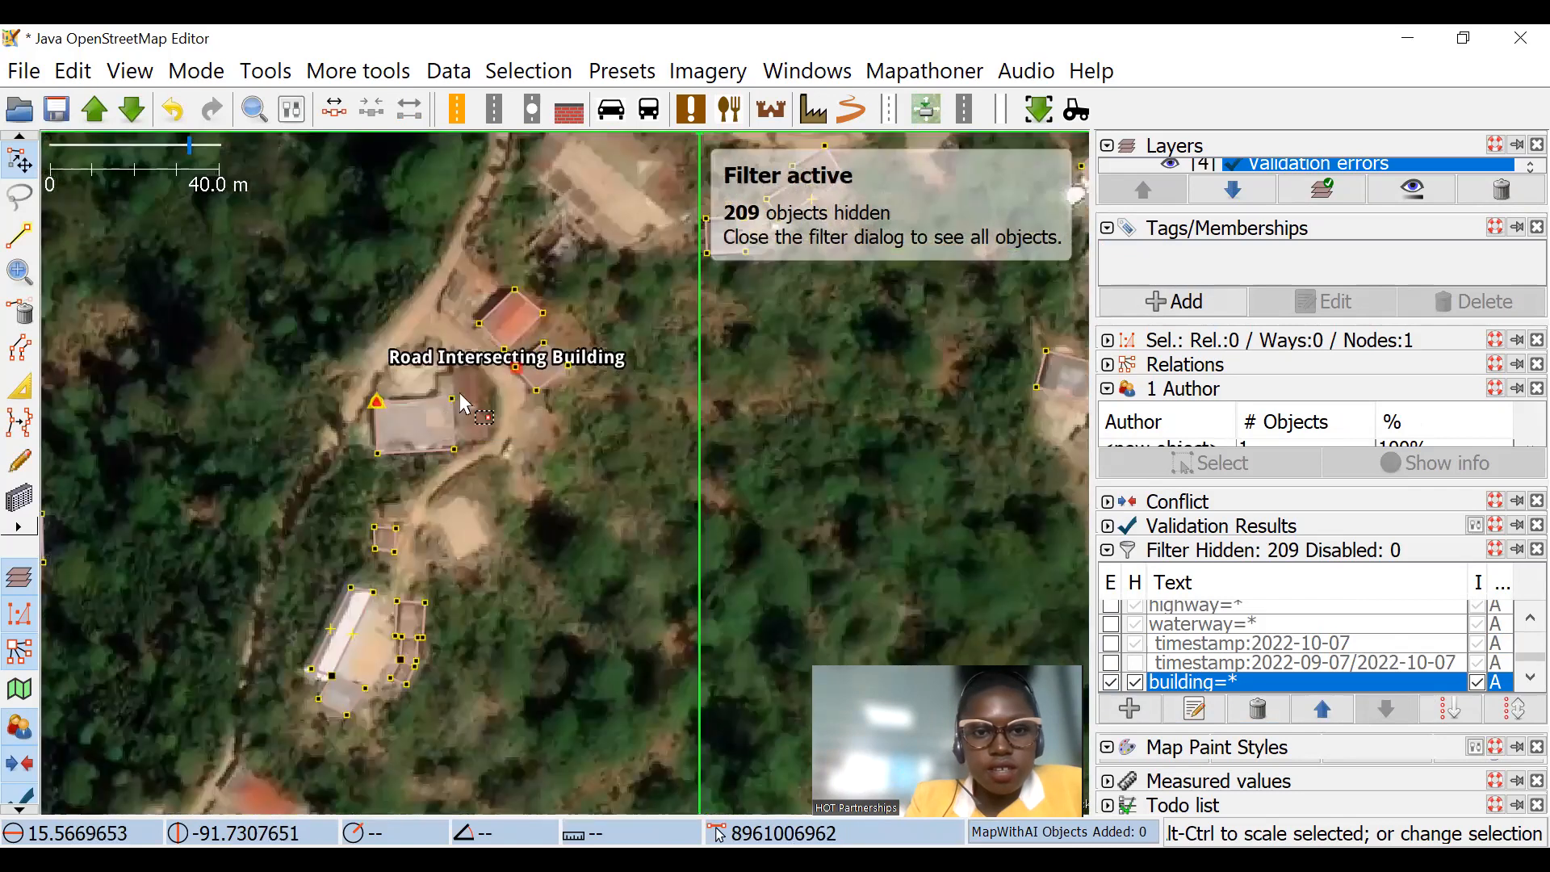
pyautogui.scroll(-4, 505, 410)
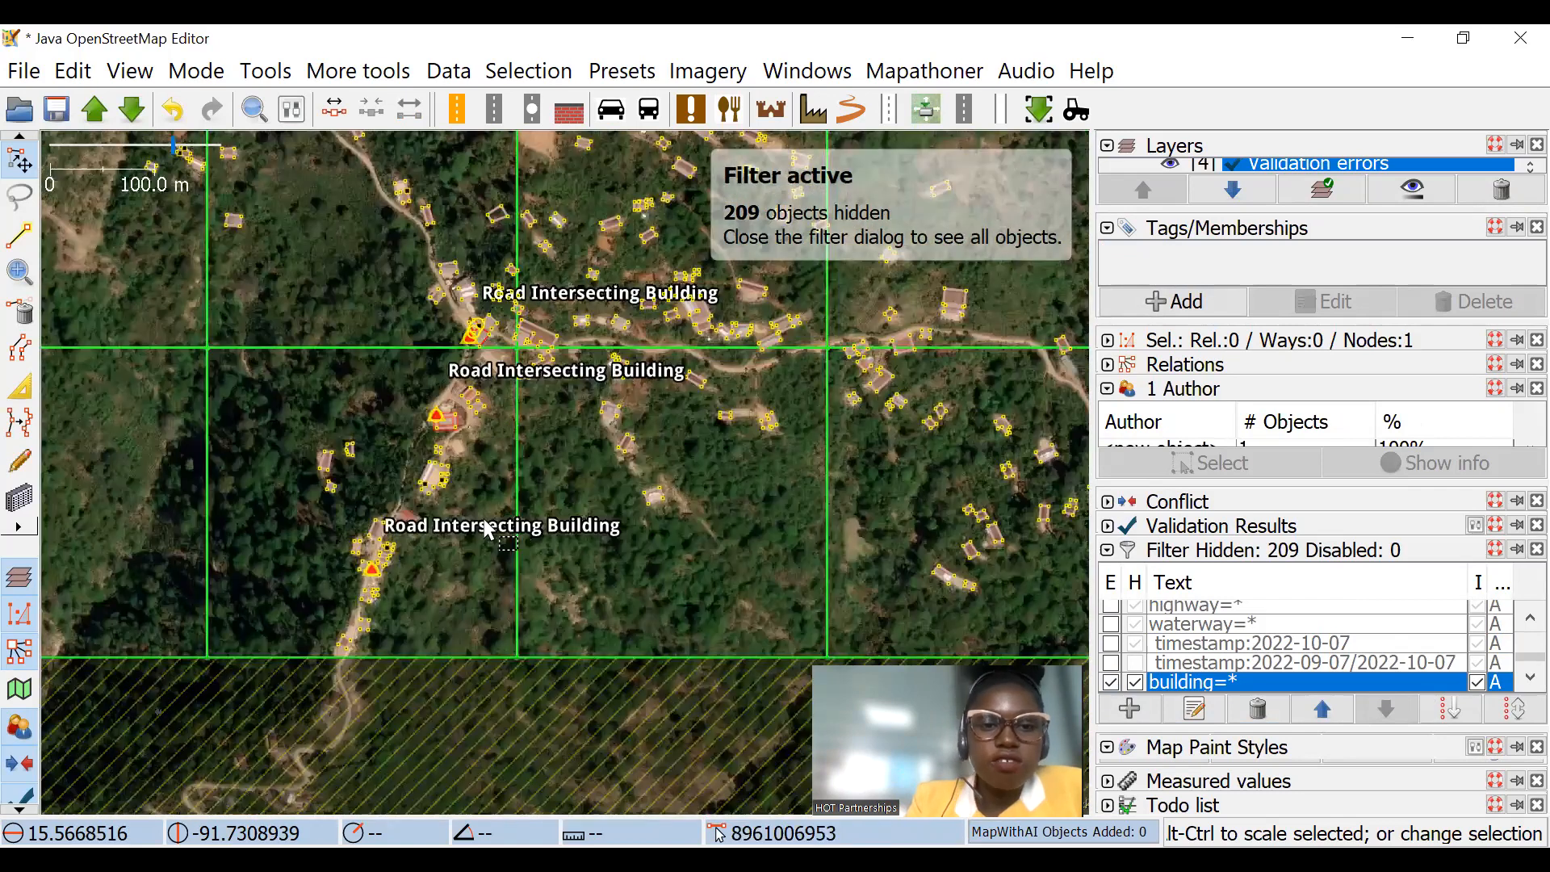
pyautogui.scroll(3, 468, 448)
pyautogui.click(397, 567)
pyautogui.press('g')
# Step: Unglue the flagged building just south of the junction from the road node at its corner
pyautogui.scroll(-5, 415, 593)
pyautogui.scroll(2, 517, 371)
pyautogui.click(525, 387)
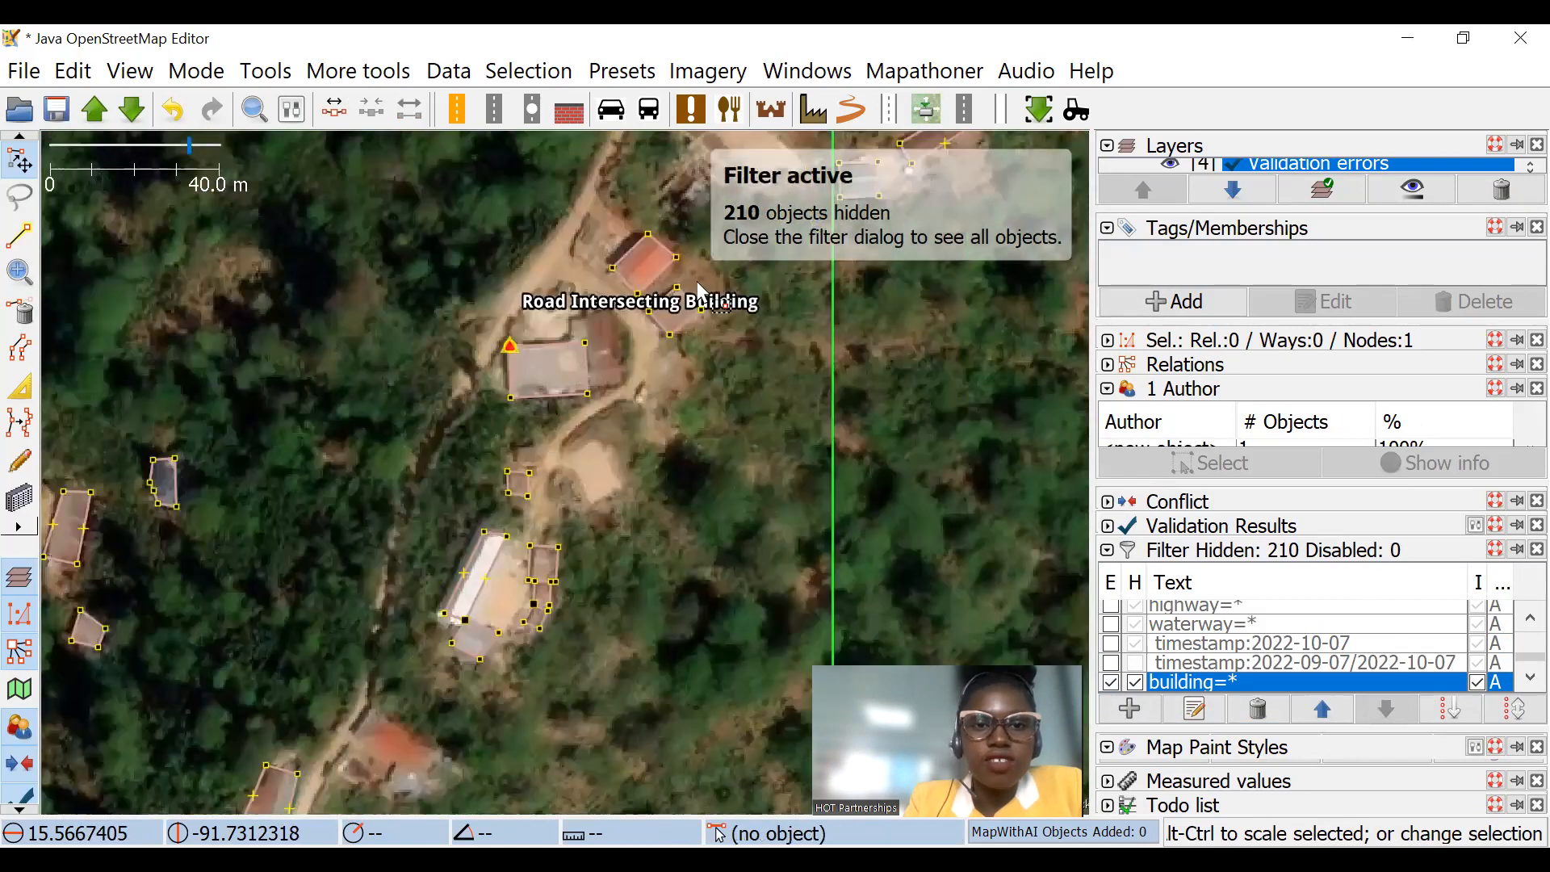
pyautogui.press('g')
# Step: Unglue the overlapping building at the main junction from the nodes it shares with the road and neighbouring building
pyautogui.moveTo(719, 170); pyautogui.dragTo(575, 537)
pyautogui.click(562, 407)
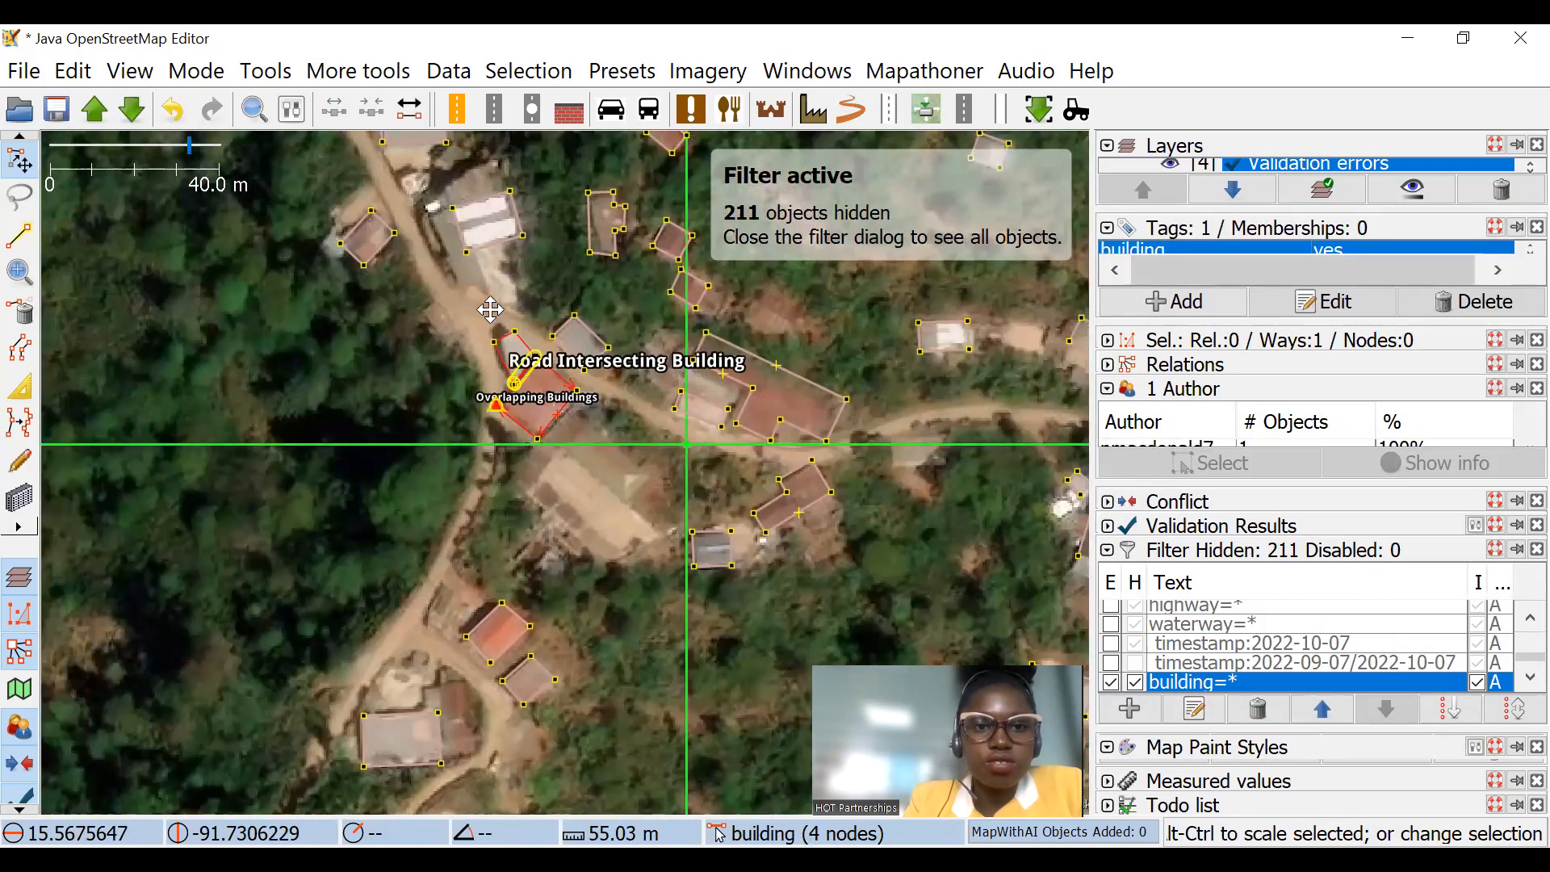
pyautogui.press('g')
pyautogui.scroll(4, 516, 368)
pyautogui.scroll(-6, 517, 378)
pyautogui.moveTo(680, 269); pyautogui.dragTo(565, 444)
pyautogui.scroll(-5, 598, 444)
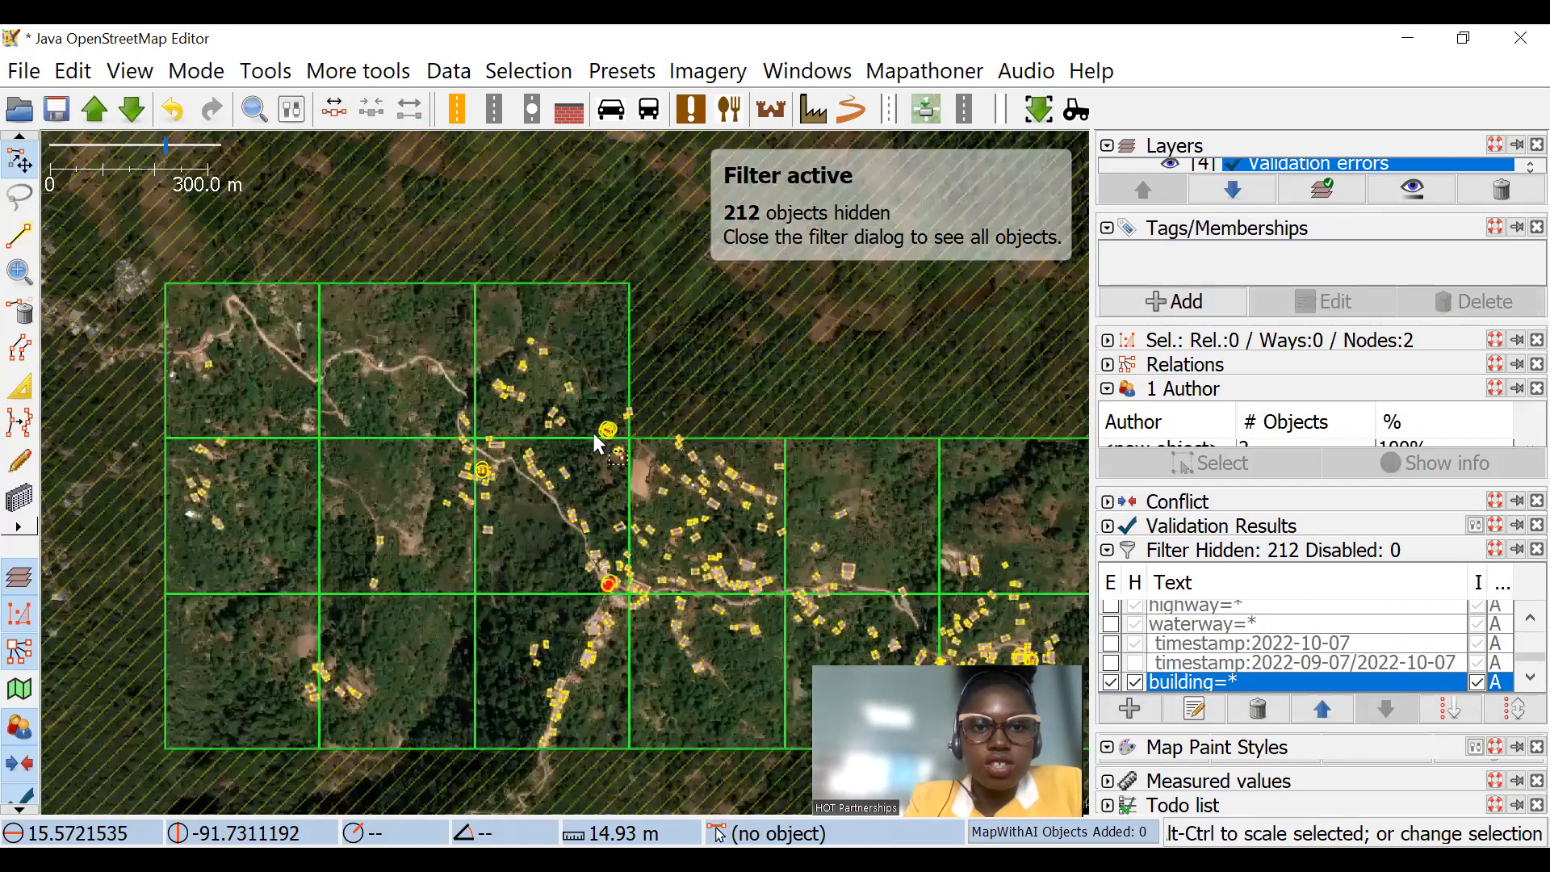
# Step: Unglue the overlapping building in the northwestern cluster from its shared nodes and check the surrounding grid squares
pyautogui.scroll(5, 513, 441)
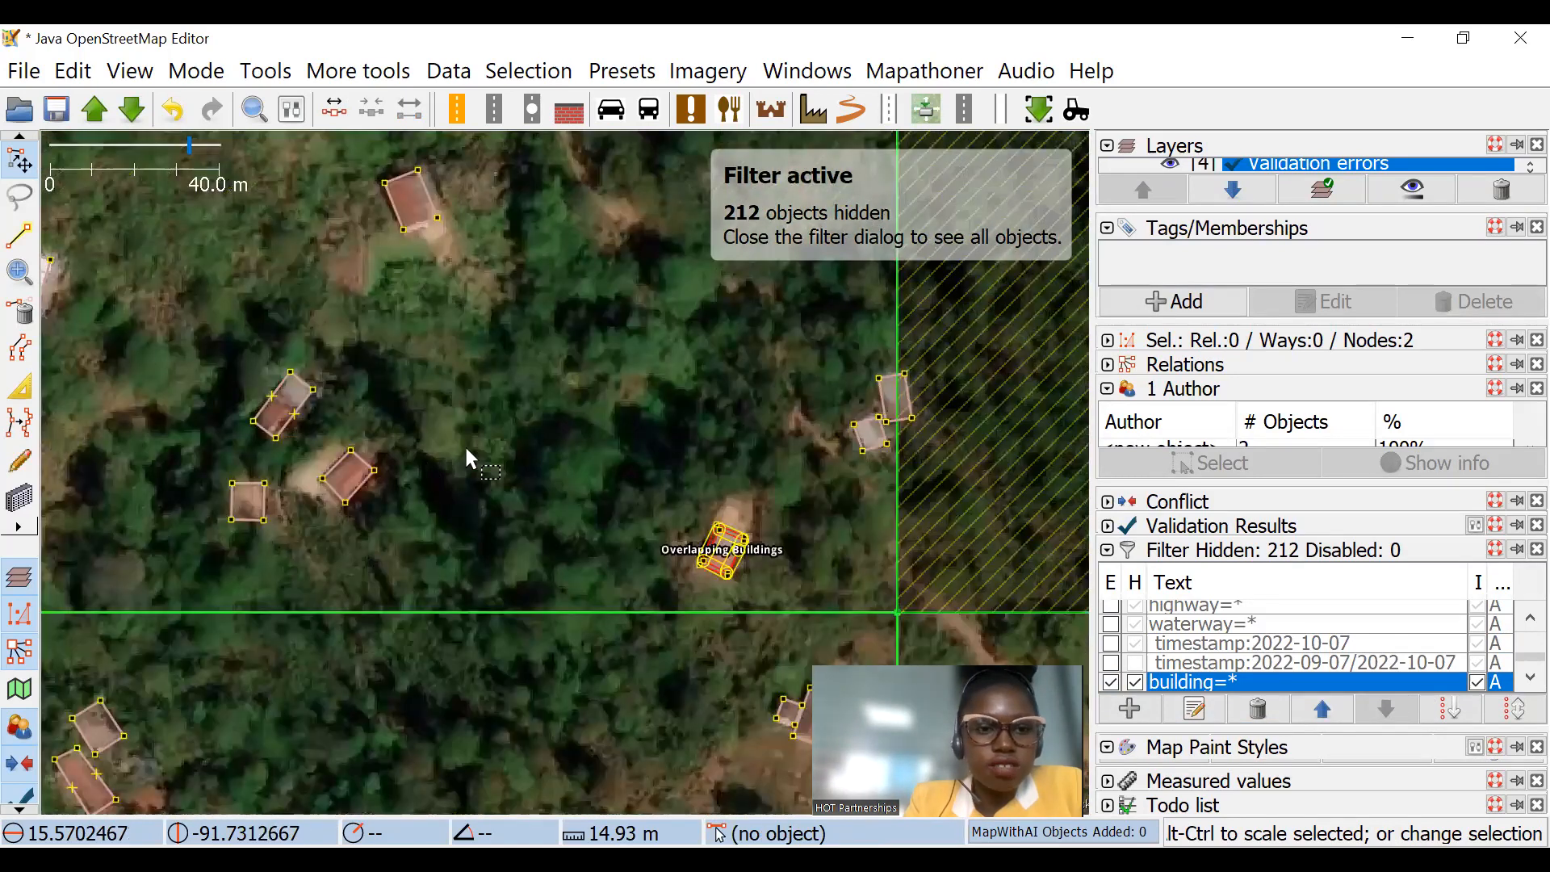
pyautogui.scroll(4, 458, 486)
pyautogui.click(463, 492)
pyautogui.press('g')
pyautogui.scroll(-6, 477, 487)
pyautogui.moveTo(363, 362); pyautogui.dragTo(348, 353)
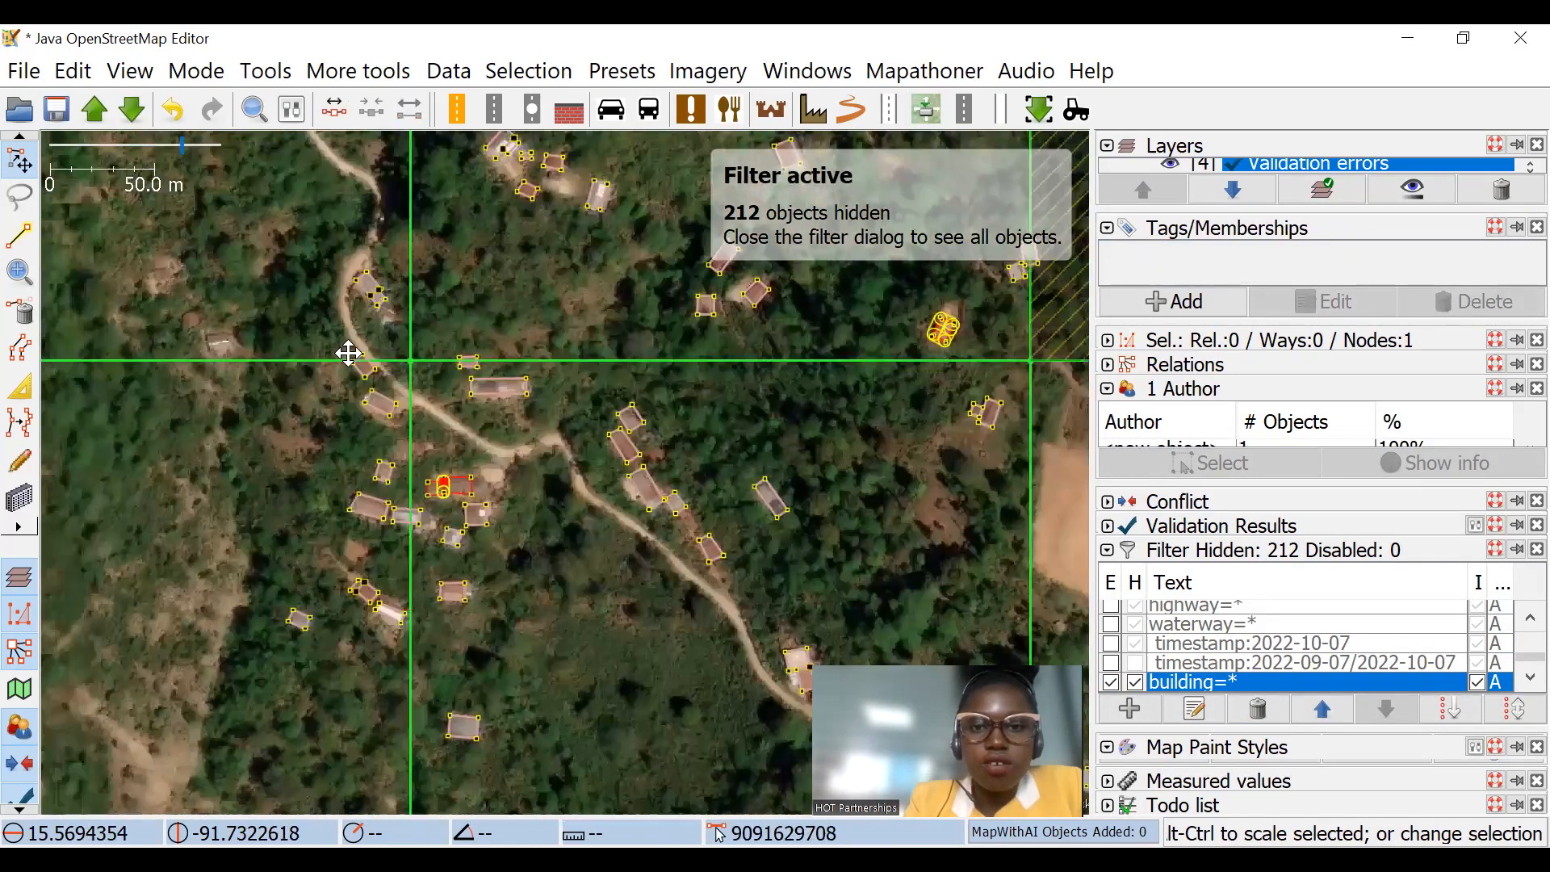
pyautogui.scroll(-5, 496, 303)
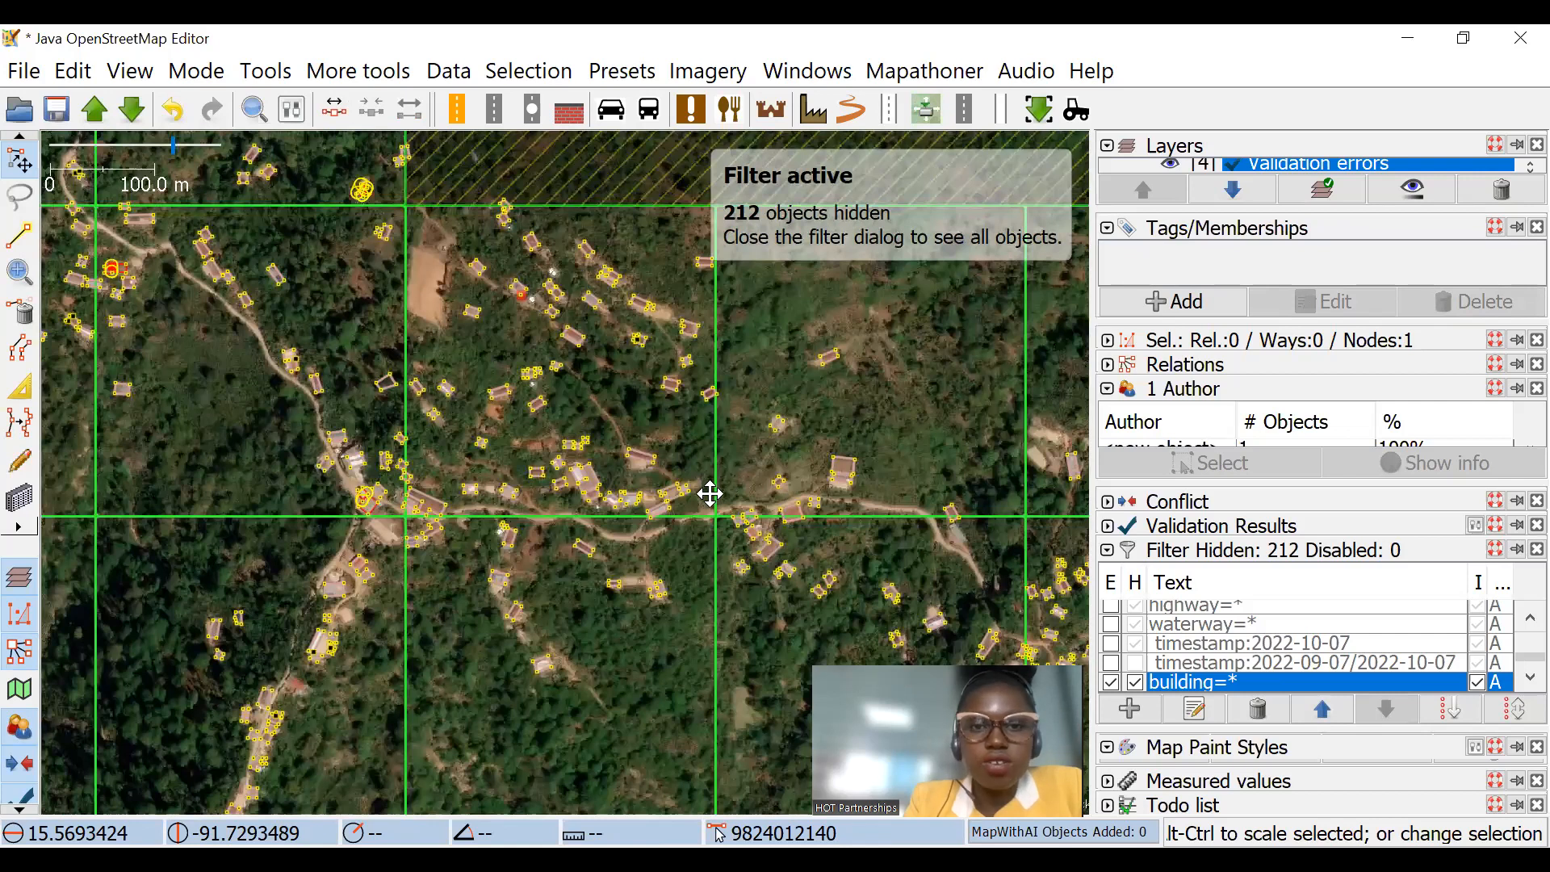
pyautogui.scroll(3, 448, 481)
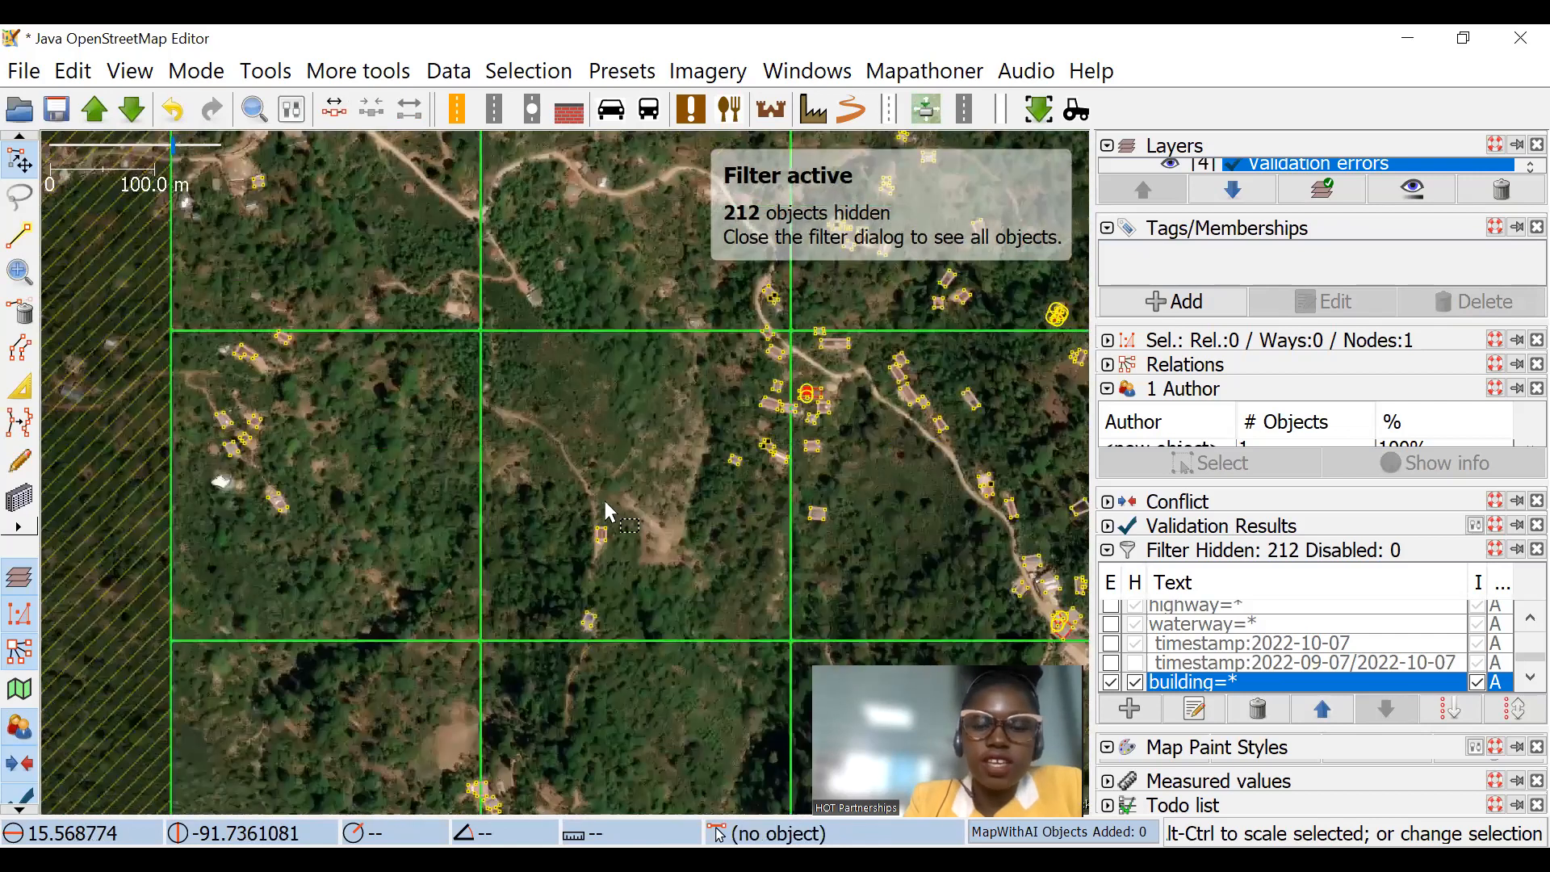
# Step: Draw one small and two large round buildings on the open ground west of the overlapping buildings in the northwestern cluster
pyautogui.scroll(-1, 640, 536)
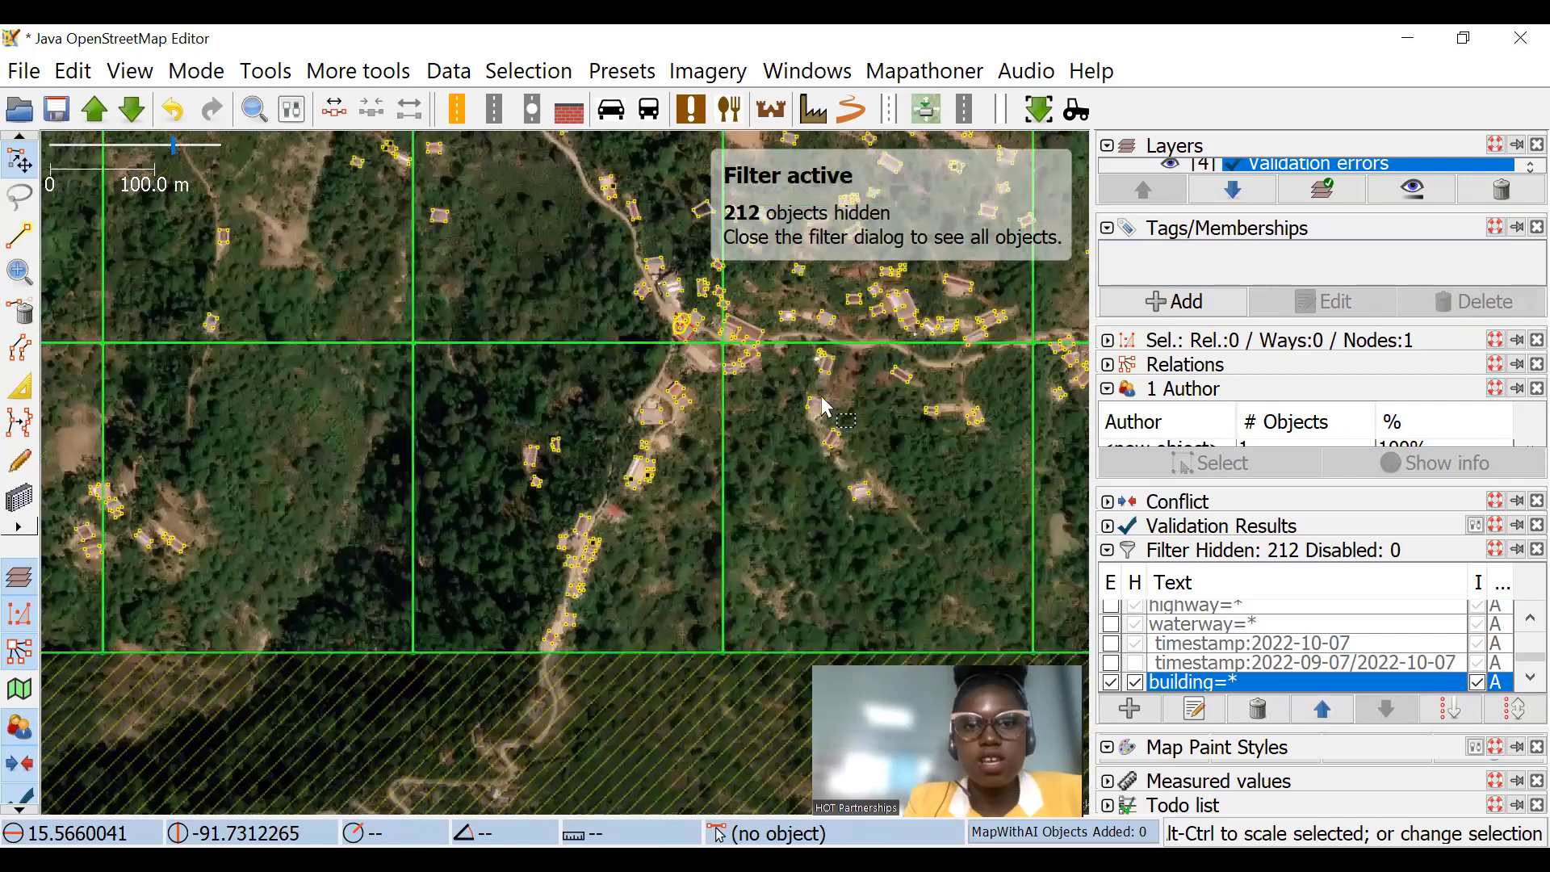
pyautogui.moveTo(944, 286); pyautogui.dragTo(847, 505)
pyautogui.scroll(2, 474, 519)
pyautogui.moveTo(459, 222); pyautogui.dragTo(523, 447)
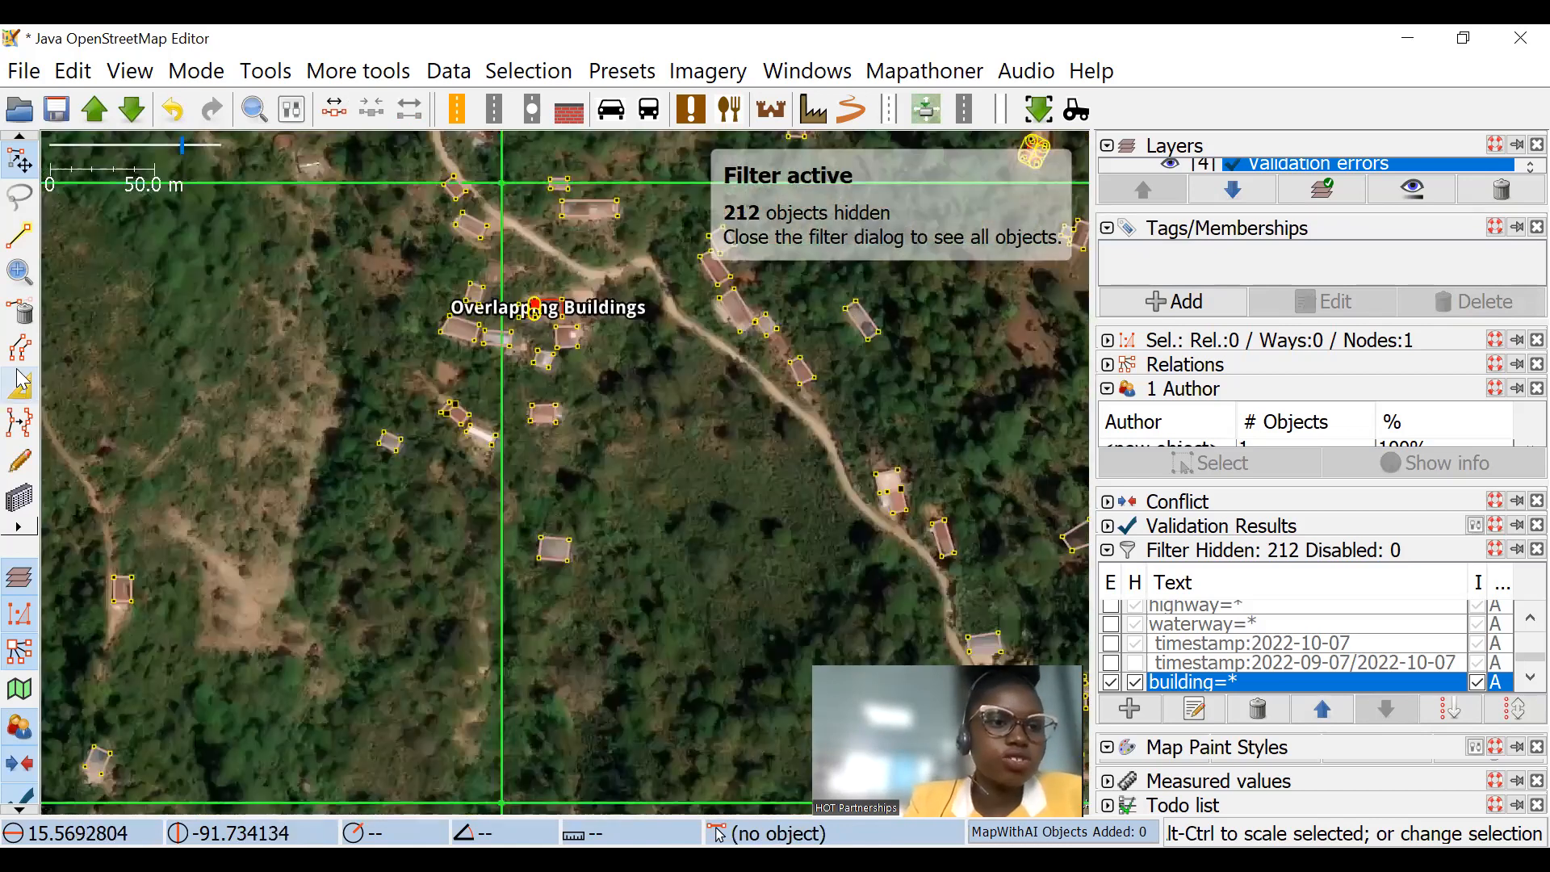
pyautogui.click(20, 507)
pyautogui.scroll(2, 445, 489)
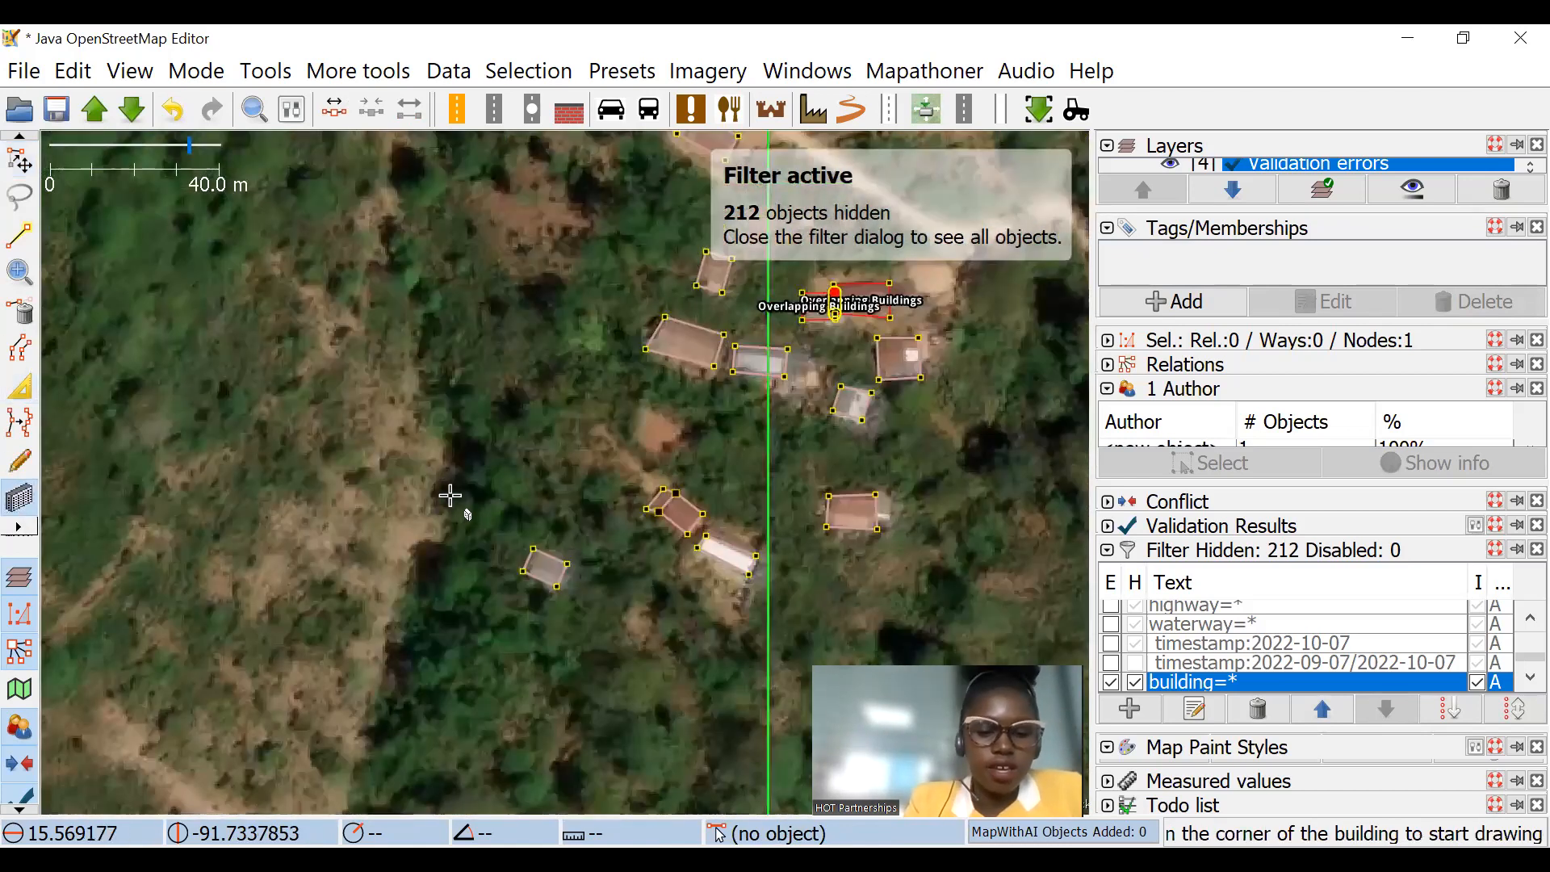
pyautogui.hotkey('alt', 'z')
pyautogui.moveTo(372, 386); pyautogui.dragTo(376, 368)
pyautogui.moveTo(471, 446); pyautogui.dragTo(444, 300)
pyautogui.moveTo(191, 294); pyautogui.dragTo(235, 419)
pyautogui.press('s')
pyautogui.scroll(-4, 488, 319)
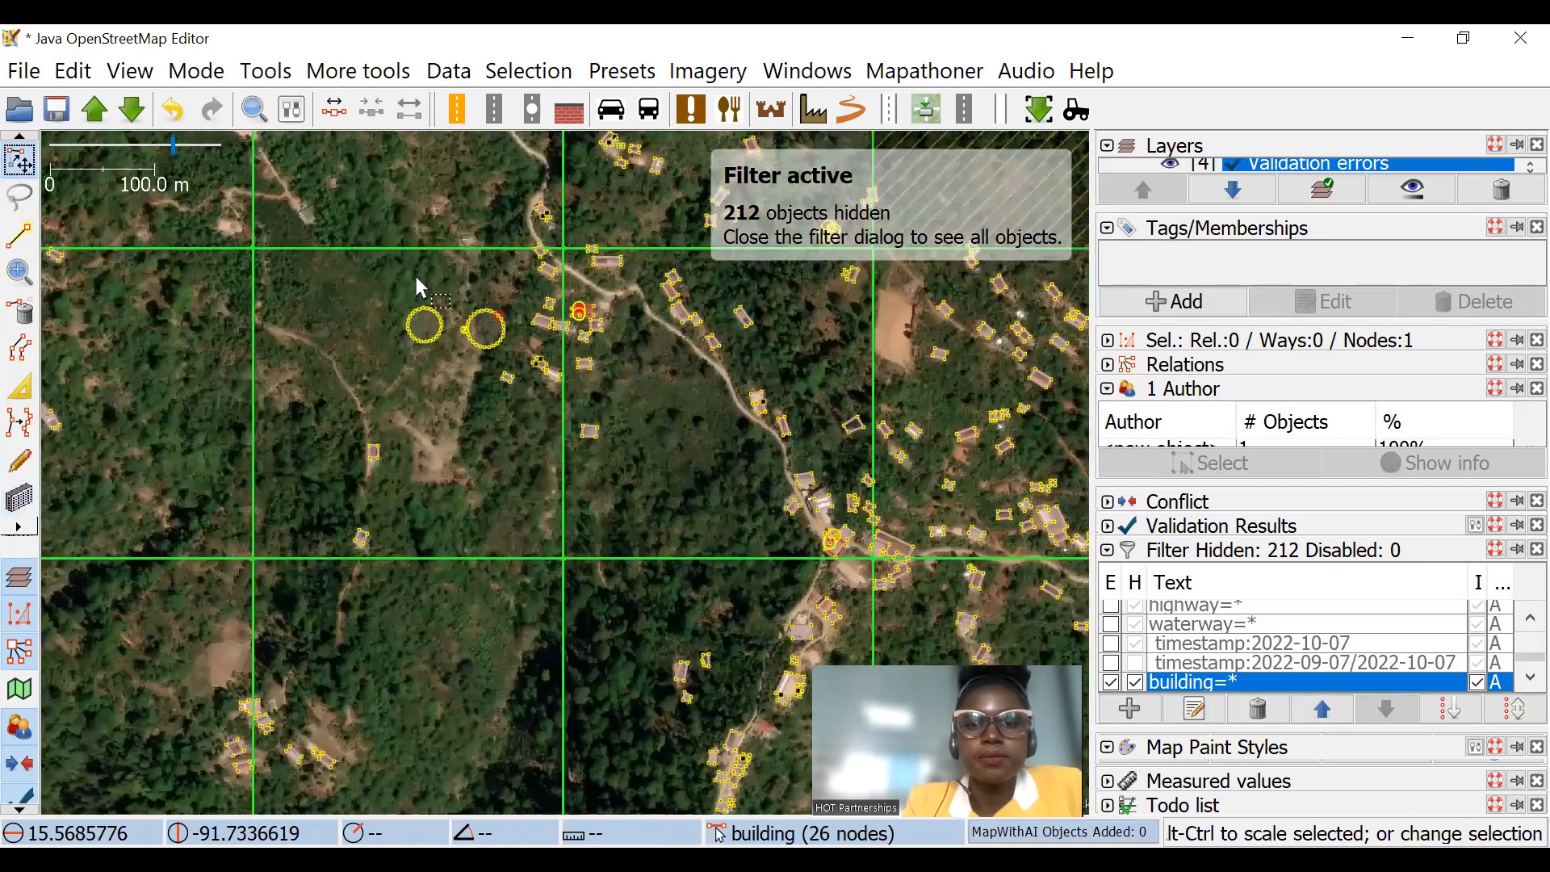
# Step: Select all the buildings by searching for building=*
pyautogui.scroll(-2, 413, 274)
pyautogui.scroll(6, 560, 389)
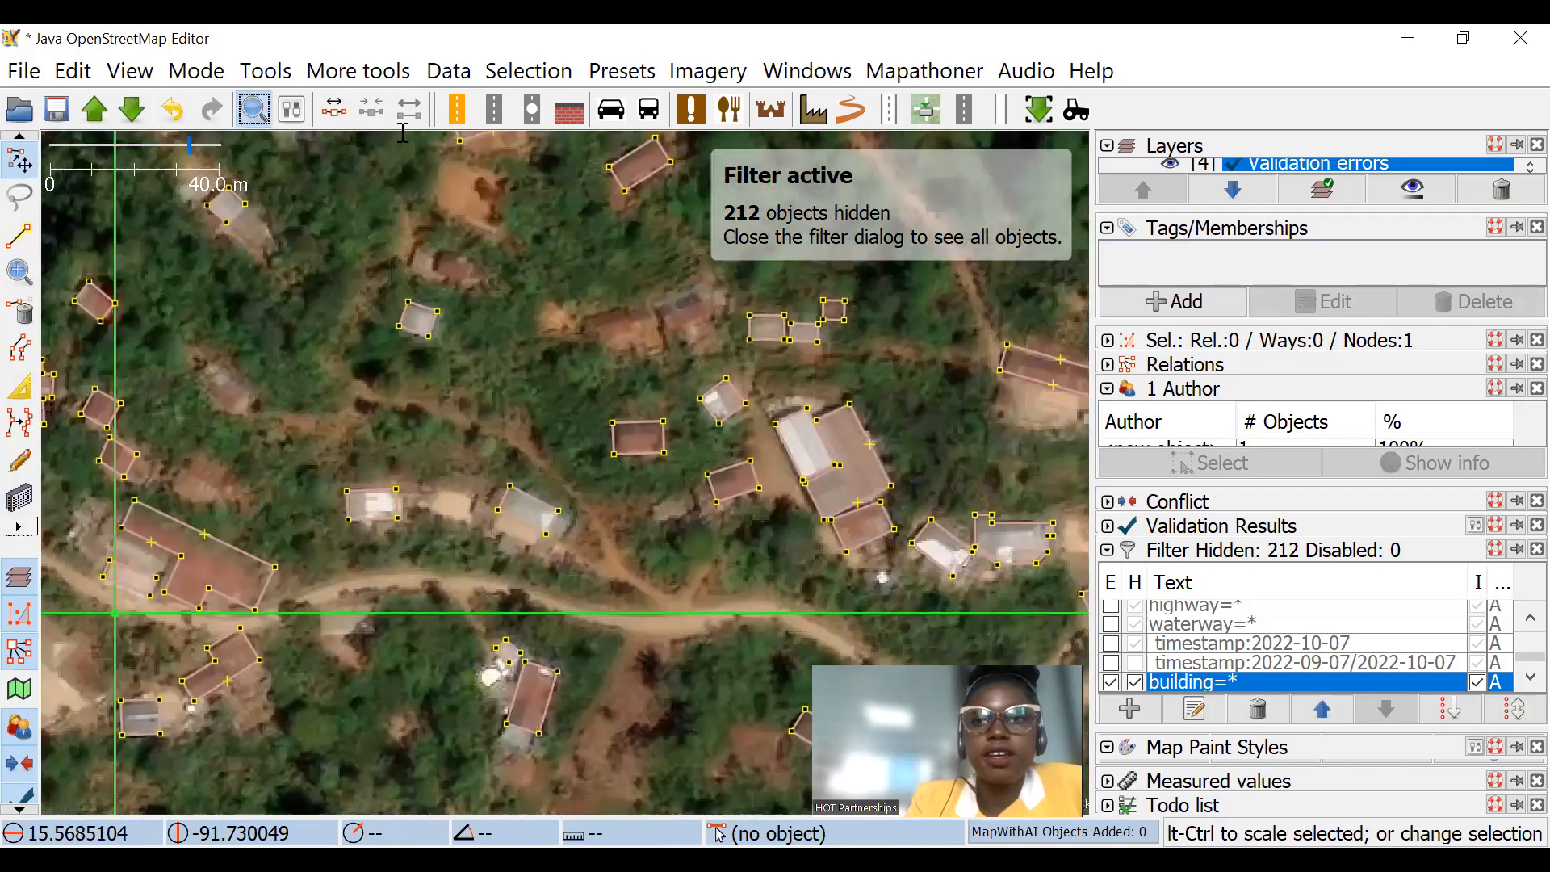
pyautogui.click(251, 111)
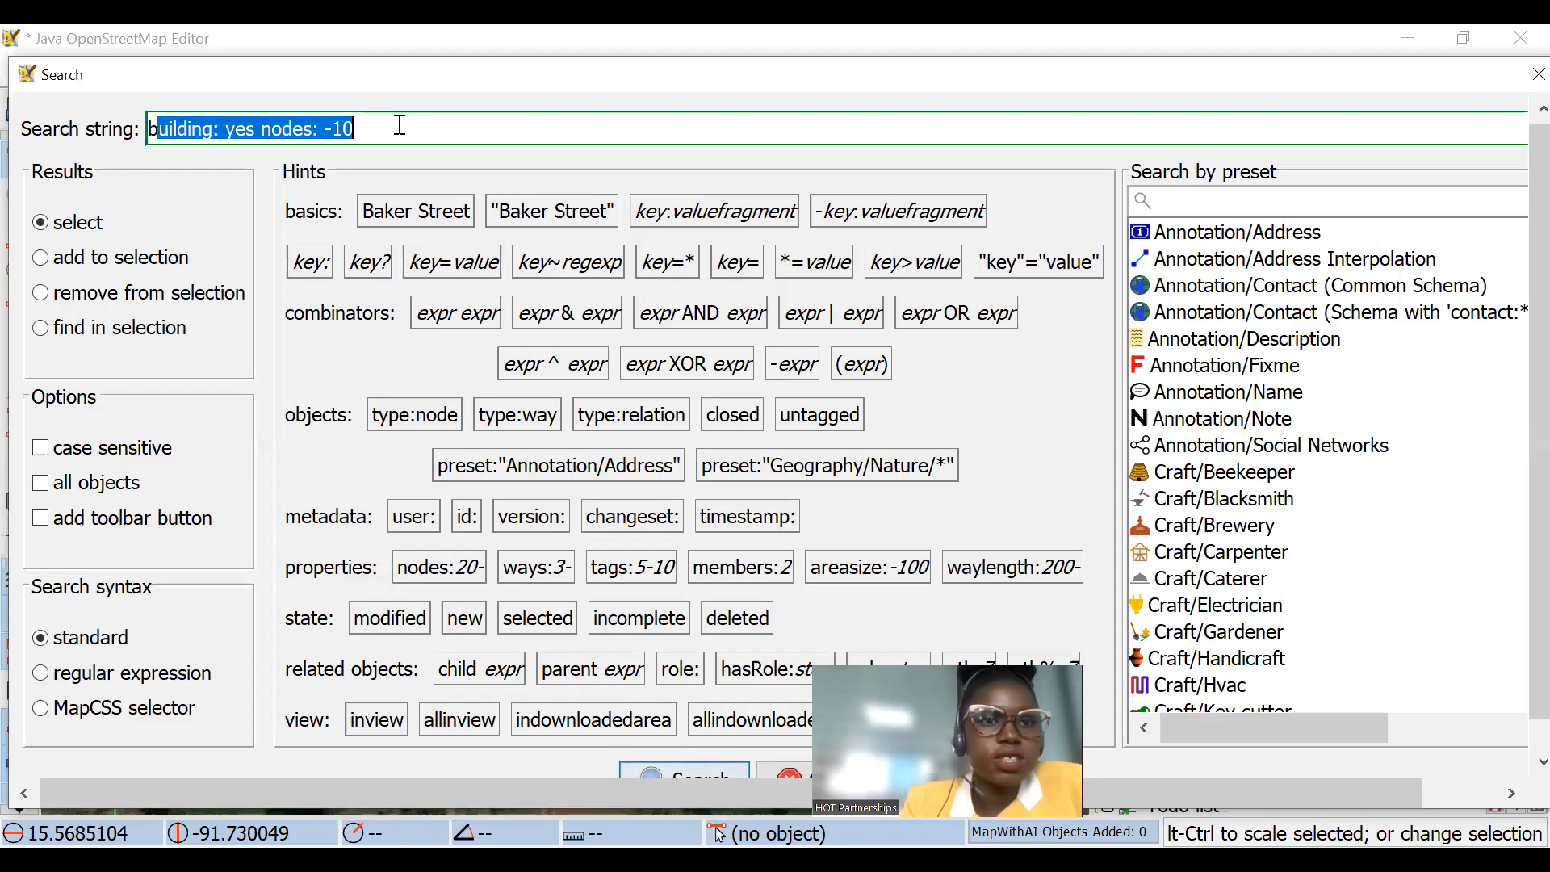
pyautogui.click(399, 125)
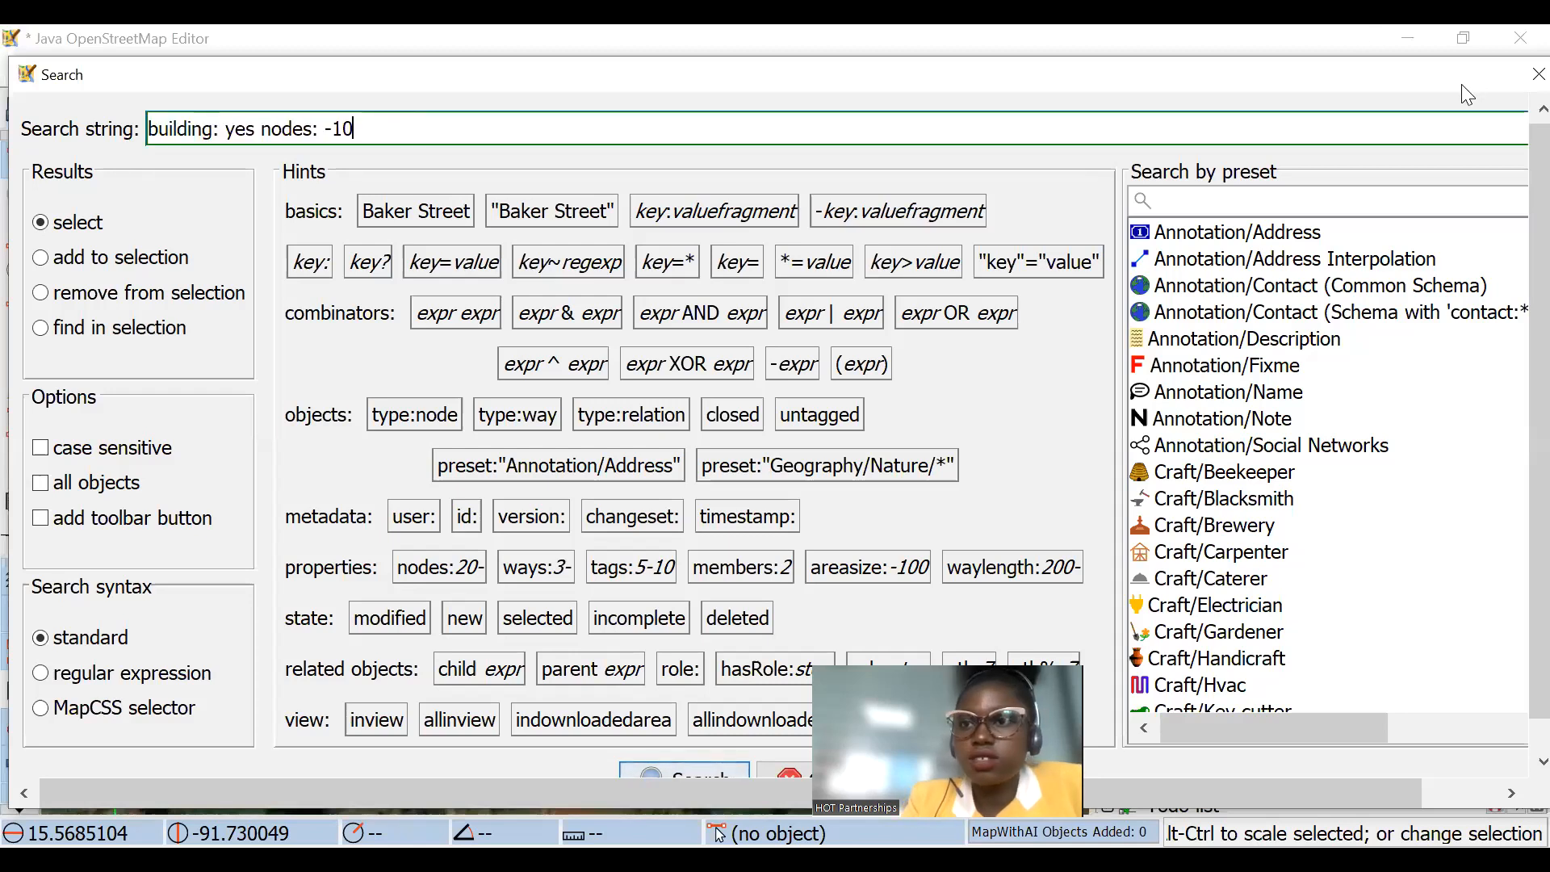
pyautogui.moveTo(1379, 68); pyautogui.dragTo(1292, 39)
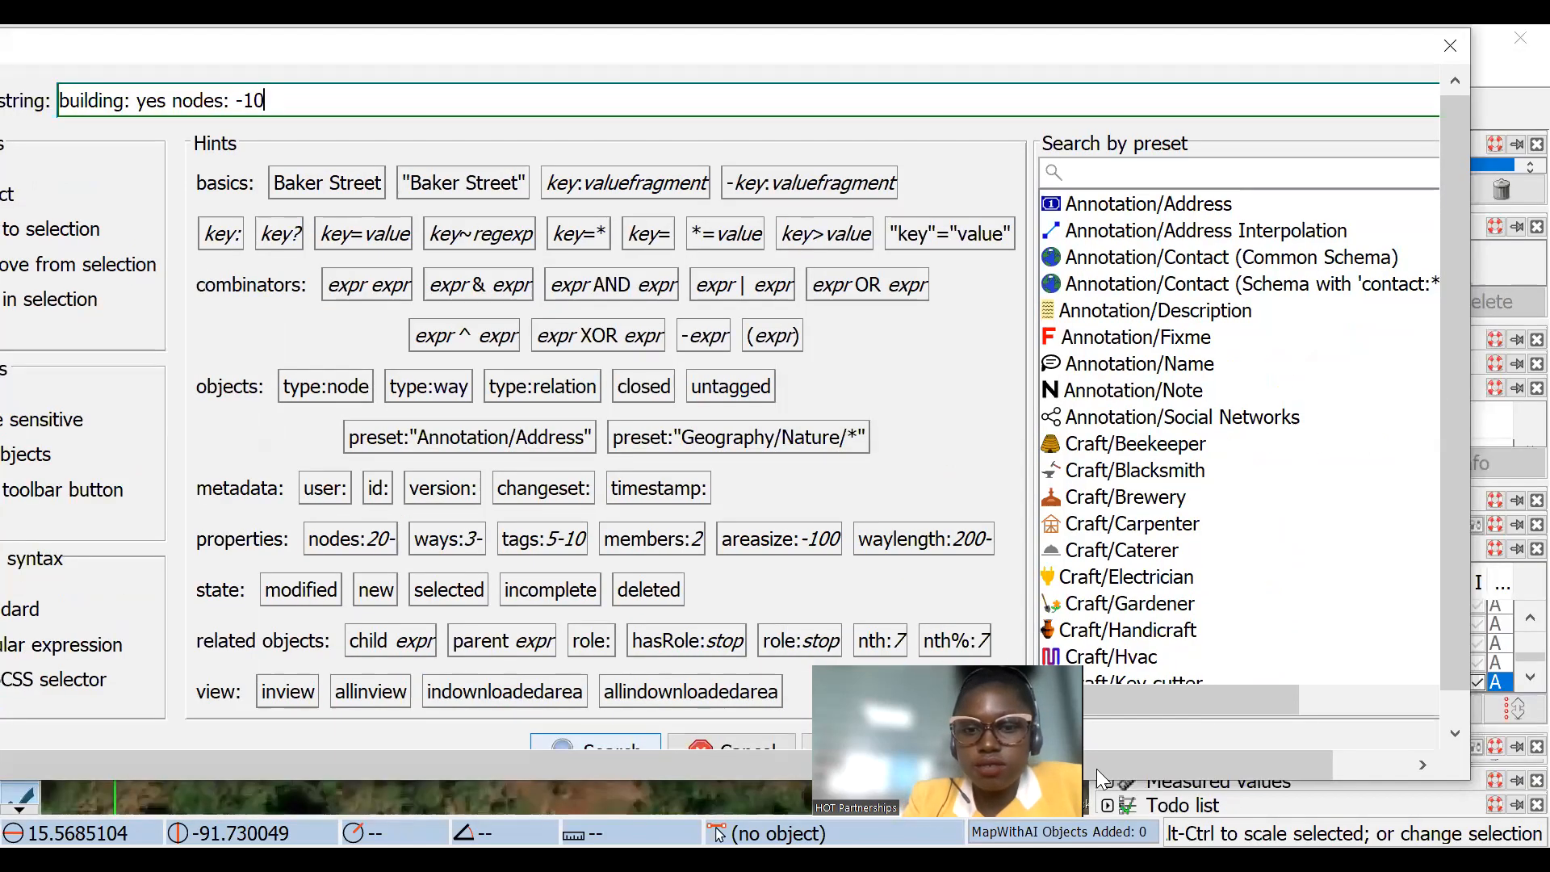
pyautogui.moveTo(1173, 763); pyautogui.dragTo(1289, 762)
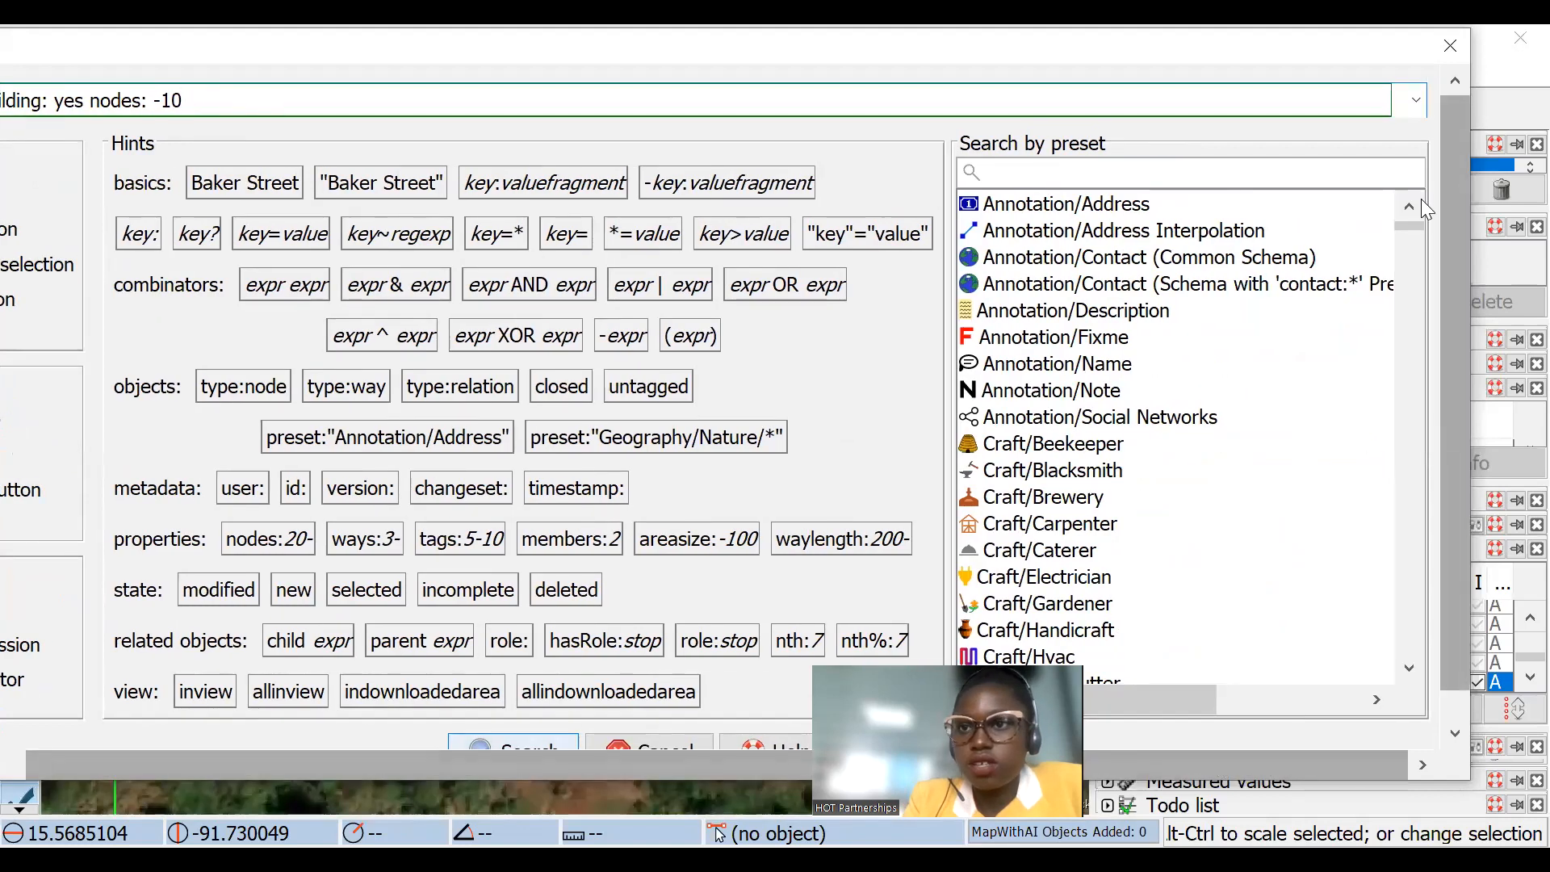
pyautogui.click(1417, 100)
pyautogui.click(186, 180)
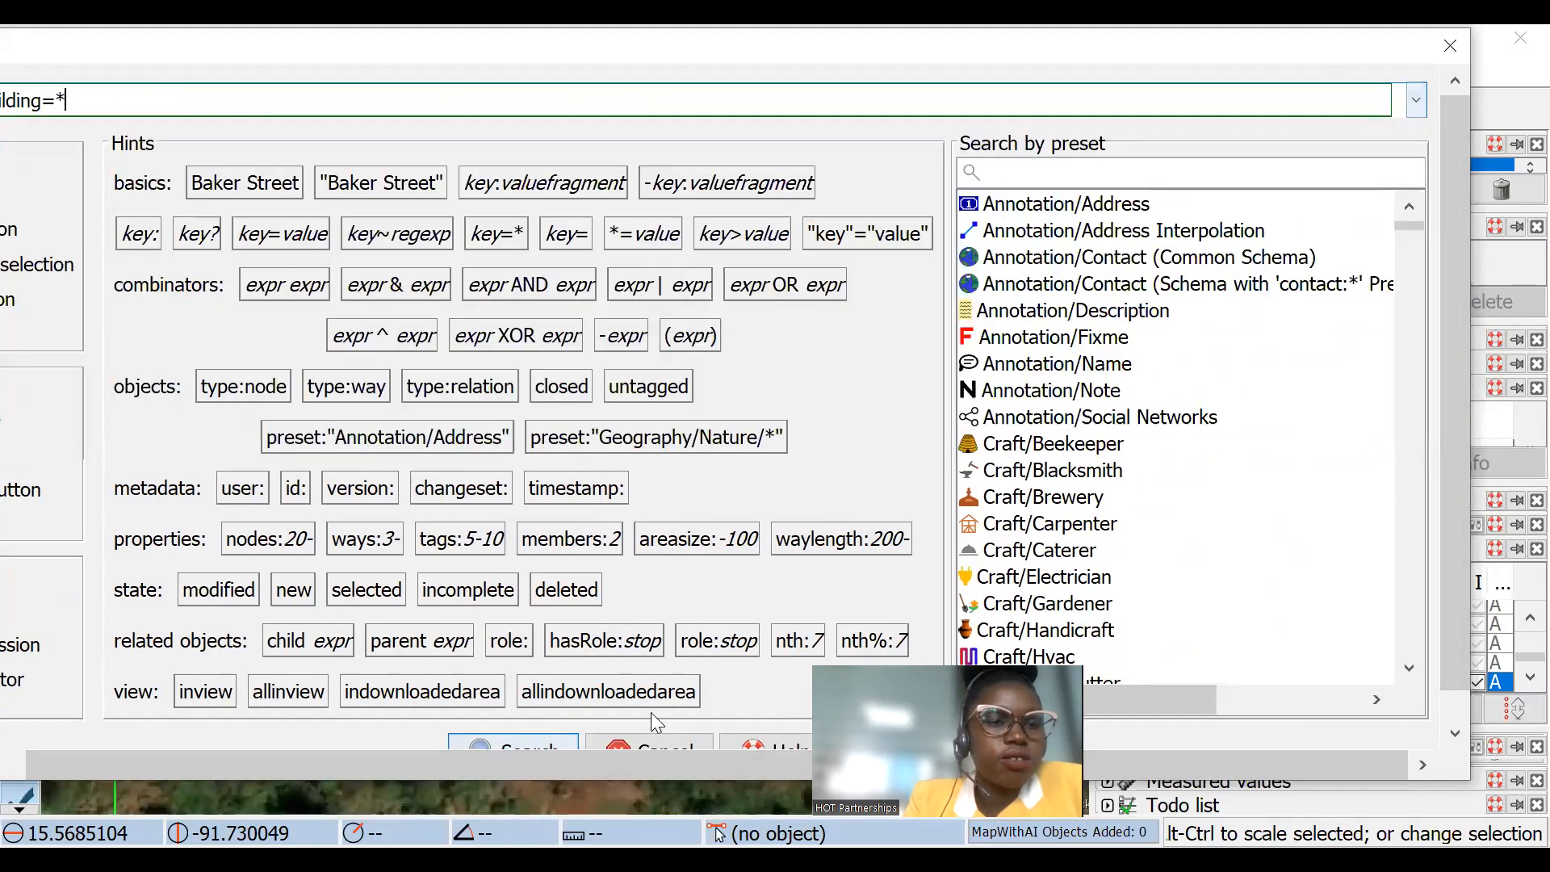
pyautogui.click(542, 745)
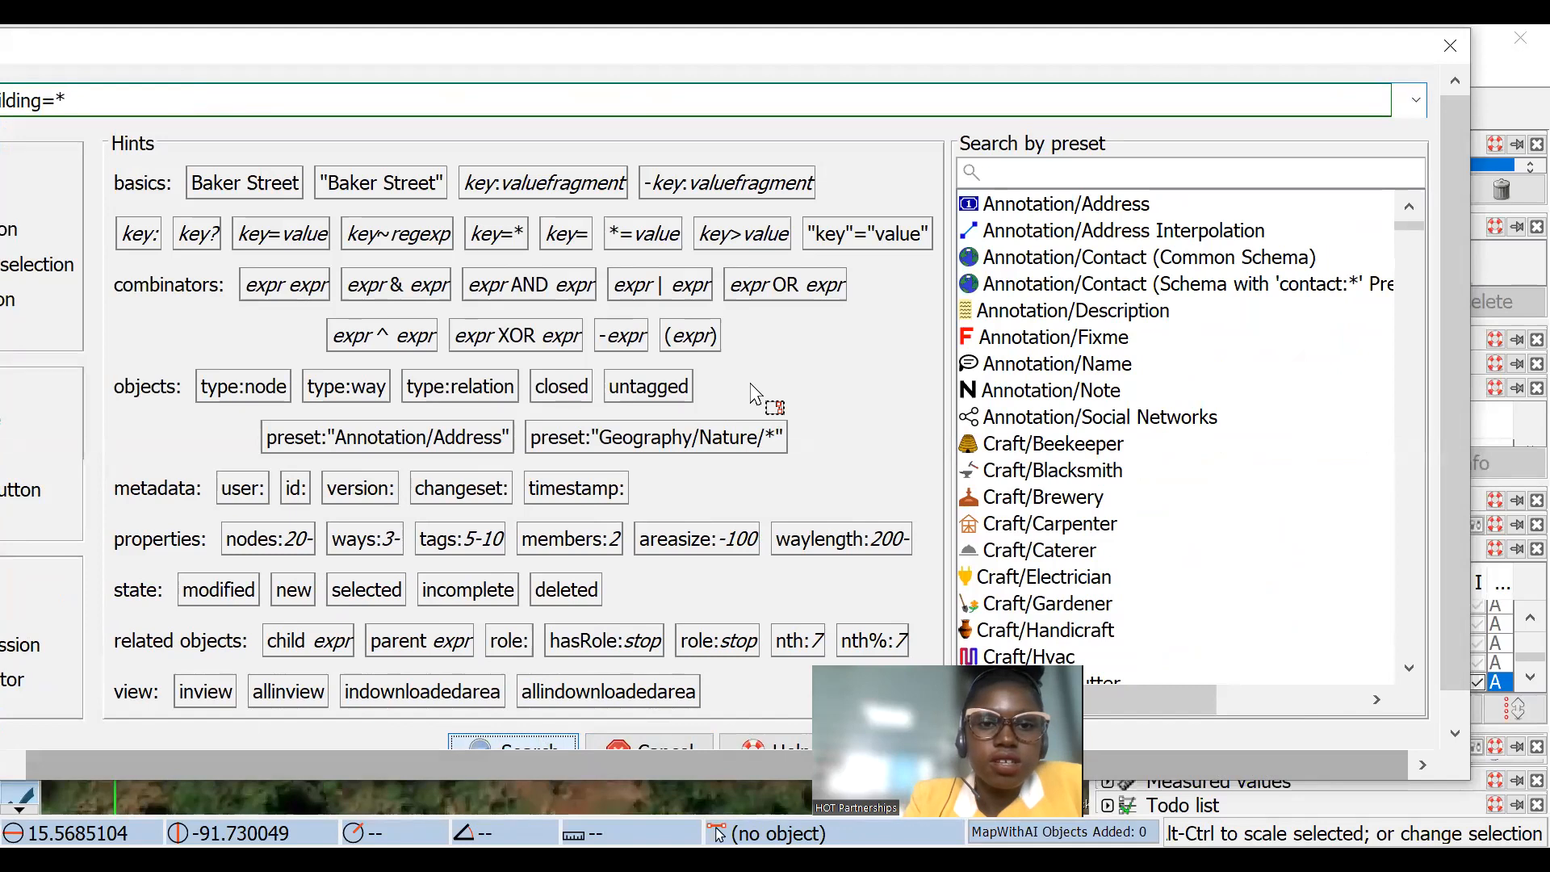
# Step: Examine the selected buildings across the task grid and along the road through its central squares
pyautogui.scroll(-4, 571, 359)
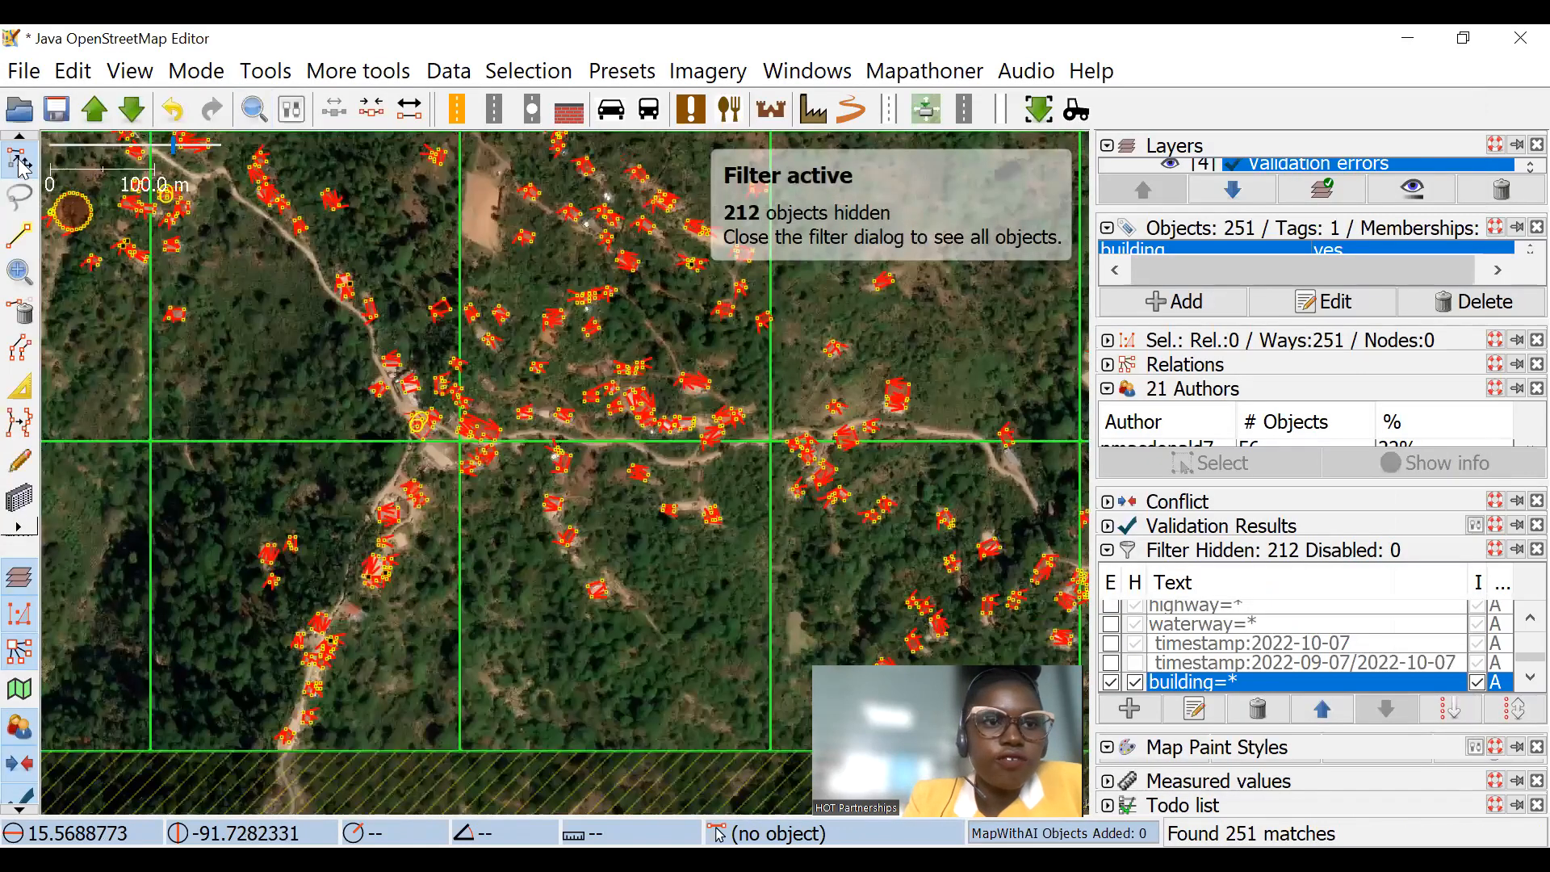
pyautogui.moveTo(644, 287); pyautogui.dragTo(851, 618)
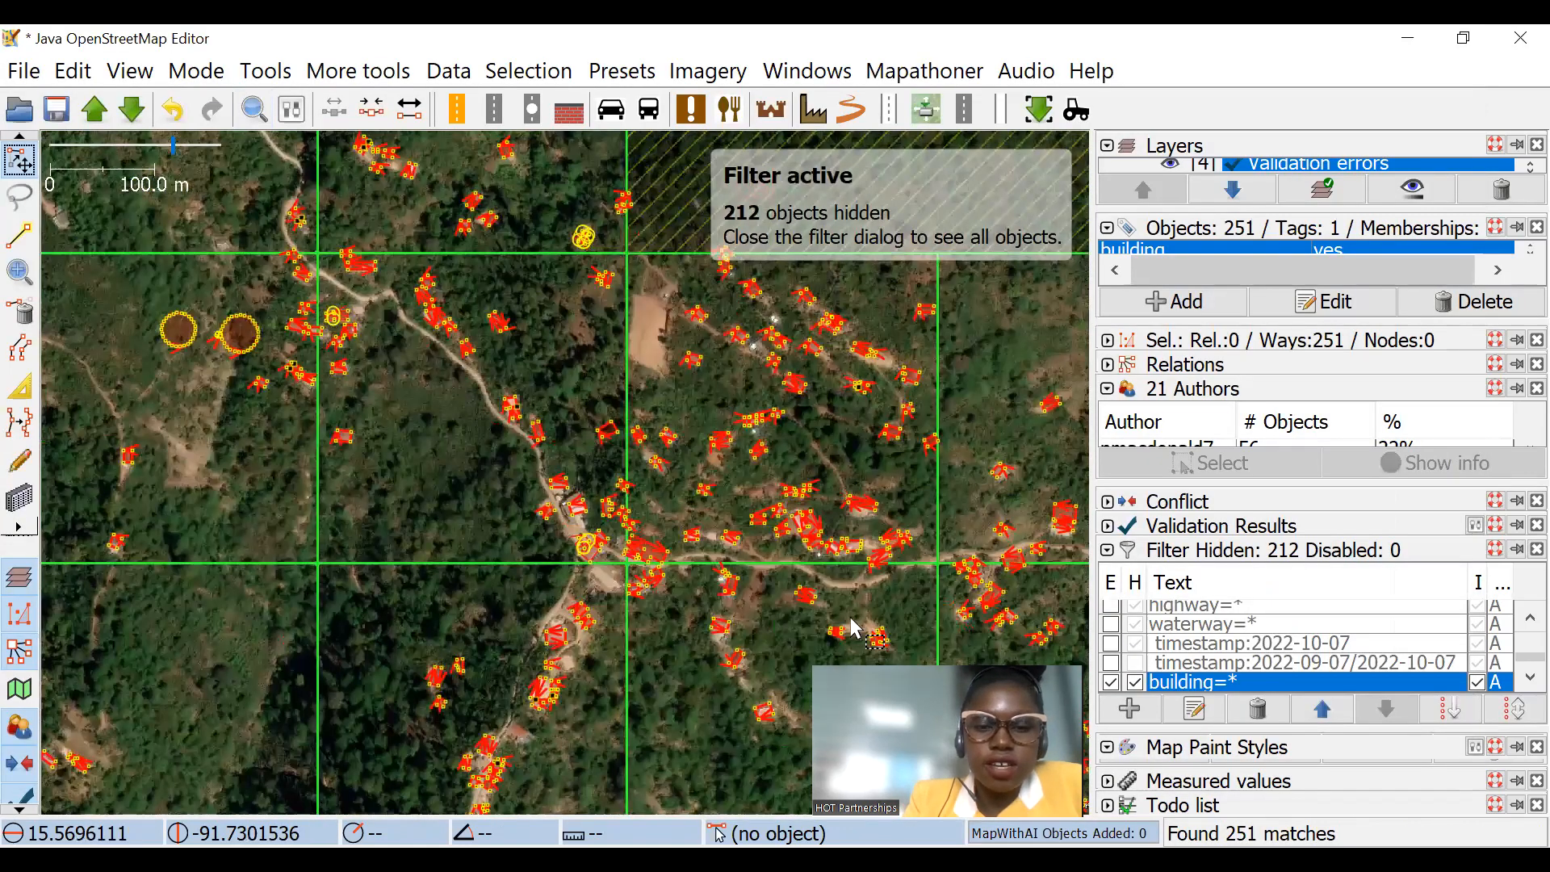
pyautogui.scroll(-6, 852, 626)
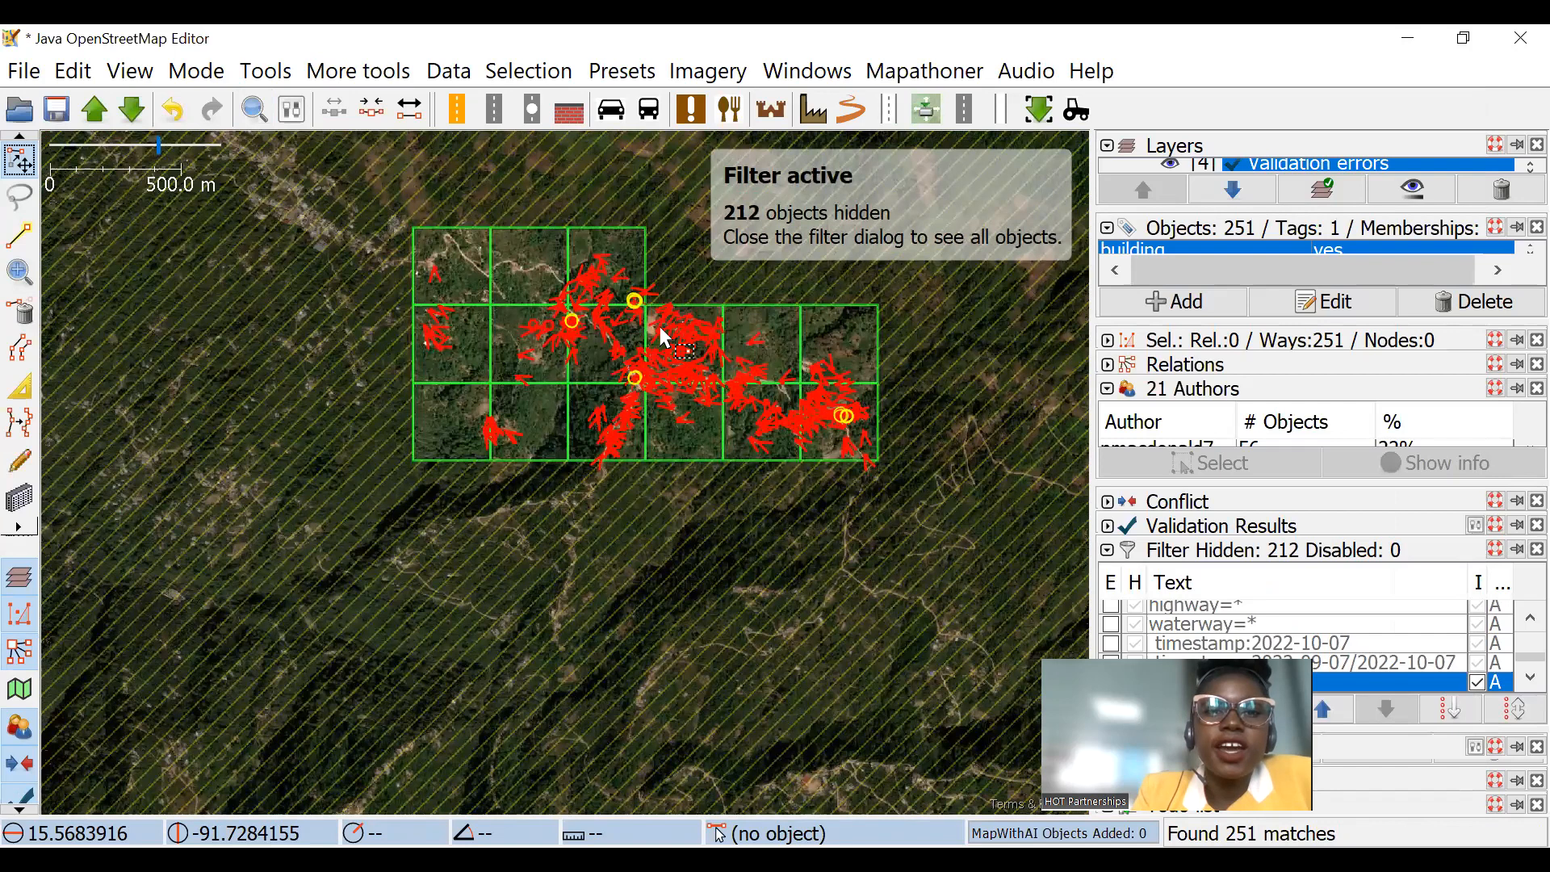
pyautogui.scroll(5, 693, 380)
pyautogui.scroll(-3, 517, 425)
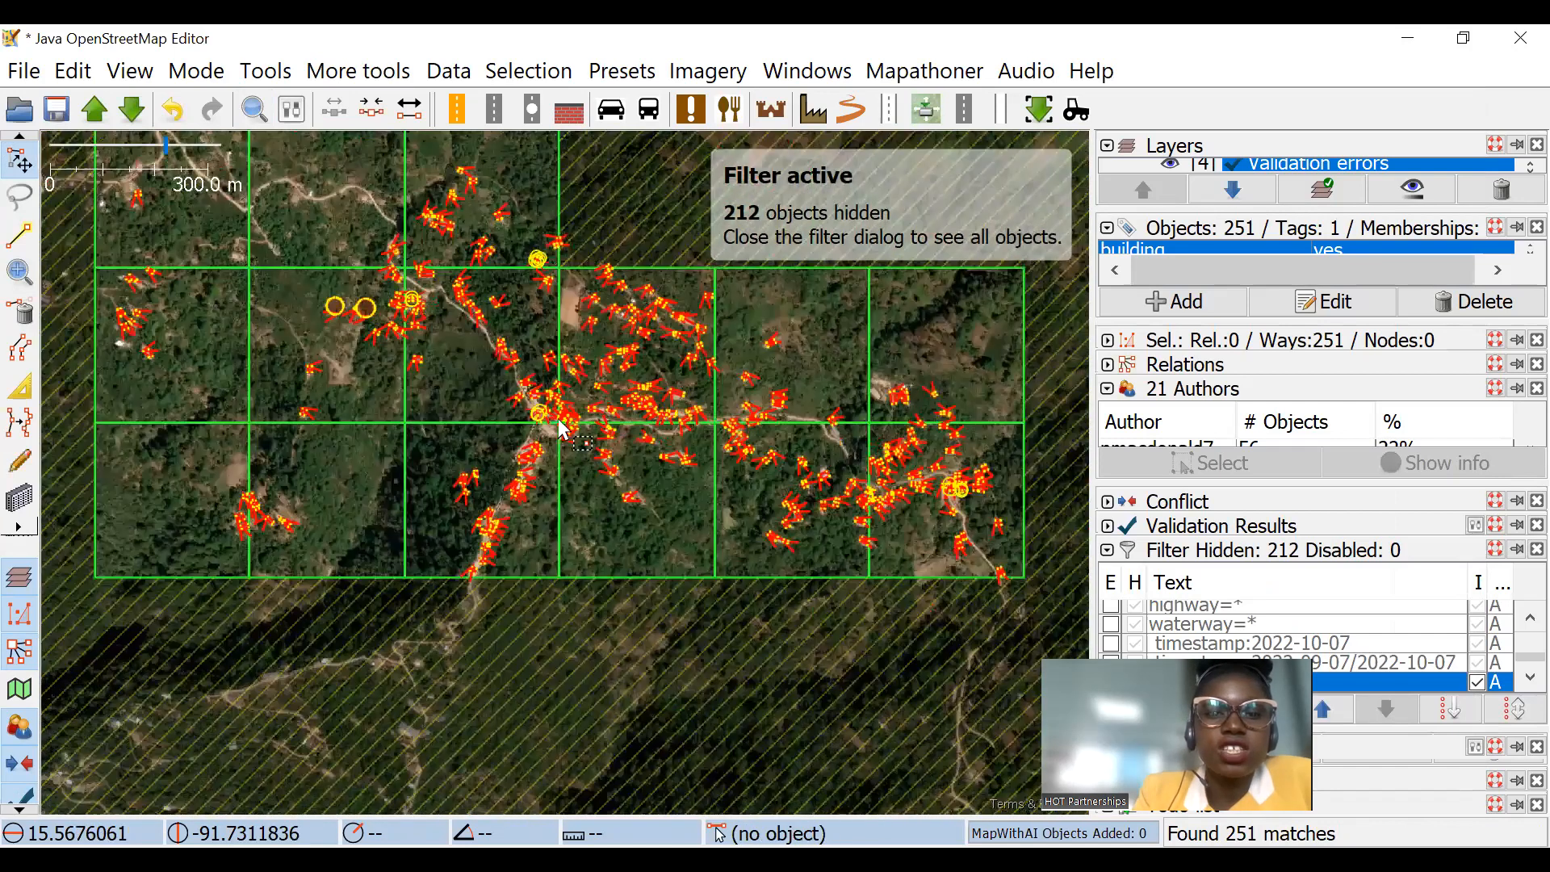
pyautogui.scroll(5, 593, 434)
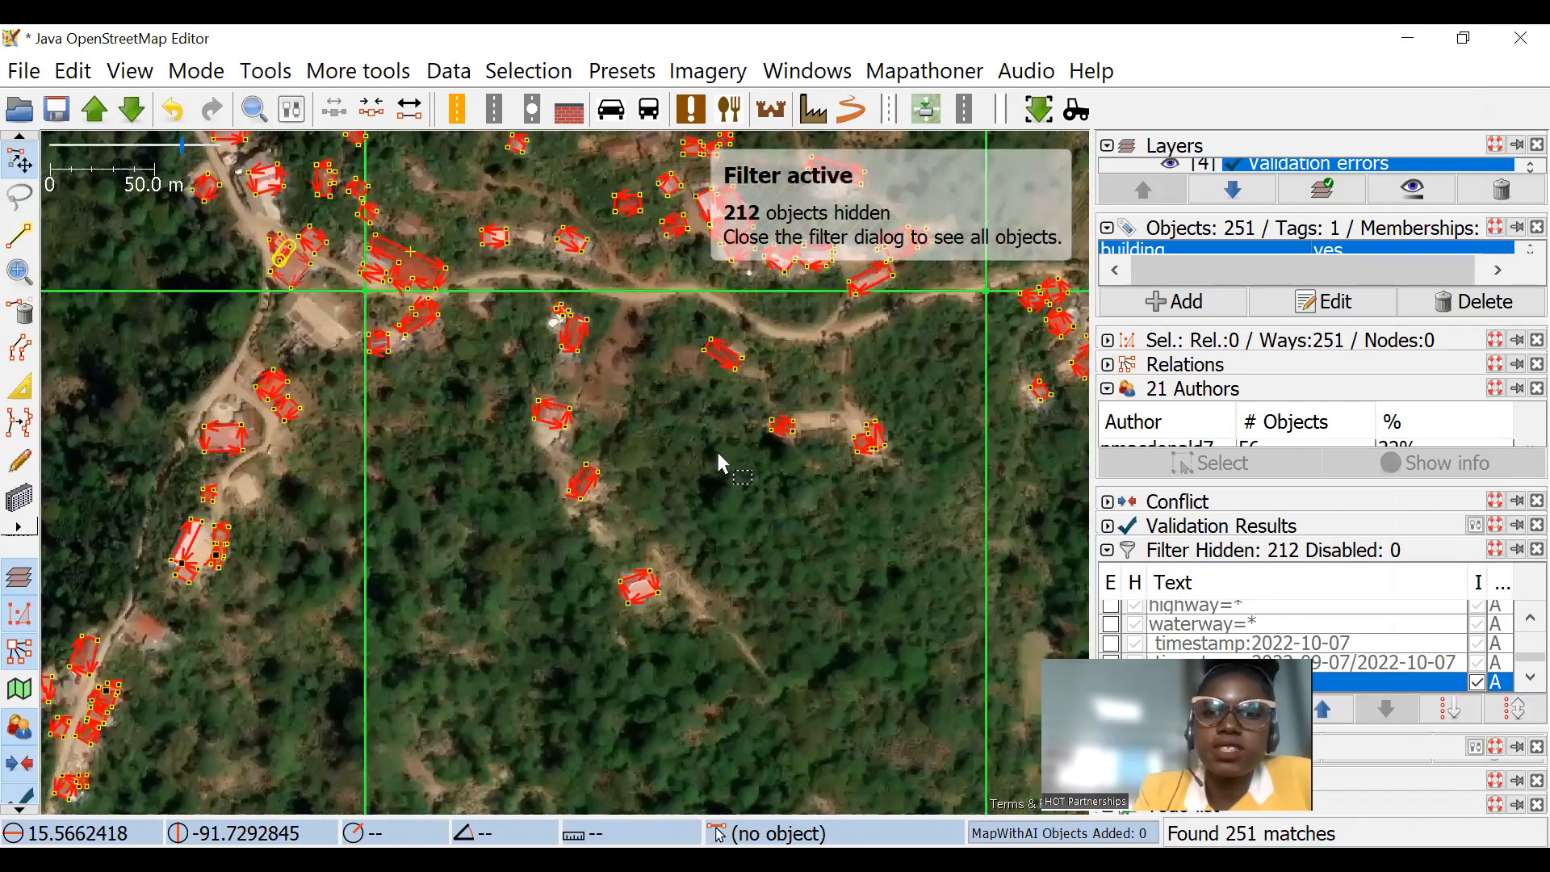
pyautogui.scroll(-3, 719, 460)
pyautogui.scroll(3, 614, 275)
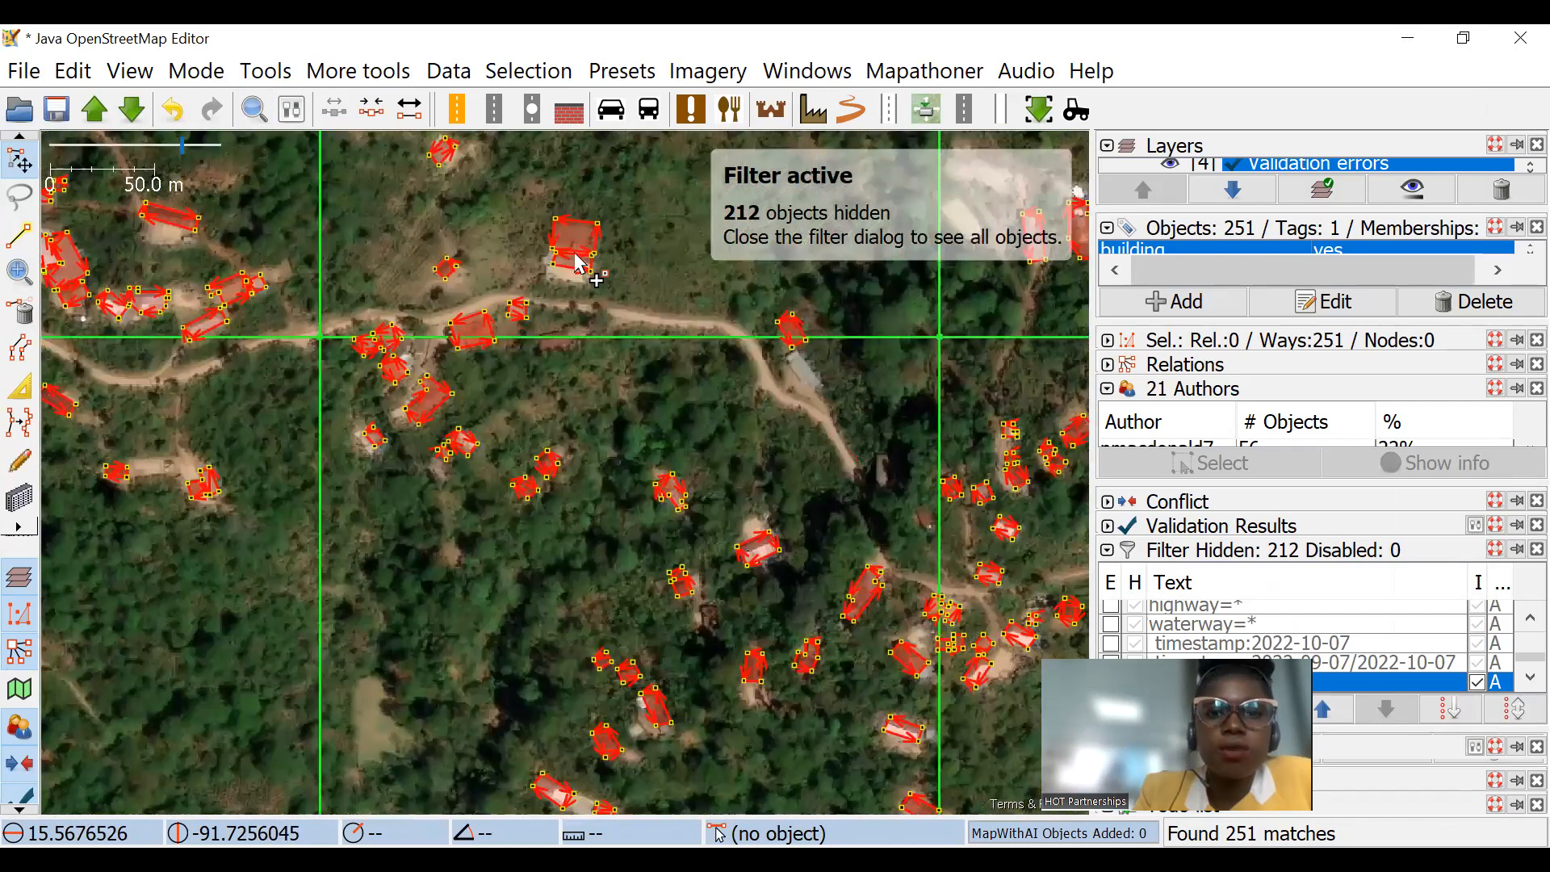
pyautogui.scroll(3, 588, 331)
pyautogui.scroll(-2, 413, 275)
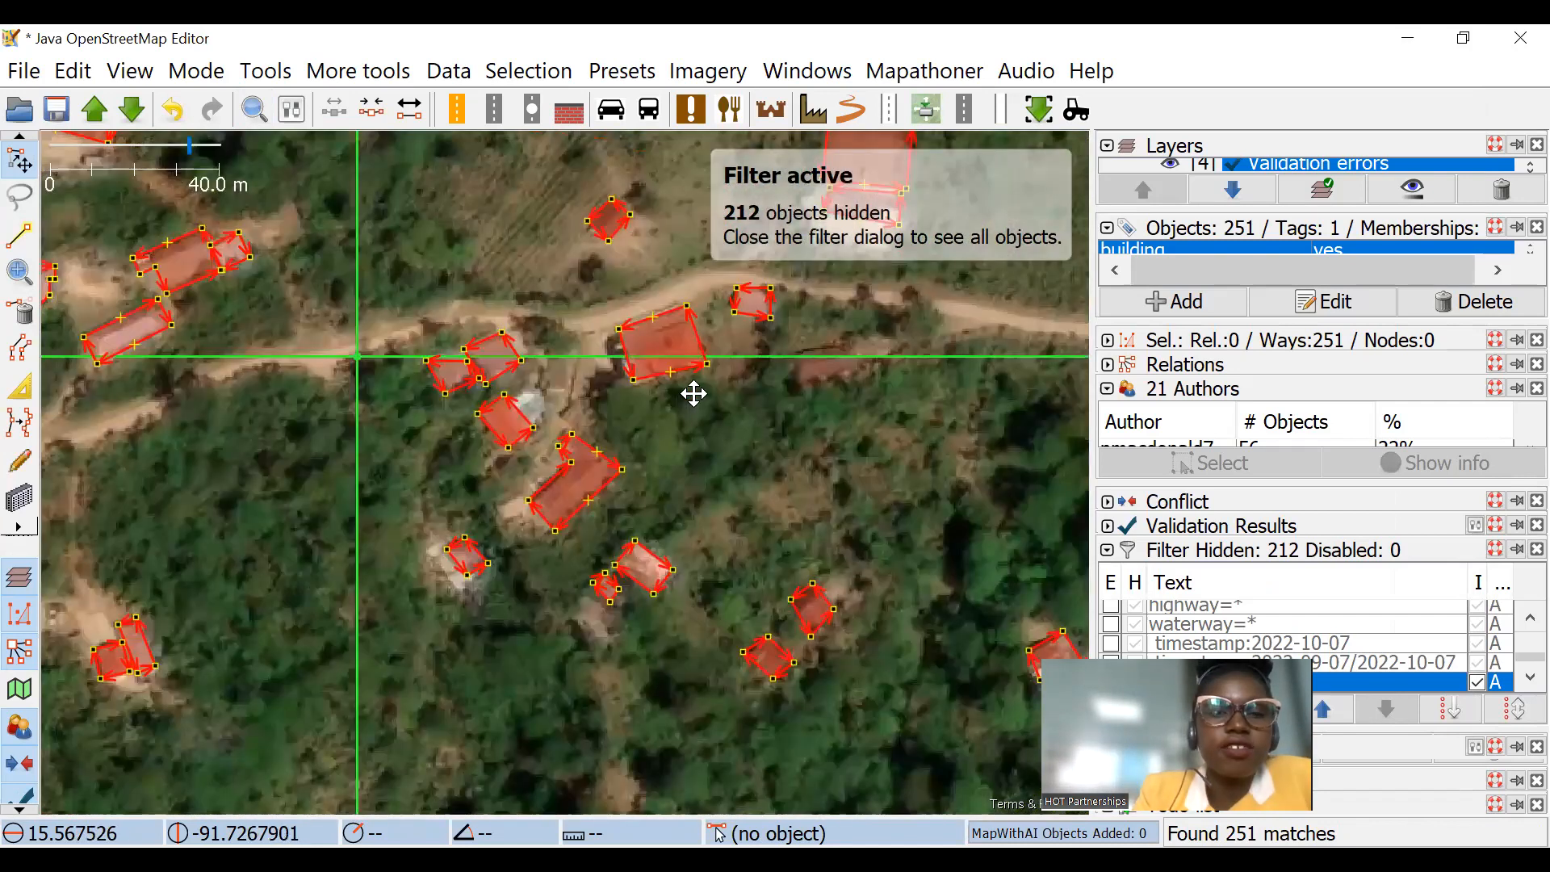
# Step: Inspect the shapes of the selected buildings along the southern road down to the edge of the task area
pyautogui.scroll(-3, 687, 411)
pyautogui.scroll(3, 428, 456)
pyautogui.moveTo(524, 575); pyautogui.dragTo(295, 278)
pyautogui.moveTo(795, 650); pyautogui.dragTo(337, 393)
pyautogui.moveTo(904, 490); pyautogui.dragTo(583, 213)
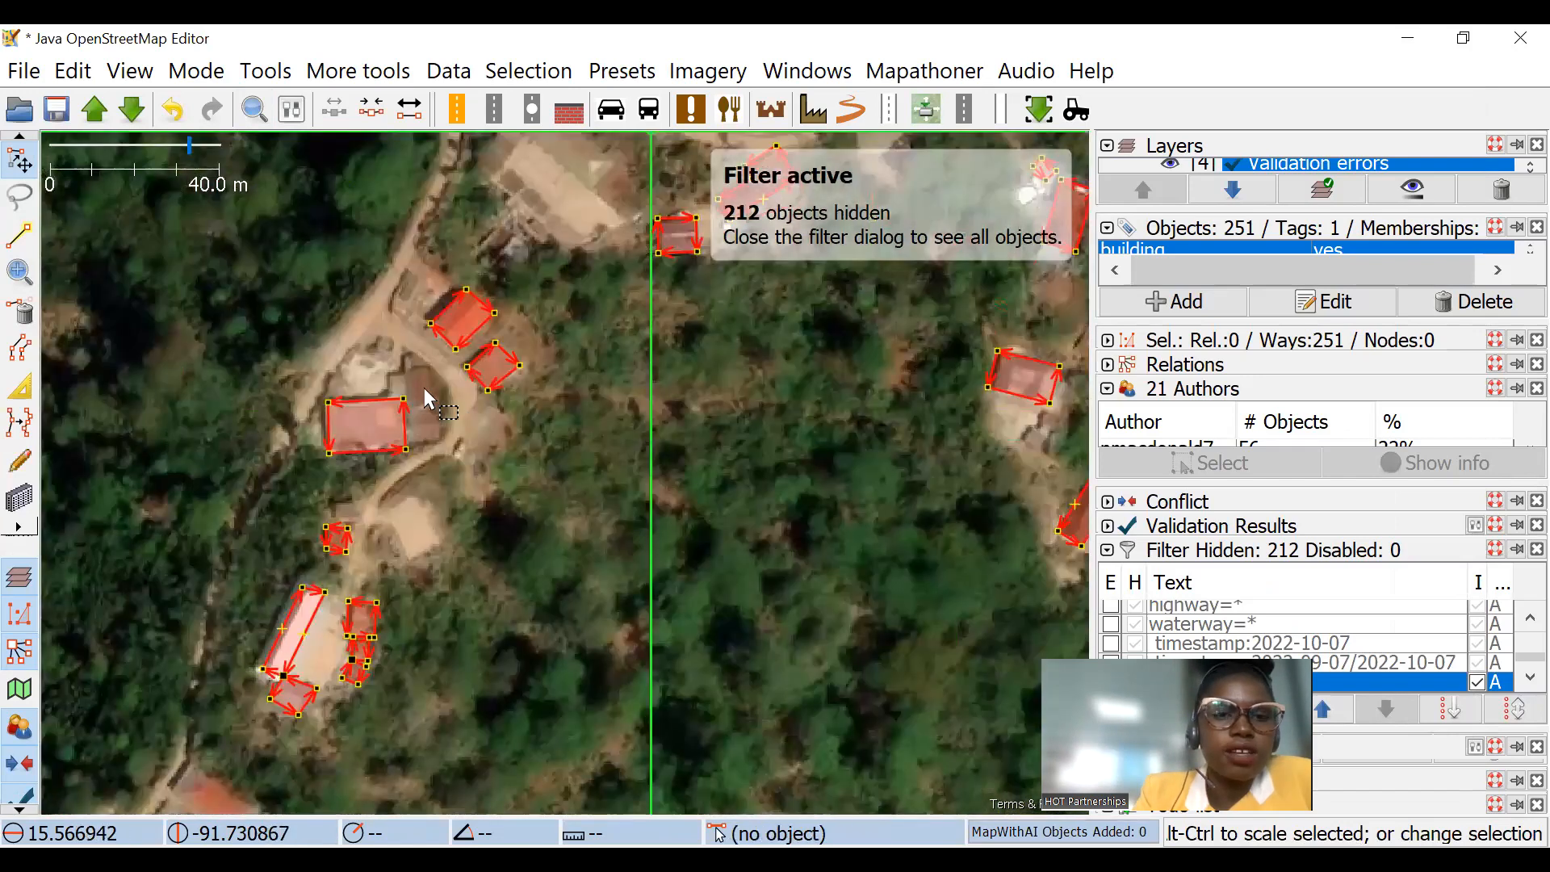
pyautogui.moveTo(201, 770); pyautogui.dragTo(298, 447)
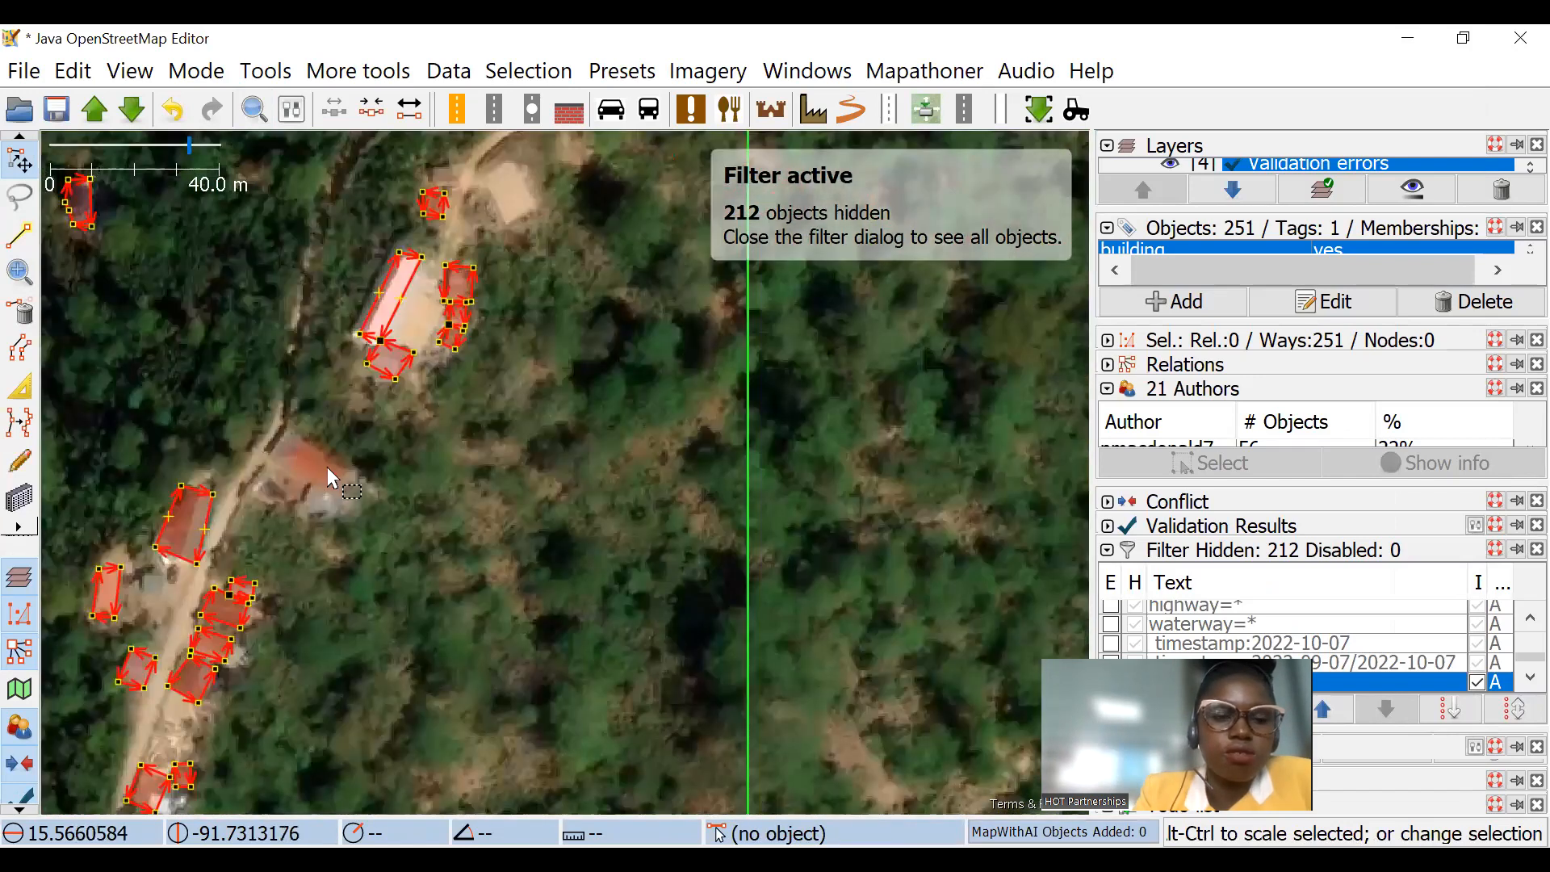
pyautogui.moveTo(347, 523); pyautogui.dragTo(526, 343)
pyautogui.moveTo(441, 418); pyautogui.dragTo(519, 150)
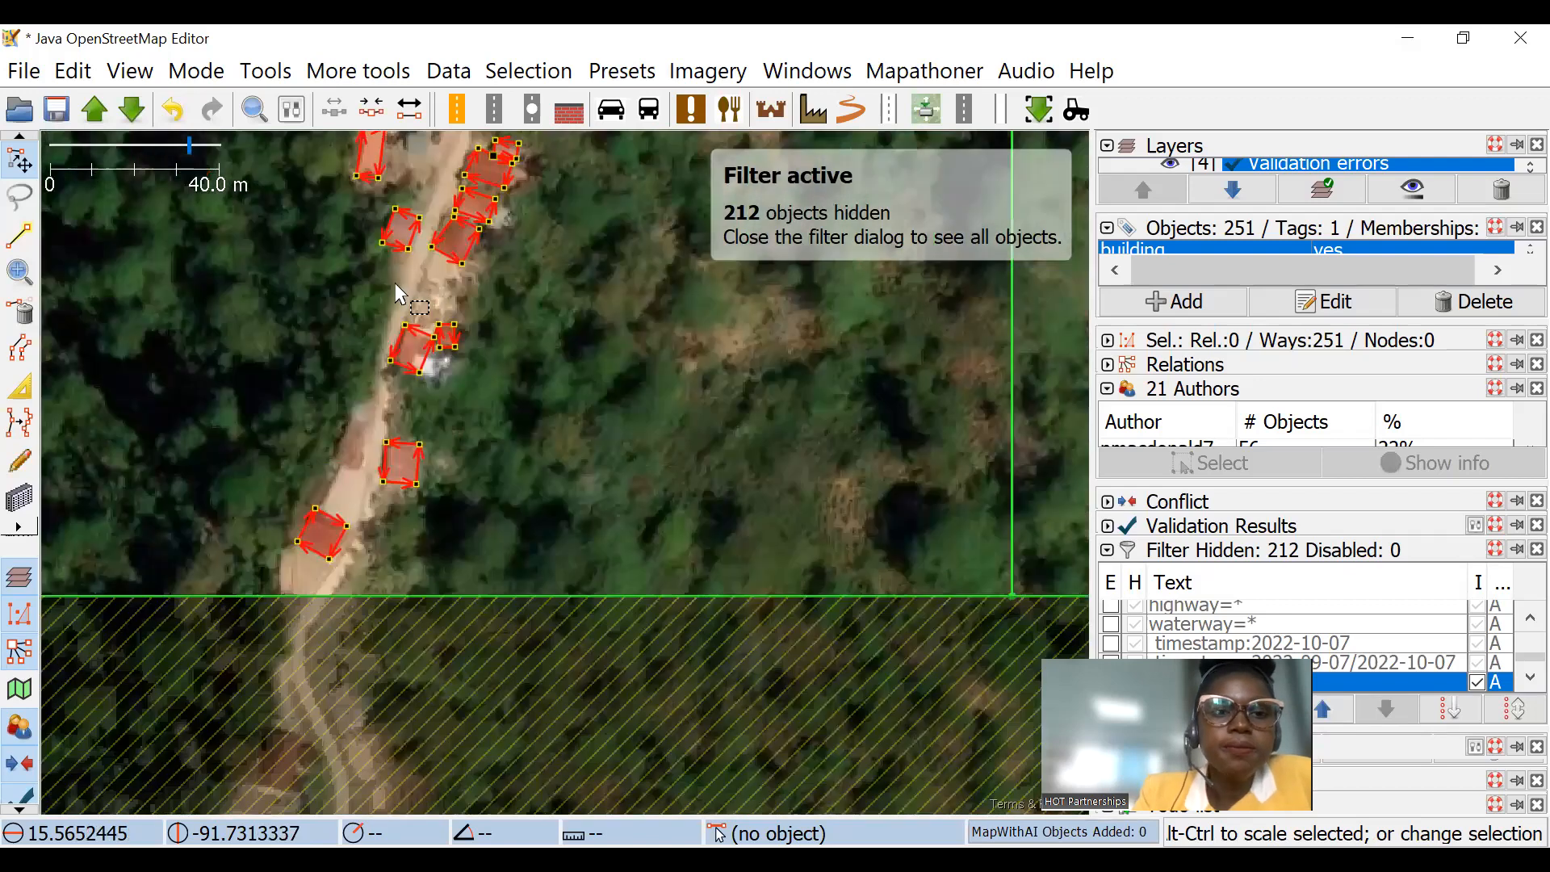
pyautogui.scroll(2, 355, 480)
pyautogui.scroll(-2, 368, 452)
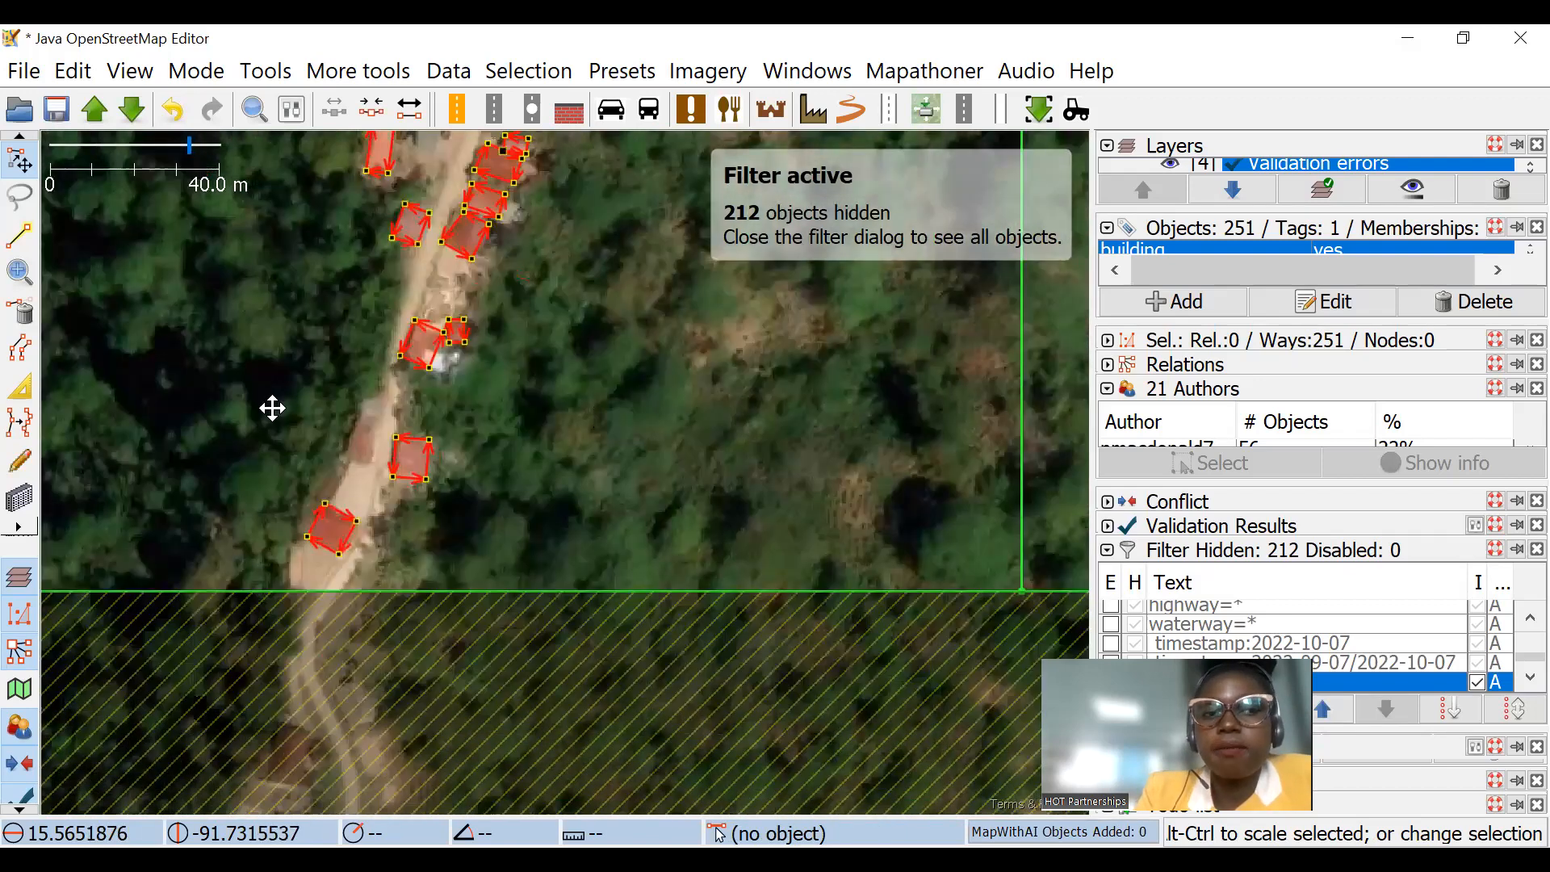
# Step: Check the selected buildings in the southern and eastern grid squares for irregular outlines
pyautogui.scroll(-4, 800, 436)
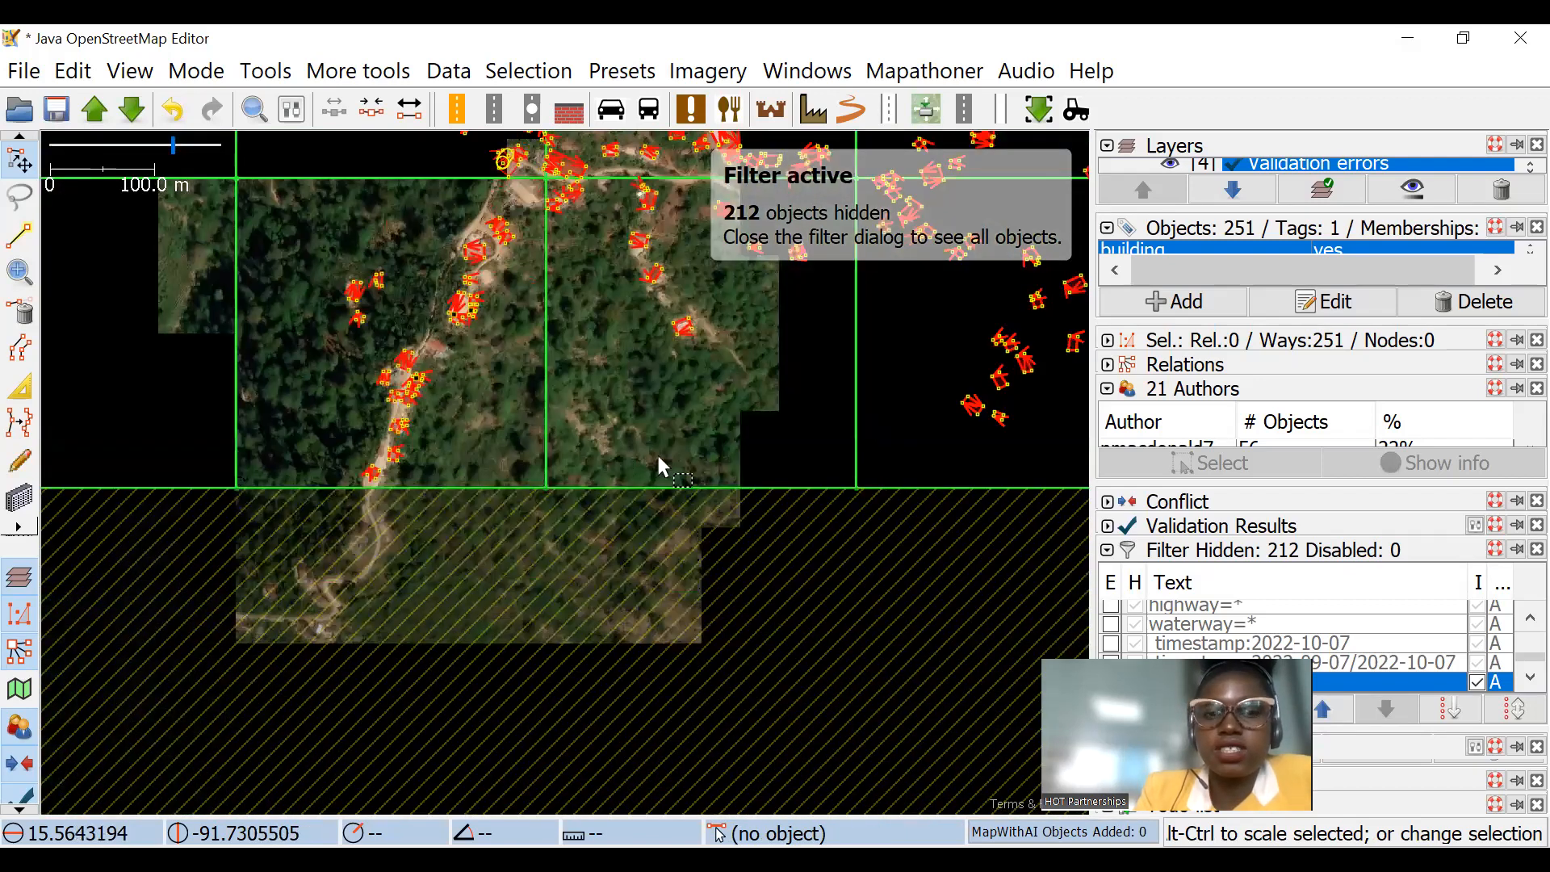
pyautogui.scroll(4, 658, 460)
pyautogui.scroll(-4, 711, 357)
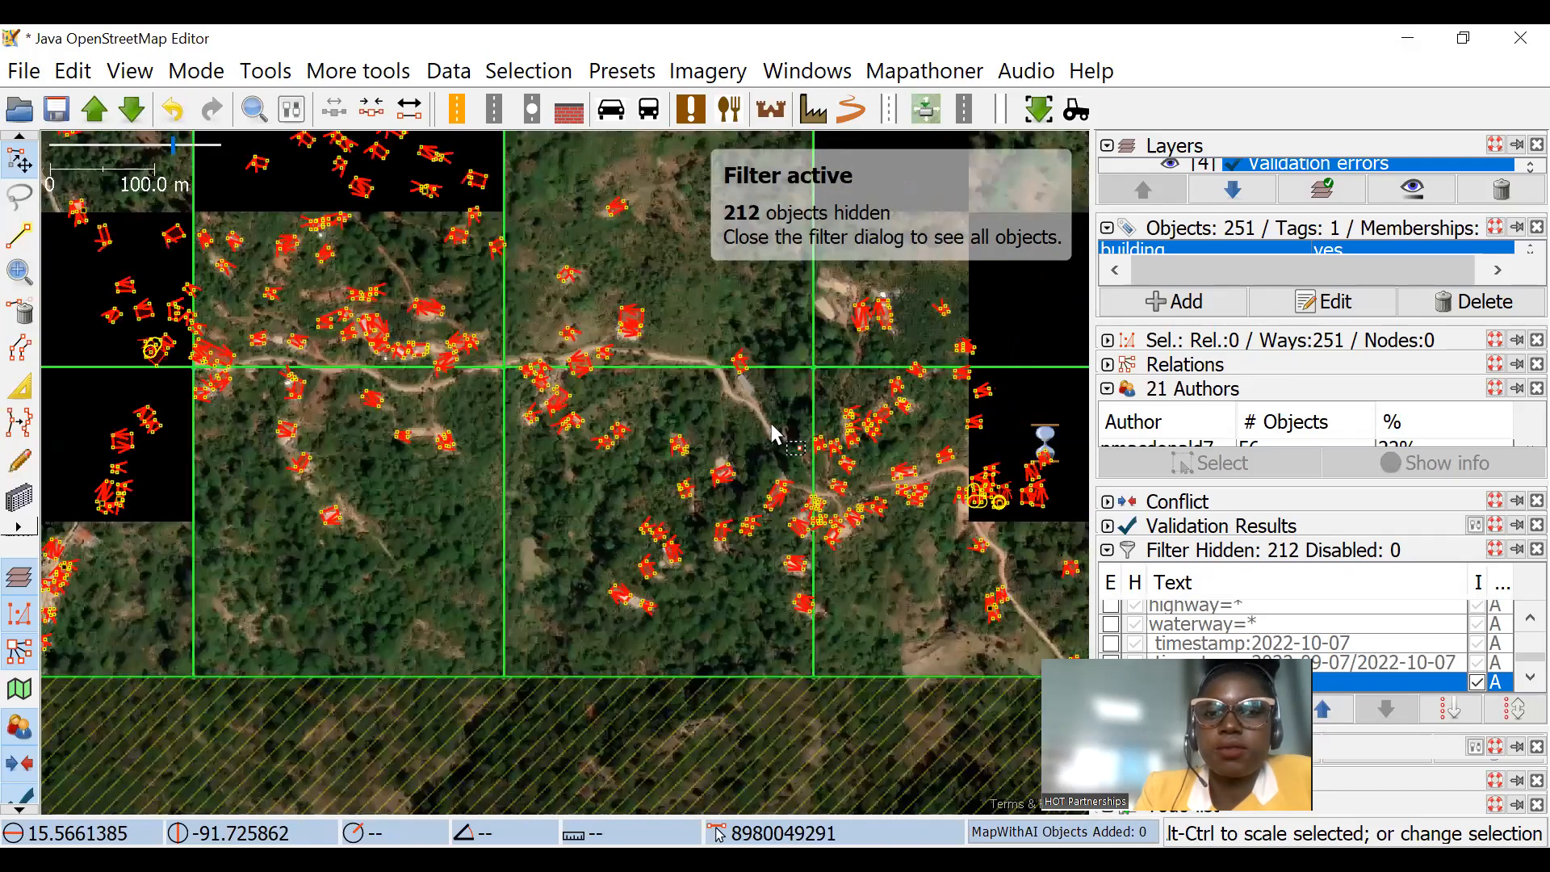
pyautogui.scroll(3, 692, 392)
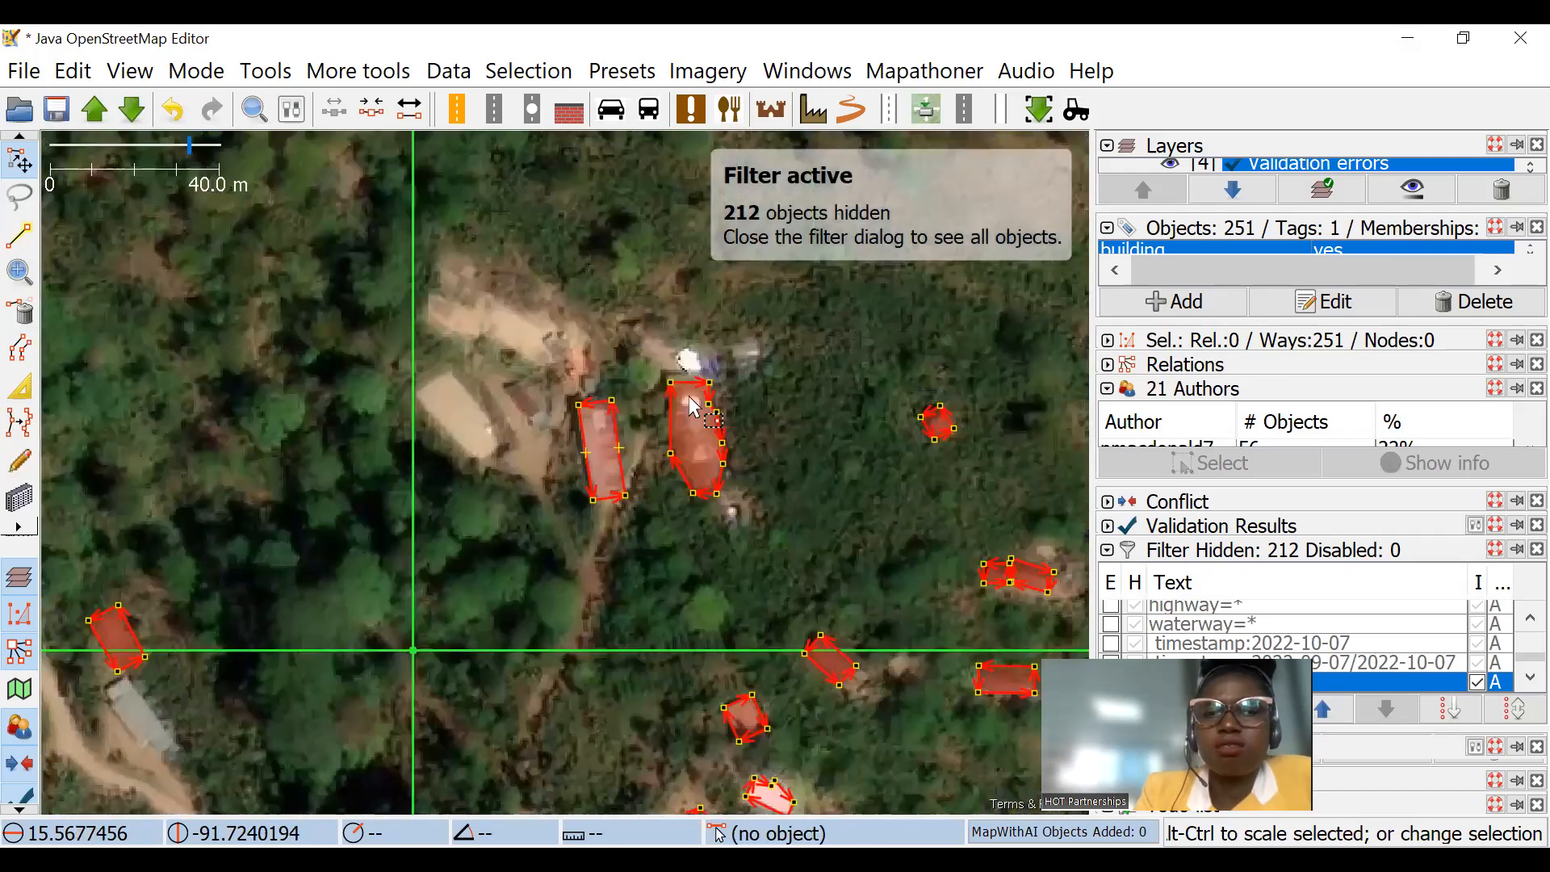
pyautogui.scroll(-3, 690, 398)
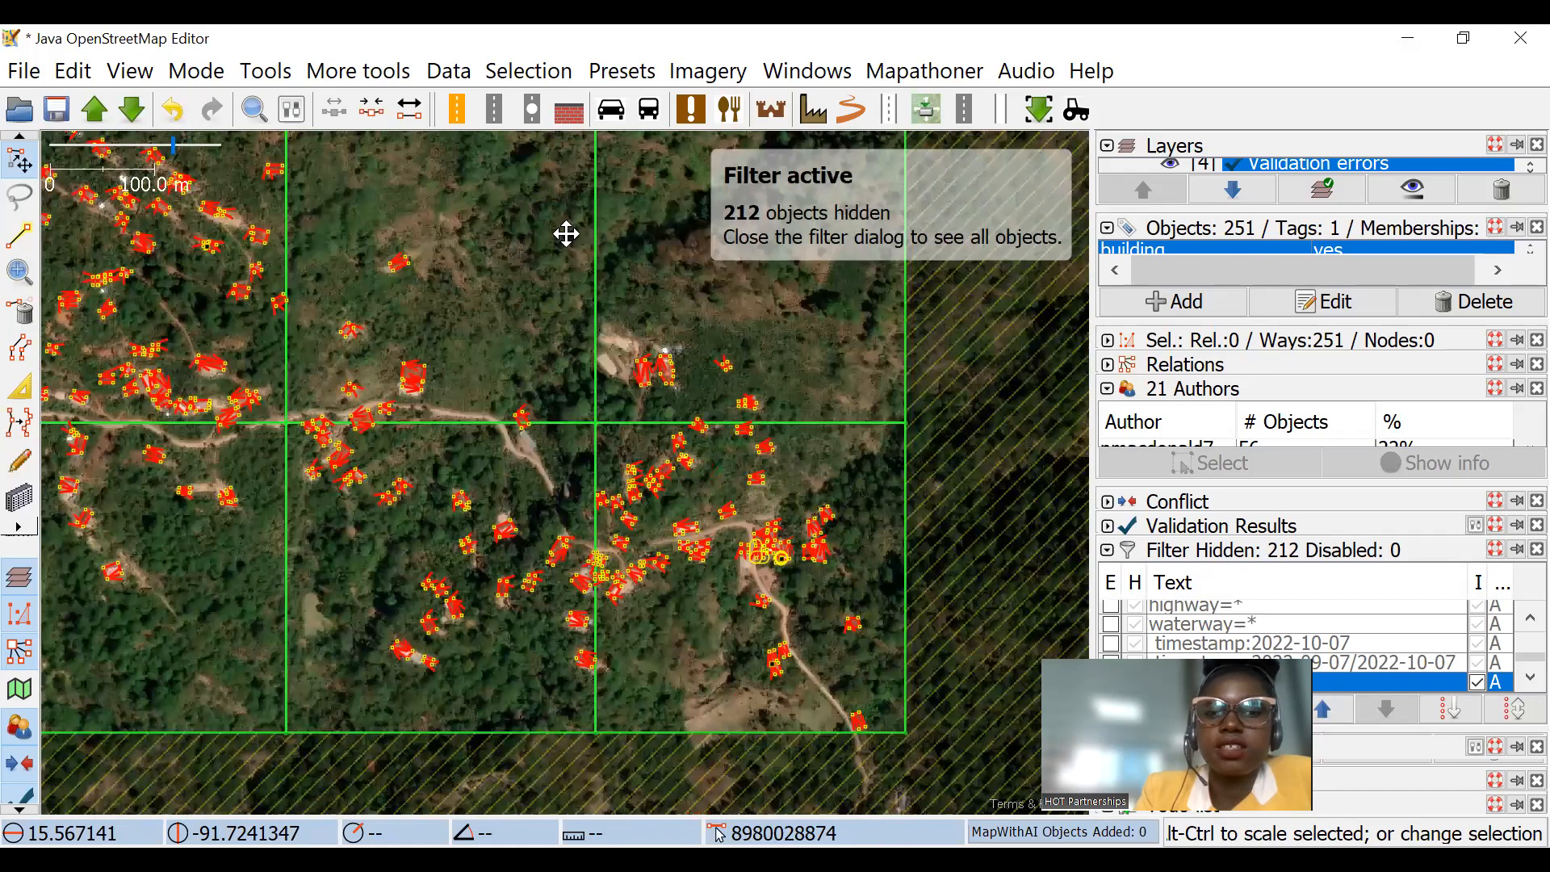
# Step: Review the selected buildings in the northwestern squares and across the full extent of the task grid
pyautogui.moveTo(566, 233); pyautogui.dragTo(844, 193)
pyautogui.moveTo(455, 225); pyautogui.dragTo(671, 380)
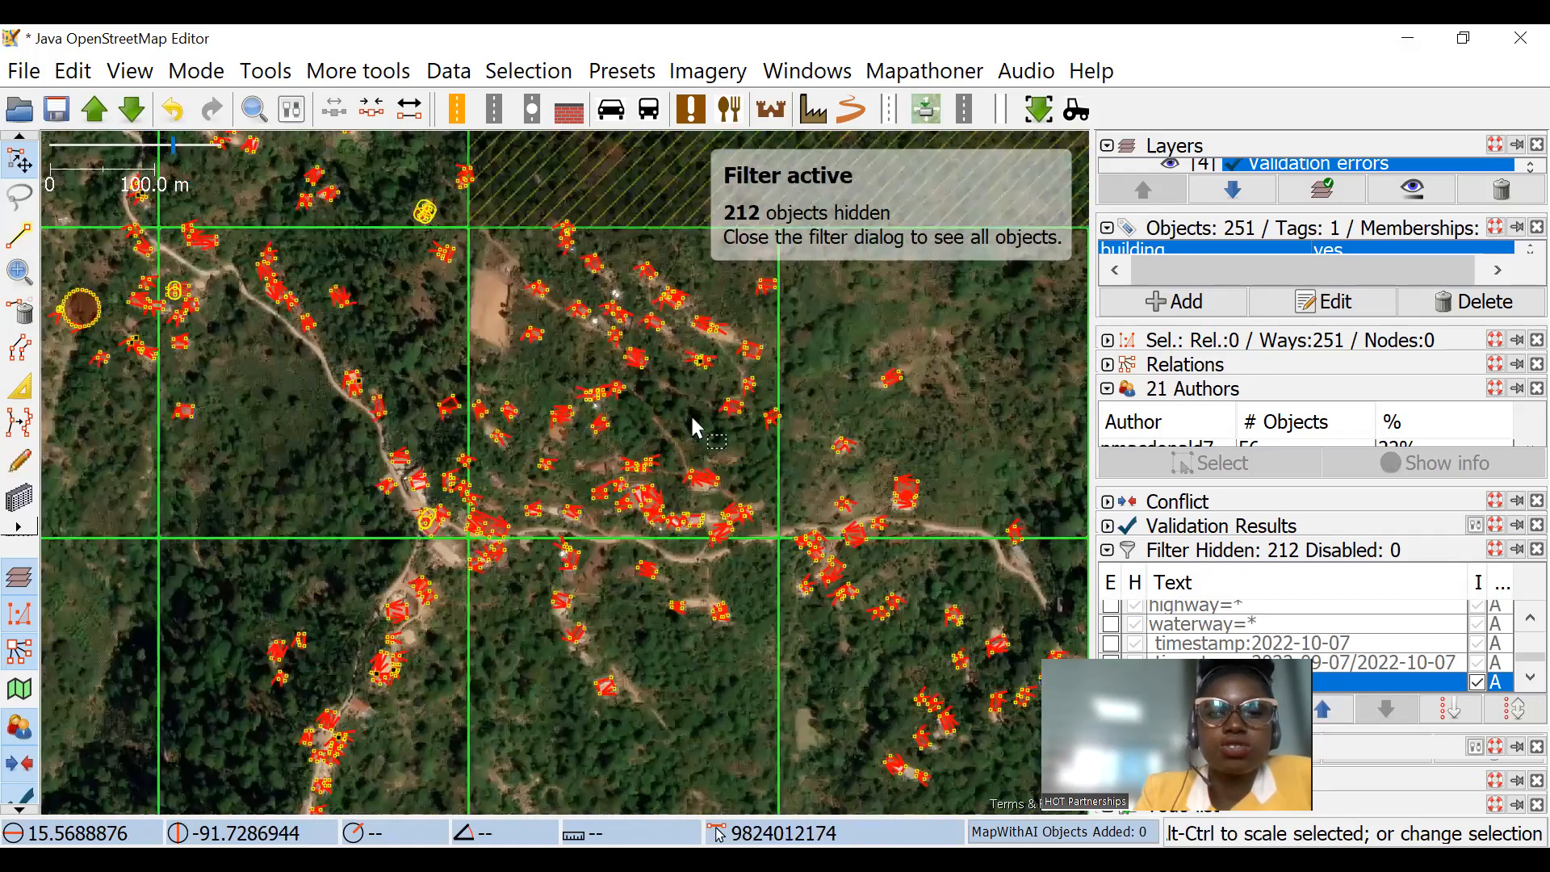
pyautogui.scroll(5, 692, 420)
pyautogui.scroll(-3, 741, 517)
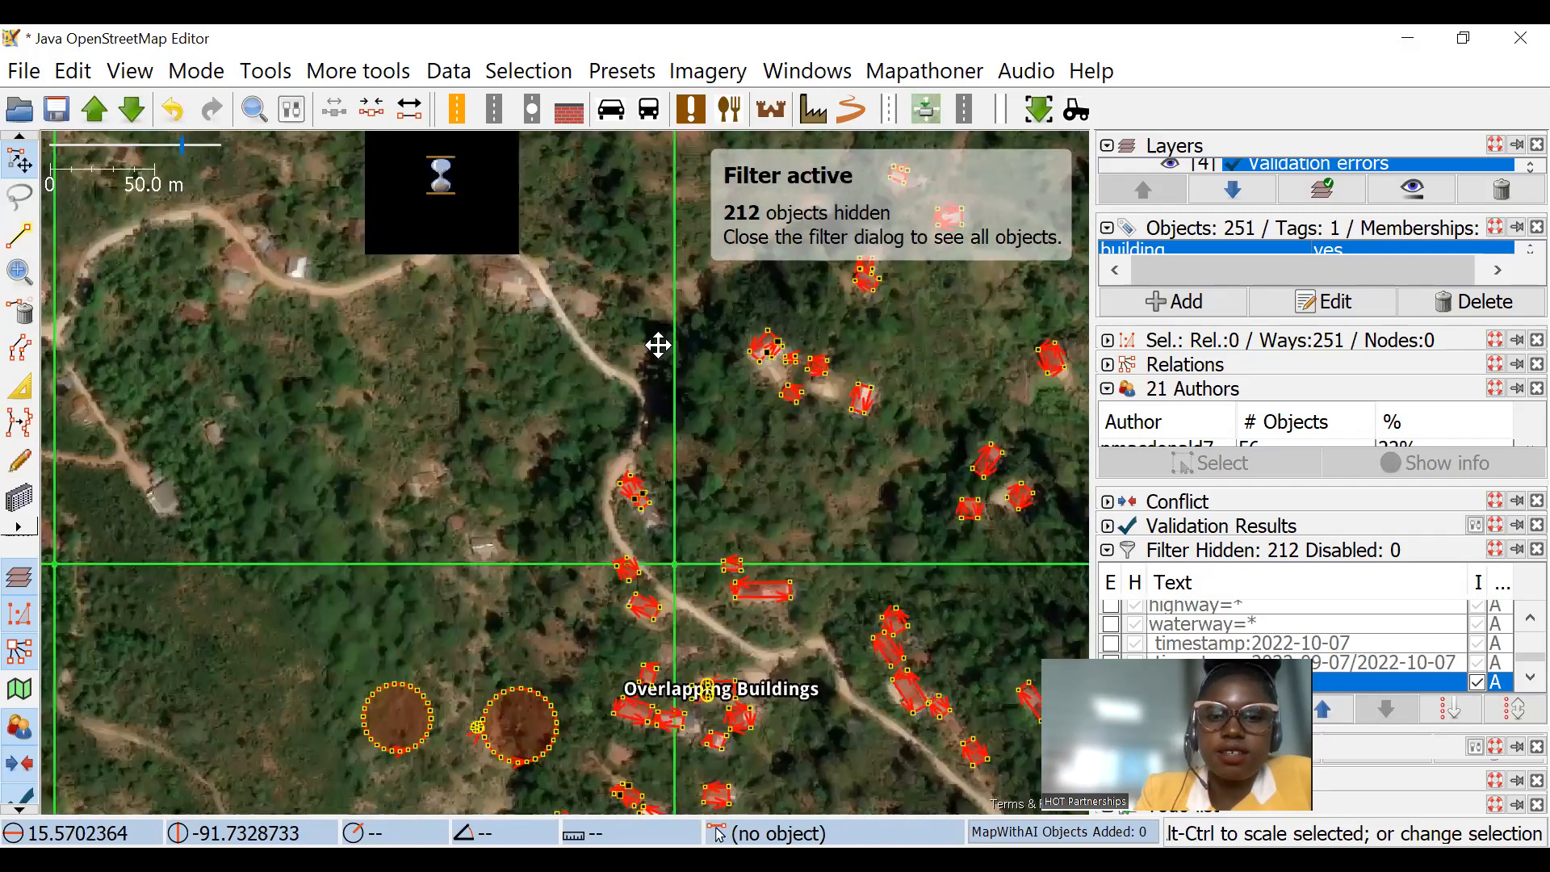
pyautogui.scroll(-5, 657, 346)
pyautogui.moveTo(834, 548); pyautogui.dragTo(592, 401)
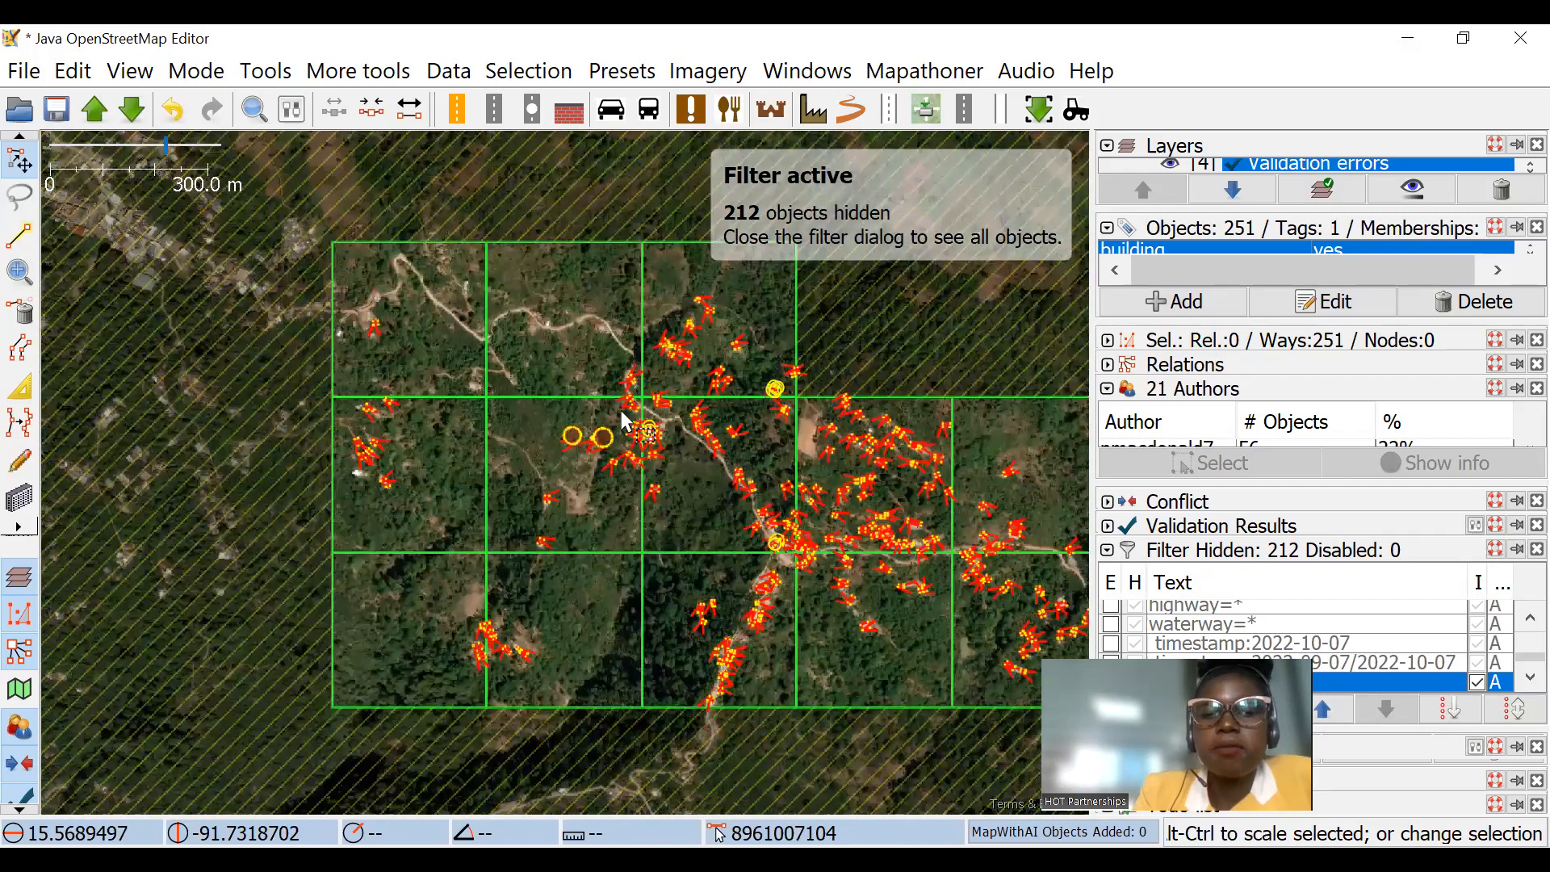
pyautogui.moveTo(688, 420)
pyautogui.mouseDown()
pyautogui.moveTo(687, 342)
pyautogui.moveTo(684, 389)
pyautogui.mouseUp()
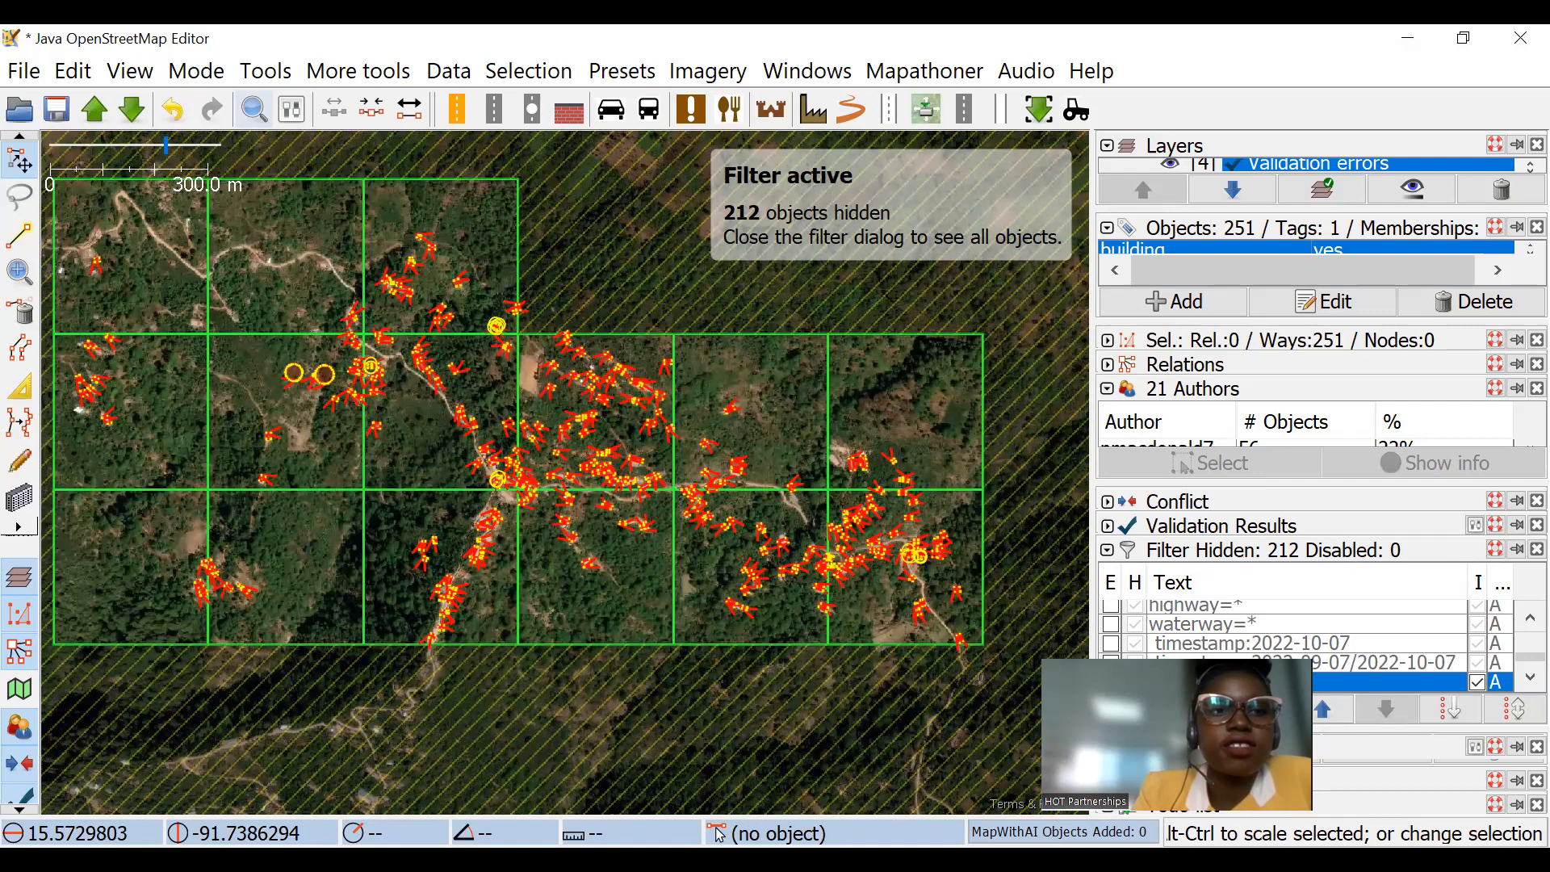
# Step: Try squaring all the selected buildings, inspect the effect on the round ones, and undo the squaring
pyautogui.scroll(6, 278, 381)
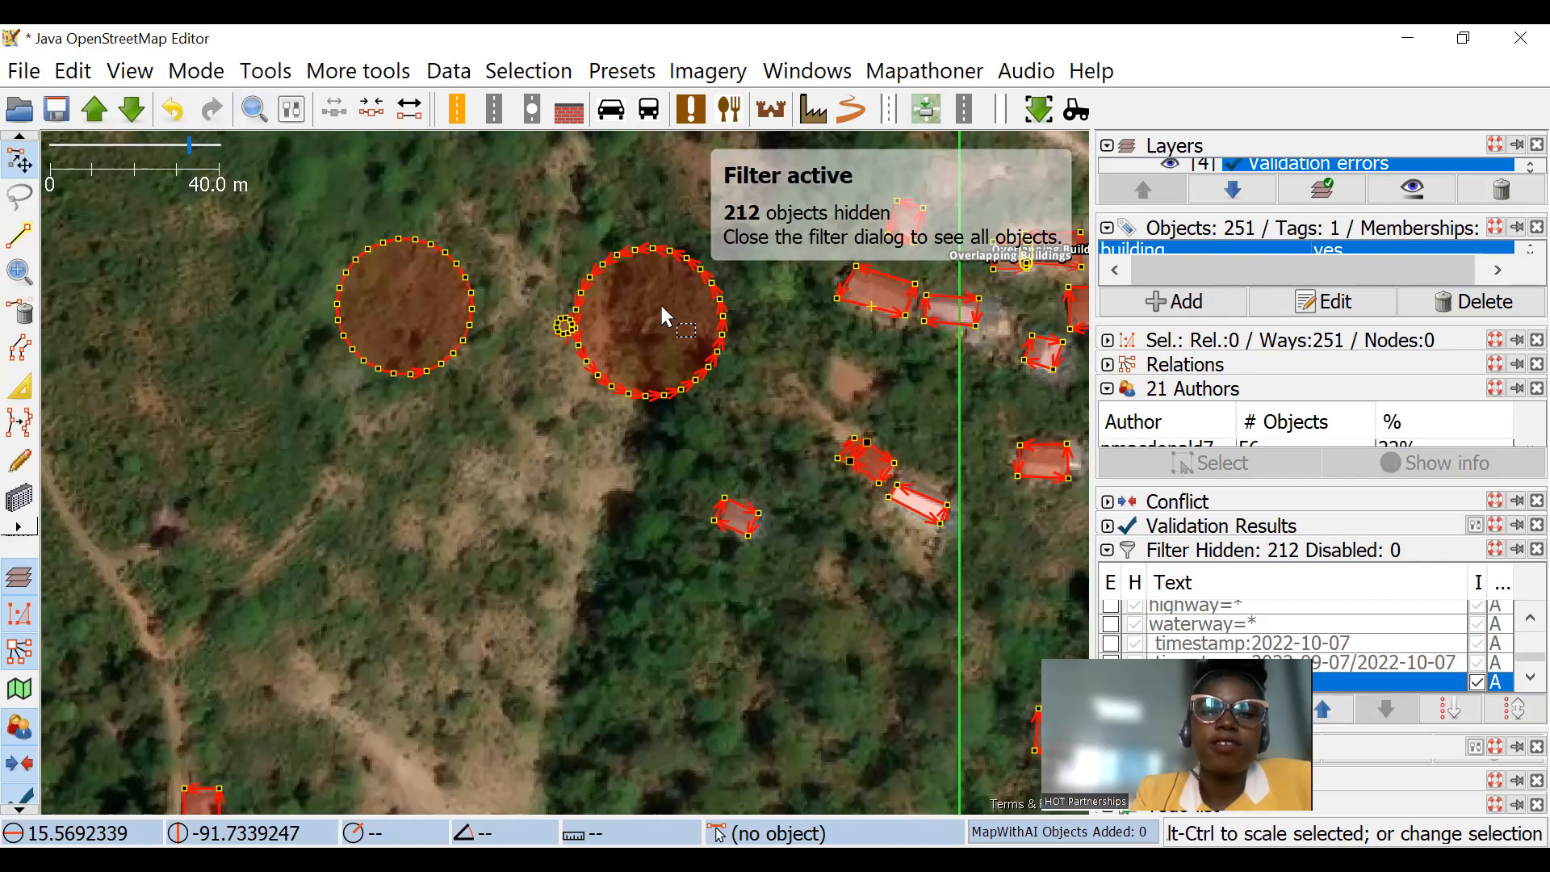
pyautogui.scroll(2, 554, 255)
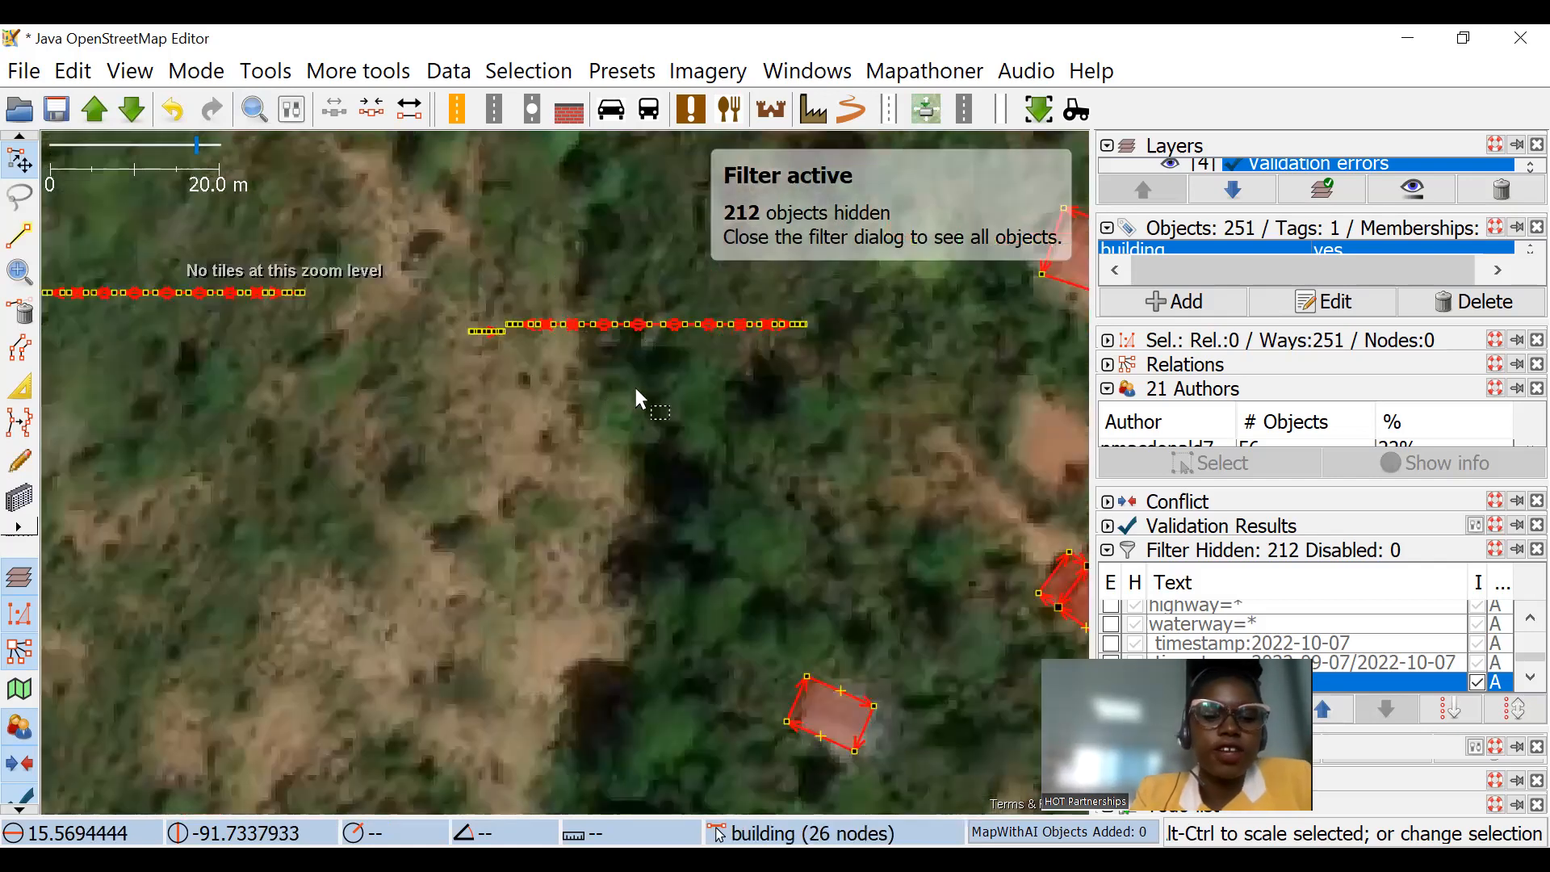
pyautogui.hotkey('ctrl', 'z')
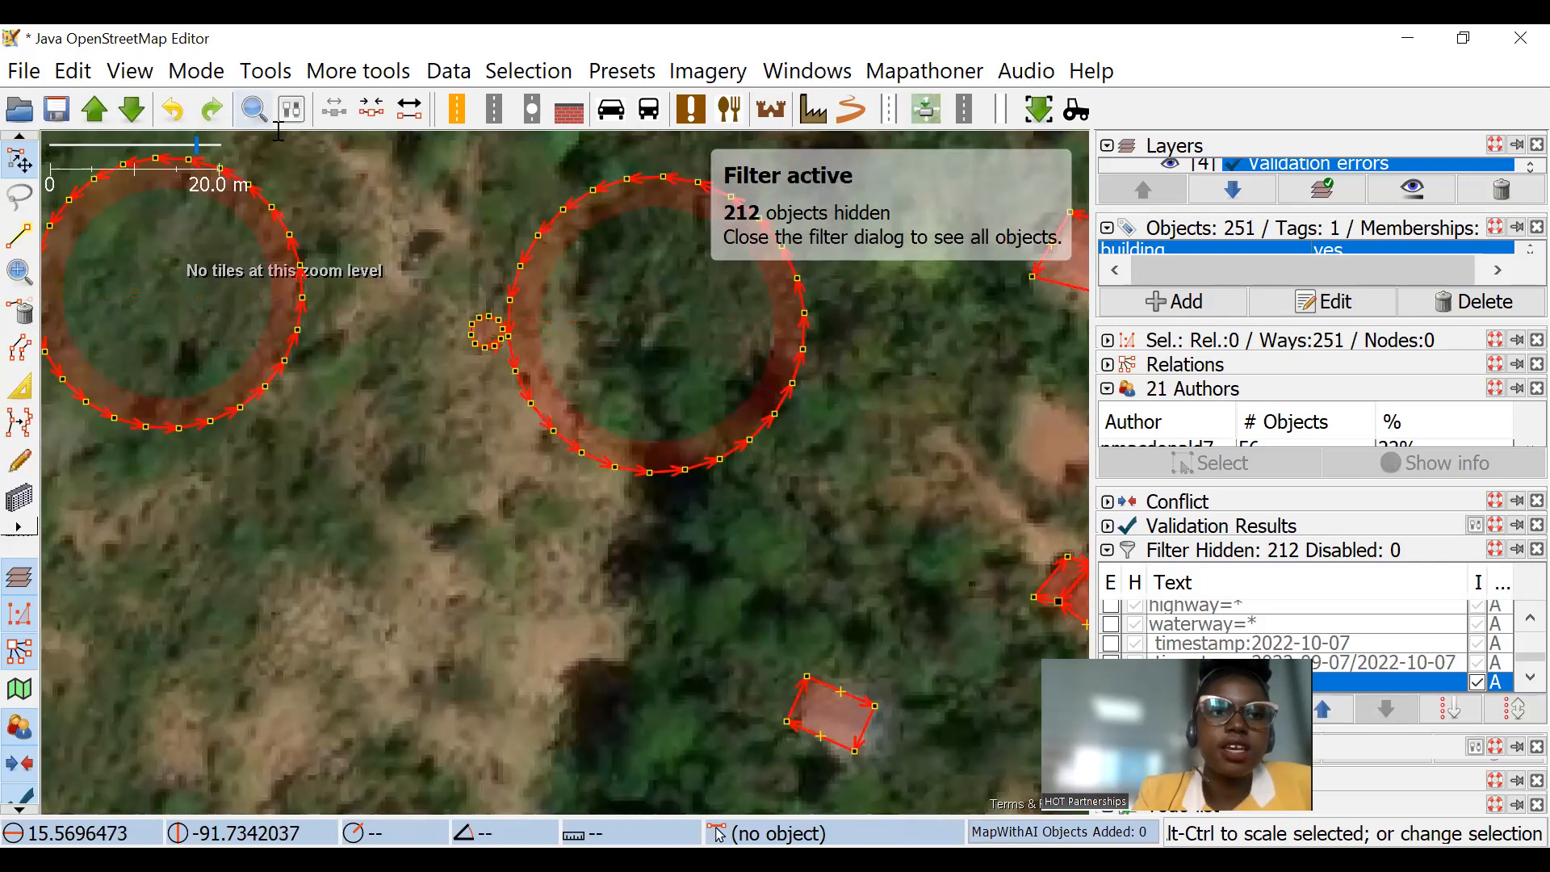
# Step: Search for and select all buildings matching the expression "building: yes nodes: 4"
pyautogui.hotkey('ctrl', 'f')
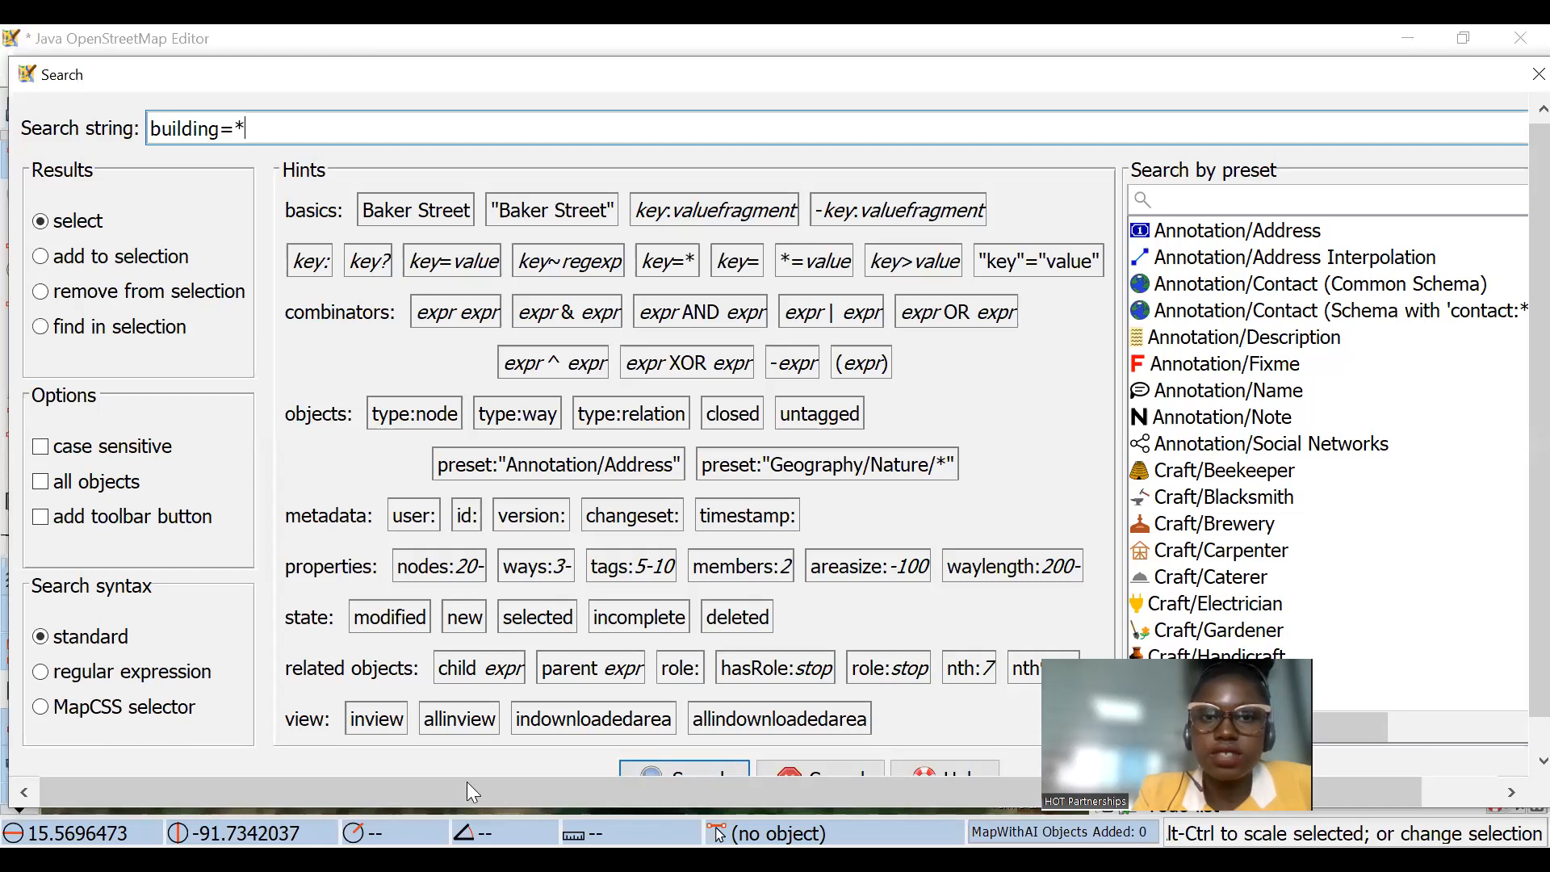
pyautogui.click(1507, 124)
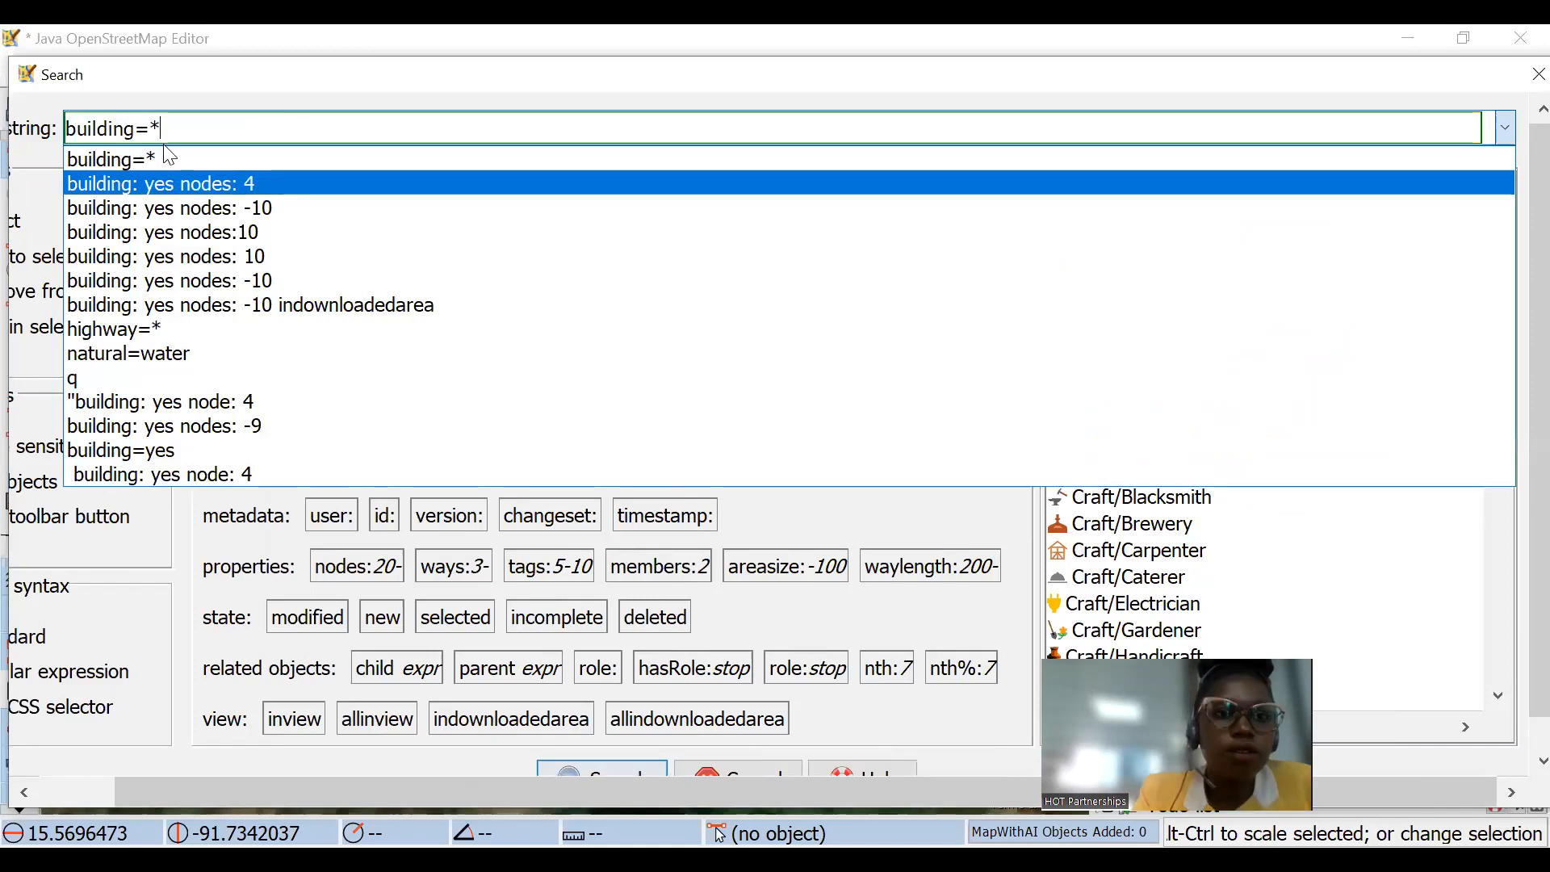
pyautogui.click(258, 182)
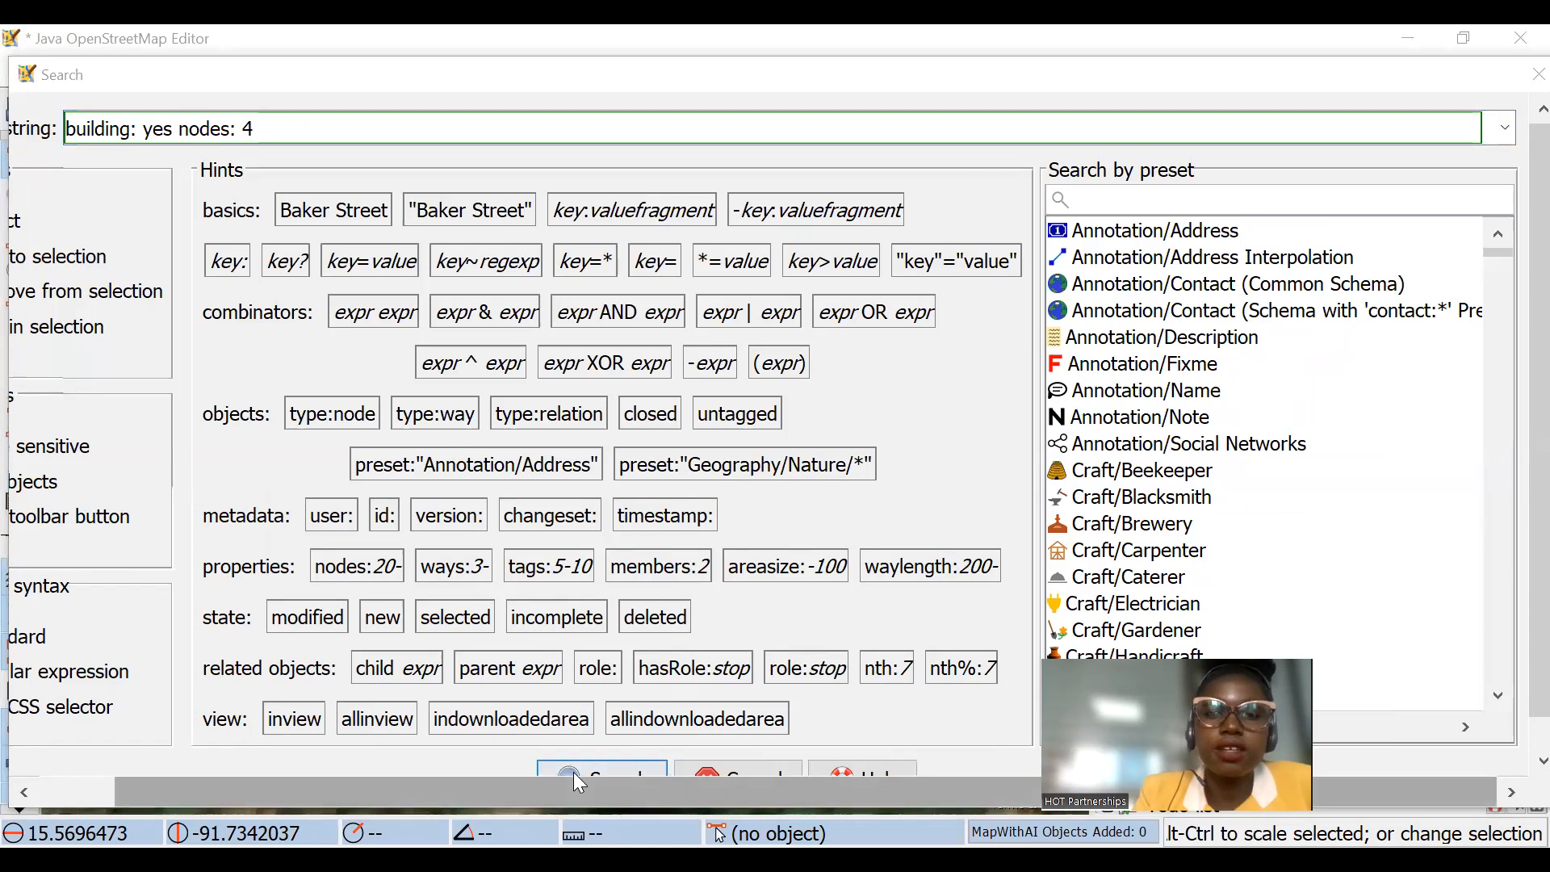
pyautogui.click(603, 771)
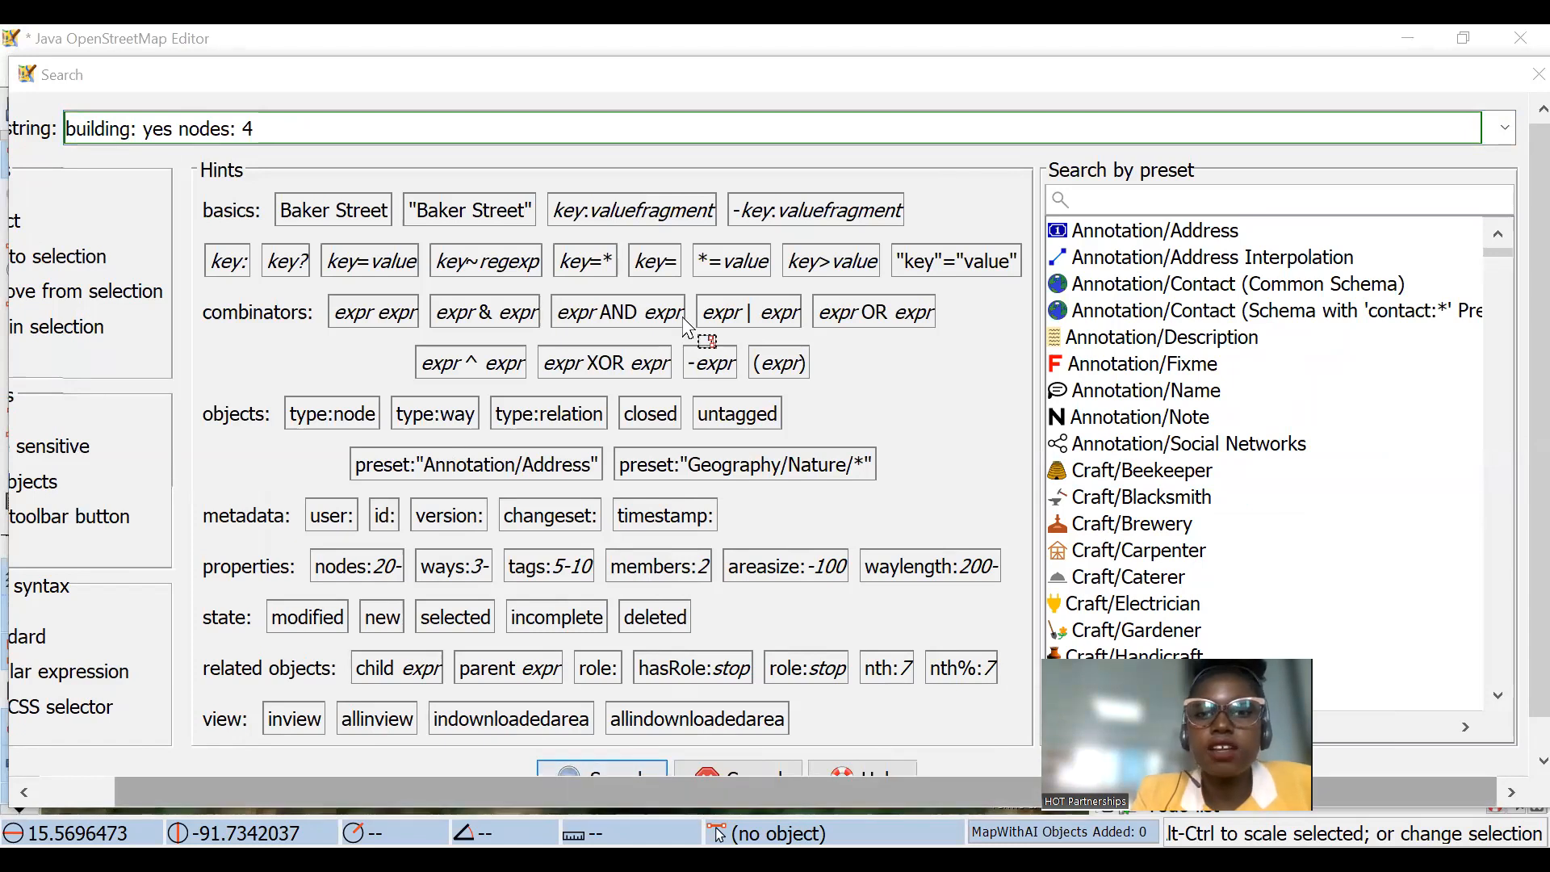
# Step: Check which buildings the four-node search leaves unselected around the road junction and the large round structures
pyautogui.scroll(3, 795, 533)
pyautogui.scroll(4, 798, 539)
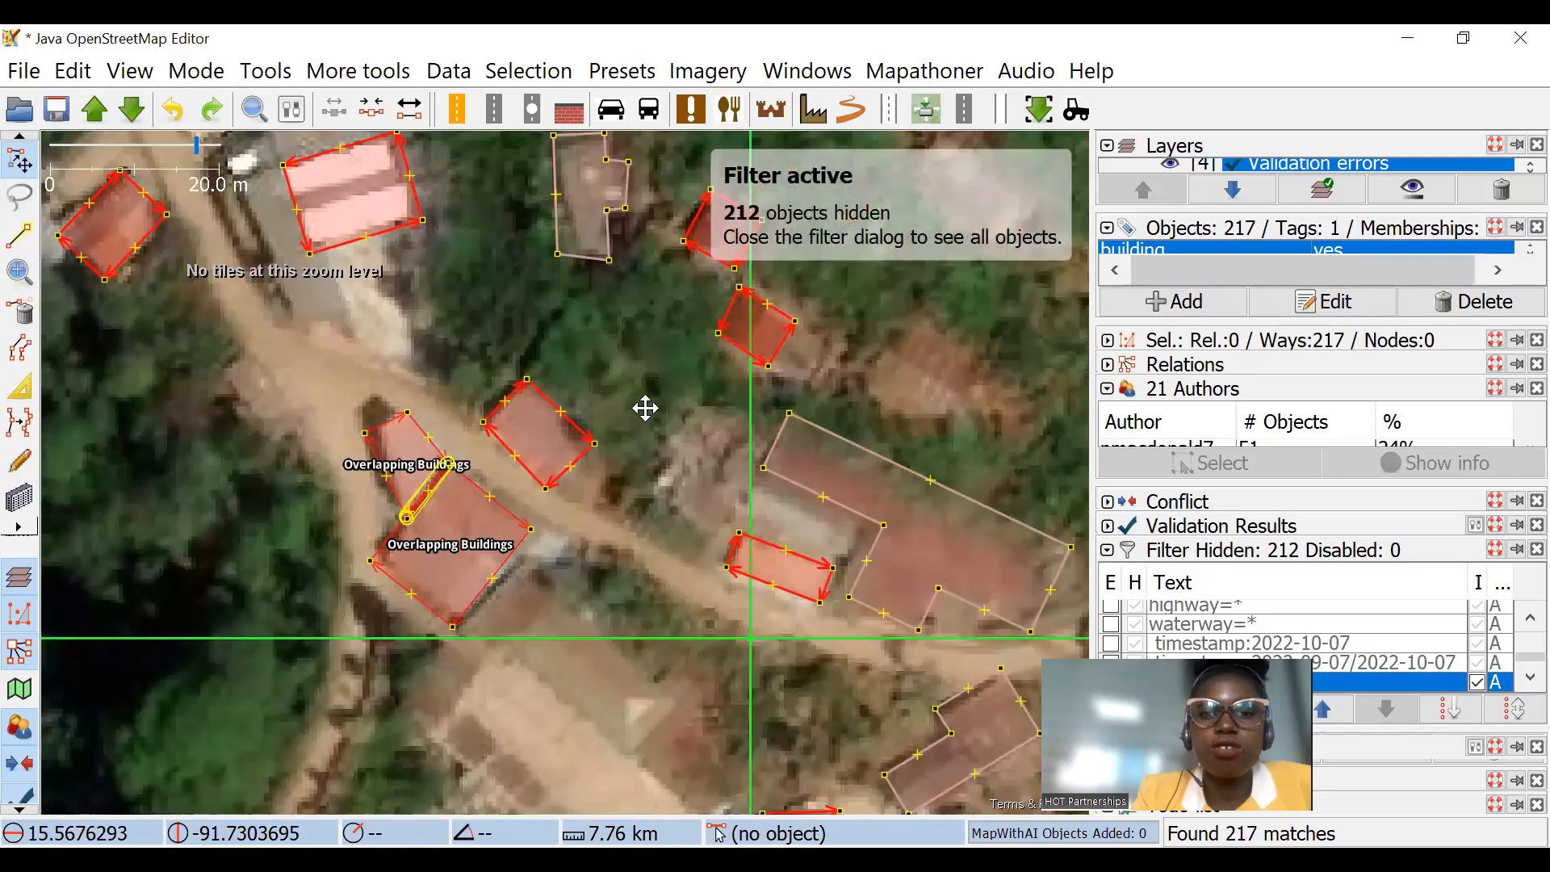
pyautogui.scroll(-1, 836, 436)
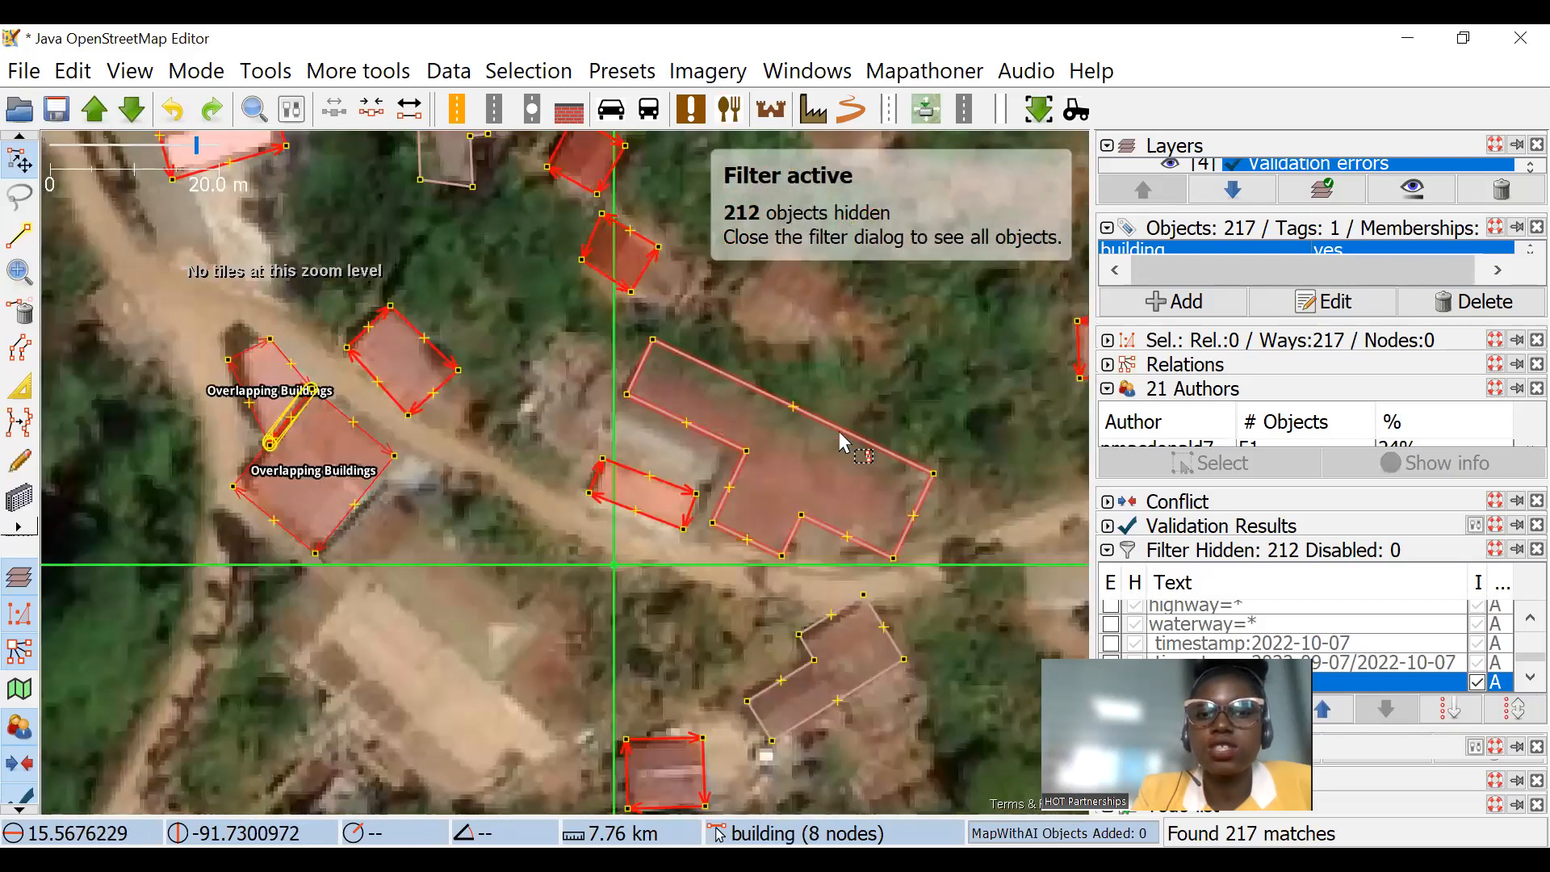
pyautogui.scroll(-2, 729, 390)
pyautogui.scroll(2, 791, 420)
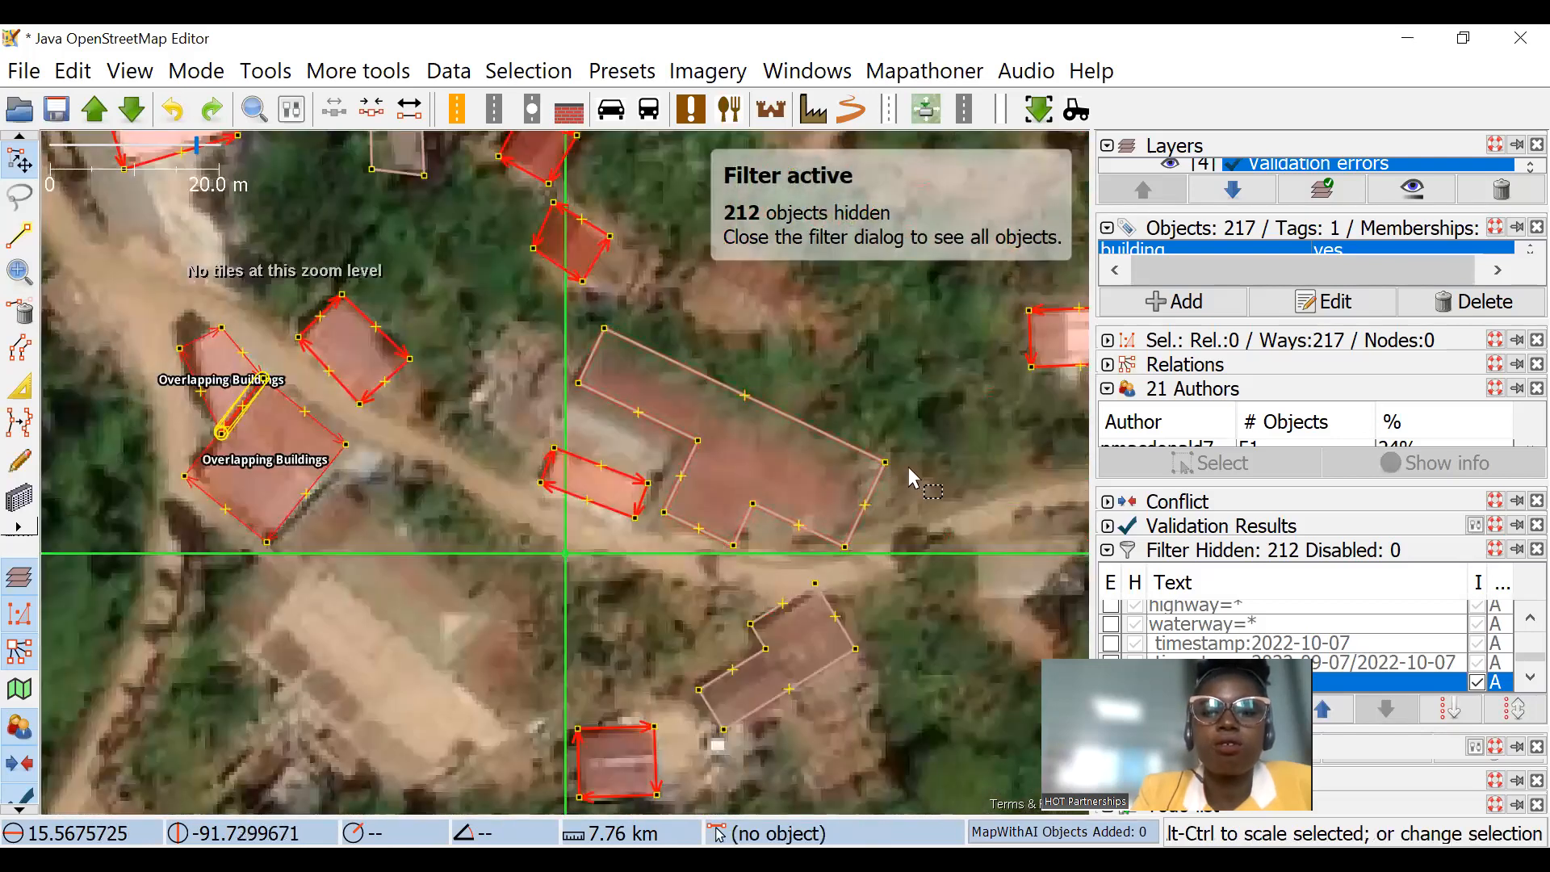
pyautogui.scroll(-2, 908, 477)
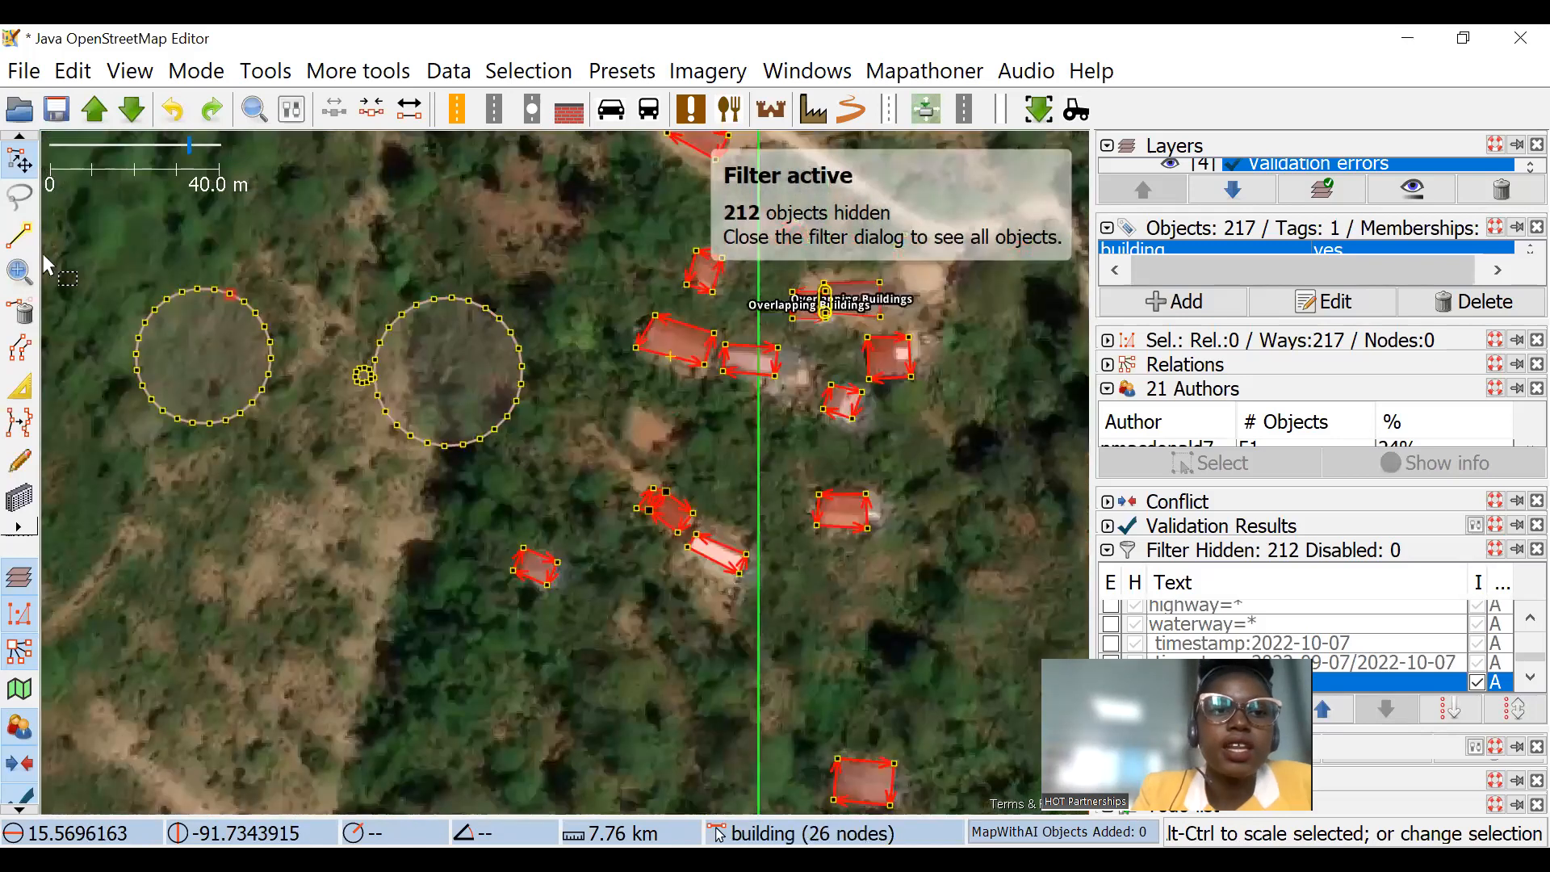
pyautogui.moveTo(55, 259); pyautogui.dragTo(537, 458)
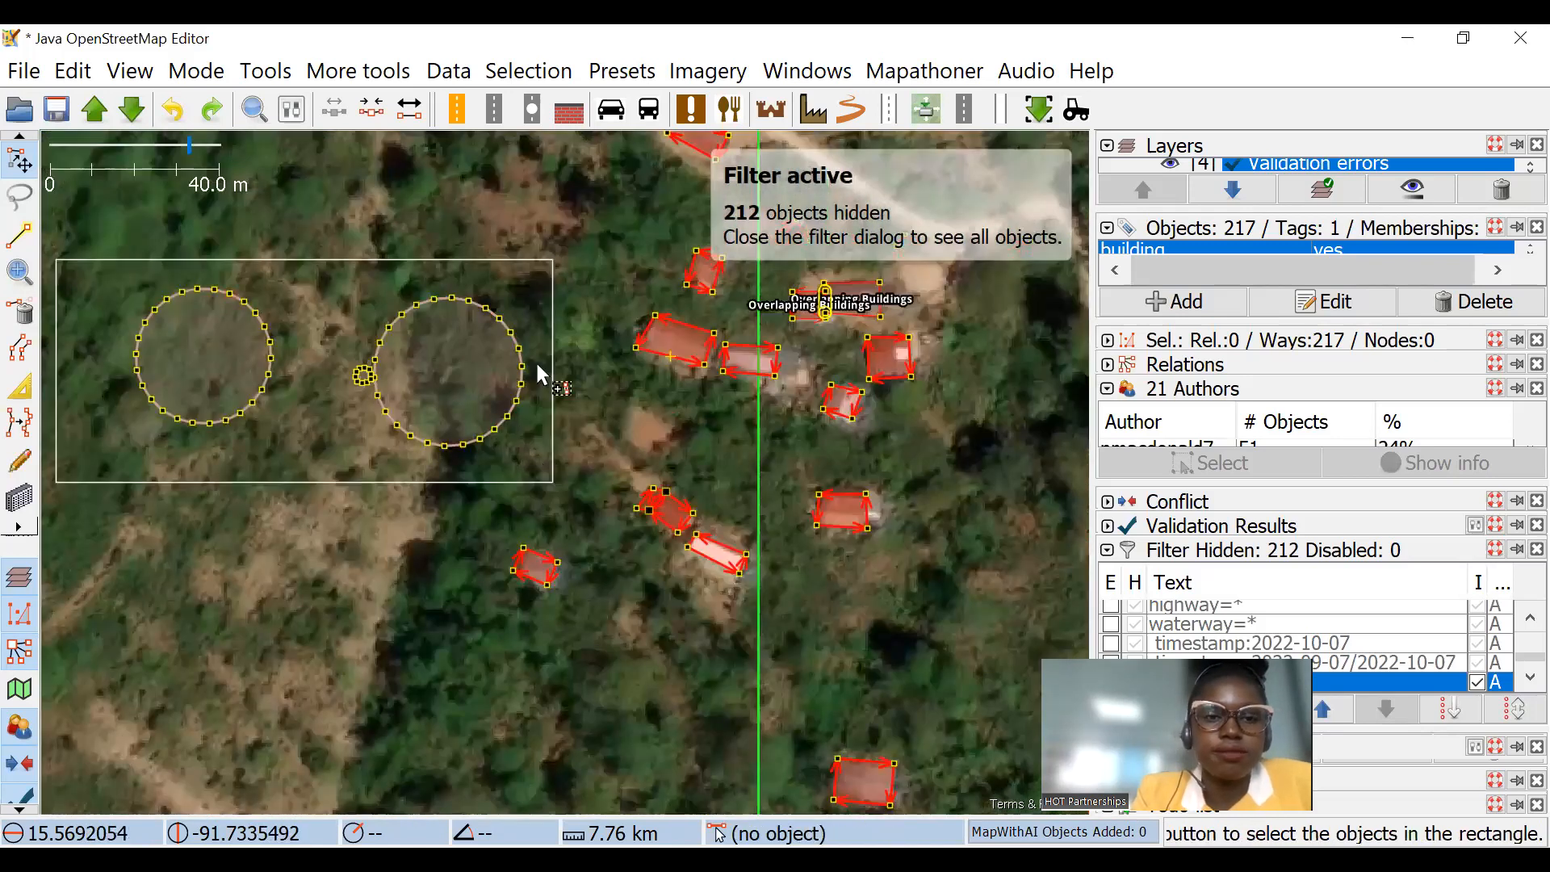
pyautogui.moveTo(540, 373); pyautogui.dragTo(539, 373)
# Step: Examine the unselected multi-cornered buildings in the southern and eastern grid squares
pyautogui.scroll(-2, 638, 300)
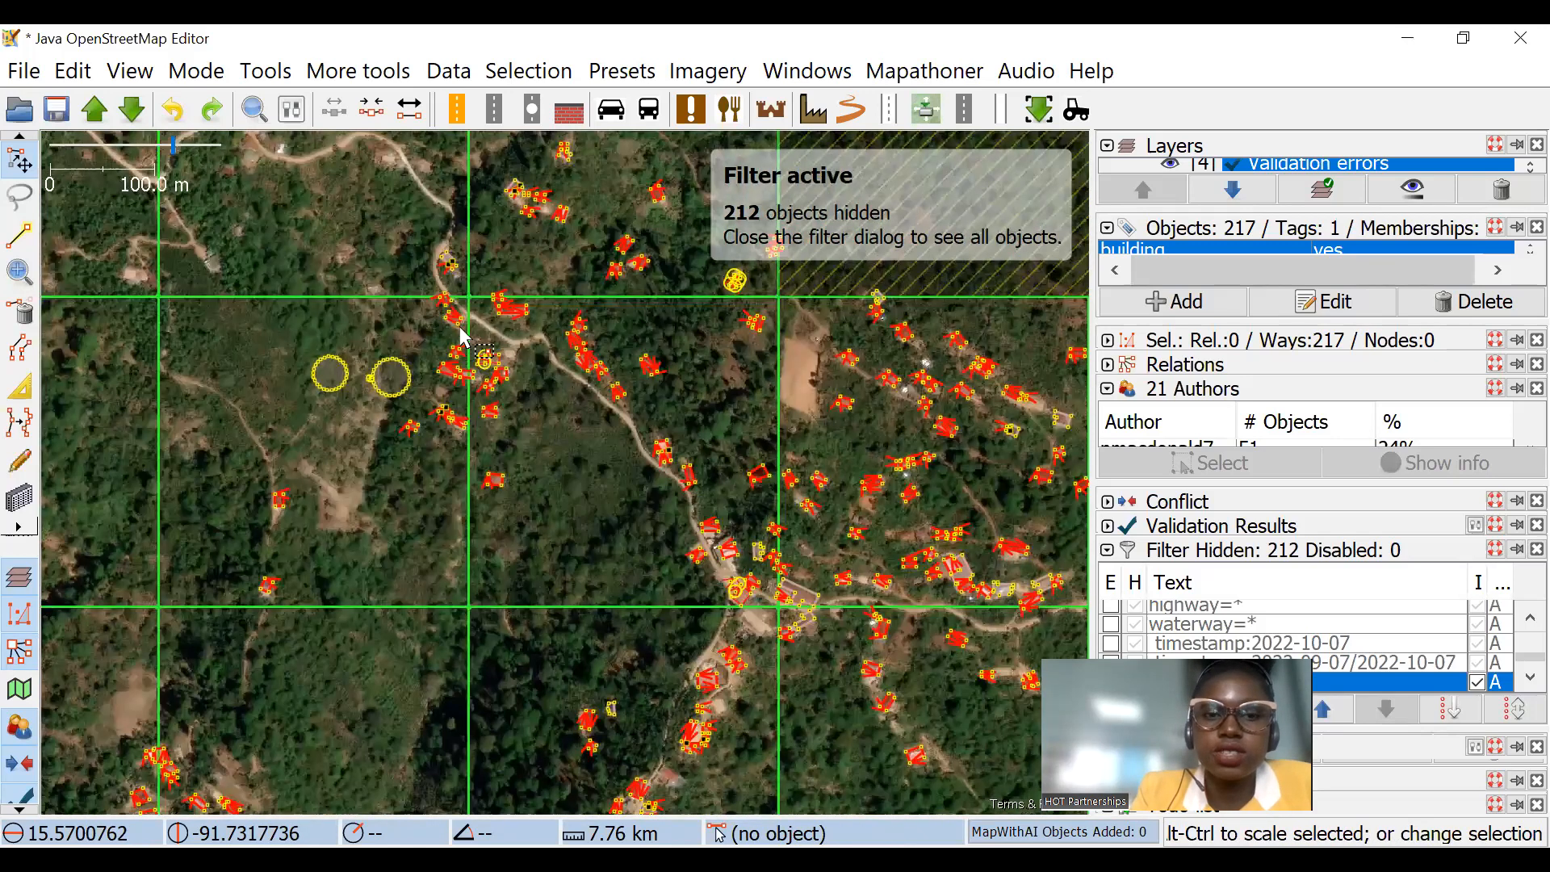
pyautogui.scroll(2, 727, 375)
pyautogui.moveTo(820, 498); pyautogui.dragTo(485, 320)
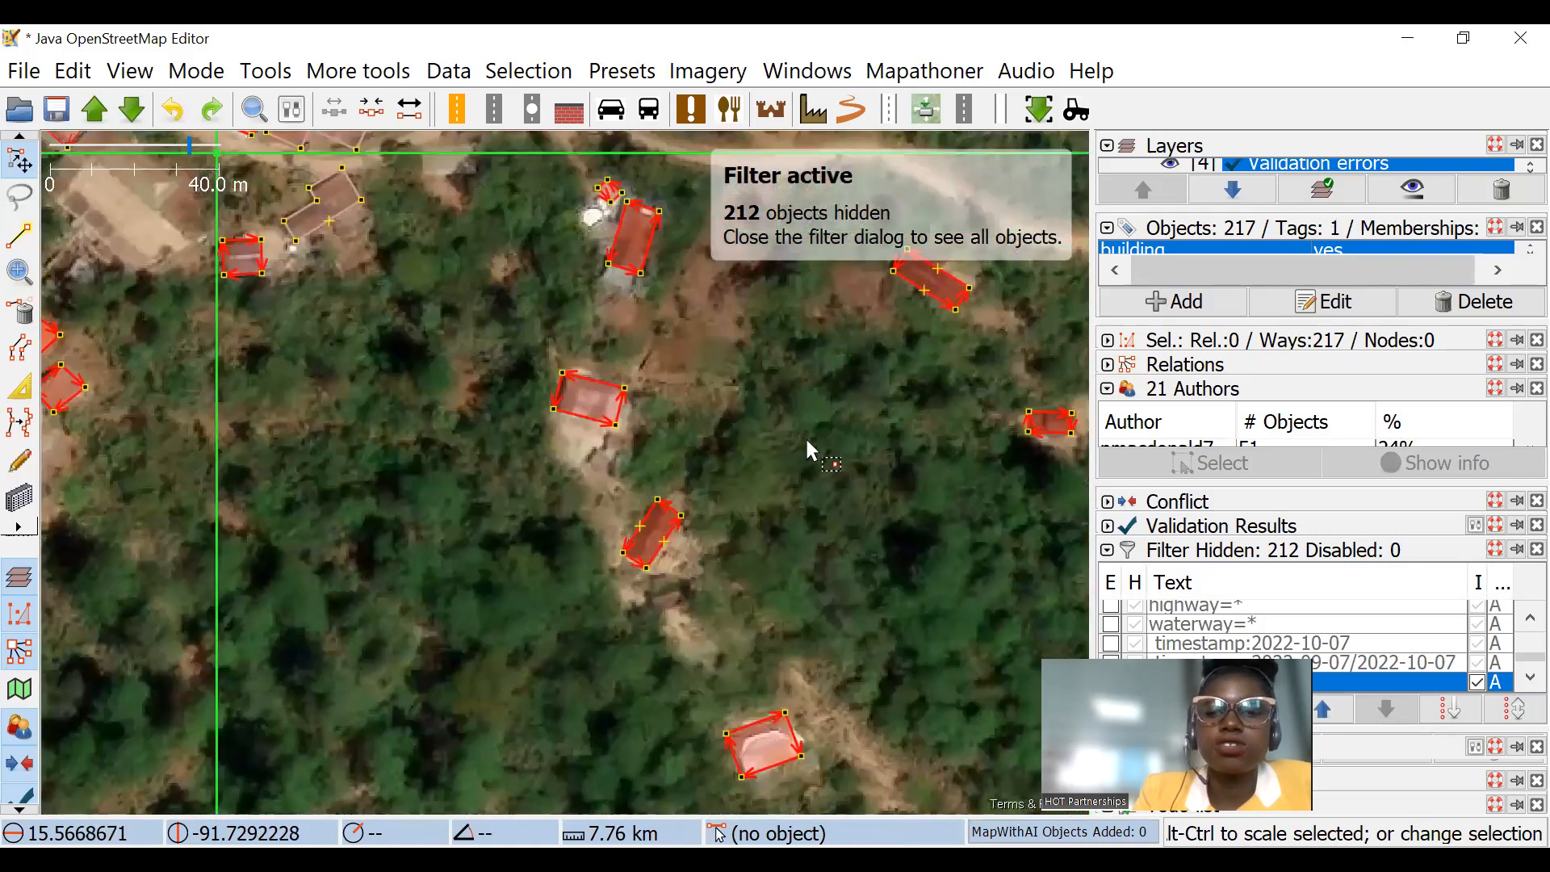
pyautogui.scroll(-3, 811, 450)
pyautogui.scroll(3, 683, 396)
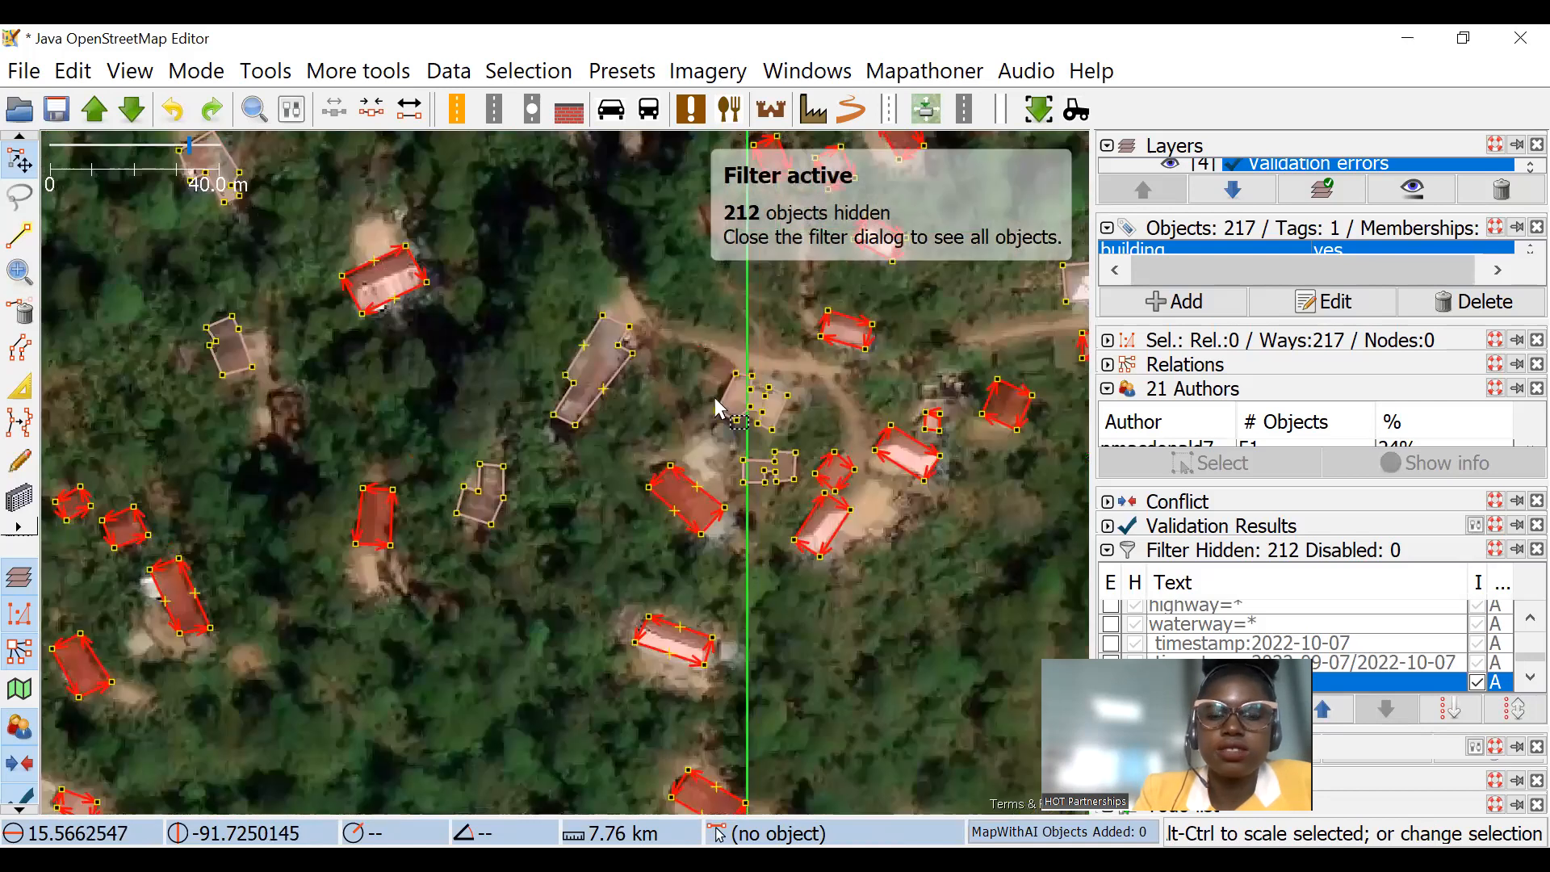
pyautogui.scroll(1, 714, 401)
pyautogui.moveTo(810, 380); pyautogui.dragTo(507, 360)
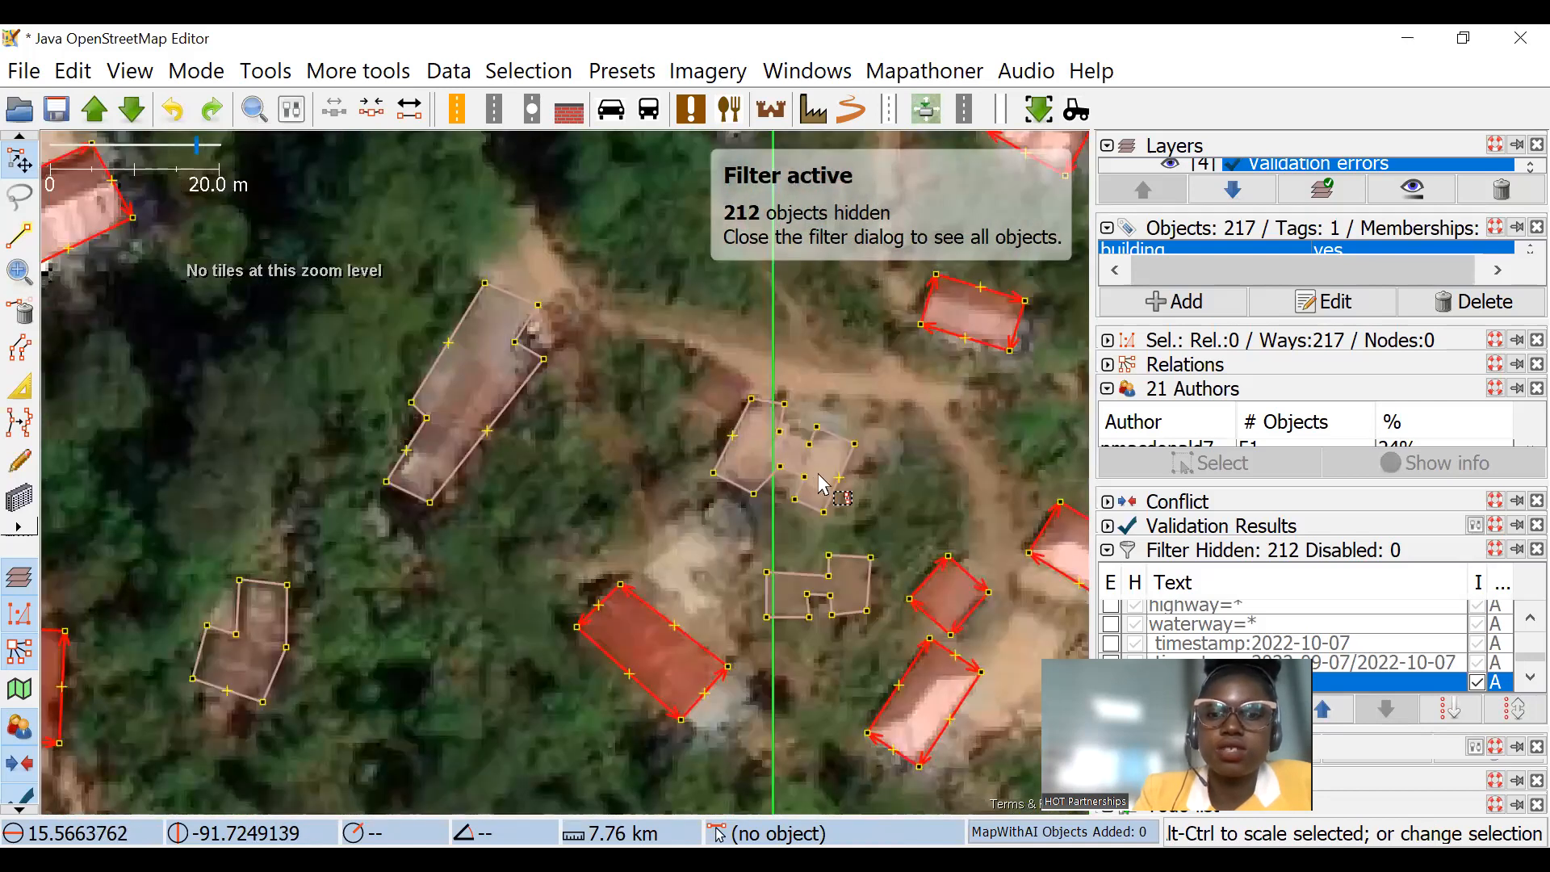
pyautogui.scroll(-2, 824, 477)
pyautogui.scroll(2, 862, 454)
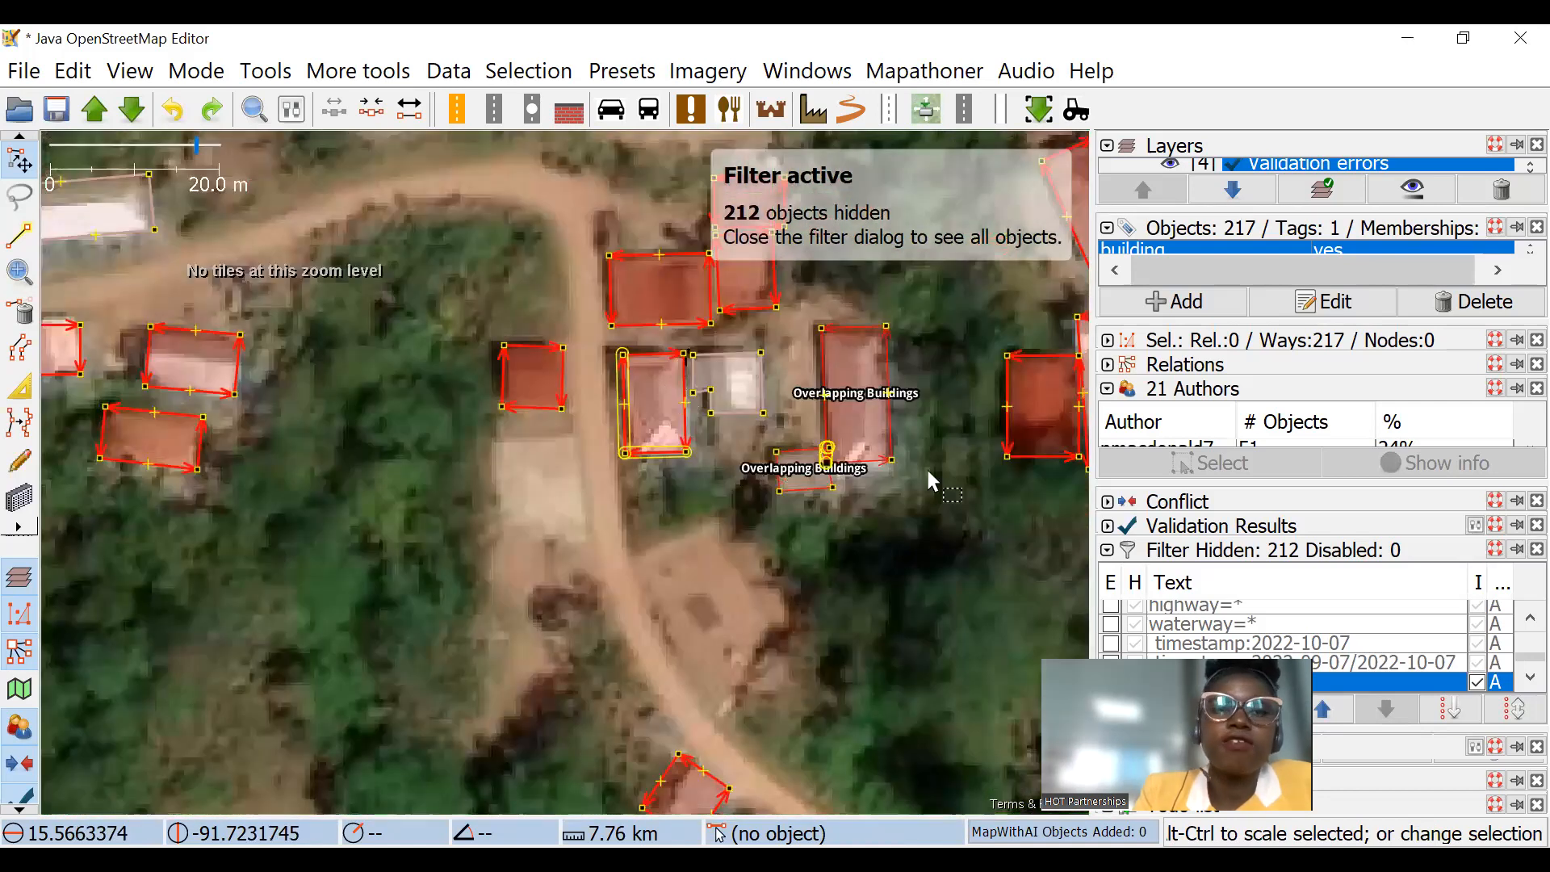
pyautogui.scroll(-2, 707, 398)
pyautogui.moveTo(67, 286); pyautogui.dragTo(438, 311)
pyautogui.scroll(1, 438, 311)
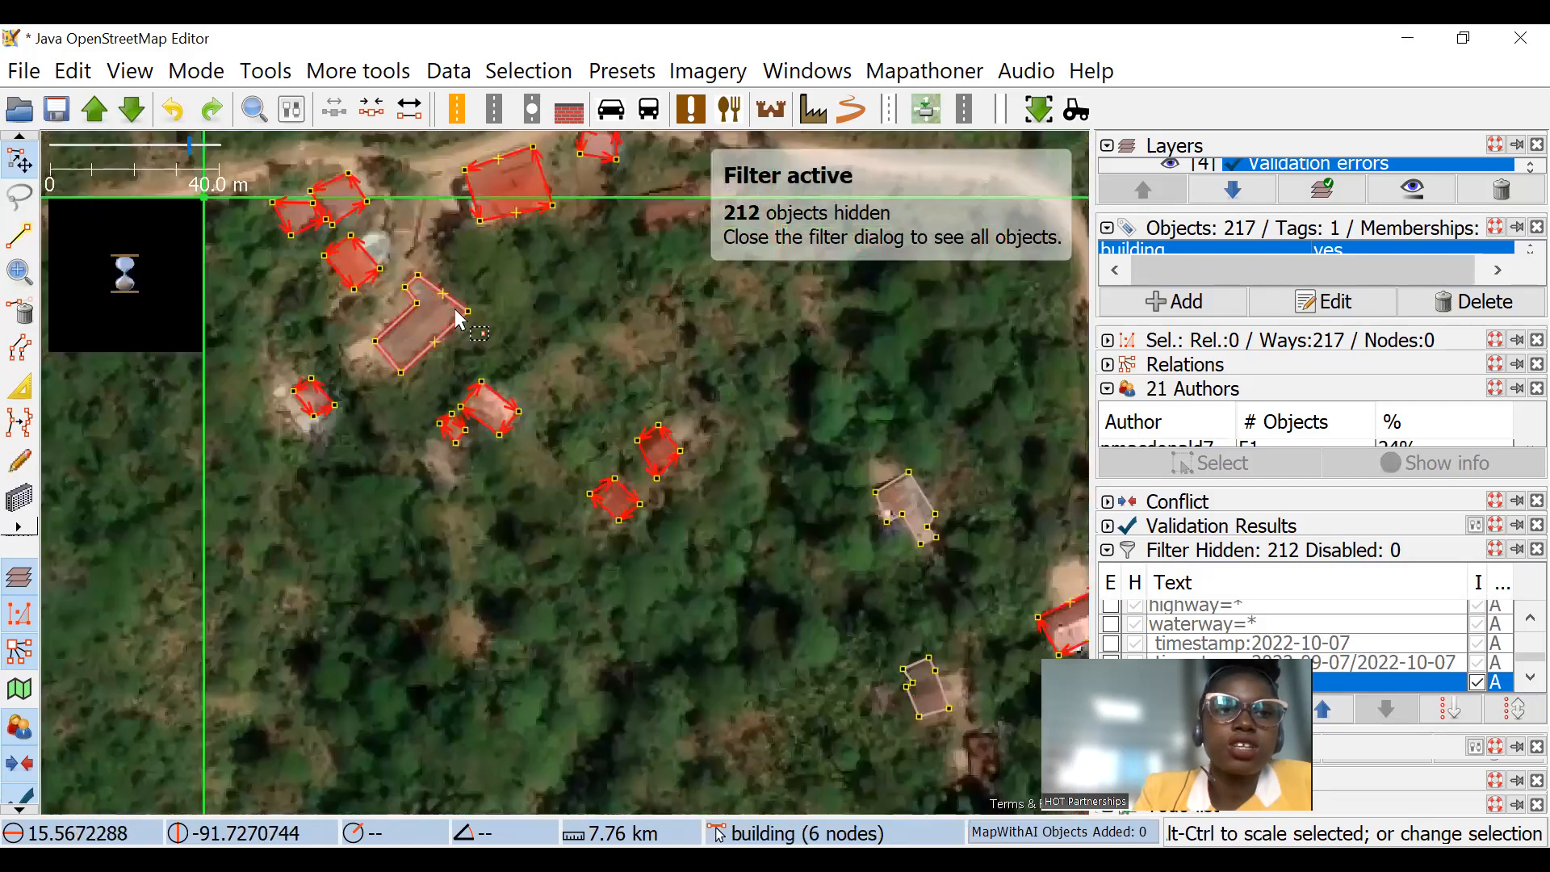
# Step: Change the search expression to "building: yes nodes: -10" and select the matching buildings
pyautogui.click(256, 113)
pyautogui.click(255, 113)
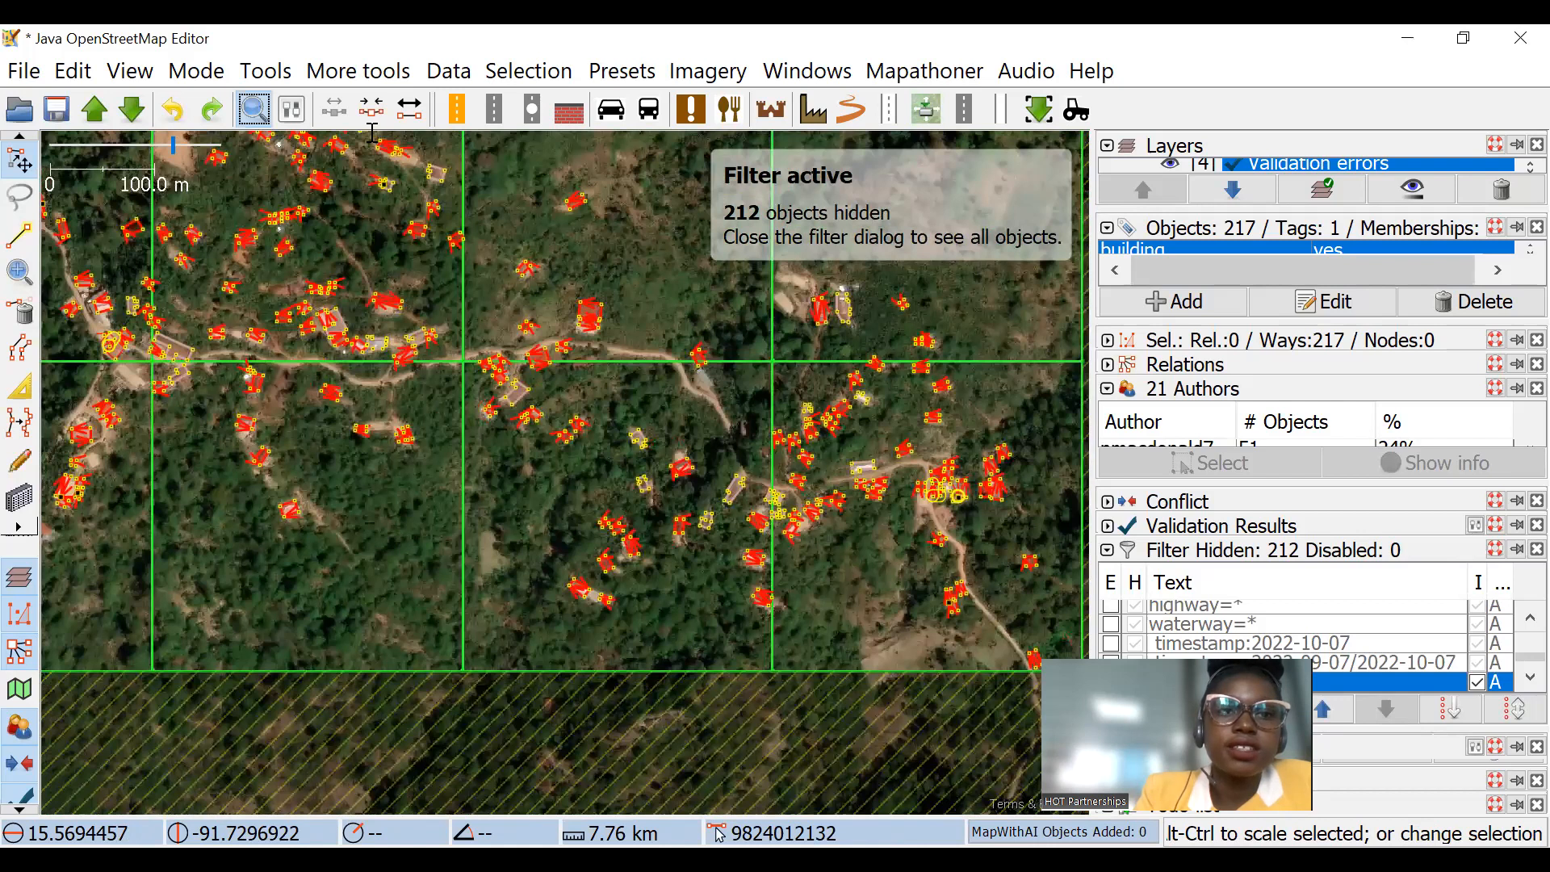
pyautogui.hotkey('ctrl', 'f')
pyautogui.press('BackSpace')
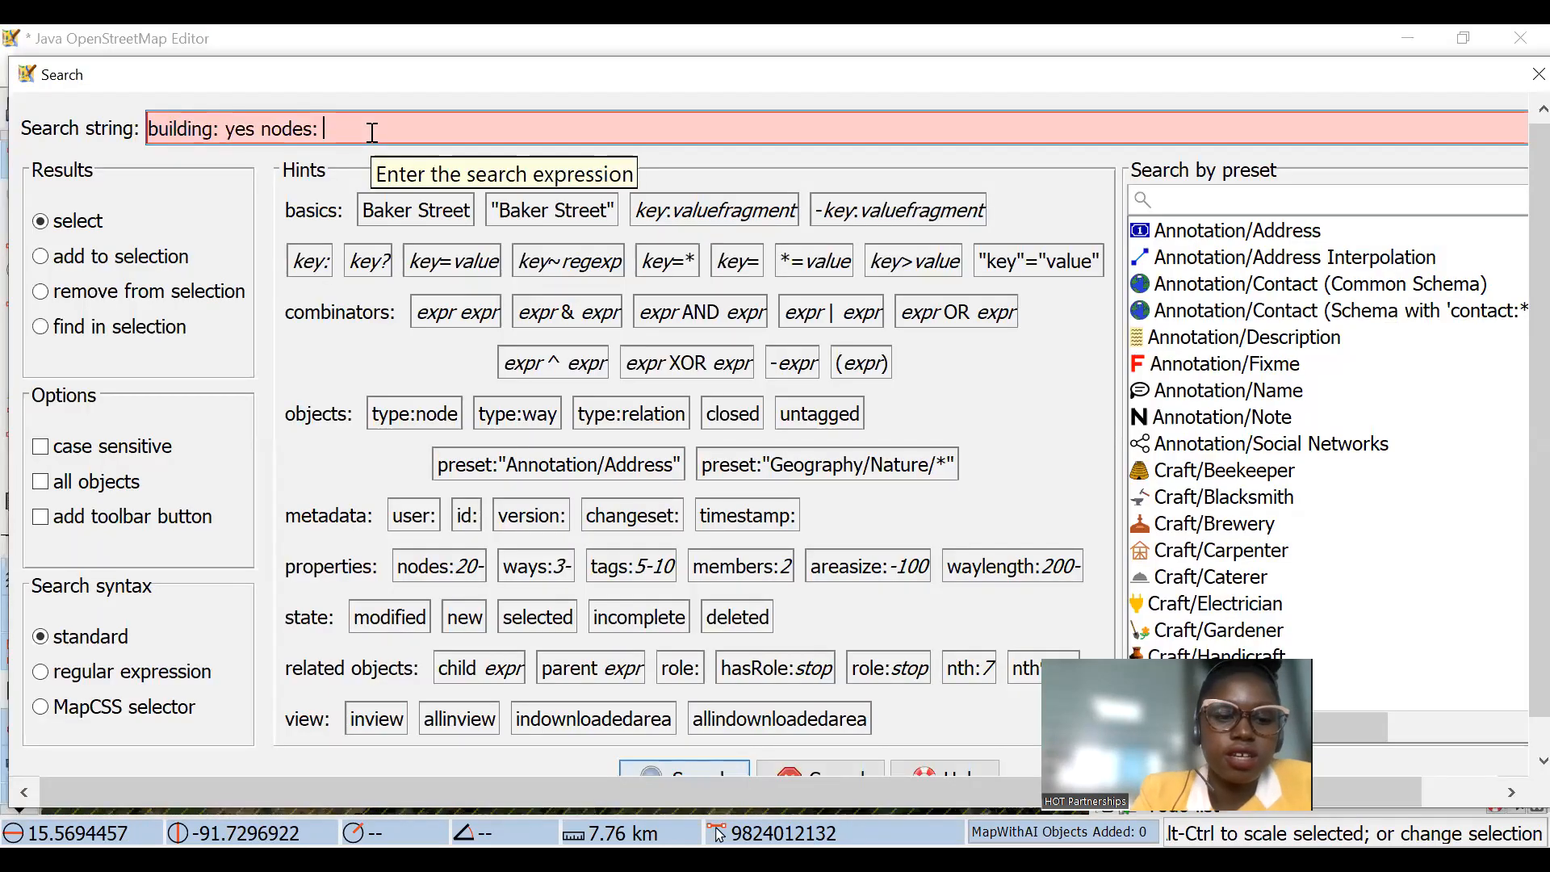
pyautogui.write('-10')
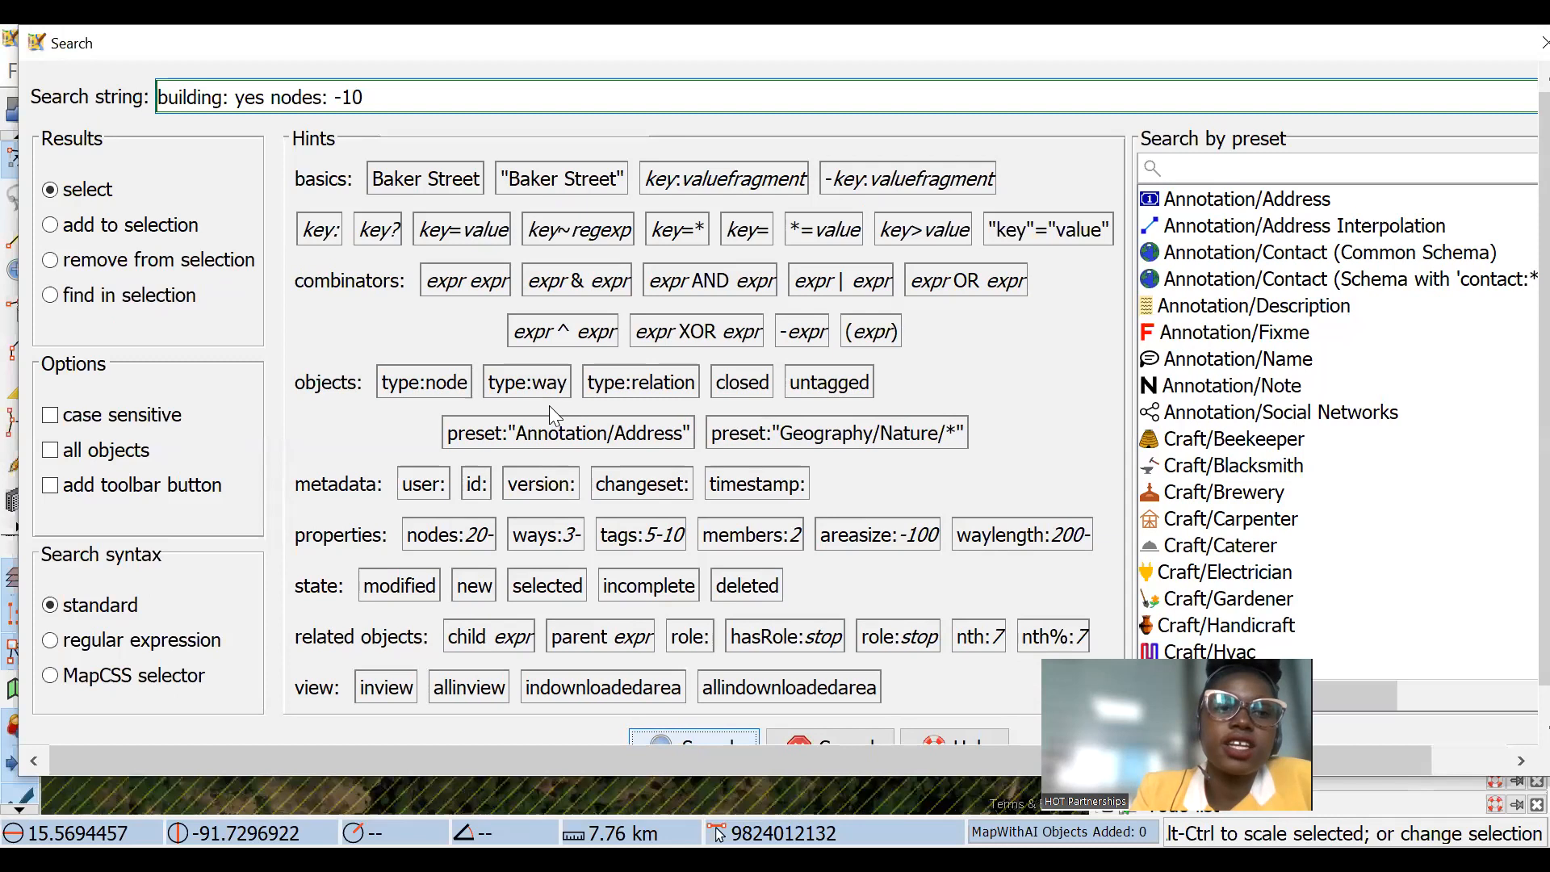
pyautogui.press('Return')
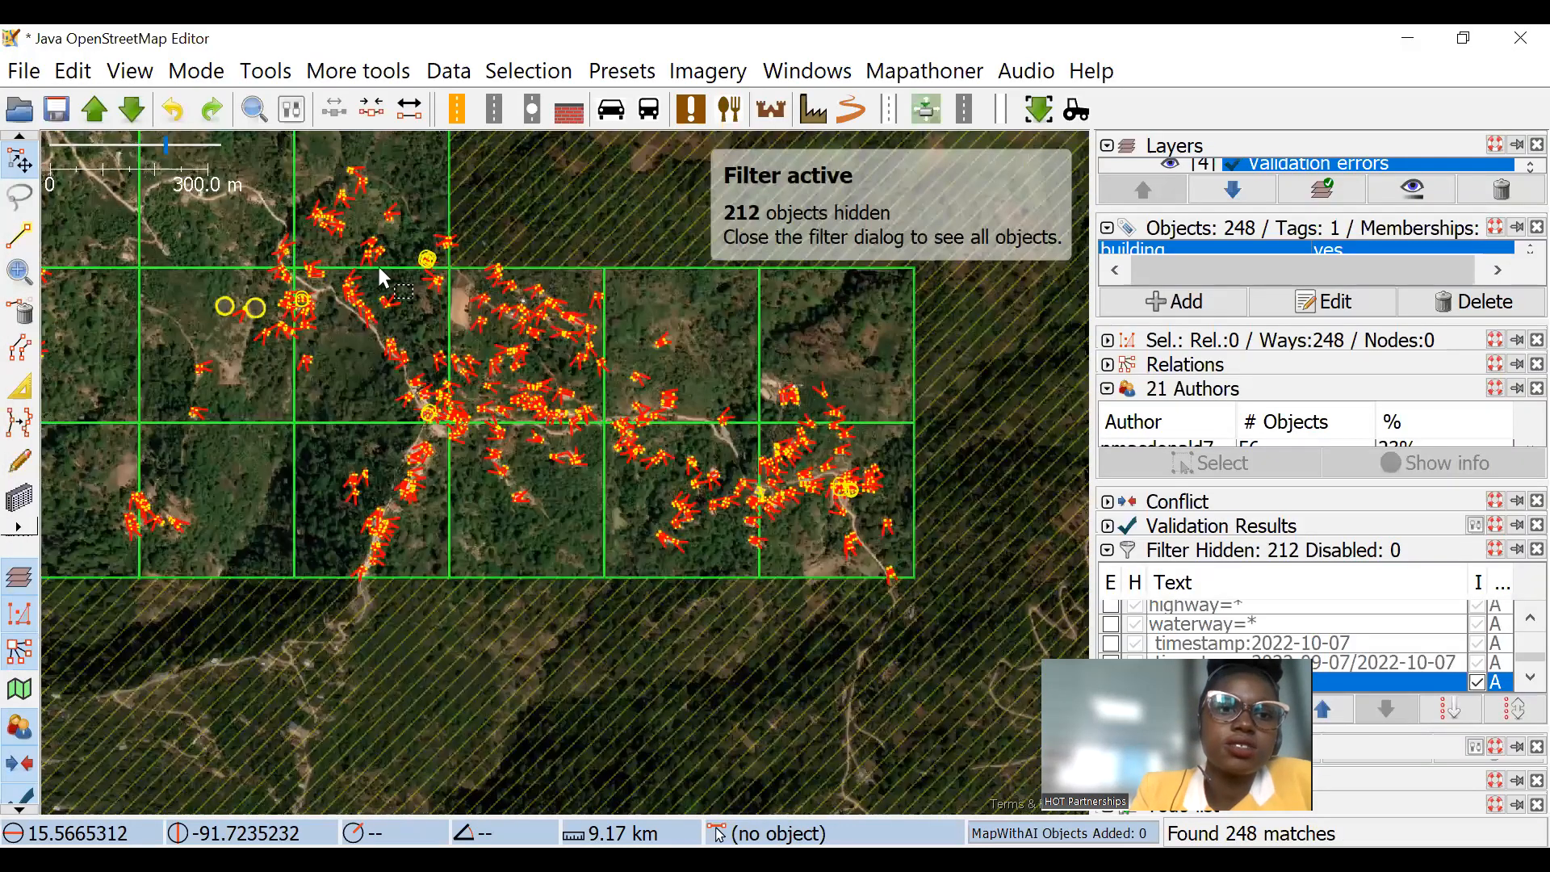
# Step: Inspect the new selection at the multi-cornered buildings by the junction and at the small and large round buildings
pyautogui.scroll(4, 319, 286)
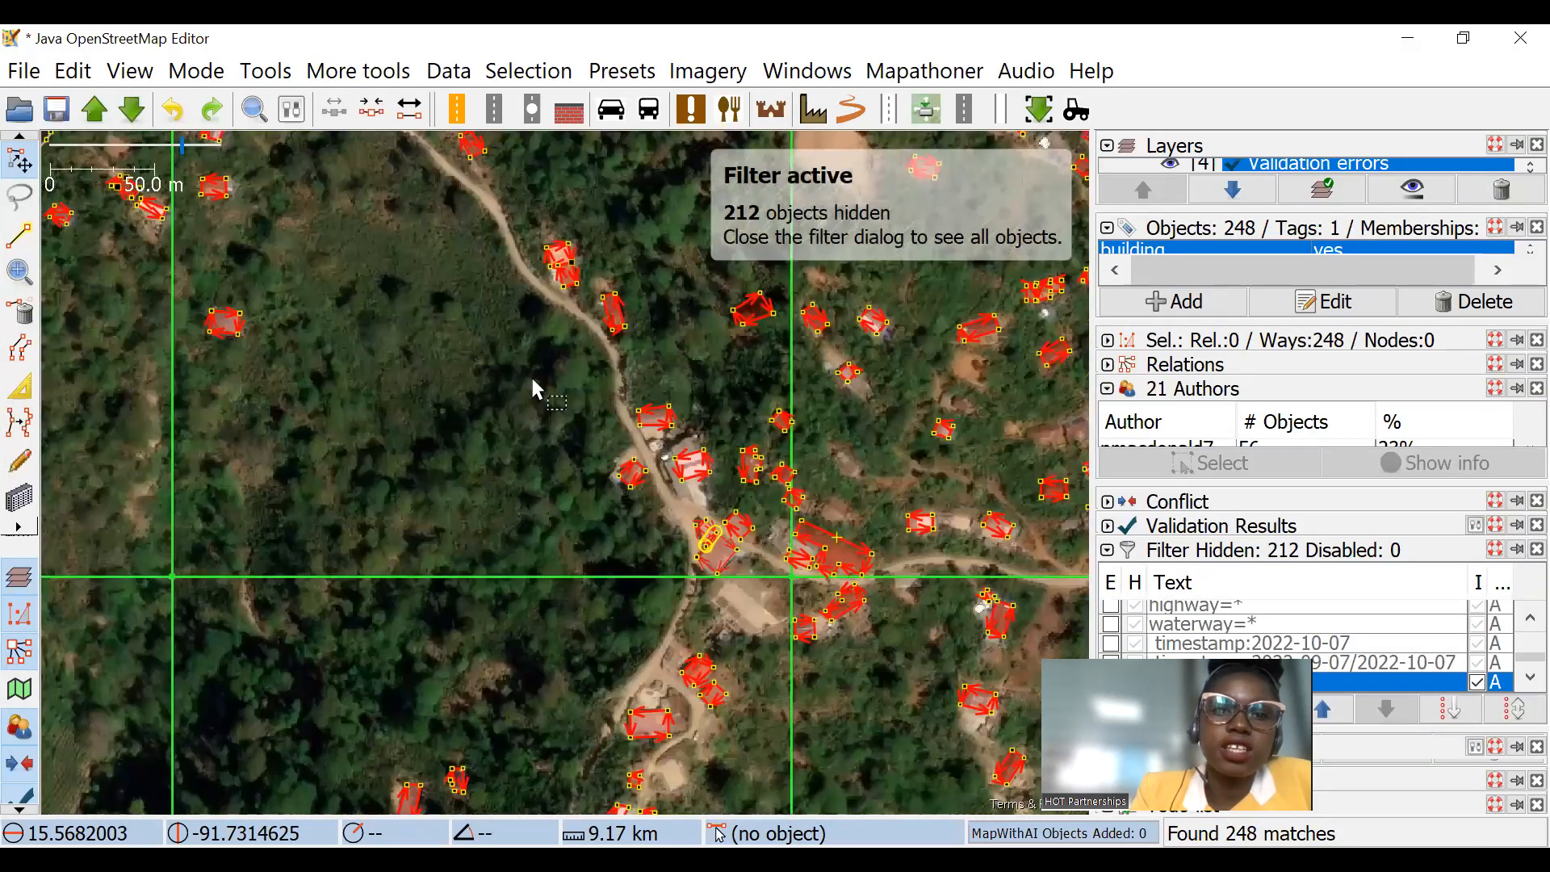
pyautogui.scroll(3, 560, 338)
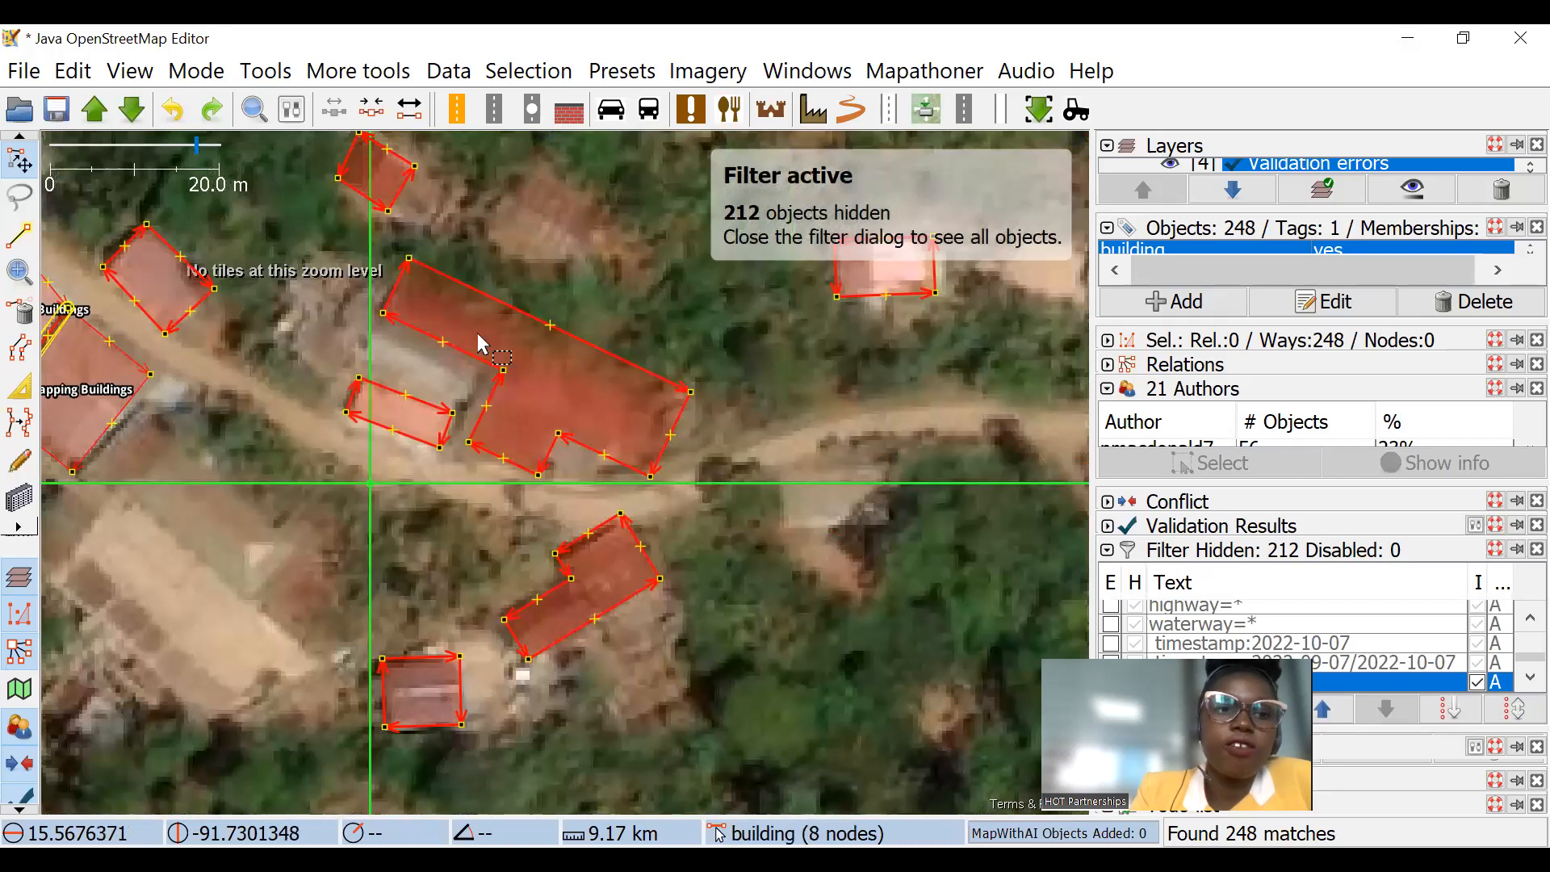
pyautogui.scroll(-4, 598, 410)
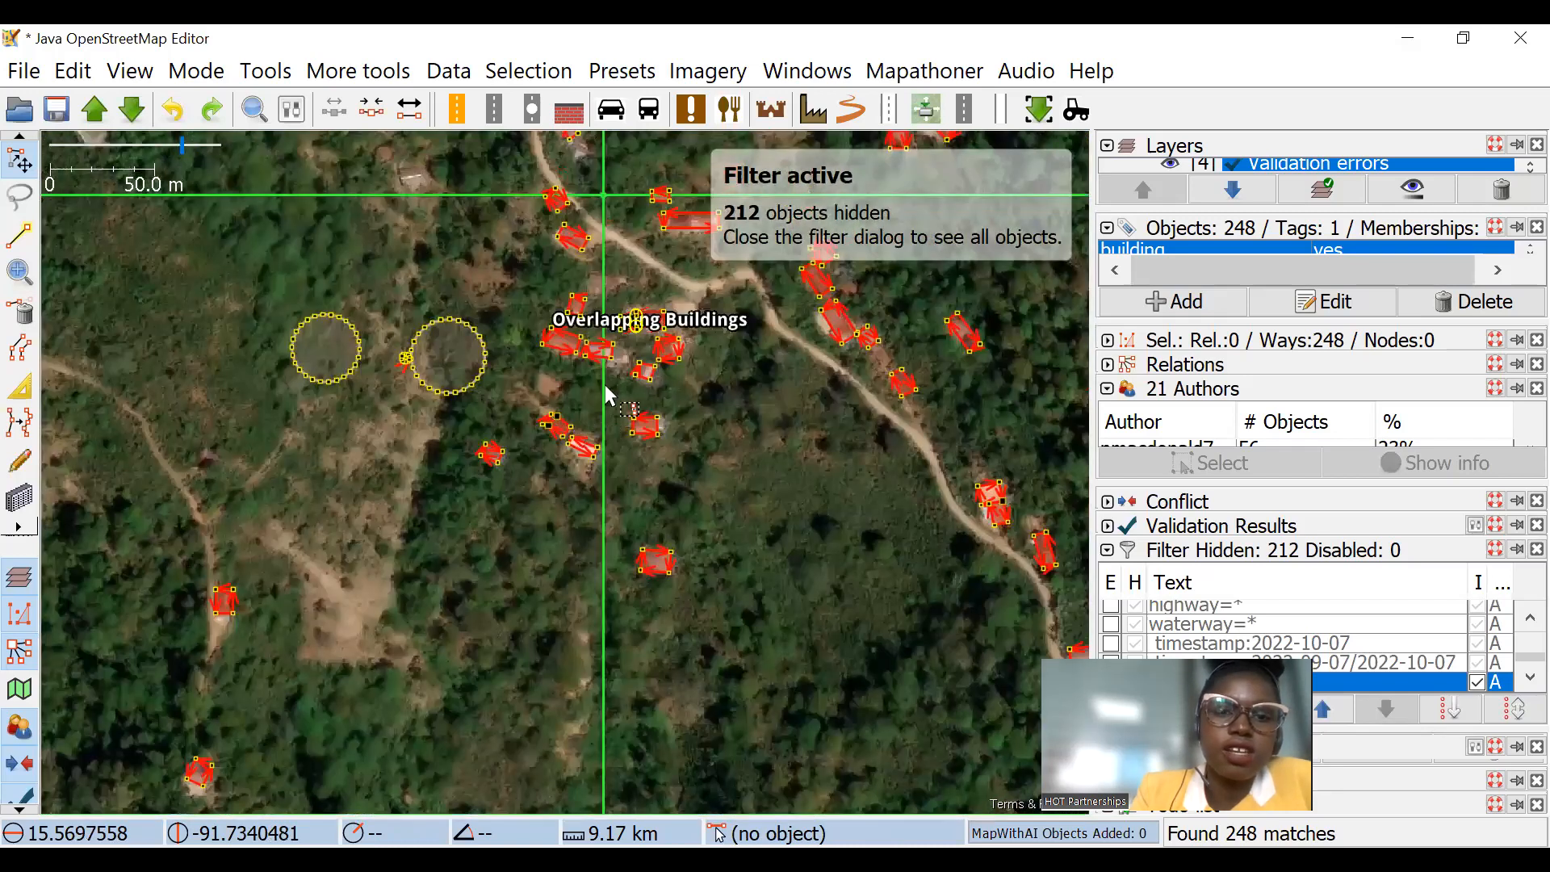
pyautogui.scroll(5, 604, 385)
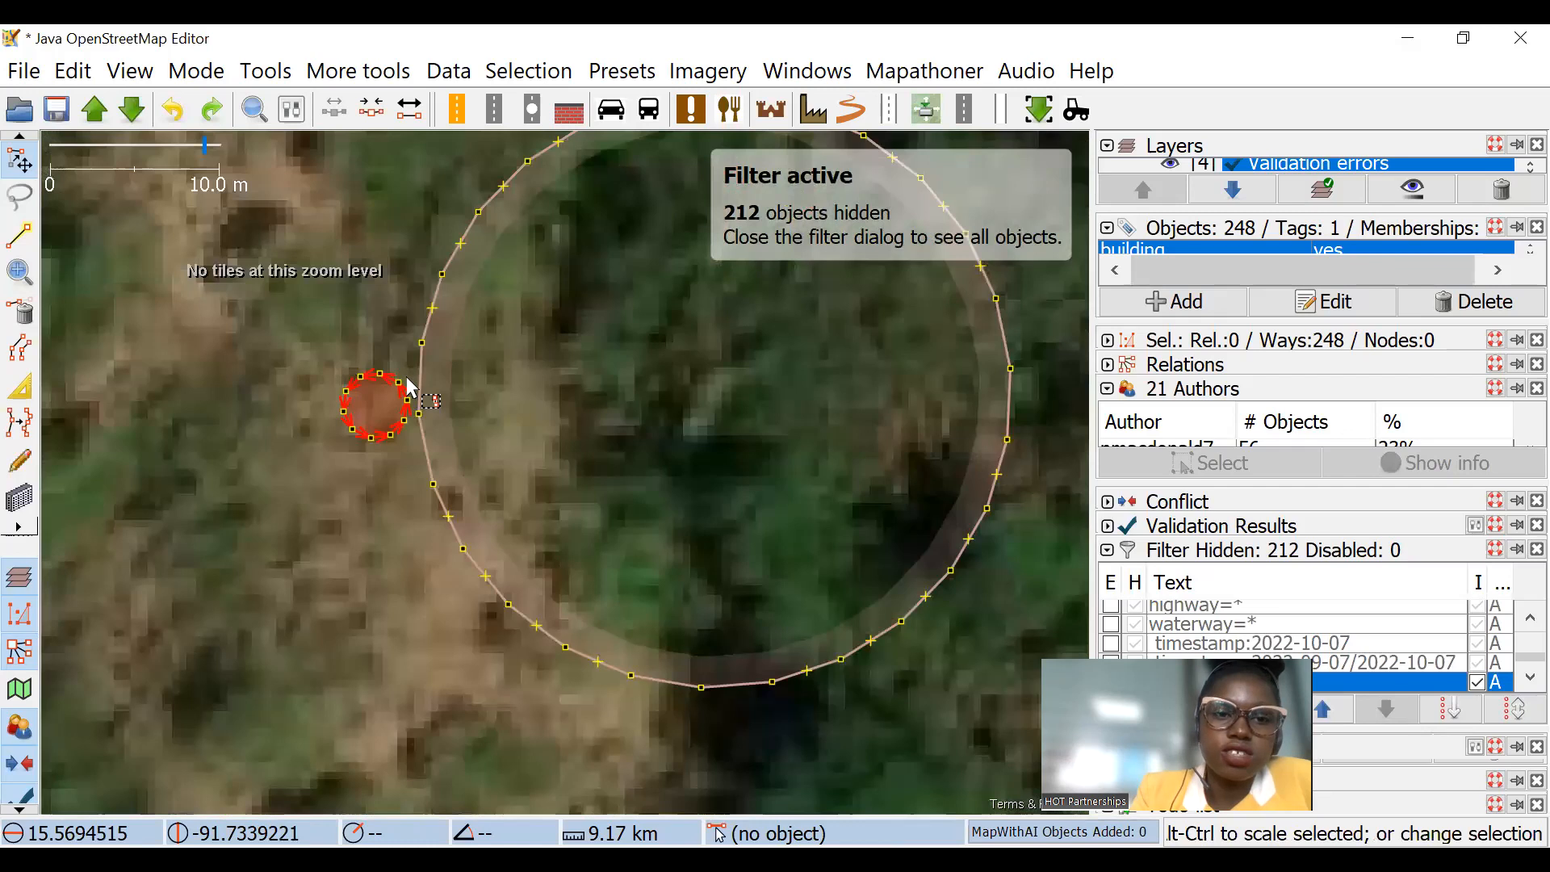
pyautogui.moveTo(399, 403); pyautogui.dragTo(409, 377)
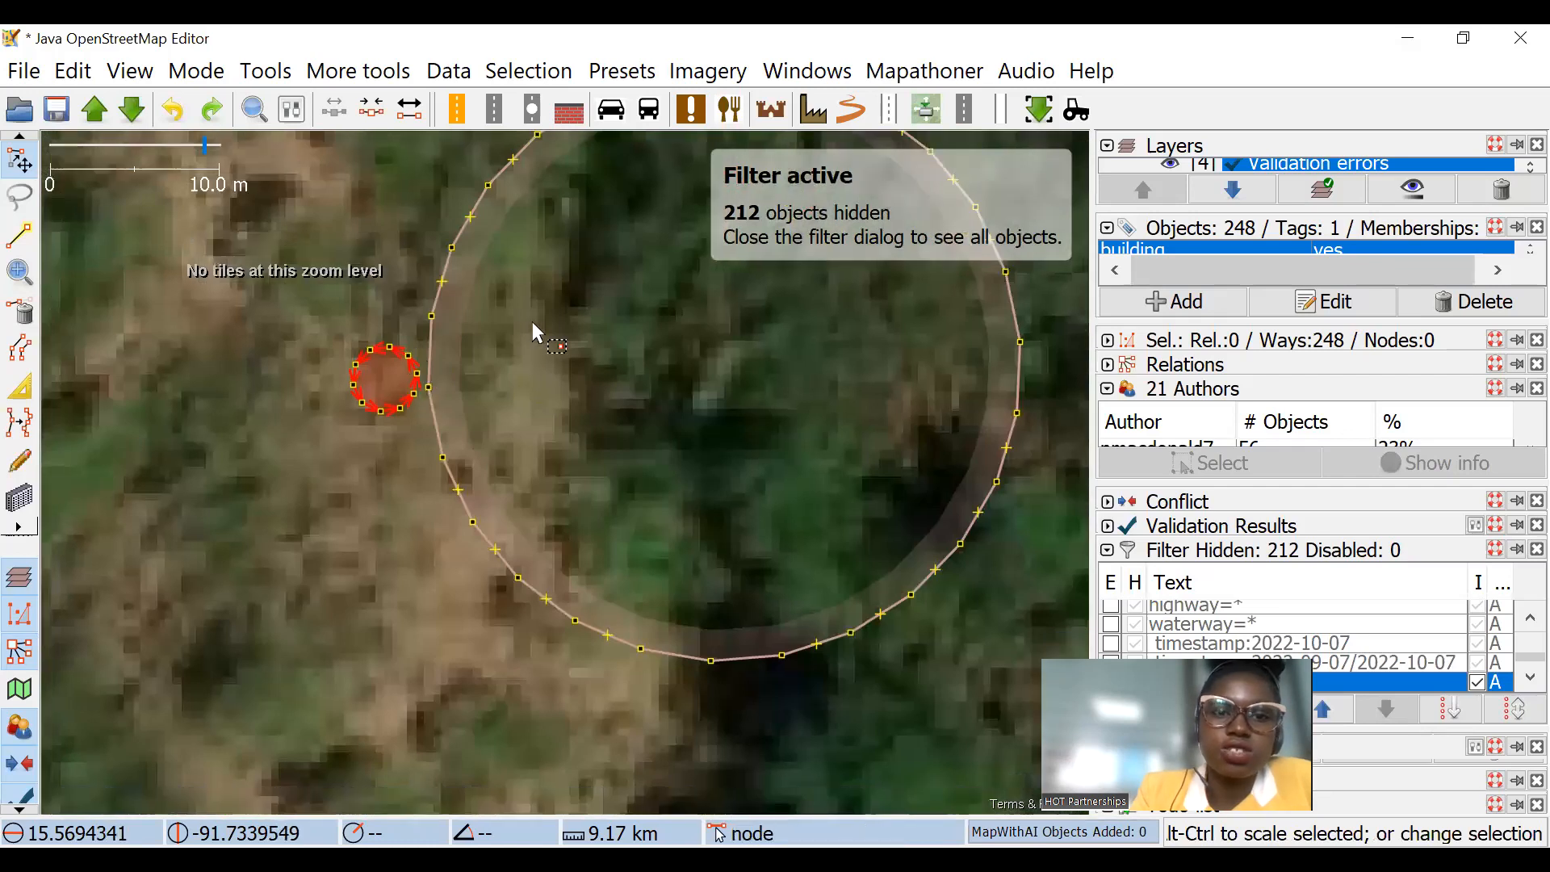
pyautogui.scroll(-4, 537, 327)
pyautogui.scroll(-2, 539, 371)
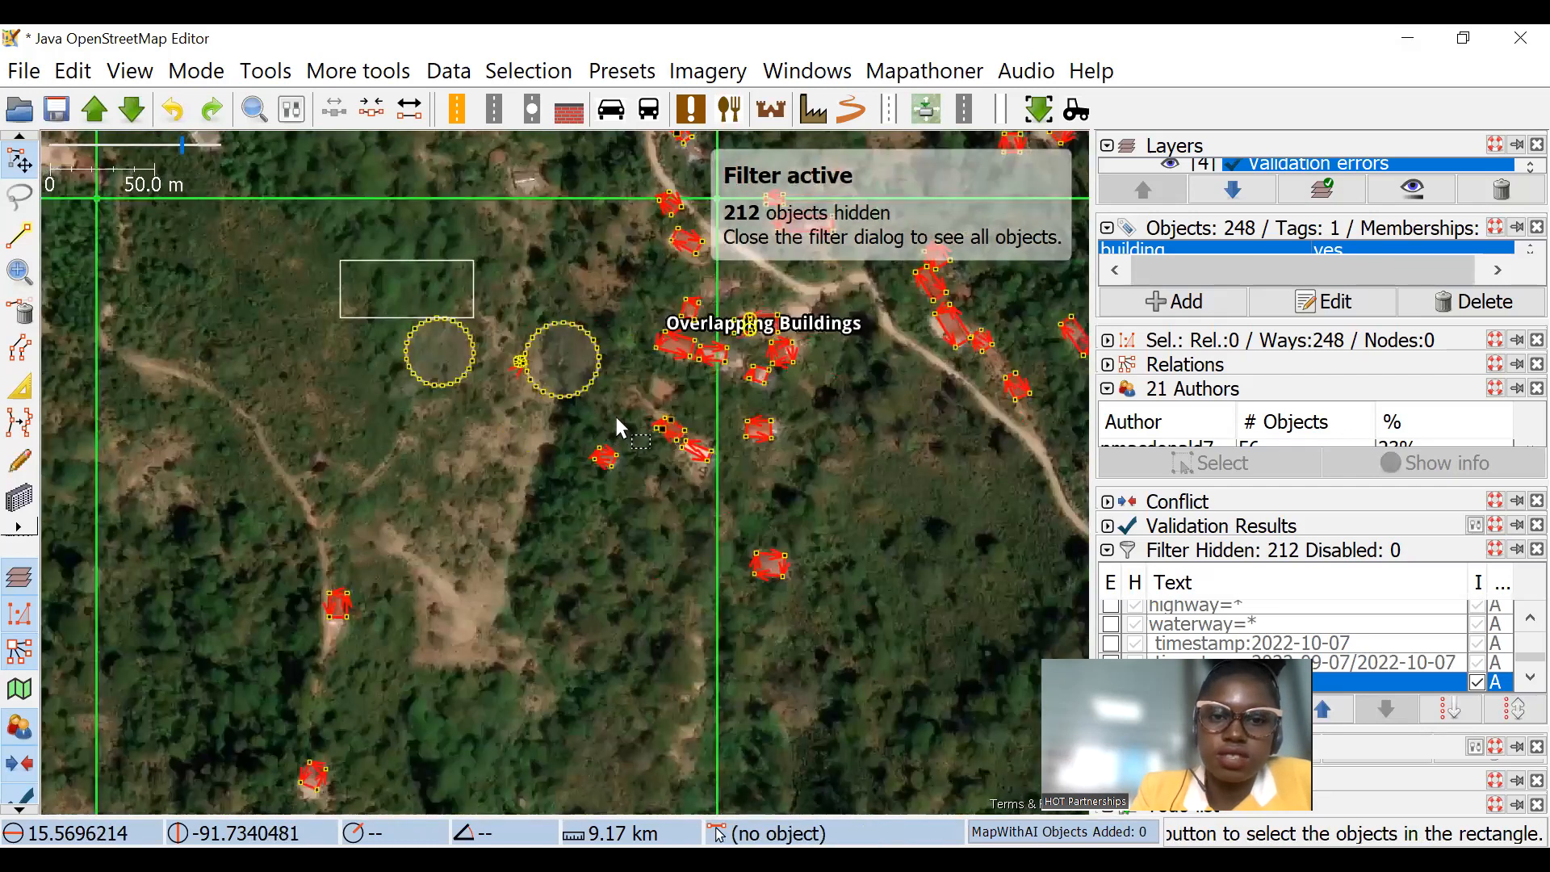
# Step: Clear the selection, then select and delete the two large round buildings and the small one between them
pyautogui.moveTo(340, 260); pyautogui.dragTo(616, 418)
pyautogui.click(462, 269)
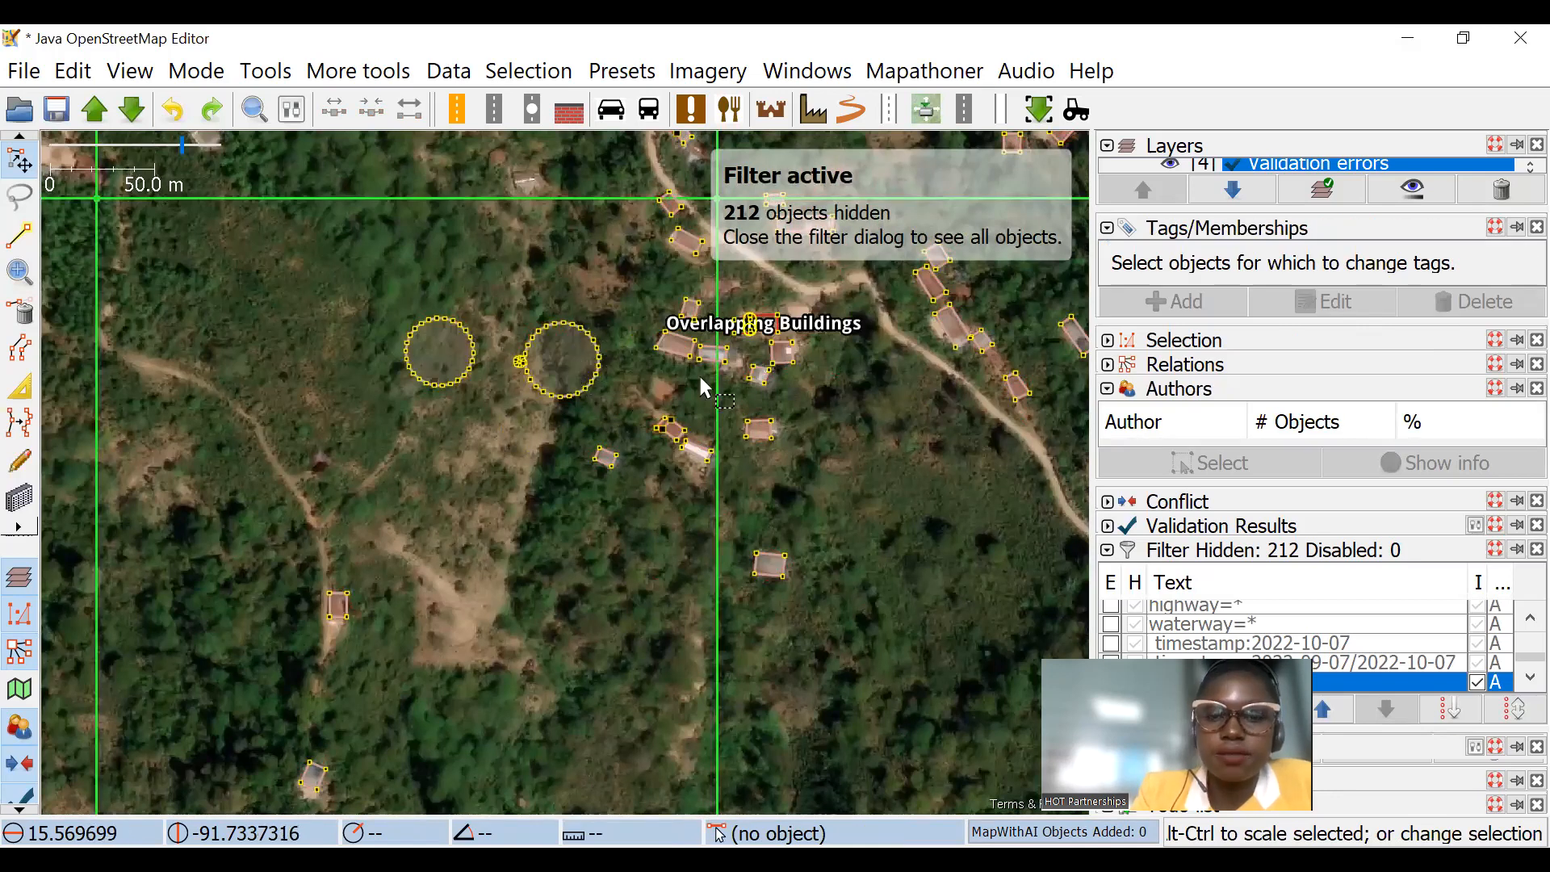
pyautogui.moveTo(288, 310); pyautogui.dragTo(516, 478)
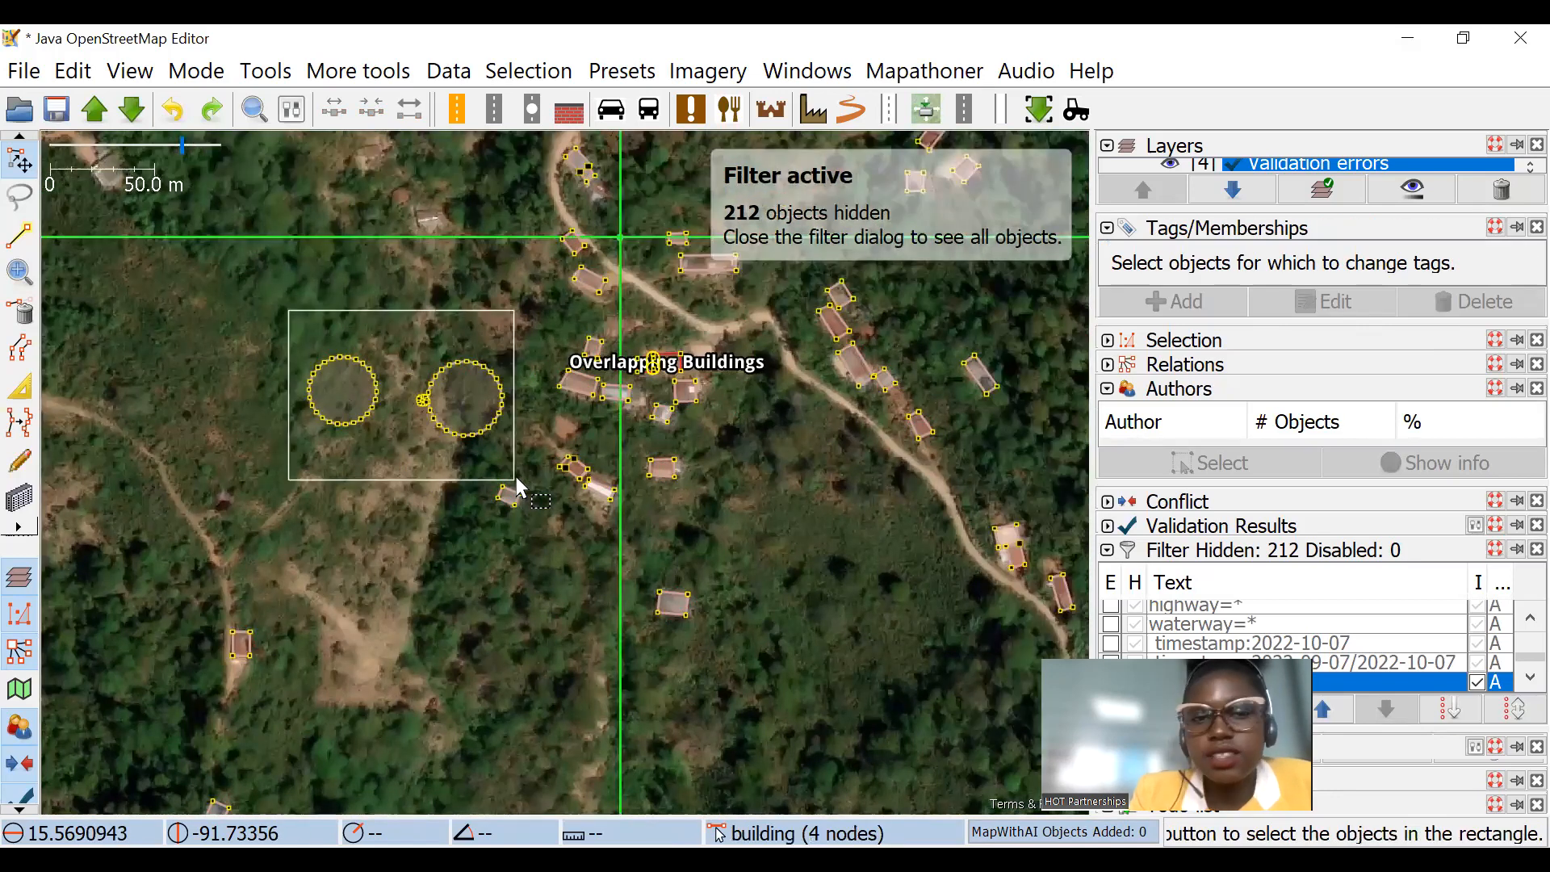
pyautogui.scroll(-2, 922, 383)
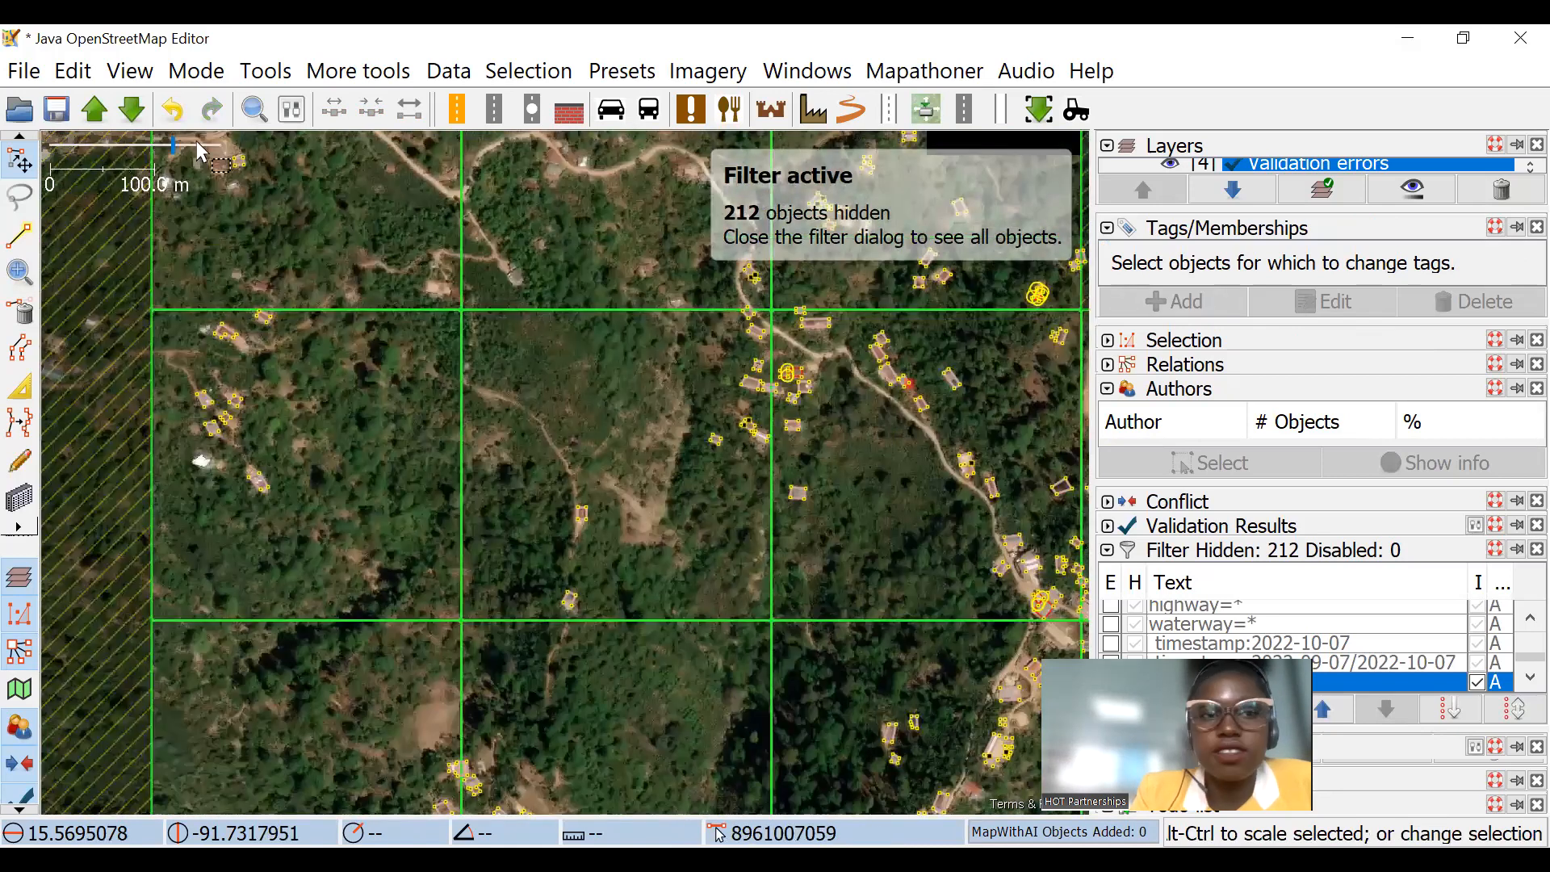
# Step: Search again for the buildings with up to 10 nodes and square the selected outlines
pyautogui.scroll(-2, 331, 206)
pyautogui.click(253, 113)
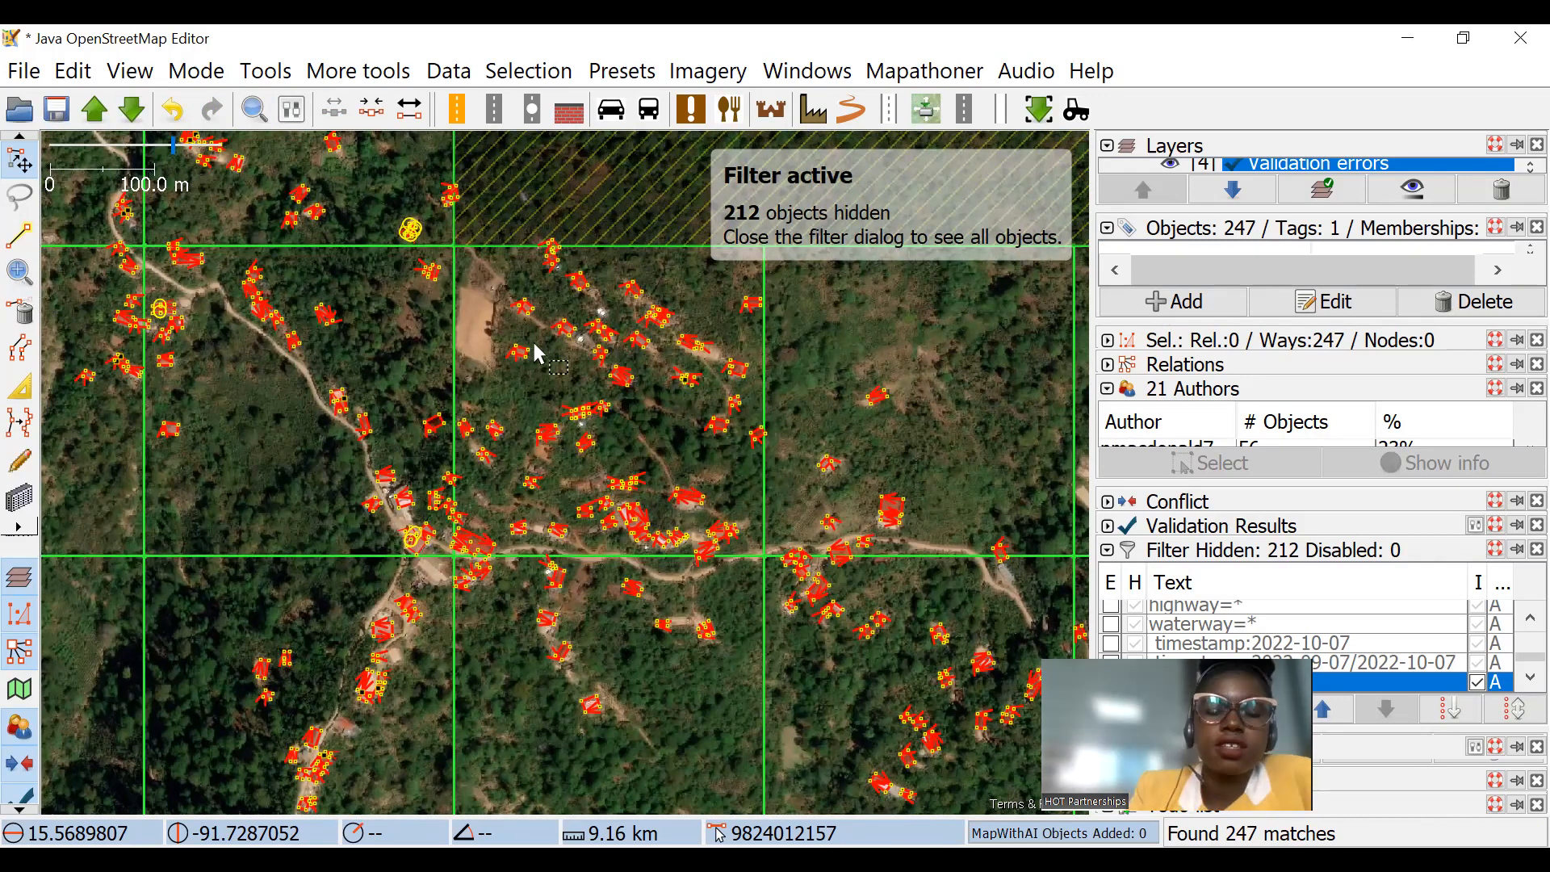
# Step: Inspect the outlines of the selected buildings along the main road down to the southeastern corner of the task area
pyautogui.scroll(5, 545, 401)
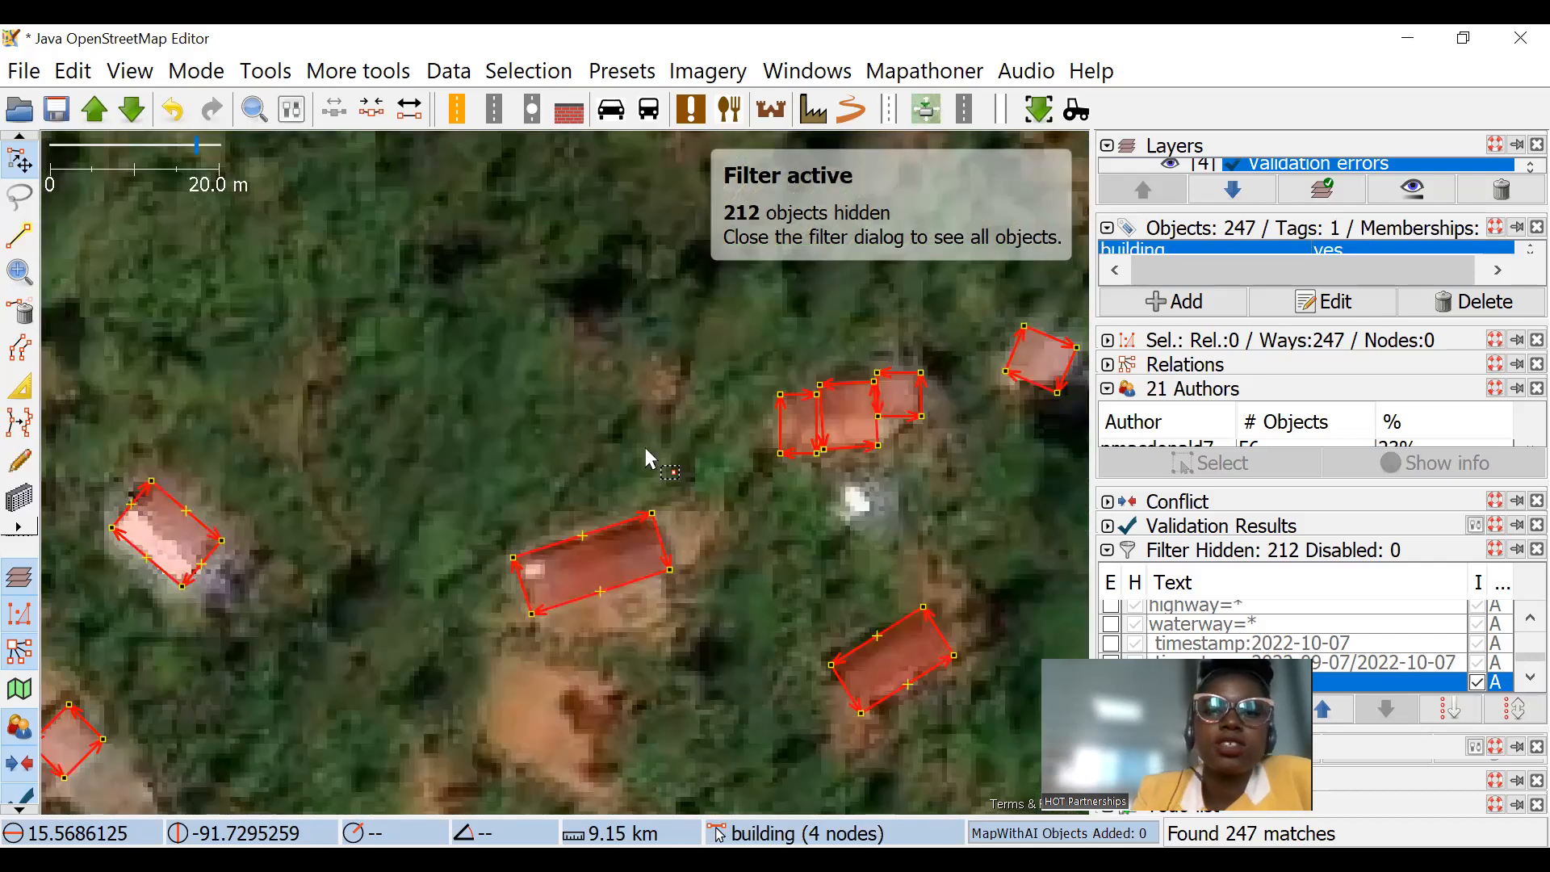
pyautogui.scroll(-3, 530, 459)
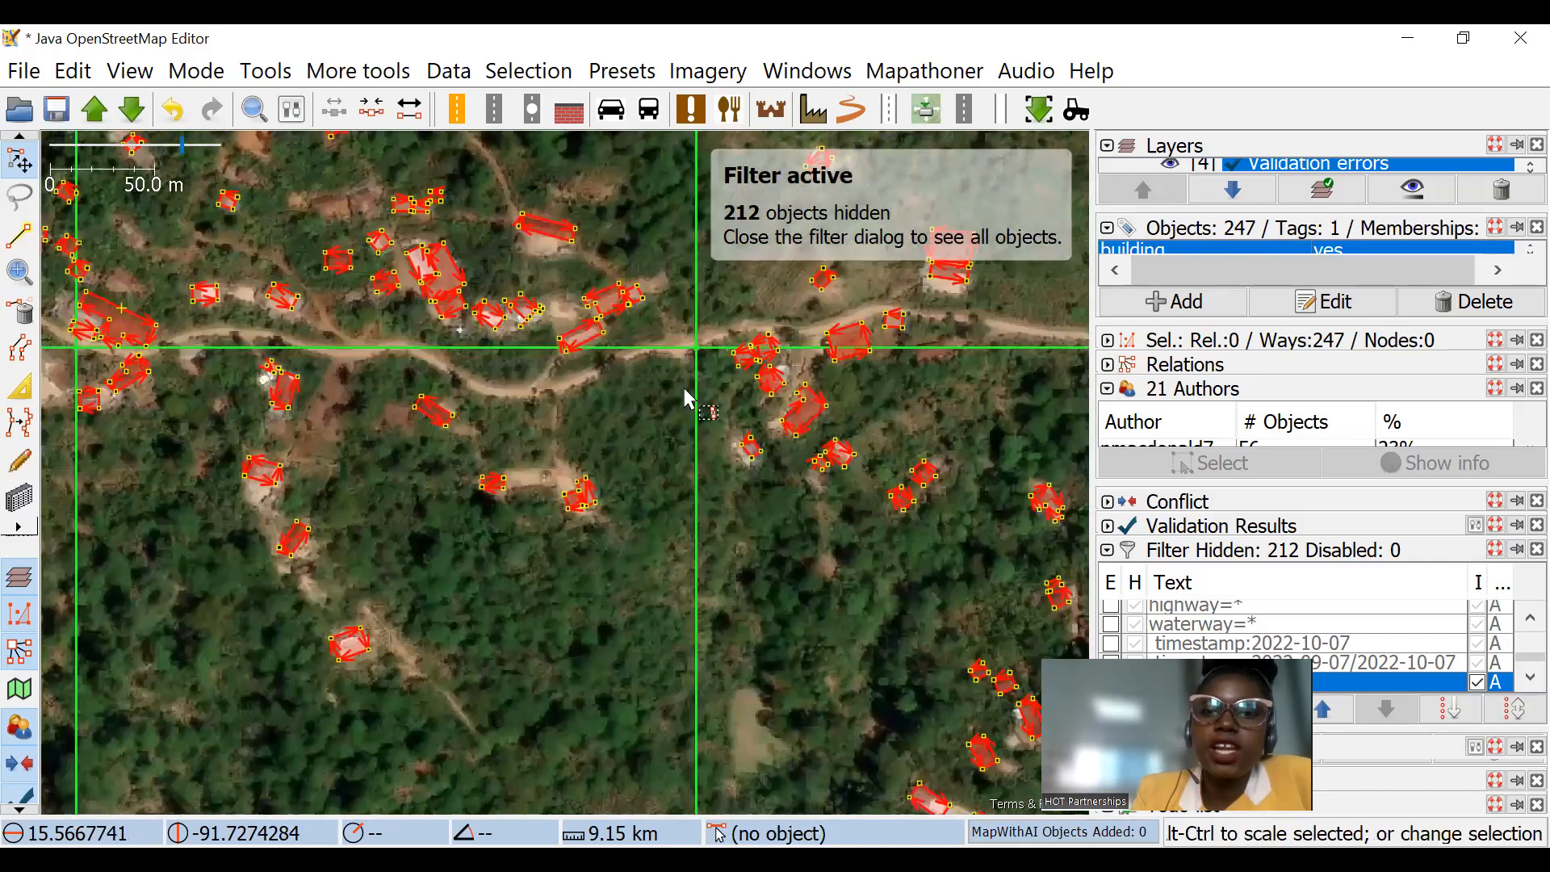
pyautogui.scroll(3, 567, 412)
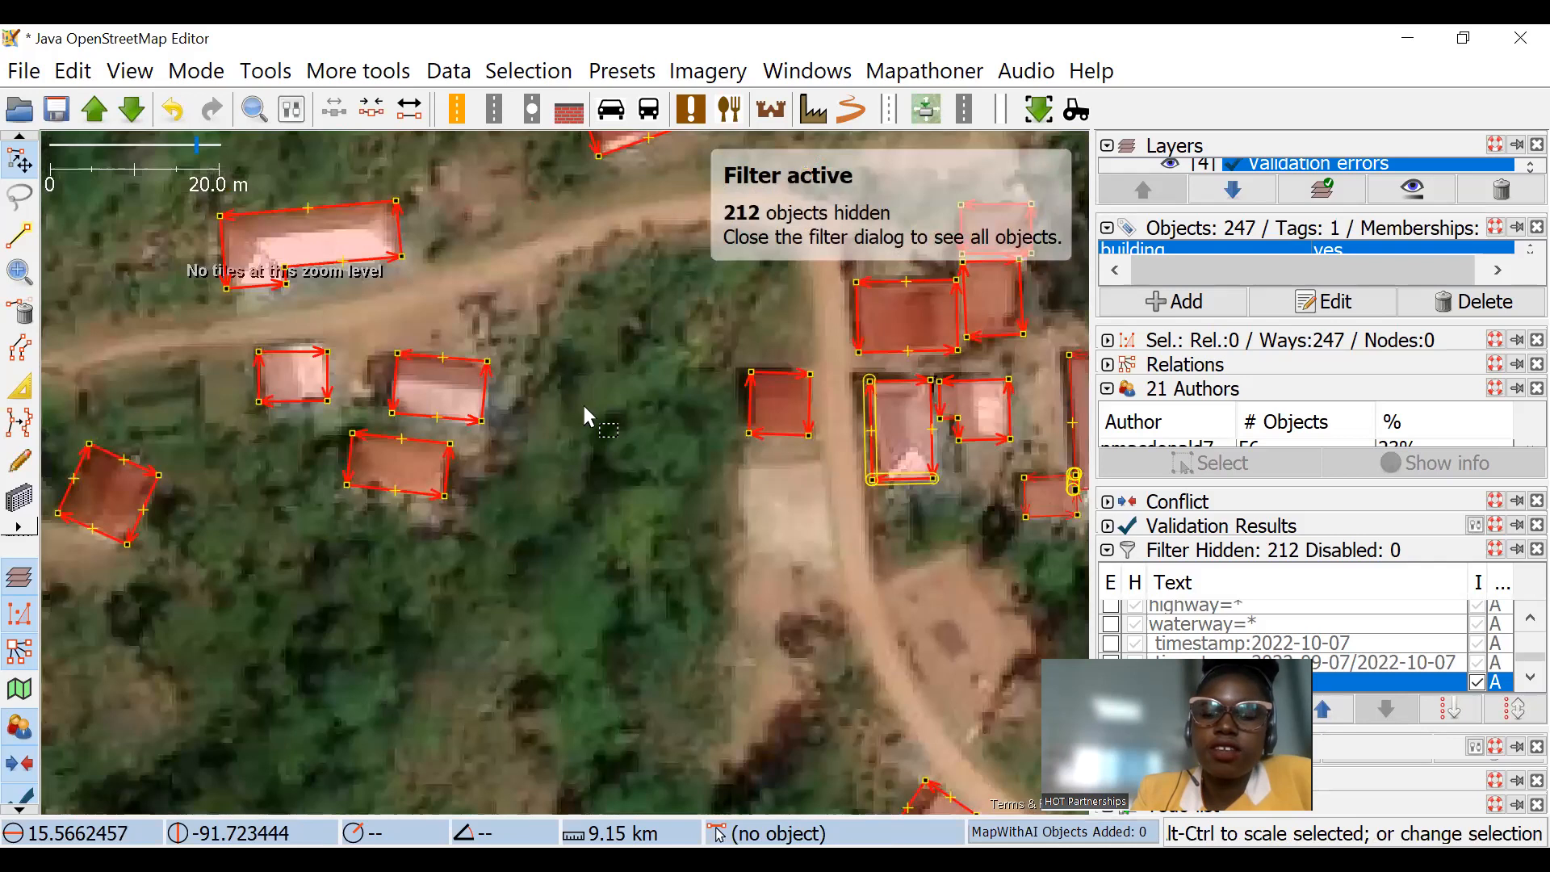
pyautogui.moveTo(919, 525); pyautogui.dragTo(716, 436)
pyautogui.moveTo(927, 543); pyautogui.dragTo(743, 494)
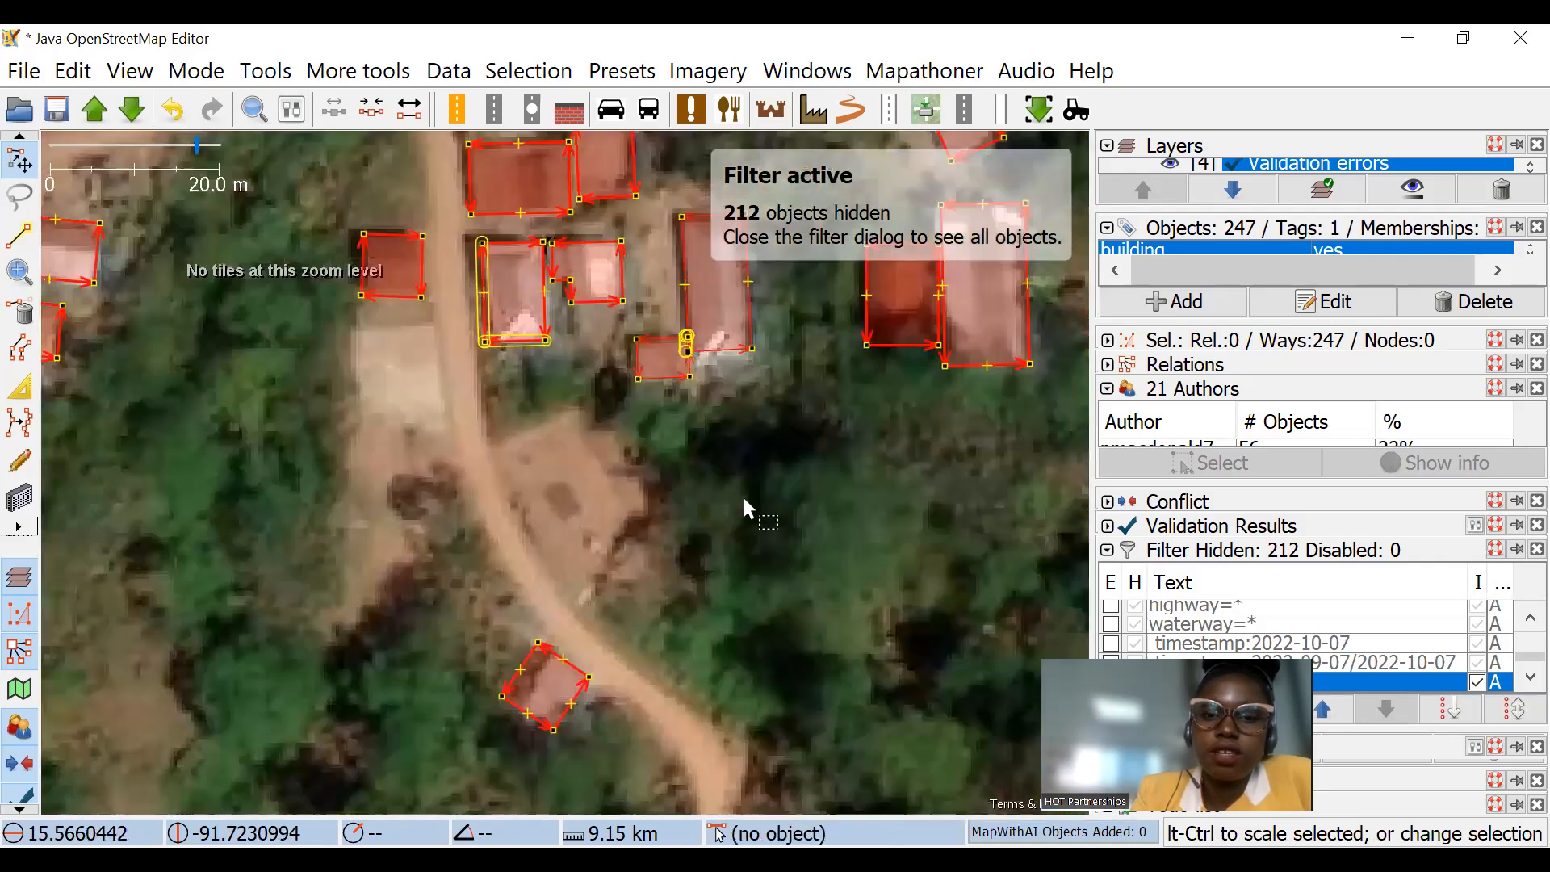
pyautogui.scroll(-3, 727, 497)
pyautogui.scroll(3, 696, 338)
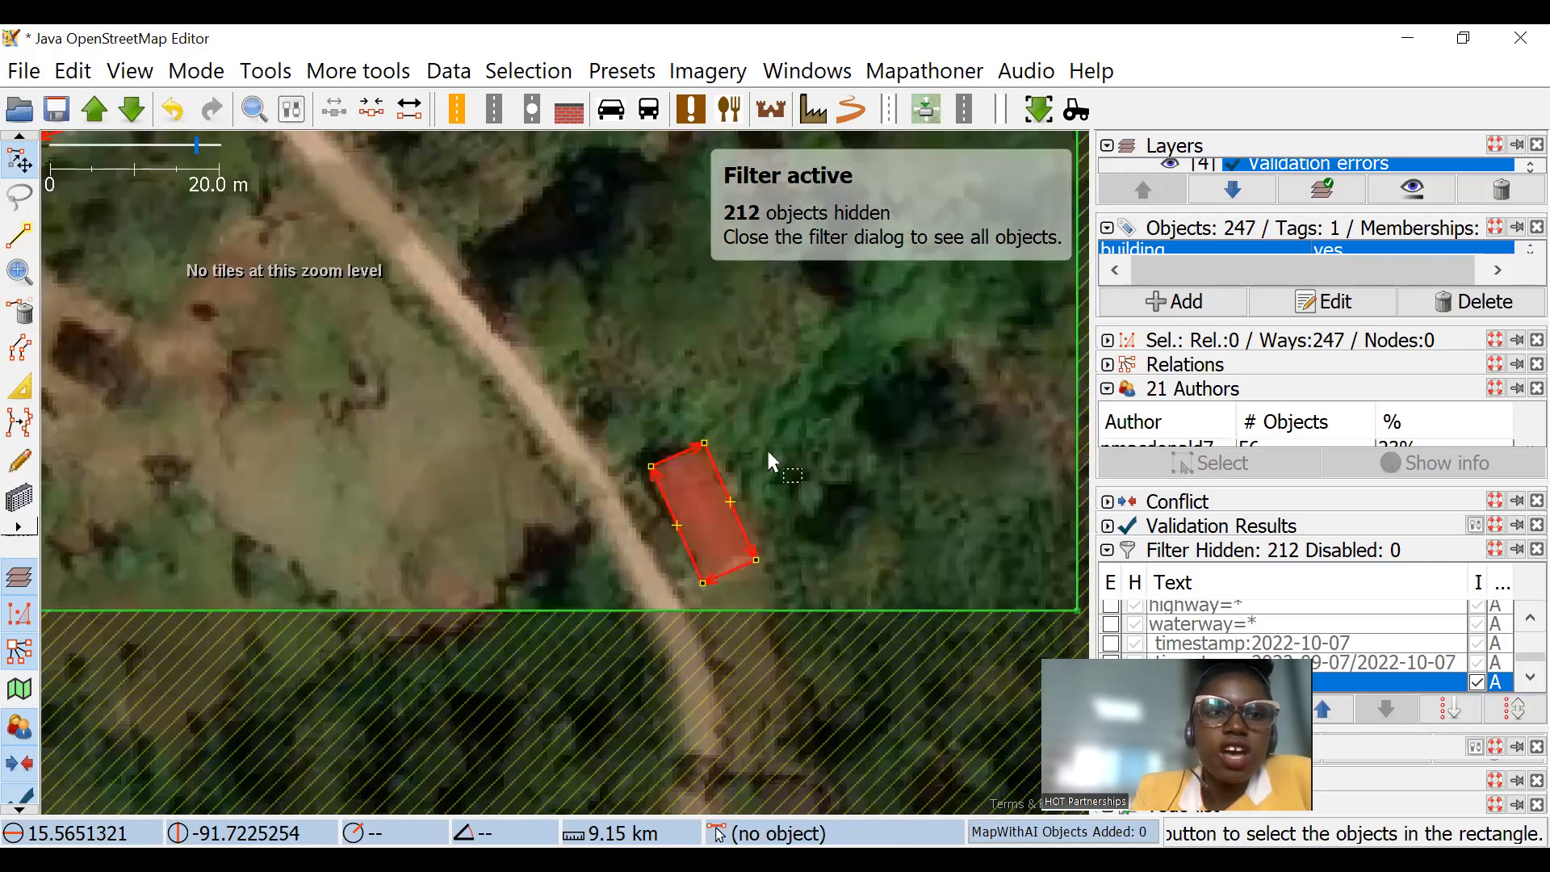
# Step: Deselect all the buildings and activate the building drawing tool
pyautogui.click(768, 459)
pyautogui.scroll(-3, 767, 458)
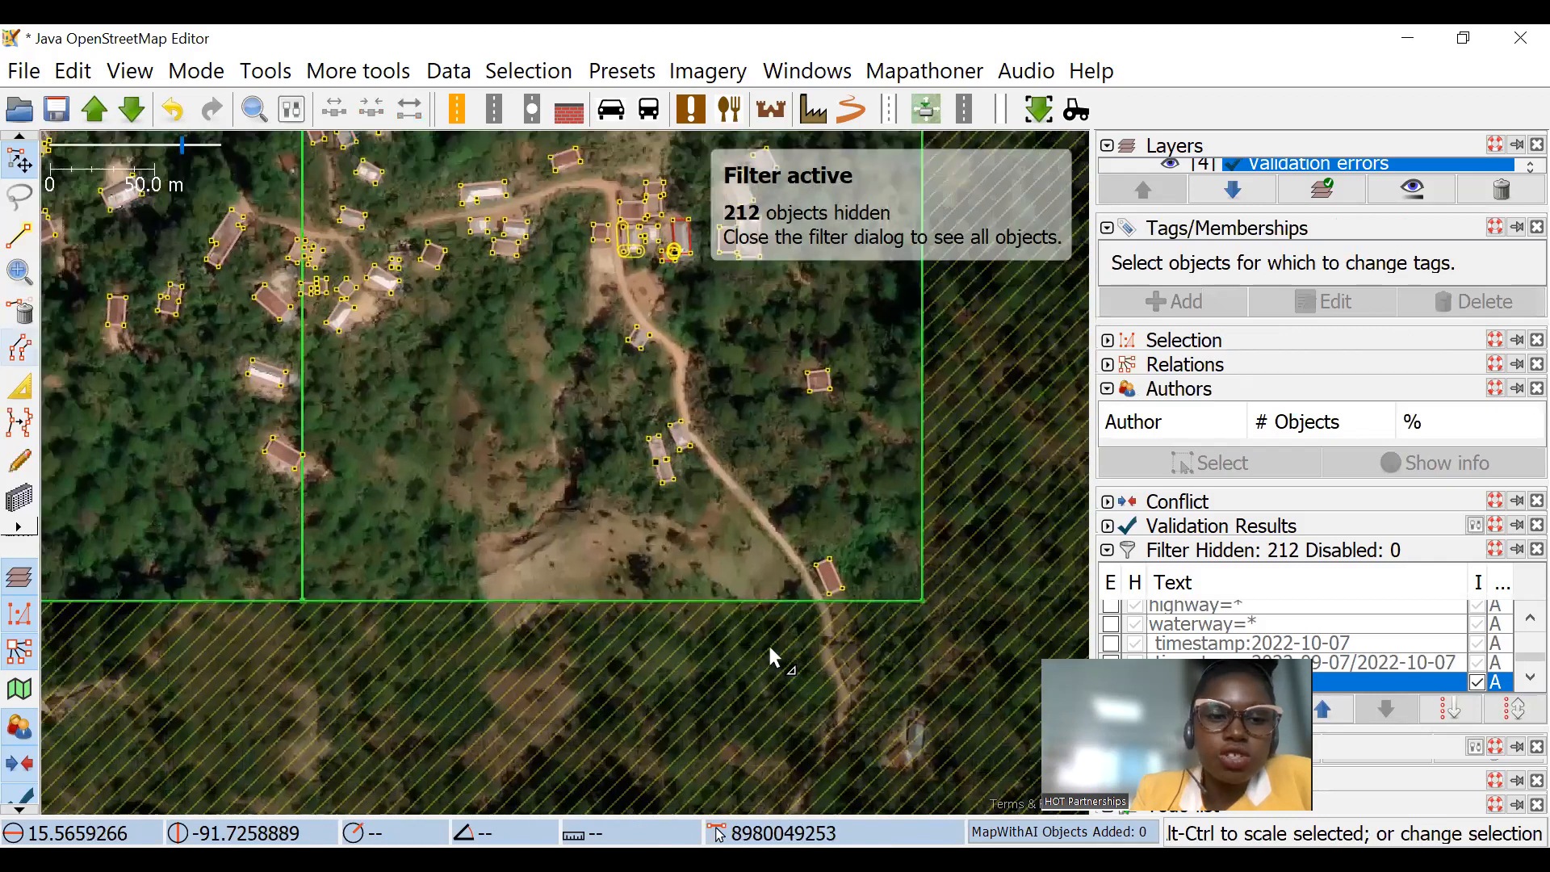
pyautogui.press('b')
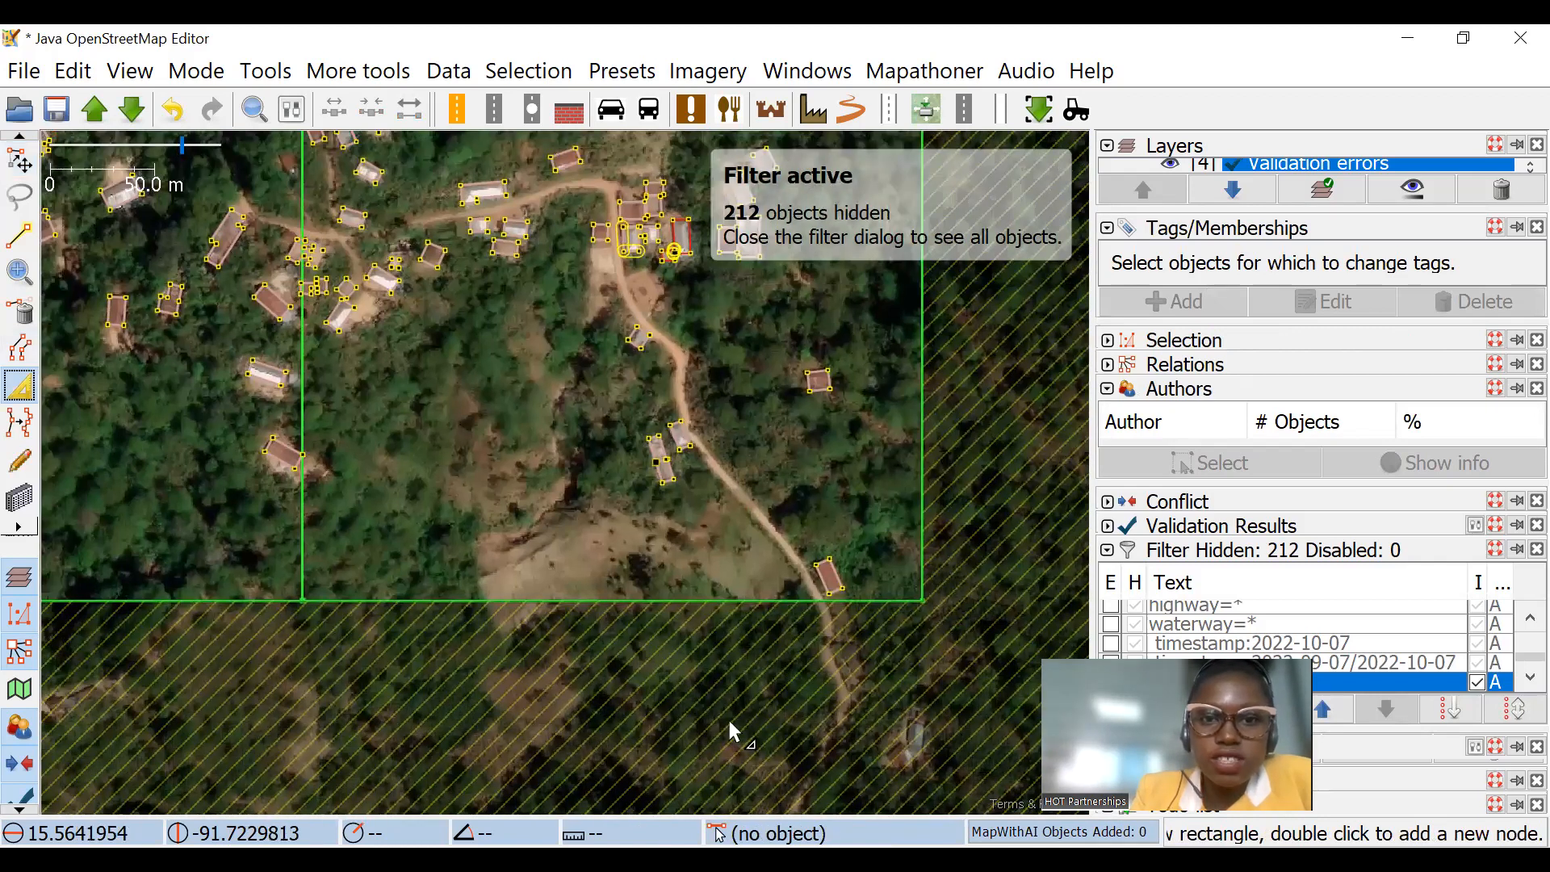
# Step: Adjust the outlines of the southeastern corner building and the roadside building northwest of it to fit their roofs
pyautogui.hotkey('alt', 'Tab')
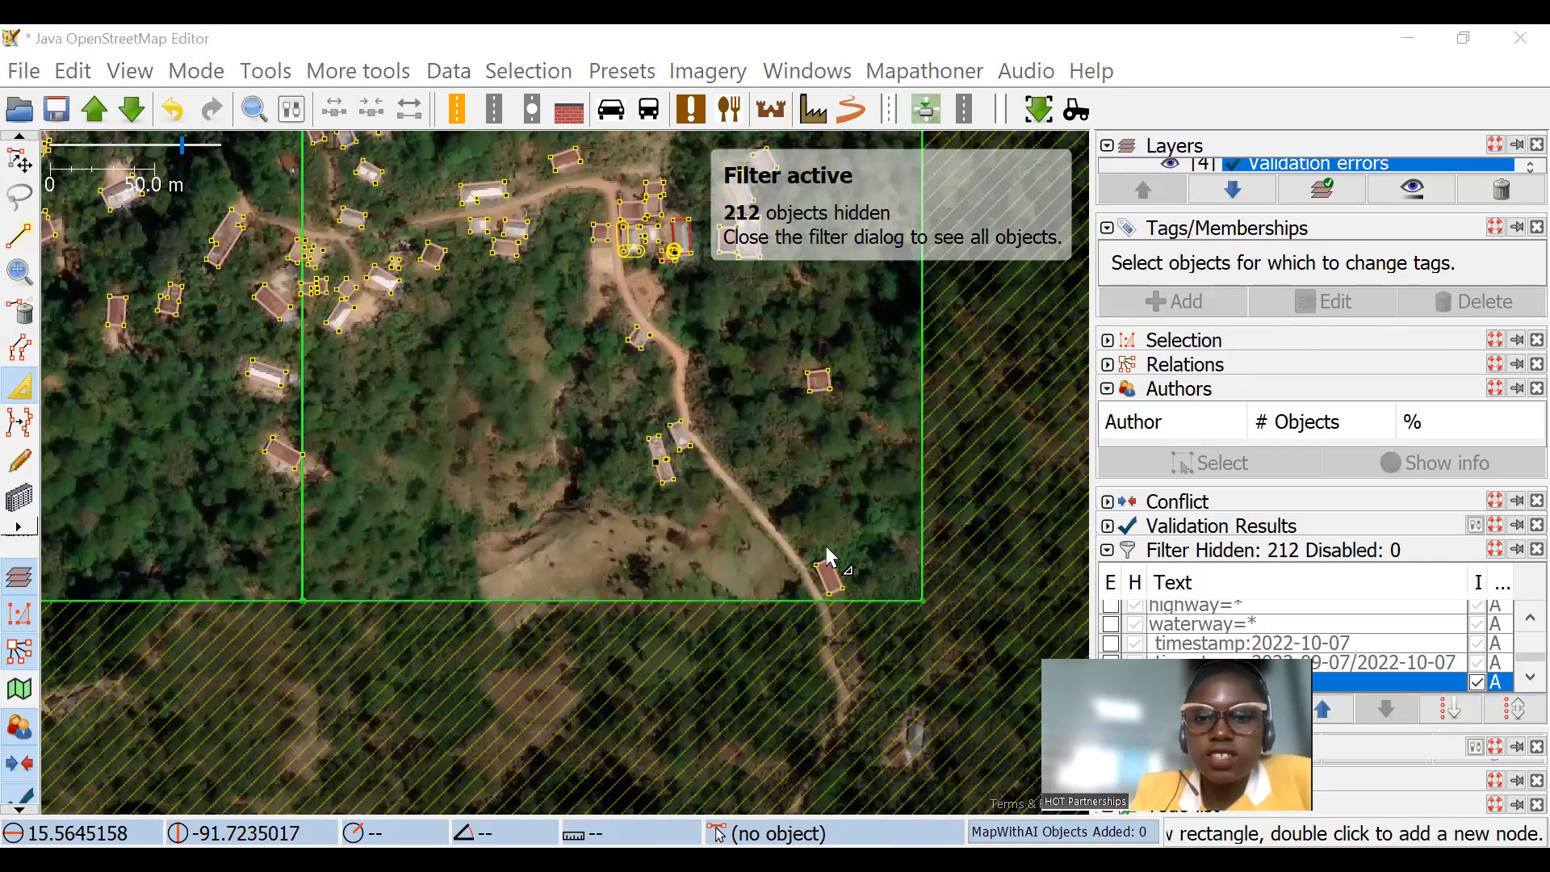
pyautogui.scroll(5, 827, 557)
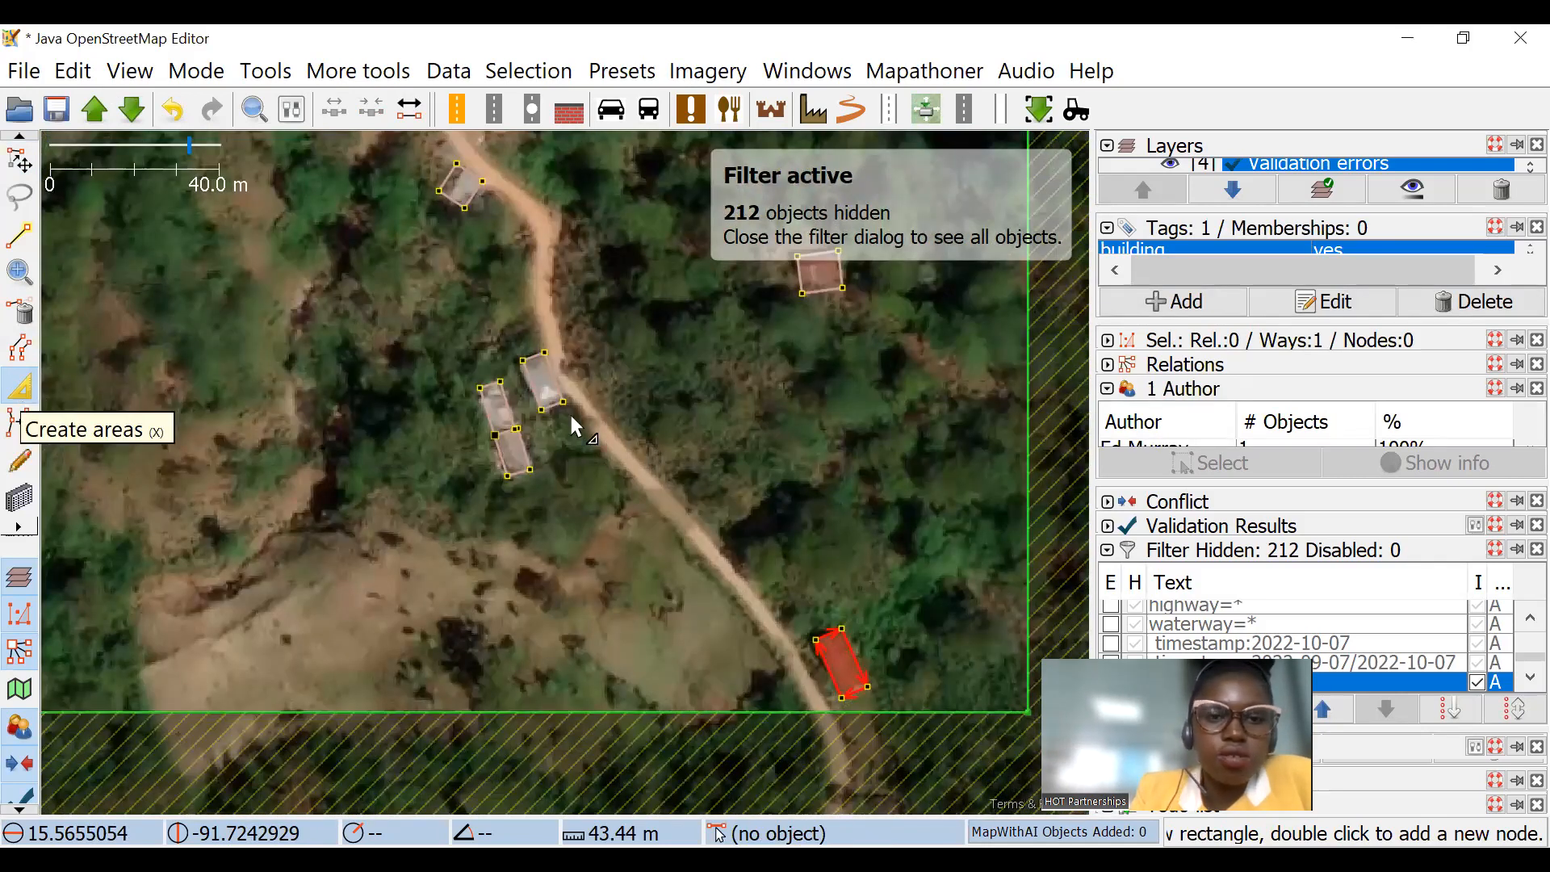
pyautogui.scroll(4, 597, 392)
pyautogui.click(566, 361)
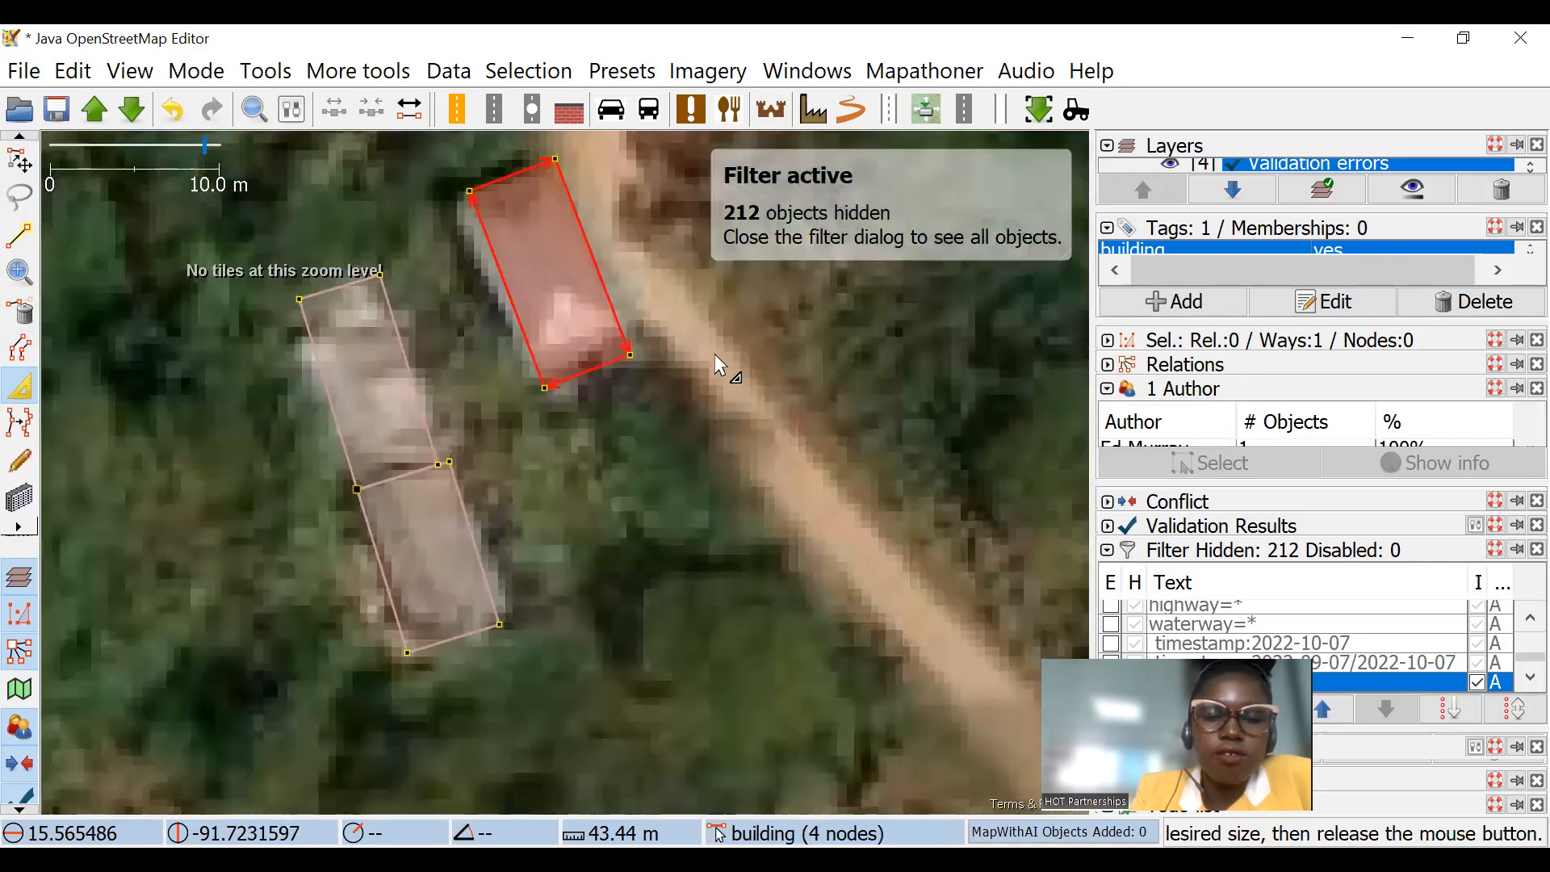
pyautogui.scroll(-10, 731, 434)
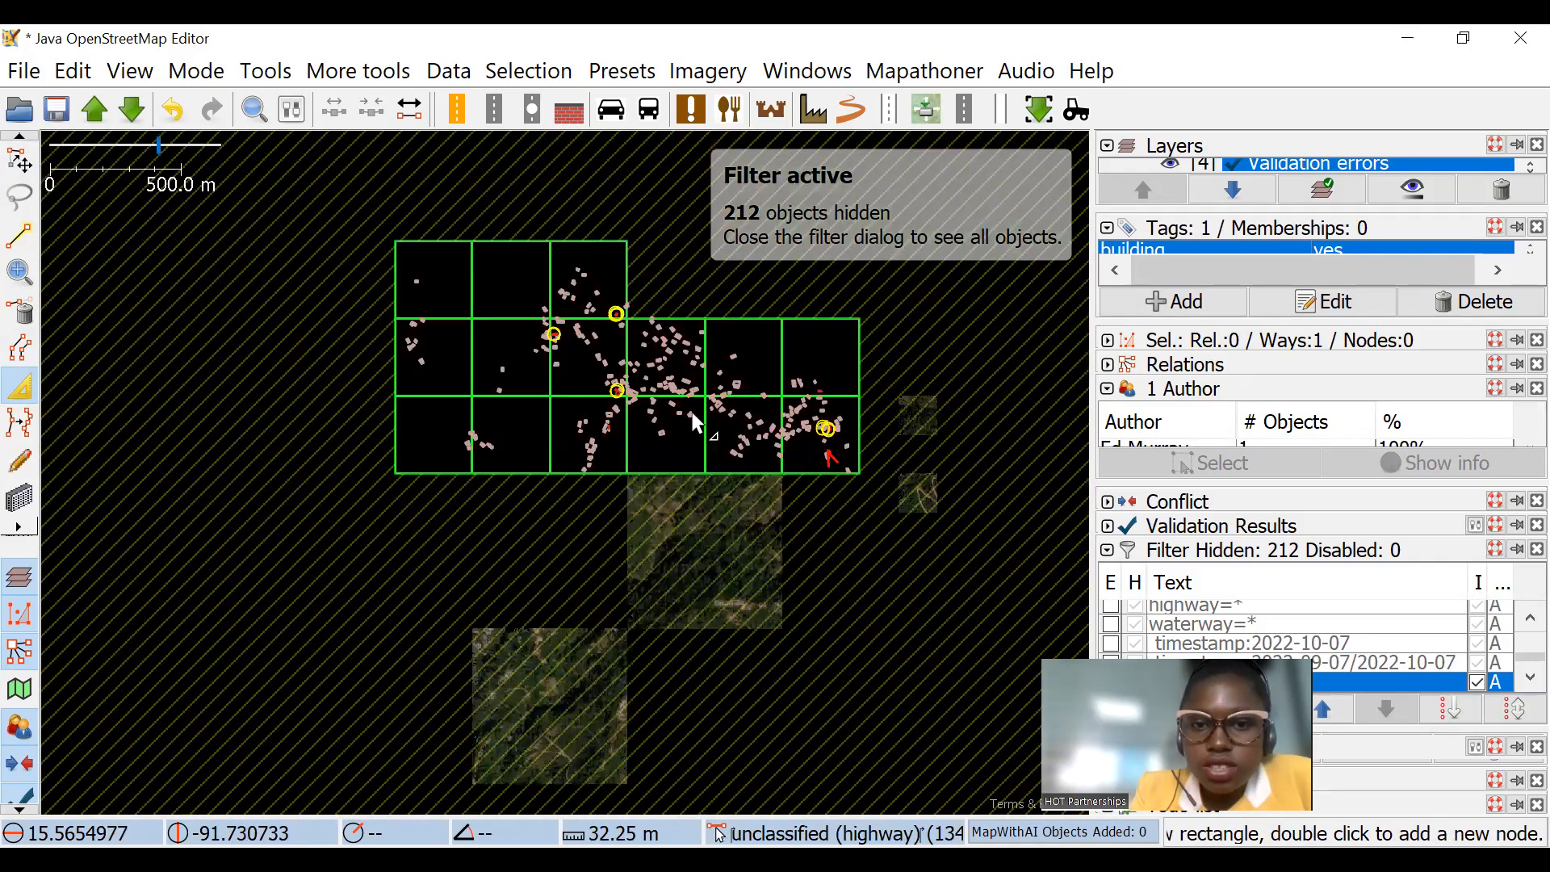
# Step: Move the small overlapping building clear of the long building's corner and delete the extra node on its side
pyautogui.scroll(7, 693, 421)
pyautogui.scroll(4, 453, 481)
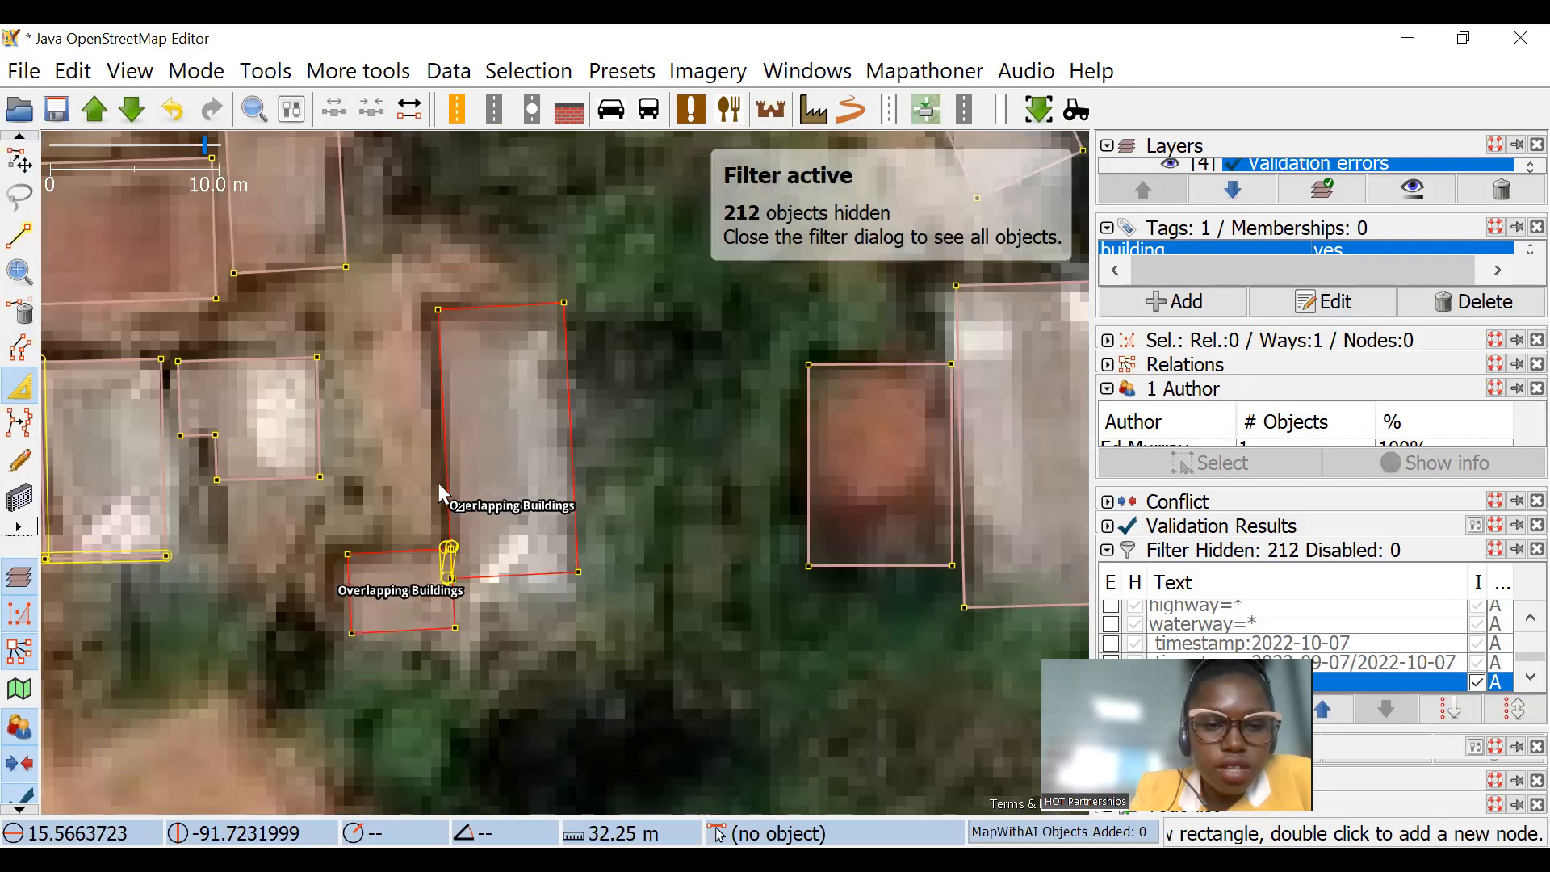
pyautogui.scroll(1, 452, 588)
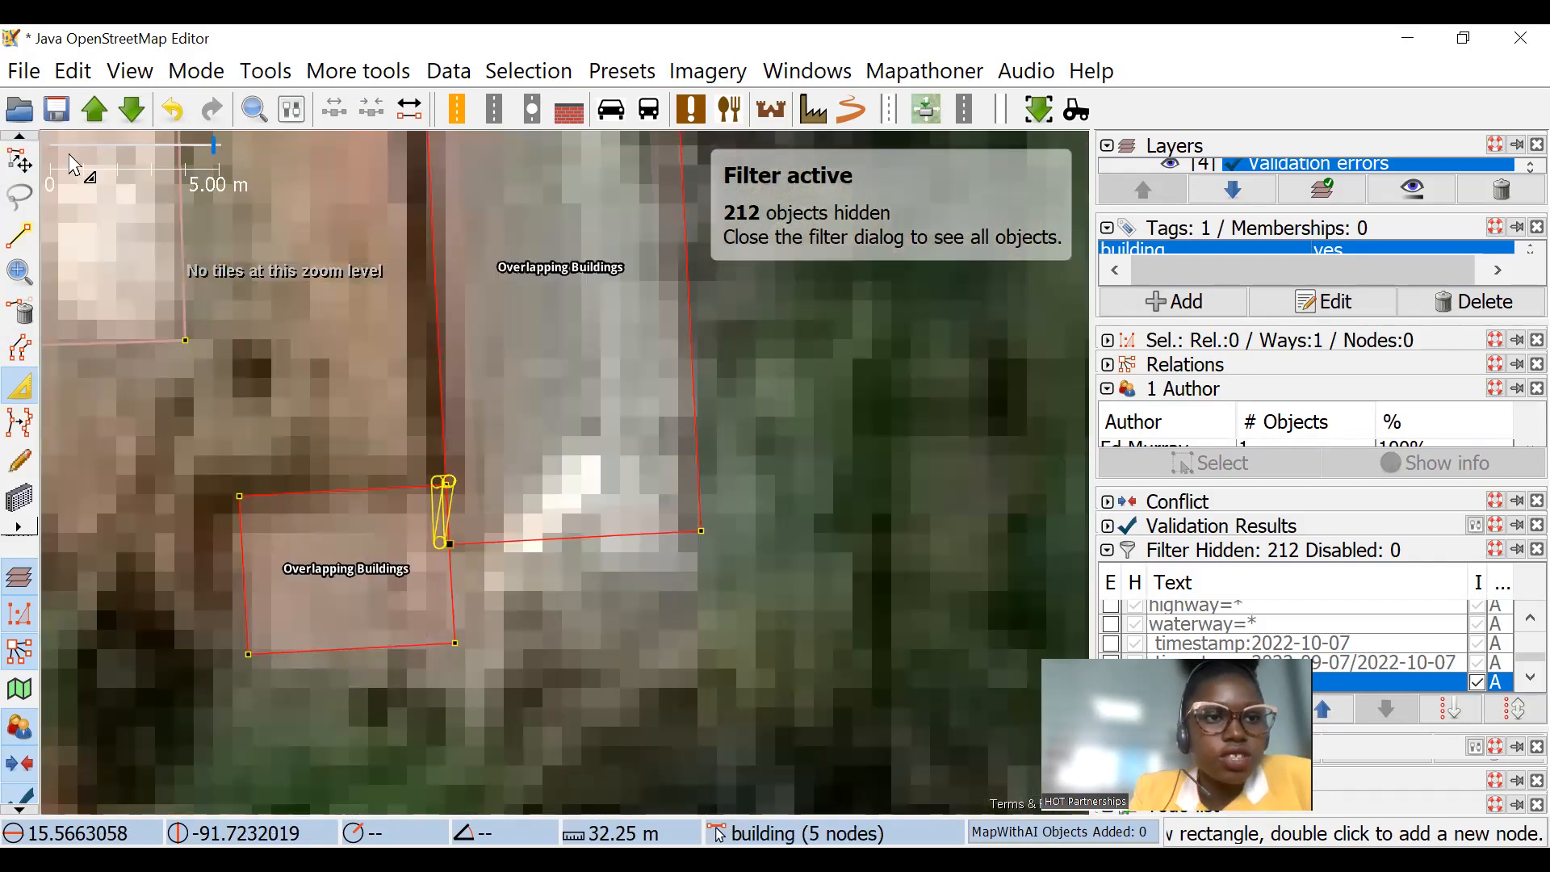
pyautogui.press('s')
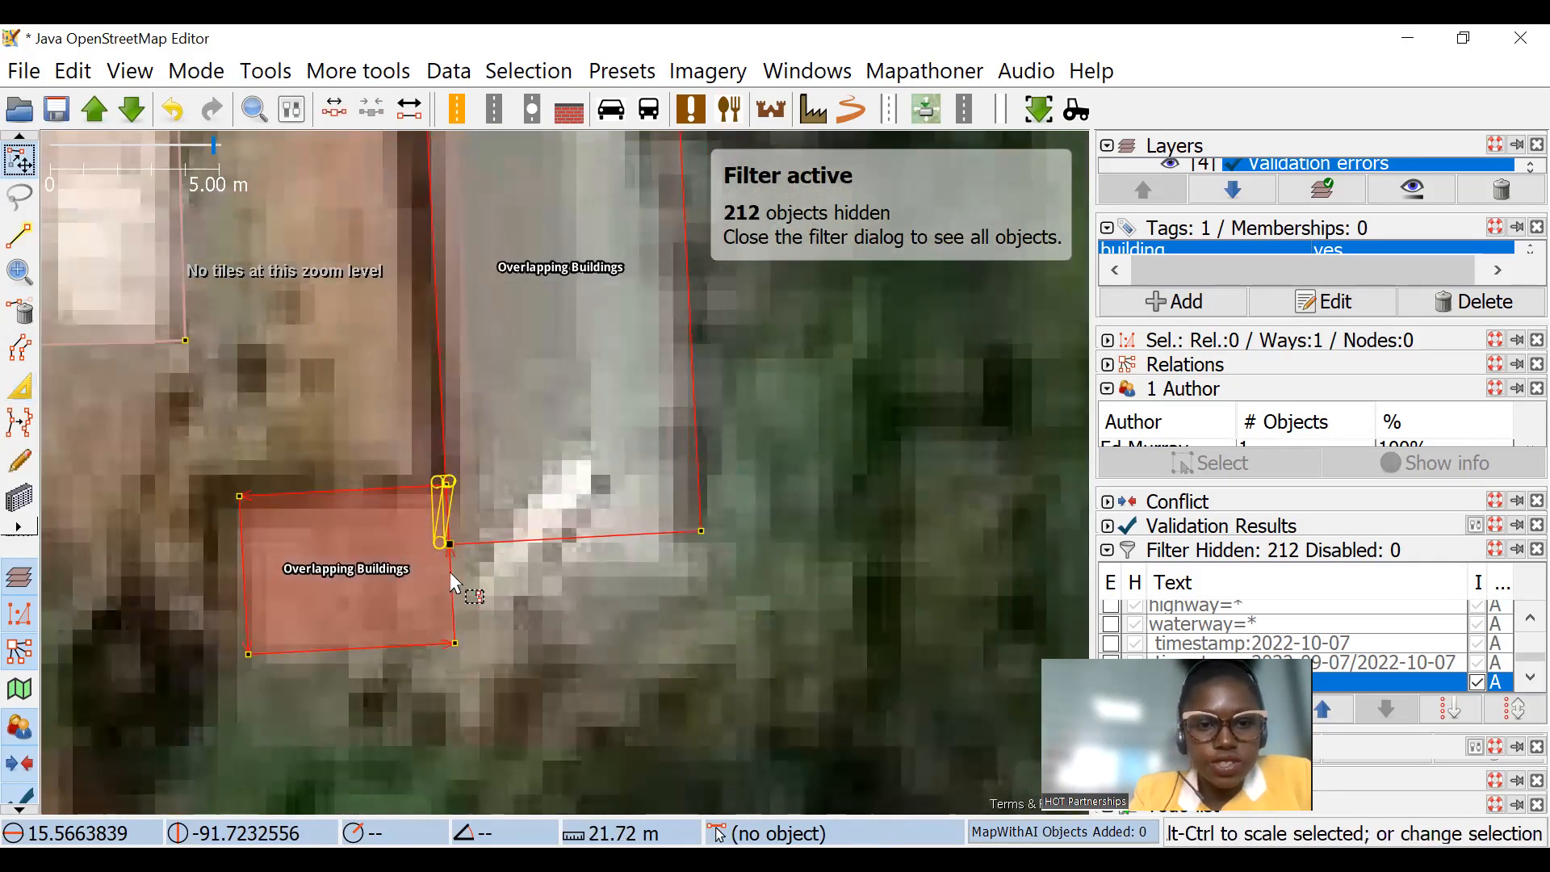
pyautogui.moveTo(777, 567); pyautogui.dragTo(692, 558)
pyautogui.scroll(3, 415, 538)
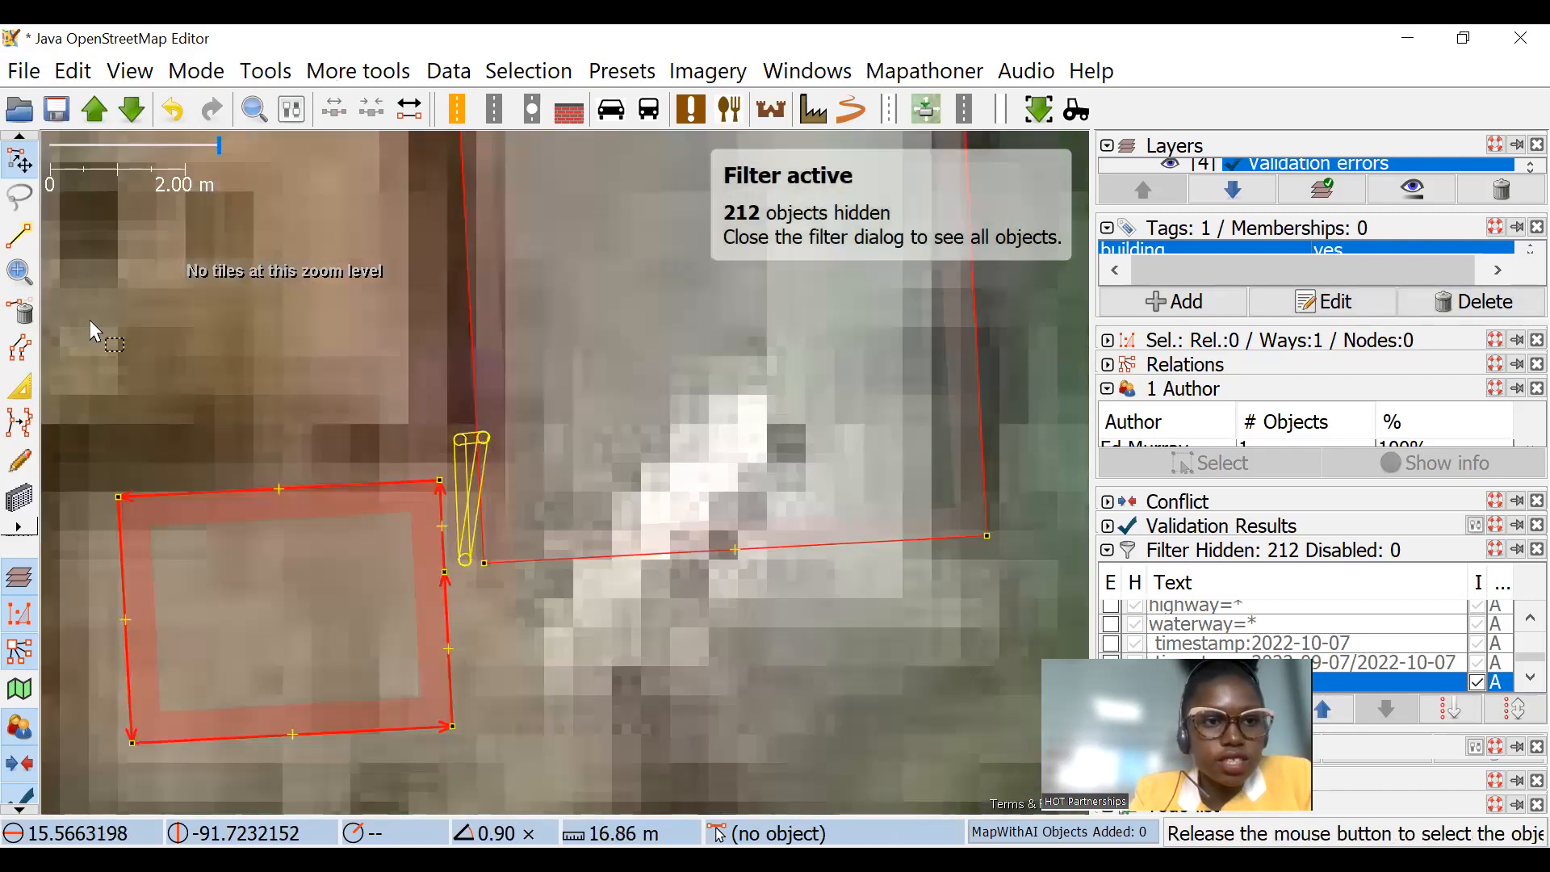
pyautogui.click(26, 313)
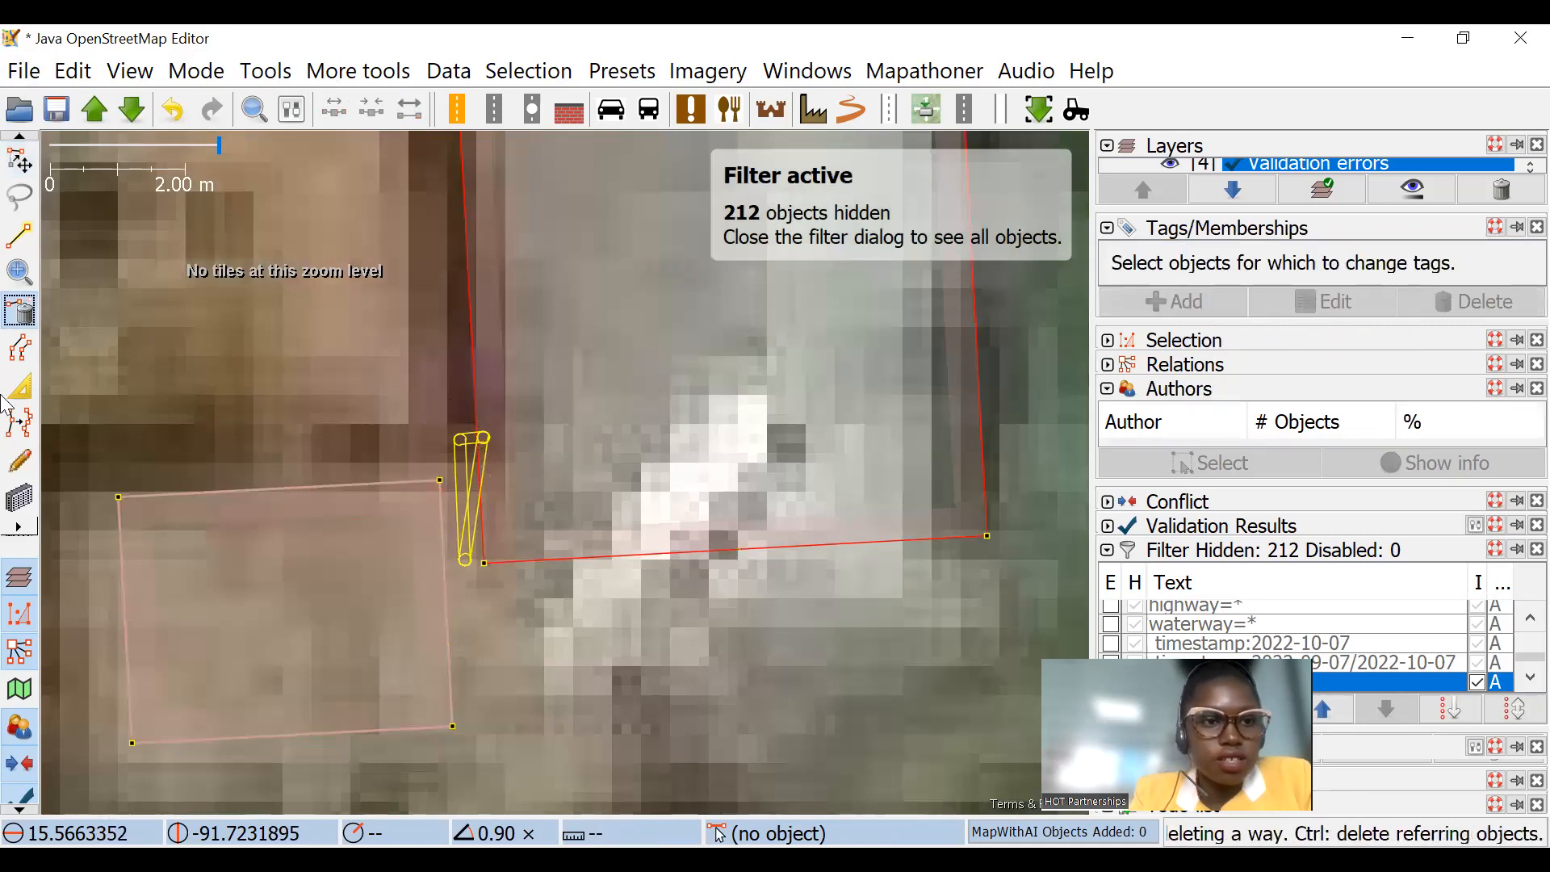
# Step: Shift the long building's eastern and northern edges to match its roof in the imagery
pyautogui.click(18, 387)
pyautogui.scroll(-4, 649, 663)
pyautogui.scroll(2, 743, 450)
pyautogui.moveTo(728, 434); pyautogui.dragTo(719, 425)
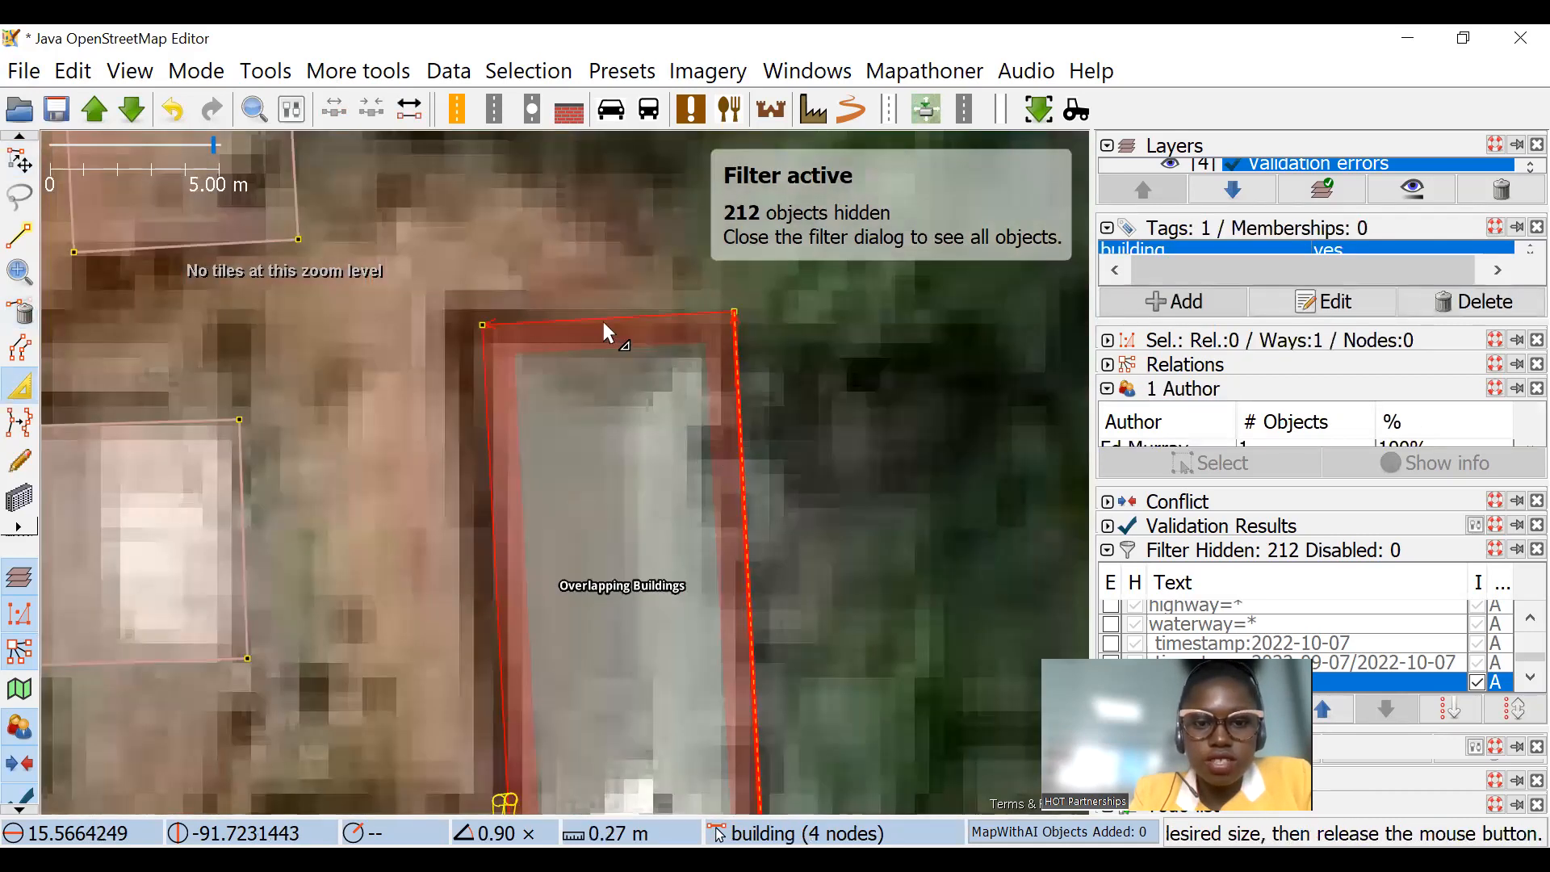
pyautogui.moveTo(604, 323); pyautogui.dragTo(606, 351)
pyautogui.scroll(-4, 686, 359)
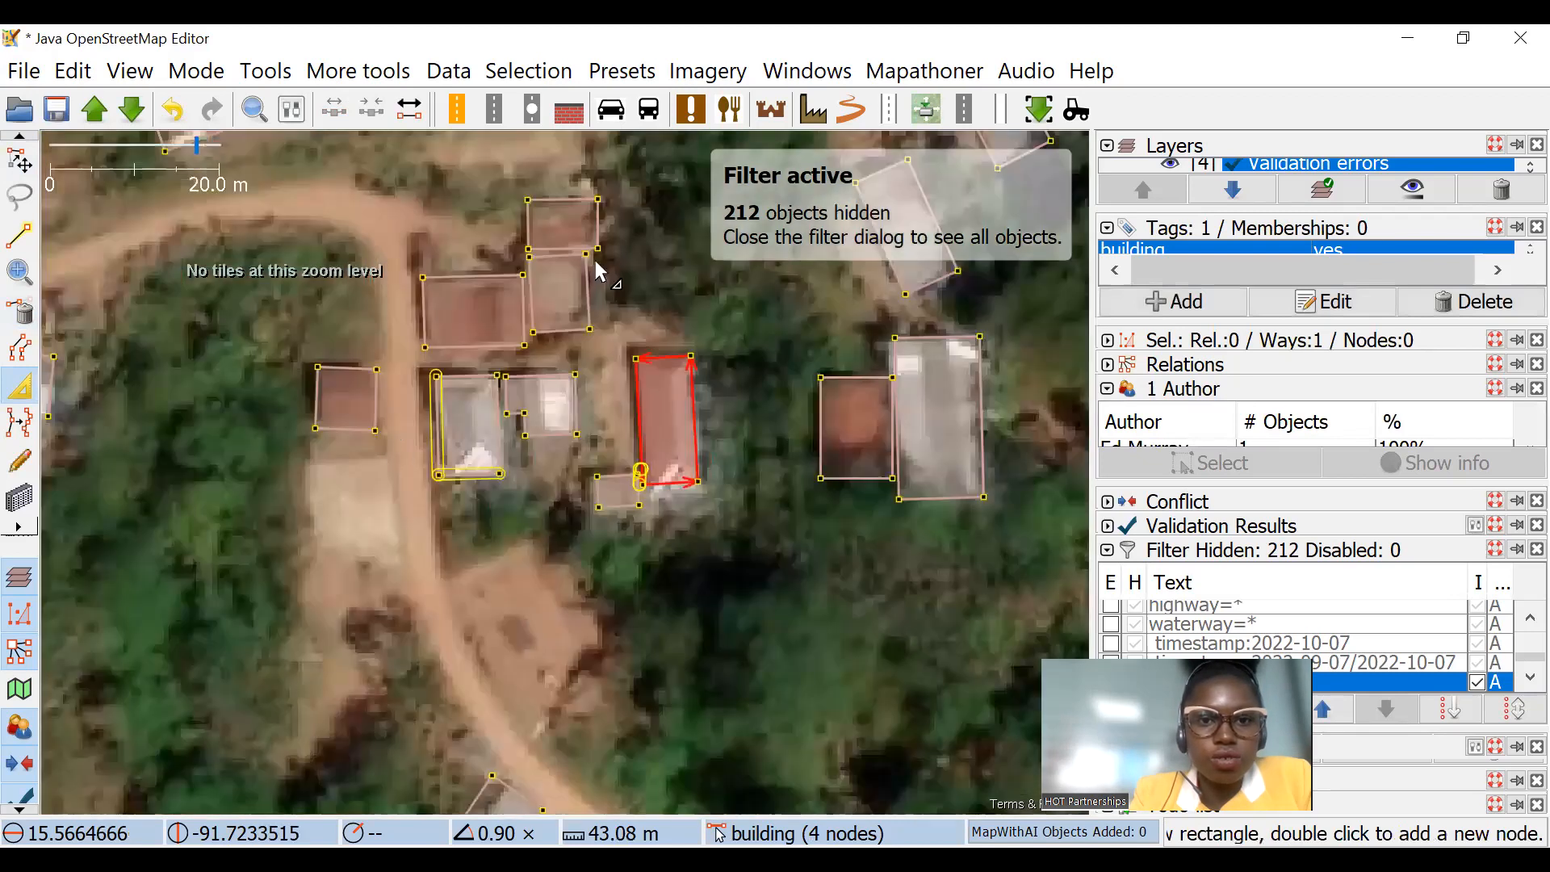
# Step: Refine the building edges in the cluster at the road bend, including the small northernmost building
pyautogui.scroll(2, 485, 415)
pyautogui.moveTo(395, 428); pyautogui.dragTo(407, 428)
pyautogui.moveTo(570, 391); pyautogui.dragTo(469, 619)
pyautogui.moveTo(588, 356); pyautogui.dragTo(564, 361)
pyautogui.moveTo(611, 241); pyautogui.dragTo(587, 367)
pyautogui.moveTo(585, 367); pyautogui.dragTo(574, 368)
# Step: Adjust the edges of the two isolated red-roofed buildings just south of the northern grid line
pyautogui.scroll(-3, 700, 365)
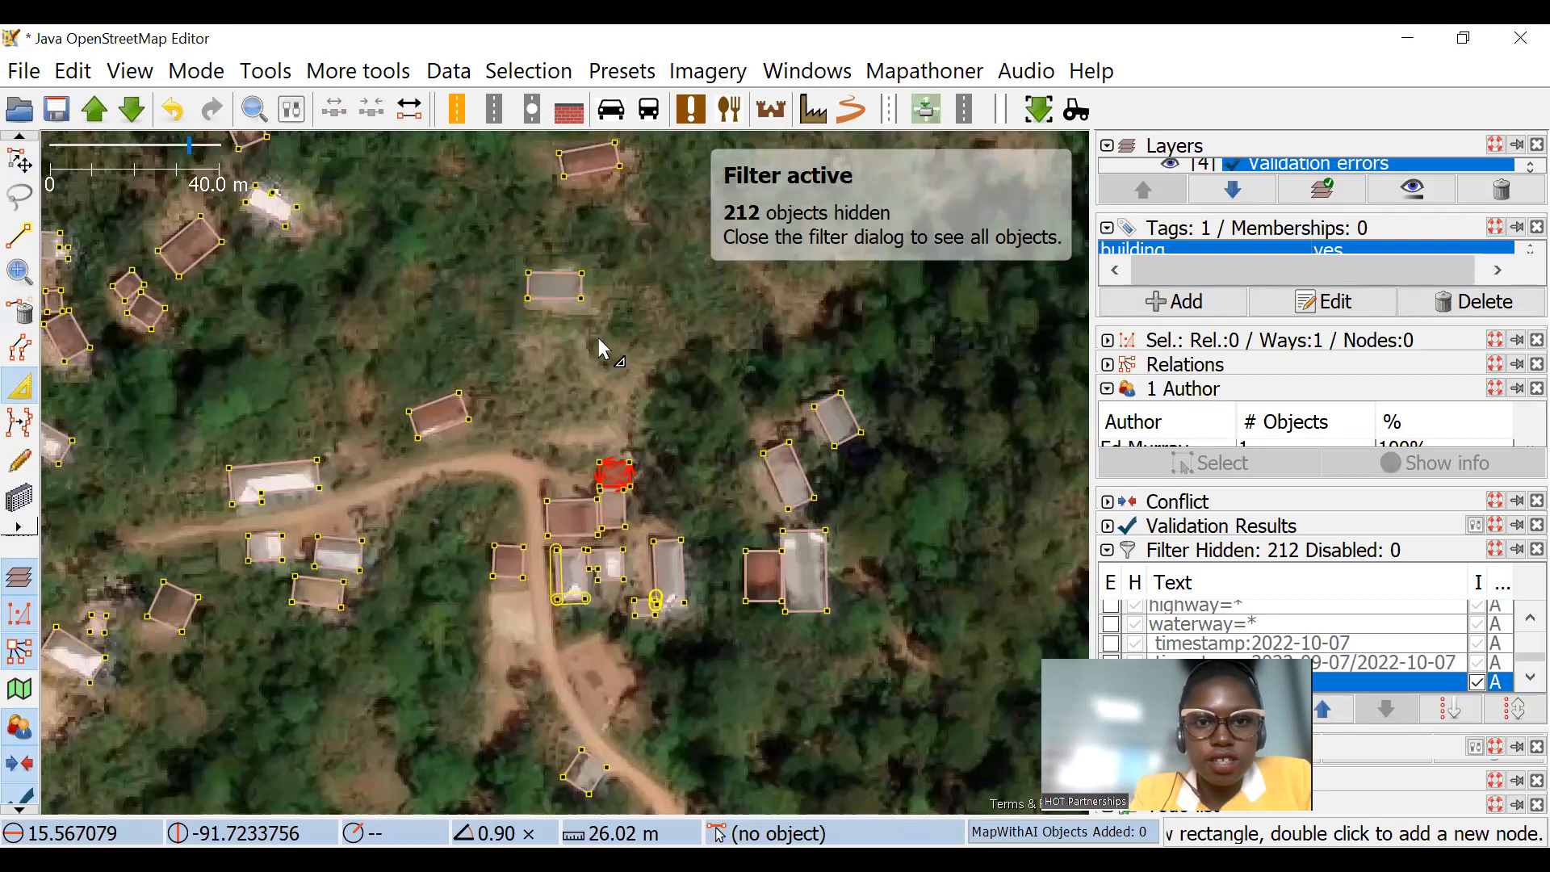
pyautogui.scroll(3, 598, 338)
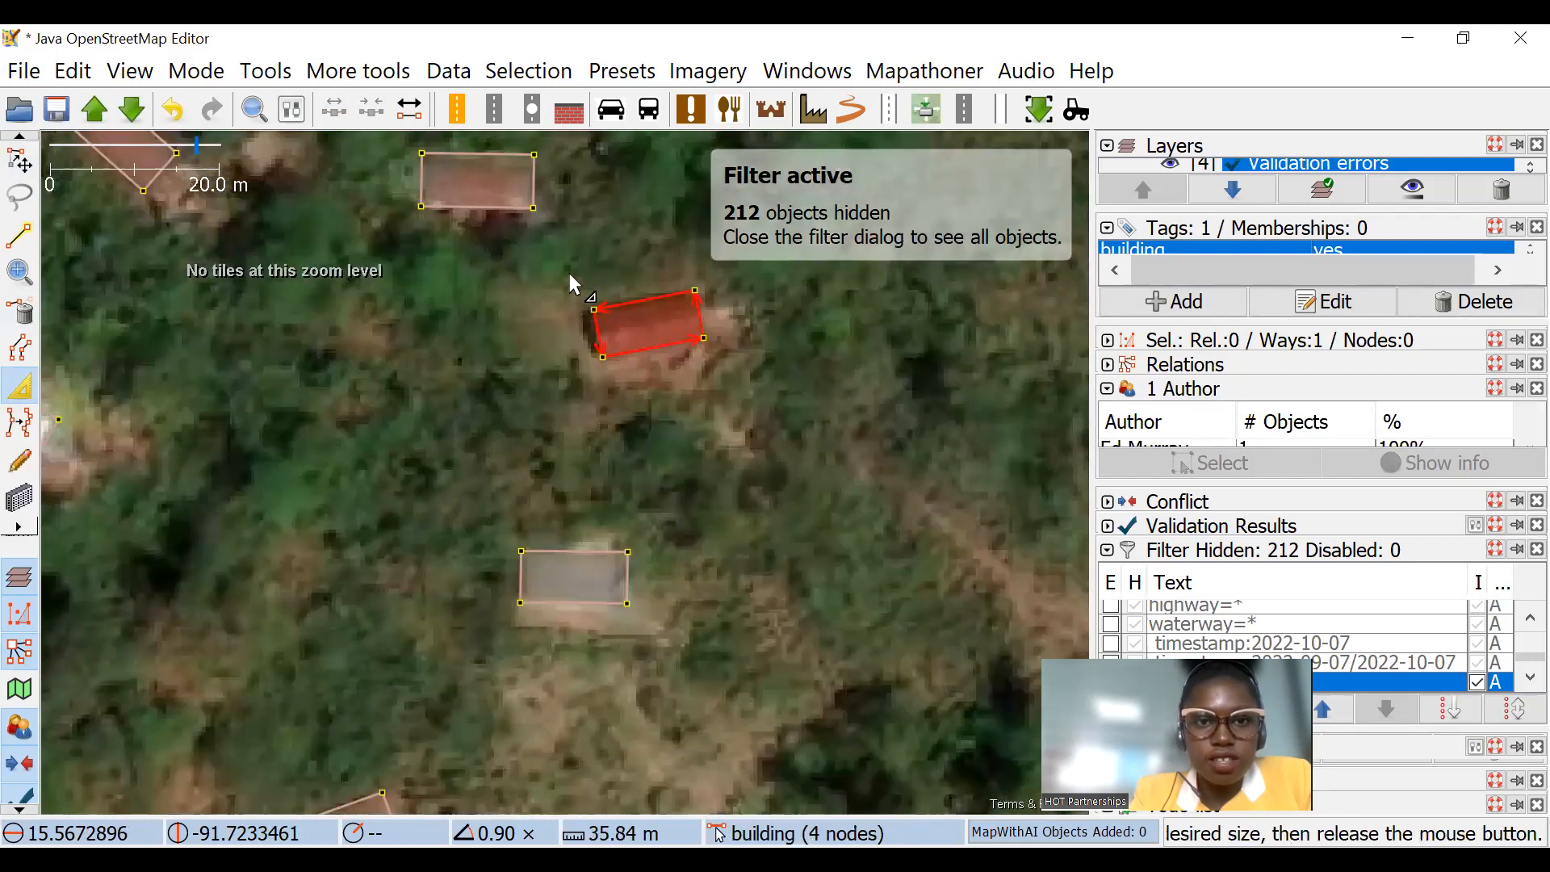
pyautogui.moveTo(457, 227); pyautogui.dragTo(512, 348)
pyautogui.moveTo(519, 275); pyautogui.dragTo(519, 283)
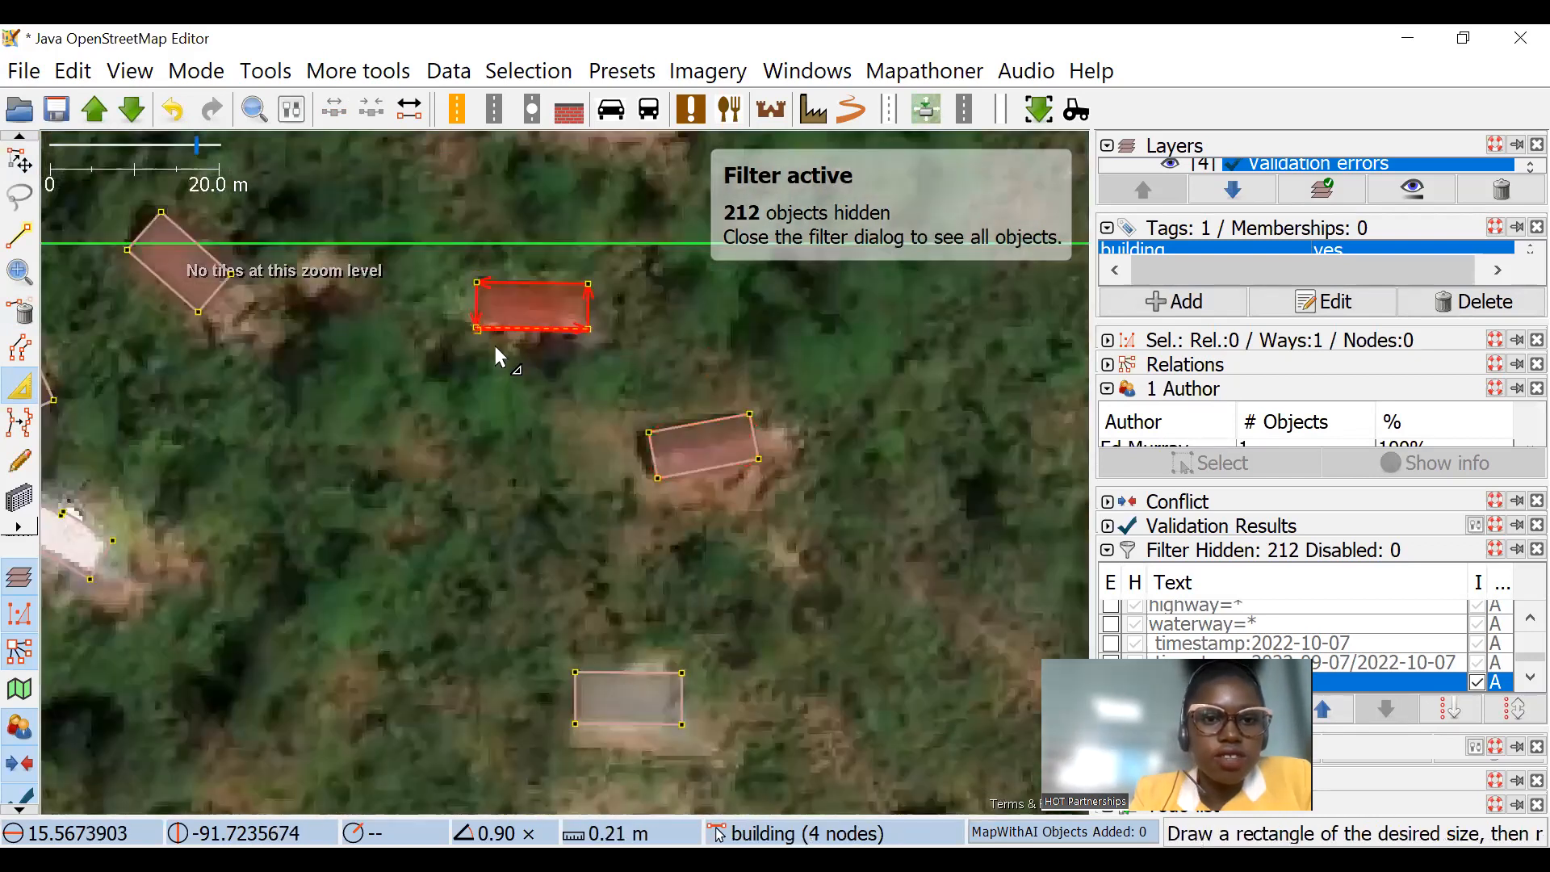
# Step: Fit the outline of the small square building northwest of the white-roofed one to its roof
pyautogui.moveTo(493, 342); pyautogui.dragTo(862, 395)
pyautogui.click(399, 415)
pyautogui.scroll(2, 399, 415)
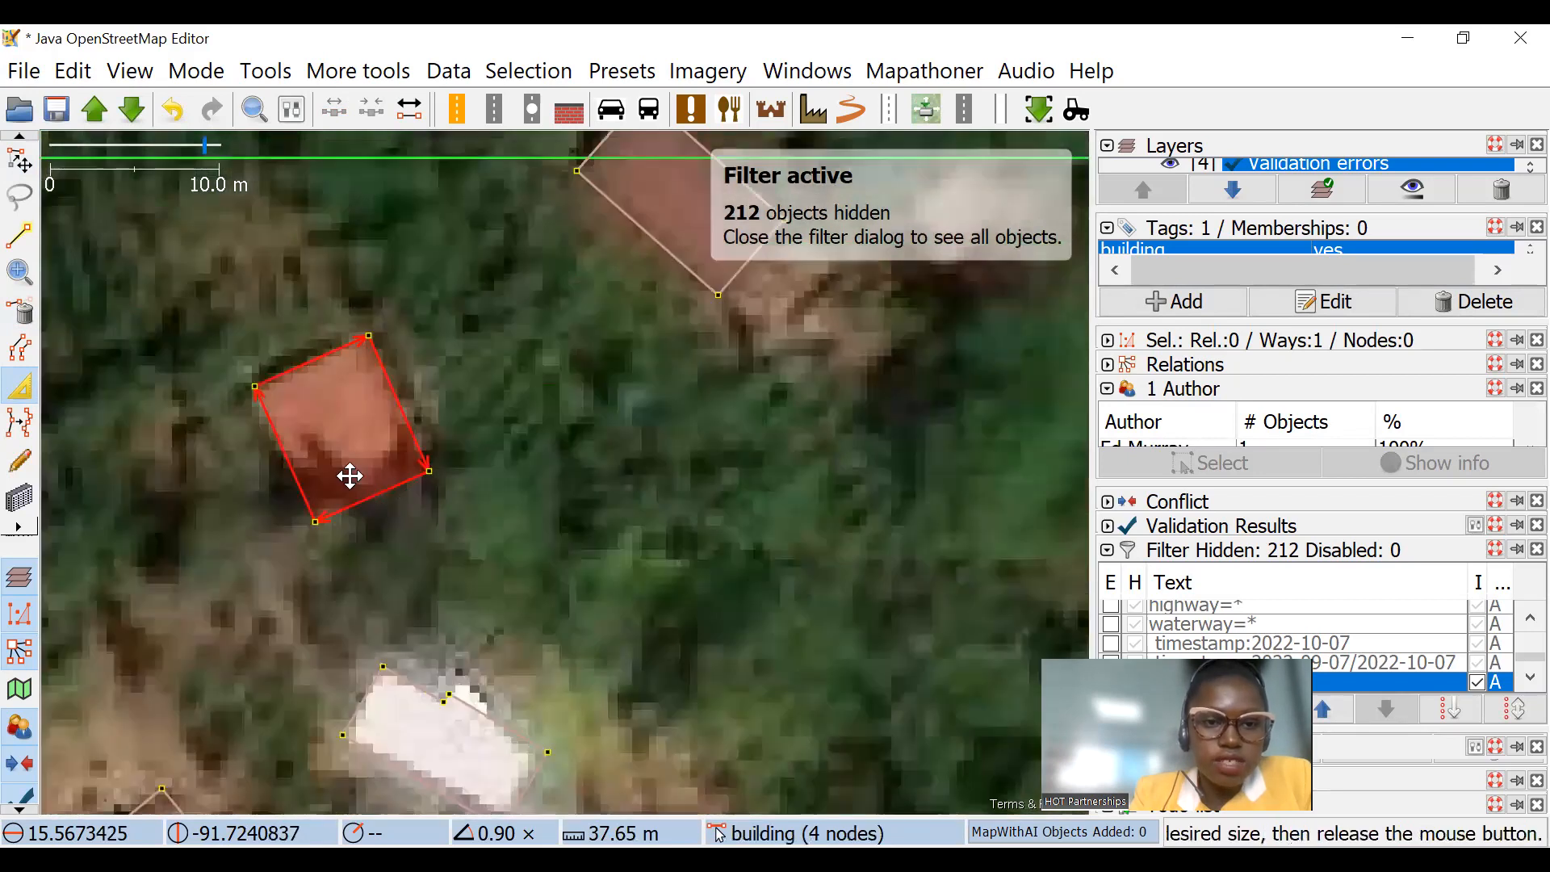
pyautogui.scroll(-4, 456, 440)
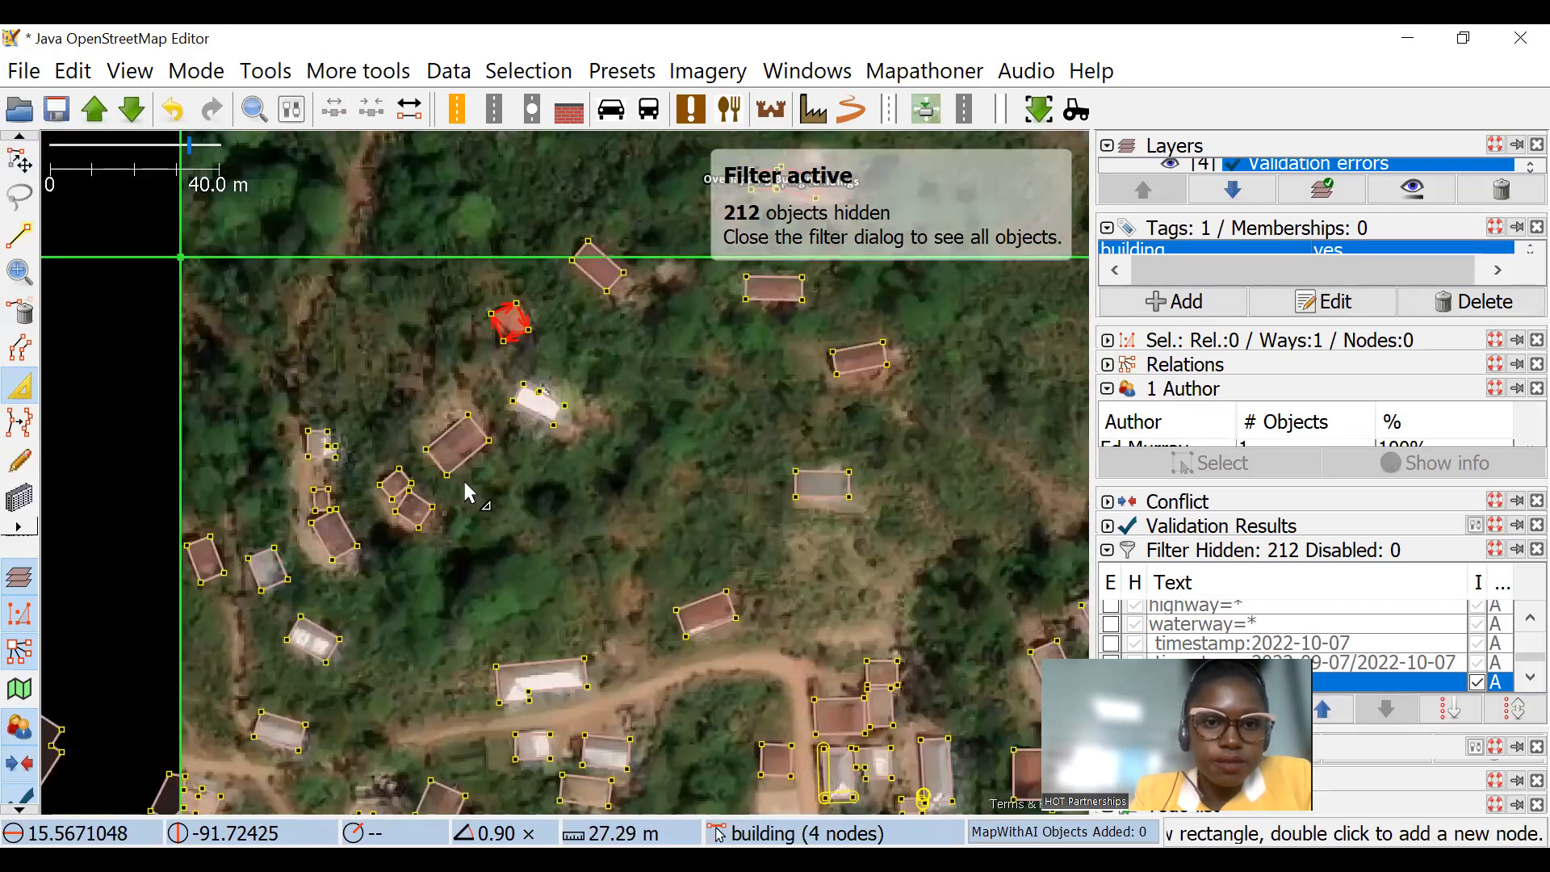
# Step: Adjust the outline of the white-roofed building north of the road fork to match its roof
pyautogui.scroll(2, 461, 275)
pyautogui.moveTo(182, 796); pyautogui.dragTo(557, 333)
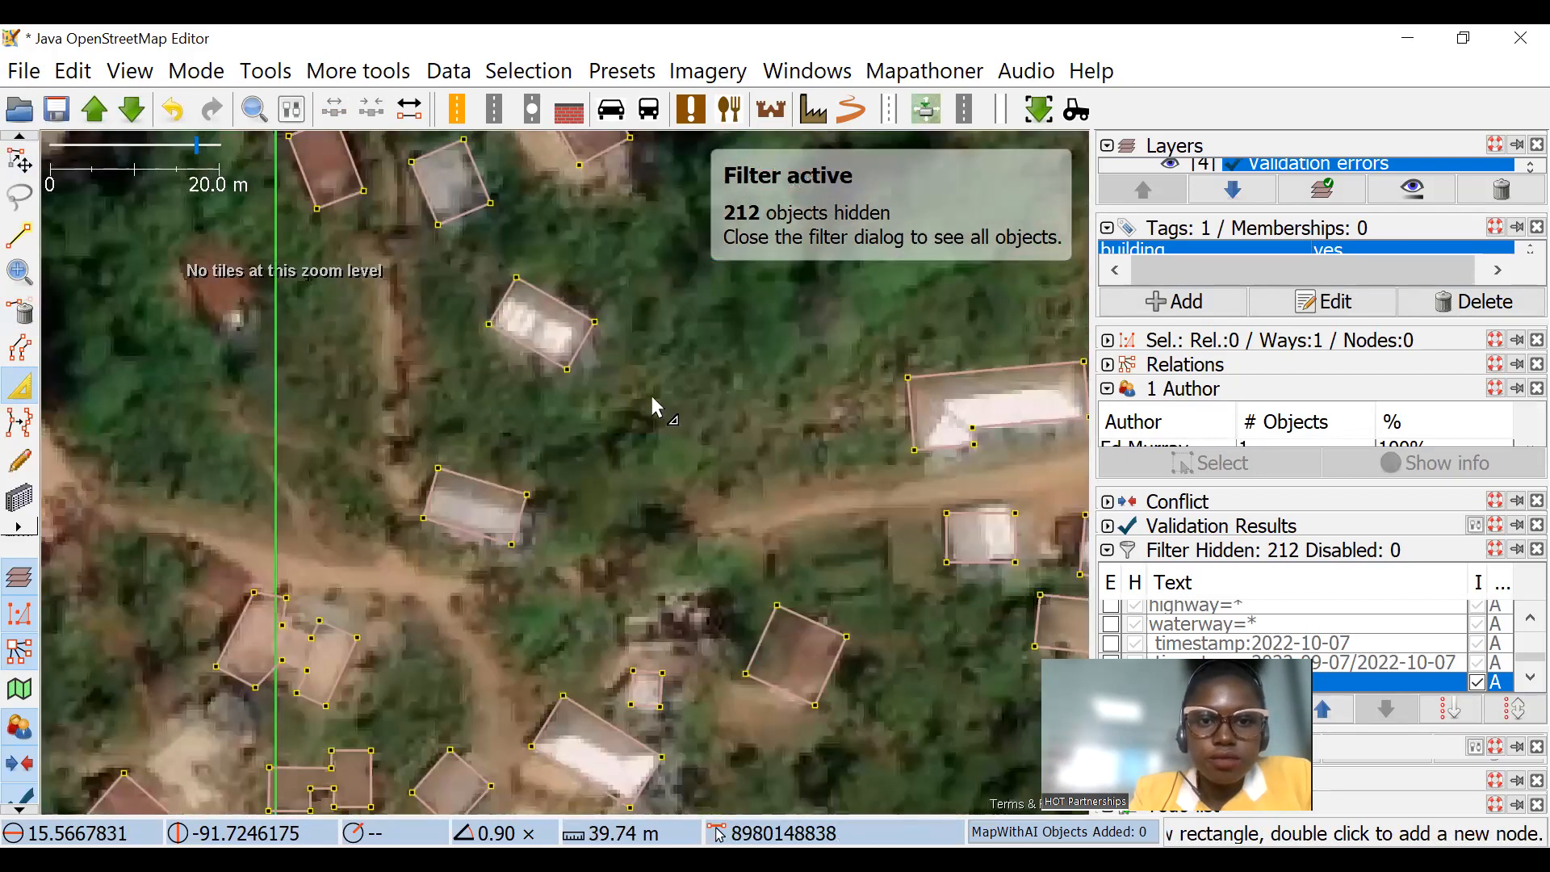
pyautogui.scroll(2, 652, 397)
pyautogui.scroll(-4, 526, 415)
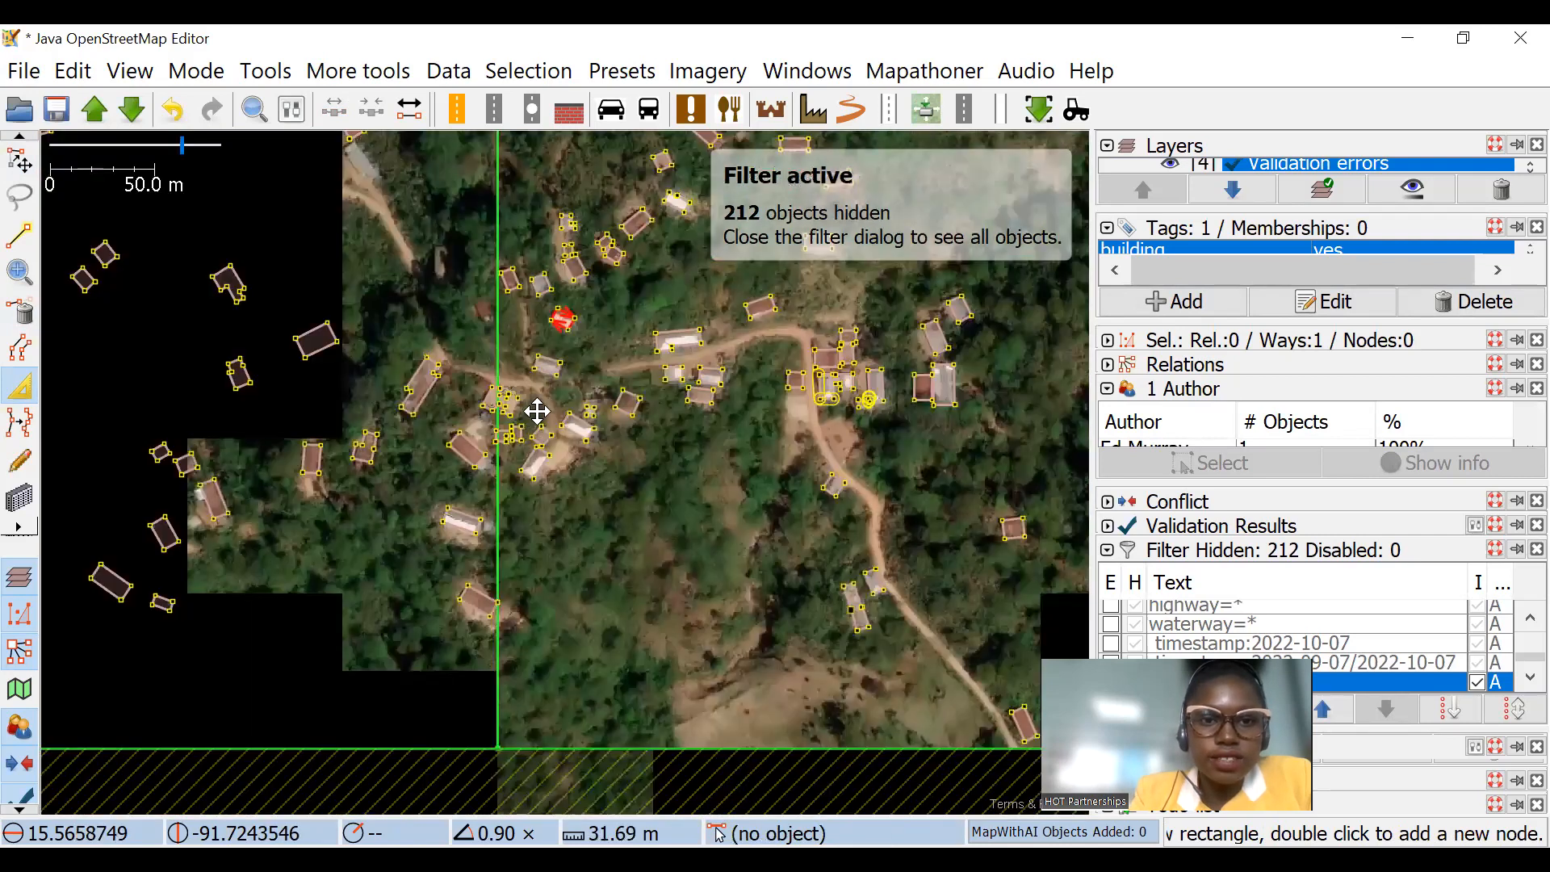
# Step: Move the irregular stepped building onto the pale roof beside the large red-roofed building and rotate it to match
pyautogui.scroll(4, 485, 306)
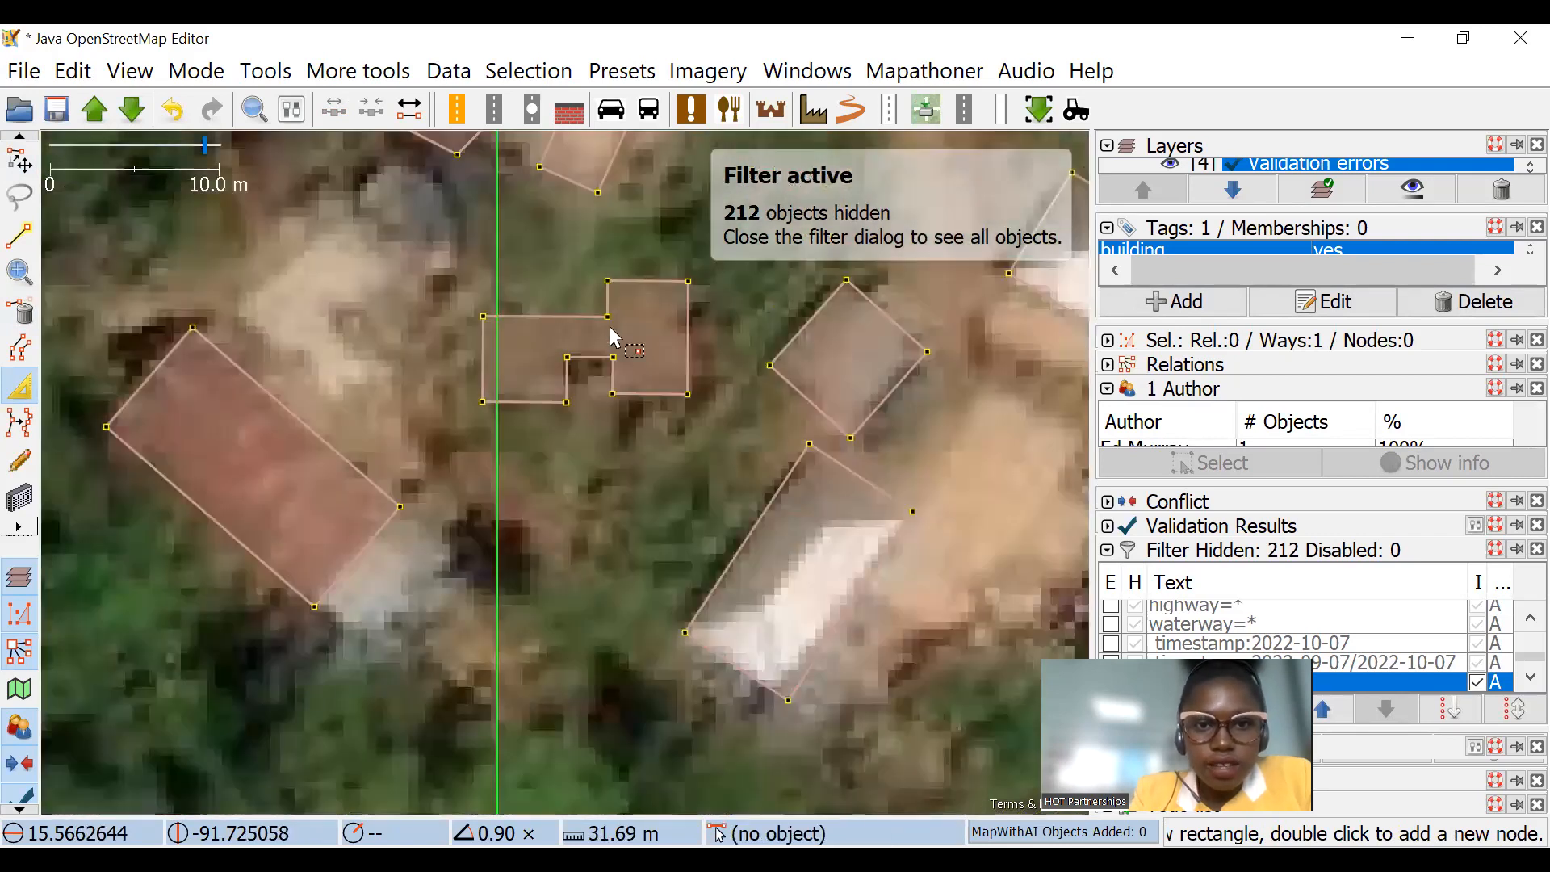
pyautogui.scroll(-3, 597, 327)
pyautogui.moveTo(585, 448); pyautogui.dragTo(590, 451)
pyautogui.moveTo(562, 309); pyautogui.dragTo(565, 311)
pyautogui.scroll(4, 565, 310)
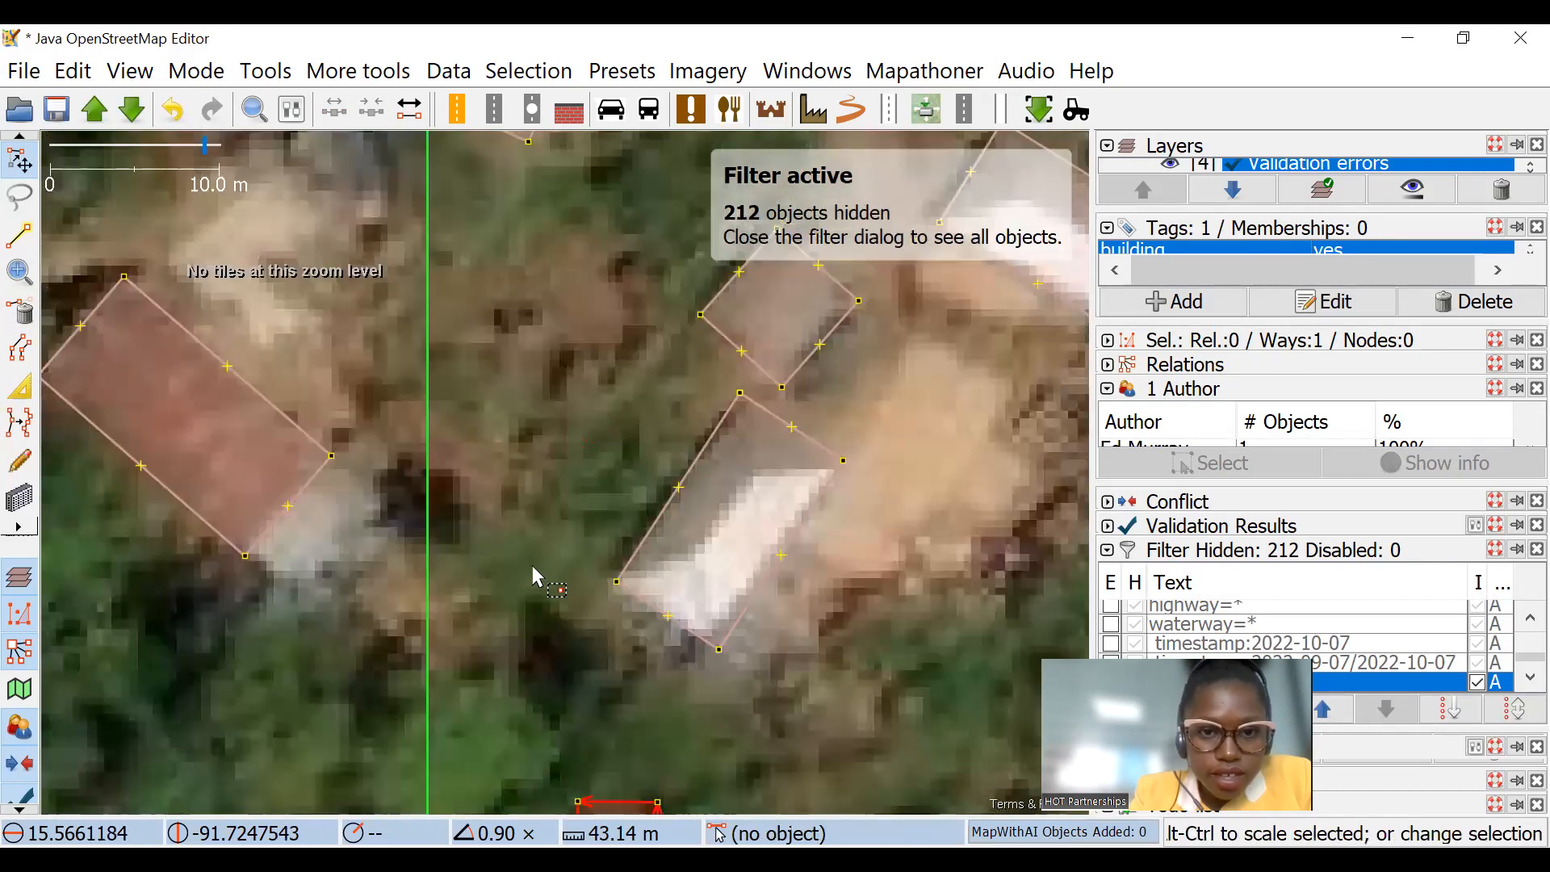
pyautogui.scroll(-4, 533, 575)
pyautogui.moveTo(474, 407)
pyautogui.mouseDown()
pyautogui.moveTo(494, 408)
pyautogui.moveTo(483, 398)
pyautogui.mouseUp()
pyautogui.scroll(6, 483, 398)
pyautogui.moveTo(570, 356); pyautogui.dragTo(426, 168)
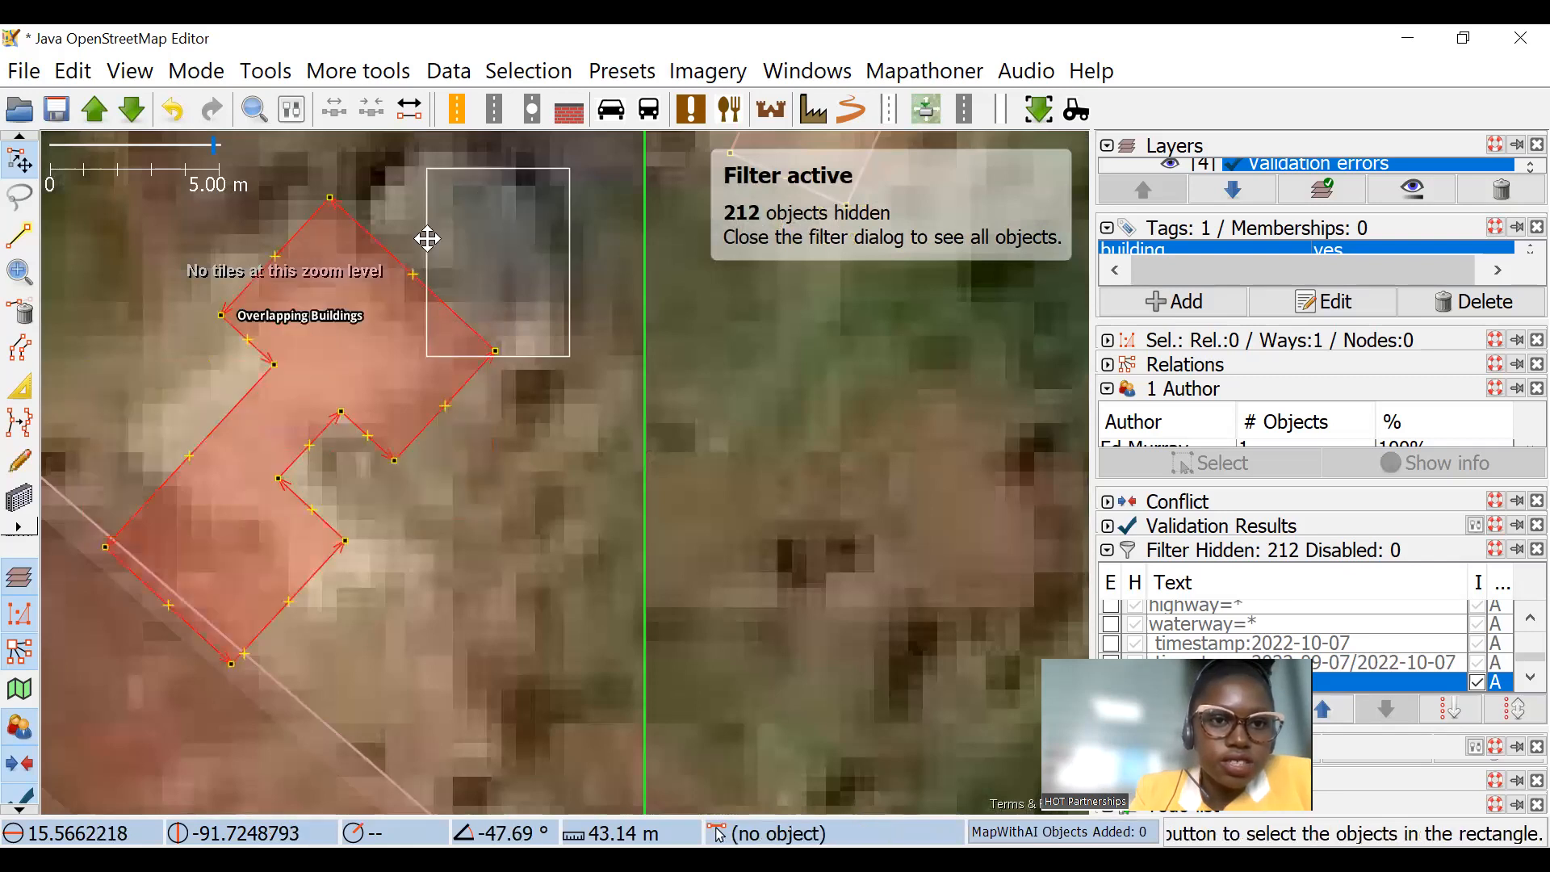
pyautogui.moveTo(428, 238); pyautogui.dragTo(418, 222)
# Step: Try to turn the stepped building into a simple rectangle by deleting its inner corner nodes
pyautogui.moveTo(144, 191); pyautogui.dragTo(368, 487)
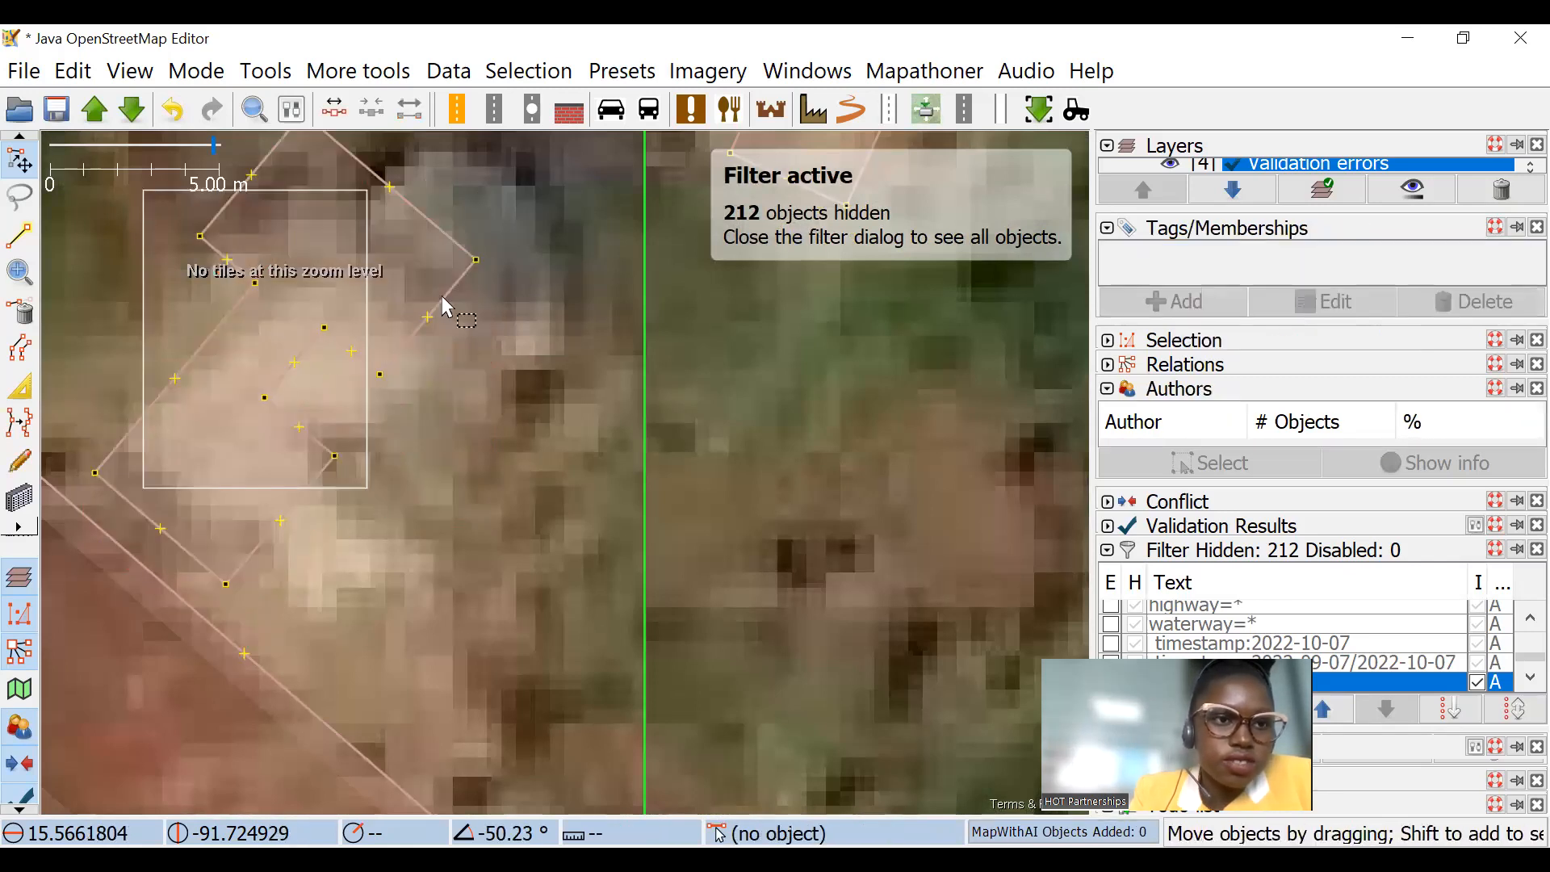
pyautogui.click(19, 303)
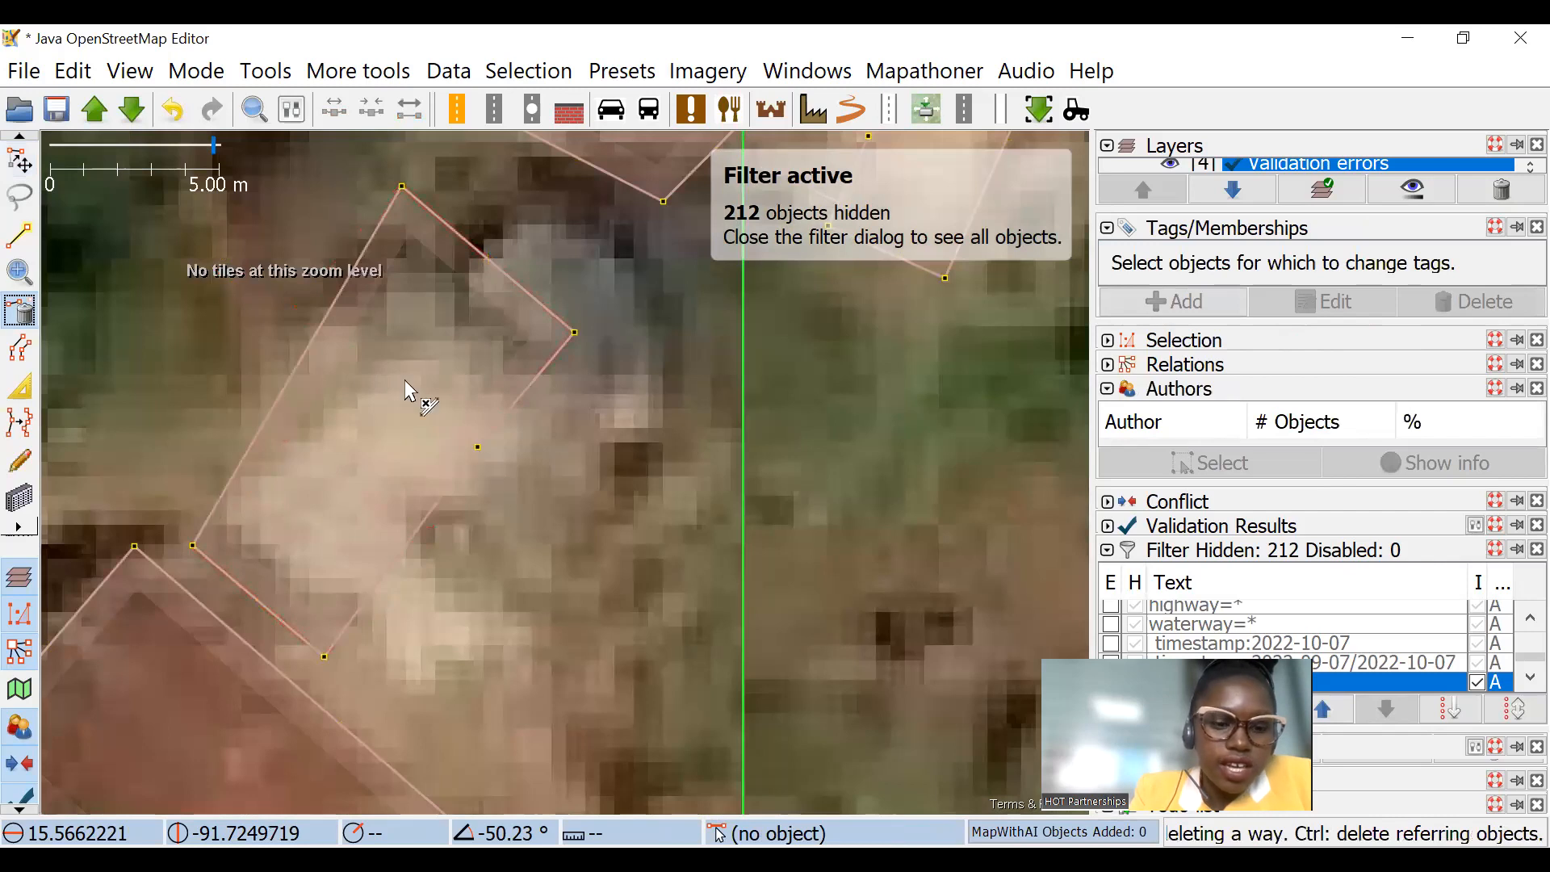
pyautogui.click(19, 161)
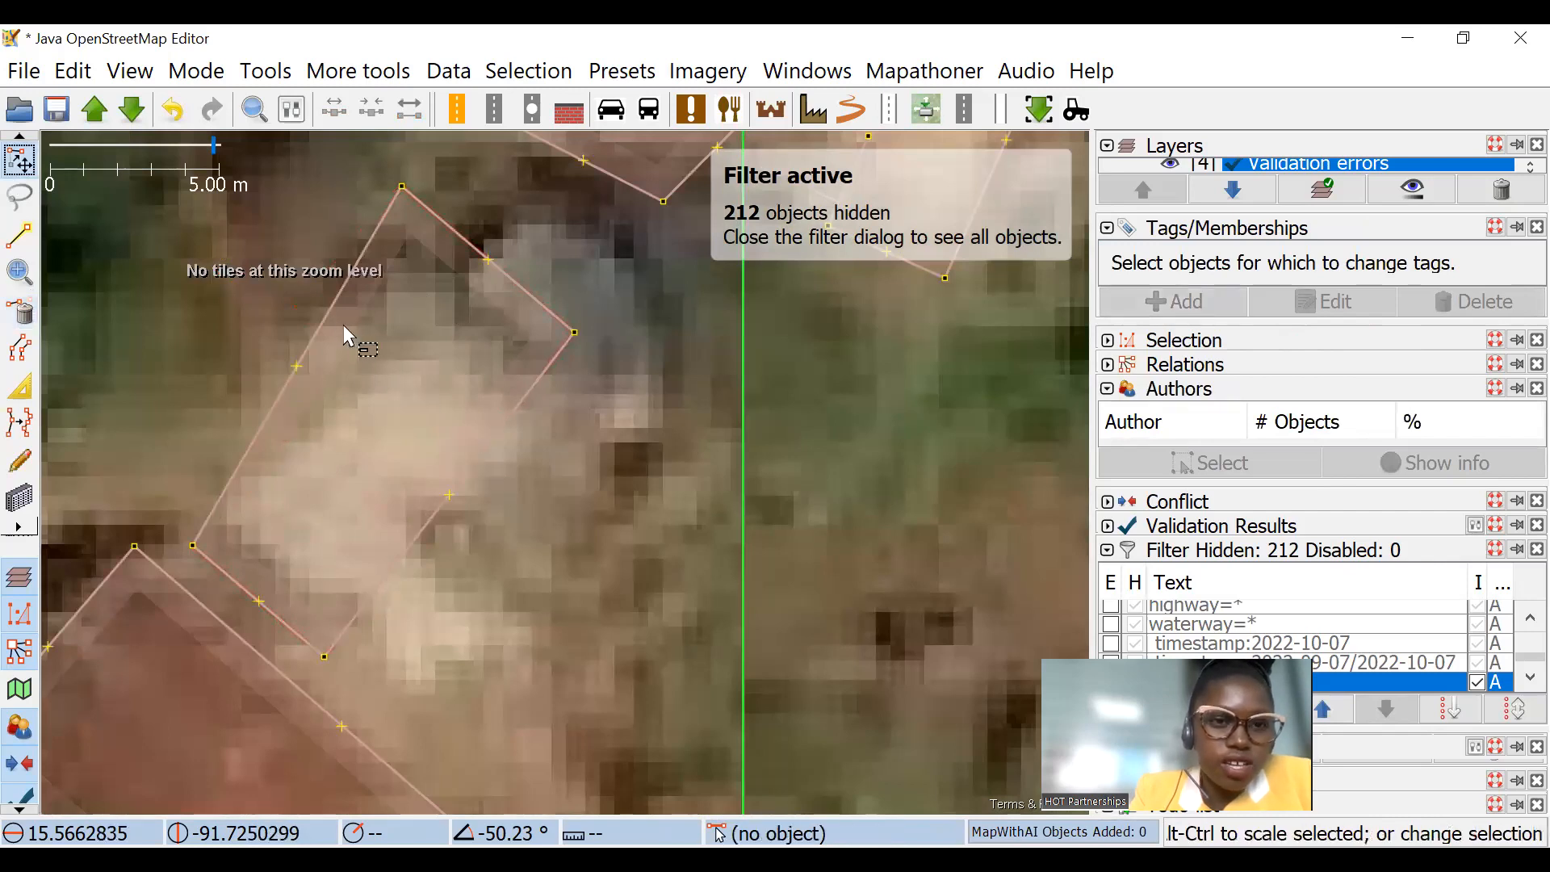
# Step: Undo the node deletions and move the stepped building northwest, clear of the large red-roofed building
pyautogui.hotkey('ctrl', 'z')
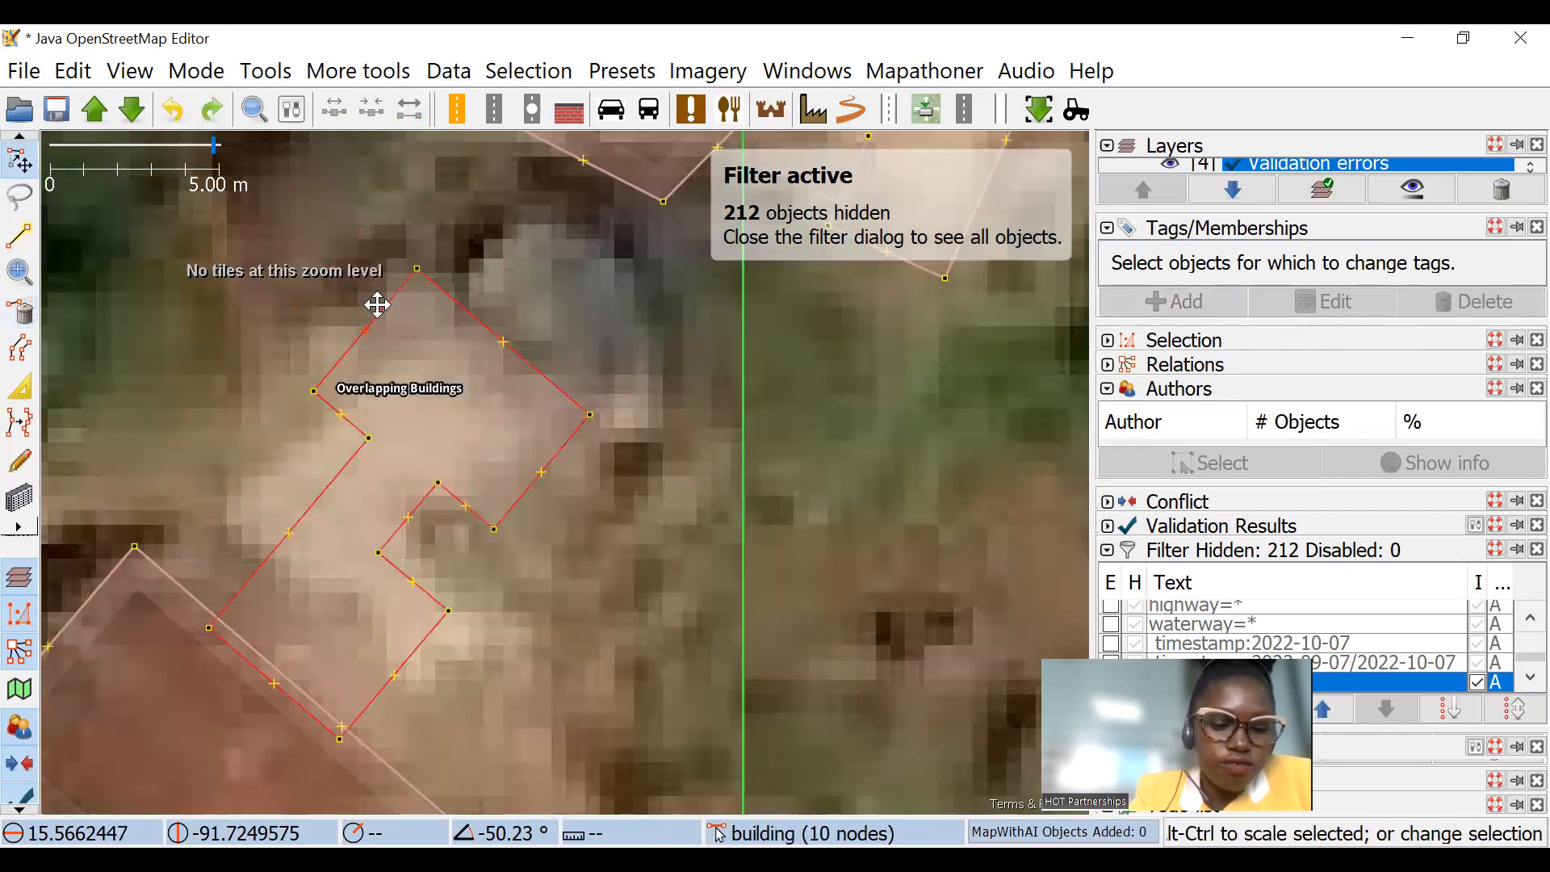
pyautogui.moveTo(399, 300); pyautogui.dragTo(325, 181)
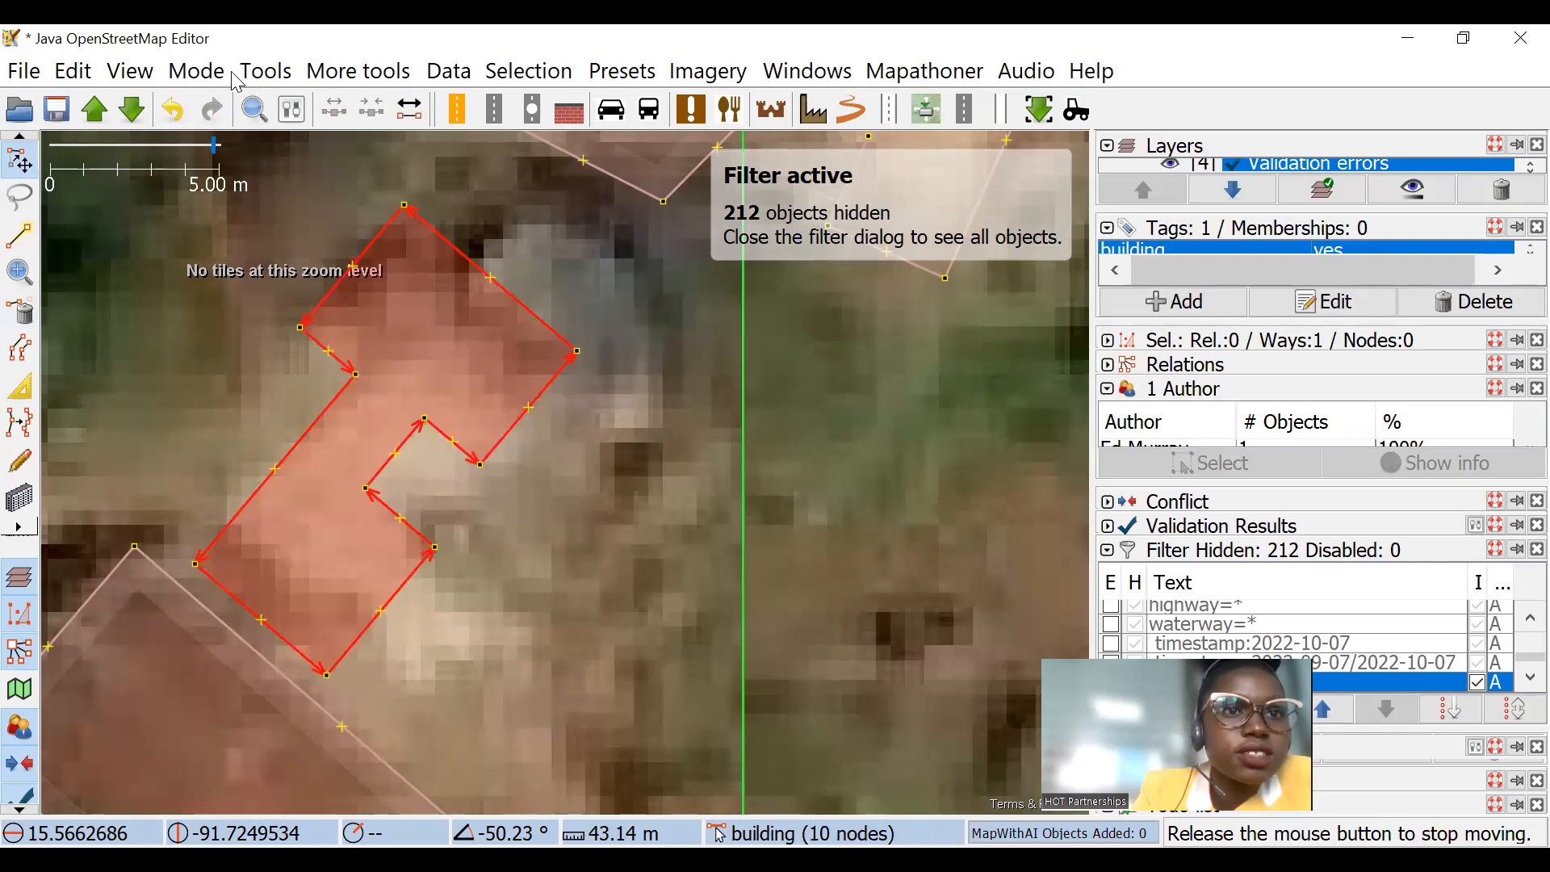
# Step: Simplify the stepped building's outline with the Simplify Way tool, using a maximum error of 3 meters
pyautogui.moveTo(237, 80); pyautogui.dragTo(267, 71)
pyautogui.click(266, 72)
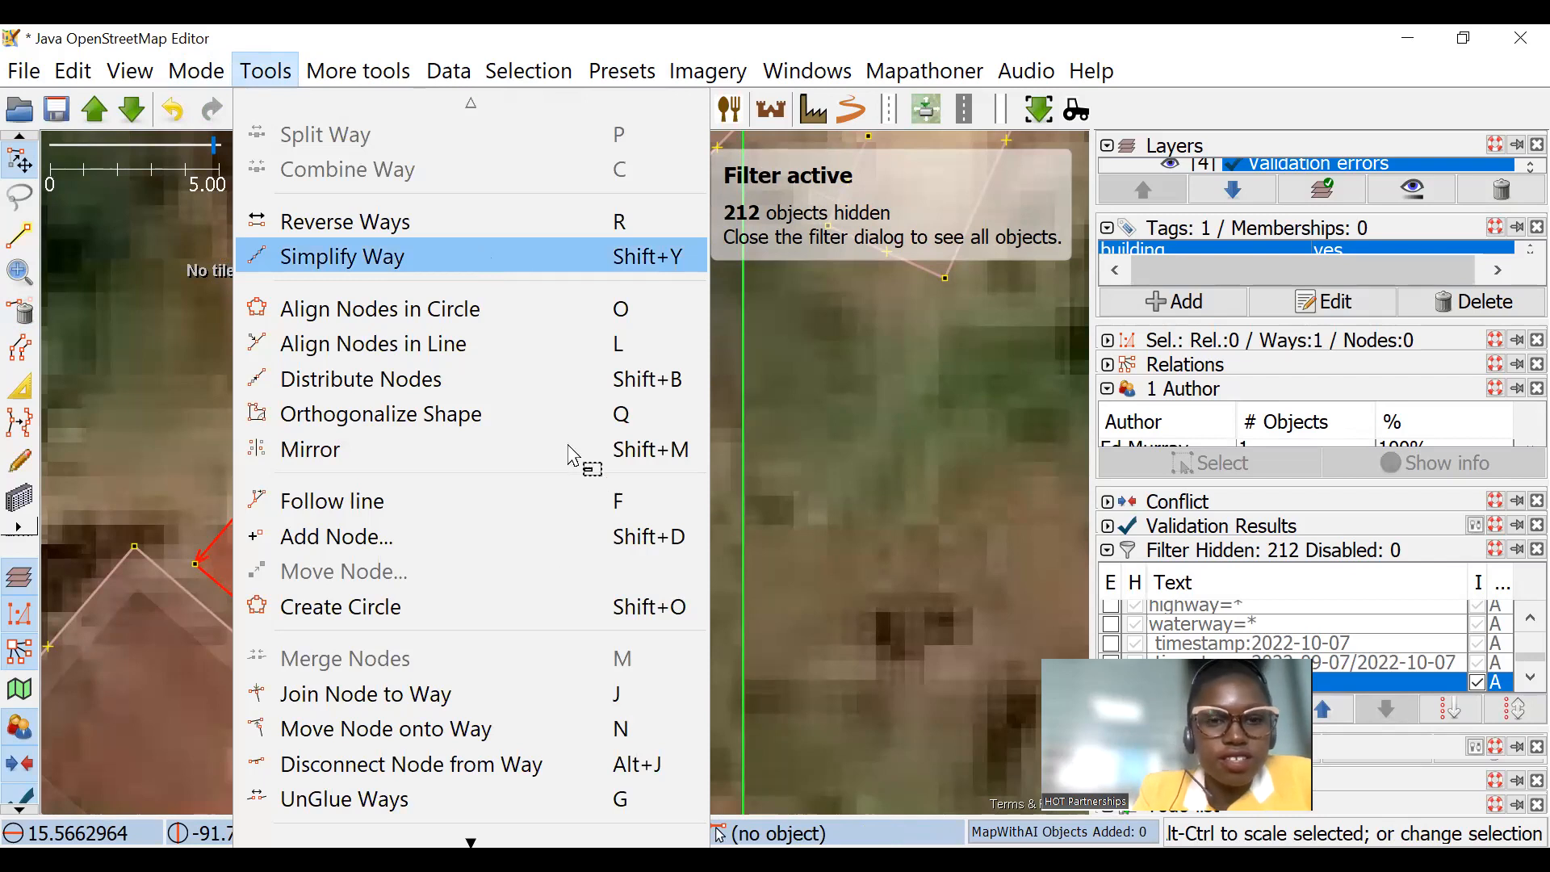
pyautogui.press('Escape')
pyautogui.click(329, 71)
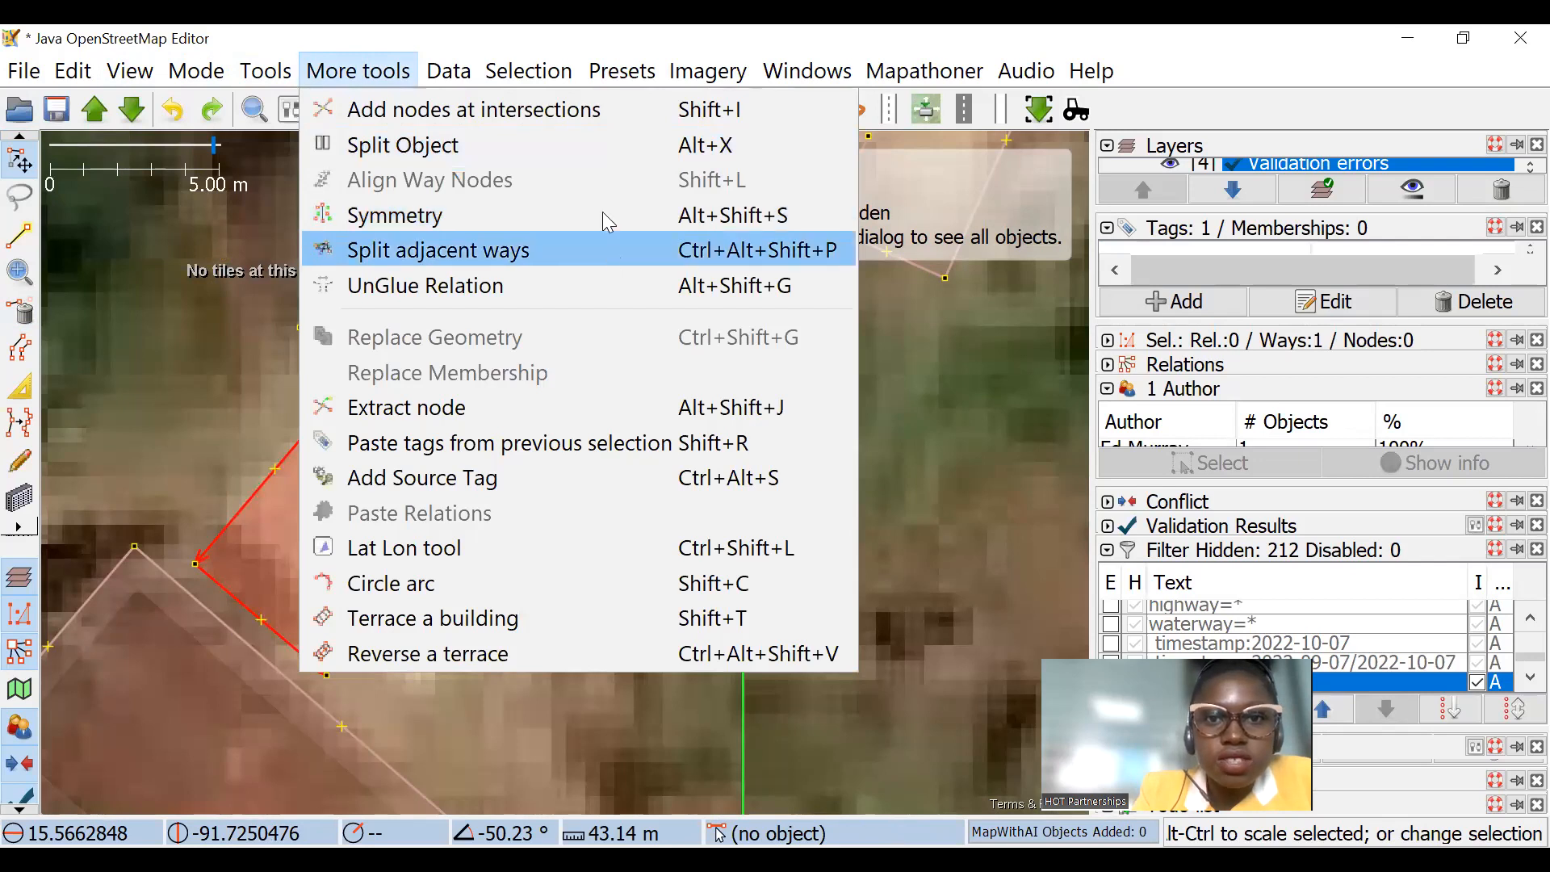
pyautogui.moveTo(266, 71)
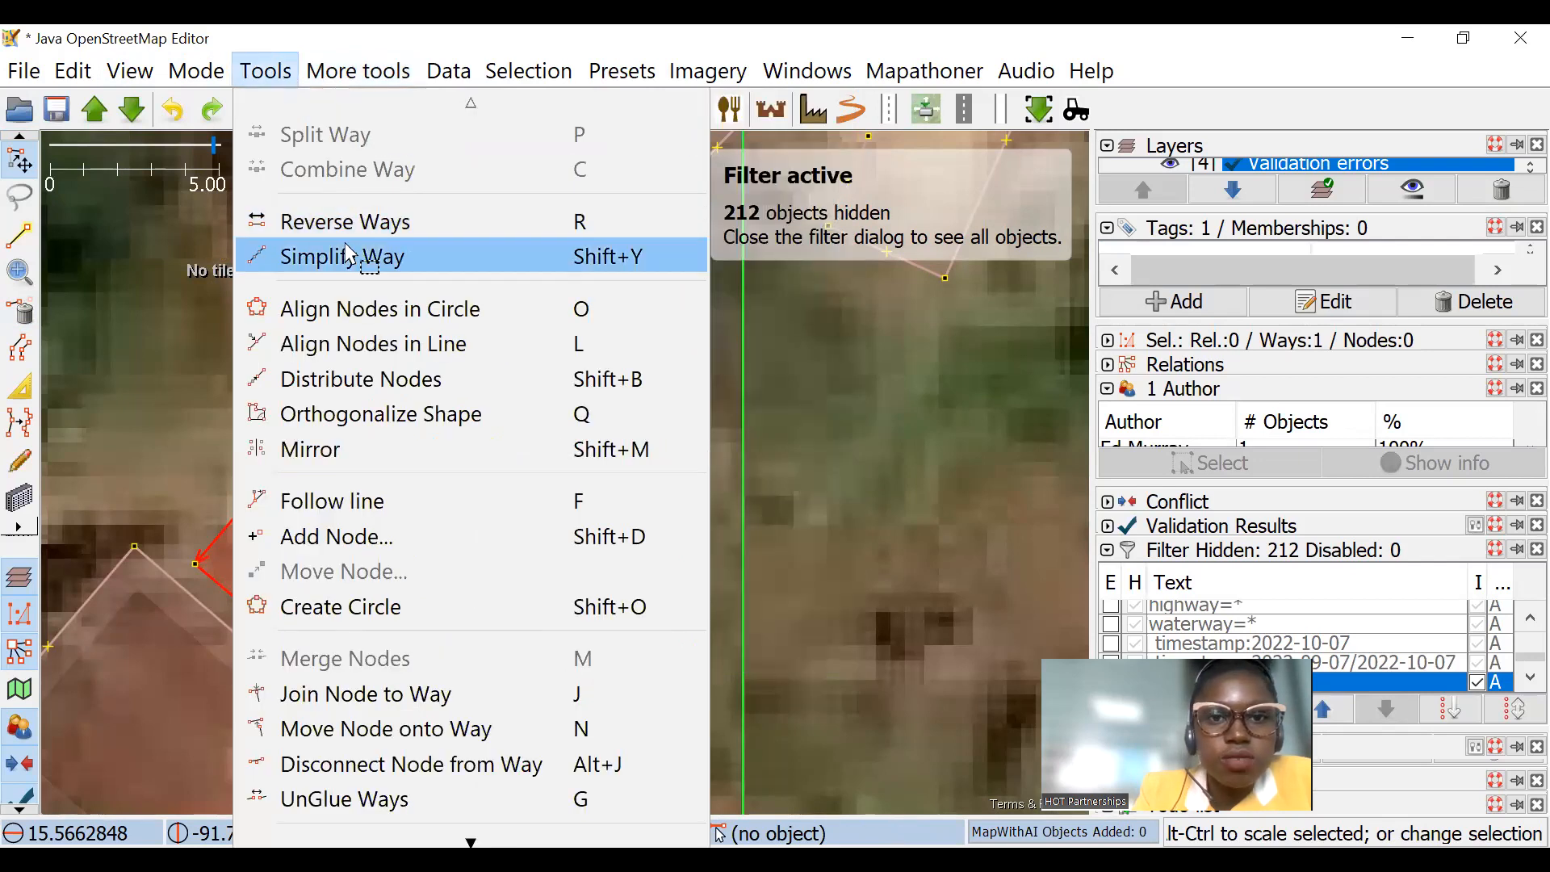
pyautogui.click(347, 255)
pyautogui.press('BackSpace')
pyautogui.click(788, 488)
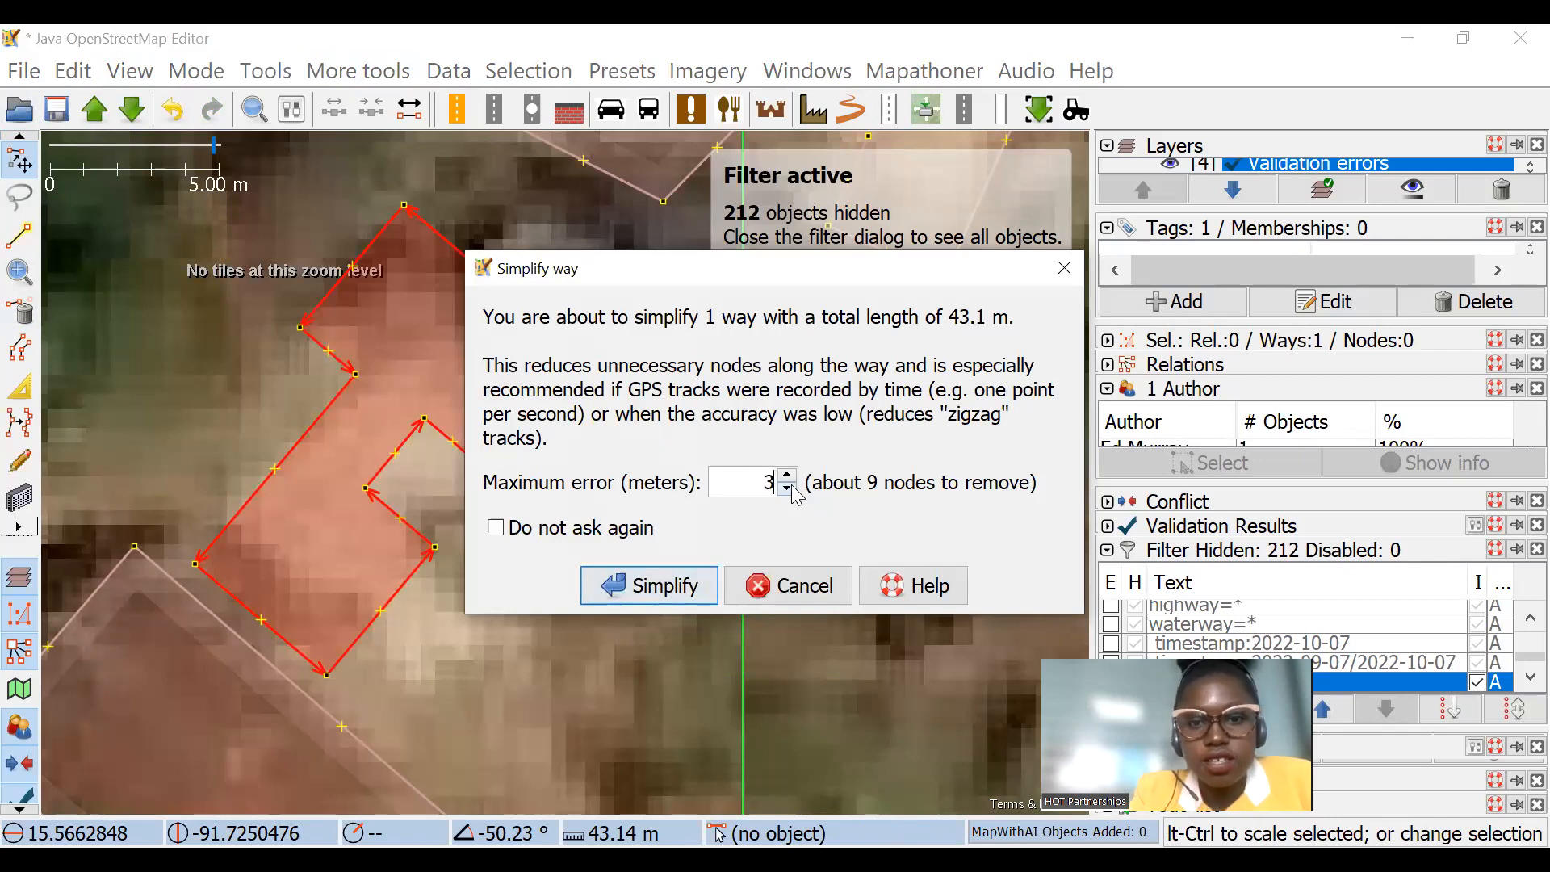
pyautogui.click(658, 585)
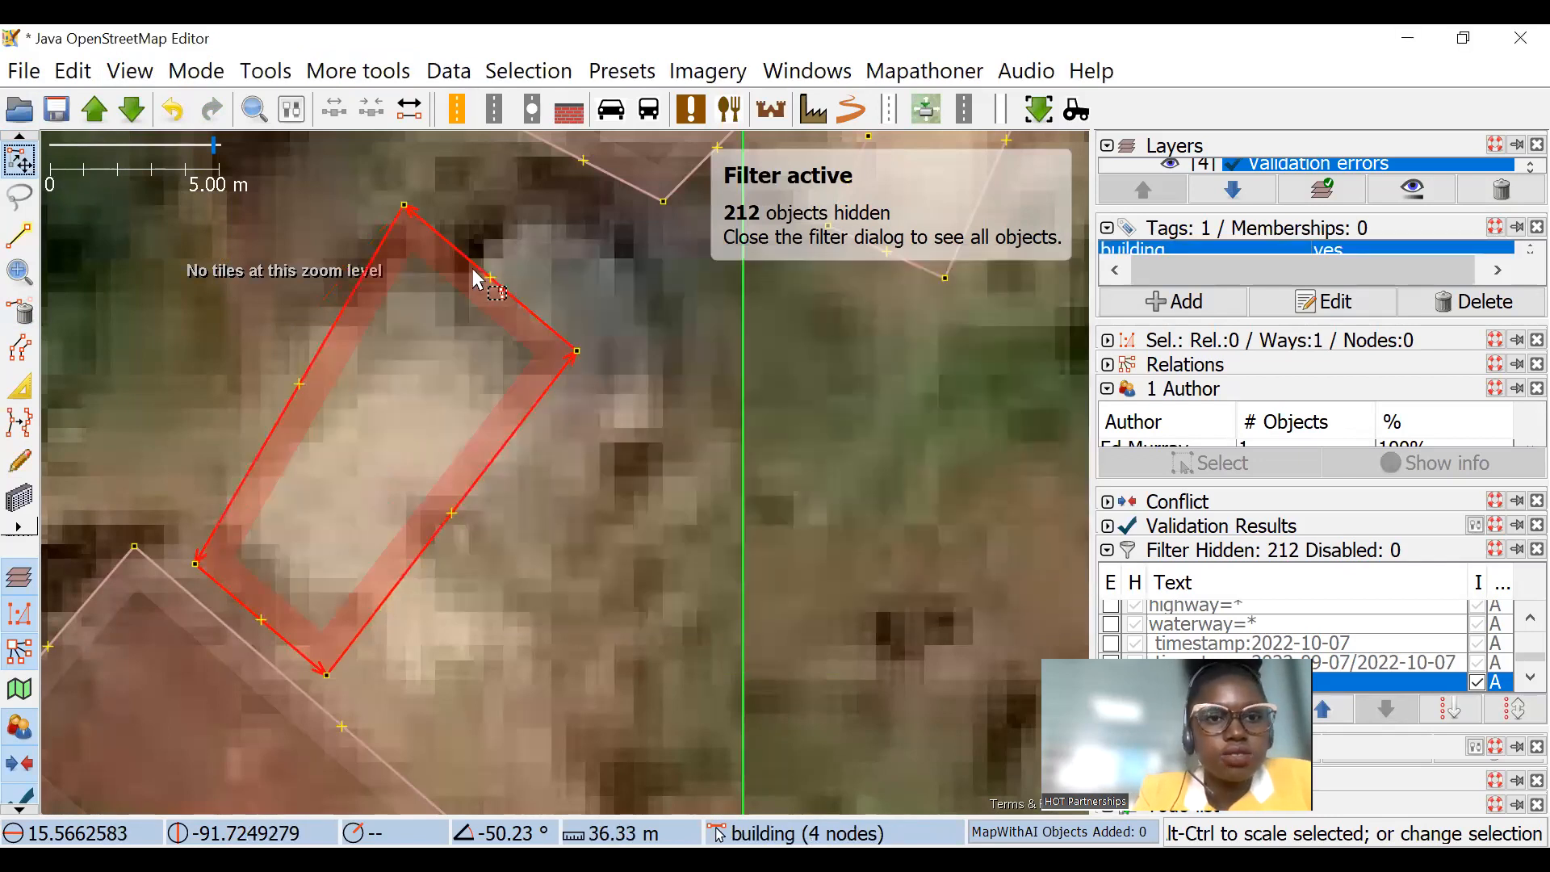
# Step: Square the simplified building outline, then undo both the squaring and the simplification
pyautogui.press('q')
pyautogui.hotkey('ctrl', 'z')
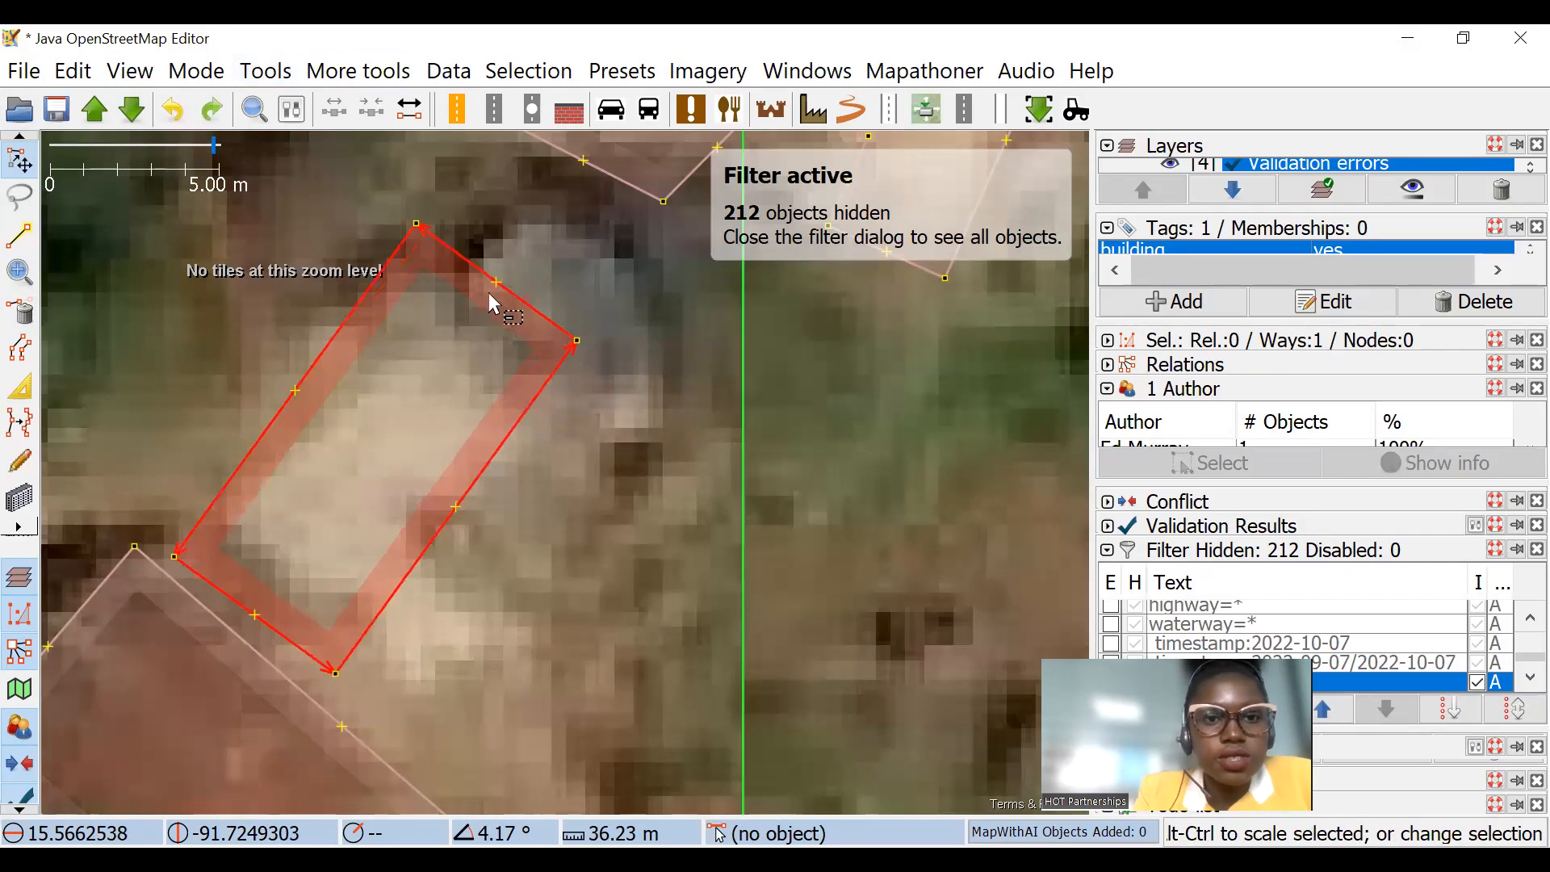
pyautogui.hotkey('ctrl', 'z')
# Step: Simplify the stepped building's outline again into a plain four-cornered shape, using a maximum error of 3 meters
pyautogui.click(357, 71)
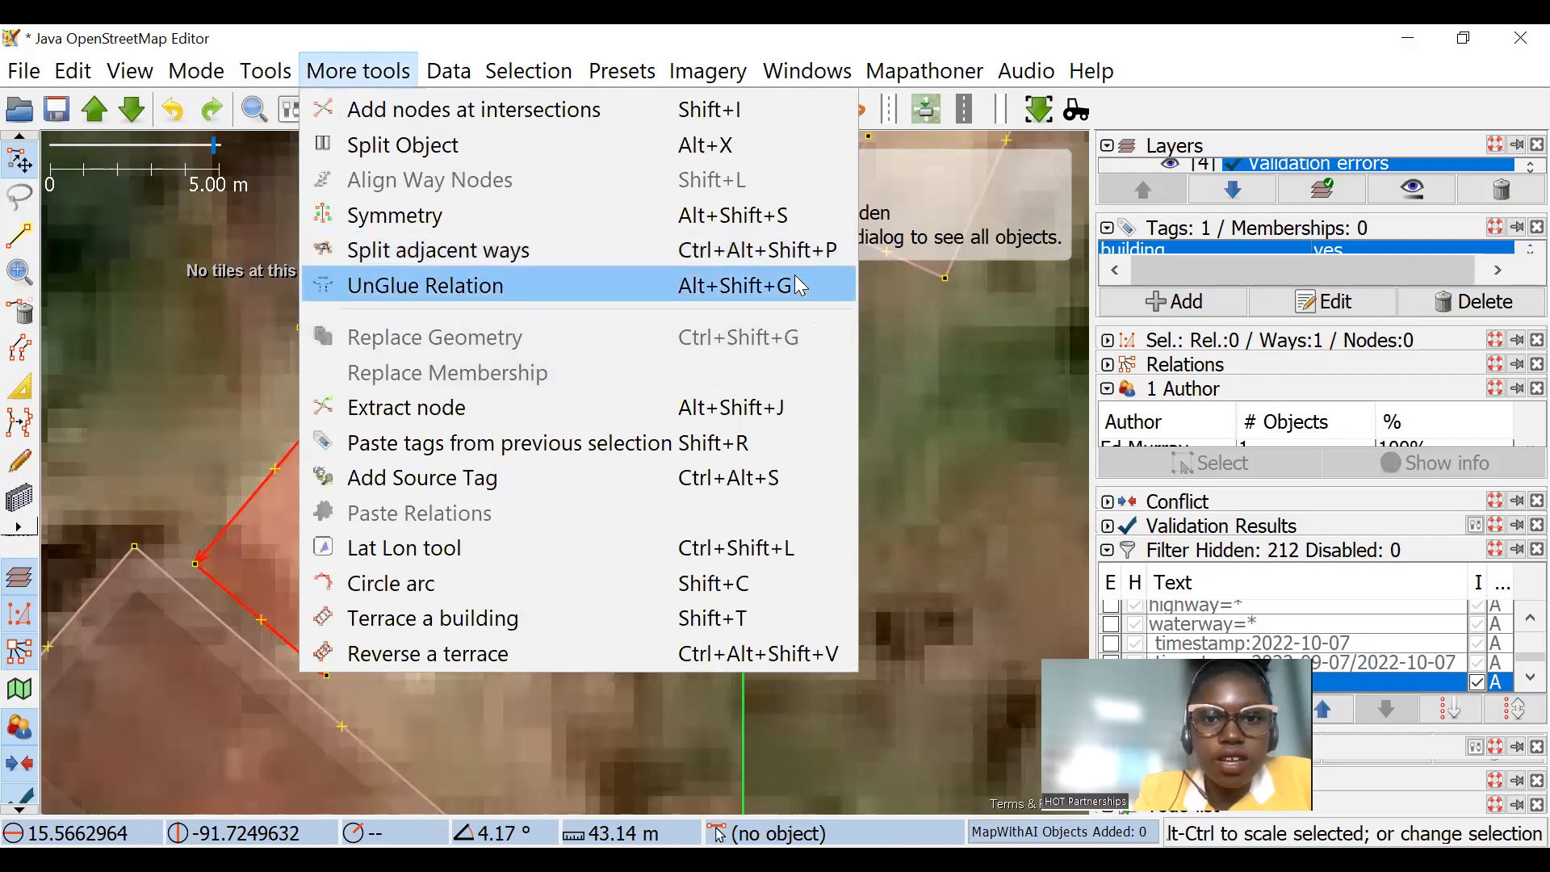
pyautogui.moveTo(266, 71)
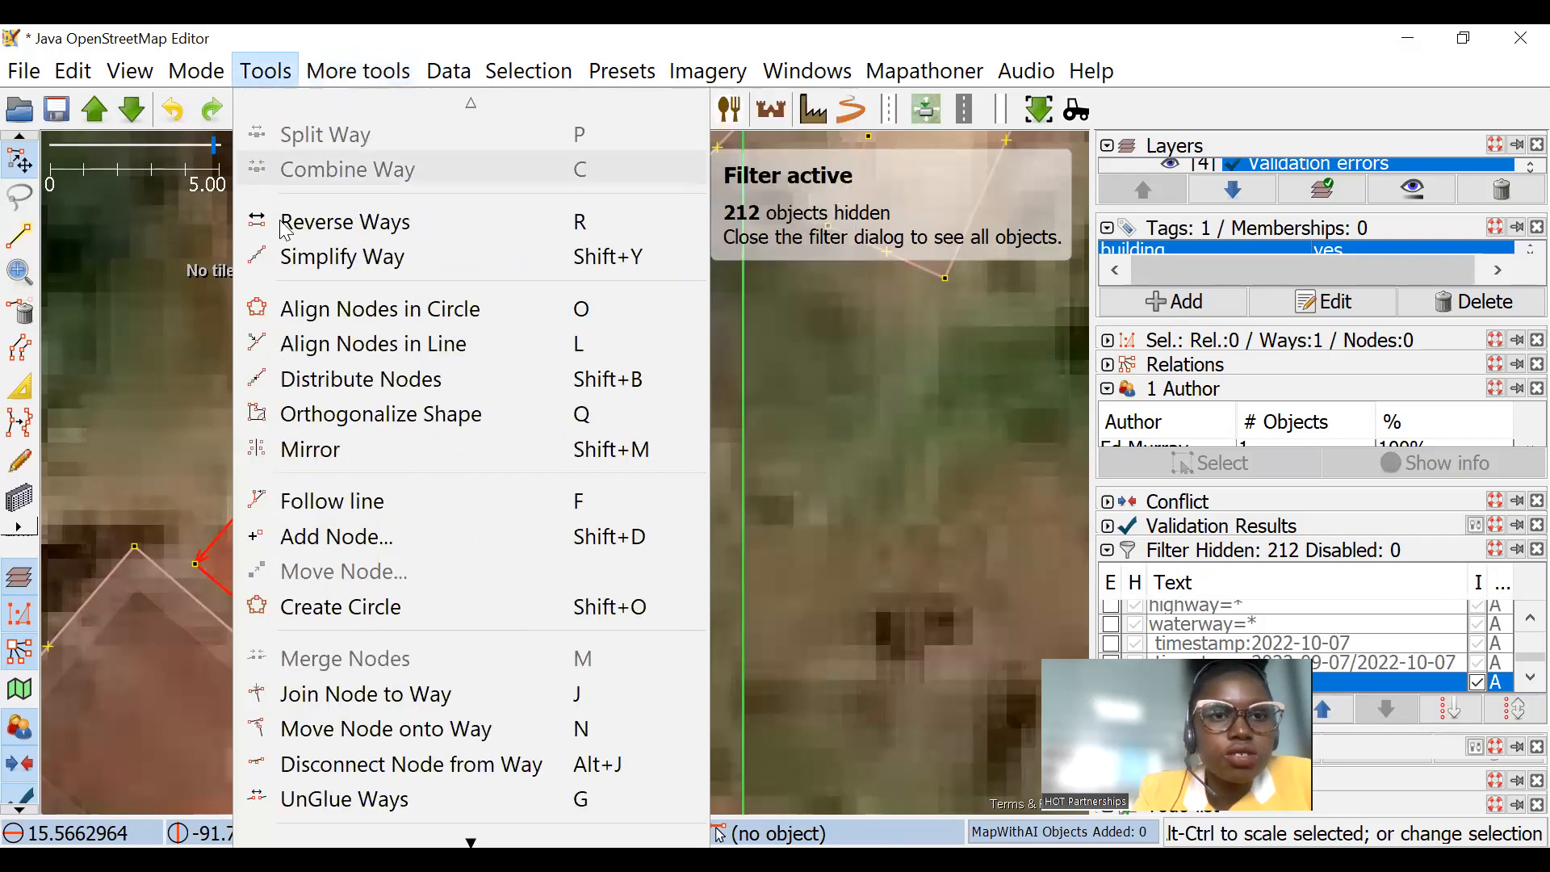
pyautogui.press('Return')
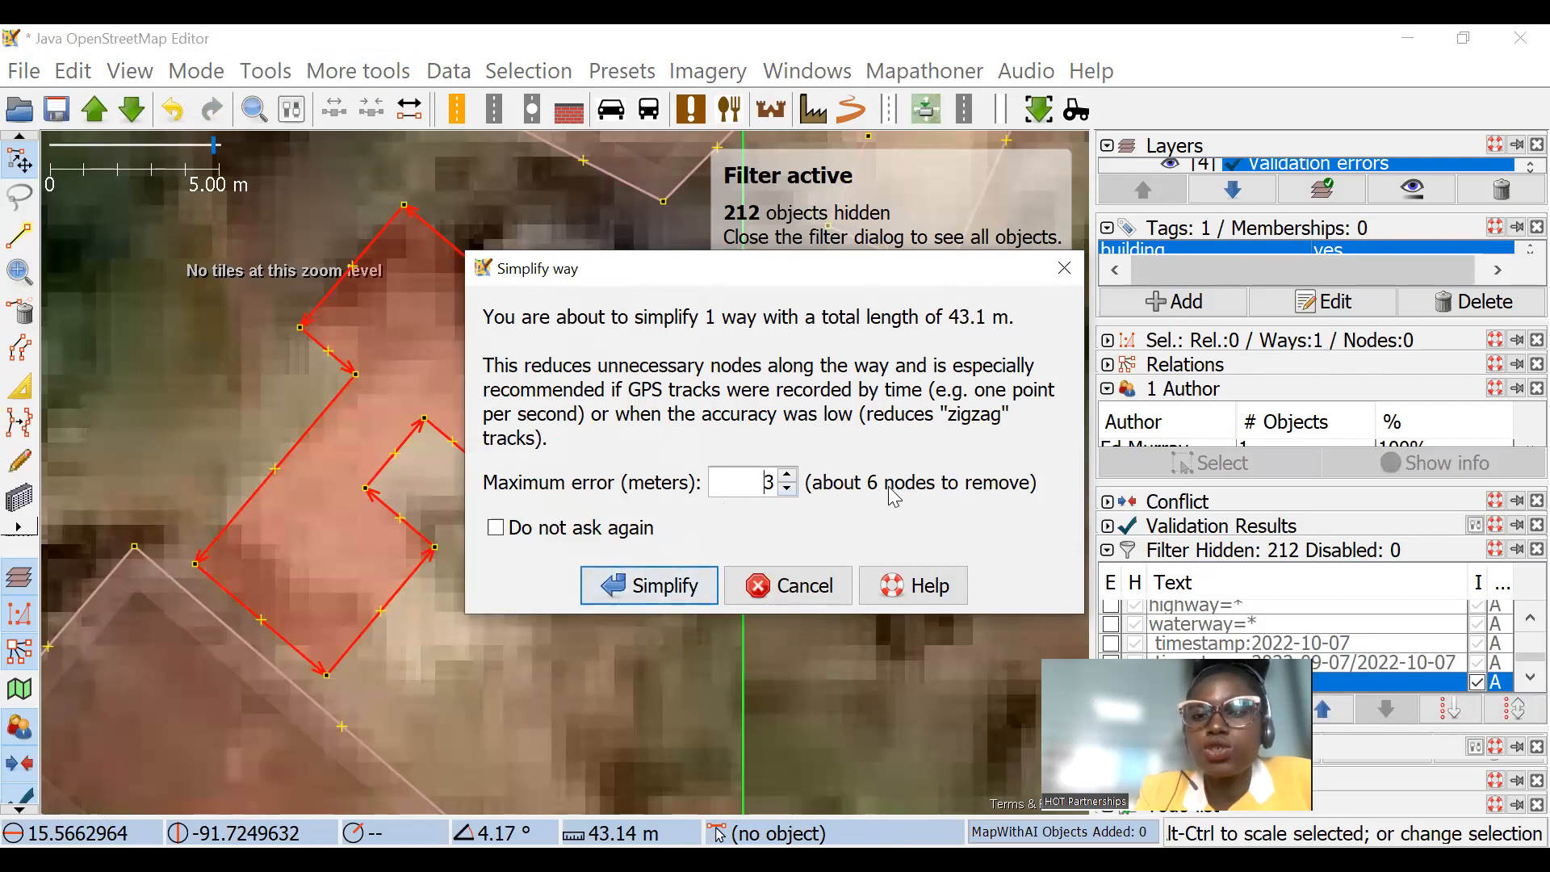
pyautogui.click(642, 586)
pyautogui.moveTo(512, 407); pyautogui.dragTo(604, 344)
# Step: Delete the extra node on the southern edge of the building northeast of the simplified one, and square its outline
pyautogui.scroll(-4, 511, 307)
pyautogui.scroll(2, 503, 232)
pyautogui.moveTo(440, 227); pyautogui.dragTo(553, 525)
pyautogui.click(19, 310)
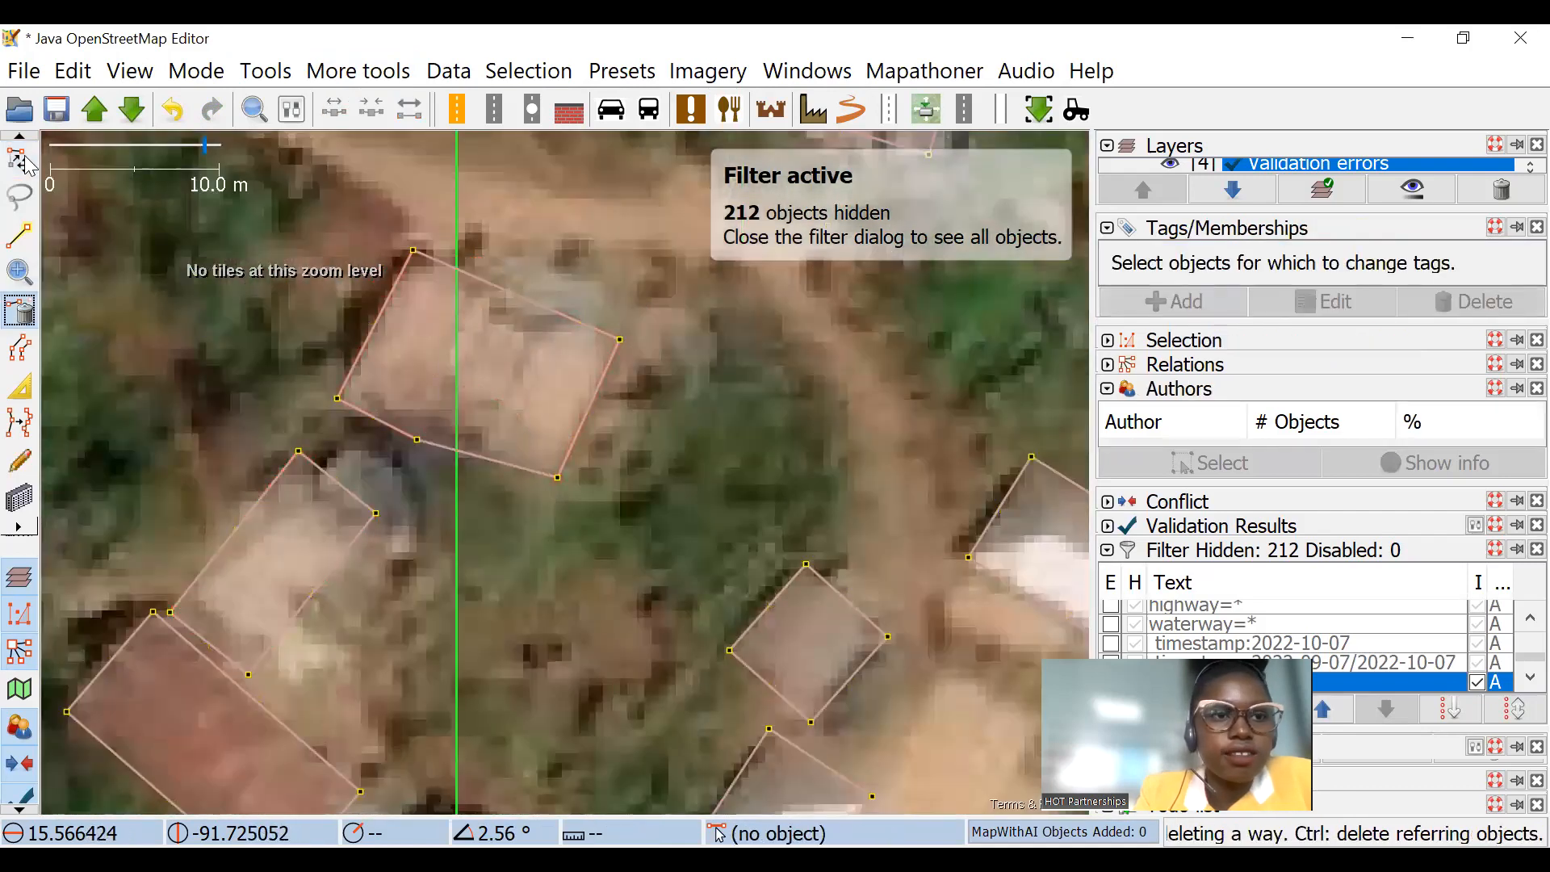
pyautogui.press('s')
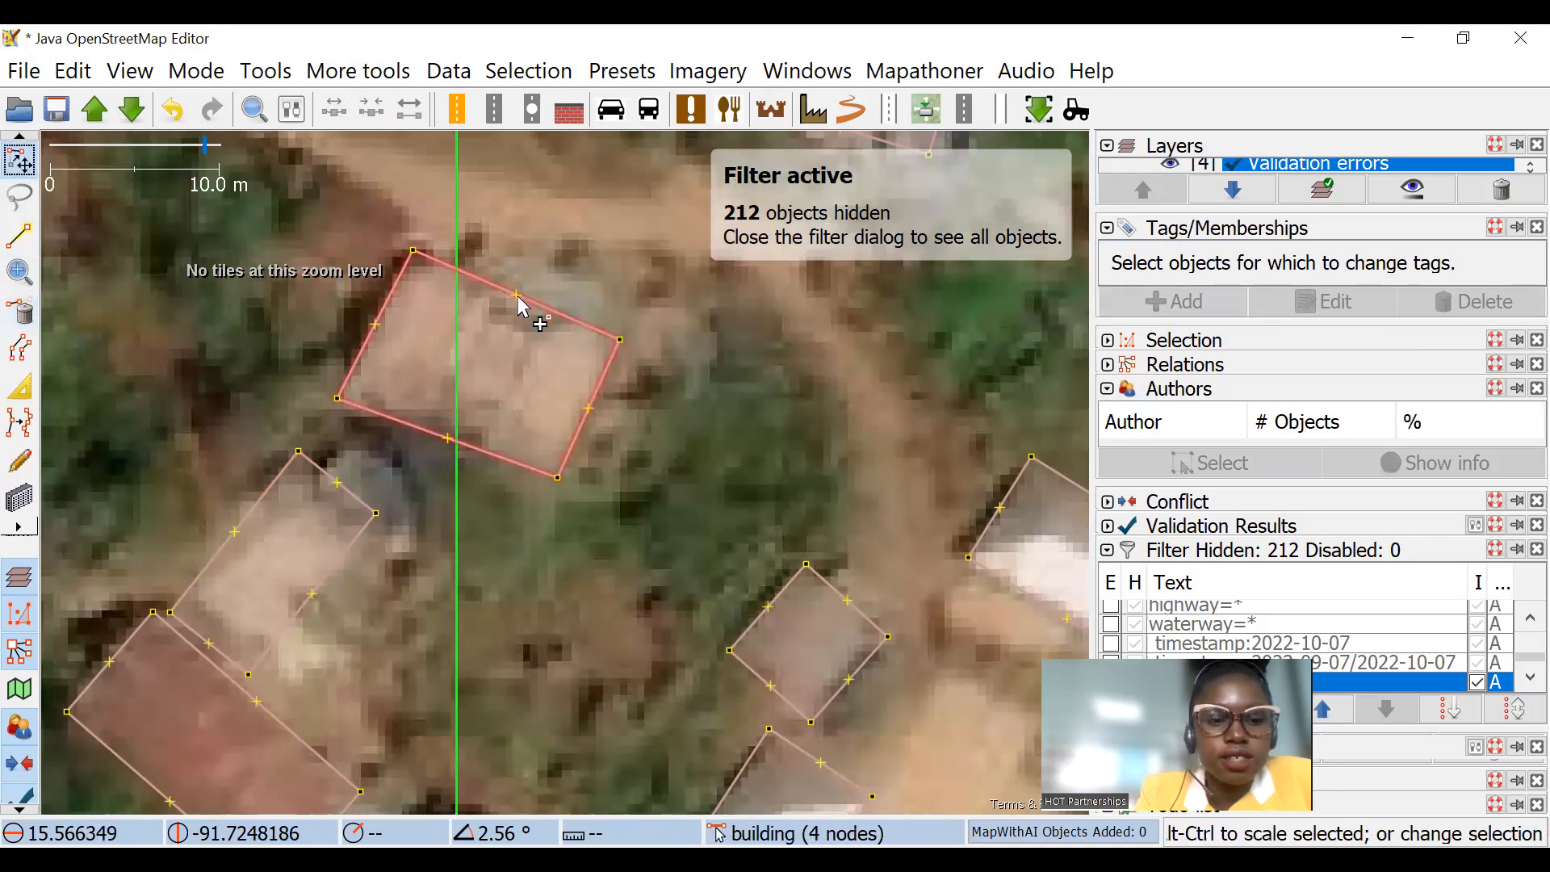
pyautogui.click(540, 310)
pyautogui.scroll(-4, 548, 370)
pyautogui.moveTo(549, 371); pyautogui.dragTo(479, 419)
pyautogui.moveTo(512, 377); pyautogui.dragTo(583, 291)
pyautogui.moveTo(426, 547); pyautogui.dragTo(341, 386)
pyautogui.scroll(4, 425, 383)
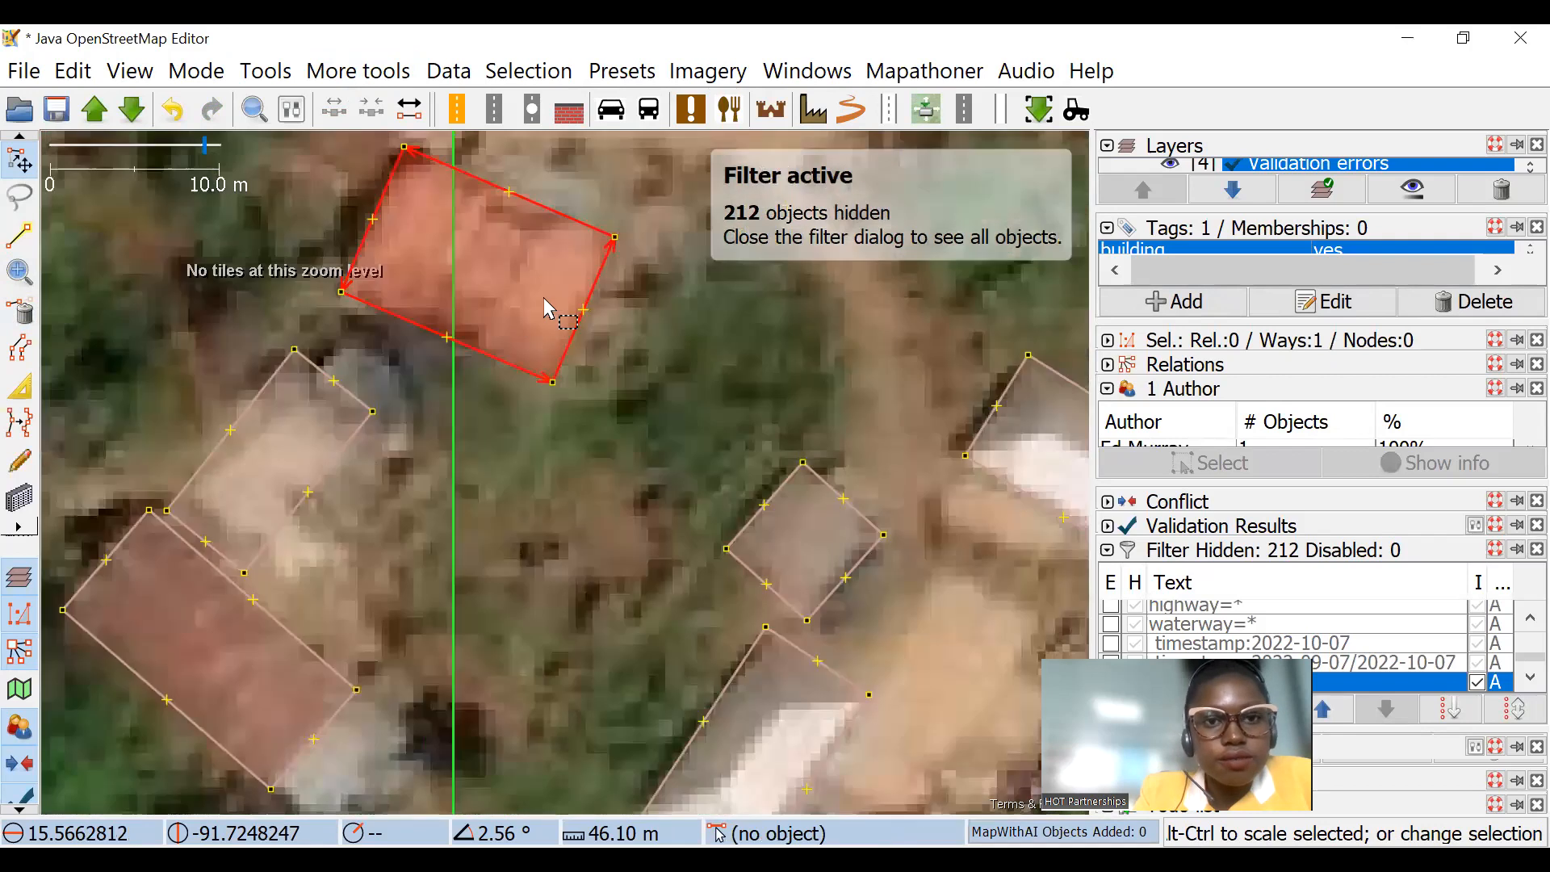
pyautogui.moveTo(626, 297); pyautogui.dragTo(527, 281)
pyautogui.click(593, 283)
# Step: Inspect the building outlines across the neighbouring task squares, including the notched white-roofed building, for shapes that need correcting
pyautogui.scroll(-4, 637, 388)
pyautogui.moveTo(635, 551); pyautogui.dragTo(526, 385)
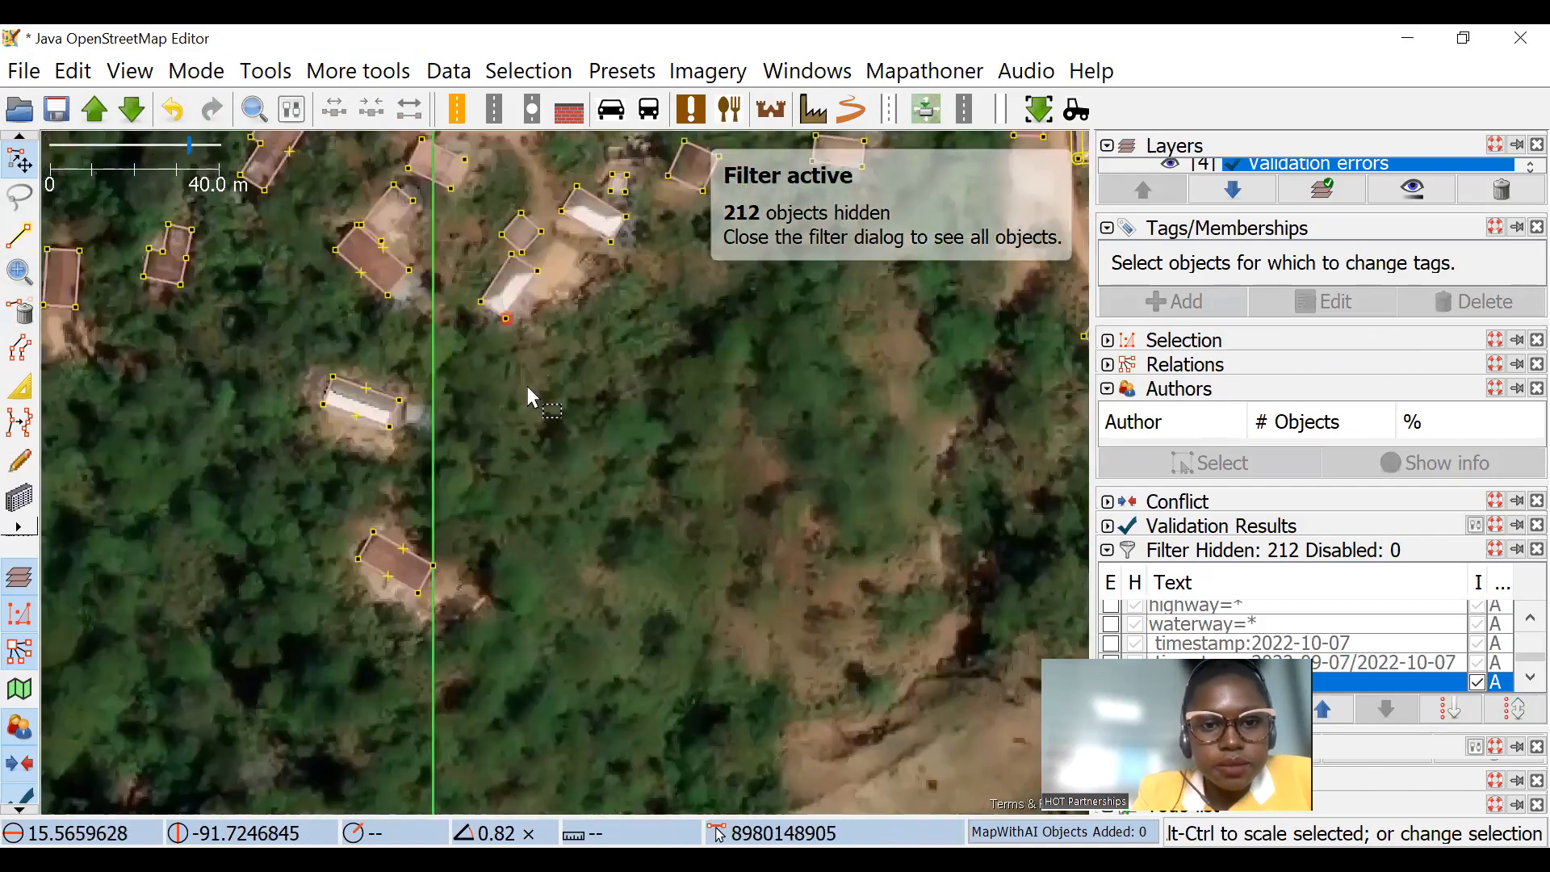
pyautogui.scroll(-4, 525, 386)
pyautogui.scroll(6, 585, 310)
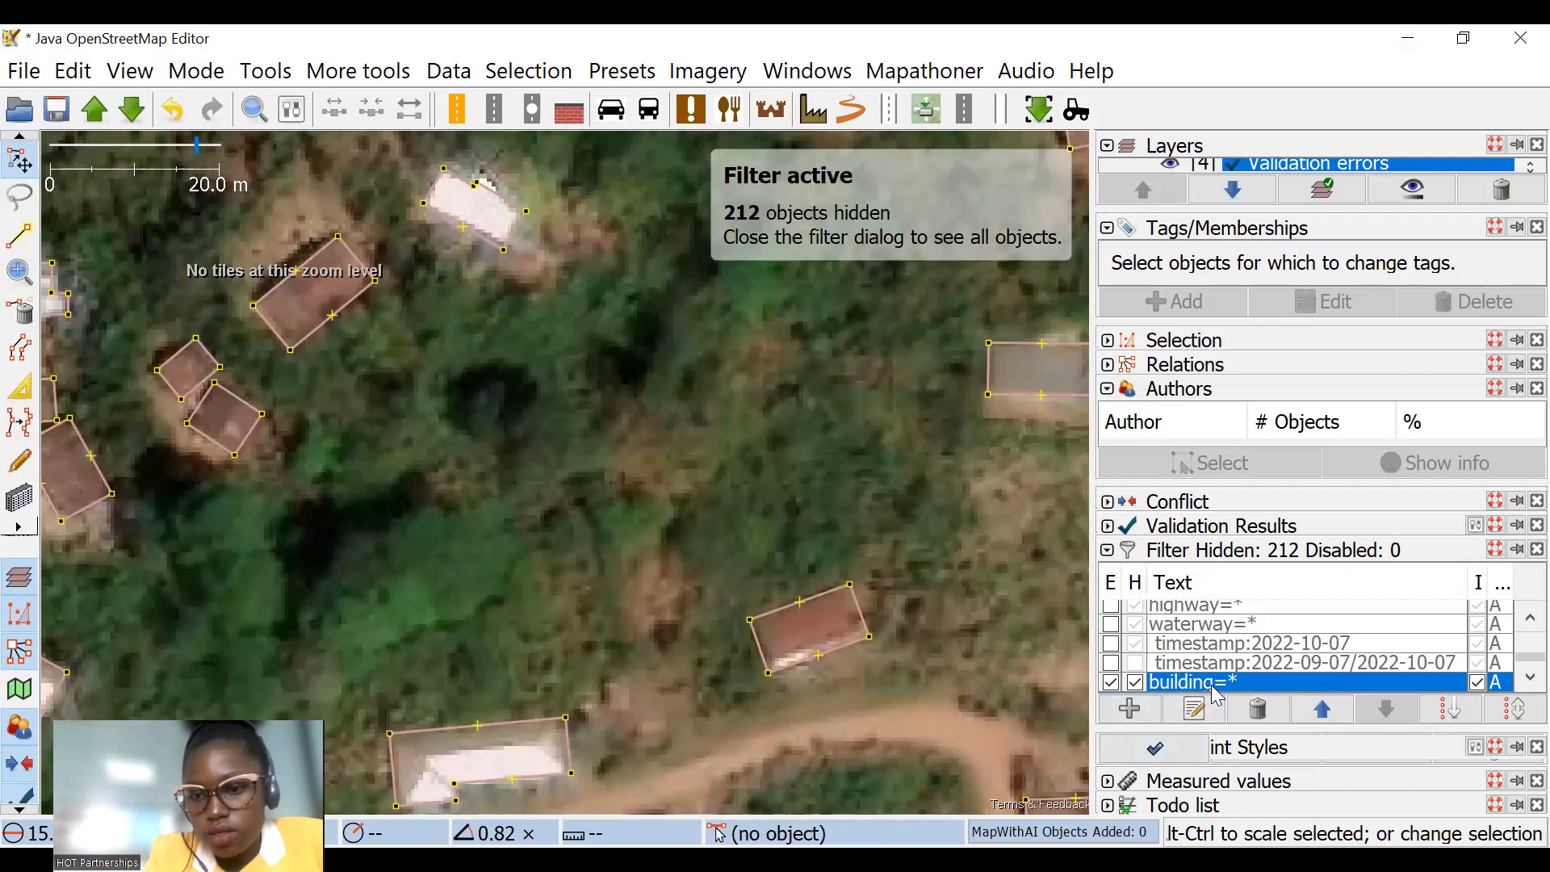
pyautogui.scroll(-3, 520, 318)
pyautogui.scroll(6, 519, 328)
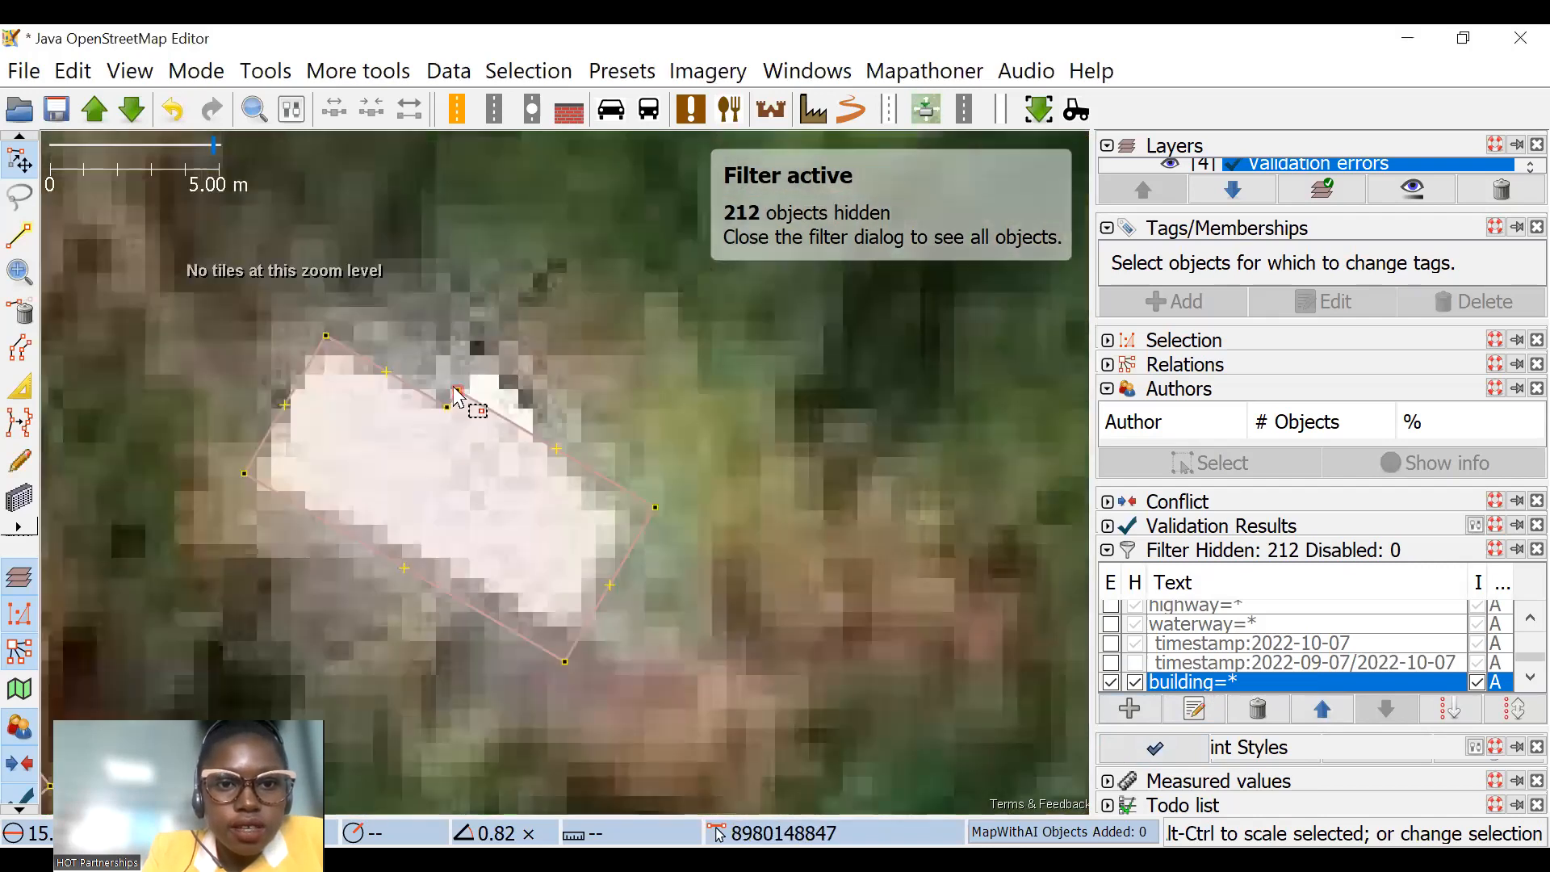
pyautogui.moveTo(455, 389); pyautogui.dragTo(482, 371)
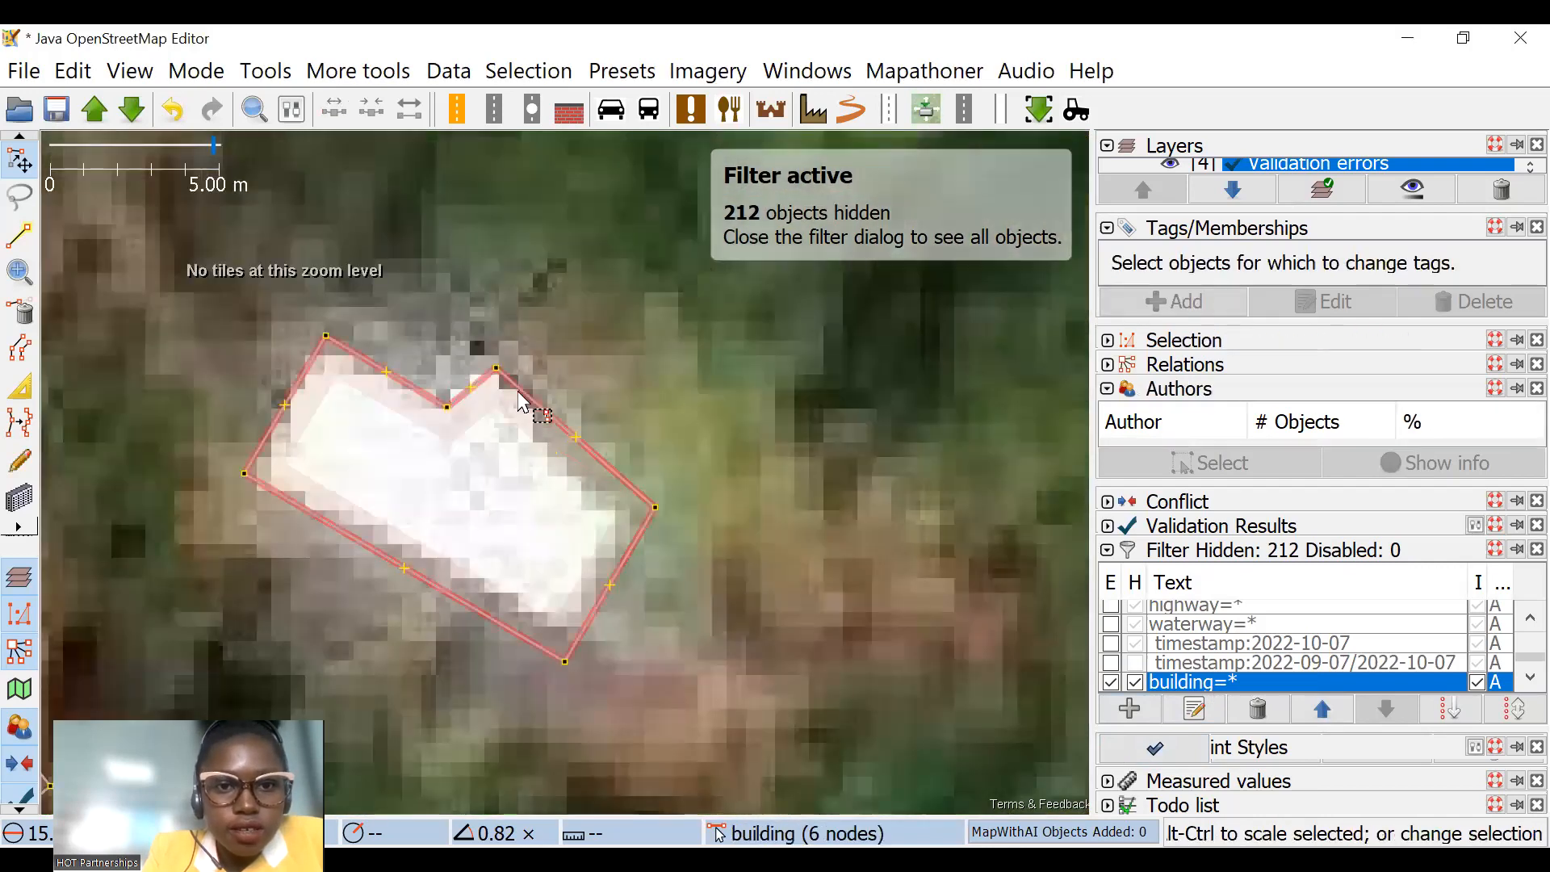
pyautogui.click(526, 399)
pyautogui.scroll(-4, 567, 378)
pyautogui.scroll(-3, 702, 300)
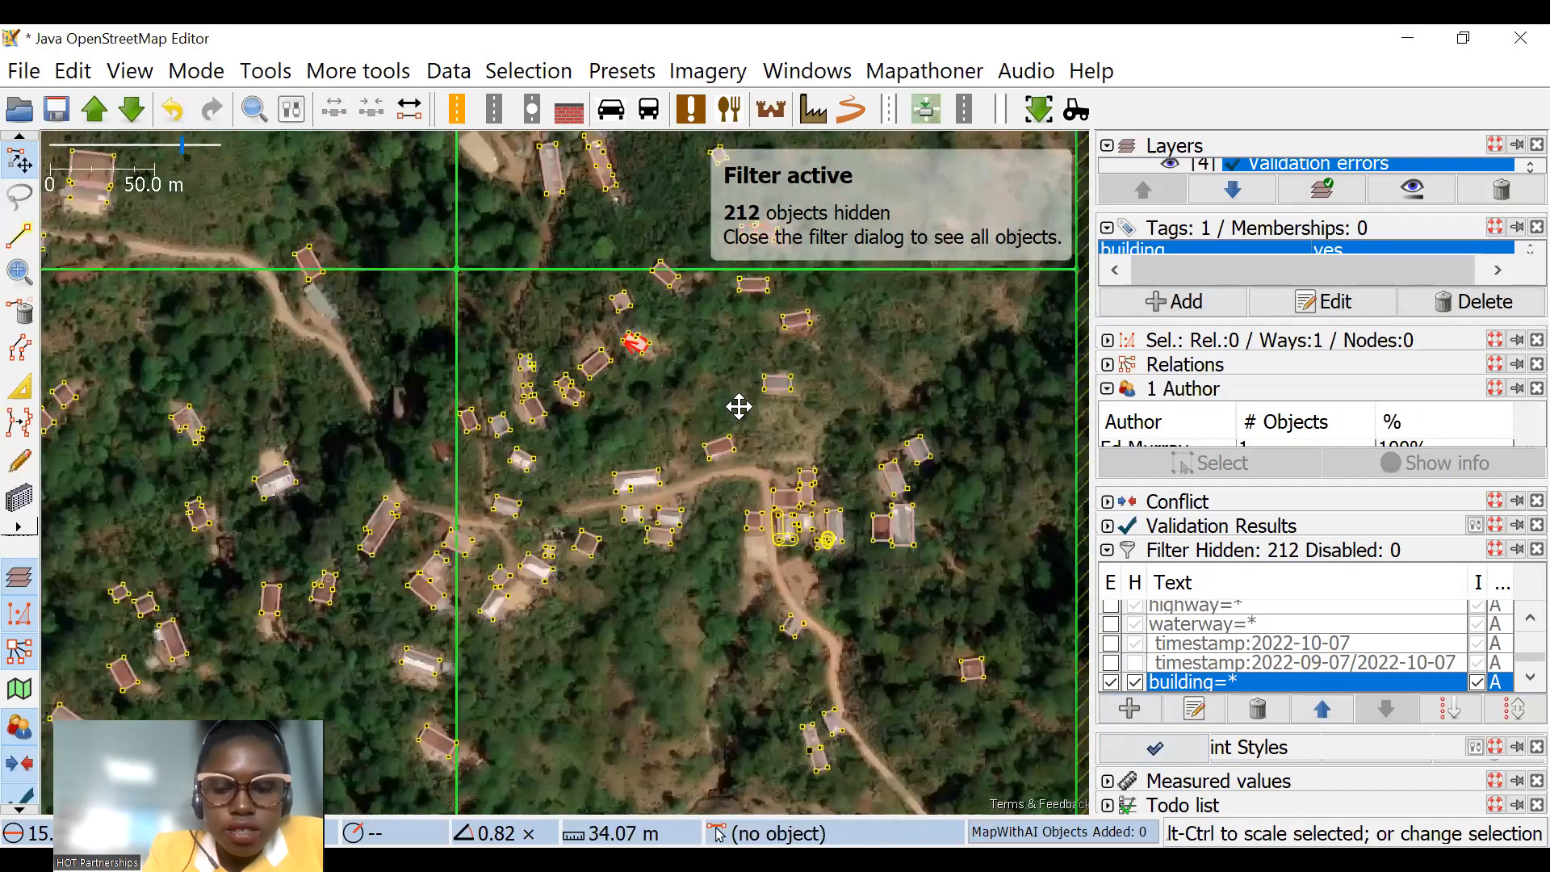
pyautogui.click(775, 439)
pyautogui.scroll(3, 775, 439)
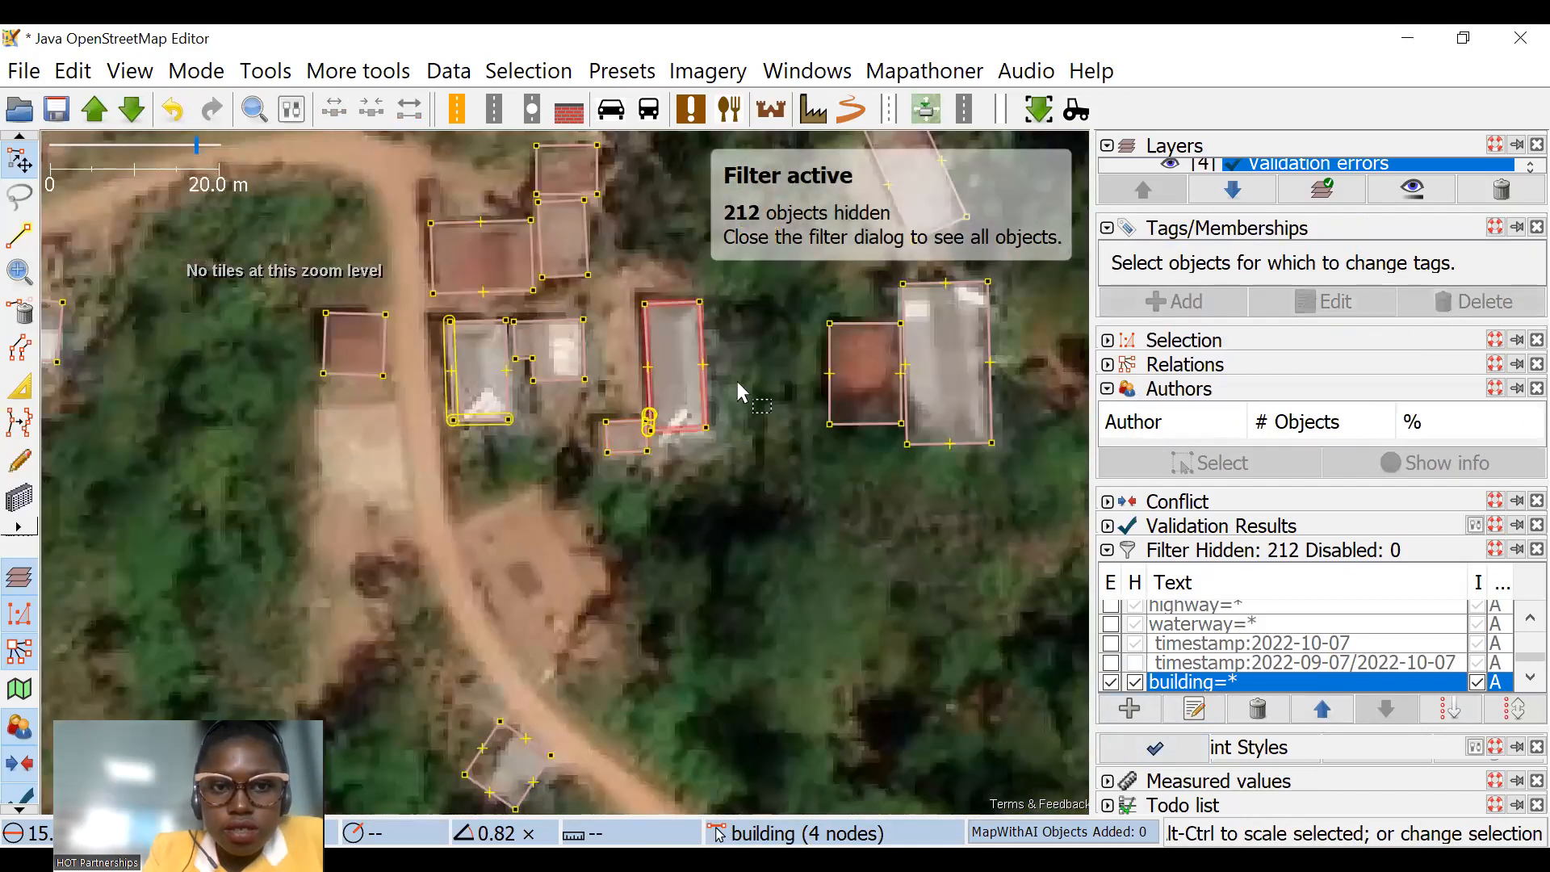
pyautogui.scroll(-2, 796, 347)
pyautogui.scroll(-3, 676, 323)
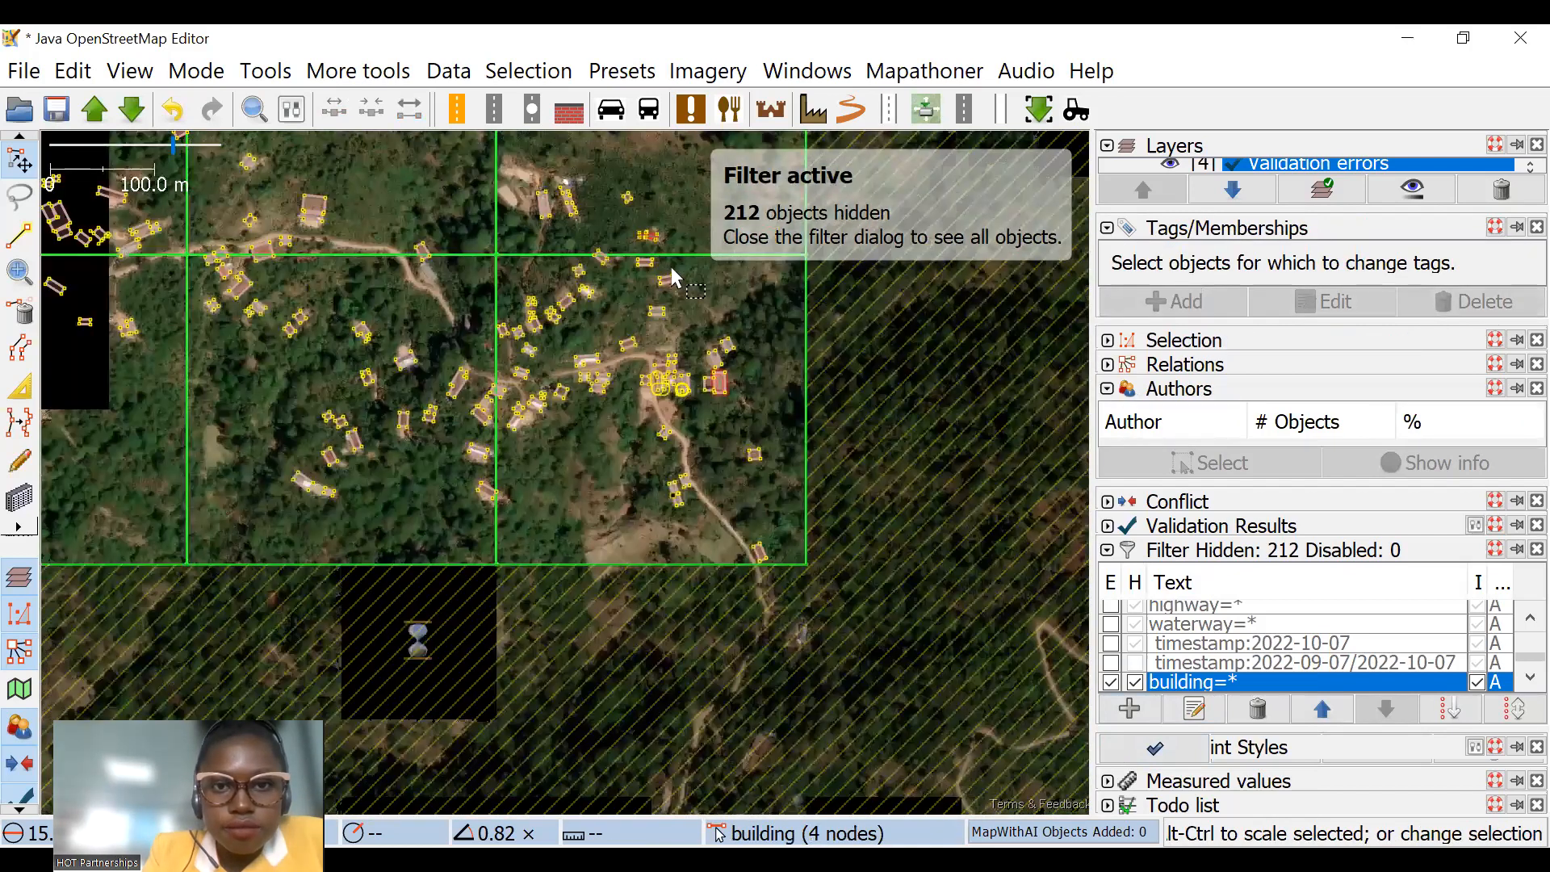
pyautogui.scroll(3, 529, 218)
pyautogui.scroll(4, 526, 381)
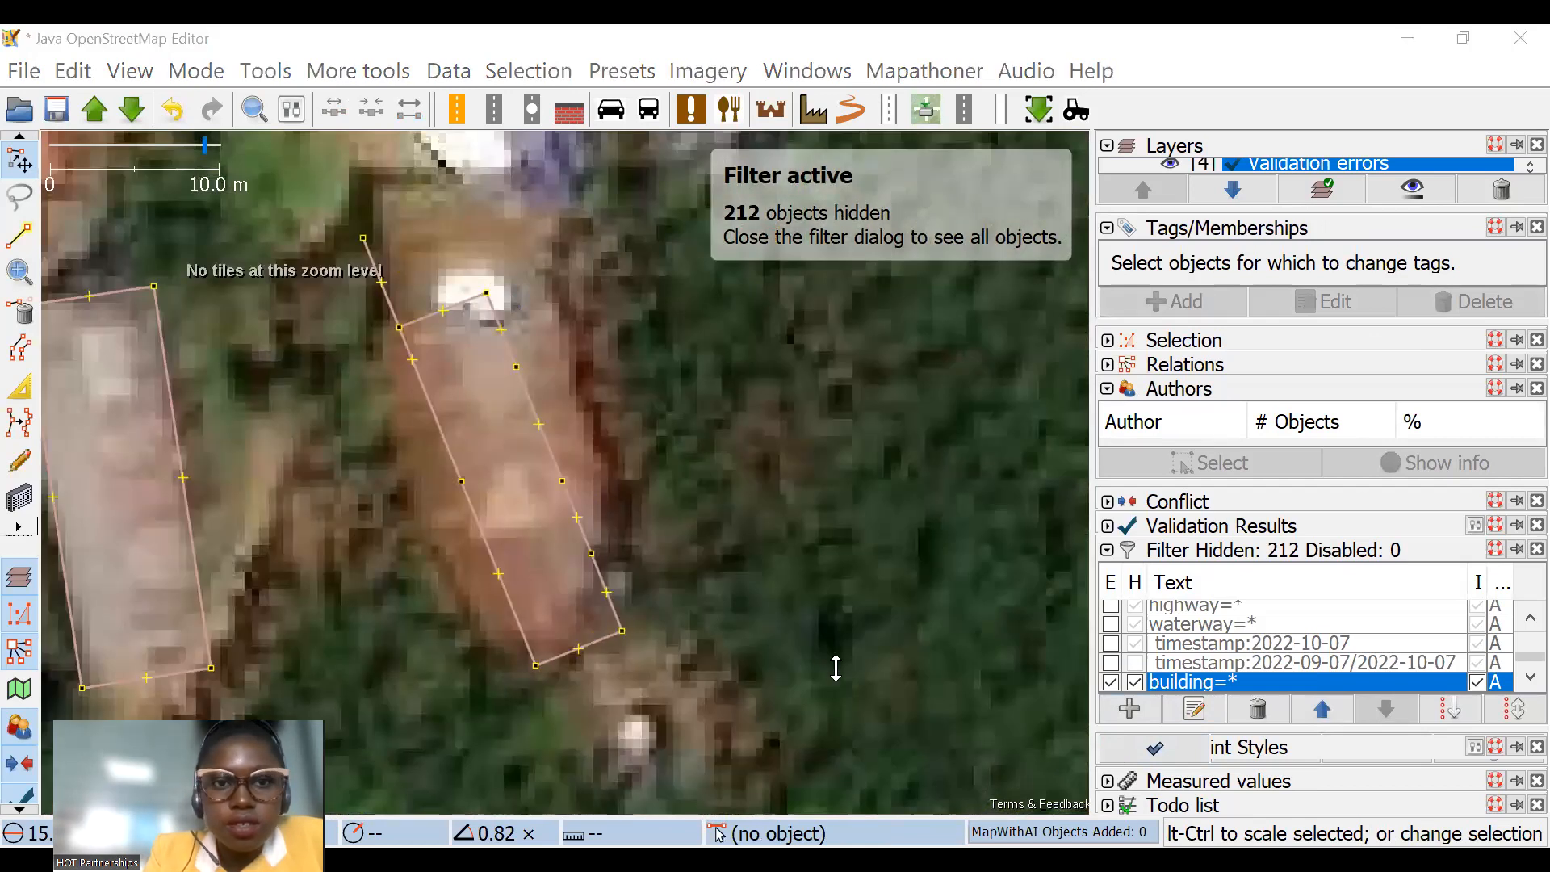
# Step: Delete the surplus side nodes and the protruding corner node of the long reddish-roofed building, leaving a four-node outline
pyautogui.click(17, 307)
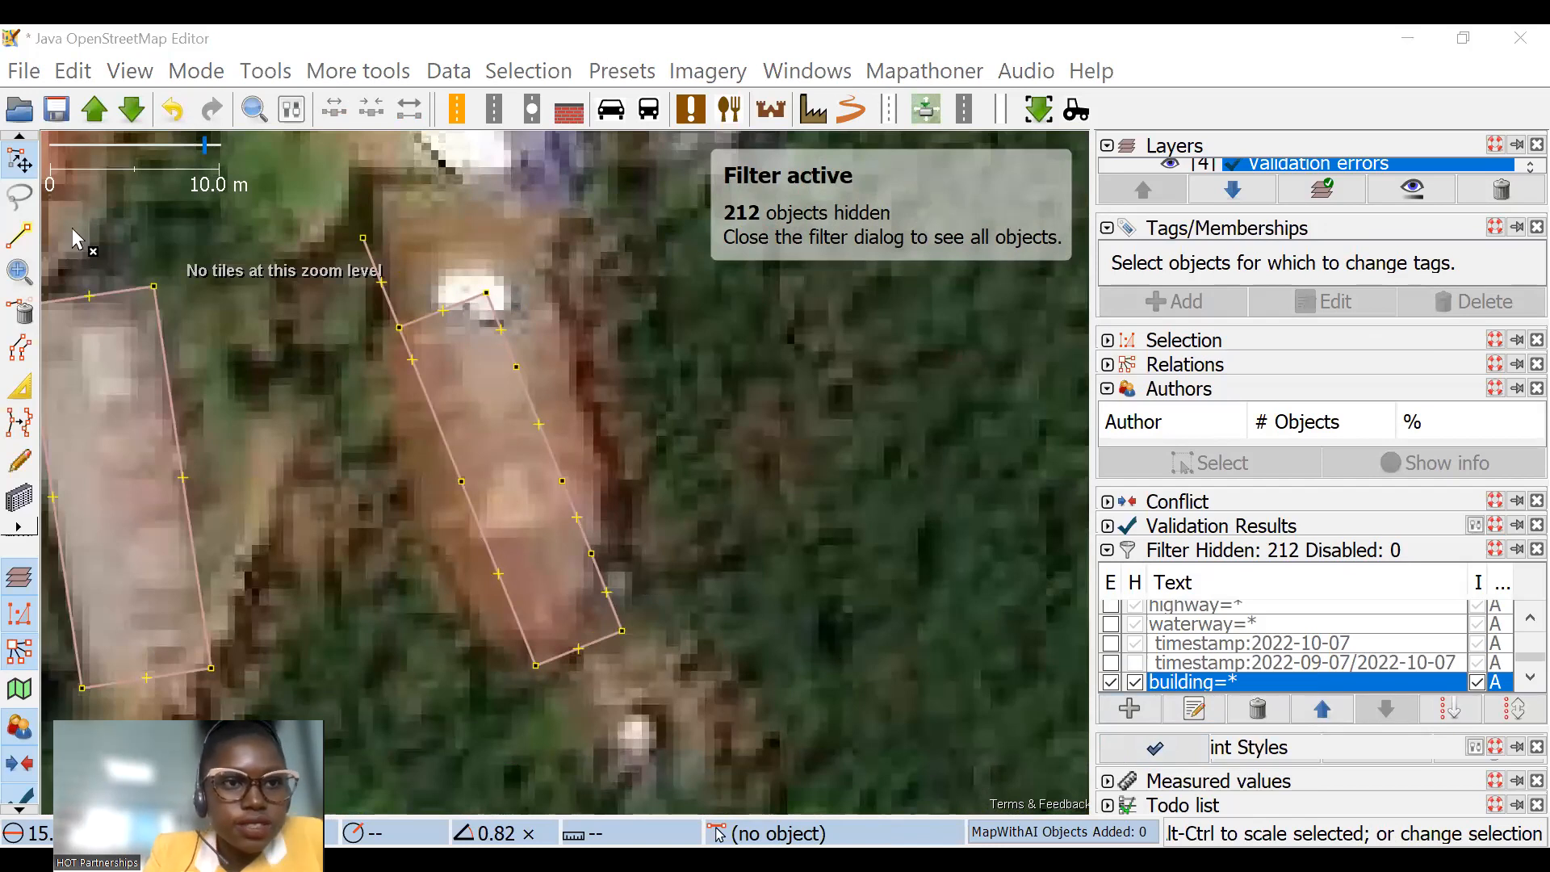
pyautogui.click(20, 156)
pyautogui.click(362, 238)
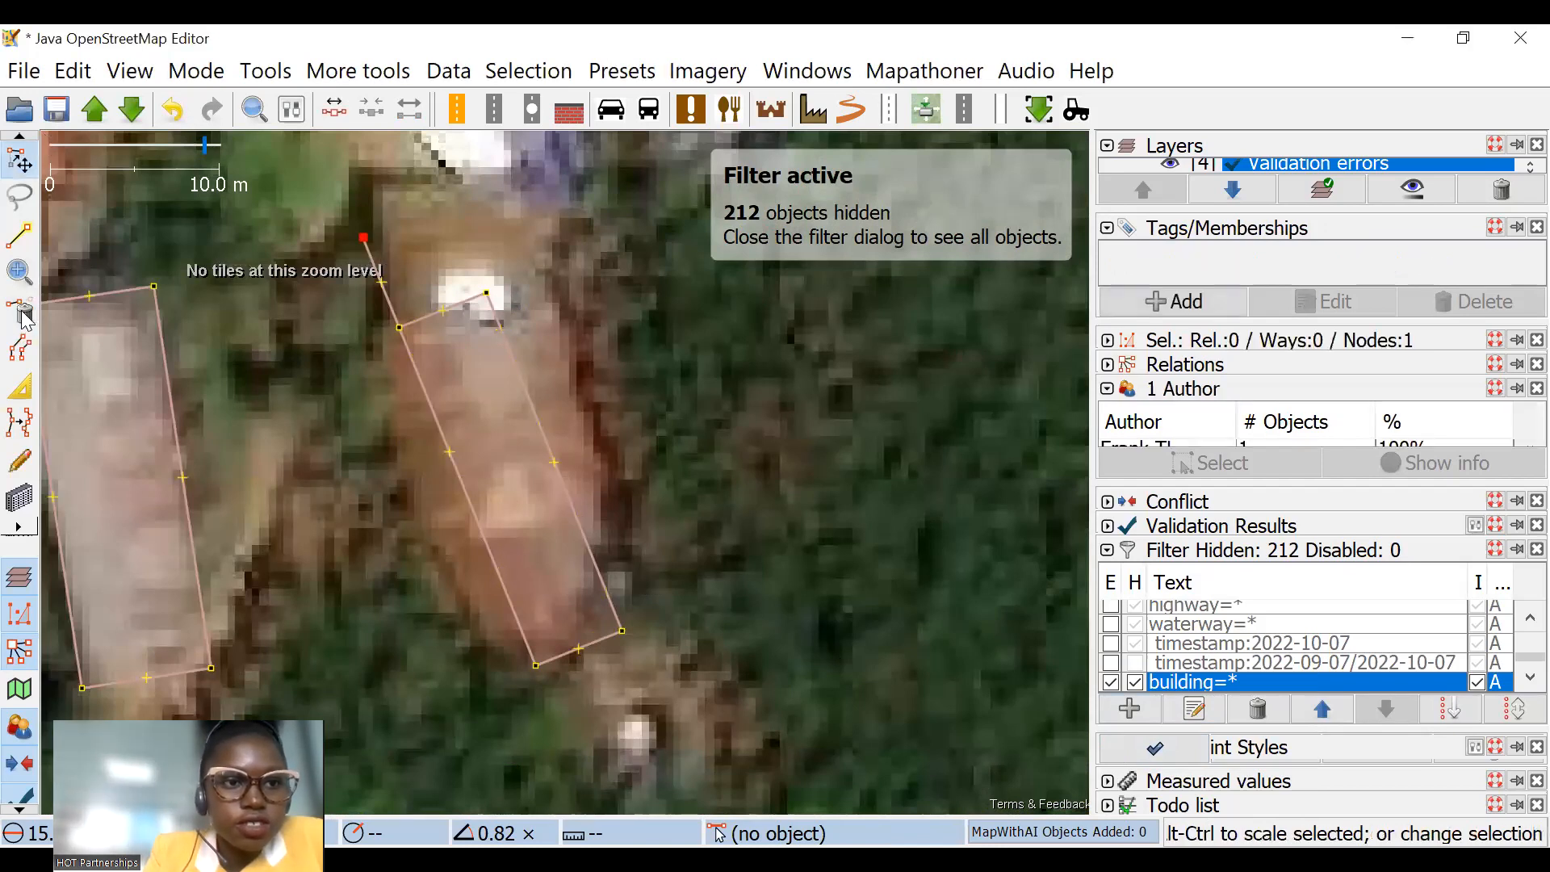
pyautogui.click(23, 316)
pyautogui.press('s')
pyautogui.click(426, 317)
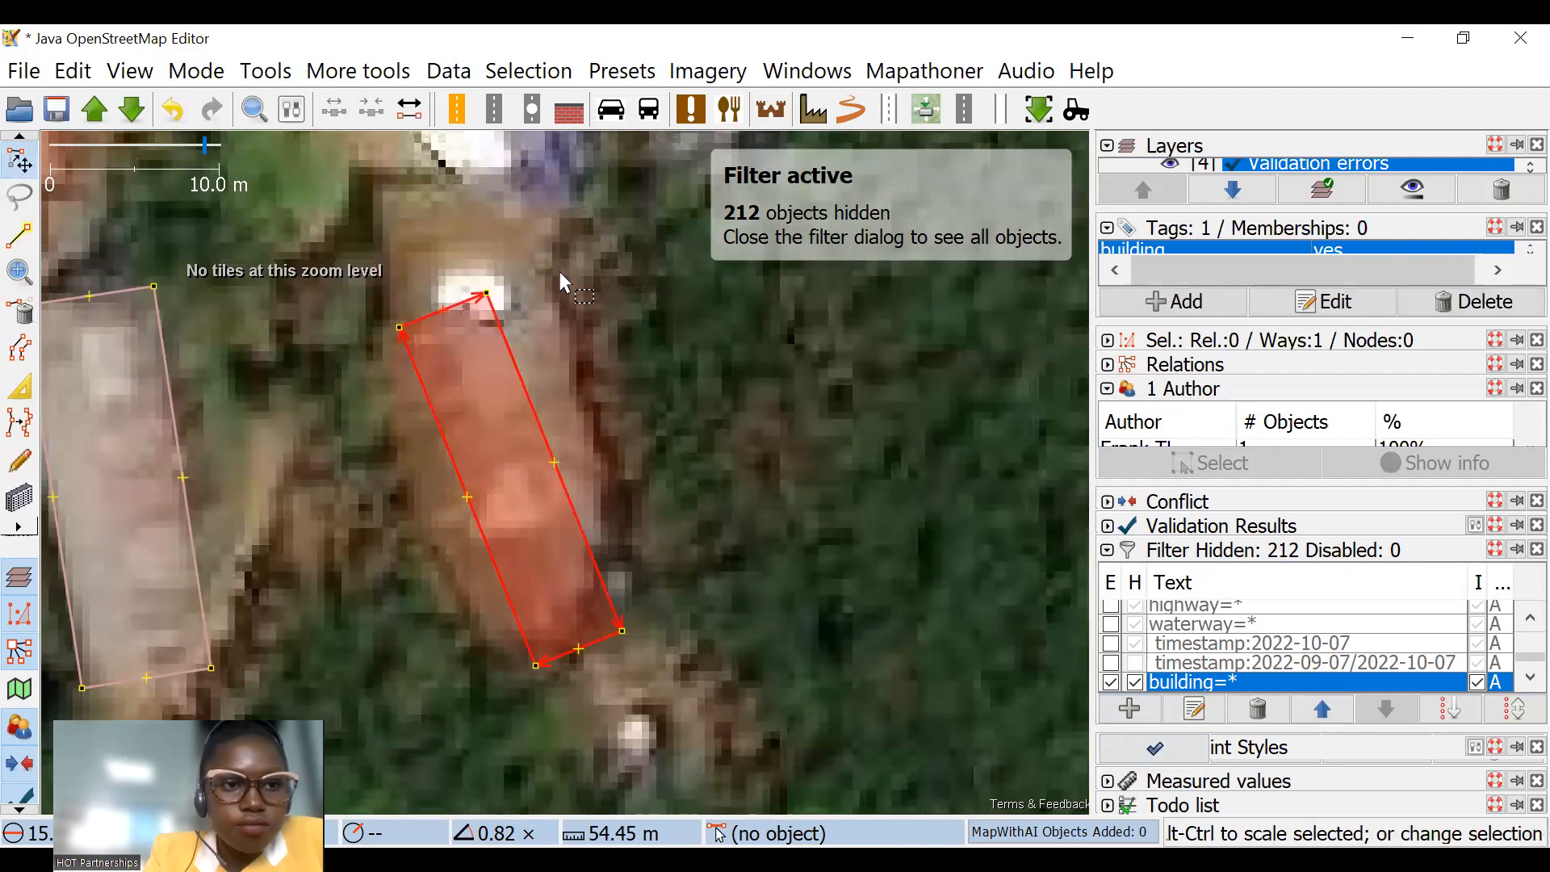
# Step: Rotate and move the long building onto its roof, and extend both long sides outward to match the imagery
pyautogui.moveTo(559, 273); pyautogui.dragTo(585, 279)
pyautogui.moveTo(485, 305); pyautogui.dragTo(494, 335)
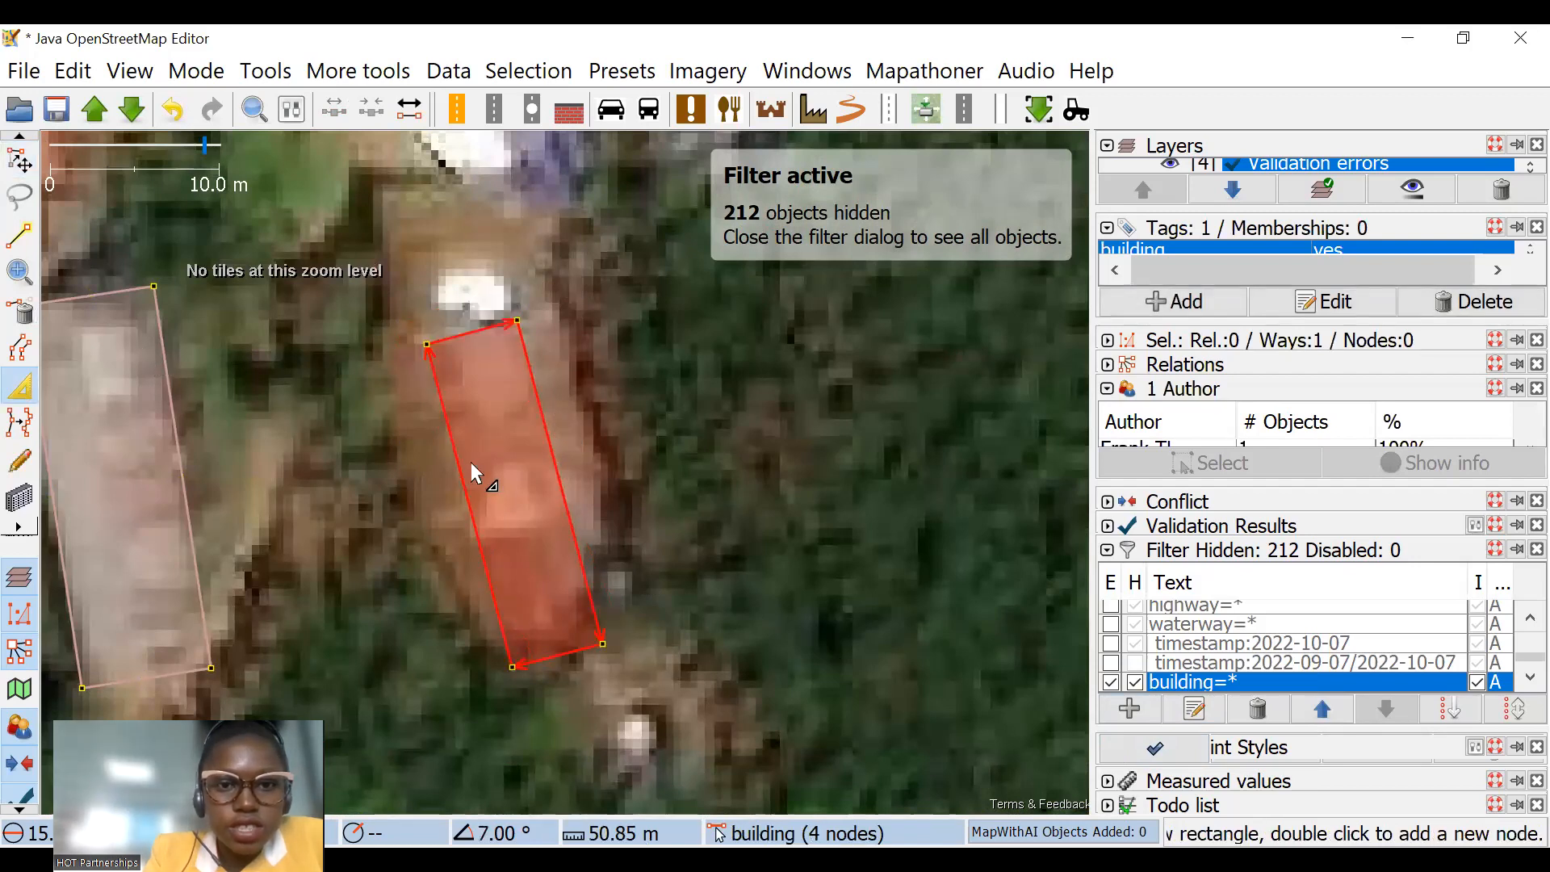
pyautogui.moveTo(453, 457); pyautogui.dragTo(423, 460)
pyautogui.moveTo(547, 457); pyautogui.dragTo(579, 459)
pyautogui.scroll(-6, 516, 421)
# Step: Draw a roughly square building about 7.4 m wide over the untraced roof just north of the long building
pyautogui.click(17, 494)
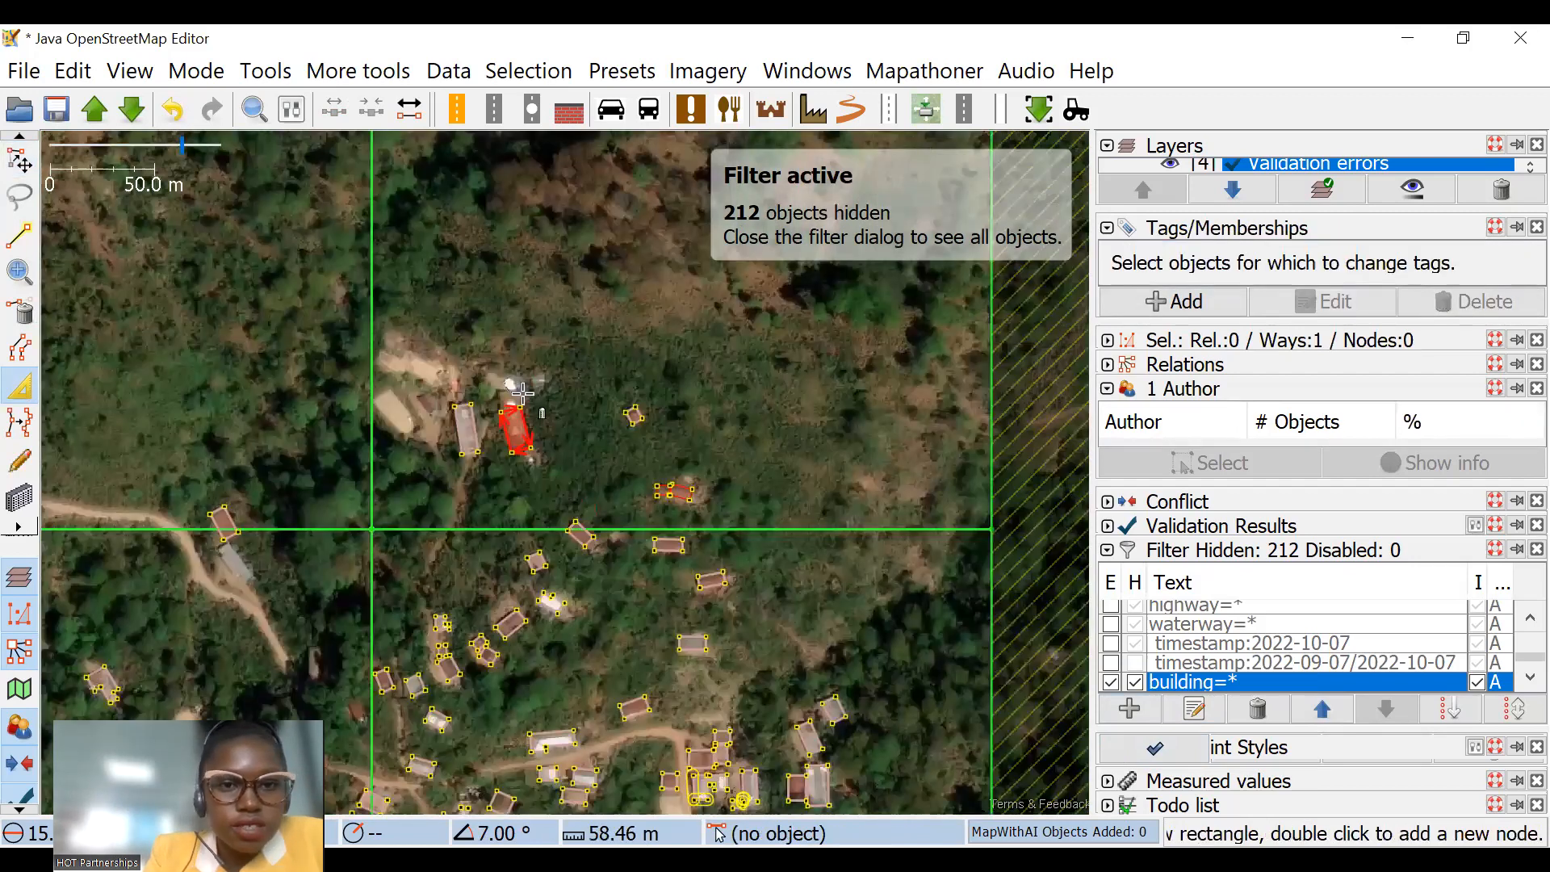
pyautogui.scroll(3, 522, 393)
pyautogui.scroll(4, 459, 381)
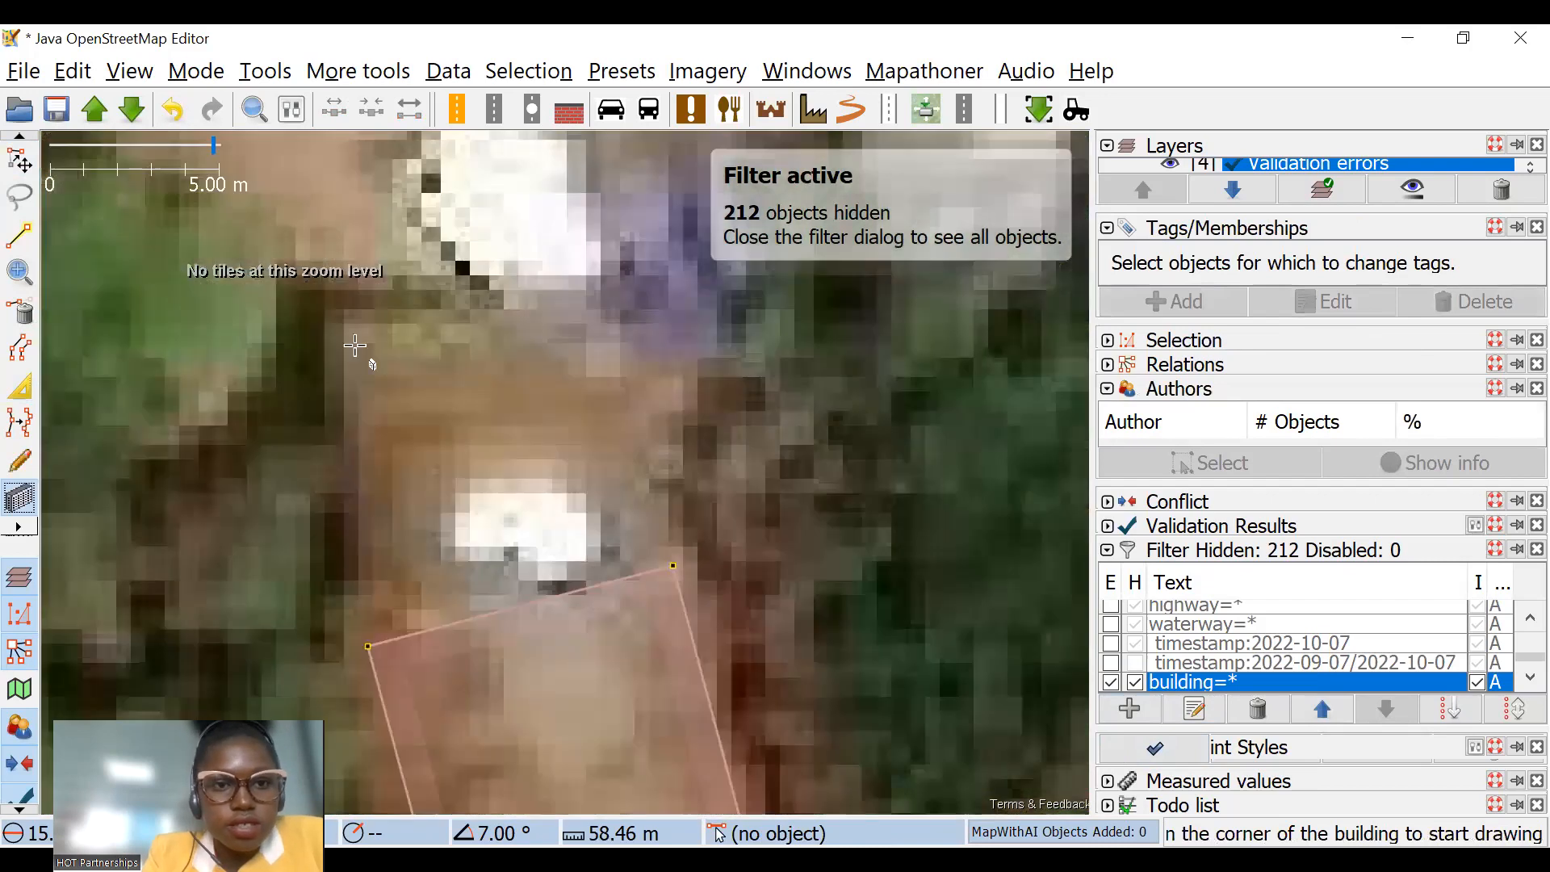
pyautogui.click(331, 313)
pyautogui.click(583, 559)
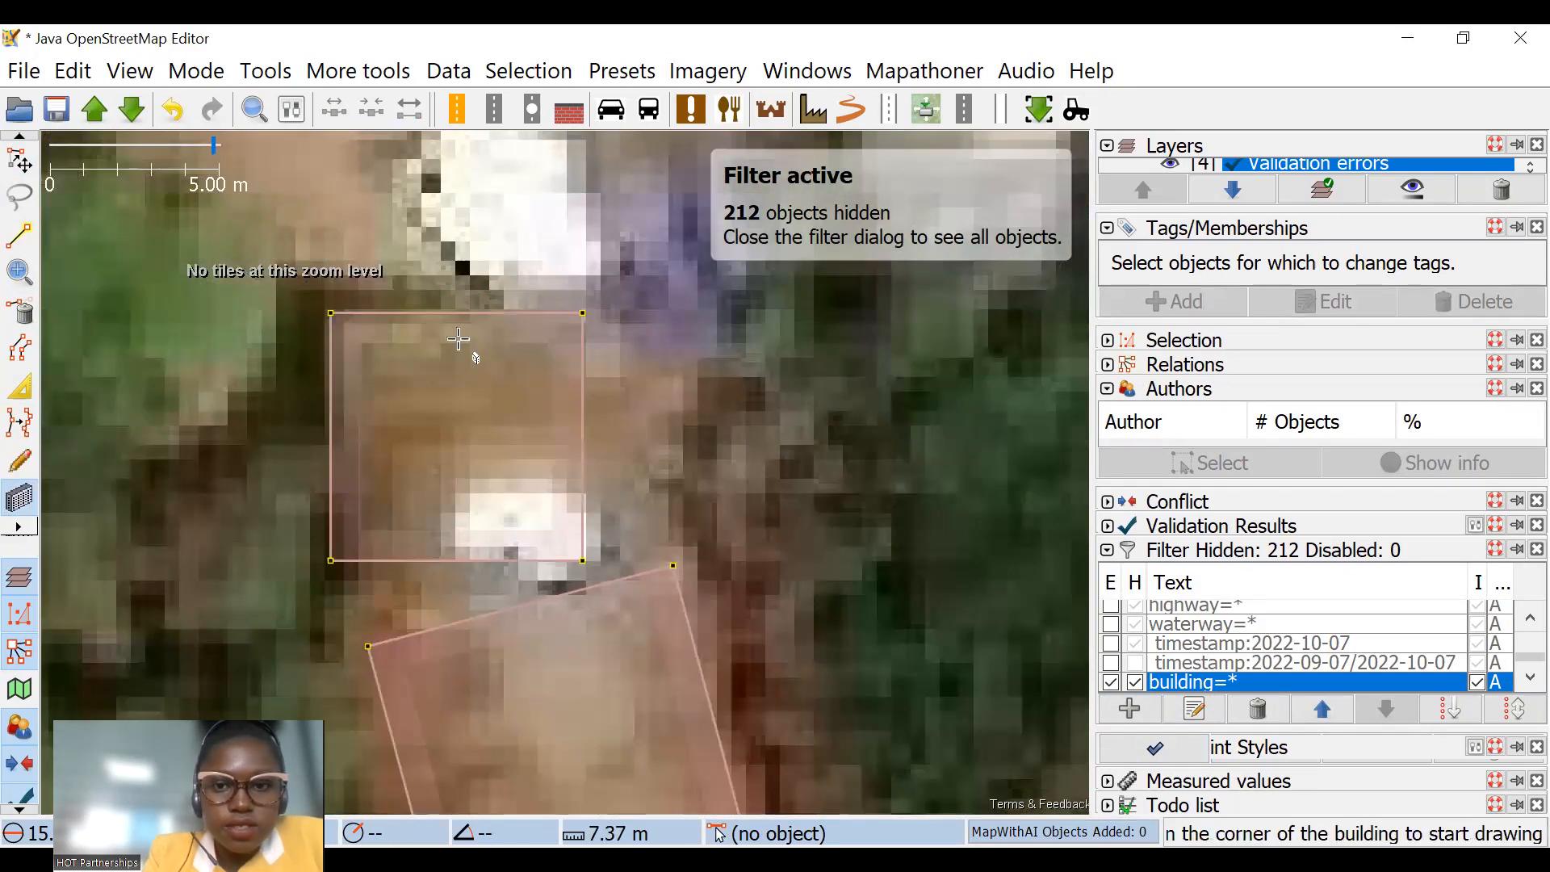
pyautogui.scroll(-3, 343, 315)
pyautogui.press('s')
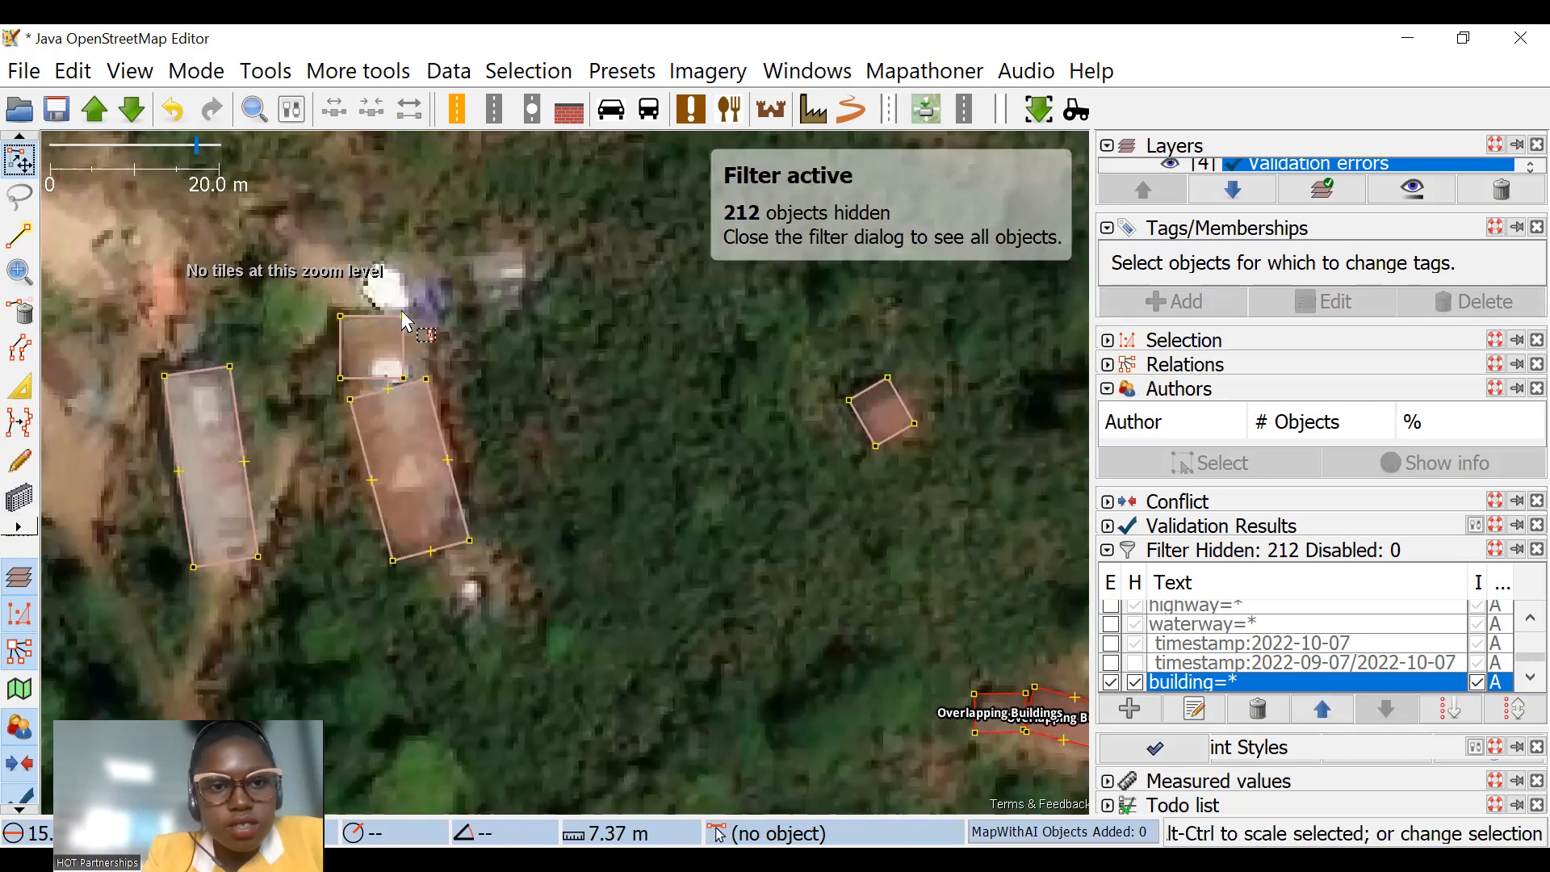
# Step: Draw a building about 7.9 m by 6.2 m over the small untraced roof west of the two long buildings
pyautogui.scroll(-2, 510, 313)
pyautogui.scroll(2, 461, 324)
pyautogui.click(463, 326)
pyautogui.click(655, 362)
pyautogui.moveTo(223, 365); pyautogui.dragTo(620, 315)
pyautogui.click(14, 496)
pyautogui.moveTo(570, 224); pyautogui.dragTo(513, 309)
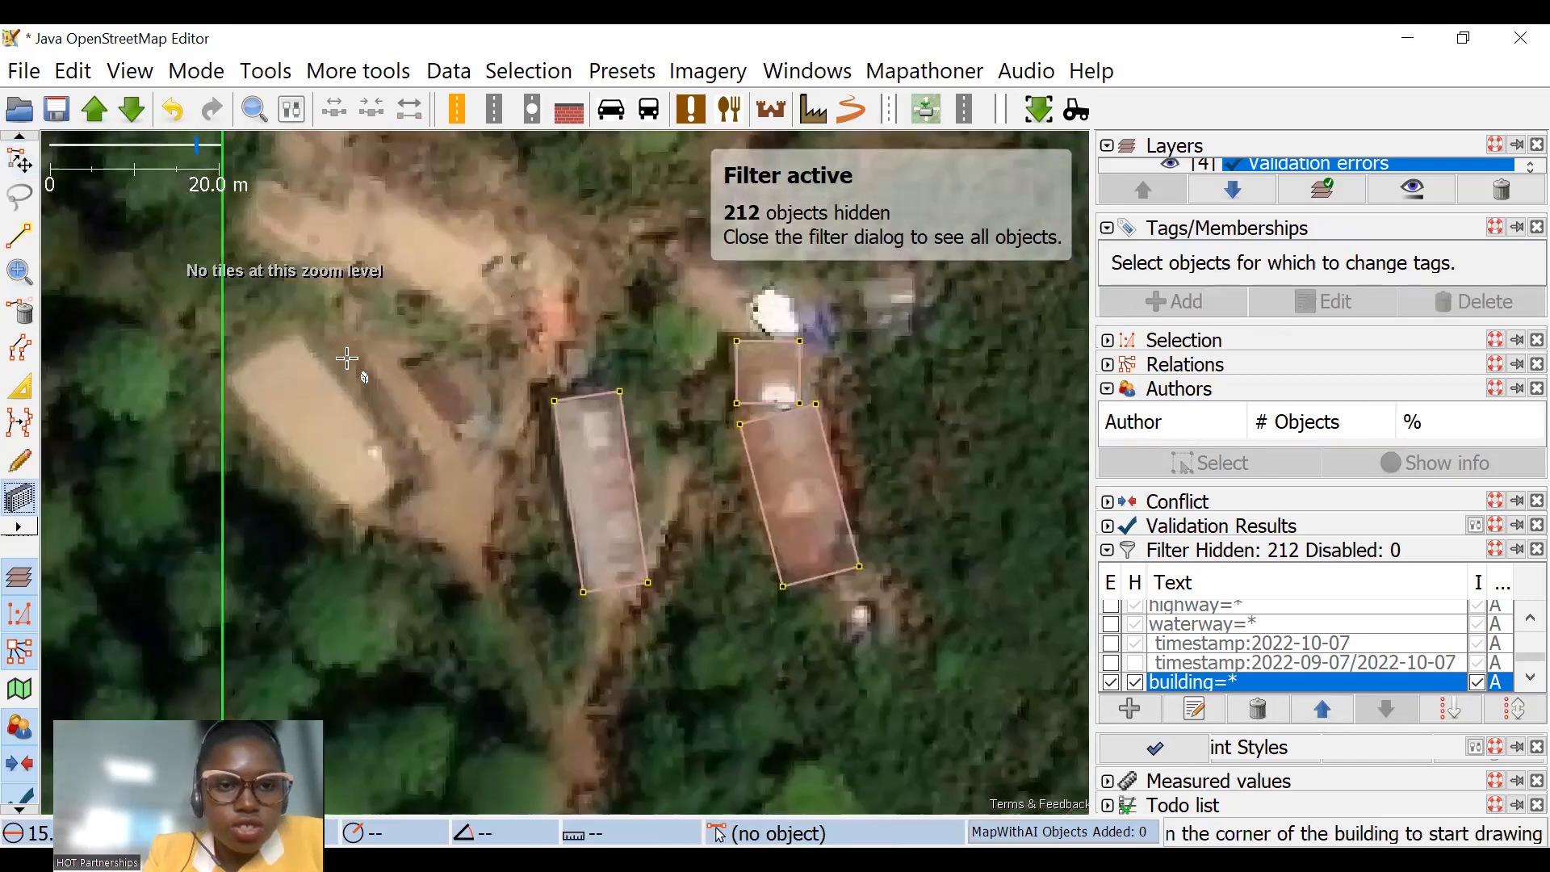
pyautogui.scroll(2, 334, 323)
pyautogui.click(303, 325)
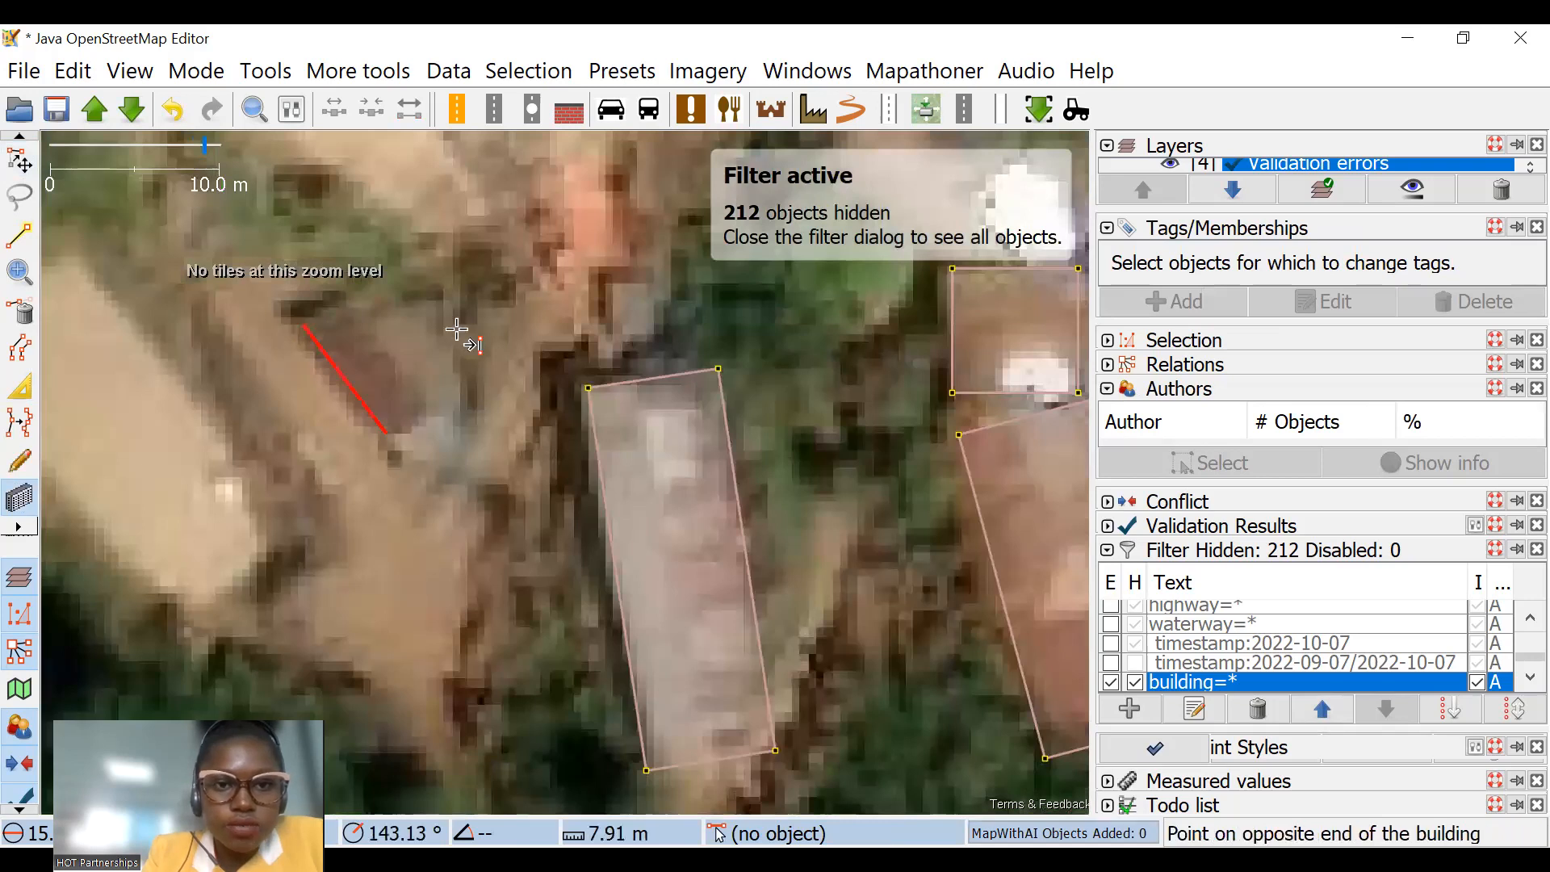
pyautogui.press('Escape')
pyautogui.scroll(-5, 233, 387)
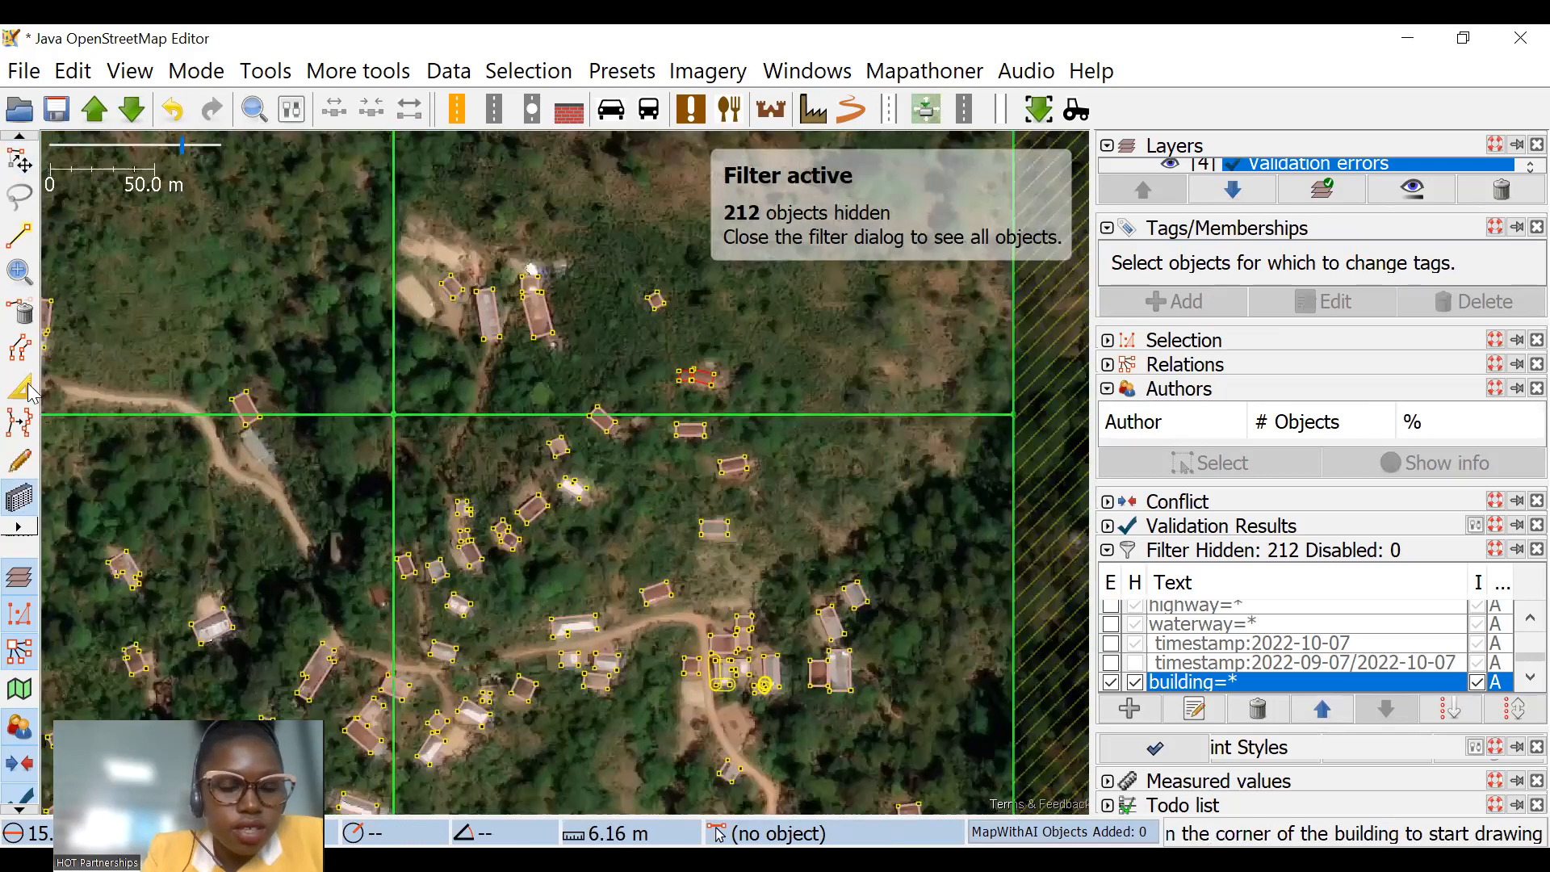
# Step: Pull in the west edge of the eastern overlapping building to clear its neighbour, and rotate it to match its roof
pyautogui.scroll(5, 477, 302)
pyautogui.scroll(3, 355, 285)
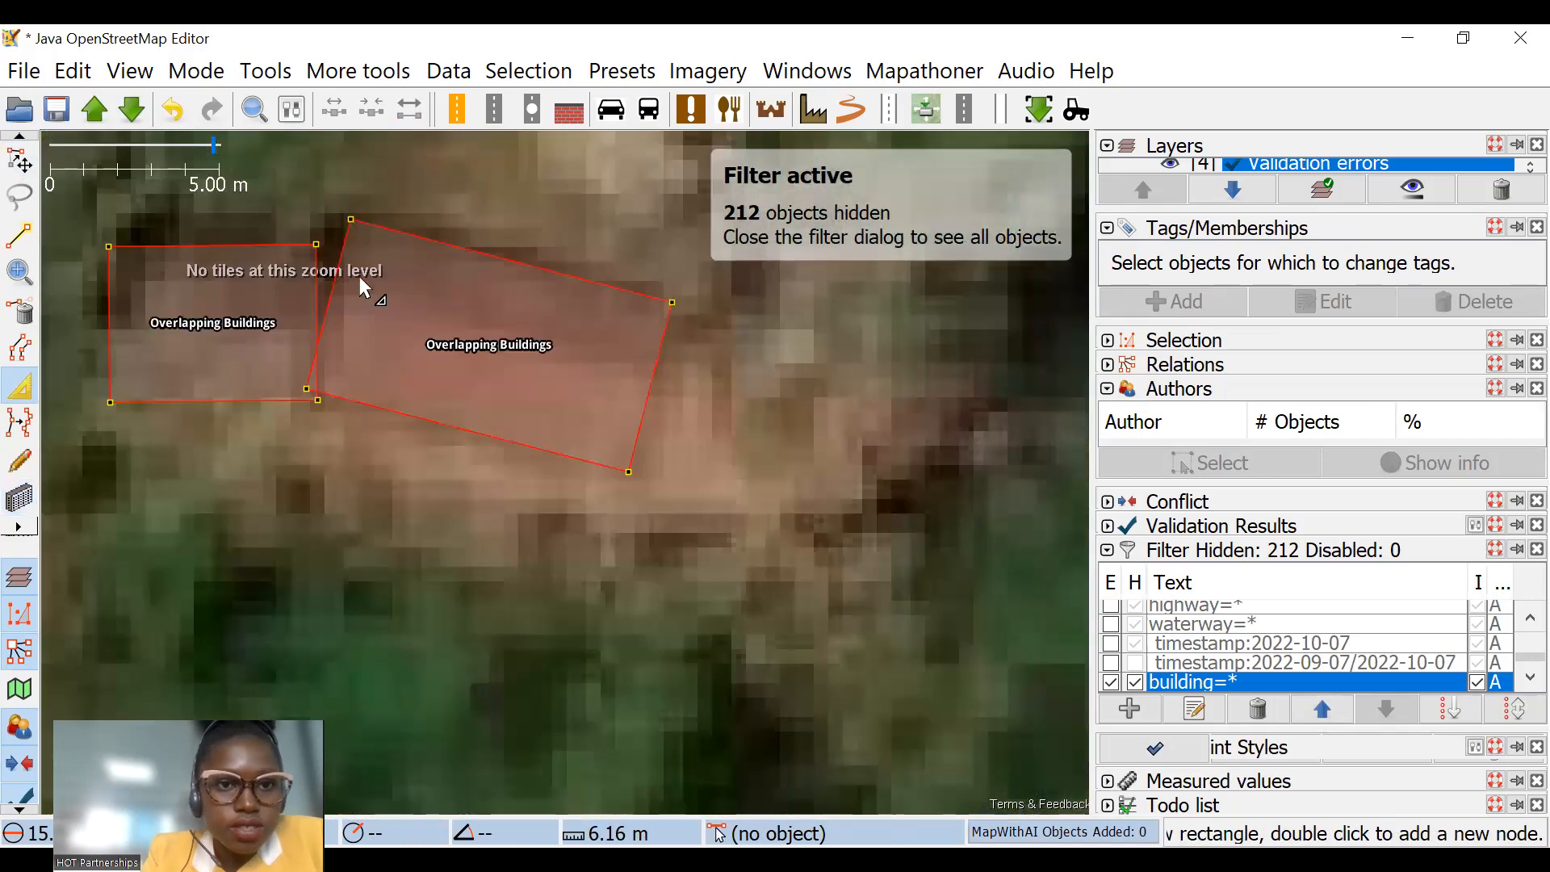
pyautogui.click(361, 286)
pyautogui.click(19, 162)
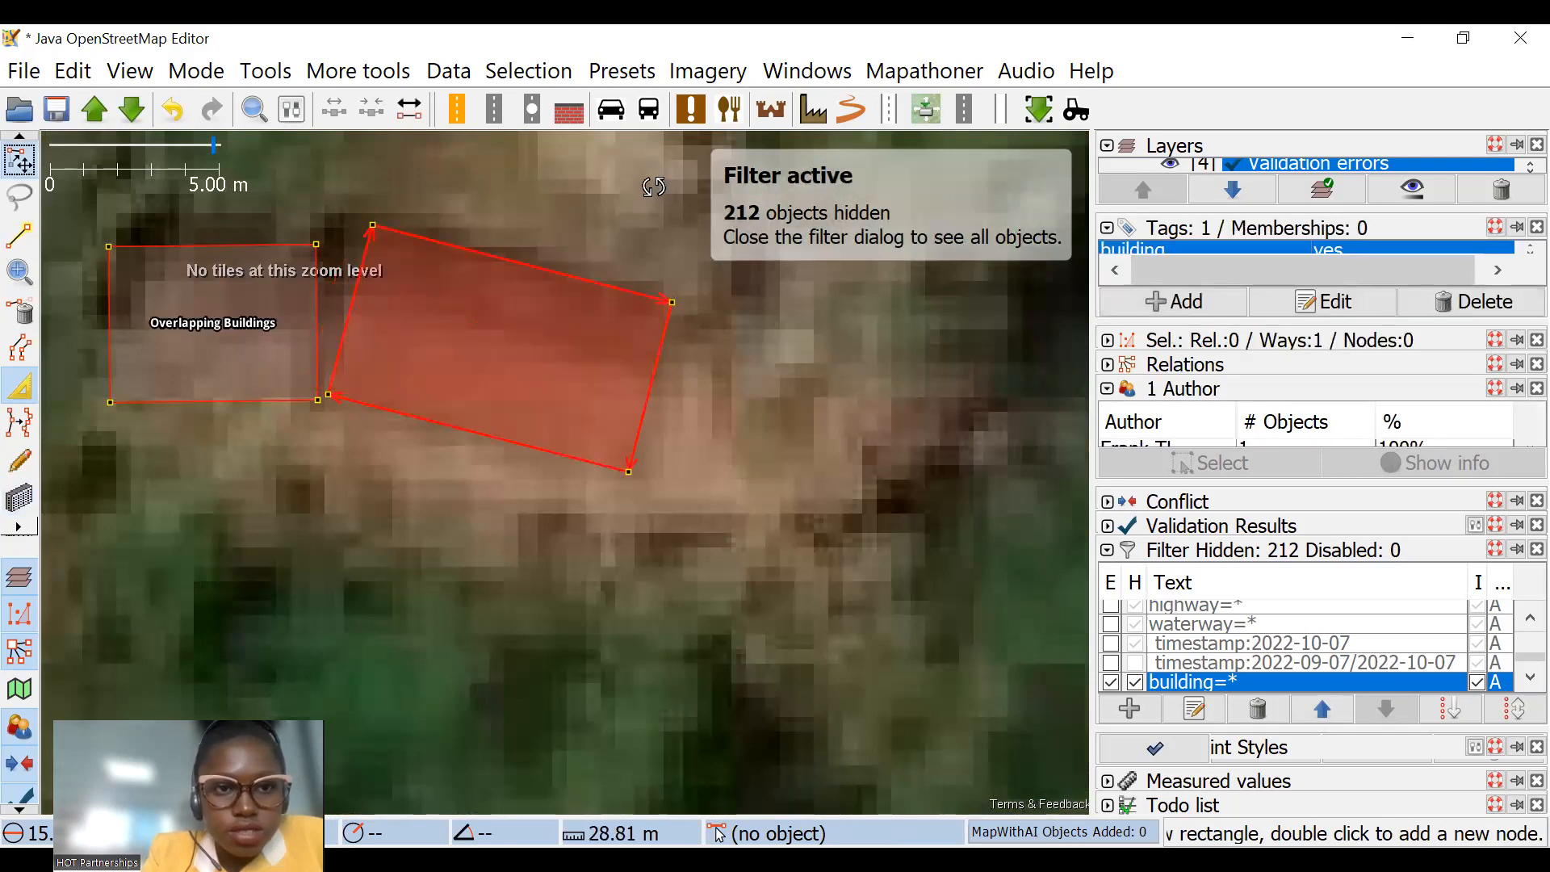
pyautogui.moveTo(654, 186); pyautogui.dragTo(612, 187)
# Step: Scale the smaller neighbouring building down by a factor of about 0.89 to fit its roof
pyautogui.click(316, 280)
pyautogui.moveTo(513, 188); pyautogui.dragTo(524, 196)
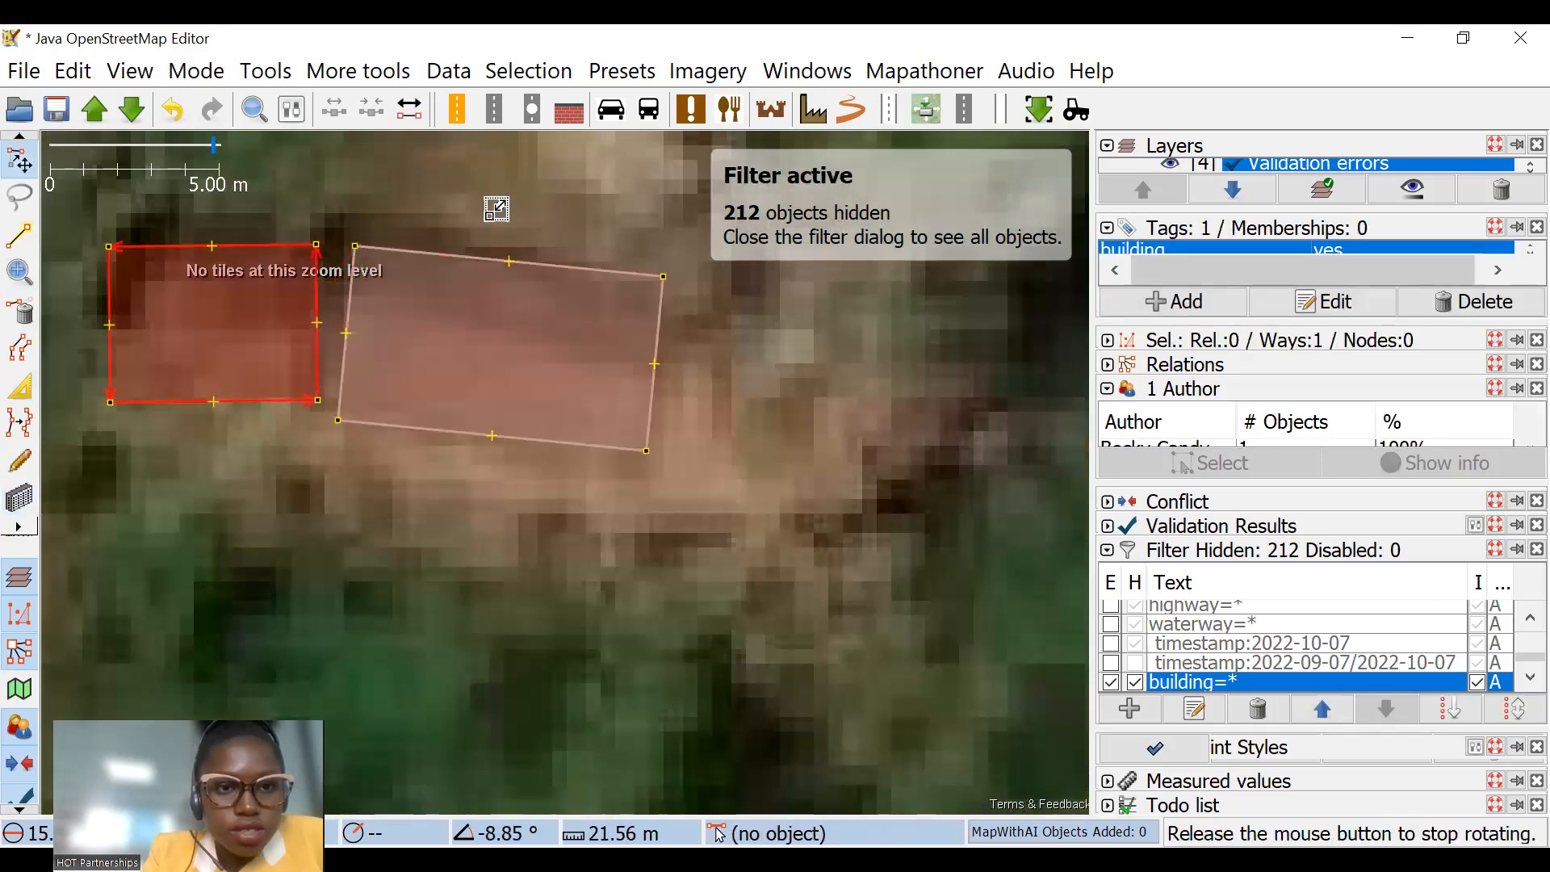
pyautogui.moveTo(540, 263); pyautogui.dragTo(545, 266)
pyautogui.scroll(-3, 797, 357)
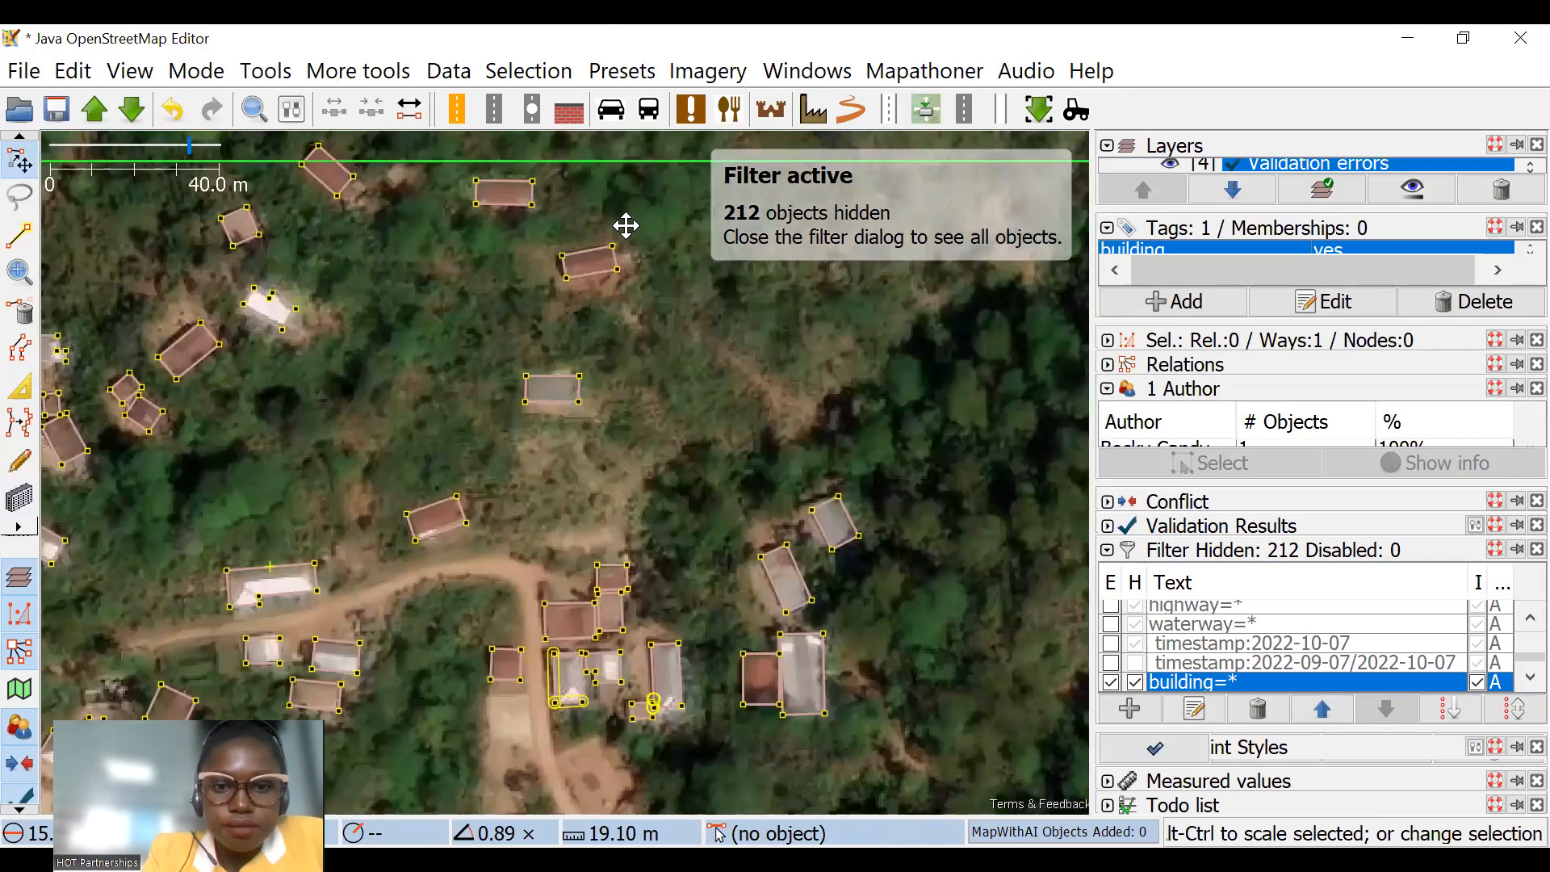
# Step: Pull in the east and south edges of the red-roofed building beside the large grey-roofed one to match the imagery
pyautogui.scroll(2, 775, 682)
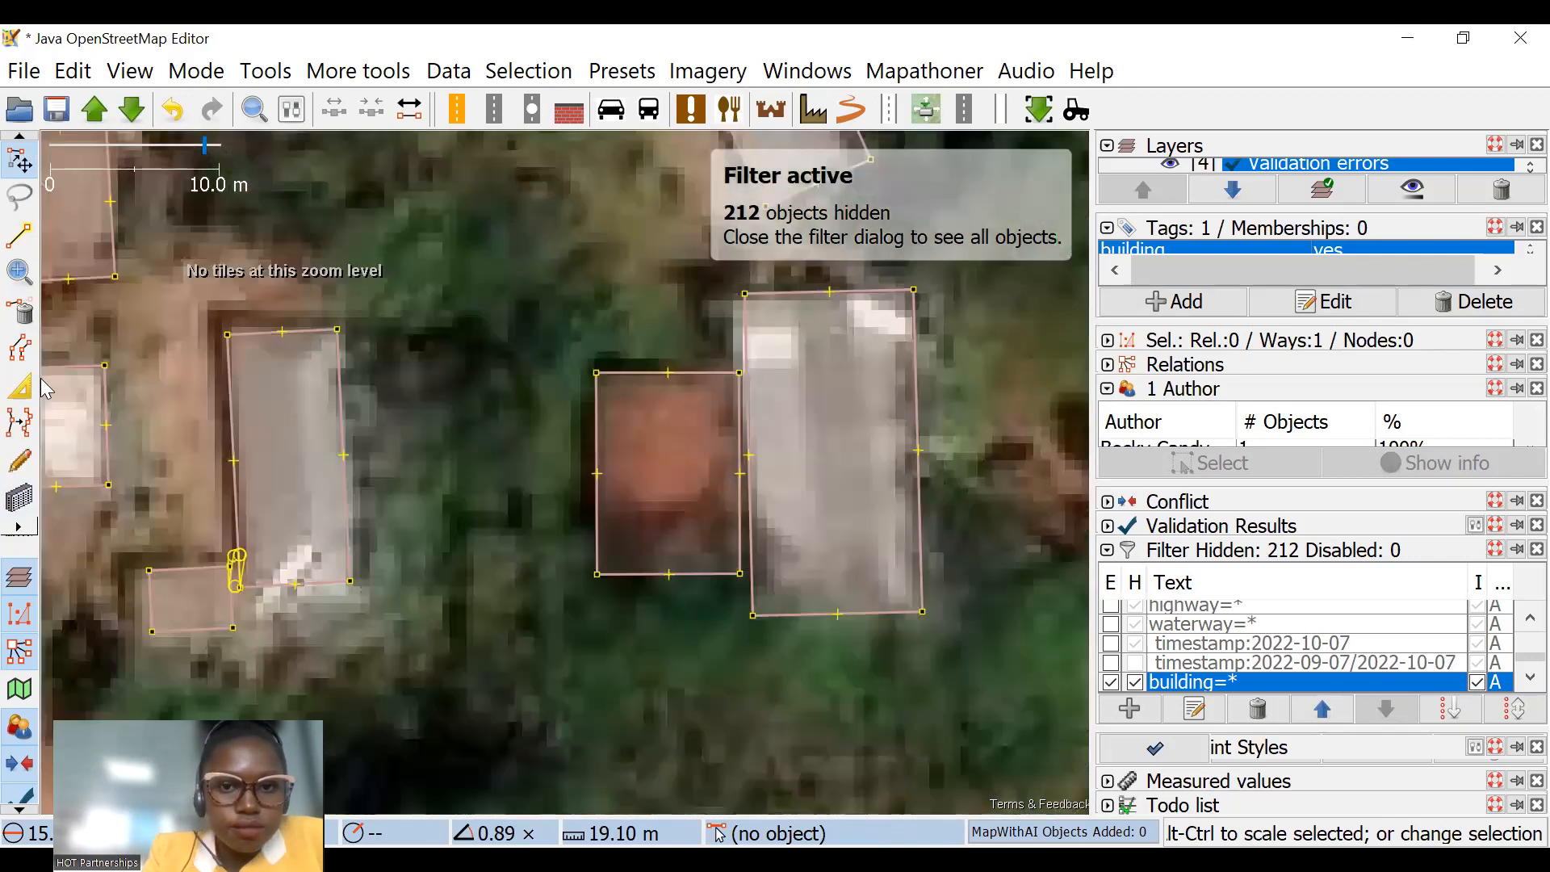
pyautogui.click(741, 468)
pyautogui.press('w')
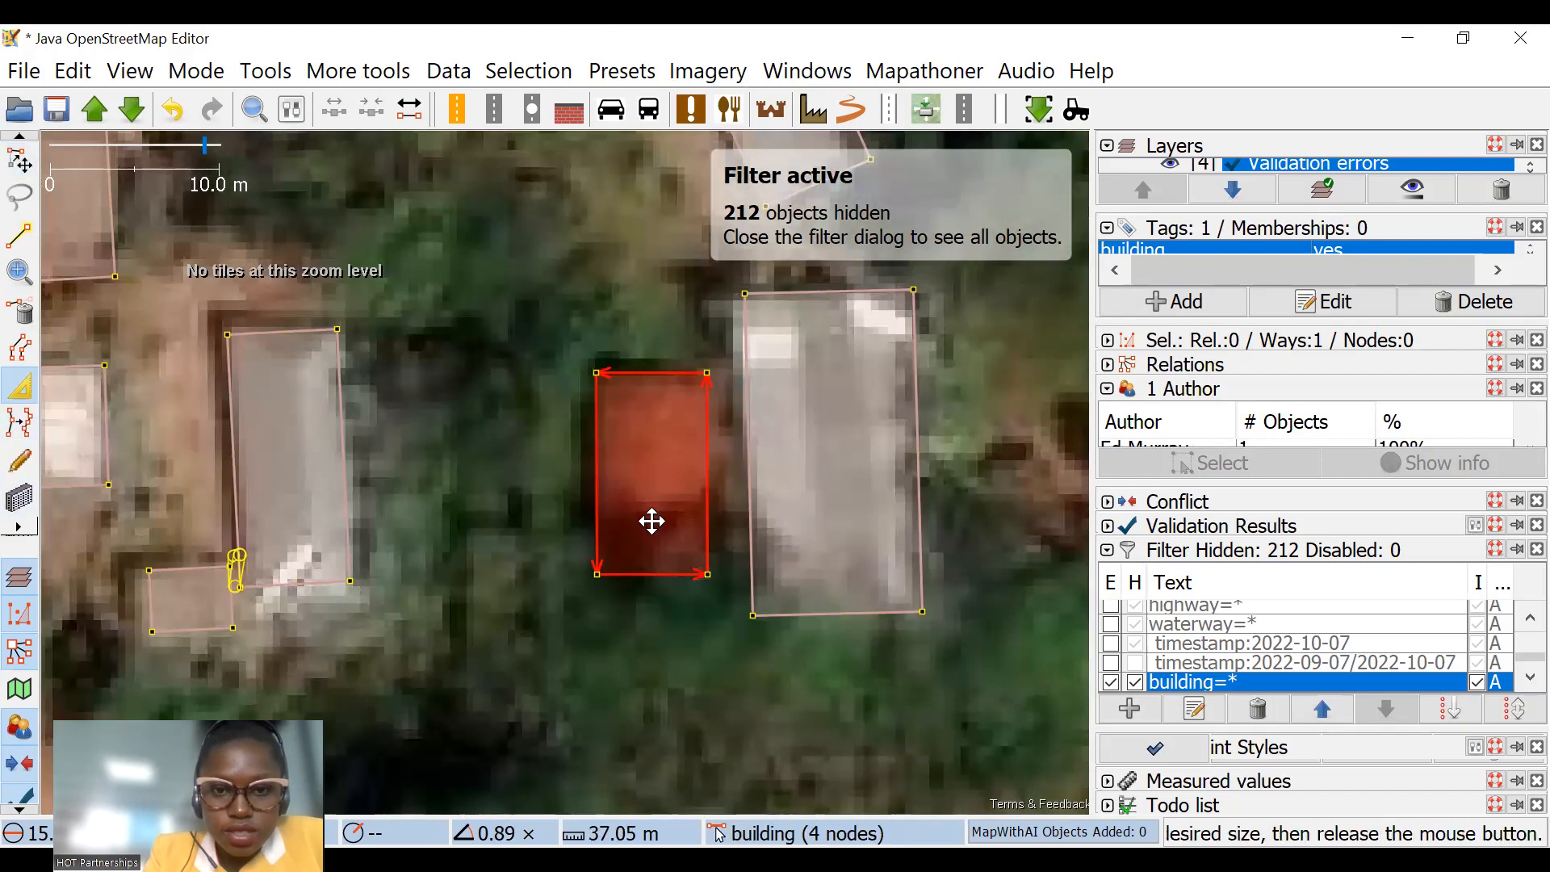
pyautogui.scroll(-2, 670, 513)
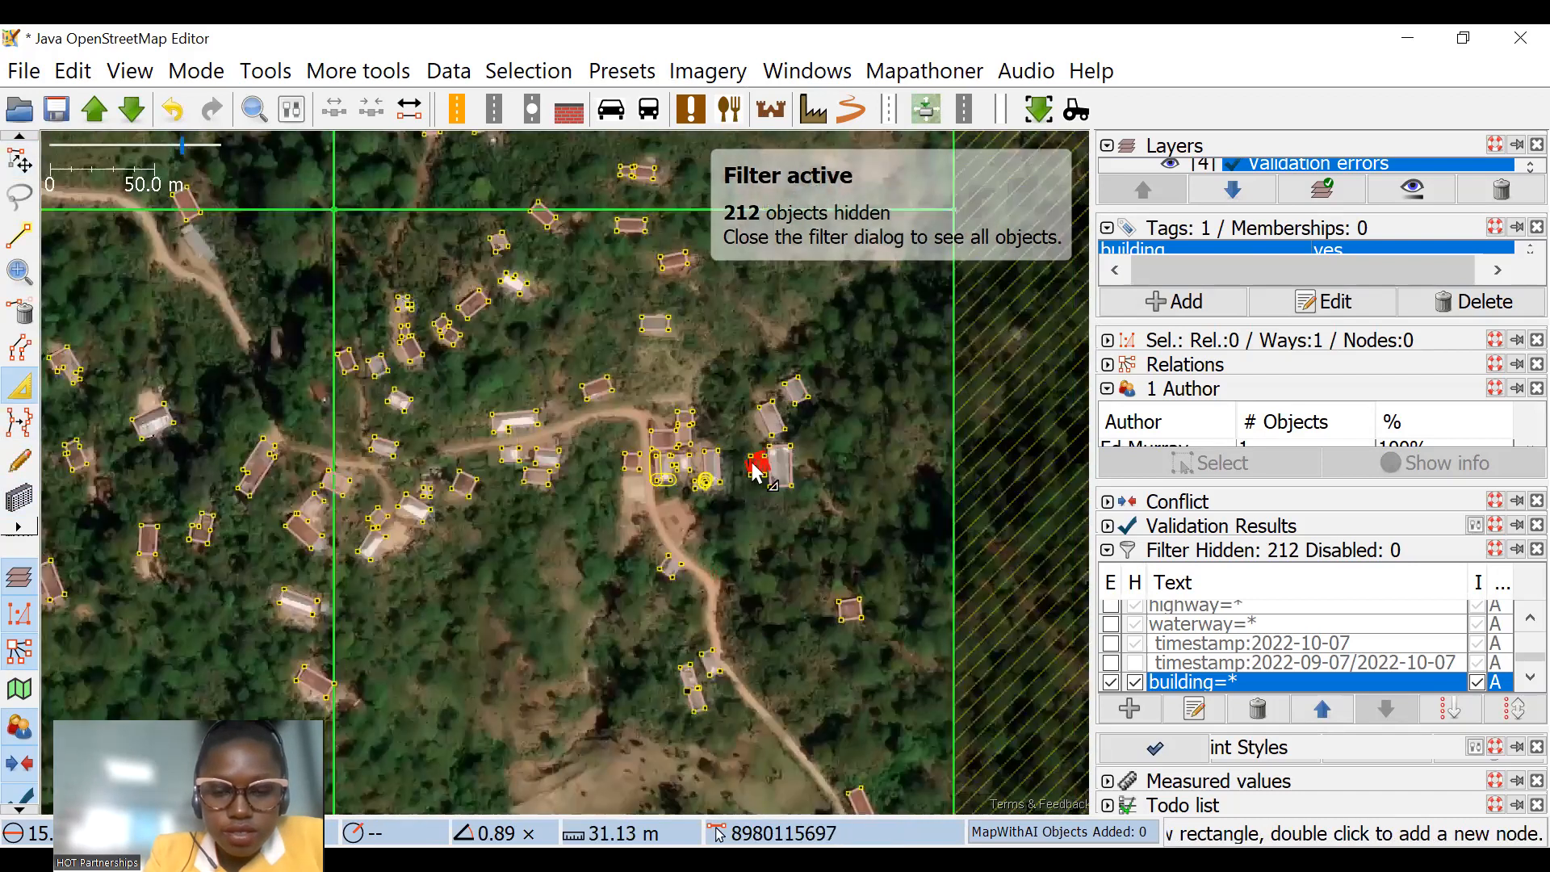
# Step: Pull in the northeast edge of the isolated elongated reddish-roofed building so the outline fits its roof
pyautogui.scroll(1, 751, 540)
pyautogui.scroll(-2, 637, 307)
pyautogui.moveTo(410, 207); pyautogui.dragTo(511, 405)
pyautogui.scroll(-1, 510, 406)
pyautogui.moveTo(192, 672); pyautogui.dragTo(476, 474)
pyautogui.scroll(2, 507, 480)
pyautogui.scroll(2, 505, 482)
pyautogui.moveTo(621, 276); pyautogui.dragTo(477, 380)
pyautogui.scroll(2, 540, 338)
pyautogui.moveTo(586, 311); pyautogui.dragTo(552, 331)
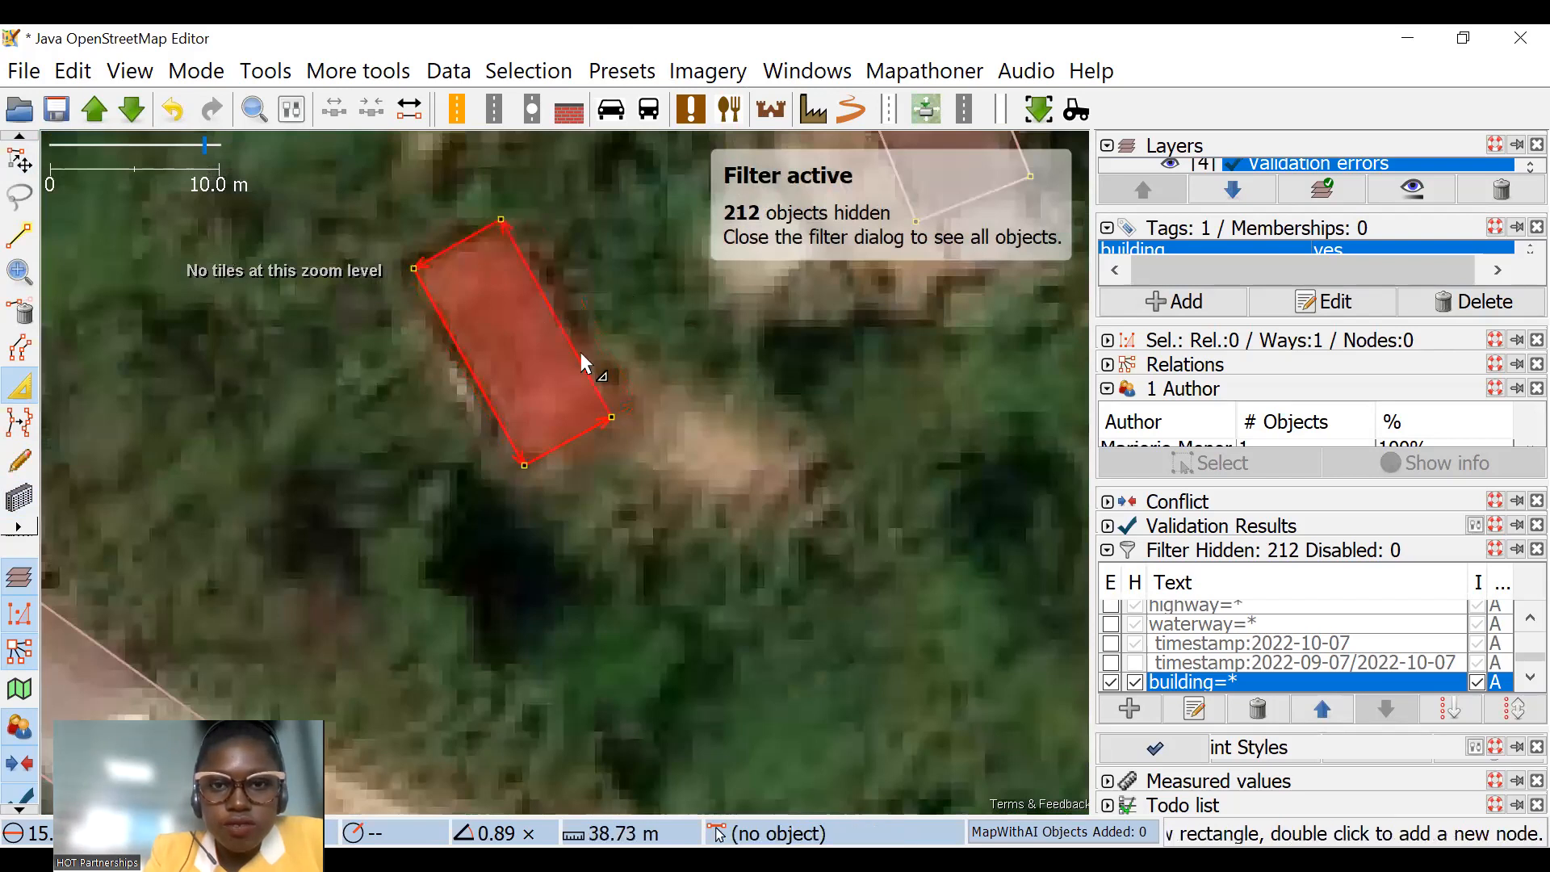
# Step: Adjust the edges of the small neighbouring buildings in the wooded area so their outlines fit their roofs
pyautogui.moveTo(678, 242); pyautogui.dragTo(377, 650)
pyautogui.moveTo(658, 397); pyautogui.dragTo(643, 402)
pyautogui.moveTo(557, 336); pyautogui.dragTo(586, 379)
pyautogui.moveTo(505, 334); pyautogui.dragTo(572, 481)
pyautogui.moveTo(545, 340); pyautogui.dragTo(527, 347)
pyautogui.moveTo(481, 301); pyautogui.dragTo(492, 326)
pyautogui.moveTo(308, 214); pyautogui.dragTo(448, 433)
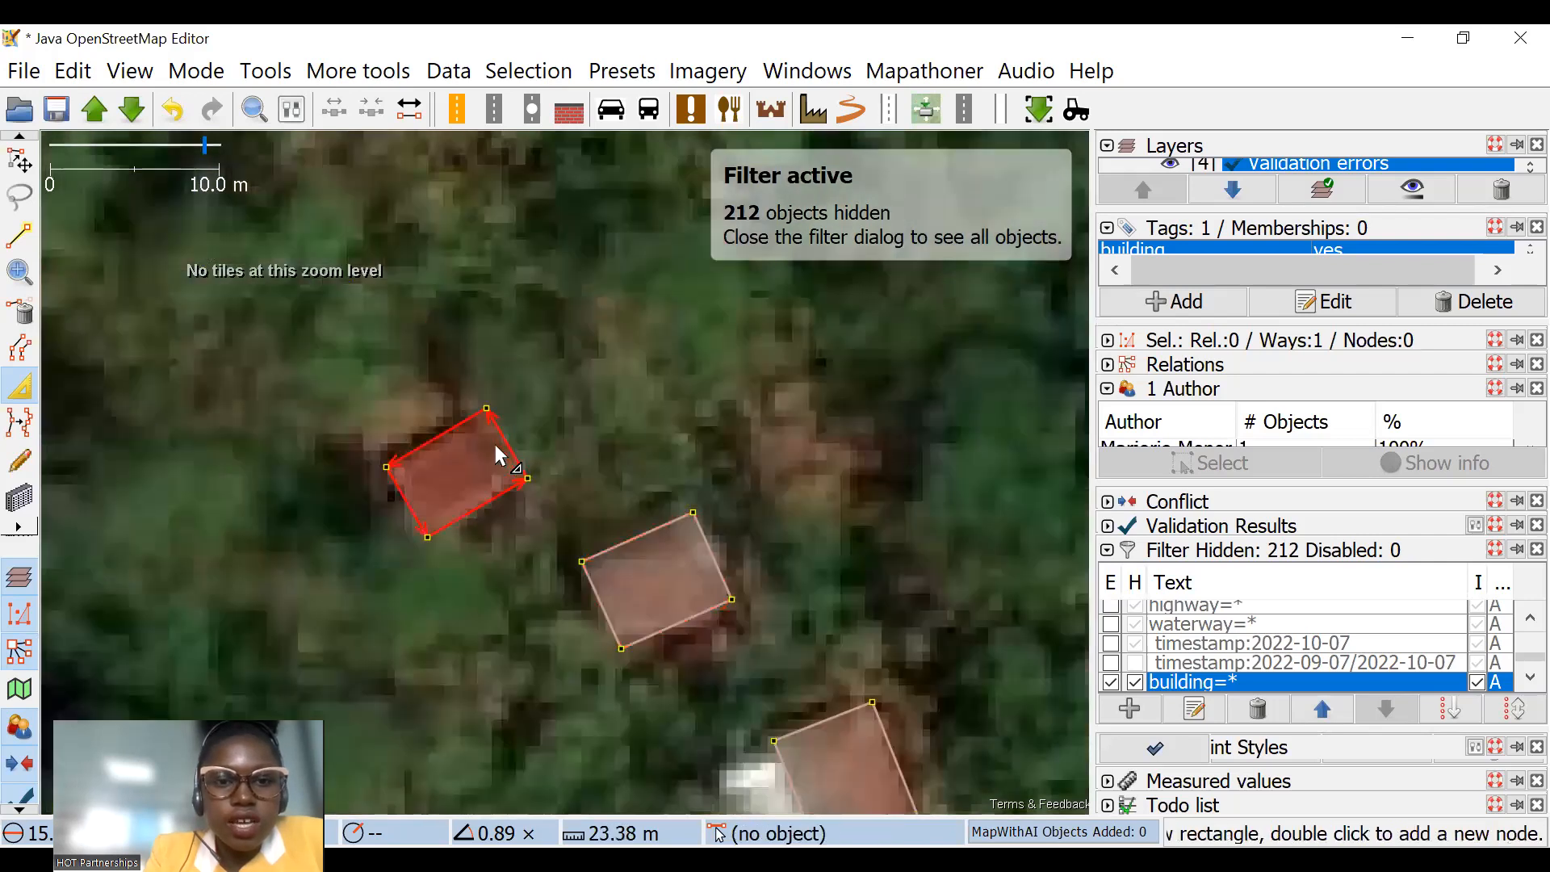
# Step: Move the L-shaped building outline southwest, clear of the red and grey roof in the wooded area
pyautogui.scroll(-4, 495, 446)
pyautogui.scroll(3, 684, 436)
pyautogui.click(31, 165)
pyautogui.click(668, 432)
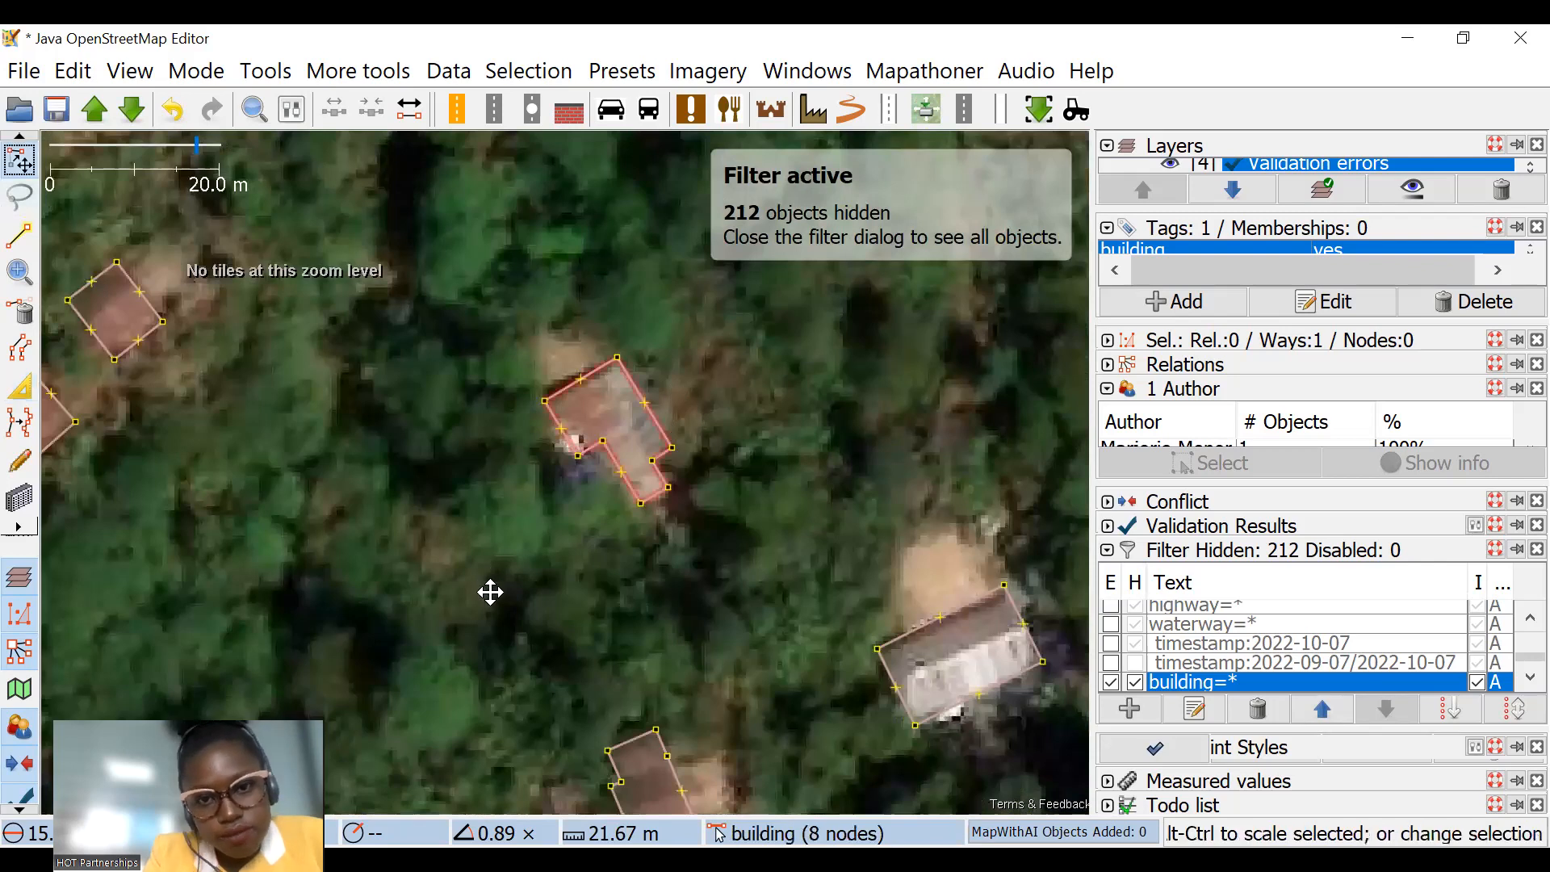
pyautogui.moveTo(665, 424); pyautogui.dragTo(490, 591)
pyautogui.moveTo(593, 416); pyautogui.dragTo(617, 461)
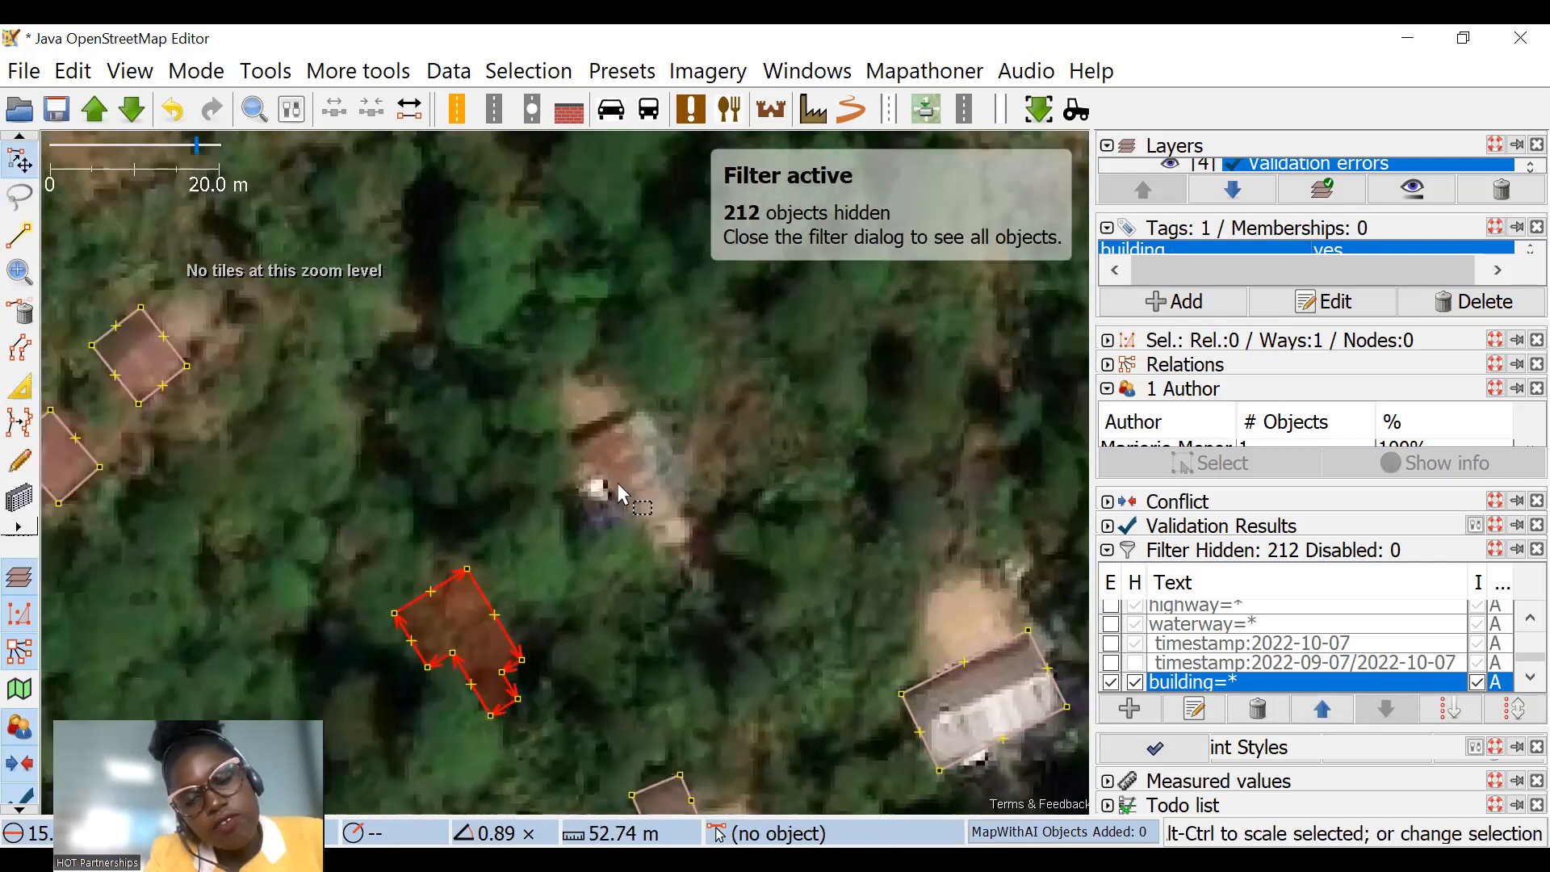
# Step: Draw a new rectangular building over the uncovered red and grey roof
pyautogui.scroll(2, 618, 483)
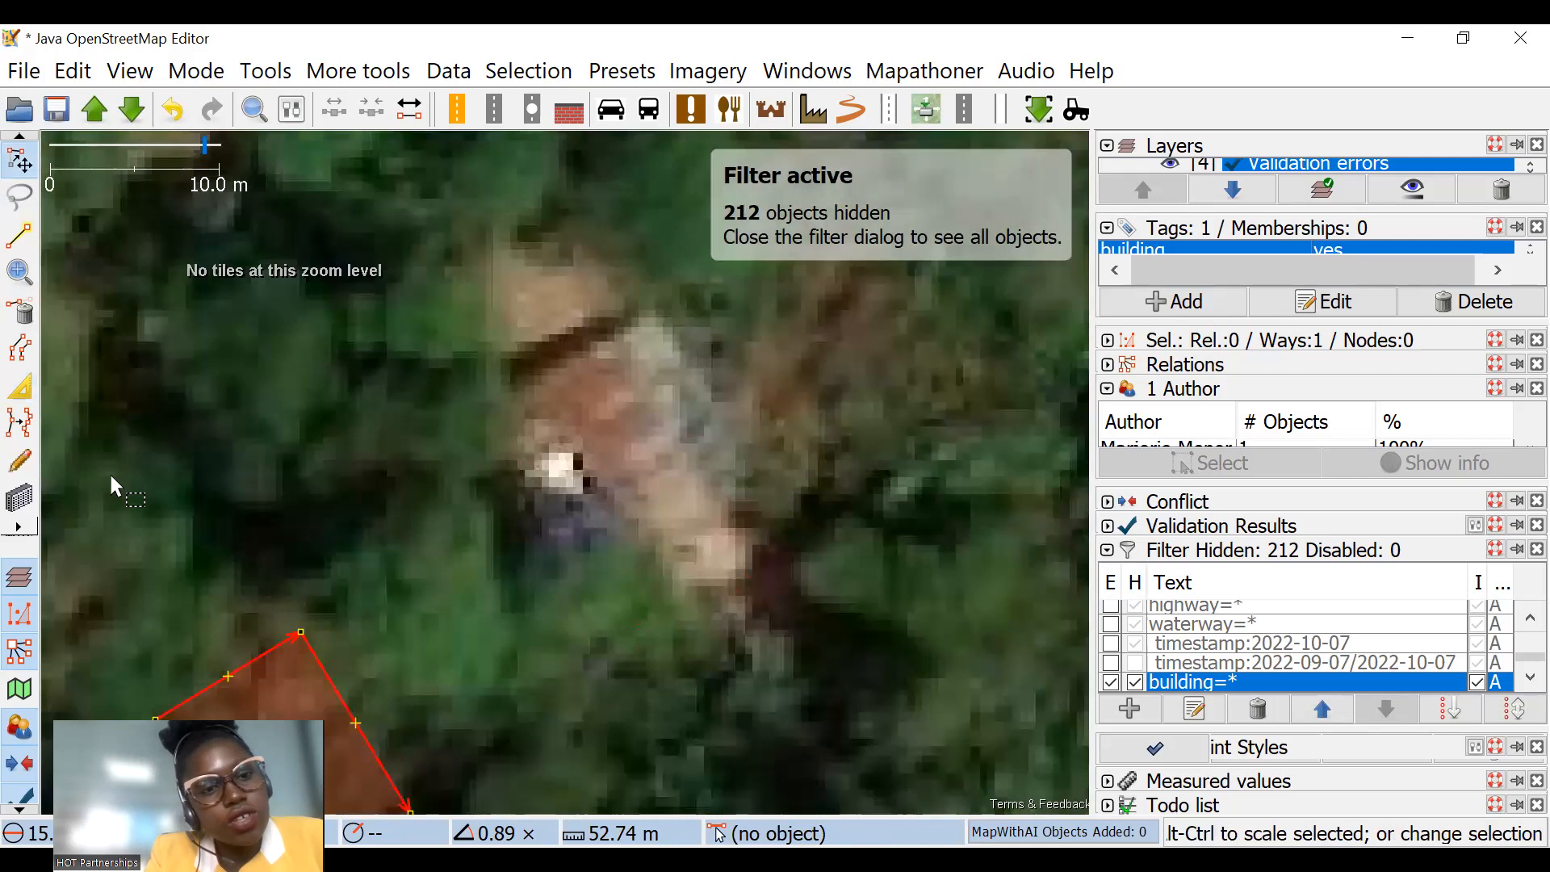
pyautogui.scroll(-2, 436, 284)
pyautogui.press('b')
pyautogui.scroll(2, 532, 310)
pyautogui.moveTo(432, 348); pyautogui.dragTo(519, 489)
pyautogui.click(641, 415)
pyautogui.click(19, 164)
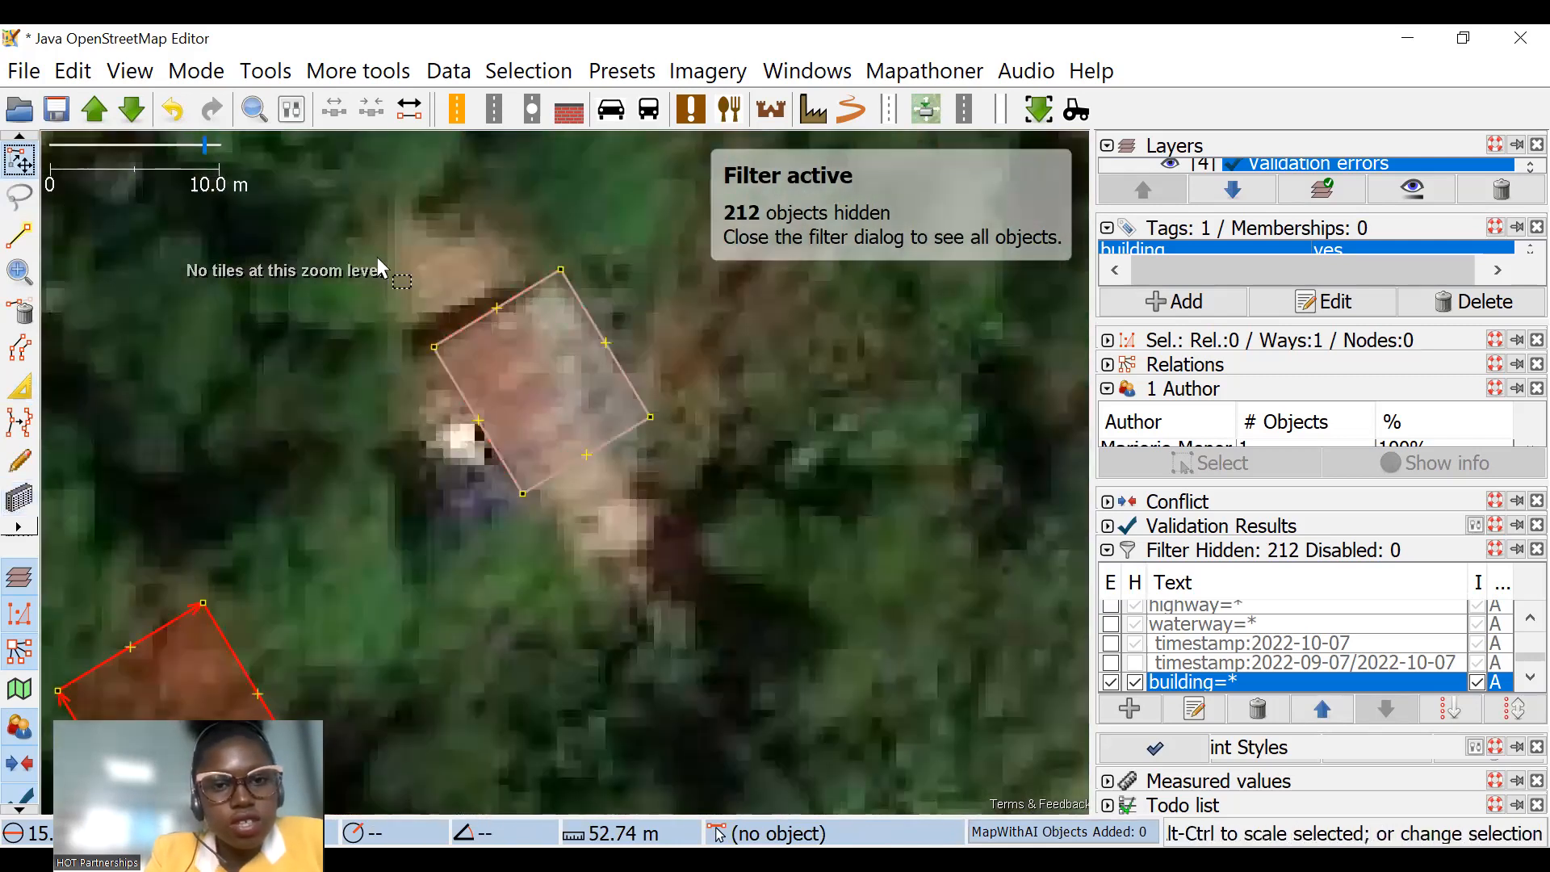
# Step: Select the new rectangle together with the displaced L-shaped outline and replace the old building's geometry
pyautogui.click(476, 318)
pyautogui.scroll(-4, 574, 362)
pyautogui.keyDown('ctrl'); pyautogui.click(501, 449); pyautogui.keyUp('ctrl')
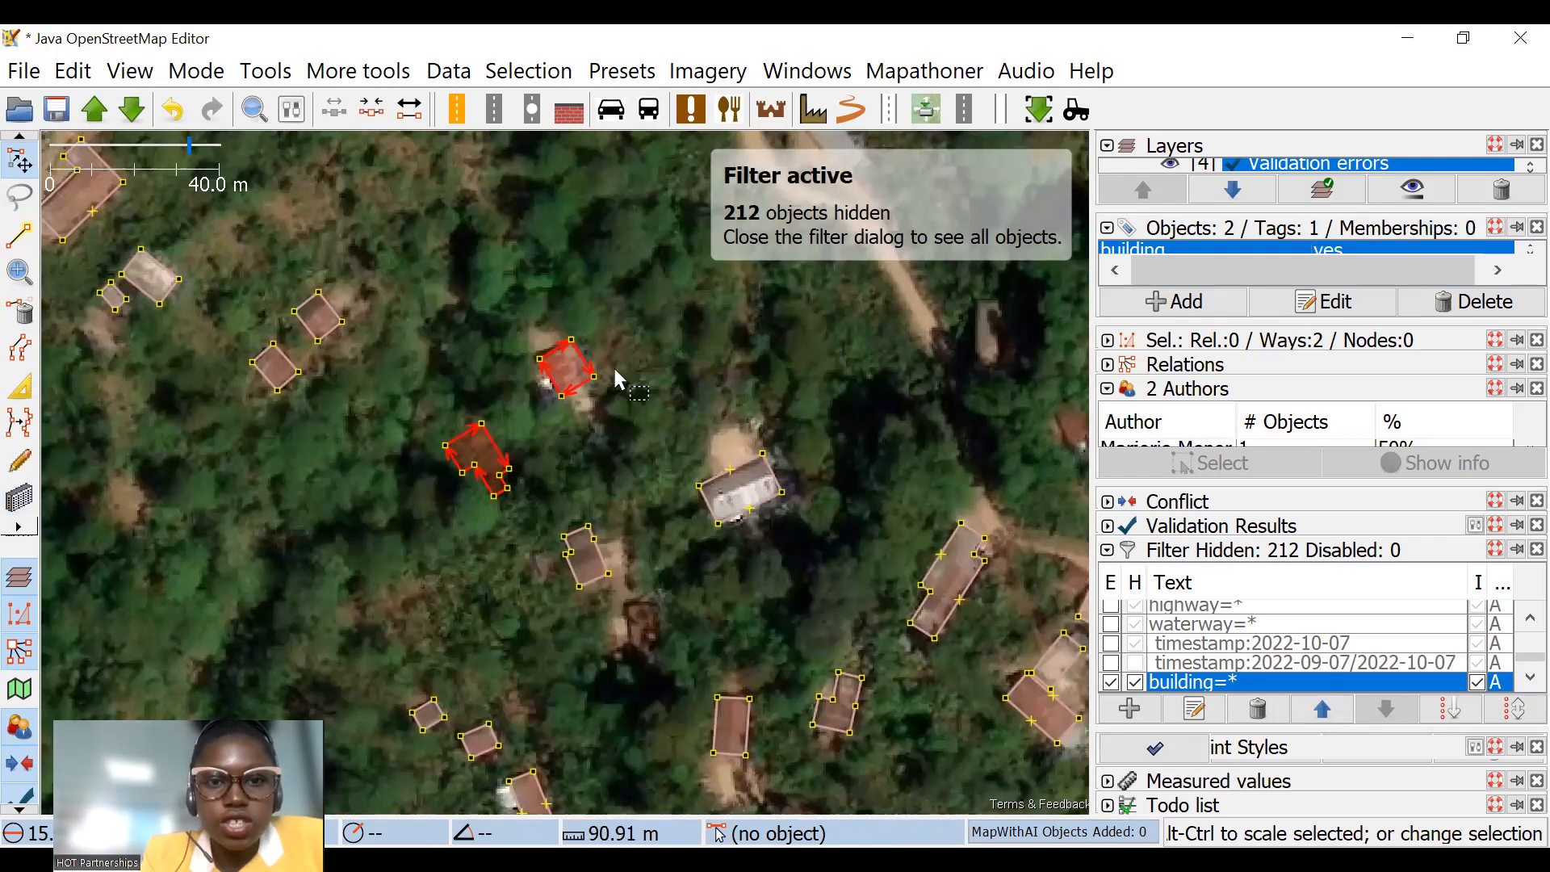
pyautogui.hotkey('ctrl', 'shift', 'g')
# Step: Adjust the edges of the northeastern of the two small square buildings in the woods to fit its roof
pyautogui.moveTo(750, 308); pyautogui.dragTo(868, 425)
pyautogui.click(20, 386)
pyautogui.scroll(4, 545, 254)
pyautogui.scroll(-4, 544, 253)
pyautogui.scroll(4, 469, 437)
pyautogui.moveTo(443, 329); pyautogui.dragTo(440, 252)
pyautogui.scroll(-2, 349, 297)
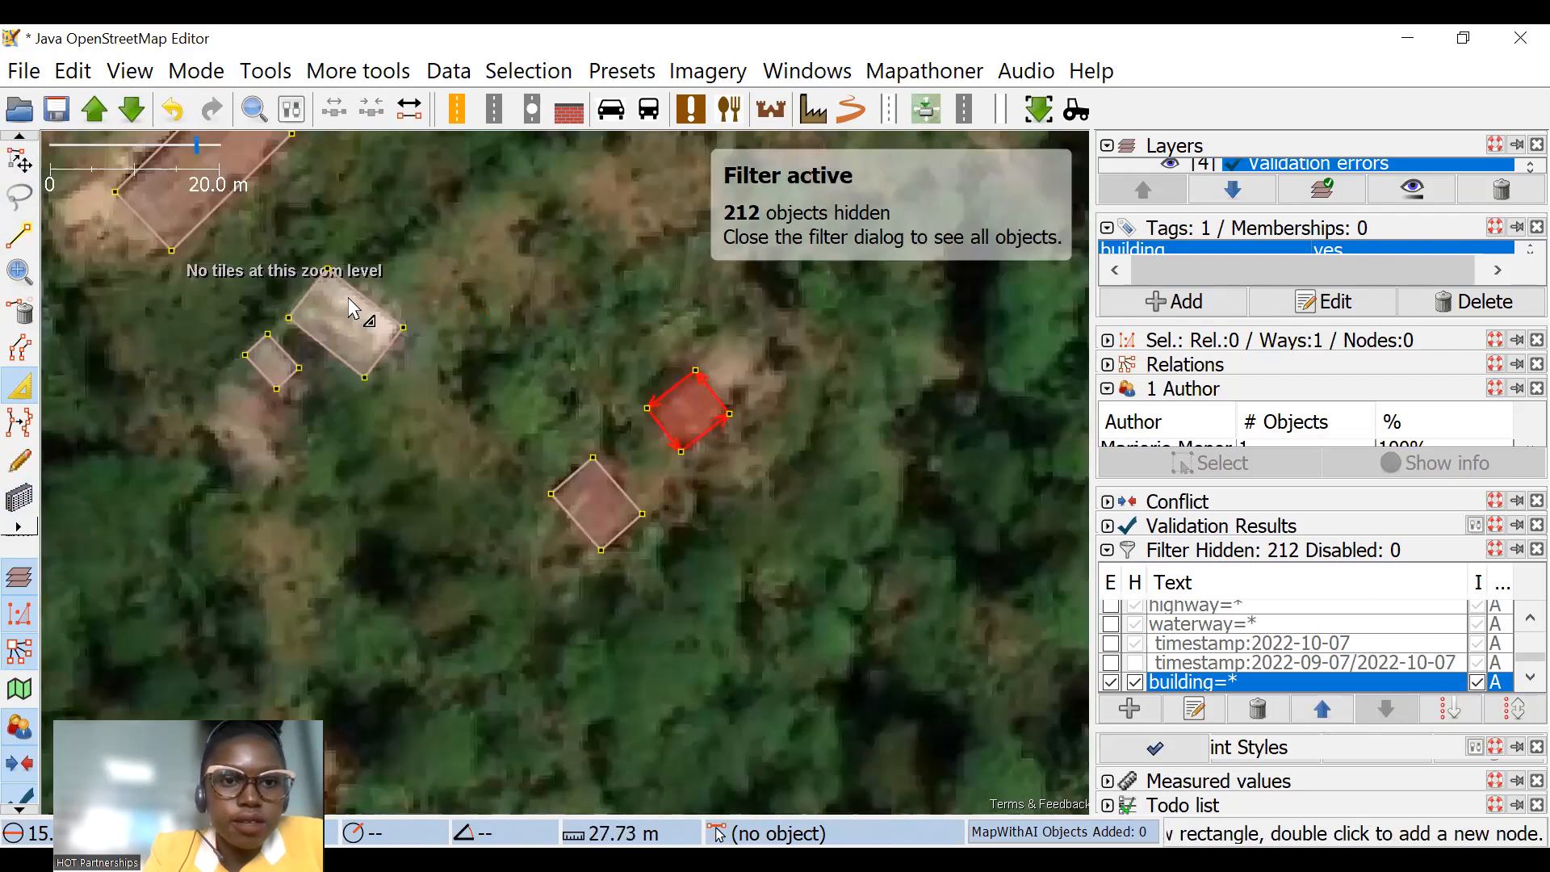
# Step: Adjust the edges of the L-shaped red-roofed building so its outline follows the roof in the imagery
pyautogui.moveTo(346, 316); pyautogui.dragTo(513, 491)
pyautogui.click(381, 337)
pyautogui.moveTo(401, 276); pyautogui.dragTo(464, 269)
pyautogui.scroll(2, 382, 339)
# Step: Pull in the northeast and southwest edges of the red-roofed building beside the round white roof
pyautogui.moveTo(352, 260); pyautogui.dragTo(543, 456)
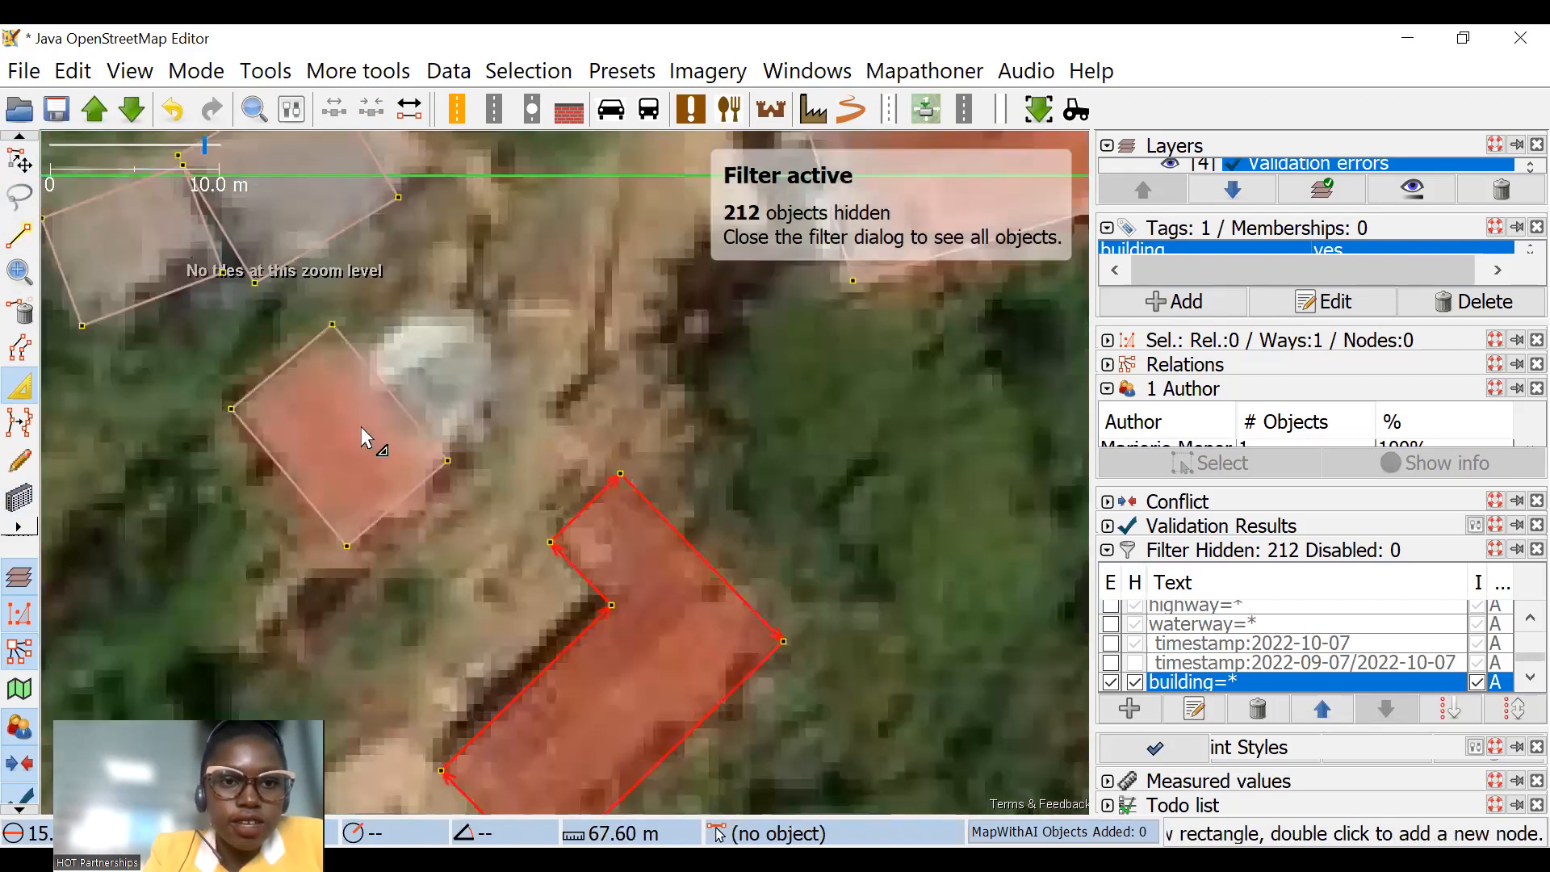
pyautogui.moveTo(389, 394); pyautogui.dragTo(371, 410)
pyautogui.moveTo(294, 481); pyautogui.dragTo(303, 473)
# Step: Pull in the south and east edges of the smaller western grey building so it clears its larger neighbour
pyautogui.moveTo(323, 190); pyautogui.dragTo(481, 391)
pyautogui.moveTo(362, 415); pyautogui.dragTo(274, 363)
pyautogui.hotkey('ctrl', 'z')
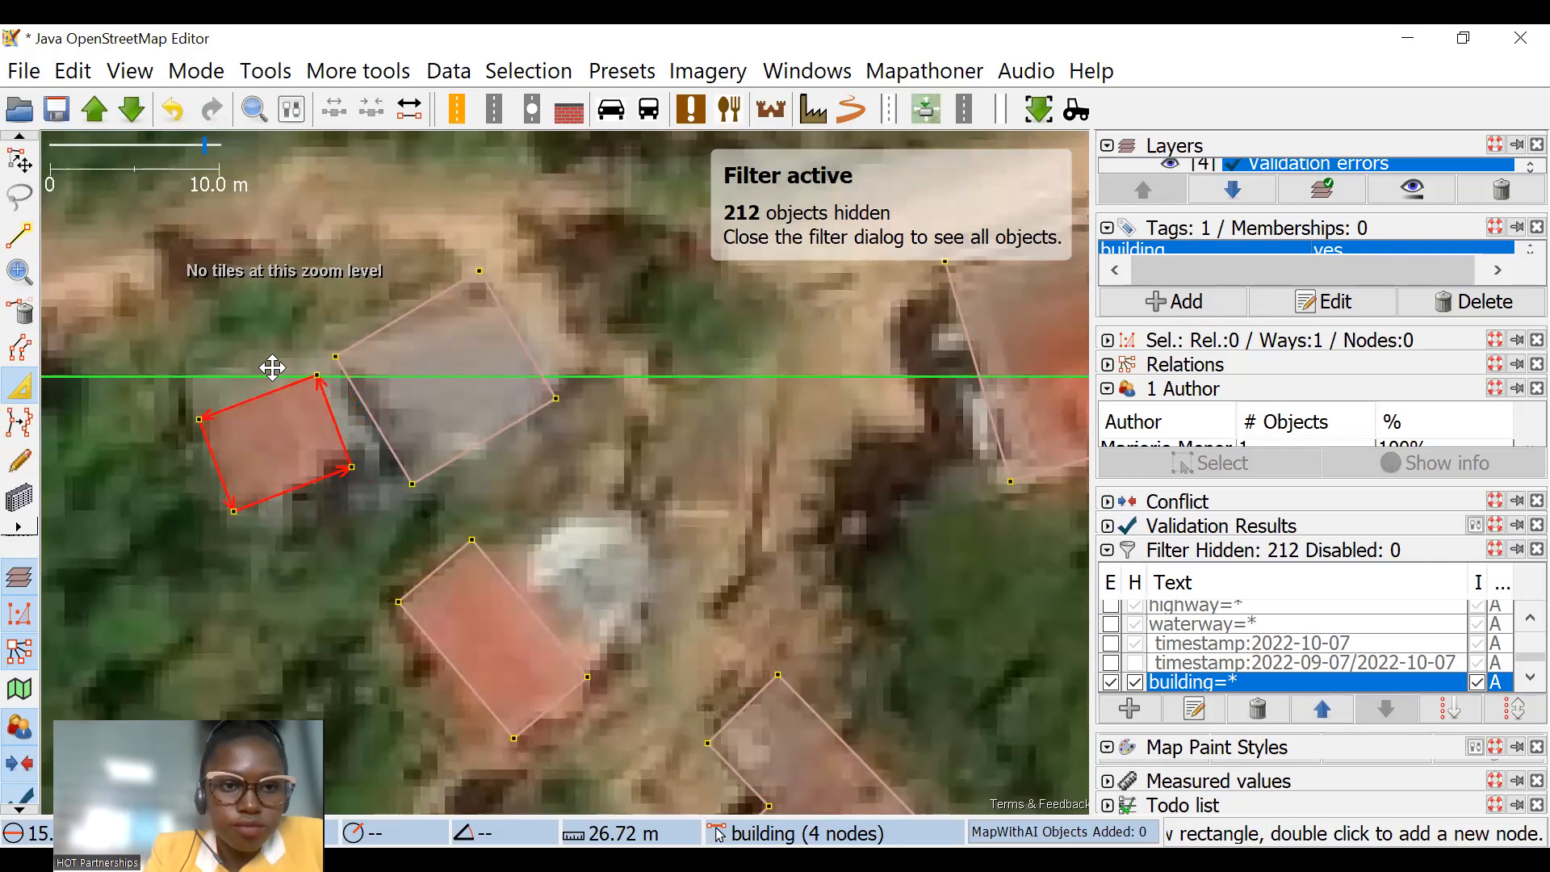
# Step: Scale the larger grey building of the adjacent pair down by a factor of about 0.81 to fit its roof
pyautogui.click(13, 175)
pyautogui.moveTo(442, 226); pyautogui.dragTo(464, 250)
pyautogui.click(513, 329)
pyautogui.moveTo(618, 261); pyautogui.dragTo(599, 305)
pyautogui.scroll(-4, 667, 347)
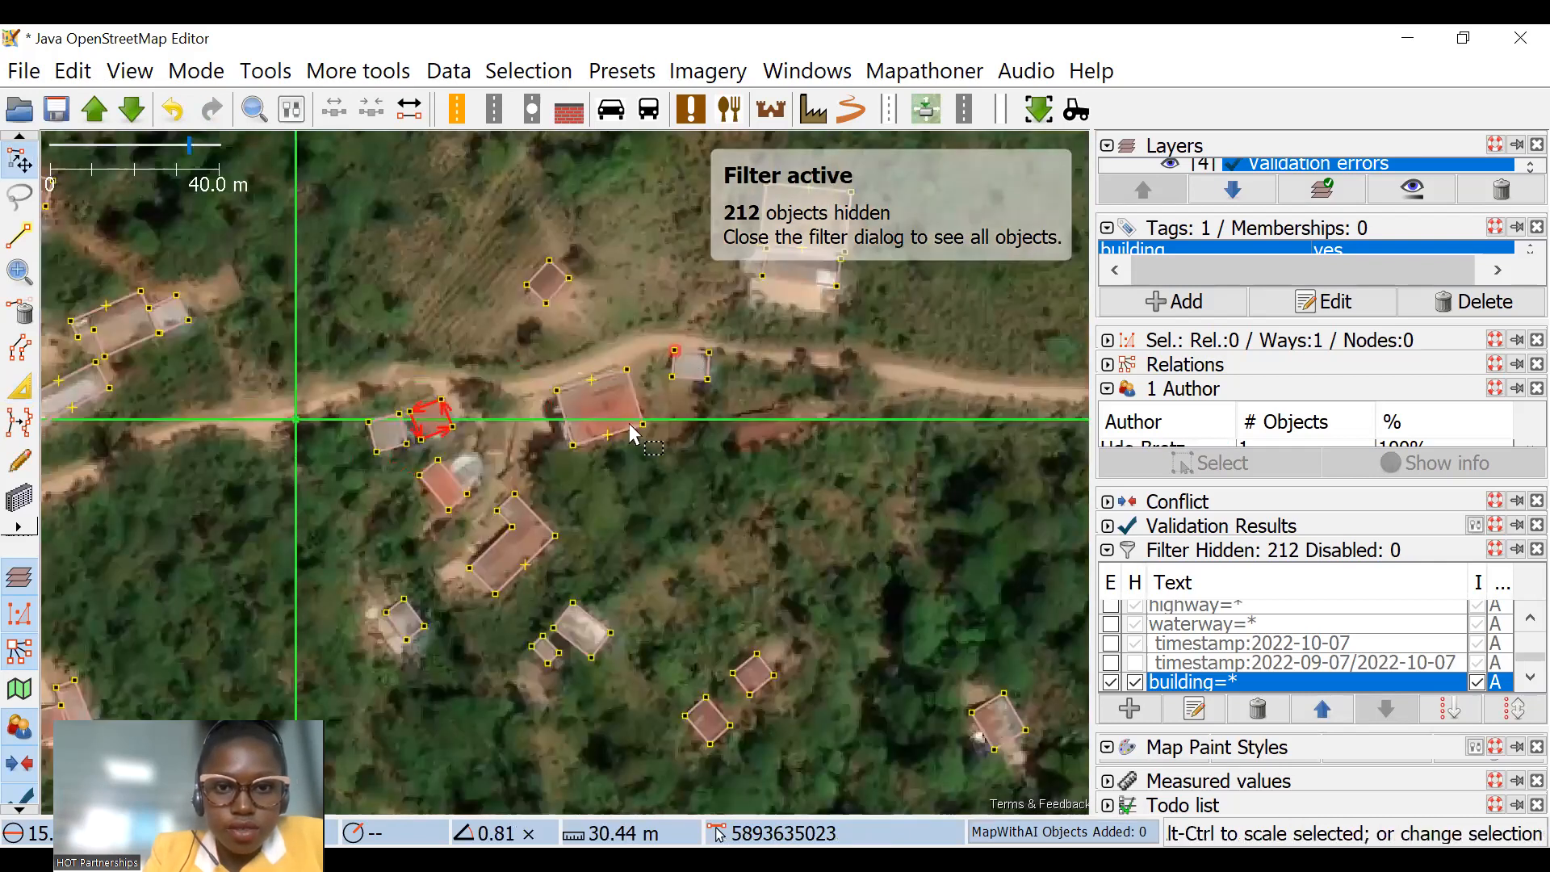
# Step: Scale the large red-roofed building south of the road by a factor of about 0.95 to match the imagery
pyautogui.moveTo(632, 433); pyautogui.dragTo(630, 493)
pyautogui.click(623, 457)
pyautogui.moveTo(613, 309); pyautogui.dragTo(605, 316)
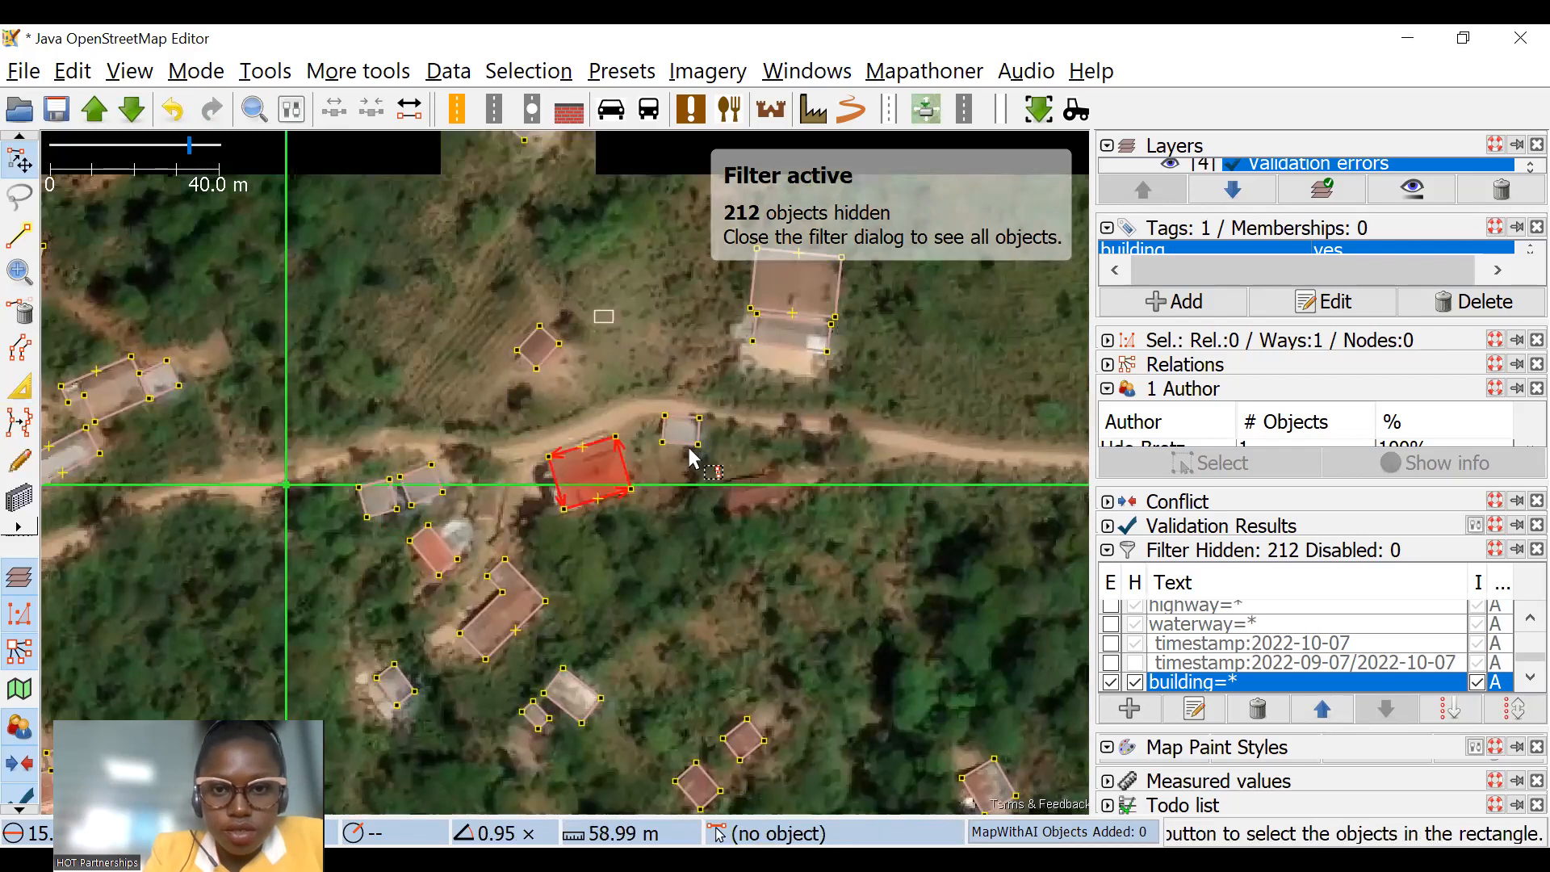
# Step: Fit the small grey building by the road and the large brown-roofed building north of it to their roofs
pyautogui.click(696, 436)
pyautogui.scroll(4, 705, 415)
pyautogui.scroll(-2, 840, 452)
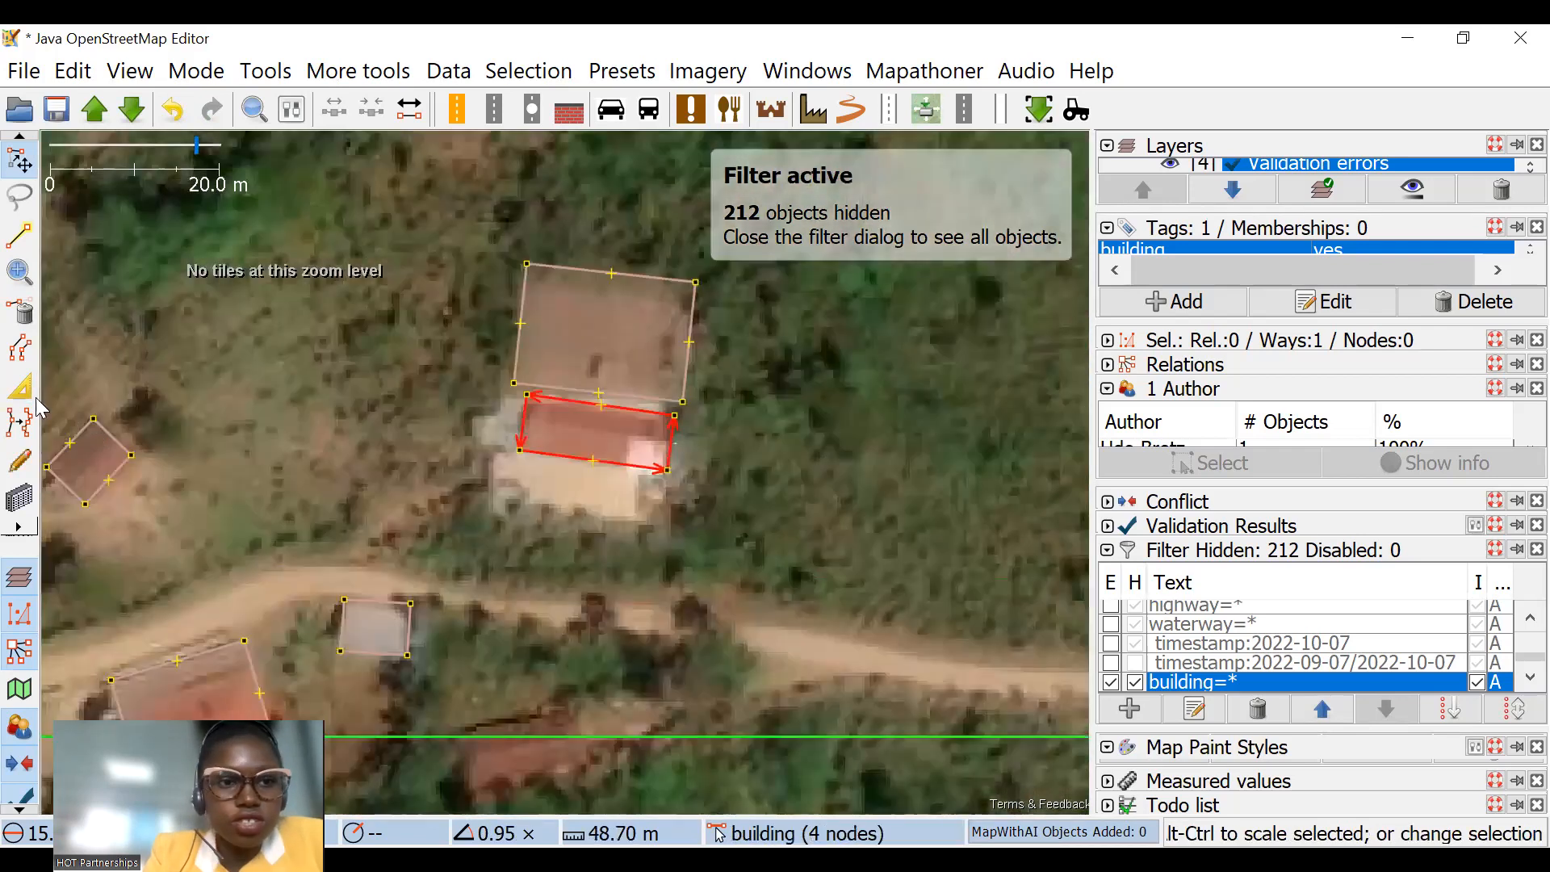
pyautogui.click(31, 392)
pyautogui.scroll(2, 658, 408)
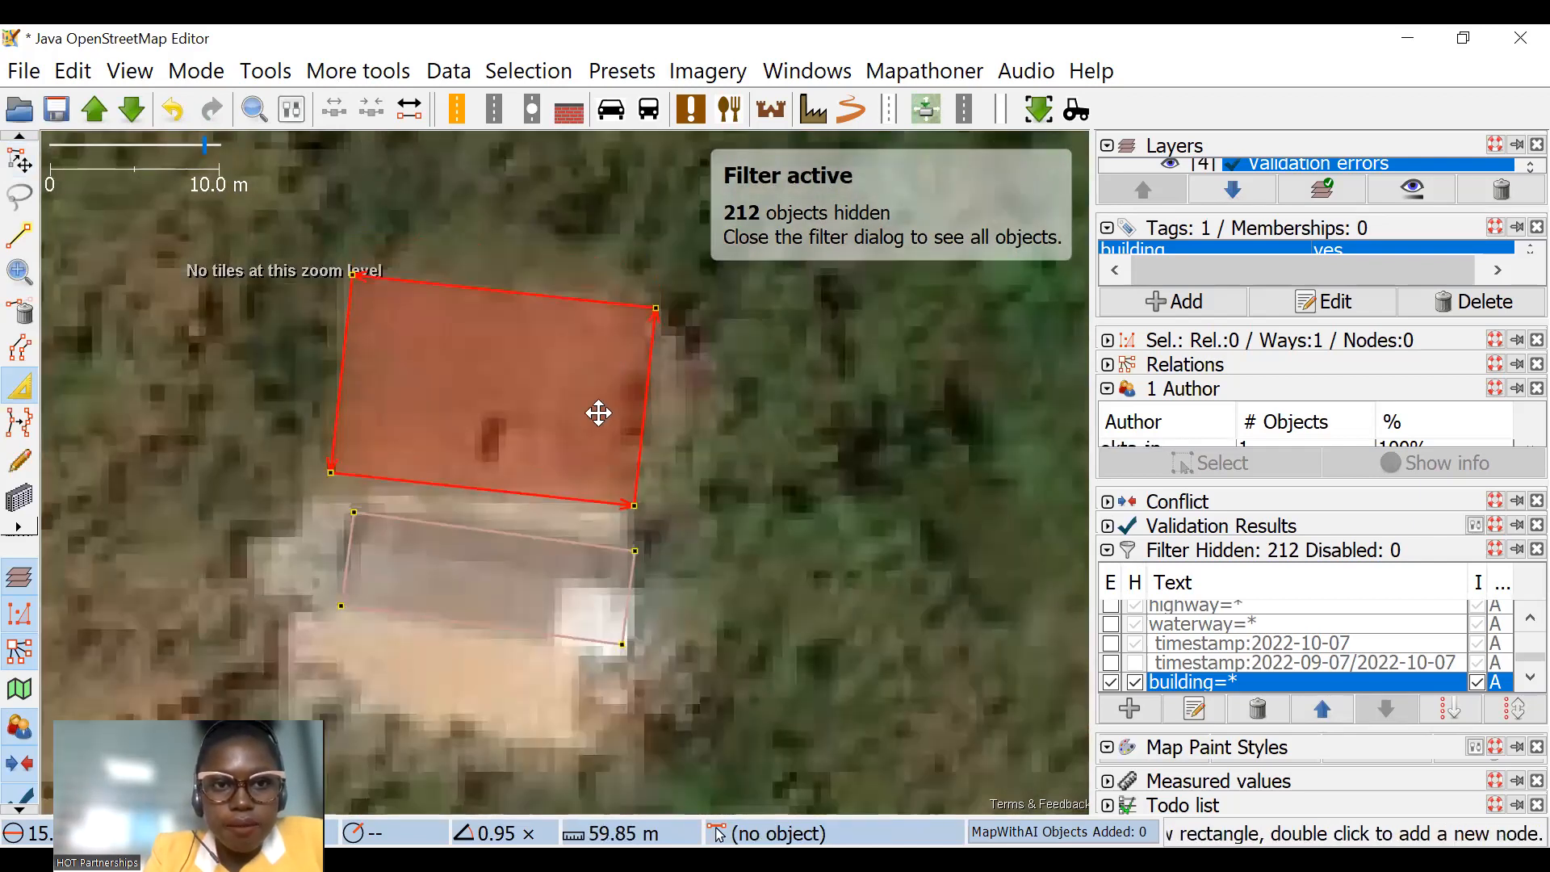
# Step: Pull in the east end of the elongated red-roofed building so the outline fits its roof
pyautogui.scroll(-2, 596, 412)
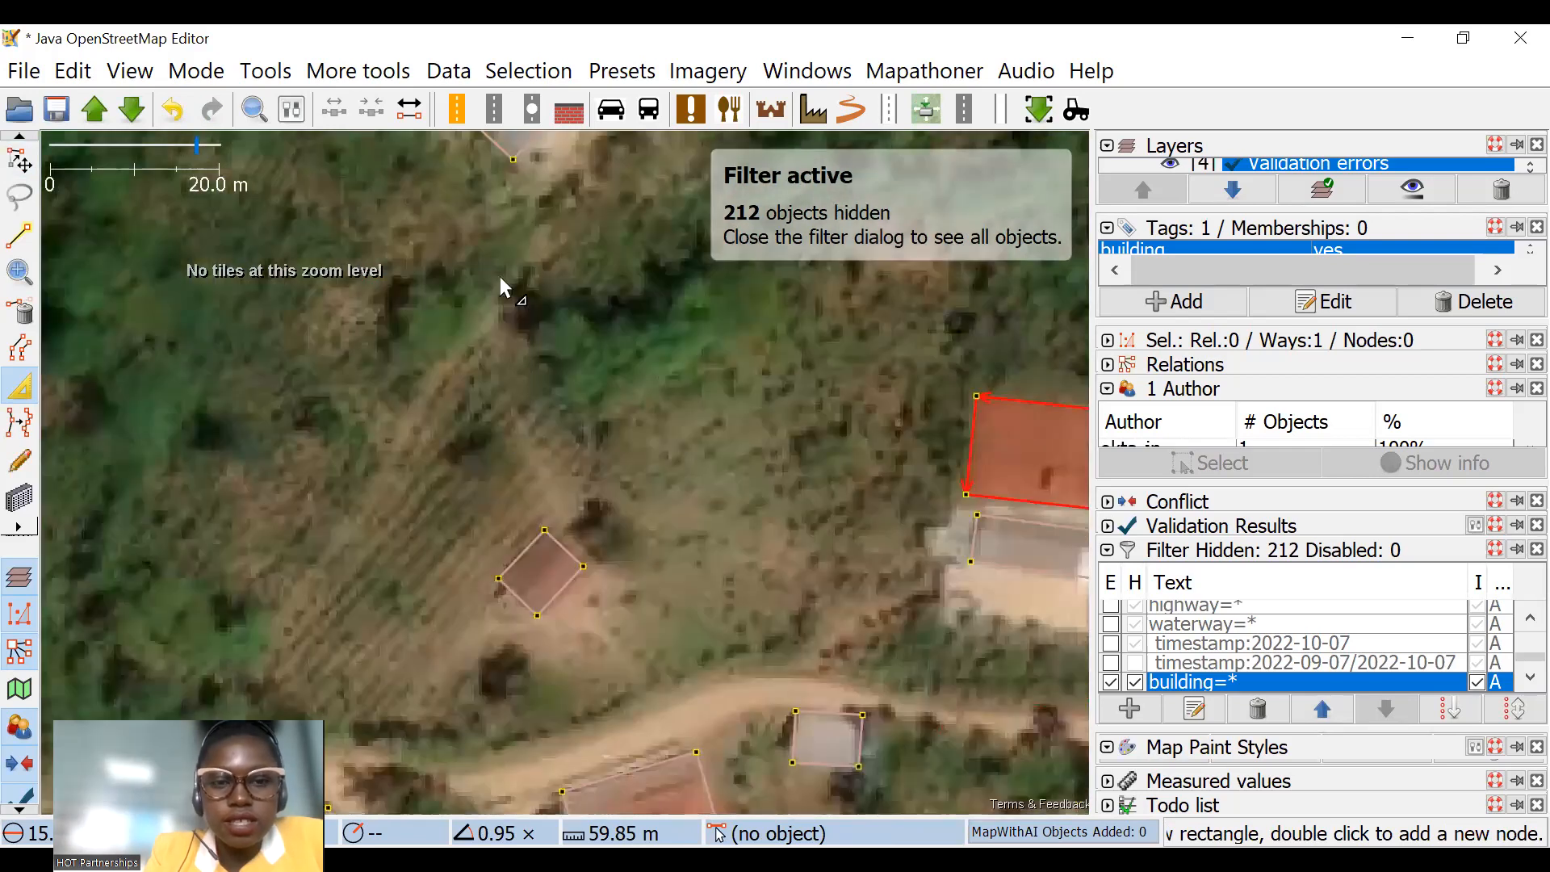
pyautogui.scroll(-3, 530, 357)
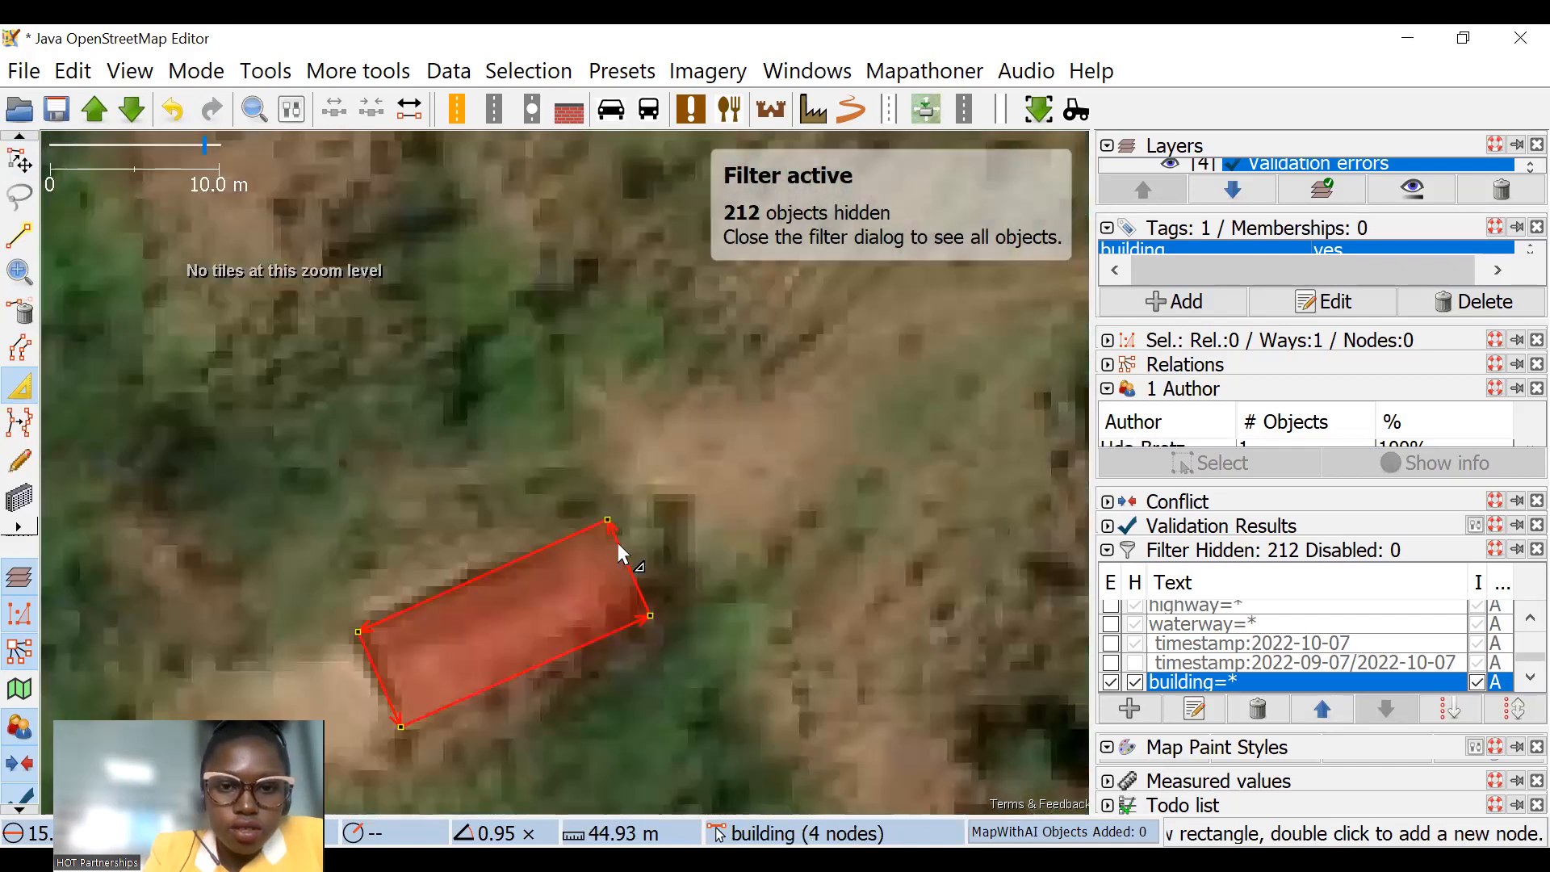
pyautogui.moveTo(618, 542); pyautogui.dragTo(607, 572)
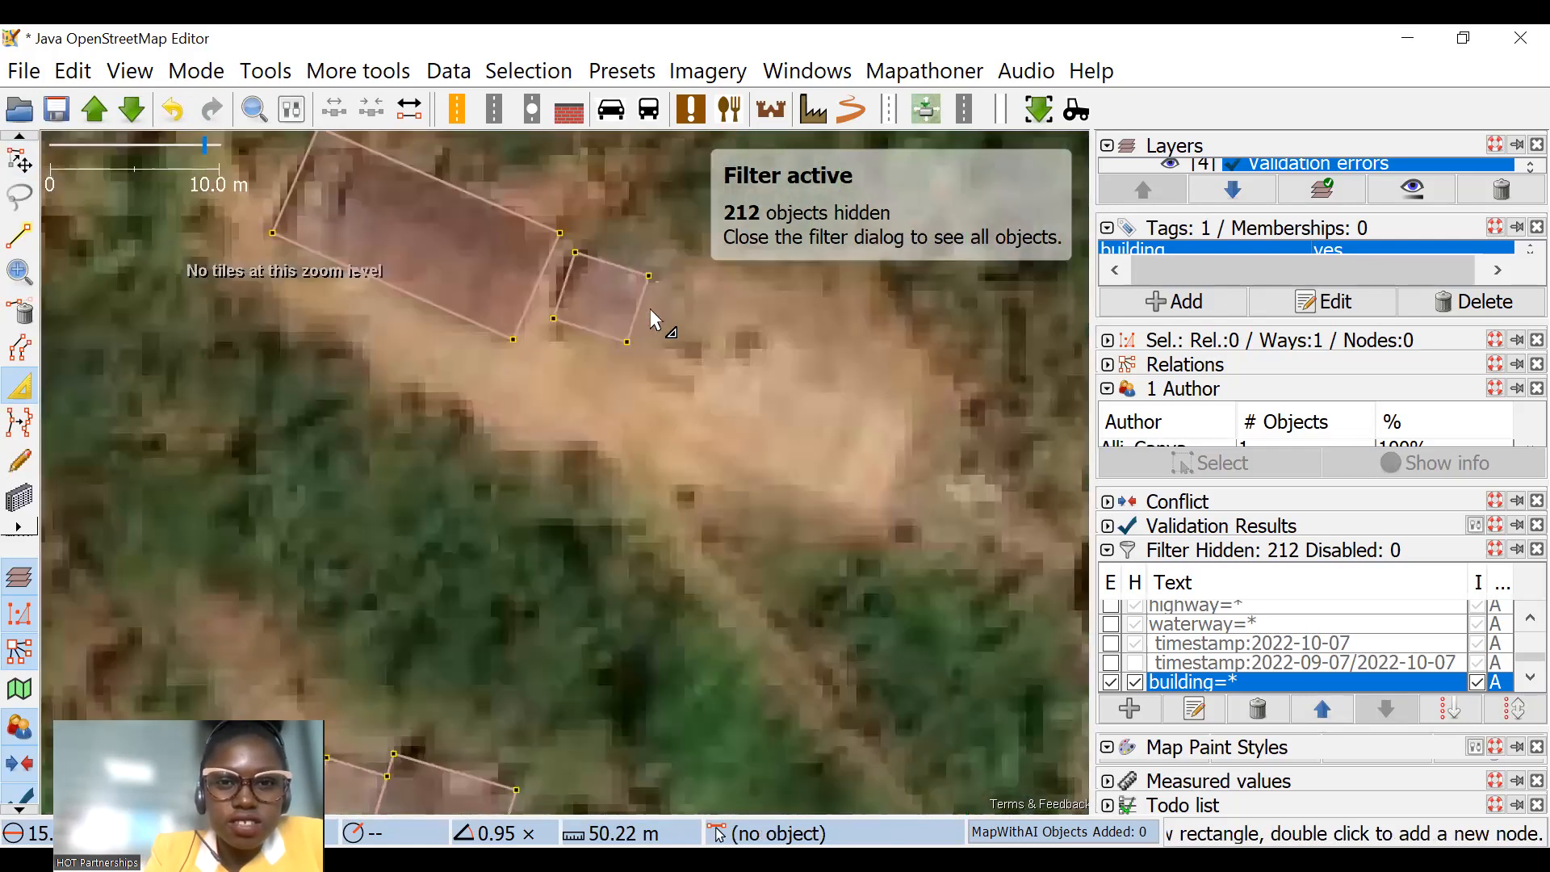
# Step: Adjust the end edges of the small building and pull in the west edge of the long brown-roofed building beside it
pyautogui.click(588, 297)
pyautogui.moveTo(572, 279); pyautogui.dragTo(582, 282)
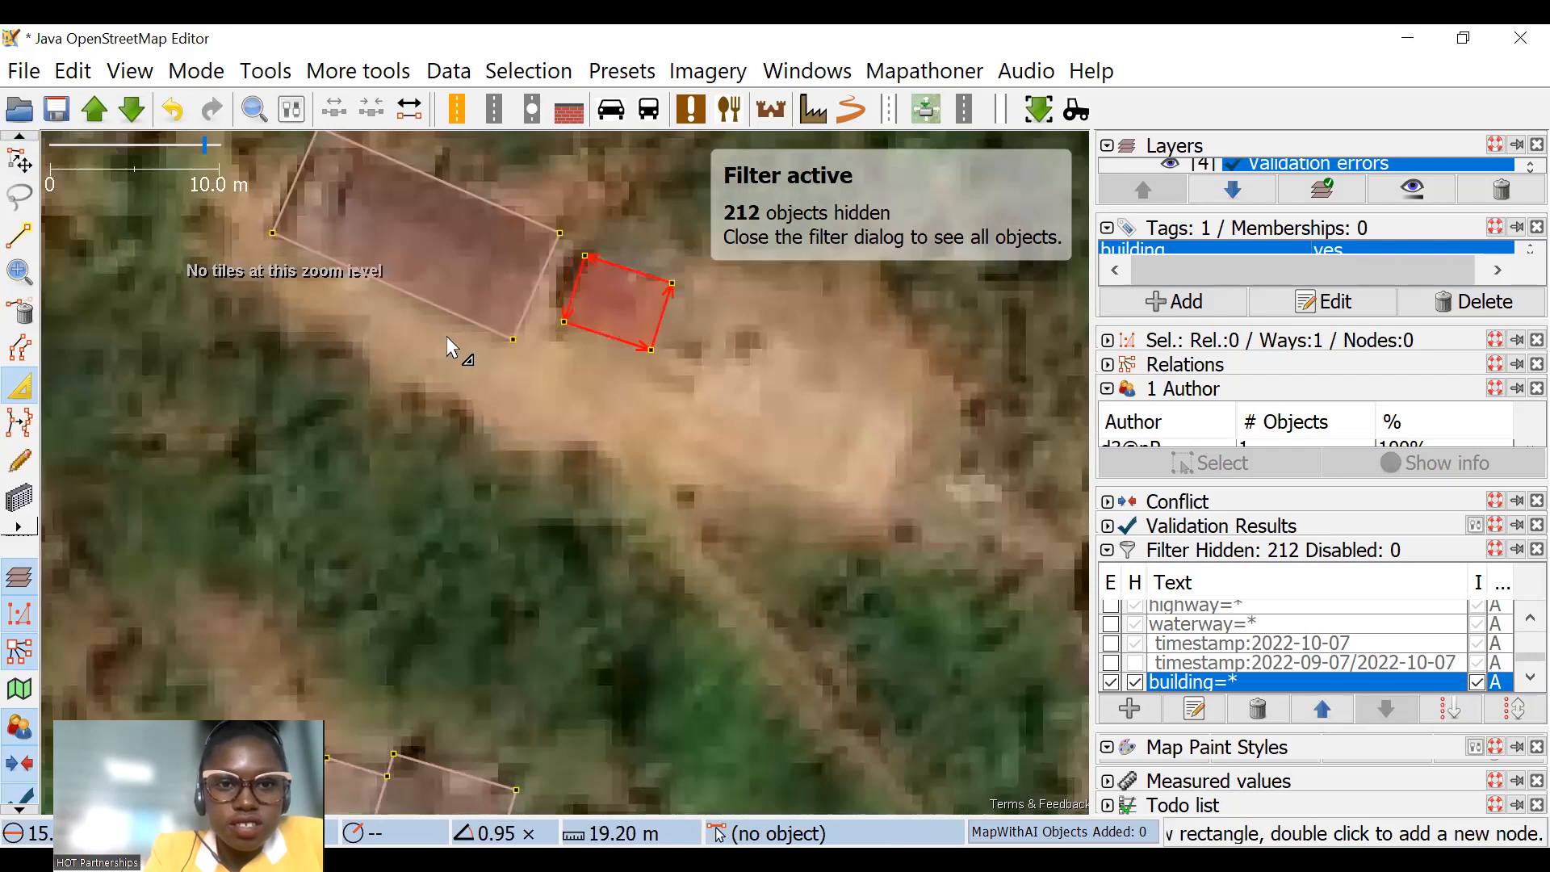
pyautogui.moveTo(300, 177); pyautogui.dragTo(380, 307)
pyautogui.click(467, 281)
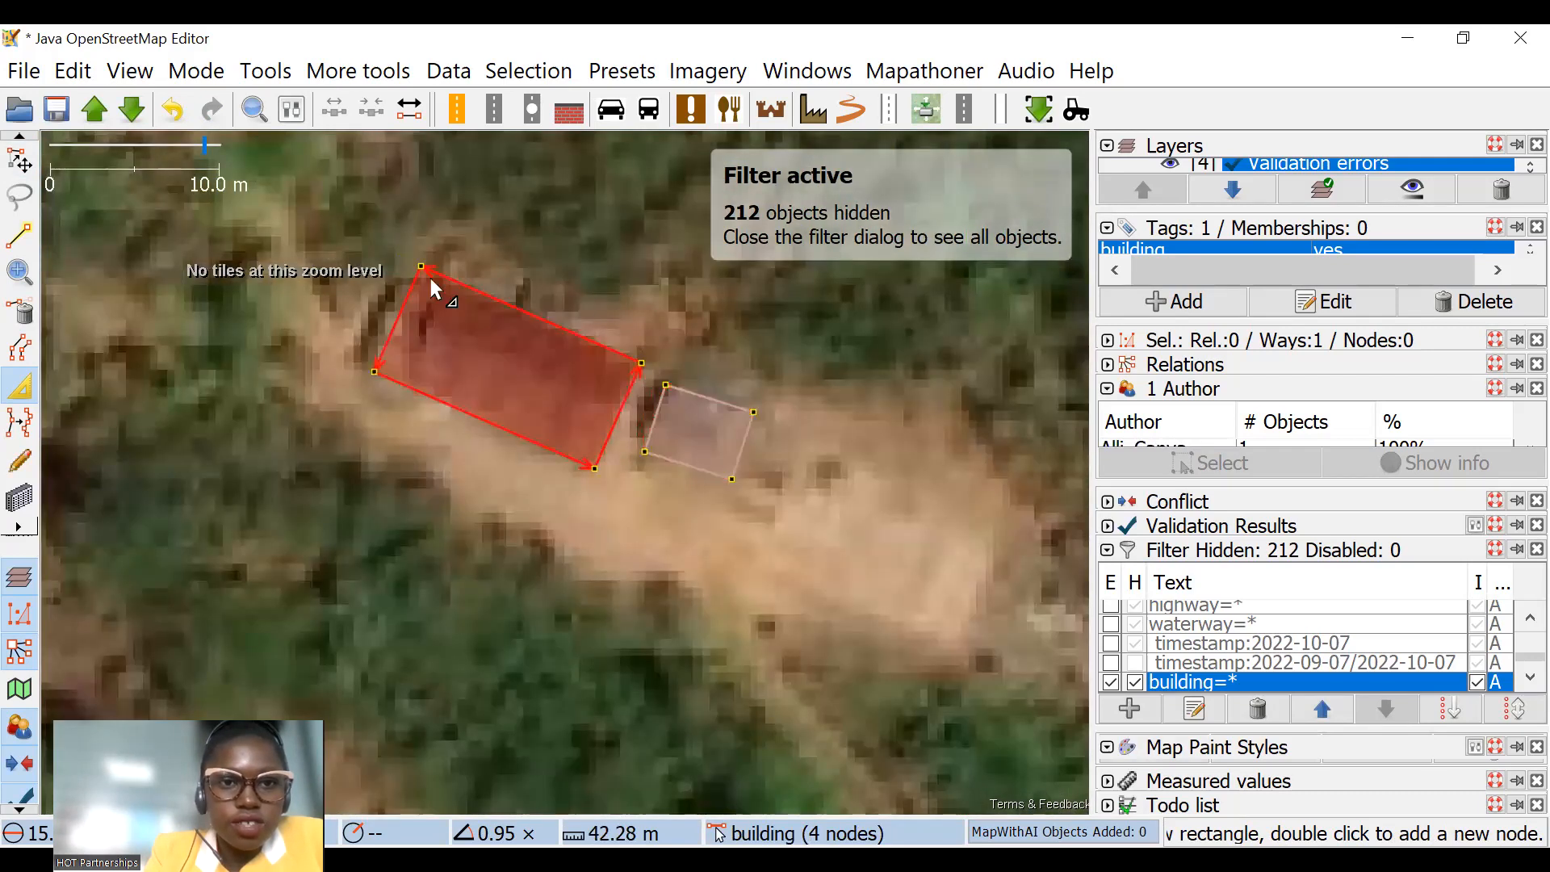
# Step: Move the misplaced outline off the bare ground beside the brown-roofed building to the empty area southwest
pyautogui.scroll(-4, 520, 313)
pyautogui.scroll(4, 526, 391)
pyautogui.press('s')
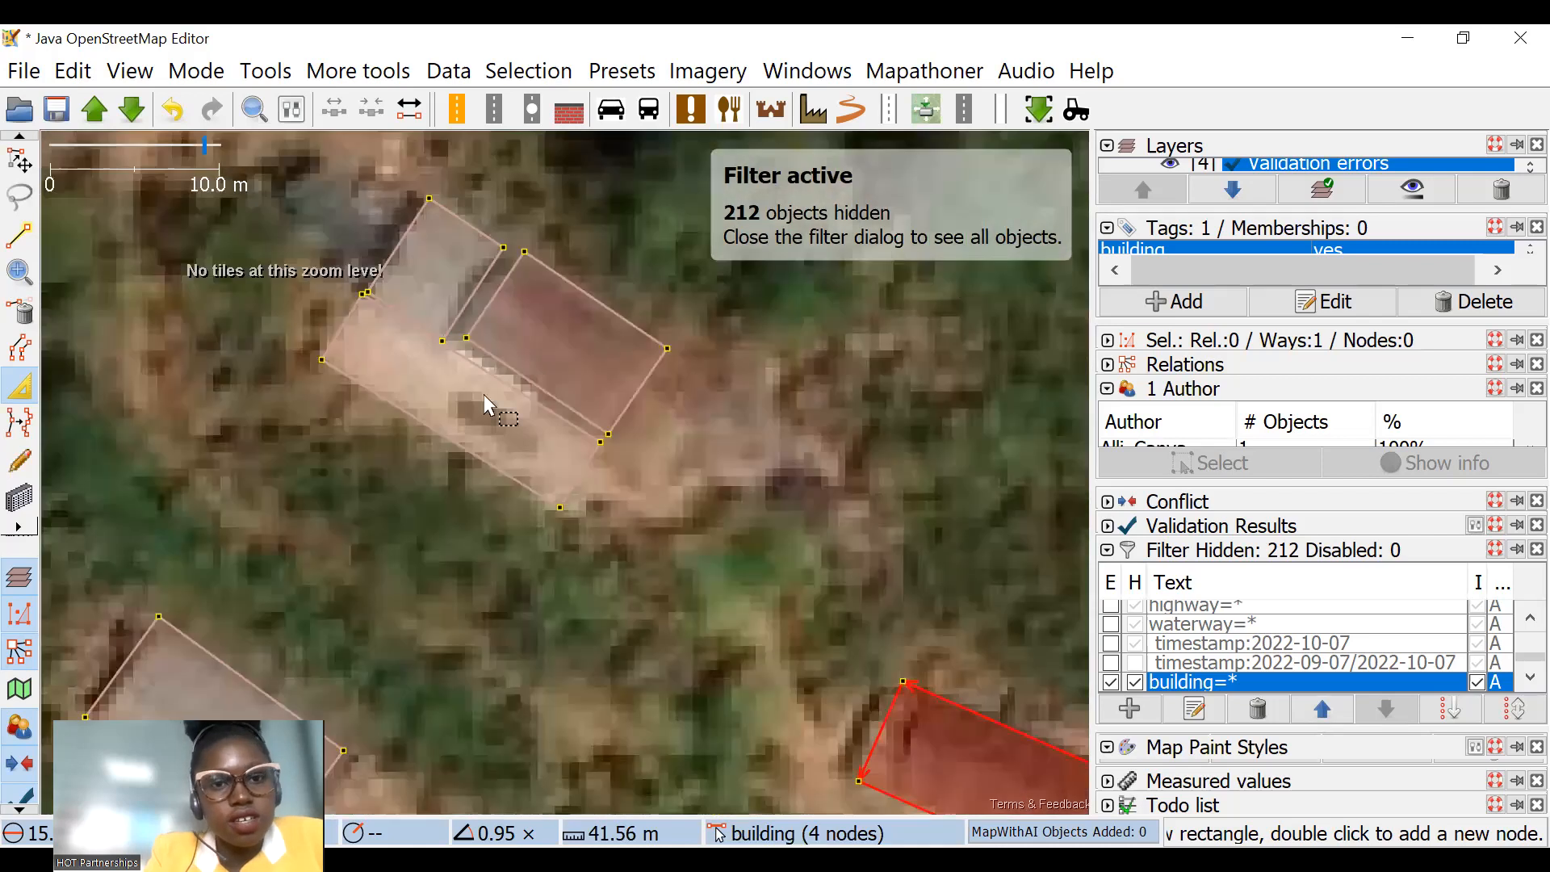
pyautogui.scroll(-4, 557, 459)
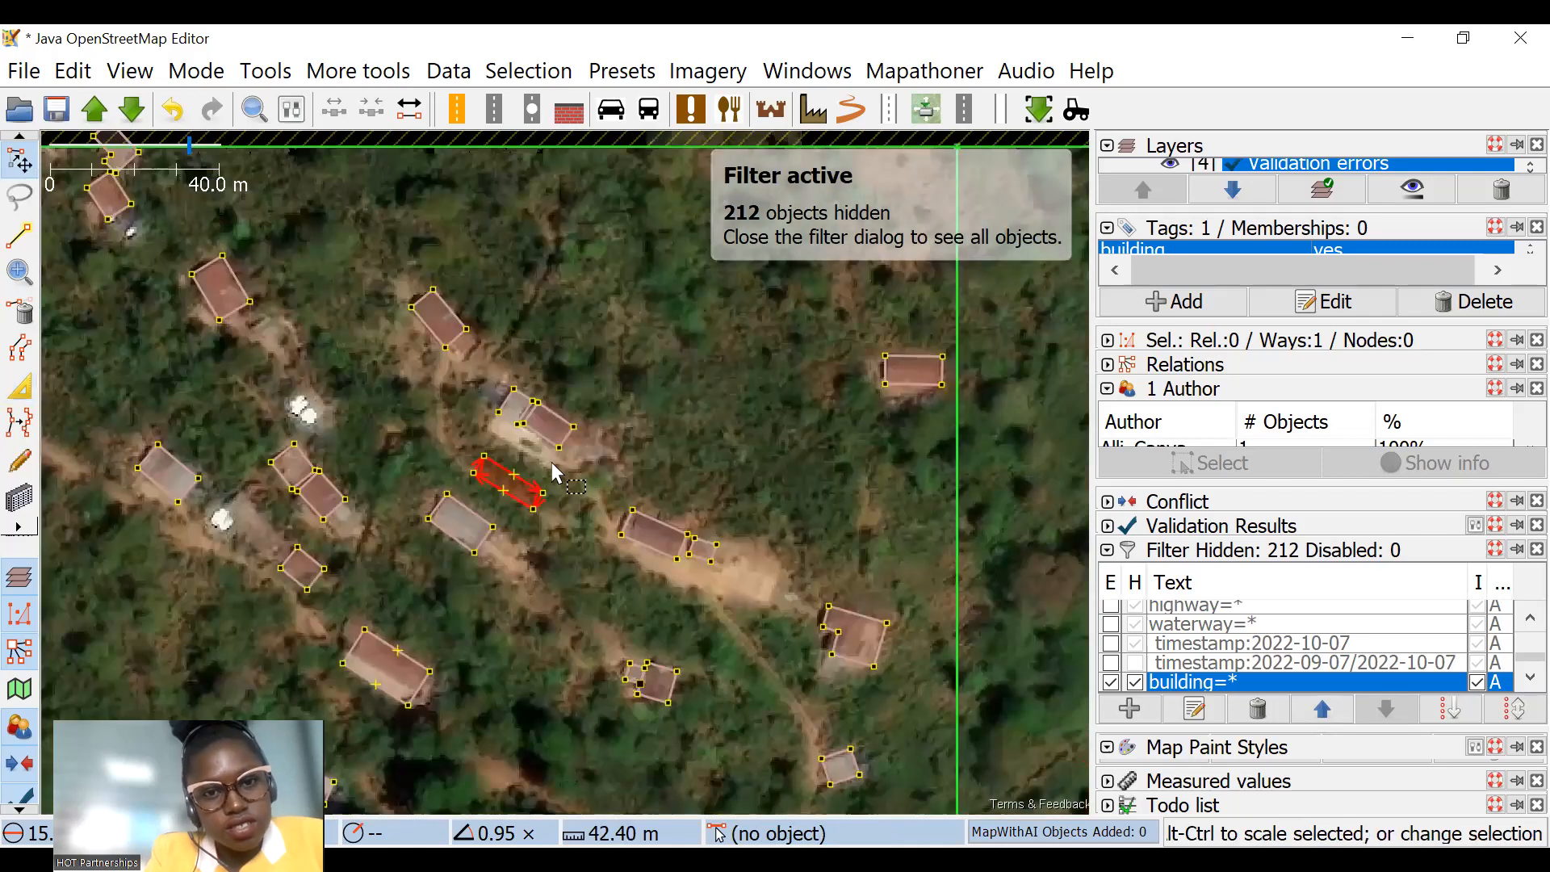
pyautogui.scroll(2, 532, 448)
pyautogui.scroll(-1, 550, 431)
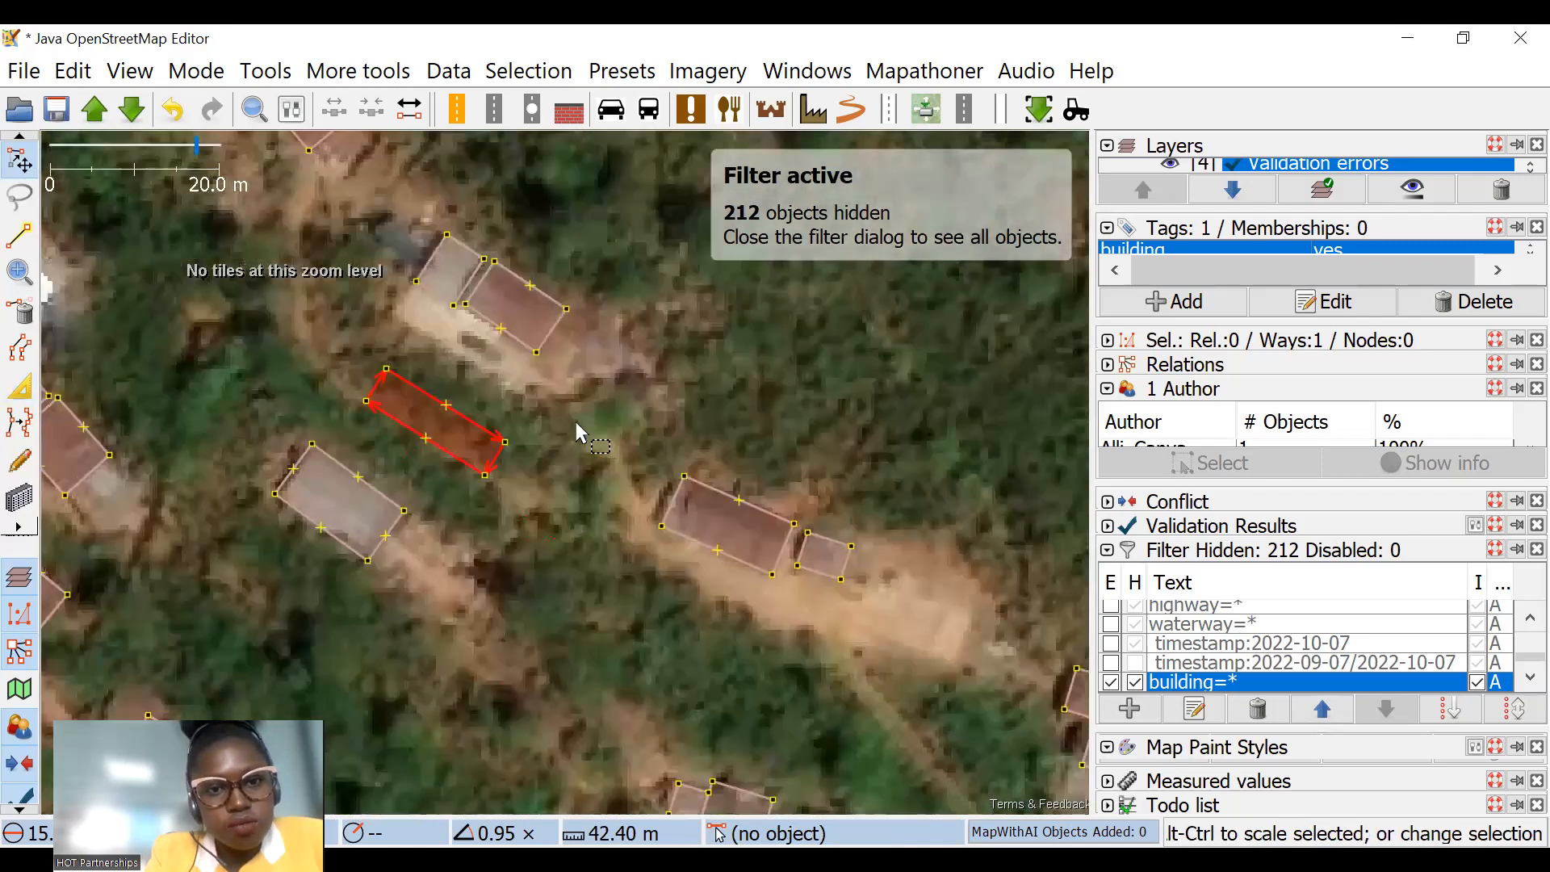
# Step: Move the displaced outline onto the untraced roof near the white round objects, rotate it about 15.37°, and shrink it to fit
pyautogui.scroll(-2, 578, 418)
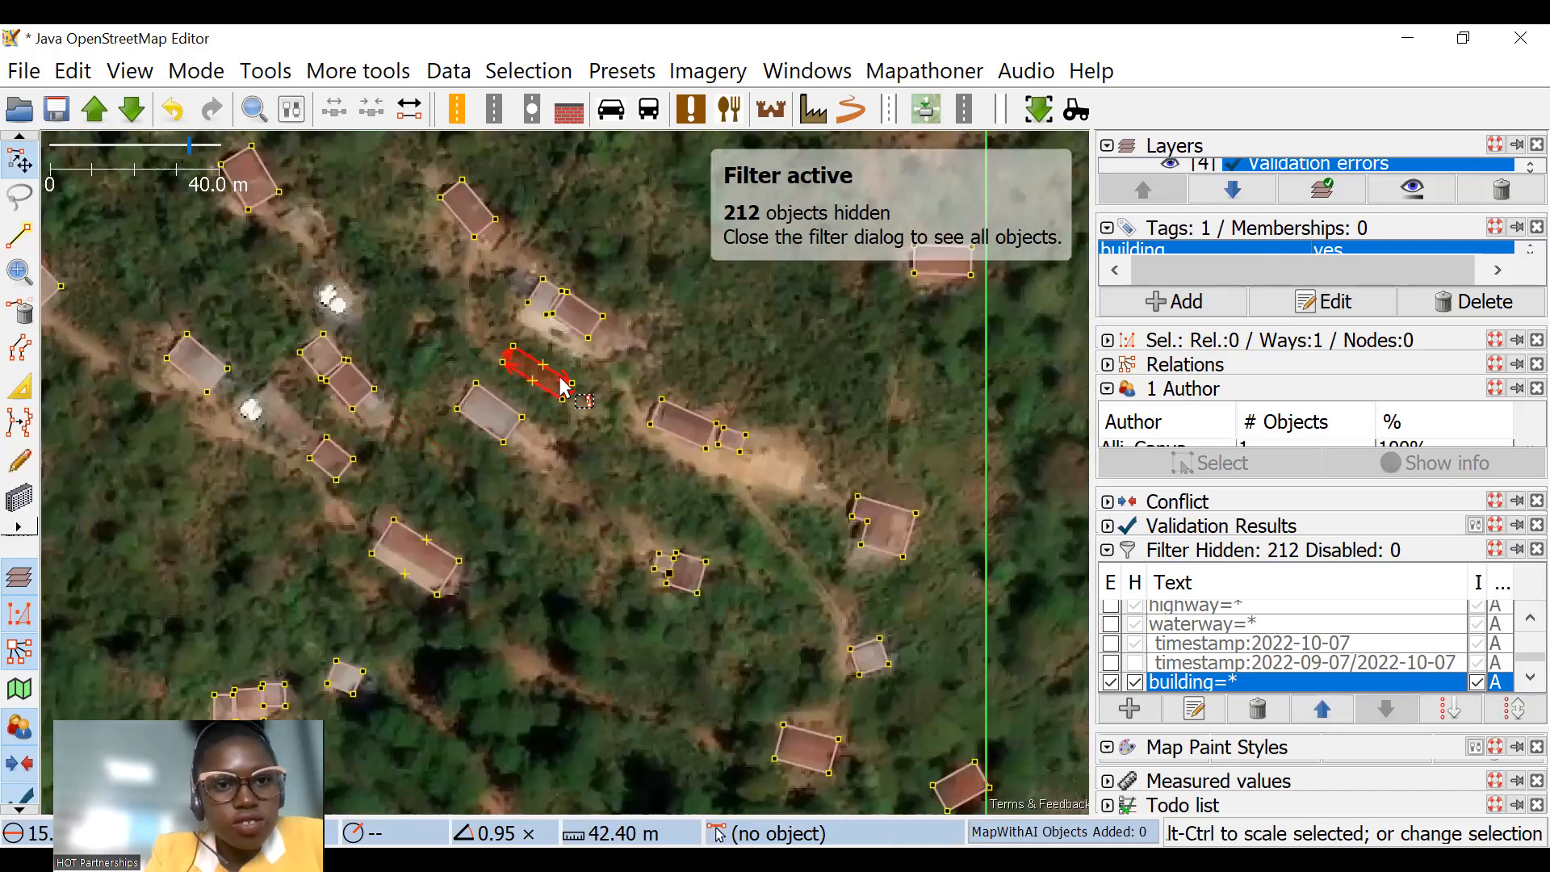
pyautogui.moveTo(335, 224); pyautogui.dragTo(362, 253)
pyautogui.scroll(4, 298, 182)
pyautogui.moveTo(452, 351); pyautogui.dragTo(439, 484)
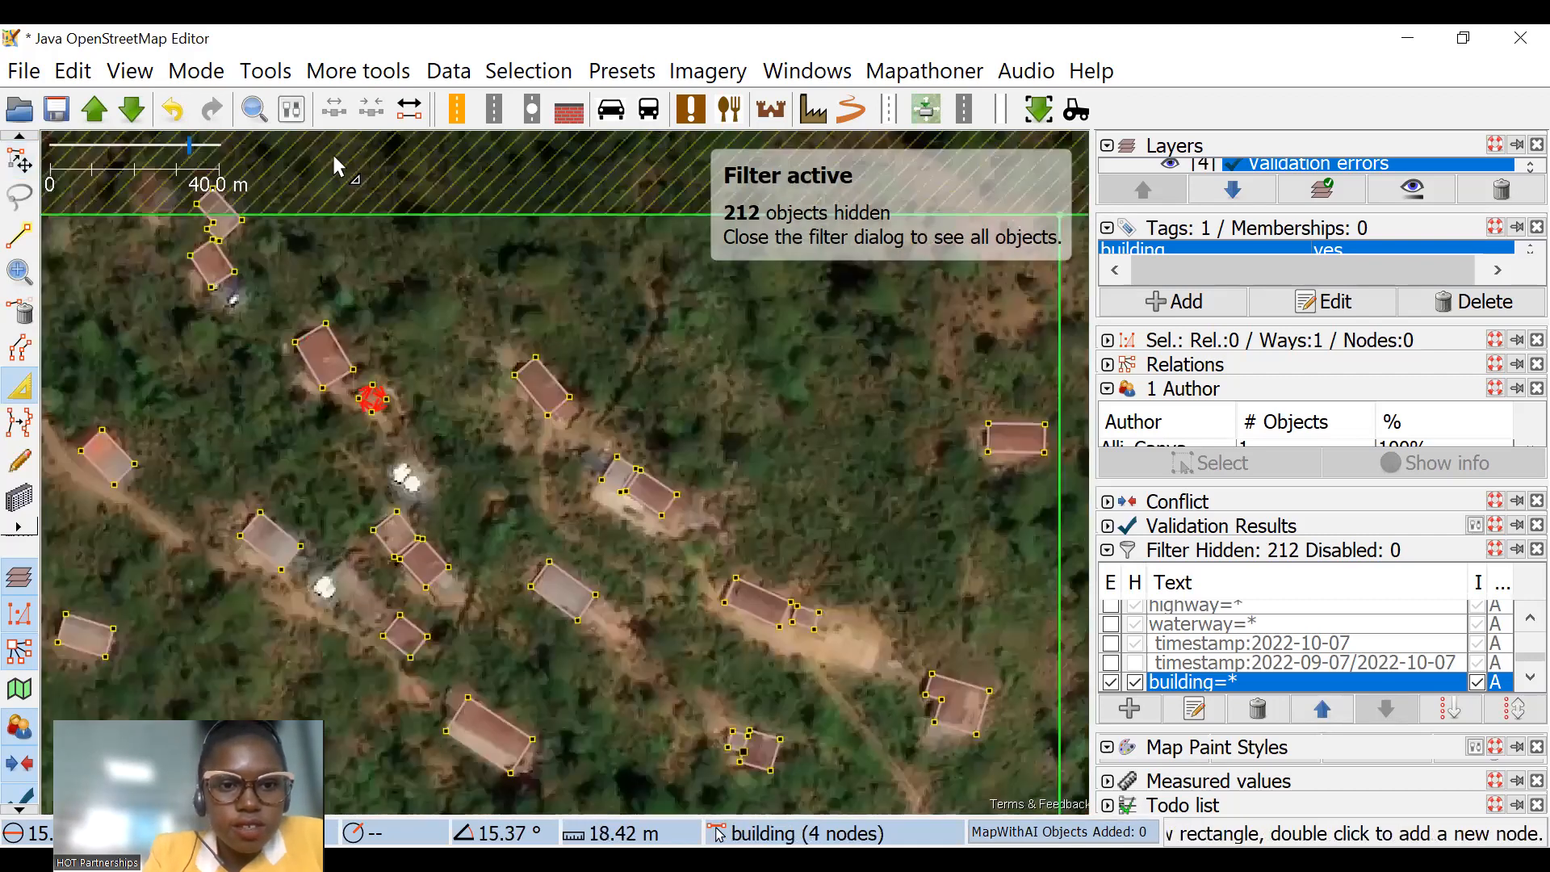
pyautogui.scroll(-4, 368, 388)
# Step: Pull in the southwest edge of the large brown-roofed building to exclude the light strip, and adjust its northwest end
pyautogui.moveTo(507, 721); pyautogui.dragTo(583, 443)
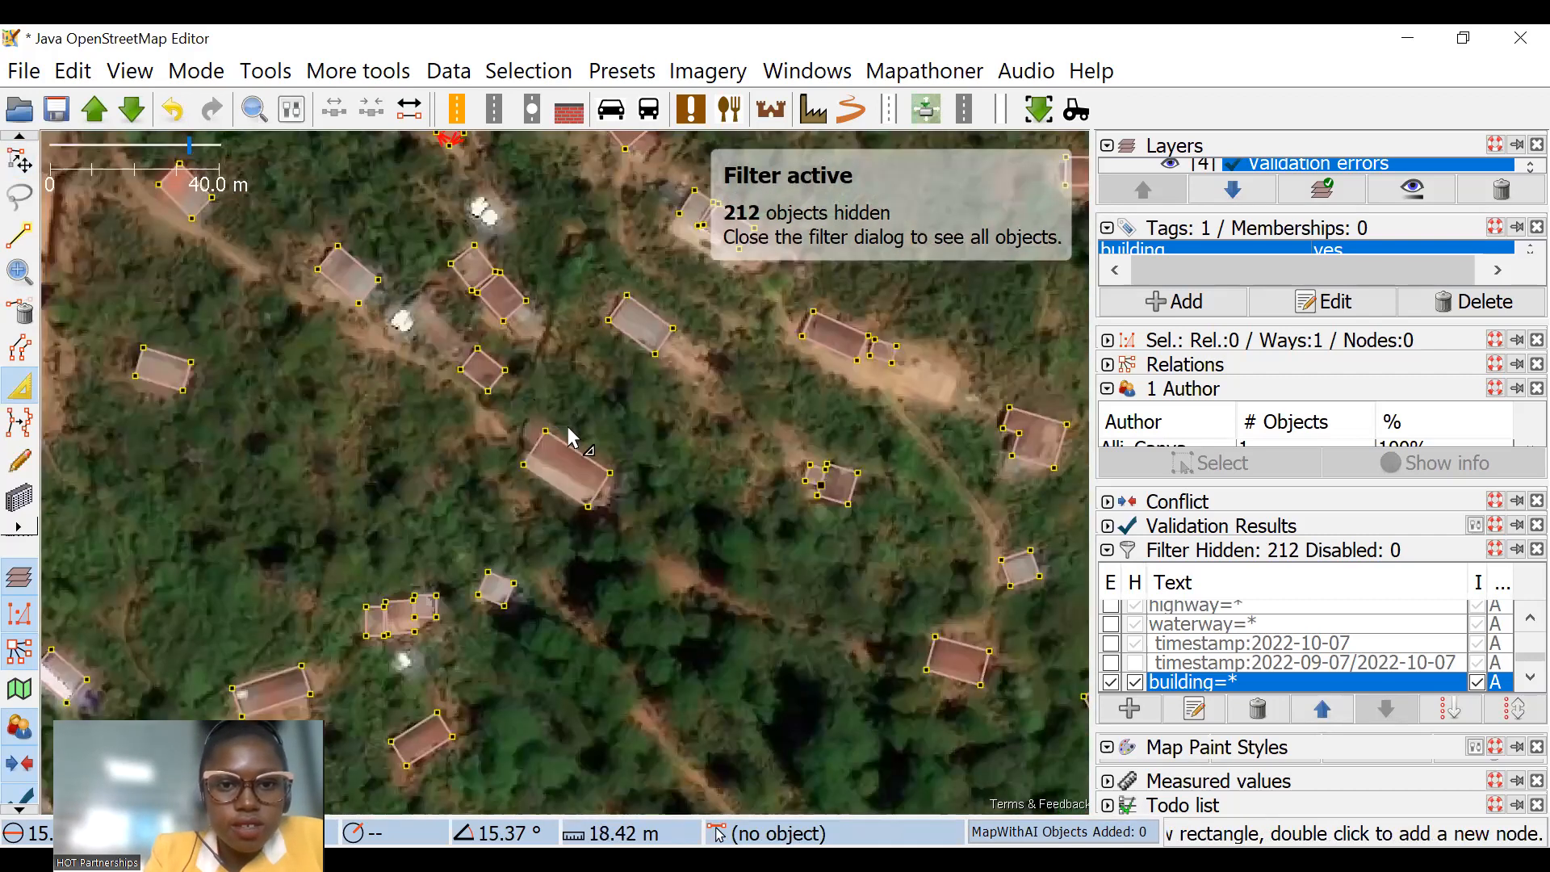
pyautogui.scroll(4, 568, 465)
pyautogui.moveTo(447, 442); pyautogui.dragTo(450, 374)
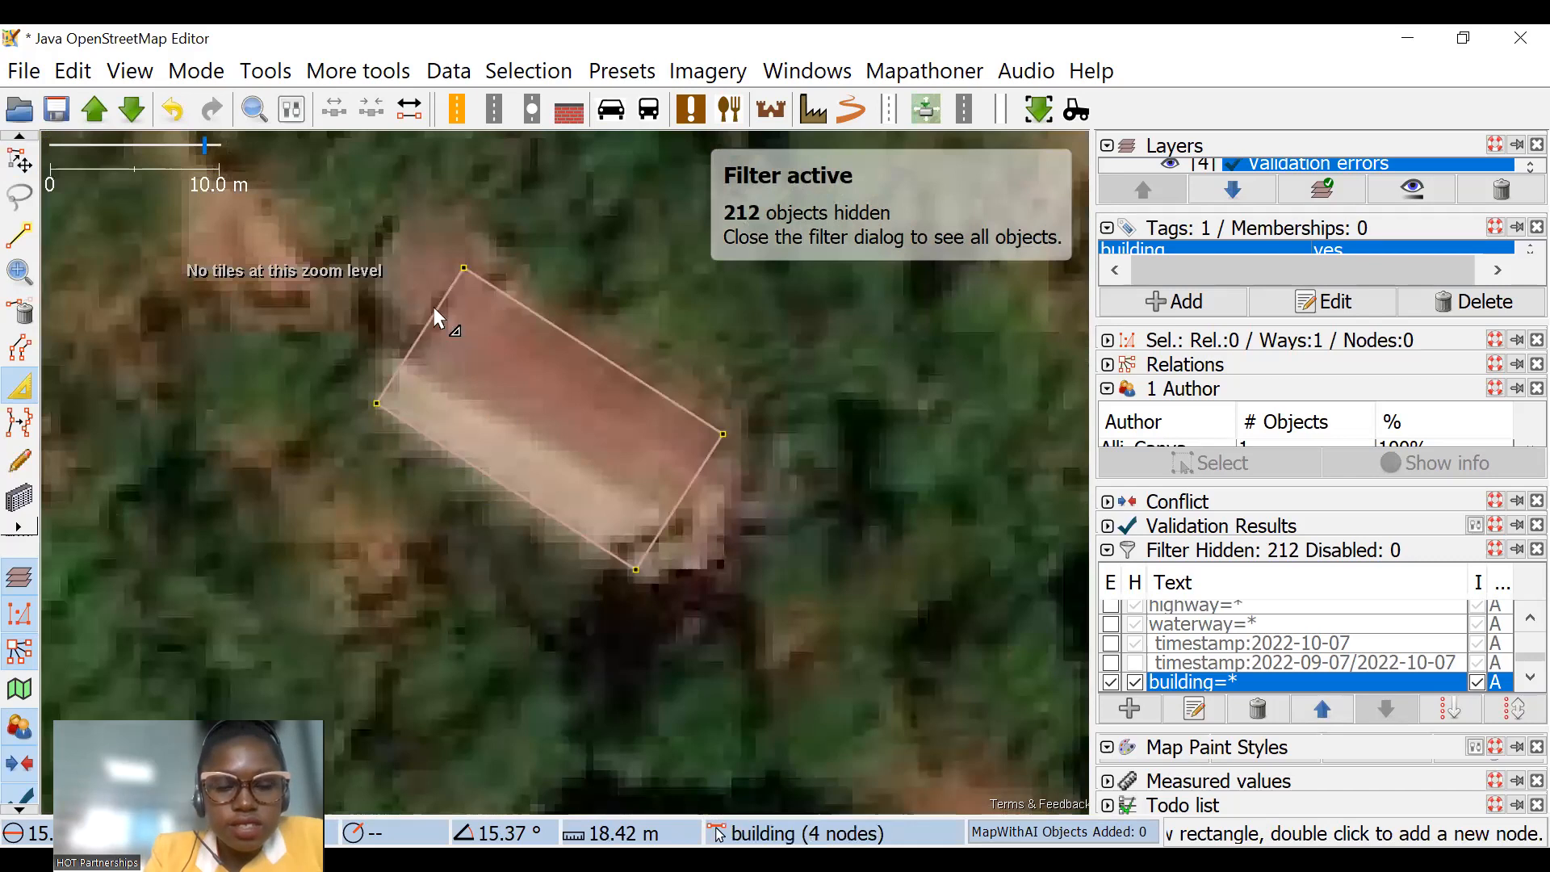
pyautogui.moveTo(433, 308); pyautogui.dragTo(437, 294)
pyautogui.click(17, 159)
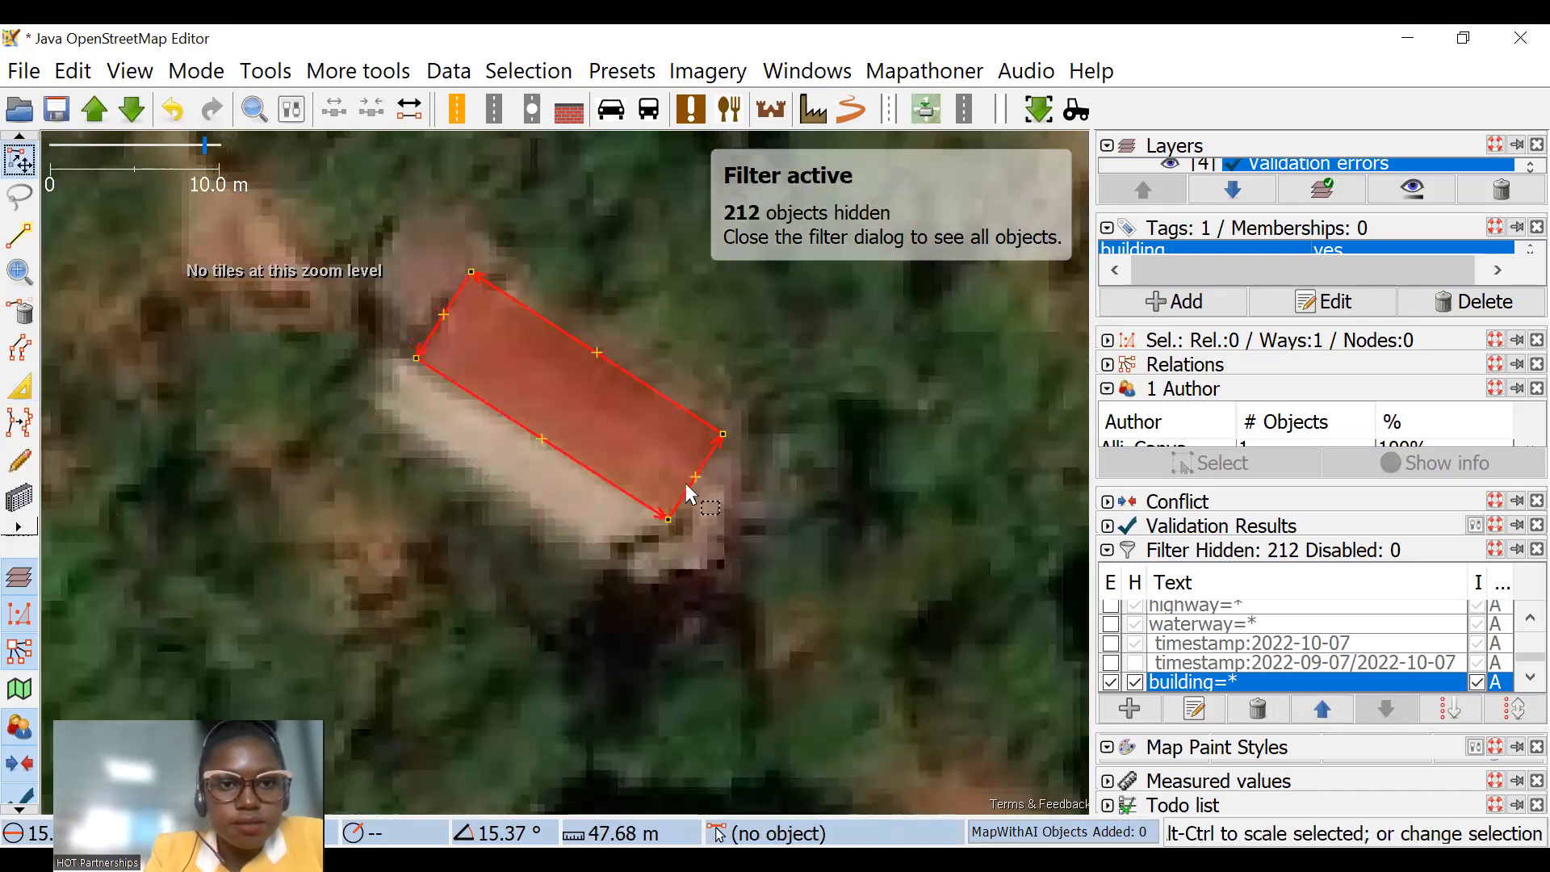
# Step: Pull in the west and north edges of the elongated red-roofed building above the bare clearing to fit its roof
pyautogui.scroll(-4, 688, 488)
pyautogui.scroll(-2, 589, 468)
pyautogui.moveTo(592, 491); pyautogui.dragTo(439, 300)
pyautogui.scroll(4, 449, 210)
pyautogui.moveTo(501, 153); pyautogui.dragTo(496, 259)
pyautogui.click(483, 231)
pyautogui.scroll(2, 498, 230)
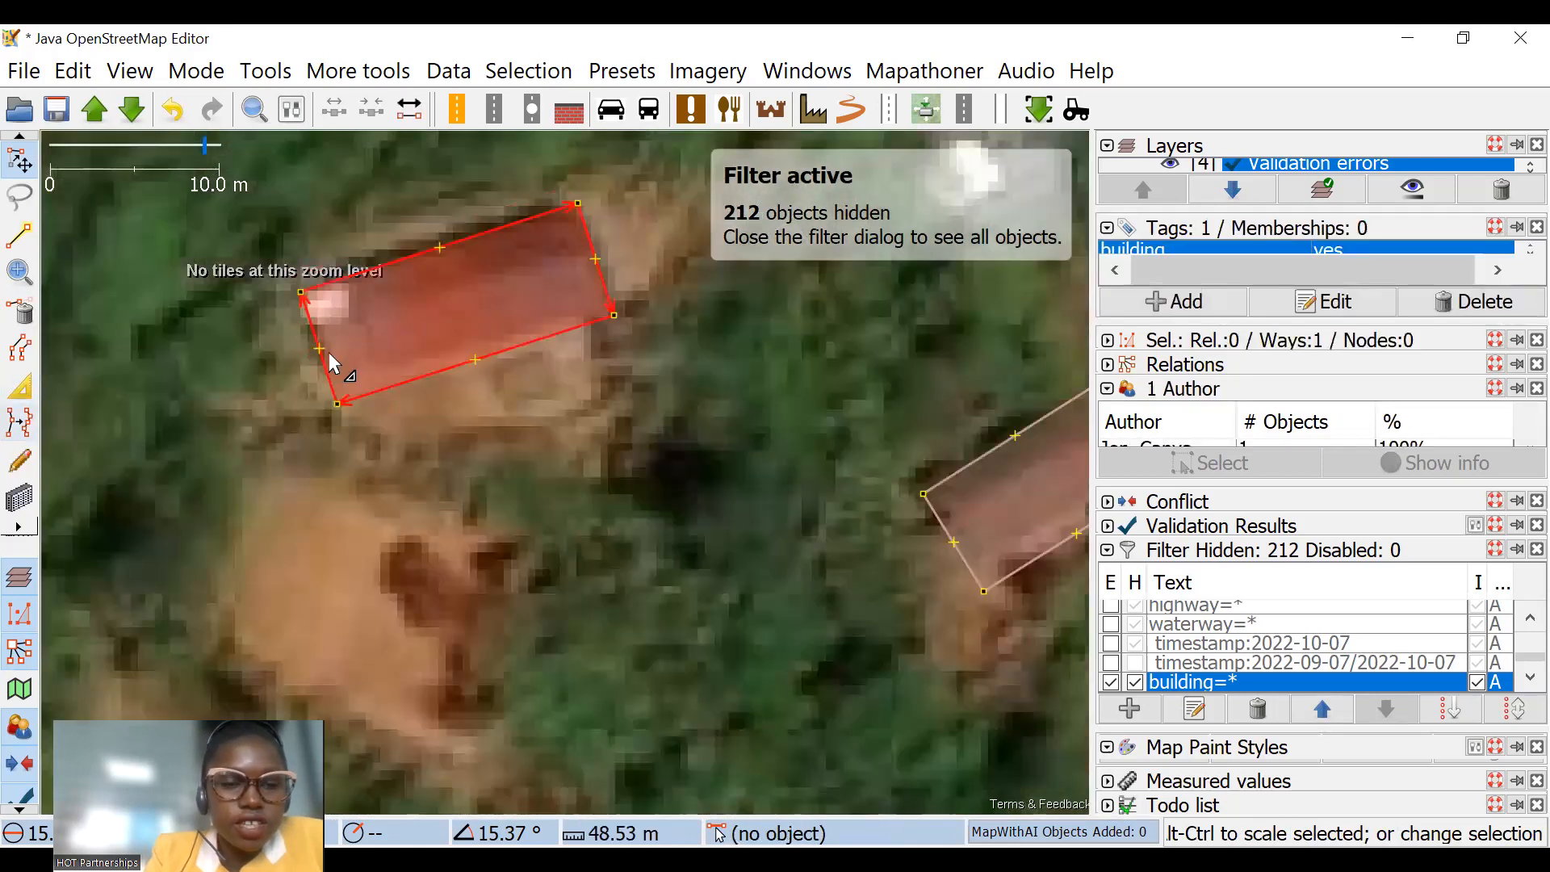
pyautogui.moveTo(328, 352); pyautogui.dragTo(338, 348)
pyautogui.moveTo(424, 246); pyautogui.dragTo(426, 254)
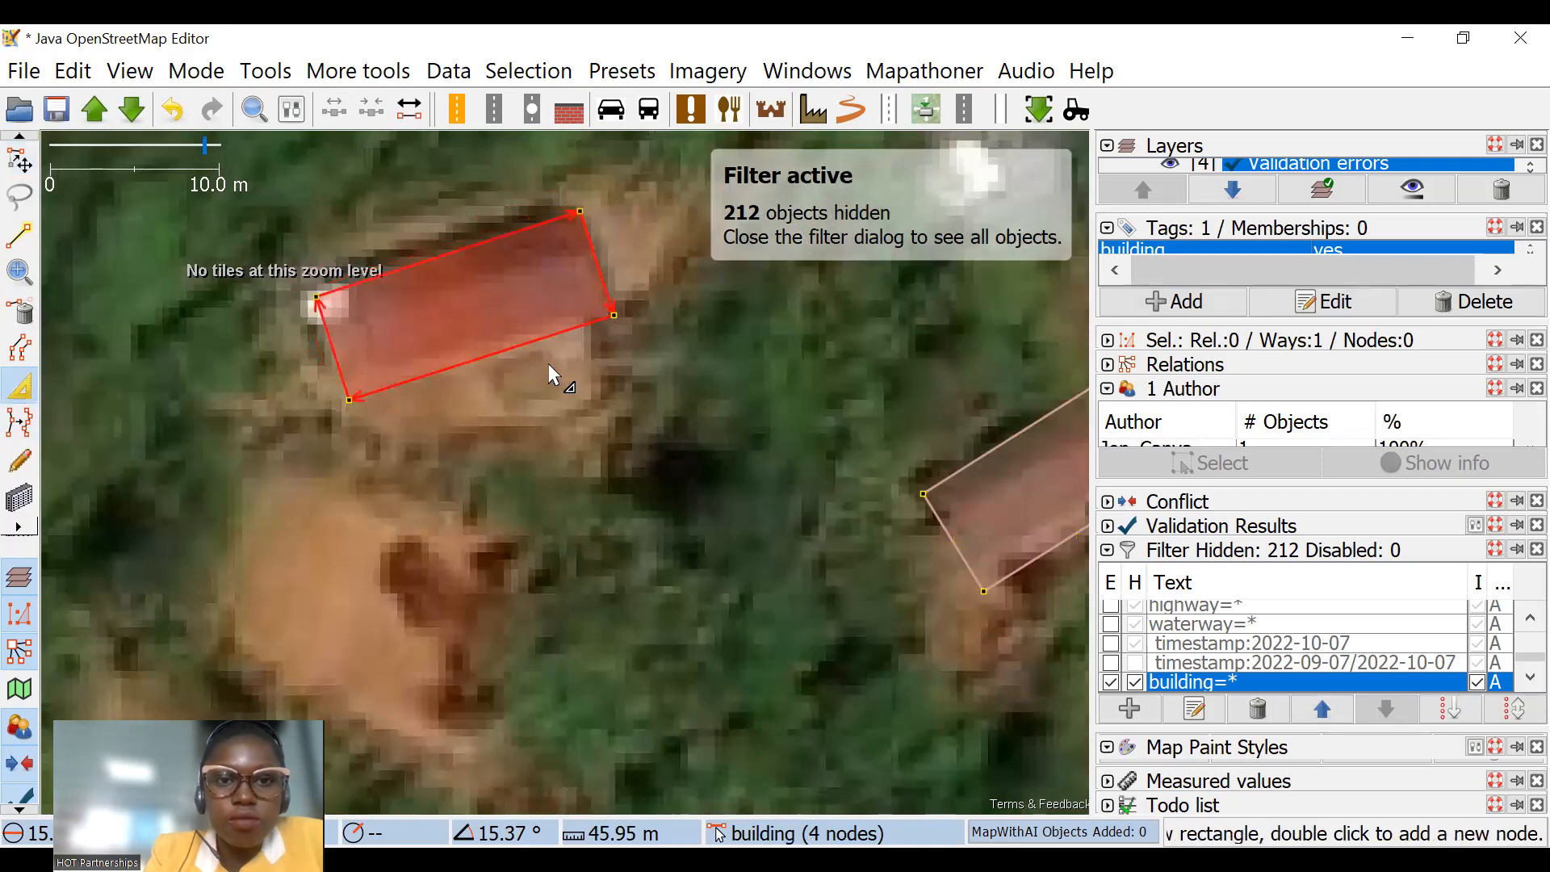
pyautogui.scroll(-5, 557, 361)
# Step: Move the large multi-corner building outline beside the road northeast to uncover the roofs beneath it
pyautogui.scroll(4, 619, 339)
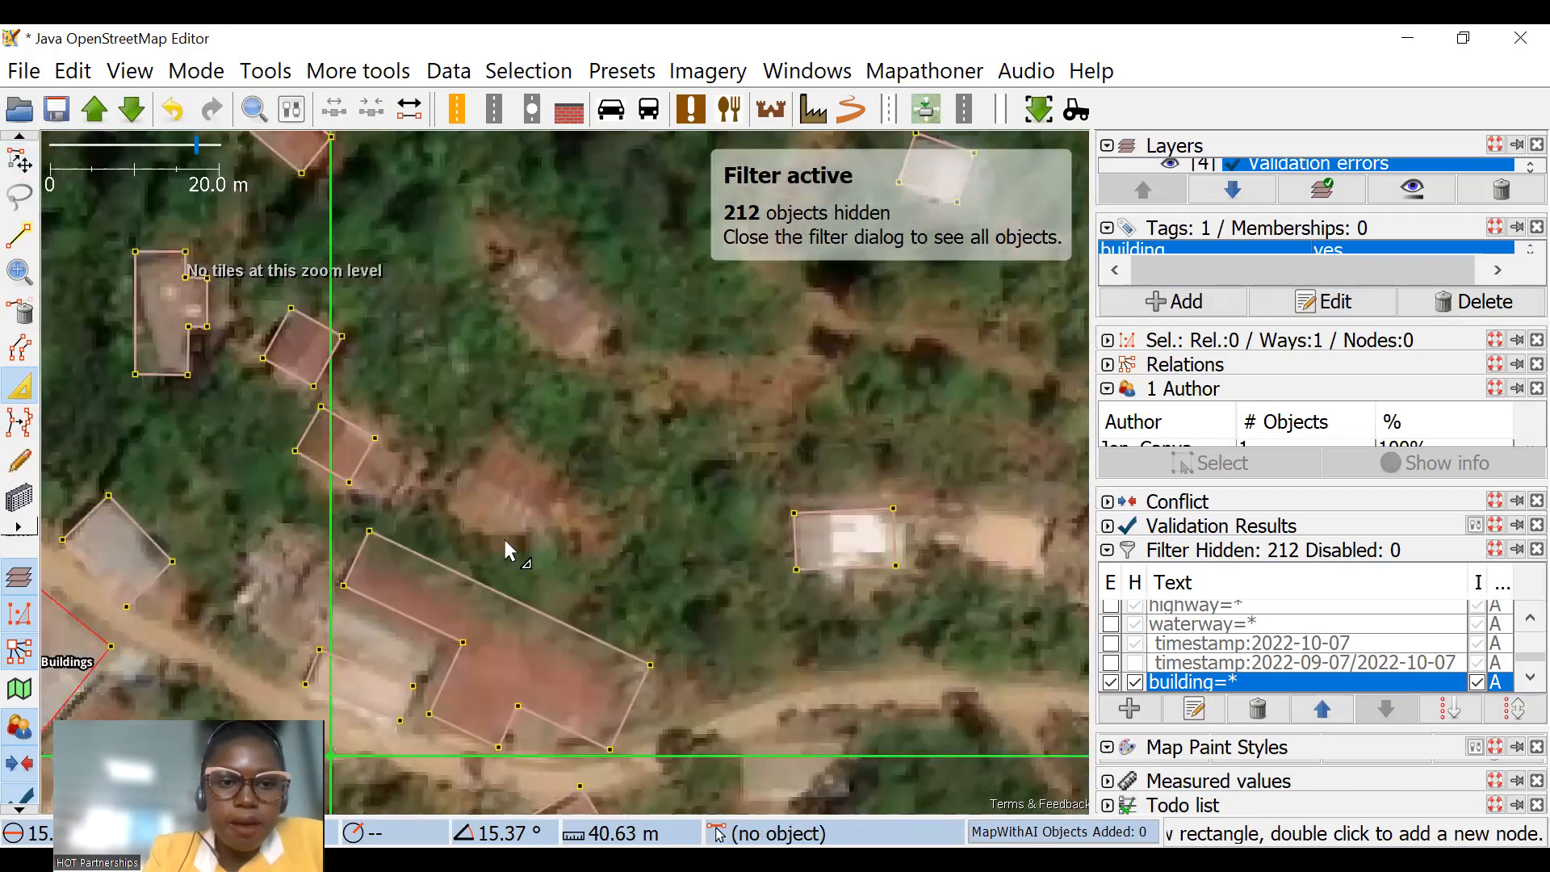
pyautogui.moveTo(504, 541); pyautogui.dragTo(502, 577)
pyautogui.moveTo(374, 567); pyautogui.dragTo(367, 583)
pyautogui.moveTo(557, 619); pyautogui.dragTo(581, 459)
pyautogui.click(28, 154)
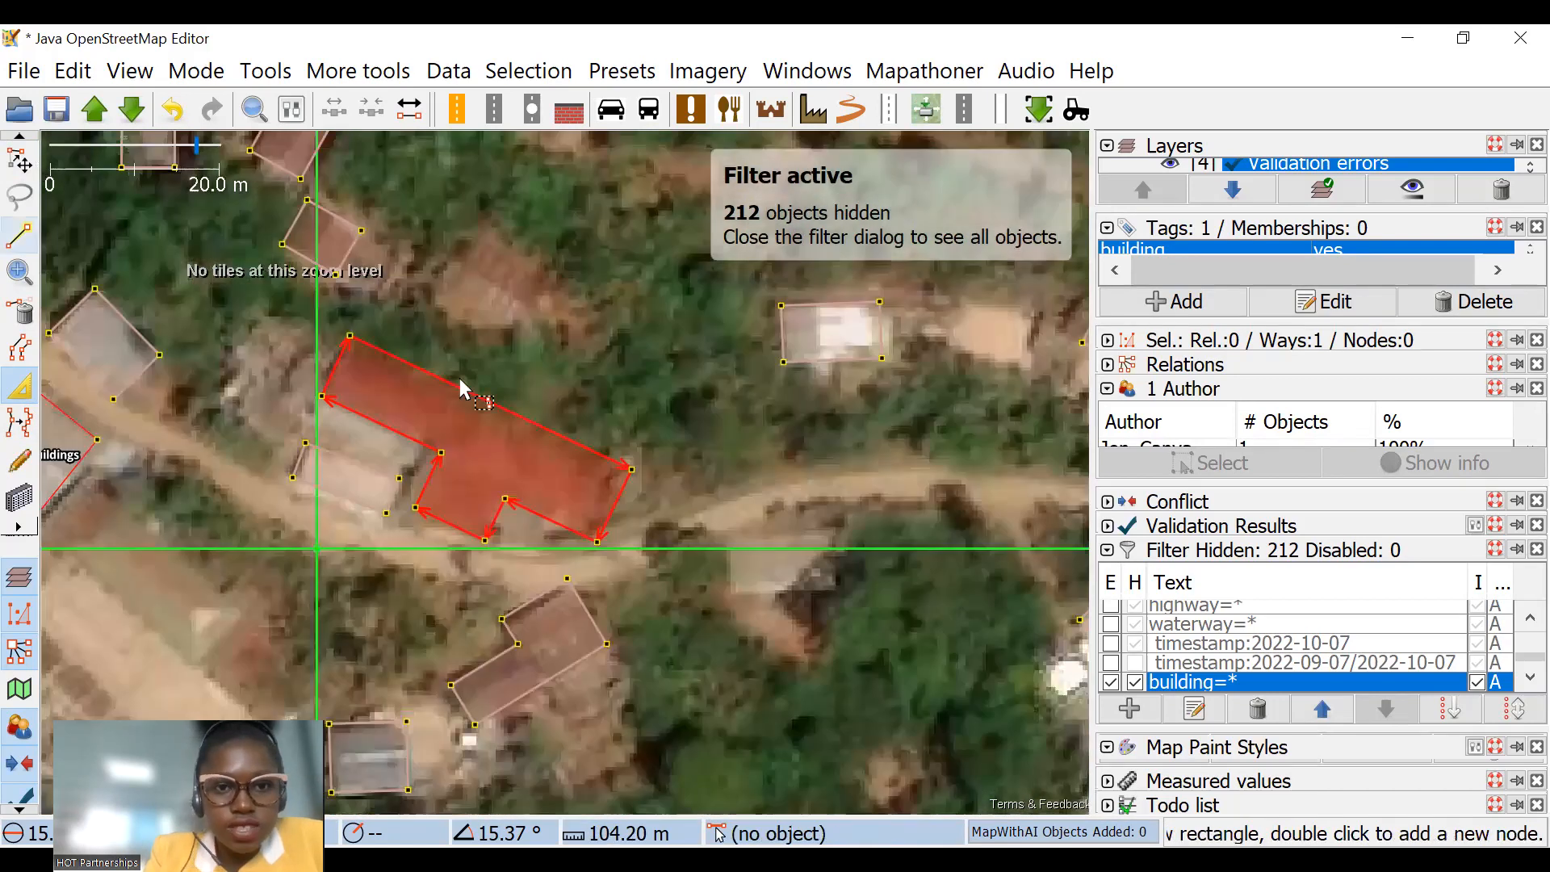
pyautogui.scroll(-2, 516, 505)
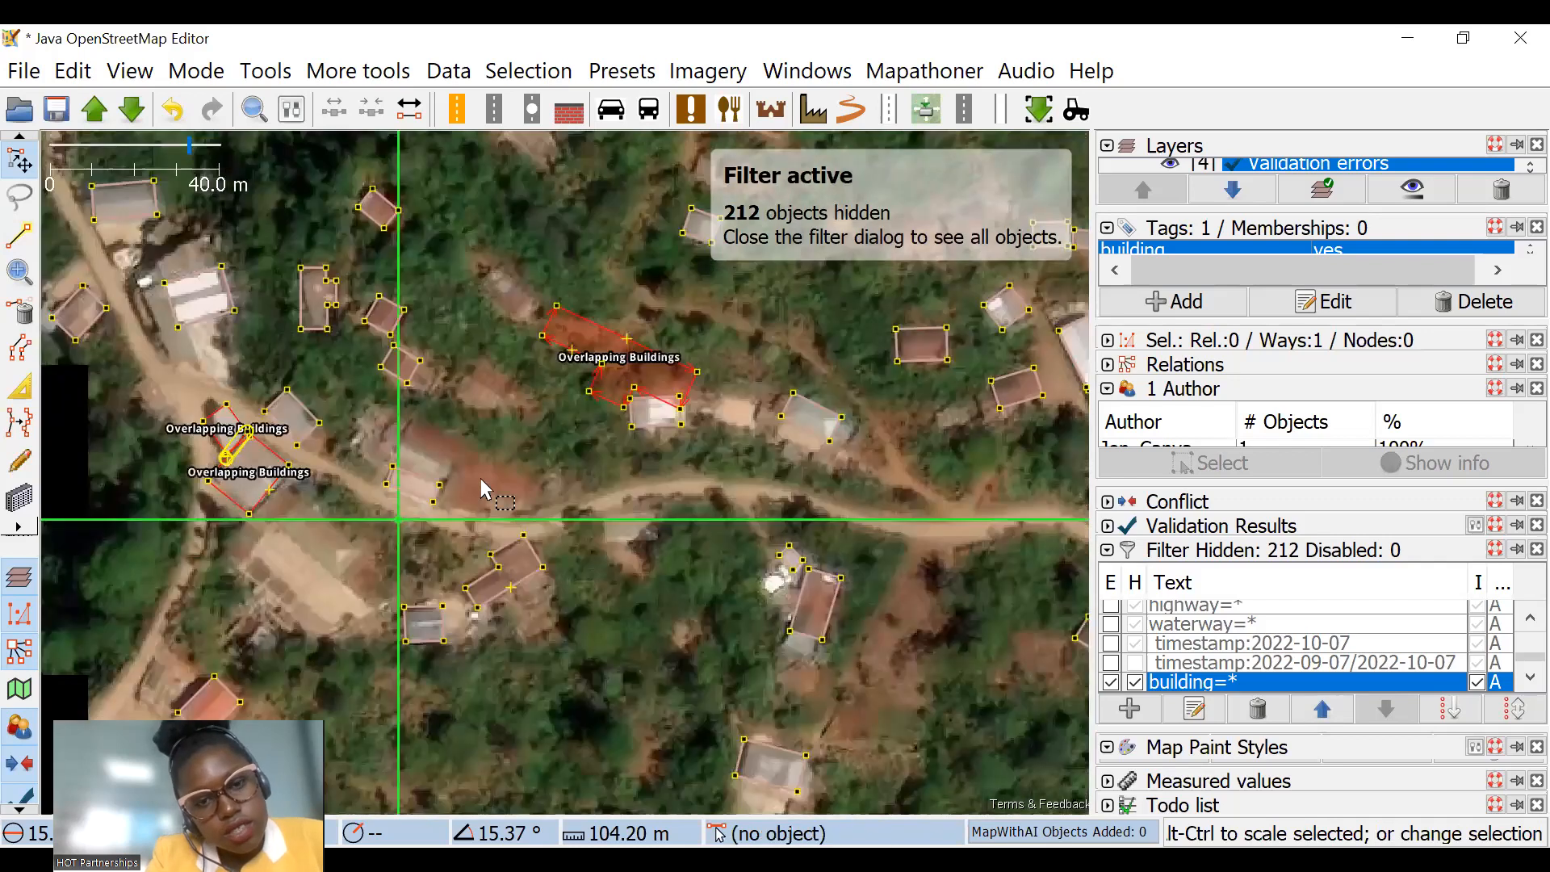
# Step: Split the large outline over the red roofs into two buildings from its inner corner to the northeast edge
pyautogui.scroll(2, 481, 478)
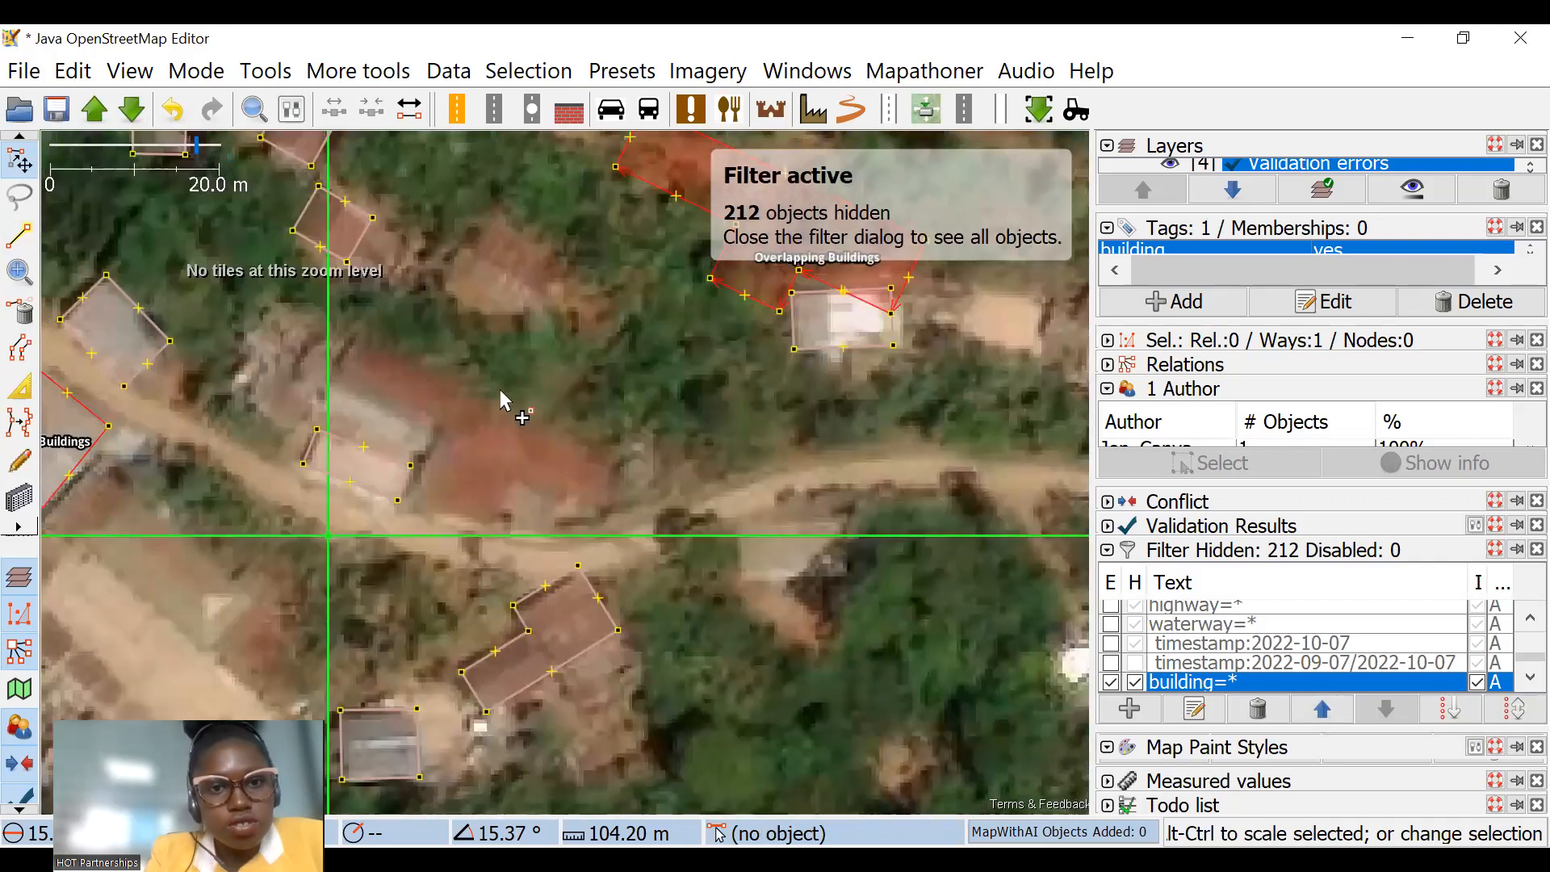
pyautogui.scroll(2, 501, 392)
pyautogui.moveTo(496, 379); pyautogui.dragTo(538, 443)
pyautogui.click(386, 64)
pyautogui.click(399, 137)
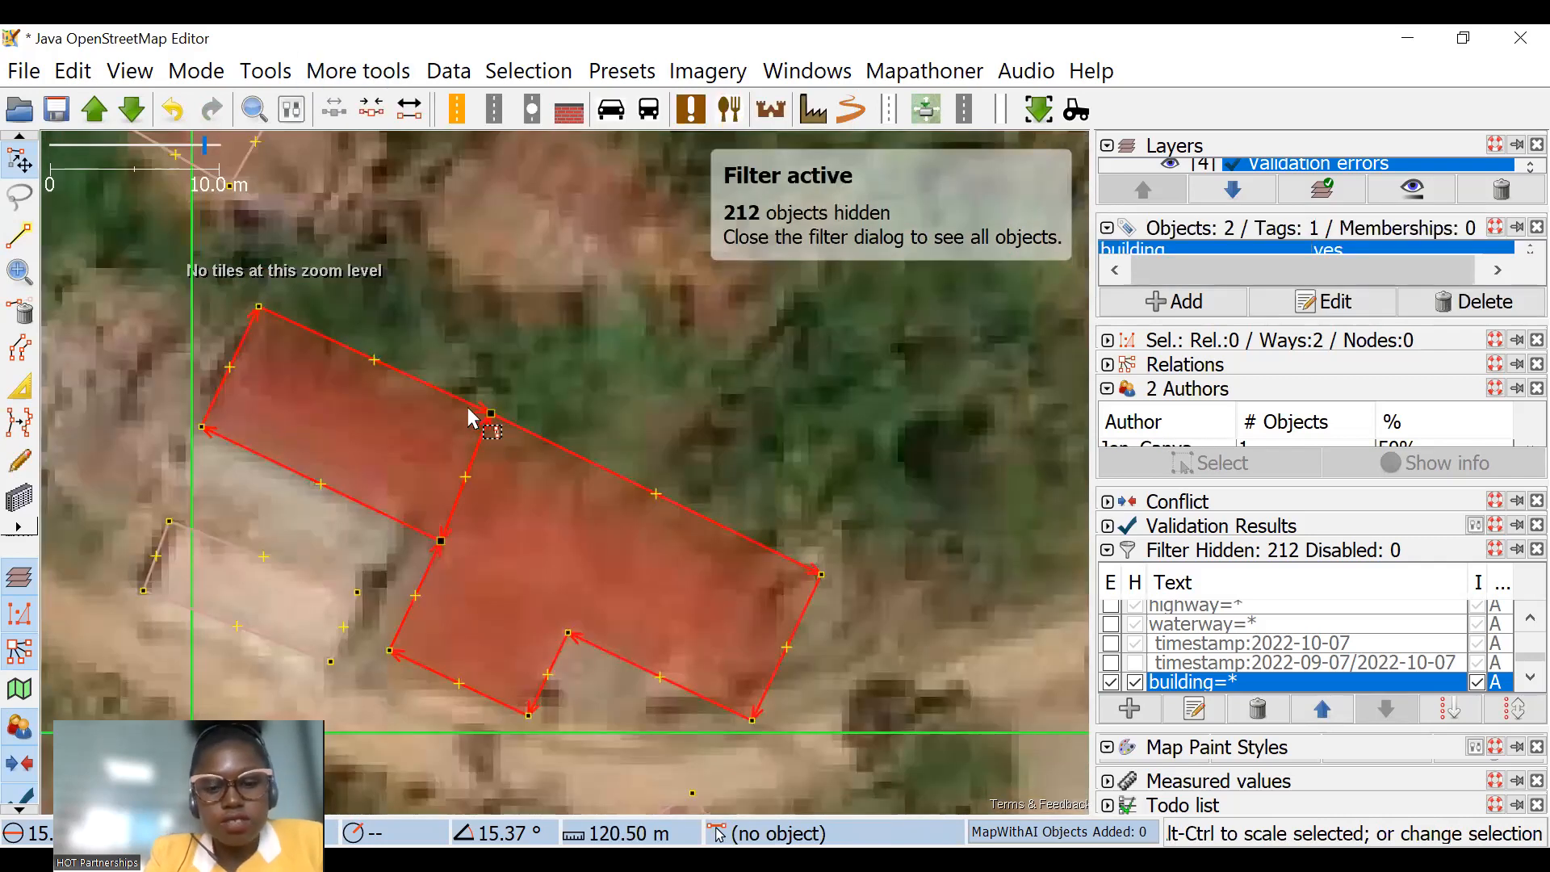
# Step: Separate the two split buildings, scale the northwest one by about 0.89, and shift the larger one slightly west
pyautogui.click(450, 401)
pyautogui.click(476, 396)
pyautogui.moveTo(651, 340); pyautogui.dragTo(624, 369)
pyautogui.moveTo(561, 456); pyautogui.dragTo(551, 455)
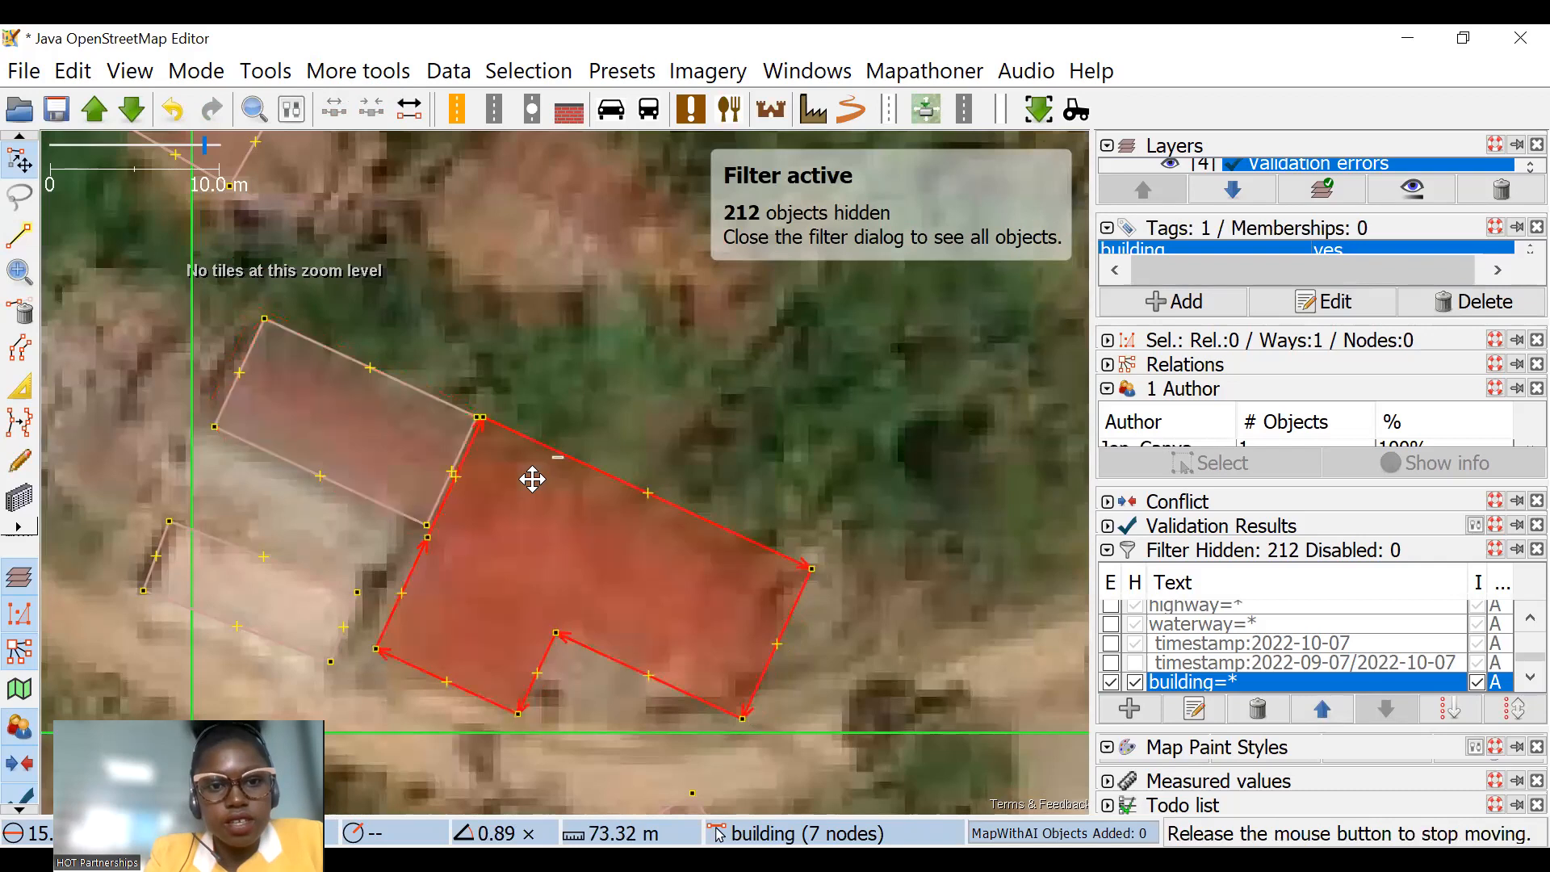
# Step: Delete the redundant node on the larger building's west edge beside its smaller neighbour
pyautogui.click(429, 536)
pyautogui.click(14, 309)
pyautogui.scroll(-2, 618, 367)
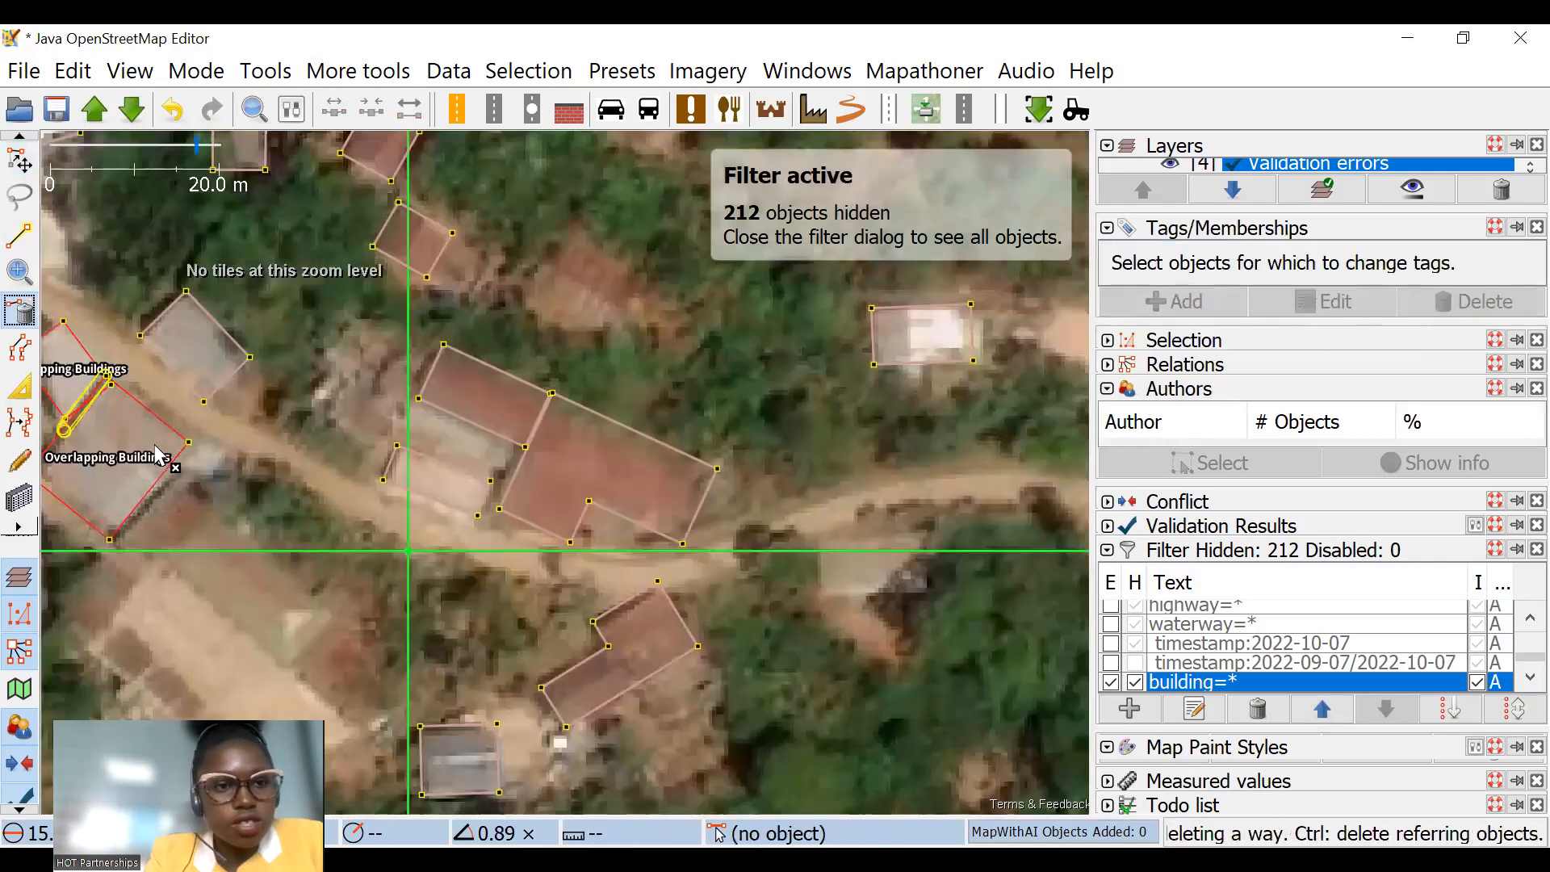
# Step: Extrude the larger red-roofed building's east edge inward by about 1.6 m and its north edge slightly inward
pyautogui.click(22, 386)
pyautogui.scroll(2, 646, 503)
pyautogui.moveTo(759, 487); pyautogui.dragTo(721, 471)
pyautogui.moveTo(685, 384); pyautogui.dragTo(680, 392)
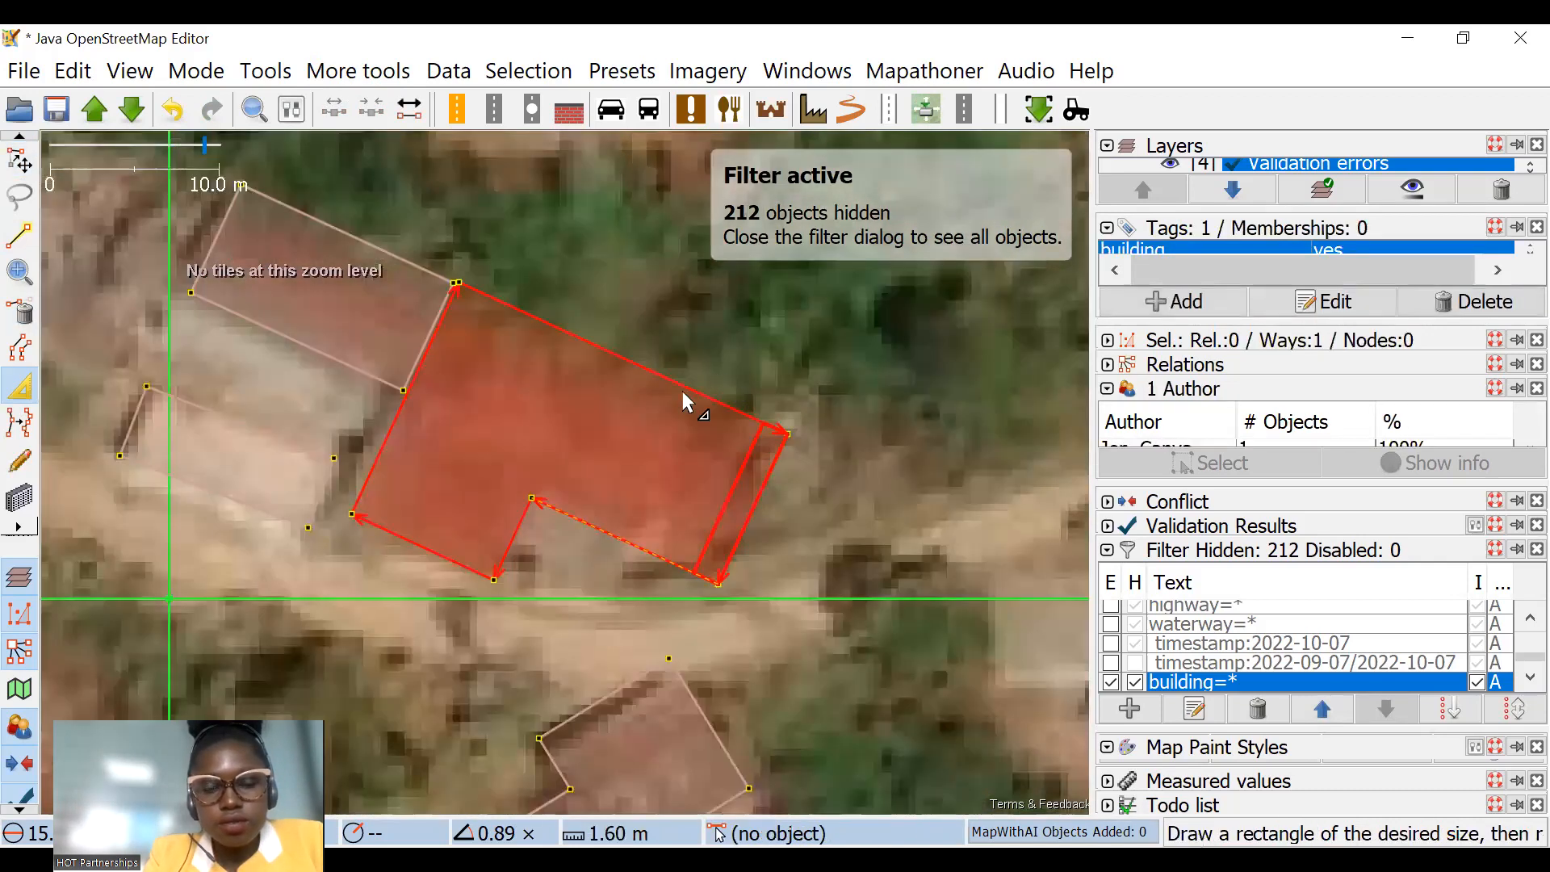
pyautogui.click(692, 373)
pyautogui.scroll(-4, 691, 388)
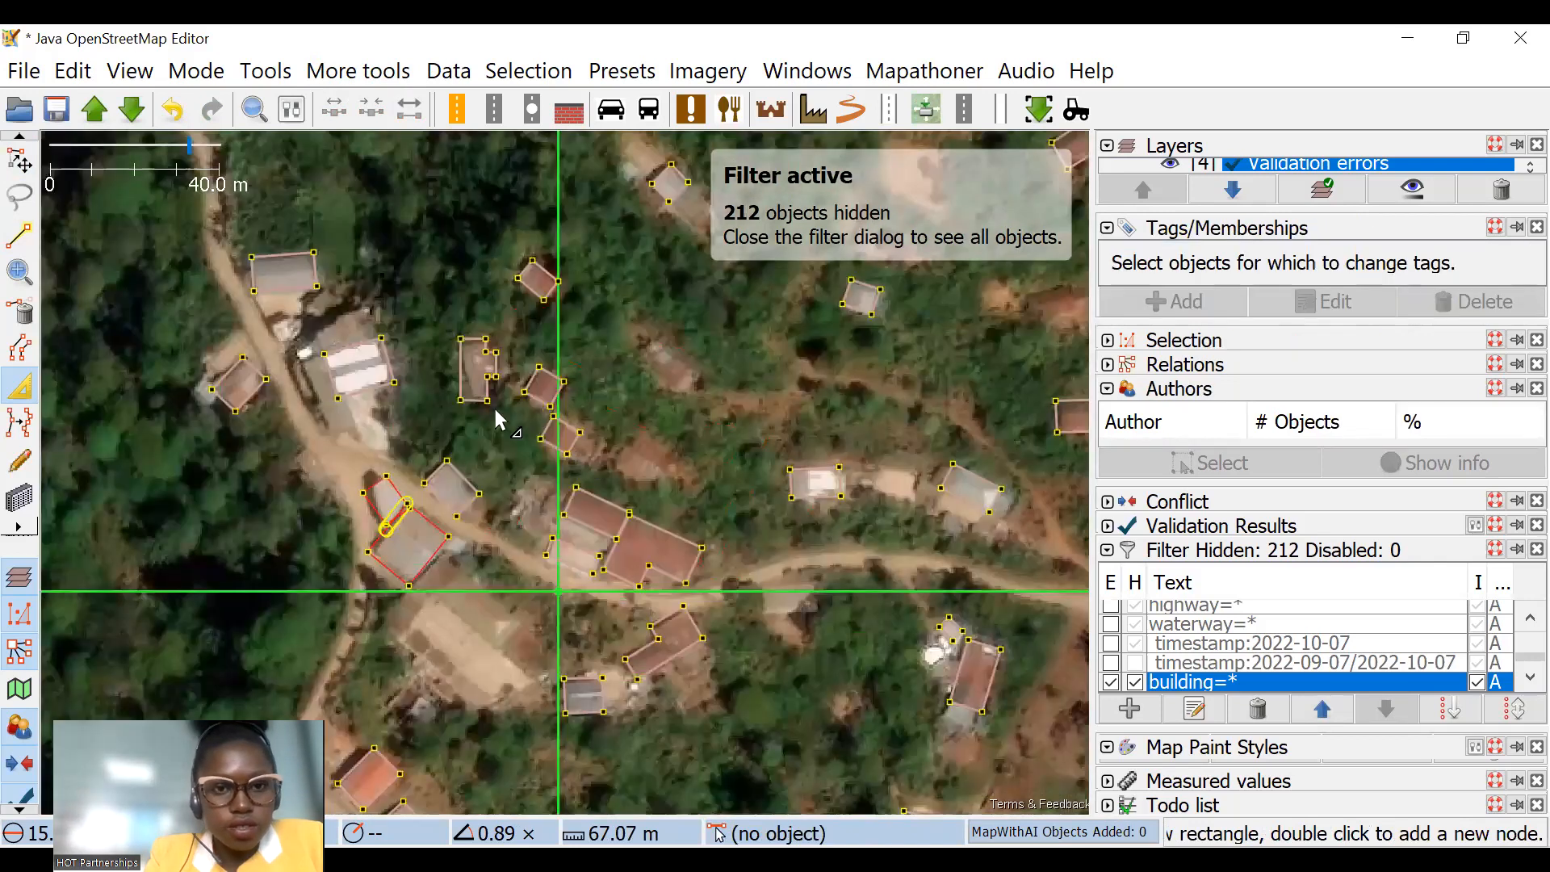
# Step: Adjust the edges of the grey-roofed building beside the road and the white-roofed building to its northwest with Extrude
pyautogui.scroll(4, 383, 371)
pyautogui.click(387, 358)
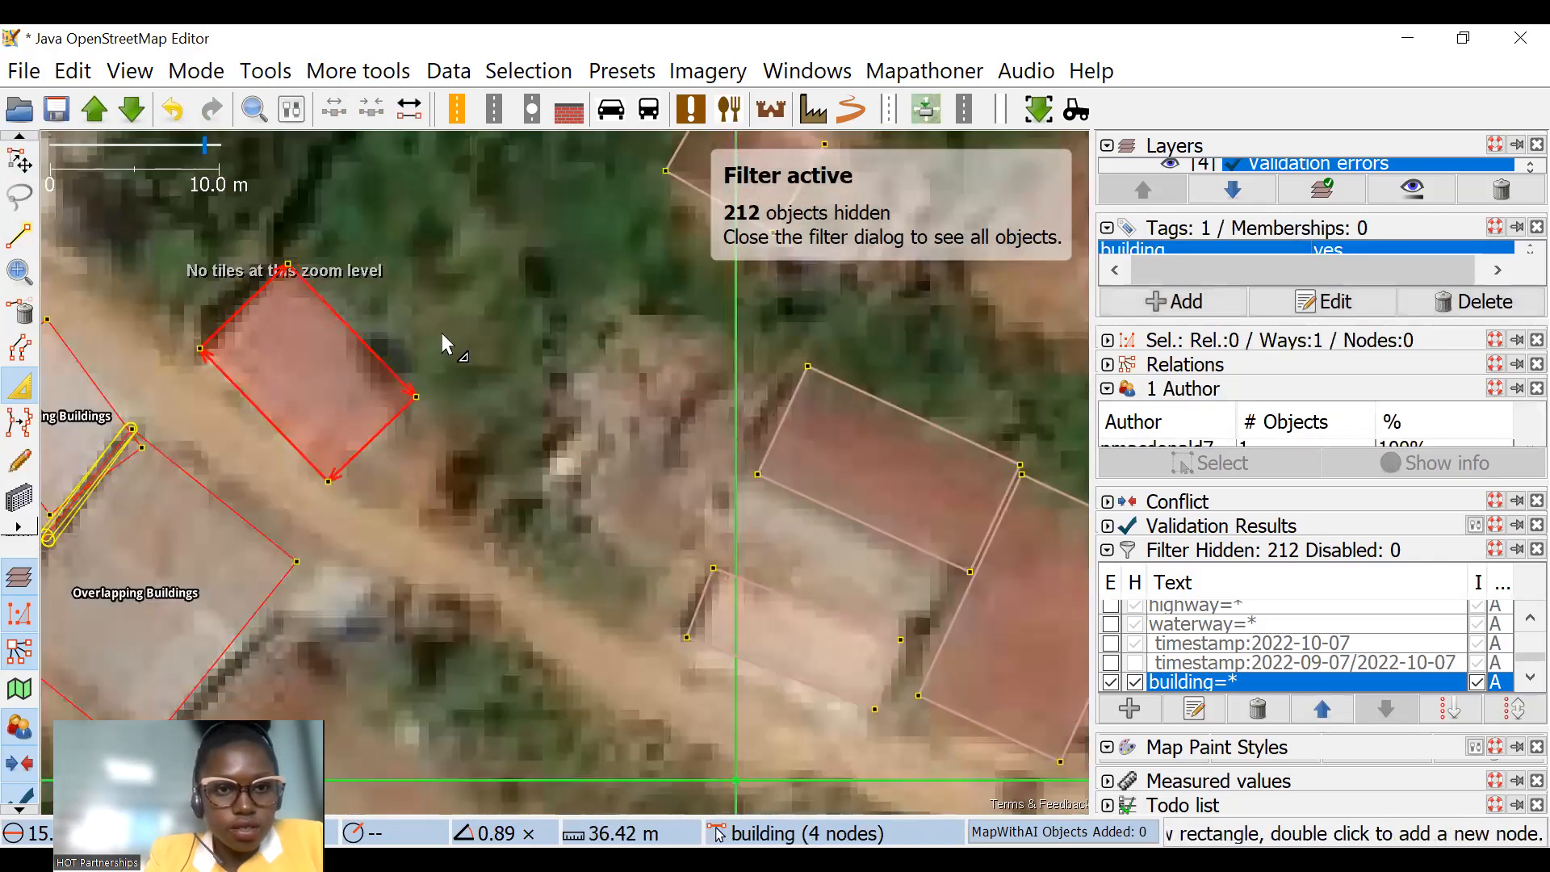
pyautogui.click(443, 333)
pyautogui.scroll(-4, 478, 400)
pyautogui.scroll(4, 406, 378)
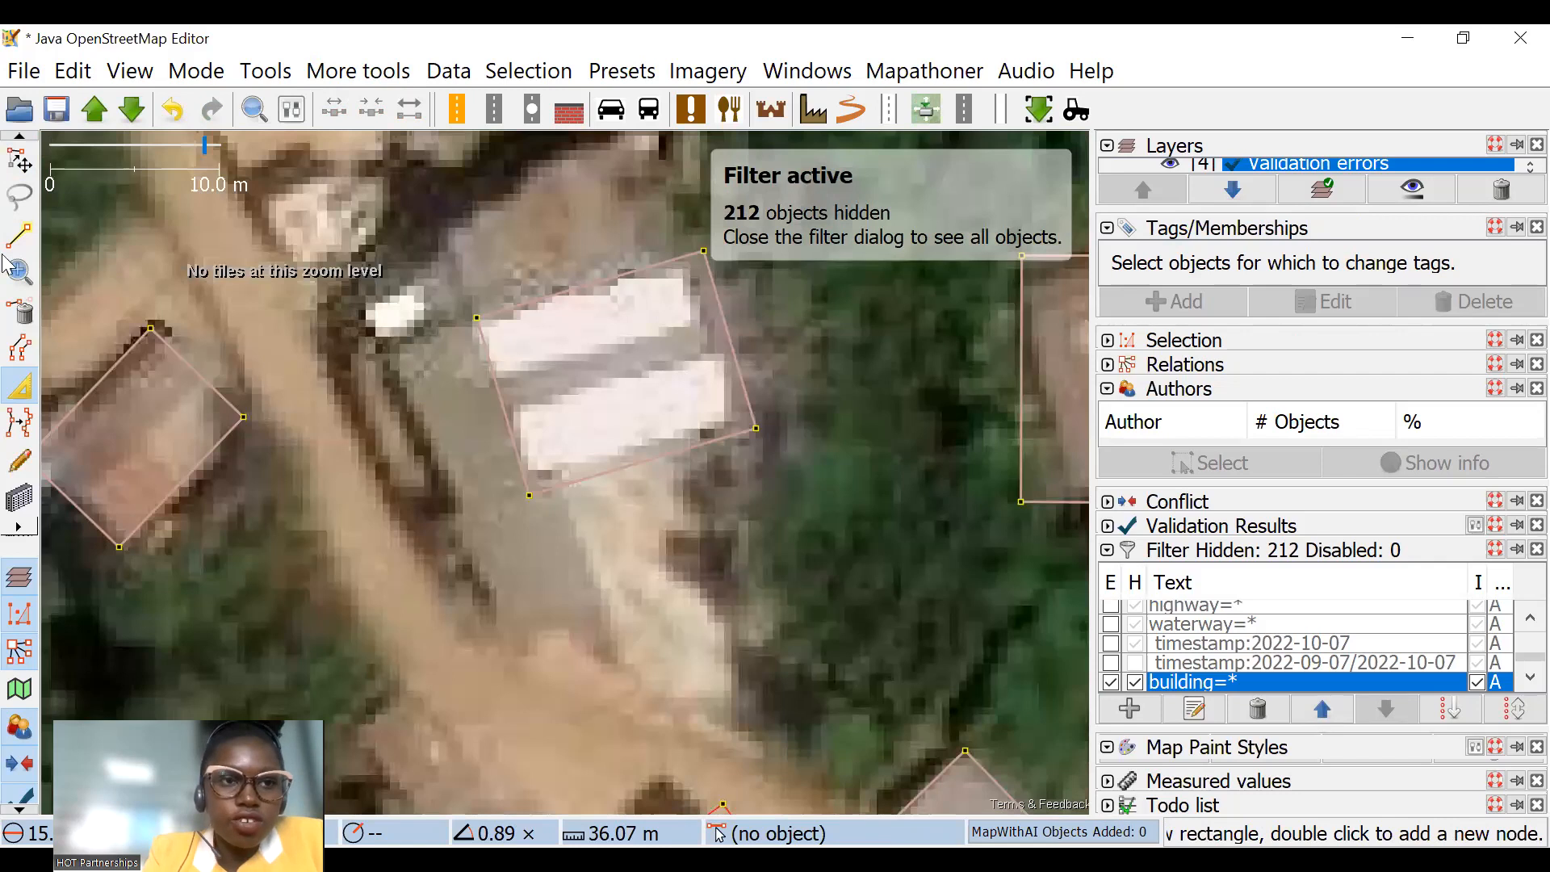
pyautogui.click(715, 294)
pyautogui.moveTo(734, 293); pyautogui.dragTo(748, 255)
# Step: Move the corner nodes of the small northwest overlapping building to fit its roof and clear the neighbouring outline
pyautogui.scroll(-4, 743, 262)
pyautogui.scroll(6, 737, 410)
pyautogui.moveTo(453, 289); pyautogui.dragTo(526, 248)
pyautogui.click(637, 553)
pyautogui.moveTo(825, 412); pyautogui.dragTo(787, 350)
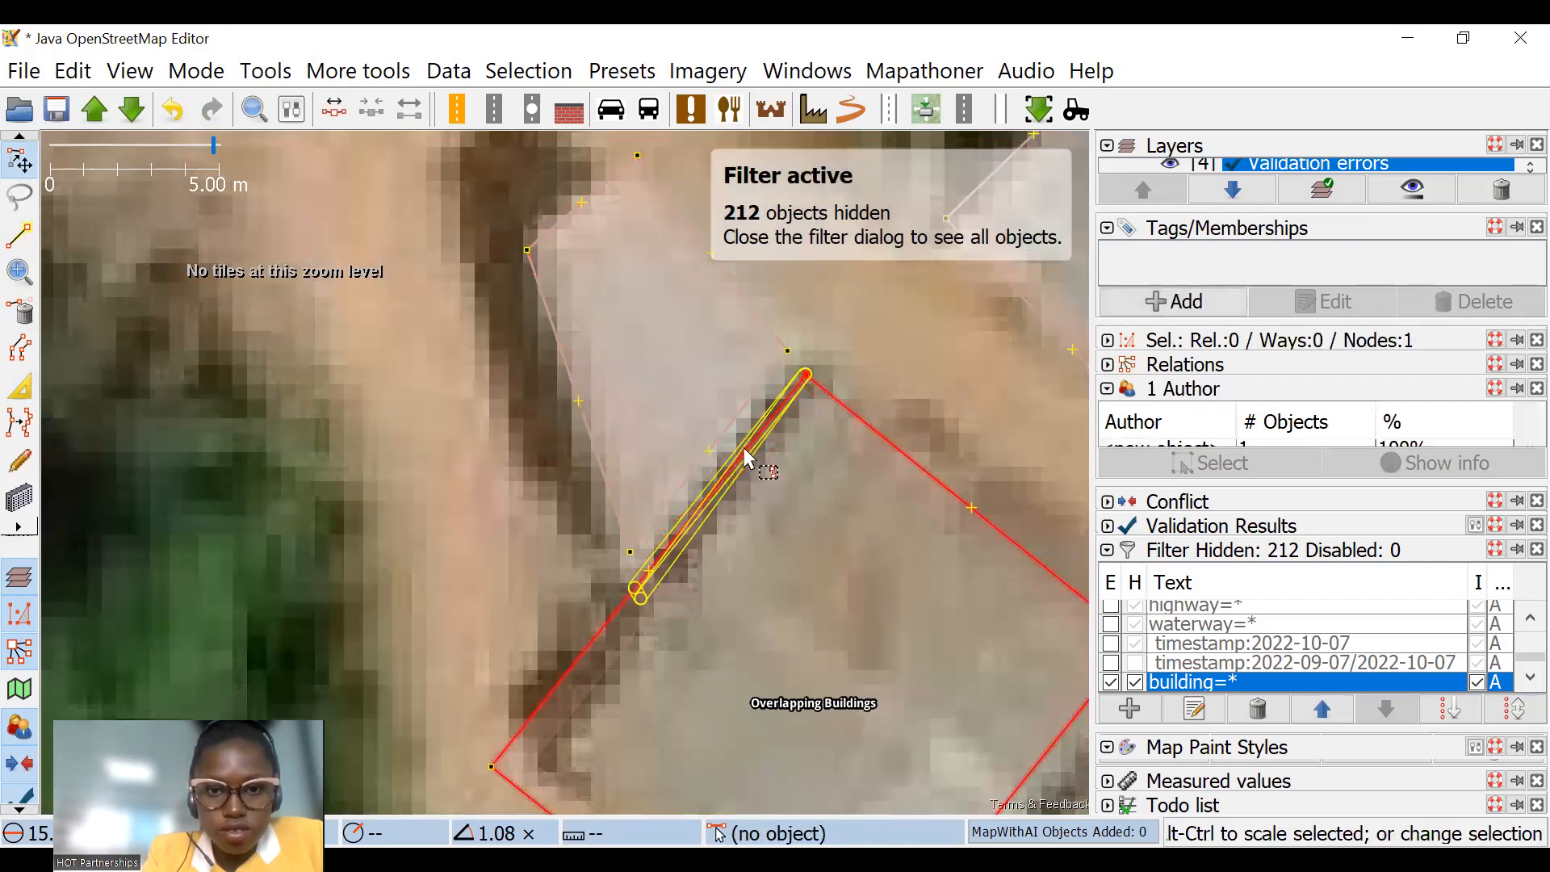
# Step: Scale the larger southeast overlapping building by about 0.89 and extrude its southeast edge outward to the roof edge
pyautogui.click(812, 520)
pyautogui.click(731, 386)
pyautogui.moveTo(929, 471); pyautogui.dragTo(767, 312)
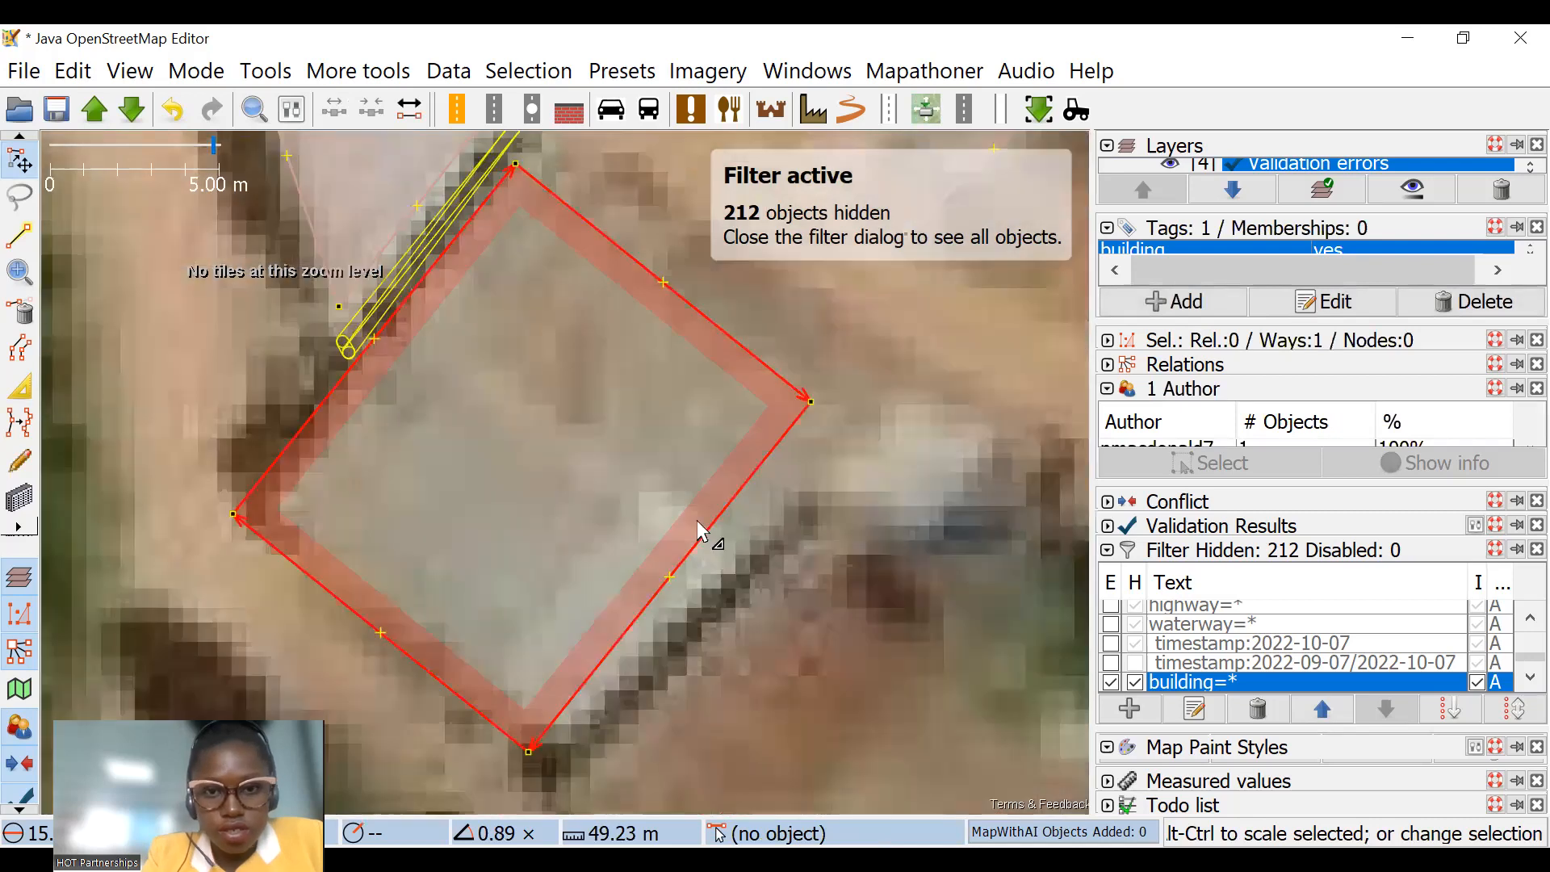
pyautogui.press('x')
pyautogui.moveTo(729, 519); pyautogui.dragTo(768, 514)
pyautogui.click(787, 635)
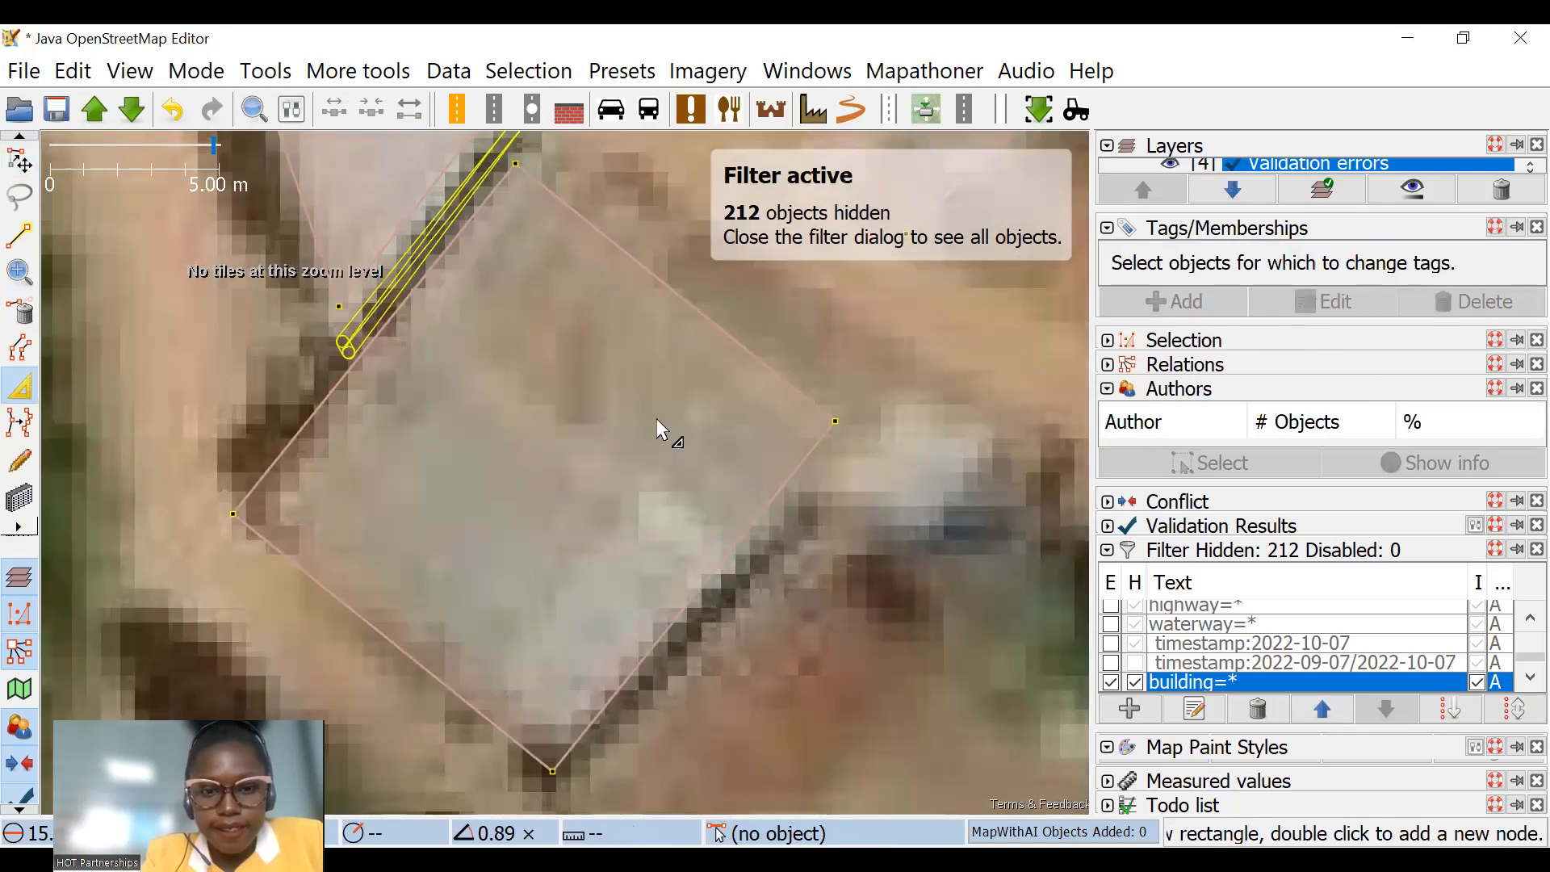
# Step: Extrude the north edge of the red-roofed building beside the road inward to detach it from the pale-roofed building
pyautogui.scroll(-3, 671, 488)
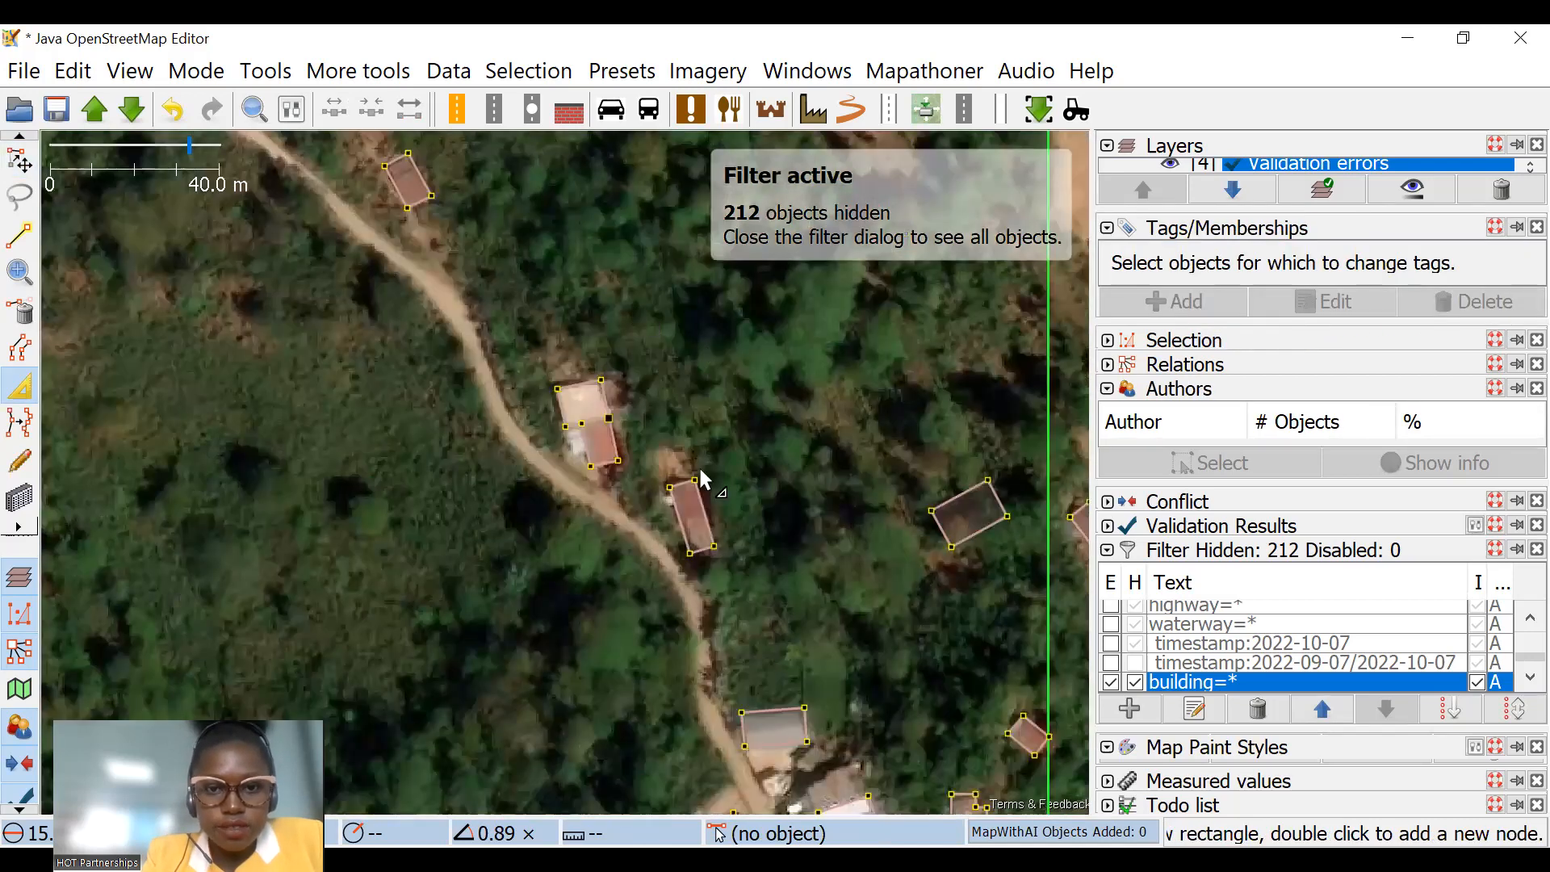
pyautogui.scroll(3, 665, 478)
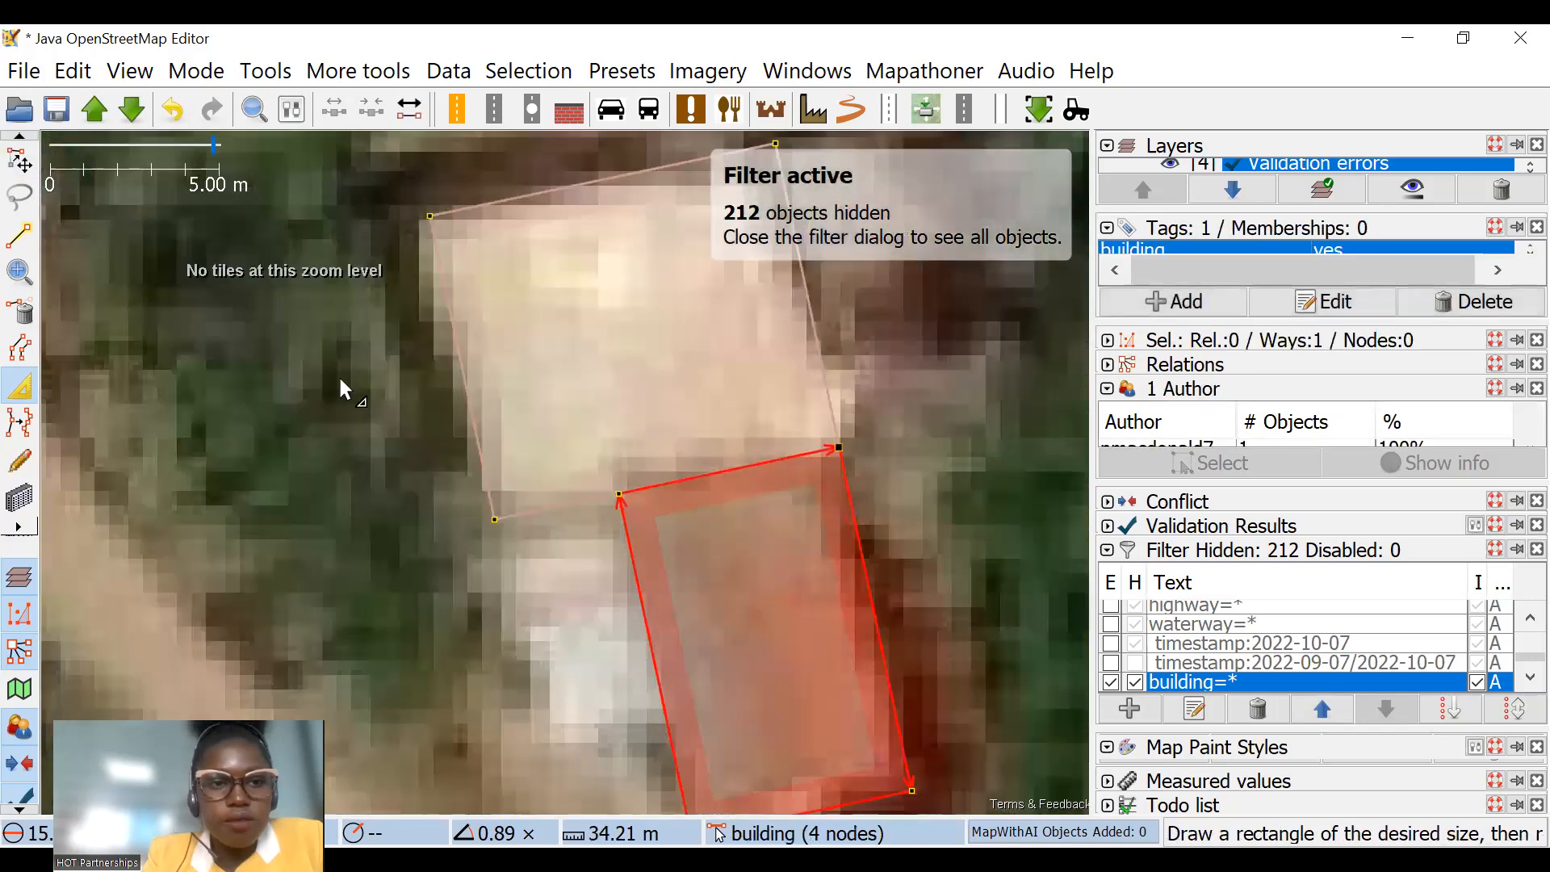
pyautogui.scroll(-1, 606, 396)
# Step: Scale the eastern building of the overlapping pair west of the road by about 0.85
pyautogui.press('s')
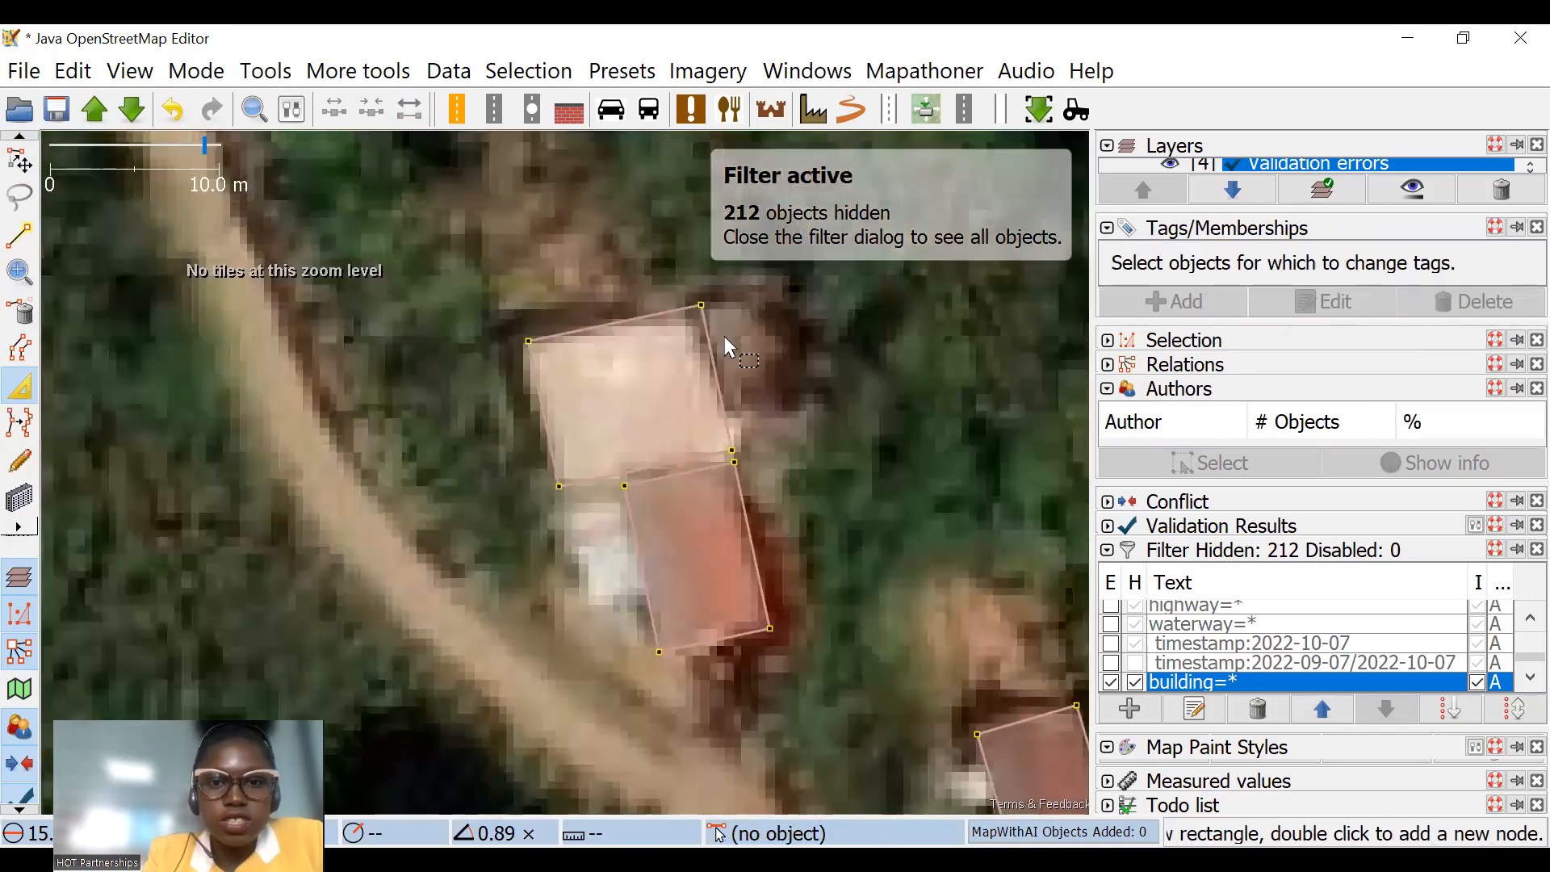
pyautogui.scroll(-2, 370, 342)
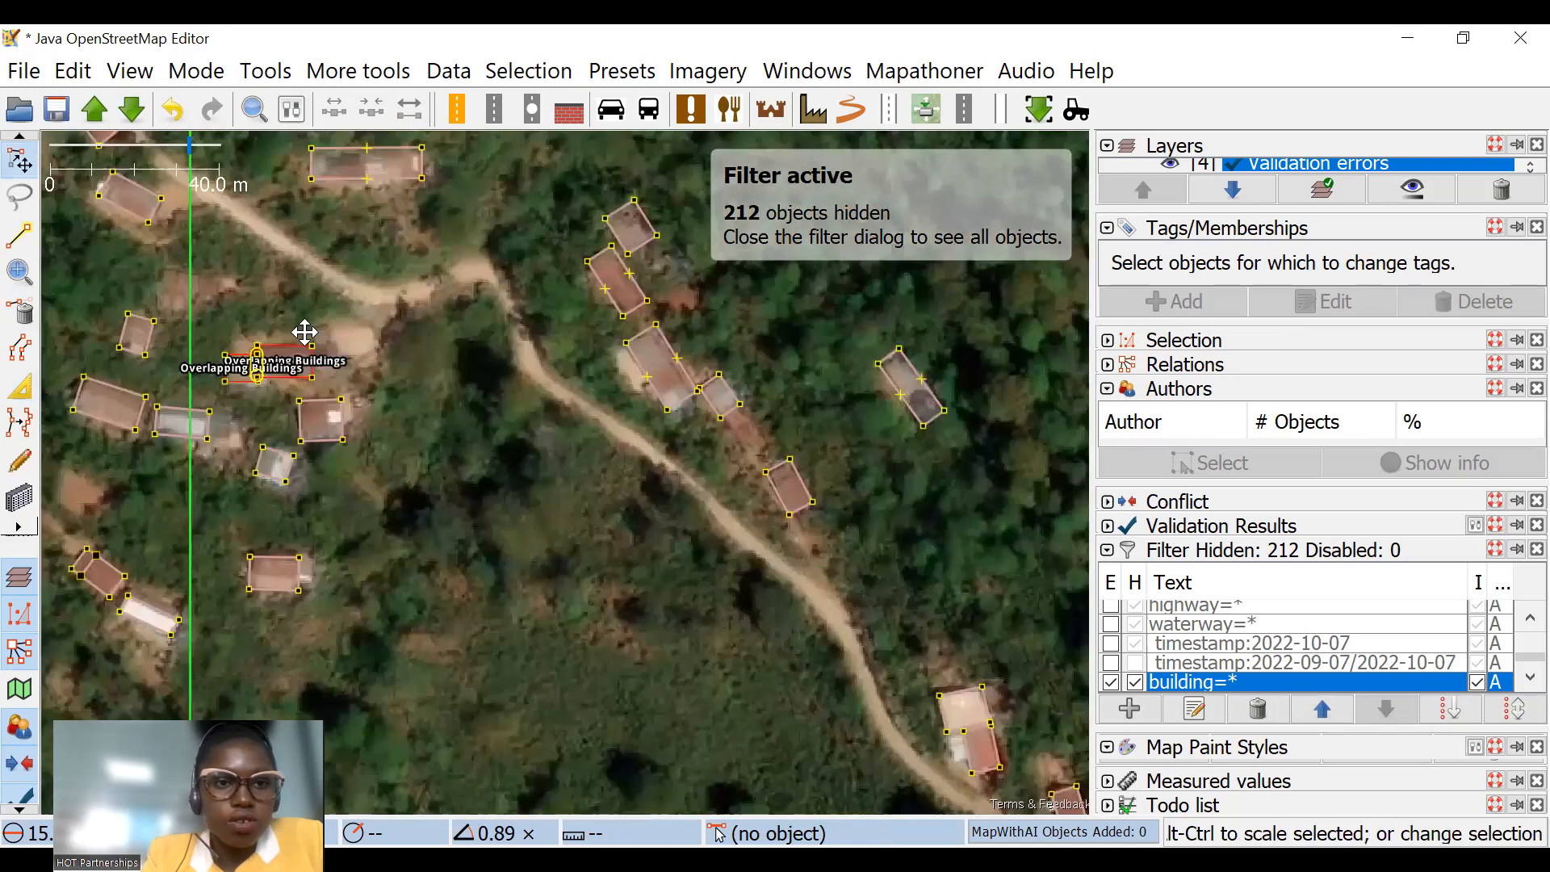
pyautogui.scroll(2, 370, 352)
pyautogui.click(512, 413)
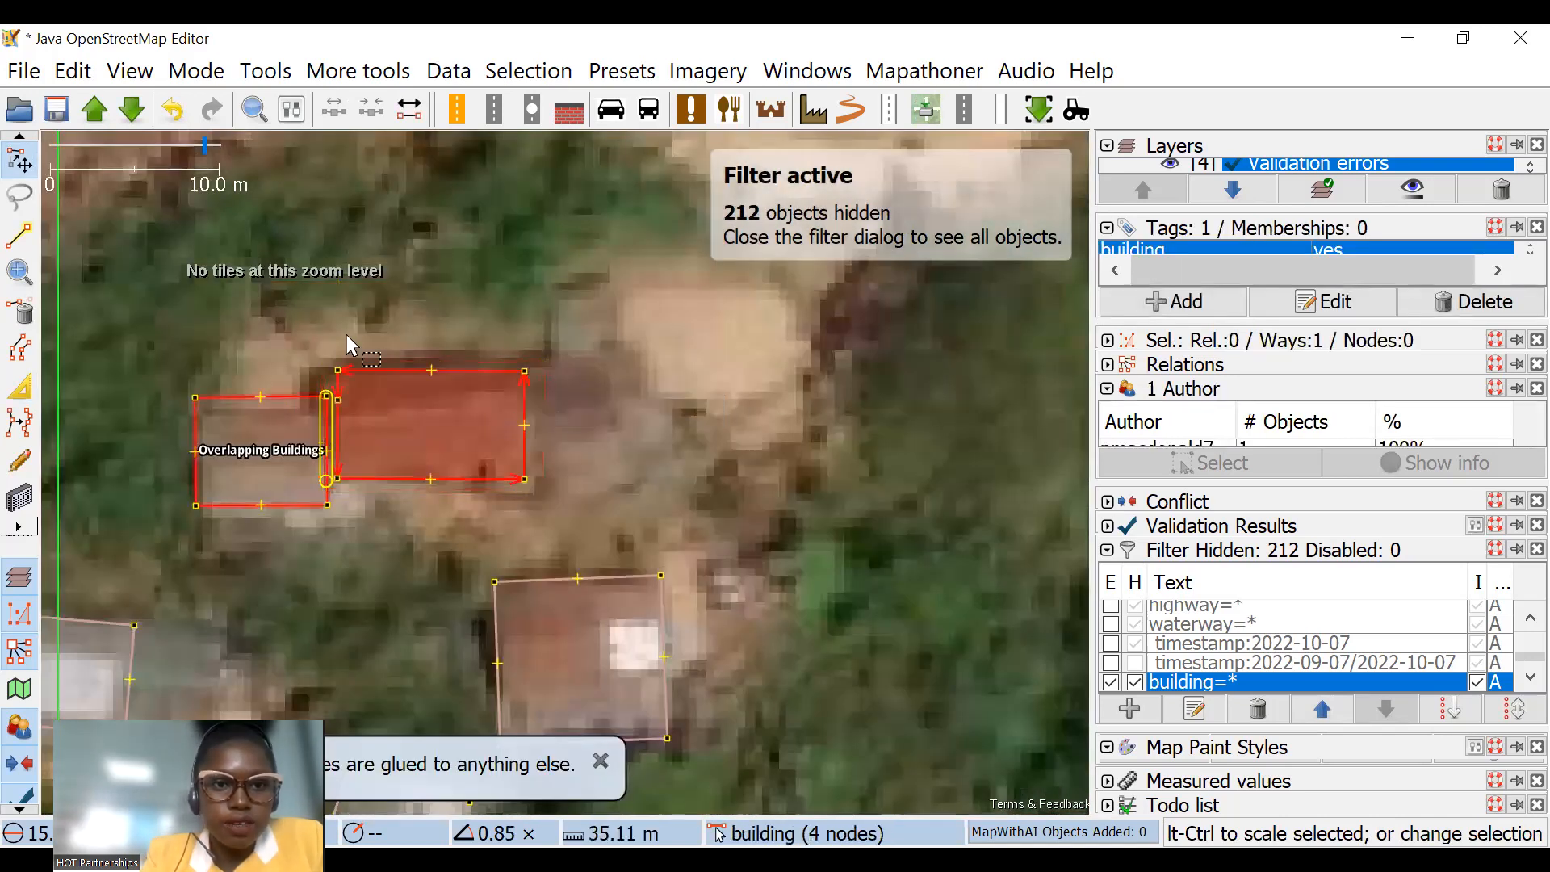
# Step: Delete the redundant node on the eastern building's west edge
pyautogui.scroll(1, 383, 376)
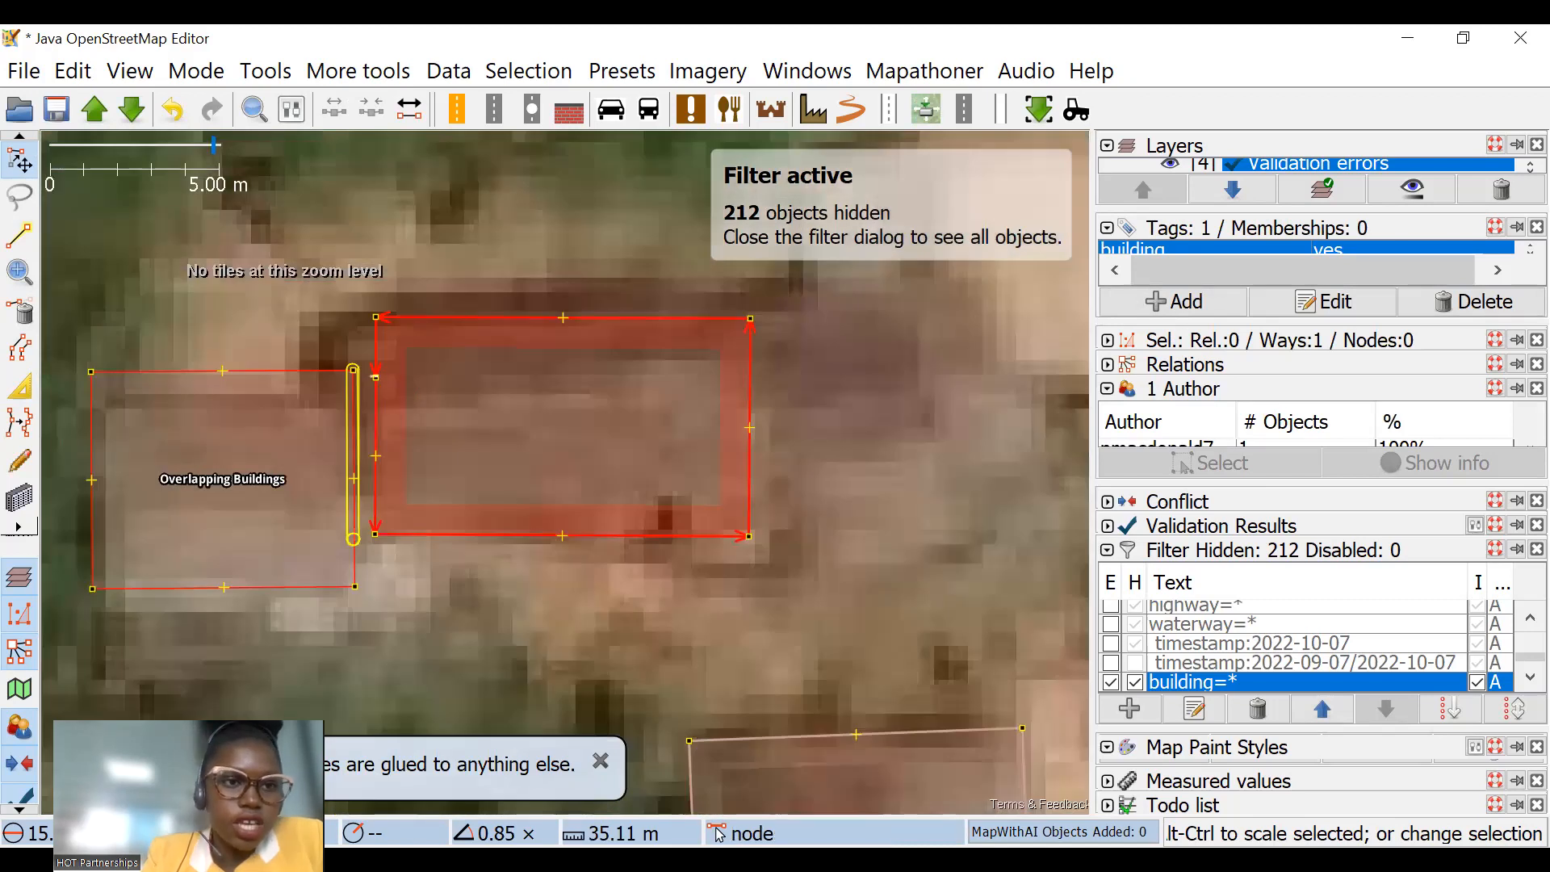
pyautogui.click(20, 316)
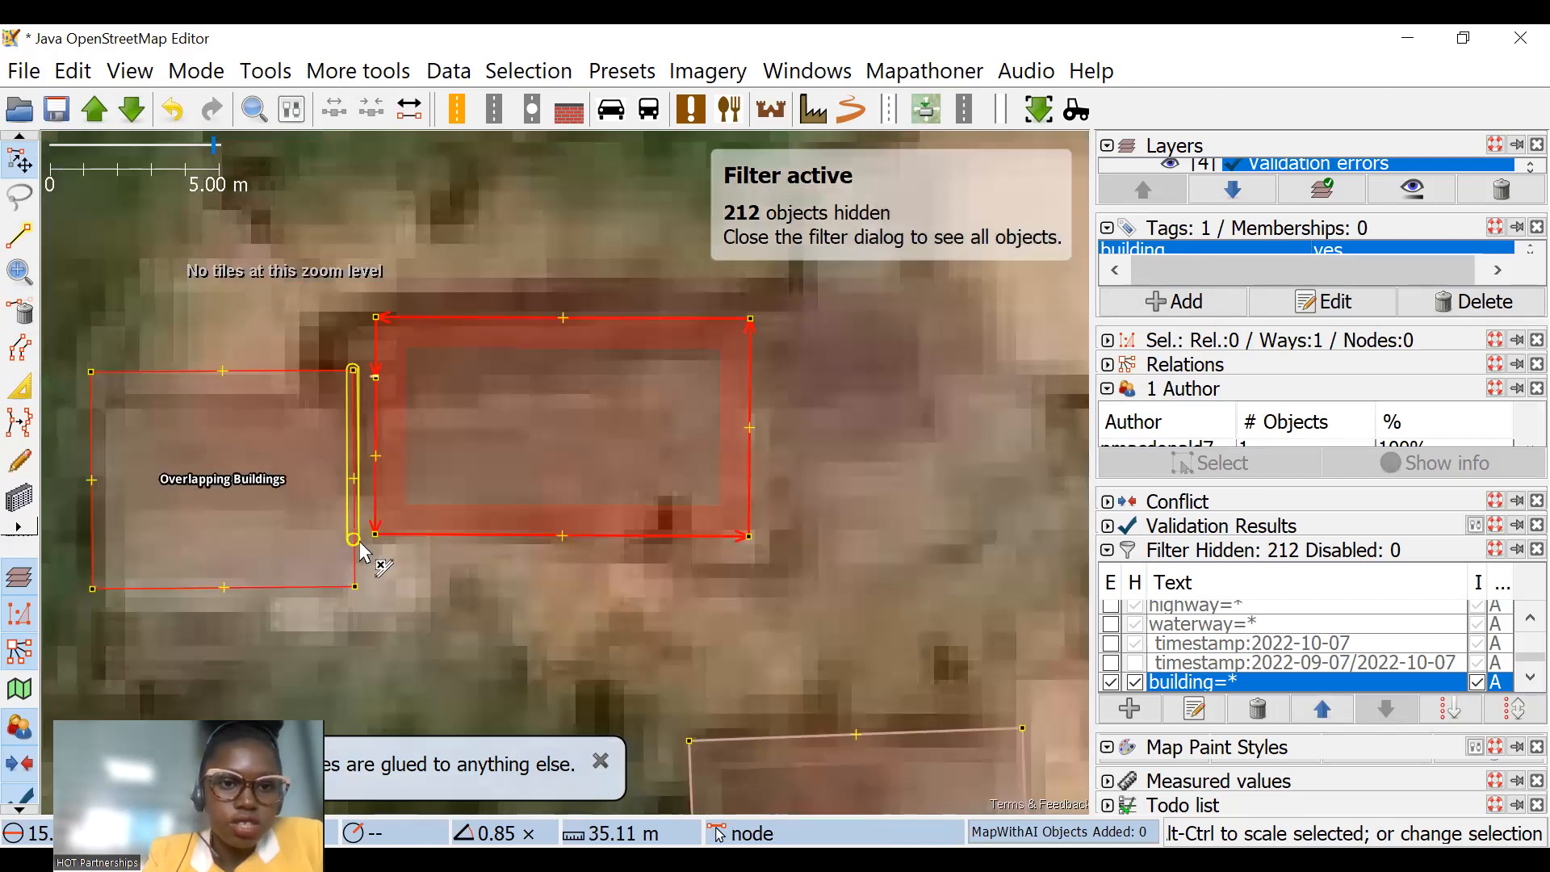
pyautogui.click(33, 163)
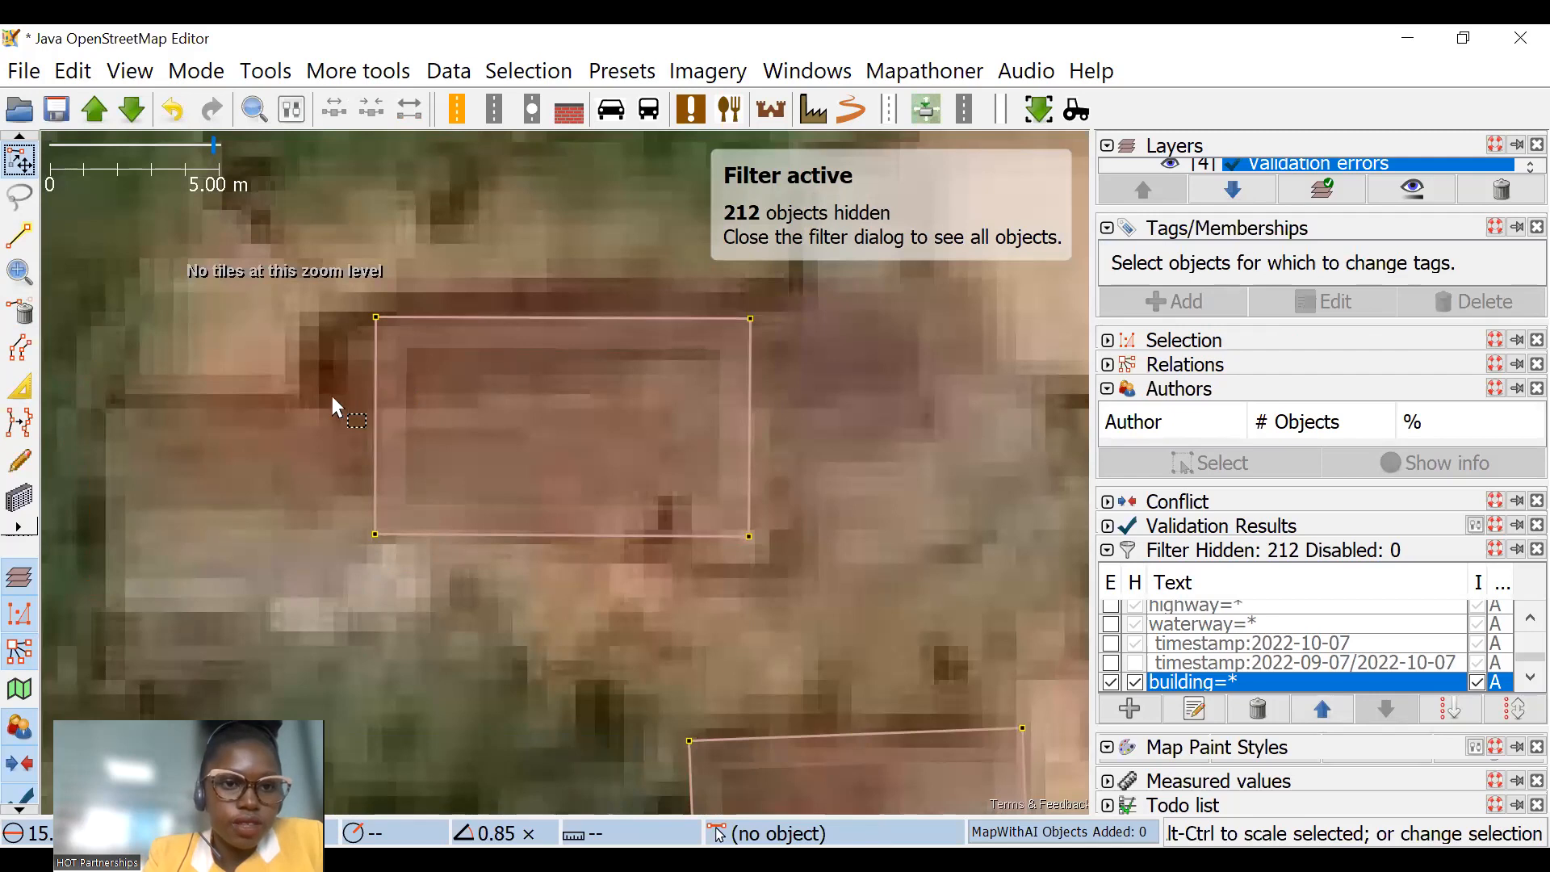
# Step: Undo the removal of the smaller western building and scale that building by about 0.92
pyautogui.hotkey('ctrl', 'z')
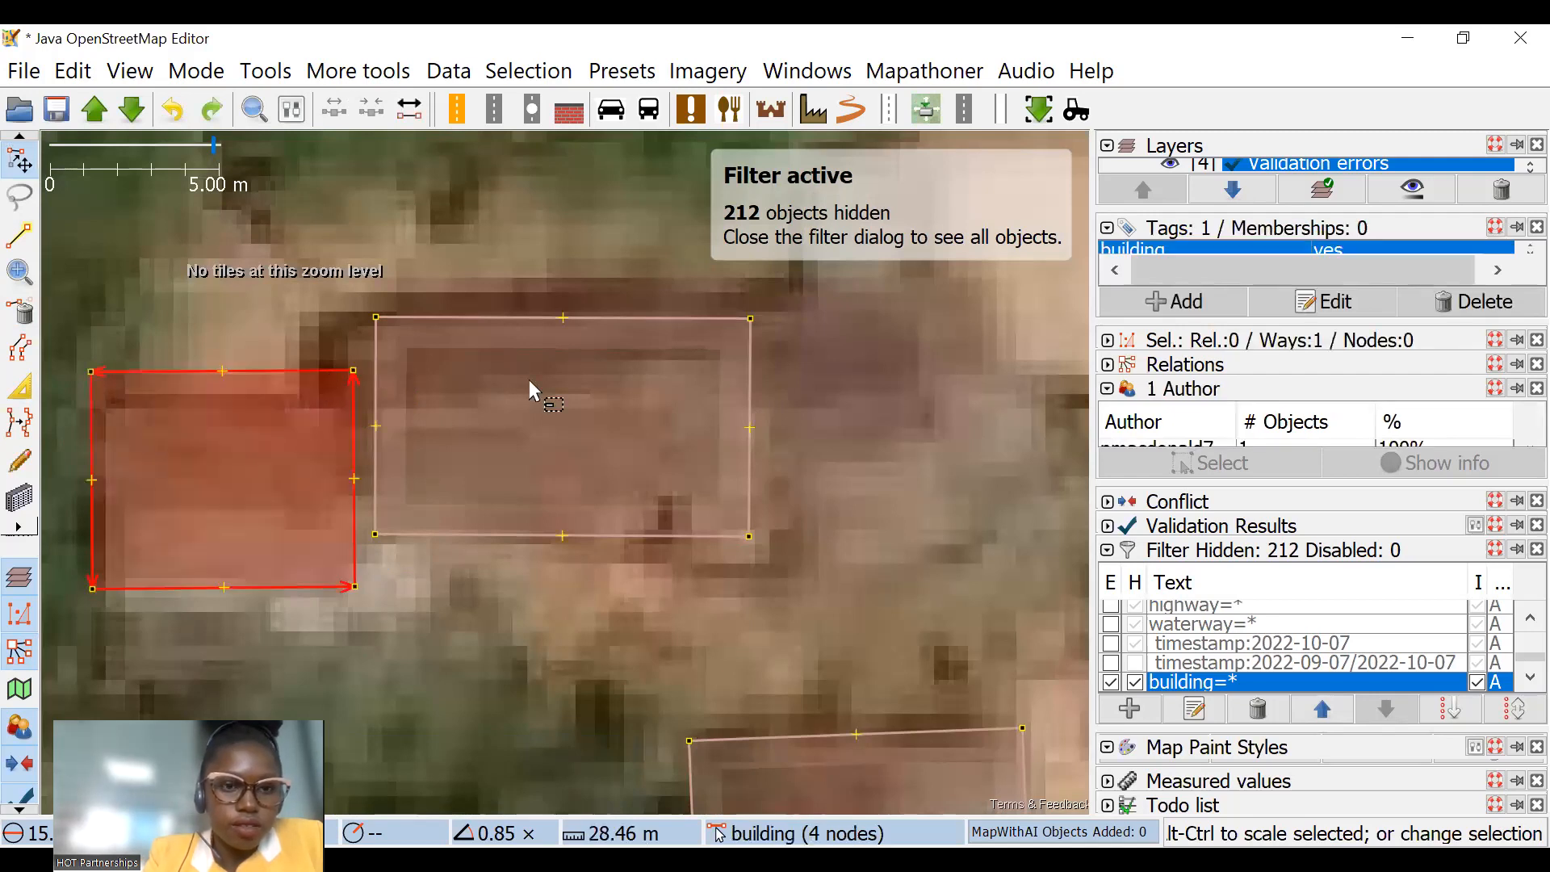
pyautogui.scroll(-4, 308, 355)
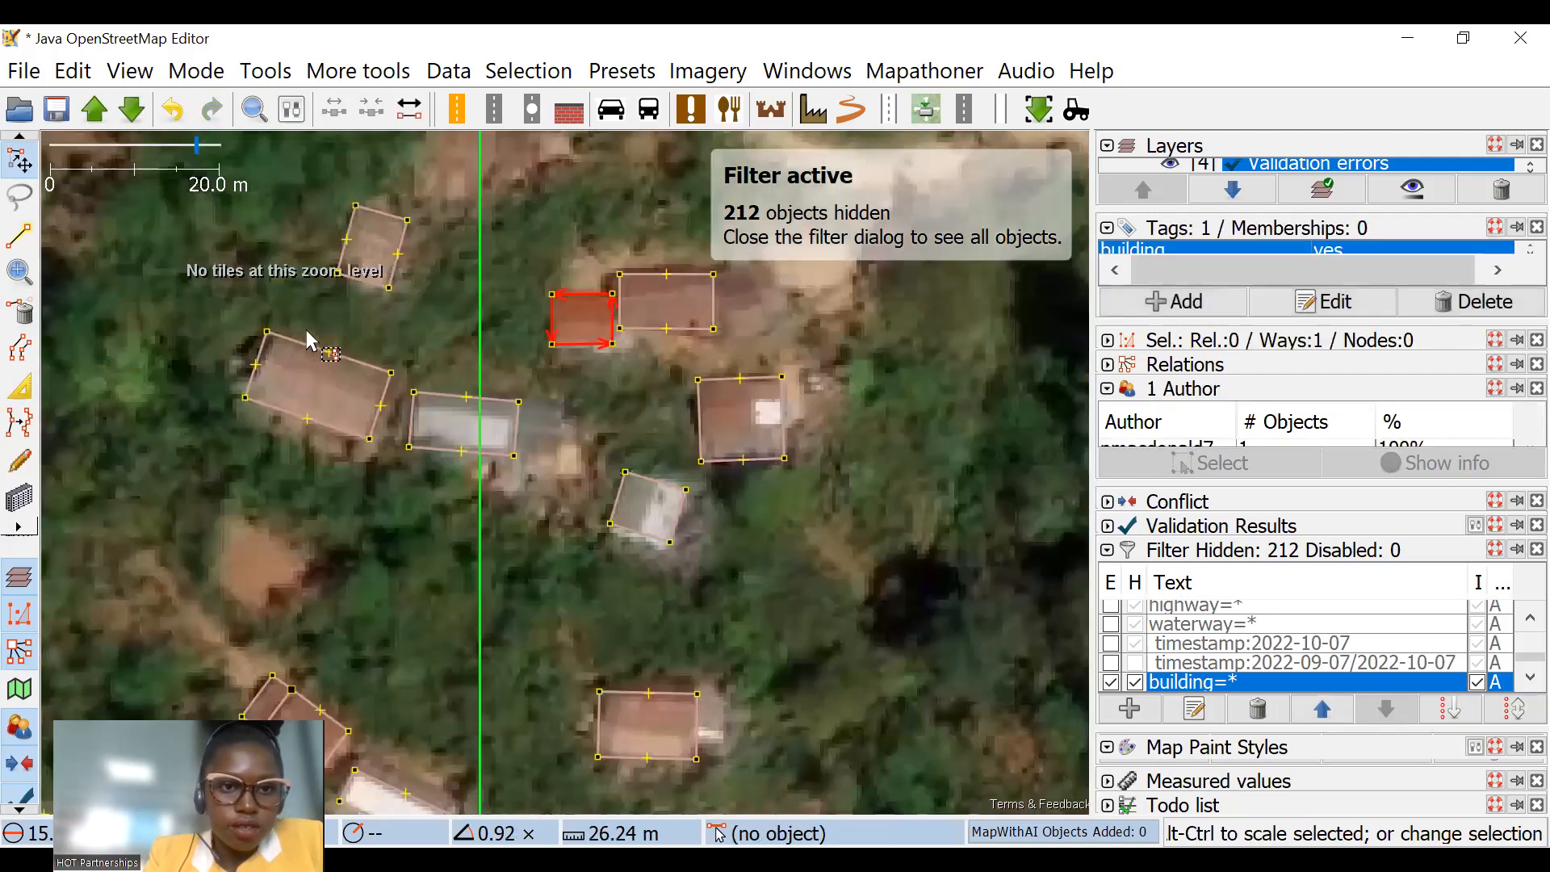
# Step: Extrude the west edge of the long brown-roofed building southwest of the pair slightly inward to match its roof
pyautogui.click(24, 373)
pyautogui.scroll(2, 299, 360)
pyautogui.moveTo(224, 338); pyautogui.dragTo(237, 337)
pyautogui.scroll(-2, 410, 365)
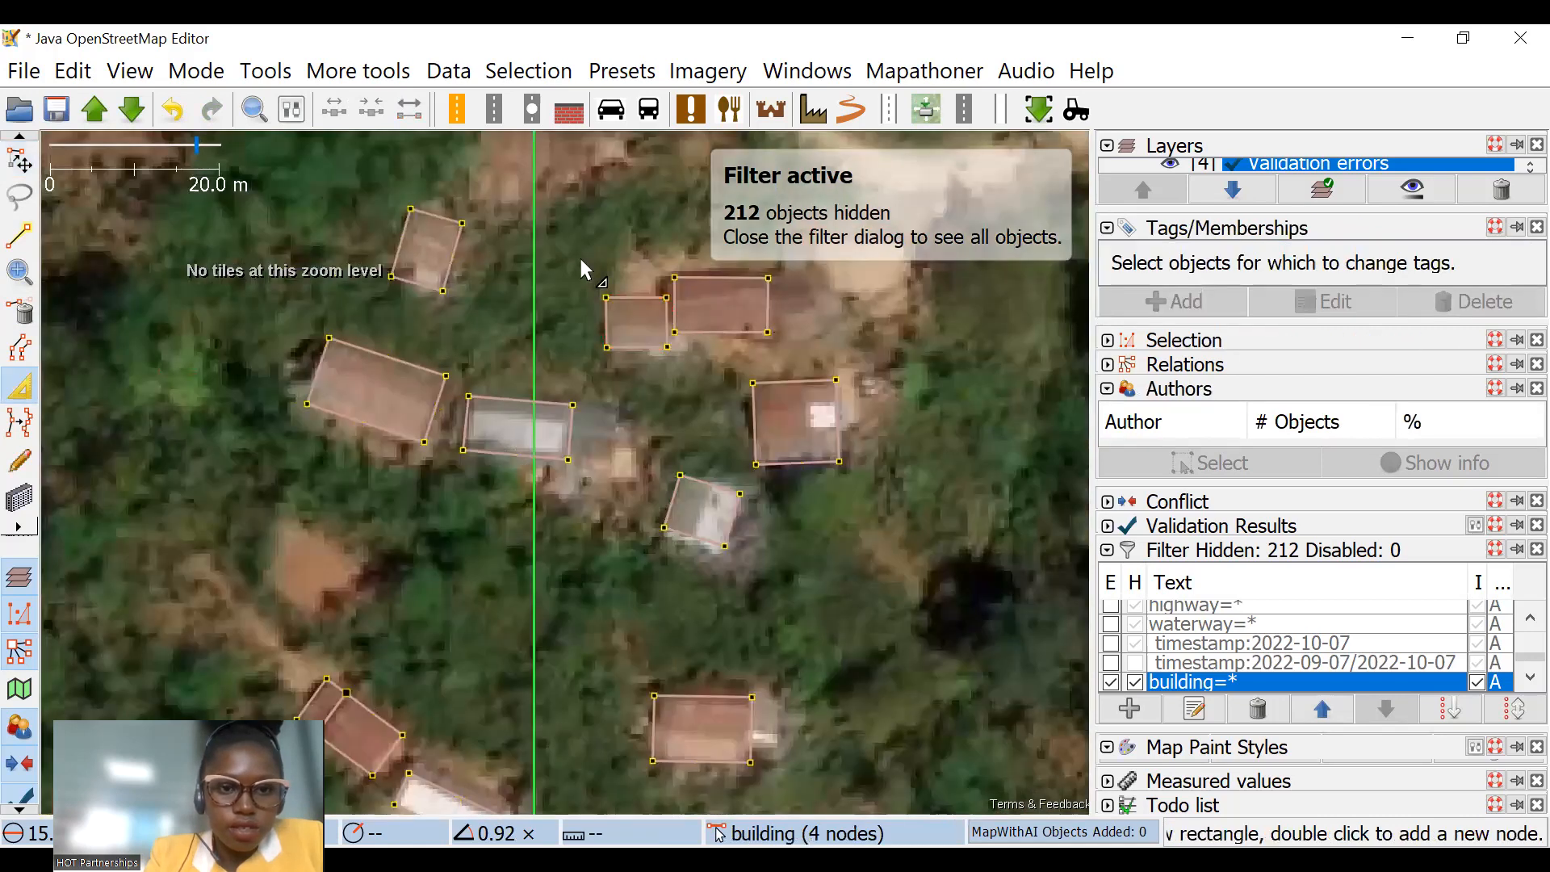
# Step: Extrude the shared edge between the two adjoining red-roofed buildings to leave a gap between their outlines
pyautogui.scroll(-2, 497, 408)
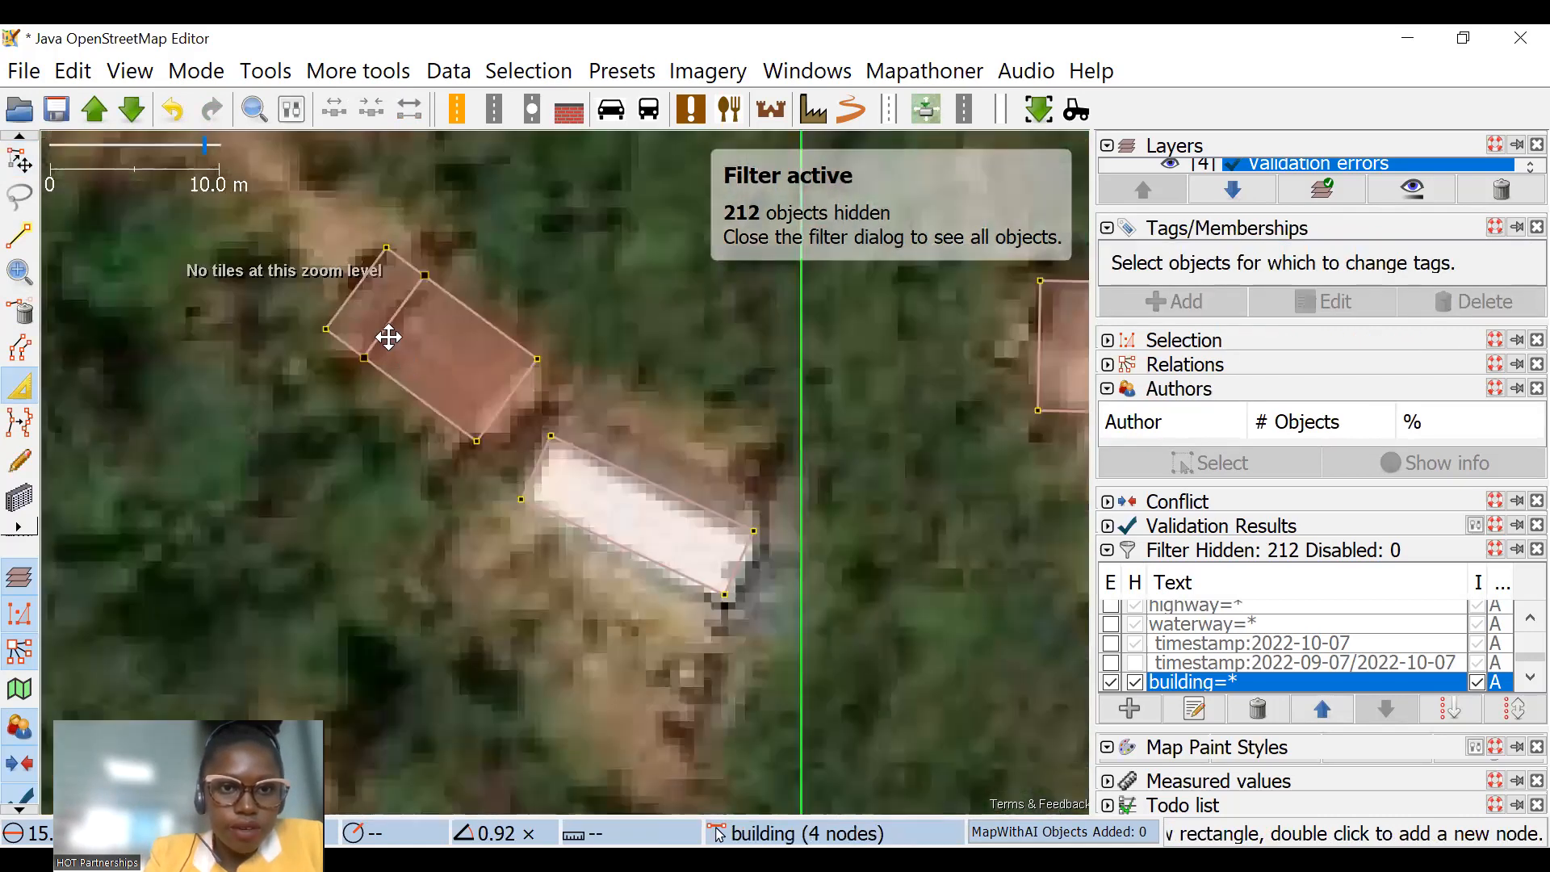
pyautogui.click(370, 337)
pyautogui.scroll(4, 391, 321)
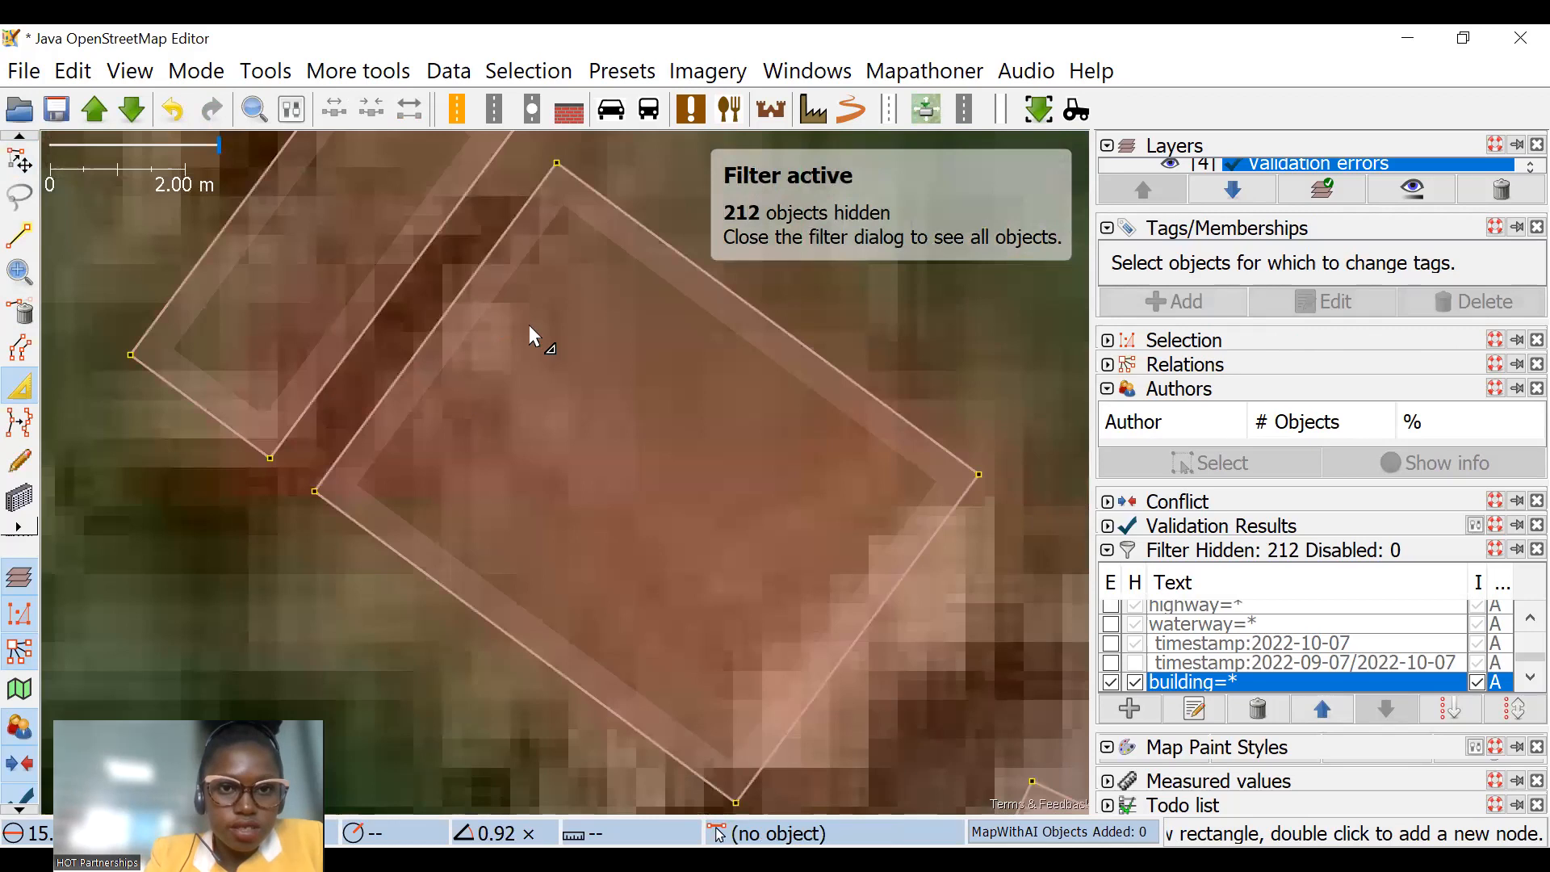
pyautogui.scroll(-4, 281, 457)
pyautogui.click(360, 386)
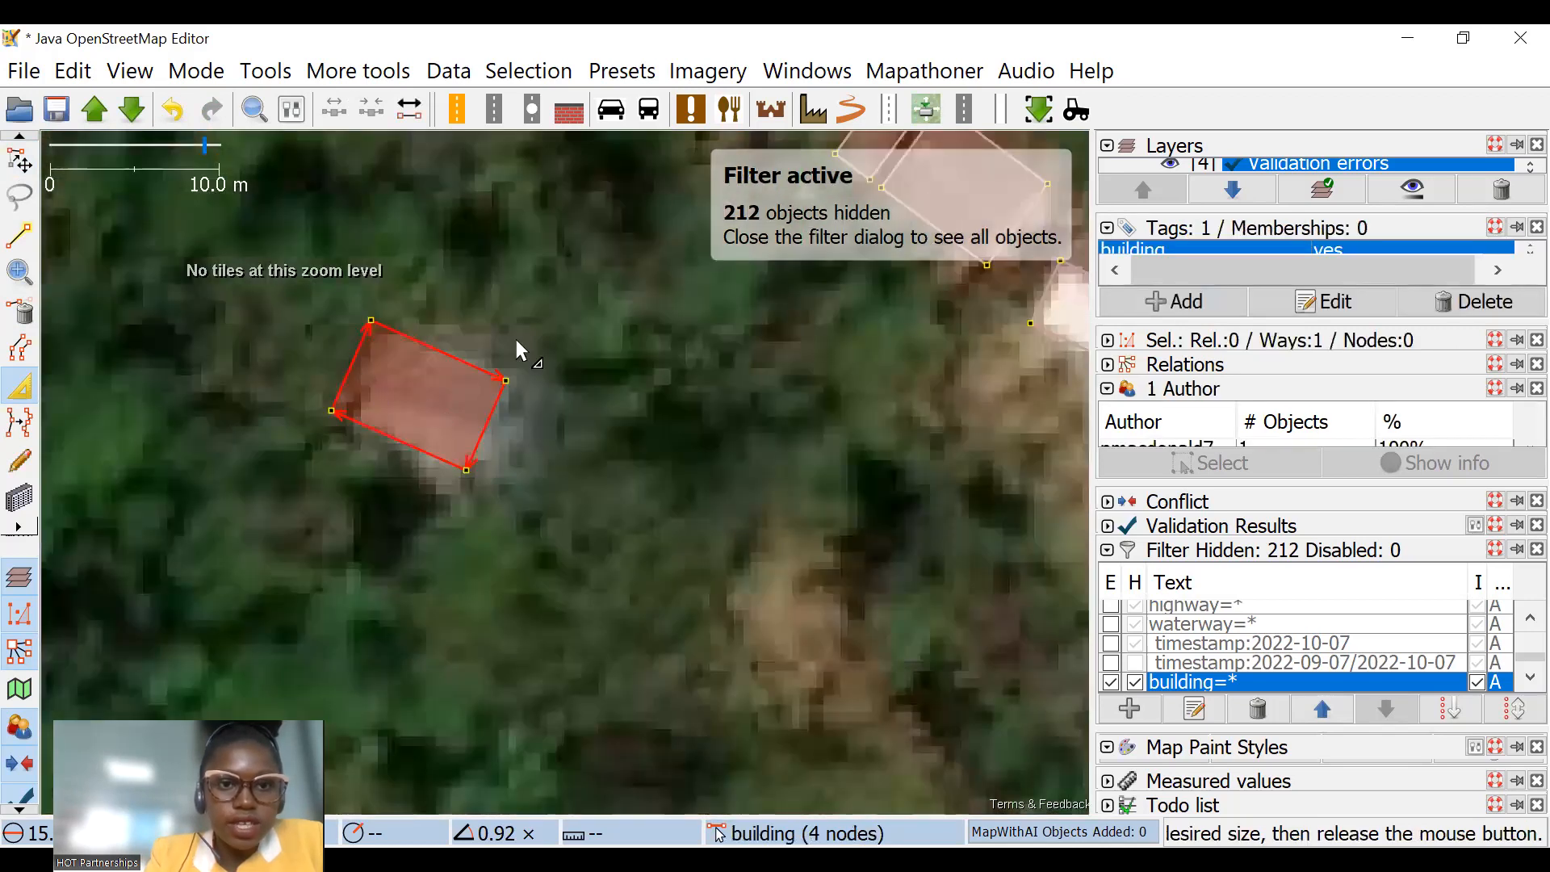
# Step: Detach the small building's north edge from the long building beside the missing imagery and extend its southeast edge outward
pyautogui.scroll(-4, 546, 263)
pyautogui.scroll(3, 541, 345)
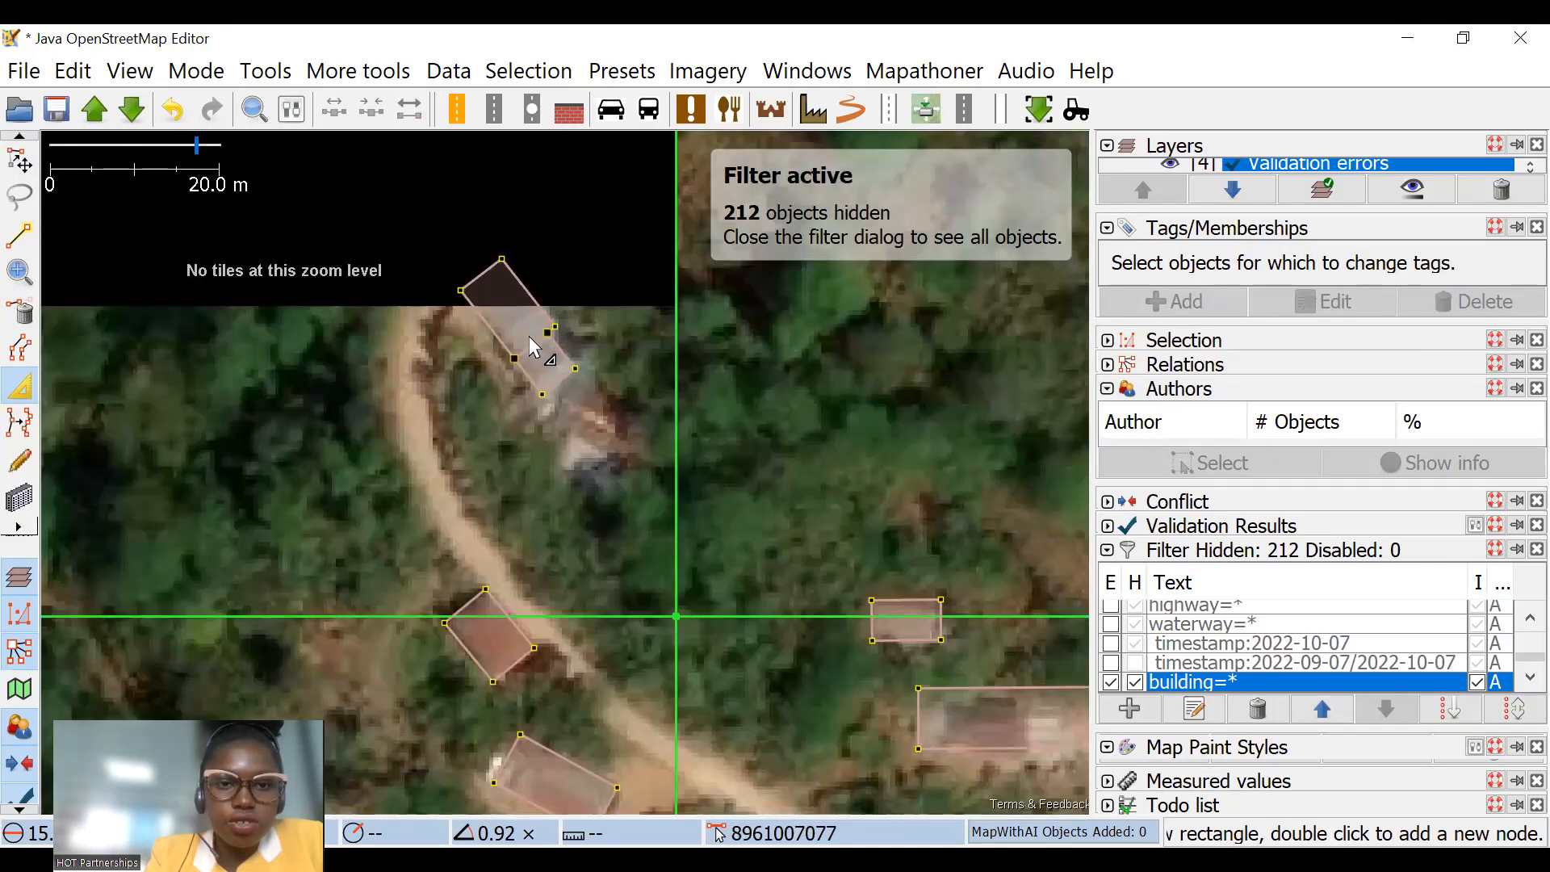
pyautogui.scroll(4, 547, 350)
pyautogui.moveTo(501, 318); pyautogui.dragTo(514, 336)
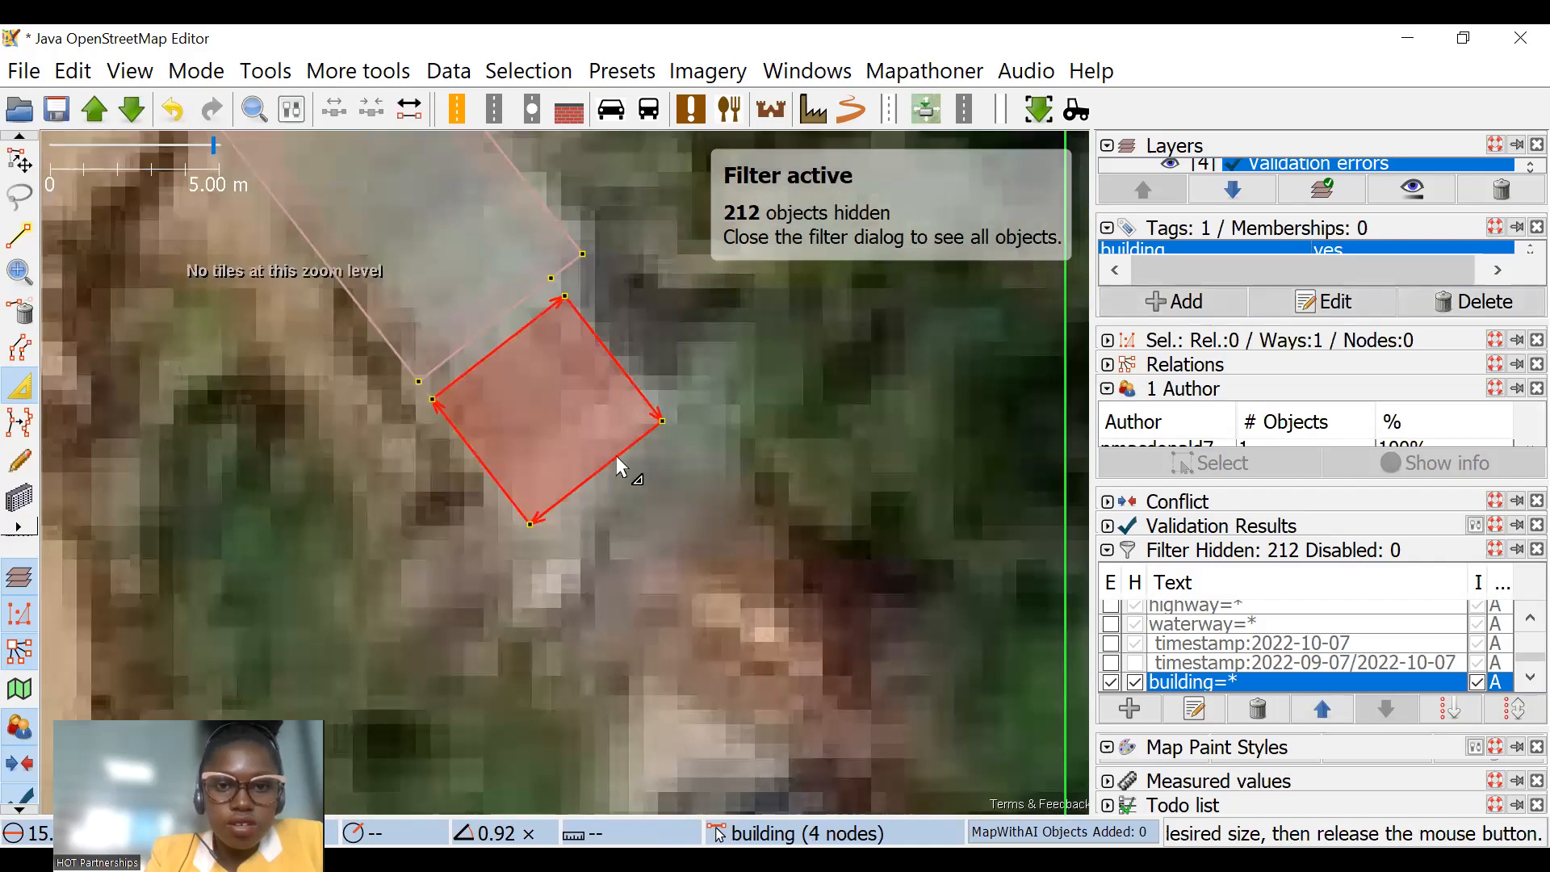
# Step: Delete the redundant node on the long building's southeast edge beside its smaller neighbour
pyautogui.click(26, 302)
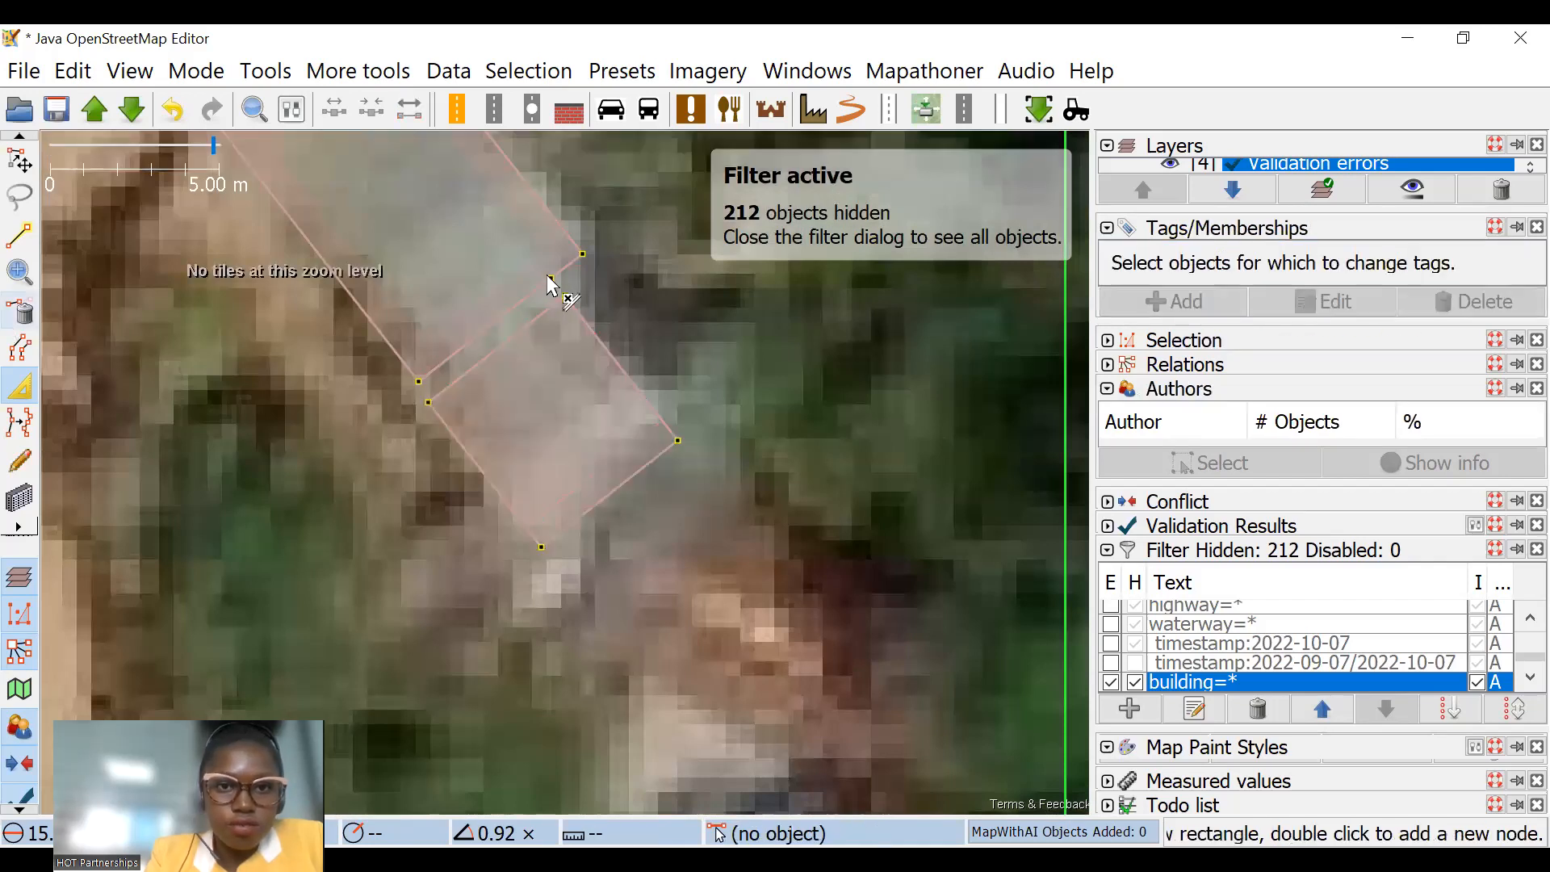
pyautogui.scroll(-2, 550, 284)
pyautogui.scroll(-6, 396, 436)
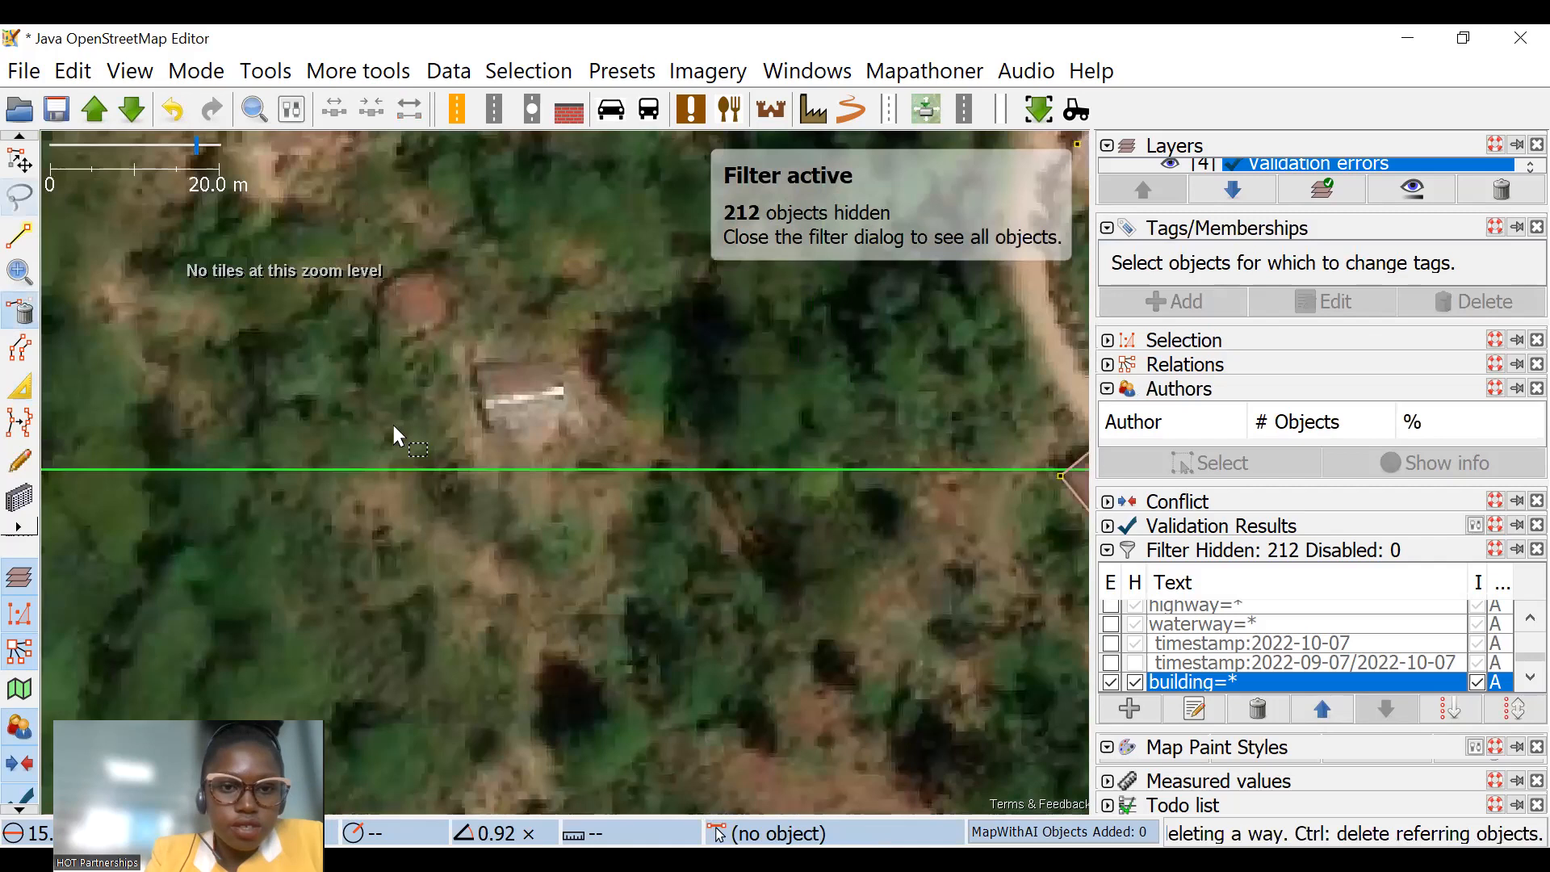
# Step: Extrude the north edge of the small grey-roofed building away from the long white-roofed building it touches
pyautogui.press('s')
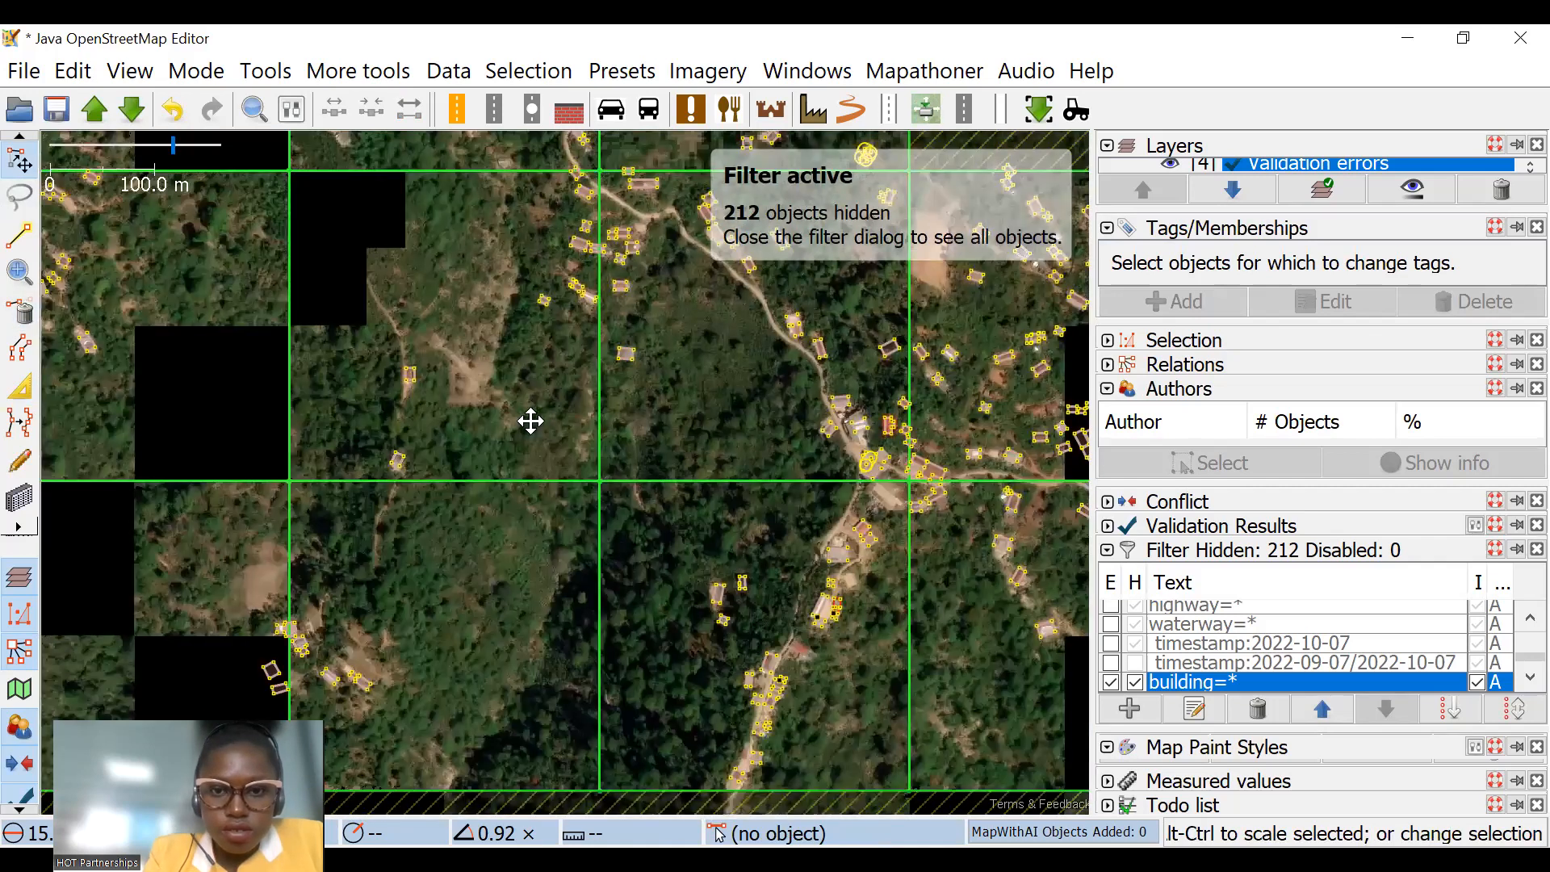
pyautogui.scroll(3, 530, 423)
pyautogui.scroll(4, 682, 517)
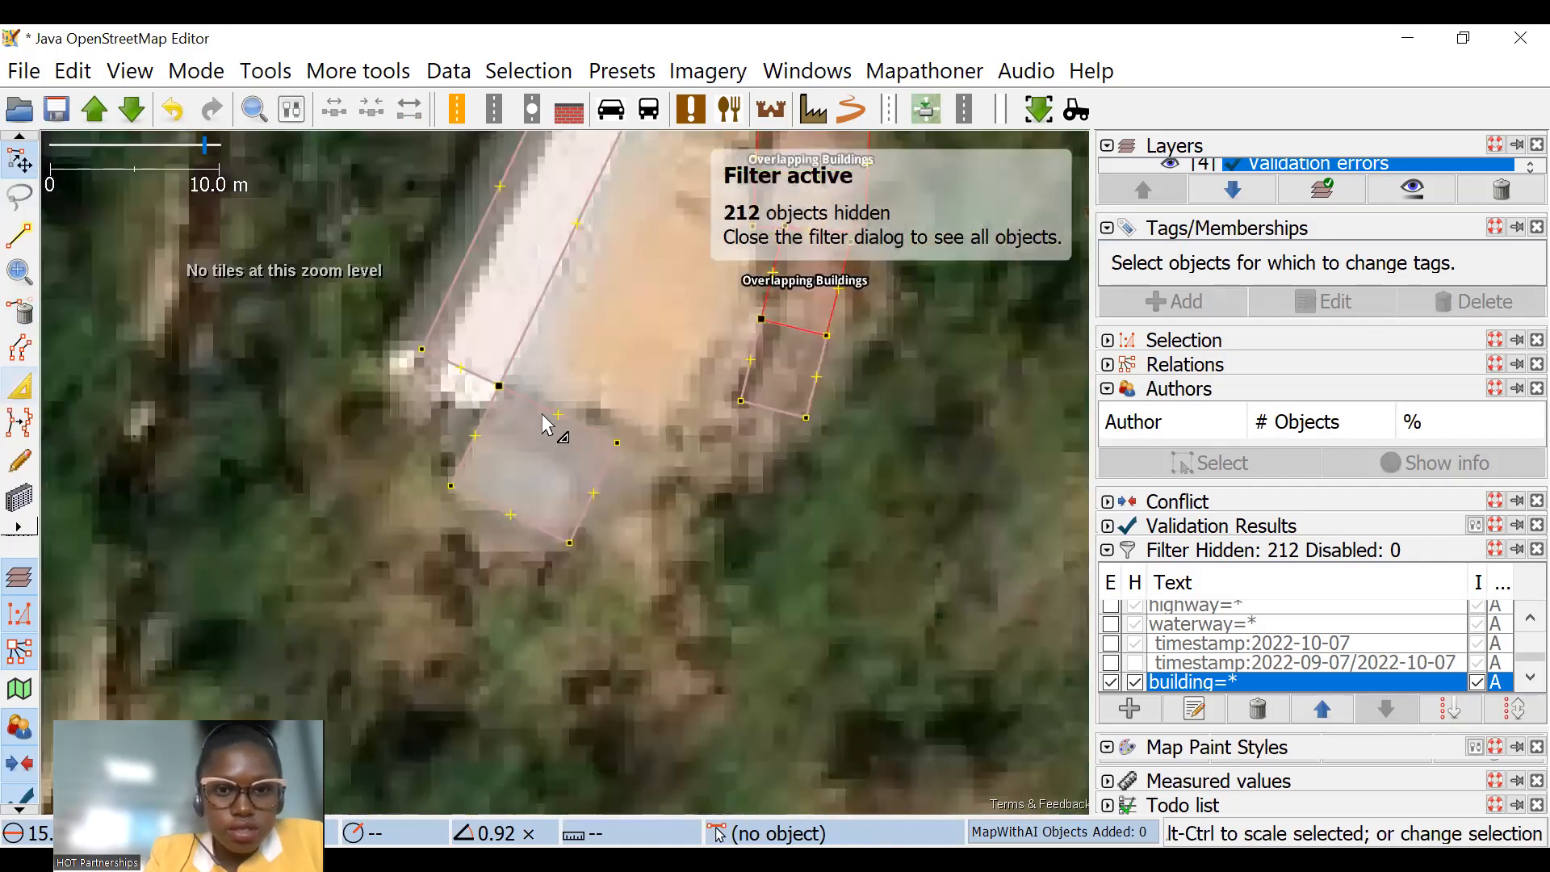
pyautogui.scroll(-2, 497, 418)
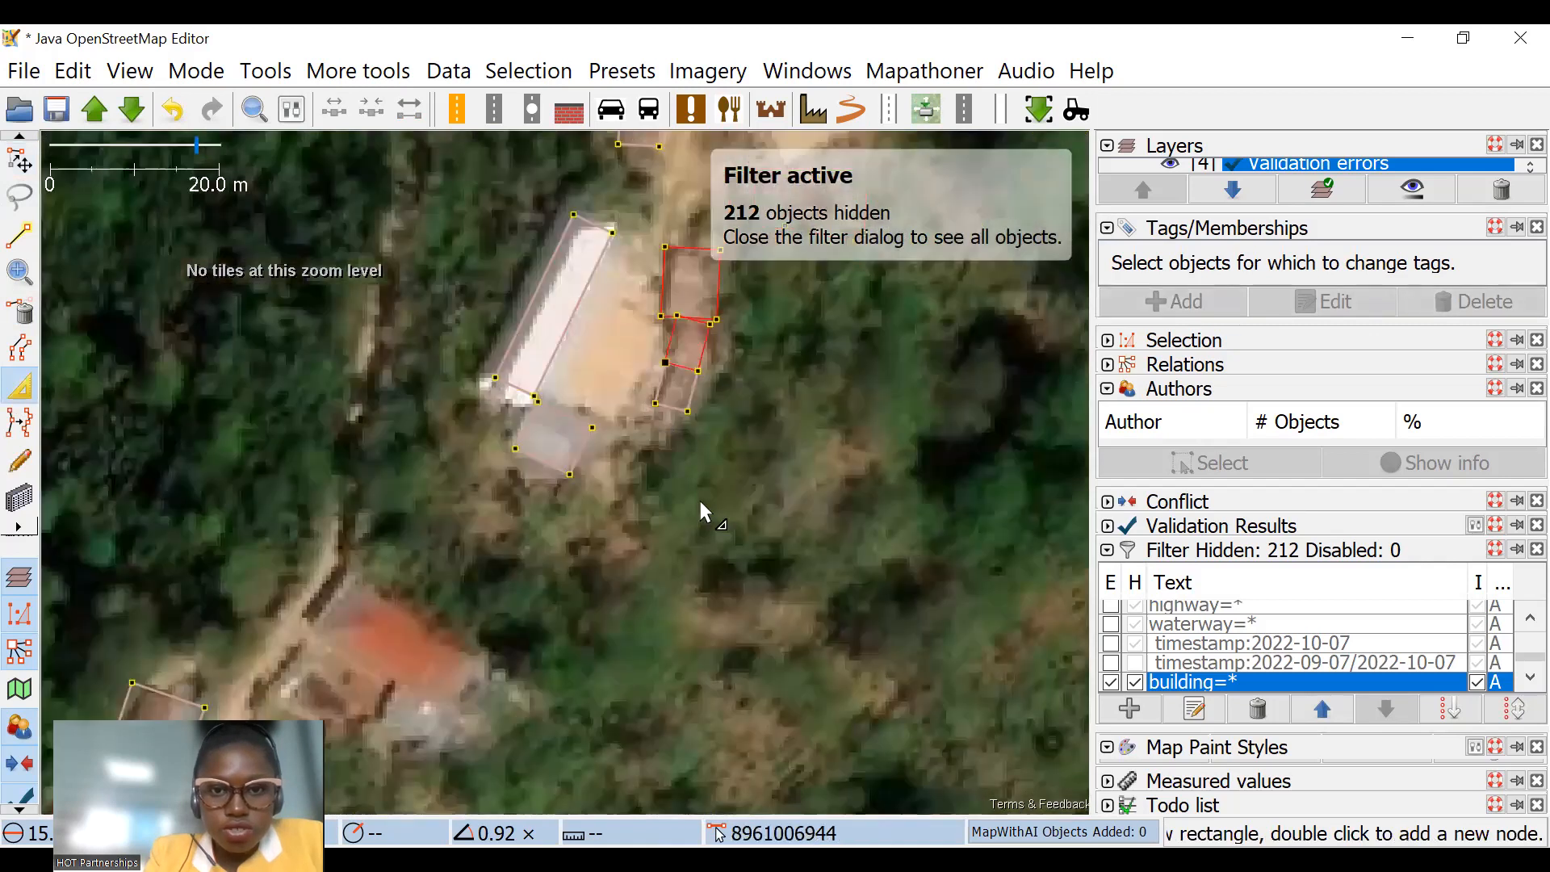
# Step: Narrow the southernmost building of the overlapping row from its west edge and pull its north edge away from the middle building
pyautogui.scroll(4, 628, 478)
pyautogui.moveTo(608, 490); pyautogui.dragTo(654, 491)
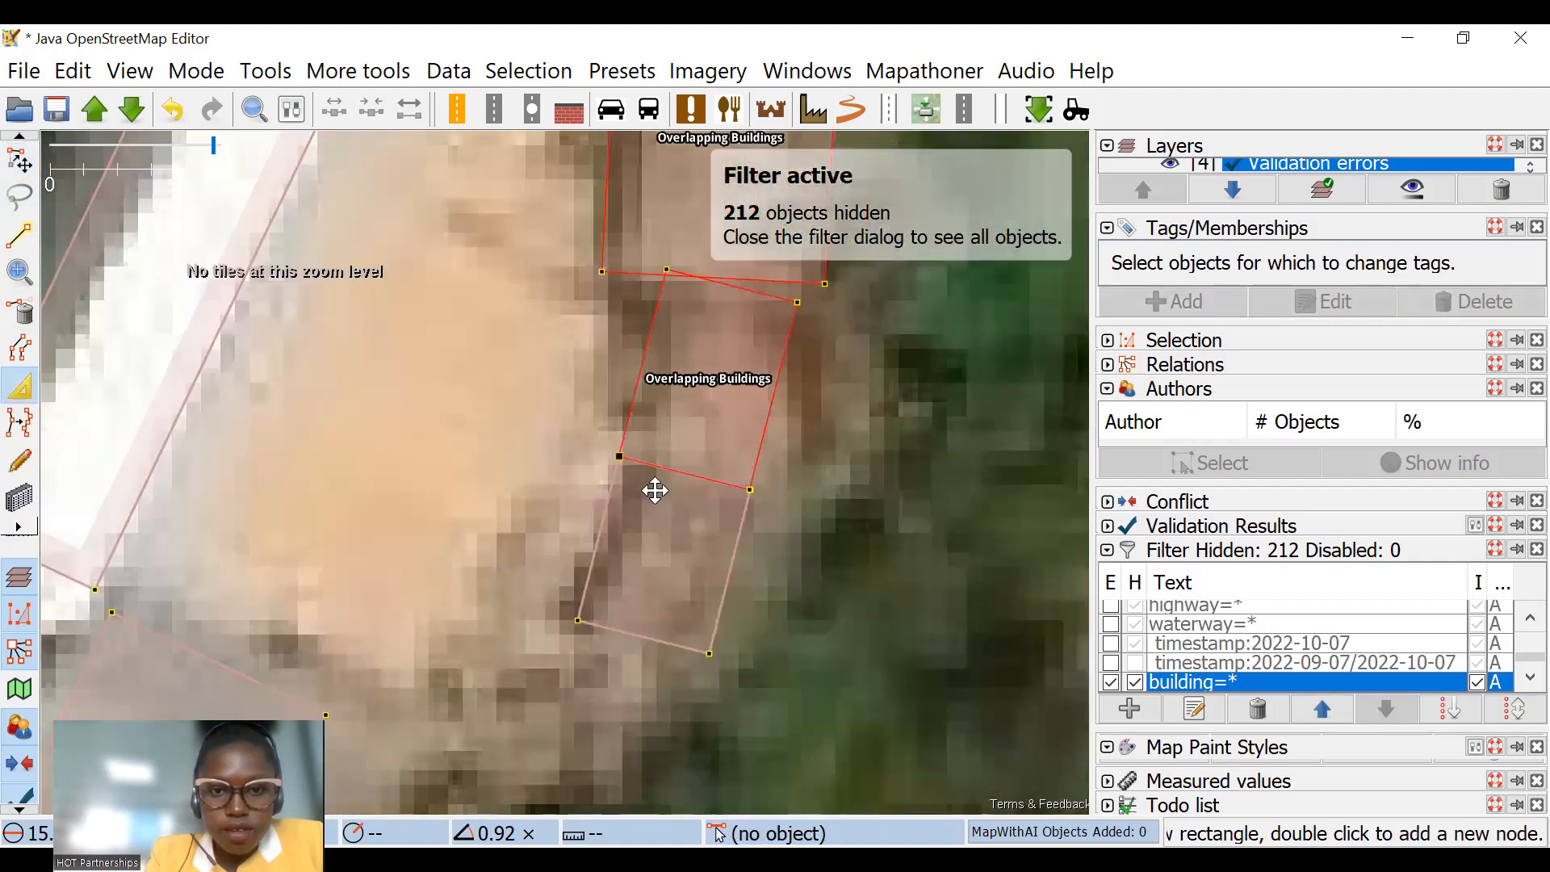
pyautogui.hotkey('ctrl', 'z')
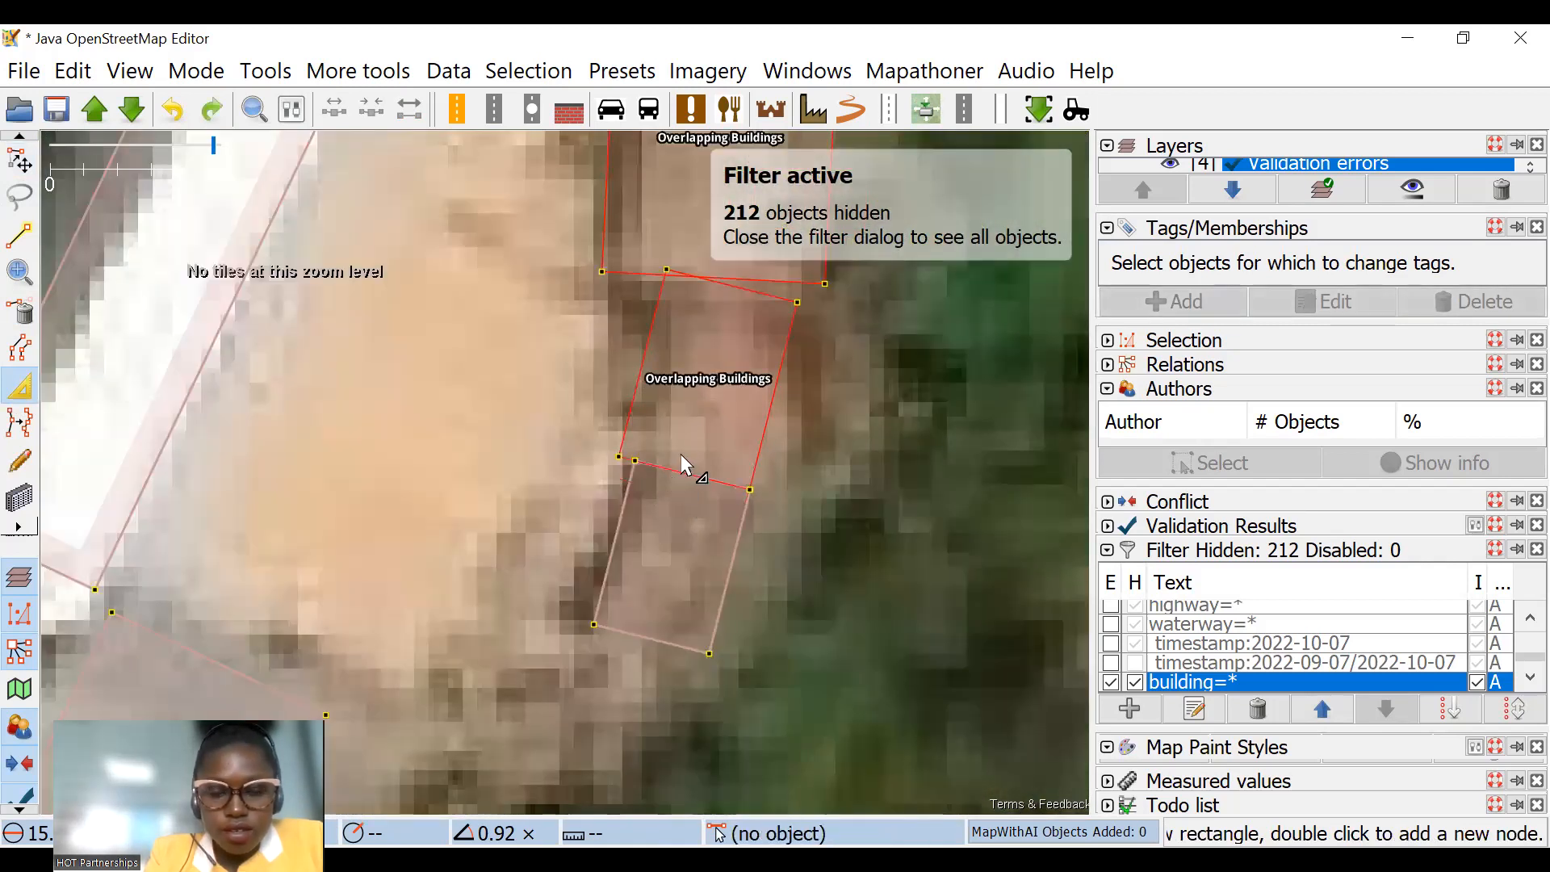
pyautogui.click(680, 453)
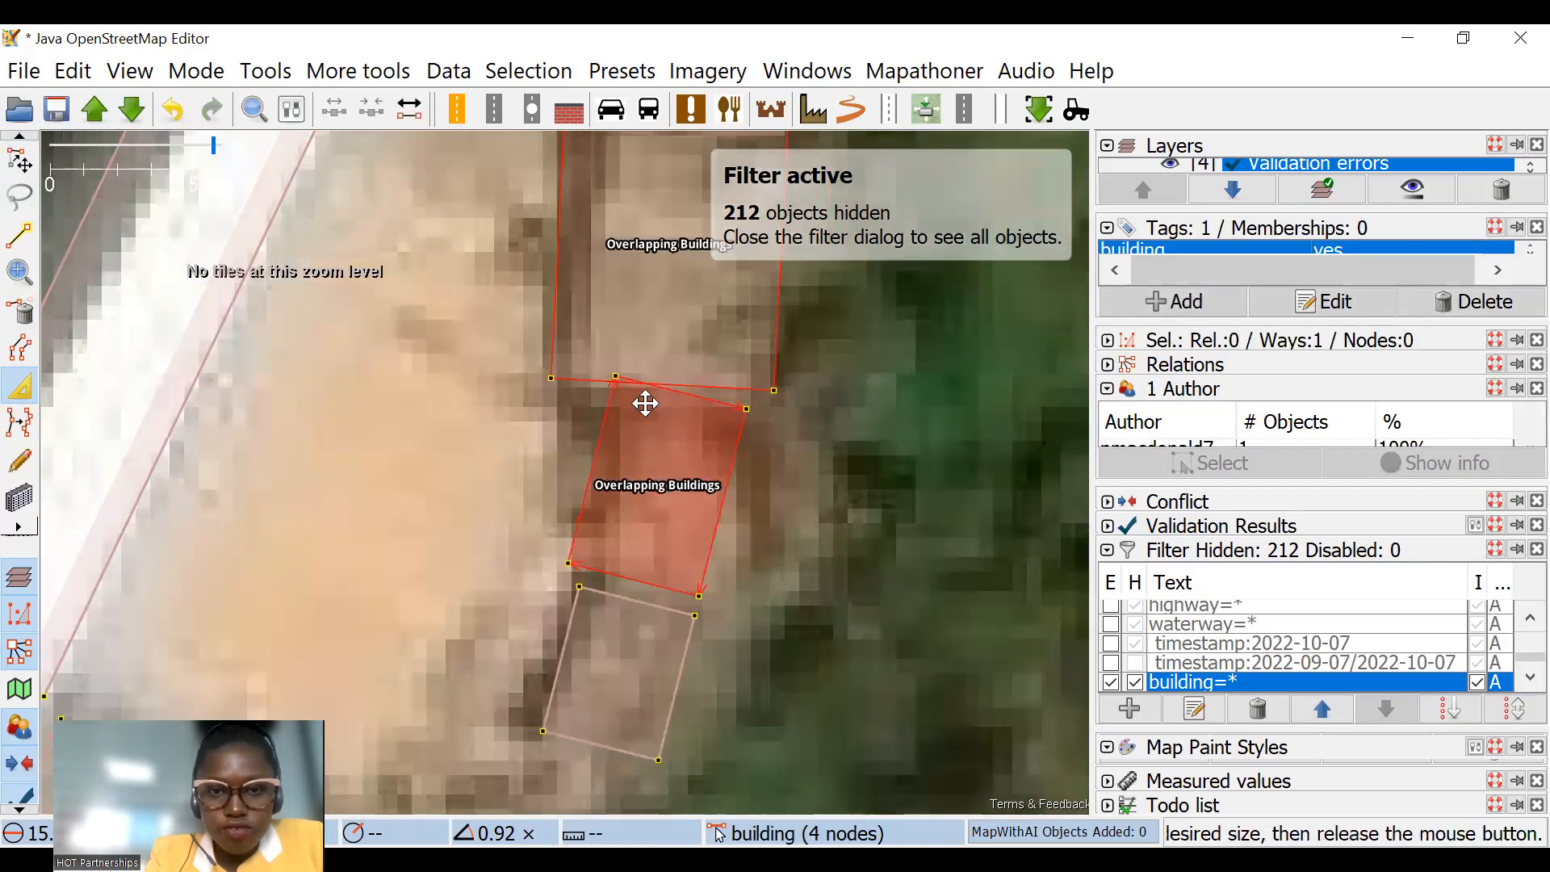
# Step: Extrude the middle building's north edge southward to clear the overlap with the northern building
pyautogui.moveTo(649, 385); pyautogui.dragTo(645, 403)
pyautogui.click(559, 296)
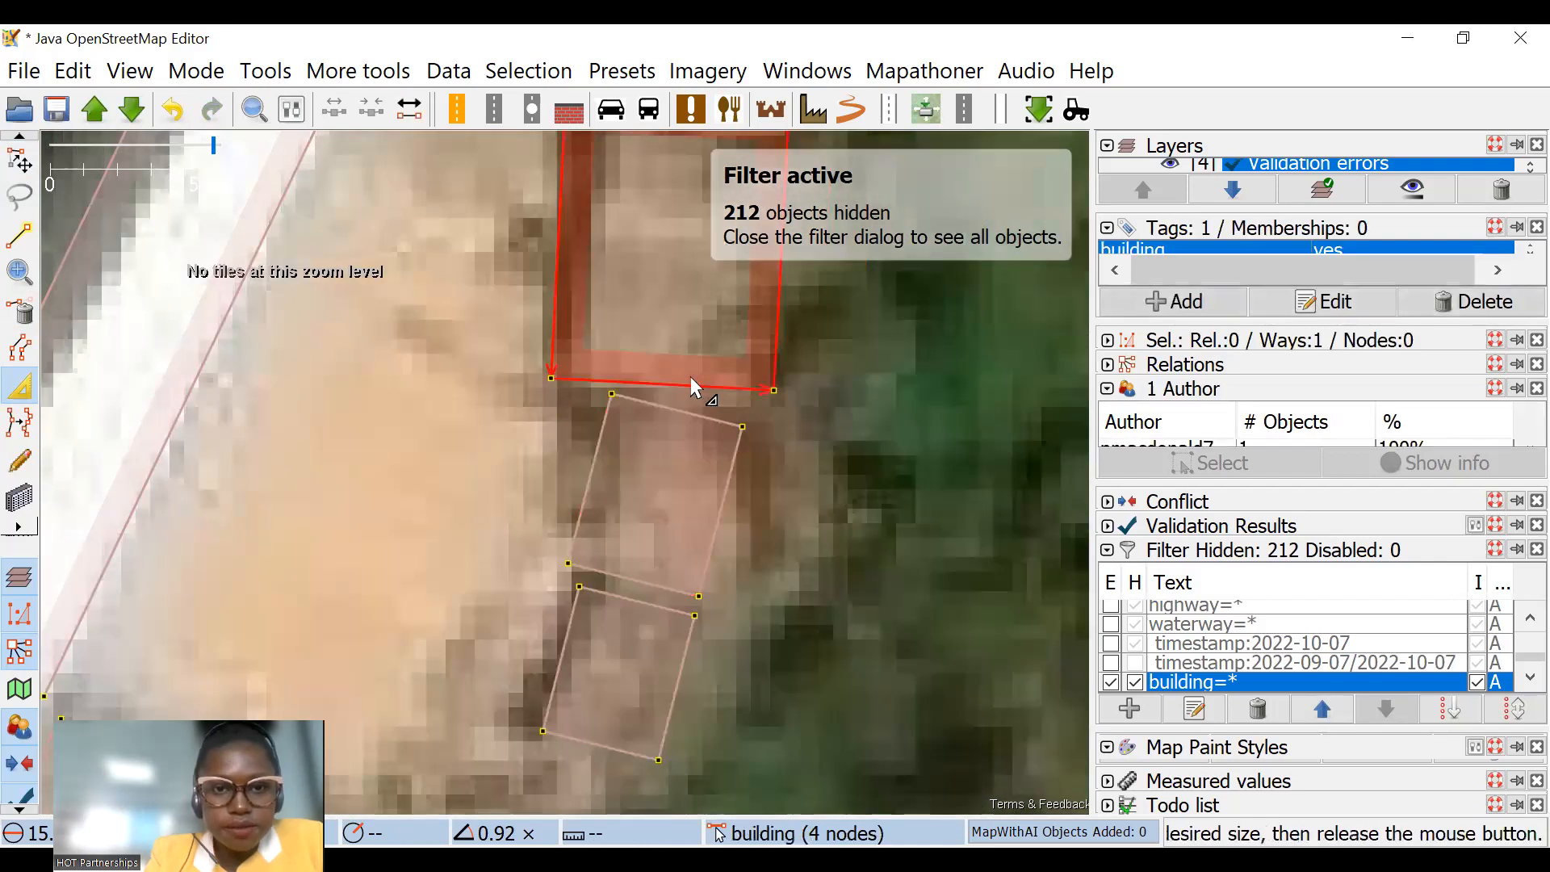
pyautogui.press('Escape')
# Step: Extrude the west edge of the long white-roofed building inward by about 1.8 m
pyautogui.scroll(-7, 690, 383)
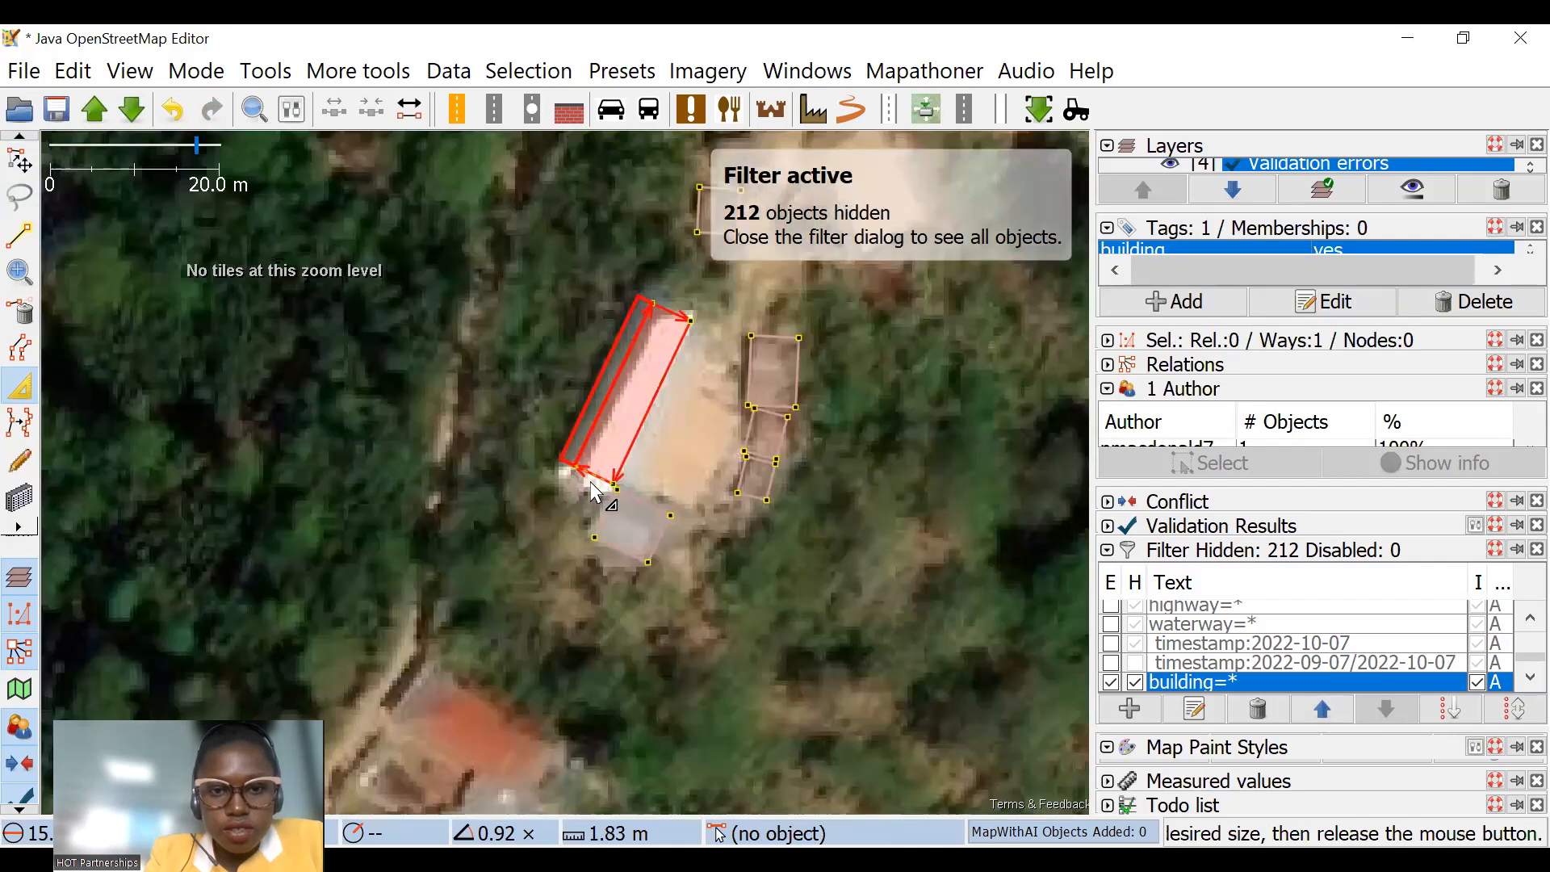
pyautogui.moveTo(591, 483); pyautogui.dragTo(591, 482)
pyautogui.press('Escape')
# Step: Activate the building-drawing tool and survey the mapped buildings across the whole task grid
pyautogui.scroll(-2, 617, 434)
pyautogui.click(20, 502)
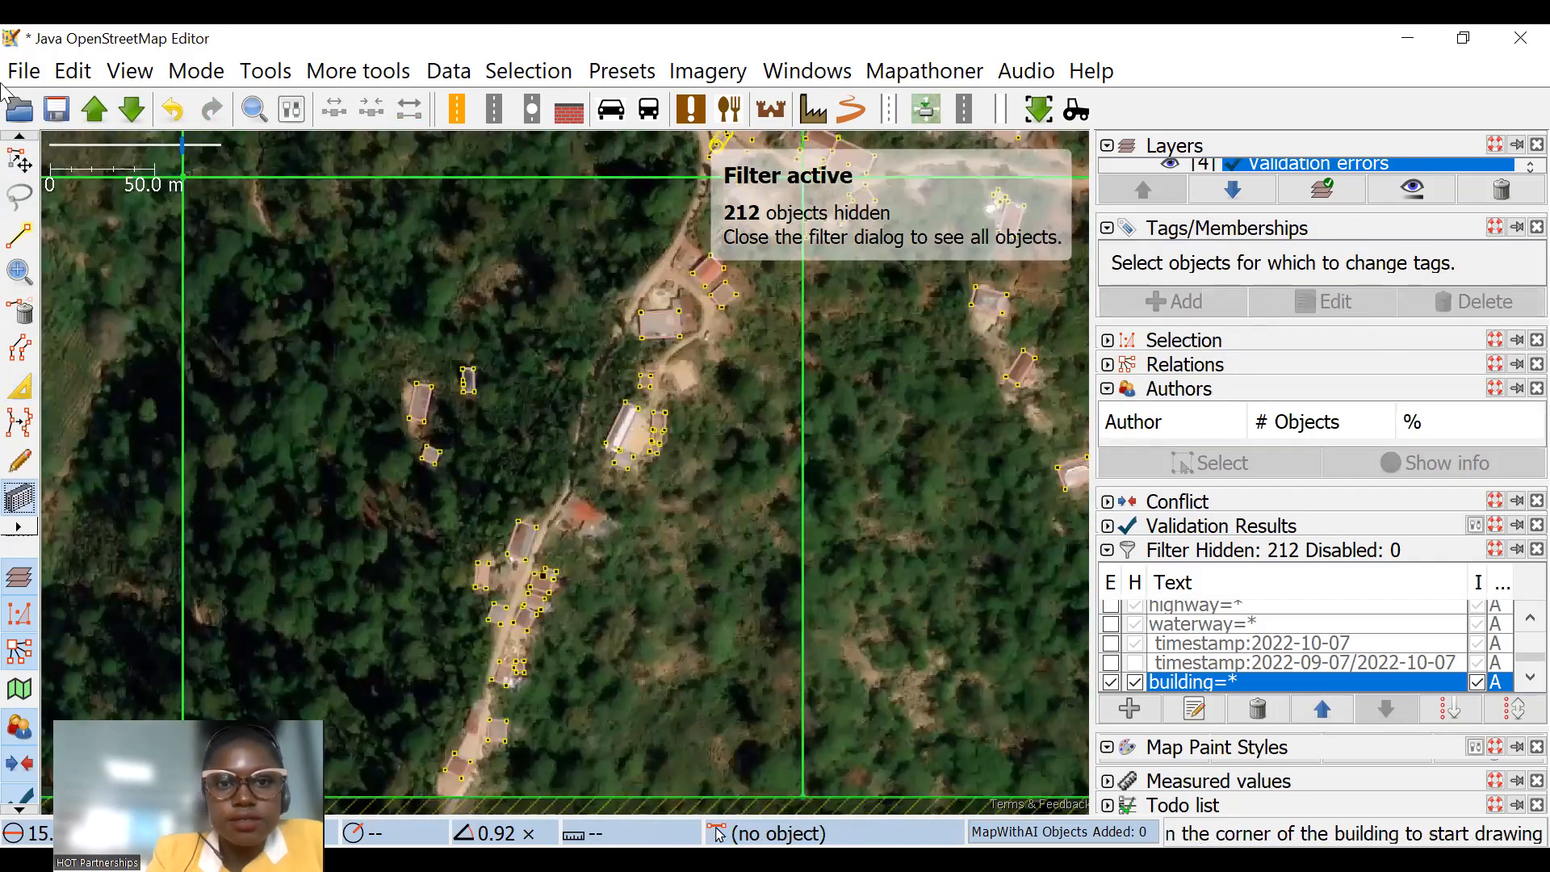
pyautogui.scroll(-2, 529, 222)
pyautogui.scroll(-3, 688, 443)
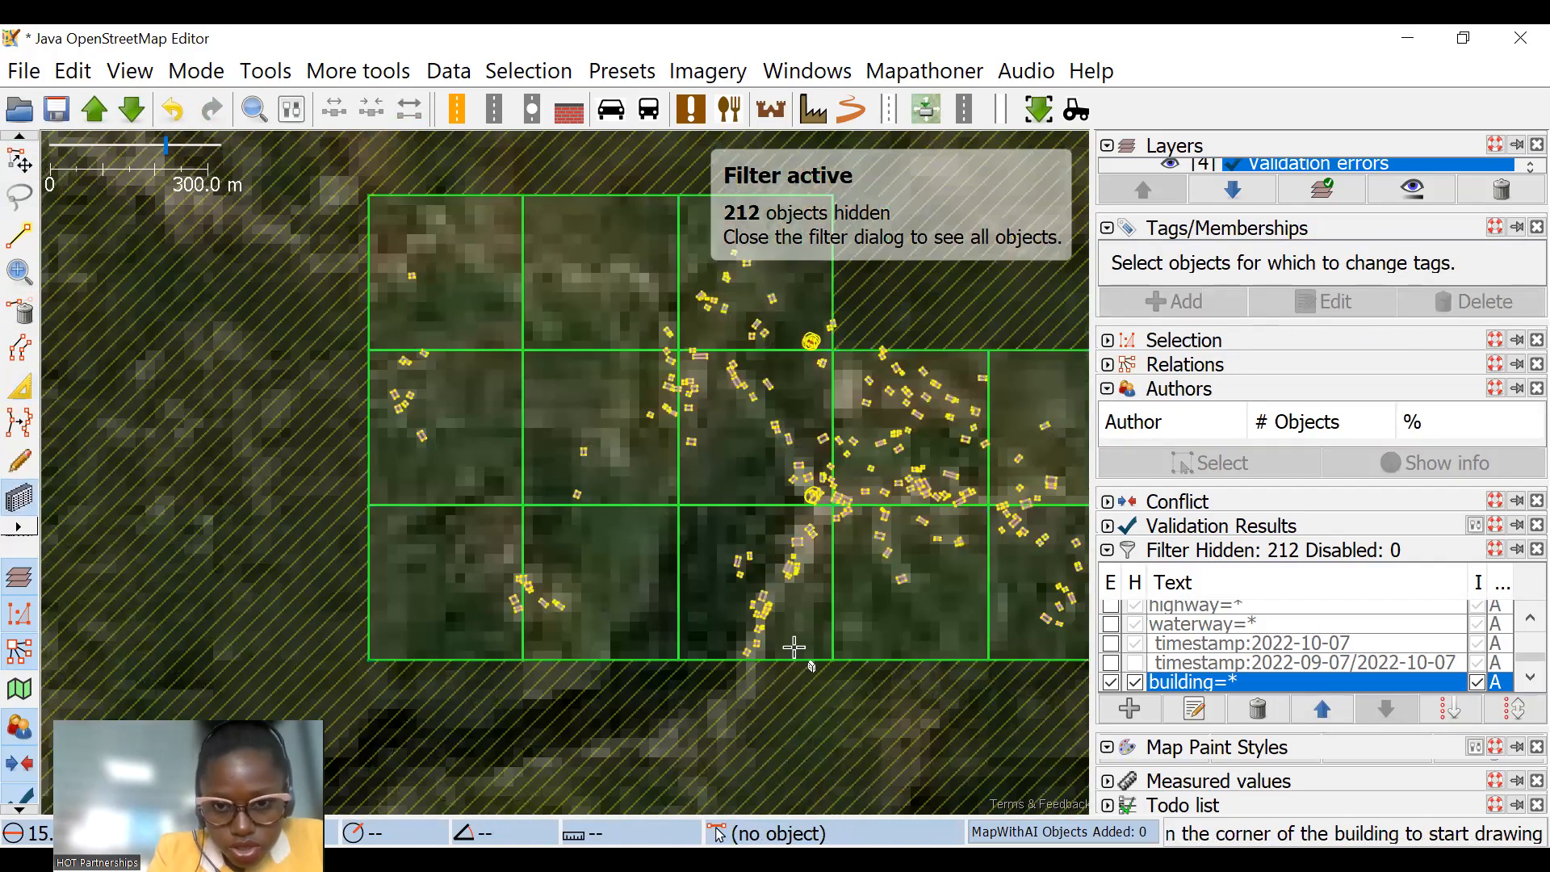
# Step: Draw a building about 7.3 m wide over the unmapped red roof east of the track
pyautogui.scroll(5, 799, 655)
pyautogui.moveTo(674, 666); pyautogui.dragTo(640, 446)
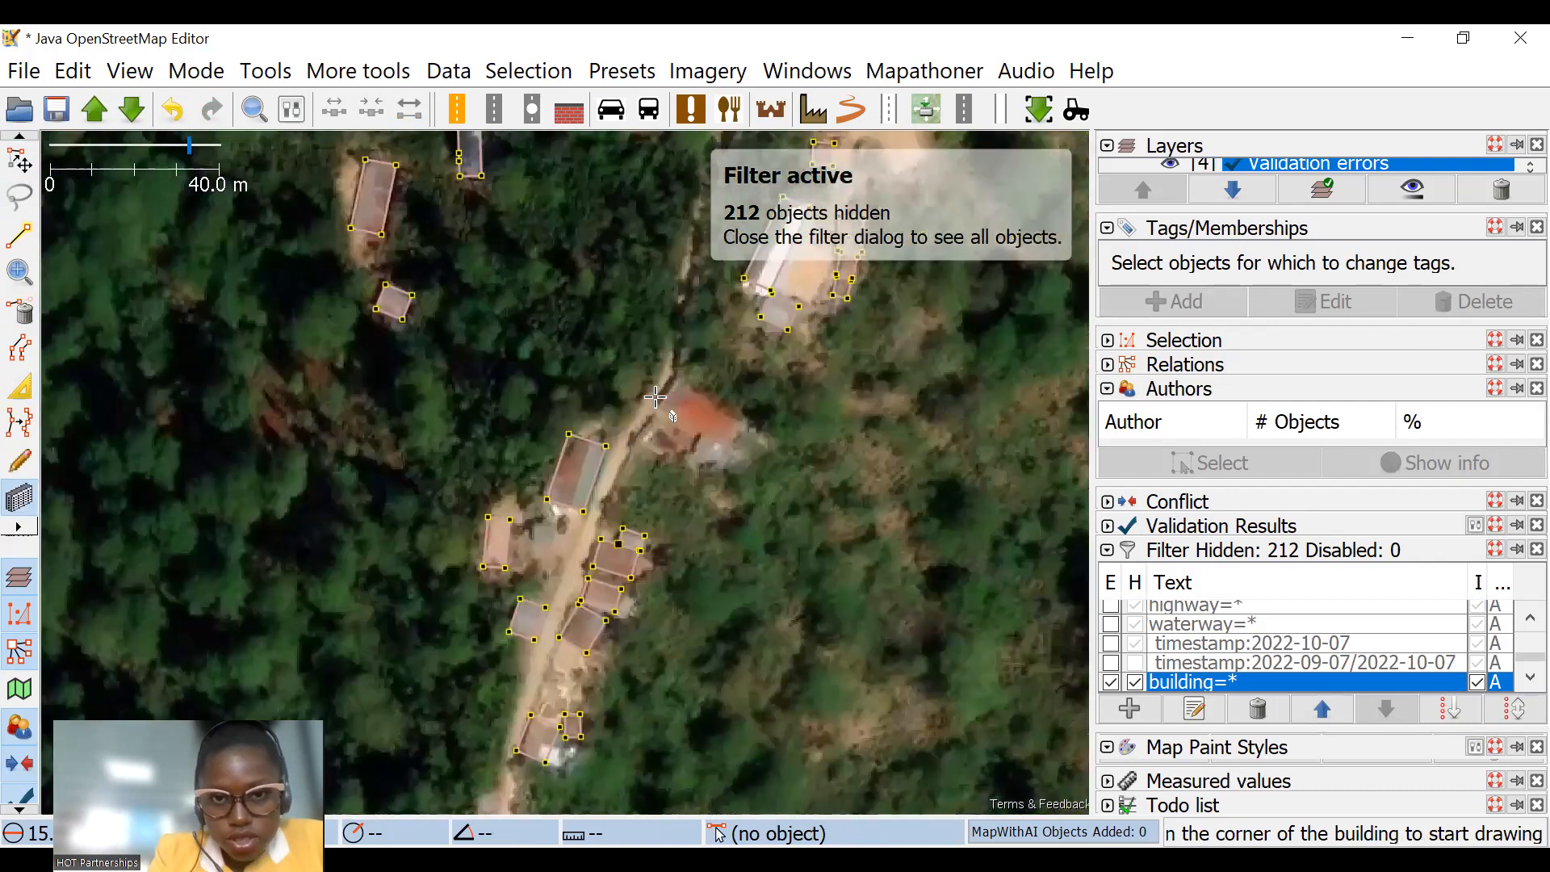
pyautogui.scroll(3, 655, 397)
pyautogui.click(508, 413)
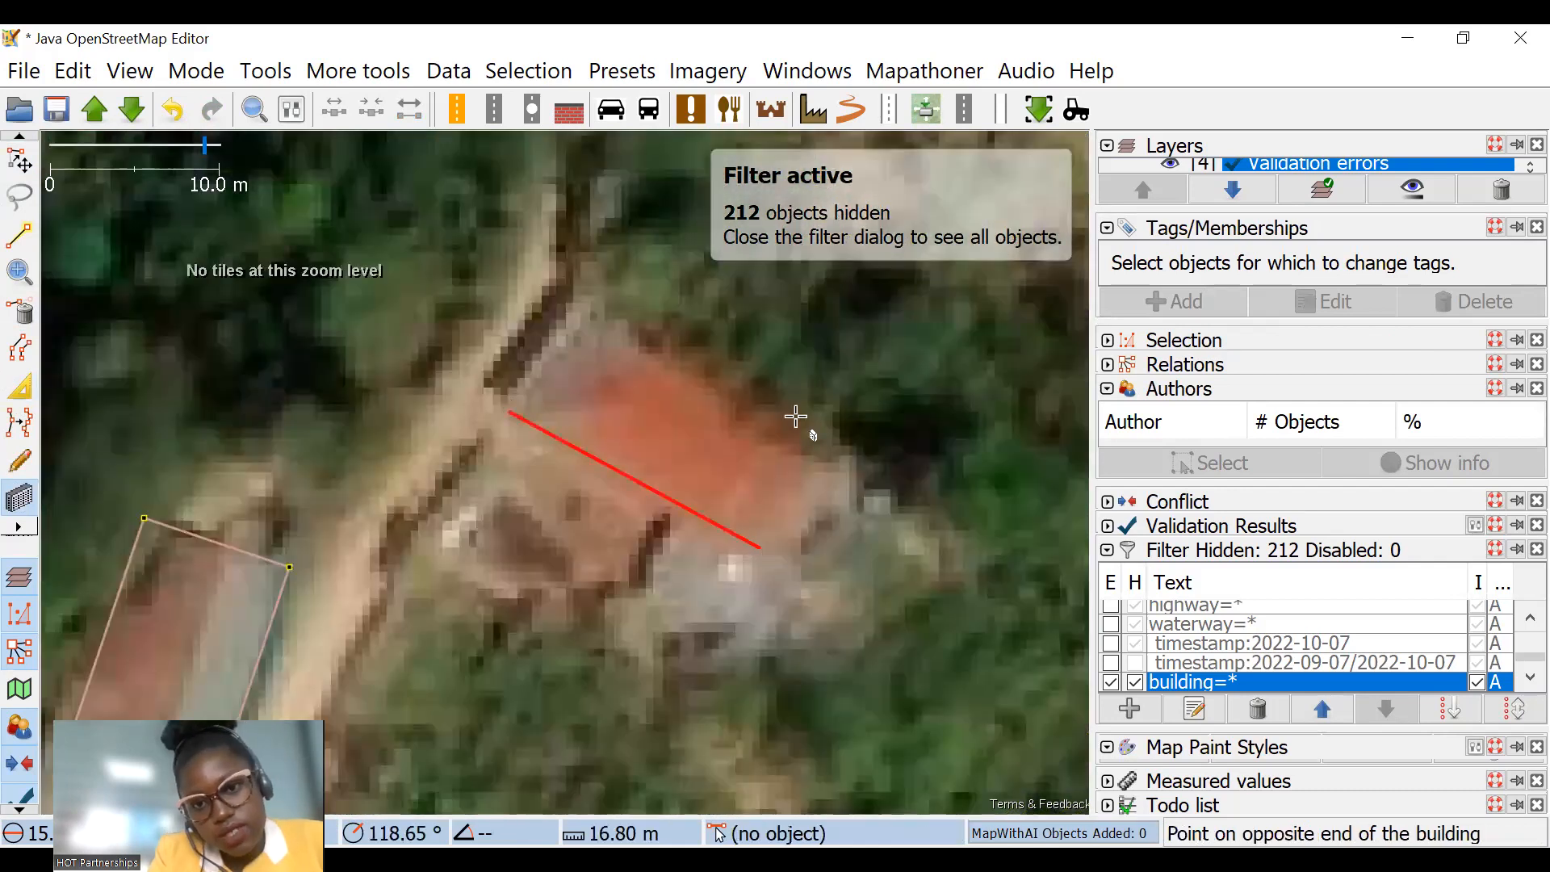
pyautogui.click(772, 557)
pyautogui.click(794, 428)
# Step: Add a node on the new red-roofed building's south edge and extrude the eastern part southward to cover the grey section
pyautogui.click(21, 387)
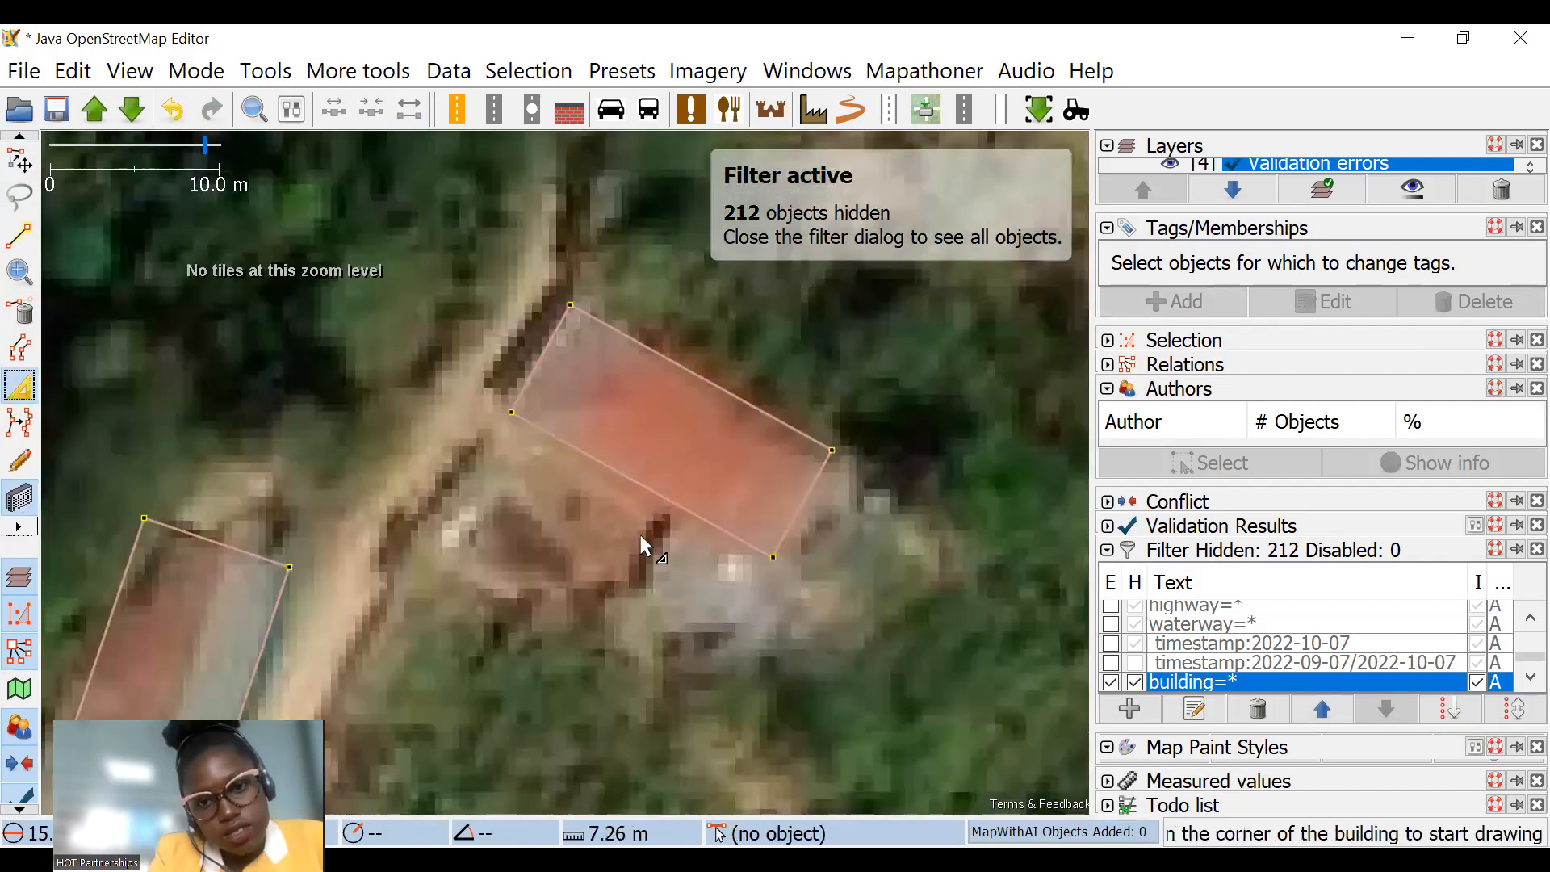
pyautogui.click(690, 509)
pyautogui.scroll(-3, 806, 617)
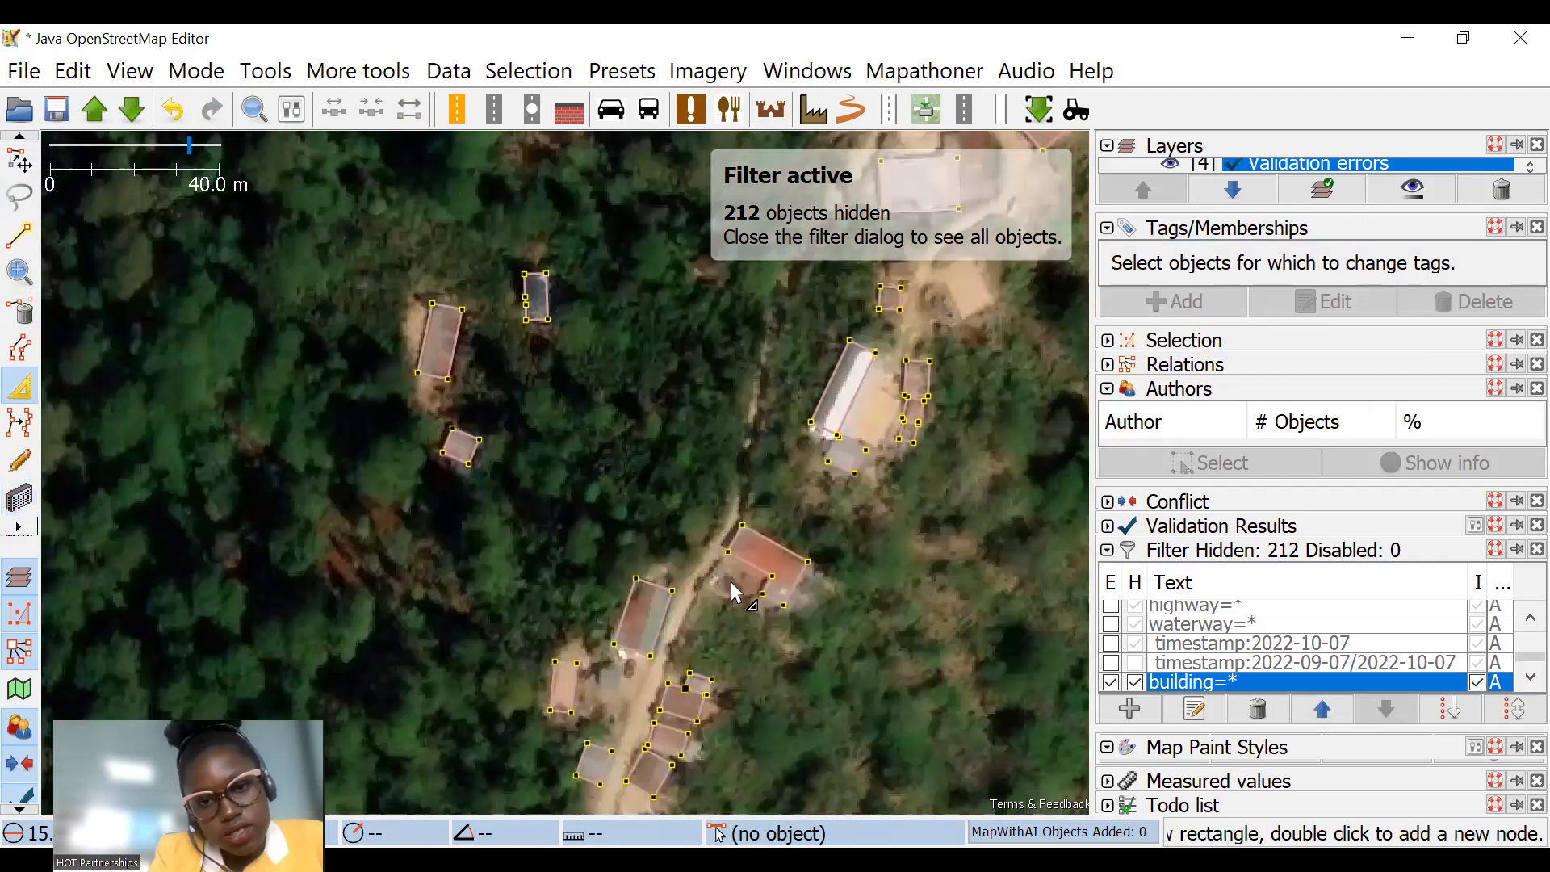
pyautogui.moveTo(731, 583); pyautogui.dragTo(651, 487)
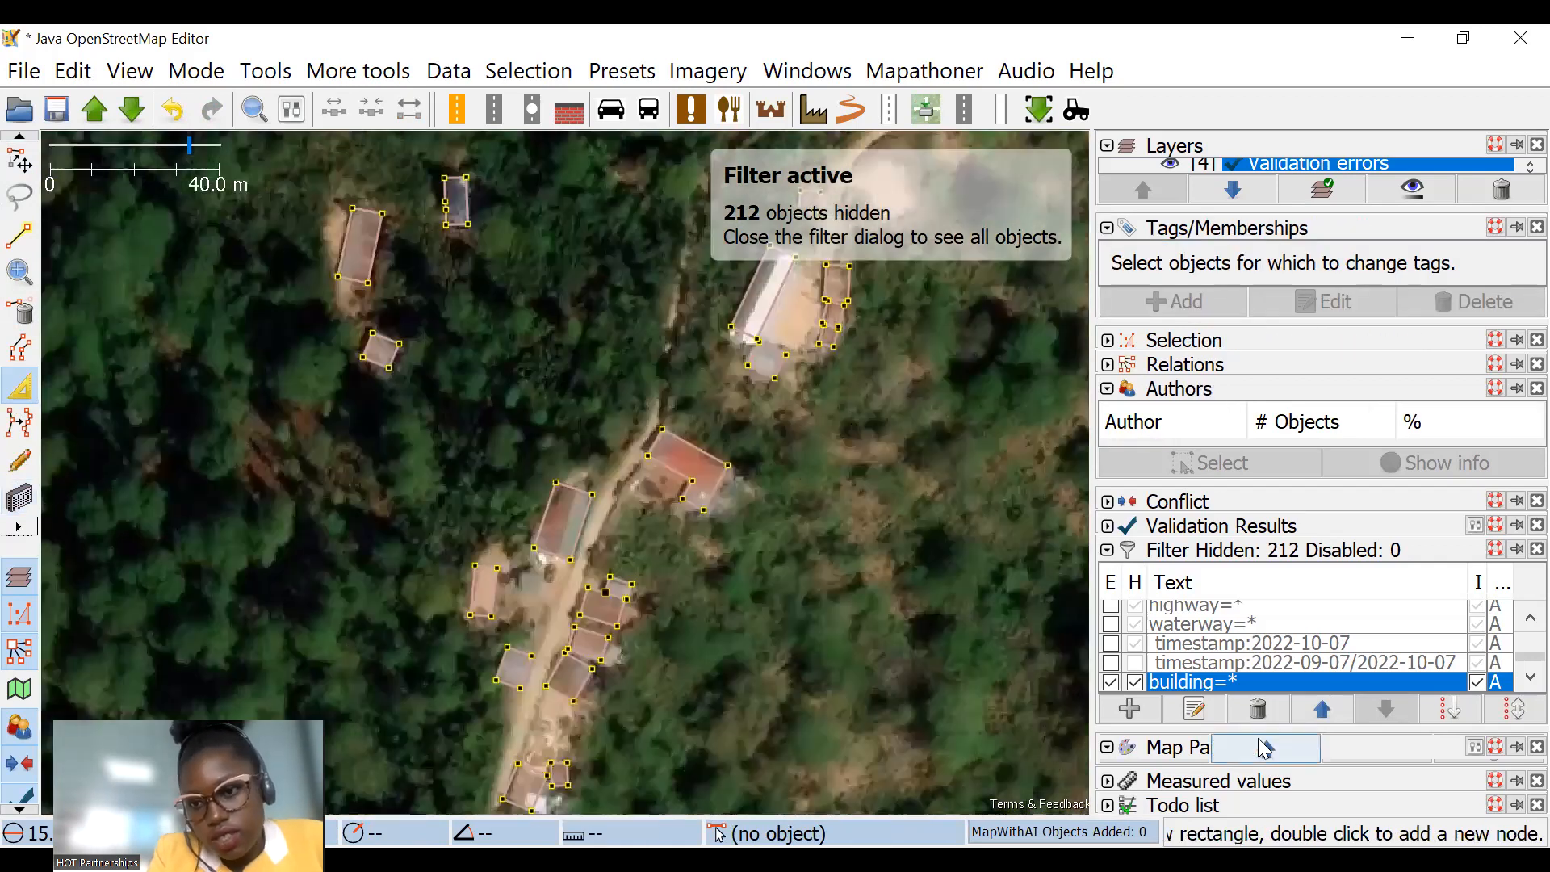
# Step: Expand the map paint styles list and turn off the apple paint style
pyautogui.click(1108, 782)
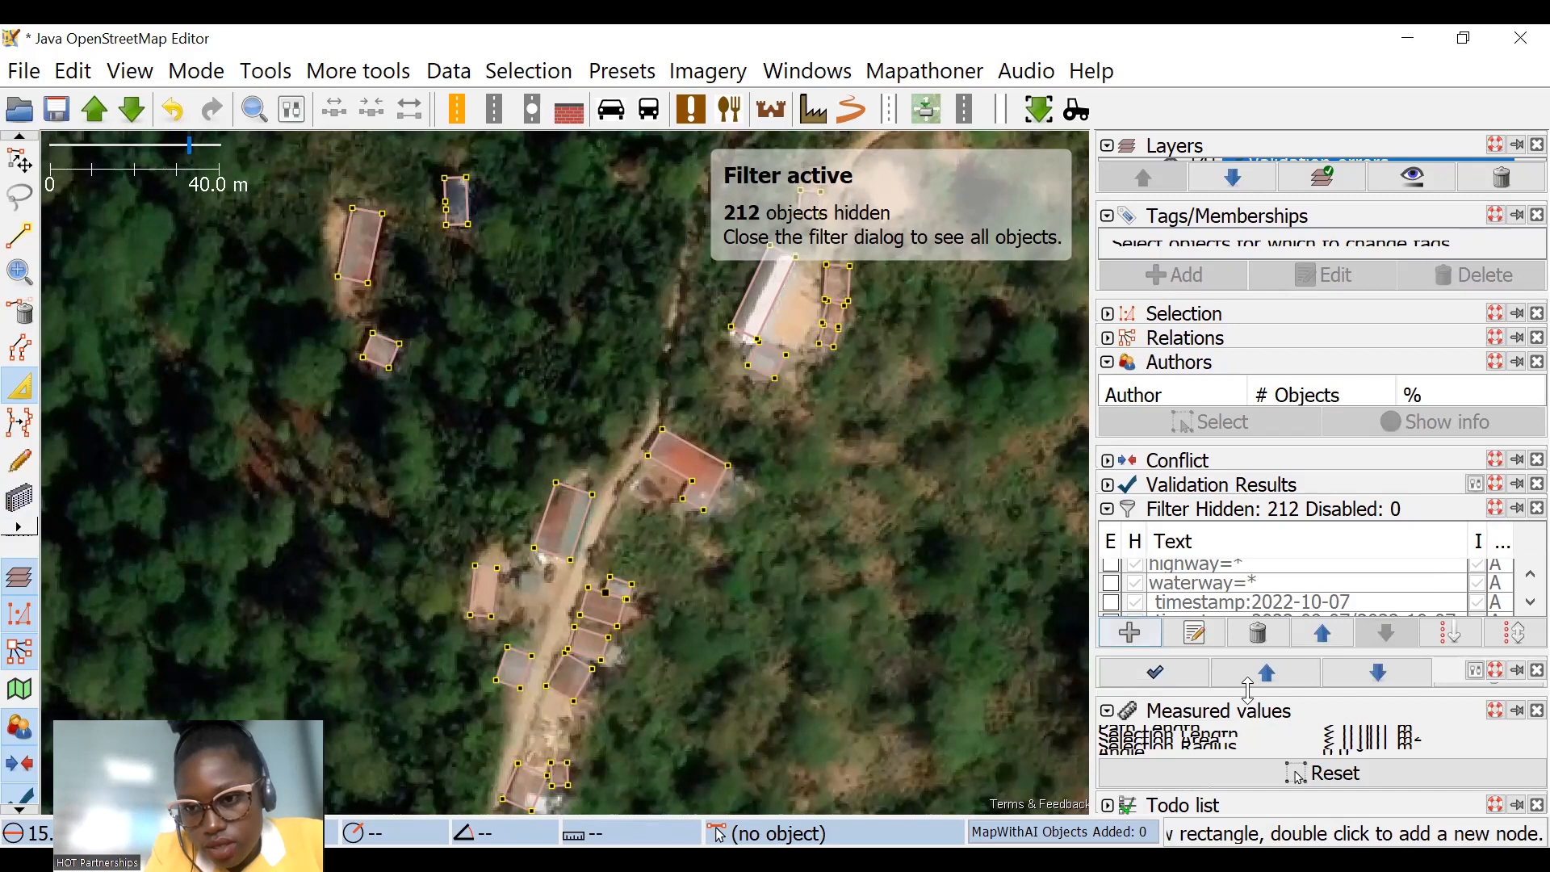
pyautogui.moveTo(1289, 692); pyautogui.dragTo(1284, 730)
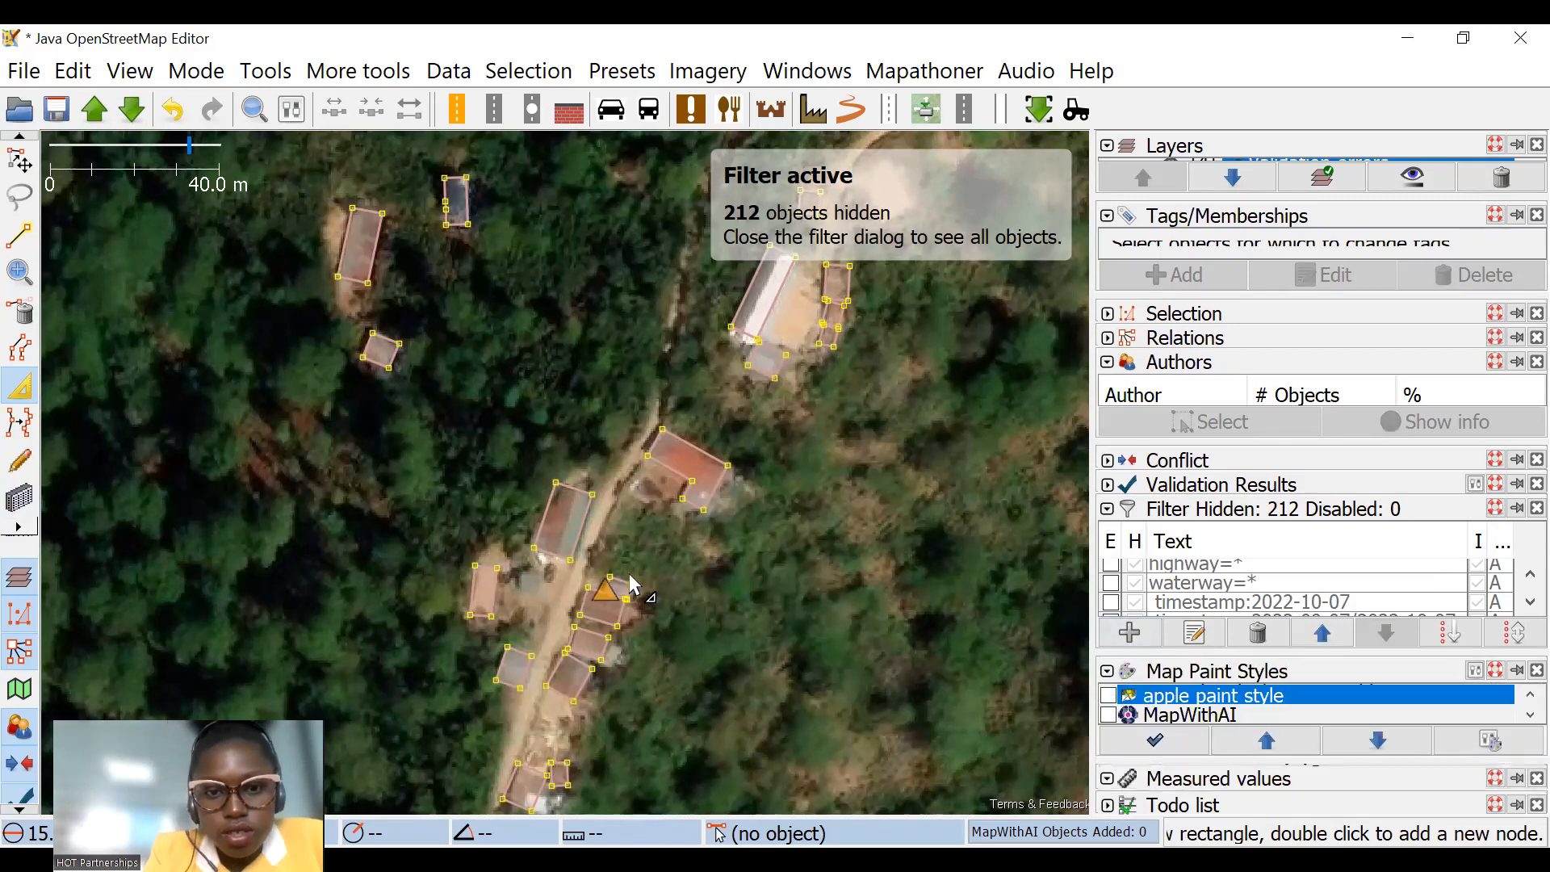
pyautogui.scroll(8, 565, 520)
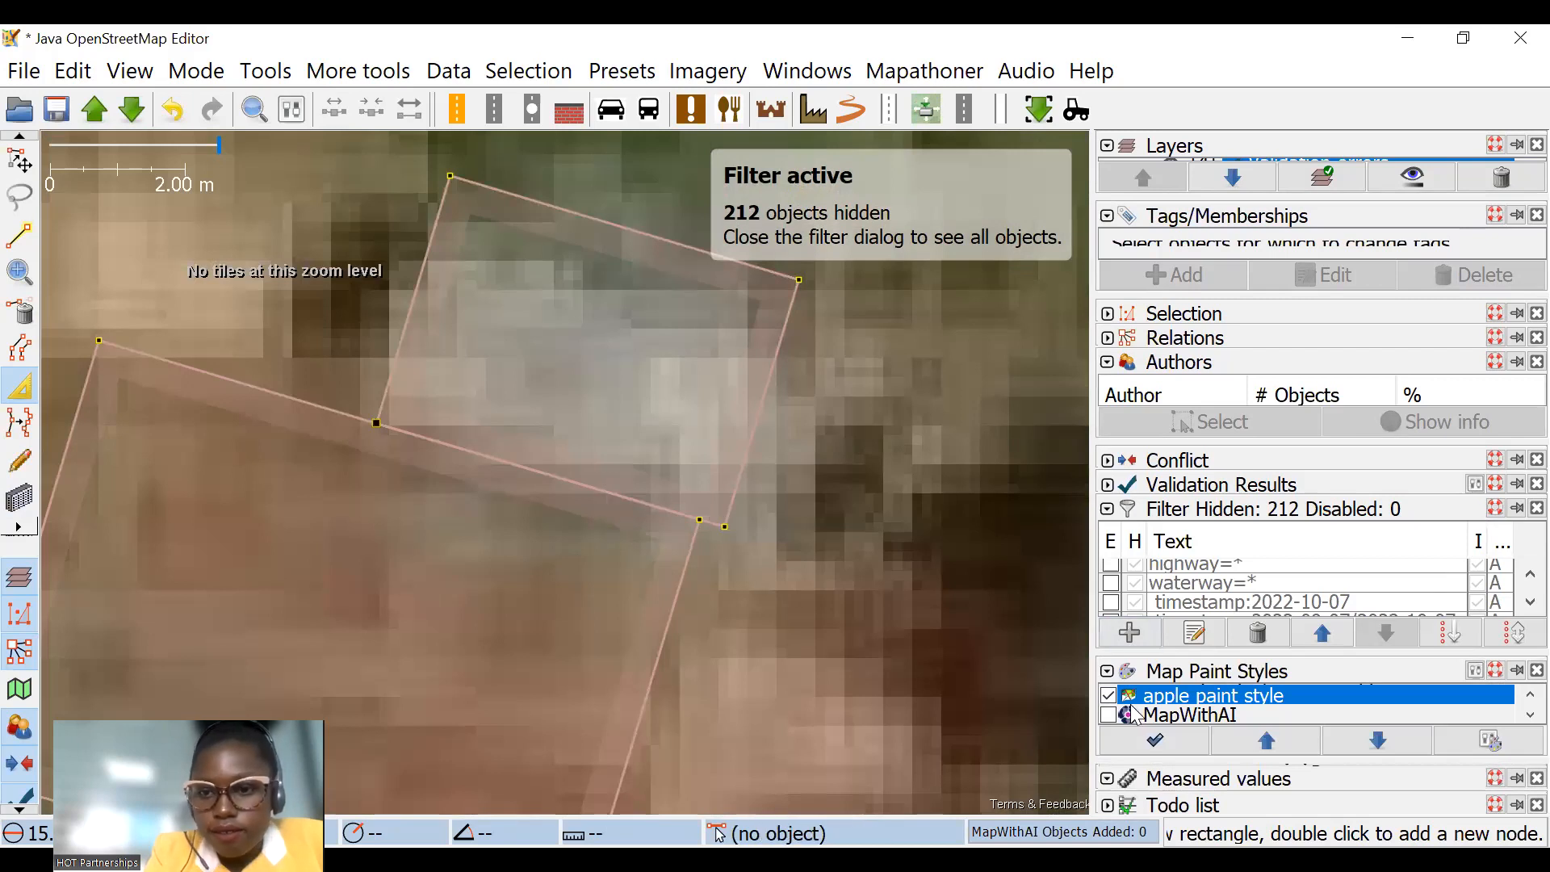
# Step: Extrude the small grey building's south edge away from the brown-roofed neighbour and pull its north edge slightly inward
pyautogui.click(728, 499)
pyautogui.press('Escape')
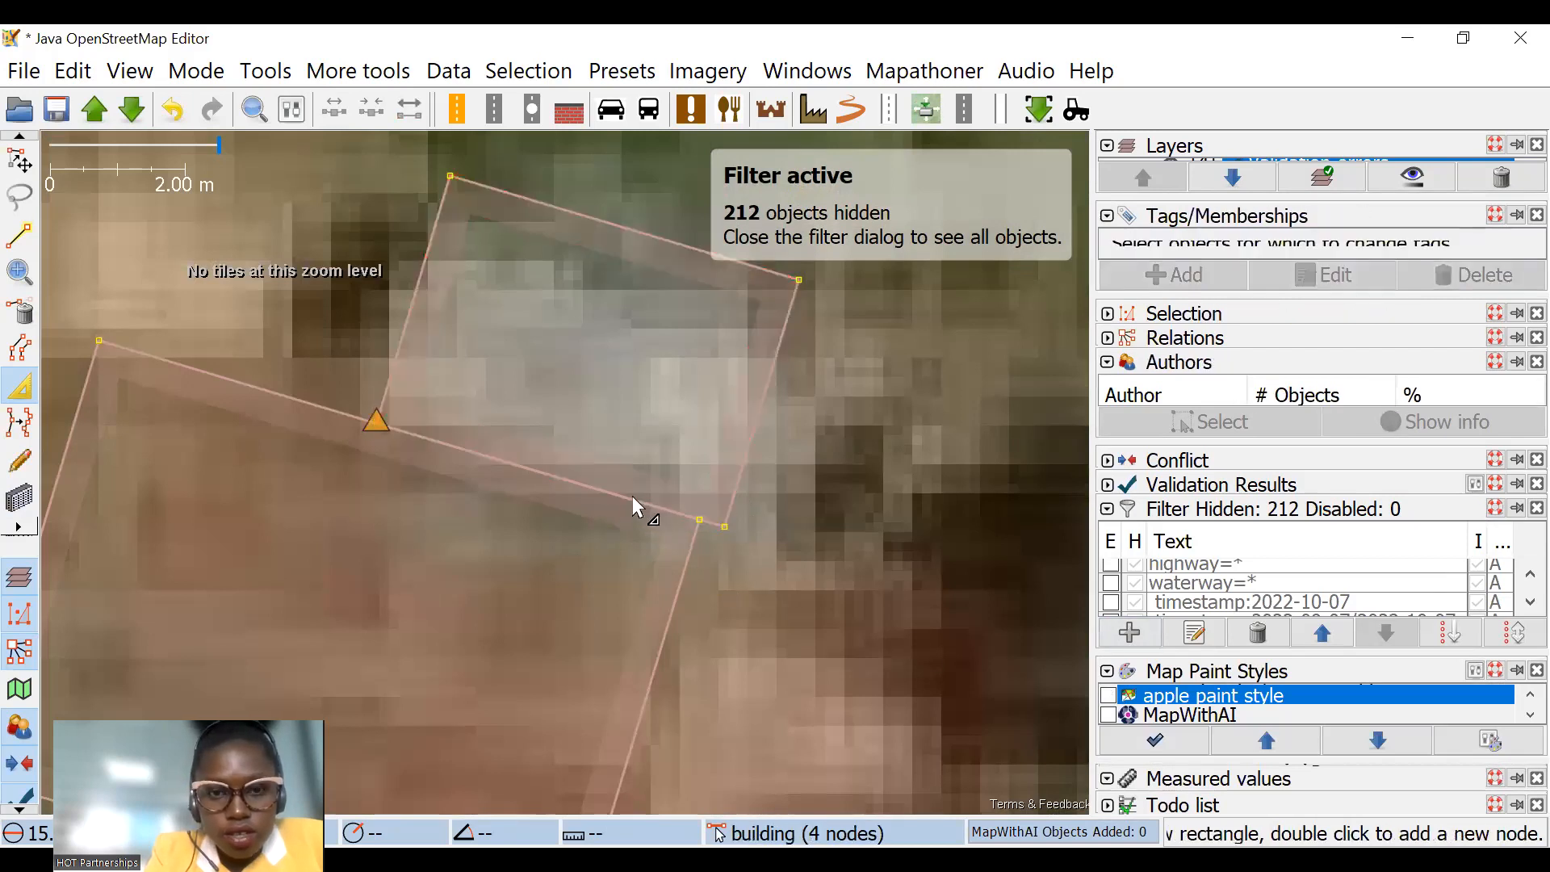
pyautogui.moveTo(625, 490); pyautogui.dragTo(630, 481)
pyautogui.moveTo(608, 223); pyautogui.dragTo(600, 247)
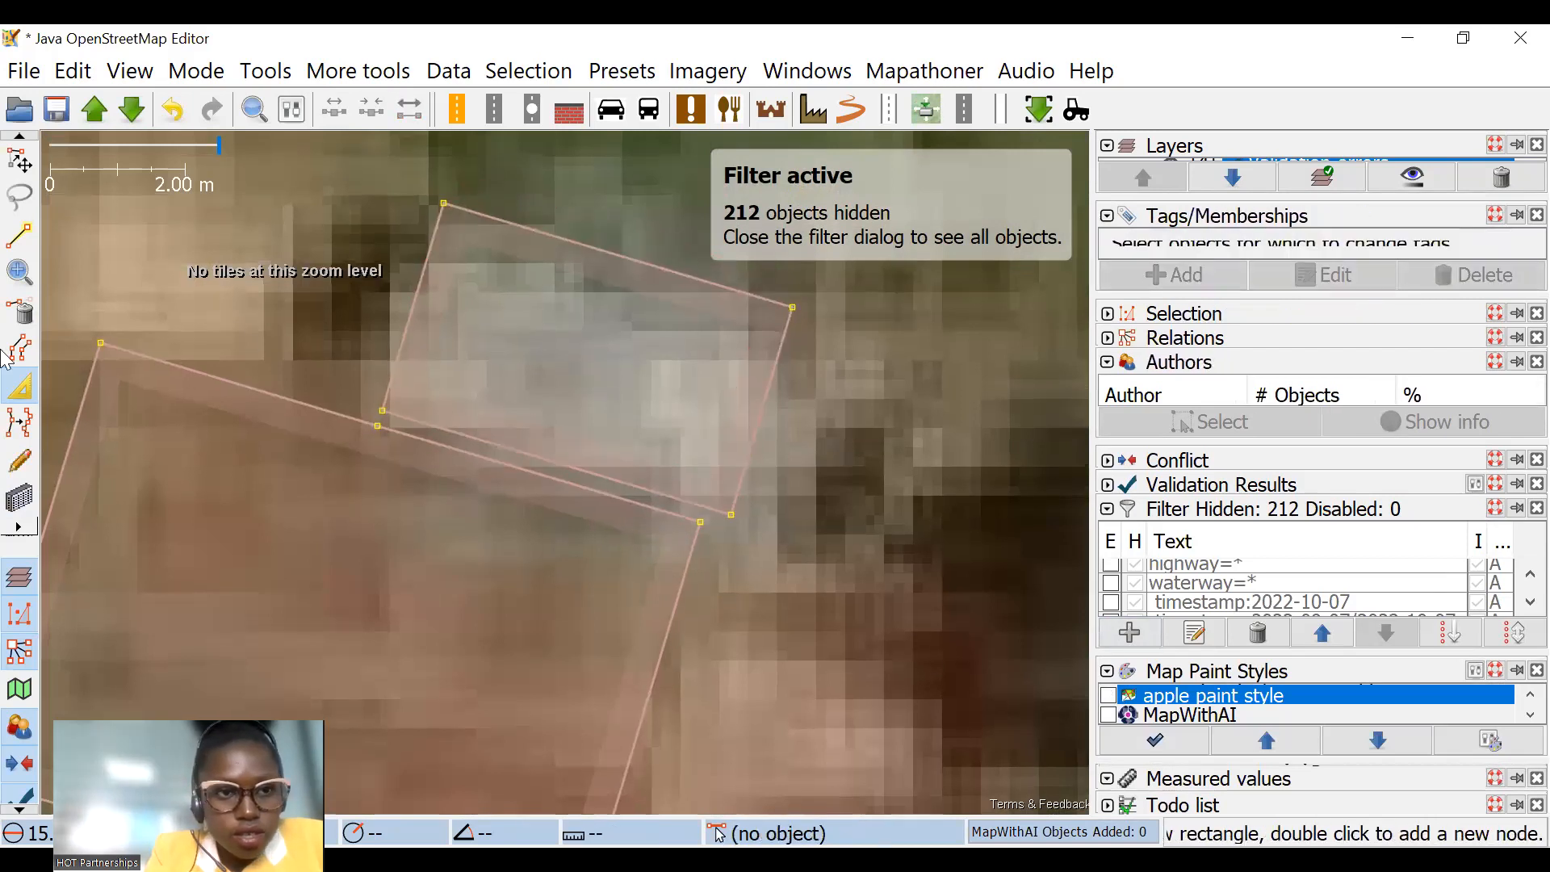
pyautogui.click(19, 310)
pyautogui.scroll(-5, 428, 421)
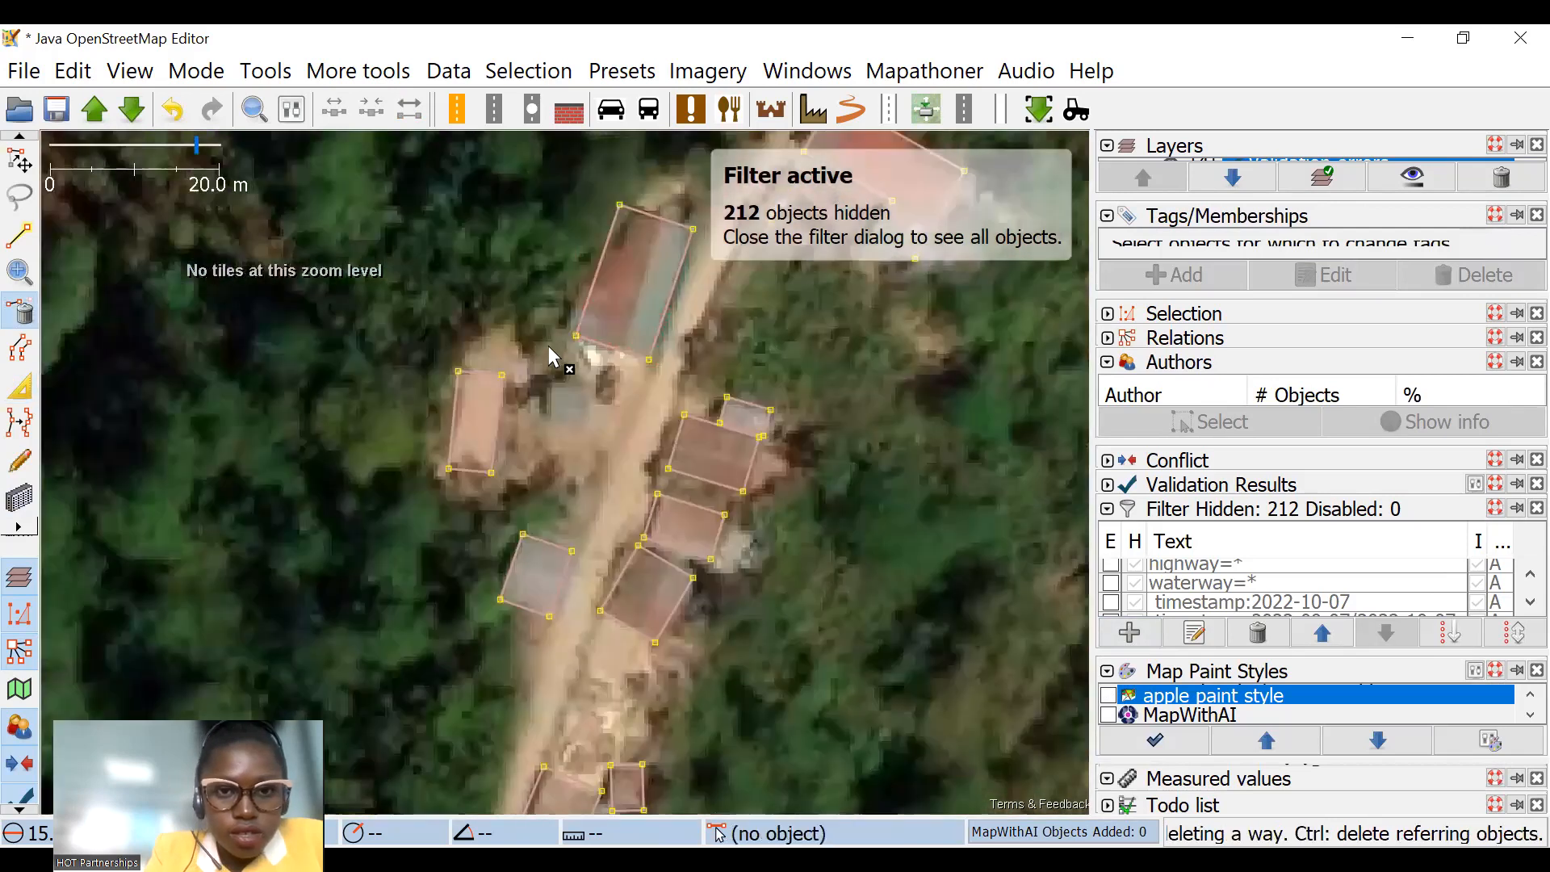
# Step: Draw a building about 9.5 m long over the unmapped reddish roof west of the track, opposite the grey building
pyautogui.click(19, 388)
pyautogui.scroll(-3, 710, 456)
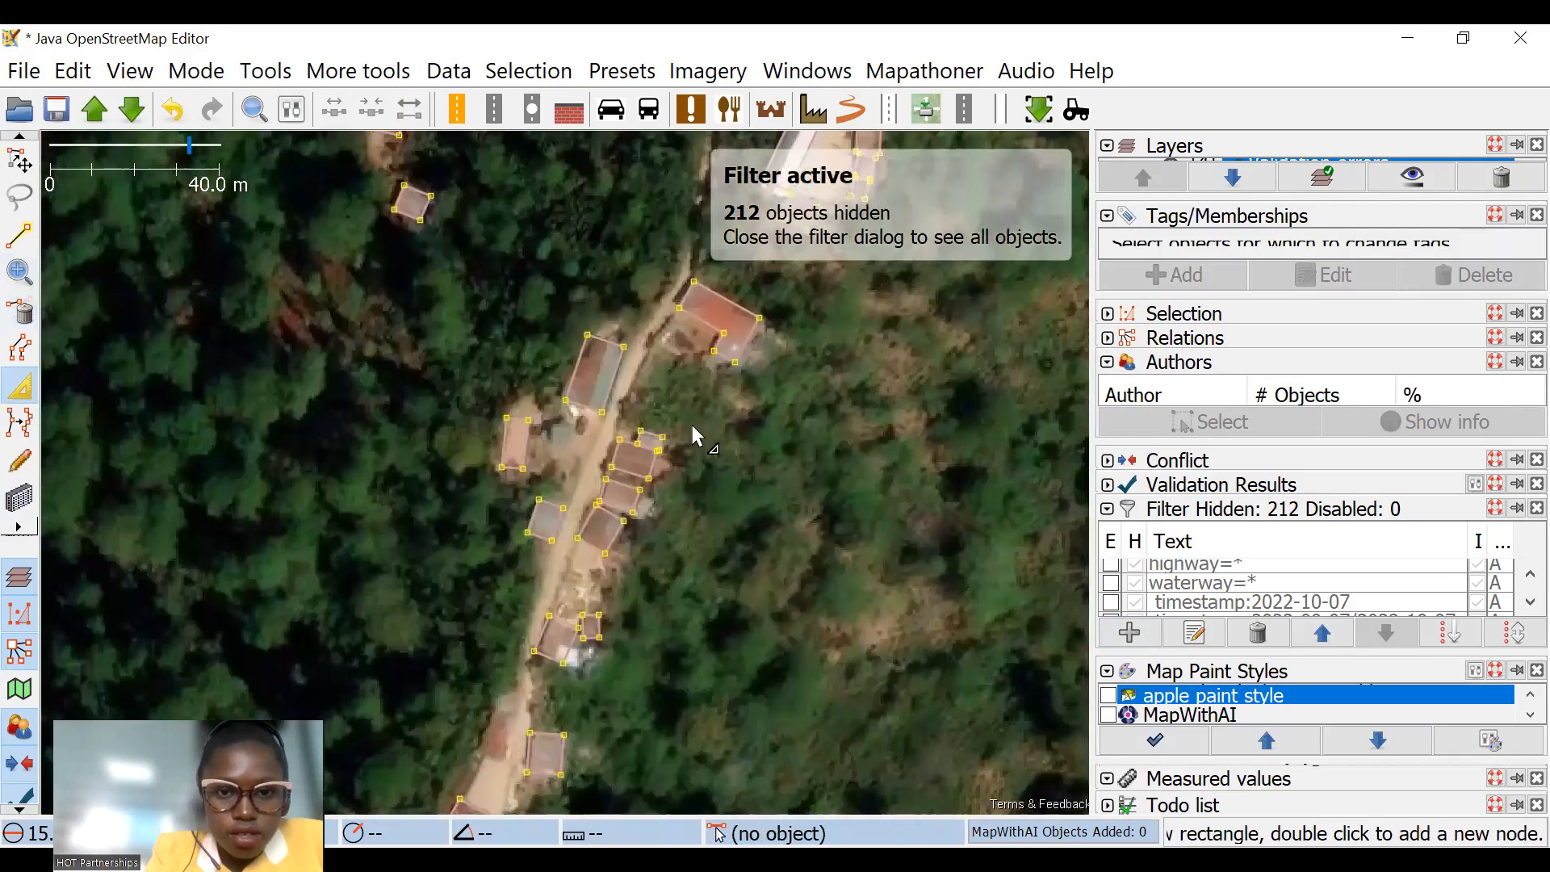
pyautogui.click(19, 498)
pyautogui.scroll(5, 415, 450)
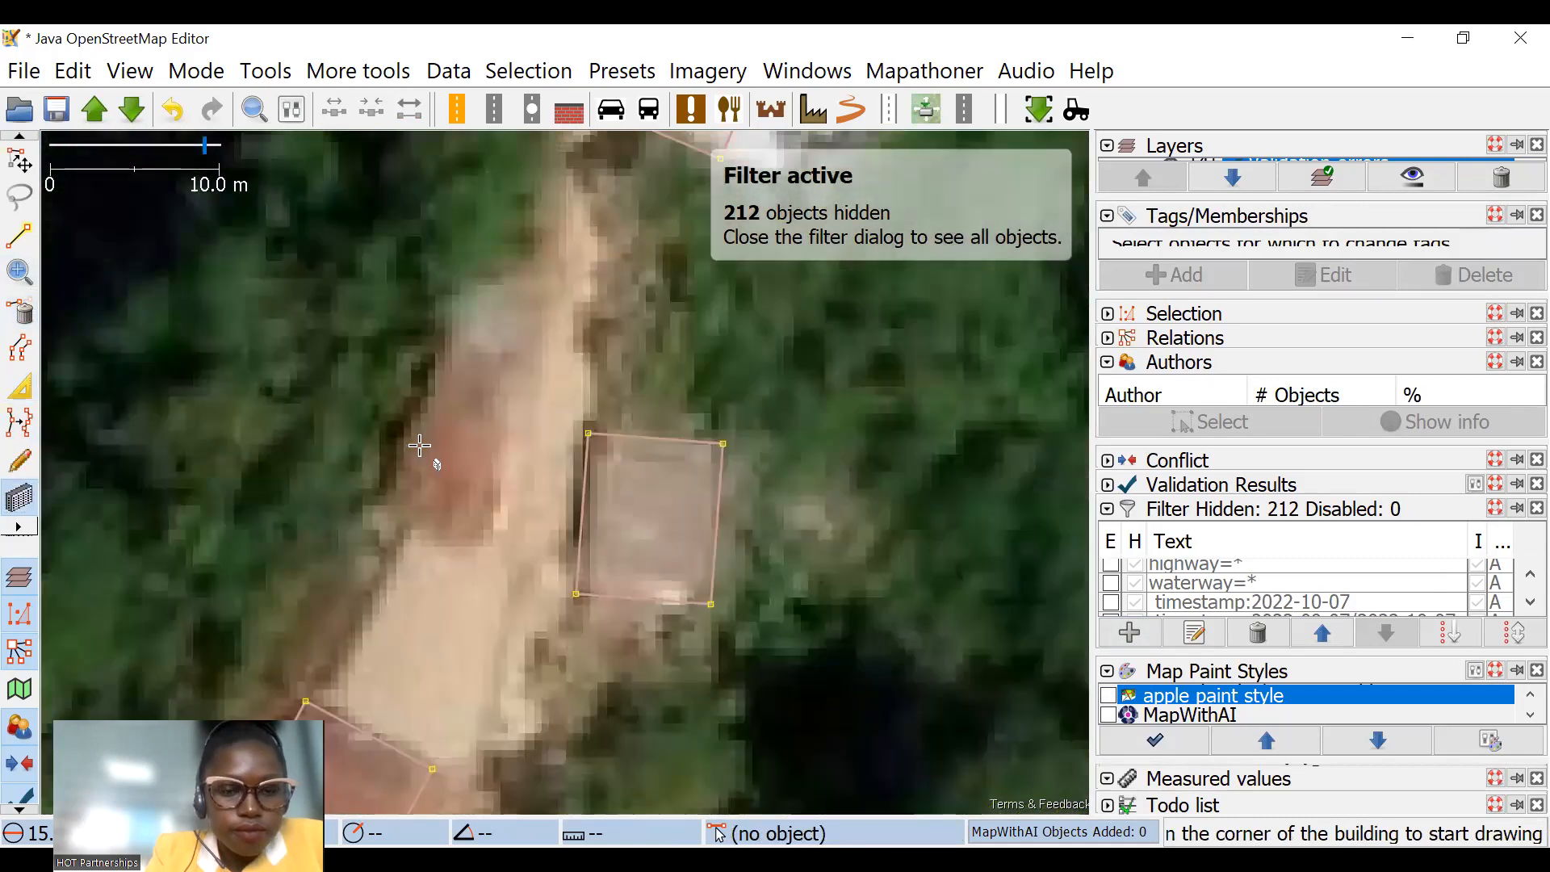
pyautogui.click(357, 564)
pyautogui.click(541, 614)
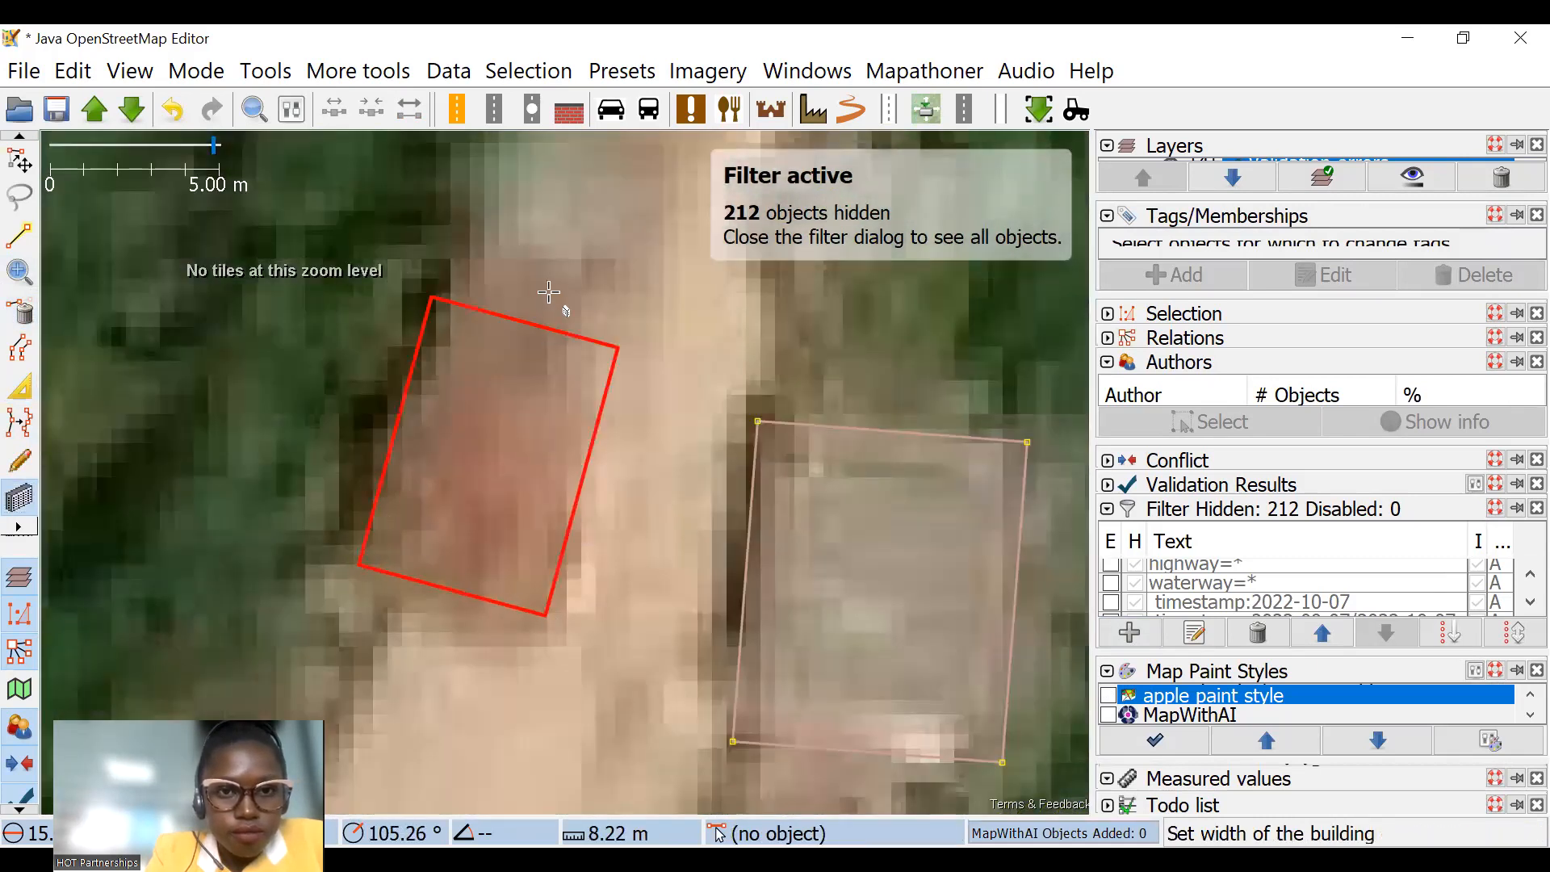
pyautogui.click(533, 279)
# Step: Extrude edges of the two adjoining outlines south of the overlapping row to fit their roofs and keep them apart
pyautogui.scroll(-2, 571, 404)
pyautogui.scroll(-4, 665, 438)
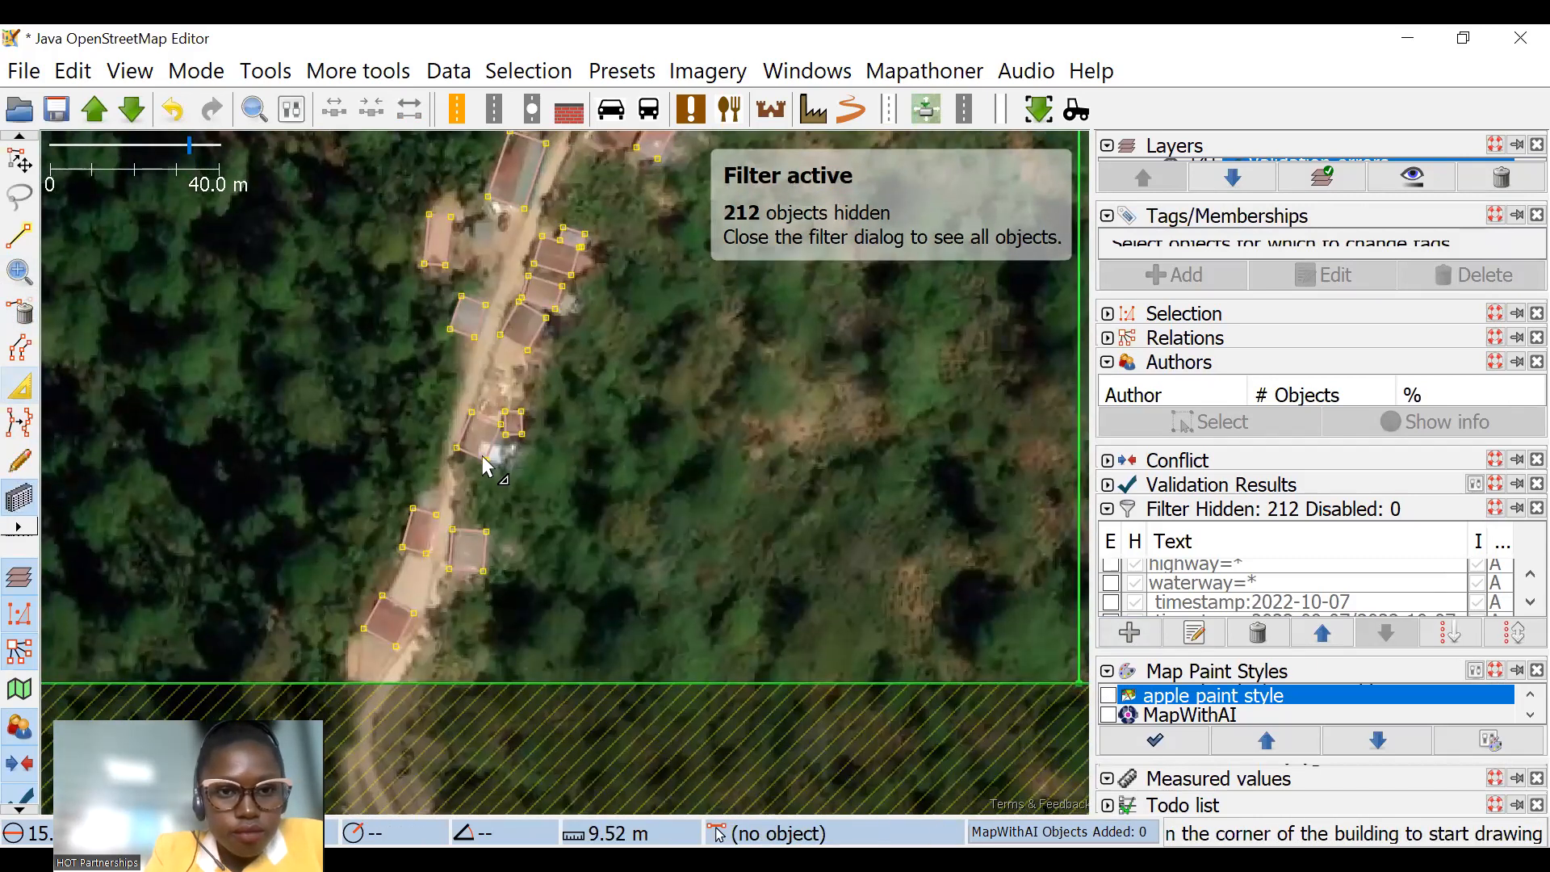
pyautogui.scroll(2, 457, 418)
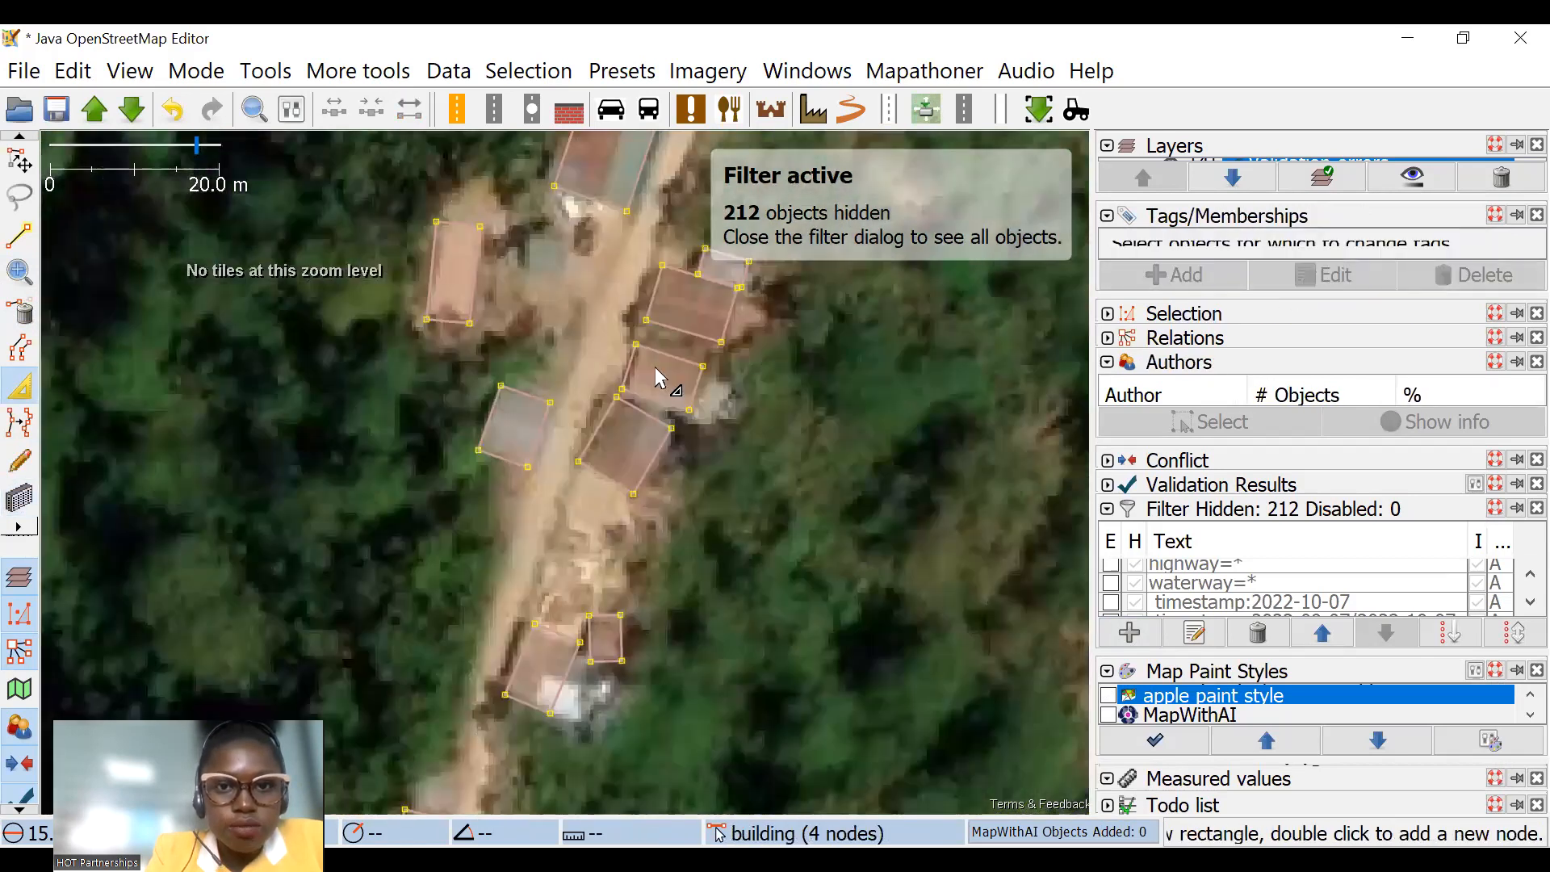
pyautogui.scroll(2, 628, 411)
pyautogui.moveTo(593, 402); pyautogui.dragTo(611, 413)
pyautogui.press('Escape')
pyautogui.moveTo(636, 309); pyautogui.dragTo(644, 311)
pyautogui.press('Escape')
pyautogui.scroll(-4, 646, 412)
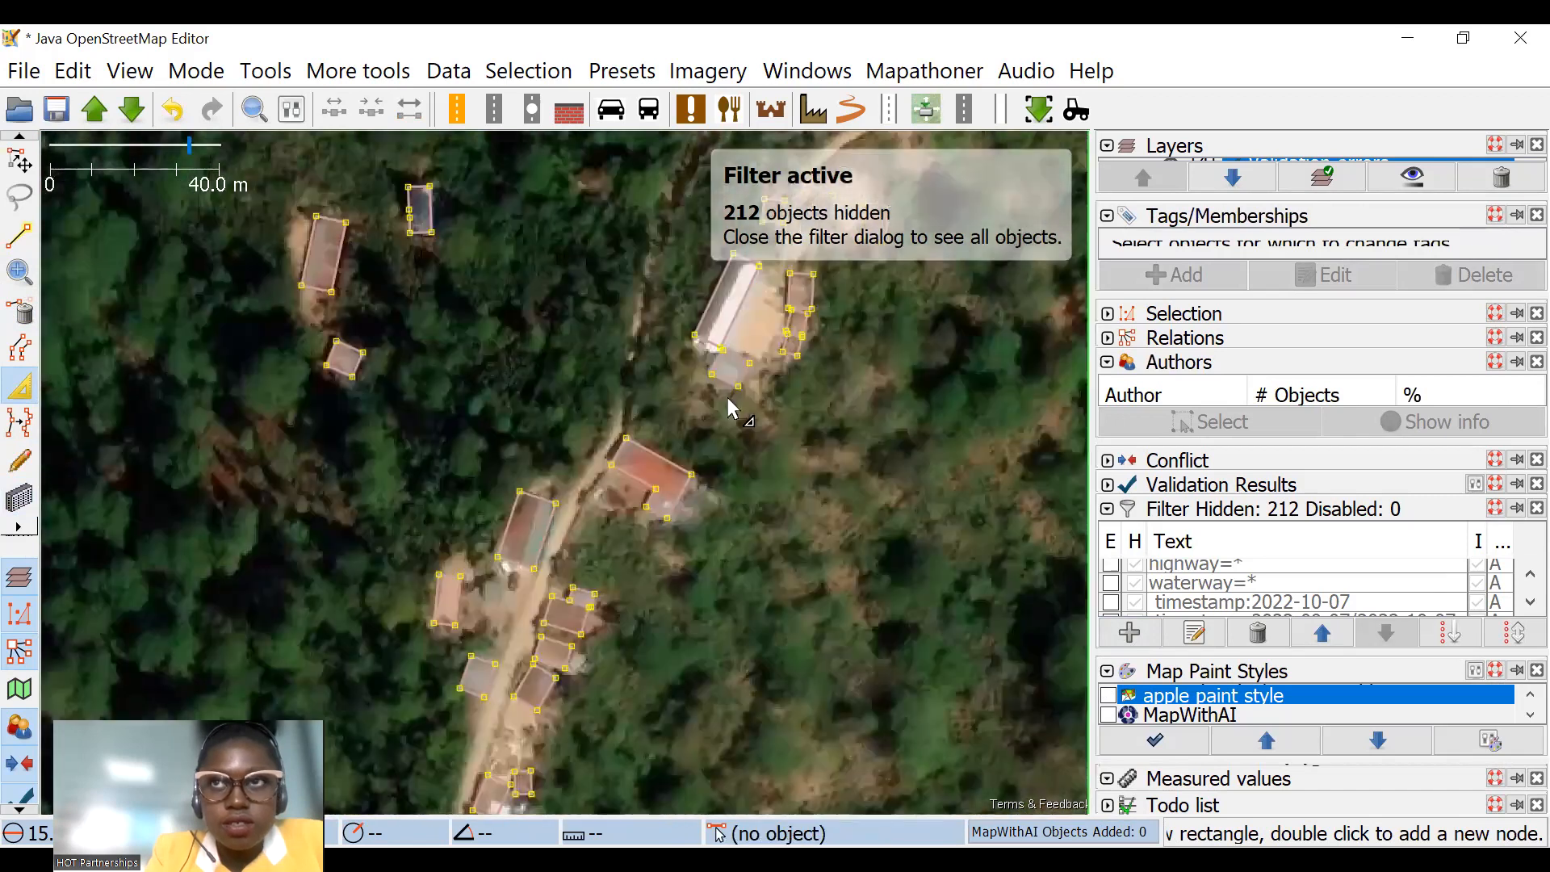
# Step: Inspect the small building outlines around the long white-roofed building for overlaps
pyautogui.moveTo(815, 310); pyautogui.dragTo(723, 404)
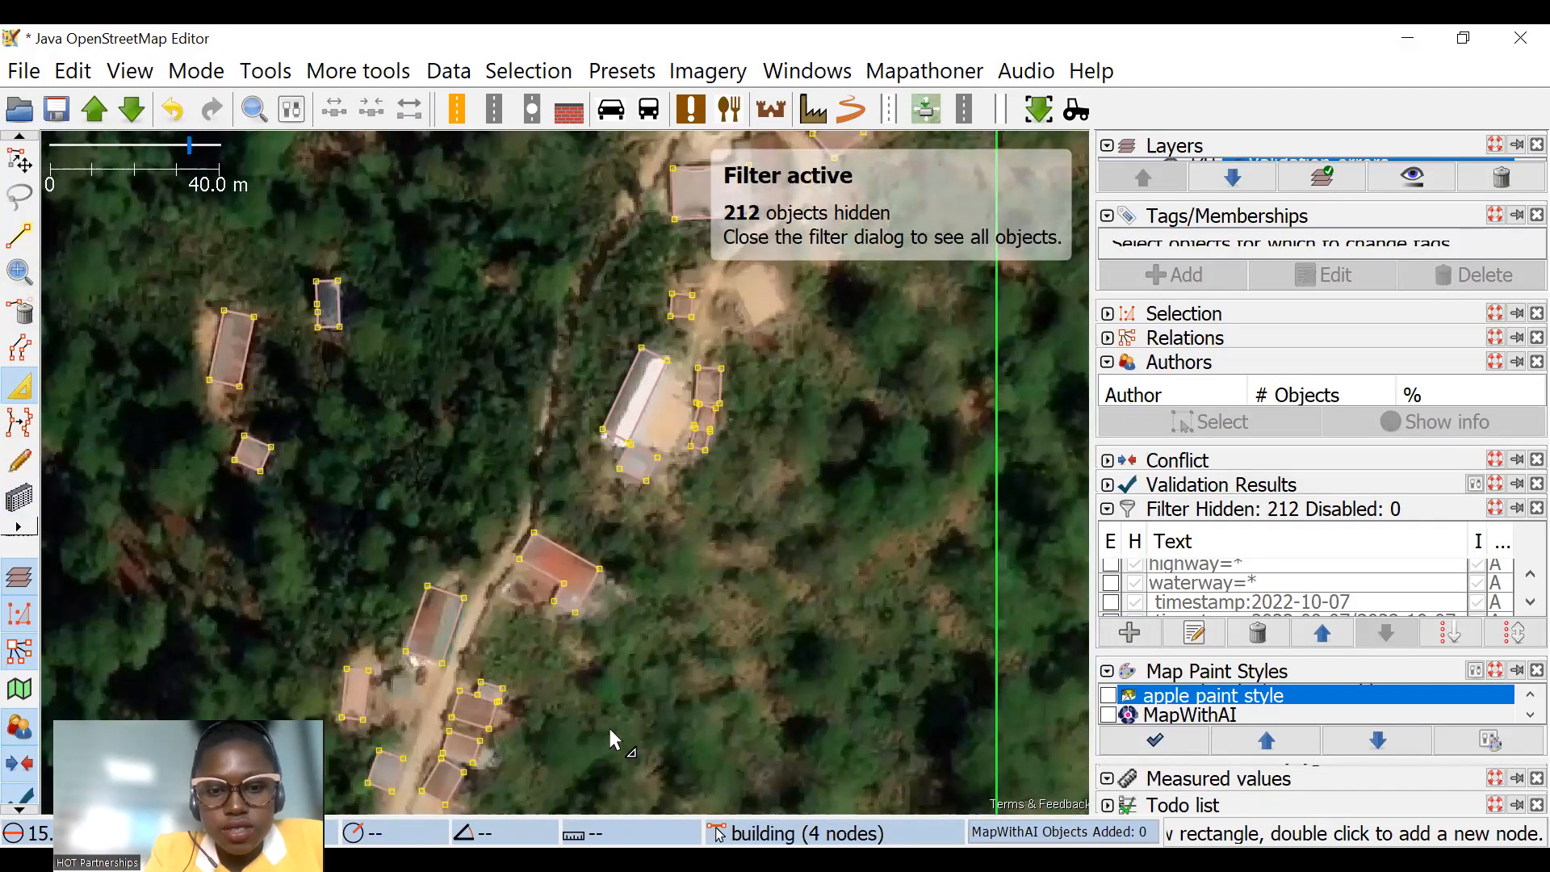
pyautogui.scroll(2, 608, 725)
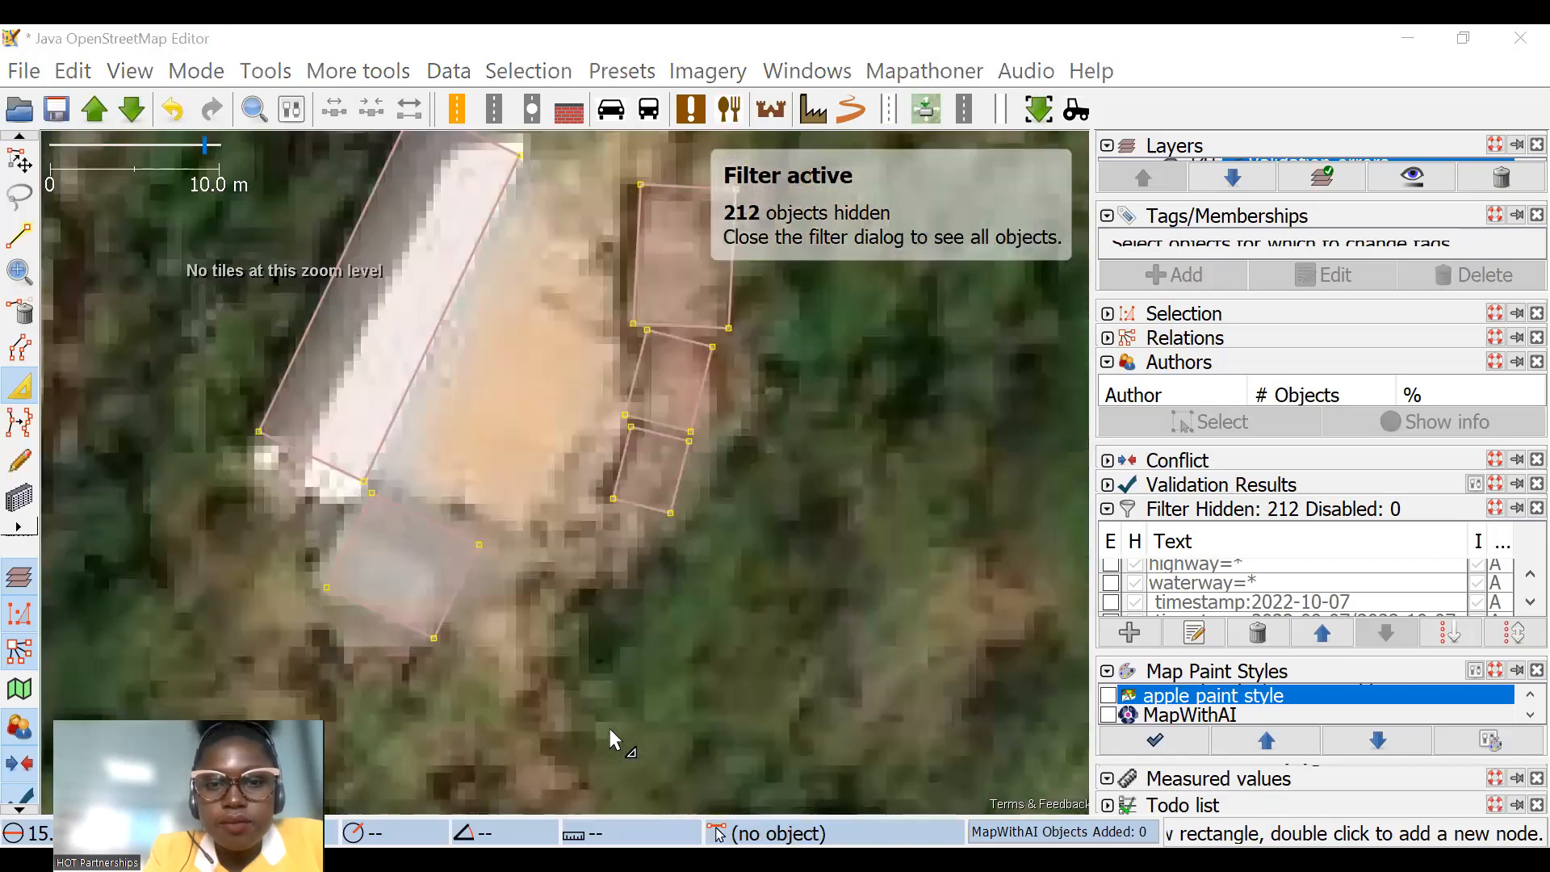
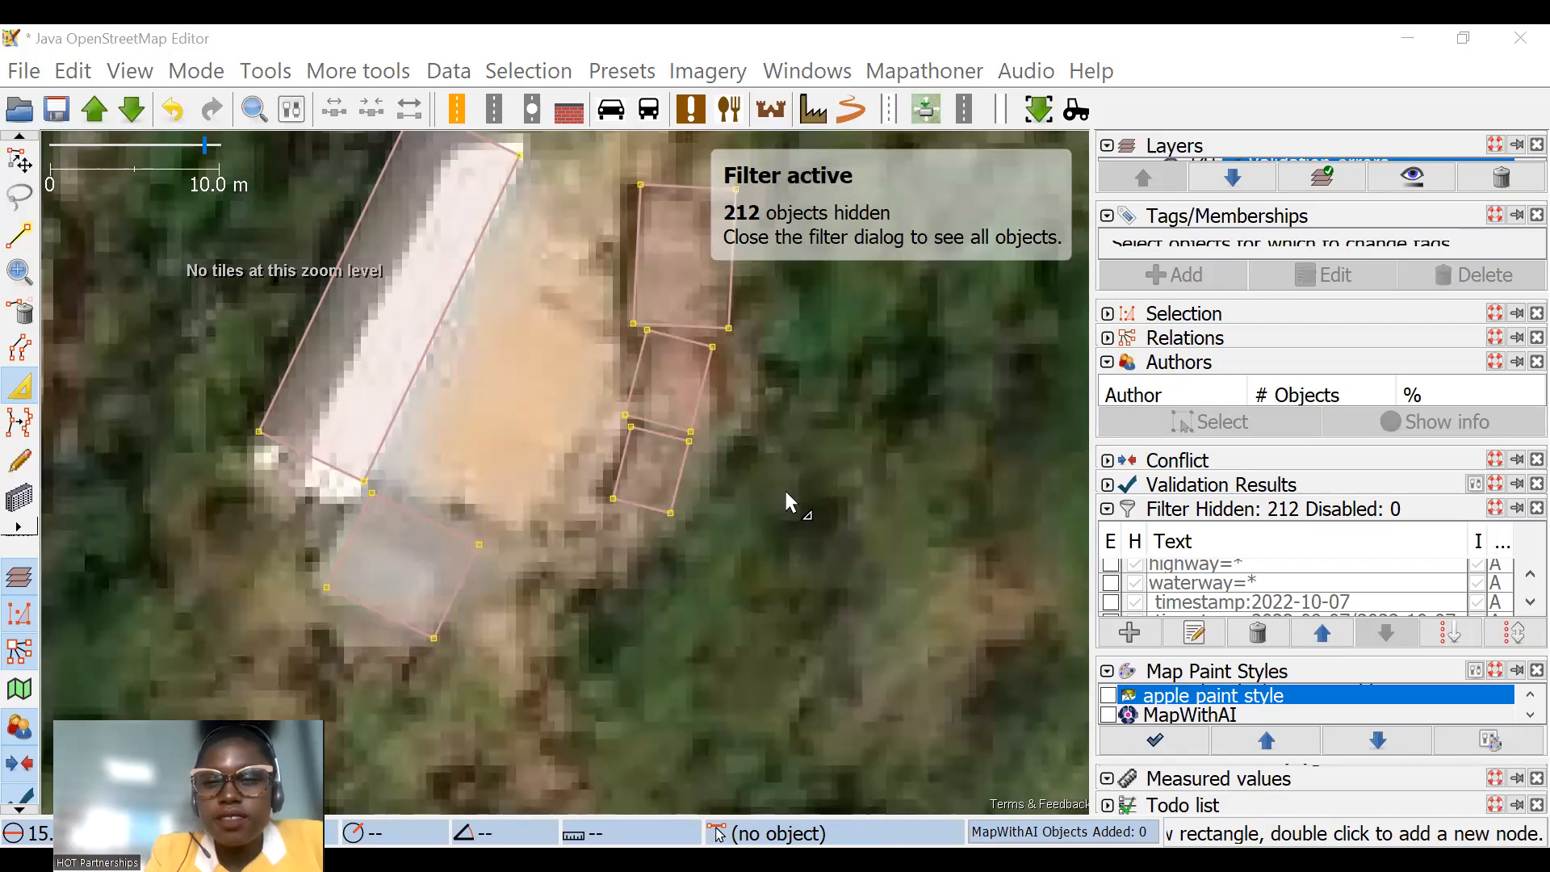
# Step: Select all the buildings in the southeasternmost task square and reduce the selection to their ways, without the nodes
pyautogui.scroll(-2, 789, 506)
pyautogui.scroll(-2, 539, 404)
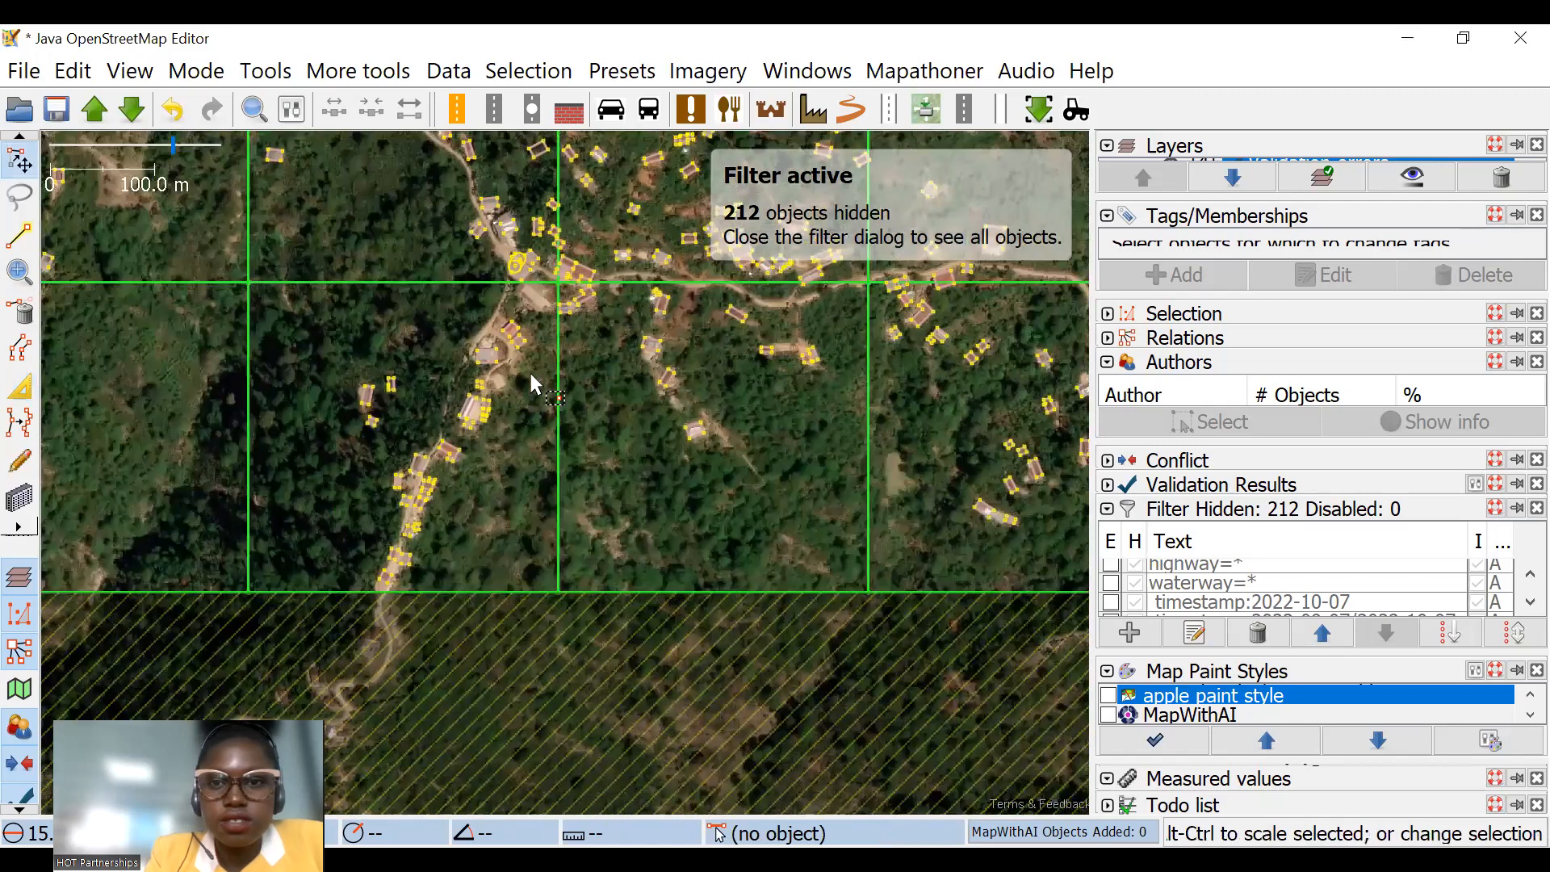
pyautogui.moveTo(899, 300); pyautogui.dragTo(412, 335)
pyautogui.moveTo(684, 292); pyautogui.dragTo(332, 295)
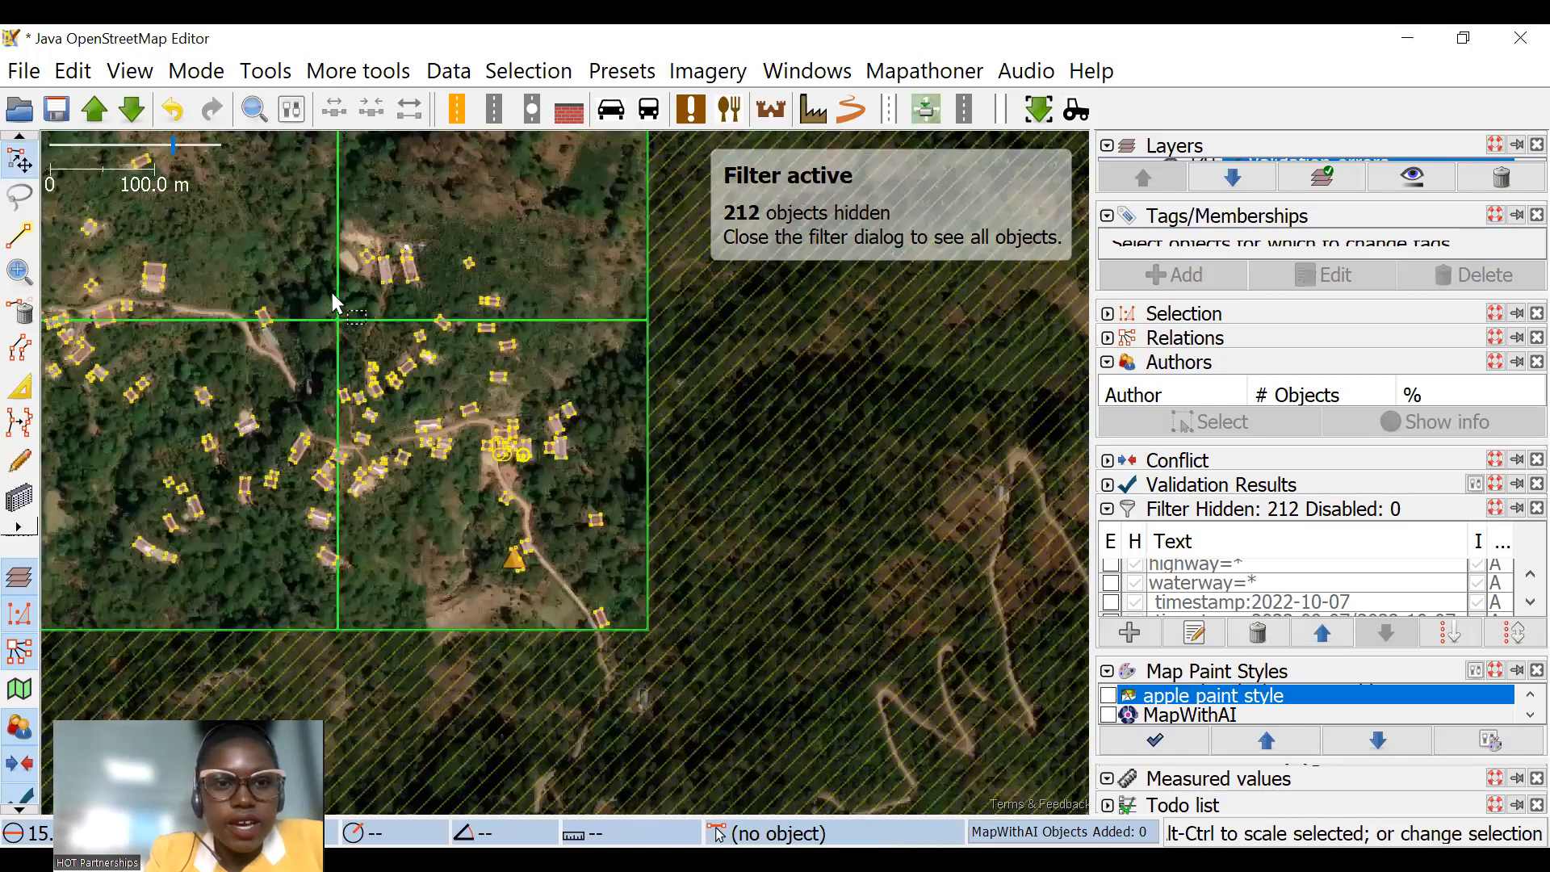
pyautogui.moveTo(738, 702)
pyautogui.mouseDown()
pyautogui.moveTo(328, 284)
pyautogui.moveTo(718, 713)
pyautogui.mouseUp()
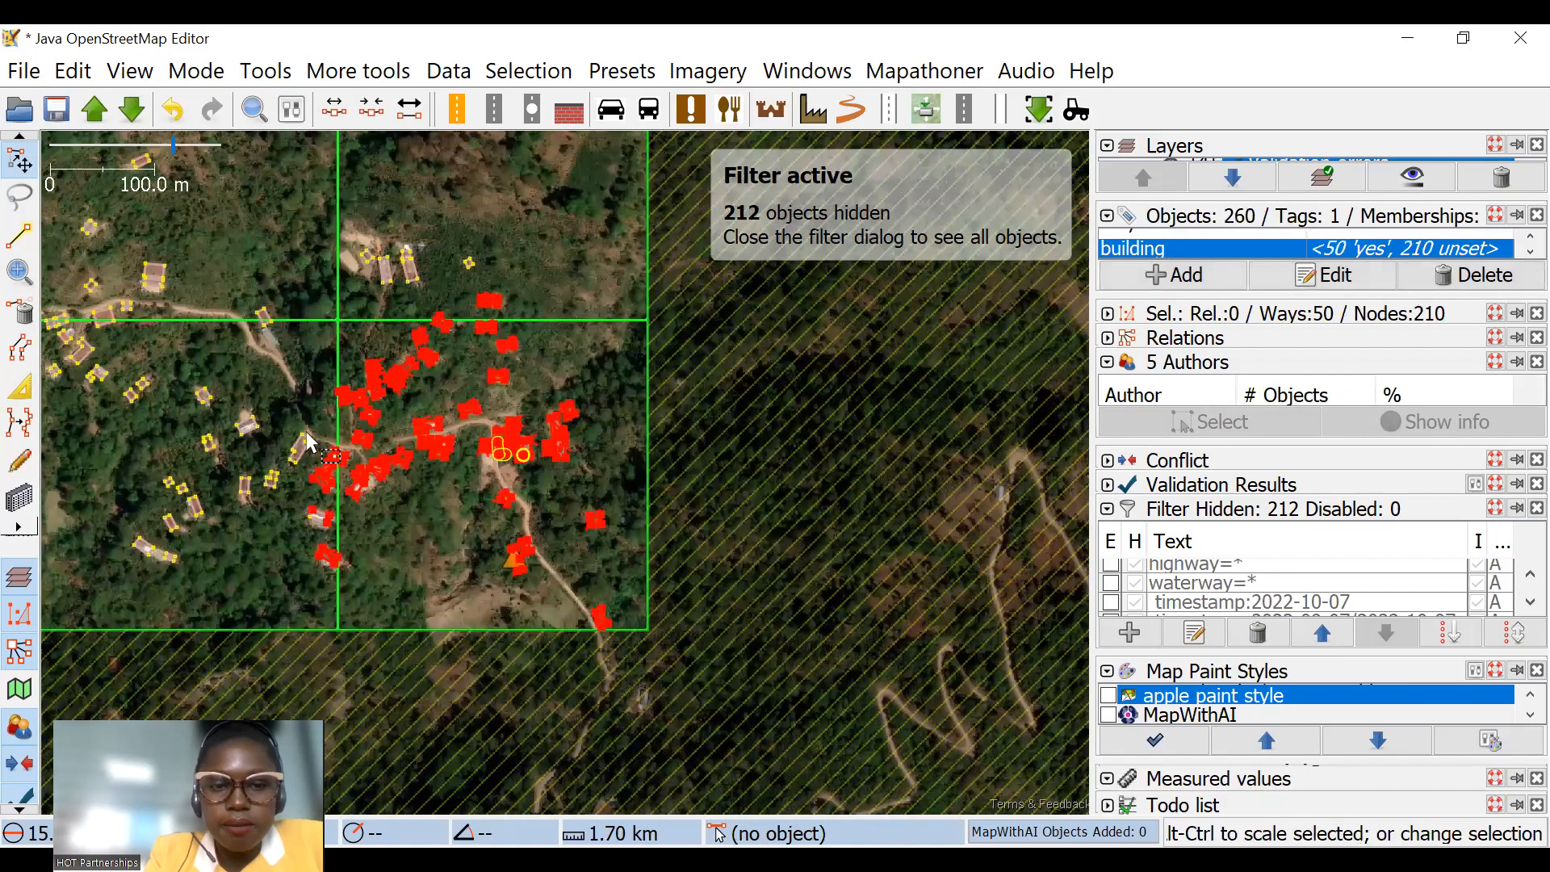
pyautogui.moveTo(302, 291); pyautogui.dragTo(661, 705)
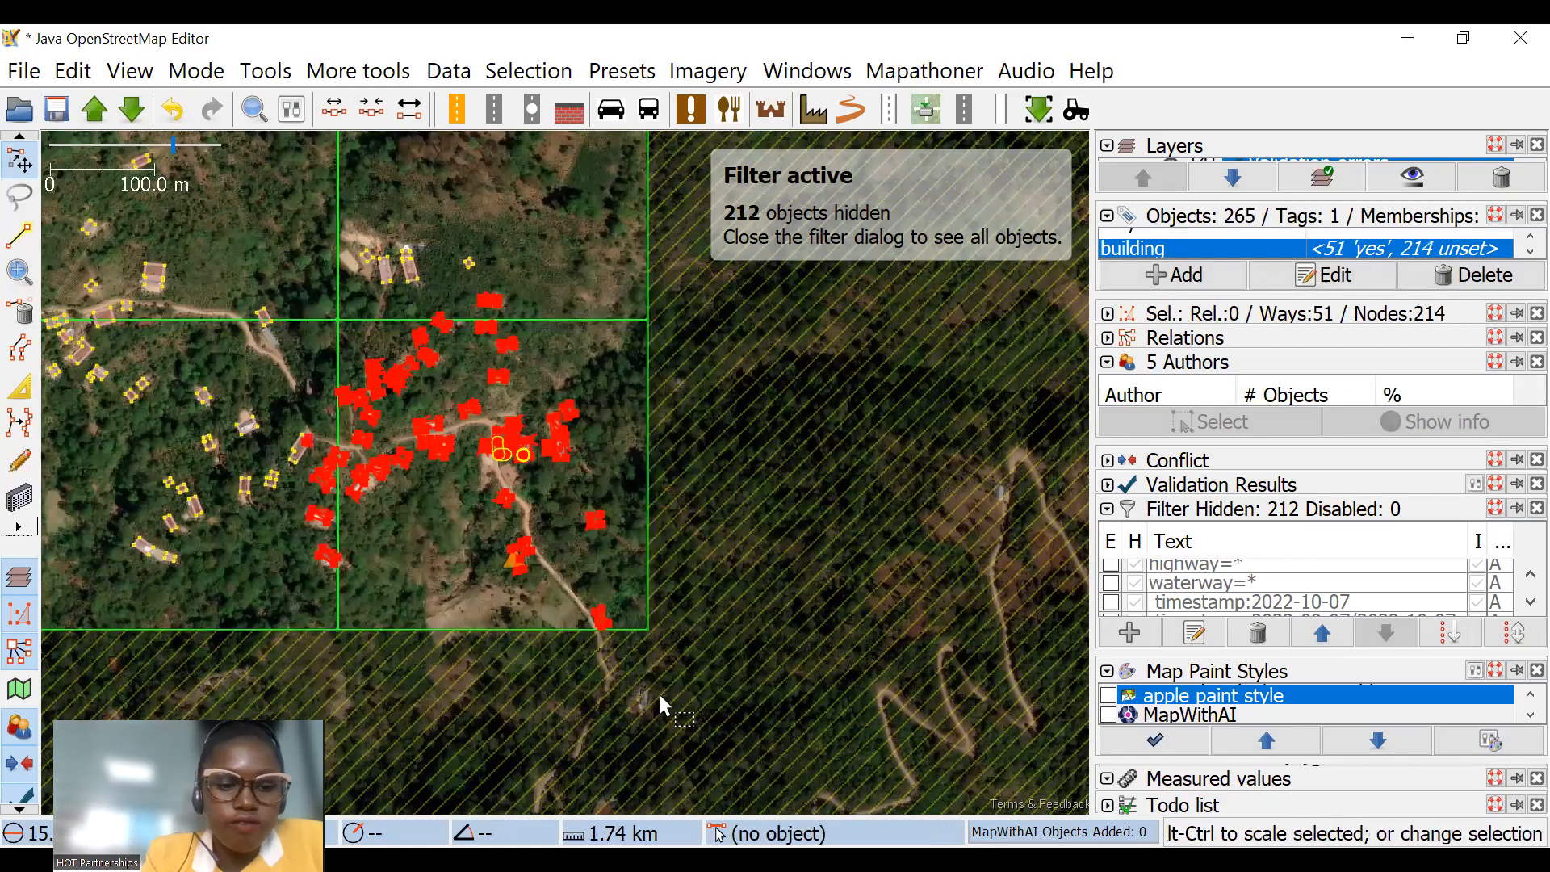
pyautogui.hotkey('shift', 'u')
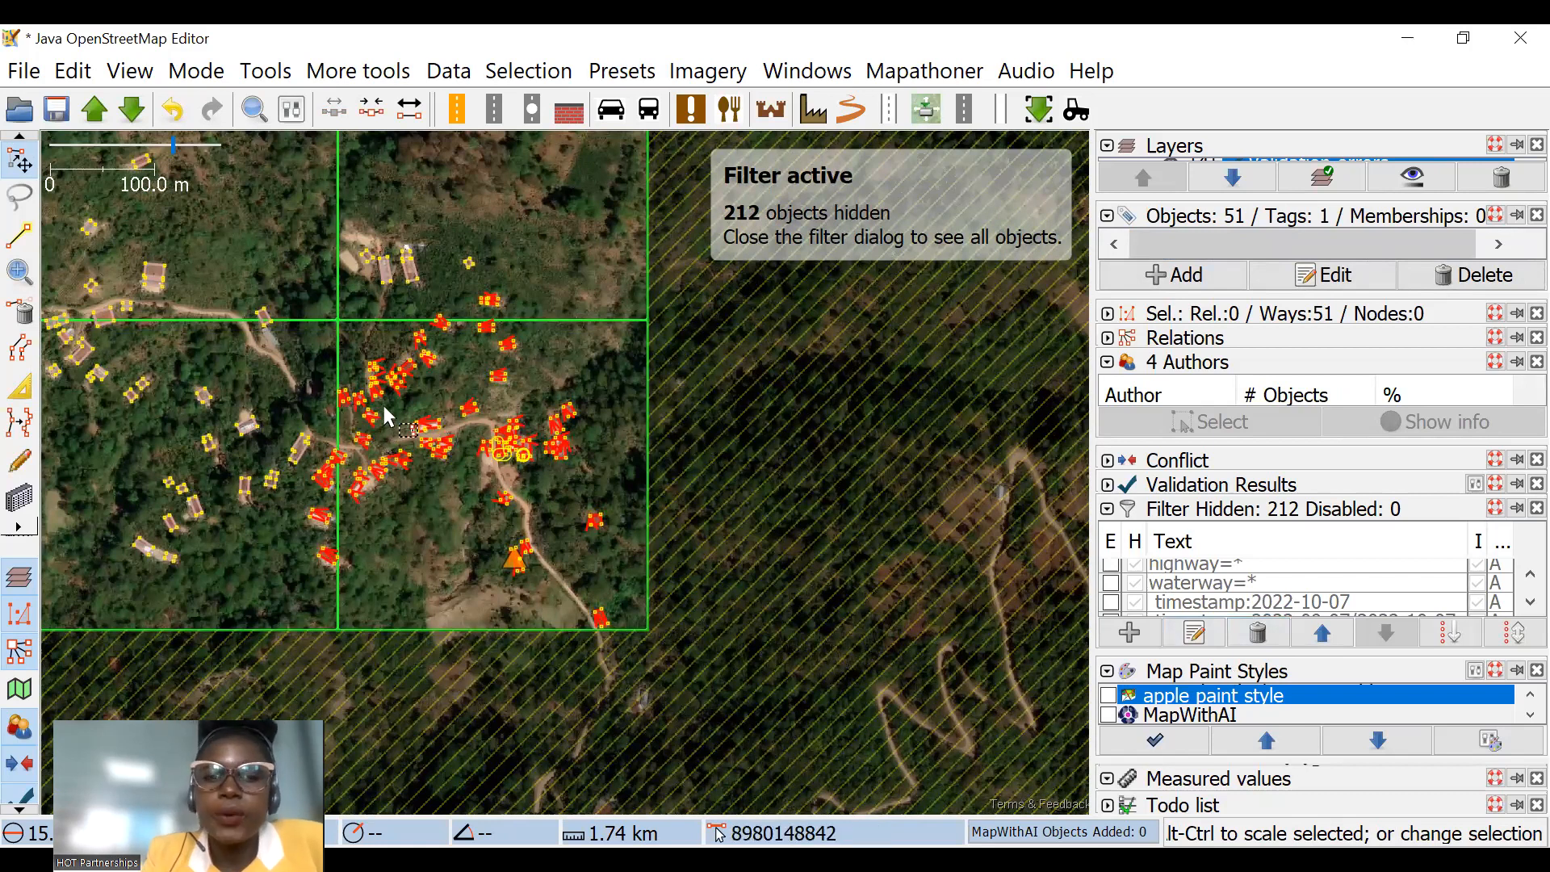
pyautogui.scroll(2, 363, 448)
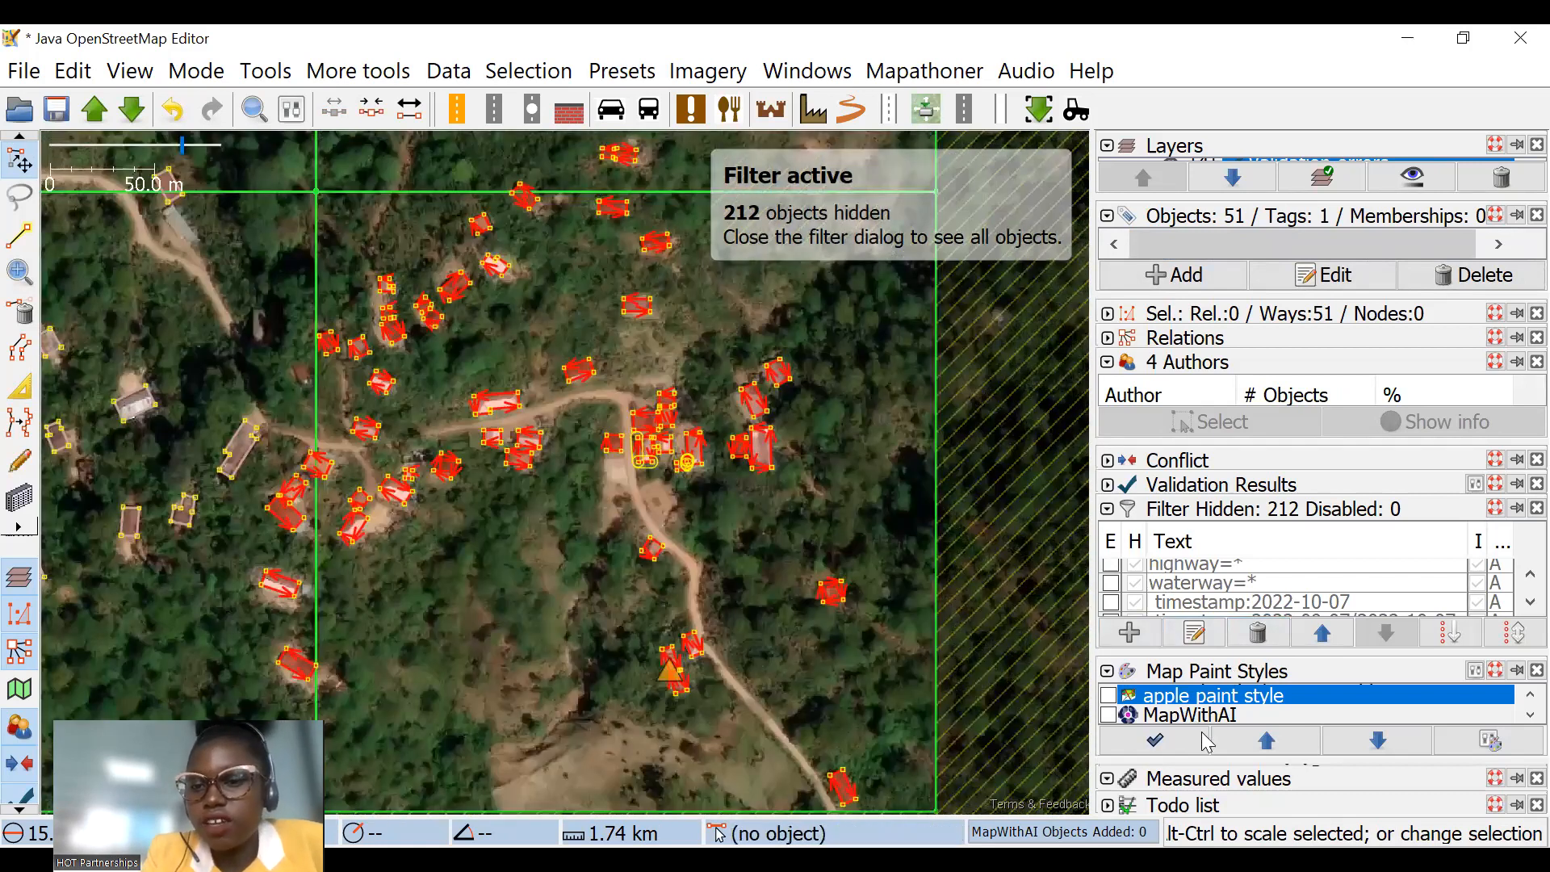
# Step: Expand the Measured values and Todo list dialogs
pyautogui.click(1296, 778)
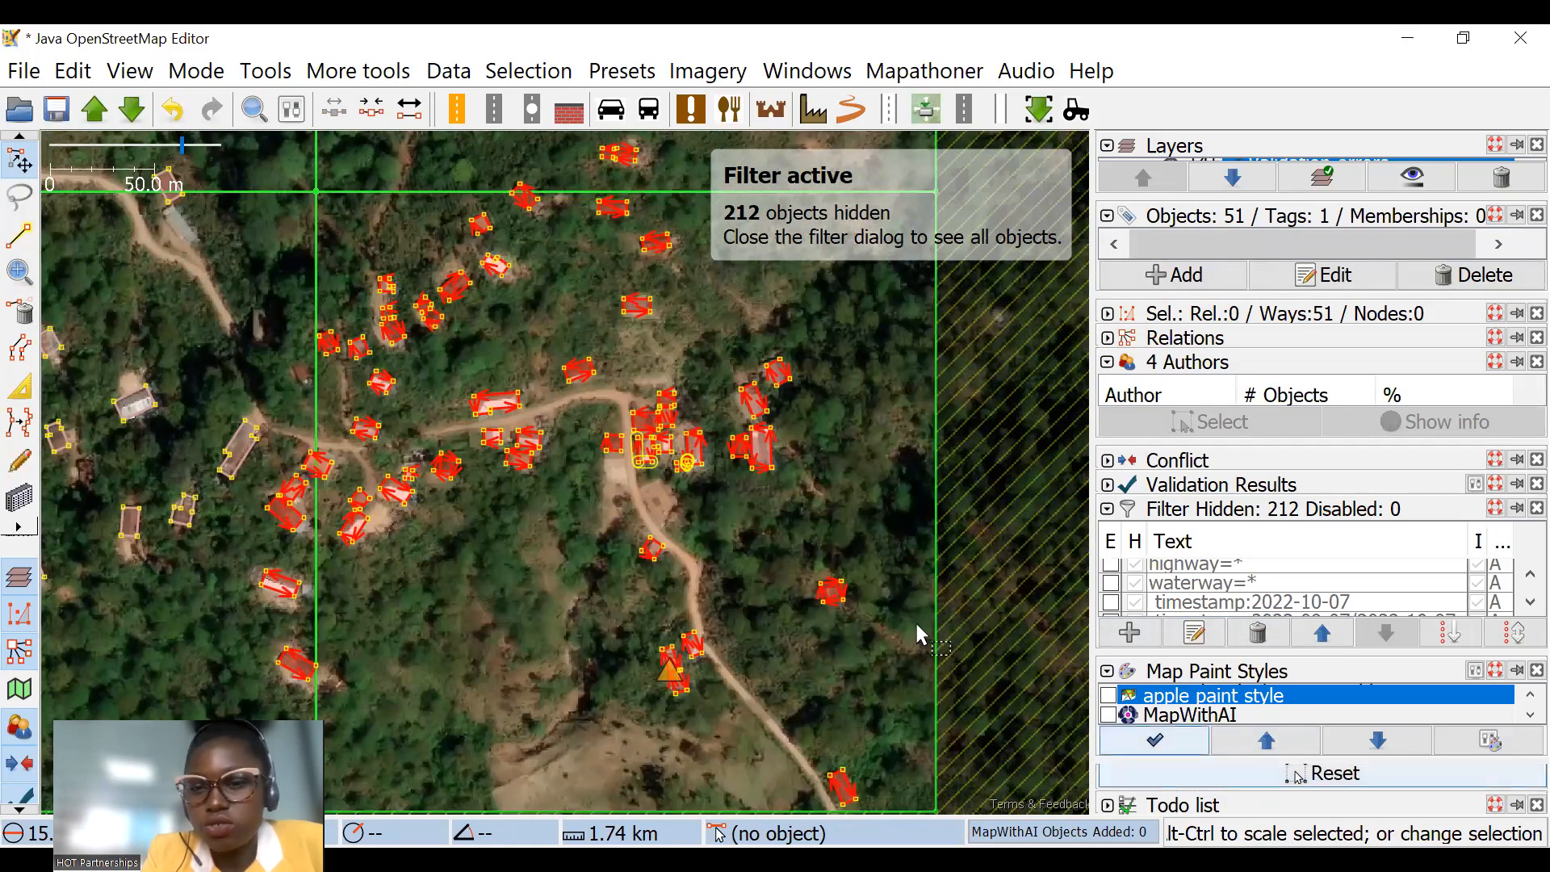
pyautogui.click(1131, 805)
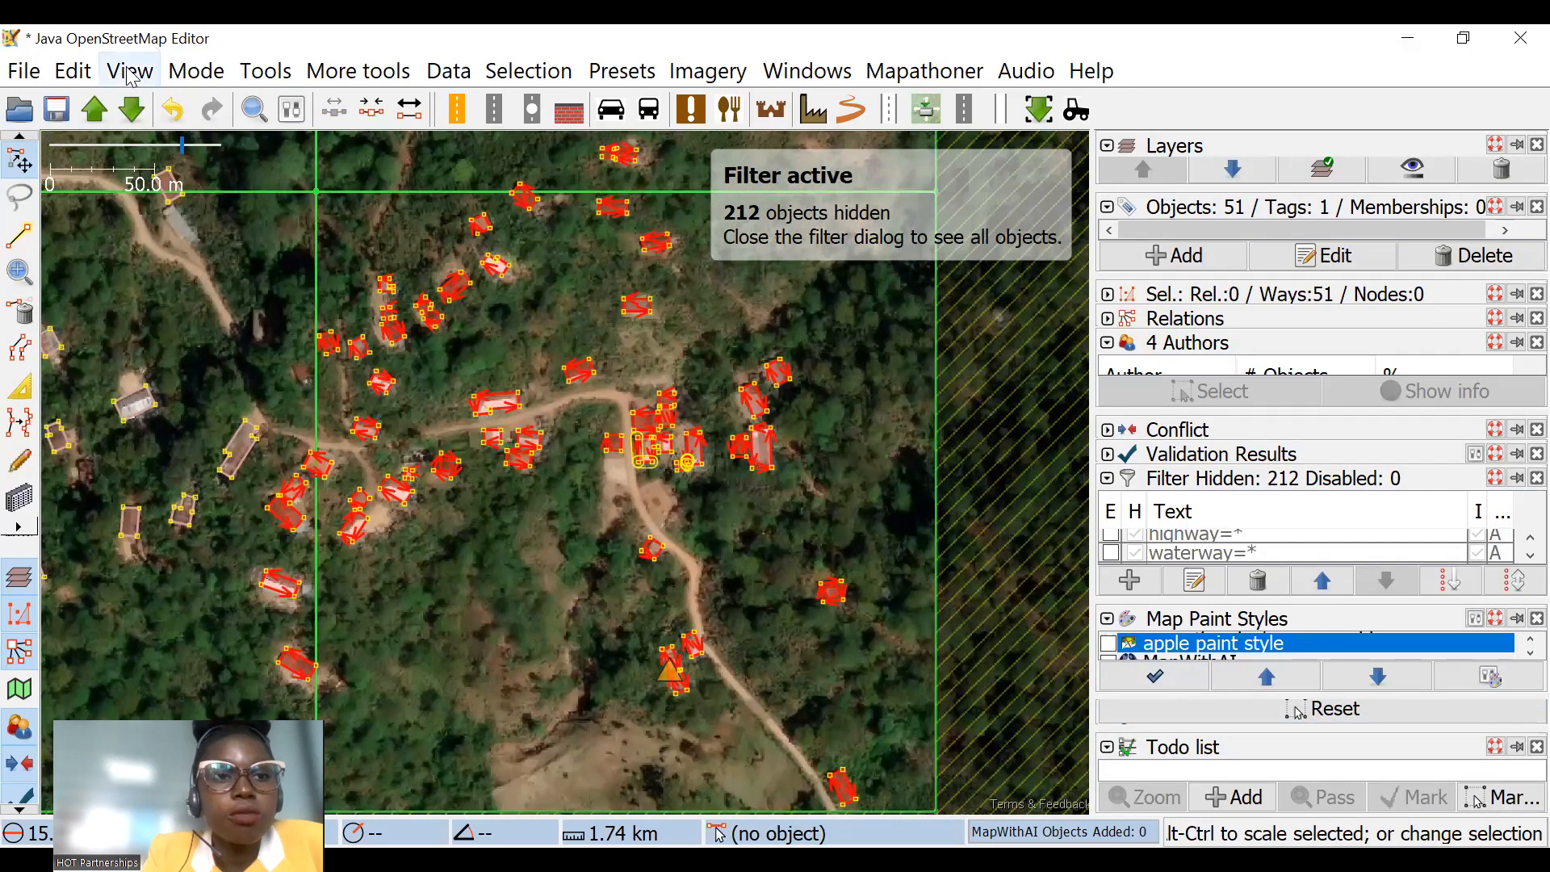
# Step: Look up the todo plugin in the plugin preferences and leave the preferences without changing anything
pyautogui.click(73, 71)
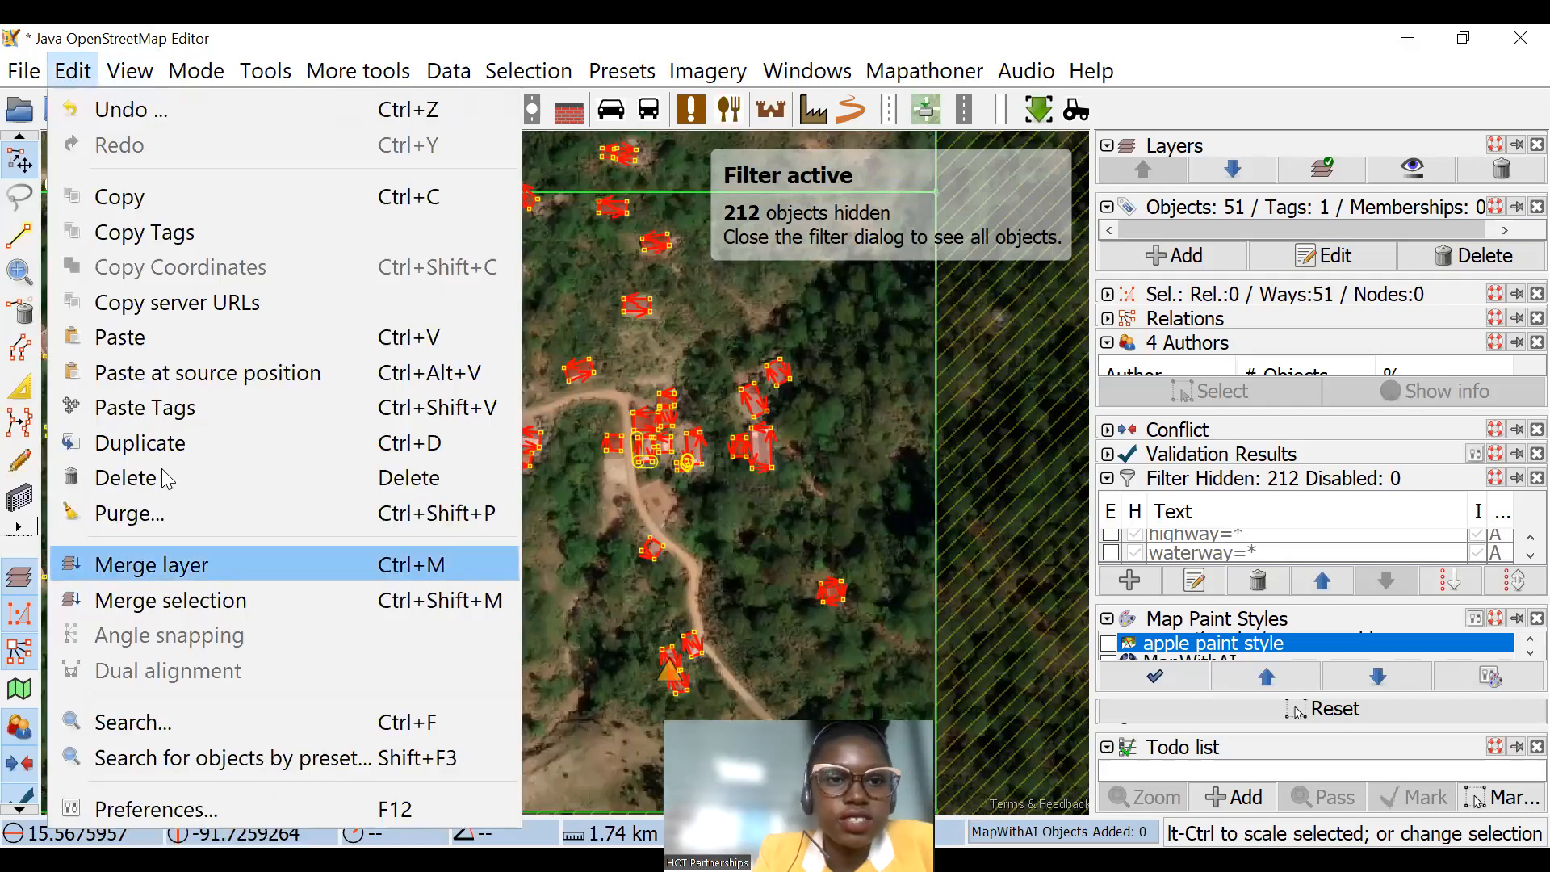
pyautogui.press('F12')
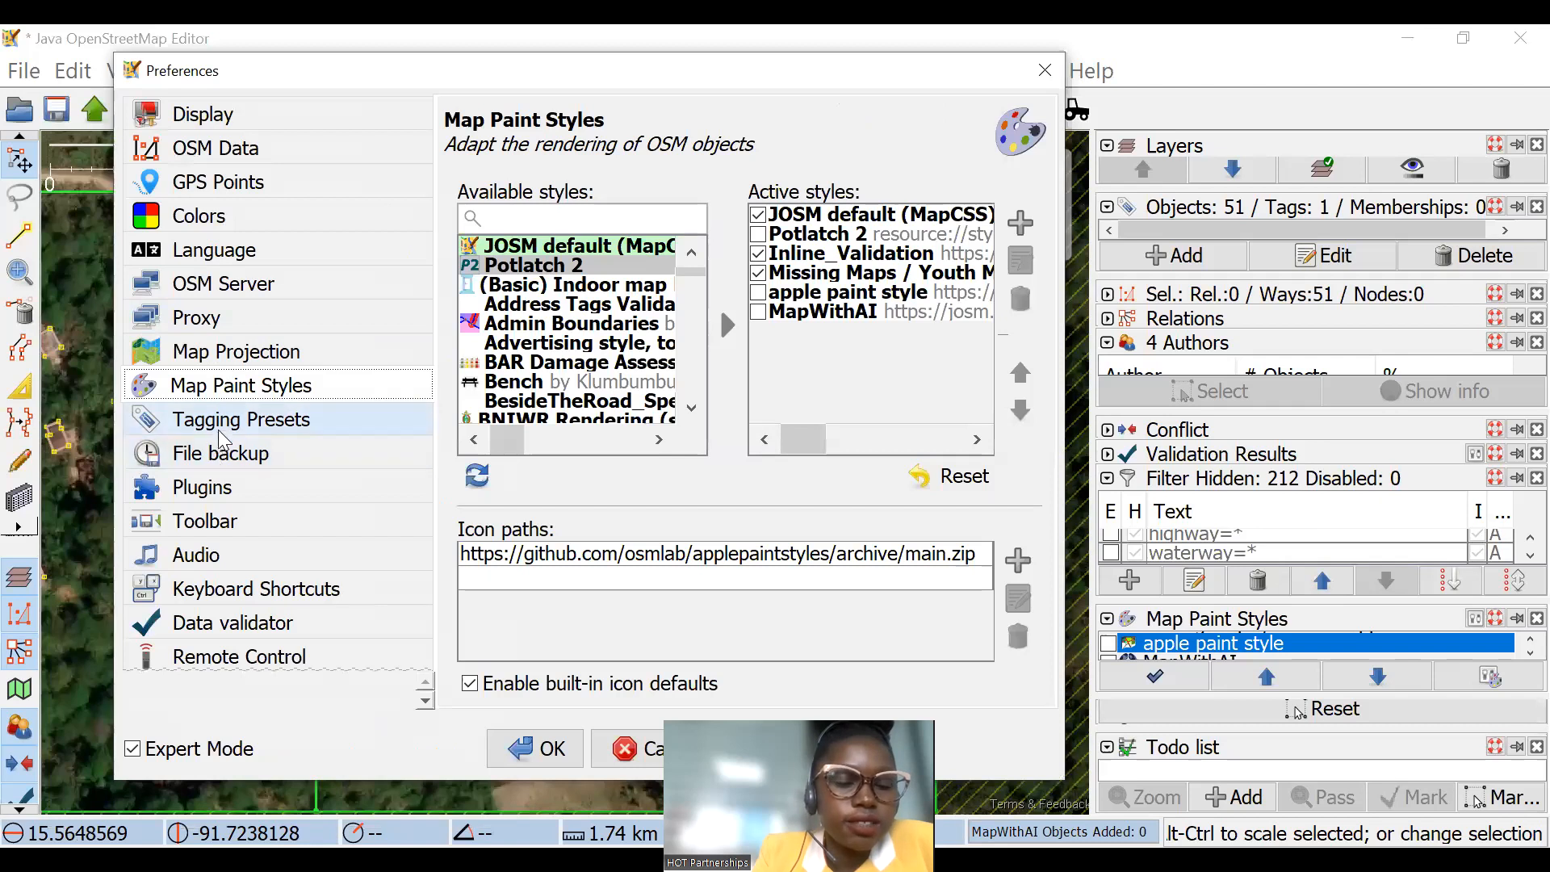
pyautogui.click(230, 490)
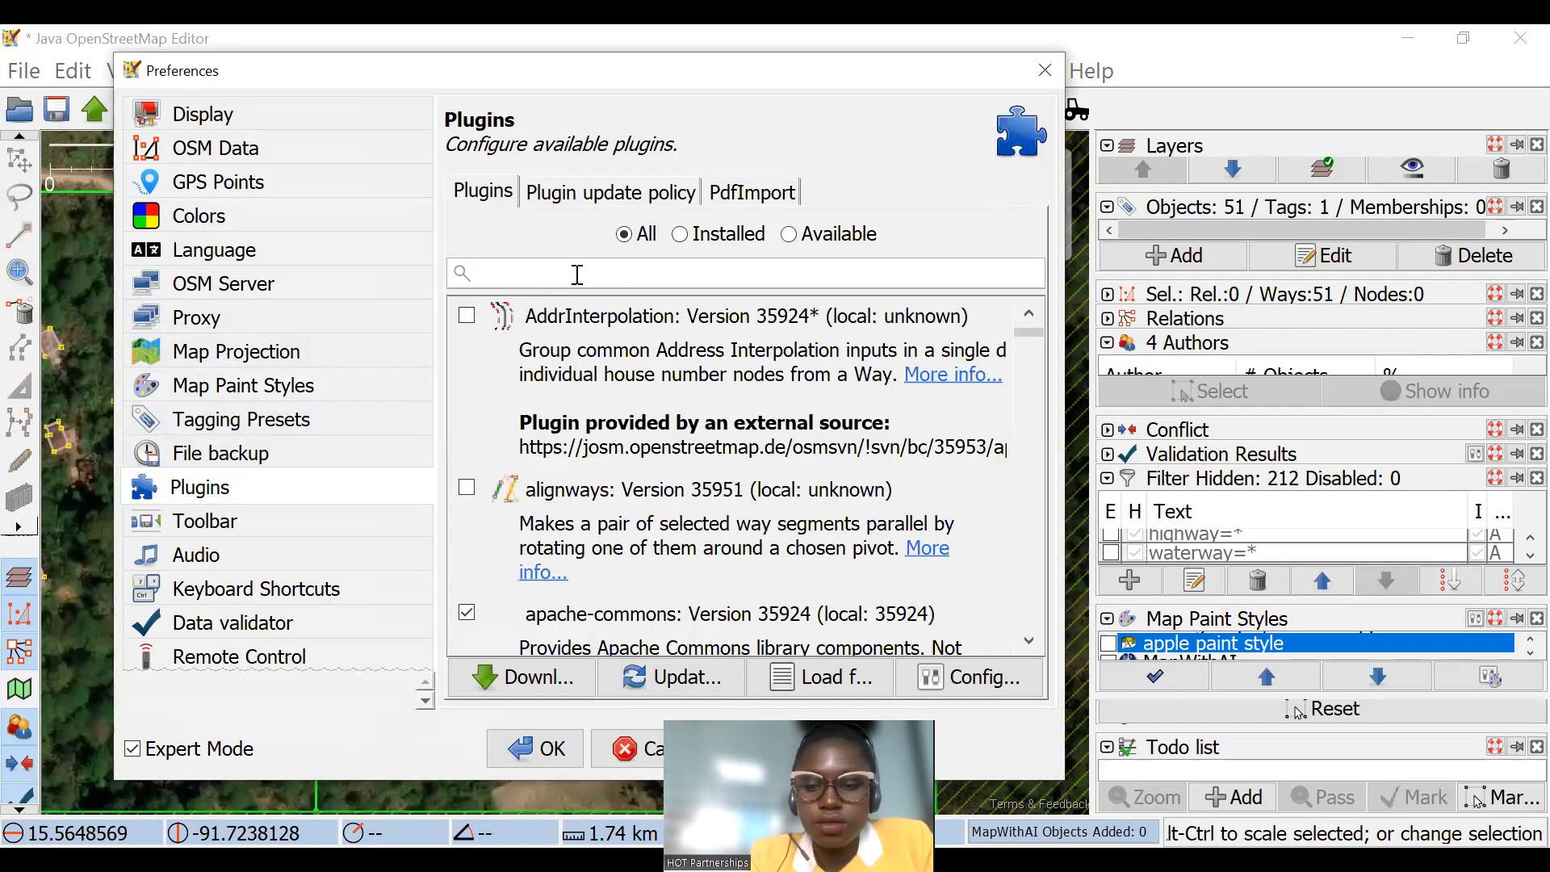
pyautogui.write('todo')
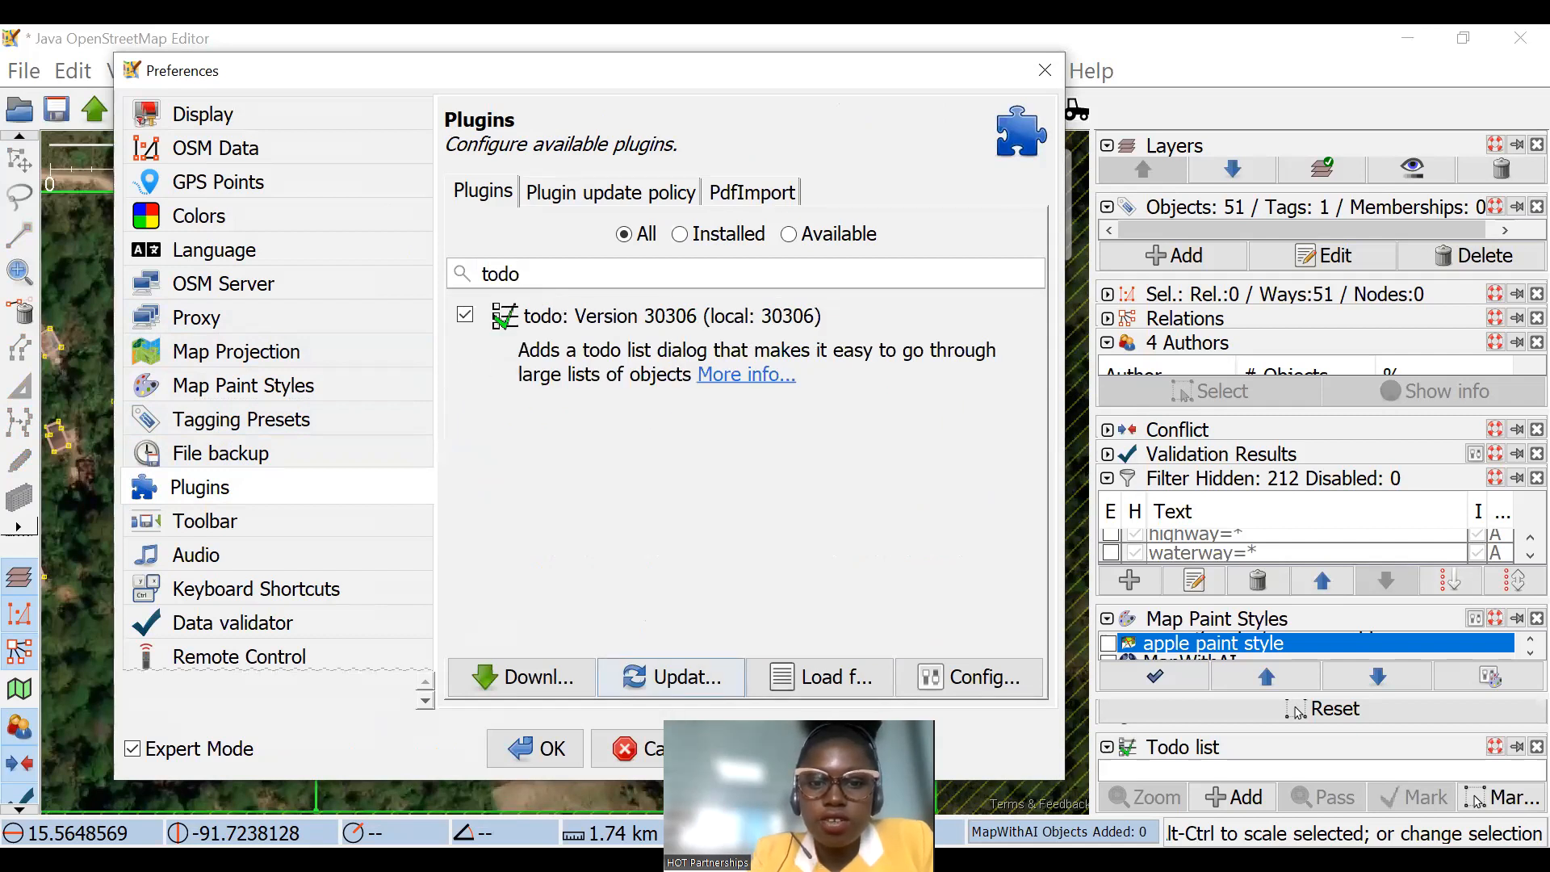
pyautogui.click(638, 748)
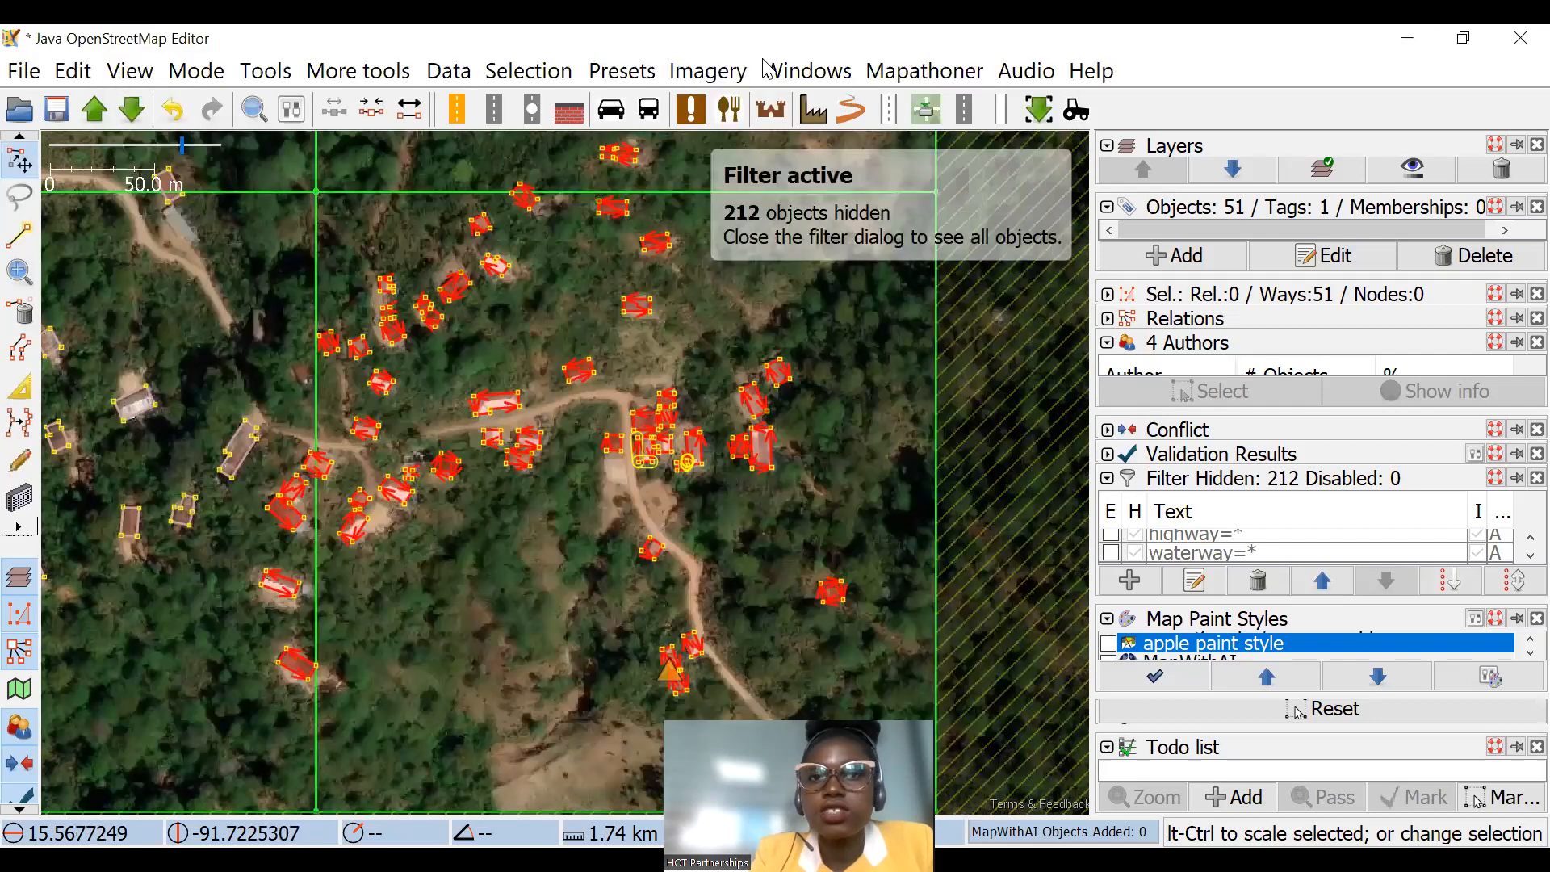
# Step: Clear the building selection and collapse the Map Paint Styles and Filter dialogs to make room for the Todo list
pyautogui.click(807, 71)
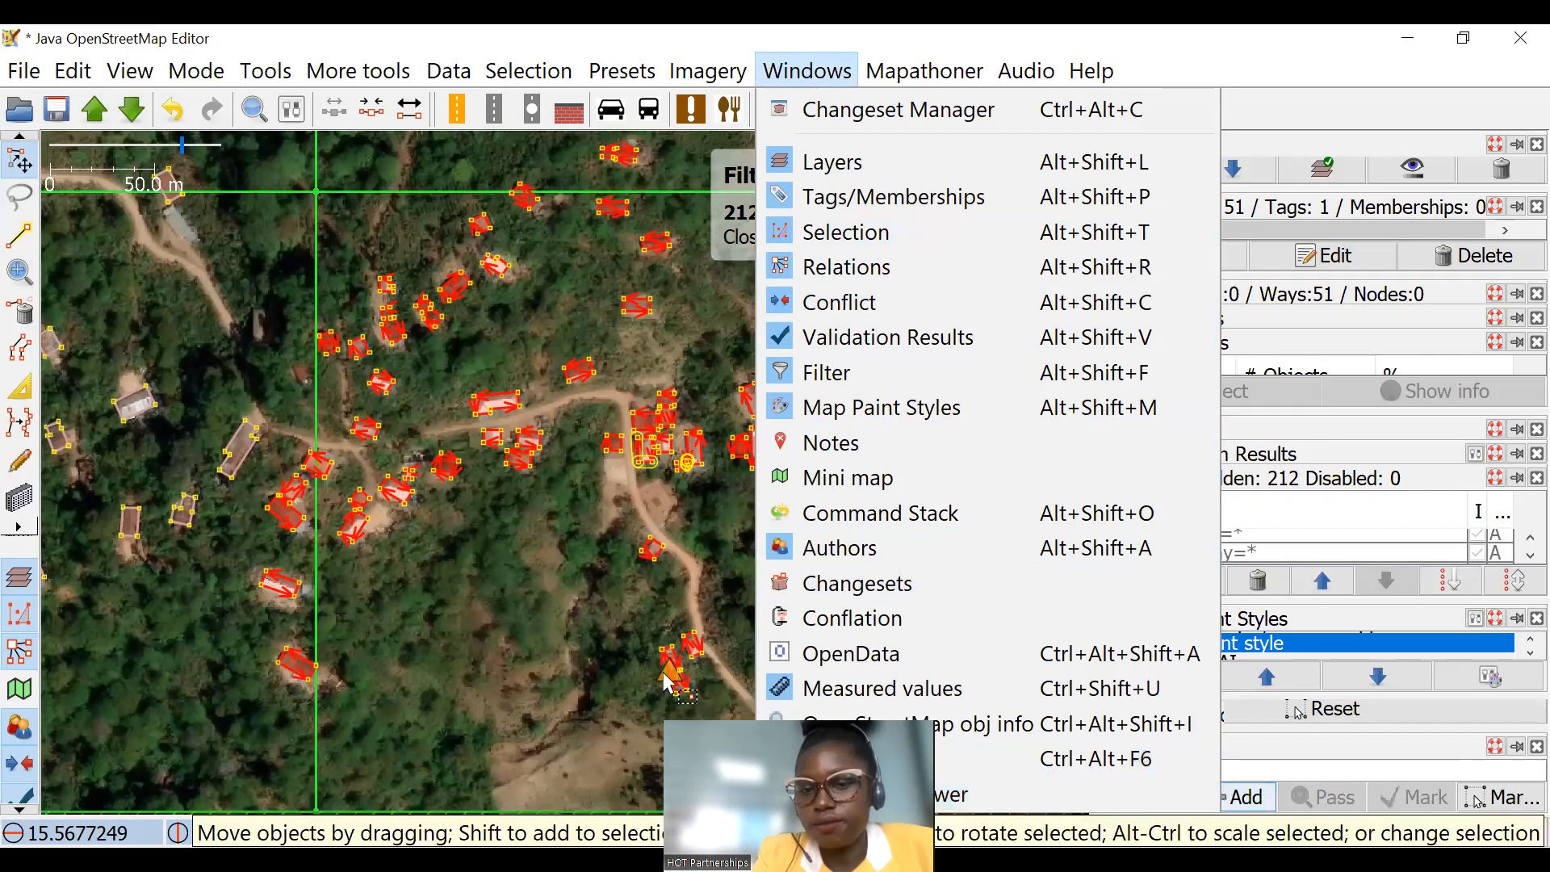
pyautogui.click(596, 615)
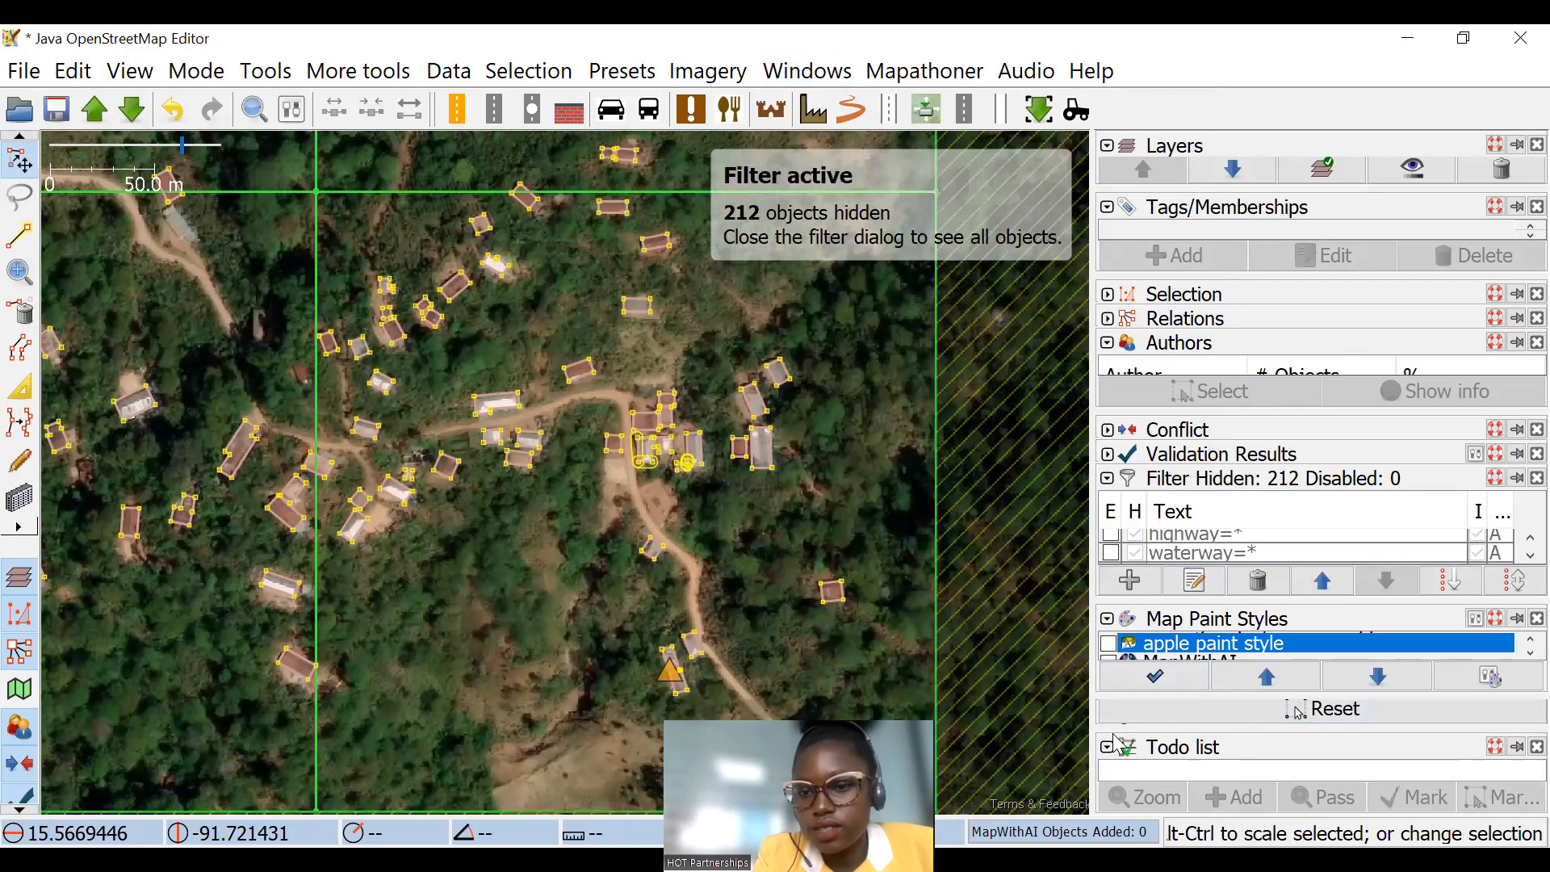
pyautogui.click(1107, 620)
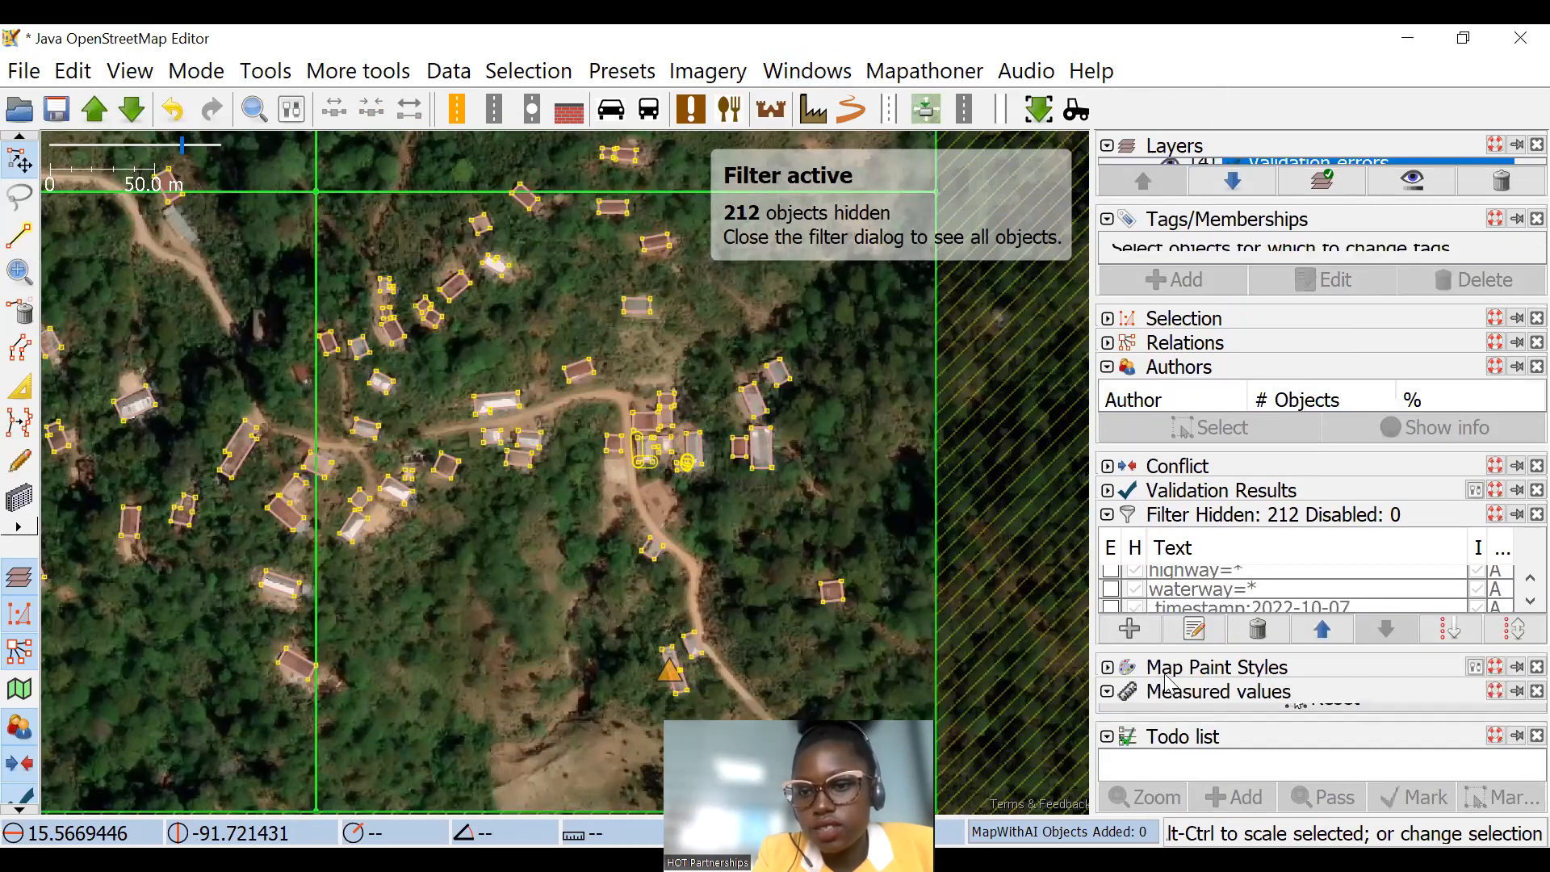
pyautogui.click(1107, 515)
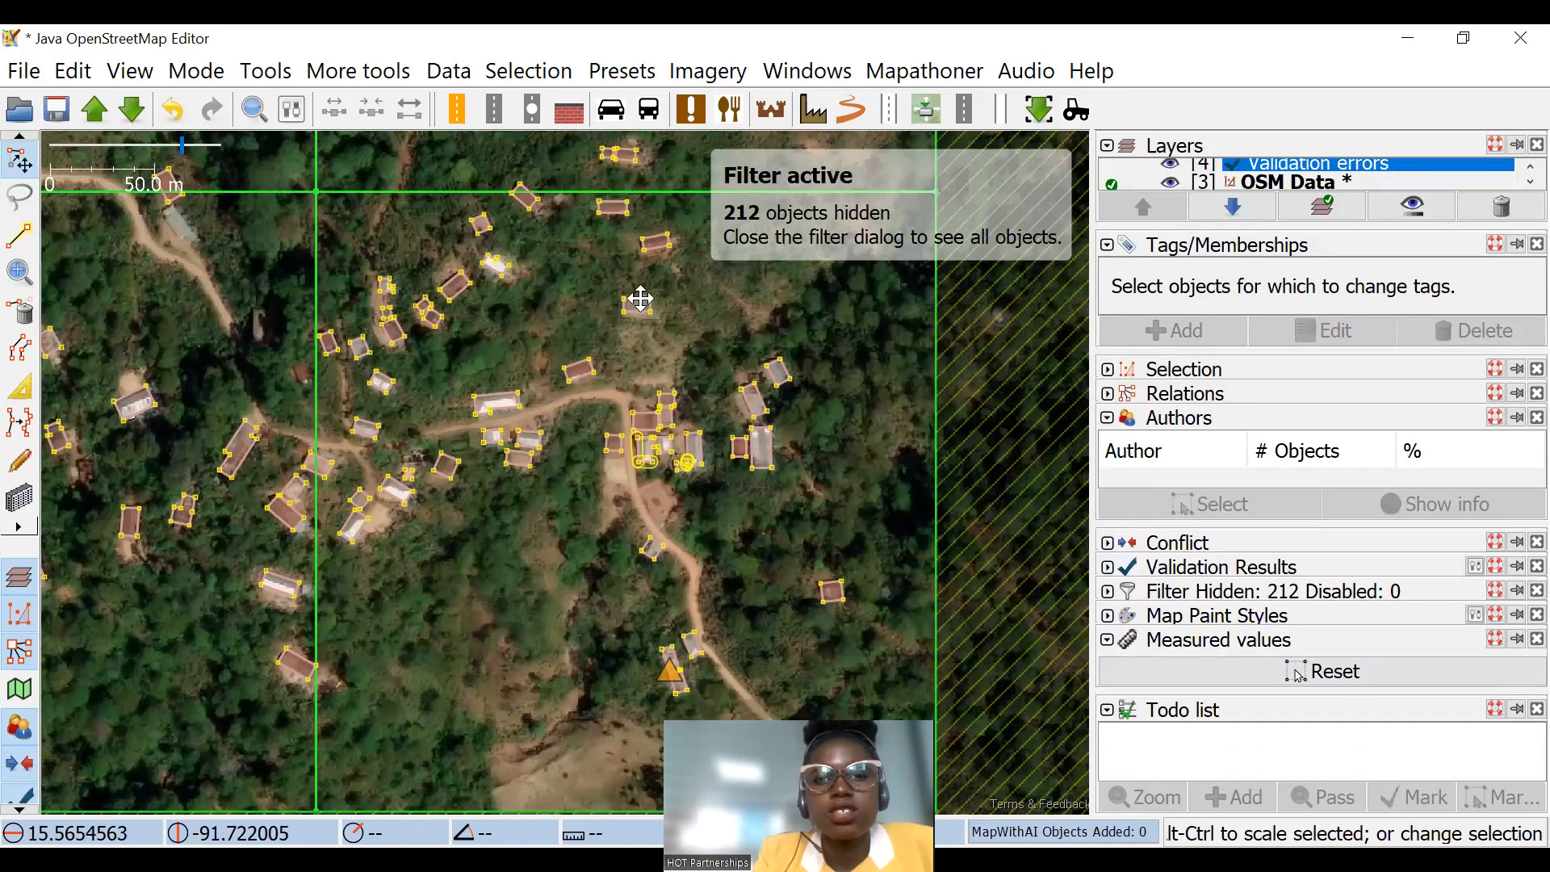
# Step: Lasso the buildings in and around the easternmost task squares and add the selected objects to the Todo list
pyautogui.scroll(-2, 671, 362)
pyautogui.scroll(2, 415, 237)
pyautogui.scroll(-2, 361, 278)
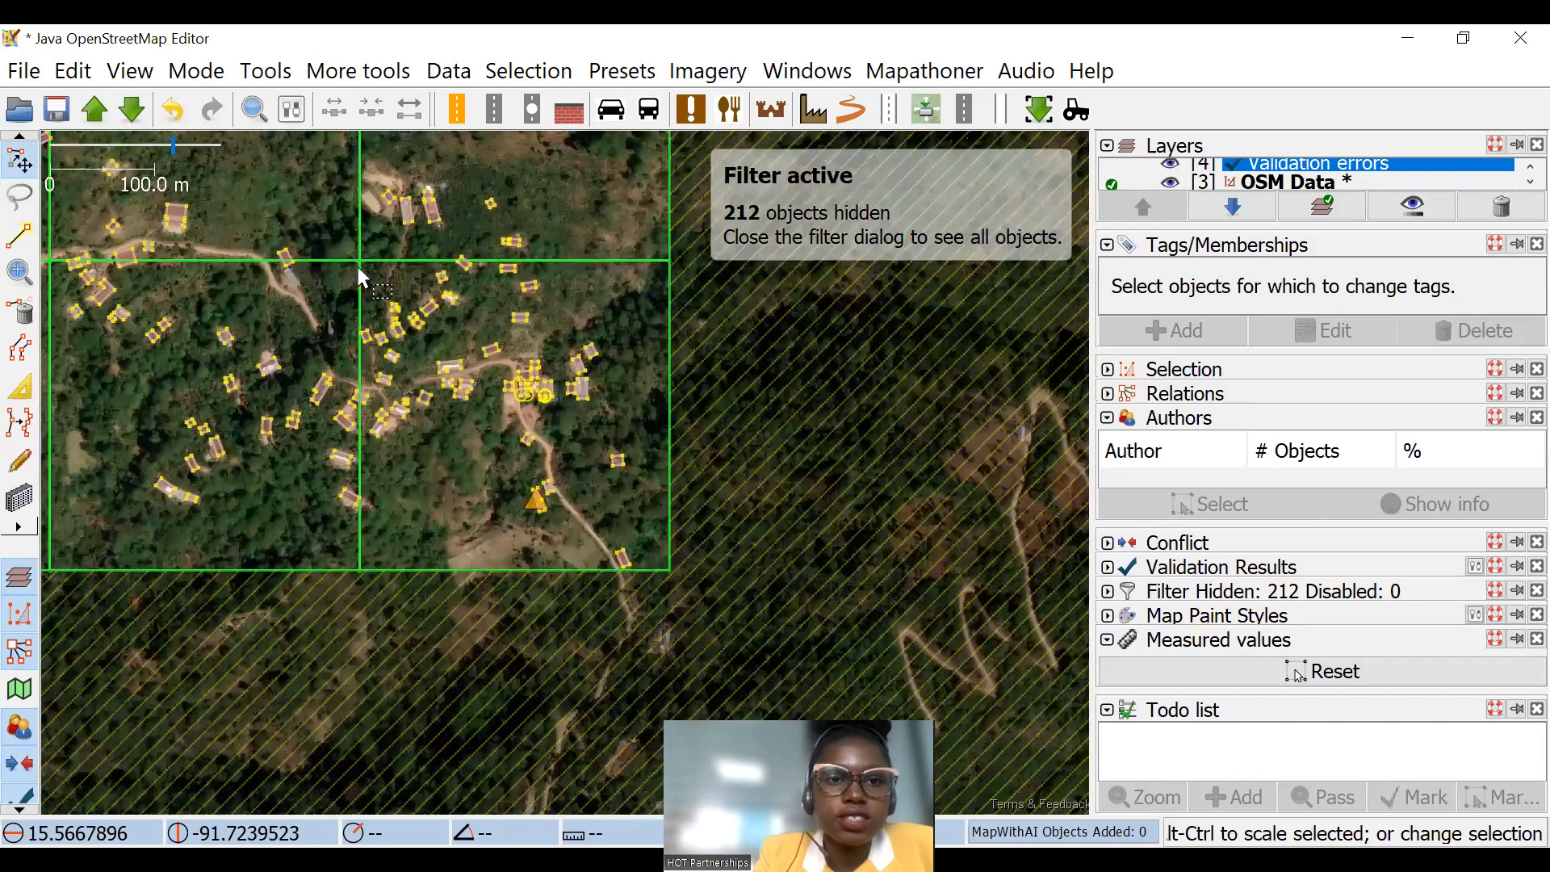
pyautogui.click(19, 196)
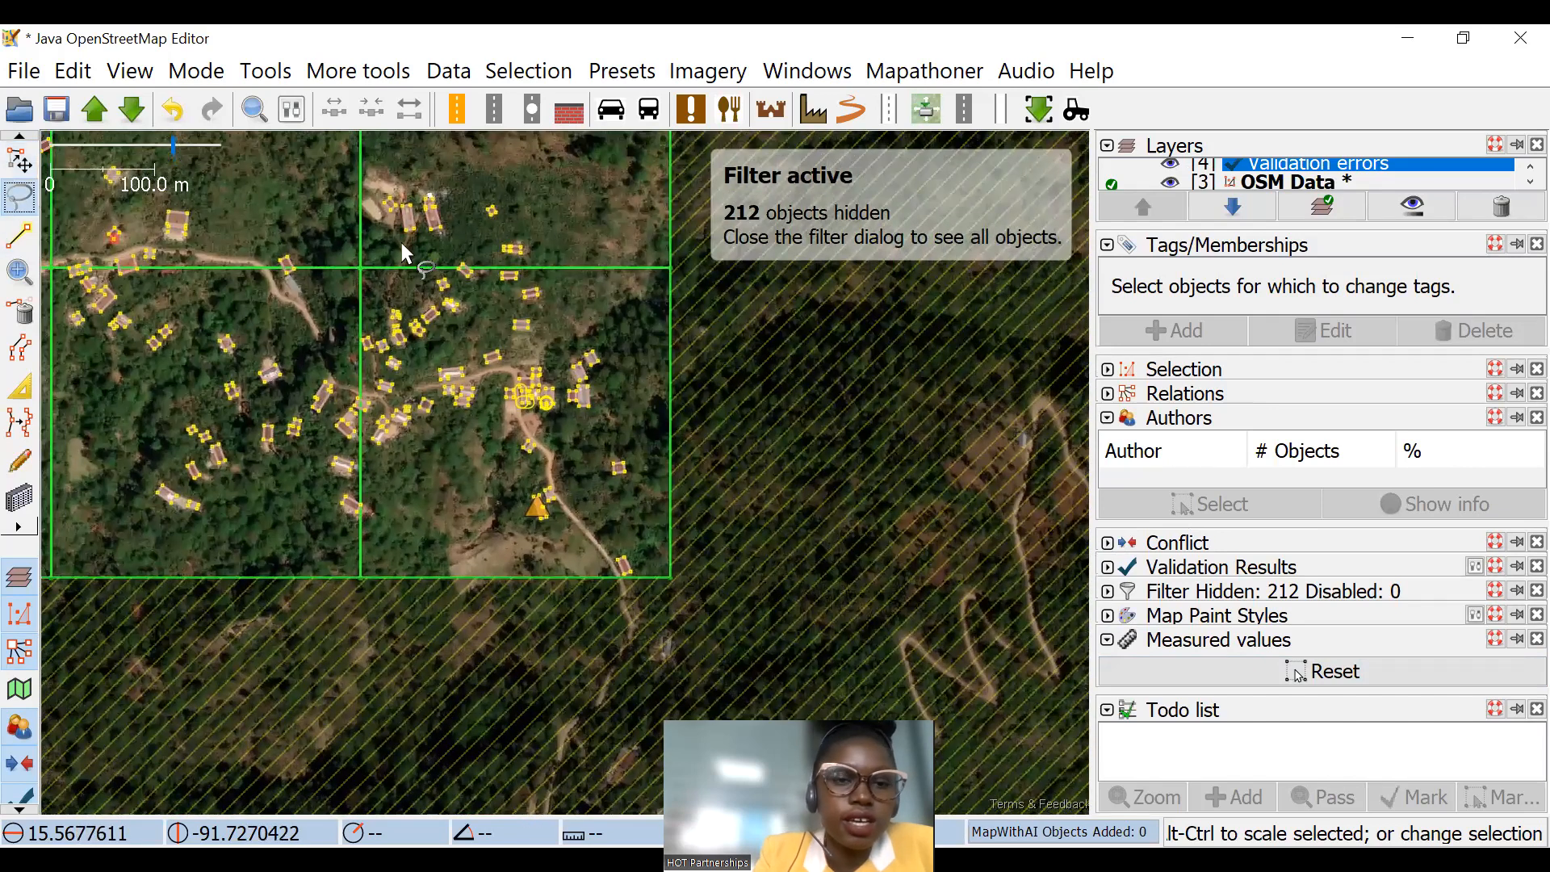
pyautogui.moveTo(339, 150)
pyautogui.mouseDown()
pyautogui.moveTo(579, 671)
pyautogui.moveTo(304, 482)
pyautogui.moveTo(376, 476)
pyautogui.mouseUp()
pyautogui.moveTo(1089, 667); pyautogui.dragTo(1090, 669)
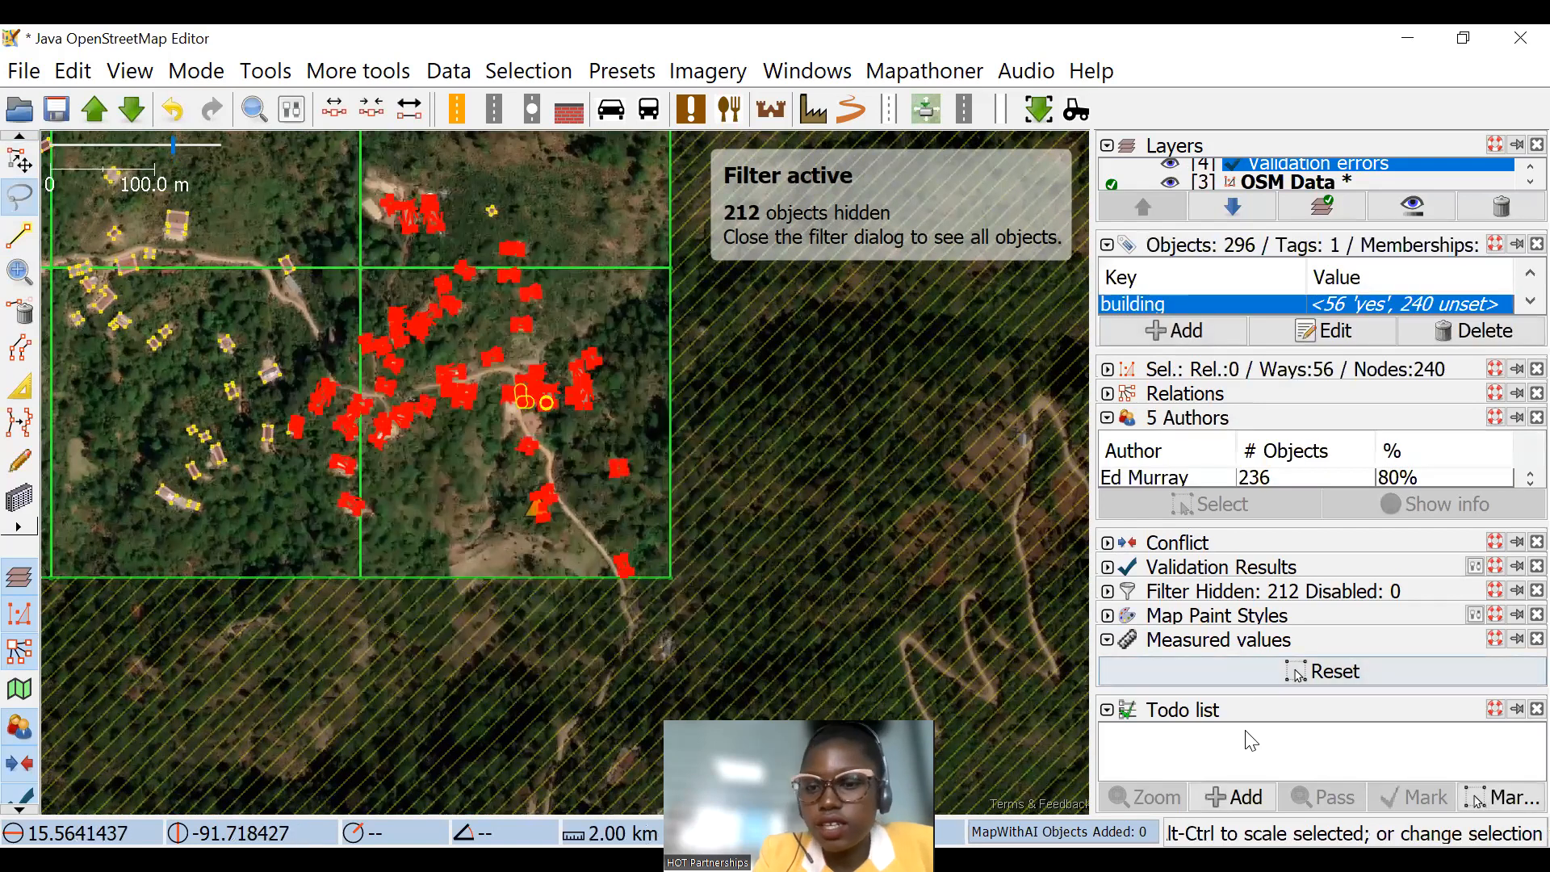
pyautogui.click(1232, 797)
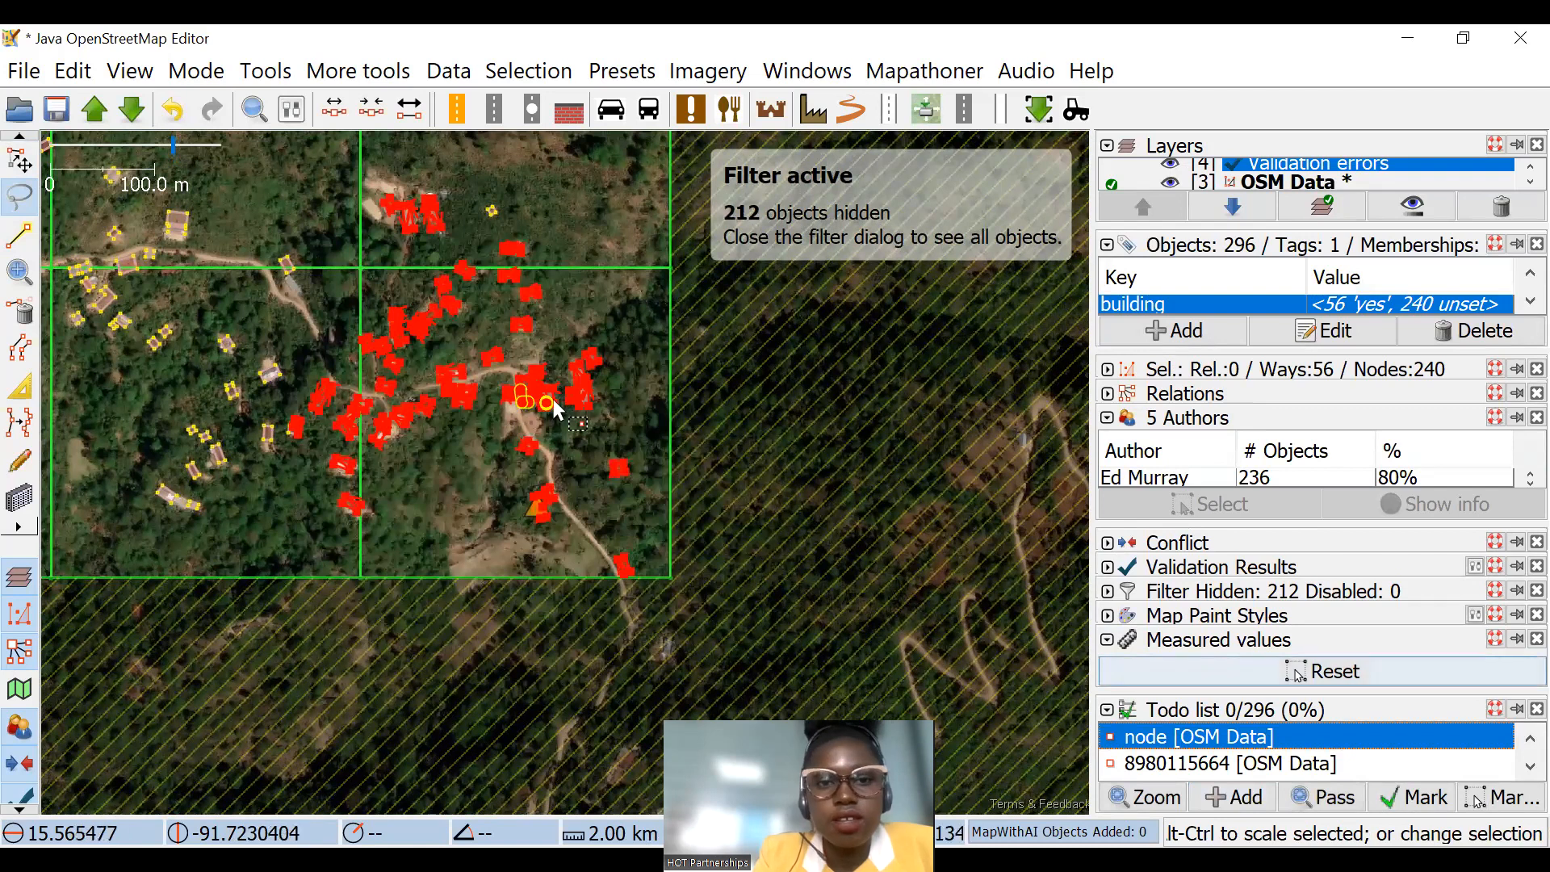
# Step: Zoom to the first Todo list object, inspect it on the map and mark the first three objects as done
pyautogui.doubleClick(1292, 736)
pyautogui.click(1413, 797)
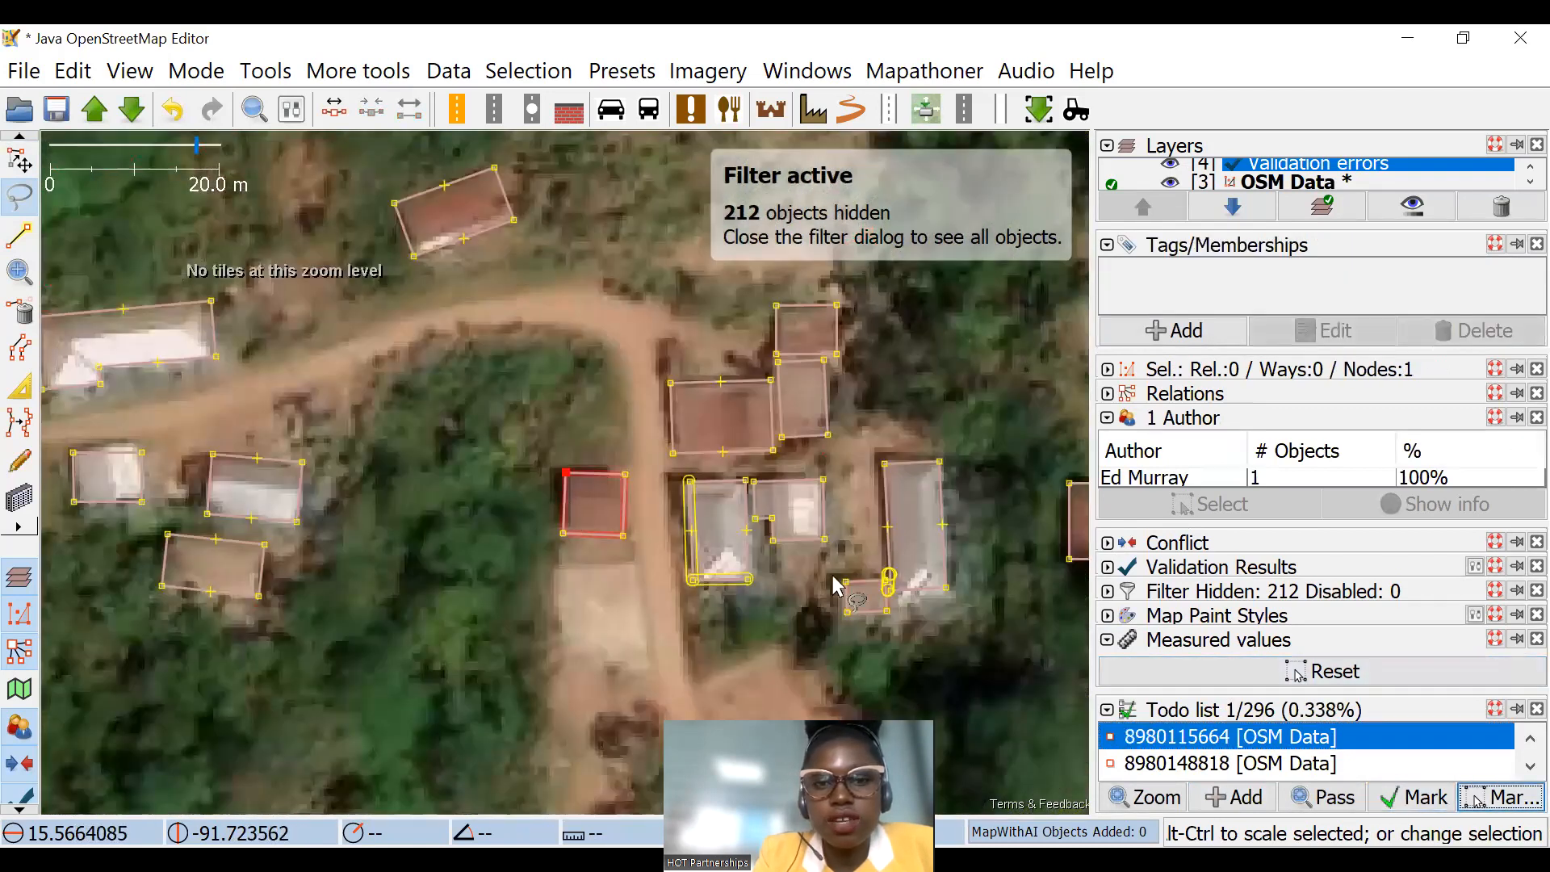
pyautogui.click(1185, 758)
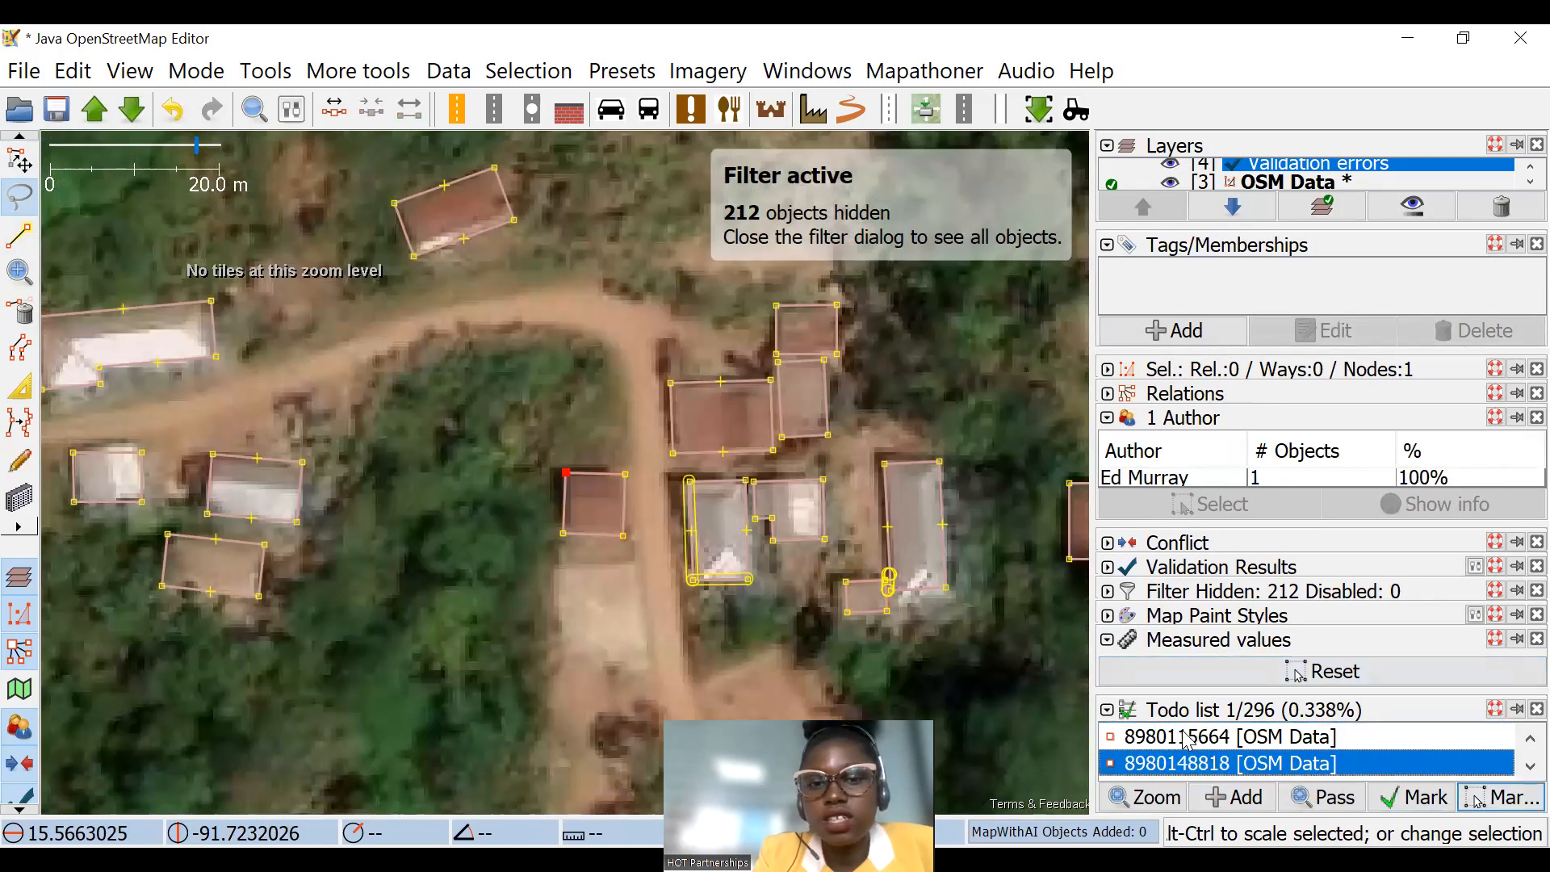
pyautogui.click(1250, 740)
pyautogui.click(1477, 797)
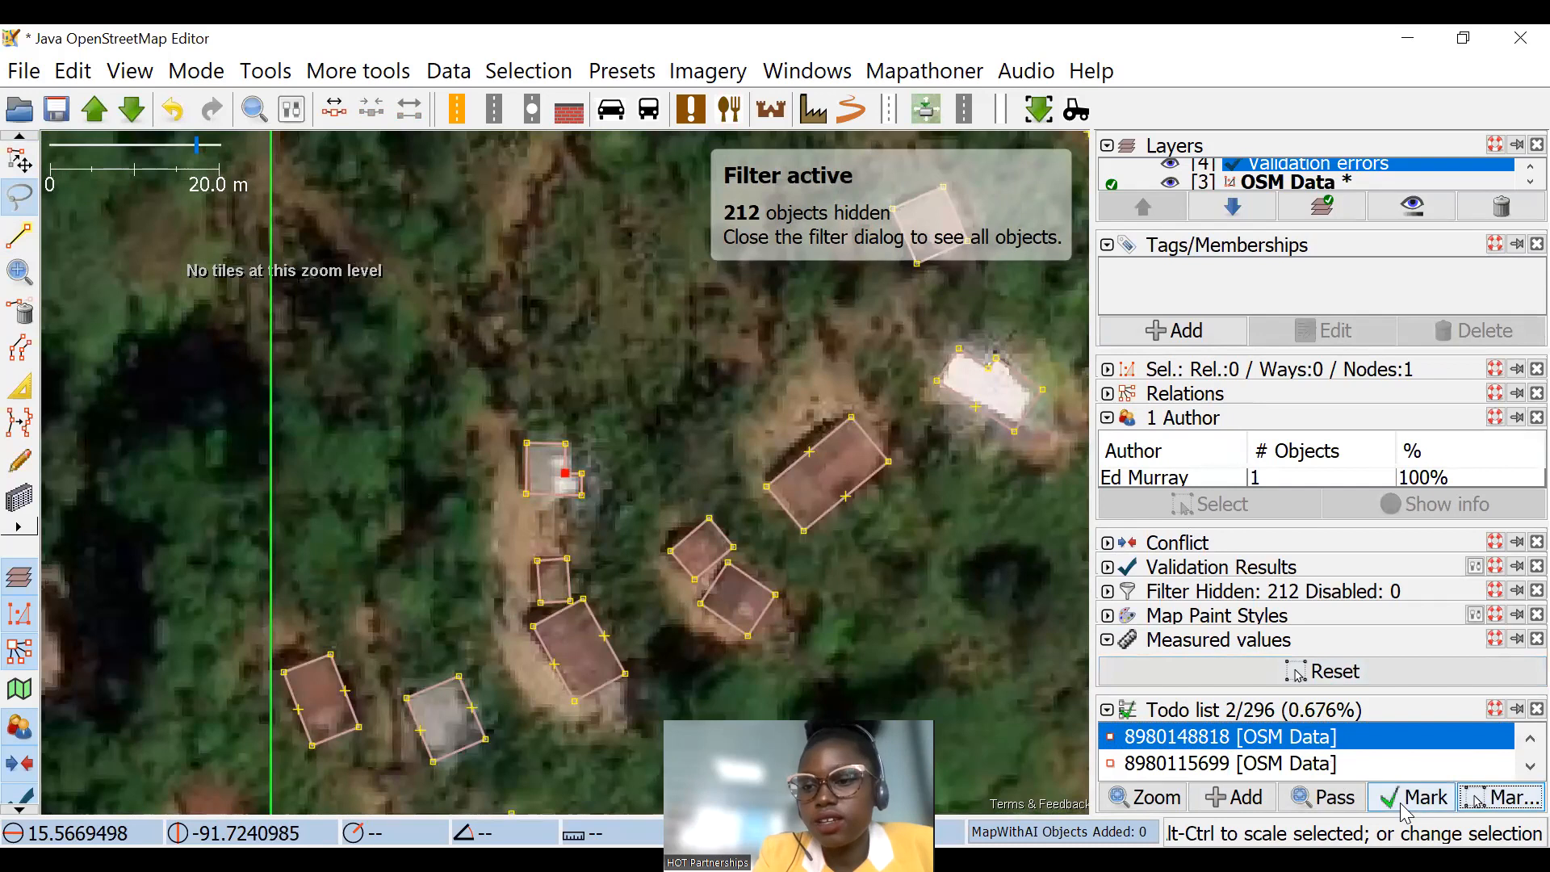
pyautogui.click(1493, 796)
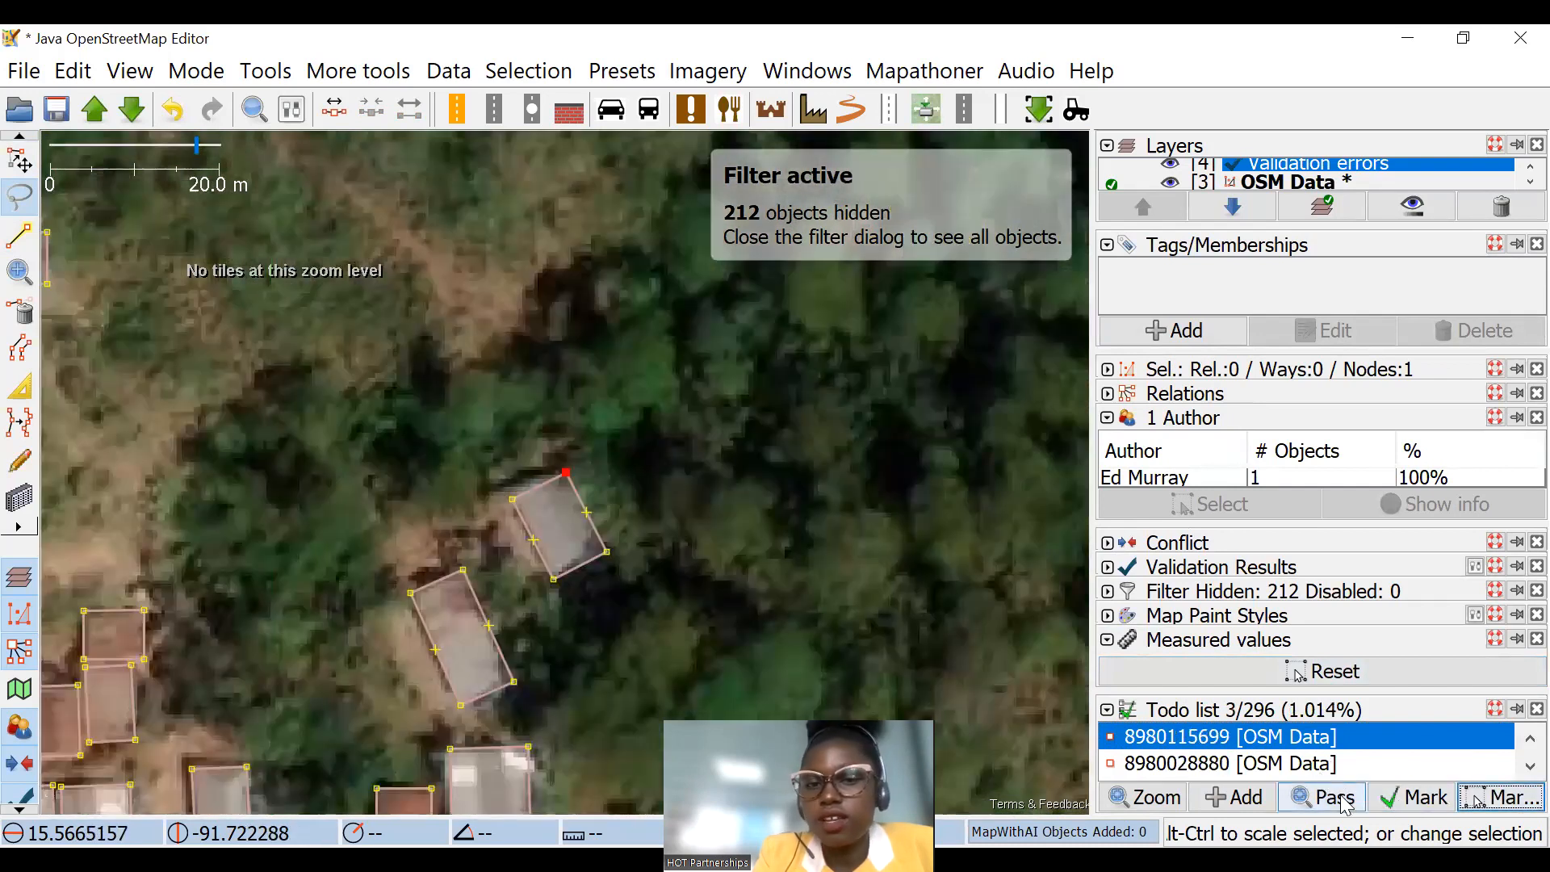
pyautogui.click(1312, 761)
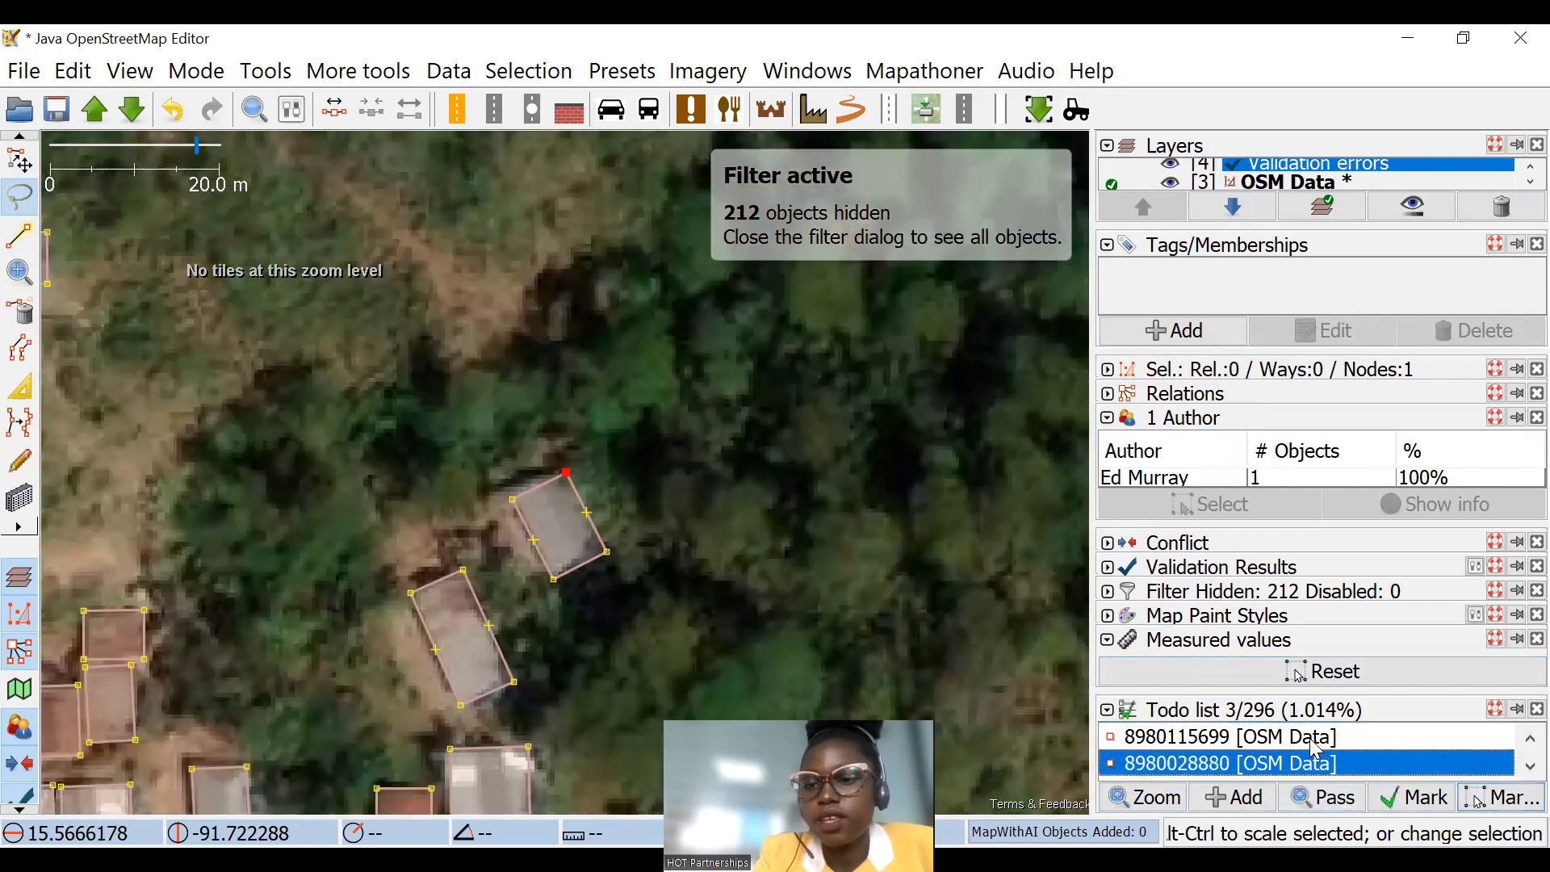
pyautogui.click(1409, 799)
pyautogui.click(1409, 800)
pyautogui.click(1409, 799)
pyautogui.click(1409, 799)
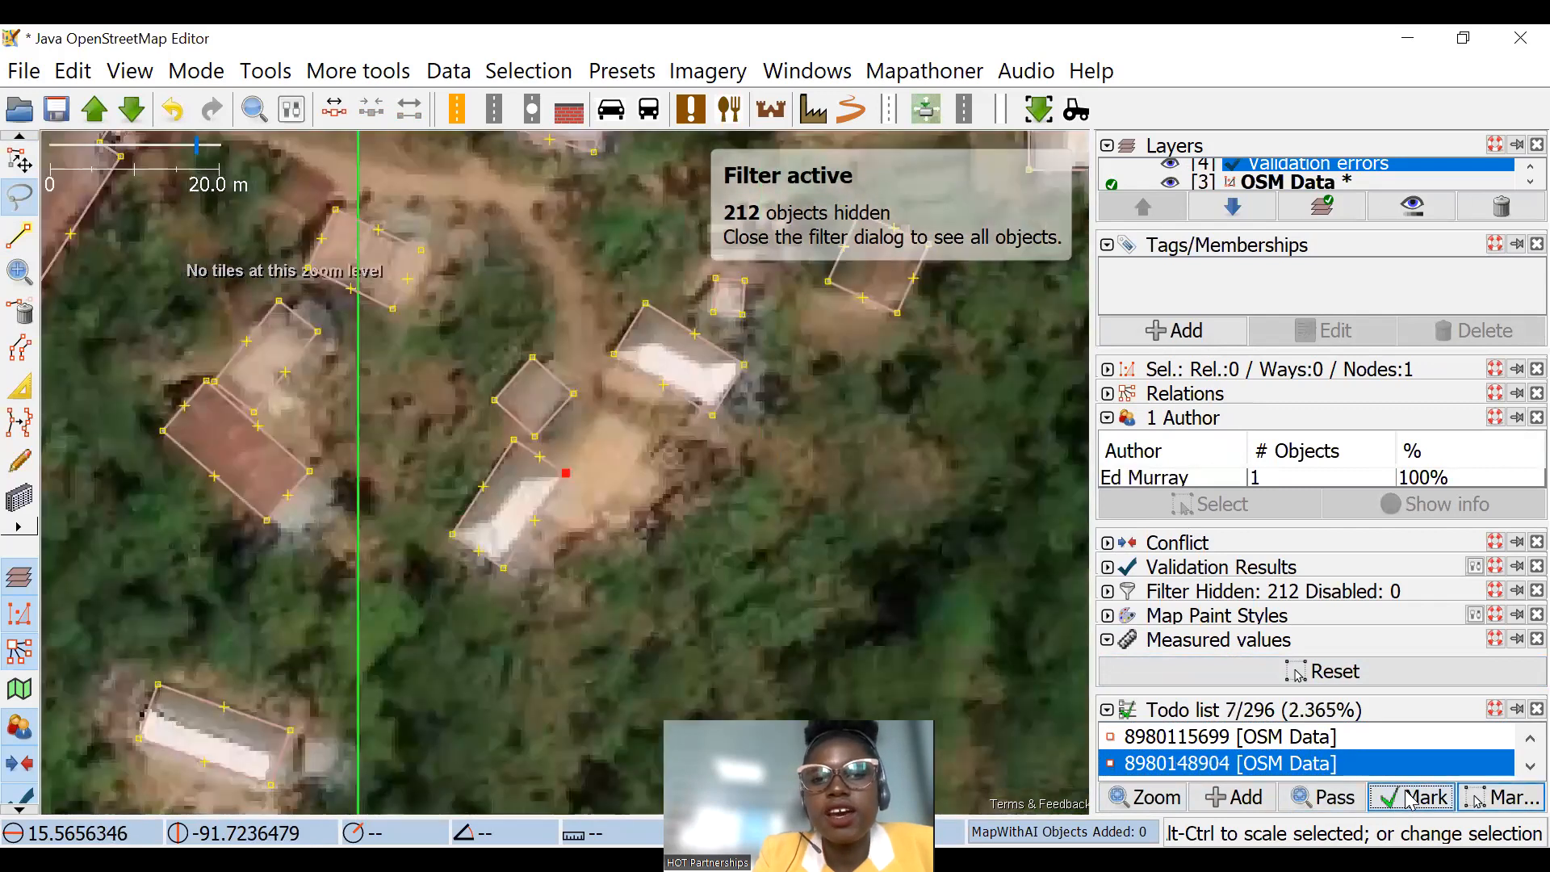
pyautogui.click(1409, 799)
pyautogui.click(1409, 799)
pyautogui.click(1409, 799)
pyautogui.click(1409, 799)
pyautogui.click(1419, 799)
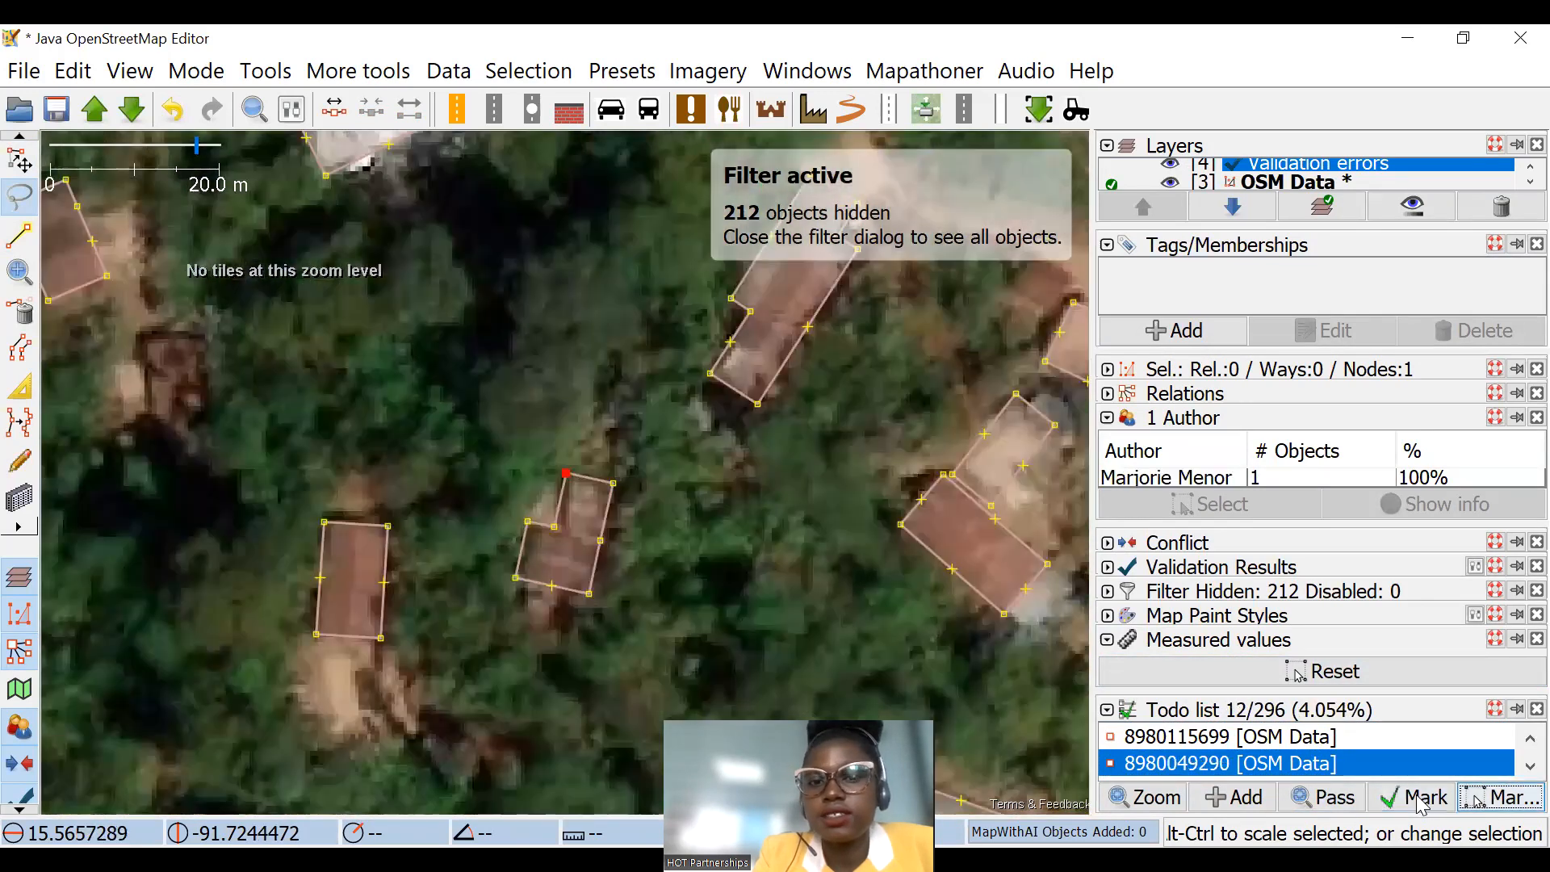
pyautogui.click(1420, 799)
pyautogui.click(1419, 800)
pyautogui.click(1419, 799)
pyautogui.click(1419, 799)
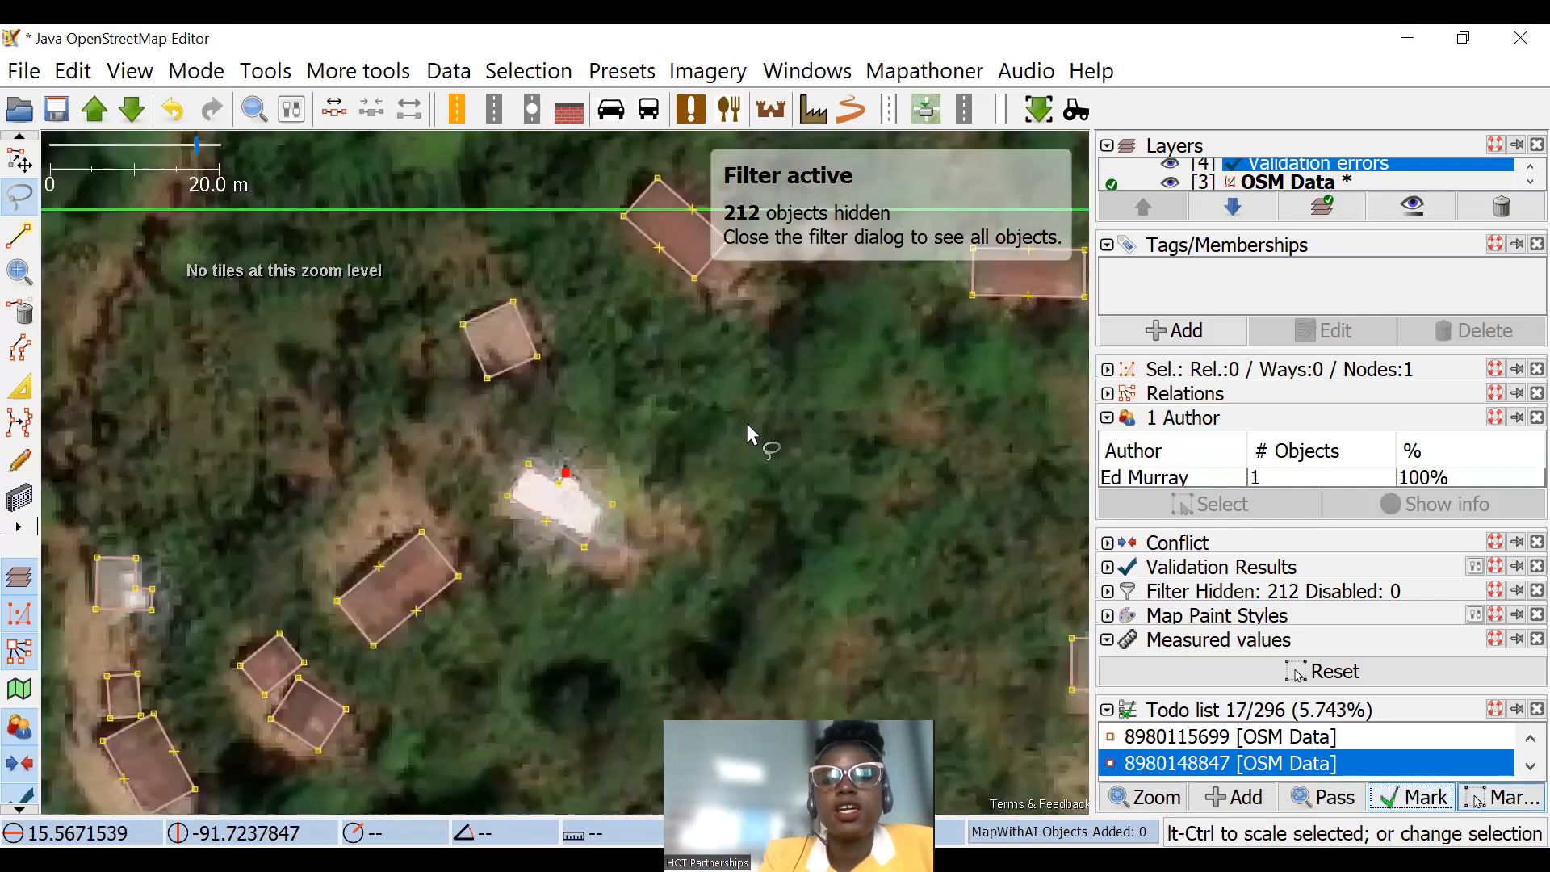
# Step: Extrude the south edge of the upper building at the southeastern warning marker inward to separate it from the adjoining building
pyautogui.scroll(-5, 763, 423)
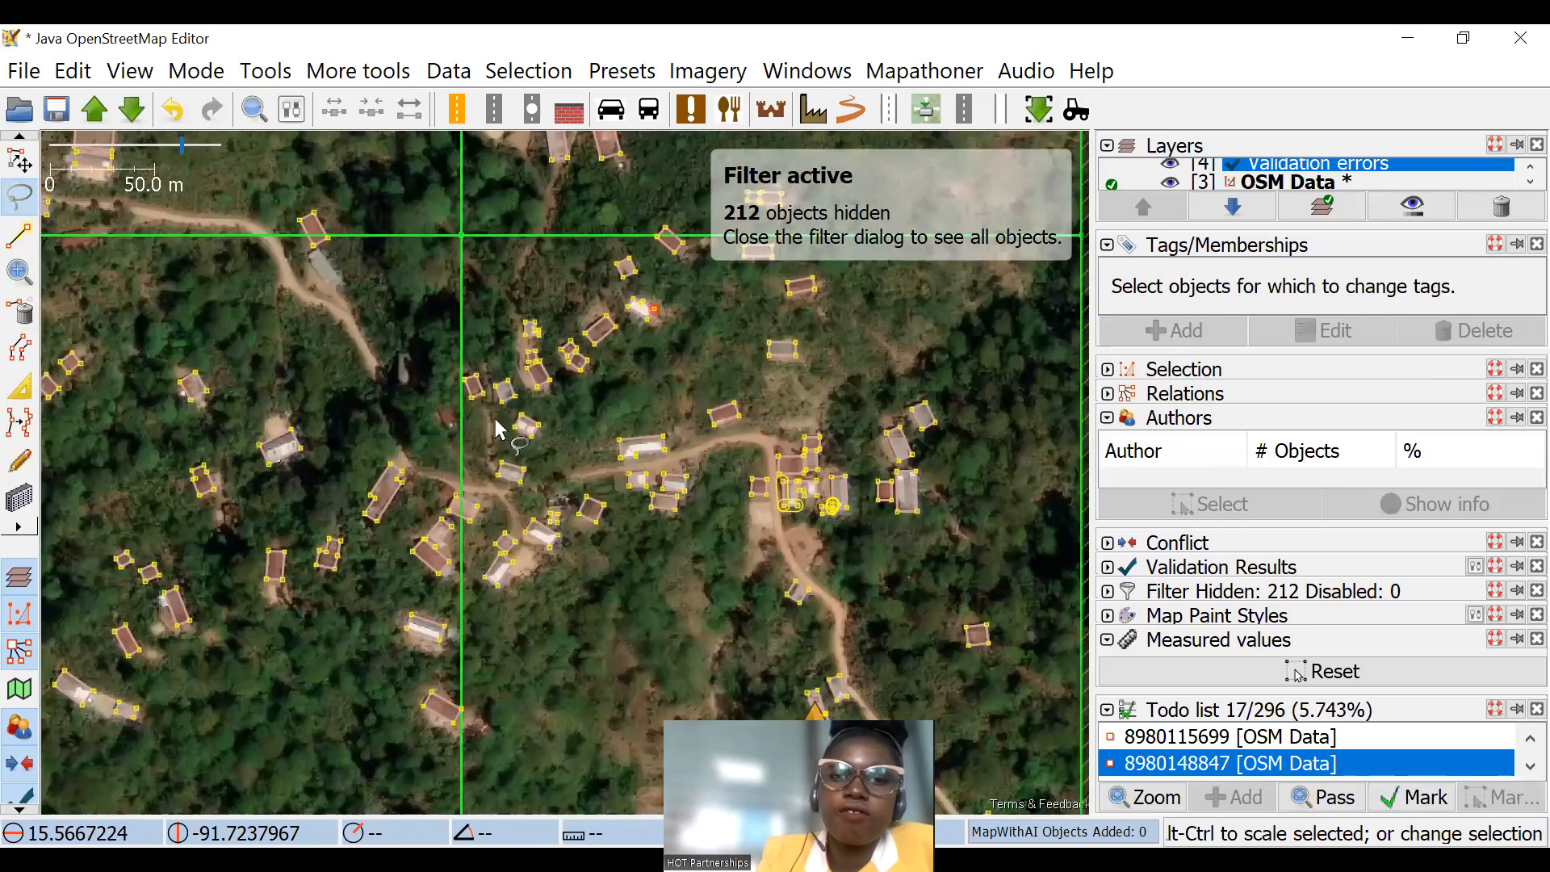
pyautogui.click(711, 360)
pyautogui.scroll(5, 711, 360)
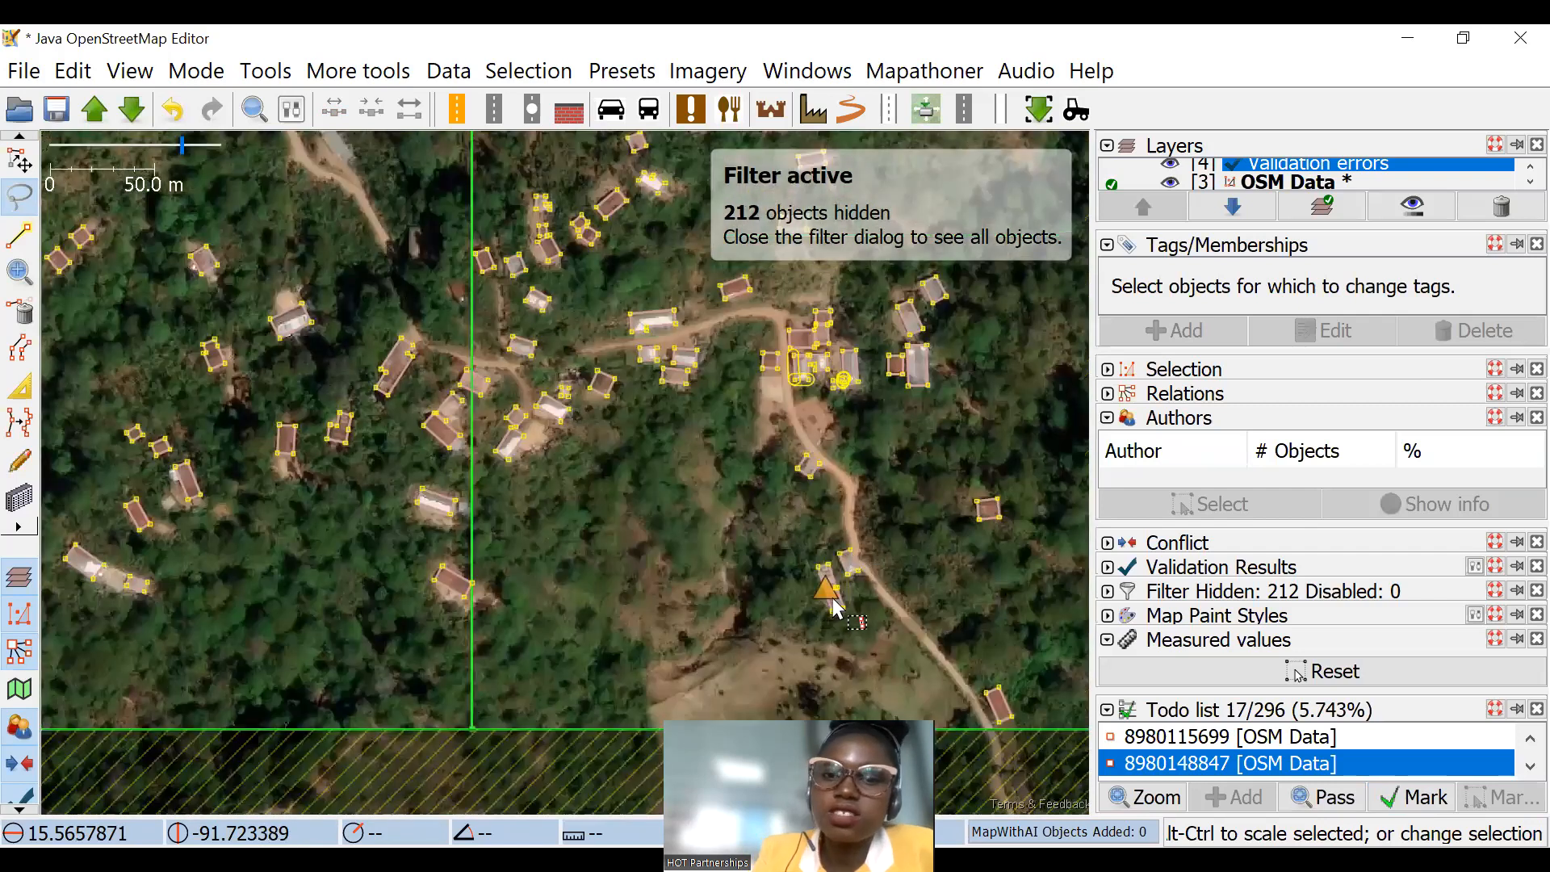
pyautogui.scroll(3, 840, 608)
pyautogui.press('b')
pyautogui.scroll(4, 795, 533)
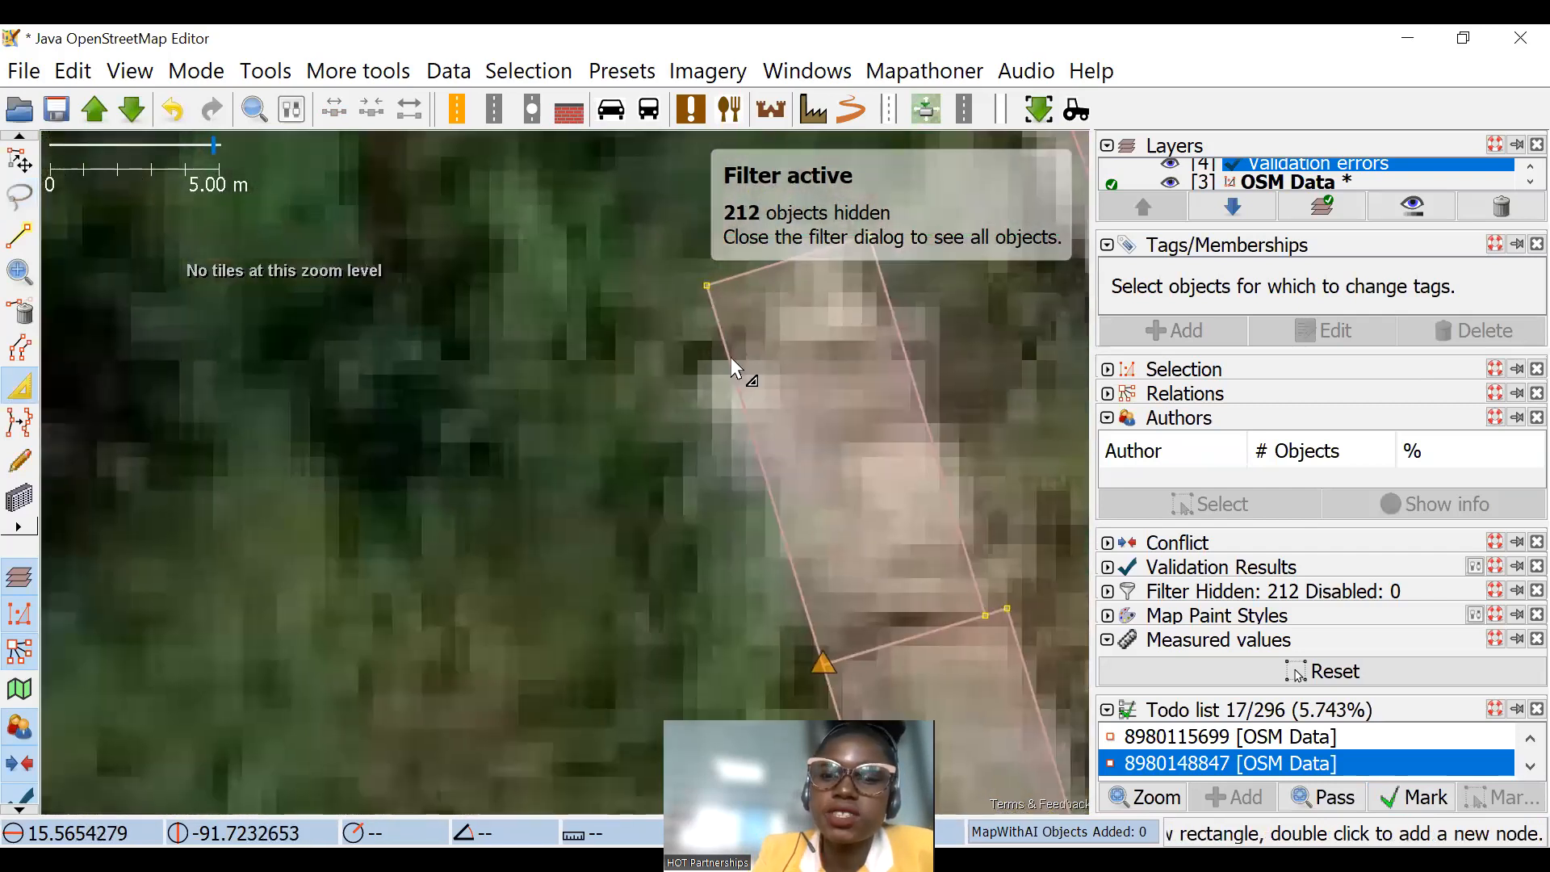
pyautogui.scroll(2, 845, 394)
pyautogui.moveTo(853, 404); pyautogui.dragTo(779, 369)
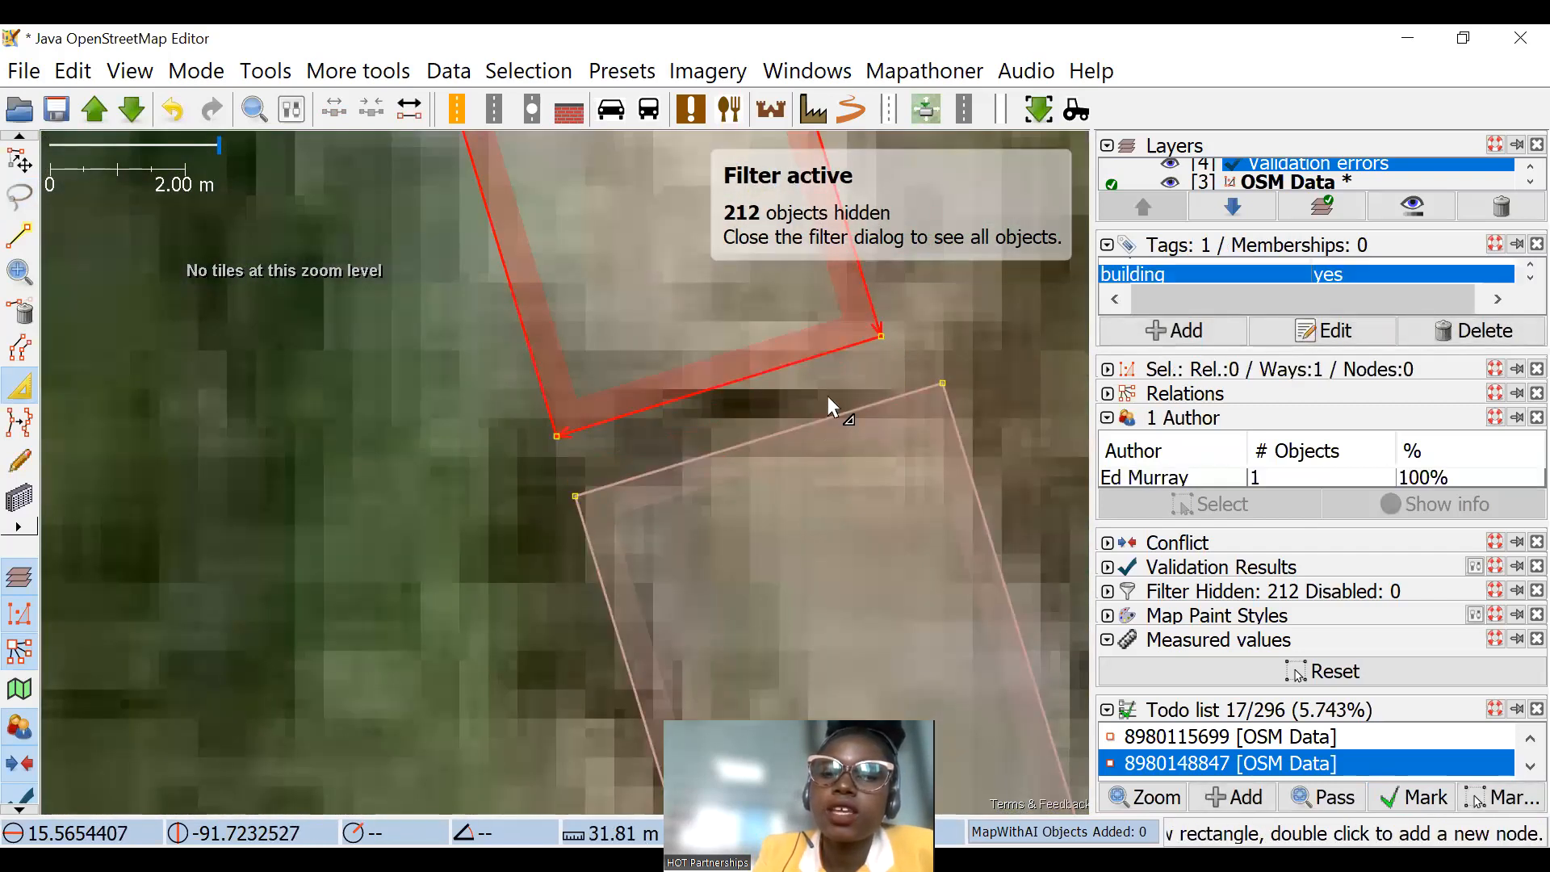
pyautogui.scroll(-3, 806, 412)
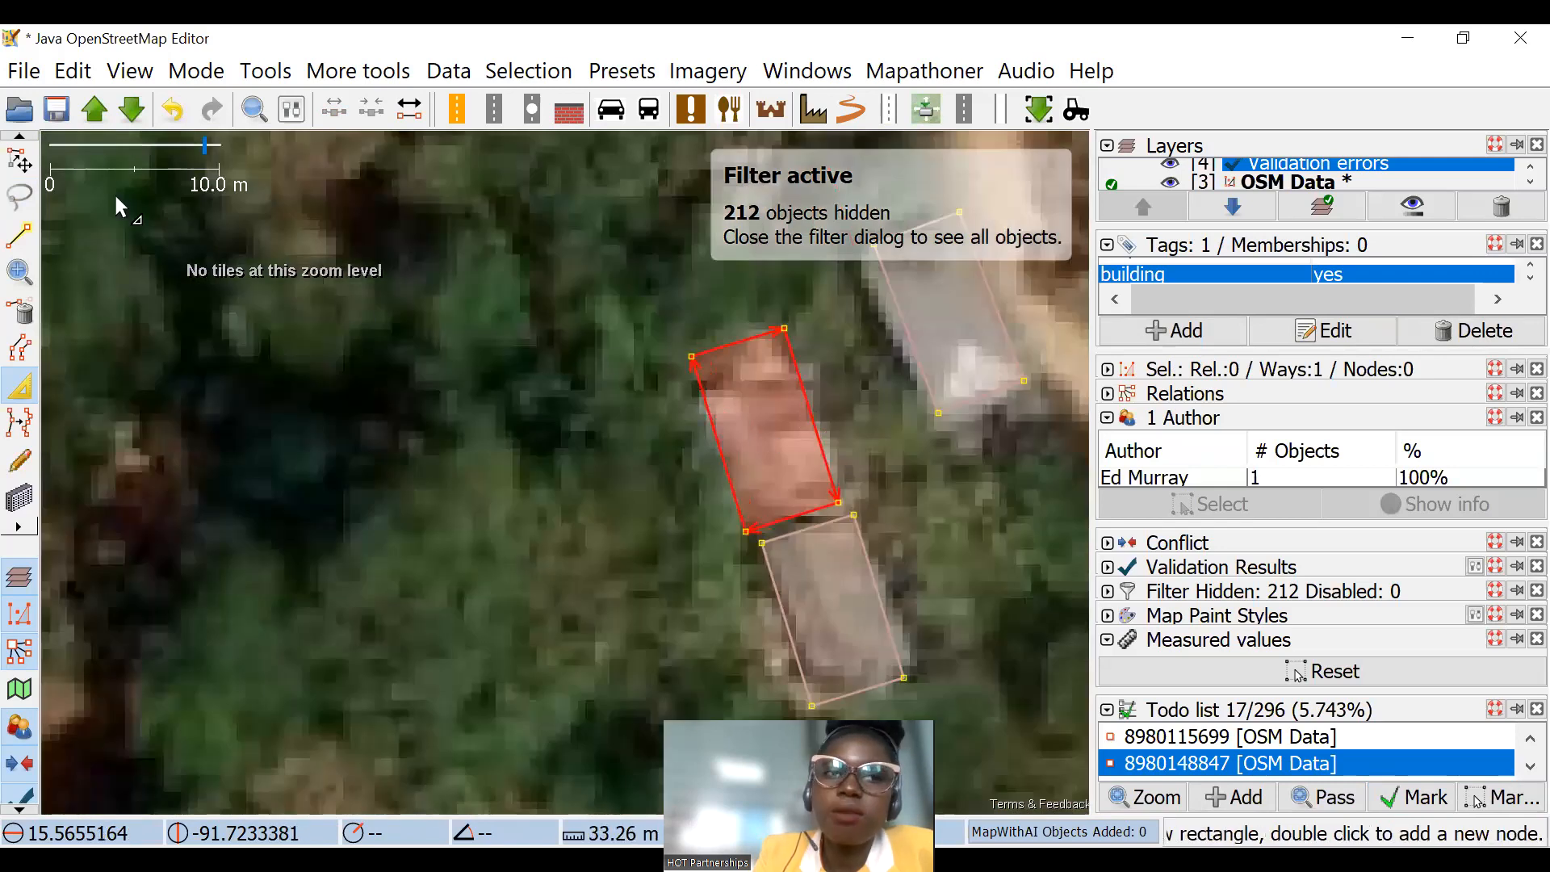
pyautogui.press('s')
pyautogui.scroll(-2, 610, 373)
pyautogui.click(19, 387)
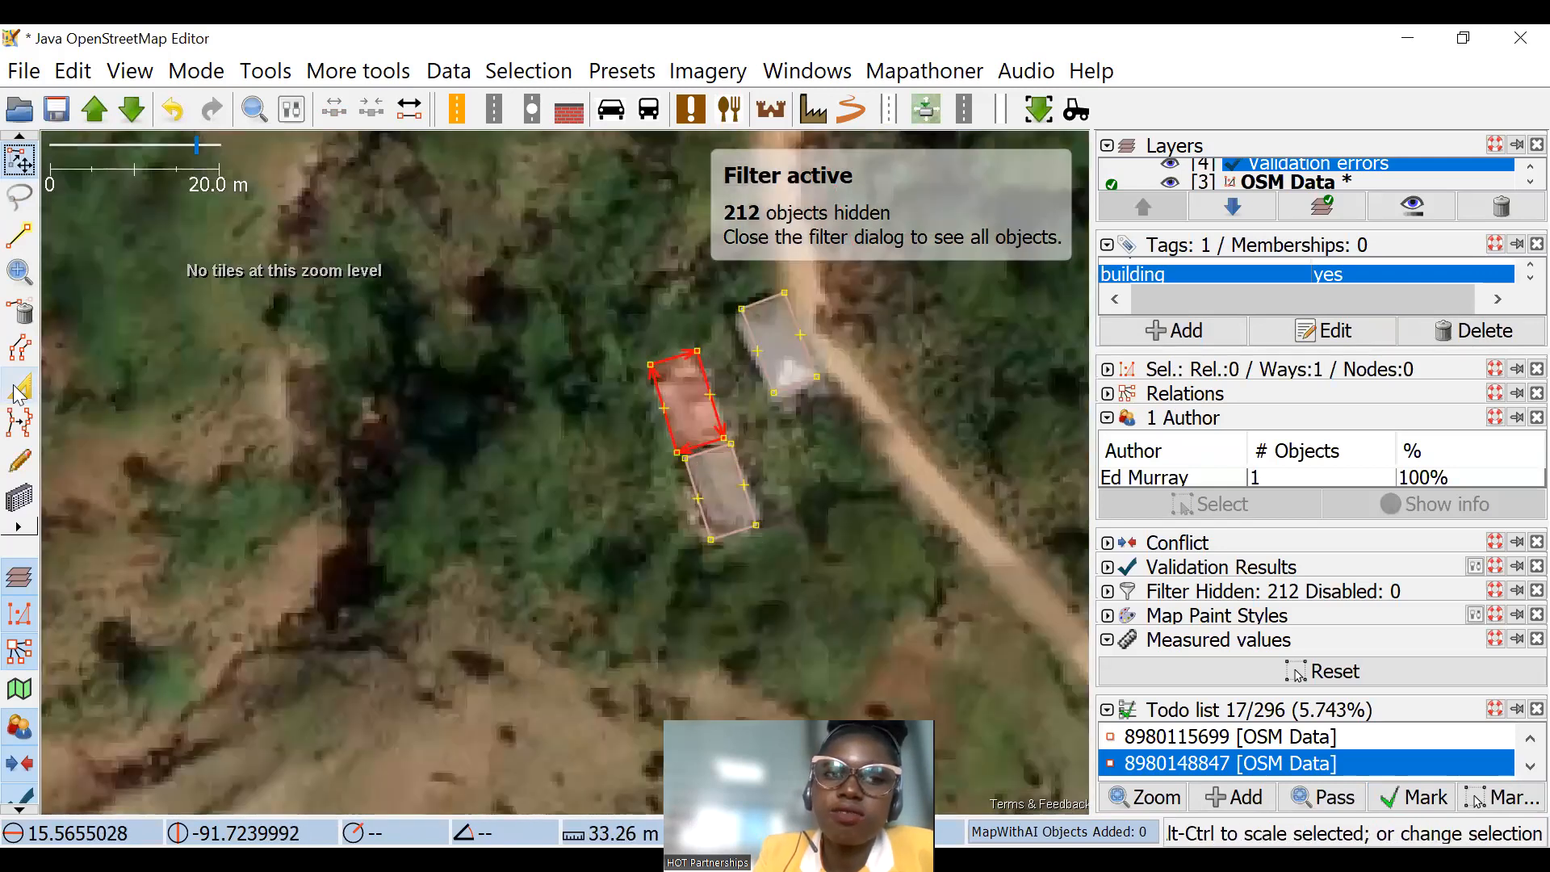
# Step: Extrude the west edge of the lower of the two adjoining buildings inward to fit its roof
pyautogui.moveTo(694, 500); pyautogui.dragTo(725, 537)
pyautogui.moveTo(641, 330); pyautogui.dragTo(600, 427)
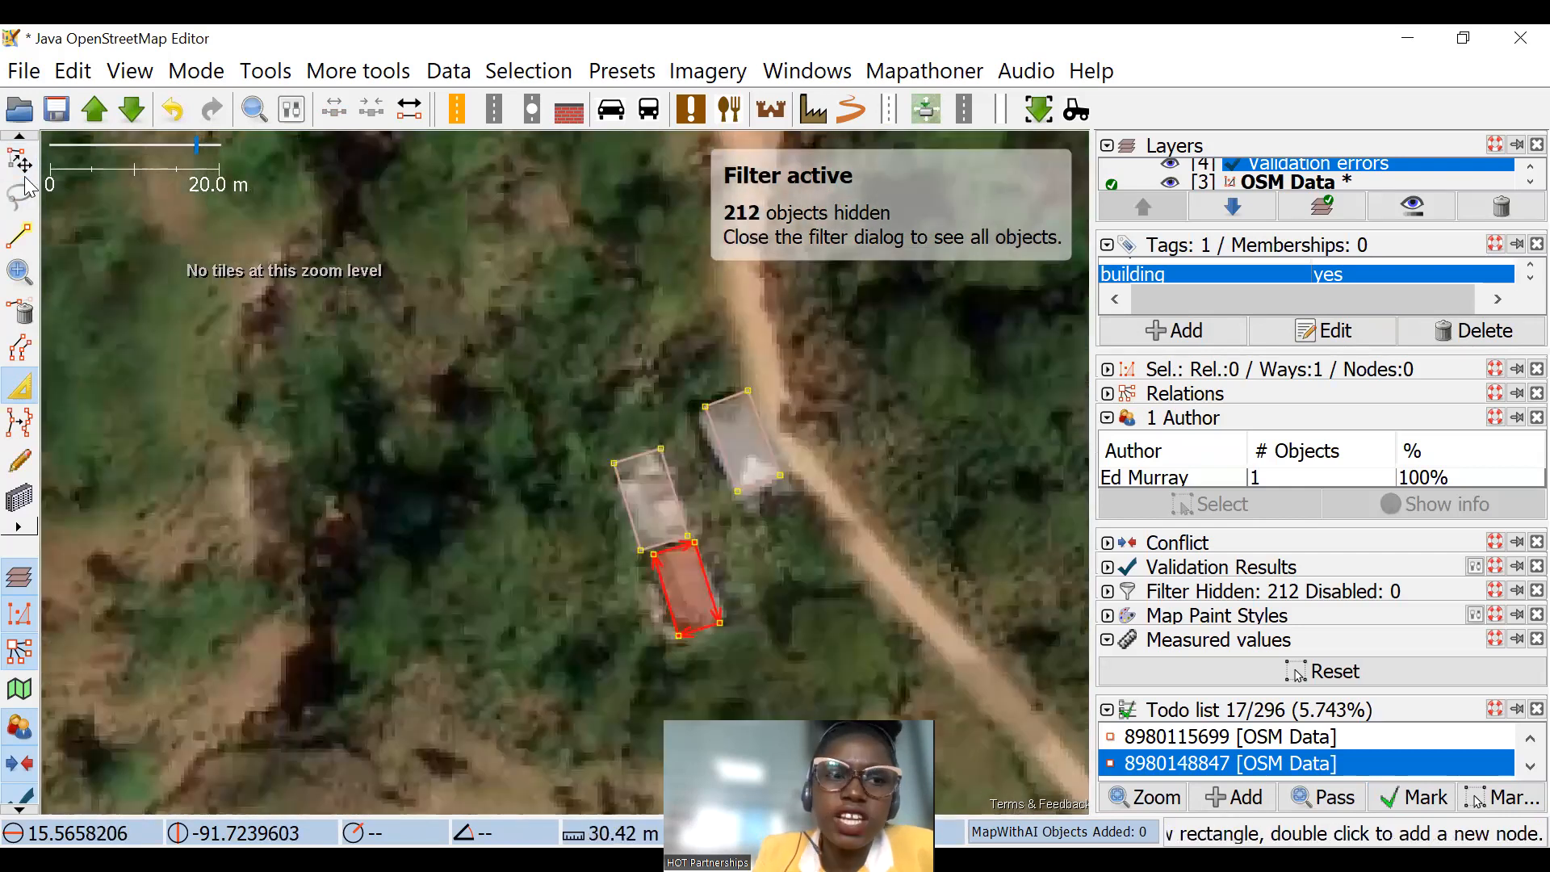
# Step: Rotate the building beside the road to line up with its roof and scale it to about 1.07 times
pyautogui.scroll(2, 655, 436)
pyautogui.click(865, 419)
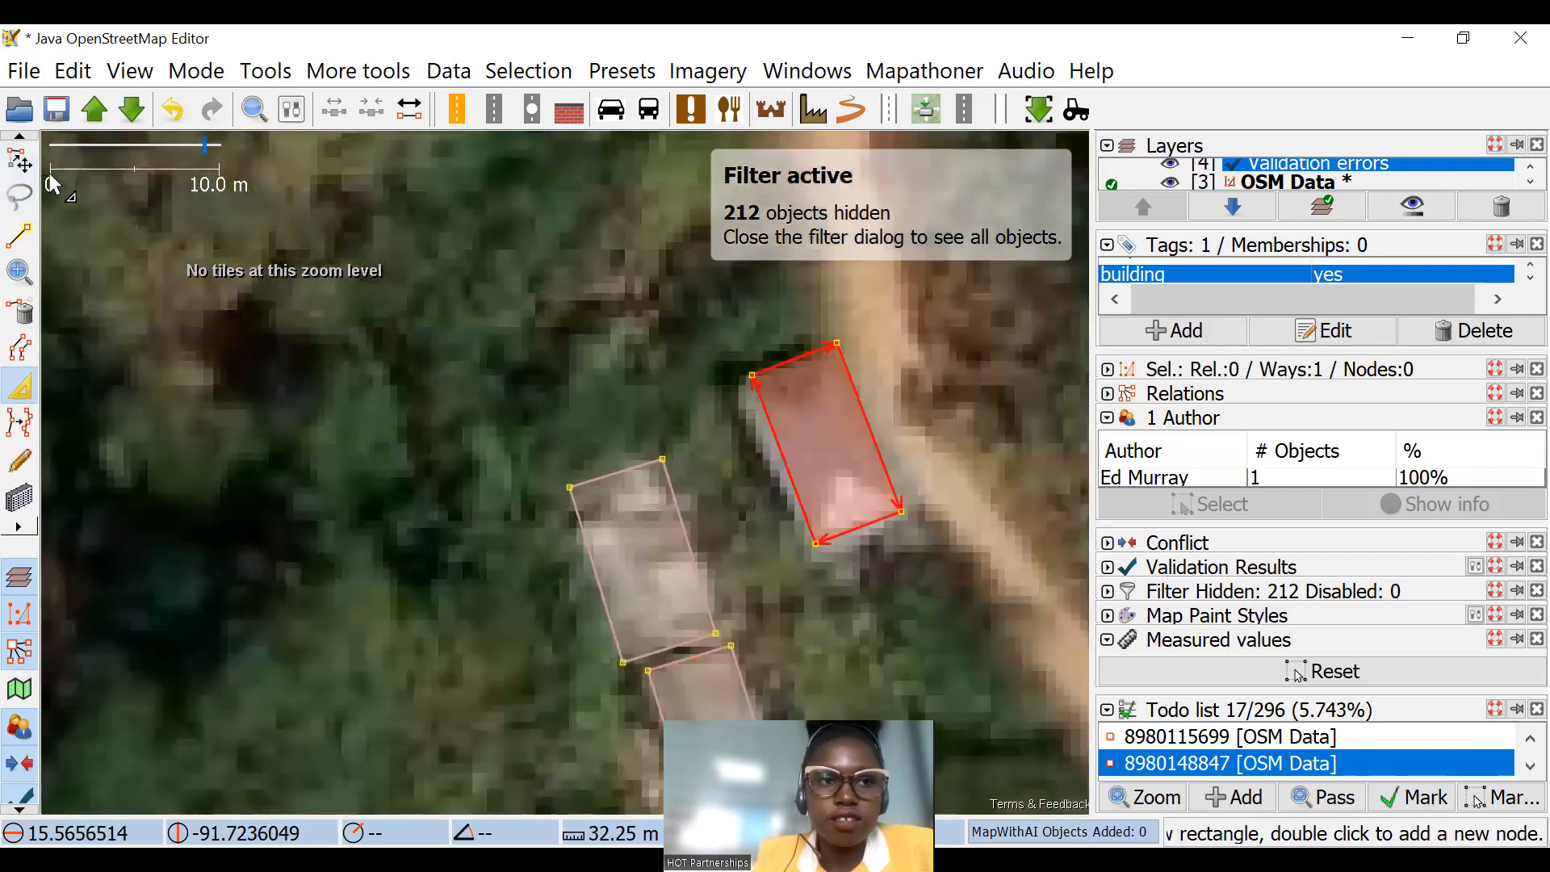
pyautogui.click(19, 161)
pyautogui.moveTo(782, 366); pyautogui.dragTo(715, 382)
pyautogui.moveTo(888, 346); pyautogui.dragTo(889, 311)
pyautogui.scroll(-2, 565, 363)
# Step: Extrude the side edges of the brown-roofed building south of the road inward so the outline matches the roof
pyautogui.moveTo(540, 388); pyautogui.dragTo(730, 500)
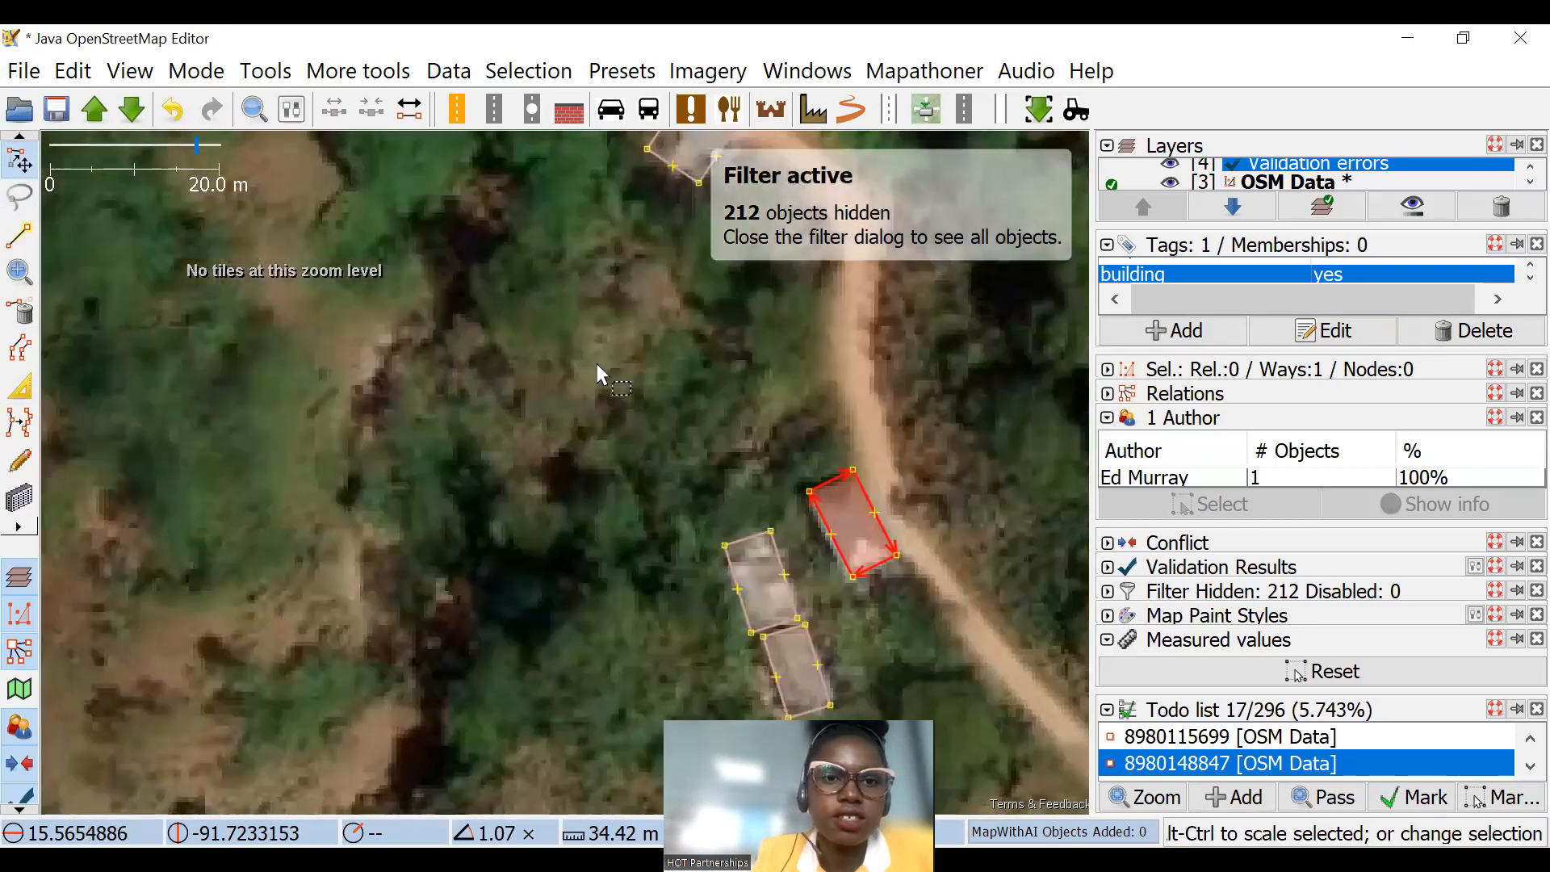
pyautogui.scroll(-4, 598, 363)
pyautogui.scroll(4, 273, 298)
pyautogui.click(19, 386)
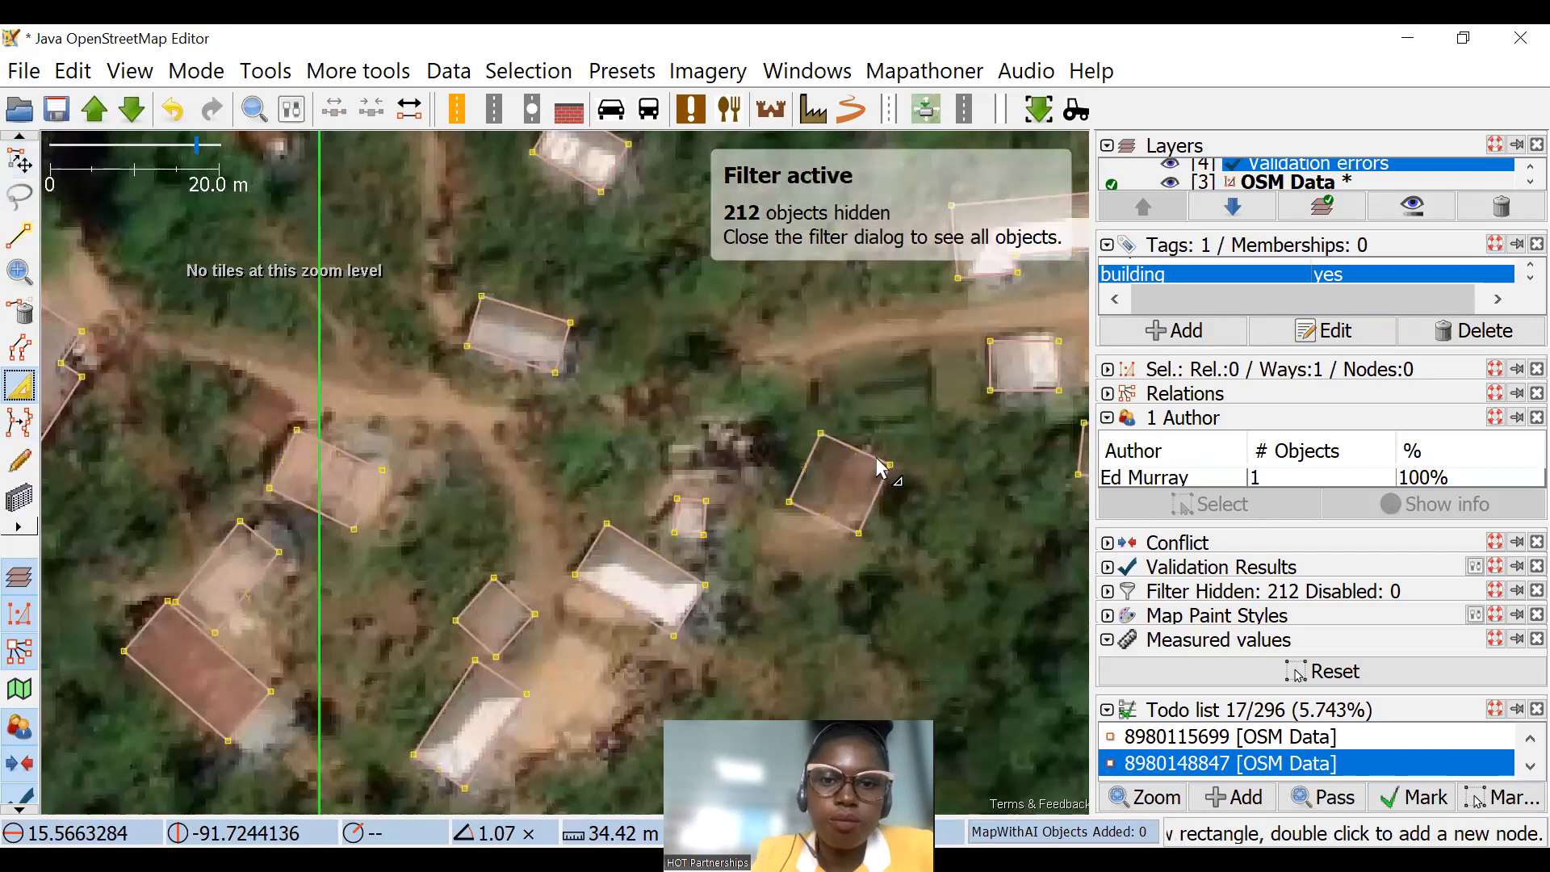
pyautogui.scroll(2, 882, 460)
pyautogui.moveTo(724, 470); pyautogui.dragTo(738, 476)
pyautogui.moveTo(869, 507); pyautogui.dragTo(845, 509)
pyautogui.scroll(-4, 821, 440)
# Step: Draw the missing building over the unmapped red roof just west of the task boundary, about 6 m wide
pyautogui.moveTo(485, 452); pyautogui.dragTo(616, 502)
pyautogui.click(19, 500)
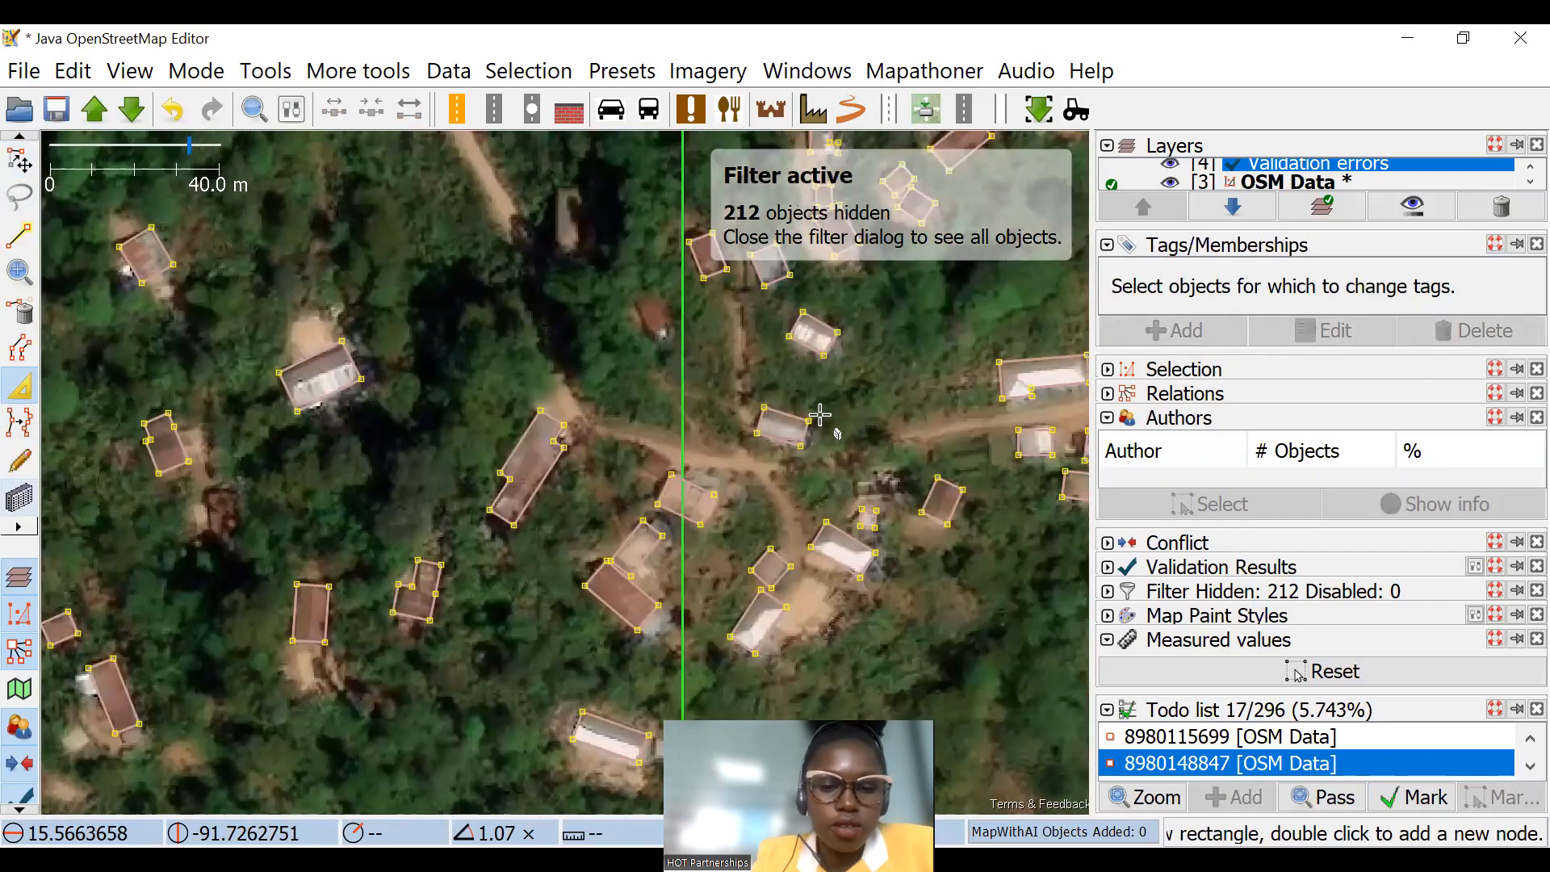
pyautogui.scroll(6, 630, 308)
pyautogui.moveTo(705, 253)
pyautogui.mouseDown()
pyautogui.moveTo(775, 477)
pyautogui.moveTo(805, 495)
pyautogui.mouseUp()
pyautogui.press('Escape')
pyautogui.click(928, 278)
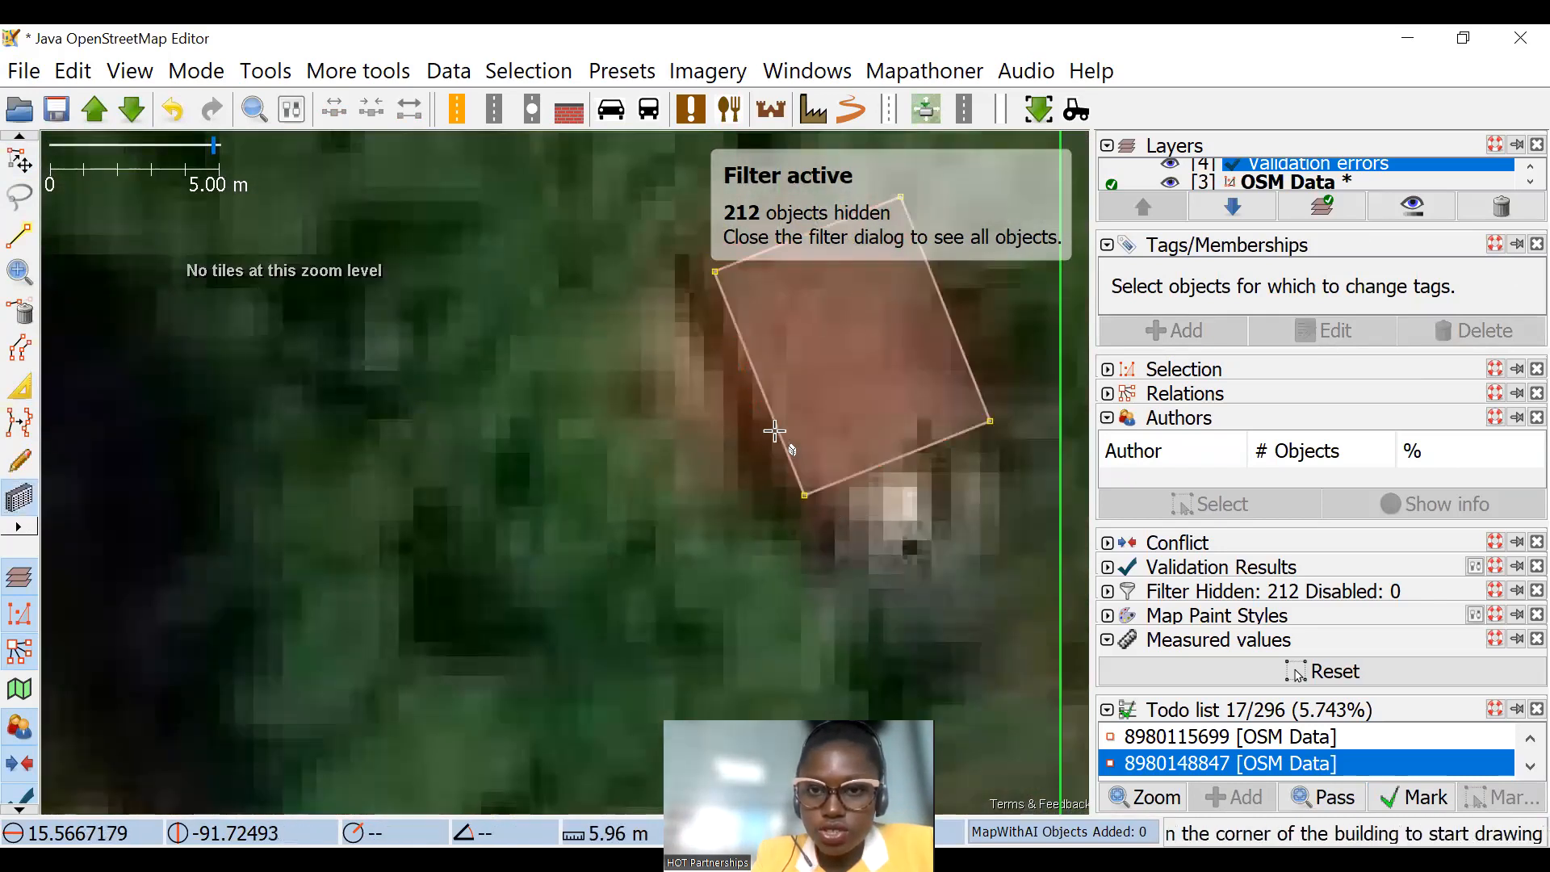
# Step: Correct the outline of the small L-shaped building west of the task boundary so it matches the roof
pyautogui.scroll(-6, 774, 432)
pyautogui.scroll(-3, 768, 480)
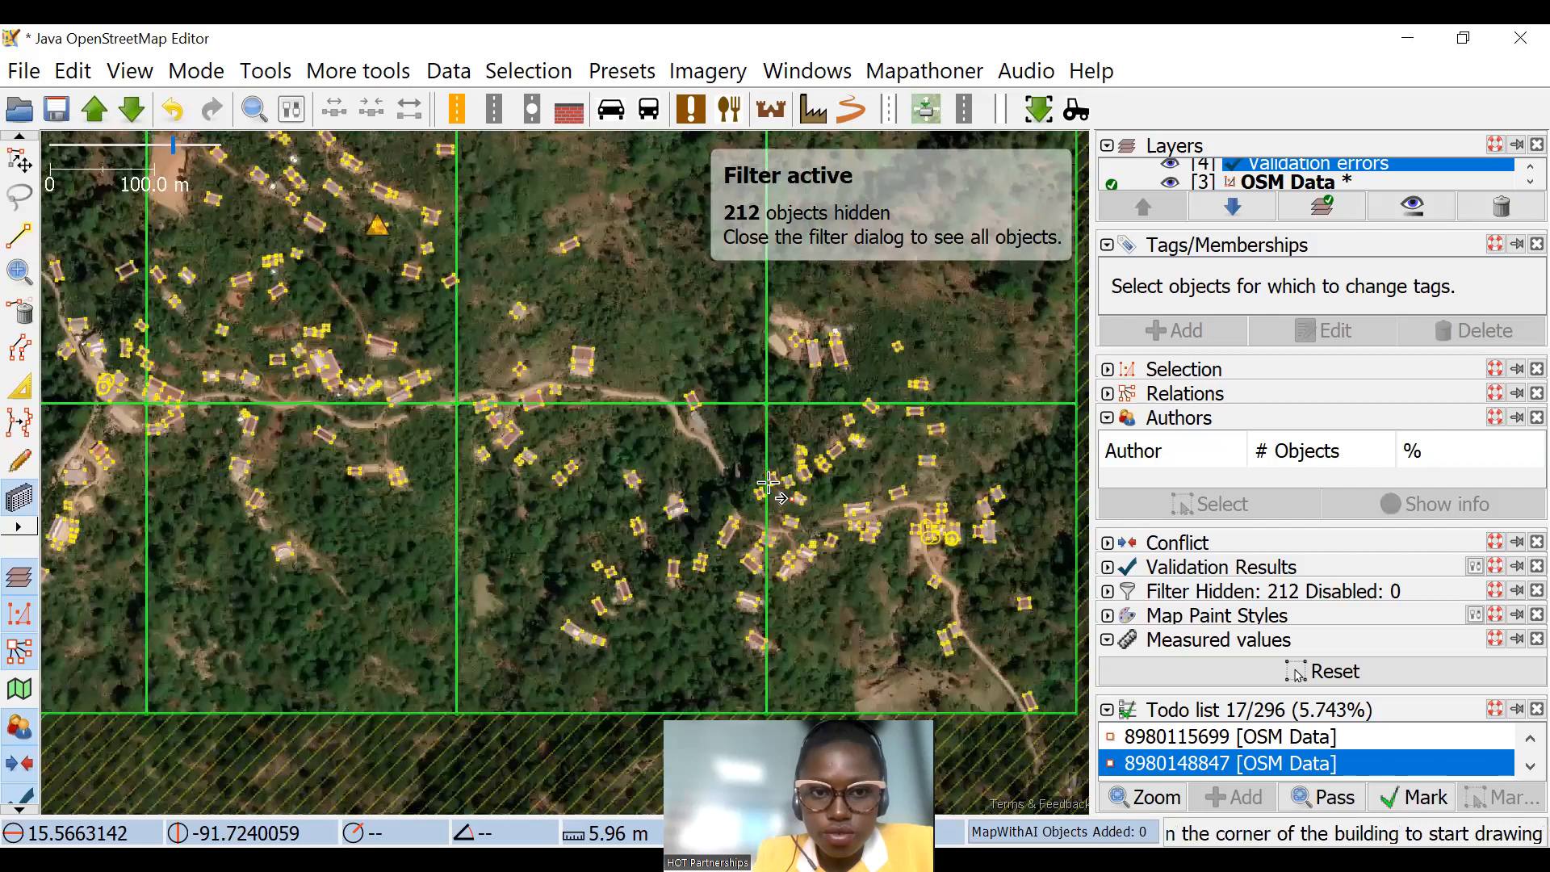
pyautogui.scroll(3, 602, 494)
pyautogui.press('d')
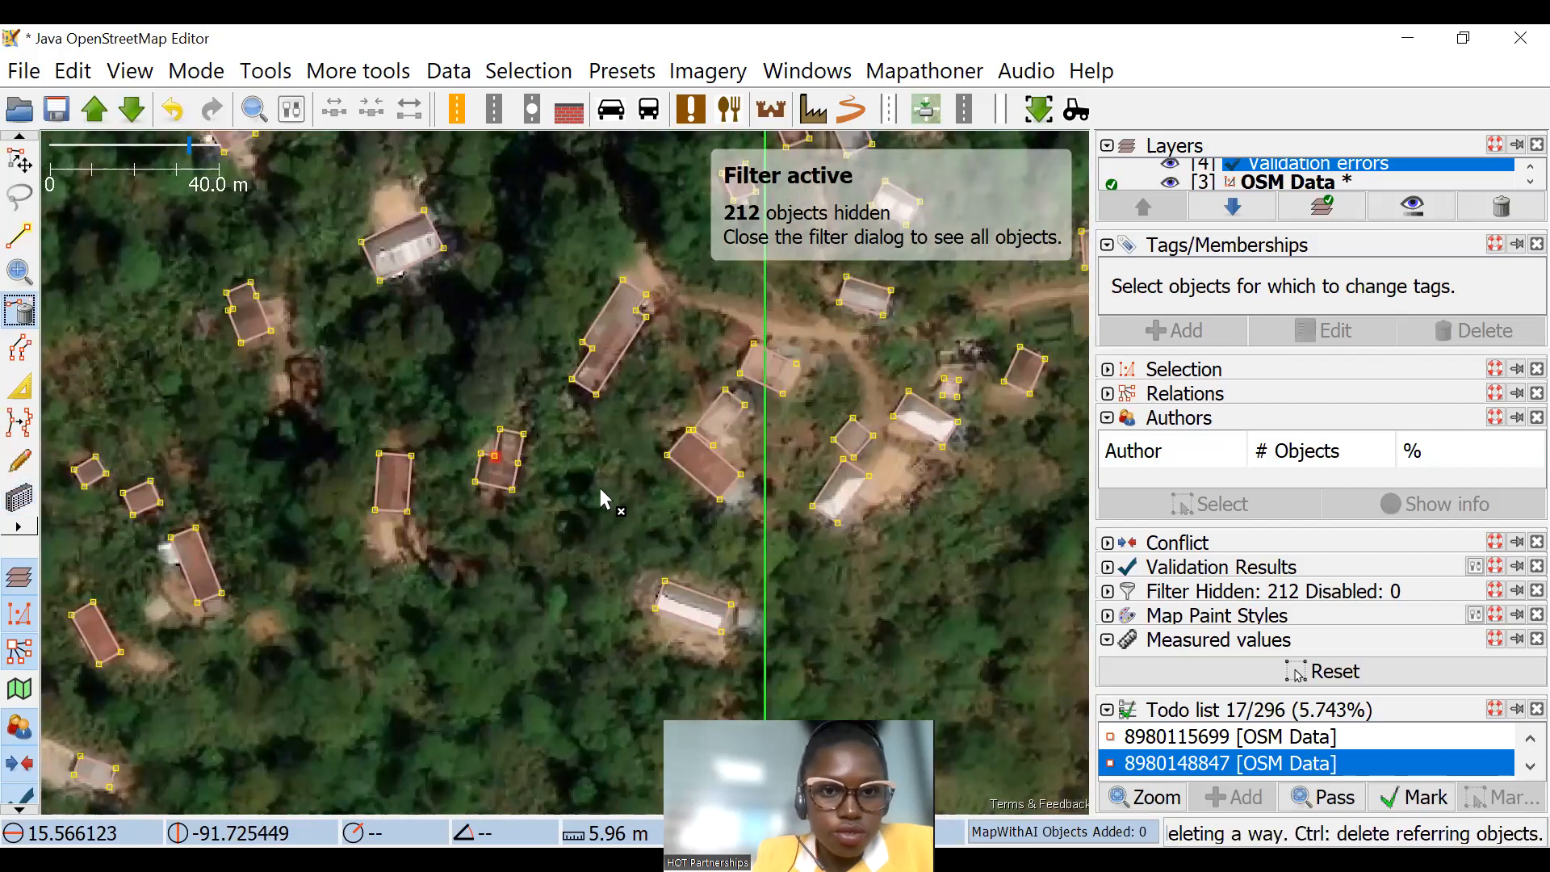
pyautogui.scroll(1, 599, 489)
pyautogui.click(438, 437)
pyautogui.click(22, 380)
pyautogui.moveTo(391, 395); pyautogui.dragTo(364, 444)
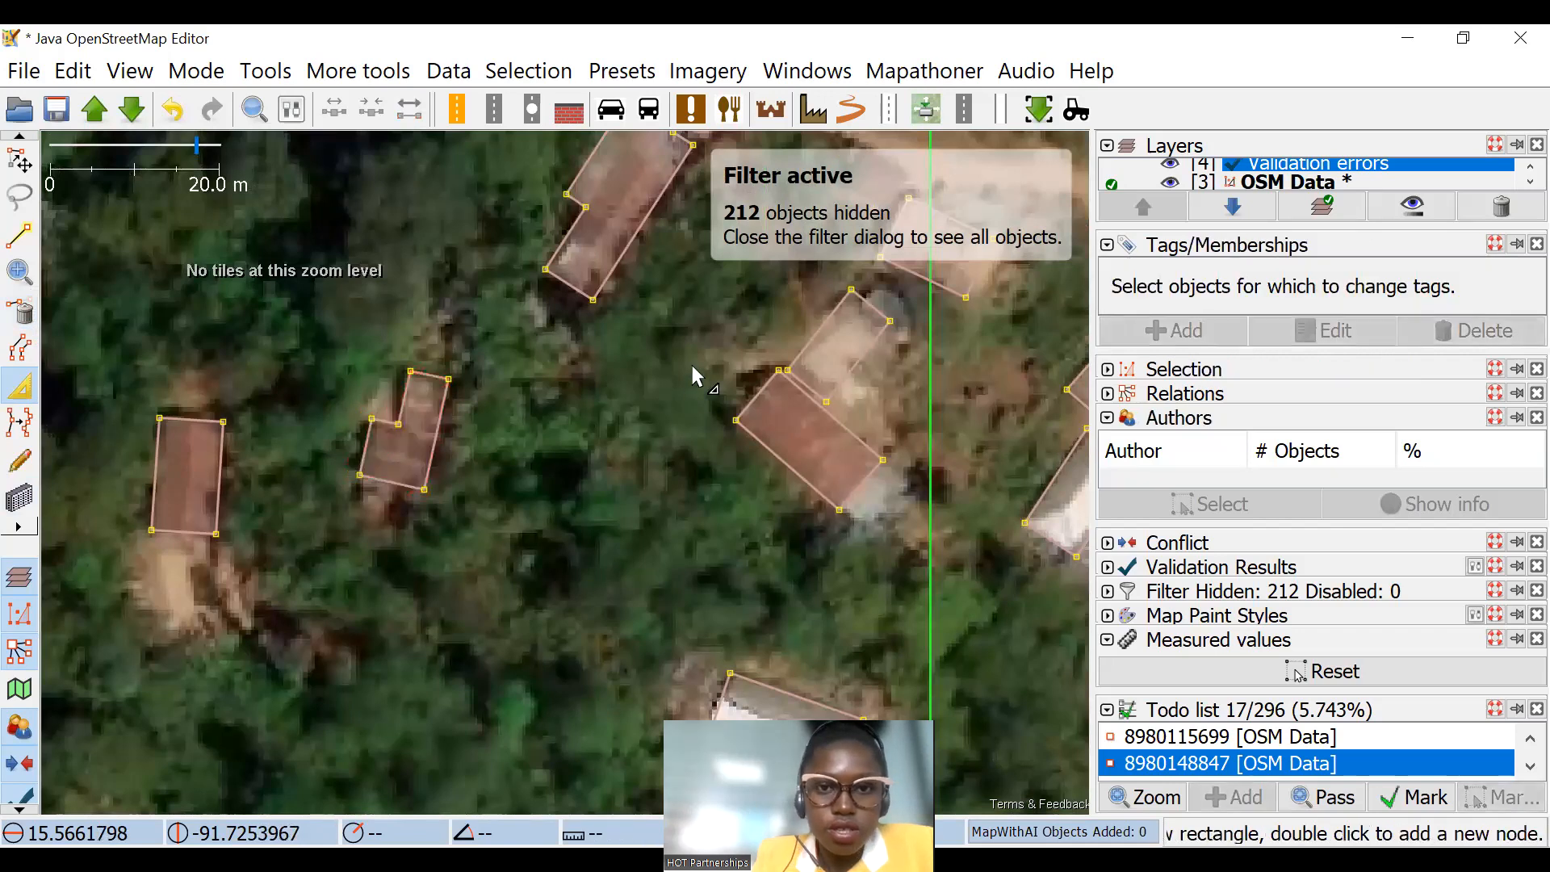
# Step: Examine the building outlines in the southern task squares for misalignments against the imagery
pyautogui.scroll(-4, 694, 375)
pyautogui.moveTo(404, 366); pyautogui.dragTo(695, 500)
pyautogui.scroll(2, 773, 589)
pyautogui.moveTo(323, 339); pyautogui.dragTo(426, 353)
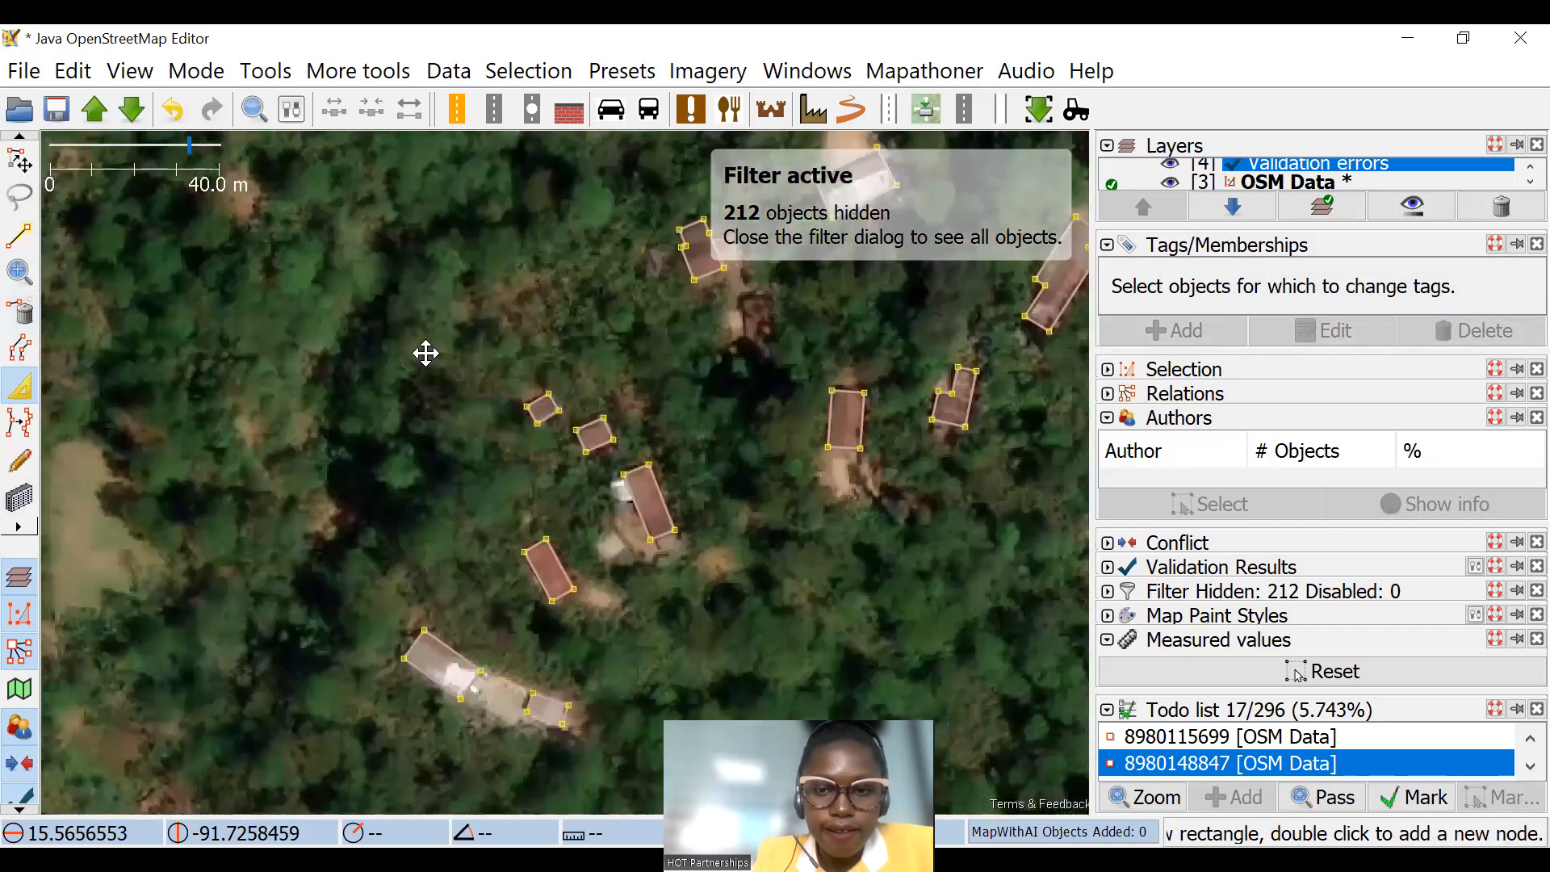
pyautogui.moveTo(1054, 638); pyautogui.dragTo(630, 419)
pyautogui.scroll(1, 723, 492)
pyautogui.moveTo(687, 466); pyautogui.dragTo(692, 469)
# Step: Separate the two adjoining buildings at the warning marker in the northern square and delete the stray node on the larger outline
pyautogui.scroll(-8, 584, 459)
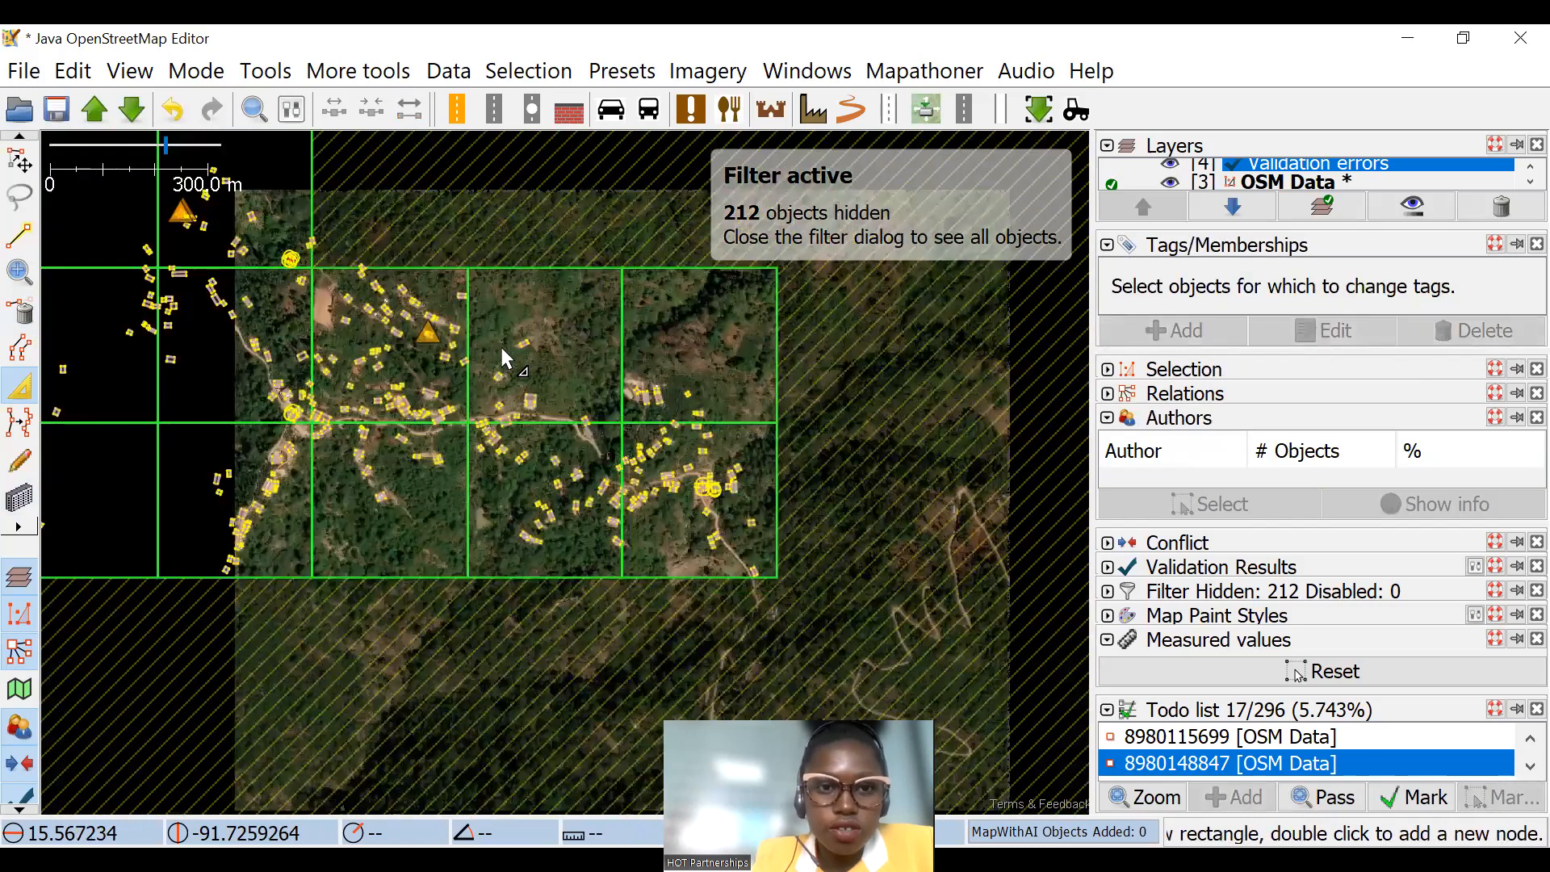
pyautogui.scroll(4, 753, 310)
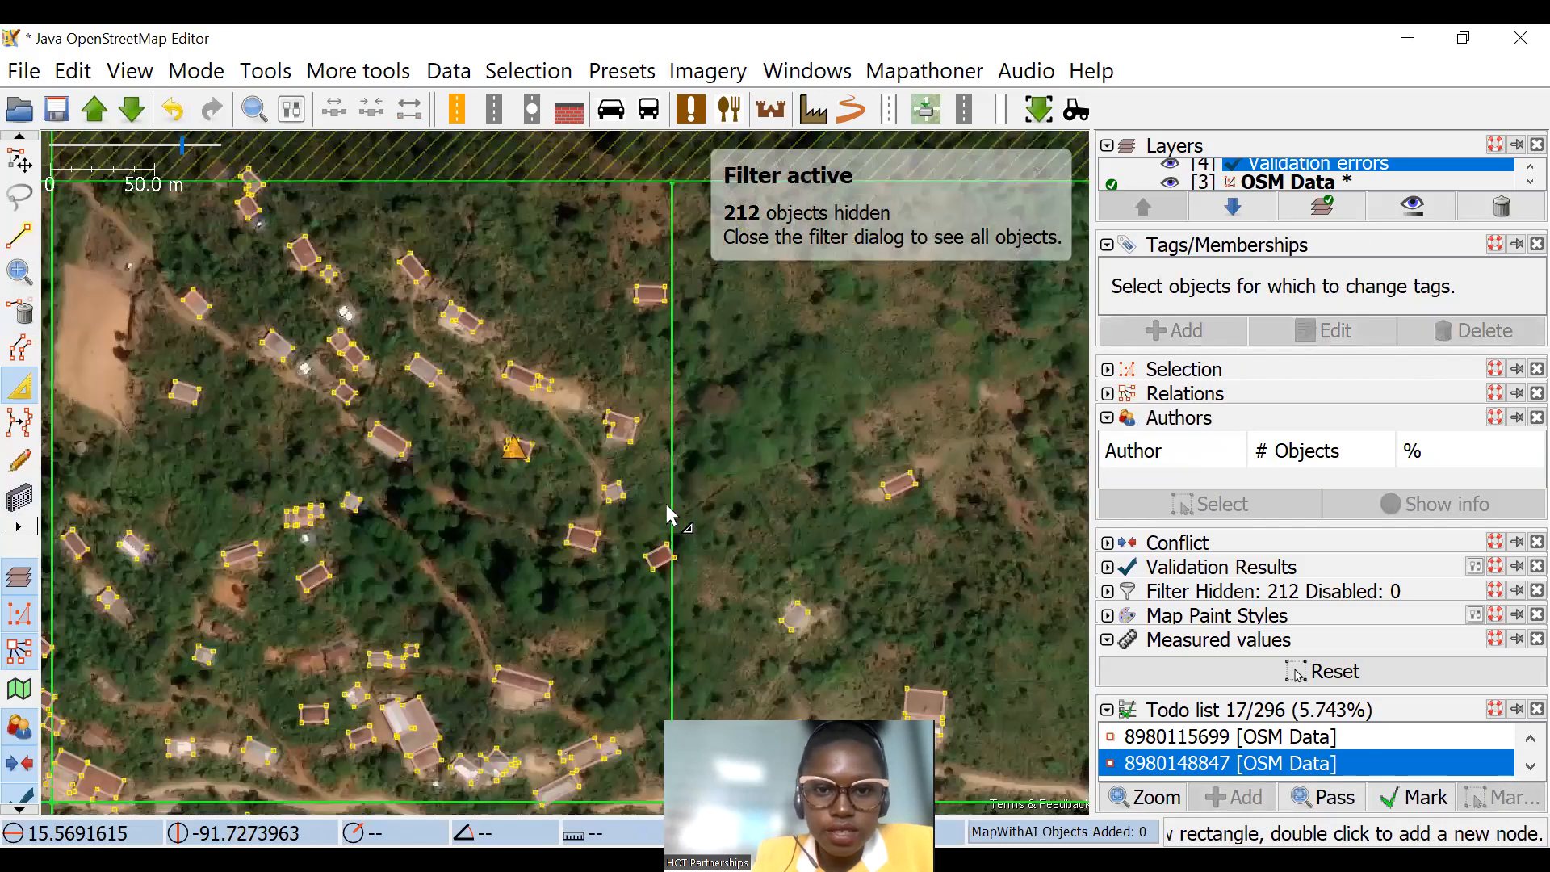
pyautogui.scroll(9, 673, 510)
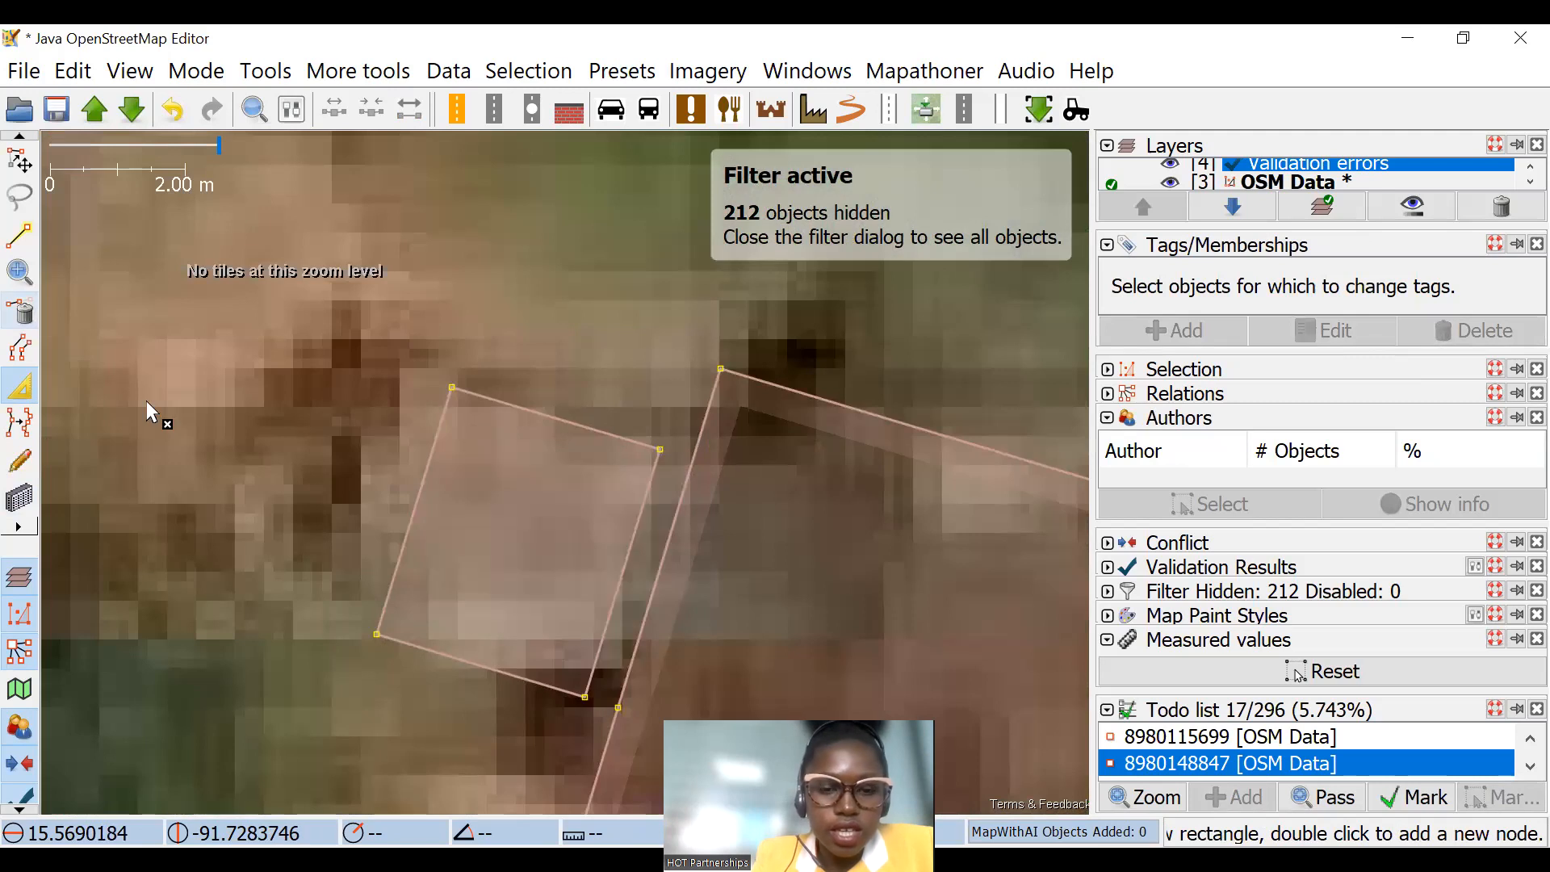
pyautogui.hotkey('ctrl', 'Delete')
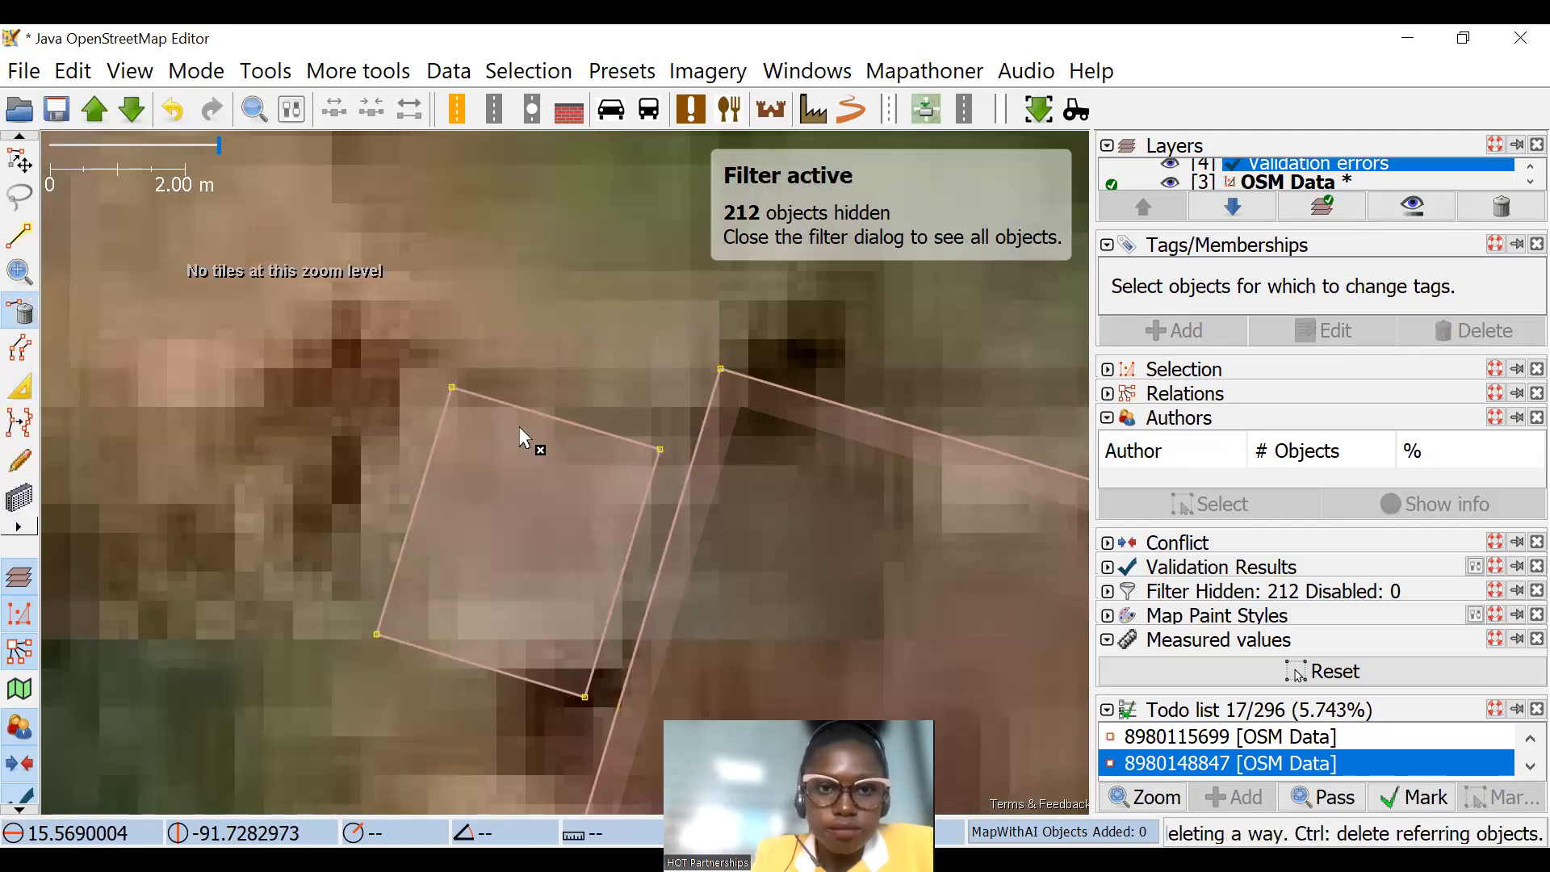
# Step: Draw the missing building over the small white roof beside the path, with a side of about 4.2 m
pyautogui.click(19, 498)
pyautogui.scroll(-8, 698, 364)
pyautogui.scroll(-2, 698, 364)
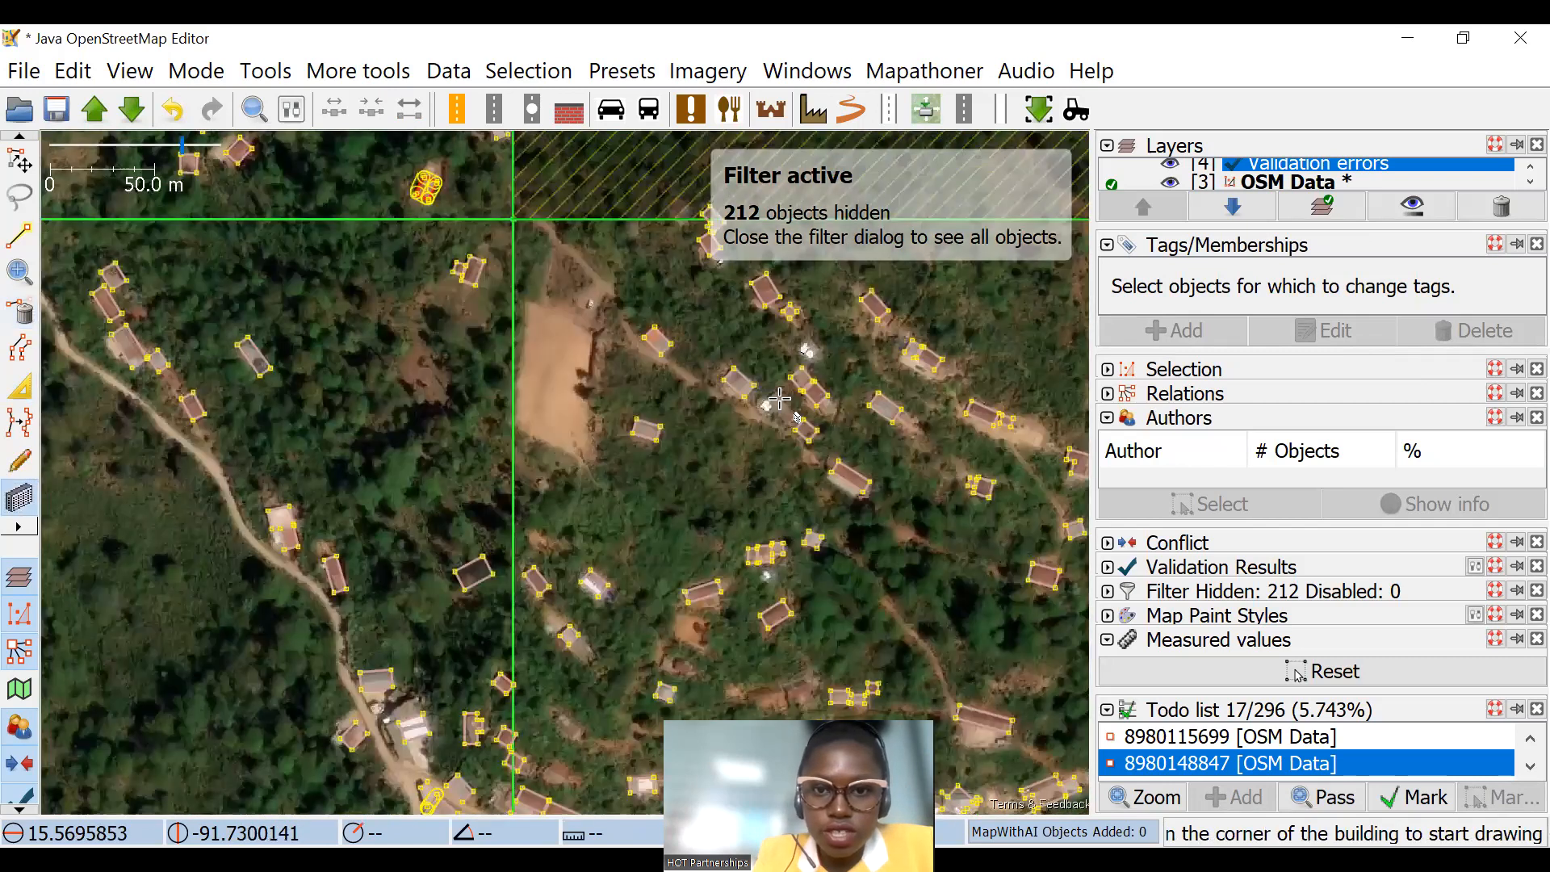
pyautogui.scroll(8, 517, 370)
pyautogui.moveTo(517, 370); pyautogui.dragTo(625, 473)
pyautogui.click(681, 333)
# Step: Extrude the southeast edge of the lower building in the nearby adjoining pair outward to cover its whole roof
pyautogui.scroll(-2, 648, 475)
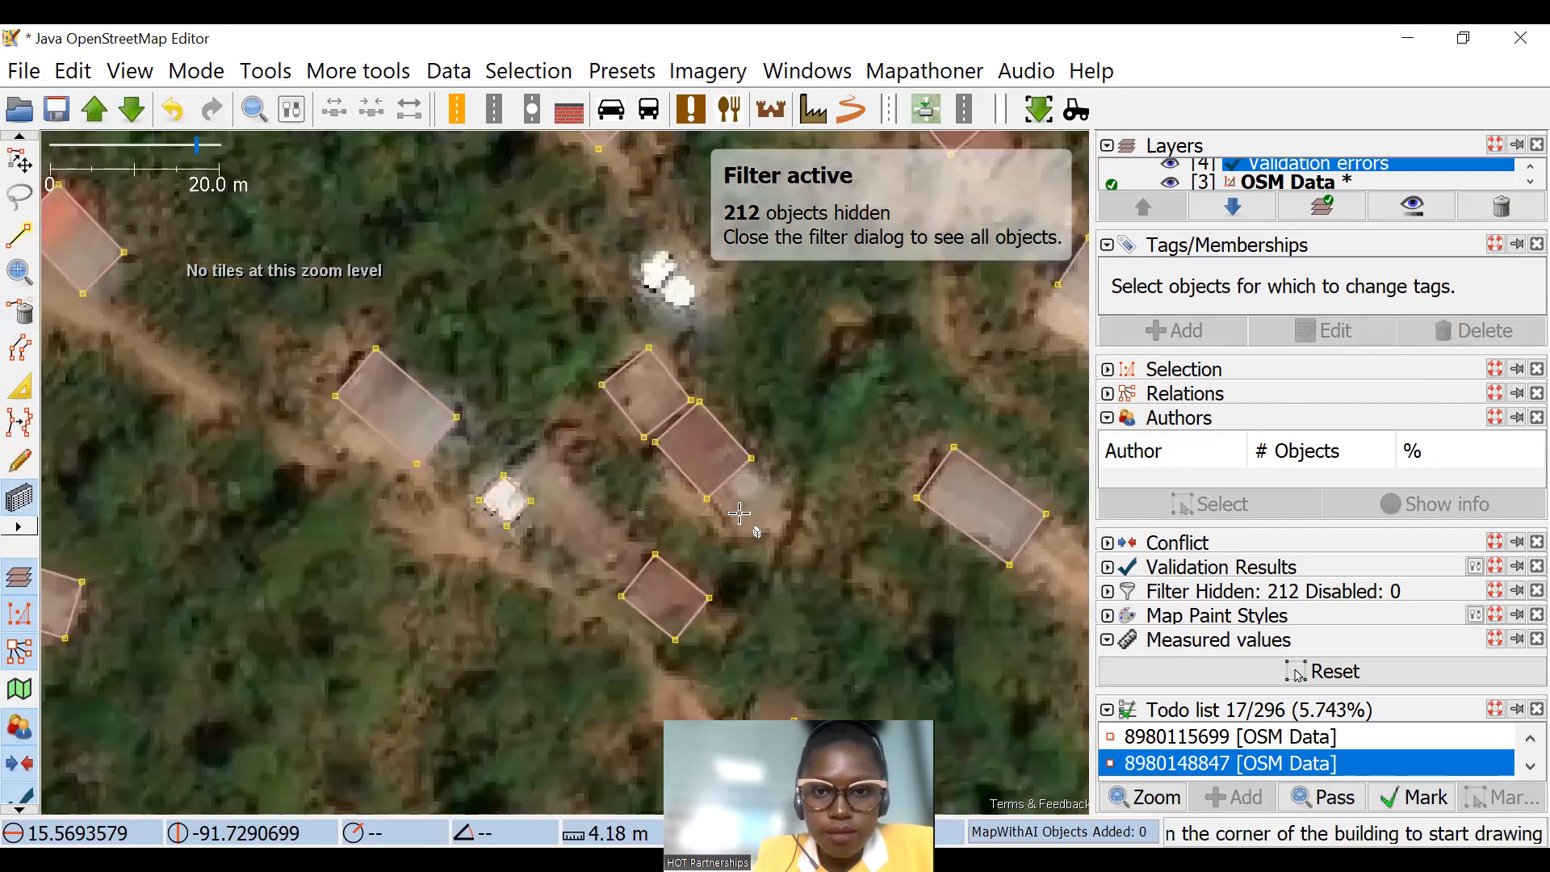
pyautogui.scroll(1, 75, 353)
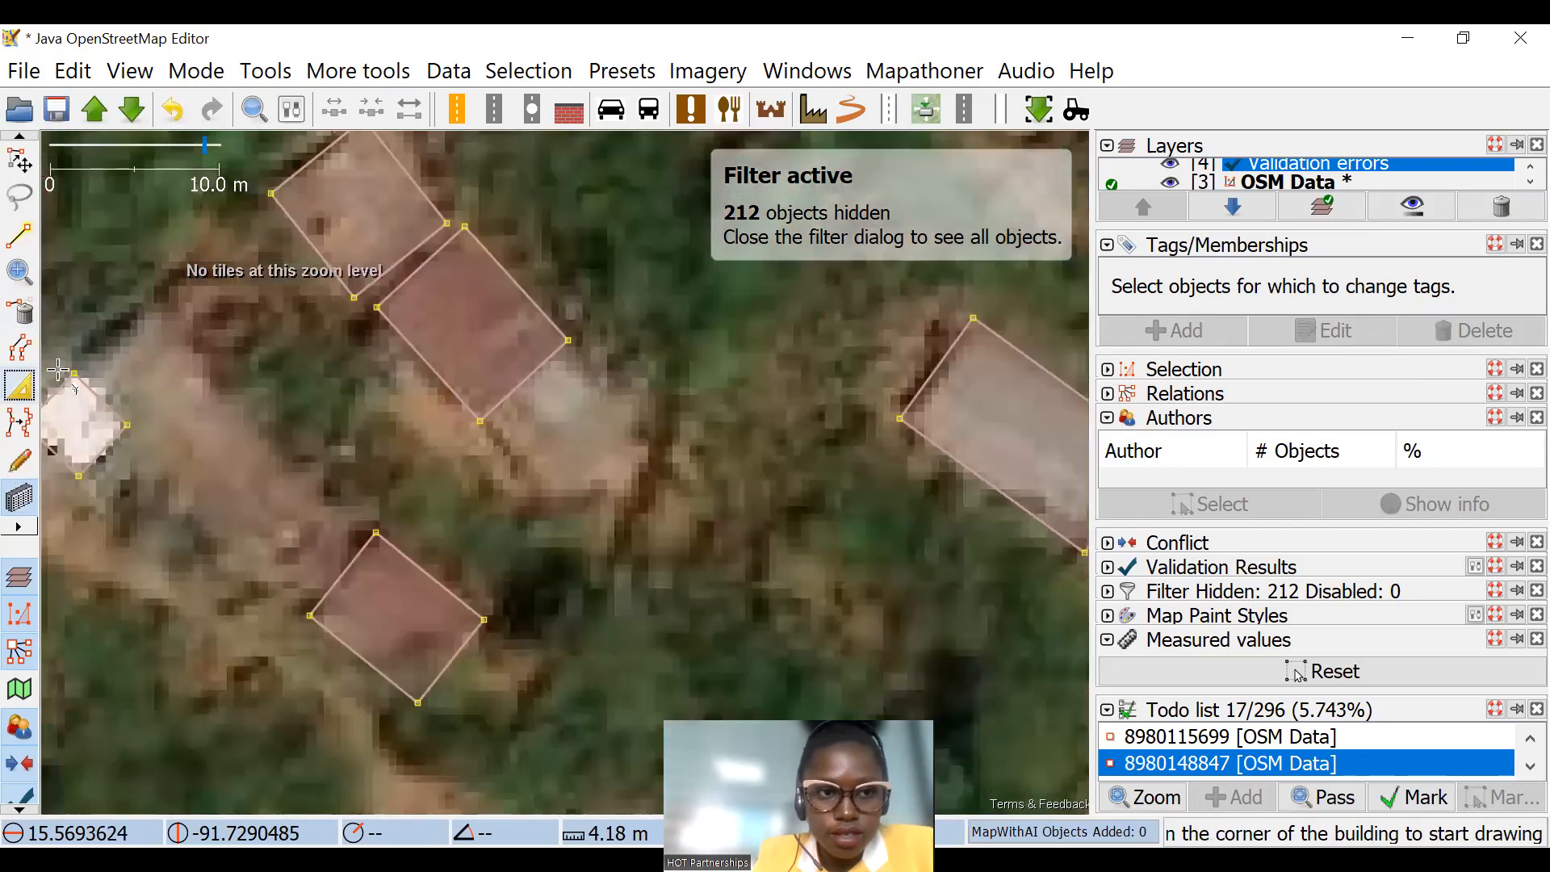
pyautogui.click(537, 391)
pyautogui.scroll(-2, 607, 398)
pyautogui.press('Escape')
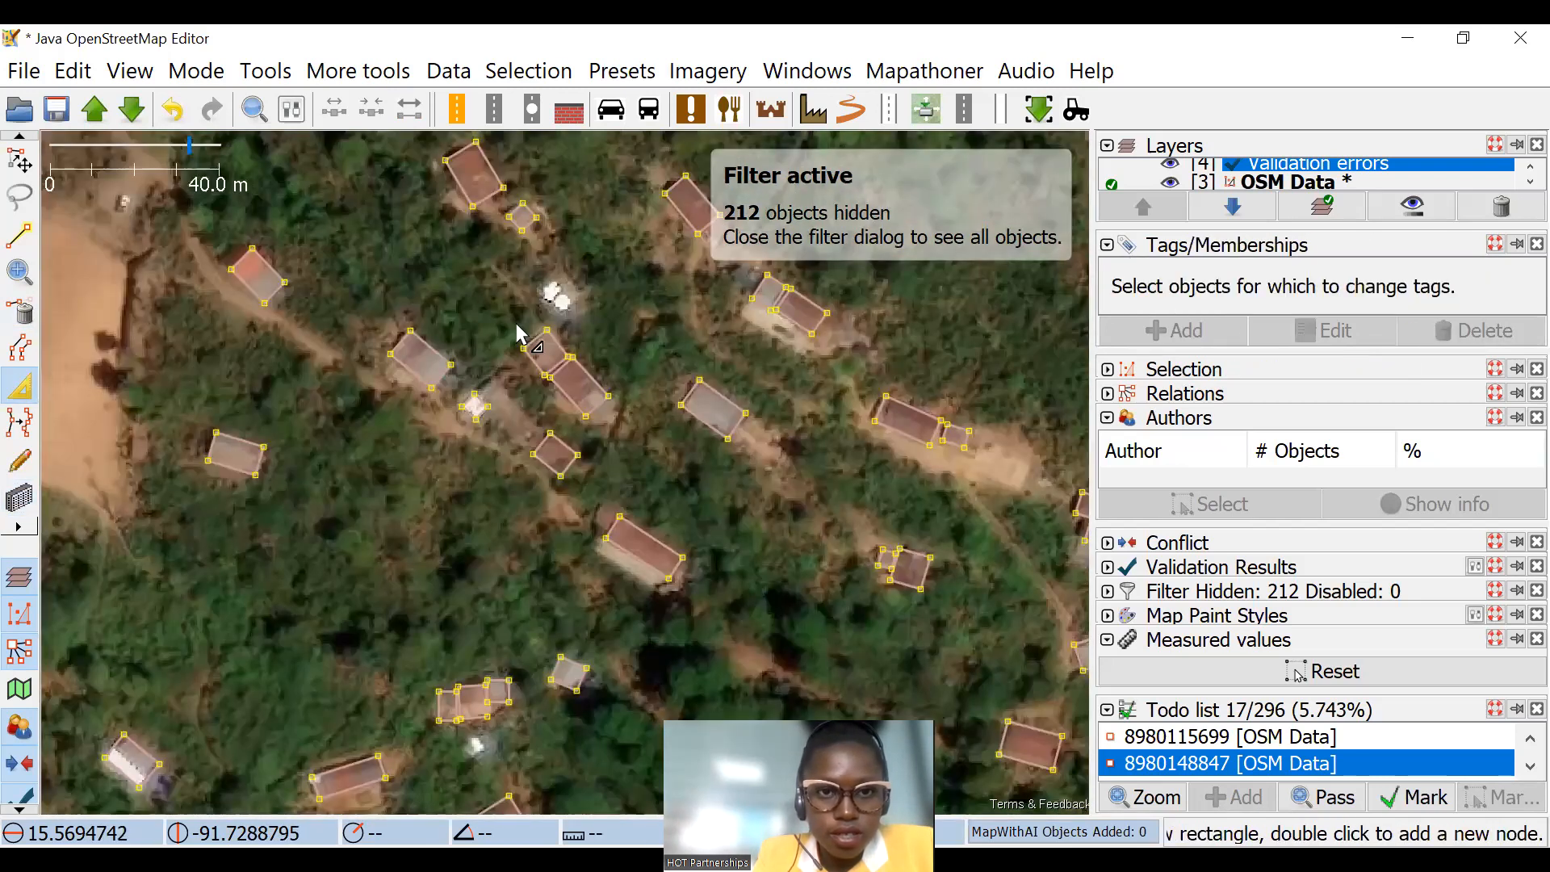
# Step: Move the inner duplicate off the overlapping buildings at the warning marker so the two outlines are apart
pyautogui.moveTo(944, 283); pyautogui.dragTo(1301, 562)
pyautogui.scroll(3, 89, 232)
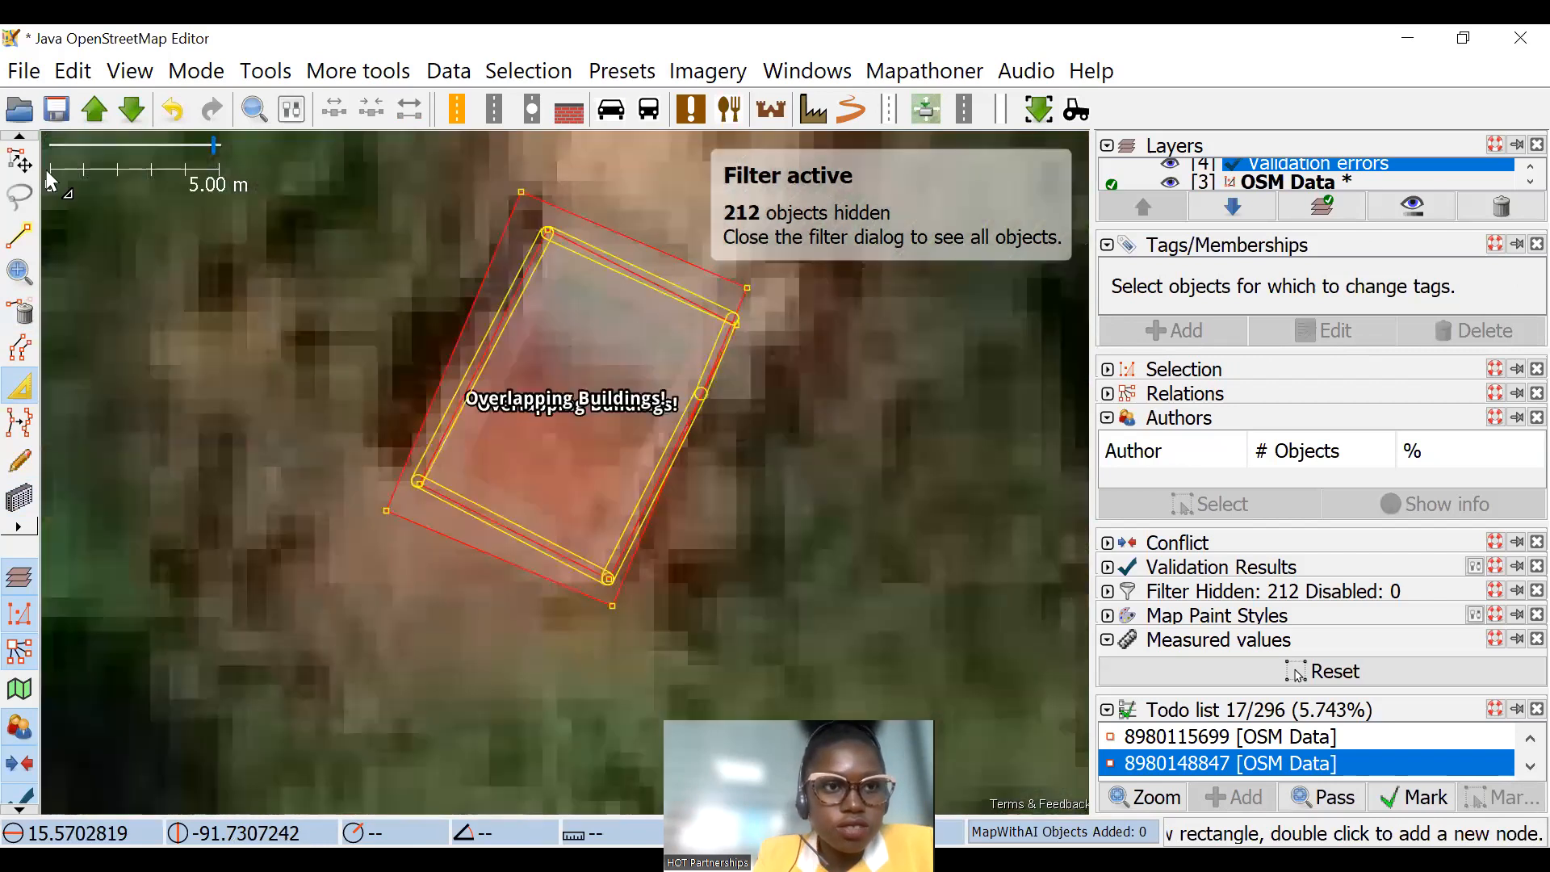
pyautogui.press('s')
pyautogui.moveTo(606, 401); pyautogui.dragTo(502, 481)
pyautogui.moveTo(598, 391); pyautogui.dragTo(933, 561)
pyautogui.click(779, 478)
# Step: Scale the building left on the roof to about 0.85 times and move the duplicate to its northwest
pyautogui.click(616, 430)
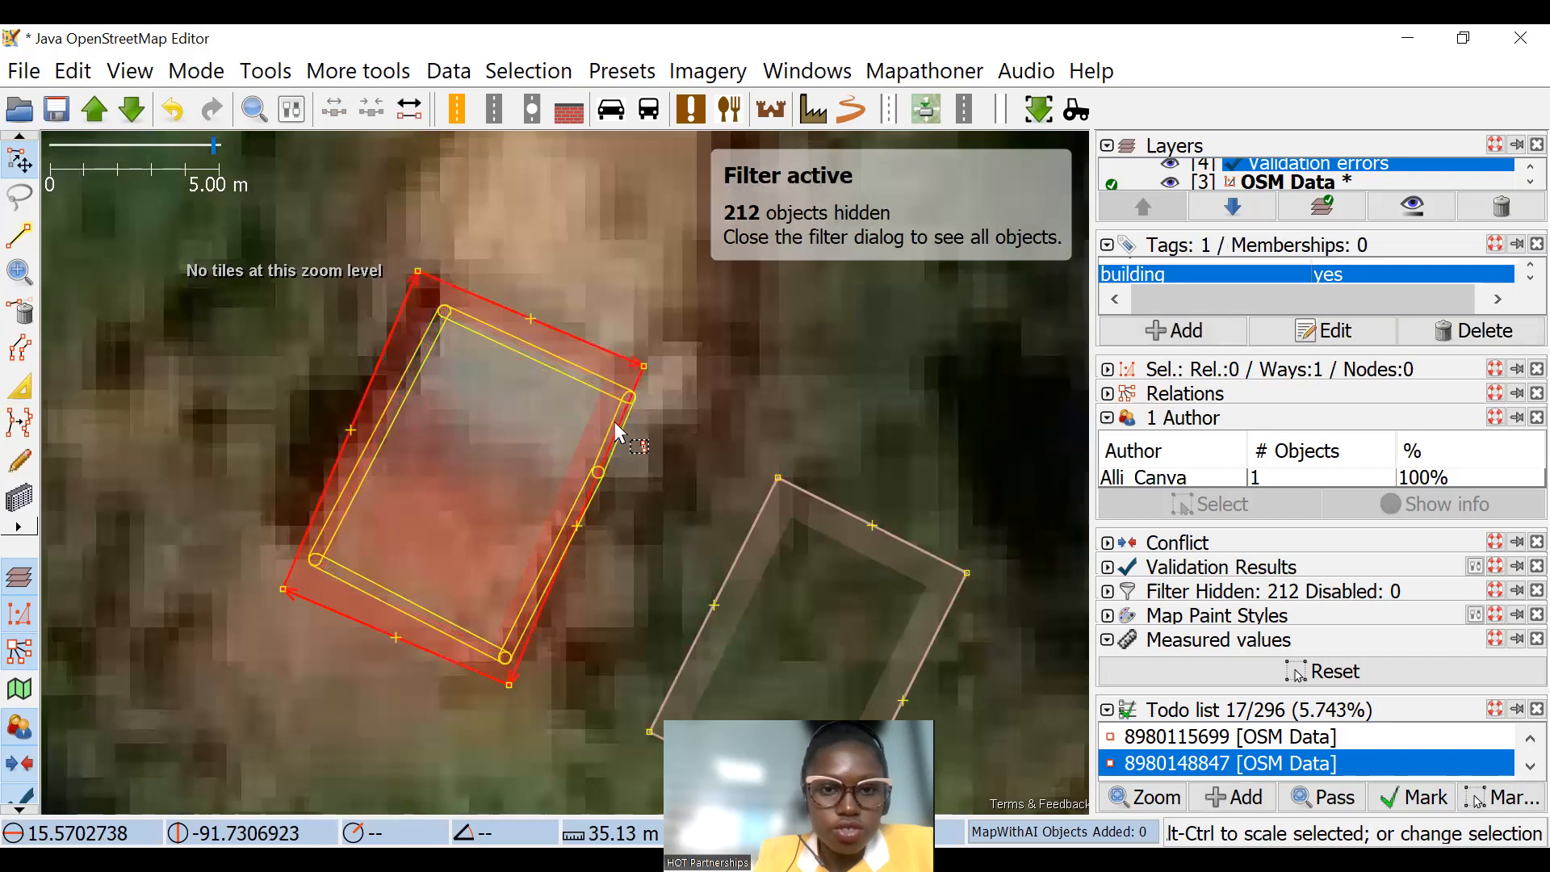
pyautogui.moveTo(702, 251); pyautogui.dragTo(654, 252)
pyautogui.moveTo(675, 397); pyautogui.dragTo(778, 462)
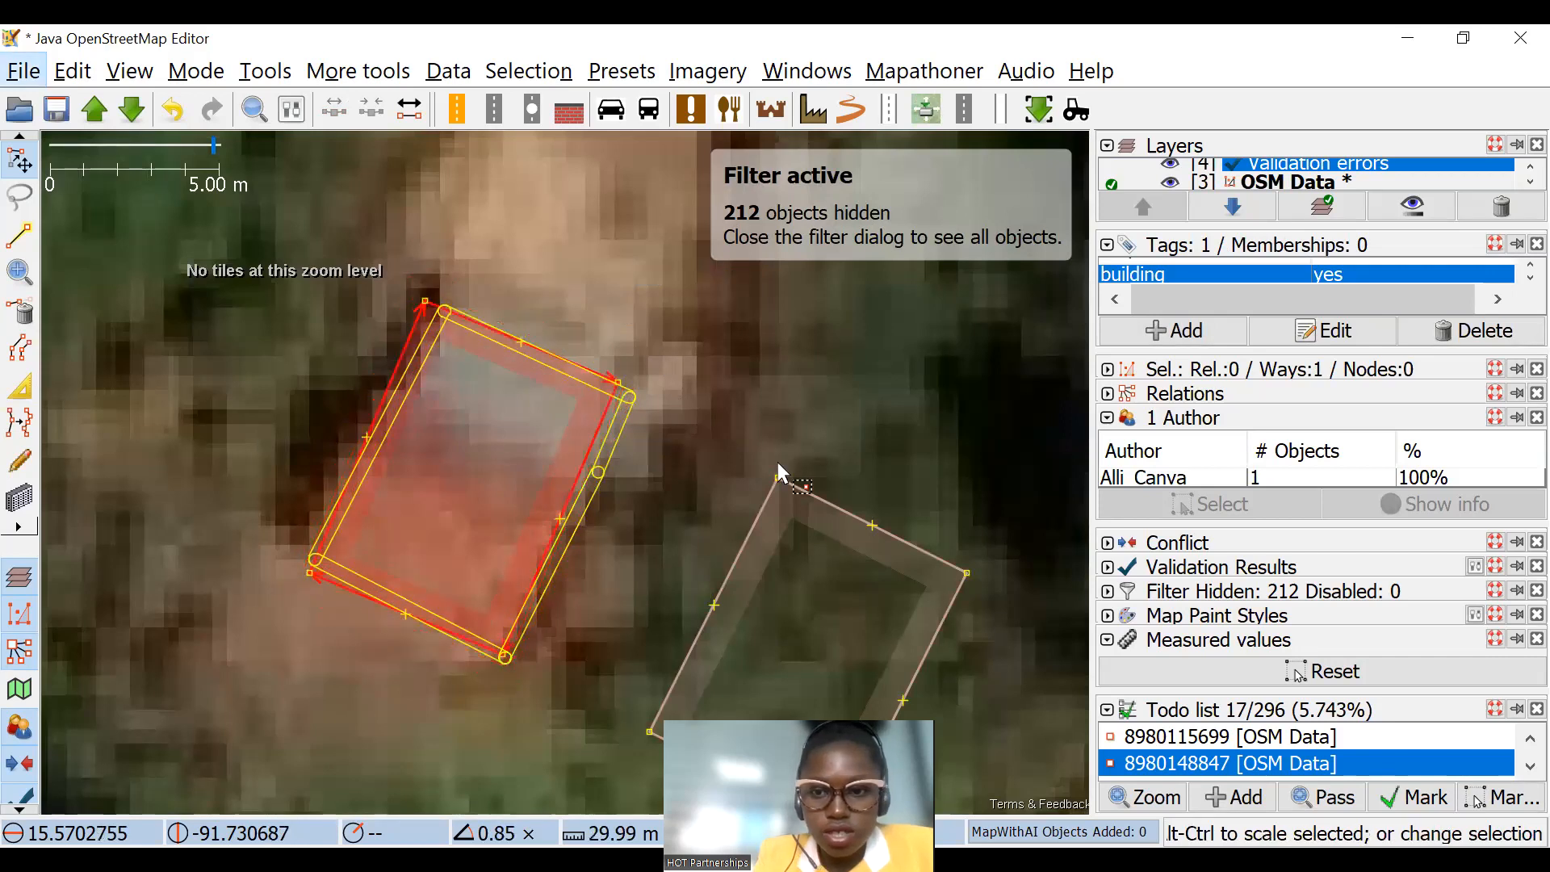
pyautogui.scroll(-2, 751, 452)
pyautogui.moveTo(846, 517)
pyautogui.mouseDown()
pyautogui.moveTo(585, 222)
pyautogui.moveTo(533, 217)
pyautogui.mouseUp()
pyautogui.scroll(-4, 704, 359)
pyautogui.moveTo(741, 368); pyautogui.dragTo(870, 240)
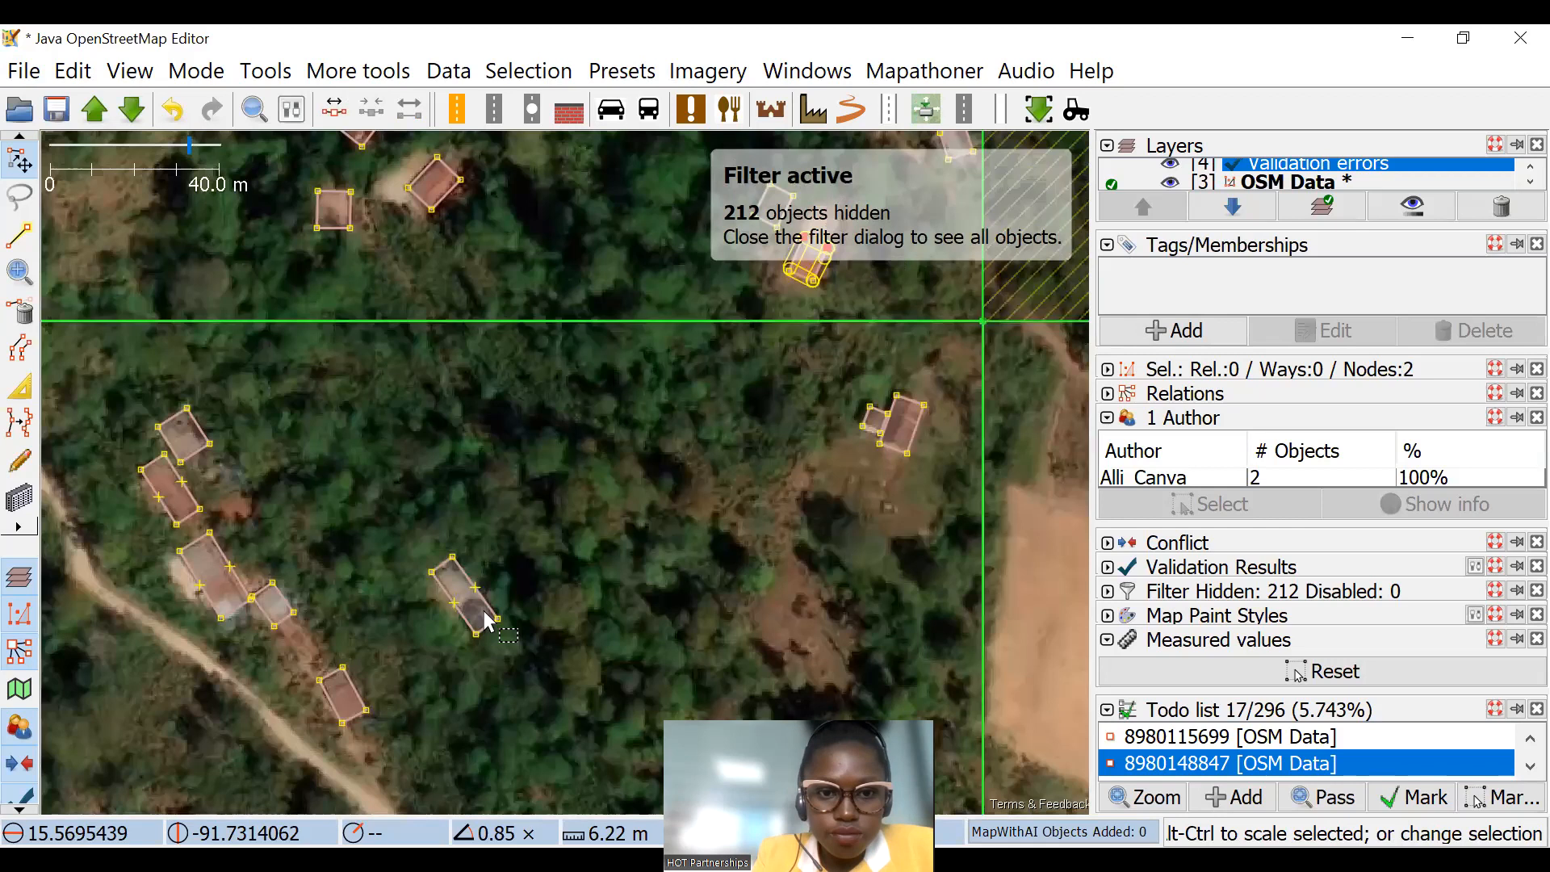
# Step: Extrude the outline of the isolated long building east of the building row to fit its roof
pyautogui.scroll(2, 484, 613)
pyautogui.click(19, 386)
pyautogui.moveTo(417, 574); pyautogui.dragTo(400, 472)
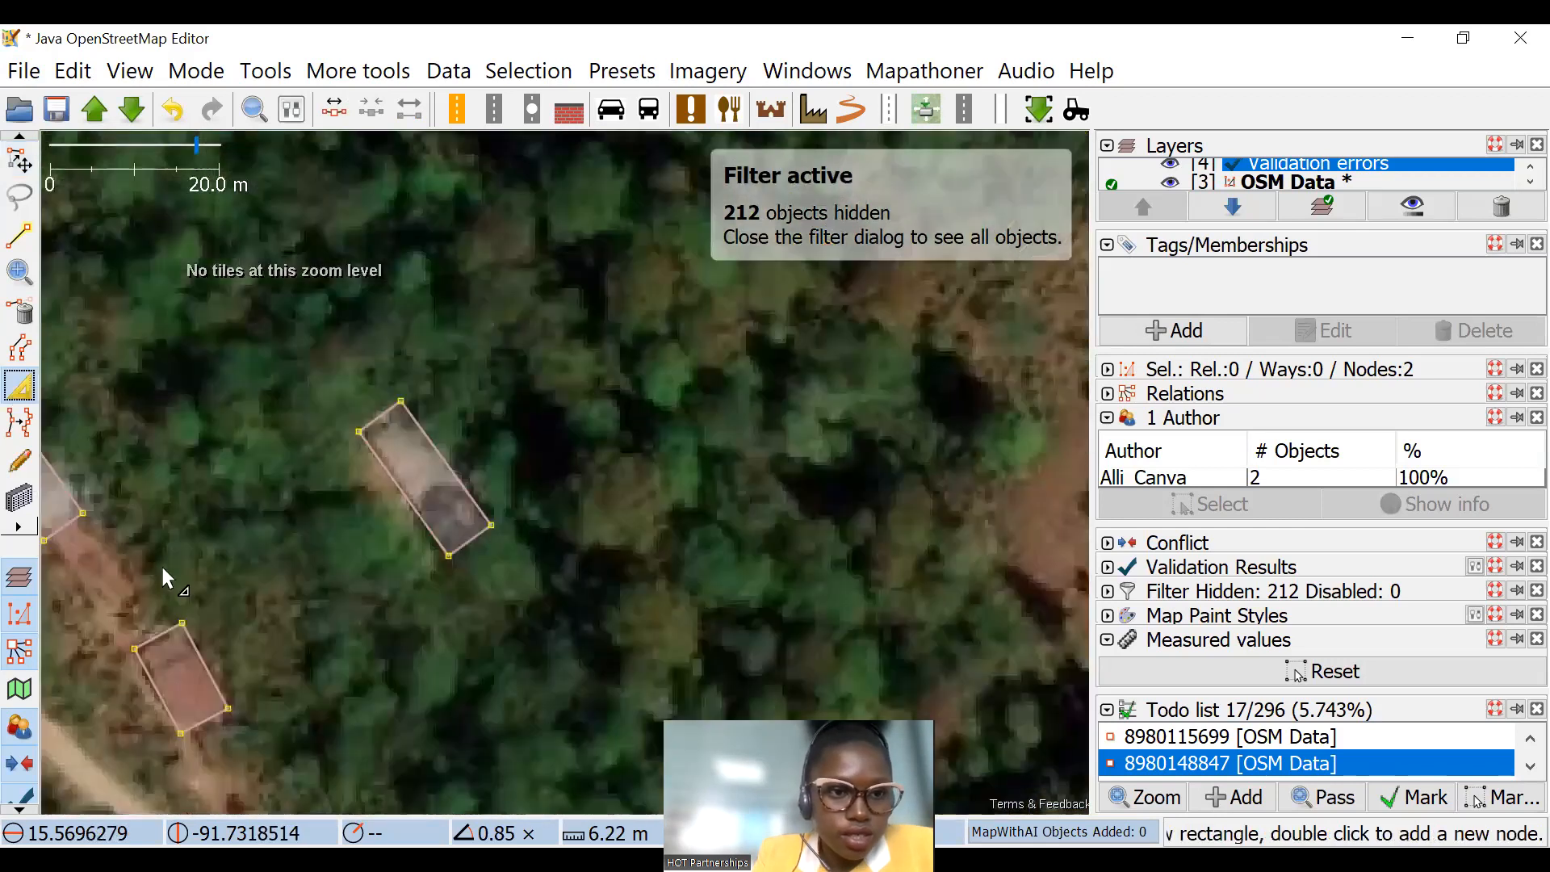
# Step: Move the duplicate building onto the unmapped brown roof in the row beside the track and rotate it by about 67 degrees
pyautogui.moveTo(336, 429); pyautogui.dragTo(363, 405)
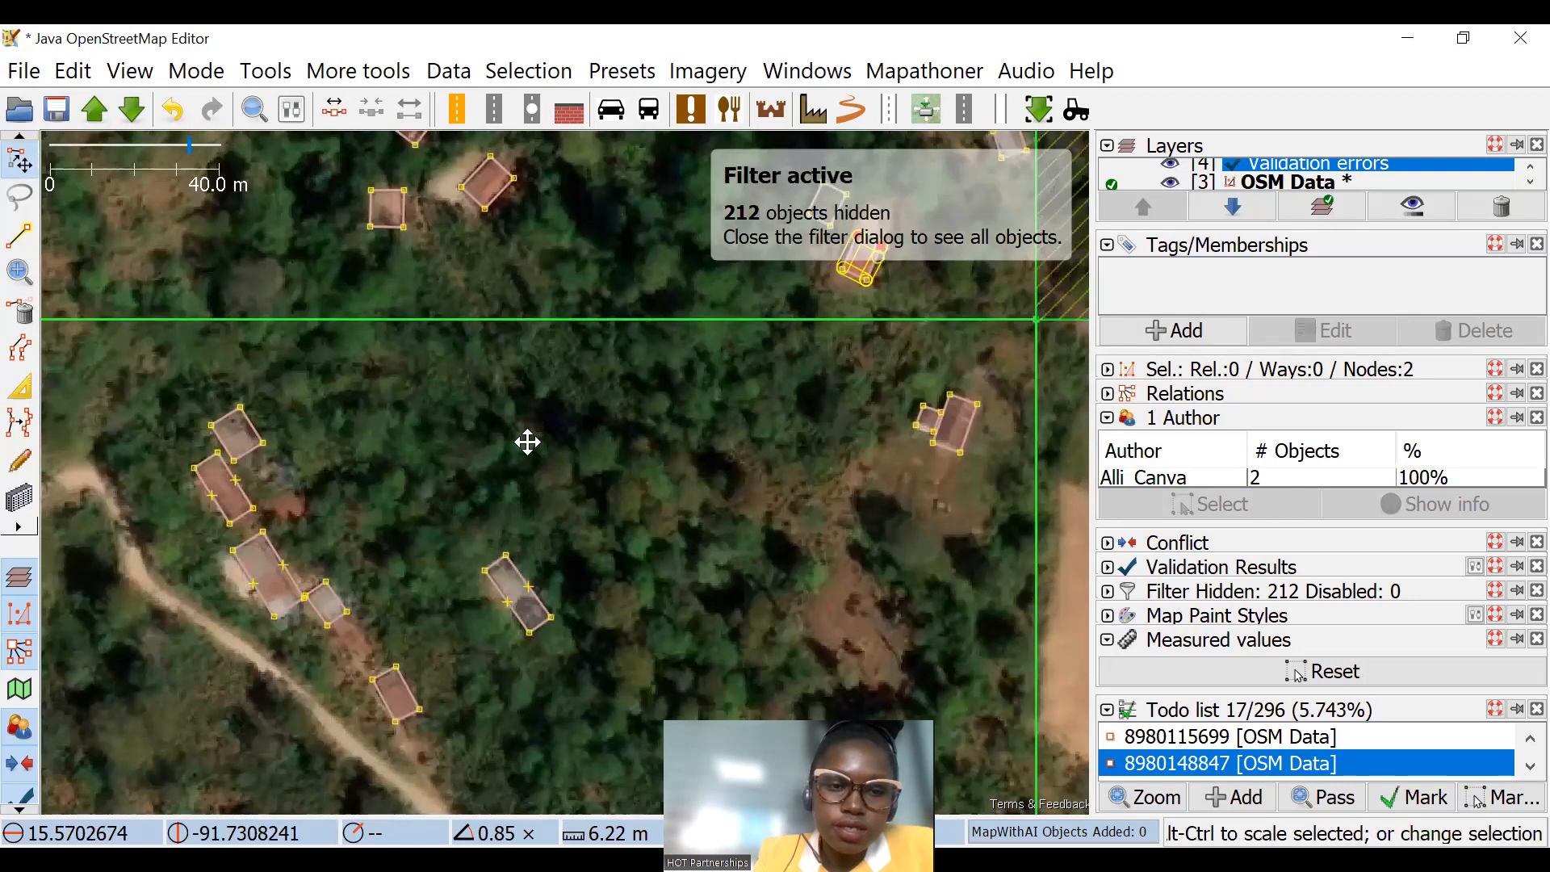
pyautogui.moveTo(385, 613); pyautogui.dragTo(412, 575)
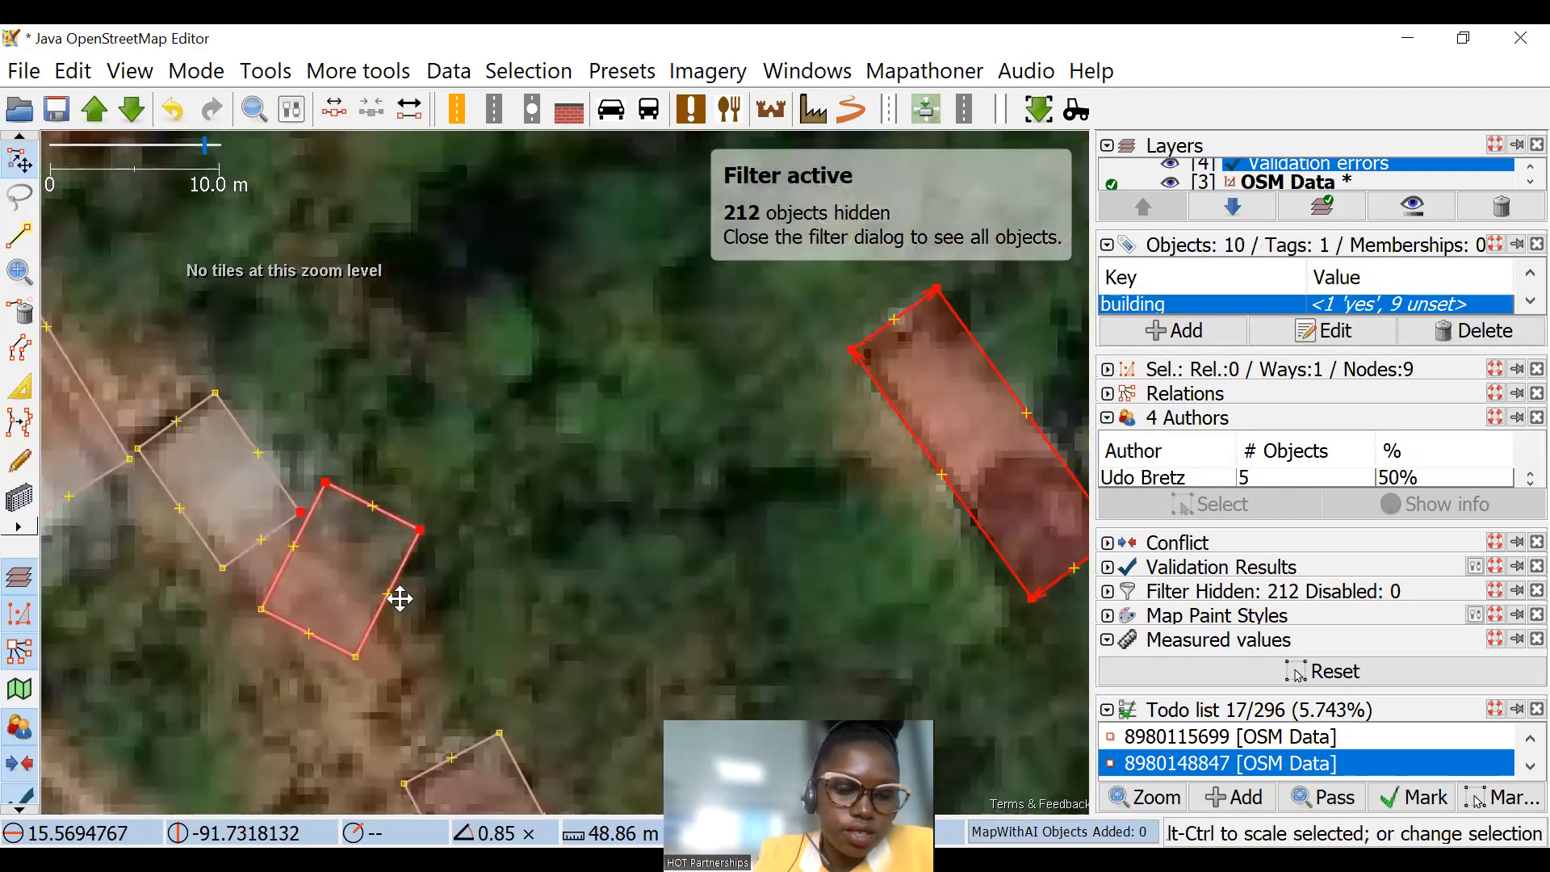
pyautogui.moveTo(419, 571); pyautogui.dragTo(356, 549)
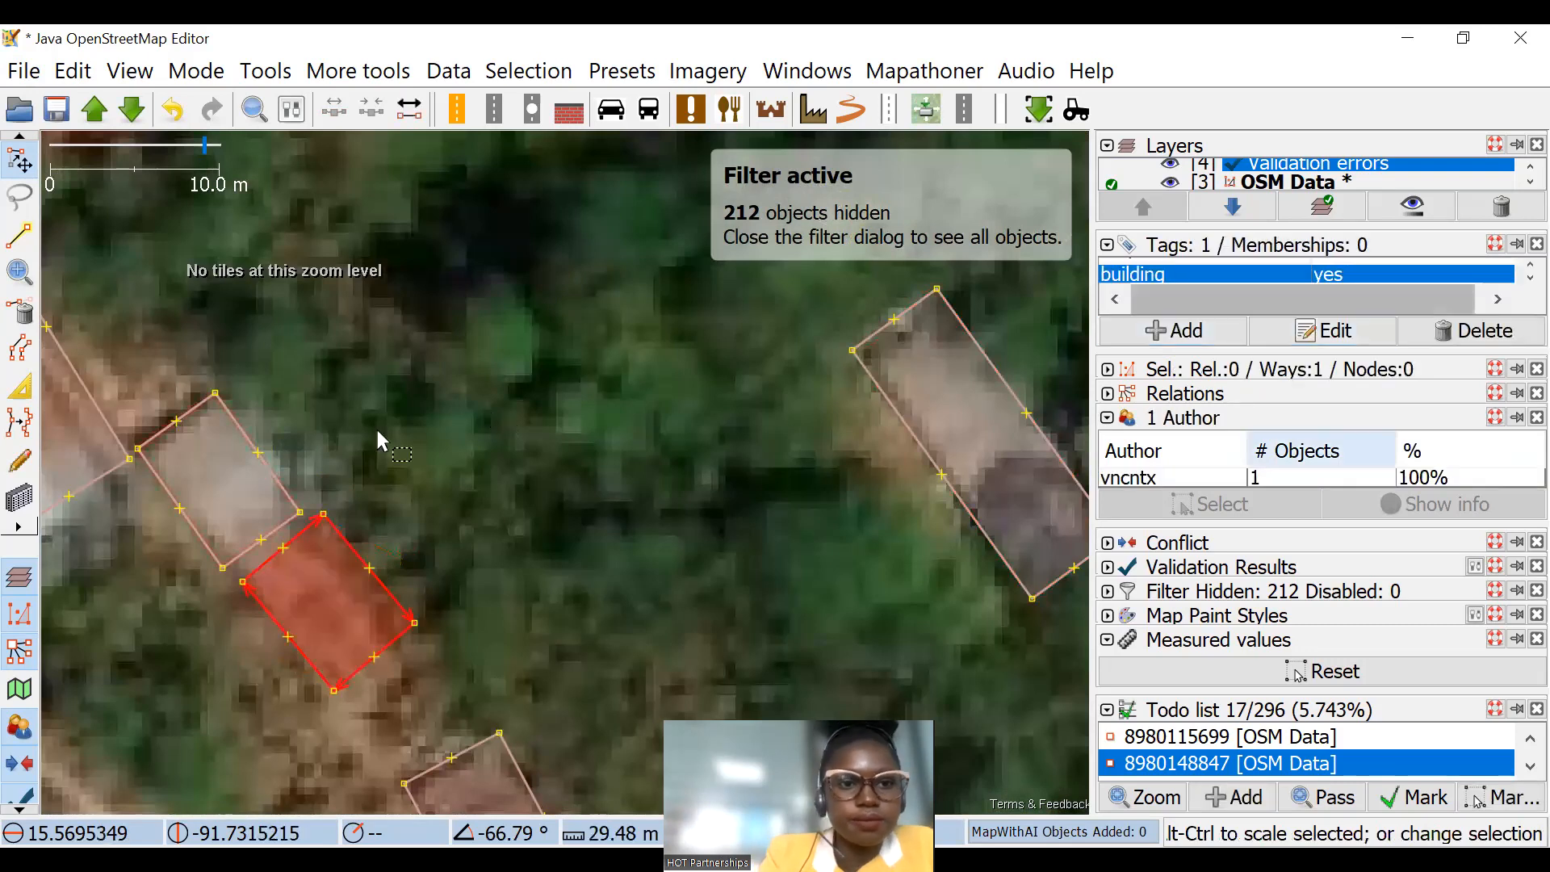
# Step: Extrude the northwest edge of the small grey-roofed building next to the relocated one inward to fit its roof
pyautogui.click(126, 384)
pyautogui.moveTo(126, 385); pyautogui.dragTo(200, 260)
pyautogui.scroll(1, 207, 327)
pyautogui.press('b')
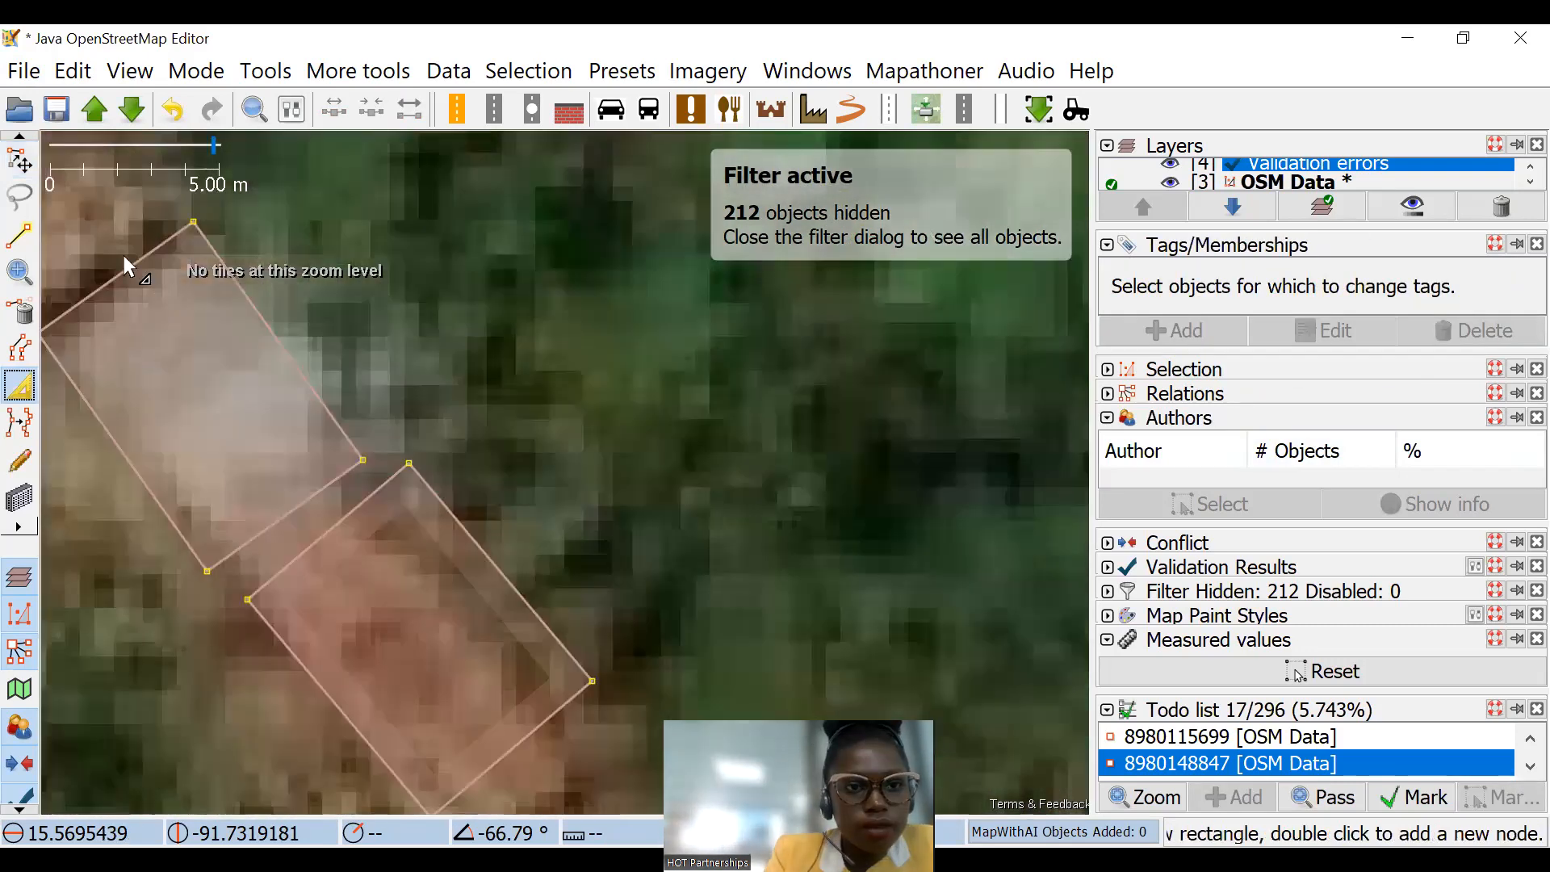
pyautogui.click(145, 451)
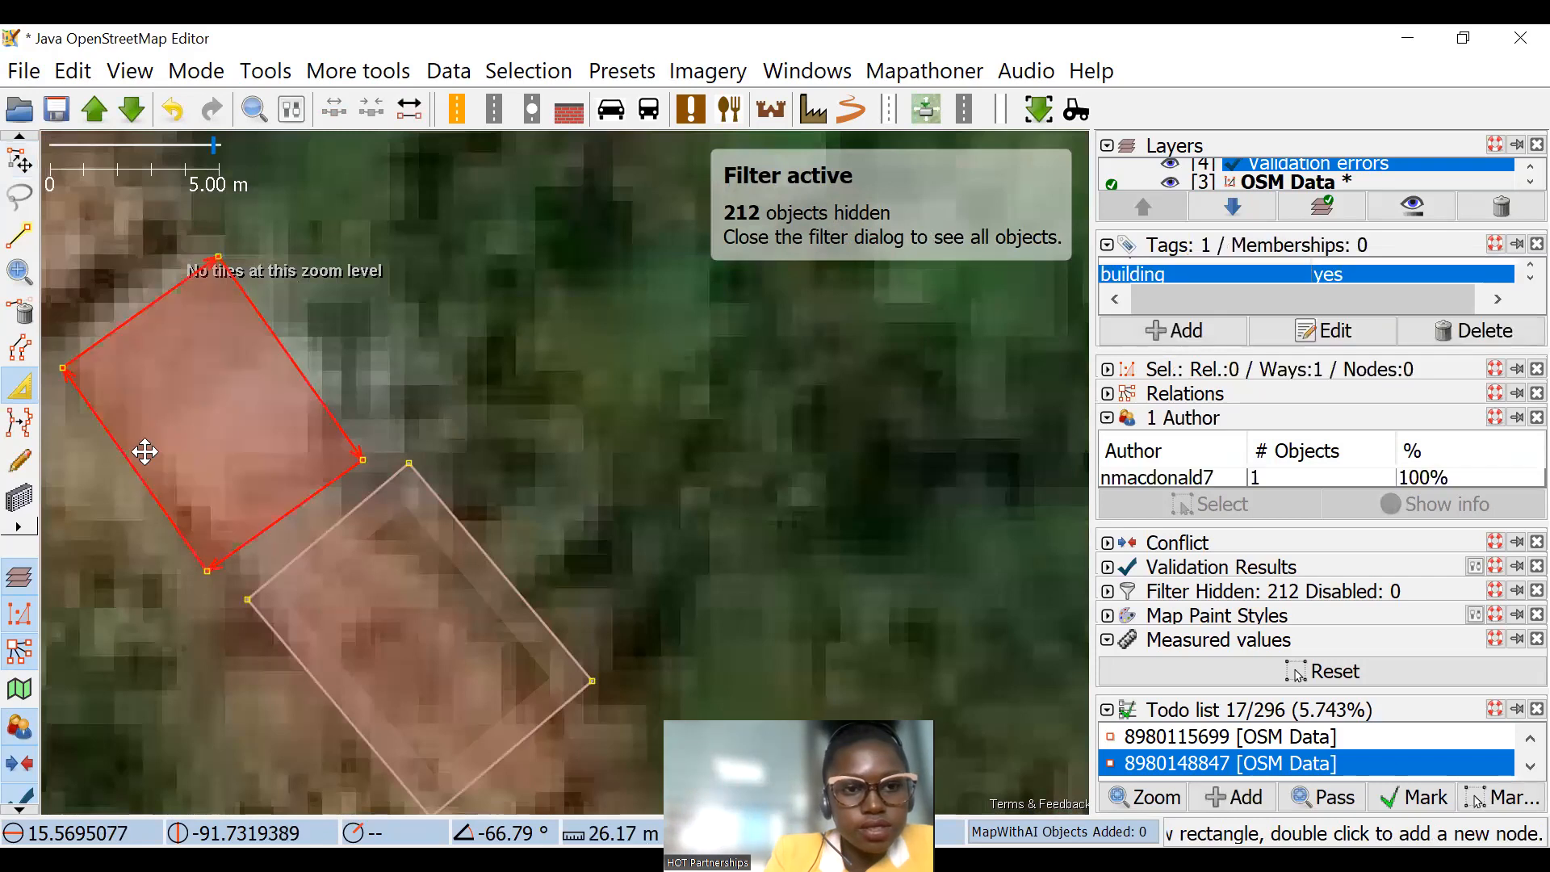
pyautogui.scroll(-3, 490, 217)
pyautogui.moveTo(338, 300); pyautogui.dragTo(327, 410)
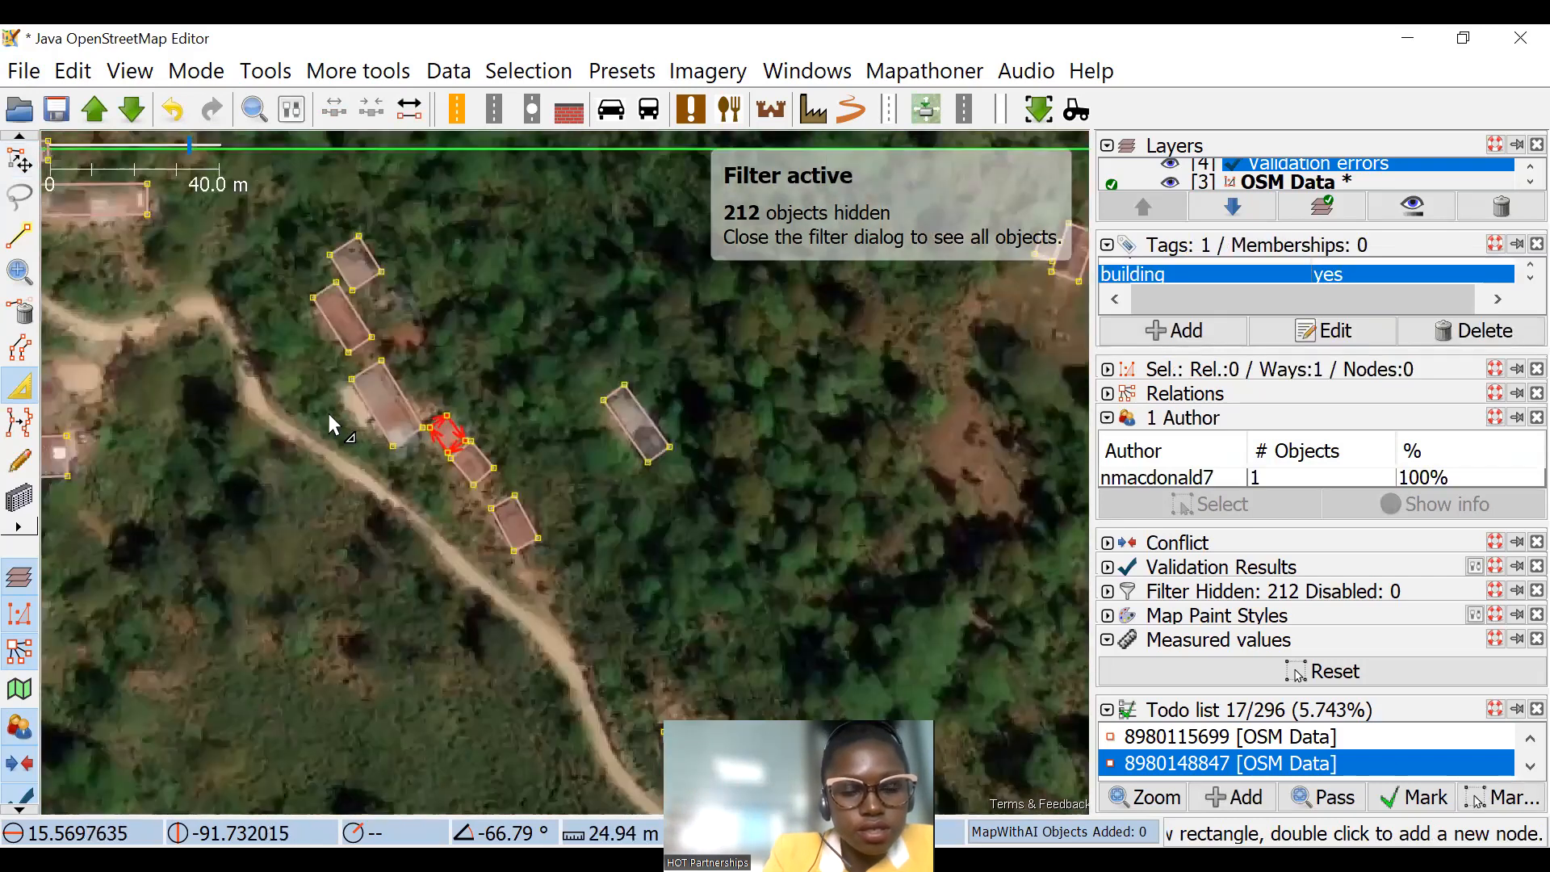
# Step: Extrude the southeast edge of the largest building in the row inward to separate it from the small neighbour
pyautogui.scroll(4, 357, 391)
pyautogui.click(424, 437)
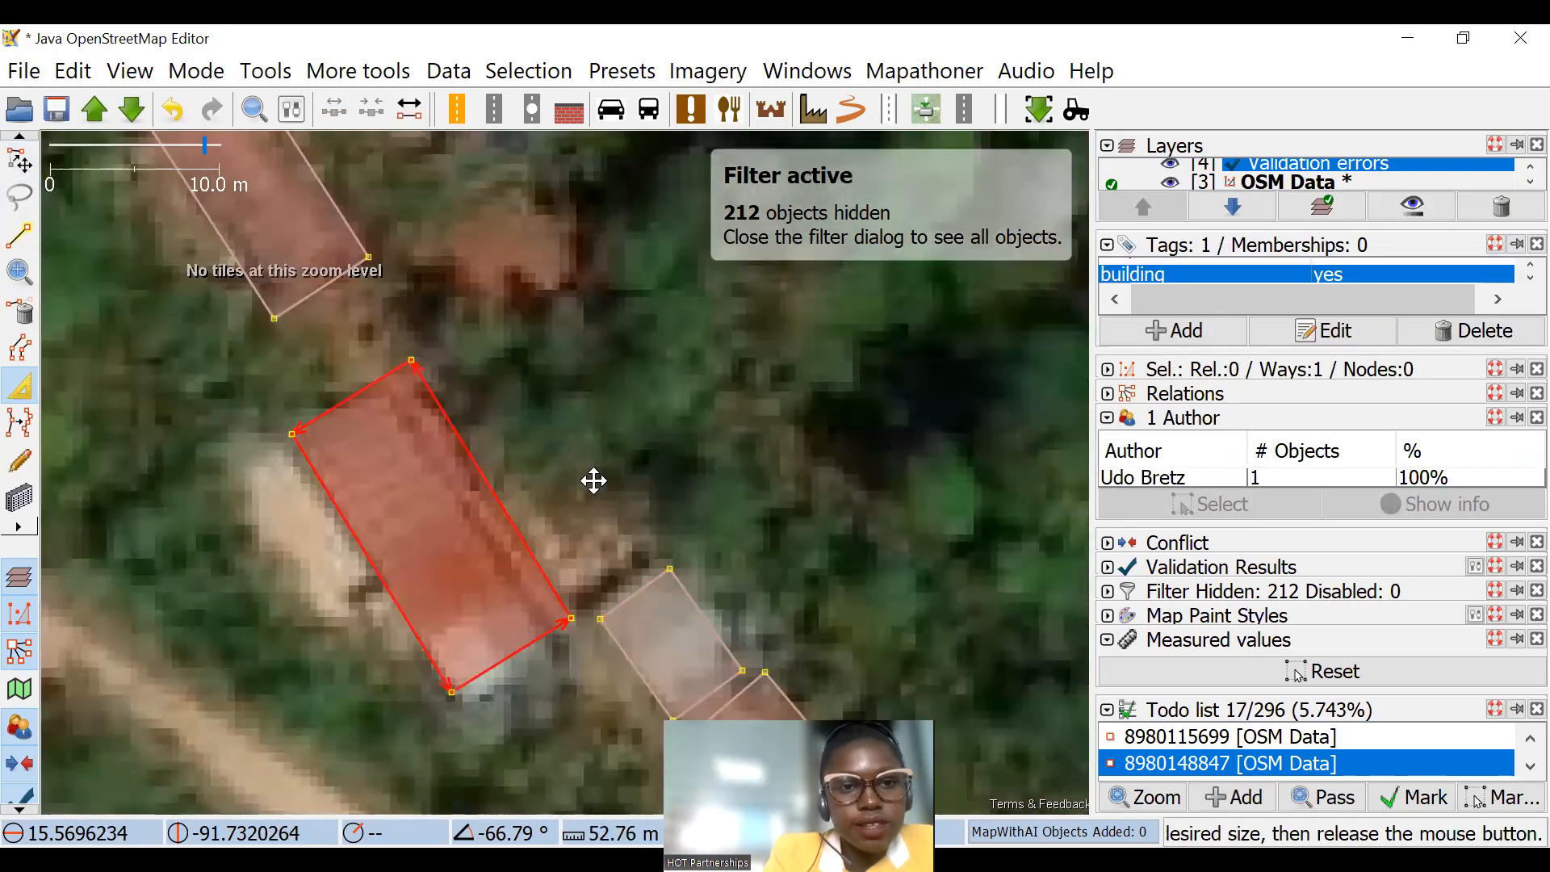
pyautogui.moveTo(357, 177); pyautogui.dragTo(487, 405)
# Step: Extrude the edges of the two northernmost buildings in the row to fit their roofs and keep them apart
pyautogui.moveTo(495, 319); pyautogui.dragTo(528, 403)
pyautogui.click(476, 513)
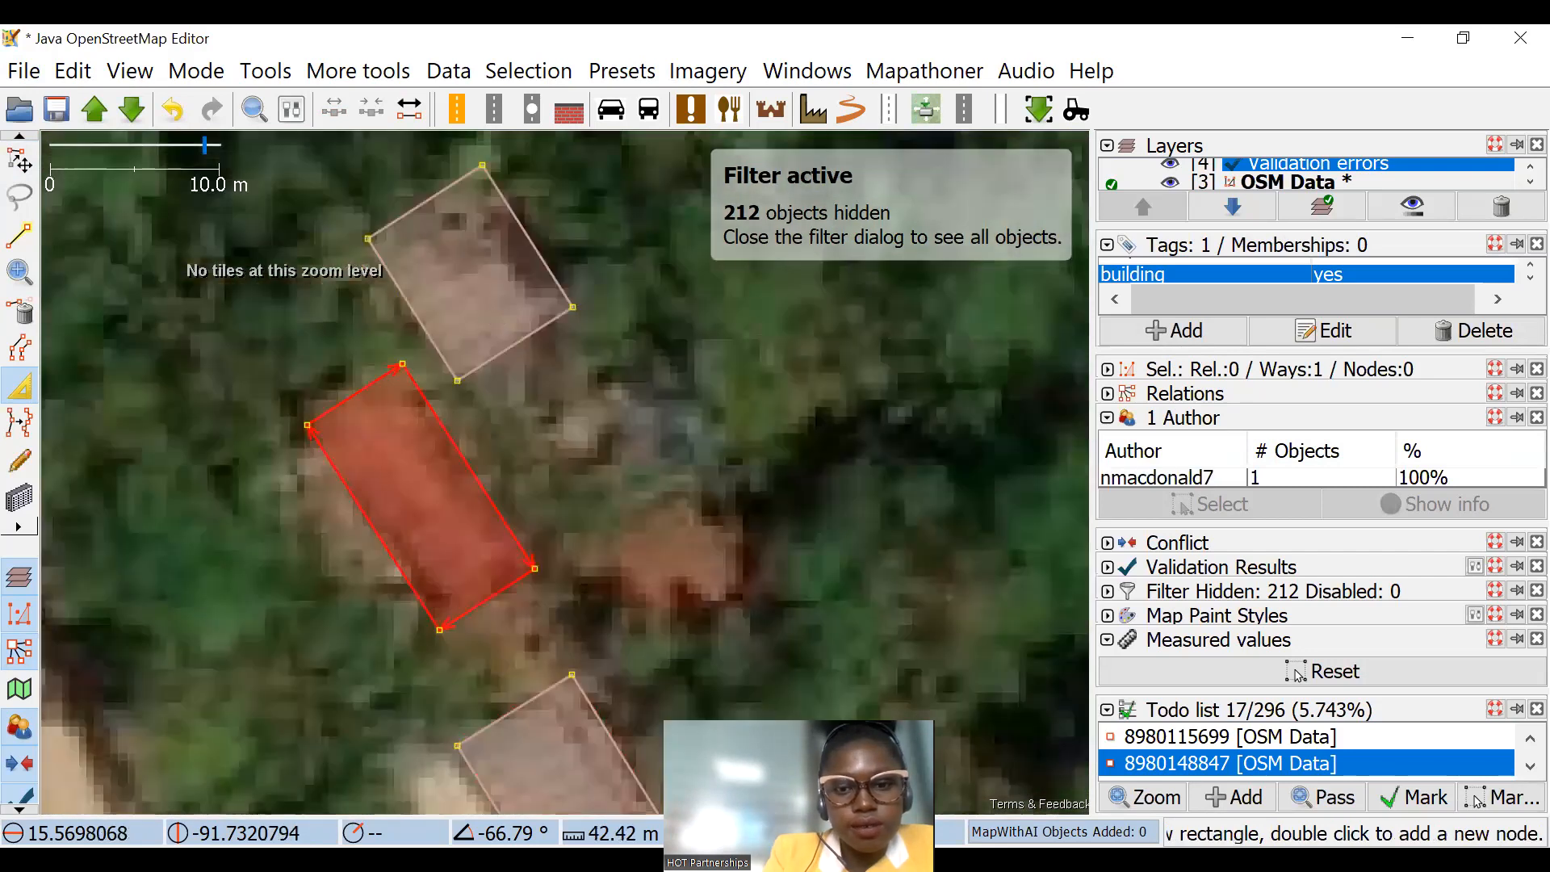
pyautogui.click(533, 309)
pyautogui.moveTo(683, 310); pyautogui.dragTo(668, 380)
pyautogui.moveTo(696, 316); pyautogui.dragTo(736, 466)
pyautogui.scroll(-4, 736, 465)
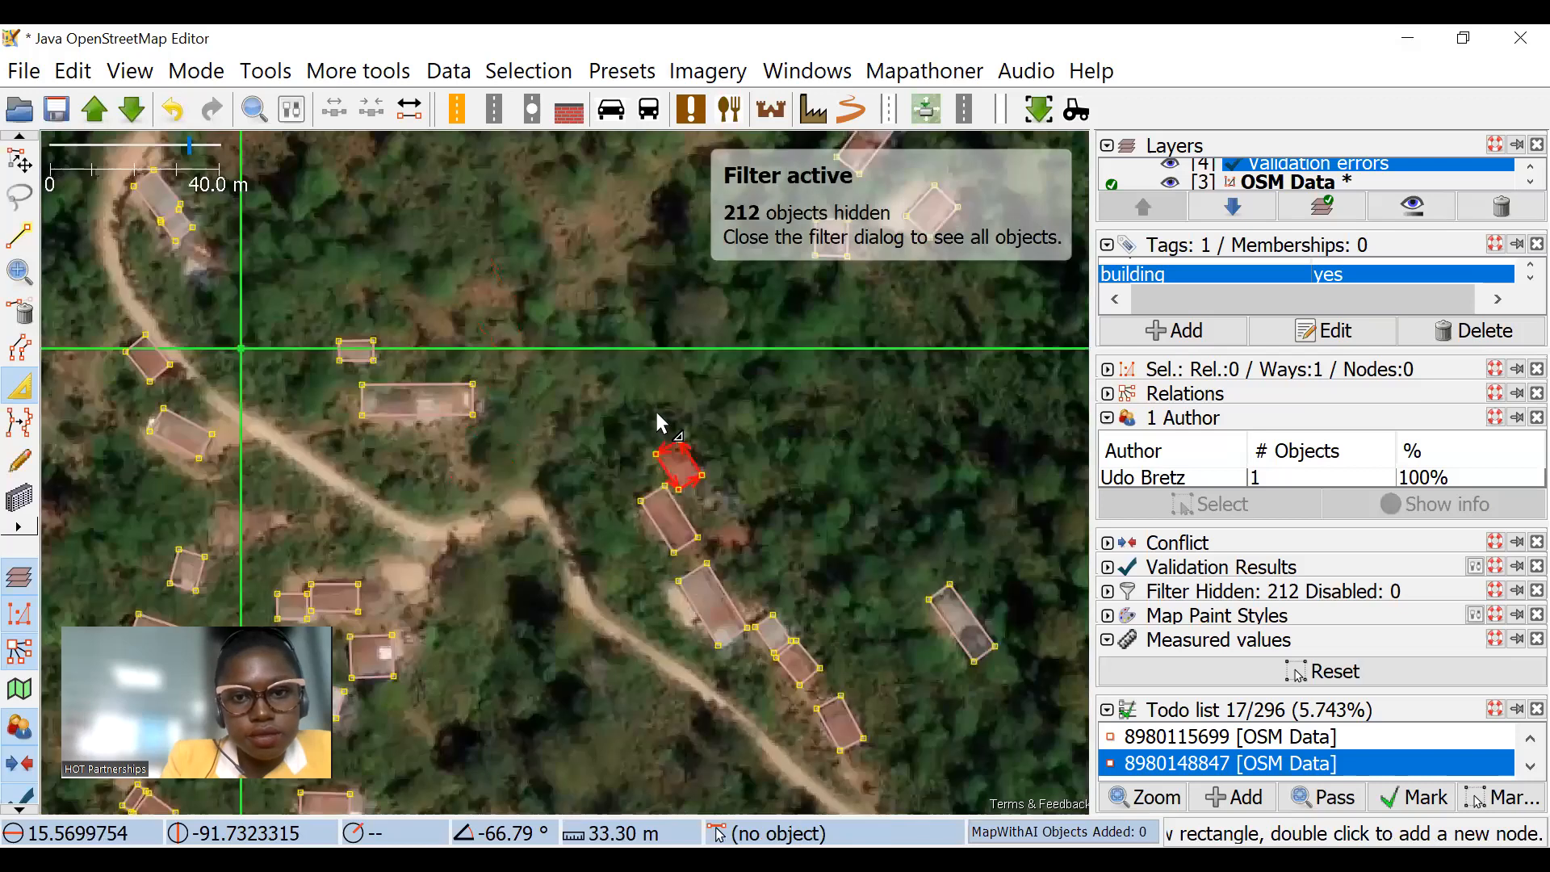
# Step: Extrude the ends of the long building just south of the task boundary inward so it covers only the brown roof
pyautogui.scroll(2, 572, 382)
pyautogui.moveTo(572, 382); pyautogui.dragTo(484, 425)
pyautogui.click(692, 353)
pyautogui.scroll(-2, 560, 294)
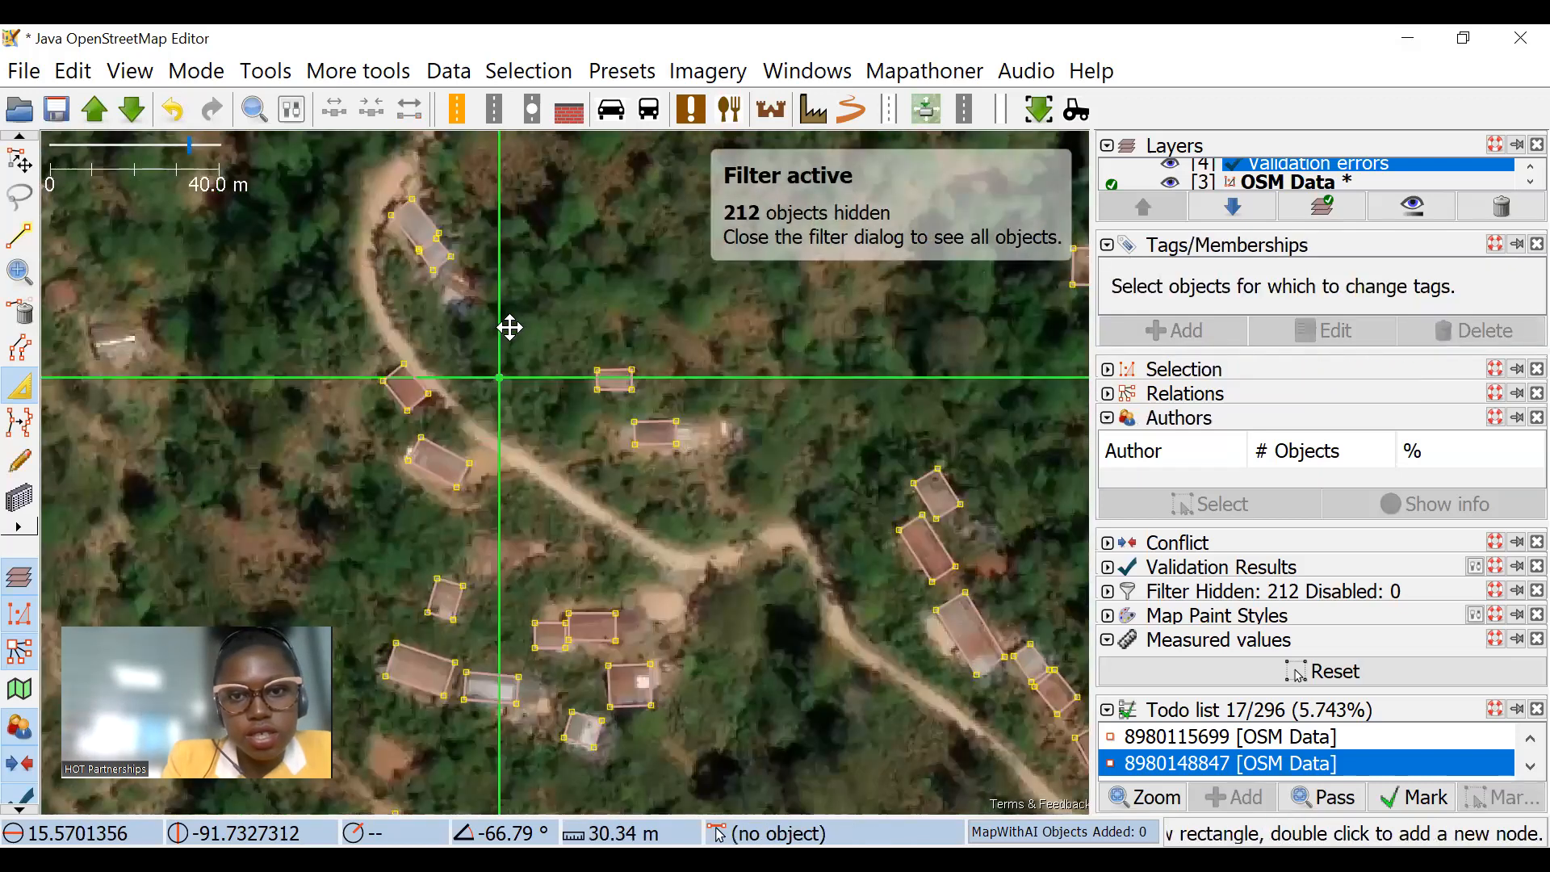
# Step: Extrude the edges of the two neighbouring slanted buildings north of the task boundary inward to fit their roofs
pyautogui.scroll(2, 680, 415)
pyautogui.scroll(2, 690, 378)
pyautogui.click(690, 378)
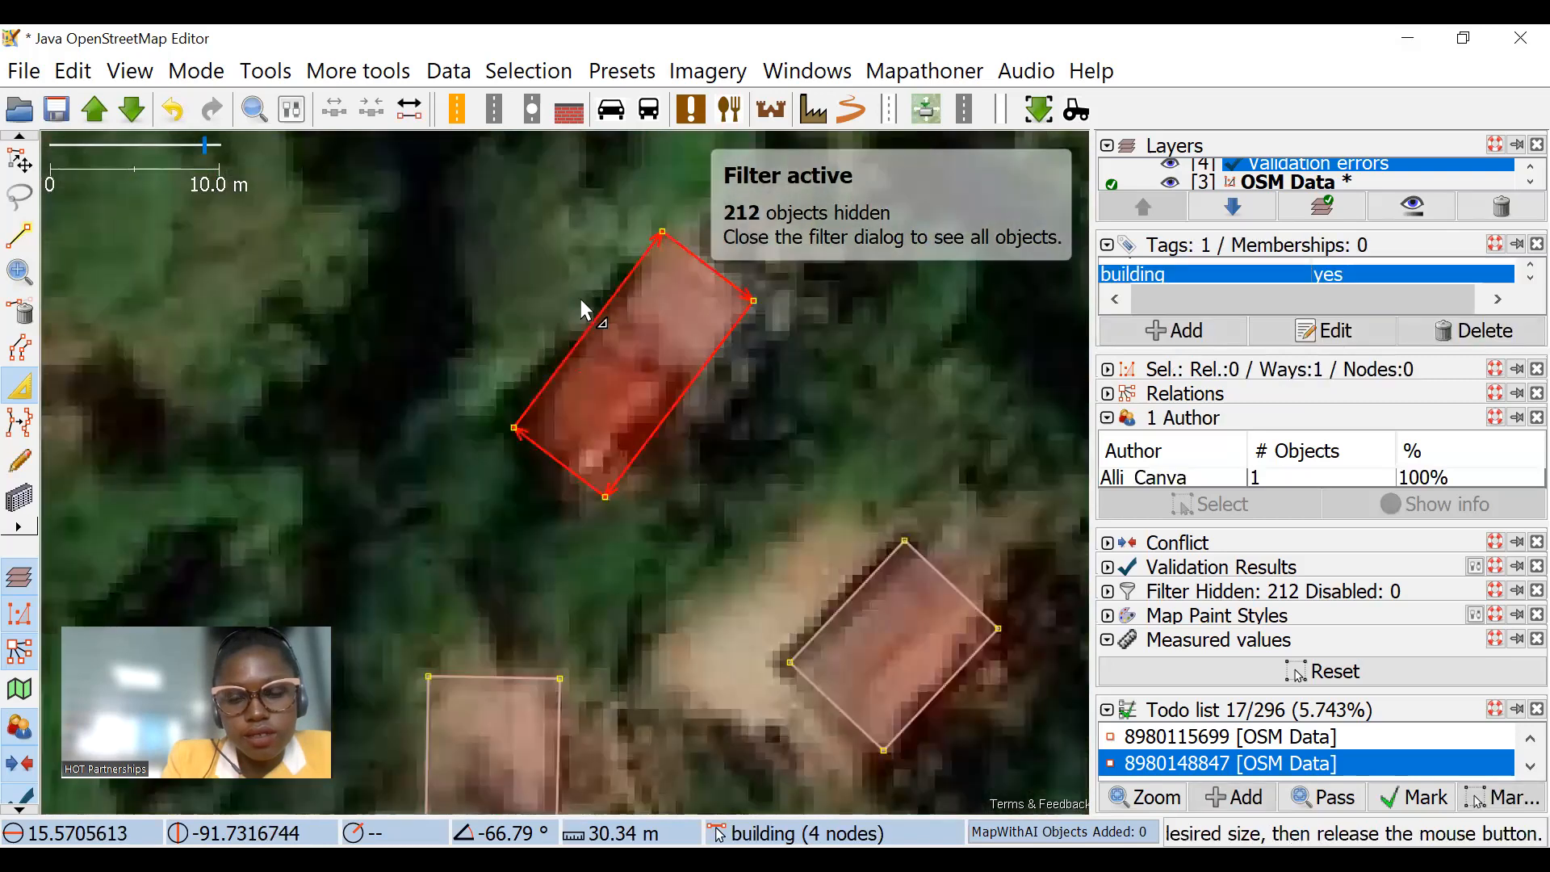
pyautogui.moveTo(604, 310); pyautogui.dragTo(617, 312)
pyautogui.moveTo(562, 470); pyautogui.dragTo(592, 456)
pyautogui.moveTo(864, 599); pyautogui.dragTo(706, 424)
pyautogui.scroll(-4, 307, 396)
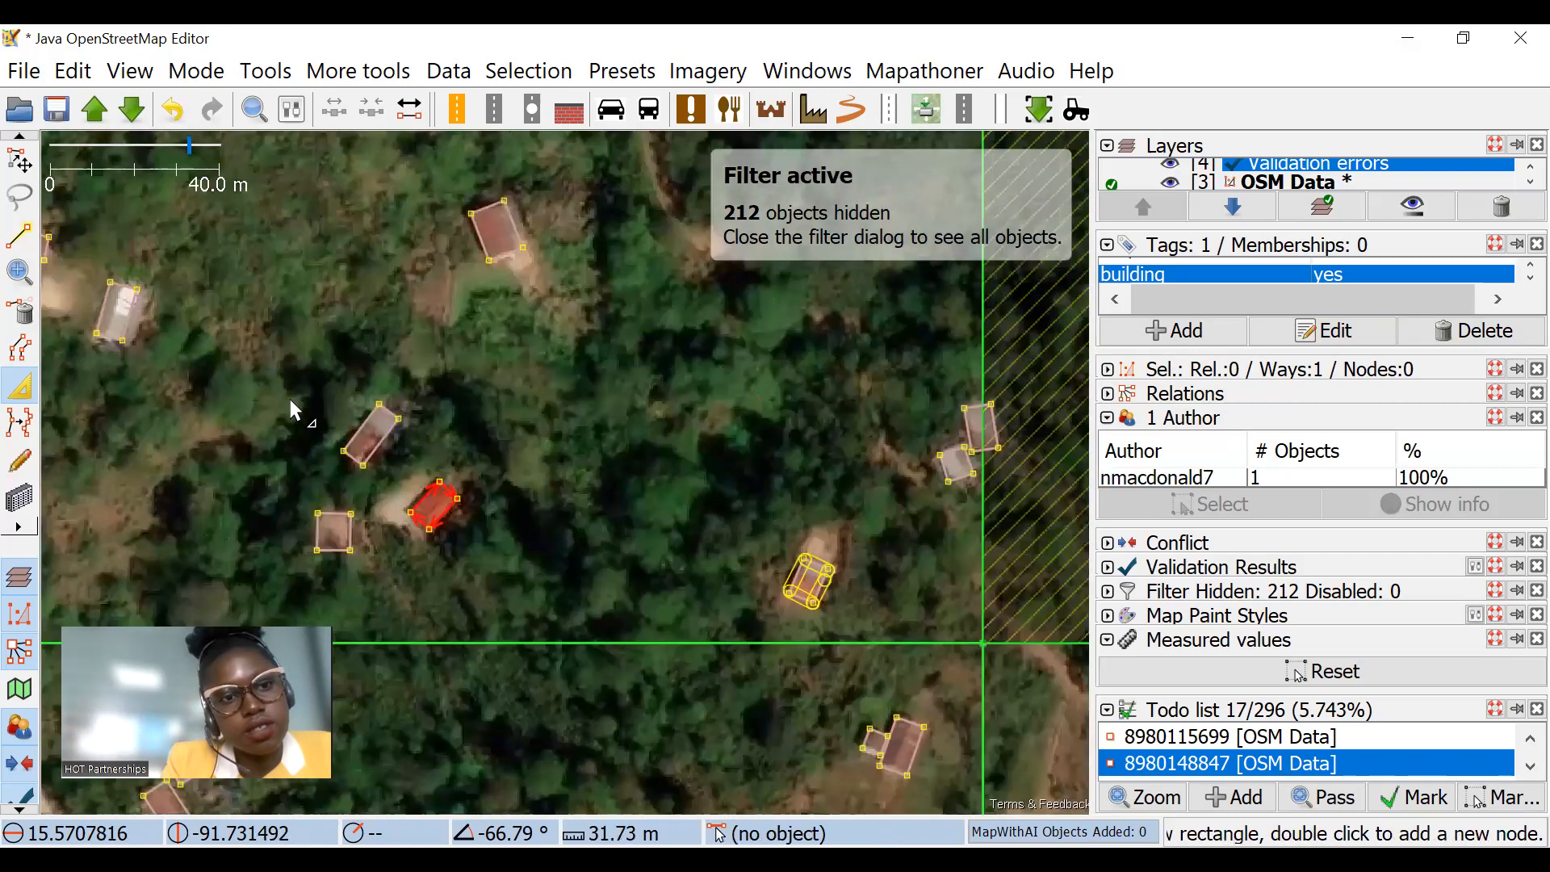
# Step: Add a node on each long side of the slanted two-tone building where its roof colour changes, and split it there into two buildings
pyautogui.scroll(4, 762, 457)
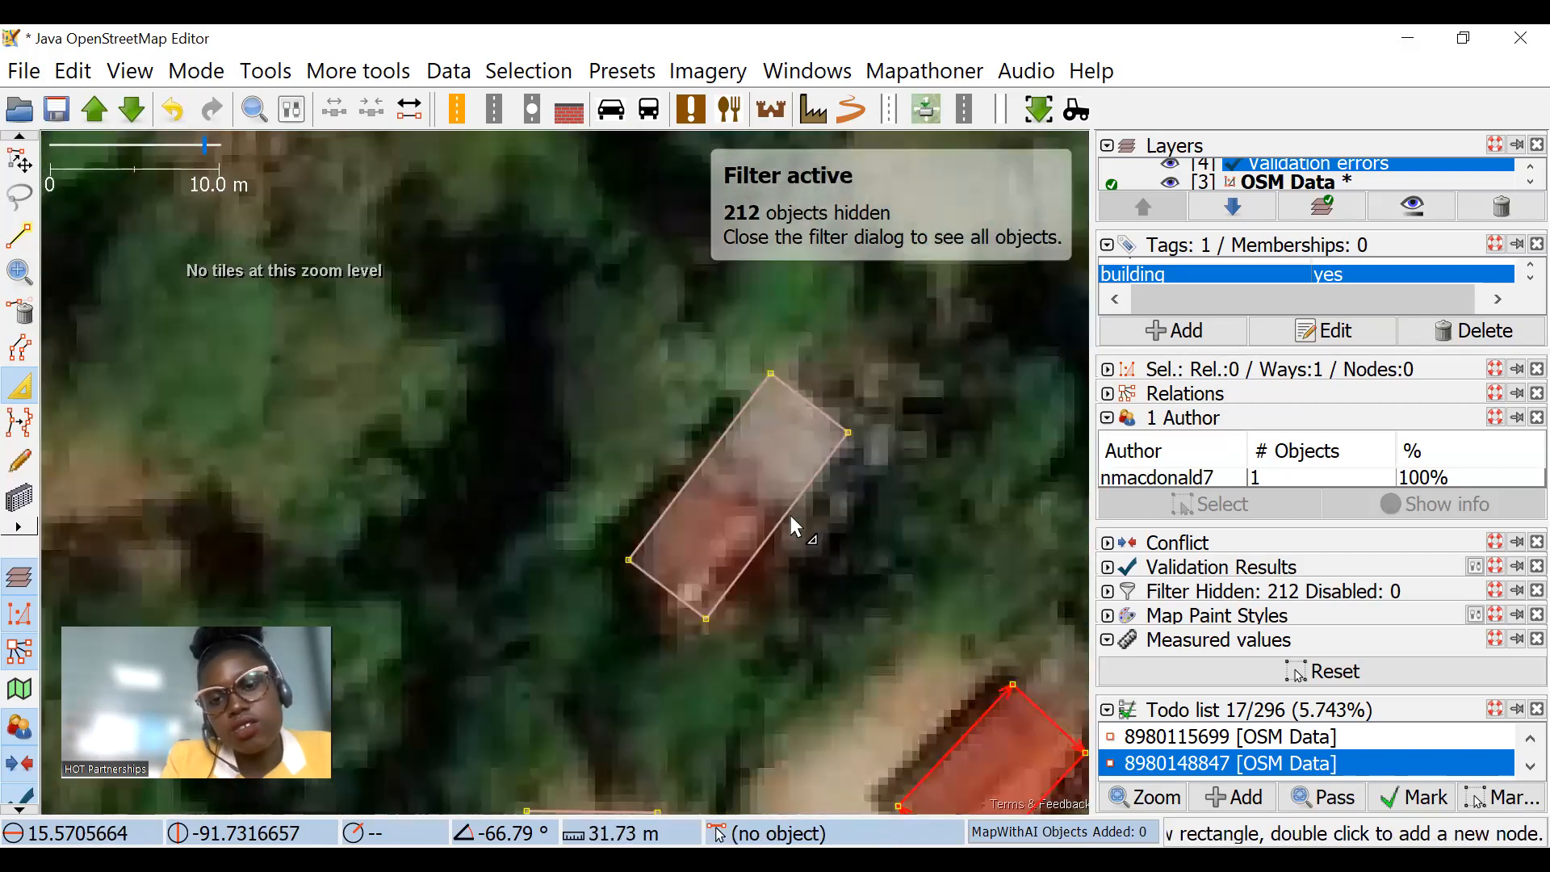
pyautogui.click(782, 526)
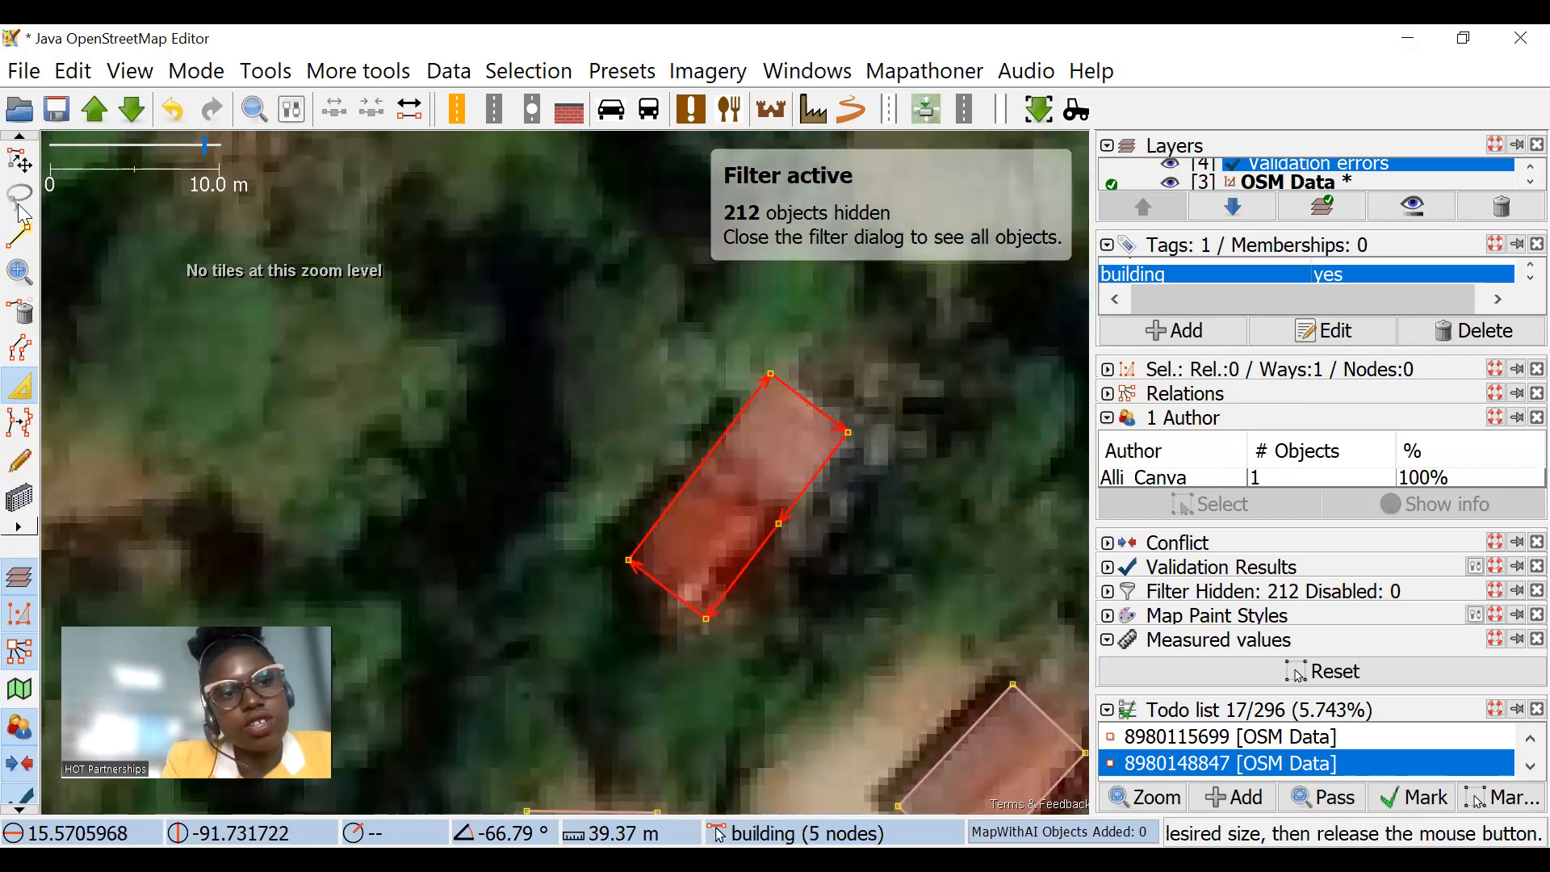
pyautogui.click(709, 453)
pyautogui.keyDown('shift'); pyautogui.click(778, 523); pyautogui.keyUp('shift')
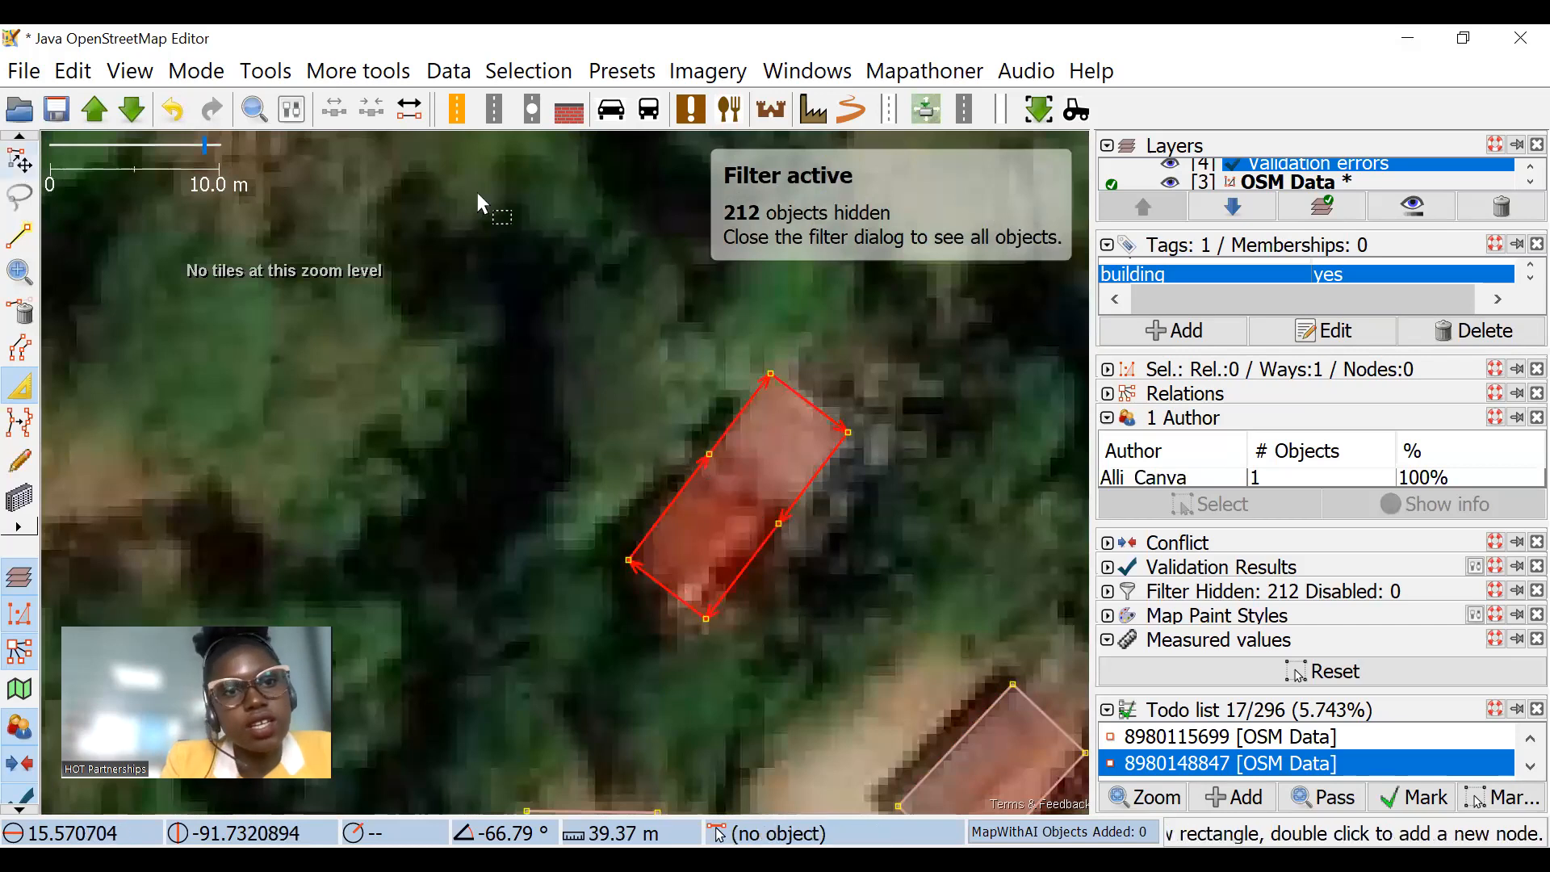
pyautogui.click(267, 70)
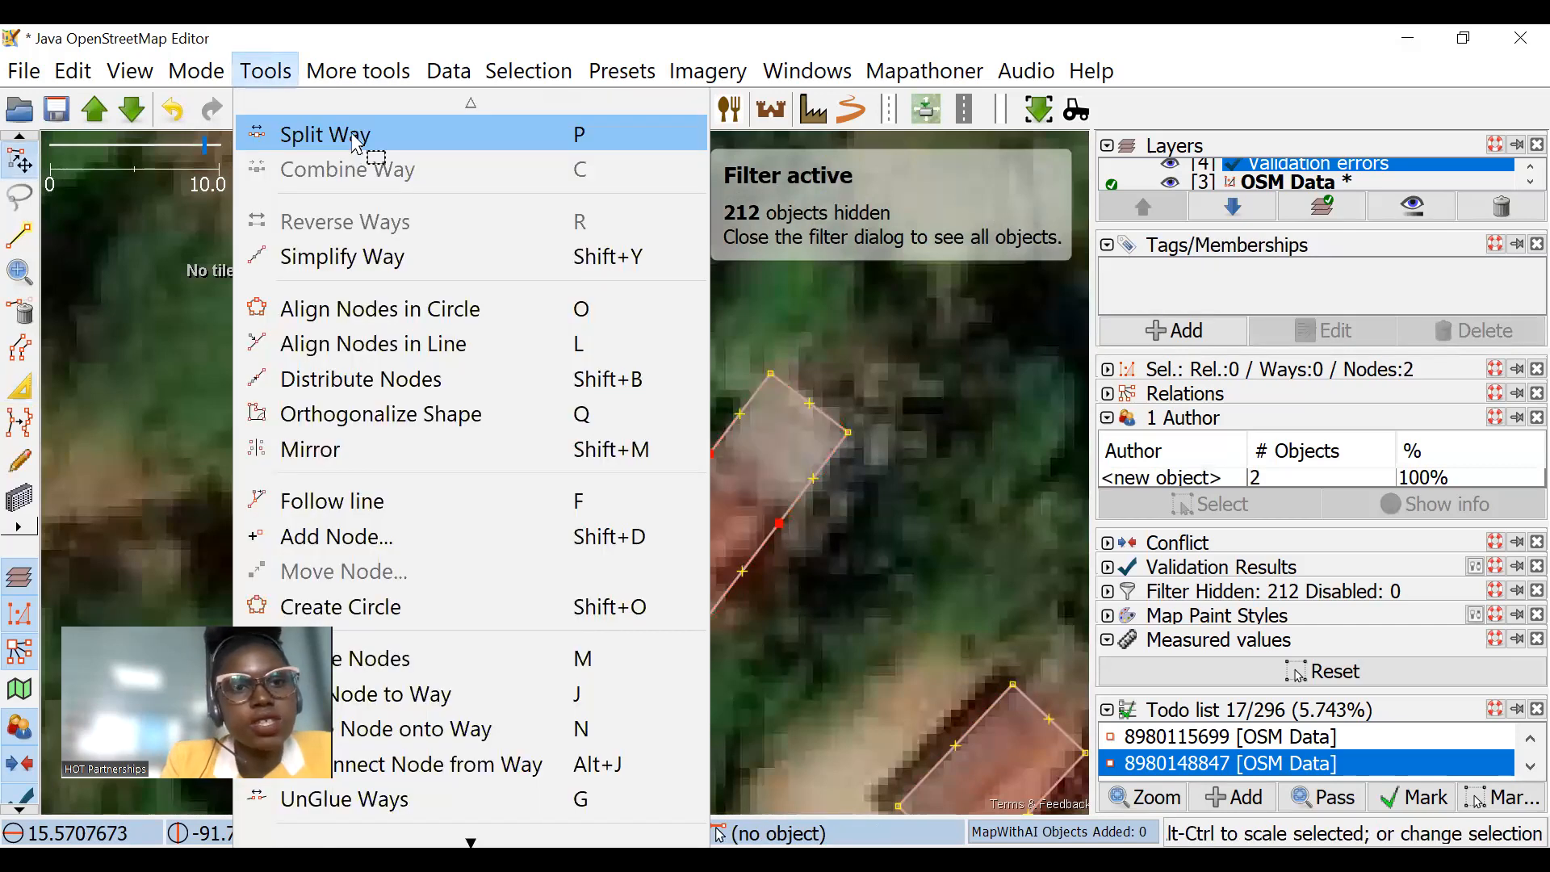
pyautogui.moveTo(395, 71)
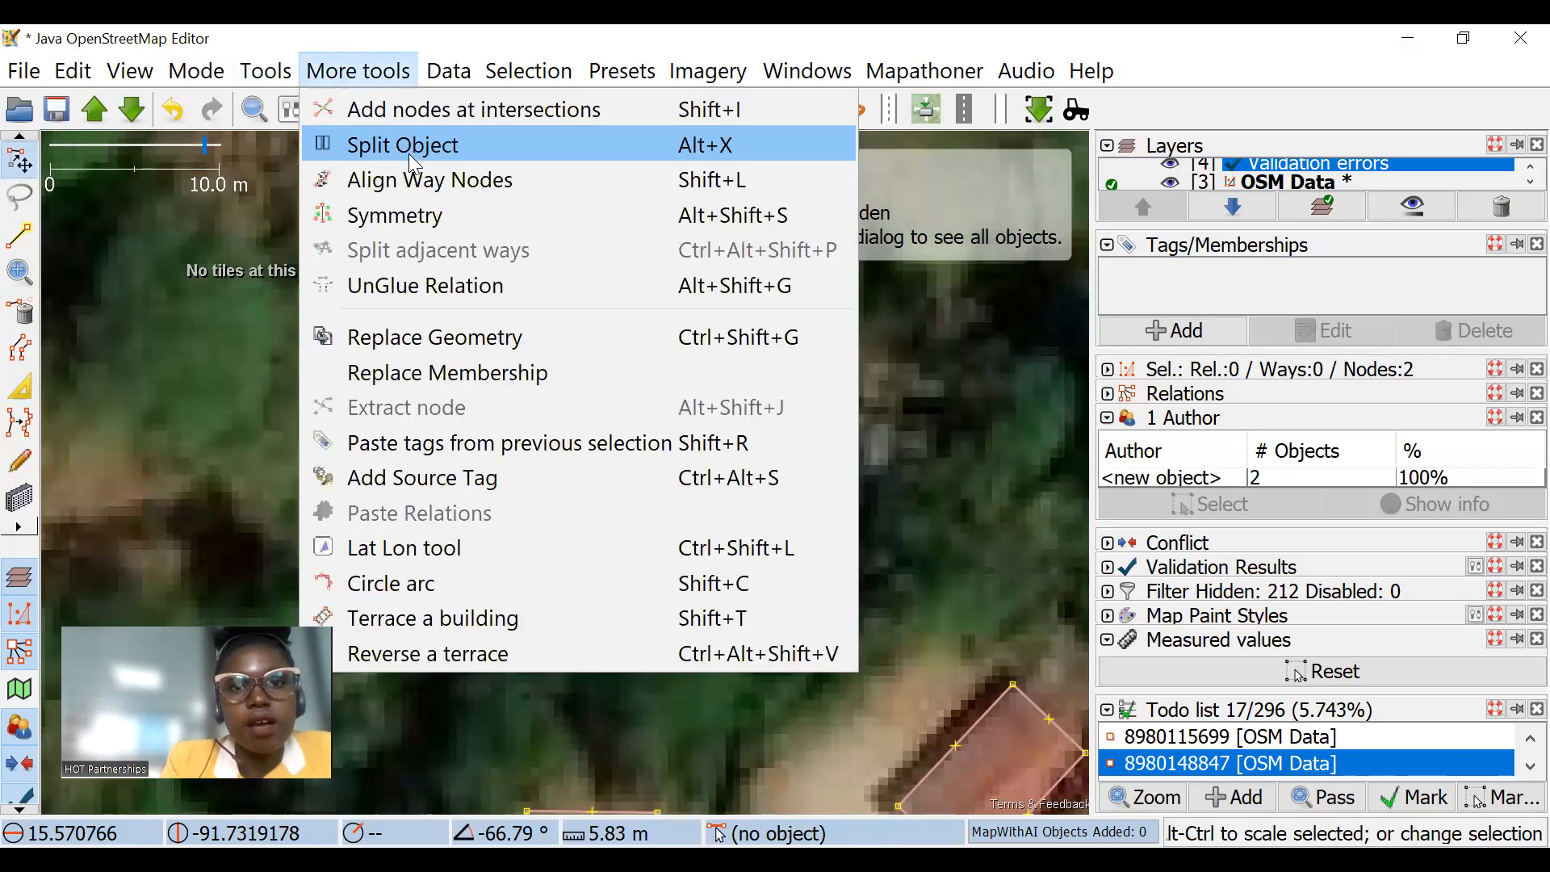
pyautogui.click(413, 161)
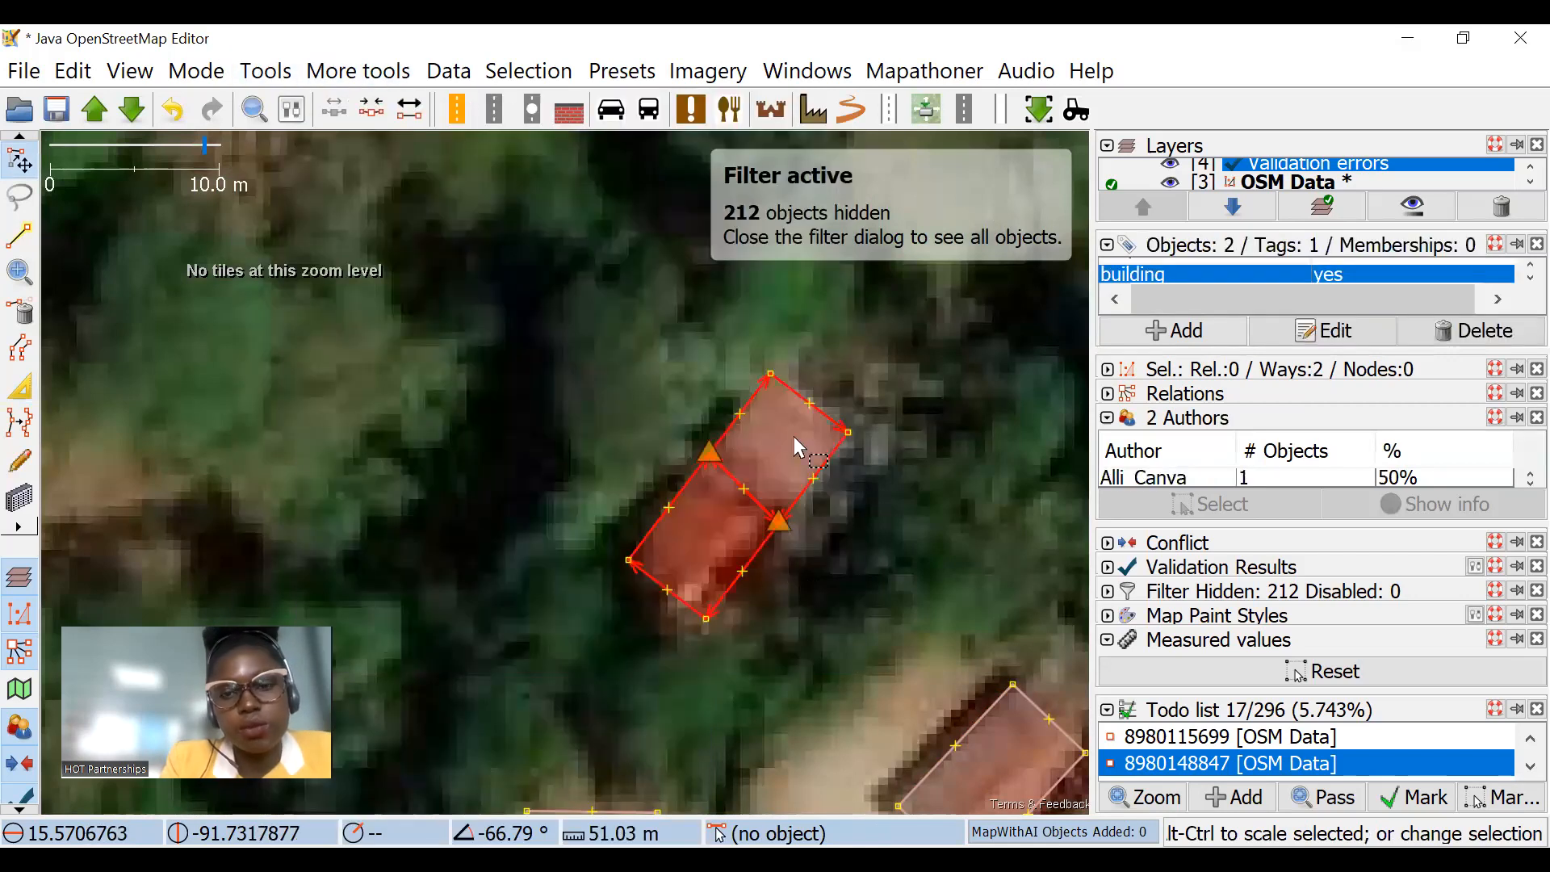
# Step: Scale the northeast half of the split building to about 0.81 and the southwest half to about 0.93 to separate them
pyautogui.click(889, 365)
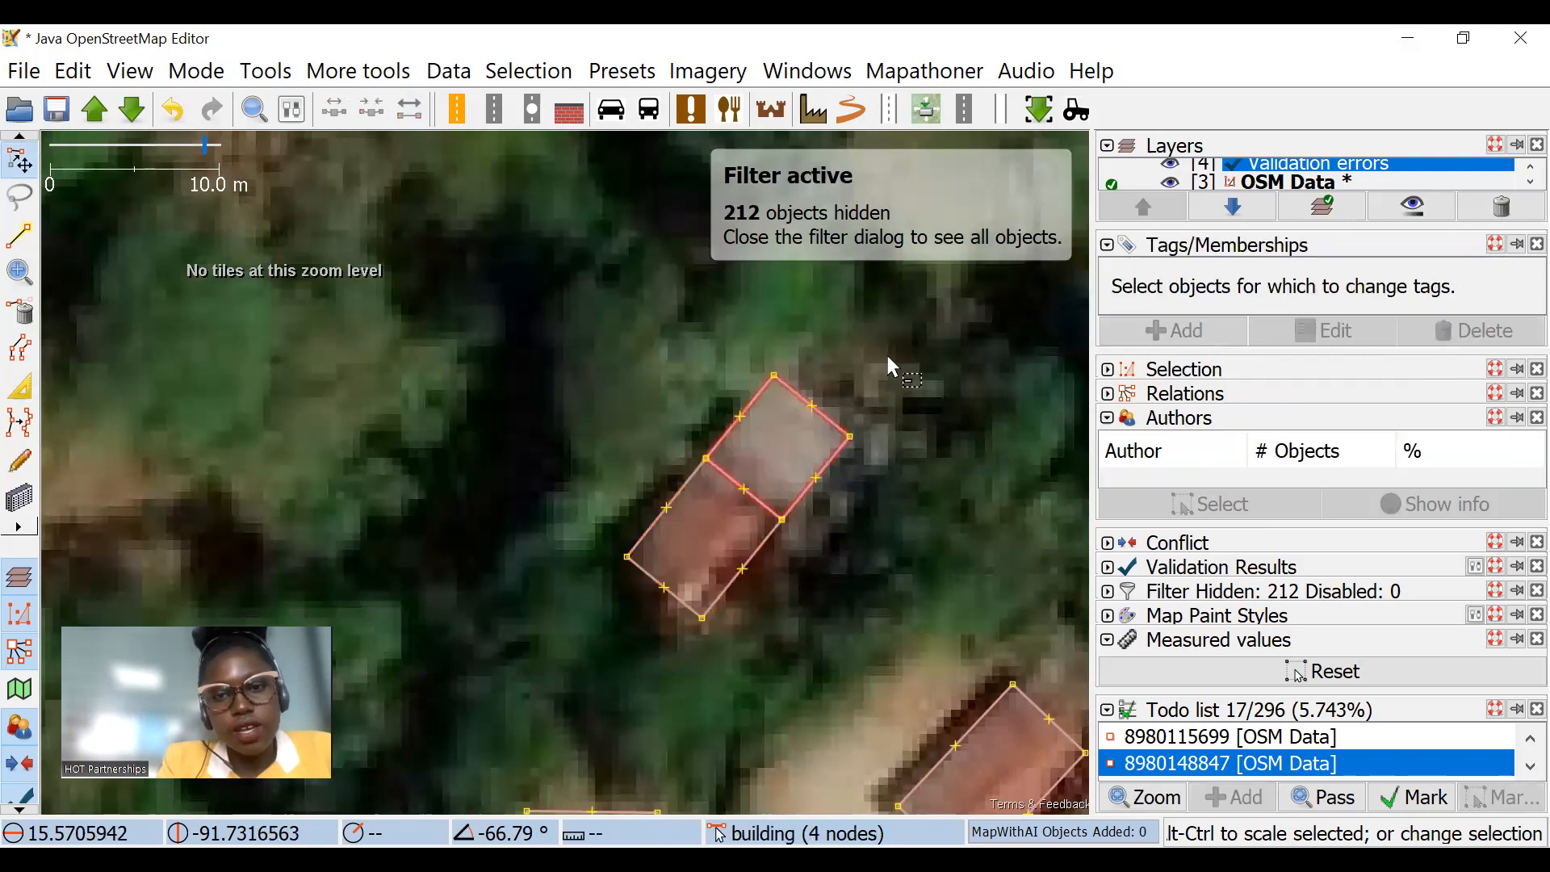
pyautogui.moveTo(825, 449); pyautogui.dragTo(832, 469)
pyautogui.moveTo(873, 372); pyautogui.dragTo(812, 526)
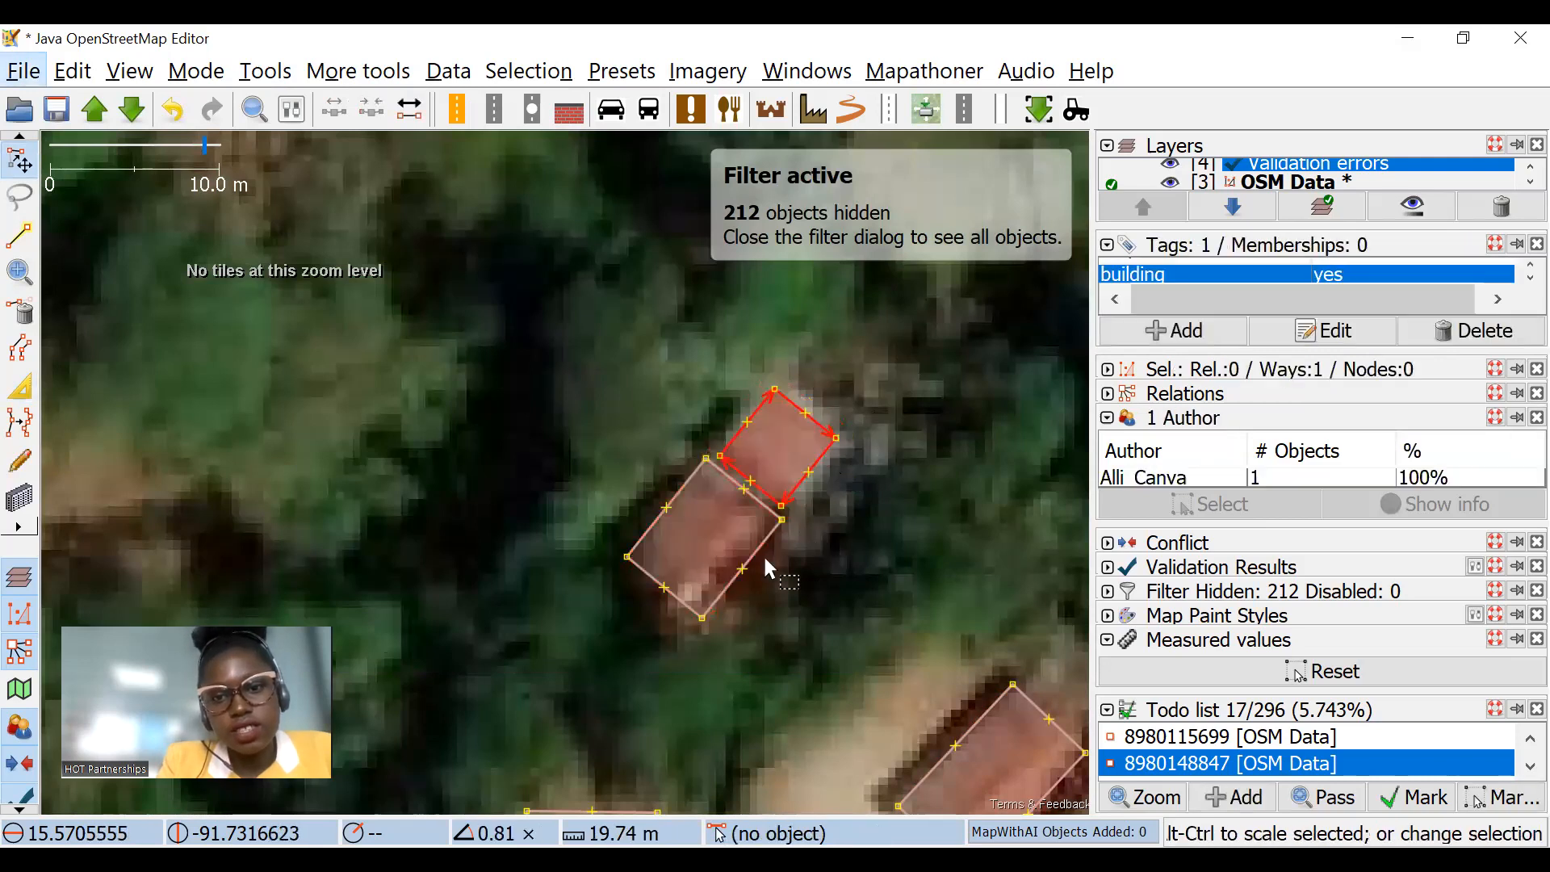
pyautogui.click(730, 516)
# Step: Move the two adjoining outlines off the white-roofed building to examine the imagery beneath, and undo the move
pyautogui.scroll(-5, 478, 335)
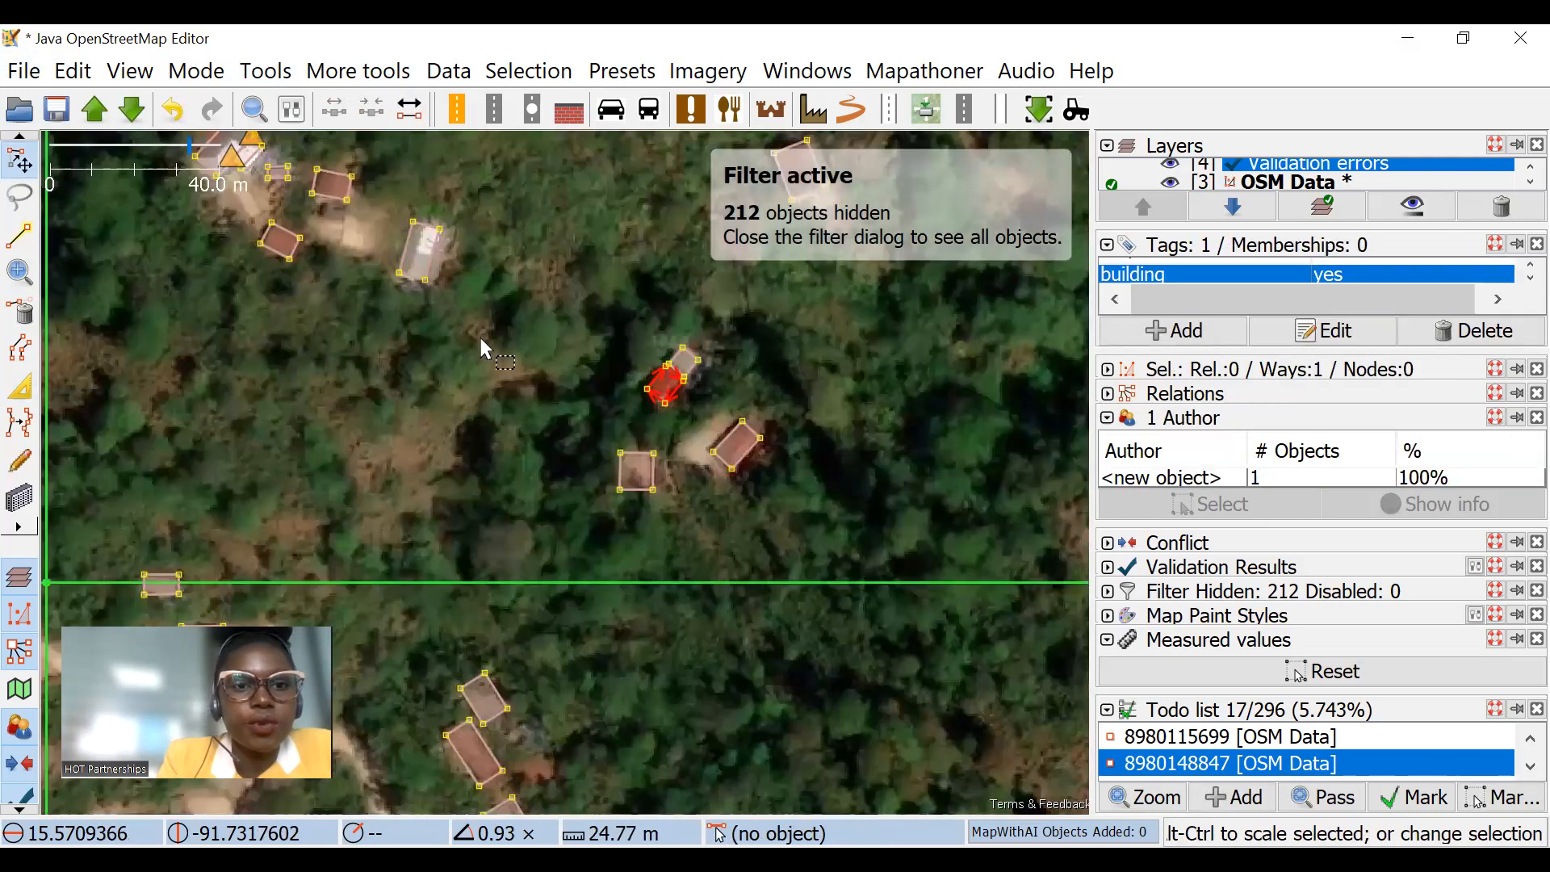
pyautogui.scroll(3, 511, 329)
pyautogui.scroll(2, 316, 328)
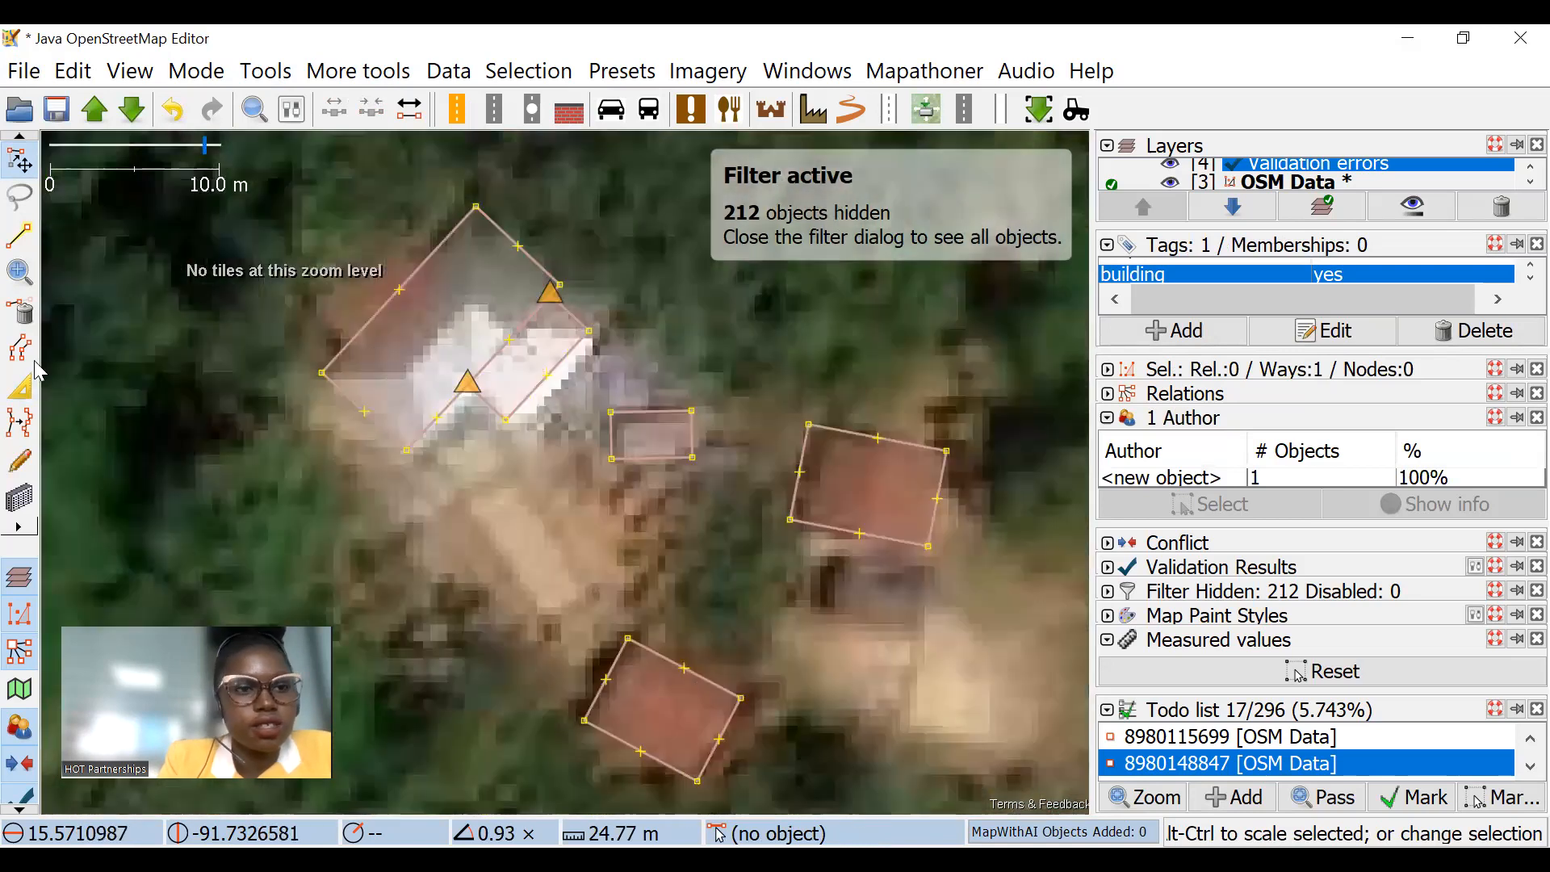
pyautogui.scroll(2, 563, 291)
pyautogui.click(492, 349)
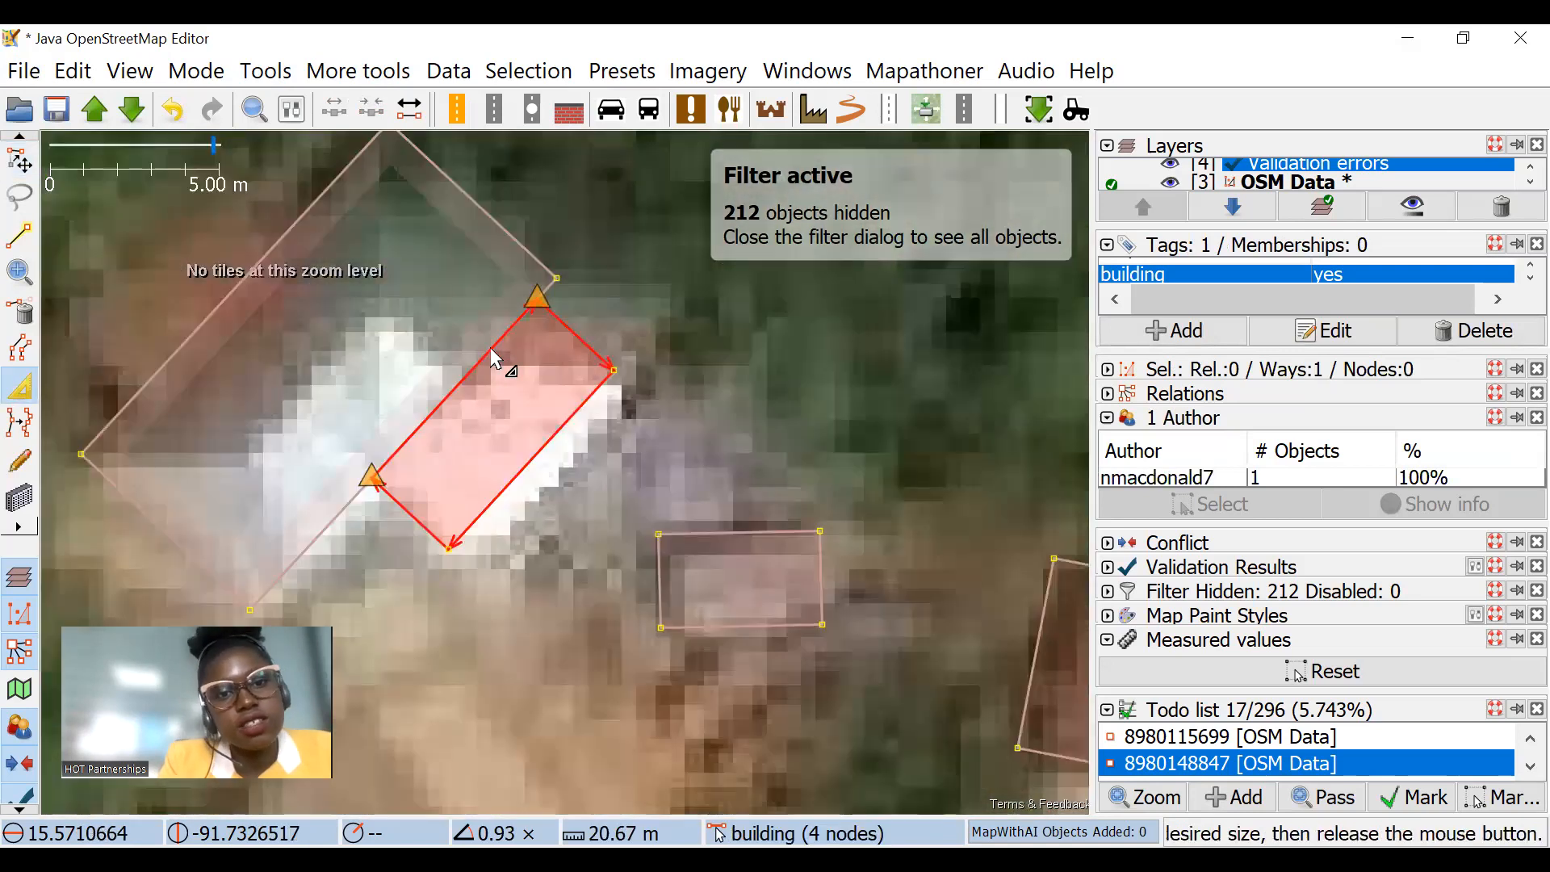
pyautogui.click(19, 161)
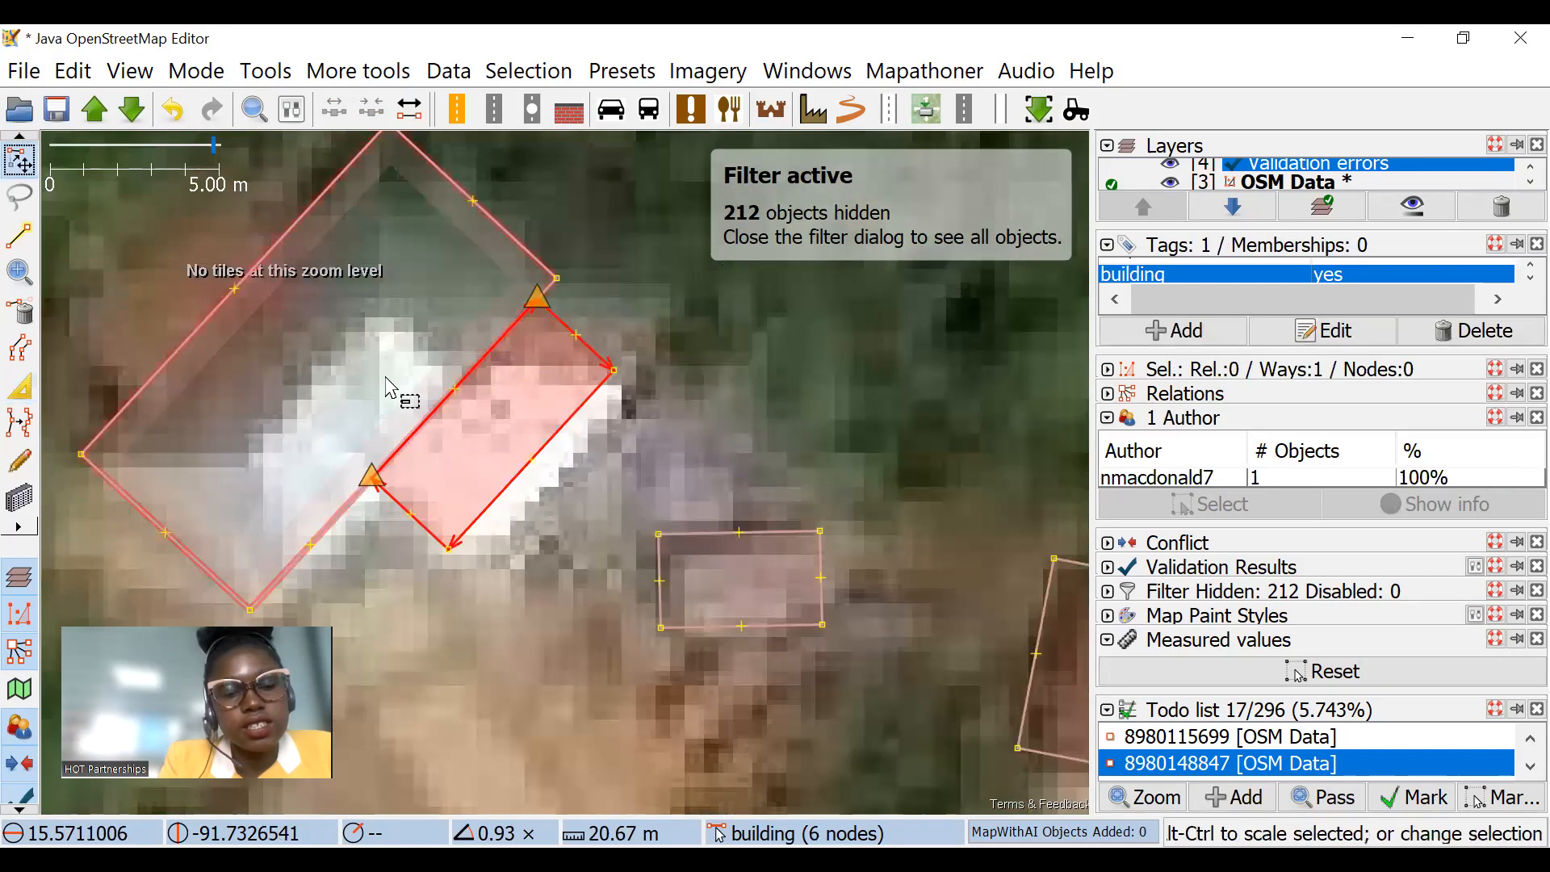
pyautogui.moveTo(224, 456); pyautogui.dragTo(146, 476)
pyautogui.scroll(-4, 412, 399)
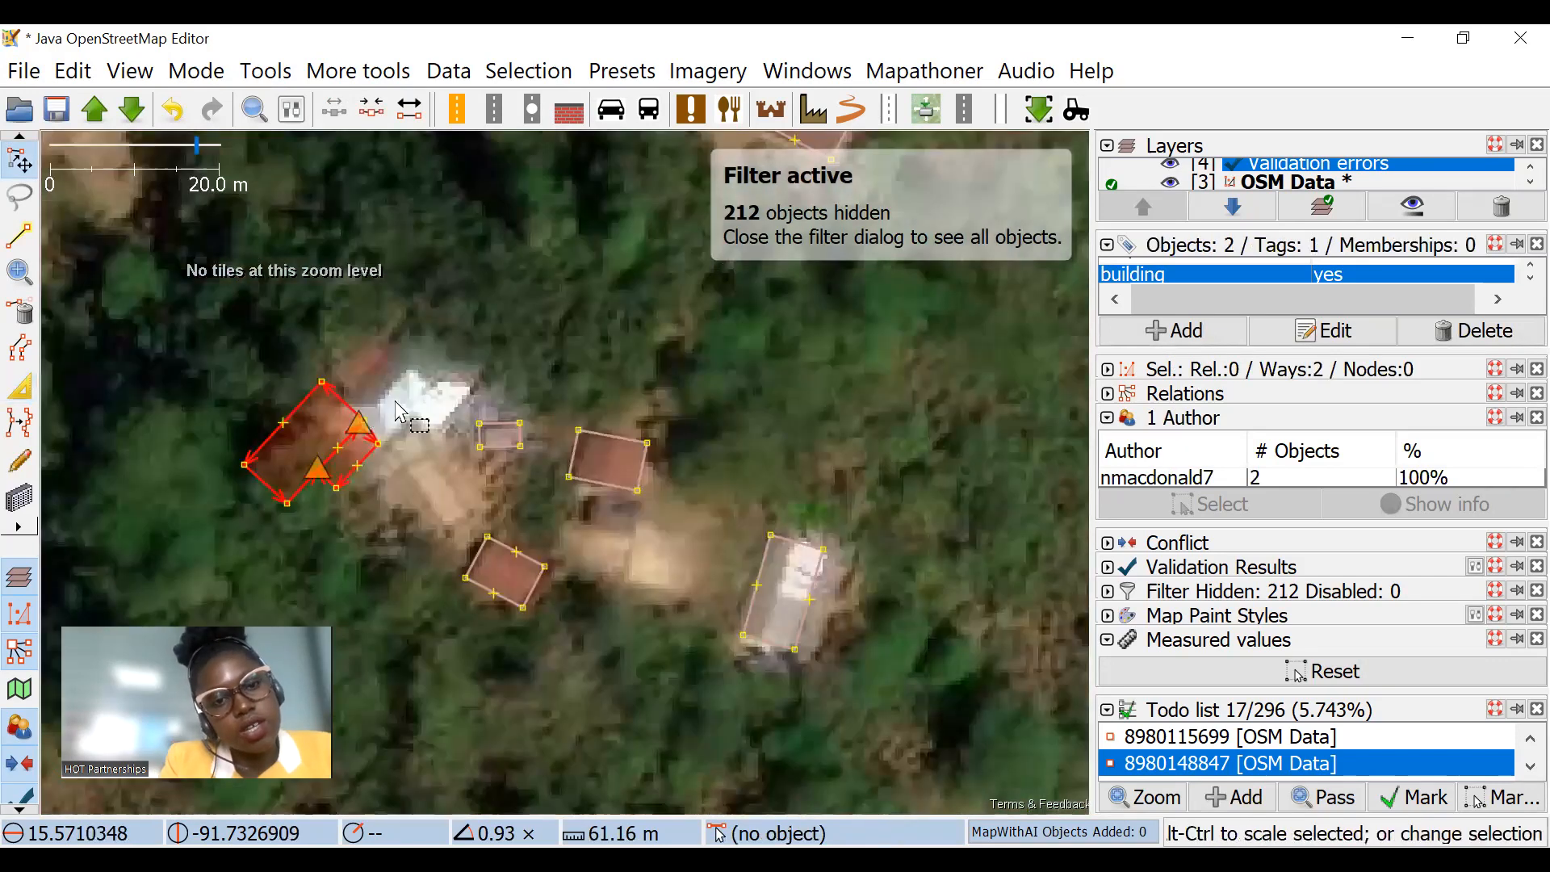
pyautogui.moveTo(394, 391); pyautogui.dragTo(481, 372)
pyautogui.hotkey('ctrl', 'z')
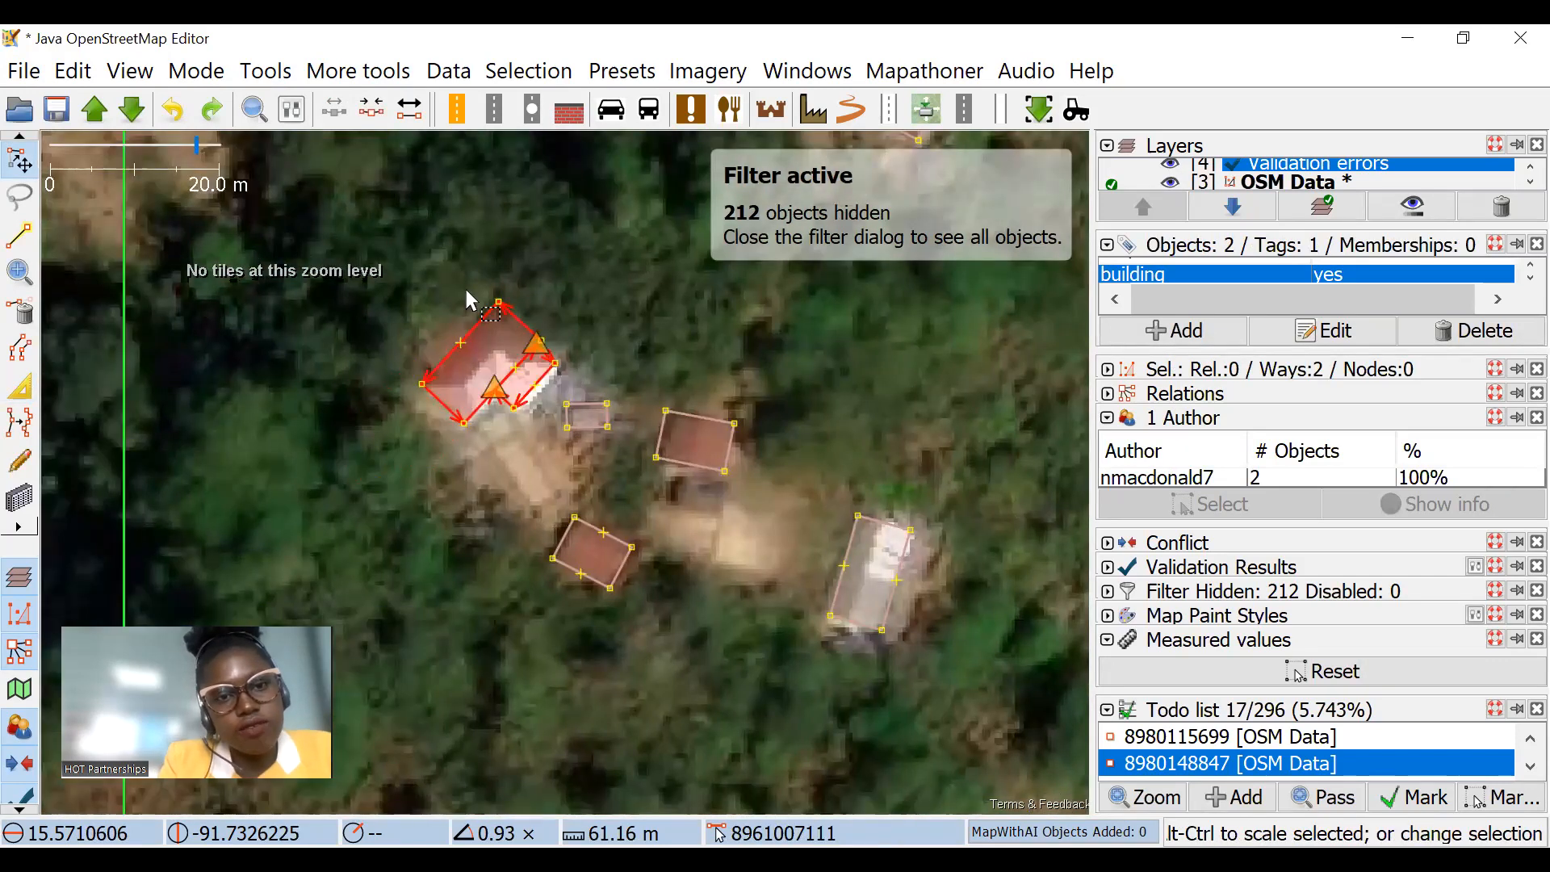
# Step: Extrude the northwest edge of the smaller white-roofed outline outward so that it overlaps the larger one
pyautogui.click(12, 384)
pyautogui.scroll(4, 554, 352)
pyautogui.click(449, 376)
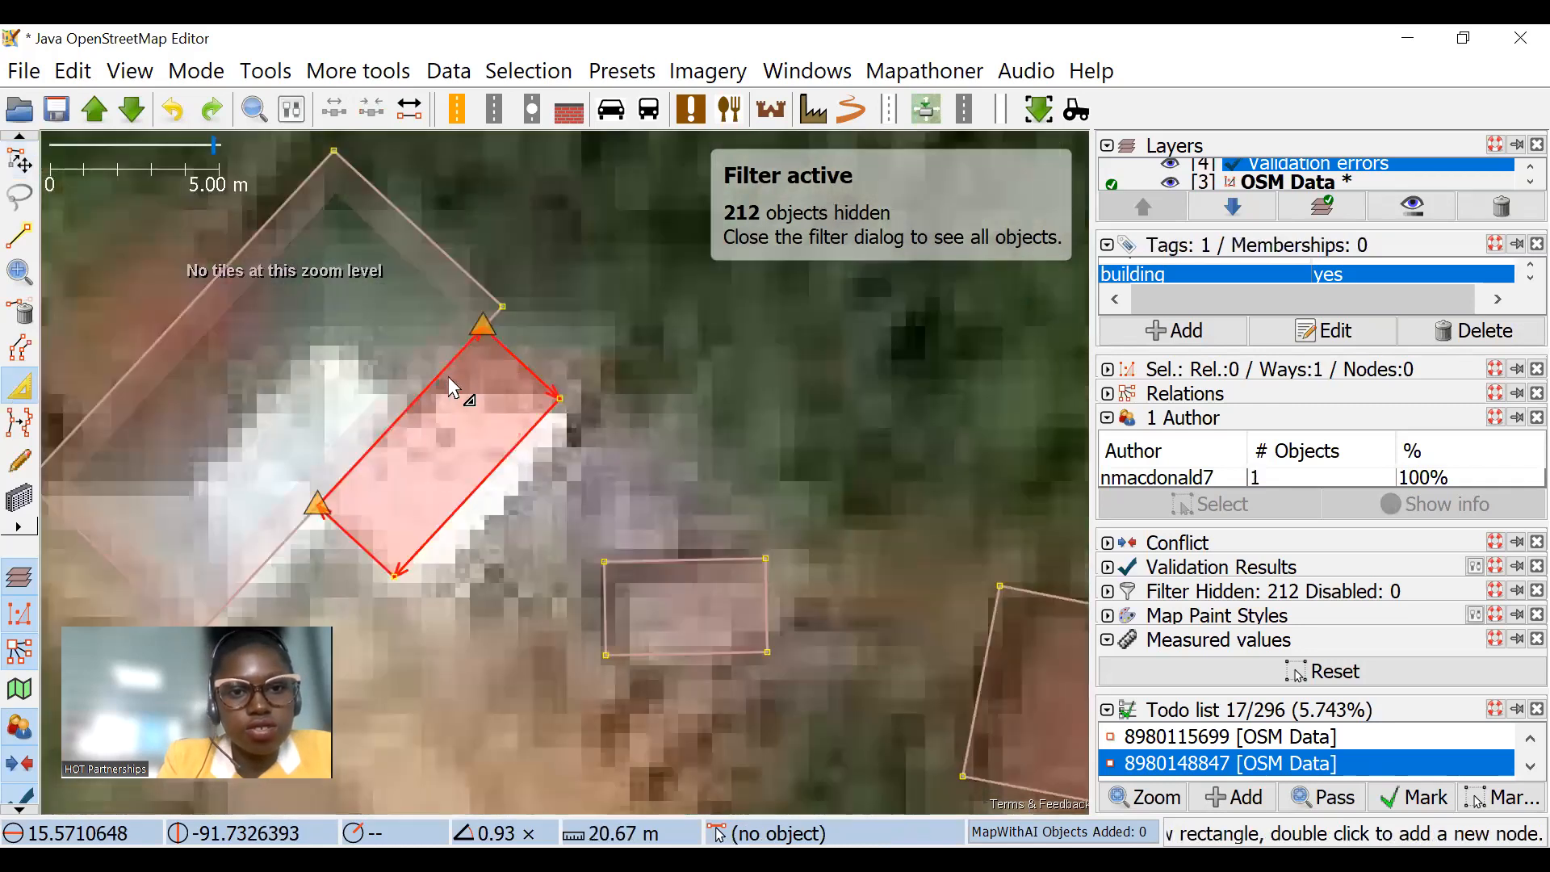
pyautogui.moveTo(443, 369); pyautogui.dragTo(373, 320)
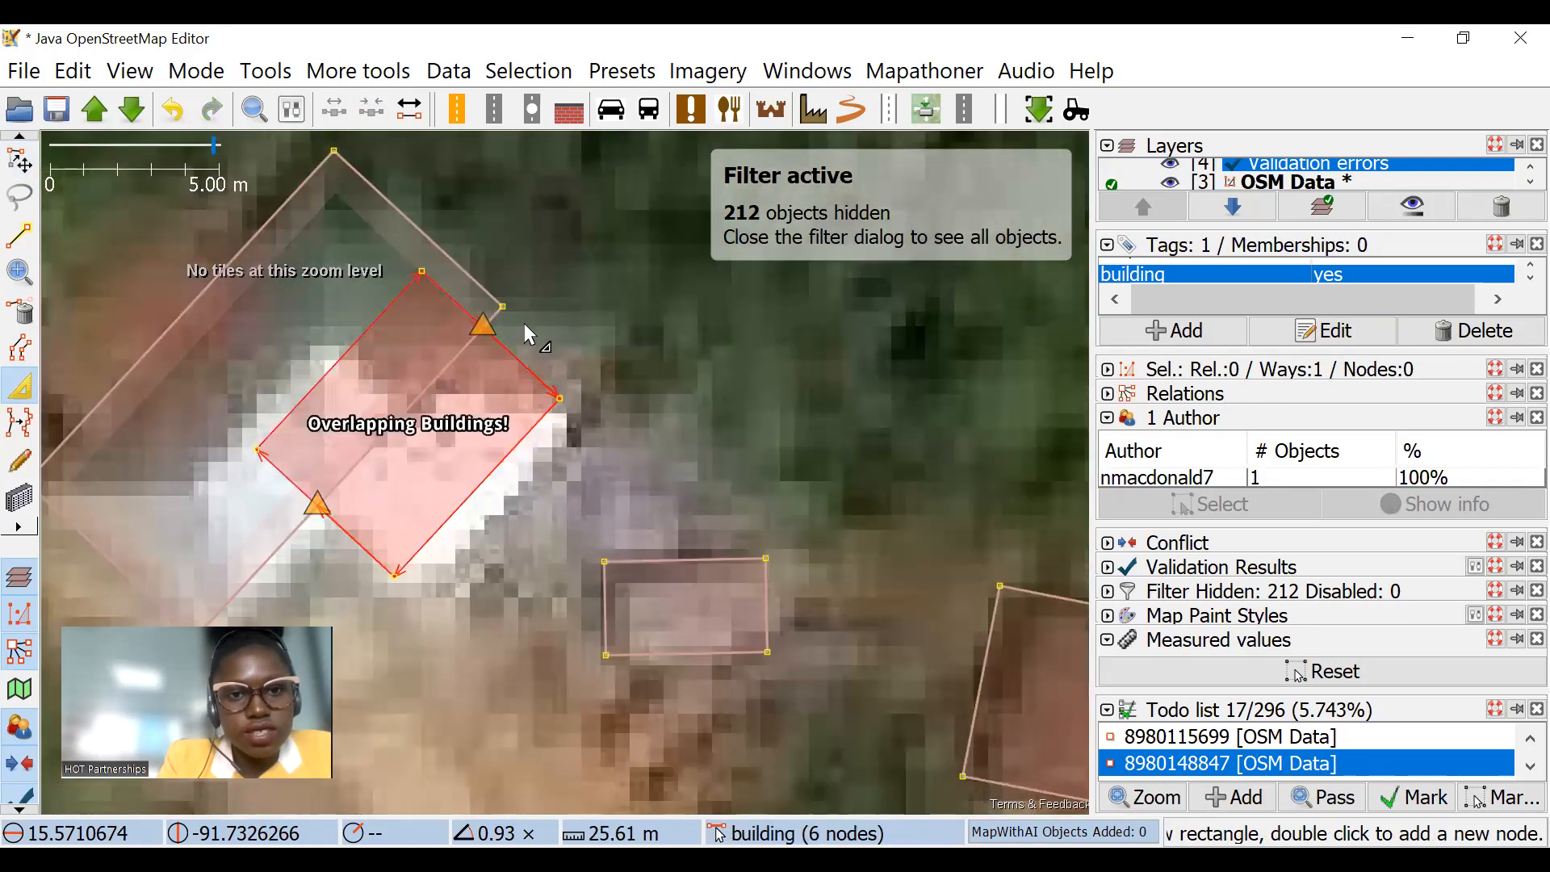
# Step: Extend the smaller outline's northeast side to the larger one's corner, and join the two overlapping buildings into one
pyautogui.scroll(2, 494, 323)
pyautogui.scroll(2, 238, 182)
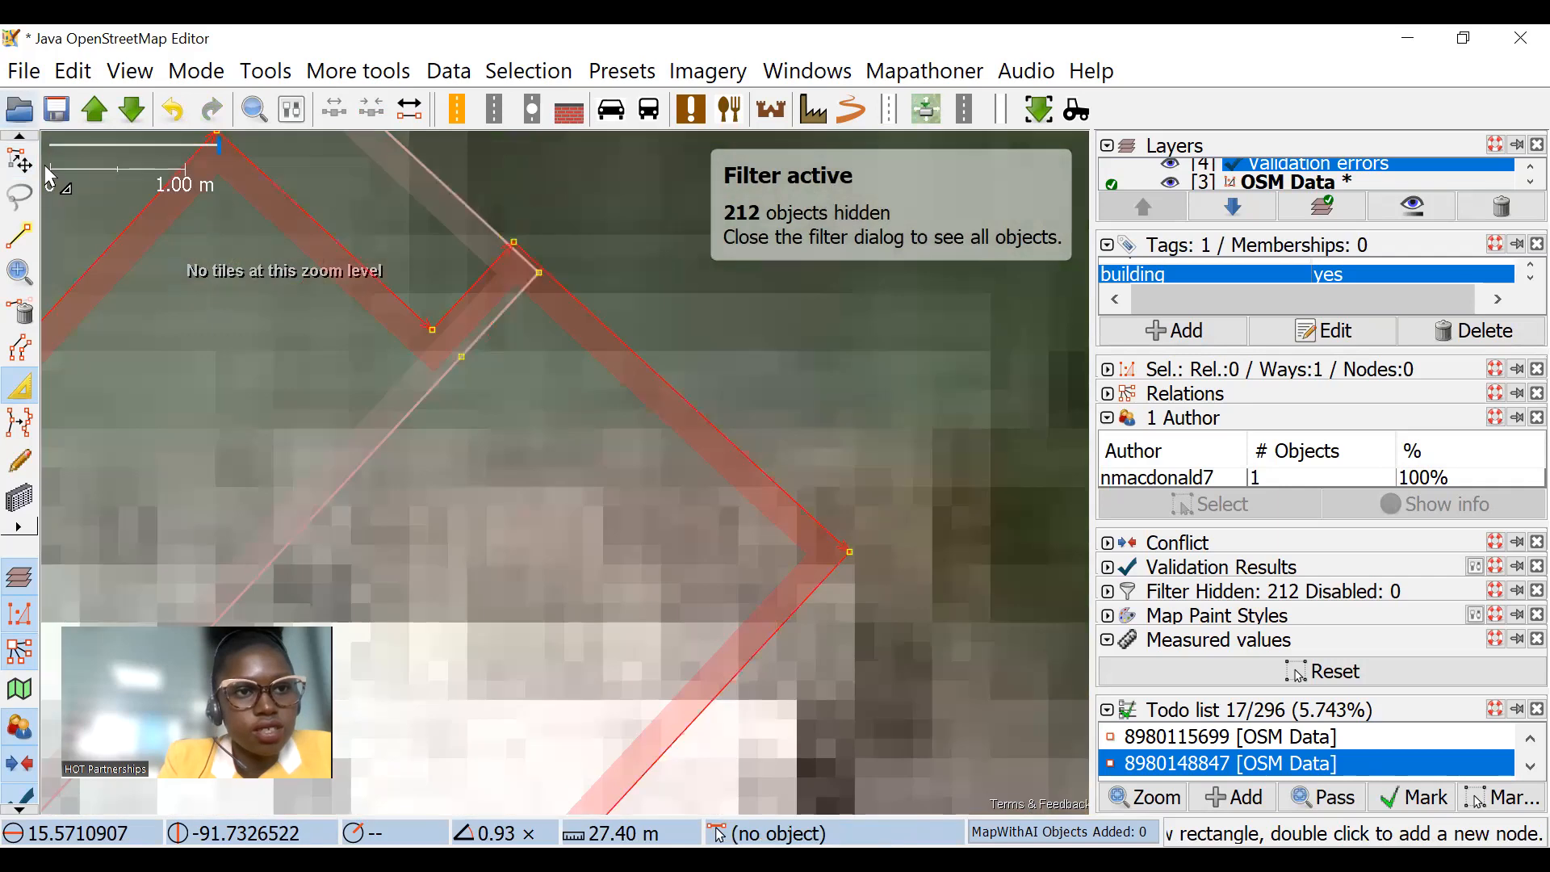
pyautogui.scroll(-4, 428, 226)
pyautogui.keyDown('shift'); pyautogui.click(526, 230); pyautogui.keyUp('shift')
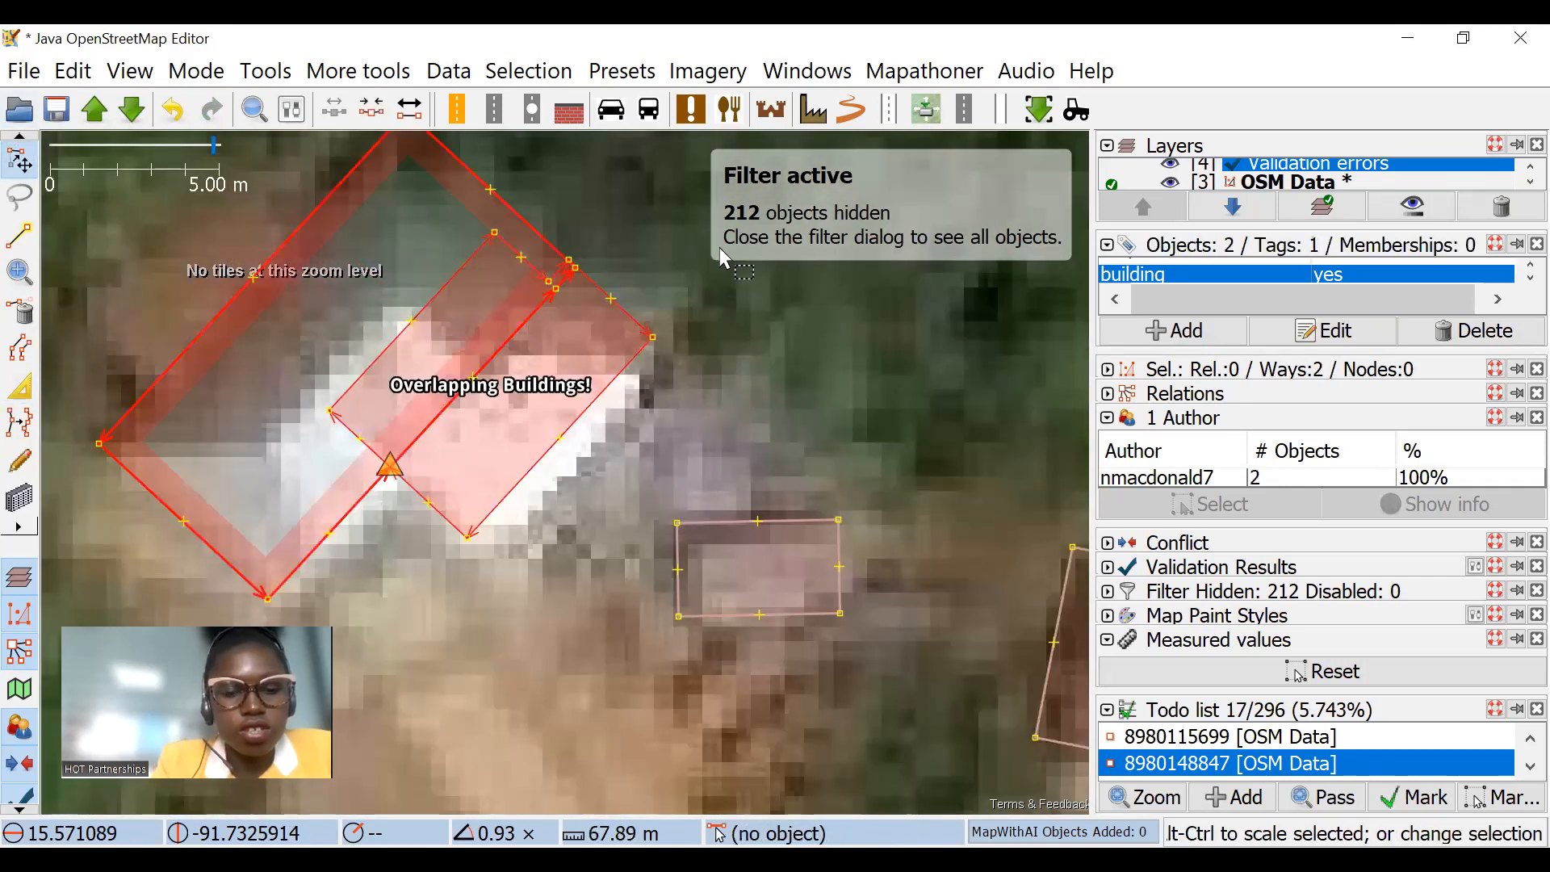
pyautogui.hotkey('shift', 'j')
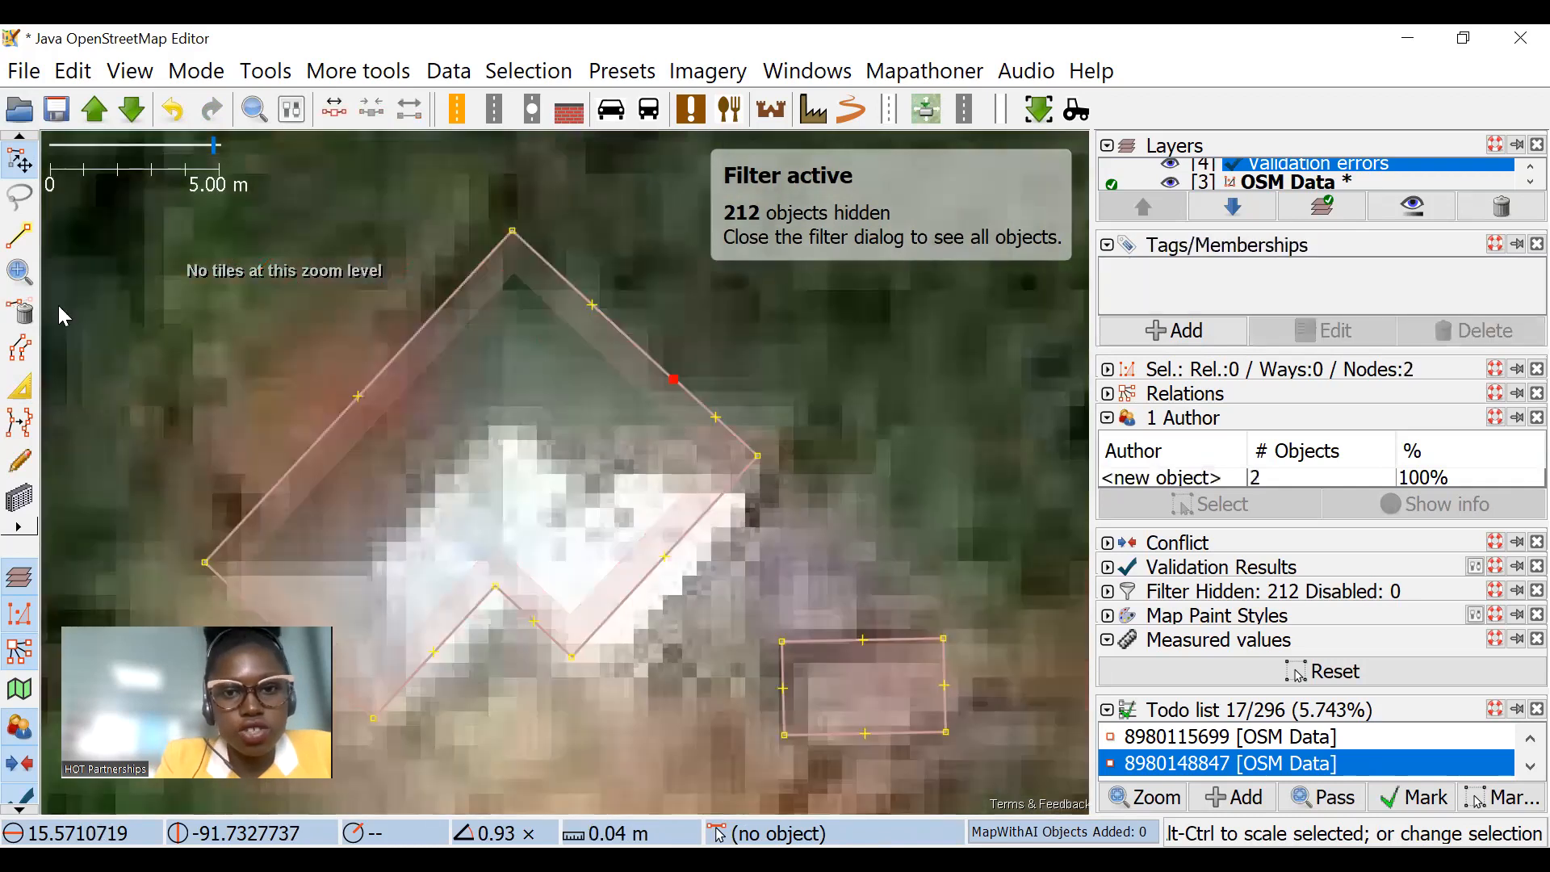
# Step: Delete the redundant nodes on the northeast edge of the merged white-roofed building
pyautogui.click(19, 273)
pyautogui.click(19, 311)
pyautogui.scroll(-3, 580, 365)
# Step: Extrude the northwest edge of the merged white-roofed building in small adjustments to fit the roof
pyautogui.click(24, 390)
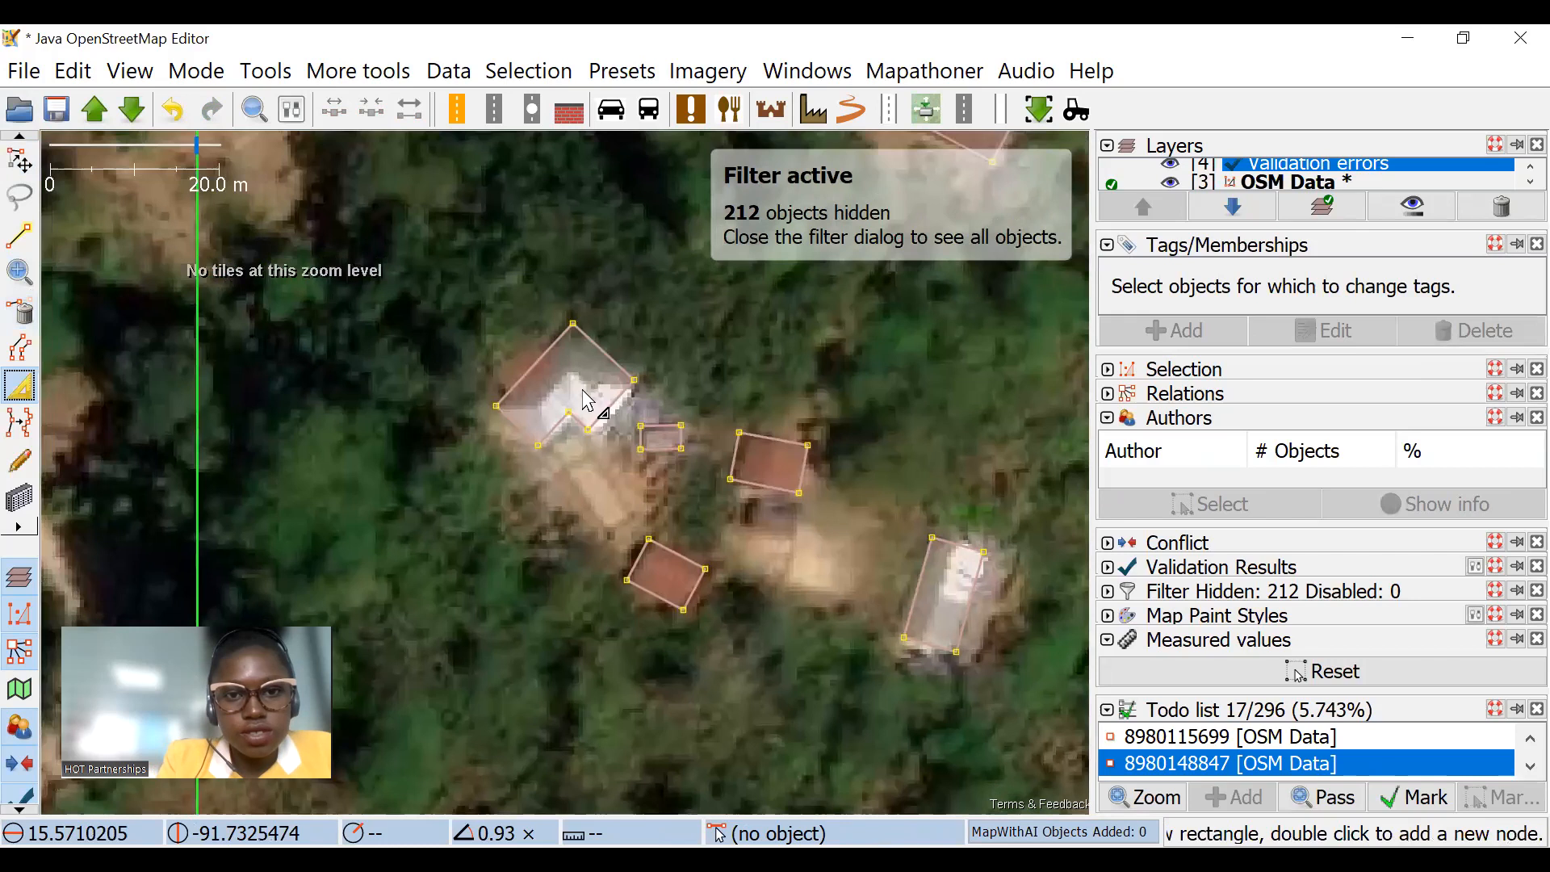
pyautogui.scroll(2, 568, 374)
pyautogui.click(449, 397)
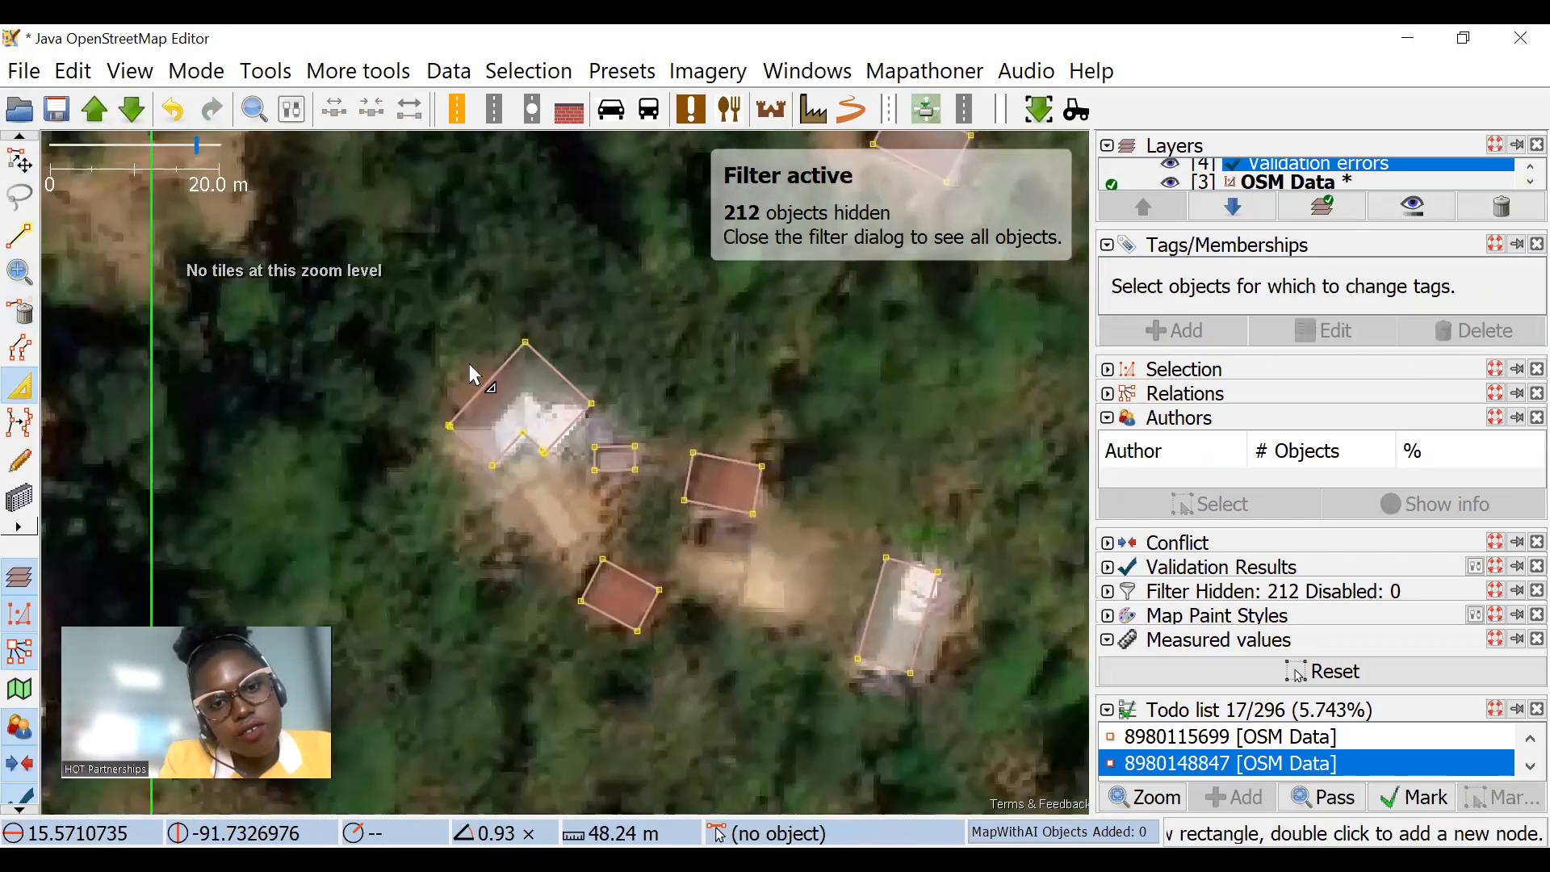
pyautogui.moveTo(507, 395); pyautogui.dragTo(496, 376)
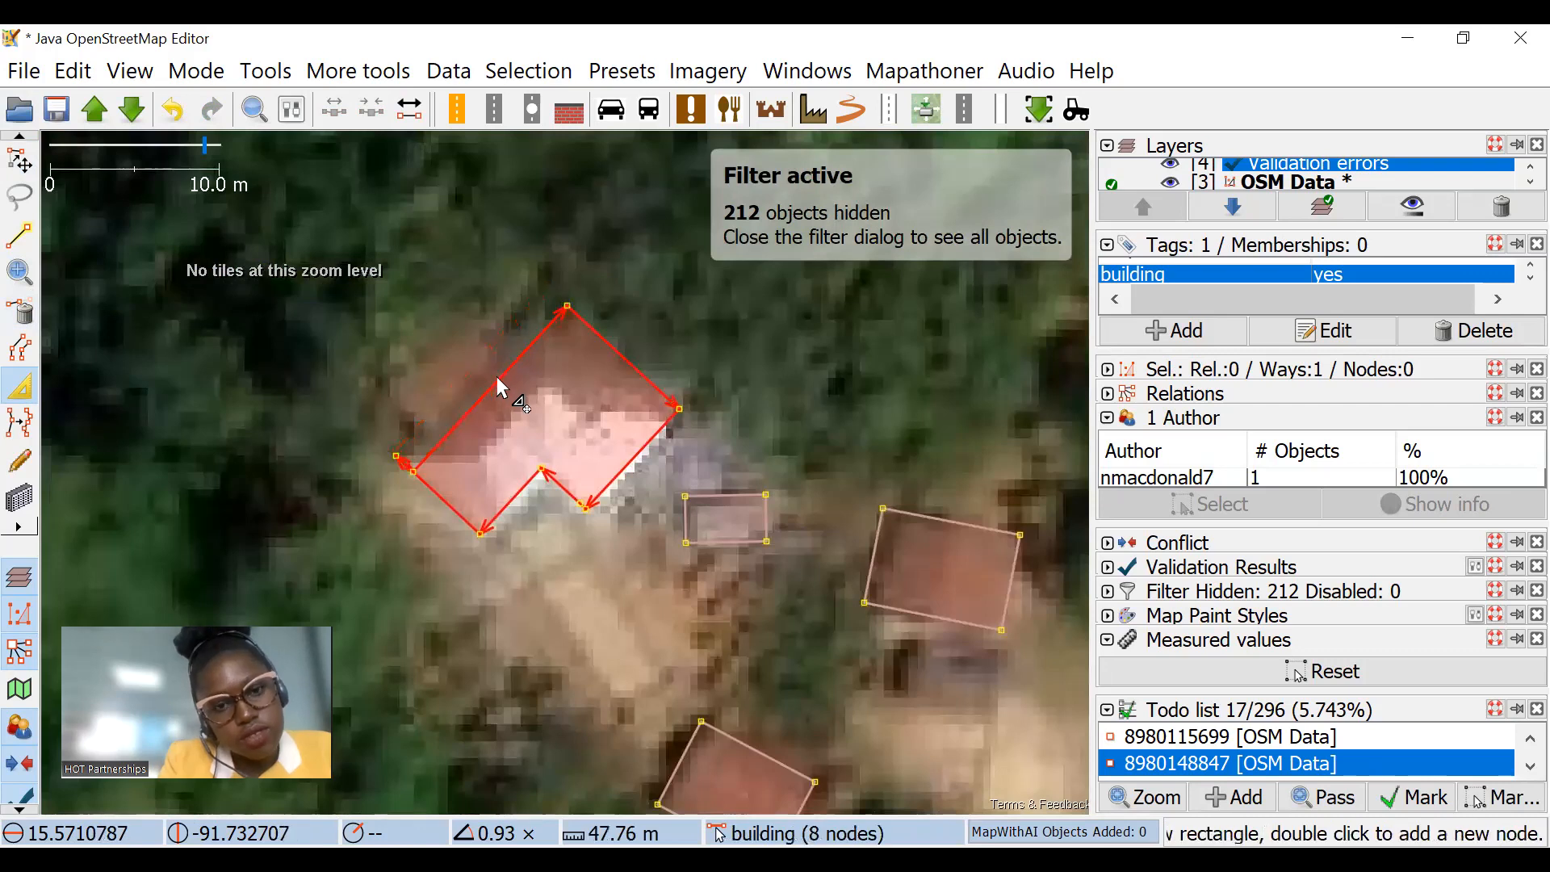
pyautogui.hotkey('ctrl', 'z')
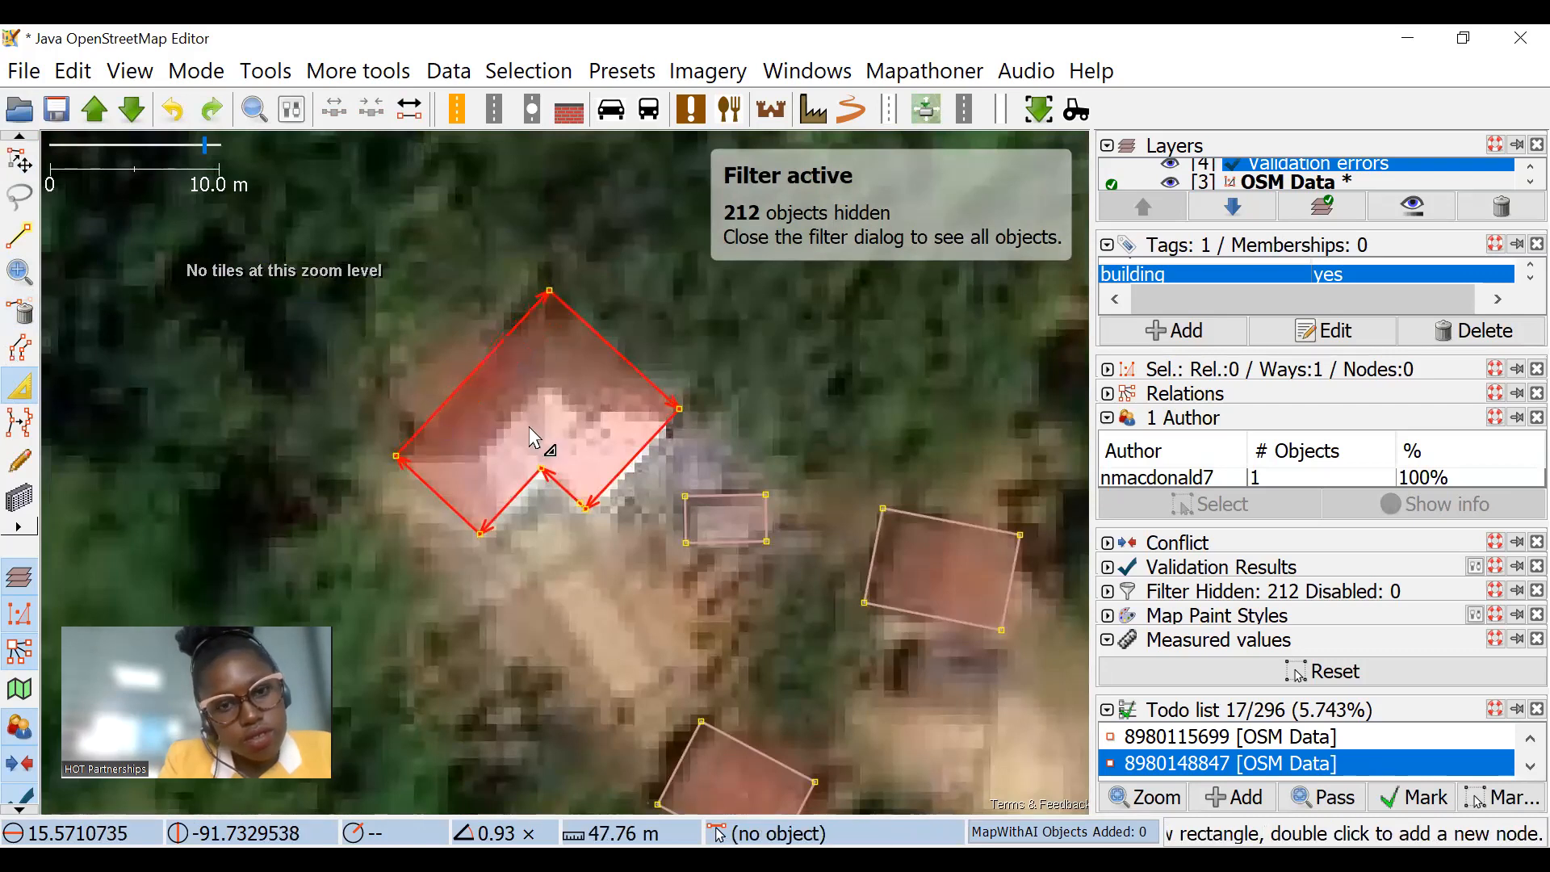
pyautogui.scroll(2, 428, 452)
pyautogui.moveTo(483, 382); pyautogui.dragTo(489, 390)
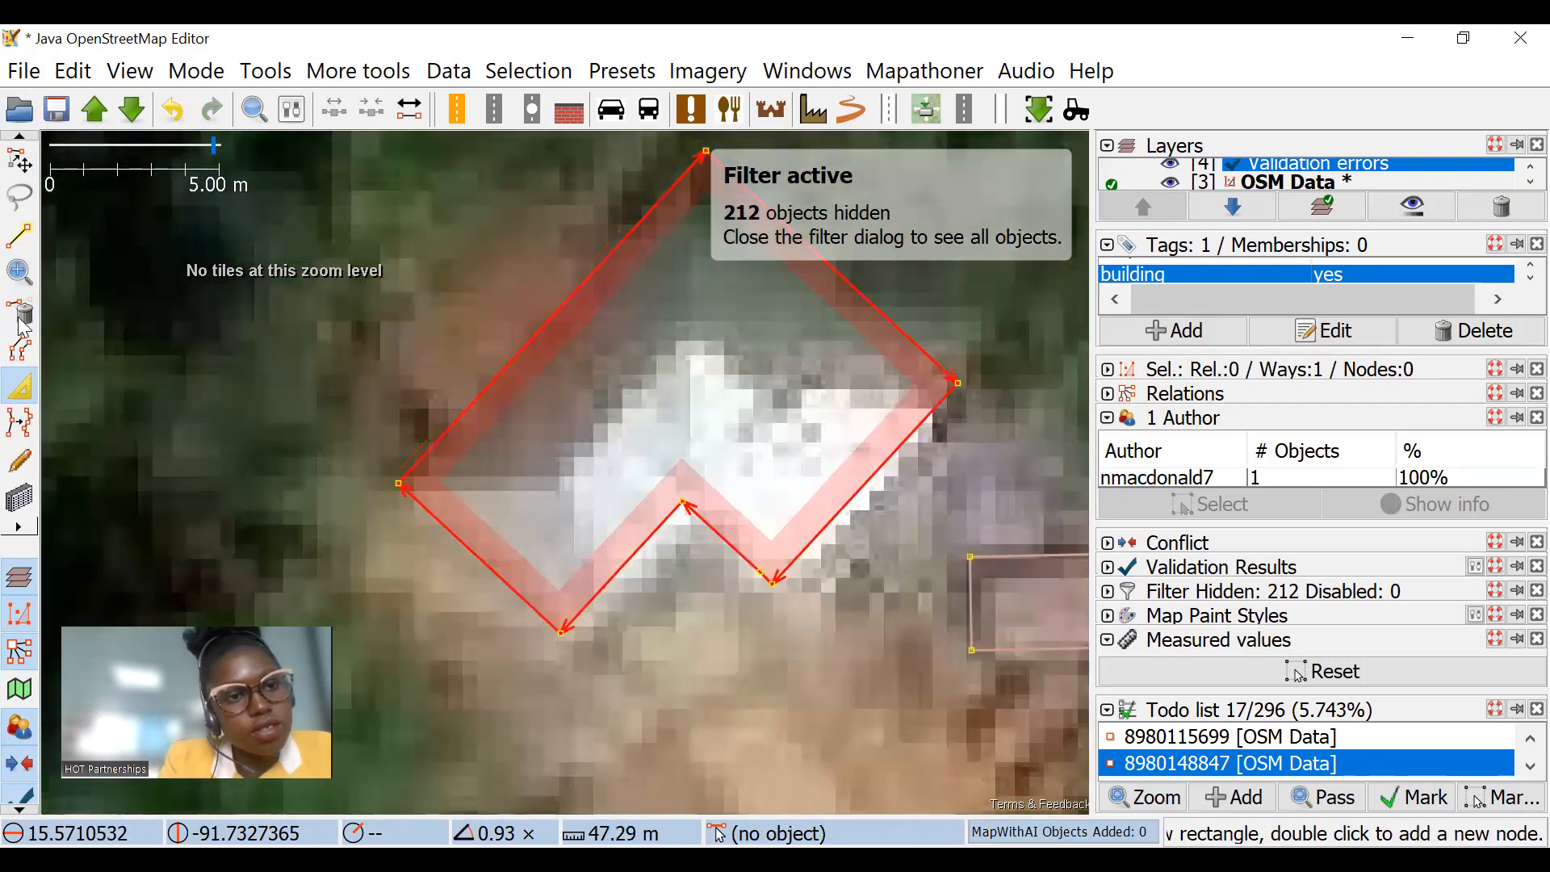
pyautogui.click(462, 347)
pyautogui.scroll(-6, 497, 301)
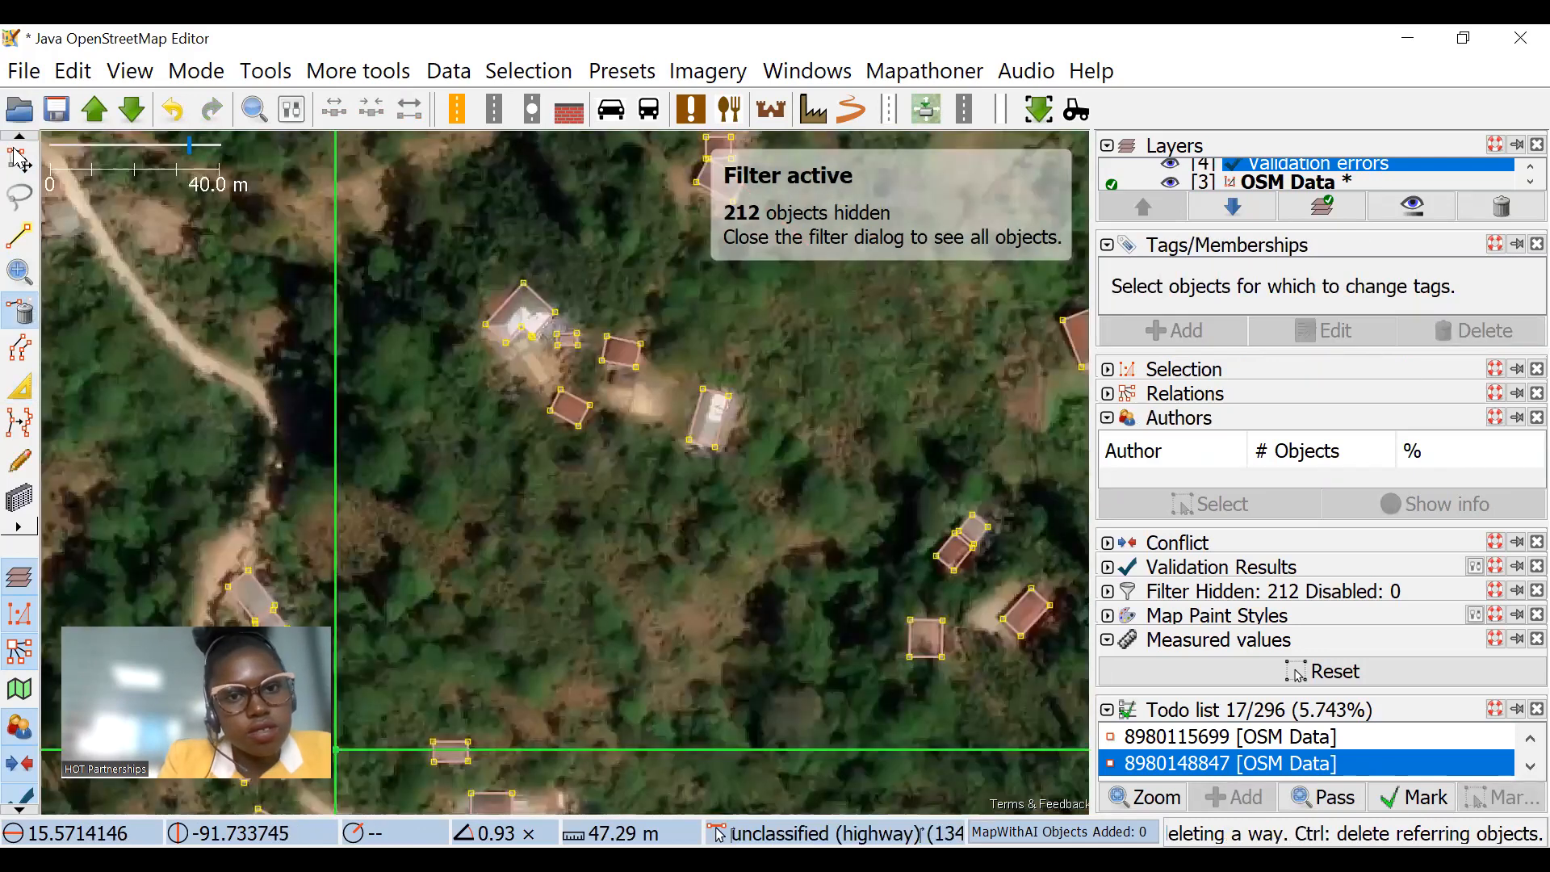
# Step: Move the small building southeast of the merged one aside to check the imagery beneath it, and undo the move
pyautogui.press('s')
pyautogui.scroll(4, 628, 357)
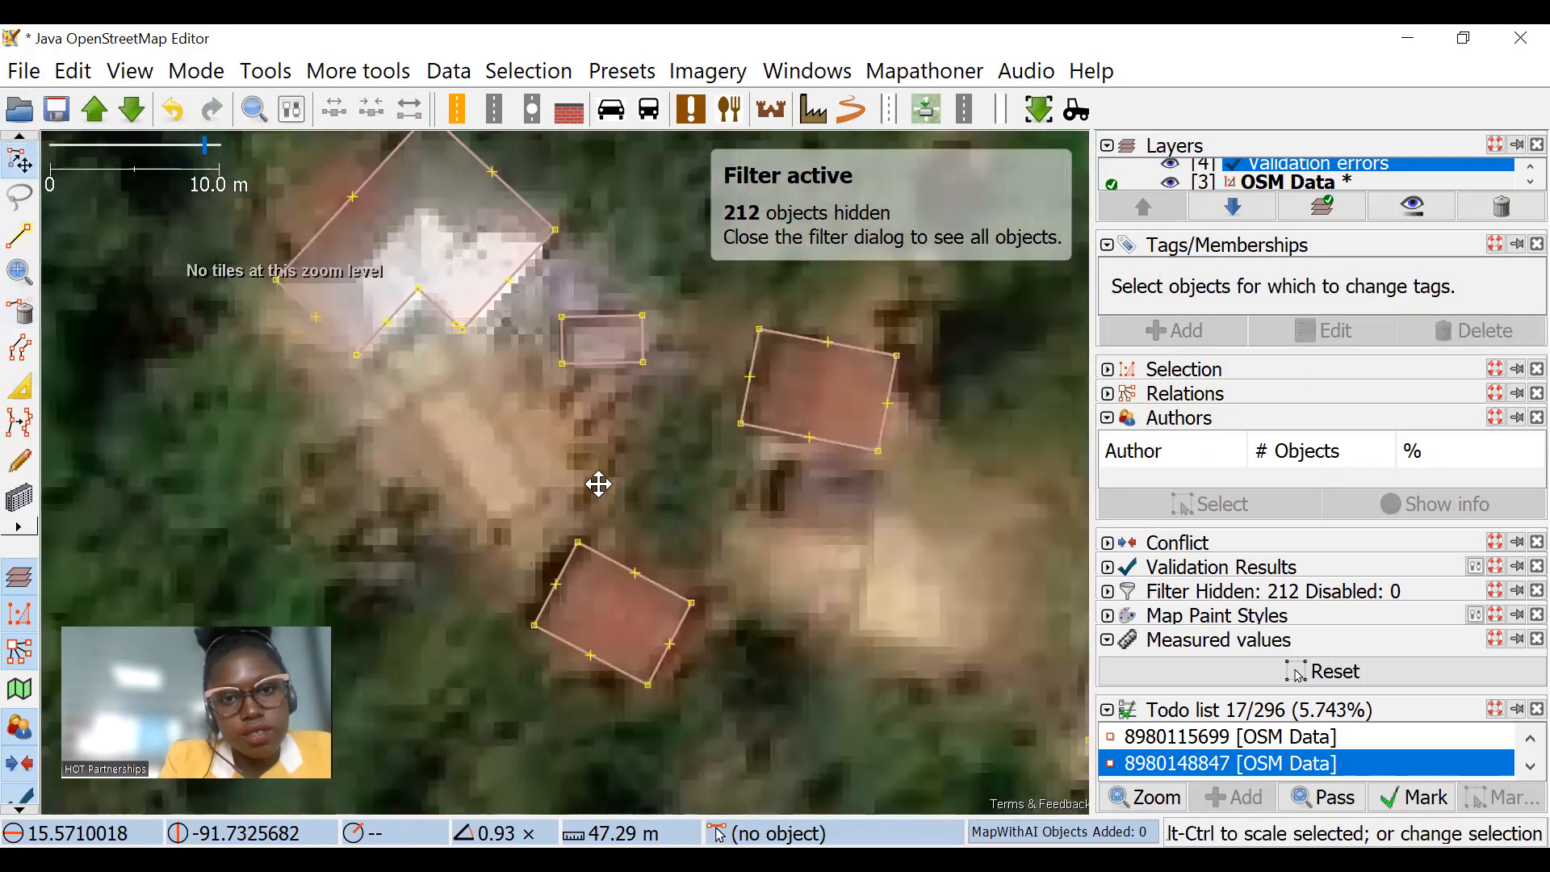
pyautogui.moveTo(577, 362); pyautogui.dragTo(427, 482)
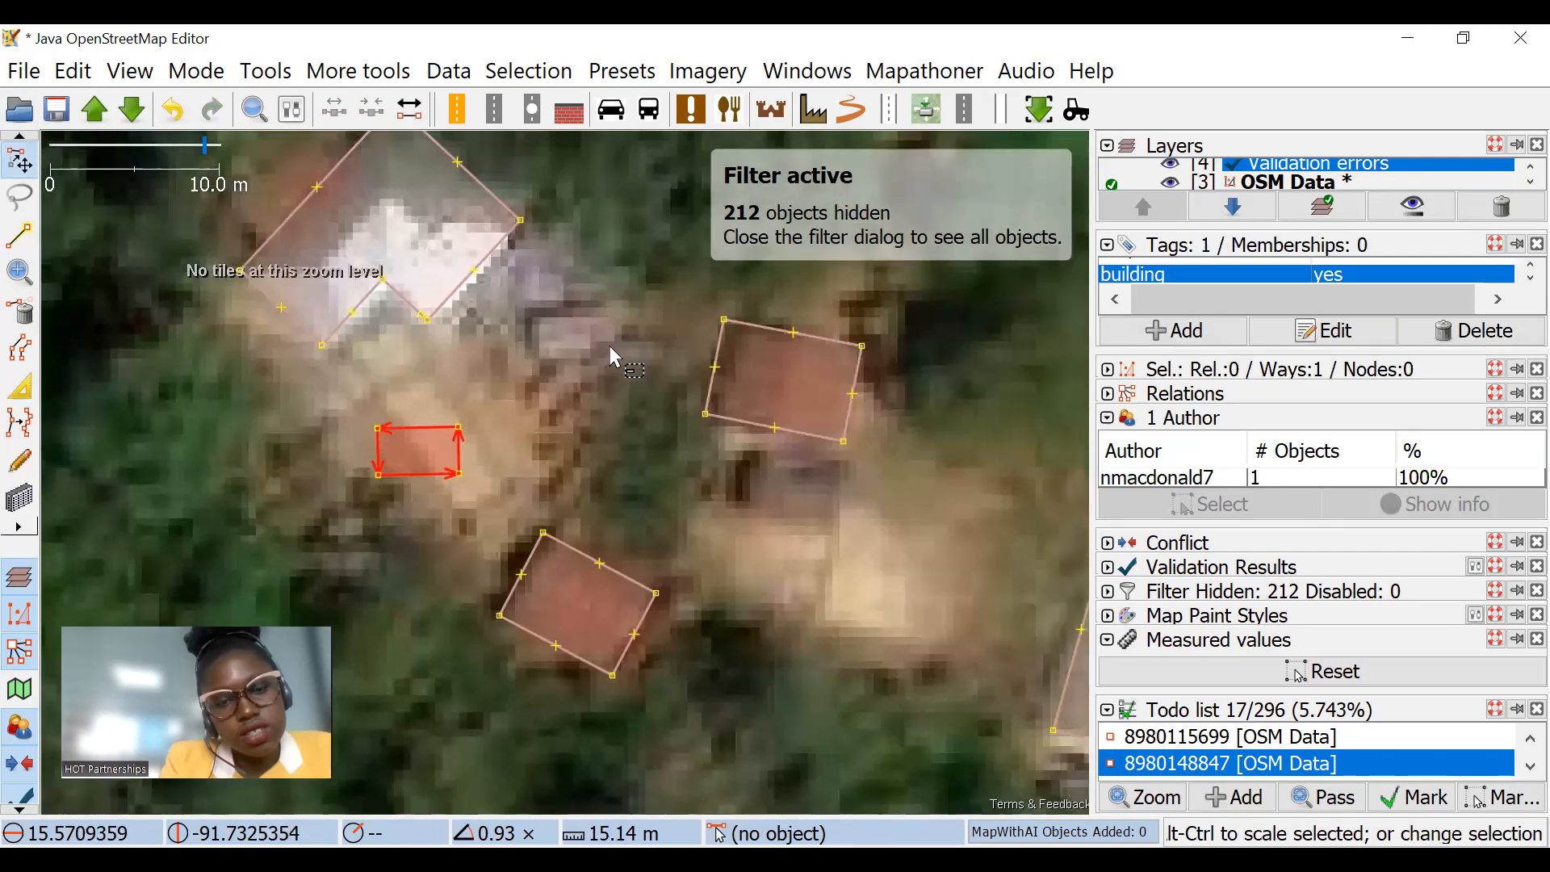
pyautogui.hotkey('ctrl', 'z')
# Step: Scale the northwesternmost building of the cluster in the westernmost task square to about 0.85 to fit its roof
pyautogui.scroll(-2, 622, 370)
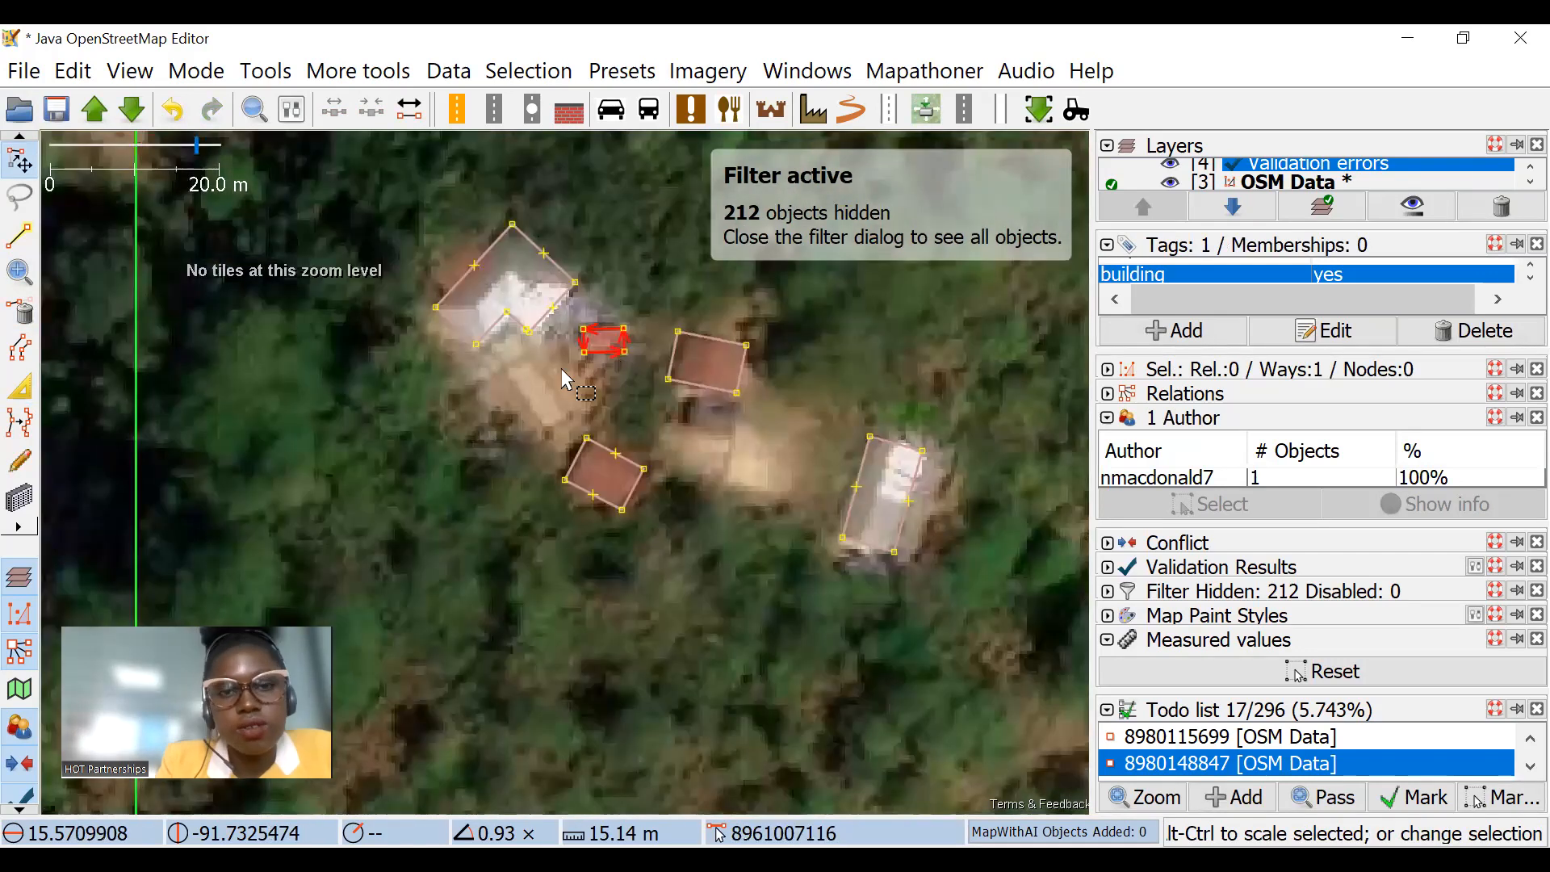
pyautogui.scroll(-2, 609, 336)
pyautogui.scroll(-2, 417, 317)
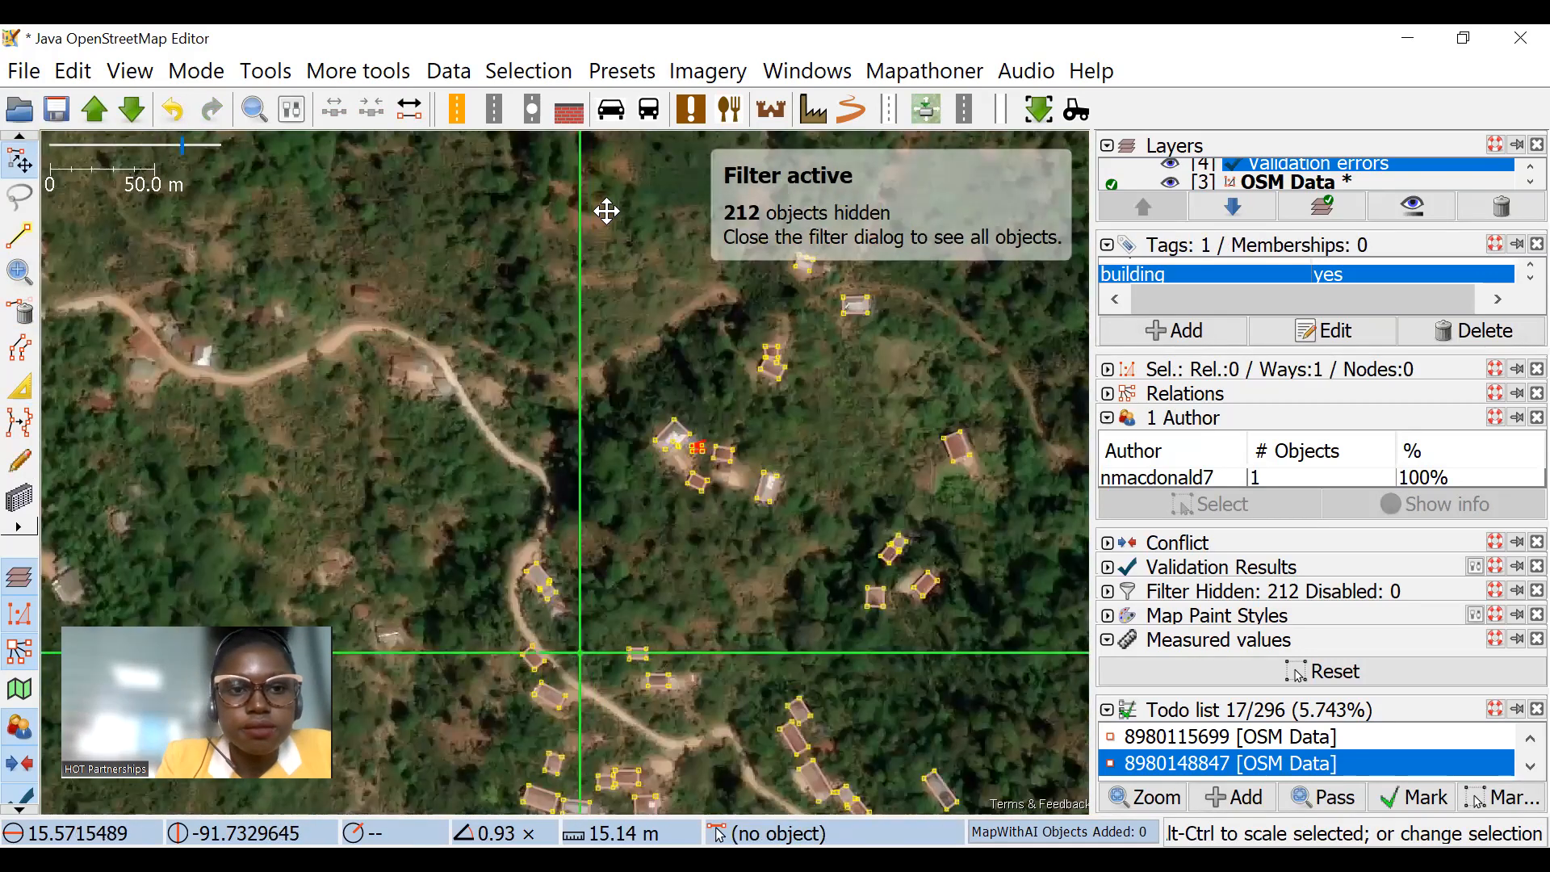
pyautogui.scroll(-1, 640, 380)
pyautogui.scroll(-1, 666, 355)
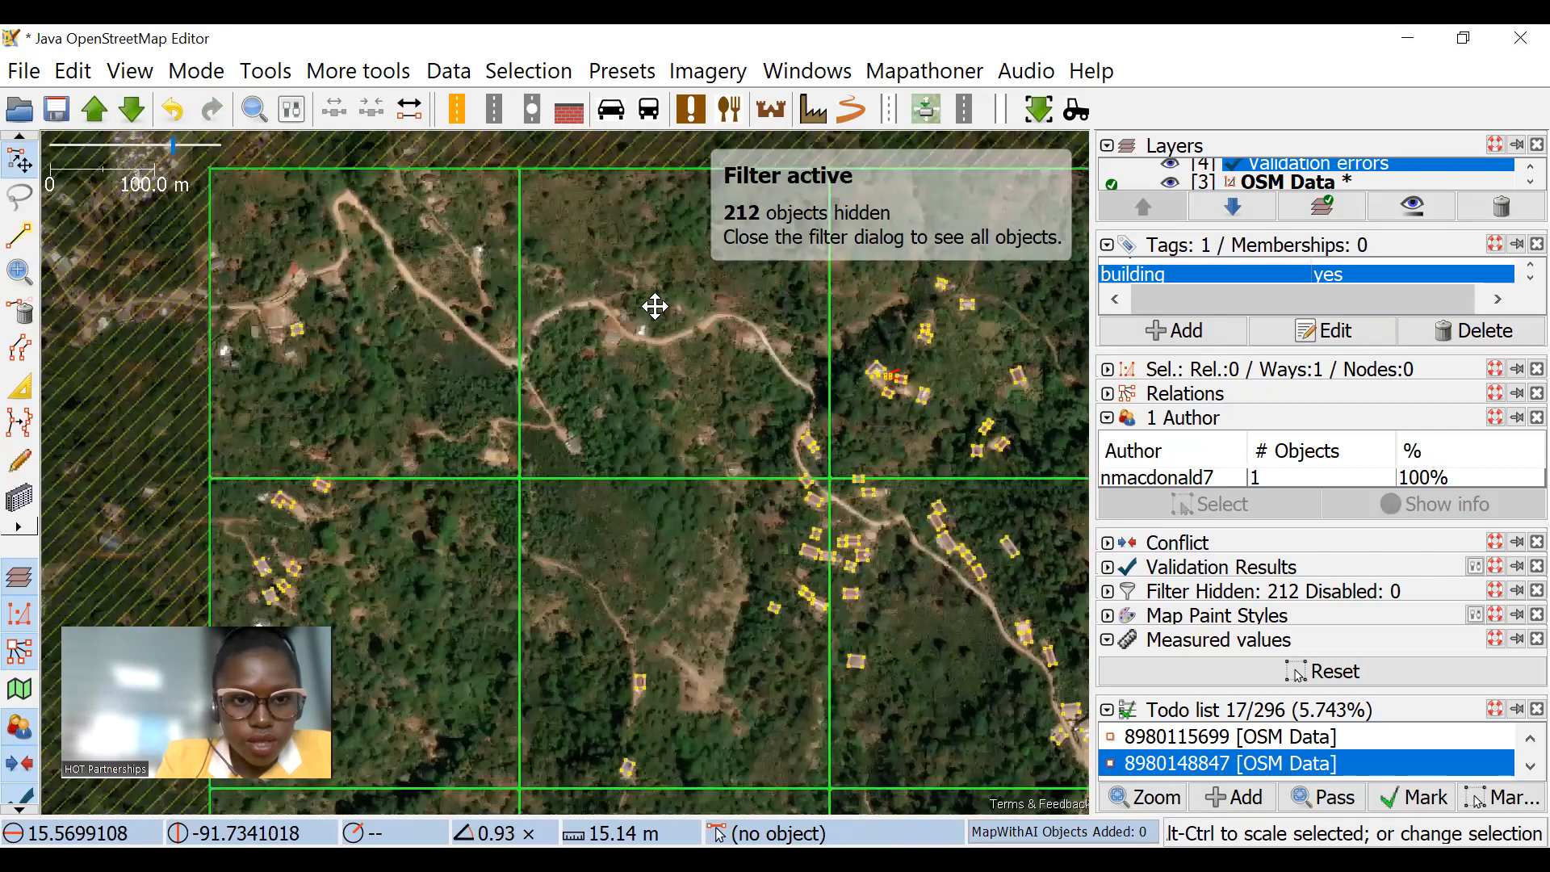
pyautogui.scroll(2, 420, 533)
pyautogui.scroll(1, 476, 339)
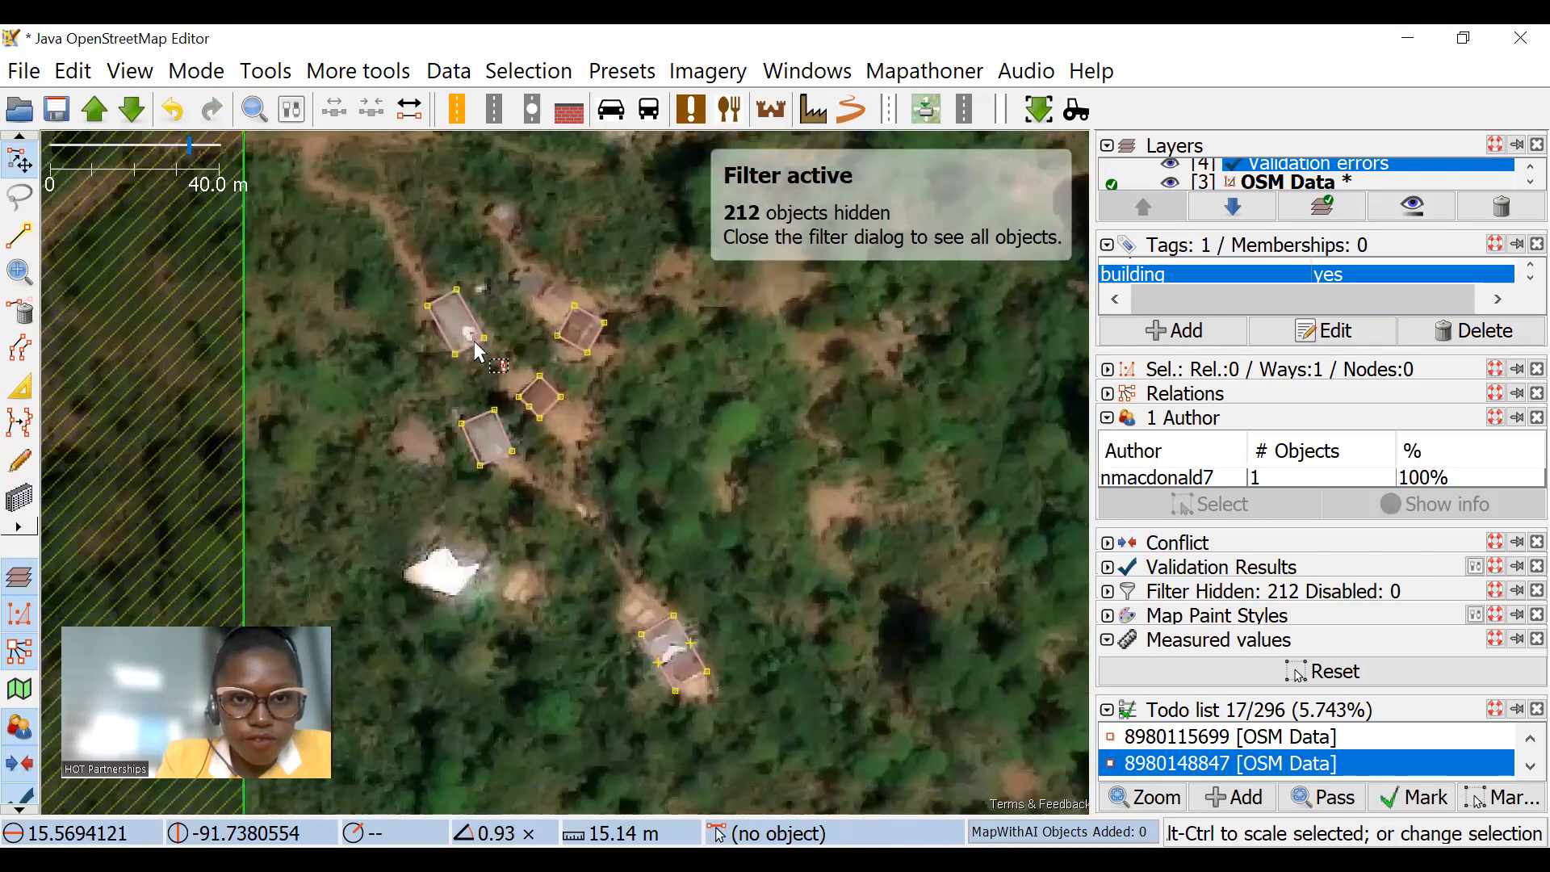
pyautogui.scroll(1, 475, 339)
pyautogui.click(472, 336)
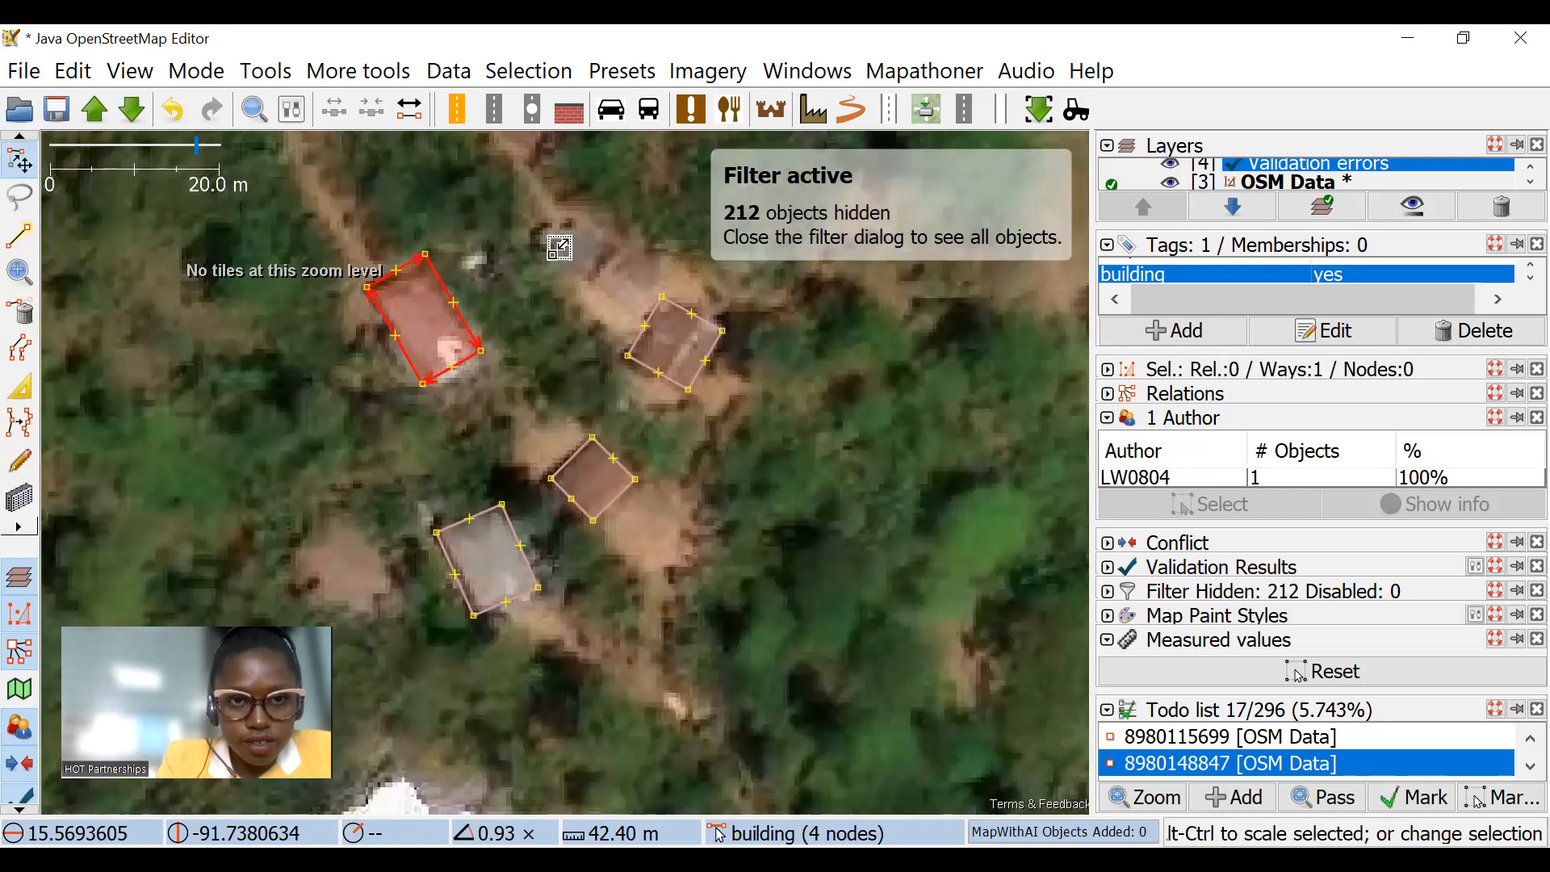
pyautogui.moveTo(726, 400); pyautogui.dragTo(689, 264)
# Step: Extrude the west edge of the grey-roofed building in the same cluster slightly inward, and clear the selection
pyautogui.moveTo(473, 603); pyautogui.dragTo(501, 446)
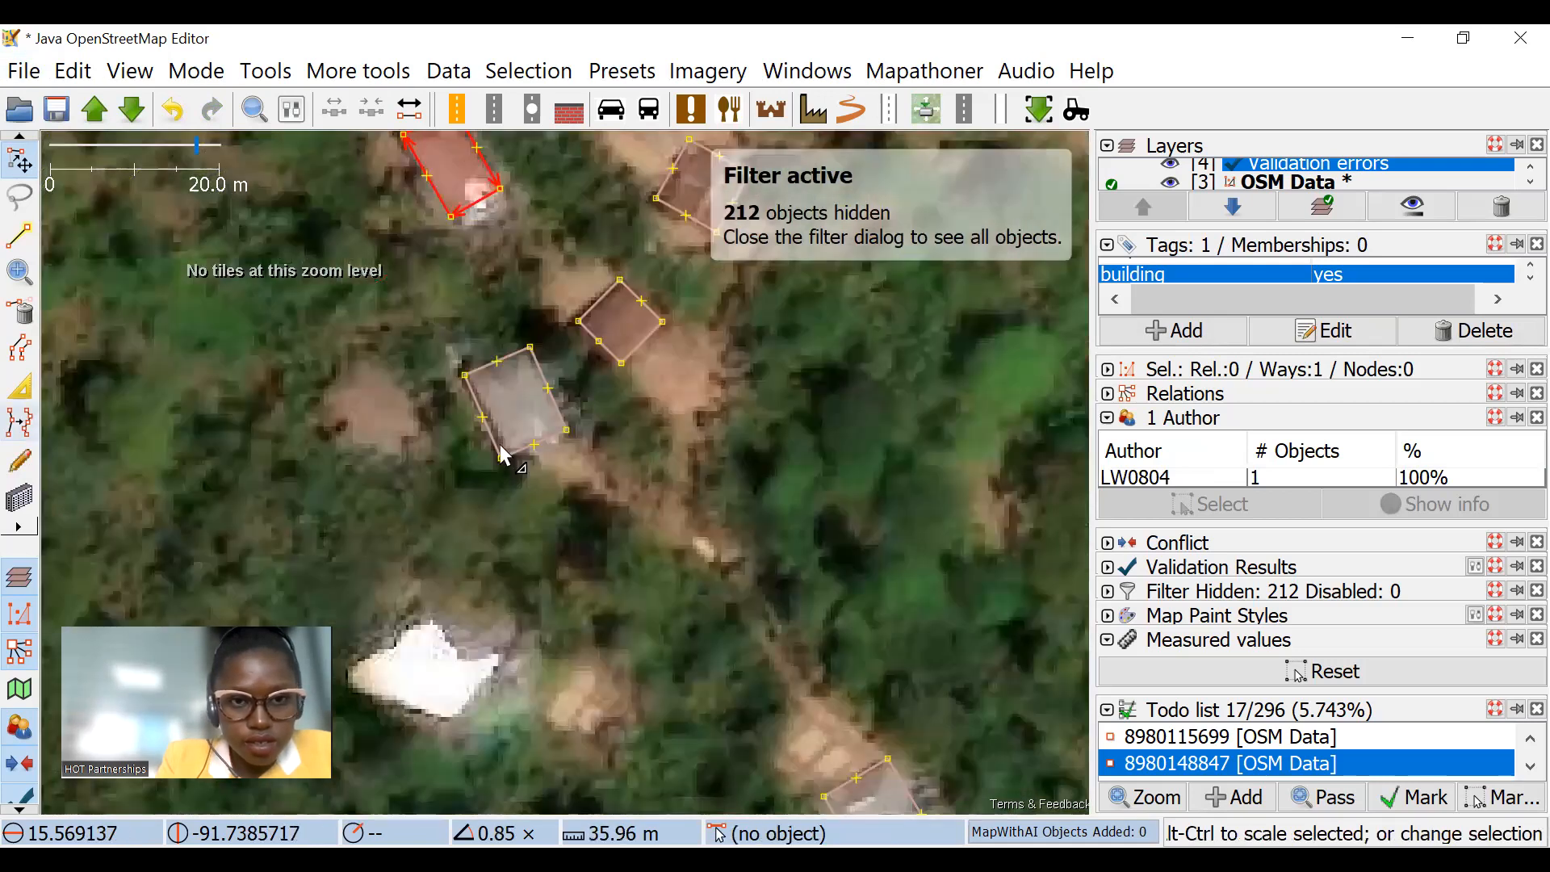
pyautogui.click(491, 437)
pyautogui.scroll(1, 494, 443)
pyautogui.scroll(-5, 582, 506)
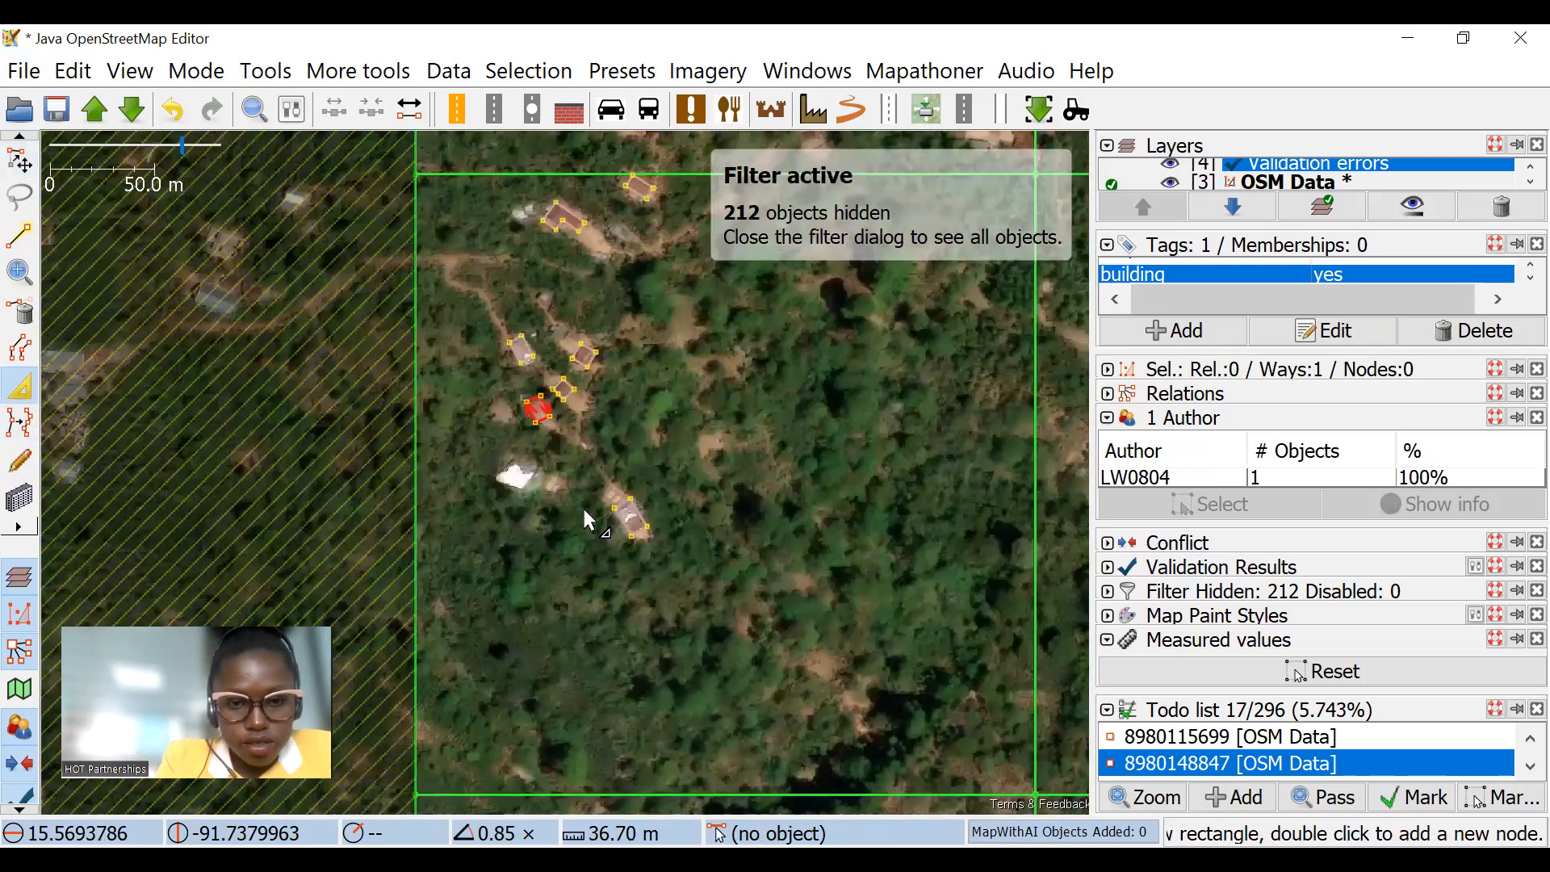
pyautogui.press('Escape')
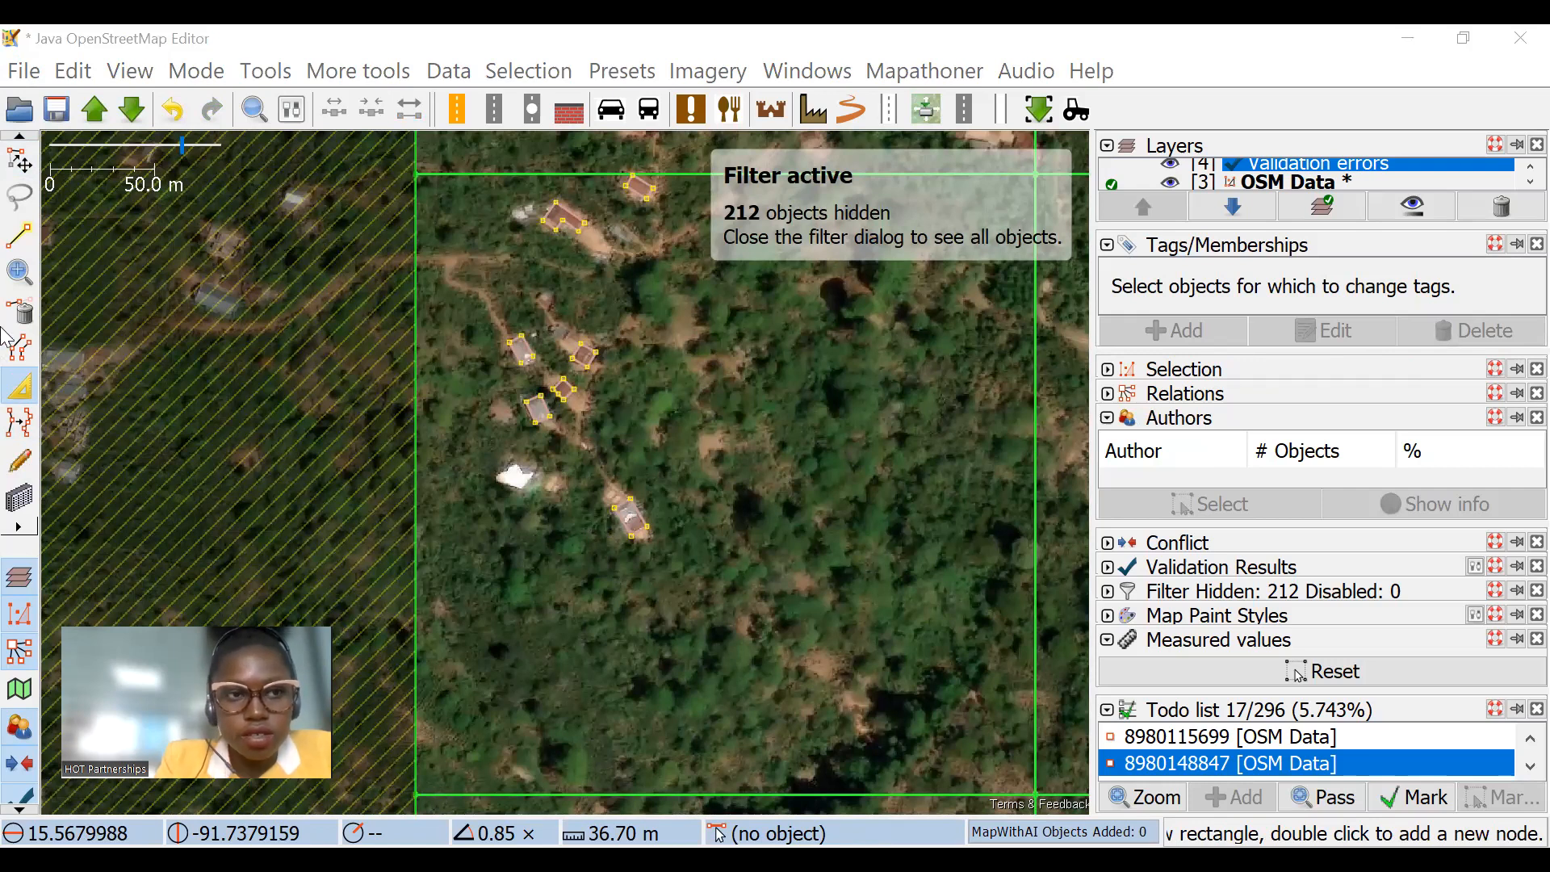
# Step: Draw the unmapped brown-roofed building just north of the westernmost task square as a rectangle about 12 m long
pyautogui.click(20, 153)
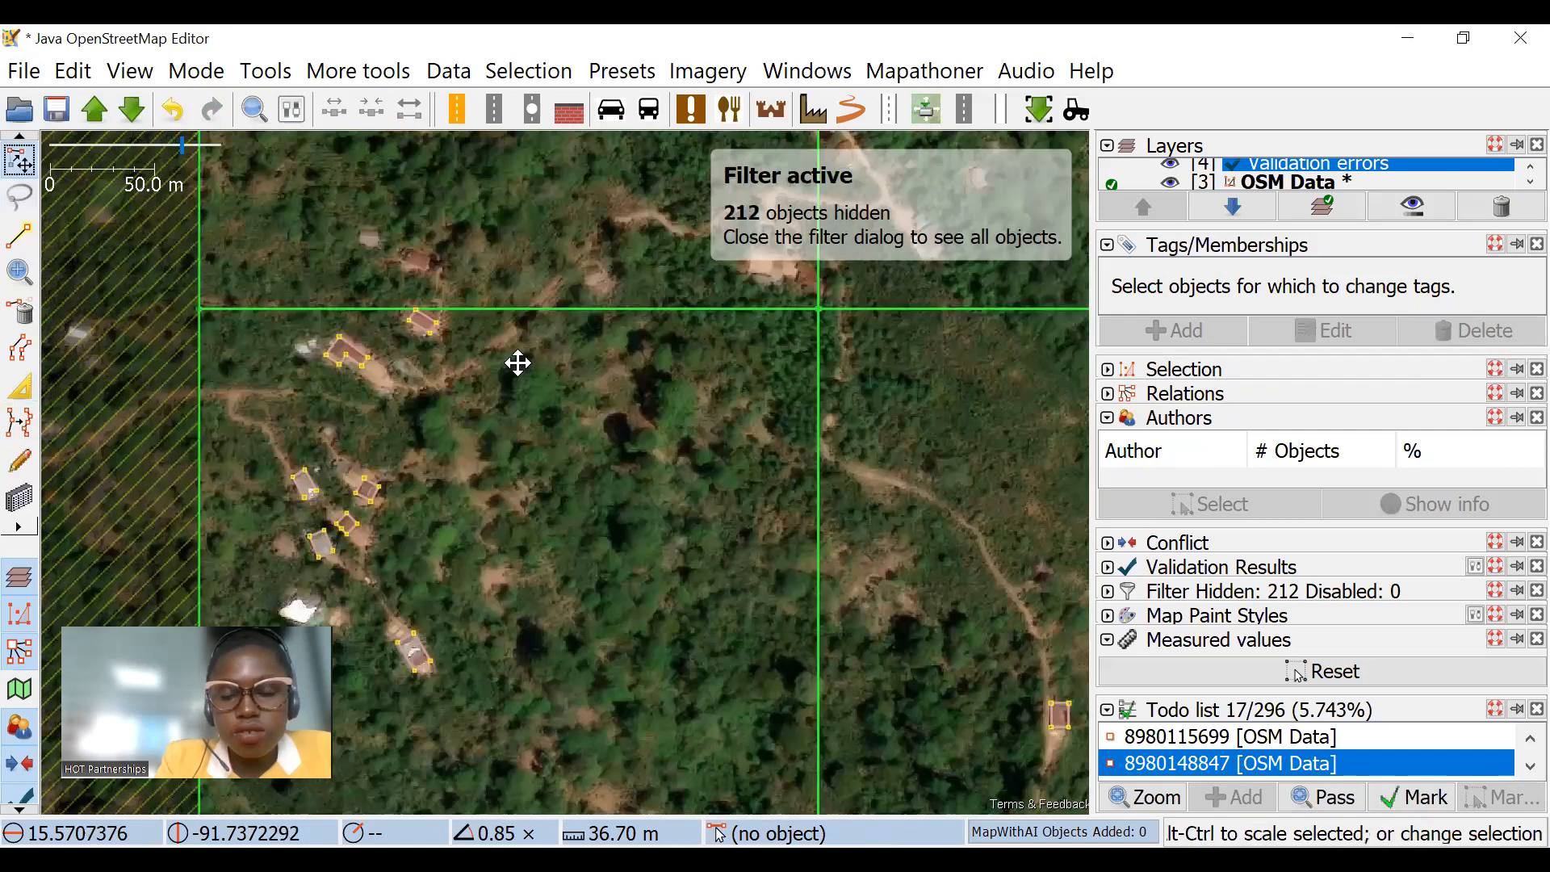
pyautogui.scroll(-4, 572, 391)
pyautogui.click(12, 499)
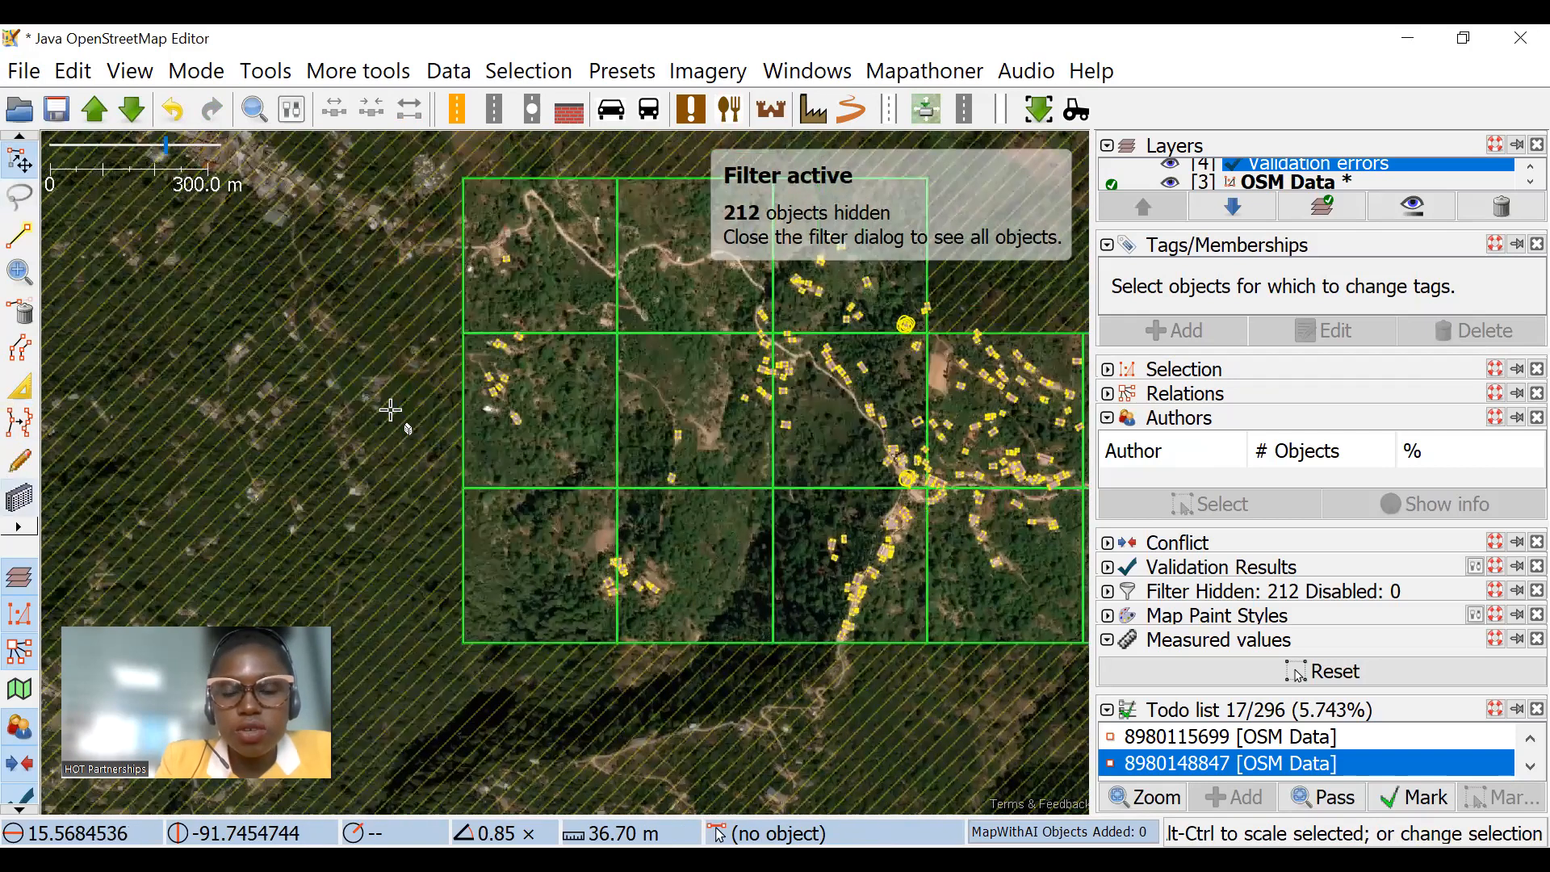
pyautogui.scroll(5, 481, 305)
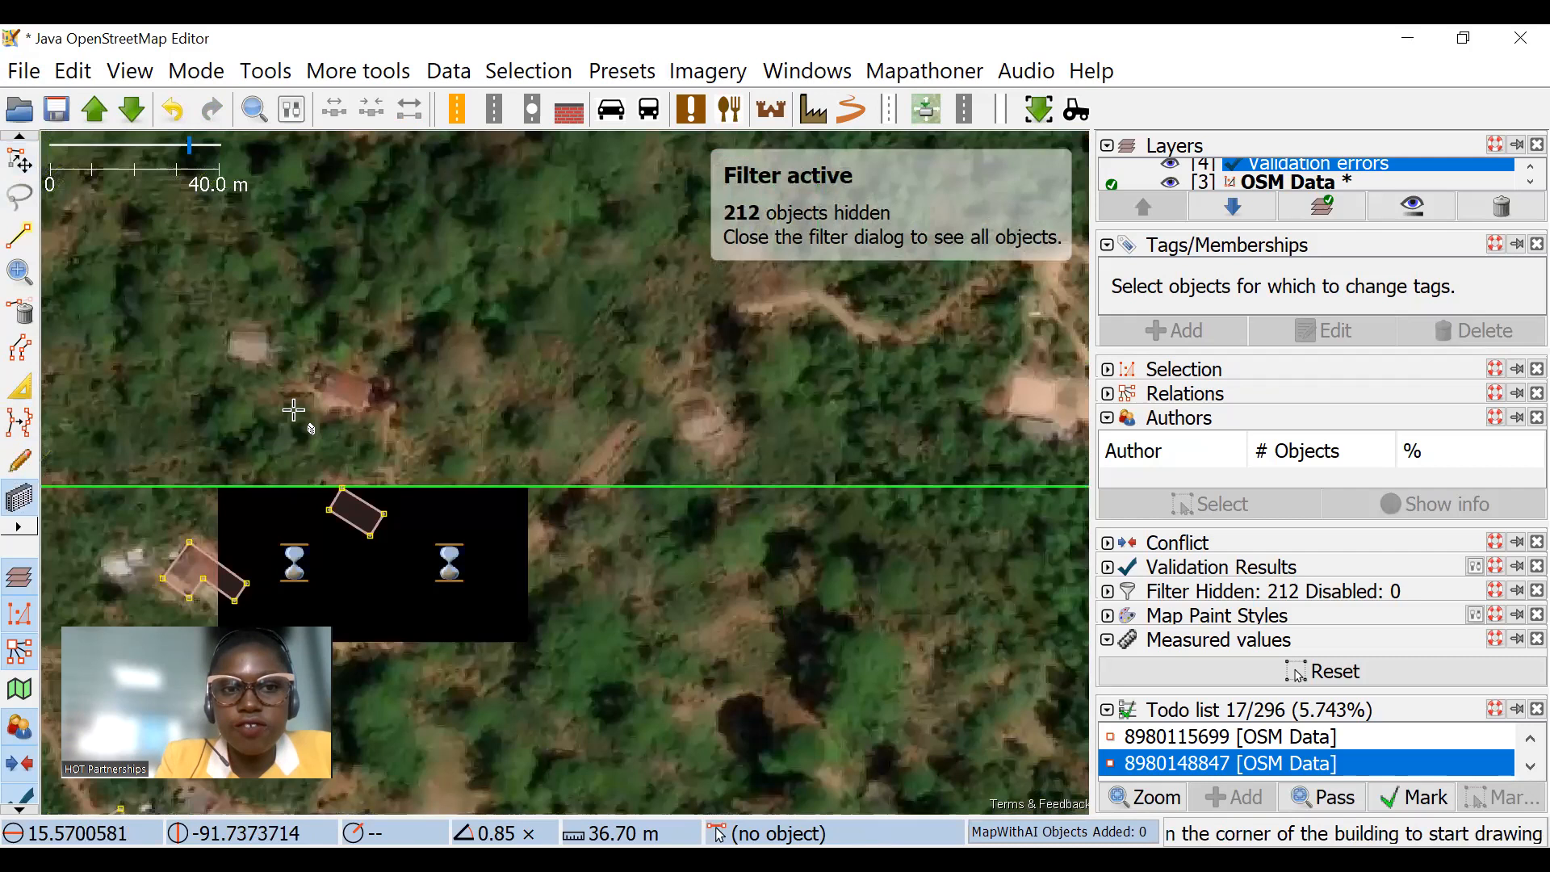
pyautogui.scroll(3, 376, 309)
pyautogui.click(583, 407)
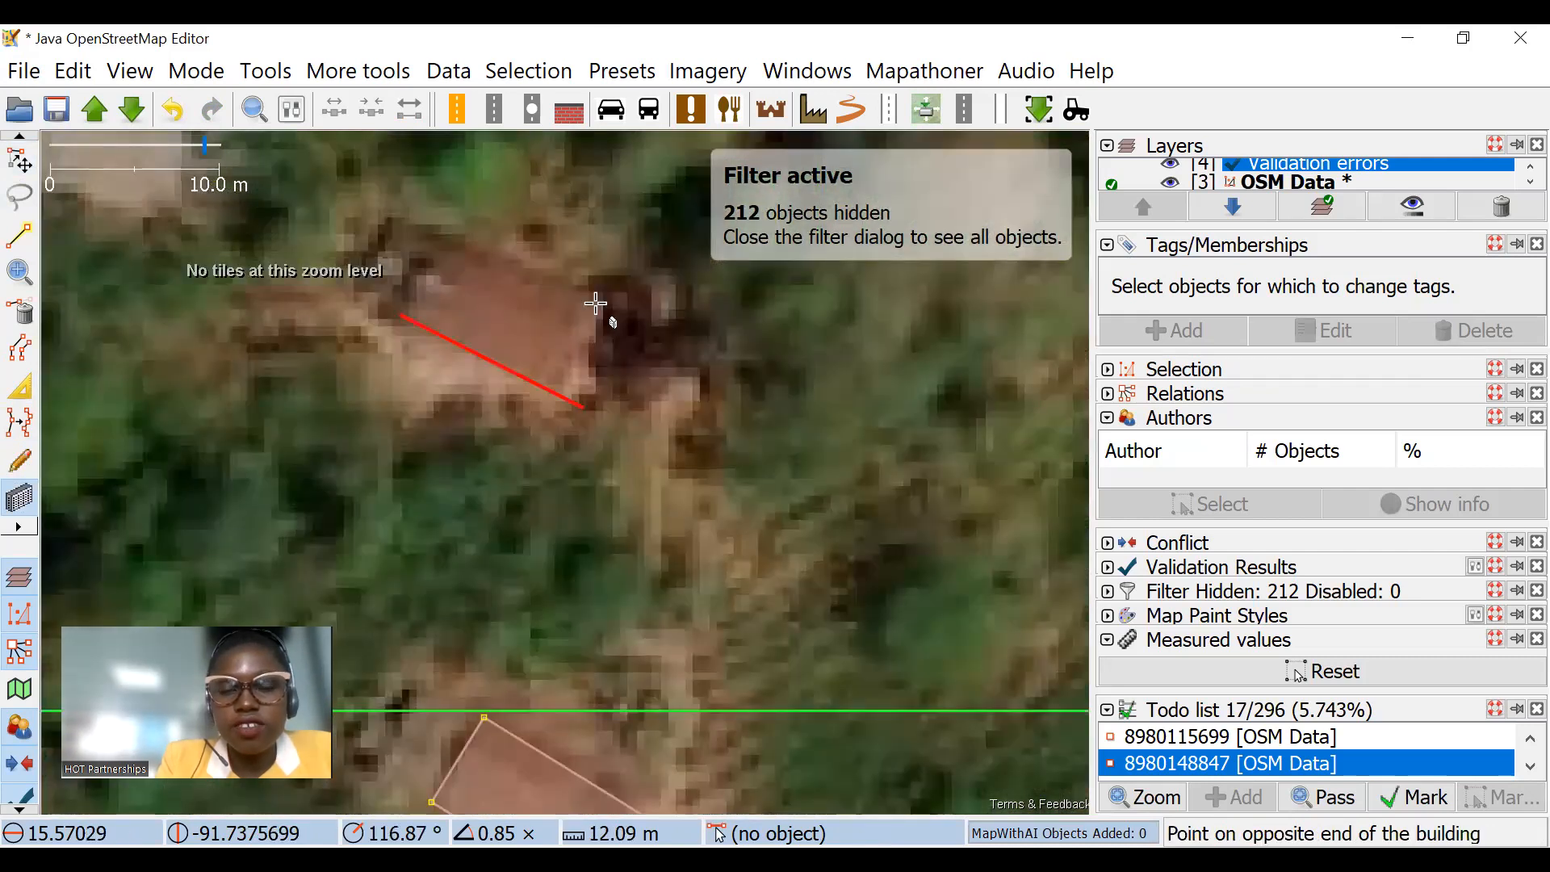
pyautogui.press('Escape')
# Step: Draw the small pale-roofed building northwest of the brown-roofed one as a rectangle fitted to its roof
pyautogui.scroll(-3, 519, 345)
pyautogui.scroll(5, 727, 355)
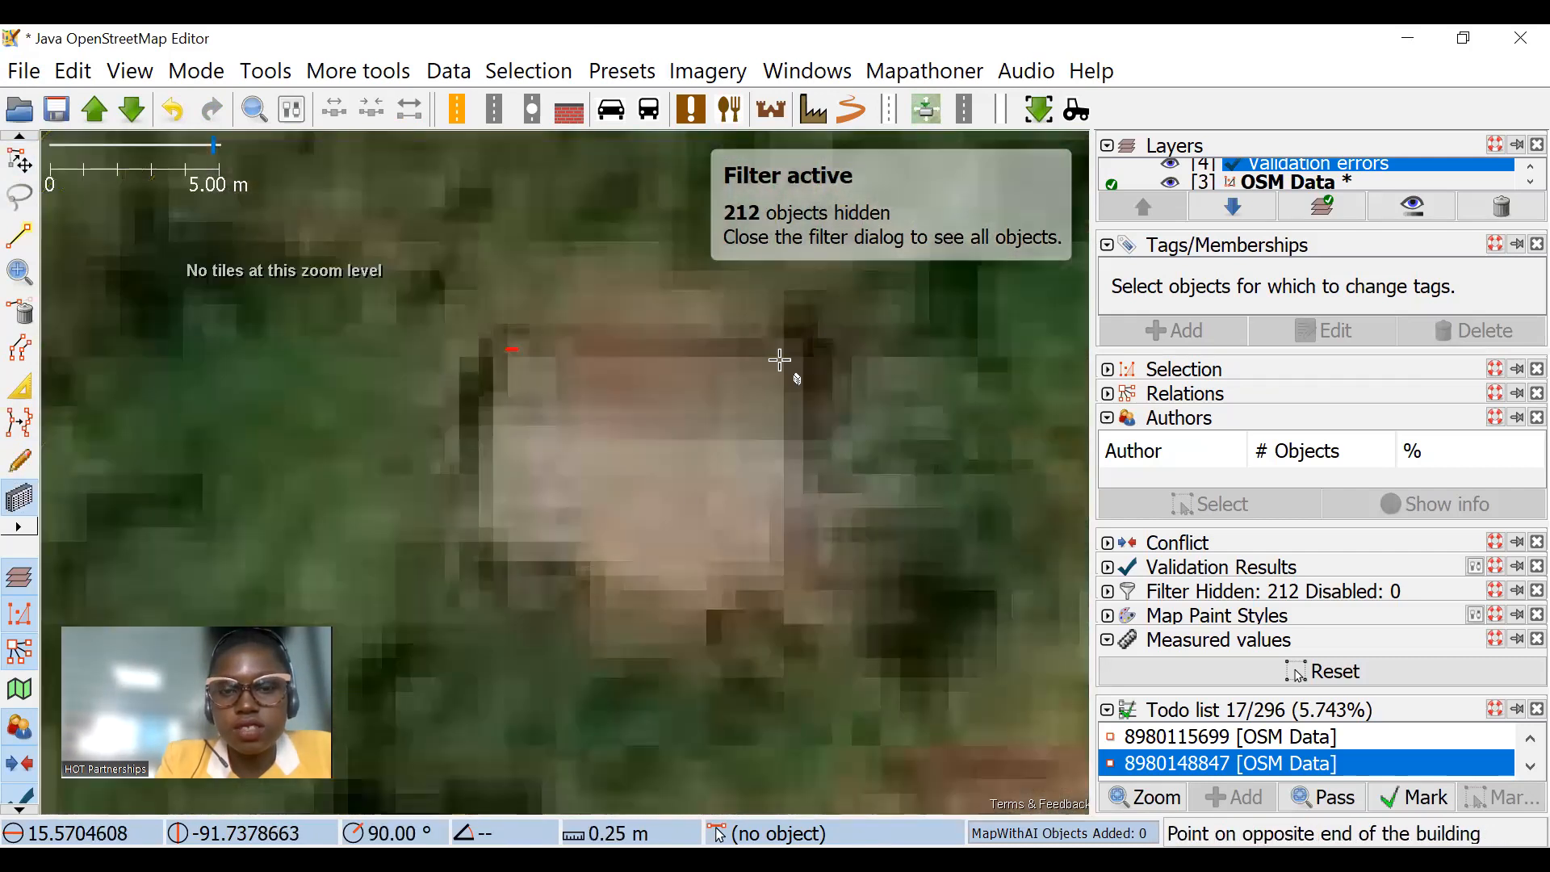
pyautogui.scroll(-3, 687, 517)
pyautogui.scroll(-2, 466, 406)
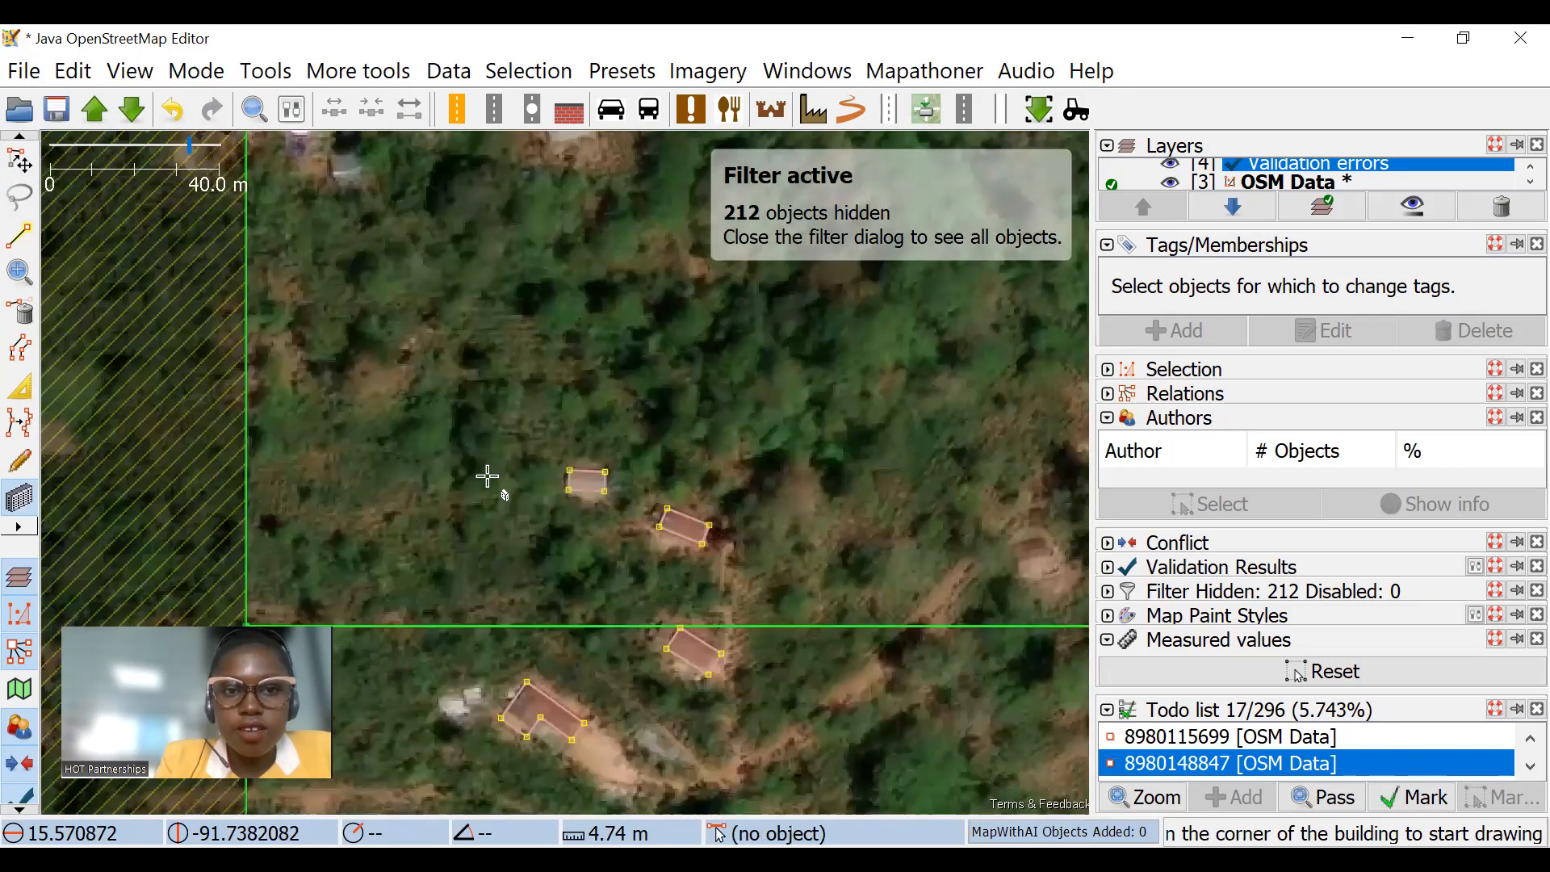
# Step: Draw the small grey-roofed building near the task's west boundary, about 4.7 m wide, and the white-roofed building northwest of it, about 13 m long
pyautogui.scroll(5, 496, 395)
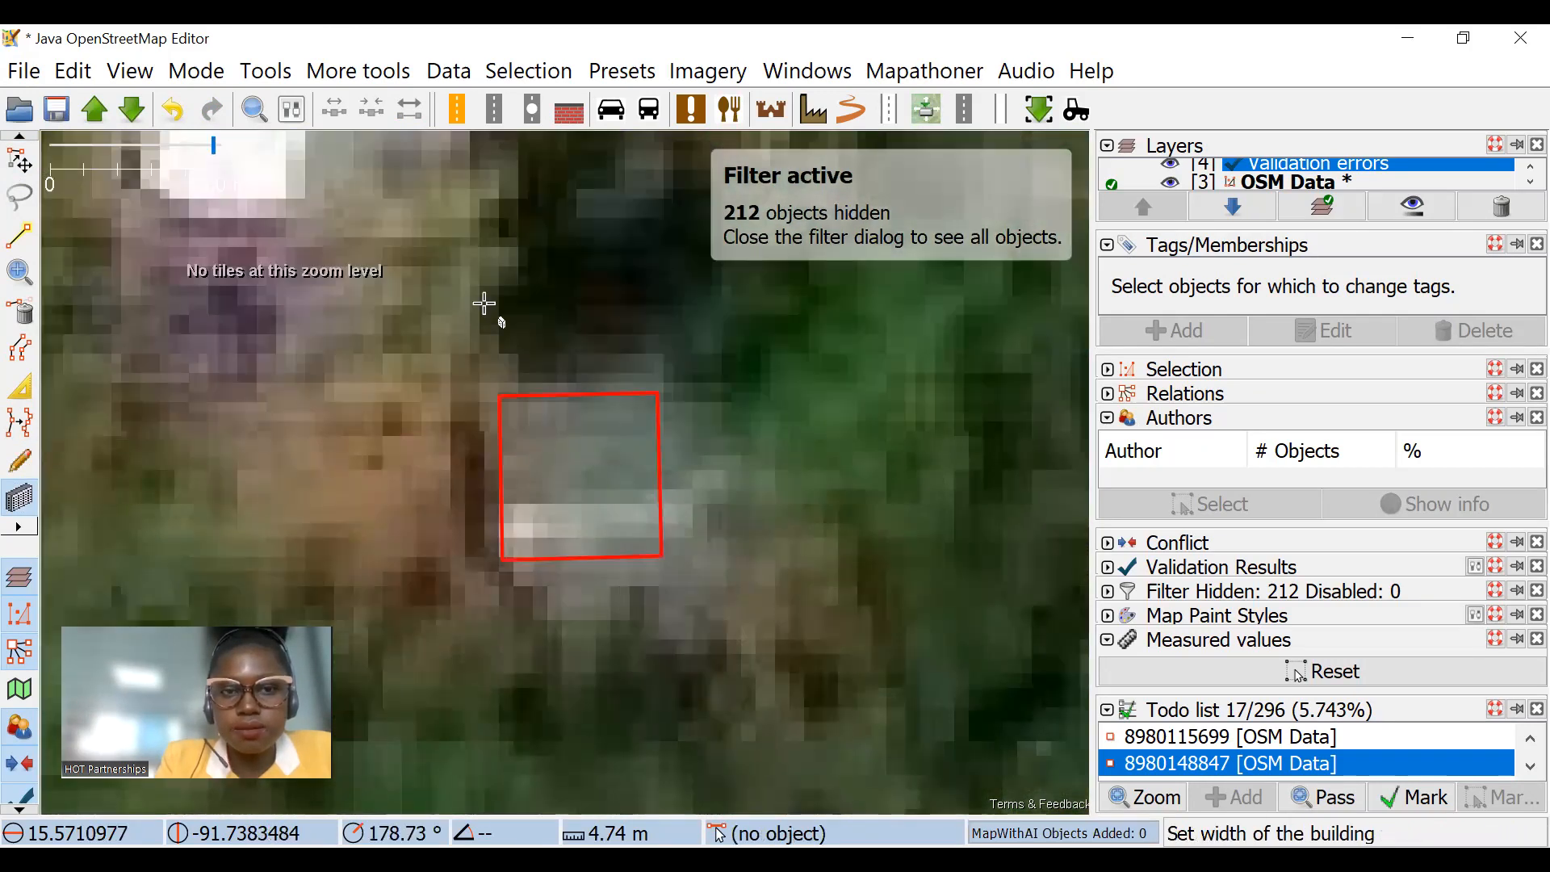
pyautogui.scroll(-3, 493, 283)
pyautogui.moveTo(412, 181); pyautogui.dragTo(551, 188)
pyautogui.click(541, 411)
pyautogui.scroll(-4, 457, 293)
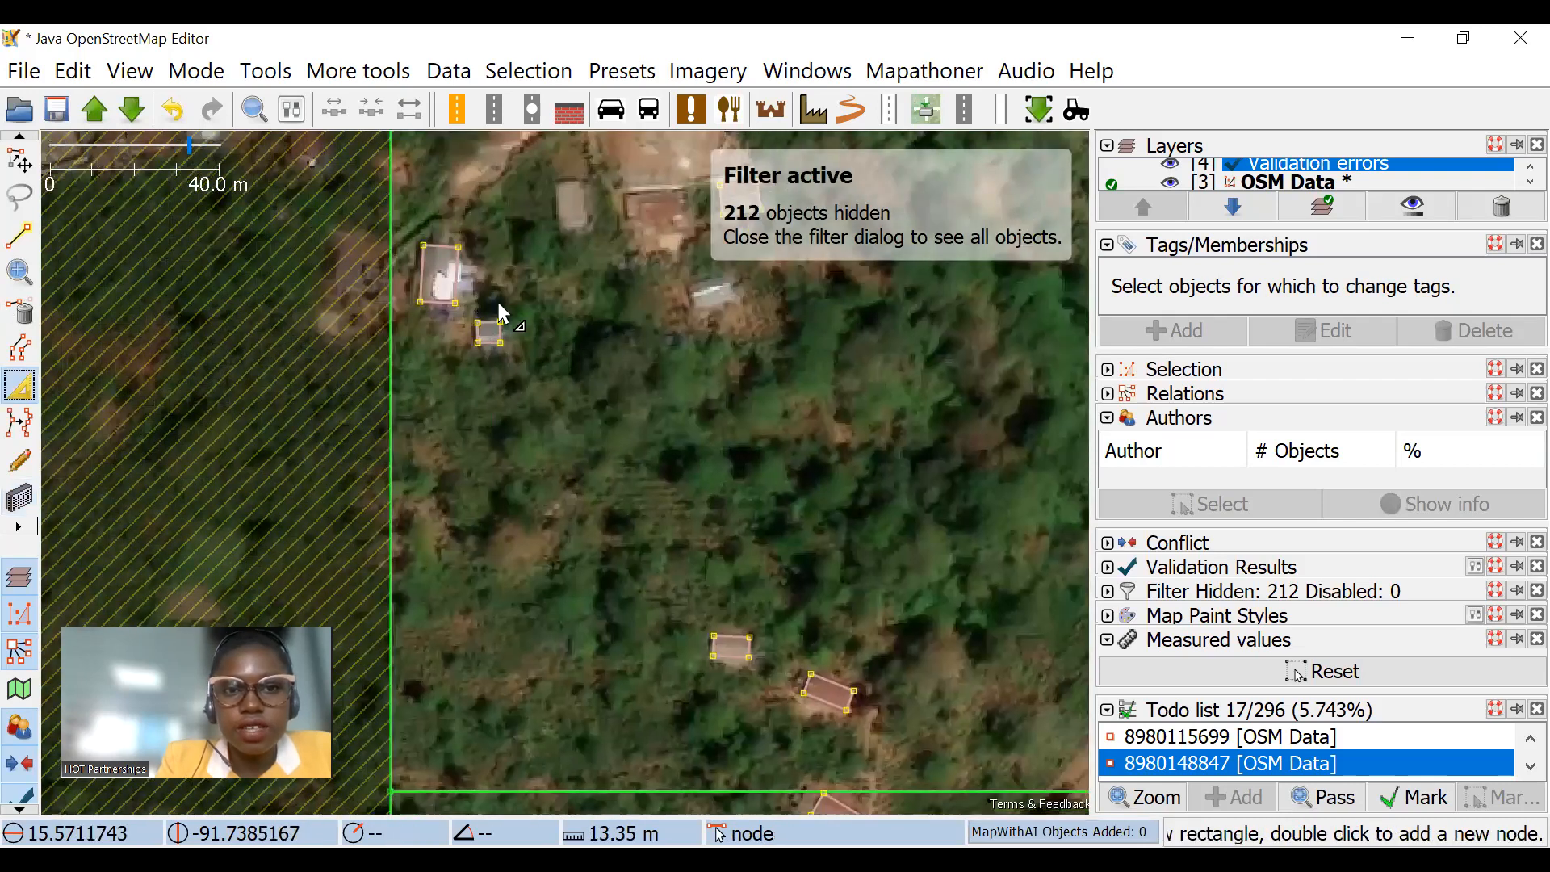
# Step: Extrude the south edge of the white-roofed building slightly inward to fit its roof
pyautogui.click(475, 313)
pyautogui.scroll(2, 471, 307)
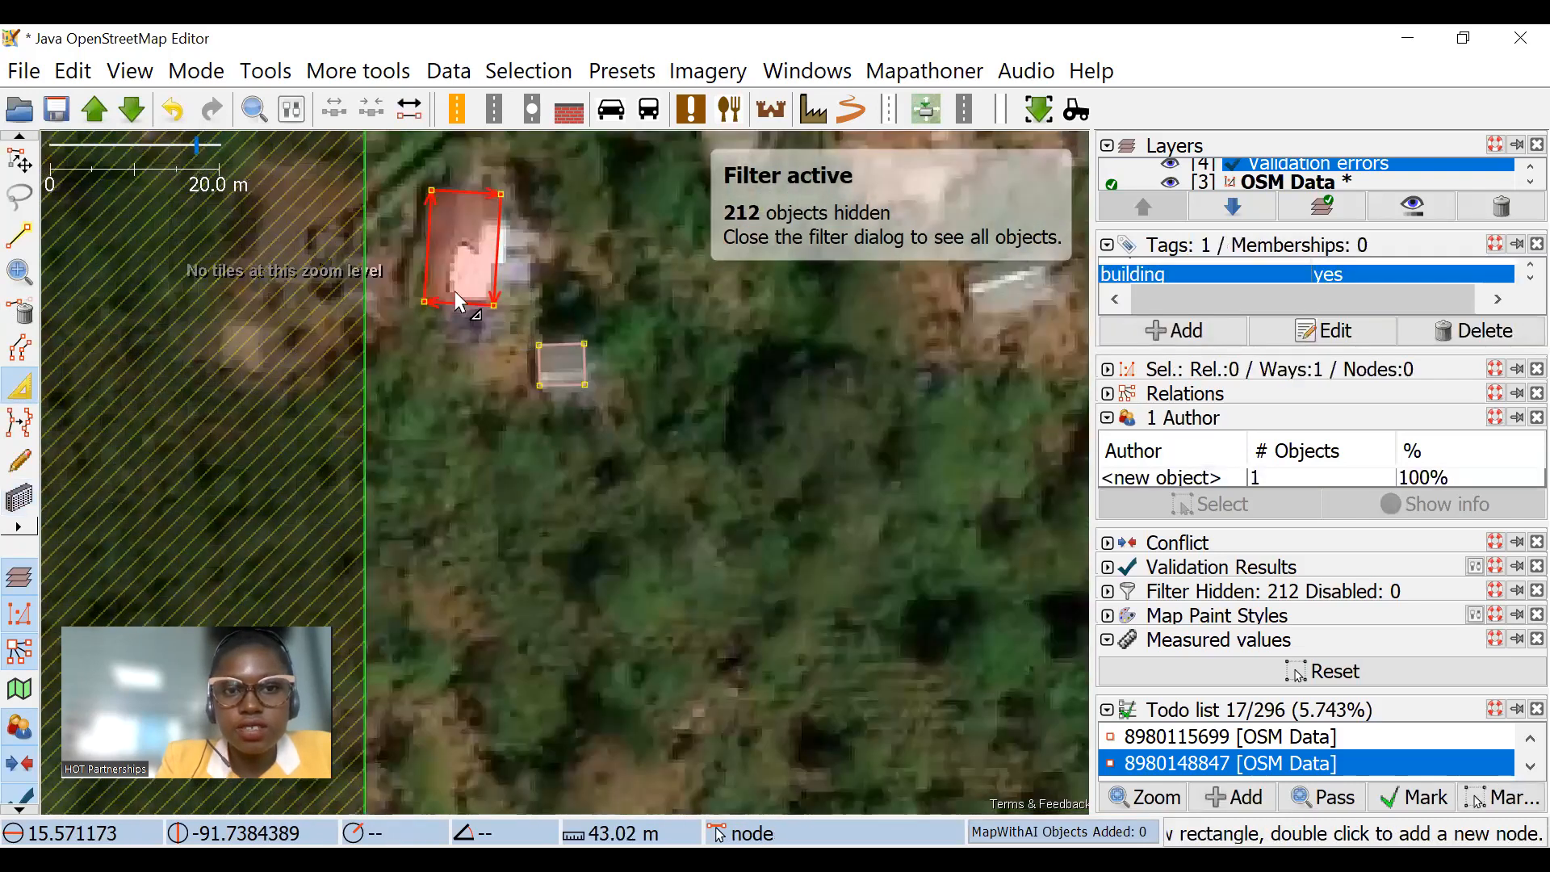
pyautogui.moveTo(466, 303); pyautogui.dragTo(466, 296)
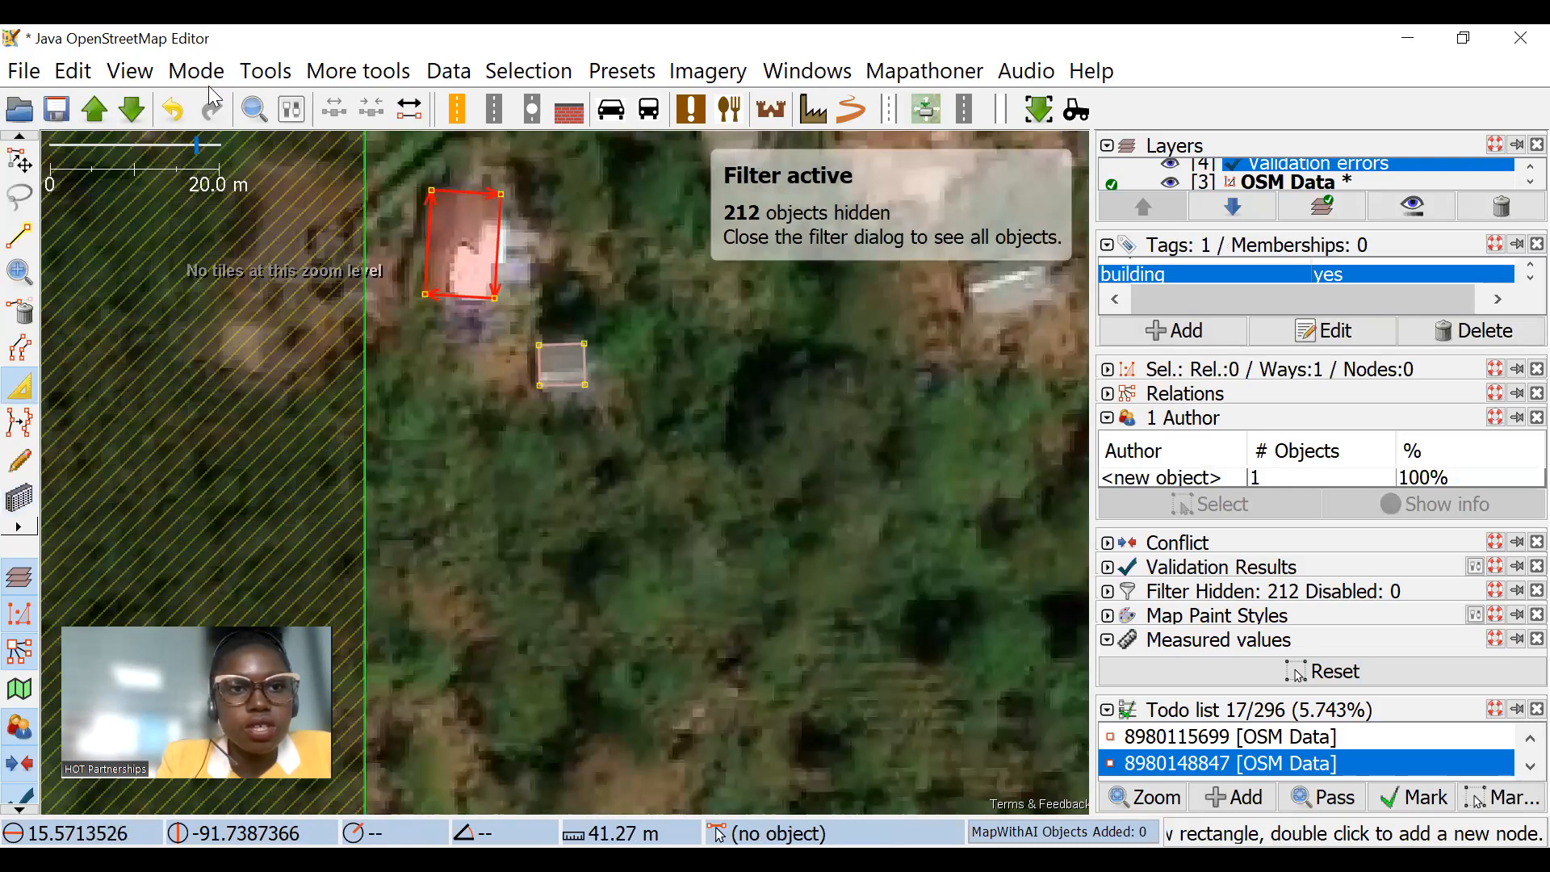
# Step: Search the data for building=* to select all buildings
pyautogui.click(256, 117)
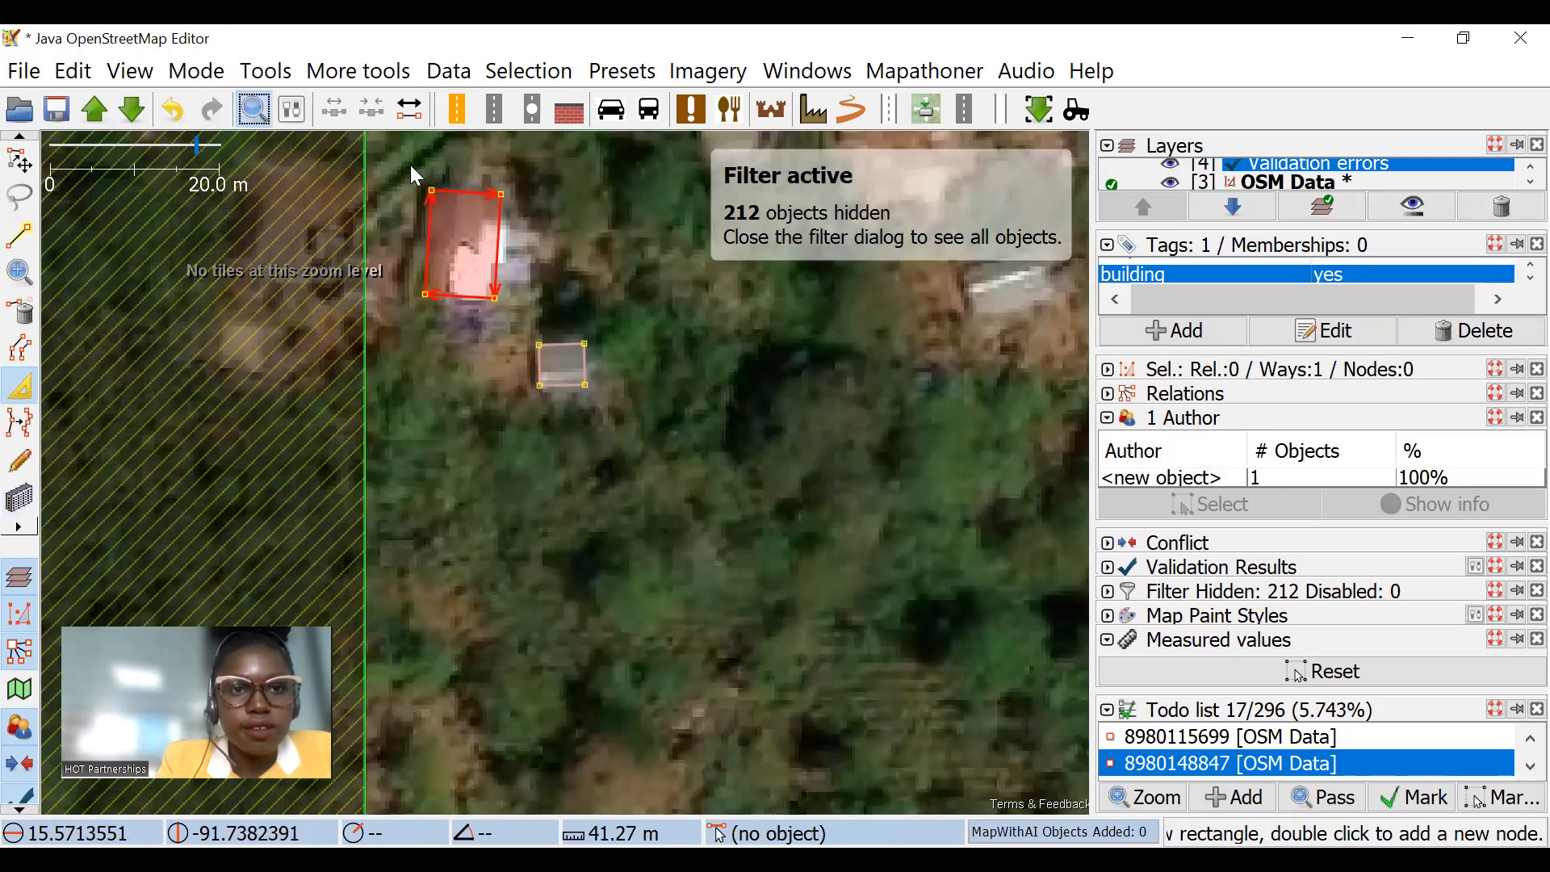
pyautogui.hotkey('ctrl', 'f')
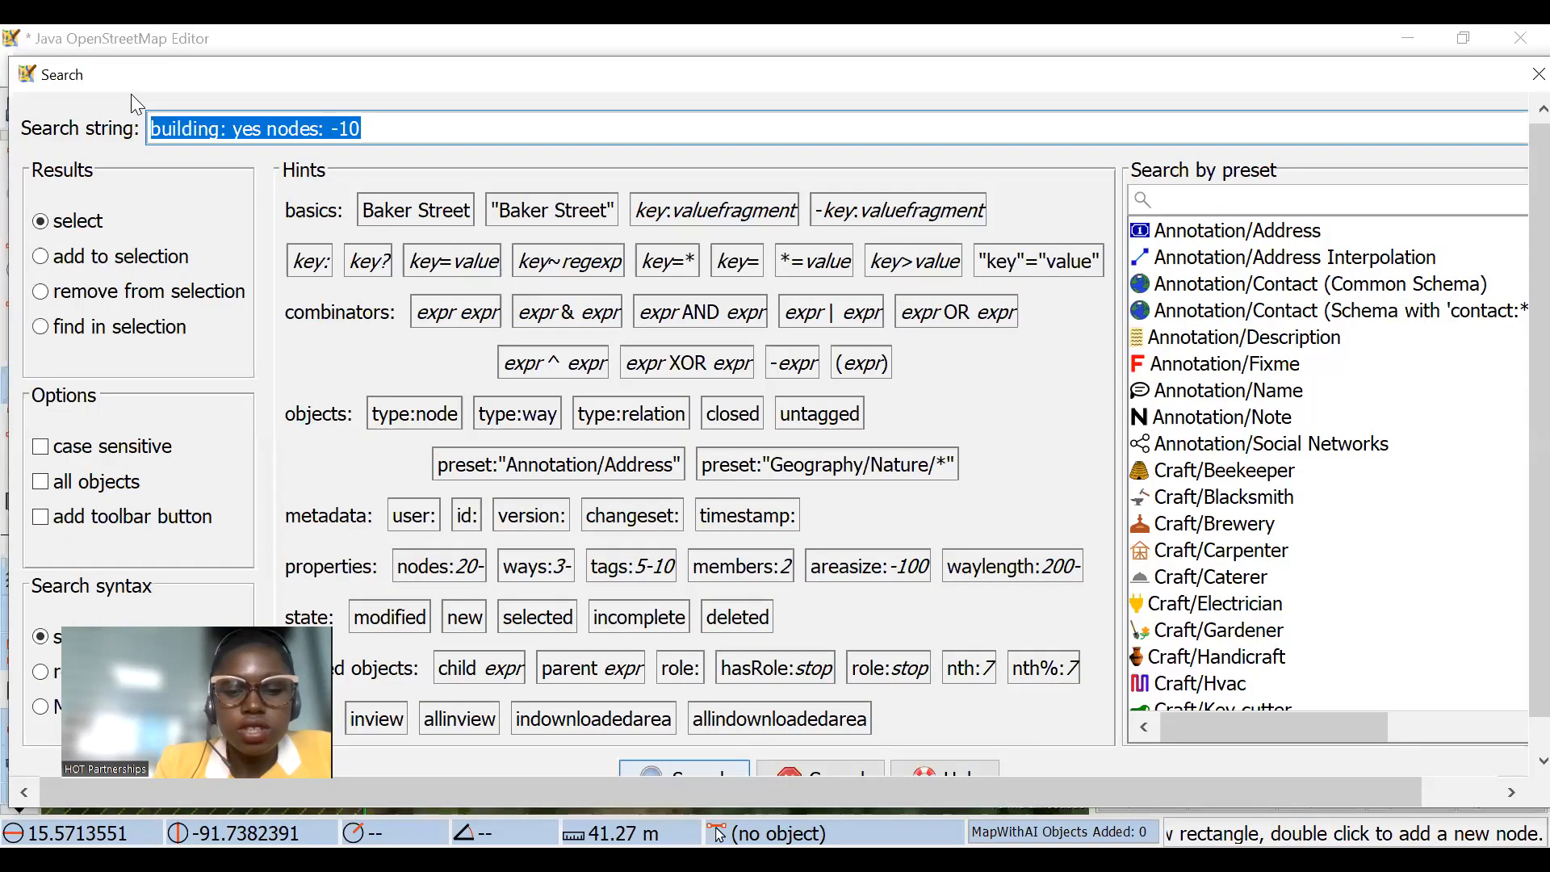
pyautogui.hotkey('shift', 'Right')
pyautogui.hotkey('shift', 'Right')
pyautogui.hotkey('shift', 'Right')
pyautogui.hotkey('shift', 'Right')
pyautogui.hotkey('shift', 'Right')
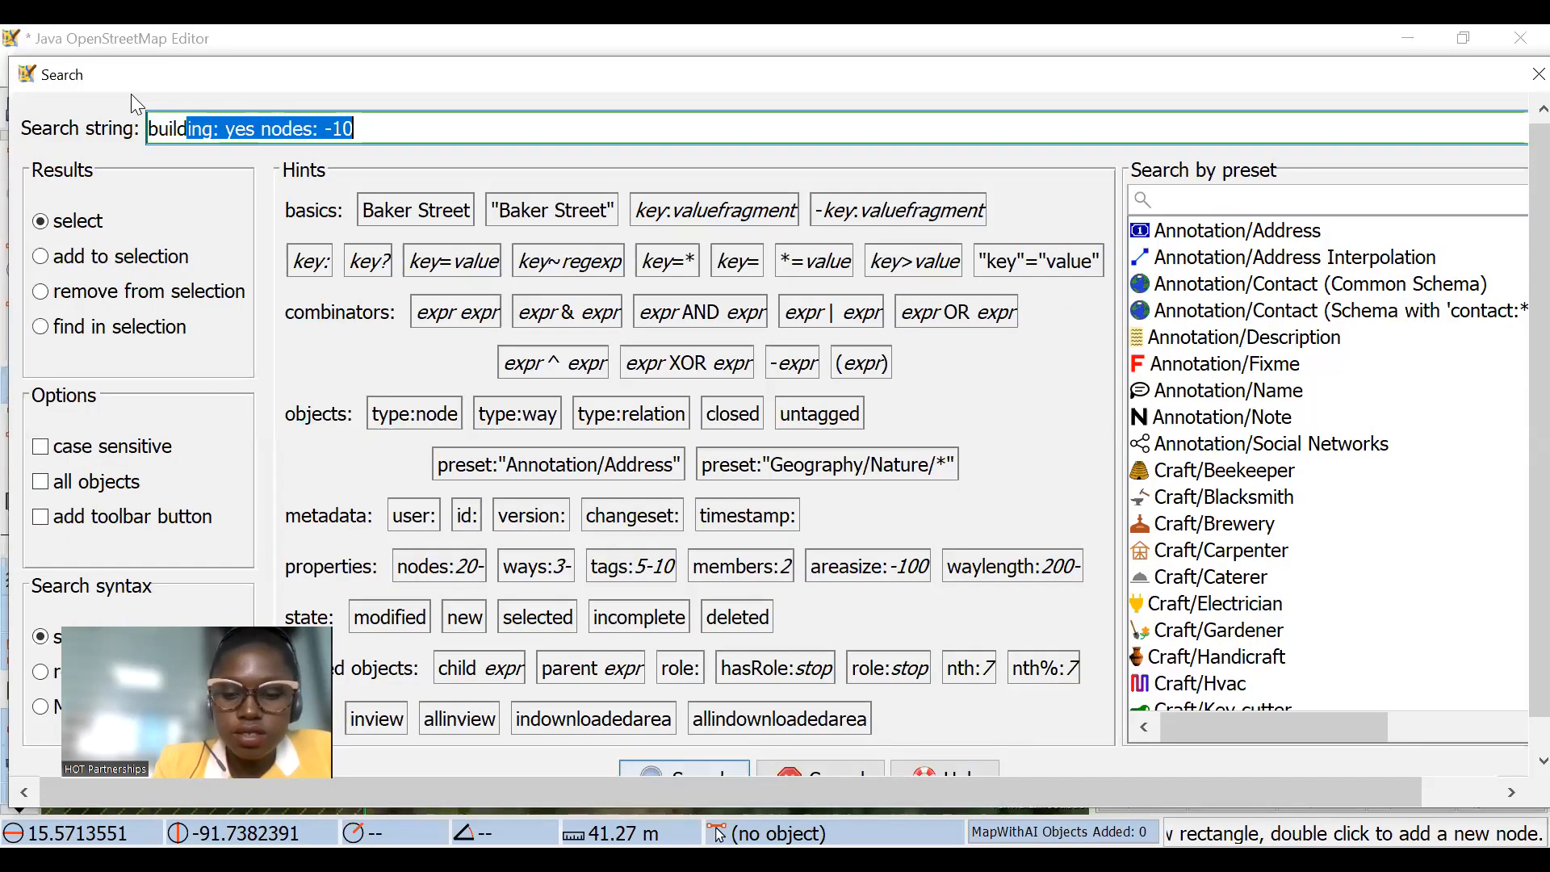
pyautogui.hotkey('shift', 'Right')
pyautogui.hotkey('shift', 'Right')
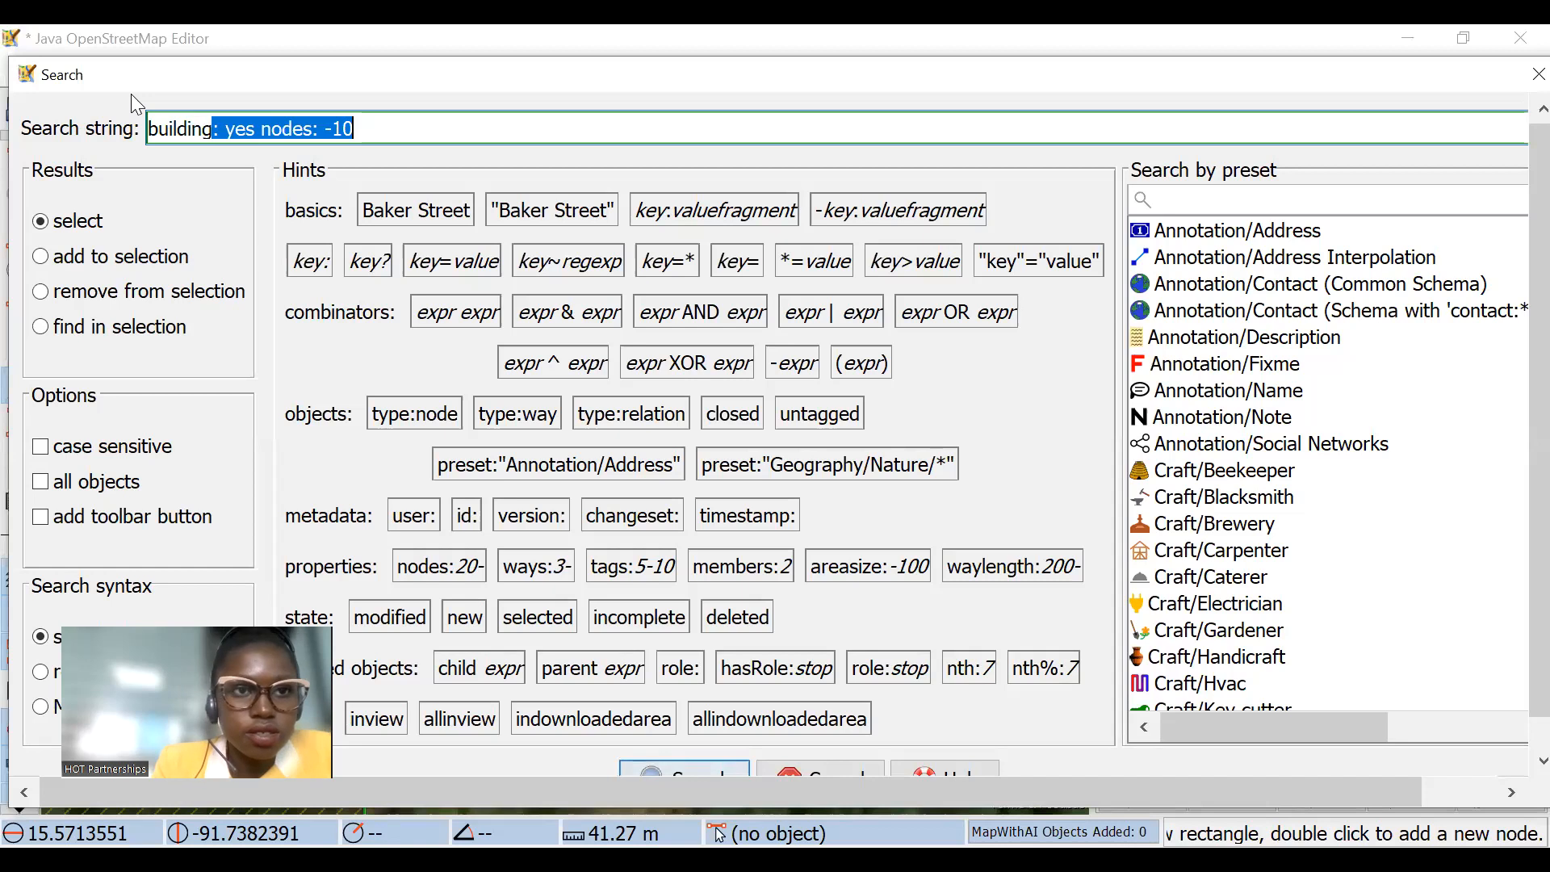
pyautogui.write('=*')
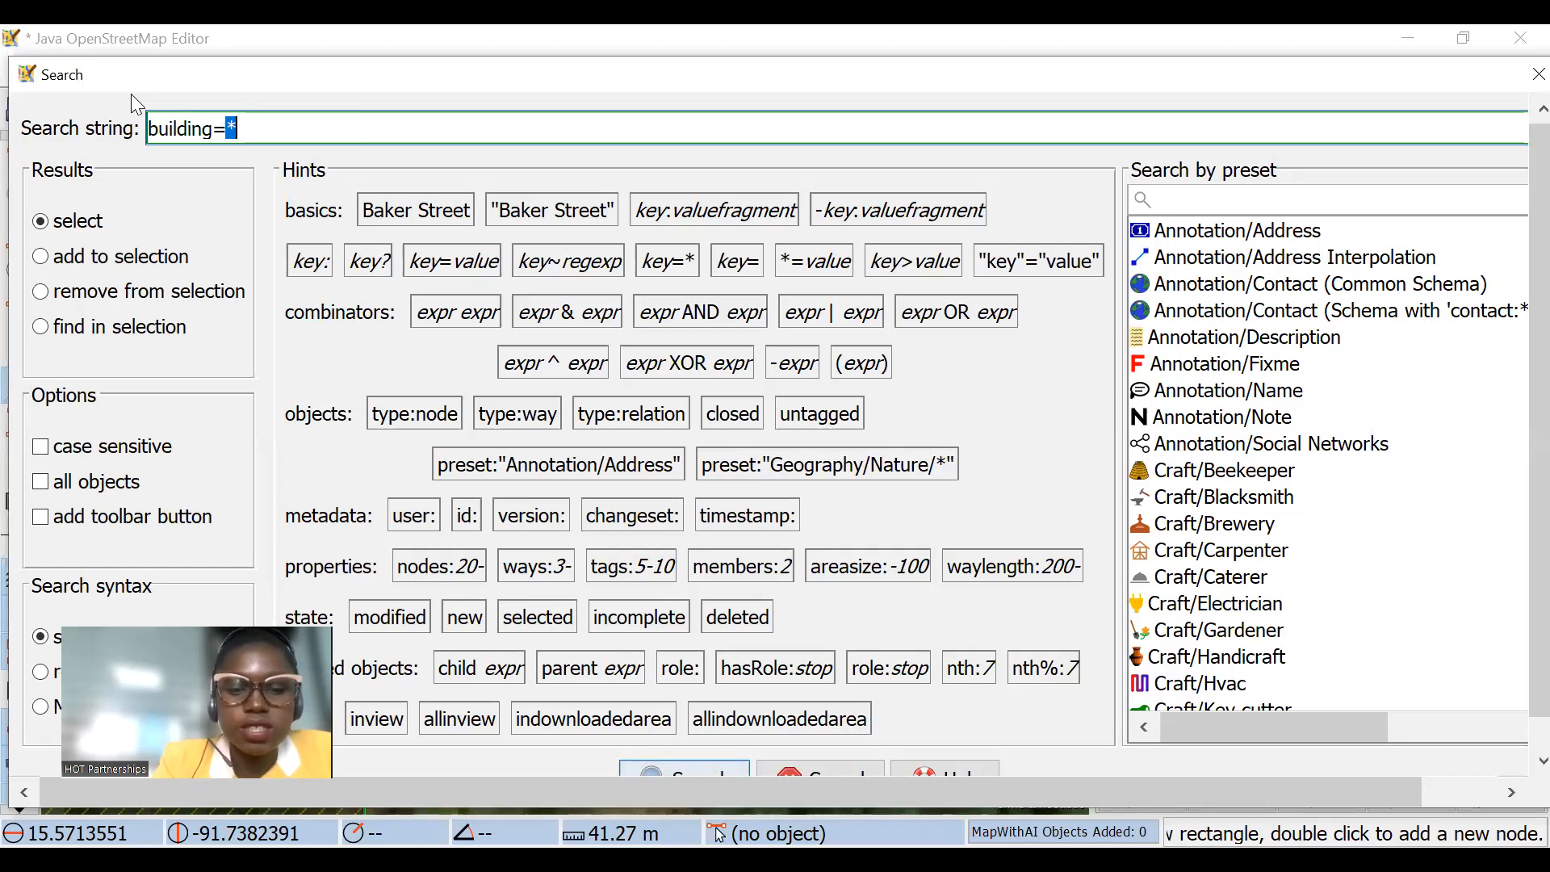
pyautogui.press('End')
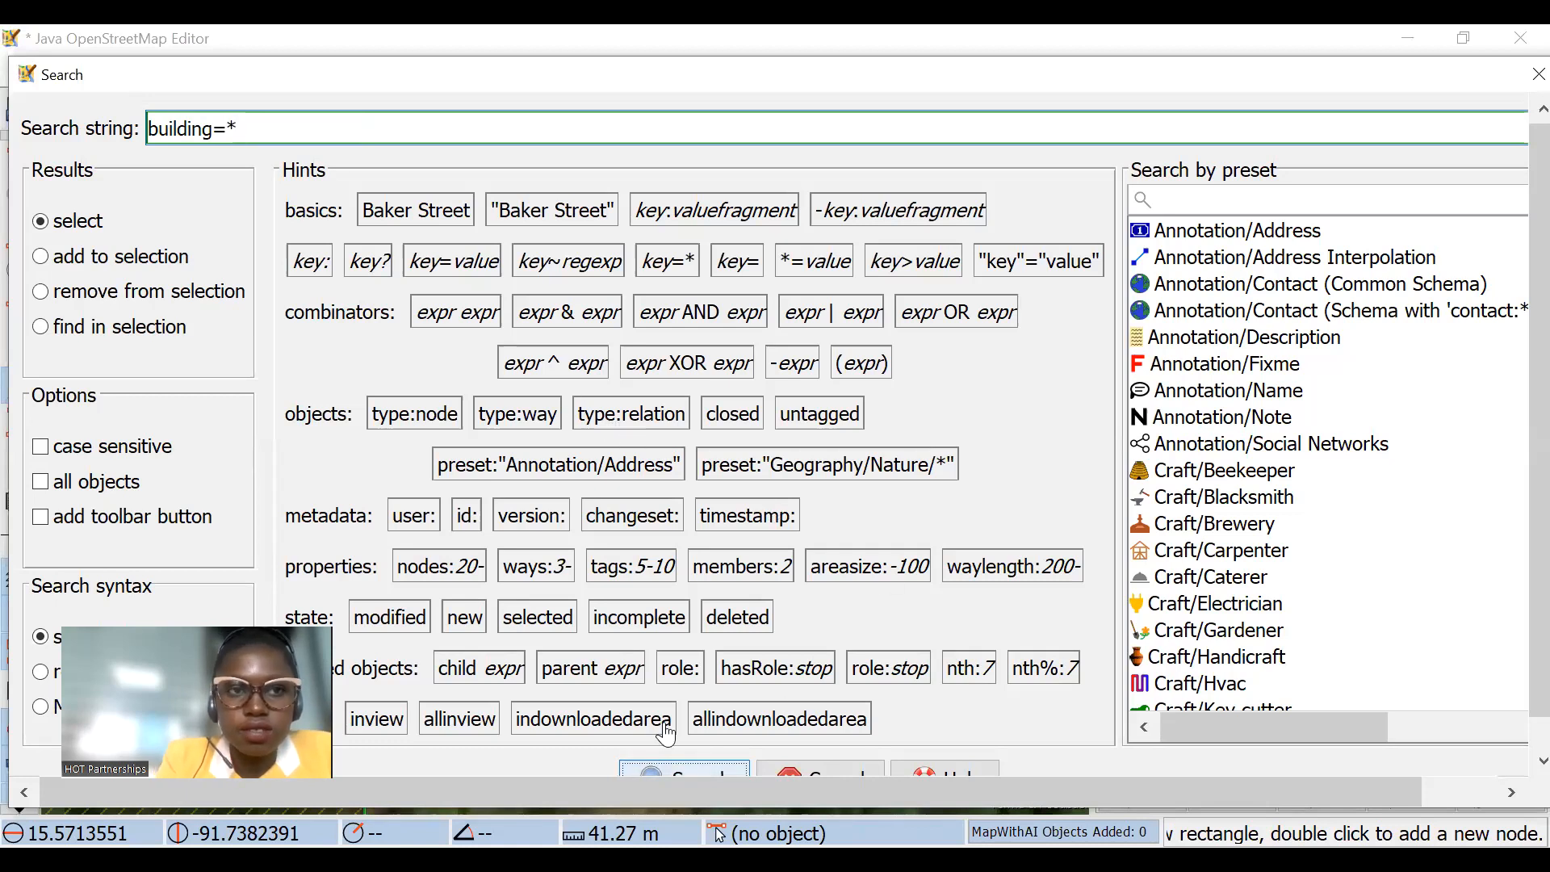
pyautogui.press('Return')
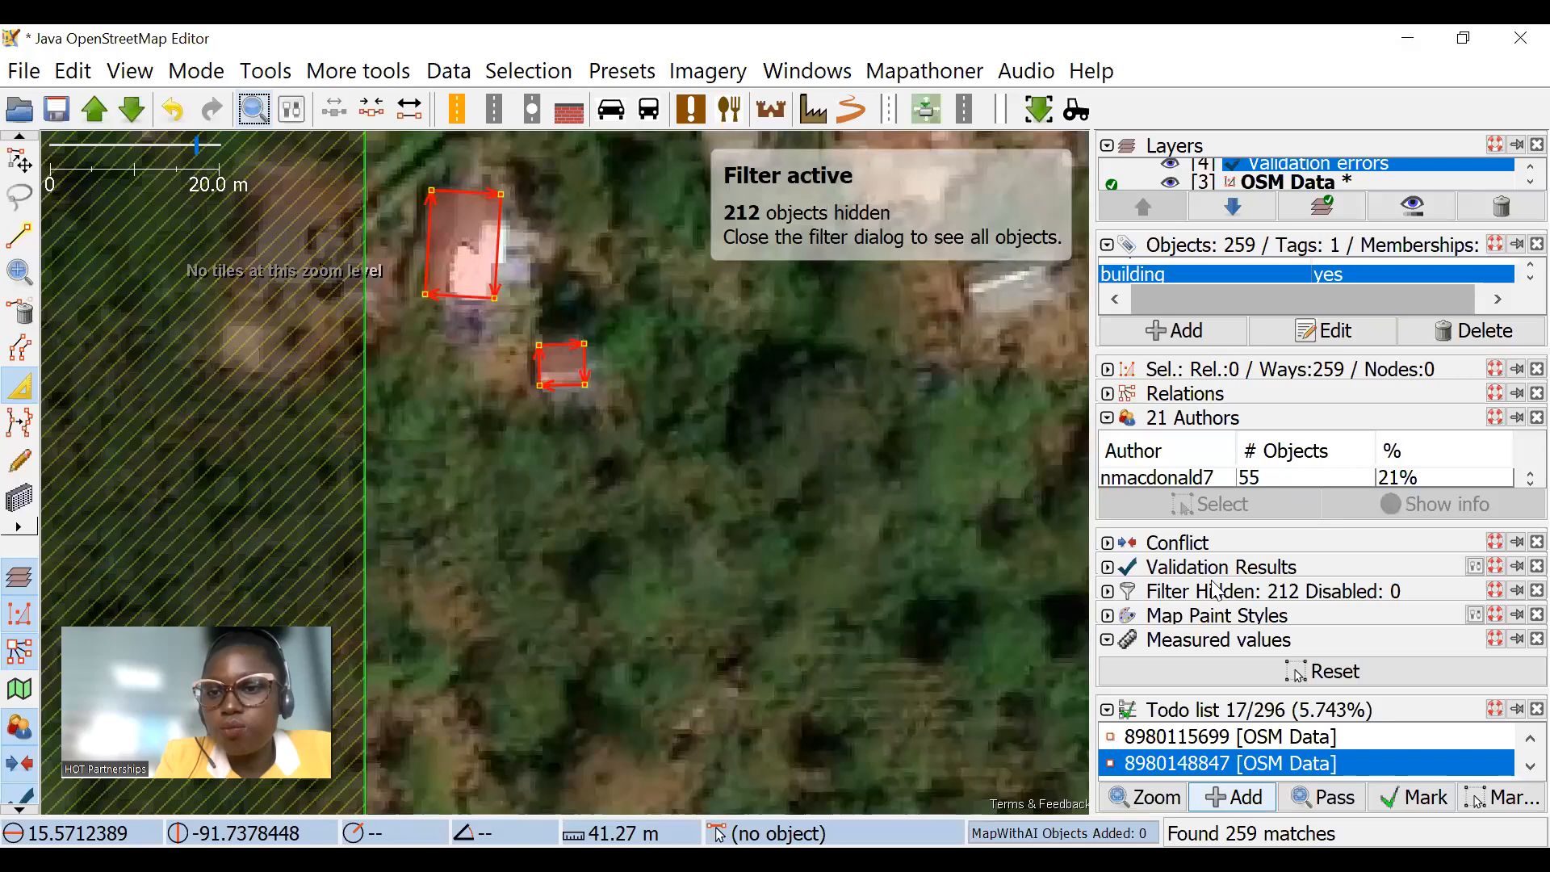
# Step: Expand the filter list and enlarge it to show the existing building=* filter
pyautogui.click(1187, 593)
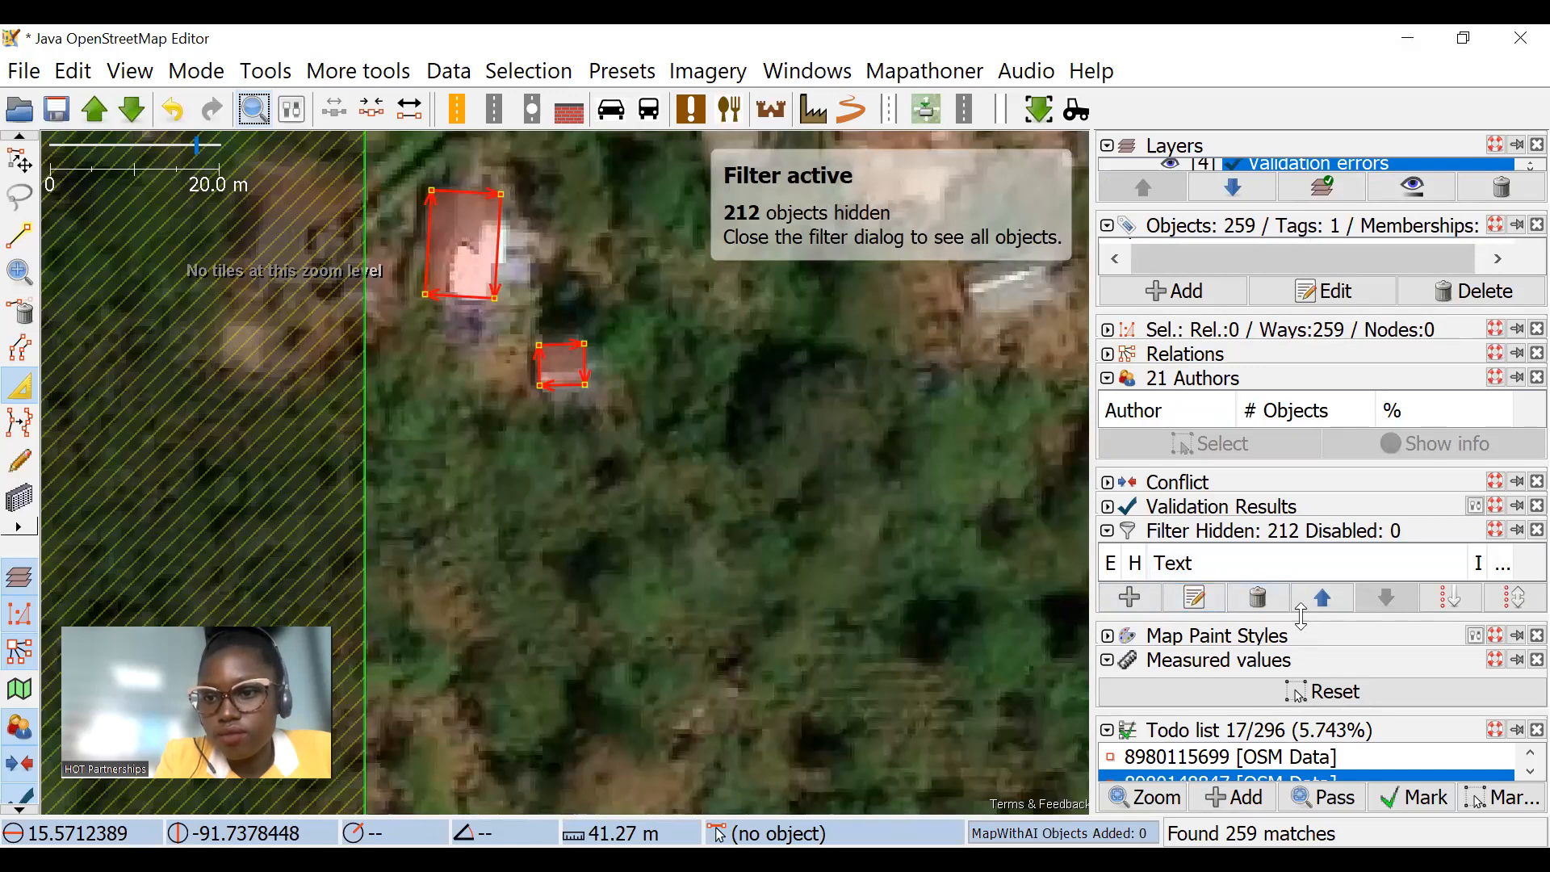
pyautogui.moveTo(1302, 616); pyautogui.dragTo(1302, 715)
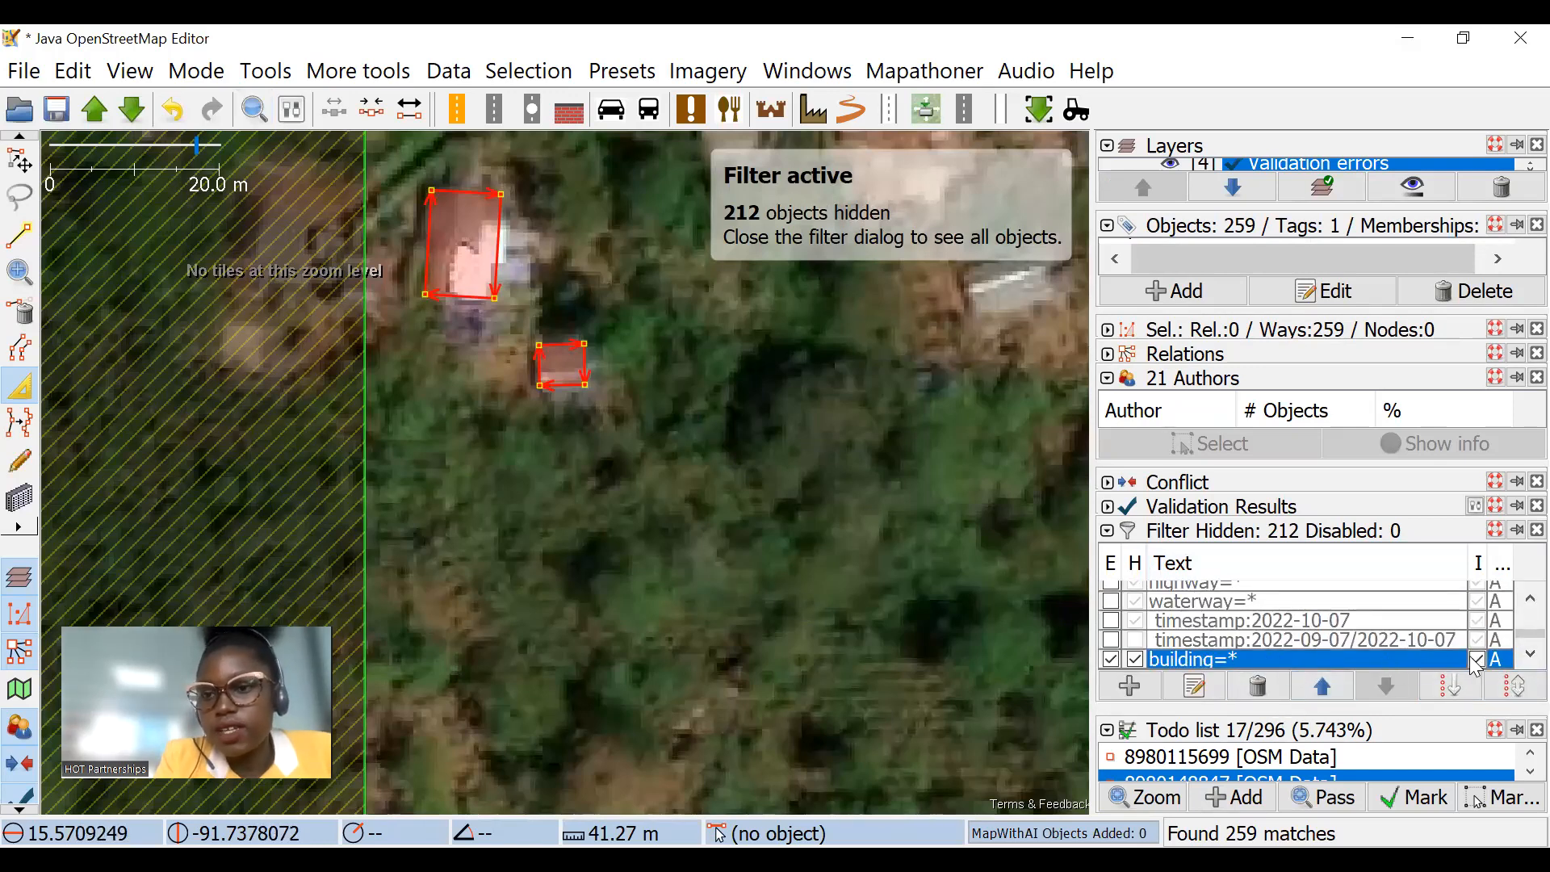
pyautogui.scroll(-3, 646, 395)
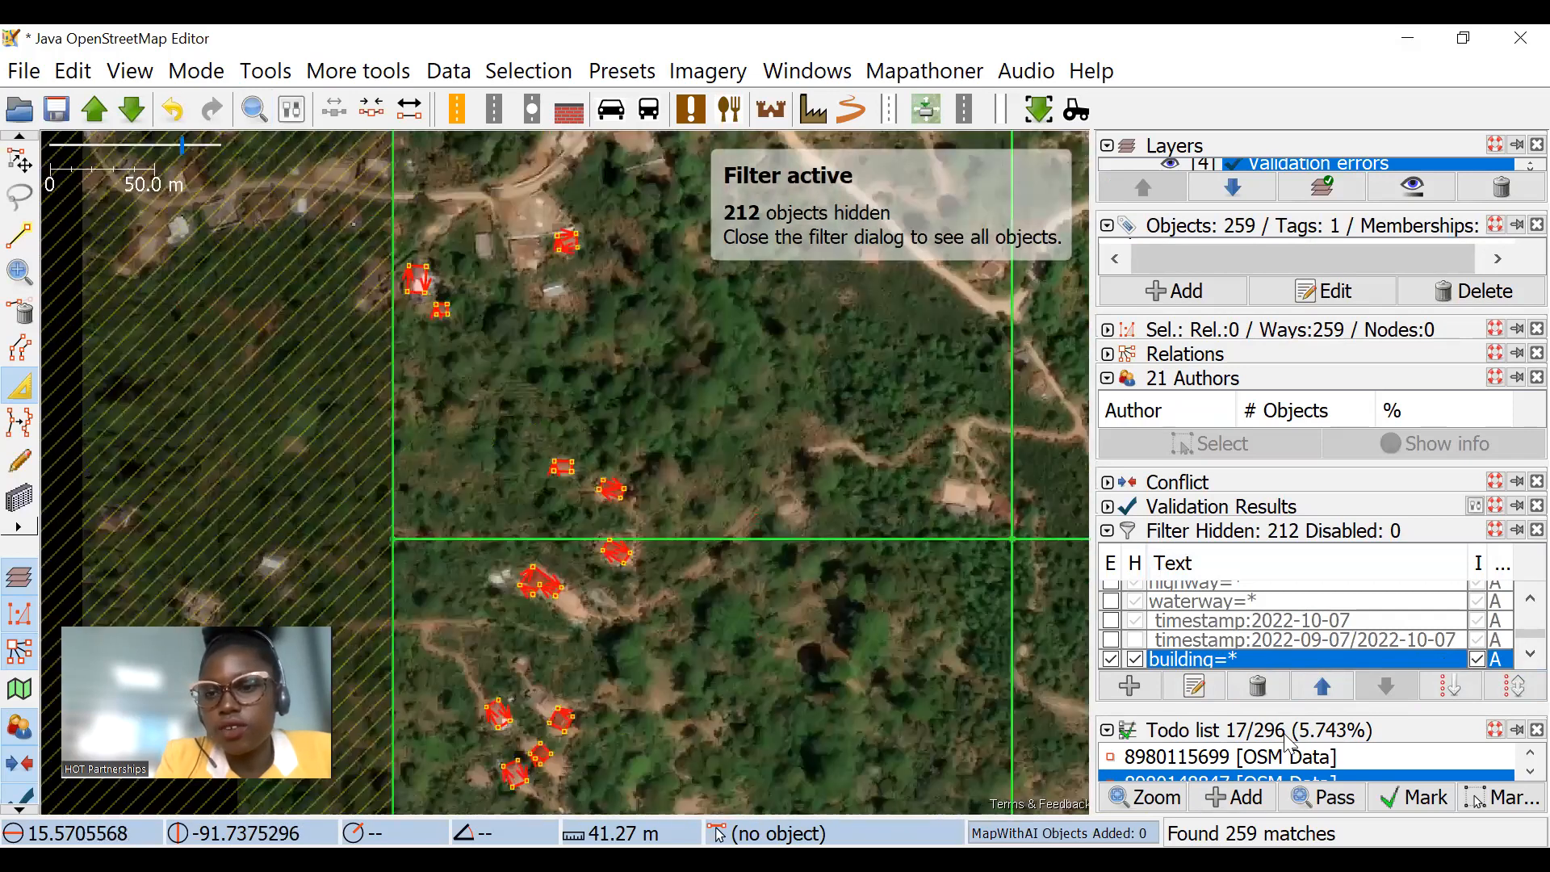
# Step: Add a new filter with the search expression building=*
pyautogui.click(1132, 683)
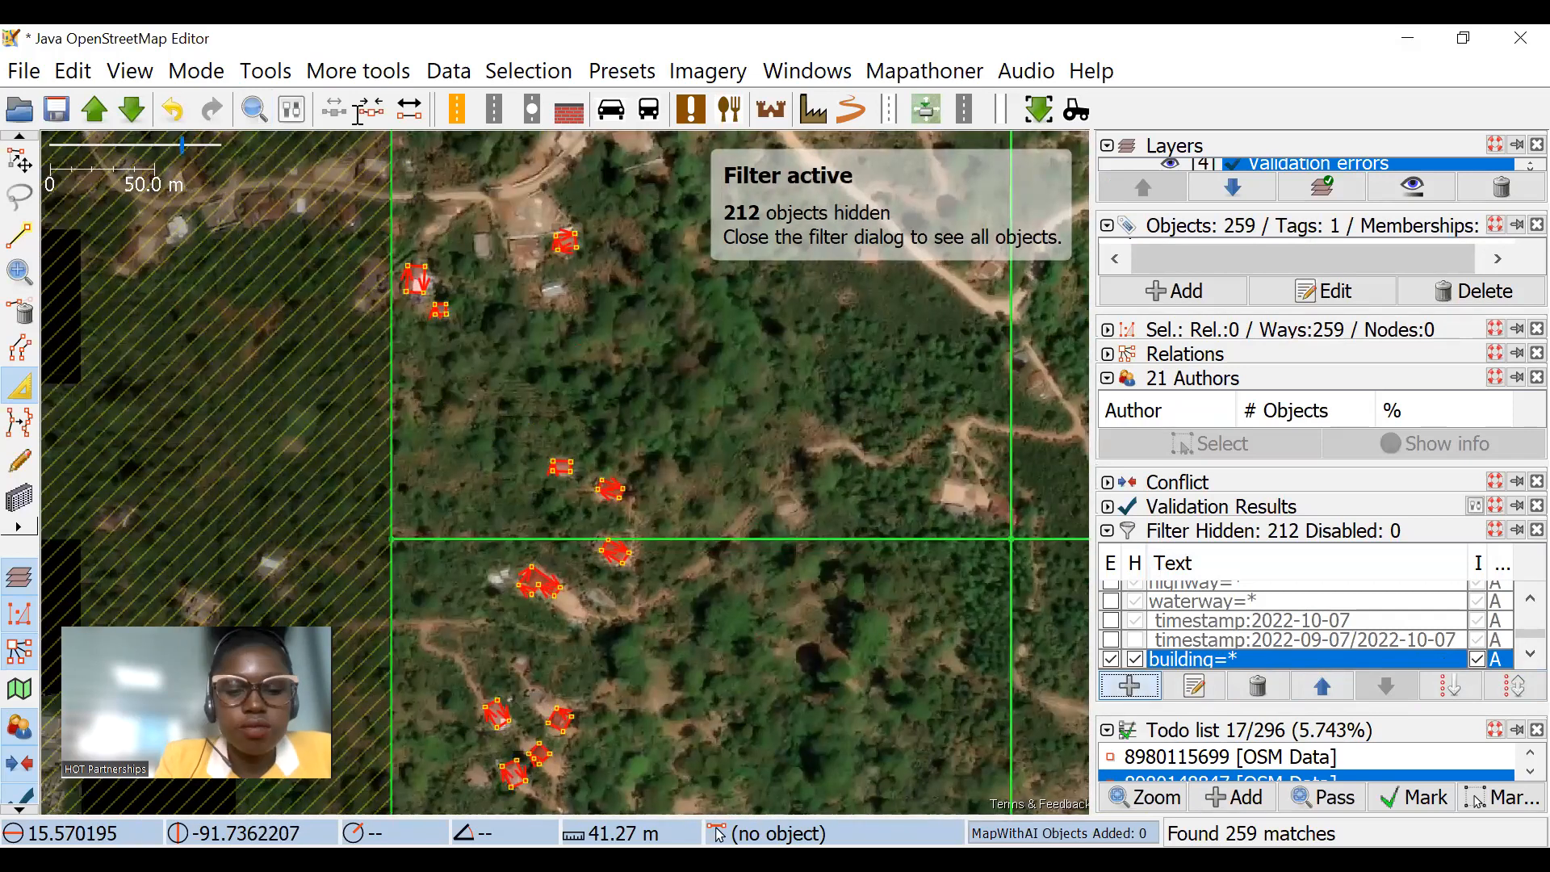
pyautogui.hotkey('shift', 'Right')
pyautogui.hotkey('shift', 'Right')
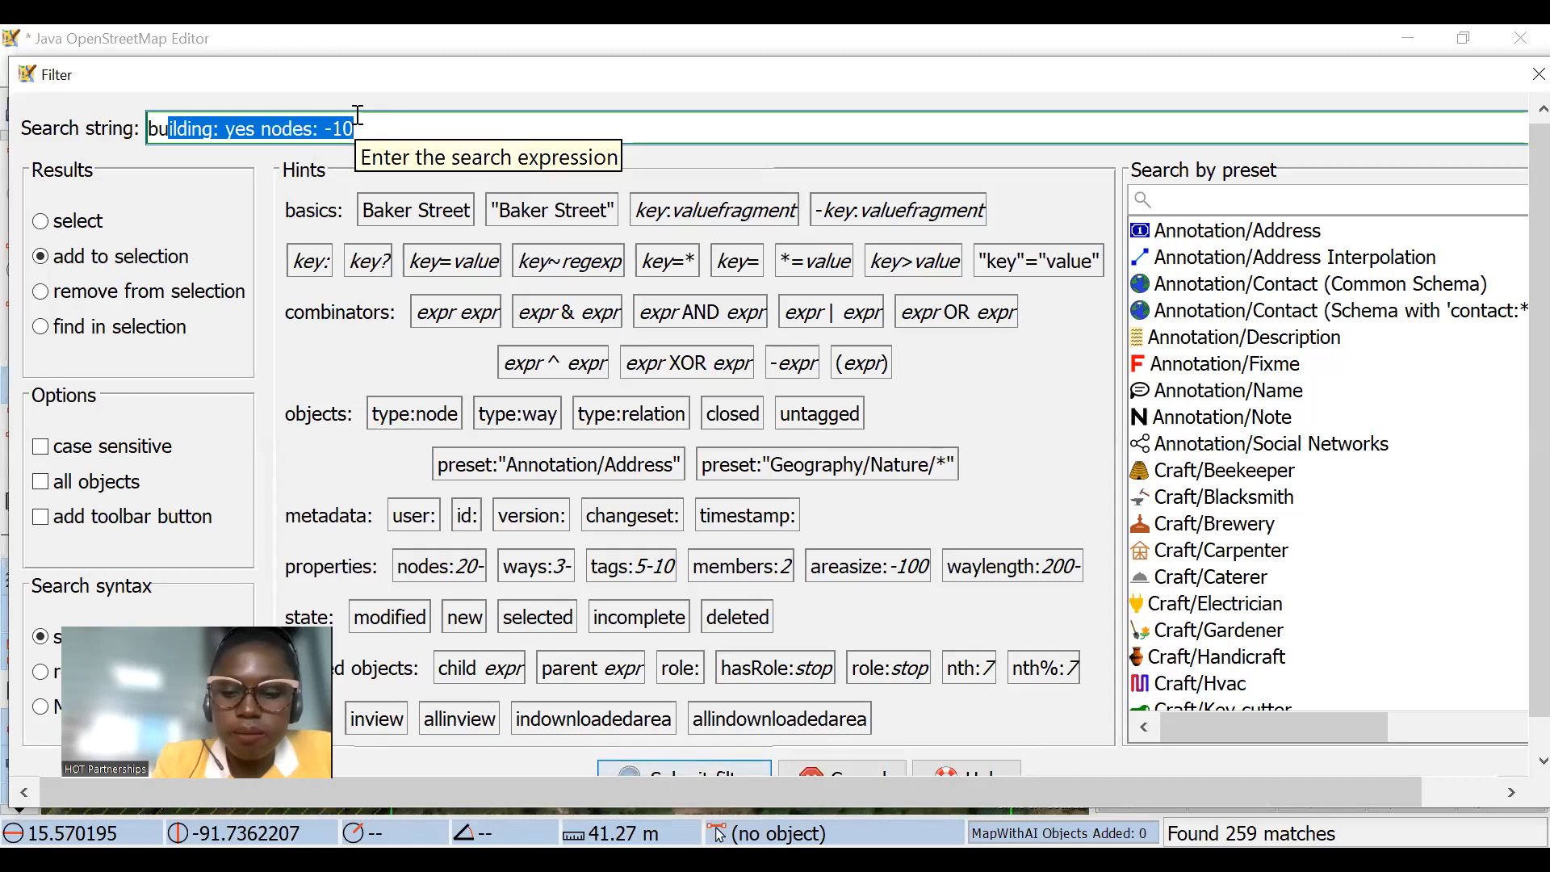
pyautogui.press('Delete')
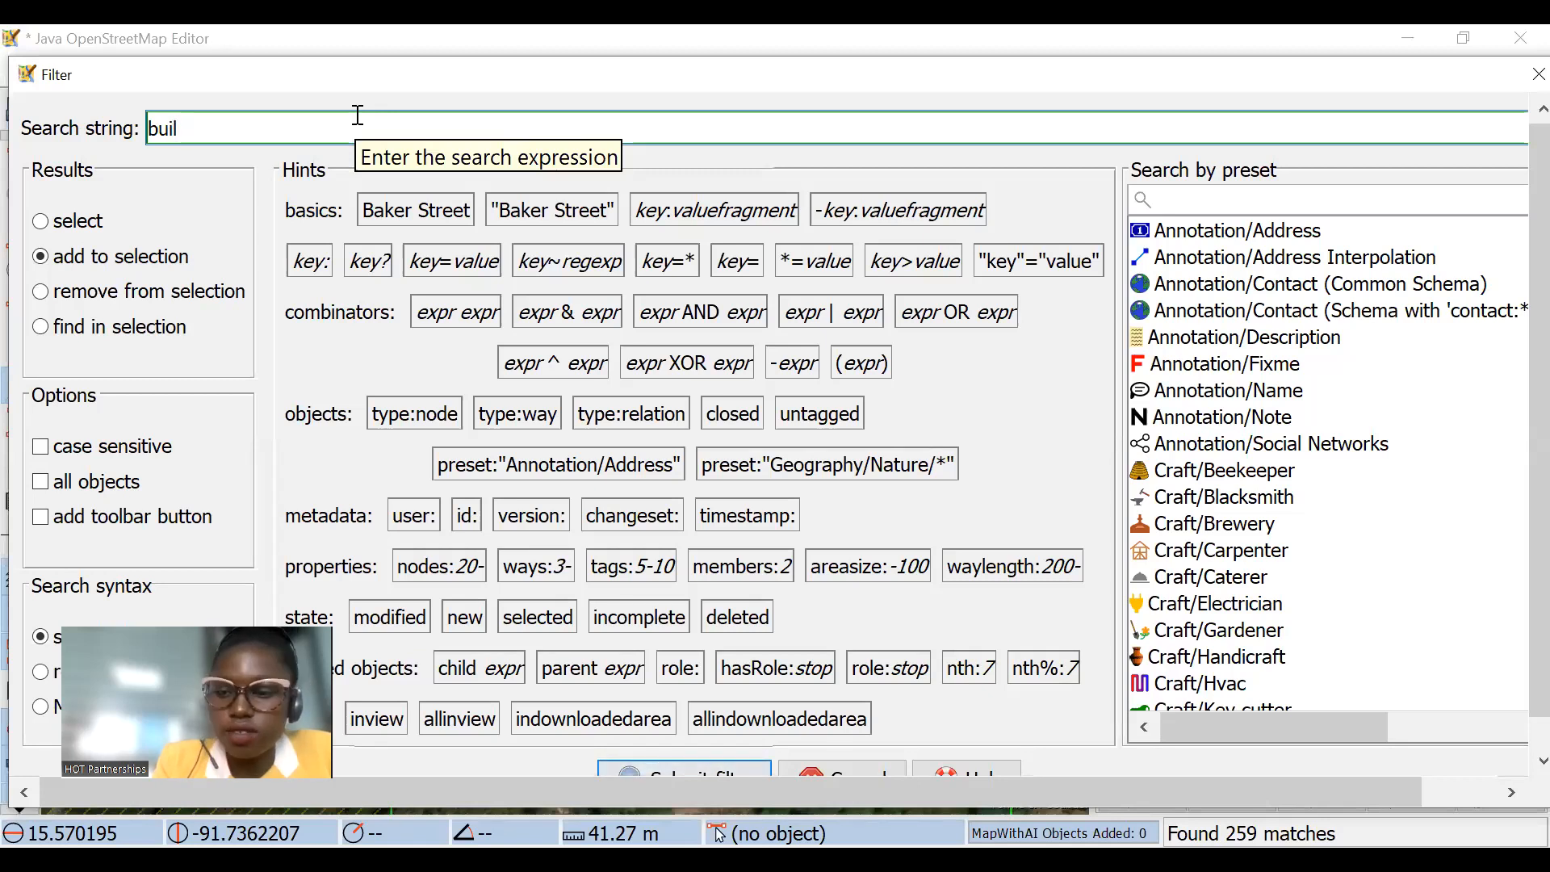
pyautogui.press('BackSpace')
pyautogui.press('BackSpace')
pyautogui.press('BackSpace')
pyautogui.press('BackSpace')
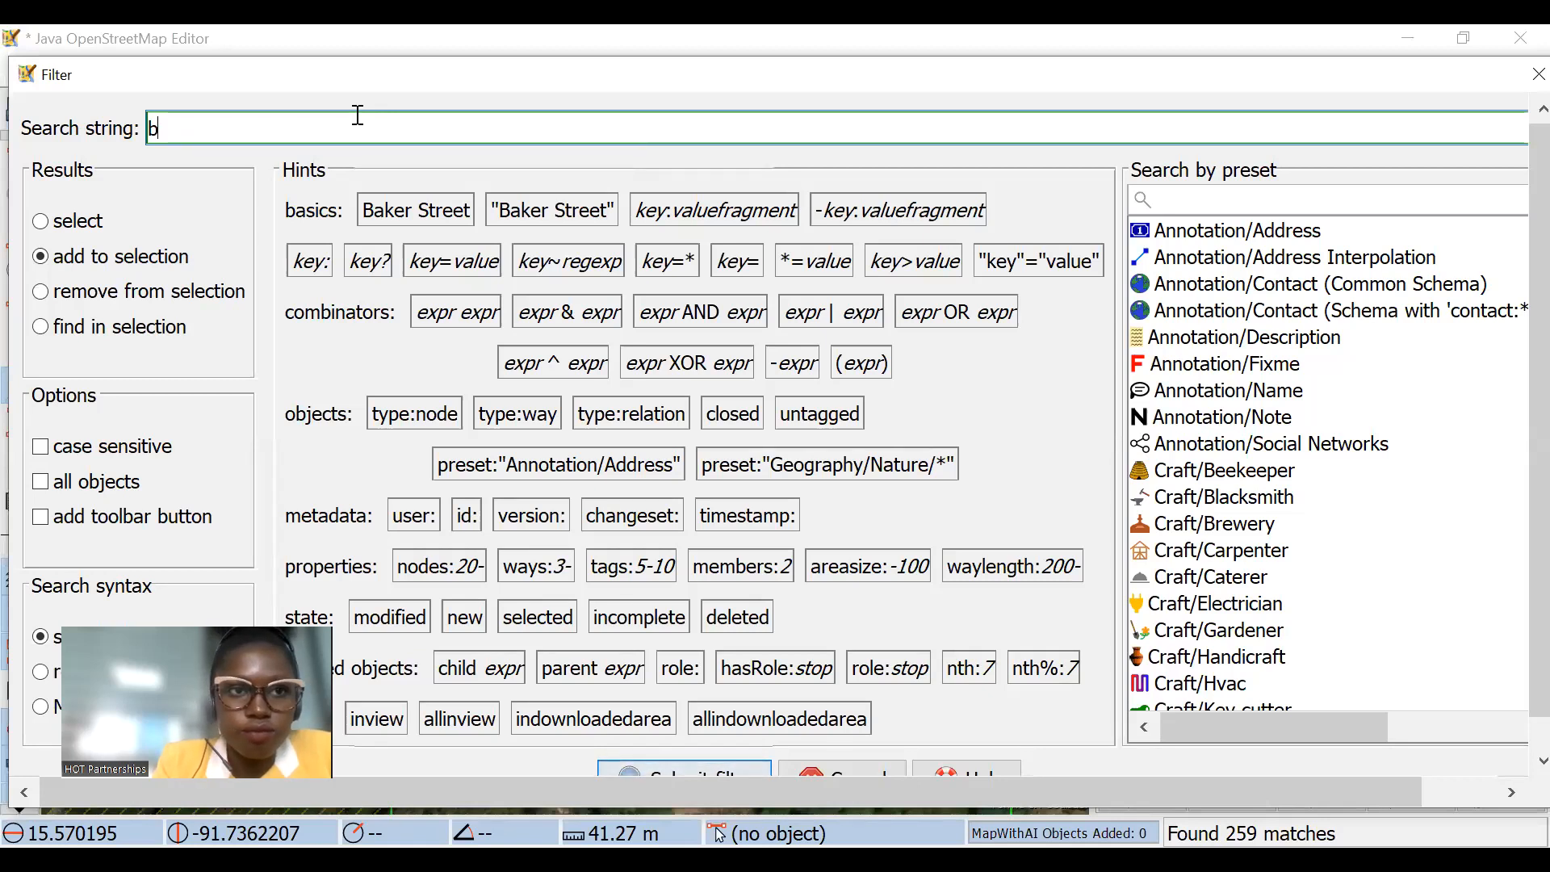
pyautogui.write('buil')
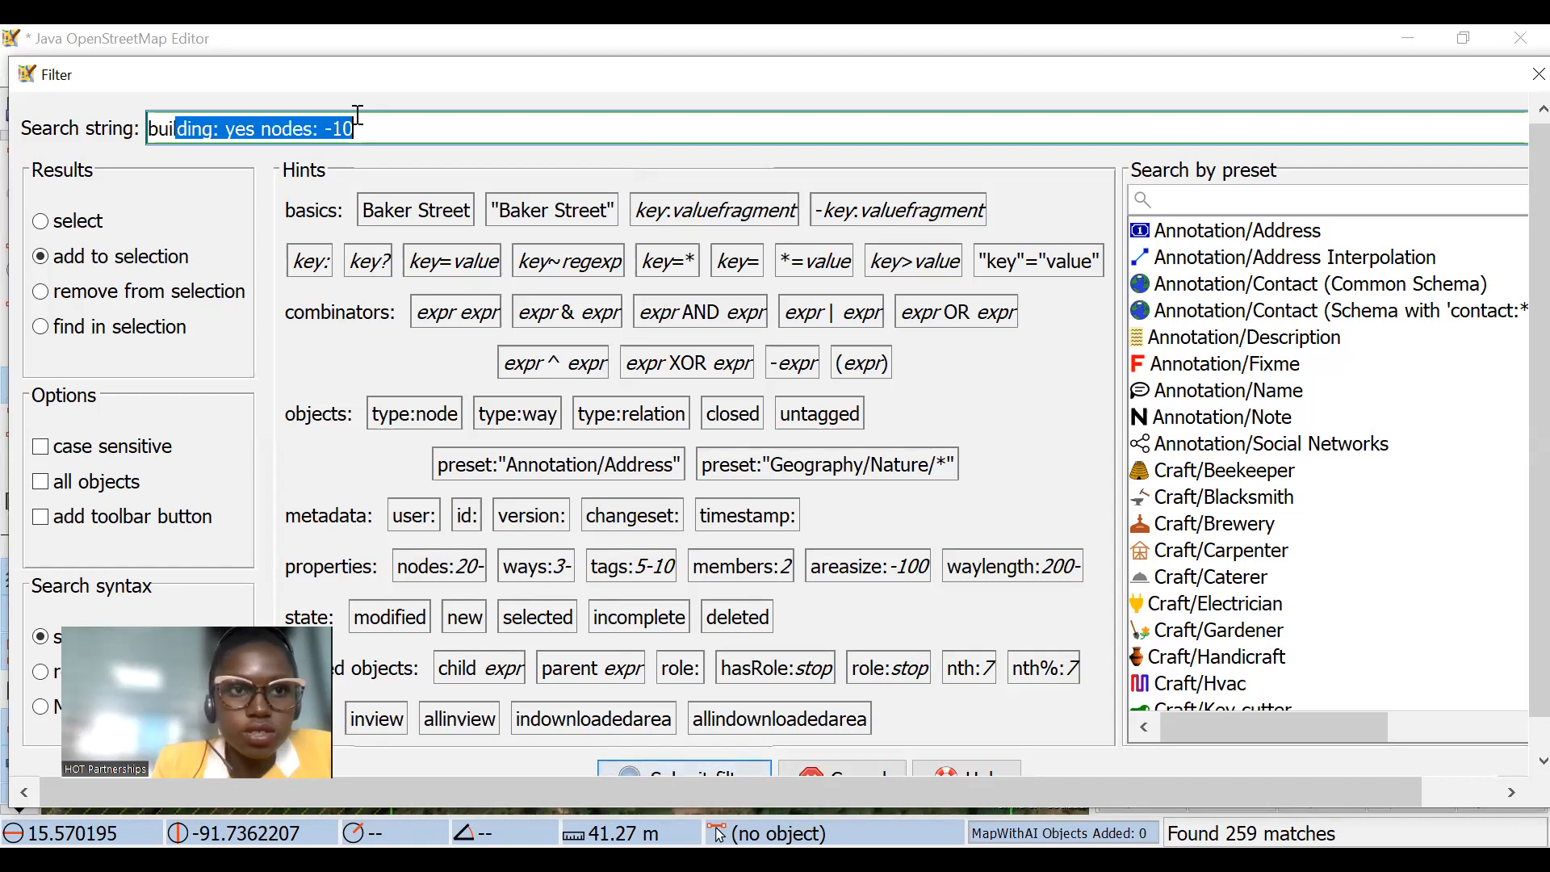
pyautogui.write('ding')
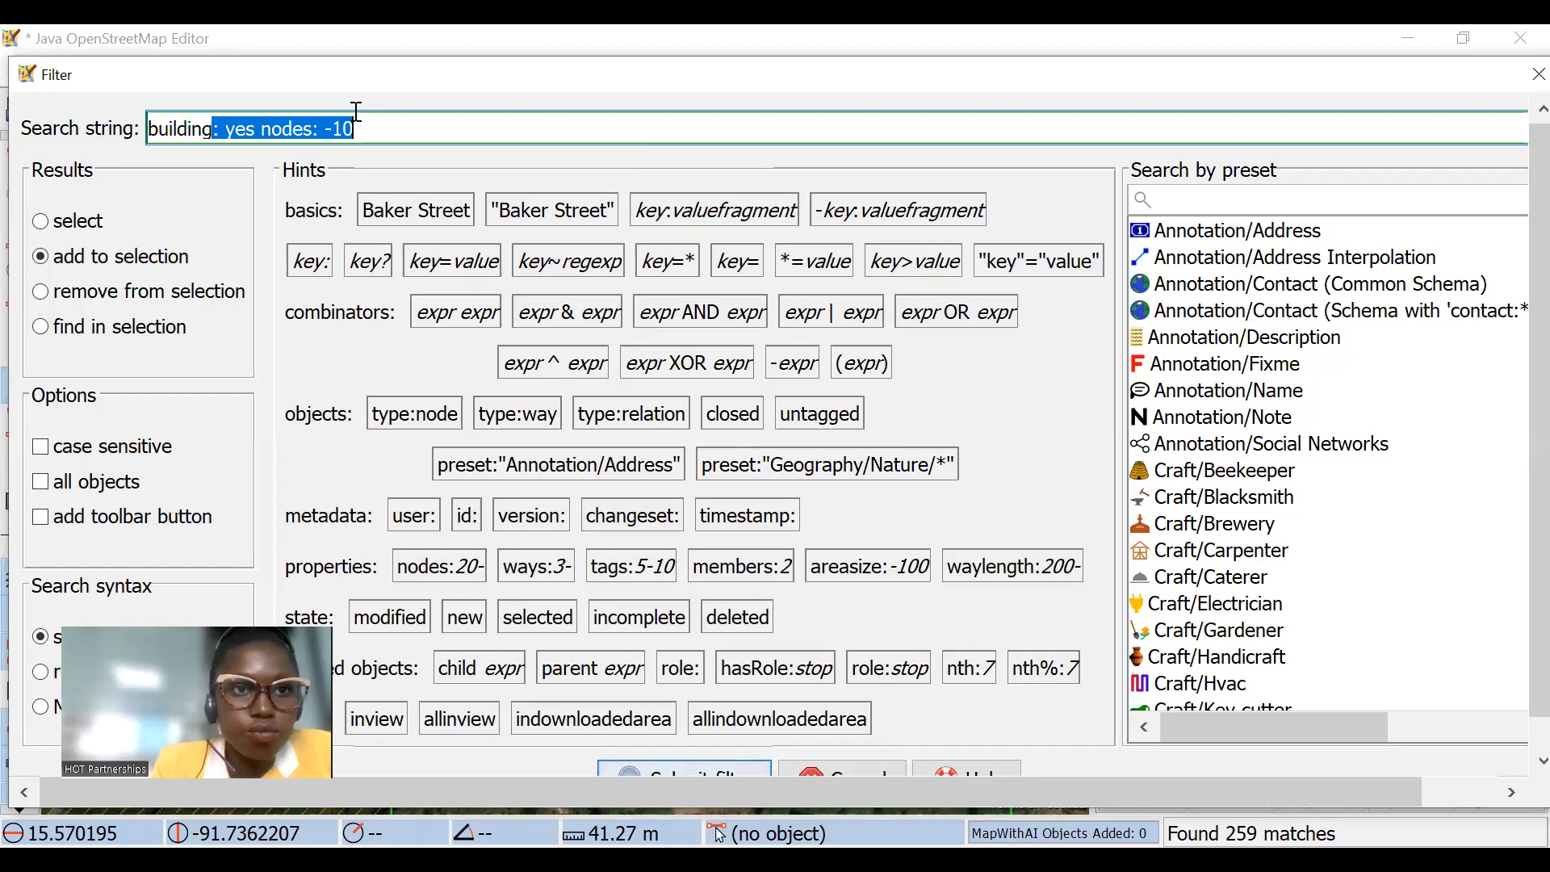
pyautogui.write('=')
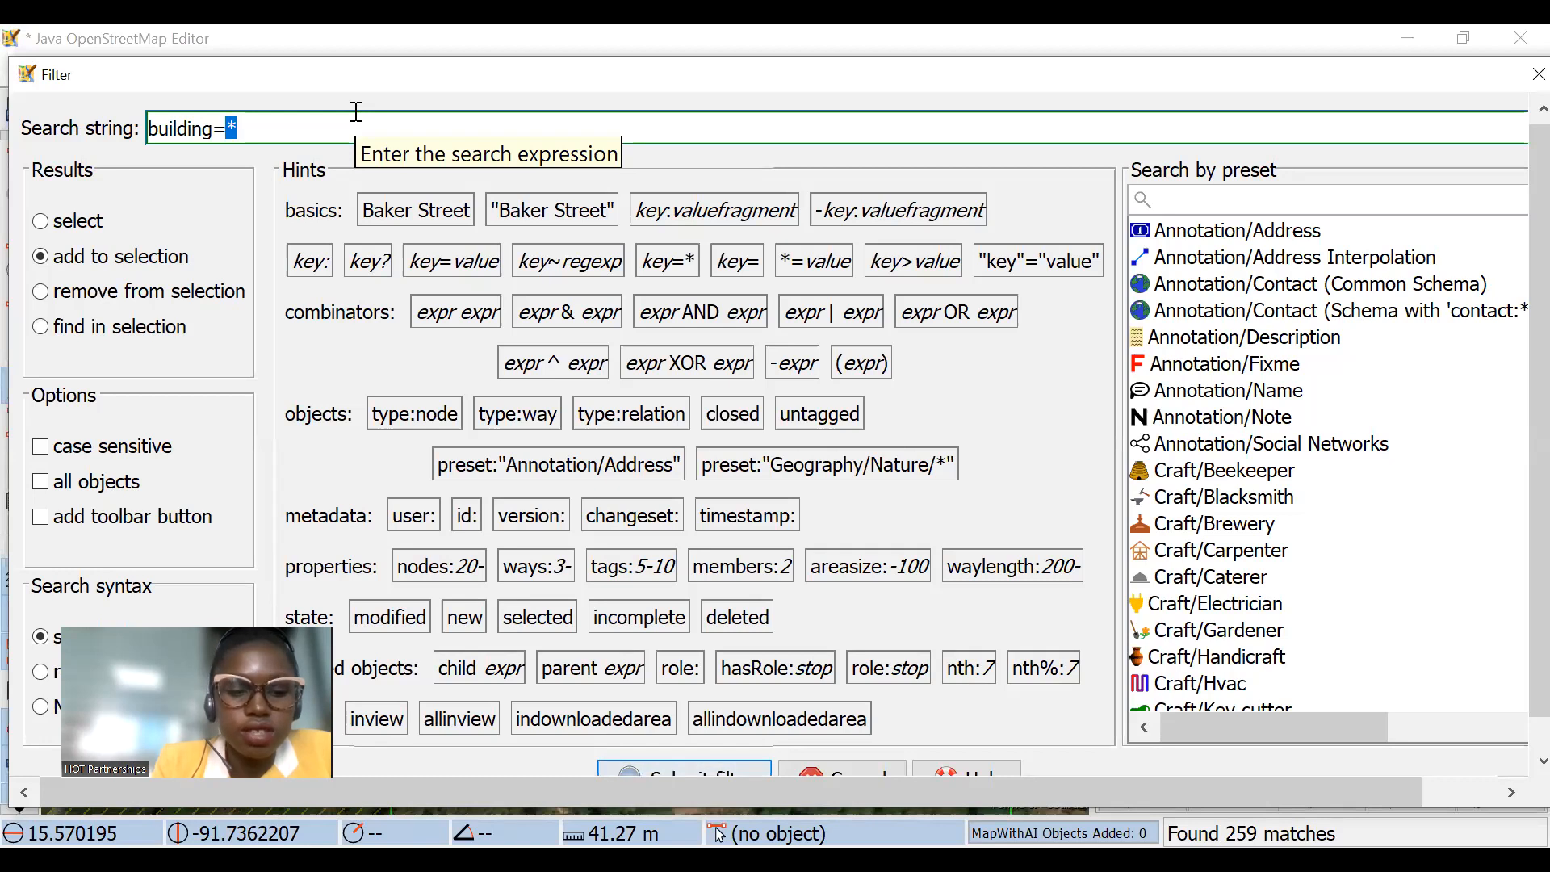
pyautogui.write('*')
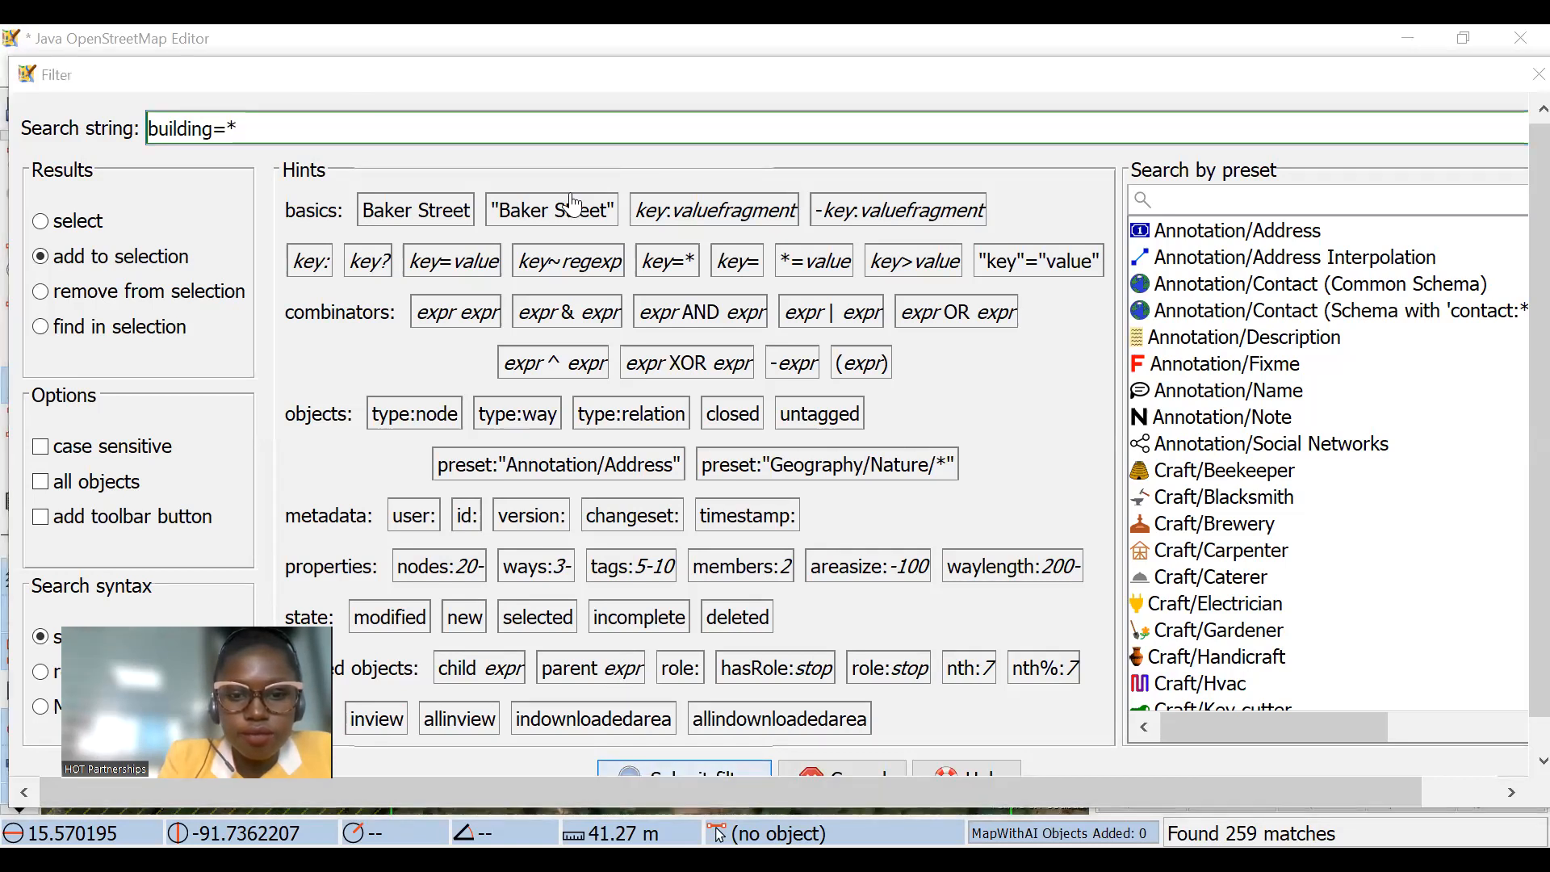
pyautogui.press('Return')
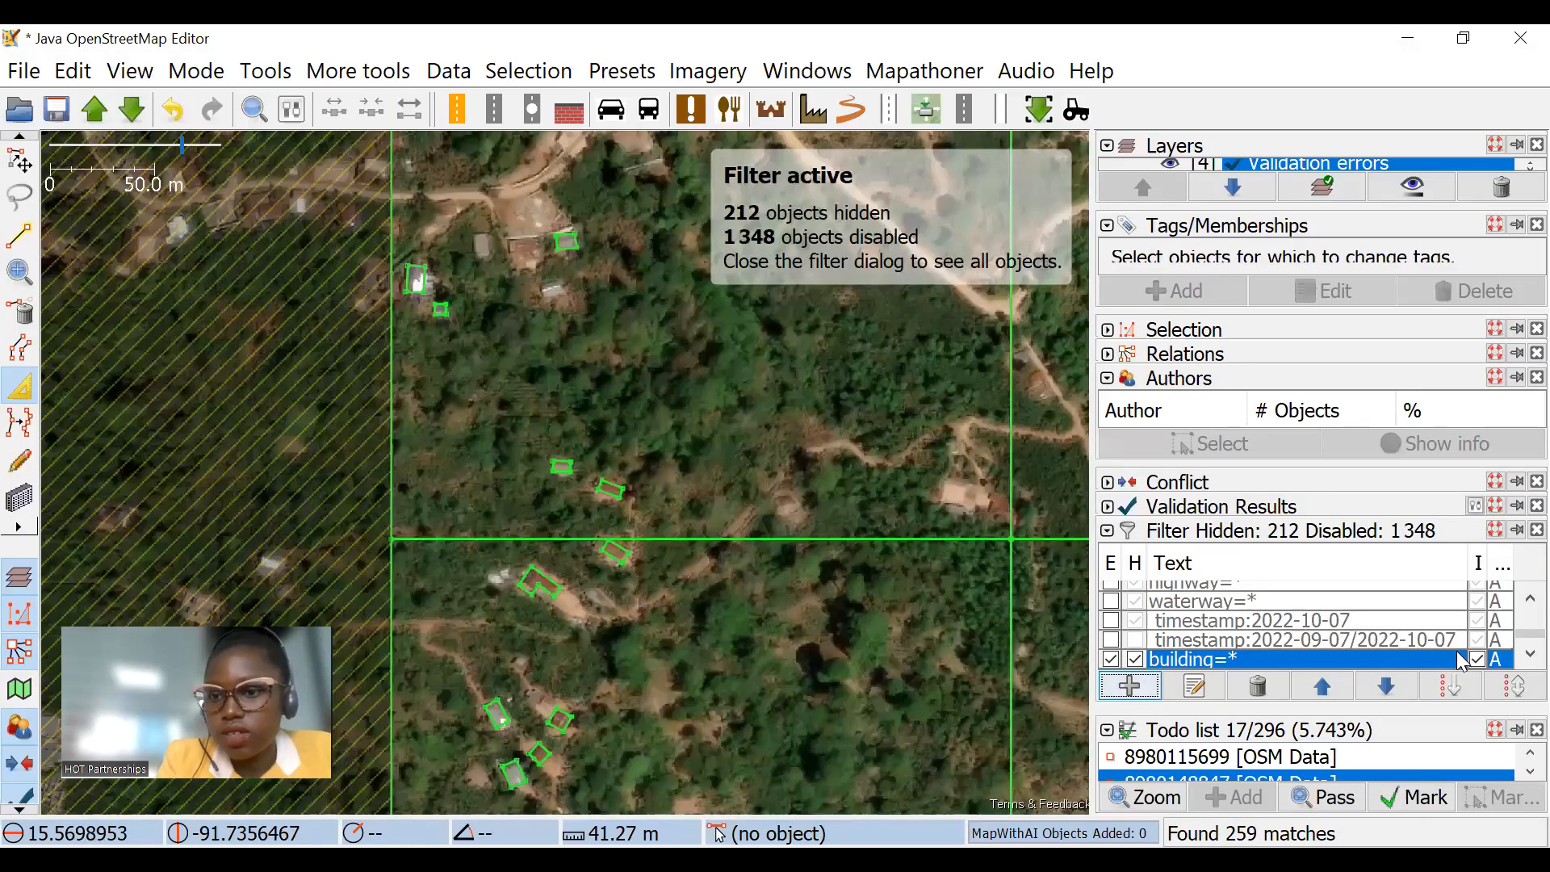
# Step: Disable the older building=* filter, and set the new one to hide with its match inverted
pyautogui.click(1135, 642)
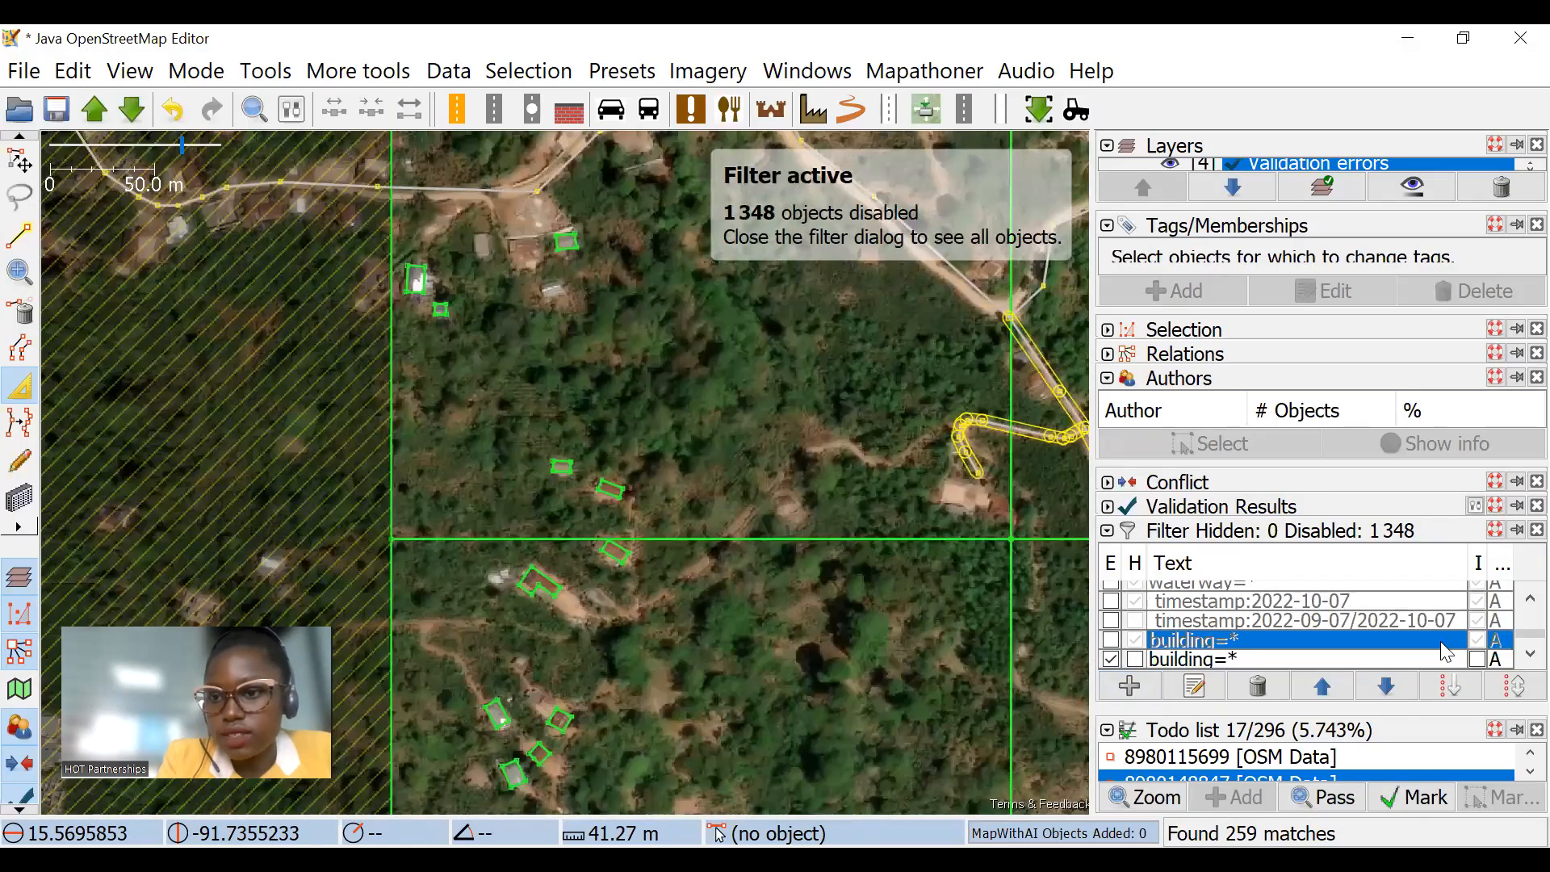
pyautogui.click(1136, 658)
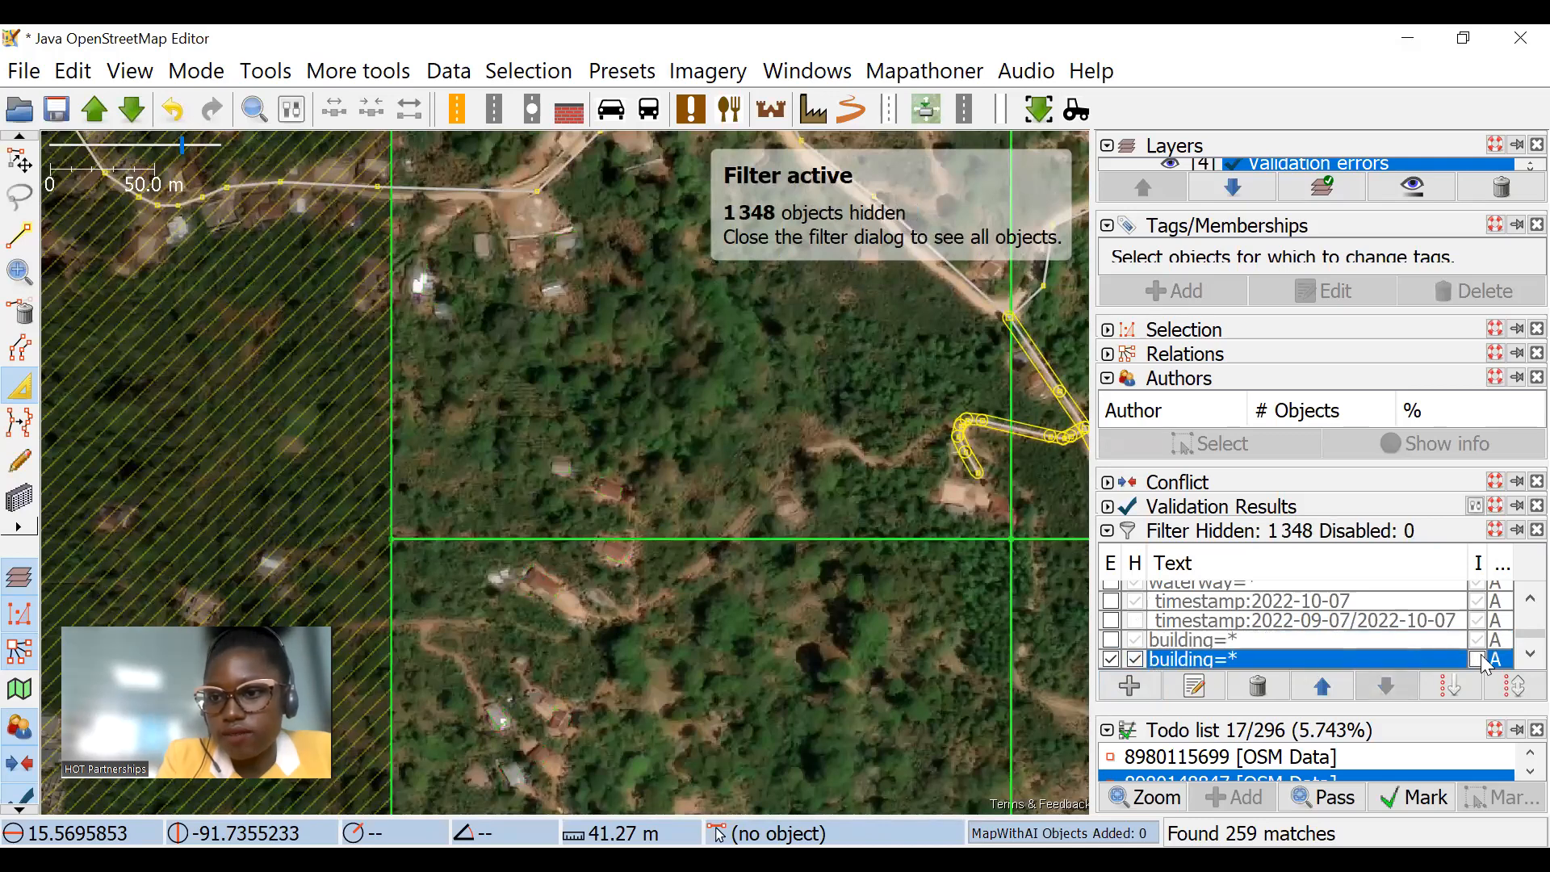
pyautogui.click(1477, 659)
# Step: Draw a building about 9.5 m wide over the untraced reddish roof beside the large pale roof near the grid-line crossing
pyautogui.scroll(-5, 733, 419)
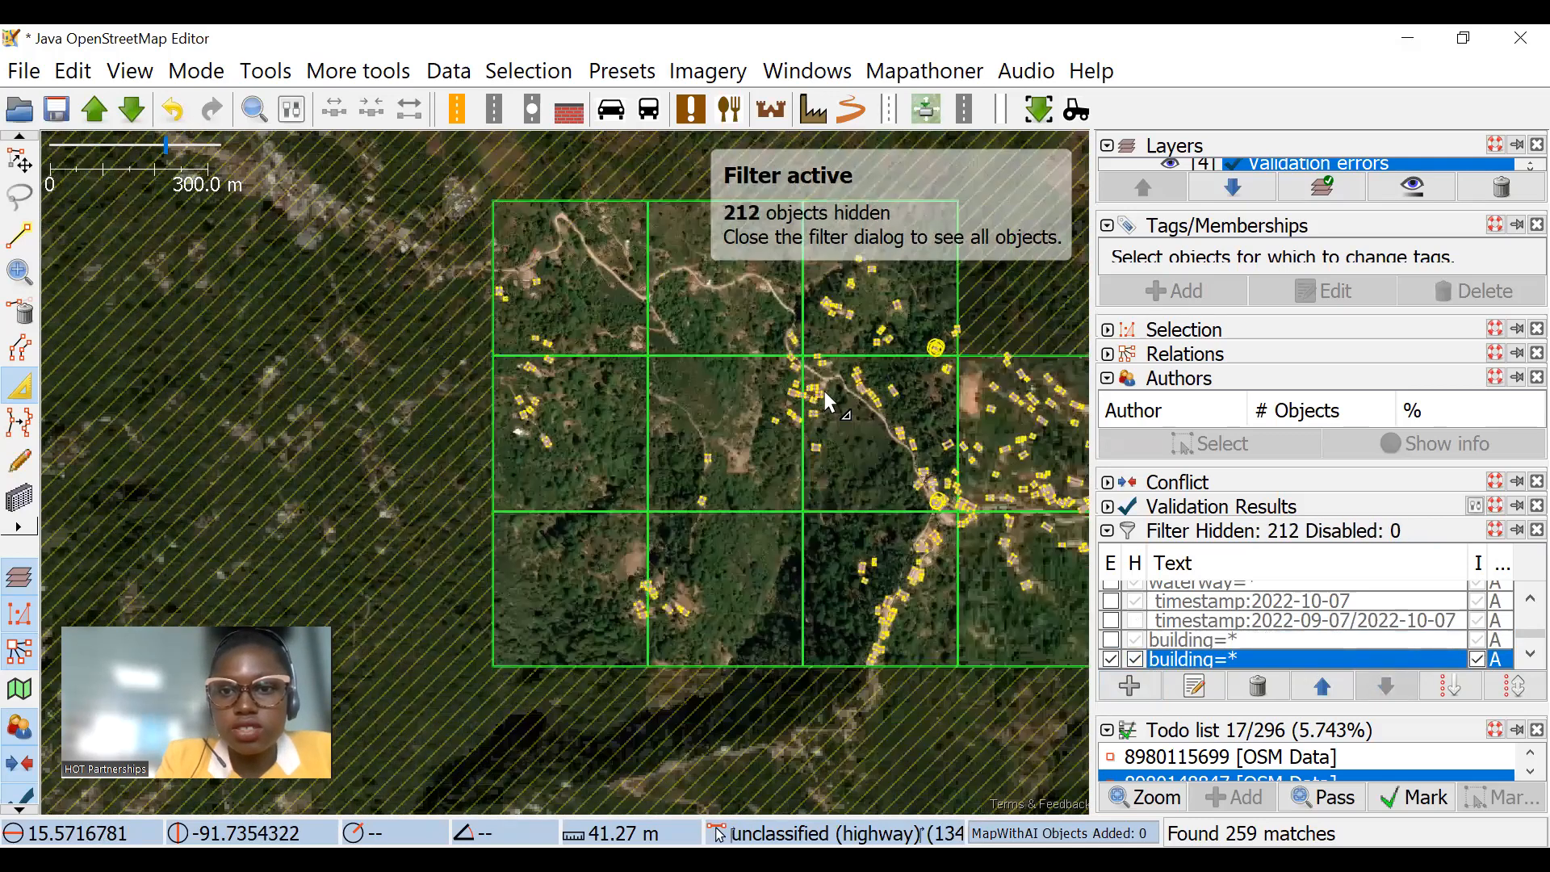
pyautogui.scroll(4, 287, 298)
pyautogui.scroll(2, 569, 417)
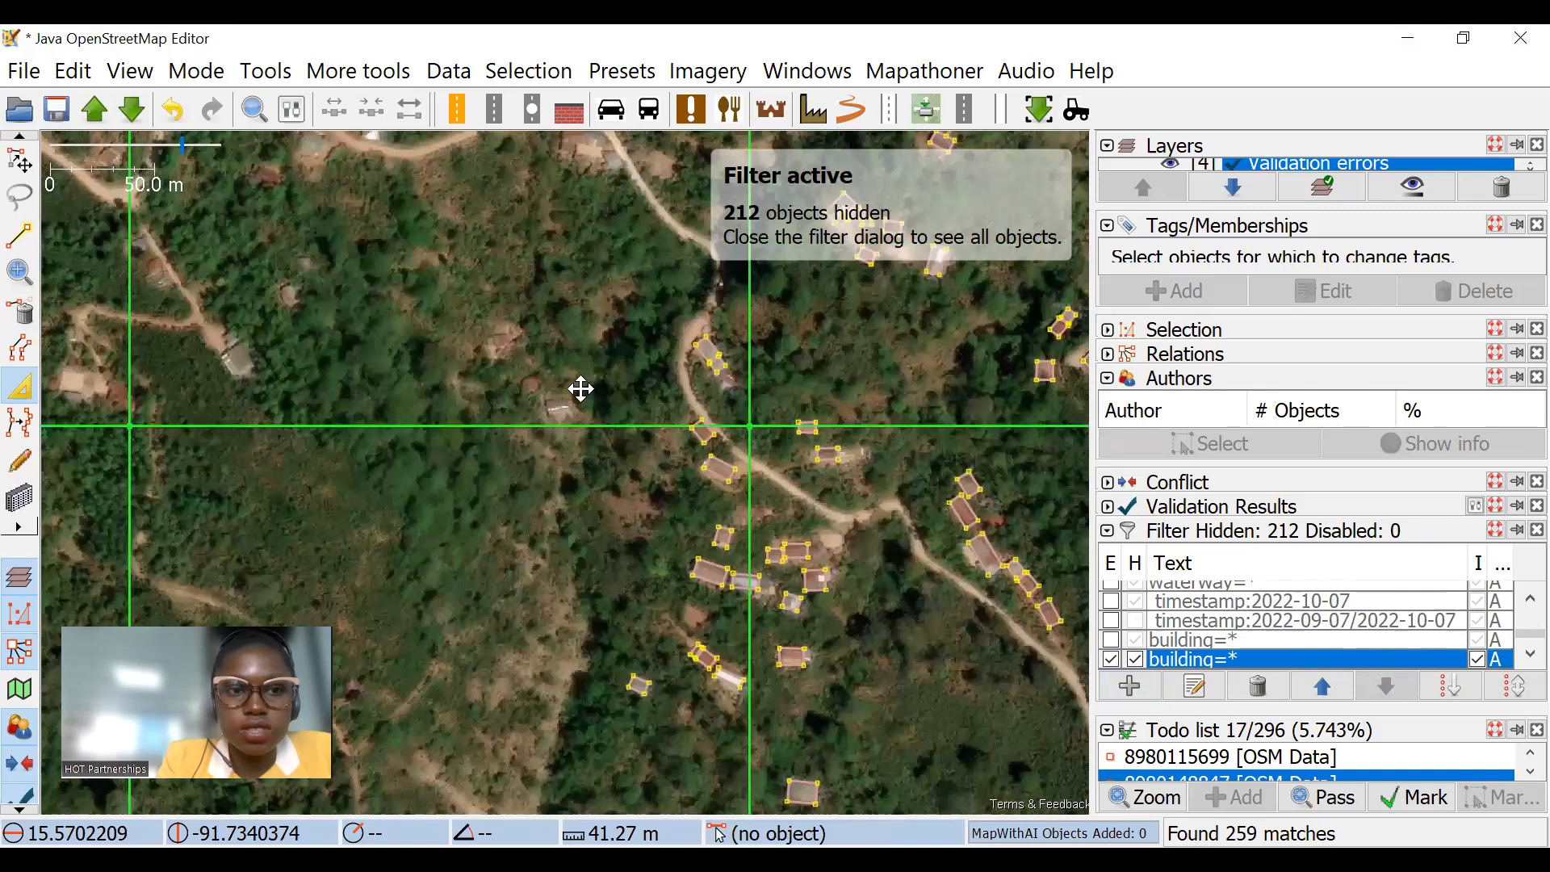
pyautogui.moveTo(581, 389); pyautogui.dragTo(789, 363)
pyautogui.click(20, 498)
pyautogui.scroll(2, 357, 362)
pyautogui.moveTo(361, 365); pyautogui.dragTo(545, 387)
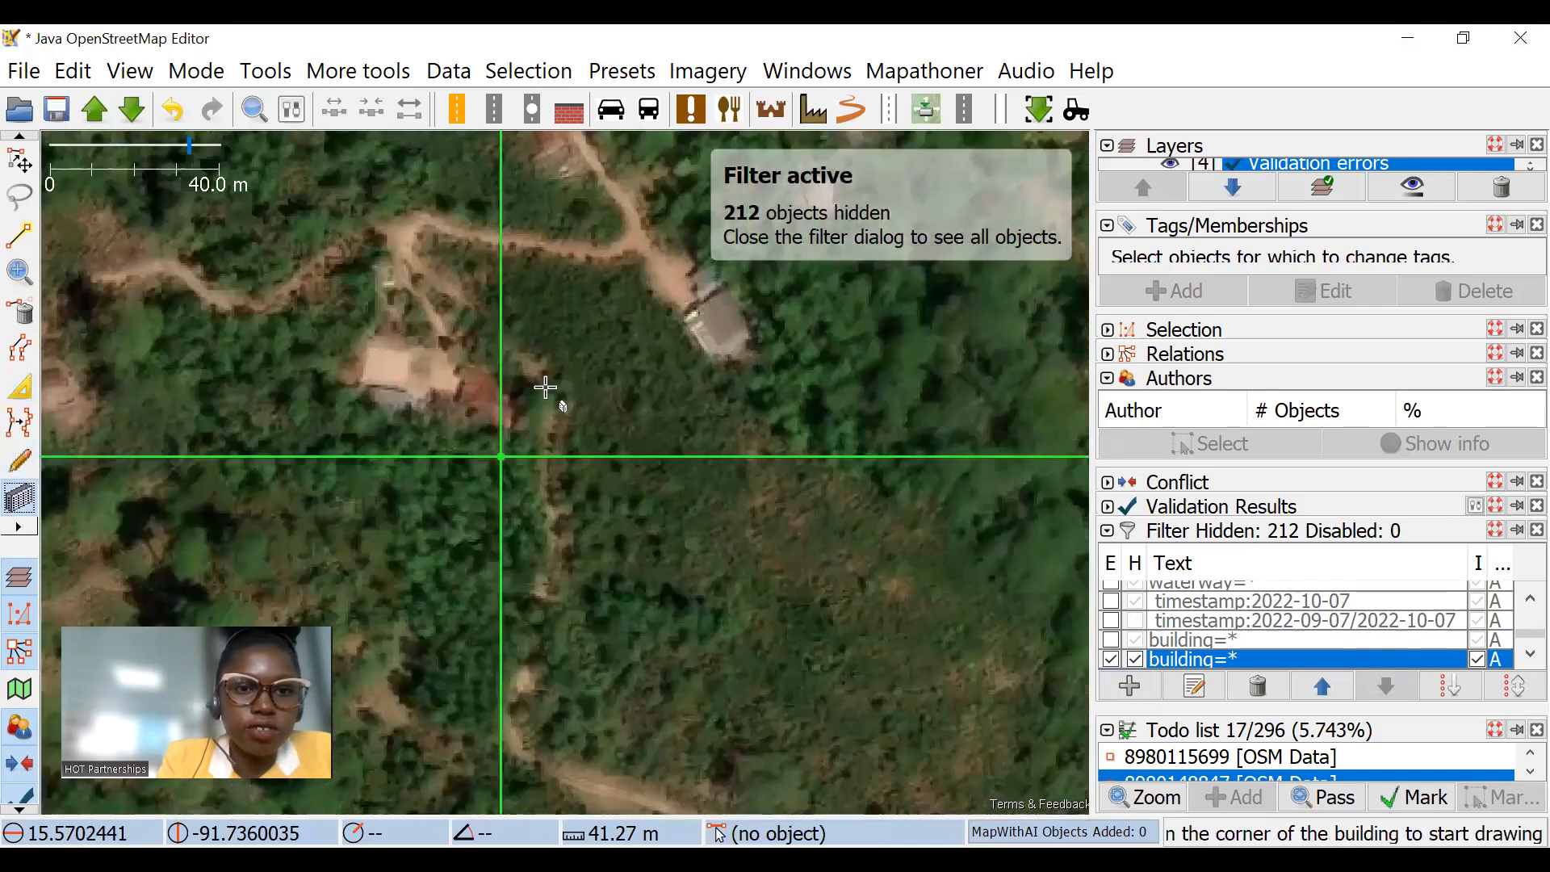
pyautogui.scroll(5, 545, 387)
pyautogui.click(436, 273)
pyautogui.click(864, 456)
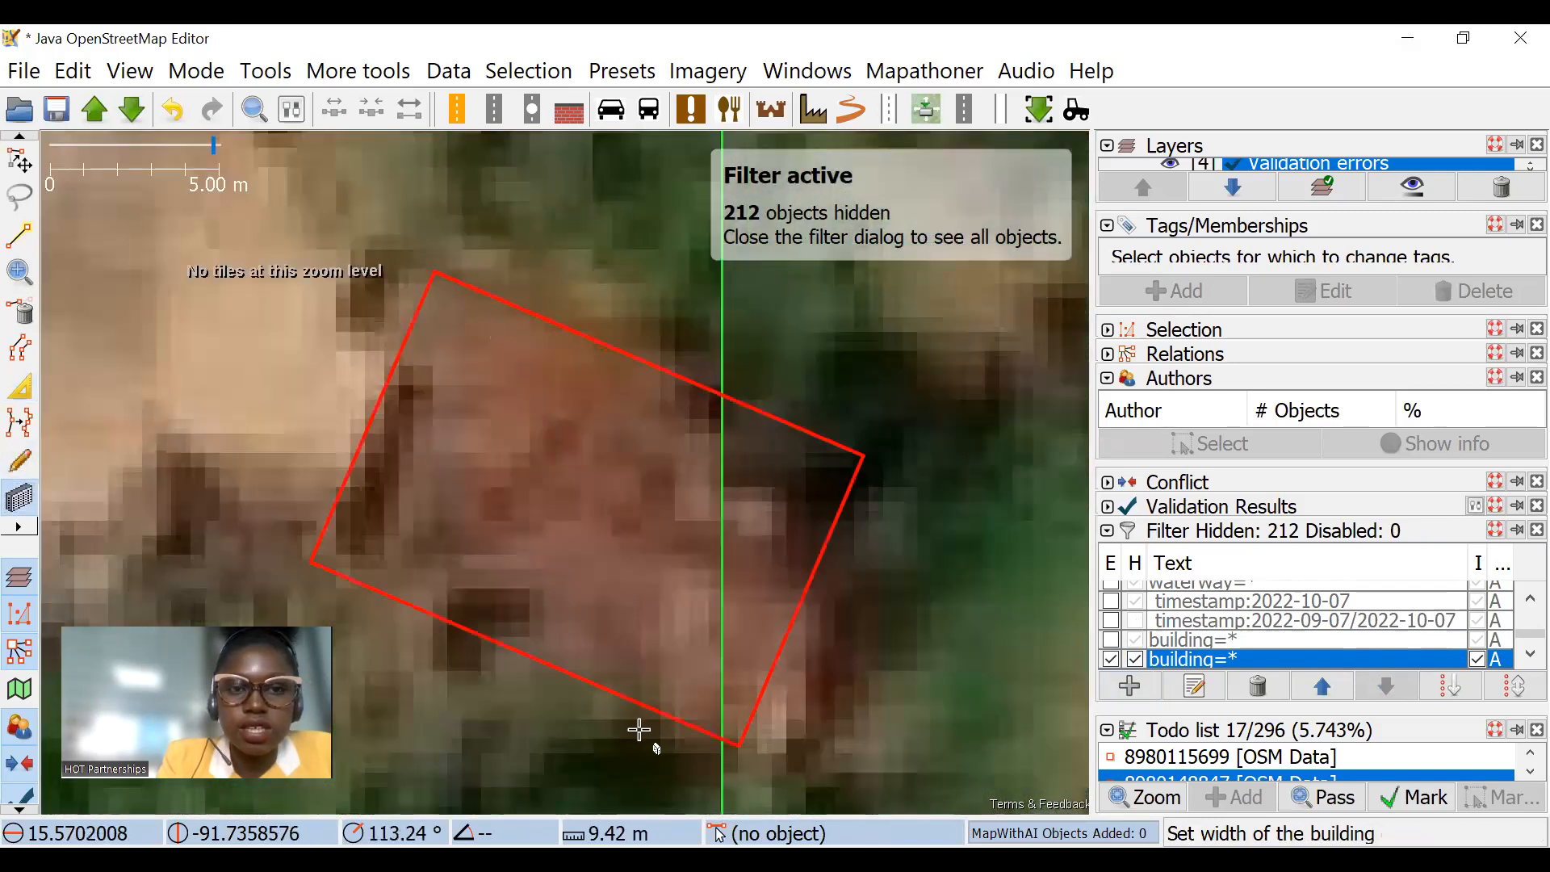
pyautogui.click(641, 736)
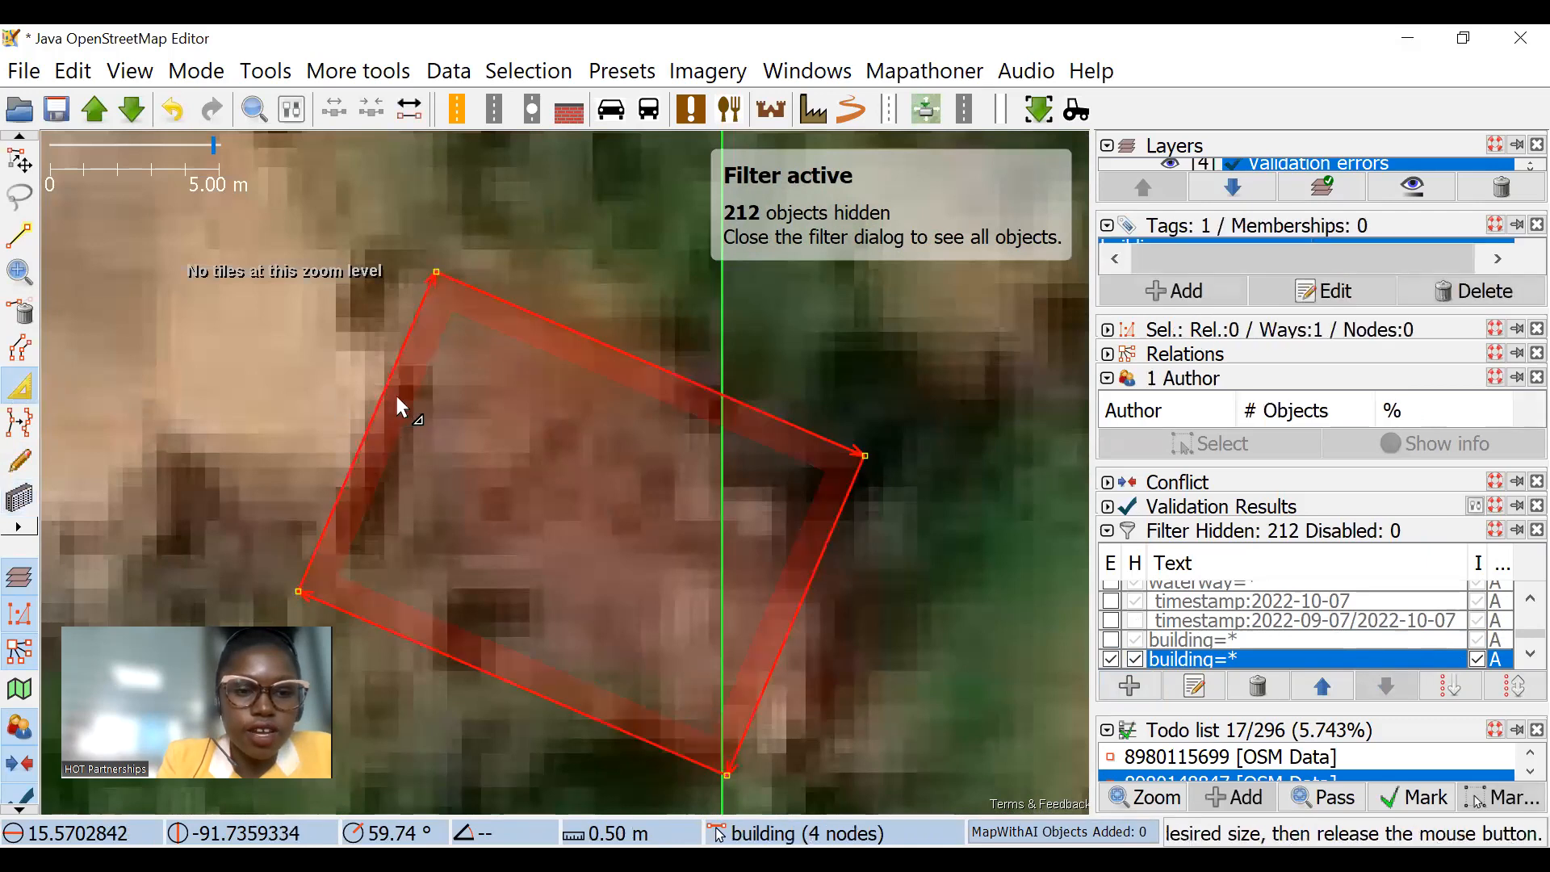
# Step: Add a node on the new building's western wall and extrude the wall section outward, then return to selection mode
pyautogui.doubleClick(436, 379)
pyautogui.moveTo(448, 336); pyautogui.dragTo(421, 285)
pyautogui.scroll(-4, 461, 296)
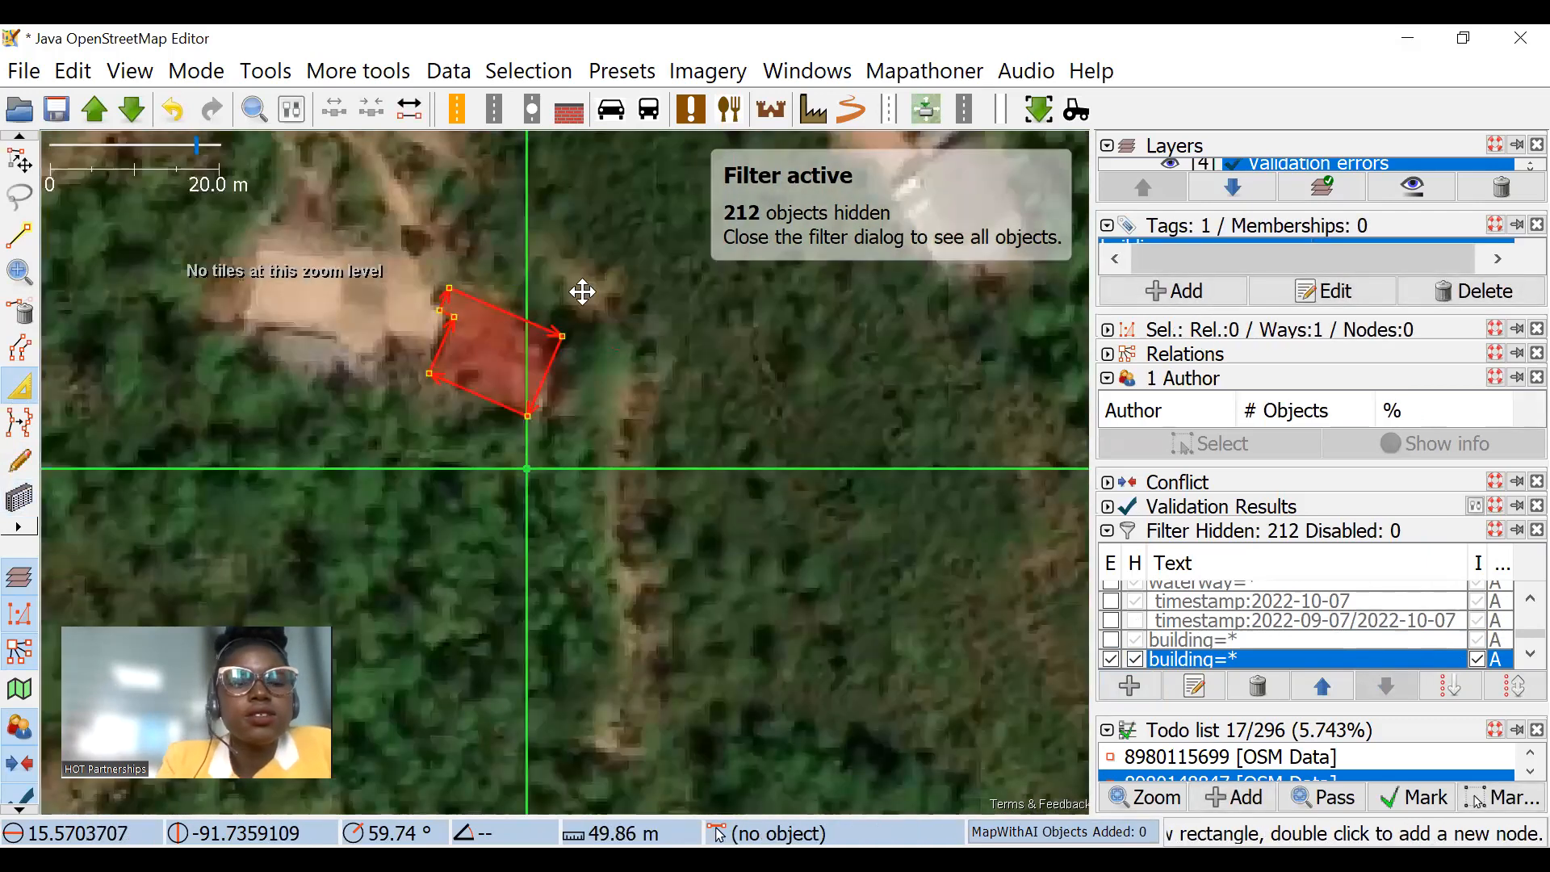
pyautogui.scroll(-2, 583, 291)
pyautogui.press('s')
pyautogui.scroll(-3, 508, 402)
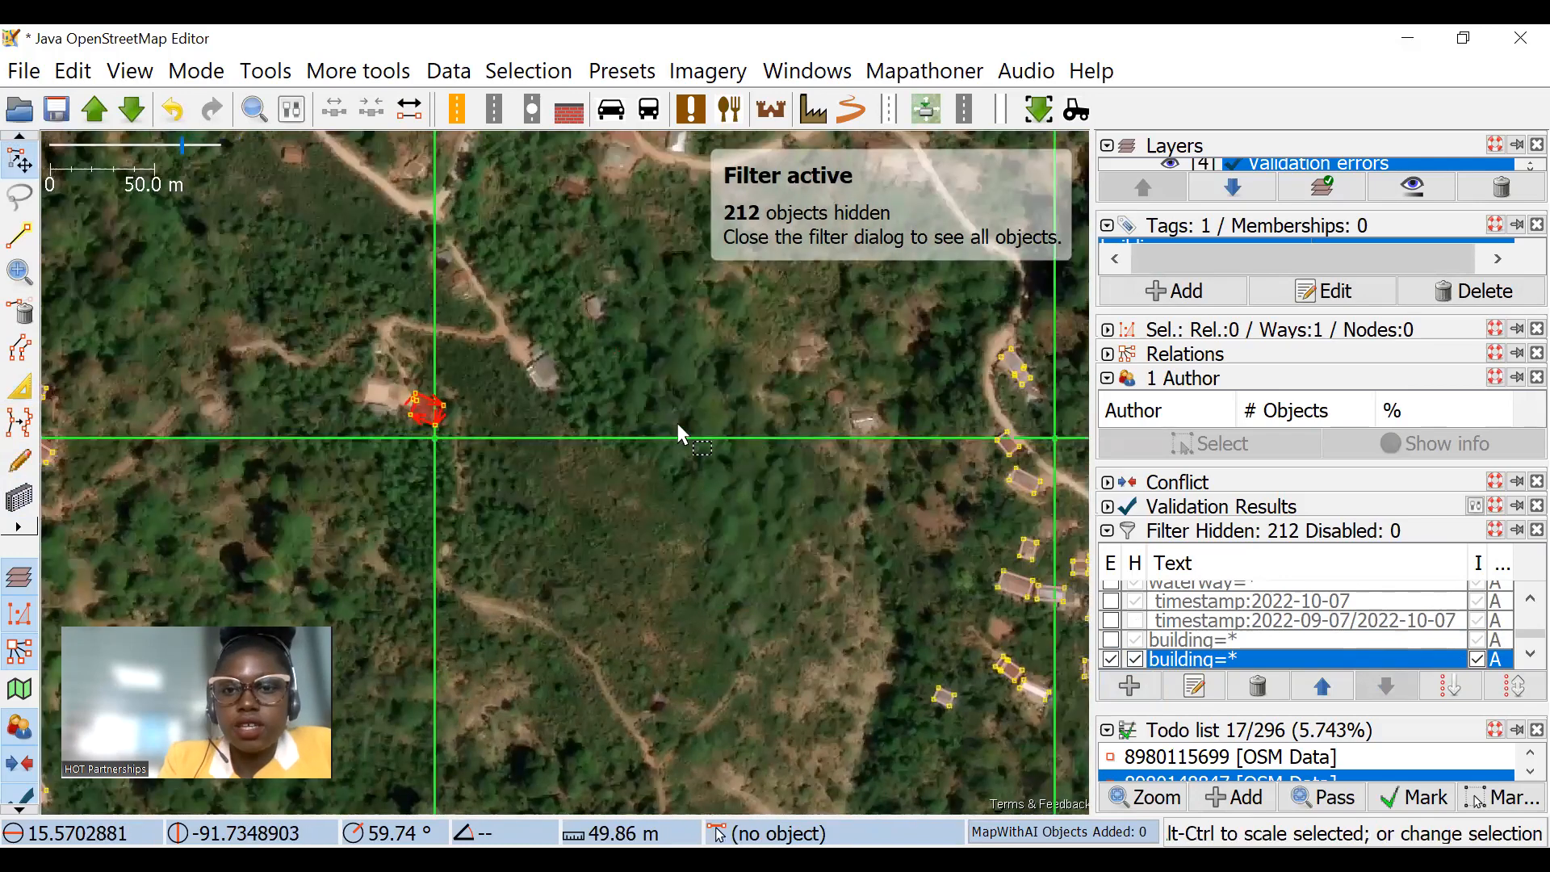
# Step: Examine the task squares with only buildings displayed, checking the imagery for buildings that are still untraced
pyautogui.scroll(-7, 452, 307)
pyautogui.scroll(2, 581, 339)
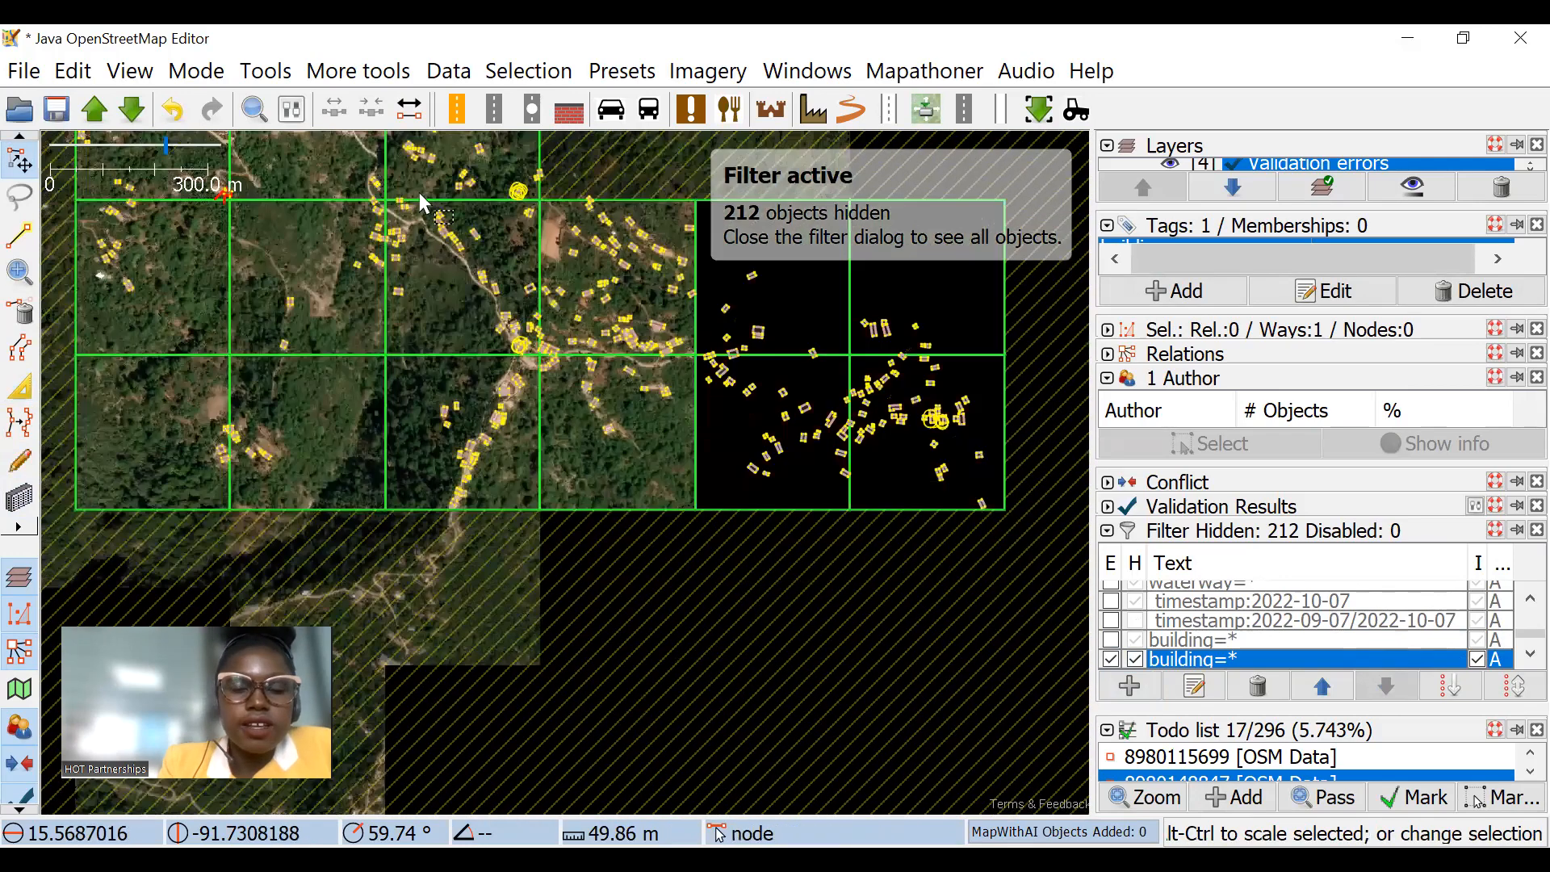
pyautogui.scroll(4, 436, 266)
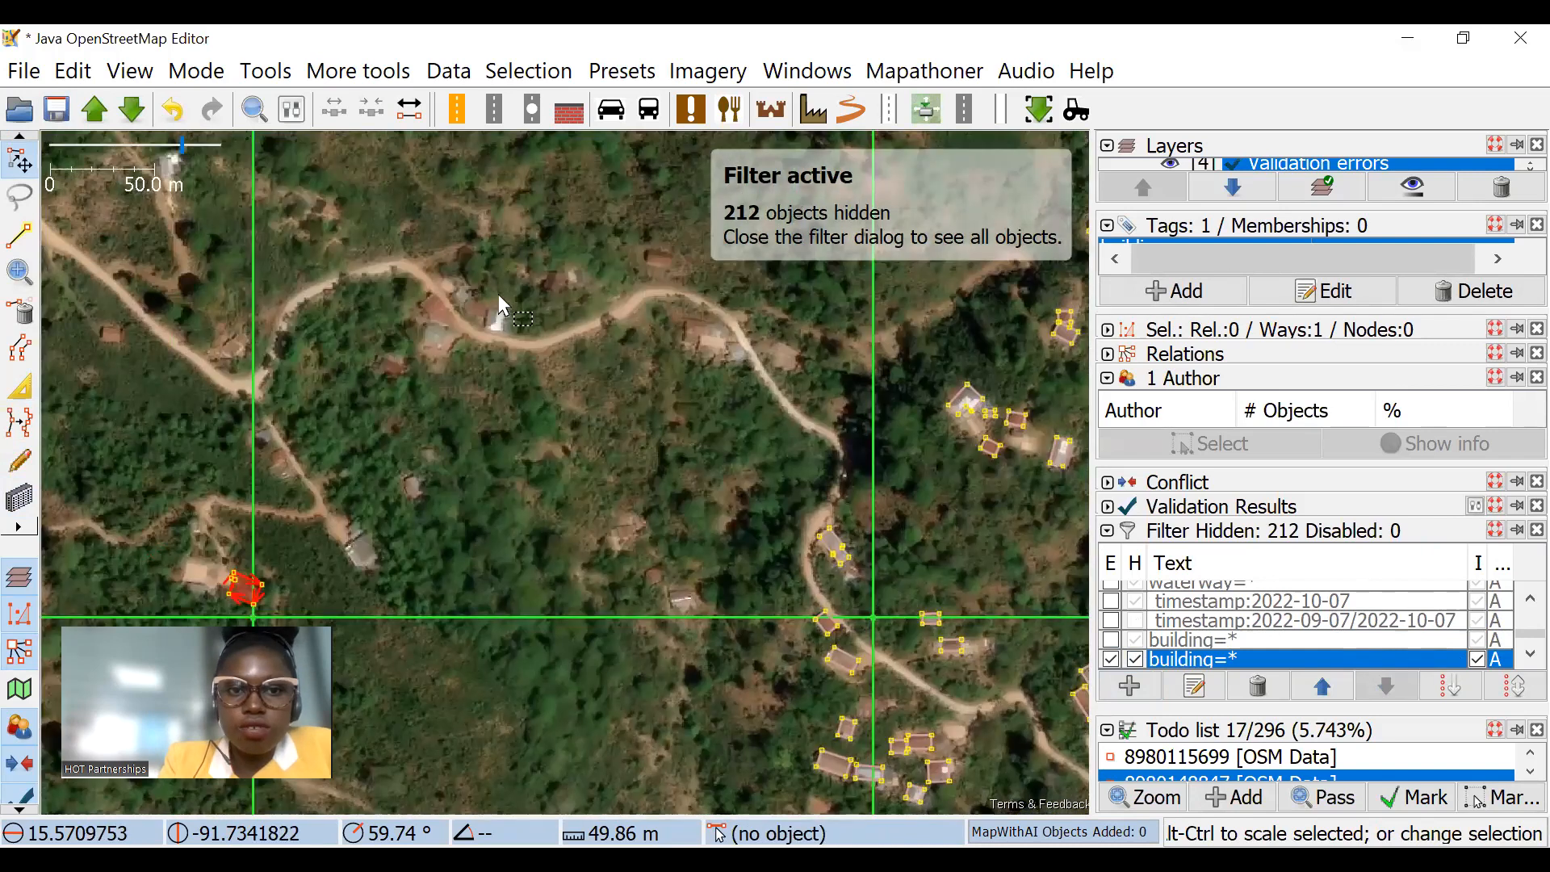
pyautogui.scroll(-2, 499, 305)
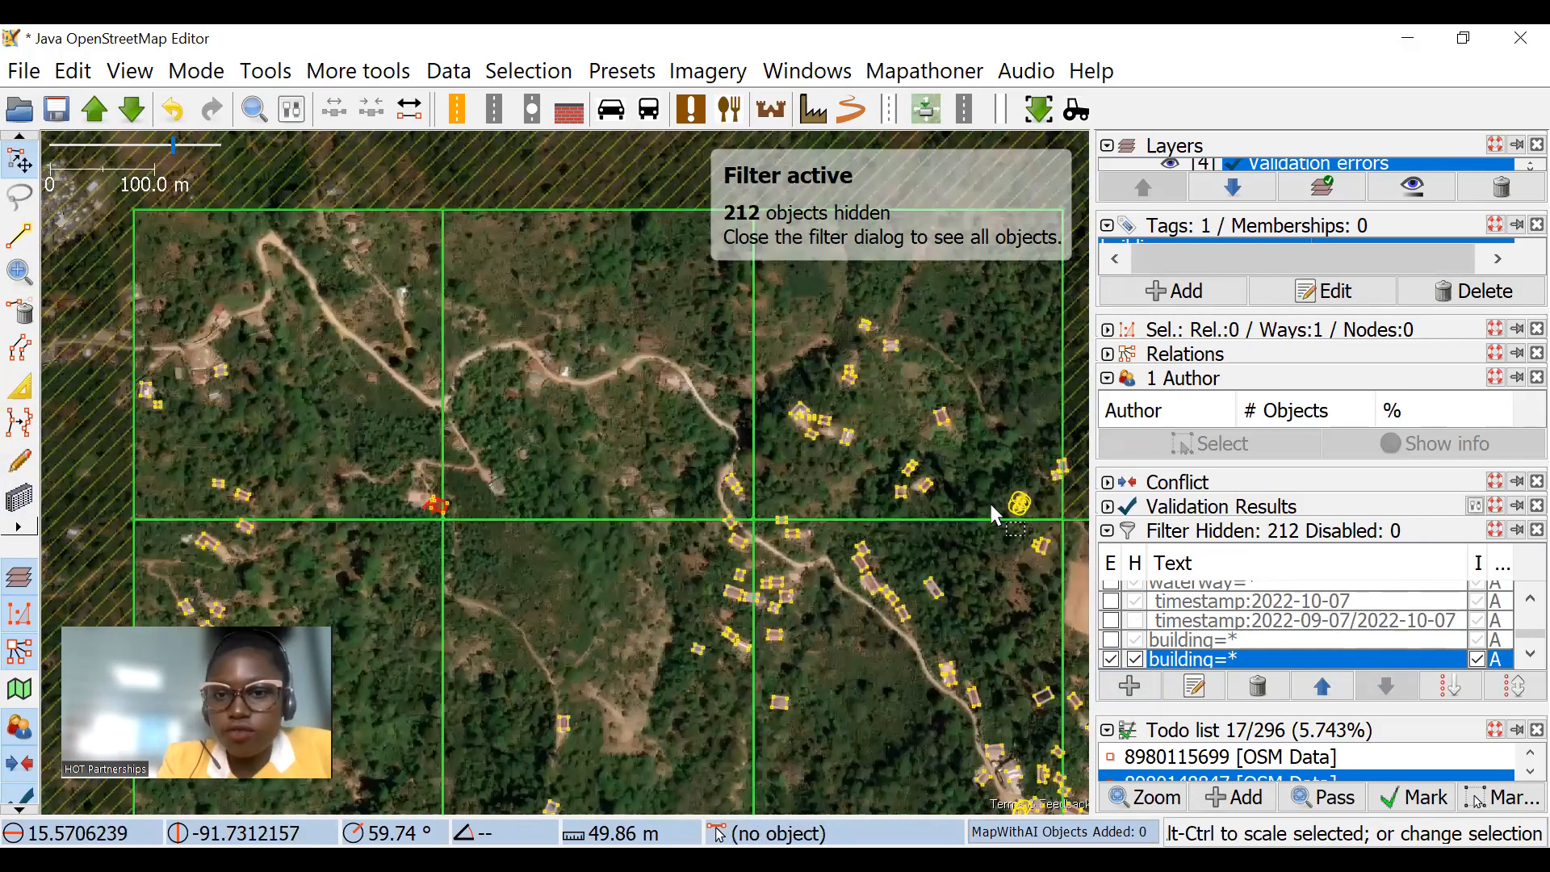
pyautogui.scroll(3, 1011, 468)
pyautogui.scroll(-3, 1082, 424)
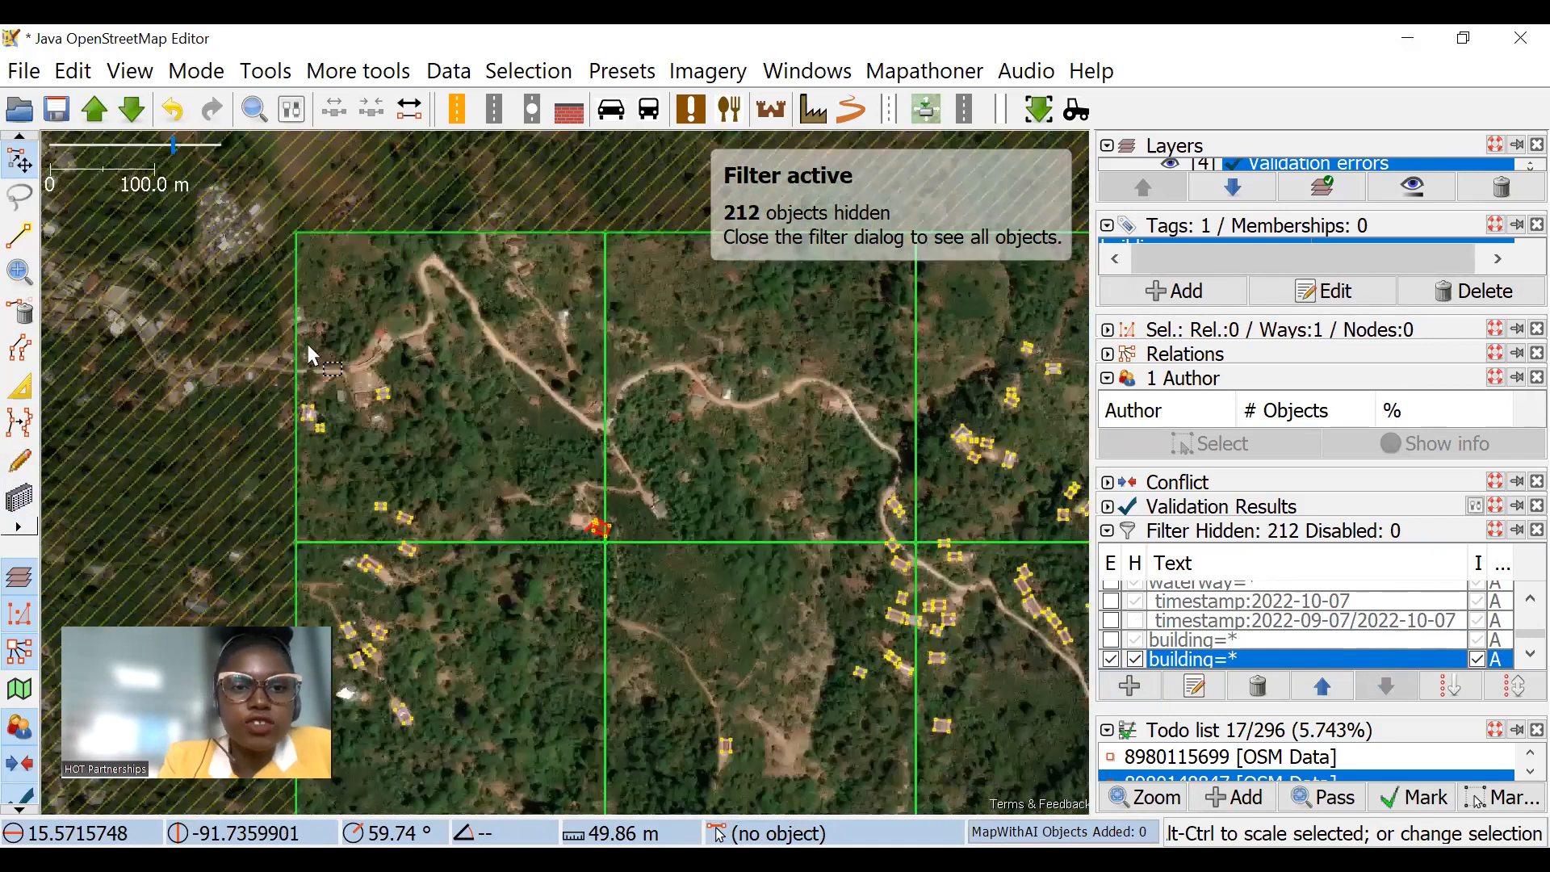
pyautogui.moveTo(685, 519); pyautogui.dragTo(716, 237)
pyautogui.scroll(3, 506, 411)
pyautogui.scroll(-3, 628, 437)
pyautogui.moveTo(769, 469); pyautogui.dragTo(207, 227)
pyautogui.scroll(-3, 499, 267)
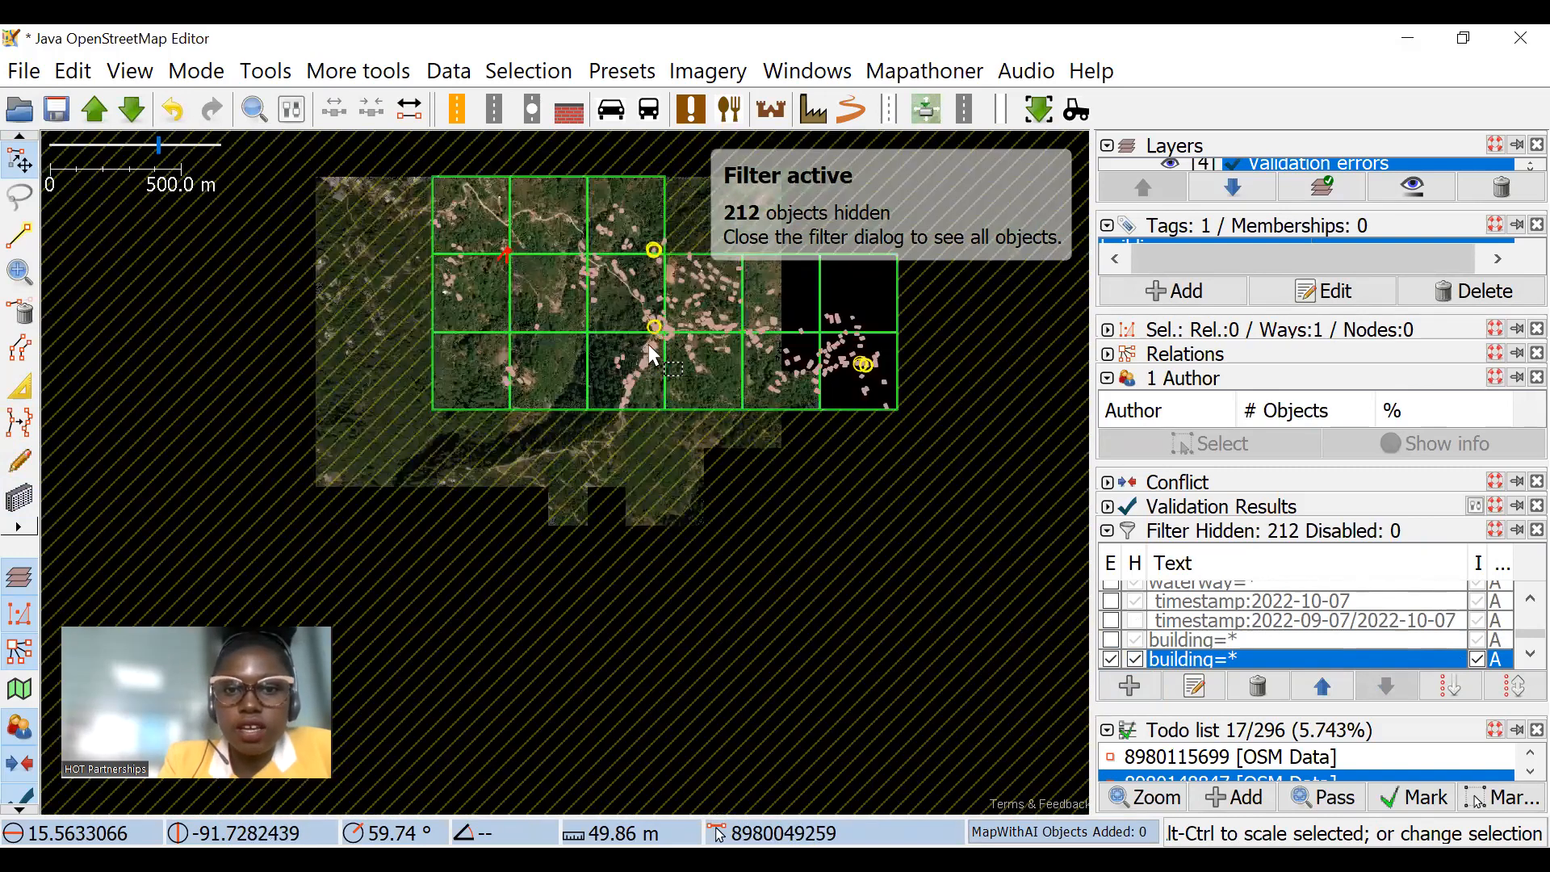
pyautogui.scroll(3, 871, 349)
pyautogui.moveTo(800, 432); pyautogui.dragTo(811, 448)
pyautogui.moveTo(603, 373); pyautogui.dragTo(409, 278)
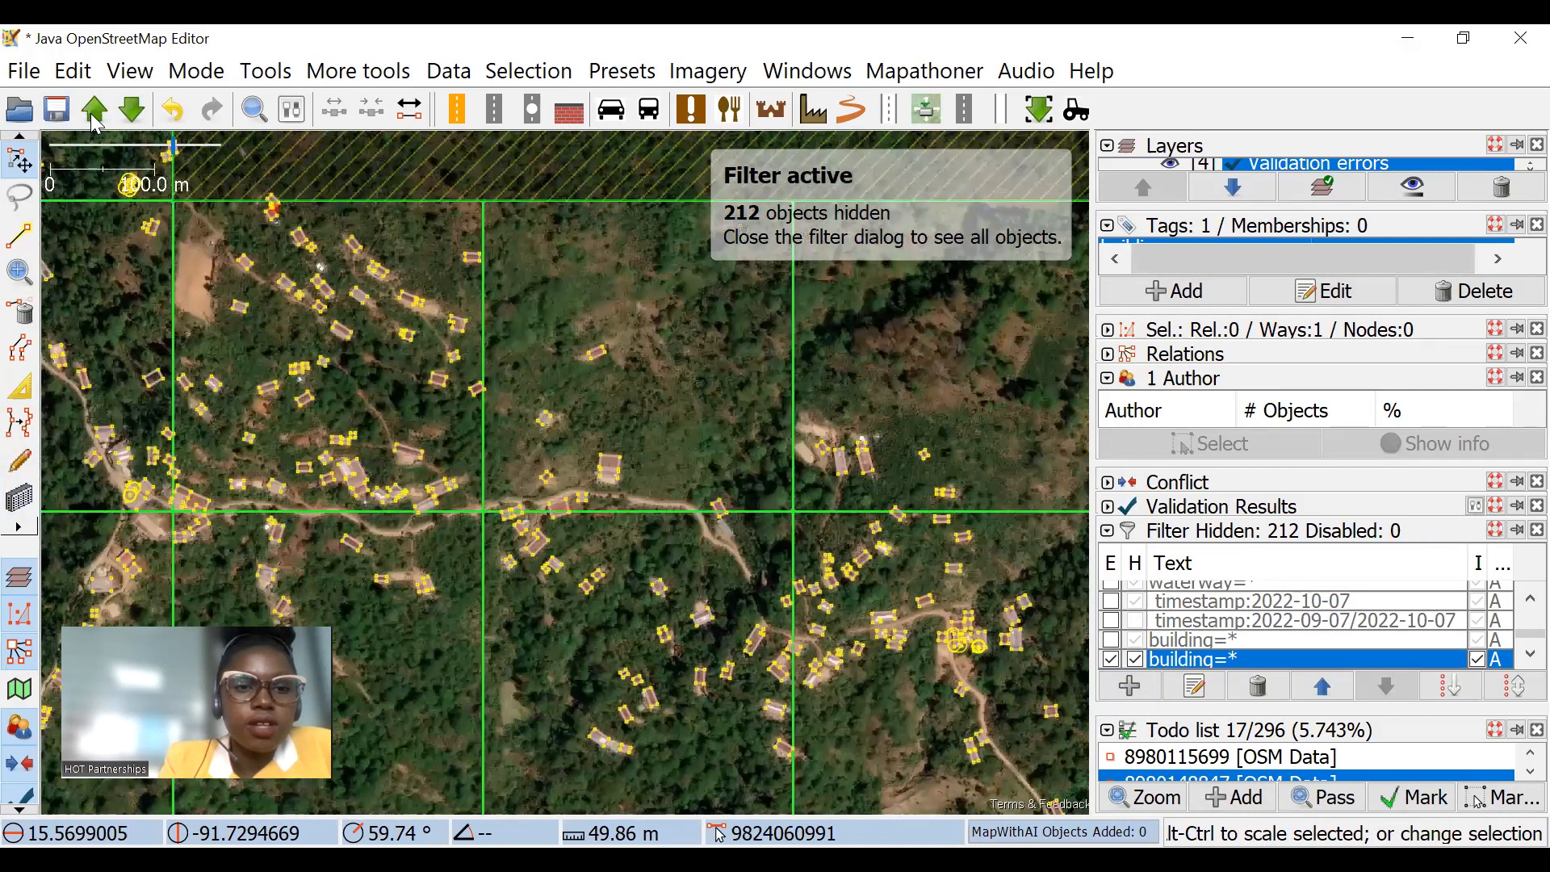
# Step: Upload the edits to OpenStreetMap, adding "added and modified buildings" in front of the hashtags in the changeset comment
pyautogui.click(95, 109)
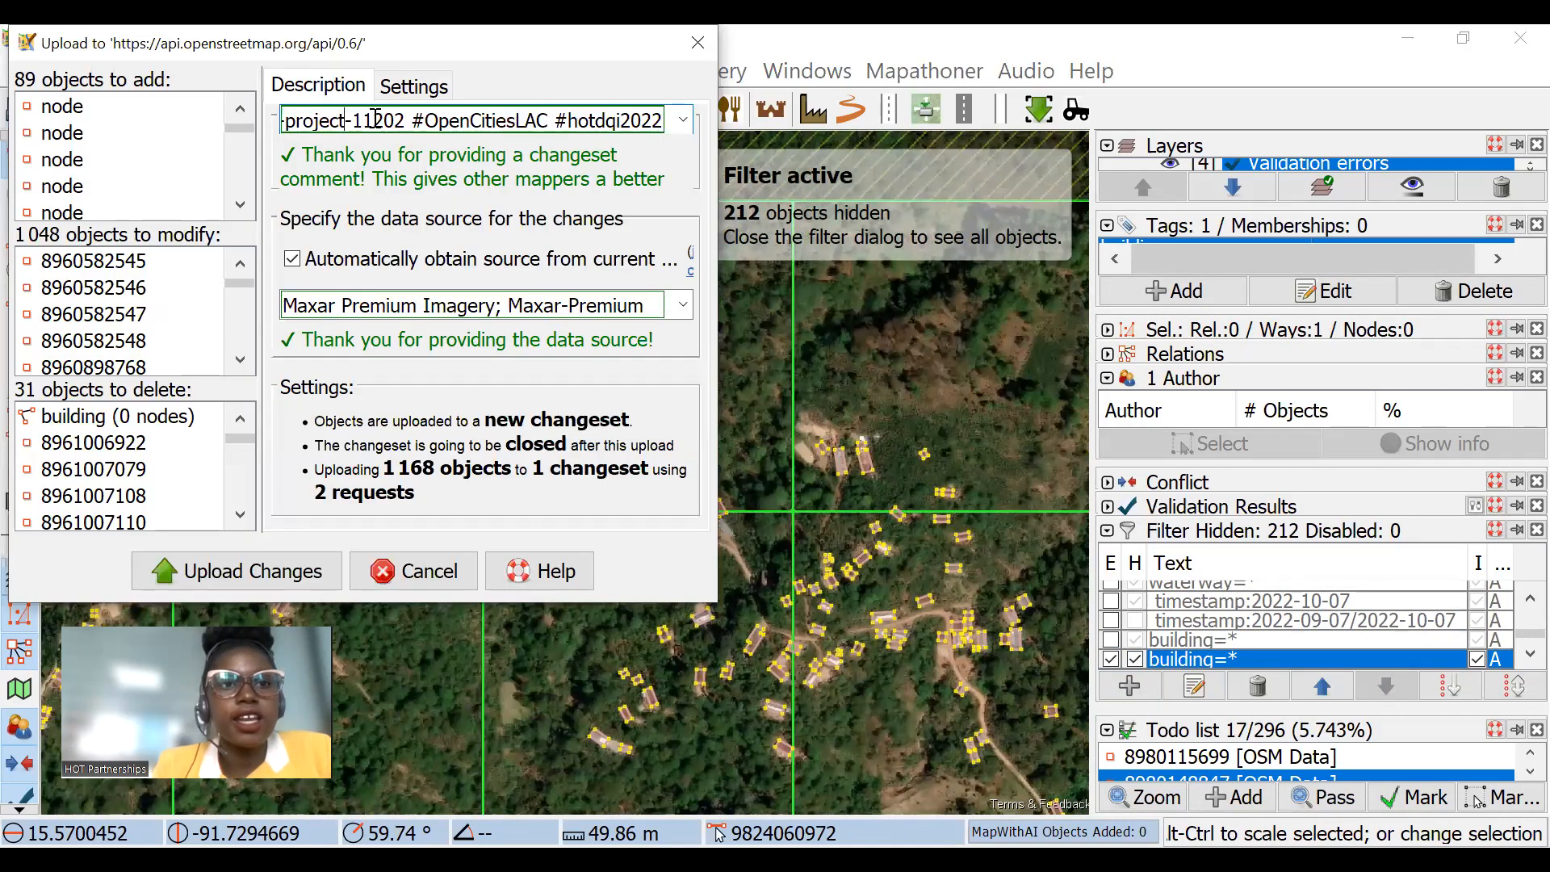
pyautogui.press('Home')
pyautogui.write('added and modifi')
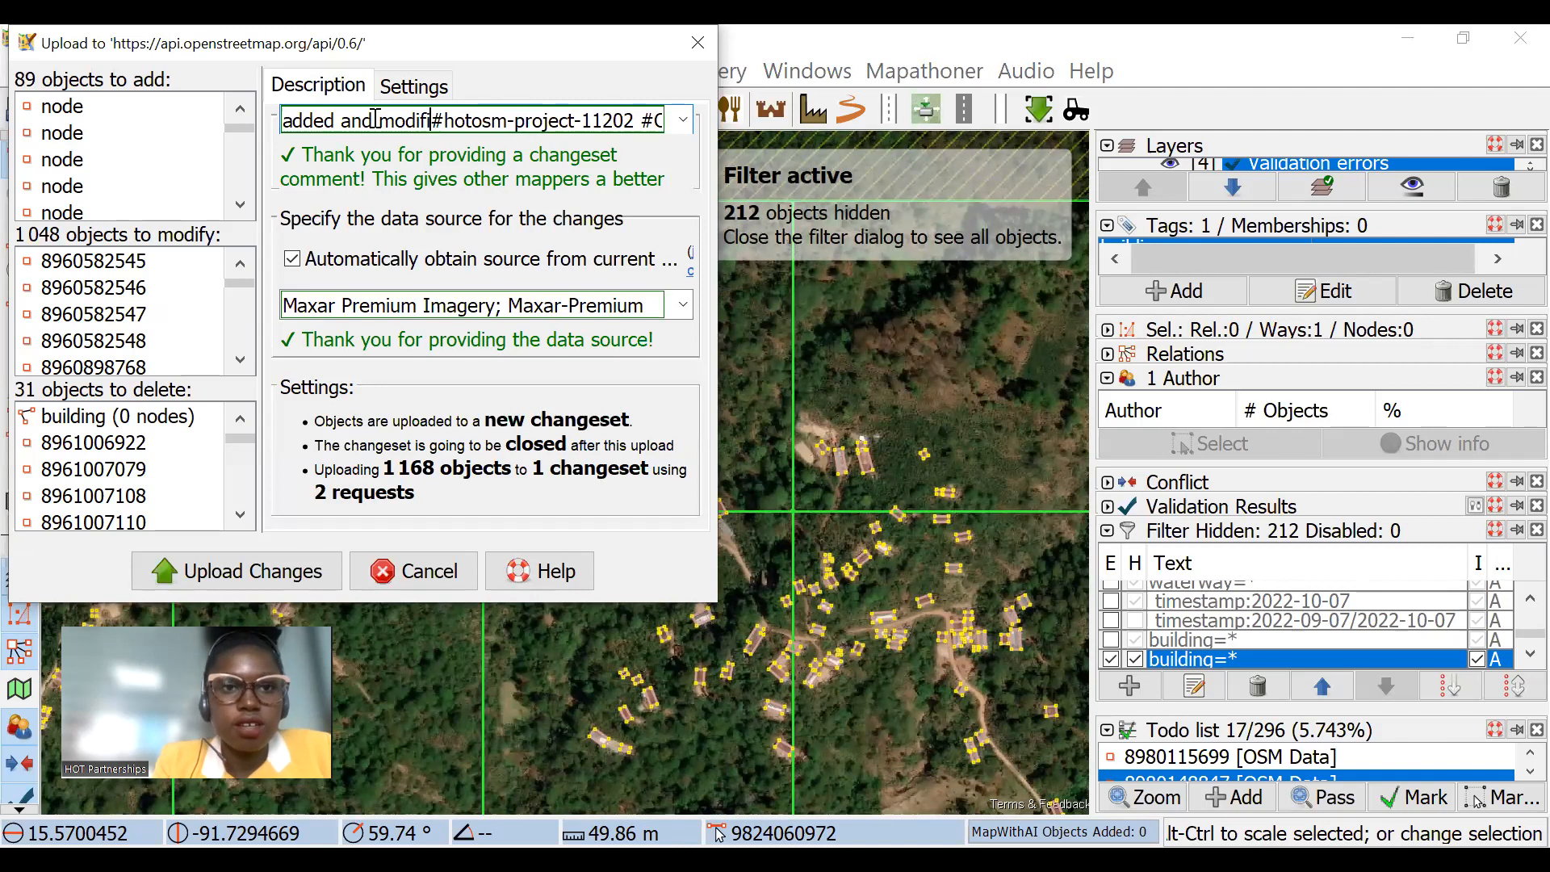
pyautogui.write('ed buildings')
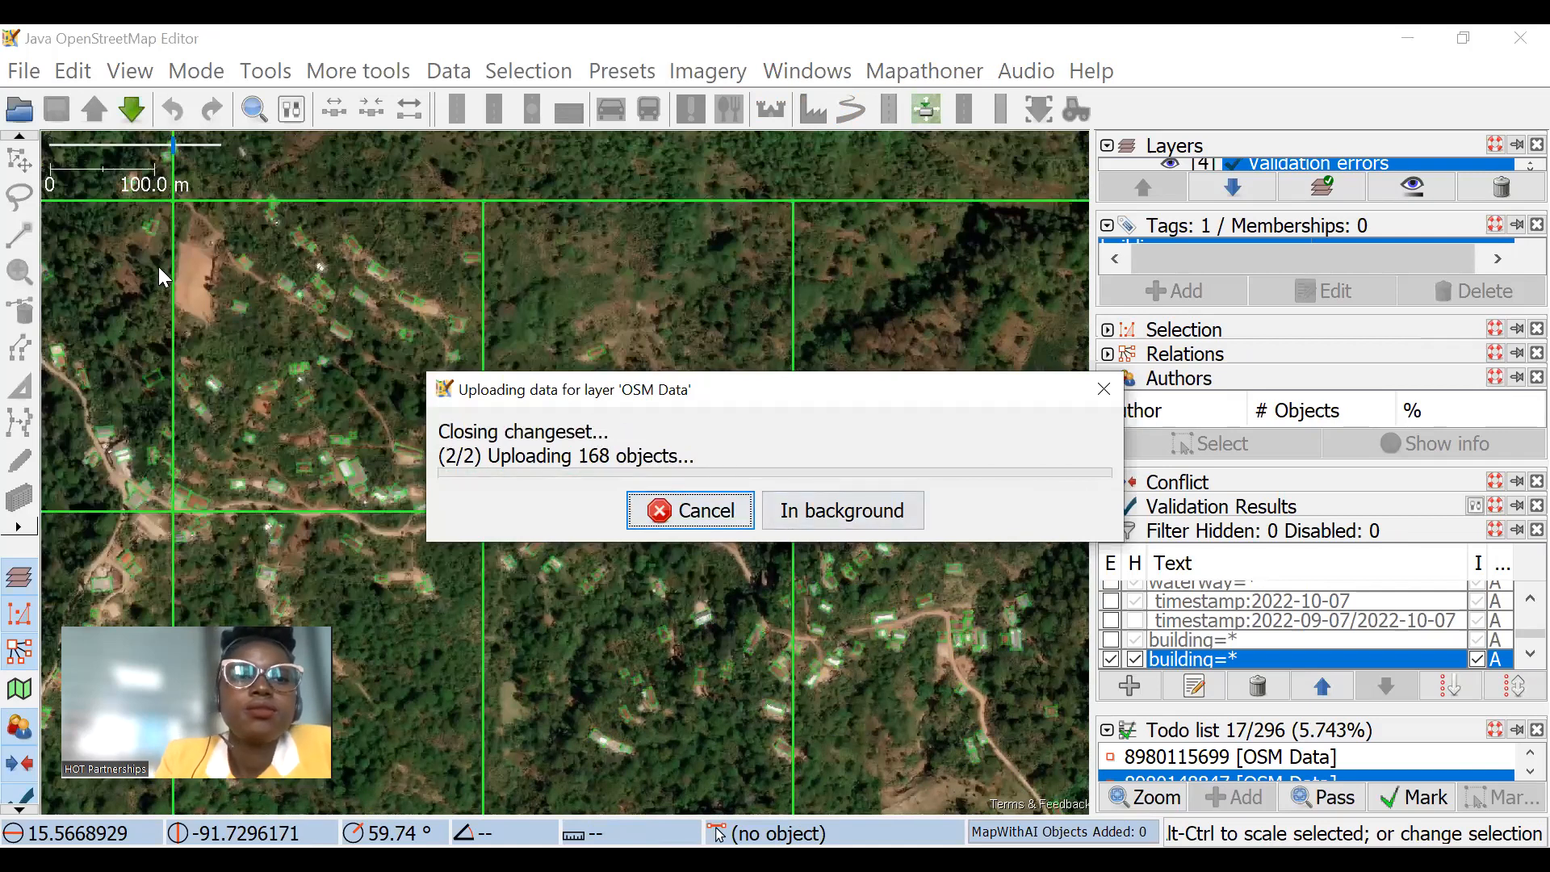
# Step: Examine the building outlines in the easternmost task squares against the imagery
pyautogui.scroll(-3, 692, 373)
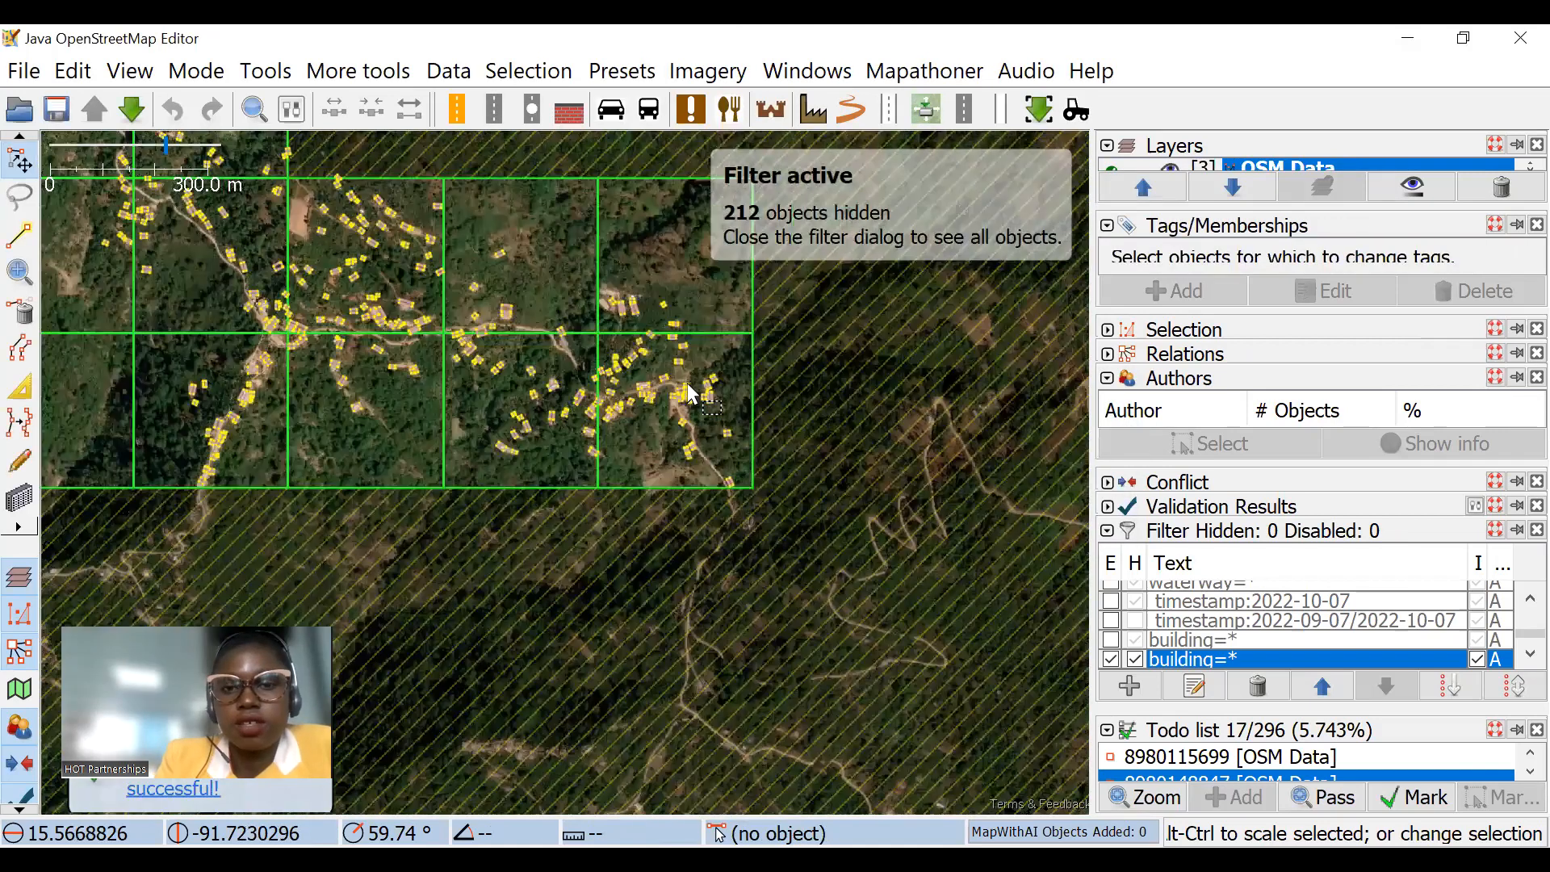
pyautogui.scroll(4, 695, 385)
pyautogui.scroll(2, 387, 331)
pyautogui.moveTo(387, 331); pyautogui.dragTo(561, 436)
pyautogui.scroll(-2, 562, 436)
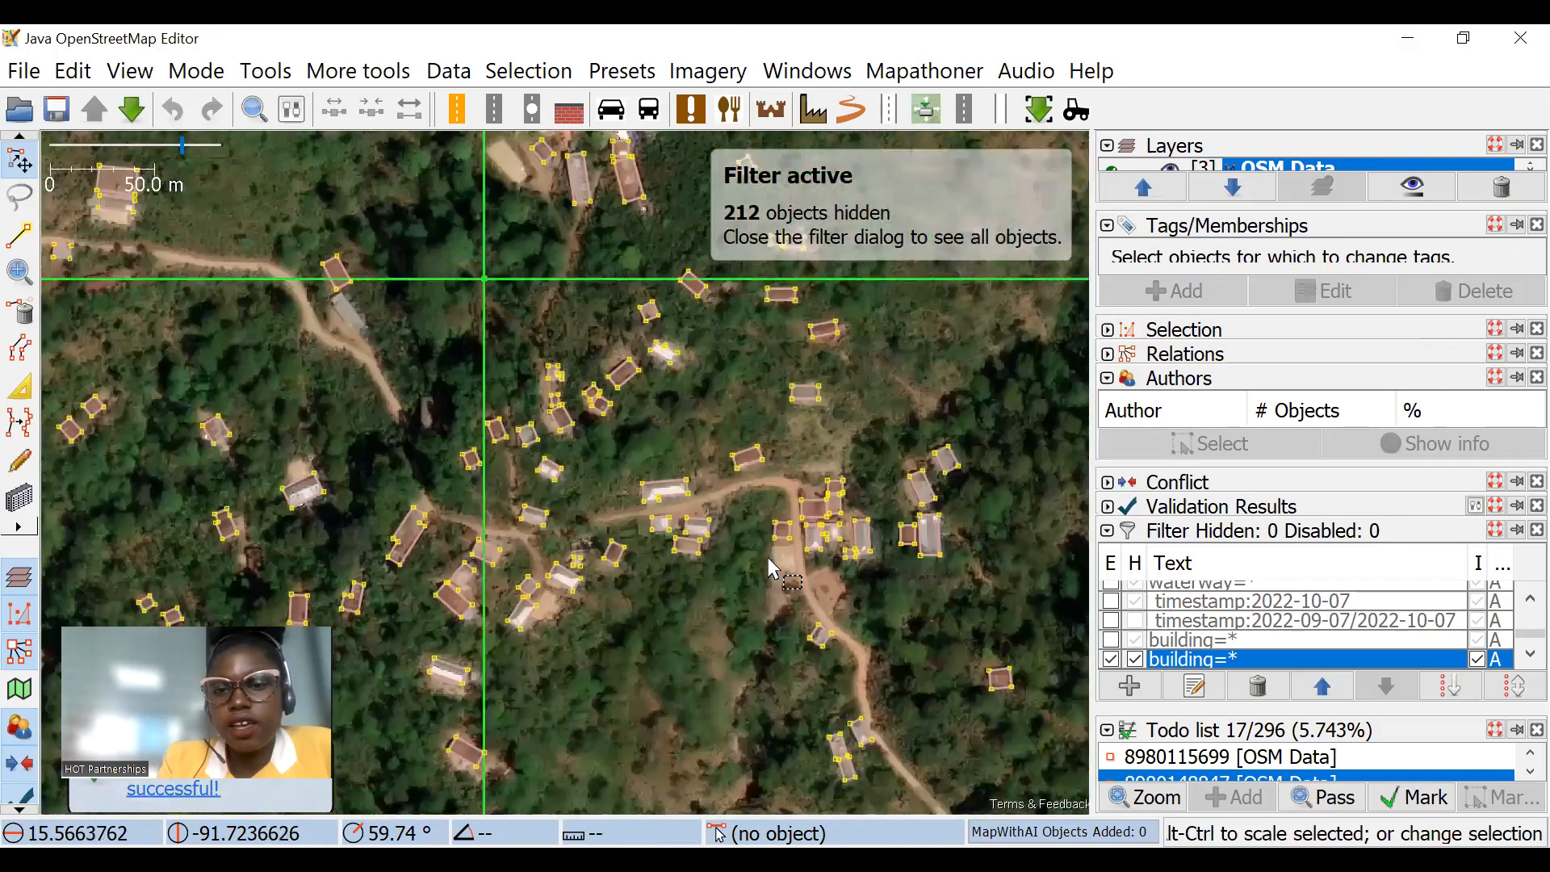
pyautogui.moveTo(775, 557); pyautogui.dragTo(700, 453)
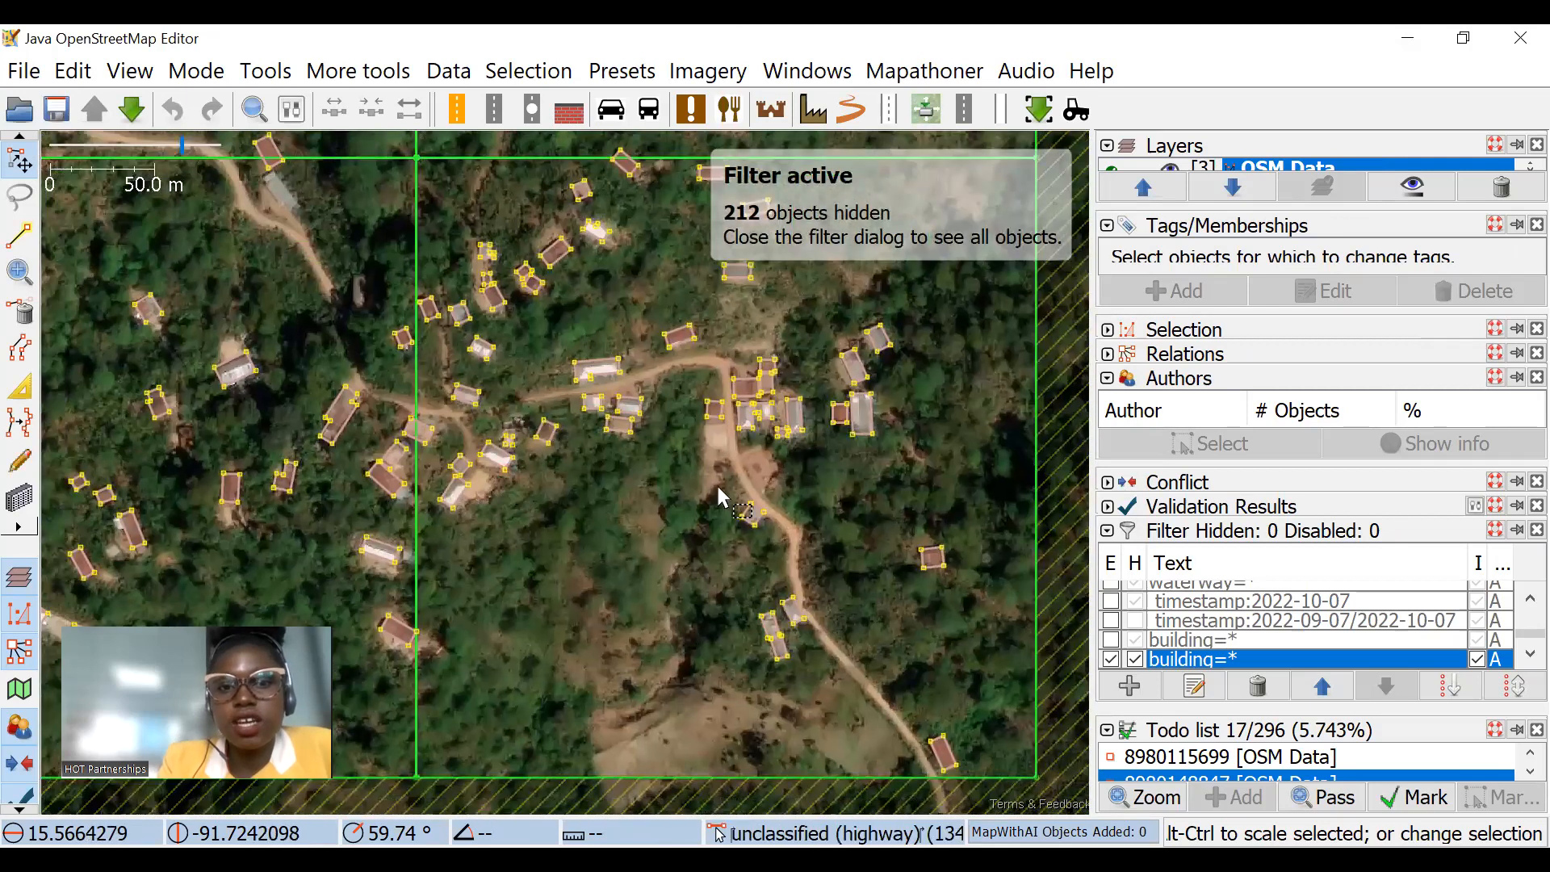
pyautogui.moveTo(799, 611); pyautogui.dragTo(779, 678)
pyautogui.scroll(1, 787, 408)
pyautogui.scroll(1, 796, 319)
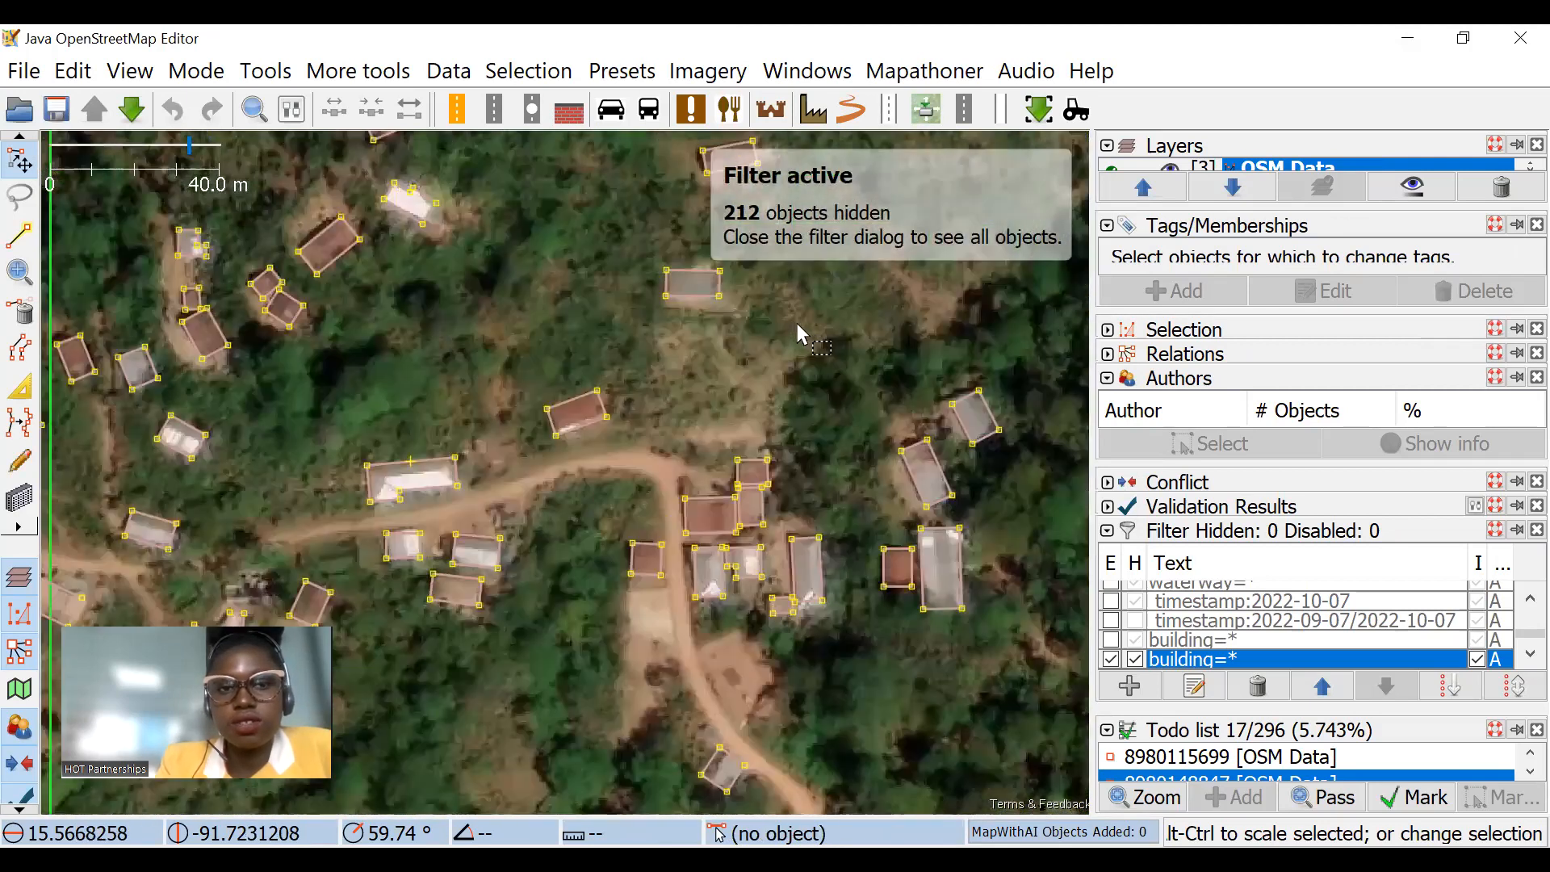
pyautogui.scroll(-2, 786, 361)
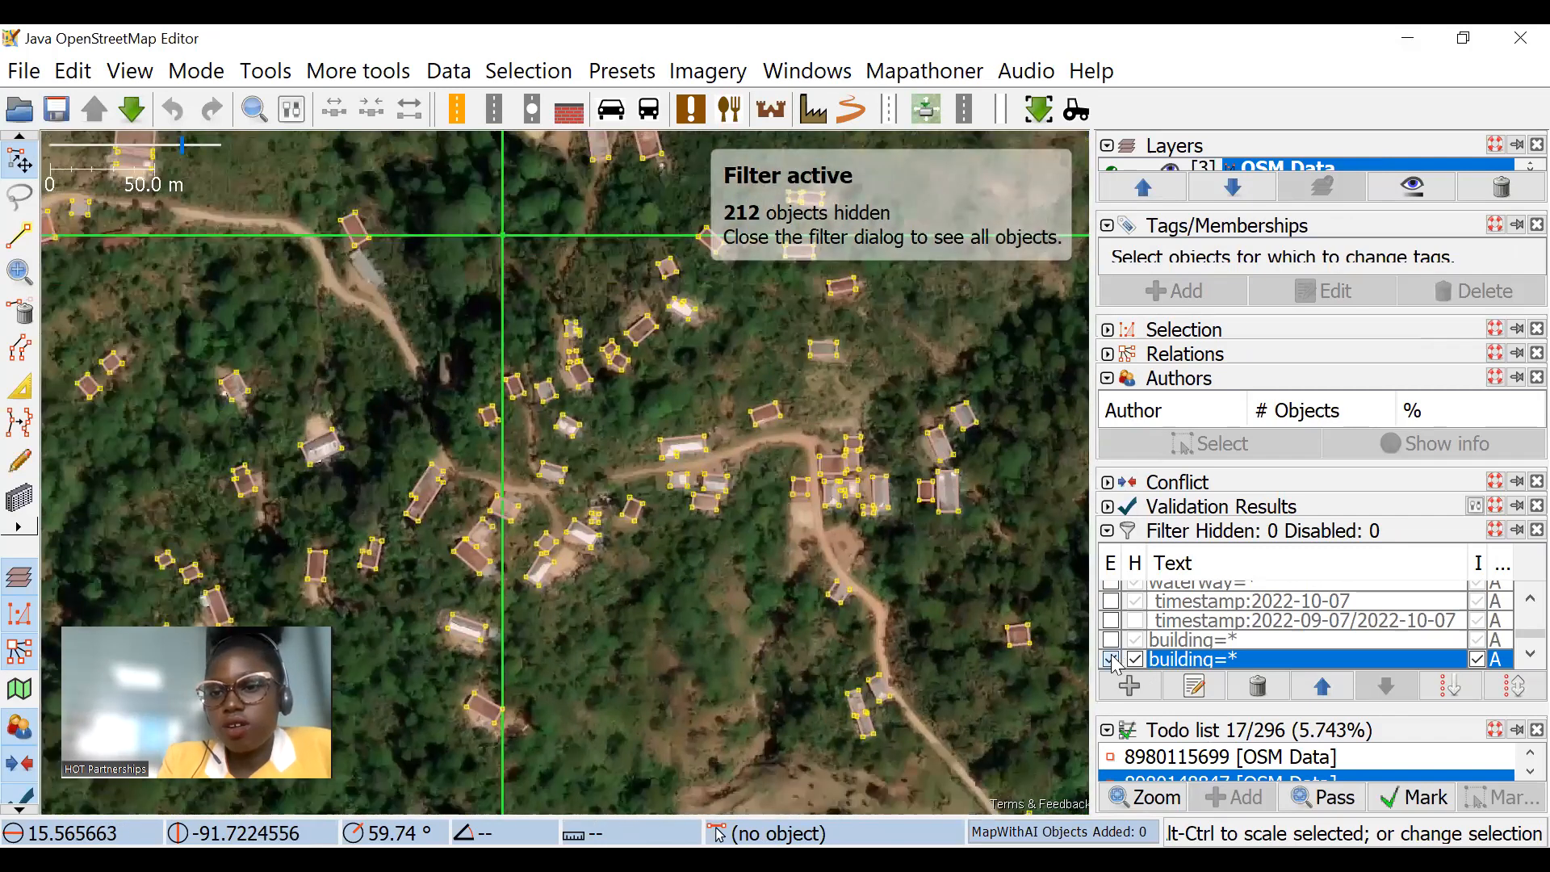
# Step: Disable the building=* filter and enable the highway=* filter to isolate the roads
pyautogui.click(1112, 660)
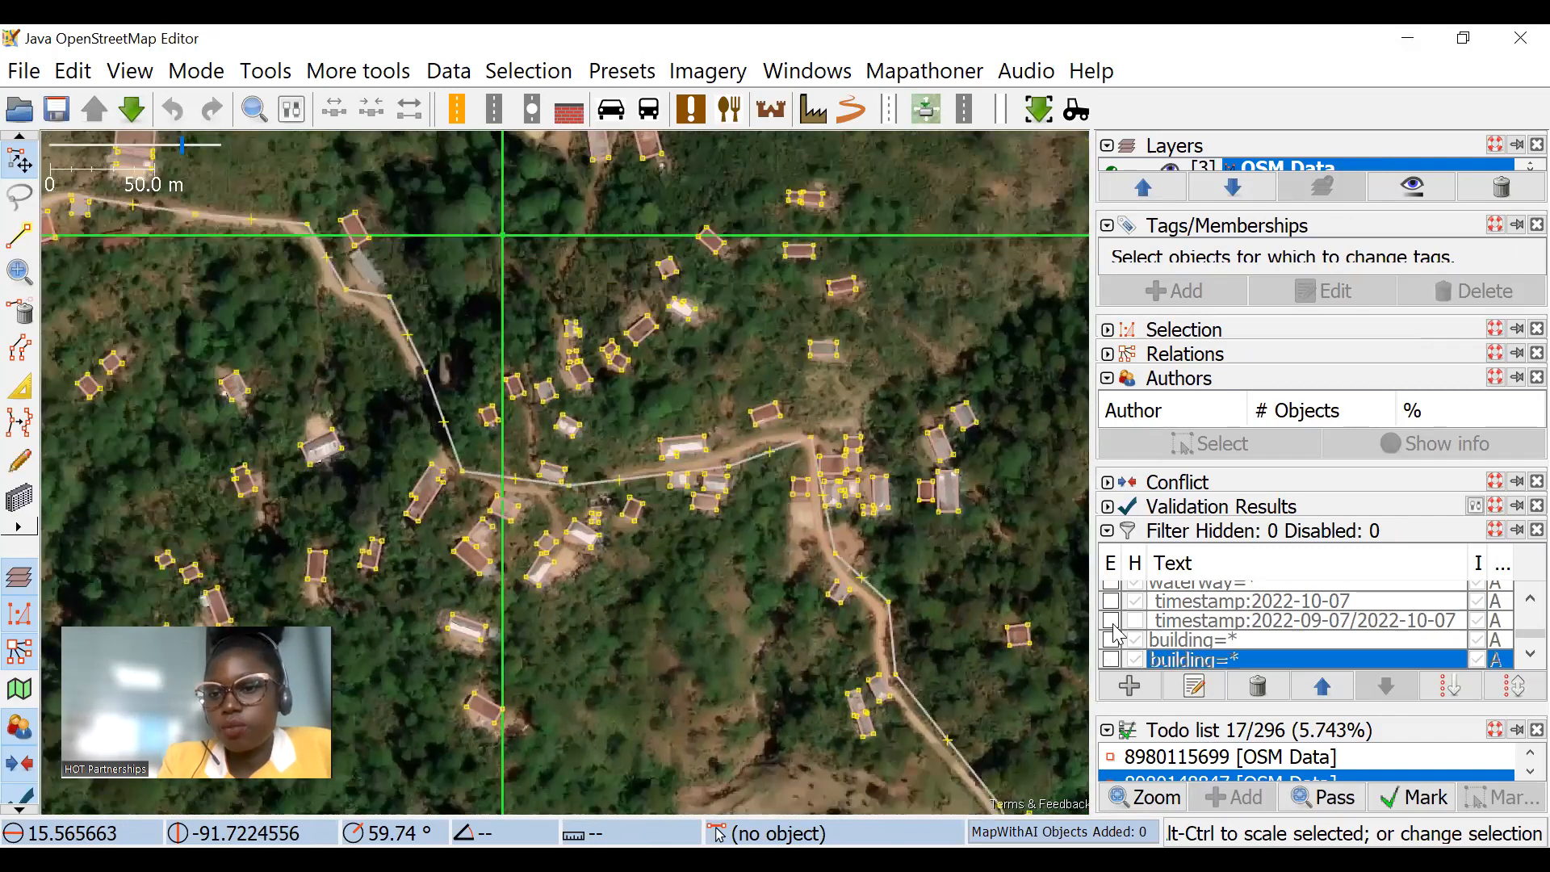
pyautogui.scroll(1, 1117, 638)
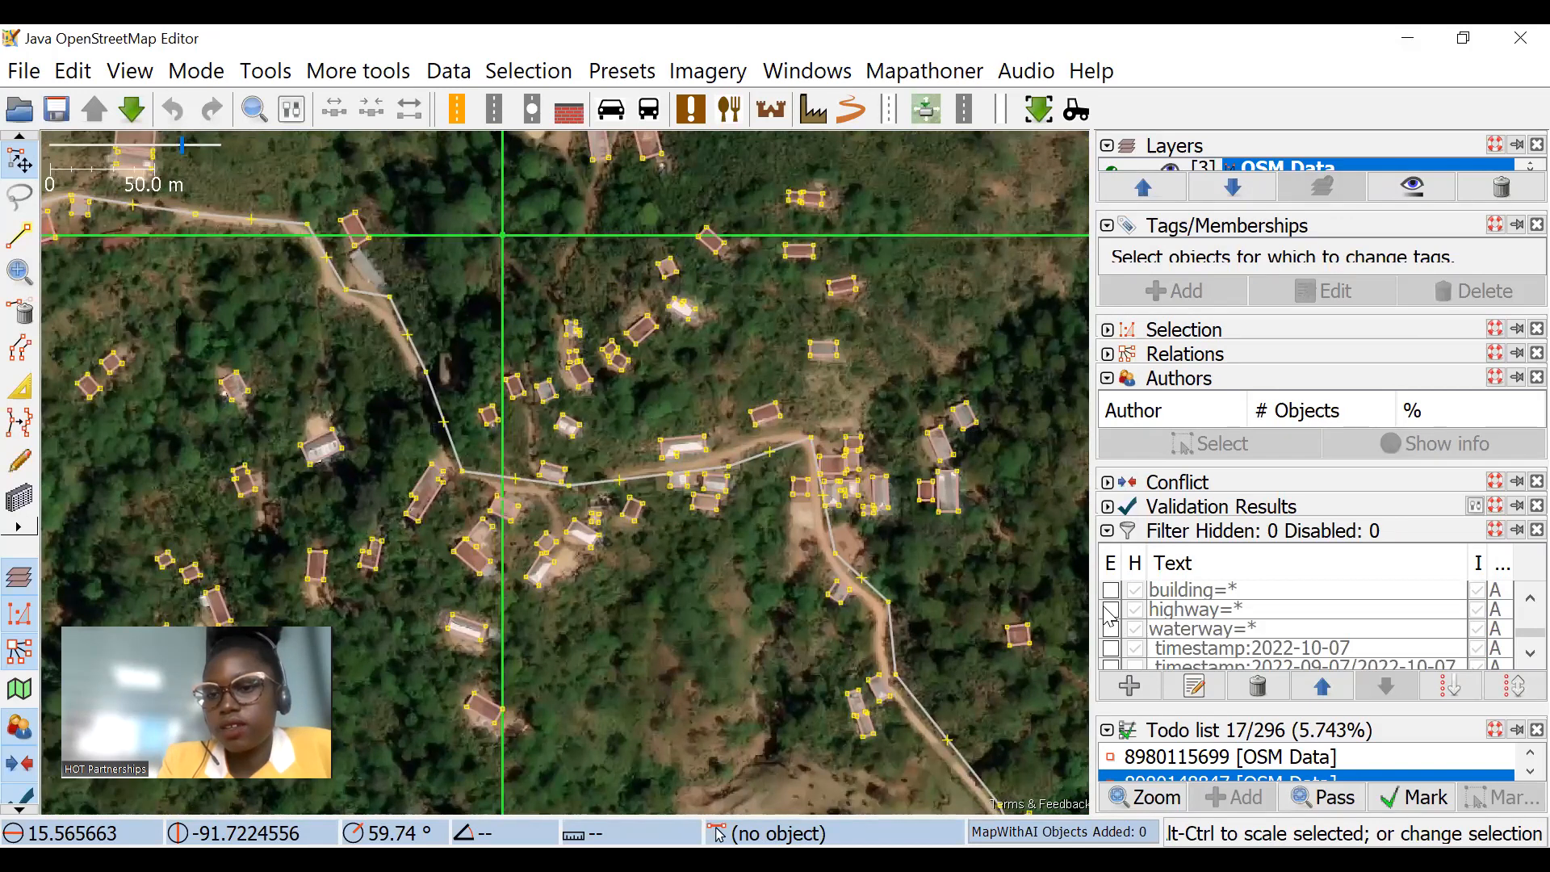
pyautogui.click(1112, 609)
# Step: Move the nodes of the unclassified road onto the imagery centreline beside the houses northwest of the main junction
pyautogui.scroll(-2, 655, 395)
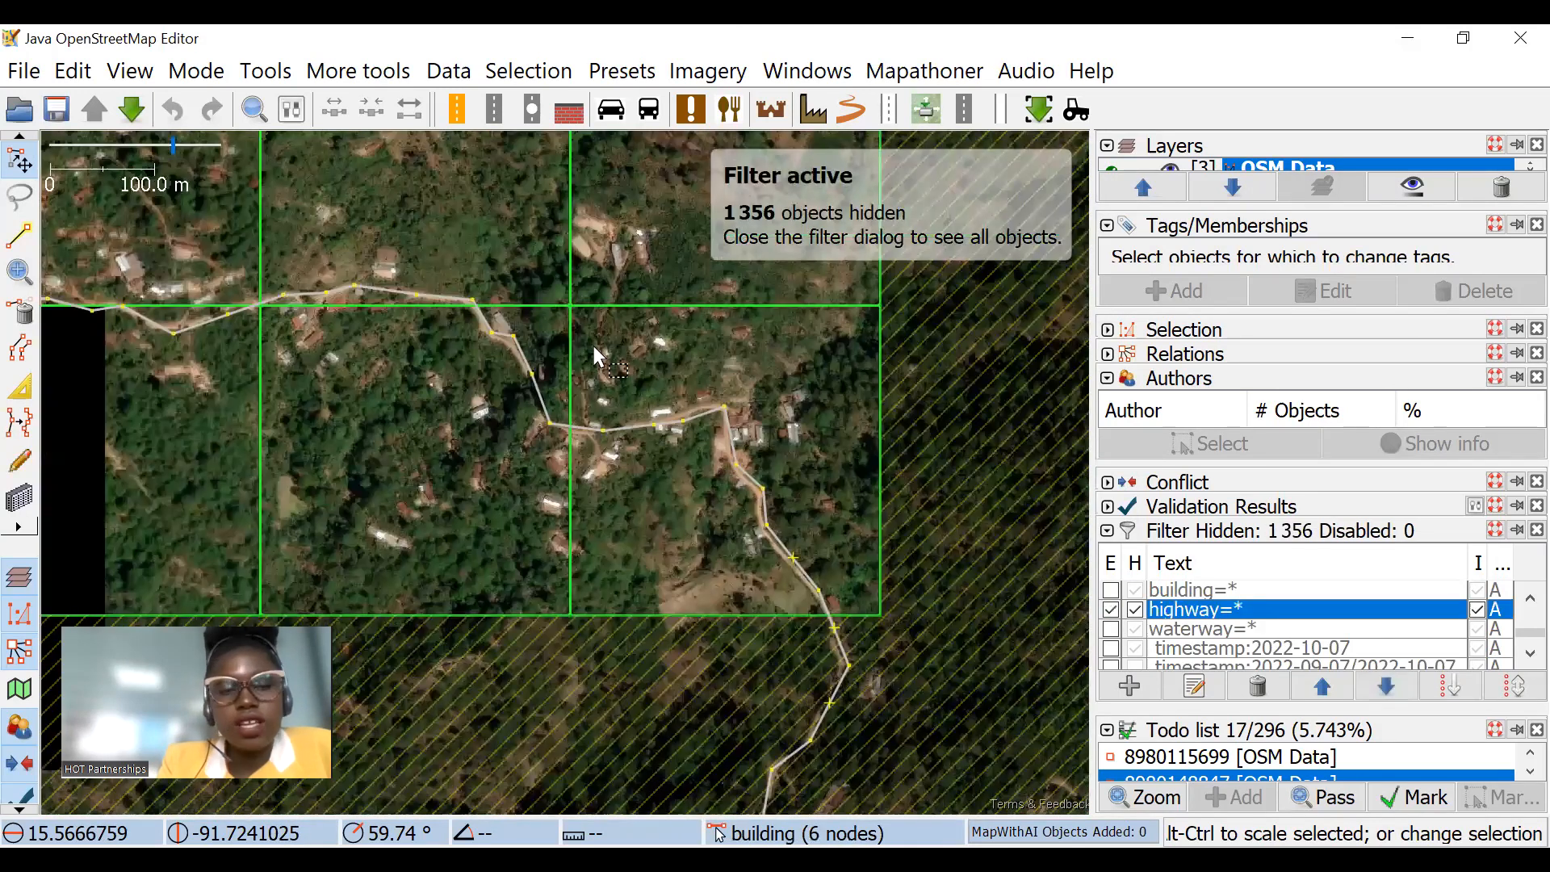
pyautogui.scroll(-2, 565, 315)
pyautogui.scroll(4, 327, 407)
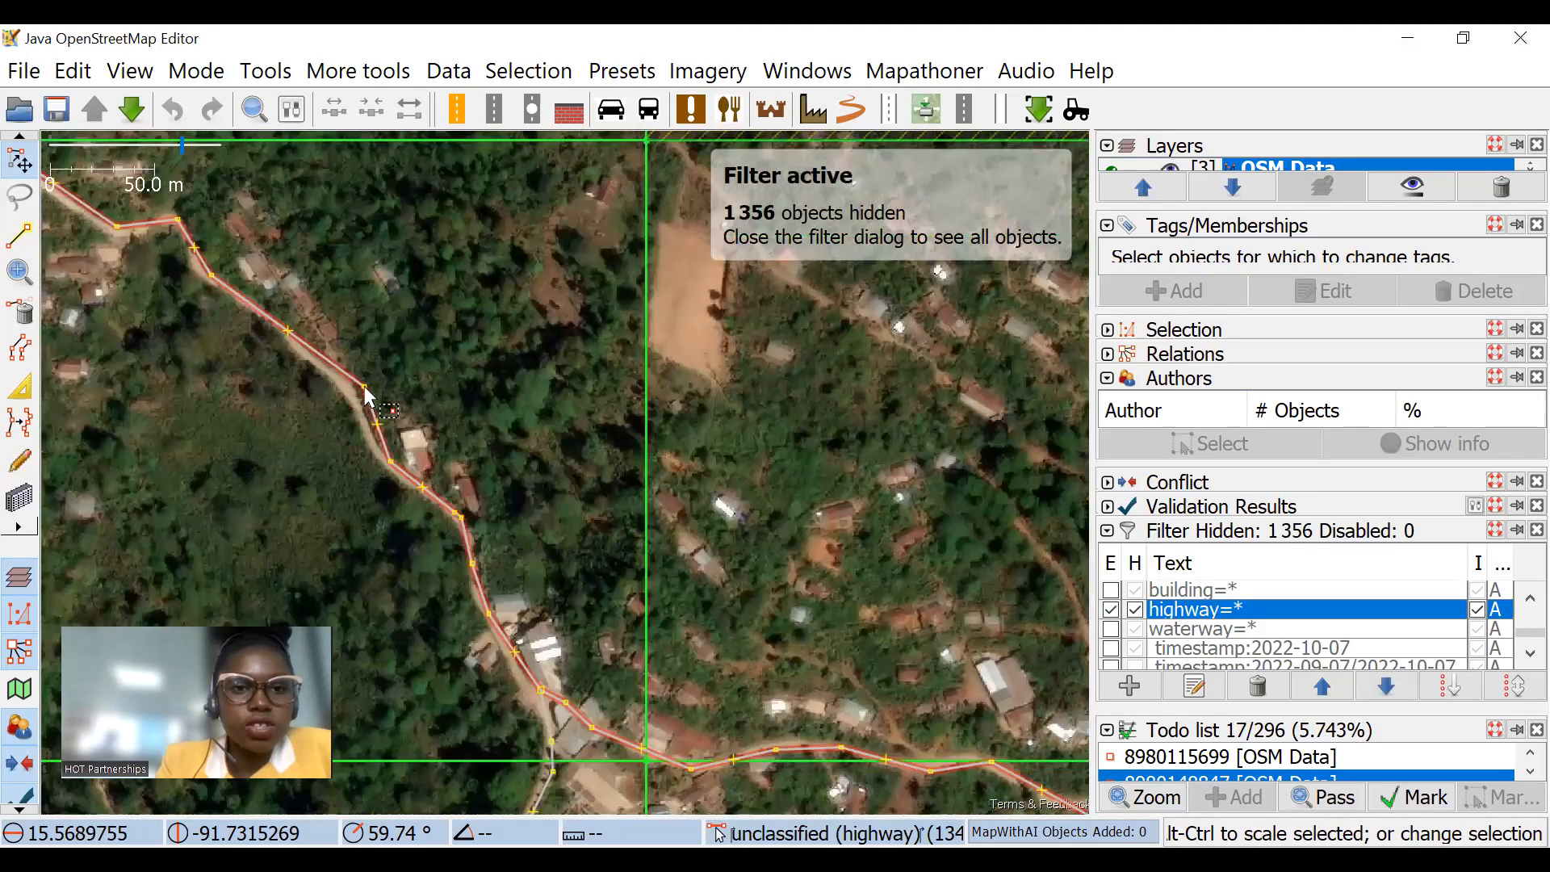
pyautogui.moveTo(358, 389); pyautogui.dragTo(392, 468)
pyautogui.scroll(2, 376, 458)
pyautogui.moveTo(537, 565); pyautogui.dragTo(503, 547)
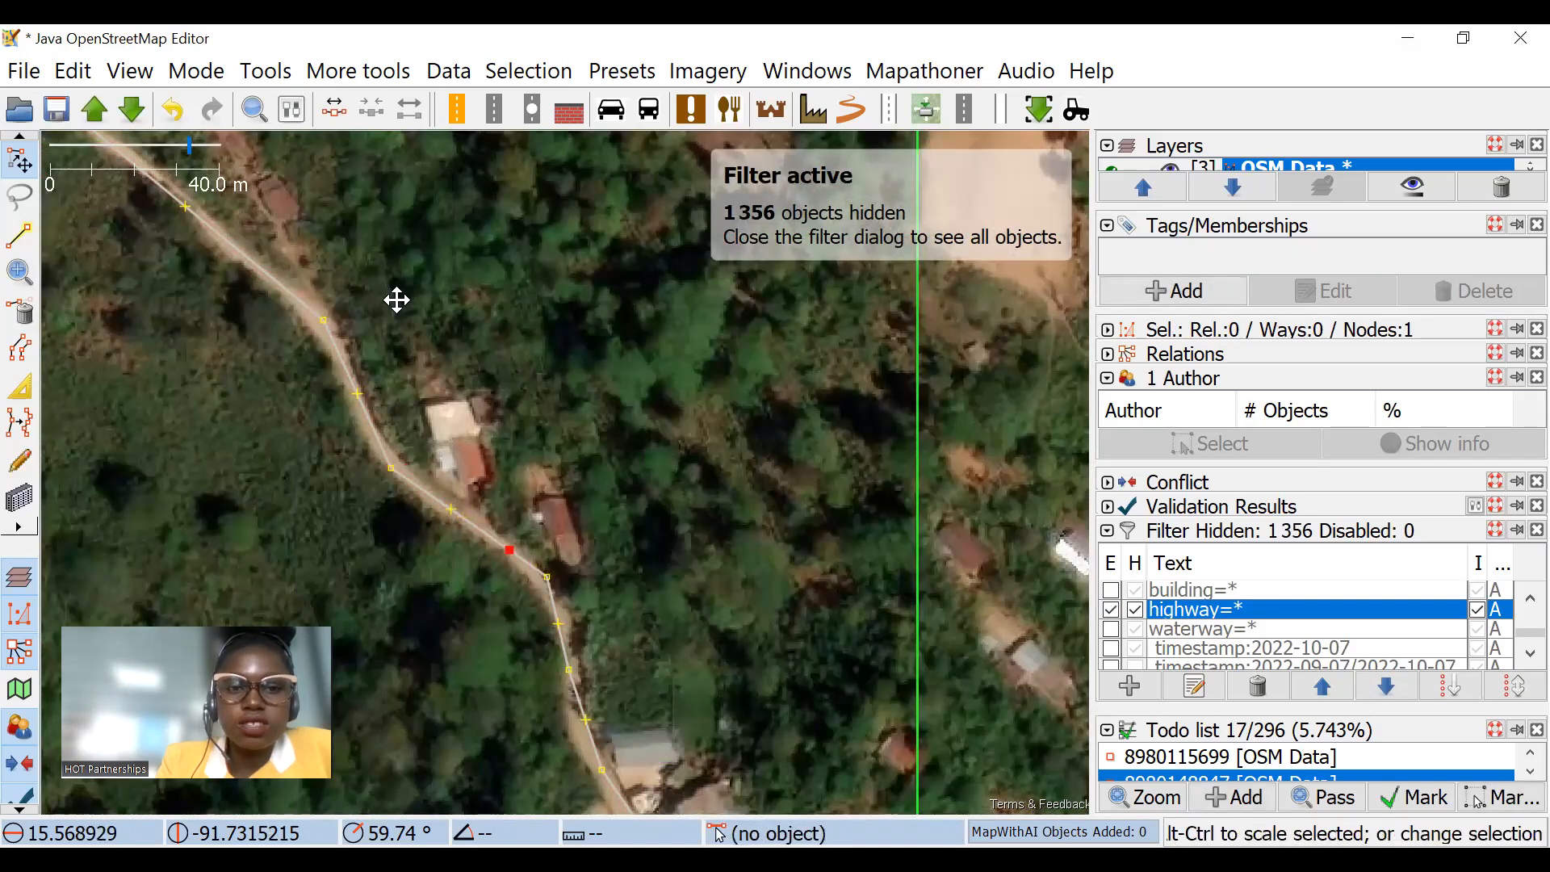
# Step: Continue northwest along the unclassified road, adjusting nodes and midpoints around the sharp bend to follow the imagery
pyautogui.moveTo(395, 301); pyautogui.dragTo(709, 645)
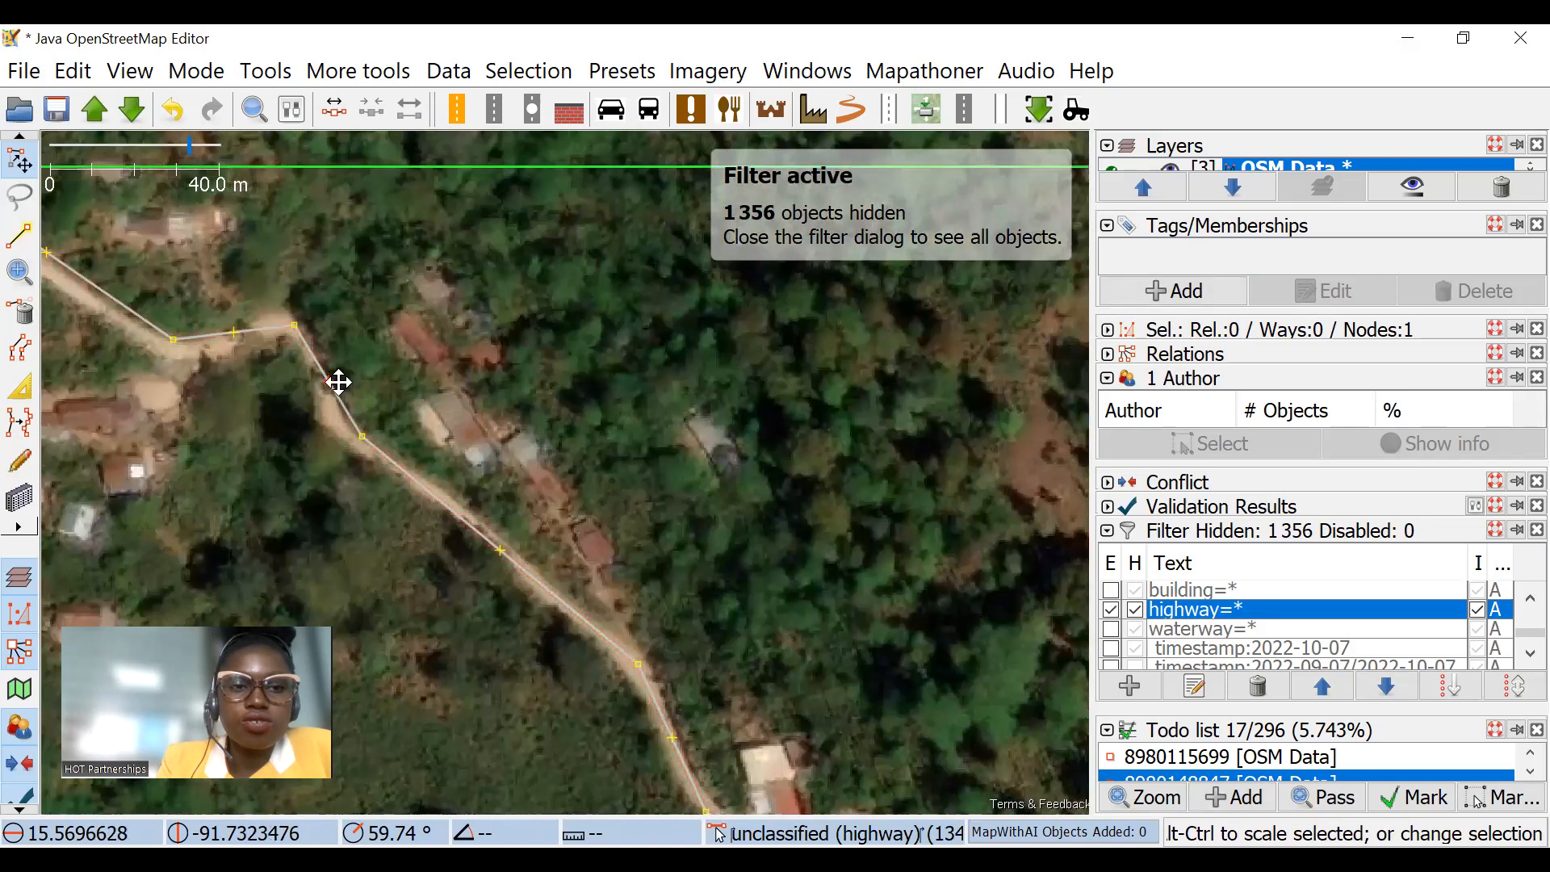
pyautogui.moveTo(329, 381); pyautogui.dragTo(339, 377)
pyautogui.moveTo(352, 246); pyautogui.dragTo(697, 379)
pyautogui.moveTo(517, 475); pyautogui.dragTo(501, 478)
pyautogui.moveTo(358, 273); pyautogui.dragTo(508, 382)
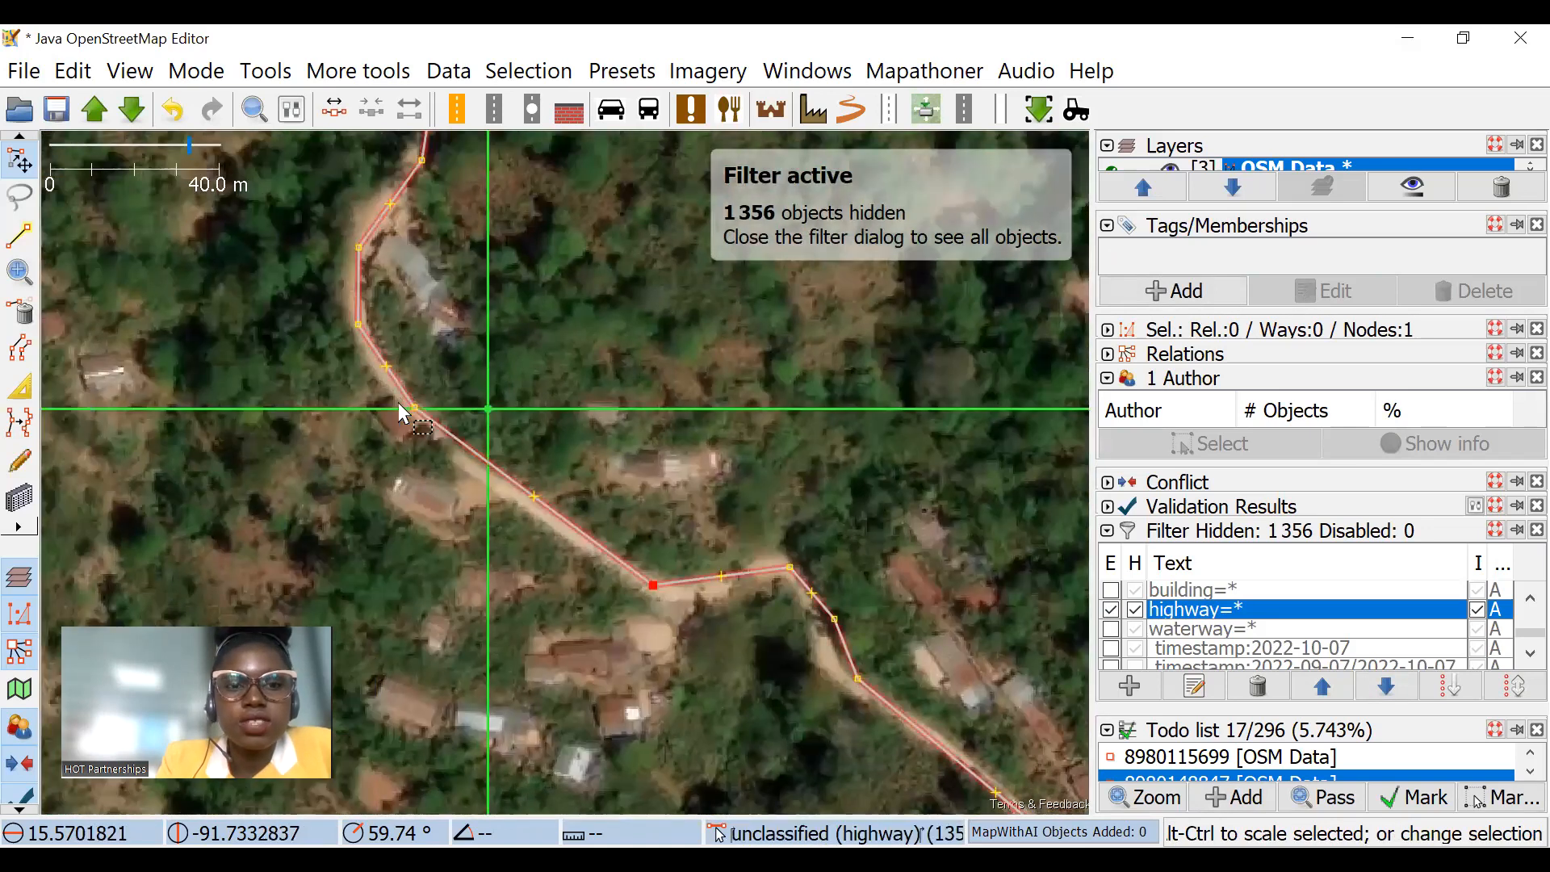
pyautogui.scroll(2, 401, 401)
pyautogui.moveTo(426, 415); pyautogui.dragTo(431, 414)
# Step: Select the unclassified road and pull its straight segment north of the bend onto the visible track
pyautogui.moveTo(539, 212); pyautogui.dragTo(617, 485)
pyautogui.scroll(-4, 612, 369)
pyautogui.scroll(2, 607, 265)
pyautogui.moveTo(605, 266); pyautogui.dragTo(640, 465)
pyautogui.click(596, 428)
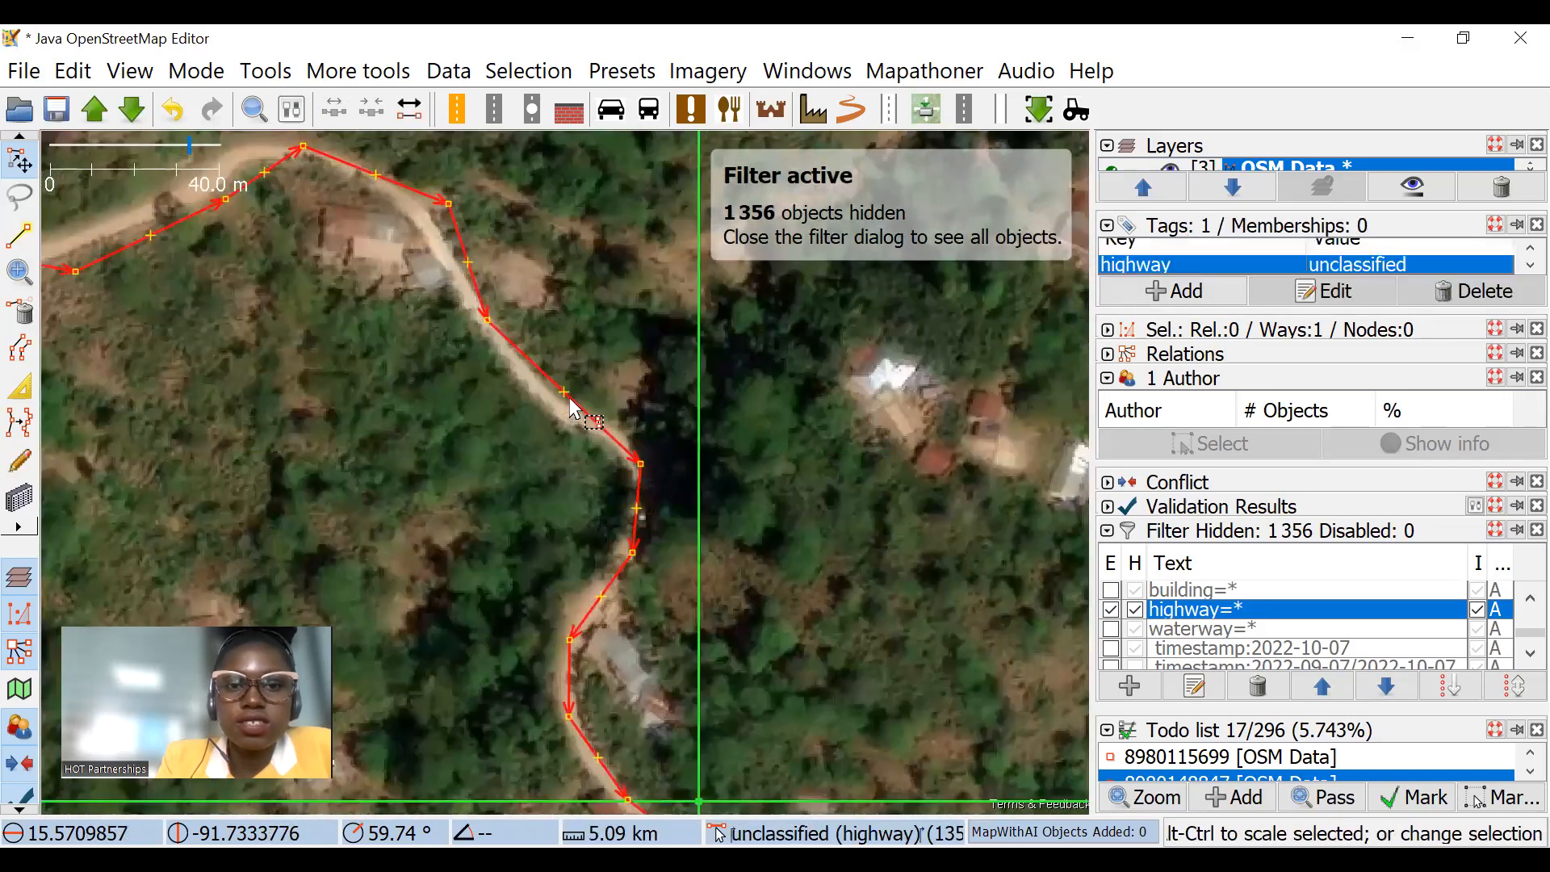
pyautogui.moveTo(564, 391); pyautogui.dragTo(546, 406)
# Step: Reshape the road's curve and the stretch west of it by shifting nodes and midpoints onto the imagery
pyautogui.moveTo(468, 218); pyautogui.dragTo(472, 340)
pyautogui.moveTo(276, 324); pyautogui.dragTo(264, 294)
pyautogui.moveTo(417, 305); pyautogui.dragTo(430, 304)
pyautogui.moveTo(240, 405); pyautogui.dragTo(555, 403)
pyautogui.moveTo(440, 395); pyautogui.dragTo(431, 374)
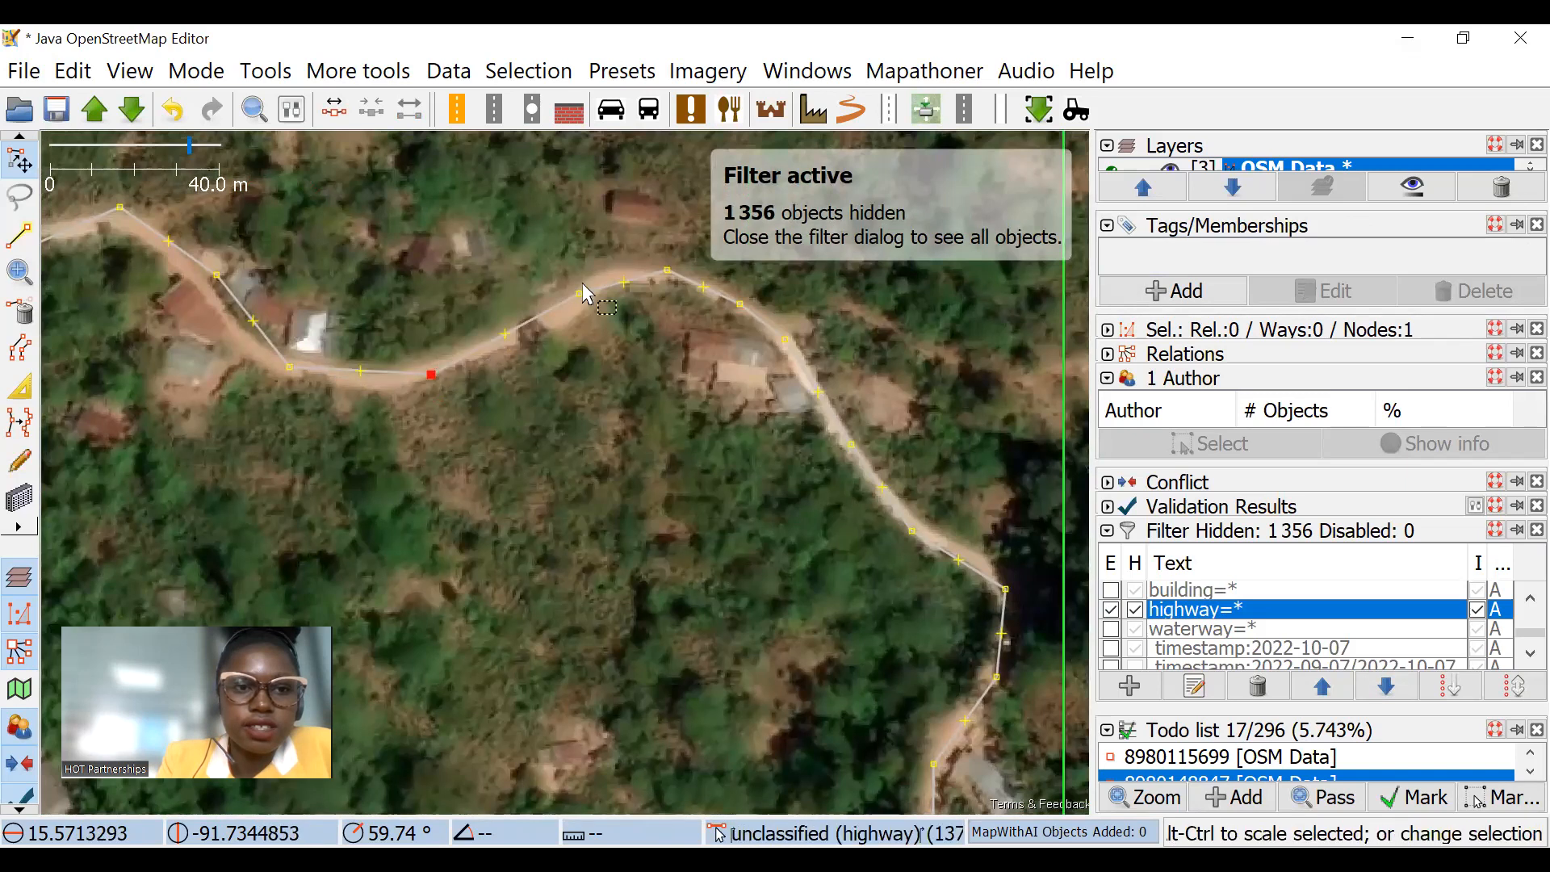
# Step: Realign the nodes on the road's eastern stretch, down to where it leaves the last task square, with the imagery
pyautogui.scroll(-5, 565, 303)
pyautogui.scroll(5, 472, 293)
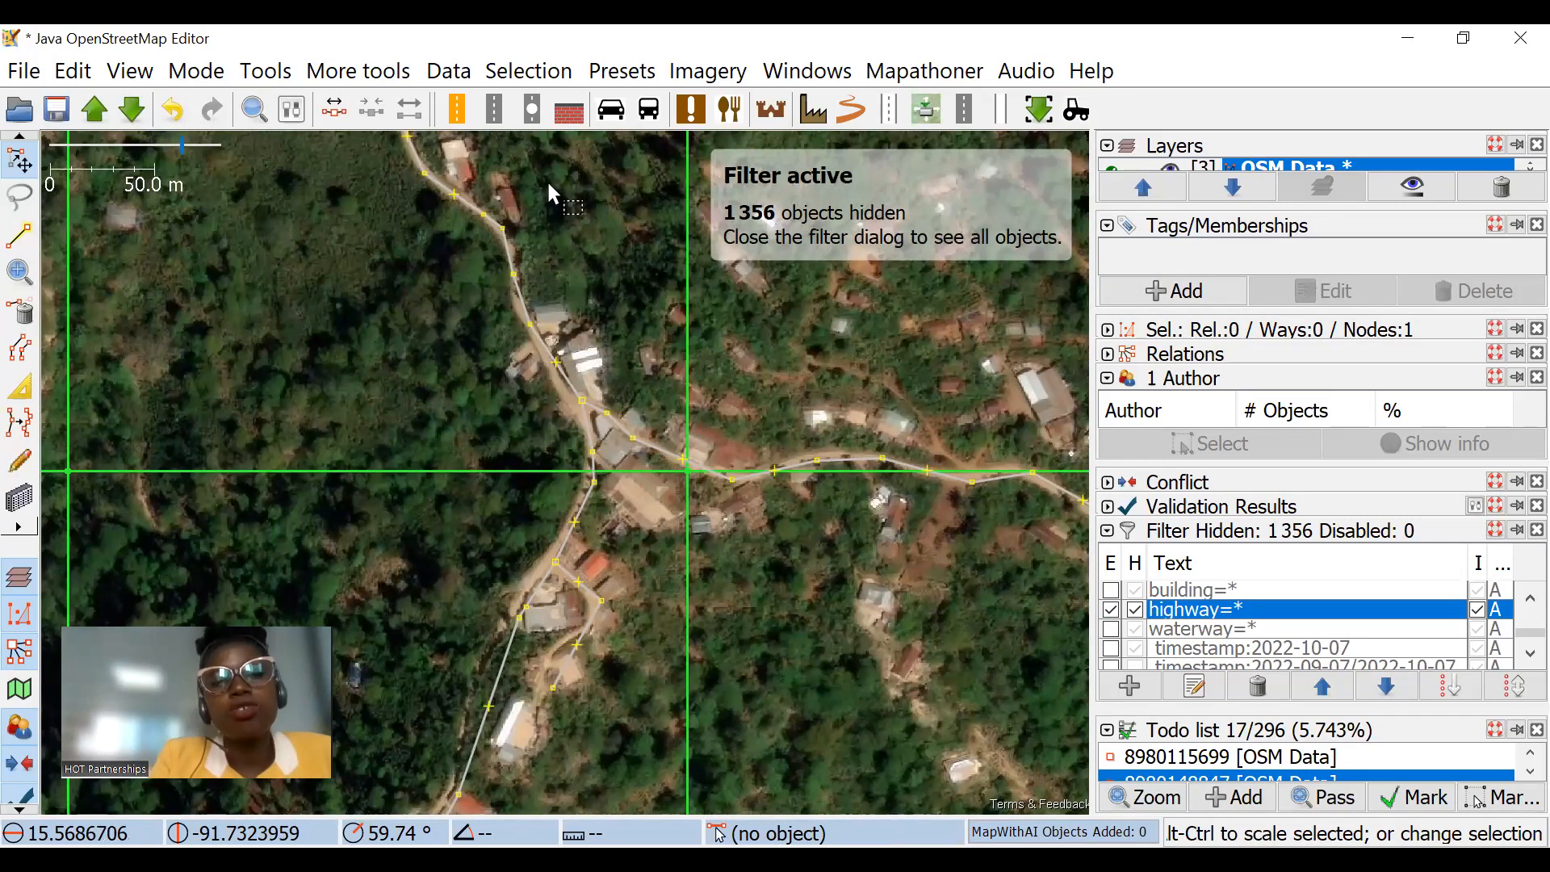
pyautogui.scroll(-5, 743, 471)
pyautogui.scroll(4, 732, 417)
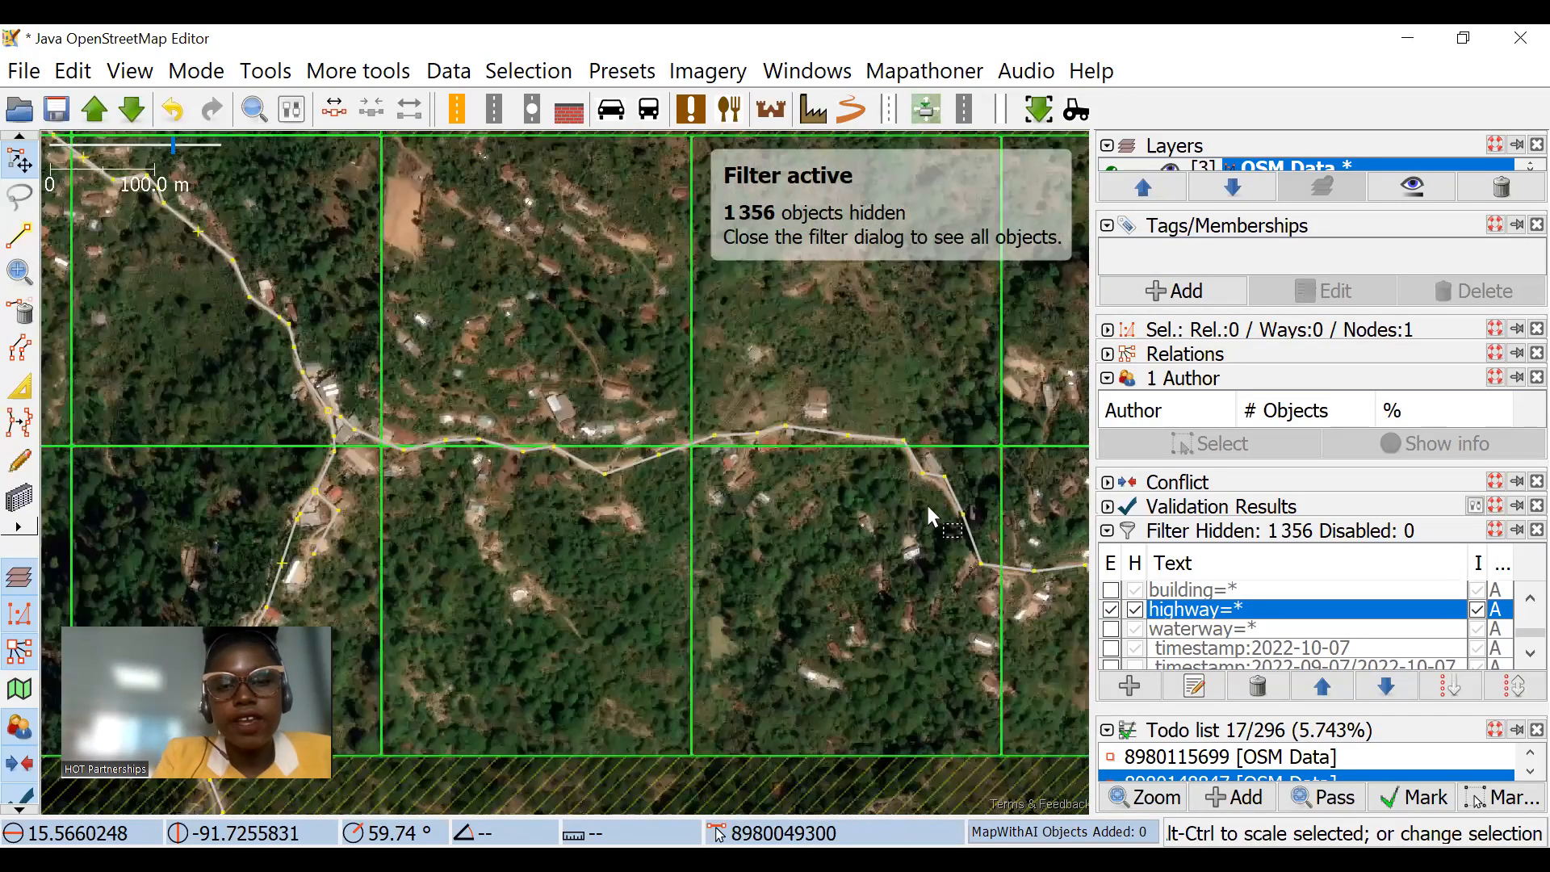
pyautogui.scroll(3, 972, 457)
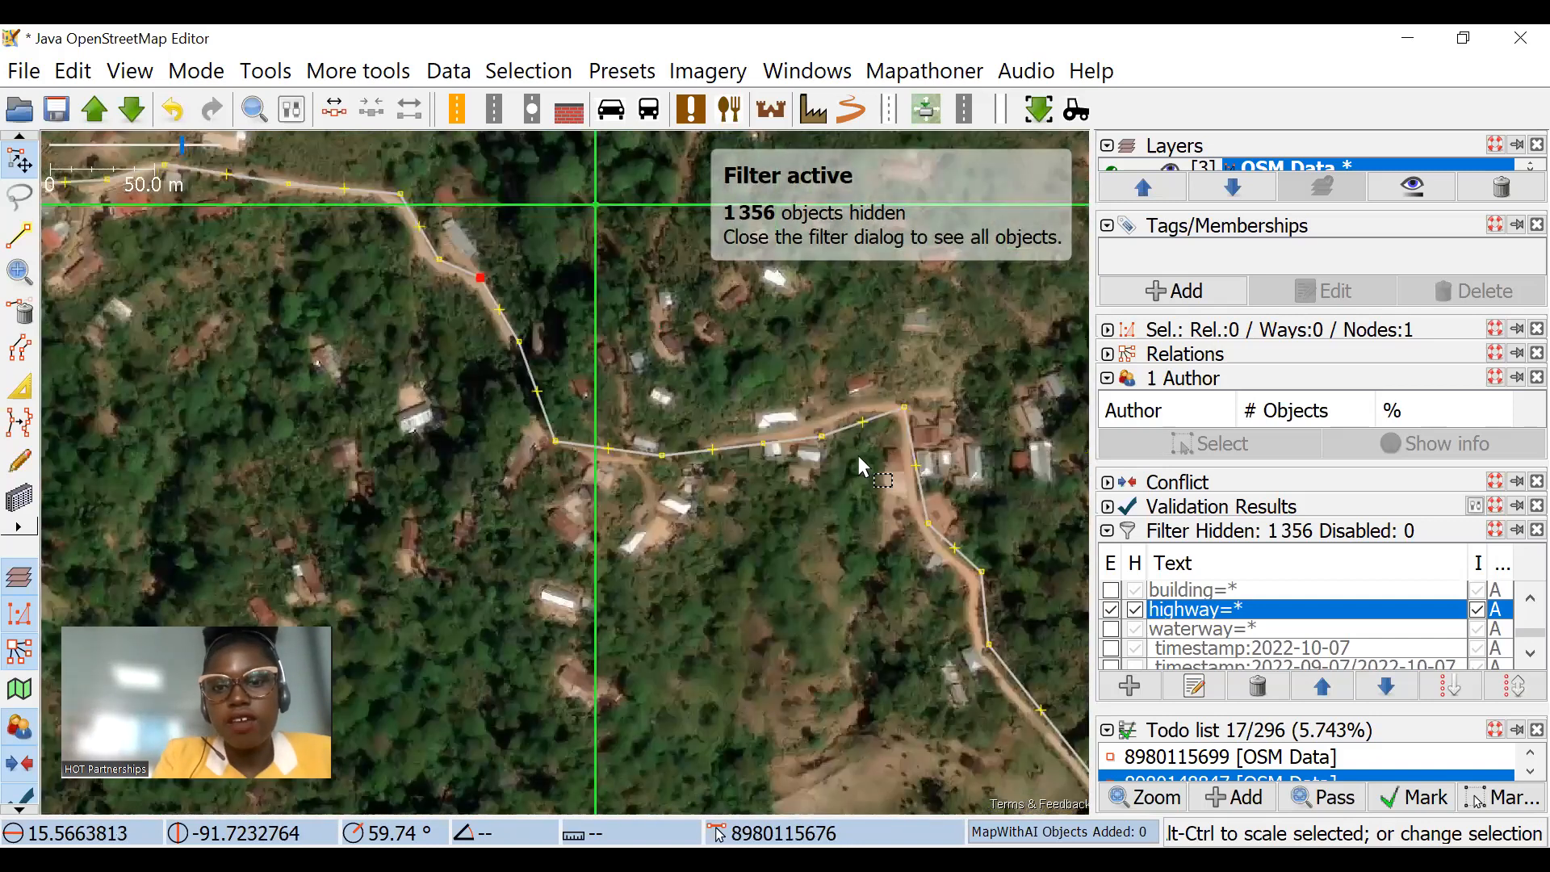
pyautogui.moveTo(822, 437); pyautogui.dragTo(816, 417)
pyautogui.moveTo(946, 562); pyautogui.dragTo(854, 471)
pyautogui.moveTo(928, 615); pyautogui.dragTo(775, 447)
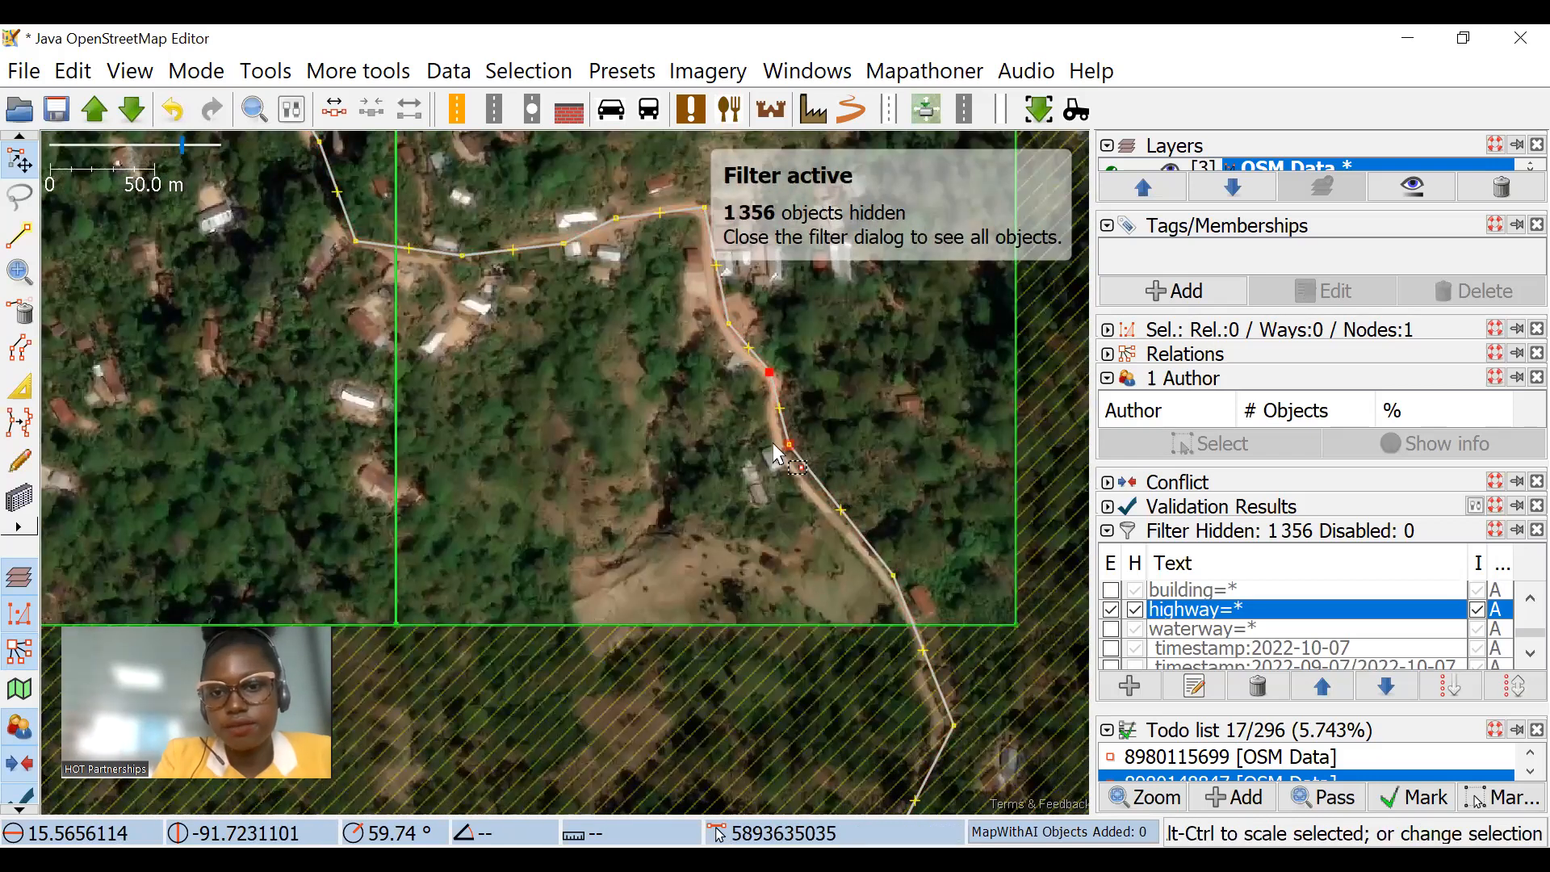
pyautogui.moveTo(882, 469); pyautogui.dragTo(1070, 489)
pyautogui.moveTo(836, 449); pyautogui.dragTo(961, 654)
pyautogui.moveTo(750, 378); pyautogui.dragTo(932, 583)
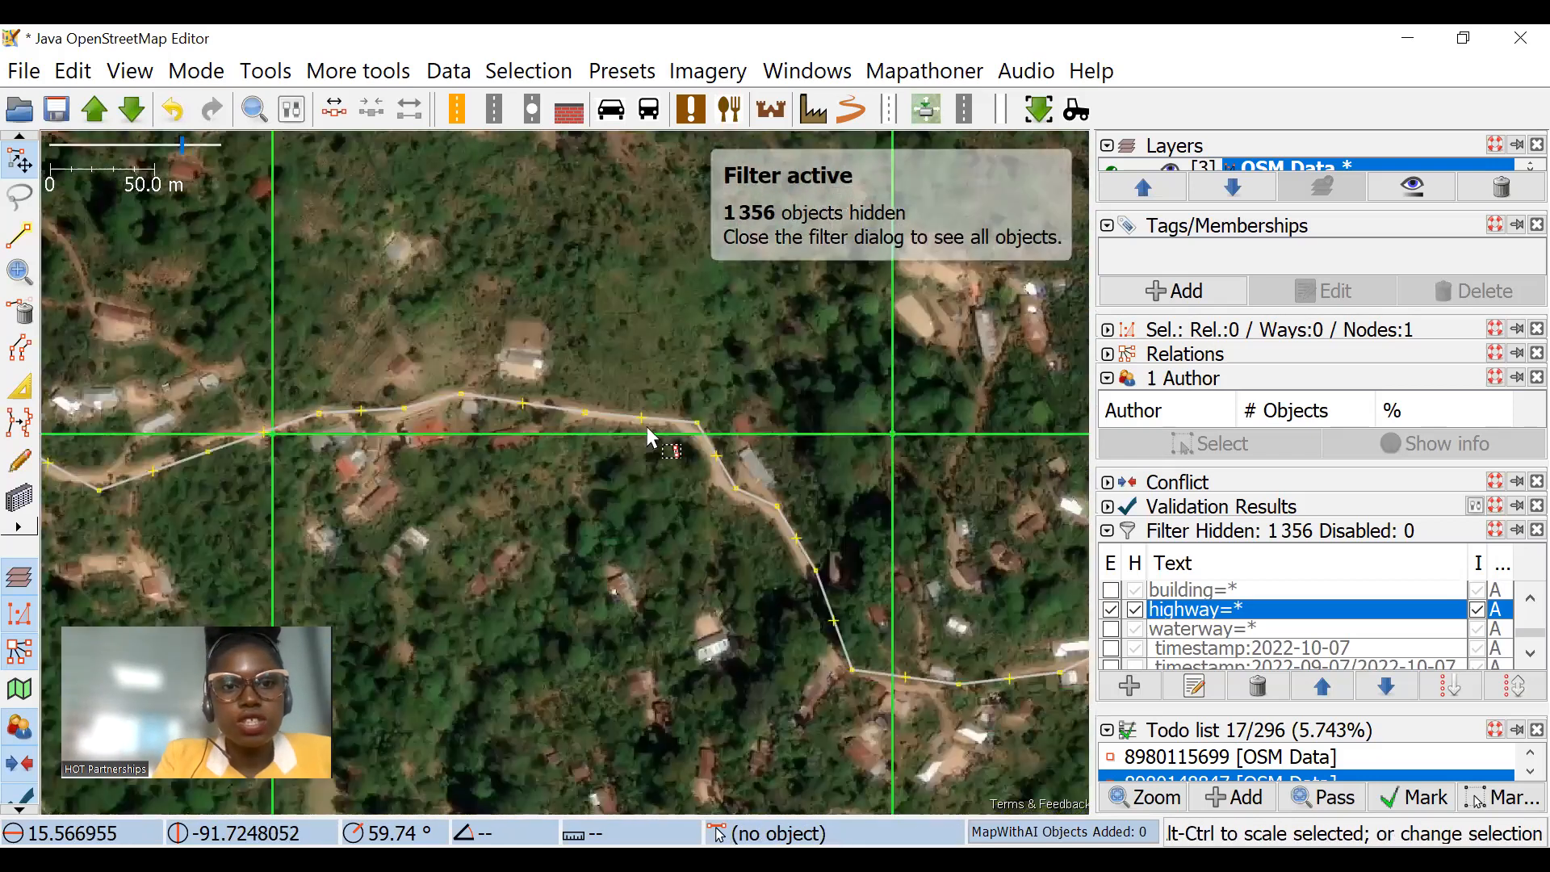
# Step: Draw an example way about 202 m long running southwest from just below the unclassified road, leaving its start unattached to the road
pyautogui.scroll(-5, 494, 397)
pyautogui.scroll(5, 462, 257)
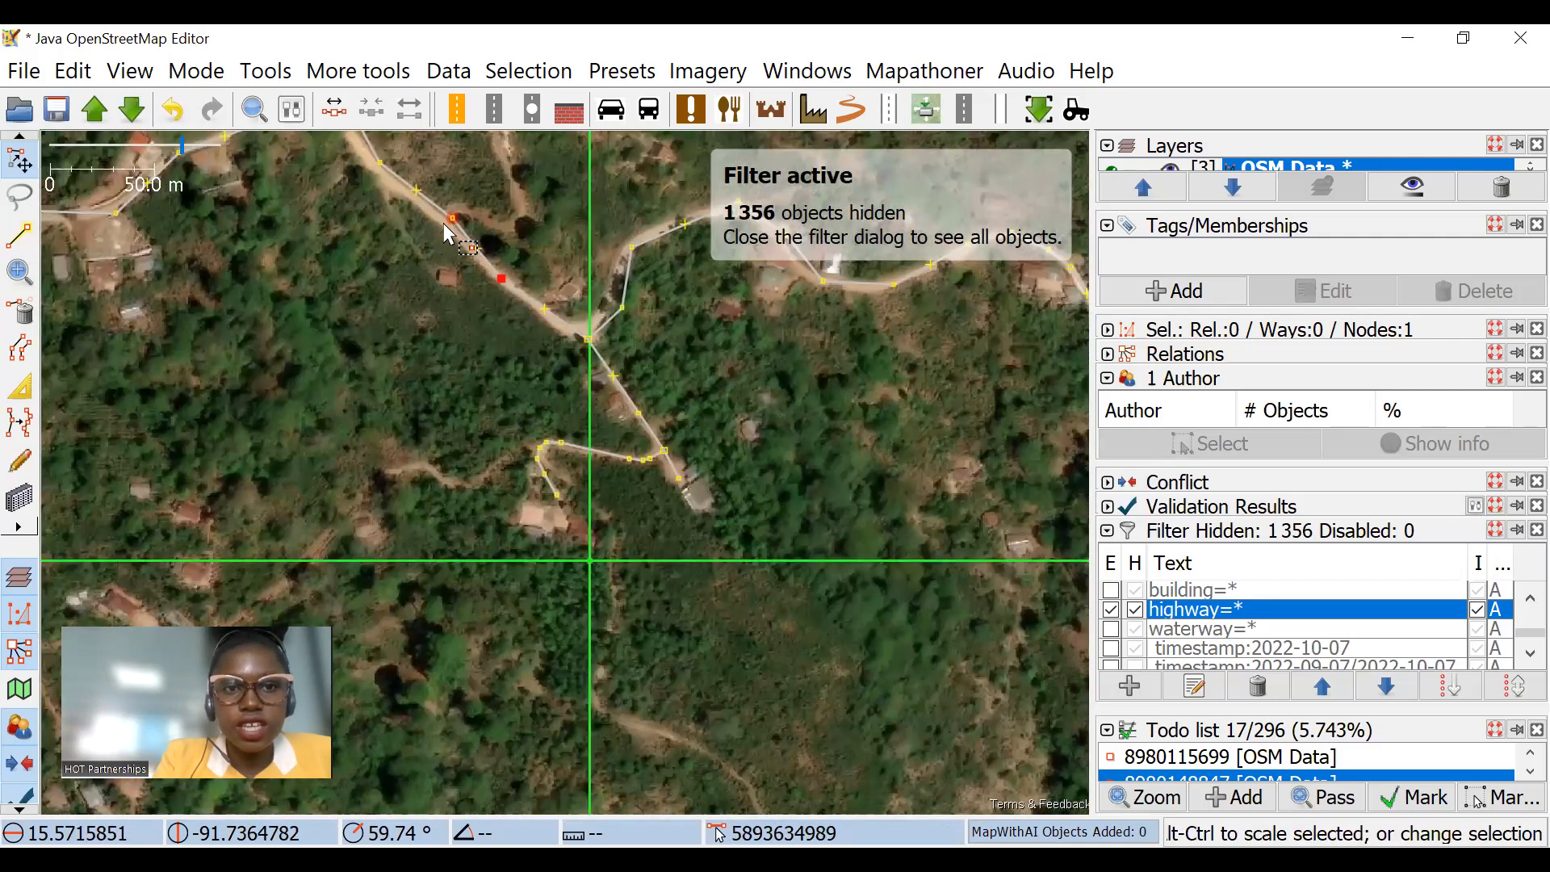
pyautogui.click(494, 260)
pyautogui.scroll(-1, 559, 328)
pyautogui.scroll(-2, 615, 389)
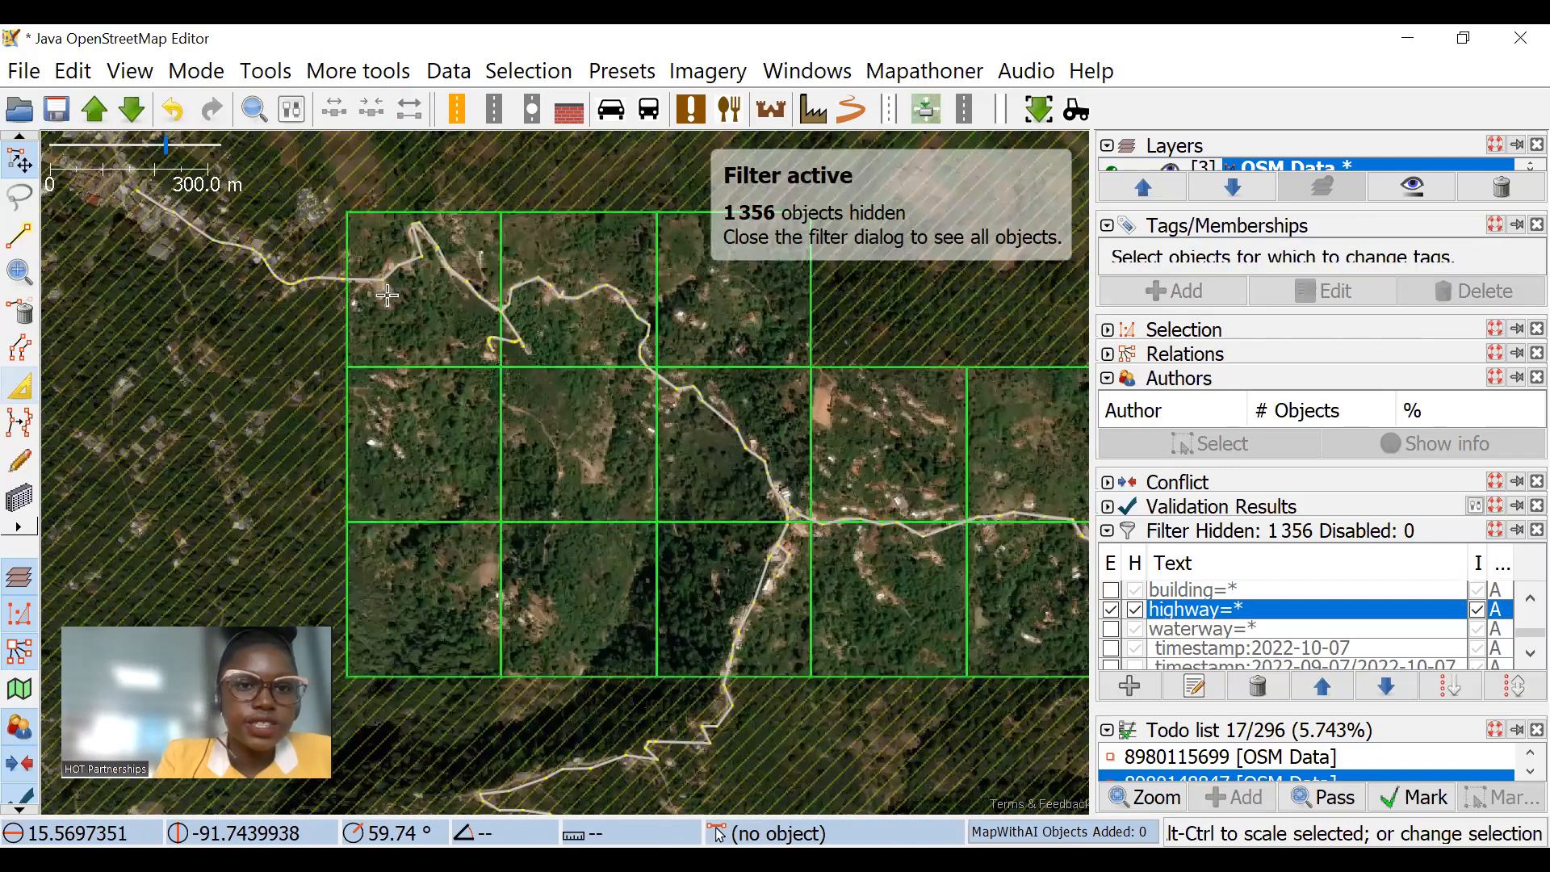
pyautogui.moveTo(740, 306); pyautogui.dragTo(461, 377)
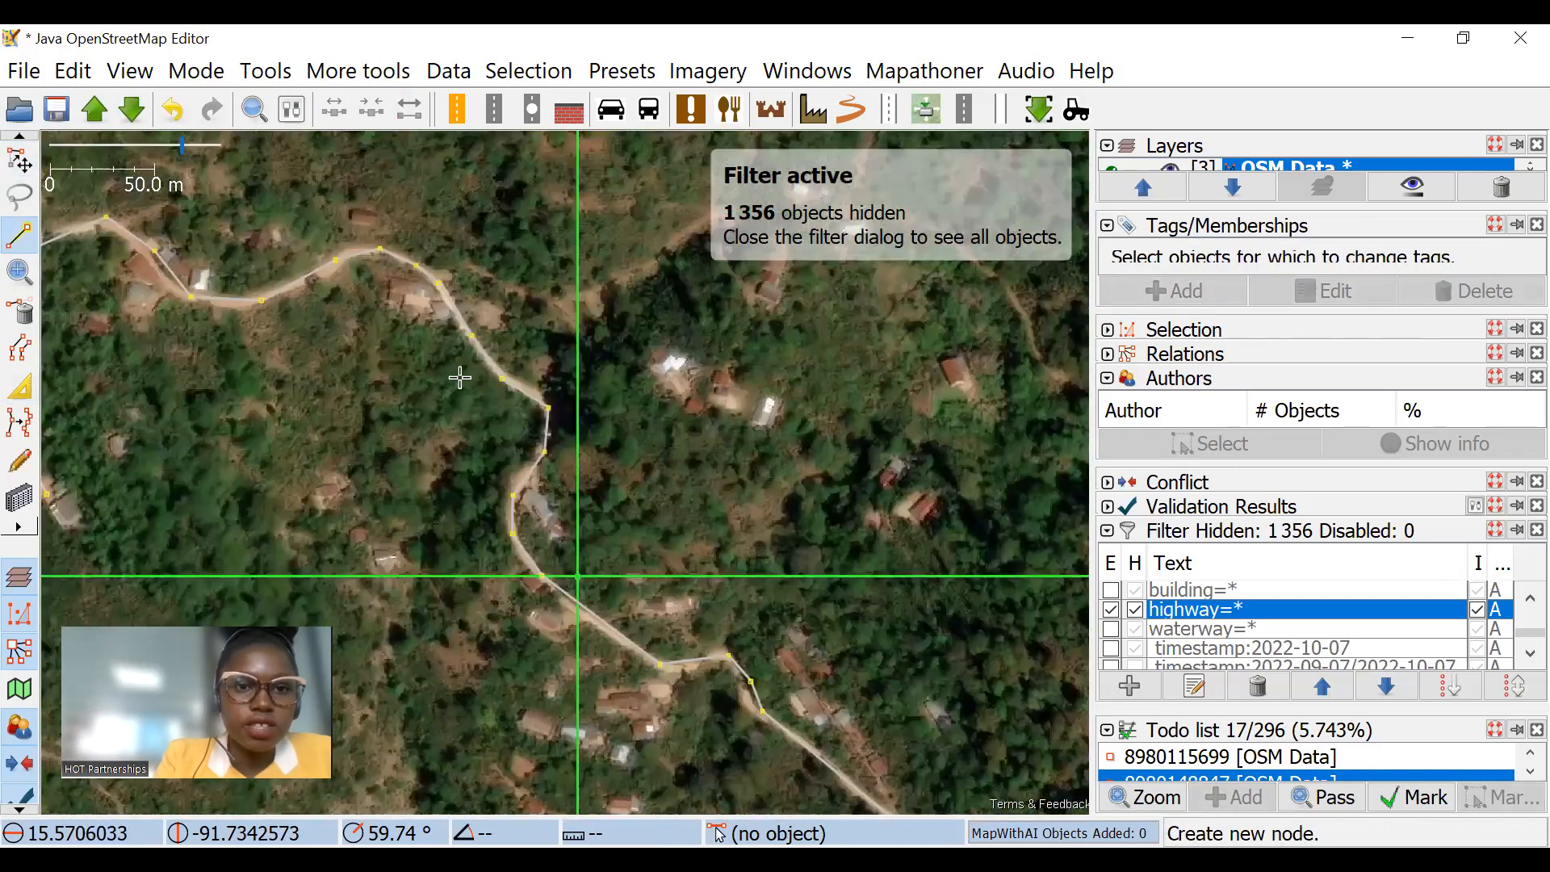
pyautogui.click(456, 356)
pyautogui.click(323, 409)
pyautogui.click(237, 471)
pyautogui.click(180, 528)
pyautogui.doubleClick(151, 573)
pyautogui.moveTo(155, 571); pyautogui.dragTo(248, 449)
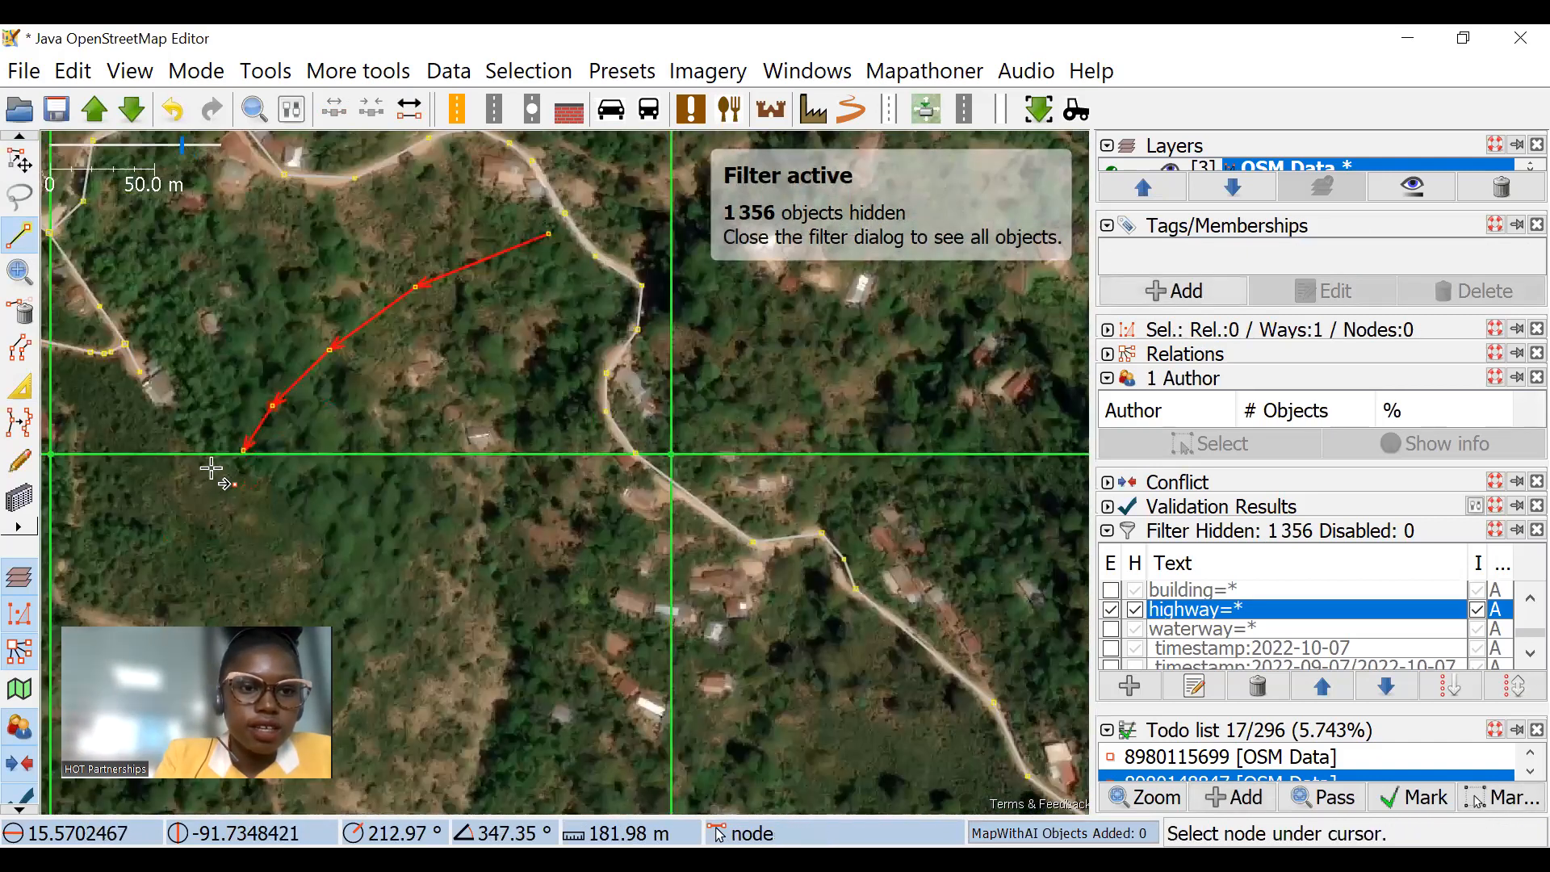
pyautogui.scroll(1, 277, 431)
pyautogui.click(210, 469)
pyautogui.doubleClick(161, 534)
# Step: Finish drawing and disable the highway=* filter so the untagged way is shown again
pyautogui.click(20, 161)
pyautogui.click(512, 324)
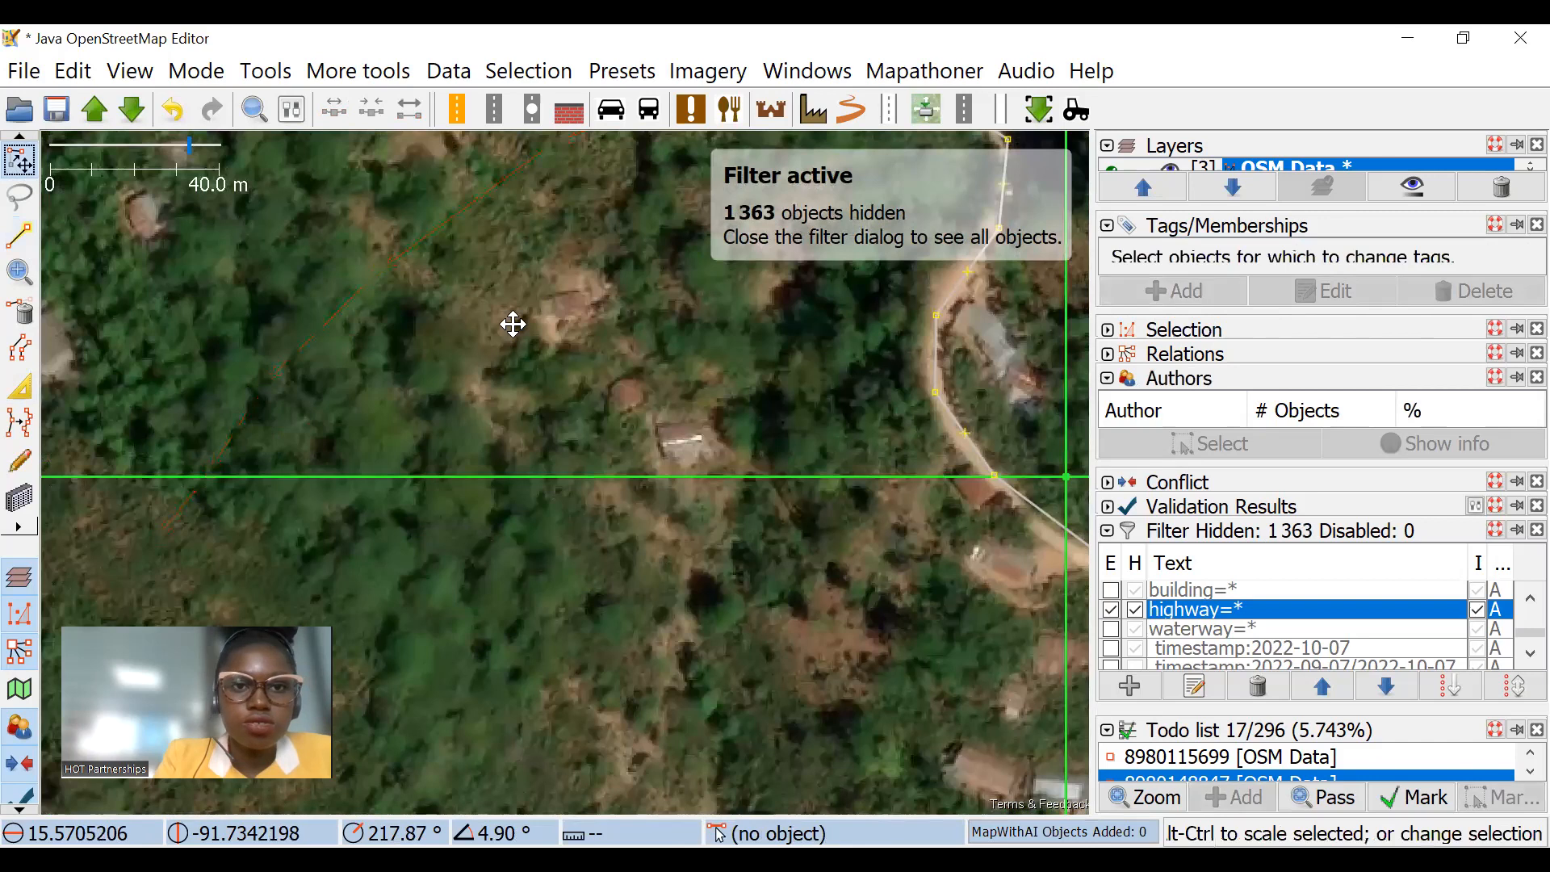
pyautogui.moveTo(513, 324); pyautogui.dragTo(465, 394)
pyautogui.click(1114, 608)
pyautogui.moveTo(608, 190); pyautogui.dragTo(560, 240)
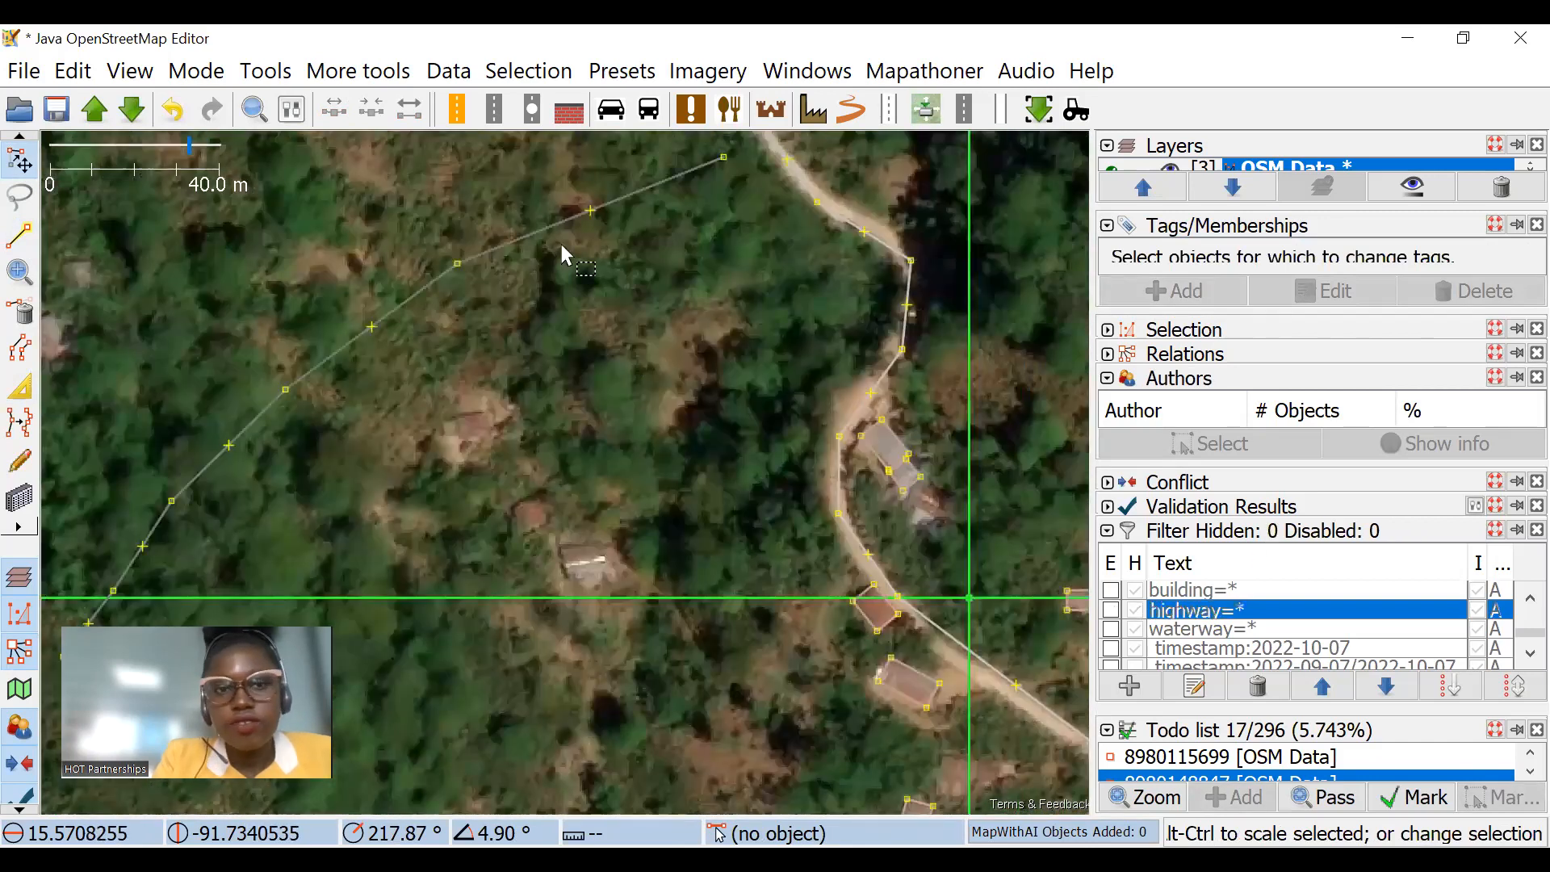
# Step: Select the newly drawn way and add the tag highway=unclassified to it
pyautogui.click(587, 213)
pyautogui.moveTo(786, 218); pyautogui.dragTo(719, 290)
pyautogui.click(1213, 284)
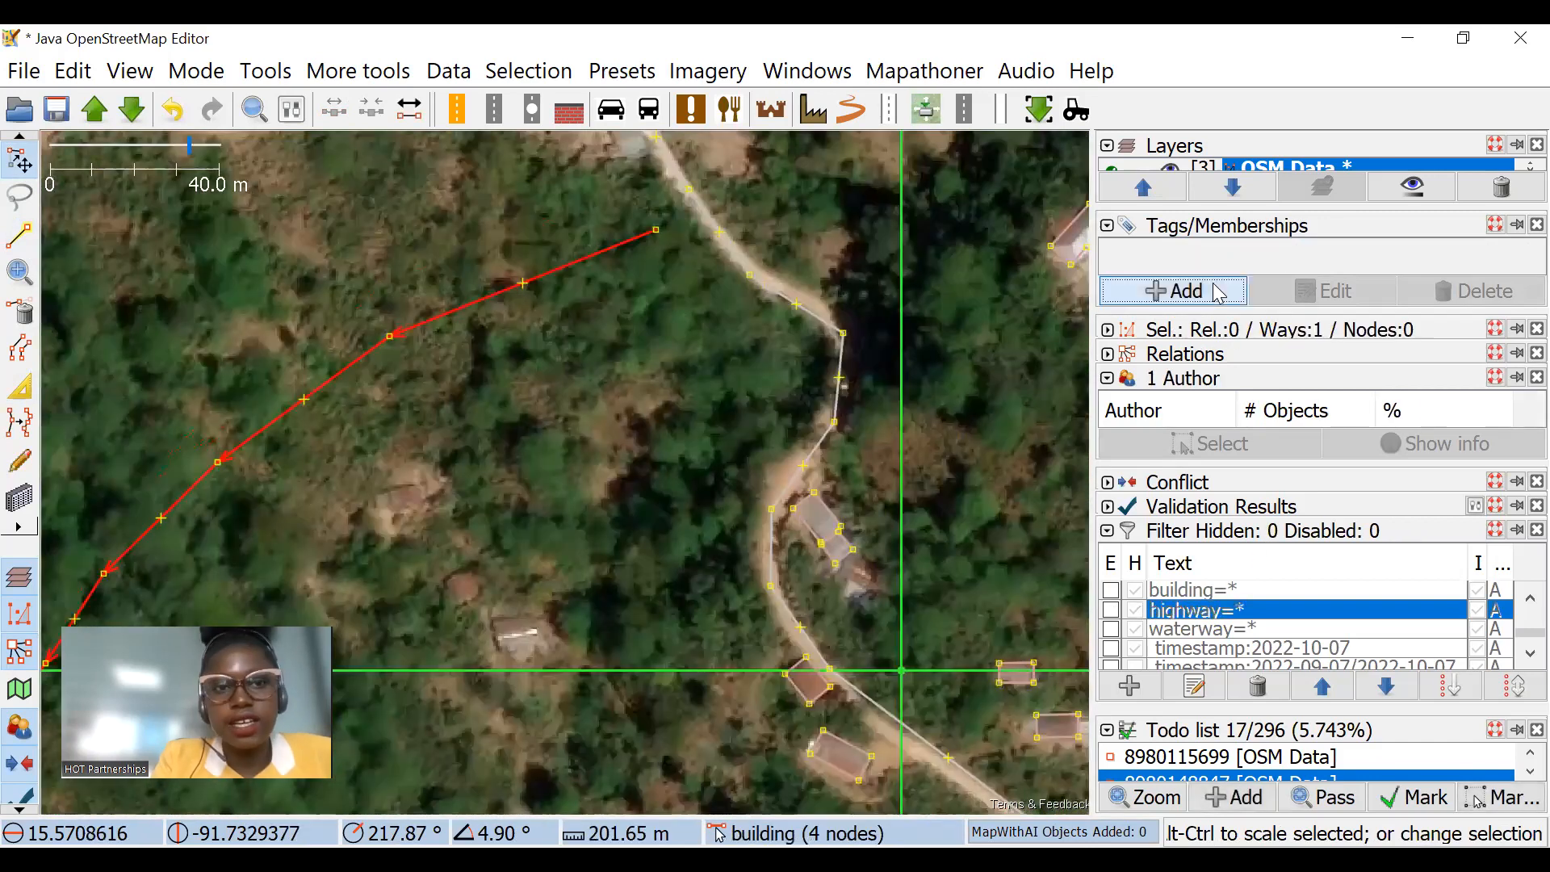
pyautogui.write('highway')
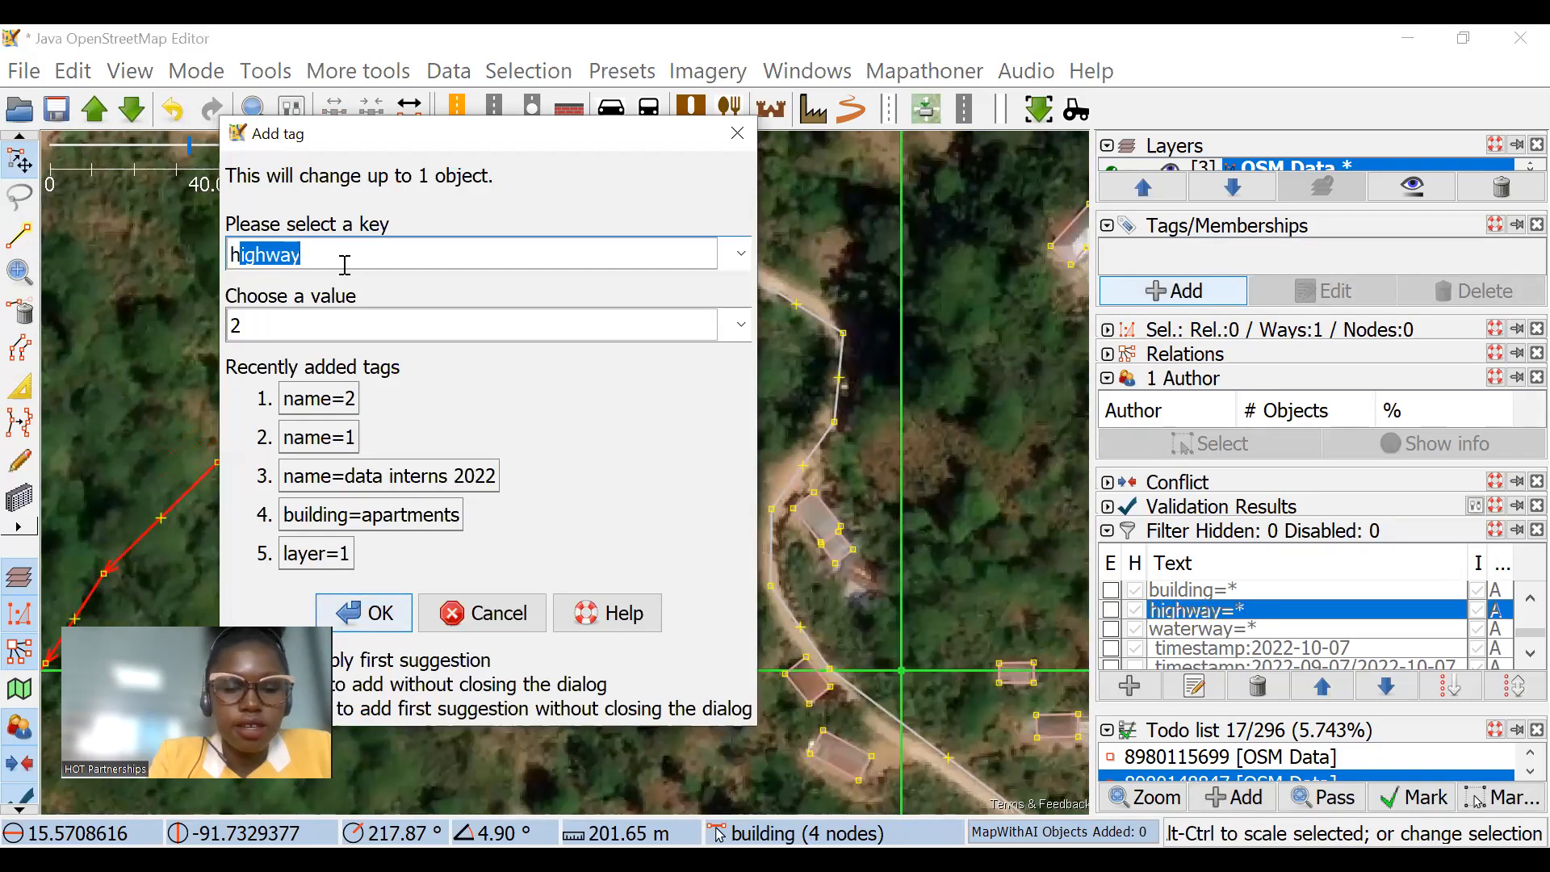
pyautogui.click(281, 312)
pyautogui.write('unclassified')
pyautogui.press('Return')
pyautogui.press('Return')
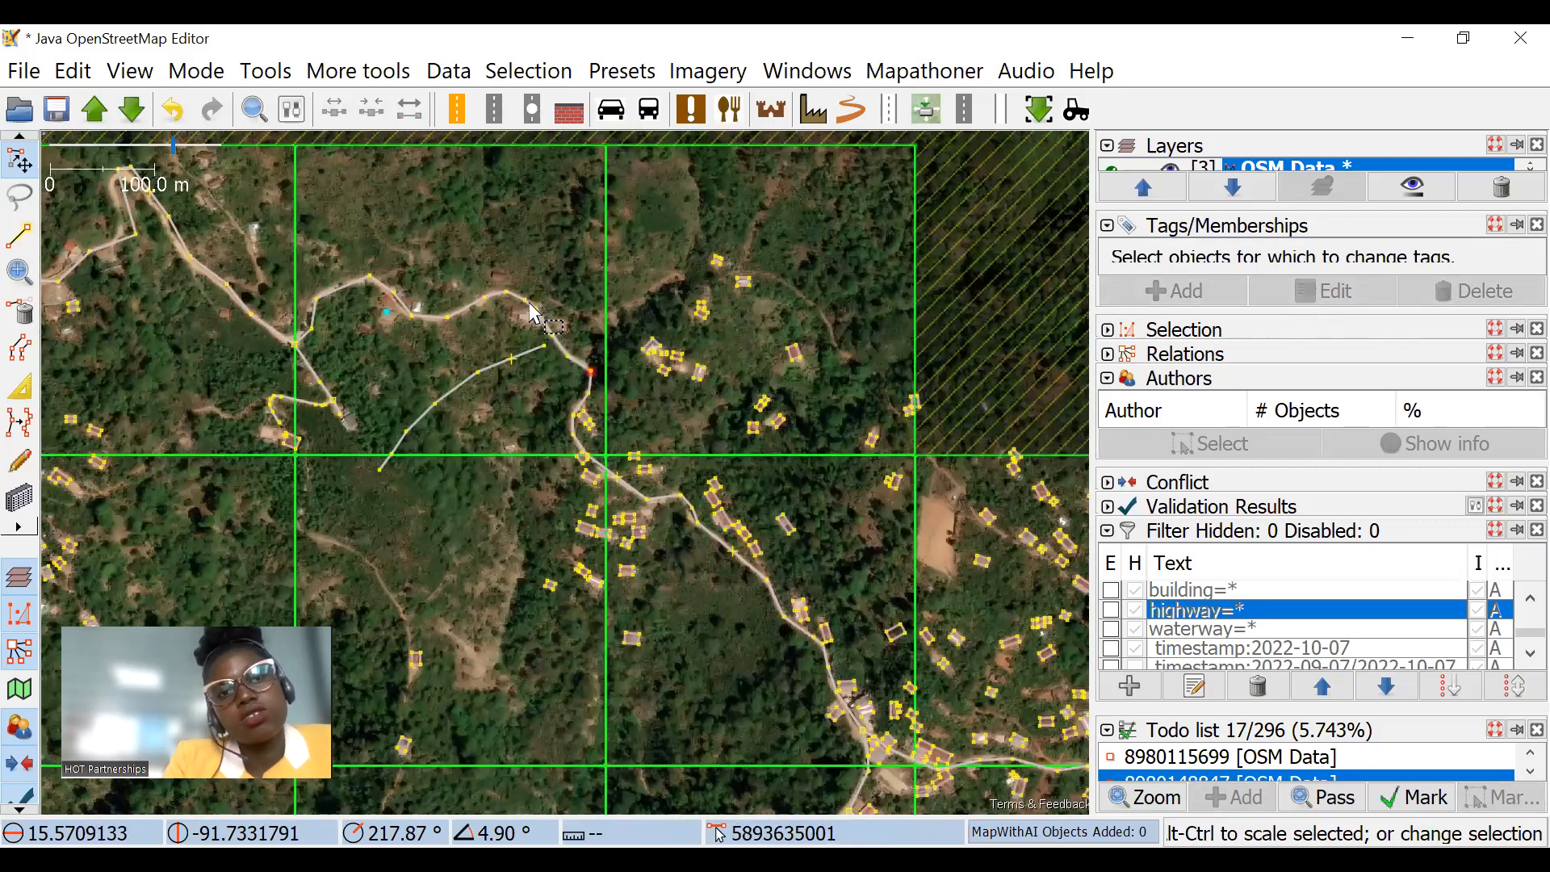
# Step: Select the unclassified road together with all ways connected to it, and check the task squares for highways left out of the selection
pyautogui.scroll(3, 601, 319)
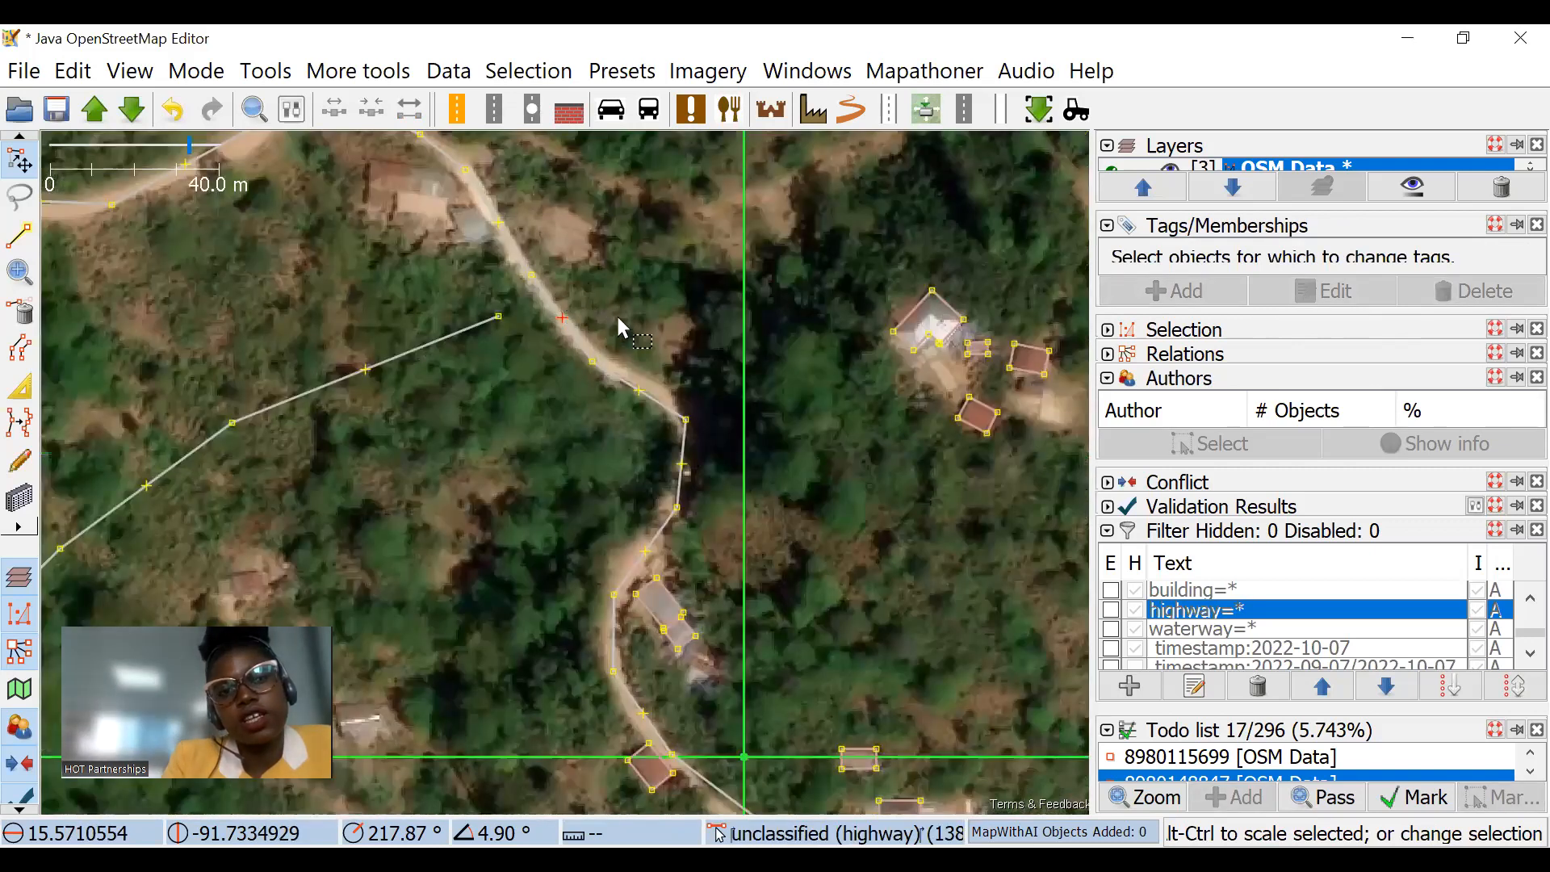
pyautogui.scroll(-3, 621, 323)
pyautogui.scroll(2, 566, 353)
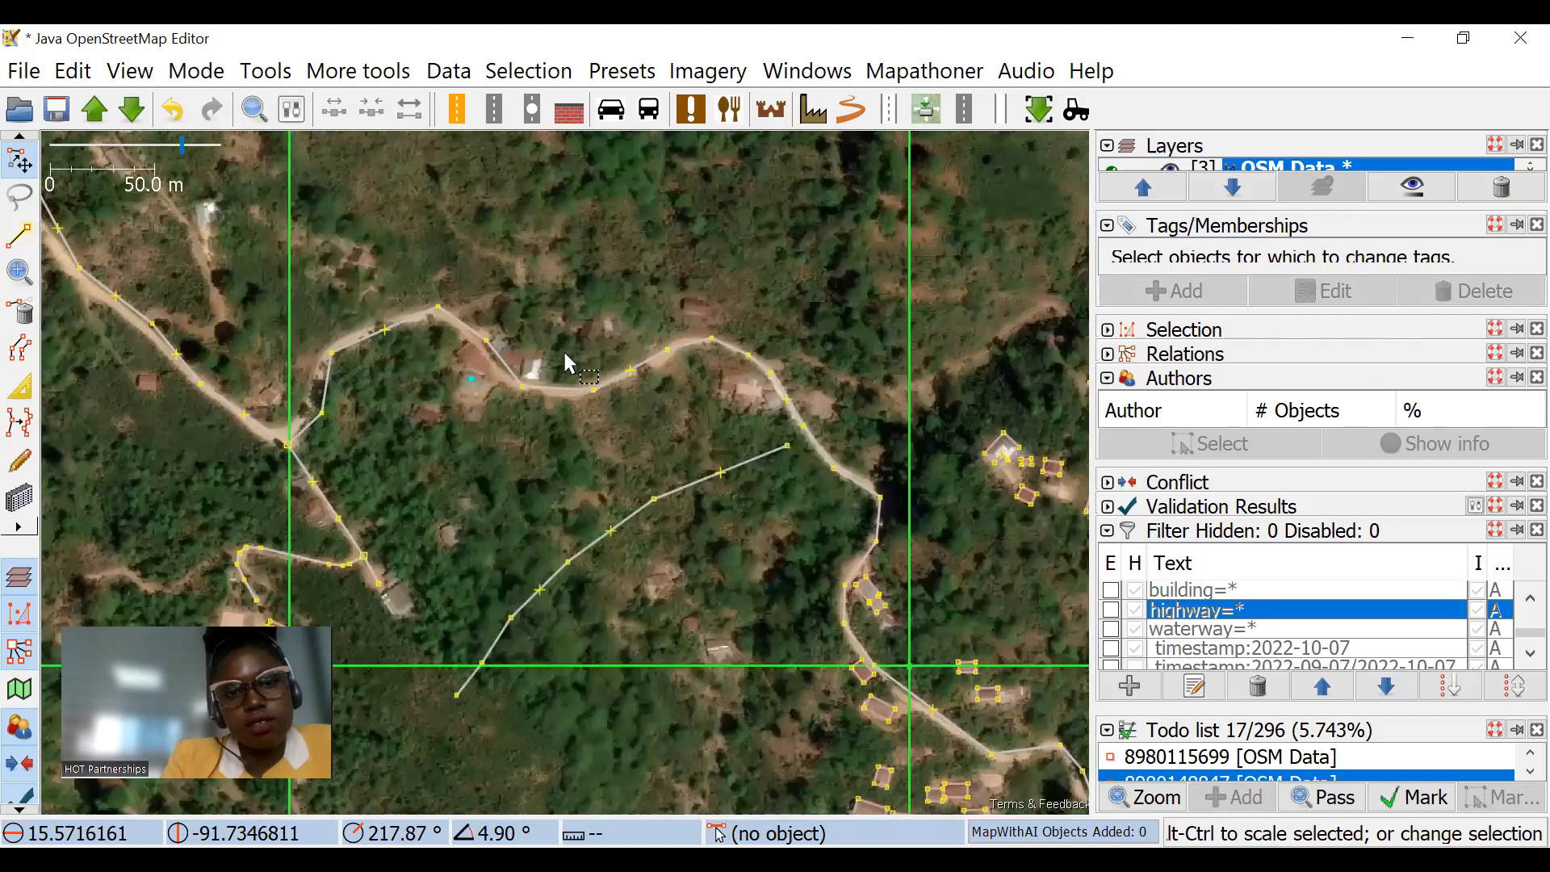
pyautogui.click(620, 378)
pyautogui.scroll(-2, 622, 387)
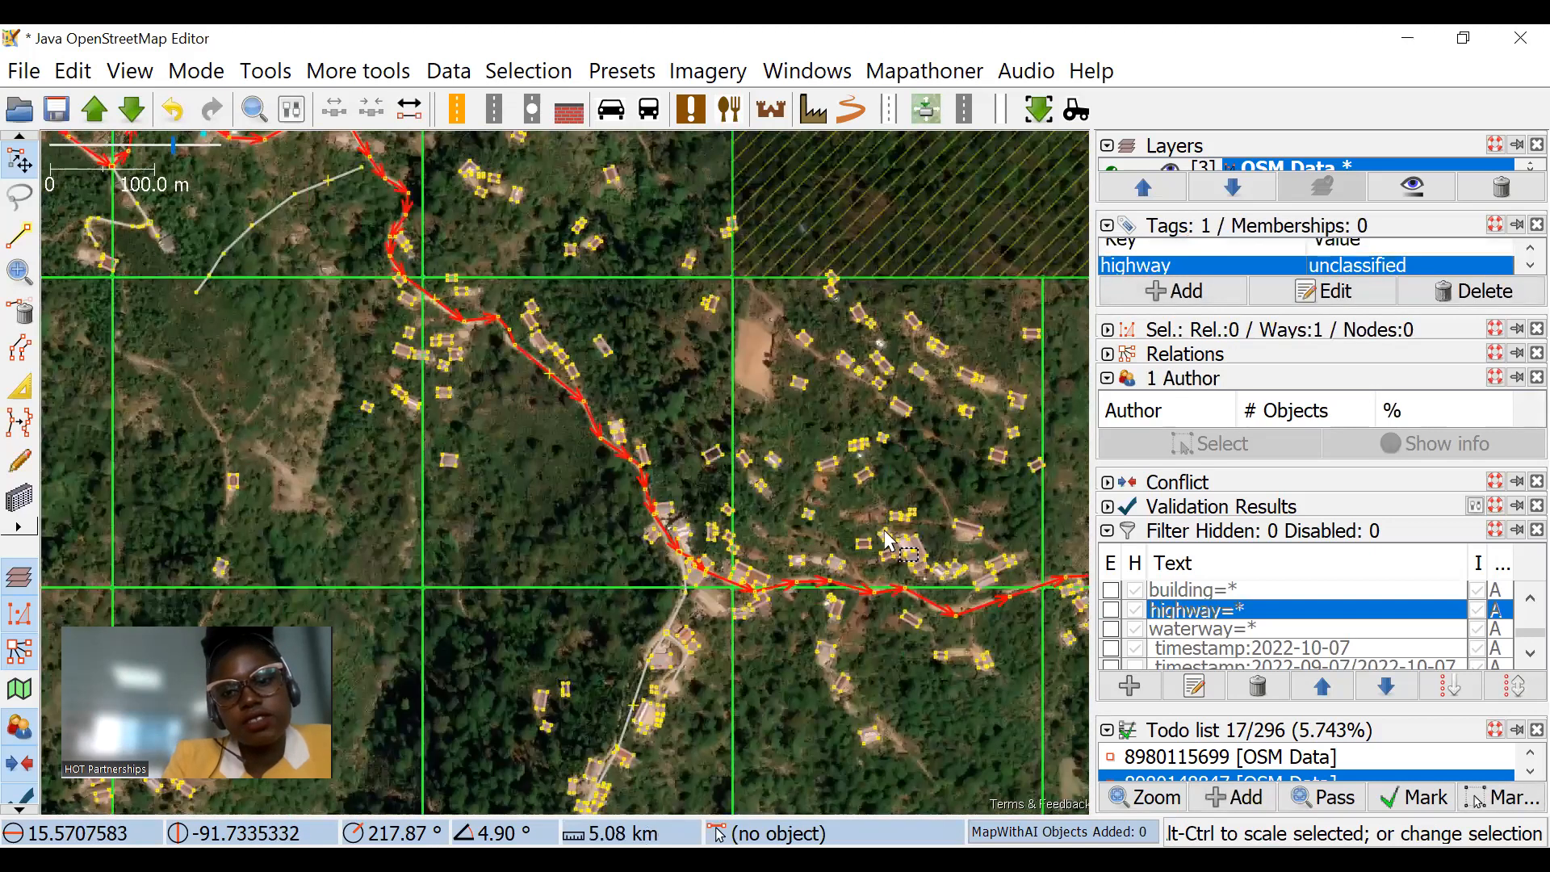
pyautogui.scroll(-3, 832, 485)
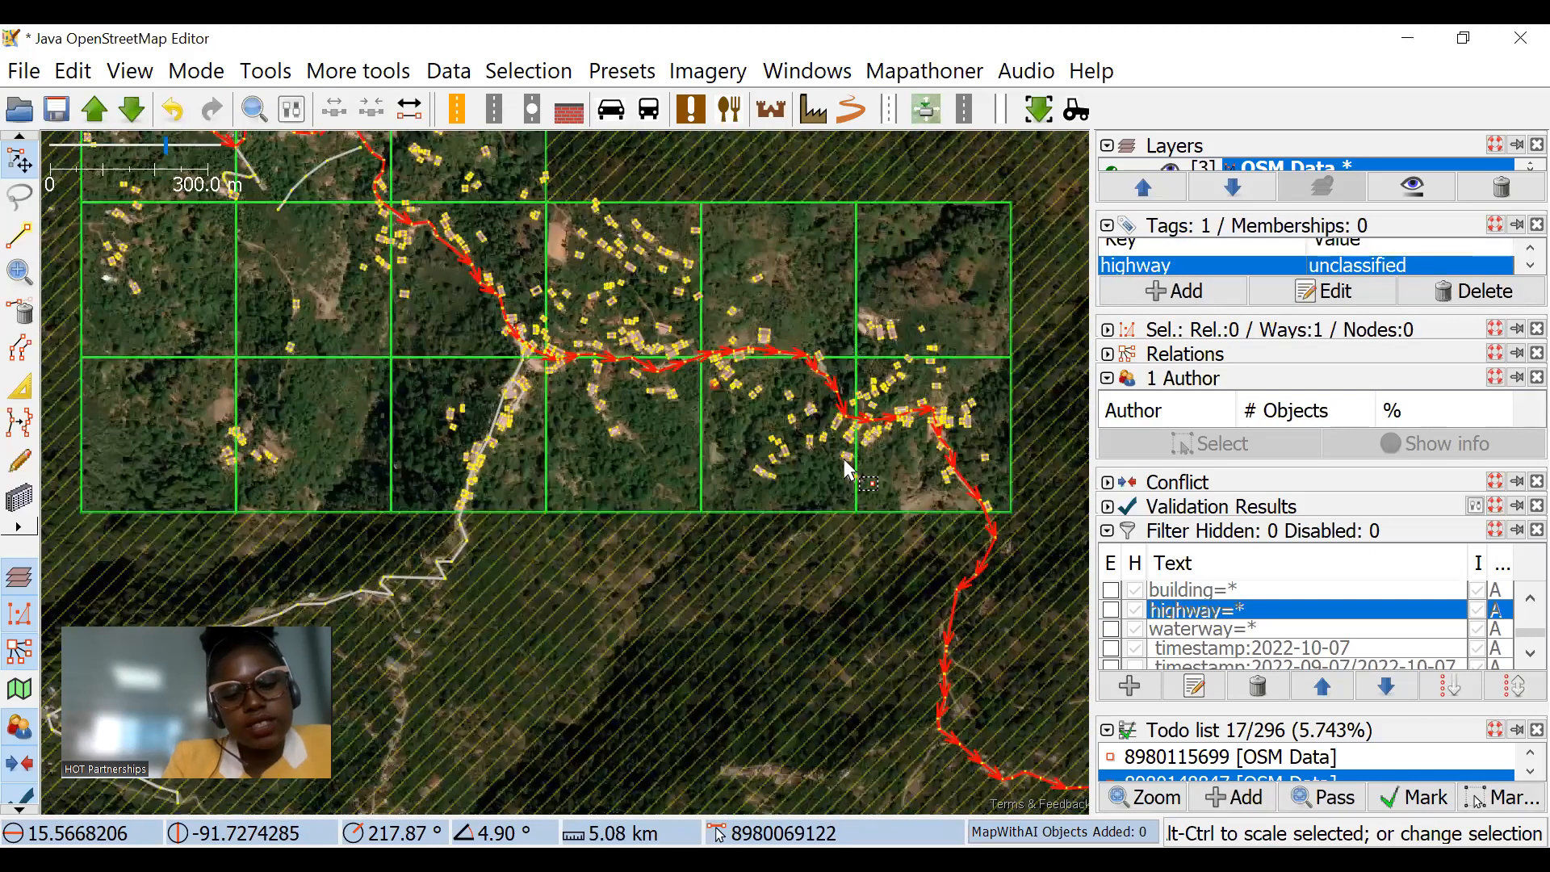
pyautogui.hotkey('shift', 'e')
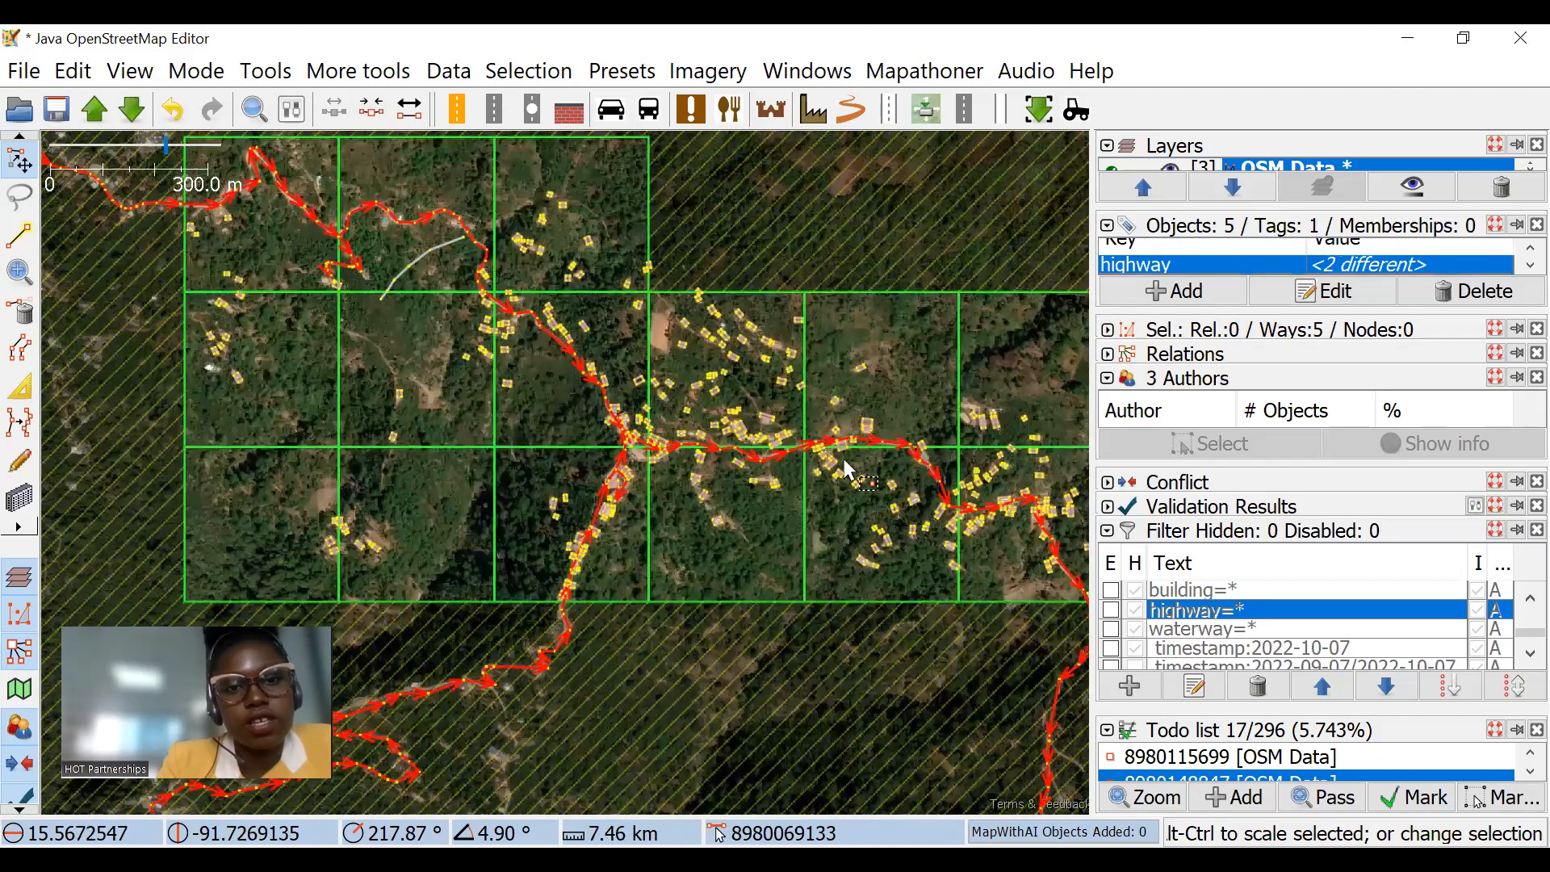
pyautogui.moveTo(801, 503); pyautogui.dragTo(654, 447)
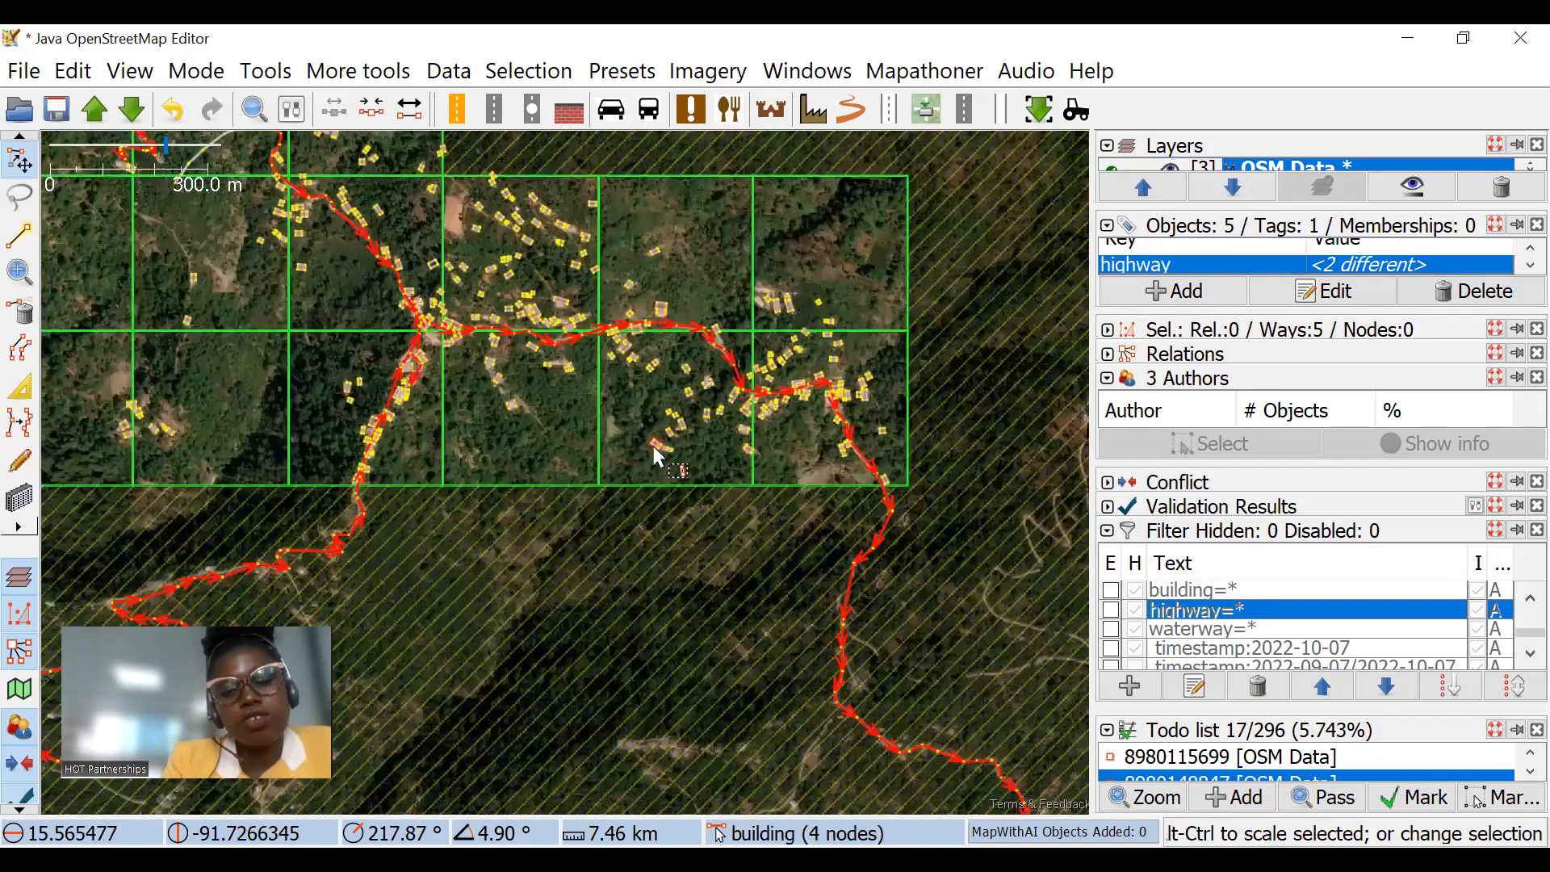
pyautogui.scroll(2, 712, 338)
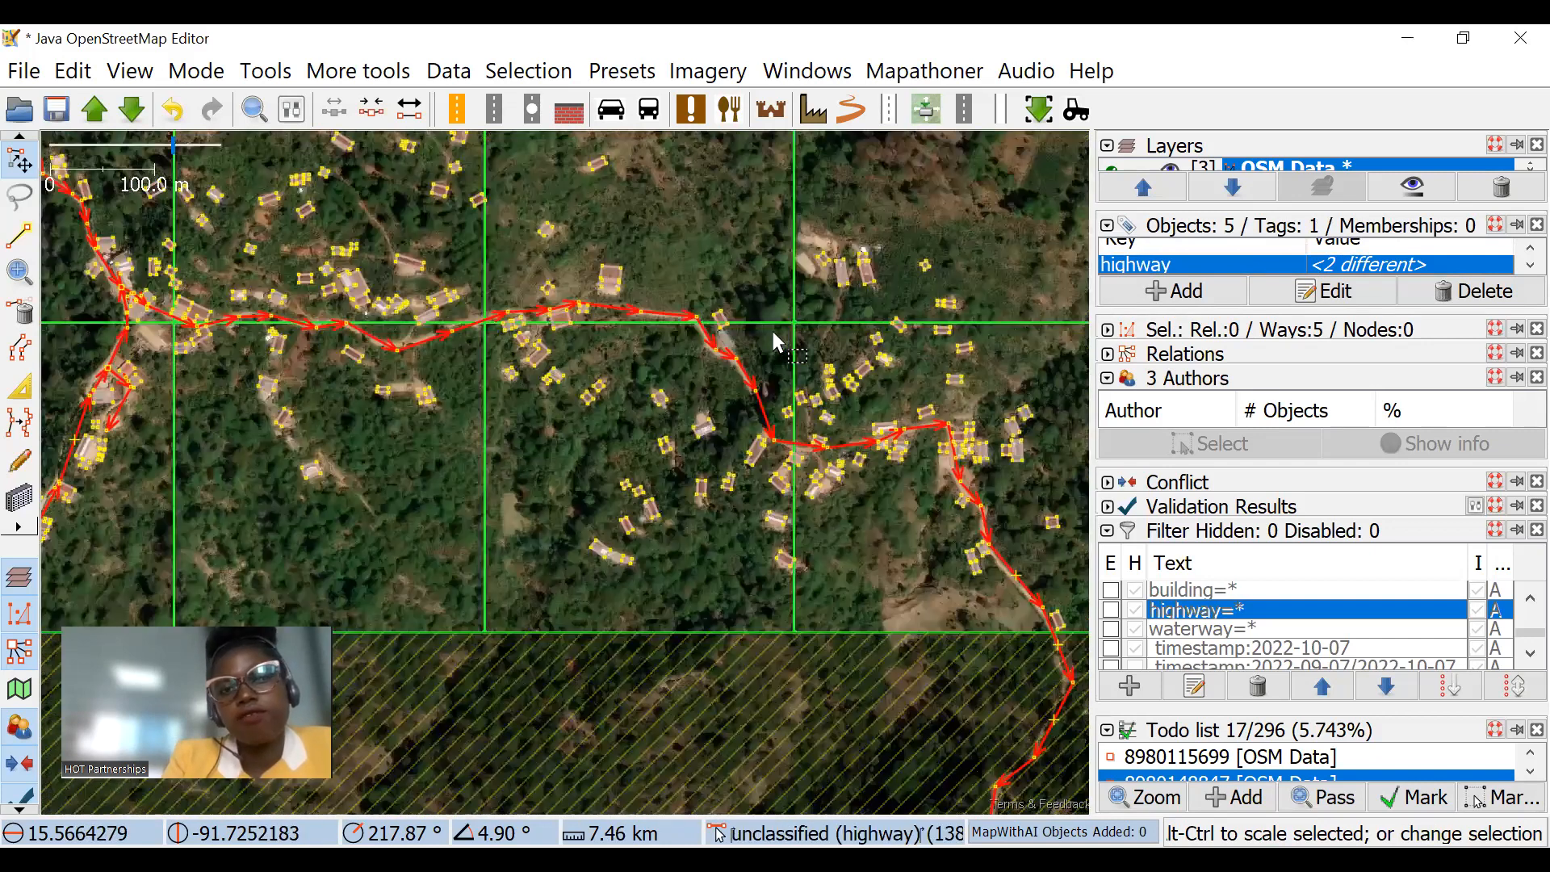
pyautogui.scroll(-3, 799, 359)
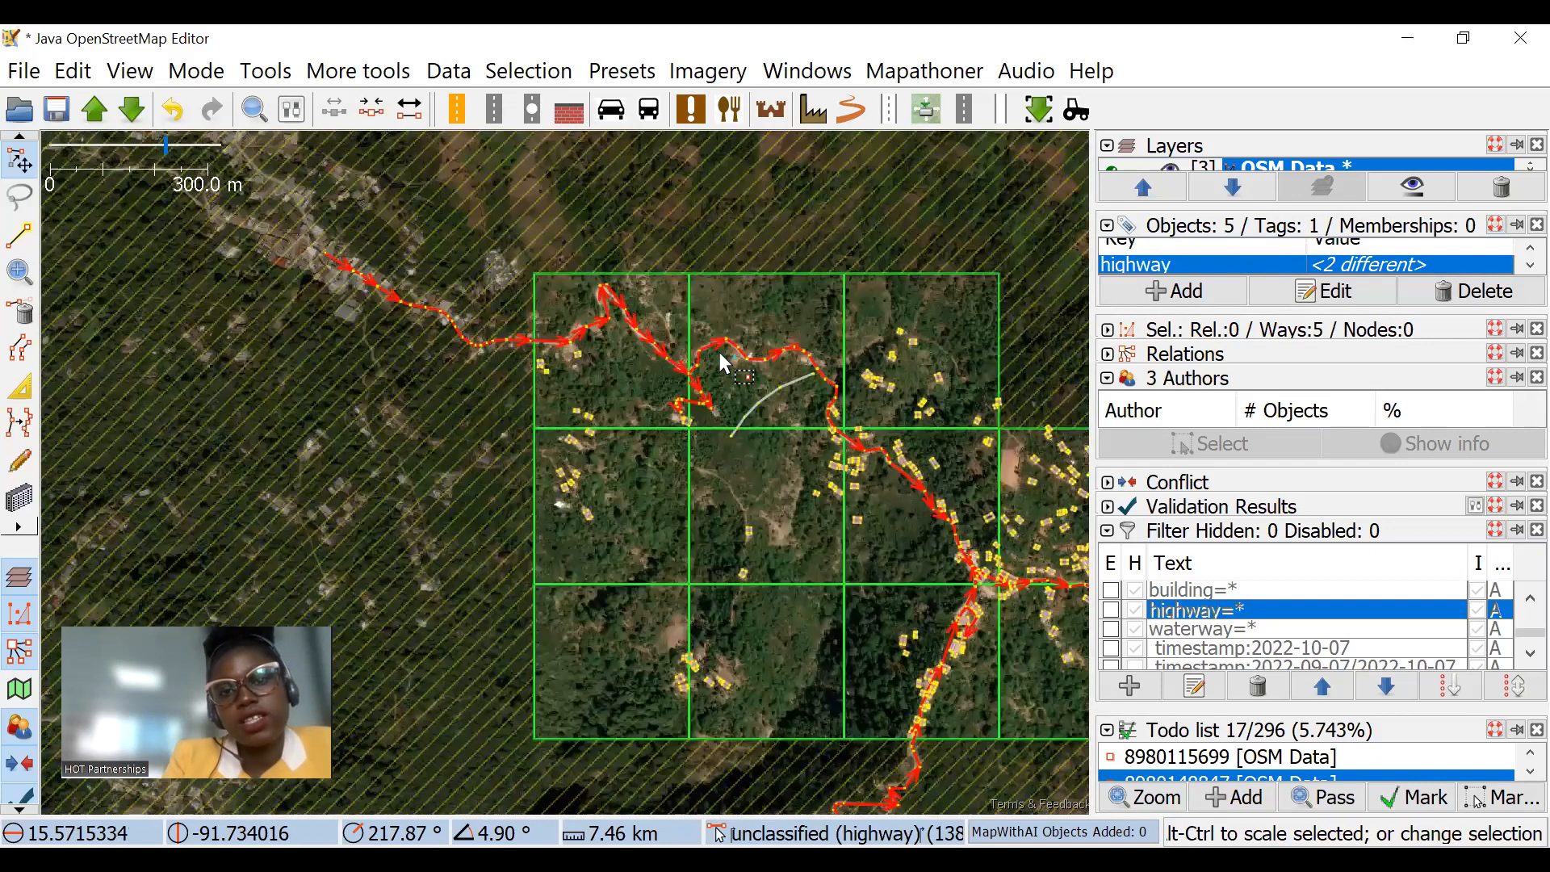
pyautogui.scroll(5, 709, 361)
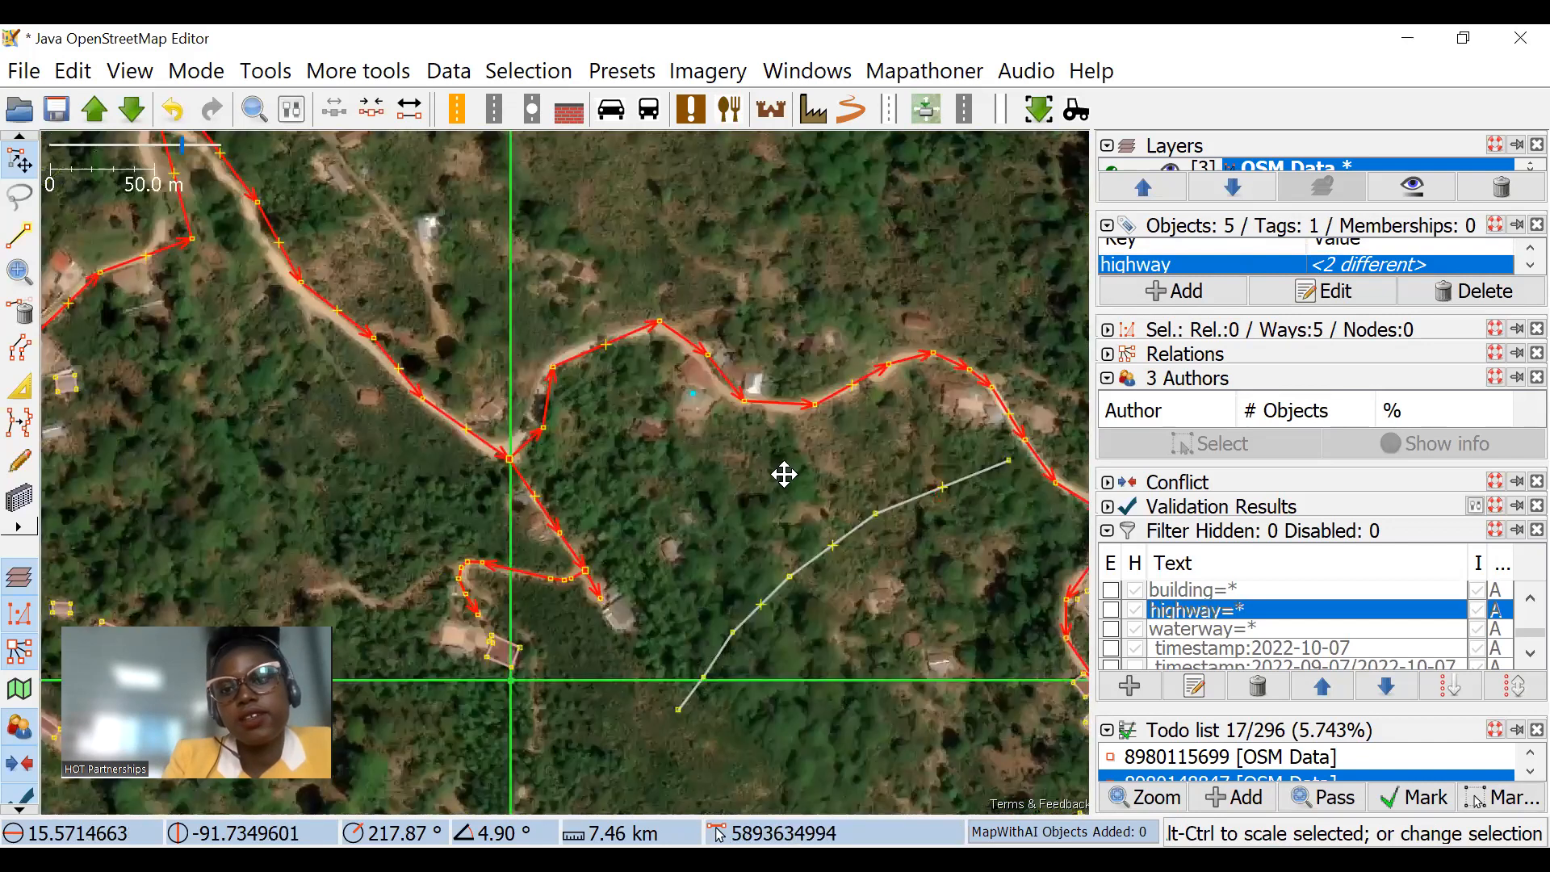
pyautogui.moveTo(730, 317); pyautogui.dragTo(561, 462)
pyautogui.scroll(-4, 507, 301)
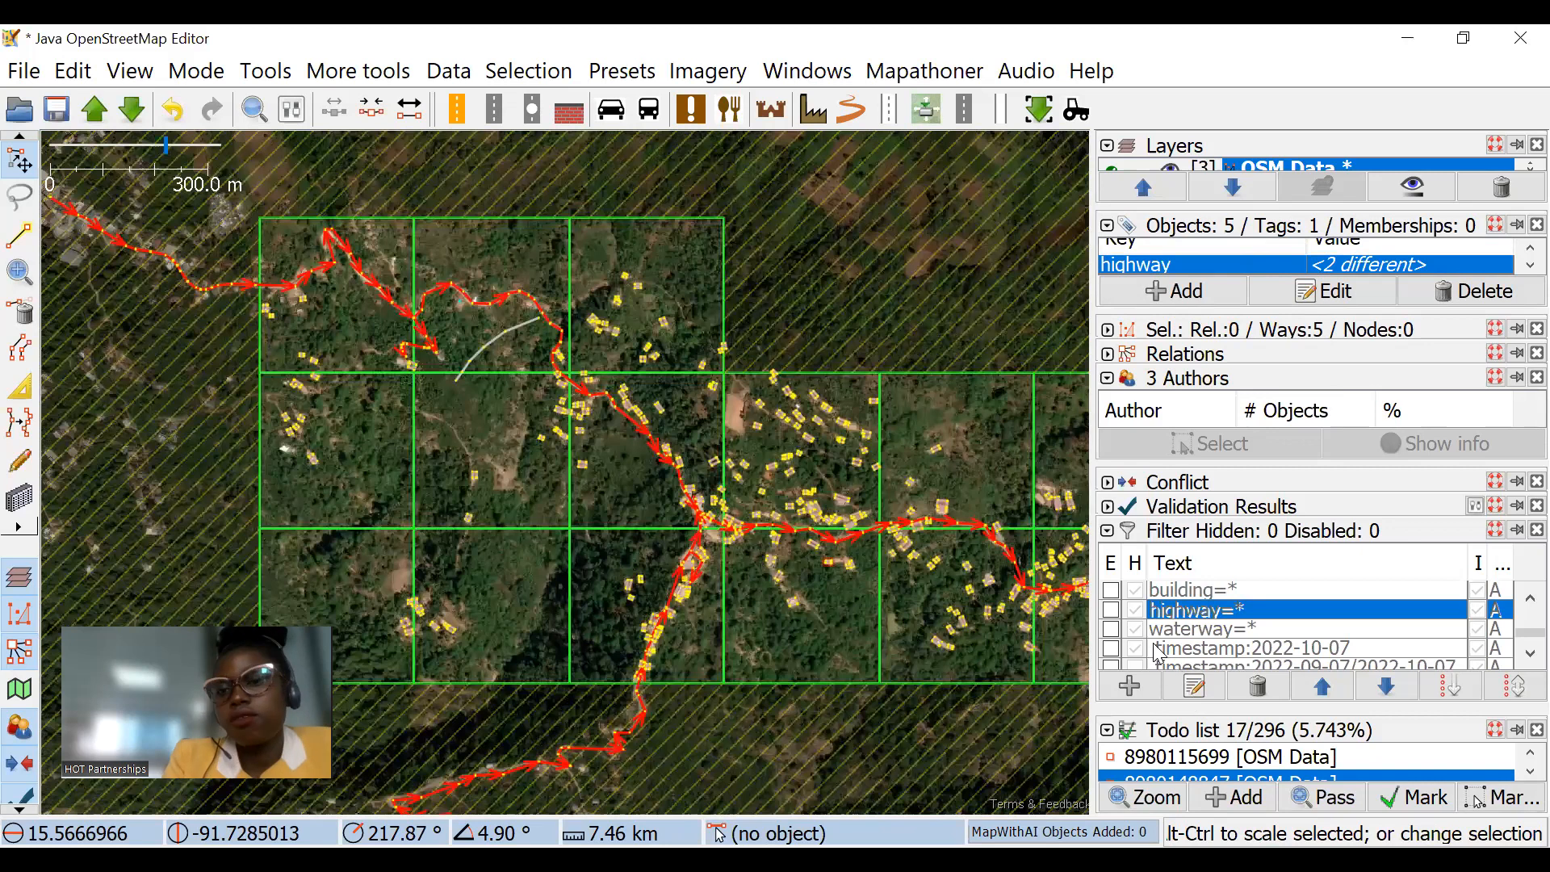
# Step: Enable the highway=* filter again and inspect the selected road network for unconnected highways across the task squares
pyautogui.click(1111, 610)
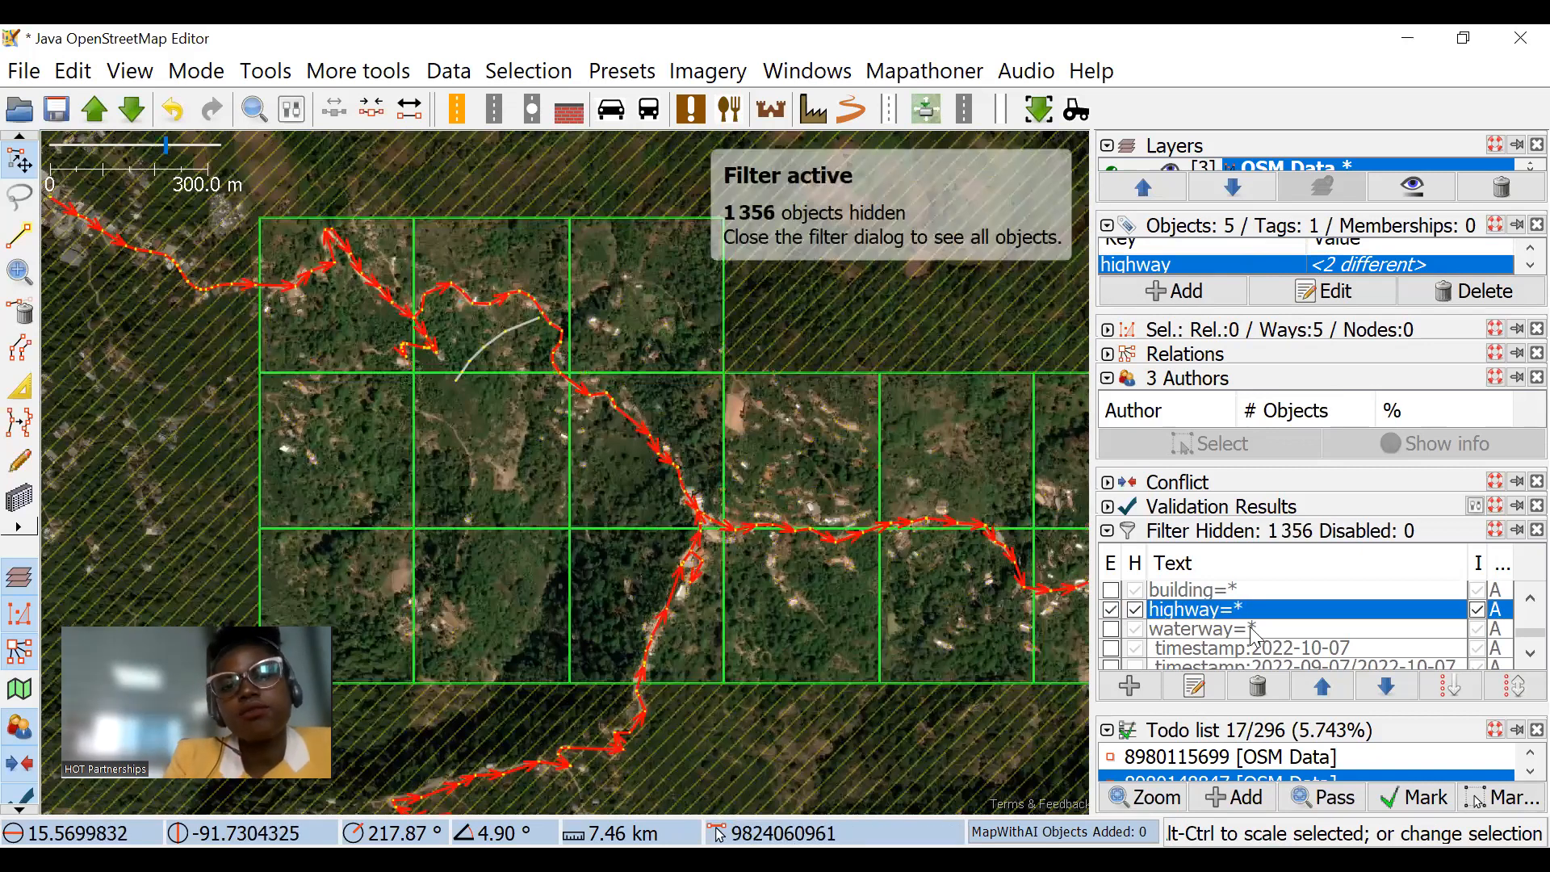
pyautogui.scroll(3, 612, 388)
pyautogui.scroll(-4, 811, 428)
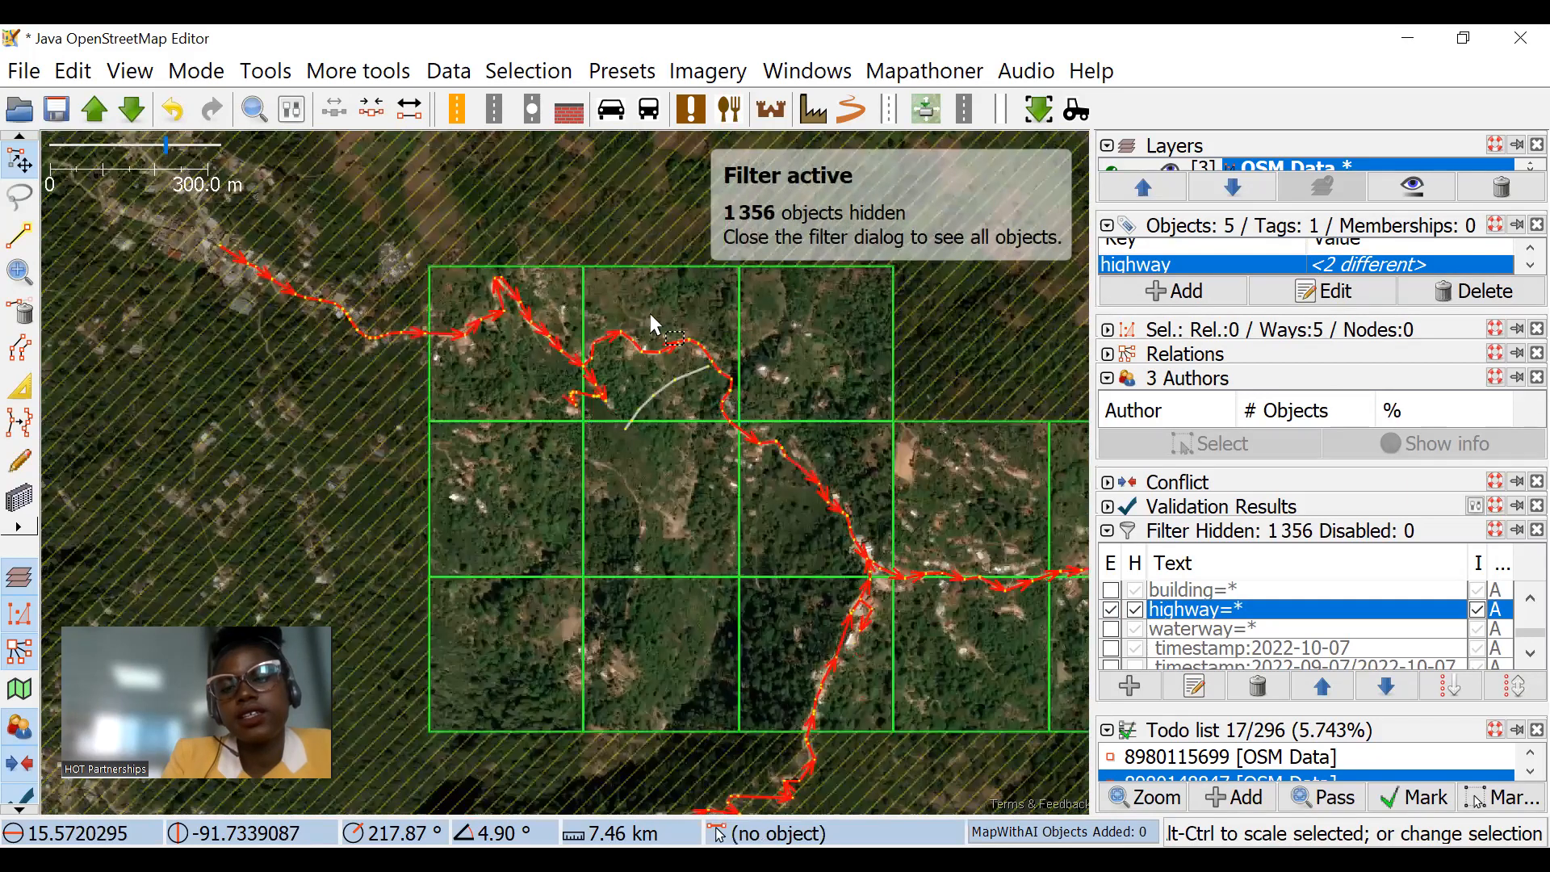
pyautogui.scroll(4, 675, 372)
pyautogui.scroll(-2, 703, 346)
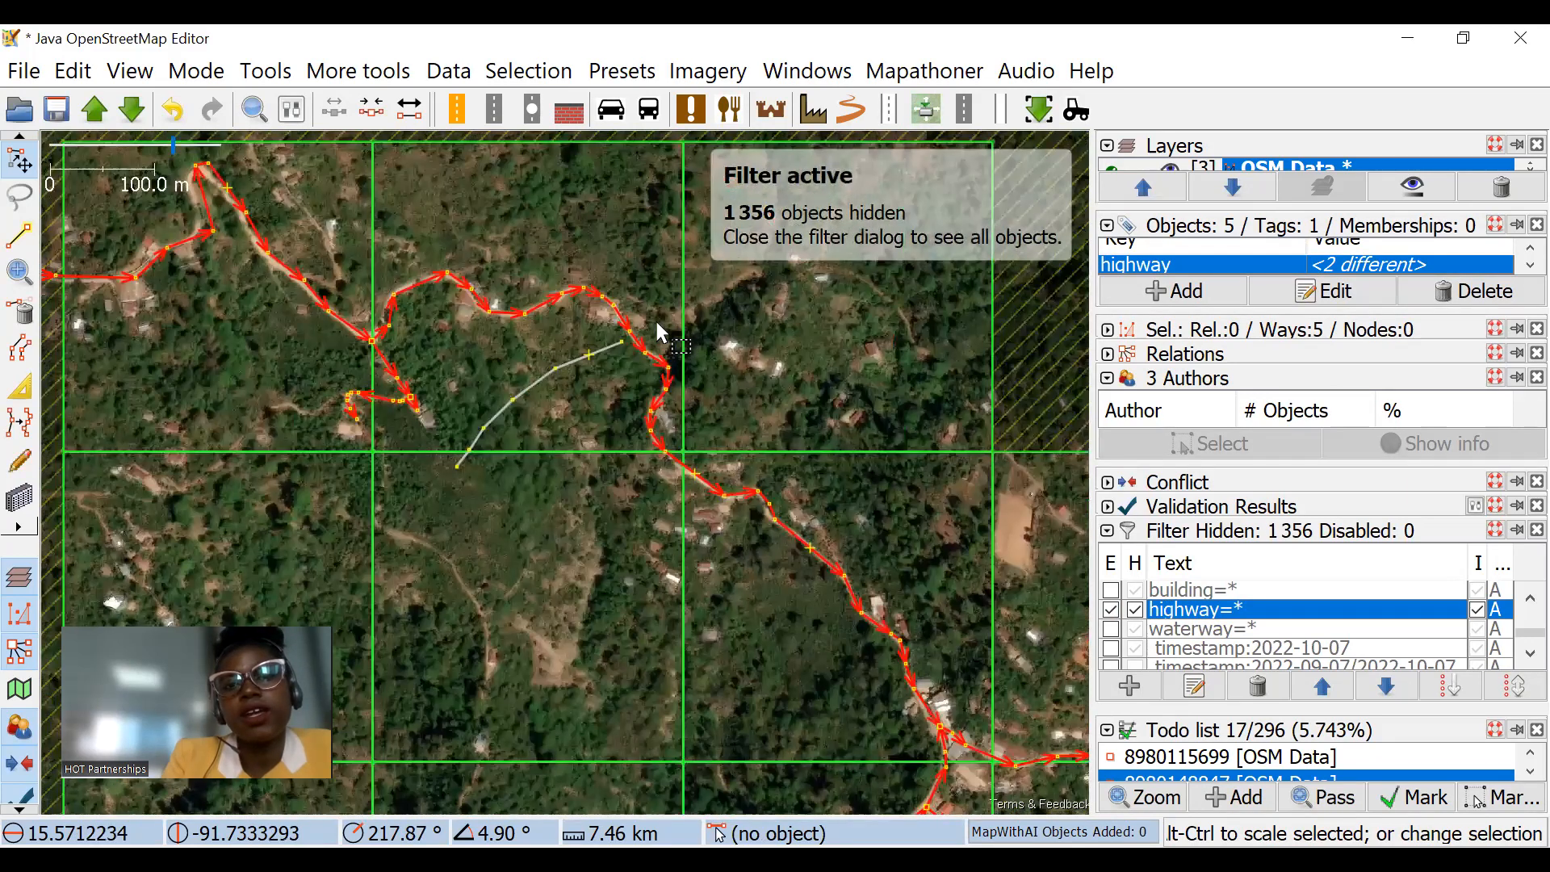
pyautogui.scroll(-2, 615, 388)
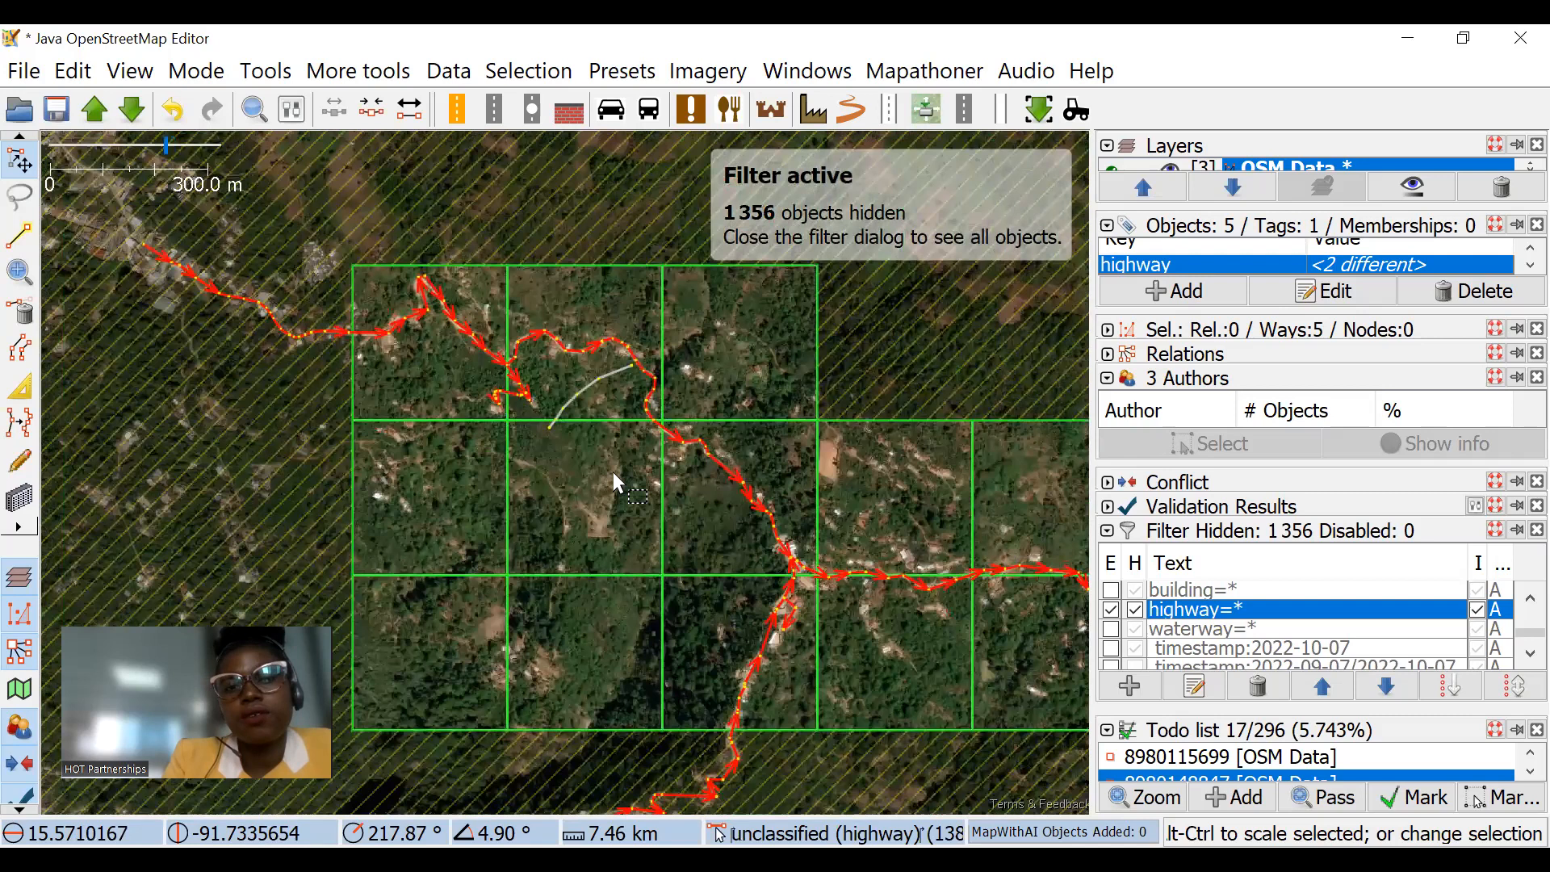
pyautogui.moveTo(904, 590); pyautogui.dragTo(748, 439)
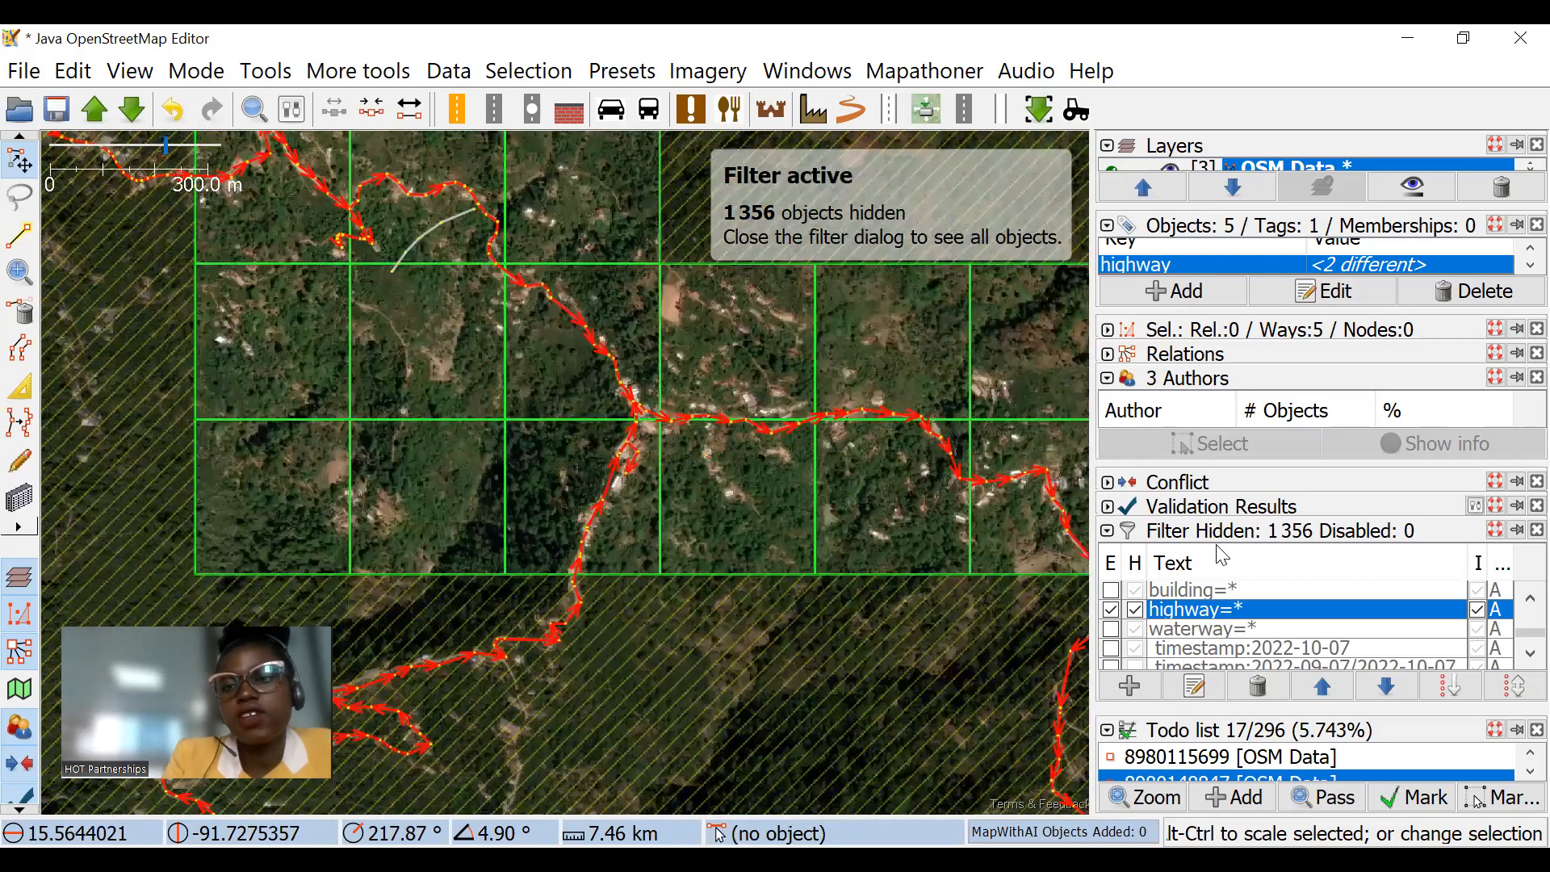
pyautogui.moveTo(789, 289); pyautogui.dragTo(870, 394)
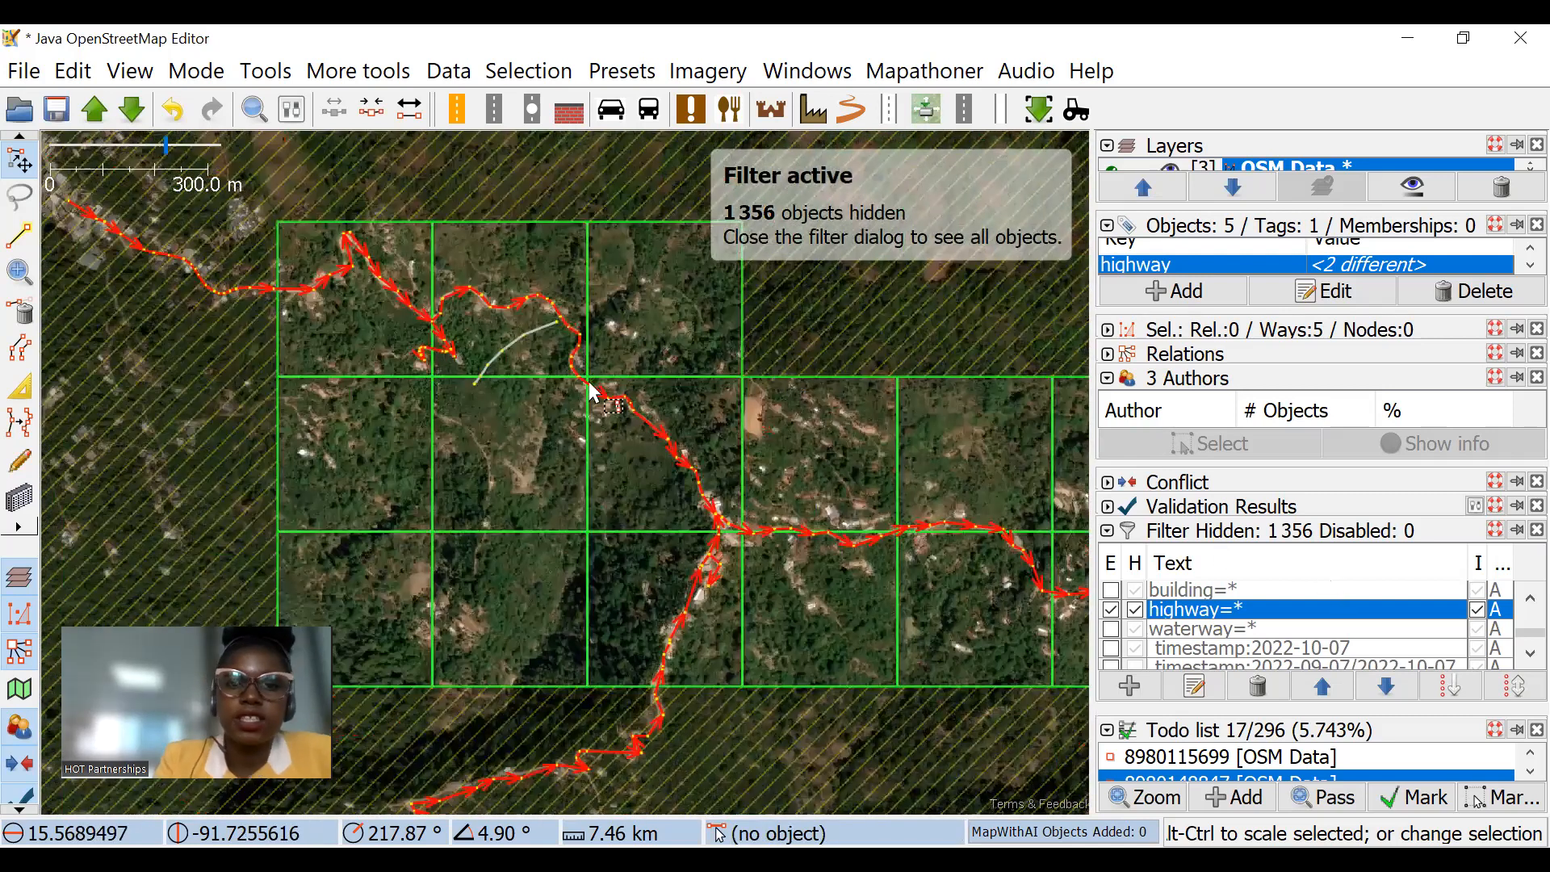
# Step: Clear the selection and move the new way's northeast end node closer to the unclassified road
pyautogui.scroll(3, 557, 317)
pyautogui.scroll(3, 580, 375)
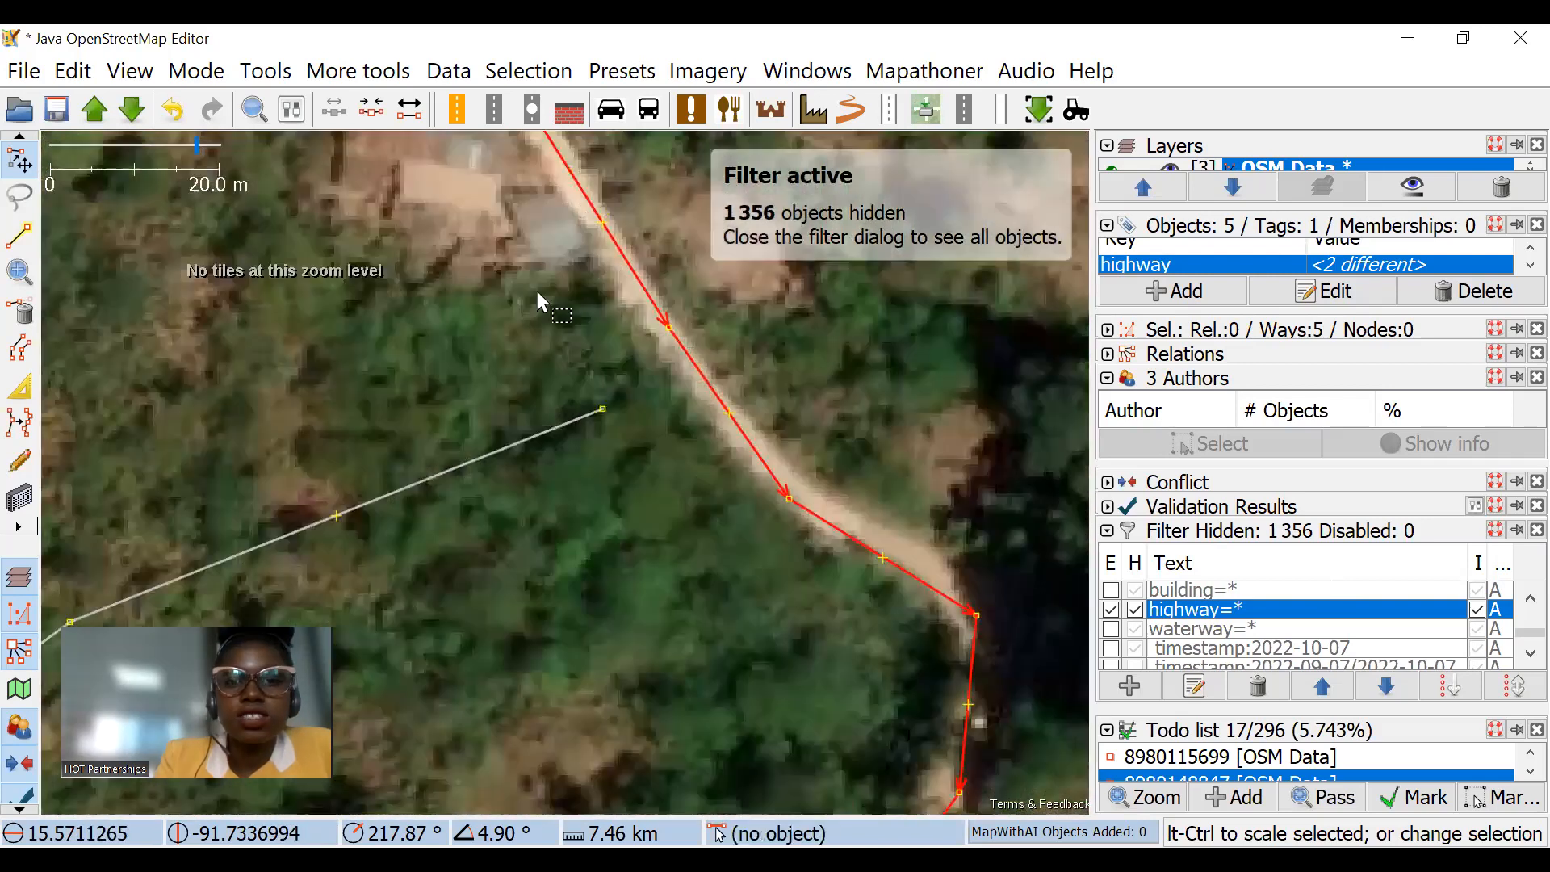
pyautogui.click(587, 321)
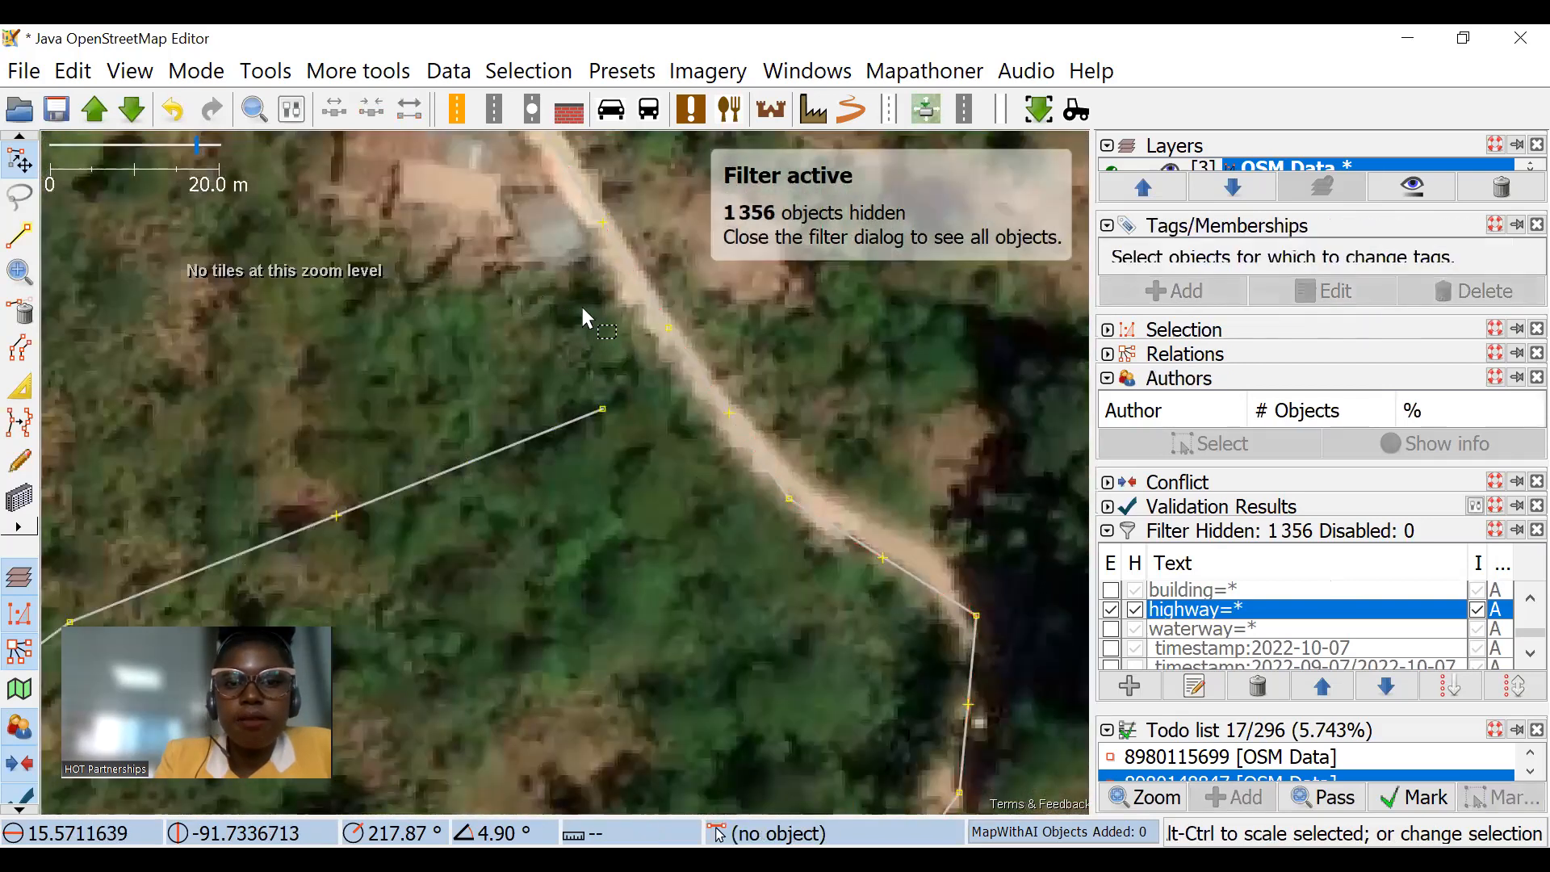
pyautogui.moveTo(603, 408); pyautogui.dragTo(610, 373)
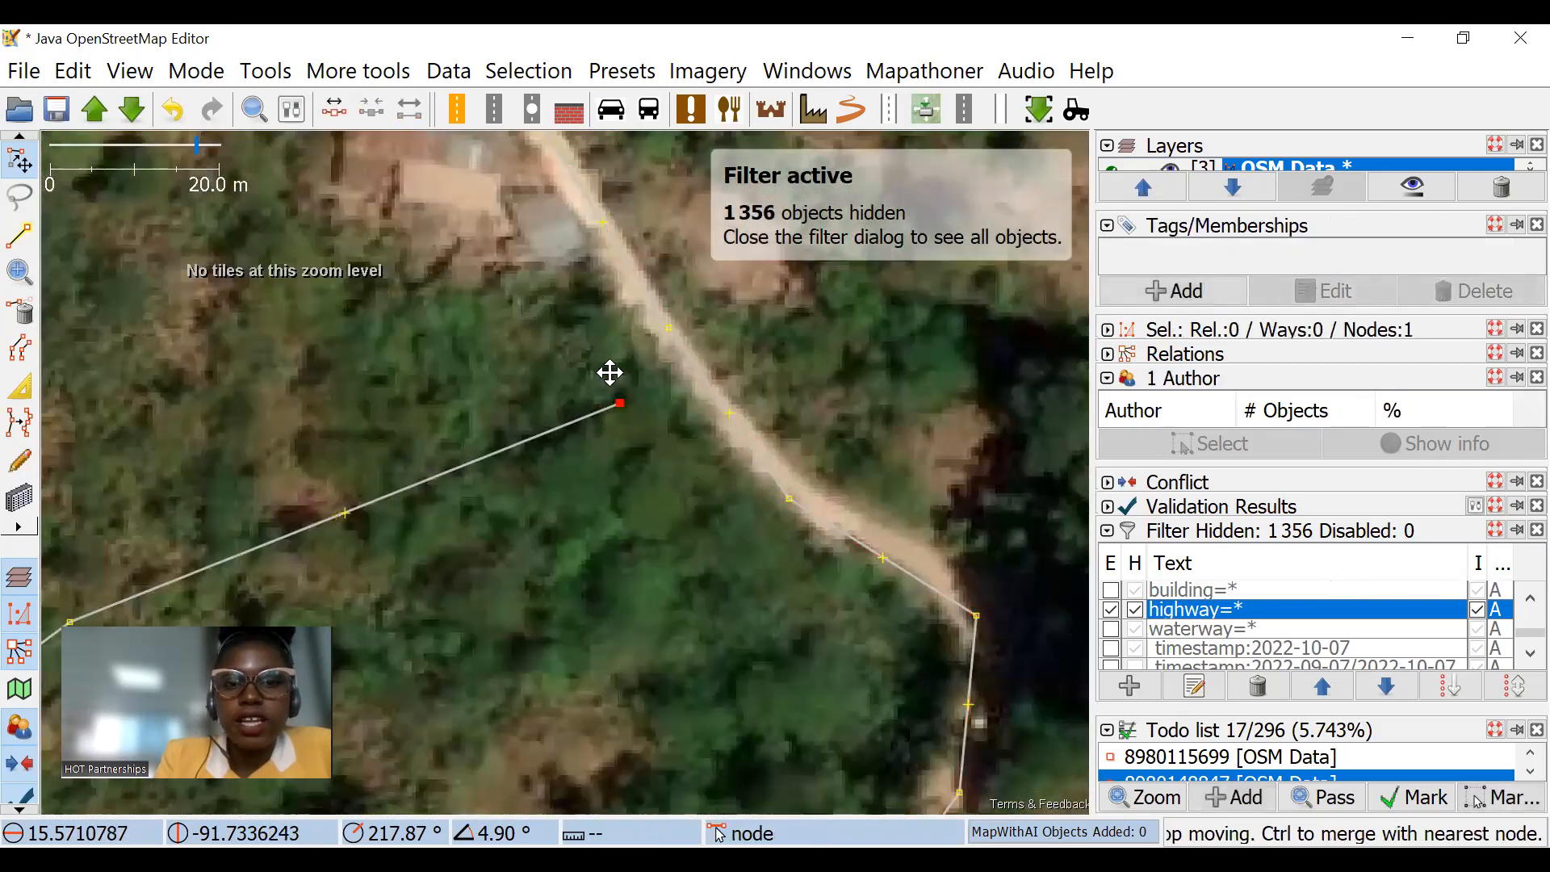
# Step: Try merging the new way's end node with the nearest node of the unclassified road, and undo the merge
pyautogui.keyDown('shift'); pyautogui.click(670, 328); pyautogui.keyUp('shift')
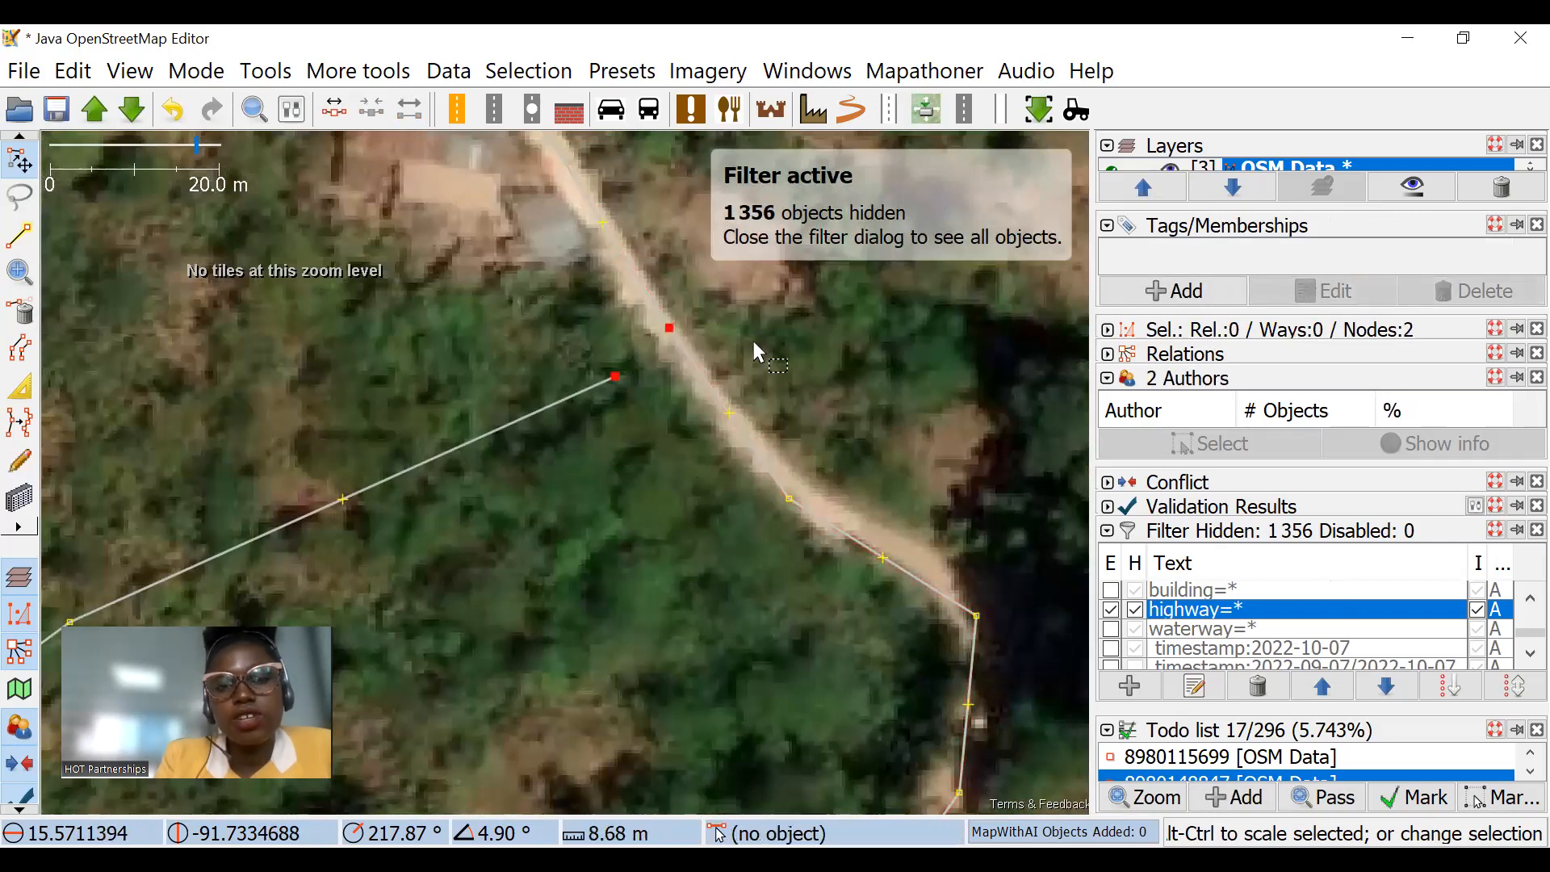
pyautogui.press('m')
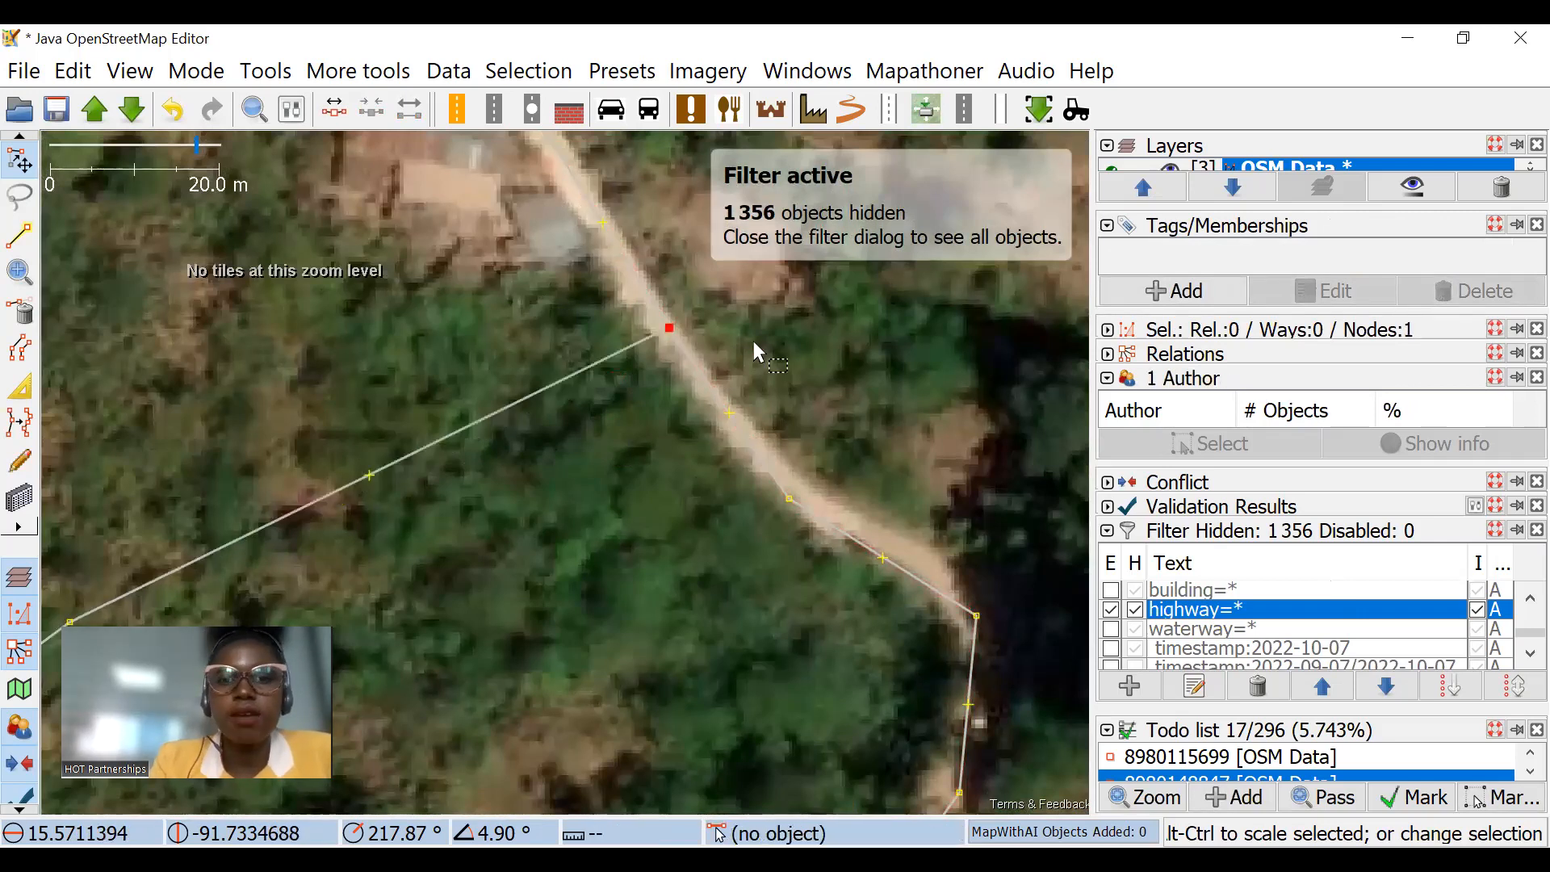
pyautogui.scroll(-3, 758, 330)
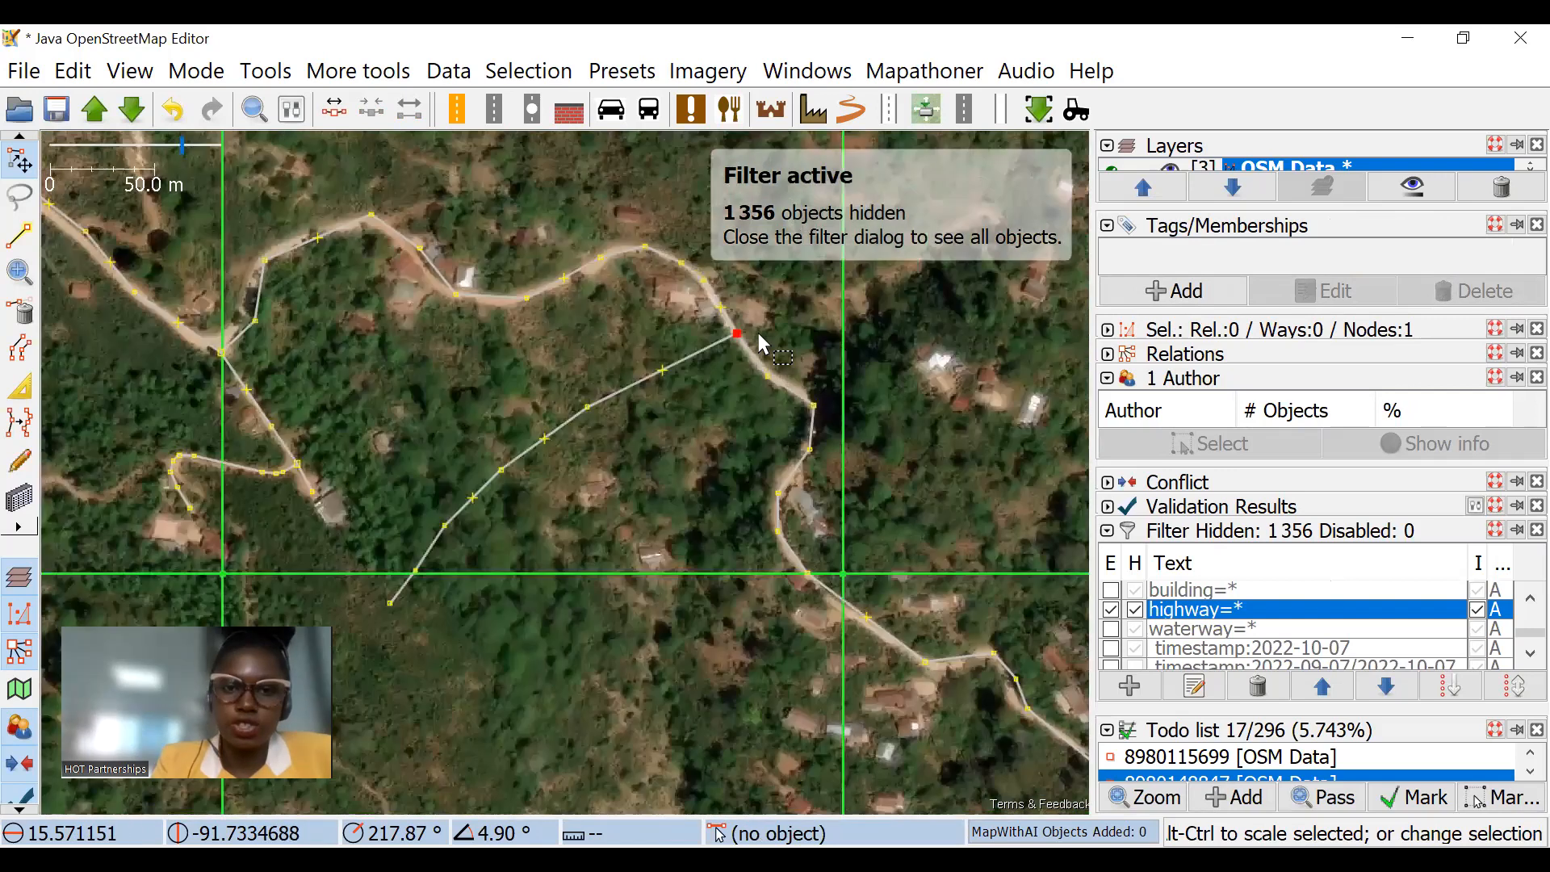
pyautogui.click(720, 343)
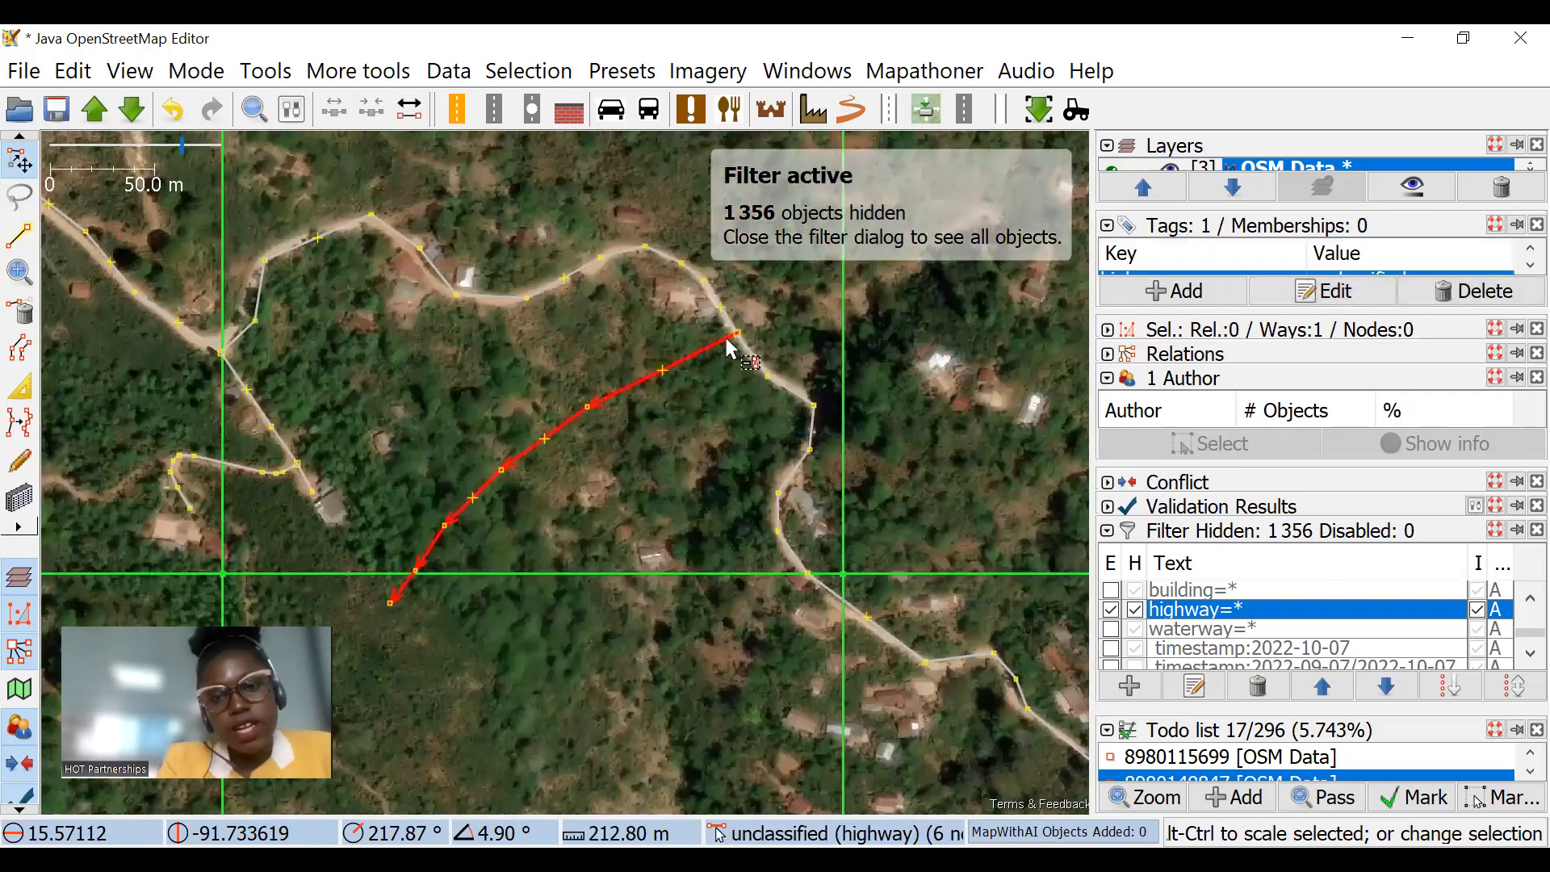
pyautogui.hotkey('ctrl', 'z')
# Step: Select the new way's end node and the closest road node together, and merge them to connect the two highways
pyautogui.scroll(1, 715, 324)
pyautogui.click(705, 306)
pyautogui.scroll(2, 728, 323)
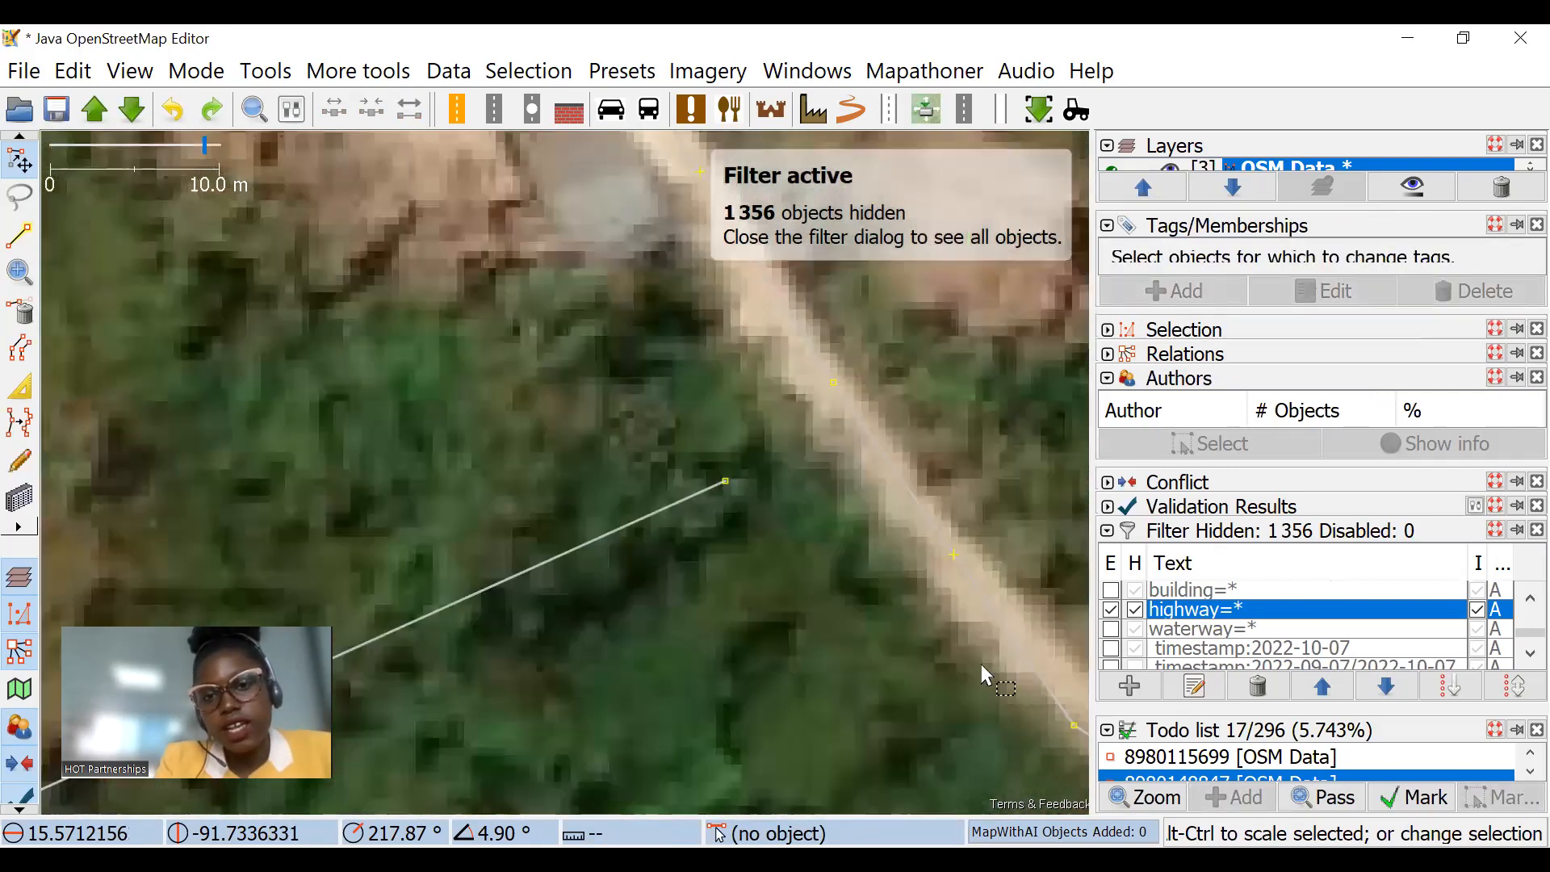
pyautogui.moveTo(981, 667); pyautogui.dragTo(700, 268)
pyautogui.press('m')
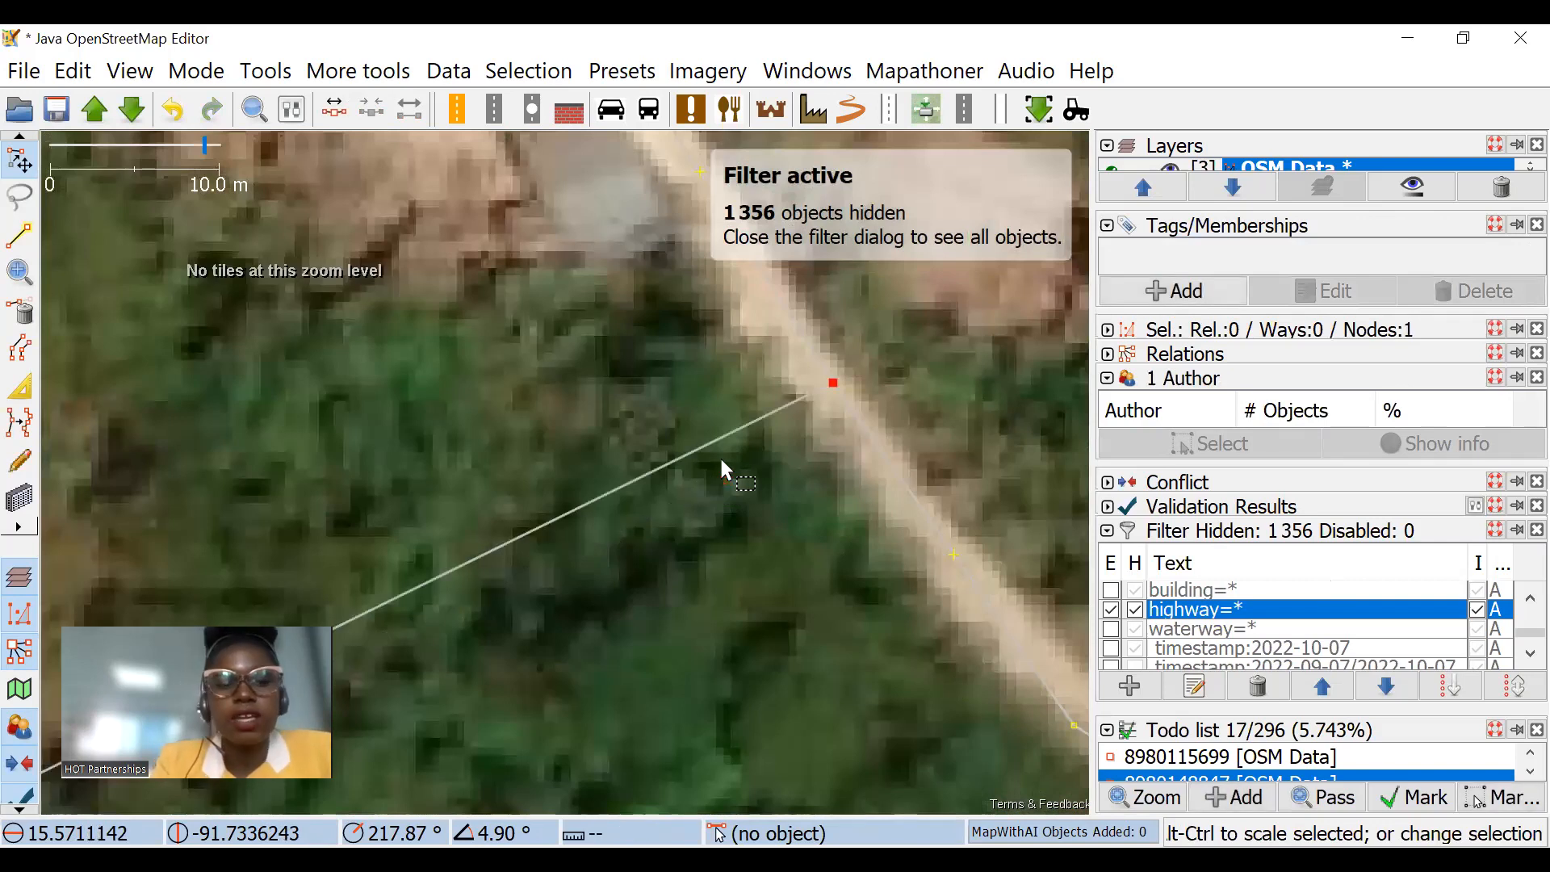
pyautogui.scroll(-4, 731, 461)
pyautogui.click(802, 315)
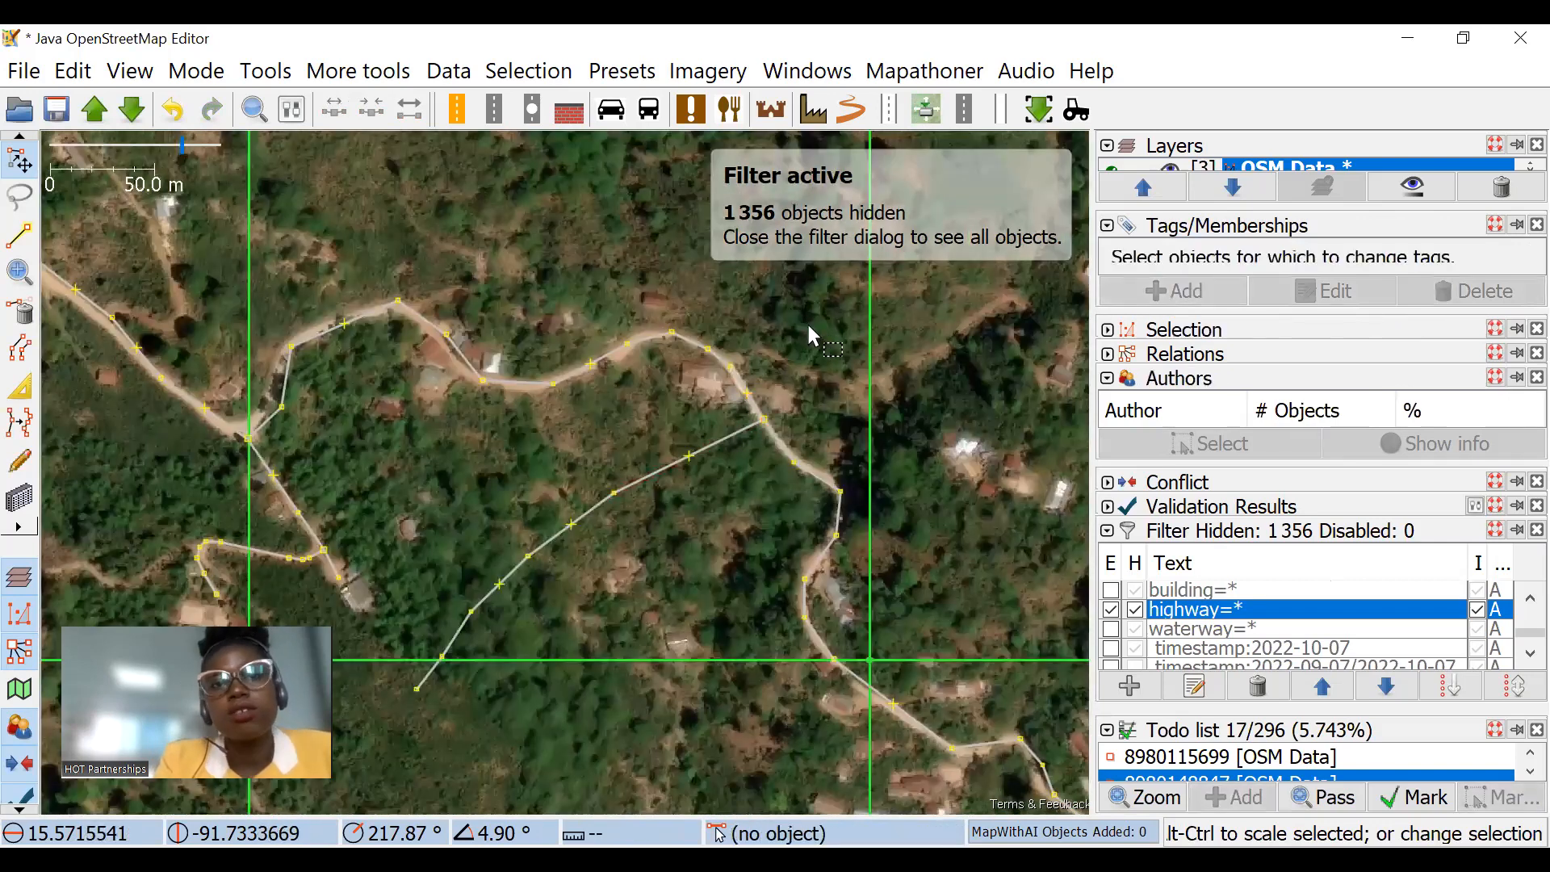
# Step: Test the connection by moving the merged junction node, and undo the move together with the new way's drawing
pyautogui.scroll(1, 771, 430)
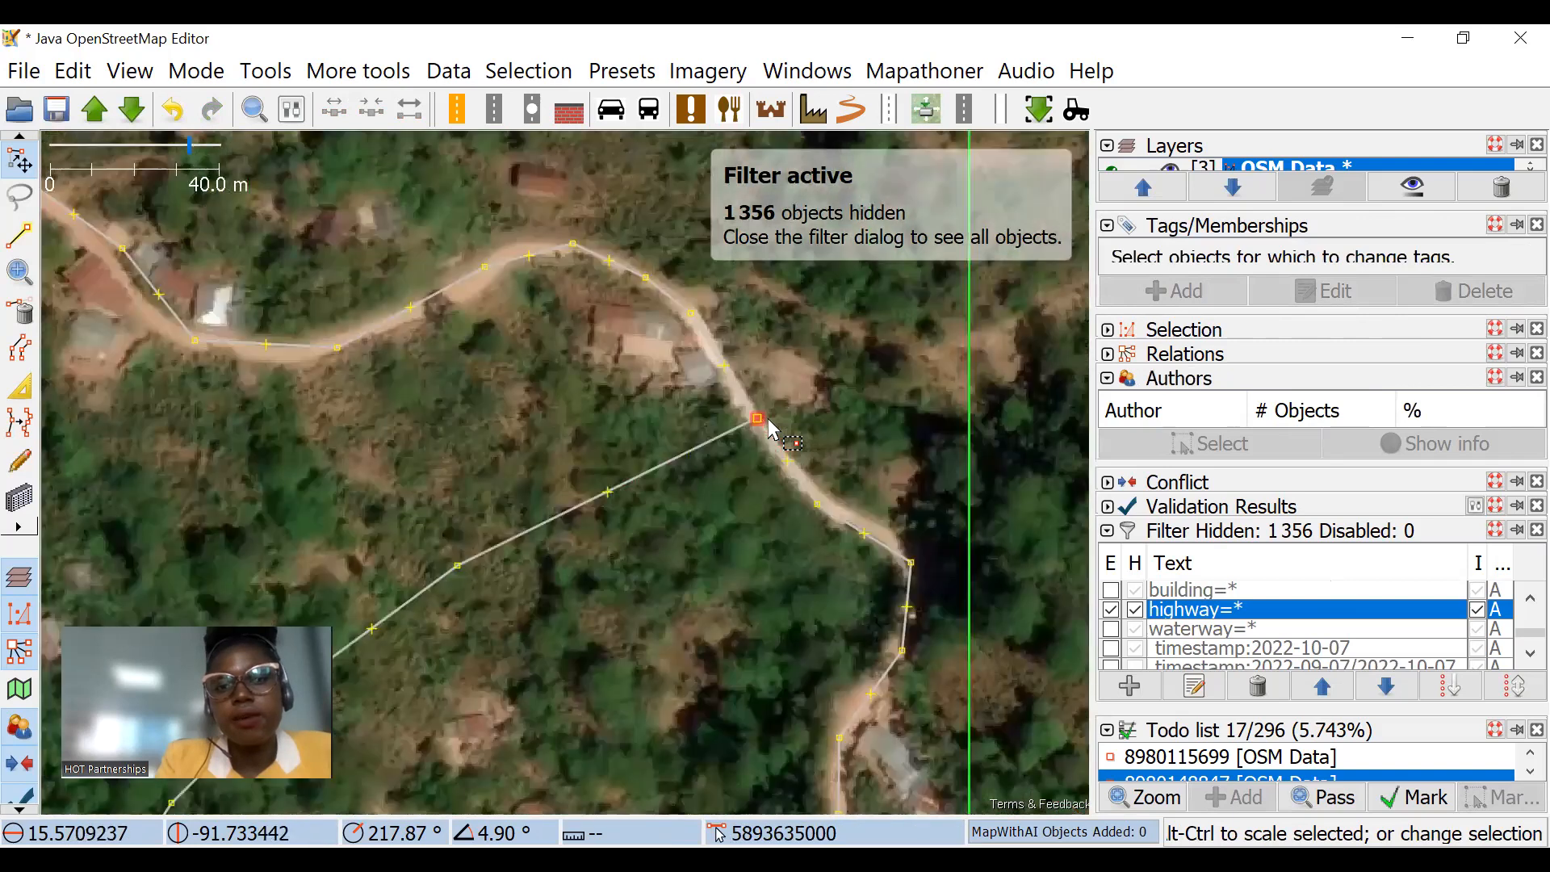
pyautogui.click(759, 420)
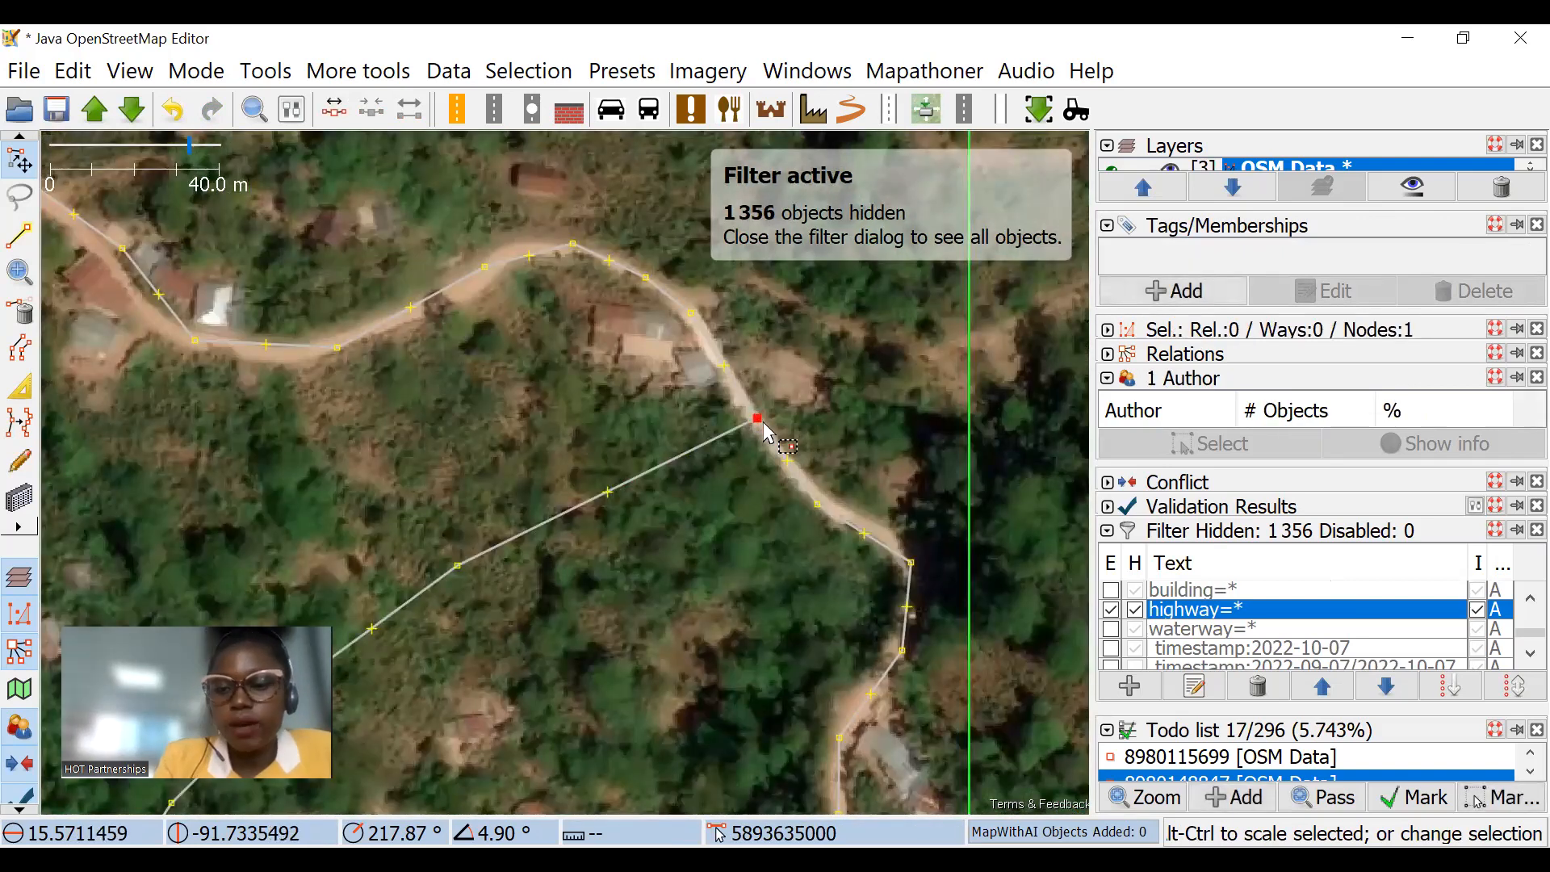
pyautogui.moveTo(757, 420); pyautogui.dragTo(738, 435)
pyautogui.hotkey('ctrl', 'z')
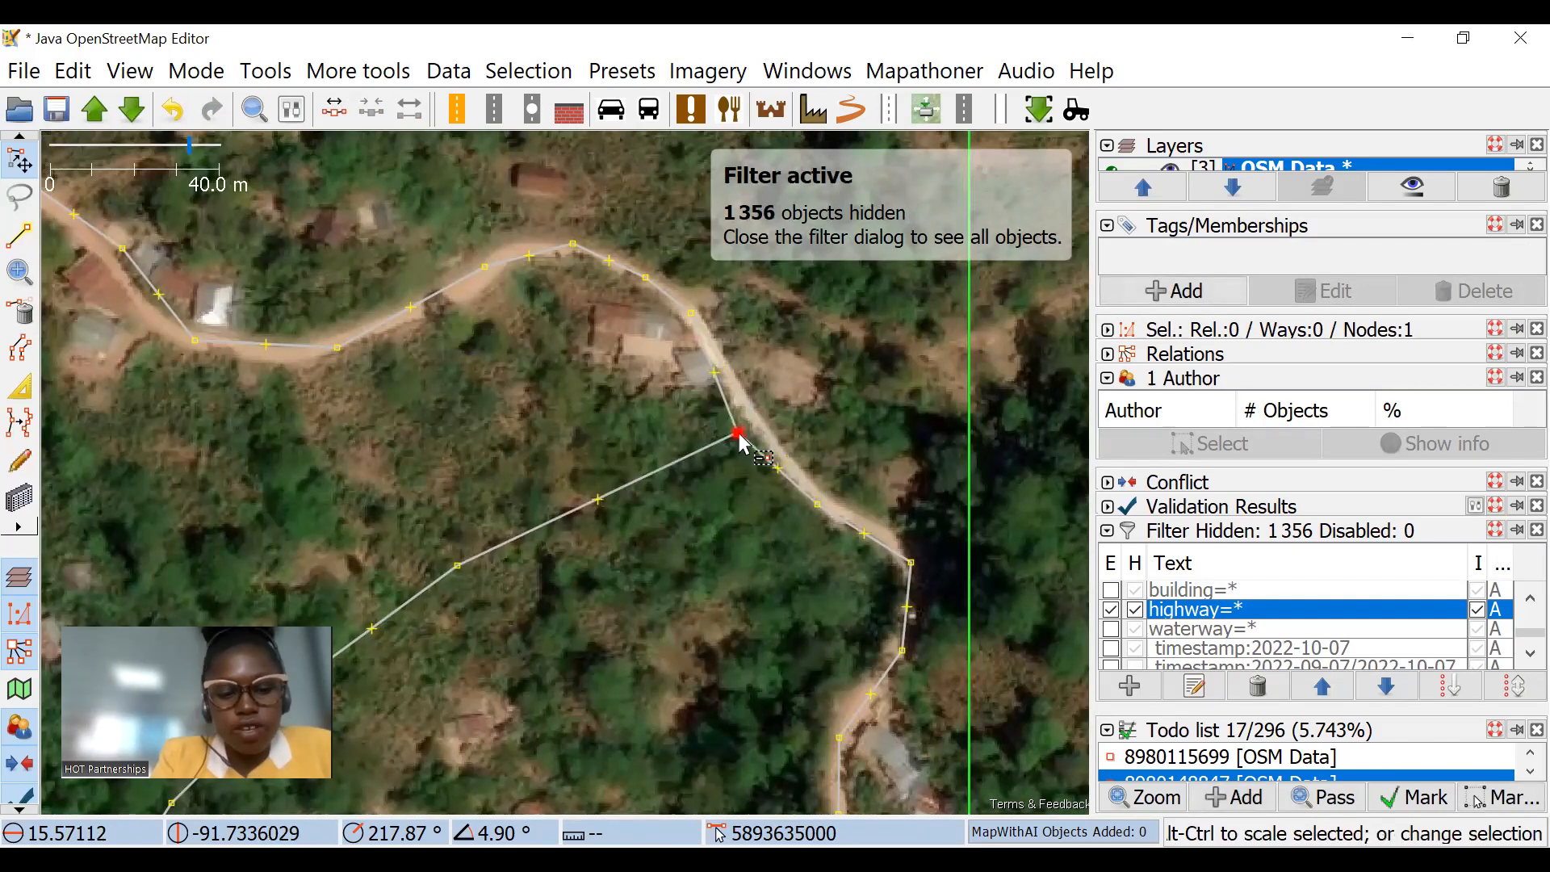
pyautogui.click(725, 441)
pyautogui.click(892, 512)
pyautogui.scroll(-1, 909, 512)
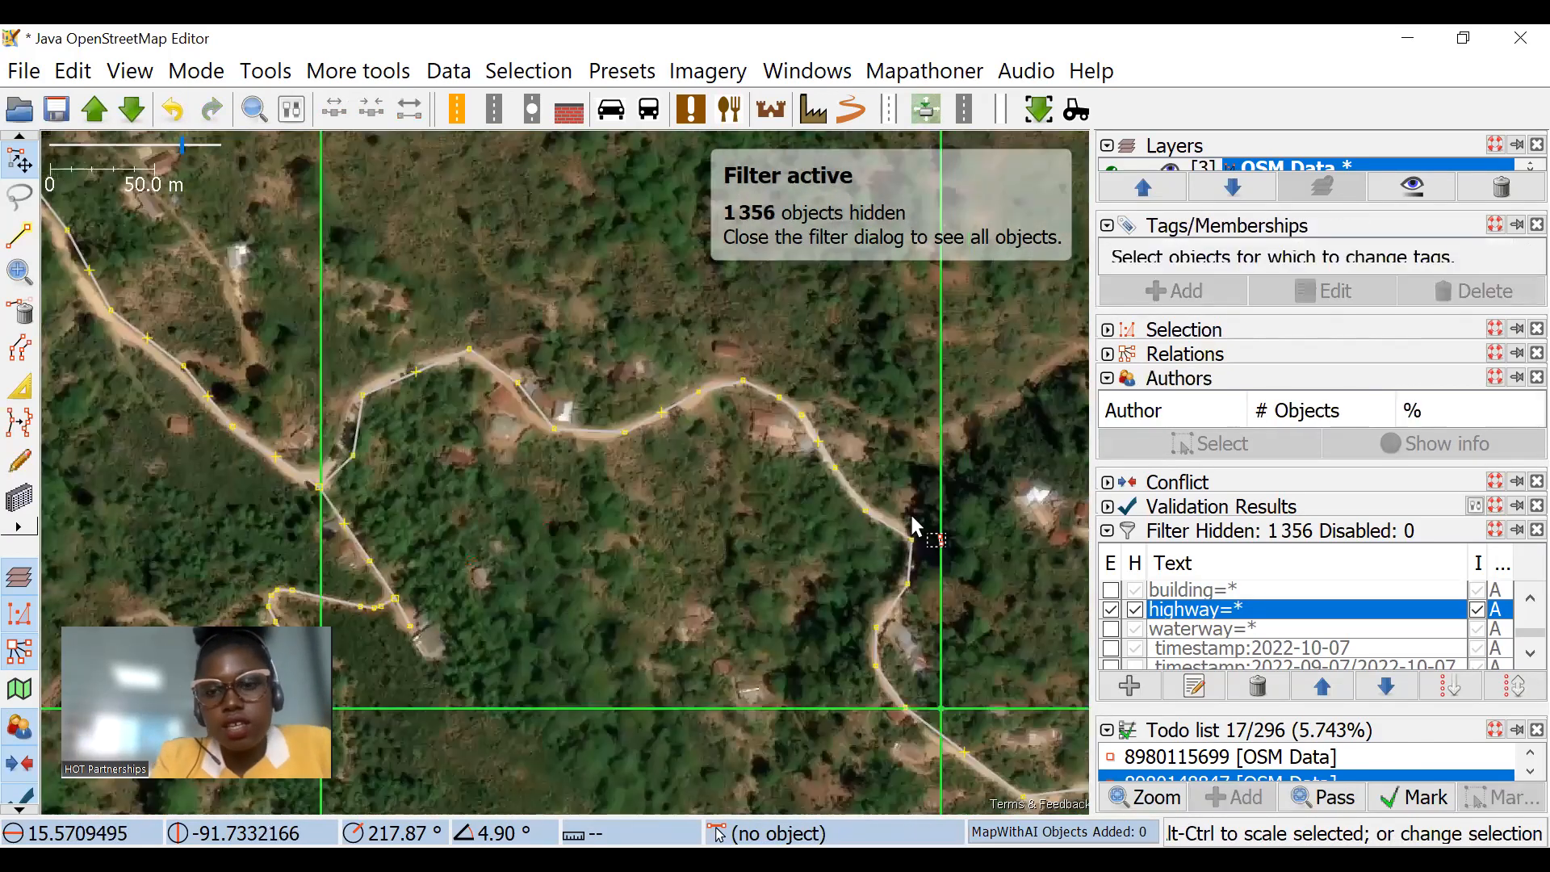
# Step: Split the unclassified road at two nodes around its eastern curve, letting Segment 3 (97 nodes) reuse the way's history
pyautogui.scroll(1, 923, 545)
pyautogui.click(920, 564)
pyautogui.keyDown('shift'); pyautogui.click(699, 315); pyautogui.keyUp('shift')
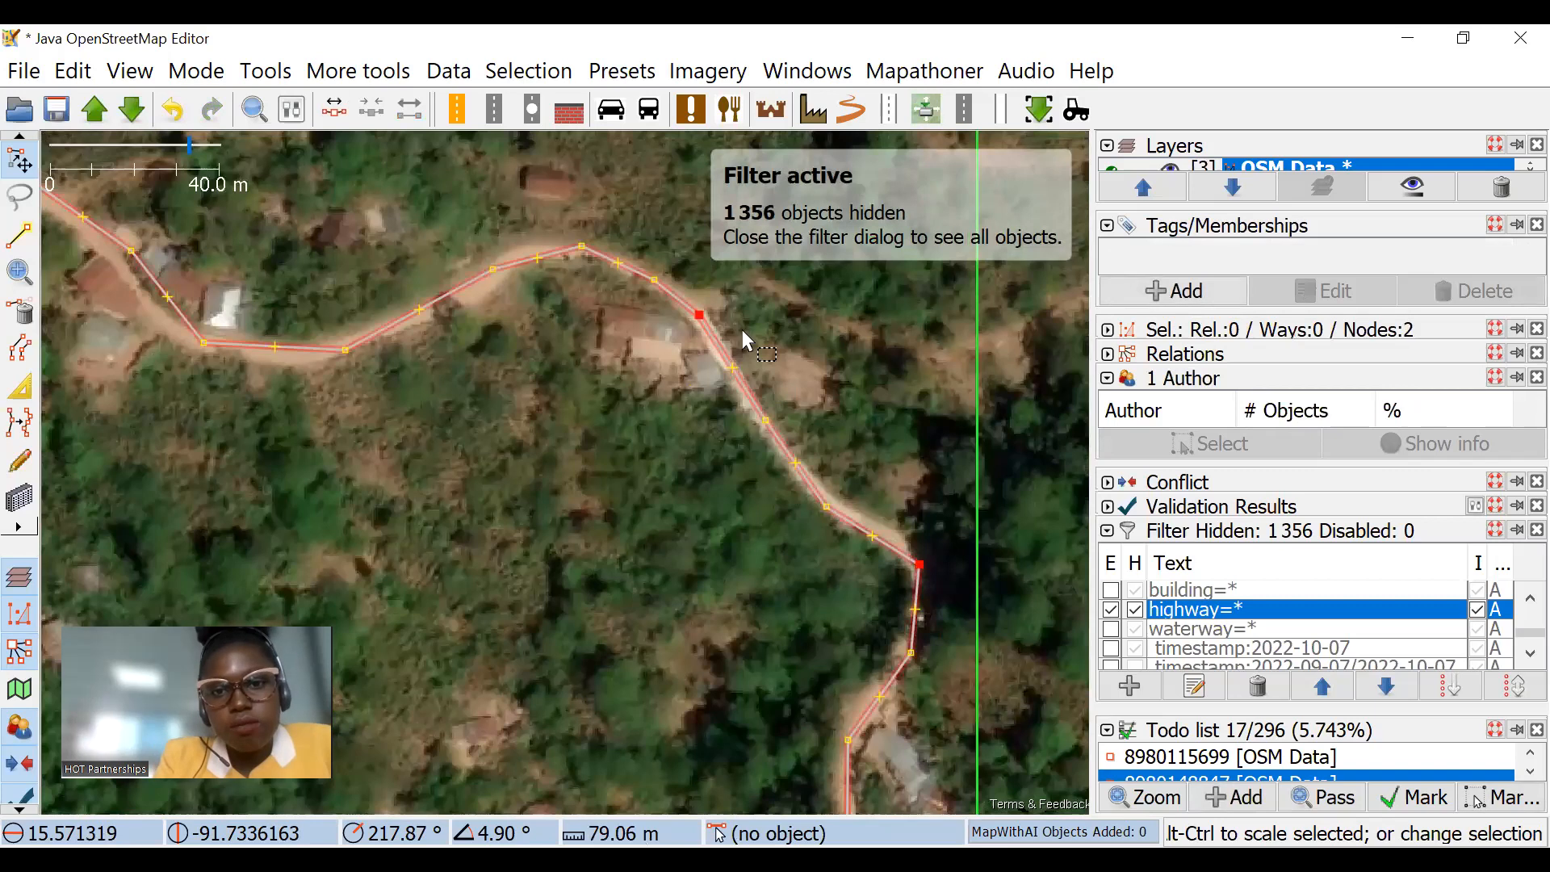
pyautogui.press('p')
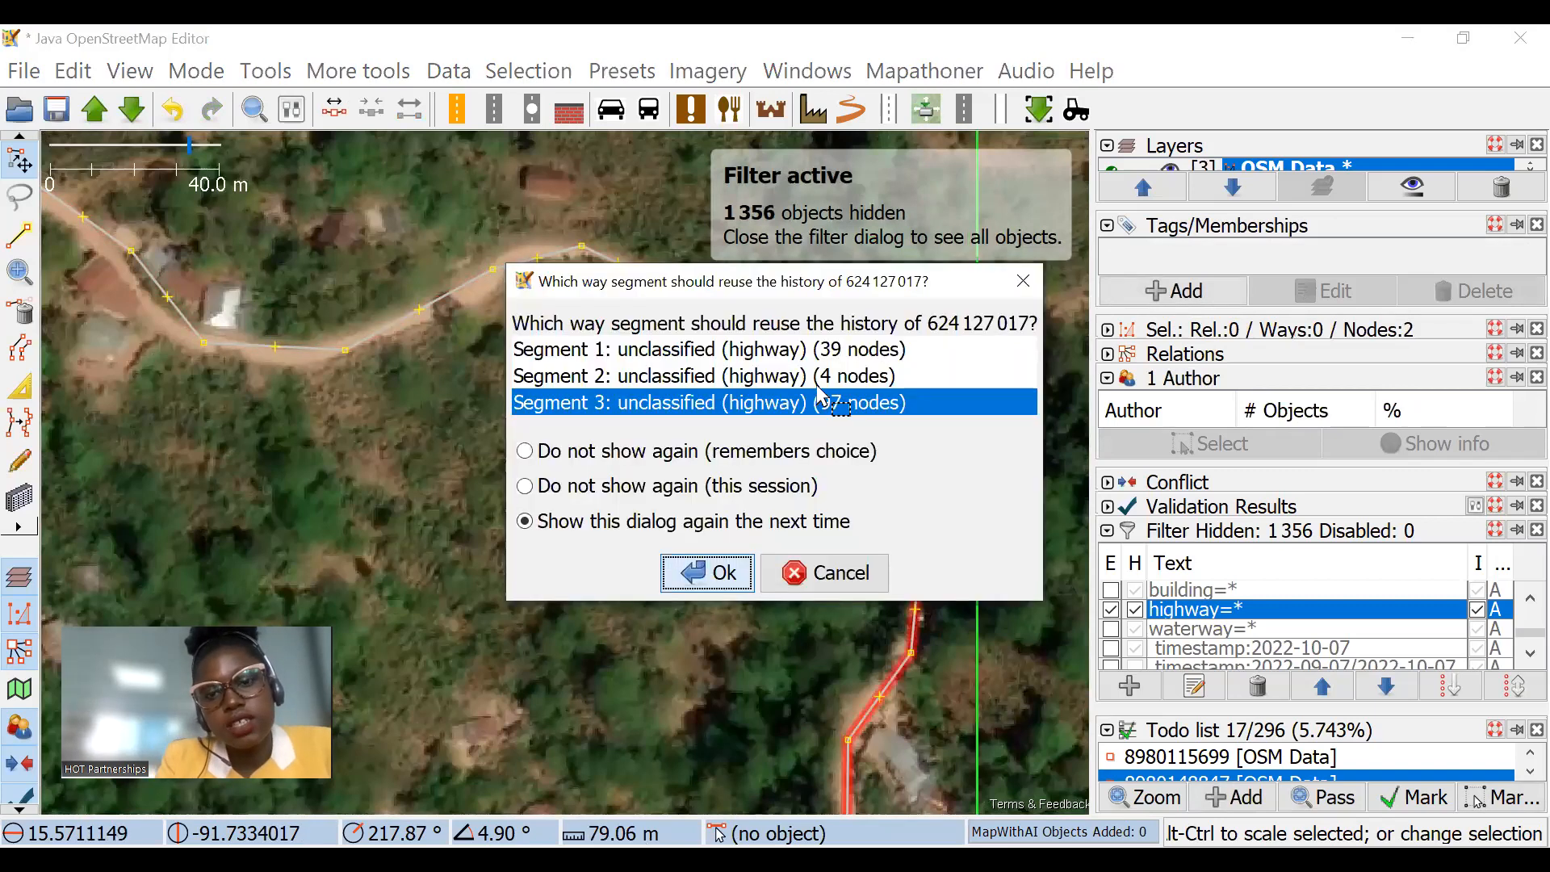
pyautogui.click(702, 571)
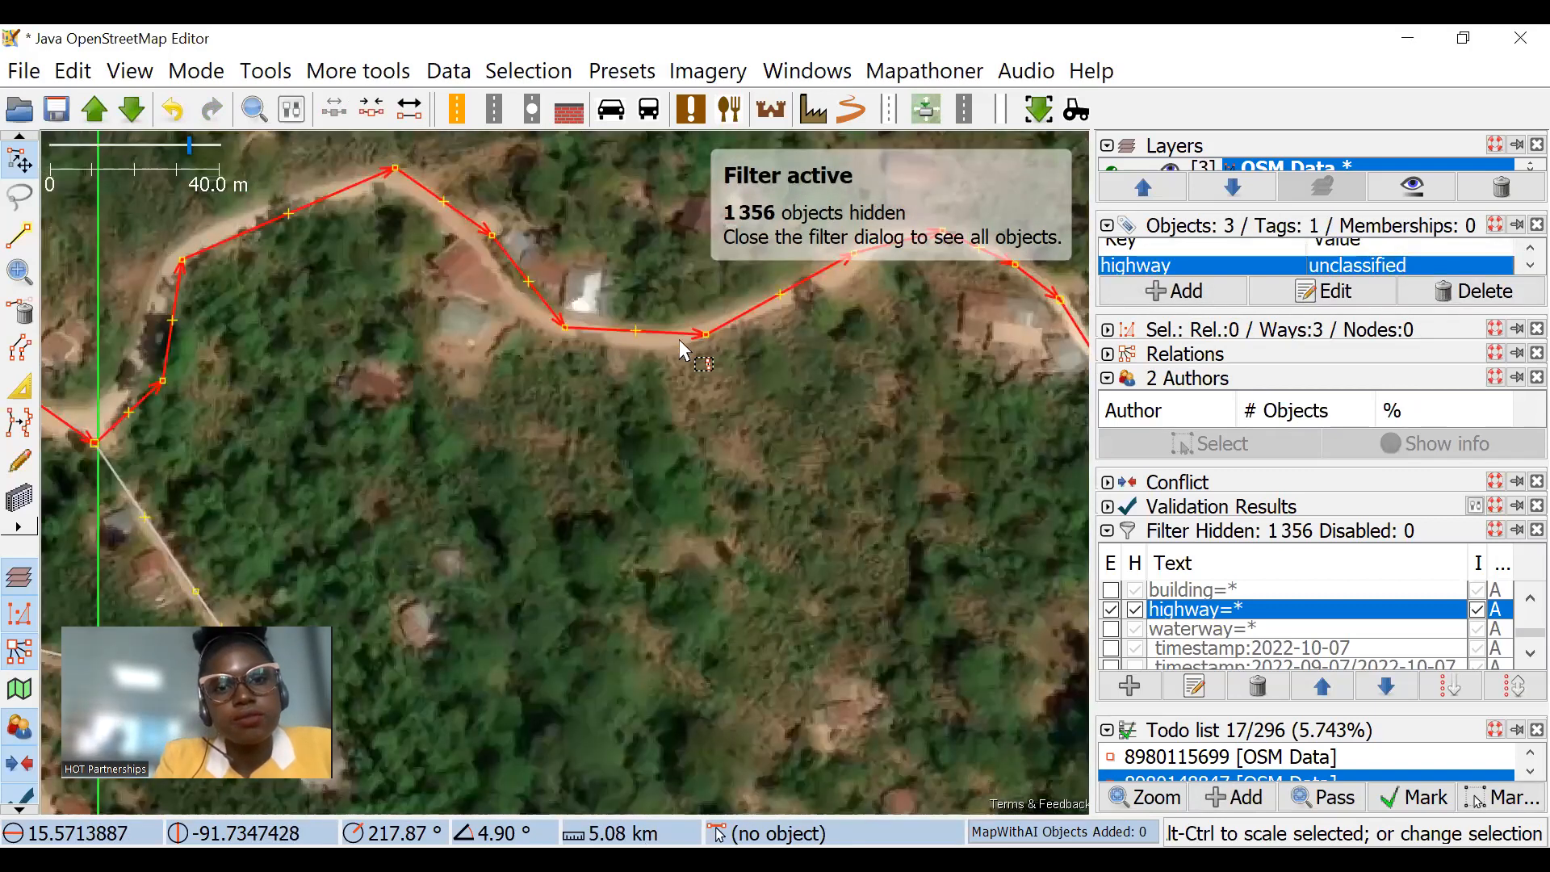
# Step: Split the northwestern segment of the unclassified road at two nodes around the houses, and clear the selection
pyautogui.click(729, 318)
pyautogui.moveTo(728, 317); pyautogui.dragTo(690, 388)
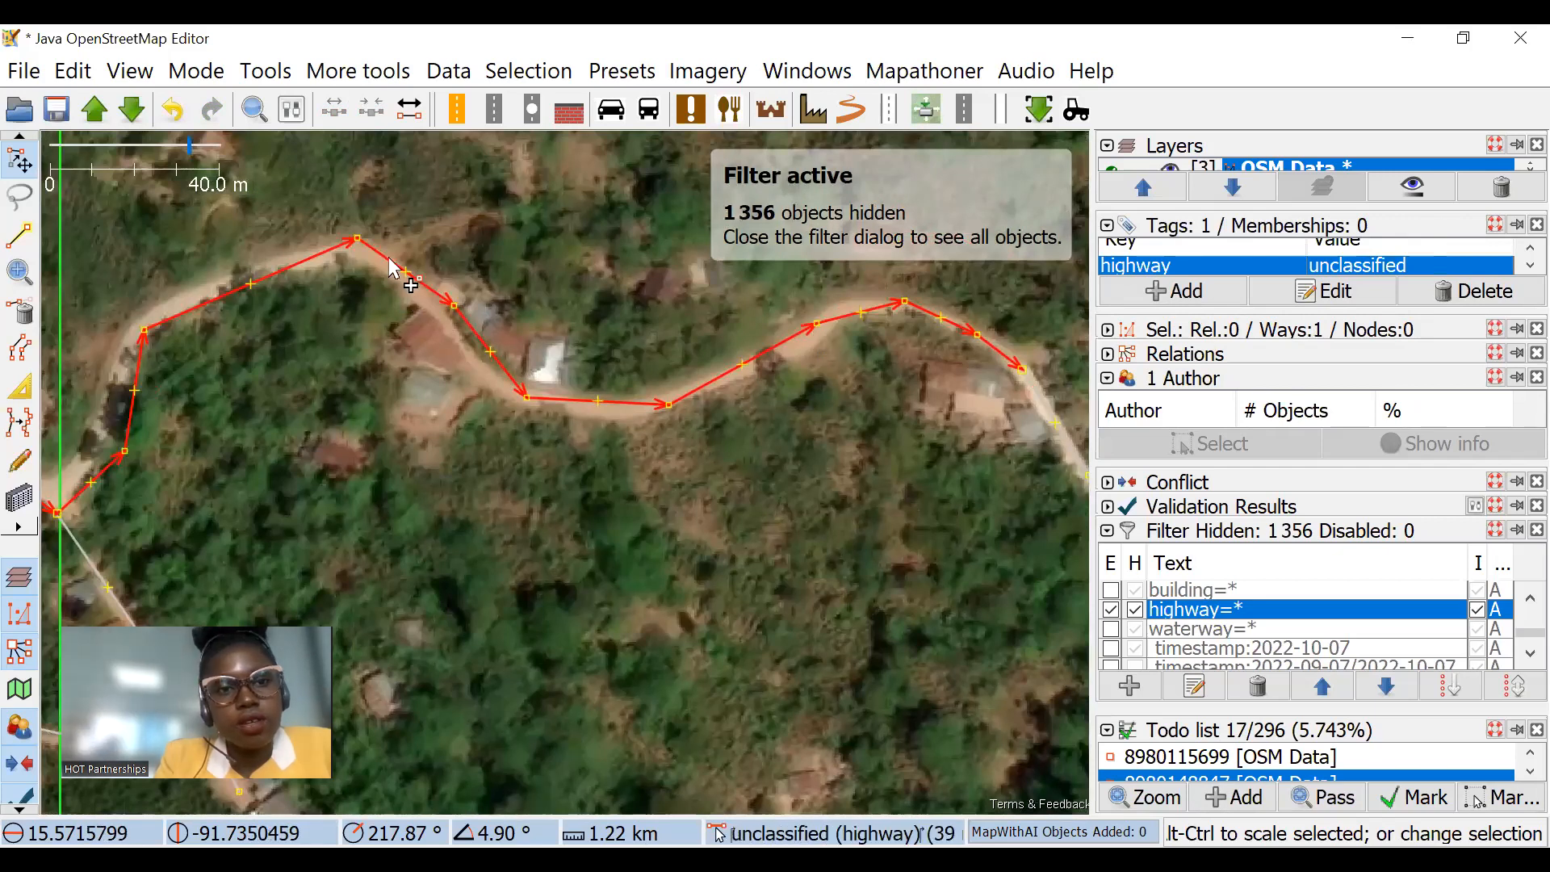
pyautogui.click(357, 238)
pyautogui.keyDown('shift'); pyautogui.click(667, 407); pyautogui.keyUp('shift')
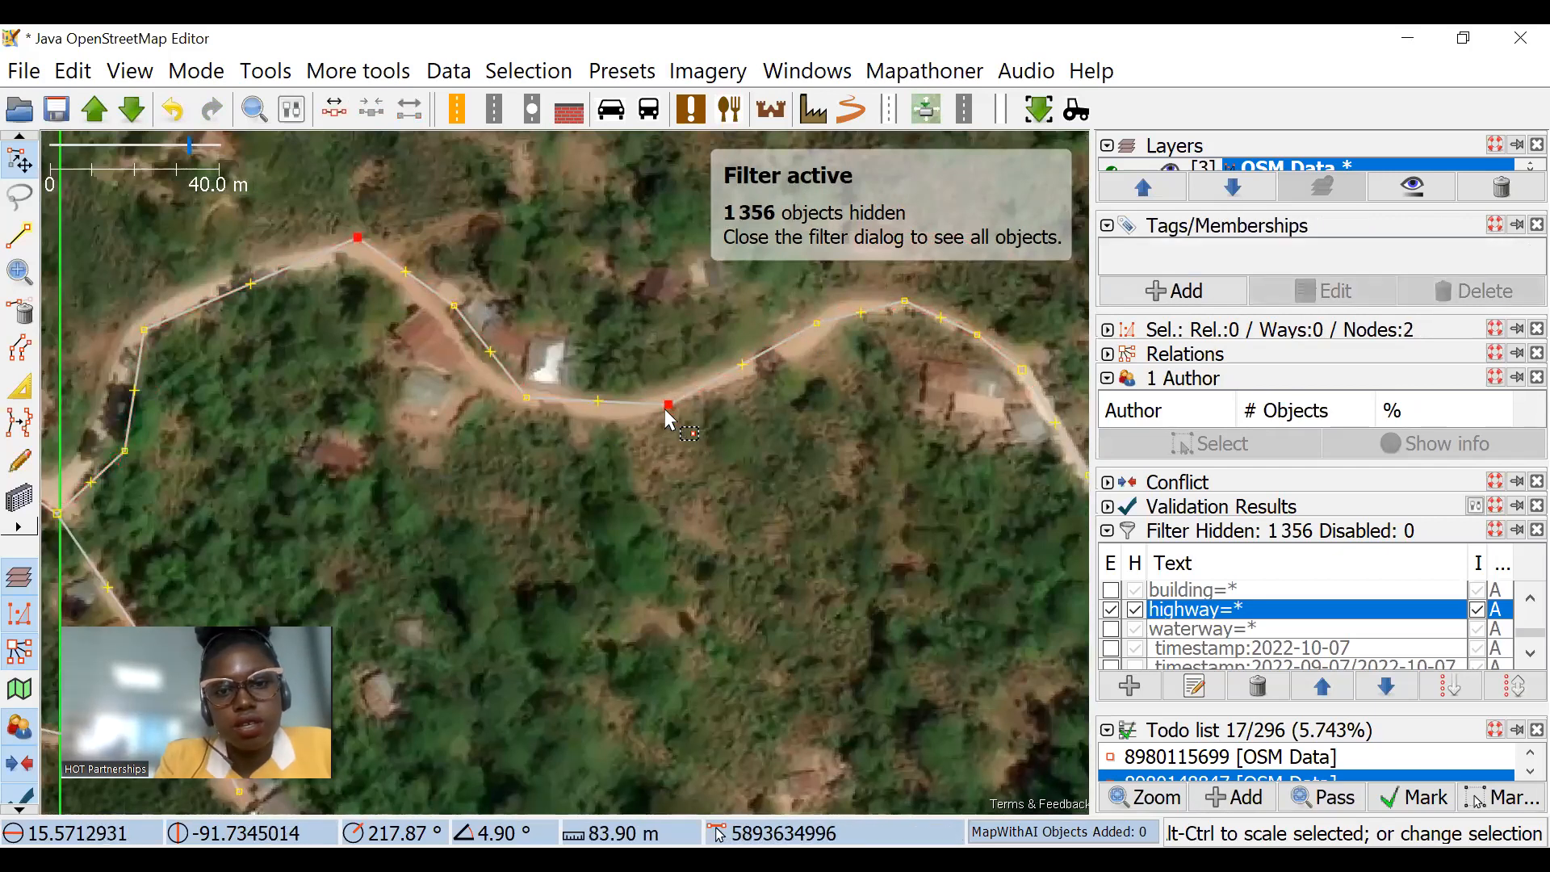
pyautogui.press('p')
pyautogui.click(651, 354)
pyautogui.scroll(-2, 645, 372)
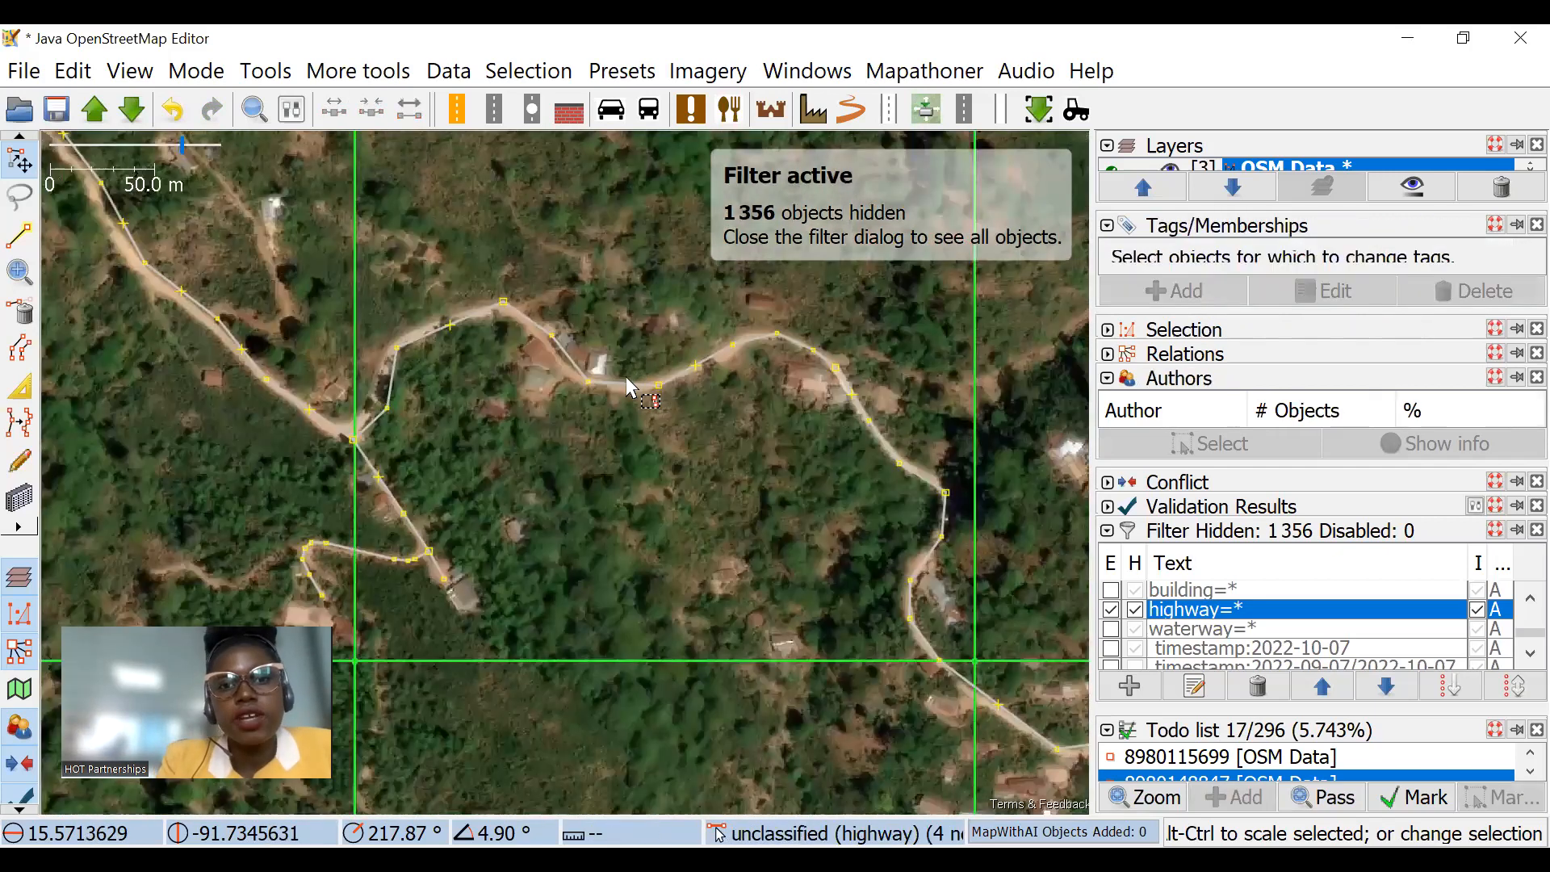
# Step: Select individual segments of the split unclassified road and examine where each one runs through the task squares
pyautogui.click(628, 377)
pyautogui.click(681, 362)
pyautogui.scroll(2, 685, 367)
pyautogui.scroll(-1, 688, 373)
pyautogui.click(824, 410)
pyautogui.moveTo(846, 483); pyautogui.dragTo(685, 375)
pyautogui.click(727, 392)
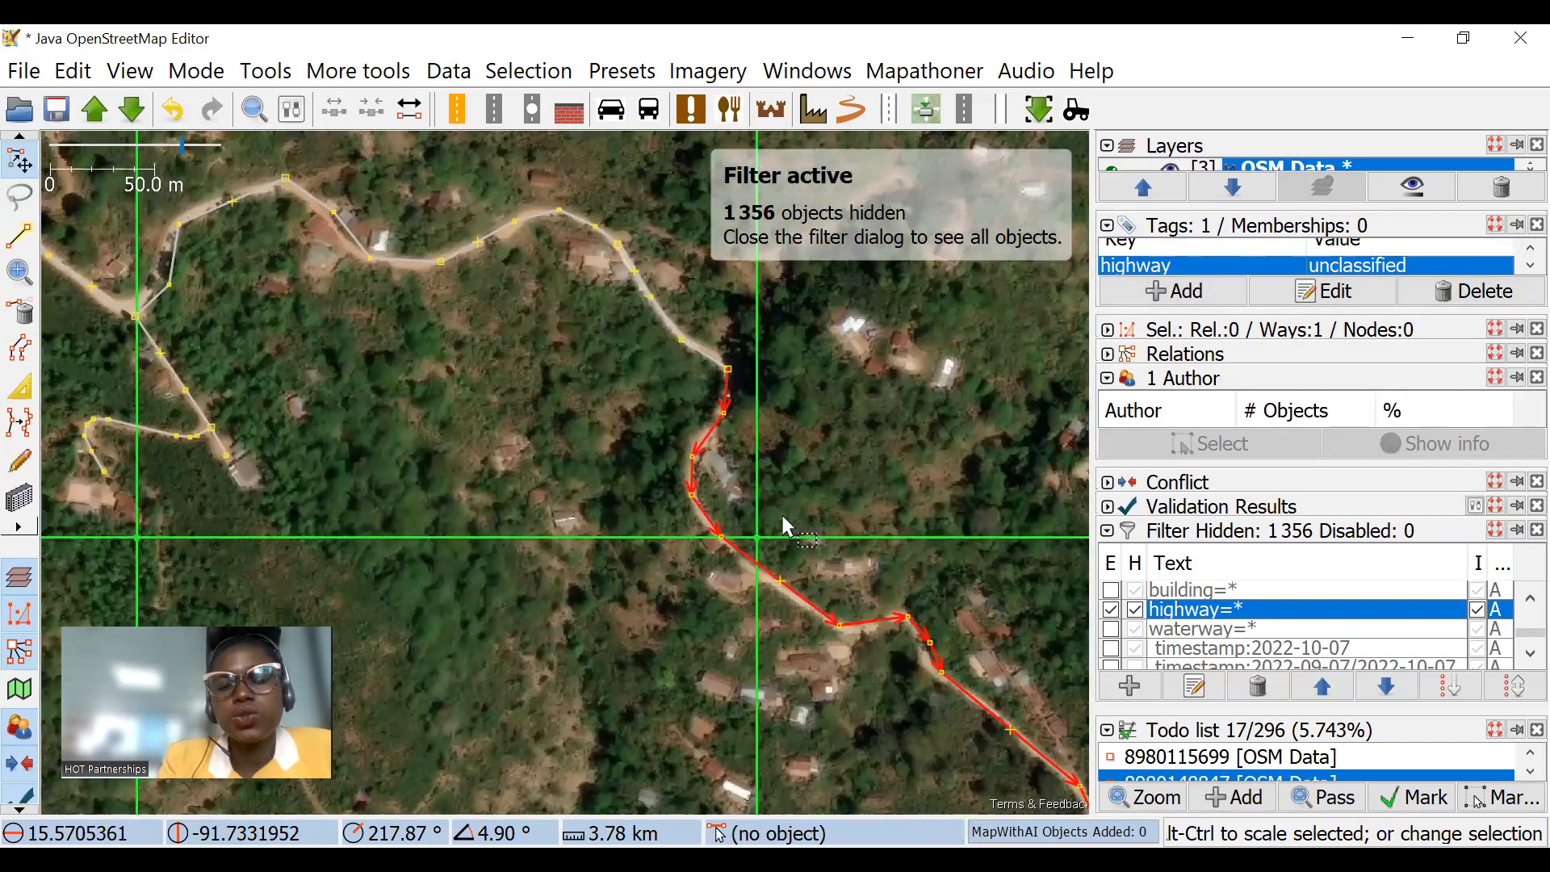
pyautogui.moveTo(893, 577); pyautogui.dragTo(487, 241)
pyautogui.scroll(-1, 797, 457)
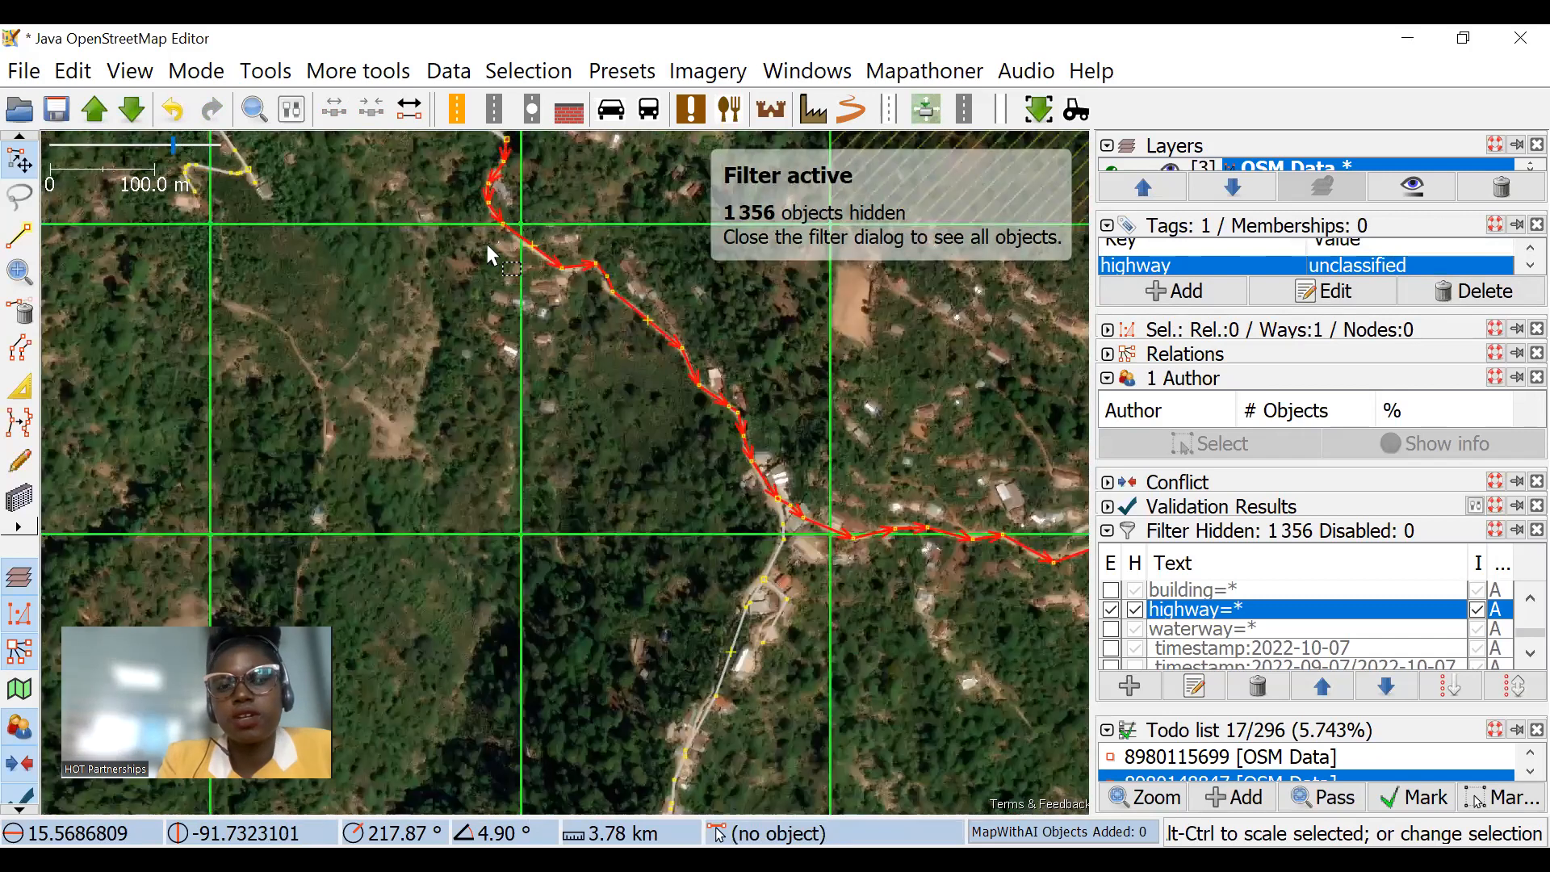
pyautogui.moveTo(603, 369); pyautogui.dragTo(770, 631)
pyautogui.scroll(2, 405, 360)
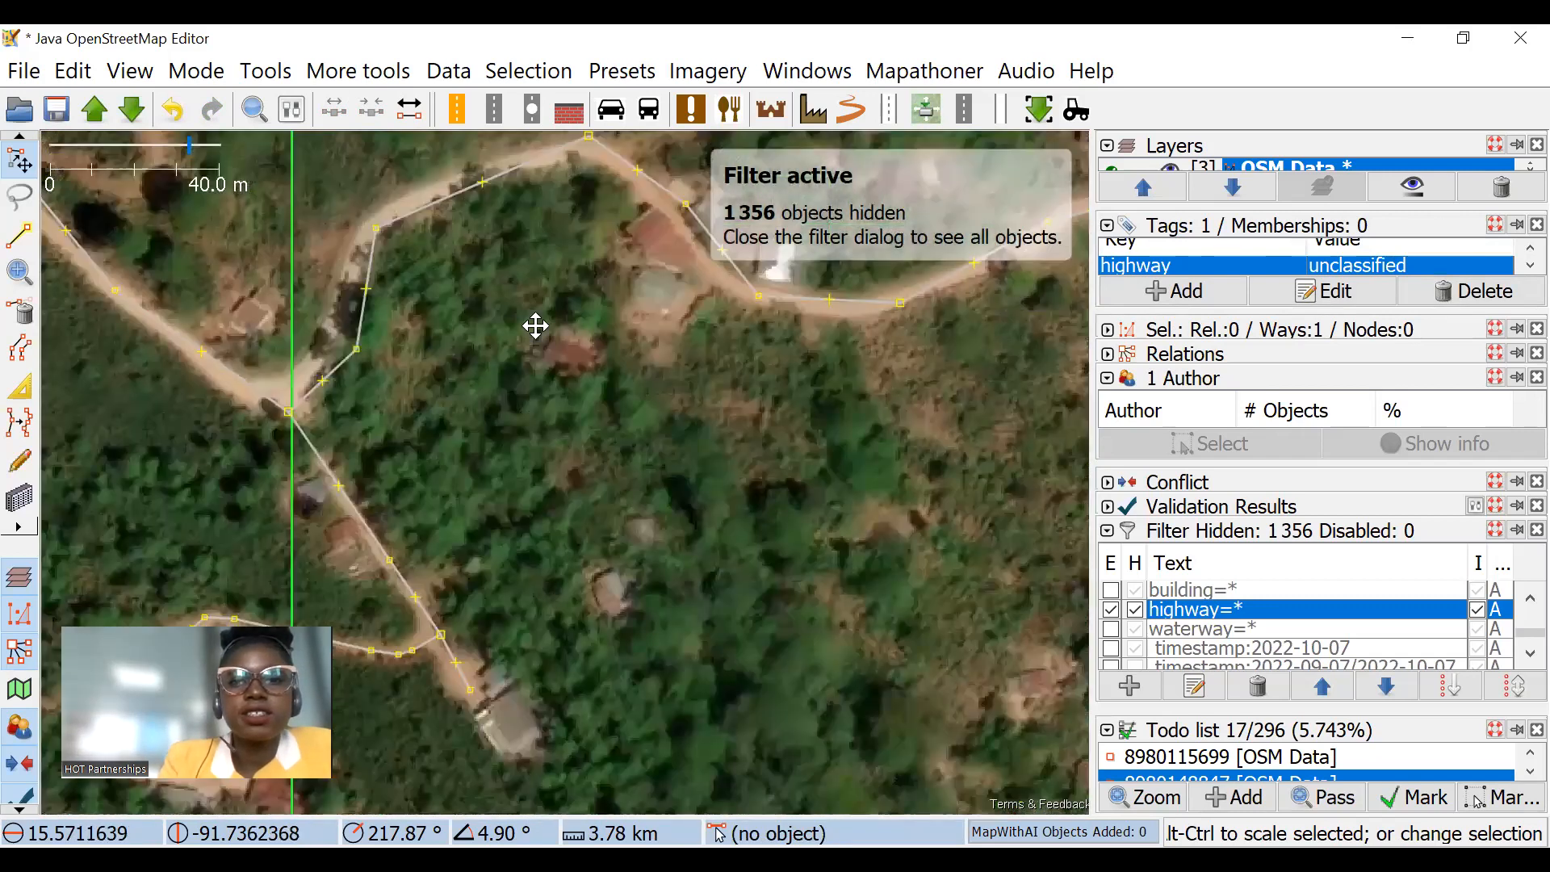
# Step: Select all the segments of the split unclassified road together and rejoin them into one way
pyautogui.moveTo(536, 326); pyautogui.dragTo(477, 331)
pyautogui.scroll(-2, 484, 331)
pyautogui.click(599, 307)
pyautogui.moveTo(704, 391); pyautogui.dragTo(750, 473)
pyautogui.scroll(1, 634, 423)
pyautogui.click(638, 421)
pyautogui.keyDown('ctrl'); pyautogui.click(656, 346); pyautogui.keyUp('ctrl')
pyautogui.keyDown('ctrl'); pyautogui.click(475, 338); pyautogui.keyUp('ctrl')
pyautogui.moveTo(351, 293); pyautogui.dragTo(623, 423)
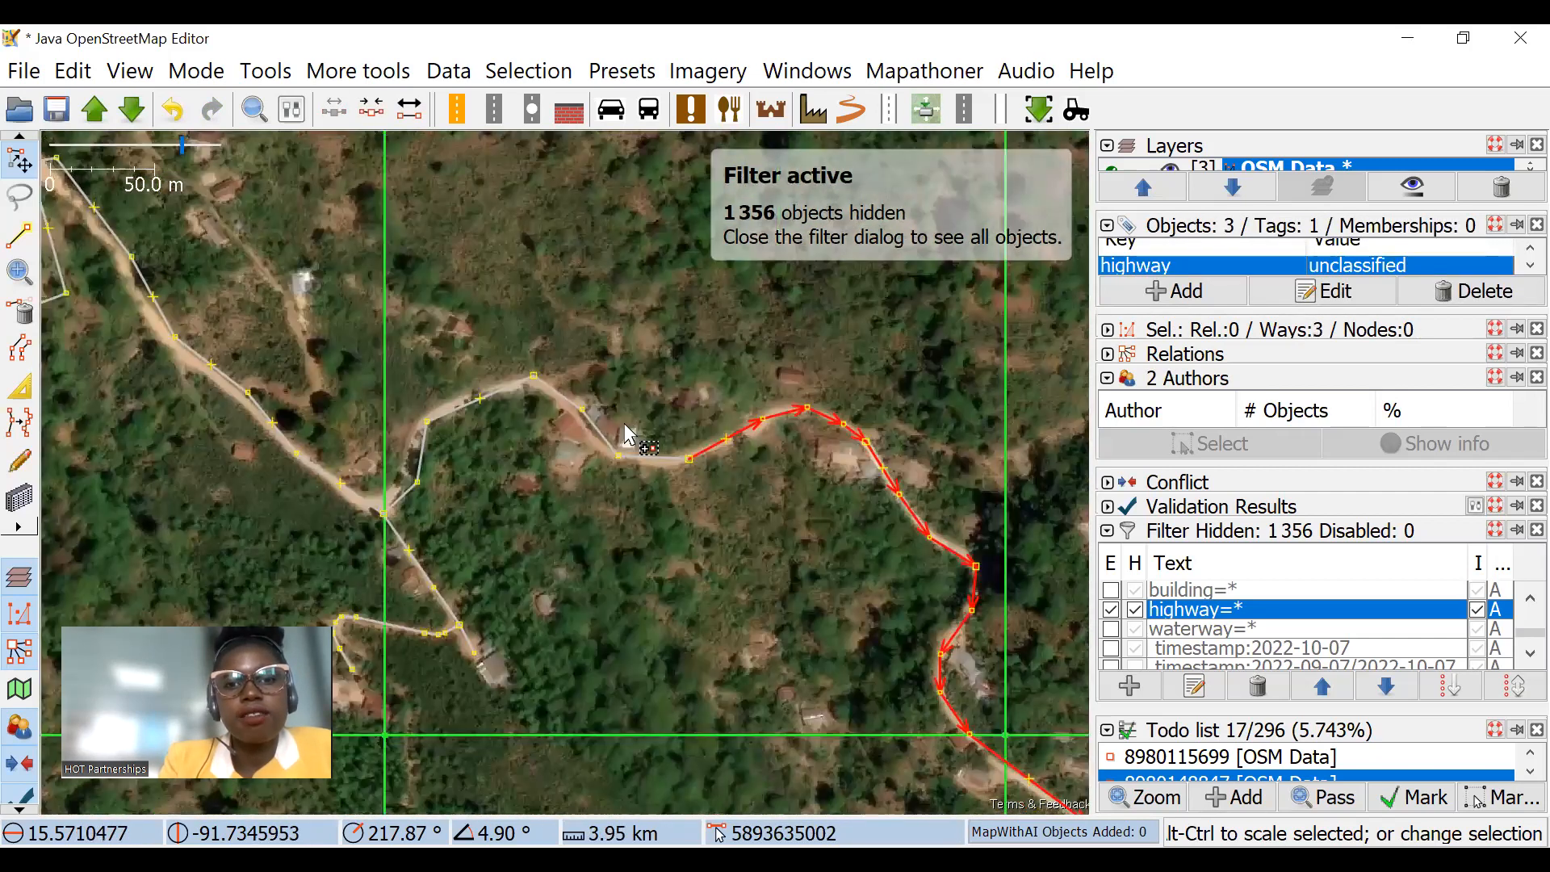
pyautogui.keyDown('ctrl'); pyautogui.click(626, 424); pyautogui.keyUp('ctrl')
pyautogui.keyDown('ctrl'); pyautogui.click(613, 415); pyautogui.keyUp('ctrl')
pyautogui.keyDown('ctrl'); pyautogui.click(321, 440); pyautogui.keyUp('ctrl')
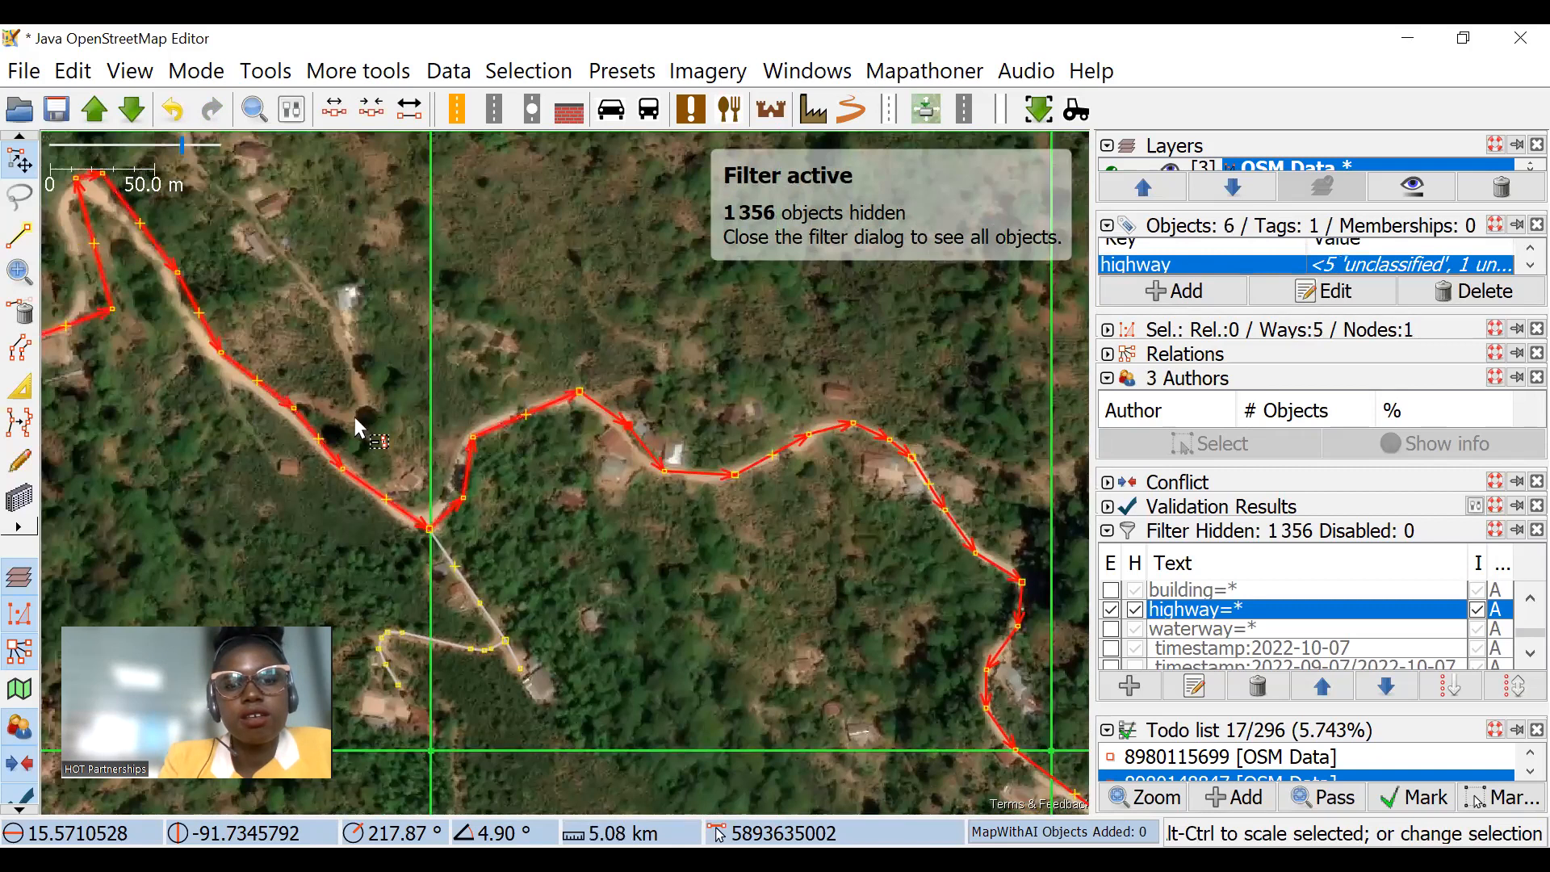
pyautogui.scroll(-2, 428, 416)
pyautogui.moveTo(1054, 638); pyautogui.dragTo(673, 332)
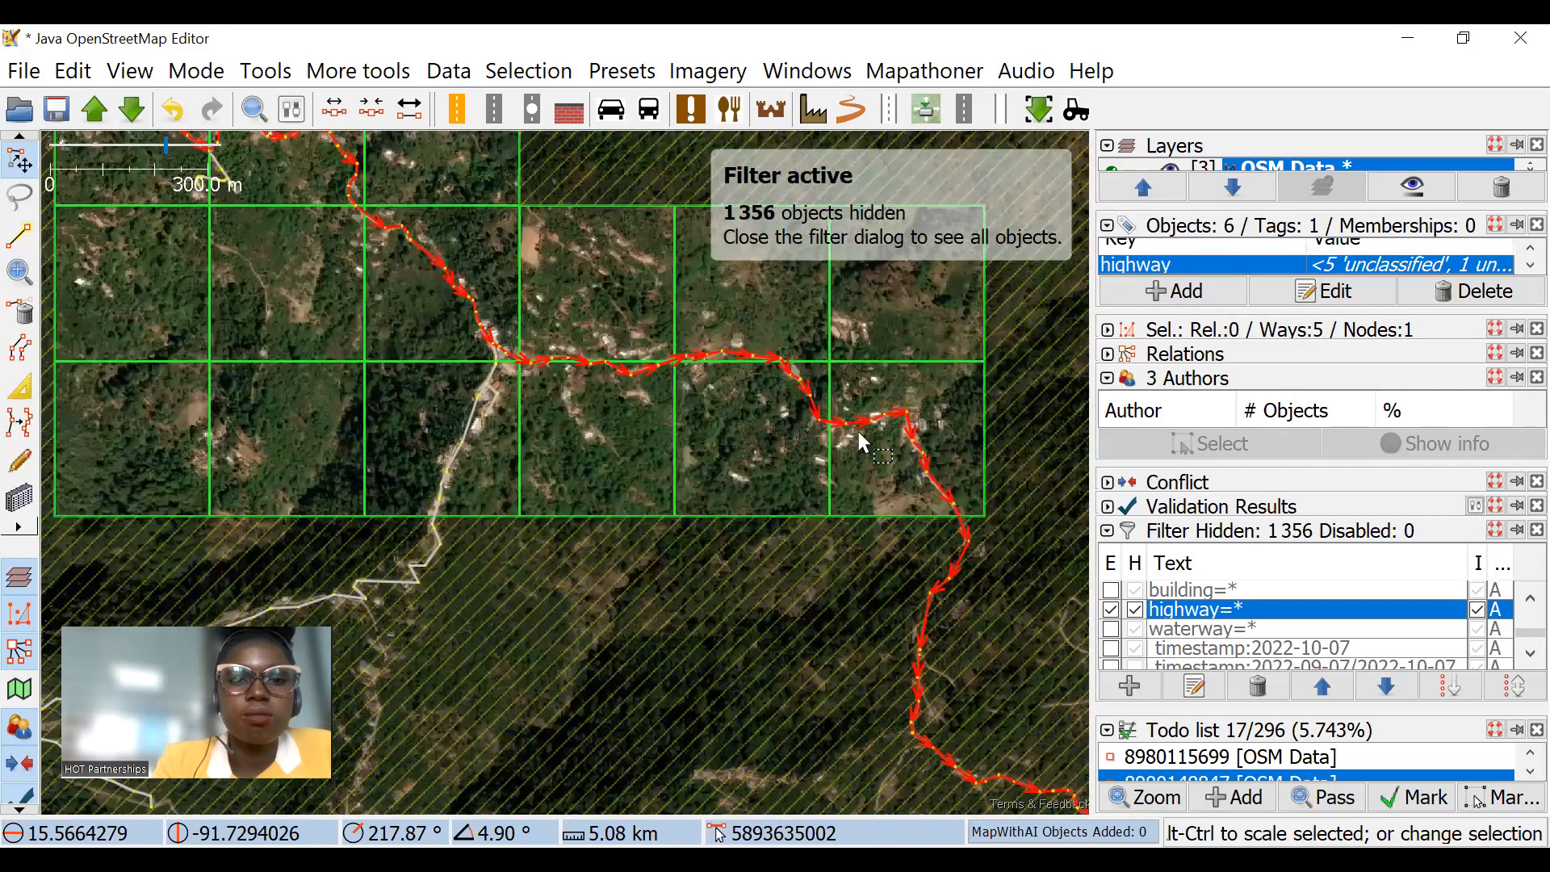
pyautogui.moveTo(880, 400); pyautogui.dragTo(859, 432)
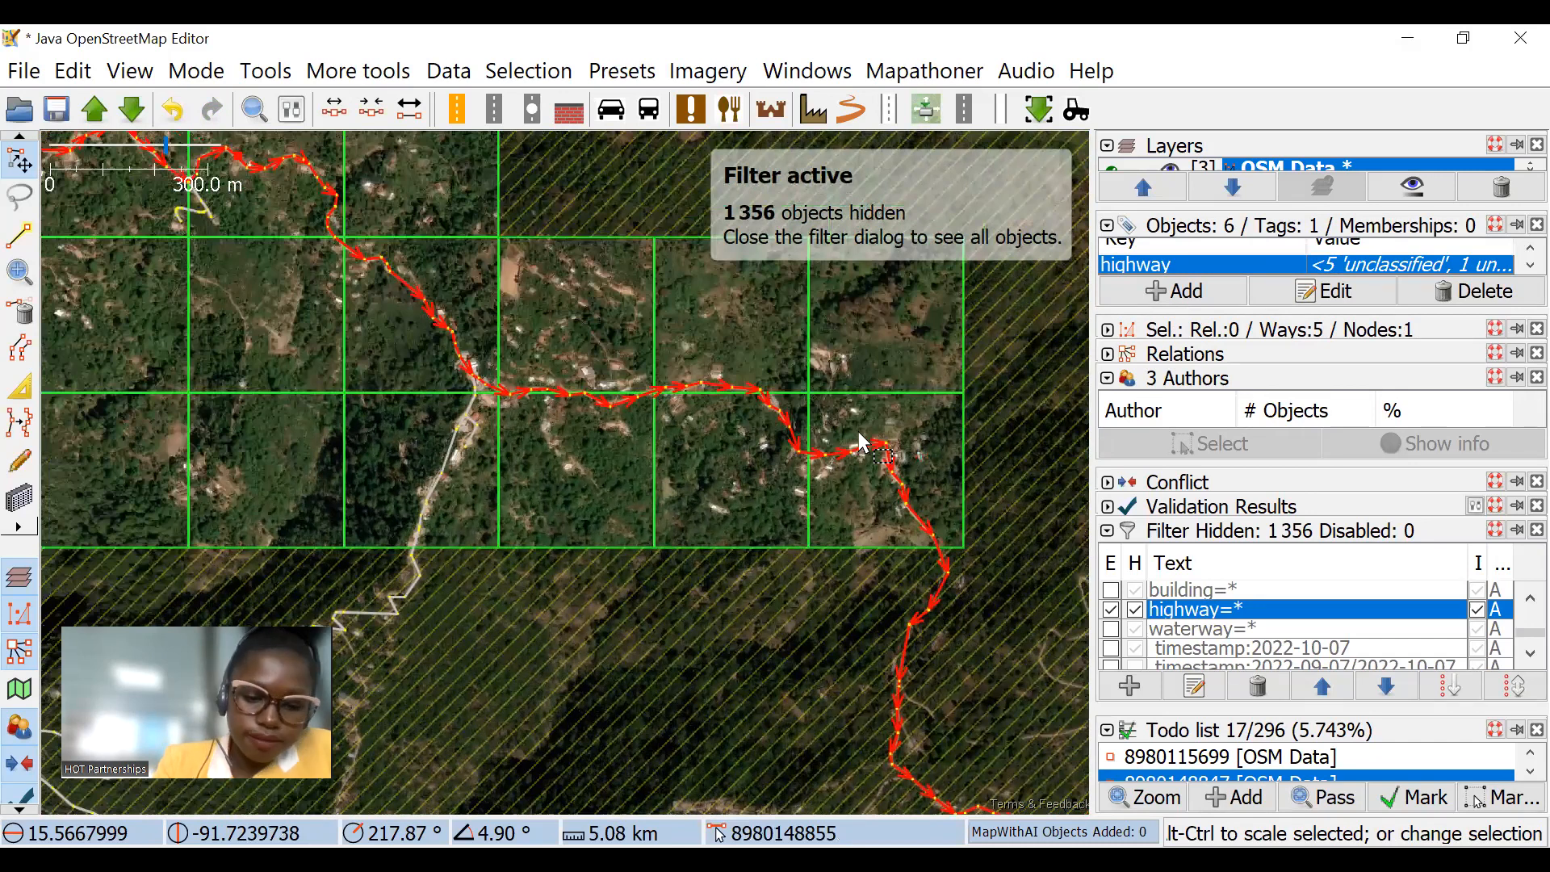
pyautogui.click(859, 431)
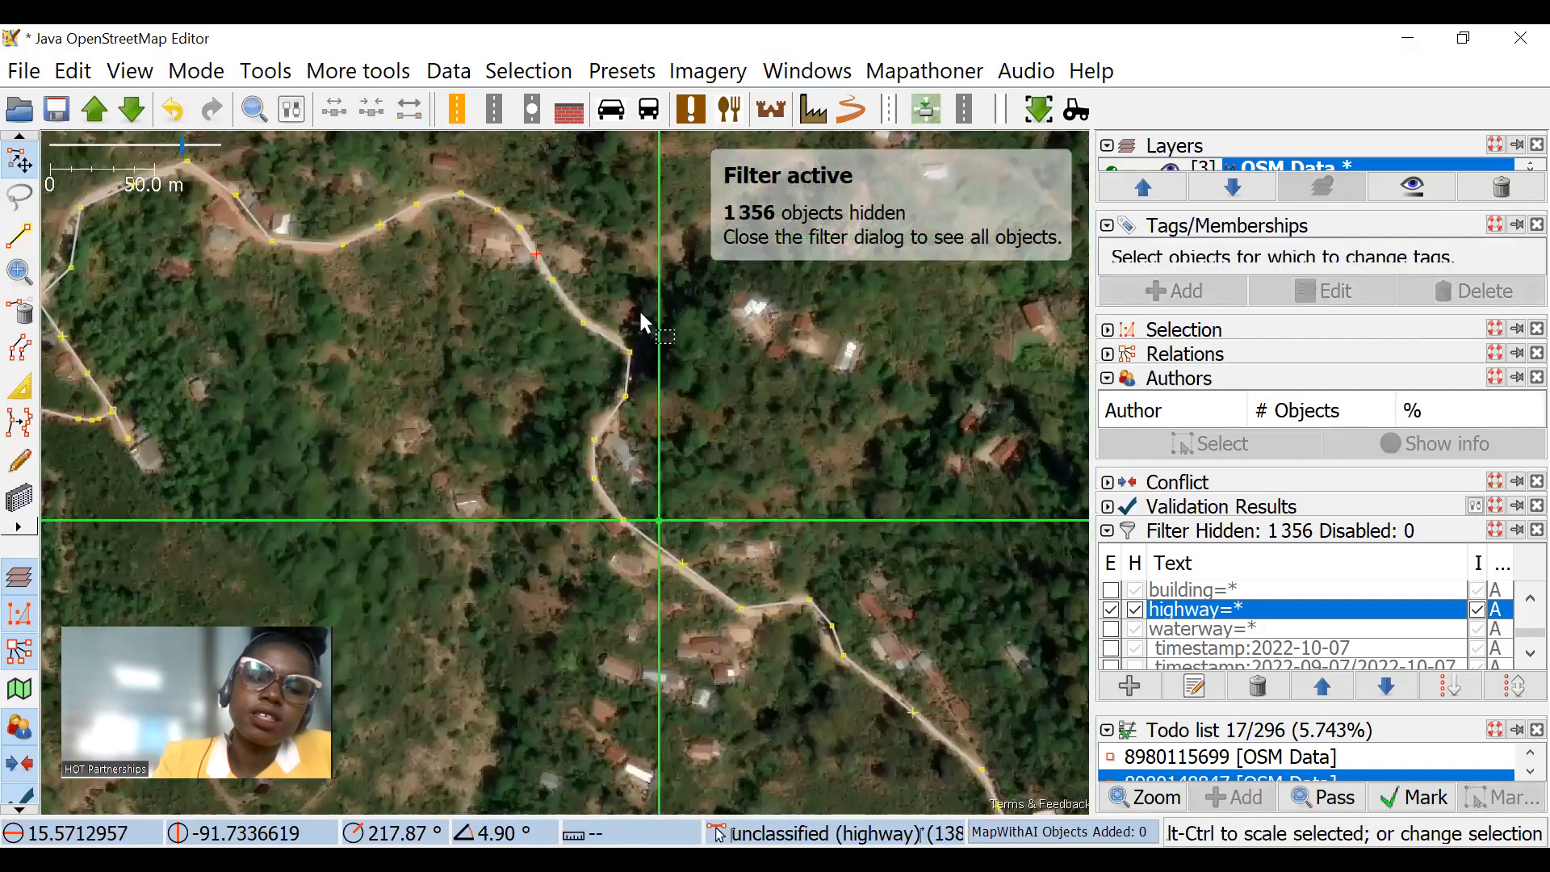
# Step: Select the whole unclassified road and examine its course and its junctions with side roads across the task squares
pyautogui.click(637, 313)
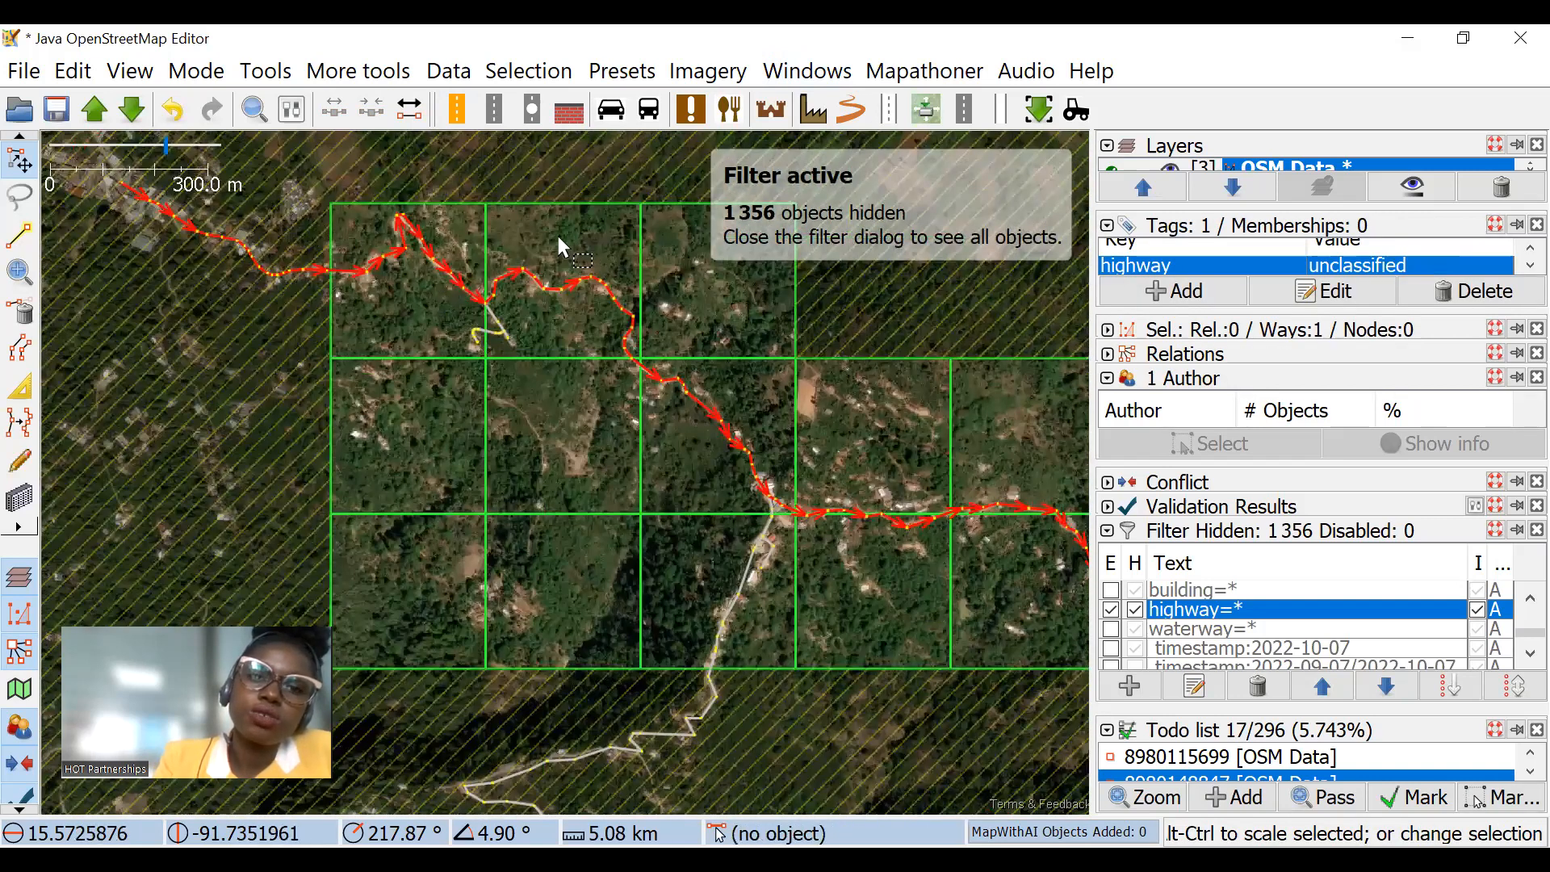
pyautogui.scroll(3, 494, 311)
pyautogui.scroll(-1, 494, 311)
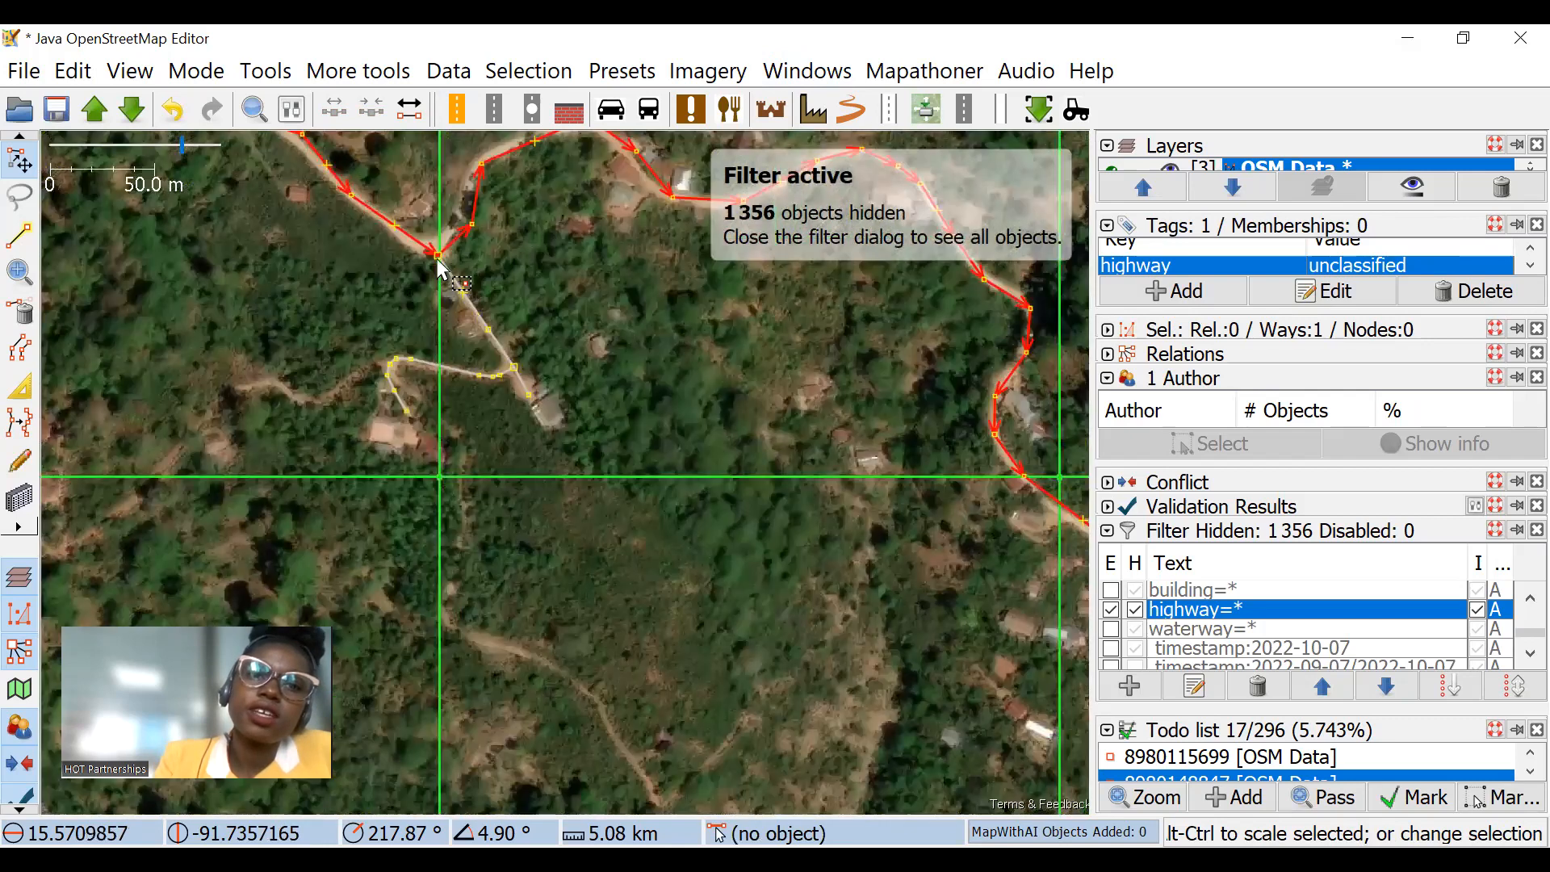
pyautogui.scroll(-1, 686, 378)
pyautogui.moveTo(518, 447); pyautogui.dragTo(404, 298)
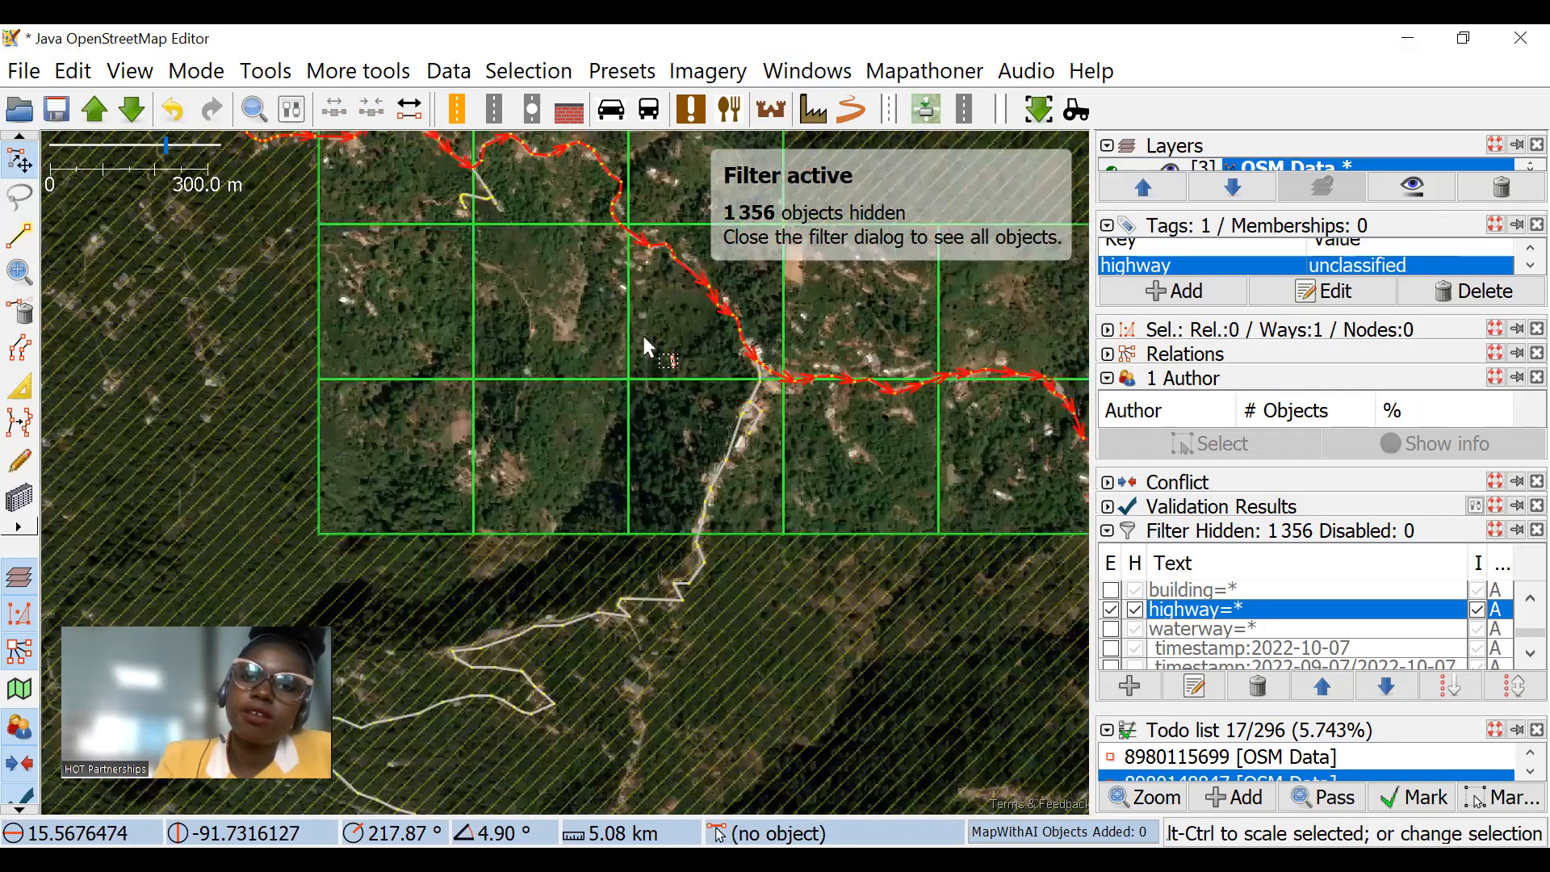
pyautogui.moveTo(898, 323); pyautogui.dragTo(456, 238)
# Step: Move the unclassified road's nodes below the sharp bend in the easternmost task square onto the track in the imagery
pyautogui.click(679, 289)
pyautogui.scroll(4, 682, 282)
pyautogui.moveTo(699, 341); pyautogui.dragTo(689, 349)
pyautogui.scroll(2, 700, 357)
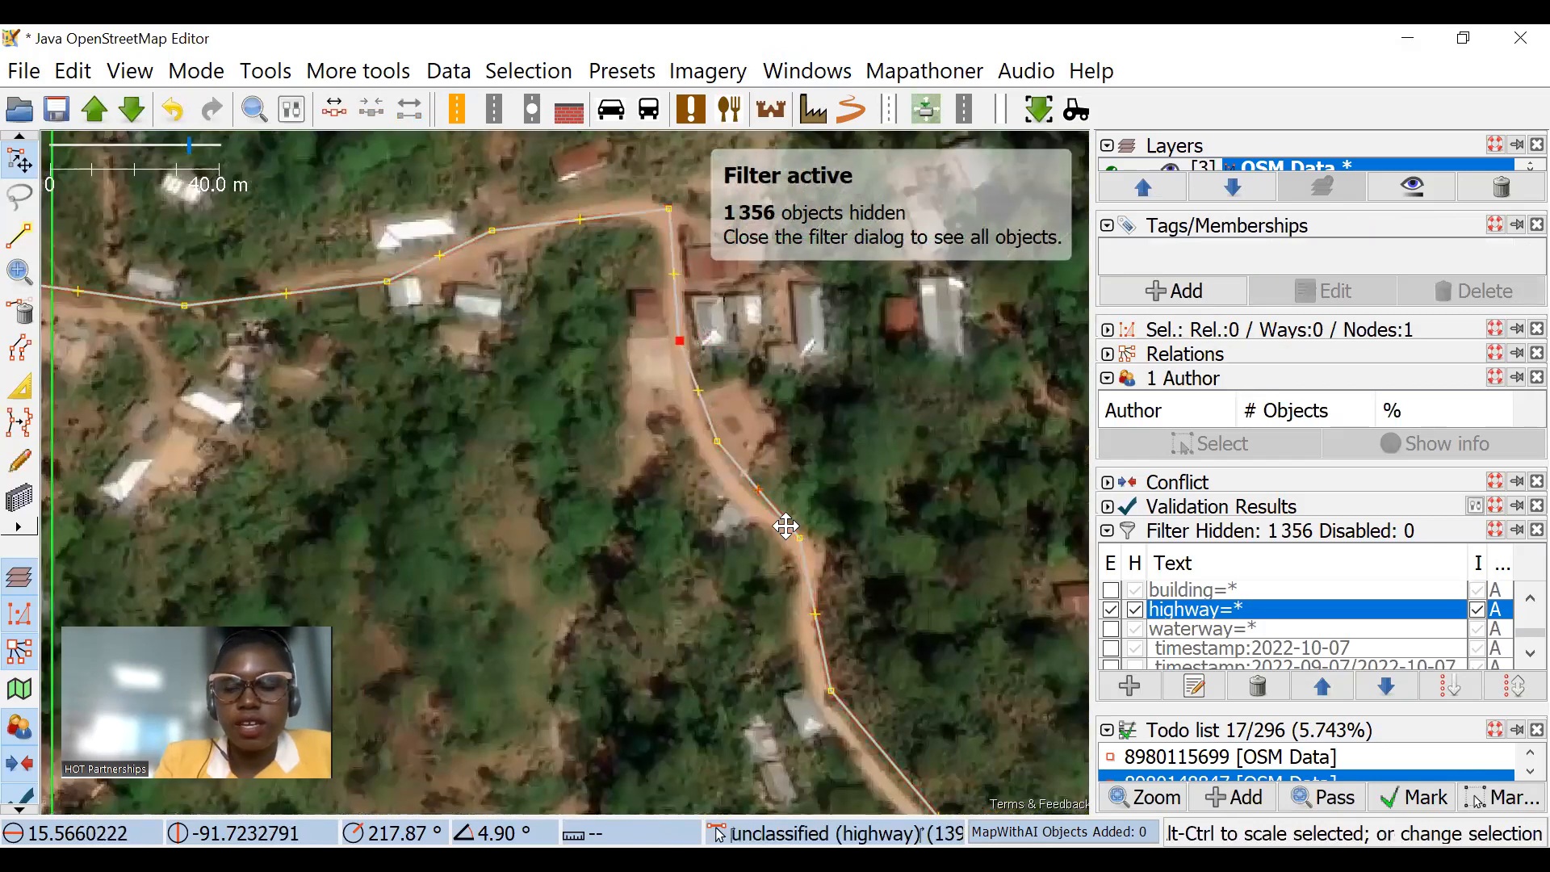
pyautogui.moveTo(785, 526); pyautogui.dragTo(760, 422)
pyautogui.moveTo(691, 338); pyautogui.dragTo(686, 340)
pyautogui.click(774, 437)
# Step: Align the unclassified road's nodes around the southeastern edge of the task area with the track in the imagery
pyautogui.moveTo(896, 686); pyautogui.dragTo(648, 436)
pyautogui.moveTo(763, 631); pyautogui.dragTo(637, 378)
pyautogui.moveTo(600, 322); pyautogui.dragTo(584, 323)
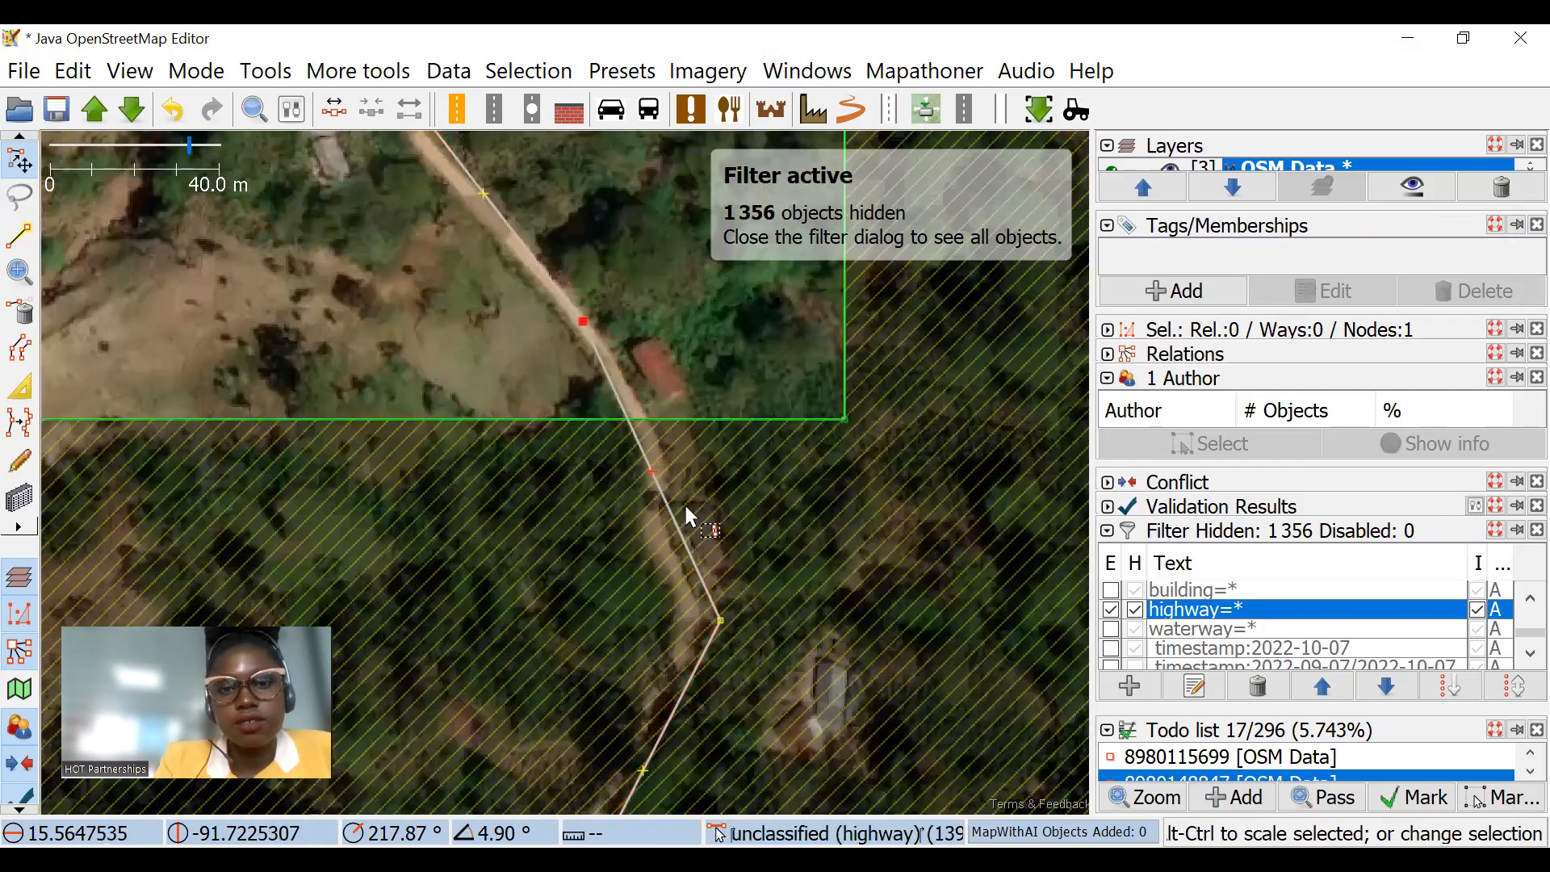
pyautogui.moveTo(652, 471); pyautogui.dragTo(650, 440)
pyautogui.moveTo(720, 621); pyautogui.dragTo(695, 603)
pyautogui.scroll(-4, 731, 420)
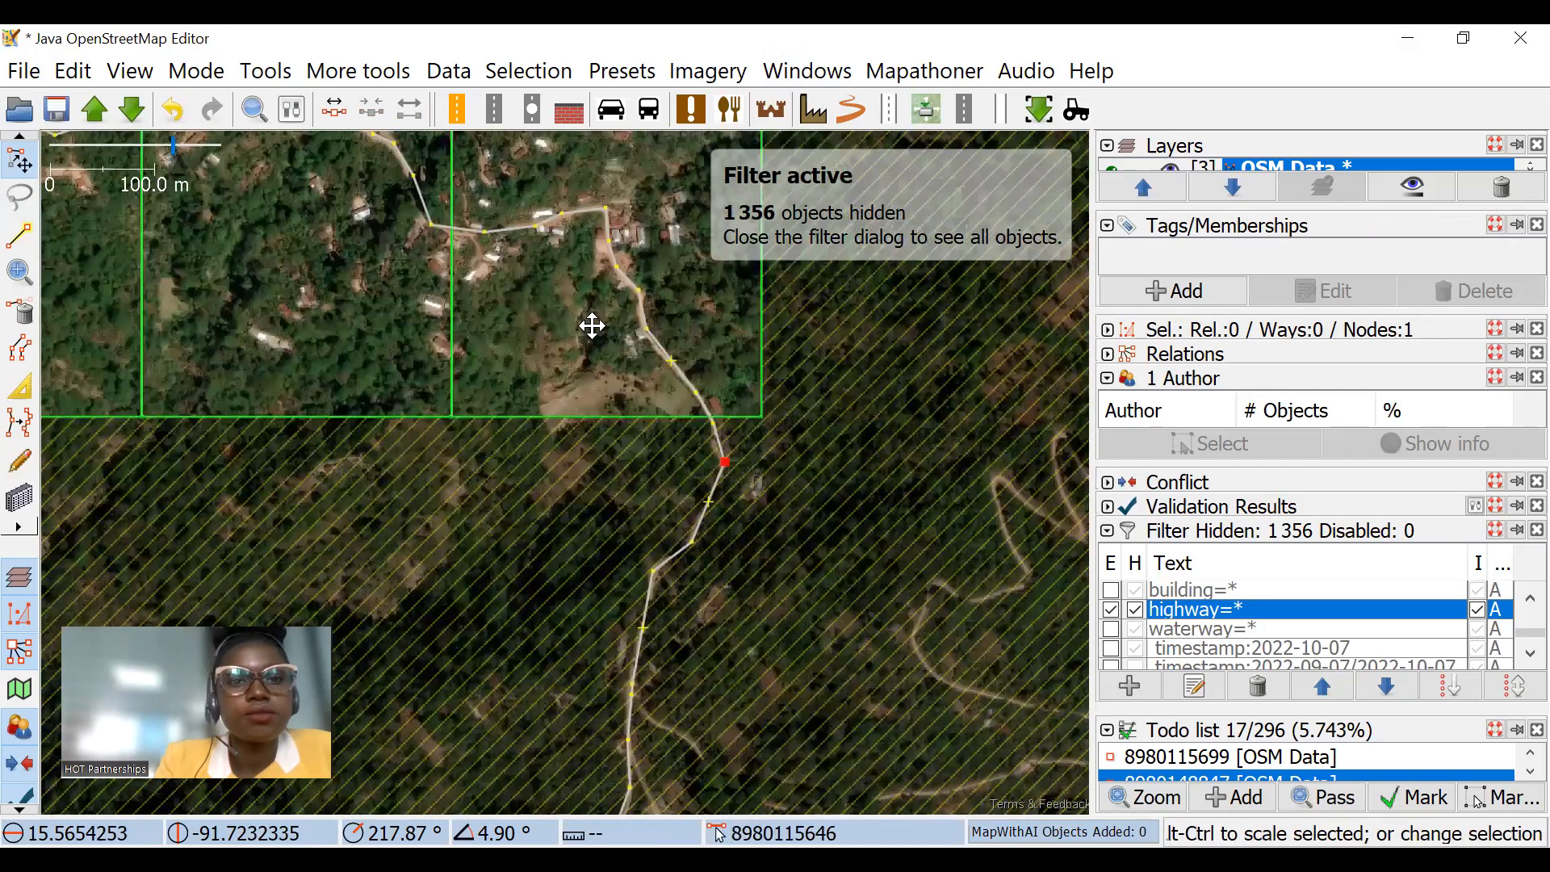
# Step: Reshape the hairpin bend in the northwestern task square by moving the unclassified road's nodes onto the imagery track
pyautogui.moveTo(375, 342); pyautogui.dragTo(508, 385)
pyautogui.moveTo(358, 311); pyautogui.dragTo(493, 356)
pyautogui.moveTo(405, 265)
pyautogui.mouseDown()
pyautogui.moveTo(569, 366)
pyautogui.moveTo(512, 342)
pyautogui.mouseUp()
pyautogui.moveTo(346, 292); pyautogui.dragTo(533, 294)
pyautogui.scroll(4, 448, 245)
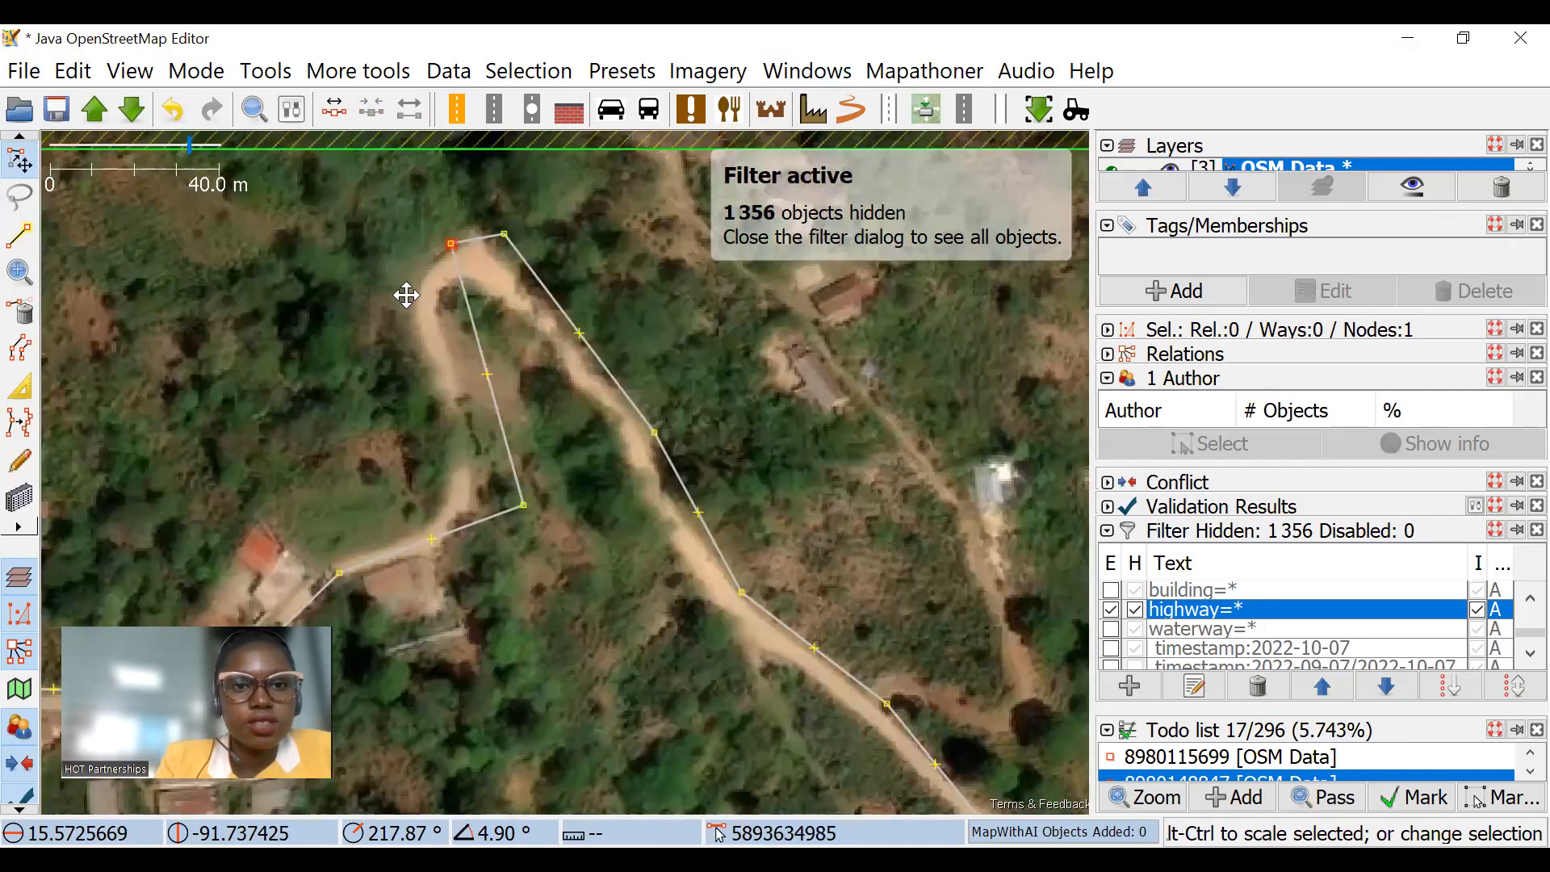
pyautogui.moveTo(406, 296); pyautogui.dragTo(408, 292)
pyautogui.click(523, 506)
pyautogui.moveTo(420, 406); pyautogui.dragTo(438, 407)
pyautogui.moveTo(487, 235); pyautogui.dragTo(464, 233)
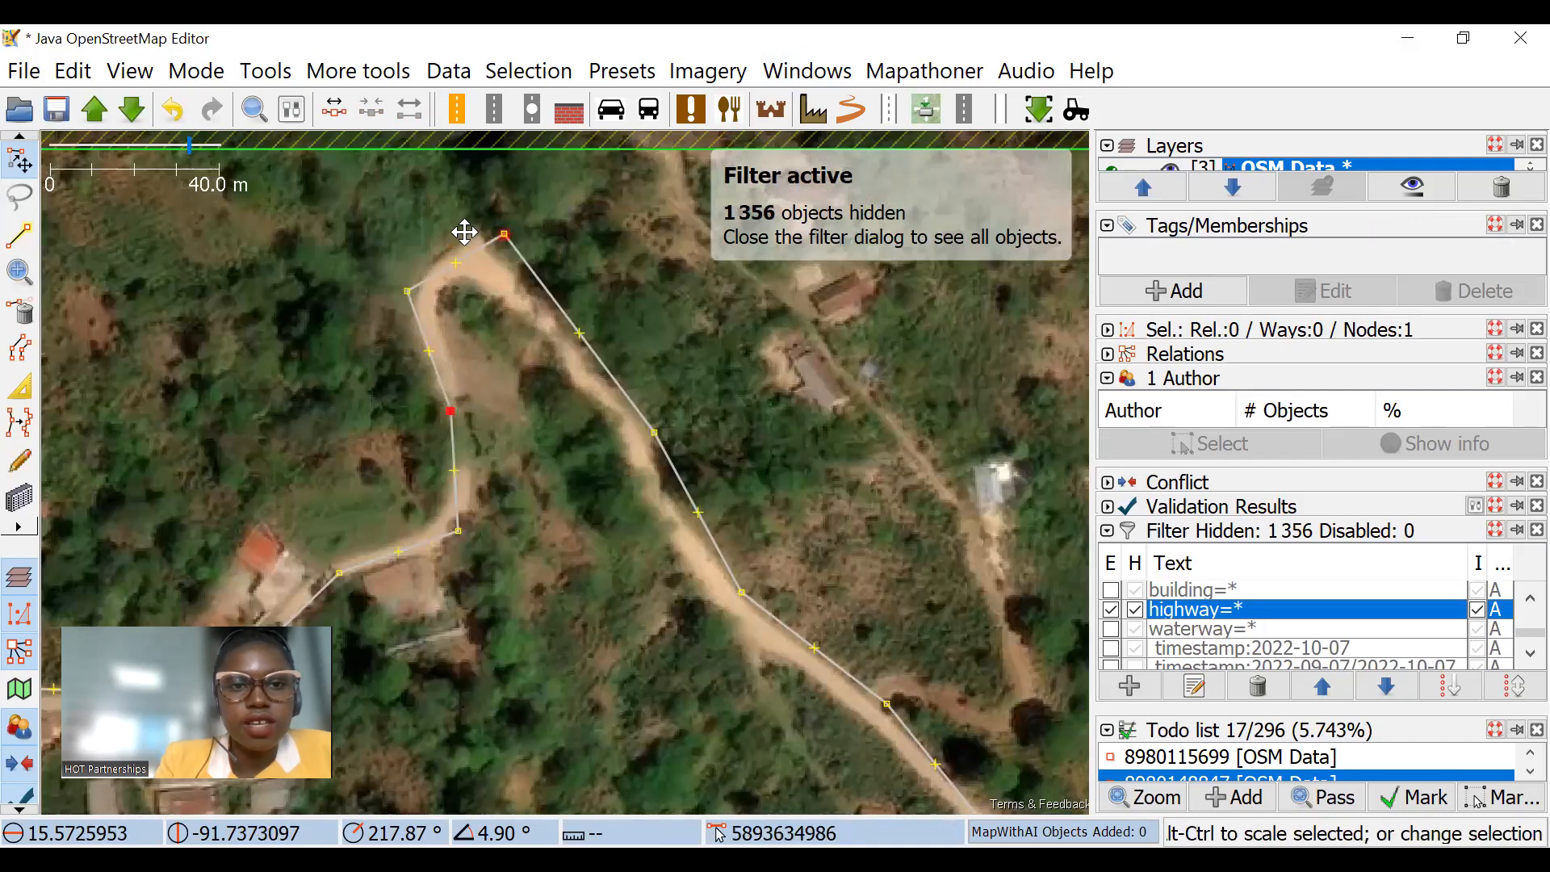
pyautogui.moveTo(409, 292); pyautogui.dragTo(426, 289)
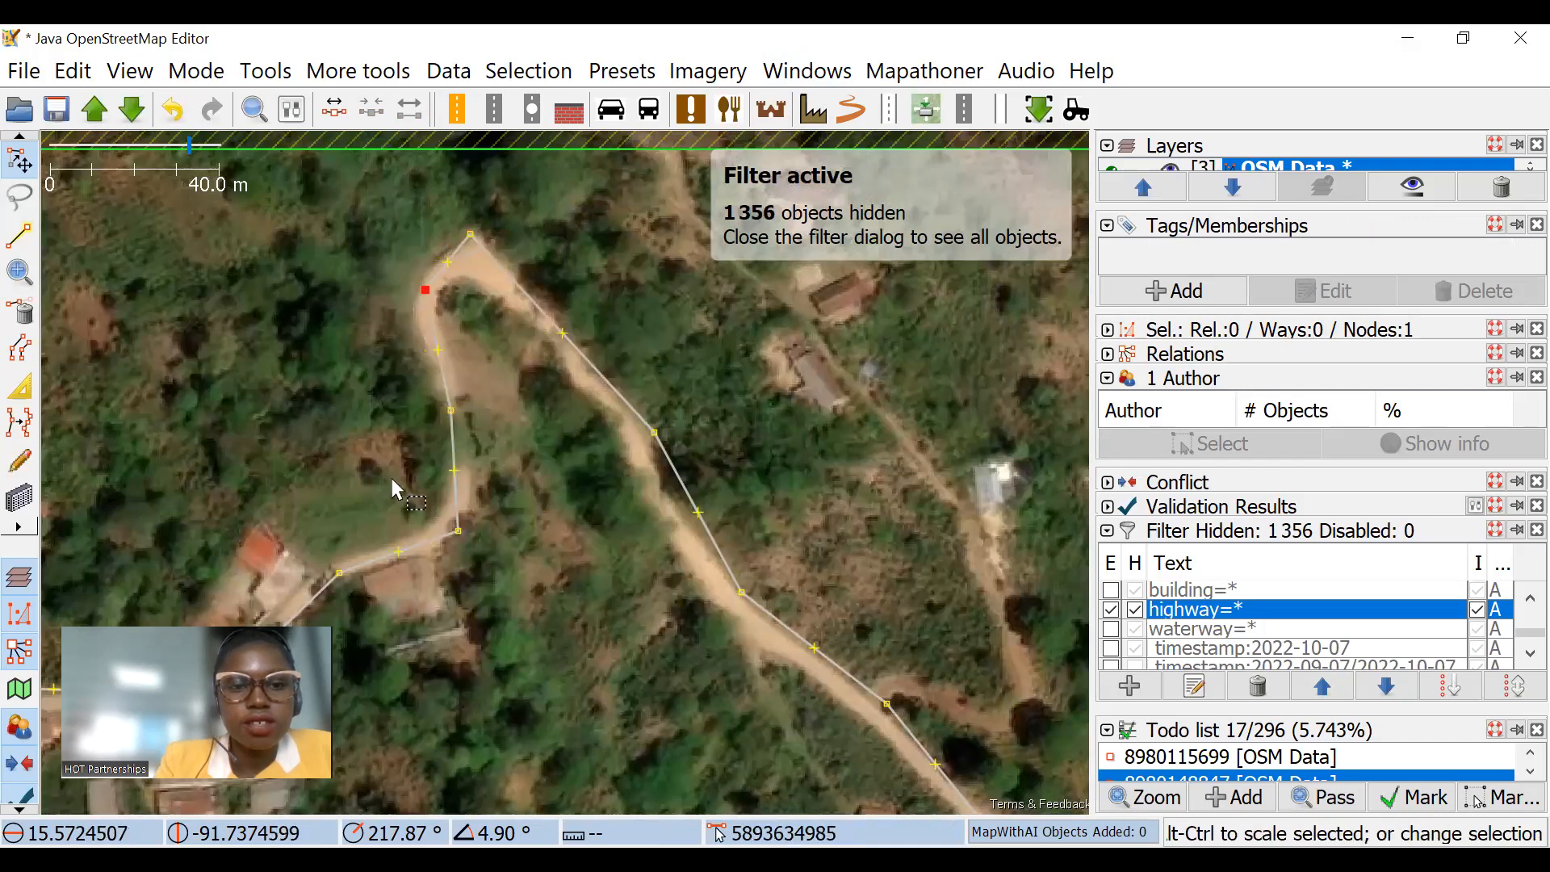
# Step: Adjust the unclassified road's nodes southwest of the hairpin, near the red-roofed house, to follow the imagery
pyautogui.moveTo(367, 483); pyautogui.dragTo(514, 372)
pyautogui.moveTo(385, 599); pyautogui.dragTo(421, 453)
pyautogui.moveTo(132, 443); pyautogui.dragTo(138, 466)
pyautogui.moveTo(696, 287); pyautogui.dragTo(471, 391)
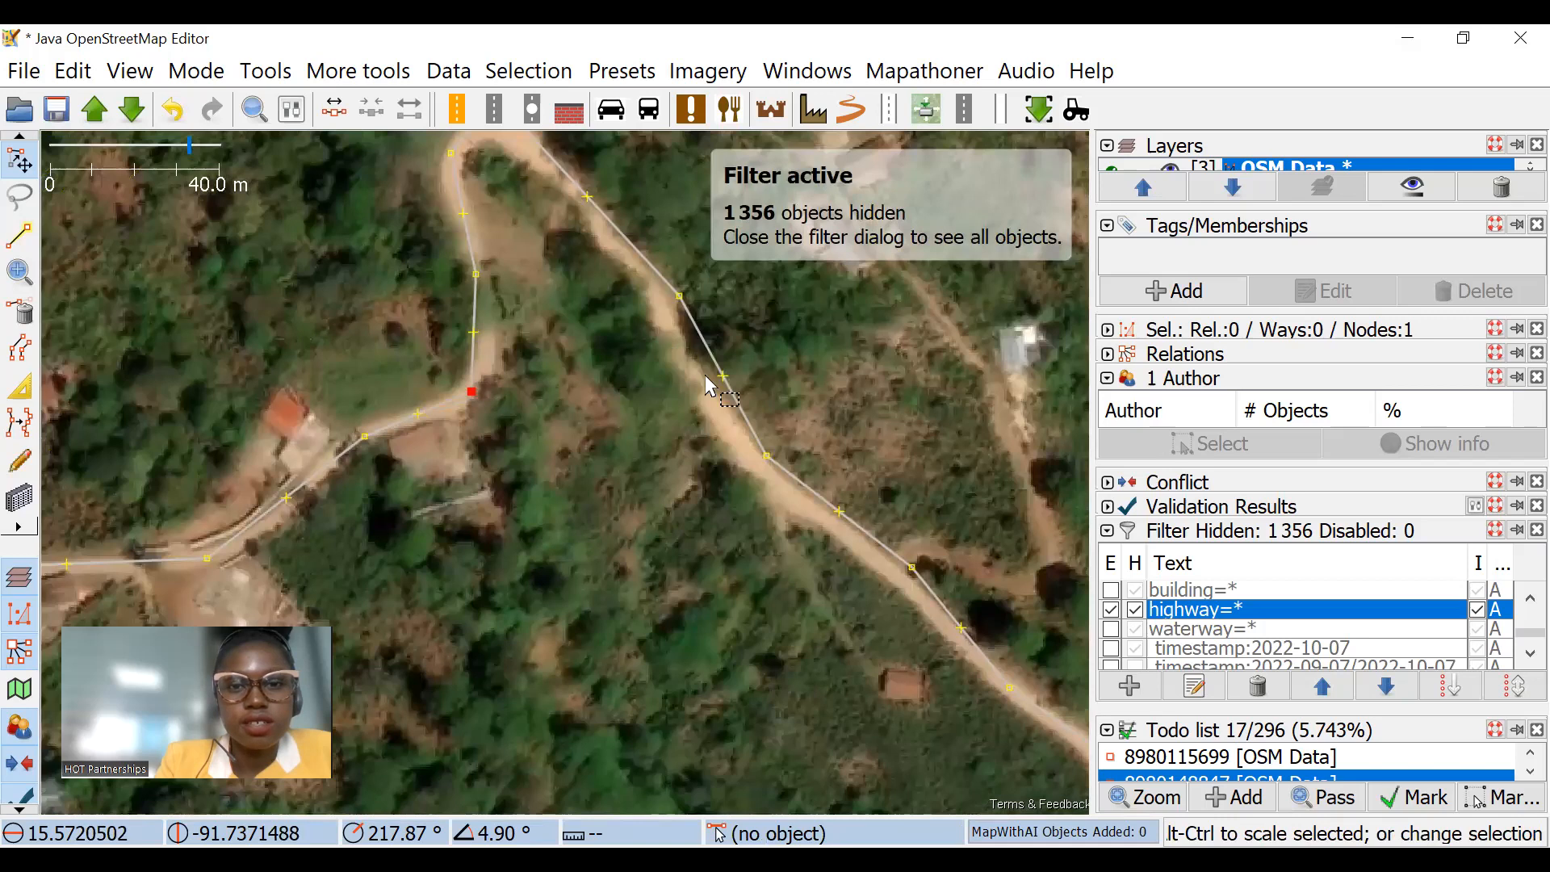
# Step: Align the unclassified road's nodes between the hairpin and the side-road junction with the imagery, and clear the selection
pyautogui.moveTo(679, 296); pyautogui.dragTo(669, 286)
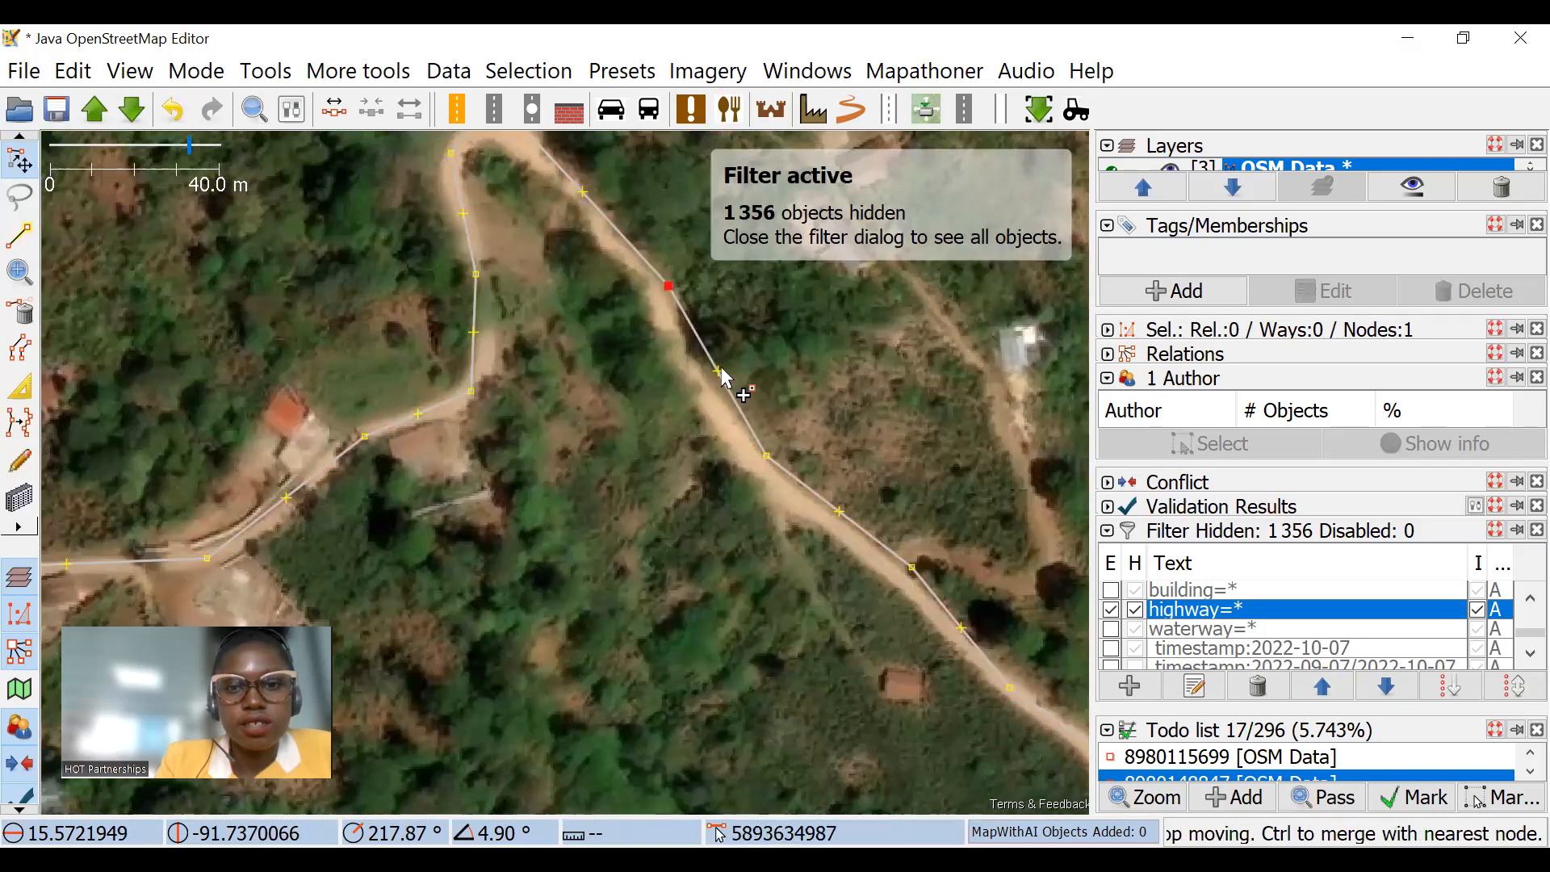
pyautogui.scroll(-3, 548, 288)
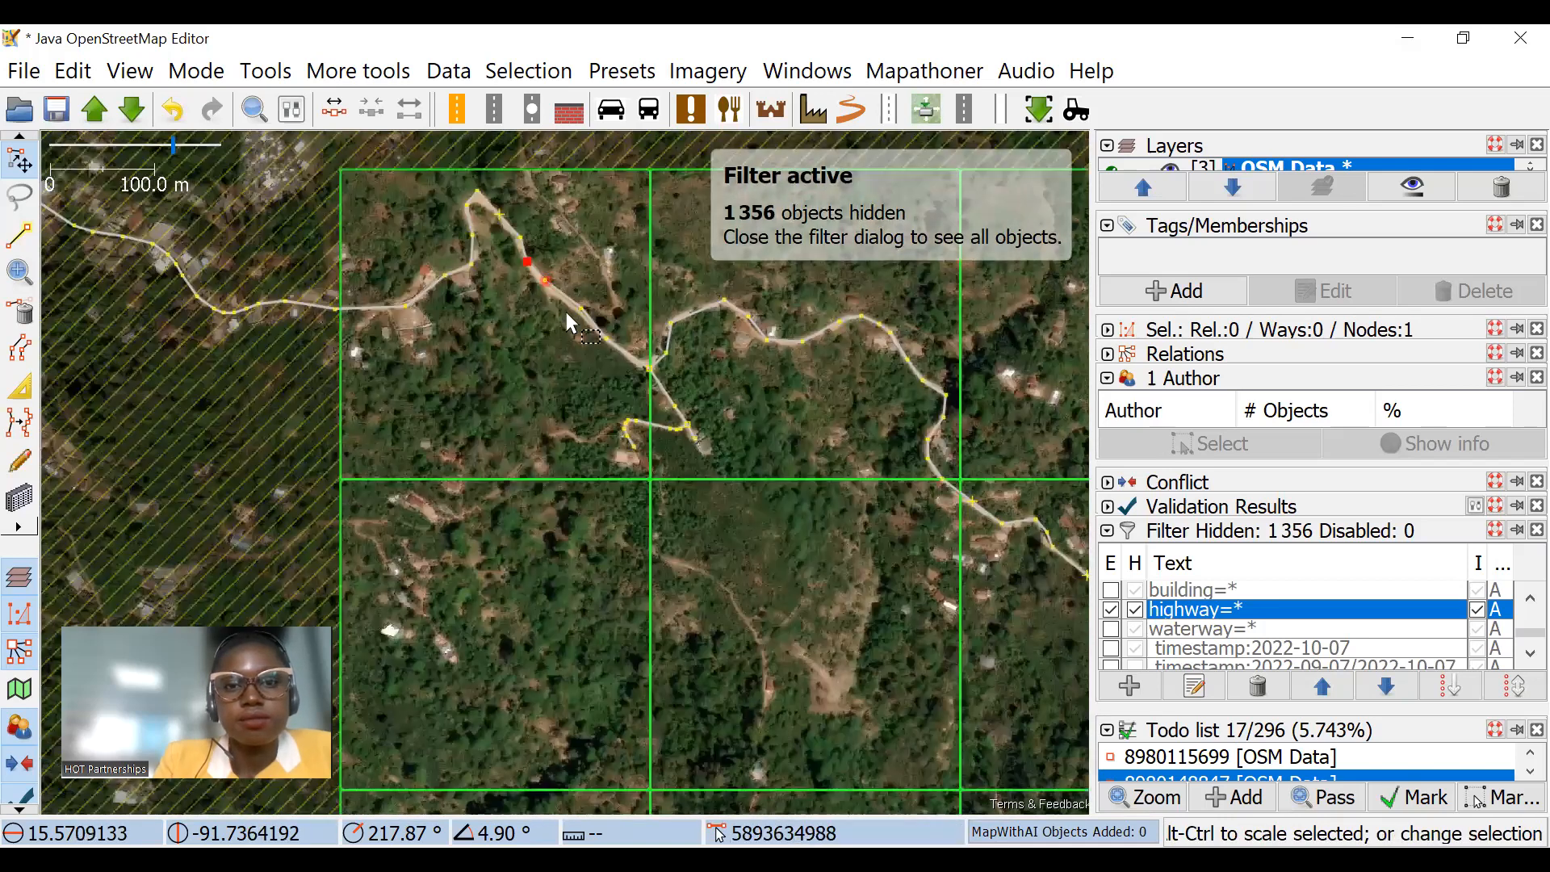
pyautogui.scroll(3, 568, 312)
pyautogui.moveTo(627, 304); pyautogui.dragTo(612, 302)
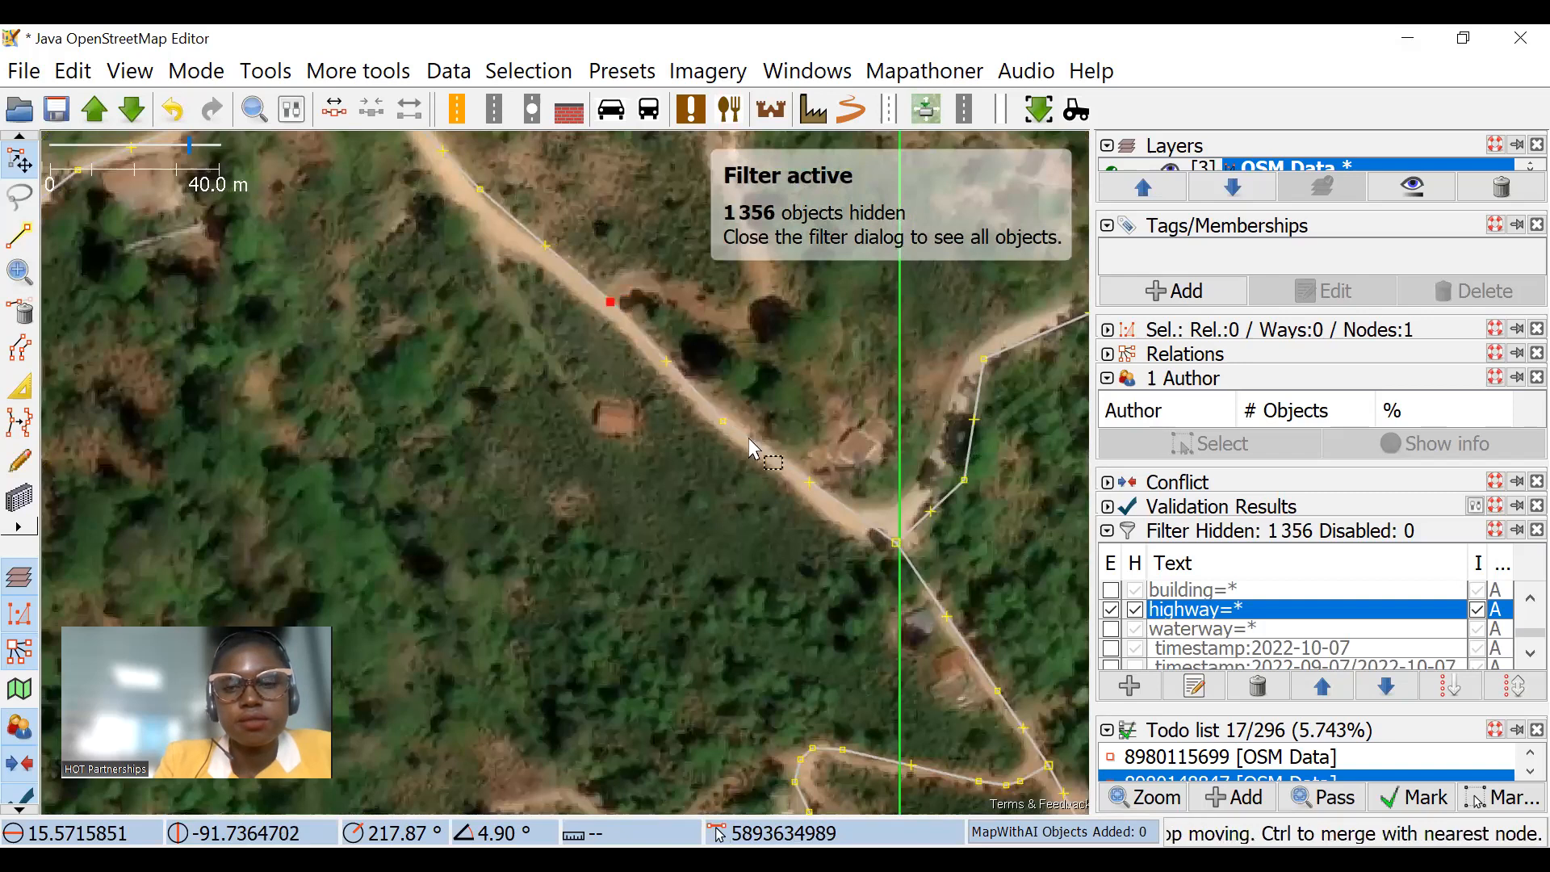
pyautogui.scroll(-6, 735, 363)
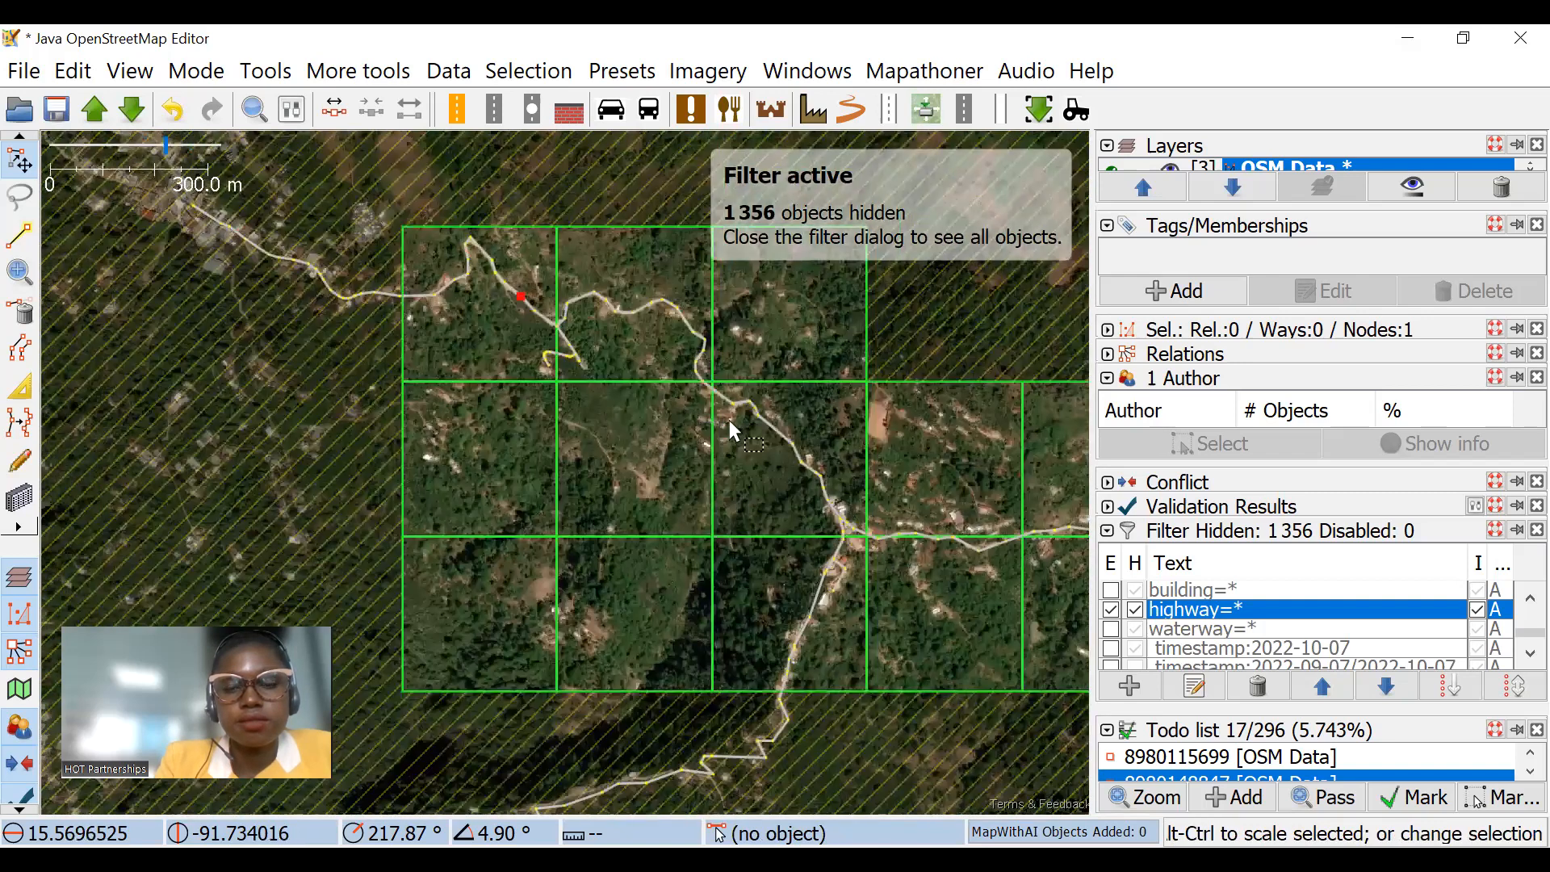
pyautogui.scroll(4, 731, 430)
pyautogui.press('Escape')
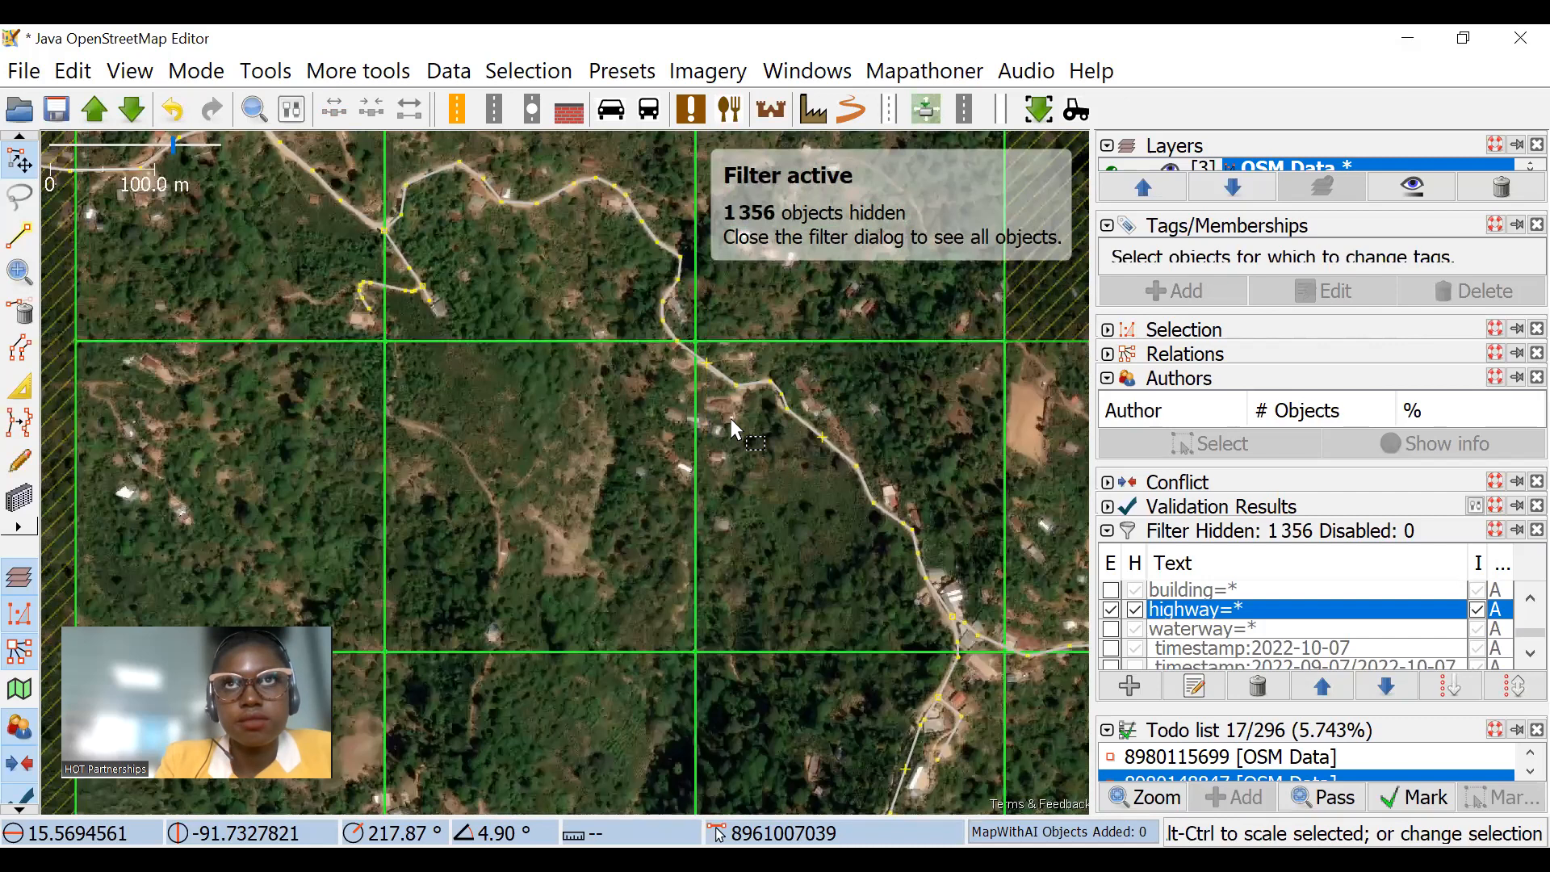
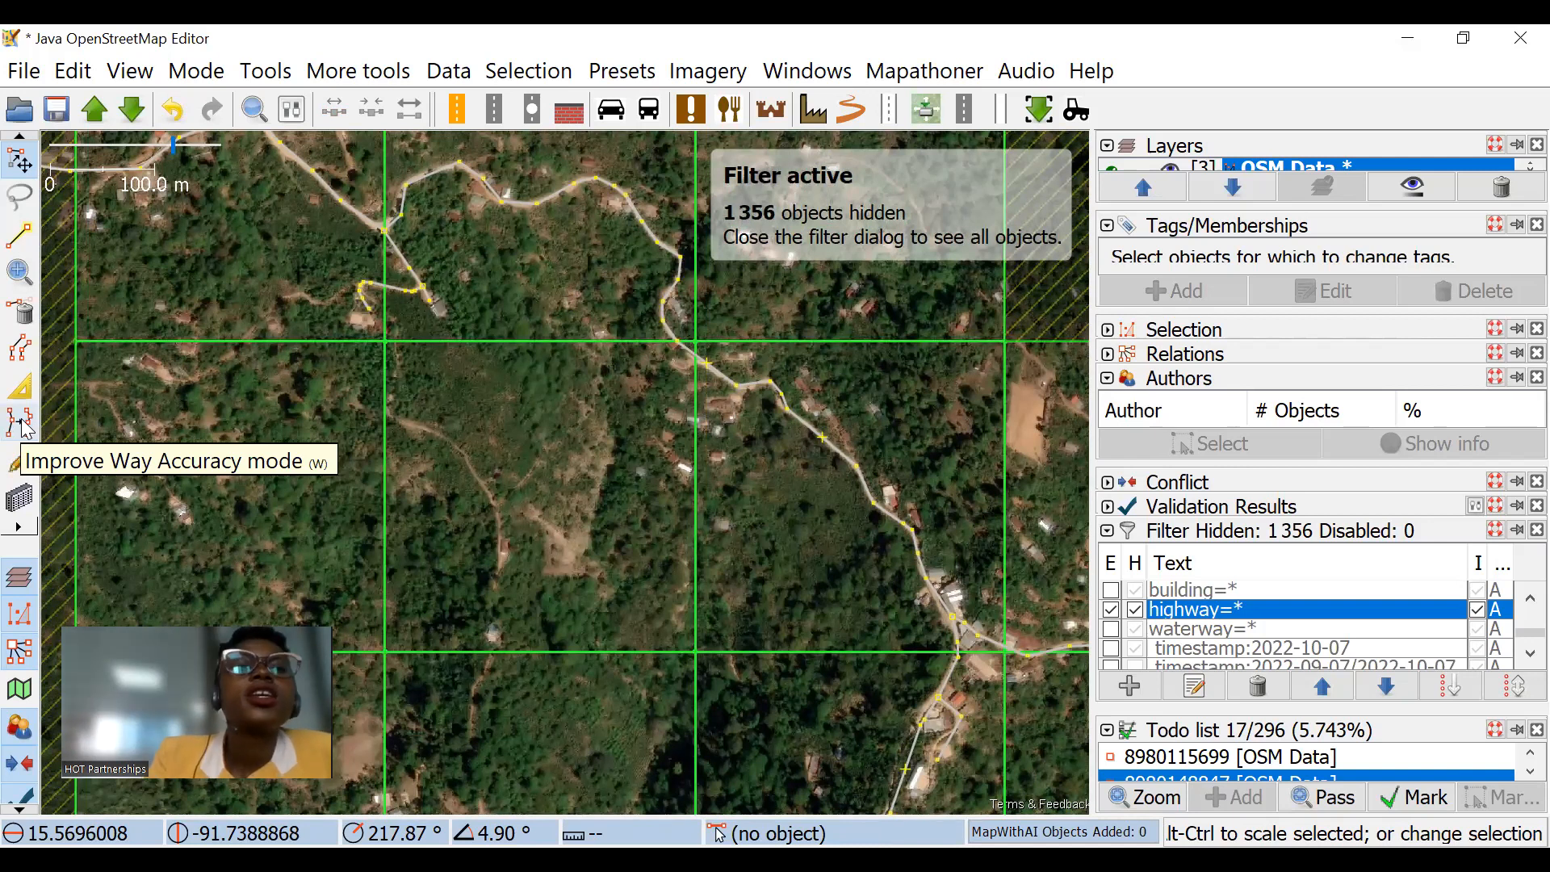
# Step: Move the first node northeast of the junction with the side track onto the road in the imagery, and select the unclassified road
pyautogui.scroll(2, 466, 331)
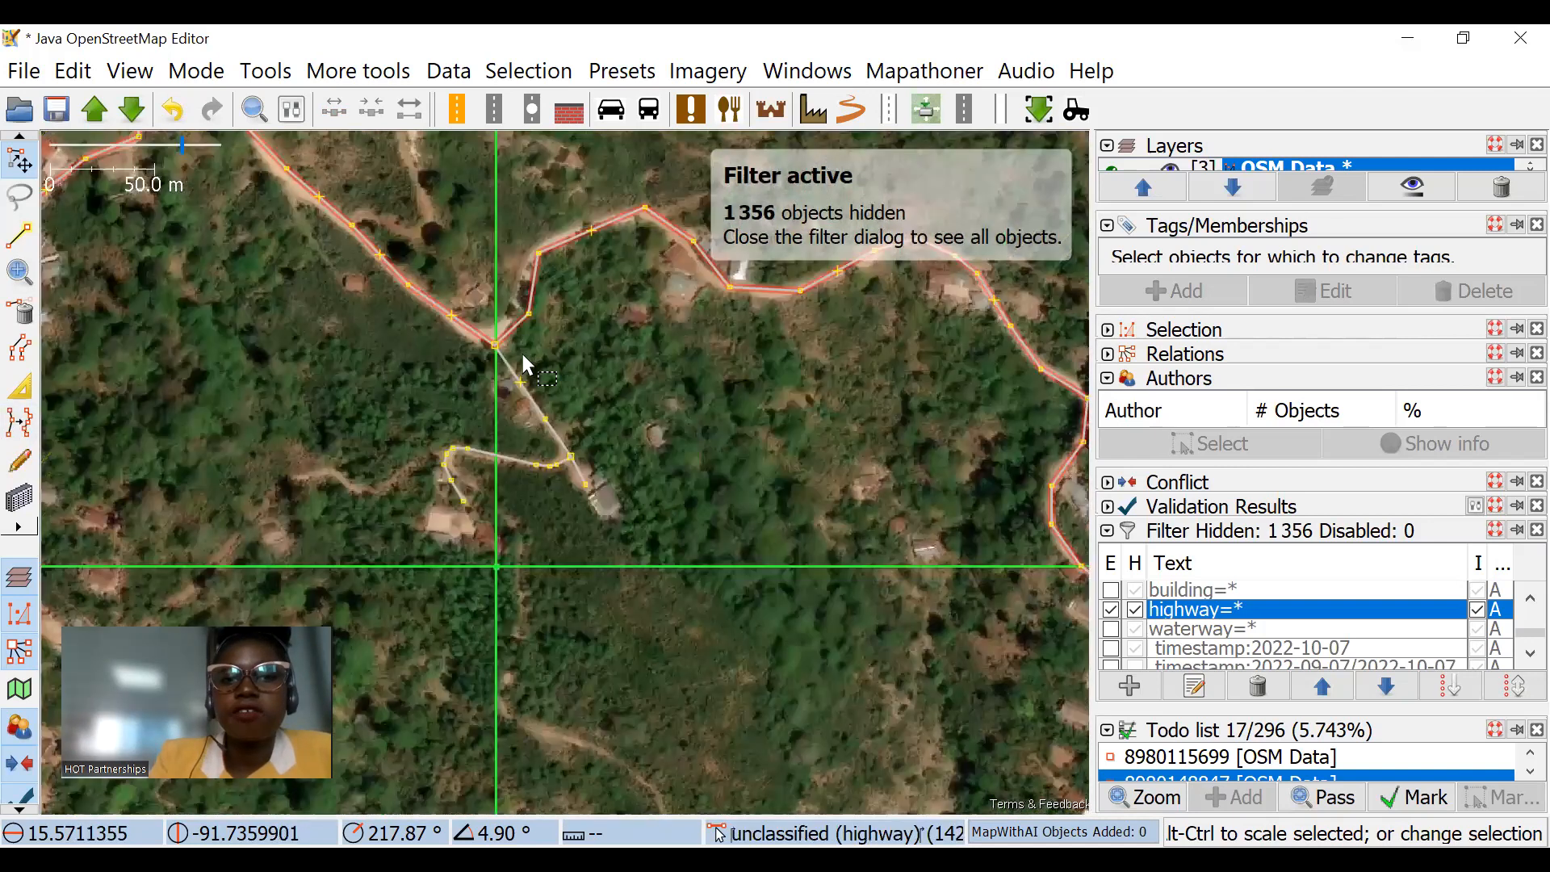
pyautogui.moveTo(565, 313); pyautogui.dragTo(588, 364)
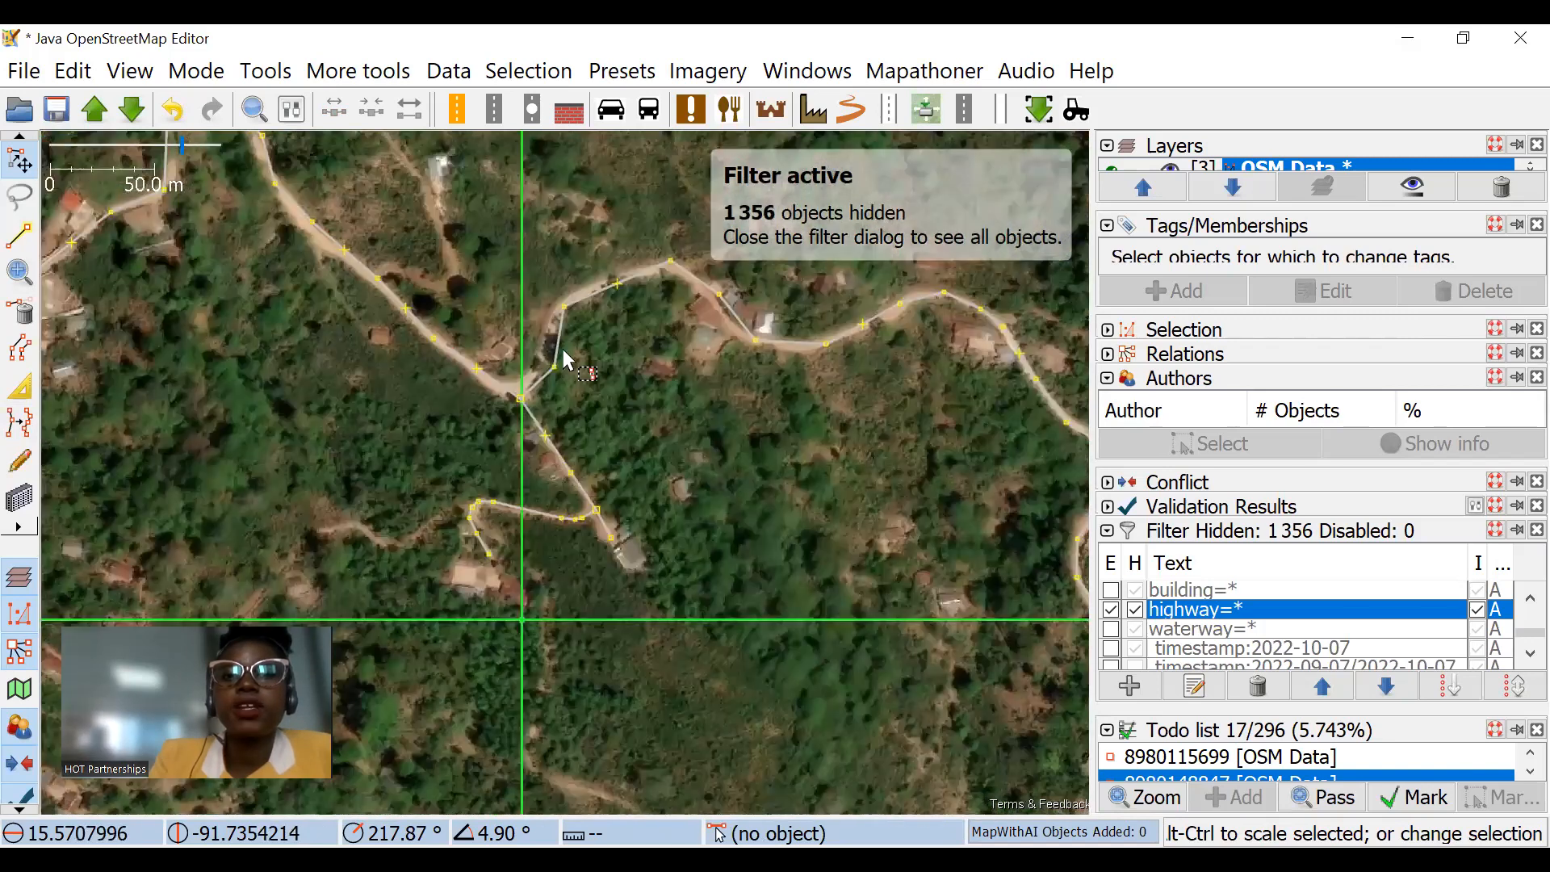
pyautogui.scroll(2, 556, 353)
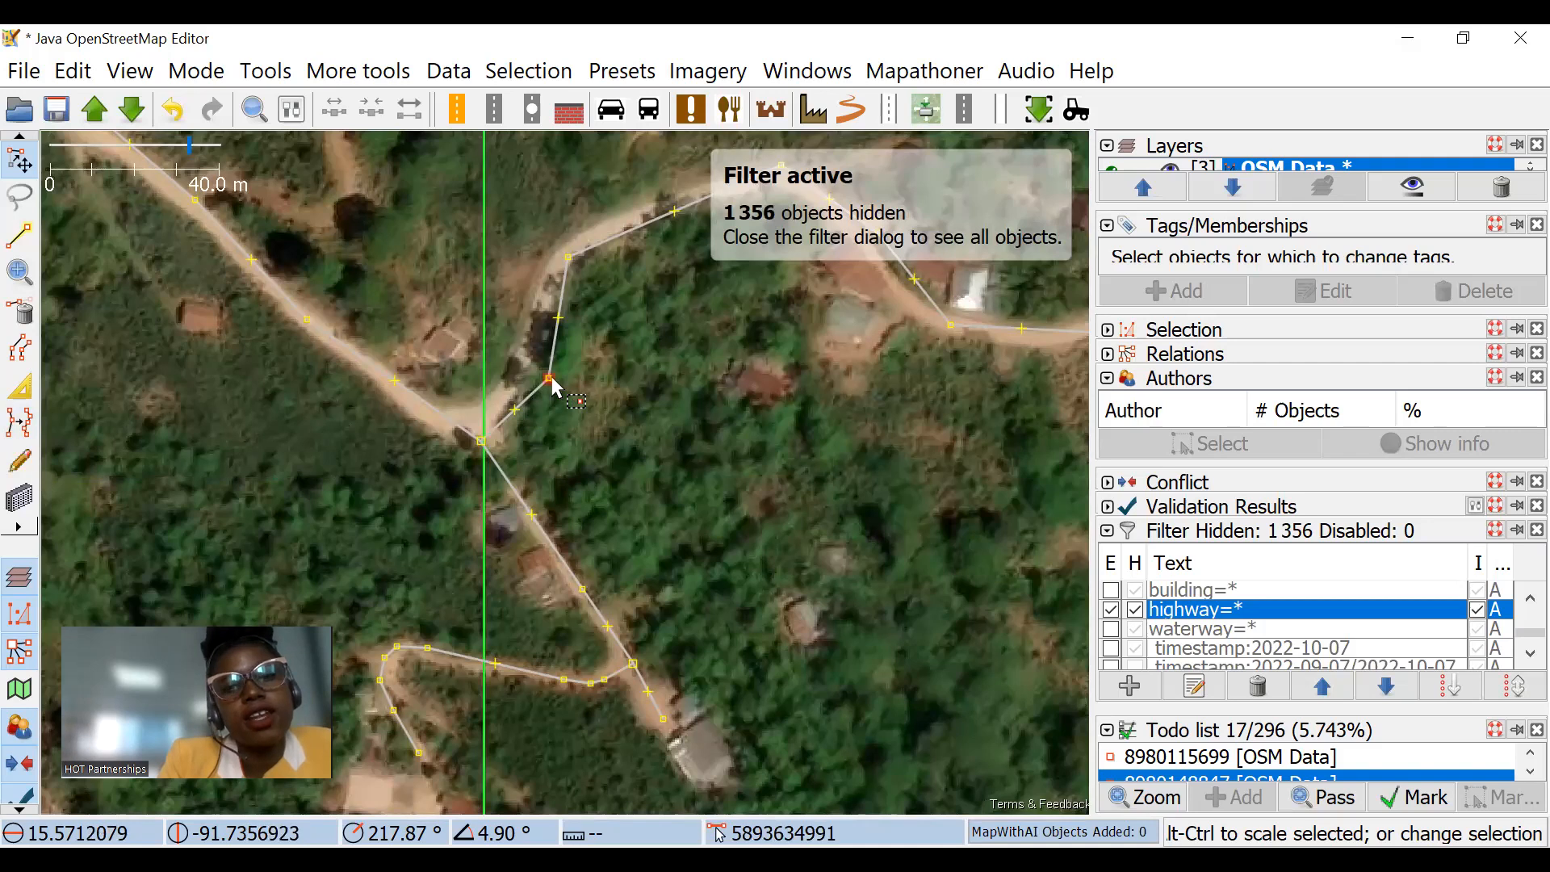
pyautogui.moveTo(553, 381); pyautogui.dragTo(529, 384)
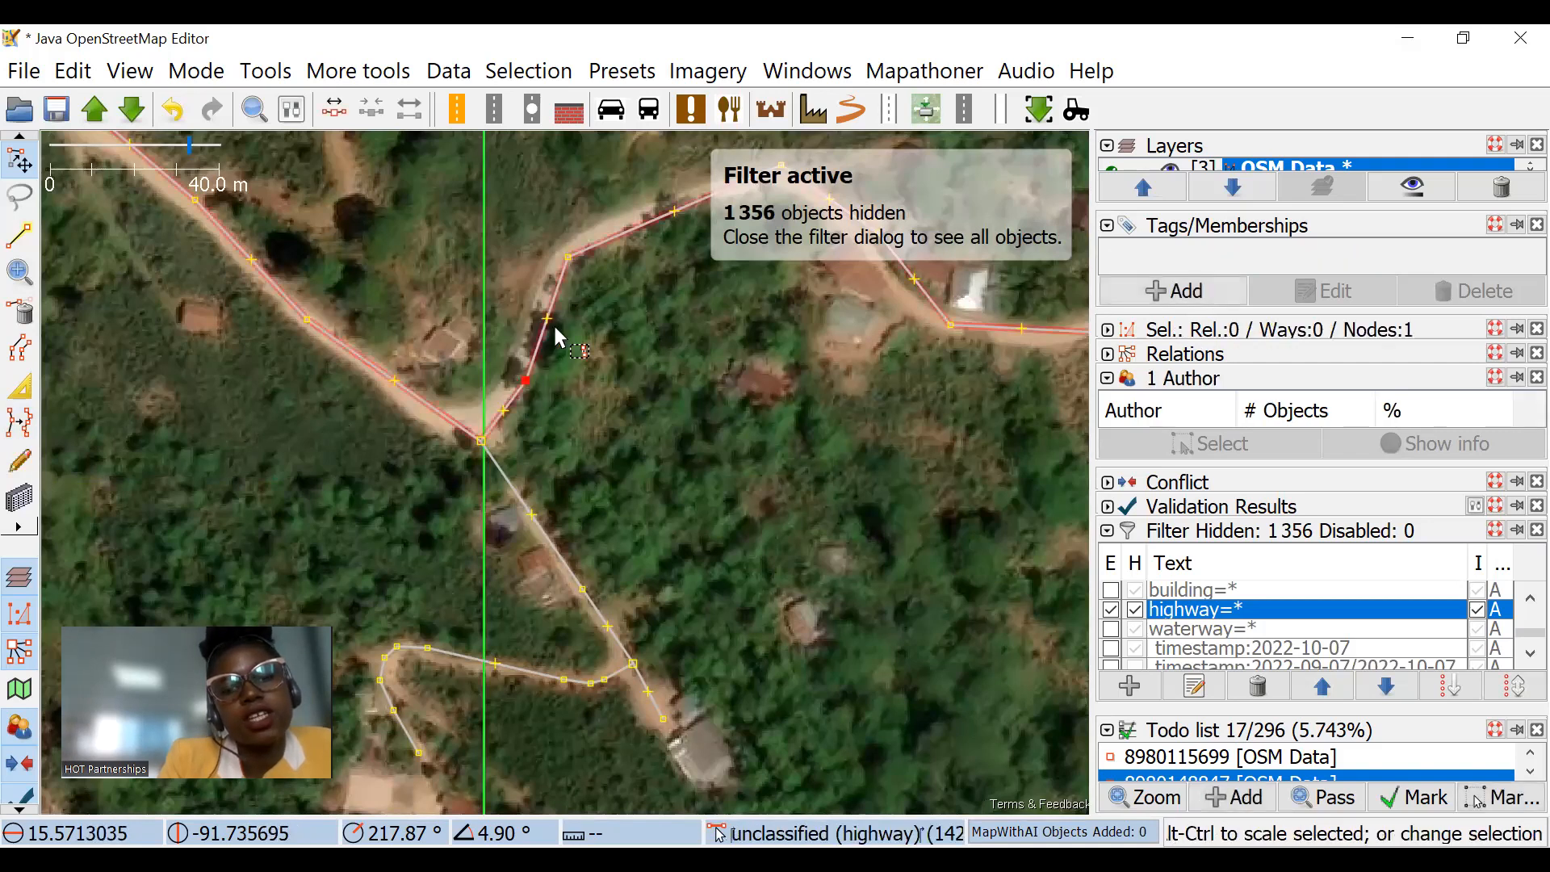
pyautogui.moveTo(525, 387); pyautogui.dragTo(778, 421)
pyautogui.click(565, 393)
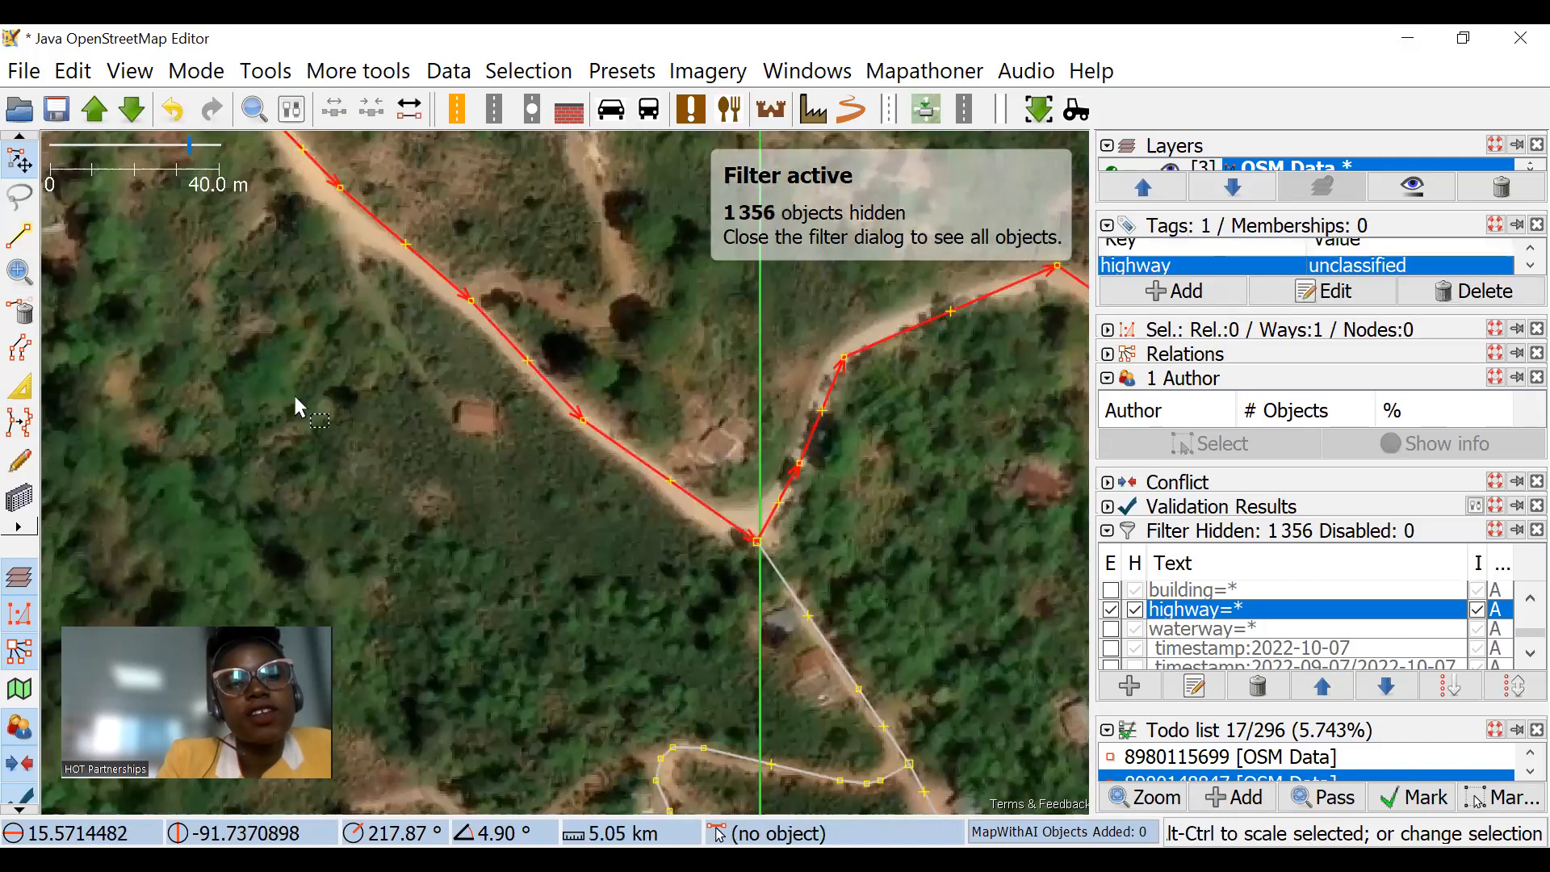
pyautogui.moveTo(307, 388); pyautogui.dragTo(516, 373)
pyautogui.scroll(-2, 457, 376)
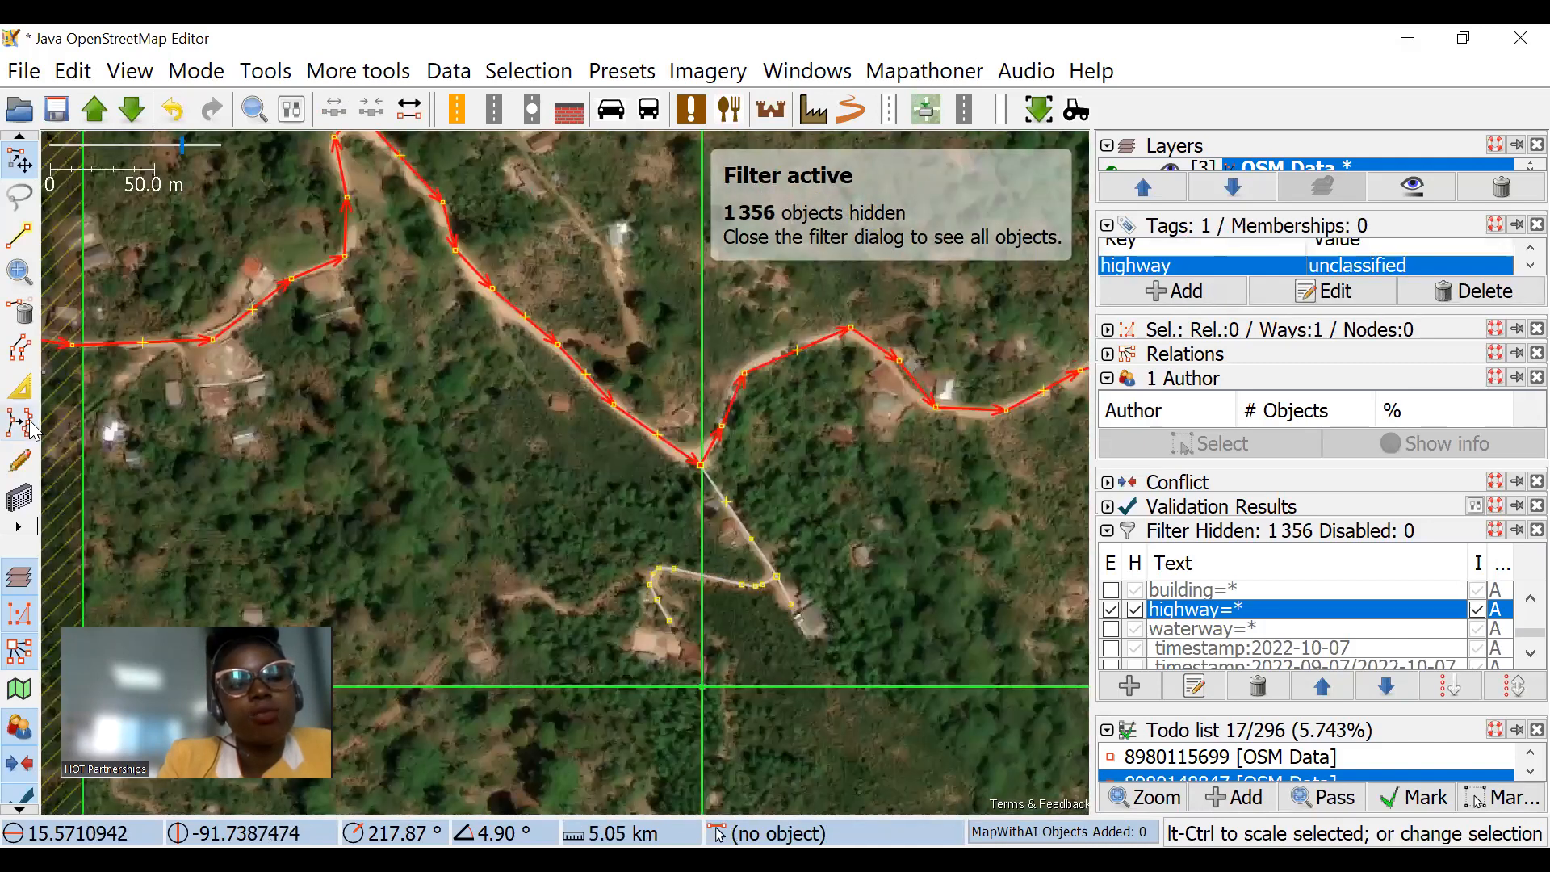
# Step: Open the plugin preferences and search the available plugins for "impro"
pyautogui.click(74, 74)
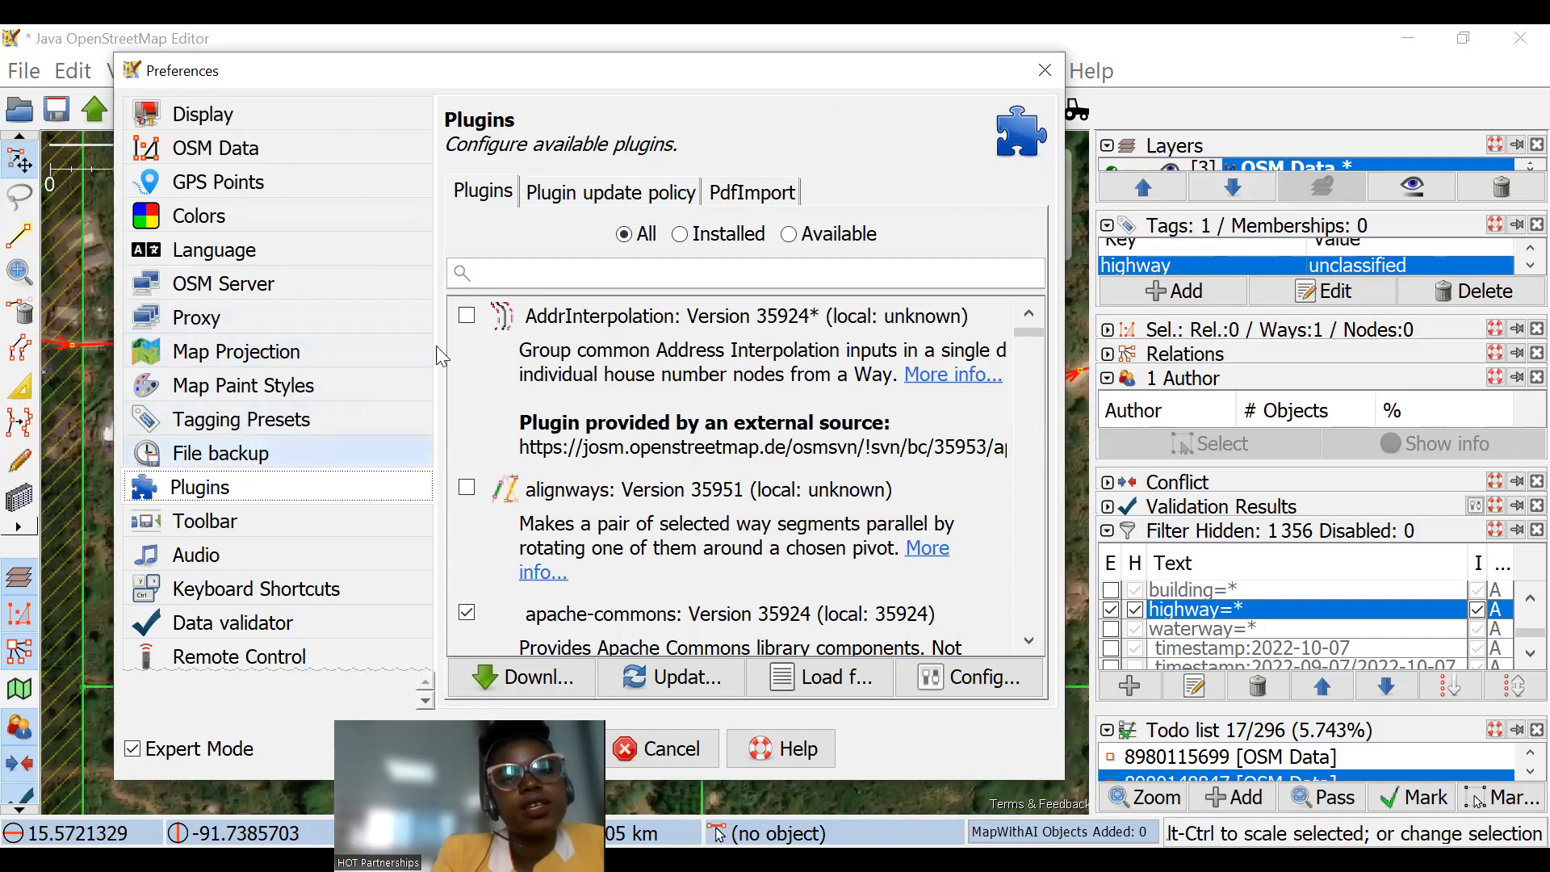
pyautogui.click(590, 269)
pyautogui.write('im')
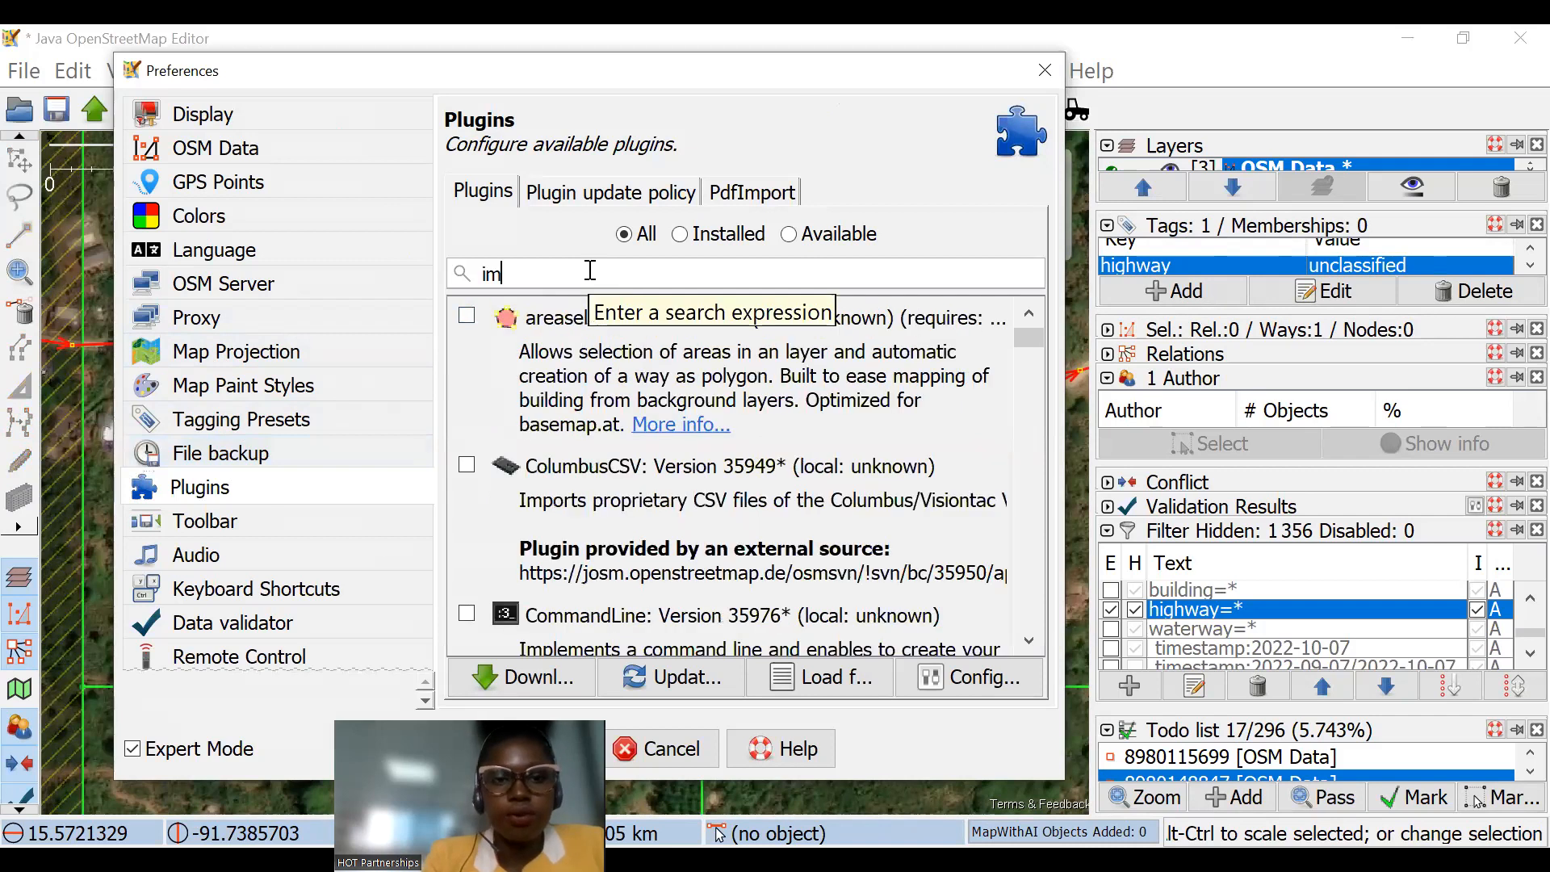
pyautogui.write('p')
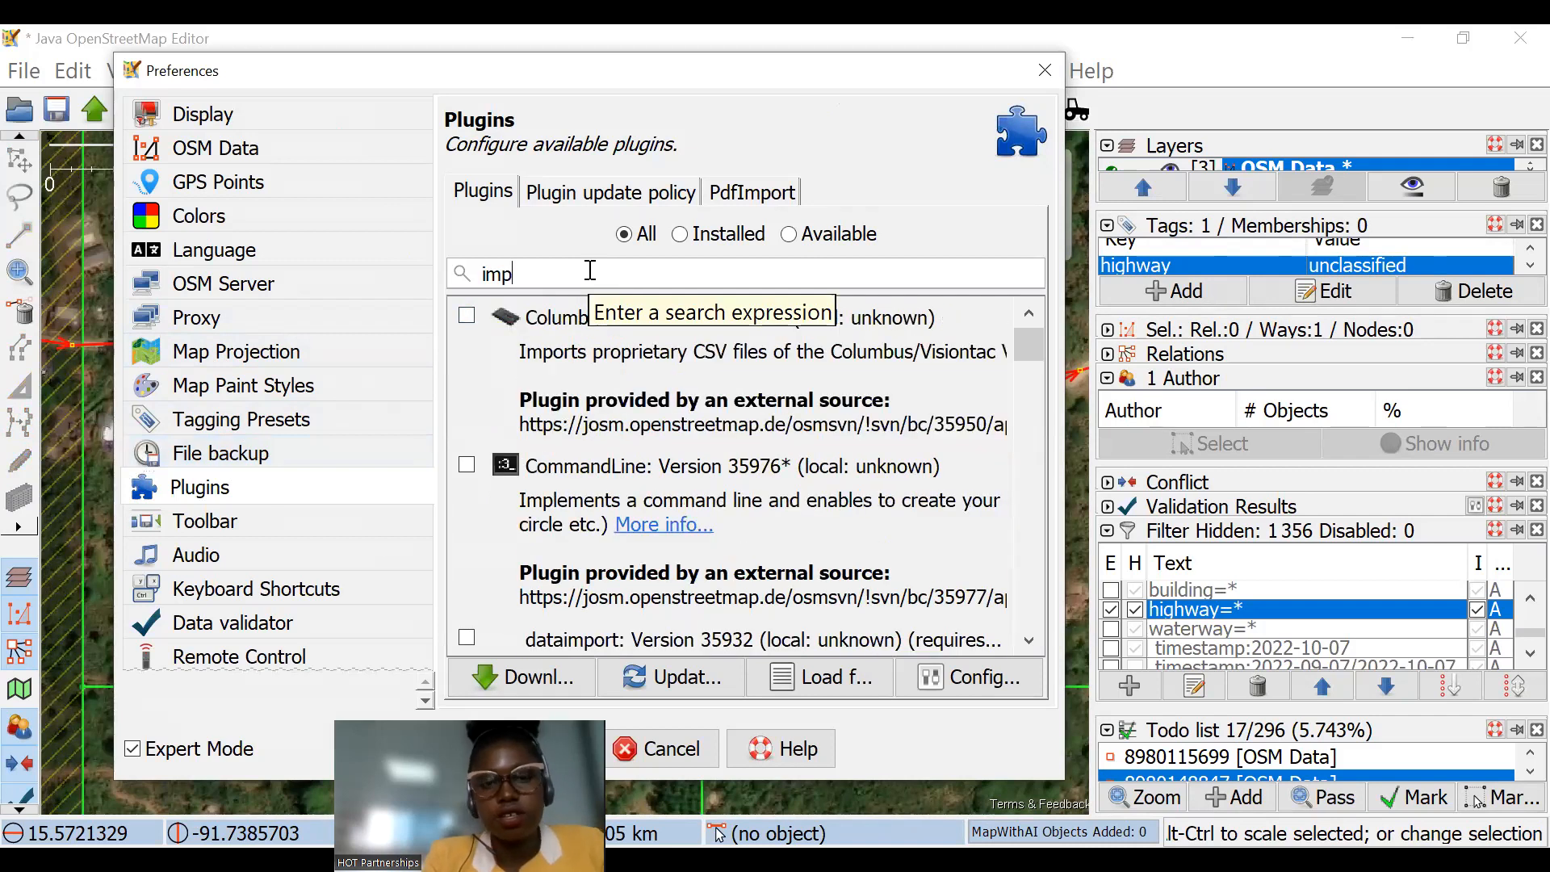
pyautogui.write('ro')
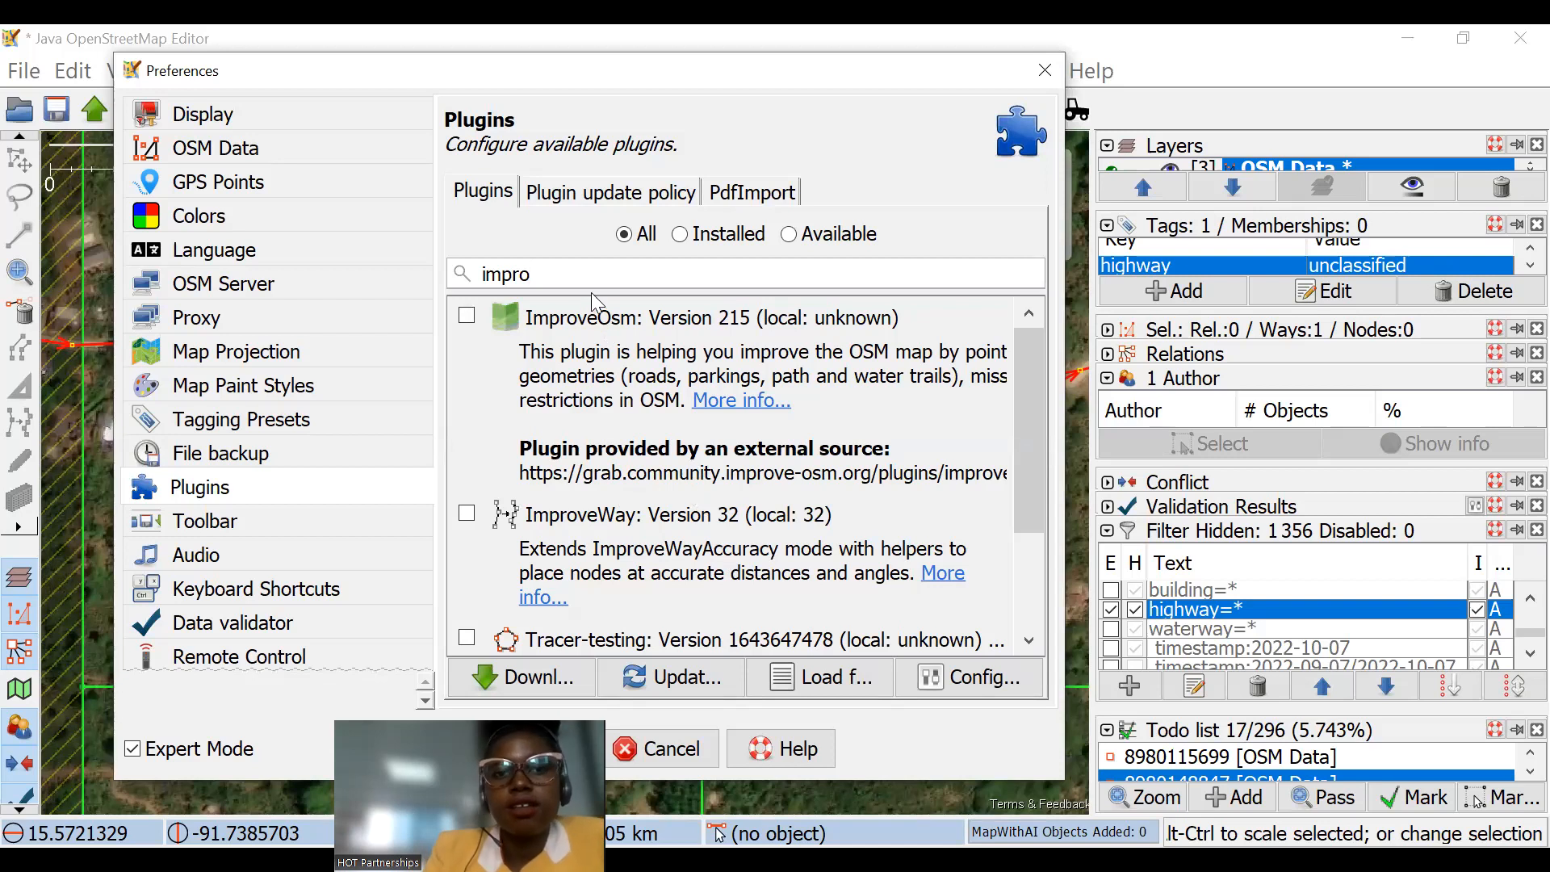
# Step: Replace the plugin search with "accura" to look for the way accuracy tool
pyautogui.press('BackSpace')
pyautogui.press('BackSpace')
pyautogui.press('BackSpace')
pyautogui.press('BackSpace')
pyautogui.press('BackSpace')
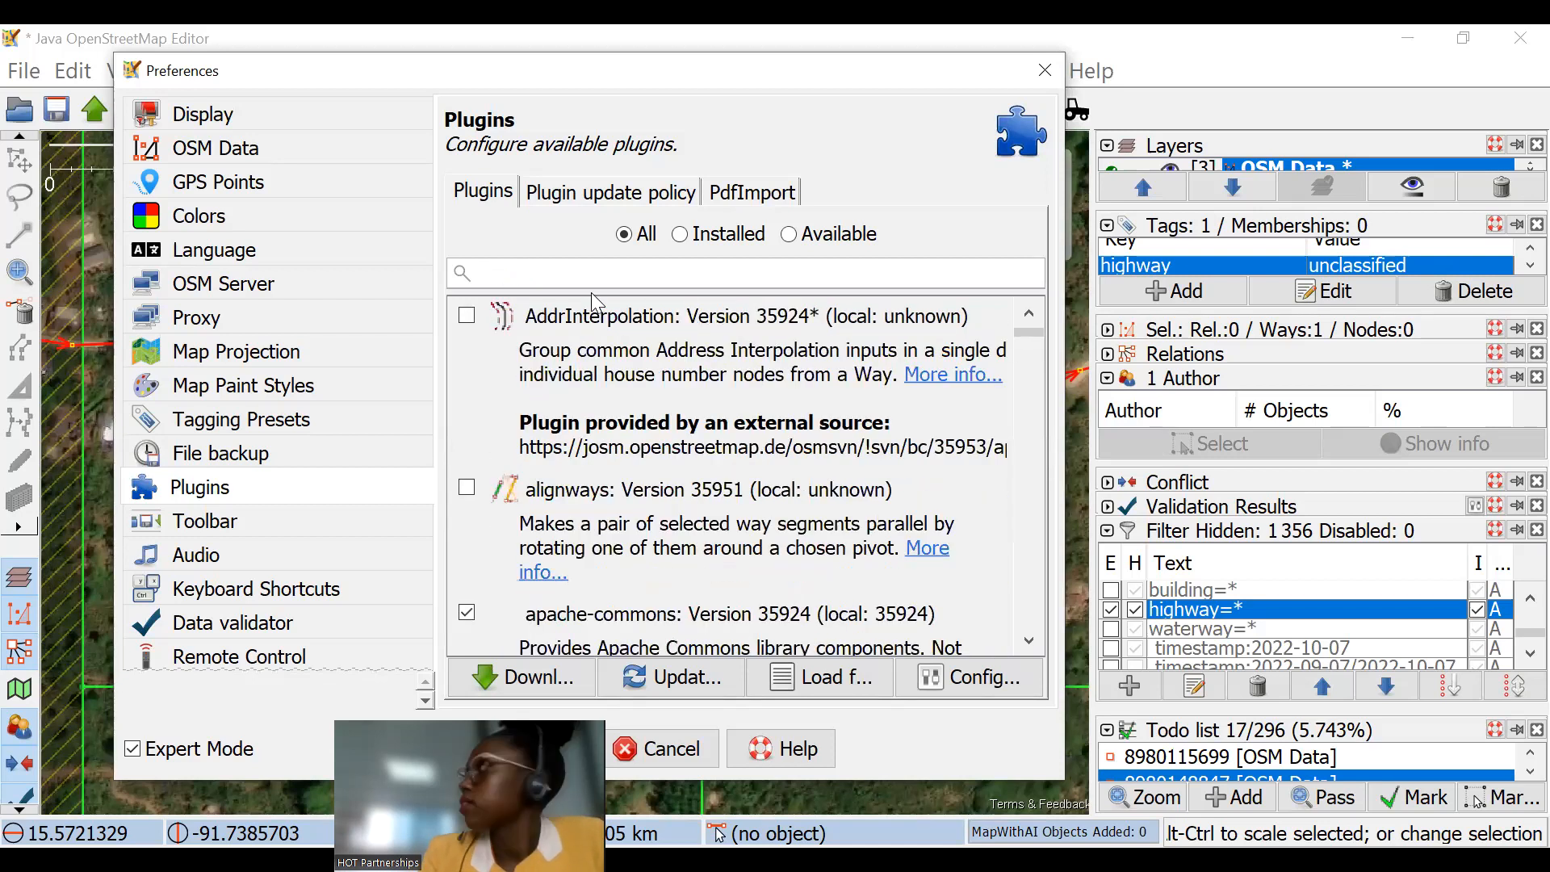
pyautogui.write('accu')
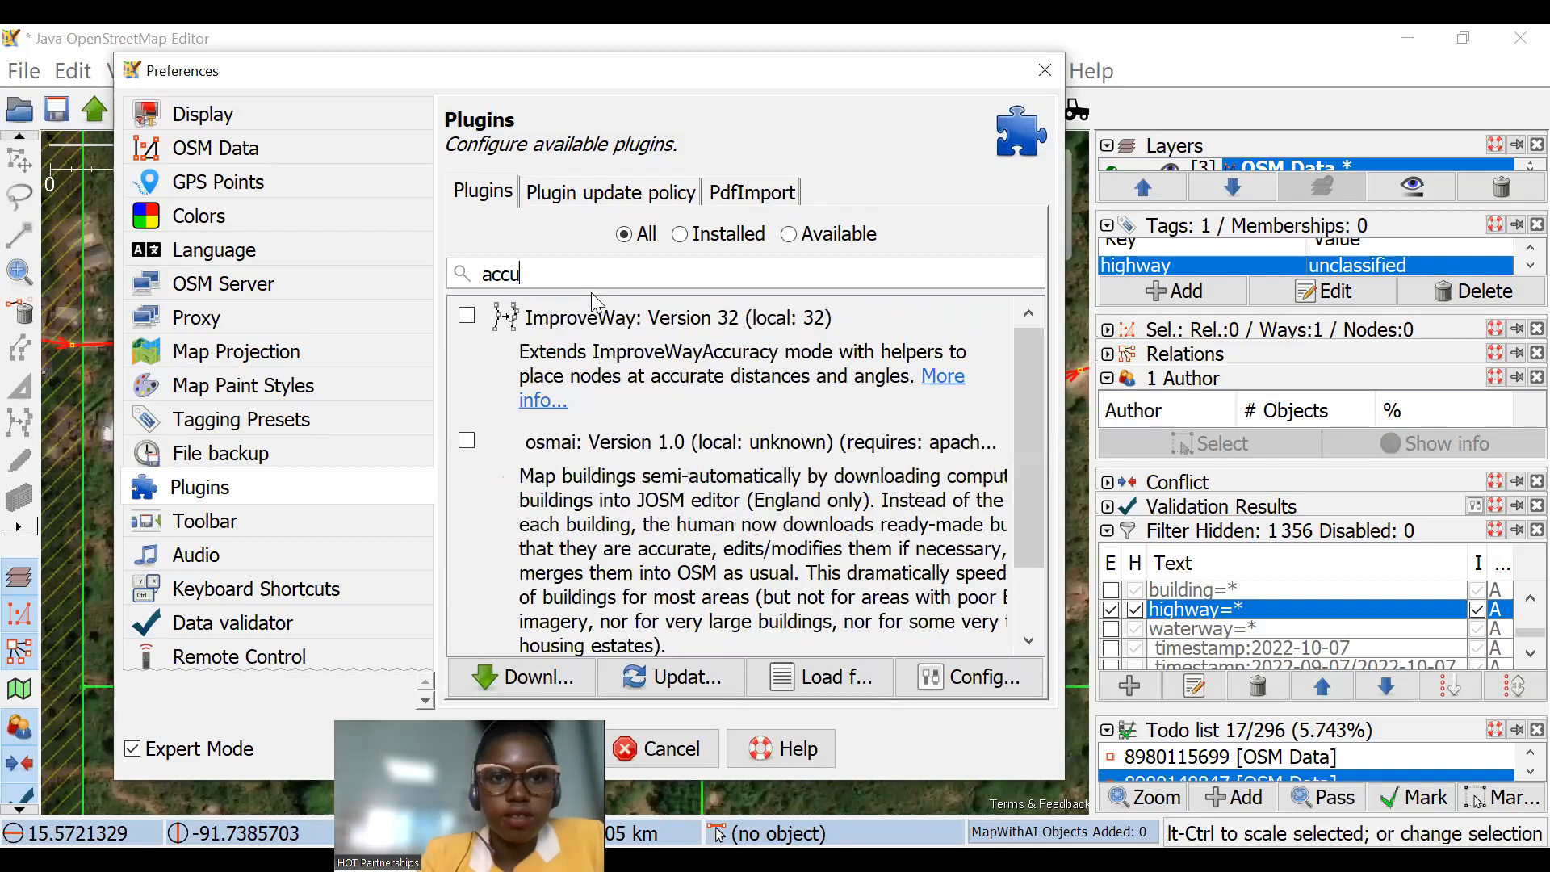
pyautogui.write('ran')
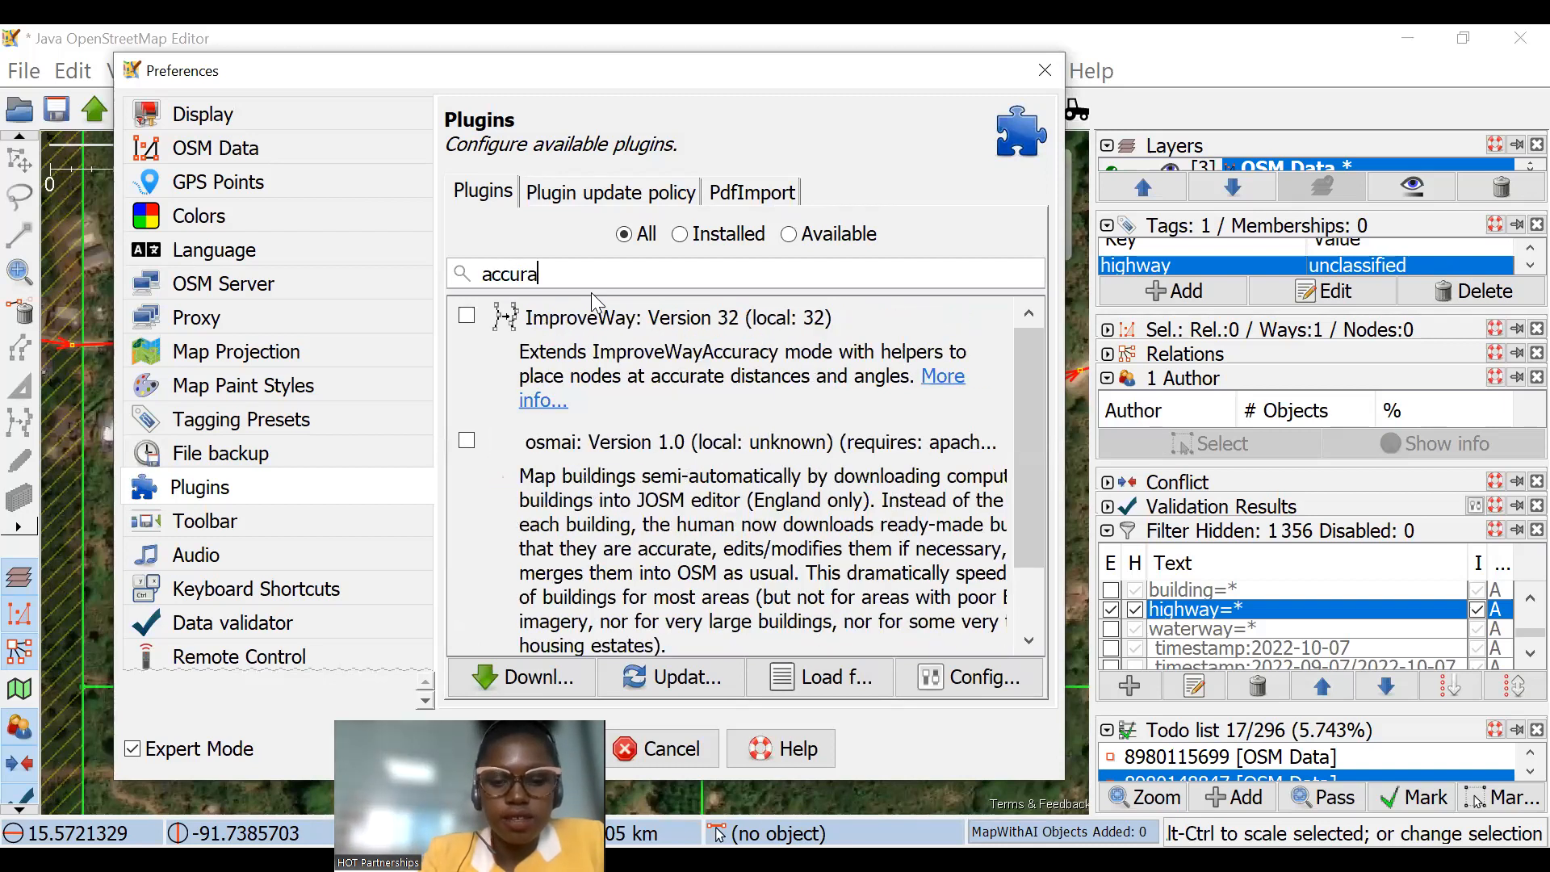
# Step: Search the plugins for "impr", review the matches, and leave the preferences without saving
pyautogui.press('BackSpace')
pyautogui.press('BackSpace')
pyautogui.press('BackSpace')
pyautogui.press('BackSpace')
pyautogui.press('BackSpace')
pyautogui.press('BackSpace')
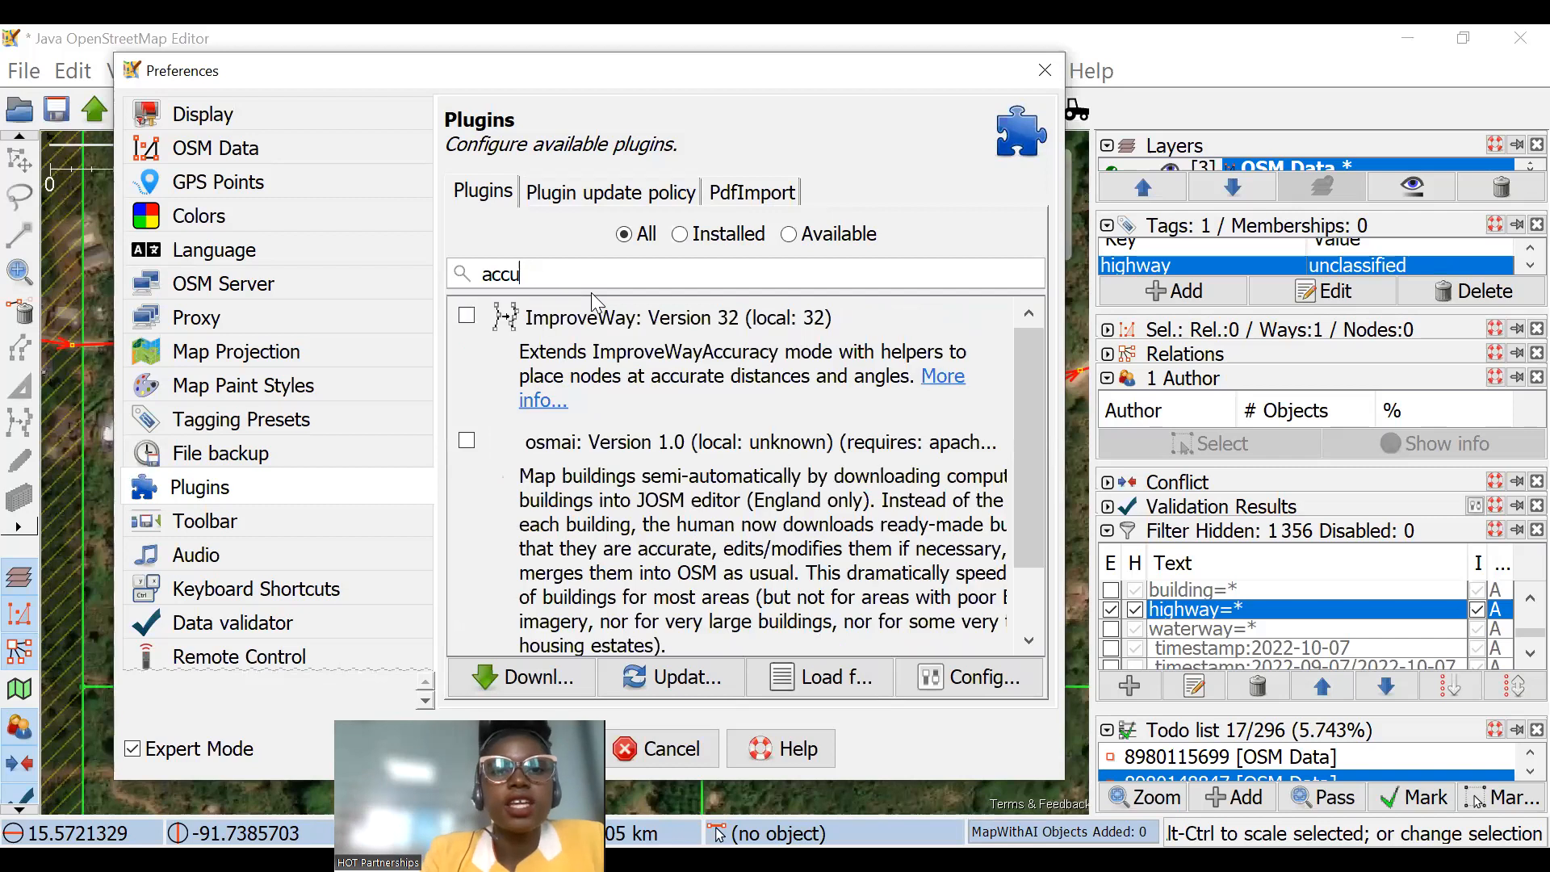
pyautogui.press('BackSpace')
pyautogui.press('BackSpace')
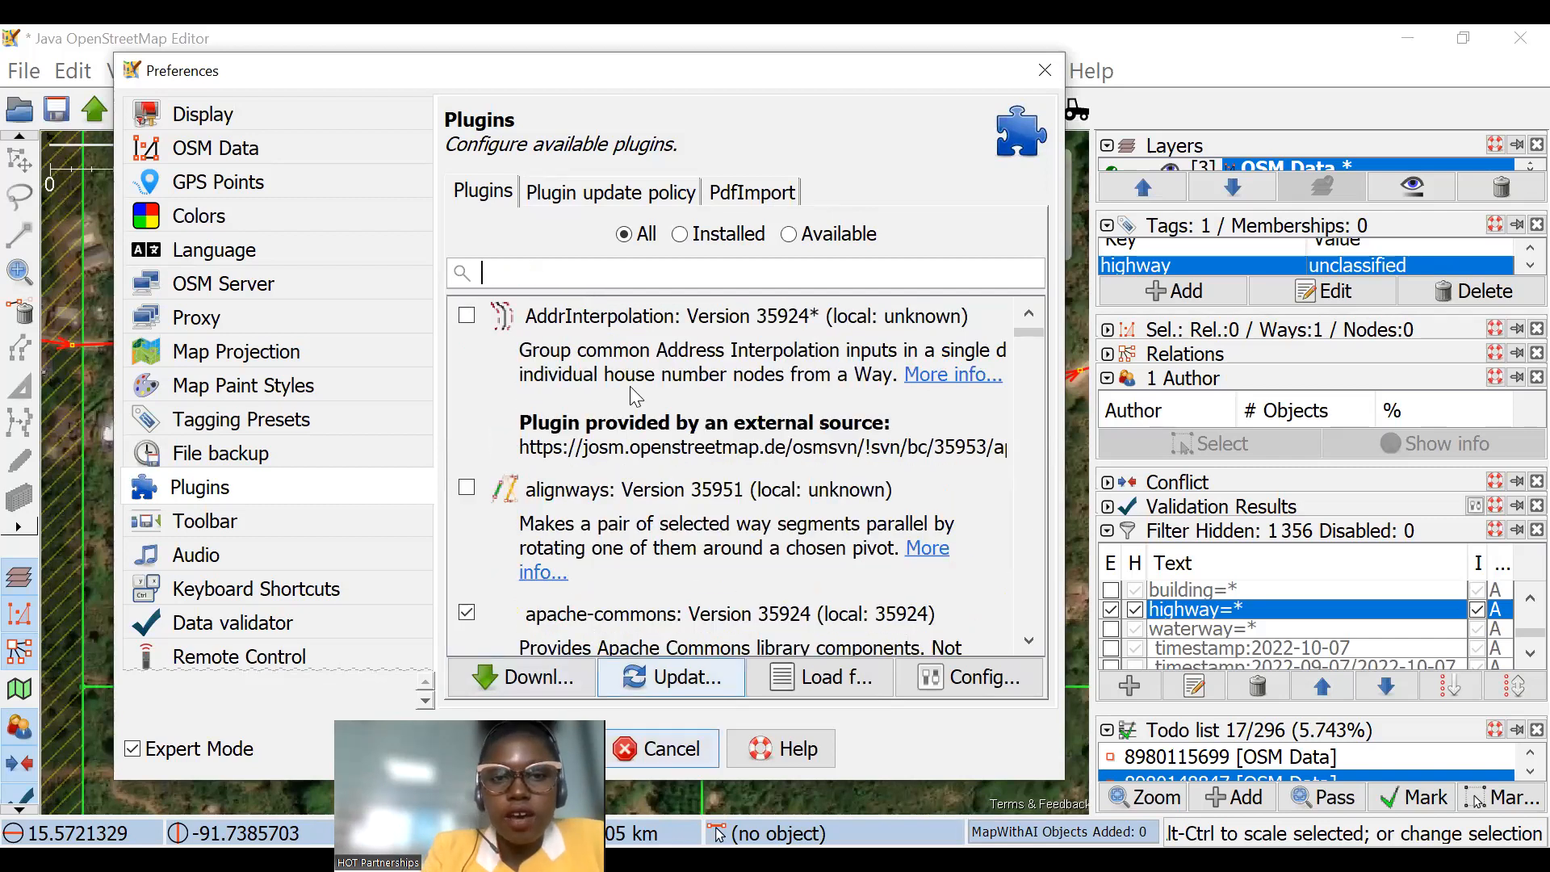
pyautogui.write('impr')
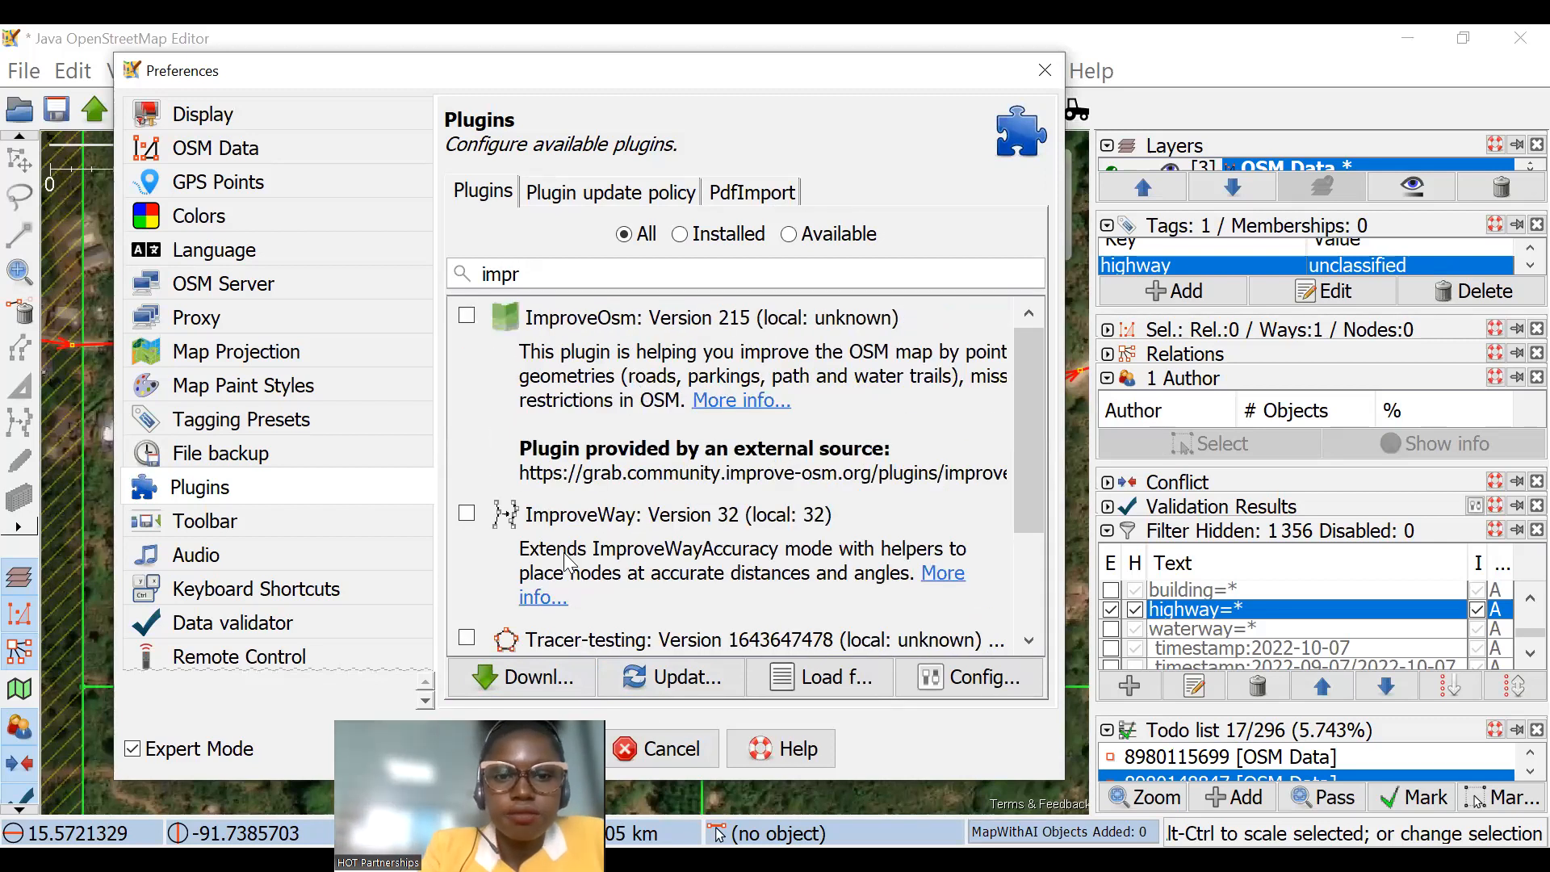
pyautogui.click(658, 748)
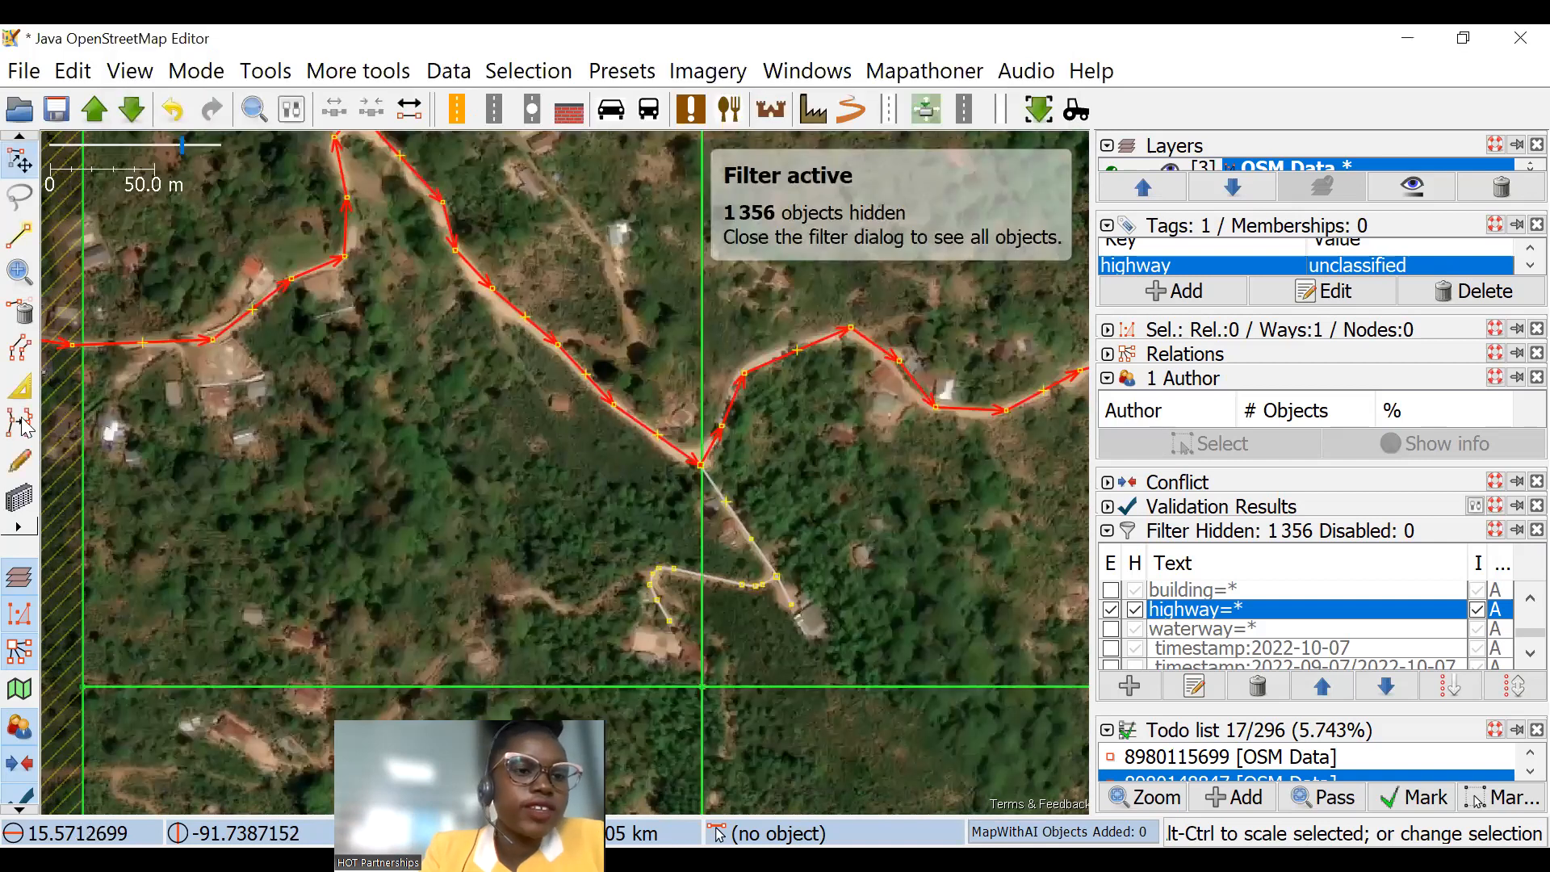
# Step: Activate the Improve Way Accuracy mode and choose the unclassified road near the downloaded area's western edge as the way to improve
pyautogui.click(18, 527)
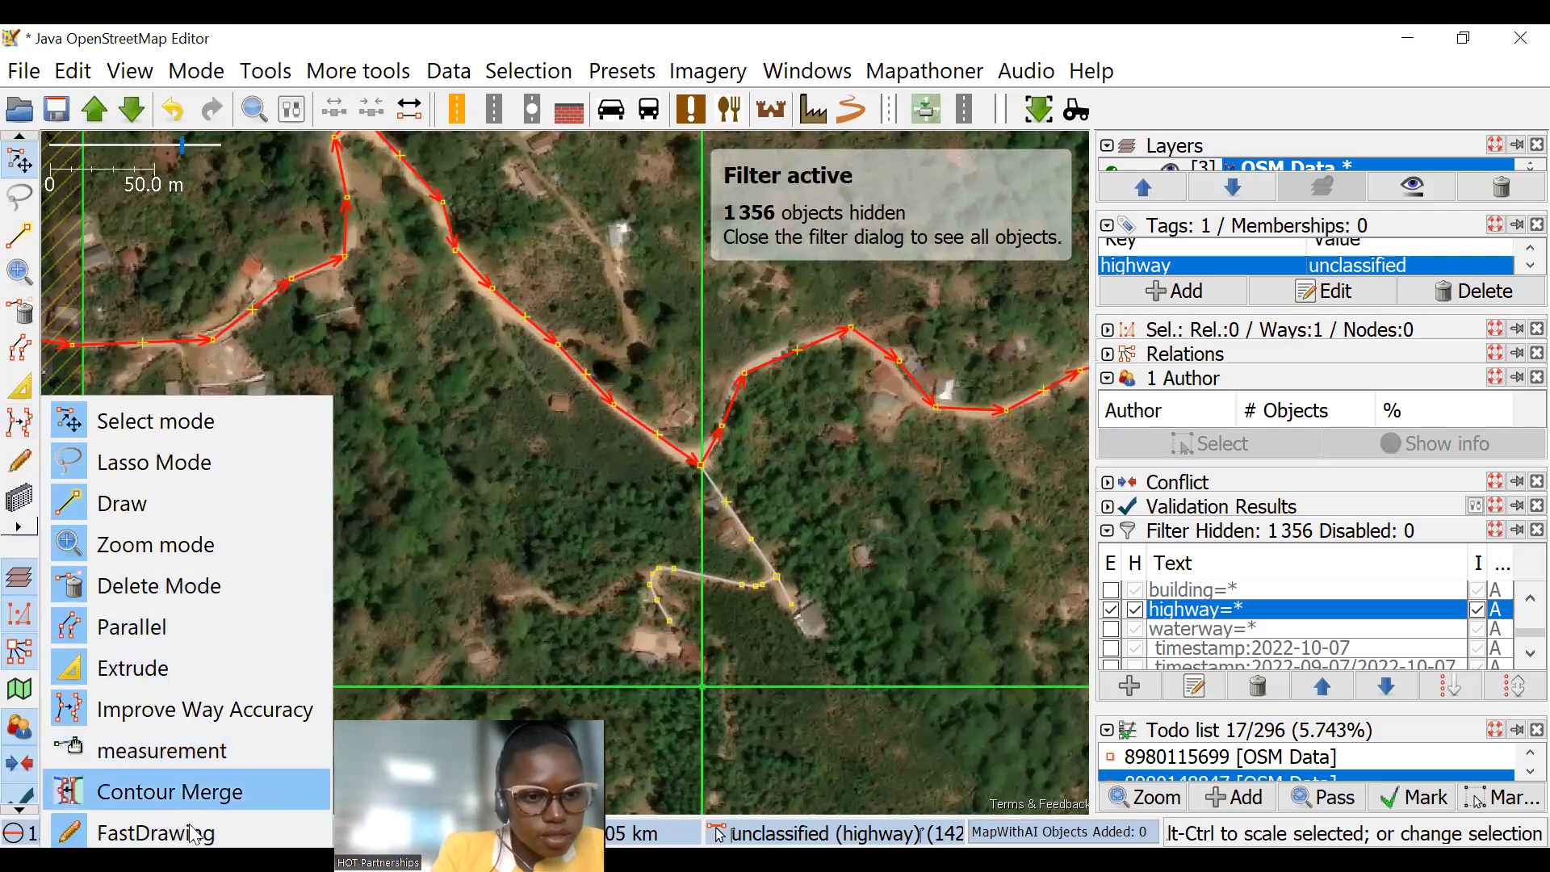
pyautogui.click(404, 488)
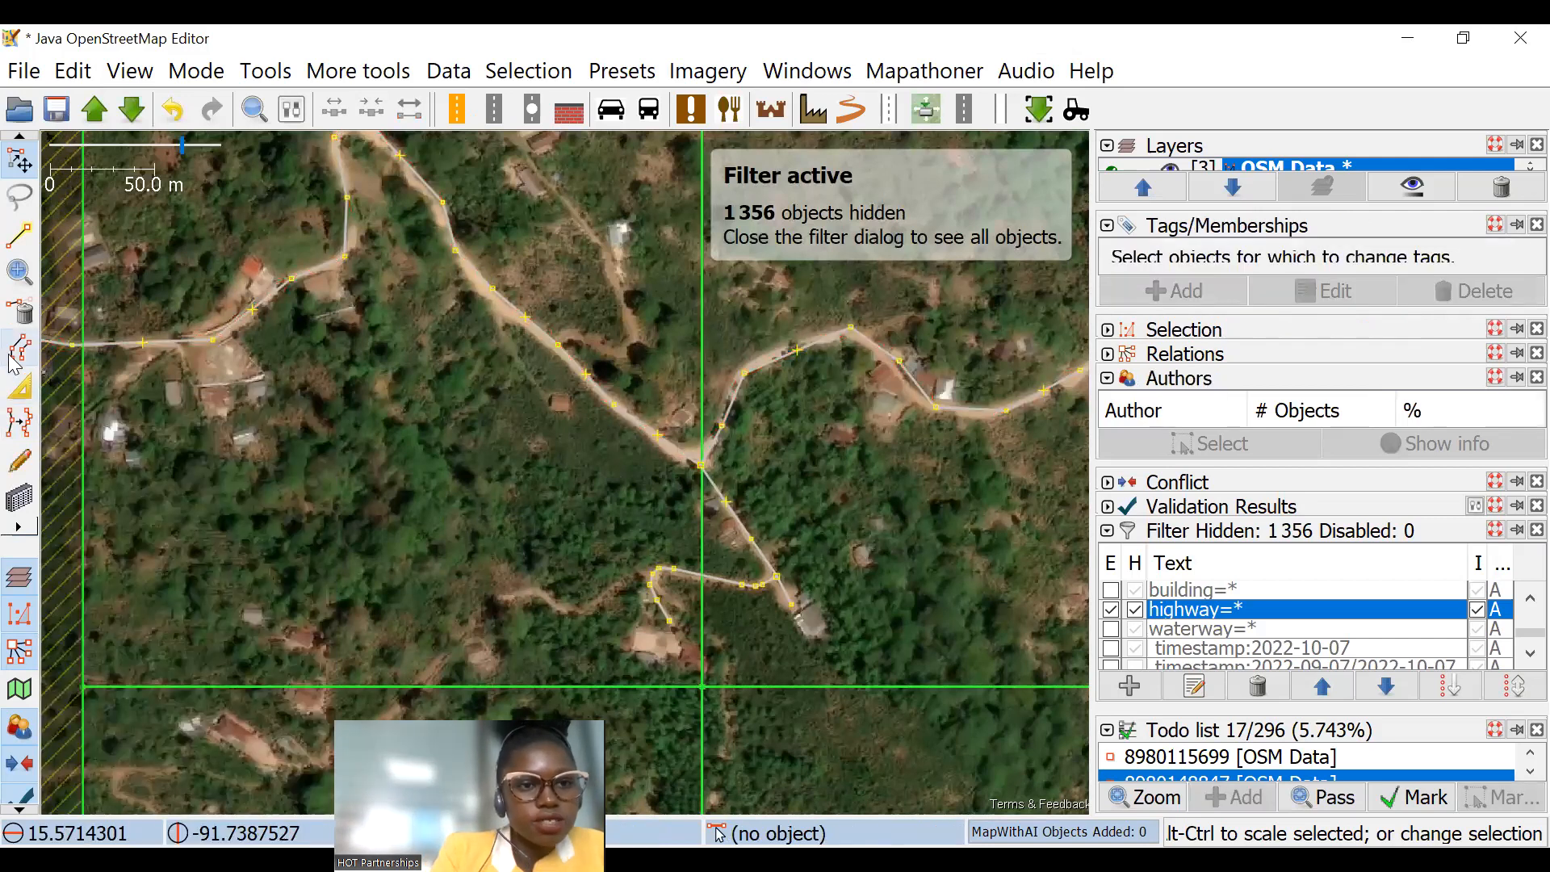
pyautogui.click(19, 422)
pyautogui.scroll(2, 299, 303)
pyautogui.moveTo(270, 194); pyautogui.dragTo(749, 556)
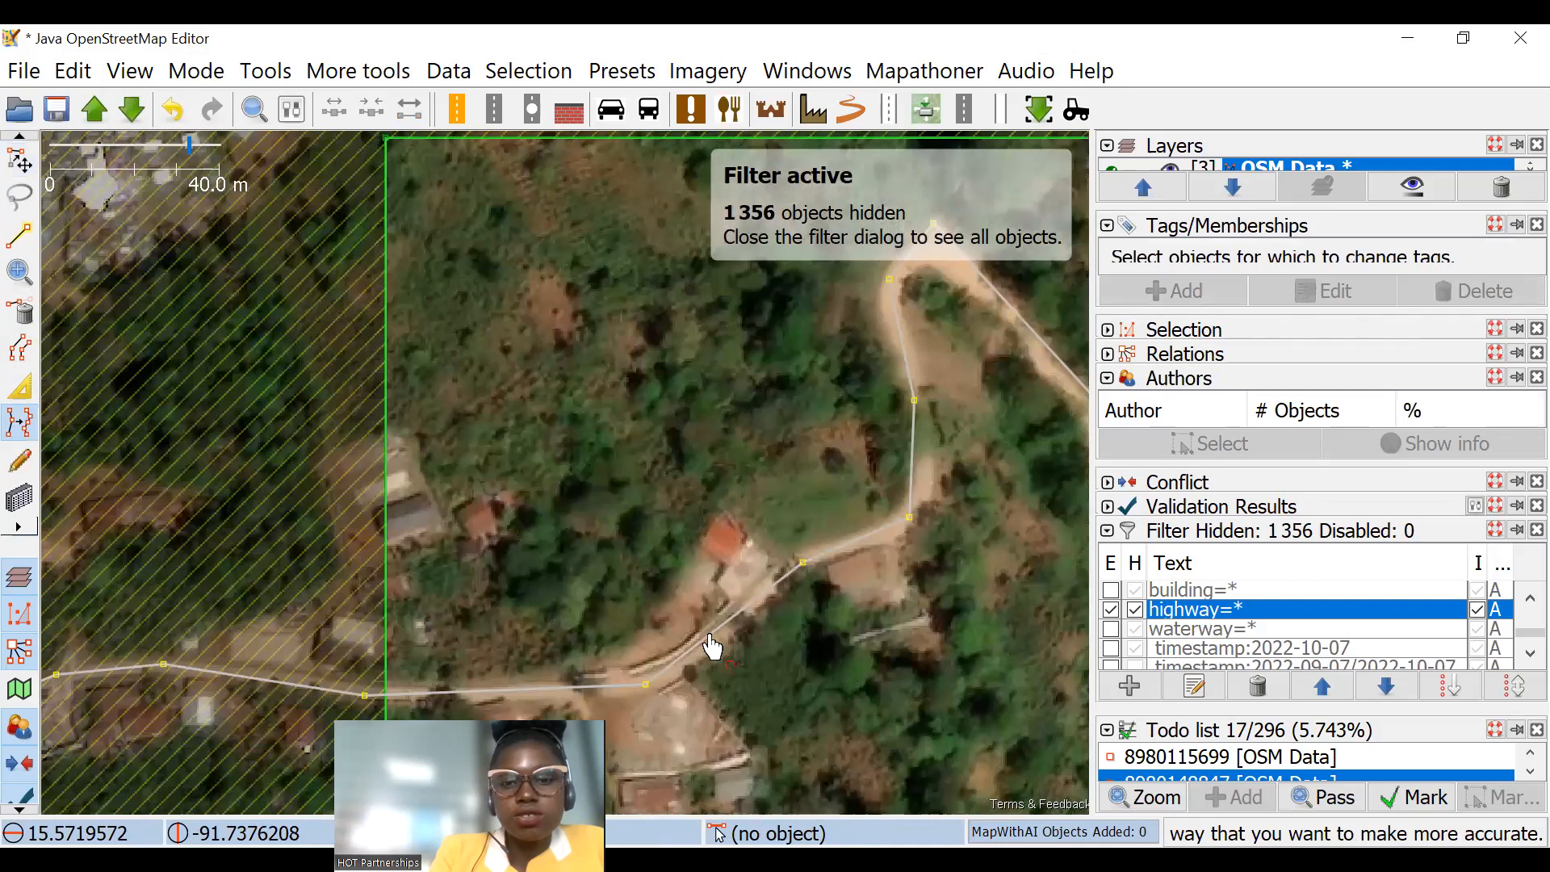
pyautogui.click(629, 692)
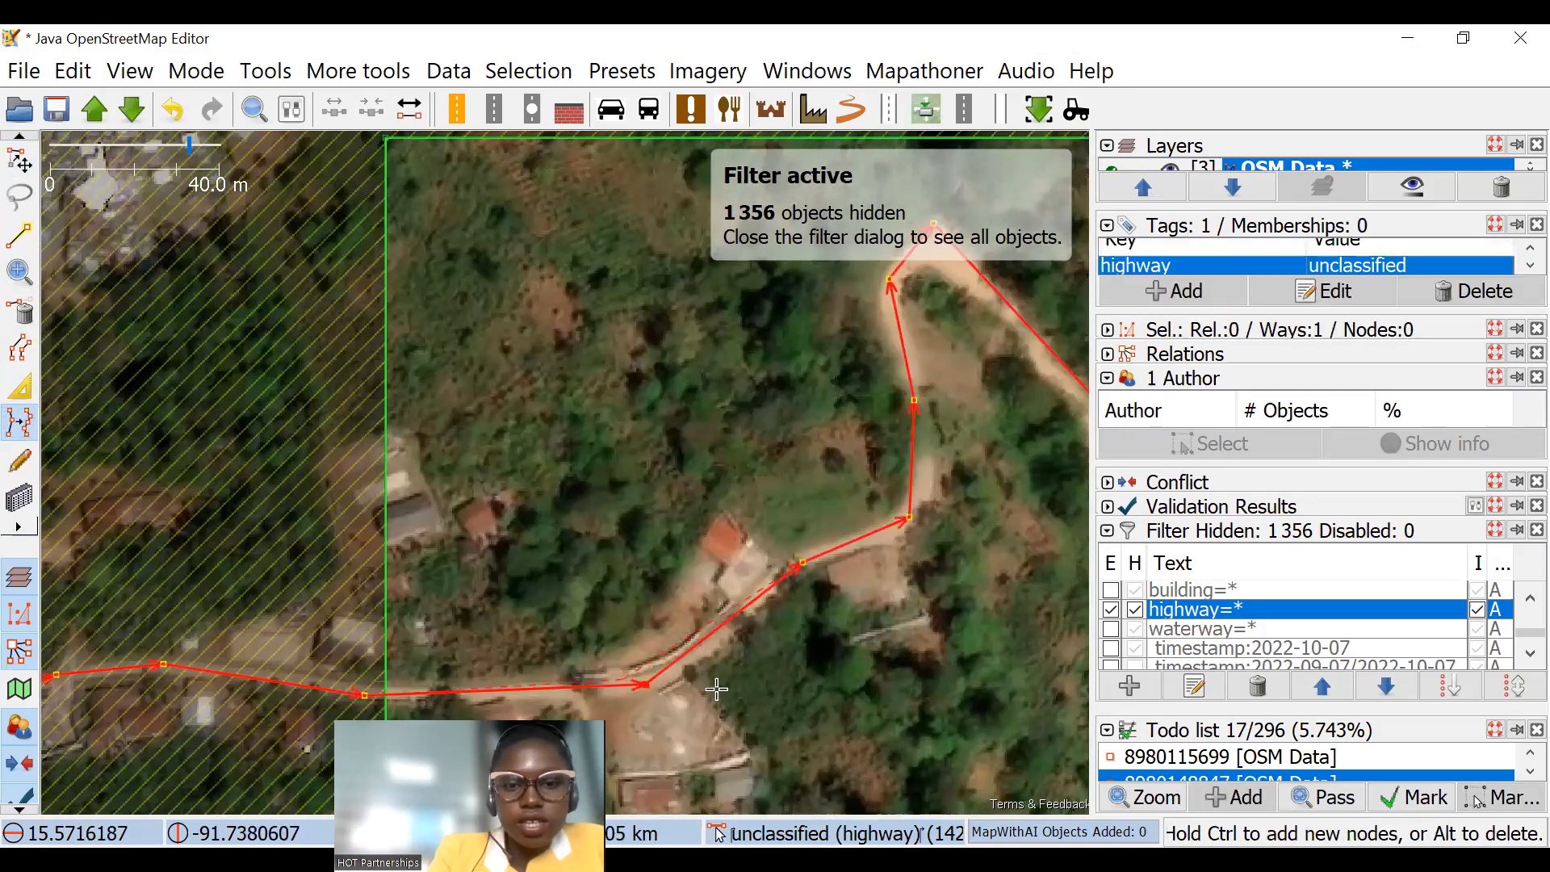
# Step: Move the road's bend node beside the bare clearing onto the road's centre in the imagery
pyautogui.scroll(4, 629, 692)
pyautogui.click(495, 578)
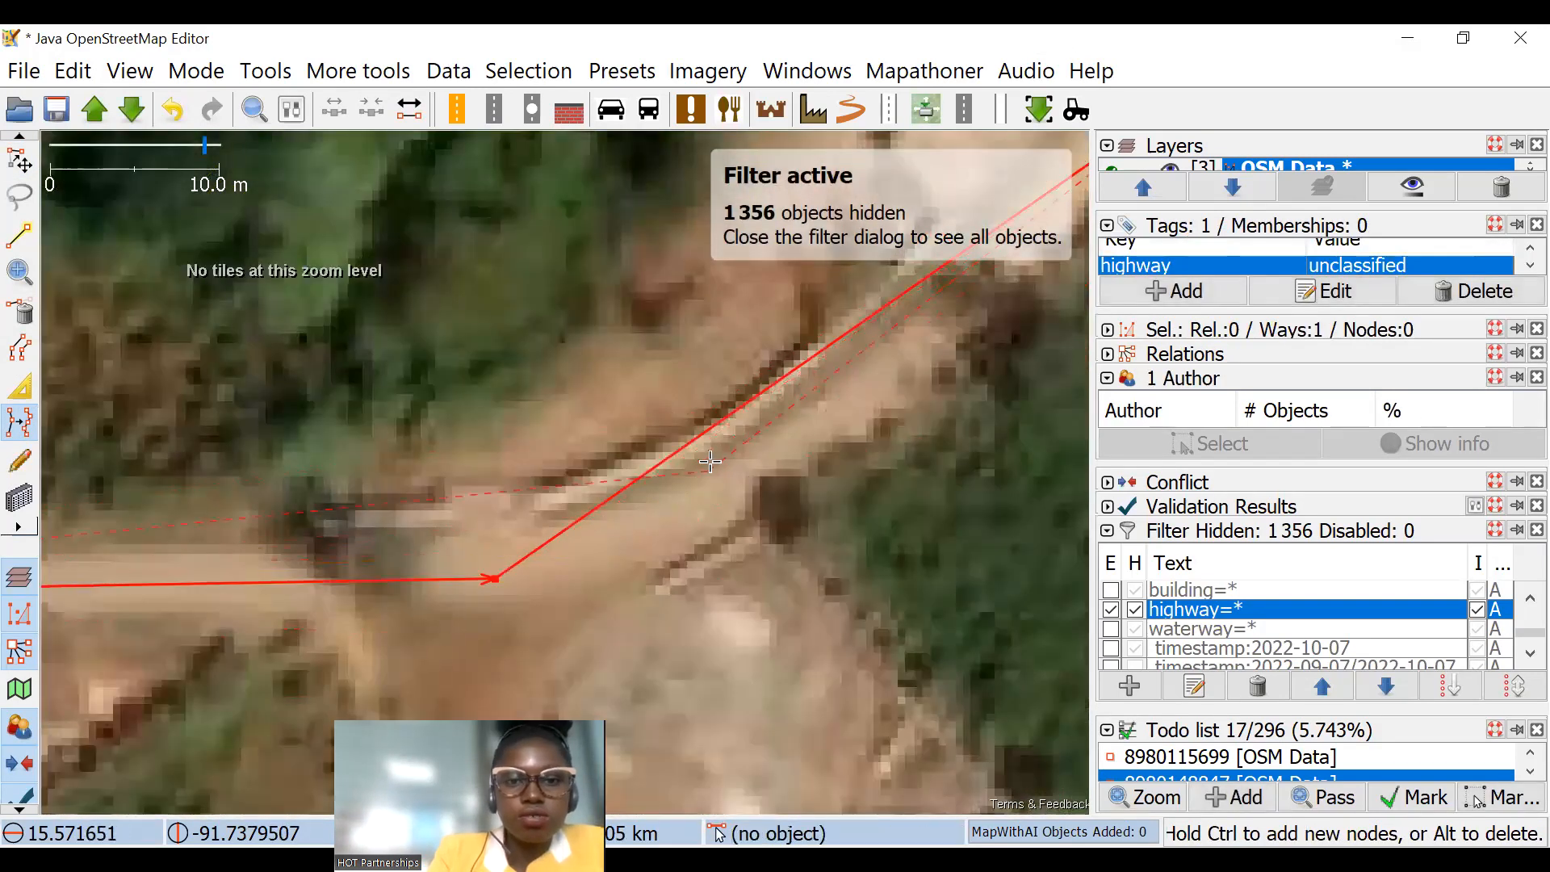
pyautogui.click(725, 466)
pyautogui.moveTo(771, 432); pyautogui.dragTo(620, 518)
pyautogui.scroll(-2, 601, 508)
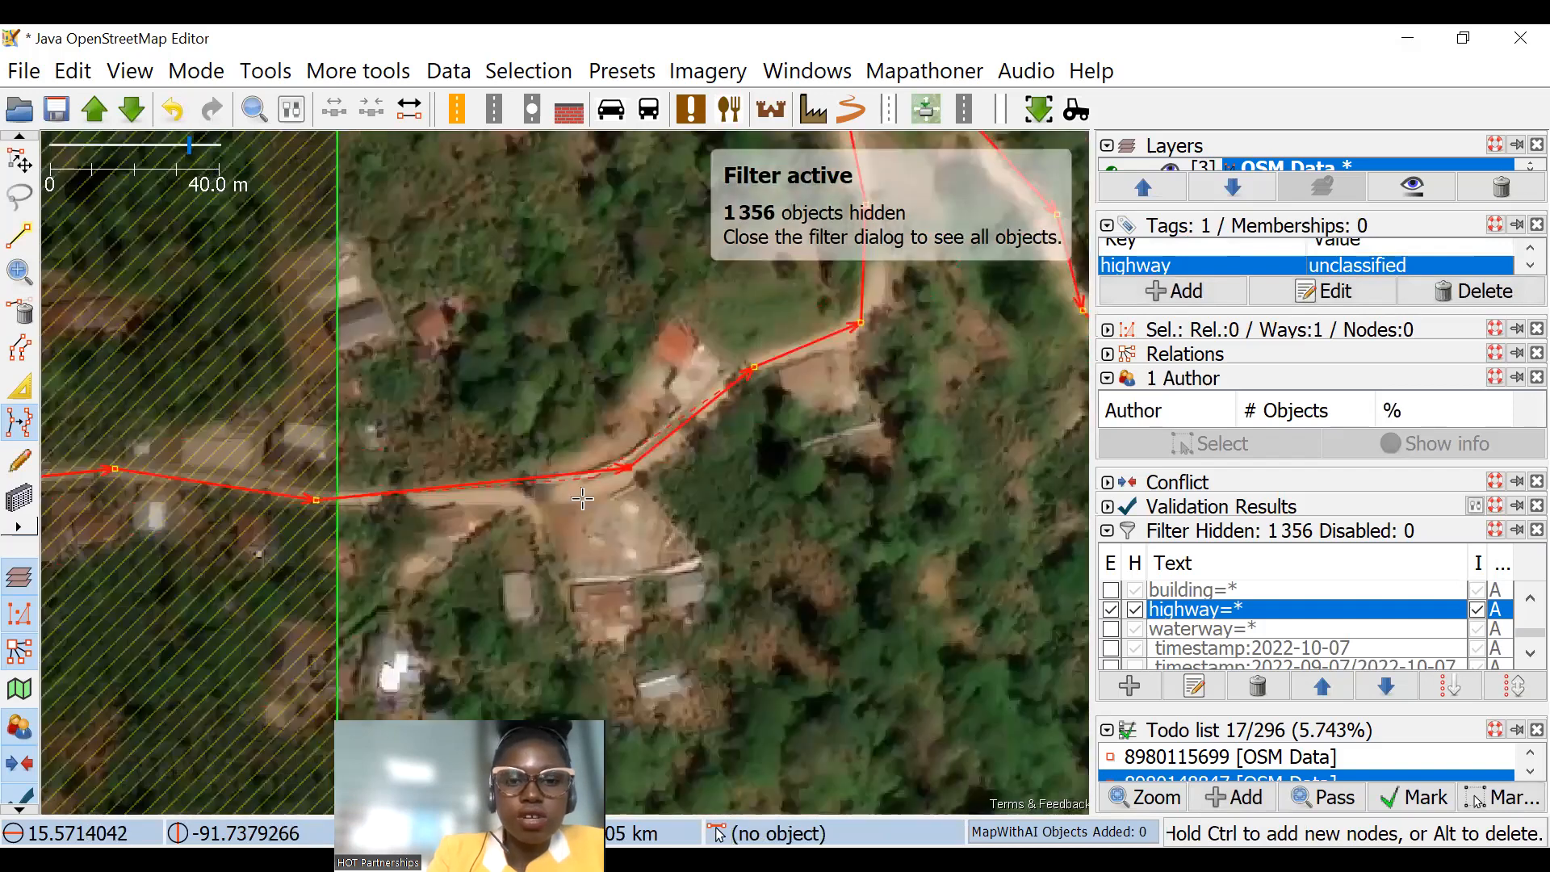
# Step: Add a node to the road just west of that bend, where a footpath branches off south
pyautogui.scroll(1, 569, 472)
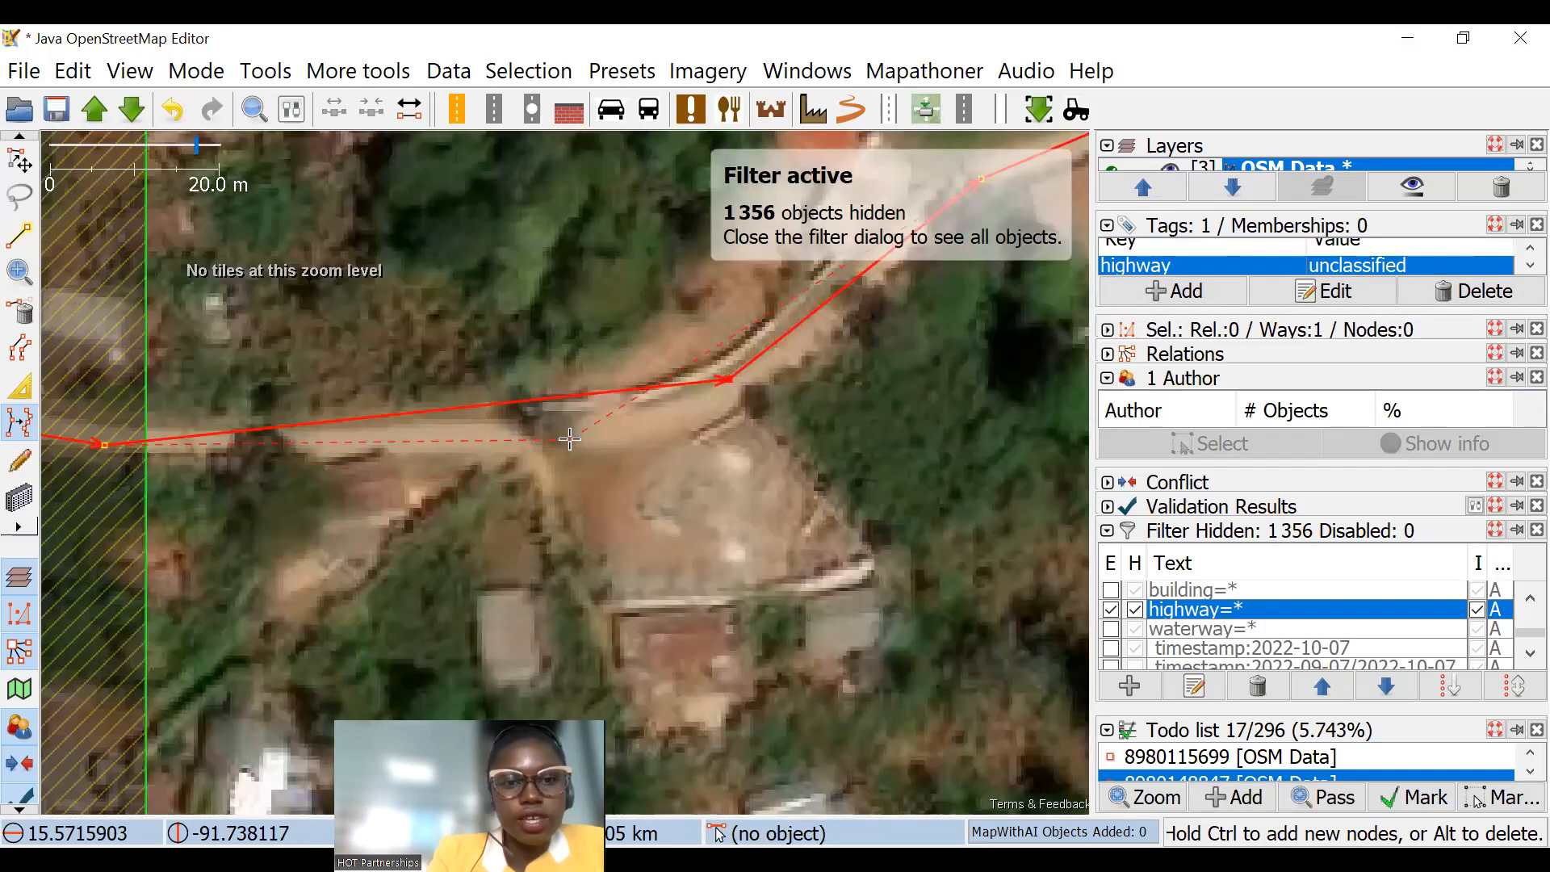
pyautogui.press('ctrl')
pyautogui.keyDown('ctrl'); pyautogui.click(567, 439); pyautogui.keyUp('ctrl')
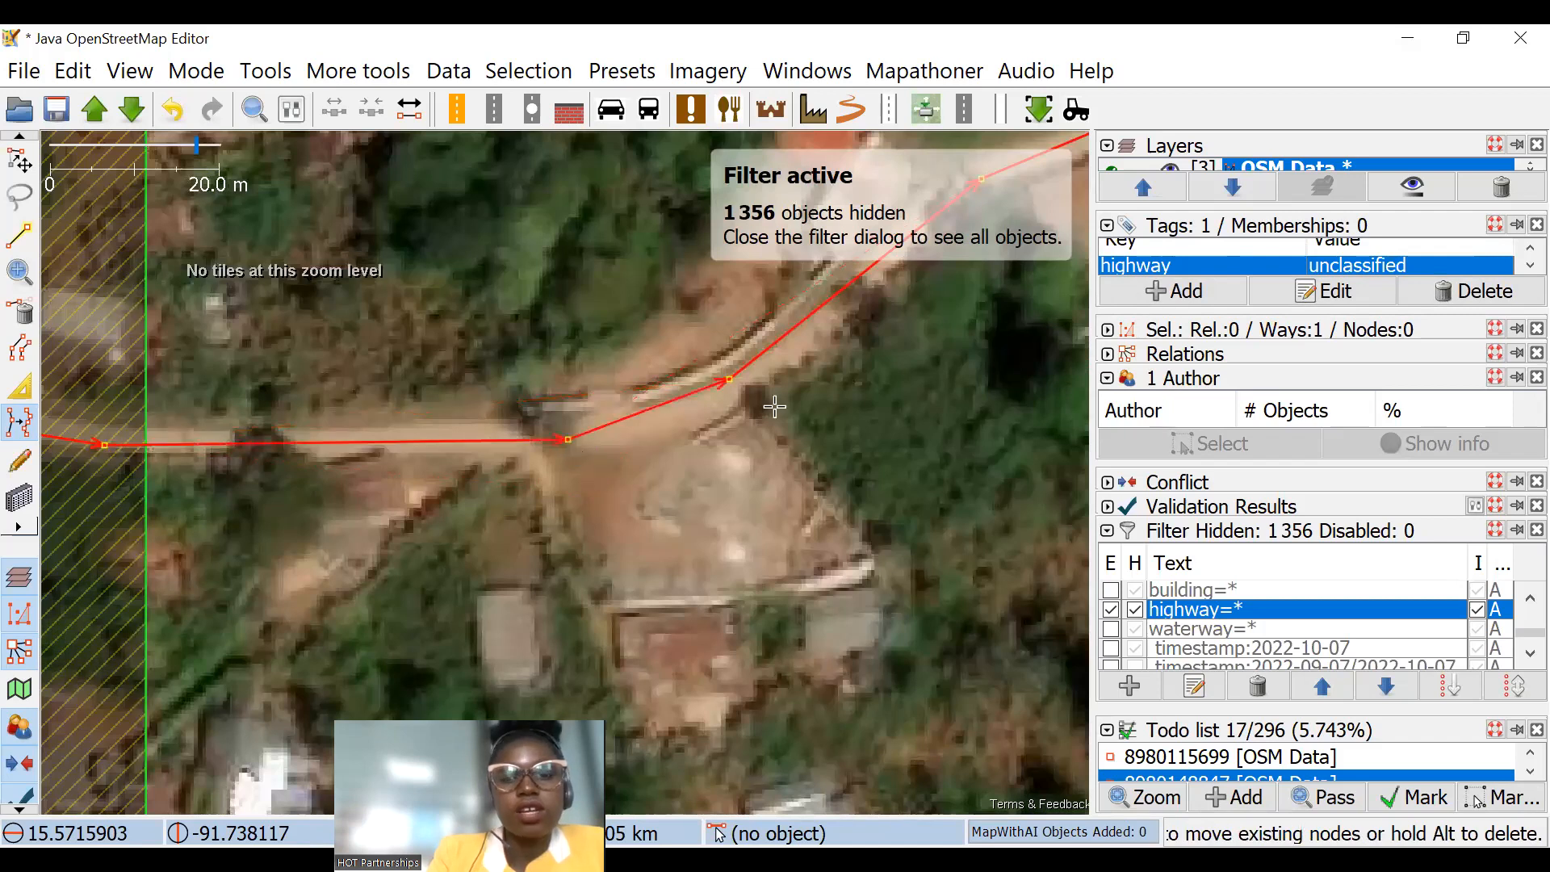
# Step: Follow the road northeast to the hairpin bend and adjust its nodes to the imagery
pyautogui.moveTo(904, 190); pyautogui.dragTo(298, 656)
pyautogui.moveTo(563, 374); pyautogui.dragTo(476, 709)
pyautogui.click(556, 346)
pyautogui.moveTo(822, 611); pyautogui.dragTo(613, 397)
pyautogui.click(574, 361)
pyautogui.keyDown('ctrl'); pyautogui.click(678, 475); pyautogui.keyUp('ctrl')
# Step: Realign the road's nodes on the stretch descending southeast from the hairpin onto the road's centre
pyautogui.moveTo(782, 723); pyautogui.dragTo(504, 406)
pyautogui.click(523, 426)
pyautogui.moveTo(625, 538); pyautogui.dragTo(378, 316)
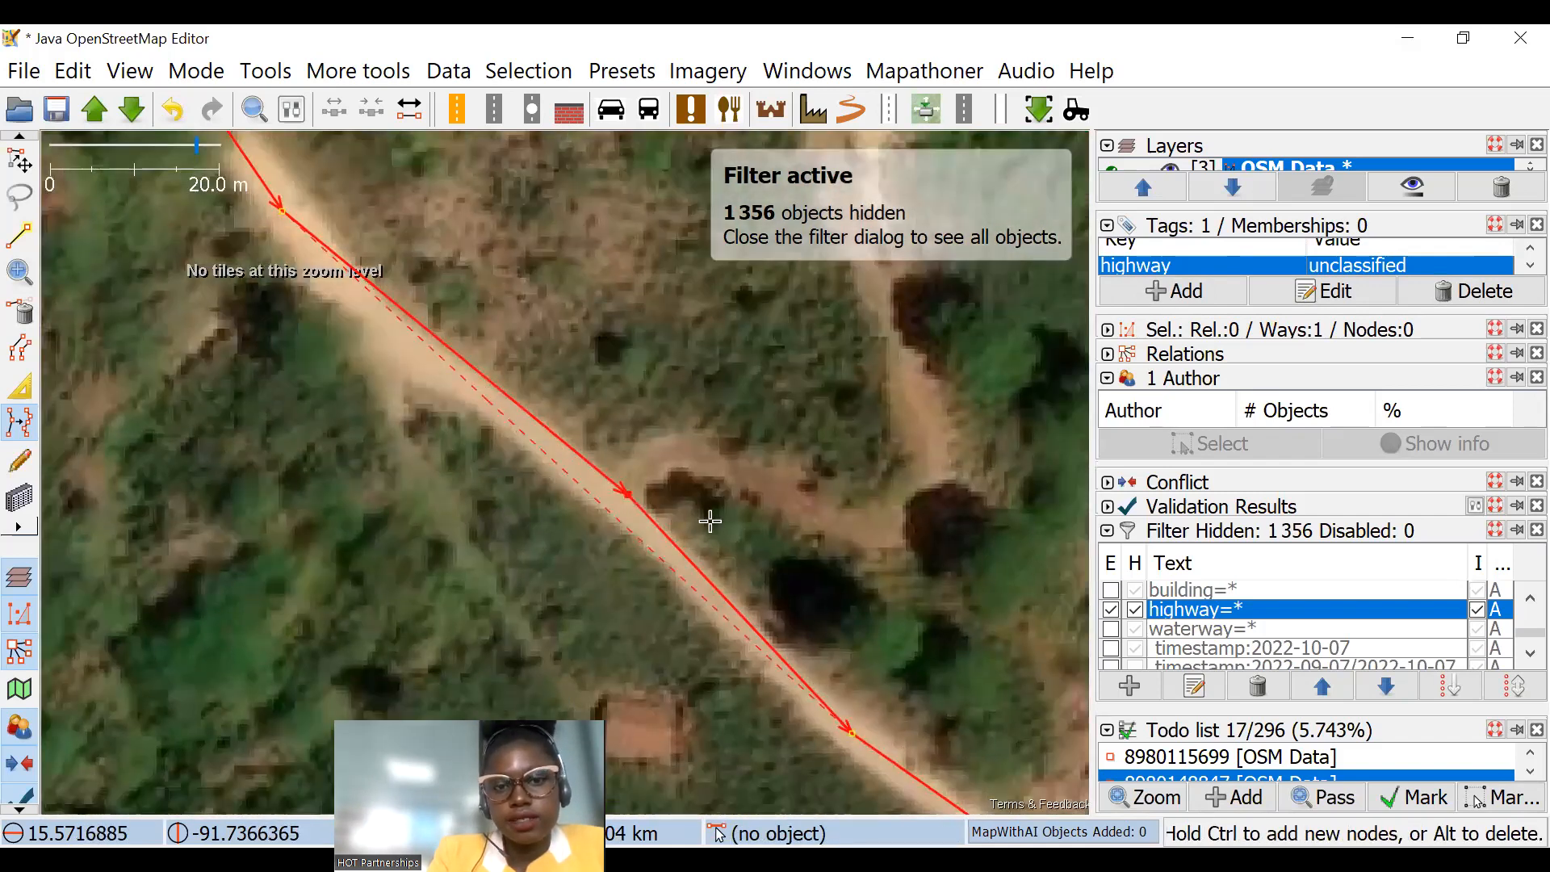
pyautogui.click(603, 505)
# Step: Add a node just west of the side-track junction and move the junction node up onto the road's centre
pyautogui.moveTo(851, 668); pyautogui.dragTo(595, 439)
pyautogui.moveTo(959, 646); pyautogui.dragTo(346, 385)
pyautogui.scroll(-8, 331, 436)
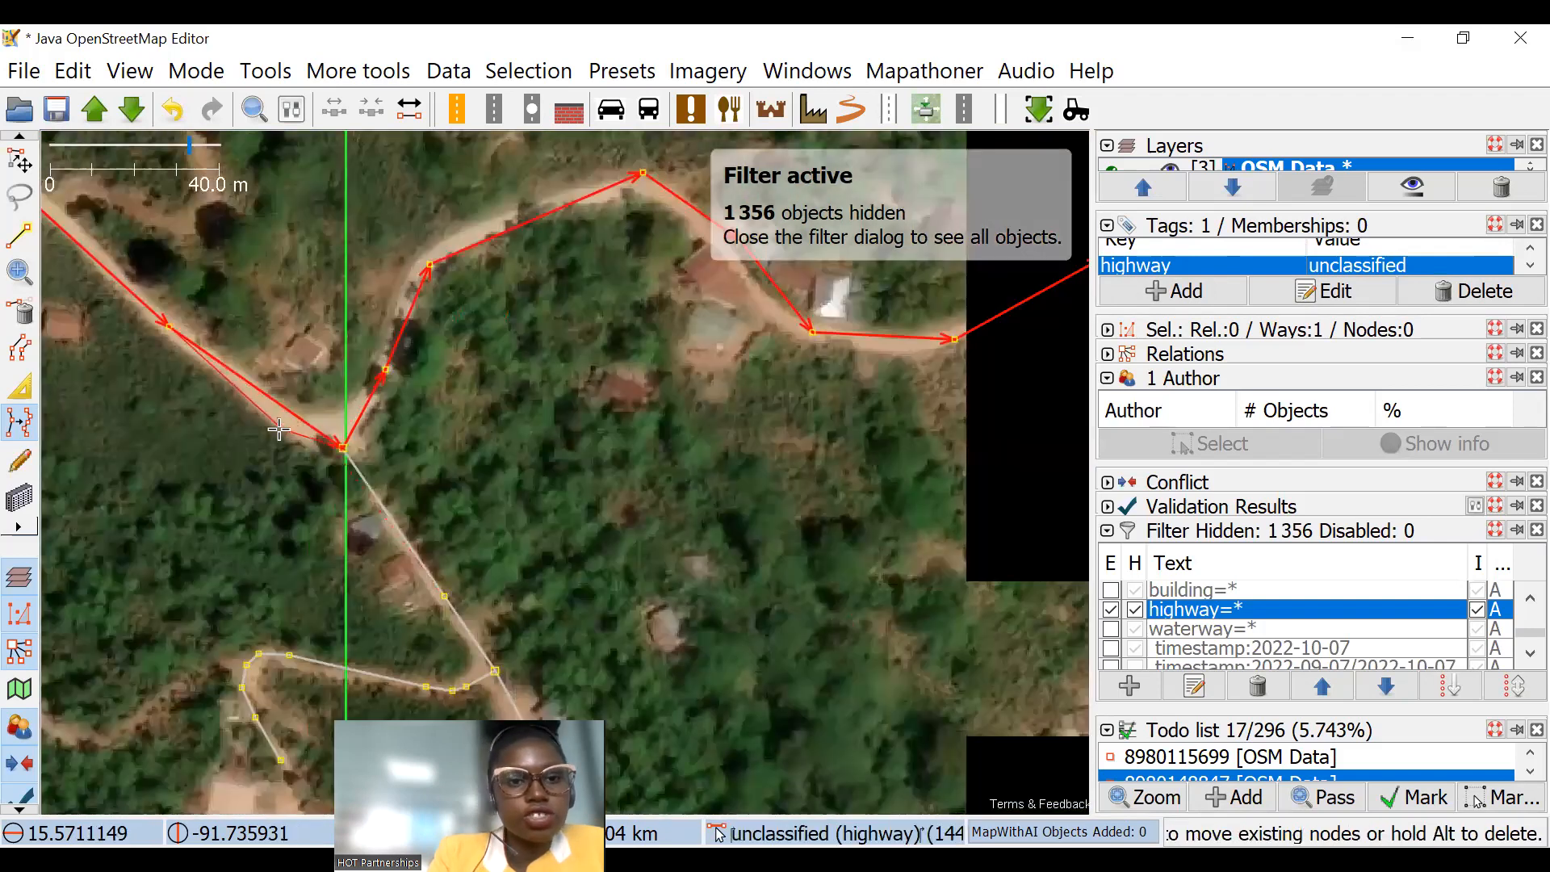
pyautogui.scroll(10, 310, 403)
pyautogui.keyDown('ctrl'); pyautogui.click(330, 406); pyautogui.keyUp('ctrl')
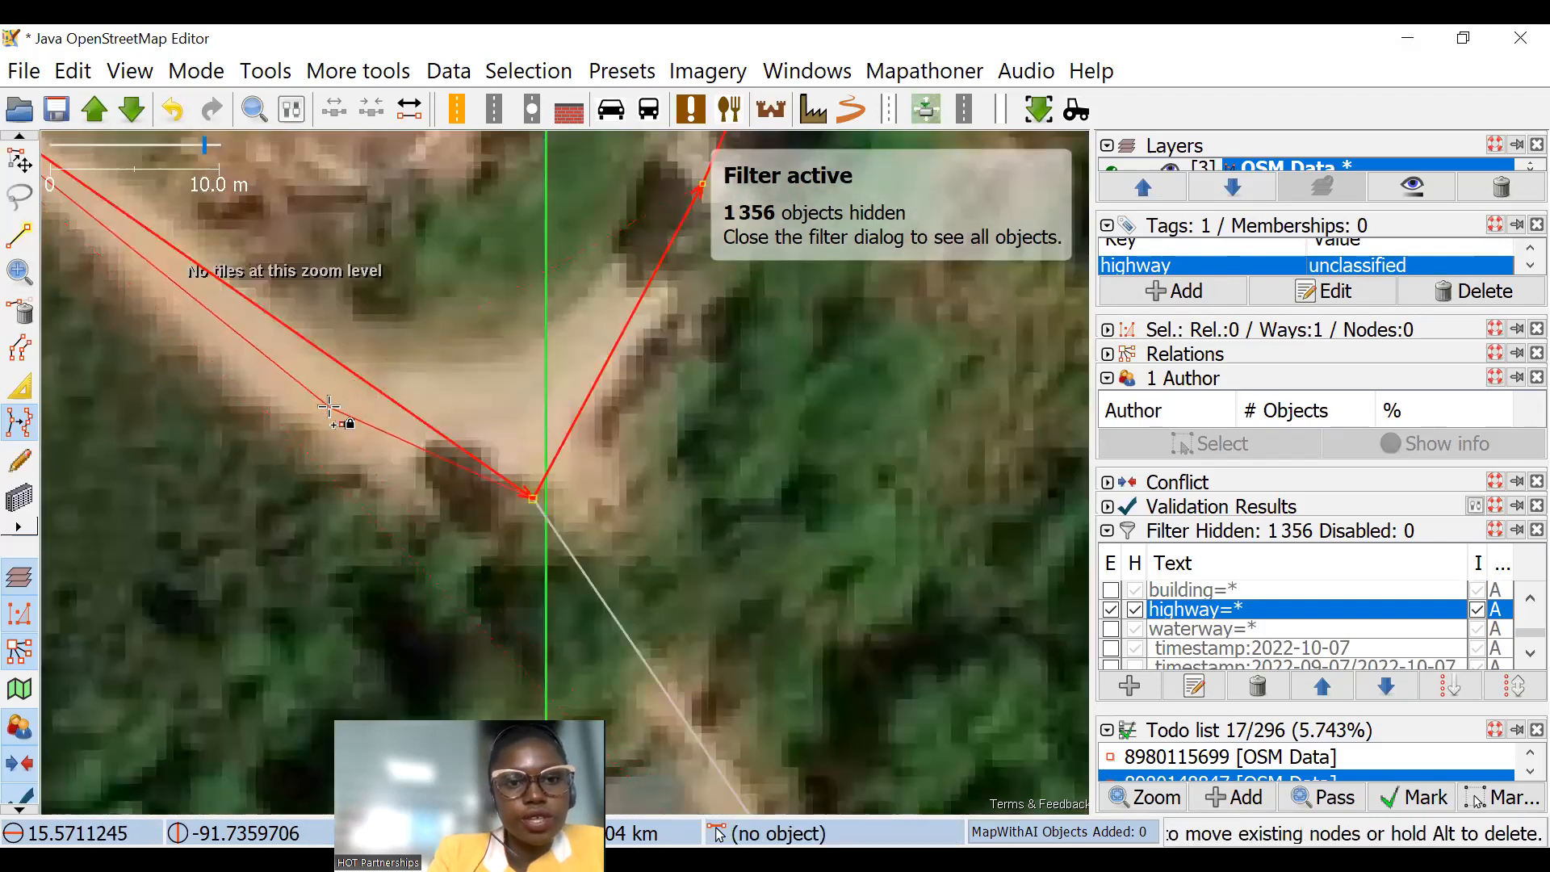
pyautogui.click(525, 440)
pyautogui.scroll(-3, 524, 444)
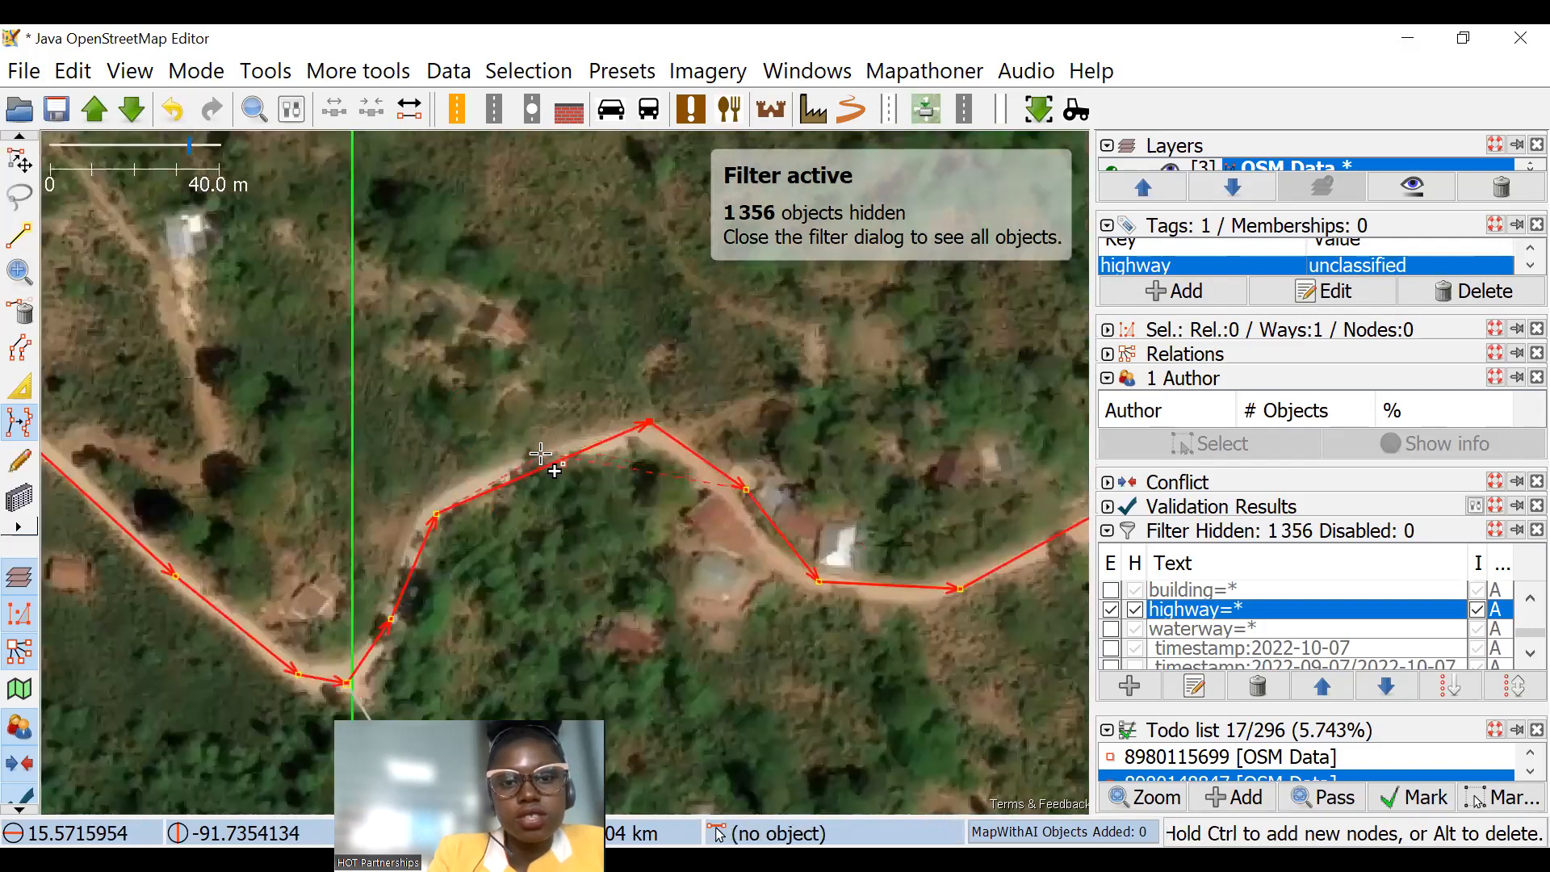
# Step: Add nodes to the curve northeast of the junction so the road follows the imagery
pyautogui.click(541, 455)
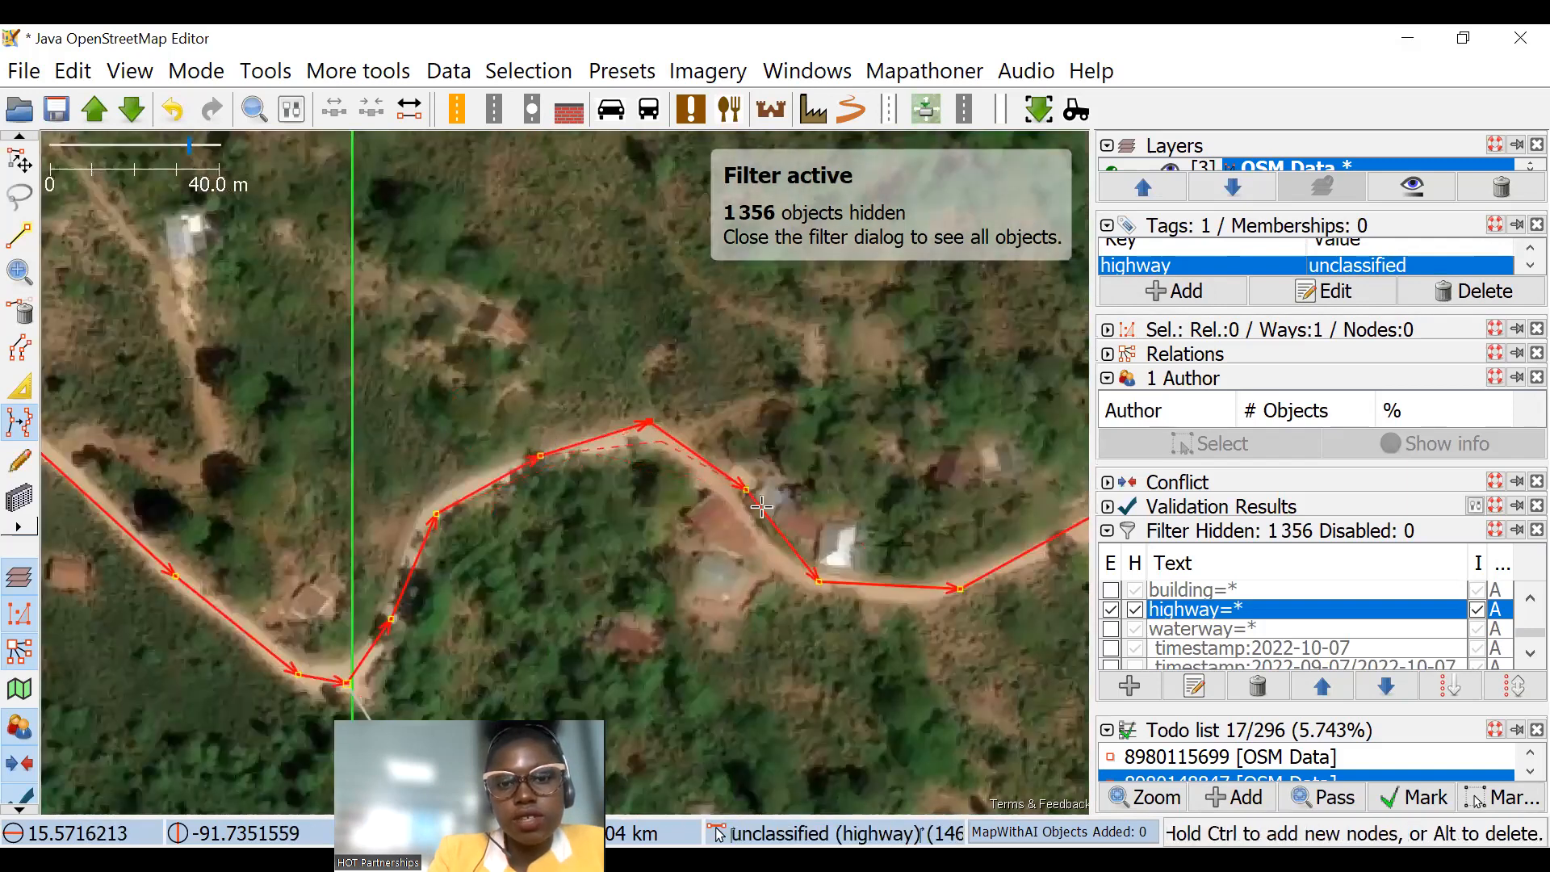
pyautogui.scroll(3, 747, 490)
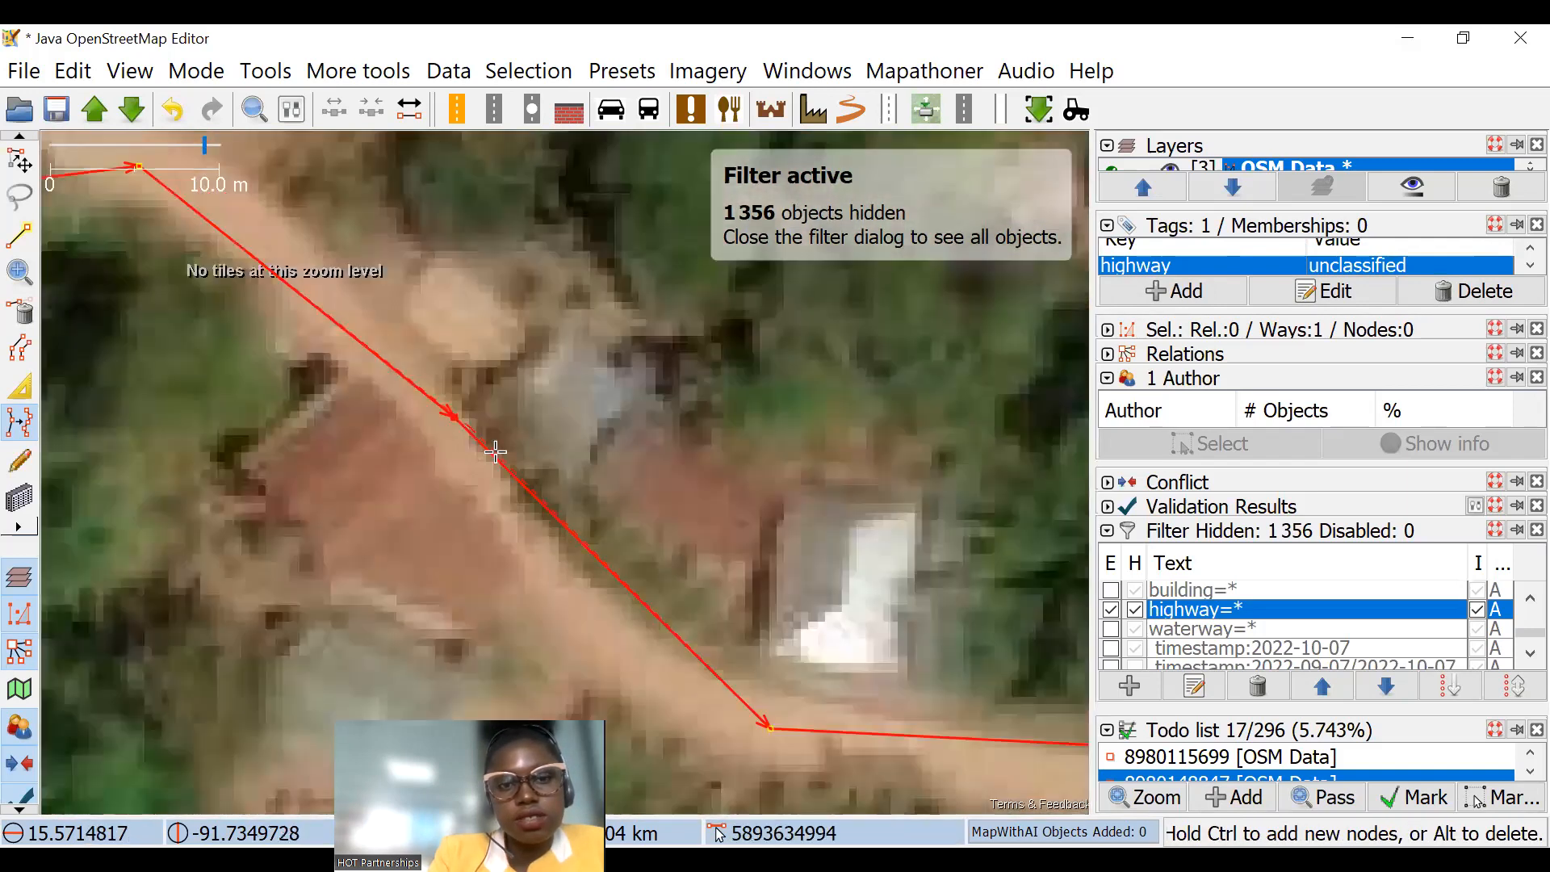
pyautogui.scroll(-3, 346, 392)
# Step: Follow the road southeast to the fork near the white-roofed buildings, aligning its nodes with the imagery
pyautogui.moveTo(639, 383); pyautogui.dragTo(342, 320)
pyautogui.moveTo(720, 399); pyautogui.dragTo(646, 254)
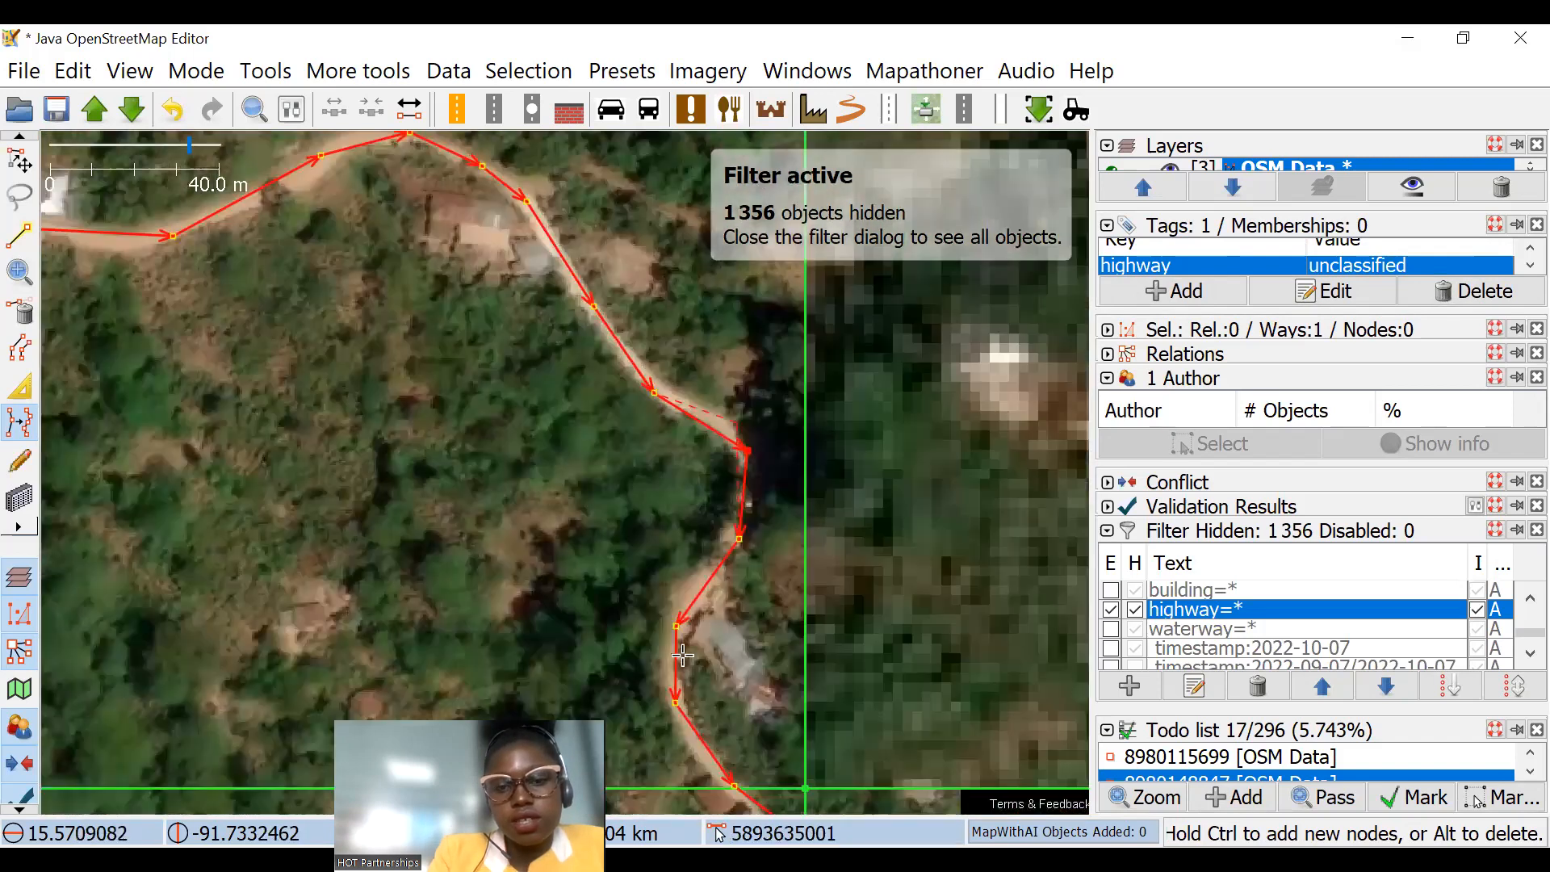
pyautogui.moveTo(682, 654); pyautogui.dragTo(323, 182)
pyautogui.moveTo(799, 626); pyautogui.dragTo(339, 186)
pyautogui.moveTo(724, 611); pyautogui.dragTo(417, 146)
# Step: Move the fork's junction node down onto the road and realign the road's nodes just east of it
pyautogui.scroll(2, 463, 385)
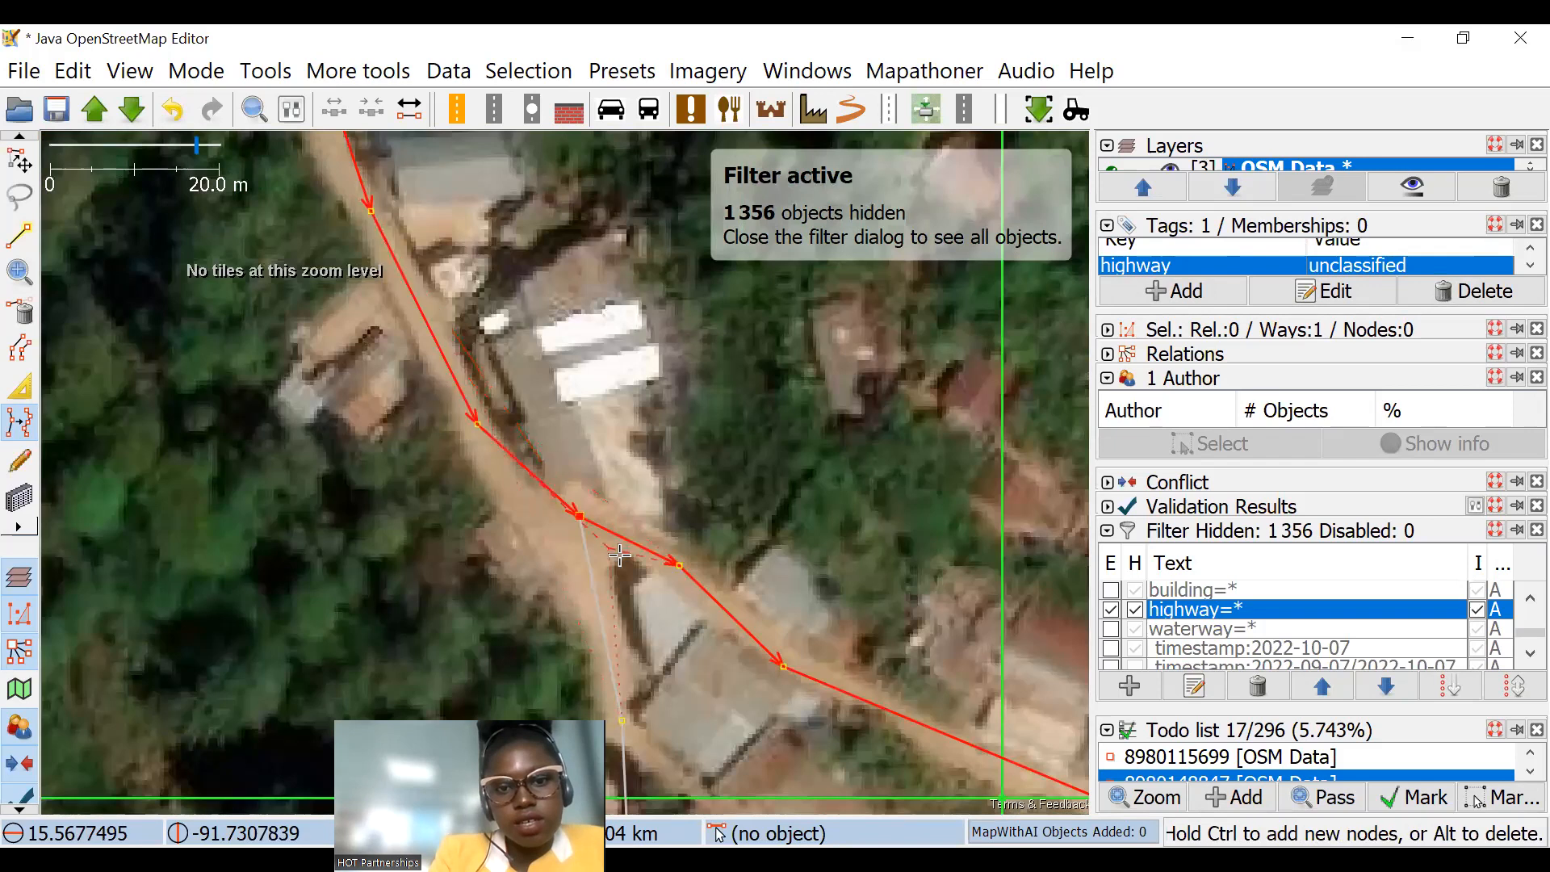
pyautogui.moveTo(485, 399); pyautogui.dragTo(298, 217)
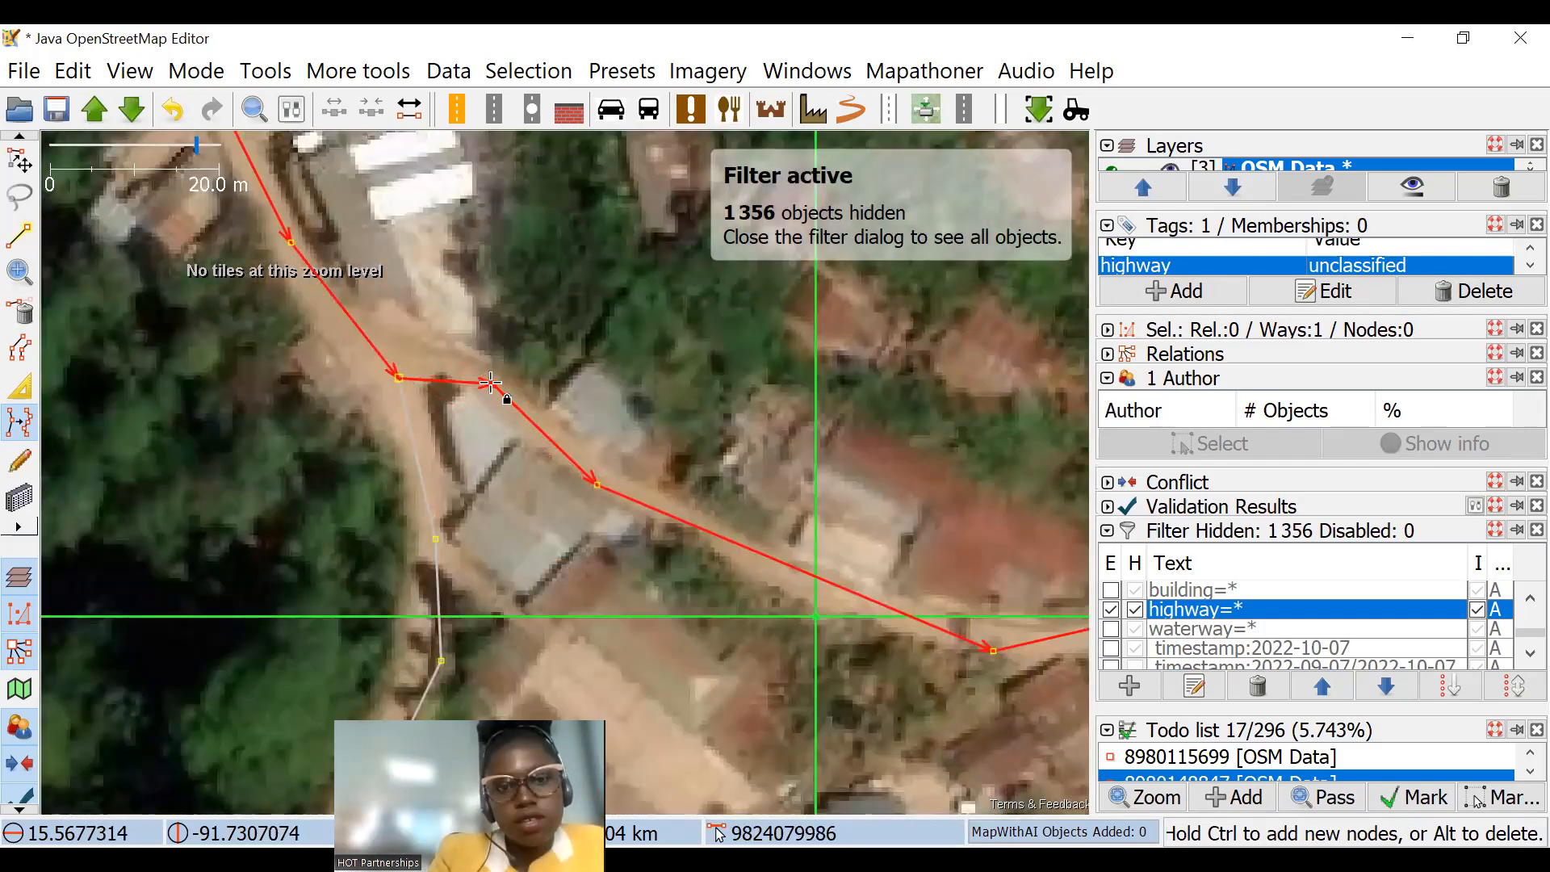
pyautogui.scroll(-4, 532, 412)
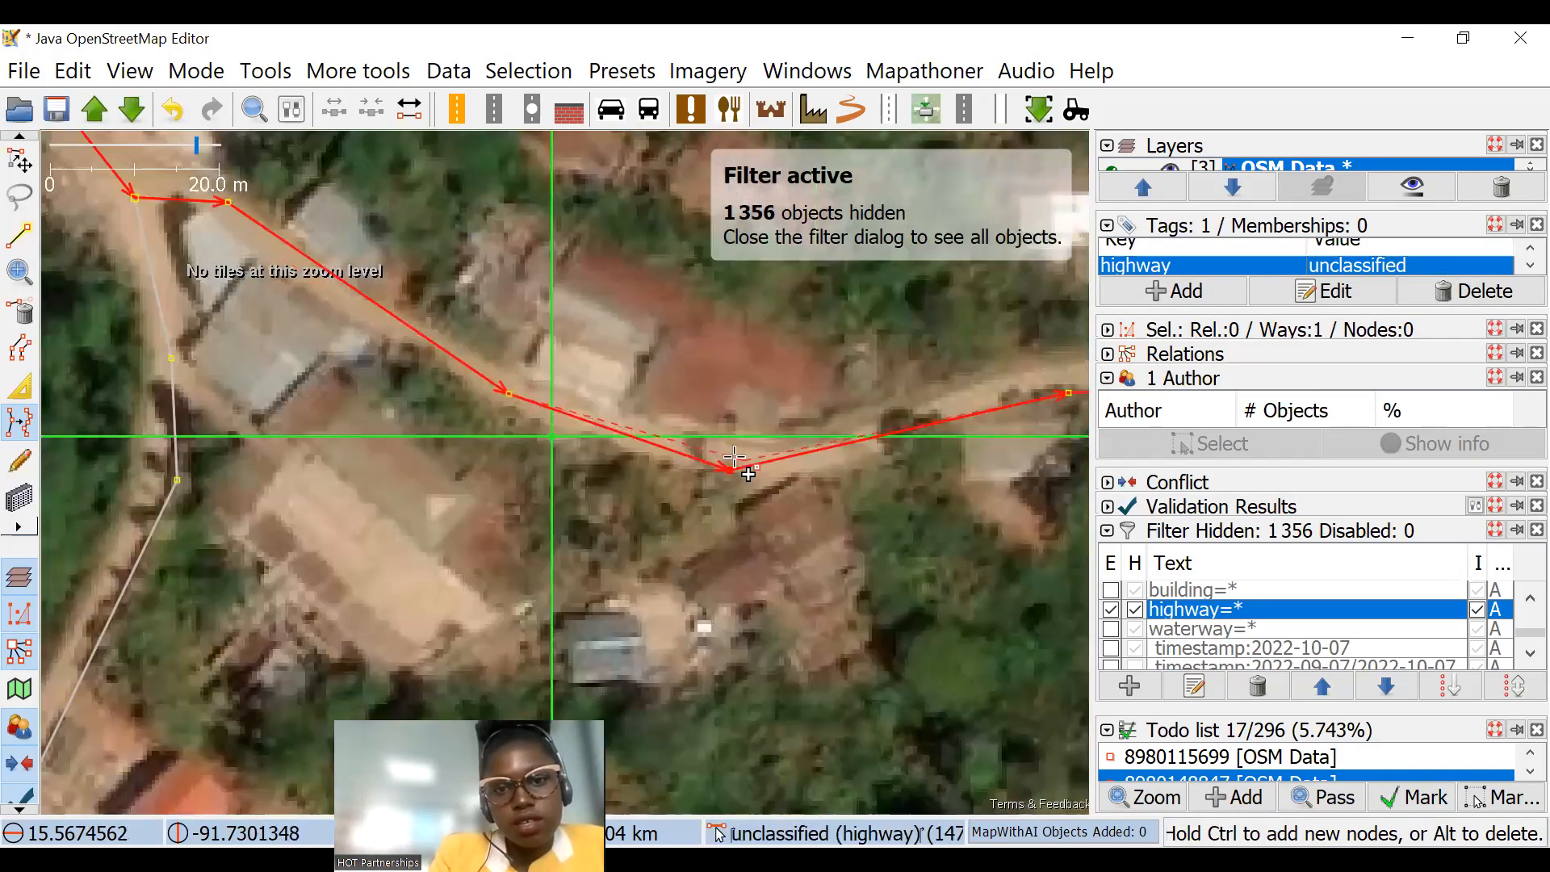
# Step: Reshape the rising curve east of the fork by placing road nodes on its crest and beyond the side-track crossing
pyautogui.scroll(4, 633, 460)
pyautogui.moveTo(863, 347); pyautogui.dragTo(594, 337)
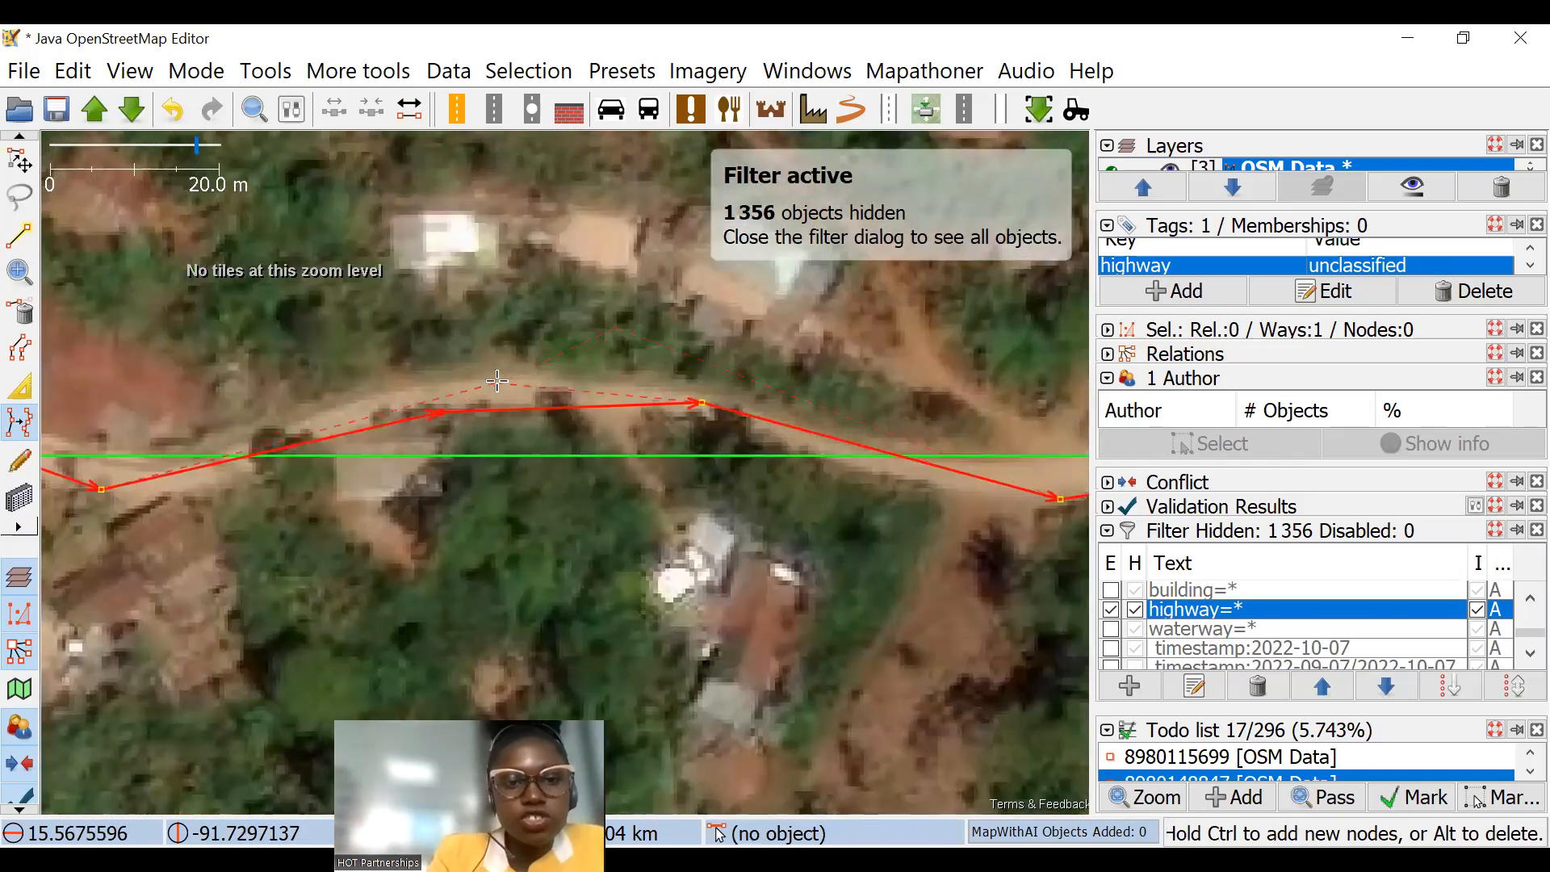
pyautogui.keyDown('ctrl'); pyautogui.click(554, 386); pyautogui.keyUp('ctrl')
pyautogui.moveTo(1085, 486); pyautogui.dragTo(530, 445)
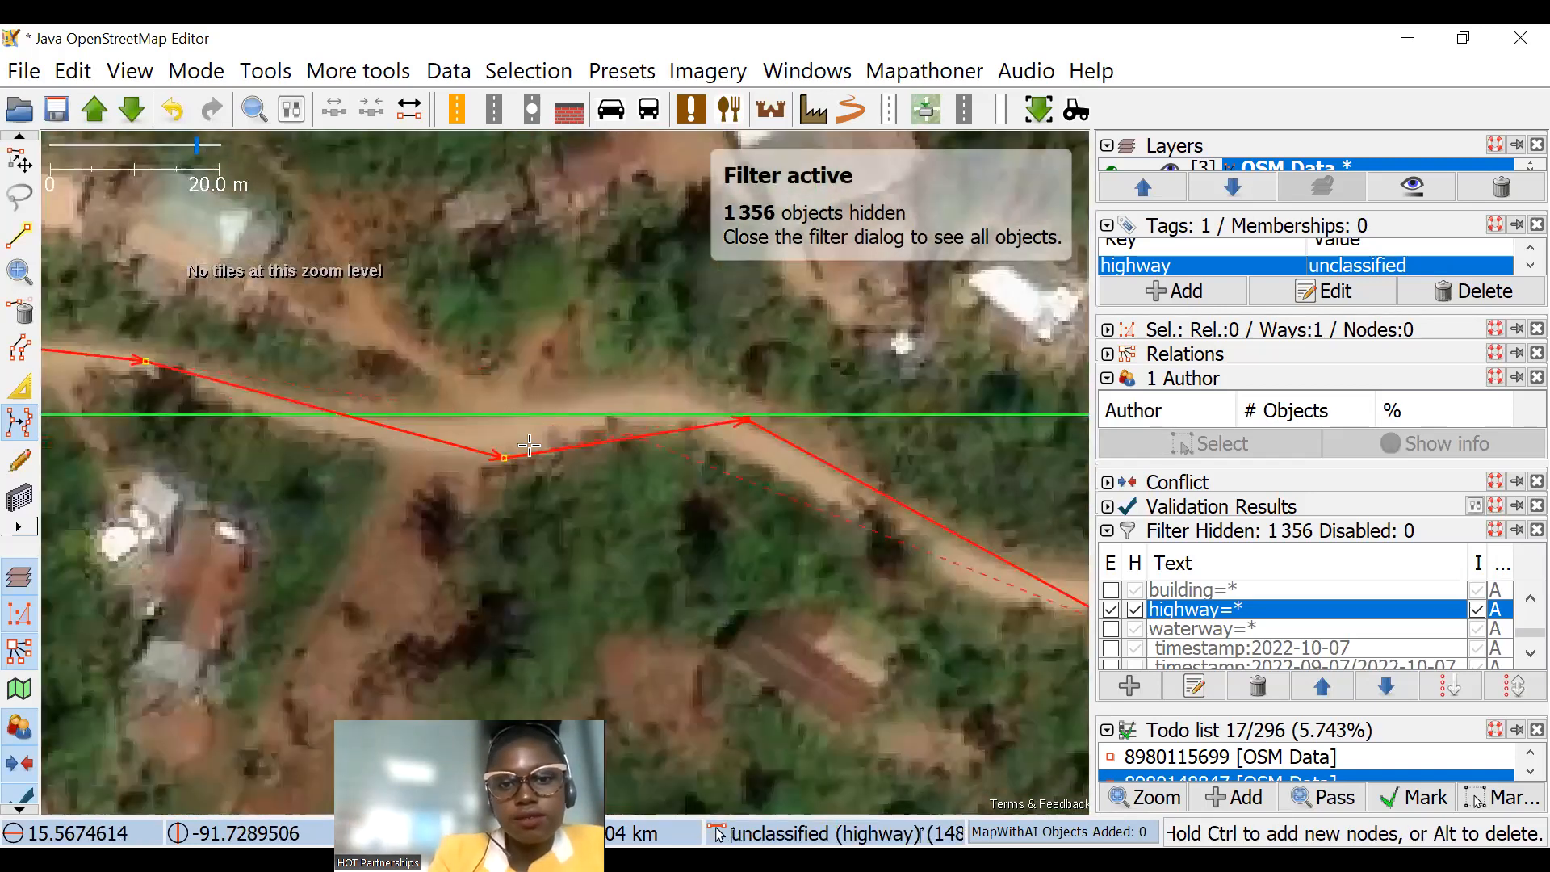
pyautogui.click(627, 412)
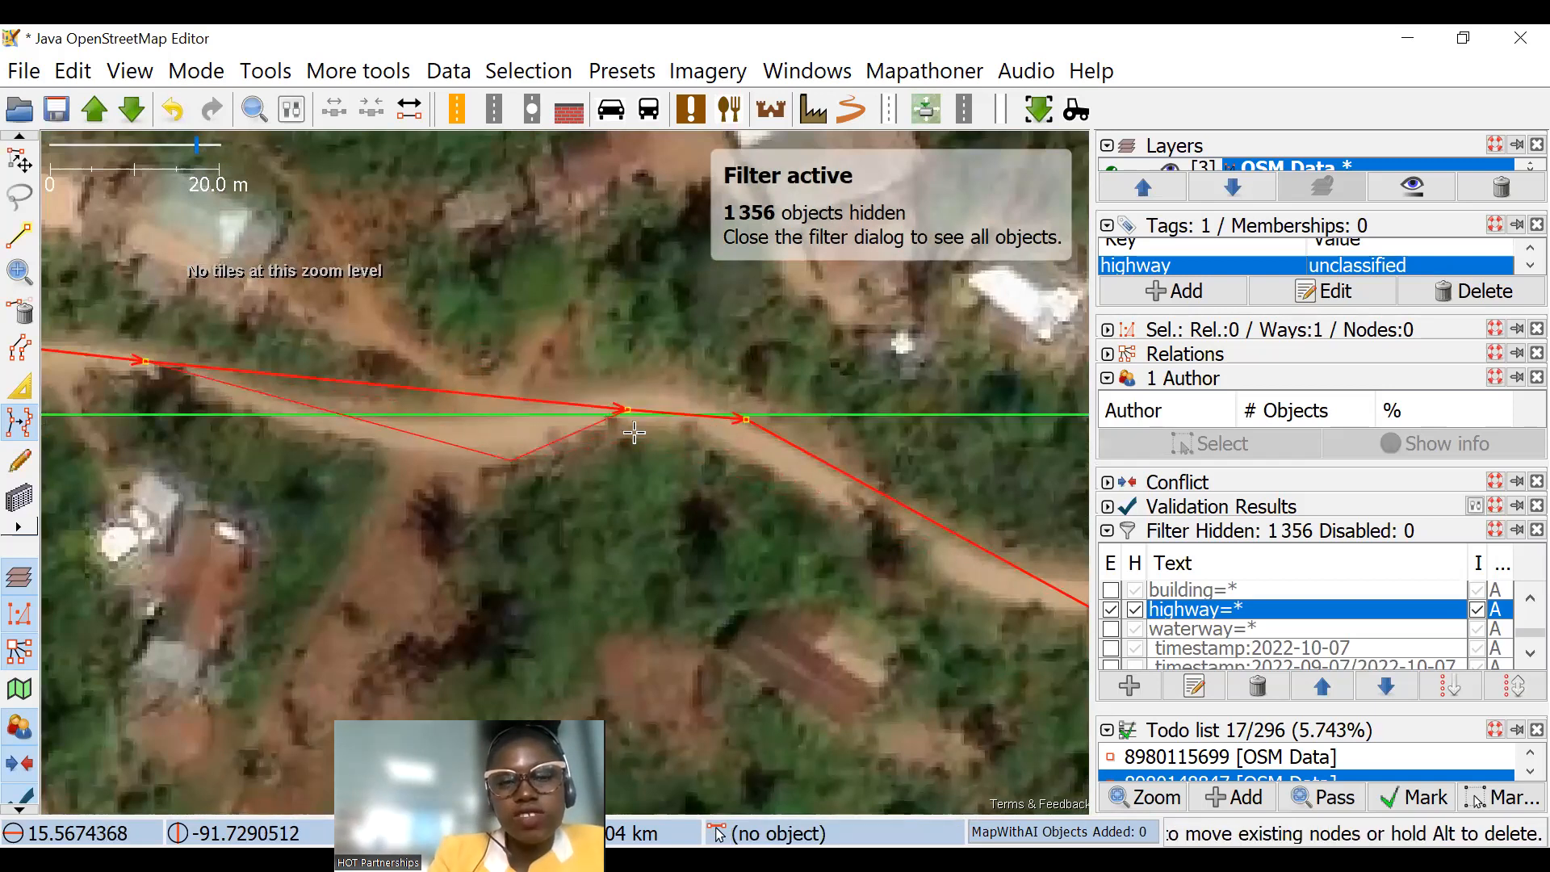
# Step: Add a node in the dip by the side-track crossing and place the nodes east of it on the road's centre
pyautogui.scroll(-5, 440, 410)
pyautogui.scroll(5, 569, 443)
pyautogui.click(465, 451)
pyautogui.keyDown('ctrl'); pyautogui.click(684, 420); pyautogui.keyUp('ctrl')
pyautogui.moveTo(969, 304); pyautogui.dragTo(502, 412)
pyautogui.click(484, 397)
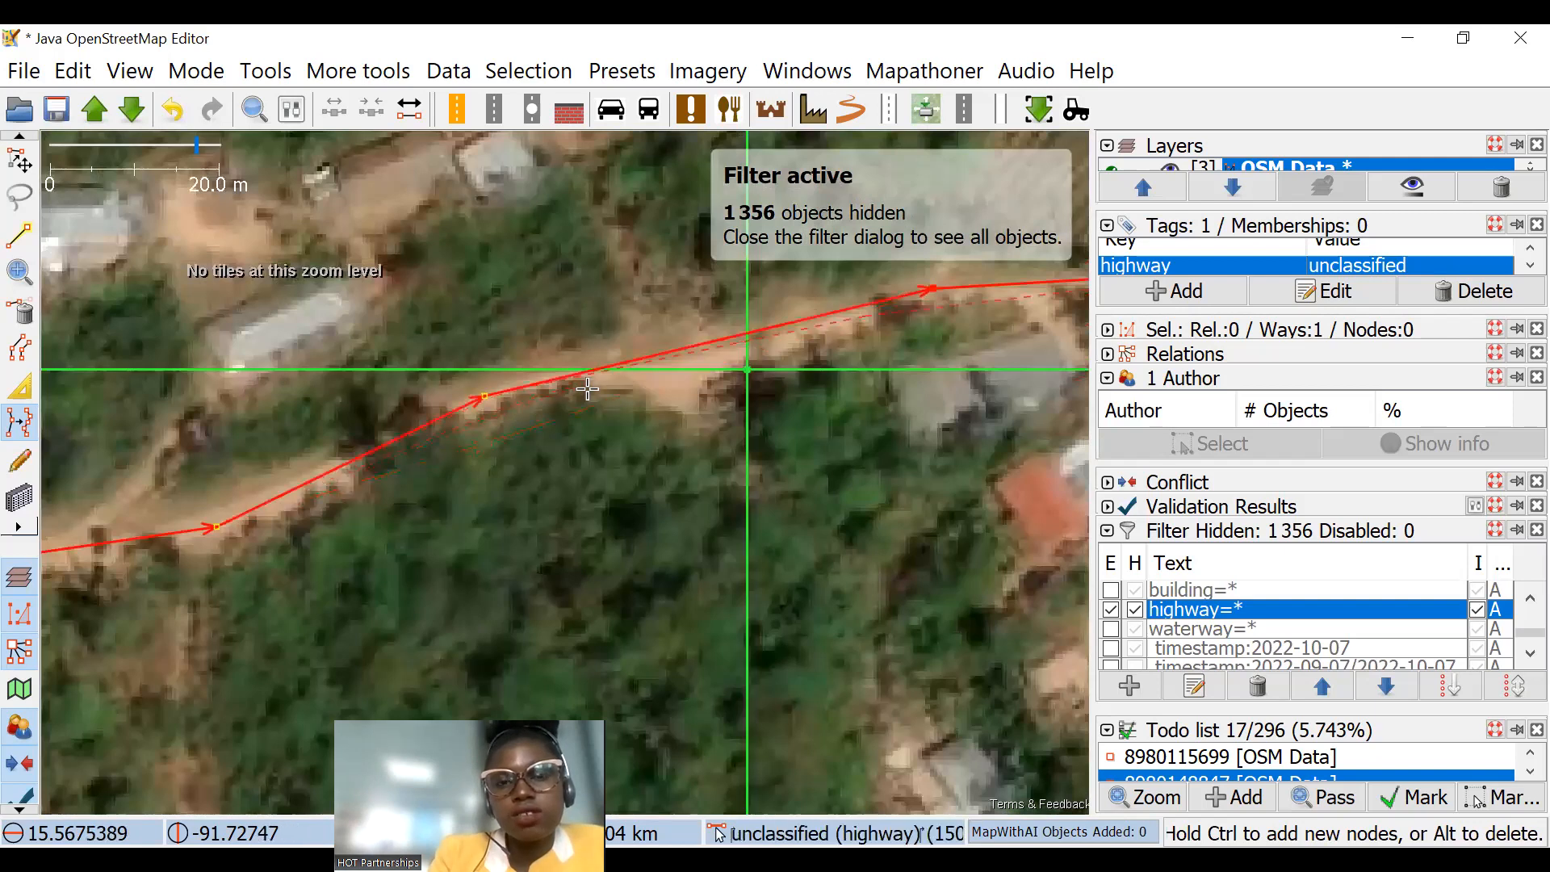
# Step: Place nodes on the road's centre along the eastward stretch past the red-roofed houses
pyautogui.moveTo(799, 376); pyautogui.dragTo(498, 446)
pyautogui.keyDown('ctrl'); pyautogui.click(473, 428); pyautogui.keyUp('ctrl')
pyautogui.moveTo(880, 362); pyautogui.dragTo(695, 401)
pyautogui.click(712, 401)
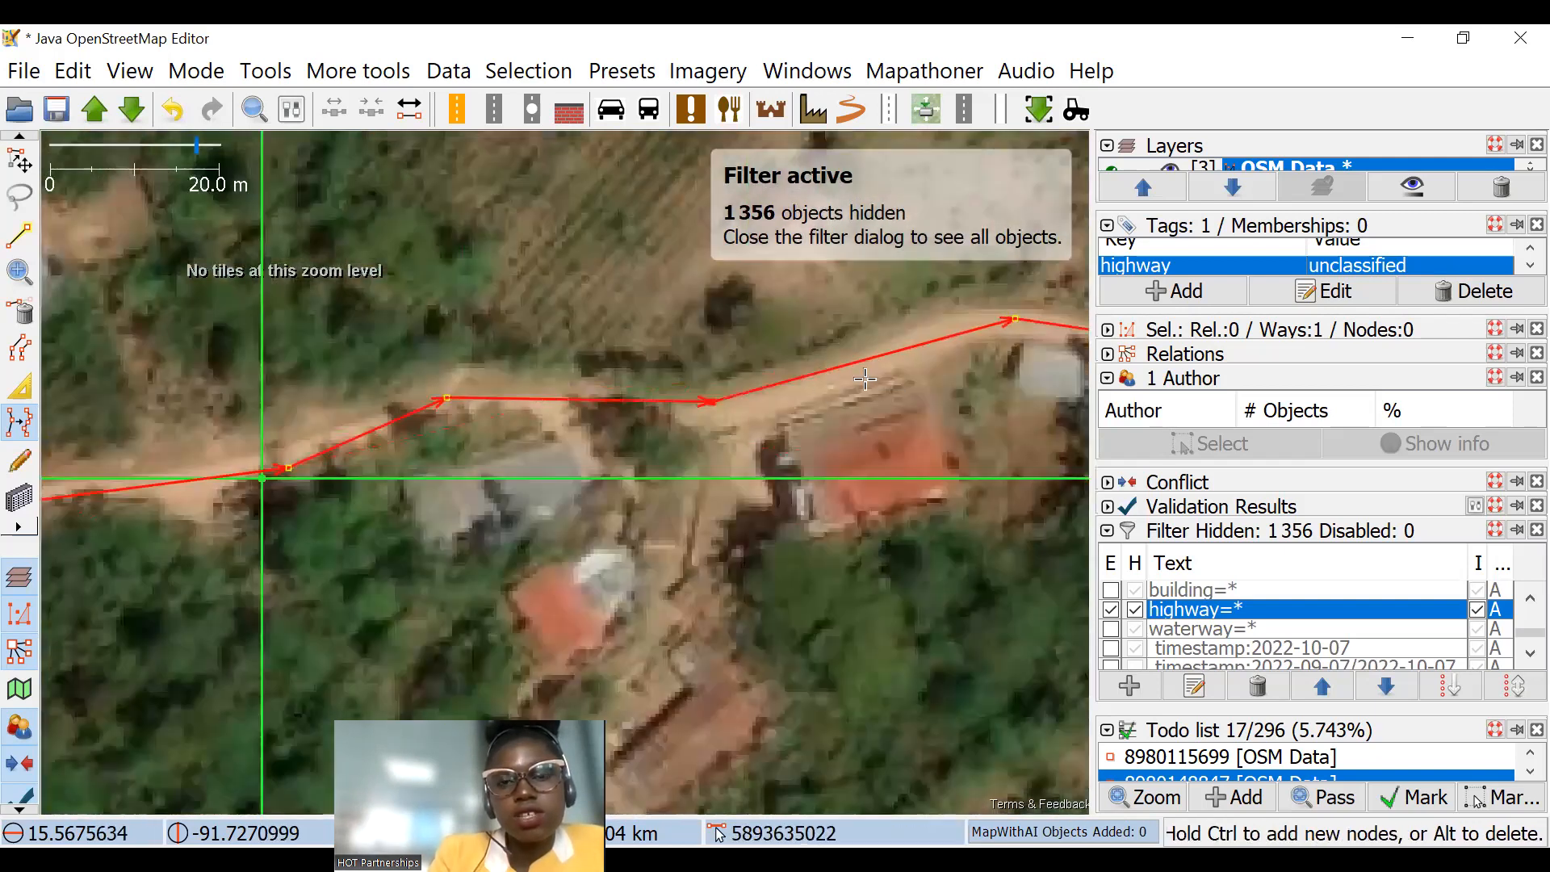
pyautogui.moveTo(714, 322); pyautogui.dragTo(595, 346)
pyautogui.moveTo(1010, 416); pyautogui.dragTo(282, 360)
pyautogui.scroll(-2, 801, 390)
pyautogui.moveTo(945, 419); pyautogui.dragTo(407, 279)
# Step: Undo the last node edit, then fit the bend near the long grey roof and the descent southeast to the imagery
pyautogui.click(279, 371)
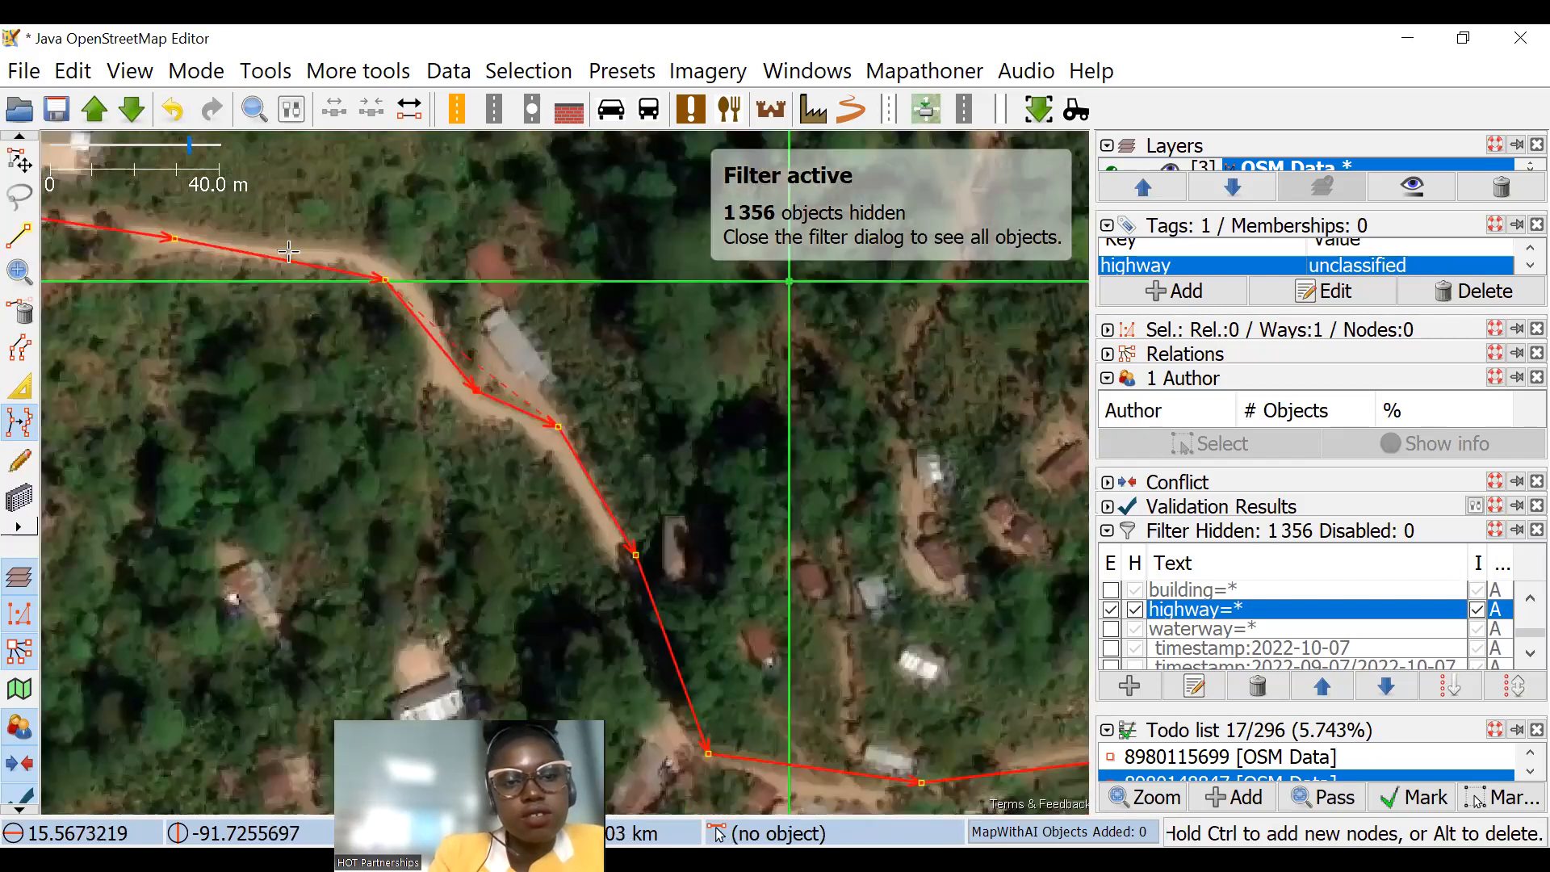
pyautogui.hotkey('ctrl', 'z')
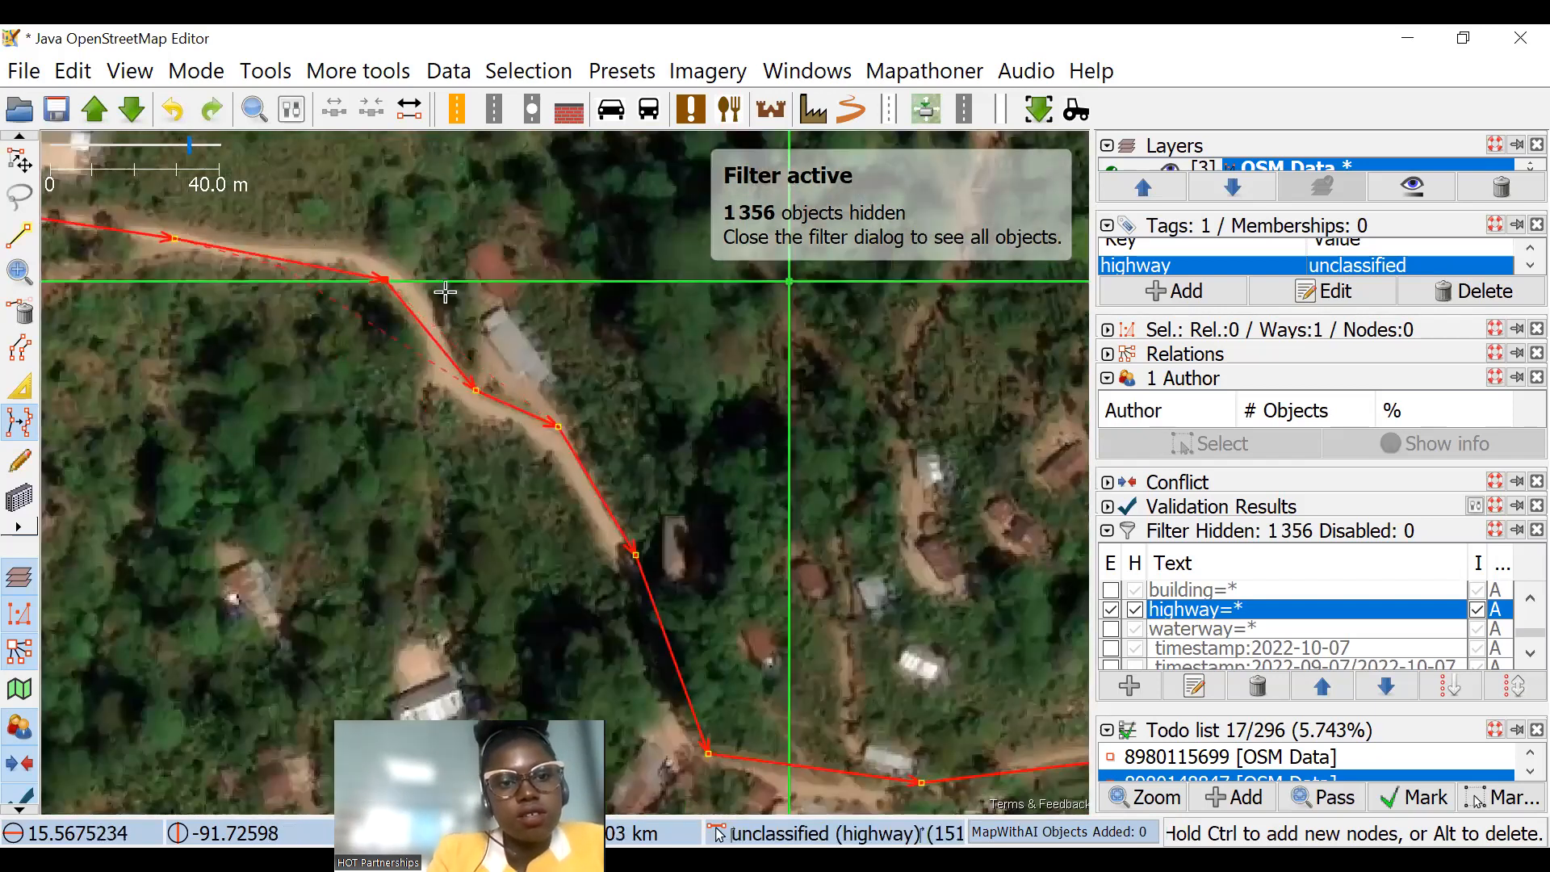
pyautogui.click(338, 248)
pyautogui.scroll(-2, 517, 412)
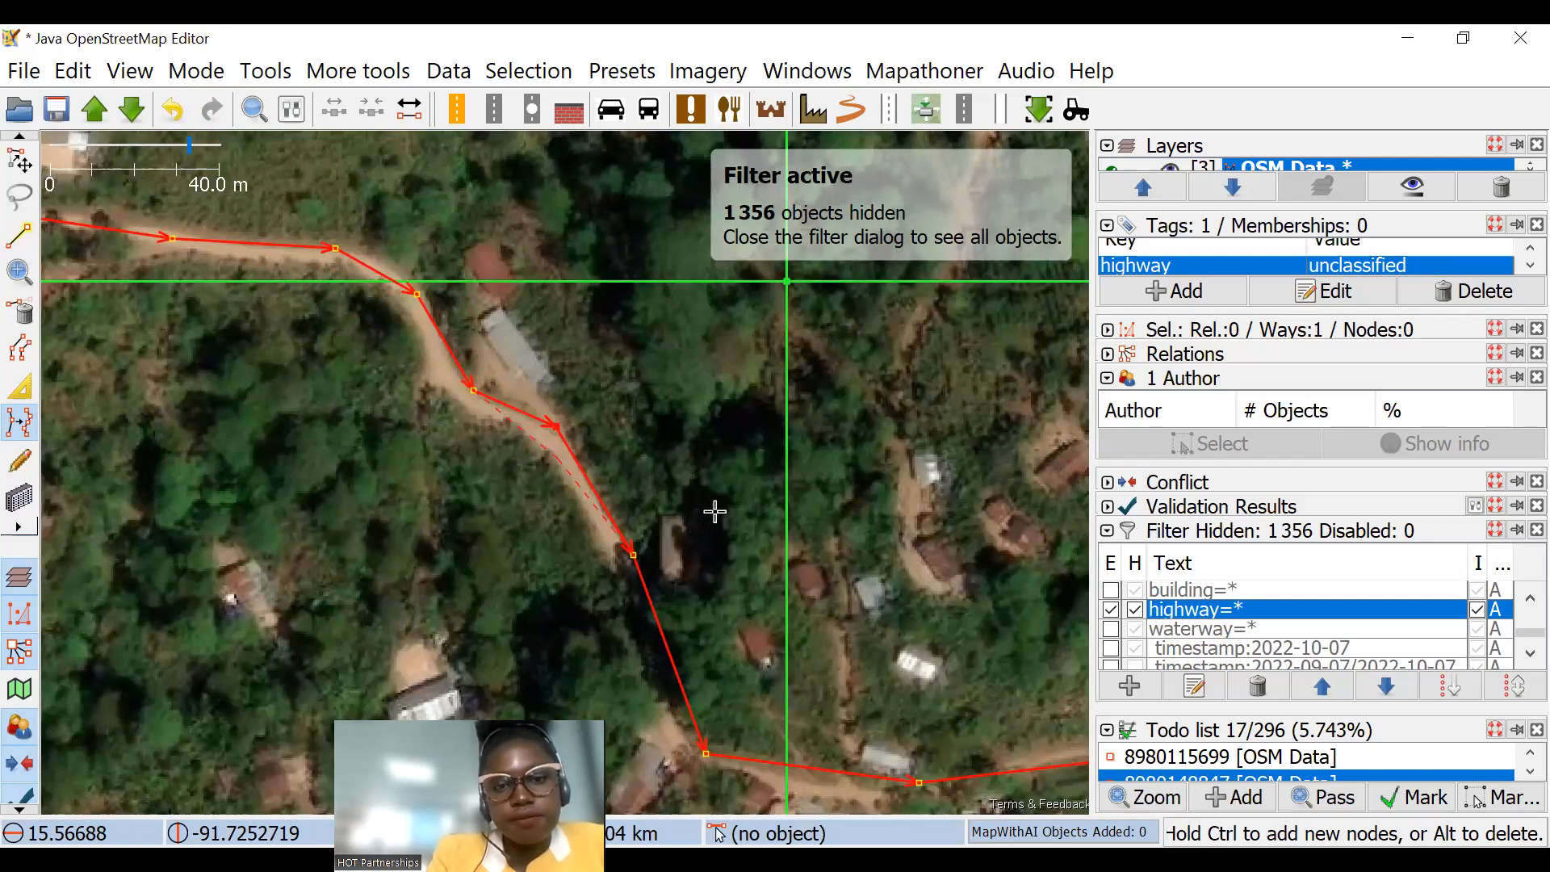
pyautogui.scroll(-2, 711, 509)
pyautogui.scroll(3, 872, 516)
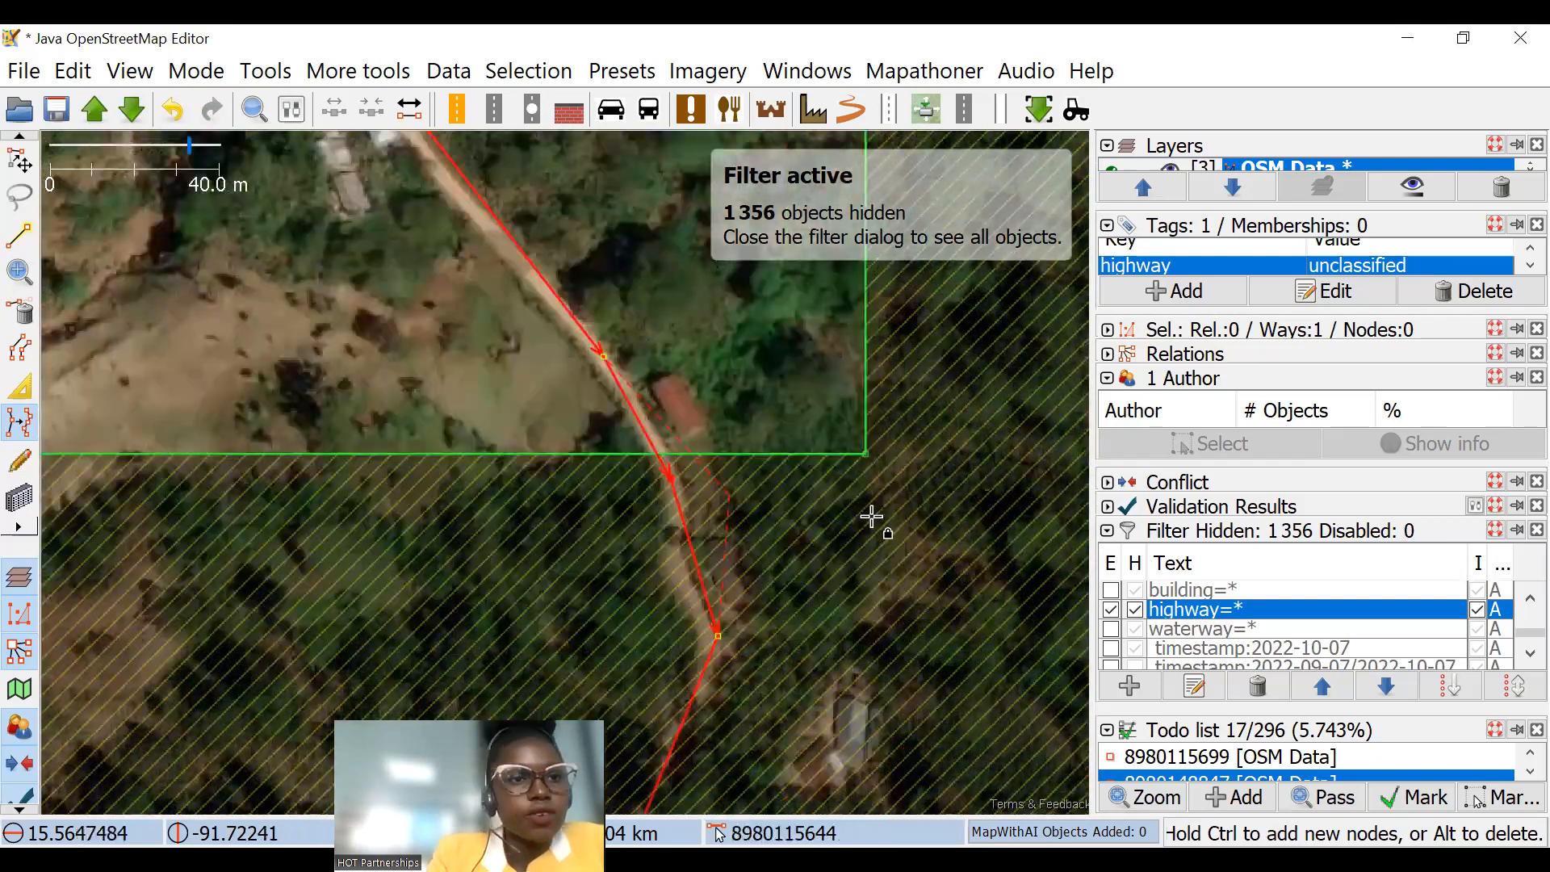
# Step: Return to Select mode, deselect the road and turn off the highway=* filter
pyautogui.click(16, 160)
pyautogui.moveTo(64, 134); pyautogui.dragTo(425, 305)
pyautogui.scroll(-6, 620, 376)
pyautogui.click(571, 379)
pyautogui.moveTo(572, 355); pyautogui.dragTo(805, 476)
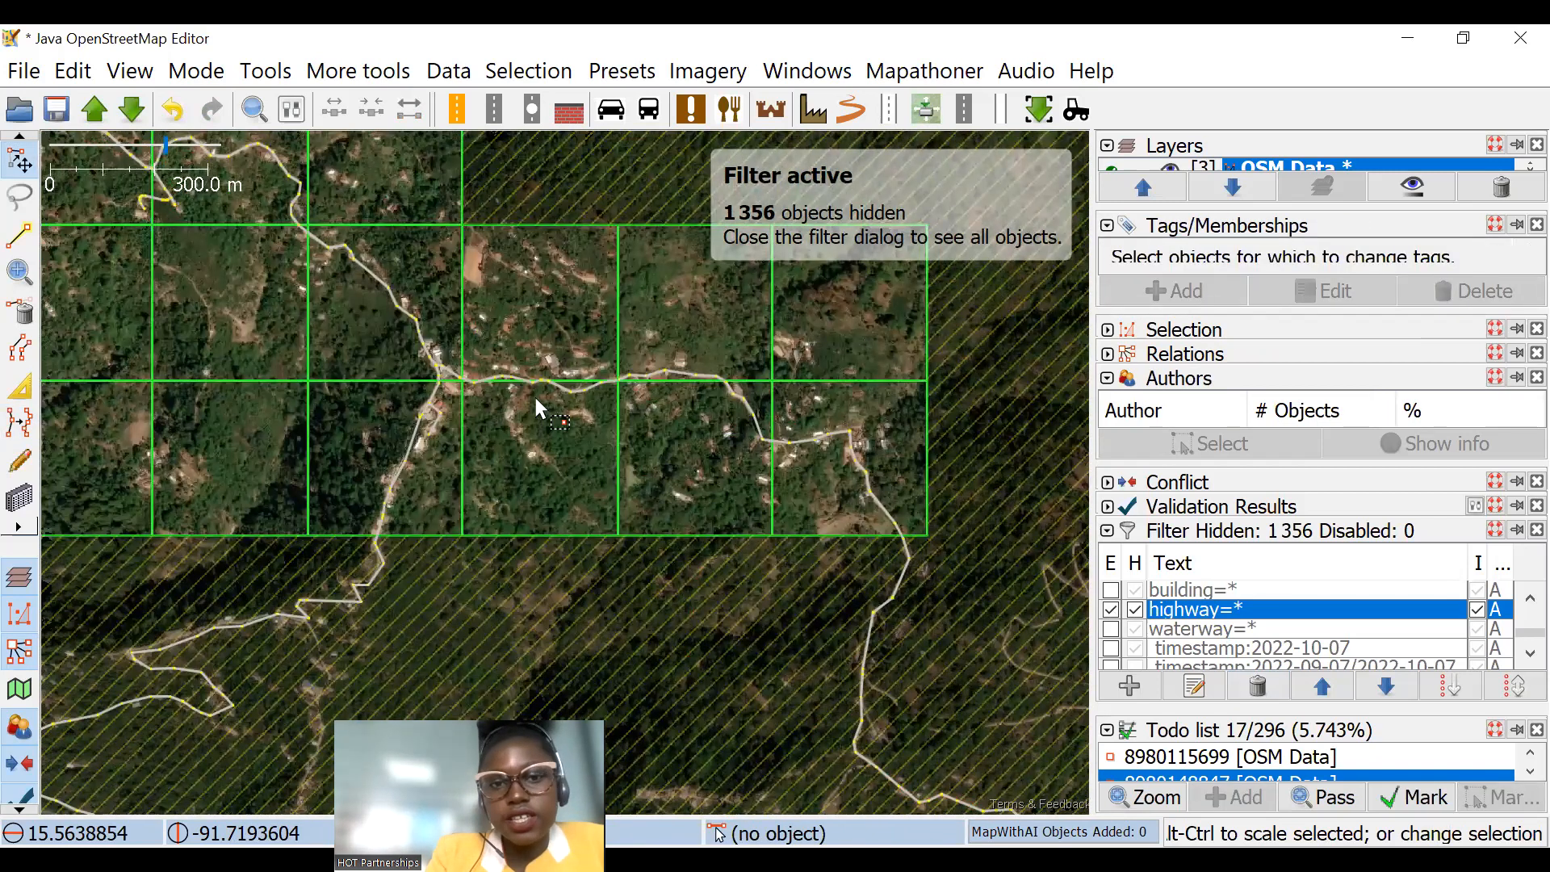
pyautogui.scroll(2, 507, 367)
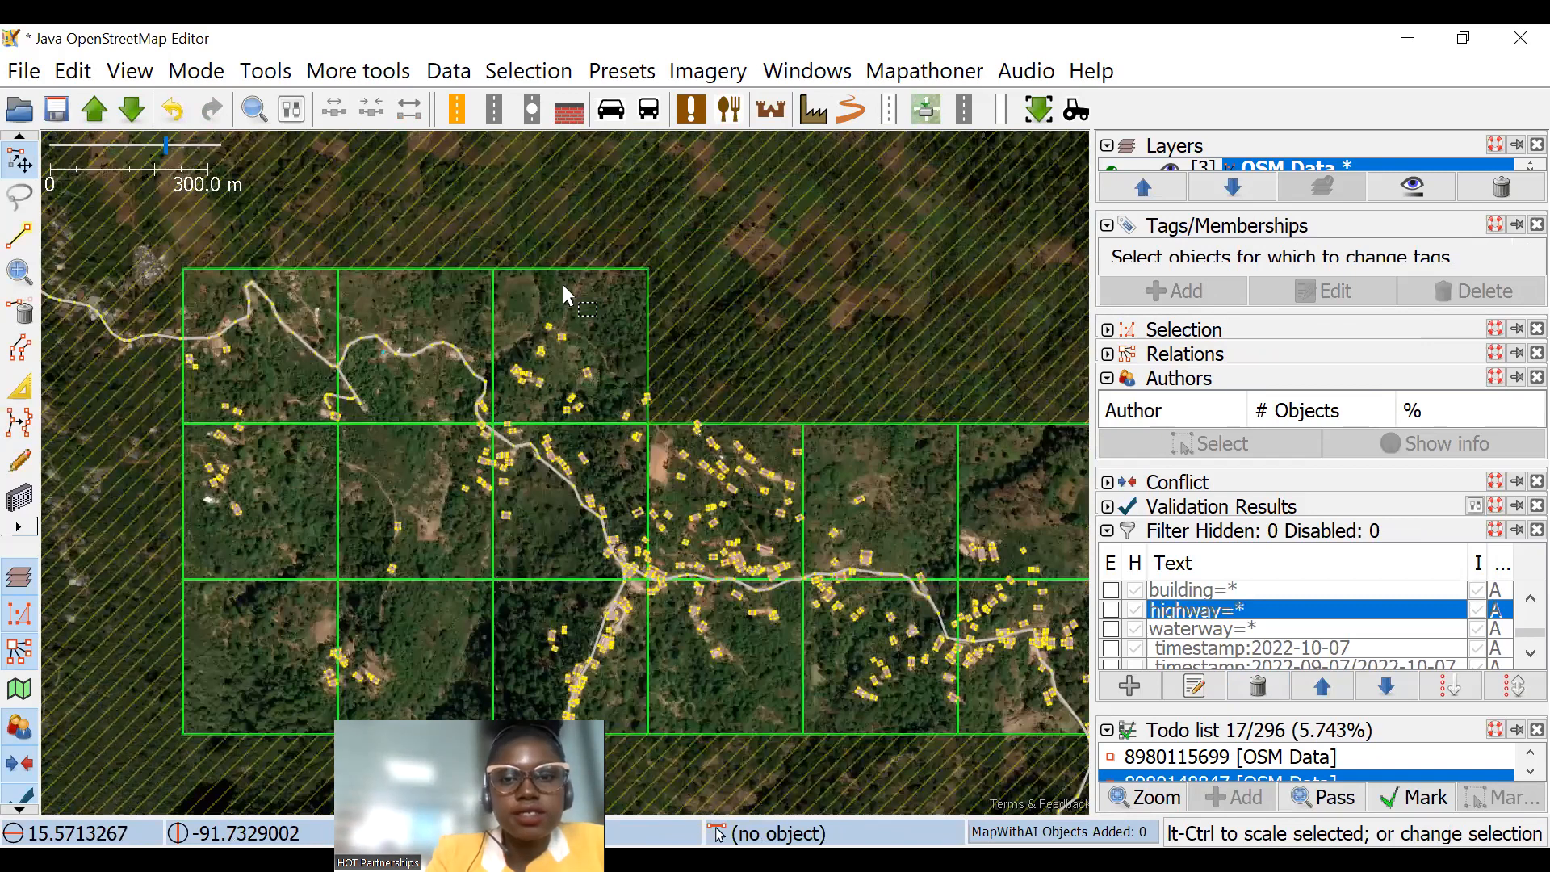
# Step: Rotate a building outline north of the fork and scale it to about 0.51 of its size
pyautogui.scroll(2, 566, 296)
pyautogui.moveTo(484, 245)
pyautogui.mouseDown()
pyautogui.moveTo(654, 403)
pyautogui.moveTo(702, 277)
pyautogui.moveTo(721, 285)
pyautogui.moveTo(643, 360)
pyautogui.mouseUp()
pyautogui.scroll(4, 759, 292)
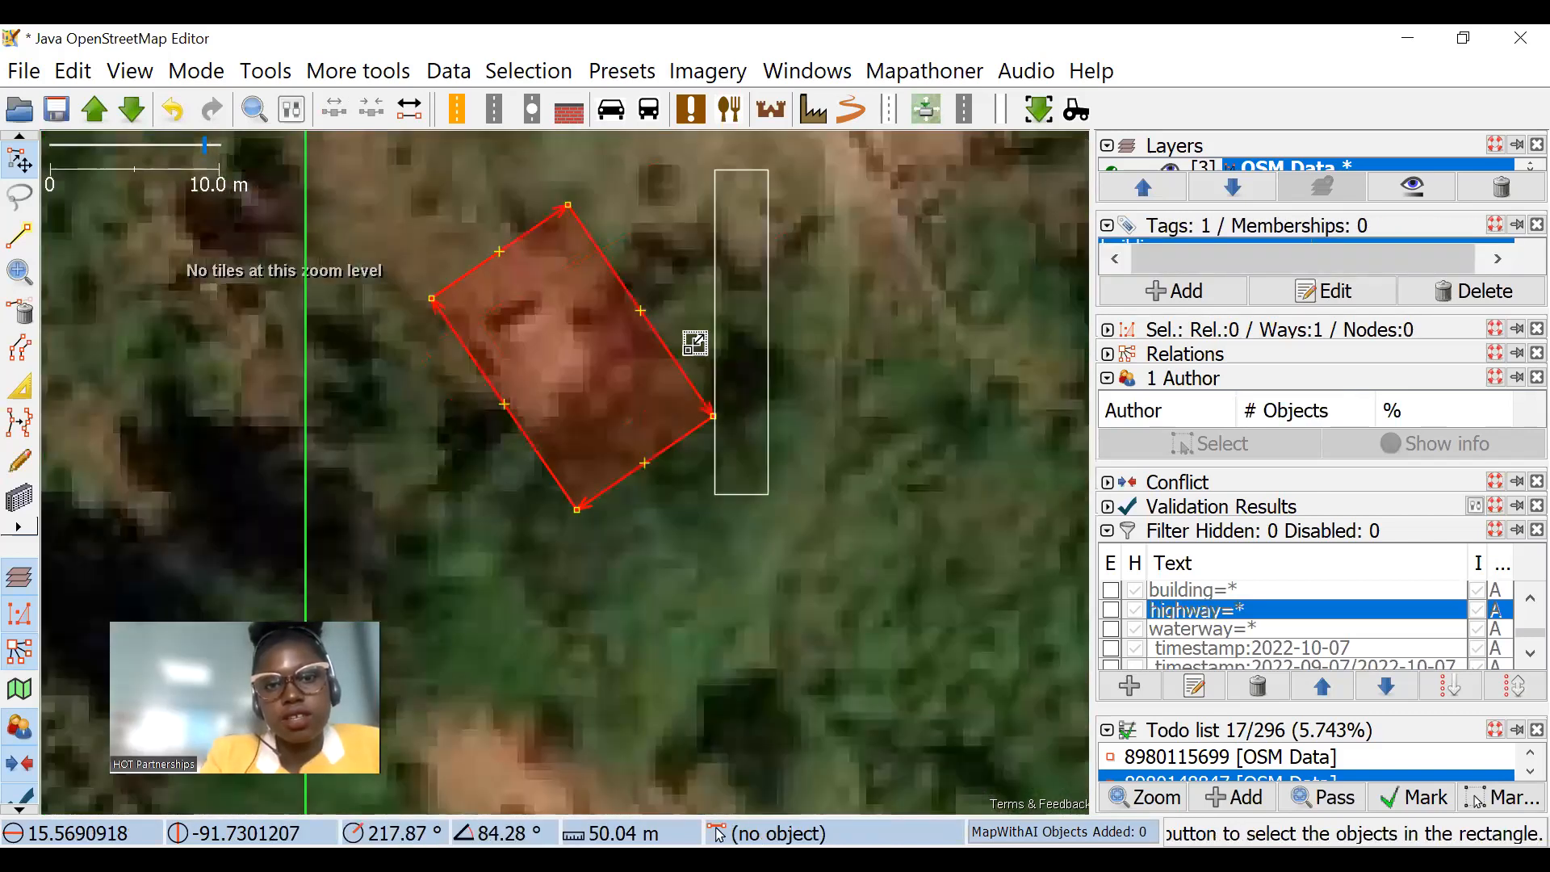
pyautogui.moveTo(695, 344); pyautogui.dragTo(614, 386)
pyautogui.scroll(2, 626, 369)
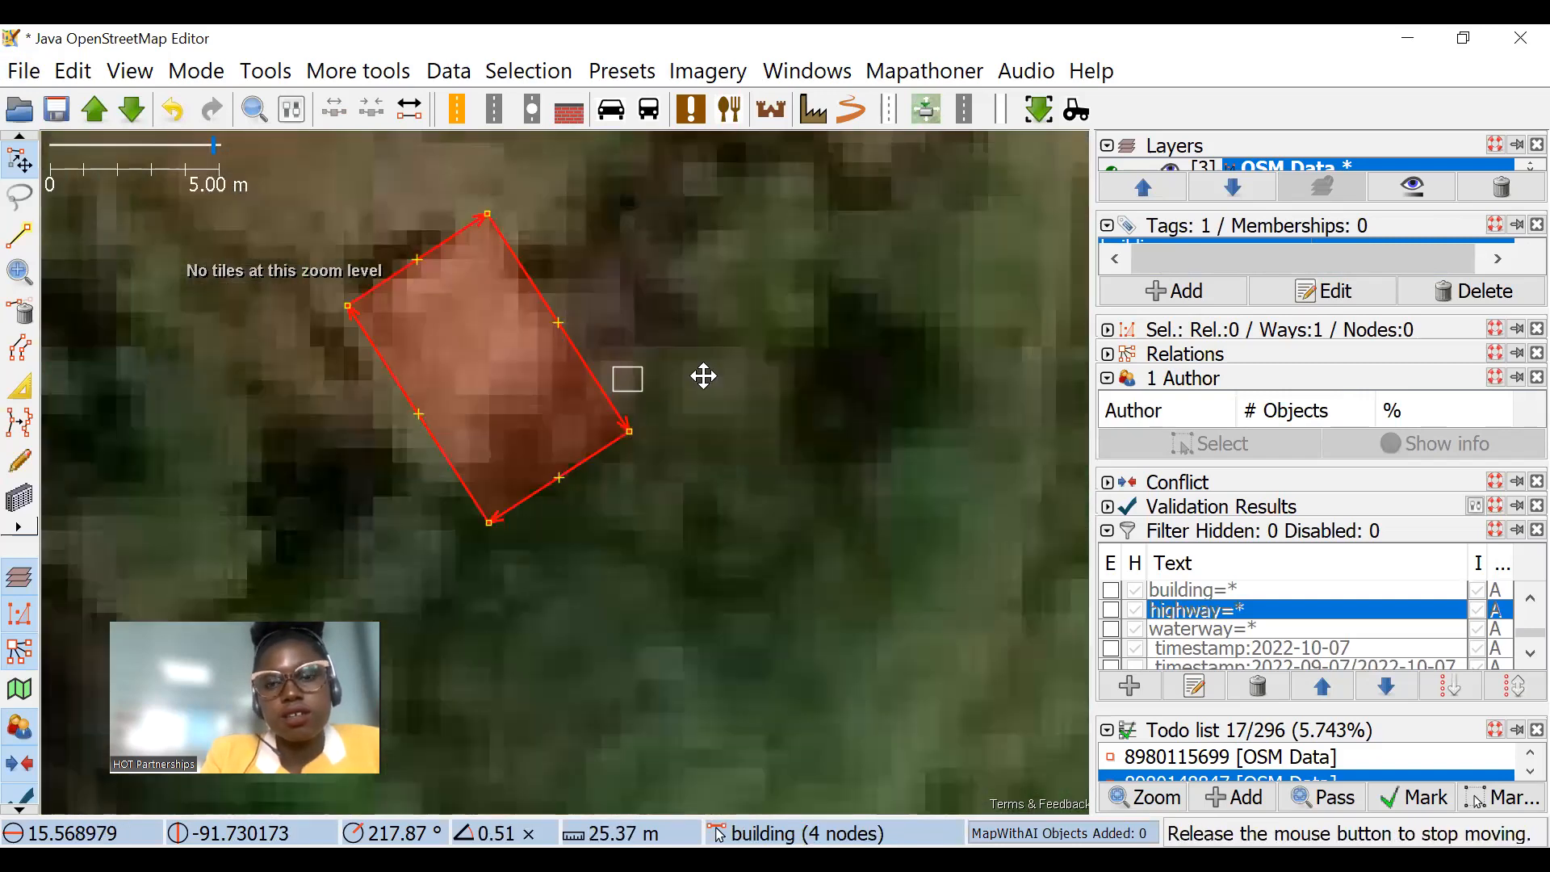
pyautogui.scroll(-6, 704, 377)
pyautogui.scroll(-6, 574, 470)
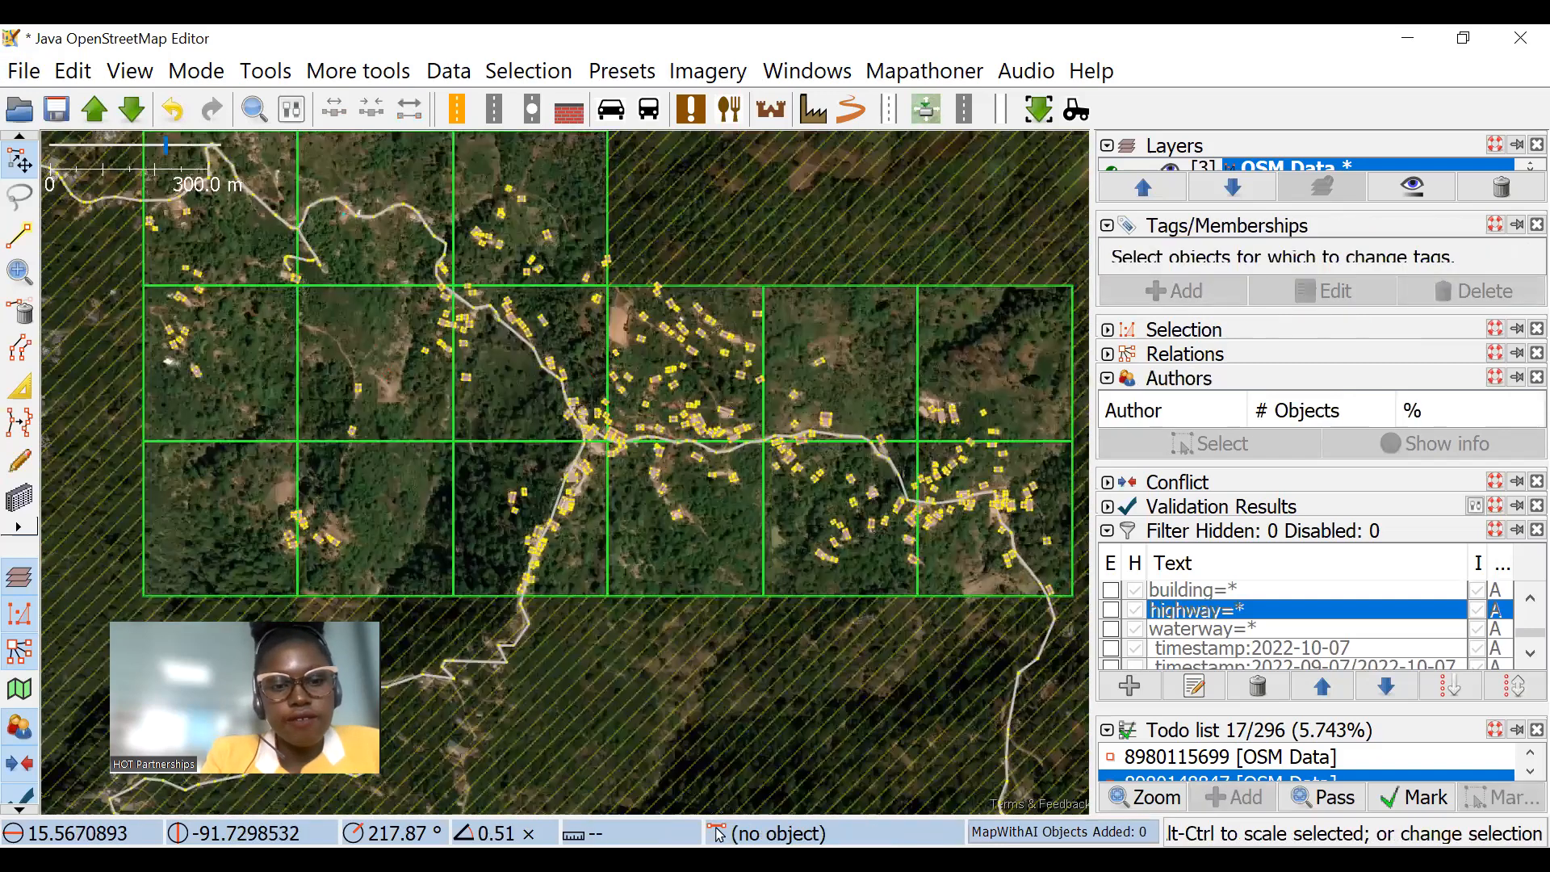
pyautogui.moveTo(615, 281); pyautogui.dragTo(599, 269)
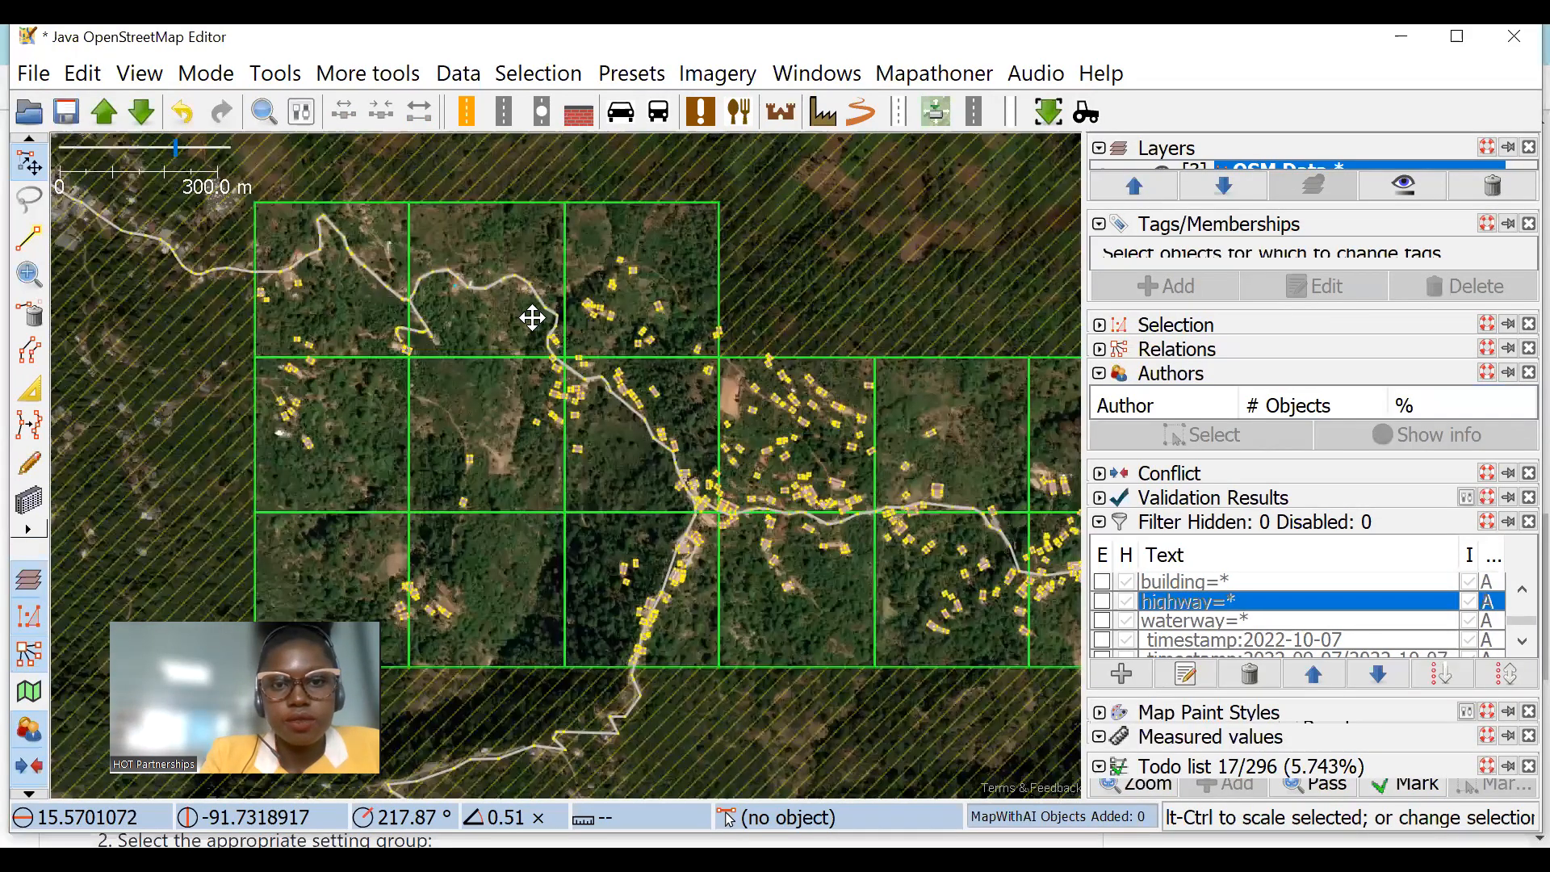
pyautogui.scroll(5, 532, 317)
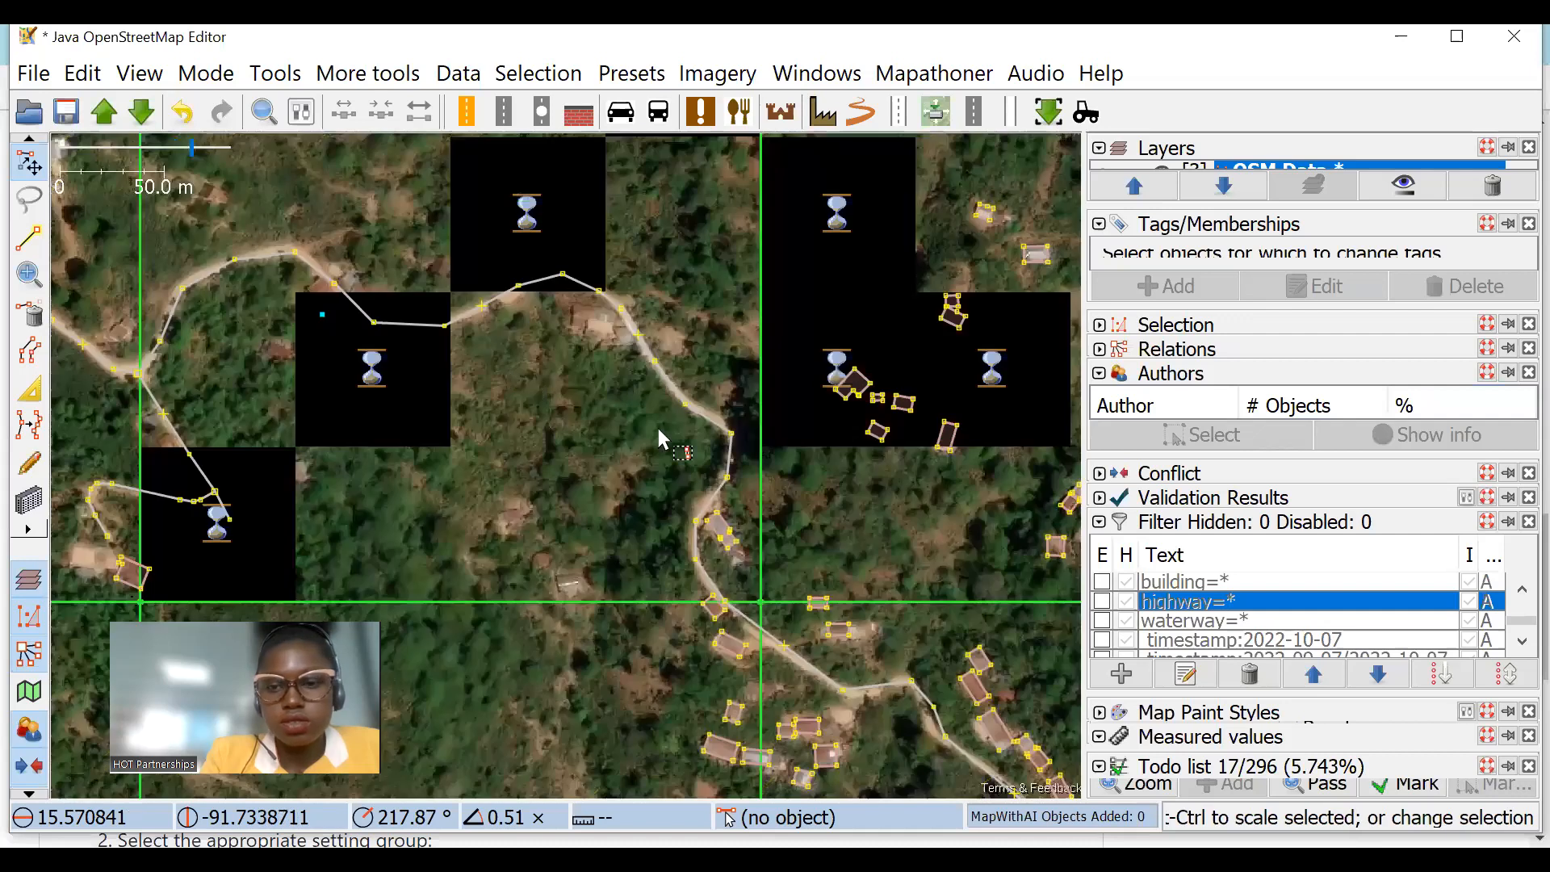
pyautogui.scroll(-2, 658, 436)
pyautogui.moveTo(702, 455); pyautogui.dragTo(647, 314)
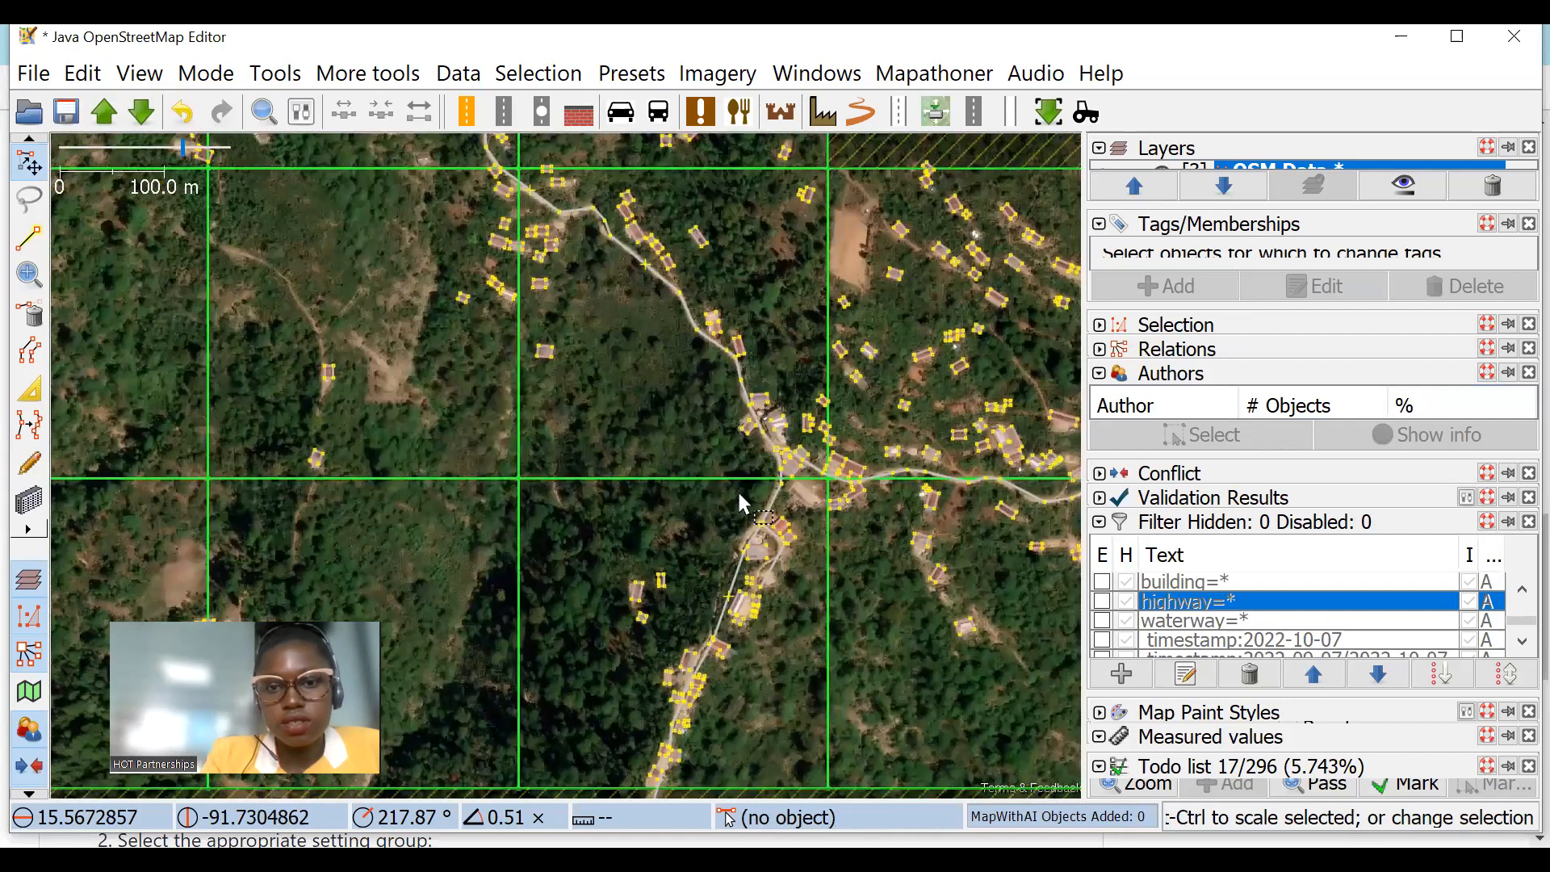
# Step: Draw a building outline on the reddish roof east of the large grey building just south of the fork
pyautogui.scroll(2, 738, 489)
pyautogui.scroll(3, 712, 443)
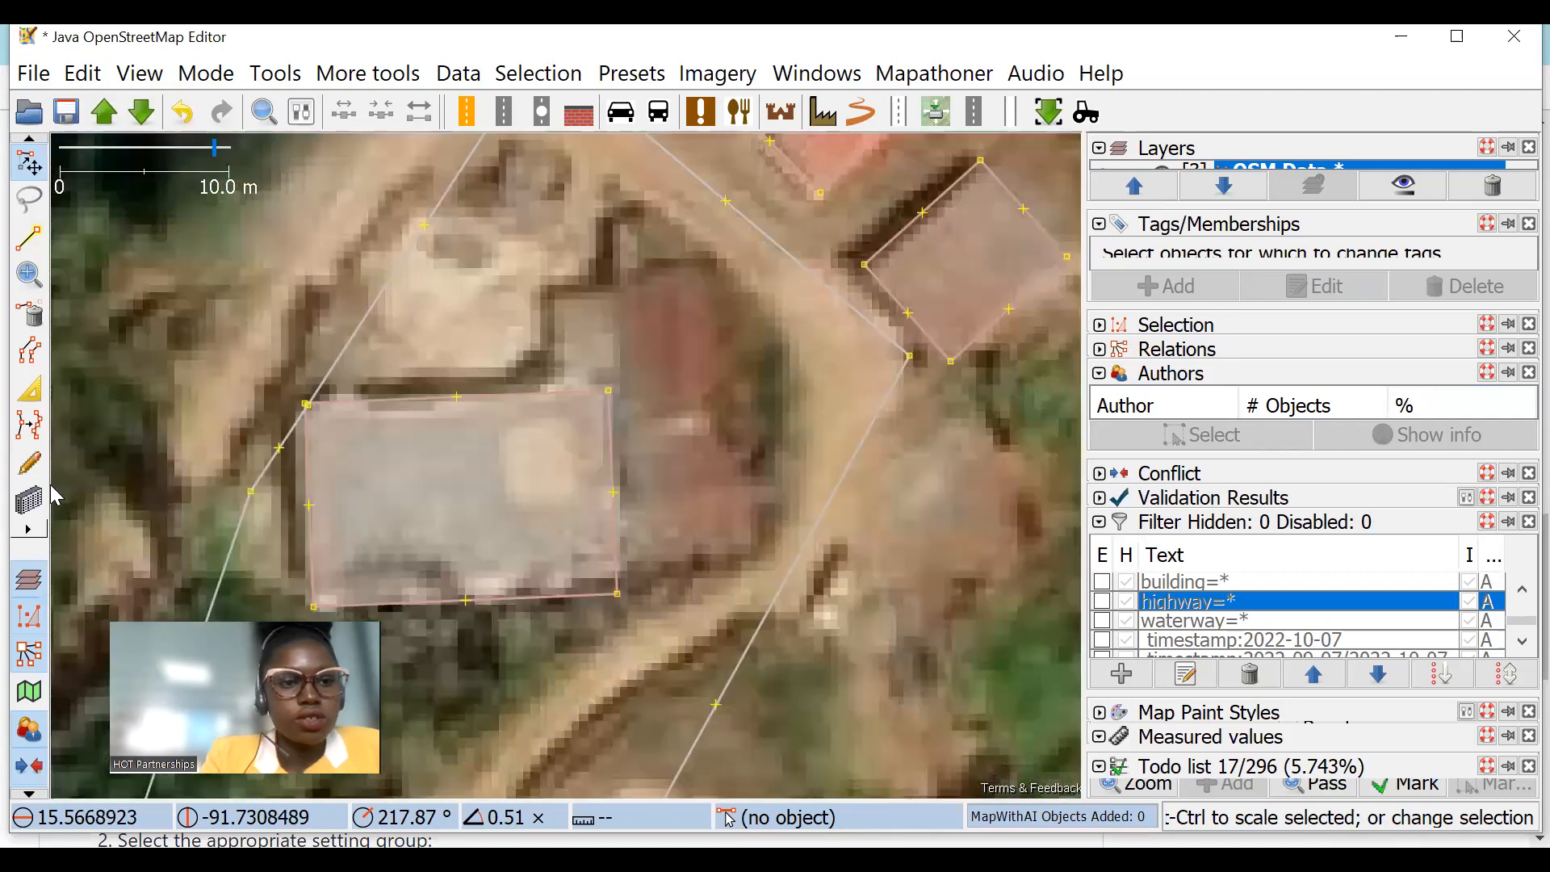
pyautogui.press('b')
pyautogui.scroll(2, 809, 209)
pyautogui.click(634, 619)
pyautogui.scroll(-1, 787, 505)
pyautogui.scroll(-3, 564, 270)
pyautogui.press('Escape')
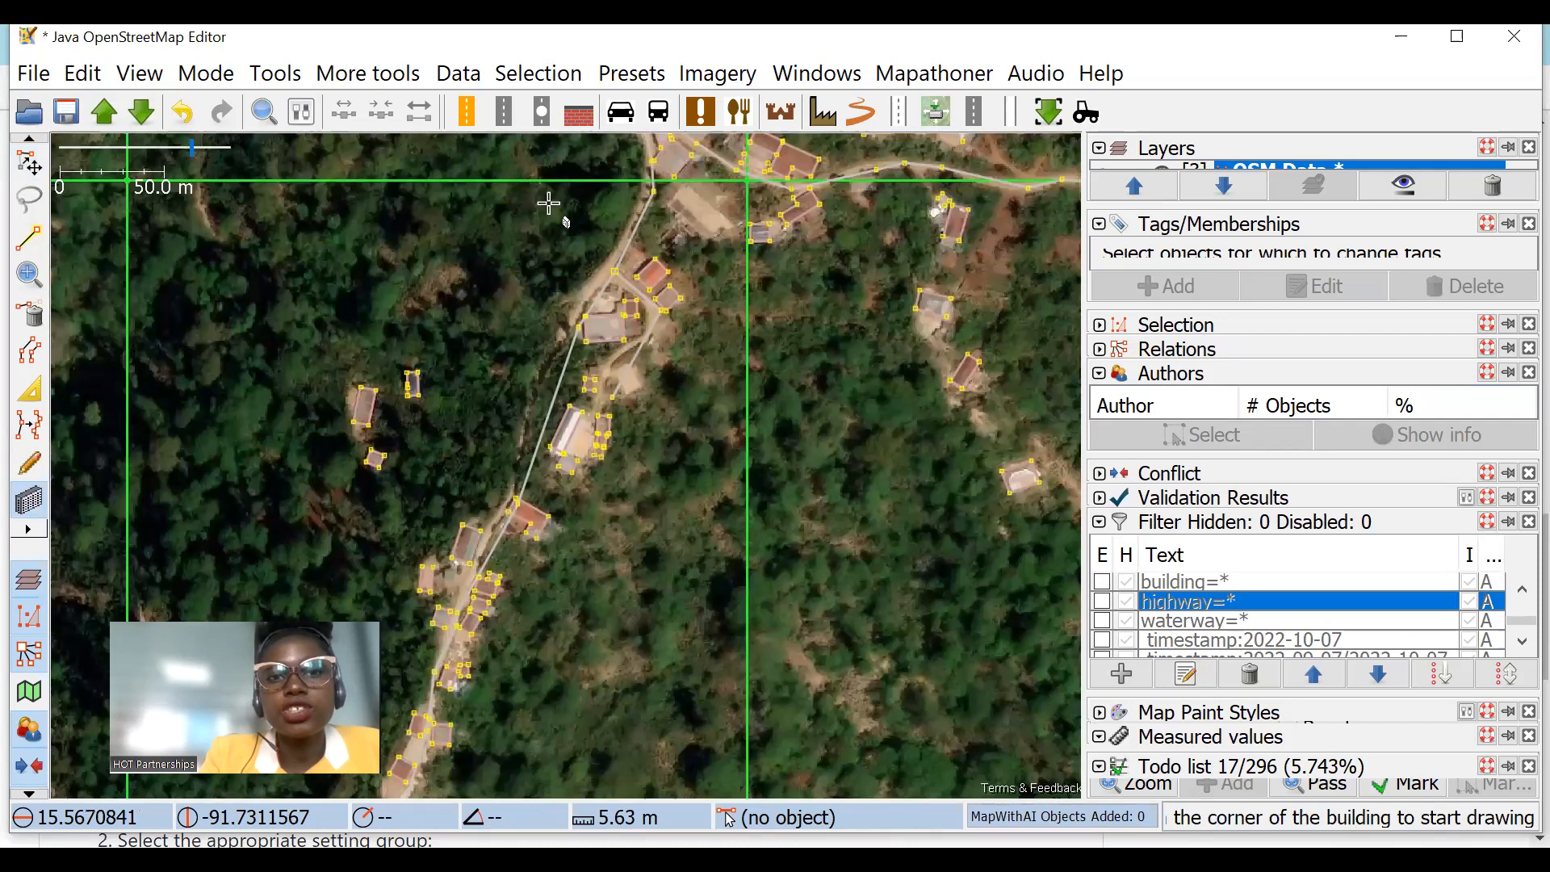
pyautogui.scroll(-4, 485, 182)
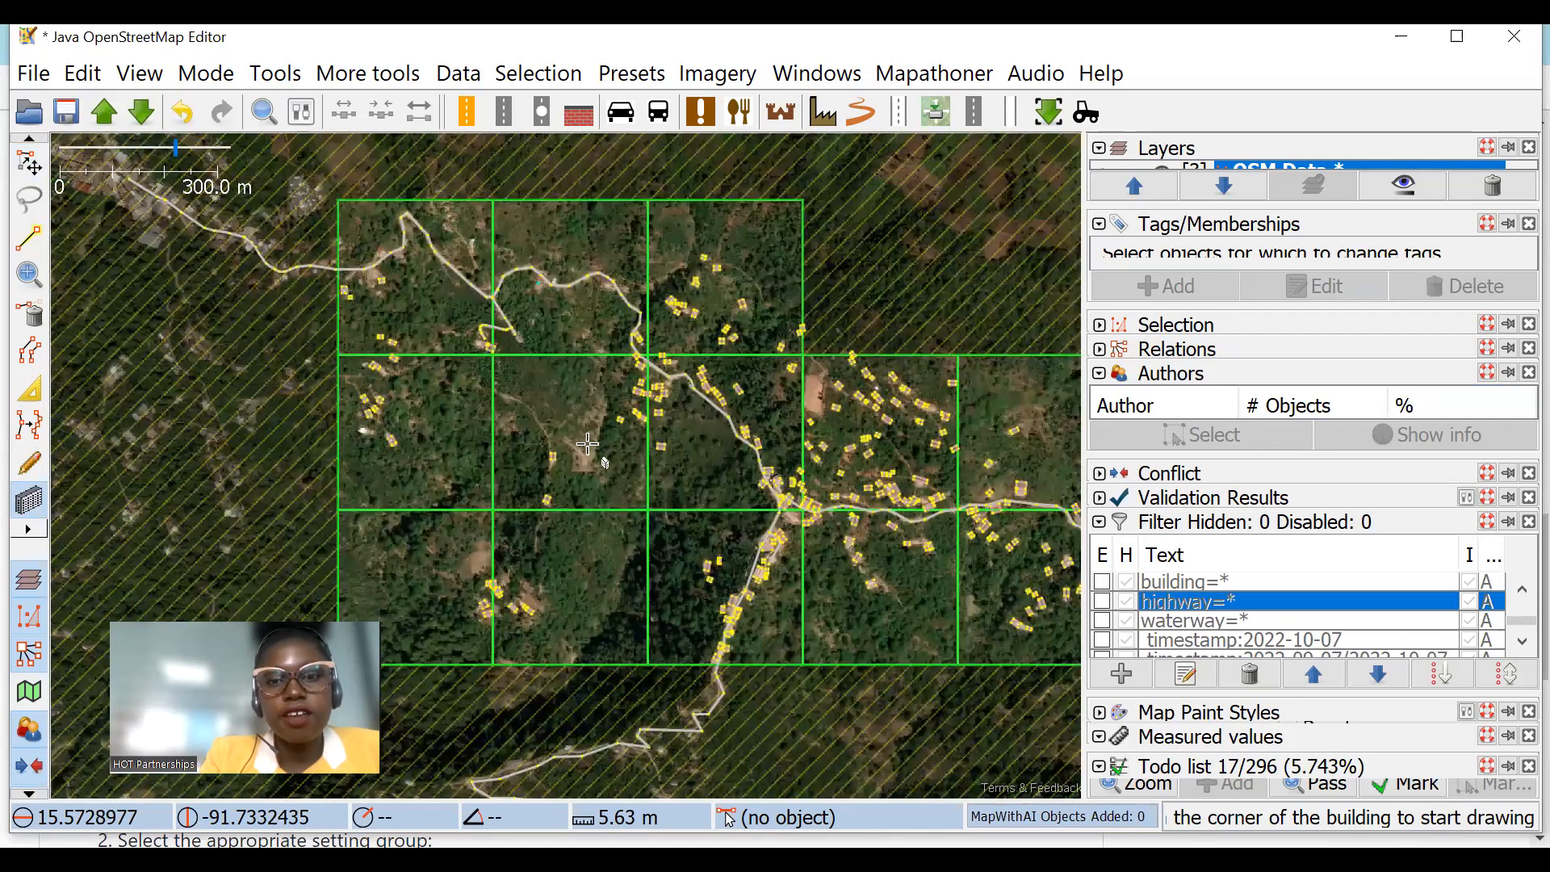
pyautogui.scroll(2, 739, 394)
pyautogui.scroll(1, 858, 519)
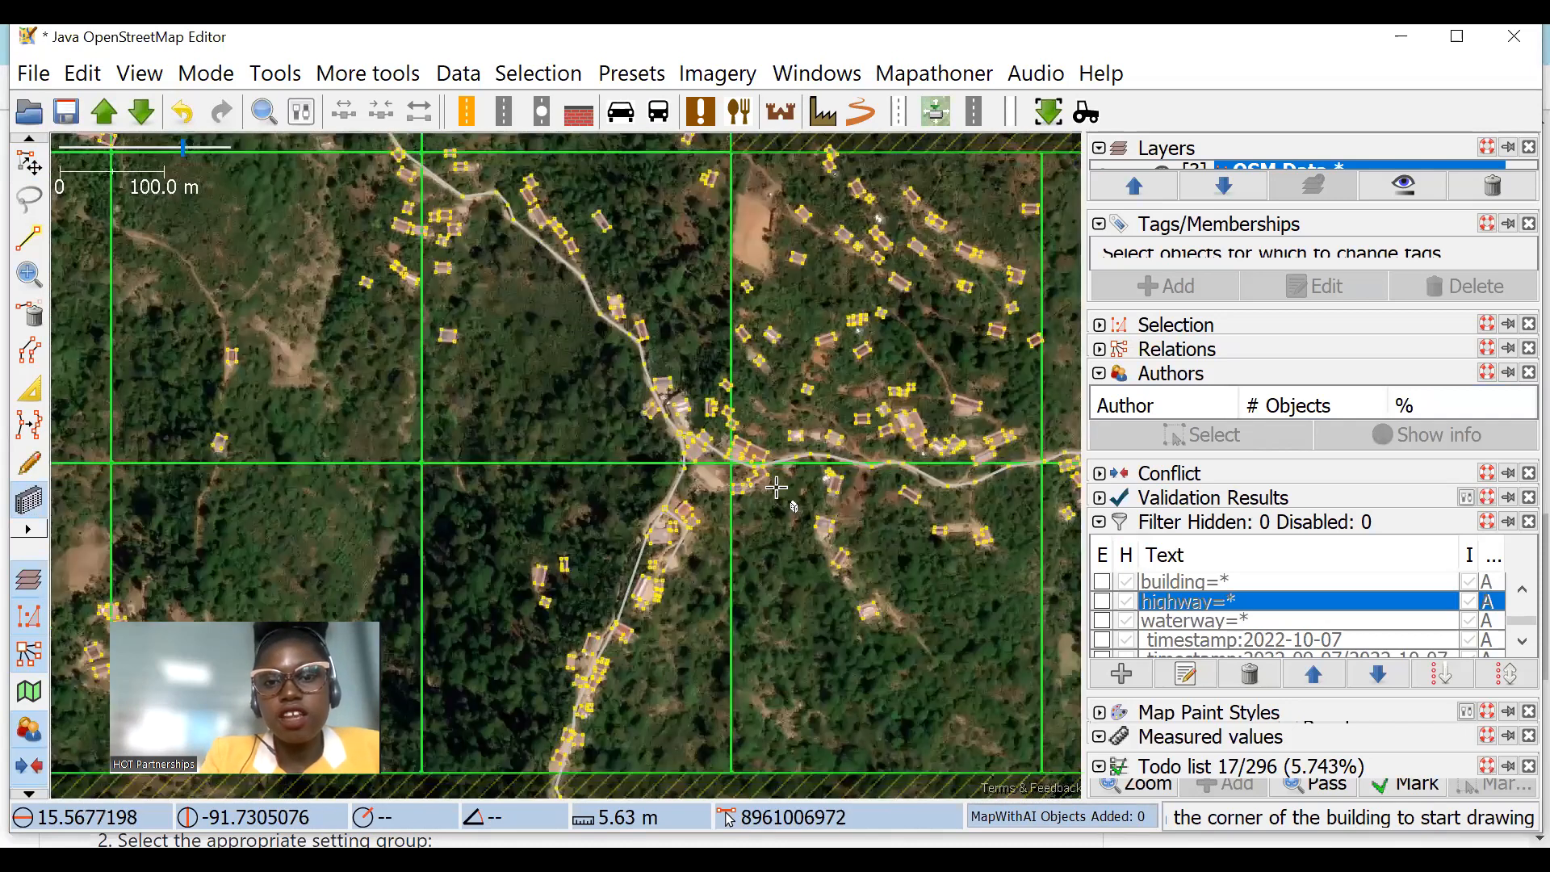
pyautogui.scroll(1, 824, 524)
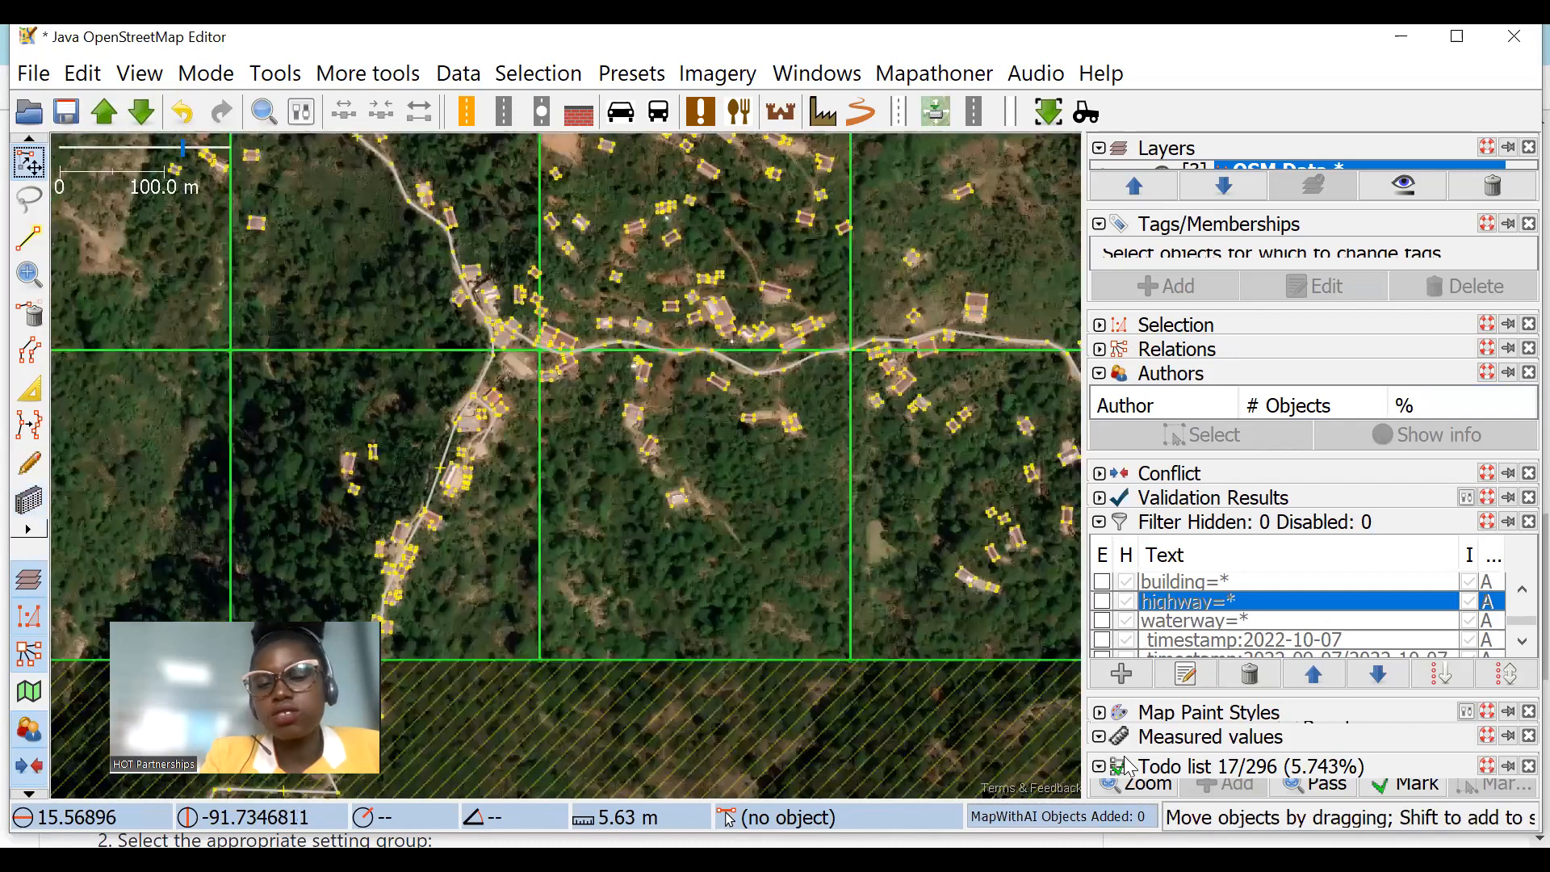
pyautogui.scroll(-2, 569, 333)
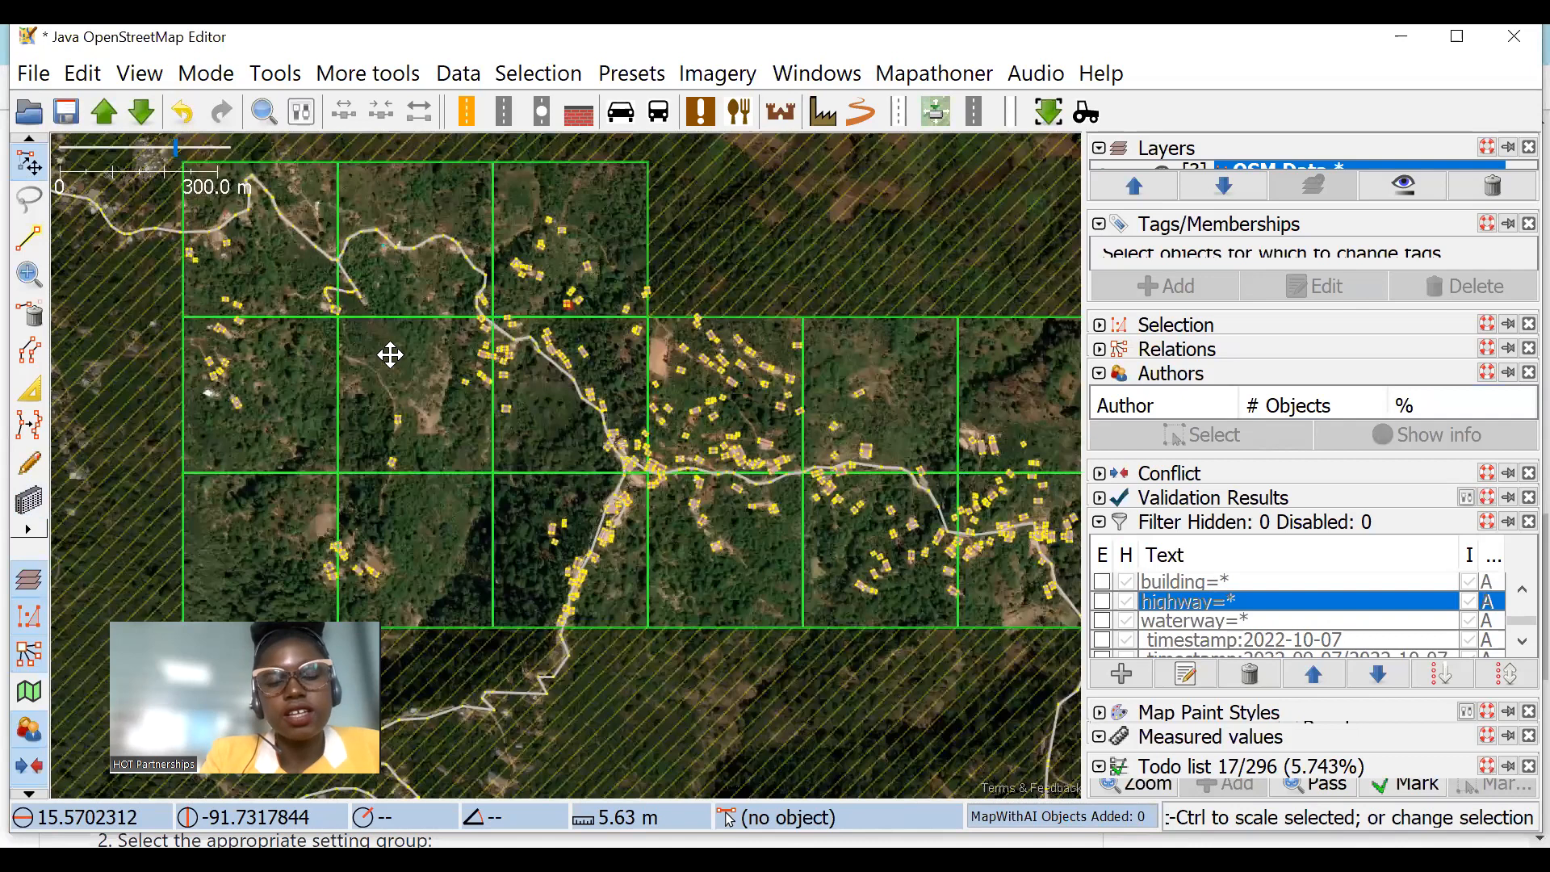
pyautogui.scroll(2, 606, 467)
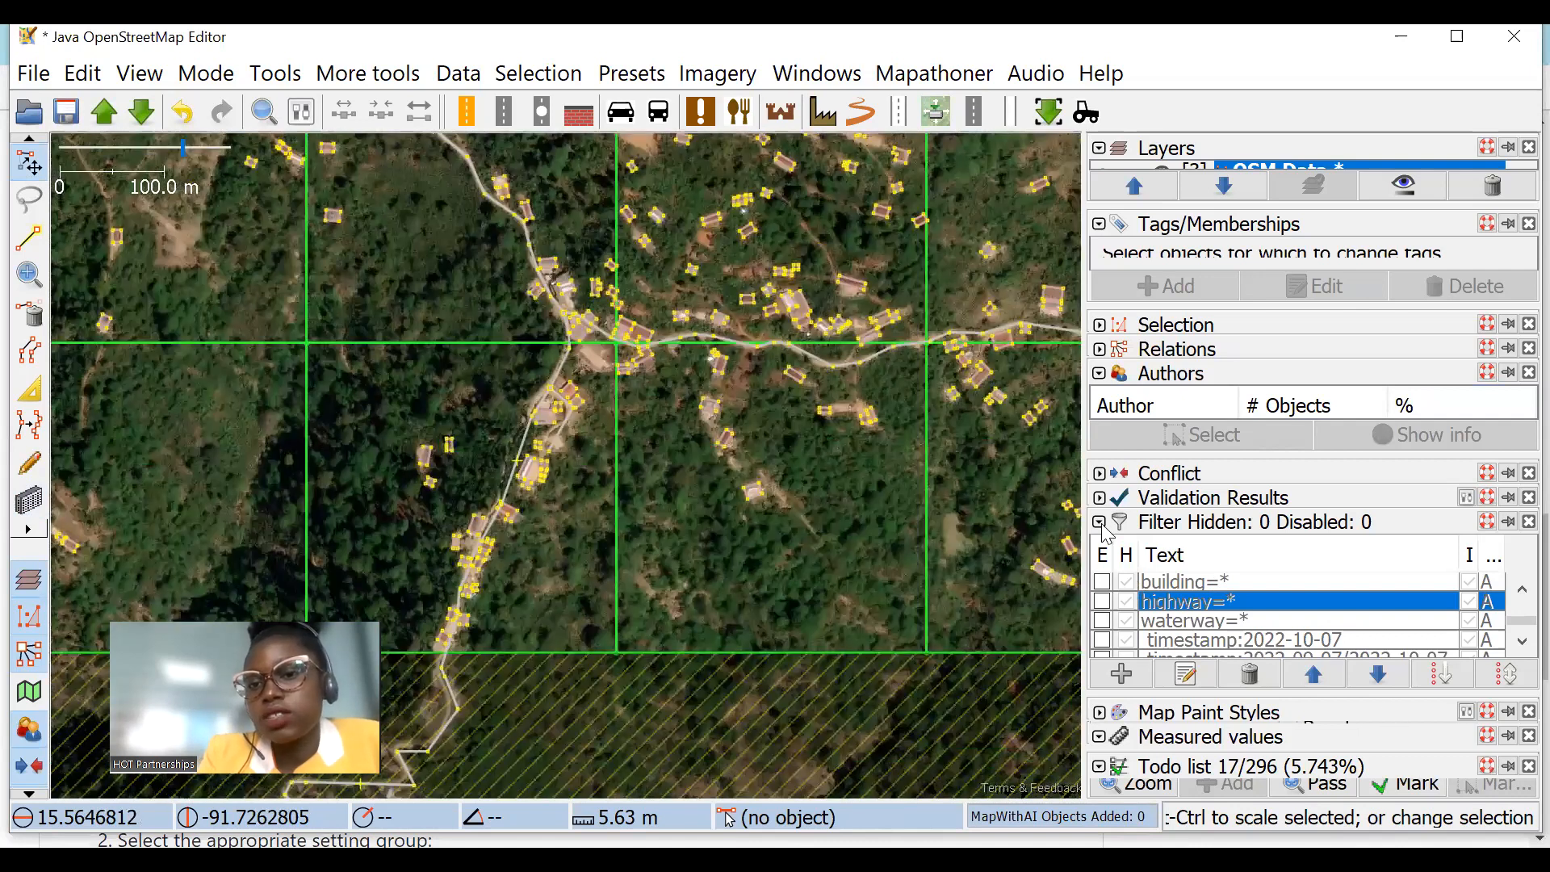
# Step: Collapse the filter list, expand the validation results and run validation on the data
pyautogui.click(1100, 523)
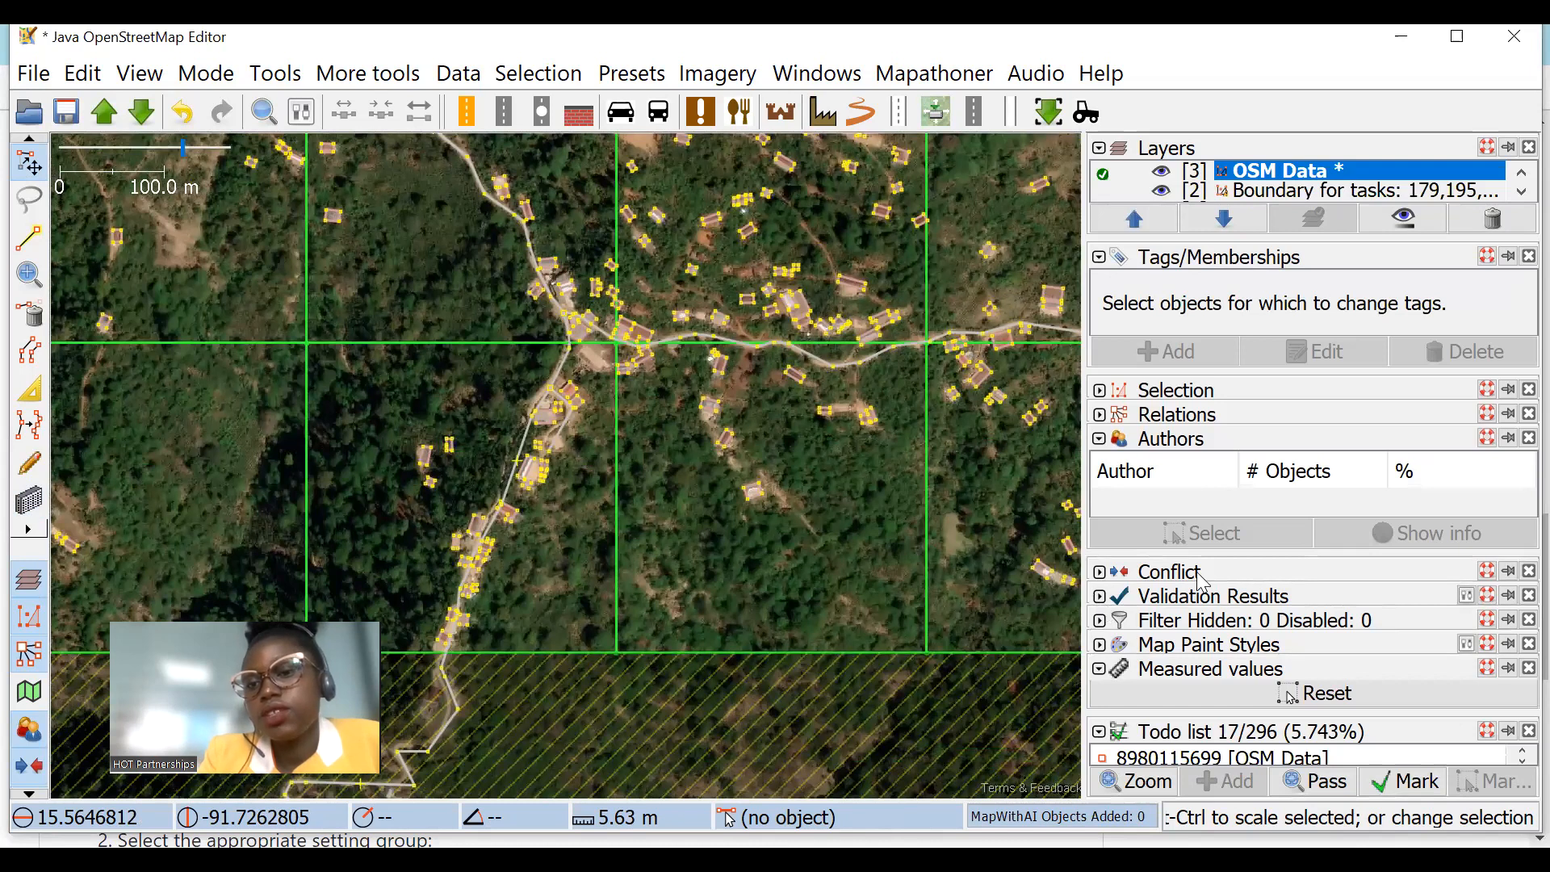
pyautogui.click(1215, 595)
pyautogui.click(1274, 583)
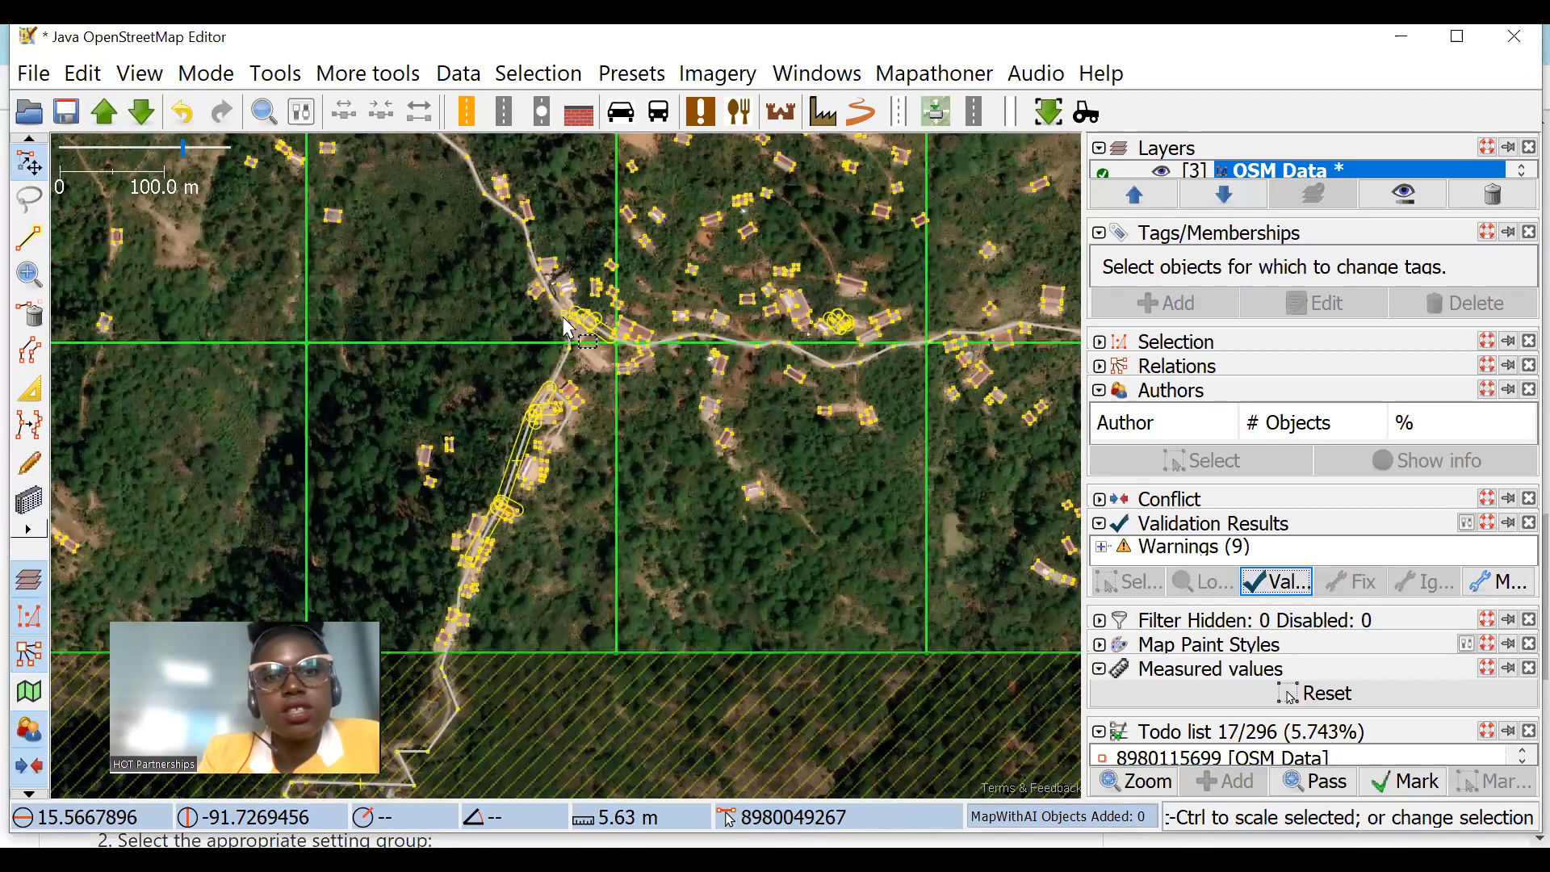
# Step: Move the road node off the corner of the building just east of the fork and rerun the validation
pyautogui.scroll(4, 623, 345)
pyautogui.scroll(3, 696, 373)
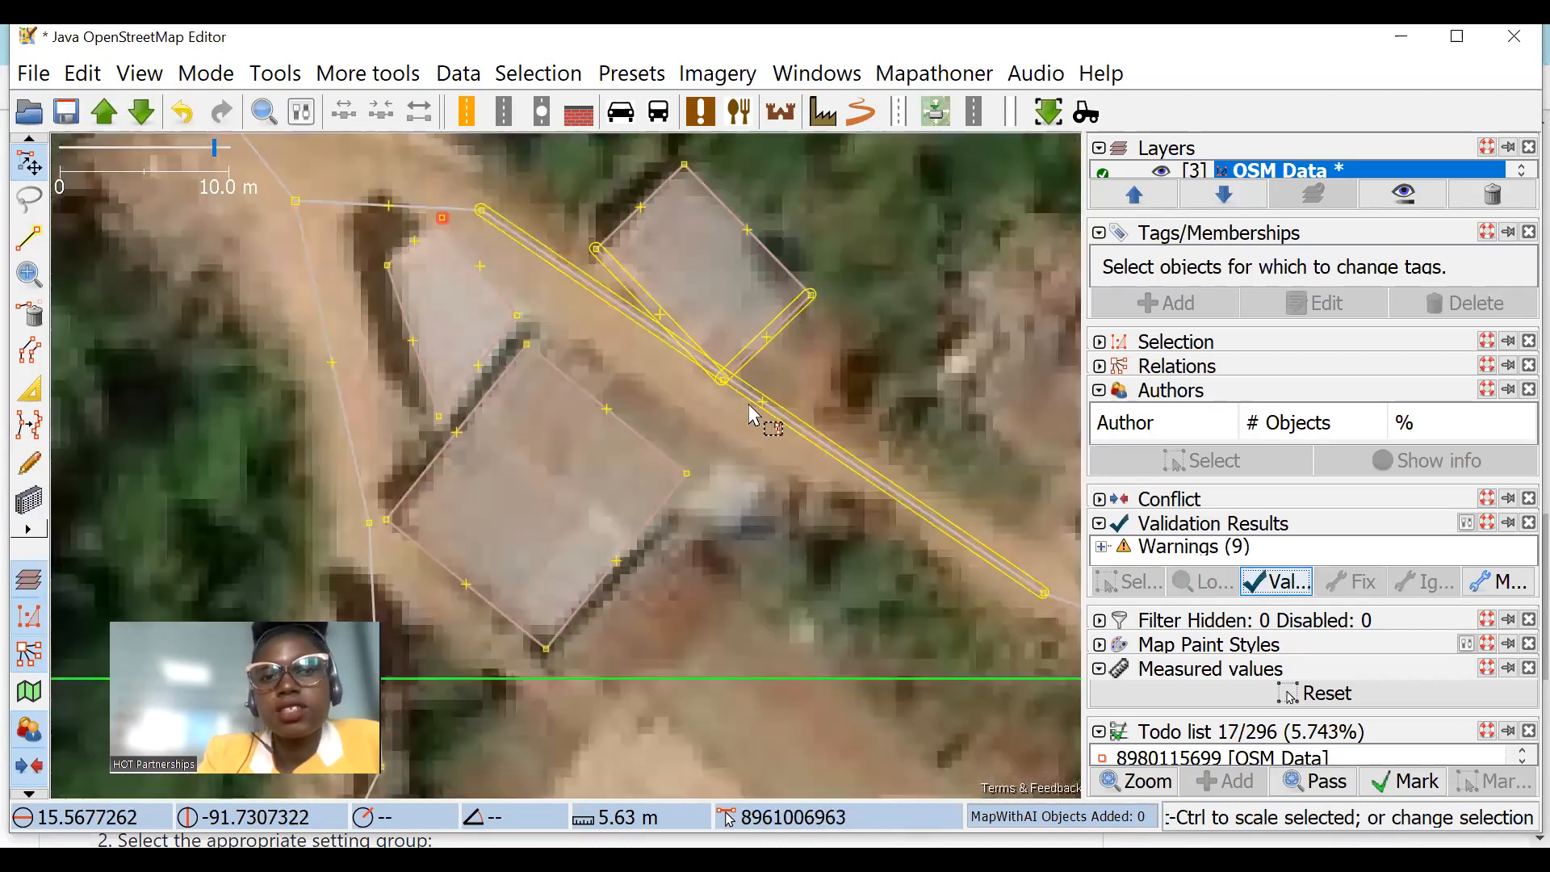
pyautogui.moveTo(763, 402); pyautogui.dragTo(719, 405)
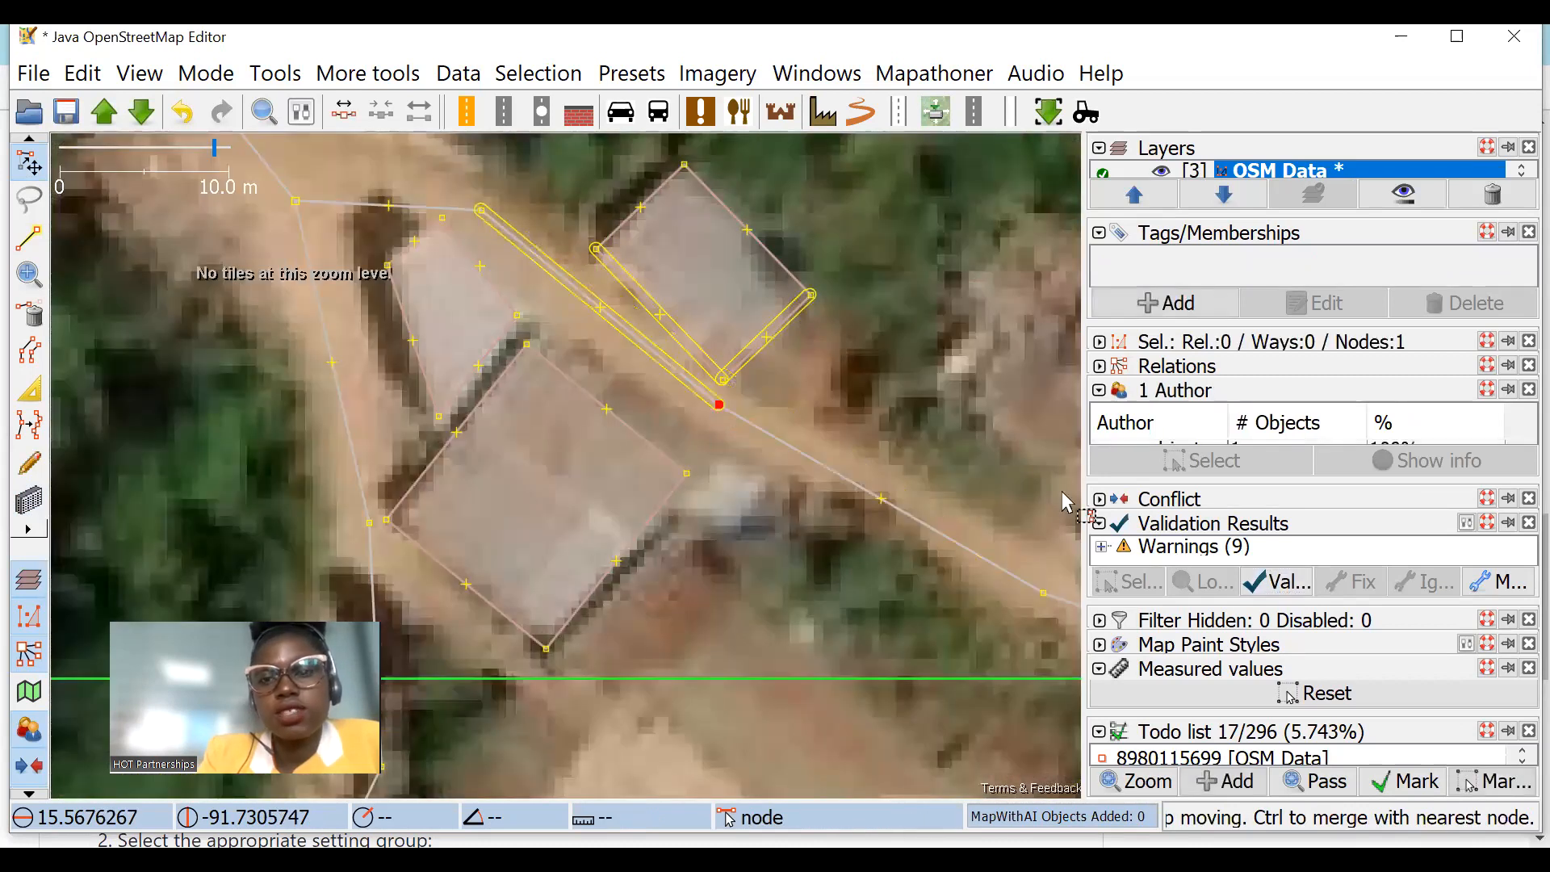
pyautogui.scroll(-4, 710, 444)
pyautogui.click(1269, 585)
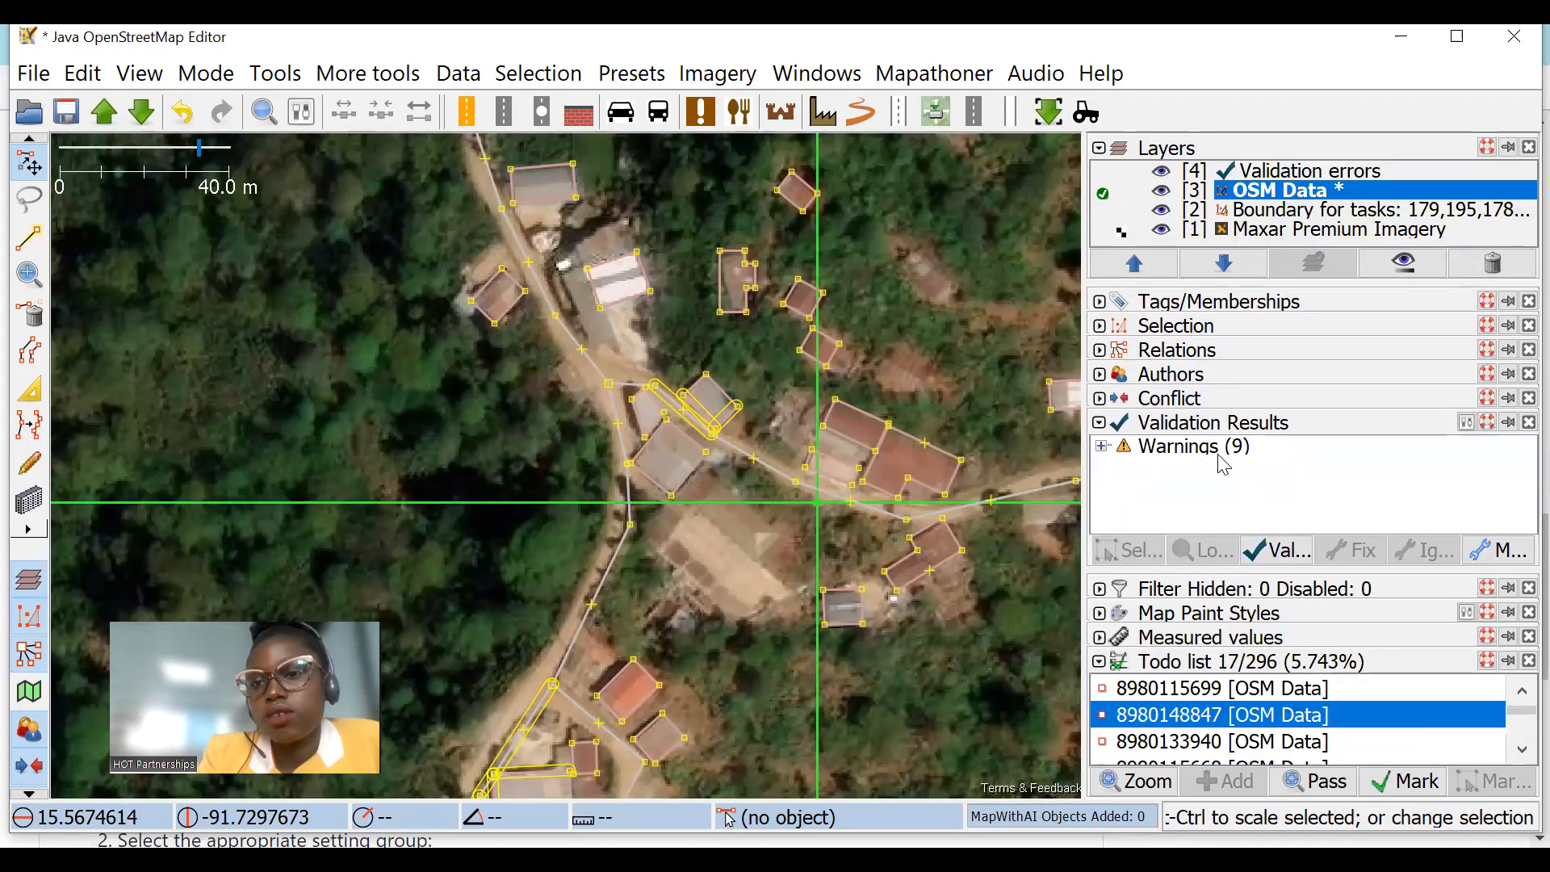
# Step: Expand the crossing building/highway warnings and zoom to the first one, involving the unclassified highway
pyautogui.doubleClick(1211, 446)
pyautogui.doubleClick(1261, 464)
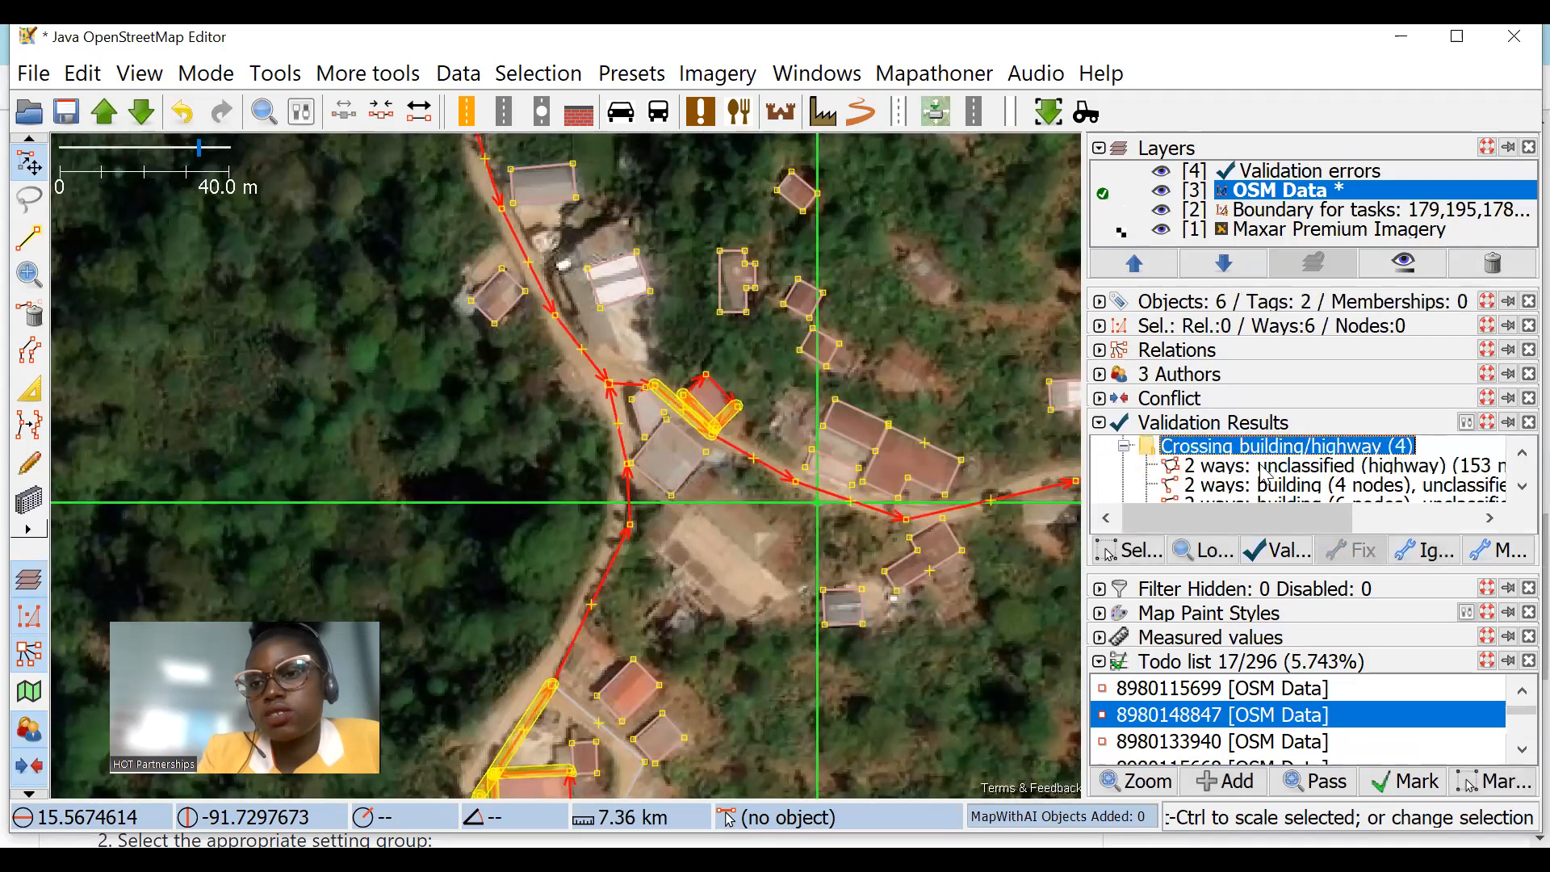
pyautogui.click(1262, 464)
pyautogui.rightClick(1266, 472)
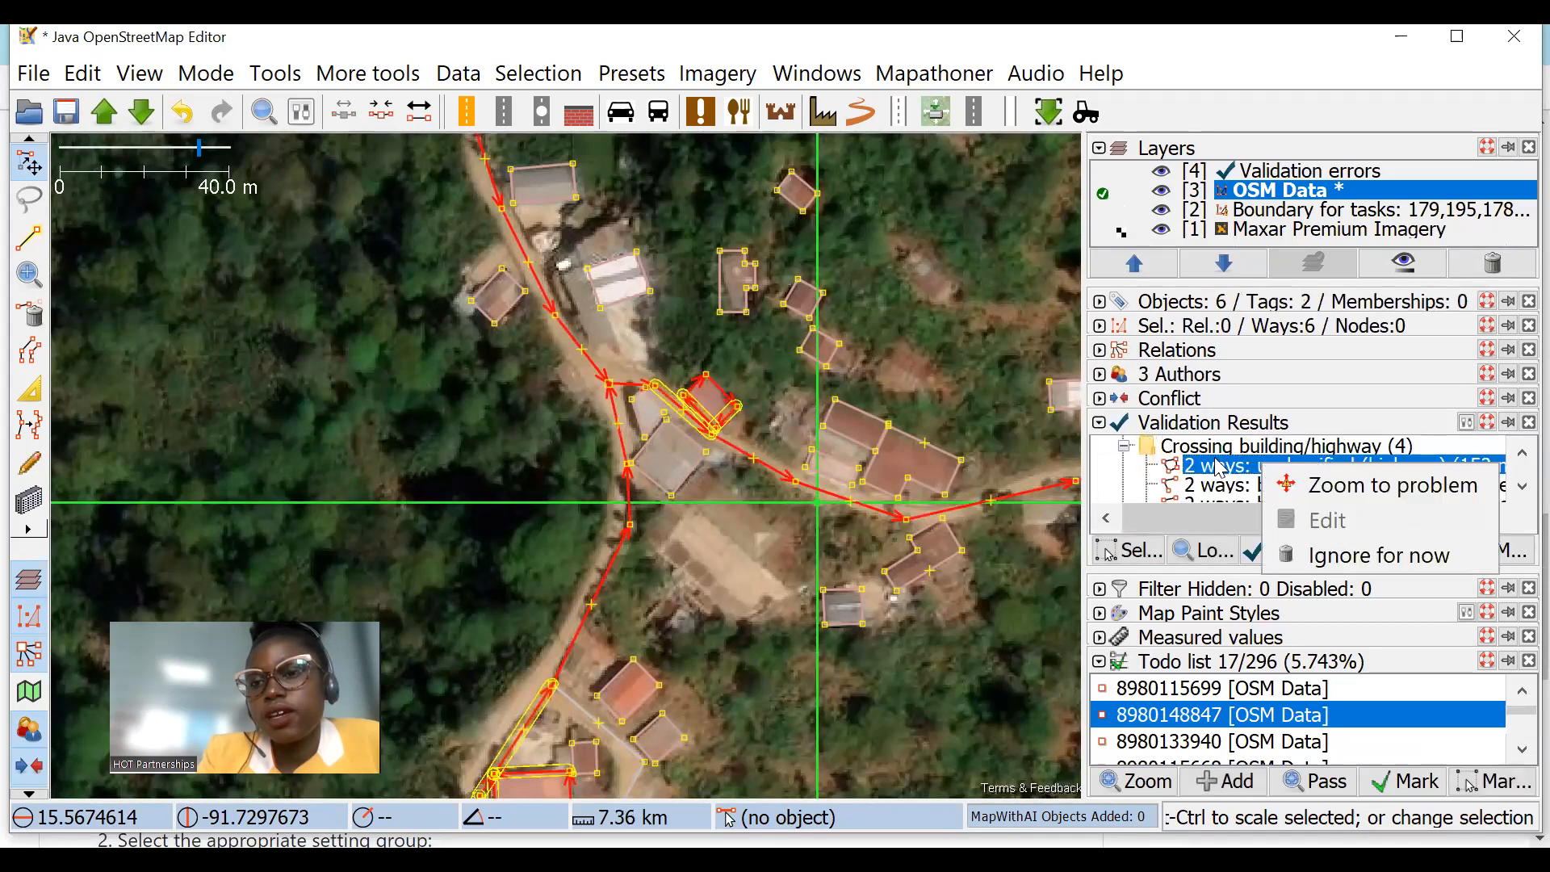
pyautogui.click(1355, 497)
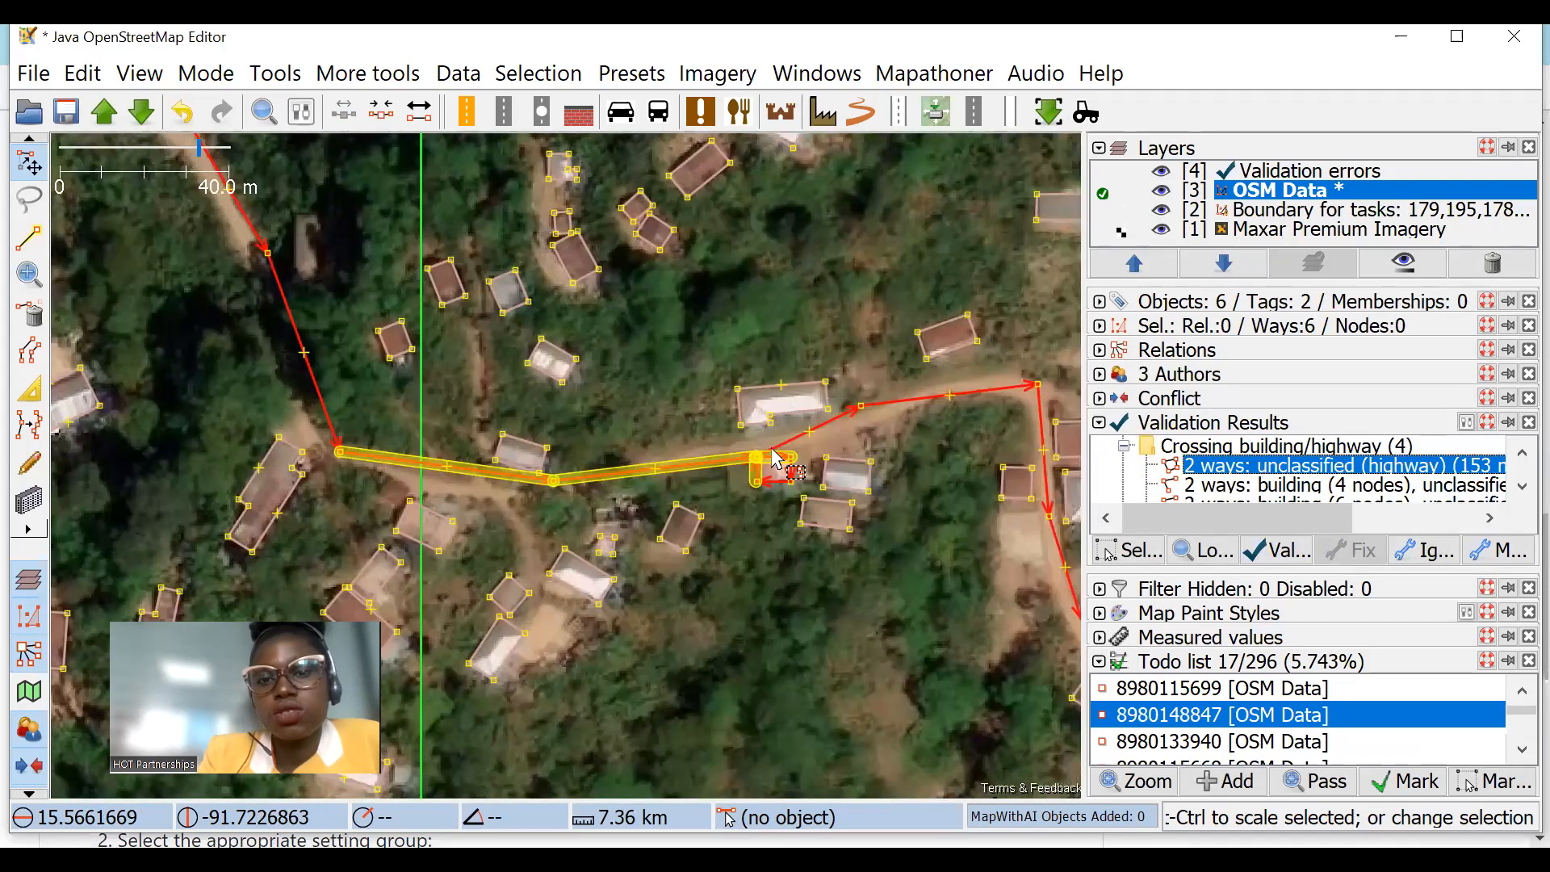
# Step: Move the road node off the small building's corner and the next node east onto the dirt road with Improve Way Accuracy
pyautogui.scroll(3, 767, 465)
pyautogui.click(757, 472)
pyautogui.press('a')
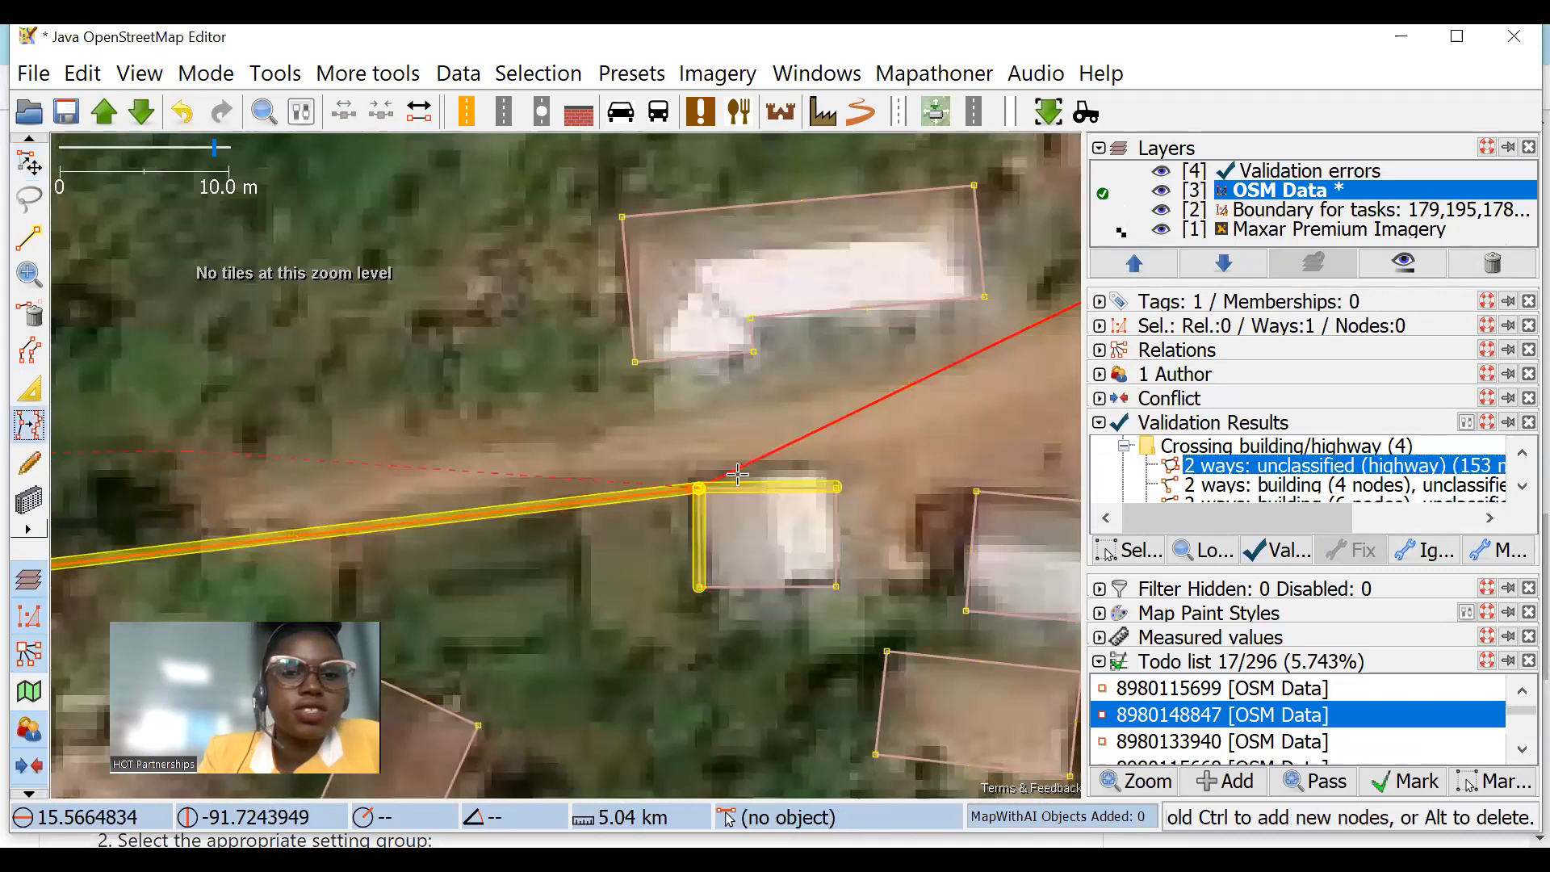
pyautogui.click(700, 449)
pyautogui.moveTo(999, 437); pyautogui.dragTo(625, 459)
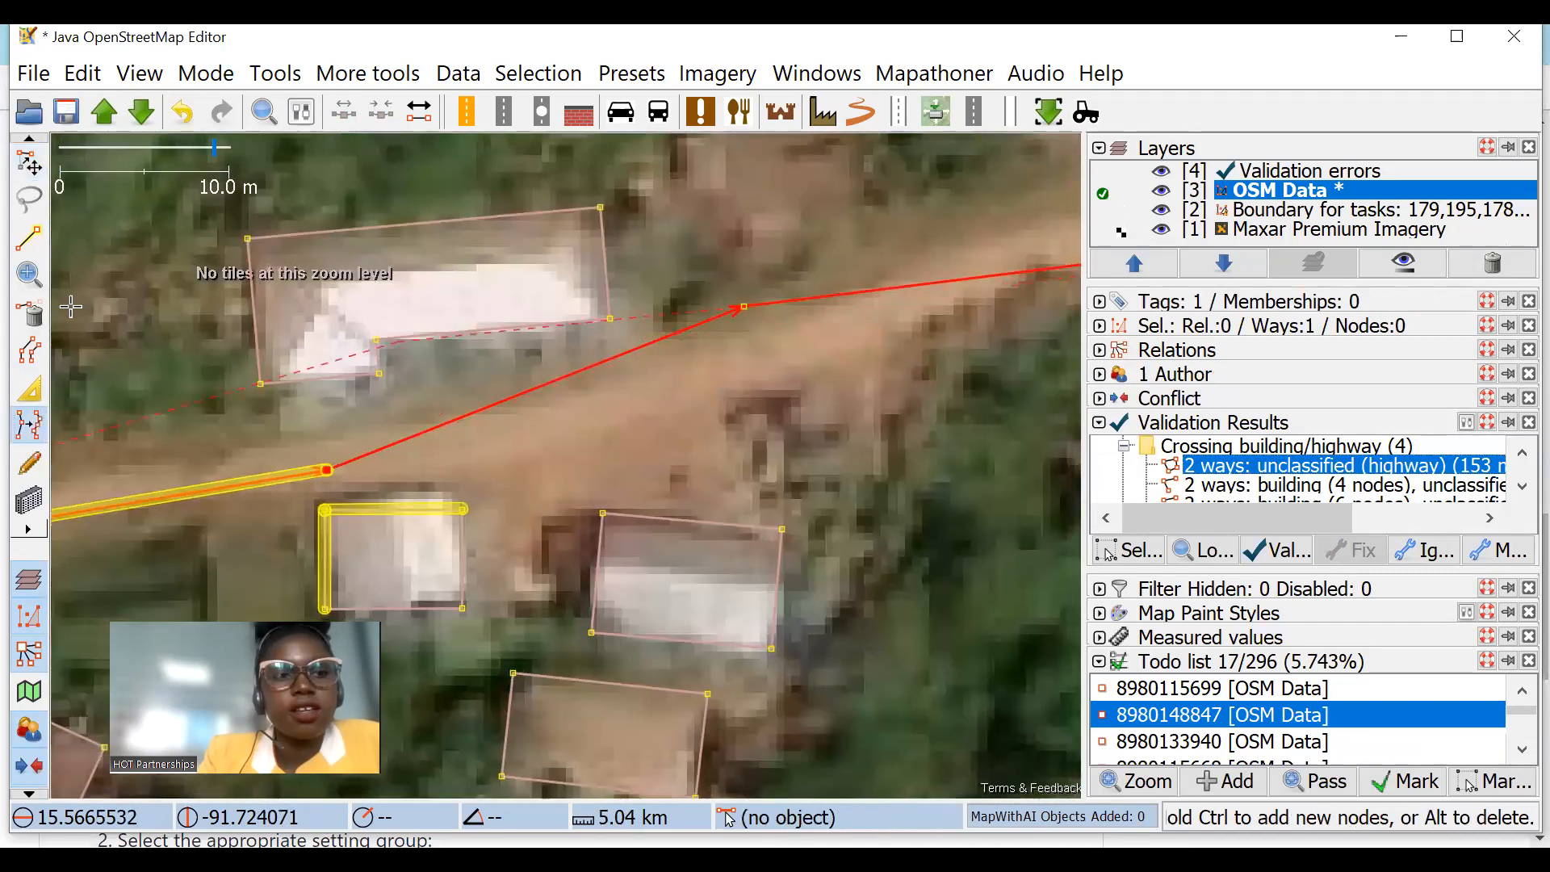
pyautogui.click(743, 344)
pyautogui.click(29, 163)
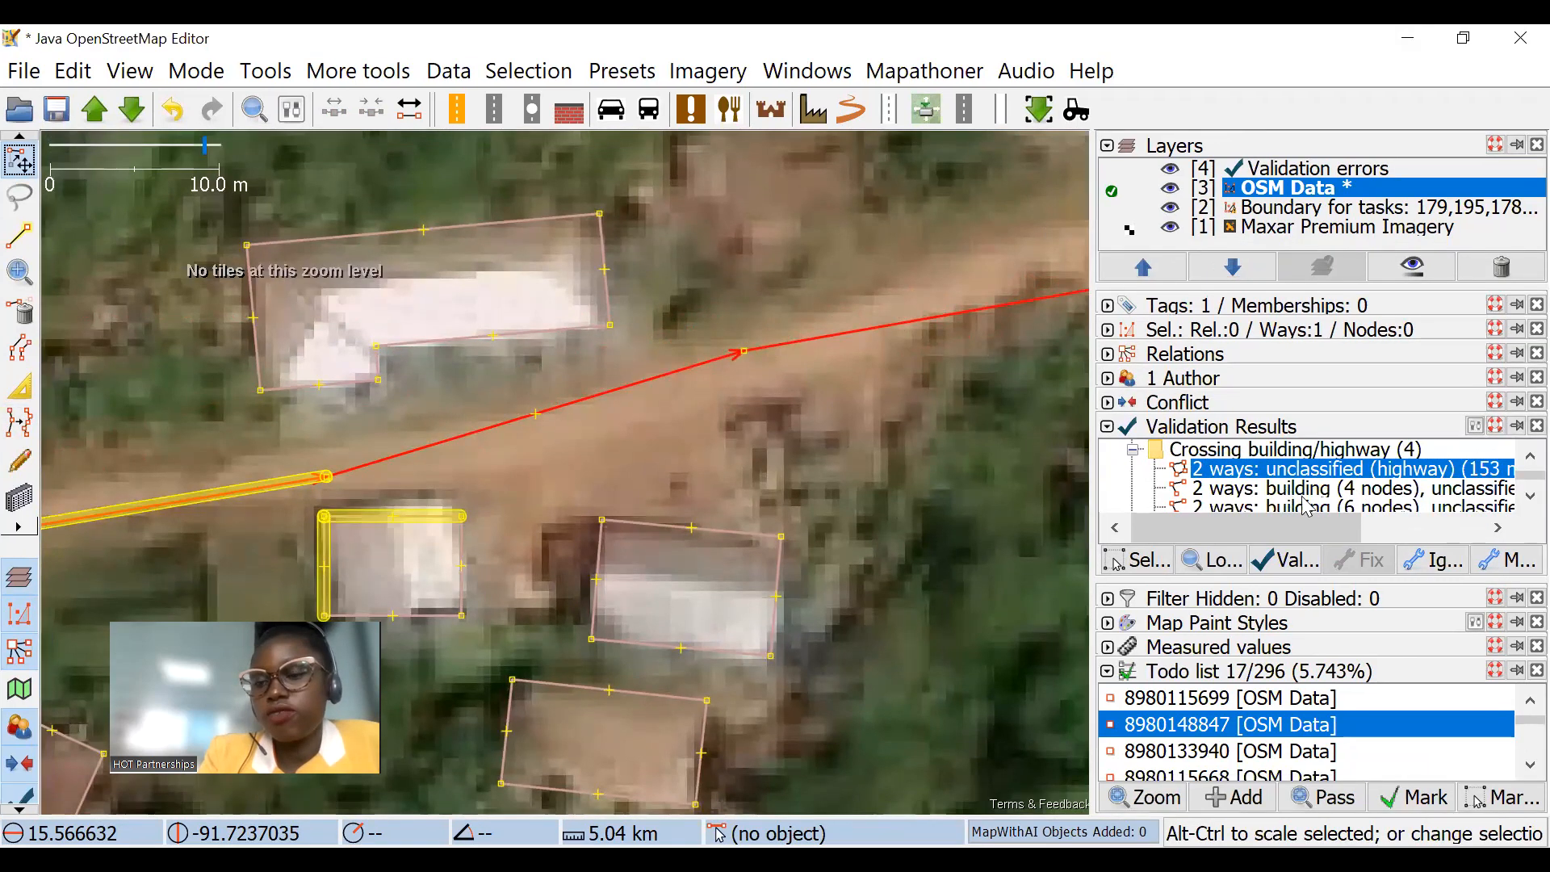
# Step: Zoom to the second and third crossing building/highway warnings to examine where the road meets the buildings
pyautogui.rightClick(1291, 493)
pyautogui.click(1405, 512)
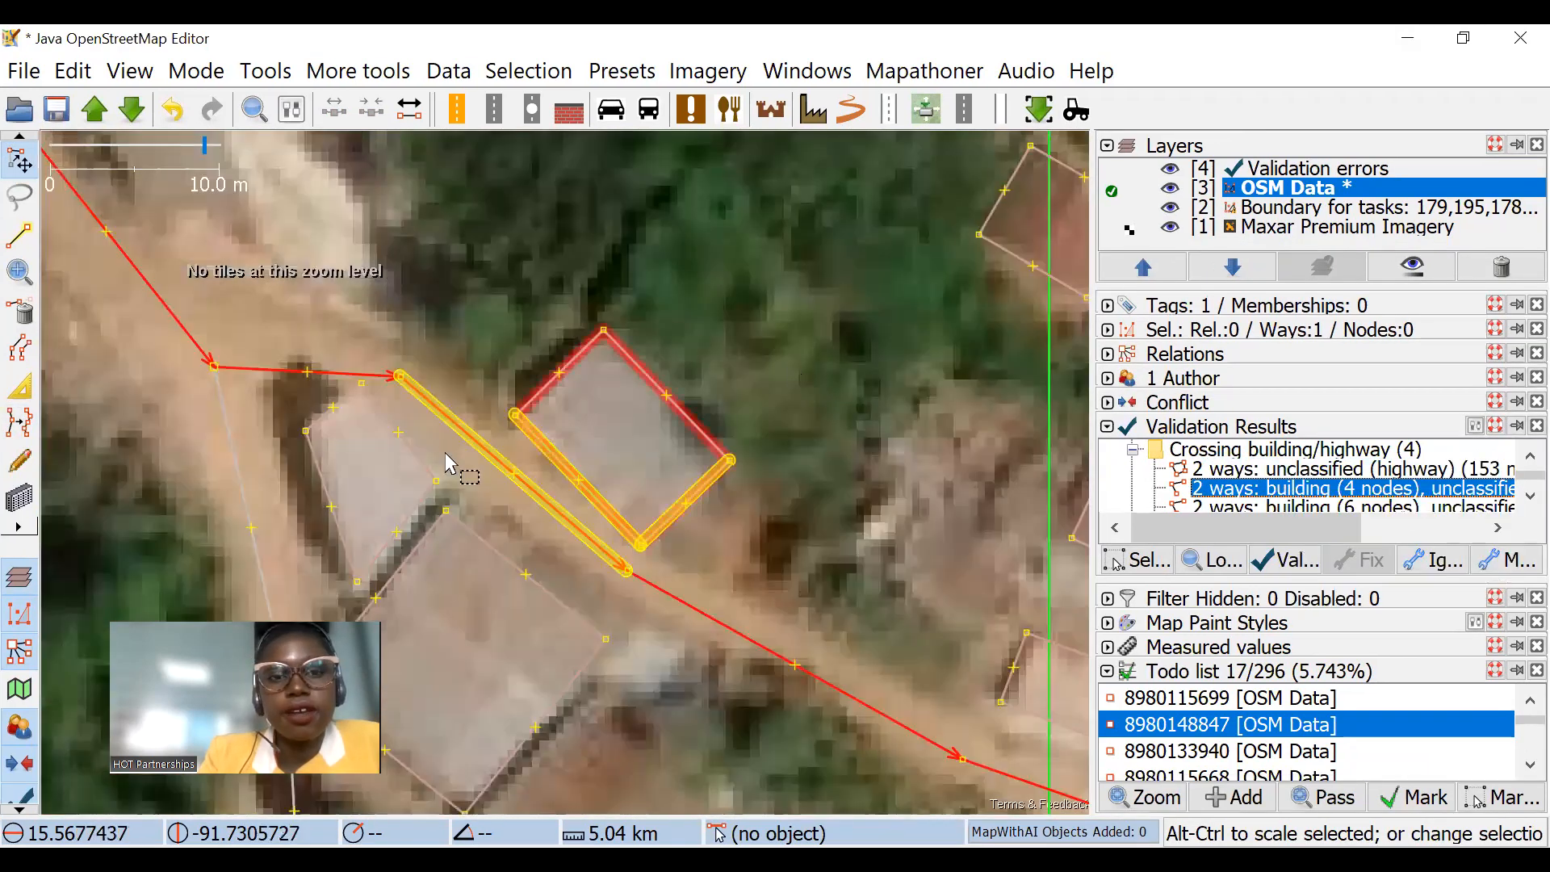
pyautogui.click(1364, 506)
pyautogui.rightClick(1366, 507)
pyautogui.click(1373, 533)
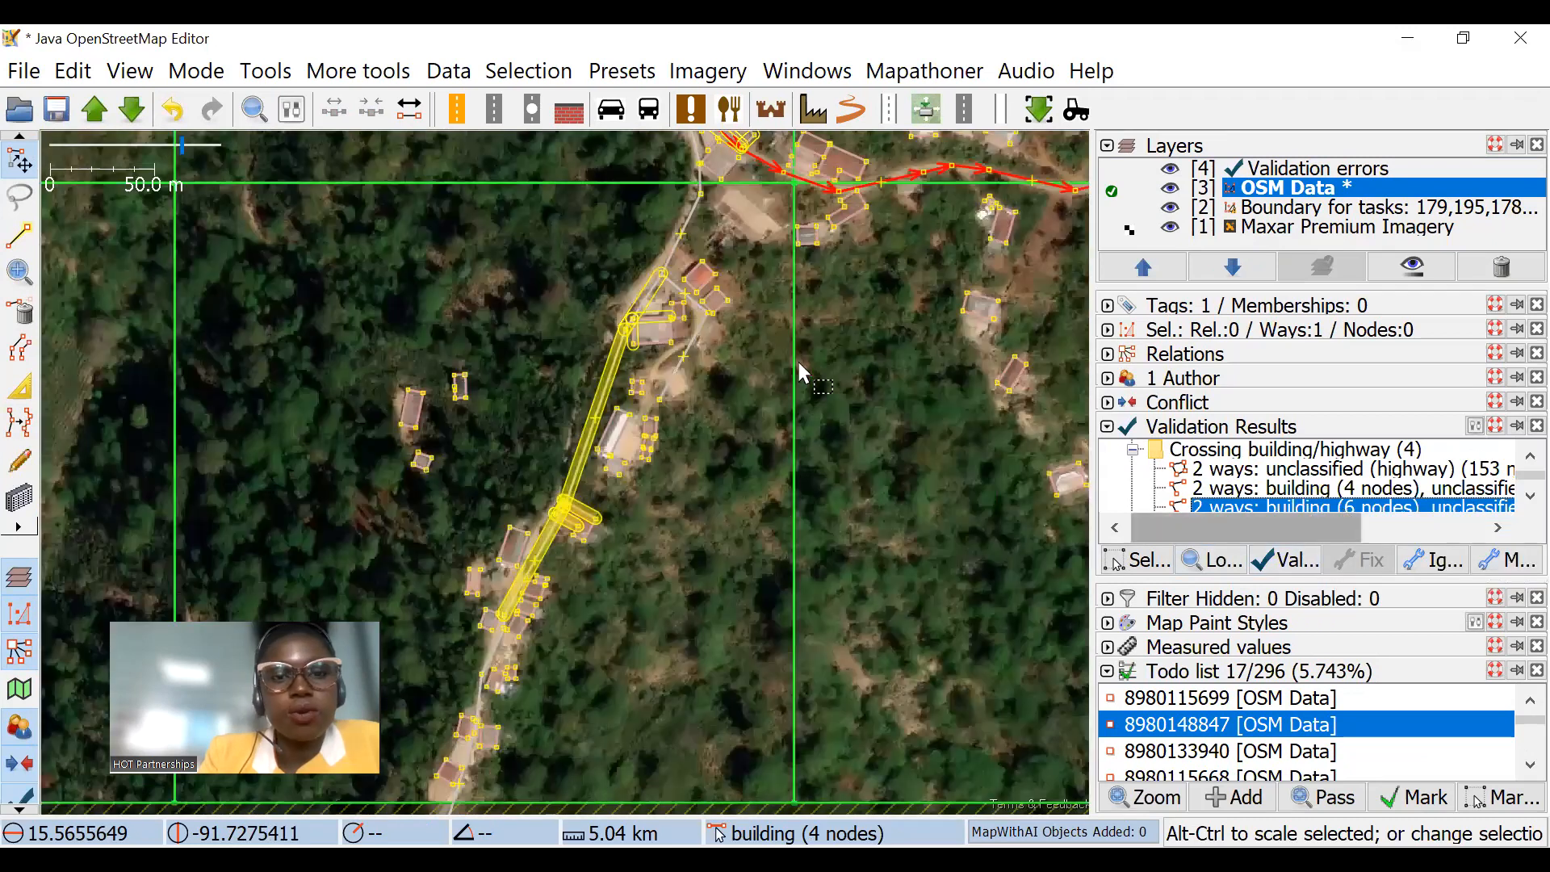
# Step: Realign the unclassified road's nodes with the dirt road from the large grey building south past the reddish building
pyautogui.scroll(3, 557, 363)
pyautogui.click(20, 421)
pyautogui.click(644, 215)
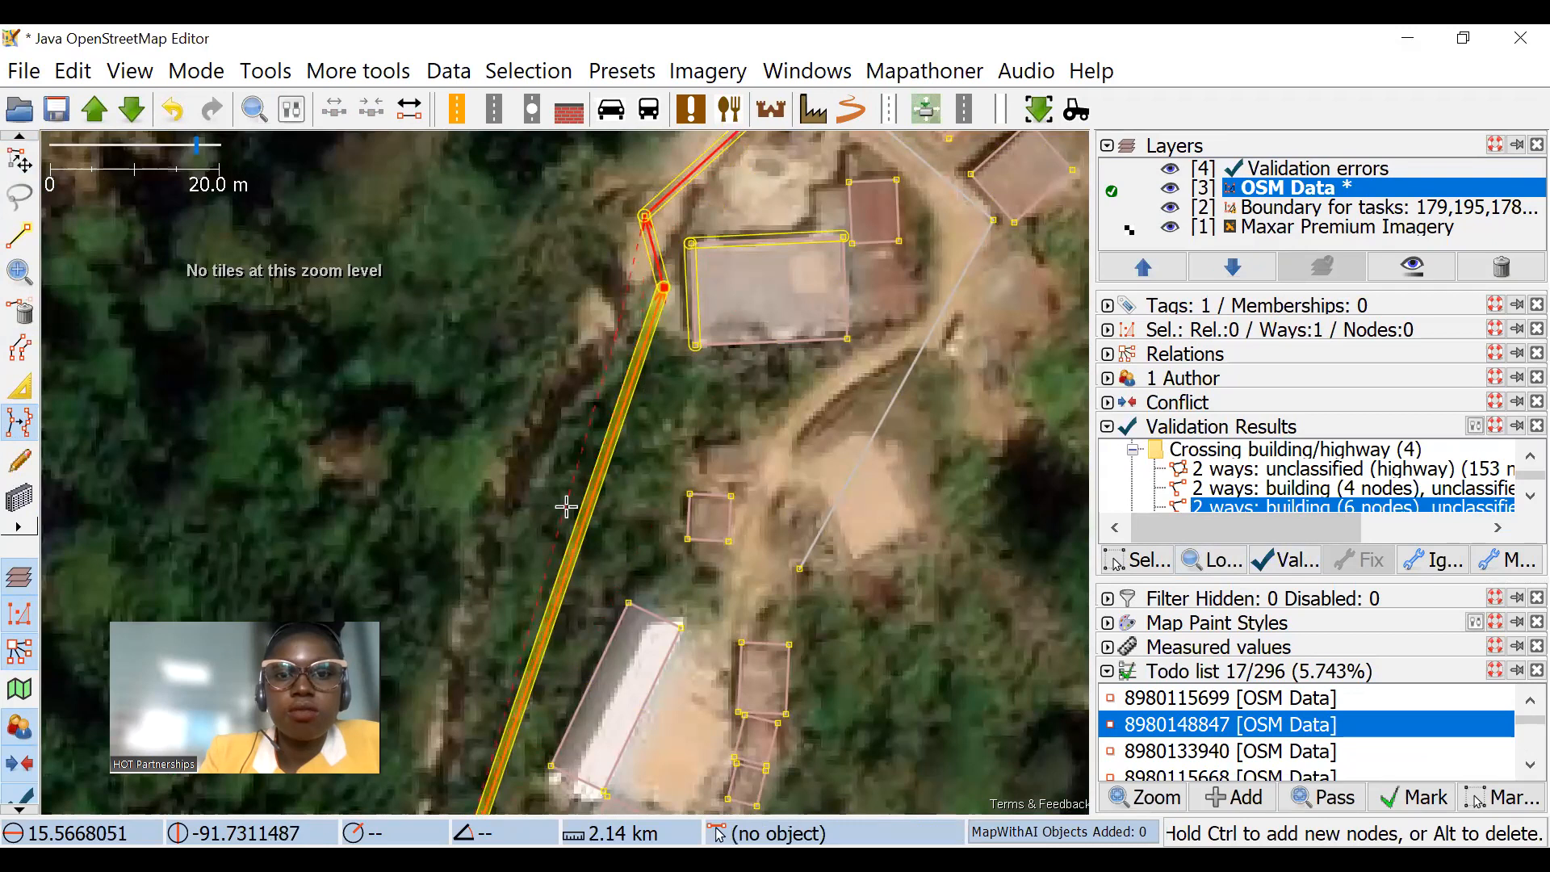
pyautogui.moveTo(507, 608); pyautogui.dragTo(516, 363)
pyautogui.keyDown('ctrl'); pyautogui.click(497, 363); pyautogui.keyUp('ctrl')
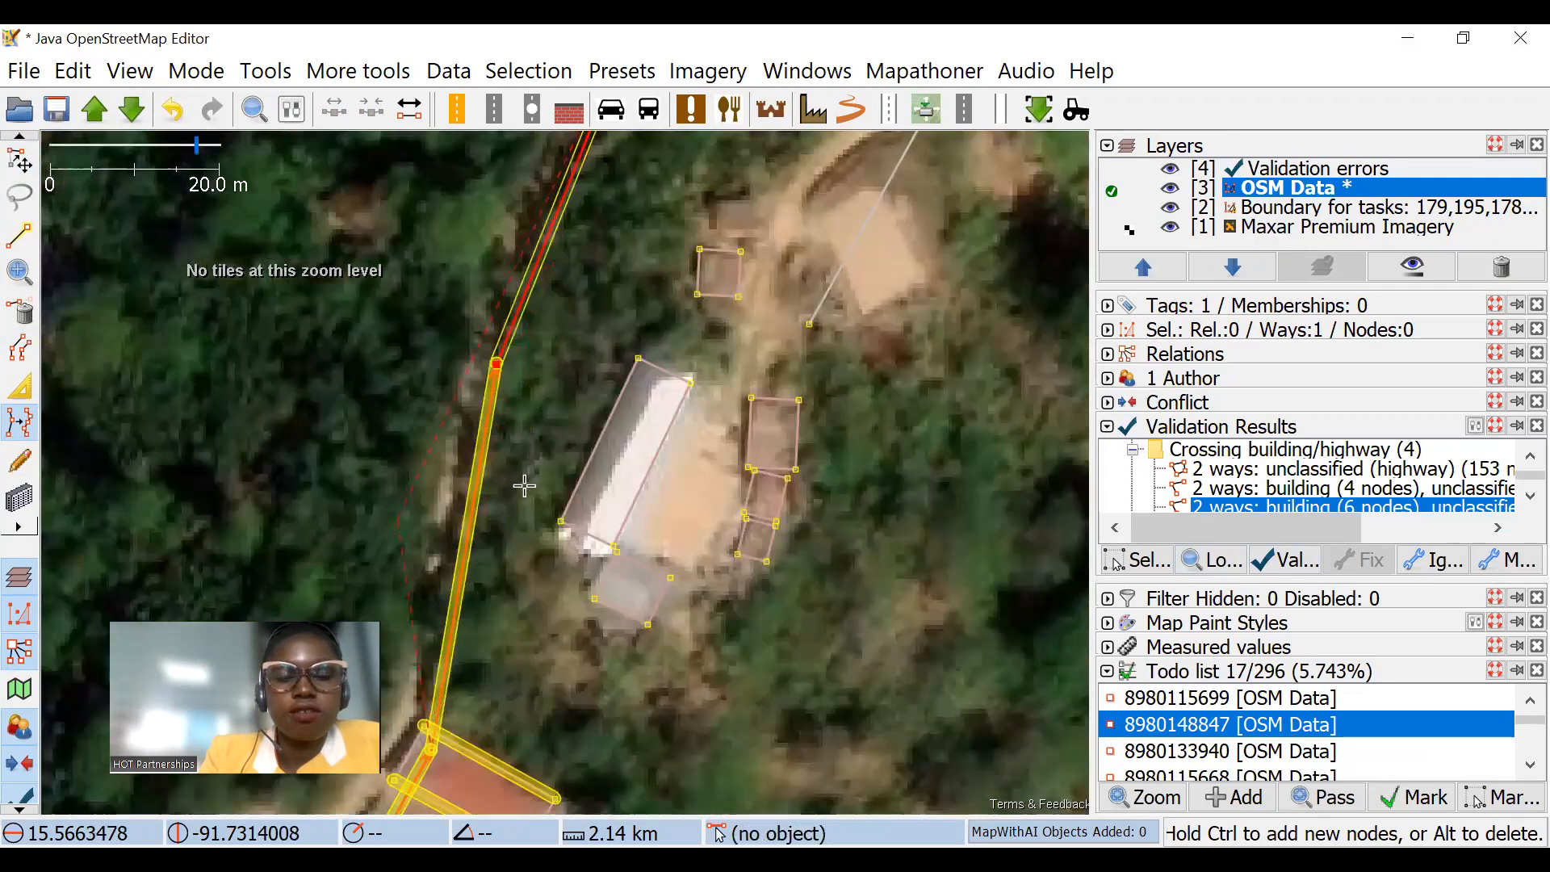
pyautogui.click(413, 539)
pyautogui.moveTo(427, 518); pyautogui.dragTo(513, 308)
pyautogui.click(417, 648)
pyautogui.moveTo(417, 648); pyautogui.dragTo(560, 101)
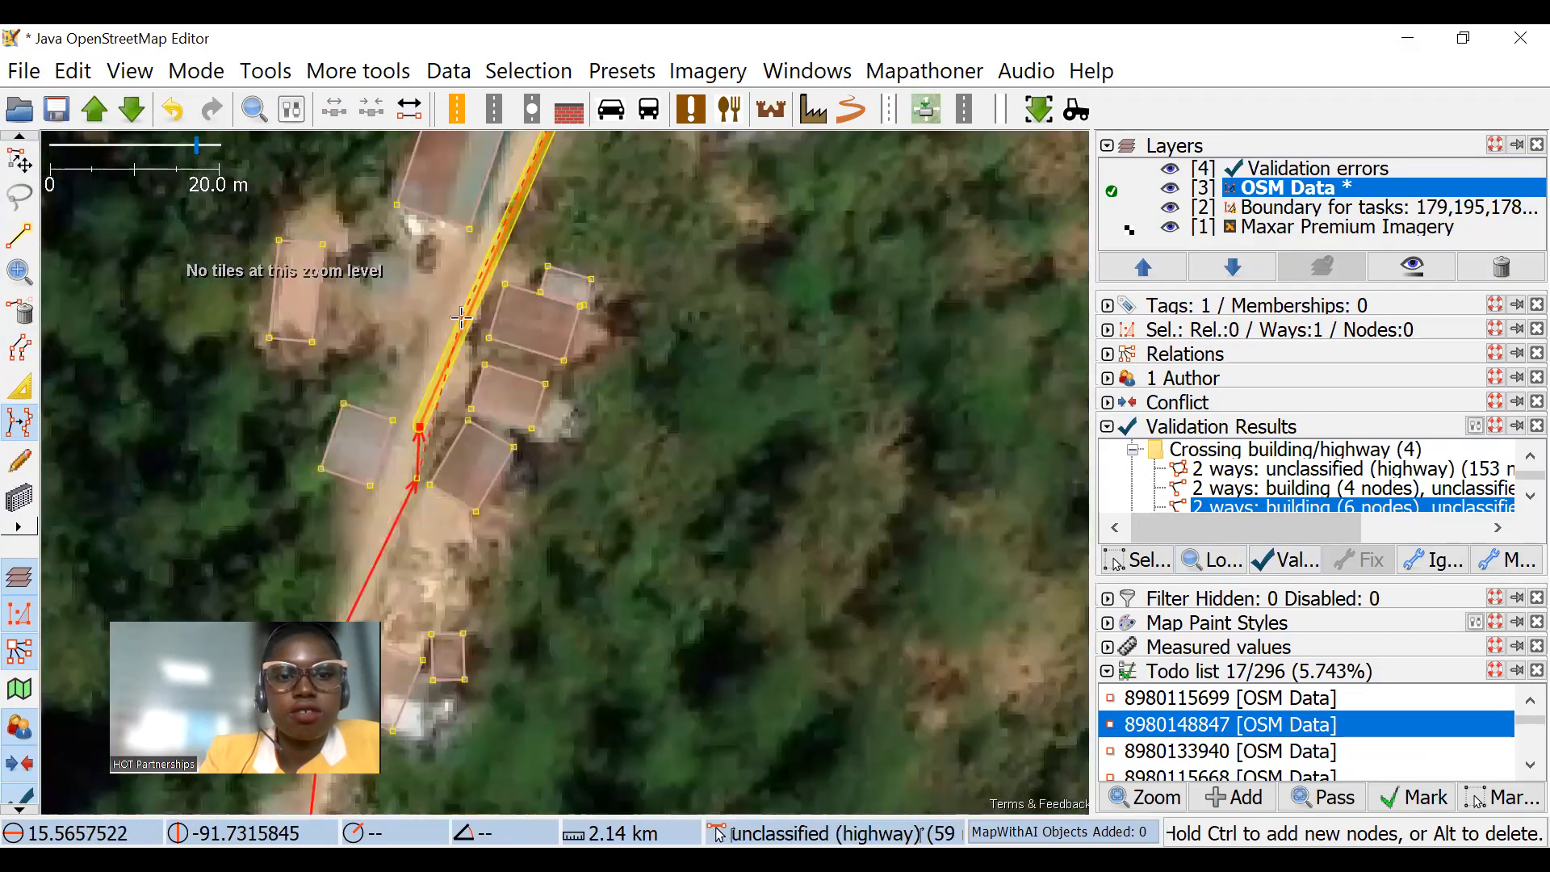
pyautogui.scroll(-2, 467, 384)
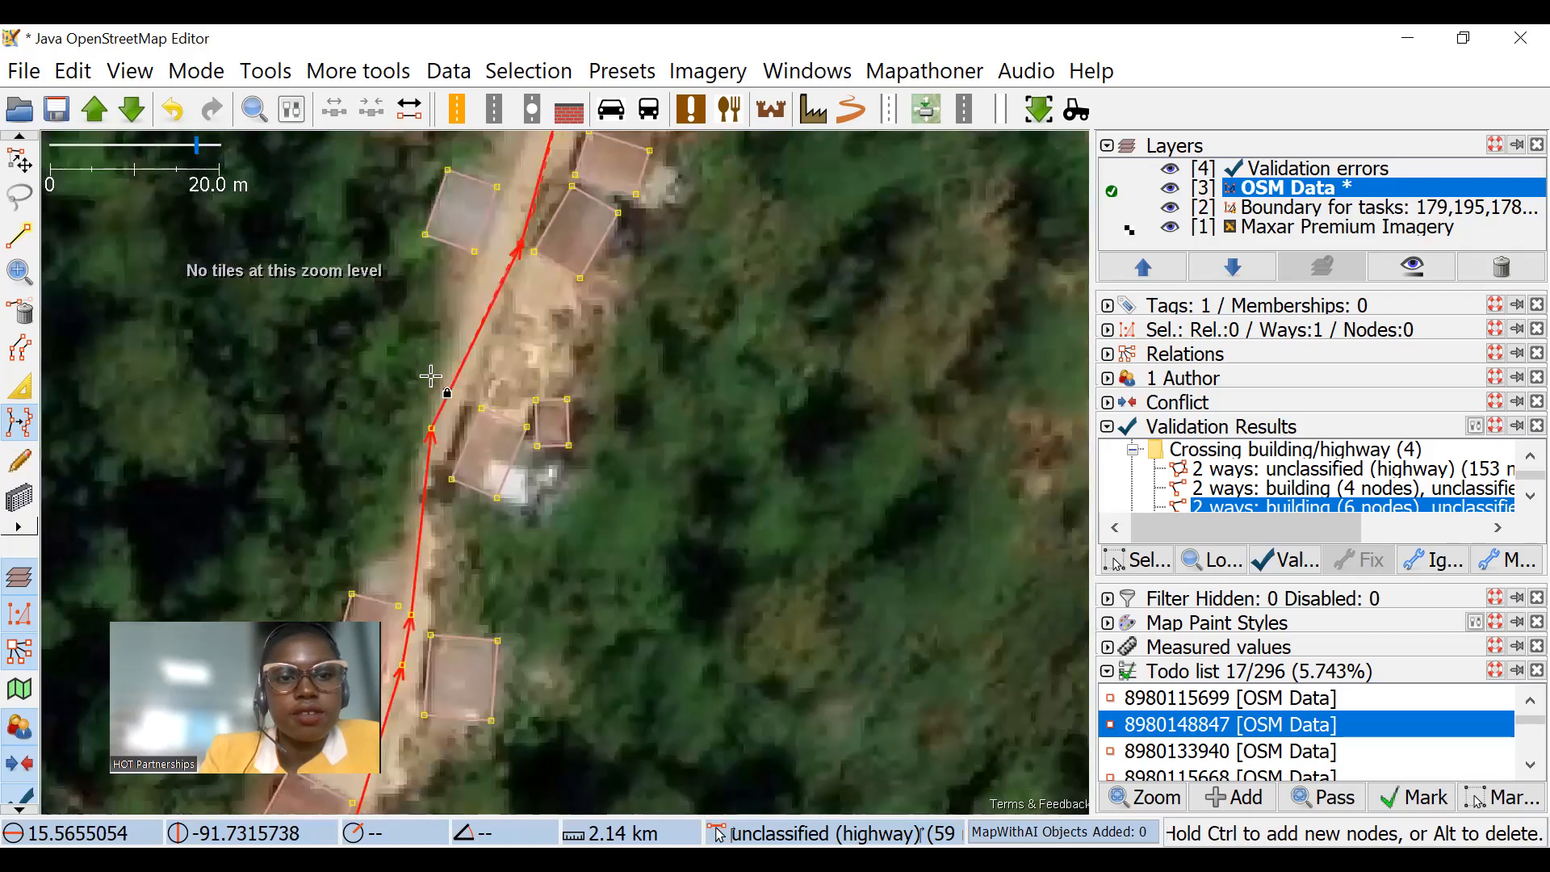
pyautogui.scroll(-1, 429, 374)
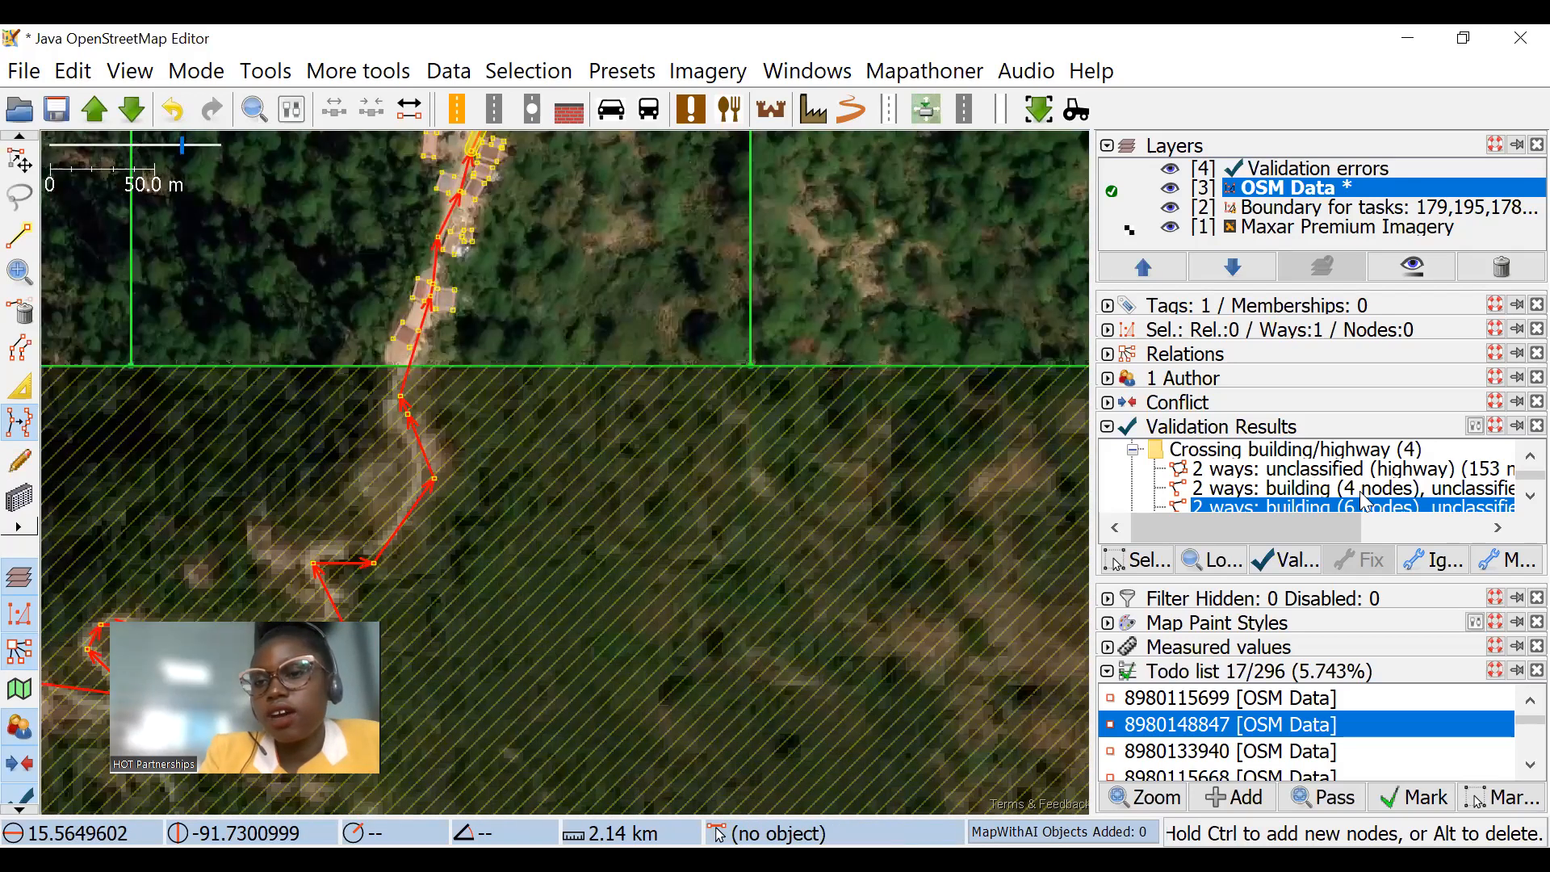
# Step: Show the fourth crossing building/highway warning on the map and enlarge the validation results list
pyautogui.press('Down')
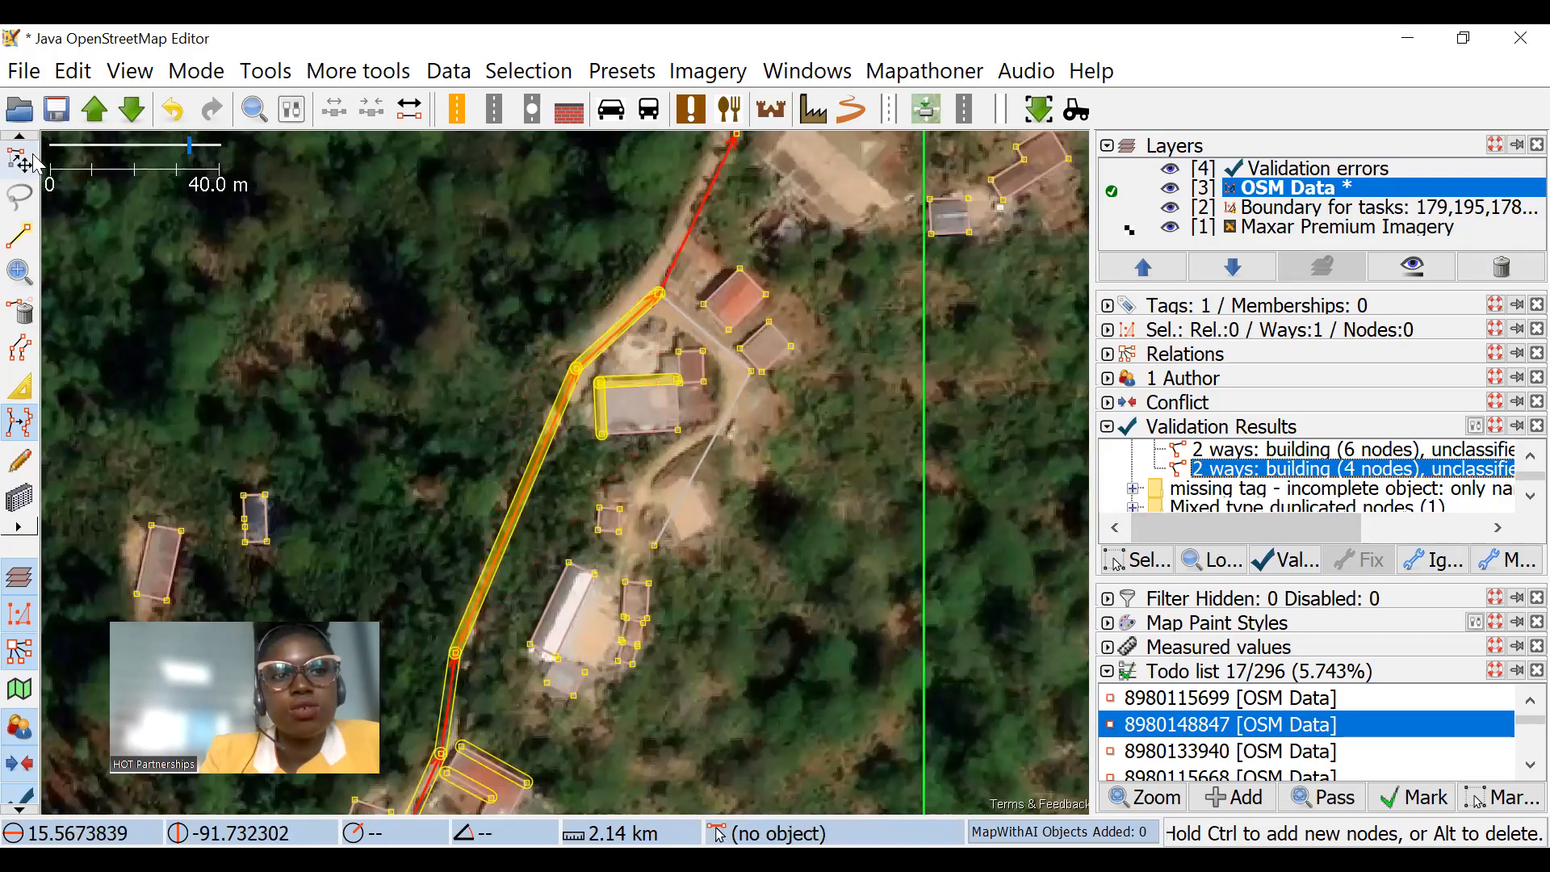
pyautogui.press('s')
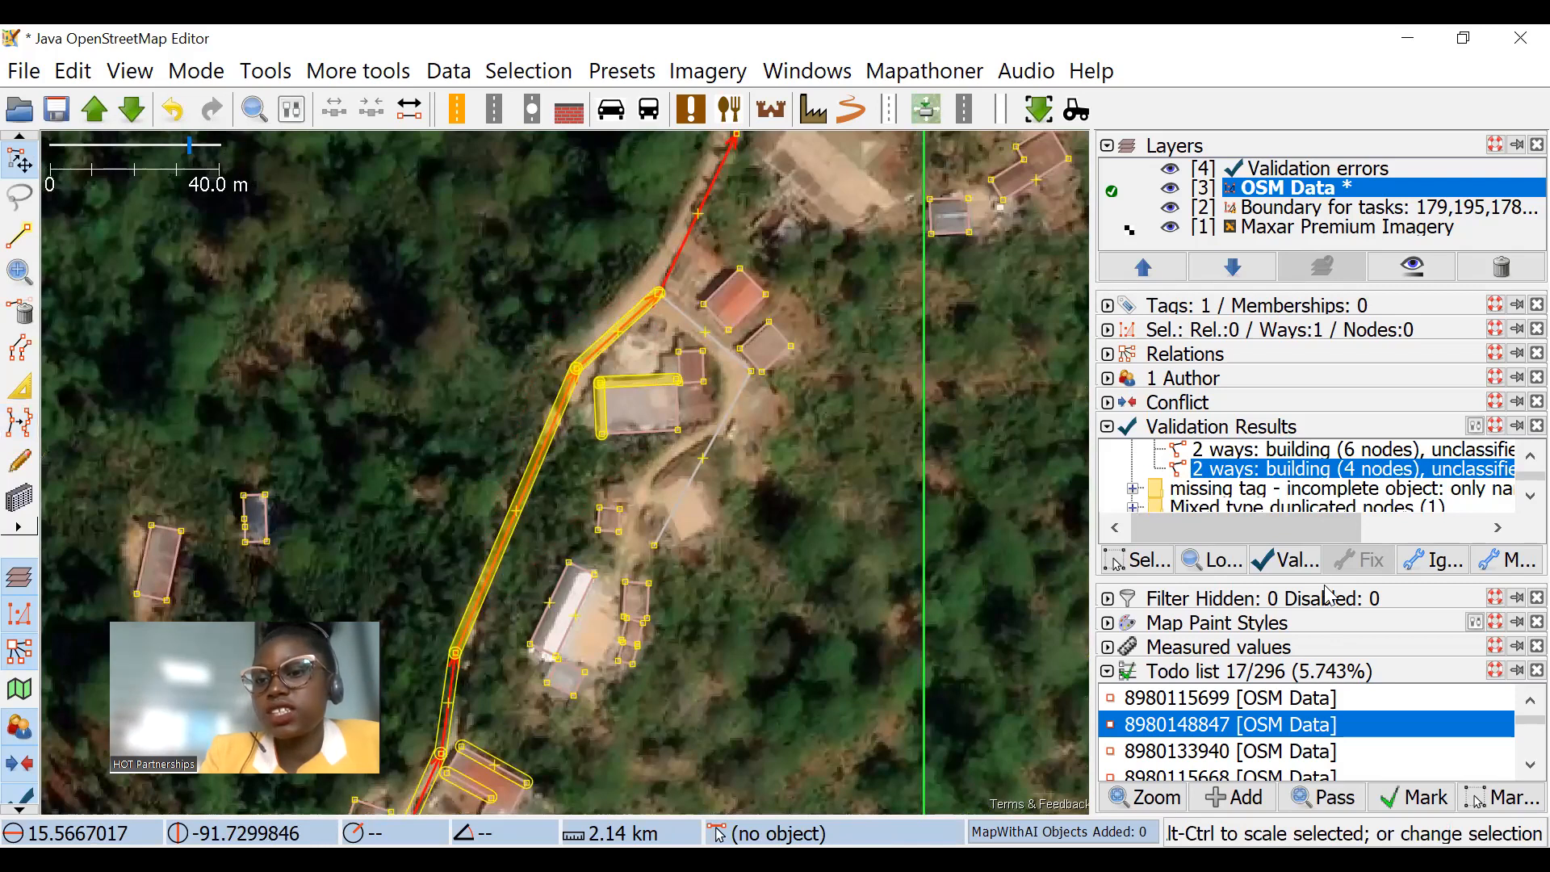
pyautogui.moveTo(1323, 578); pyautogui.dragTo(1319, 658)
pyautogui.click(943, 529)
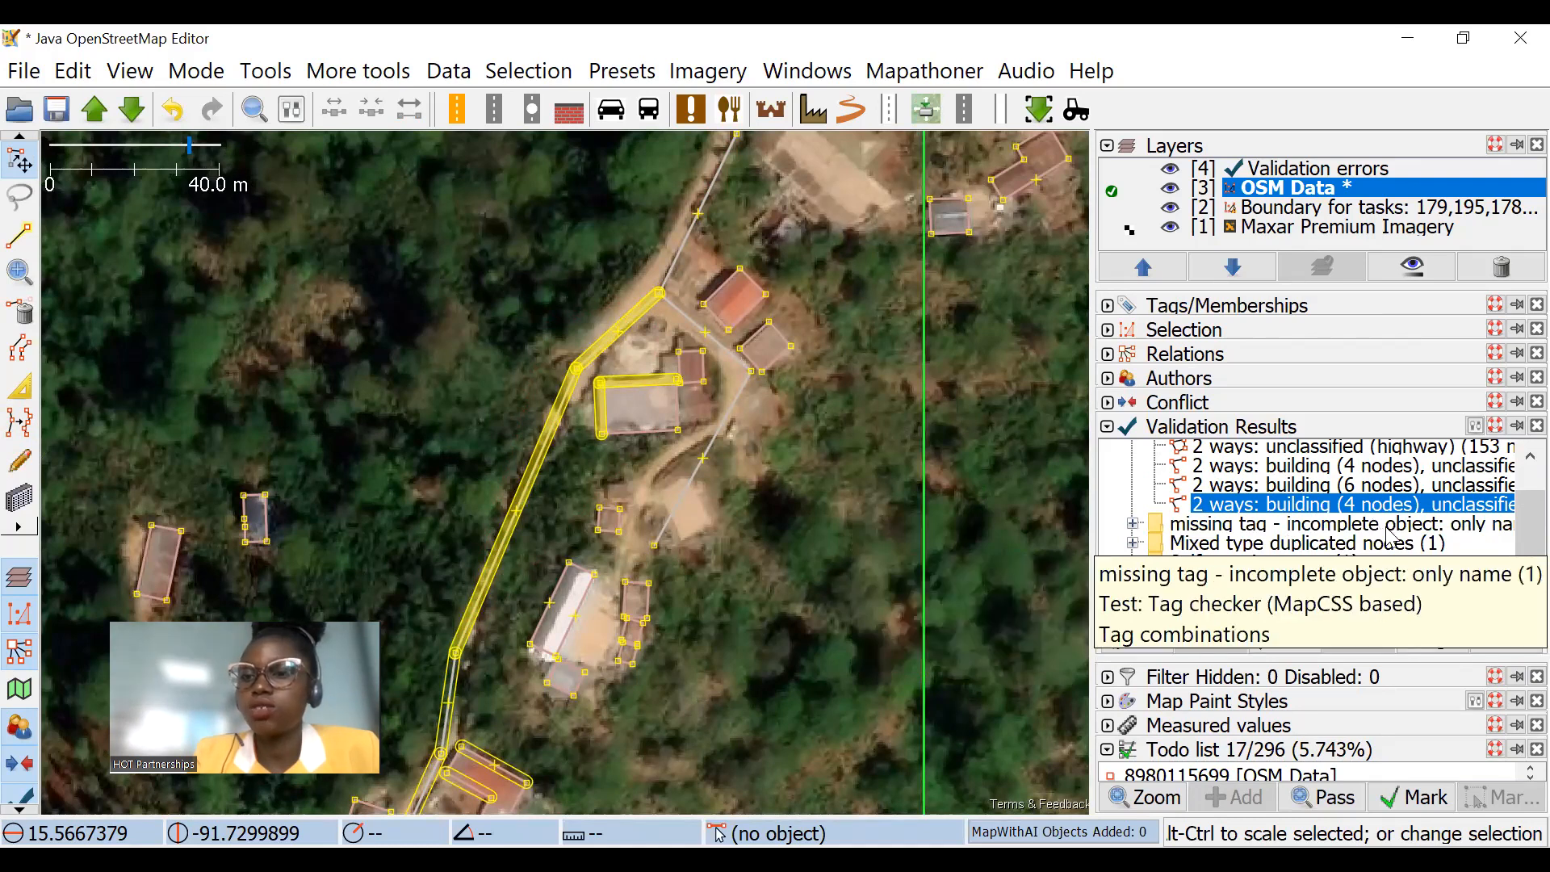
# Step: Zoom to the house node flagged as an incomplete object with only a name and show its tags
pyautogui.doubleClick(1340, 524)
pyautogui.click(1219, 544)
pyautogui.rightClick(1238, 547)
pyautogui.click(1364, 570)
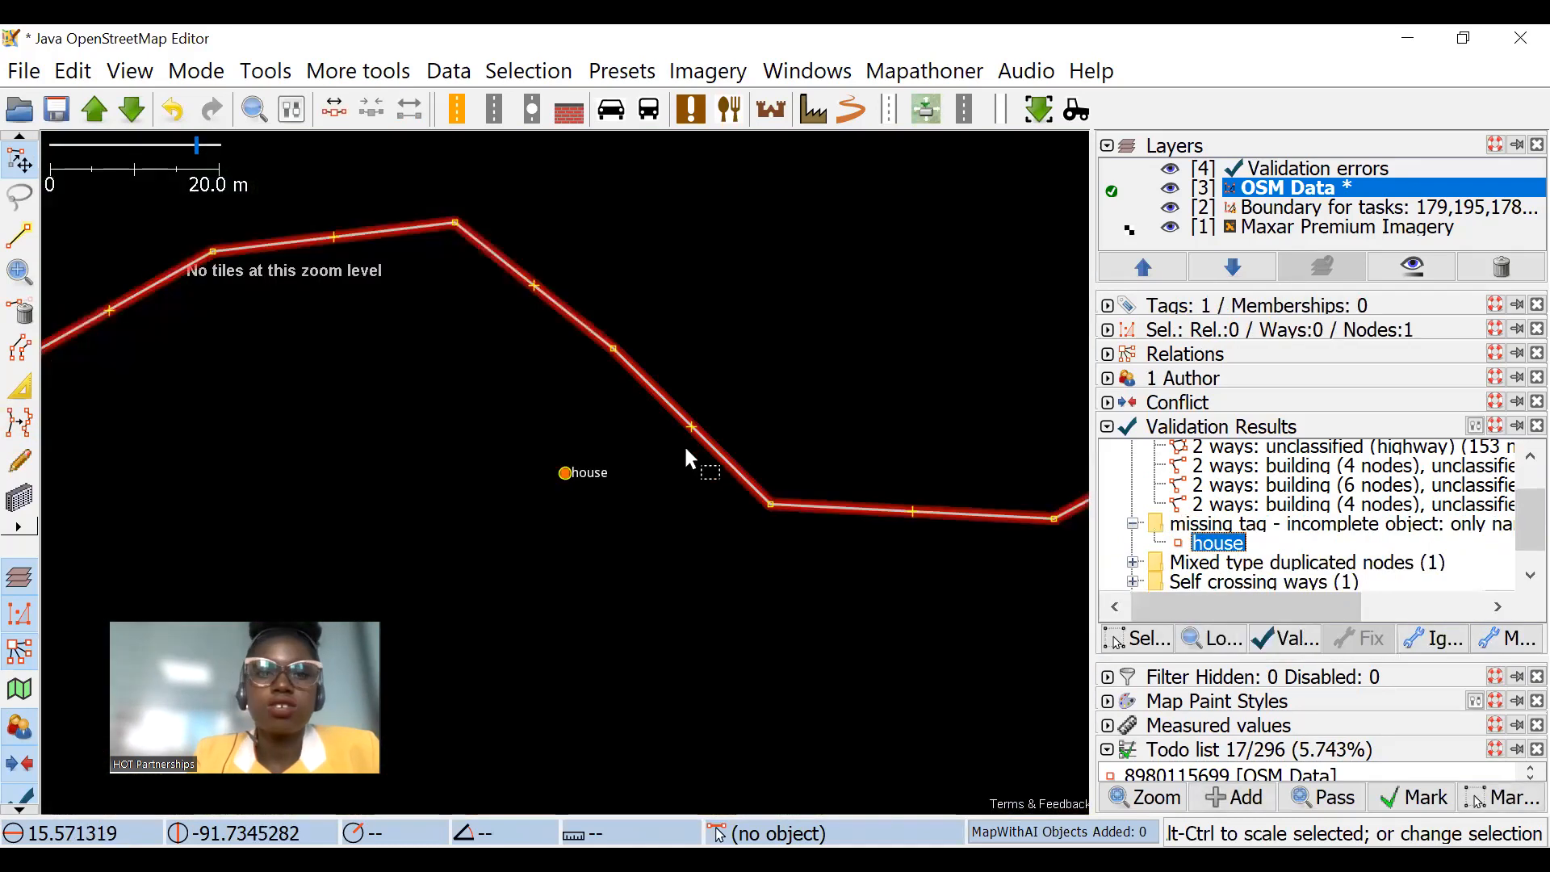
pyautogui.scroll(4, 557, 488)
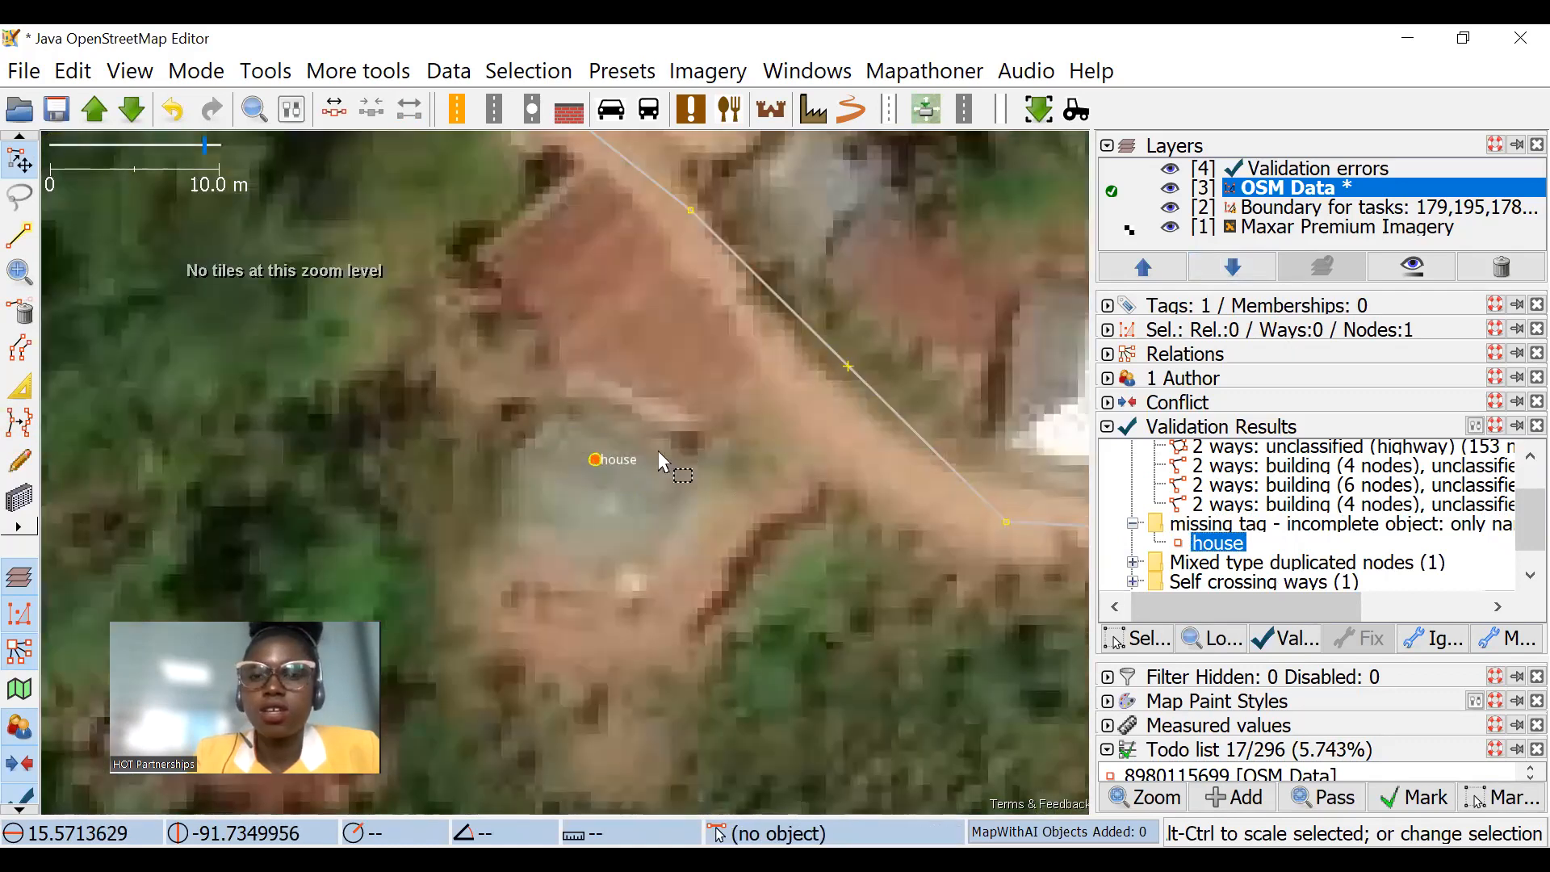
pyautogui.click(1107, 307)
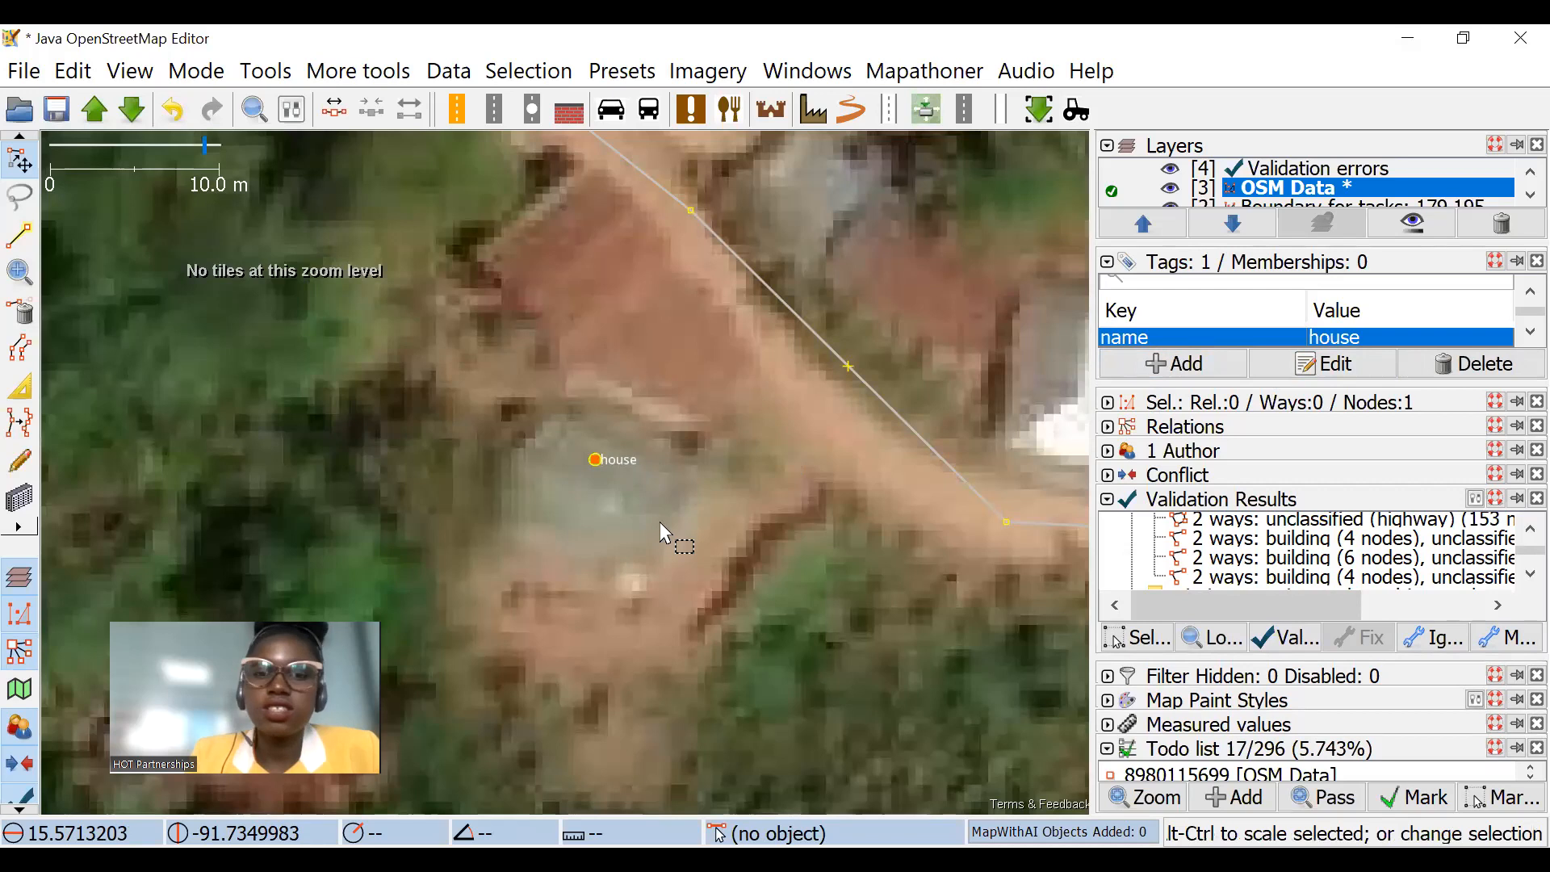
# Step: Try to replace the house node with a building outline on the grey roof
pyautogui.press('Delete')
pyautogui.click(18, 494)
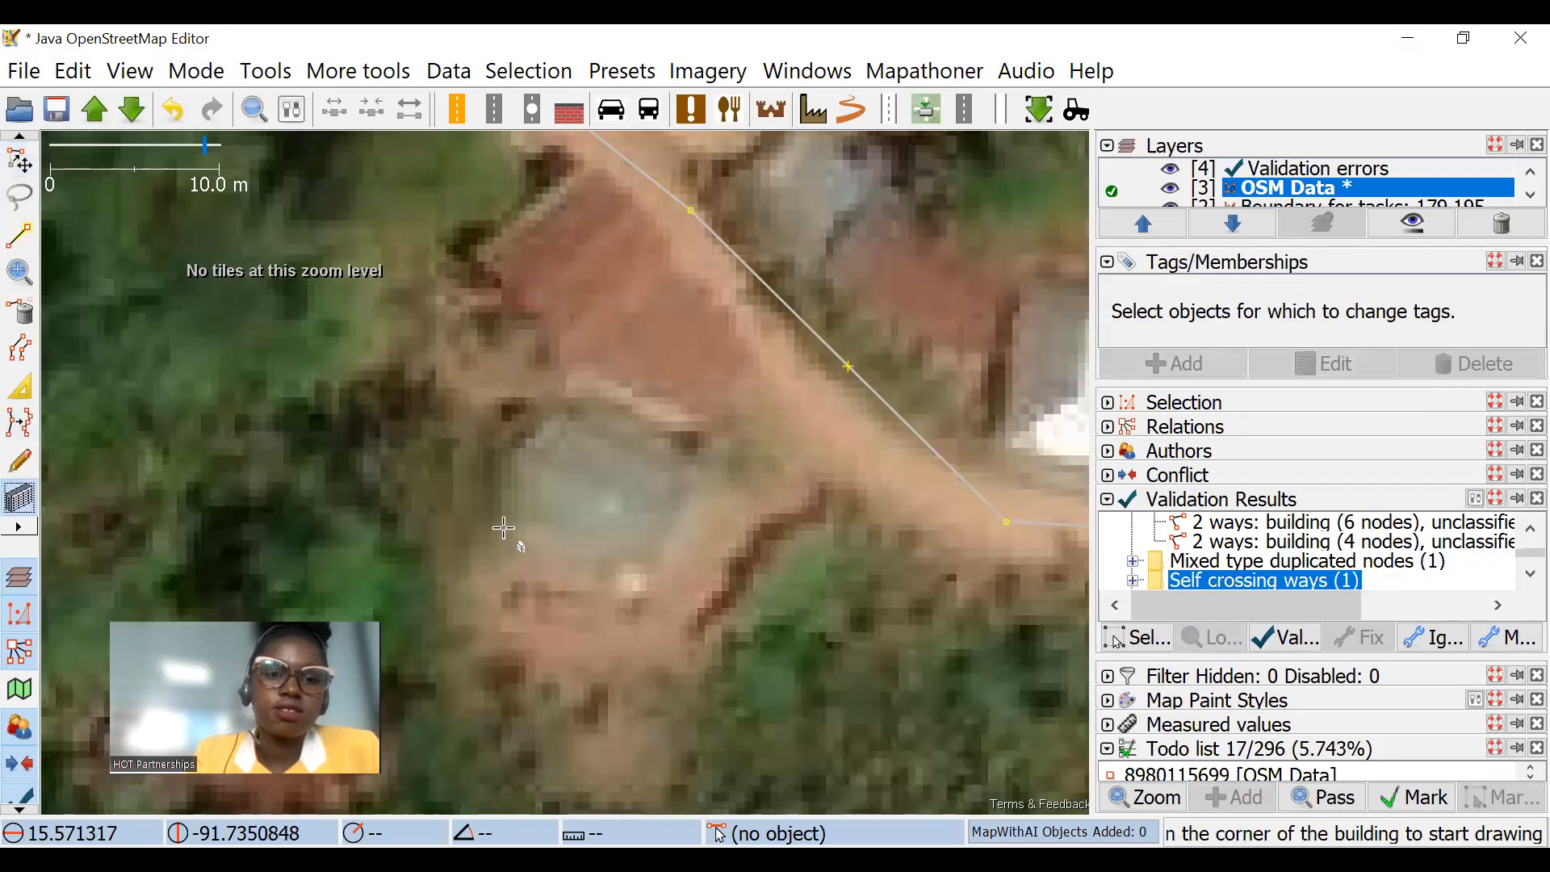
pyautogui.click(502, 529)
pyautogui.click(656, 587)
pyautogui.click(658, 472)
pyautogui.click(19, 162)
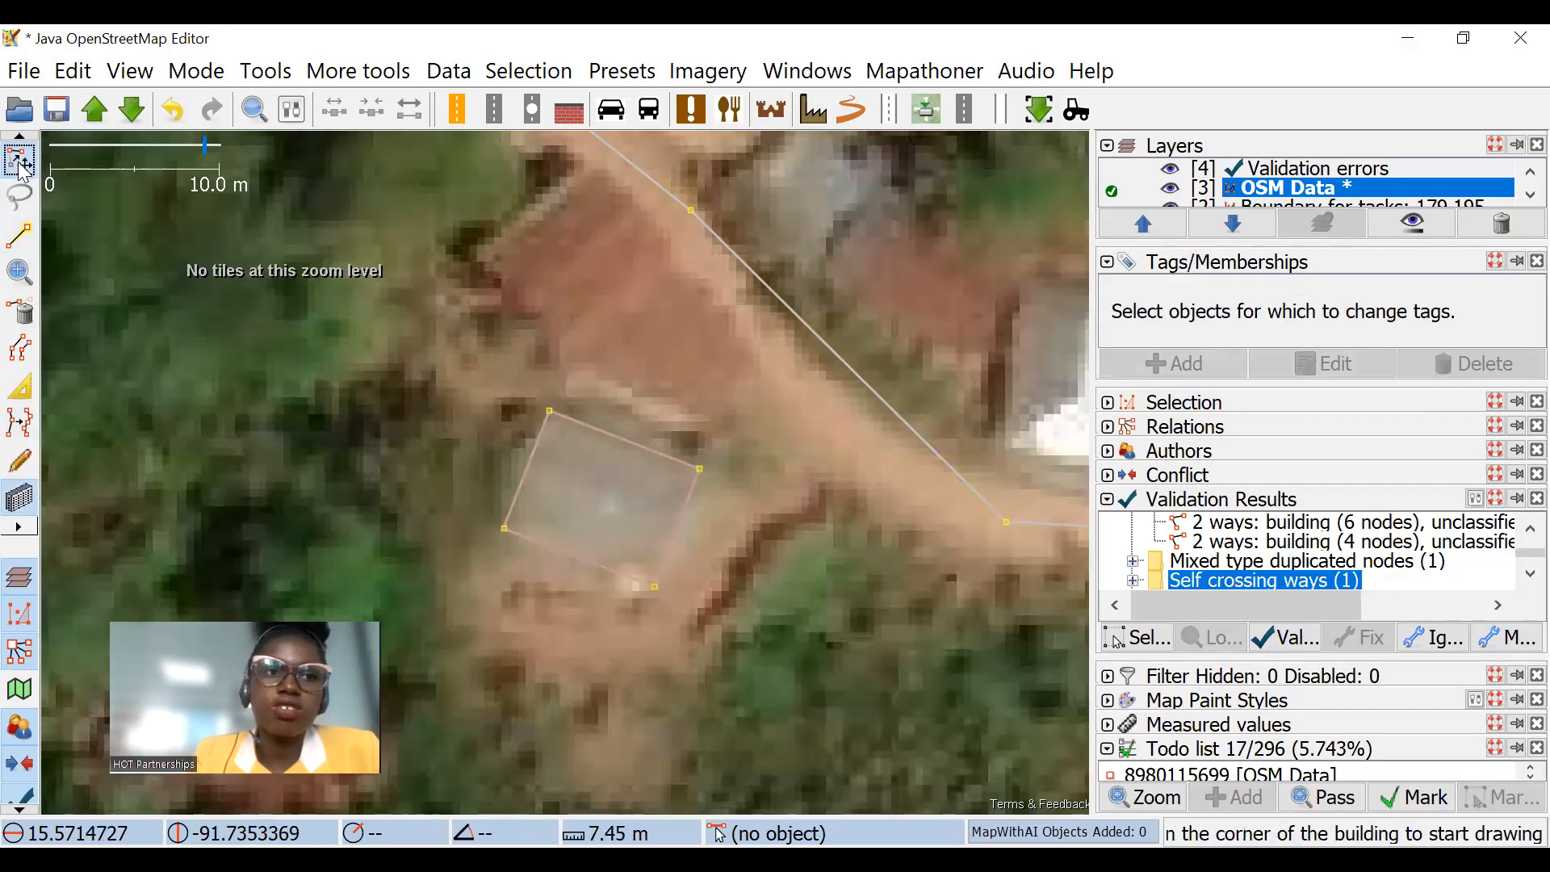
pyautogui.hotkey('ctrl', 'z')
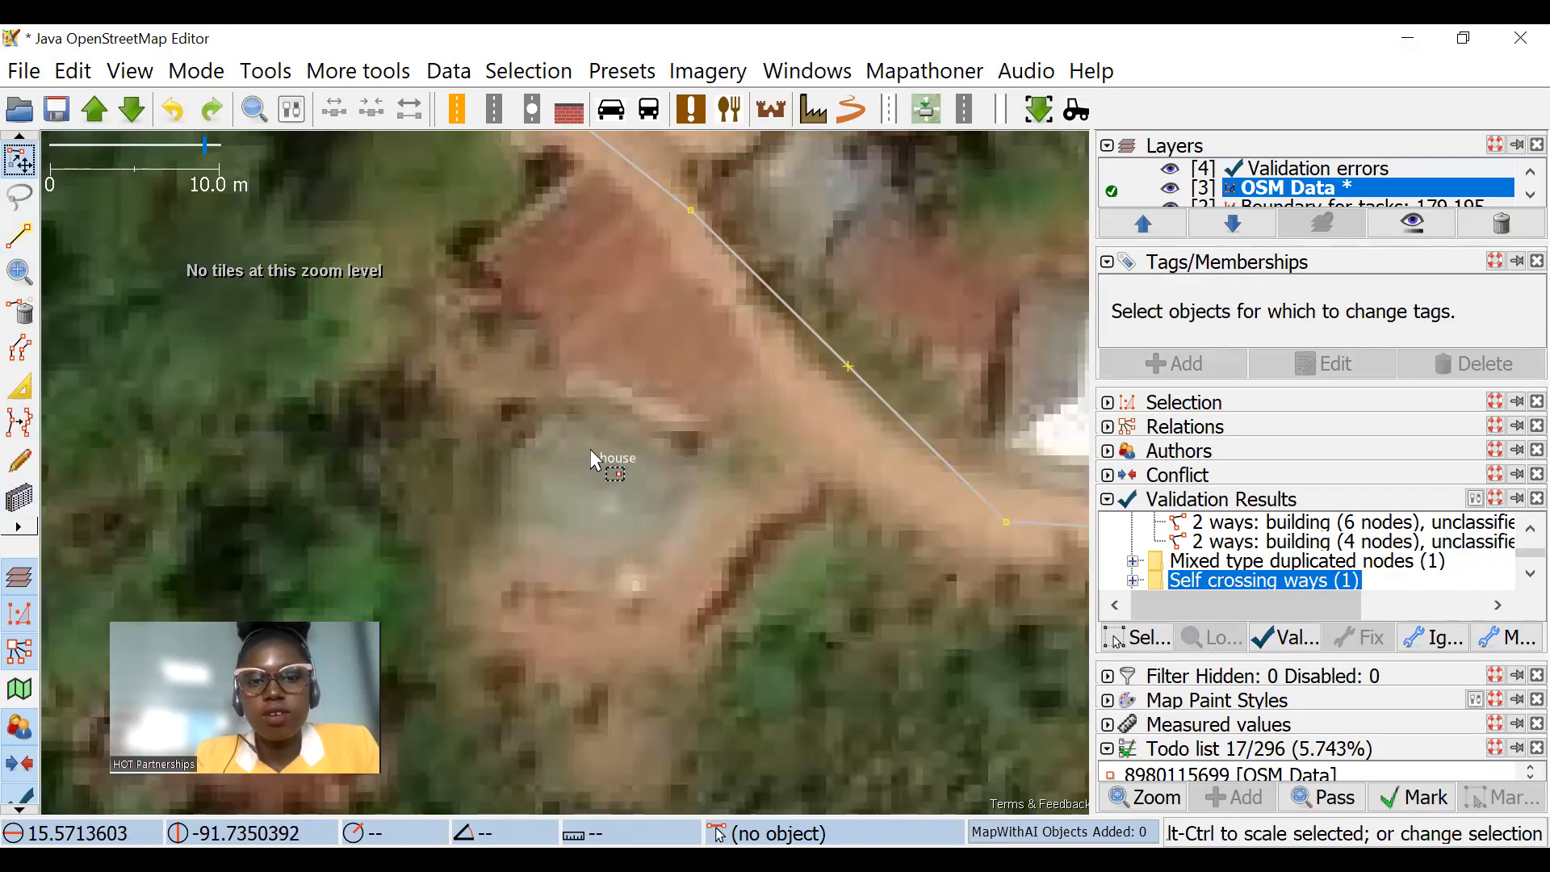
# Step: Delete the house node again, outline the grey roof as a building about 6.2 m on one side, and undo both changes
pyautogui.click(594, 459)
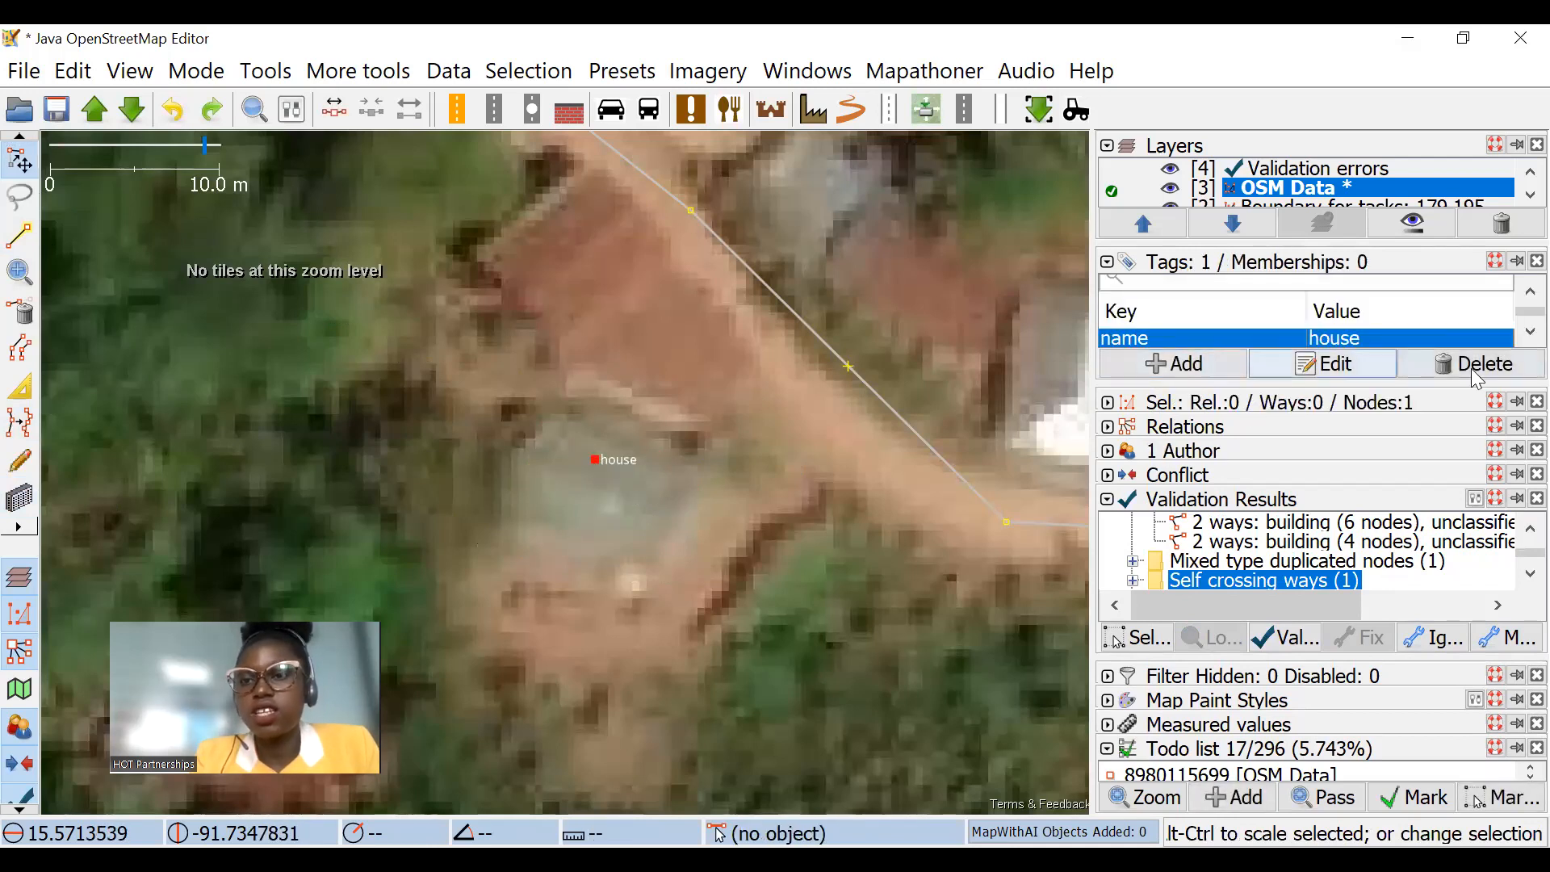
pyautogui.press('Delete')
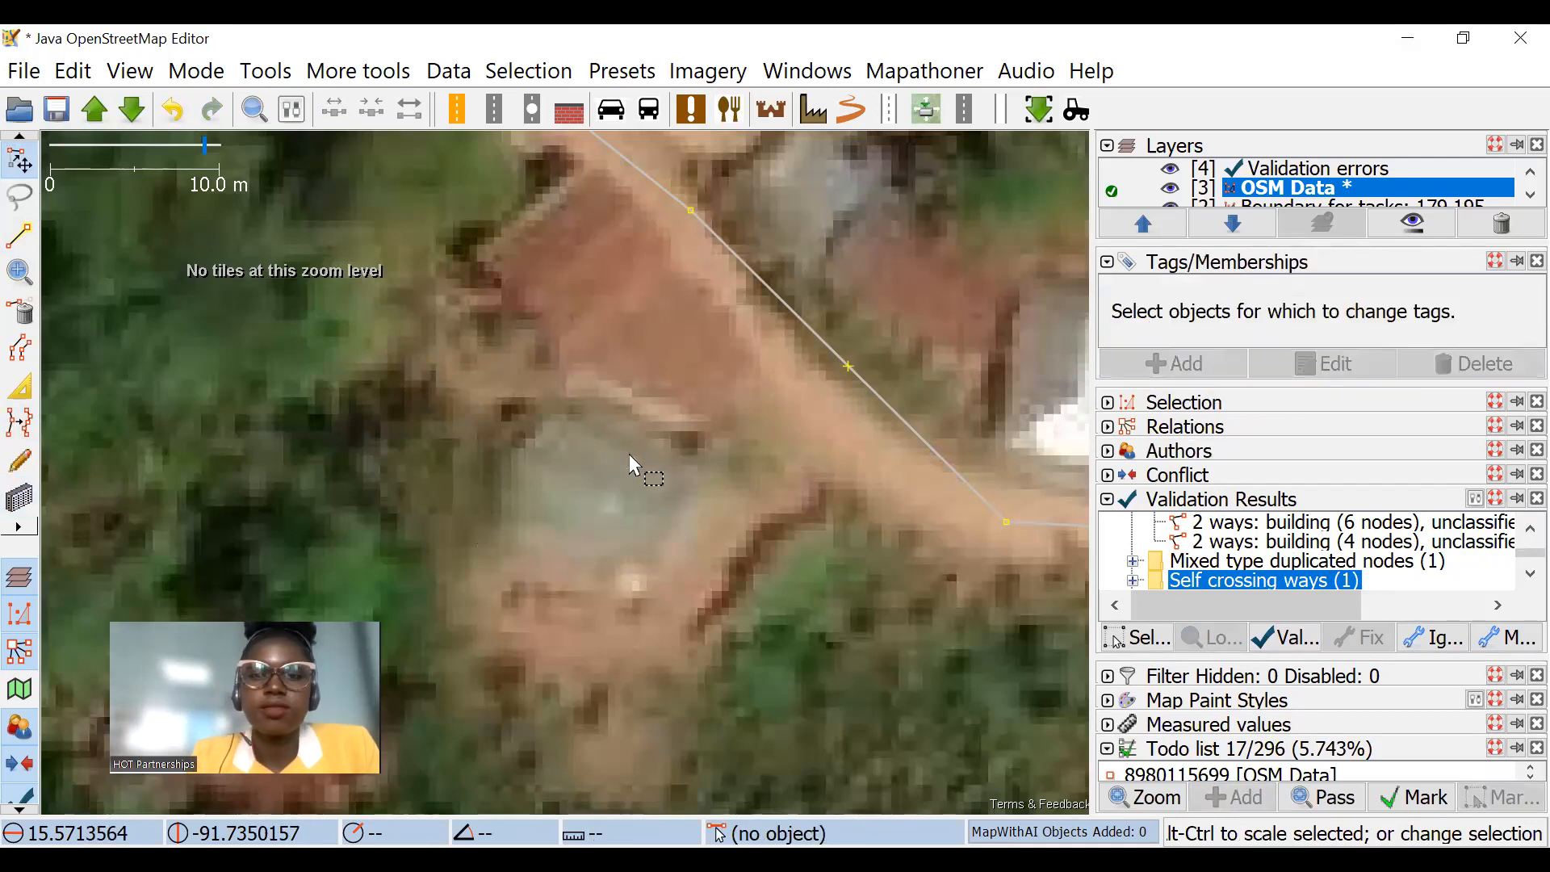
pyautogui.click(20, 499)
pyautogui.scroll(2, 565, 506)
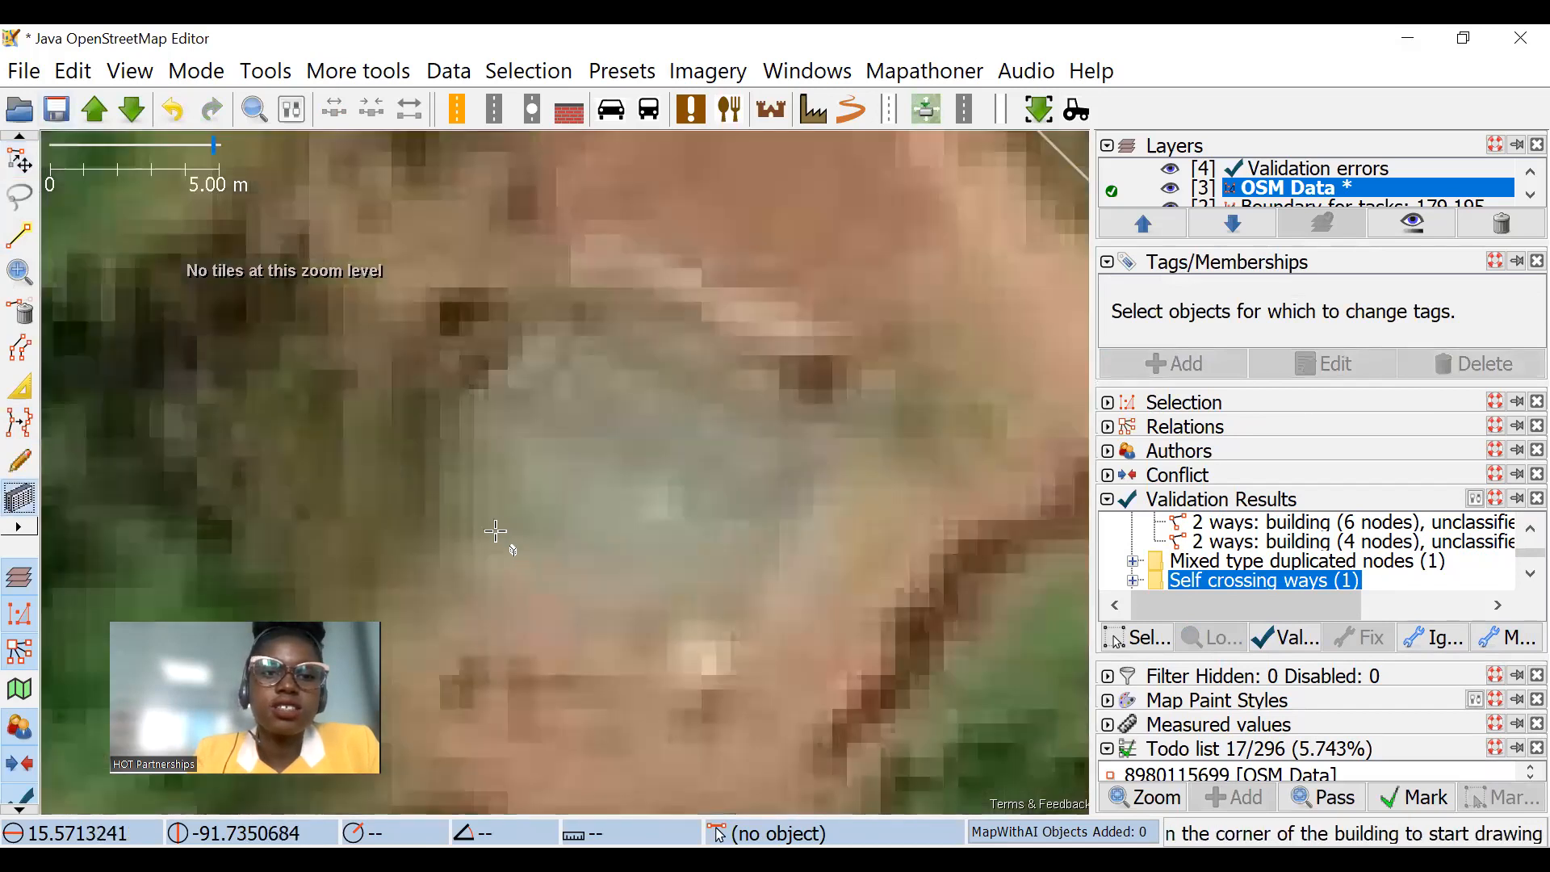
pyautogui.click(470, 524)
pyautogui.click(722, 606)
pyautogui.click(709, 374)
pyautogui.scroll(-4, 709, 376)
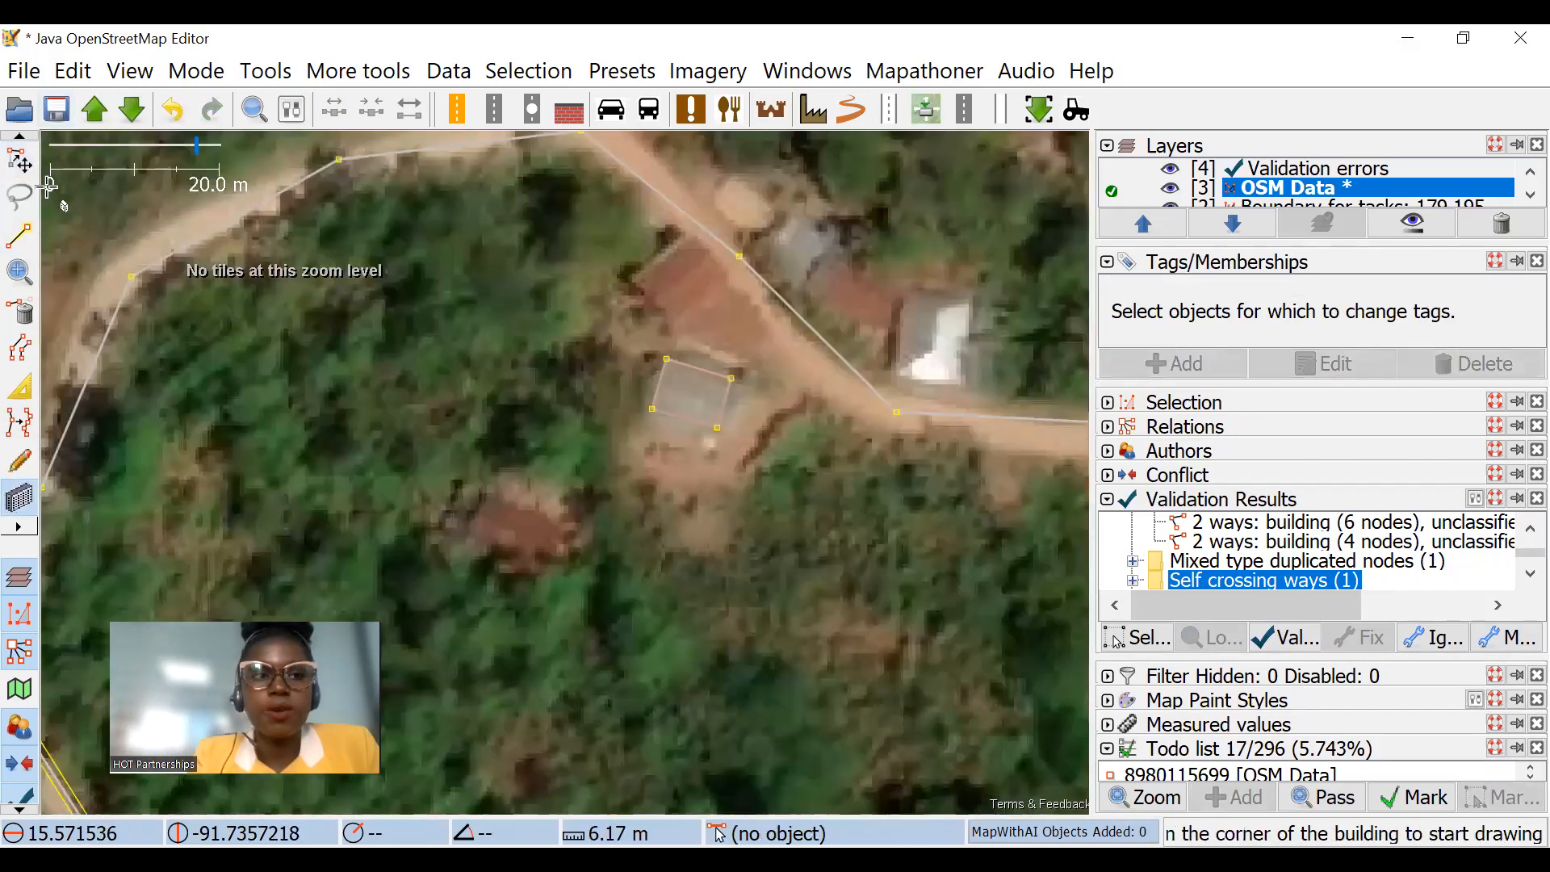
pyautogui.press('s')
pyautogui.scroll(2, 787, 400)
pyautogui.click(695, 367)
pyautogui.click(687, 394)
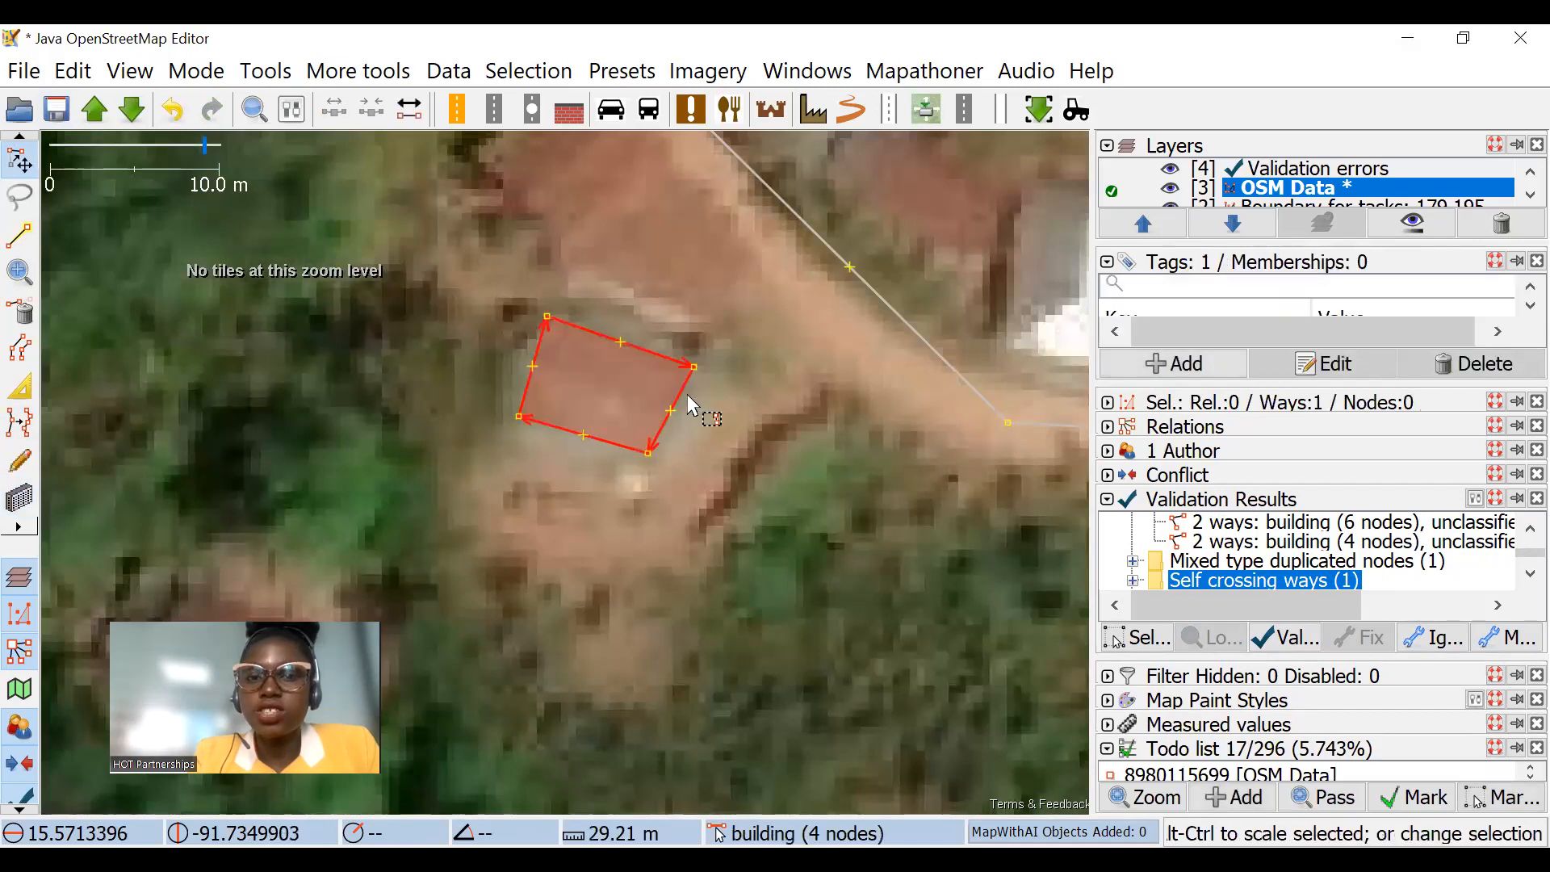
pyautogui.hotkey('ctrl', 'z')
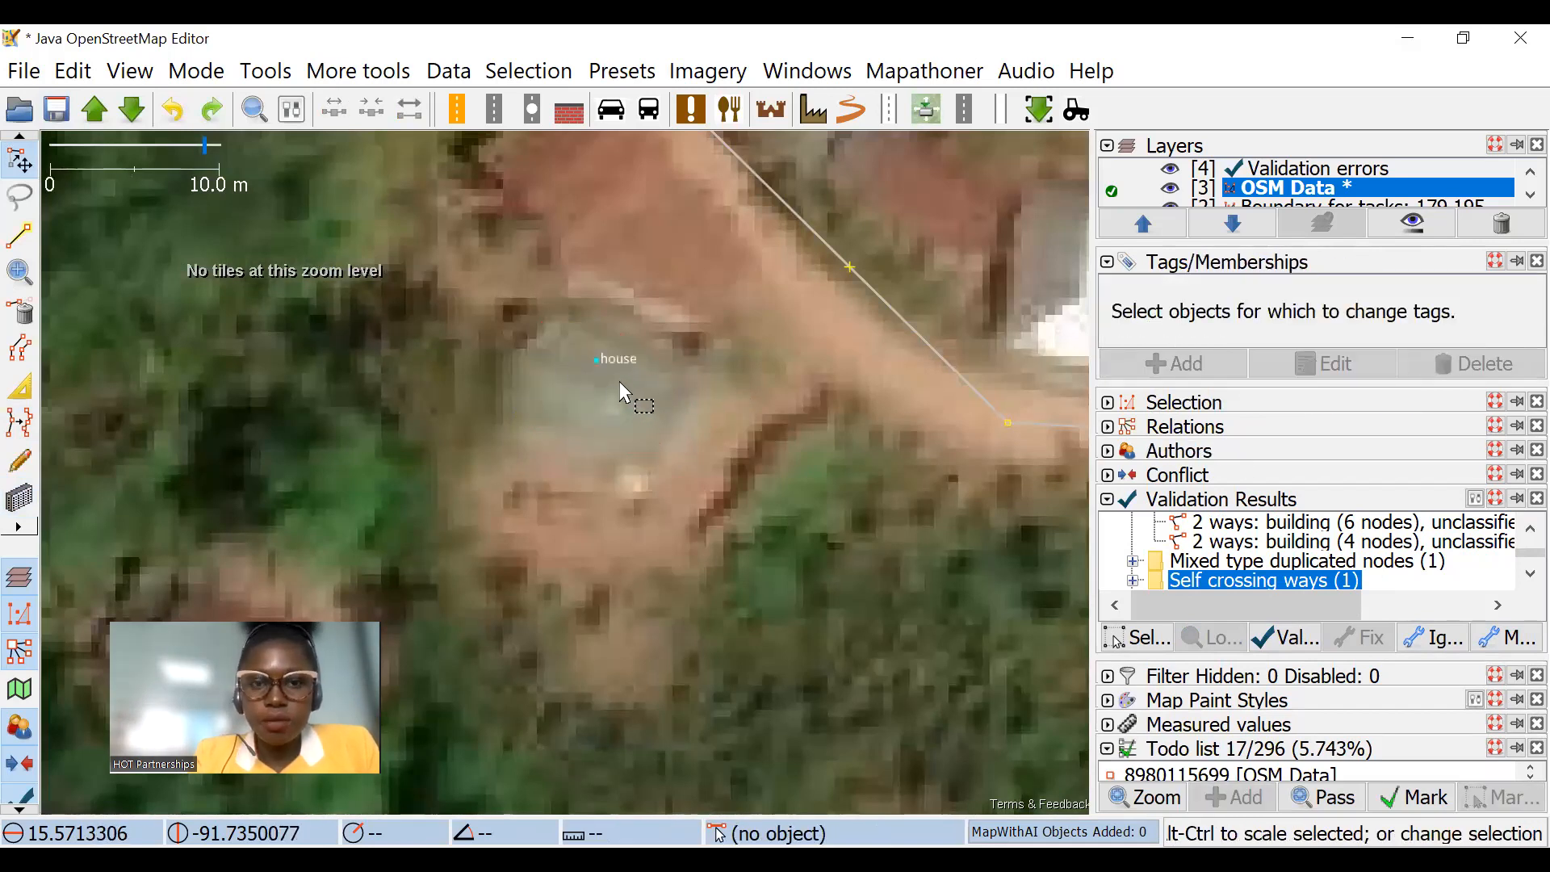
# Step: Draw a building outline with a short side of about 6.2 m on the grey roof around the existing house node
pyautogui.click(591, 363)
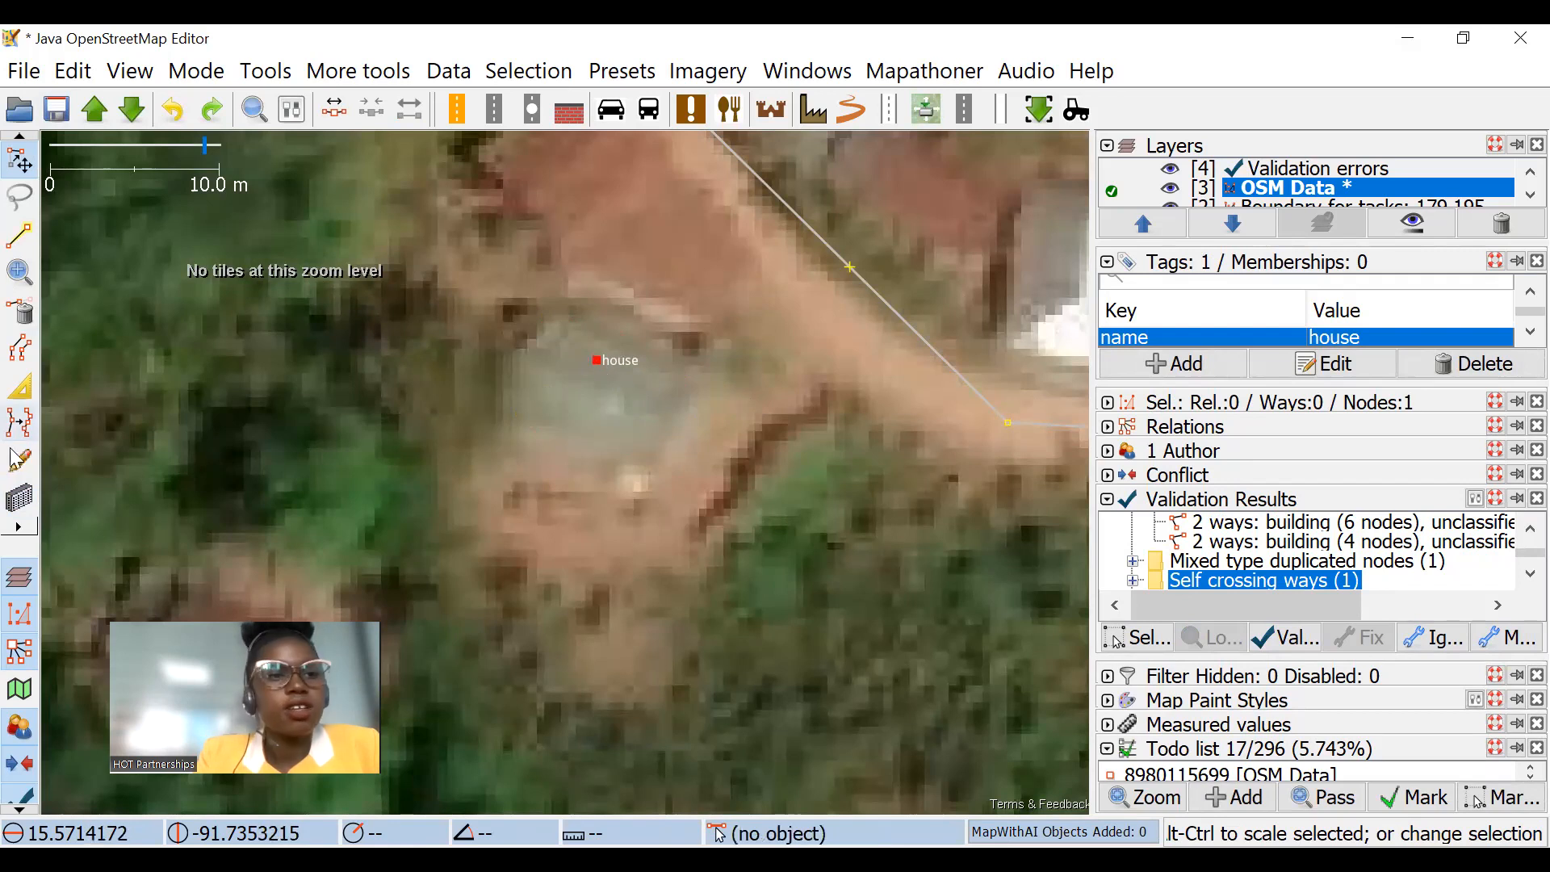
pyautogui.click(19, 498)
pyautogui.click(668, 458)
pyautogui.click(700, 358)
pyautogui.click(12, 159)
pyautogui.scroll(2, 567, 372)
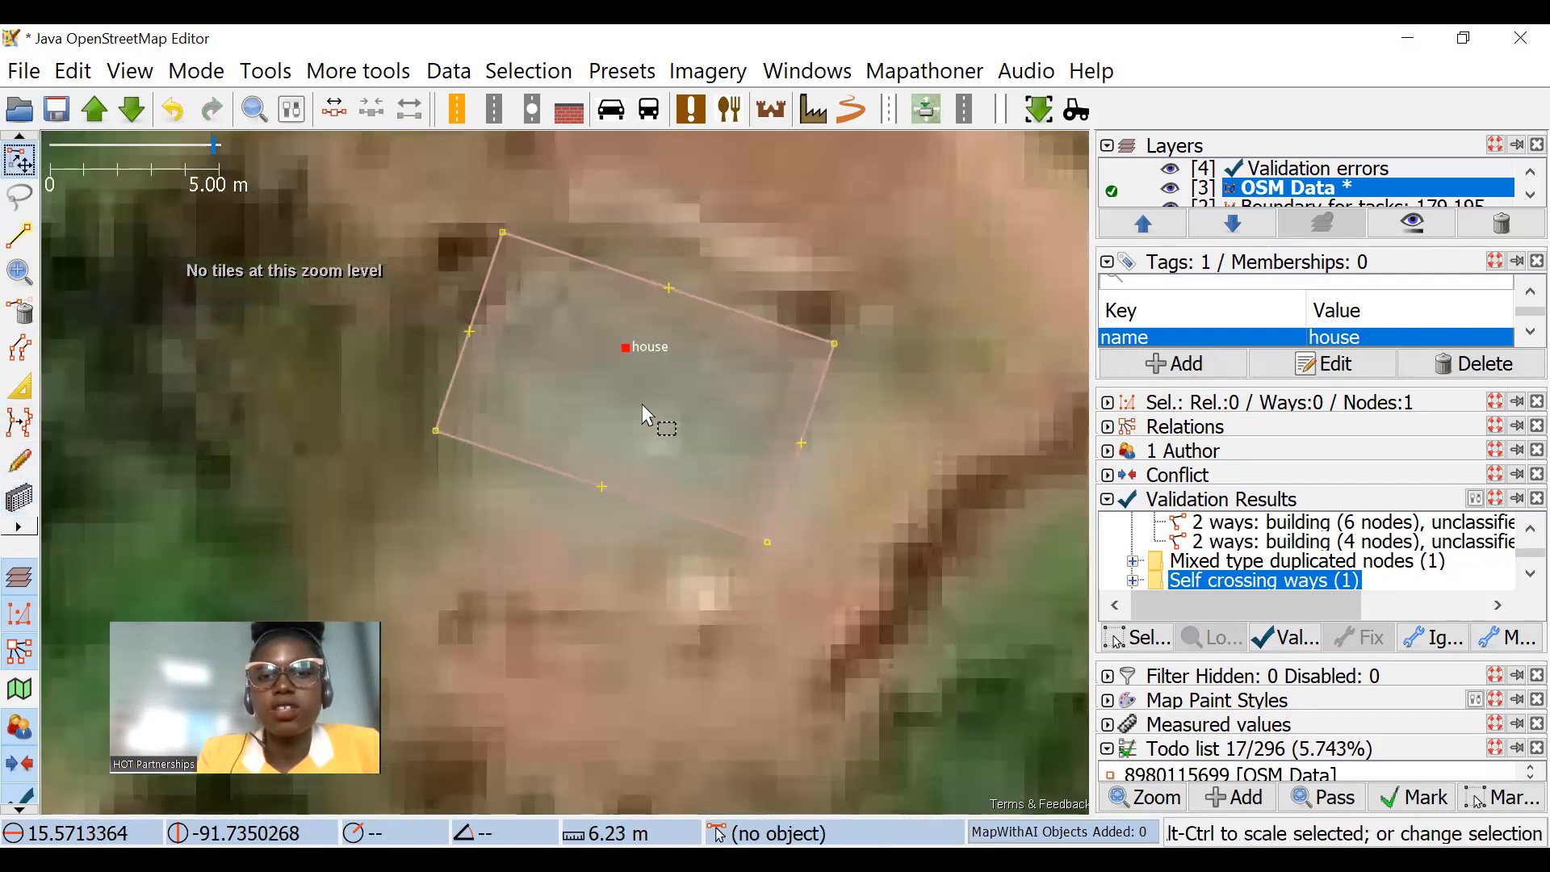
# Step: Check the building outline's tags and copy the value "house" from the name tag of the node inside it
pyautogui.rightClick(1270, 340)
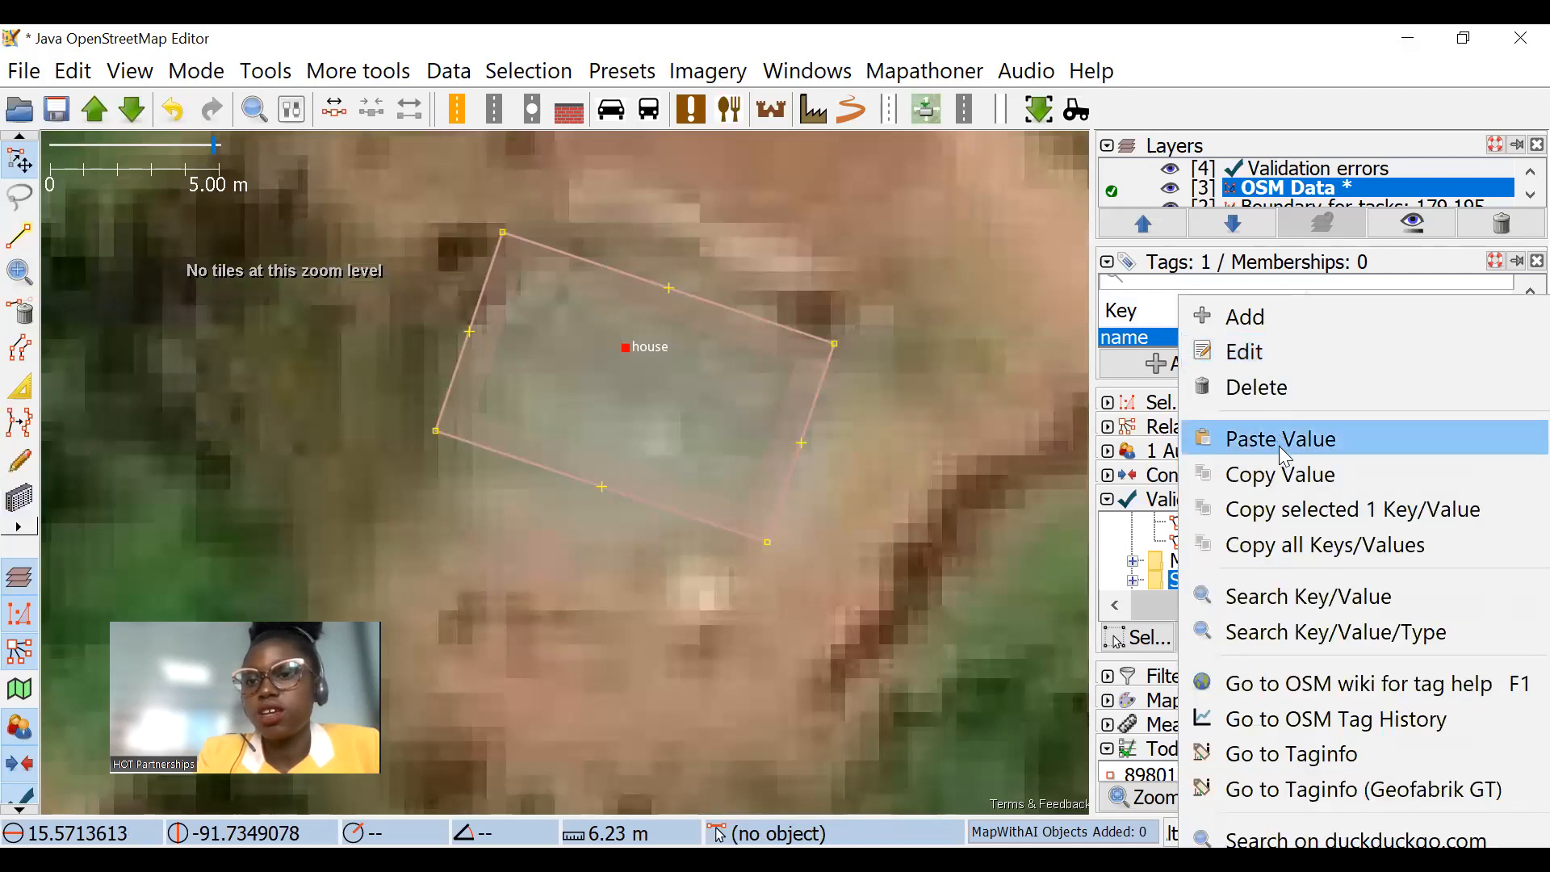
pyautogui.click(1284, 477)
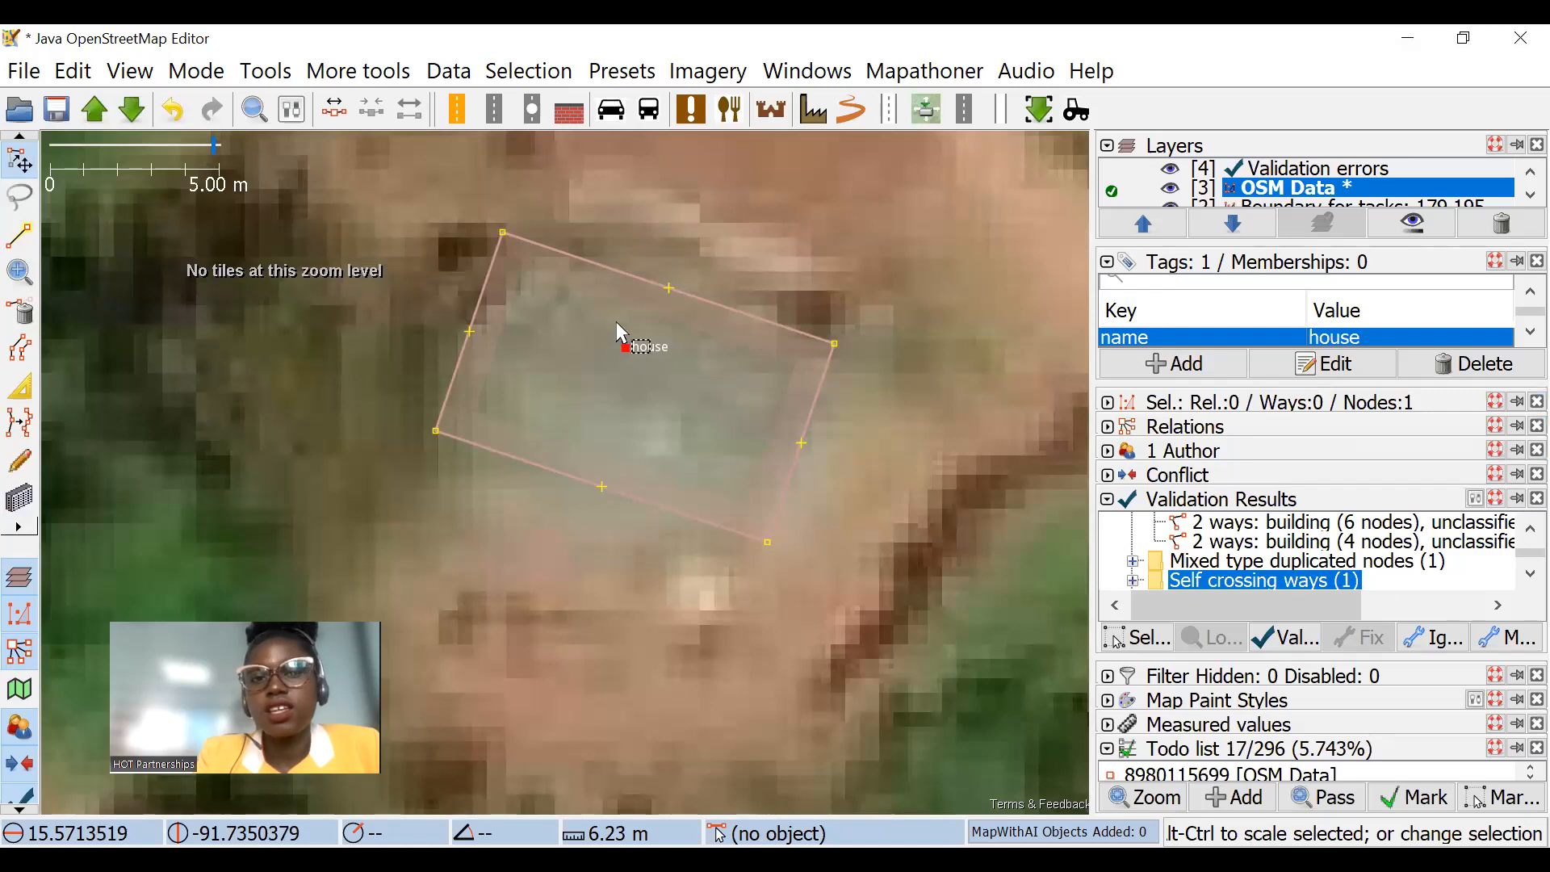
pyautogui.click(763, 315)
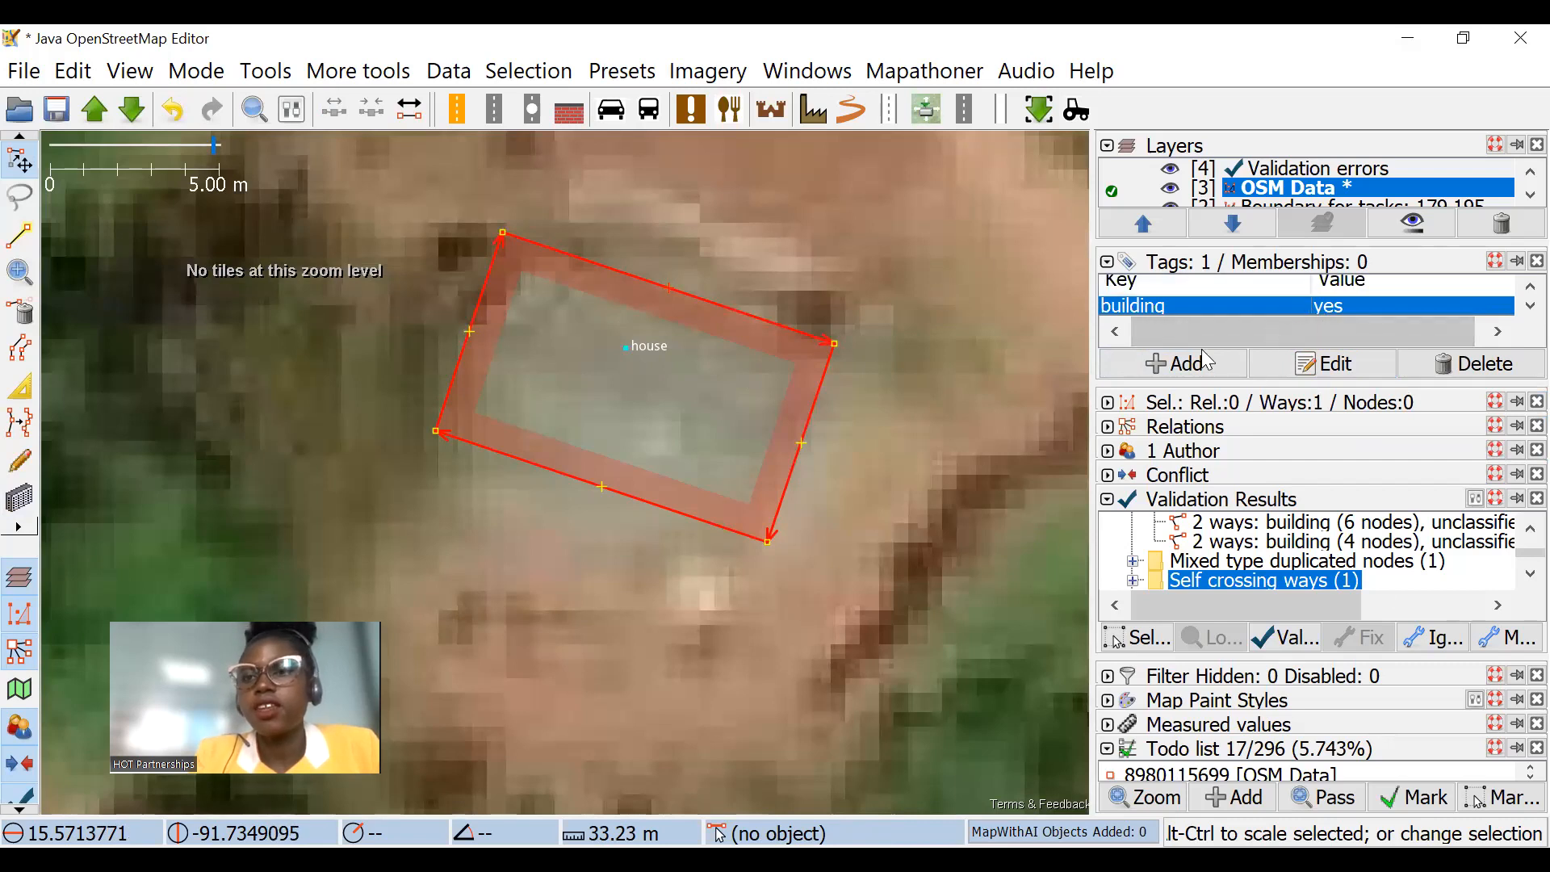
pyautogui.moveTo(1262, 384); pyautogui.dragTo(1262, 450)
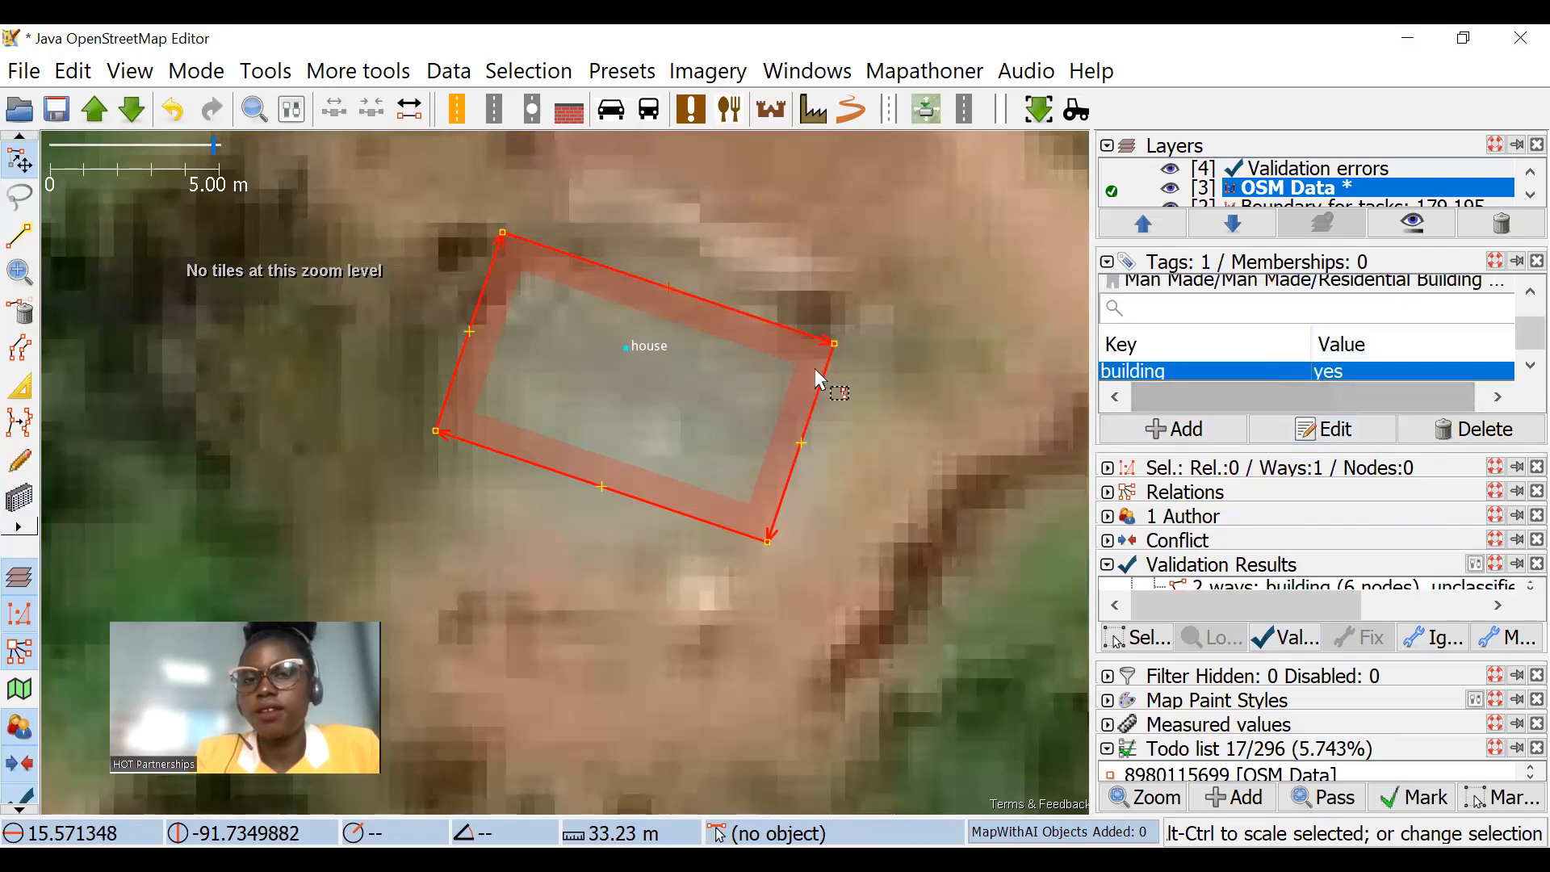
pyautogui.click(627, 348)
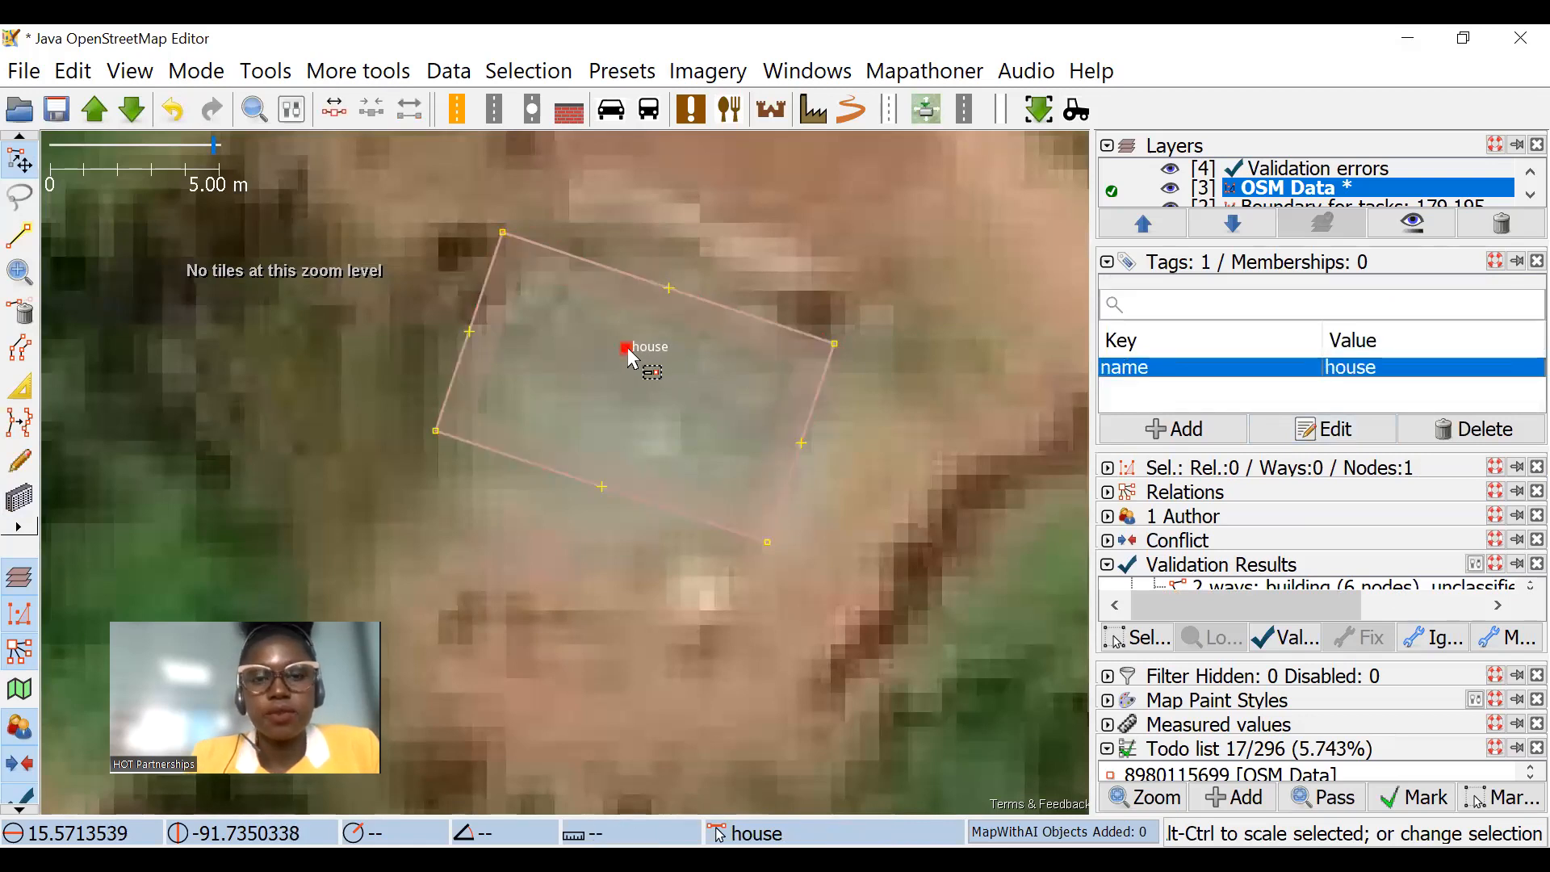
pyautogui.rightClick(1292, 369)
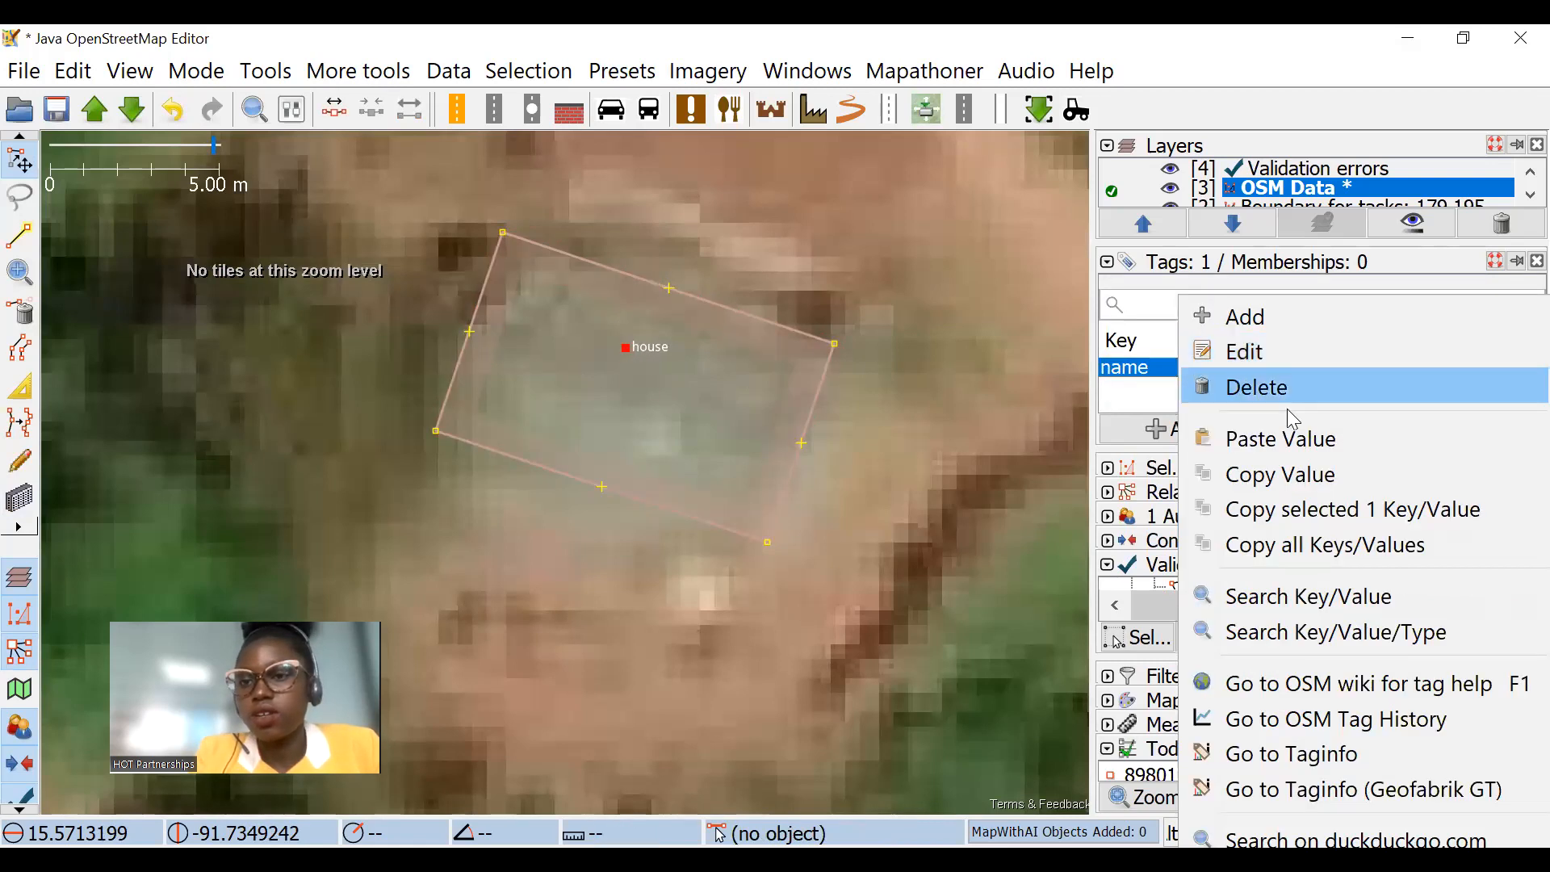
pyautogui.click(1280, 478)
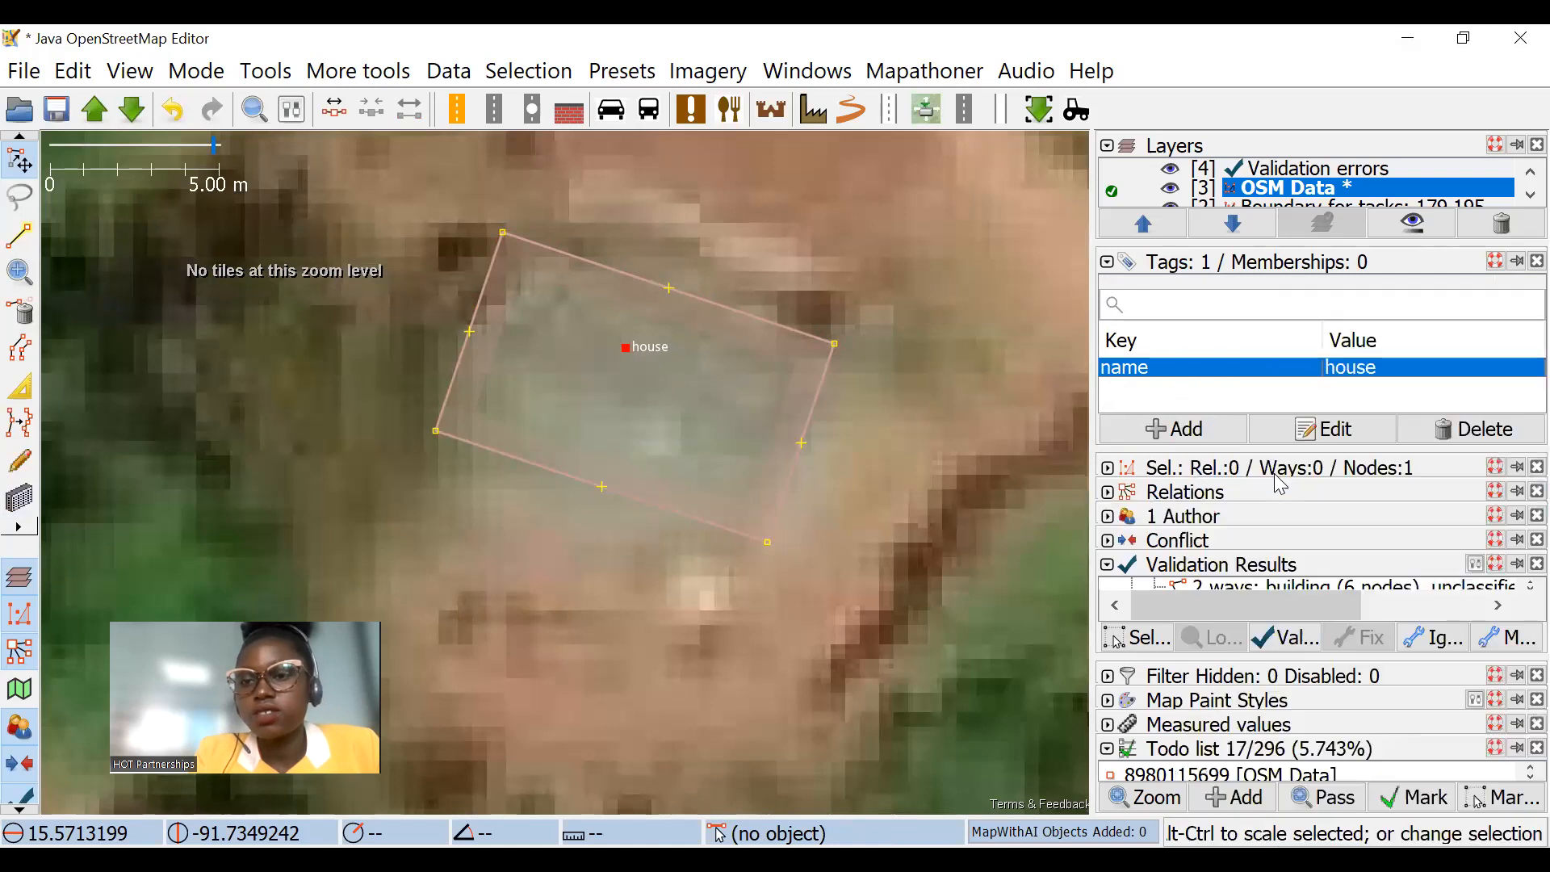
# Step: Paste the copied value "house" into the building tag of the outline around the node
pyautogui.click(668, 292)
pyautogui.scroll(-1, 1292, 400)
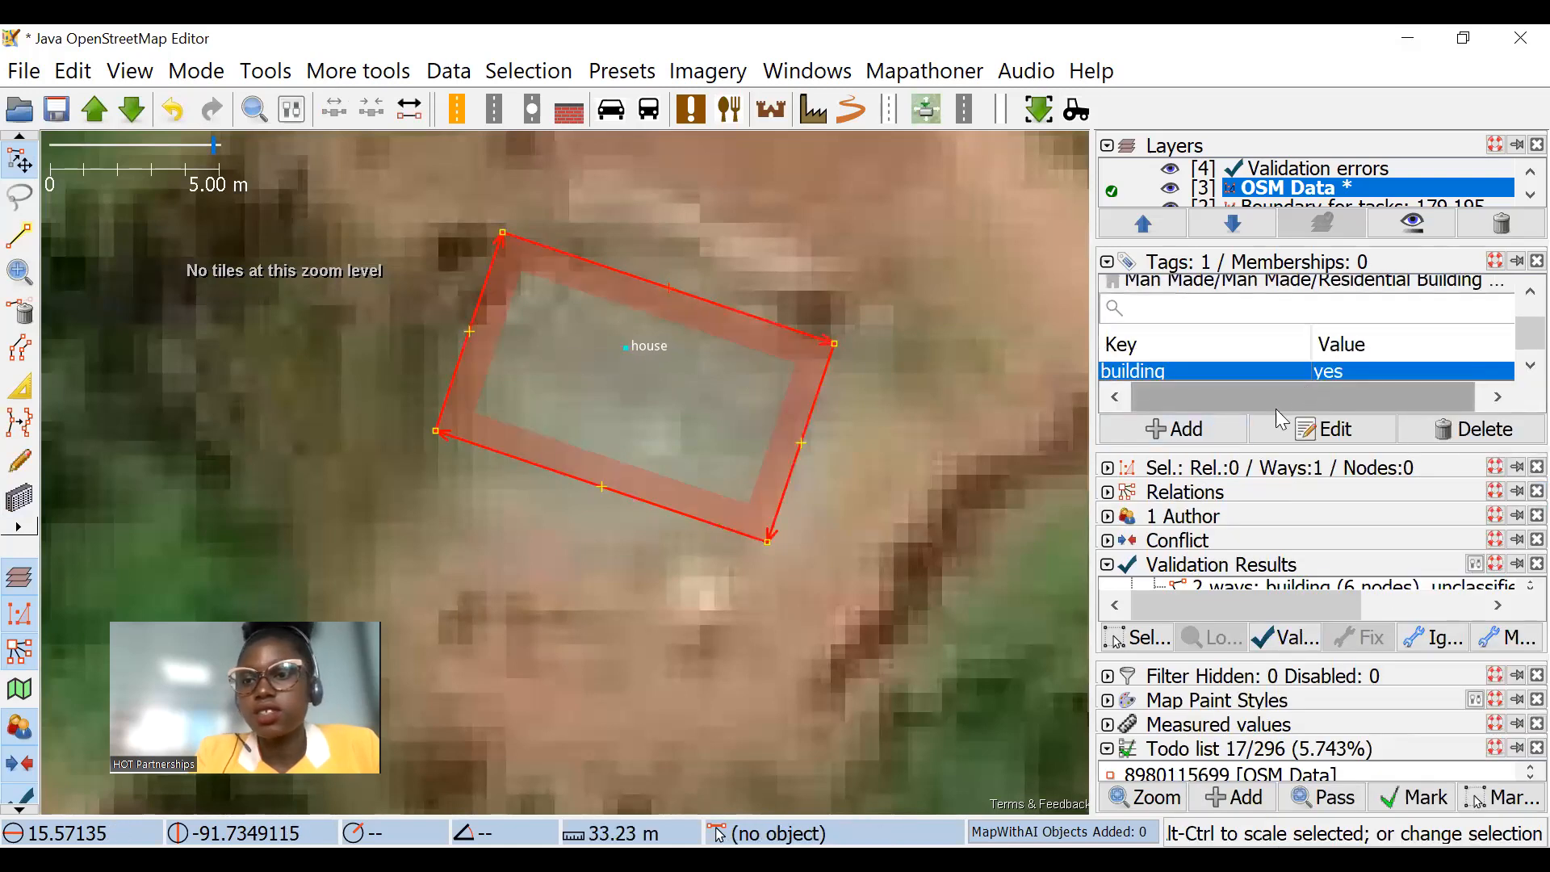
pyautogui.rightClick(1255, 362)
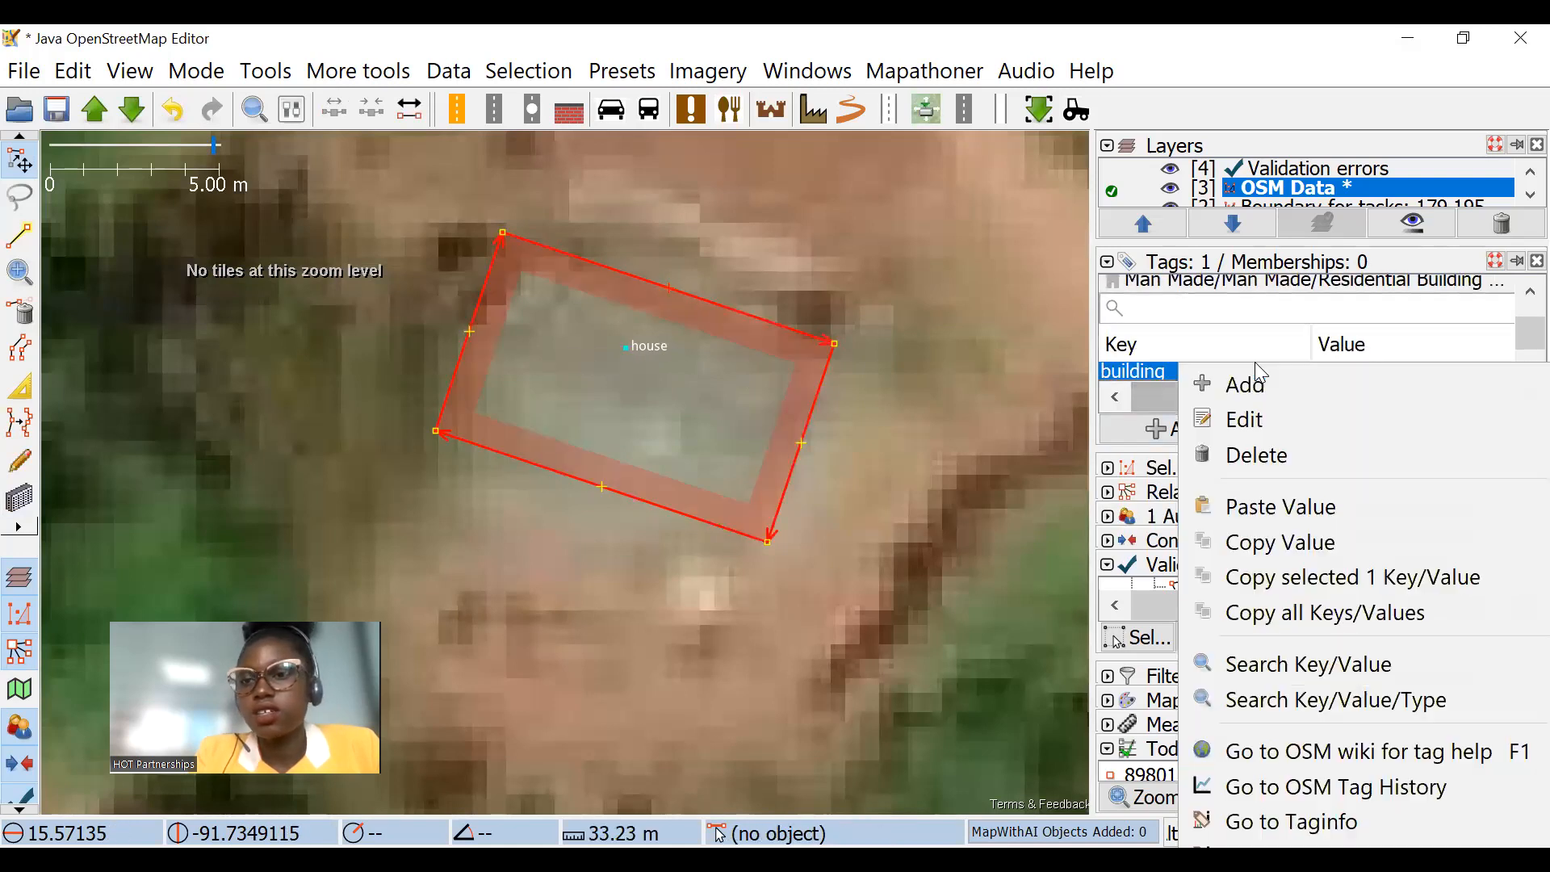
pyautogui.click(1243, 506)
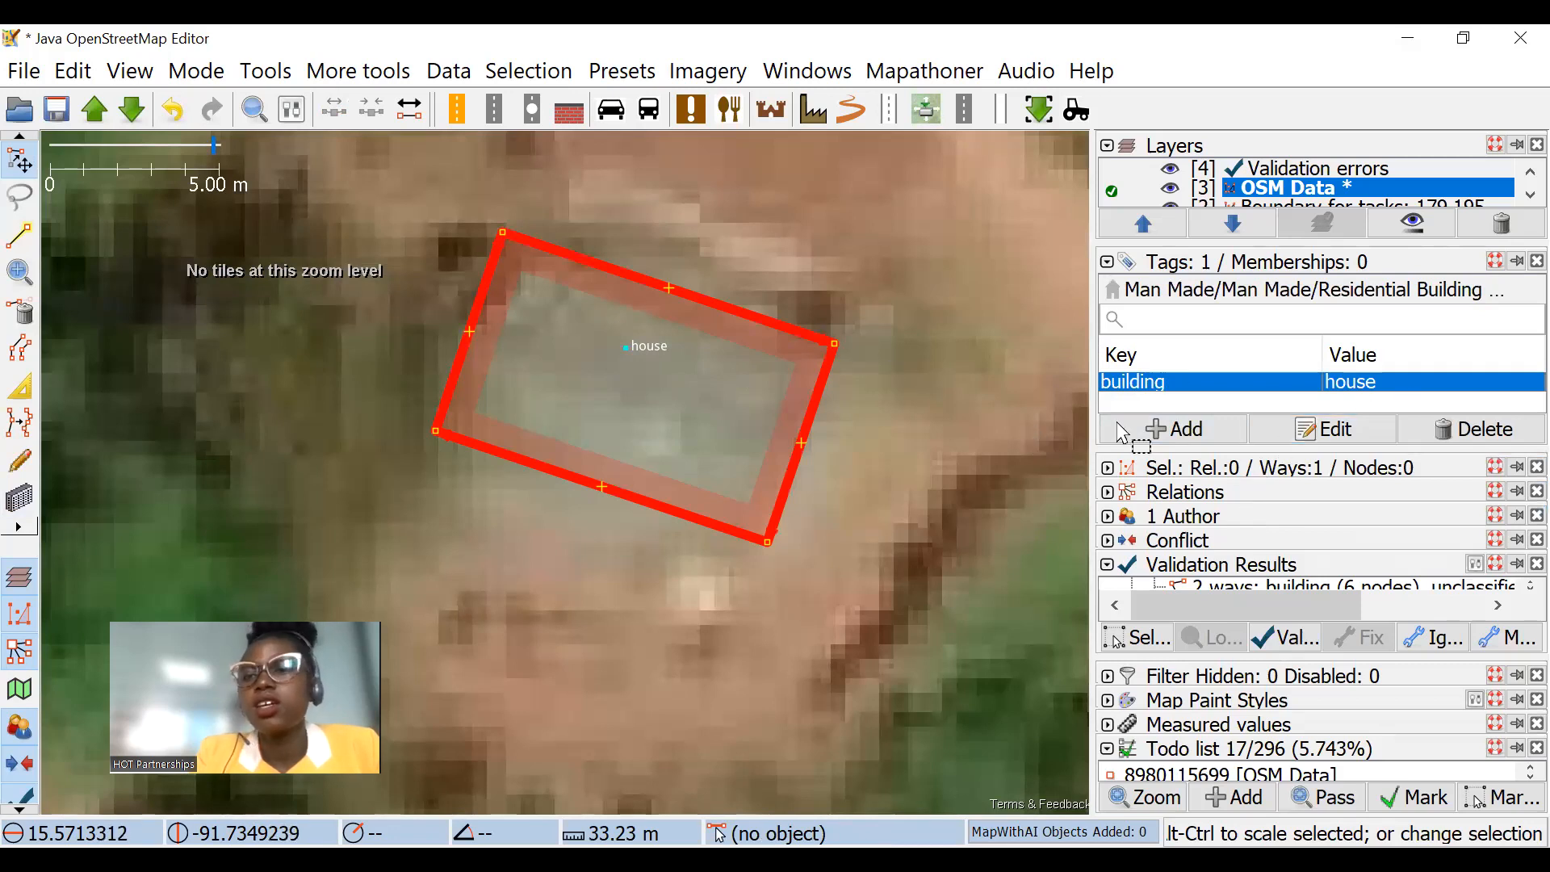
# Step: Compare the tags of the building outline with those of the house node inside it
pyautogui.click(680, 351)
pyautogui.click(734, 311)
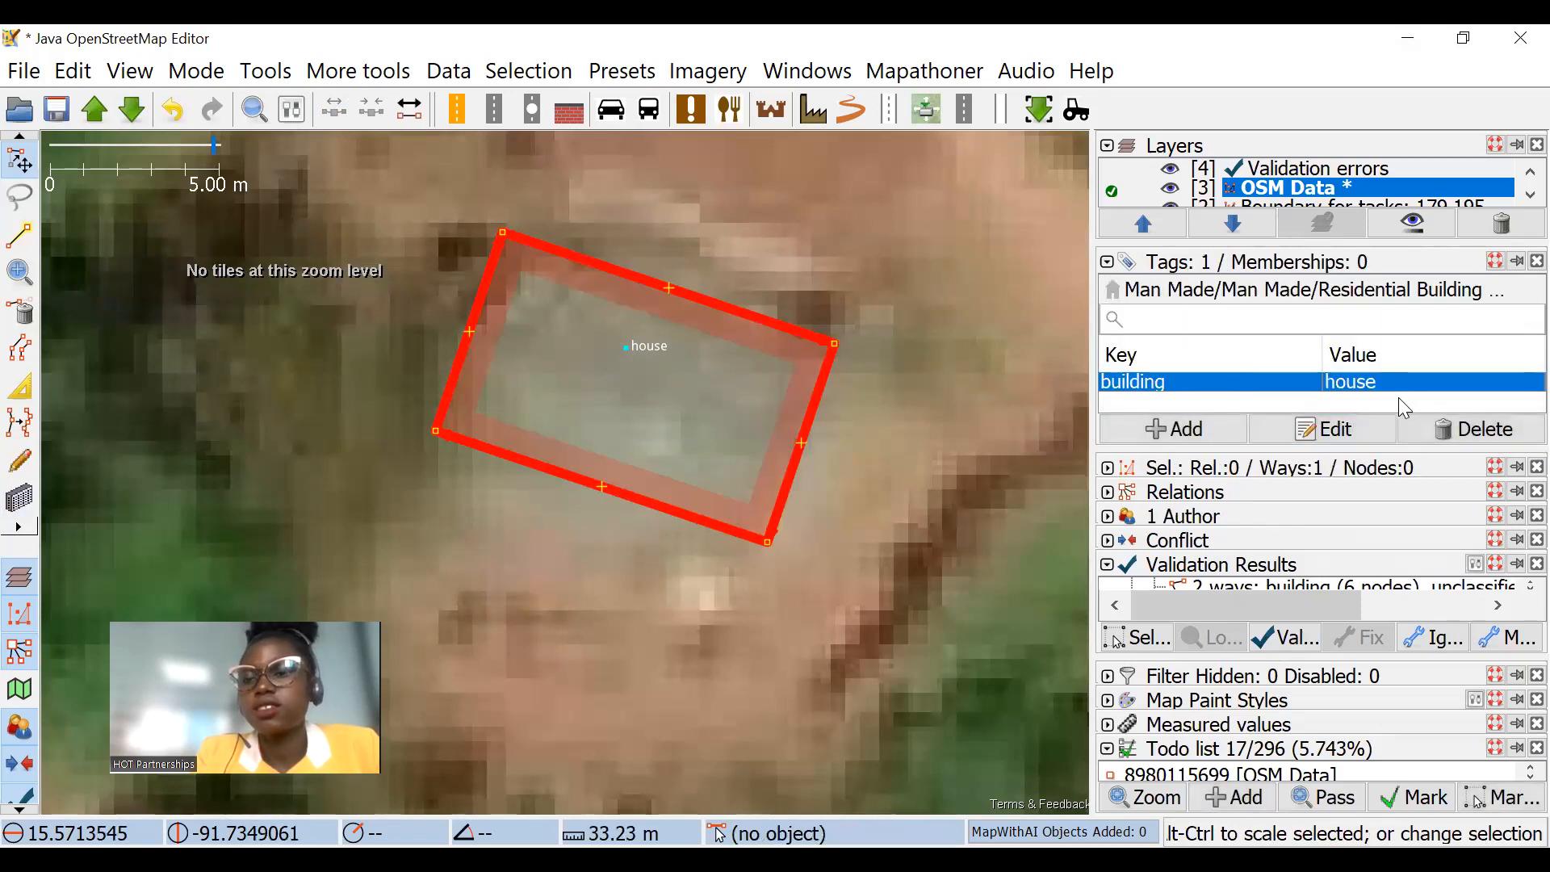
pyautogui.click(626, 347)
pyautogui.click(1175, 426)
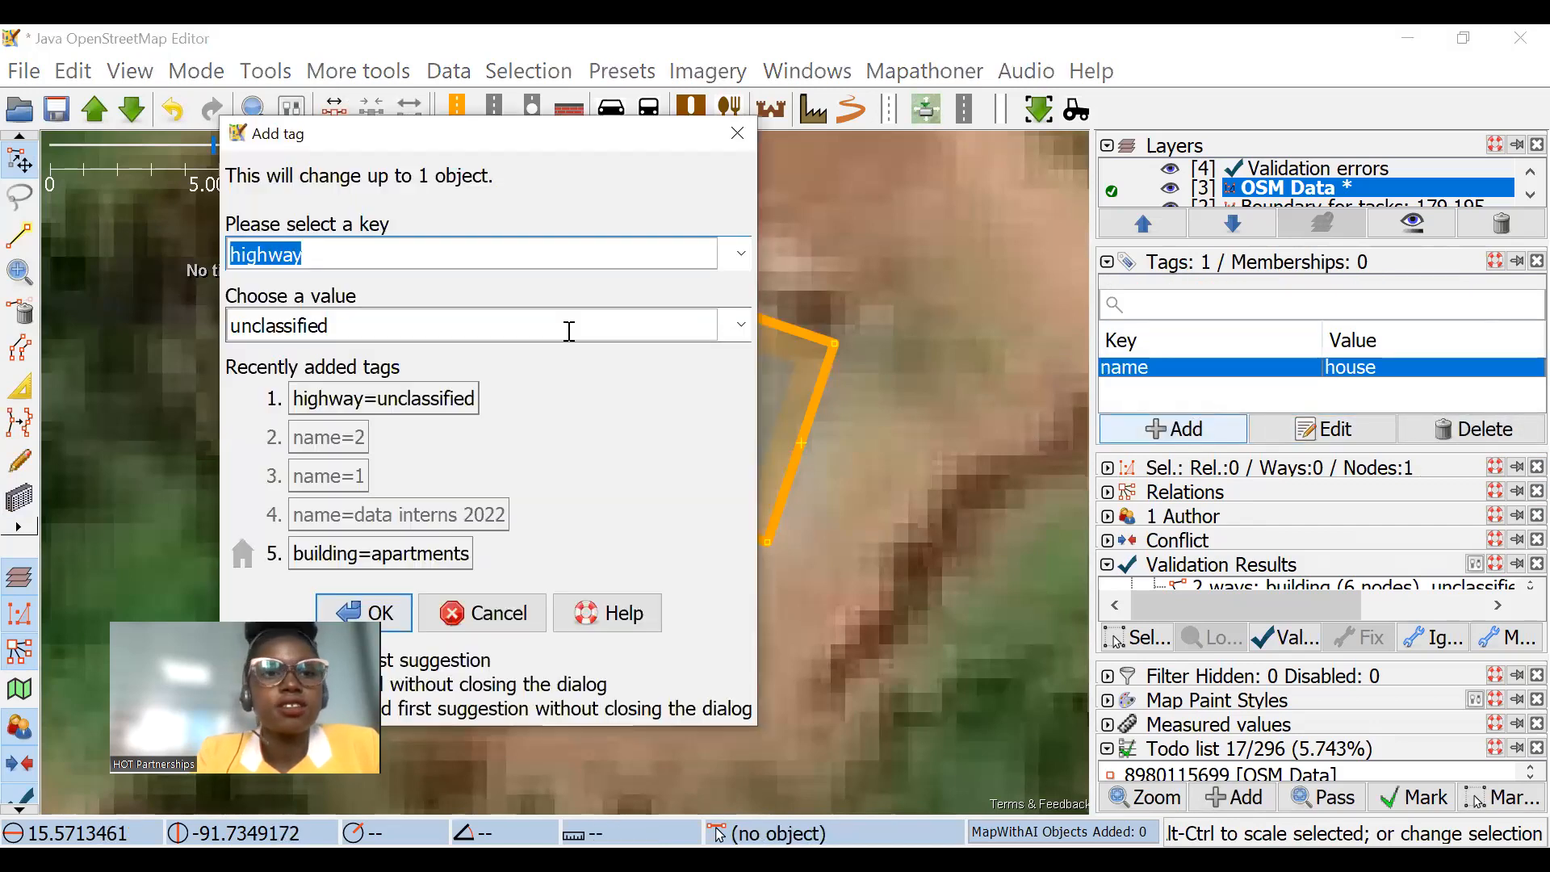
pyautogui.press('Escape')
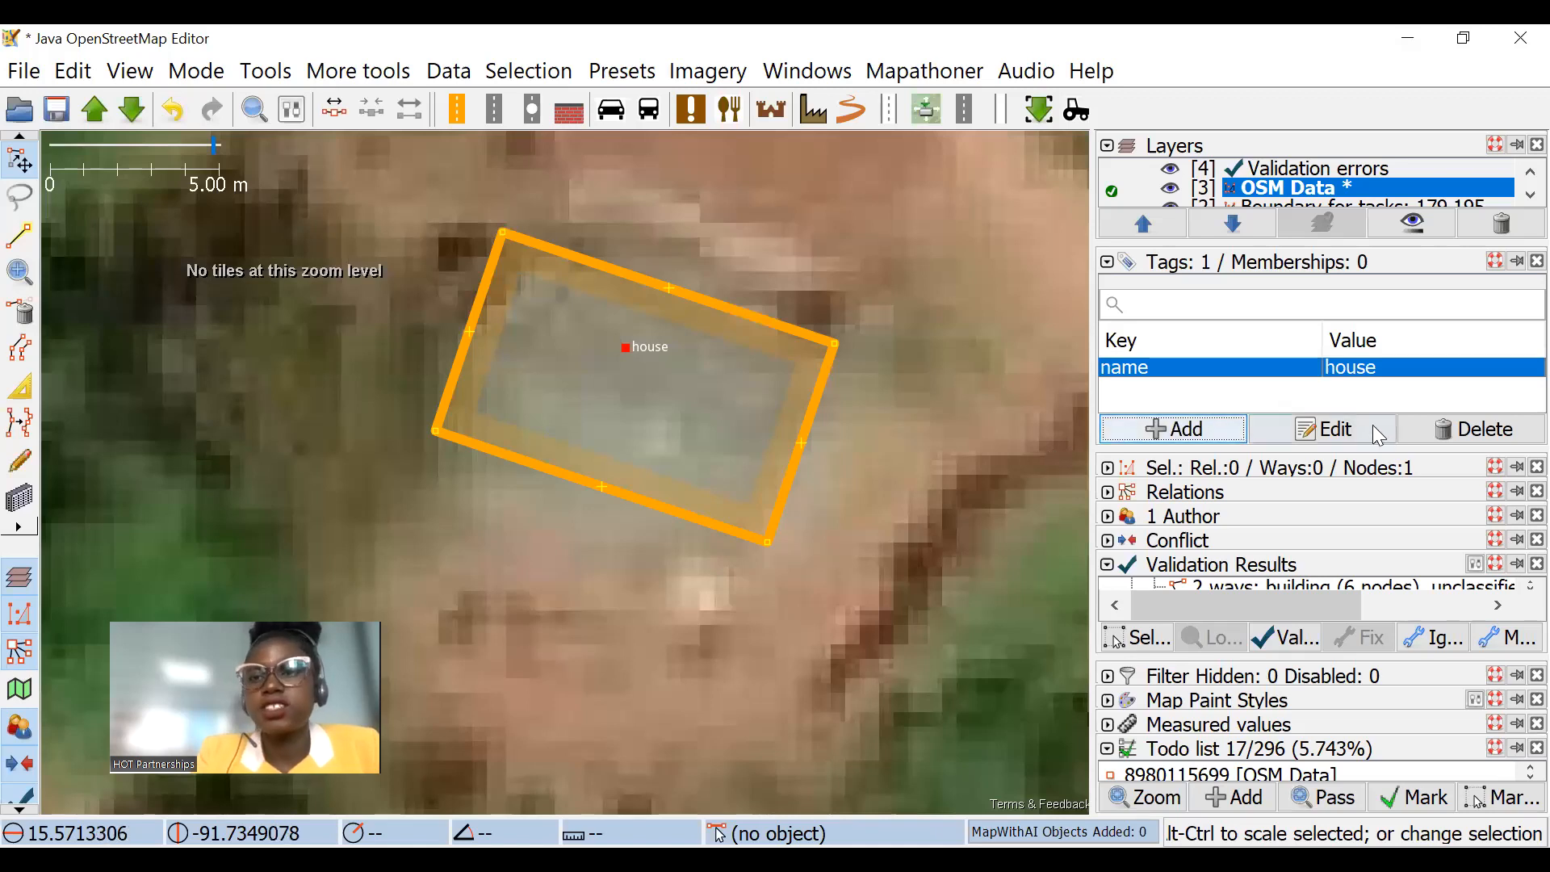
pyautogui.click(778, 344)
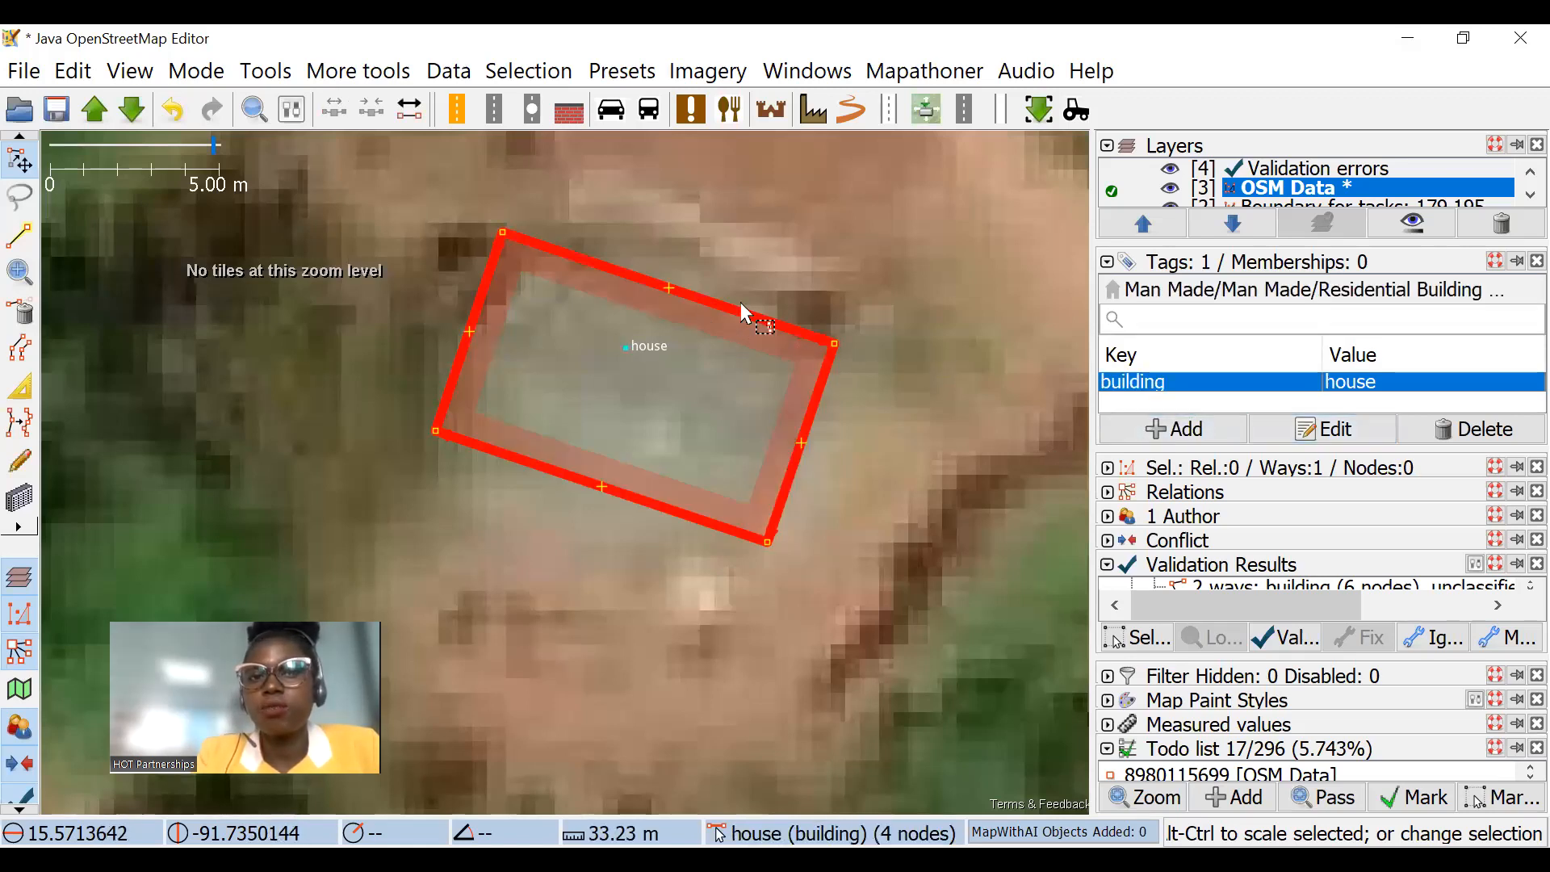
# Step: Undo the pasted building value and remove the house node inside the outline
pyautogui.hotkey('ctrl', 'z')
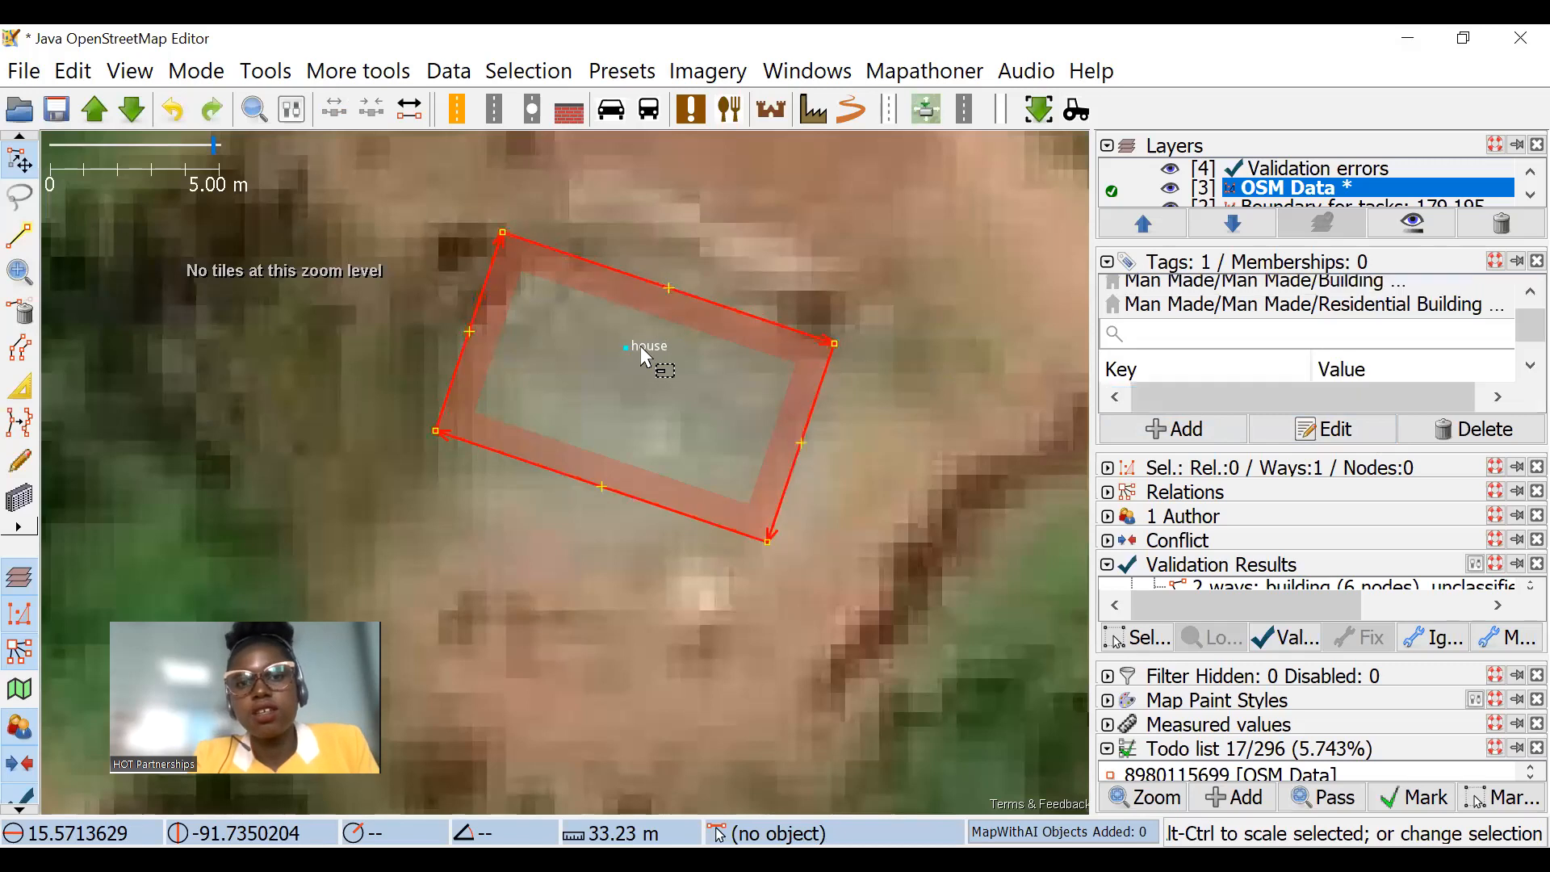
pyautogui.hotkey('ctrl', 'z')
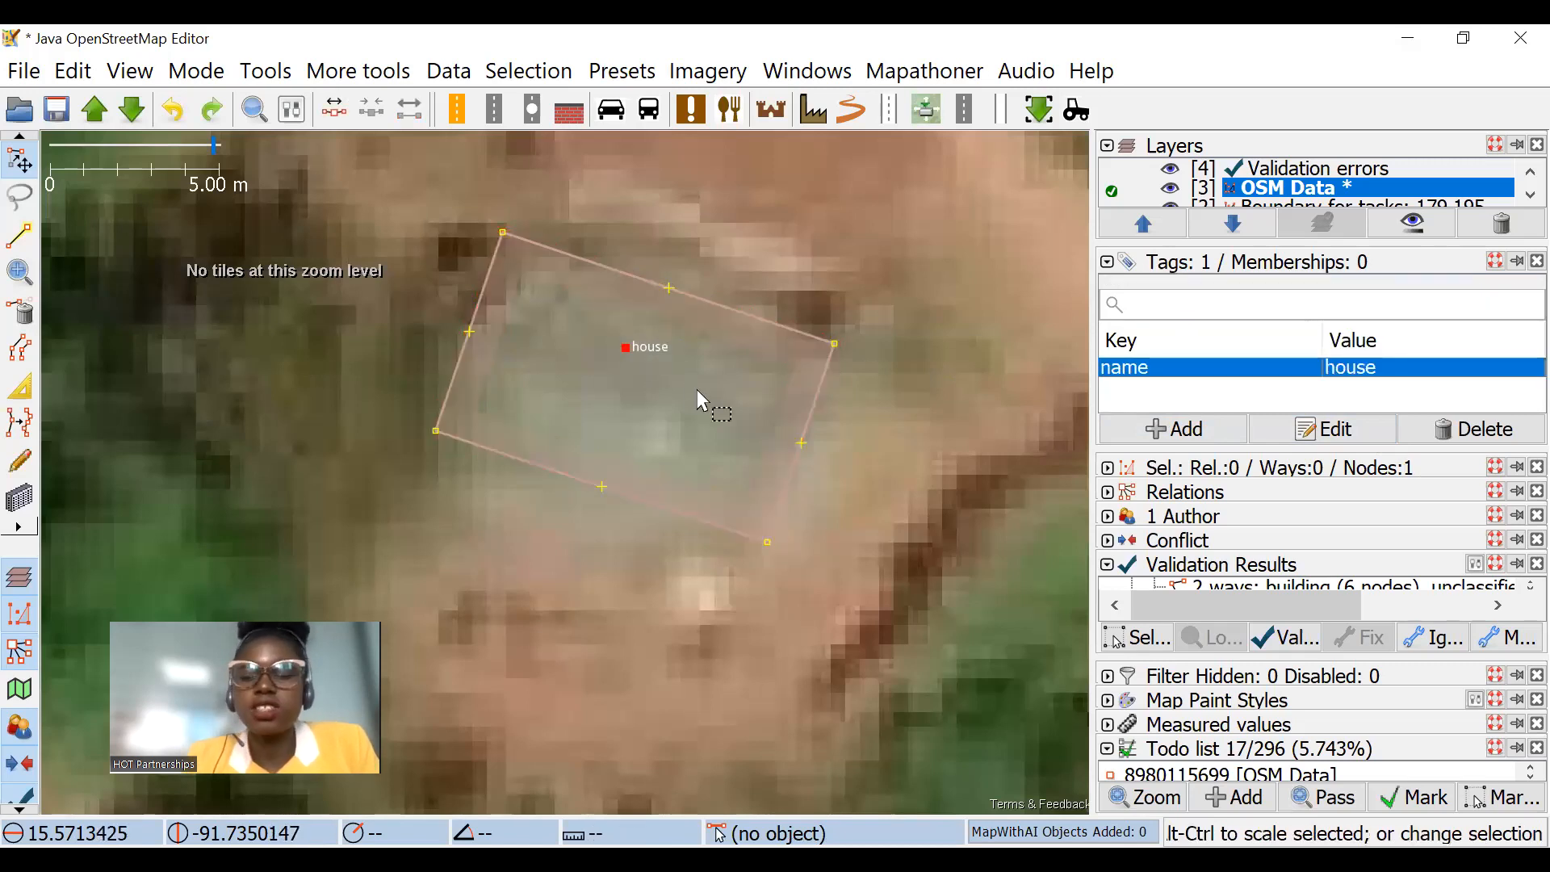
pyautogui.hotkey('ctrl', 'z')
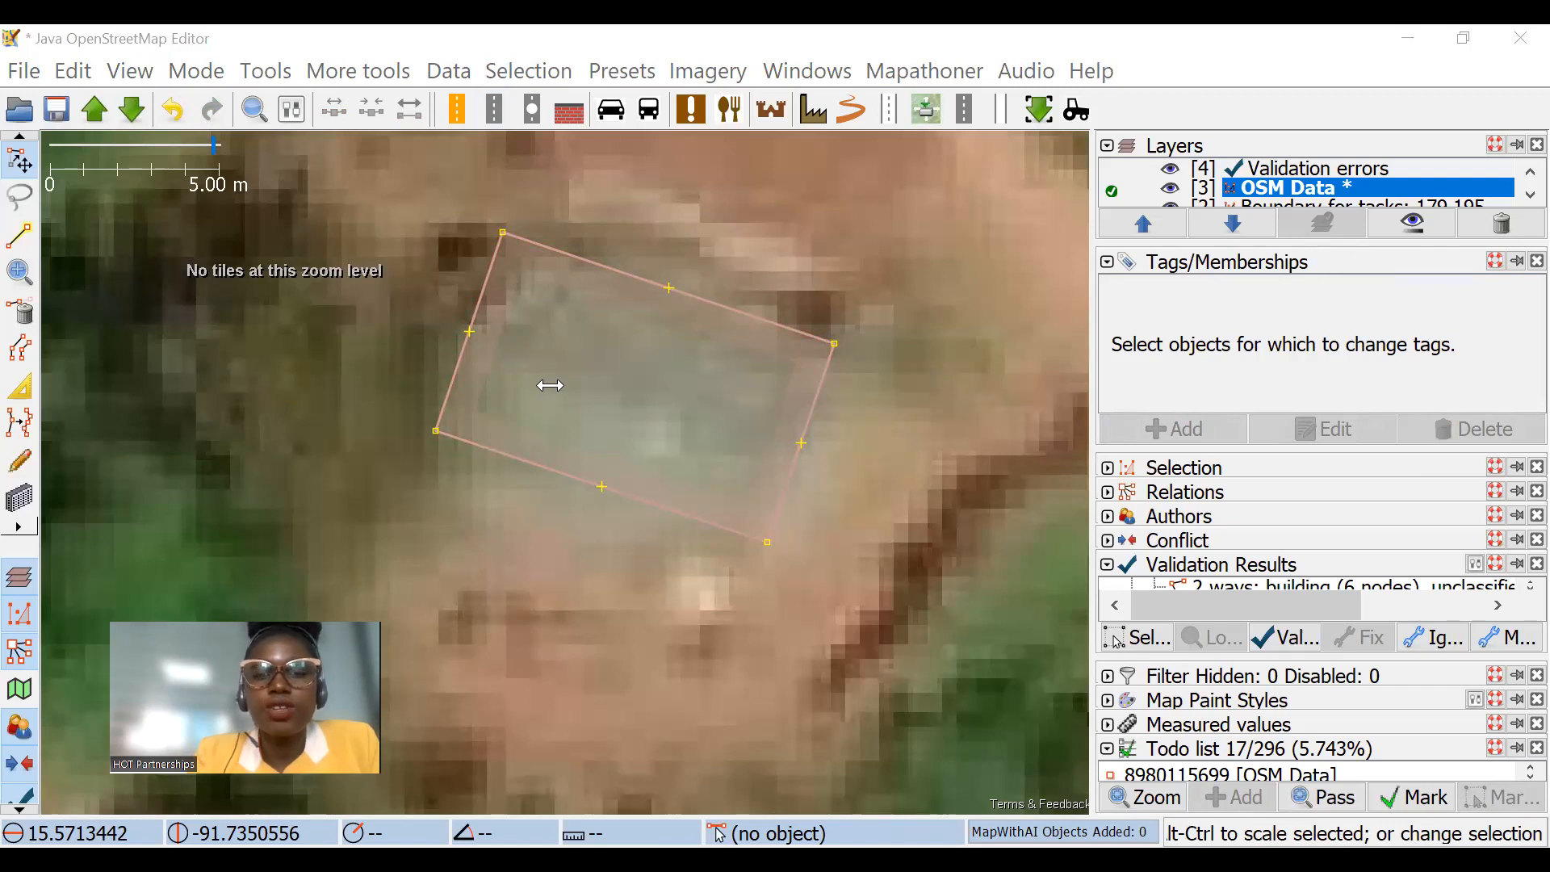
# Step: Draw an untagged five-node line about 77 m long south of the road bend, ending just short of the road
pyautogui.scroll(-5, 565, 311)
pyautogui.scroll(2, 682, 347)
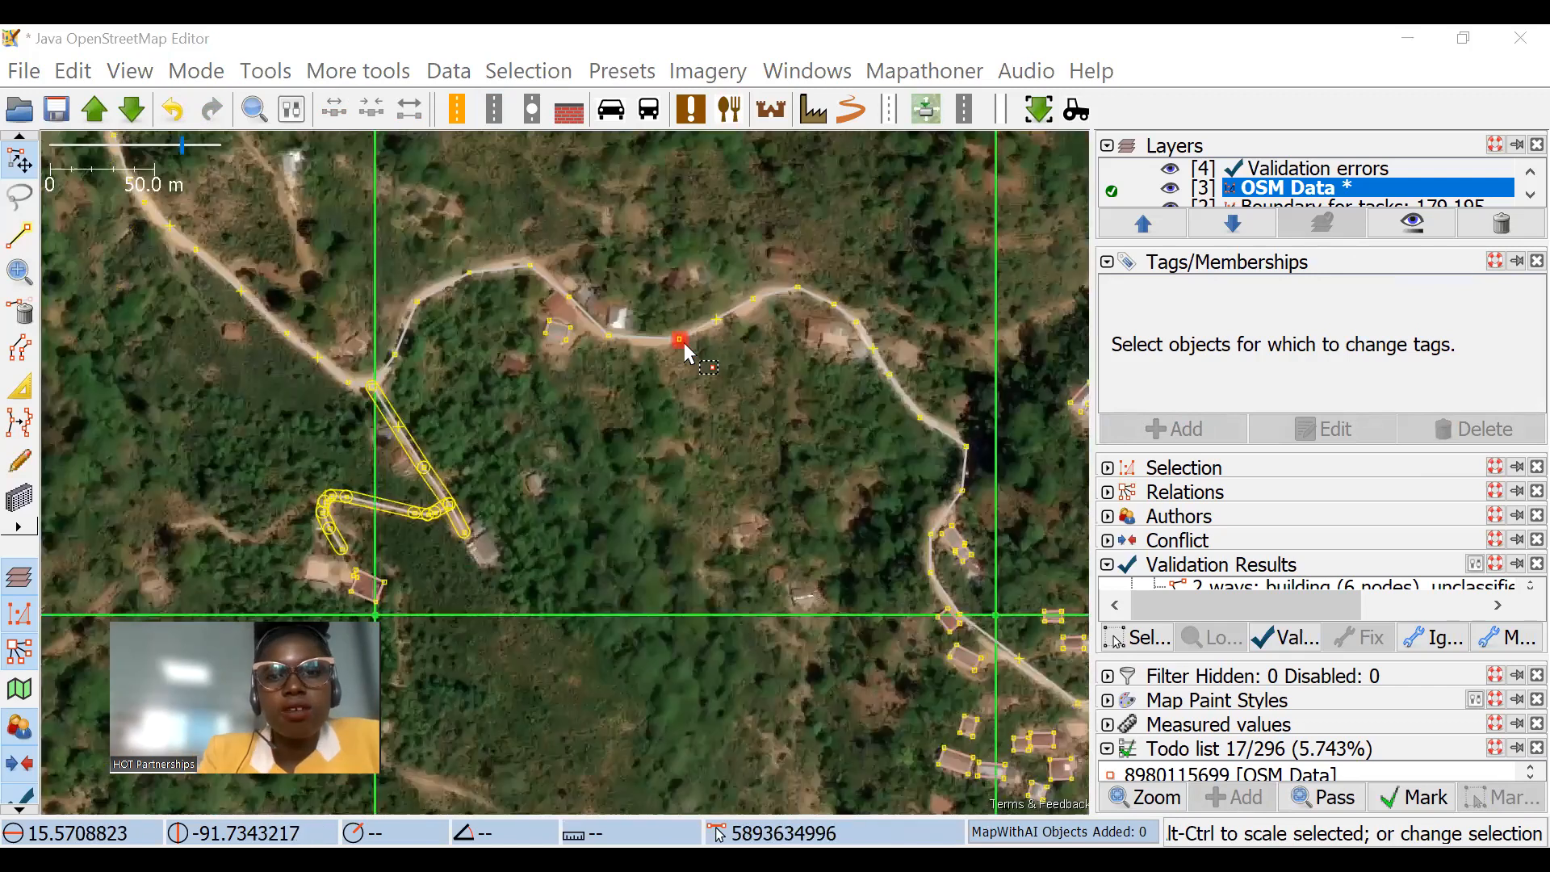
pyautogui.scroll(2, 685, 348)
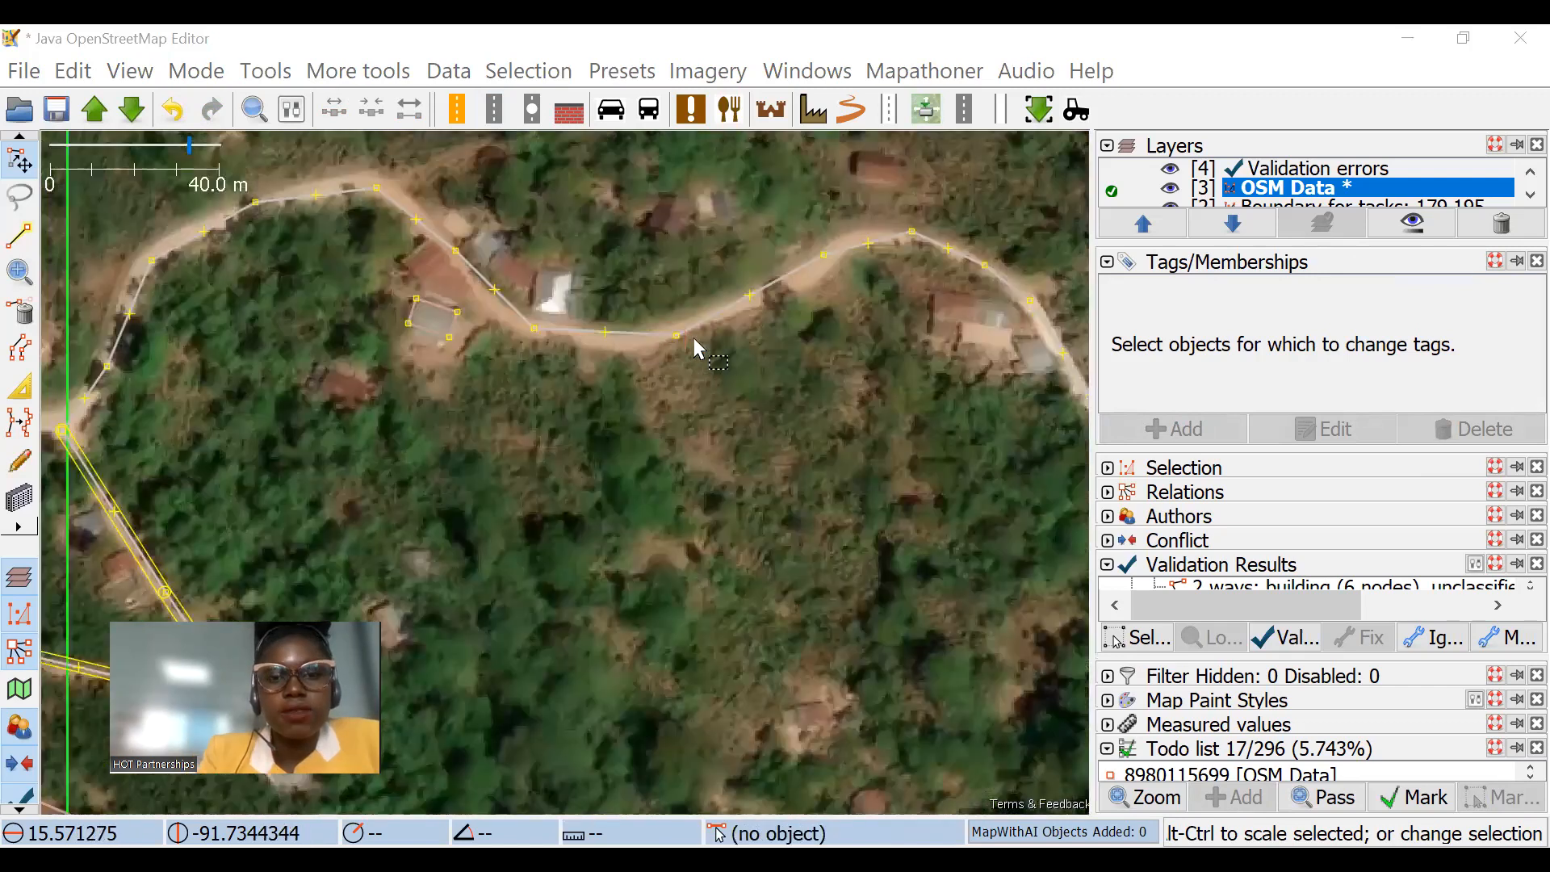
pyautogui.click(10, 234)
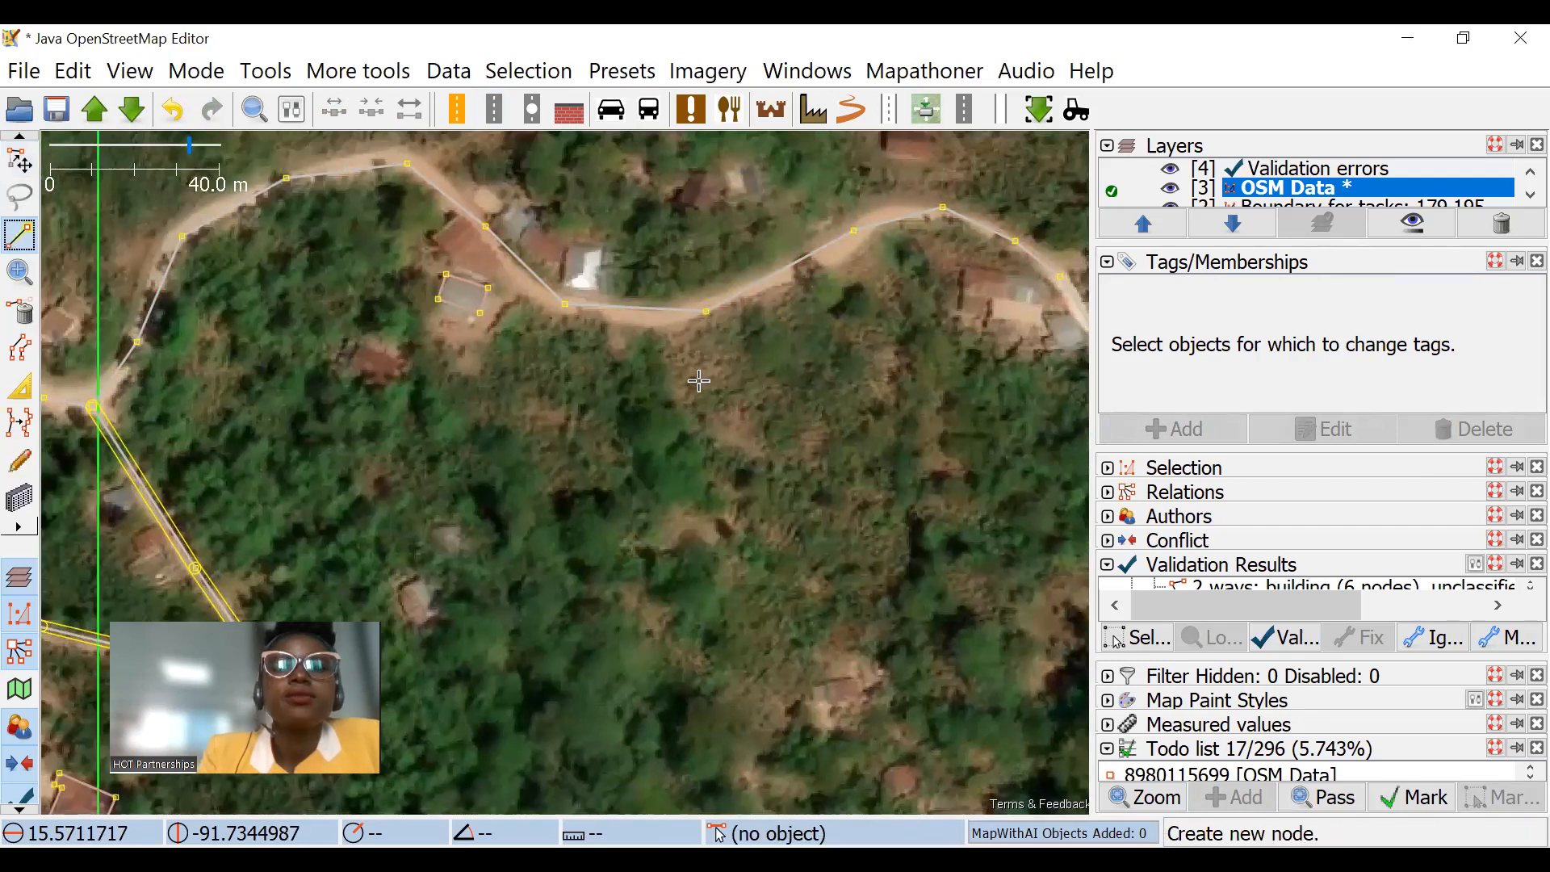
pyautogui.click(674, 672)
pyautogui.click(702, 511)
pyautogui.click(718, 420)
pyautogui.click(716, 381)
pyautogui.click(714, 352)
pyautogui.click(19, 160)
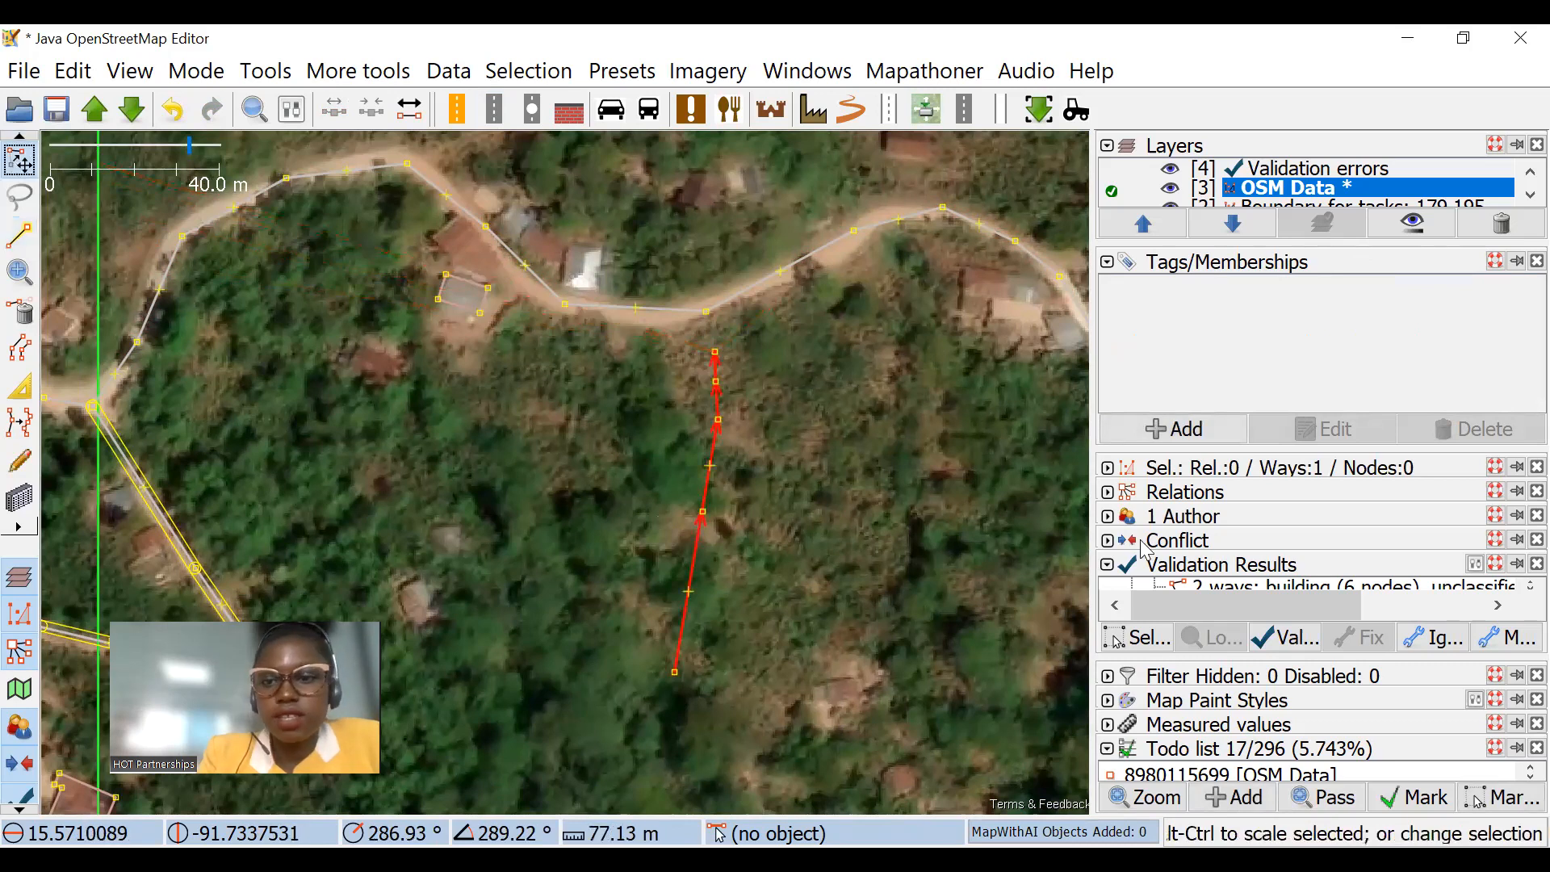
# Step: Zoom in on the gap between the new line and the road, and select the nodes on either side
pyautogui.click(1108, 677)
pyautogui.scroll(-6, 678, 414)
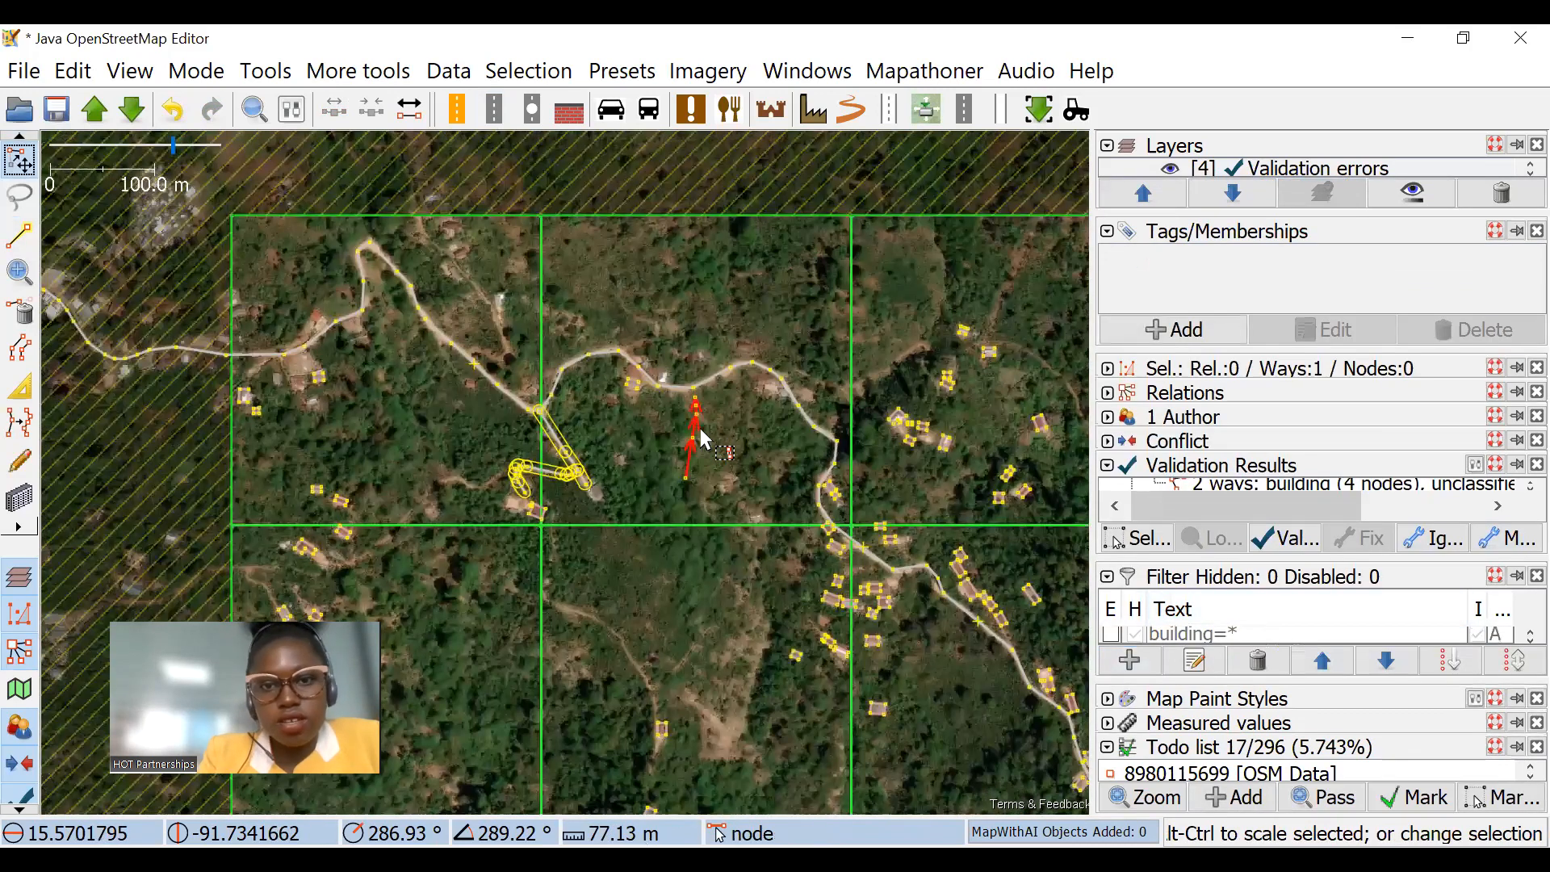
pyautogui.scroll(10, 693, 424)
pyautogui.click(477, 336)
pyautogui.moveTo(311, 158); pyautogui.dragTo(597, 302)
pyautogui.scroll(-2, 531, 307)
pyautogui.click(552, 418)
pyautogui.scroll(2, 550, 329)
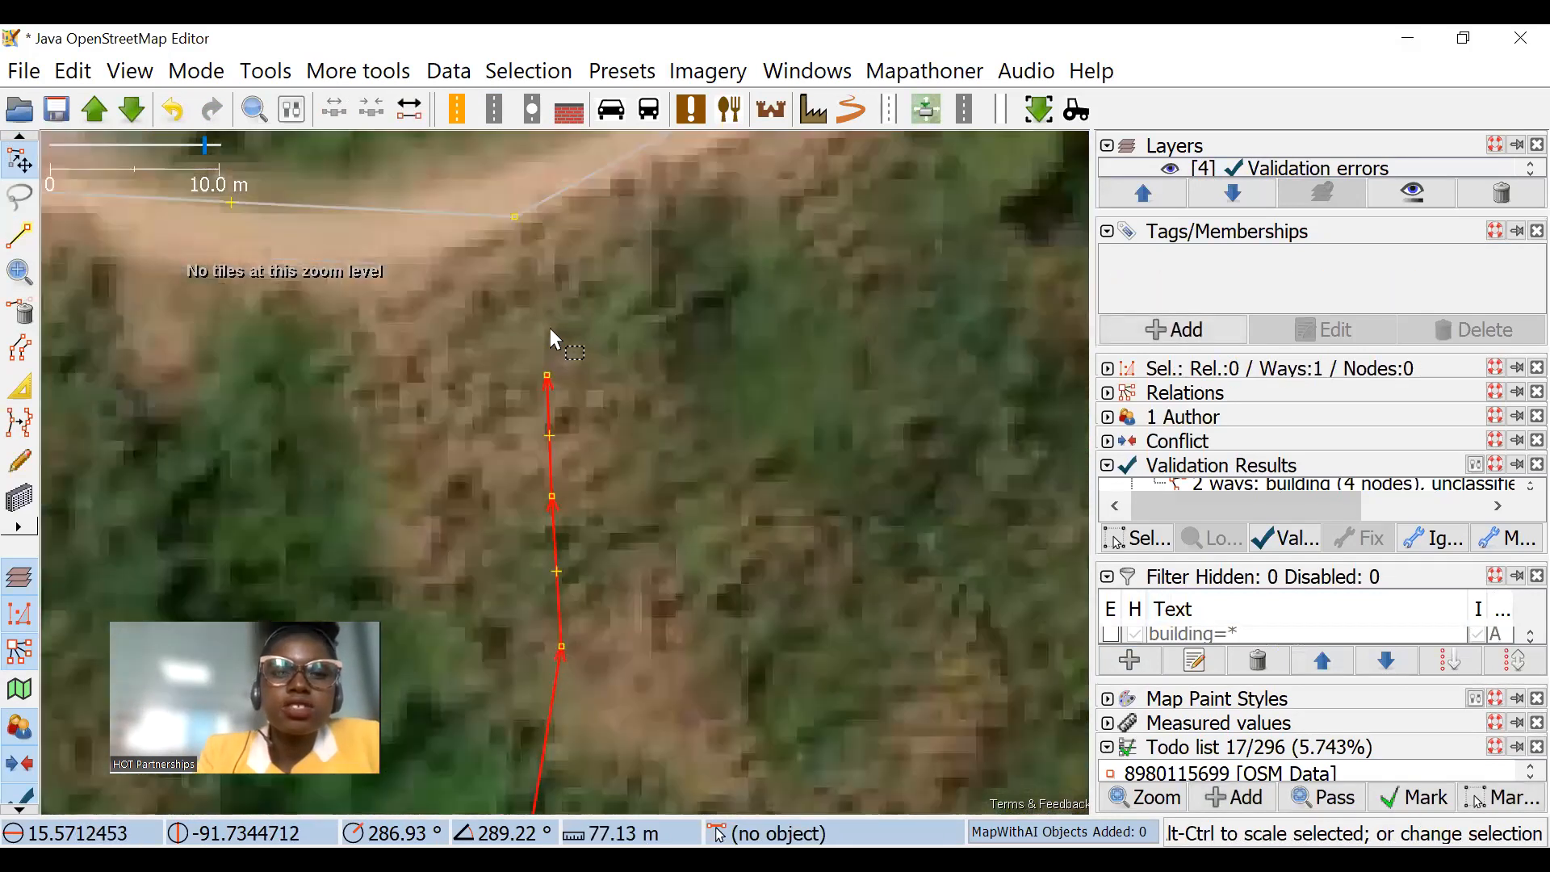
pyautogui.click(503, 205)
pyautogui.click(512, 218)
pyautogui.click(546, 375)
pyautogui.moveTo(506, 171)
pyautogui.mouseDown()
pyautogui.moveTo(594, 381)
pyautogui.moveTo(555, 234)
pyautogui.moveTo(565, 251)
pyautogui.mouseUp()
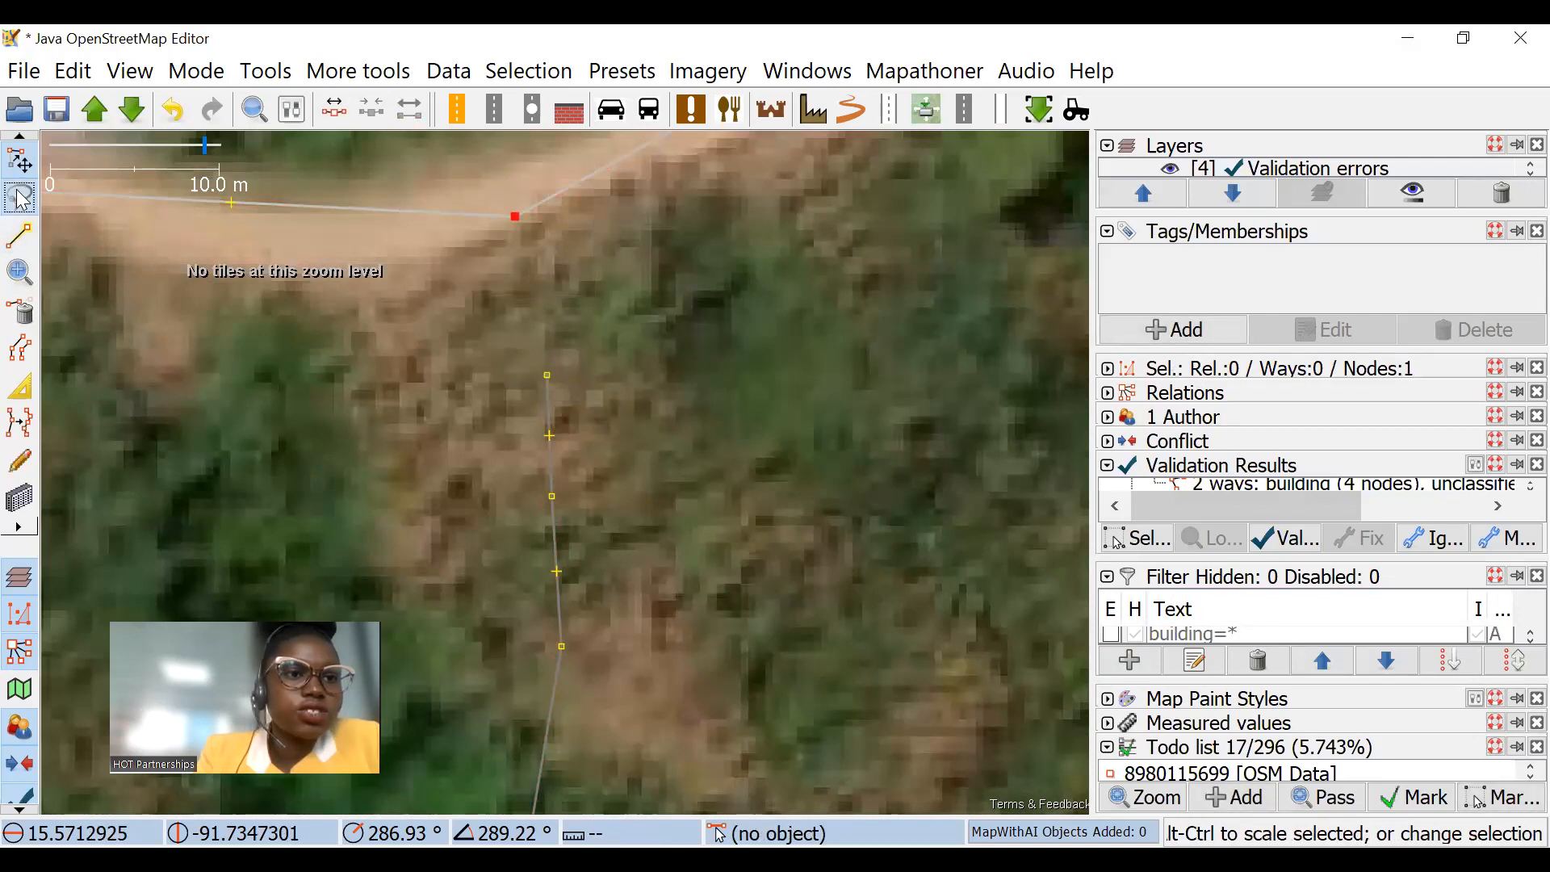
# Step: Lasso the road's bend node and the line's end node to try merging them, and undo the merge
pyautogui.click(19, 197)
pyautogui.moveTo(472, 159)
pyautogui.mouseDown()
pyautogui.moveTo(578, 329)
pyautogui.moveTo(472, 385)
pyautogui.moveTo(474, 364)
pyautogui.mouseUp()
pyautogui.moveTo(520, 163)
pyautogui.mouseDown()
pyautogui.moveTo(400, 381)
pyautogui.moveTo(495, 208)
pyautogui.moveTo(531, 313)
pyautogui.mouseUp()
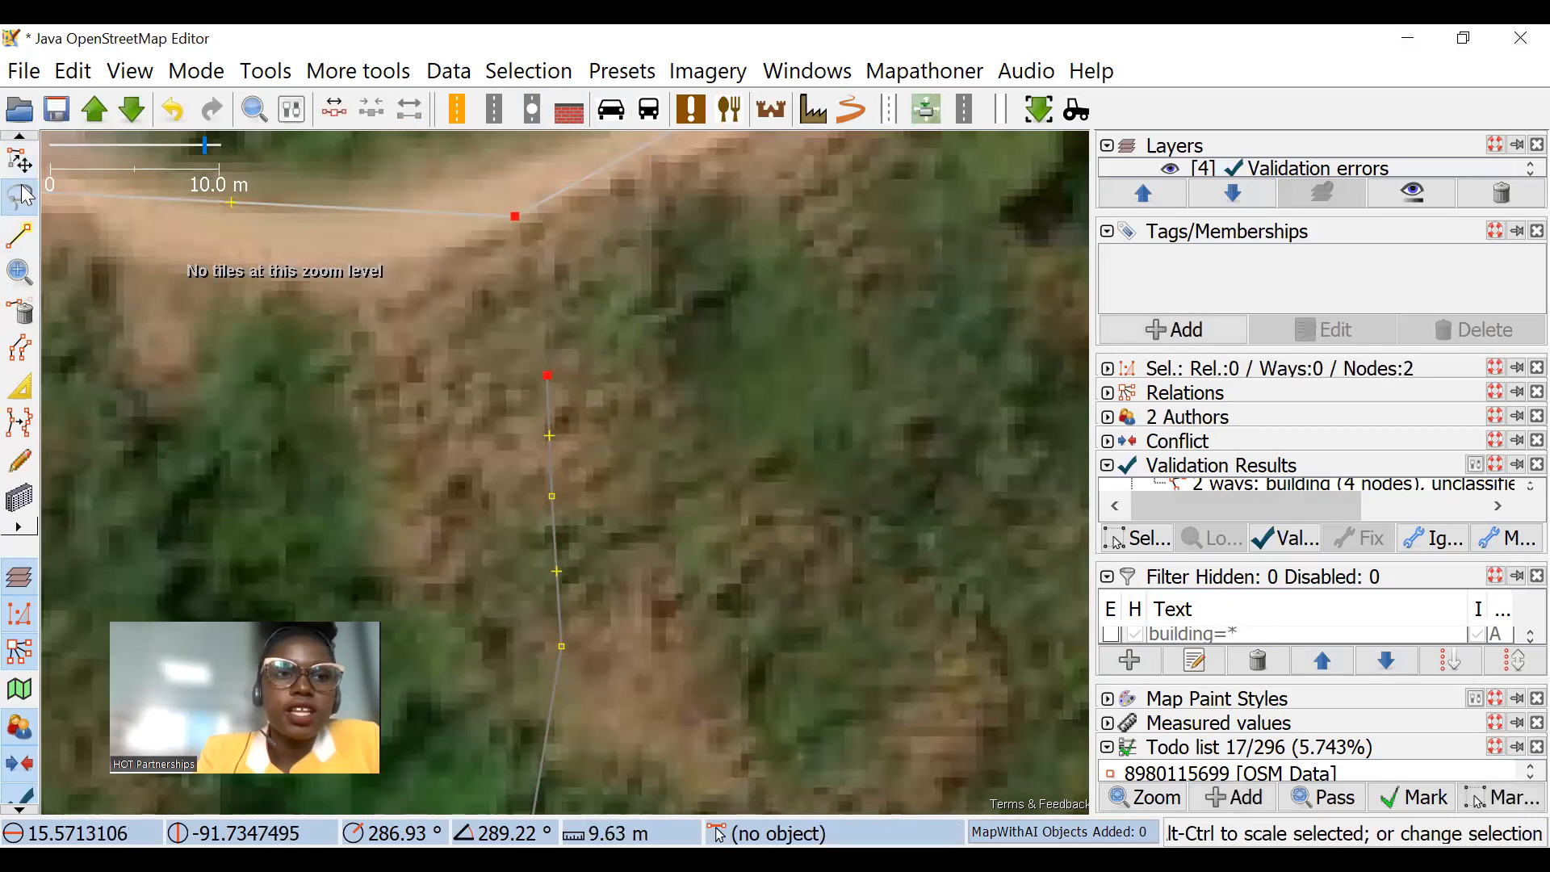
pyautogui.moveTo(640, 301); pyautogui.dragTo(519, 225)
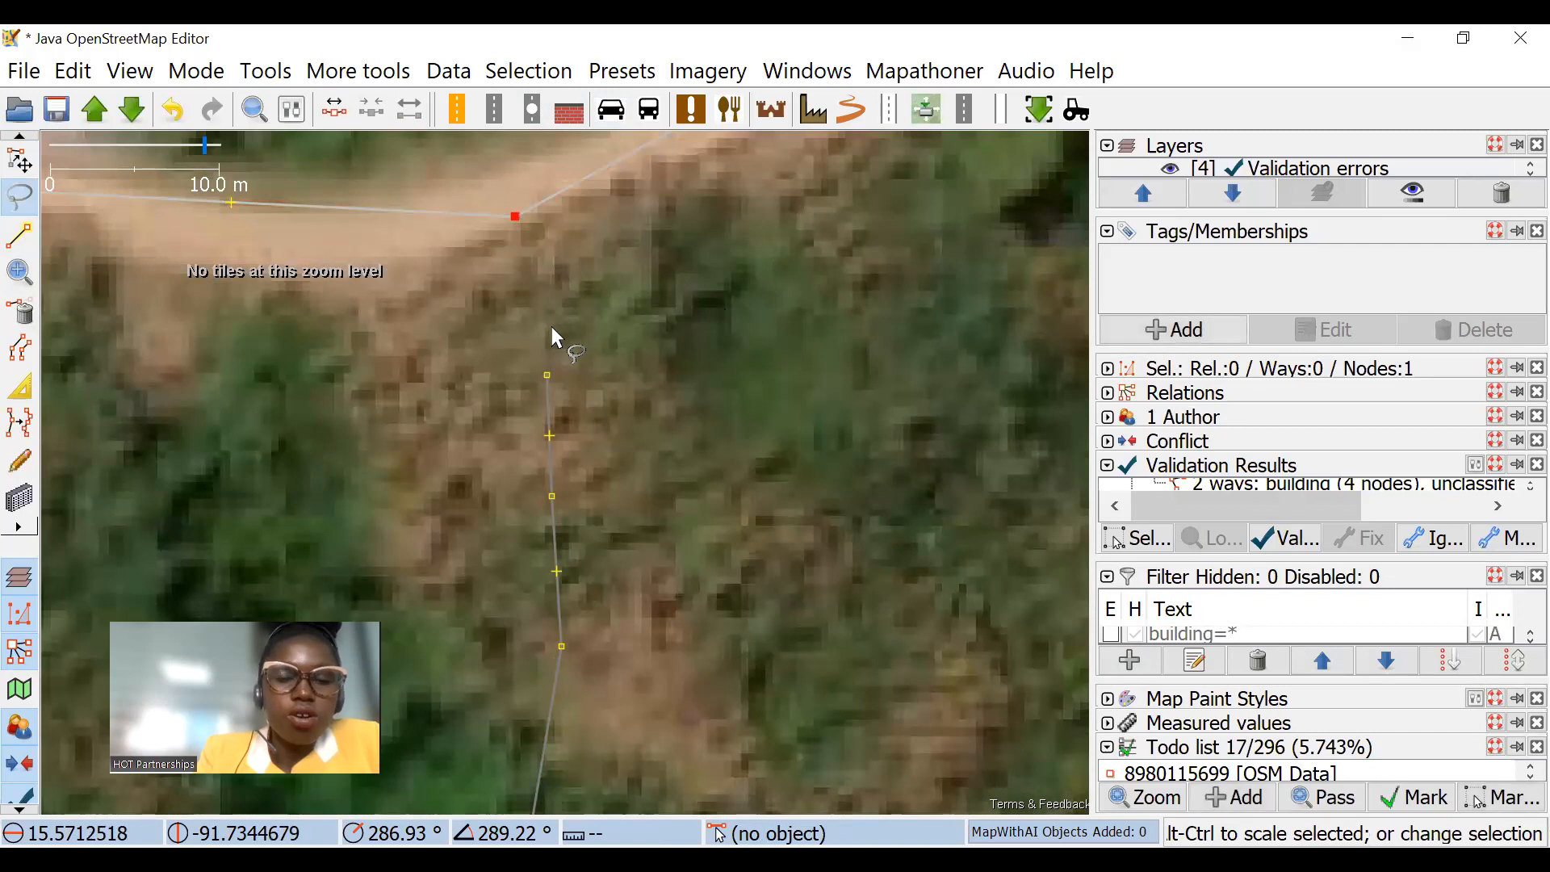
pyautogui.moveTo(638, 380); pyautogui.dragTo(682, 334)
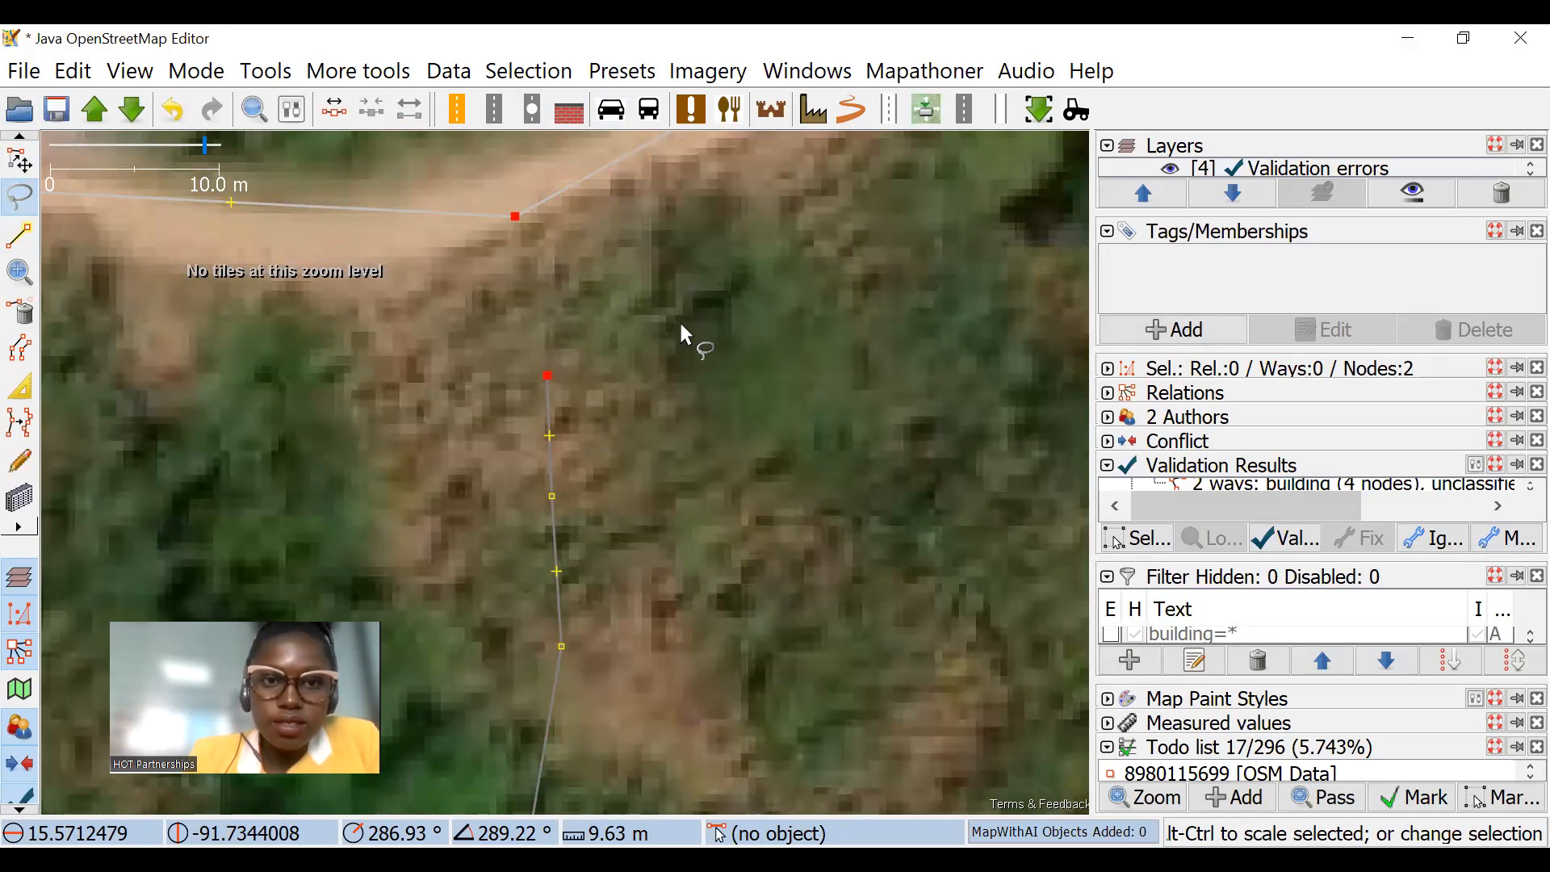
pyautogui.press('m')
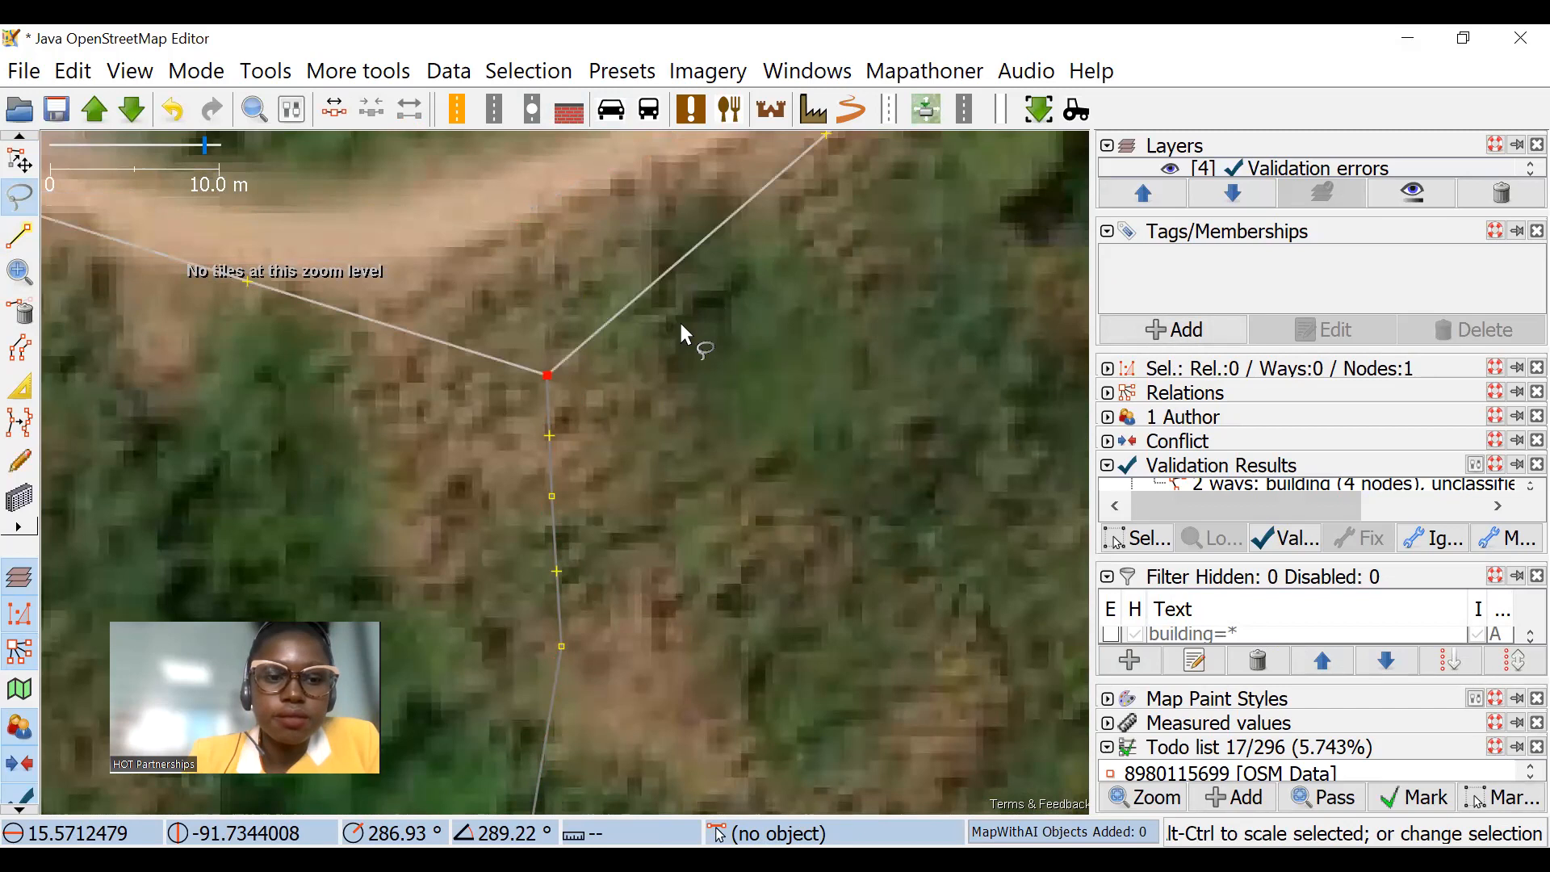
pyautogui.hotkey('ctrl', 'z')
# Step: Delete the untagged five-node line south of the road bend
pyautogui.click(545, 396)
pyautogui.press('Delete')
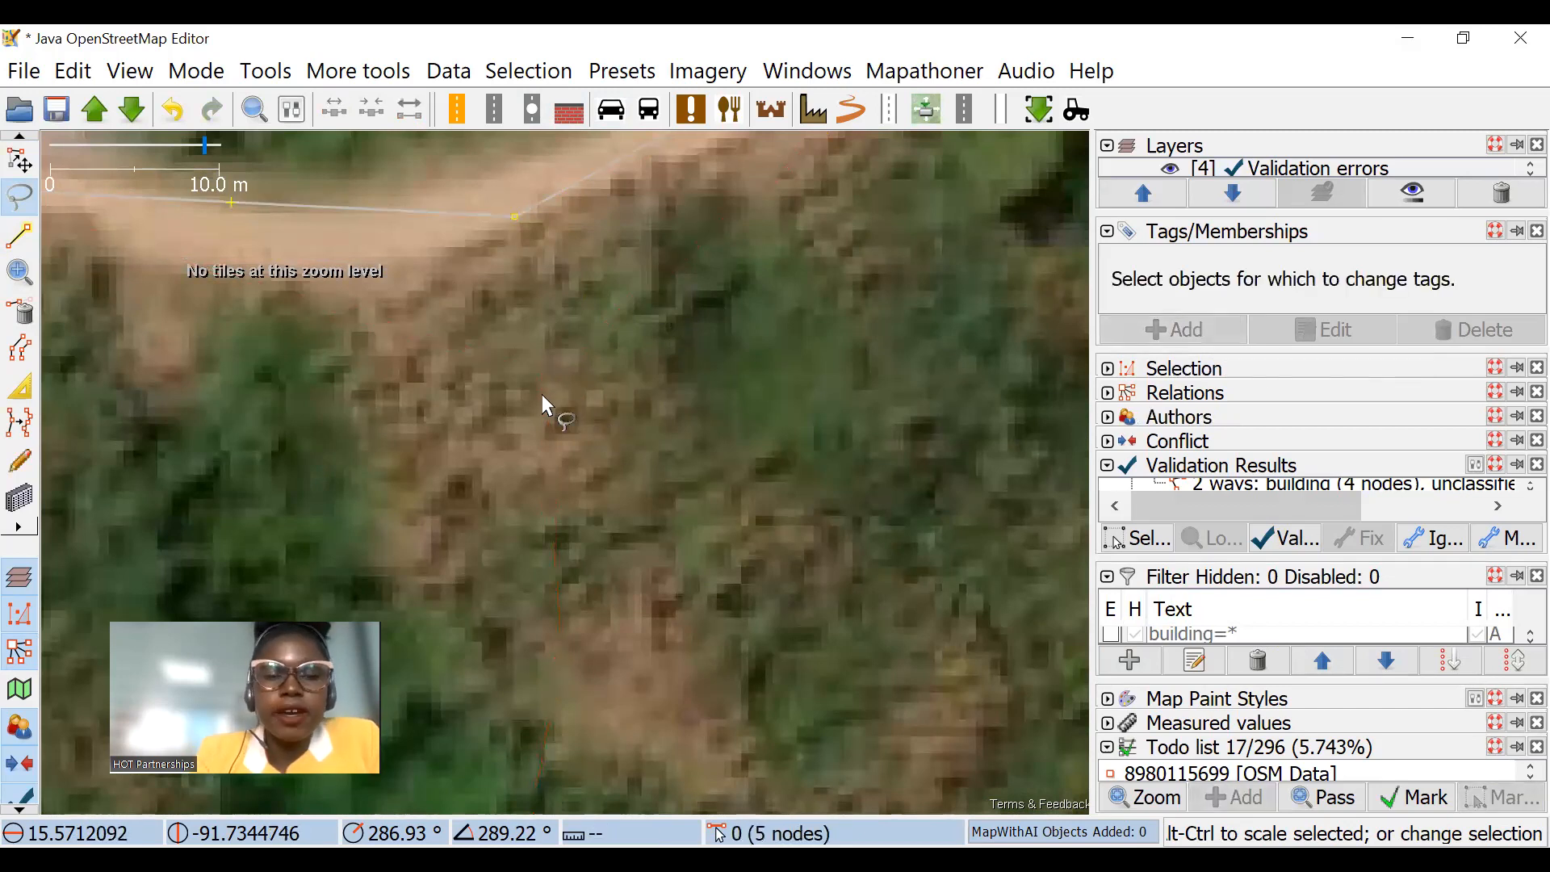
pyautogui.scroll(-4, 572, 226)
pyautogui.scroll(2, 655, 192)
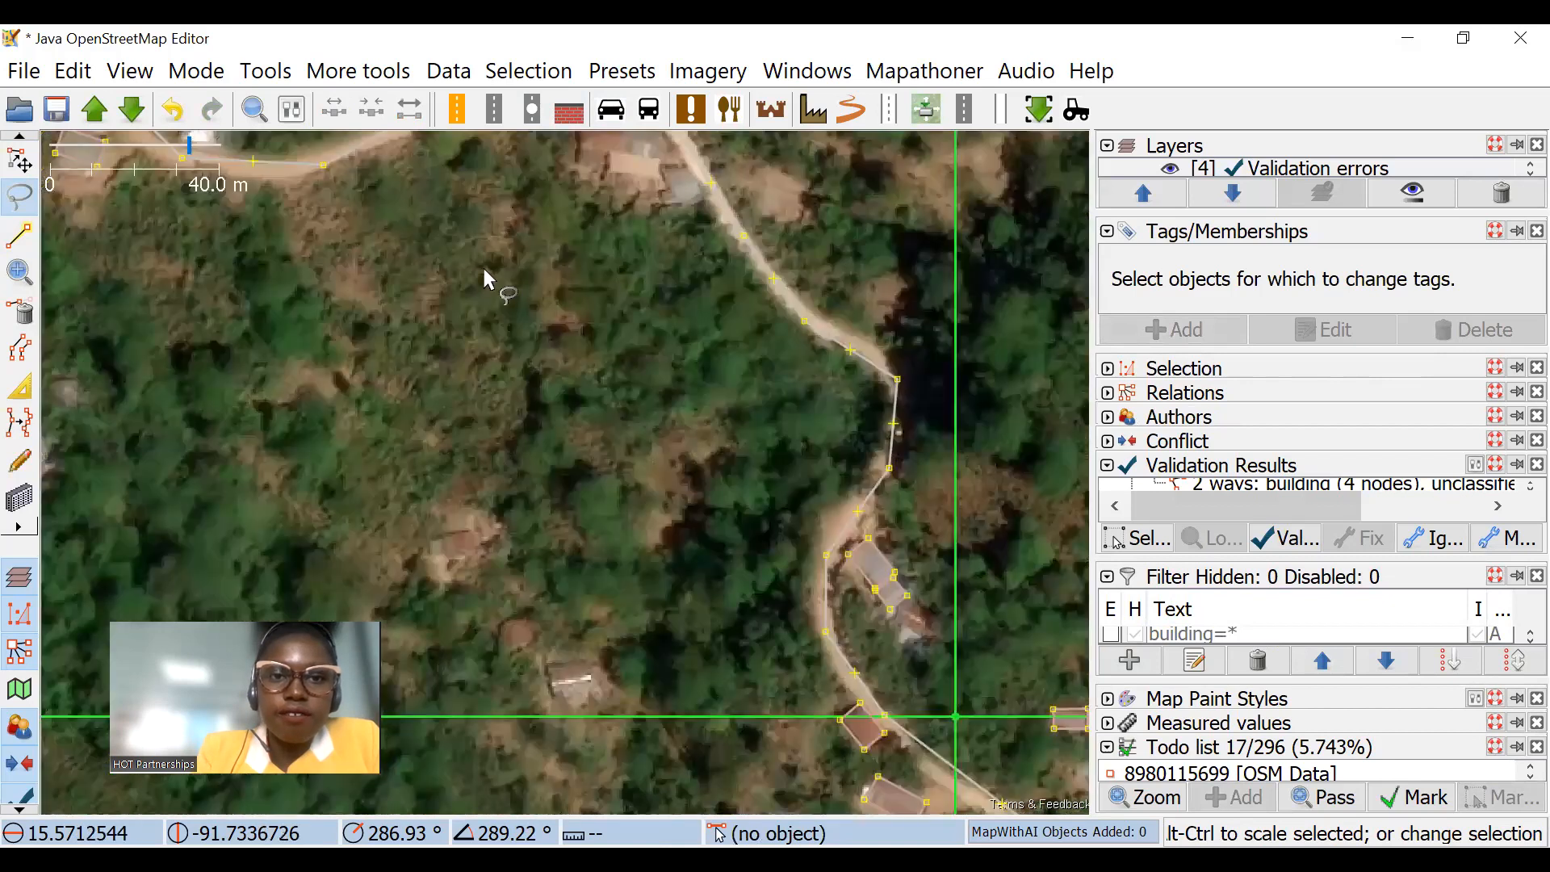
# Step: Split the unclassified road at its bend node and the next node to the east
pyautogui.scroll(-2, 575, 265)
pyautogui.click(486, 196)
pyautogui.scroll(2, 509, 379)
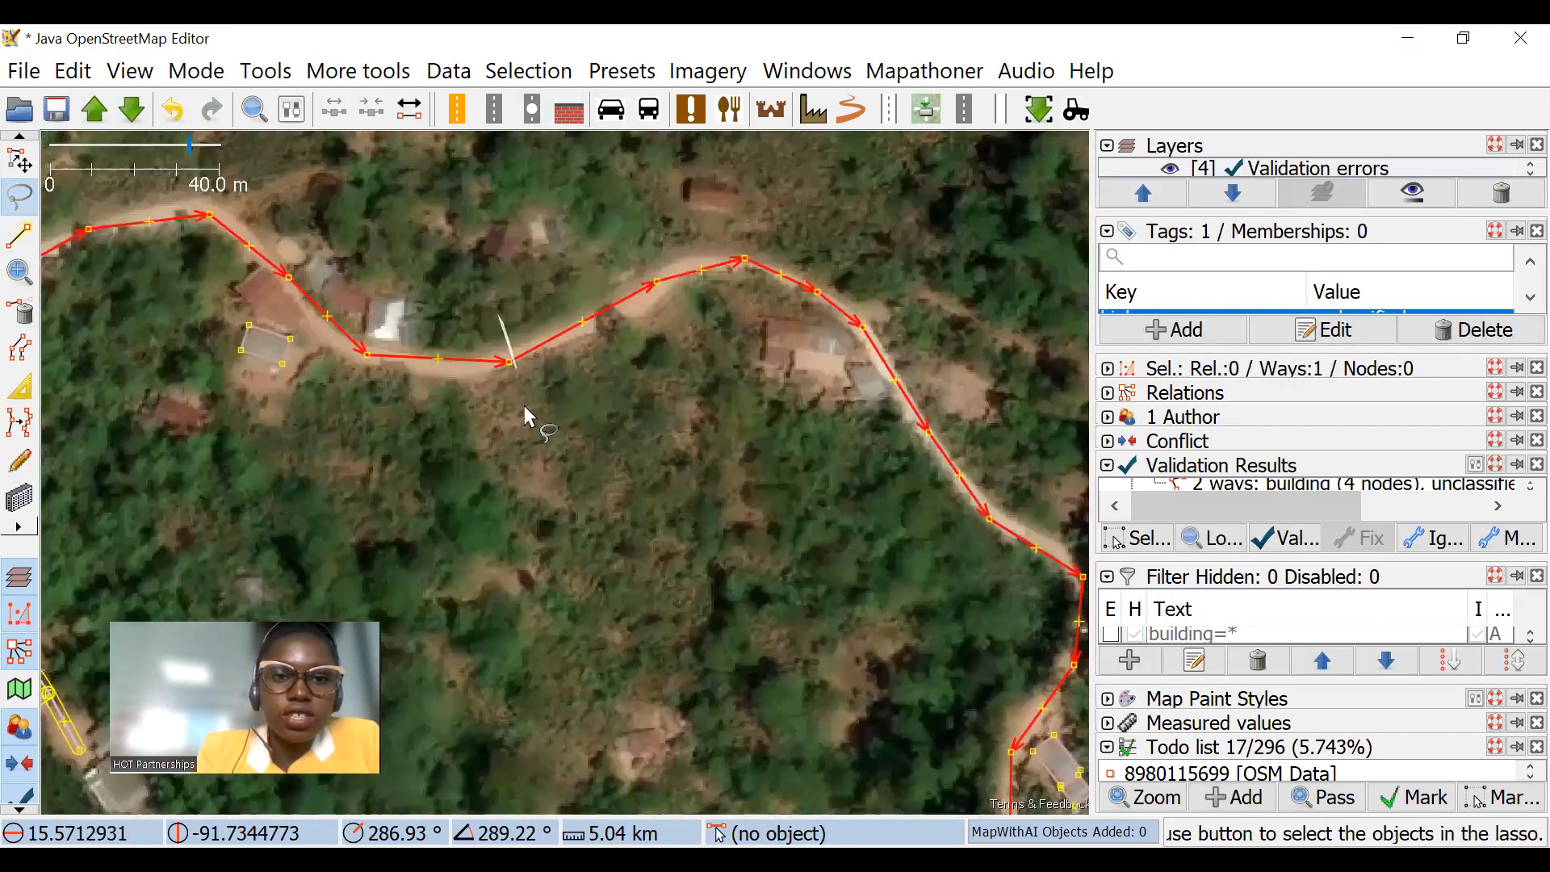
pyautogui.click(509, 362)
pyautogui.keyDown('shift'); pyautogui.click(657, 280); pyautogui.keyUp('shift')
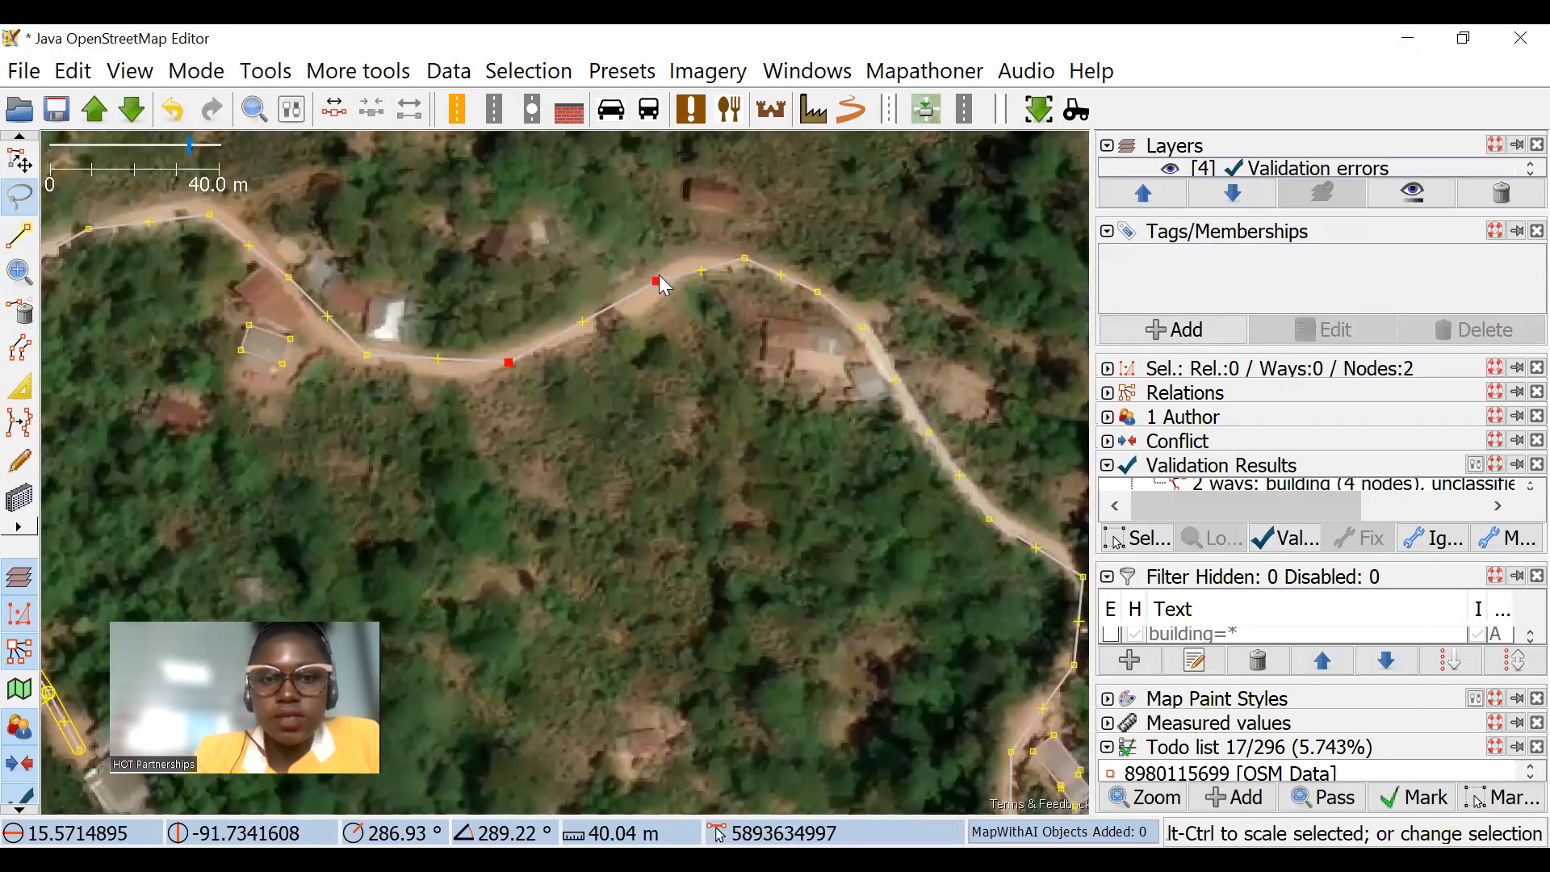
pyautogui.press('p')
pyautogui.click(701, 571)
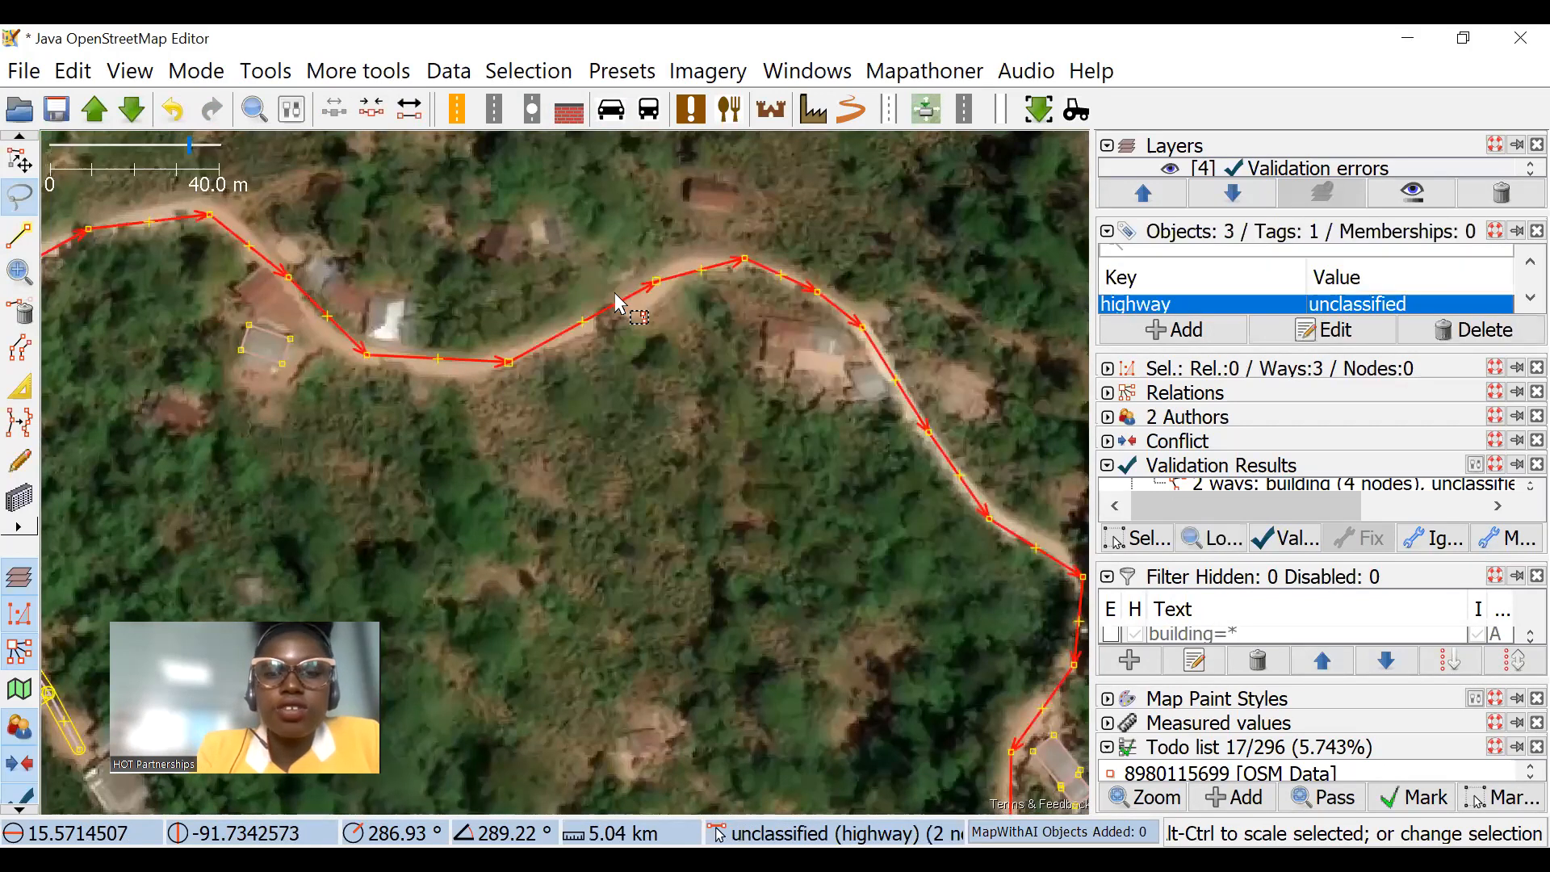
# Step: Select the three adjoining segments of the unclassified road and combine them into one way
pyautogui.click(710, 266)
pyautogui.click(417, 358)
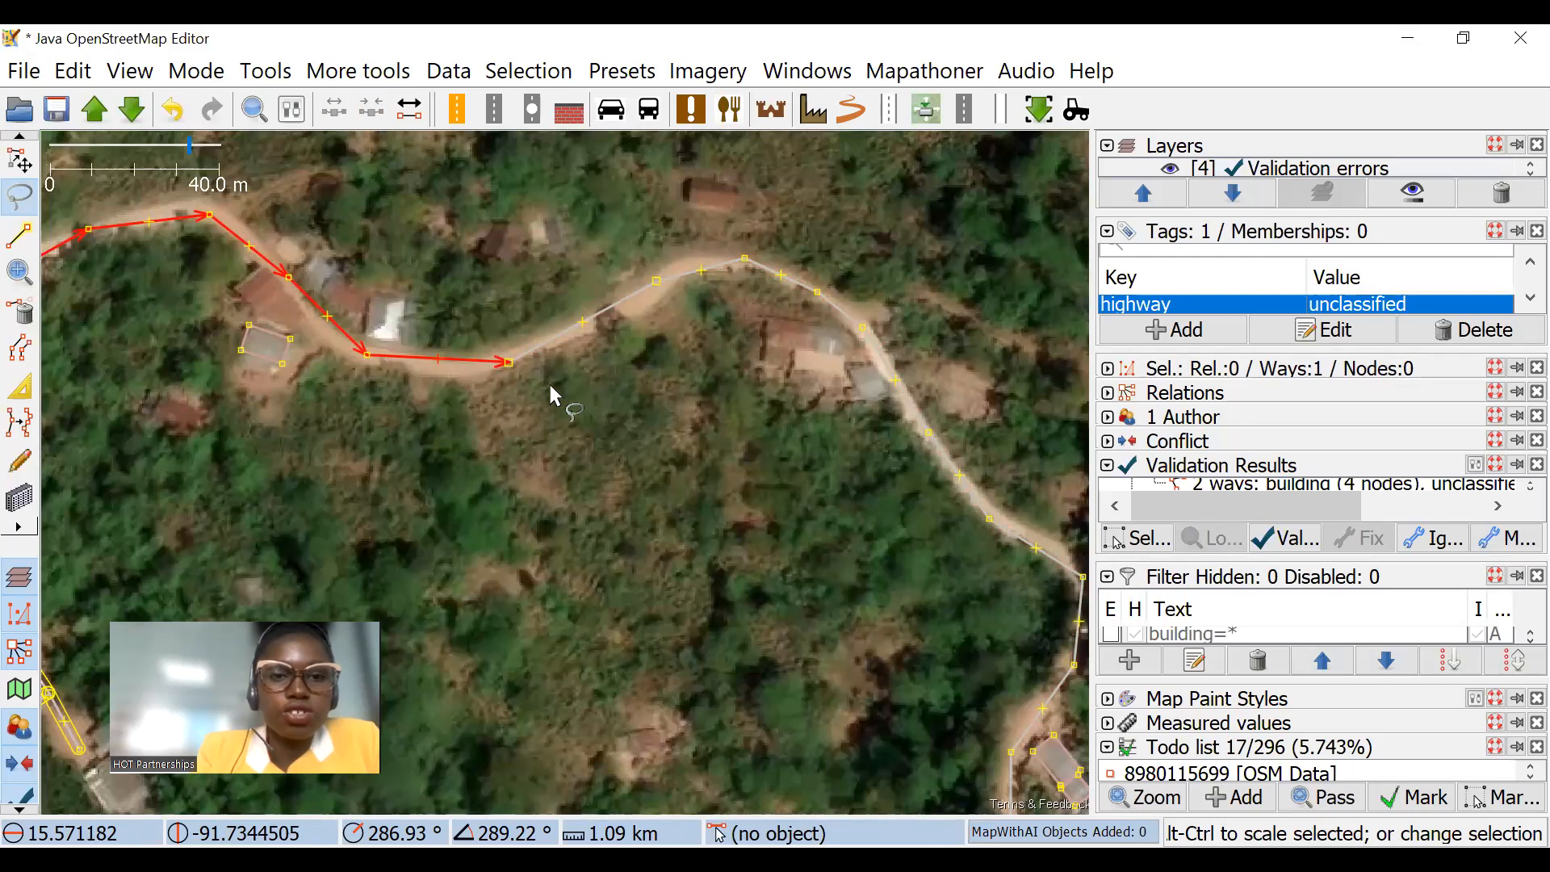
pyautogui.keyDown('shift'); pyautogui.click(565, 335); pyautogui.keyUp('shift')
pyautogui.keyDown('shift'); pyautogui.click(840, 301); pyautogui.keyUp('shift')
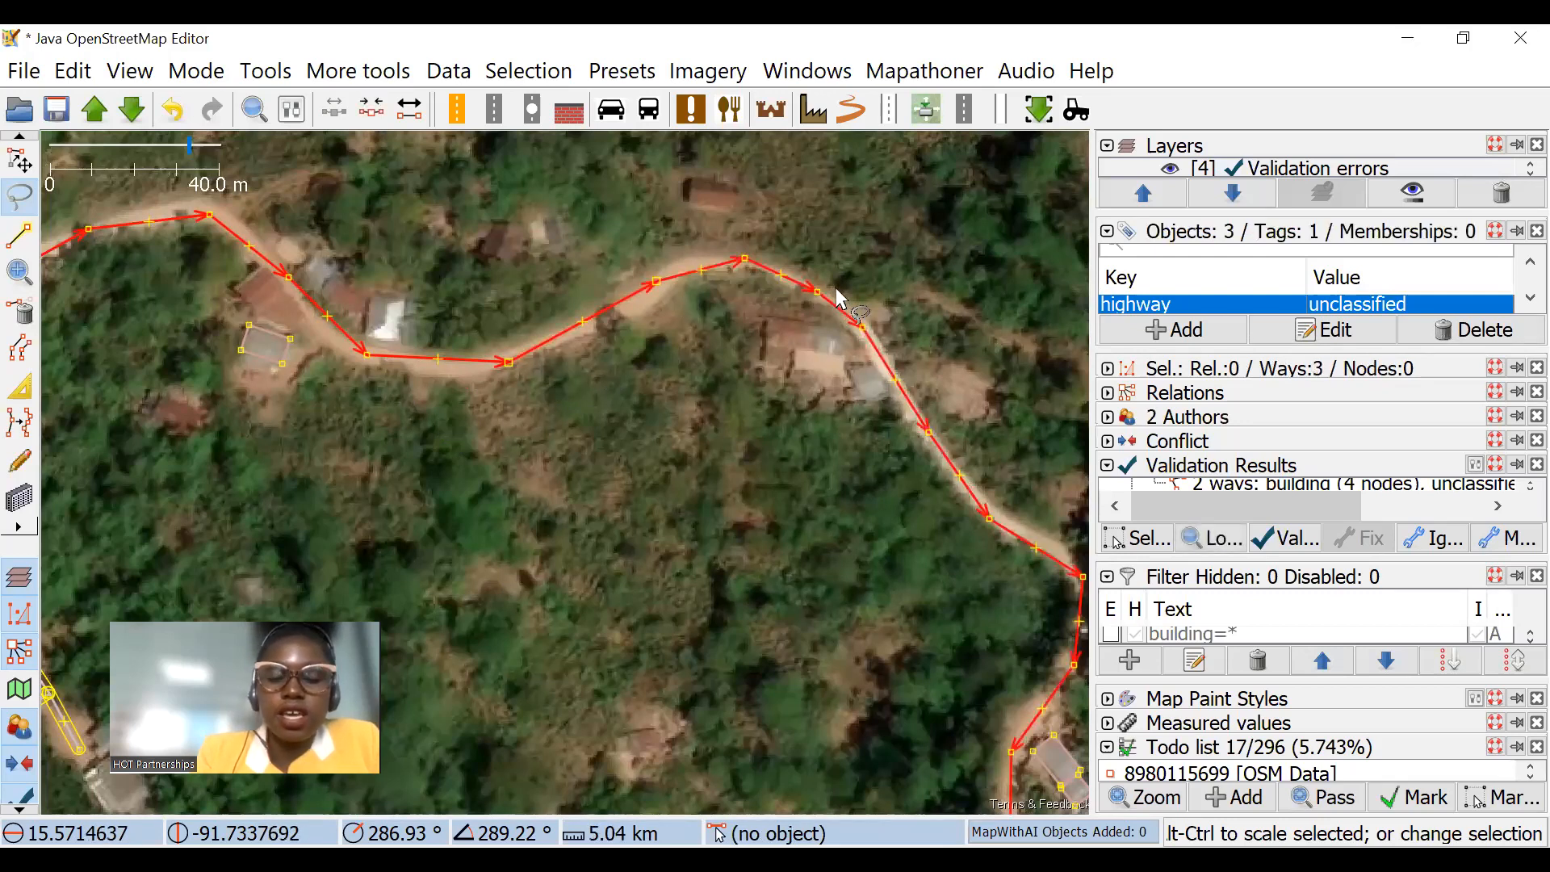
pyautogui.press('c')
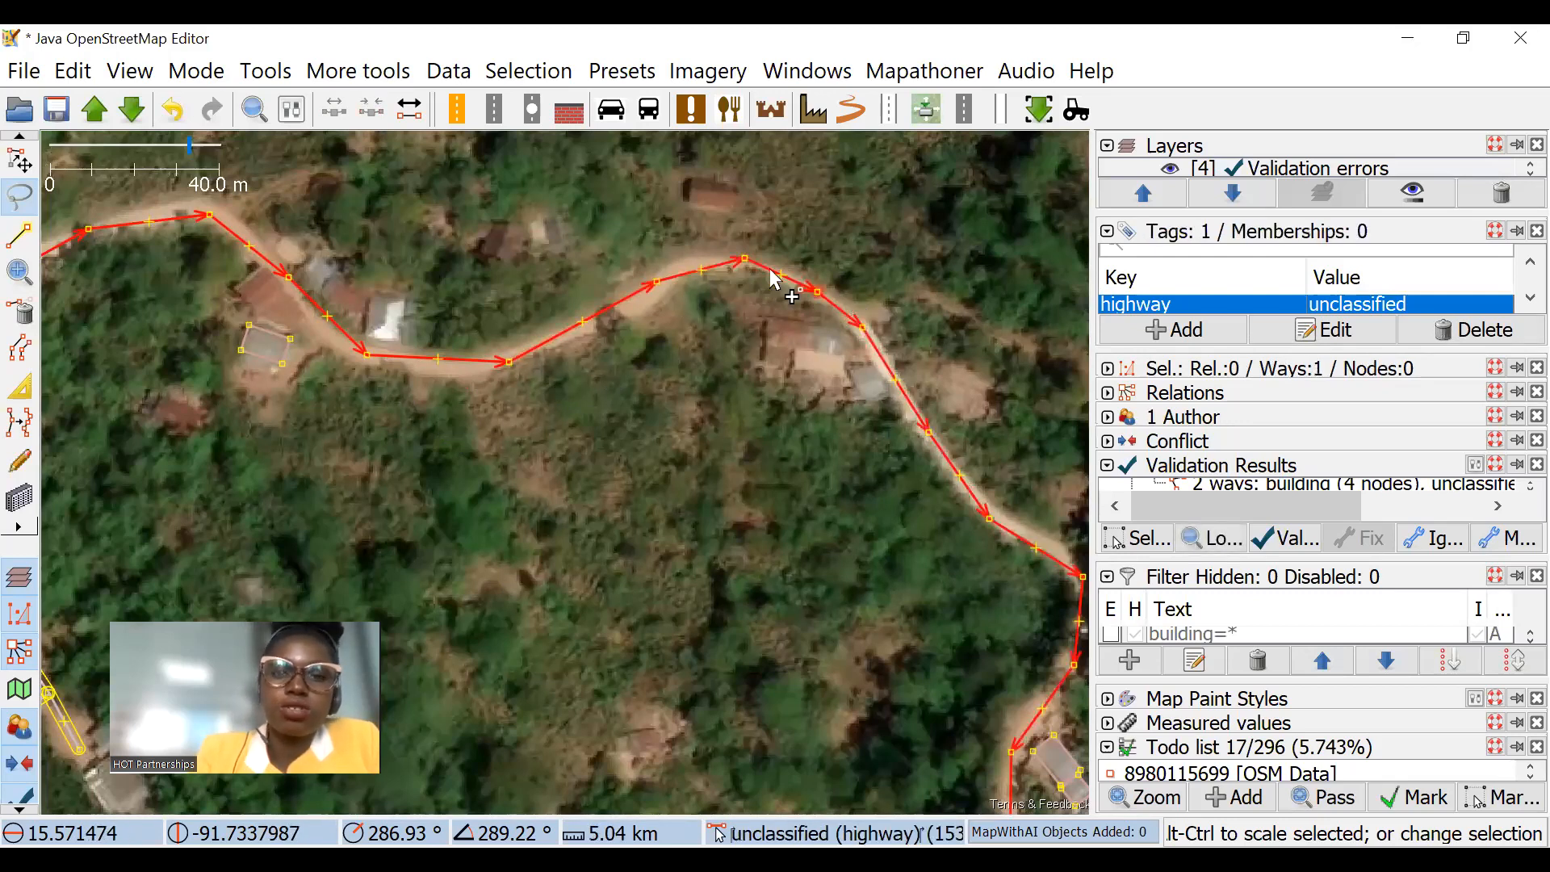
pyautogui.click(718, 271)
pyautogui.click(720, 266)
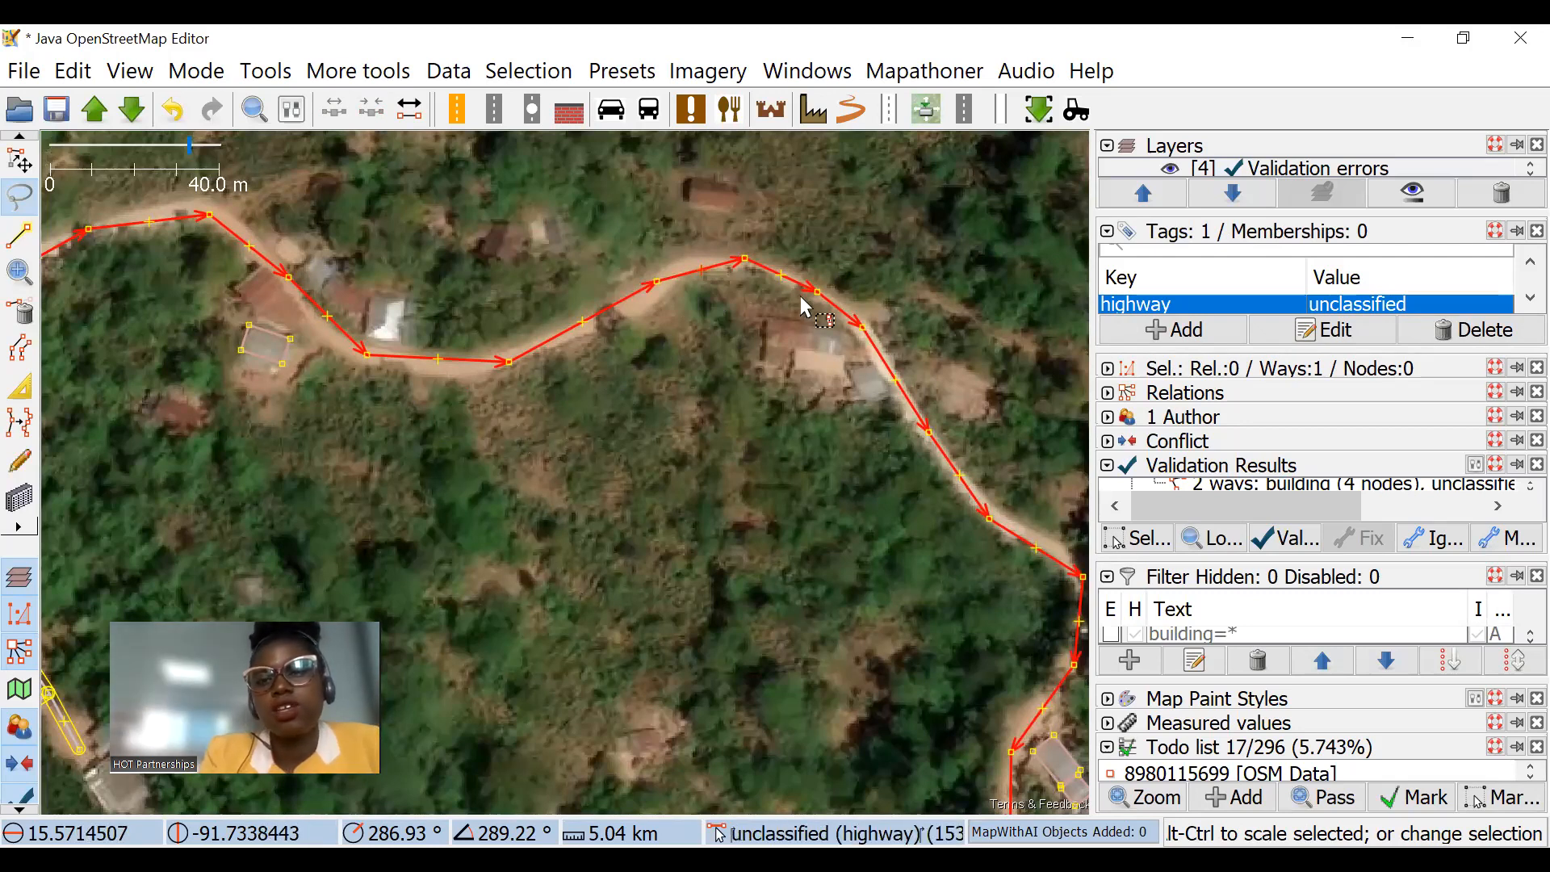
# Step: Inspect the unclassified road from the junction eastward to the houses, and select the combined way to check its extent
pyautogui.scroll(-3, 680, 432)
pyautogui.click(357, 436)
pyautogui.moveTo(357, 436); pyautogui.dragTo(530, 300)
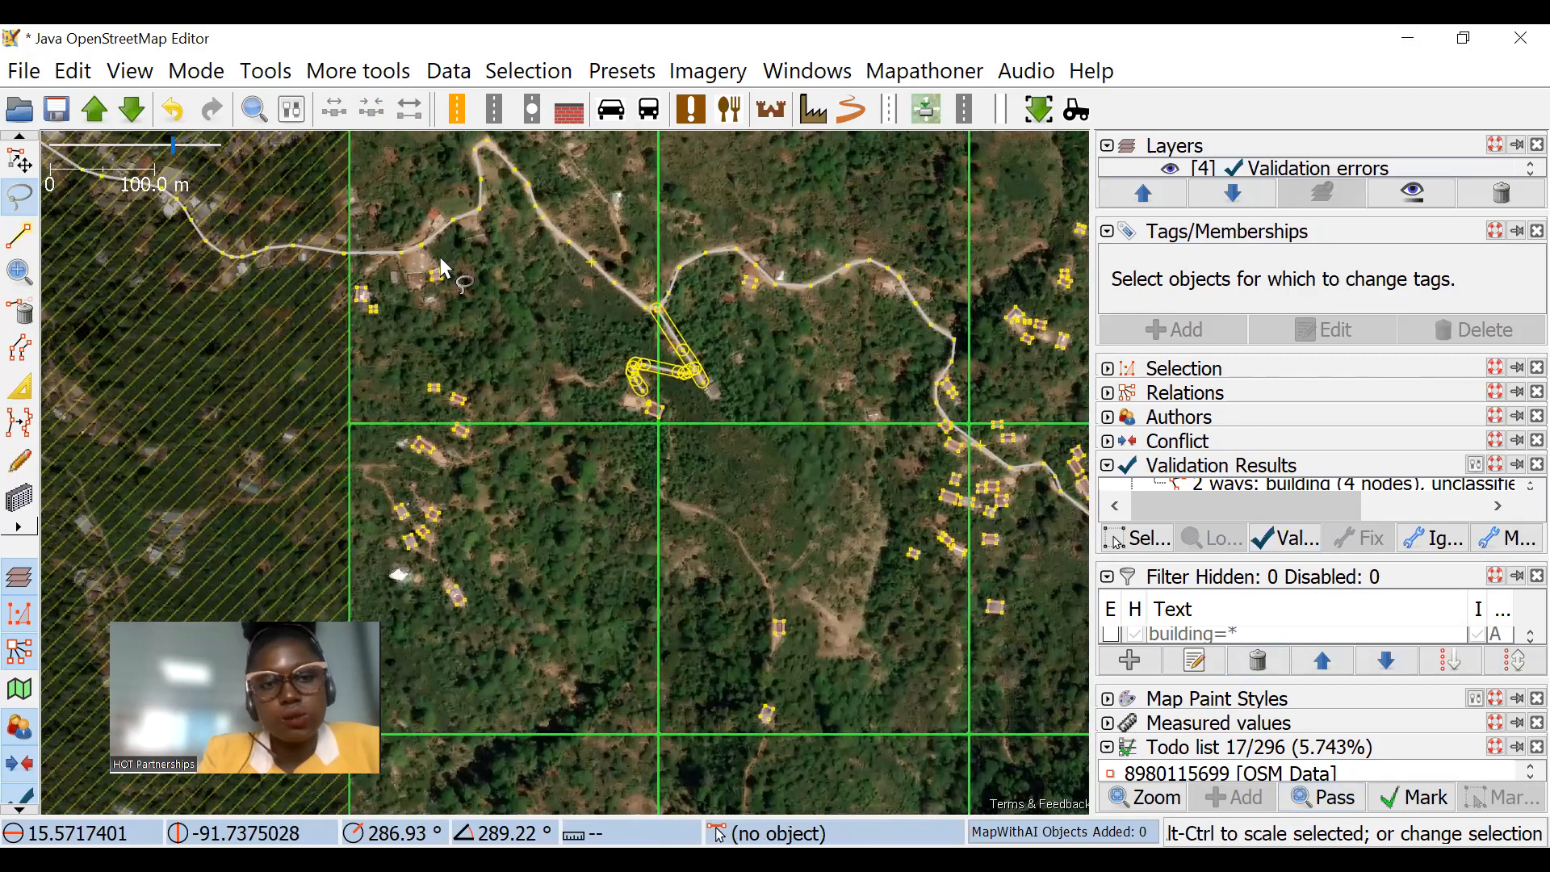
pyautogui.scroll(2, 603, 322)
pyautogui.moveTo(602, 322); pyautogui.dragTo(550, 283)
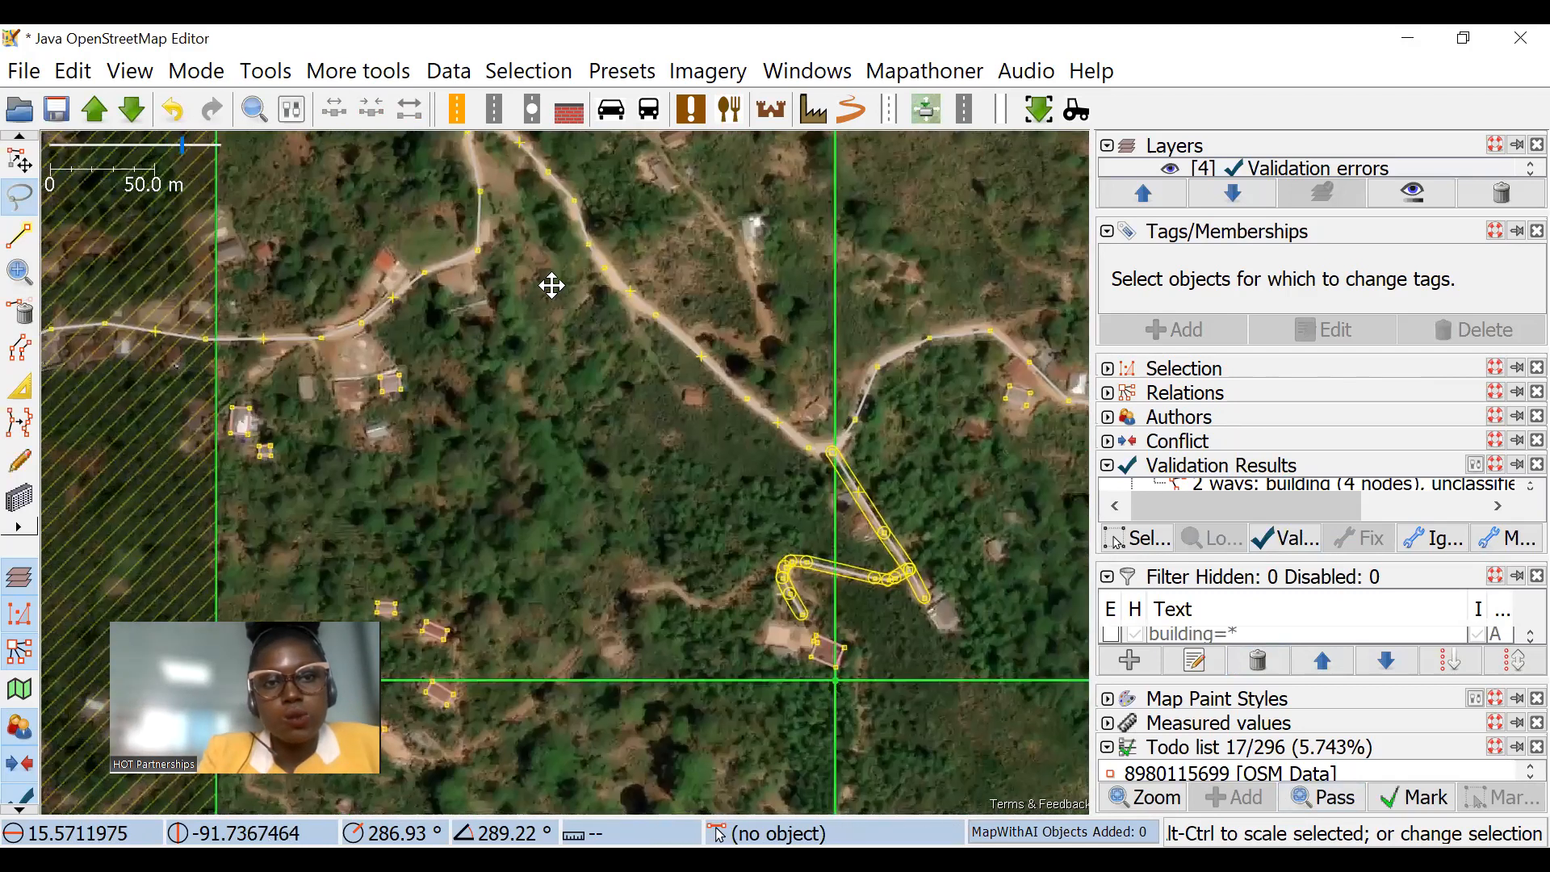
pyautogui.click(19, 161)
pyautogui.scroll(-2, 719, 347)
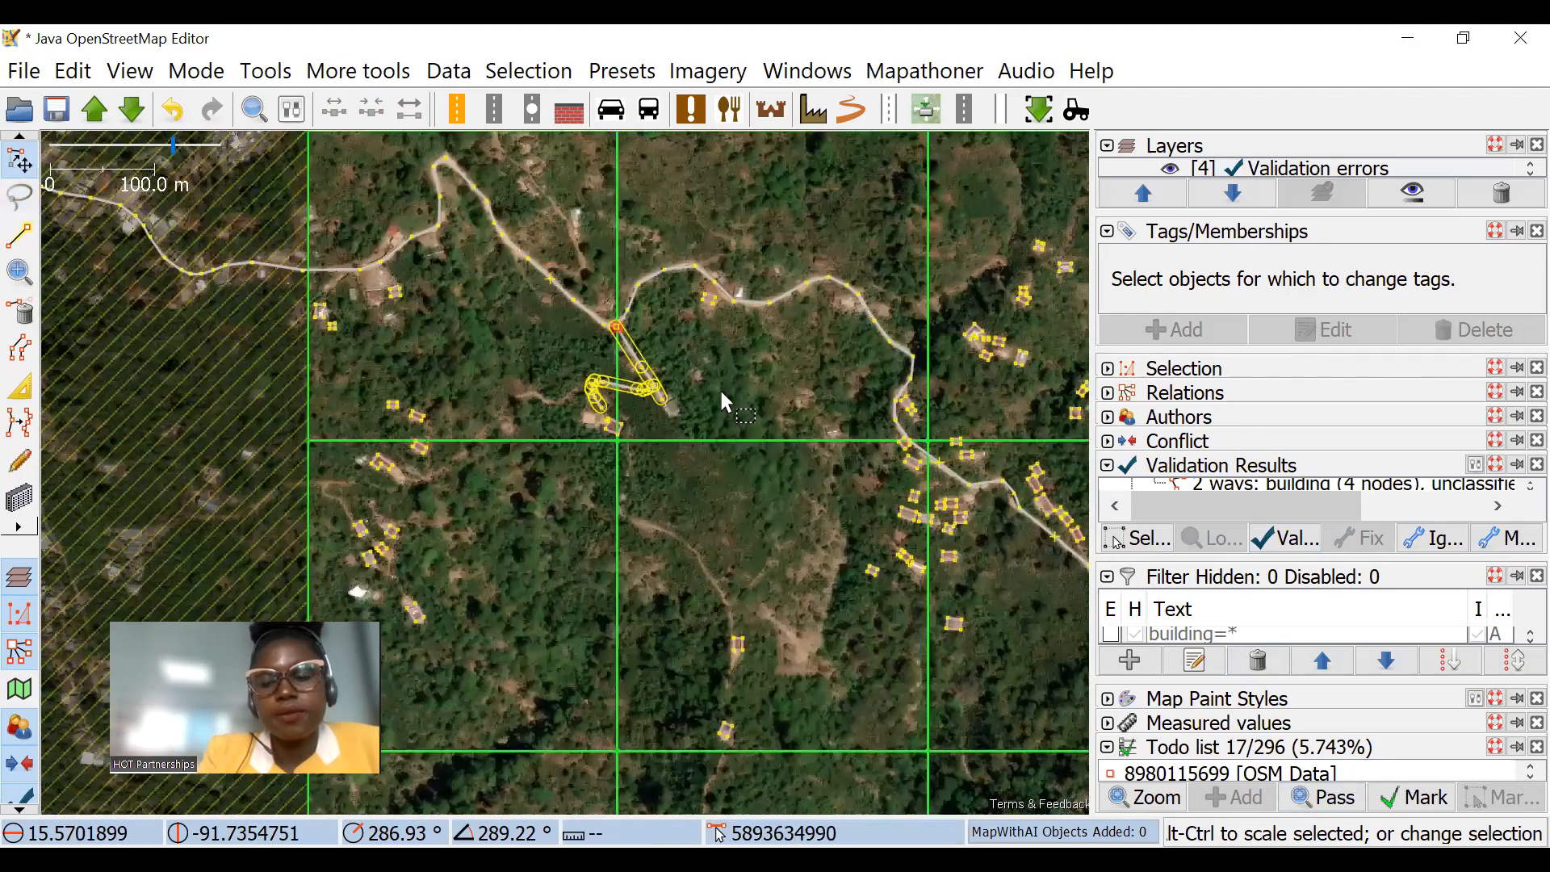
pyautogui.scroll(3, 778, 409)
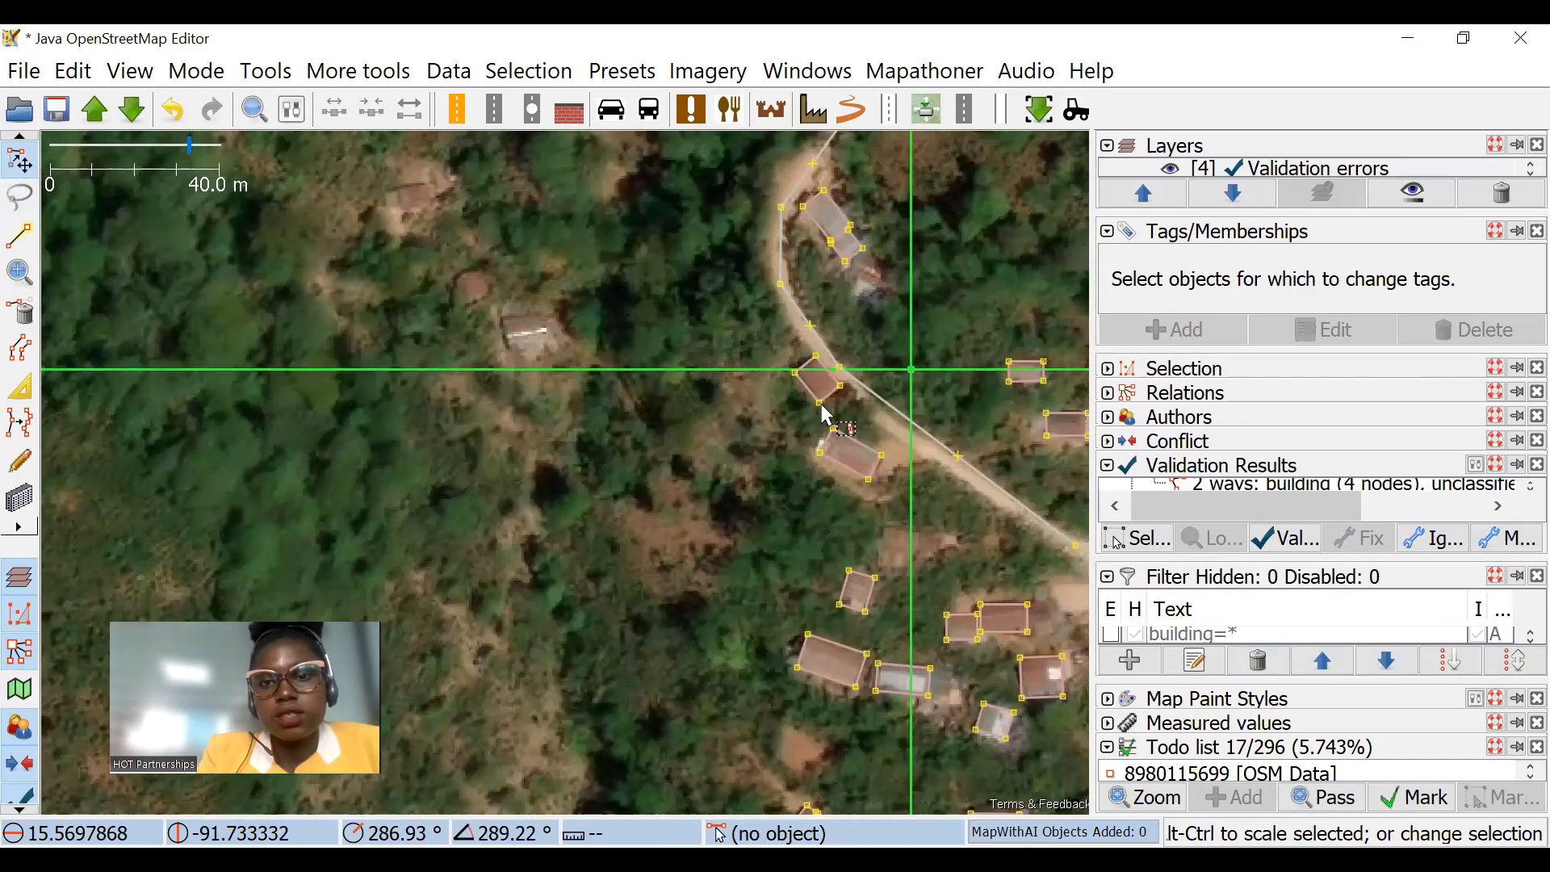
pyautogui.click(810, 325)
pyautogui.scroll(-2, 759, 383)
pyautogui.moveTo(782, 412); pyautogui.dragTo(983, 547)
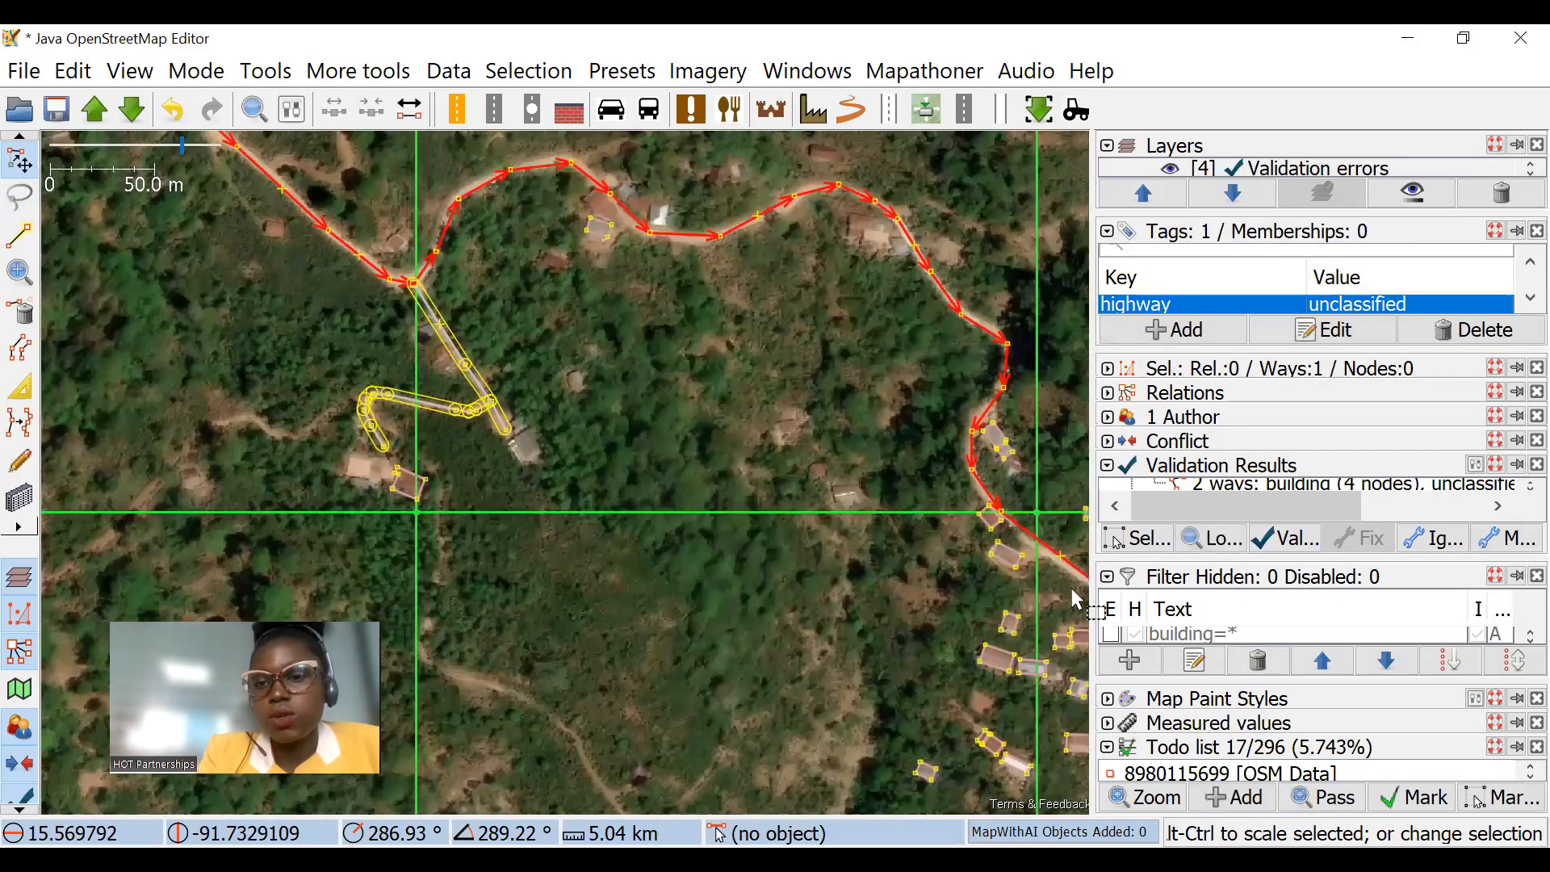
# Step: Enable the highway=* filter and examine the roads across the task area without the buildings
pyautogui.scroll(-3, 1114, 634)
pyautogui.click(1115, 638)
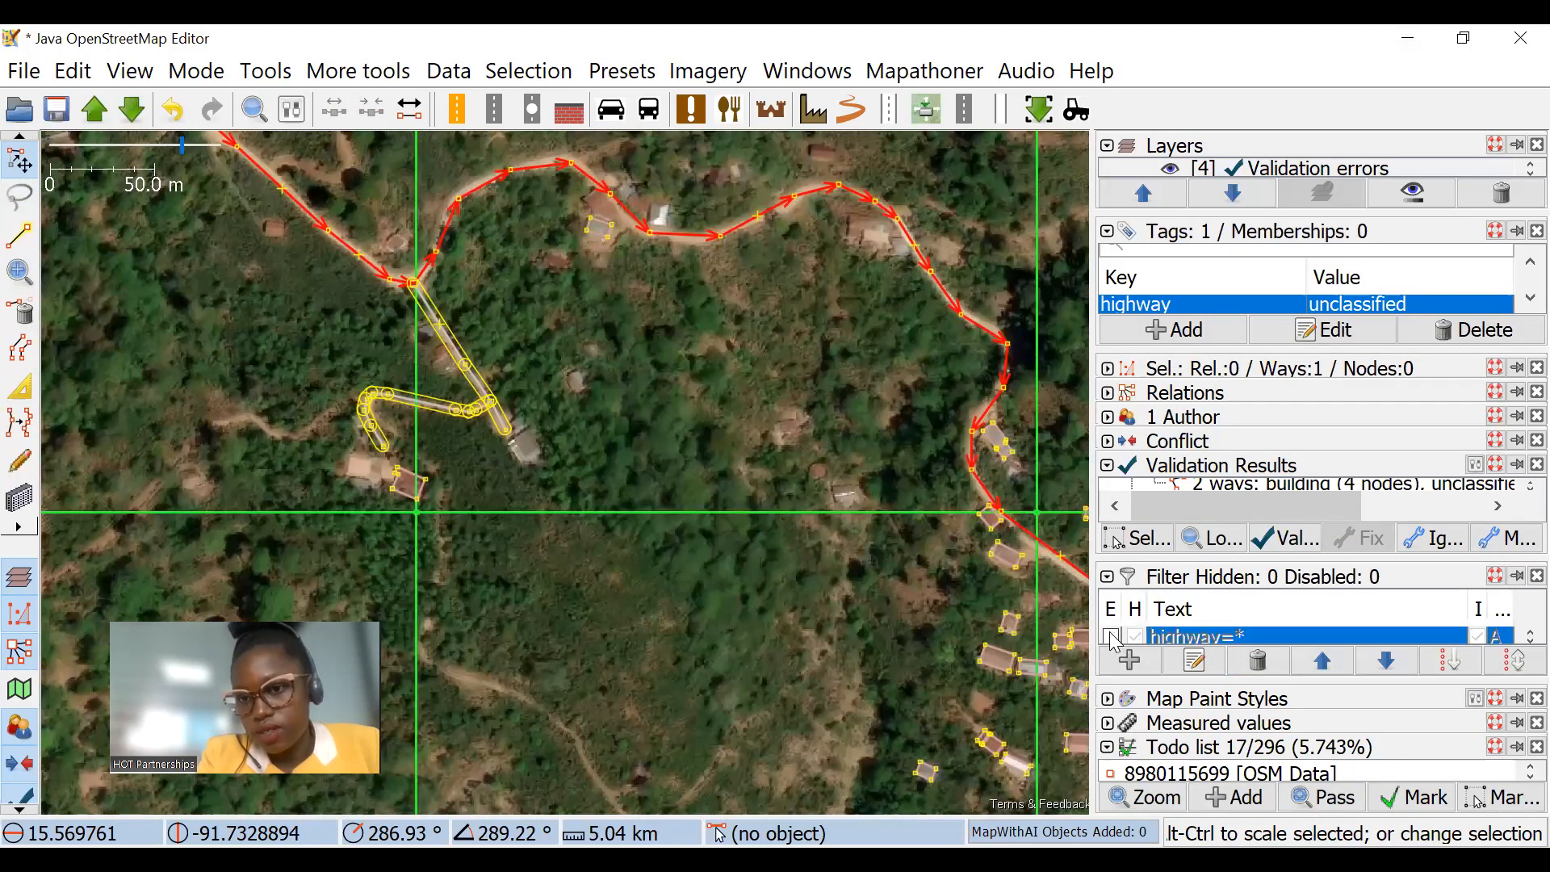
pyautogui.scroll(-2, 587, 339)
pyautogui.click(678, 420)
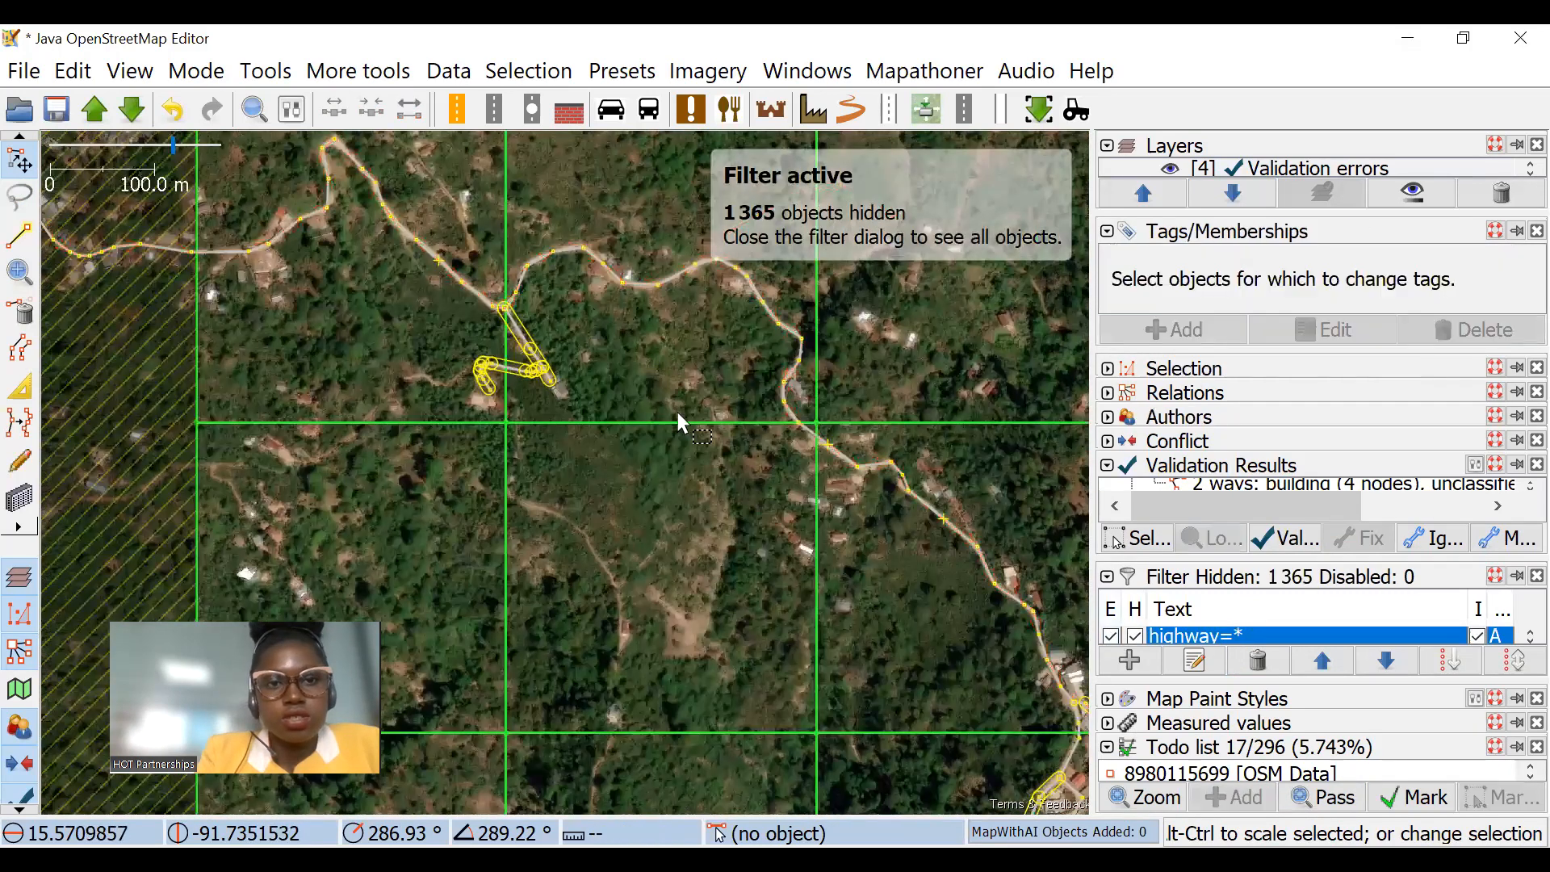
pyautogui.moveTo(500, 276); pyautogui.dragTo(562, 378)
pyautogui.scroll(-2, 562, 378)
pyautogui.moveTo(857, 501); pyautogui.dragTo(724, 358)
pyautogui.moveTo(761, 482); pyautogui.dragTo(737, 378)
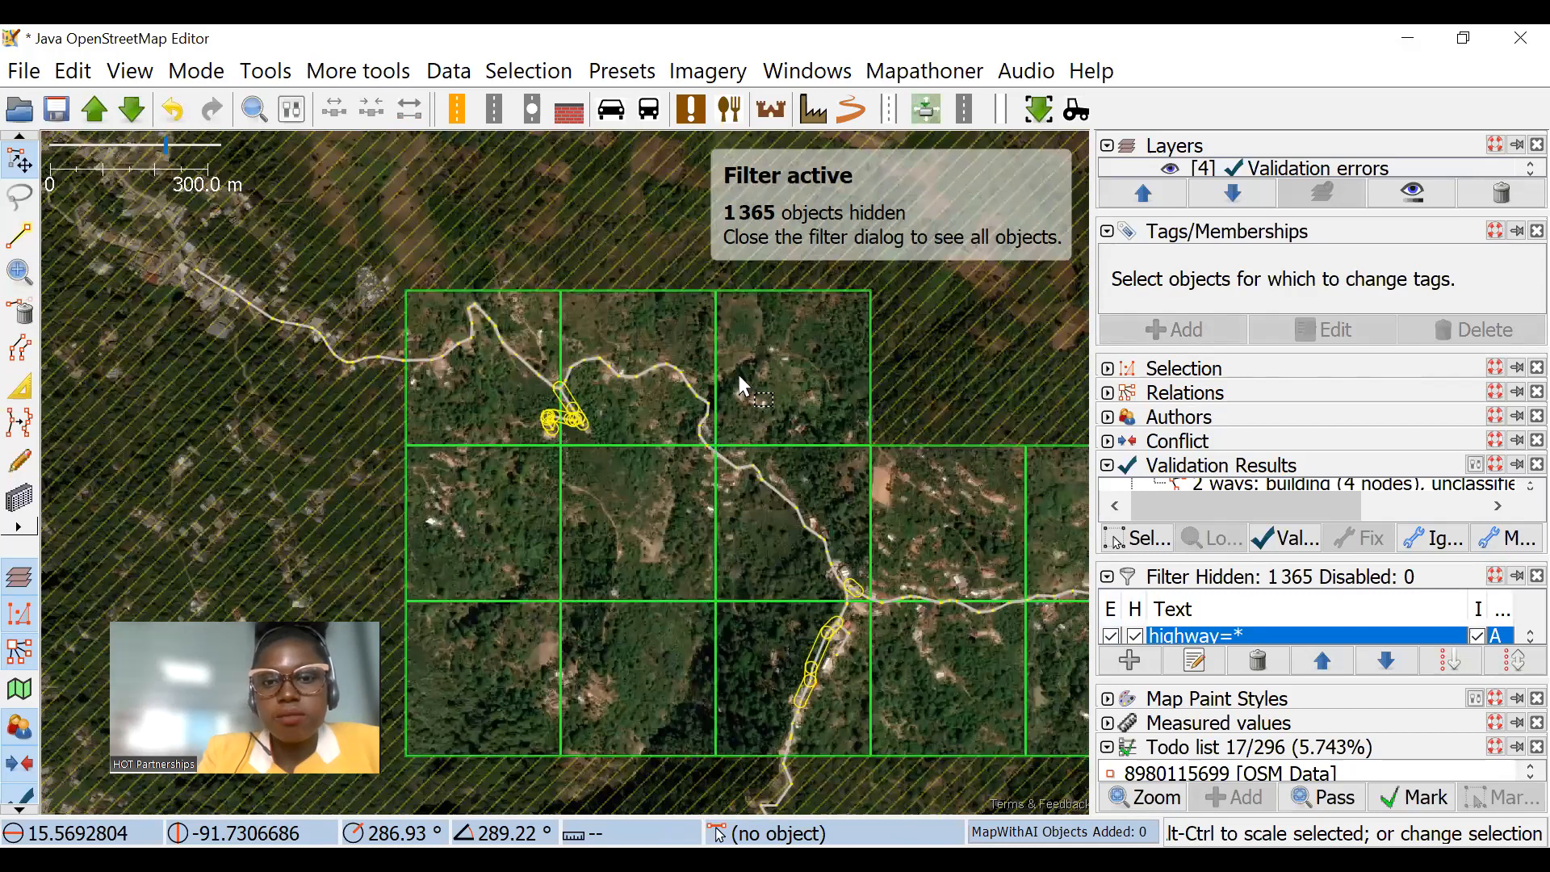
pyautogui.scroll(6, 731, 323)
pyautogui.scroll(-1, 861, 508)
pyautogui.scroll(-1, 606, 387)
# Step: Enlarge the filter list and turn off the highway=* filter
pyautogui.moveTo(1270, 559); pyautogui.dragTo(1268, 664)
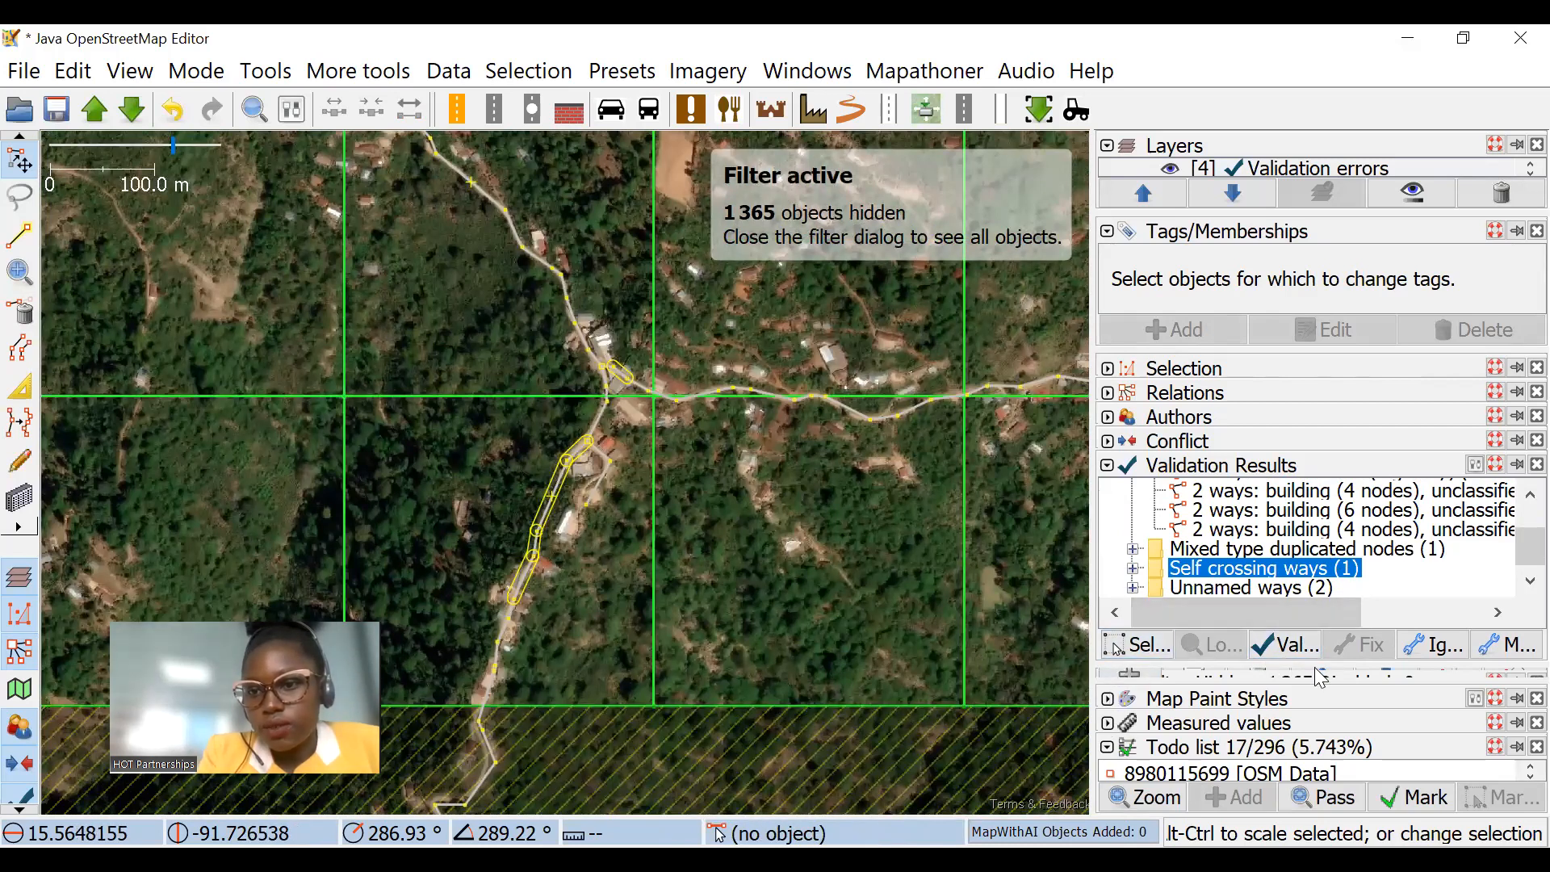
pyautogui.moveTo(1295, 662); pyautogui.dragTo(1290, 602)
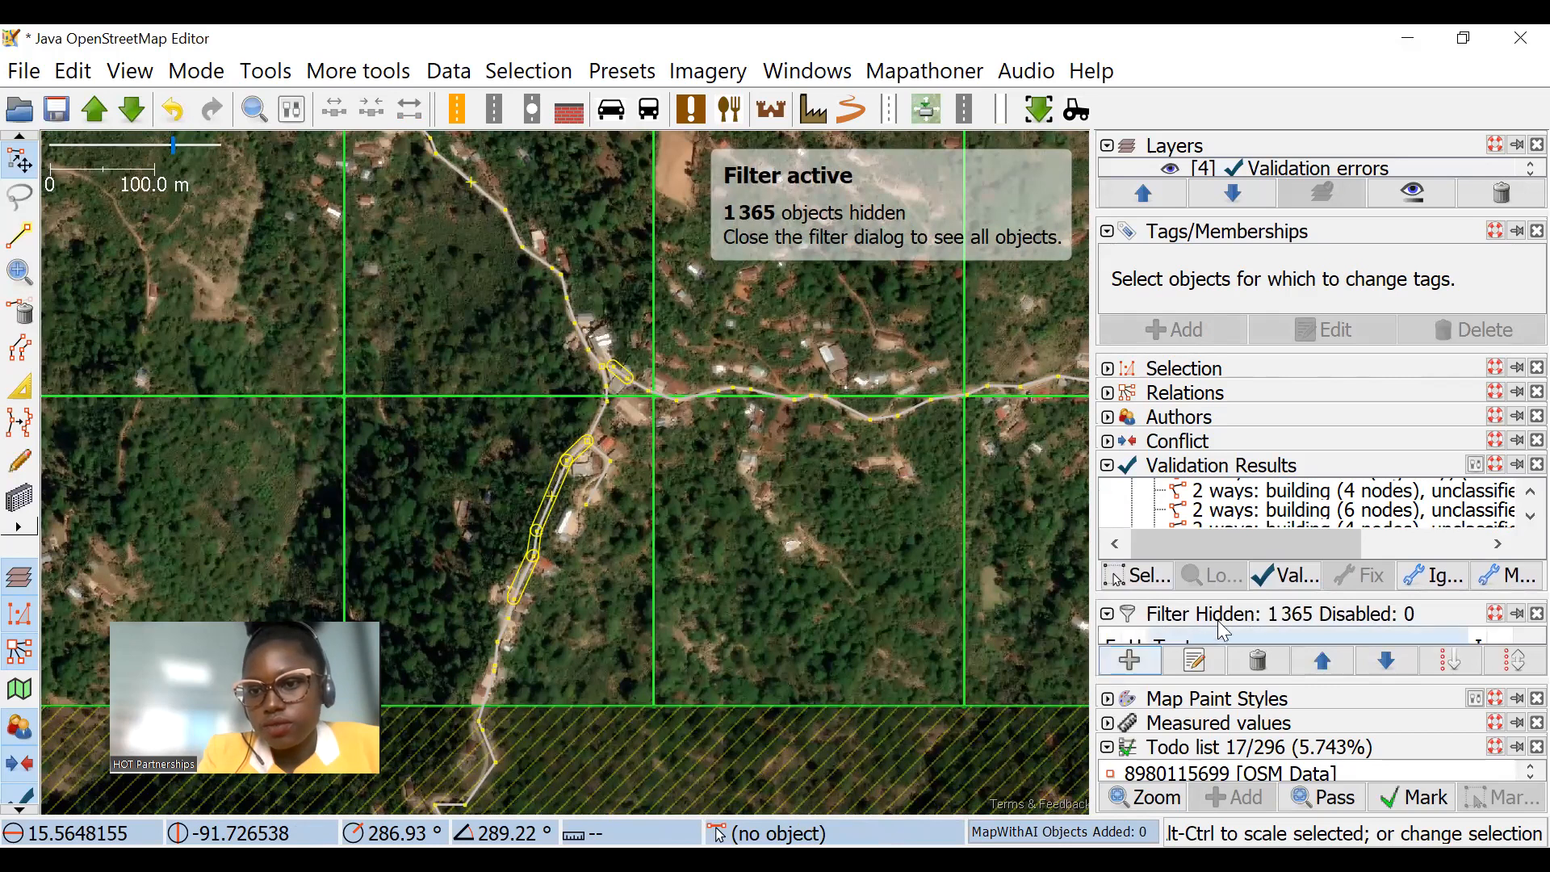
pyautogui.moveTo(1234, 681); pyautogui.dragTo(1228, 762)
pyautogui.click(1111, 674)
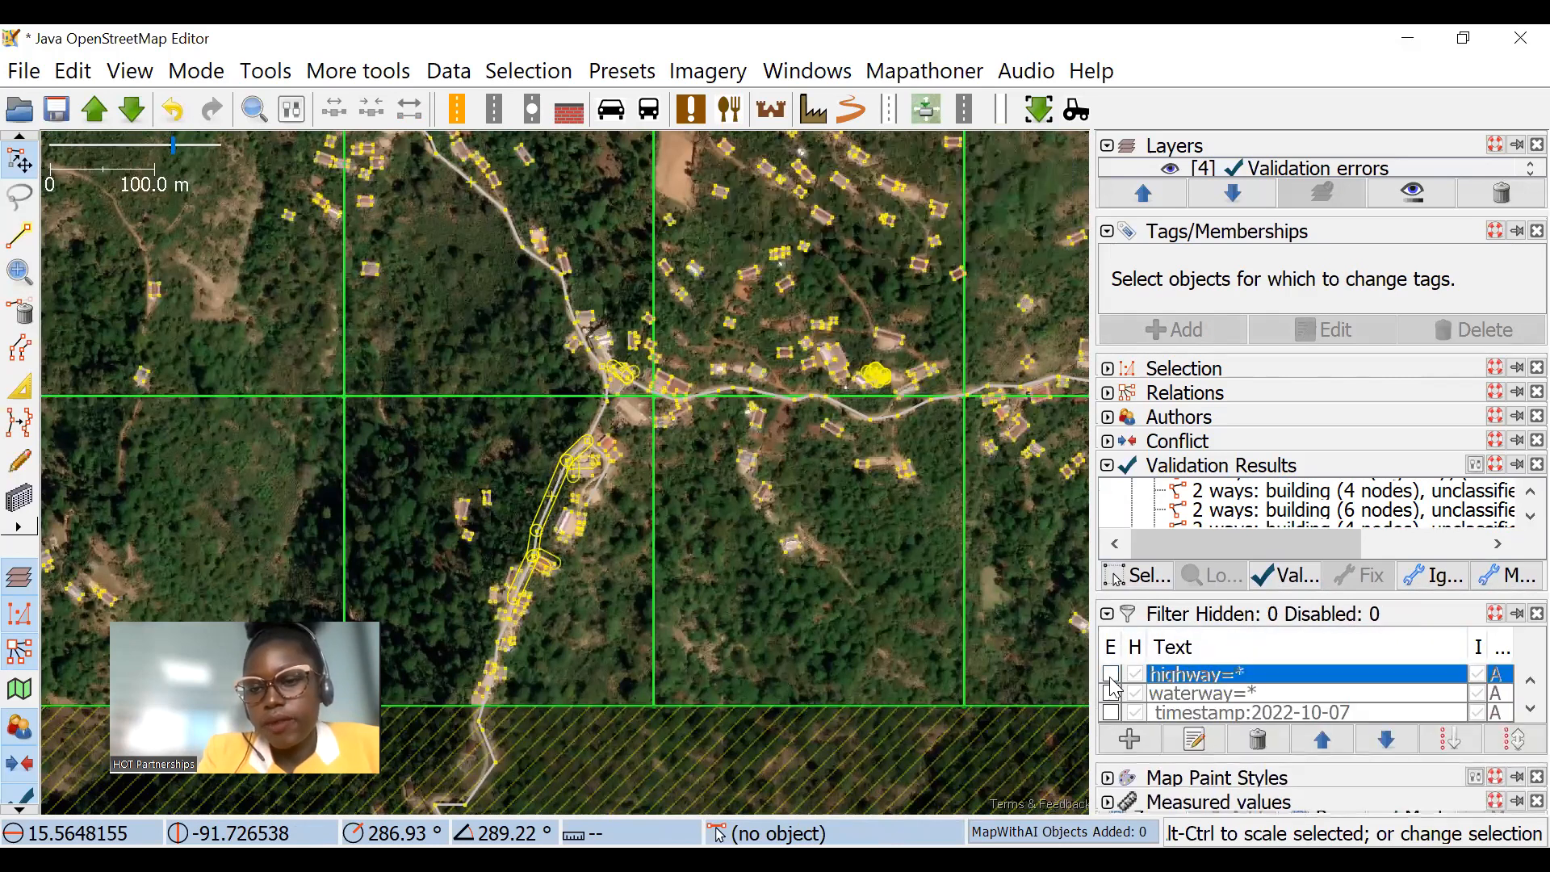
# Step: Look over the roads and buildings in the task grid, and browse the validation warnings
pyautogui.scroll(-2, 807, 436)
pyautogui.moveTo(882, 310); pyautogui.dragTo(868, 349)
pyautogui.moveTo(368, 250); pyautogui.dragTo(396, 408)
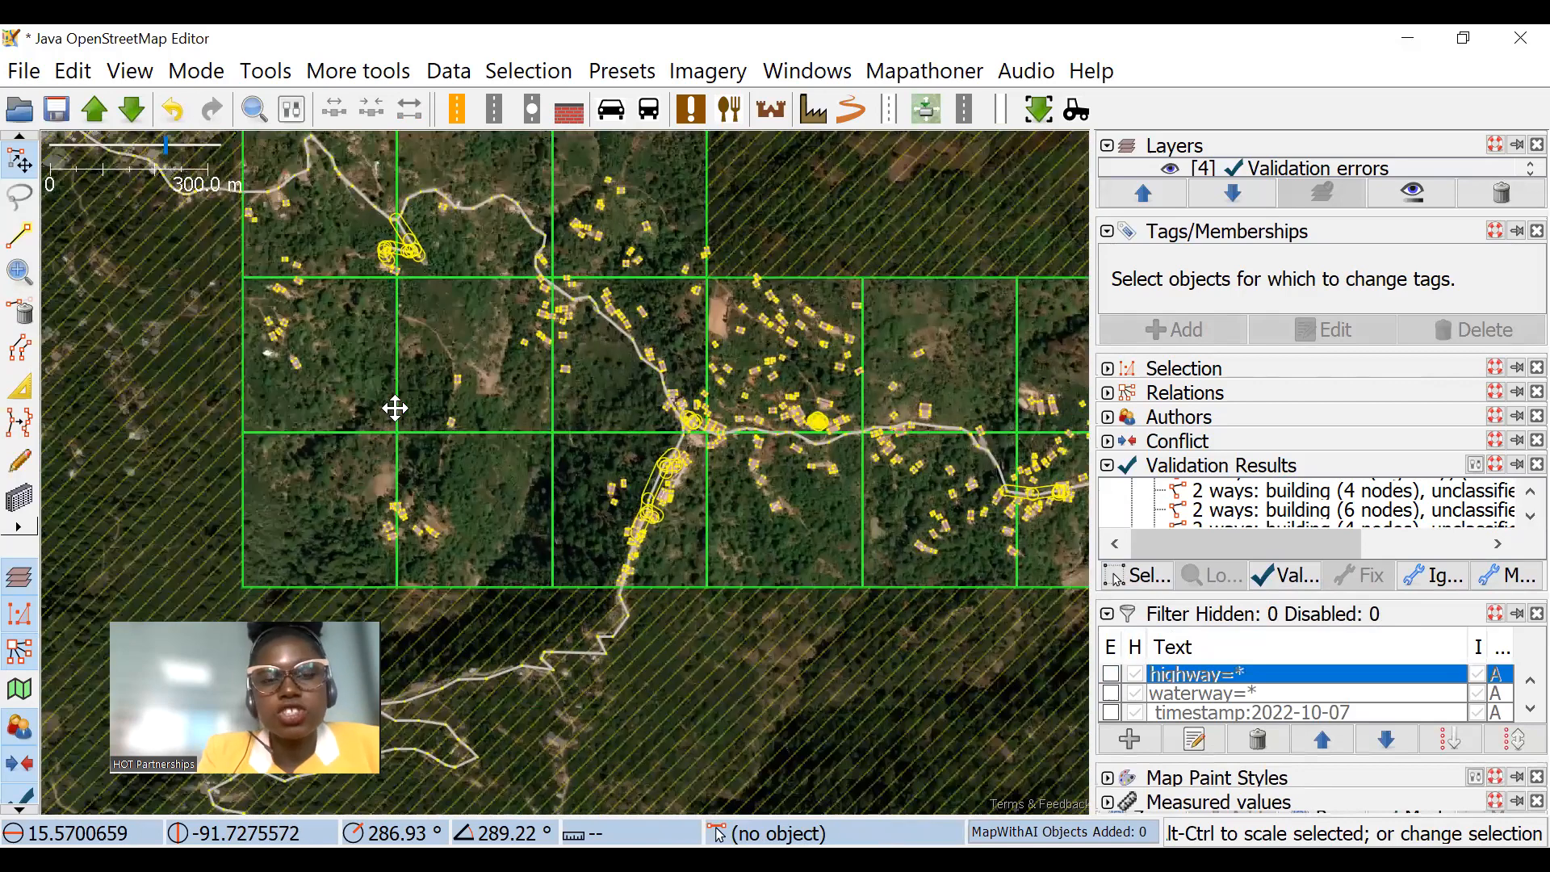
pyautogui.moveTo(755, 369); pyautogui.dragTo(603, 240)
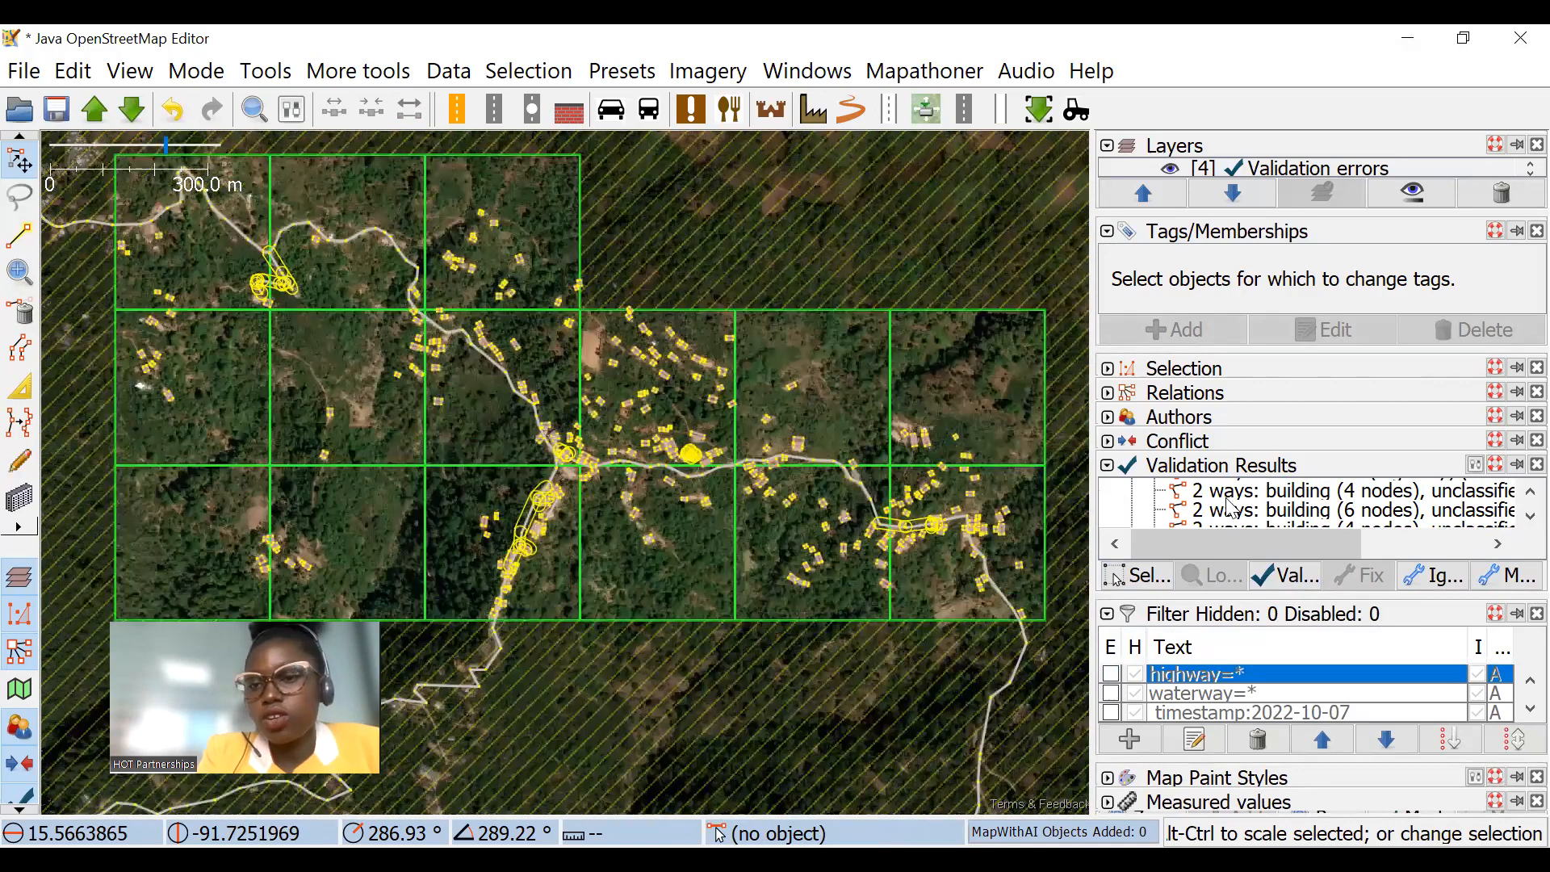
pyautogui.scroll(4, 858, 505)
pyautogui.scroll(-5, 1239, 517)
pyautogui.scroll(1, 1308, 518)
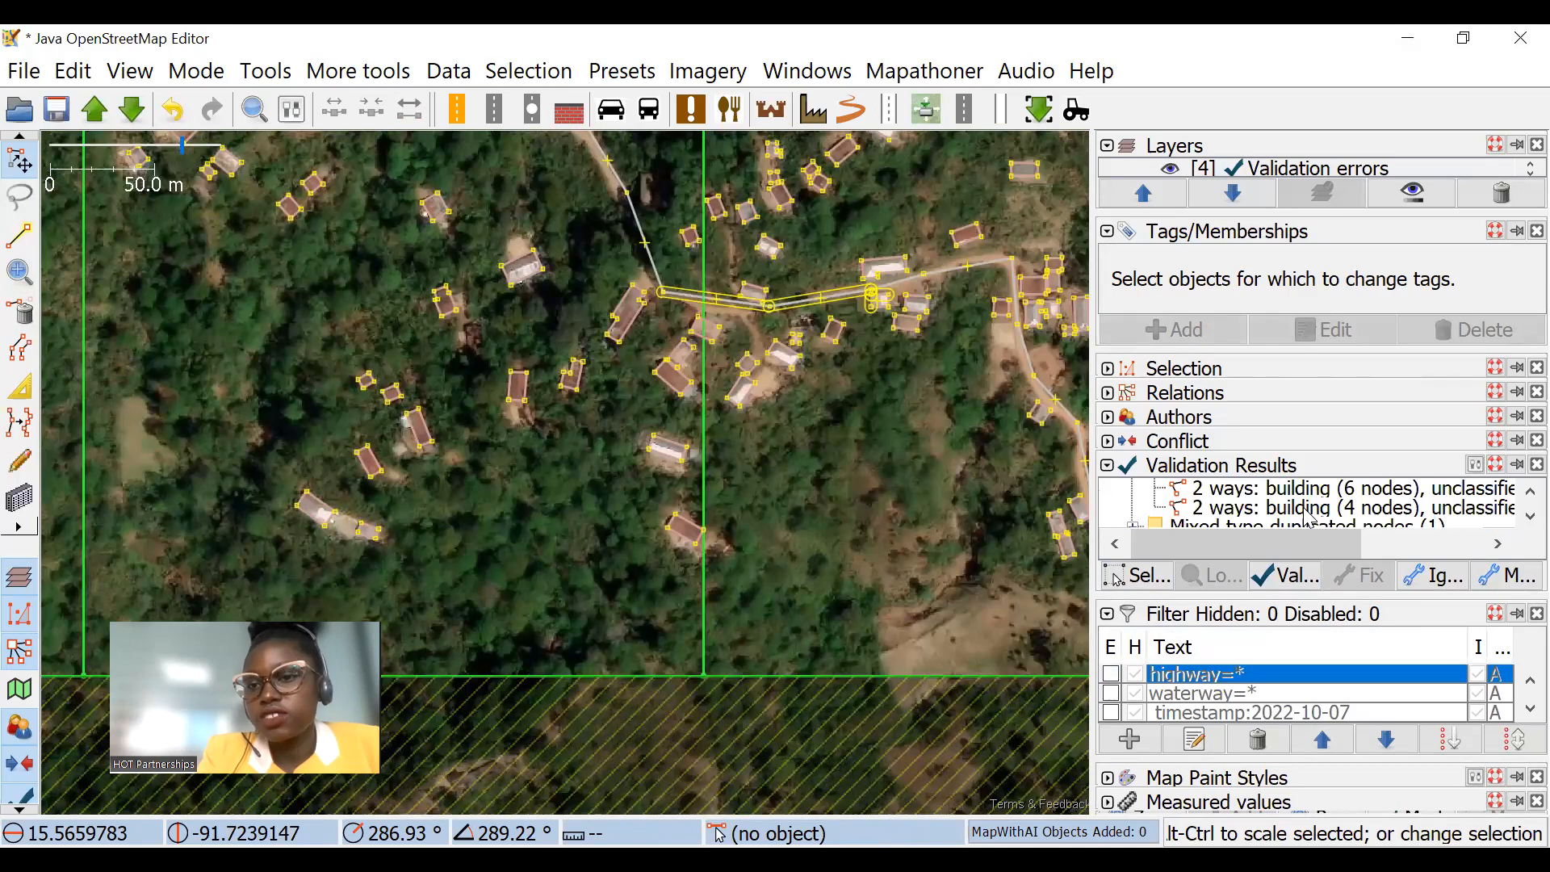
pyautogui.scroll(-1, 1308, 513)
pyautogui.scroll(1, 1311, 515)
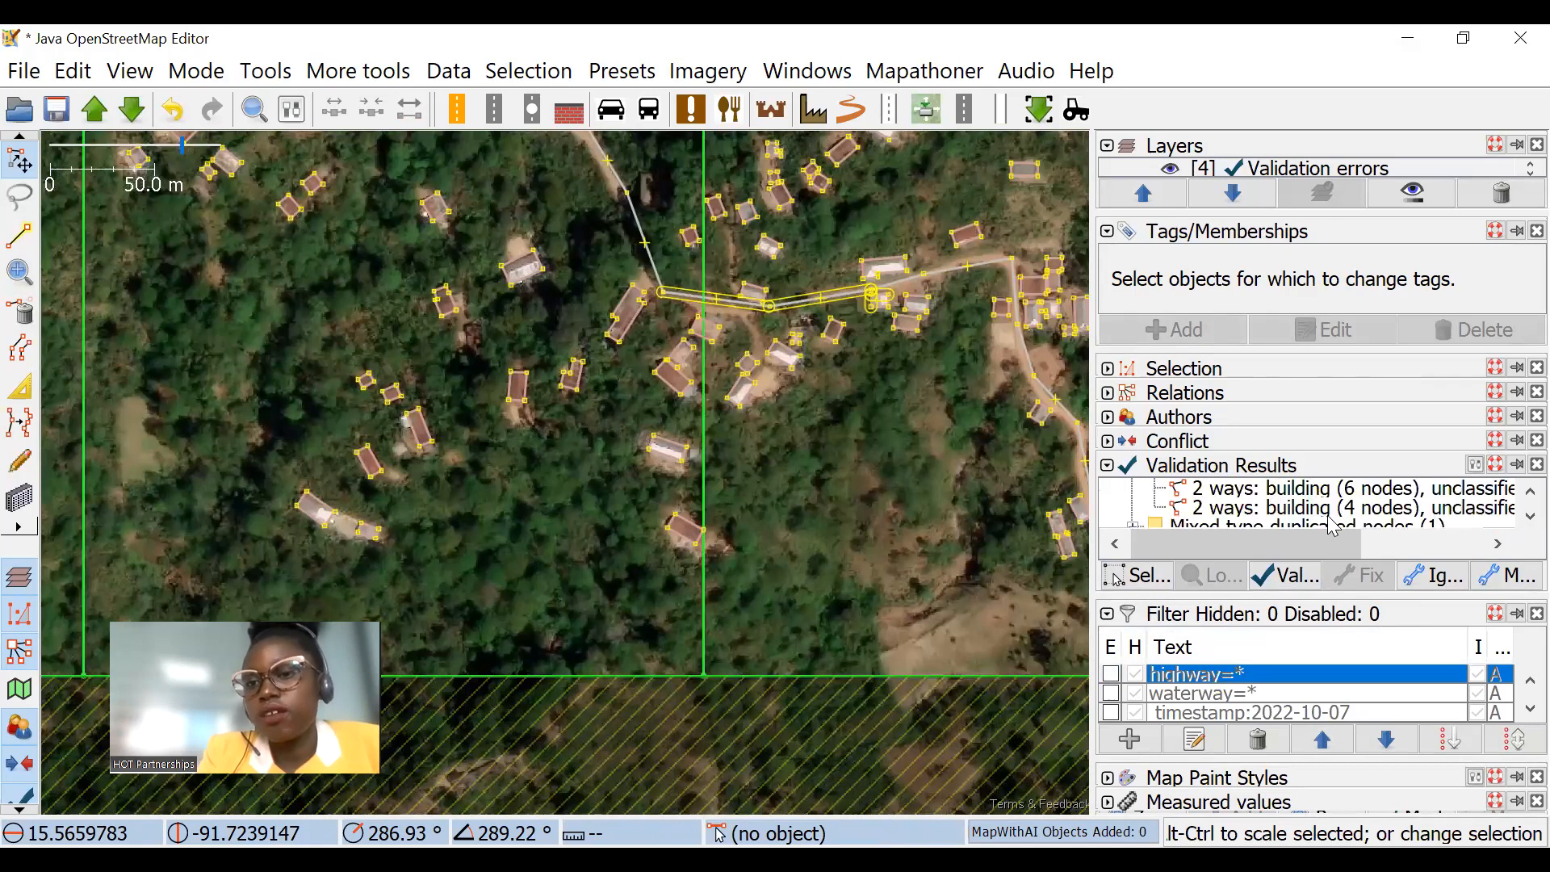
pyautogui.scroll(-1, 1312, 519)
# Step: Separate the road node from the building corner flagged under Mixed type duplicated nodes, and rerun the validation
pyautogui.doubleClick(1280, 484)
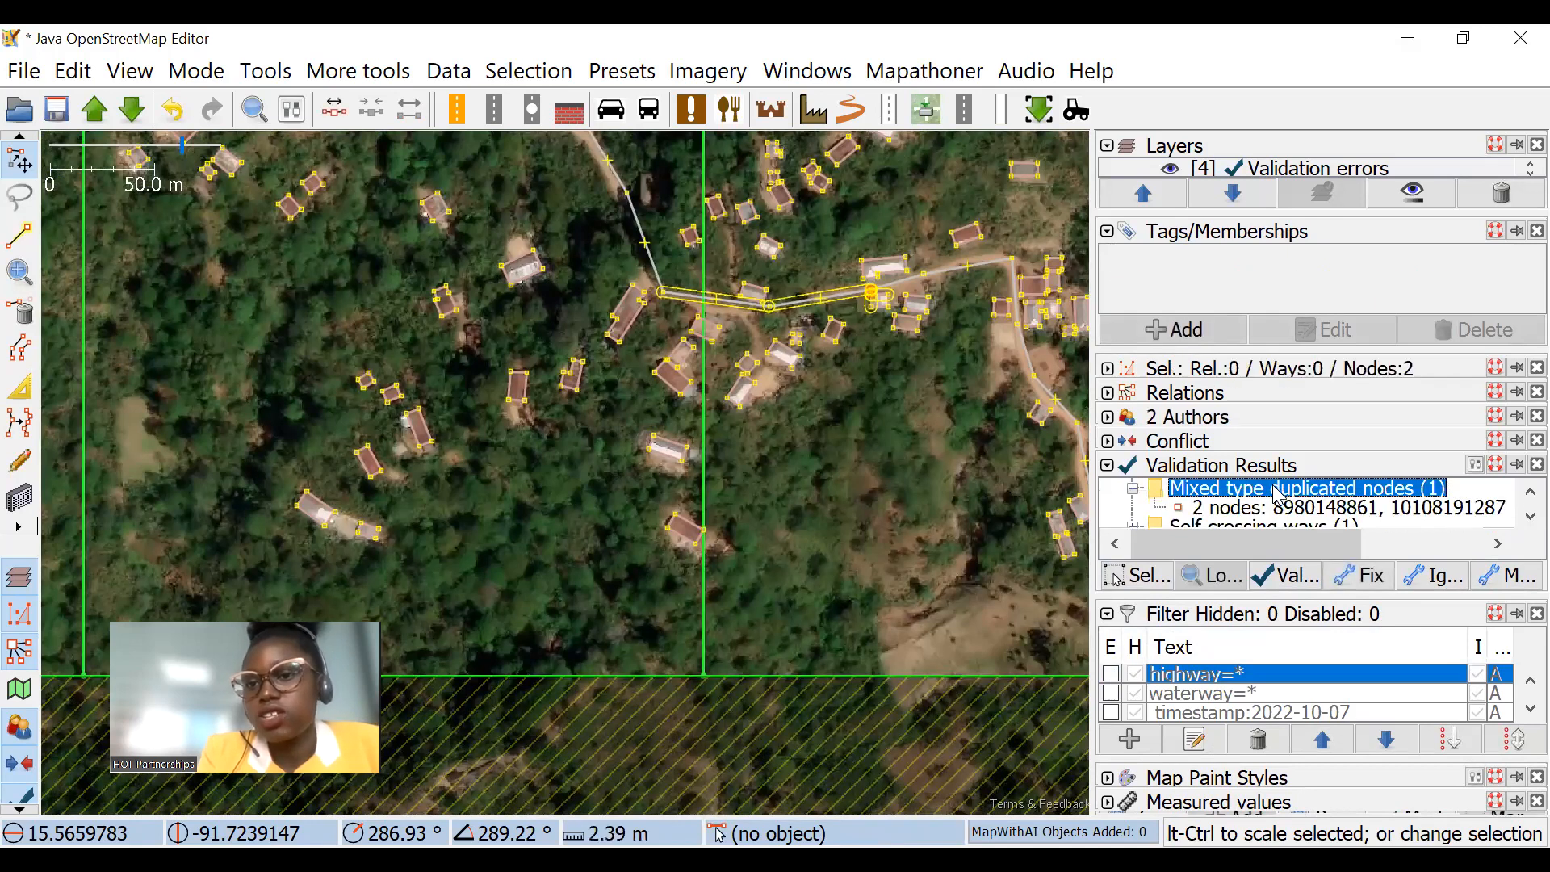
pyautogui.click(1260, 507)
pyautogui.rightClick(1261, 510)
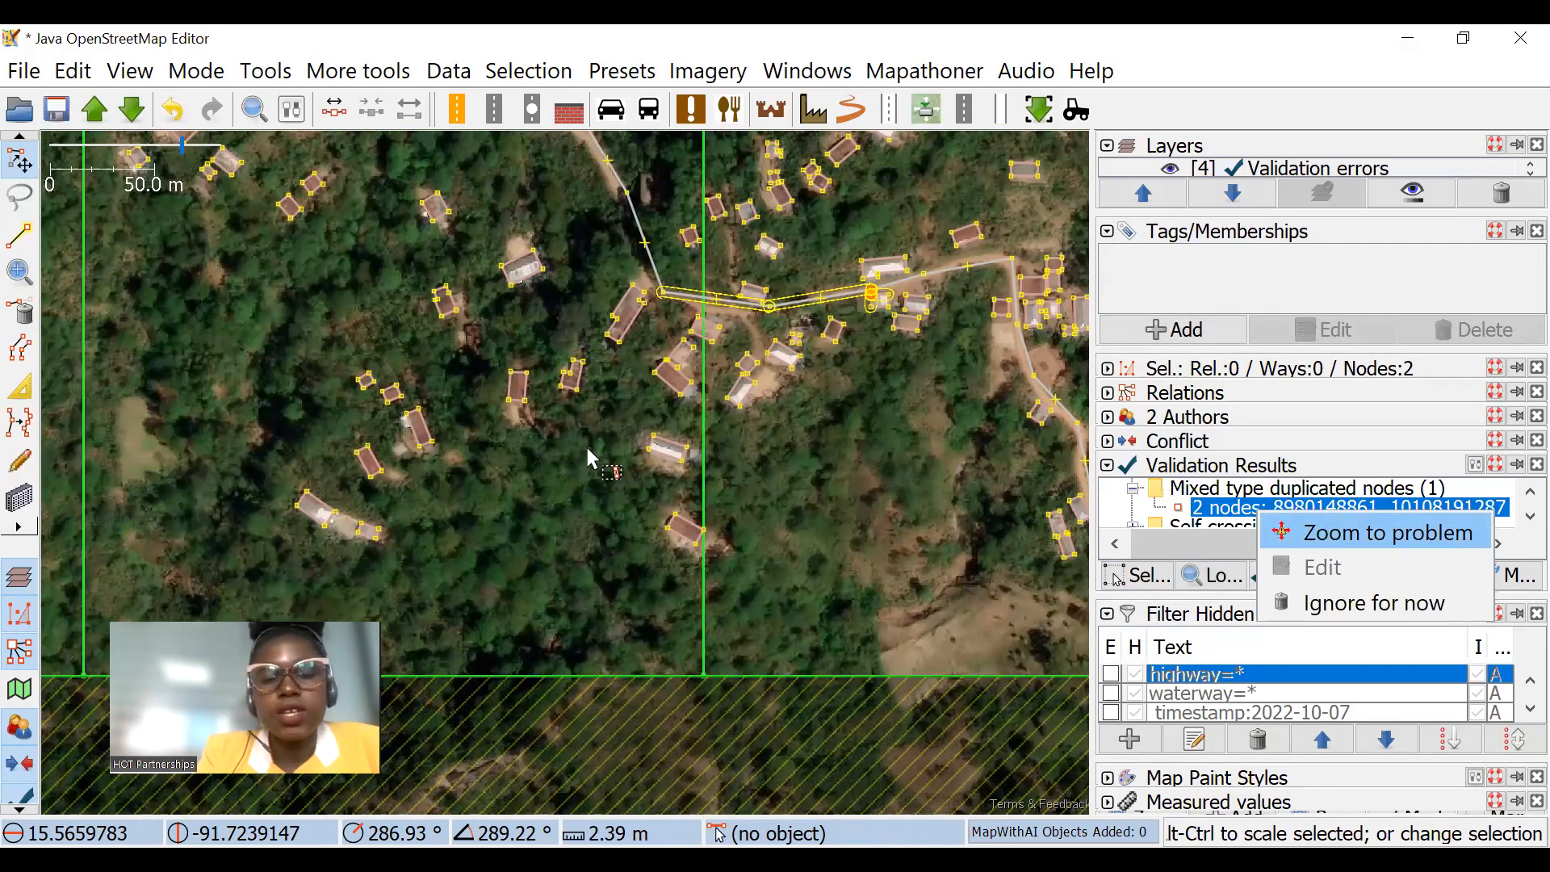
pyautogui.scroll(2, 587, 450)
pyautogui.click(605, 475)
pyautogui.scroll(2, 575, 476)
pyautogui.moveTo(570, 502)
pyautogui.mouseDown()
pyautogui.moveTo(588, 501)
pyautogui.moveTo(574, 484)
pyautogui.mouseUp()
pyautogui.moveTo(560, 417)
pyautogui.mouseDown()
pyautogui.moveTo(588, 402)
pyautogui.moveTo(562, 389)
pyautogui.mouseUp()
pyautogui.click(875, 472)
pyautogui.click(1290, 576)
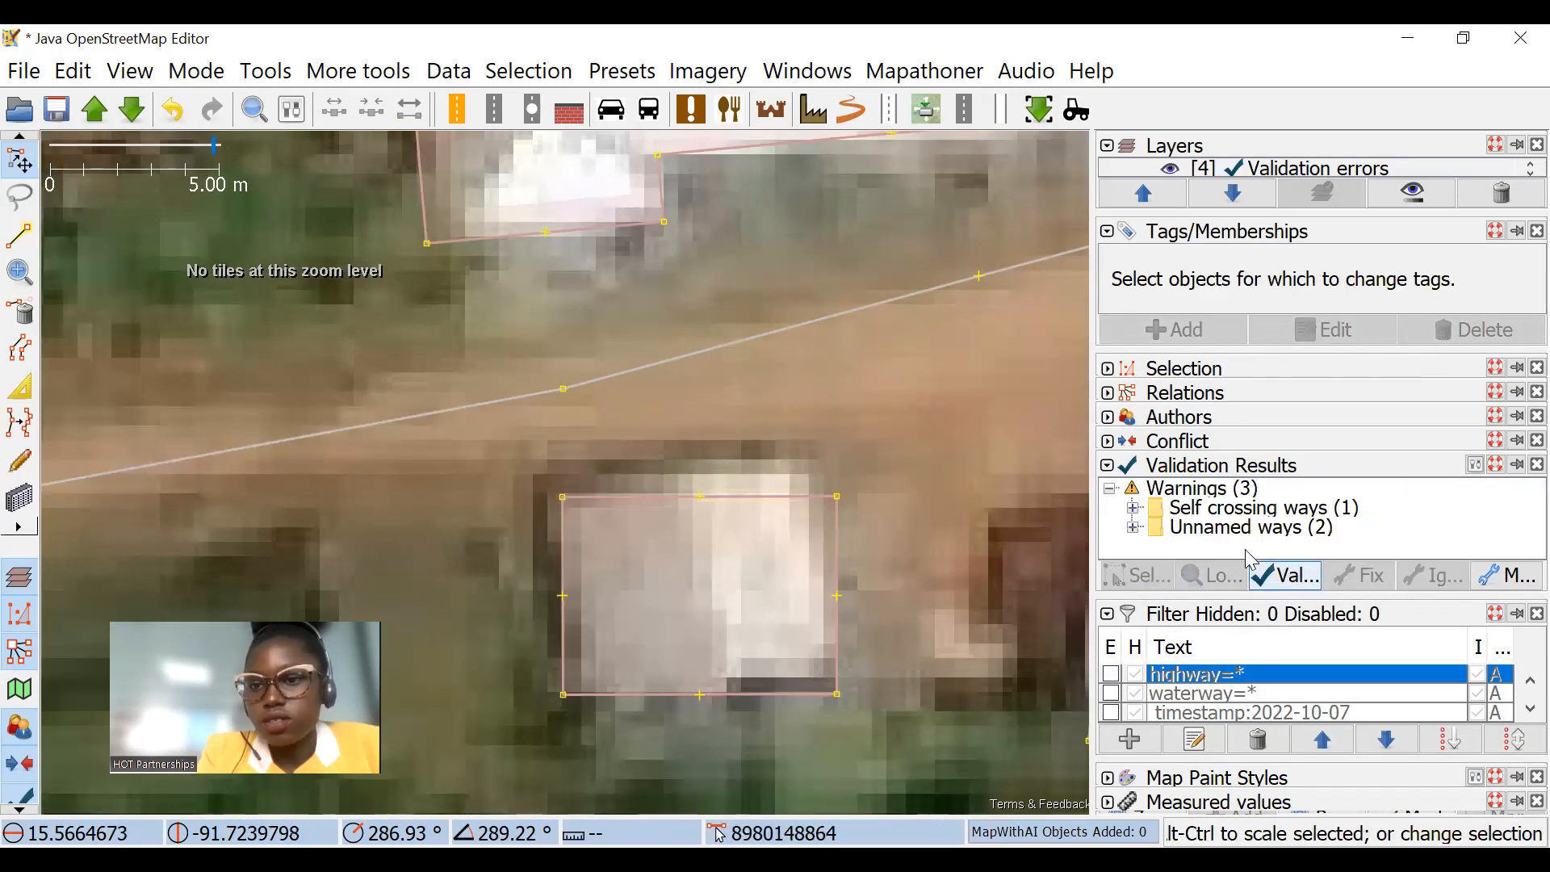
pyautogui.click(1281, 576)
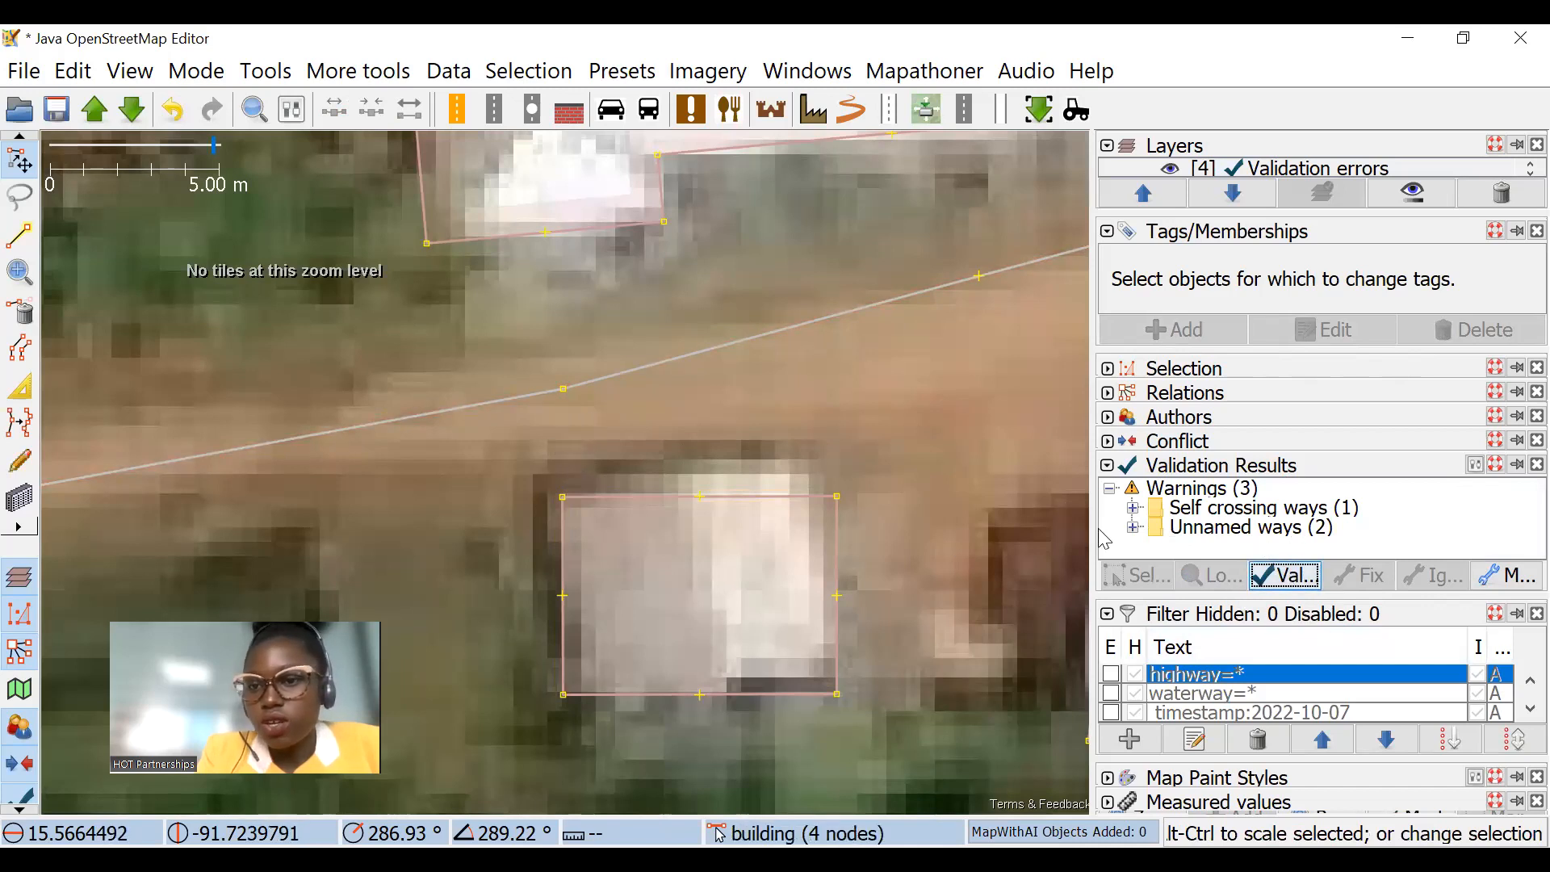
# Step: Select the ten-node building under the Self crossing ways warning and zoom to the problem
pyautogui.doubleClick(1250, 510)
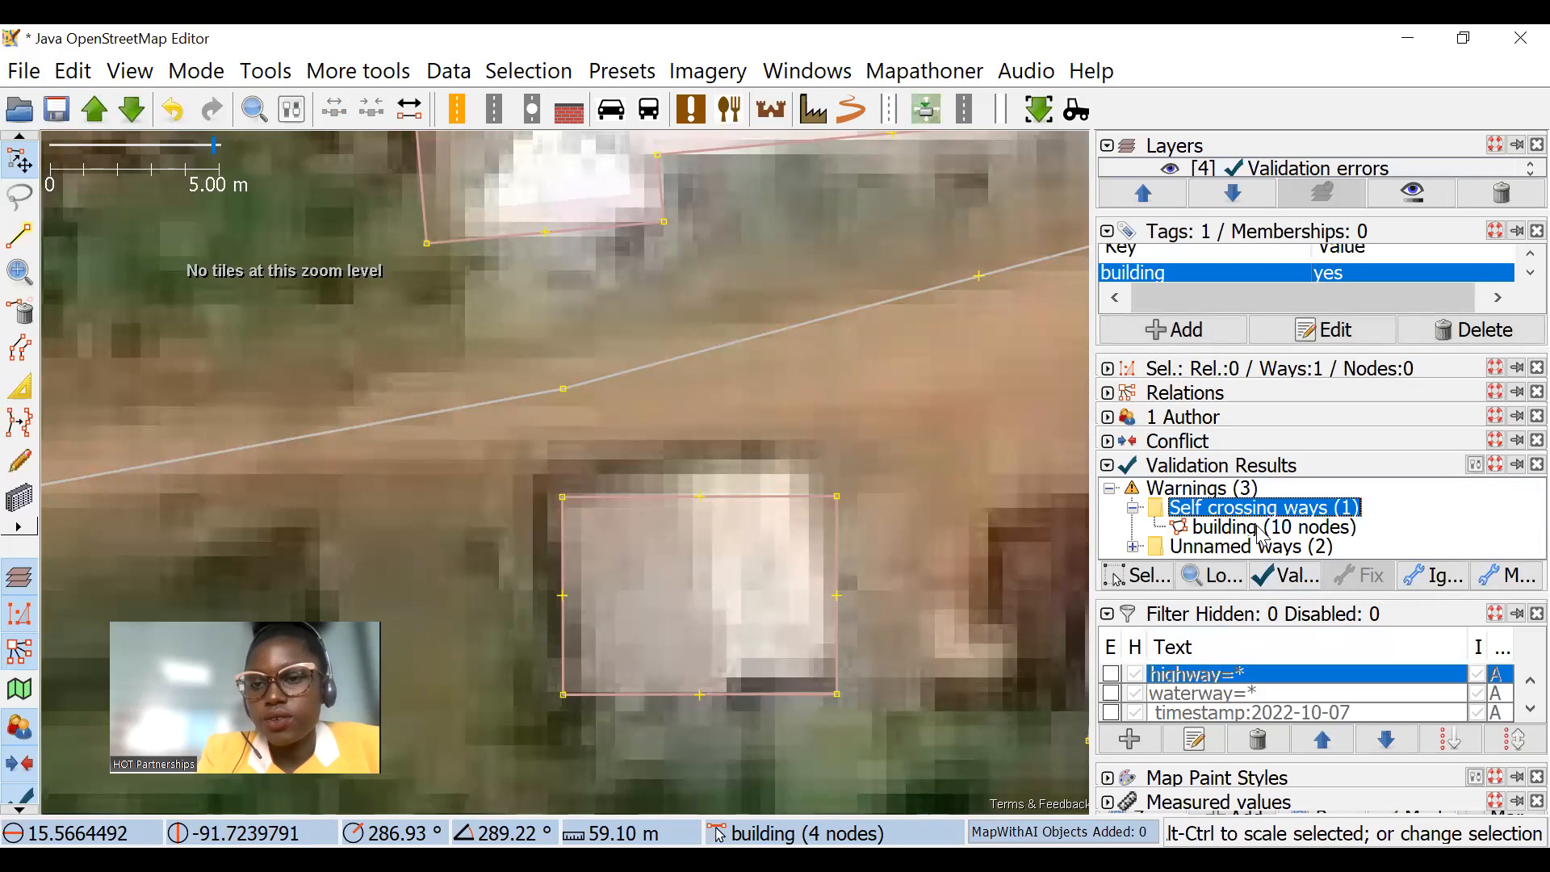
pyautogui.click(1262, 529)
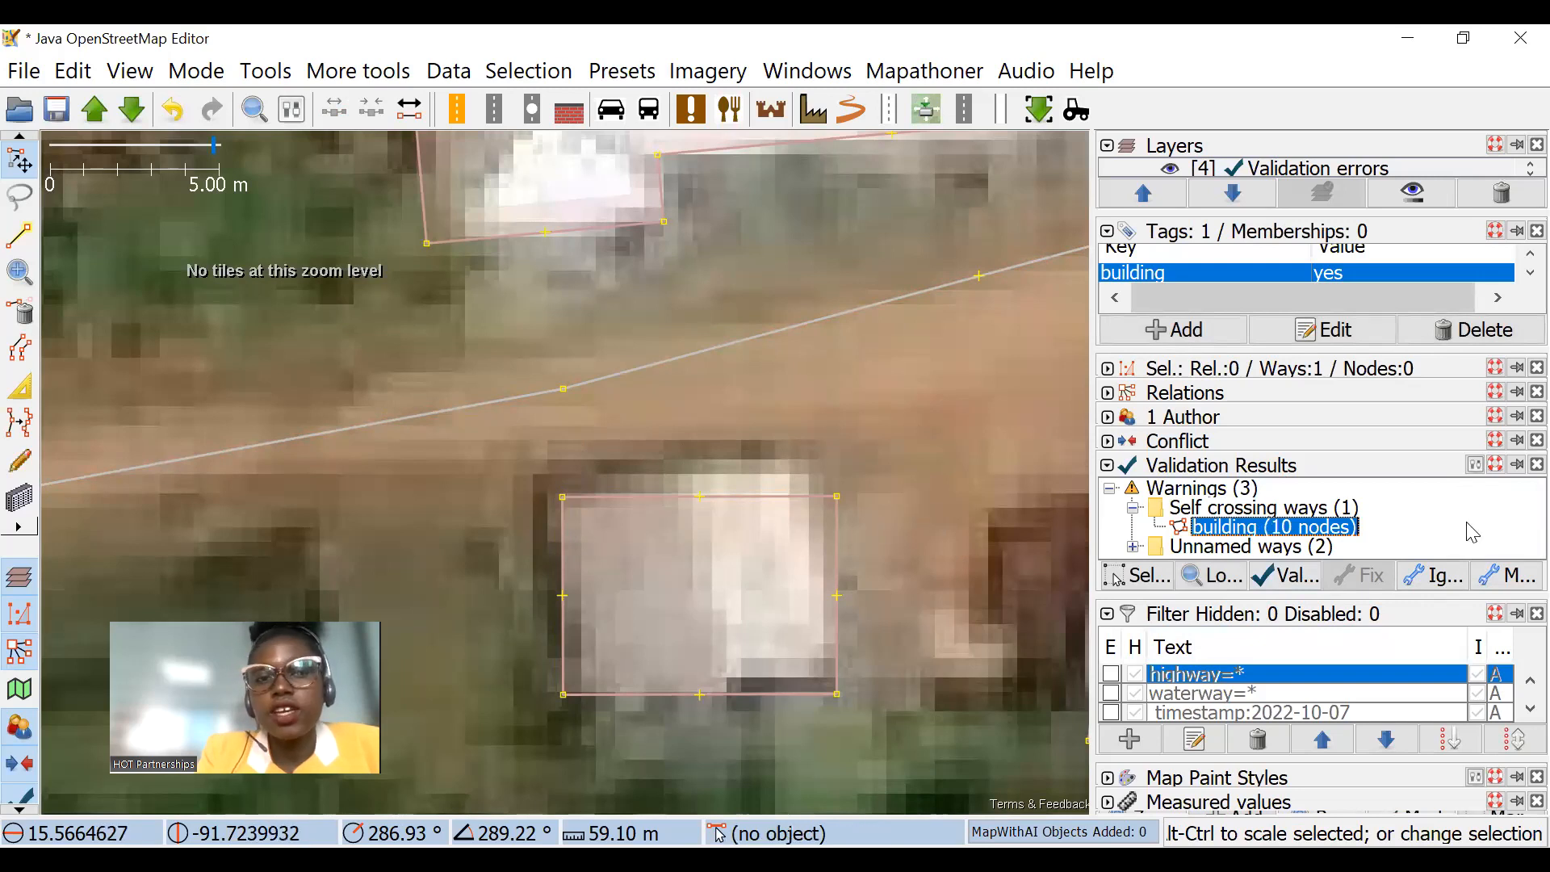
pyautogui.rightClick(1257, 539)
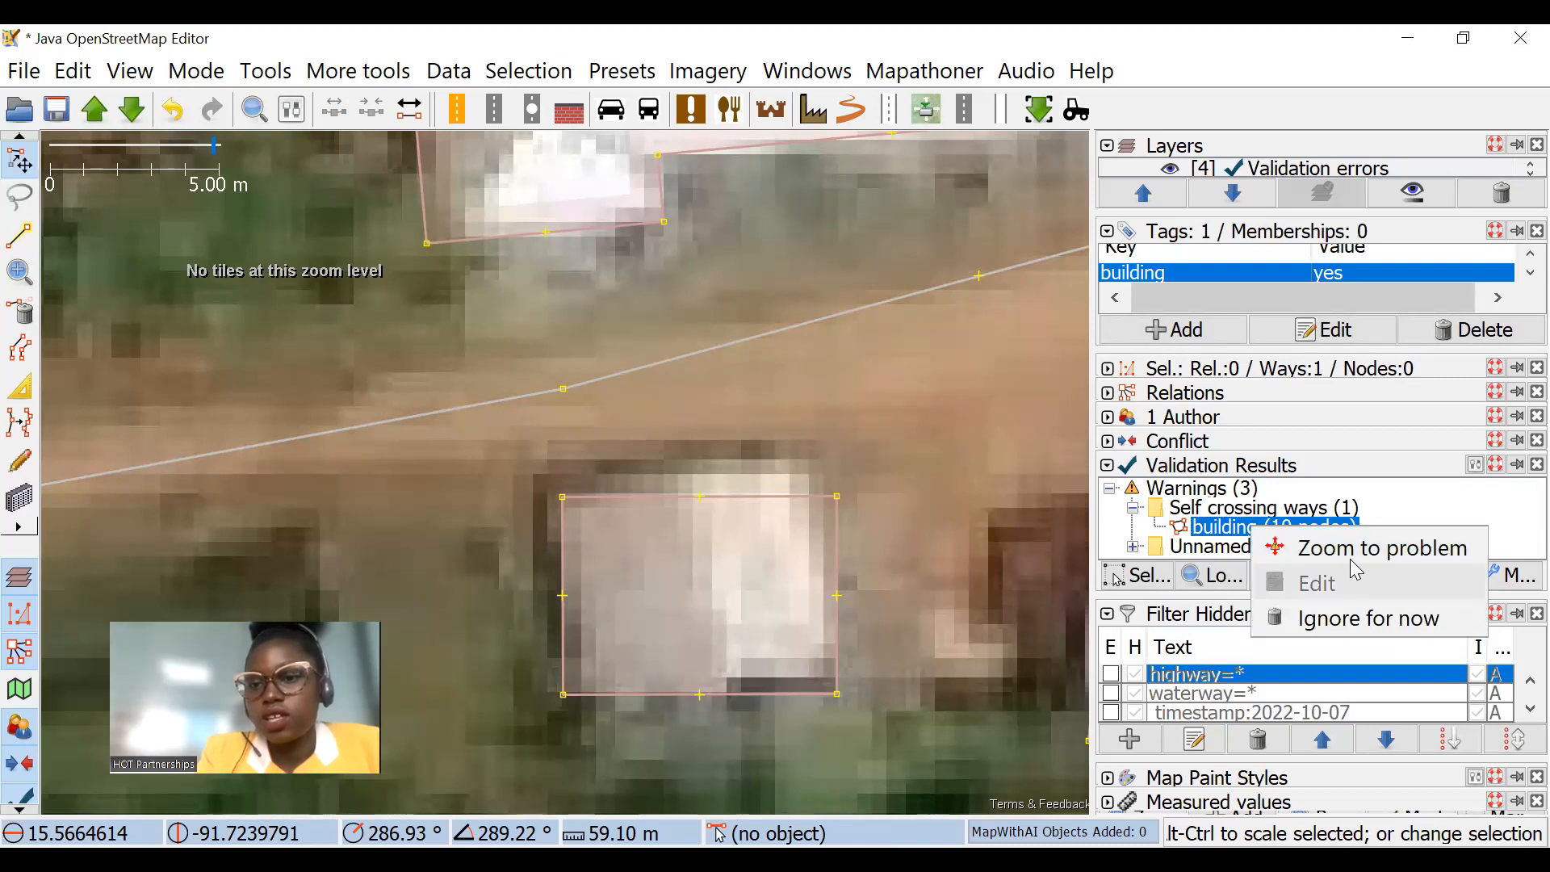
pyautogui.click(1357, 549)
pyautogui.scroll(-4, 731, 290)
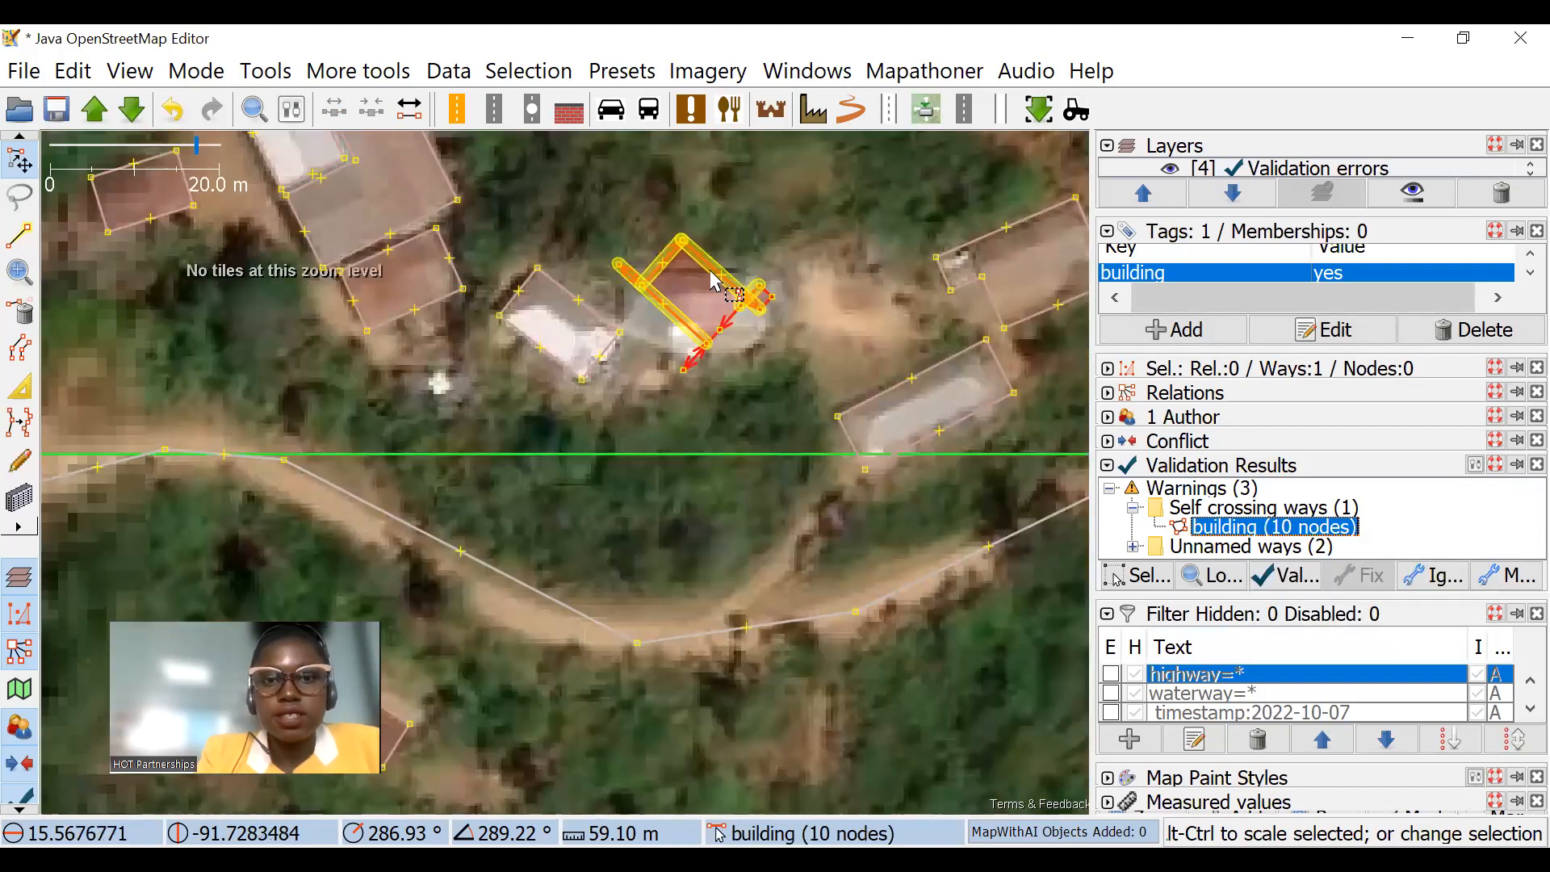
pyautogui.scroll(2, 739, 297)
# Step: Rotate the self-crossing building about 42 degrees counterclockwise and delete its stray nodes outside the main rectangle
pyautogui.click(830, 270)
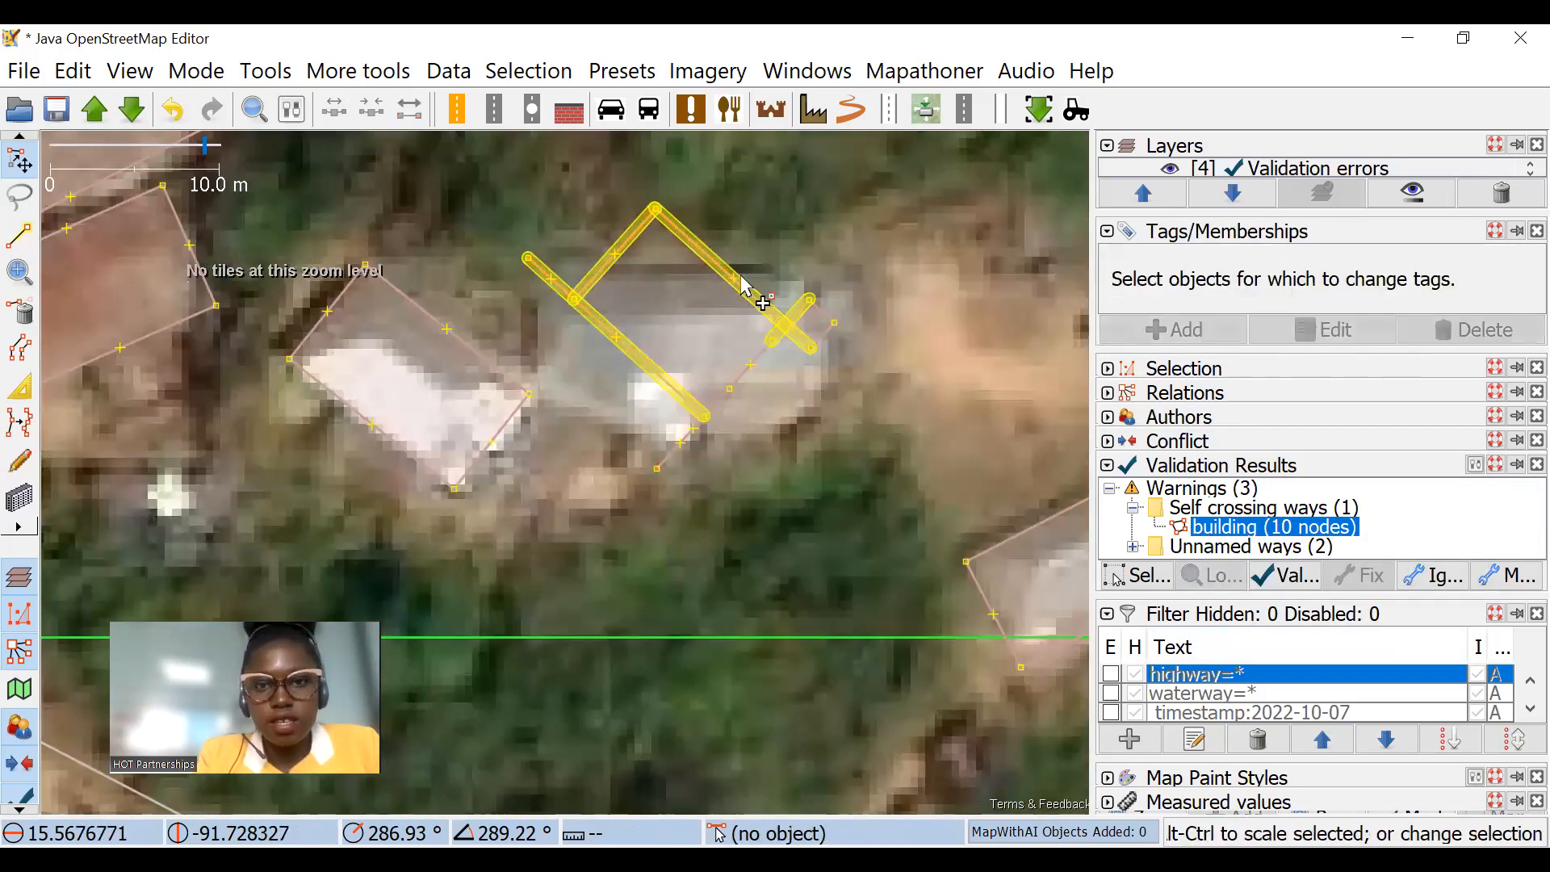
pyautogui.click(738, 303)
pyautogui.moveTo(833, 267); pyautogui.dragTo(779, 154)
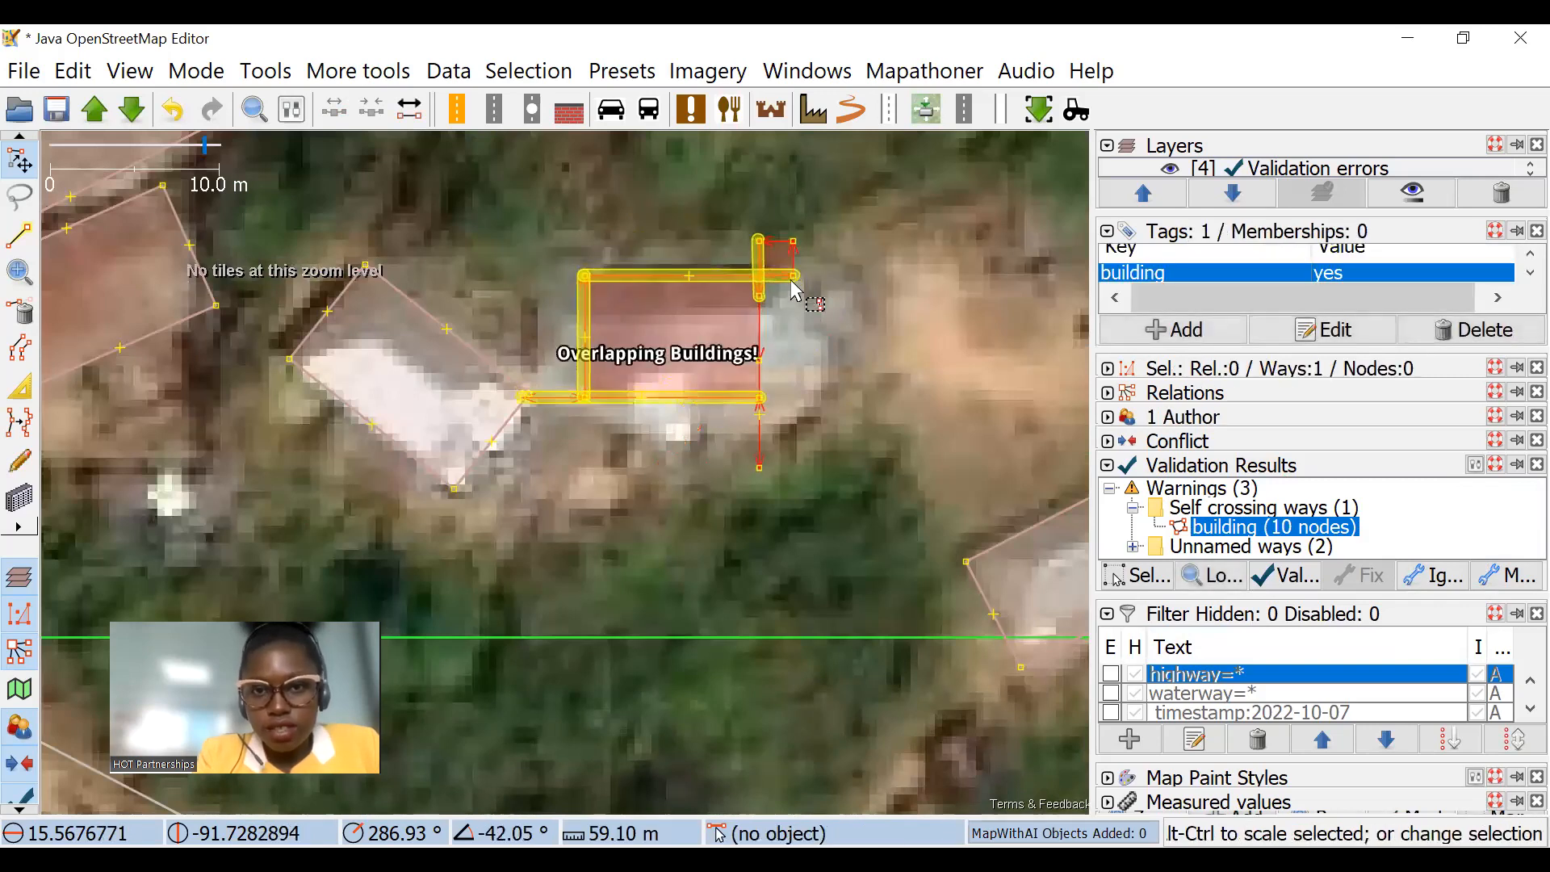
pyautogui.moveTo(743, 216); pyautogui.dragTo(799, 278)
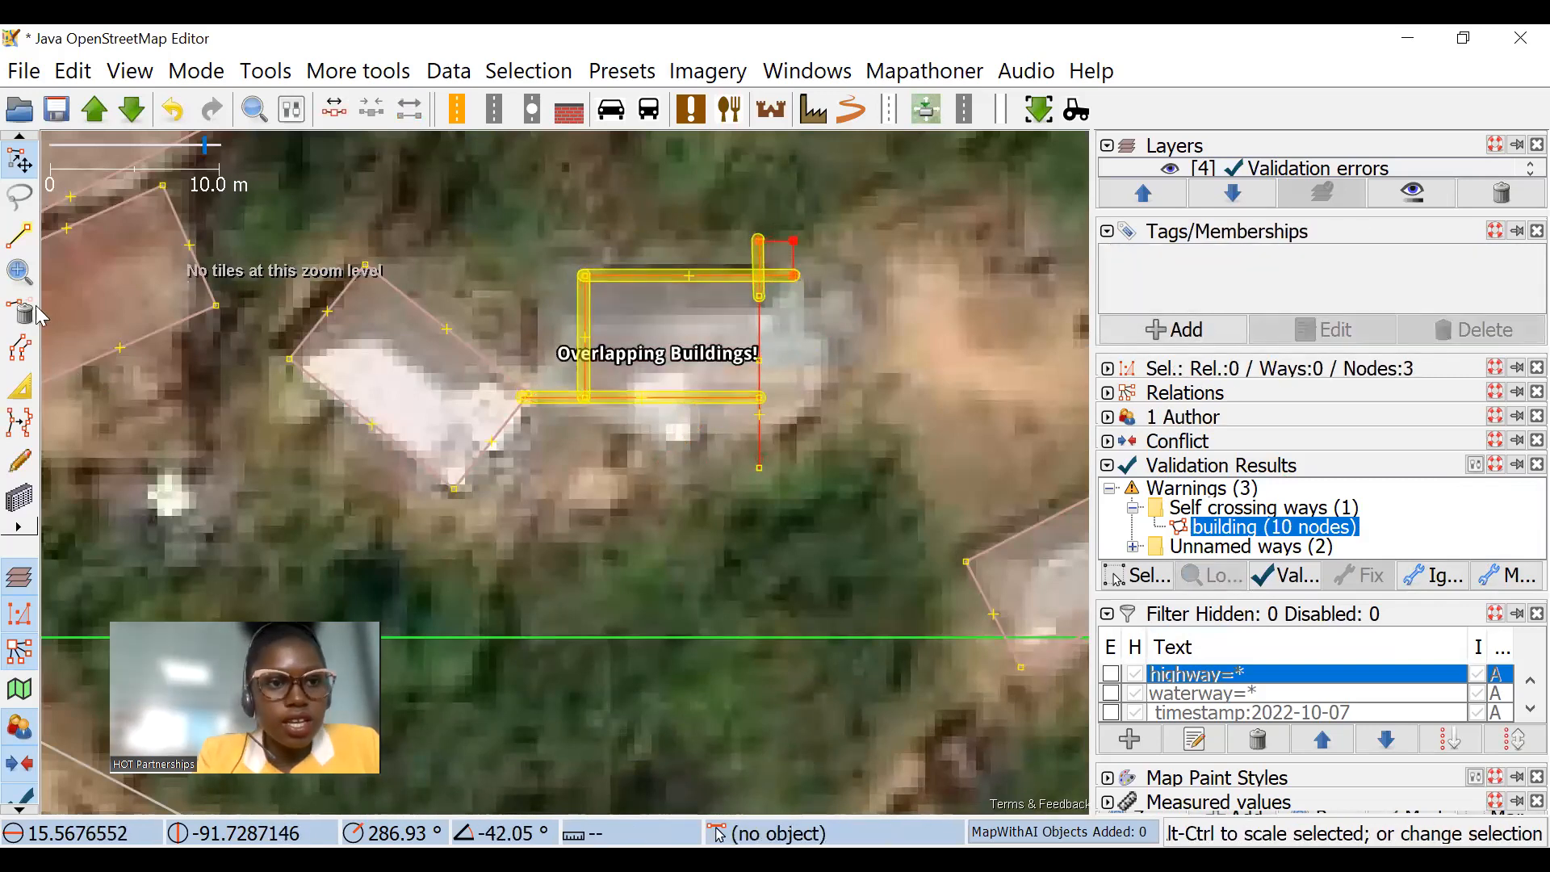
pyautogui.hotkey('ctrl', 'shift', 'd')
pyautogui.click(763, 460)
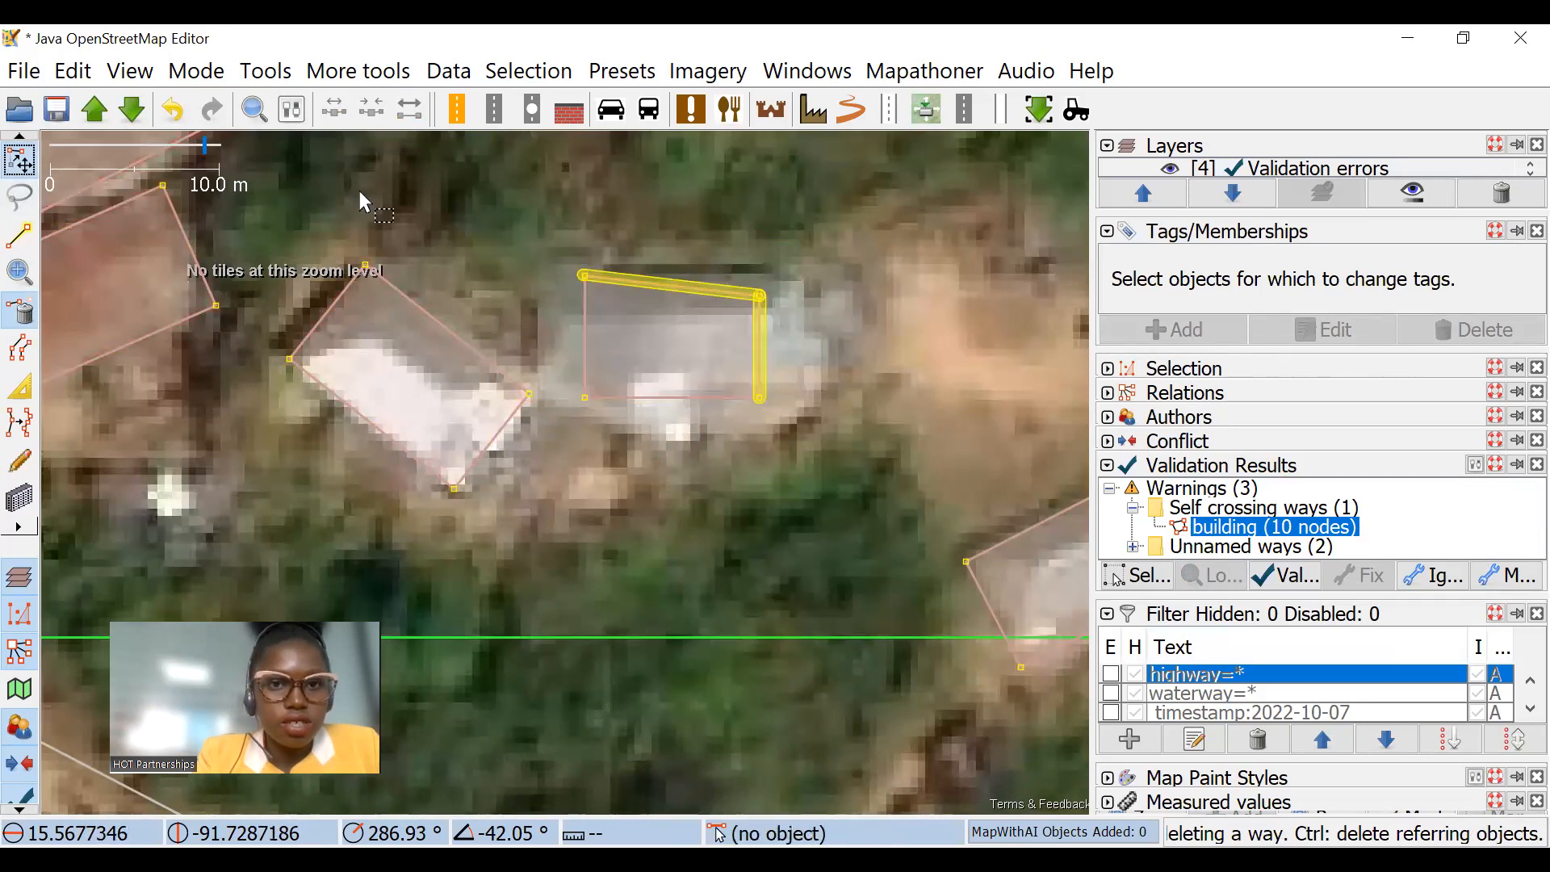
# Step: Square and enlarge the cleaned-up building by a factor of about 1.3, and rerun the validation
pyautogui.press('s')
pyautogui.click(725, 301)
pyautogui.press('q')
pyautogui.keyDown('ctrl'); pyautogui.keyDown('alt'); pyautogui.moveTo(832, 312); pyautogui.dragTo(880, 292); pyautogui.keyUp('alt'); pyautogui.keyUp('ctrl')
pyautogui.click(825, 317)
pyautogui.scroll(-5, 829, 326)
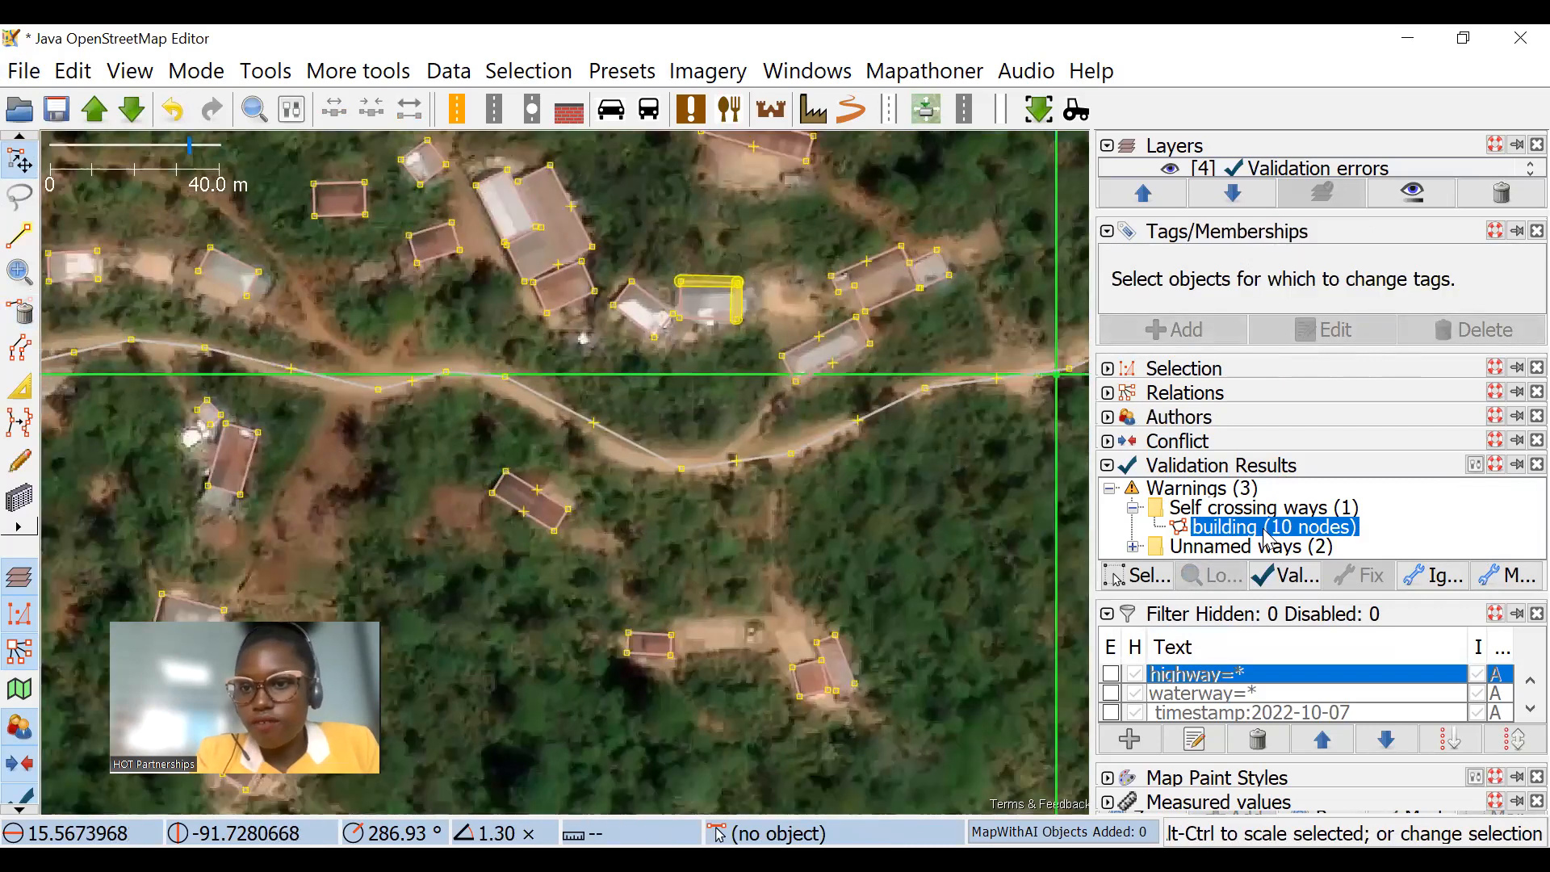
pyautogui.click(1285, 576)
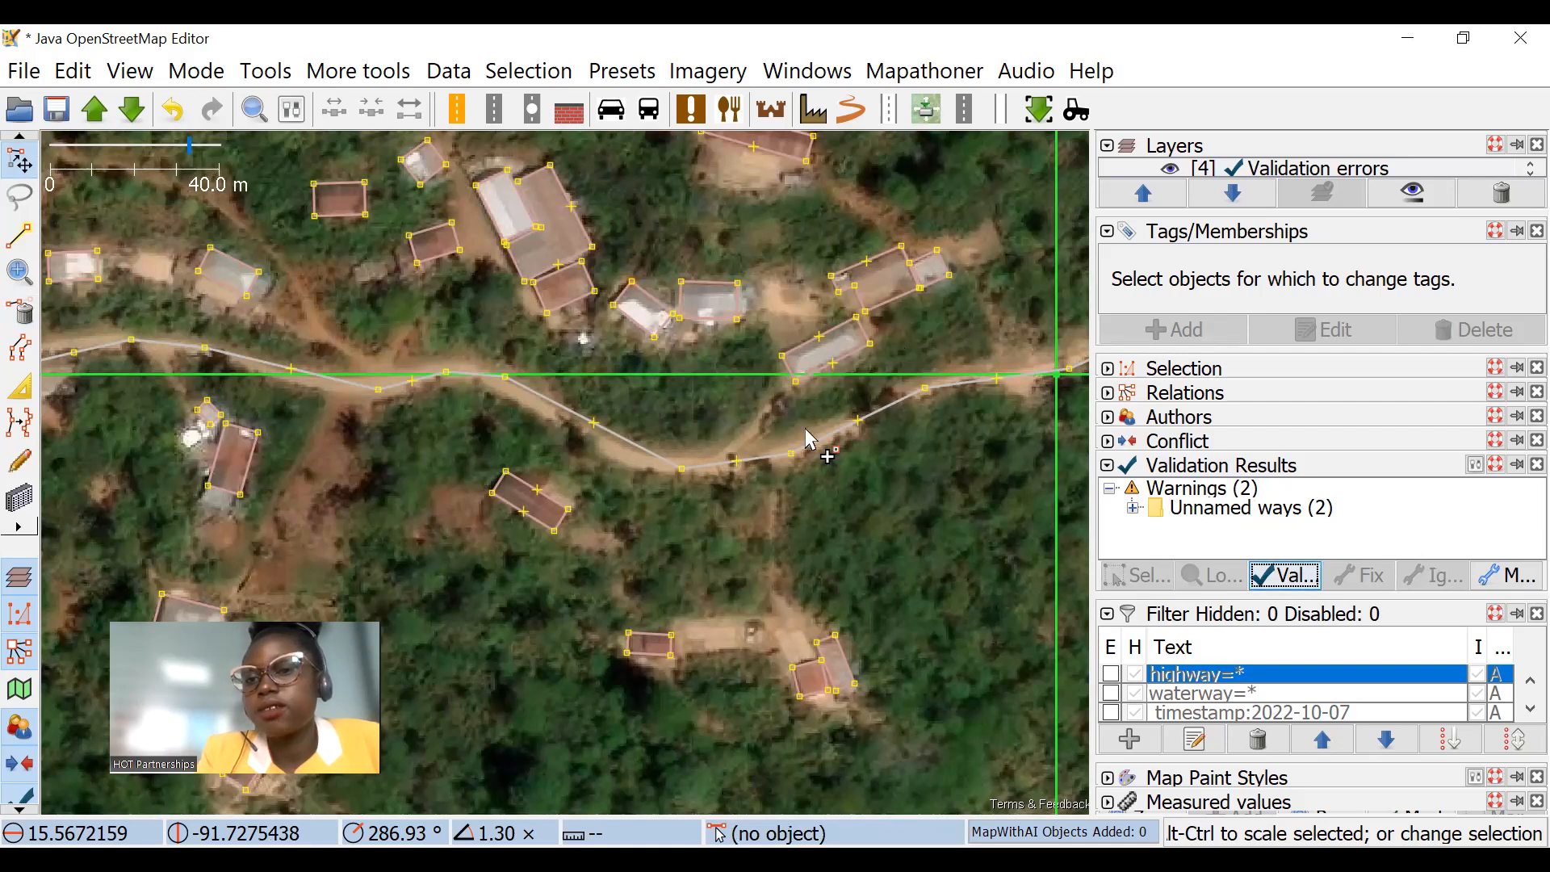
pyautogui.scroll(-2, 811, 436)
pyautogui.moveTo(811, 409); pyautogui.dragTo(1087, 593)
pyautogui.moveTo(726, 431); pyautogui.dragTo(971, 599)
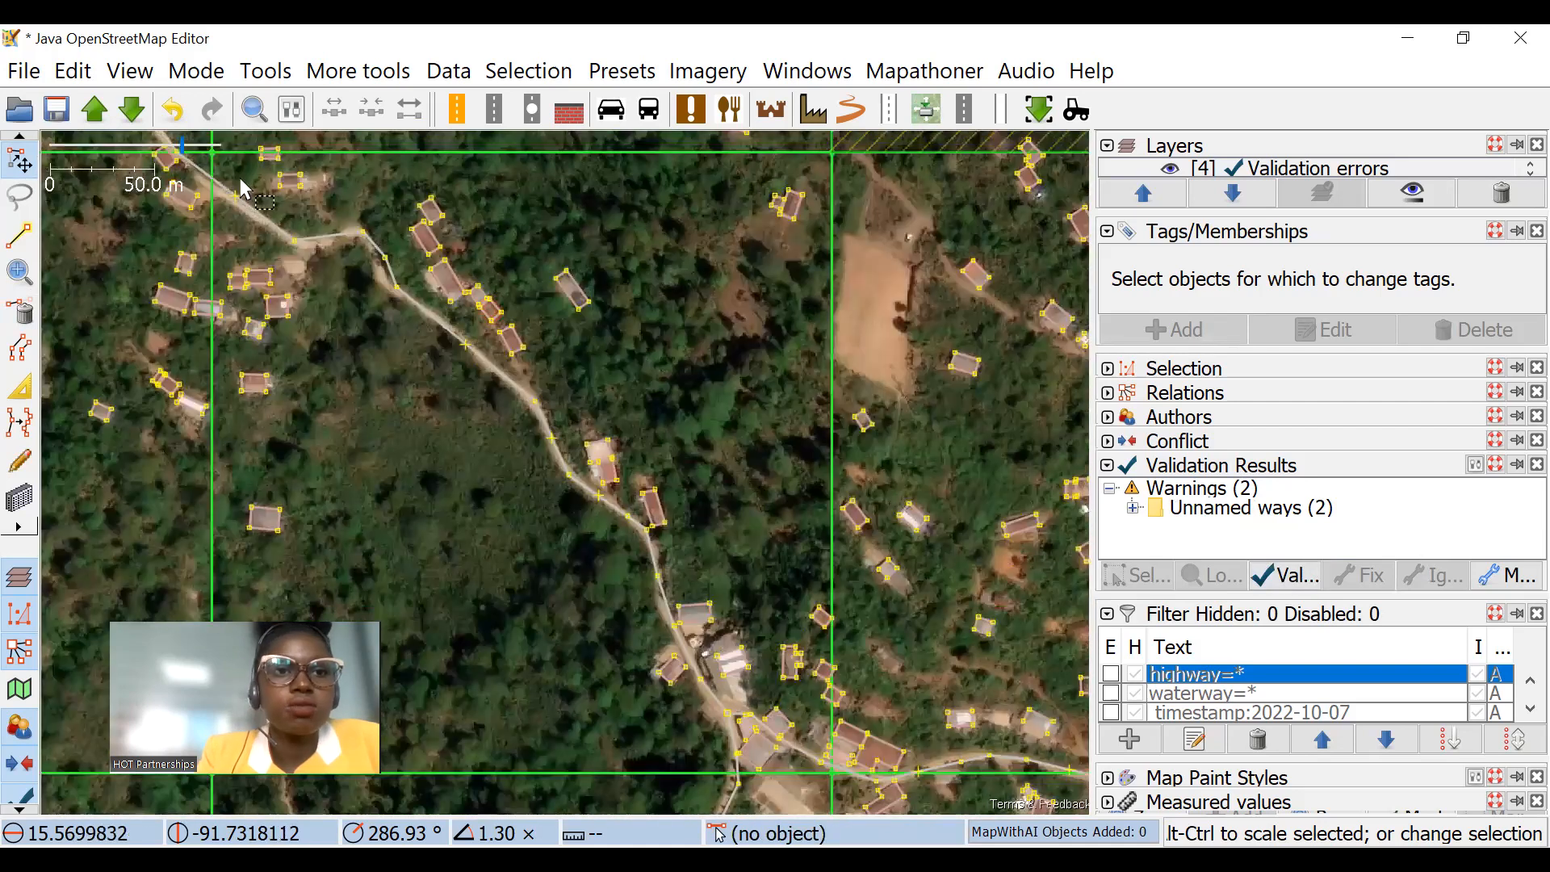
pyautogui.click(131, 109)
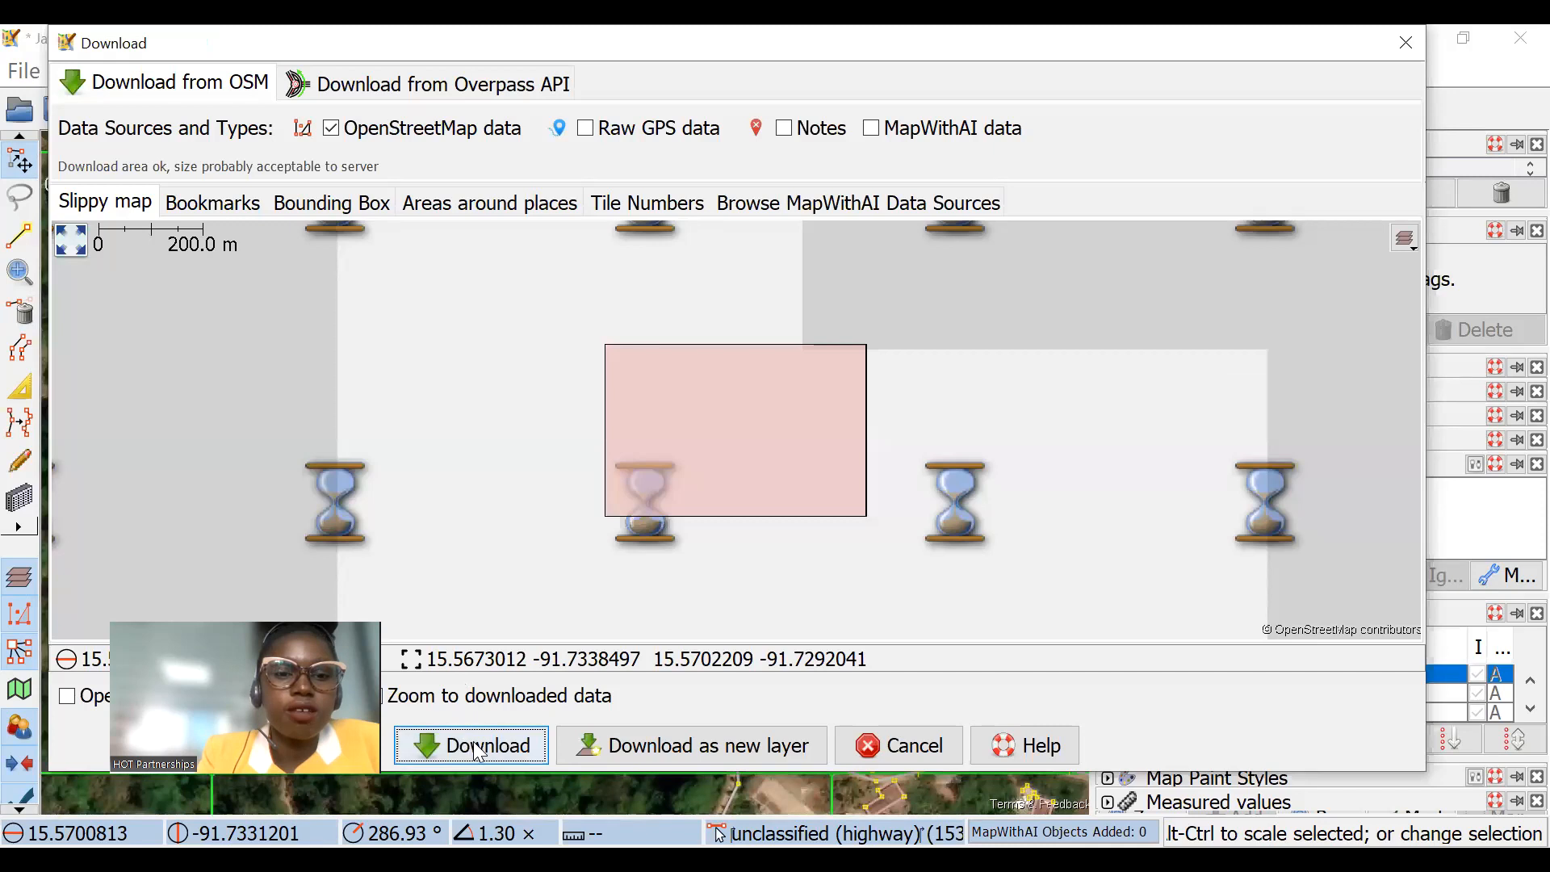
pyautogui.click(915, 749)
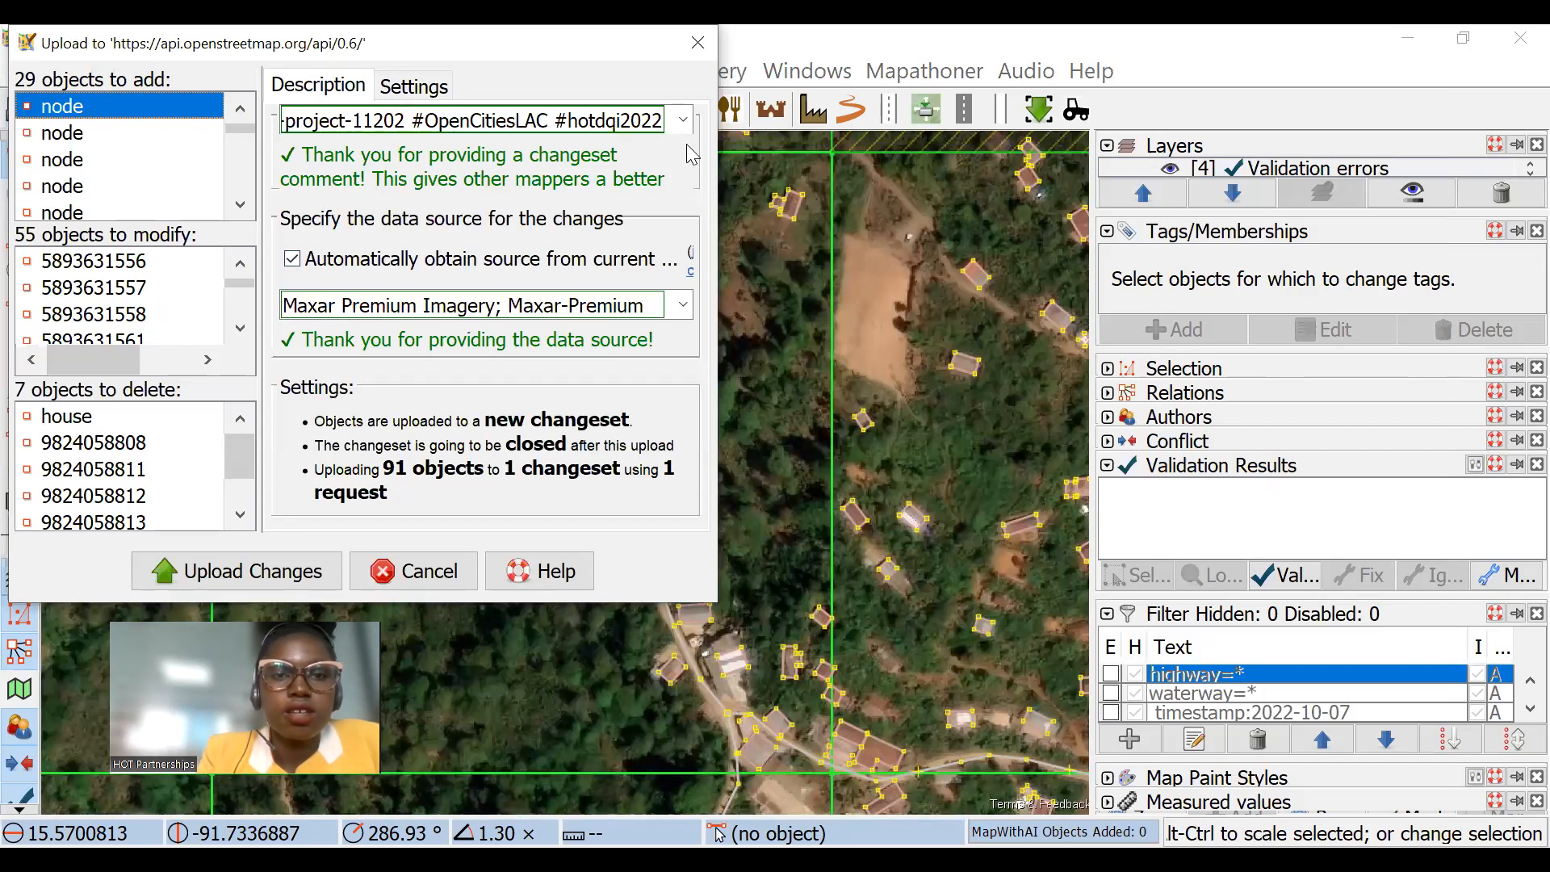
# Step: Put "alighned a road and modified buildings" before the existing hashtags in the changeset comment and upload the changes to OpenStreetMap
pyautogui.moveTo(623, 54); pyautogui.dragTo(741, 150)
pyautogui.moveTo(400, 219); pyautogui.dragTo(433, 219)
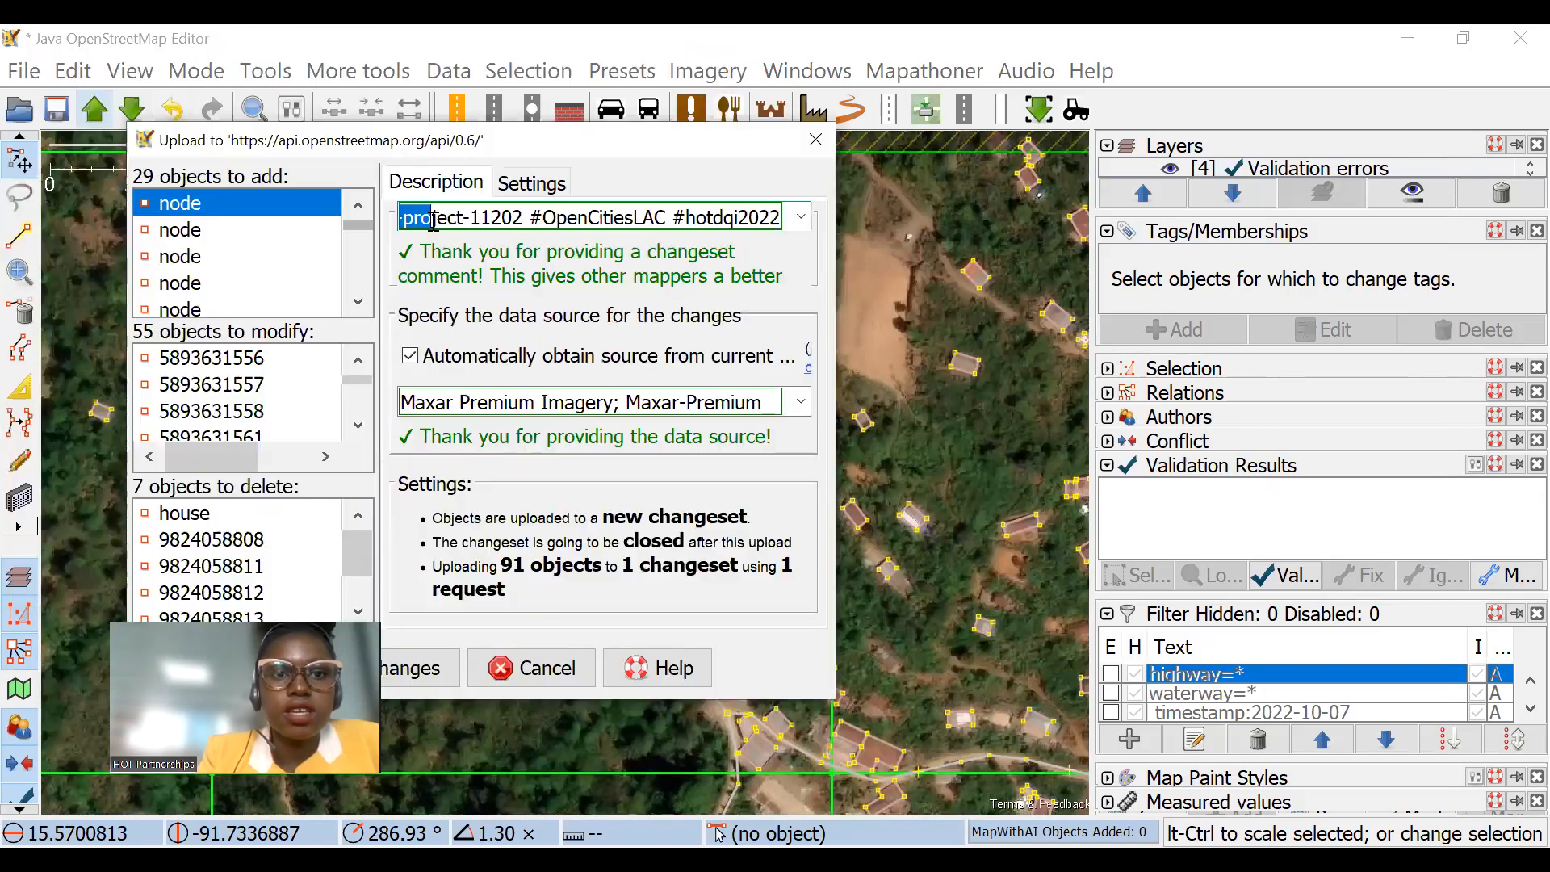
pyautogui.click(433, 220)
pyautogui.press('Left')
pyautogui.press('Left')
pyautogui.press('Left')
pyautogui.press('Left')
pyautogui.press('Left')
pyautogui.press('Left')
pyautogui.press('Left')
pyautogui.press('Left')
pyautogui.press('Left')
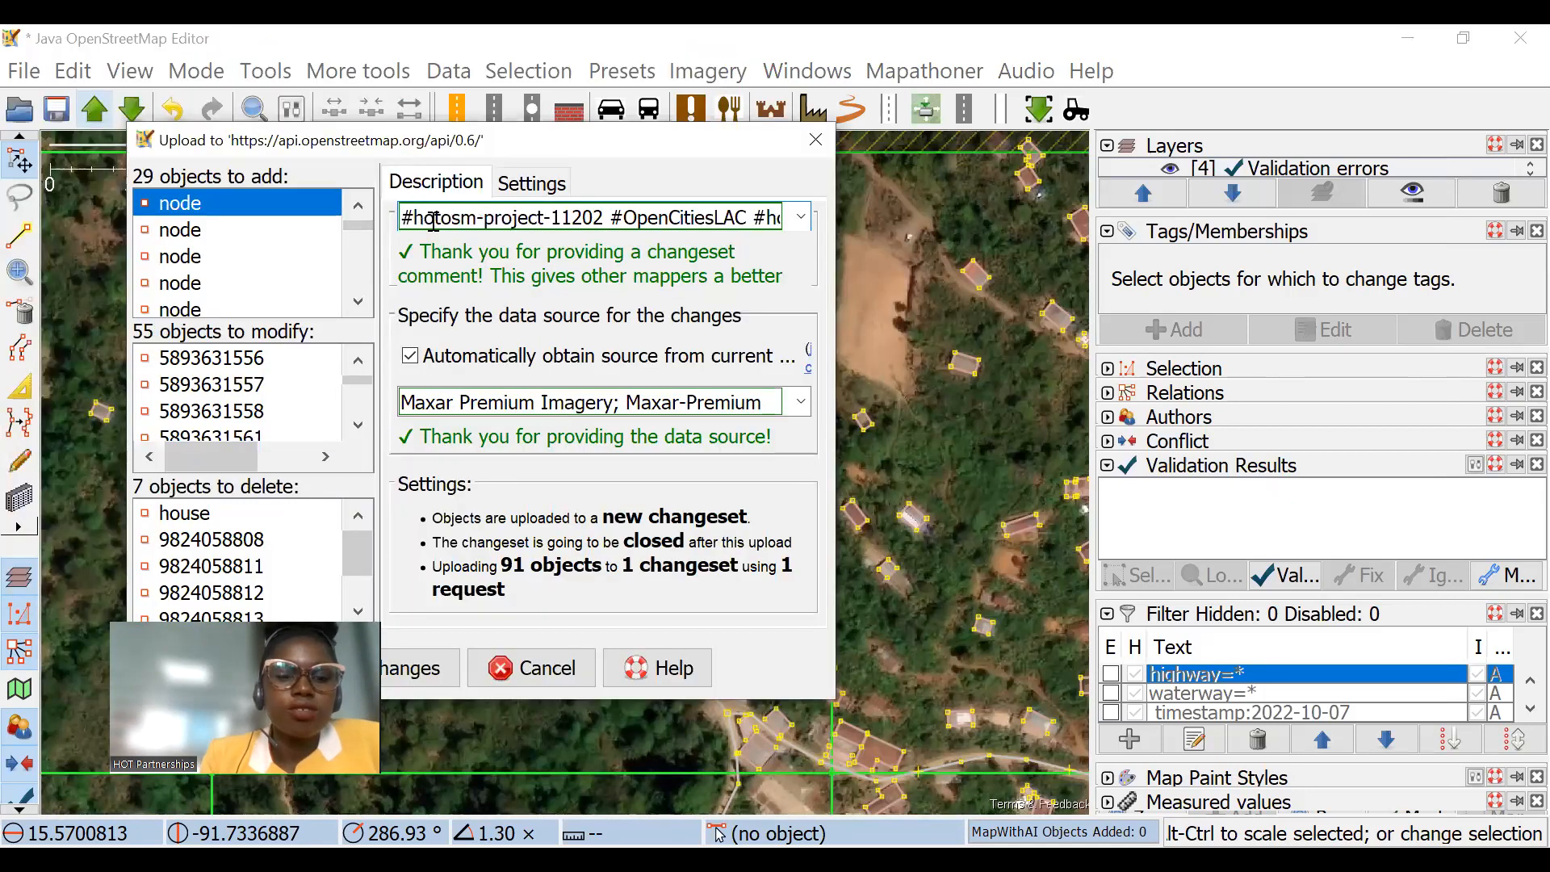
pyautogui.write('al')
pyautogui.write('ign')
pyautogui.write('ed a ro')
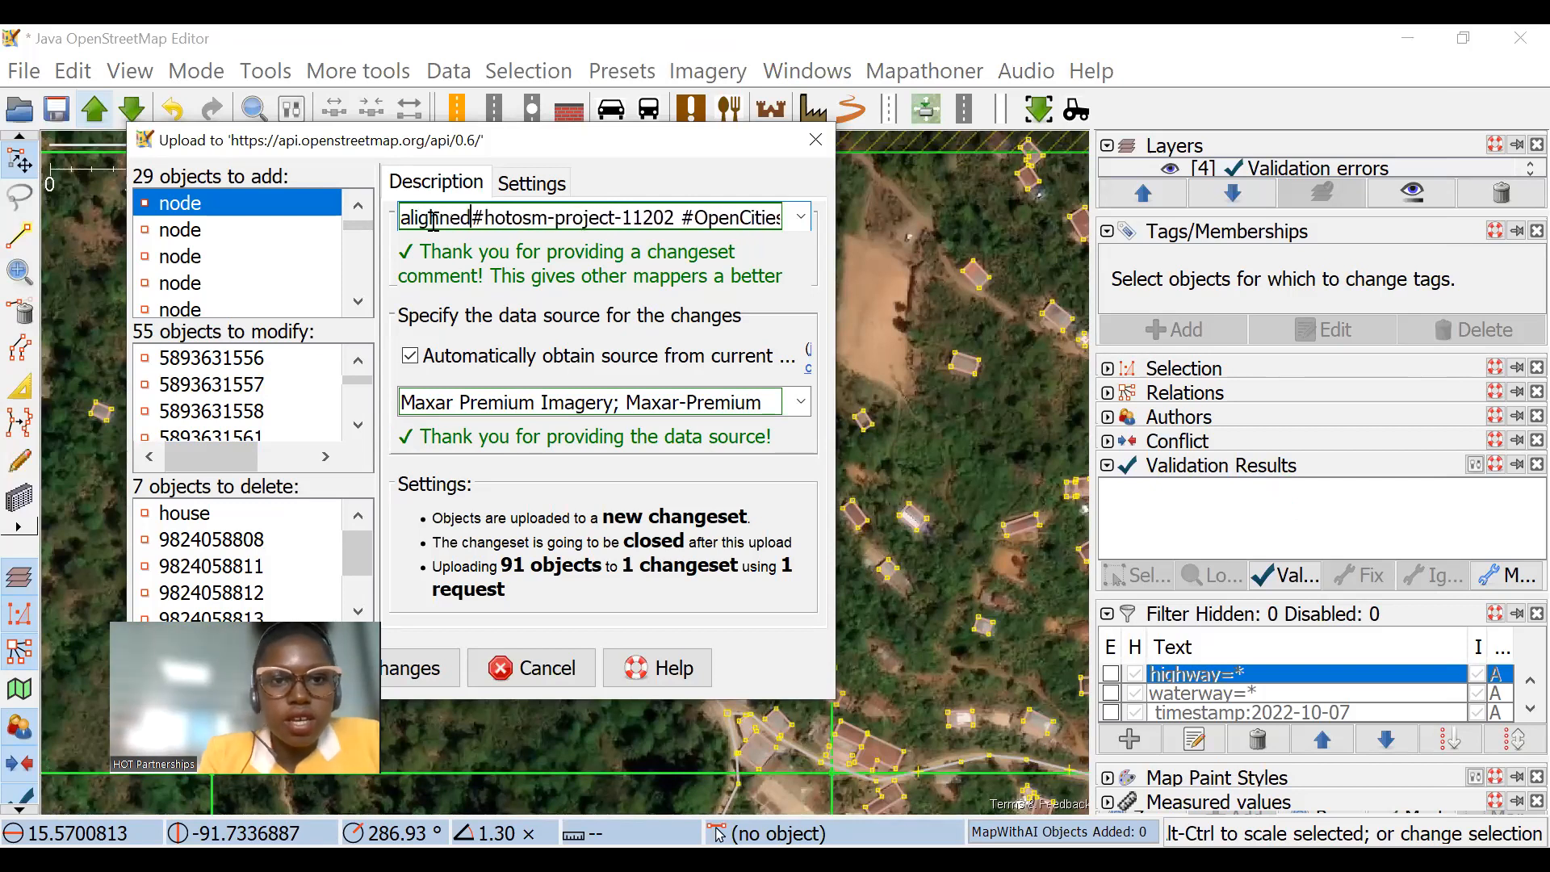
pyautogui.write('ad and ')
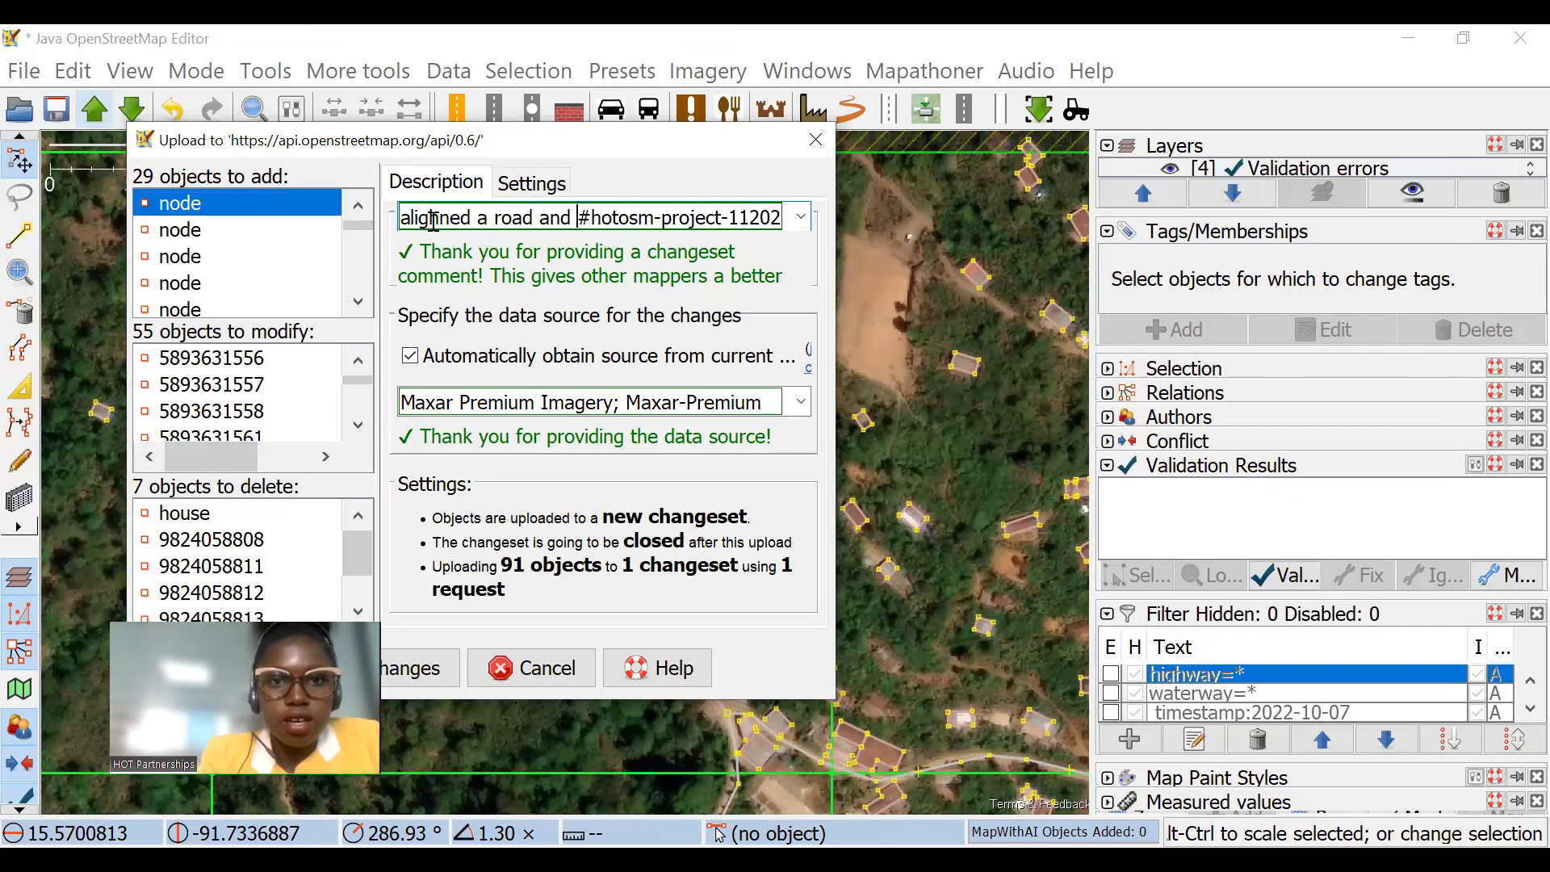
pyautogui.write('mo')
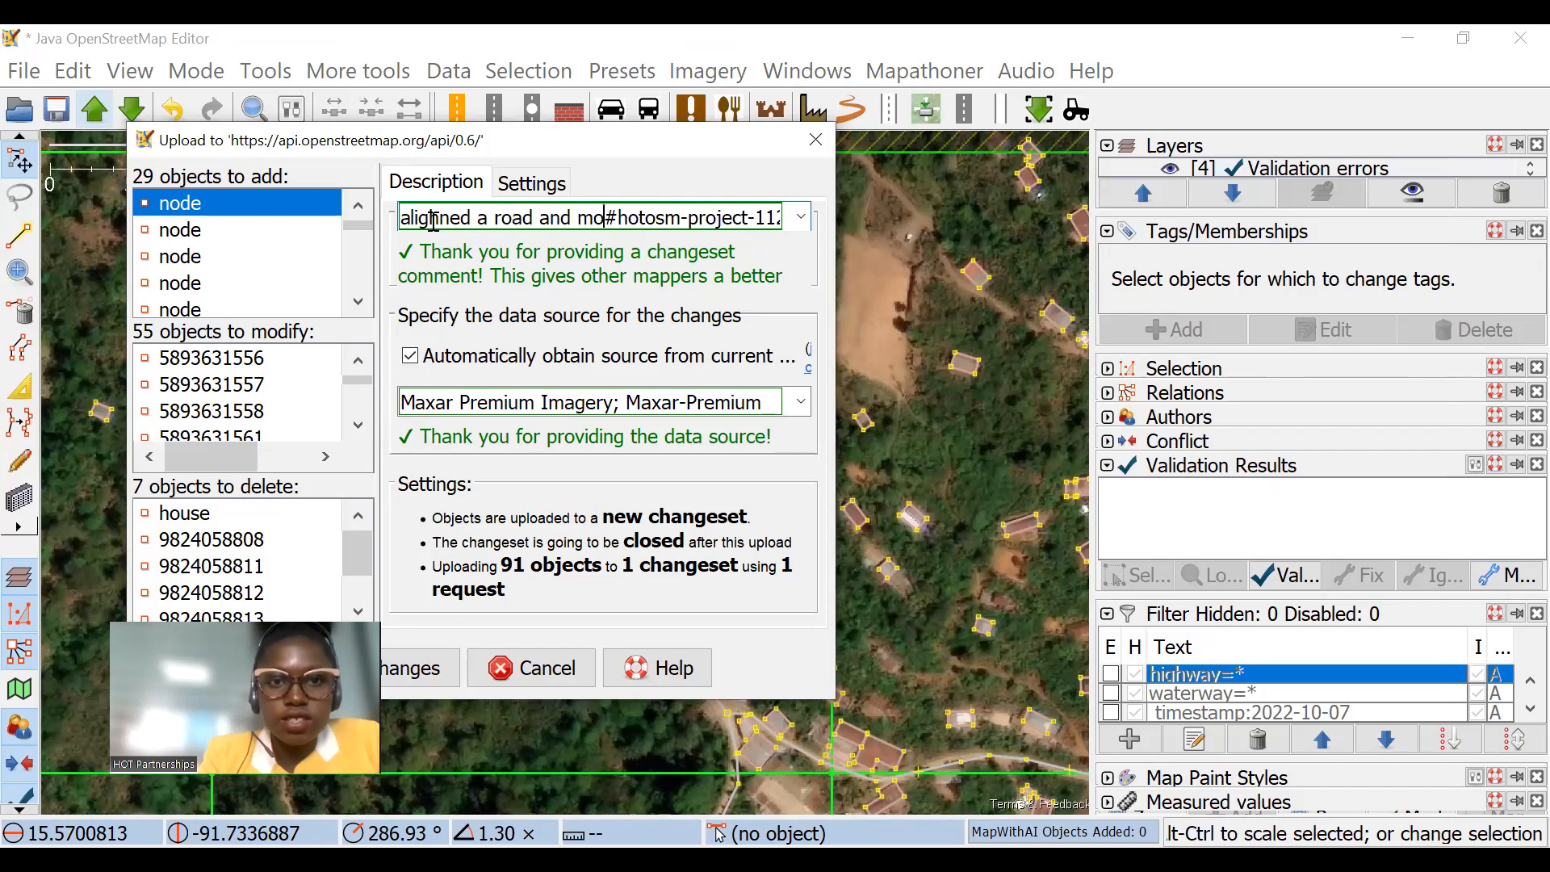
pyautogui.write('difie')
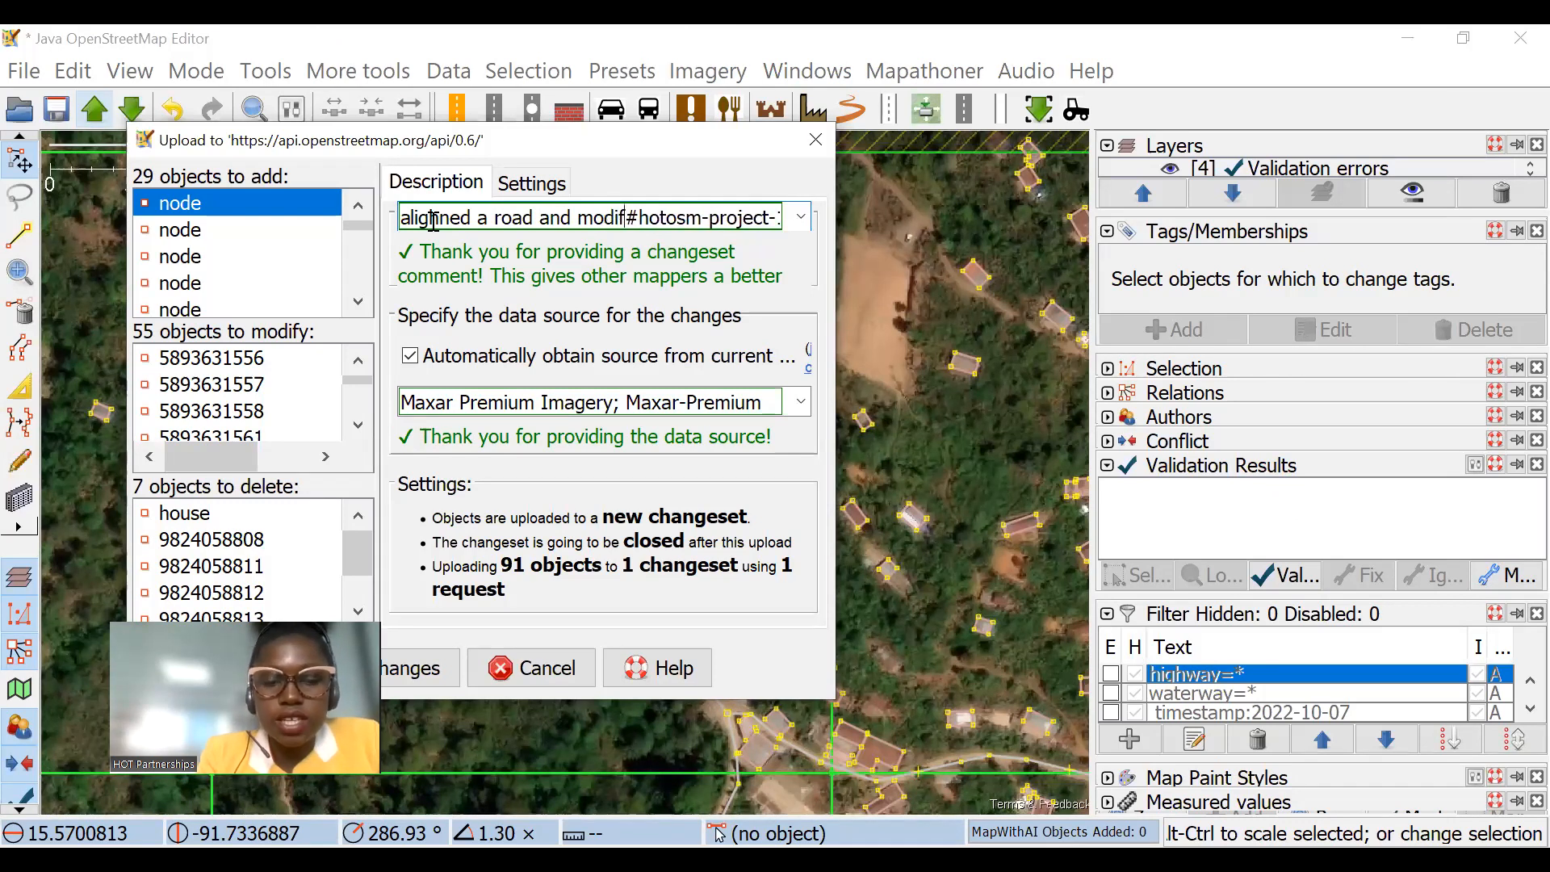
pyautogui.write('d buildin')
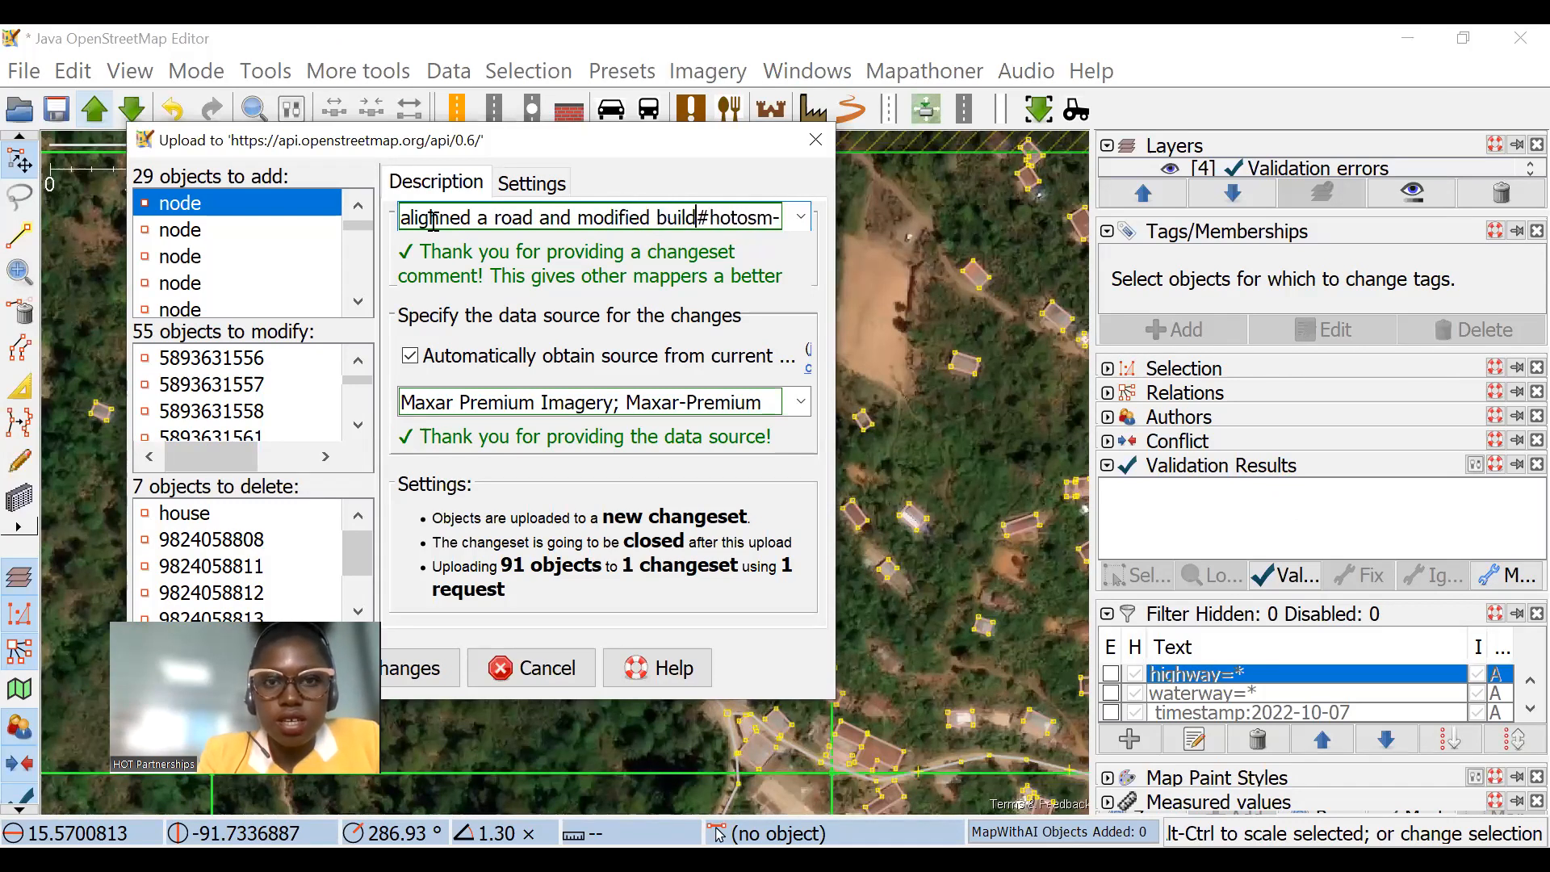
pyautogui.write('gs')
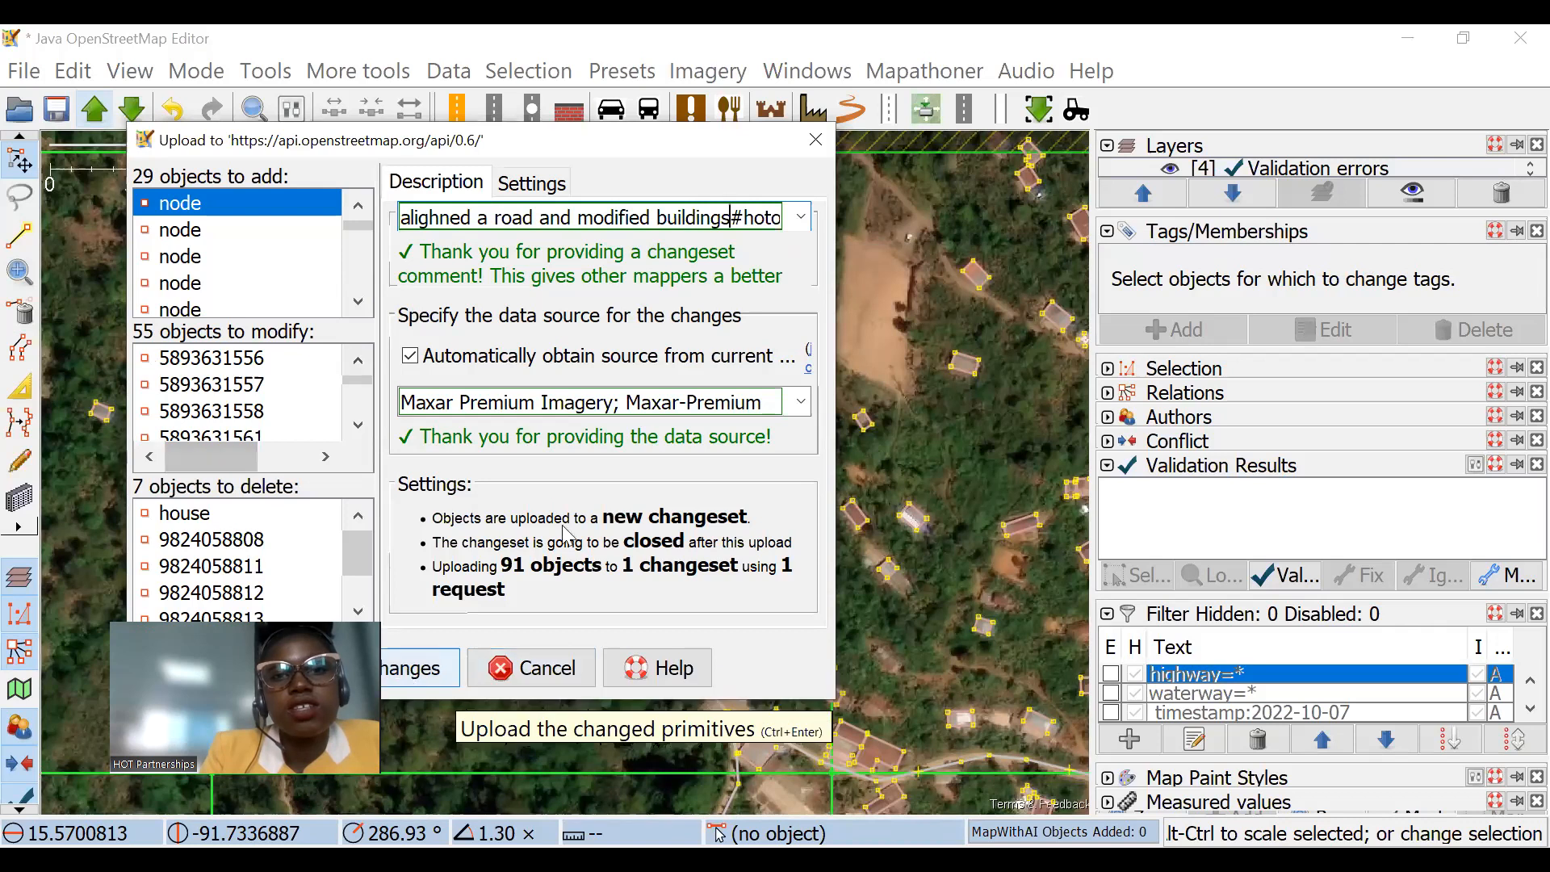
pyautogui.click(416, 676)
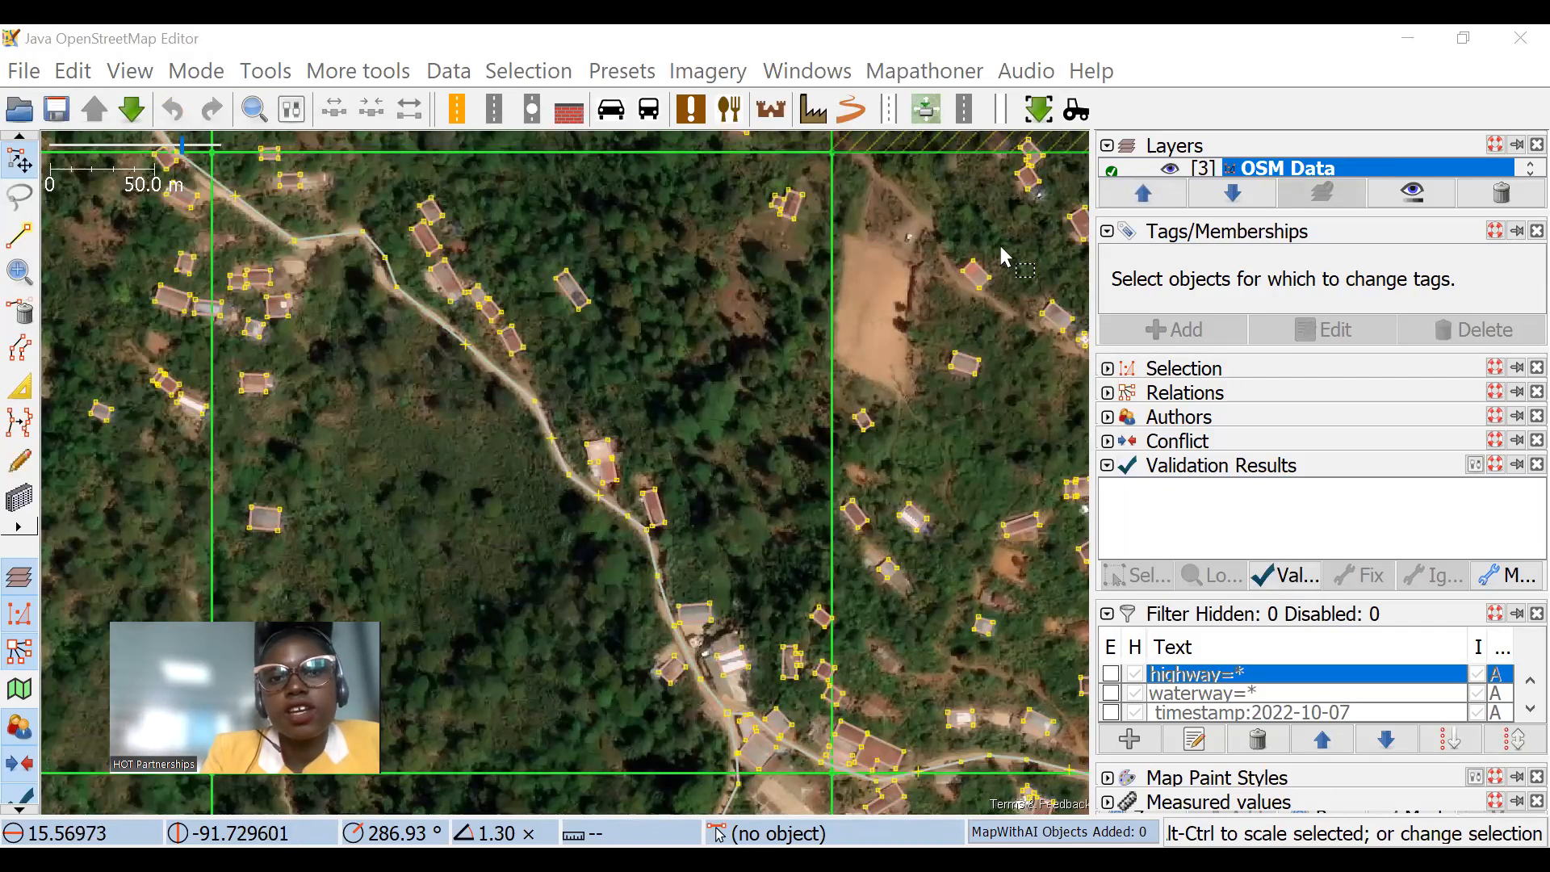
pyautogui.scroll(-1, 776, 307)
pyautogui.scroll(-3, 727, 363)
pyautogui.scroll(4, 711, 339)
pyautogui.scroll(-2, 687, 323)
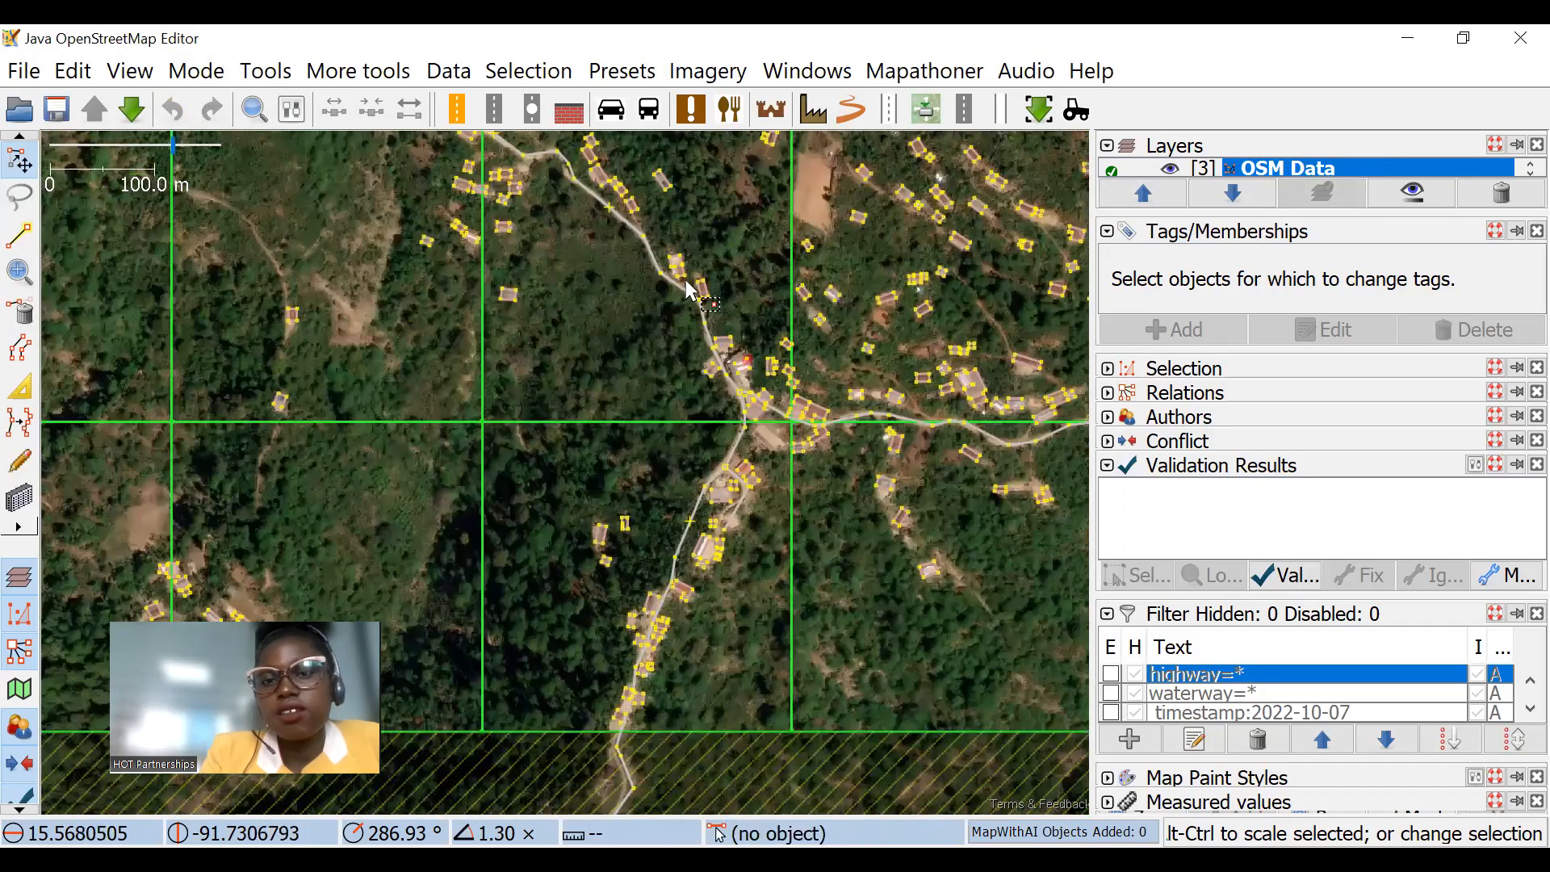
pyautogui.scroll(-2, 565, 502)
pyautogui.moveTo(825, 716); pyautogui.dragTo(658, 460)
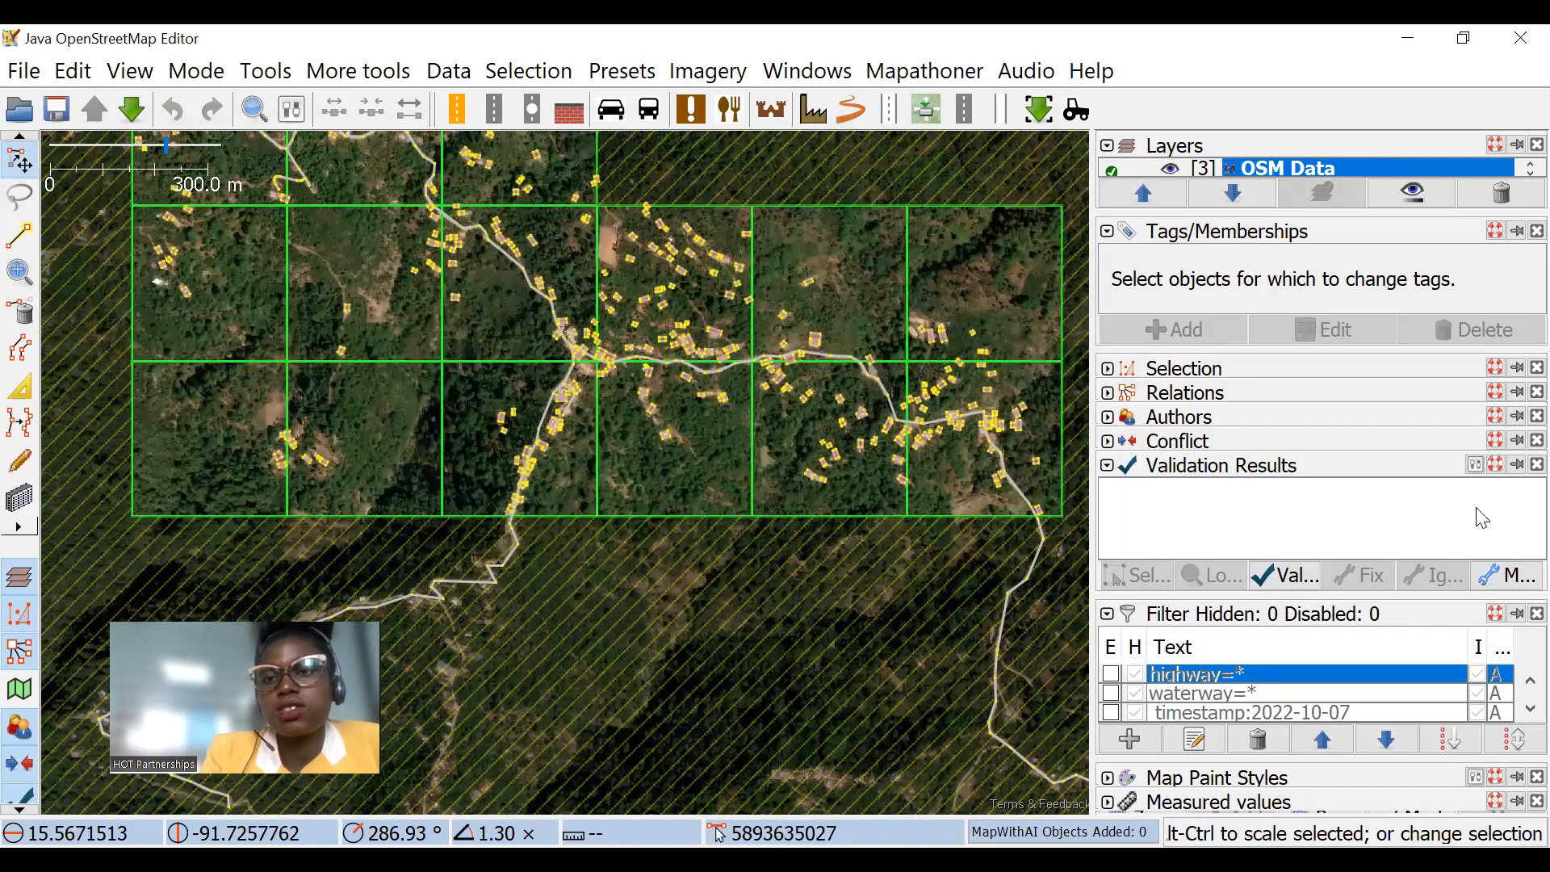
# Step: Try out the waterway=* filter on the map data and switch it off again
pyautogui.scroll(2, 644, 303)
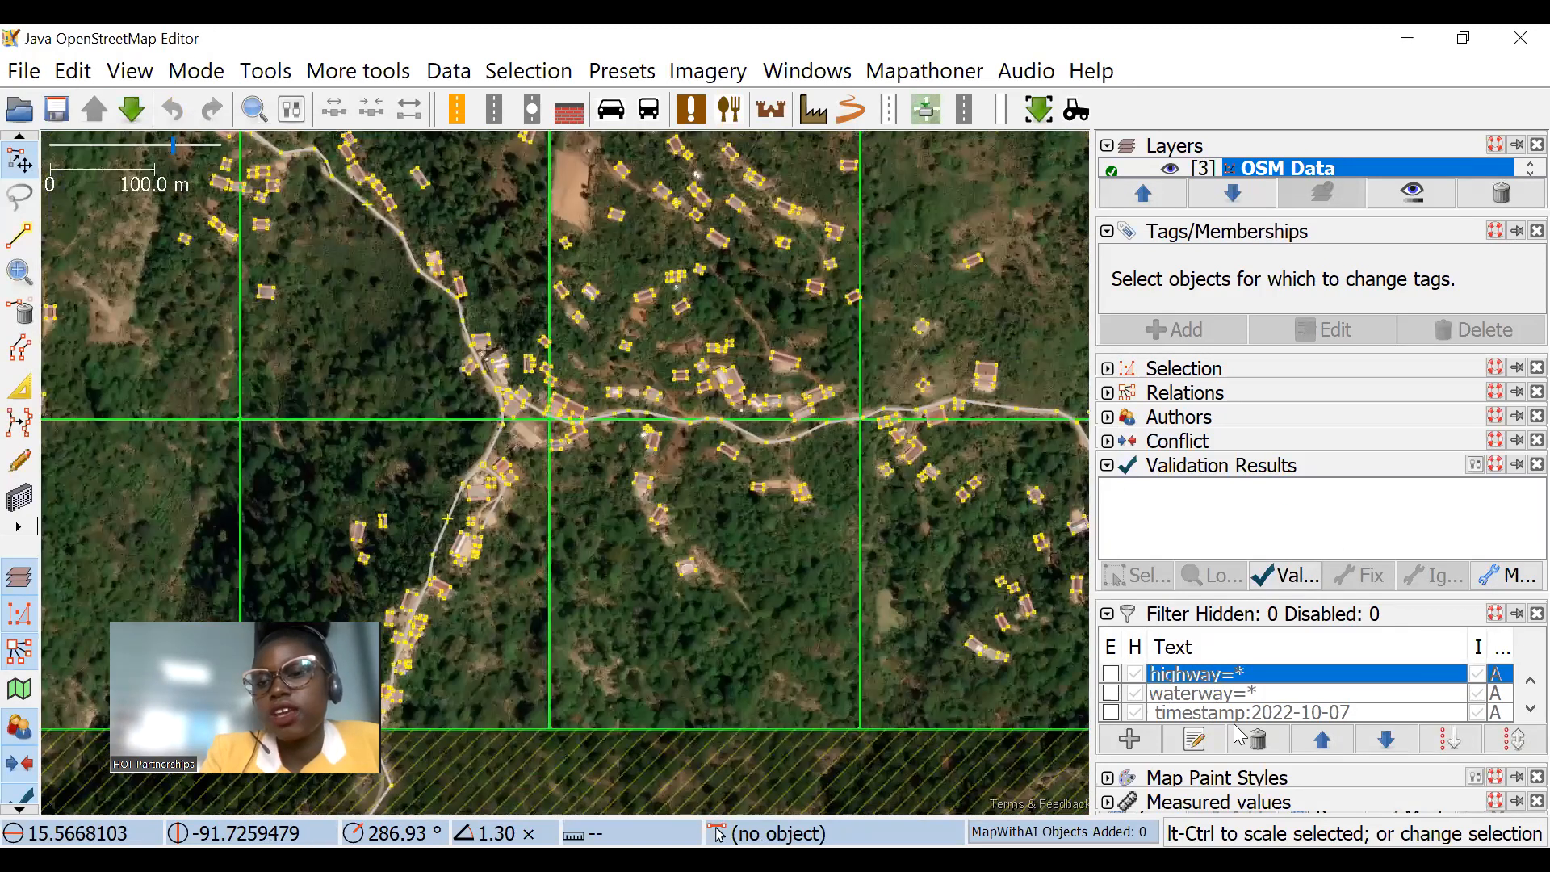
pyautogui.click(1111, 692)
pyautogui.scroll(-5, 582, 284)
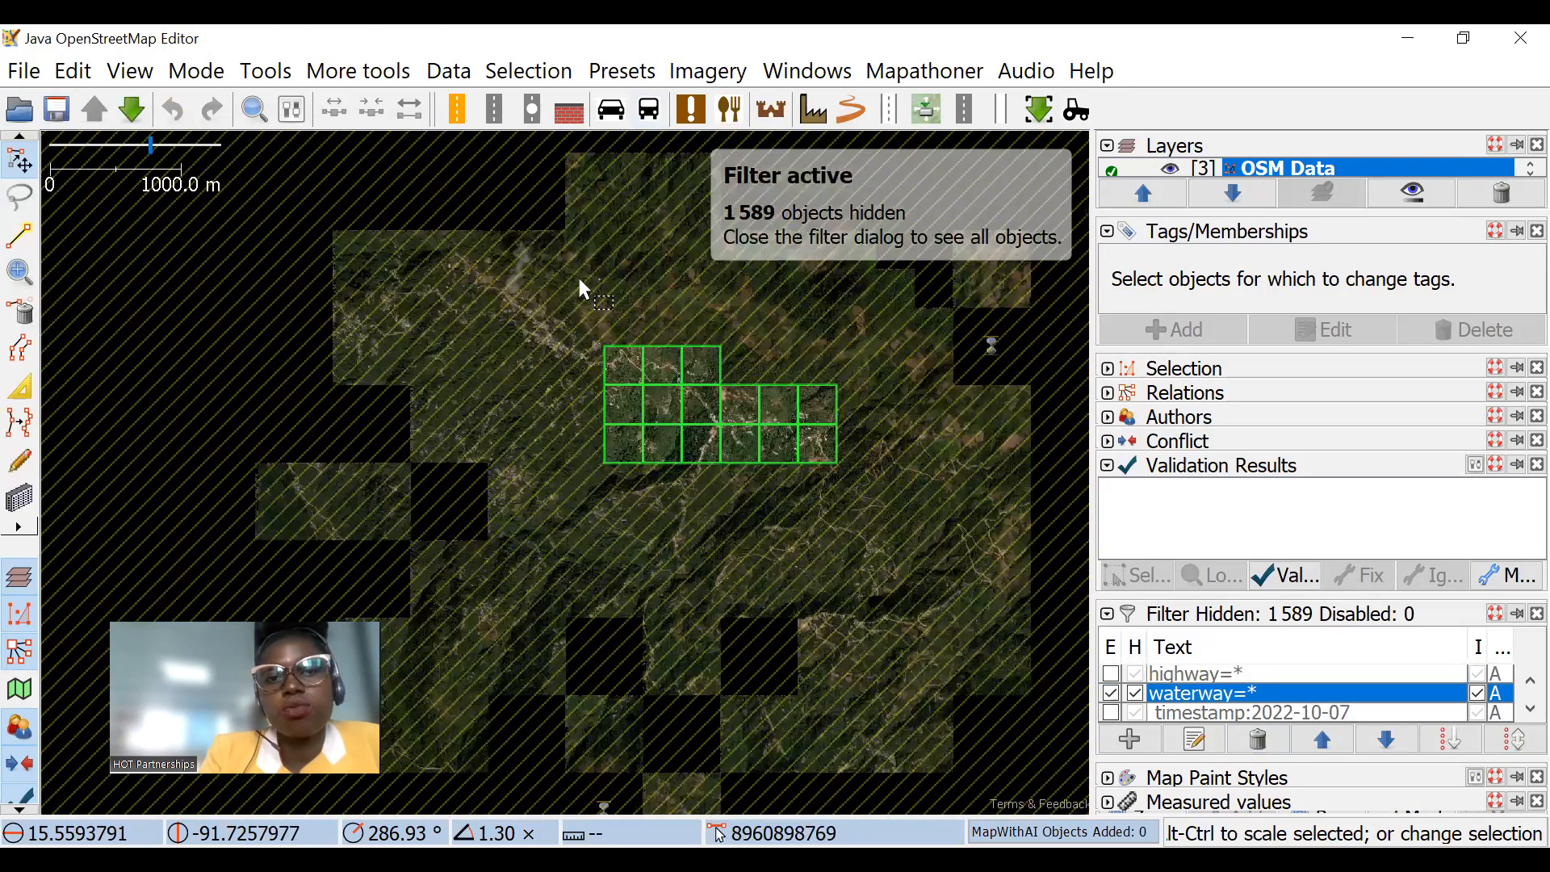
pyautogui.scroll(3, 693, 382)
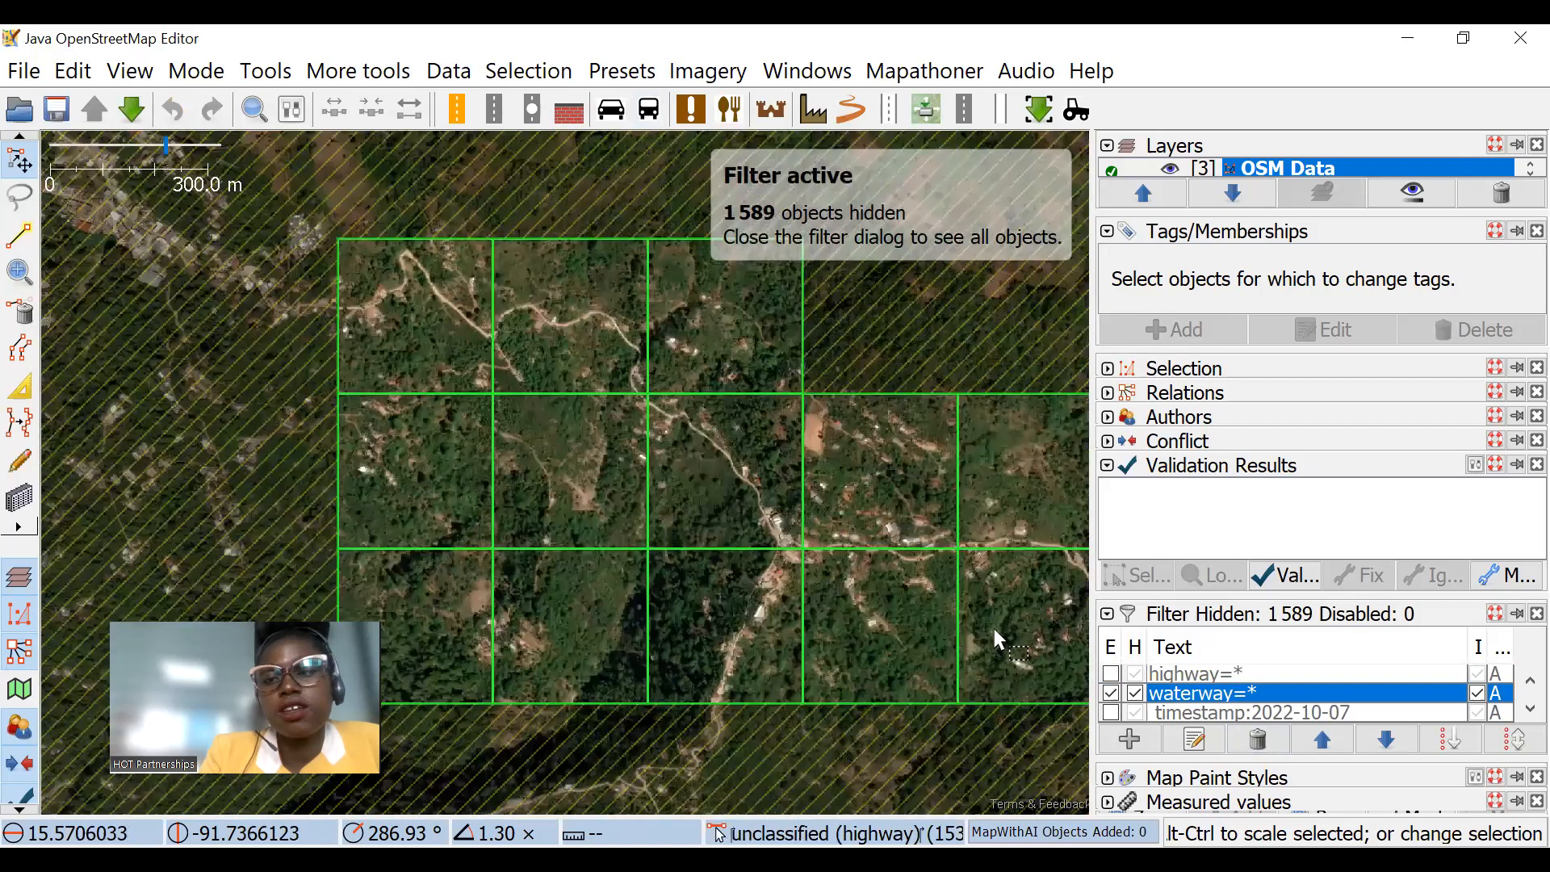
pyautogui.click(1111, 693)
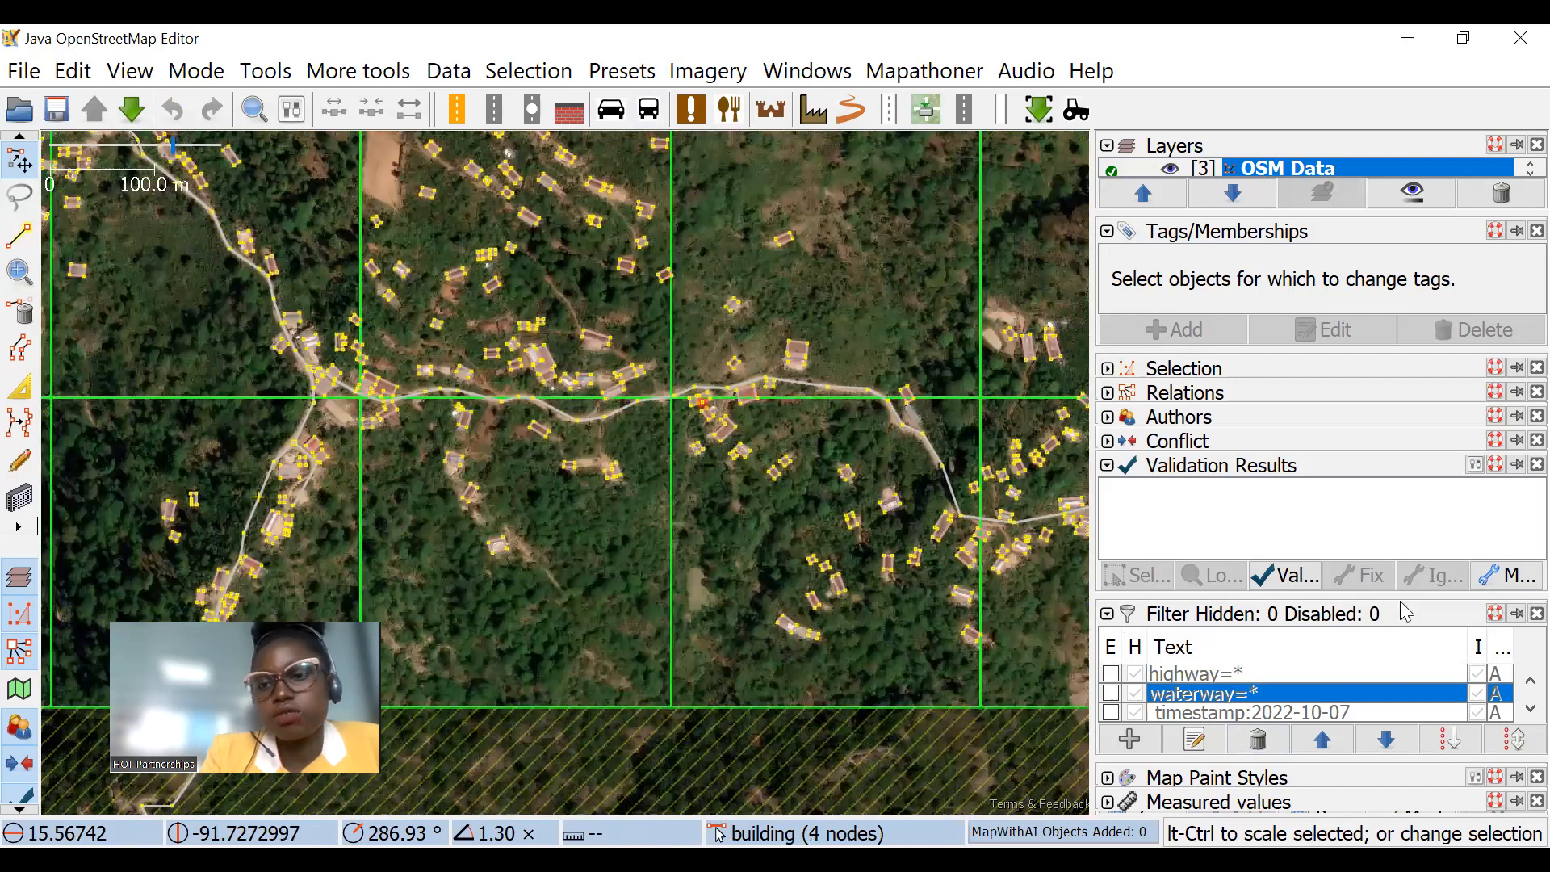
# Step: Rerun the validation on the OSM Data layer after the upload
pyautogui.scroll(2, 745, 386)
pyautogui.click(1278, 583)
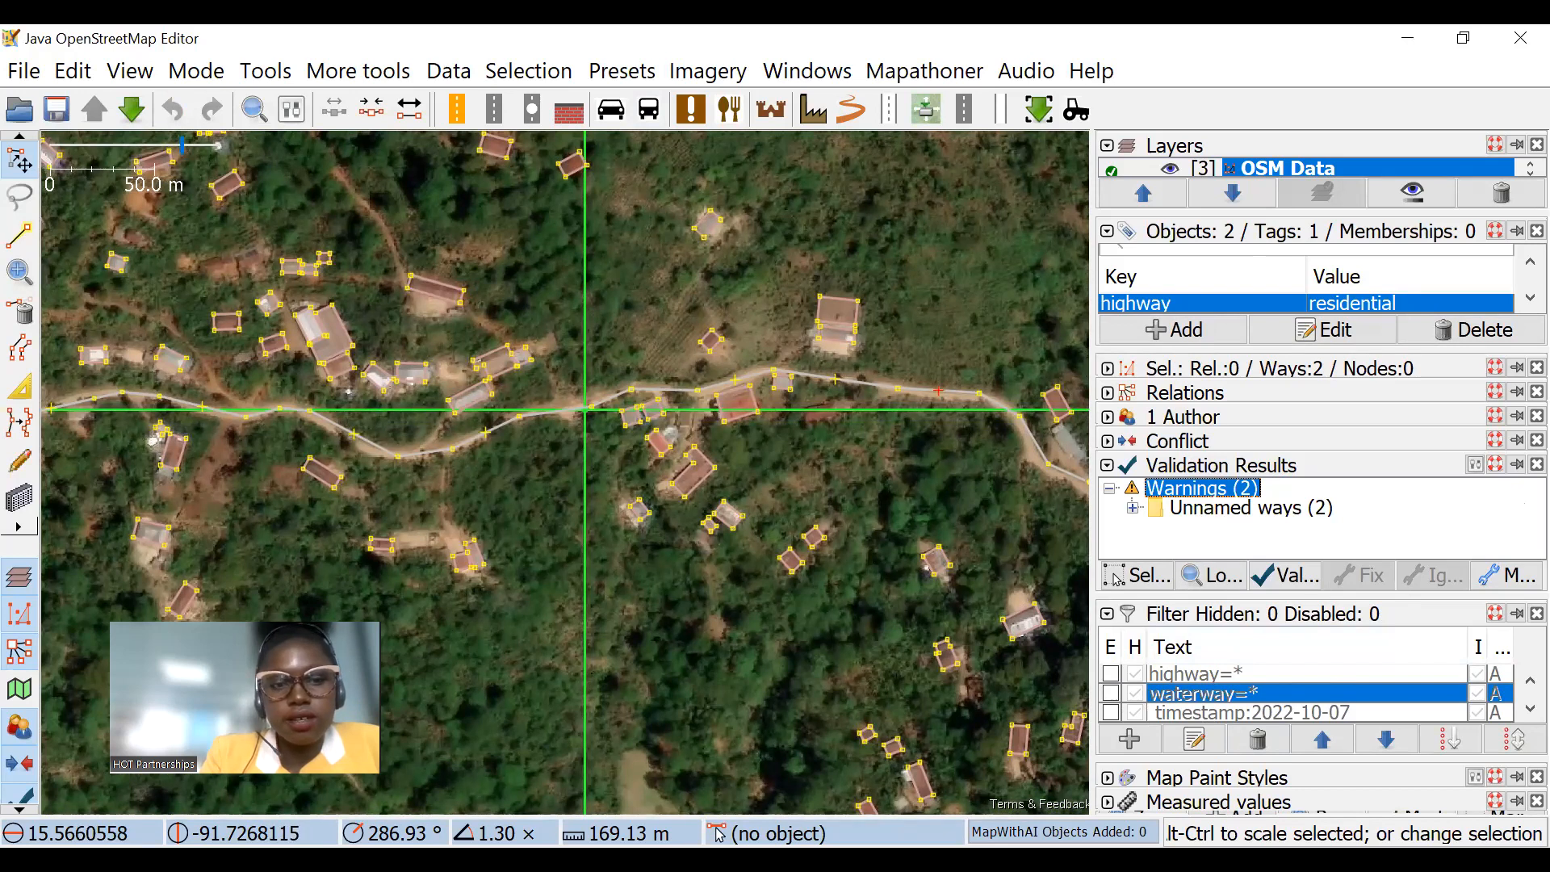
# Step: Switch to the browser's Tasking Manager page for project 11202 and examine the task completion list and the locked task squares on the map
pyautogui.hotkey('alt', 'Tab')
pyautogui.click(1137, 28)
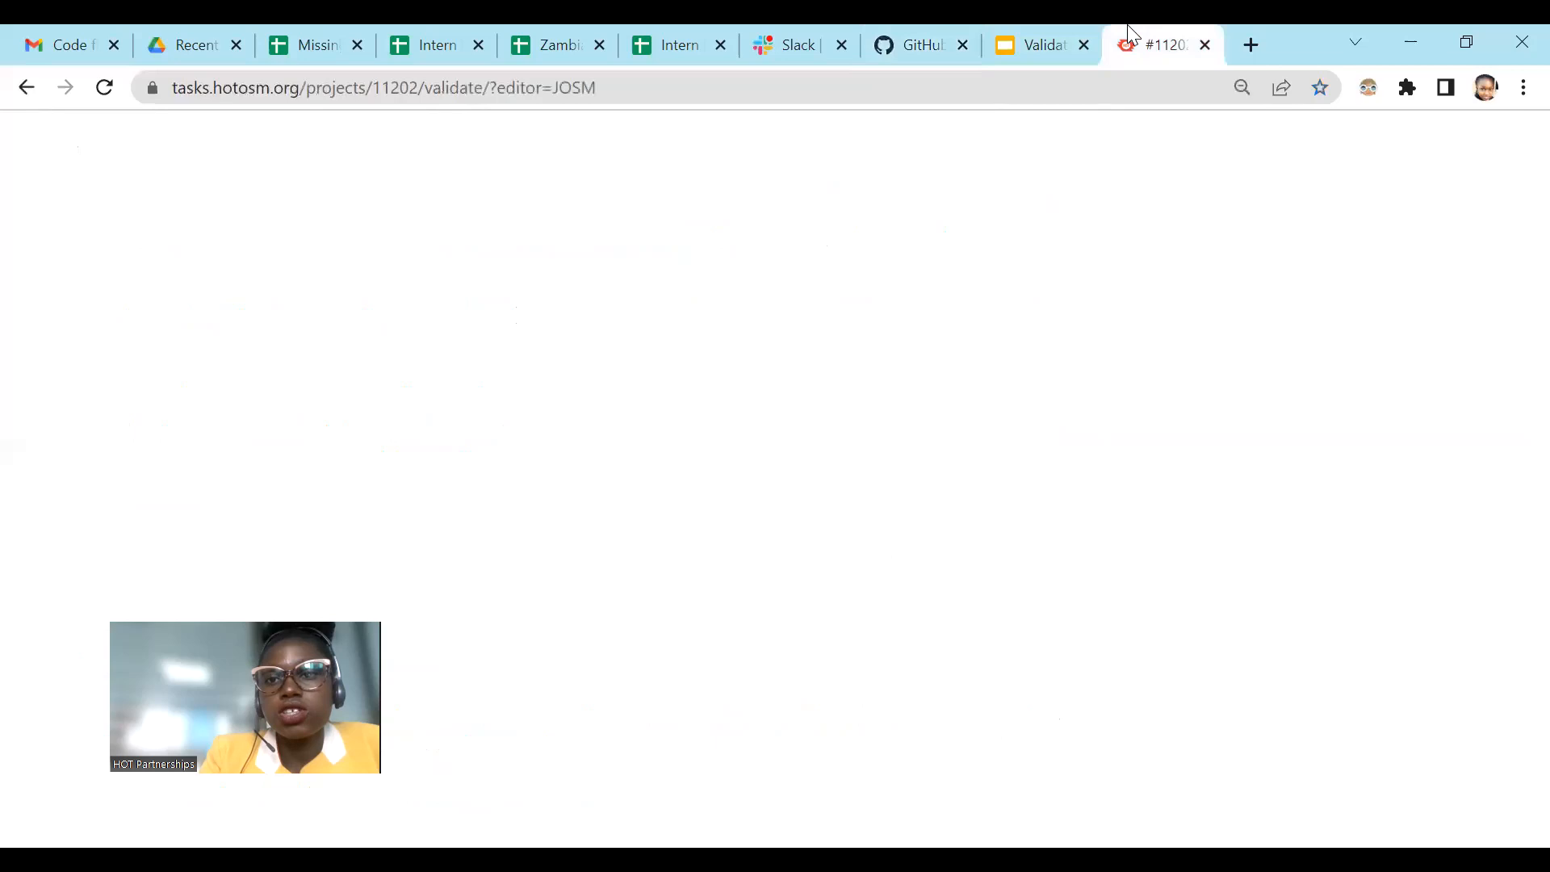
pyautogui.scroll(-9, 1359, 732)
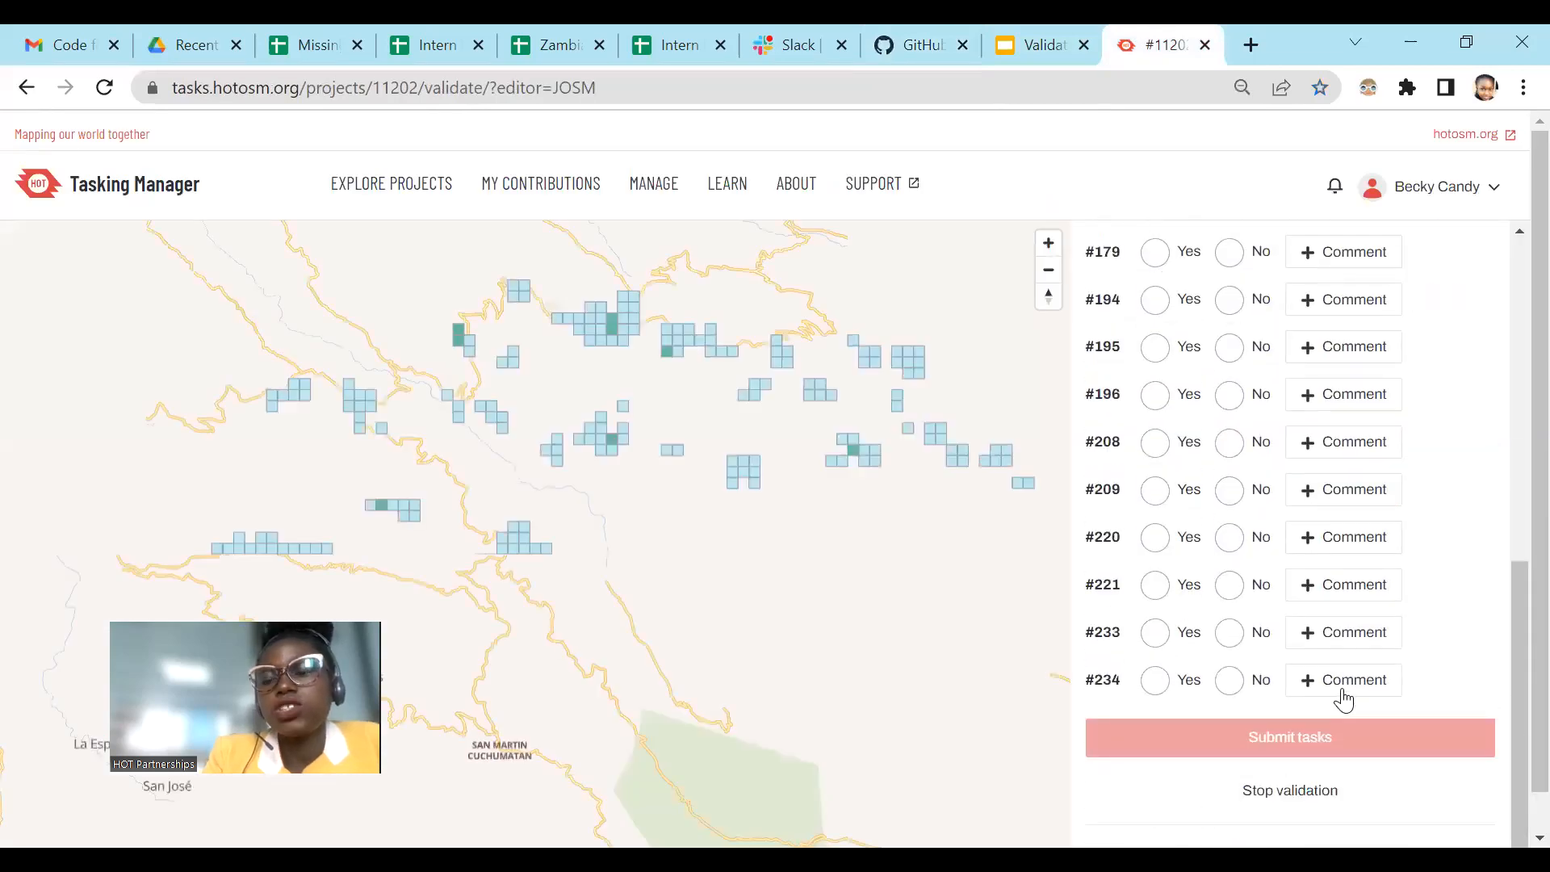
pyautogui.scroll(2, 1253, 491)
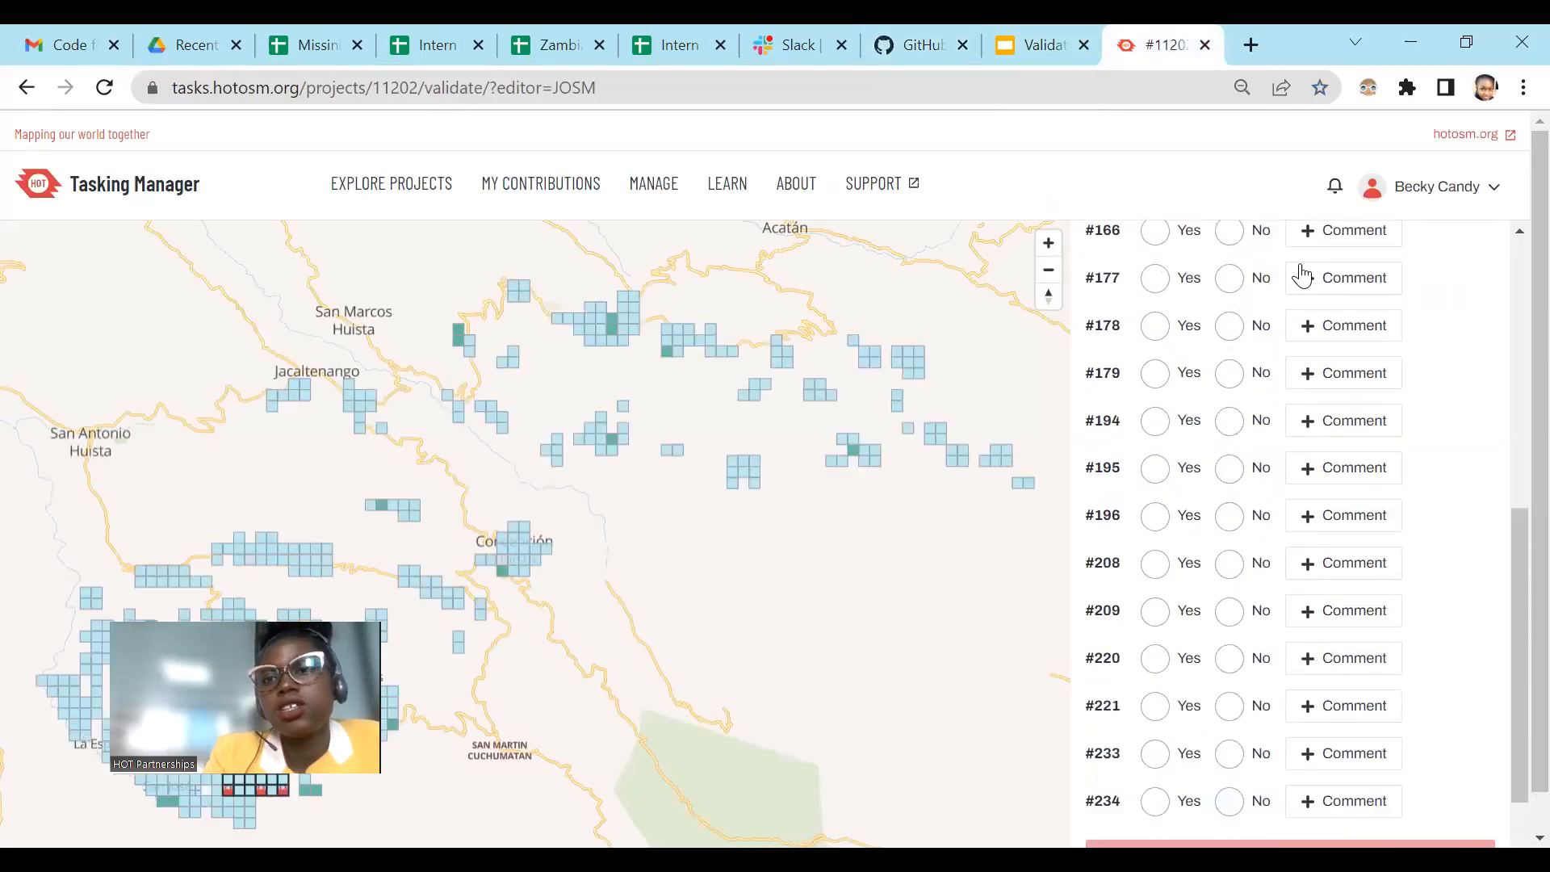
pyautogui.scroll(7, 1300, 269)
pyautogui.scroll(1, 564, 412)
pyautogui.moveTo(561, 476); pyautogui.dragTo(783, 384)
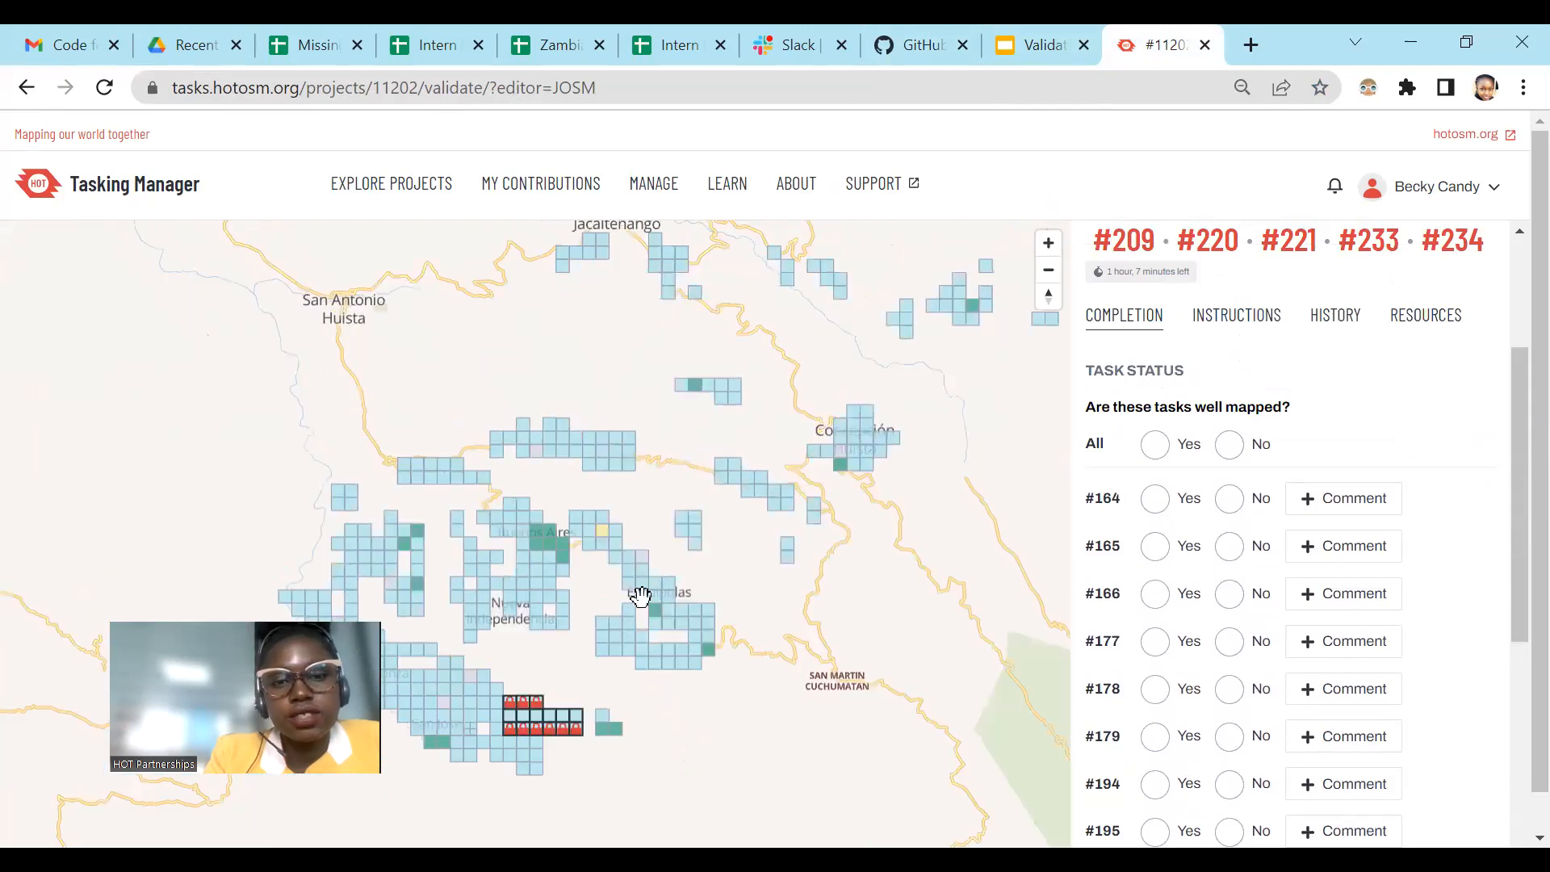
pyautogui.moveTo(640, 595); pyautogui.dragTo(663, 529)
pyautogui.scroll(3, 571, 660)
pyautogui.scroll(5, 569, 648)
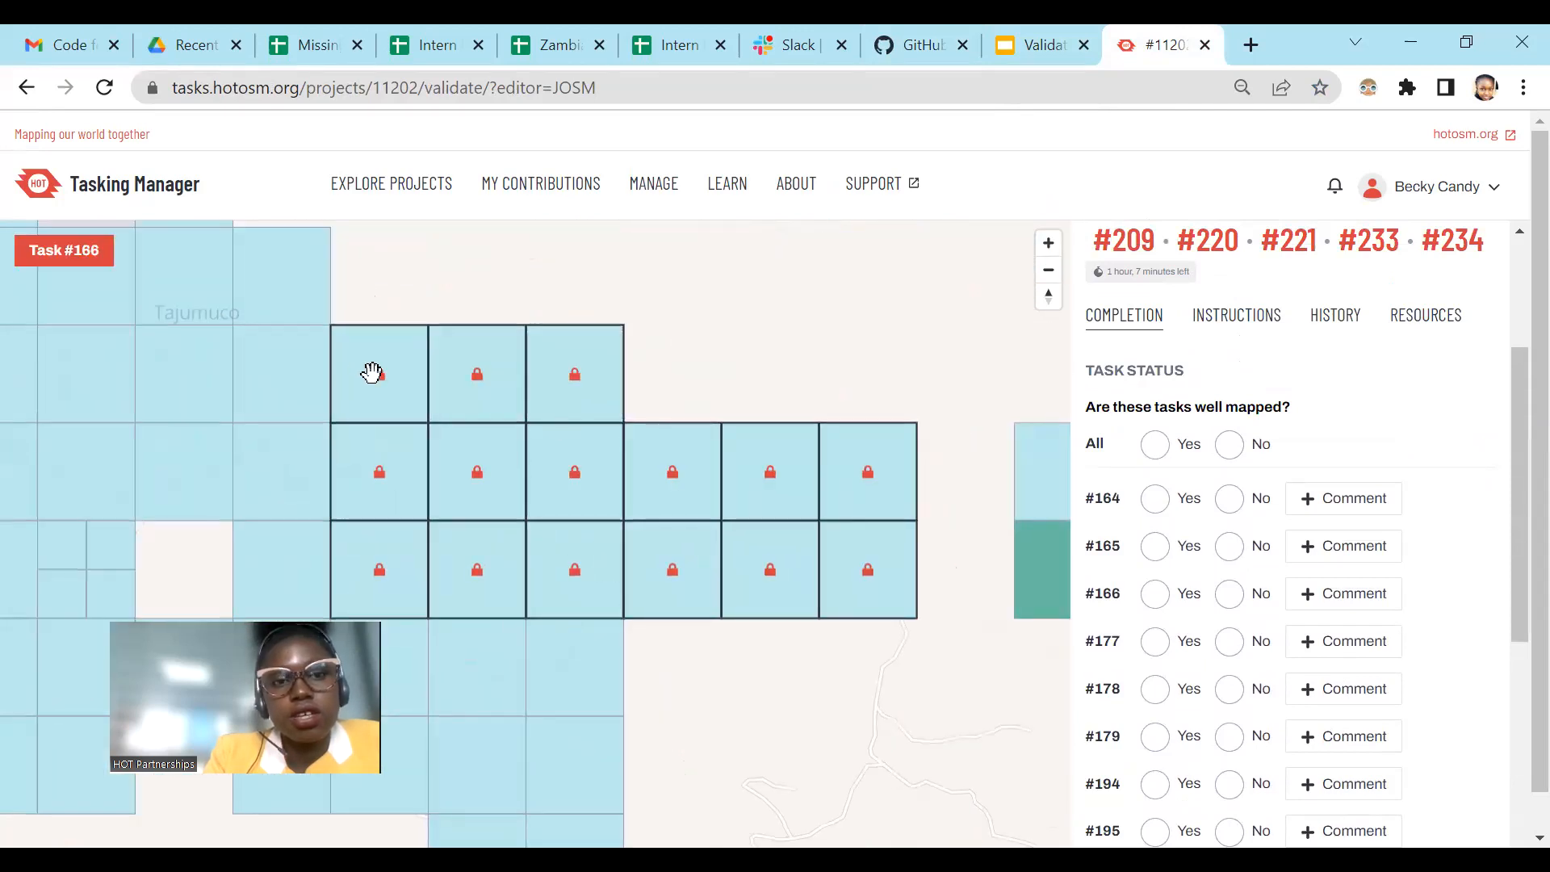
# Step: Open the OpenStreetMap website, osm.org, in a new browser tab
pyautogui.click(1262, 40)
pyautogui.click(907, 86)
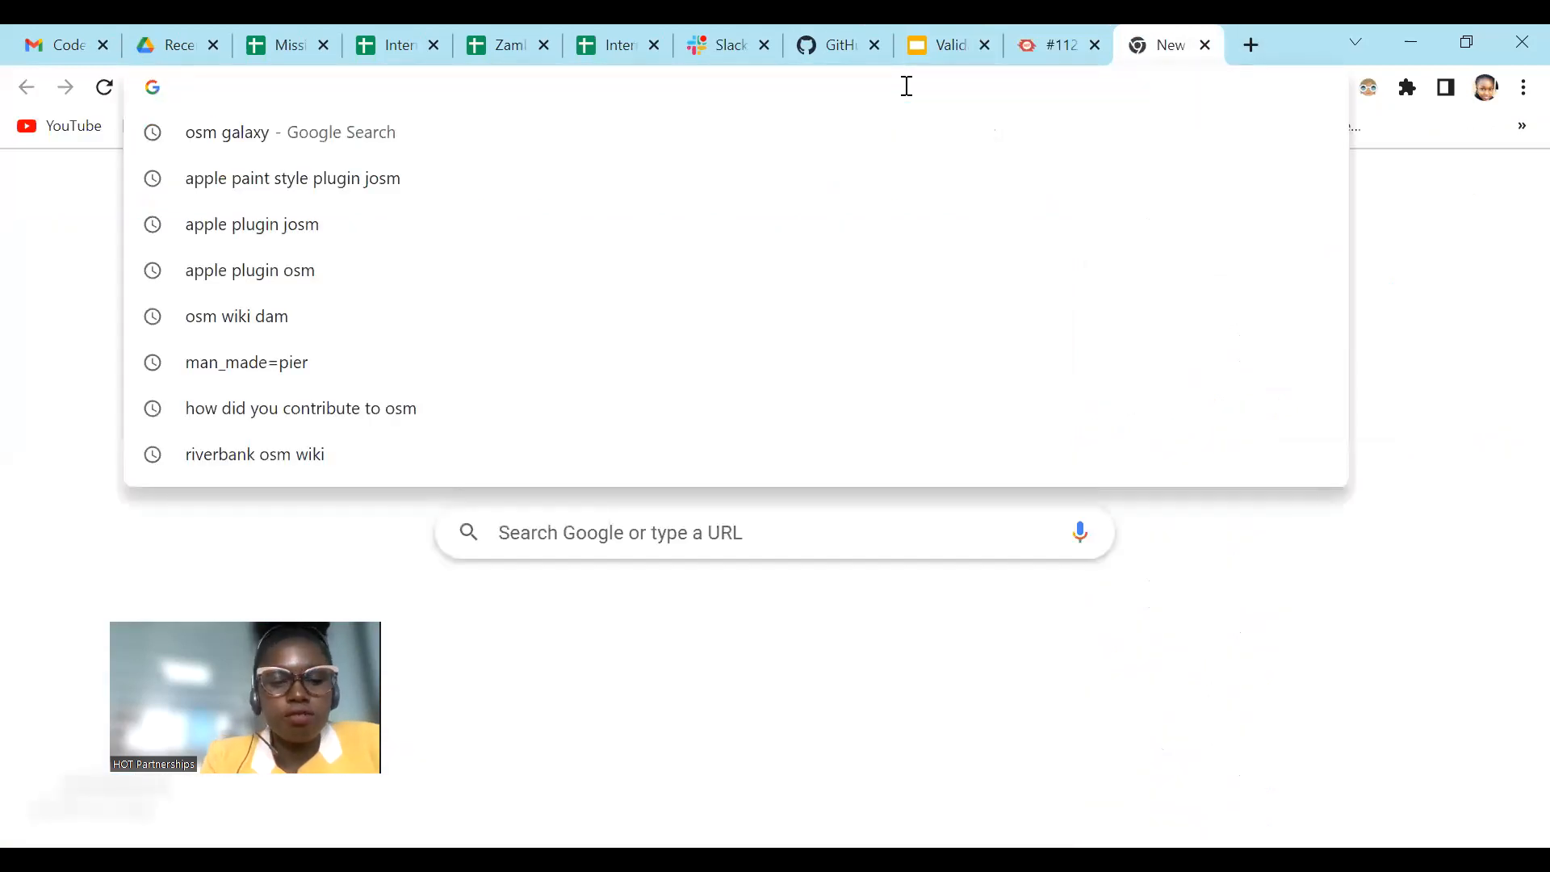
pyautogui.write('osm')
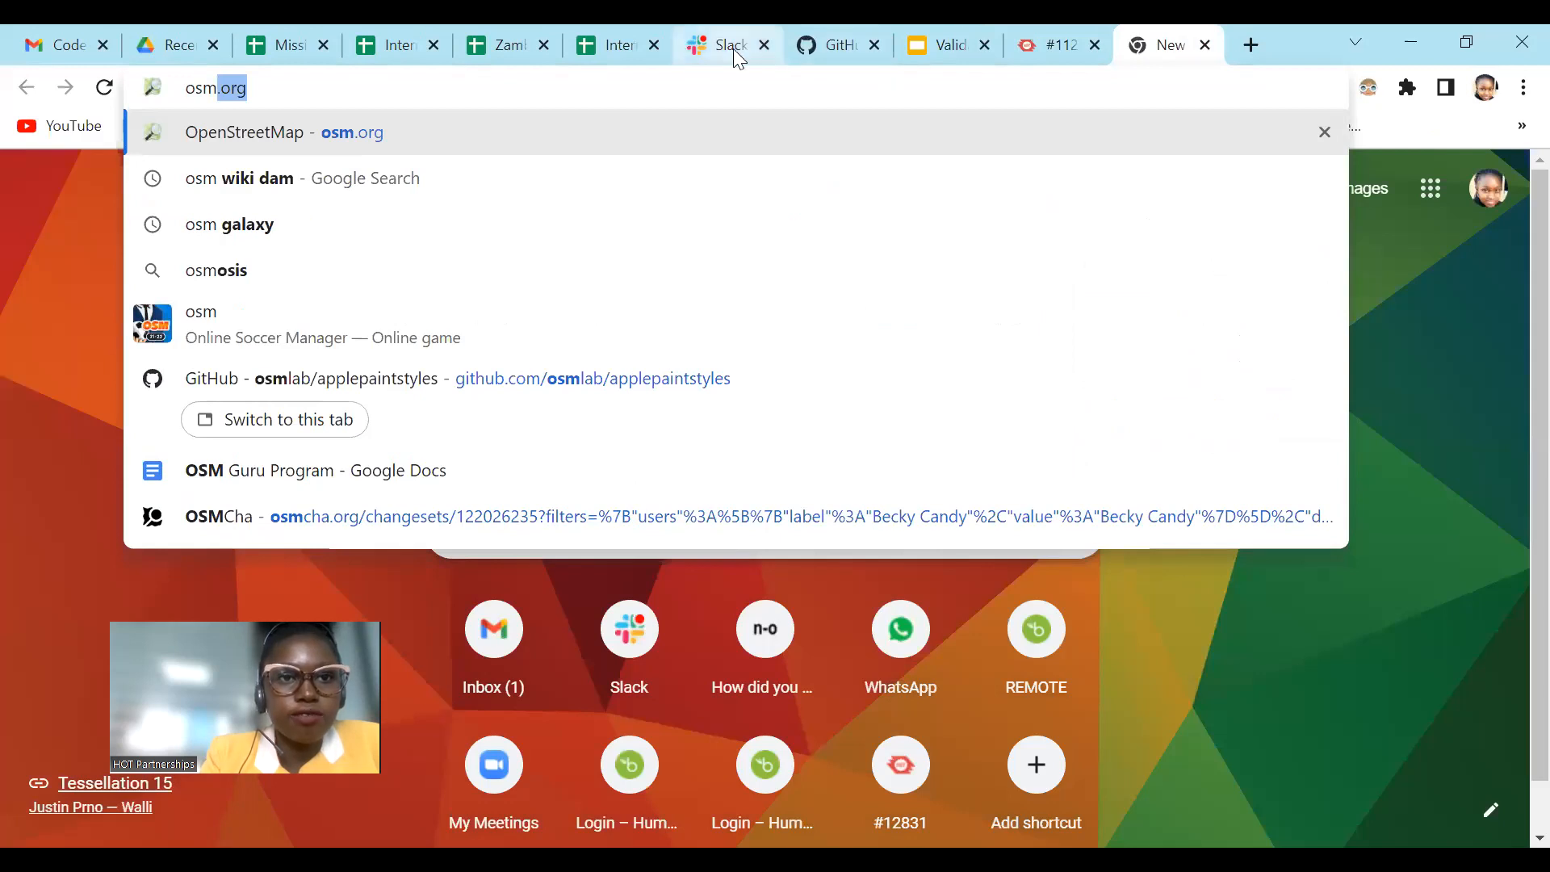
pyautogui.press('Return')
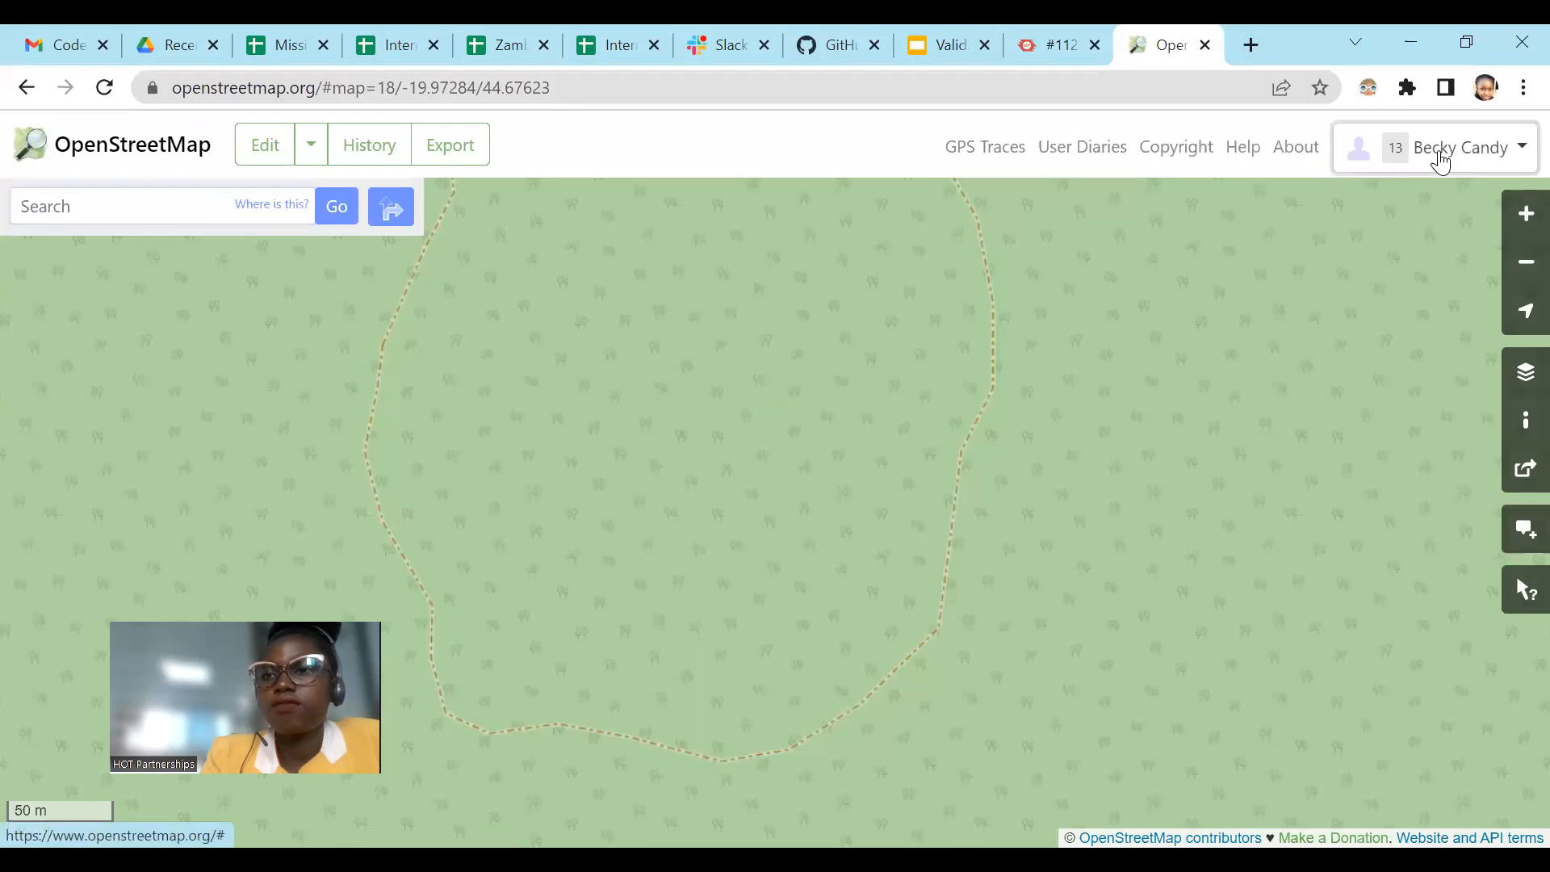
# Step: Go through the user diaries to the account's own diary and view its entry on common feedback for validating building projects
pyautogui.click(1441, 157)
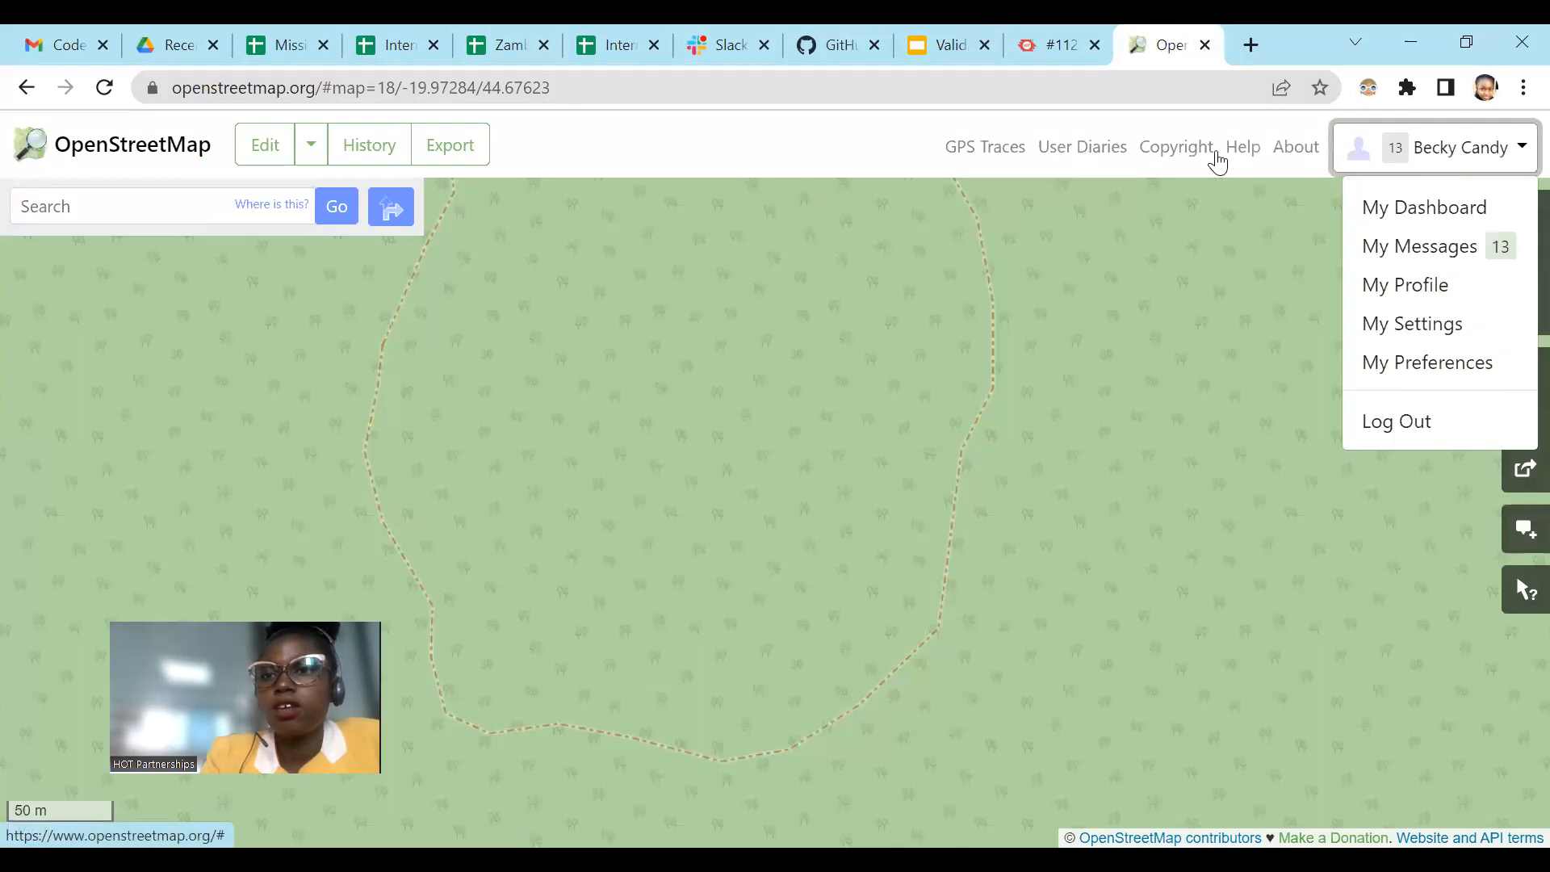
pyautogui.click(1110, 161)
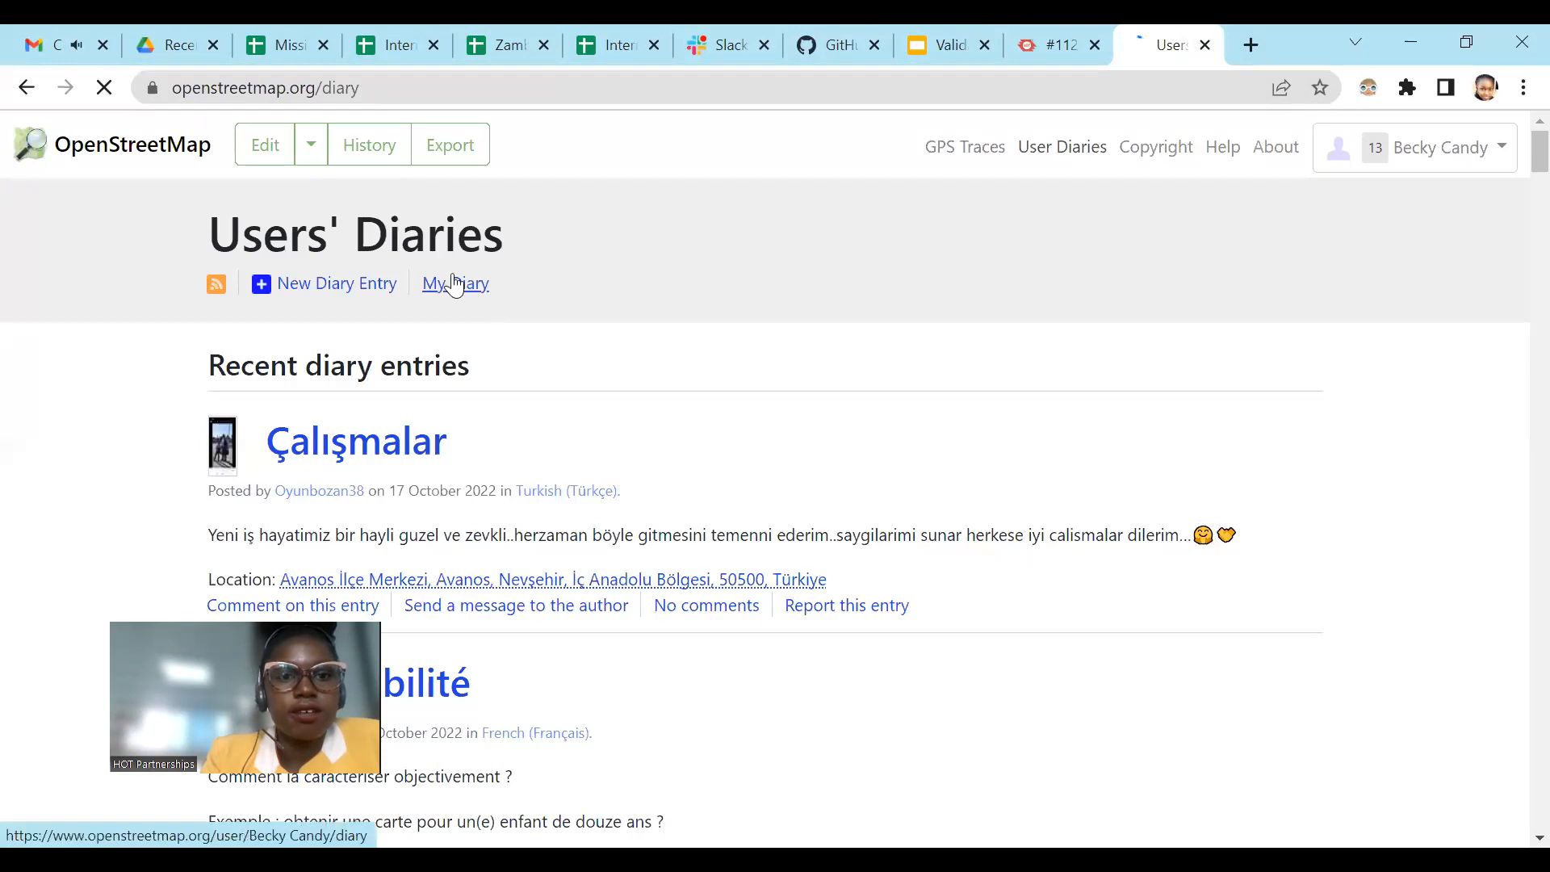
pyautogui.click(454, 284)
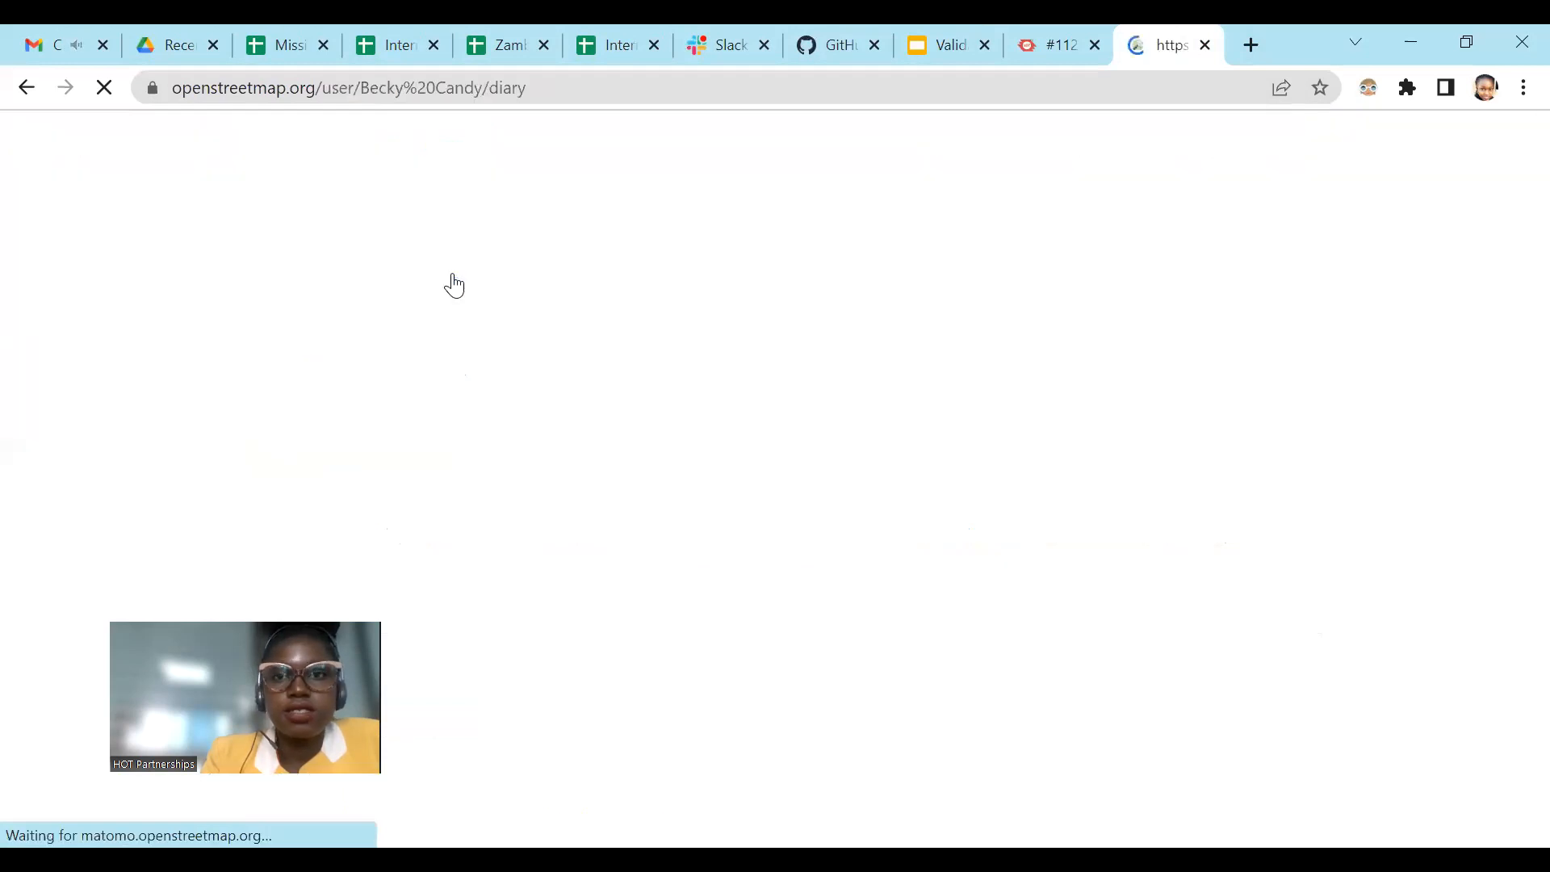
pyautogui.scroll(-2, 898, 385)
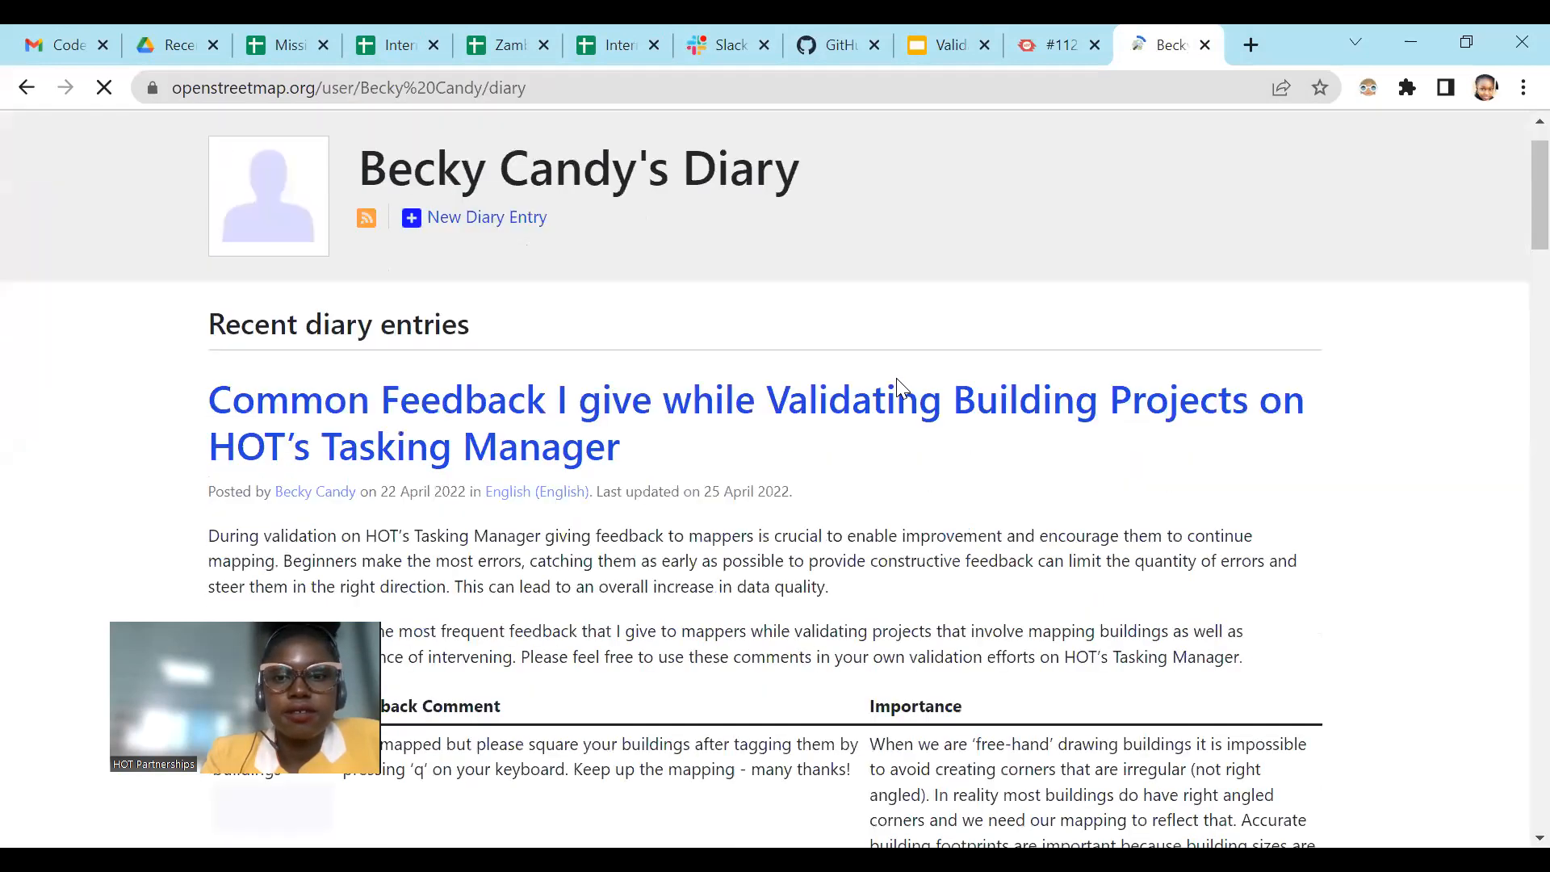
pyautogui.scroll(-1, 903, 383)
pyautogui.scroll(2, 665, 274)
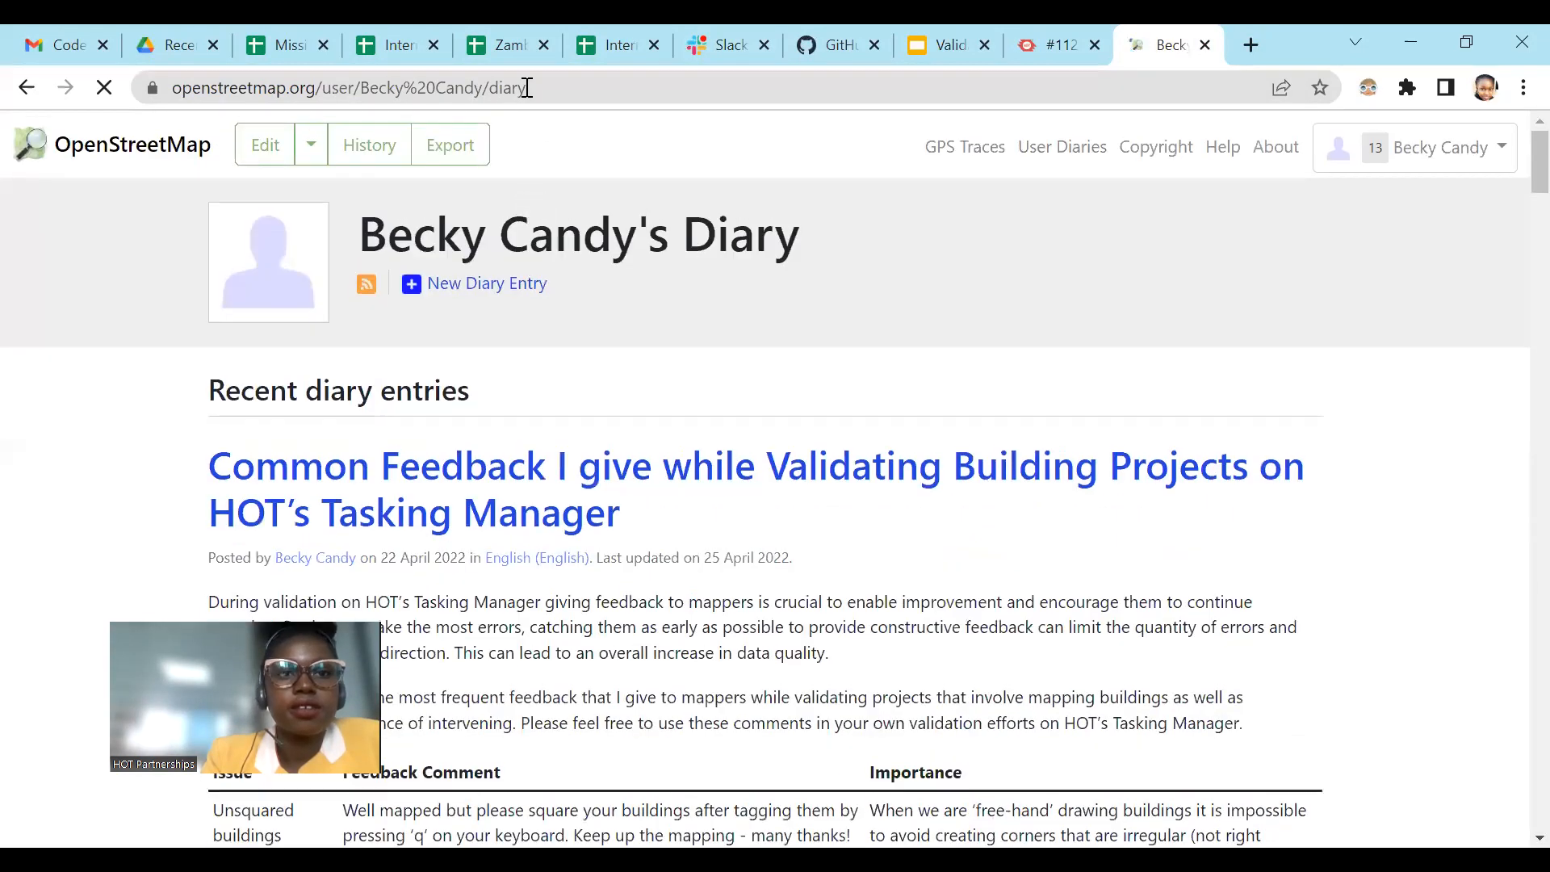
# Step: Select the diary page's full web address, and switch to the other window and back
pyautogui.click(597, 88)
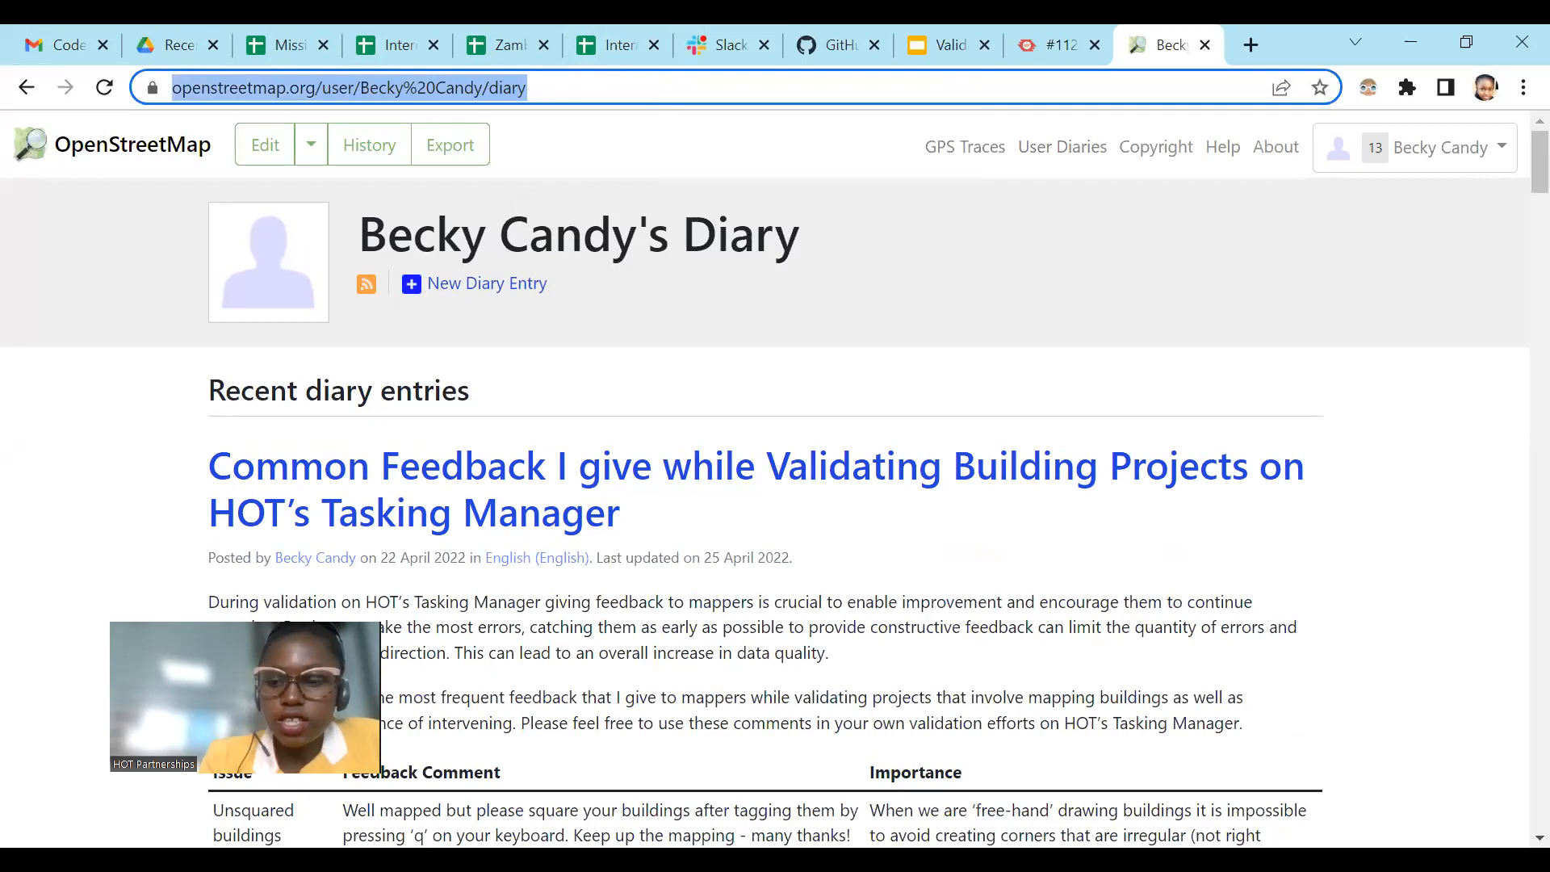
pyautogui.hotkey('alt', 'Tab')
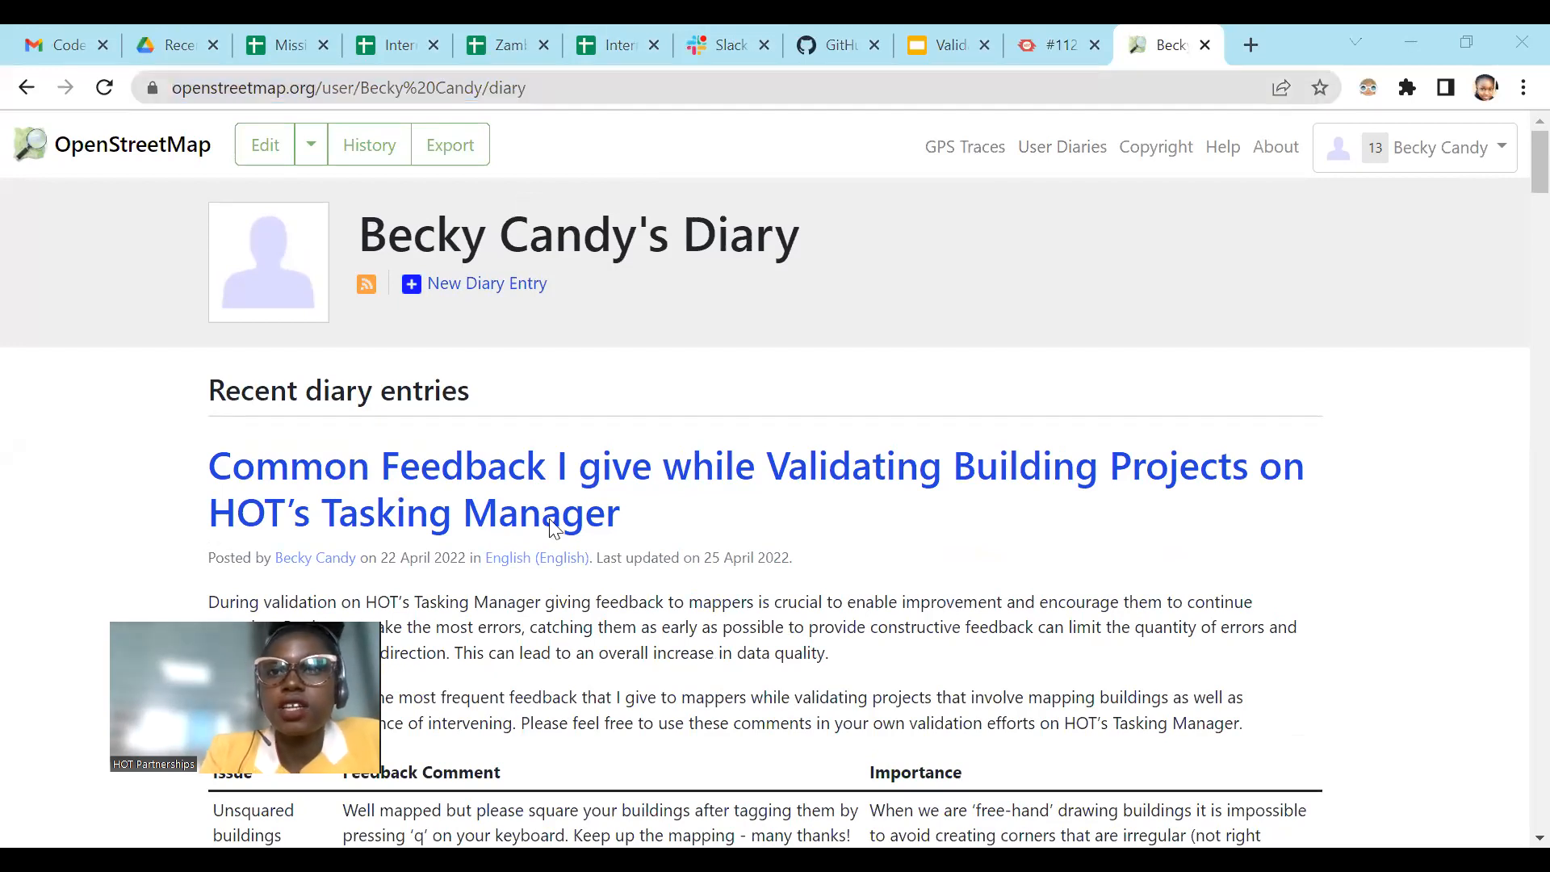
pyautogui.hotkey('alt', 'Tab')
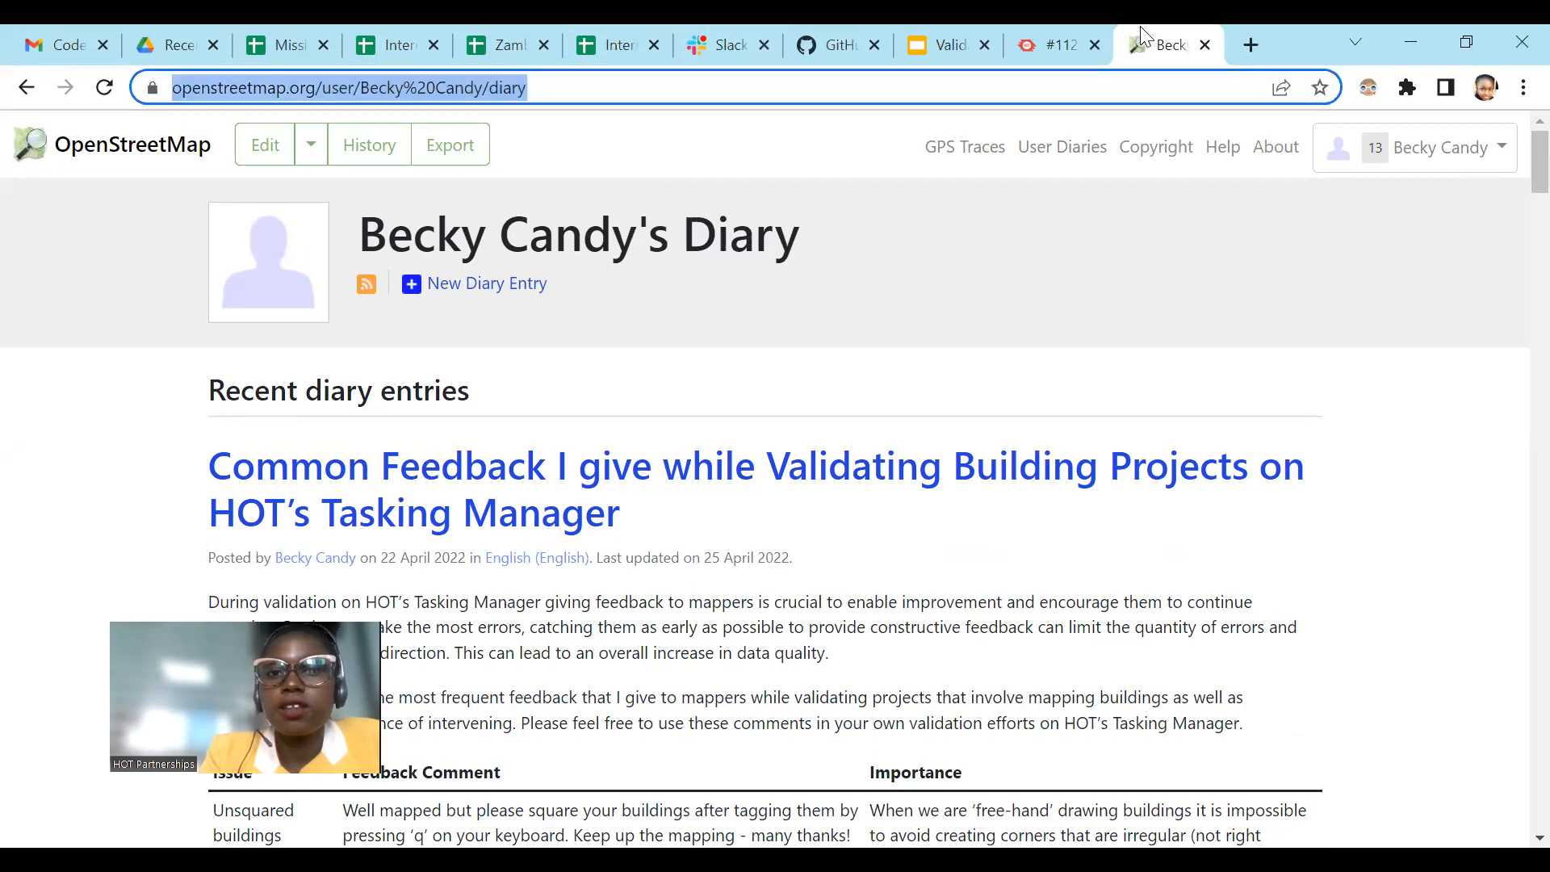
# Step: Read the diary entry's introduction and the unsquared buildings row, highlighting its issue name and its importance text
pyautogui.scroll(-5, 633, 412)
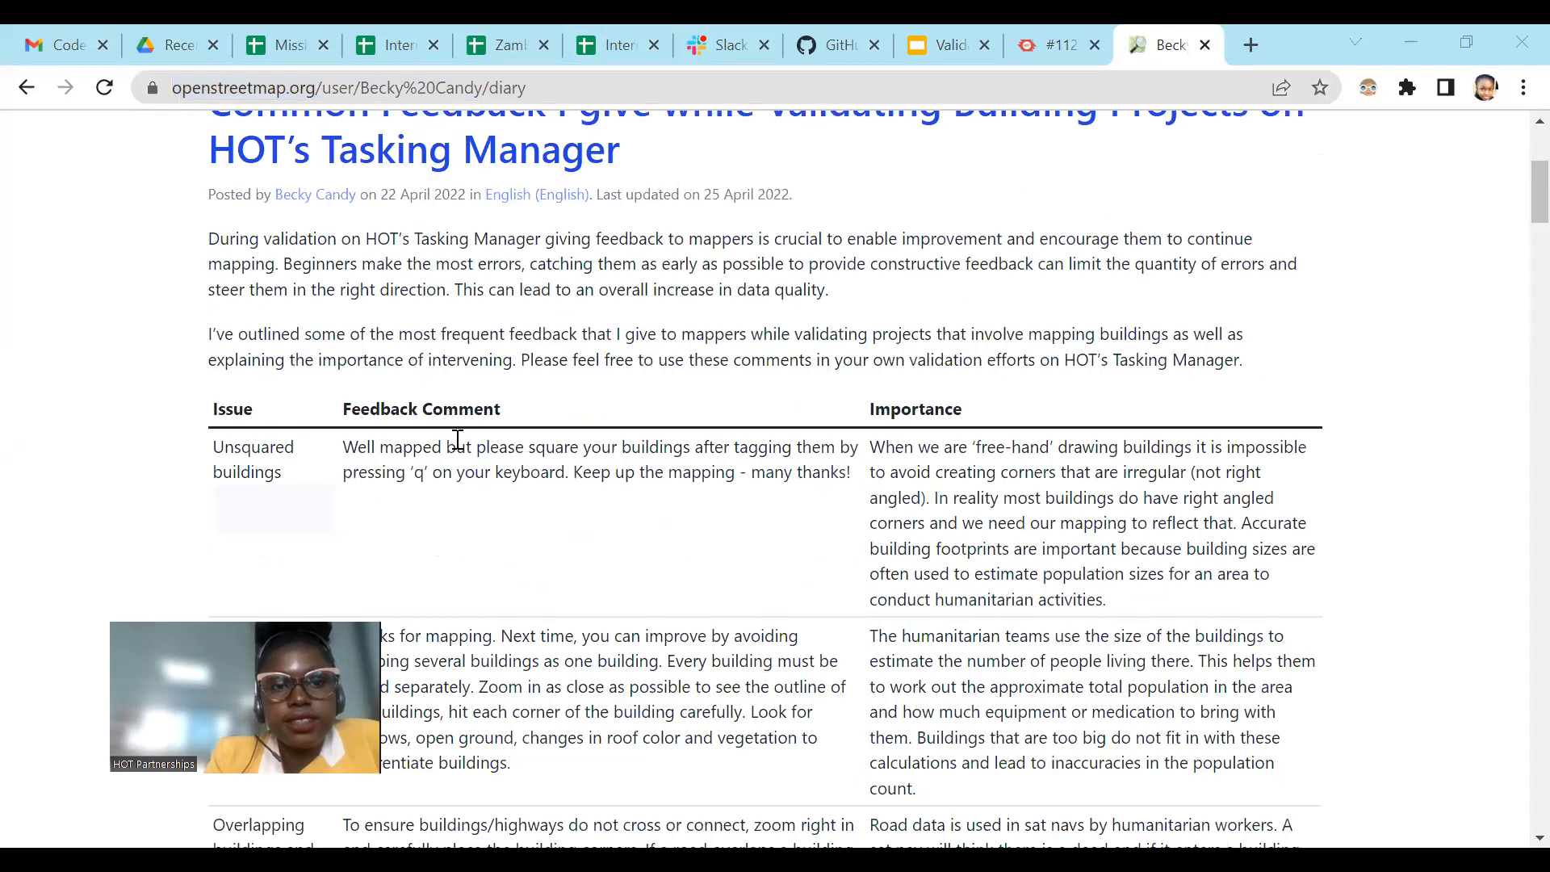
pyautogui.scroll(3, 343, 394)
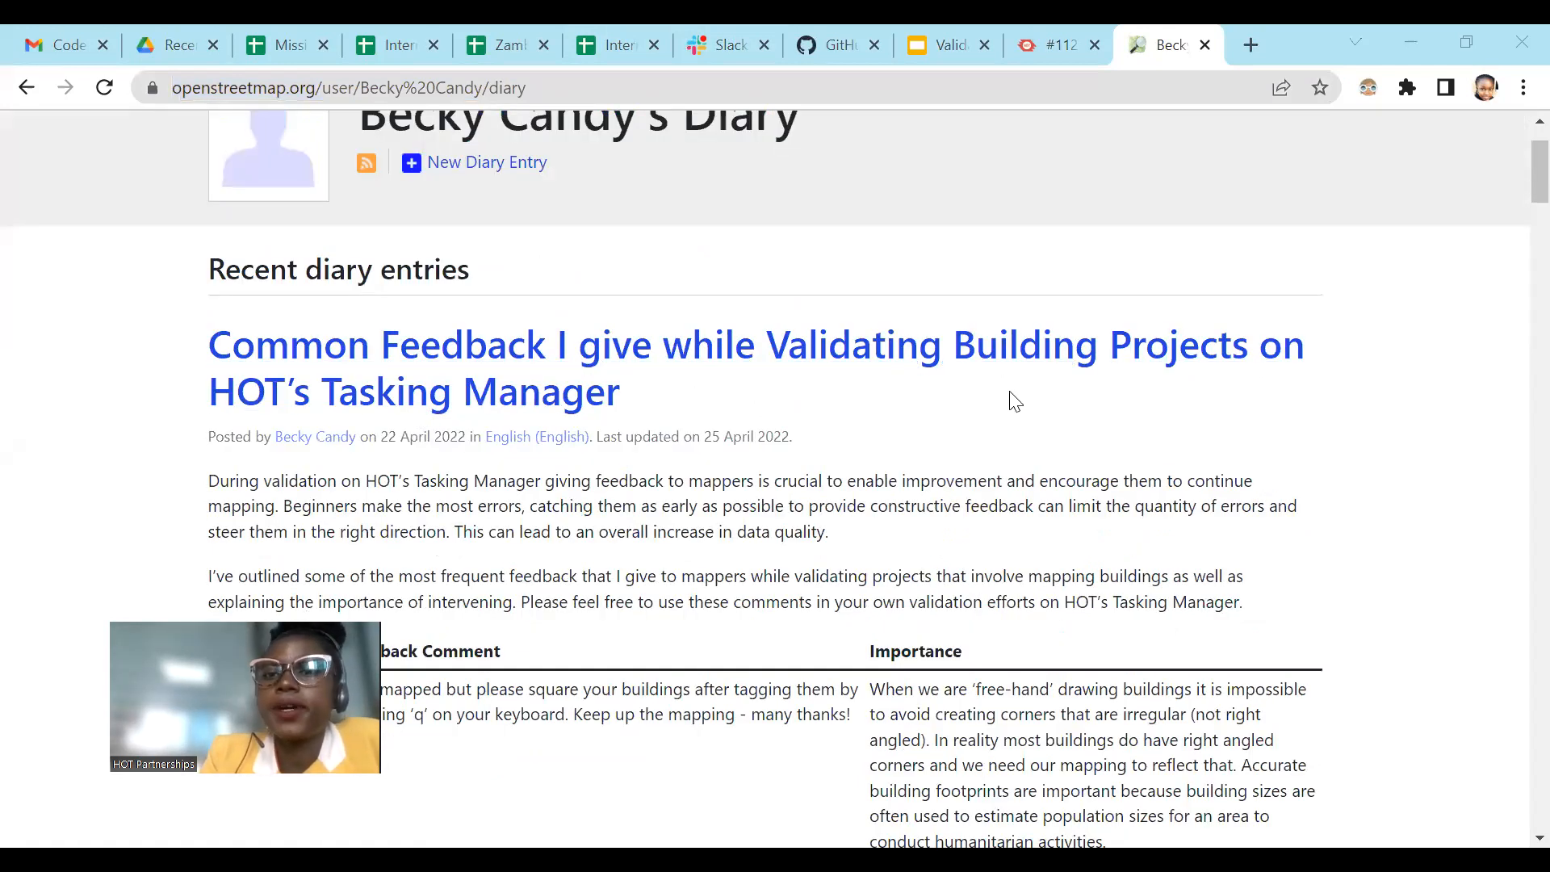
pyautogui.scroll(-2, 1177, 373)
pyautogui.scroll(-3, 477, 415)
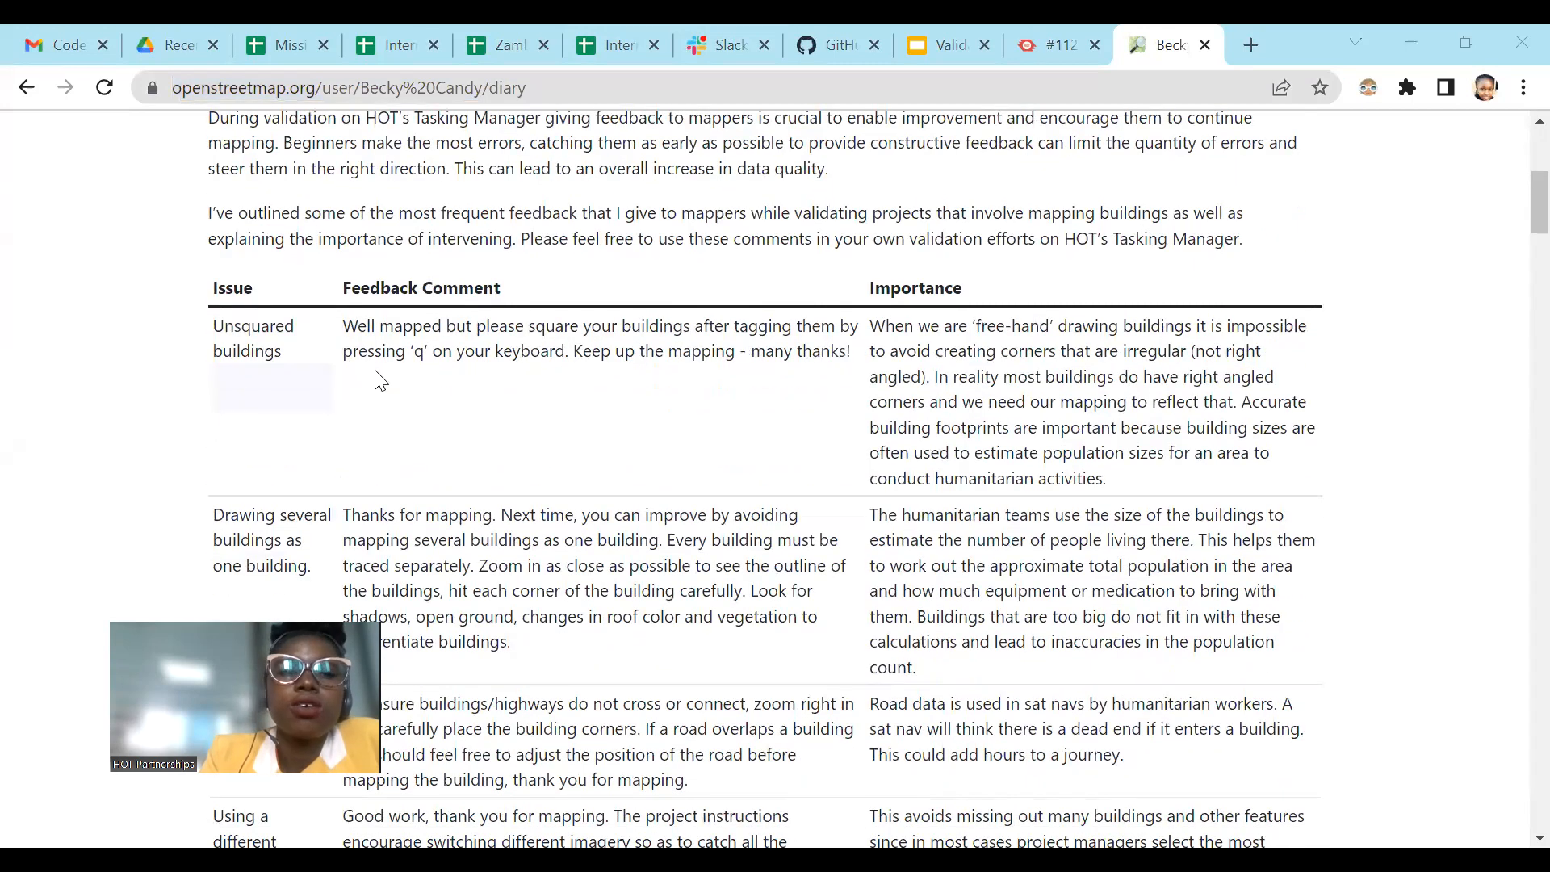
pyautogui.moveTo(201, 331); pyautogui.dragTo(298, 359)
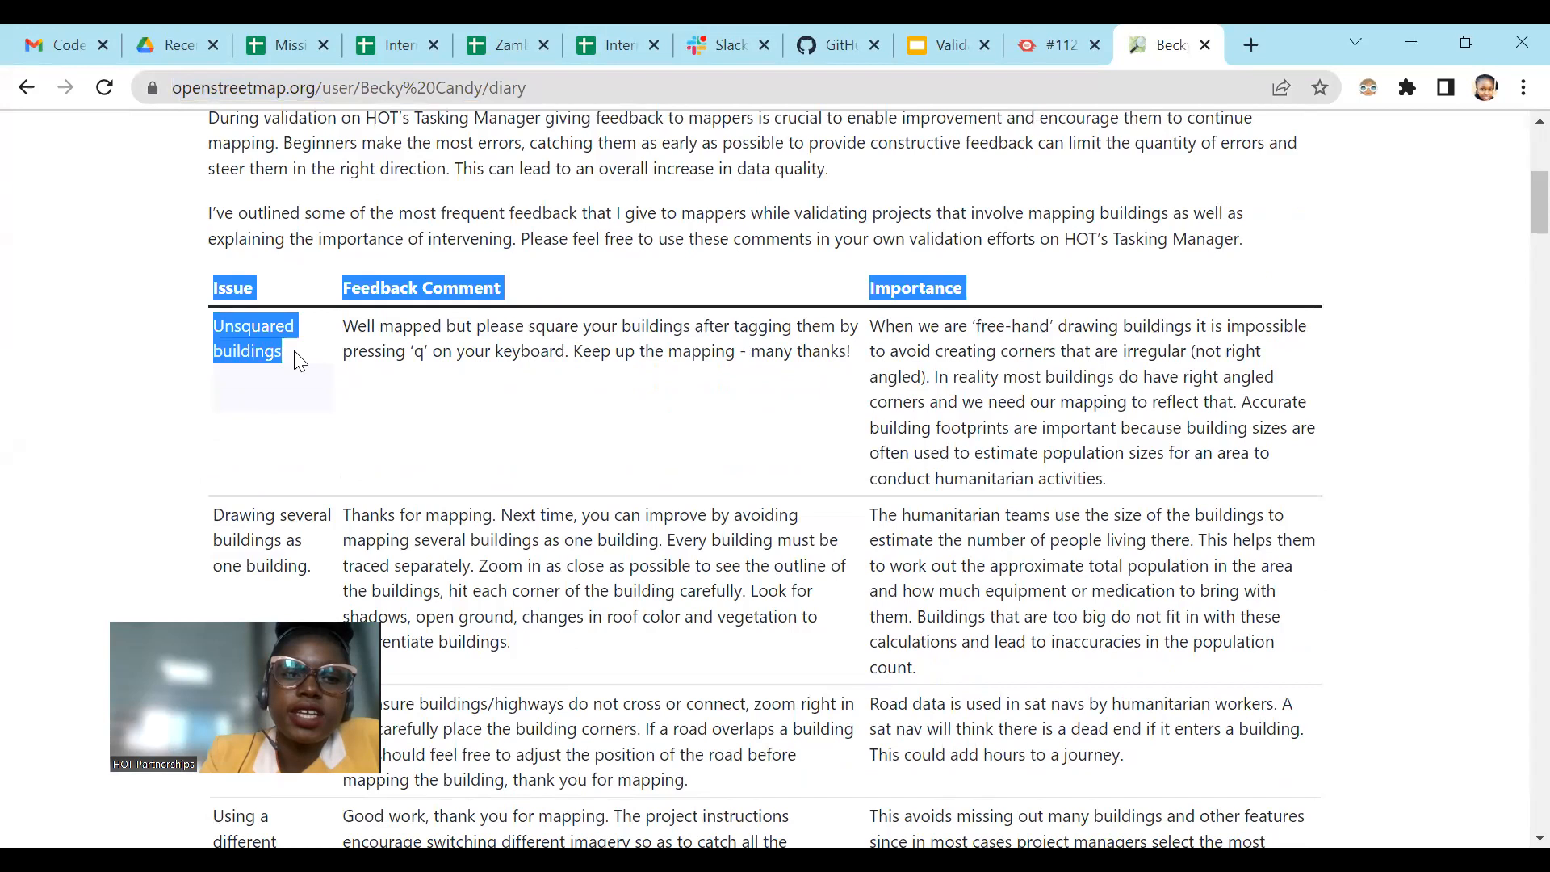
pyautogui.click(456, 407)
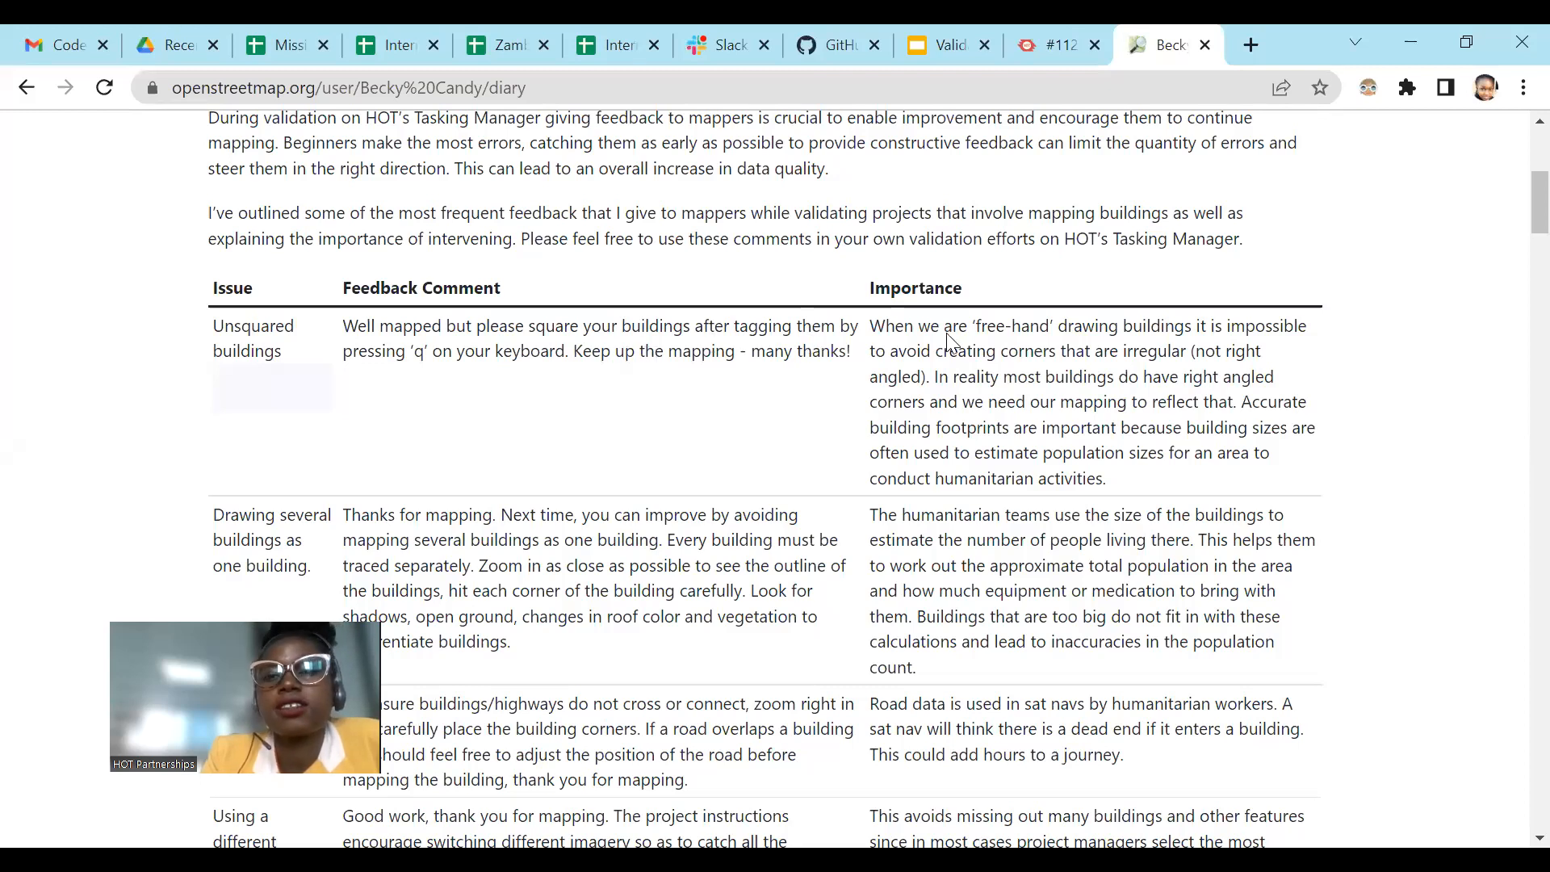
pyautogui.moveTo(871, 327); pyautogui.dragTo(1042, 481)
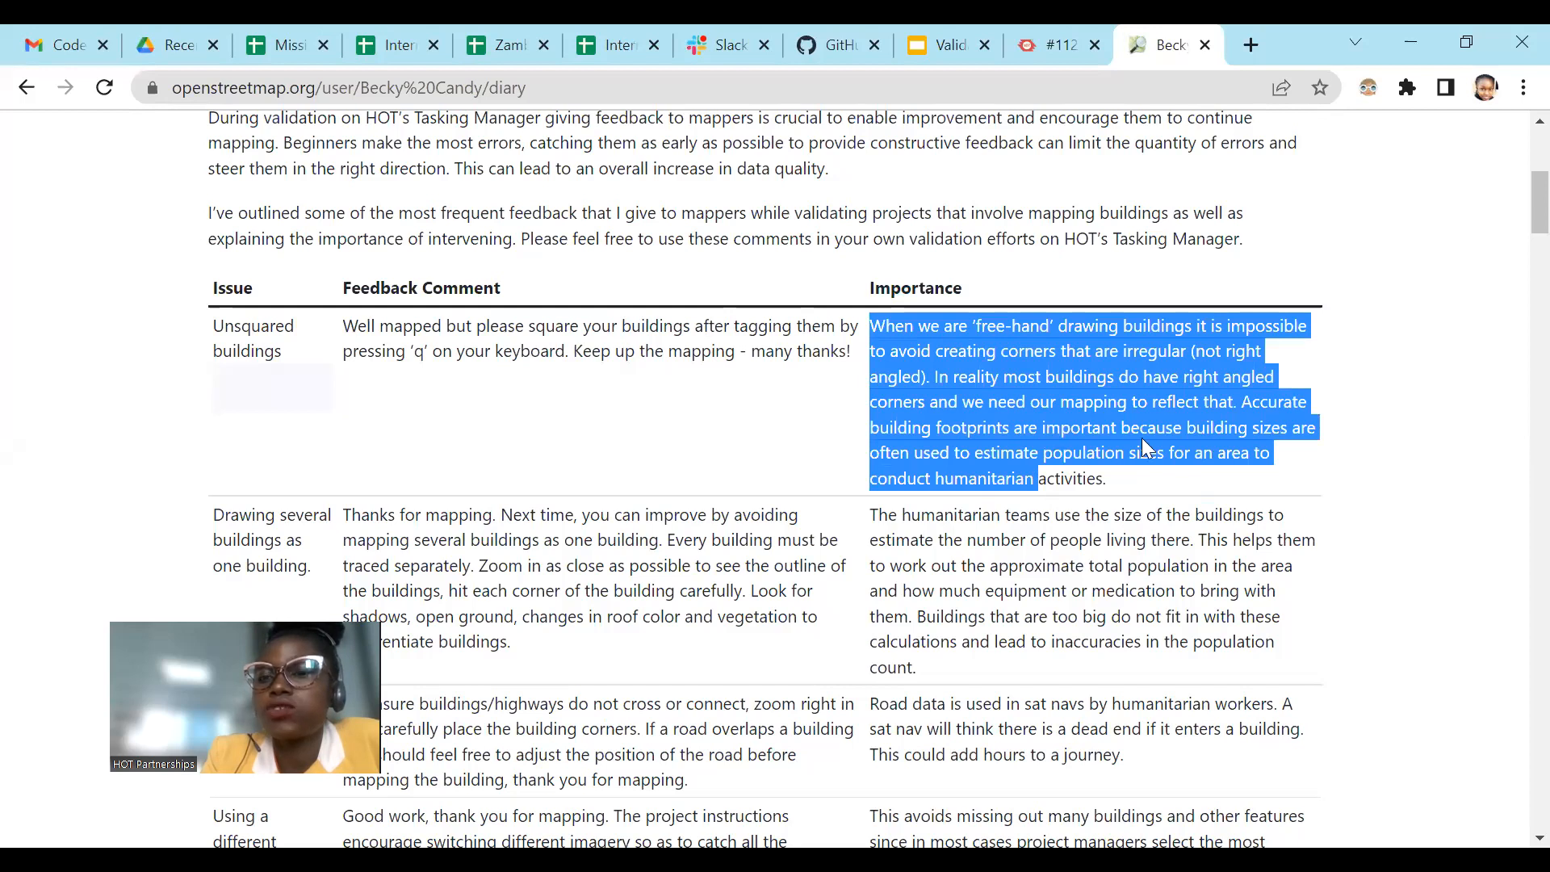
pyautogui.click(1161, 401)
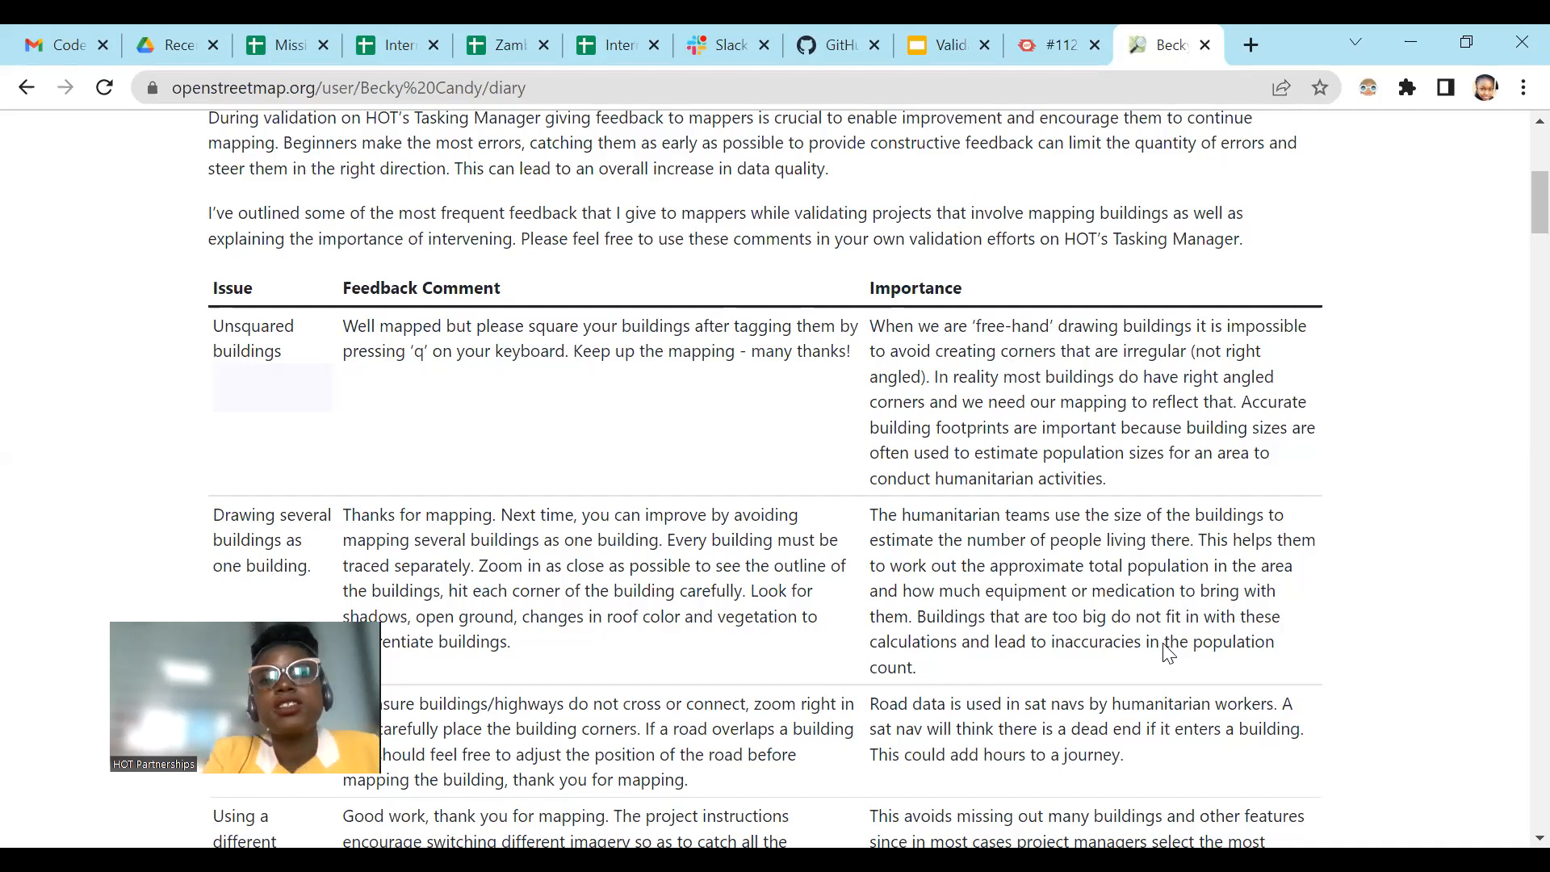
# Step: Look through the table's further mapping issues, highlight "Duplicate mapping", and return to the start of the table
pyautogui.scroll(-15, 811, 508)
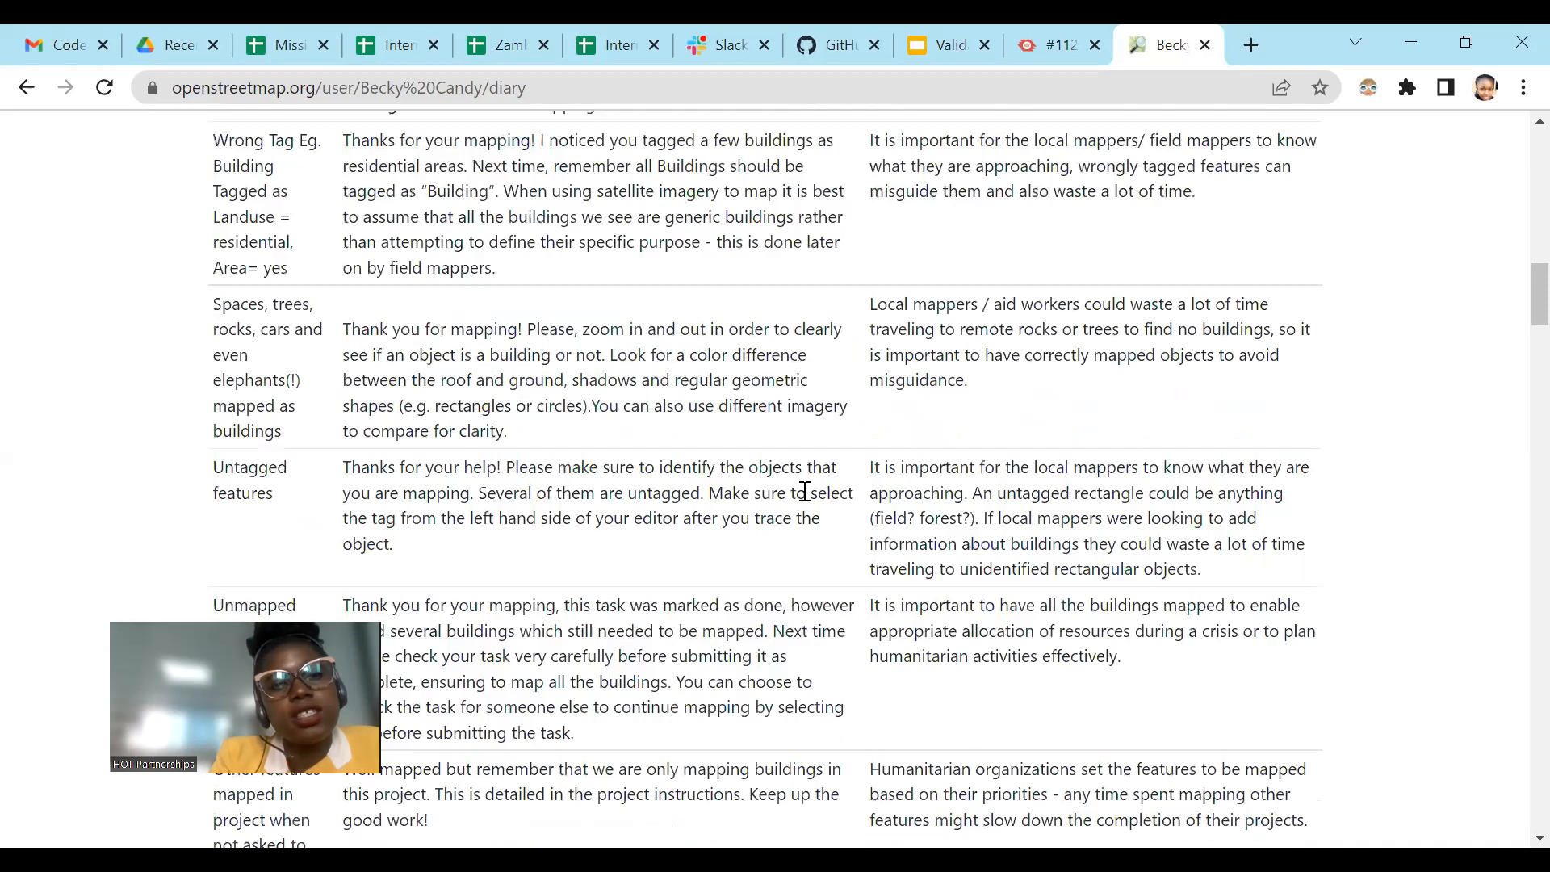
pyautogui.scroll(8, 805, 492)
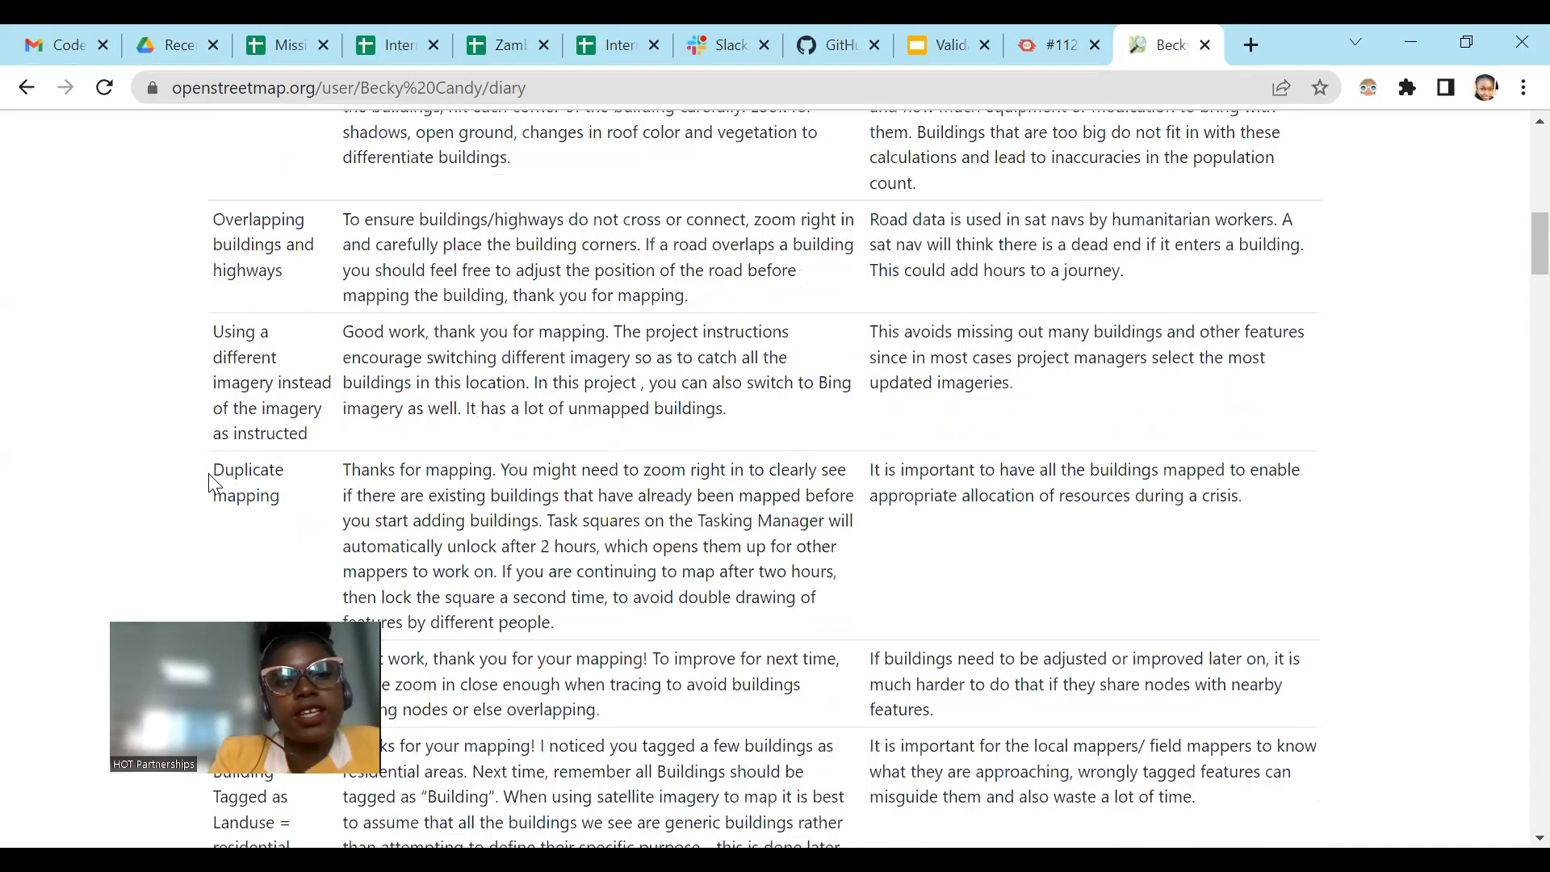
pyautogui.moveTo(210, 473); pyautogui.dragTo(282, 510)
pyautogui.scroll(-2, 837, 490)
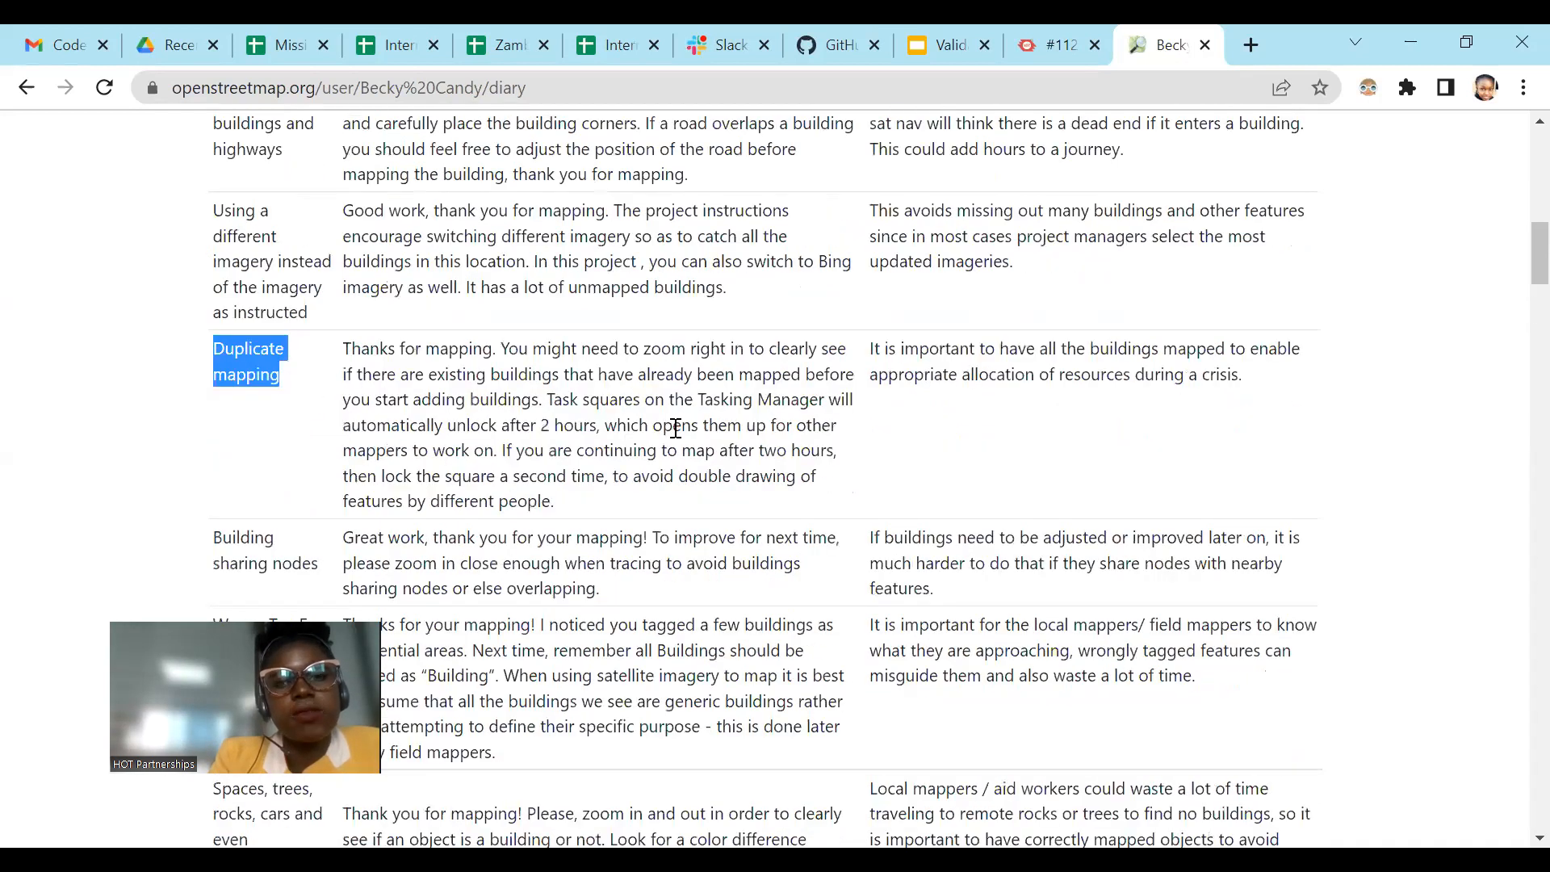
pyautogui.scroll(-2, 675, 428)
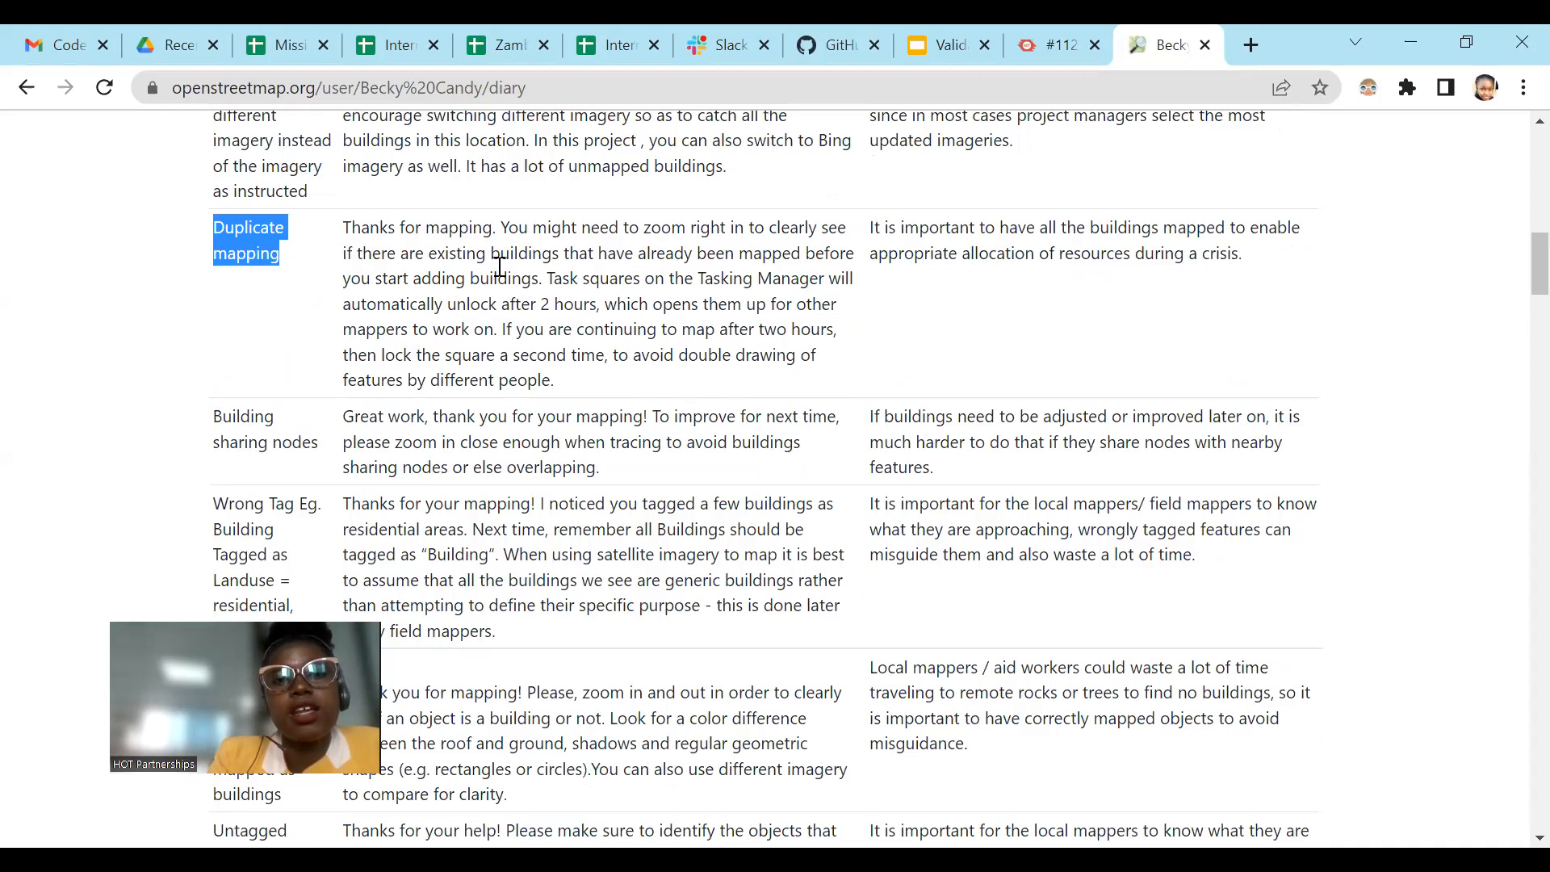
pyautogui.scroll(4, 709, 390)
pyautogui.scroll(10, 708, 390)
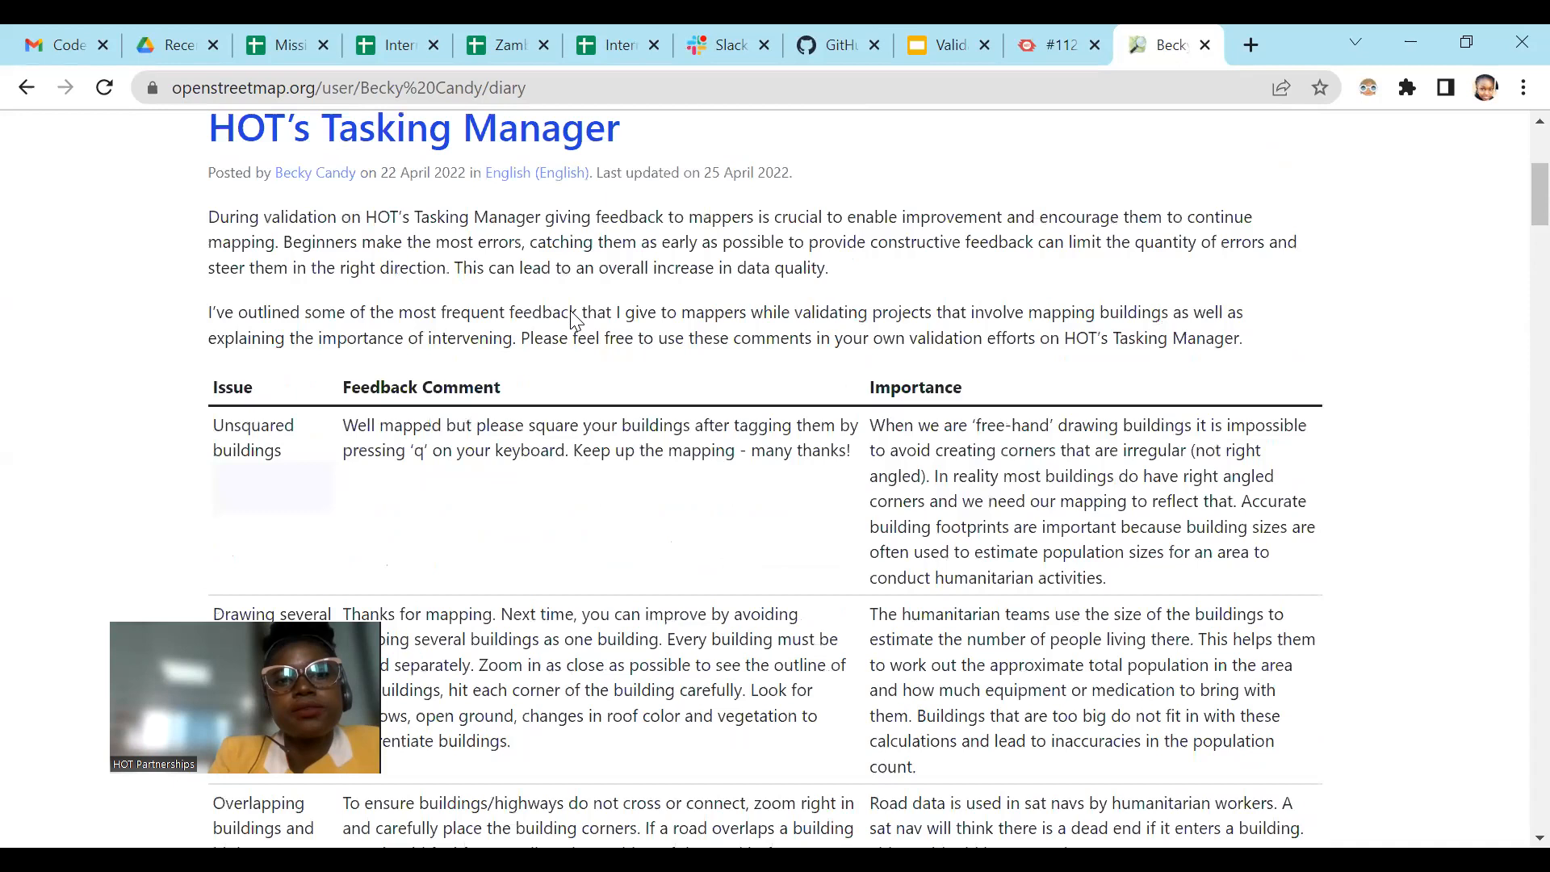
# Step: Highlight the encouraging phrases in the feedback comments, such as "thank you for mapping" and "Good work"
pyautogui.scroll(-4, 485, 367)
pyautogui.scroll(-2, 778, 360)
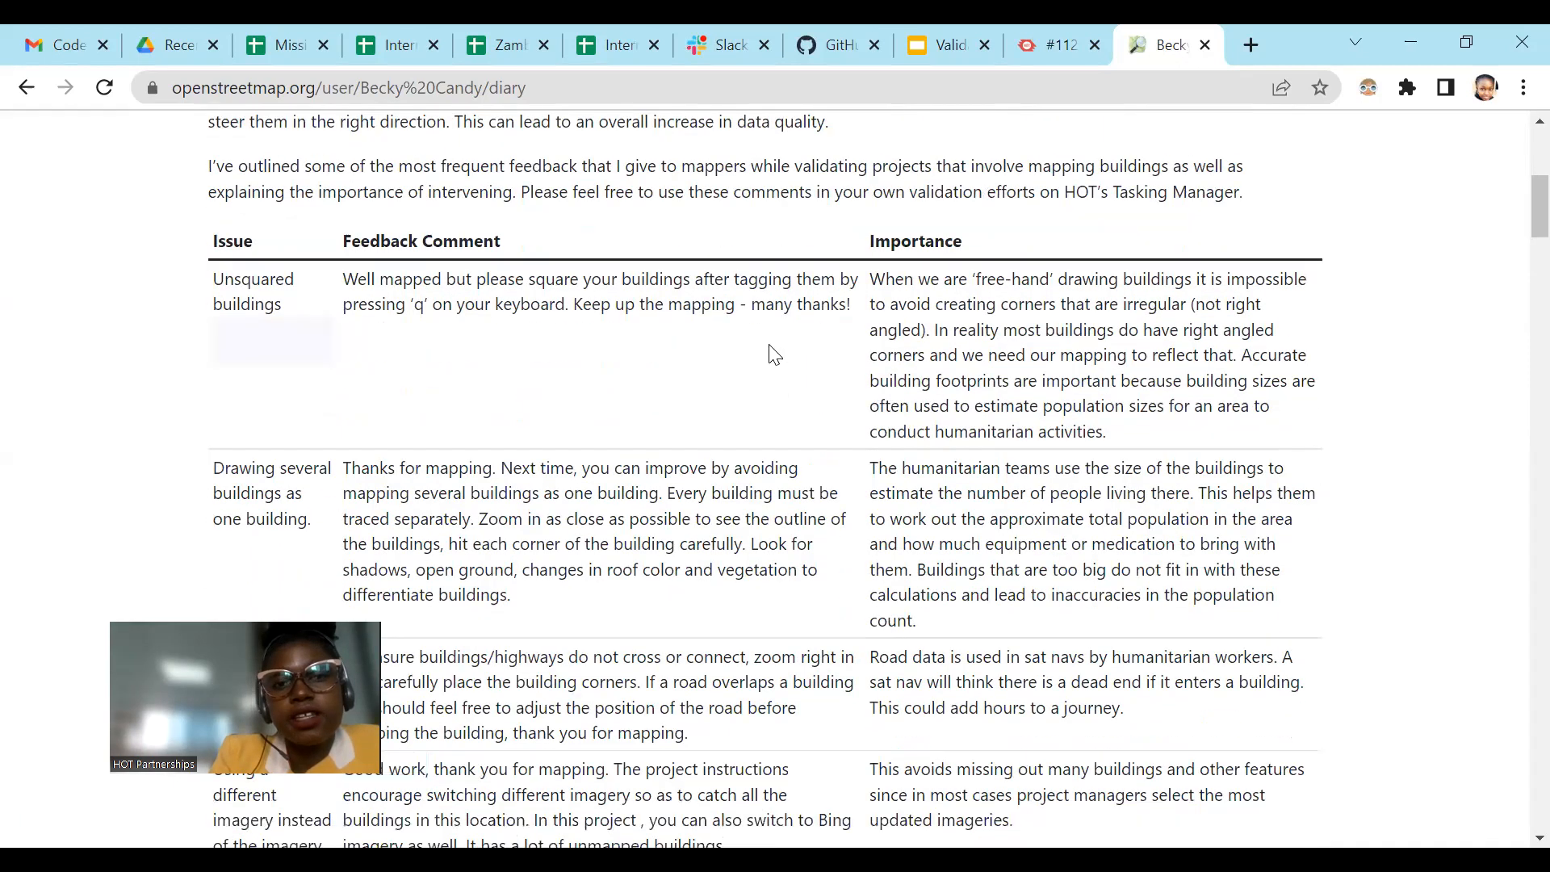
pyautogui.moveTo(752, 230); pyautogui.dragTo(867, 256)
pyautogui.moveTo(361, 393); pyautogui.dragTo(495, 395)
pyautogui.scroll(-5, 596, 436)
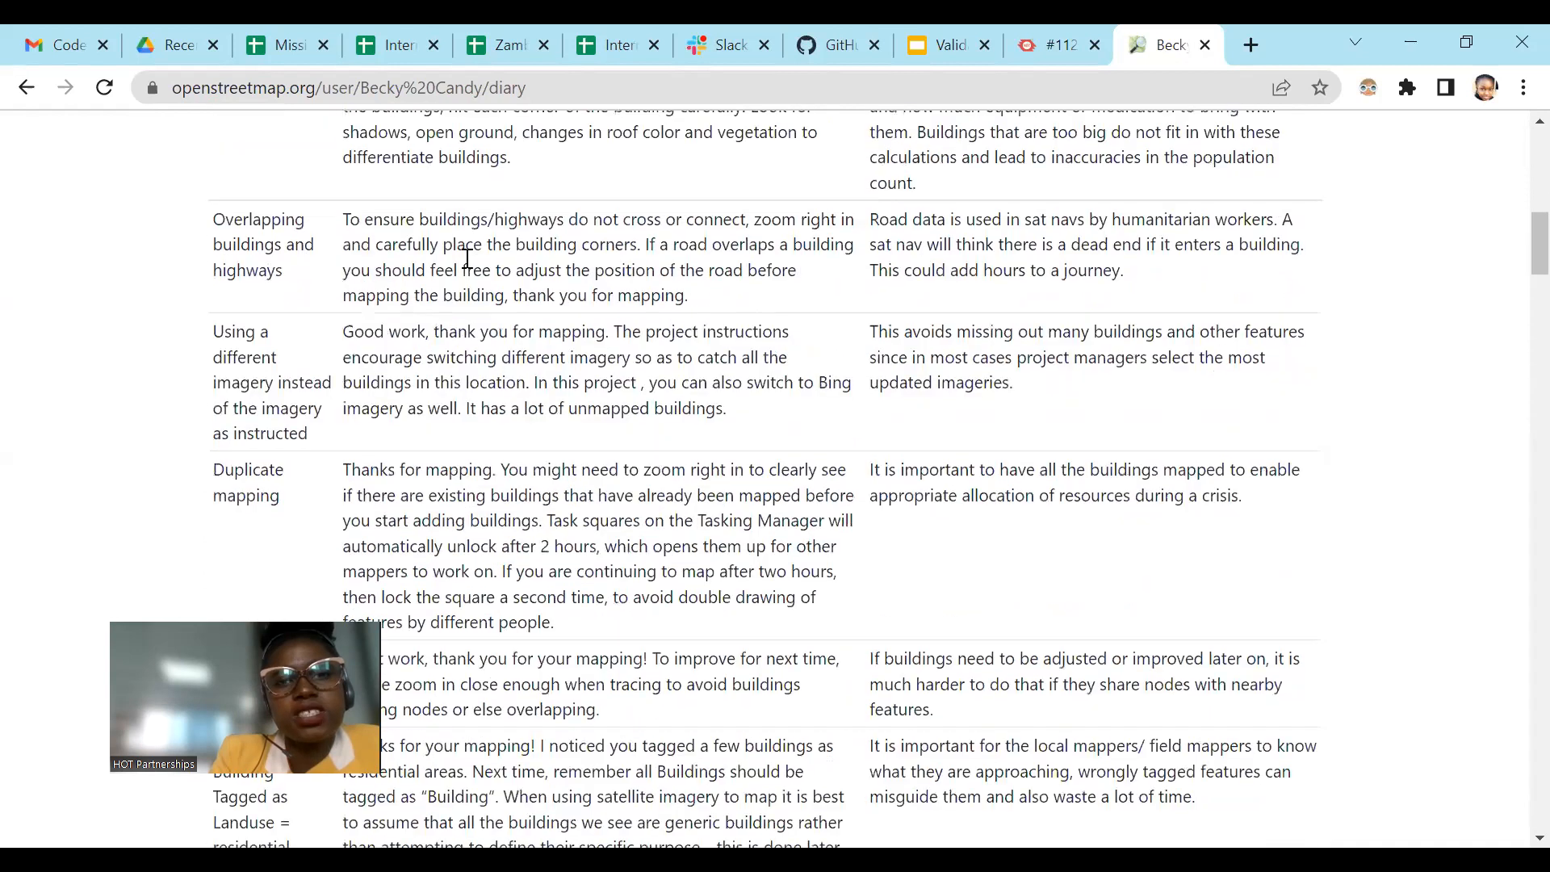
pyautogui.moveTo(505, 219); pyautogui.dragTo(669, 332)
pyautogui.moveTo(513, 295); pyautogui.dragTo(690, 297)
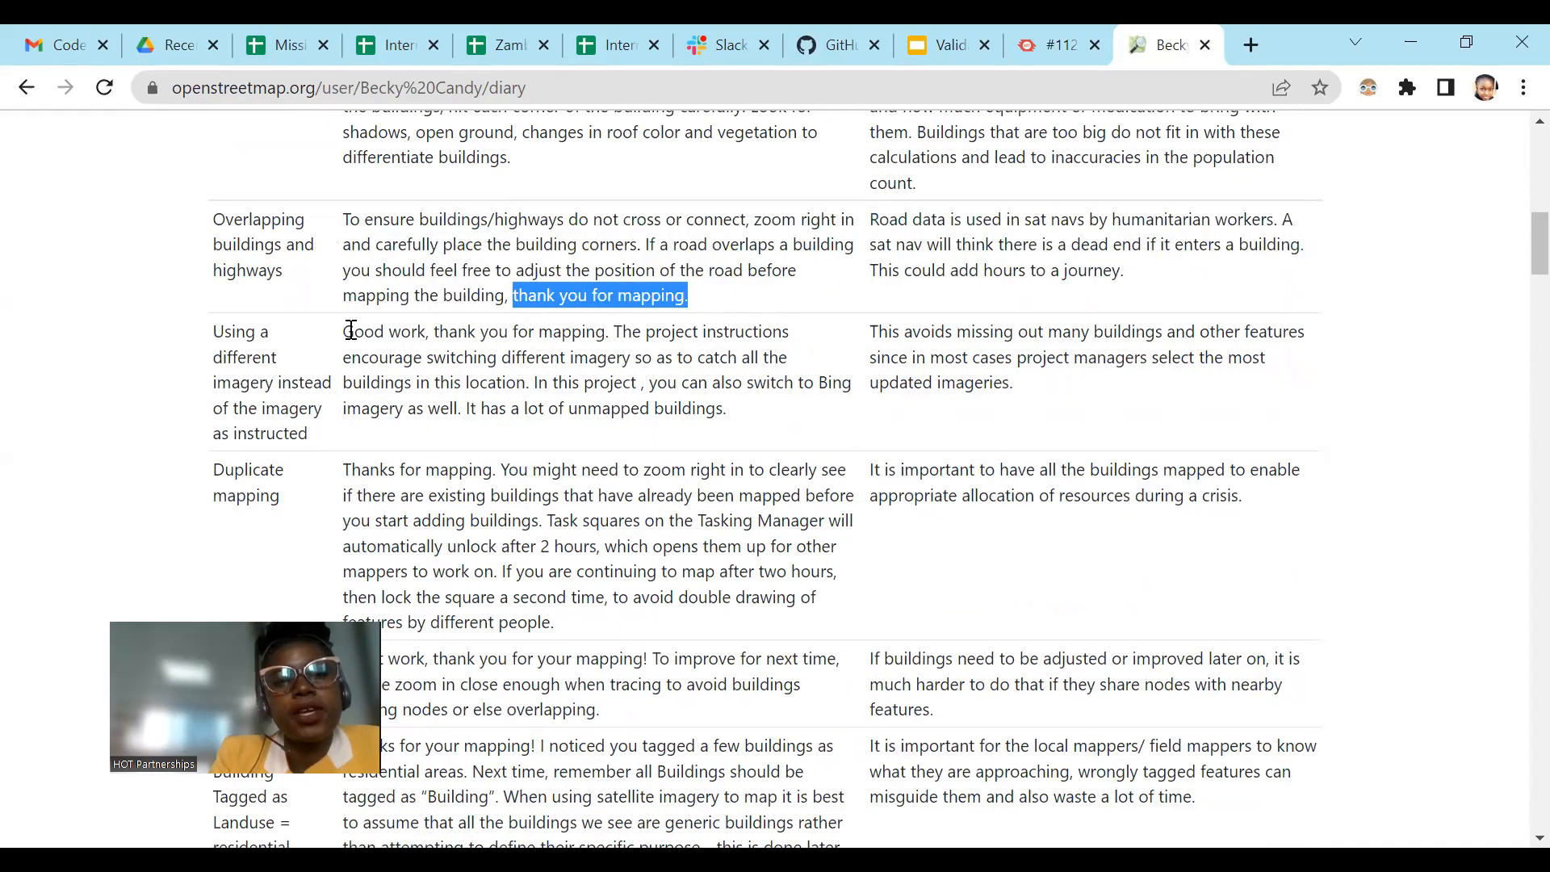
pyautogui.moveTo(353, 331); pyautogui.dragTo(408, 348)
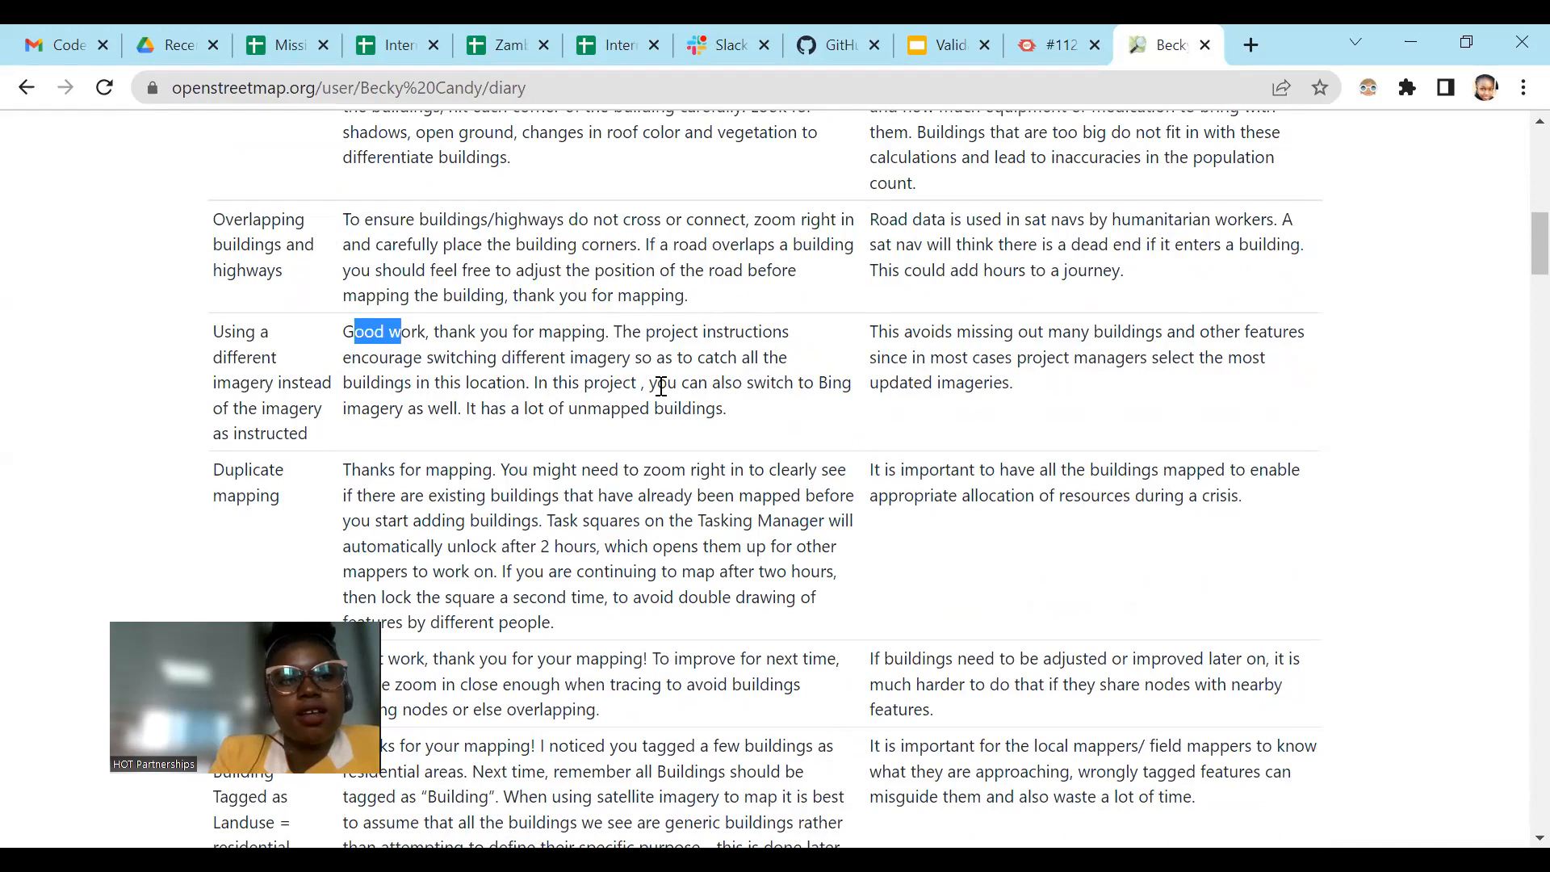
# Step: Review the remaining feedback rows, including wrong tags, untagged features and unmapped tasks, and go back to the unsquared buildings row
pyautogui.scroll(-1, 661, 386)
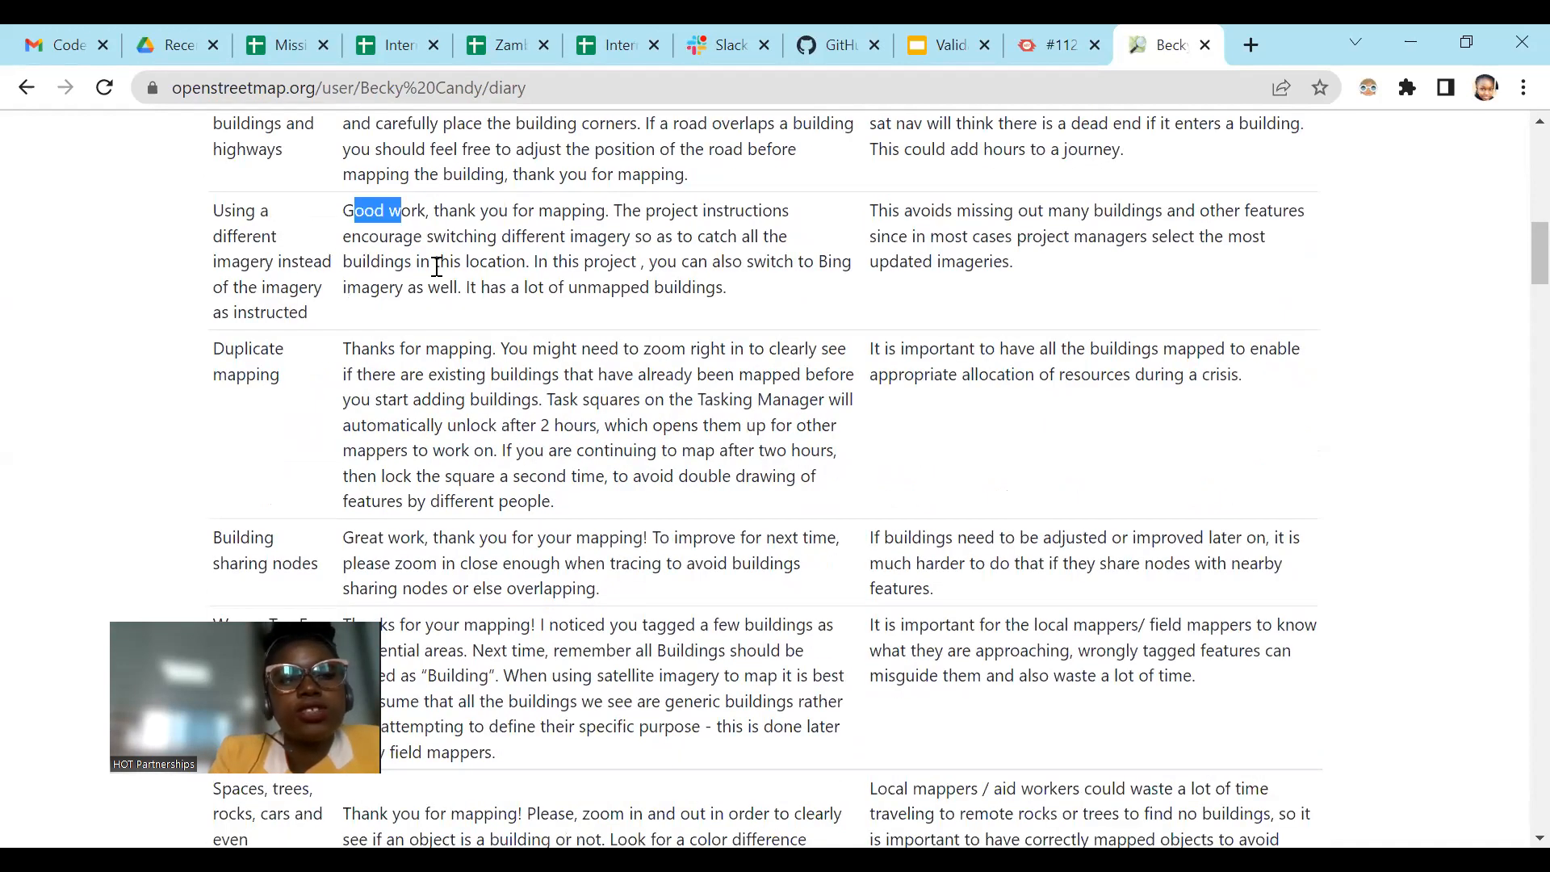
pyautogui.scroll(-3, 612, 312)
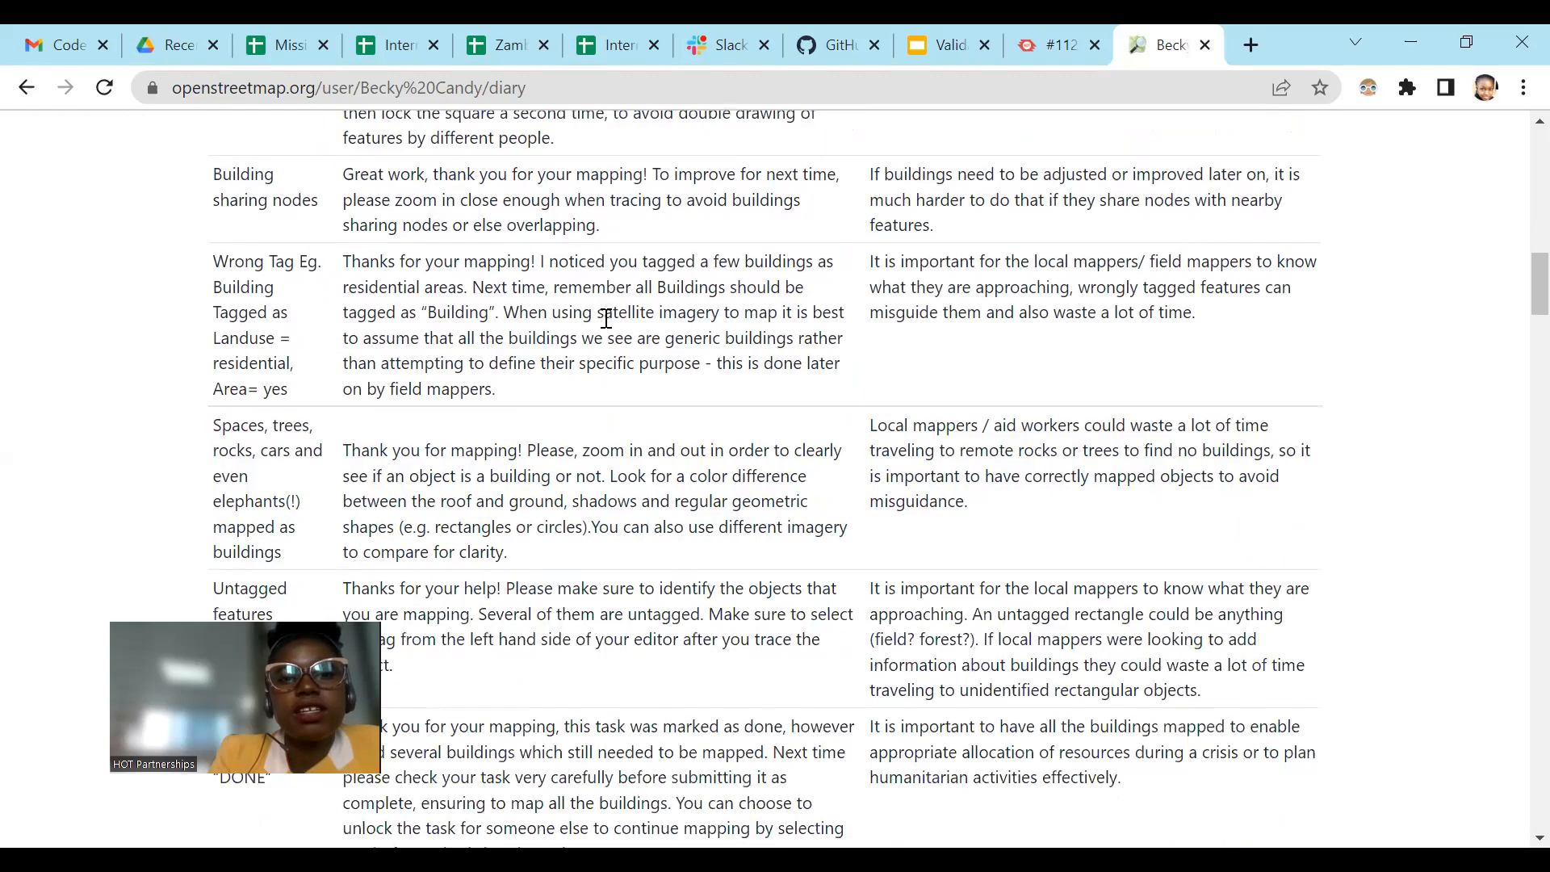
pyautogui.scroll(-2, 606, 318)
pyautogui.scroll(-2, 572, 370)
pyautogui.scroll(10, 304, 322)
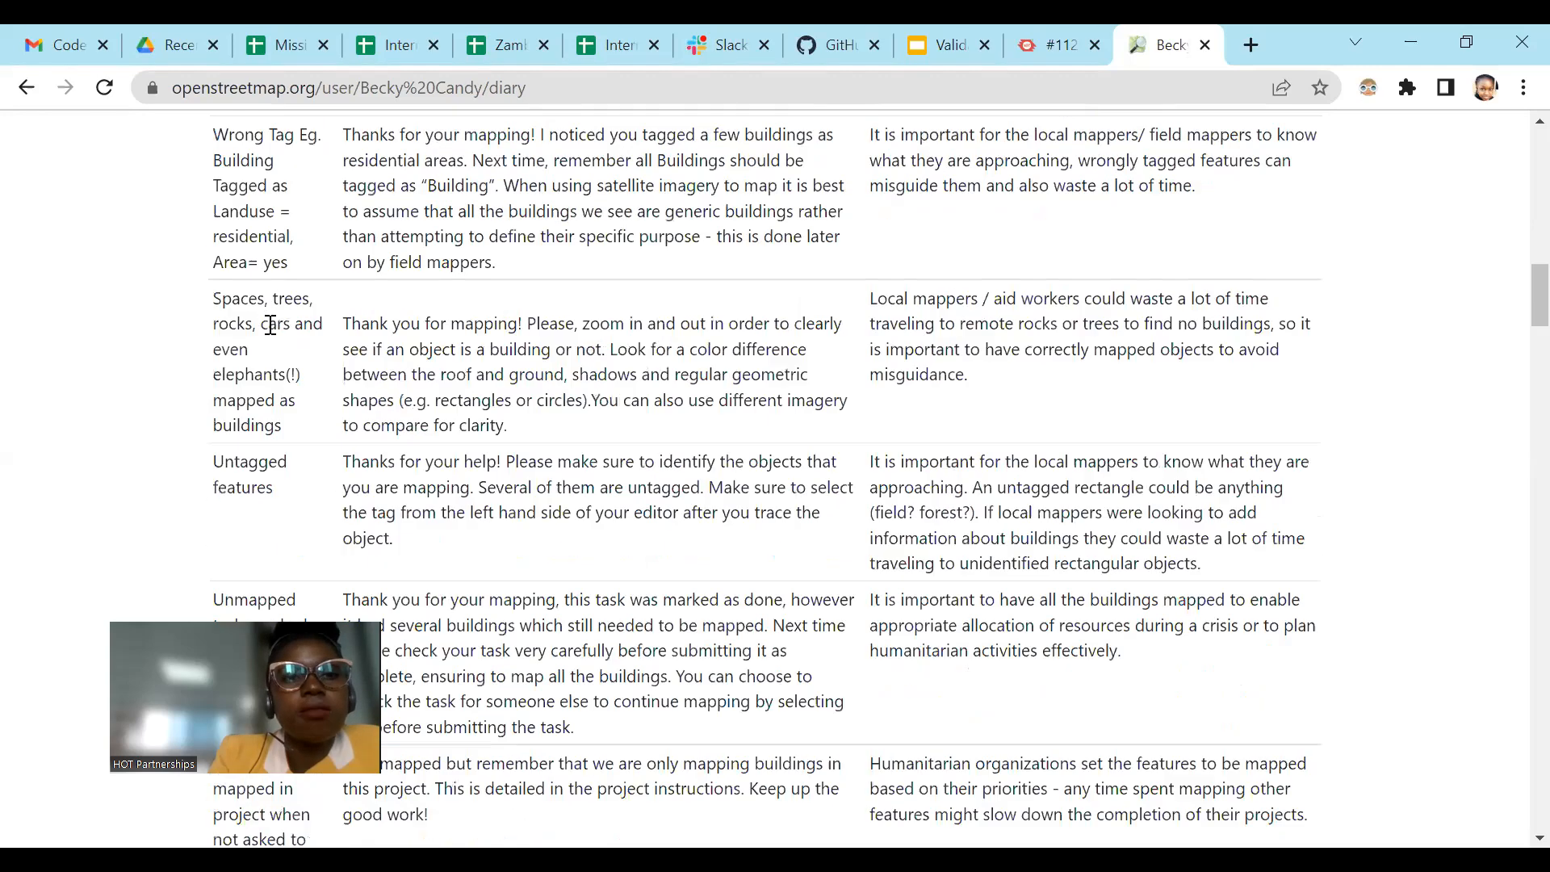
pyautogui.scroll(3, 304, 343)
pyautogui.scroll(-4, 307, 348)
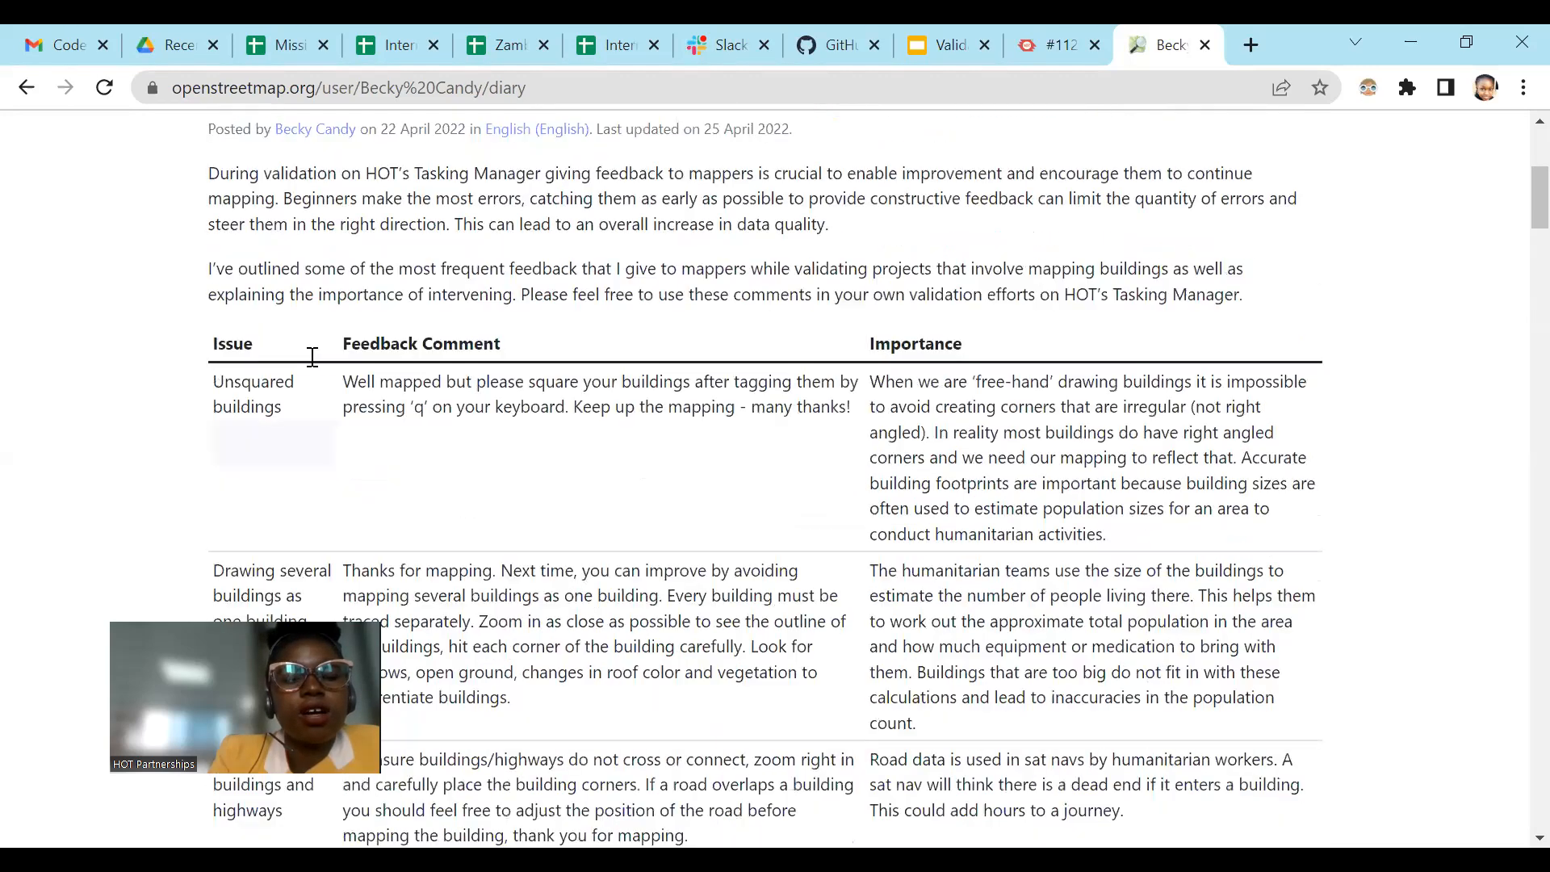
pyautogui.scroll(-5, 584, 335)
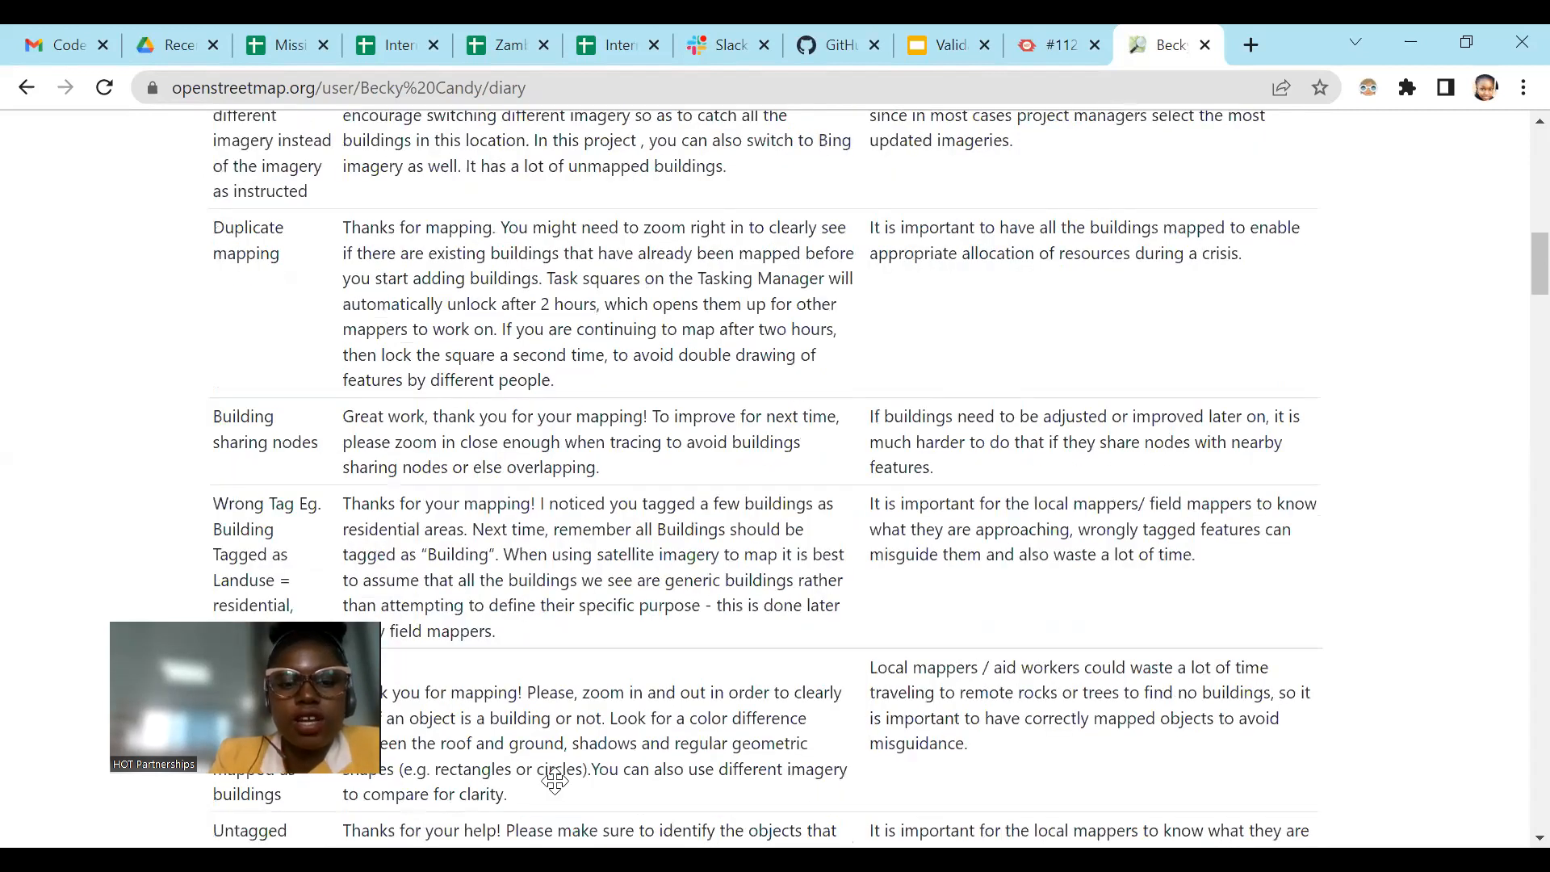
pyautogui.scroll(5, 590, 488)
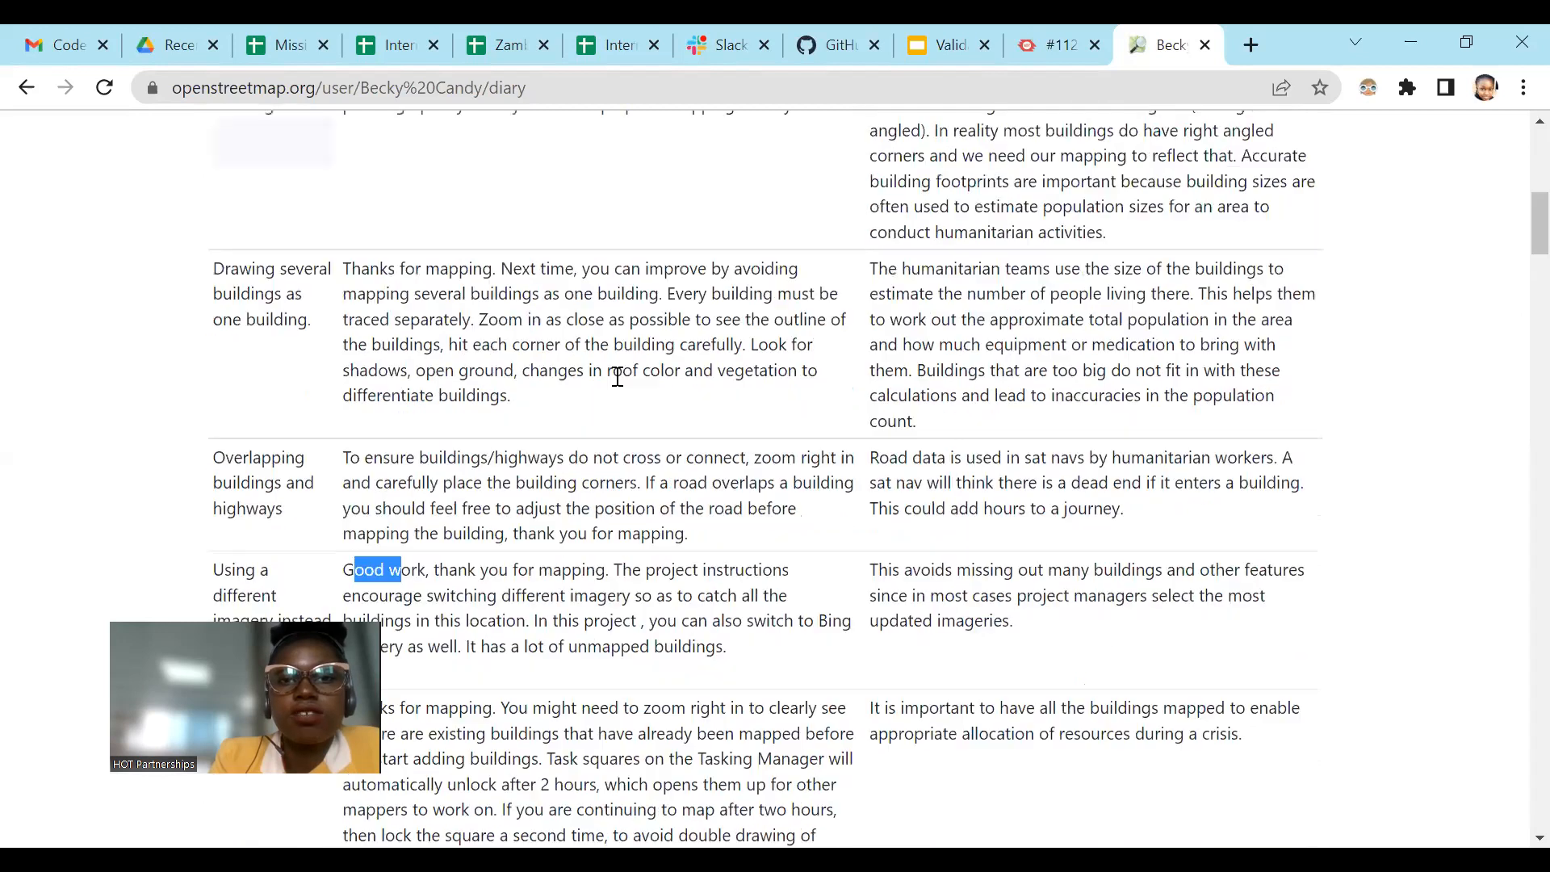
pyautogui.scroll(1, 626, 371)
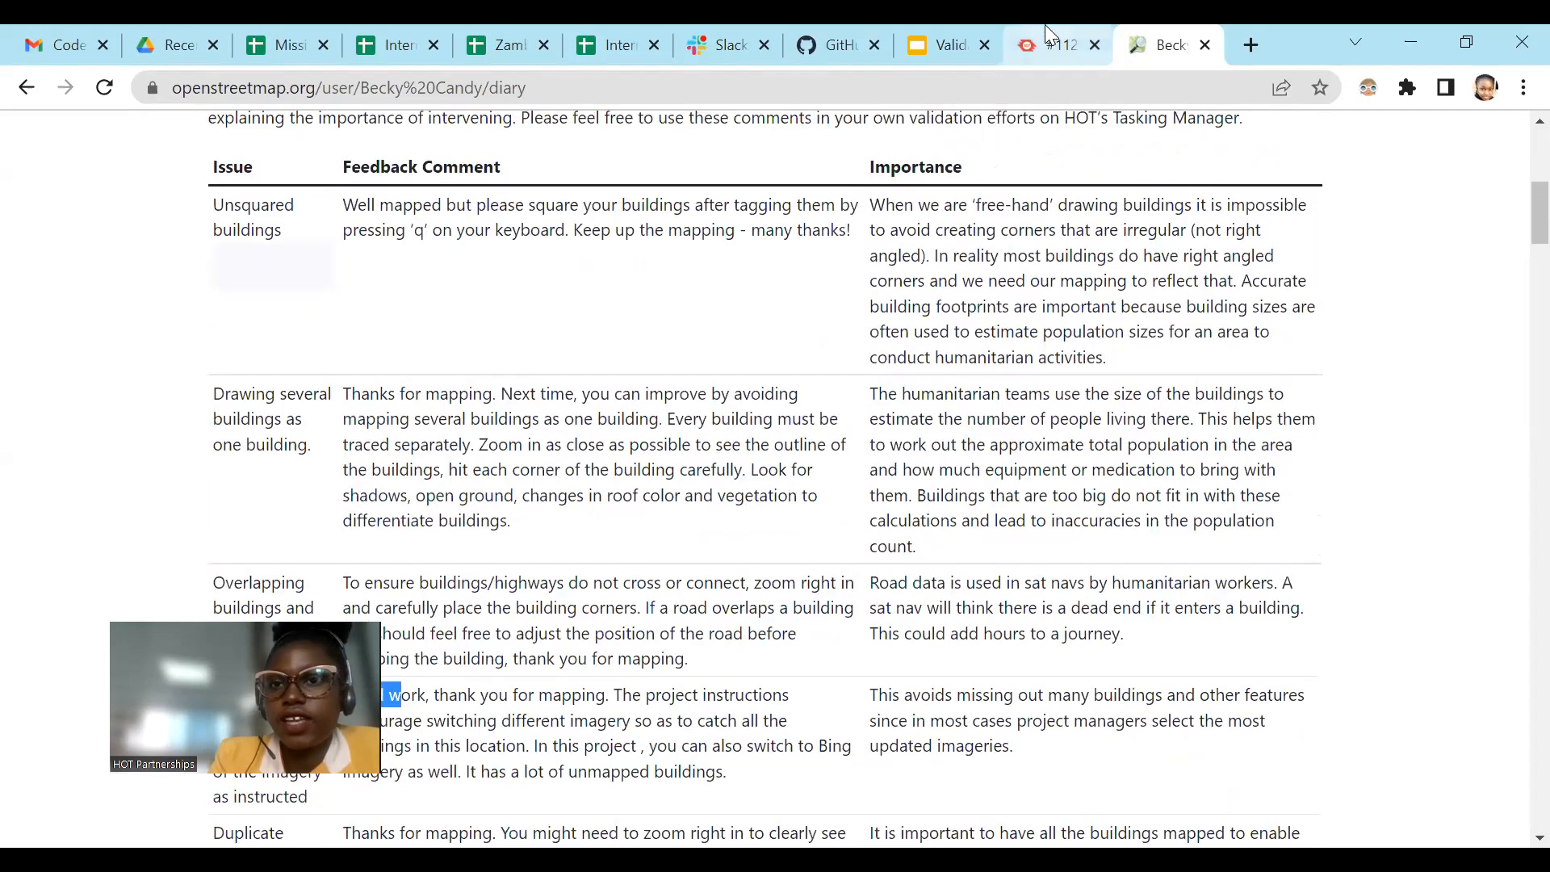
# Step: Go to the Tasking Manager project page, switch to JOSM, and examine the mapped buildings and roads in the eastern task squares
pyautogui.click(1040, 36)
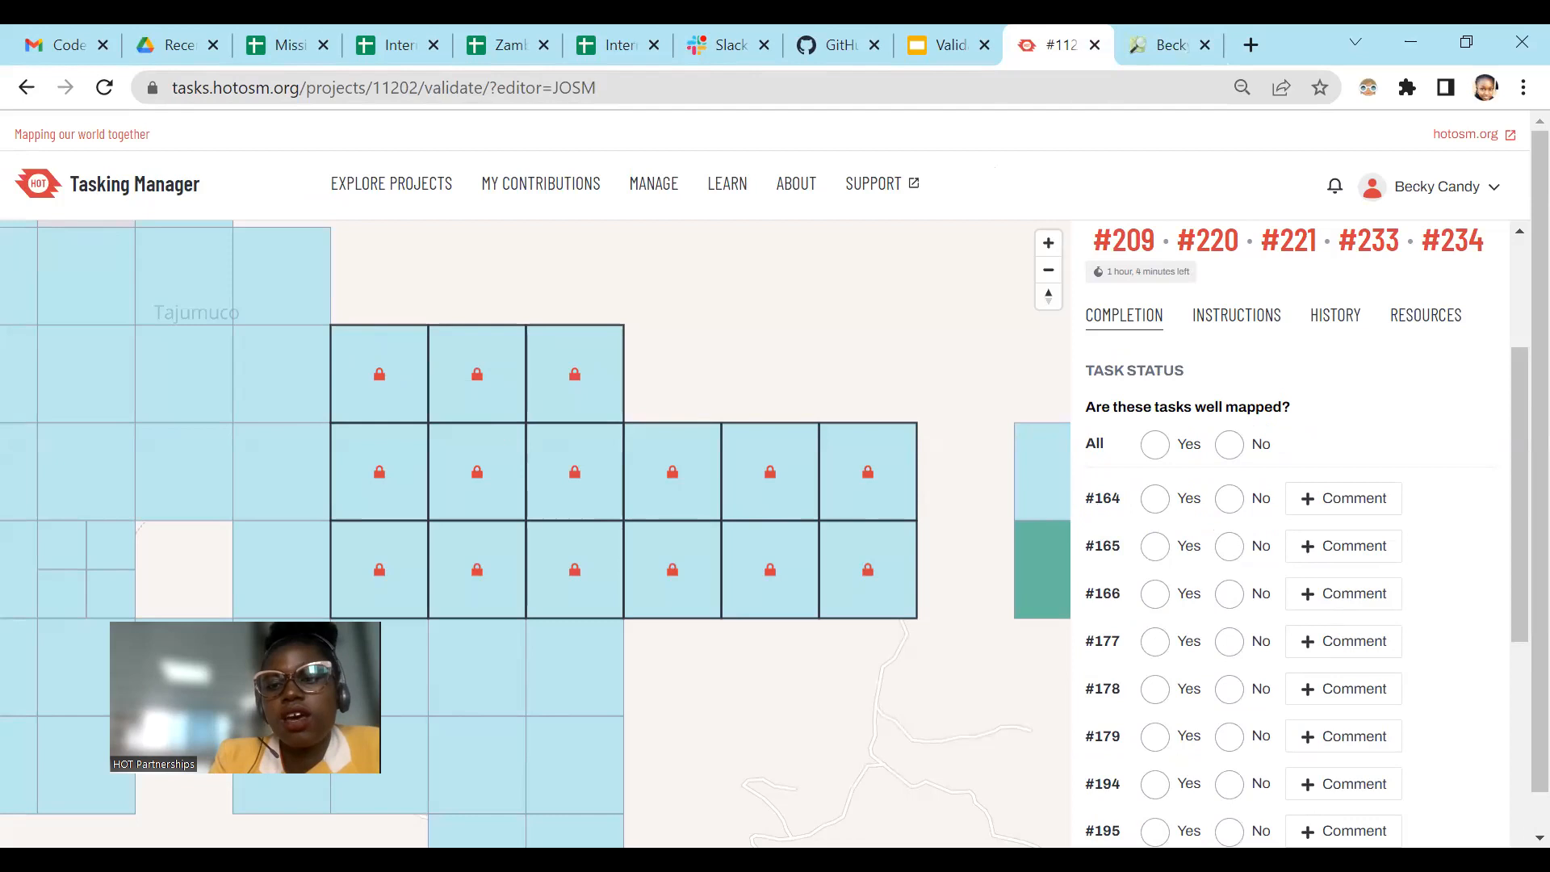
pyautogui.hotkey('alt', 'Tab')
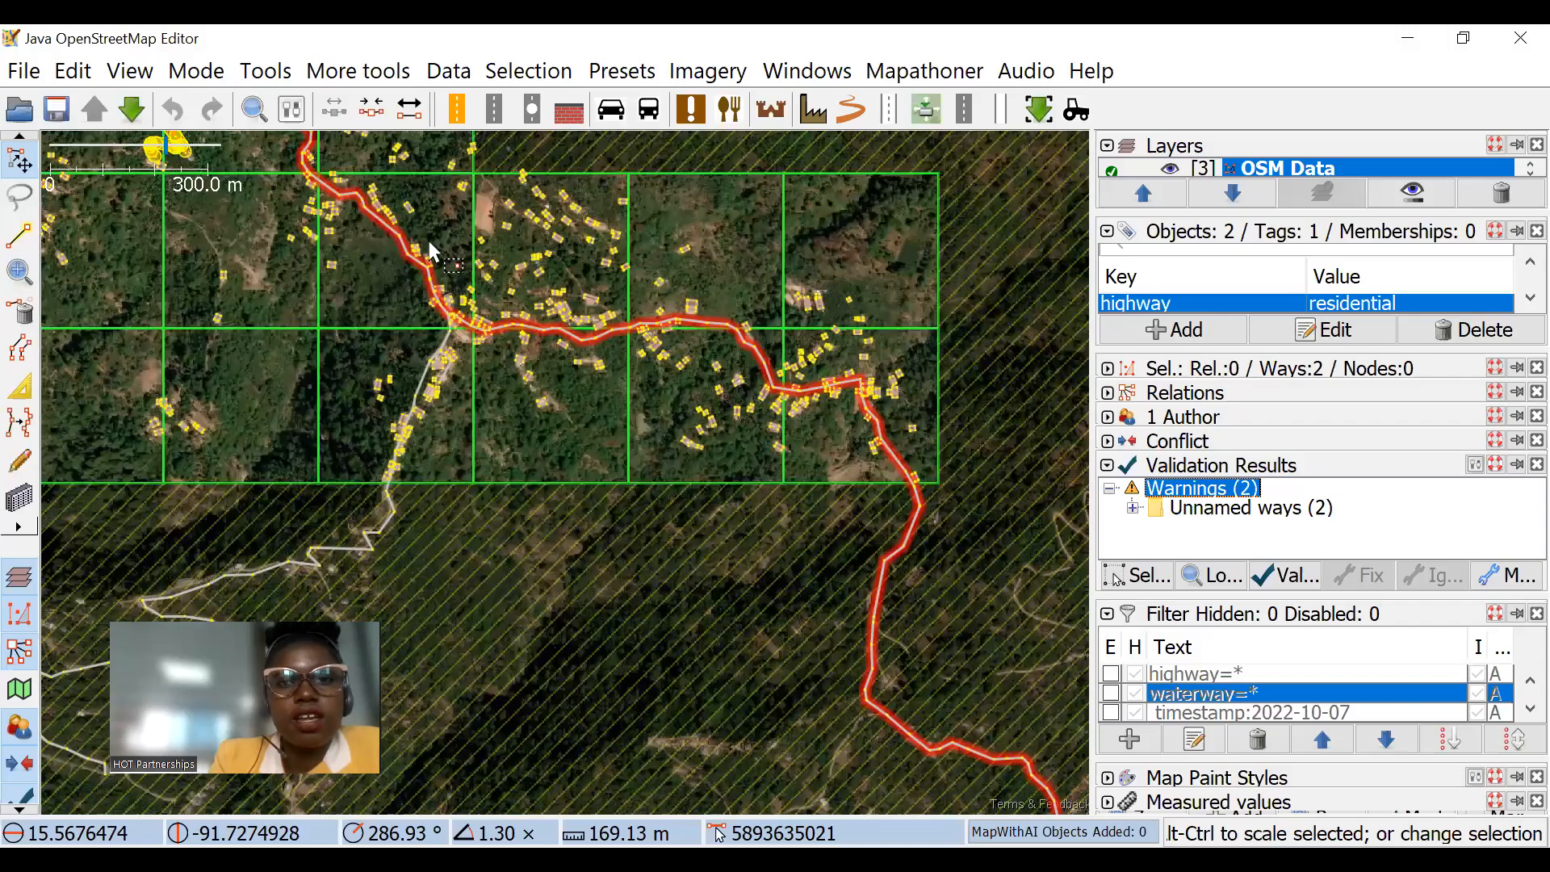
pyautogui.moveTo(326, 221); pyautogui.dragTo(453, 255)
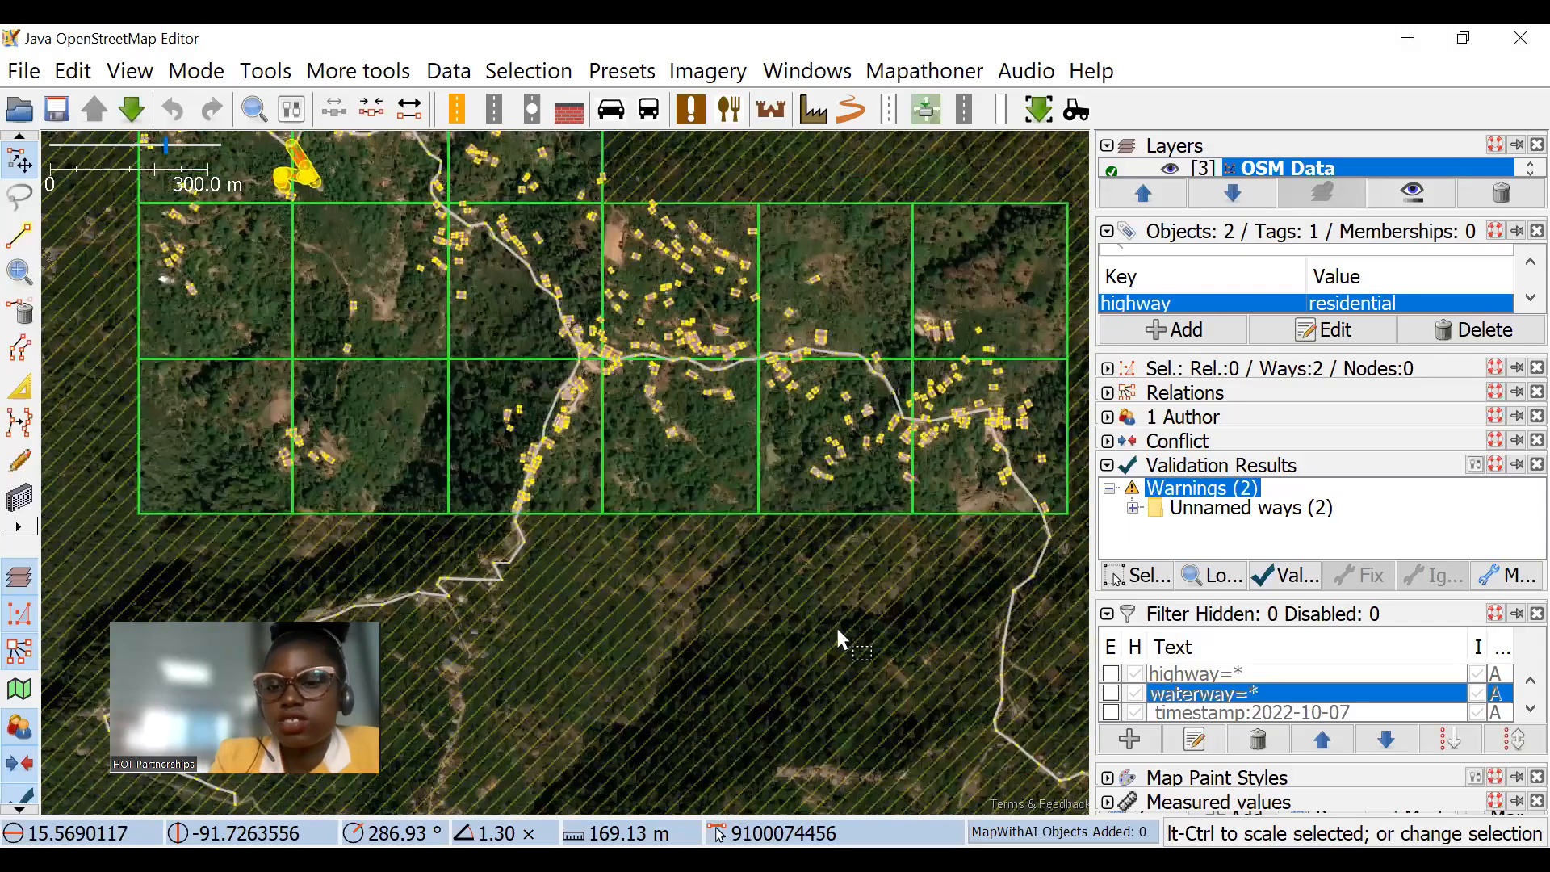
pyautogui.scroll(1, 684, 239)
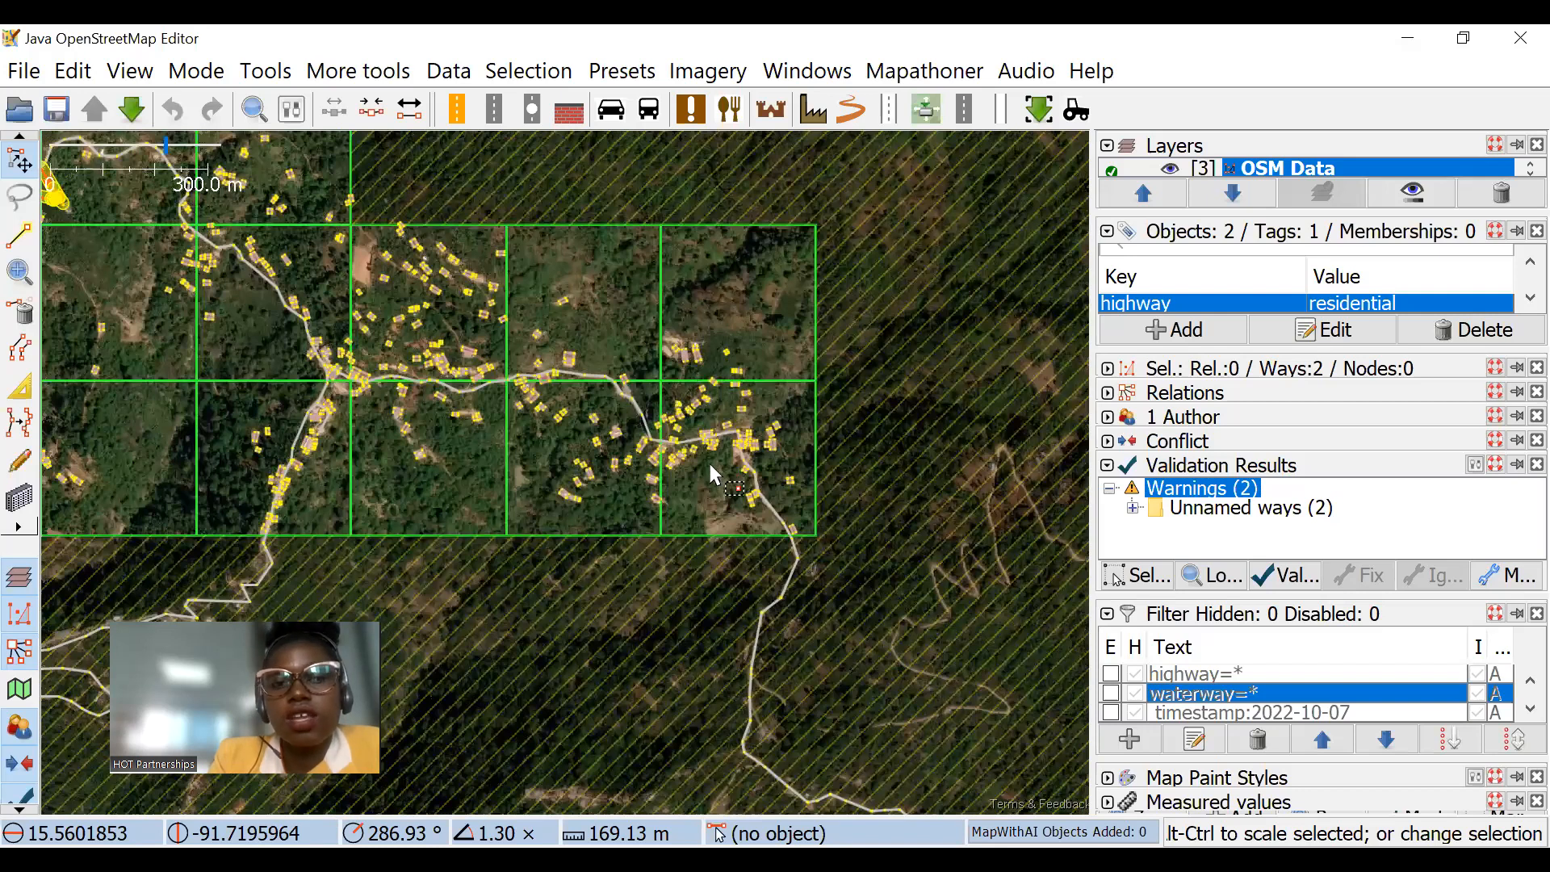
pyautogui.scroll(1, 727, 481)
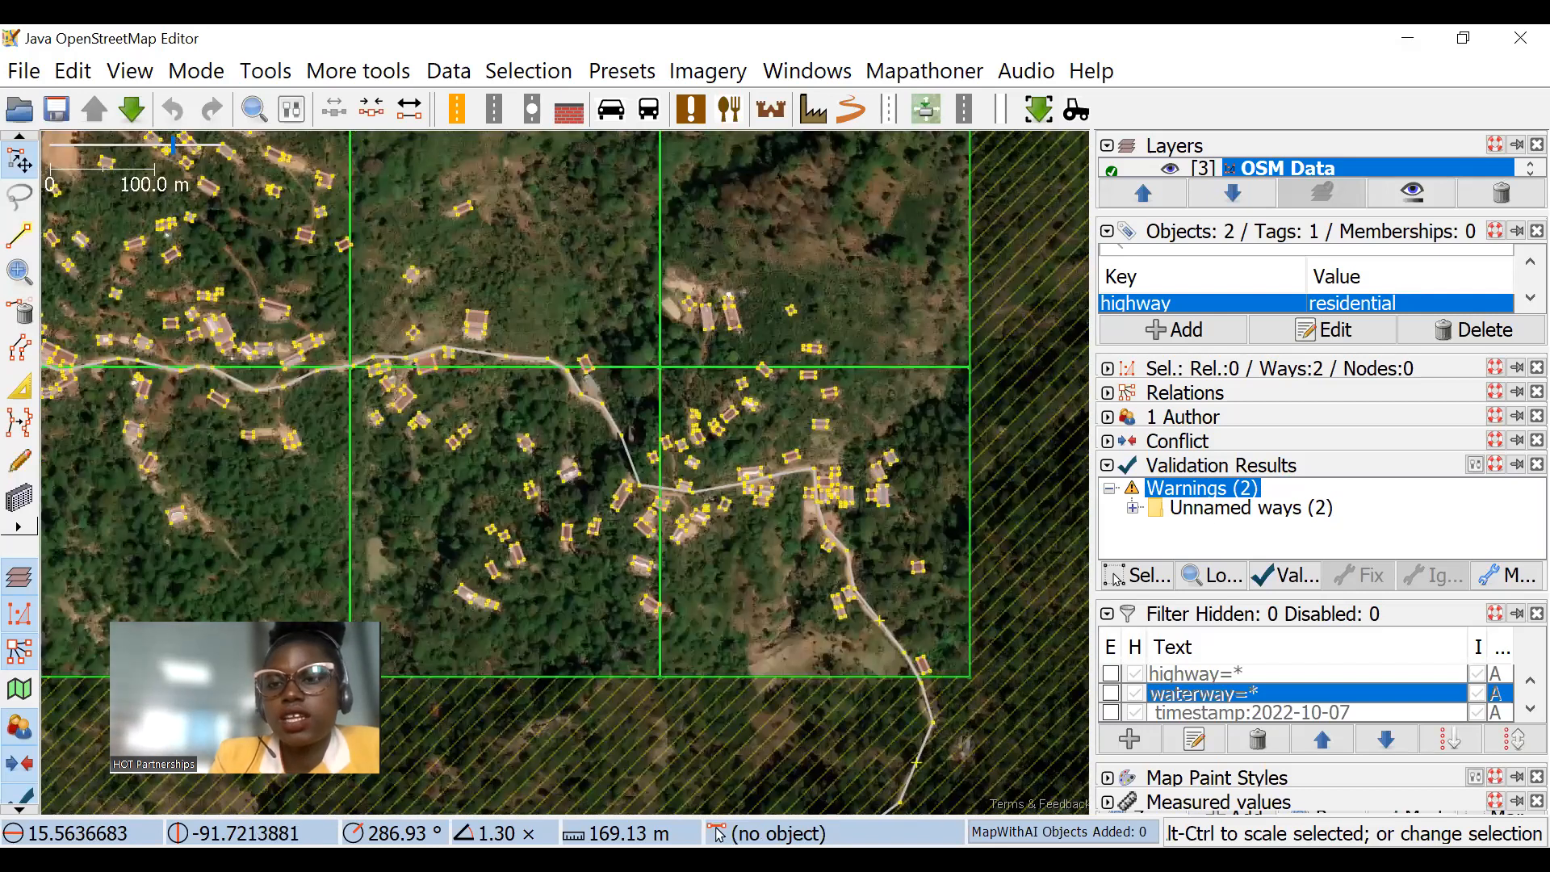
# Step: Return to the Tasking Manager and start a comment on task #164 that mentions the suggested mapper's username
pyautogui.hotkey('alt', 'Tab')
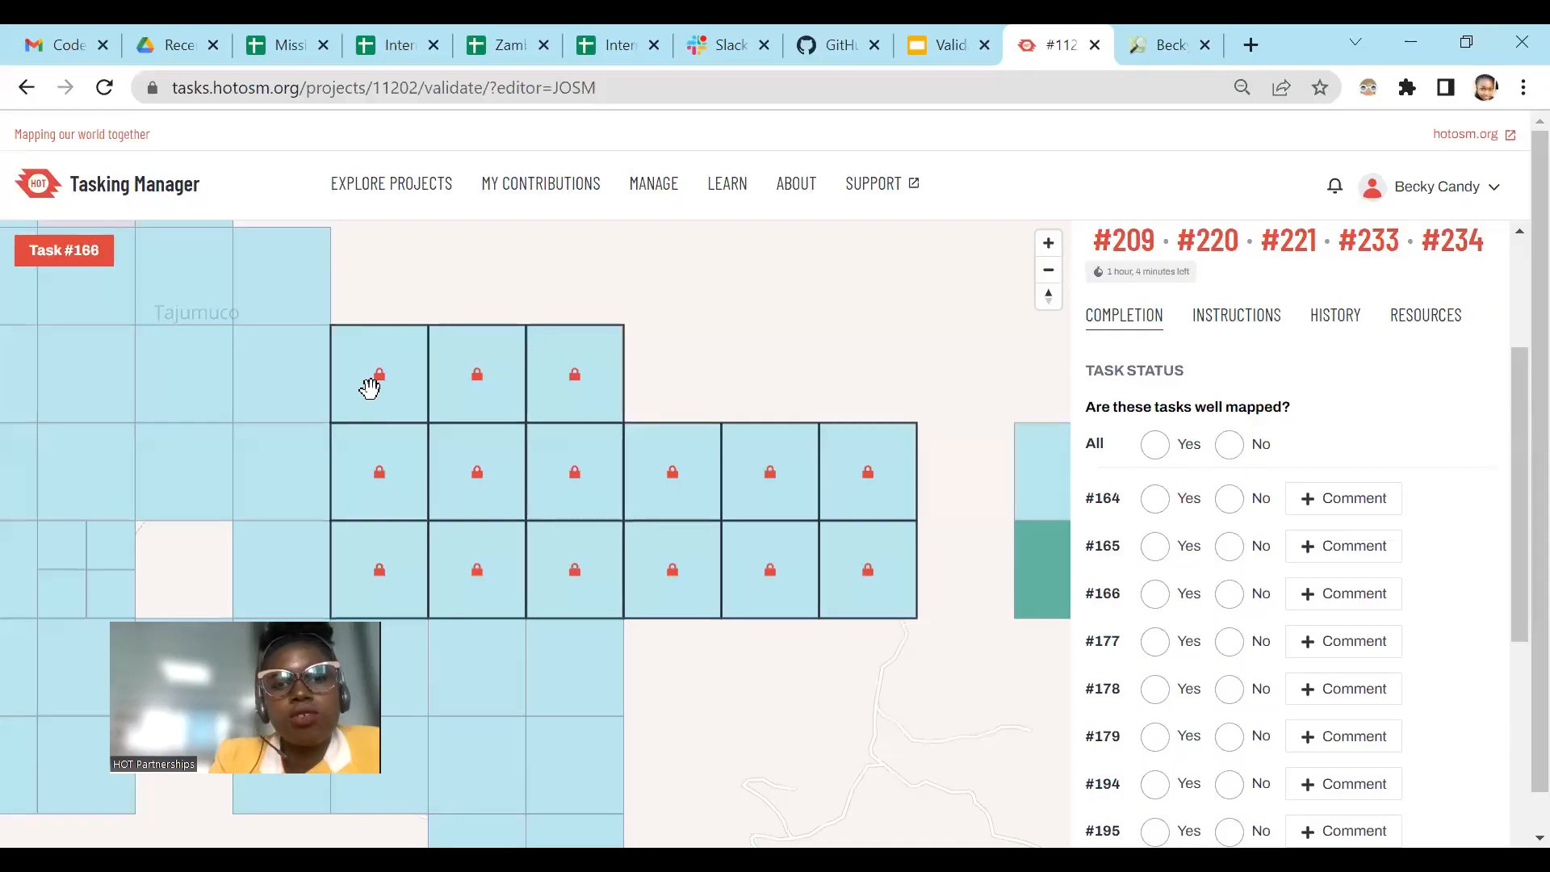
pyautogui.click(1318, 498)
pyautogui.write('@')
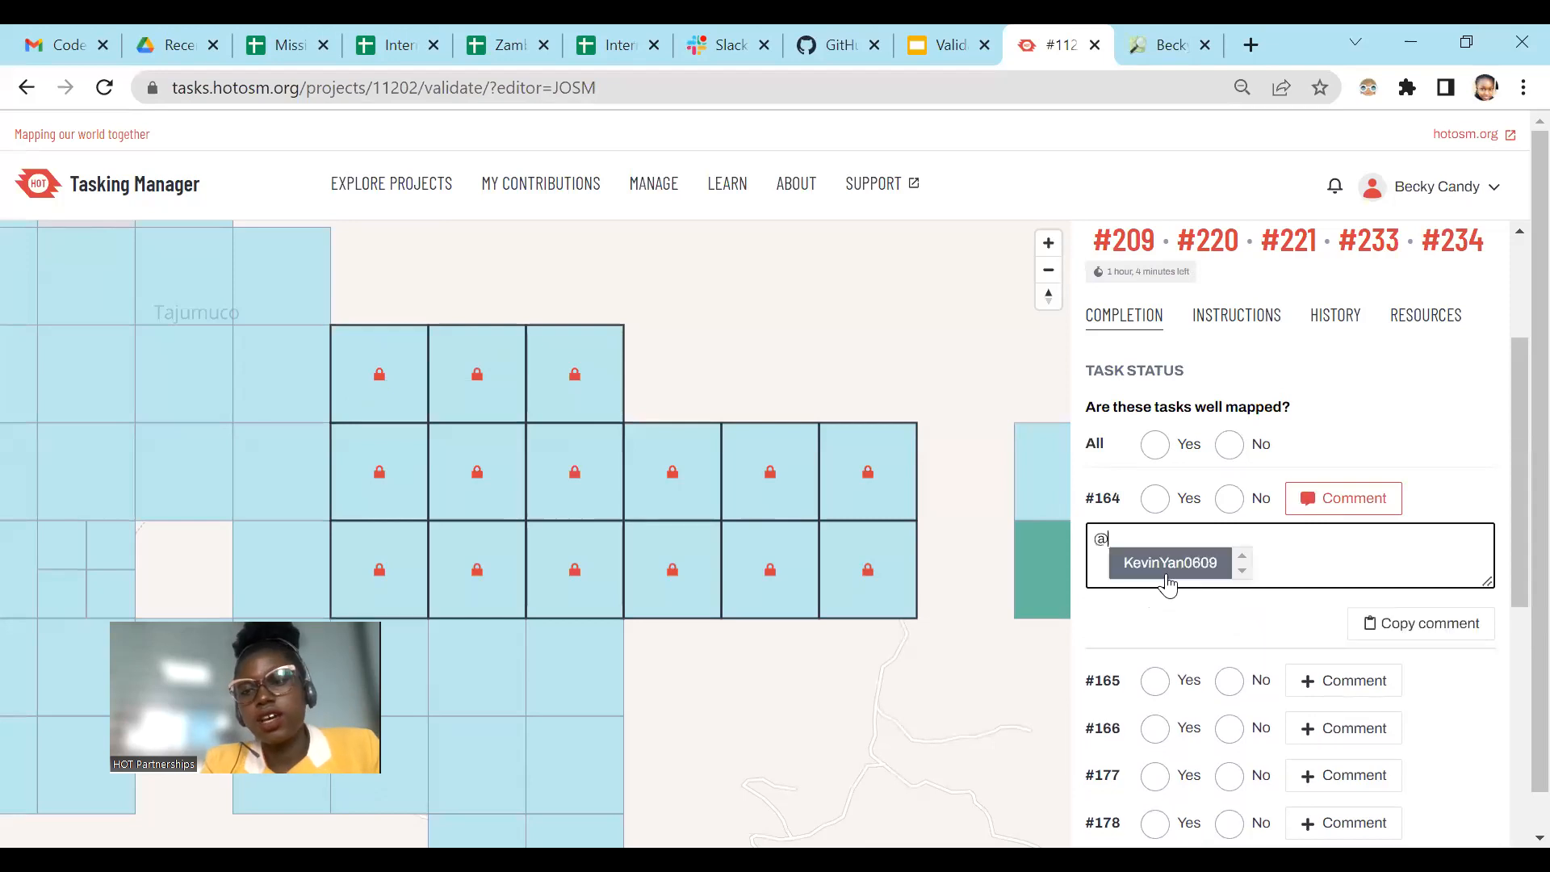
pyautogui.click(1165, 562)
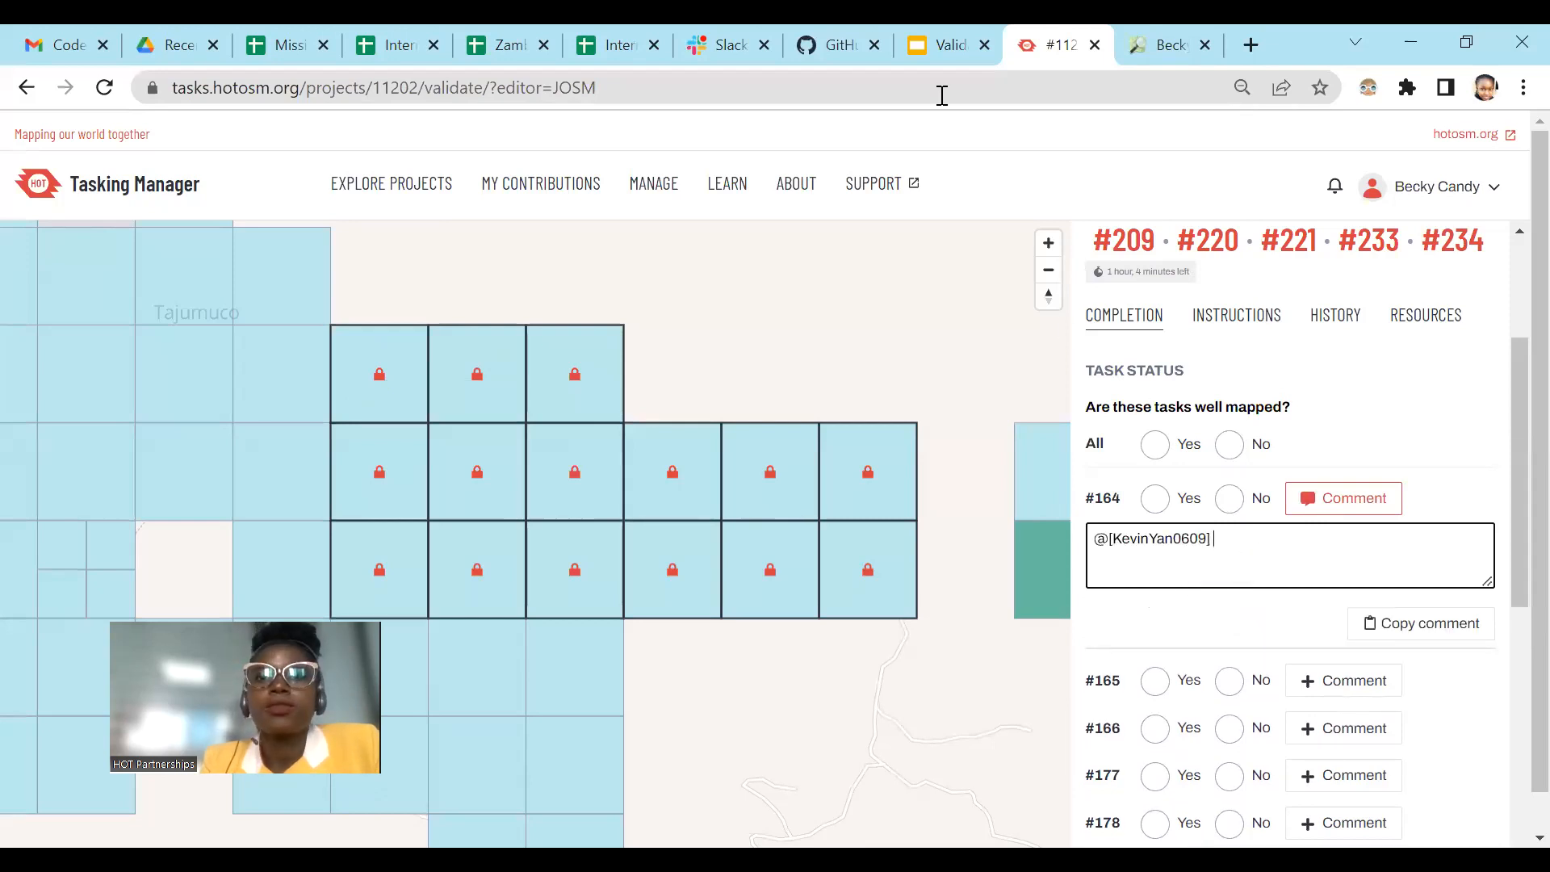
# Step: Copy the diary's feedback comment for unsquared buildings and paste it after the mapper mention in task #164's comment
pyautogui.click(1161, 24)
pyautogui.scroll(2, 622, 369)
pyautogui.scroll(-2, 668, 440)
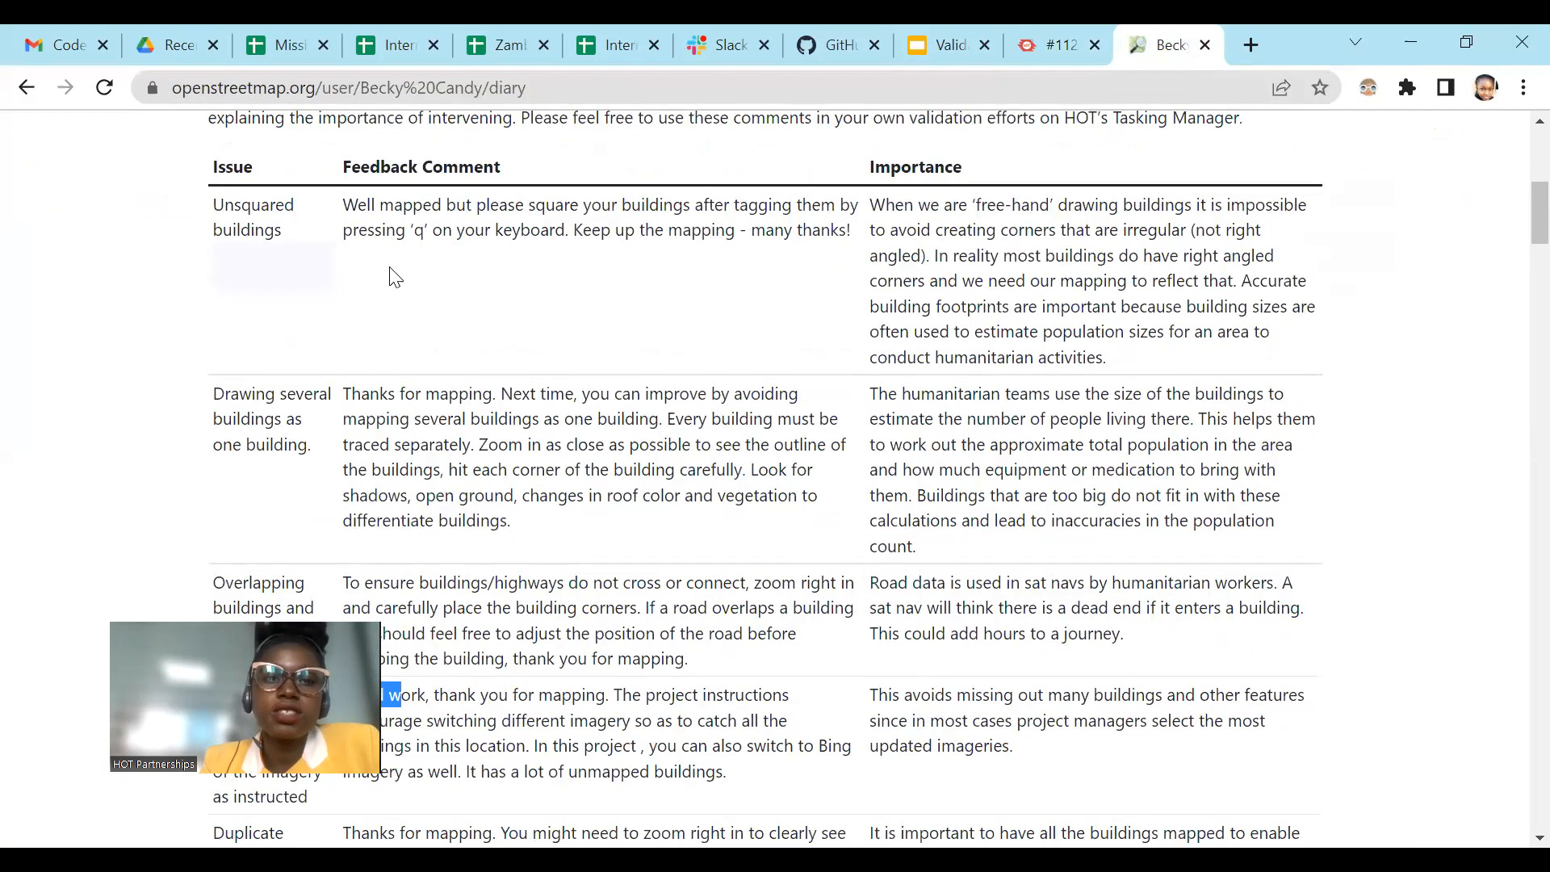
pyautogui.moveTo(343, 211); pyautogui.dragTo(860, 236)
pyautogui.hotkey('ctrl', 'c')
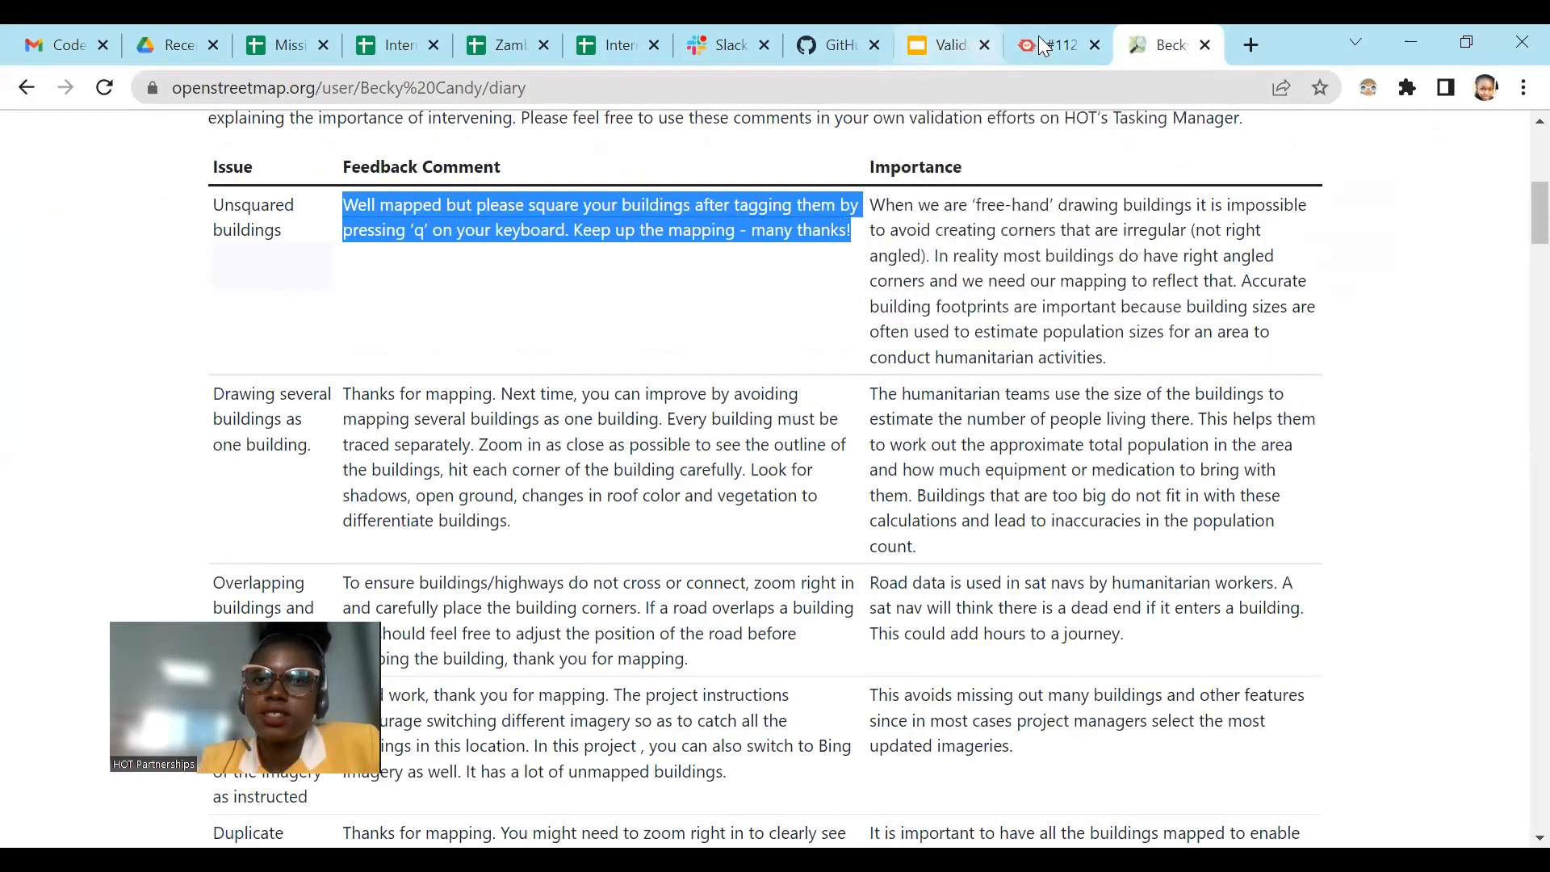
pyautogui.hotkey('ctrl', 'pageup')
pyautogui.click(1308, 541)
pyautogui.hotkey('ctrl', 'v')
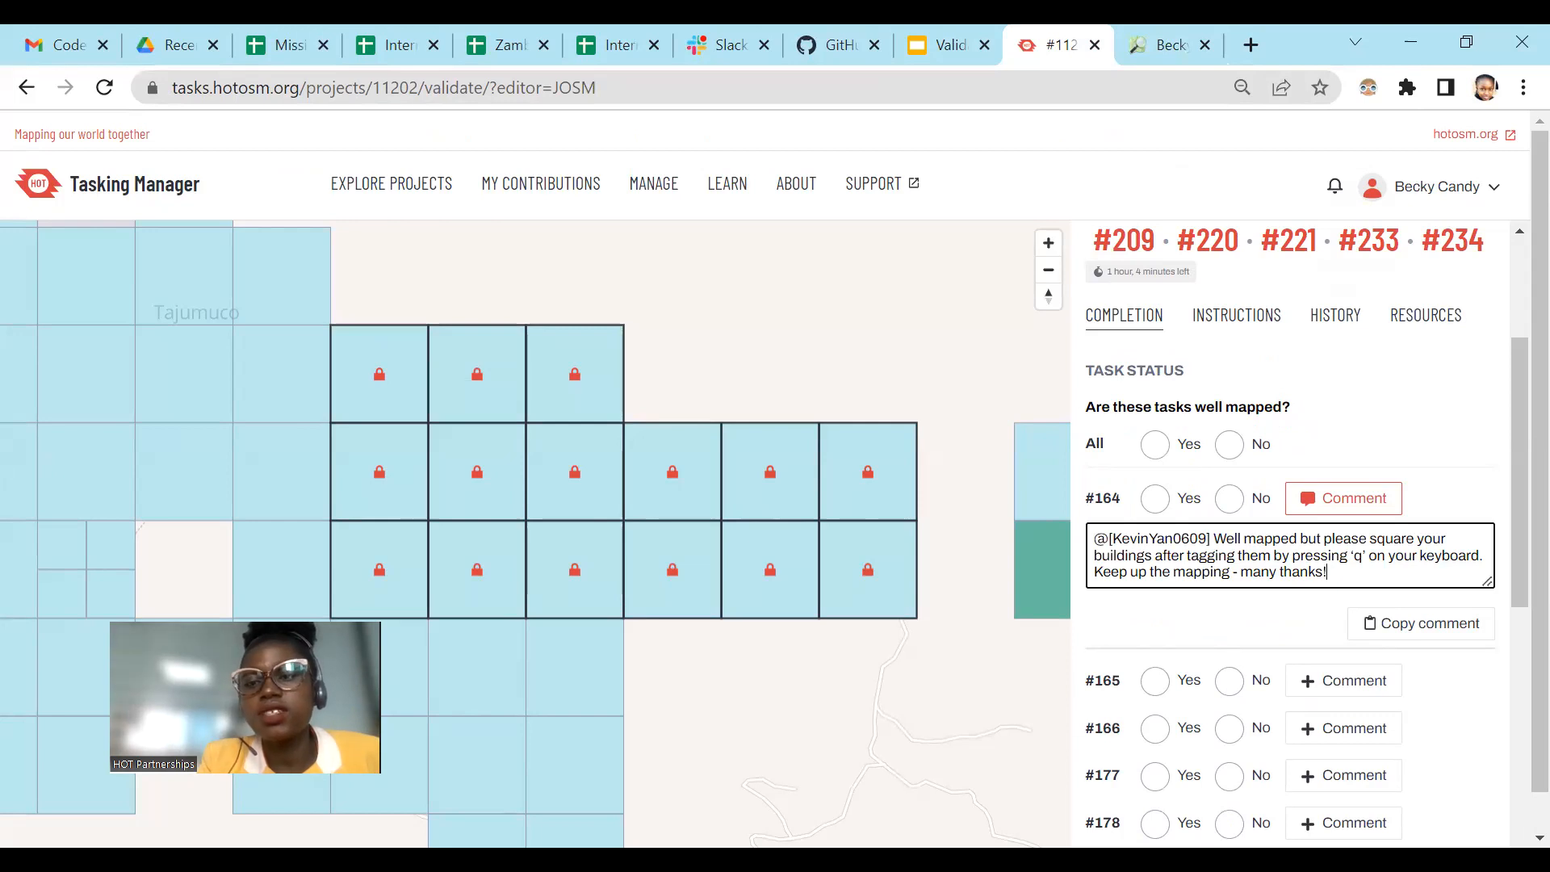
# Step: Switch to JOSM and examine the mapped buildings and roads across the task squares, from the eastern end to the western squares
pyautogui.hotkey('alt', 'Tab')
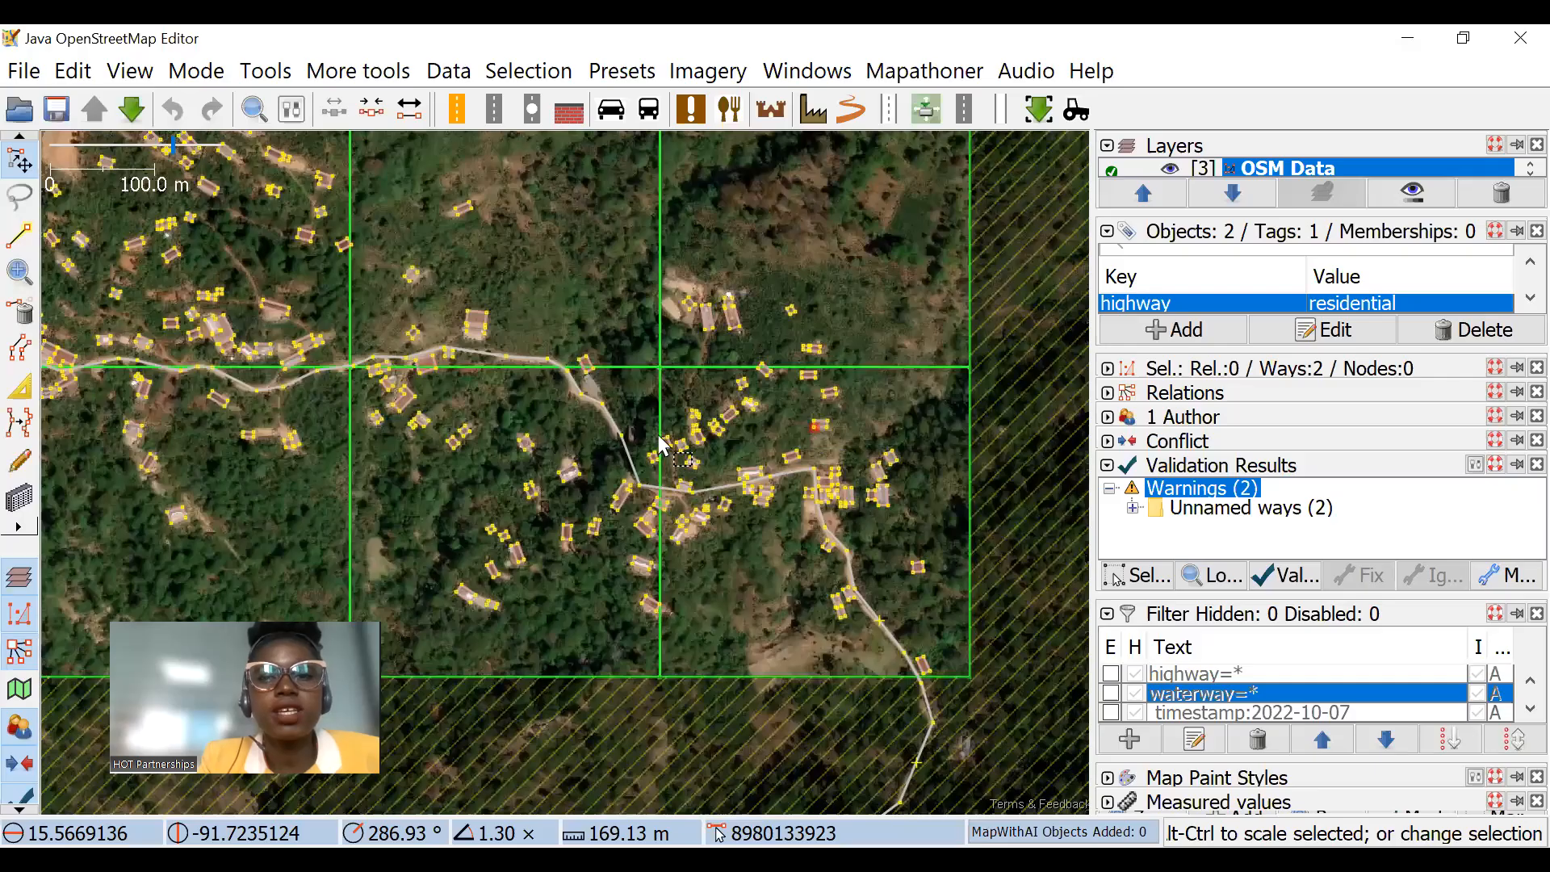
pyautogui.click(814, 428)
pyautogui.moveTo(759, 313); pyautogui.dragTo(884, 375)
pyautogui.scroll(-4, 649, 299)
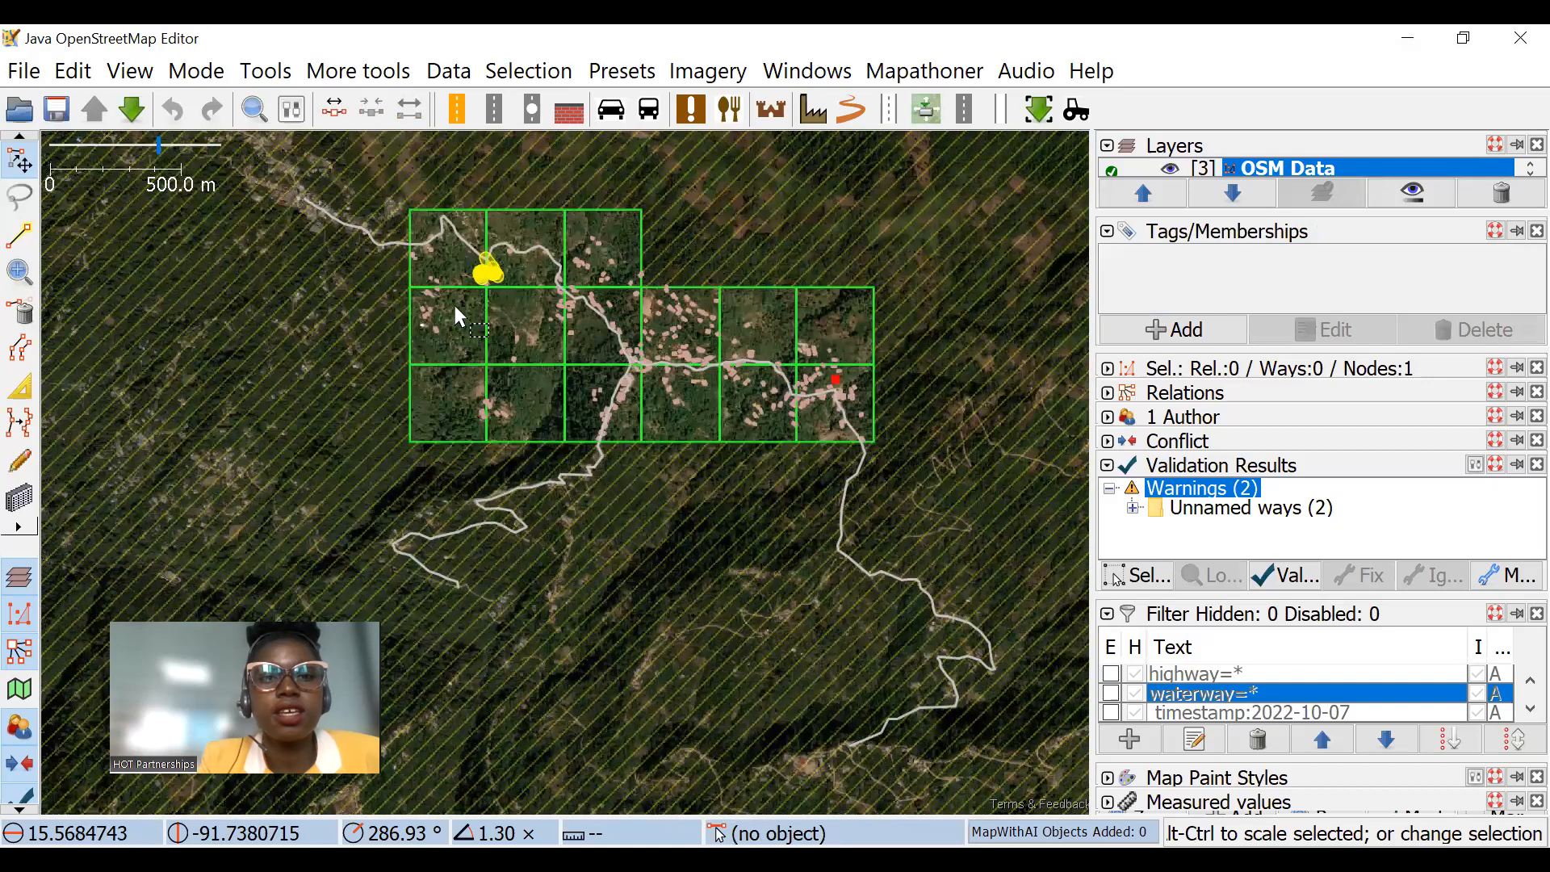
pyautogui.scroll(4, 450, 300)
pyautogui.moveTo(655, 277); pyautogui.dragTo(557, 133)
pyautogui.moveTo(756, 226); pyautogui.dragTo(723, 311)
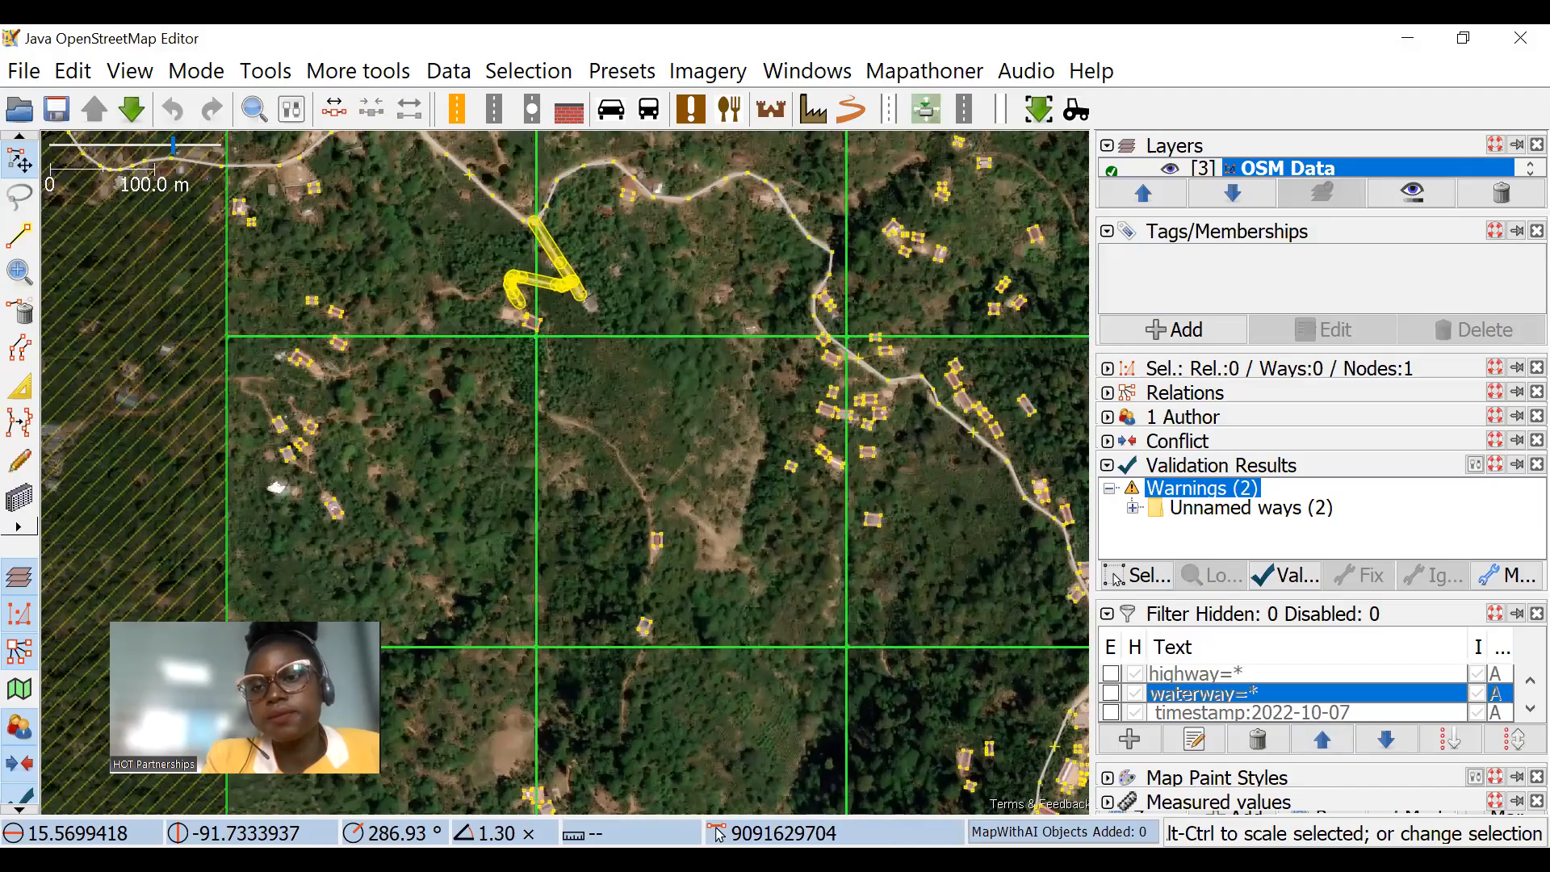
# Step: Return to the Tasking Manager and remove the mapper mention from the start of task #164's comment
pyautogui.hotkey('alt', 'Tab')
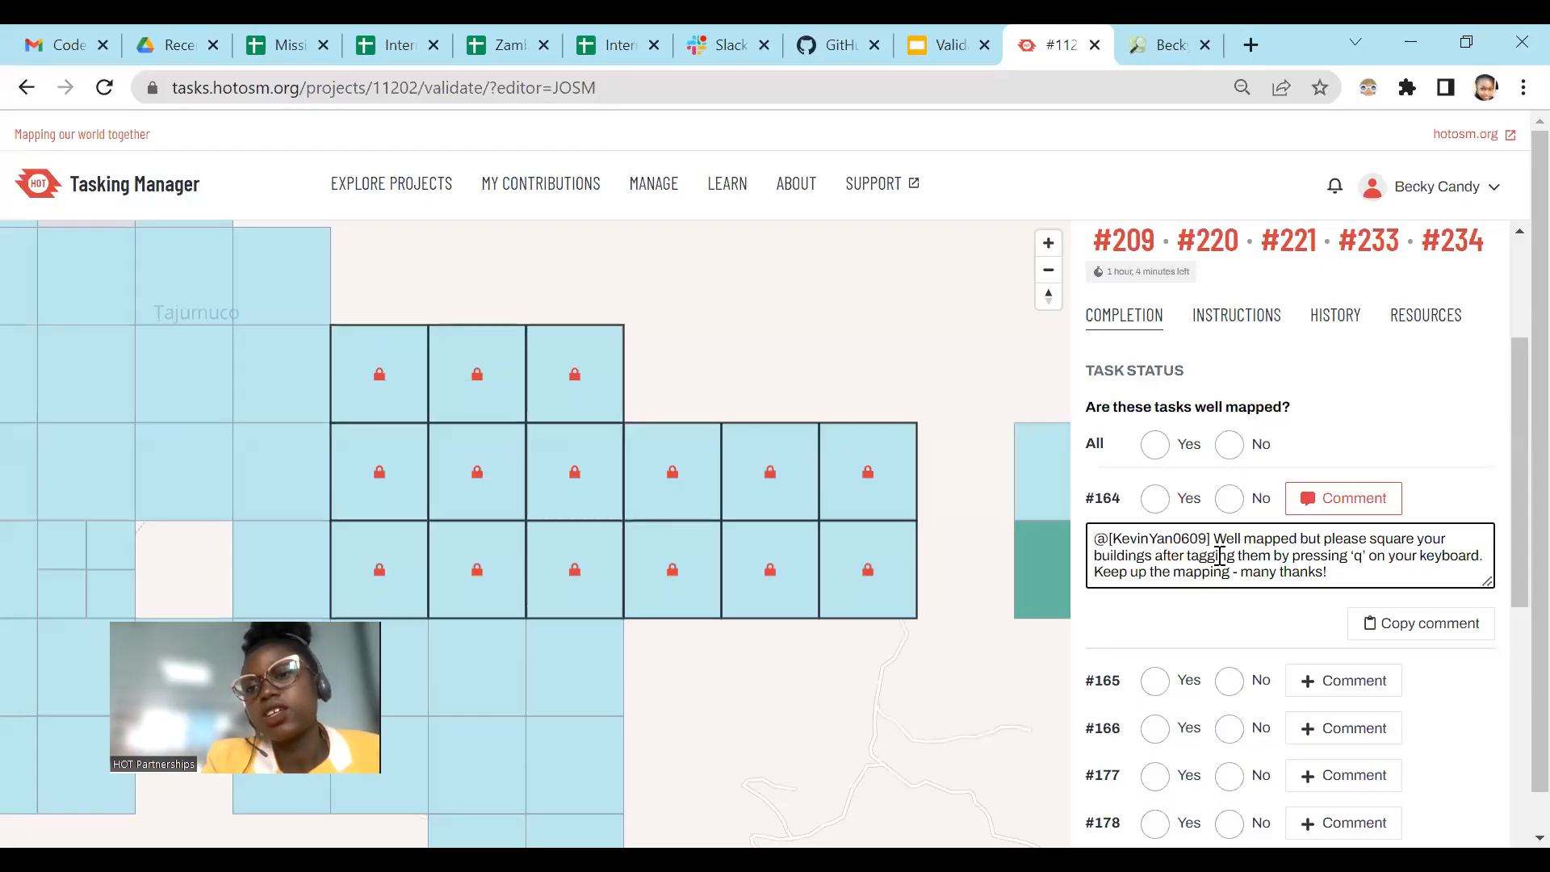
pyautogui.moveTo(1219, 536); pyautogui.dragTo(1020, 501)
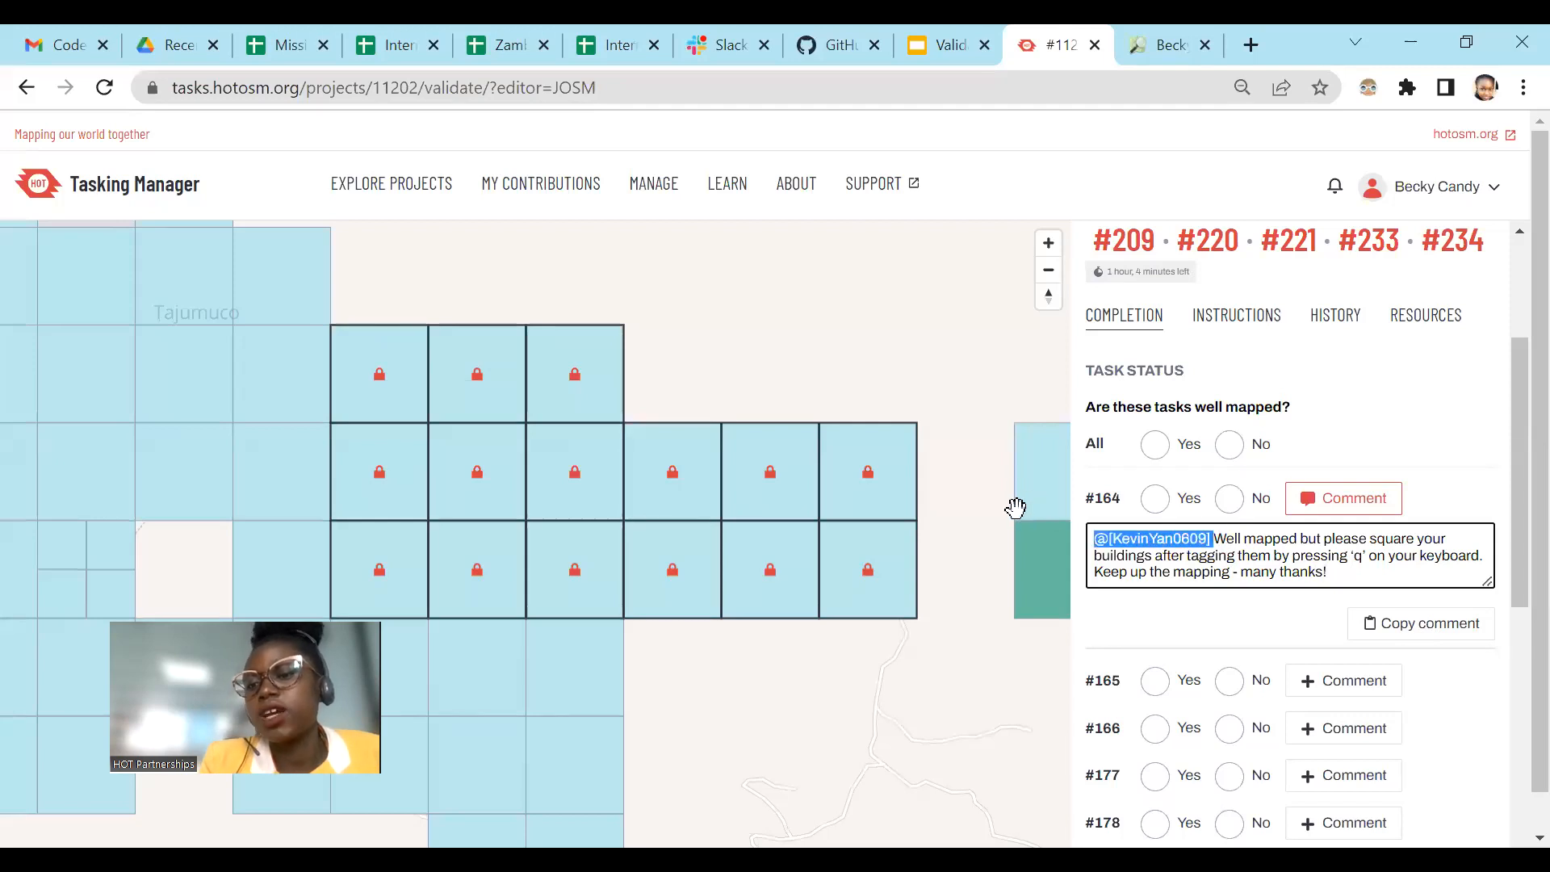
pyautogui.press('BackSpace')
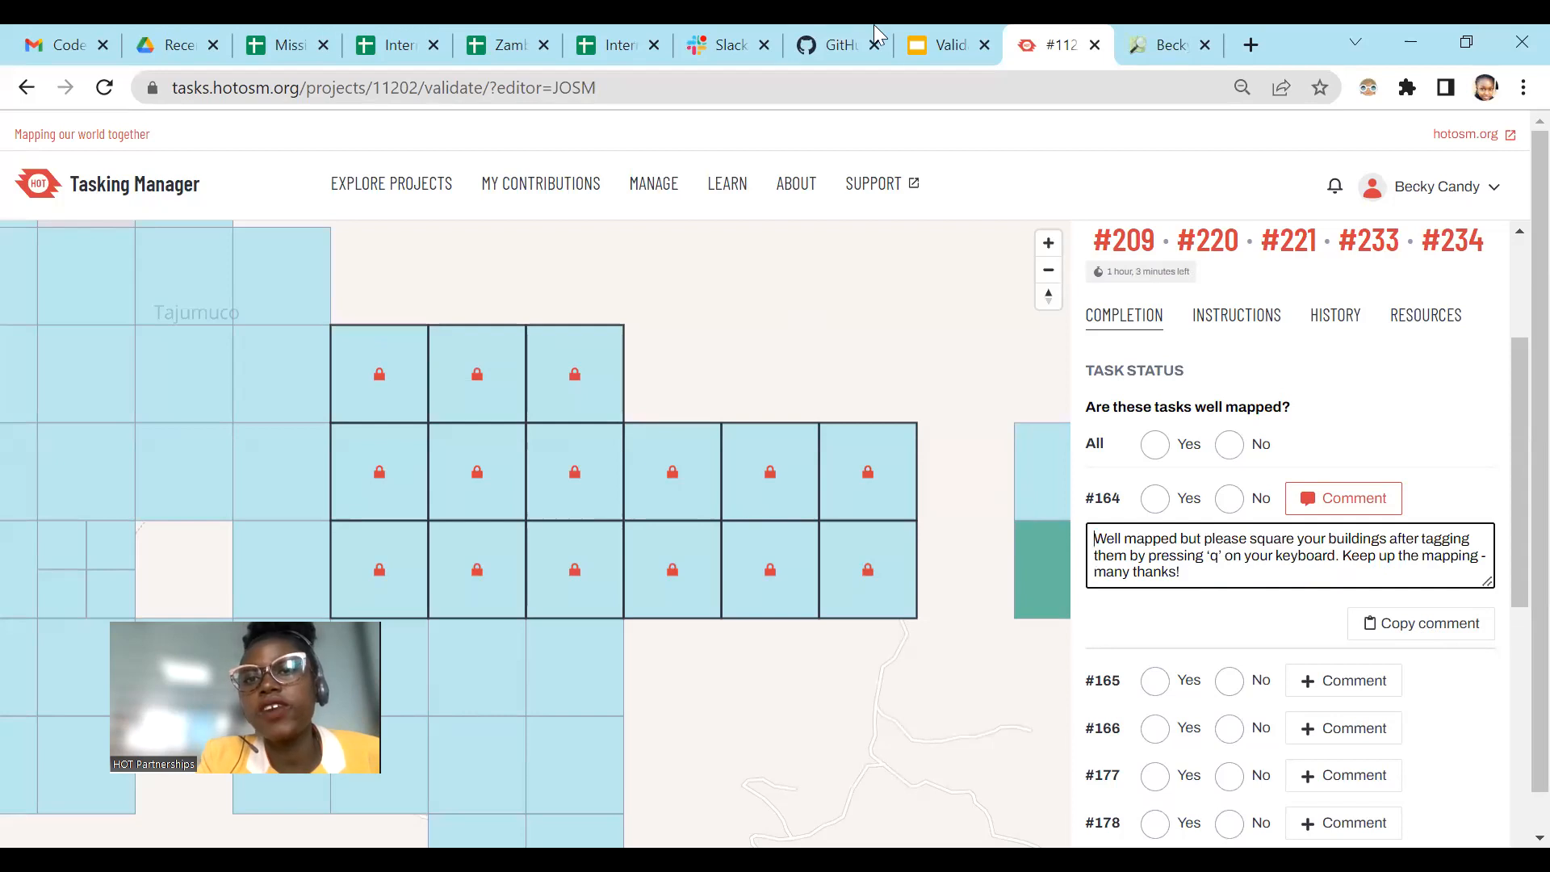
# Step: Go to the diary page and review the feedback comments for issues such as duplicate mapping, wrong tags, untagged features and unmapped tasks
pyautogui.click(937, 33)
pyautogui.click(1036, 27)
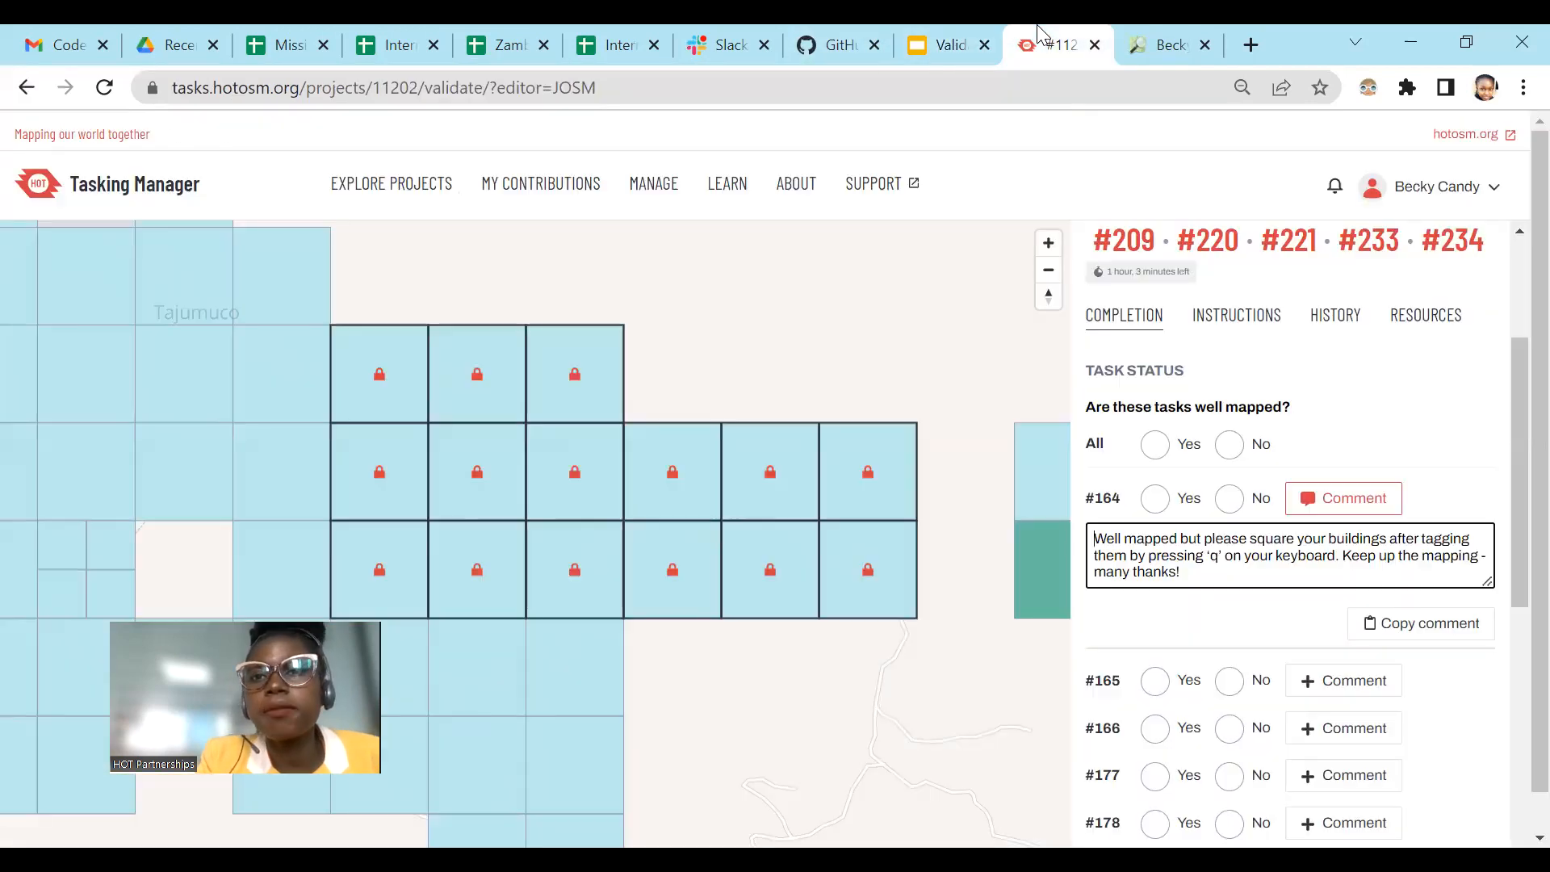
pyautogui.click(1151, 31)
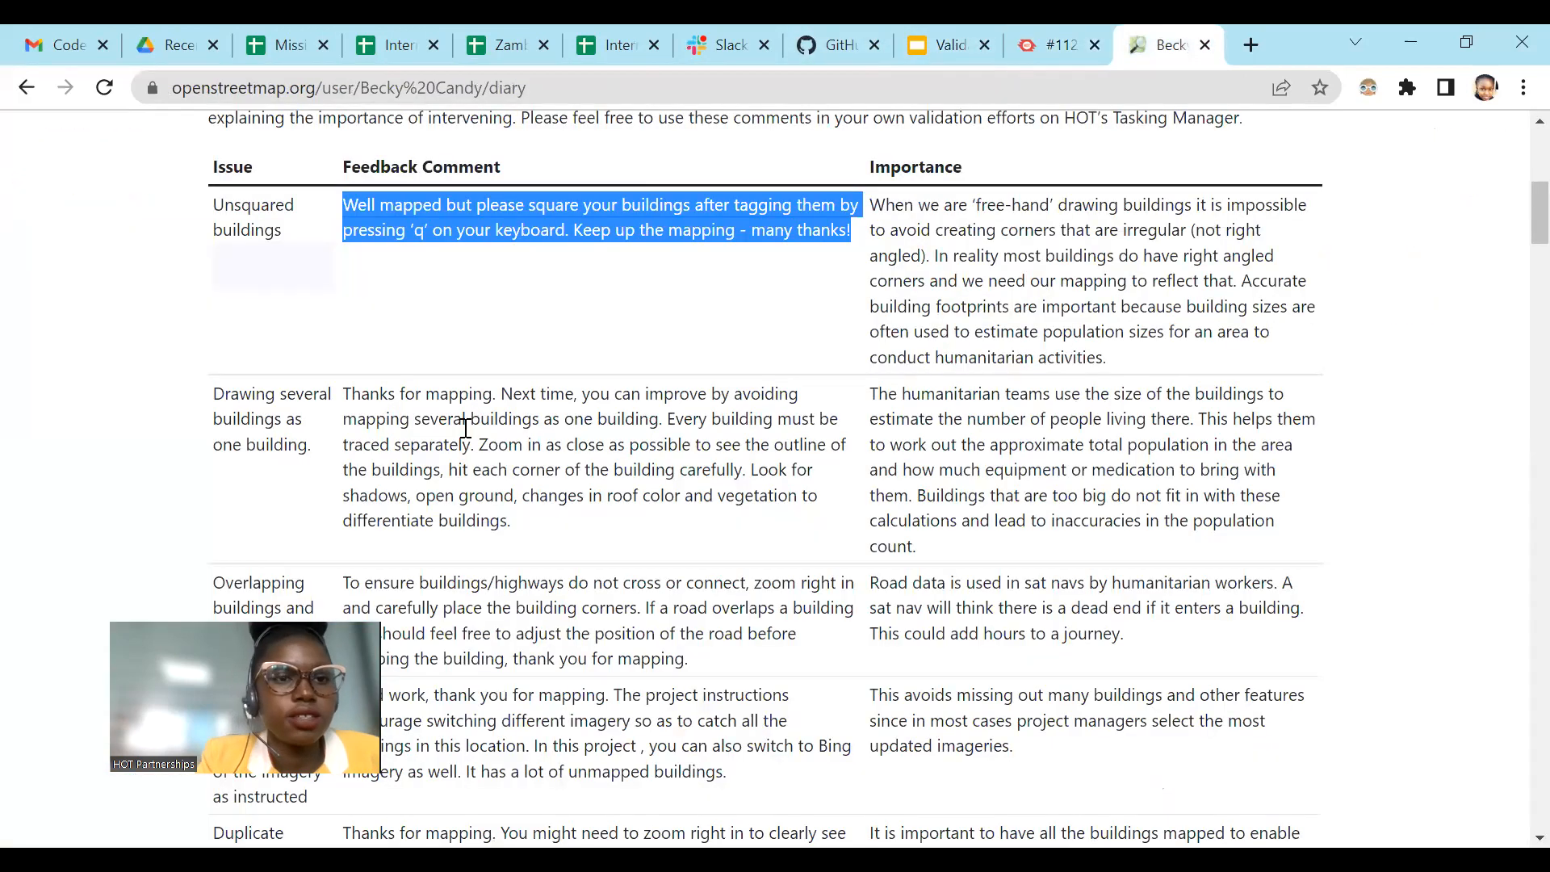
pyautogui.scroll(-8, 466, 428)
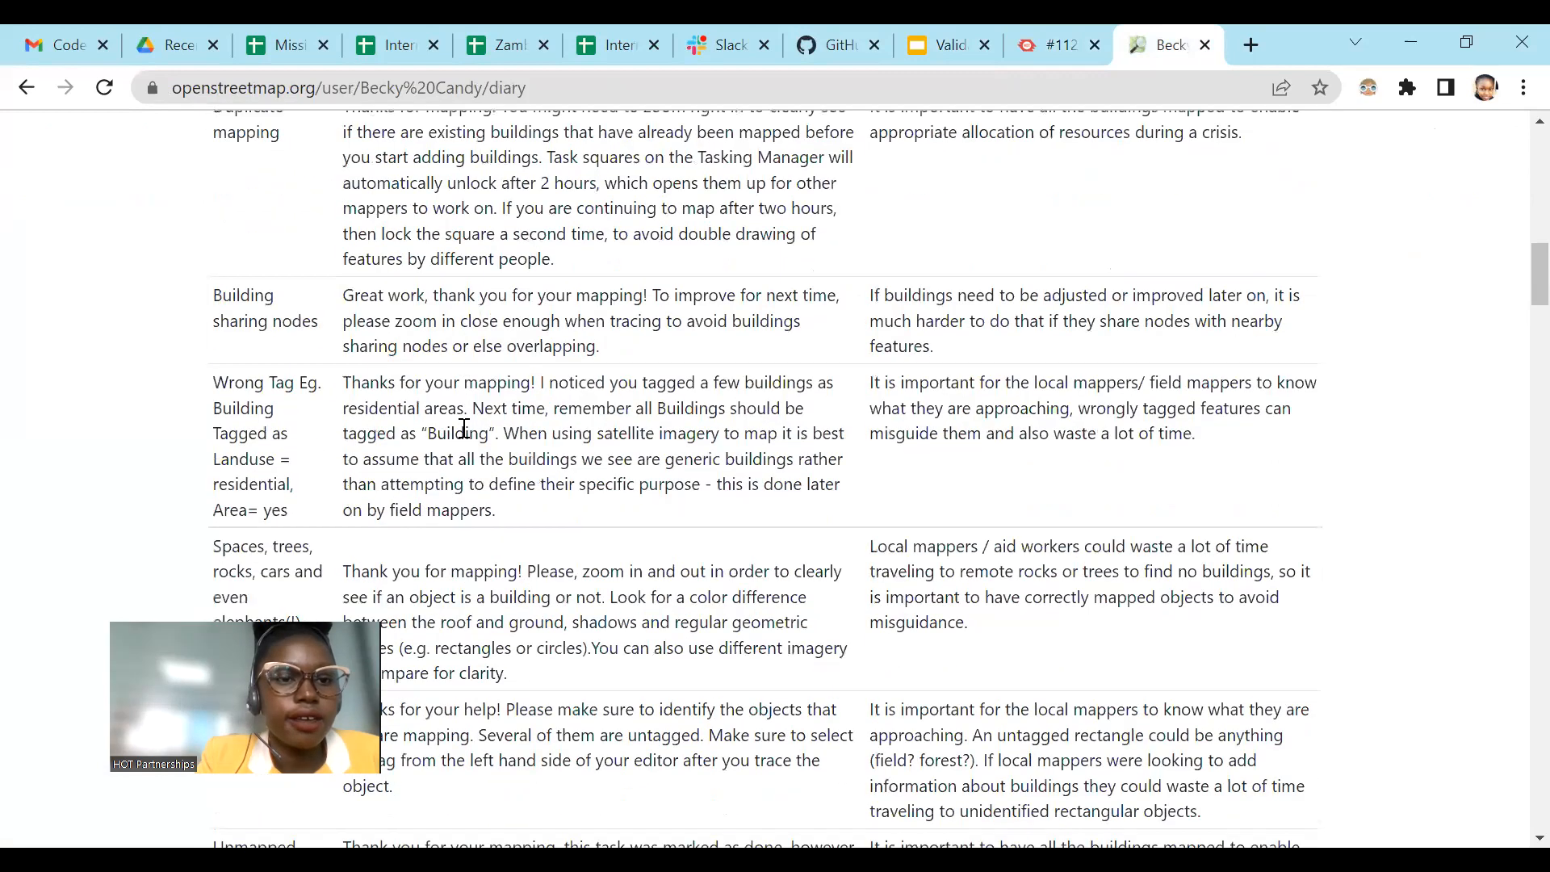
pyautogui.scroll(-3, 466, 428)
pyautogui.scroll(-5, 465, 428)
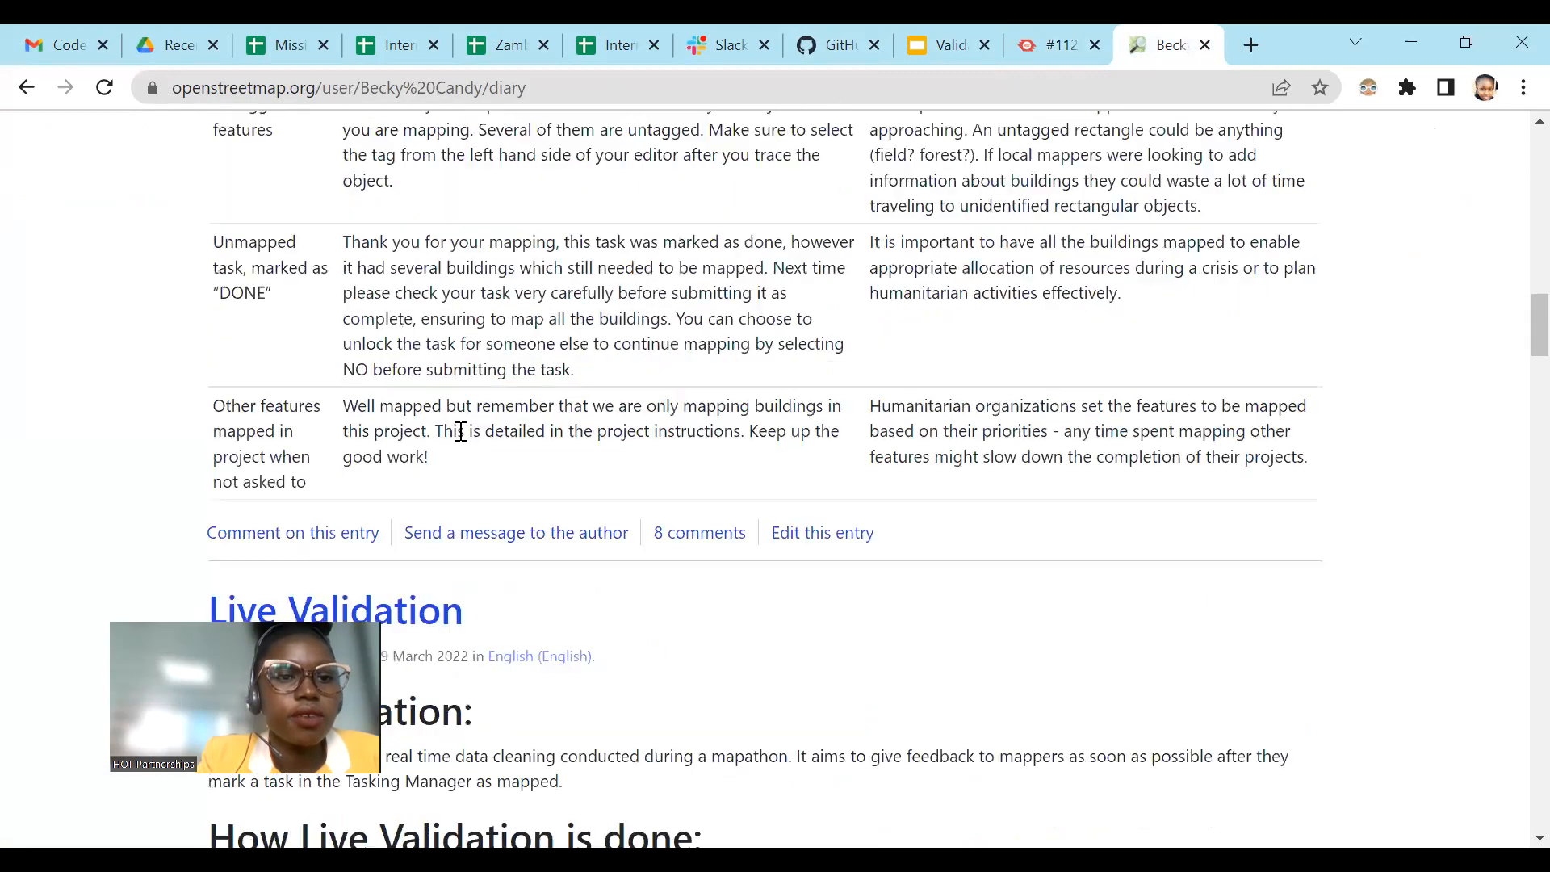
pyautogui.scroll(10, 457, 323)
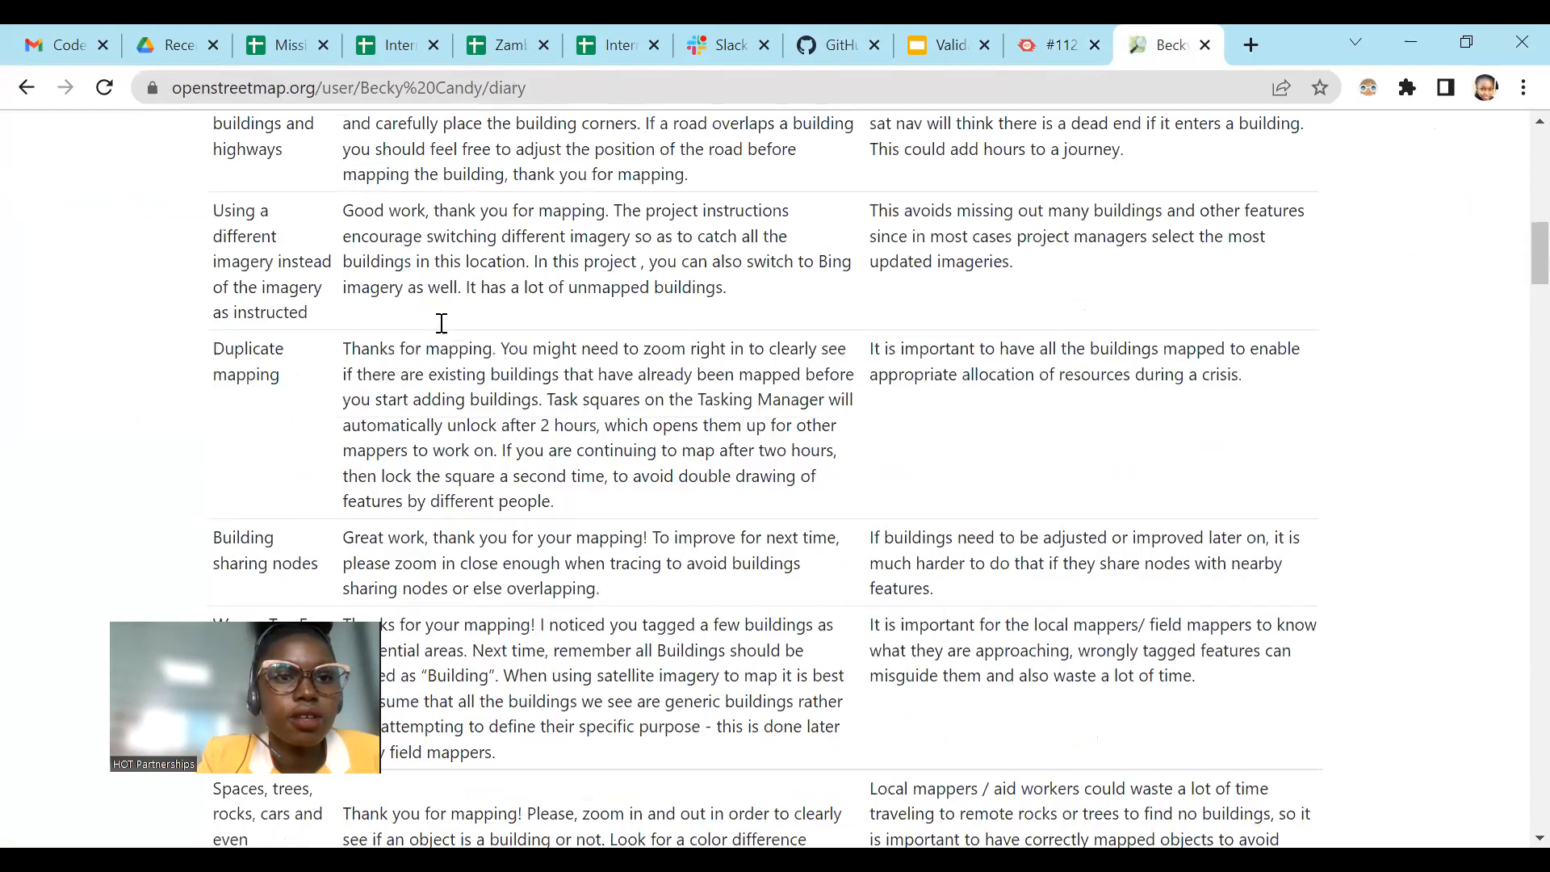
pyautogui.scroll(-6, 442, 333)
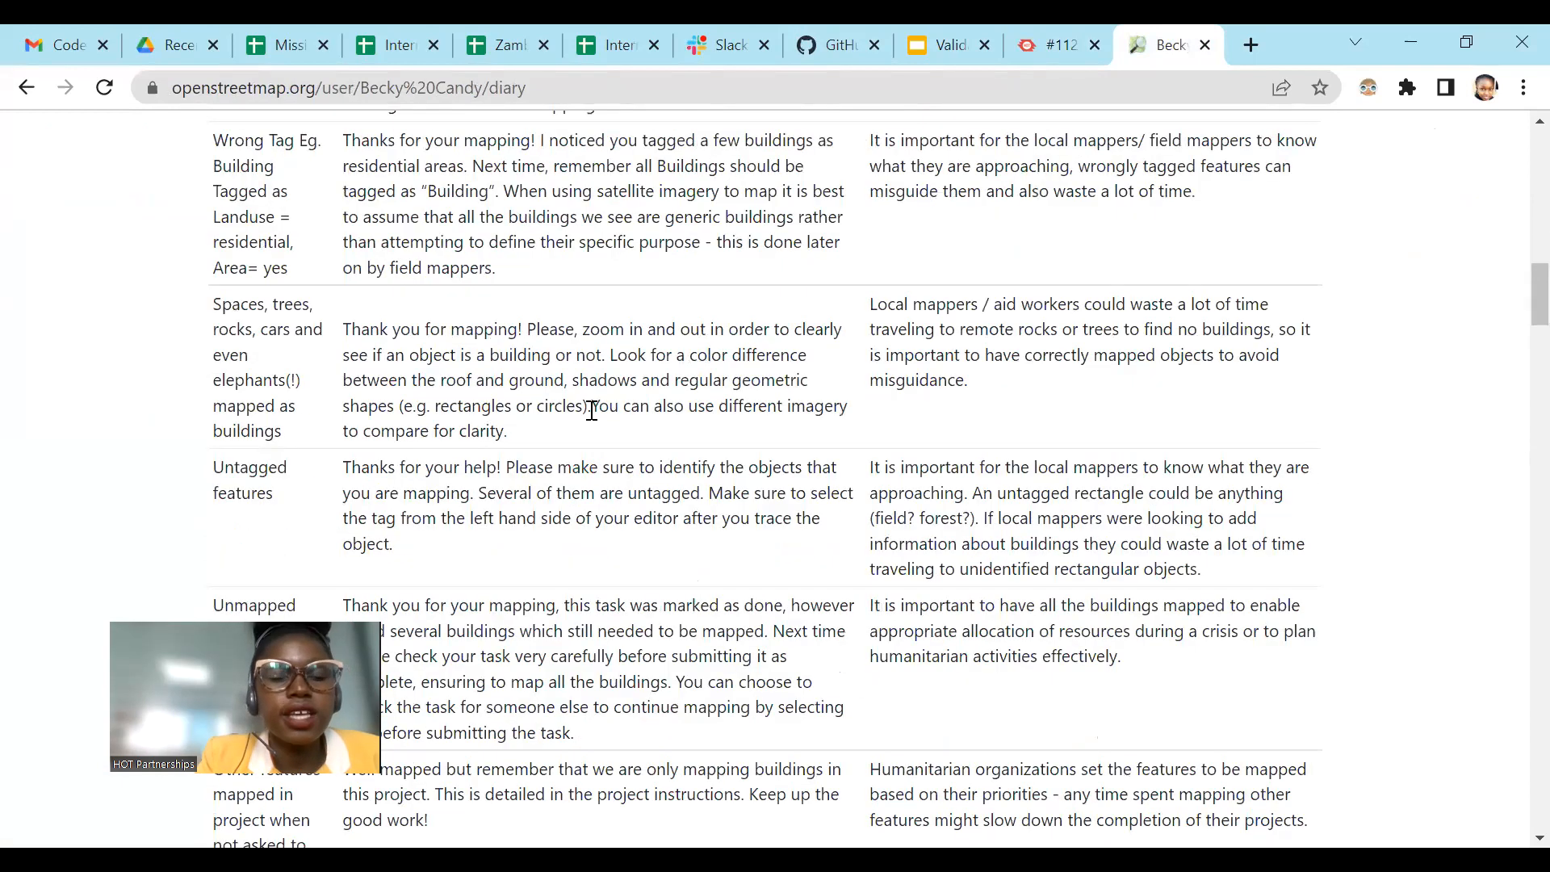
pyautogui.scroll(2, 396, 291)
pyautogui.scroll(3, 438, 235)
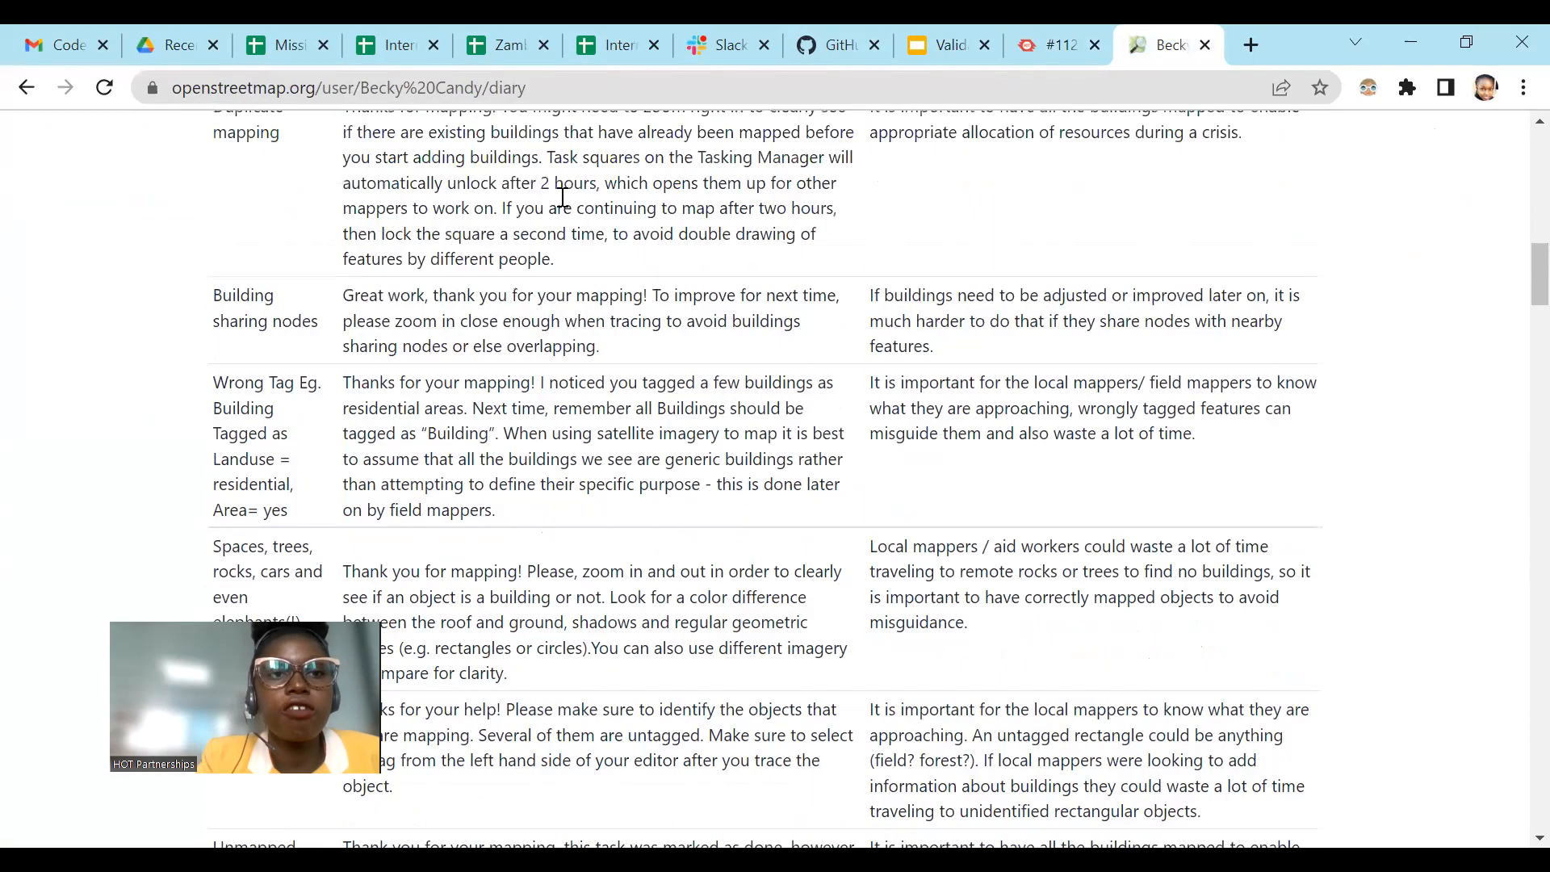
pyautogui.scroll(-5, 301, 428)
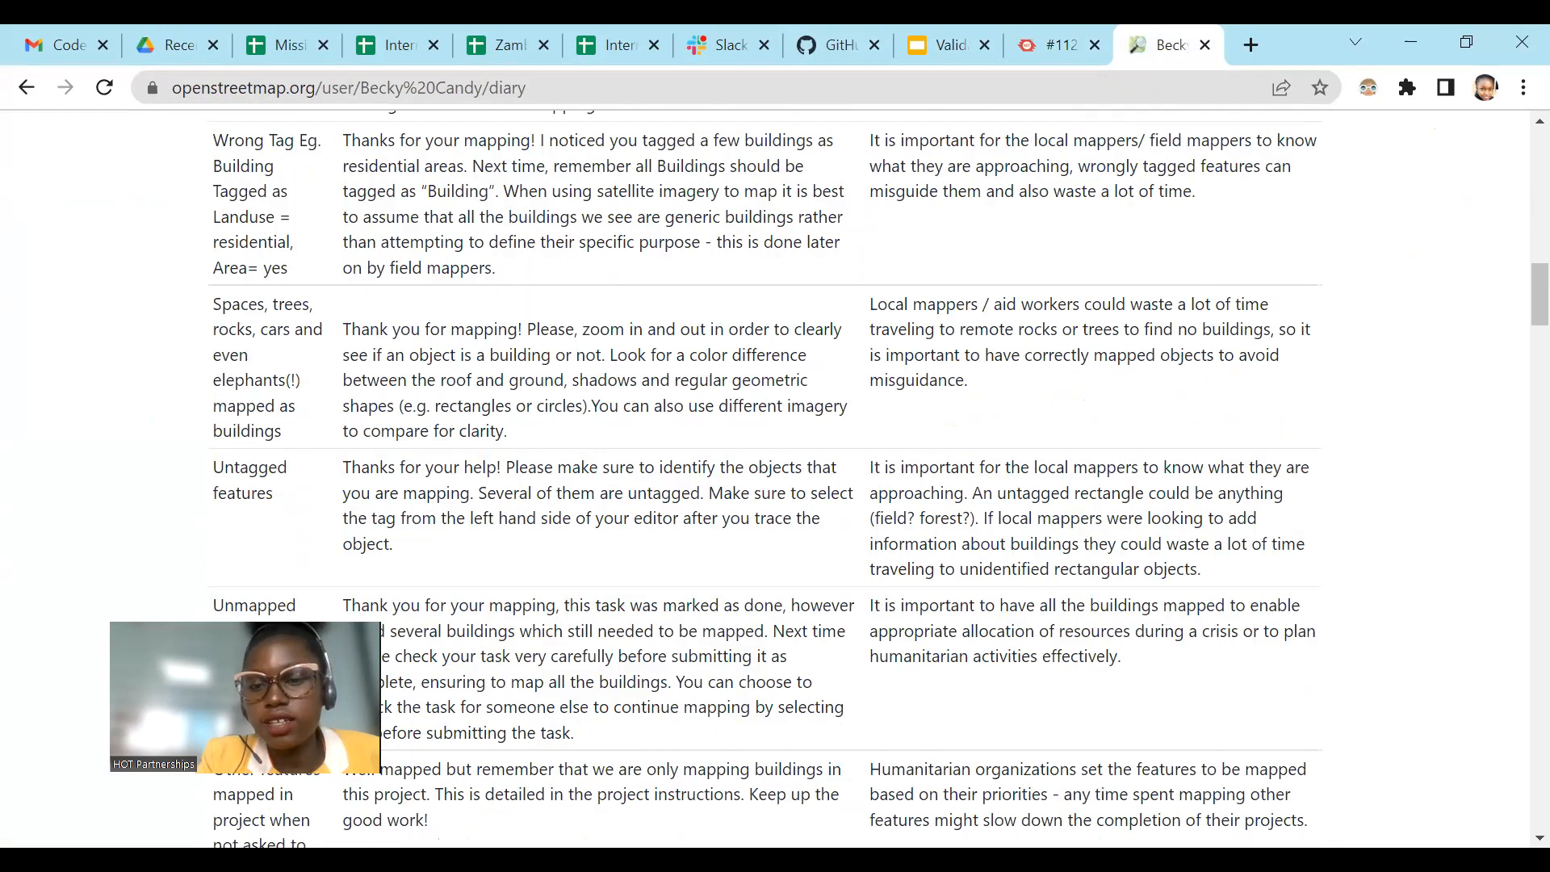
# Step: Switch to JOSM and inspect the imagery around the highlighted ways for buildings that are not mapped
pyautogui.hotkey('alt', 'Tab')
pyautogui.scroll(4, 717, 335)
pyautogui.moveTo(848, 483); pyautogui.dragTo(582, 262)
pyautogui.scroll(-2, 795, 407)
pyautogui.moveTo(456, 392); pyautogui.dragTo(637, 395)
pyautogui.scroll(2, 700, 347)
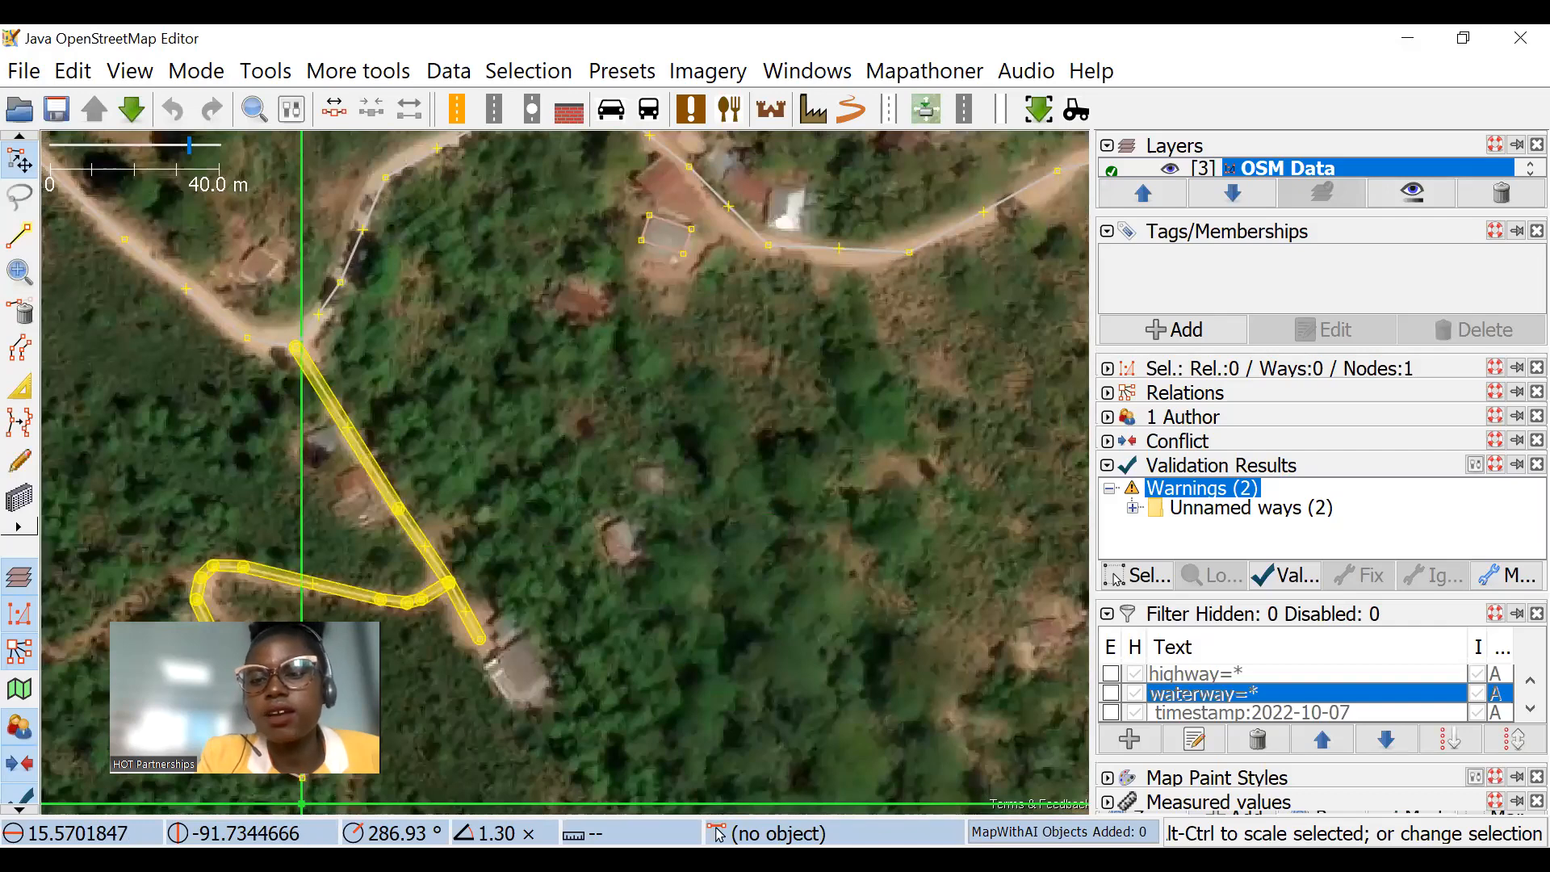
# Step: Go back to the diary and highlight the feedback comment for unmapped tasks marked as "DONE" to read it
pyautogui.hotkey('alt', 'Tab')
pyautogui.scroll(-2, 517, 384)
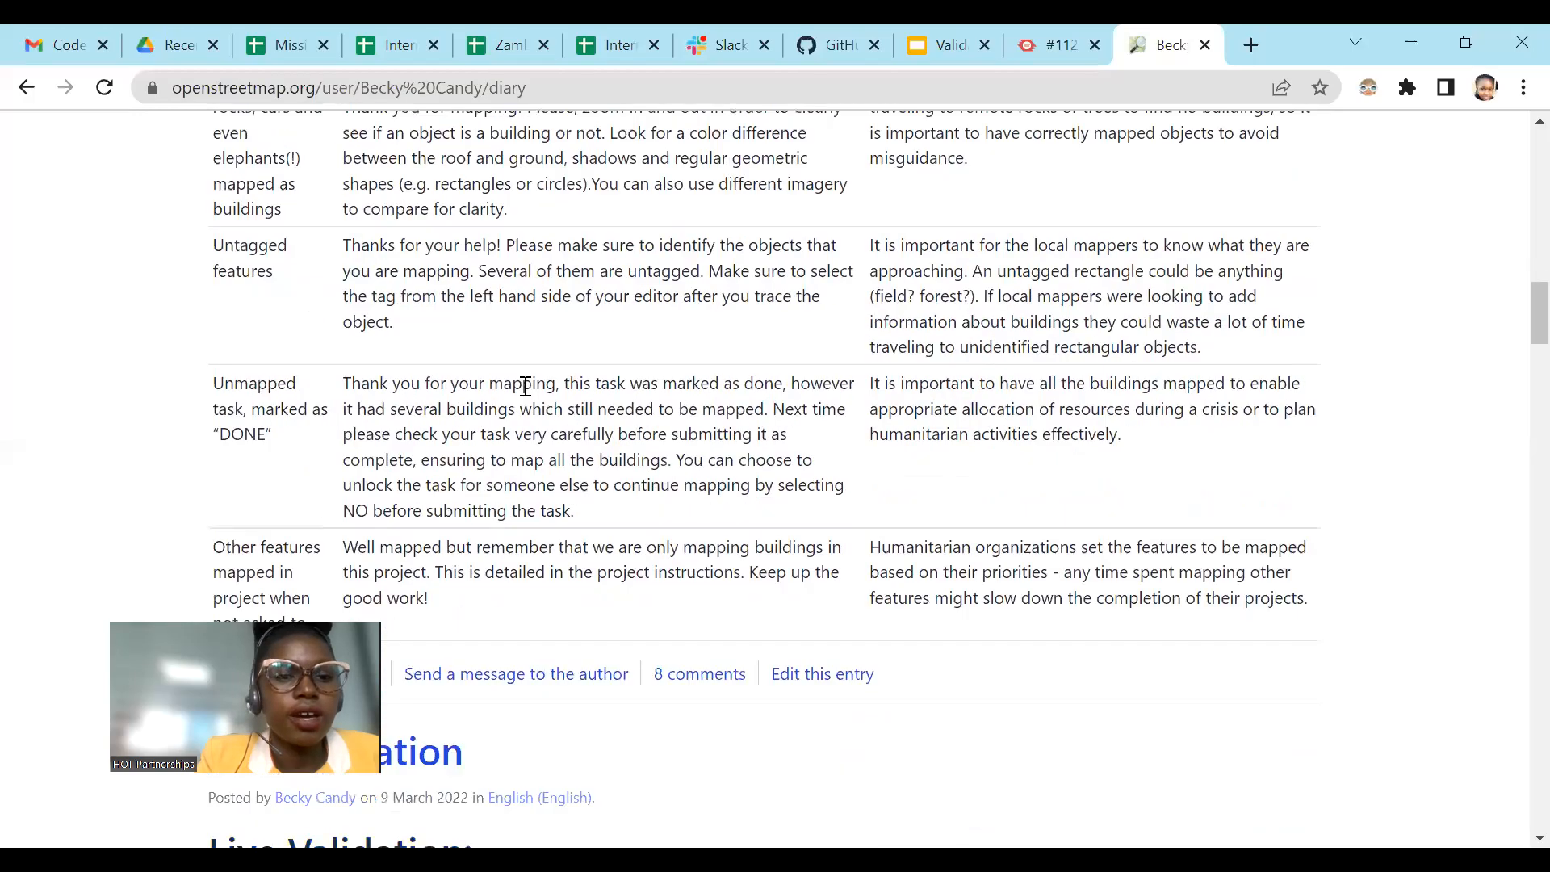
pyautogui.moveTo(345, 363); pyautogui.dragTo(594, 467)
pyautogui.moveTo(322, 381); pyautogui.dragTo(274, 377)
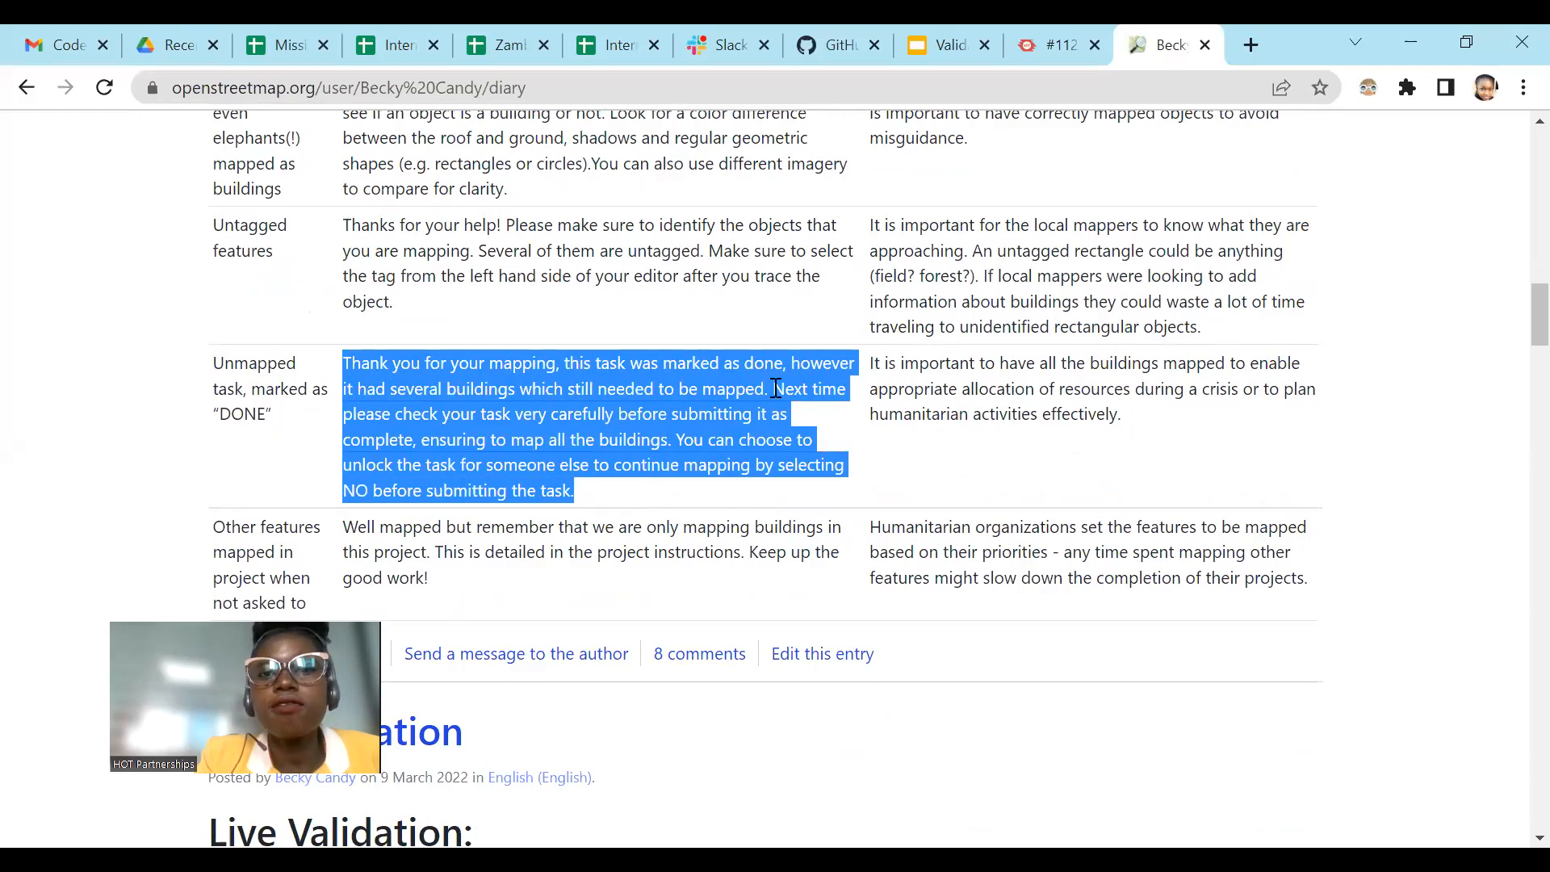
pyautogui.click(846, 385)
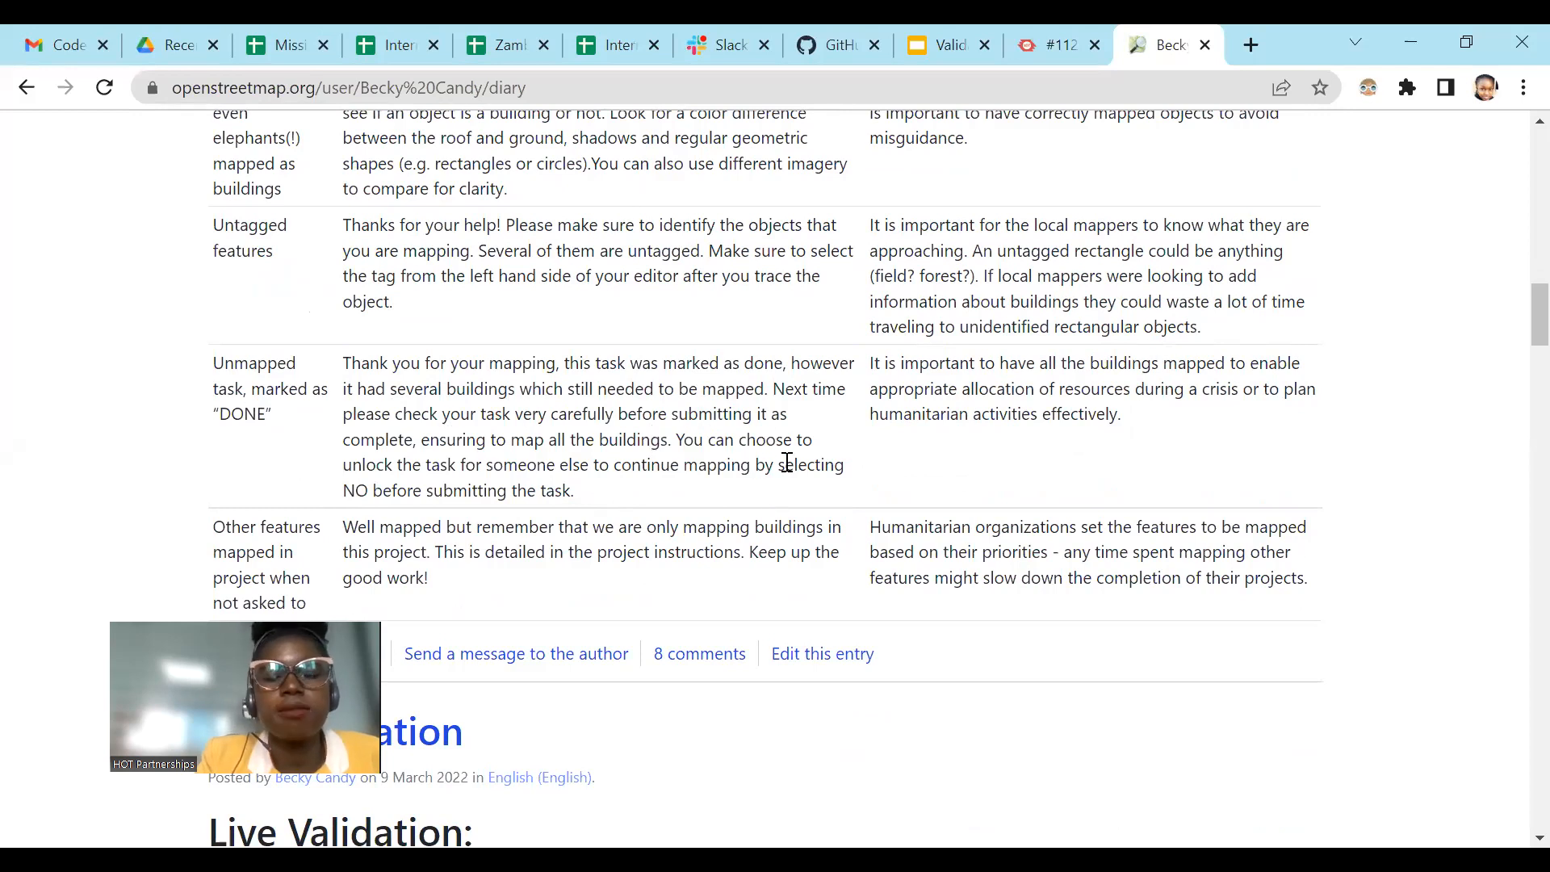
# Step: Return to the Tasking Manager, look through the task list, and try to copy task #164's comment
pyautogui.click(1059, 26)
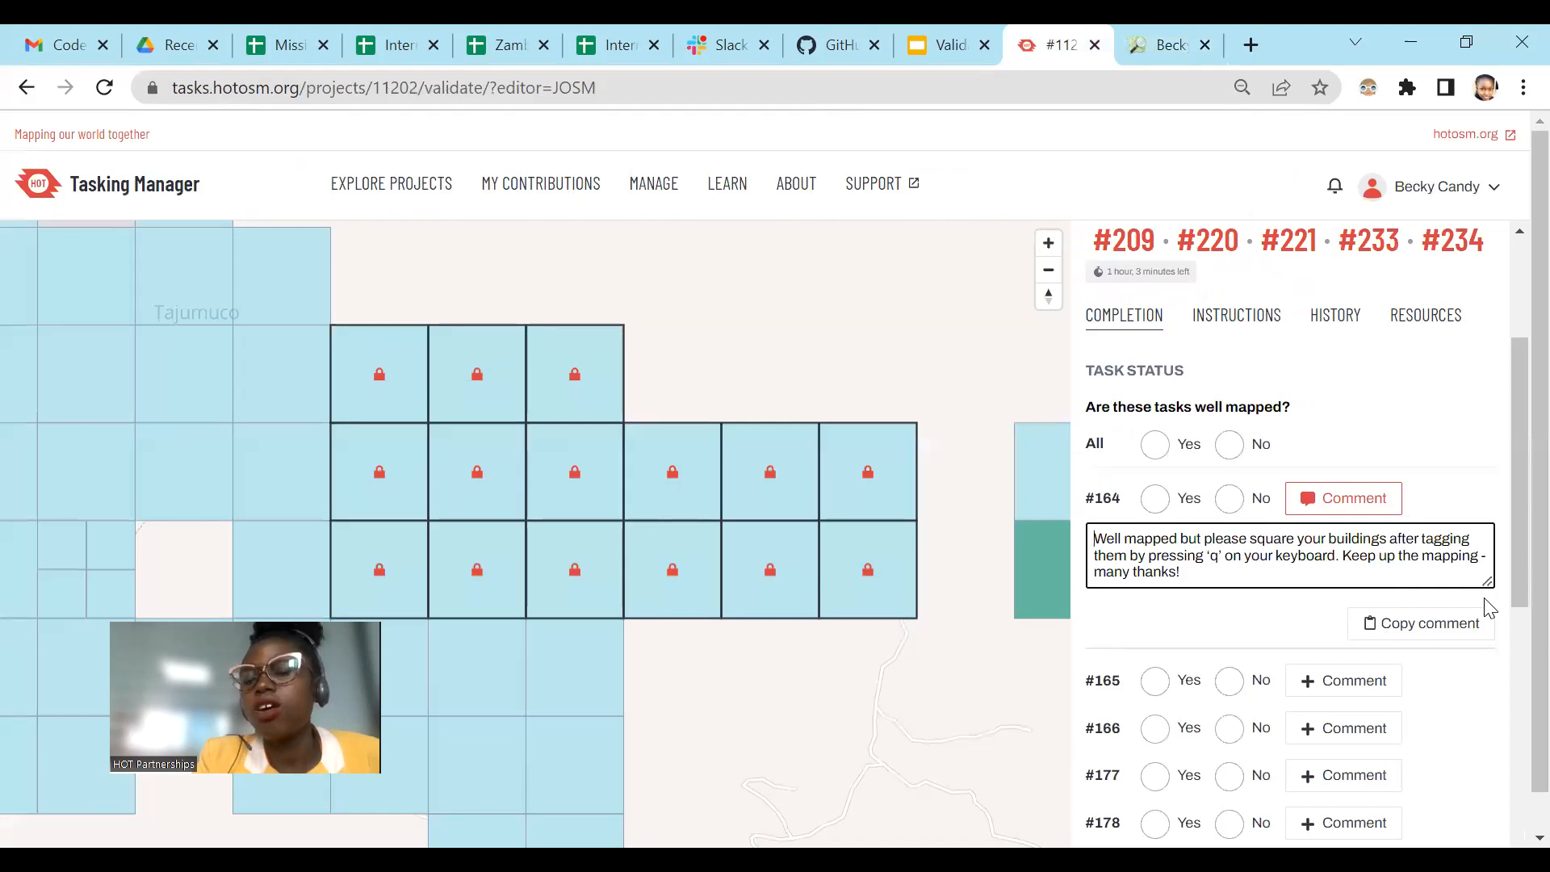
pyautogui.scroll(-8, 1211, 743)
pyautogui.scroll(4, 1283, 670)
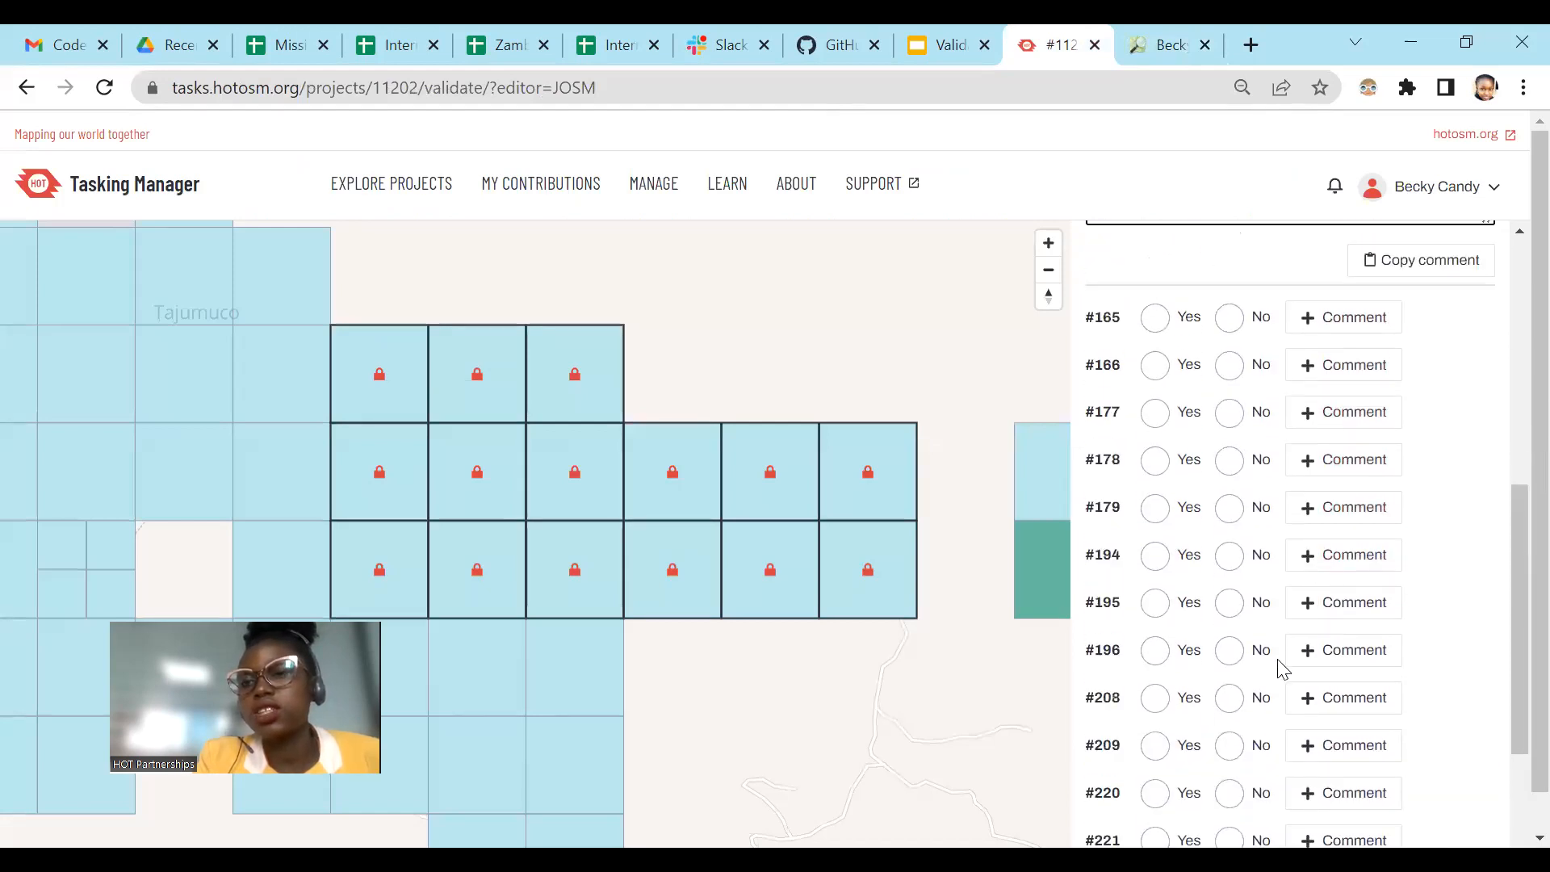
pyautogui.scroll(2, 1421, 323)
pyautogui.click(1456, 389)
pyautogui.click(1456, 386)
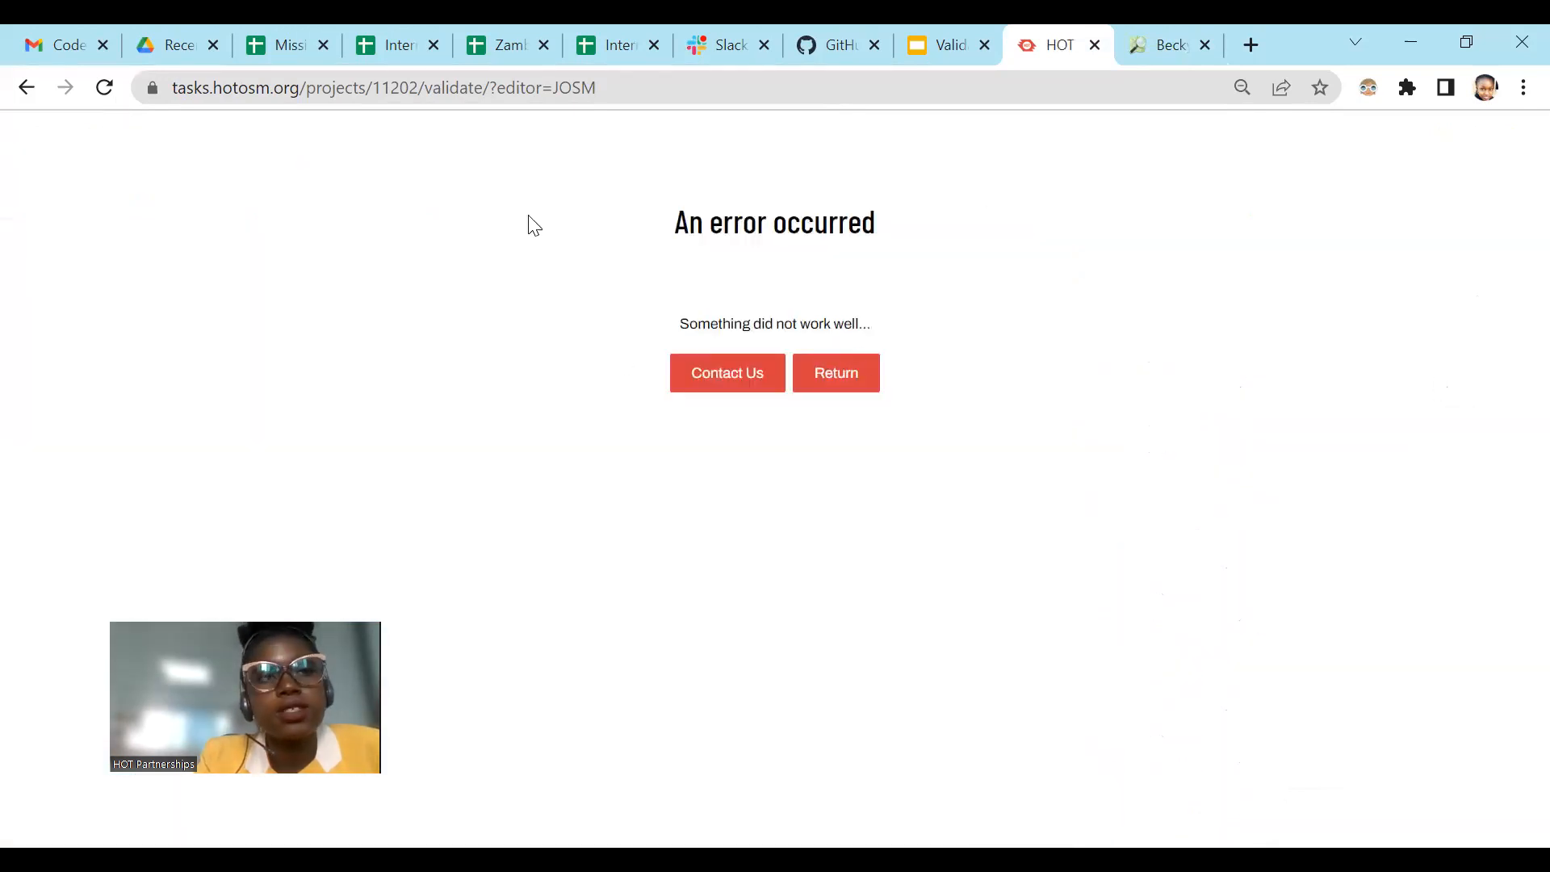
# Step: Reload the validation page, paste the unsquared buildings feedback into task #164's comment again, and retry copying that comment
pyautogui.click(98, 91)
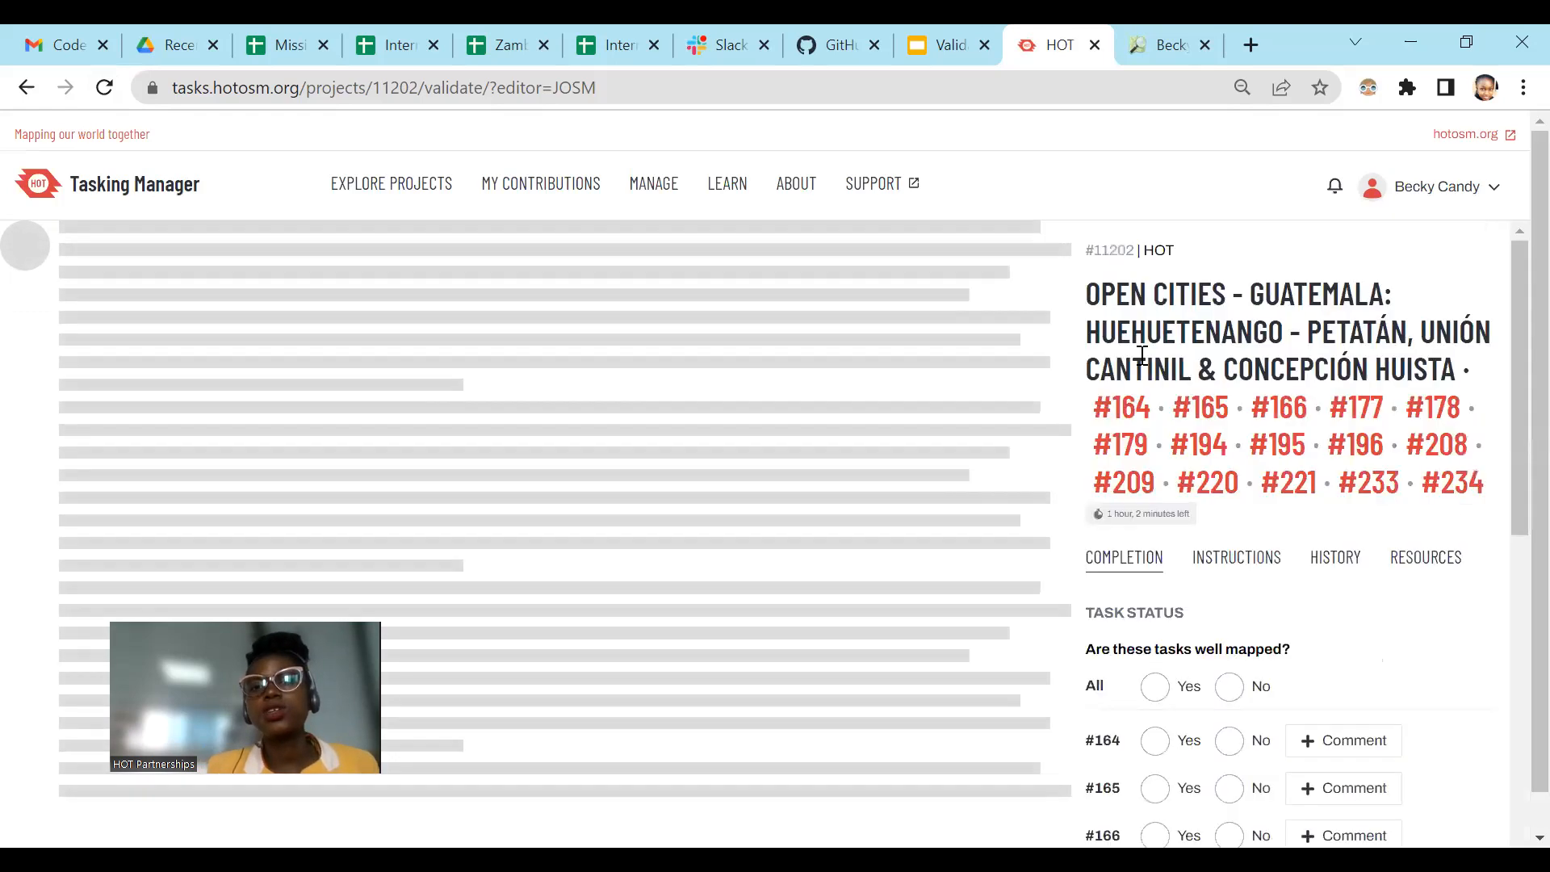
pyautogui.click(1357, 743)
pyautogui.hotkey('ctrl', 'v')
pyautogui.scroll(-3, 1391, 647)
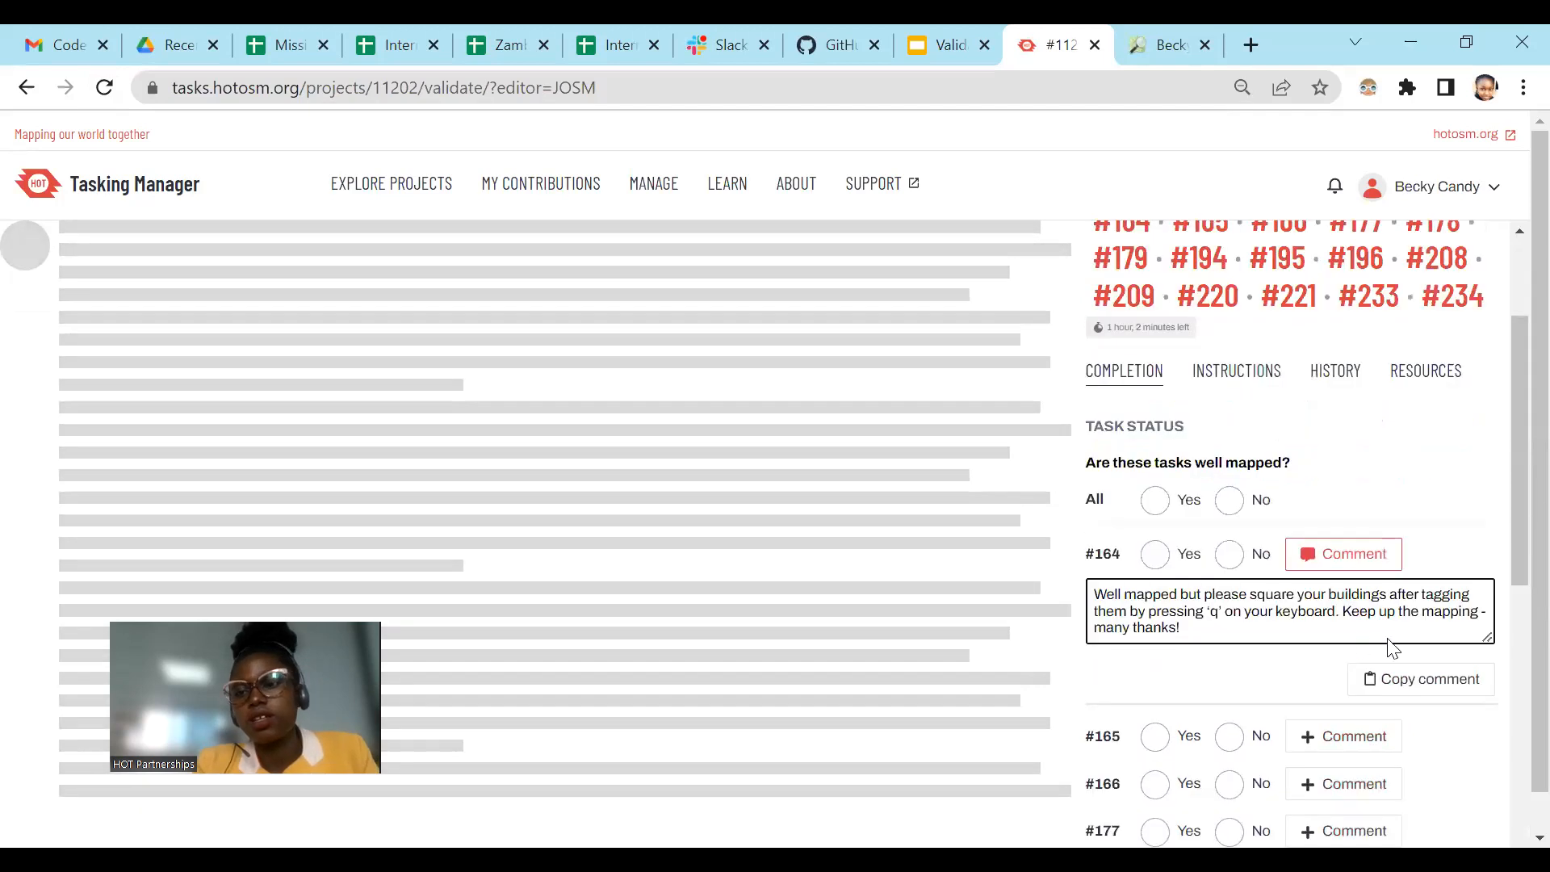
pyautogui.click(1400, 630)
# Step: Open the HOT support portal from the error page, then return to the Tasking Manager validation page and reload it
pyautogui.click(757, 361)
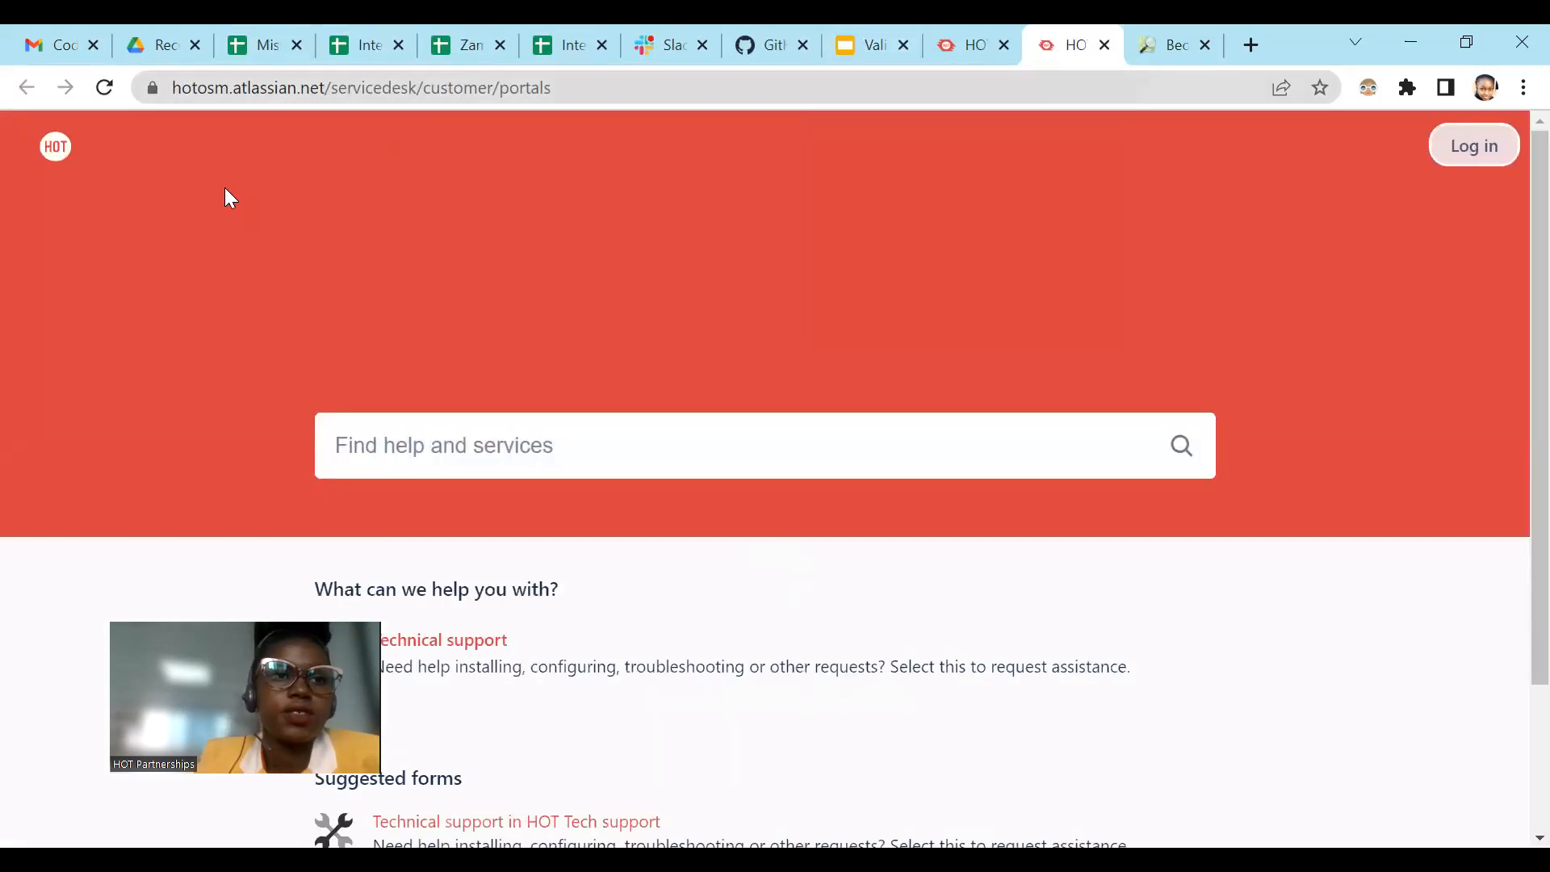
pyautogui.click(104, 87)
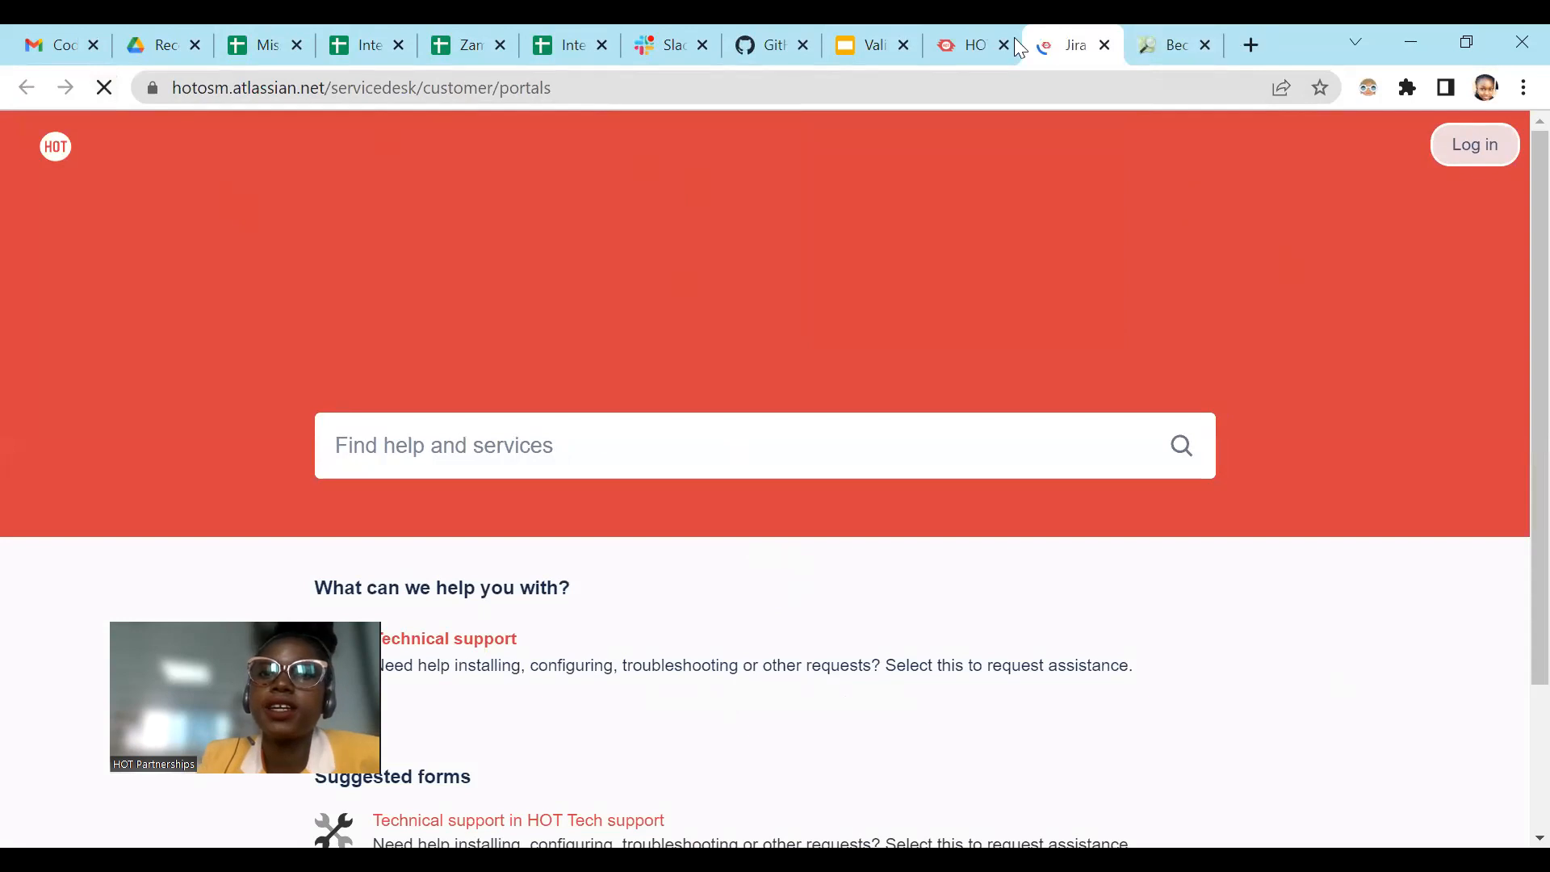
pyautogui.click(953, 33)
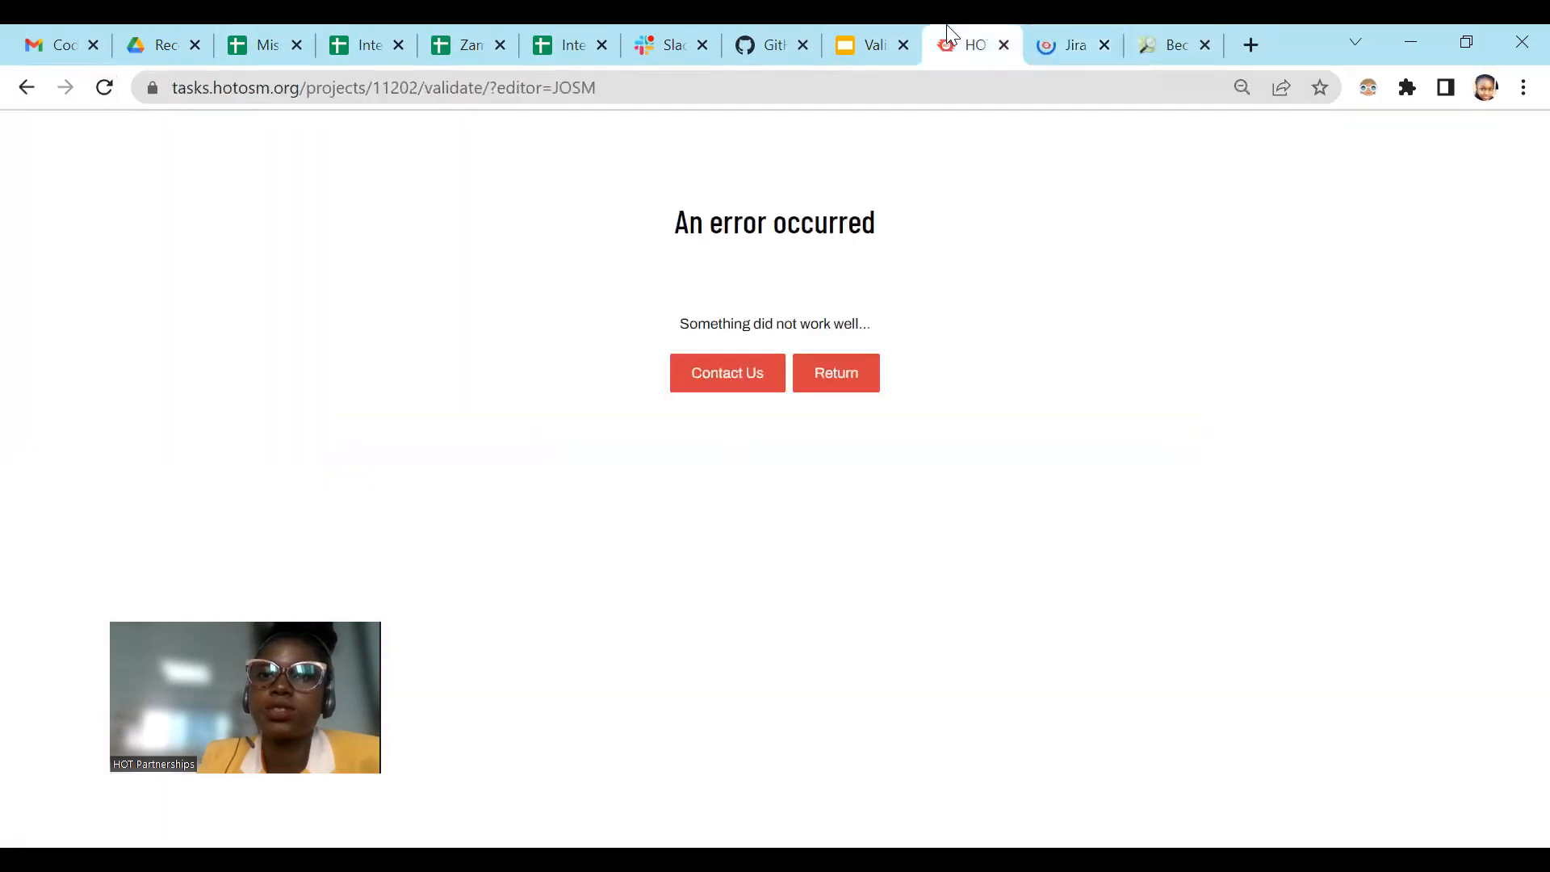
pyautogui.click(106, 86)
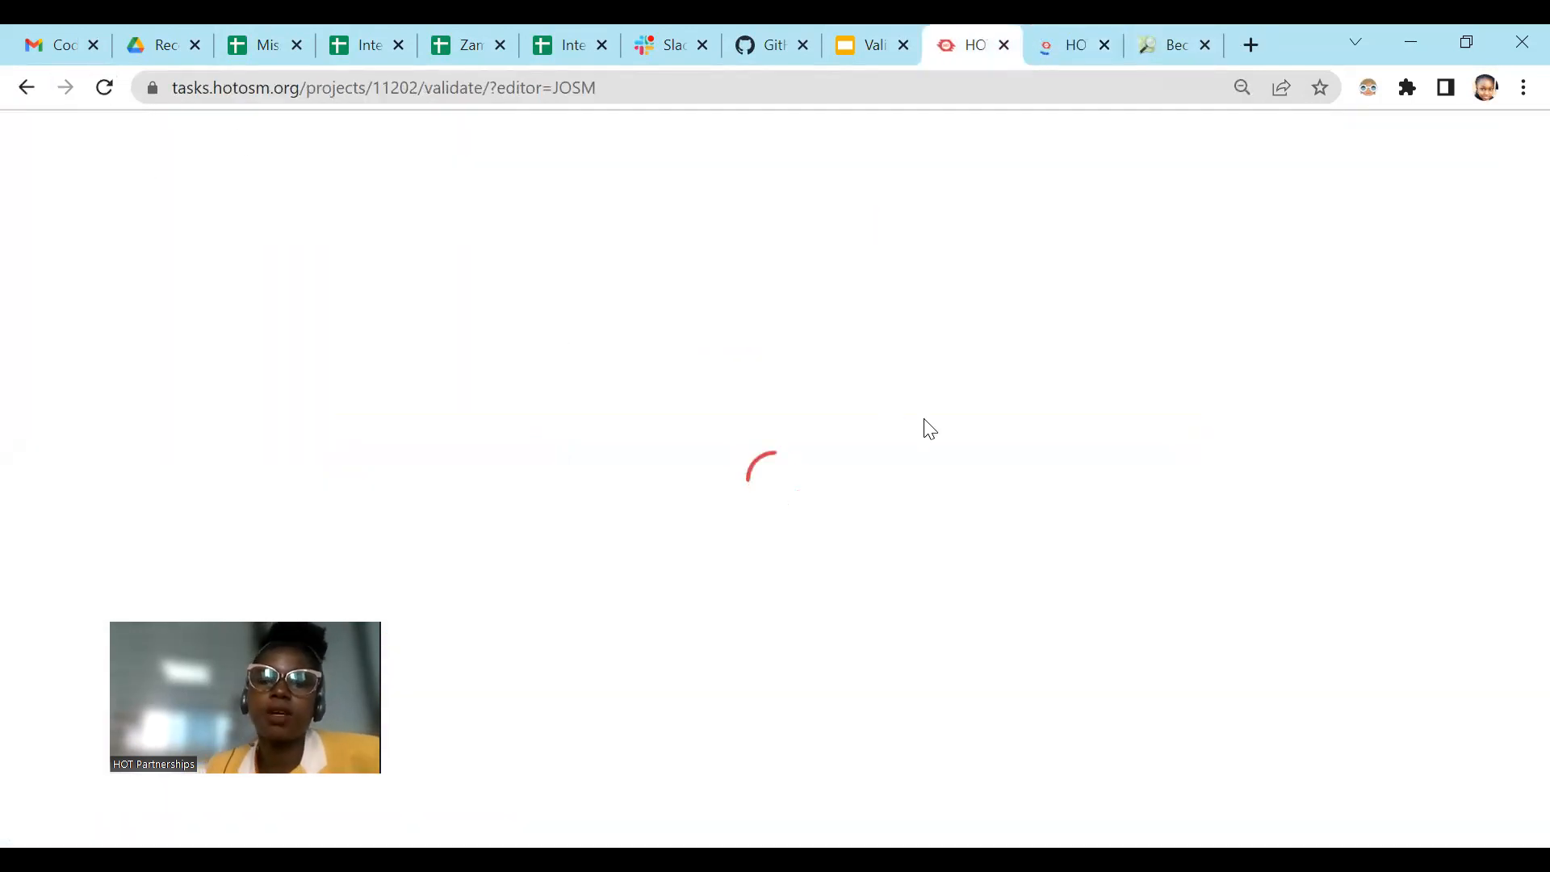
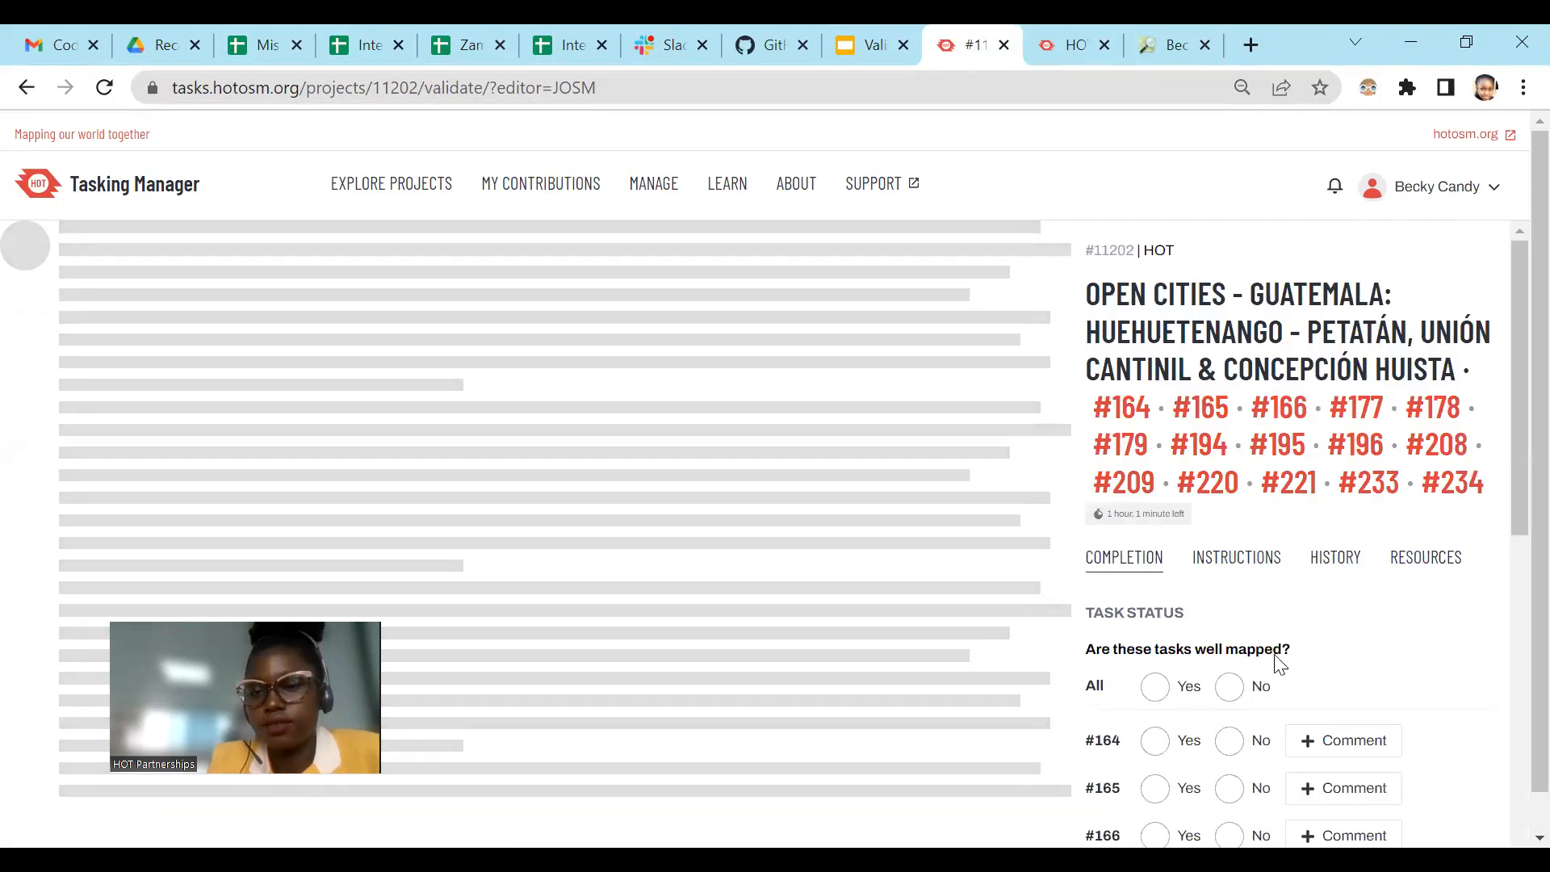
# Step: Look through the task status list, switch to JOSM and select all buildings with the search string building=*
pyautogui.scroll(-9, 1278, 664)
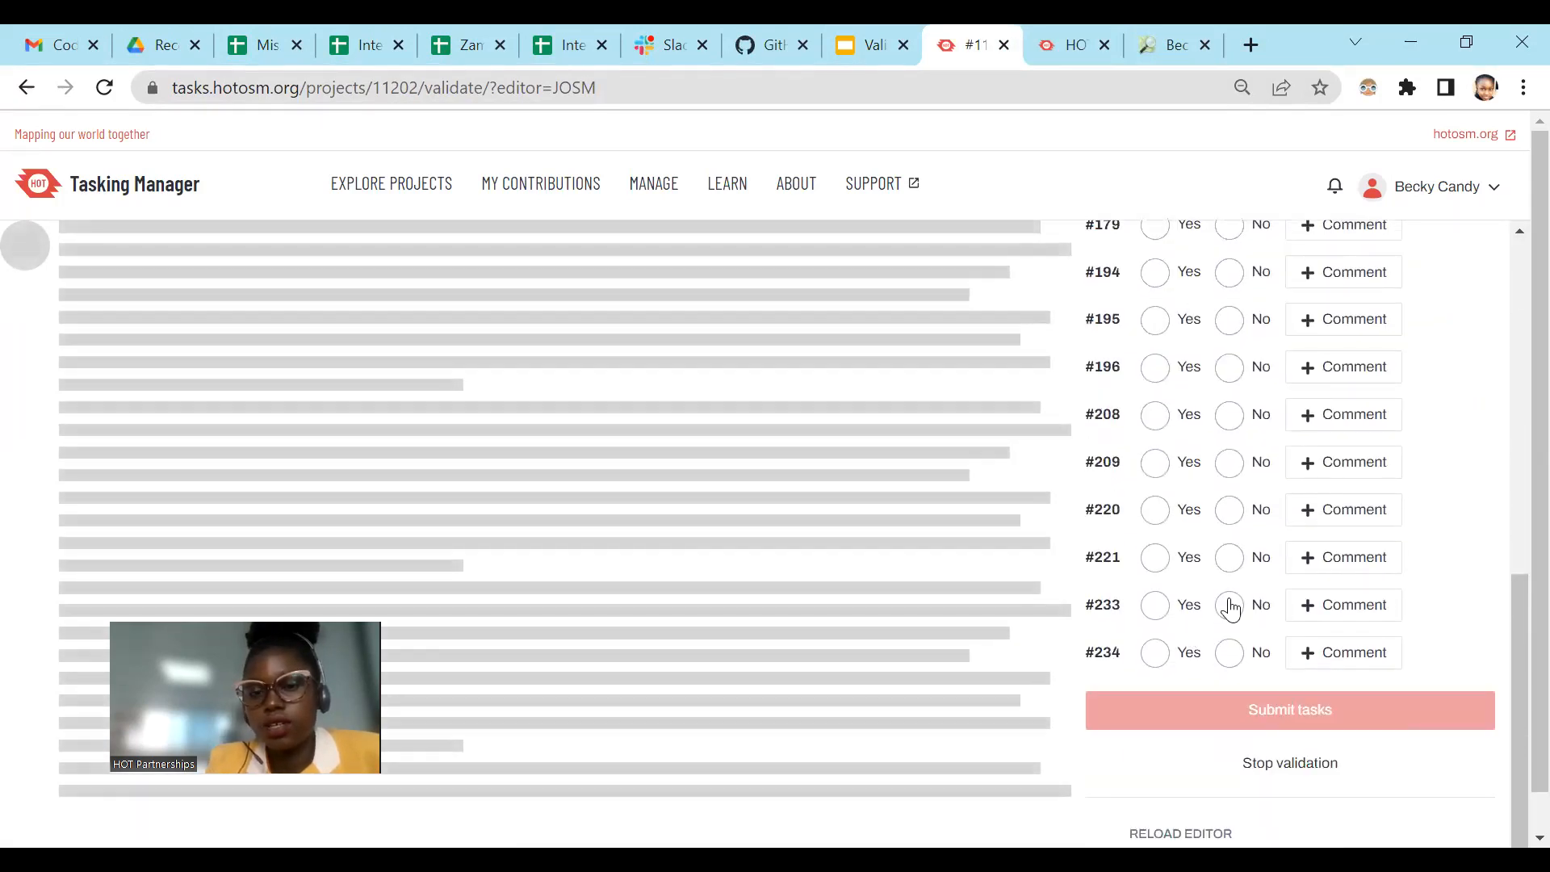
pyautogui.scroll(1, 1316, 555)
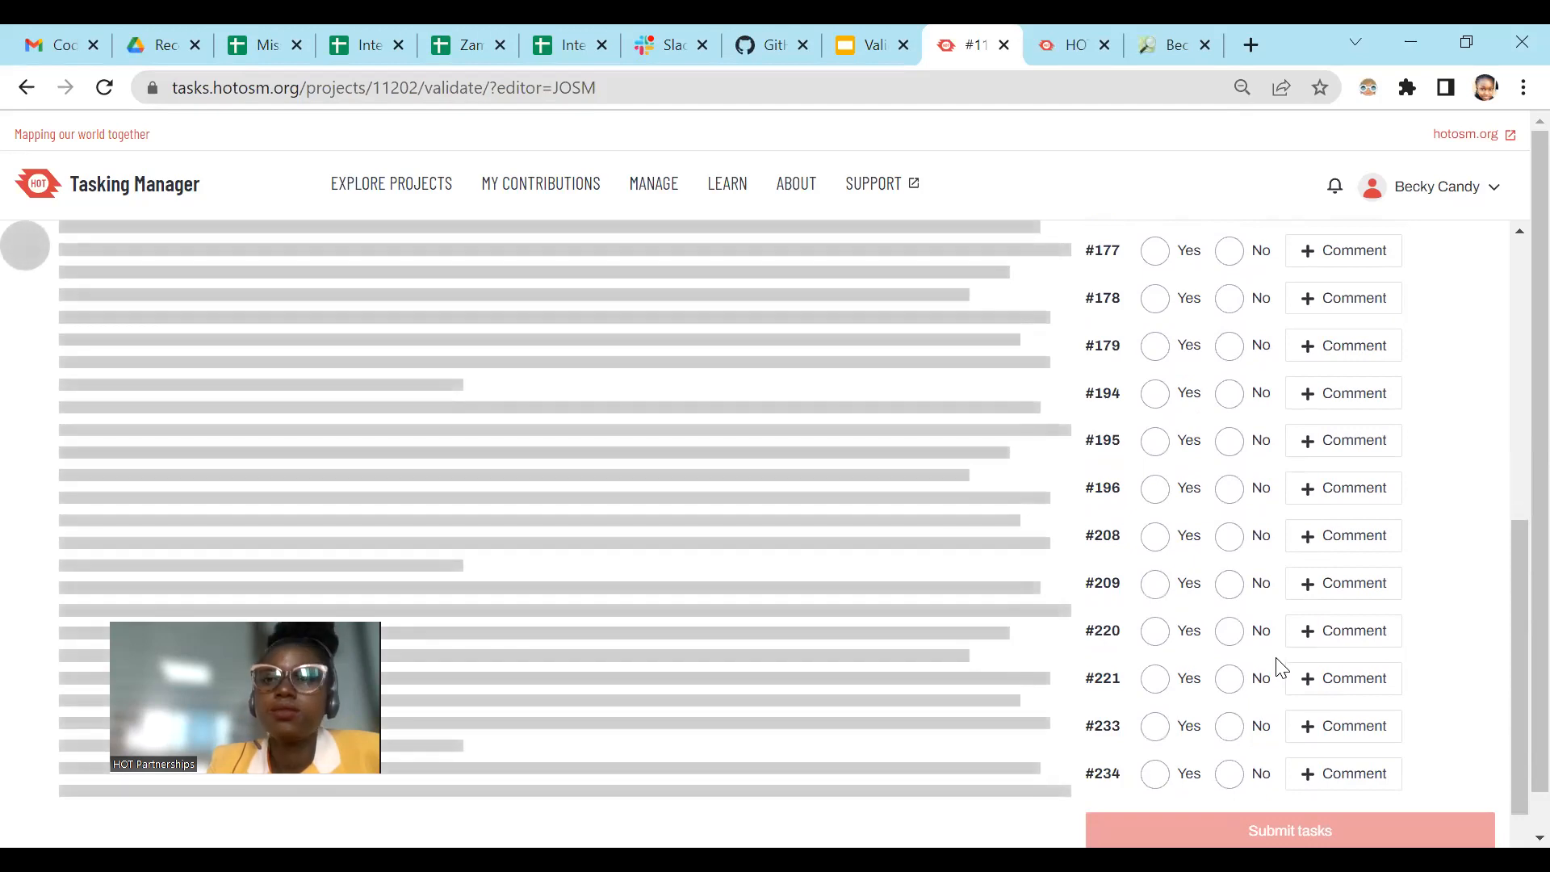
pyautogui.scroll(5, 1346, 347)
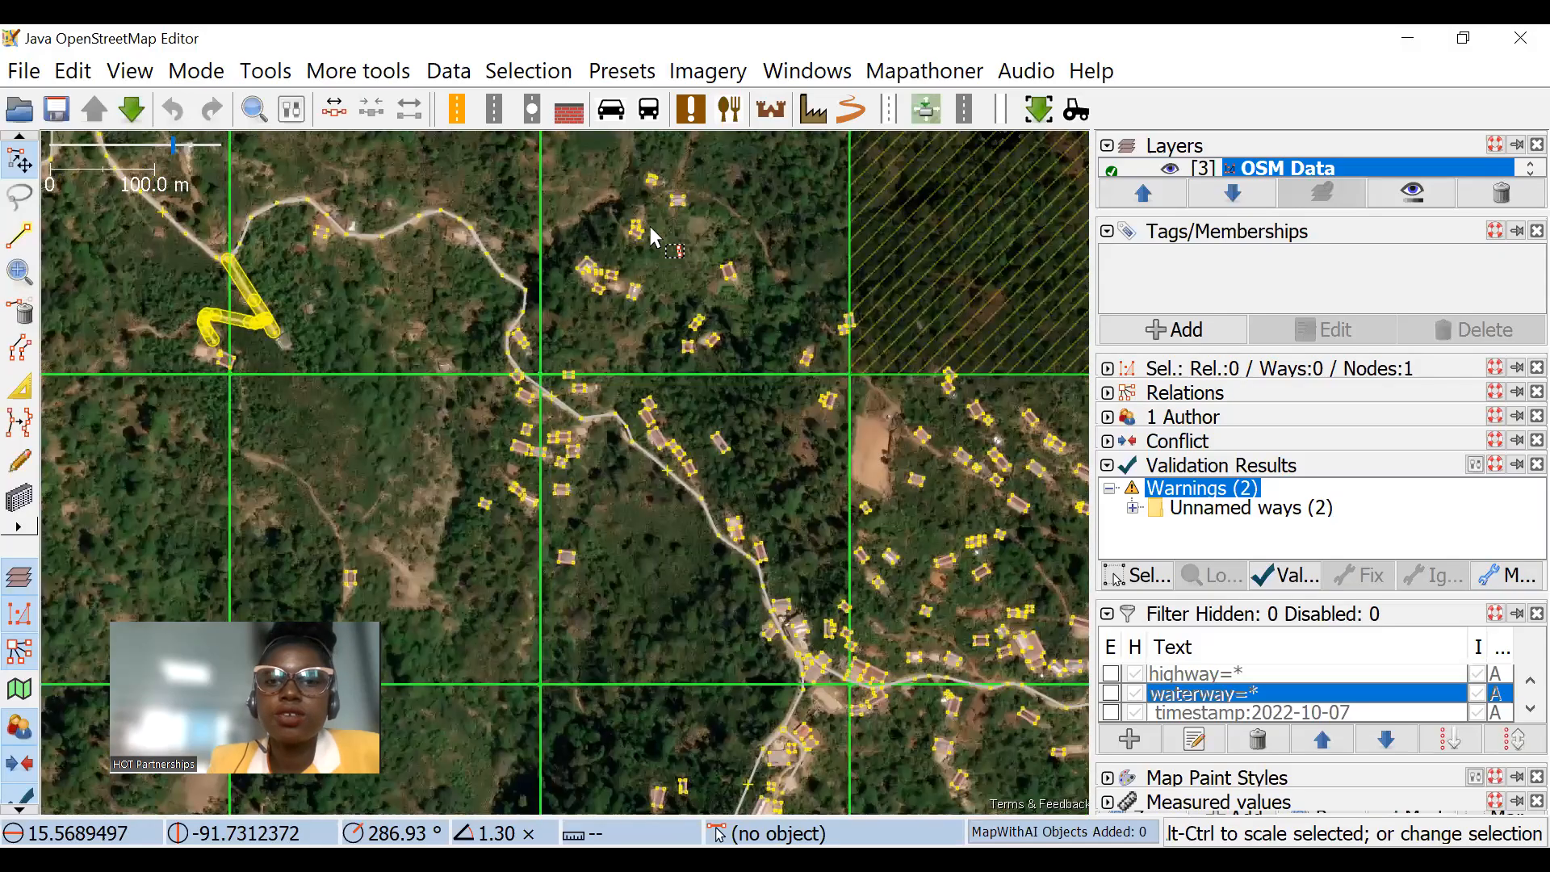
pyautogui.moveTo(650, 229); pyautogui.dragTo(275, 209)
pyautogui.moveTo(593, 332); pyautogui.dragTo(239, 105)
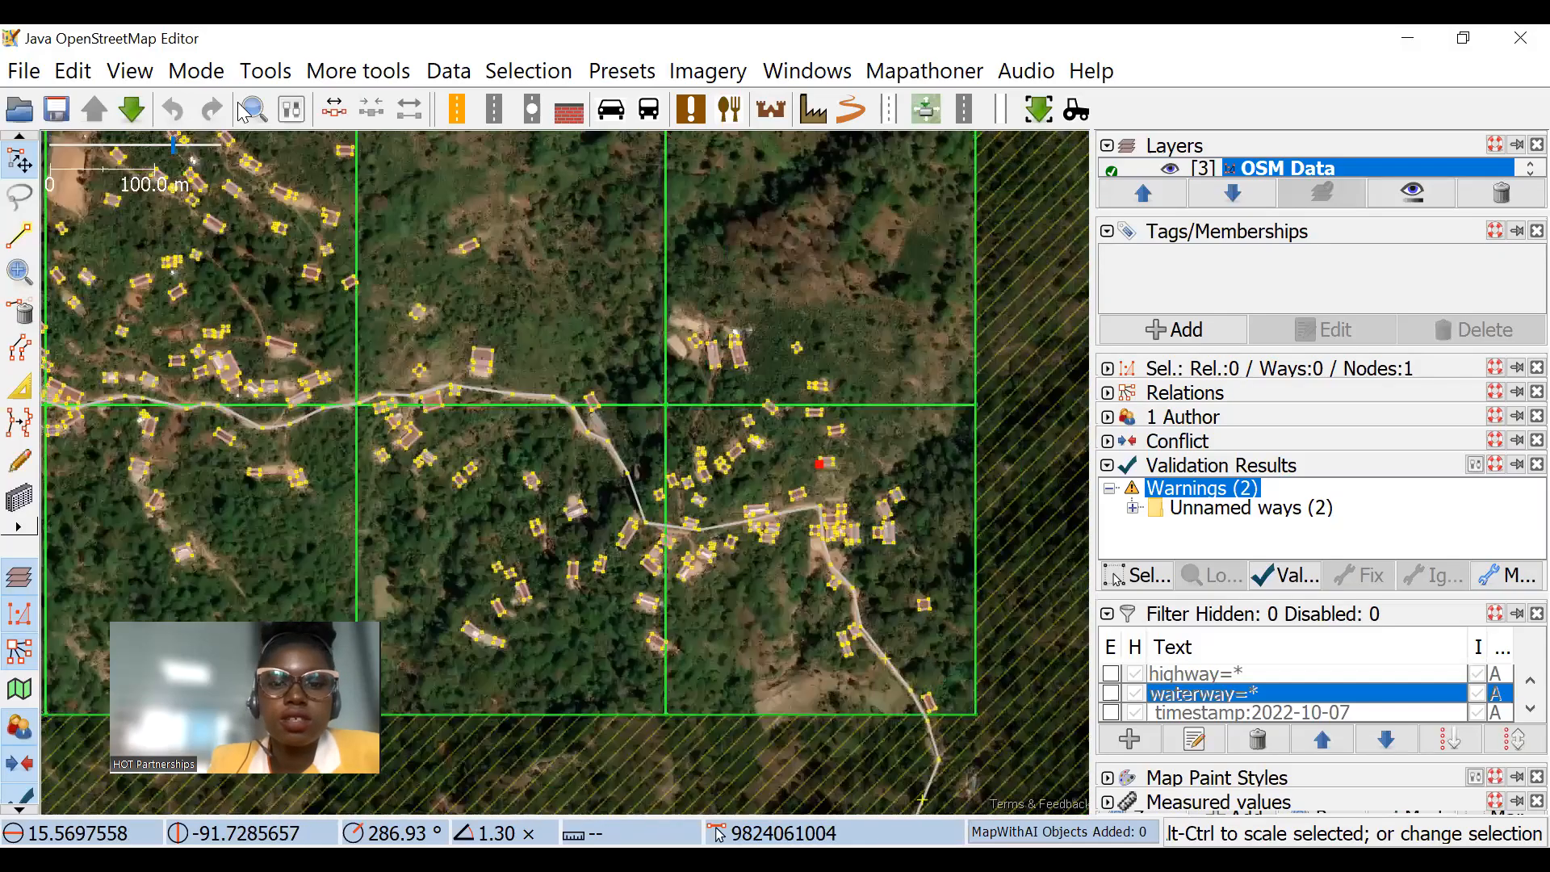
pyautogui.click(241, 109)
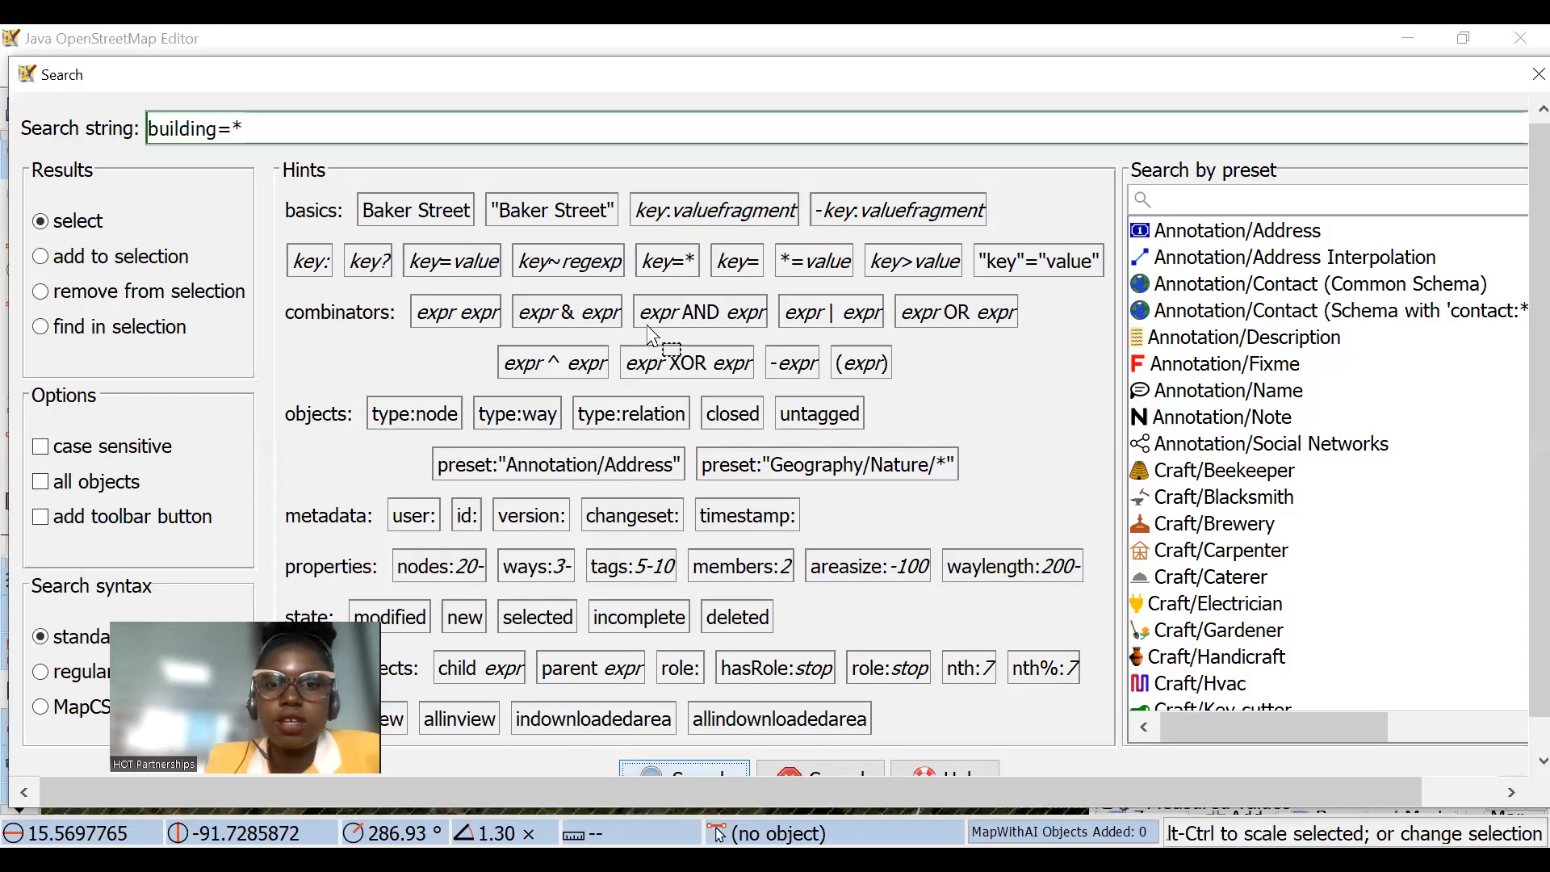
pyautogui.press('Return')
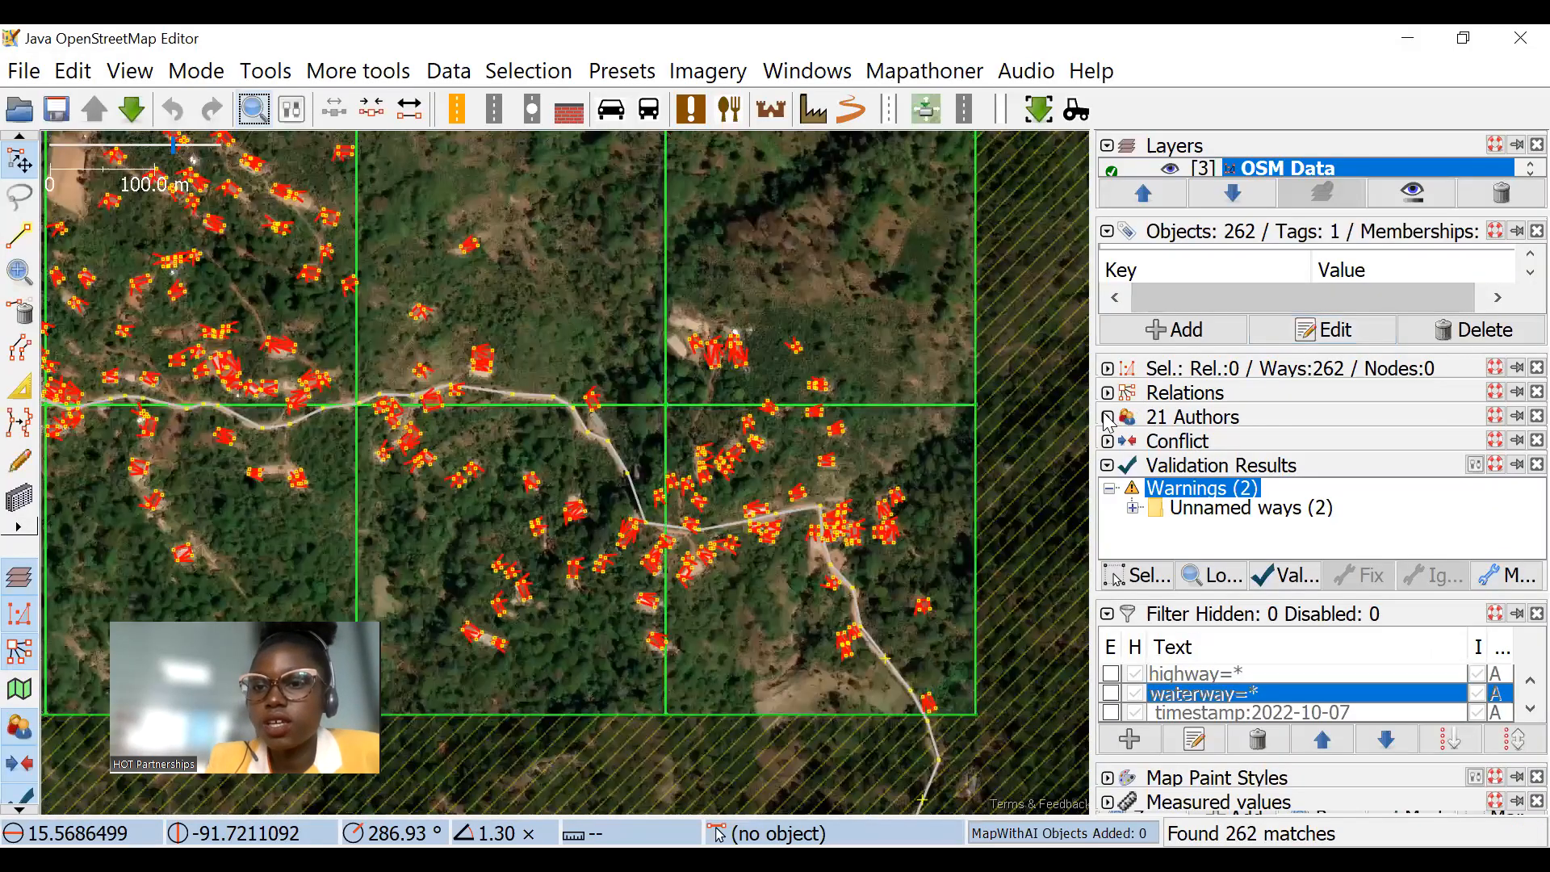
# Step: Expand and enlarge the authors list and look through who mapped the selected buildings and how many objects each contributed
pyautogui.click(1109, 419)
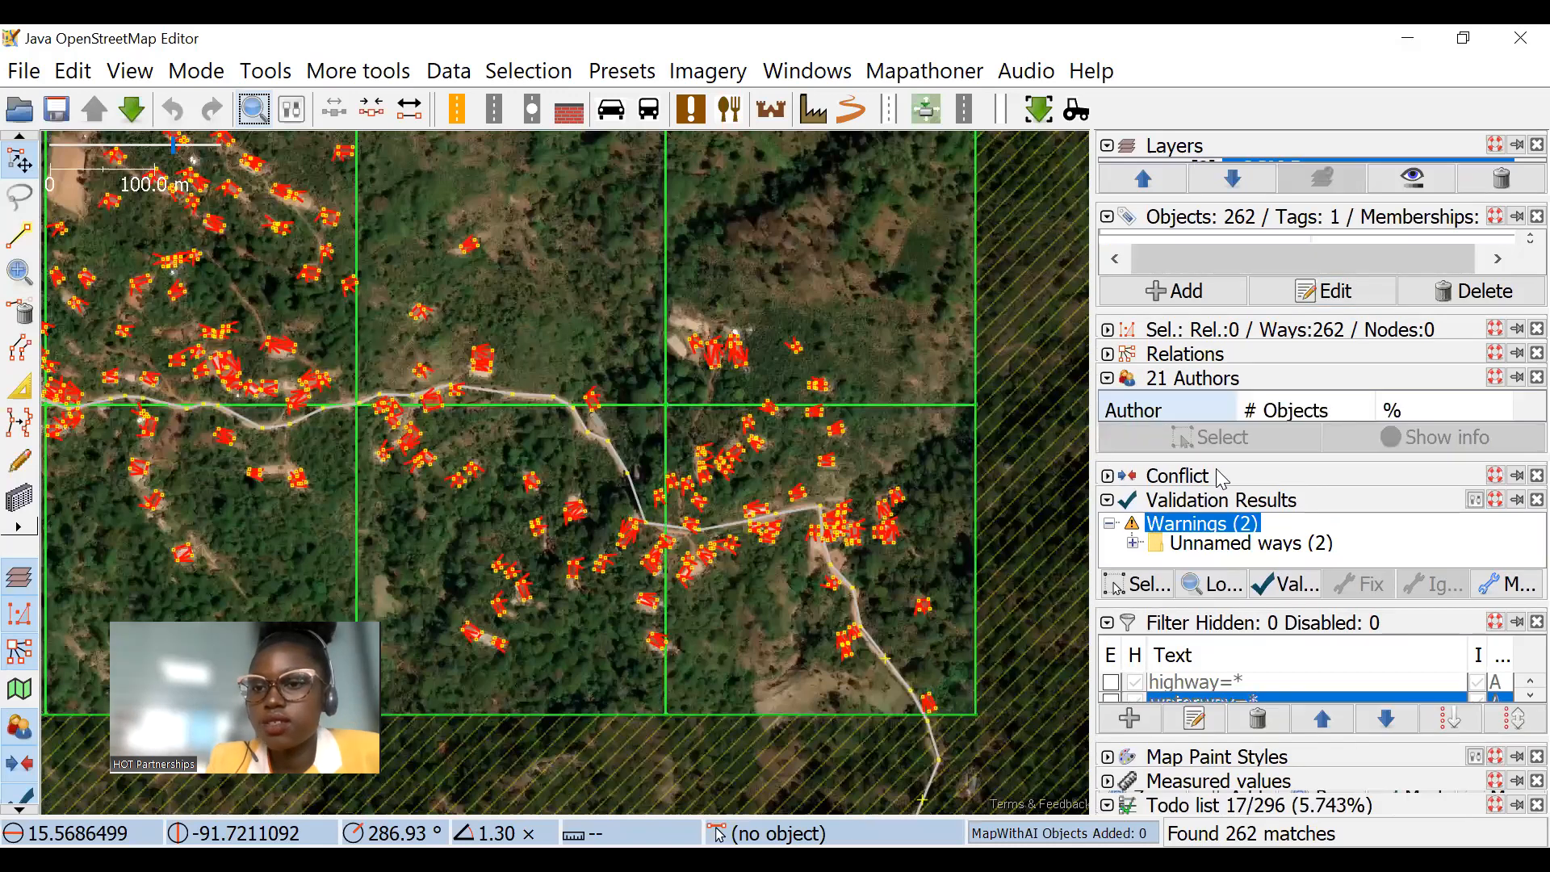
pyautogui.moveTo(1279, 454); pyautogui.dragTo(1305, 613)
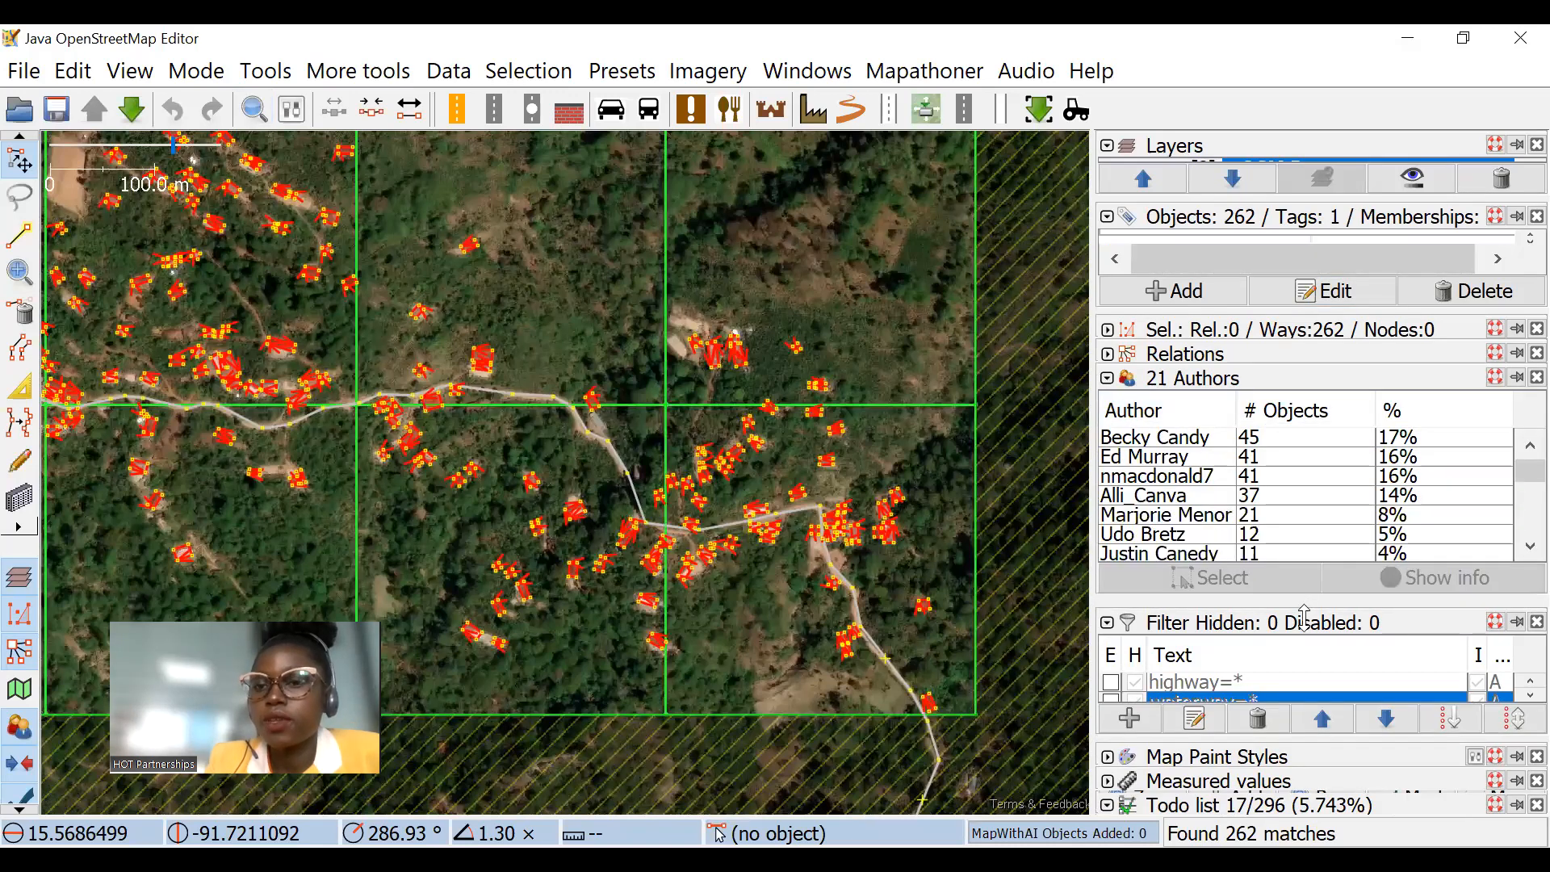
pyautogui.scroll(-2, 1275, 508)
pyautogui.scroll(1, 1259, 501)
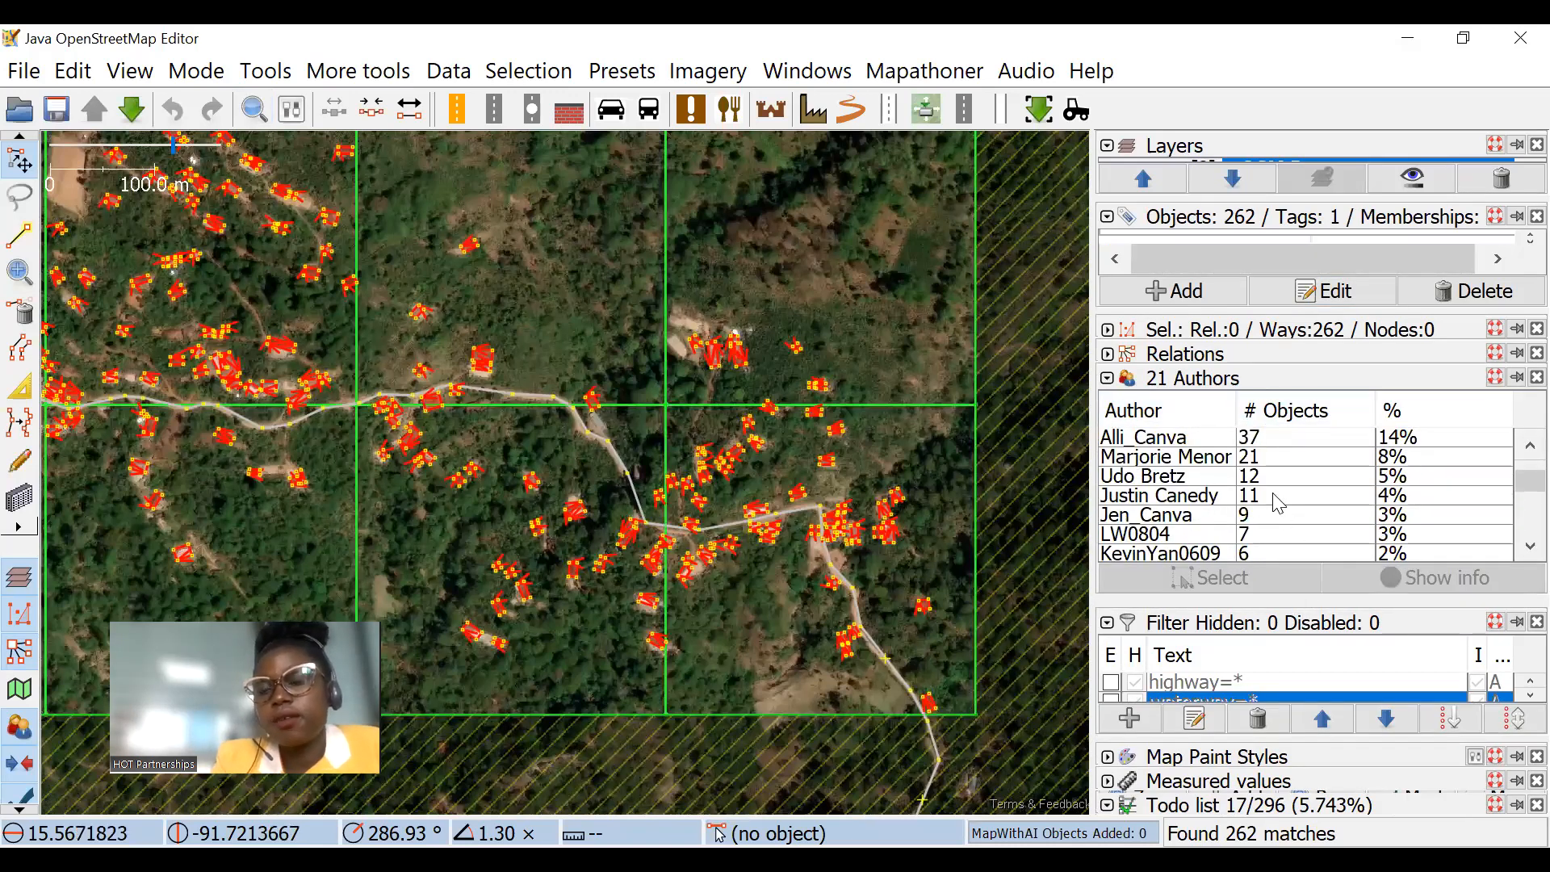
pyautogui.scroll(-5, 587, 446)
pyautogui.scroll(6, 444, 388)
# Step: Inspect the selected buildings on the map, select only the objects of the first listed author and check where they are located
pyautogui.moveTo(662, 429); pyautogui.dragTo(391, 287)
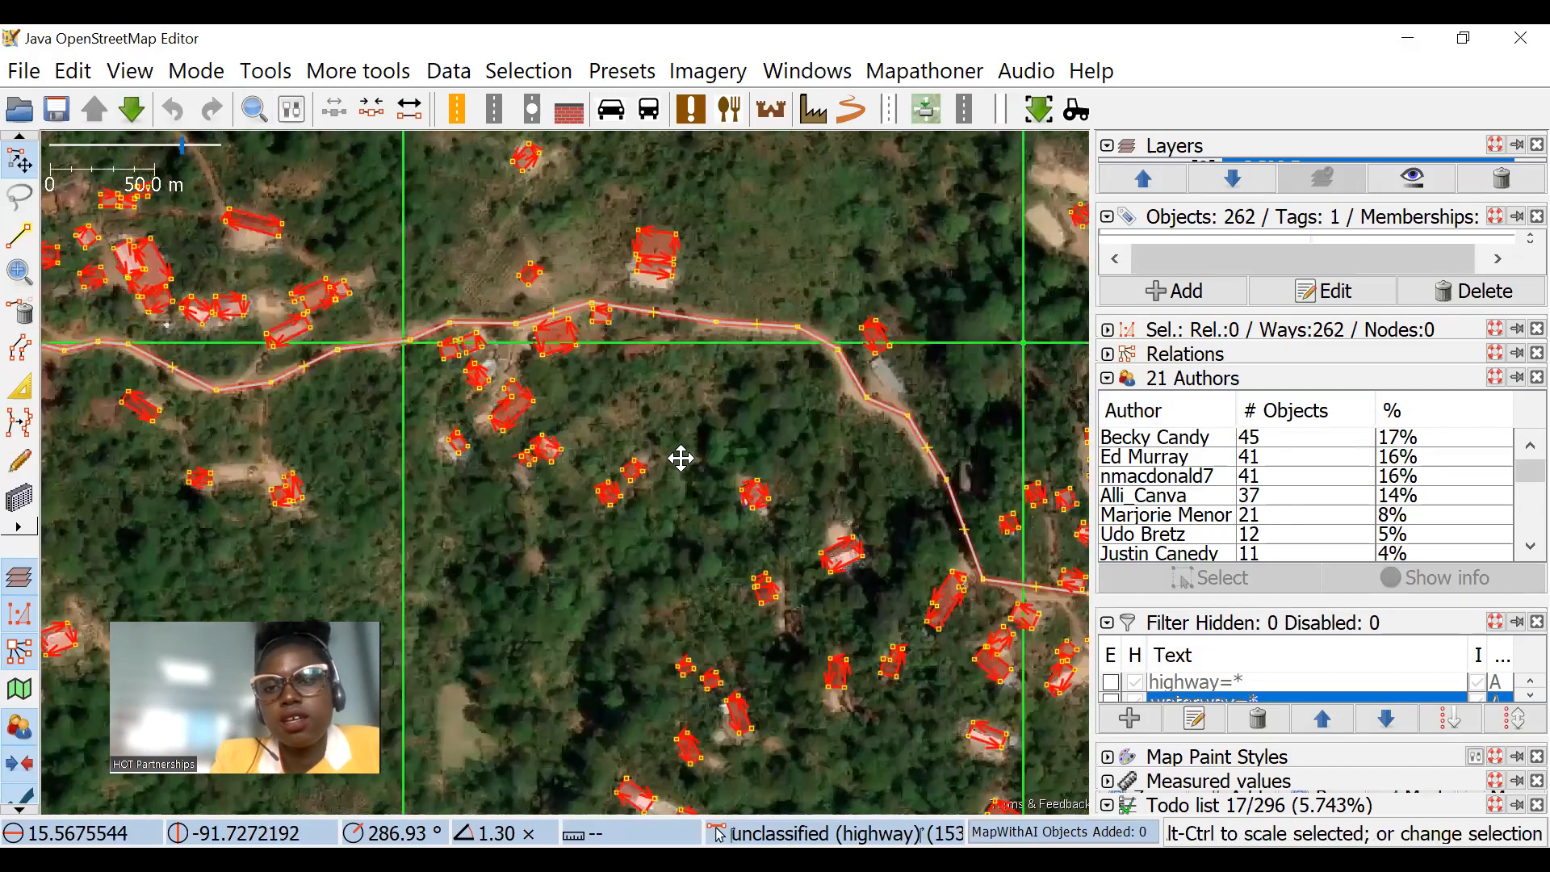
pyautogui.moveTo(680, 456); pyautogui.dragTo(623, 415)
pyautogui.scroll(-1, 662, 428)
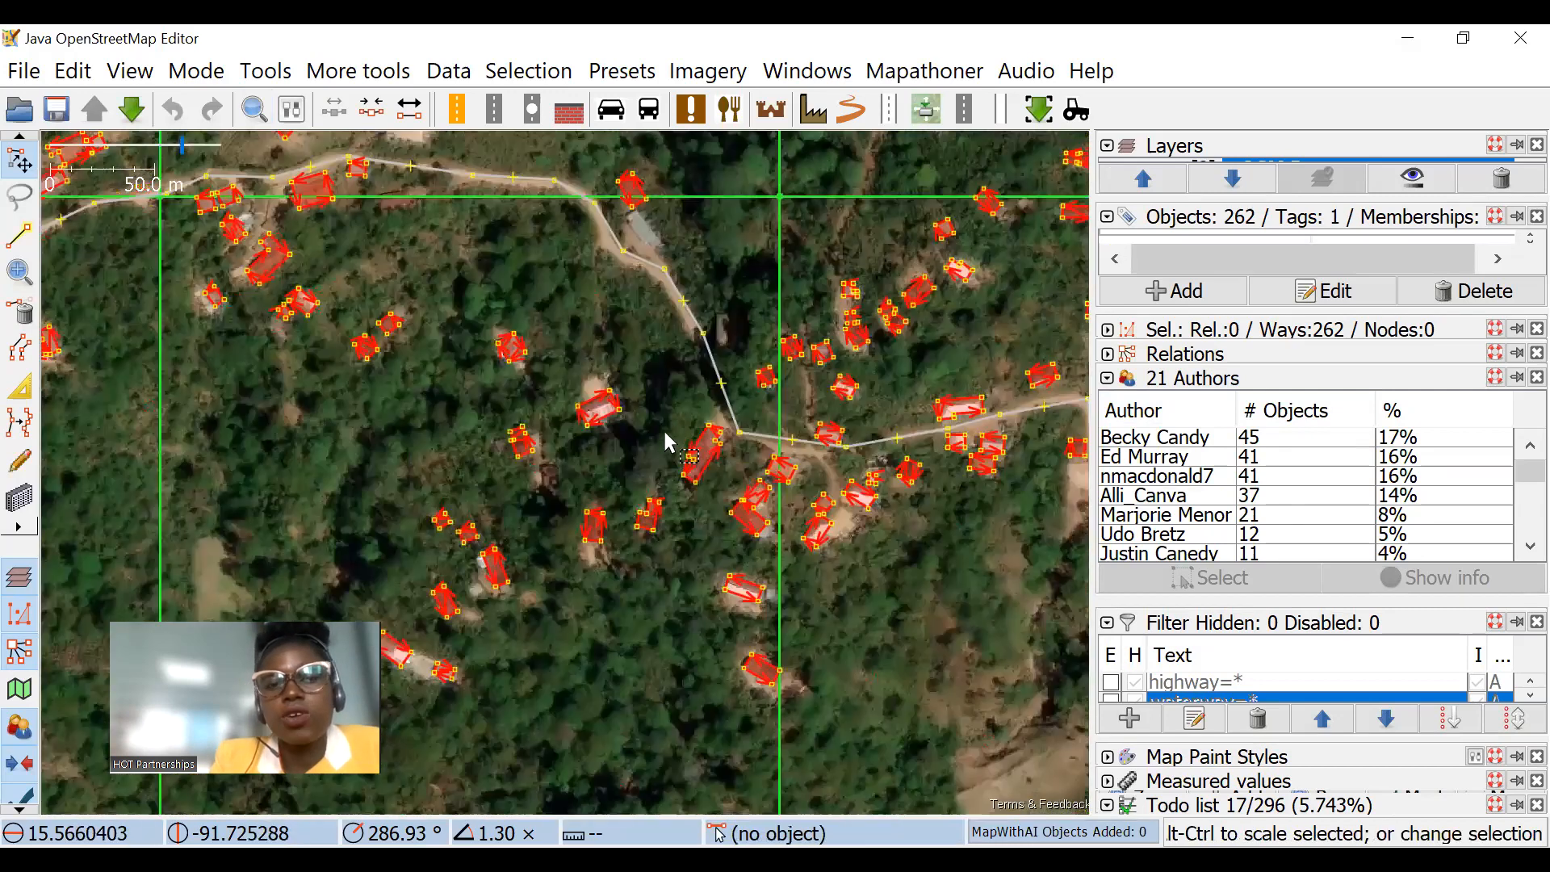
pyautogui.scroll(-1, 711, 460)
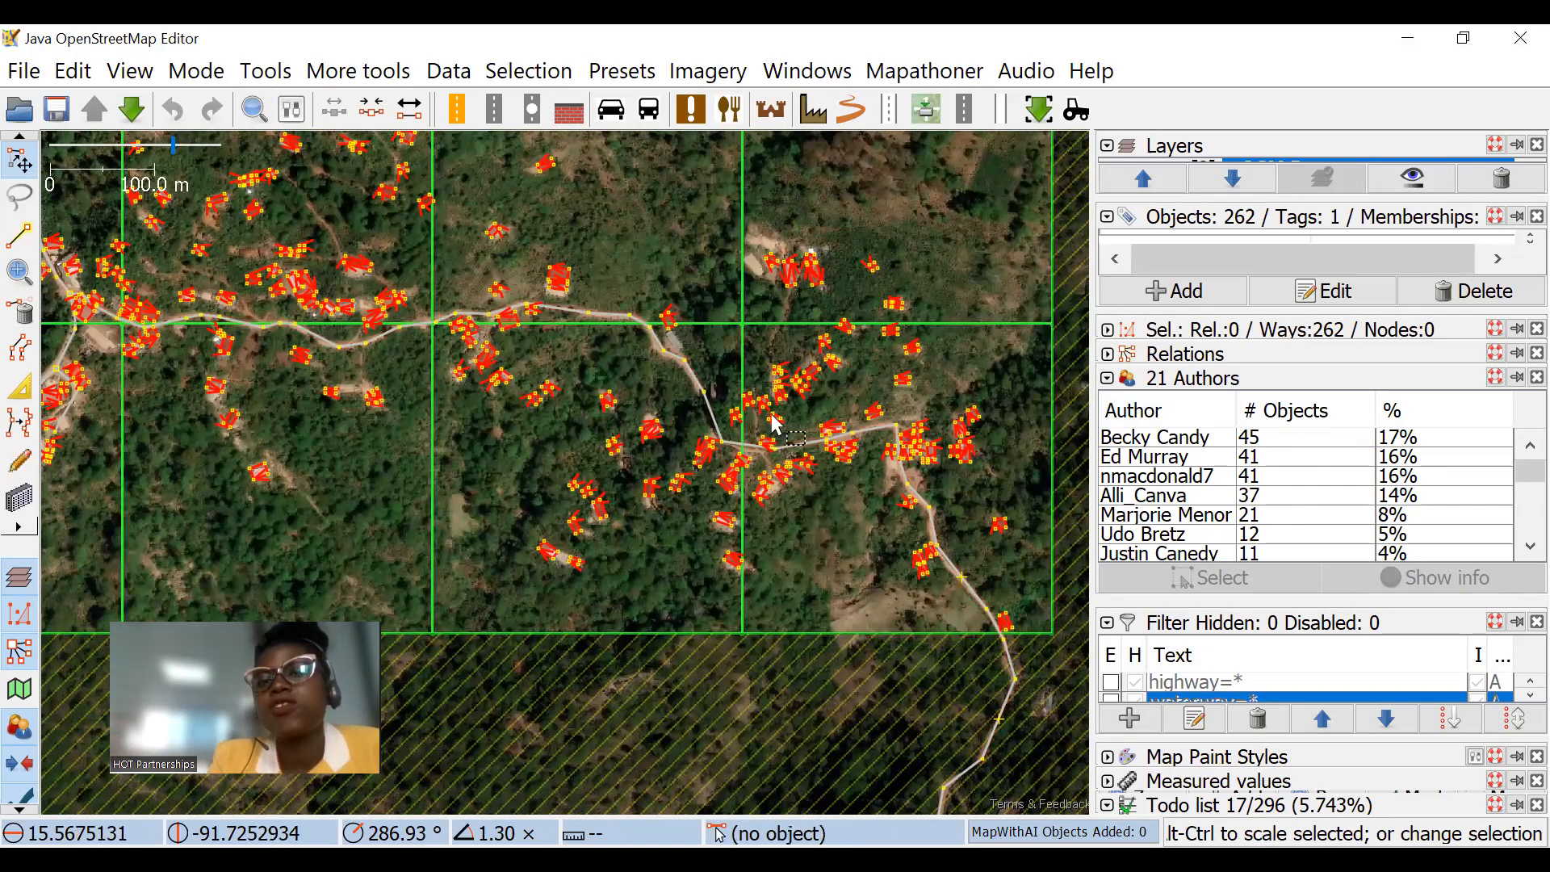
pyautogui.scroll(1, 688, 313)
pyautogui.moveTo(689, 335); pyautogui.dragTo(763, 221)
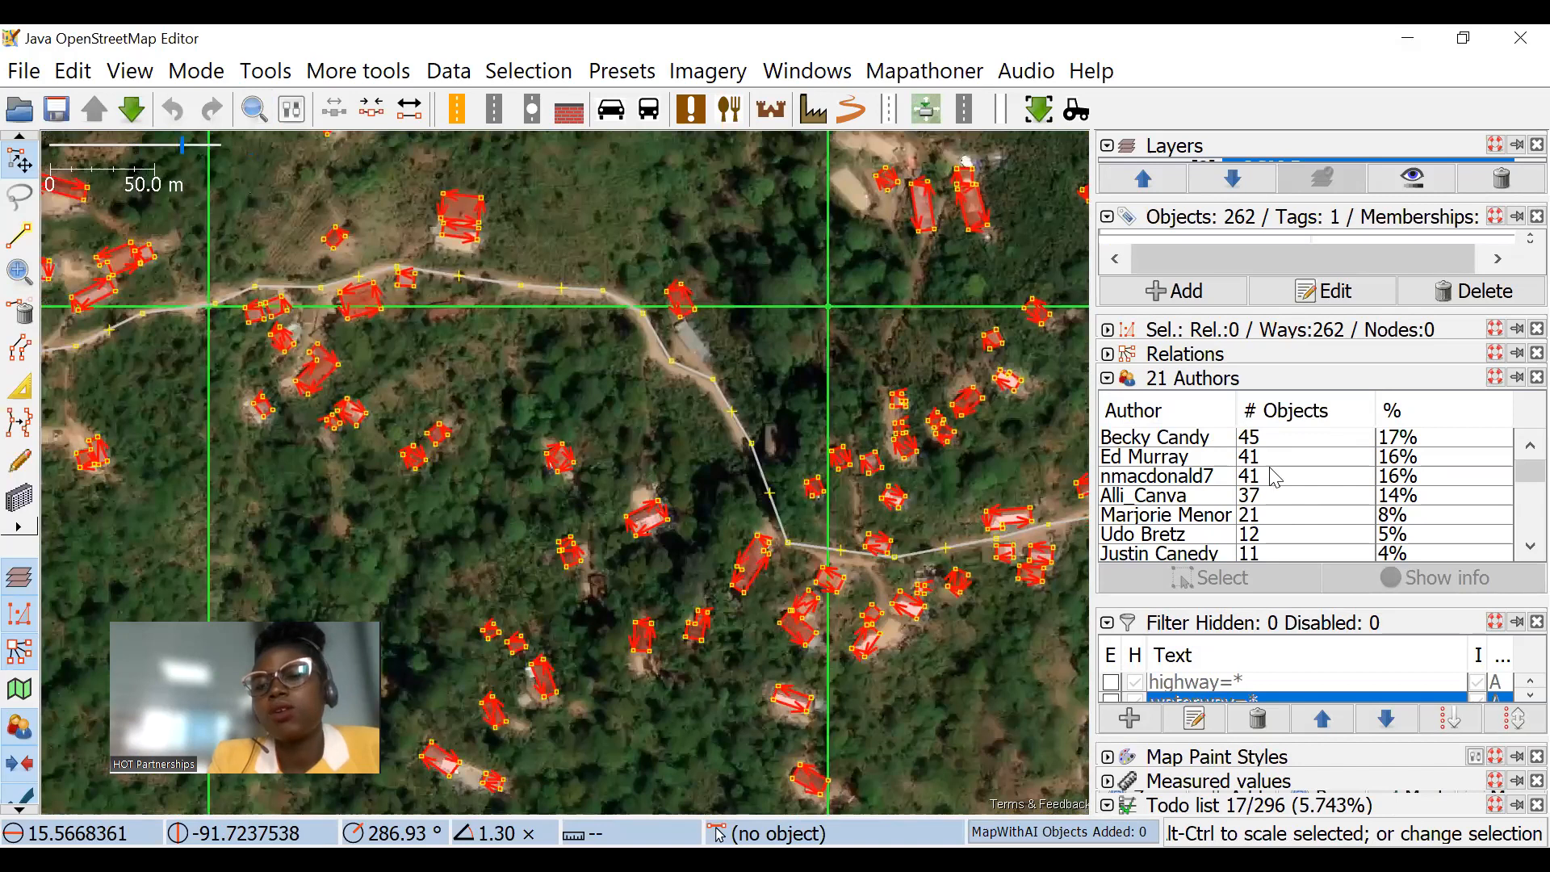
pyautogui.doubleClick(1211, 440)
pyautogui.scroll(-3, 623, 370)
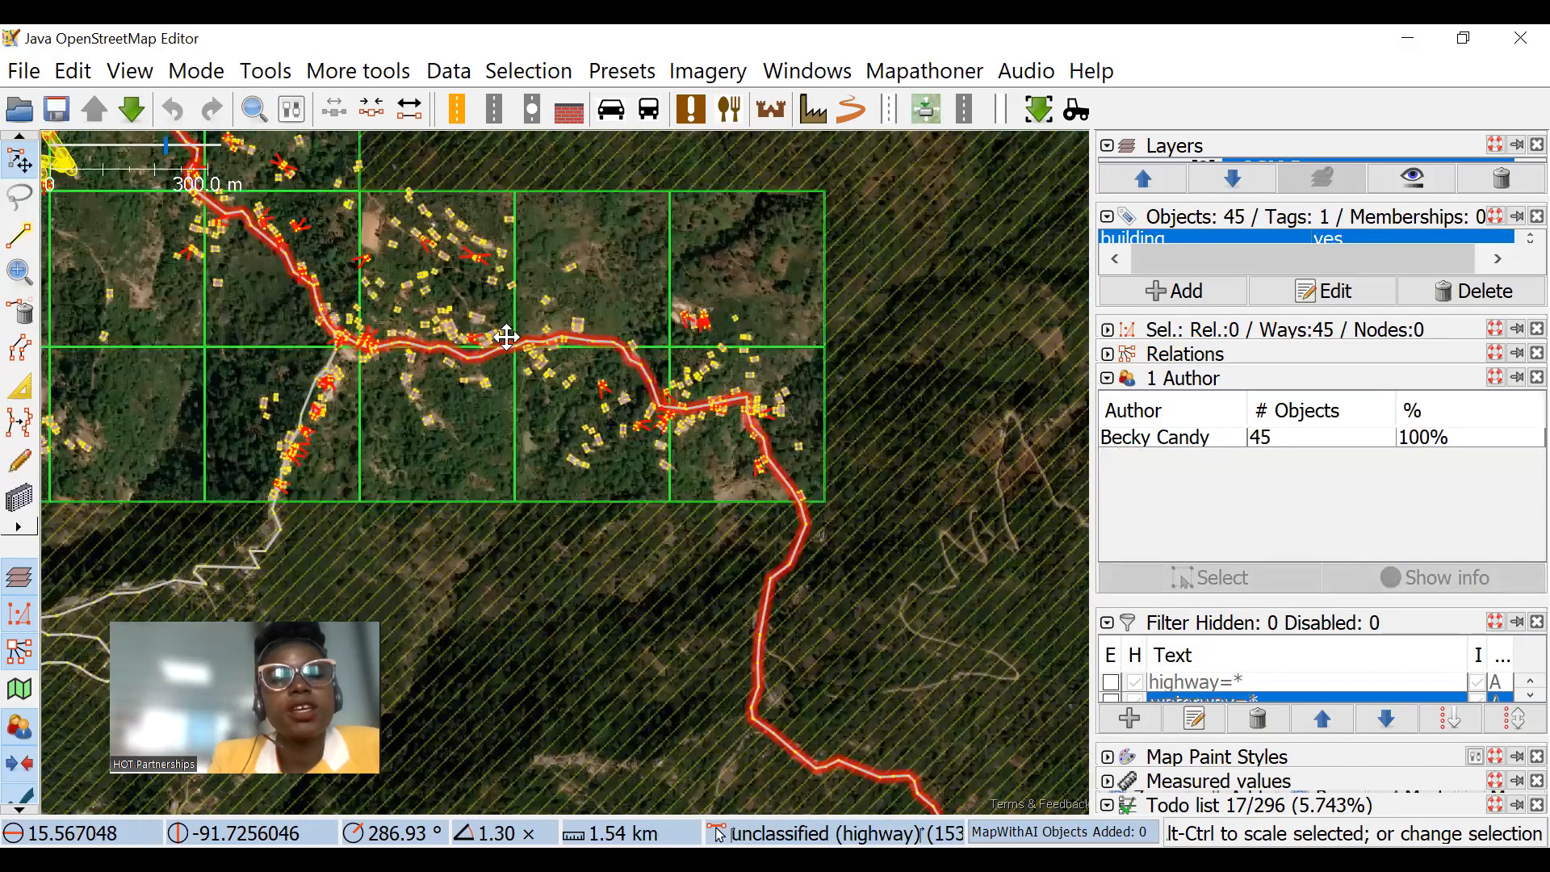
pyautogui.scroll(3, 505, 340)
pyautogui.scroll(-2, 681, 400)
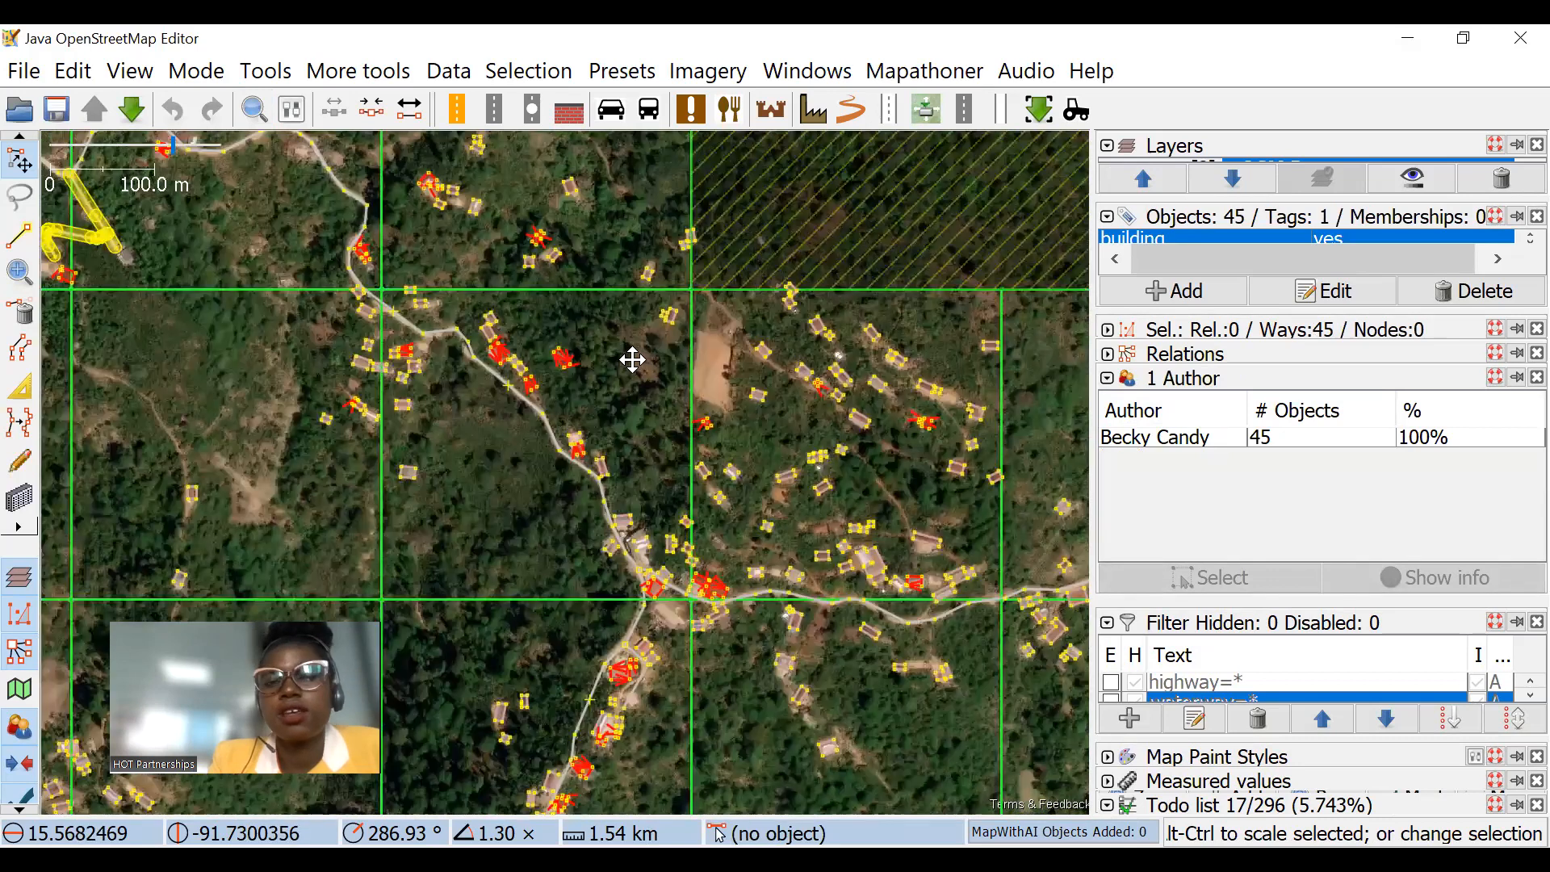
# Step: Repeat the building=* search to reselect all buildings and view their distribution across the task squares
pyautogui.click(255, 110)
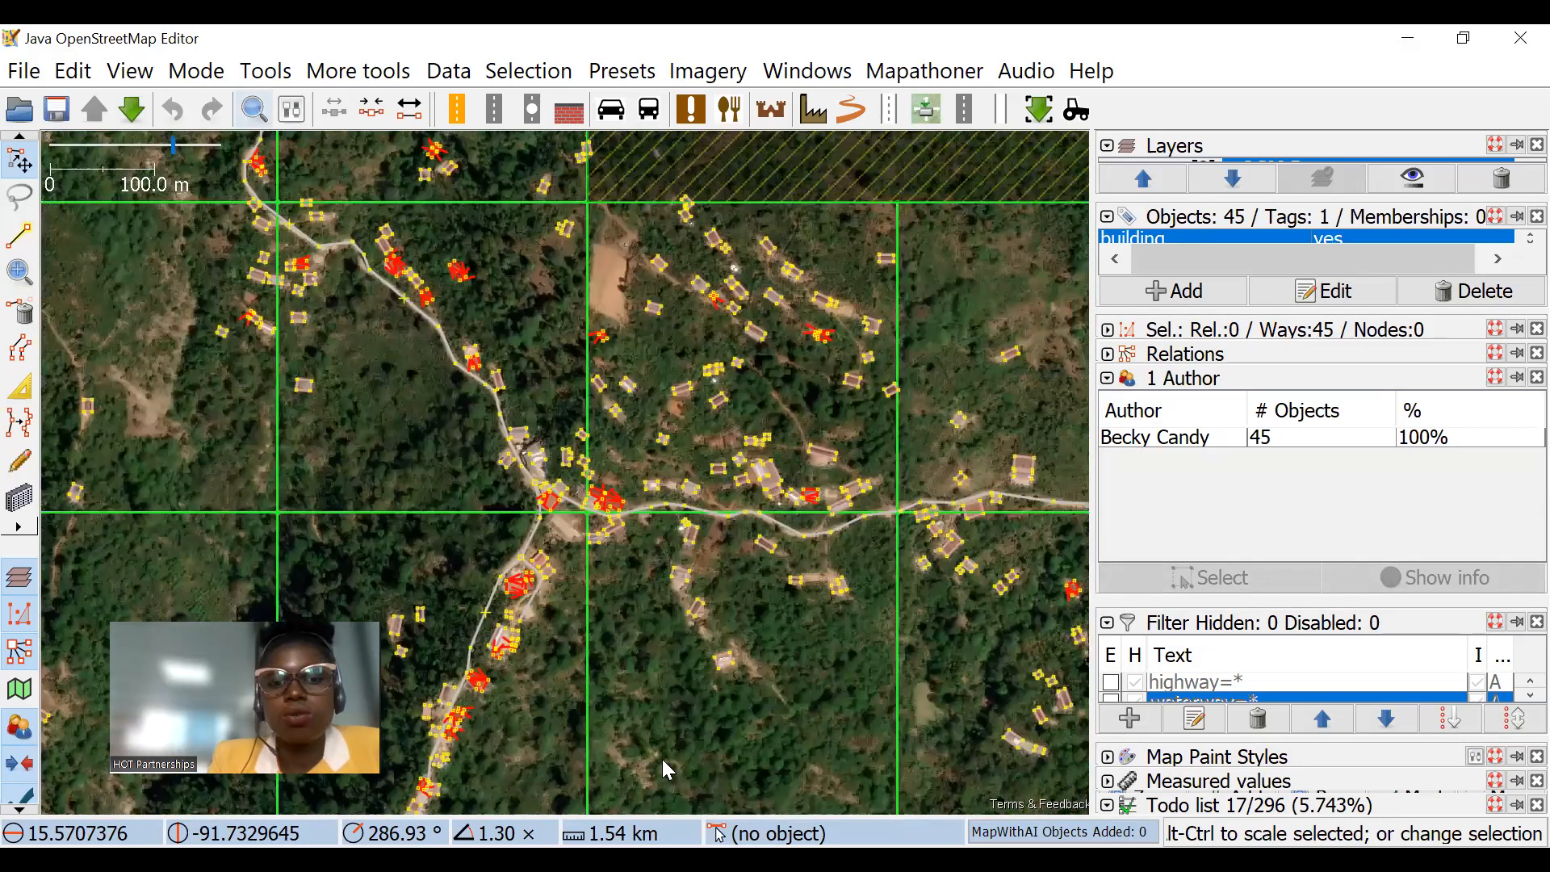
pyautogui.hotkey('ctrl', 'f')
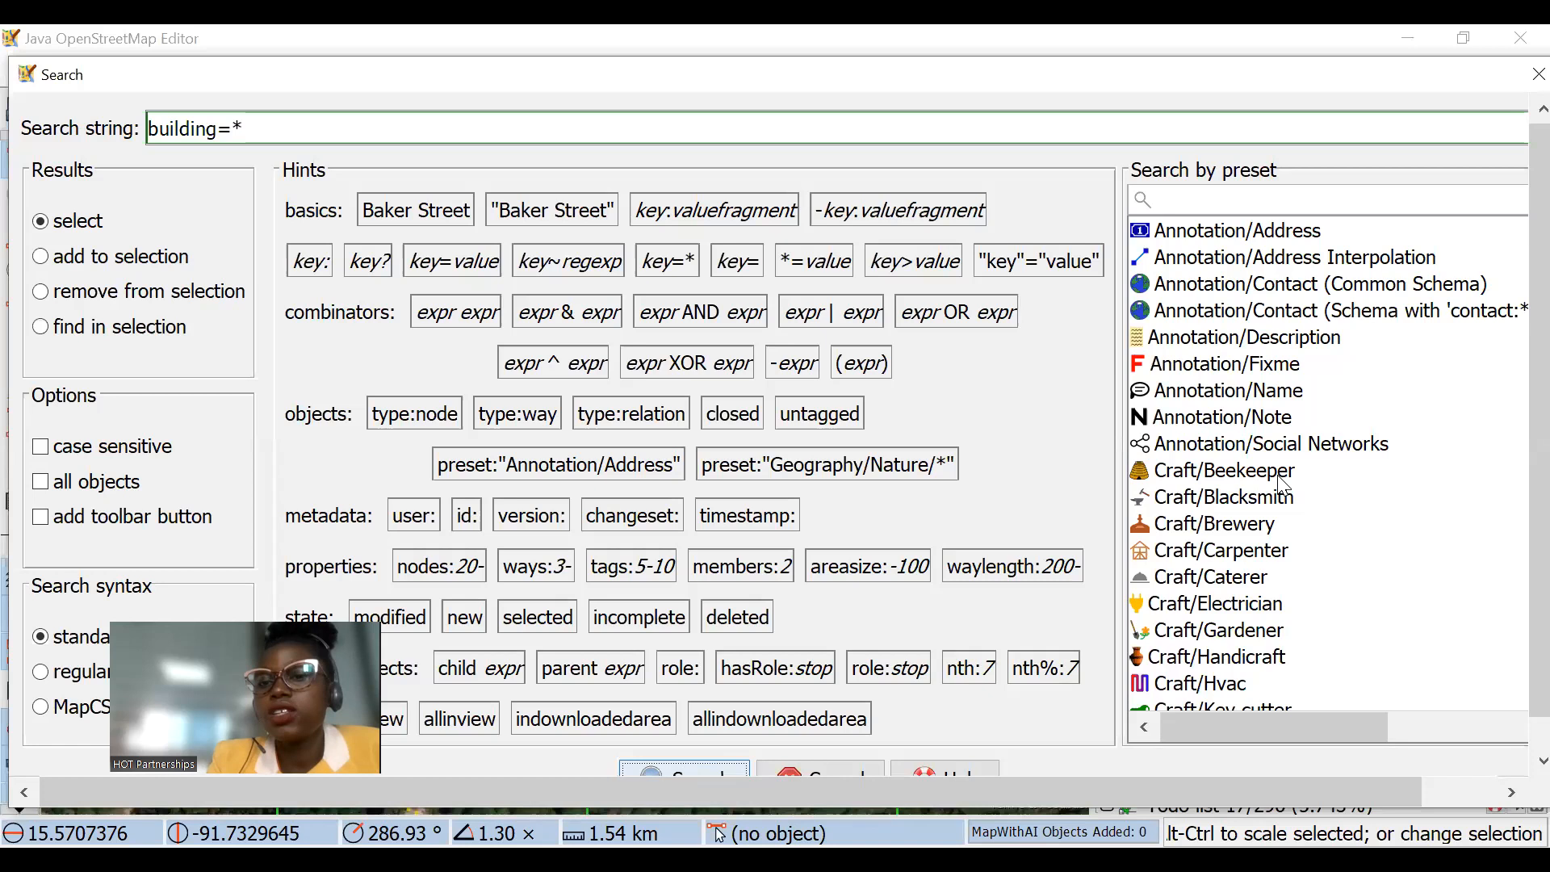
pyautogui.press('Return')
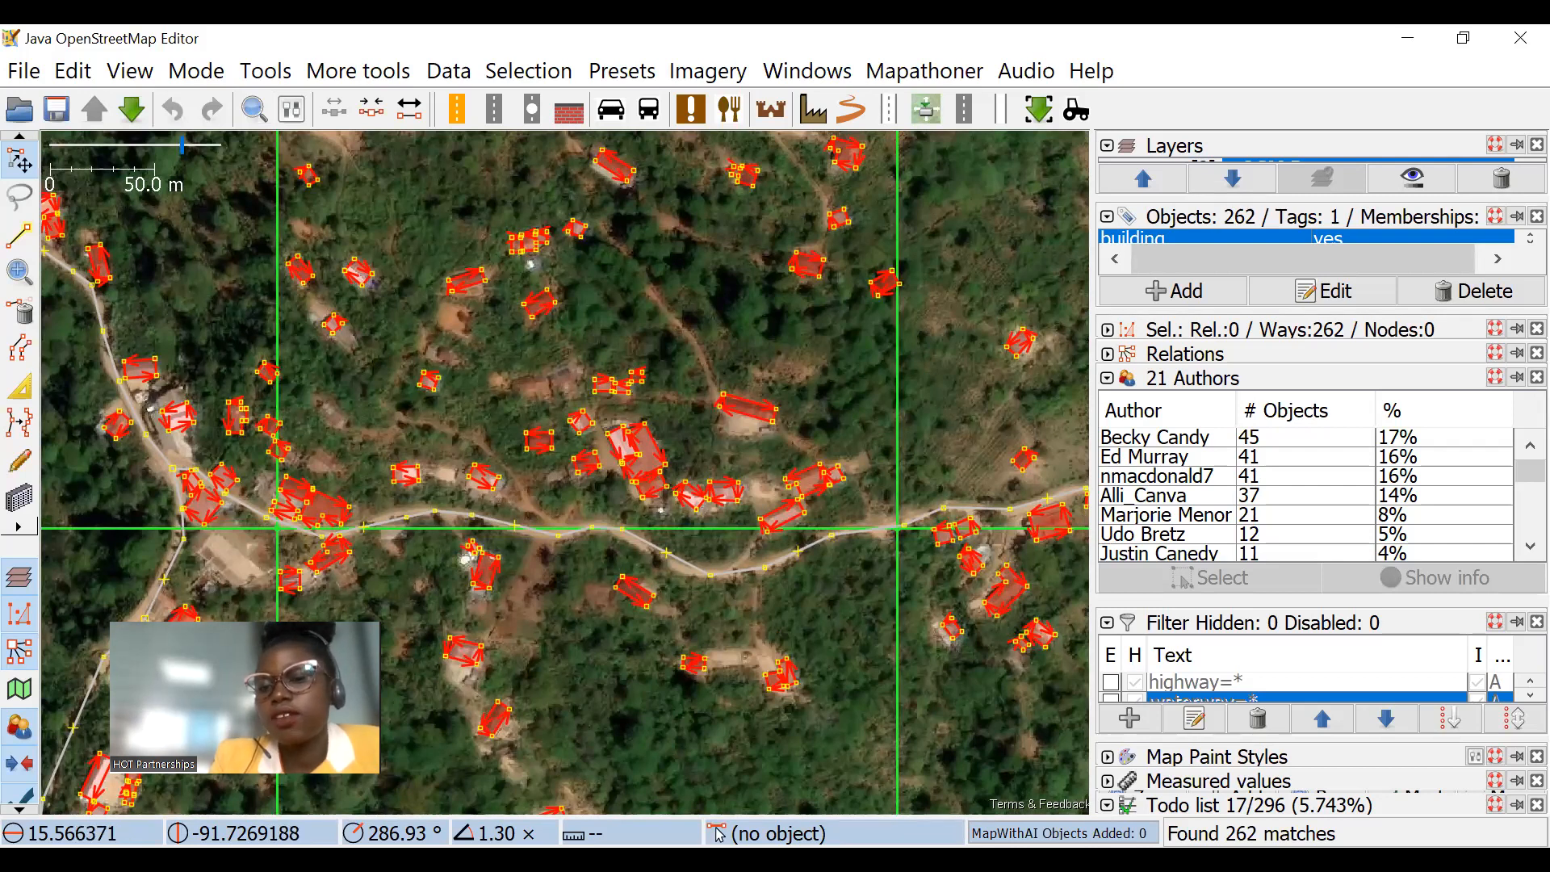
pyautogui.scroll(-3, 917, 457)
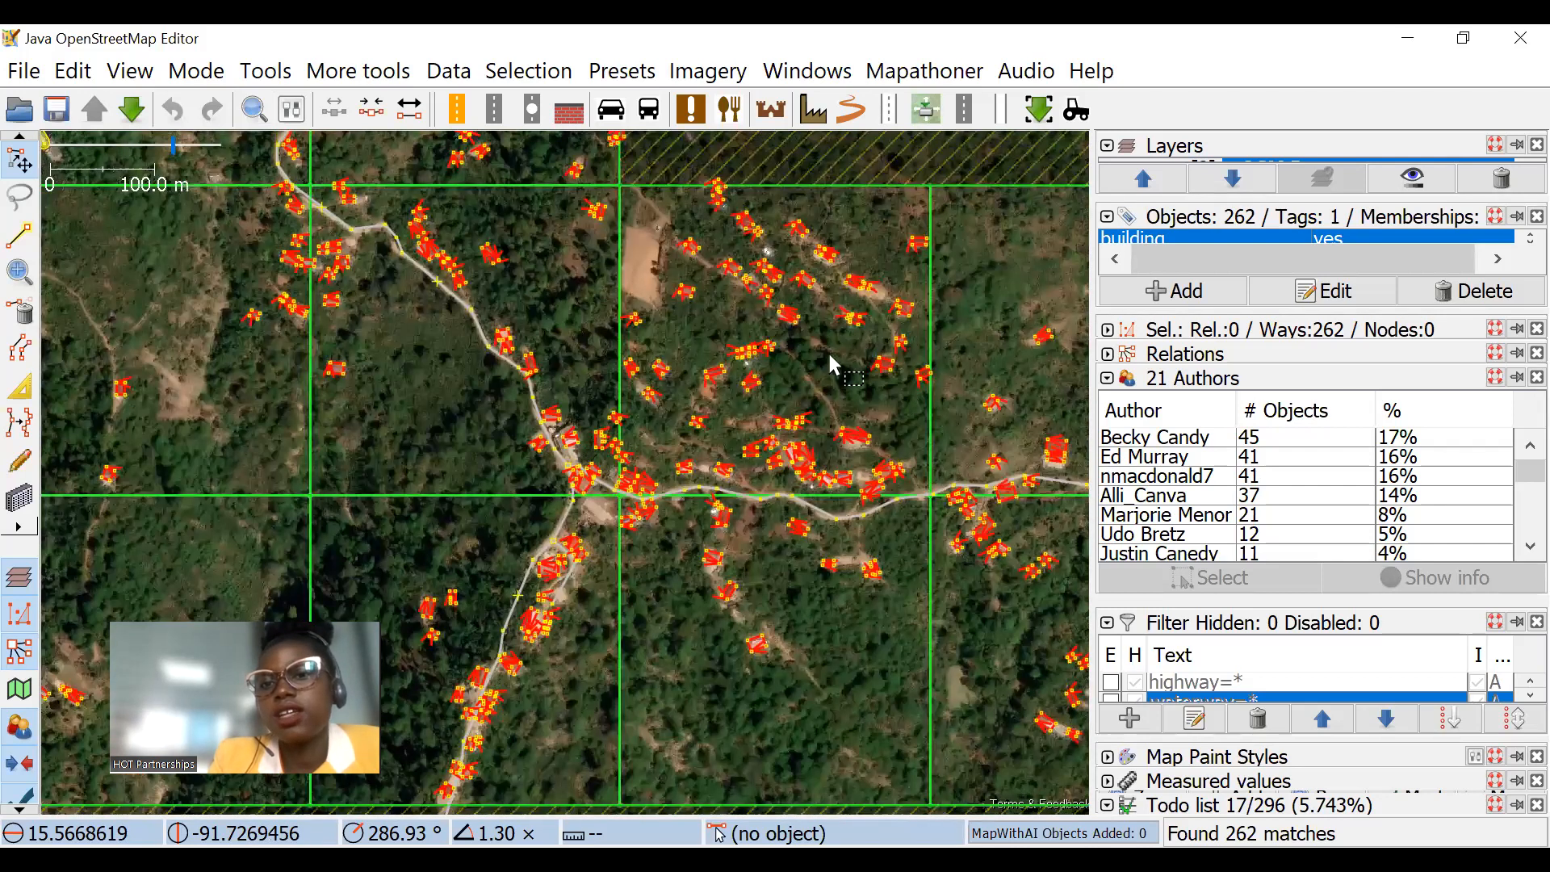
pyautogui.scroll(-5, 810, 349)
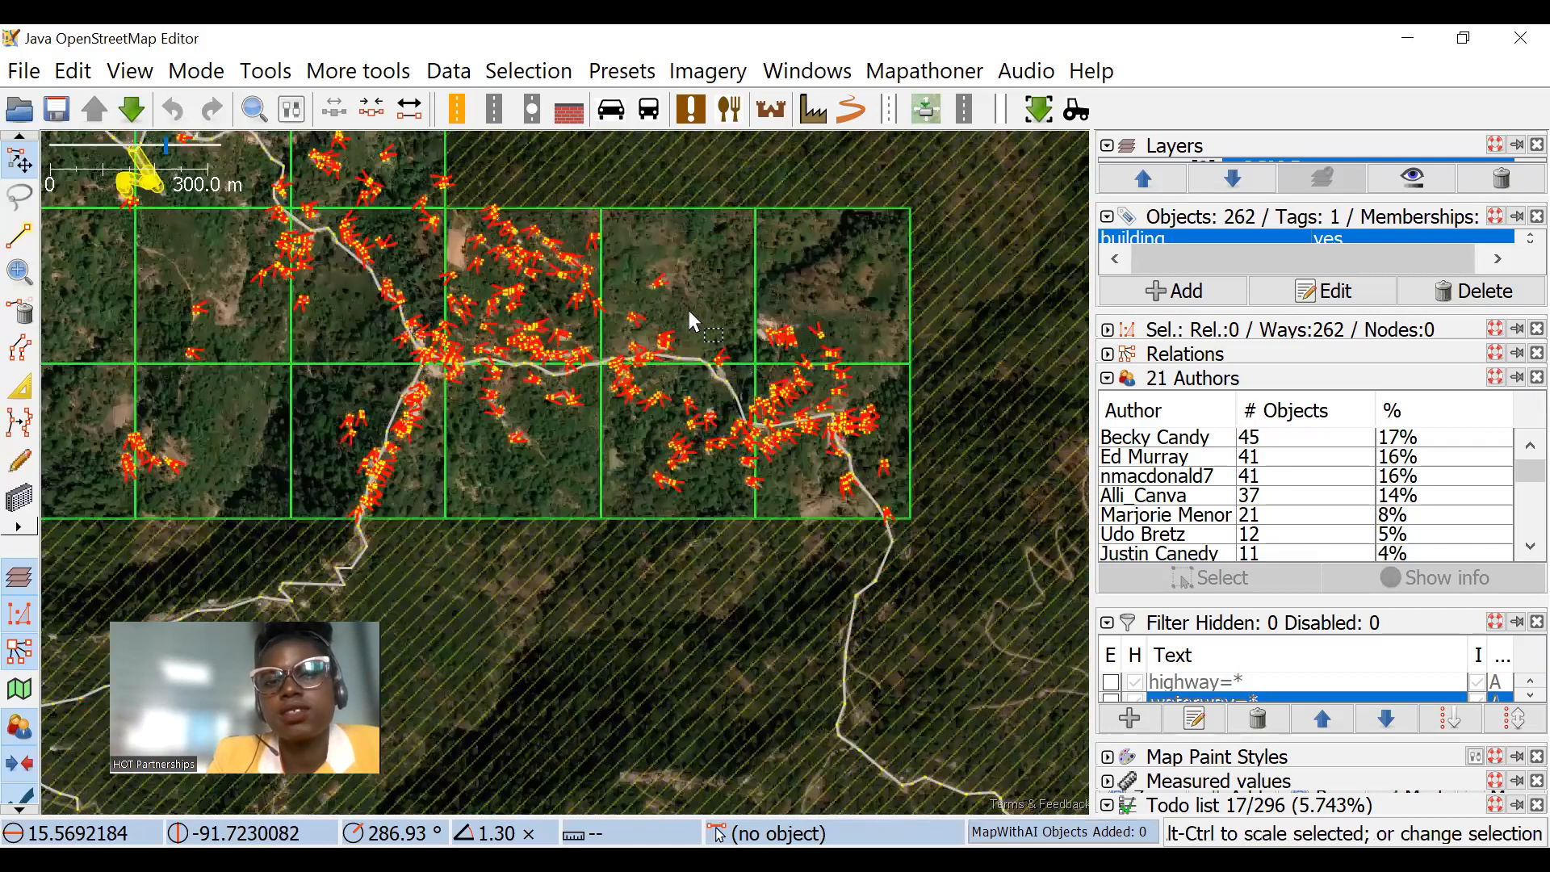
pyautogui.moveTo(875, 349); pyautogui.dragTo(998, 456)
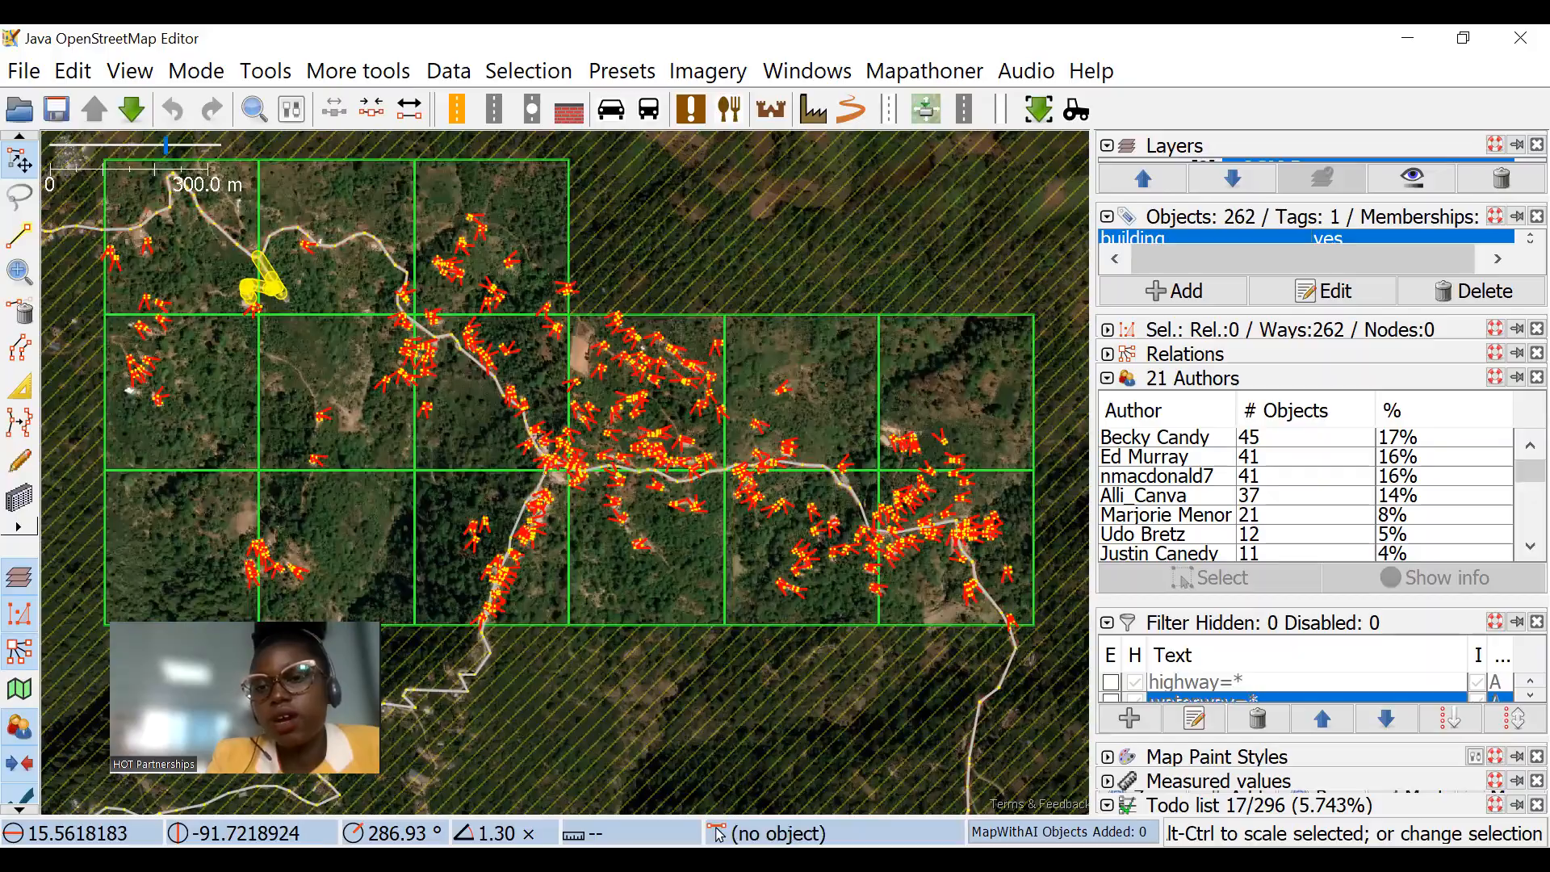
# Step: Switch back to the Tasking Manager and start a comment on task #164 with @ to bring up its mapper
pyautogui.hotkey('alt', 'Tab')
pyautogui.click(1333, 477)
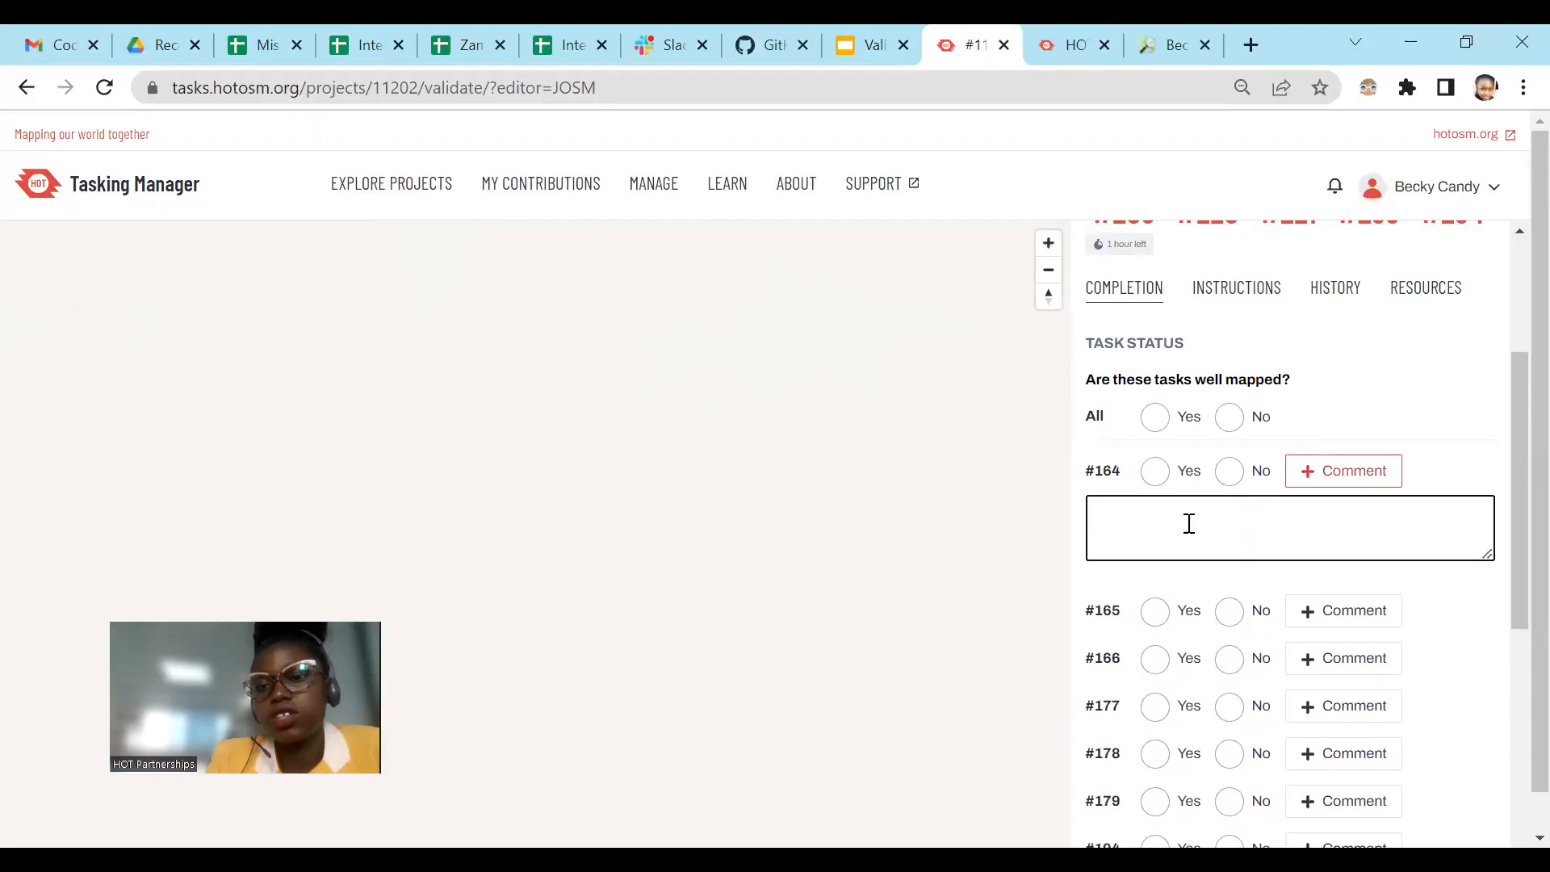
pyautogui.write('@')
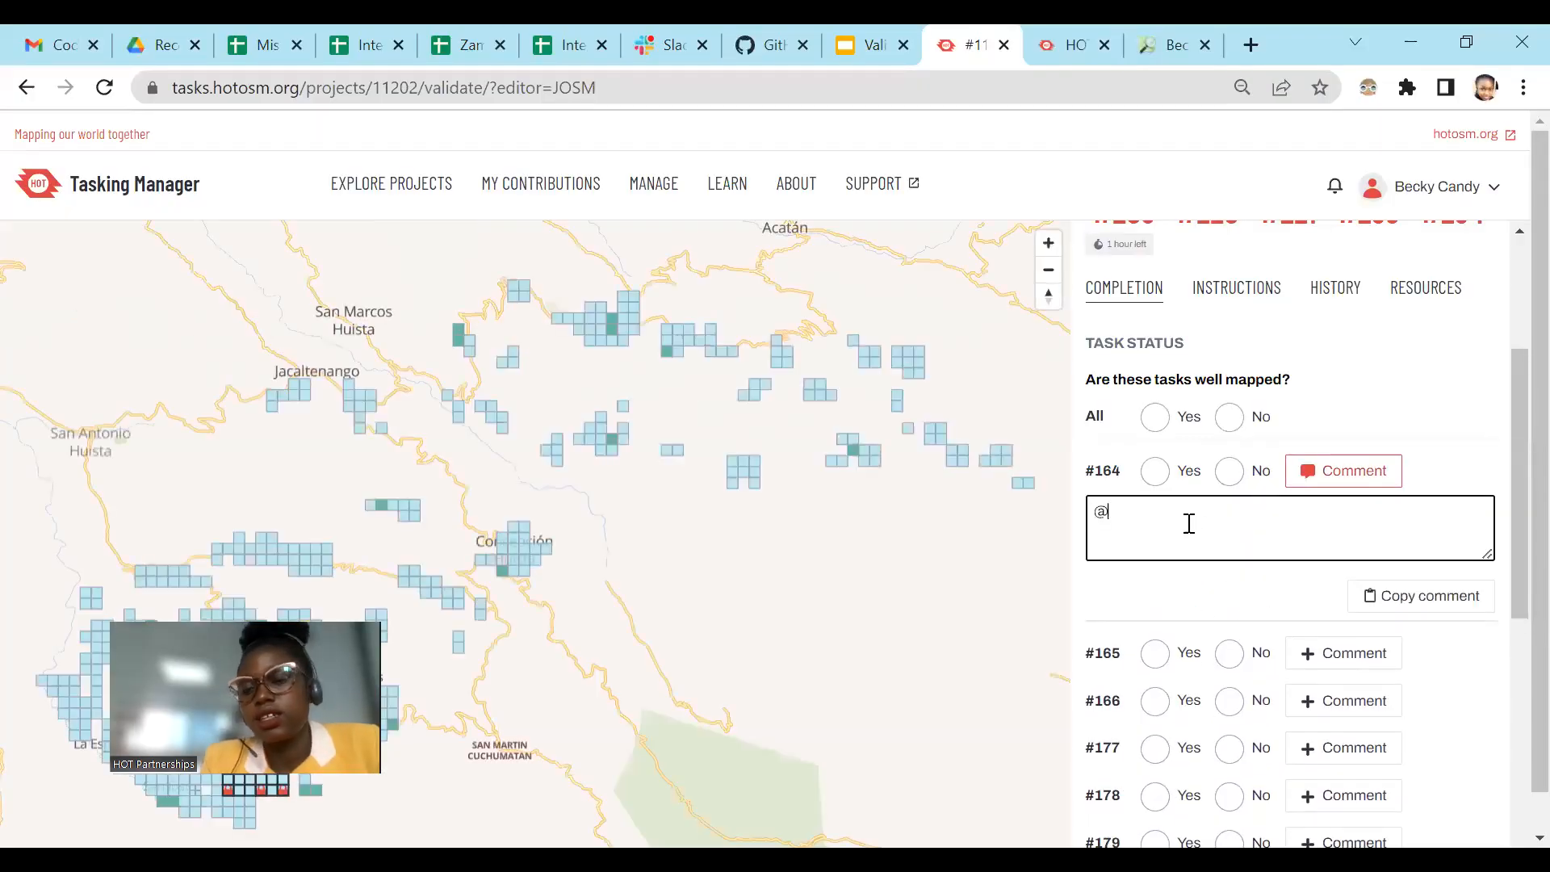
pyautogui.press('BackSpace')
pyautogui.write('@')
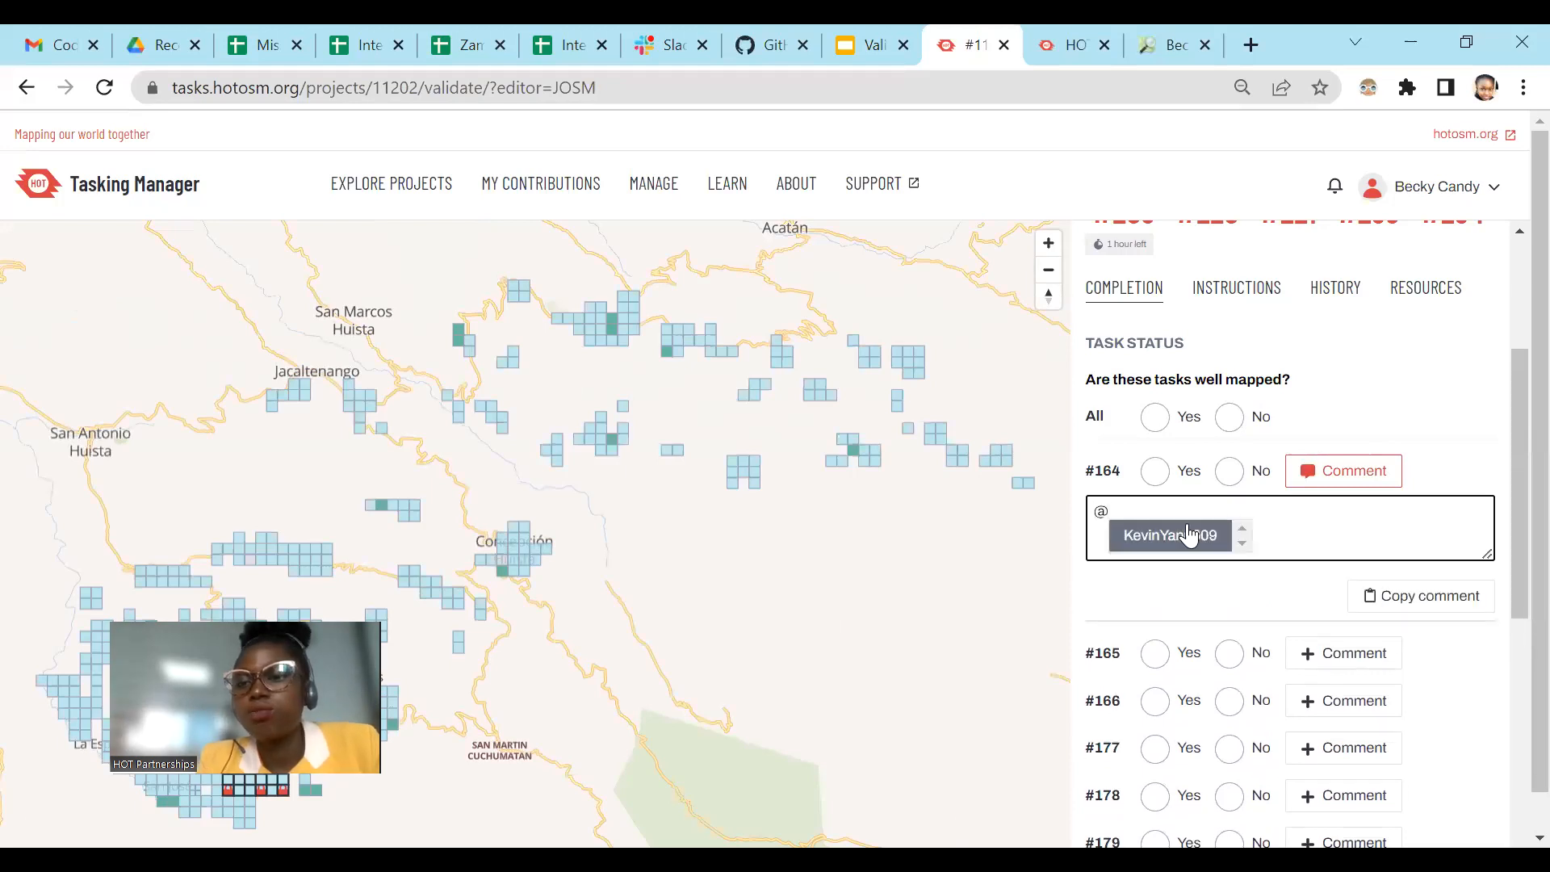
# Step: Start comments on tasks #165 and #166 with @ to bring up the mapper suggested for each
pyautogui.click(1333, 650)
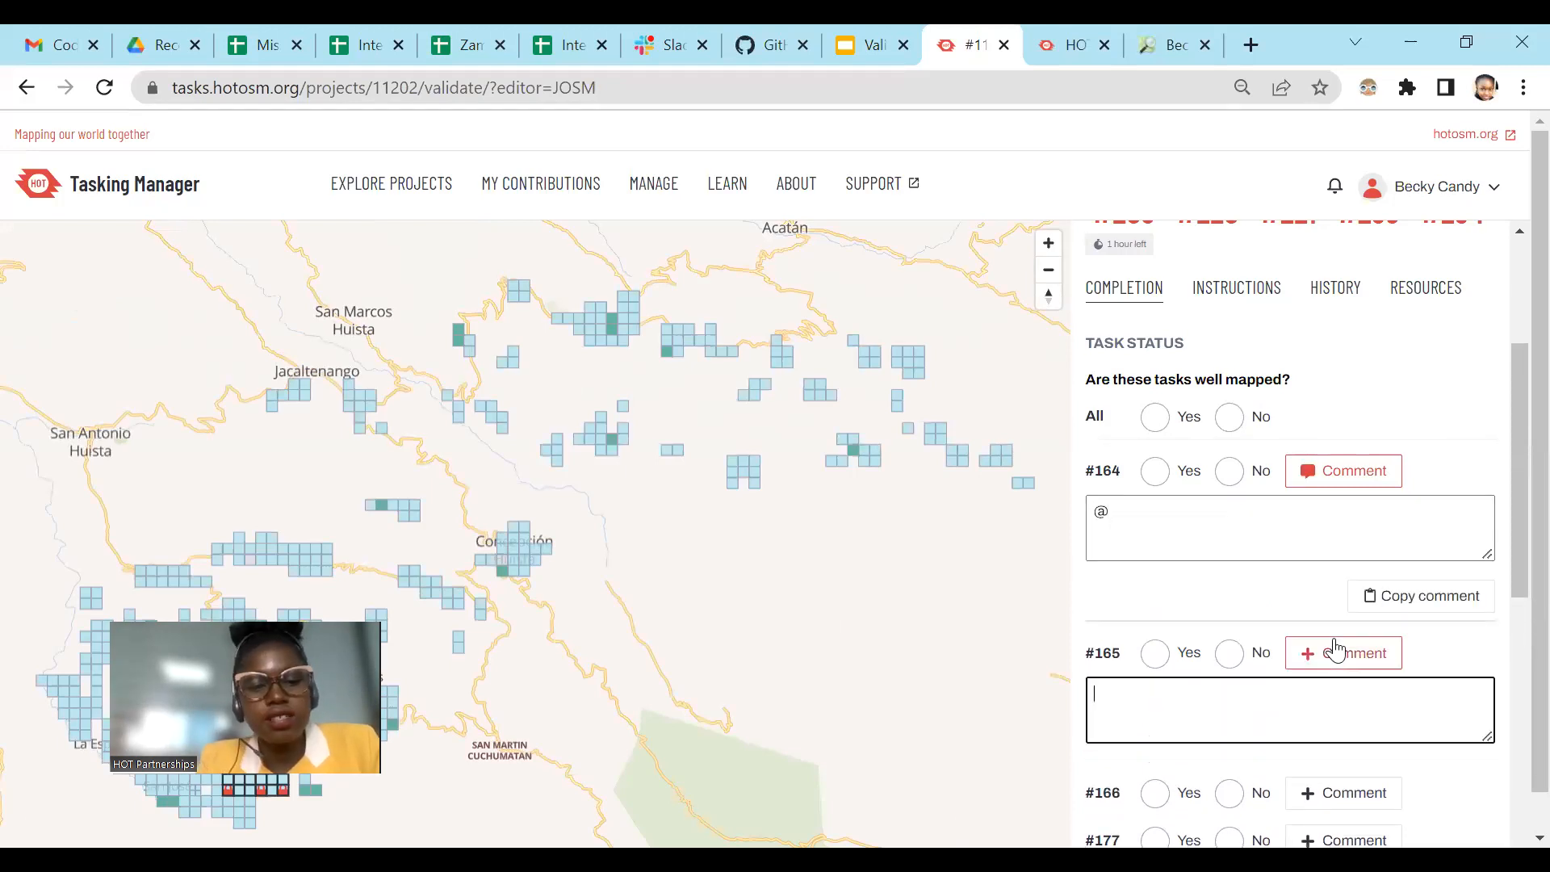
pyautogui.write('@')
pyautogui.scroll(-2, 1308, 687)
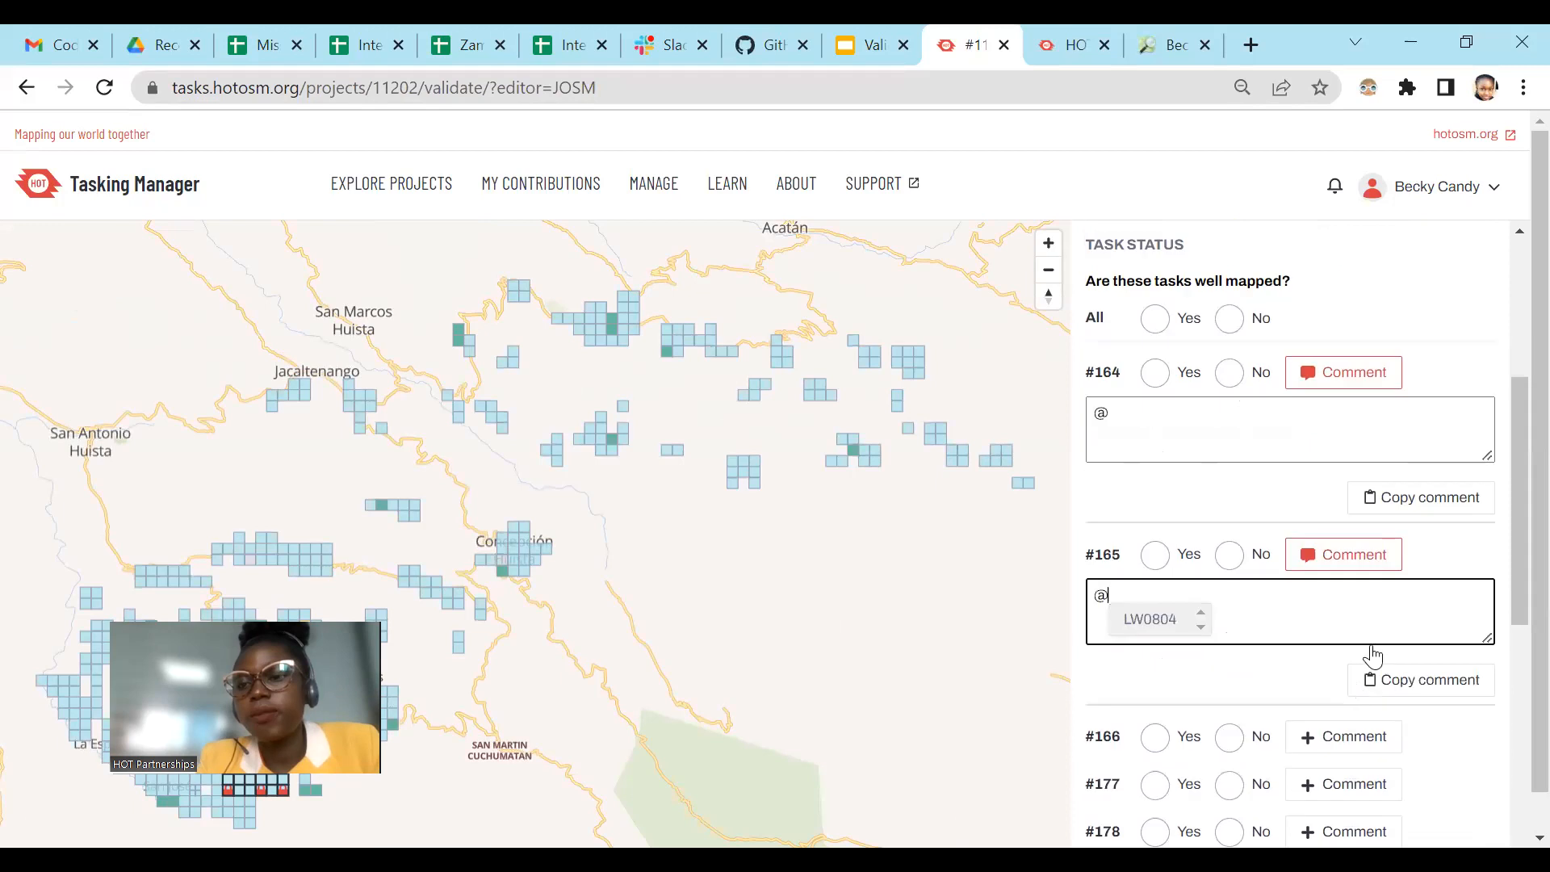
pyautogui.click(1353, 727)
pyautogui.write('@')
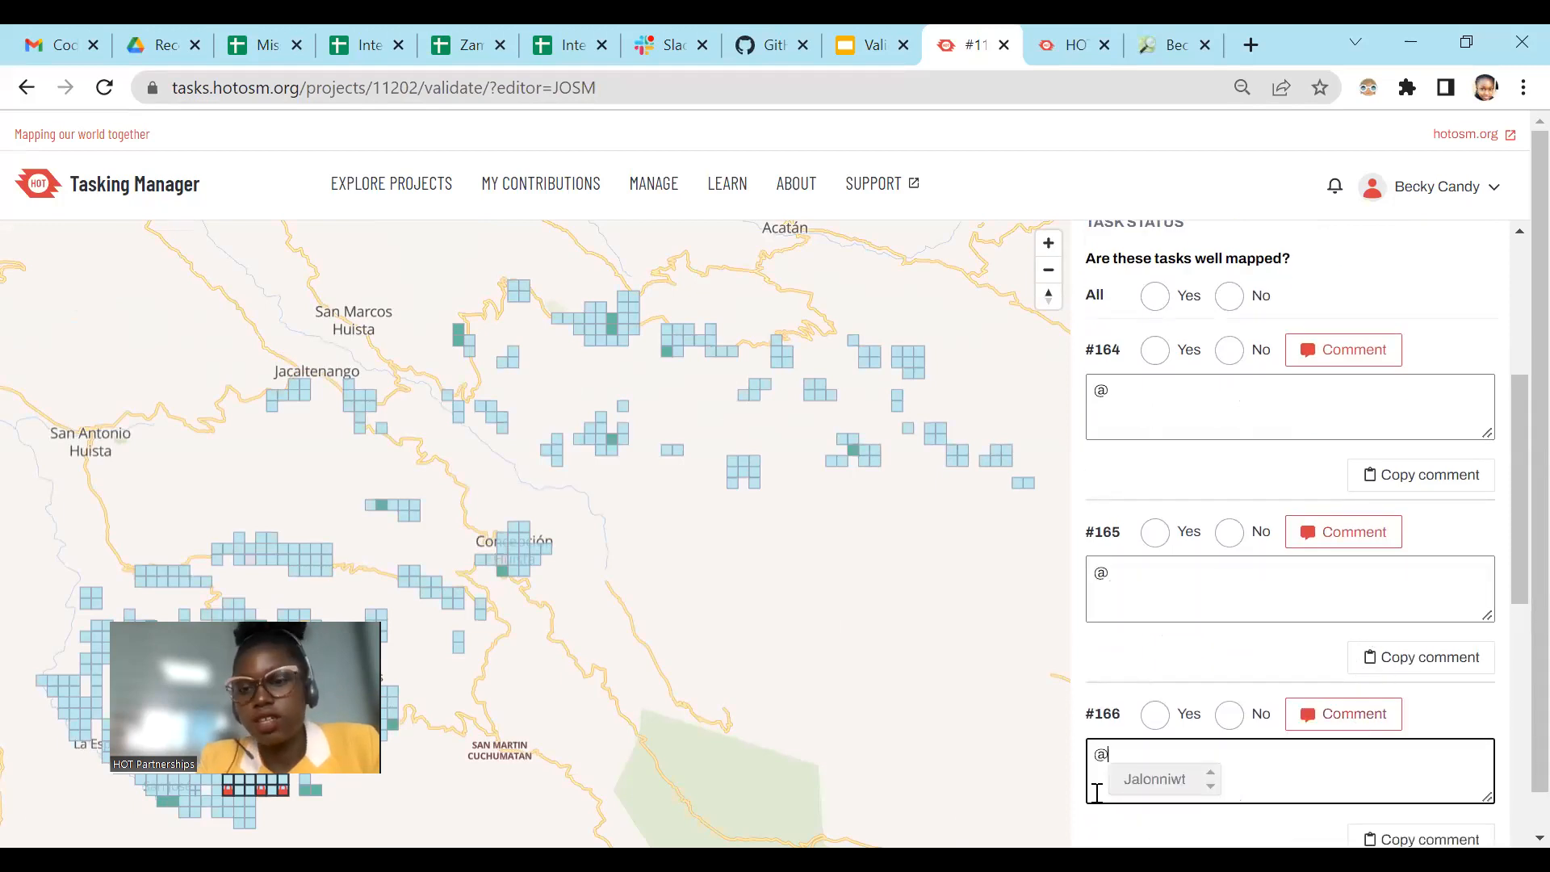
pyautogui.scroll(-3, 1428, 481)
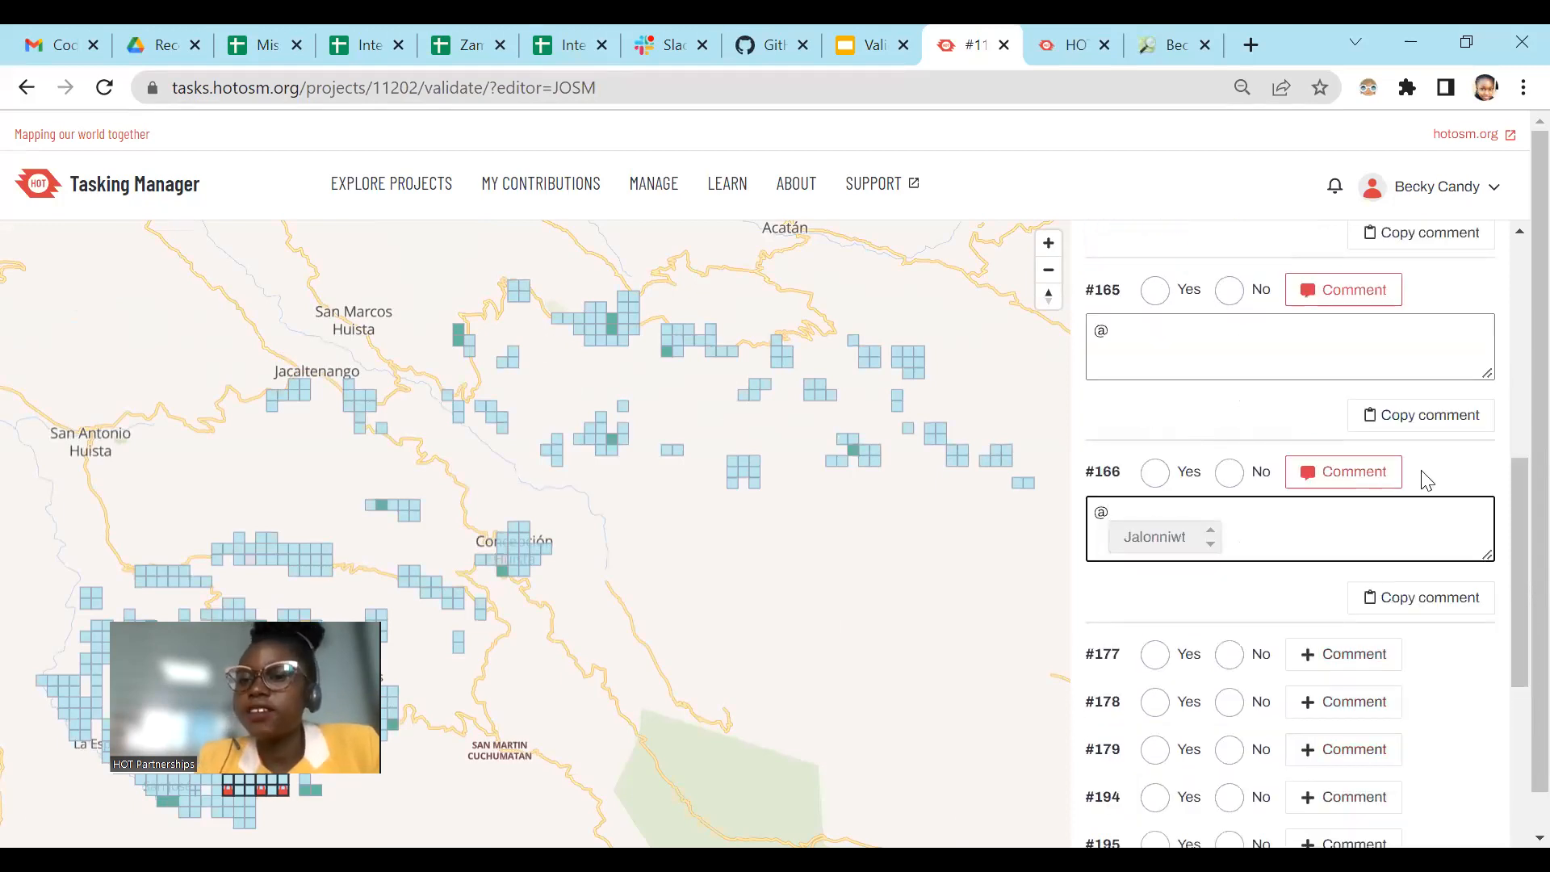
# Step: Open a comment on task #177, mention the suggested mapper with @ and paste the feedback about squaring buildings after tagging
pyautogui.click(1356, 661)
pyautogui.write('@')
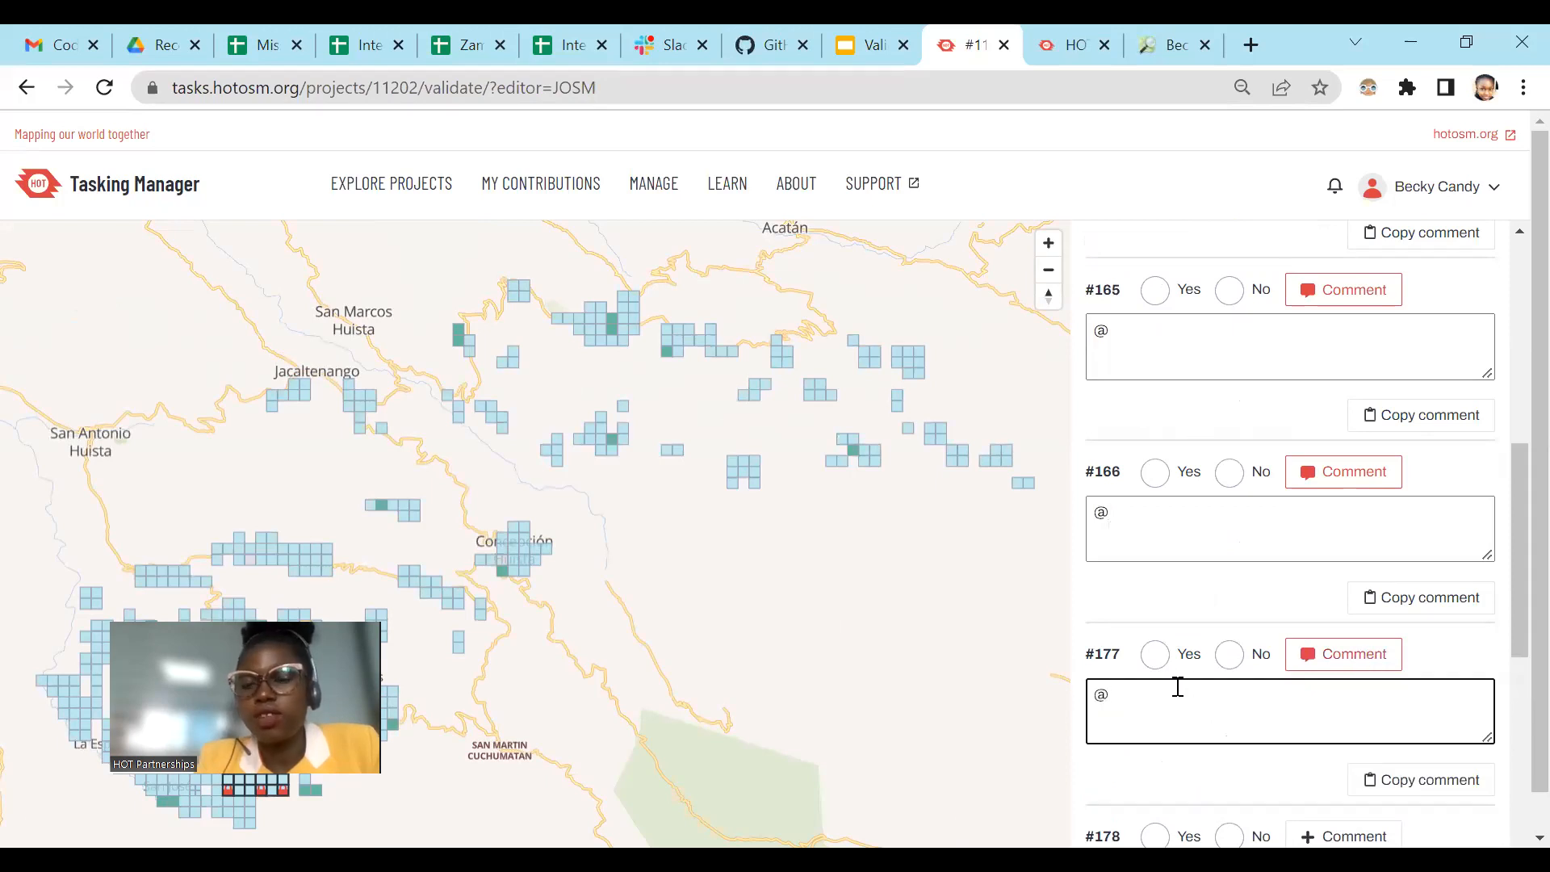
pyautogui.press('BackSpace')
pyautogui.write('@')
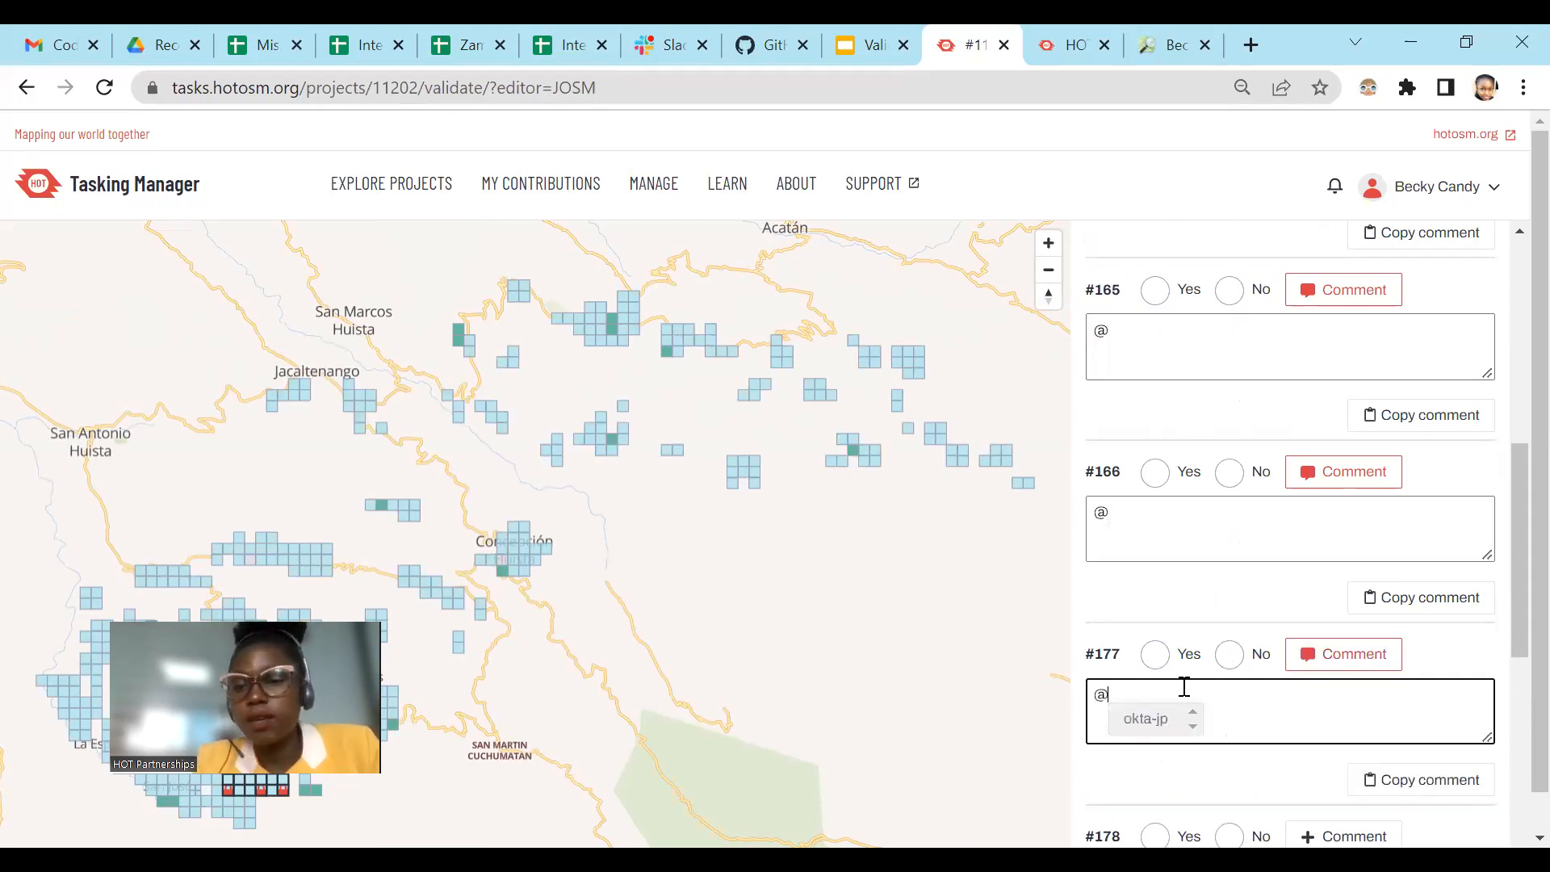
pyautogui.click(1146, 721)
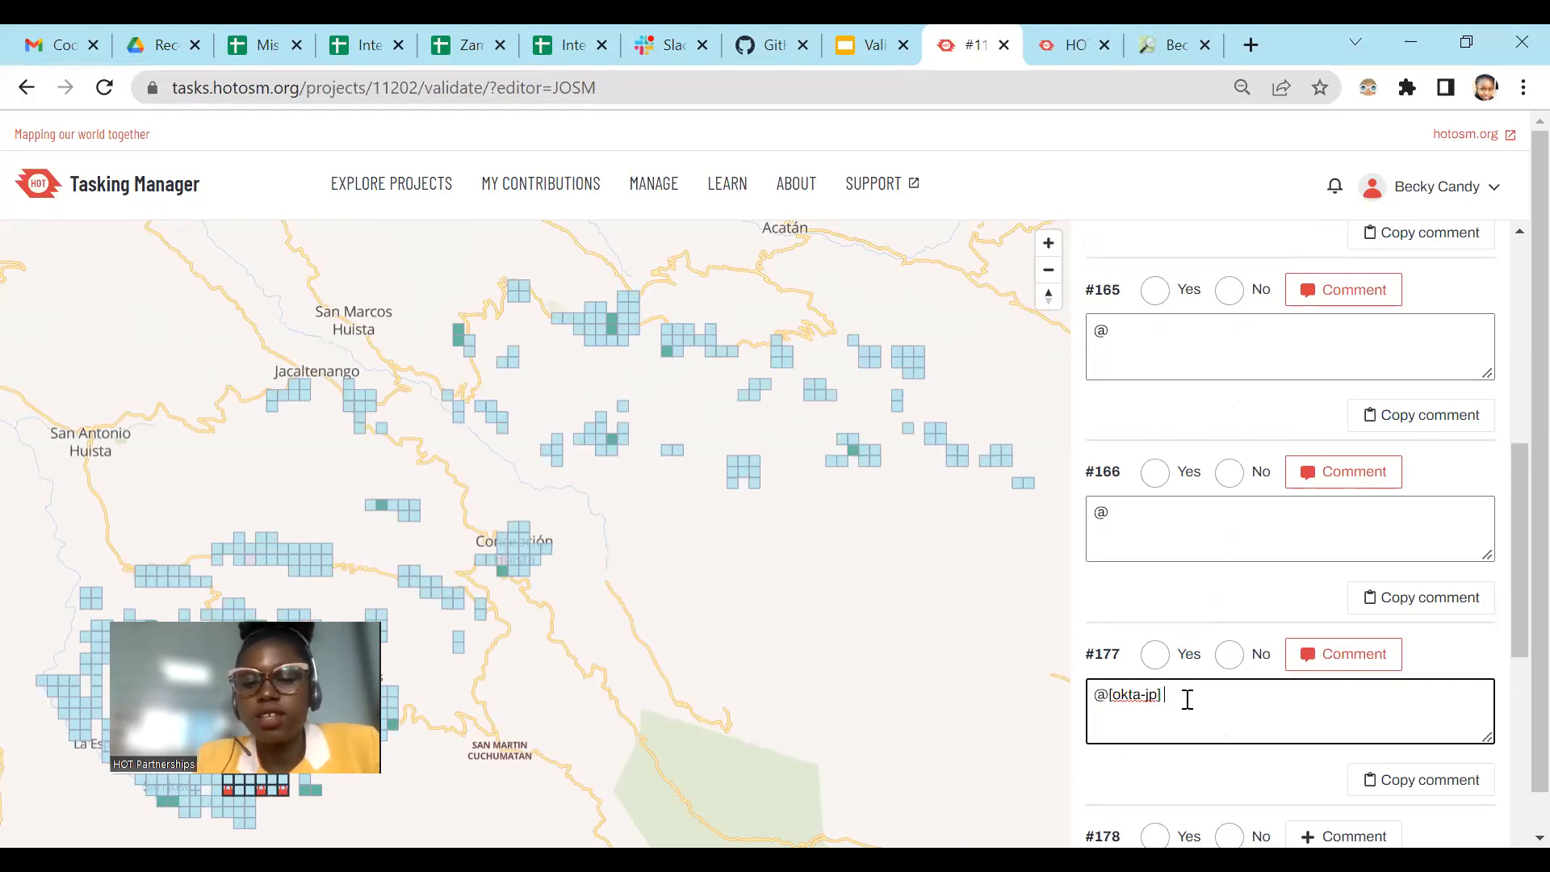
pyautogui.write('Well mapped but please square your buildings after tagging them by pressing ‘q’ on your keyboard. Keep up the mapping - many thanks!')
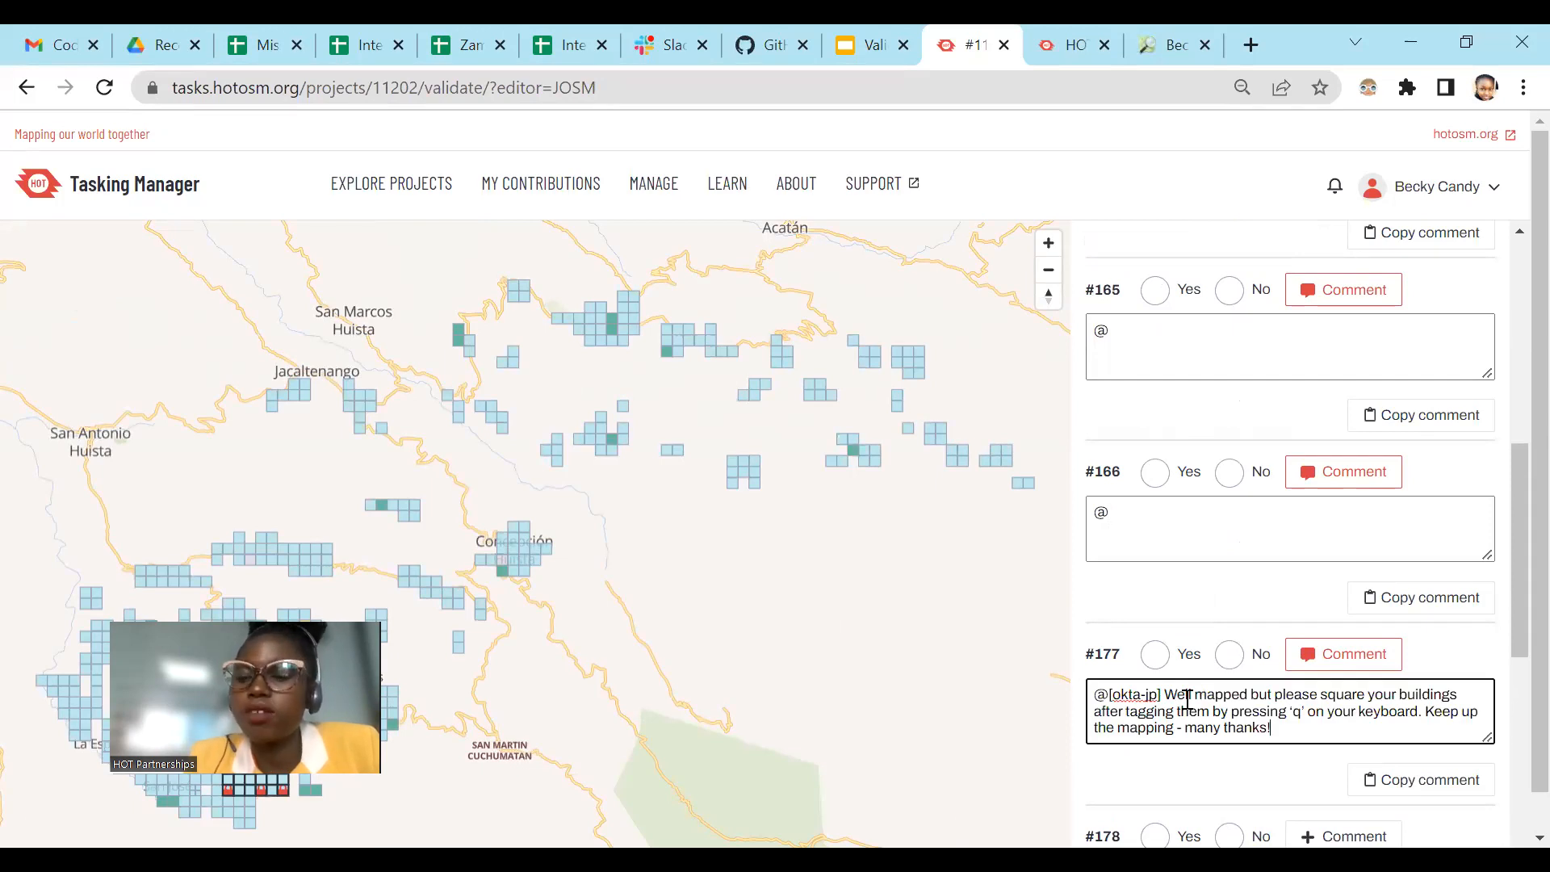
# Step: Delete the whole comment text of task #177, including the mapper mention
pyautogui.press('BackSpace')
pyautogui.press('BackSpace')
pyautogui.press('BackSpace')
pyautogui.press('BackSpace')
pyautogui.press('BackSpace')
pyautogui.press('BackSpace')
pyautogui.press('BackSpace')
pyautogui.press('BackSpace')
pyautogui.press('BackSpace')
pyautogui.press('BackSpace')
pyautogui.press('BackSpace')
pyautogui.press('BackSpace')
pyautogui.press('BackSpace')
pyautogui.press('BackSpace')
pyautogui.press('BackSpace')
pyautogui.press('BackSpace')
pyautogui.press('BackSpace')
pyautogui.press('BackSpace')
pyautogui.press('BackSpace')
pyautogui.press('BackSpace')
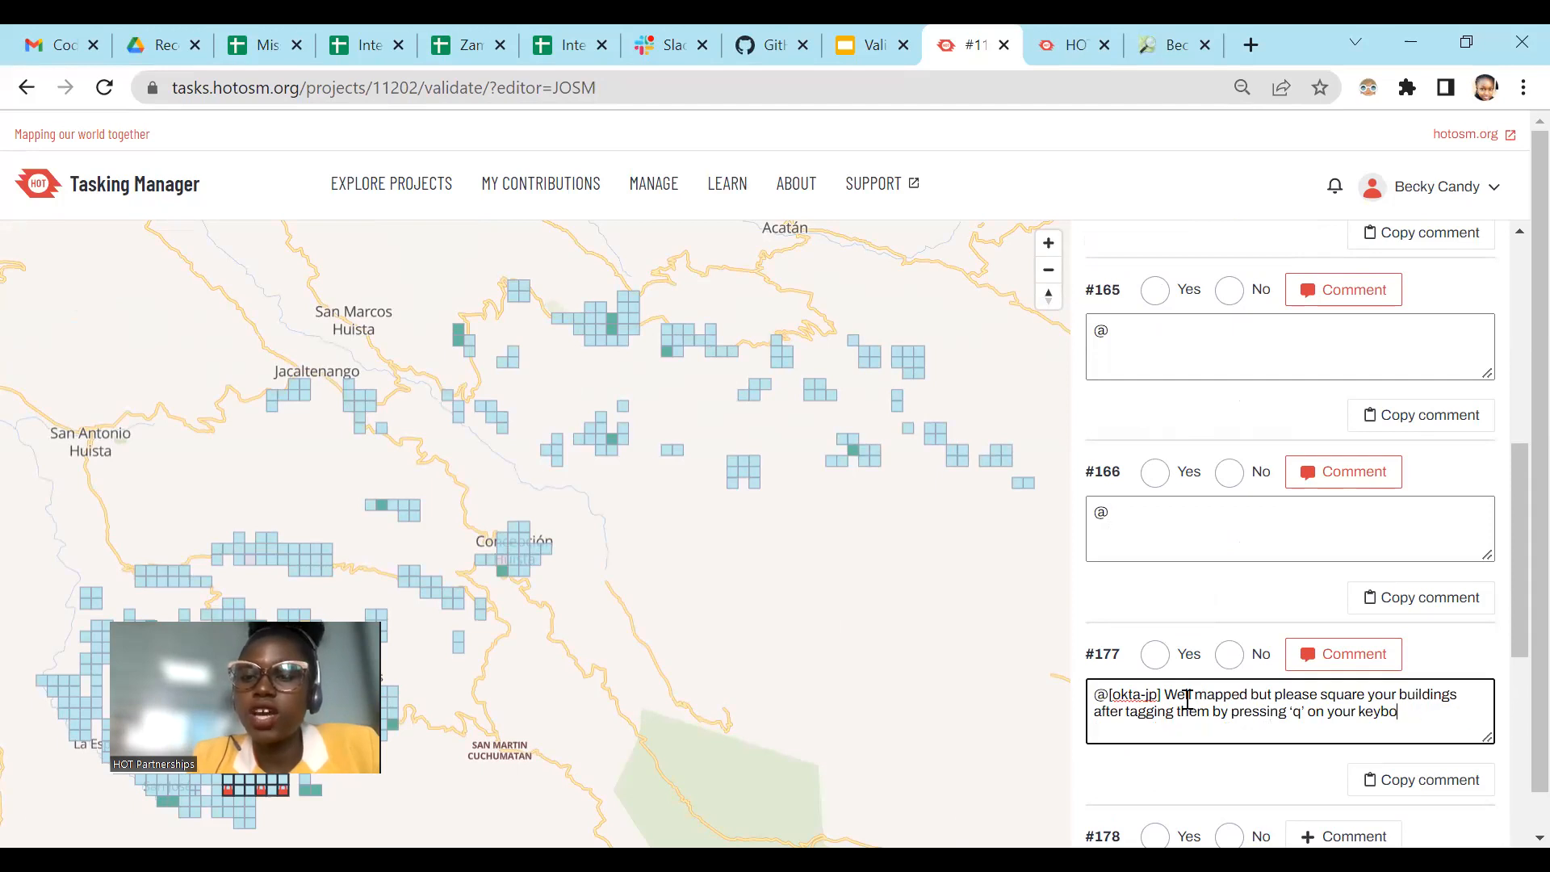
pyautogui.press('BackSpace')
pyautogui.press('BackSpace')
pyautogui.press('BackSpace')
pyautogui.press('BackSpace')
pyautogui.press('BackSpace')
pyautogui.press('BackSpace')
pyautogui.press('BackSpace')
pyautogui.press('BackSpace')
pyautogui.press('BackSpace')
pyautogui.press('BackSpace')
pyautogui.press('BackSpace')
pyautogui.press('BackSpace')
pyautogui.press('BackSpace')
pyautogui.press('BackSpace')
pyautogui.press('BackSpace')
pyautogui.press('BackSpace')
pyautogui.press('BackSpace')
pyautogui.press('BackSpace')
pyautogui.press('BackSpace')
pyautogui.press('BackSpace')
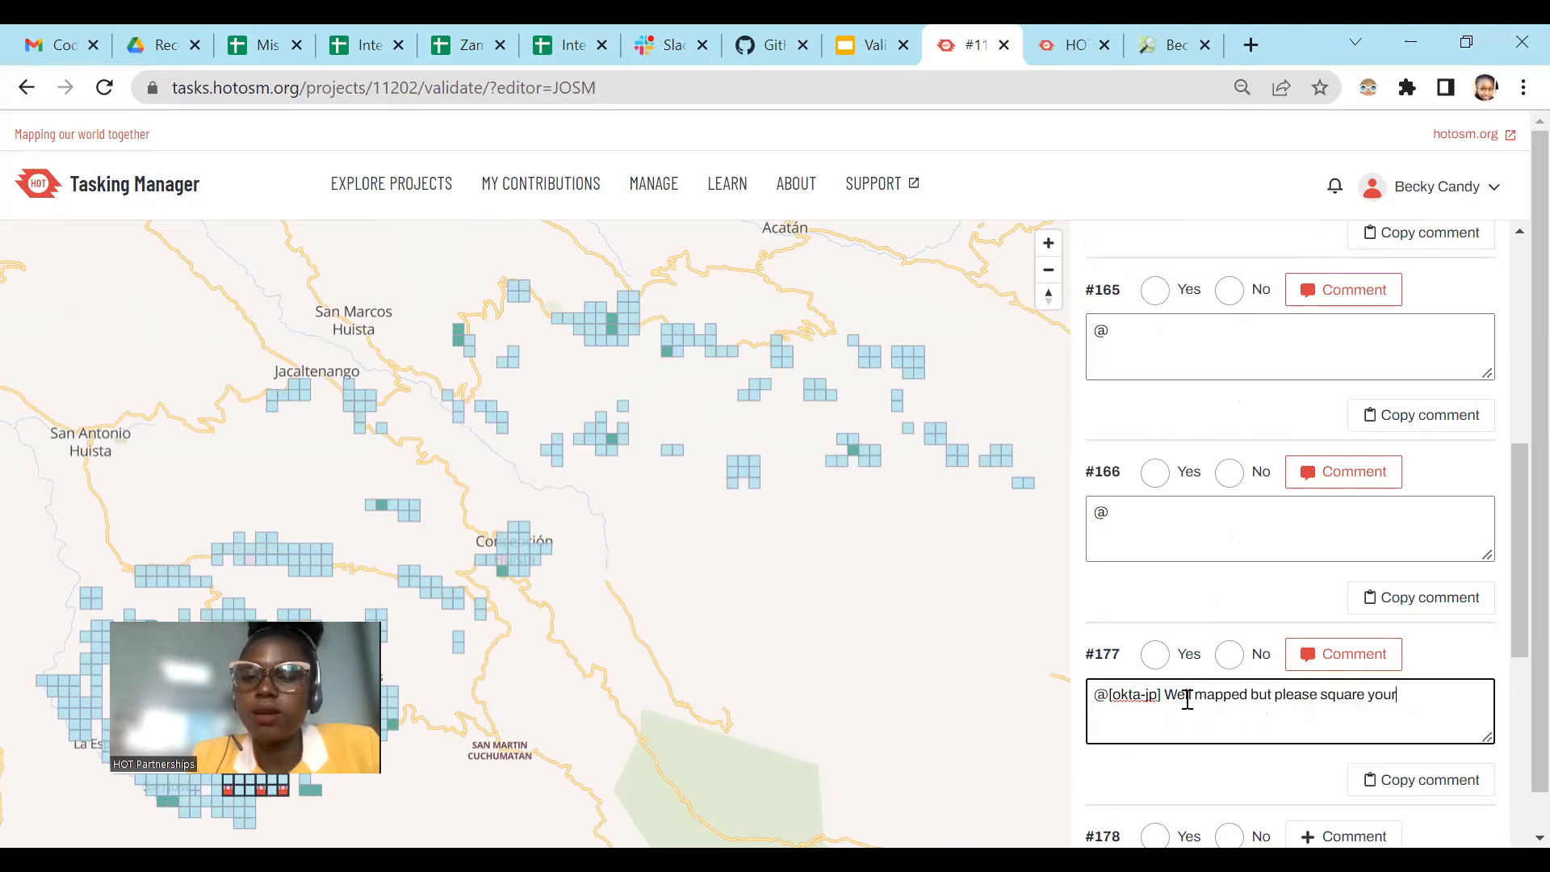
pyautogui.press('BackSpace')
pyautogui.press('BackSpace')
pyautogui.press('BackSpace')
pyautogui.press('BackSpace')
pyautogui.press('BackSpace')
pyautogui.press('BackSpace')
pyautogui.press('BackSpace')
pyautogui.press('BackSpace')
pyautogui.press('BackSpace')
pyautogui.press('BackSpace')
pyautogui.press('BackSpace')
pyautogui.press('BackSpace')
pyautogui.press('BackSpace')
pyautogui.press('BackSpace')
pyautogui.press('BackSpace')
pyautogui.press('BackSpace')
pyautogui.press('BackSpace')
pyautogui.press('BackSpace')
pyautogui.press('BackSpace')
pyautogui.press('BackSpace')
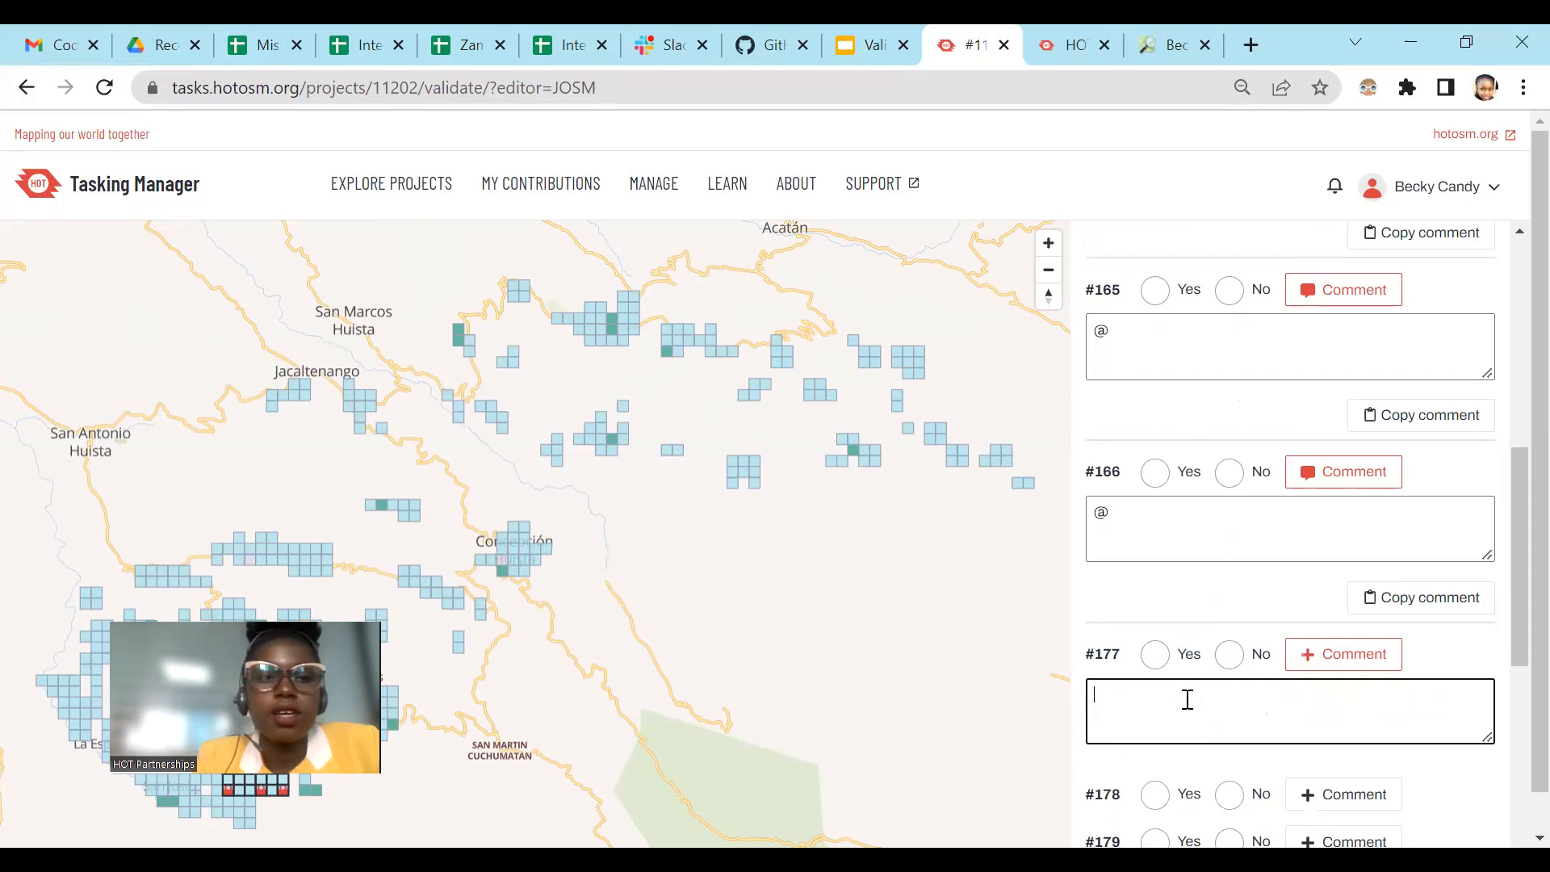
# Step: Locate the locked task squares on the Tasking Manager map and compare them with the same area around the highlighted road in JOSM
pyautogui.scroll(-3, 1152, 665)
pyautogui.scroll(-1, 537, 447)
pyautogui.moveTo(536, 446); pyautogui.dragTo(703, 408)
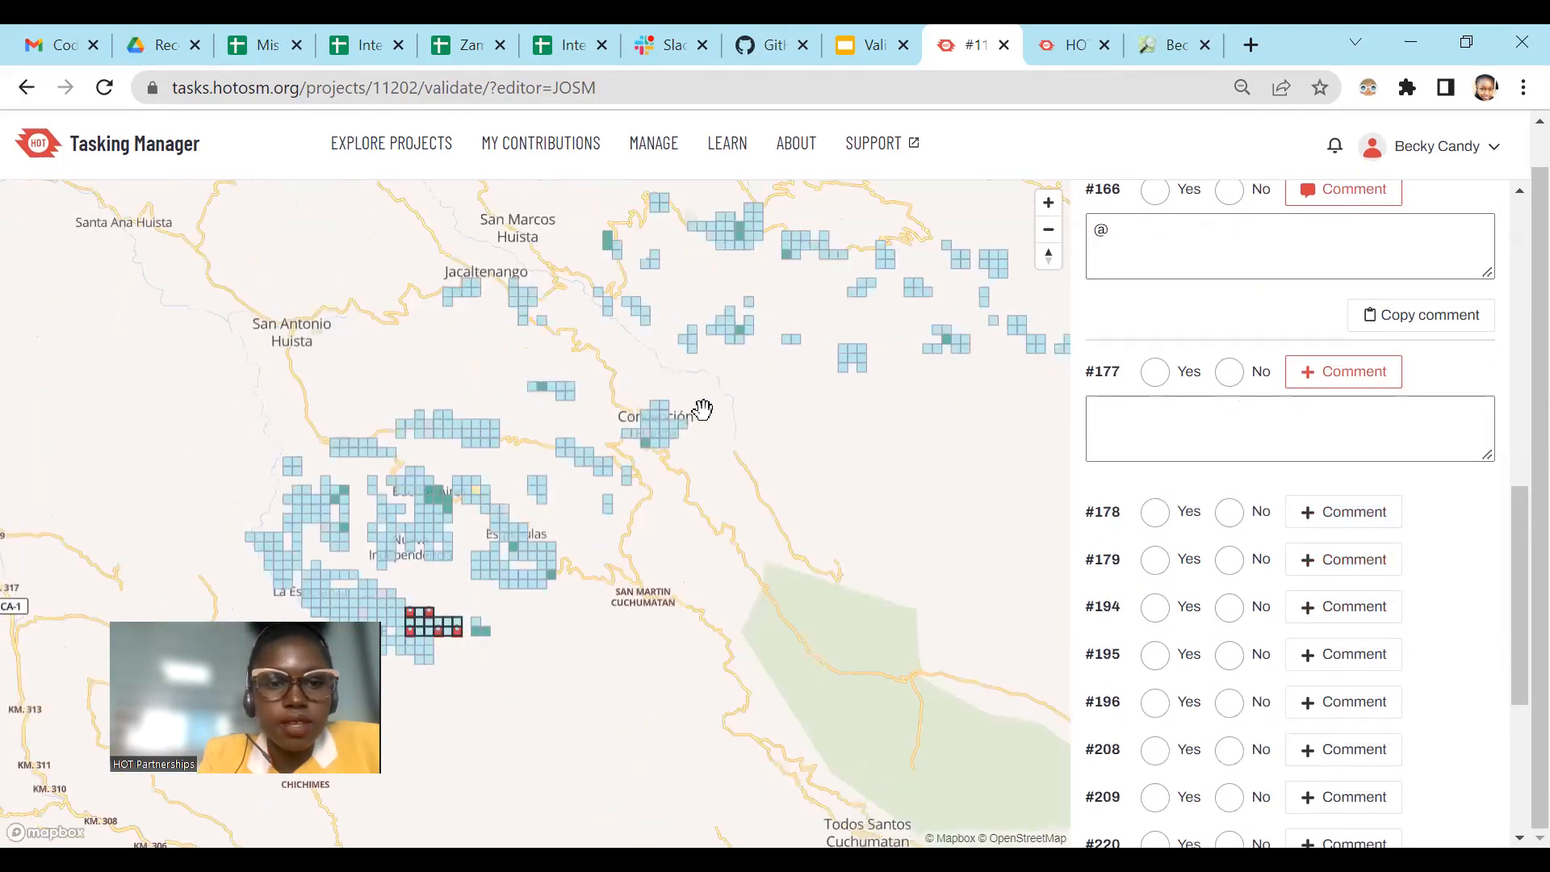
pyautogui.scroll(-3, 703, 409)
pyautogui.scroll(2, 705, 557)
pyautogui.scroll(2, 657, 554)
pyautogui.scroll(3, 571, 339)
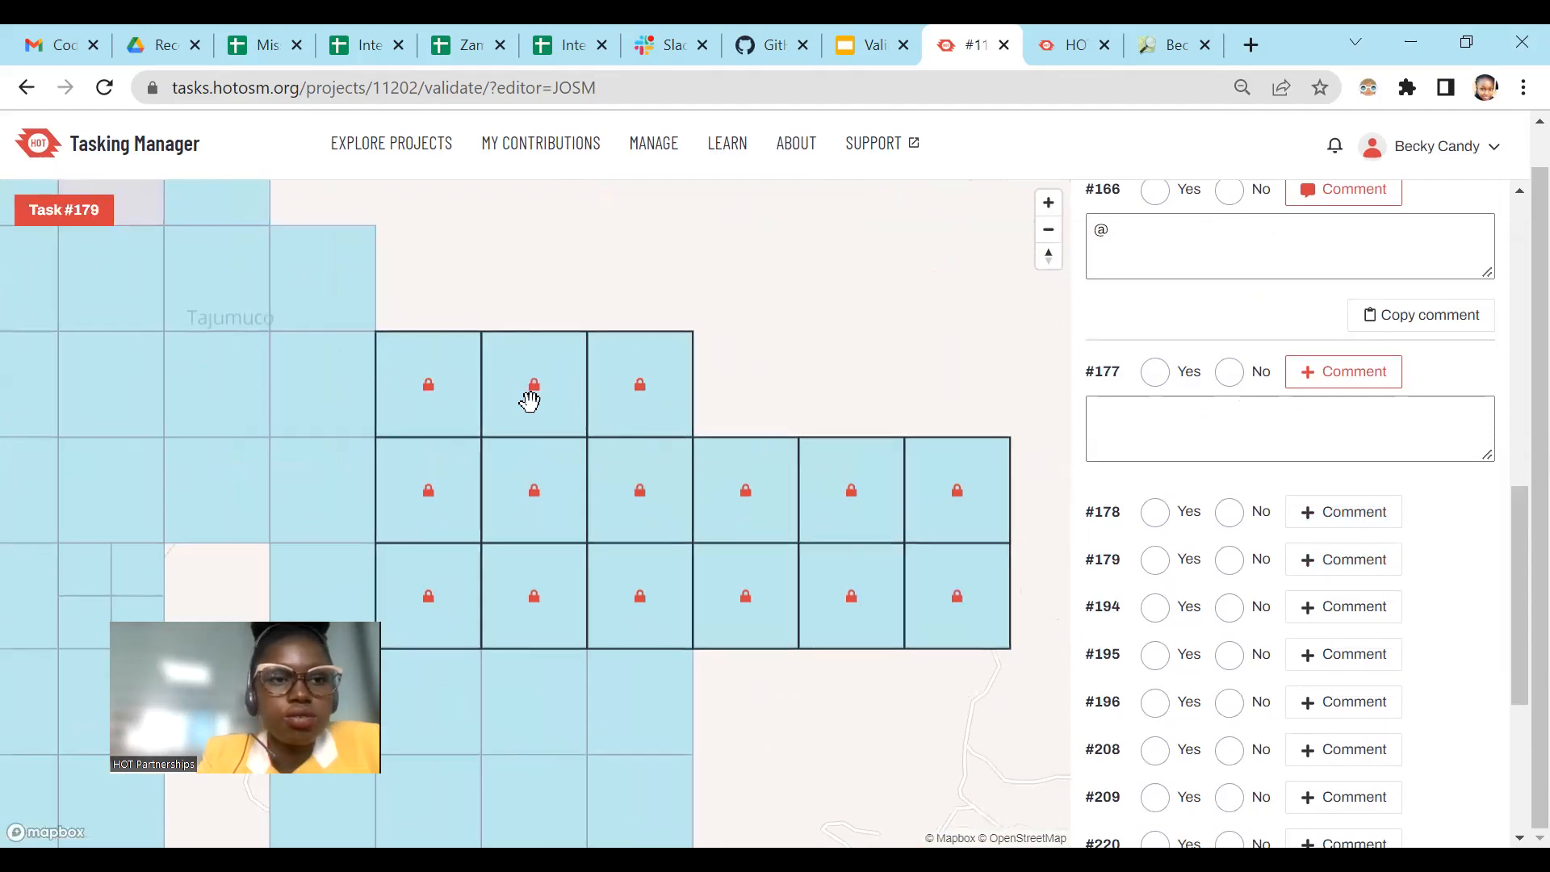
pyautogui.hotkey('alt', 'Tab')
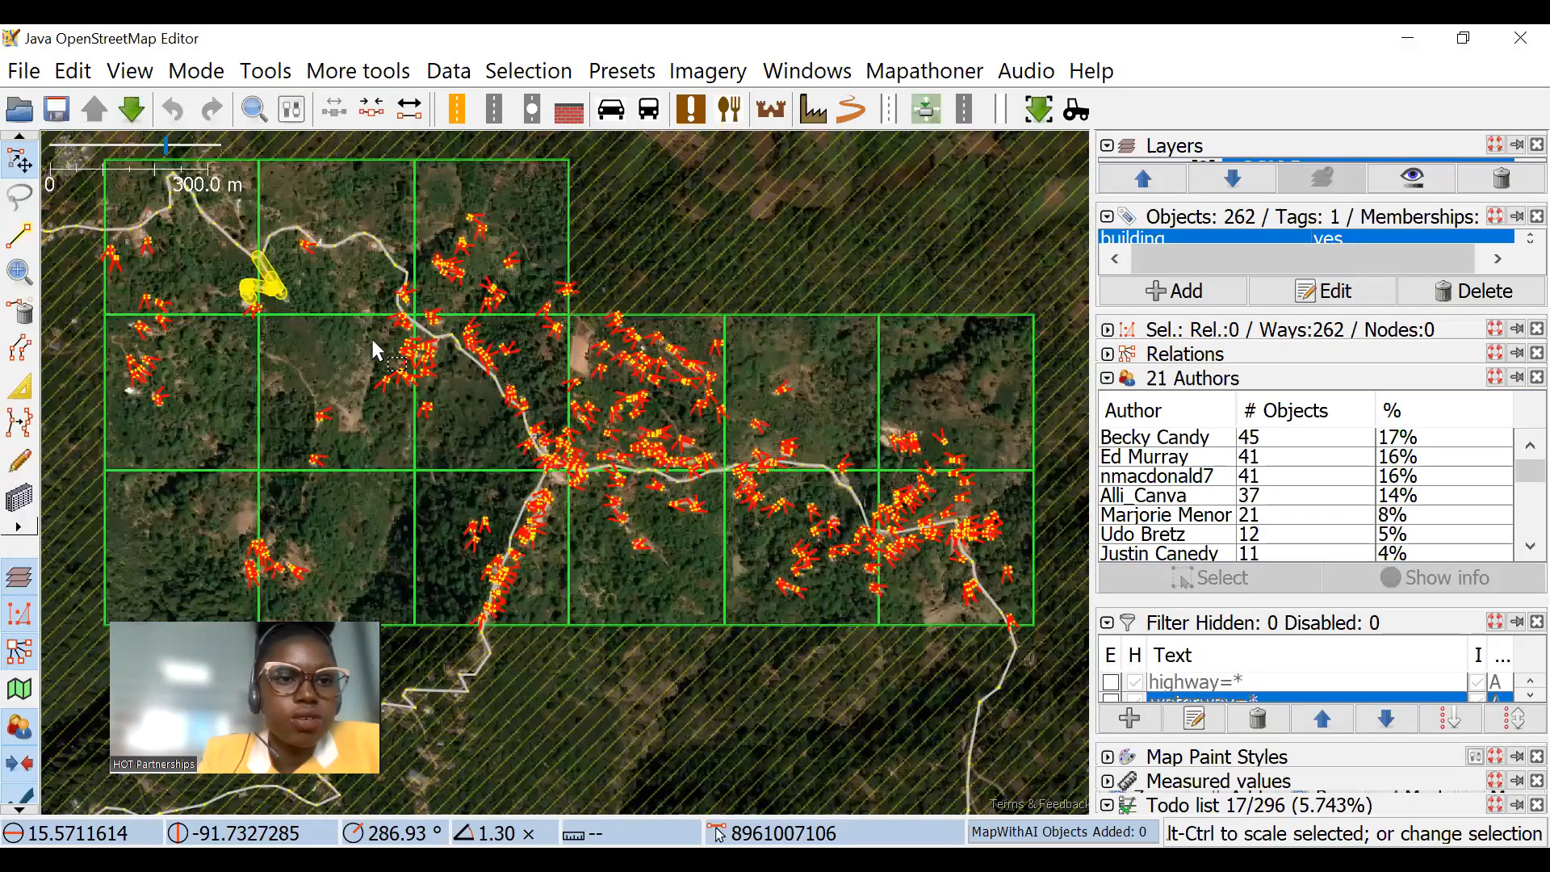
pyautogui.scroll(4, 260, 260)
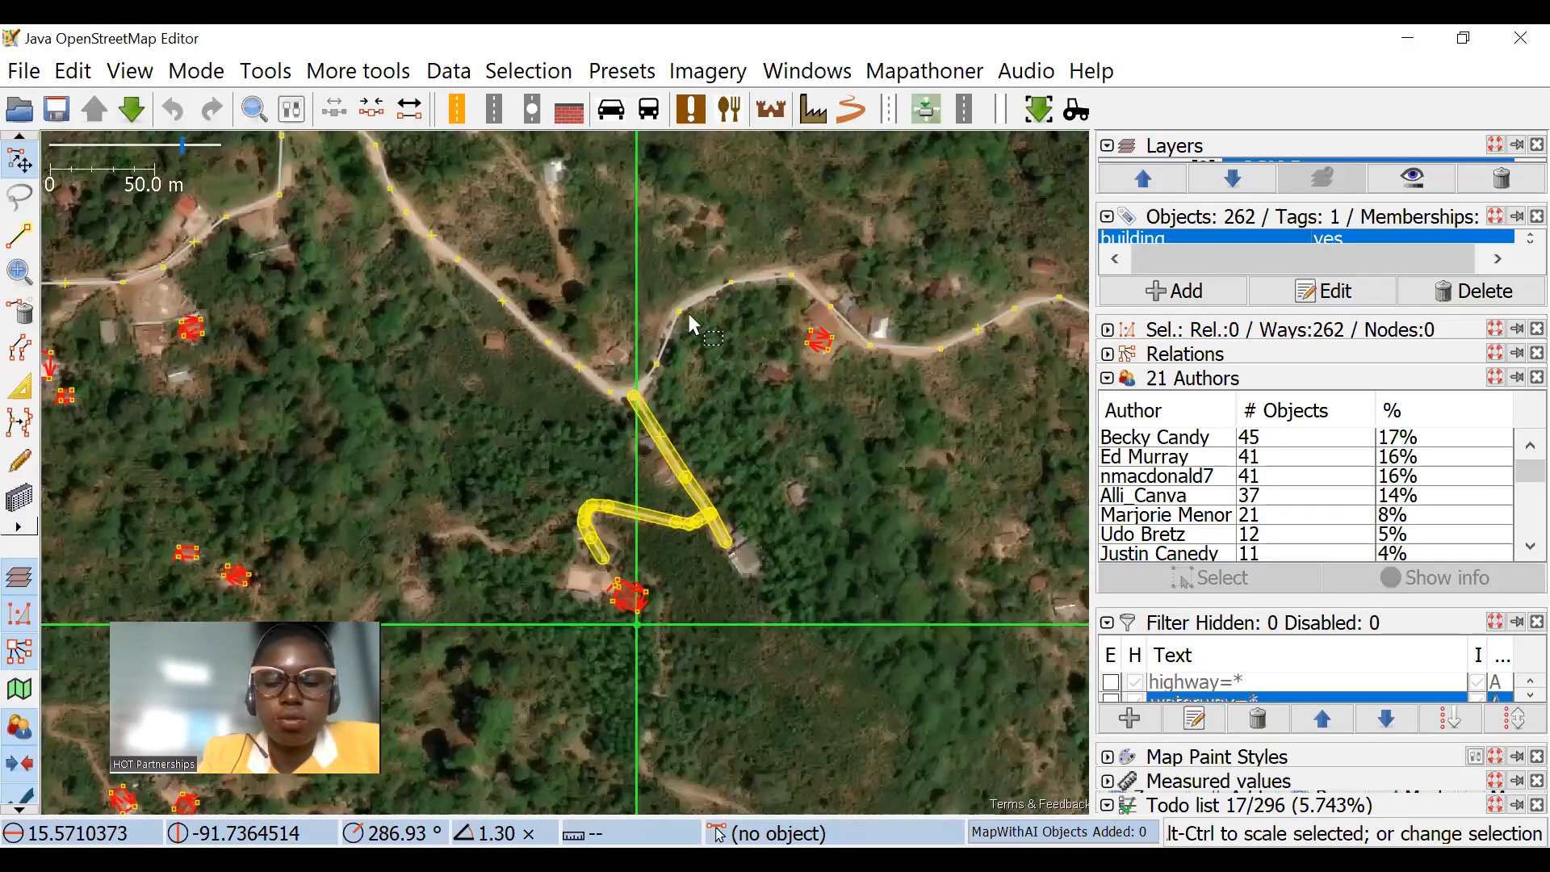
pyautogui.scroll(-2, 496, 412)
pyautogui.hotkey('alt', 'Tab')
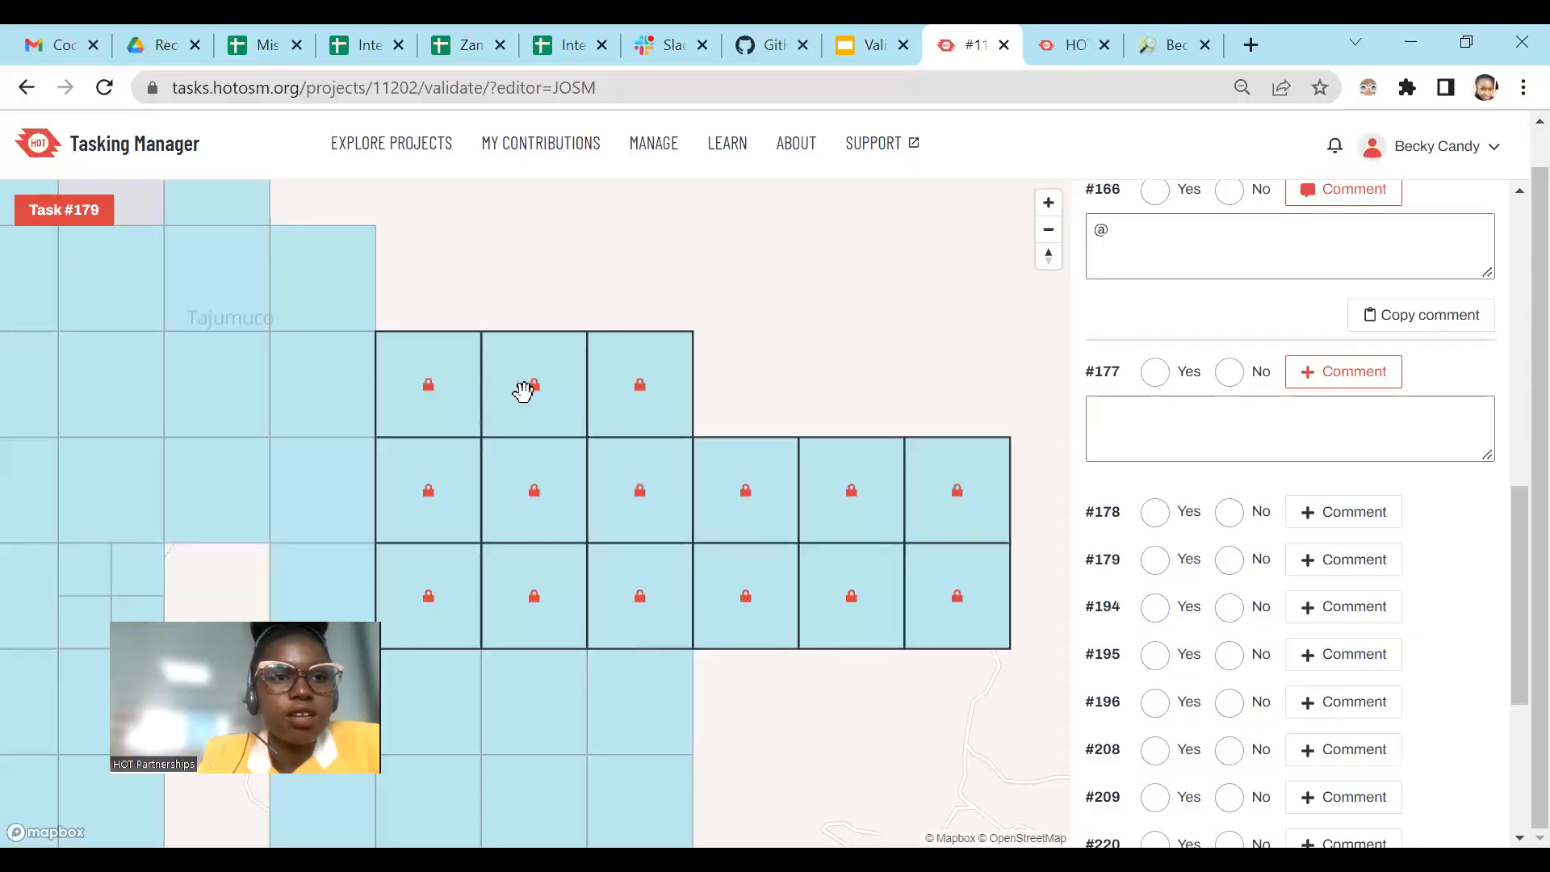
# Step: Clear the comment on task #166 in the Tasking Manager and mention its suggested mapper with @
pyautogui.scroll(-4, 1281, 650)
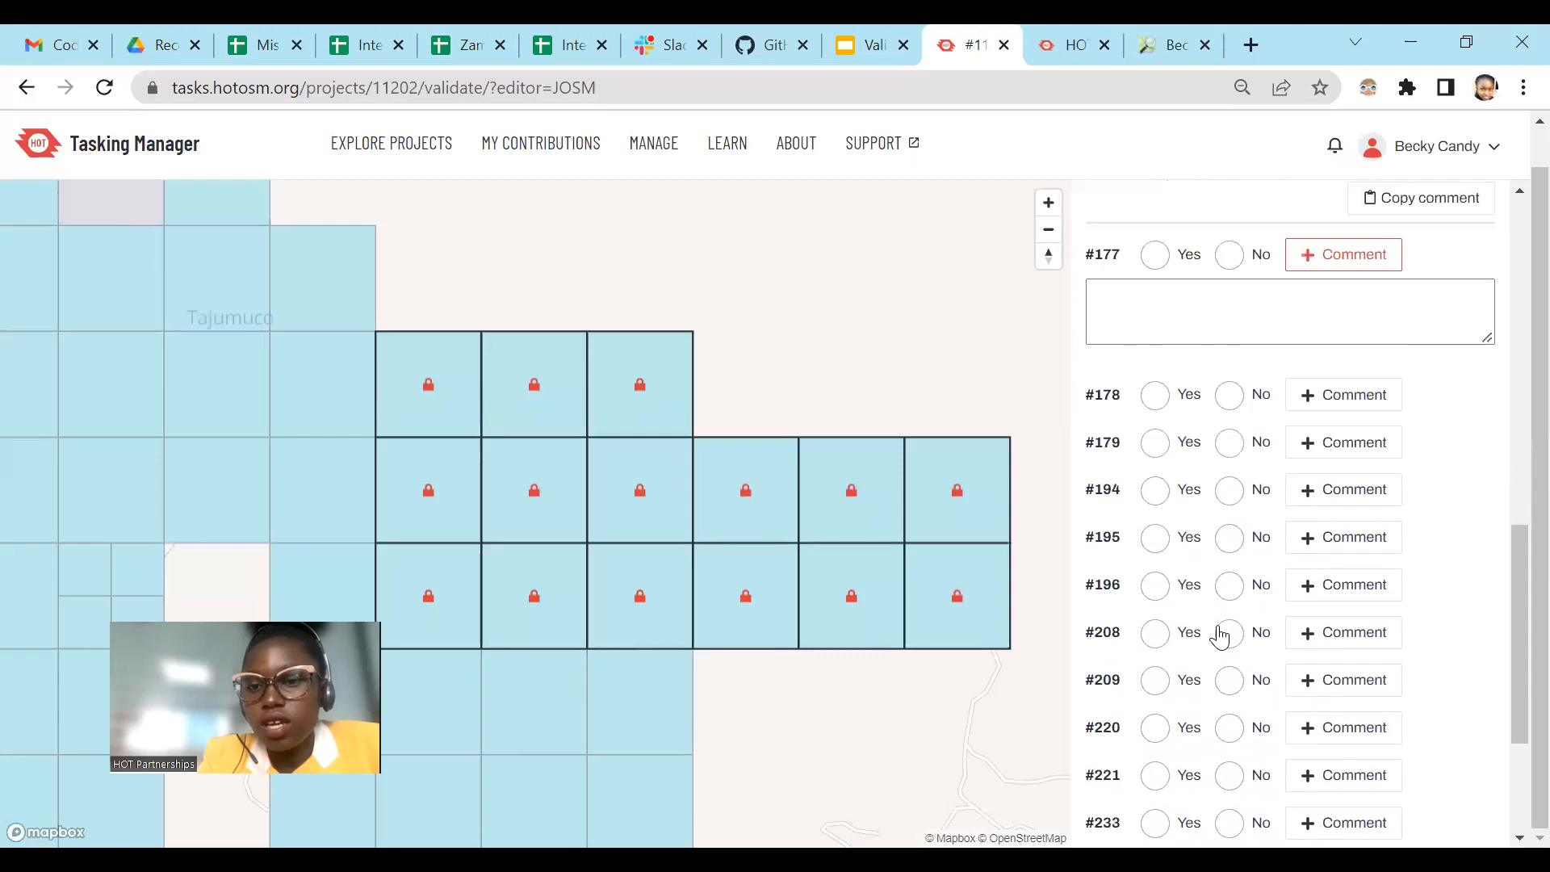
pyautogui.scroll(10, 1134, 472)
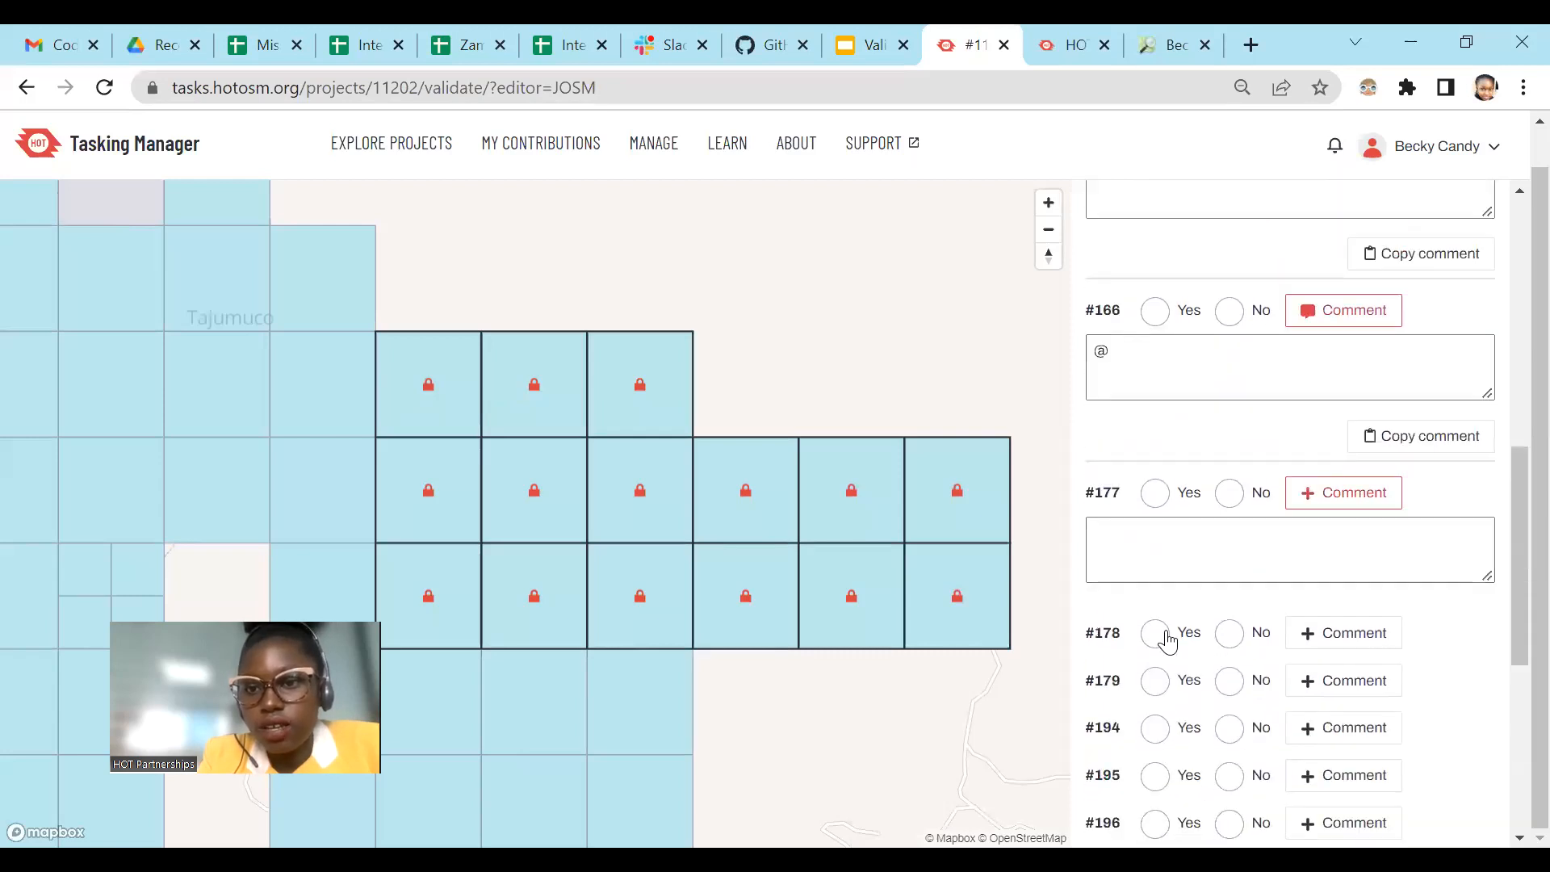
pyautogui.scroll(5, 1163, 428)
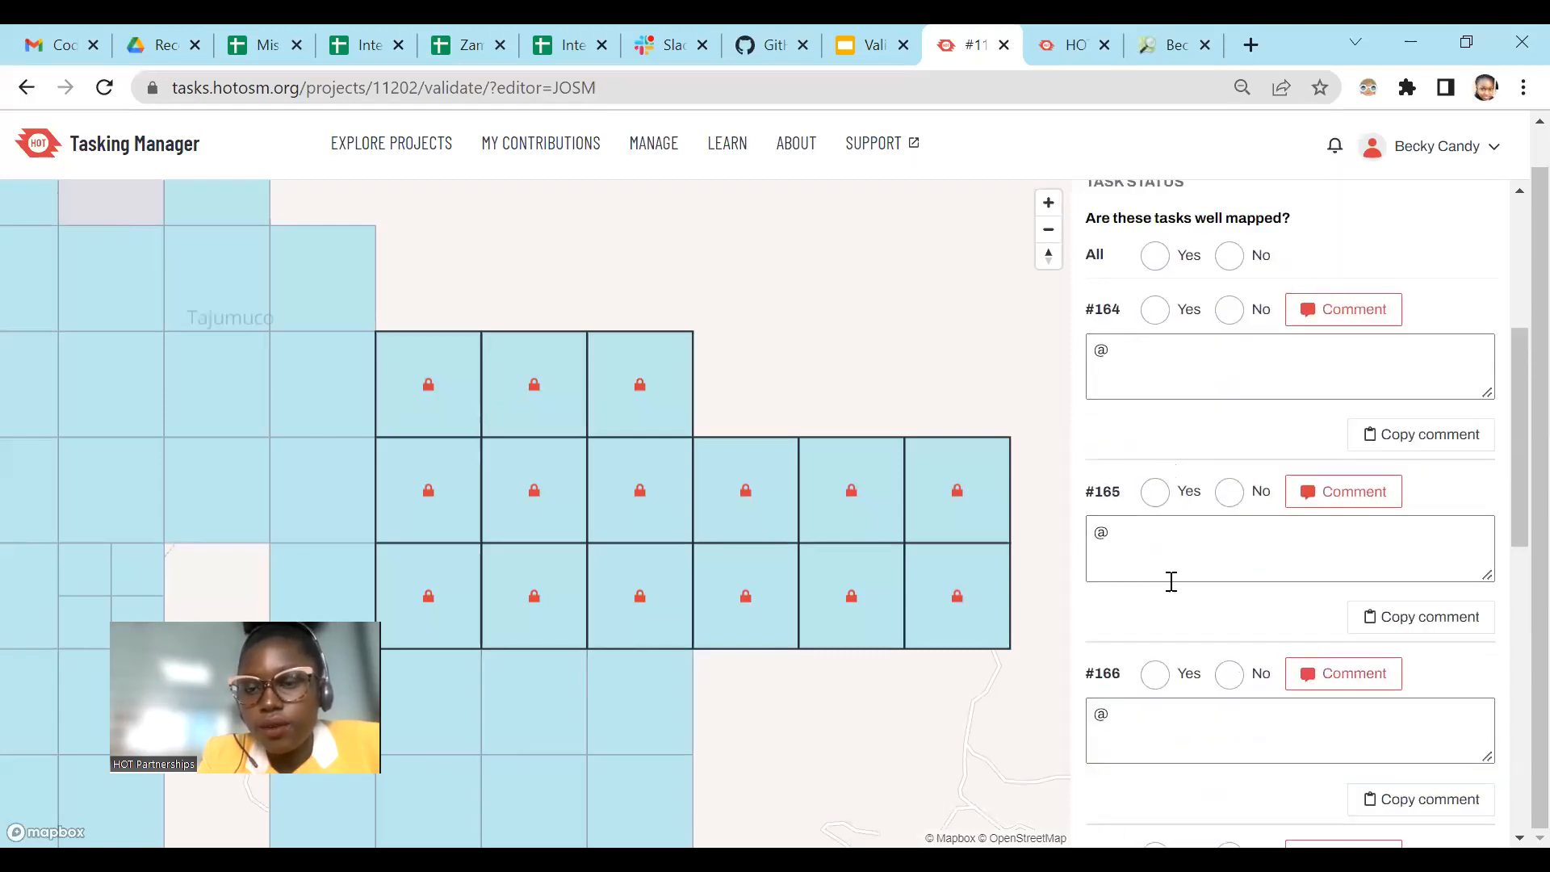
pyautogui.scroll(-2, 1170, 581)
pyautogui.click(1136, 603)
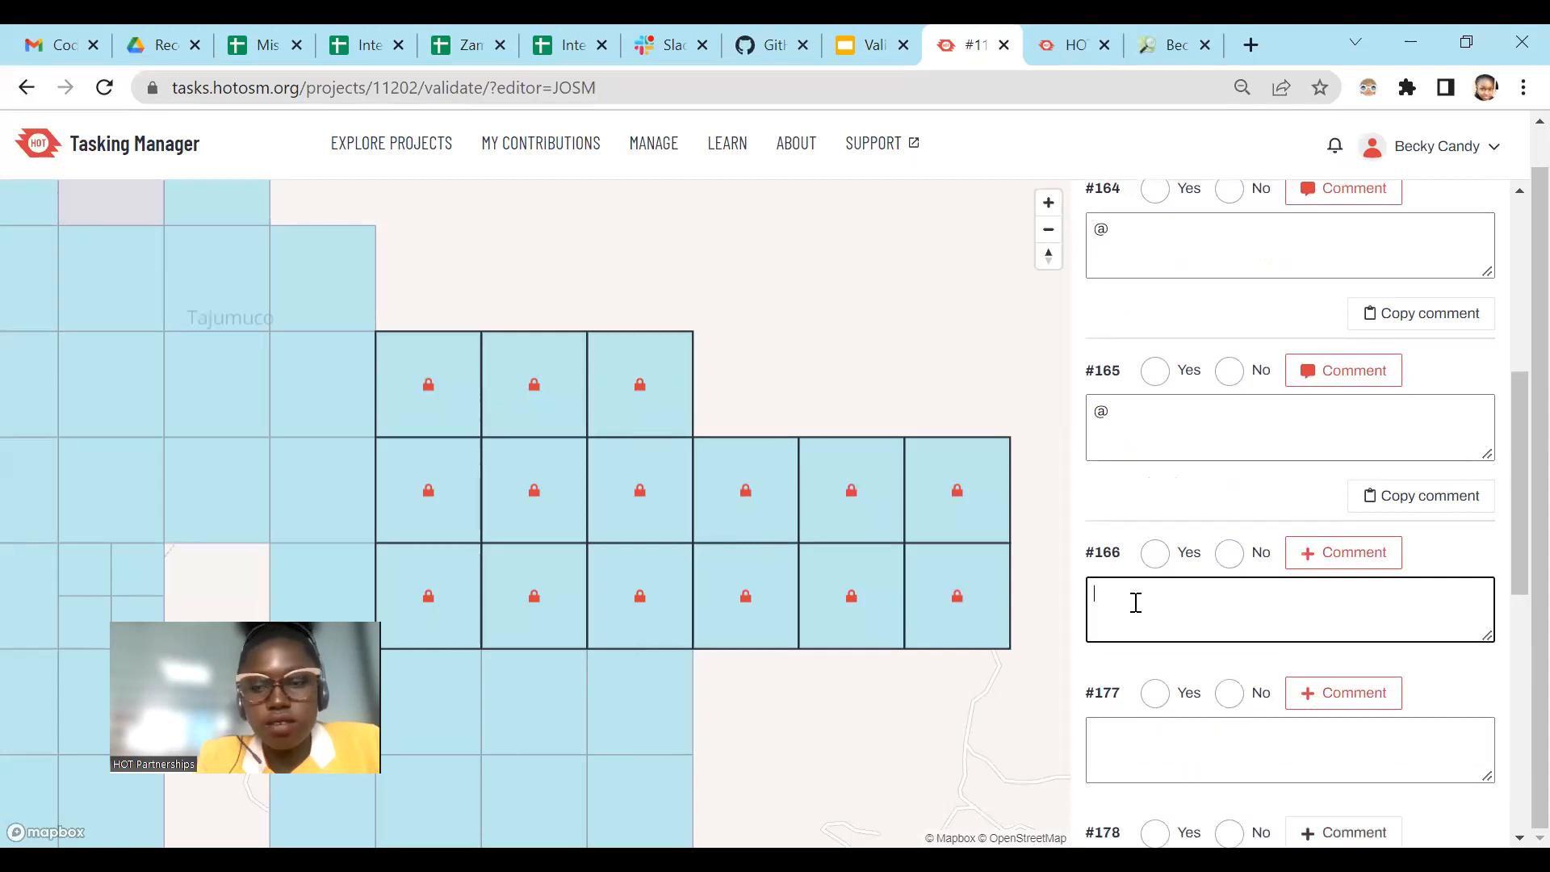
pyautogui.click(1132, 607)
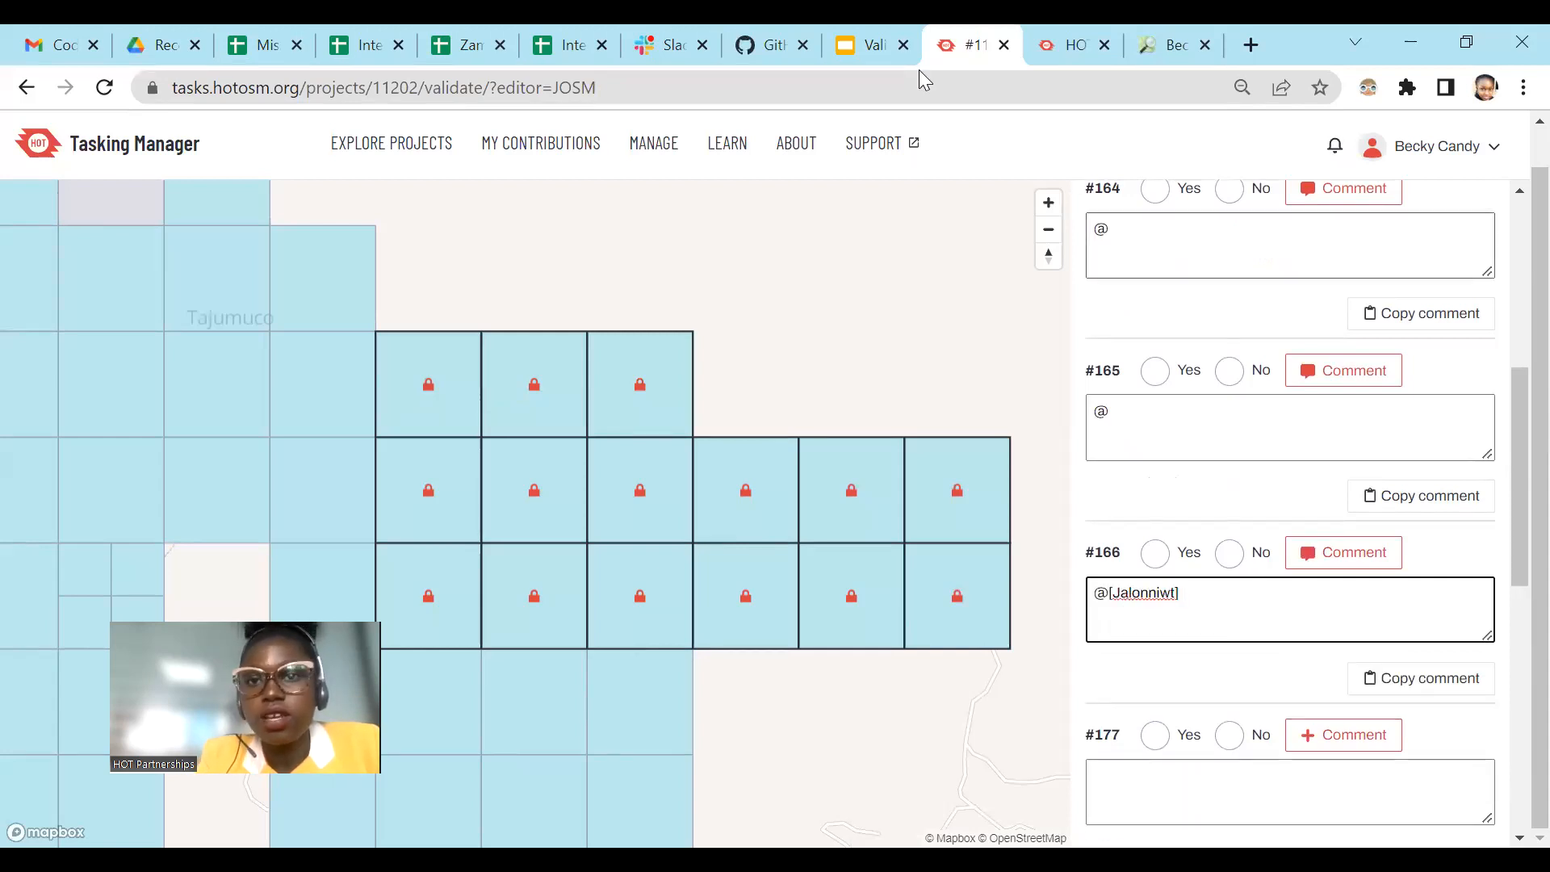
# Step: Copy the "Unmapped task, marked as DONE" feedback from the OpenStreetMap diary and paste it into the comment on task #166
pyautogui.click(1163, 40)
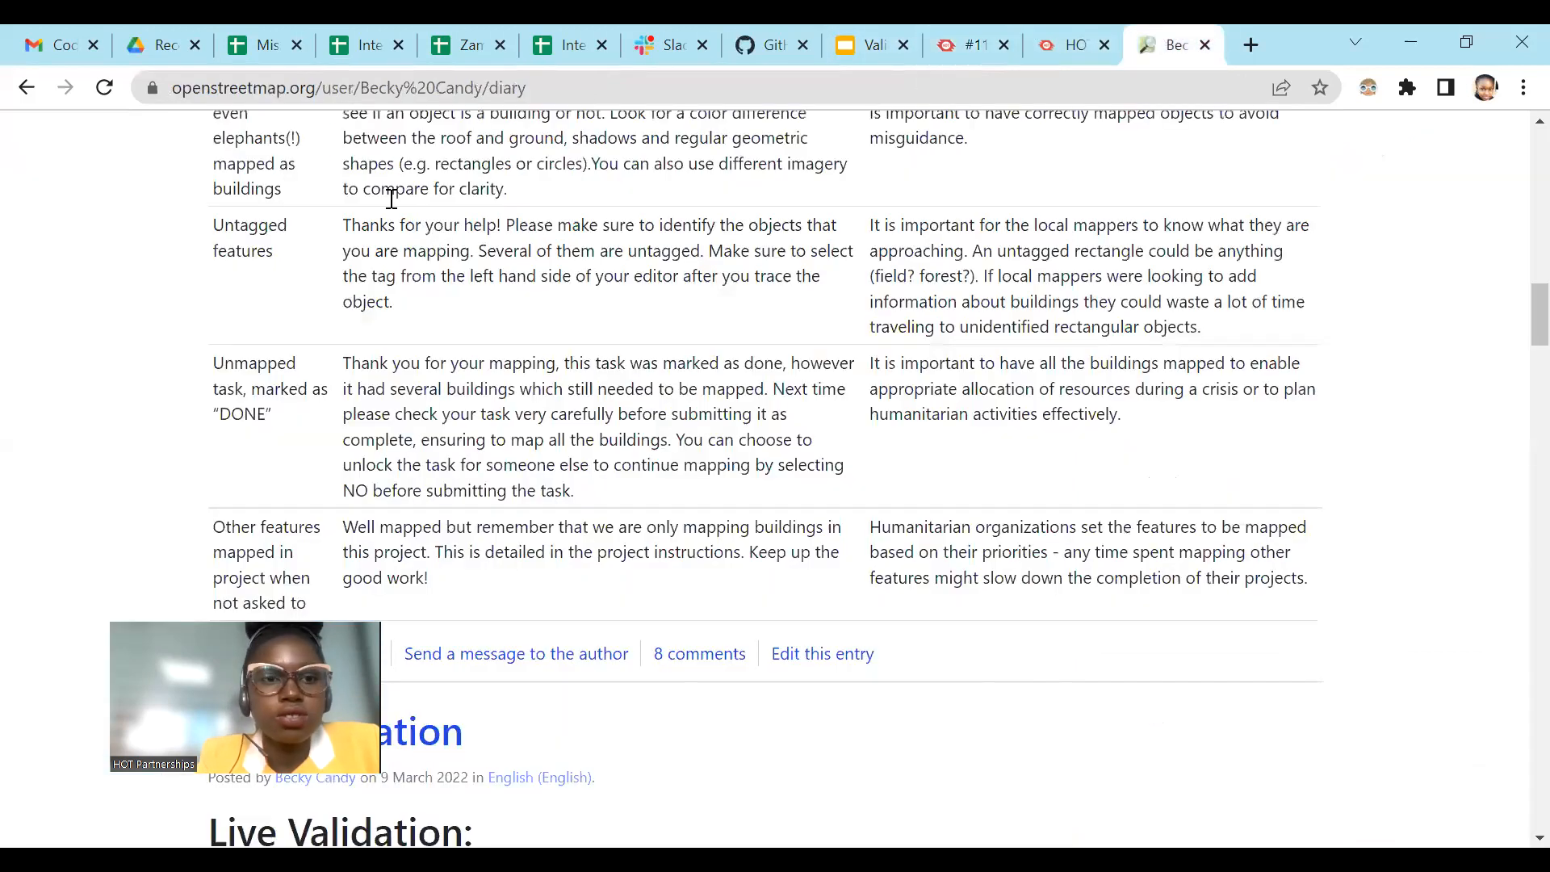
pyautogui.moveTo(350, 364); pyautogui.dragTo(663, 506)
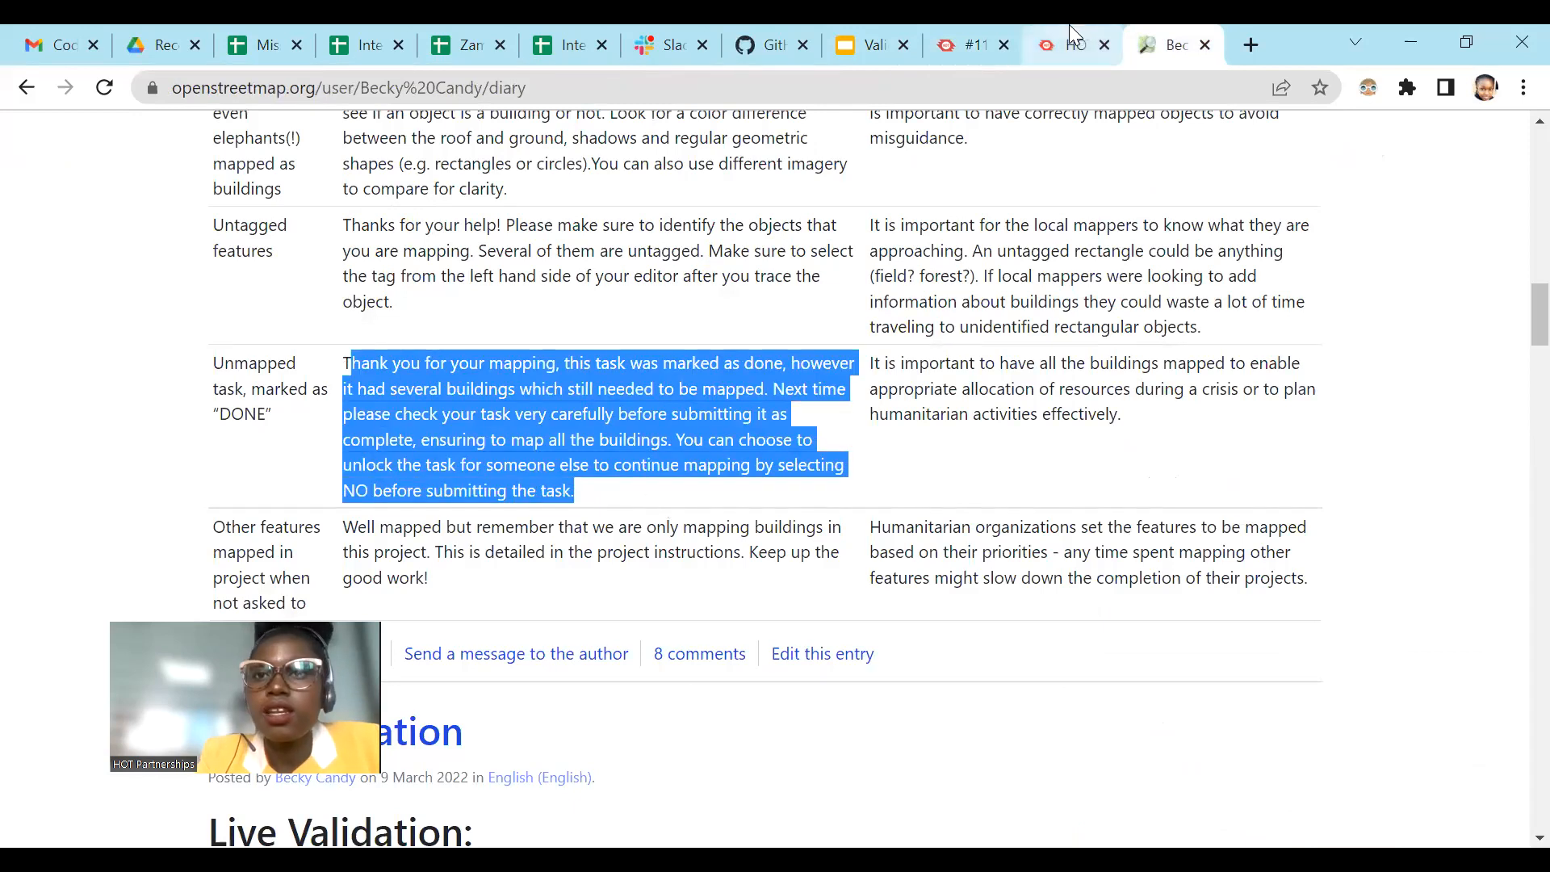
pyautogui.click(1082, 41)
pyautogui.click(1159, 39)
pyautogui.click(973, 36)
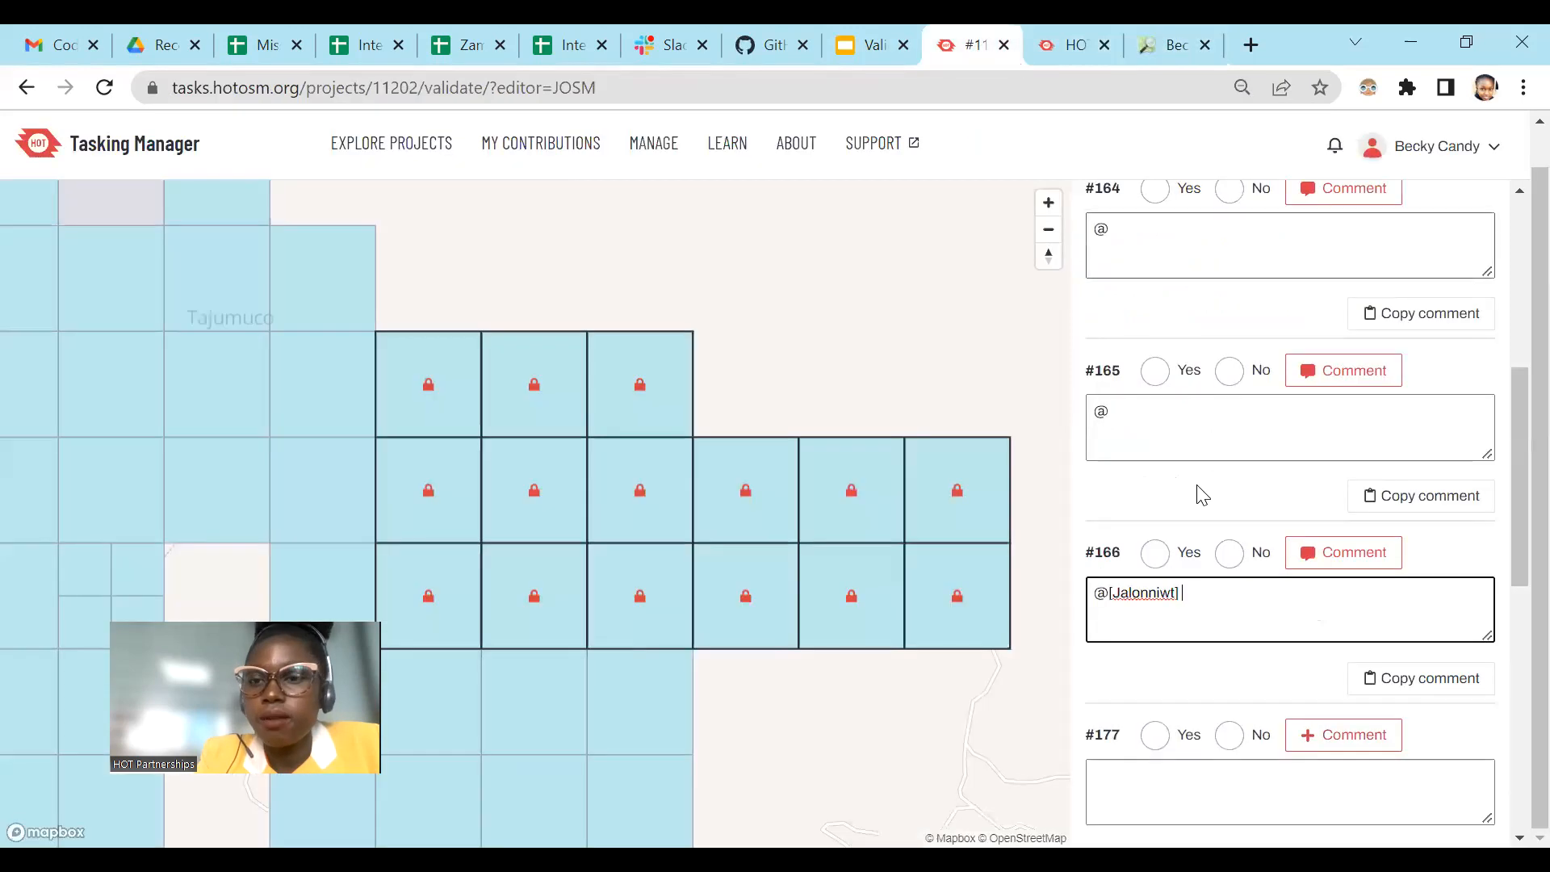
pyautogui.hotkey('ctrl', 'v')
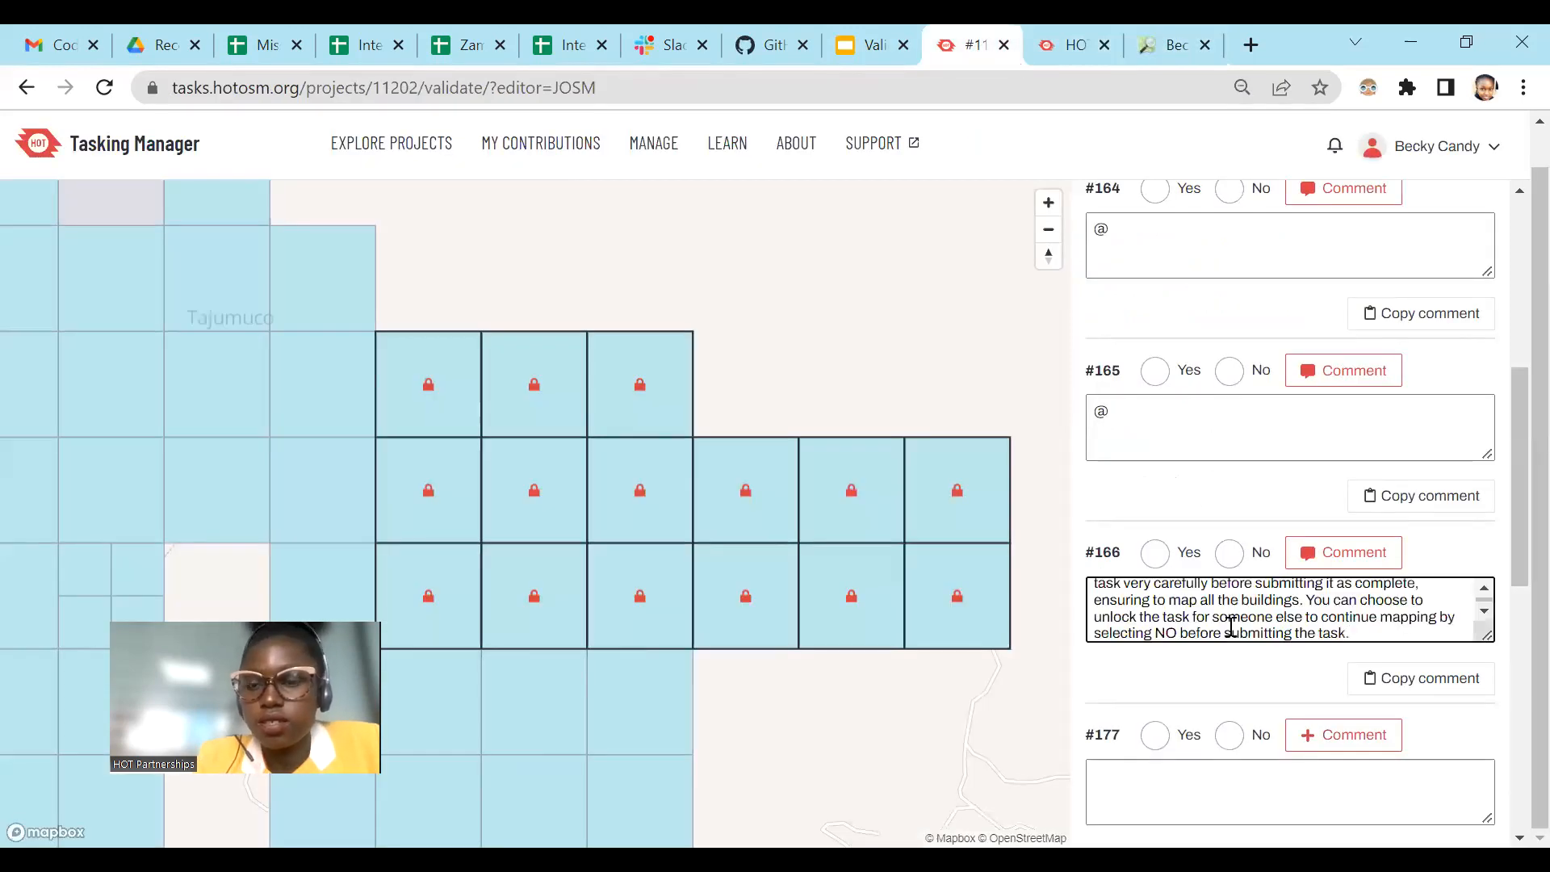
# Step: Correct the start of task #166's comment to "Thank you for your mapping" after the mention, and check its advice about selecting NO
pyautogui.scroll(2, 1293, 610)
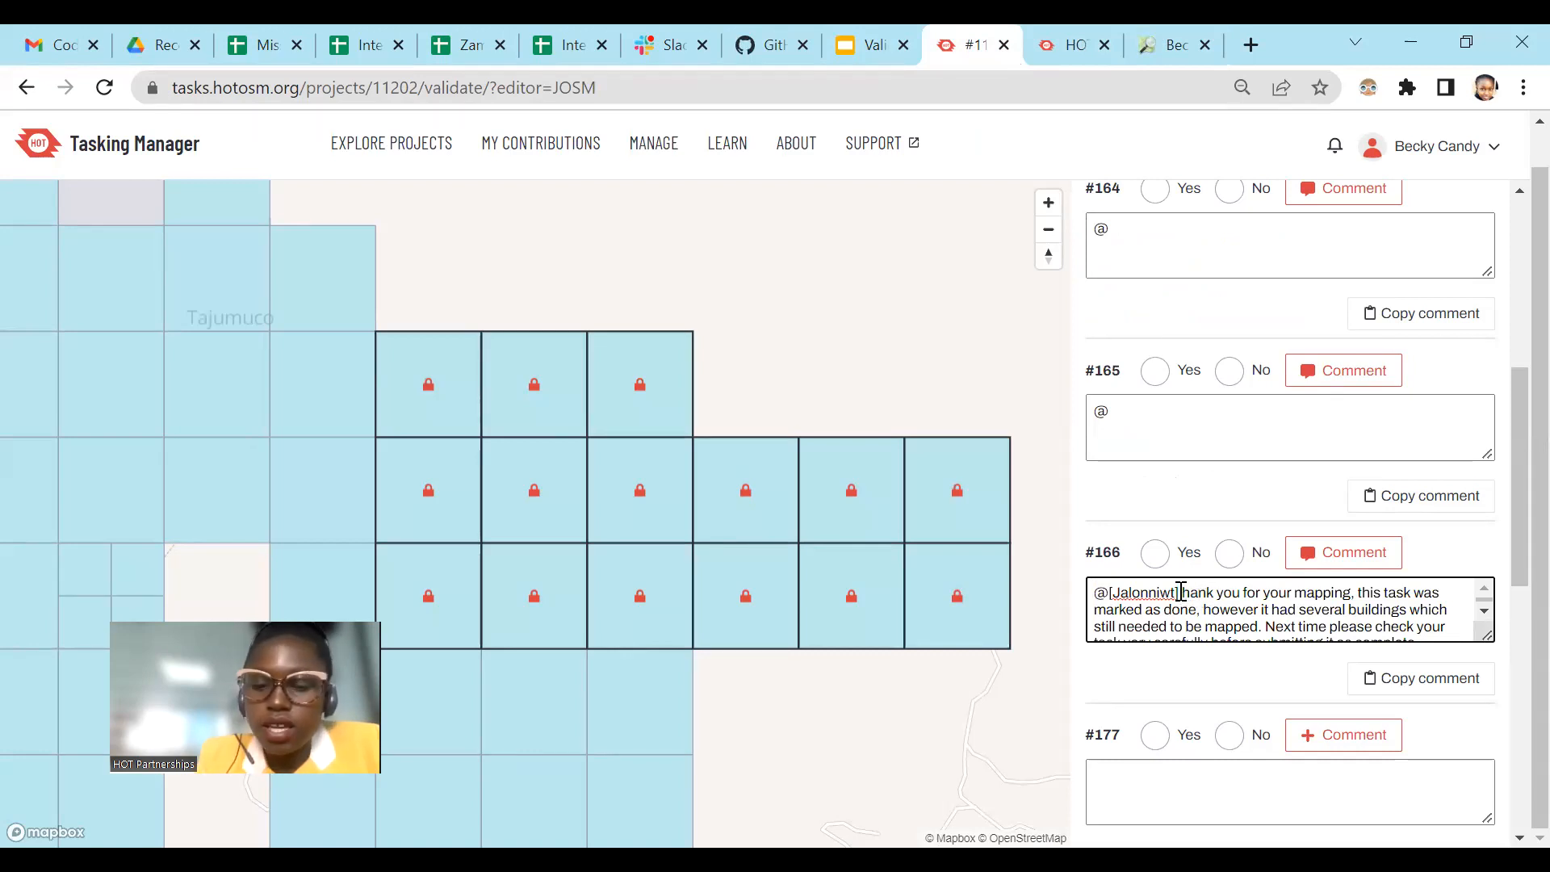
pyautogui.write('t')
pyautogui.press('BackSpace')
pyautogui.write('T')
pyautogui.scroll(-3, 1217, 620)
pyautogui.moveTo(1160, 629); pyautogui.dragTo(1353, 631)
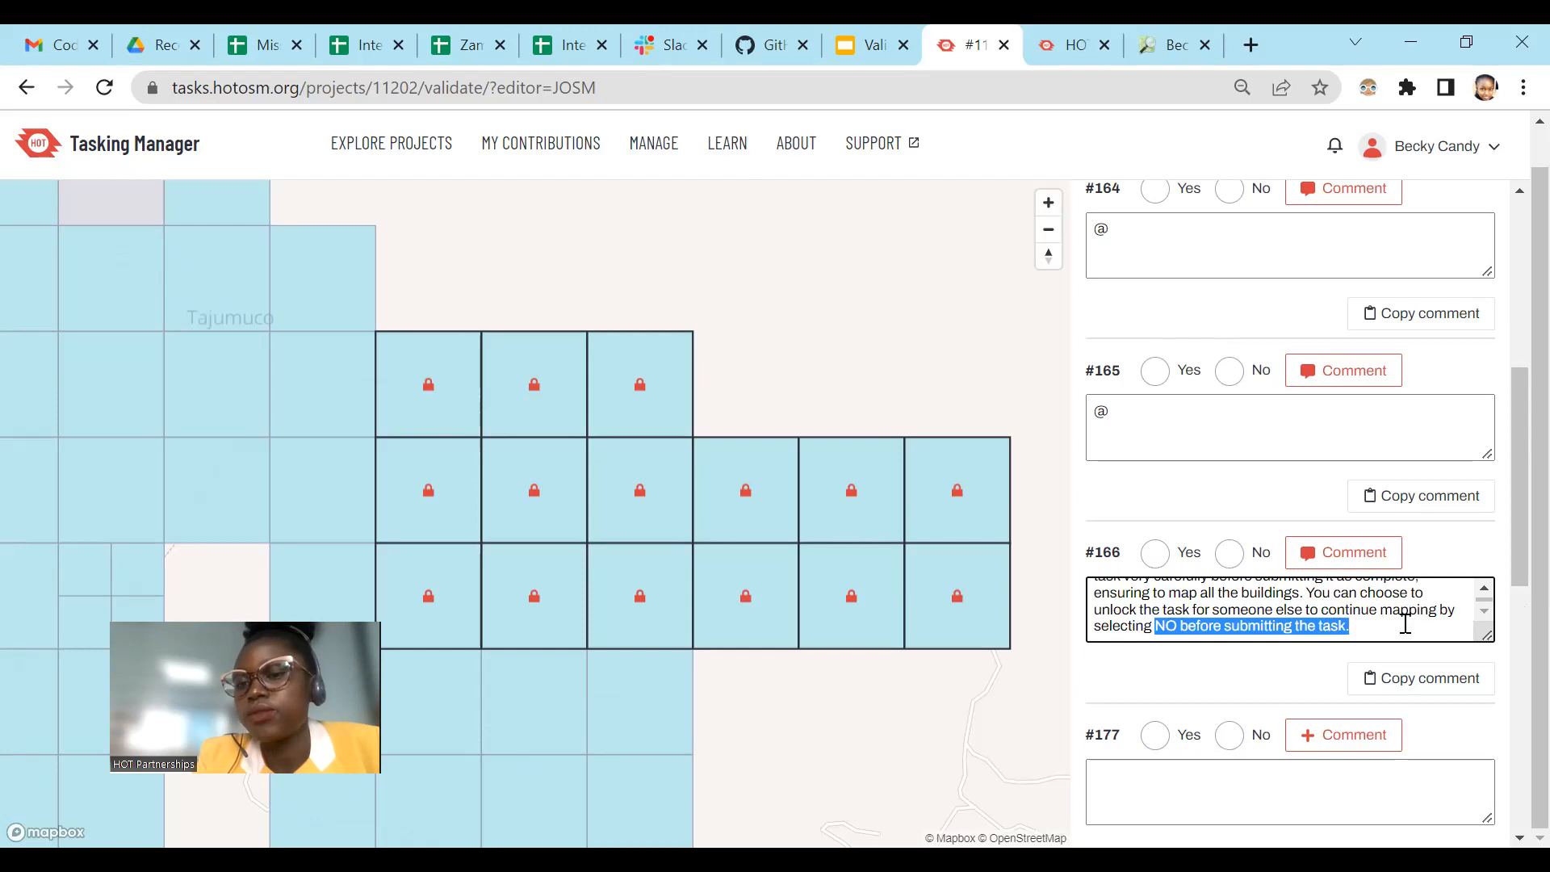
pyautogui.scroll(3, 1405, 624)
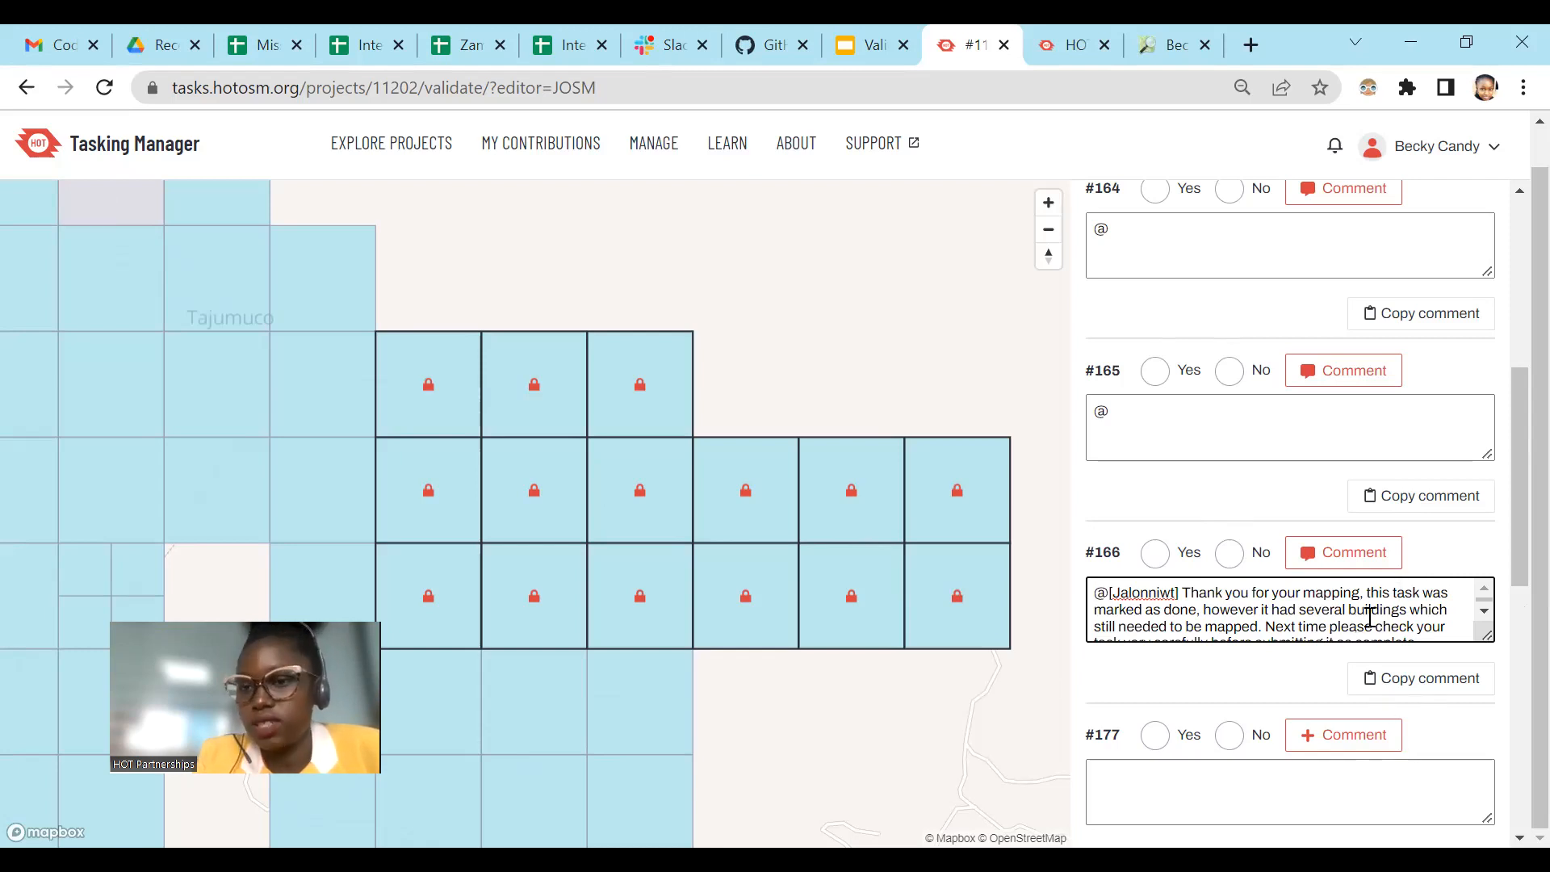
pyautogui.click(1415, 499)
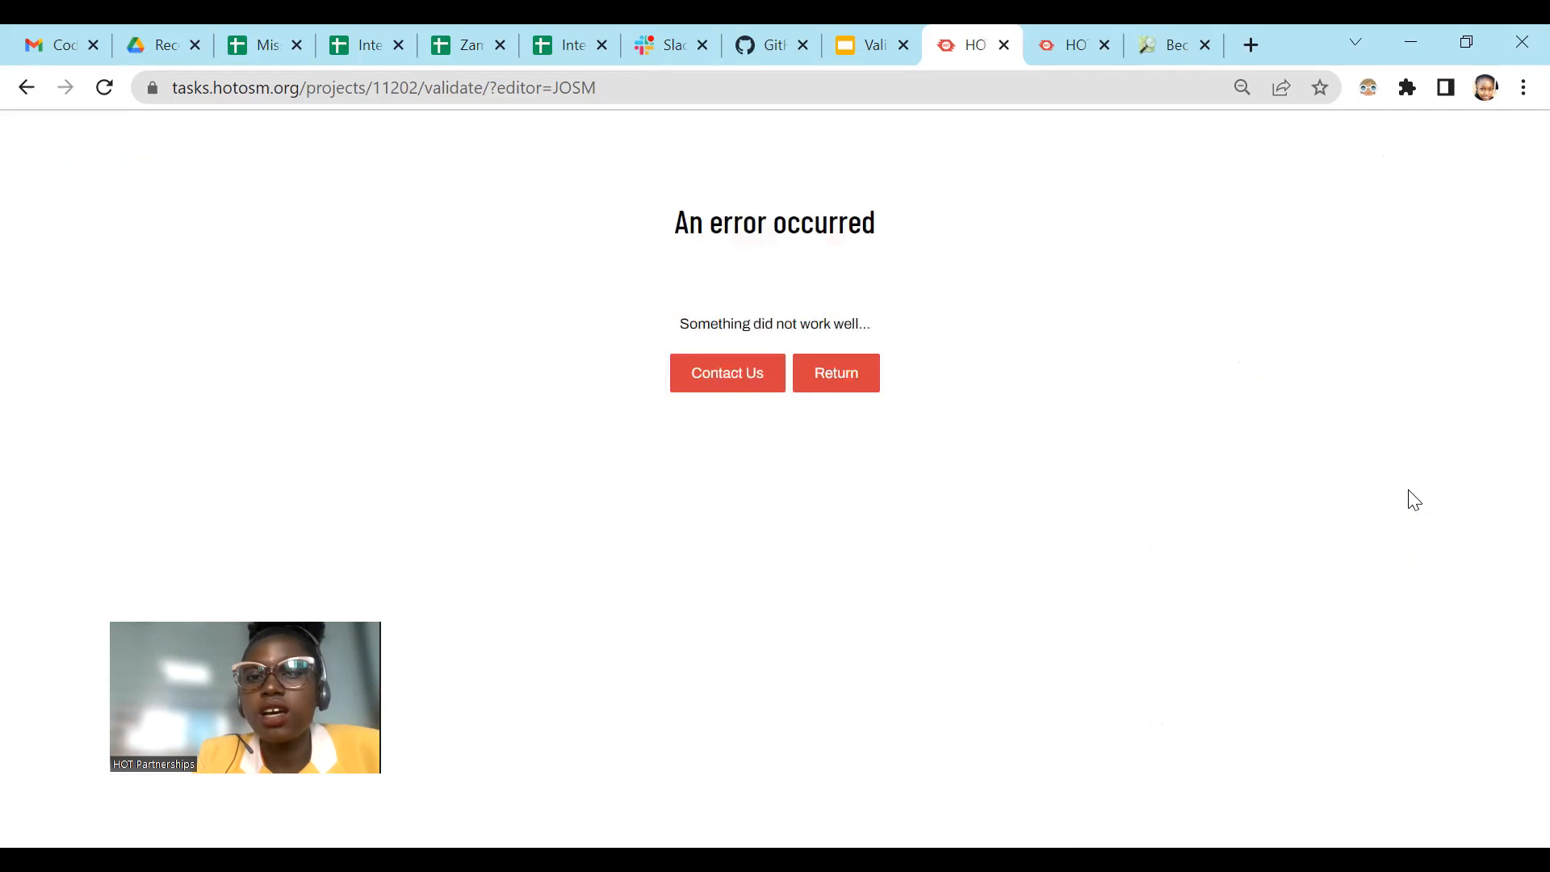
# Step: Reload the validation page and paste the feedback about unmapped buildings into the comment on task #164
pyautogui.click(104, 87)
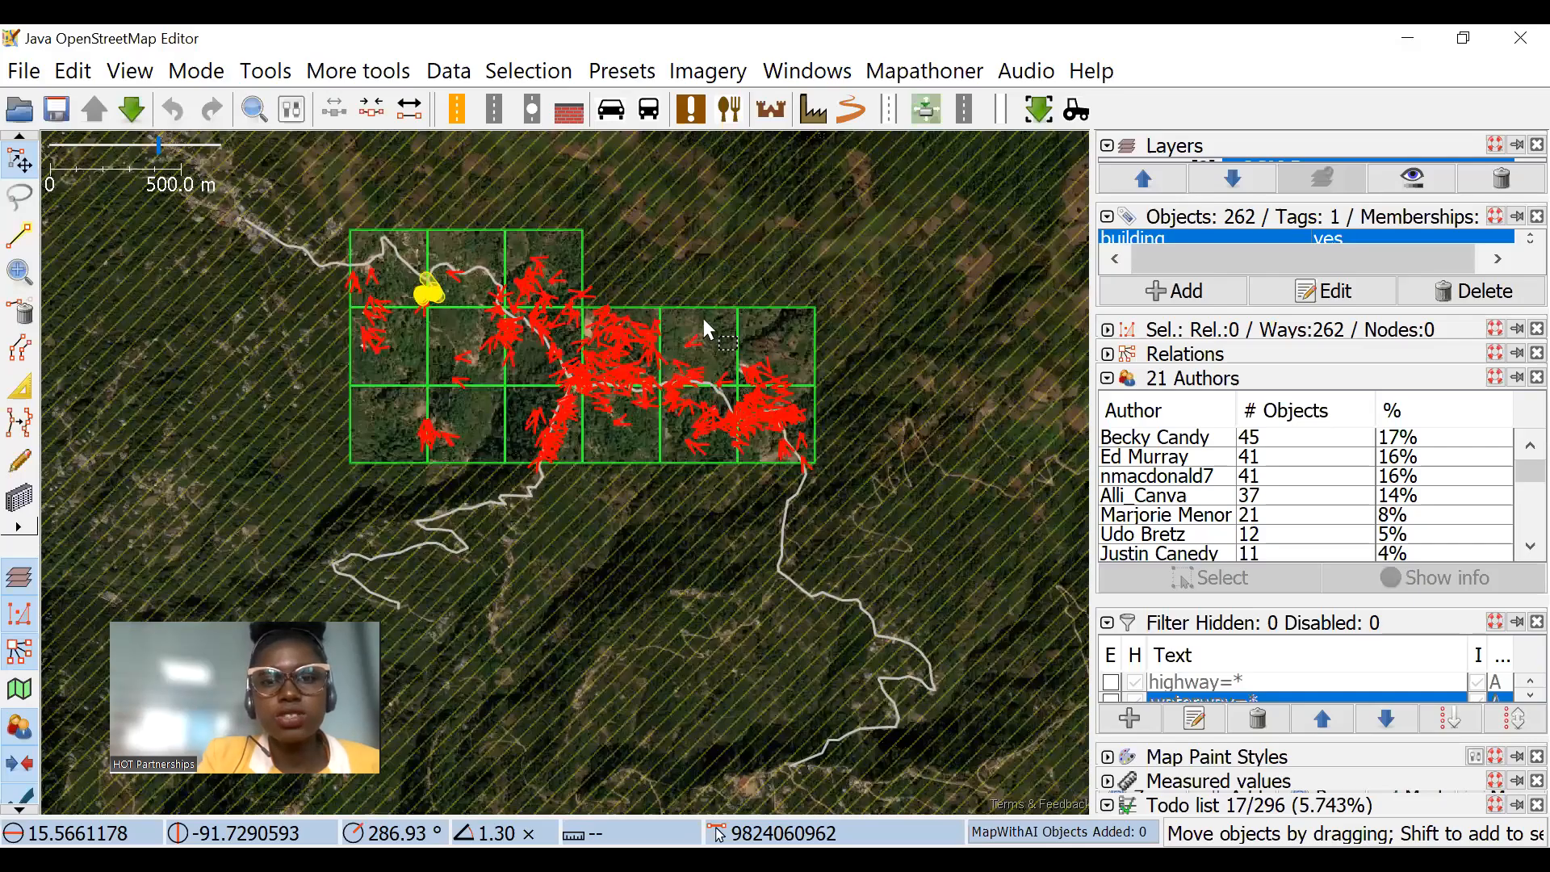
pyautogui.scroll(2, 706, 327)
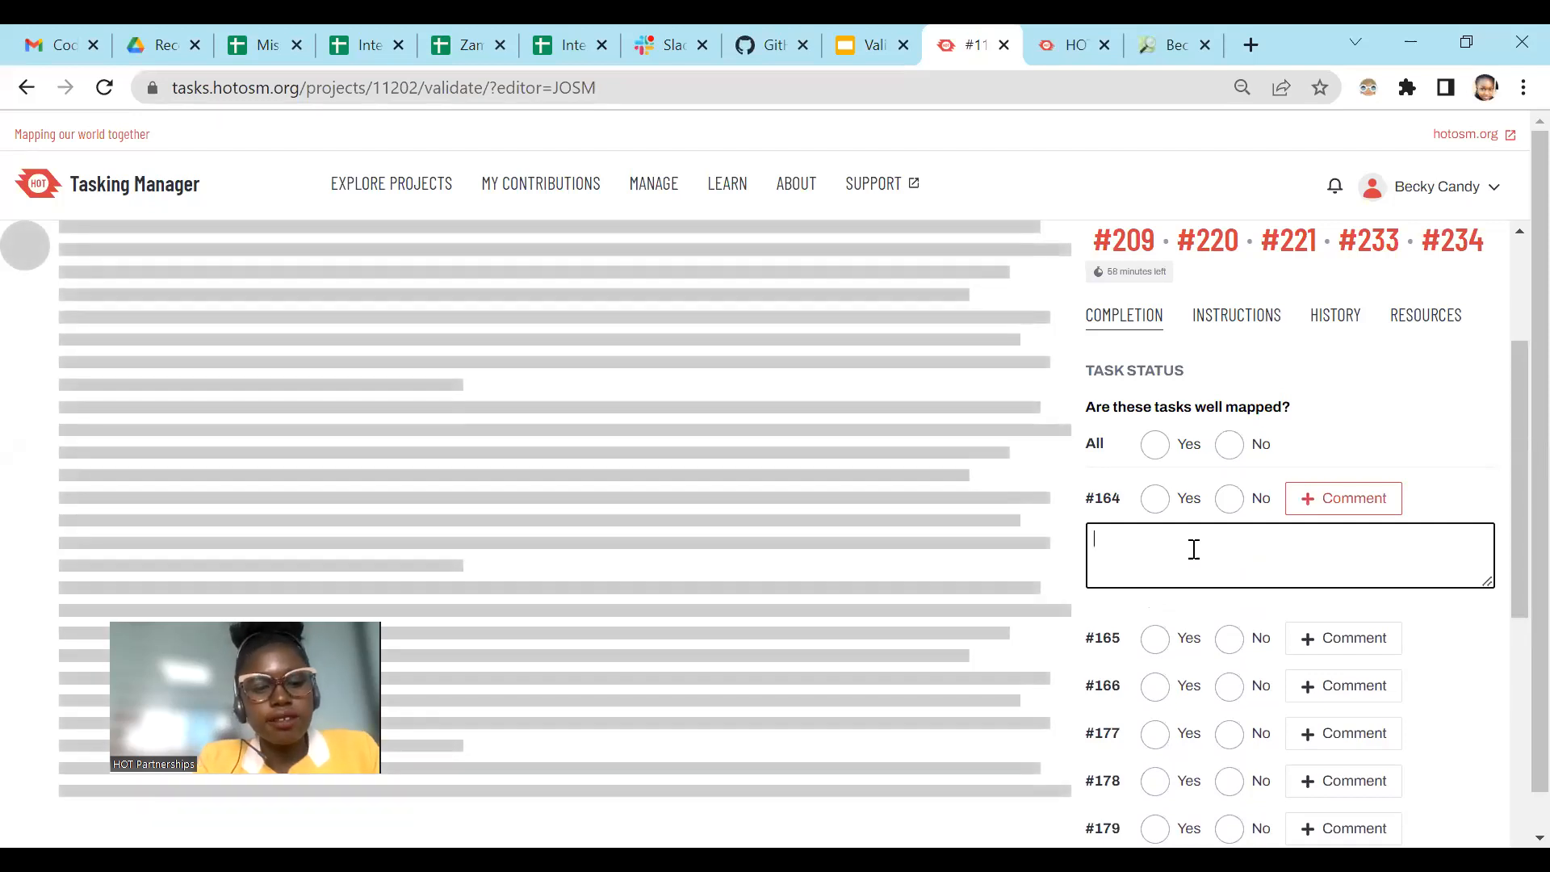
pyautogui.hotkey('ctrl', 'v')
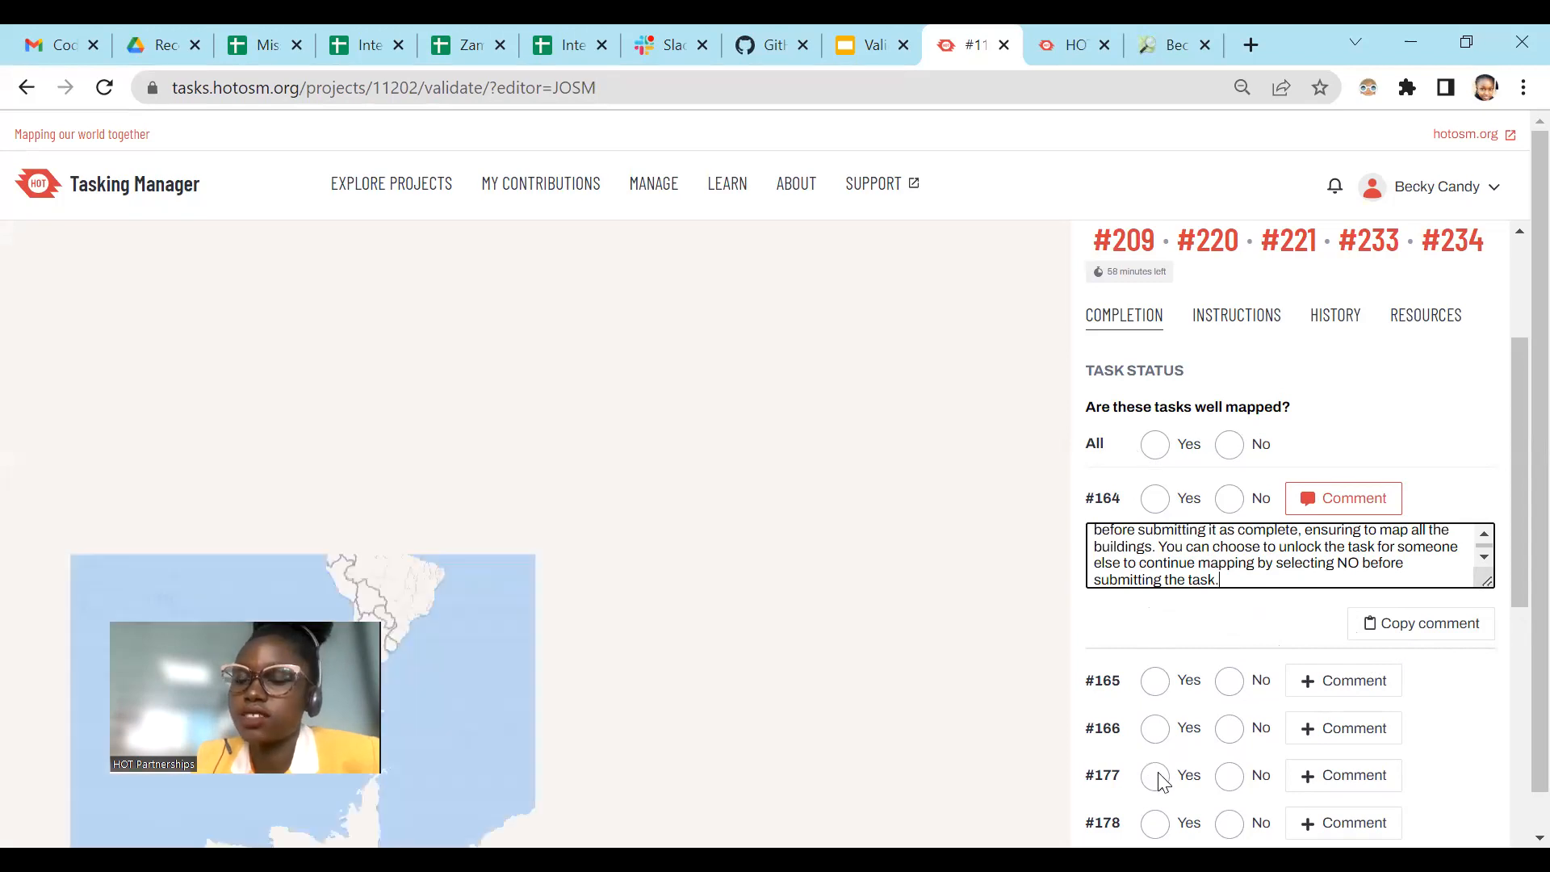
# Step: Review the list of tasks from #164 to #234 and stop their validation without submitting them
pyautogui.scroll(-2, 1156, 417)
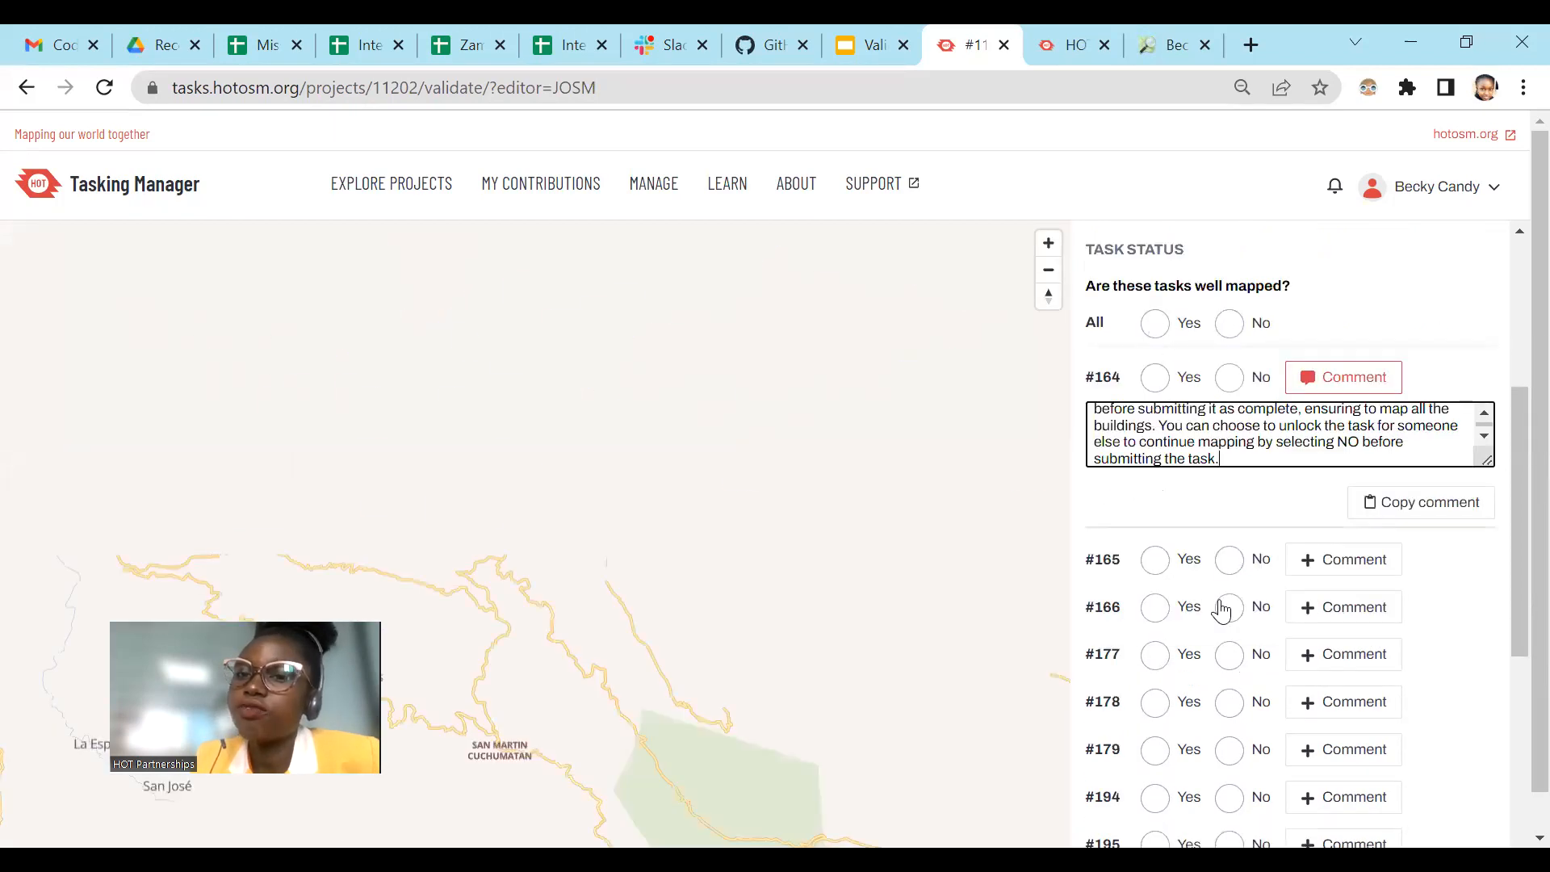
pyautogui.scroll(-5, 1207, 638)
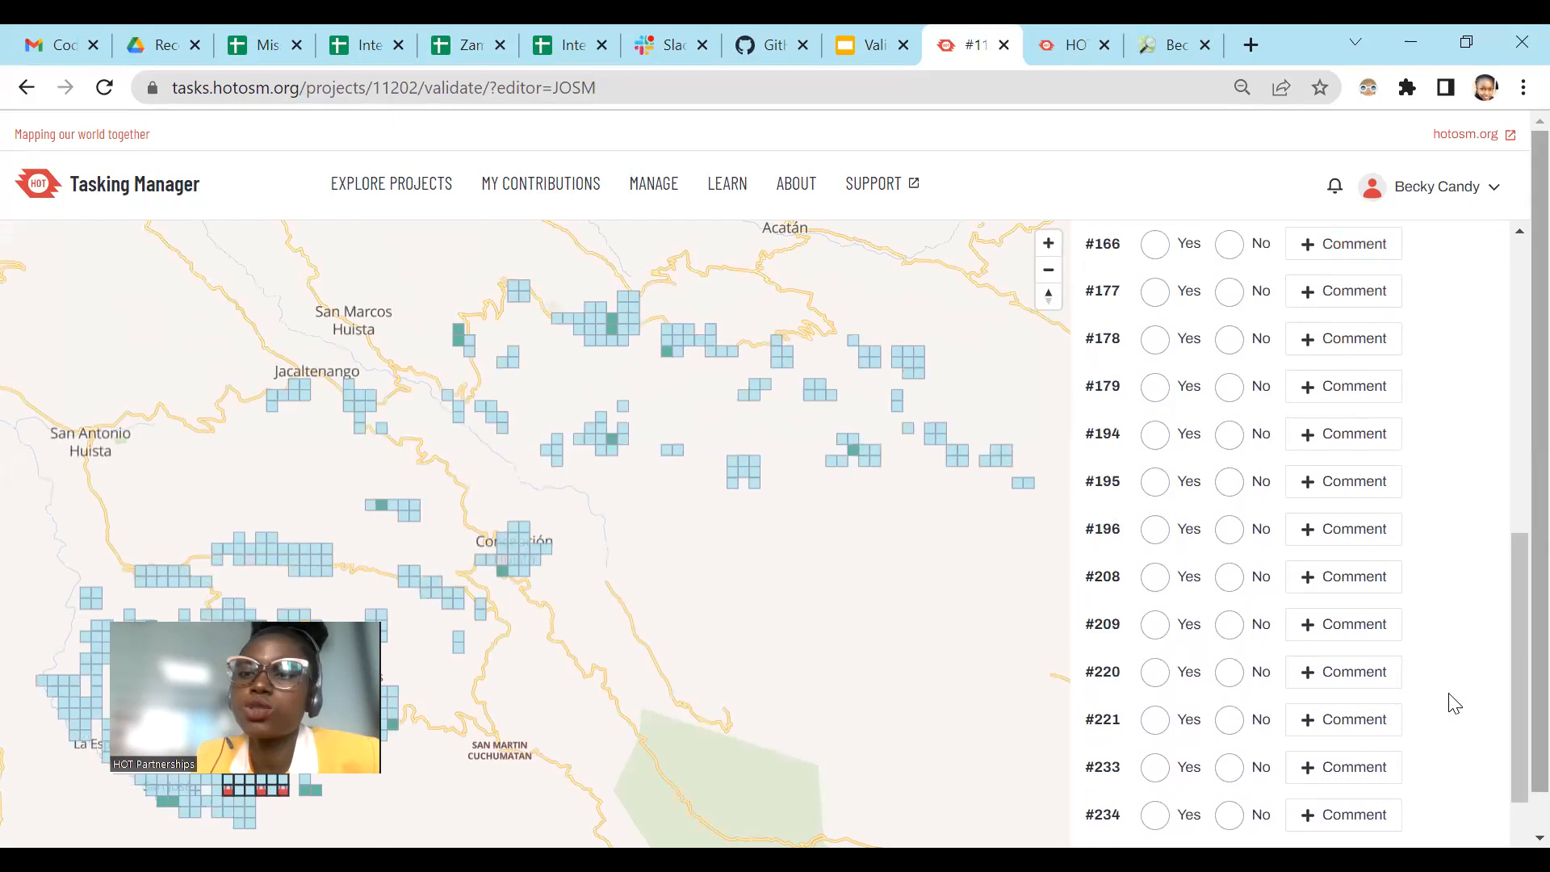
pyautogui.scroll(5, 1270, 492)
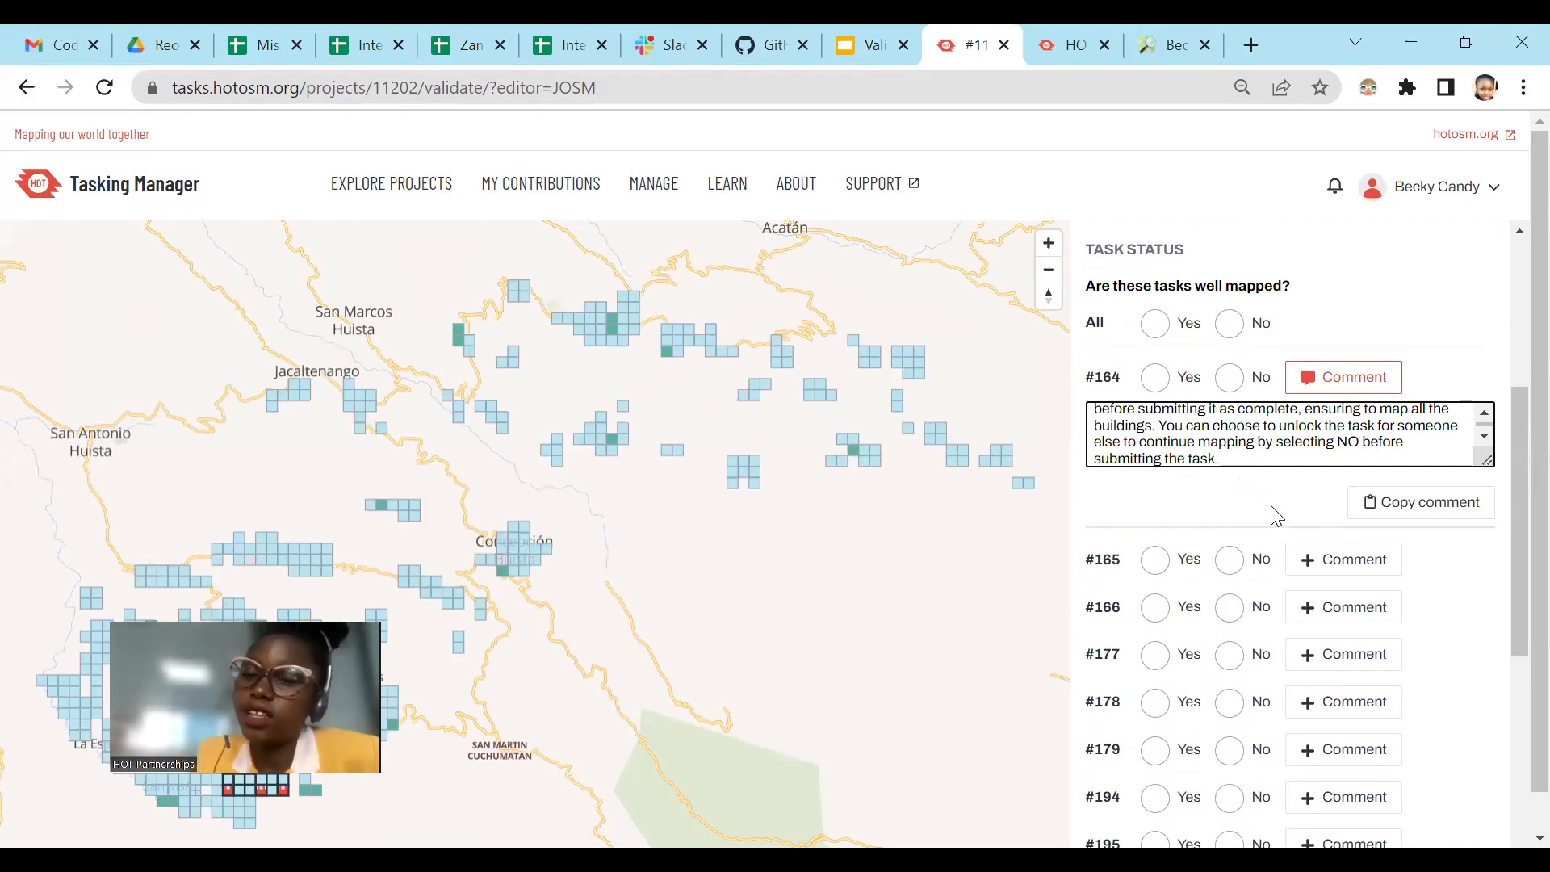
pyautogui.scroll(-6, 1251, 525)
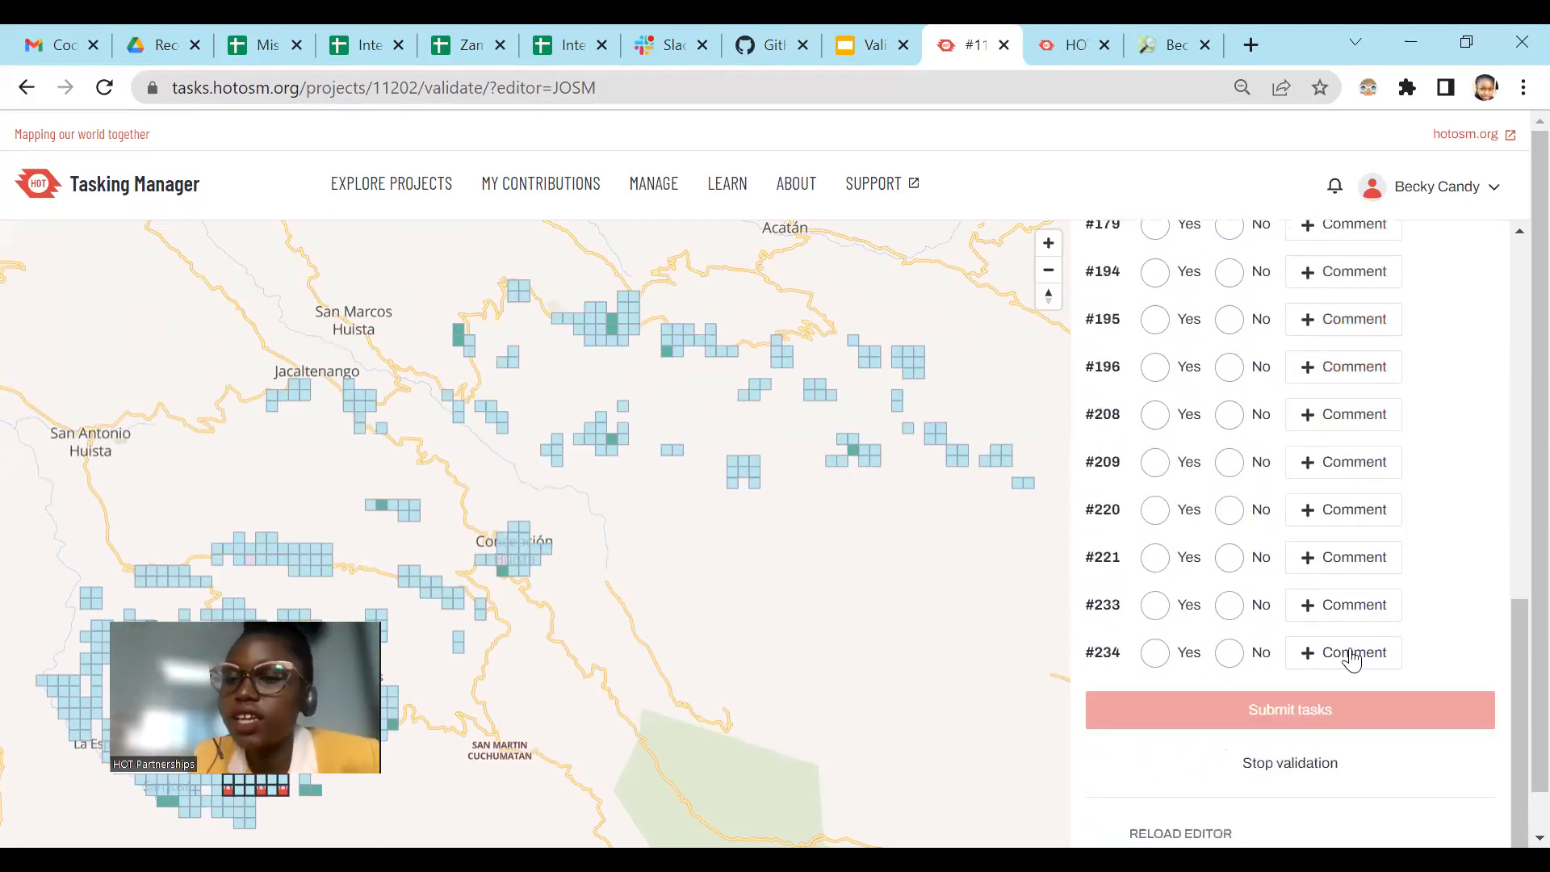
pyautogui.click(1278, 766)
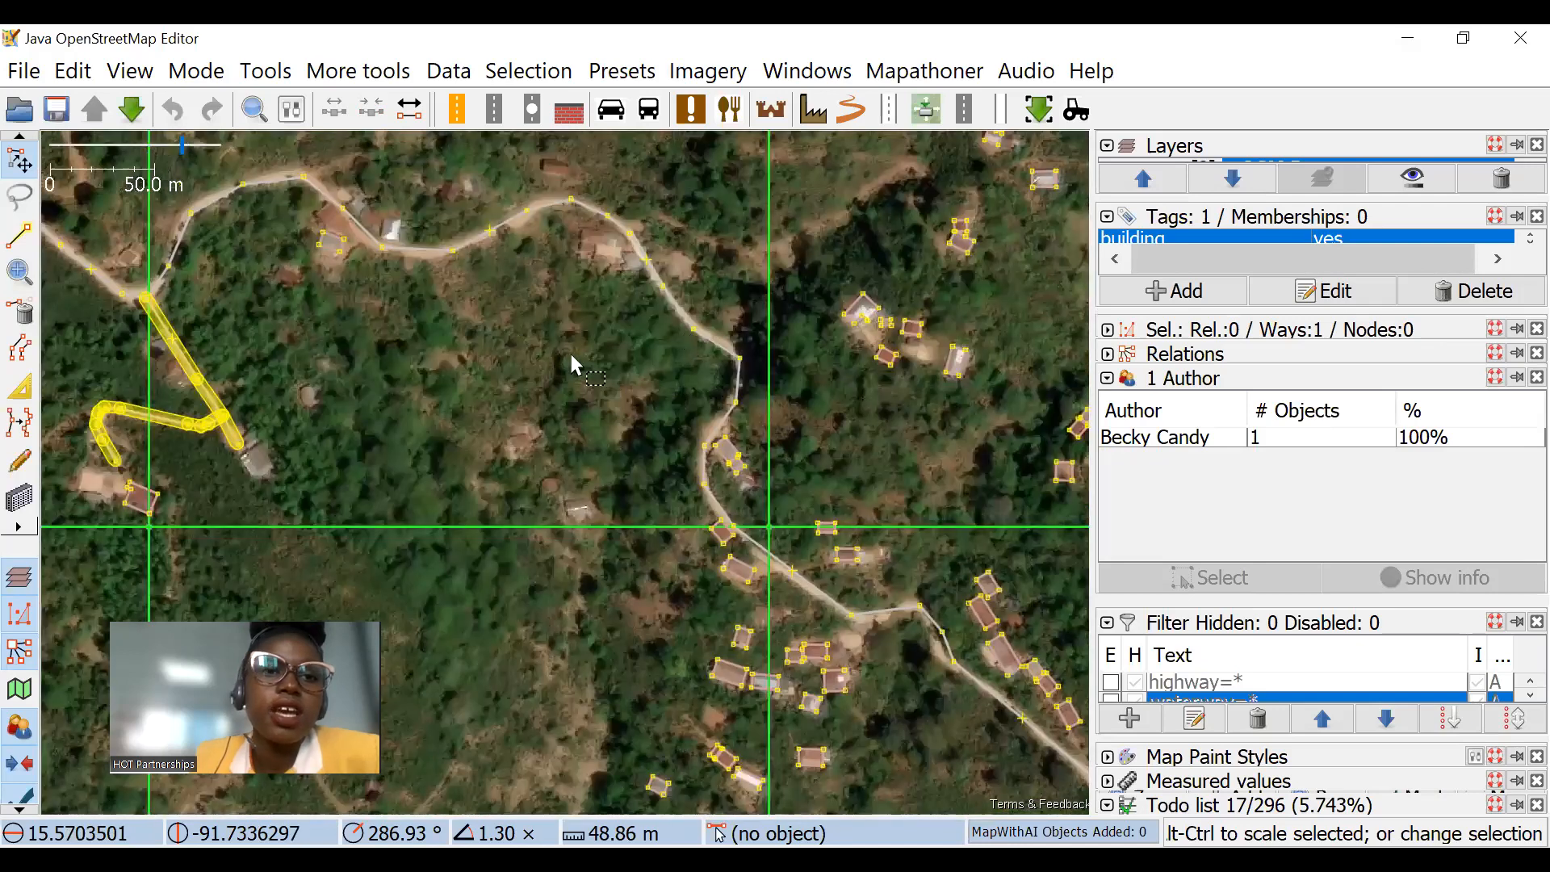
# Step: Examine the imagery around the highlighted road and in the neighbouring task squares in JOSM for missing buildings
pyautogui.moveTo(569, 351); pyautogui.dragTo(781, 420)
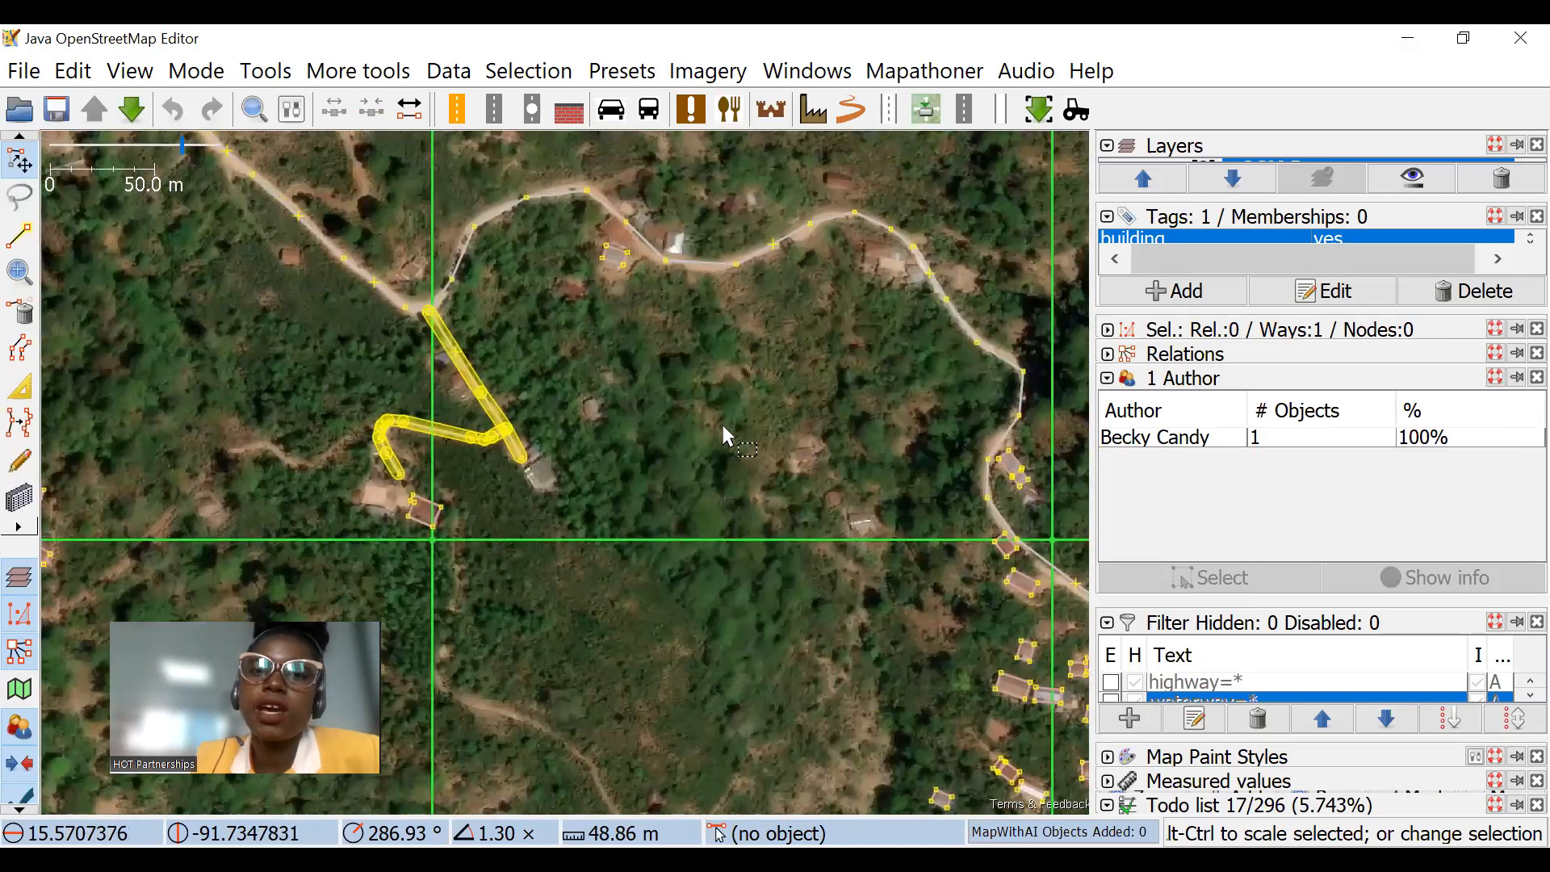
pyautogui.moveTo(727, 469); pyautogui.dragTo(608, 381)
pyautogui.moveTo(635, 470); pyautogui.dragTo(718, 501)
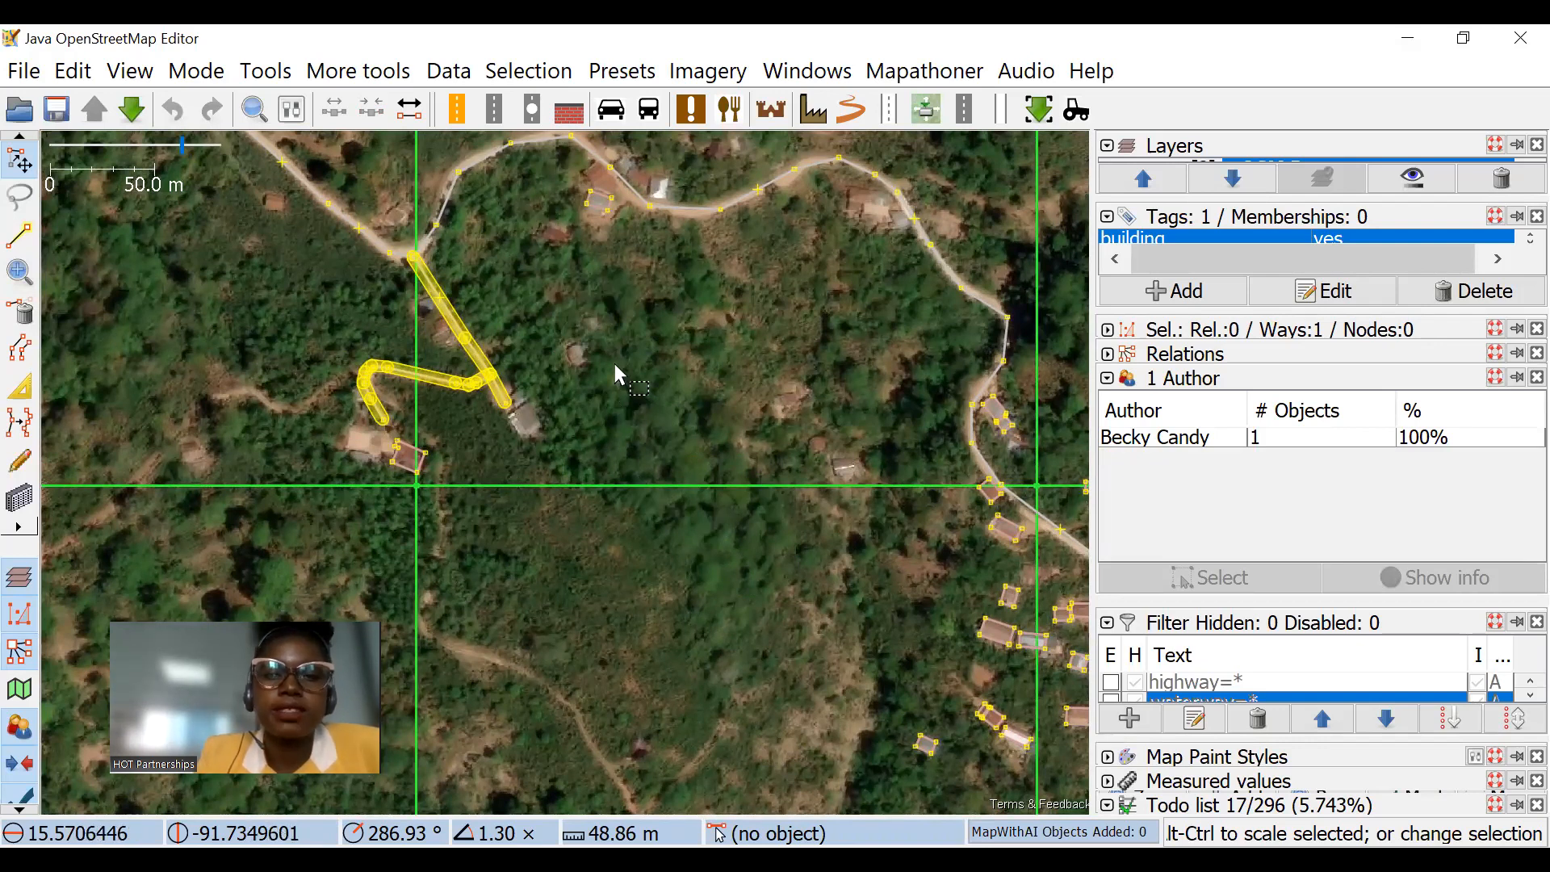
pyautogui.moveTo(735, 411); pyautogui.dragTo(630, 484)
pyautogui.moveTo(457, 537); pyautogui.dragTo(555, 426)
pyautogui.moveTo(666, 539); pyautogui.dragTo(921, 313)
pyautogui.moveTo(660, 393); pyautogui.dragTo(695, 374)
pyautogui.scroll(-2, 884, 651)
pyautogui.moveTo(678, 425); pyautogui.dragTo(729, 490)
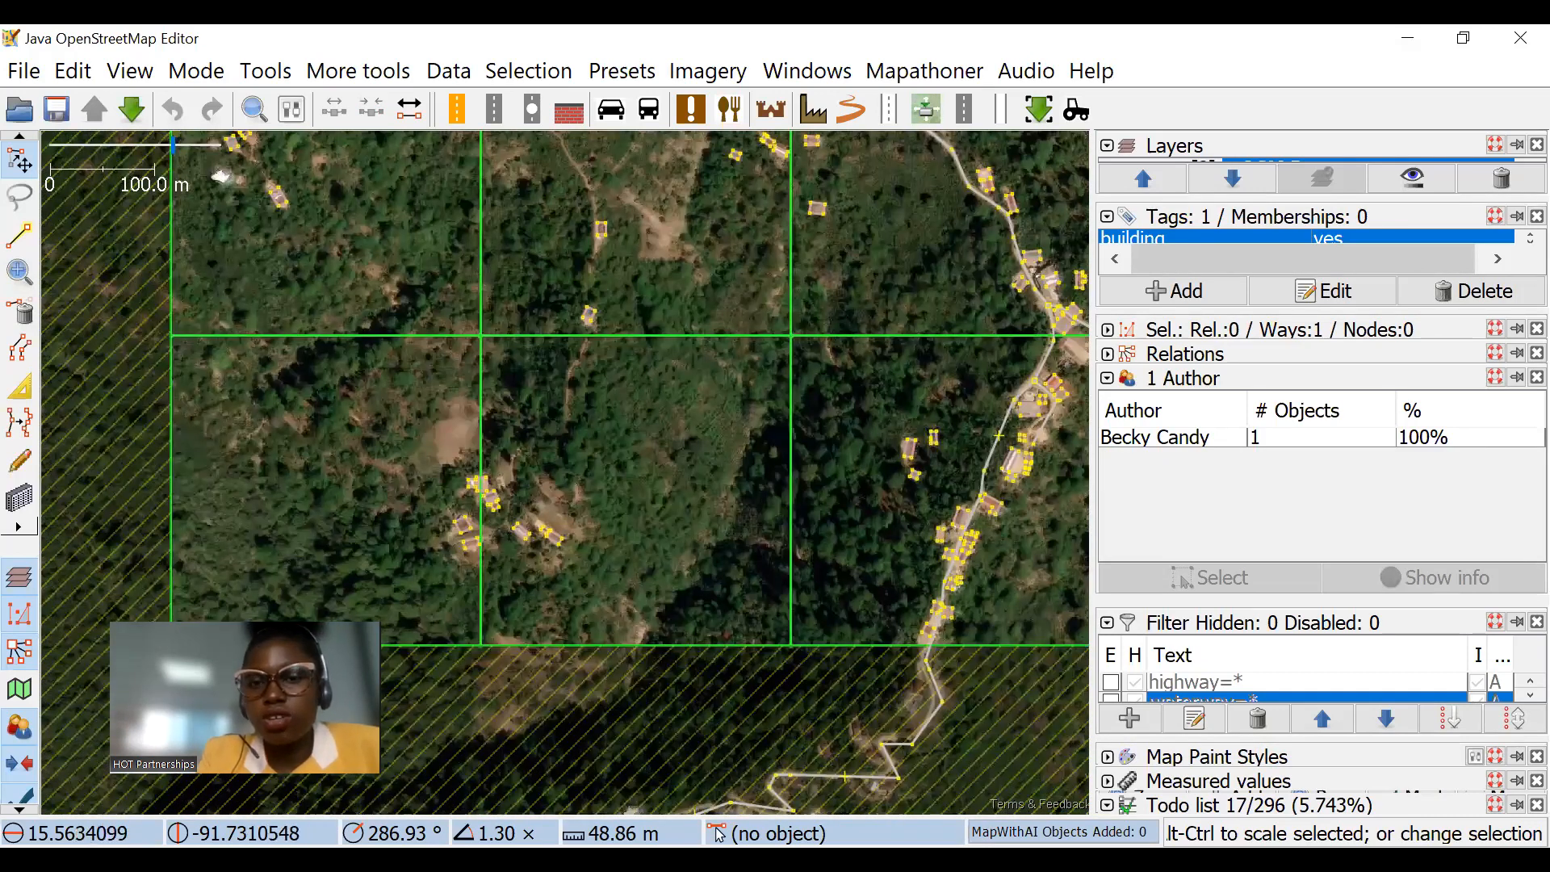
# Step: Switch to the "Validation using JOSM" presentation in Google Slides and start the slideshow from slide 24 on the Validation Tool
pyautogui.hotkey('alt', 'Tab')
pyautogui.click(870, 32)
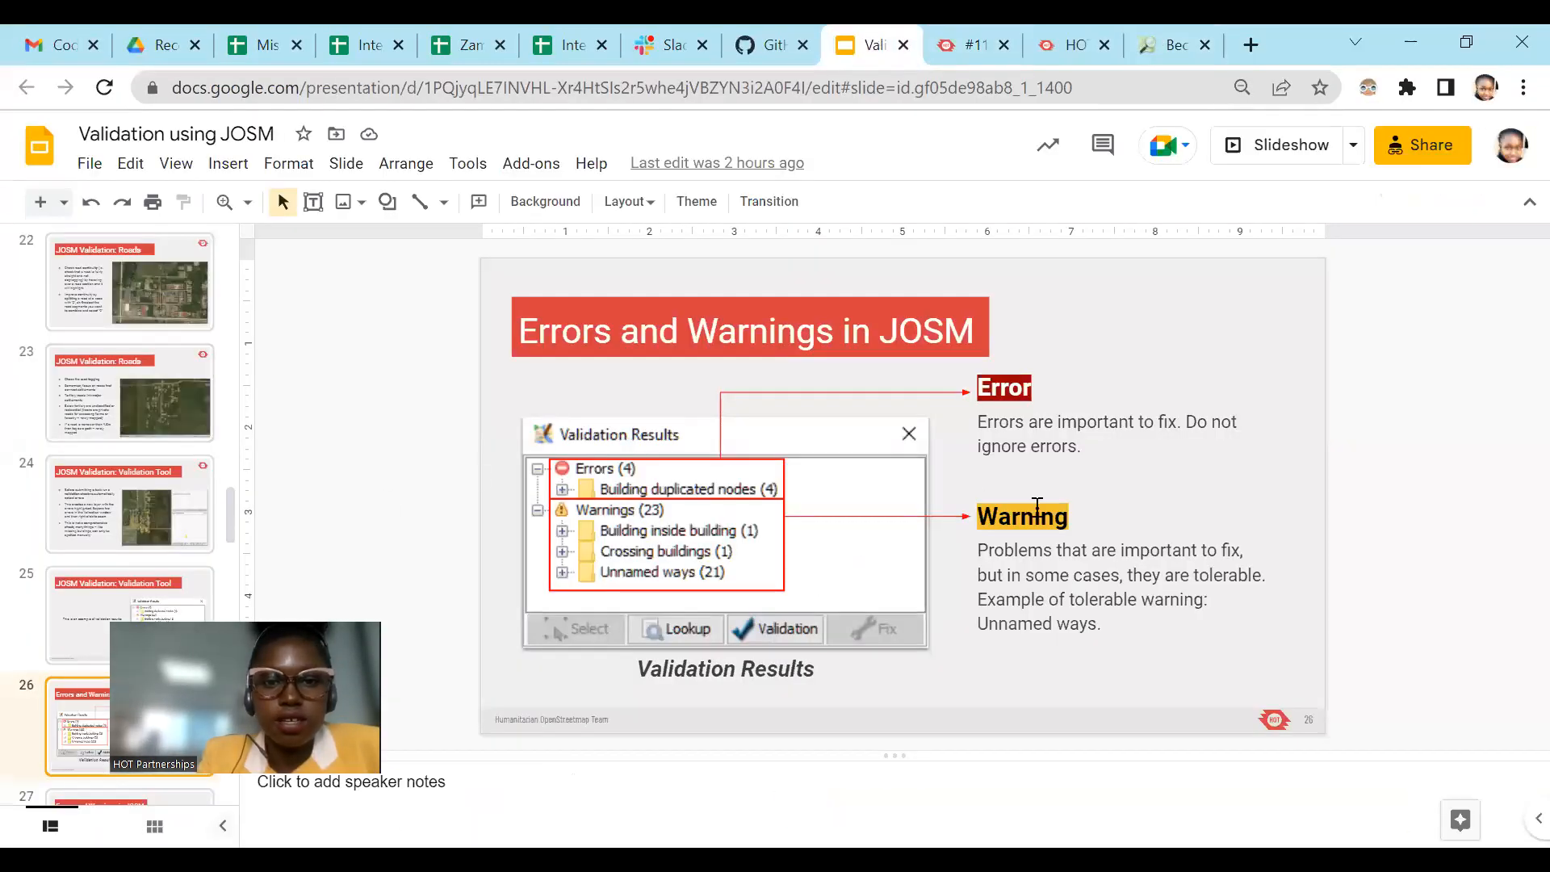
pyautogui.click(153, 489)
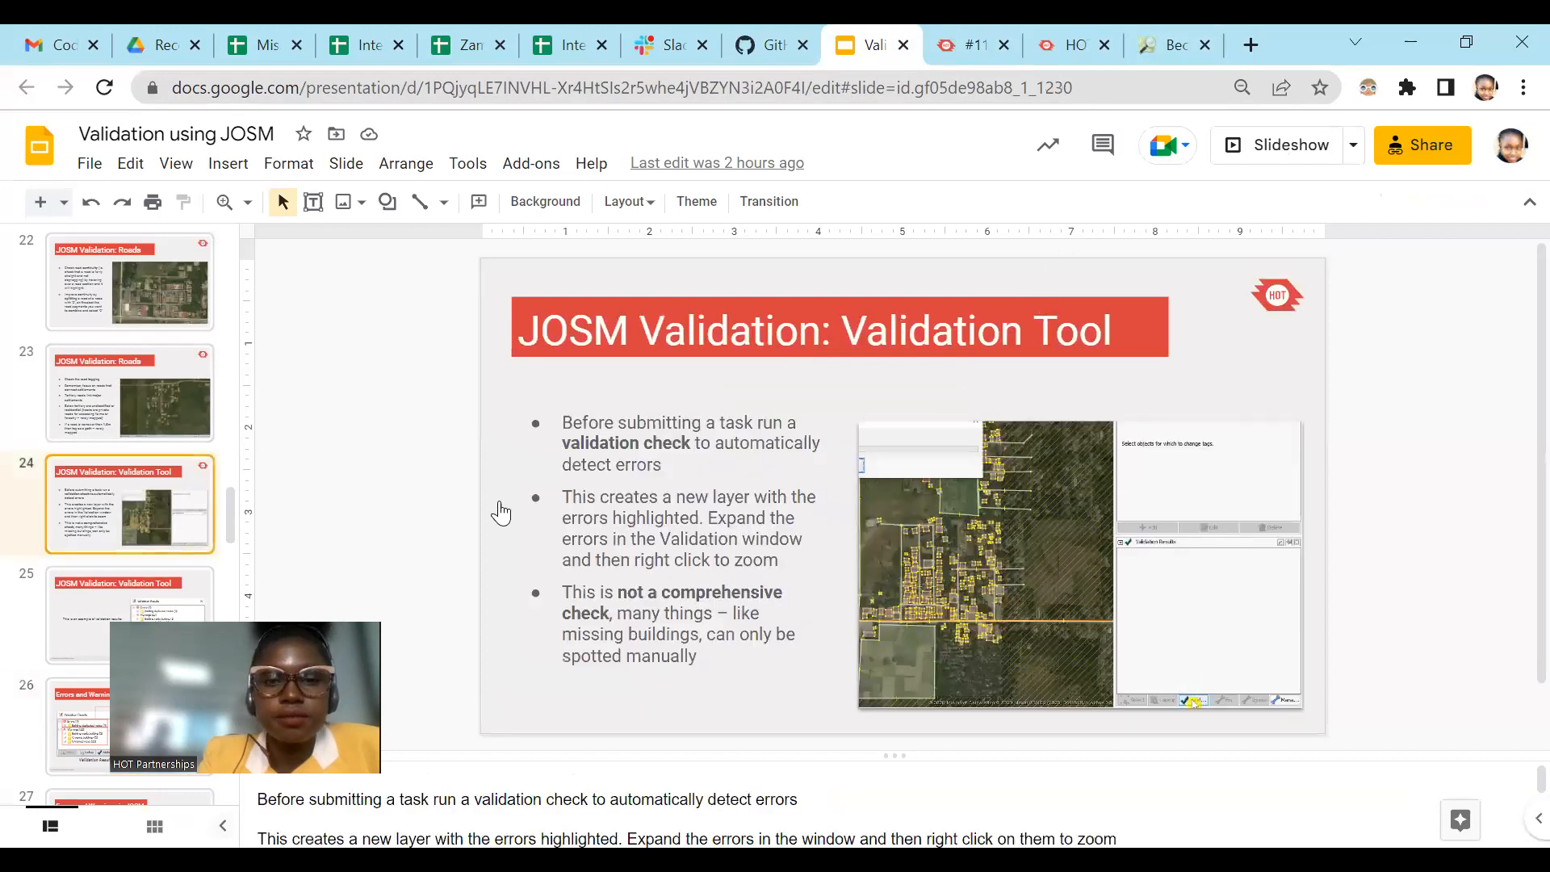
pyautogui.click(1290, 153)
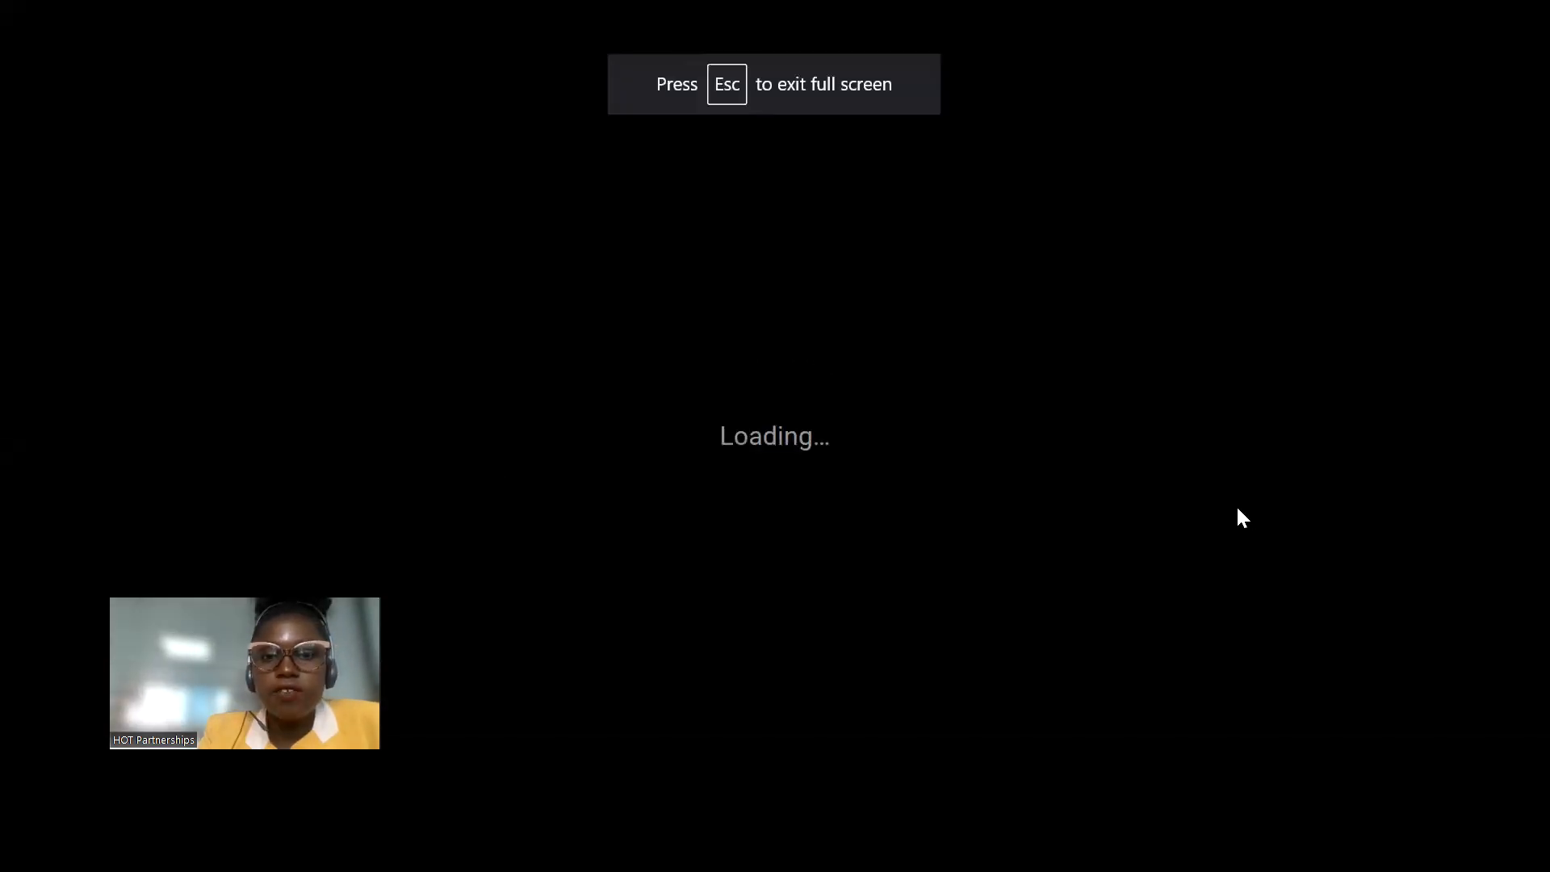
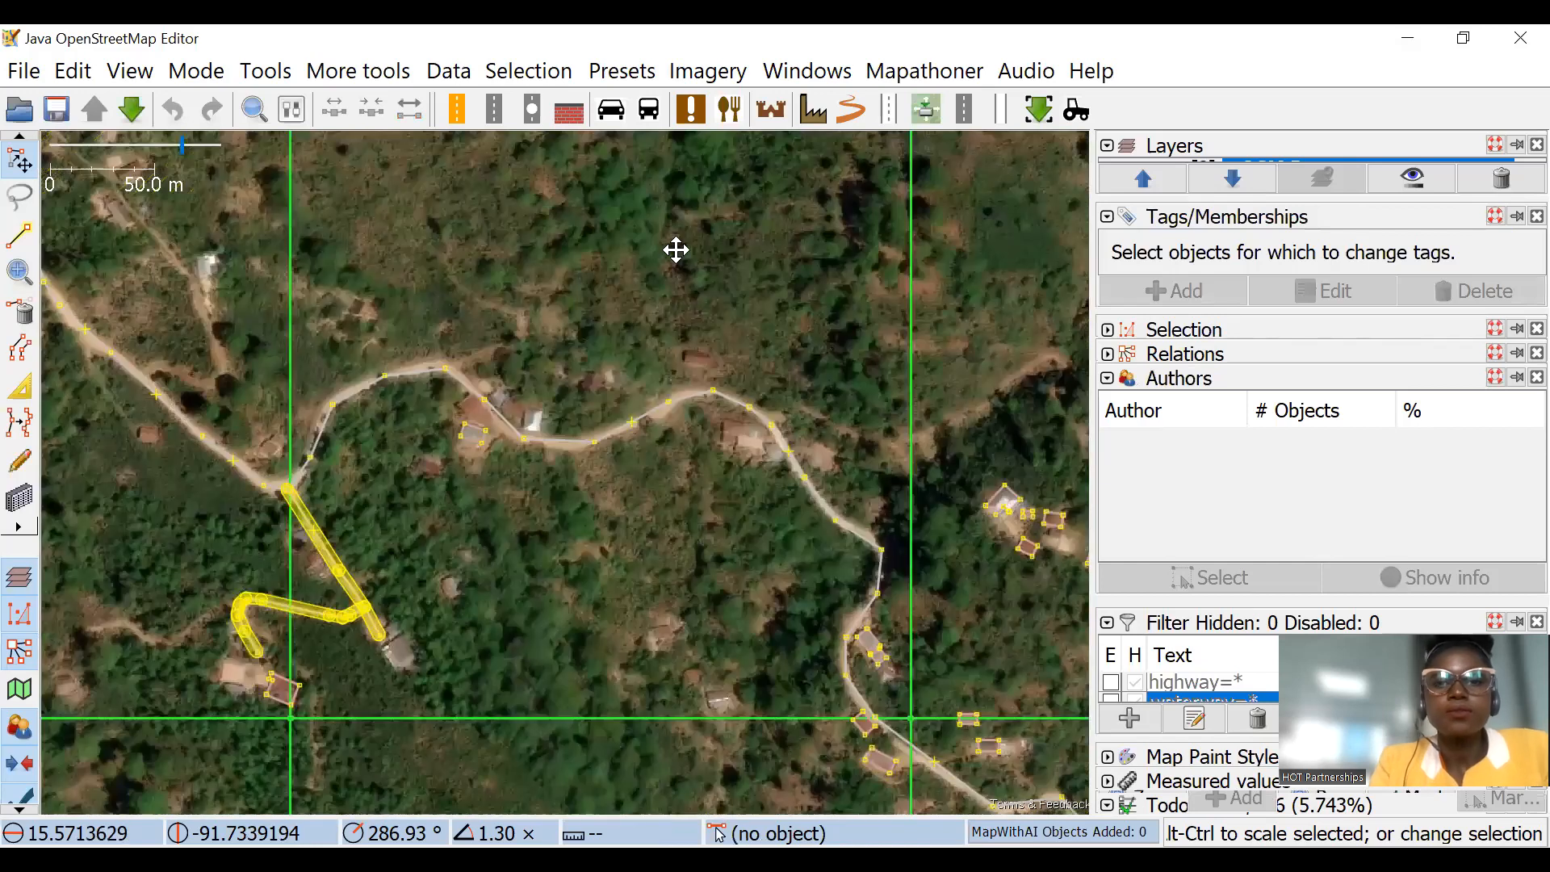
# Step: Delete the loaded map data and task layers from the layer list
pyautogui.moveTo(666, 331); pyautogui.dragTo(373, 201)
pyautogui.moveTo(1331, 197)
pyautogui.mouseDown()
pyautogui.moveTo(1332, 242)
pyautogui.moveTo(1332, 213)
pyautogui.mouseUp()
pyautogui.click(1502, 199)
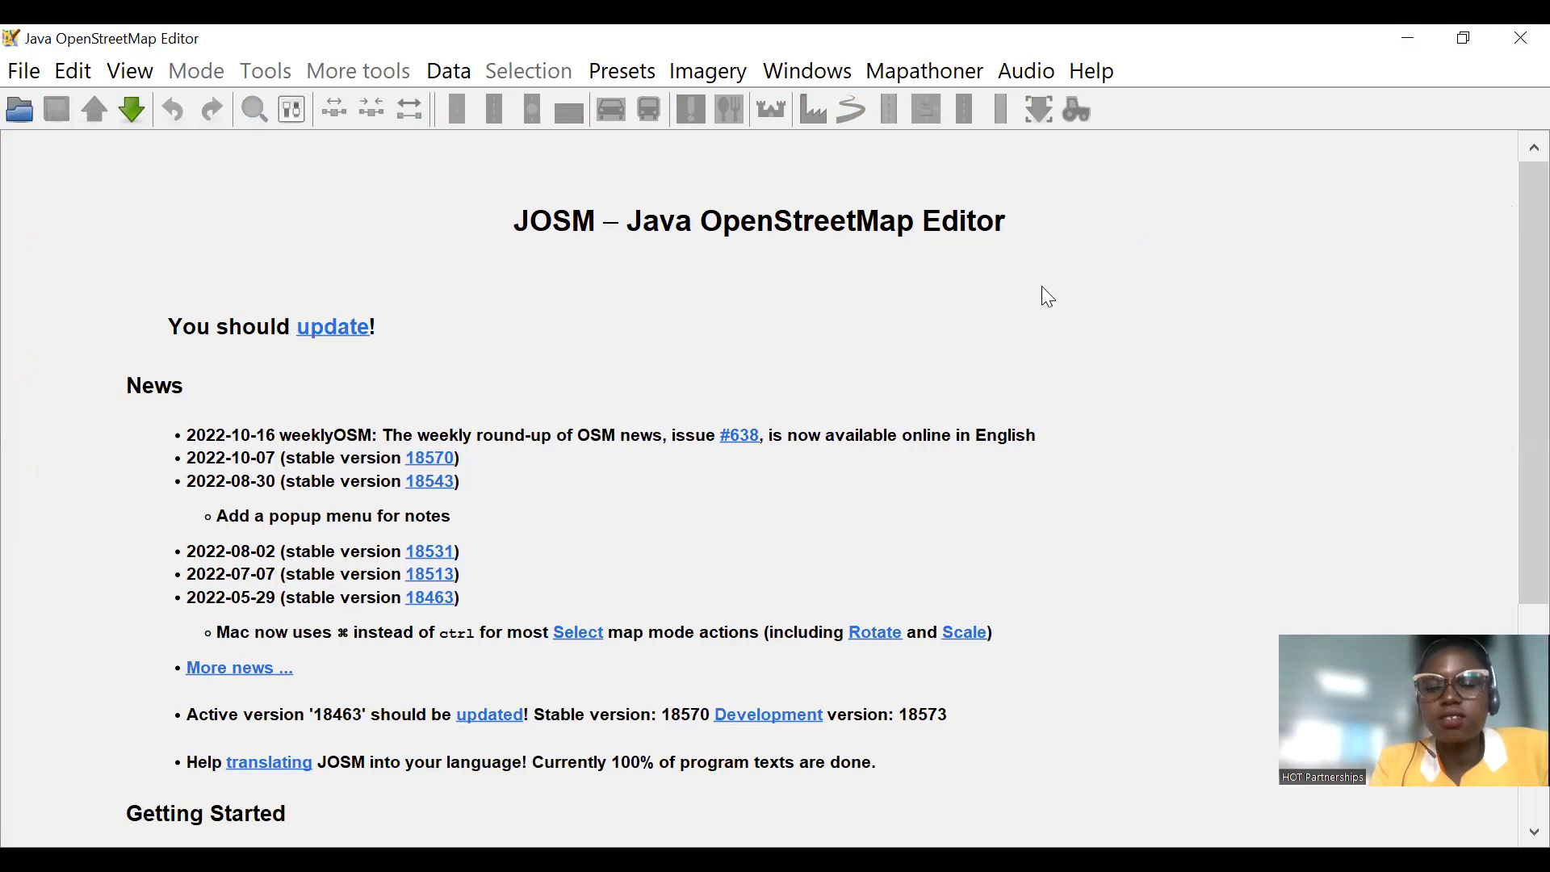
# Step: Switch to the browser, leave the slideshow and bring up Tasking Manager project #11202
pyautogui.hotkey('alt', 'Tab')
pyautogui.press('Escape')
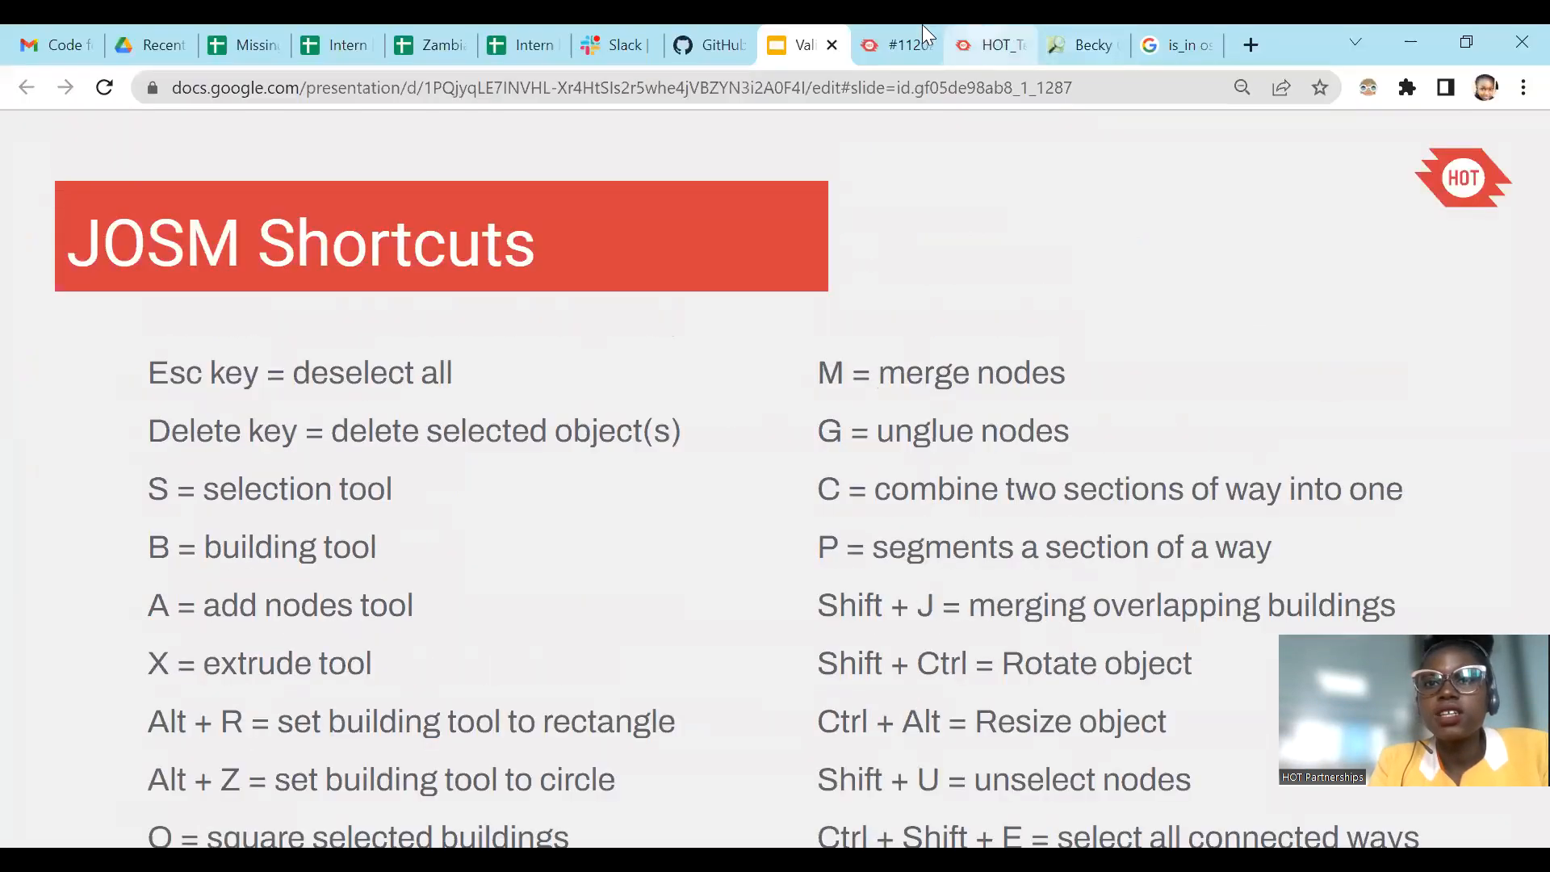
pyautogui.click(901, 25)
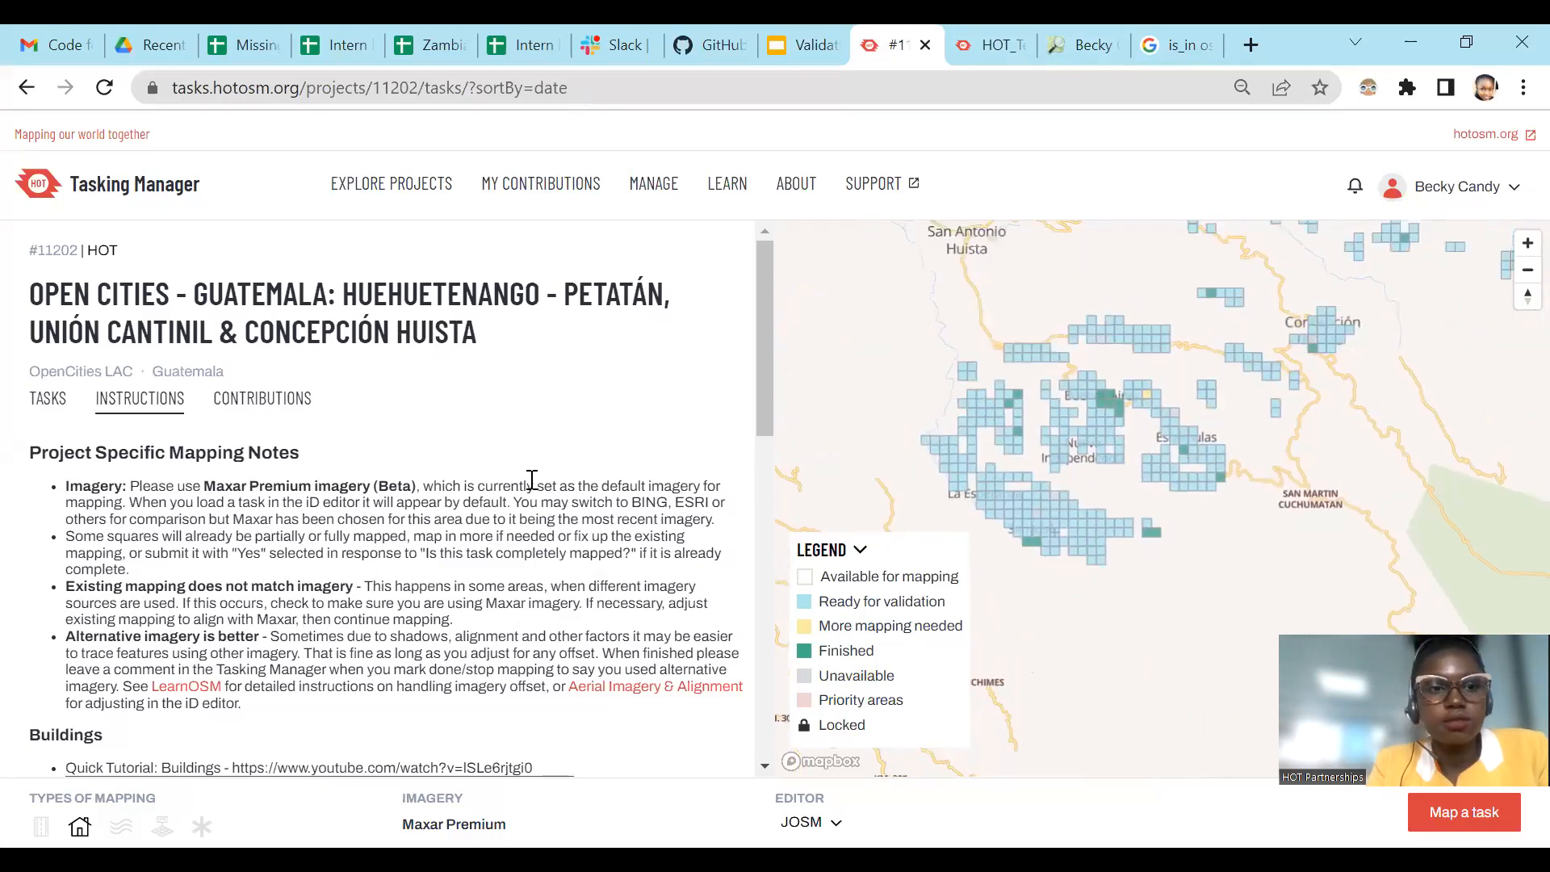
# Step: Select the four adjacent ready-for-validation tasks #65, #66, #78 and #79 and start validating them in JOSM
pyautogui.scroll(5, 989, 509)
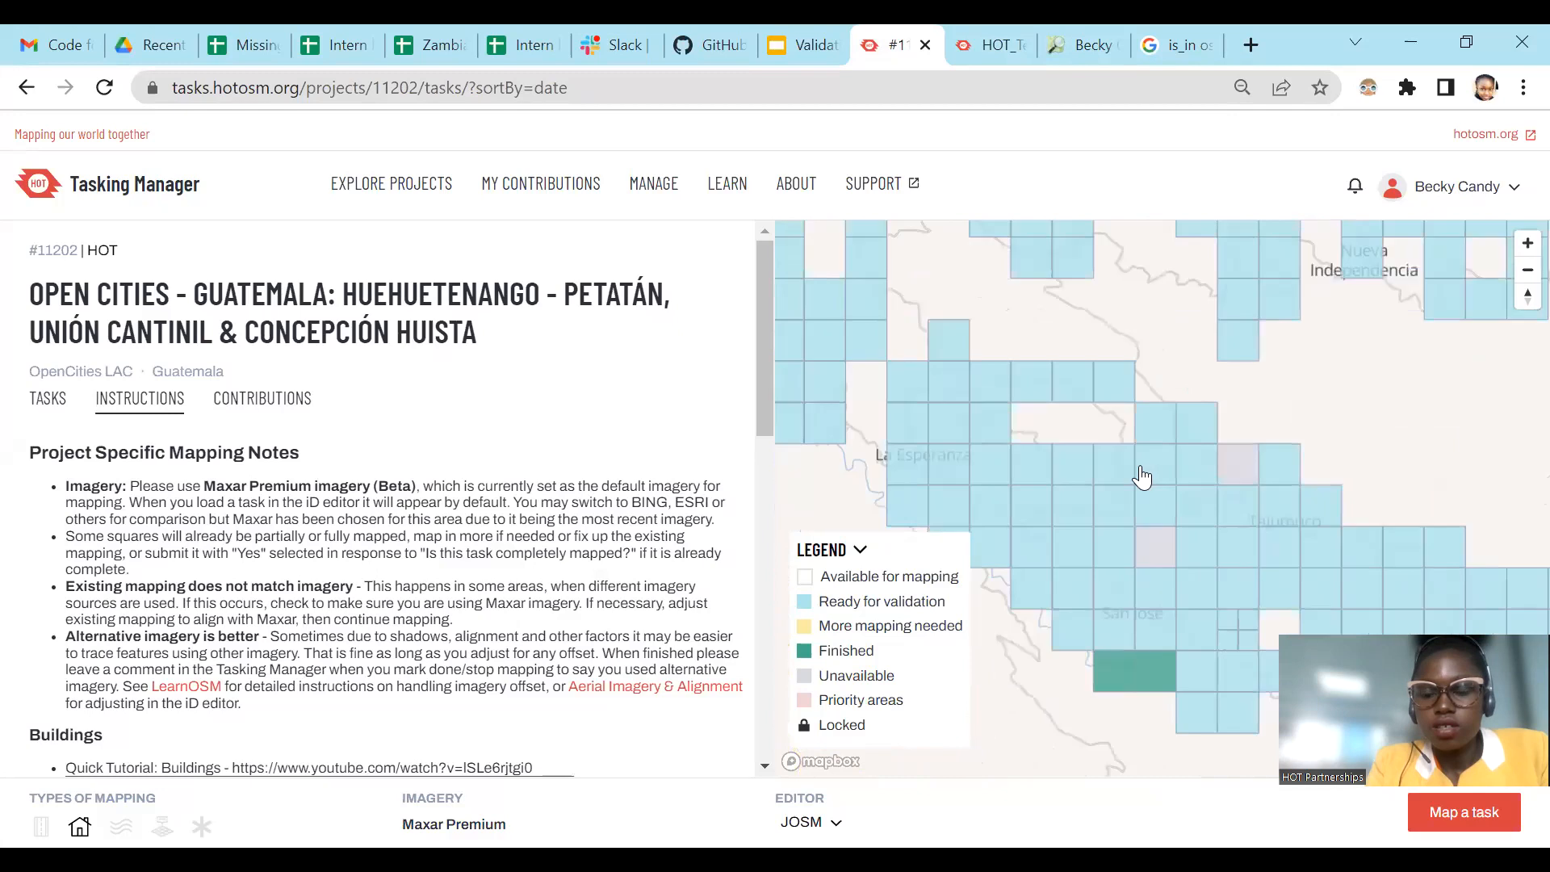
pyautogui.click(1114, 470)
pyautogui.click(1114, 510)
pyautogui.click(1064, 501)
pyautogui.click(1062, 482)
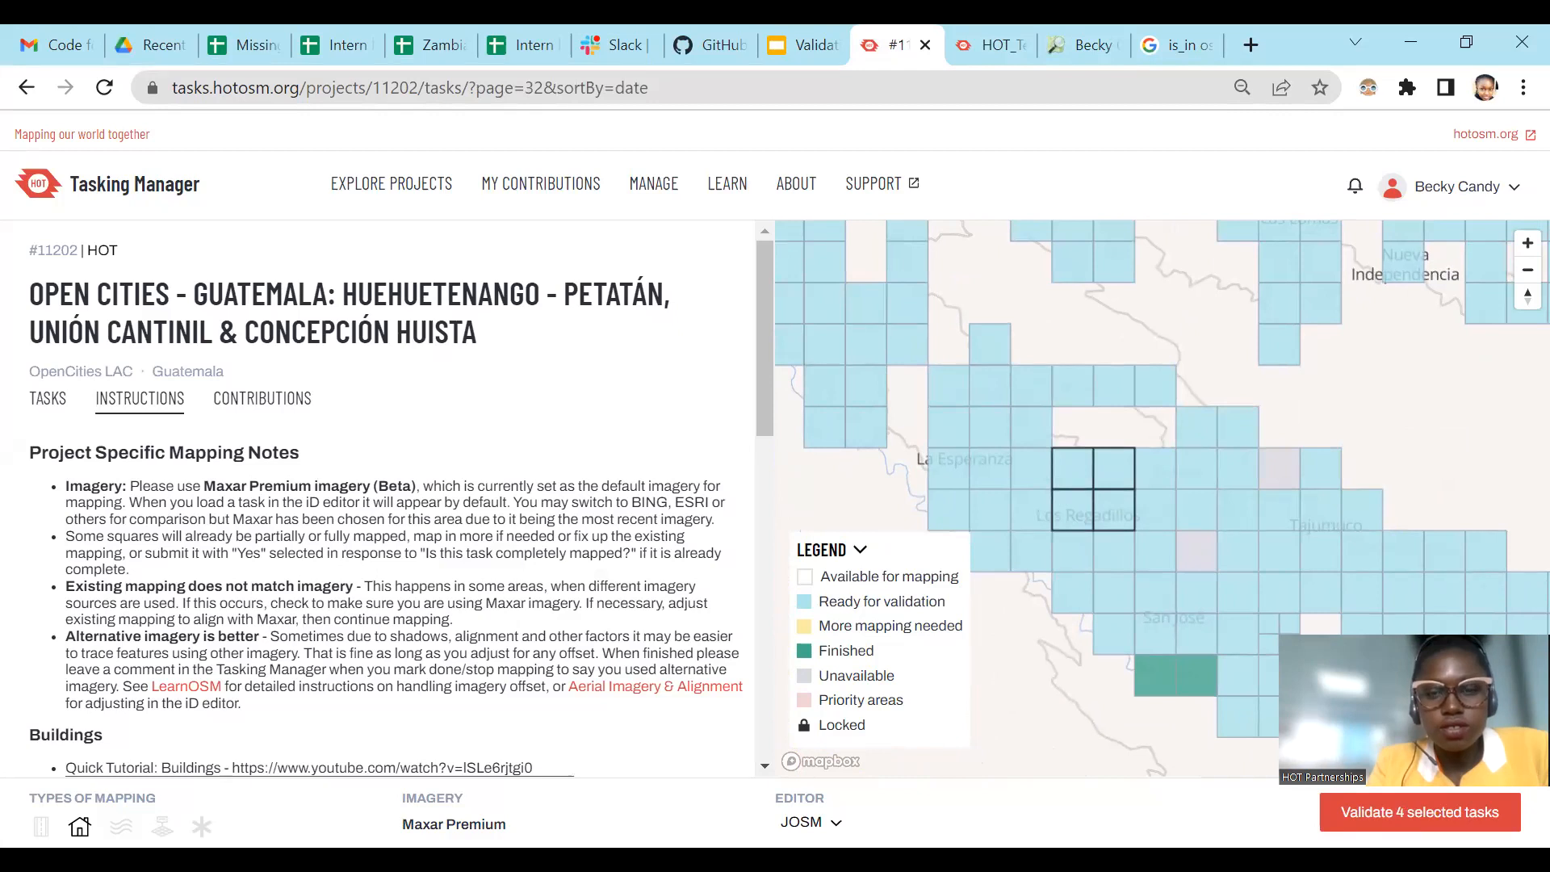
pyautogui.click(1419, 813)
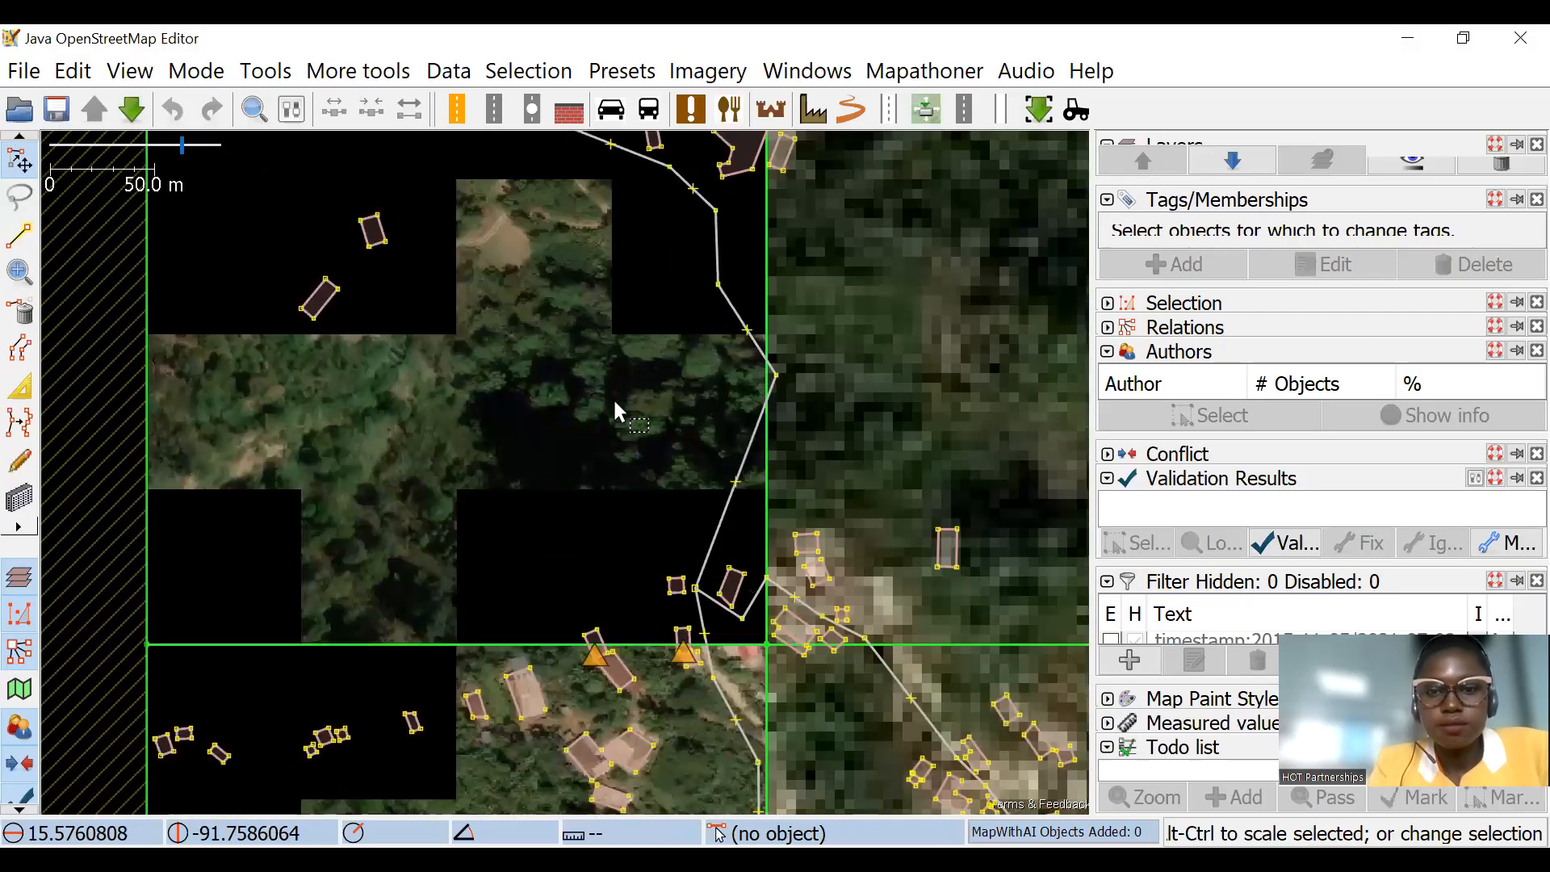
# Step: Examine the loaded task squares in JOSM, comparing the building outlines, roads and paths with the imagery
pyautogui.scroll(-2, 616, 401)
pyautogui.moveTo(767, 599); pyautogui.dragTo(769, 529)
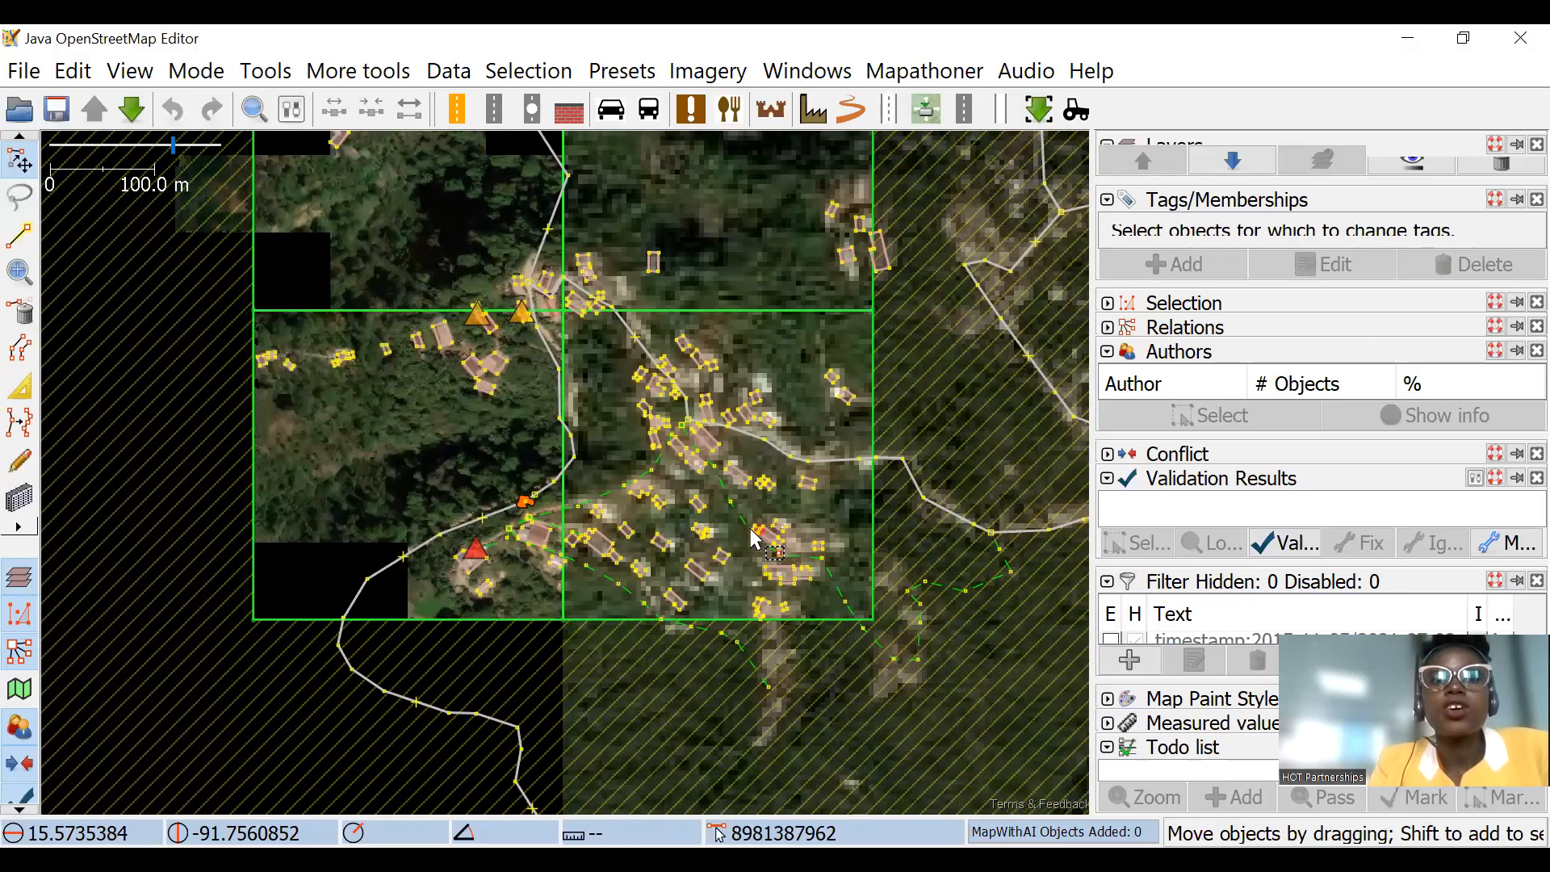
pyautogui.scroll(4, 708, 502)
pyautogui.moveTo(678, 300); pyautogui.dragTo(892, 422)
pyautogui.scroll(-2, 892, 422)
pyautogui.moveTo(779, 352); pyautogui.dragTo(696, 341)
pyautogui.scroll(2, 672, 446)
pyautogui.moveTo(716, 402); pyautogui.dragTo(608, 443)
pyautogui.scroll(-2, 775, 407)
pyautogui.moveTo(775, 408); pyautogui.dragTo(632, 305)
pyautogui.scroll(2, 699, 392)
pyautogui.moveTo(778, 541); pyautogui.dragTo(652, 483)
pyautogui.moveTo(743, 463); pyautogui.dragTo(743, 560)
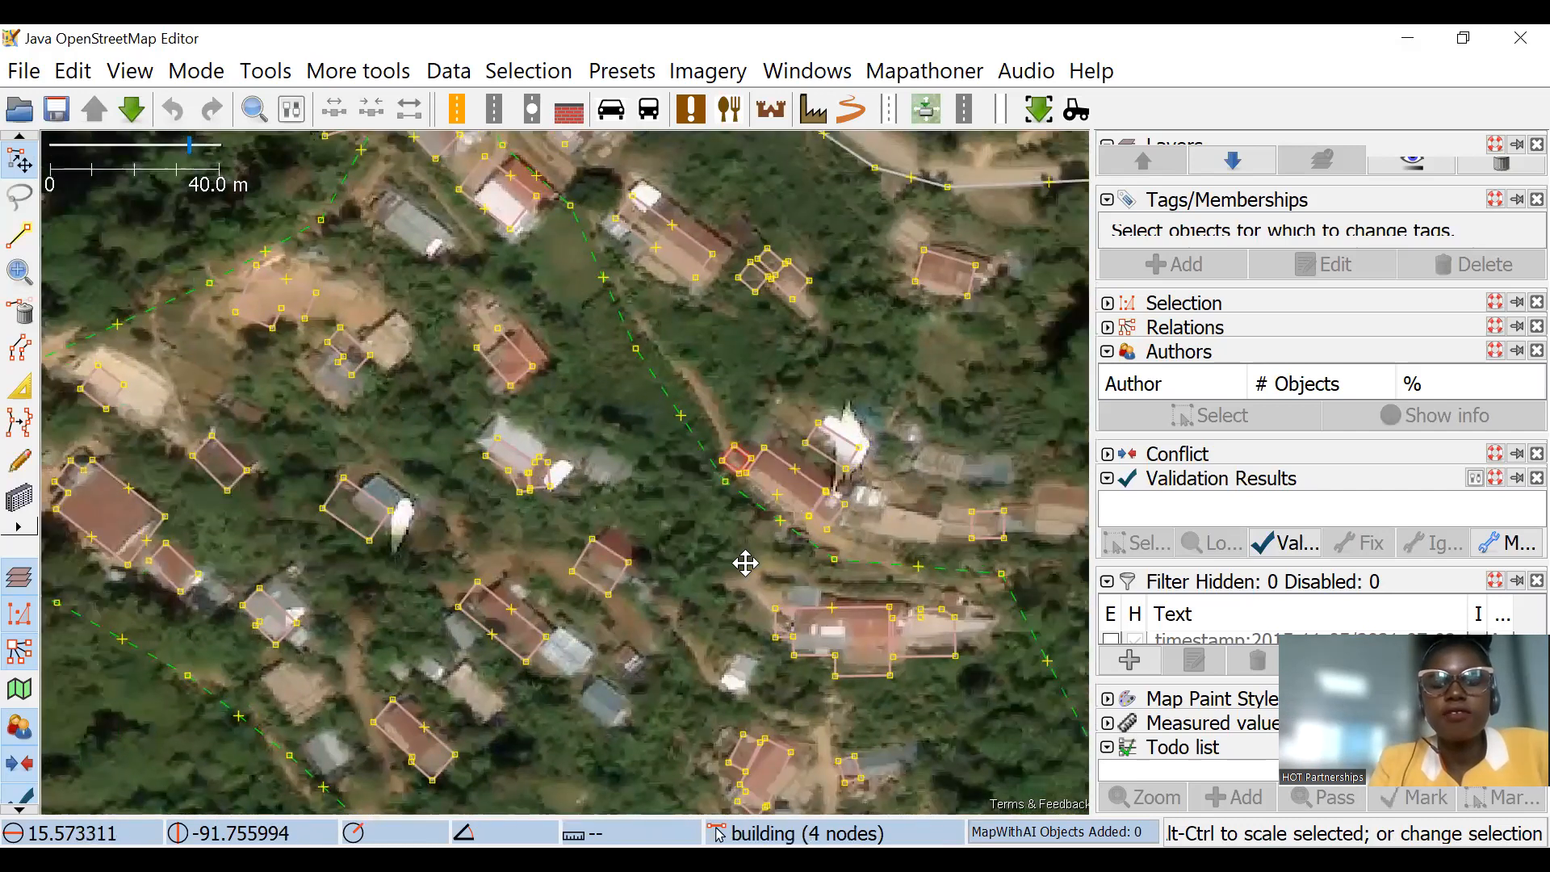
pyautogui.moveTo(739, 336); pyautogui.dragTo(775, 523)
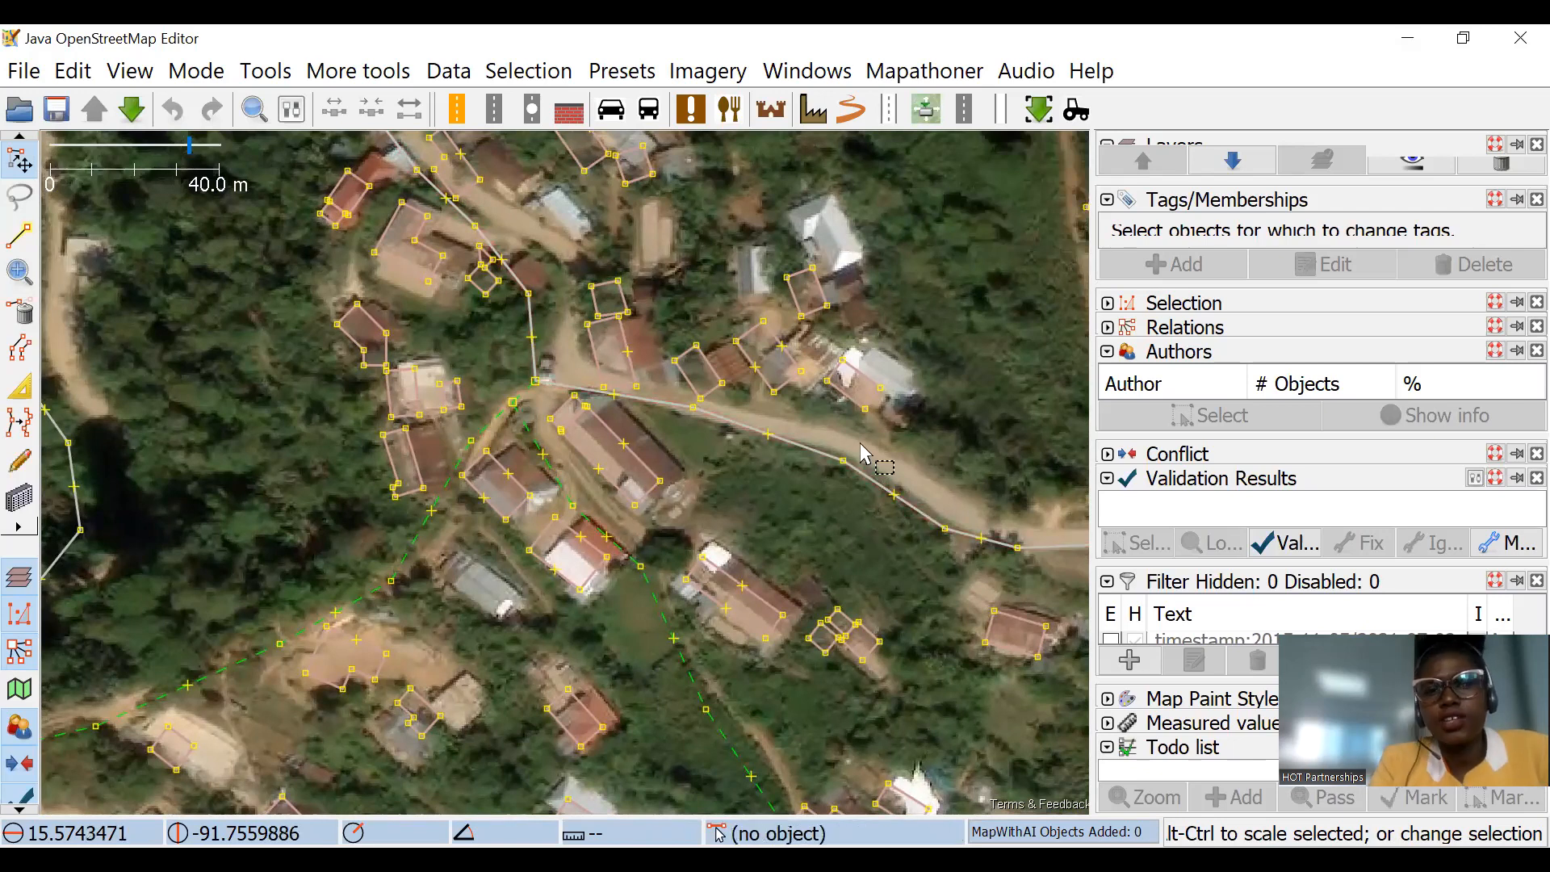
# Step: Examine how the roads and paths in the four task squares continue into the area outside their boundaries
pyautogui.scroll(-3, 766, 442)
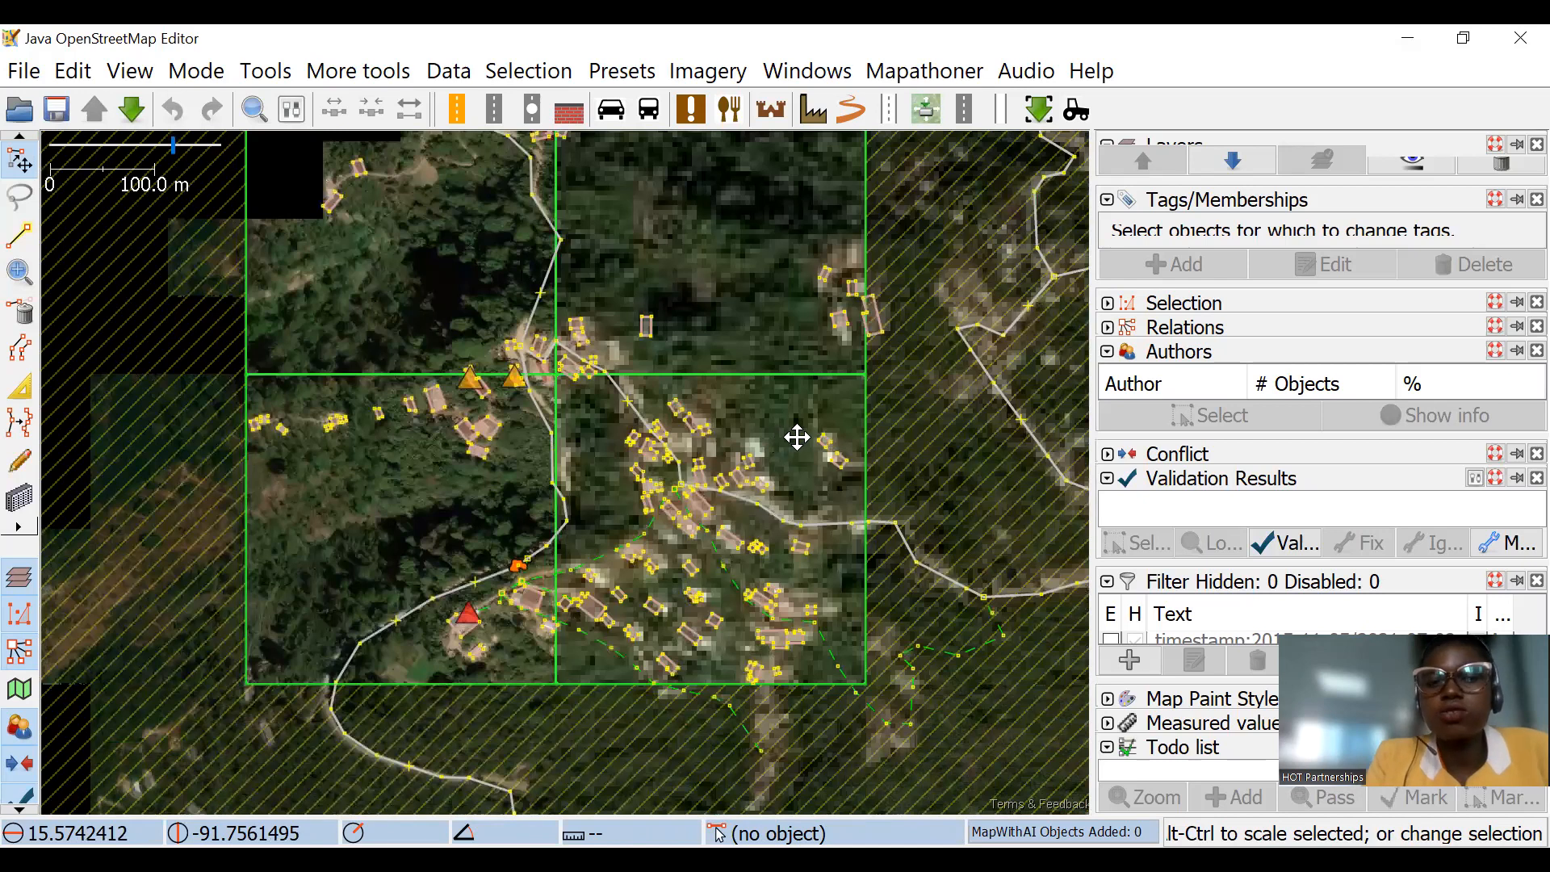
pyautogui.moveTo(769, 469); pyautogui.dragTo(796, 437)
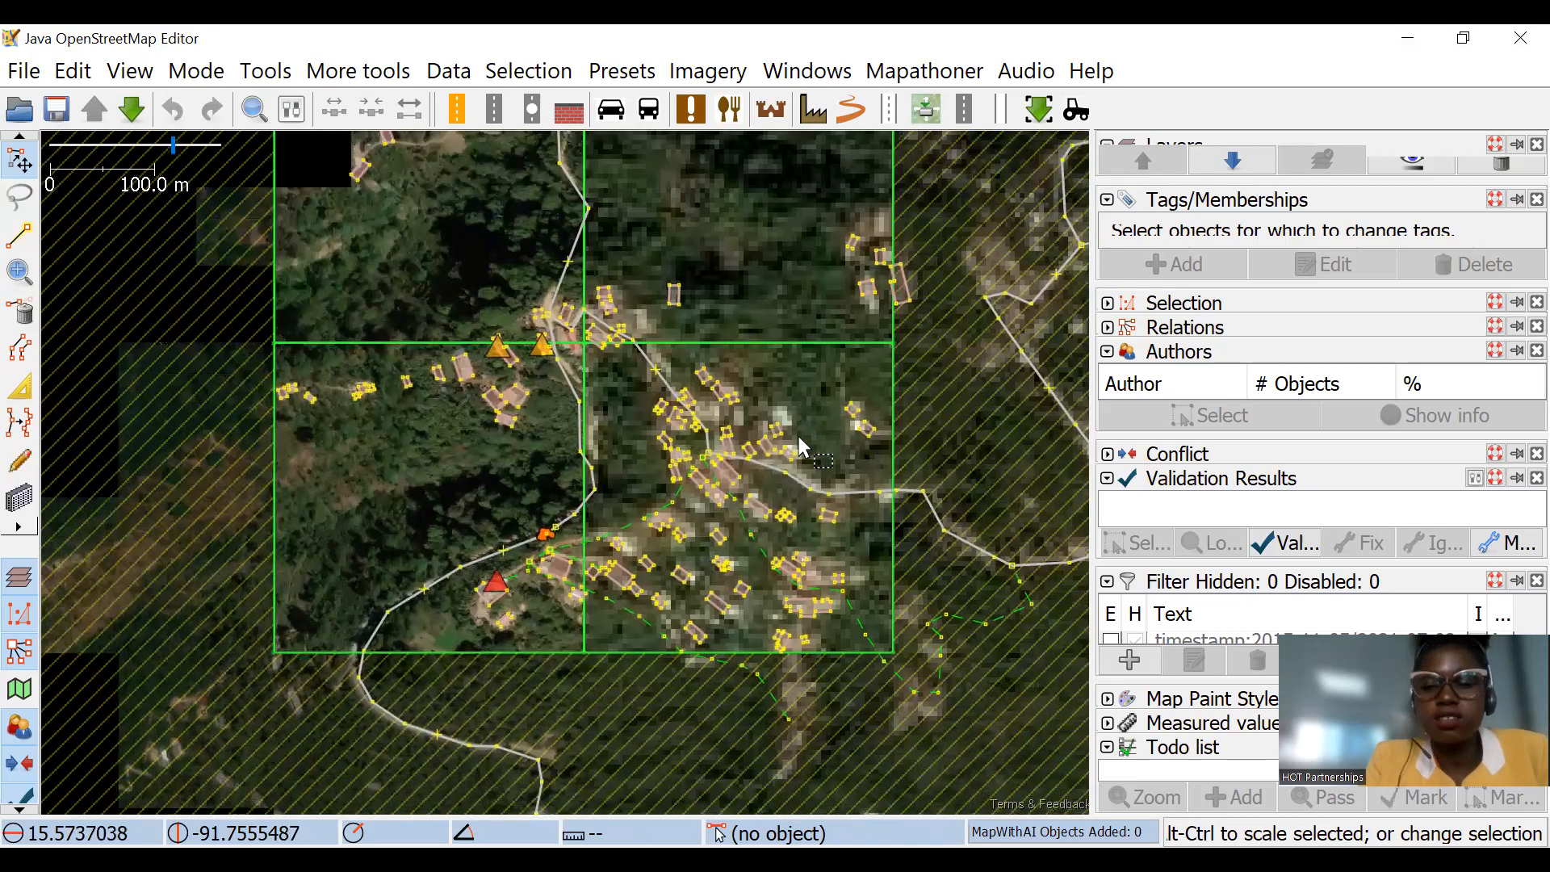
pyautogui.scroll(2, 676, 464)
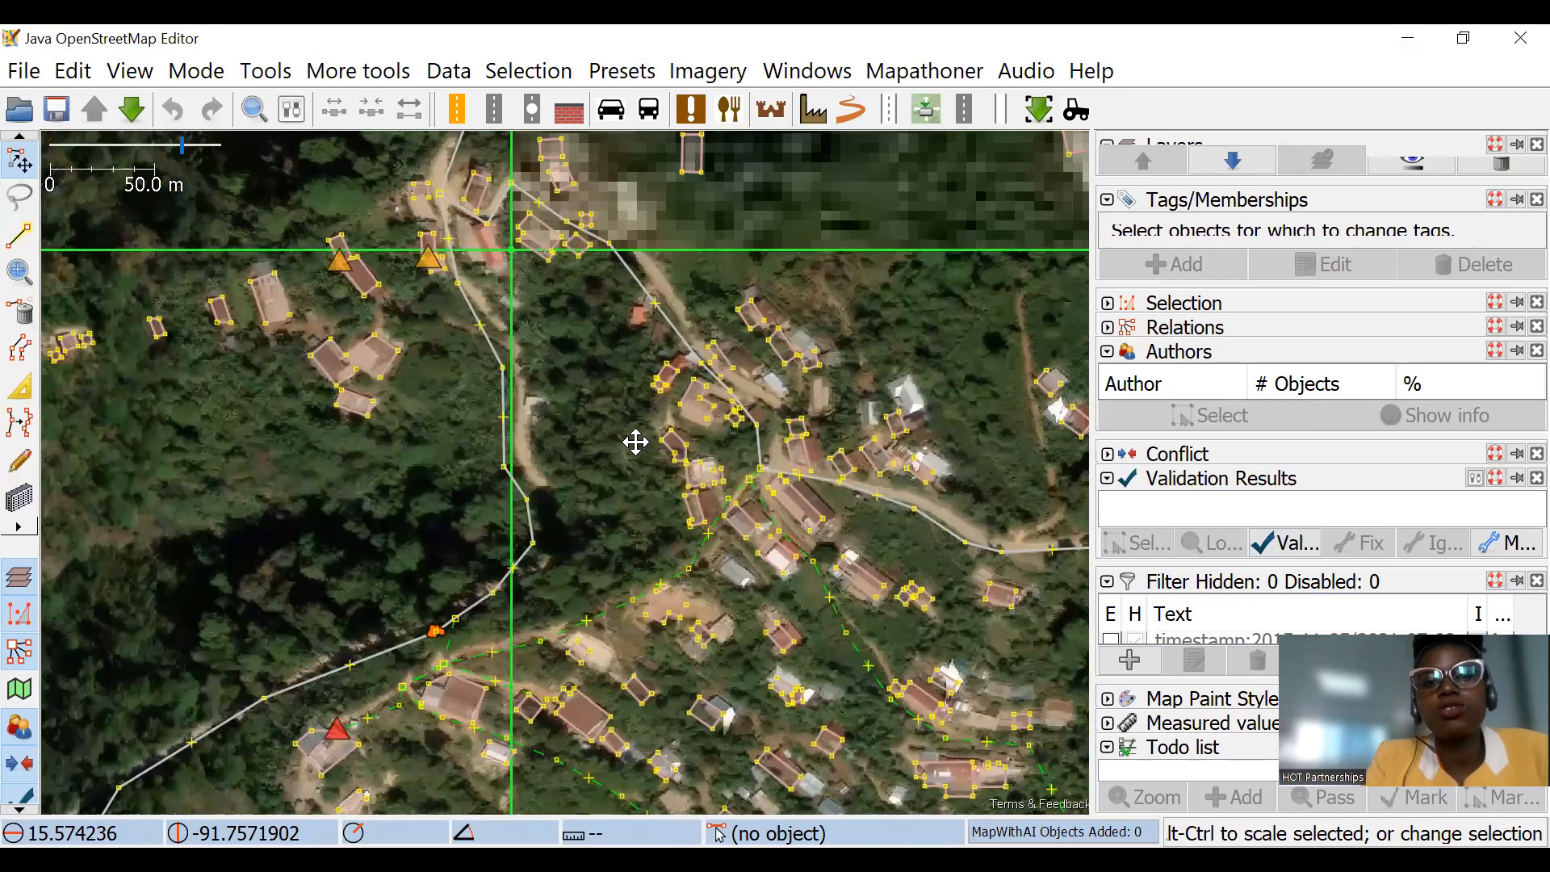
pyautogui.scroll(-4, 780, 438)
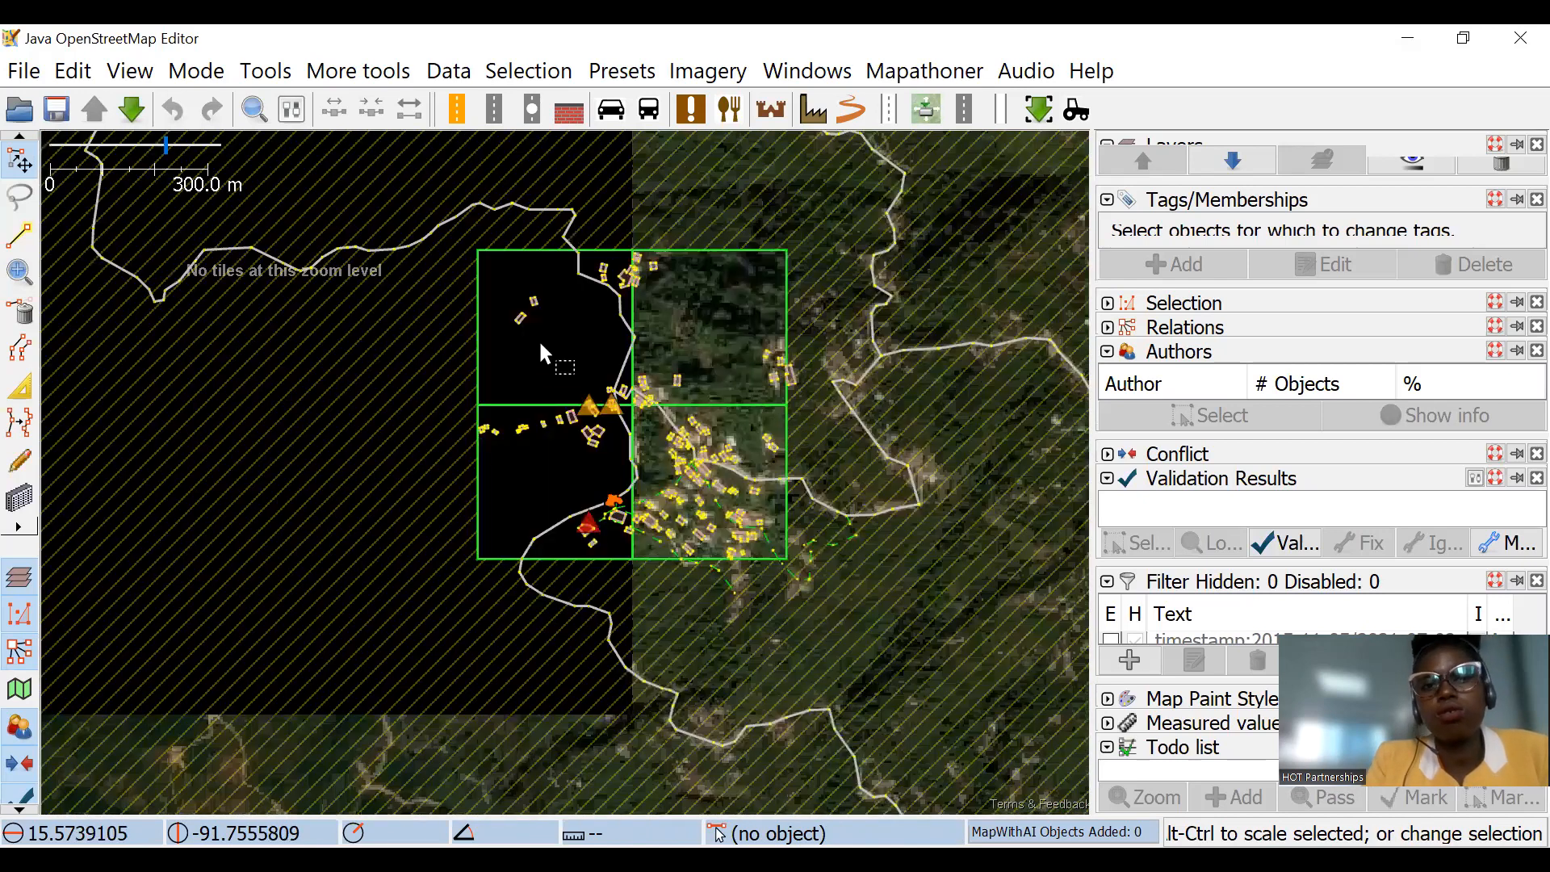
pyautogui.moveTo(673, 442); pyautogui.dragTo(698, 506)
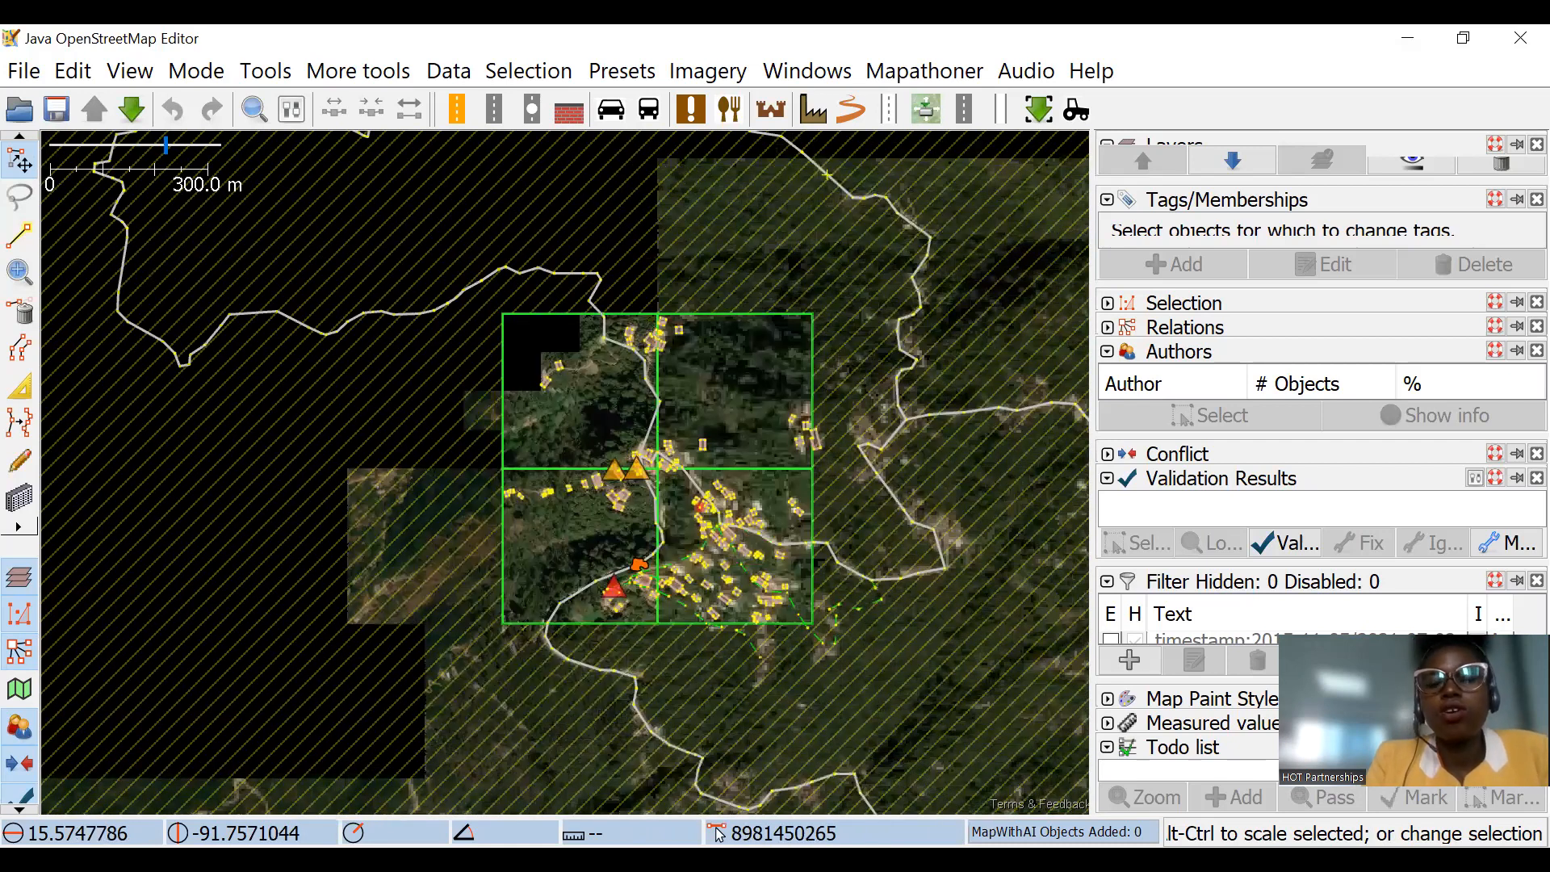
pyautogui.scroll(5, 687, 567)
pyautogui.moveTo(744, 452); pyautogui.dragTo(733, 497)
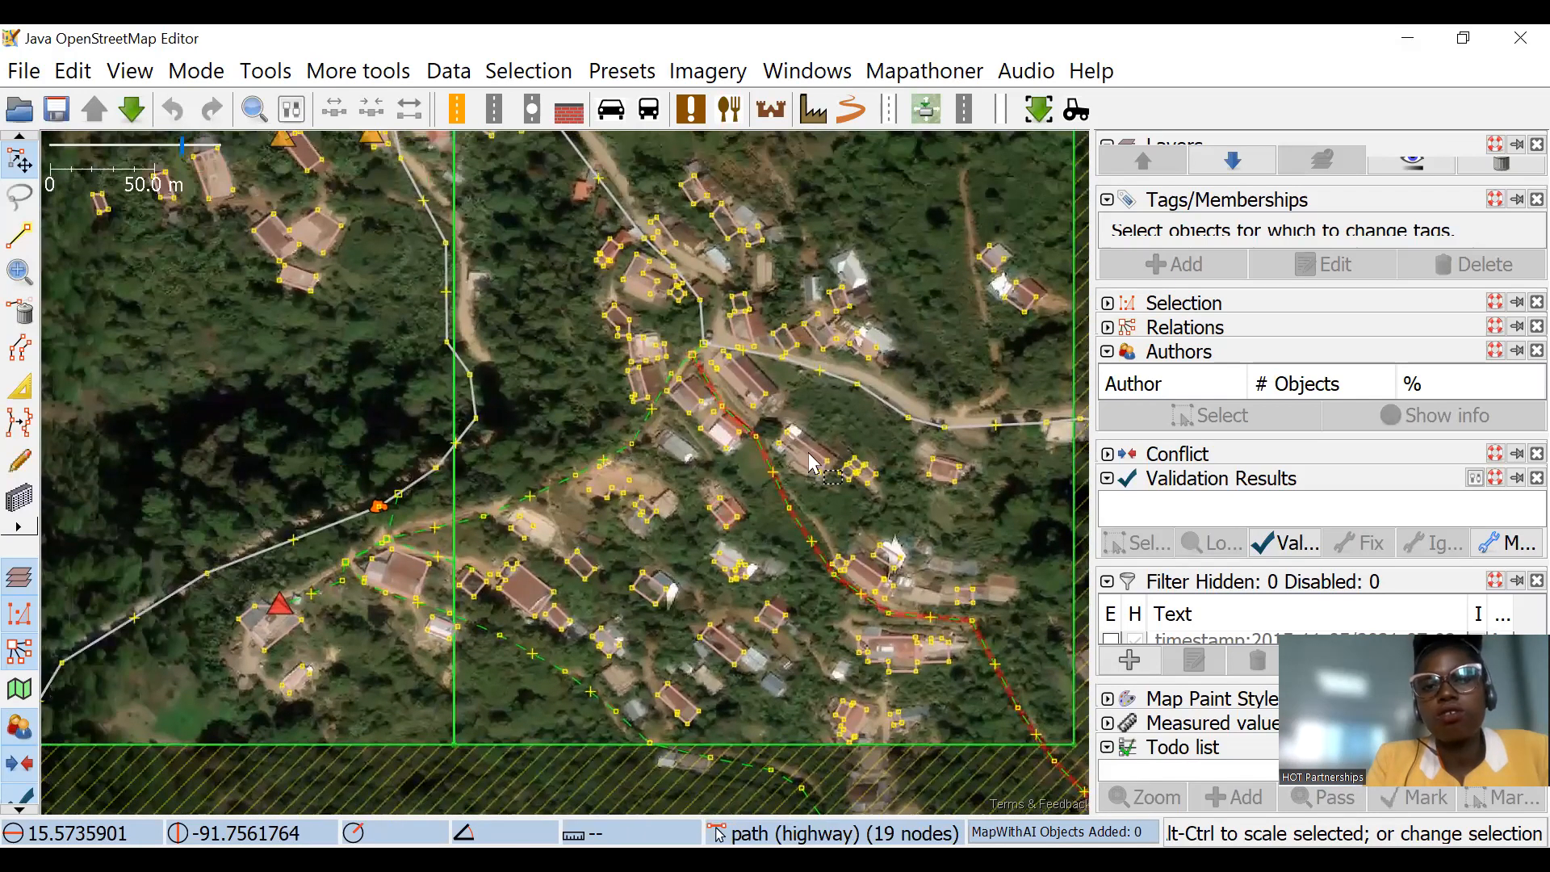
pyautogui.scroll(-5, 817, 374)
pyautogui.moveTo(817, 374); pyautogui.dragTo(707, 228)
pyautogui.moveTo(941, 411); pyautogui.dragTo(756, 412)
pyautogui.moveTo(945, 270); pyautogui.dragTo(844, 288)
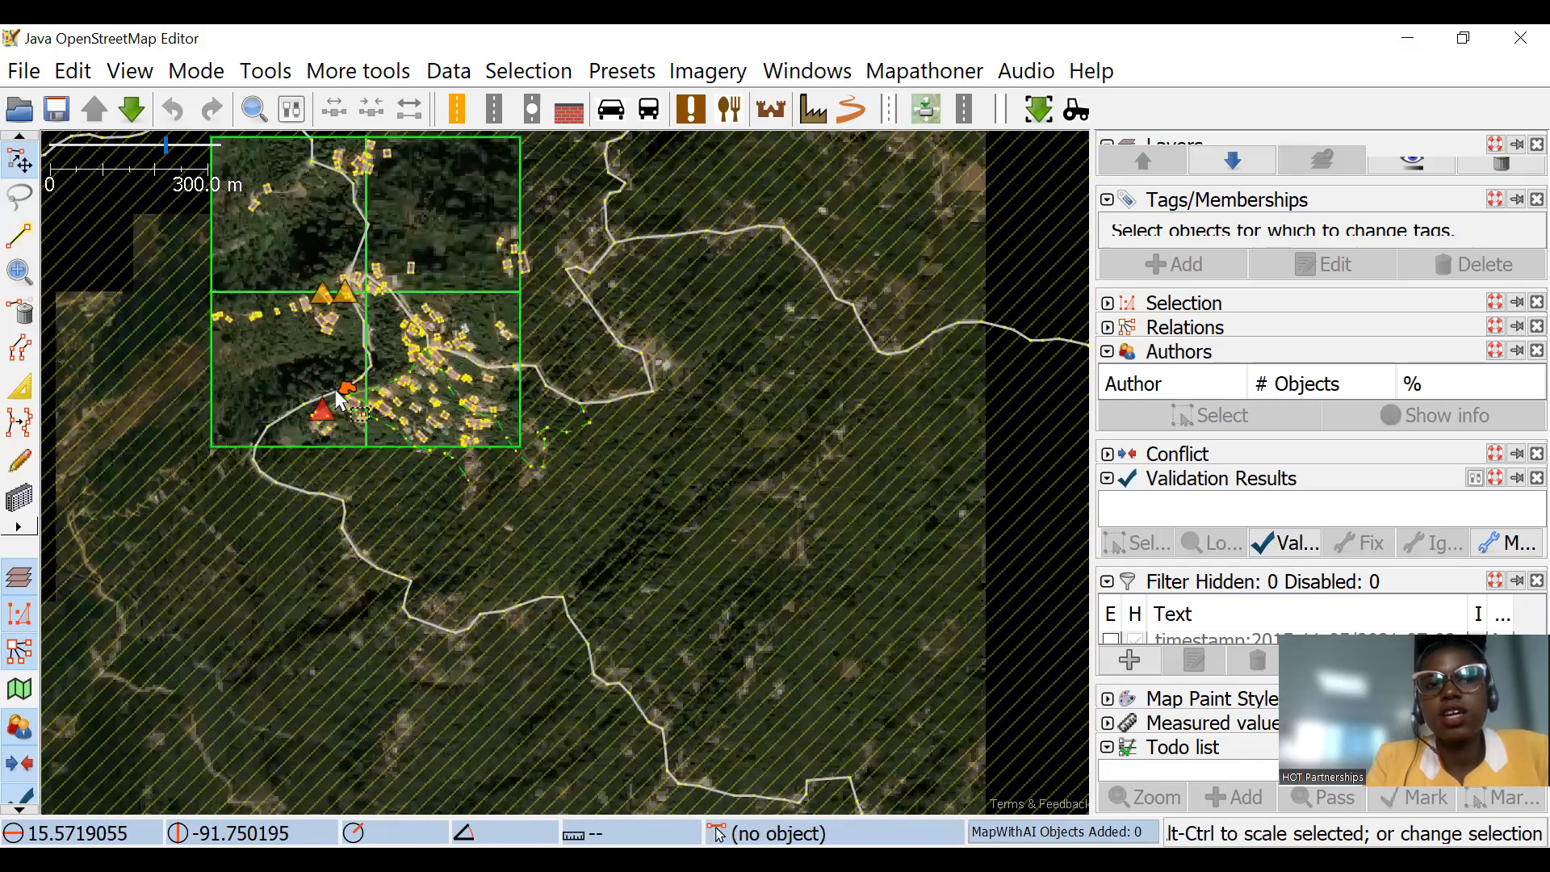
pyautogui.moveTo(620, 287); pyautogui.dragTo(502, 335)
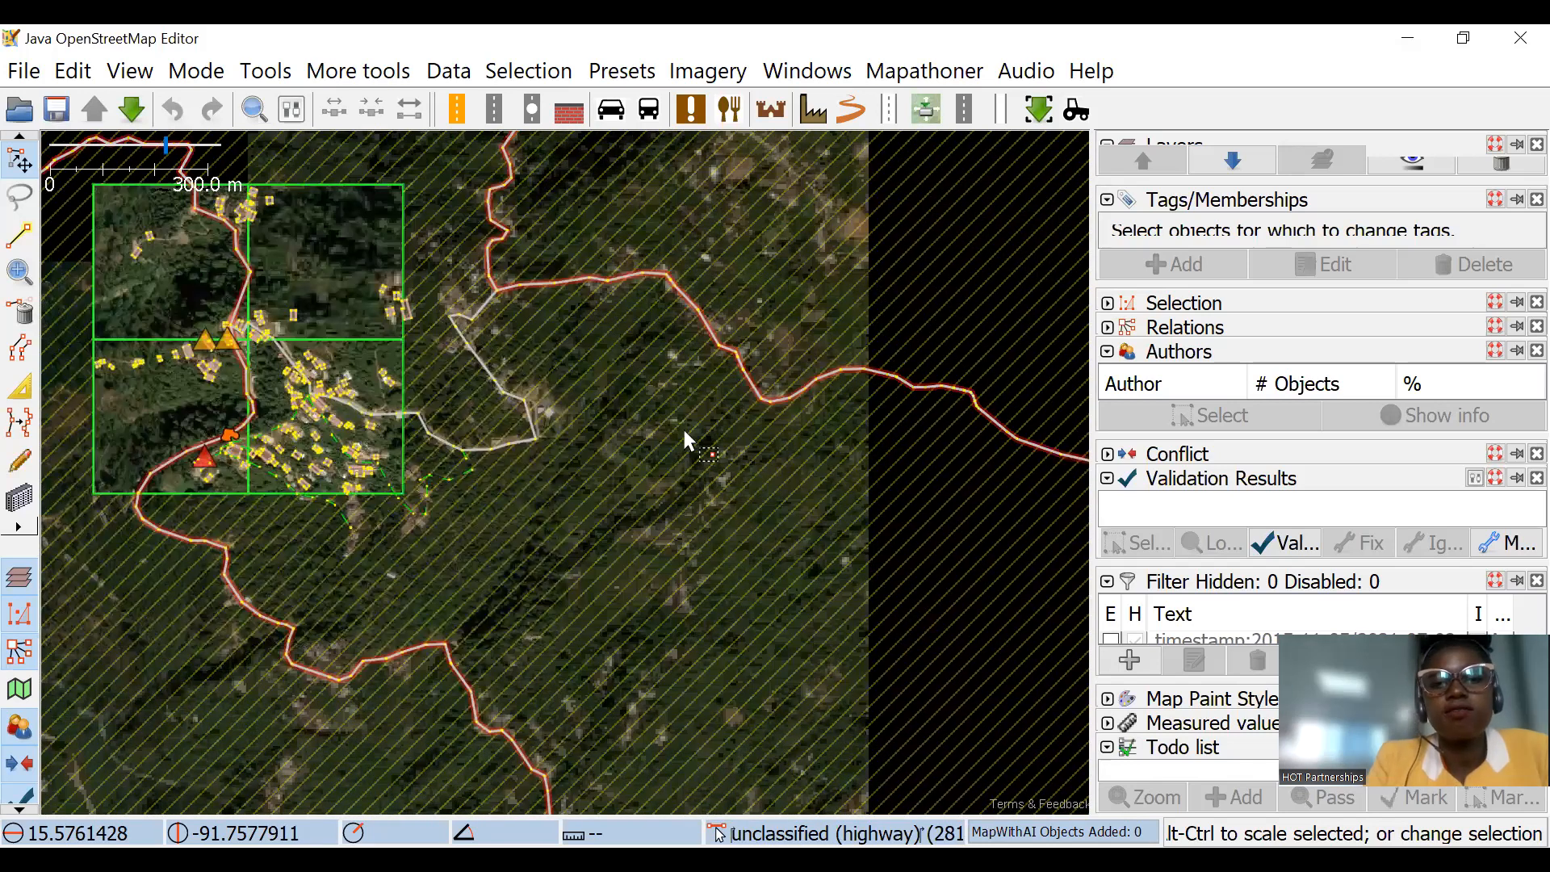
# Step: Examine the dense building cluster and the upper task squares together with the roads to their north
pyautogui.scroll(4, 189, 383)
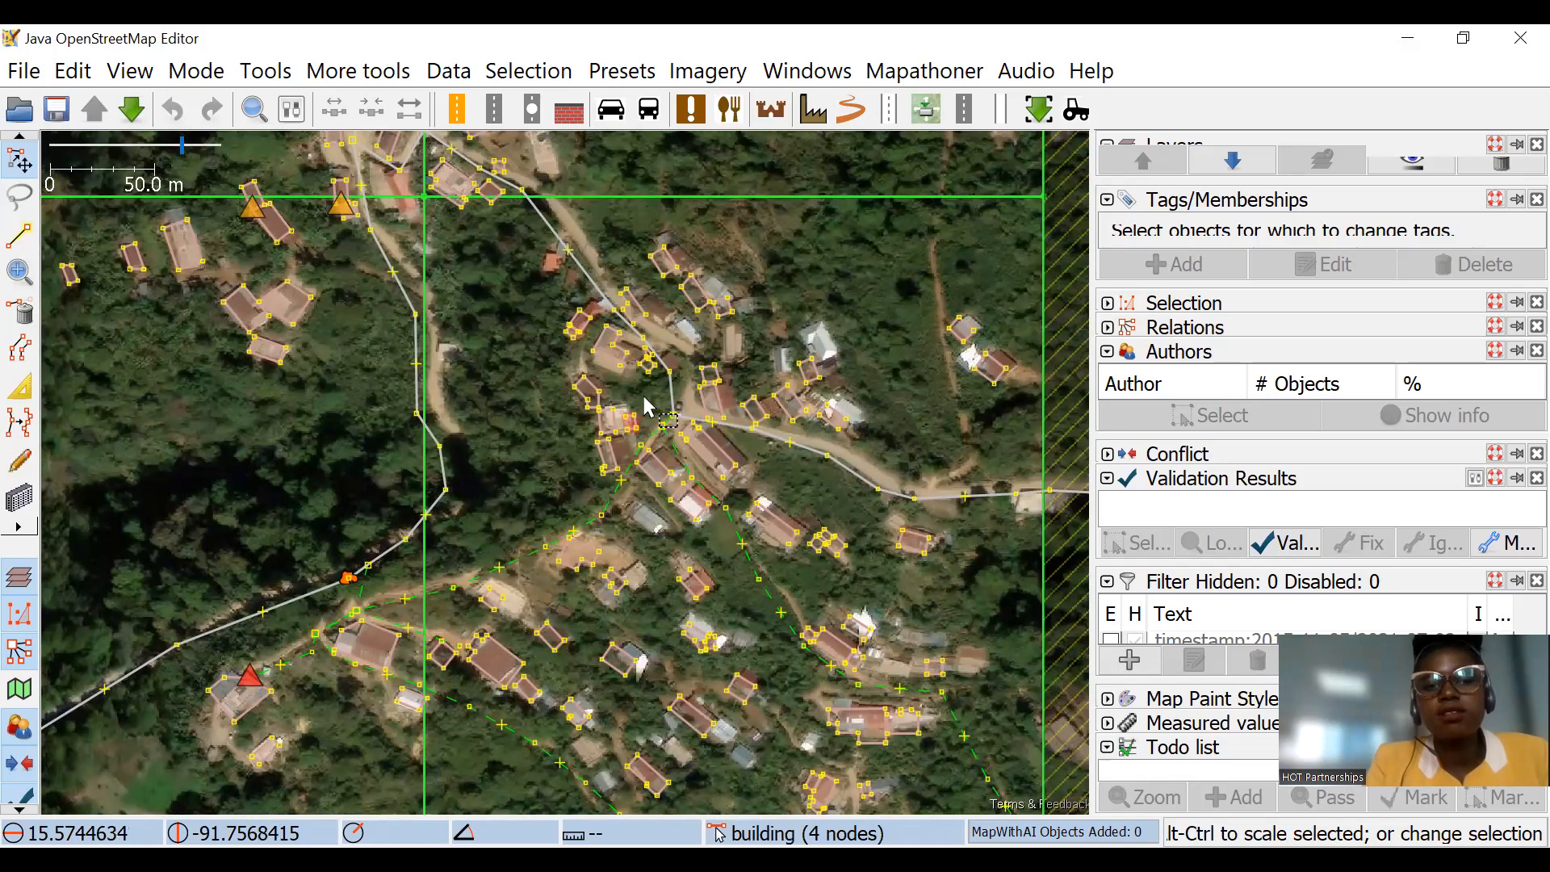
pyautogui.moveTo(727, 242); pyautogui.dragTo(785, 444)
pyautogui.moveTo(720, 353); pyautogui.dragTo(800, 494)
pyautogui.scroll(-2, 685, 404)
pyautogui.scroll(-2, 800, 495)
pyautogui.moveTo(761, 578); pyautogui.dragTo(731, 687)
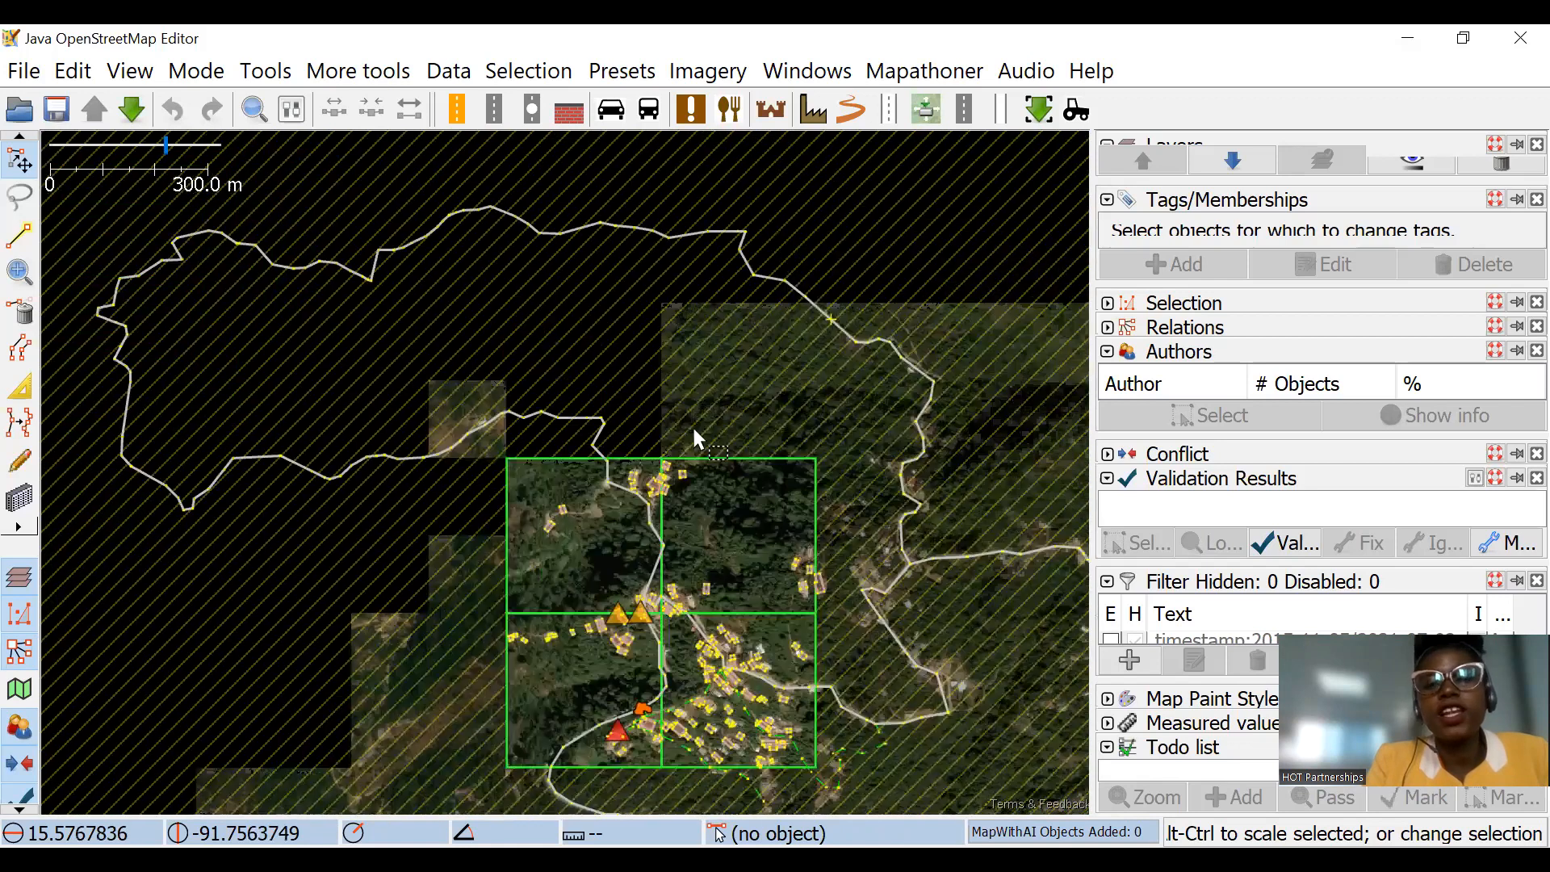
pyautogui.moveTo(743, 512); pyautogui.dragTo(753, 451)
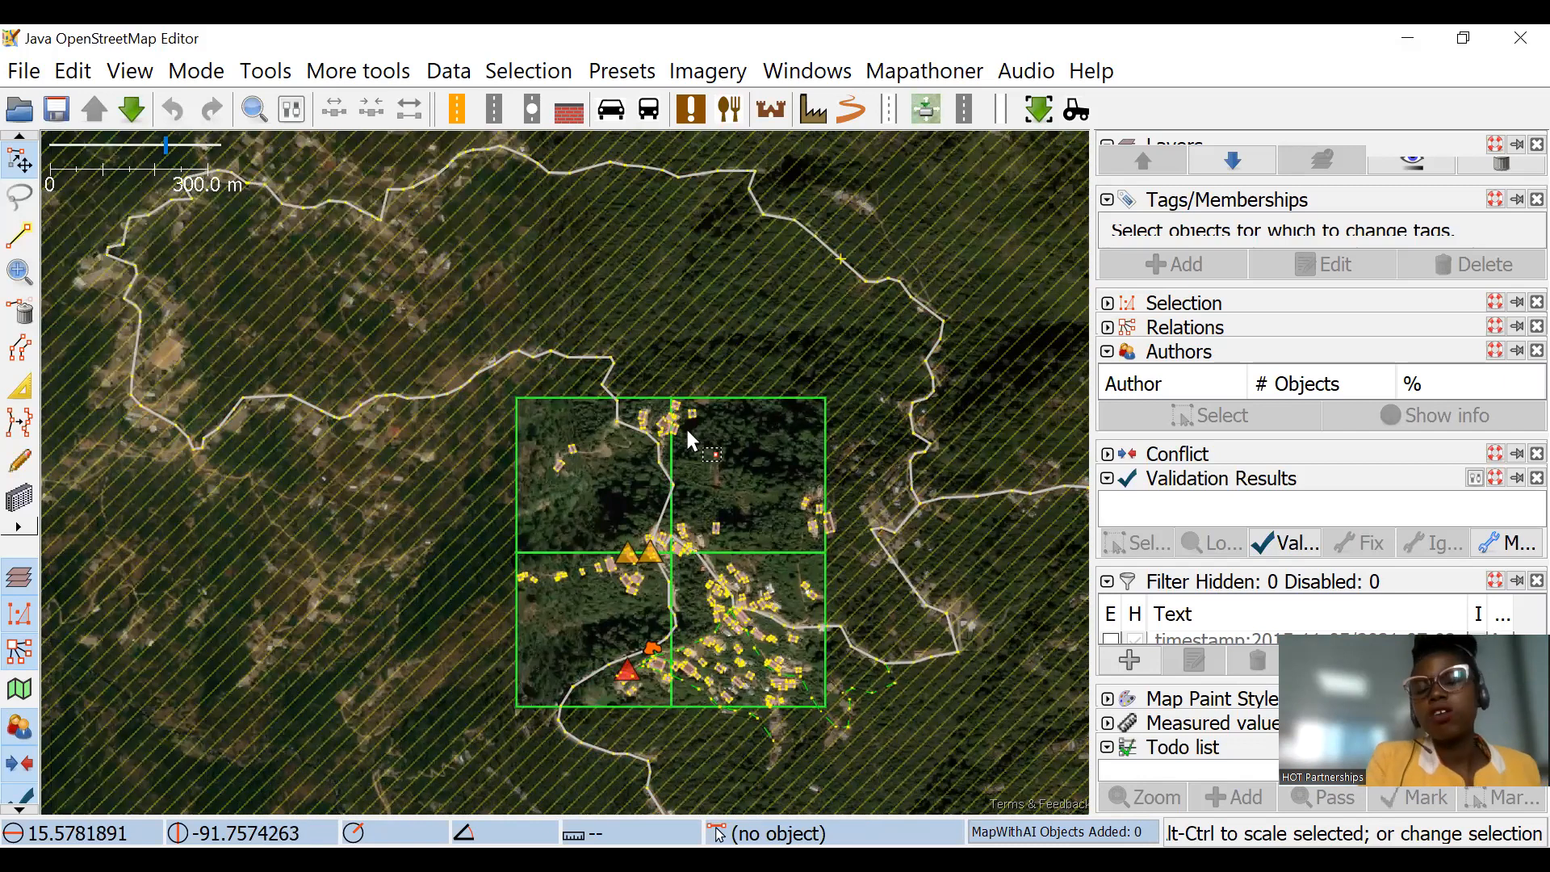
pyautogui.scroll(2, 737, 579)
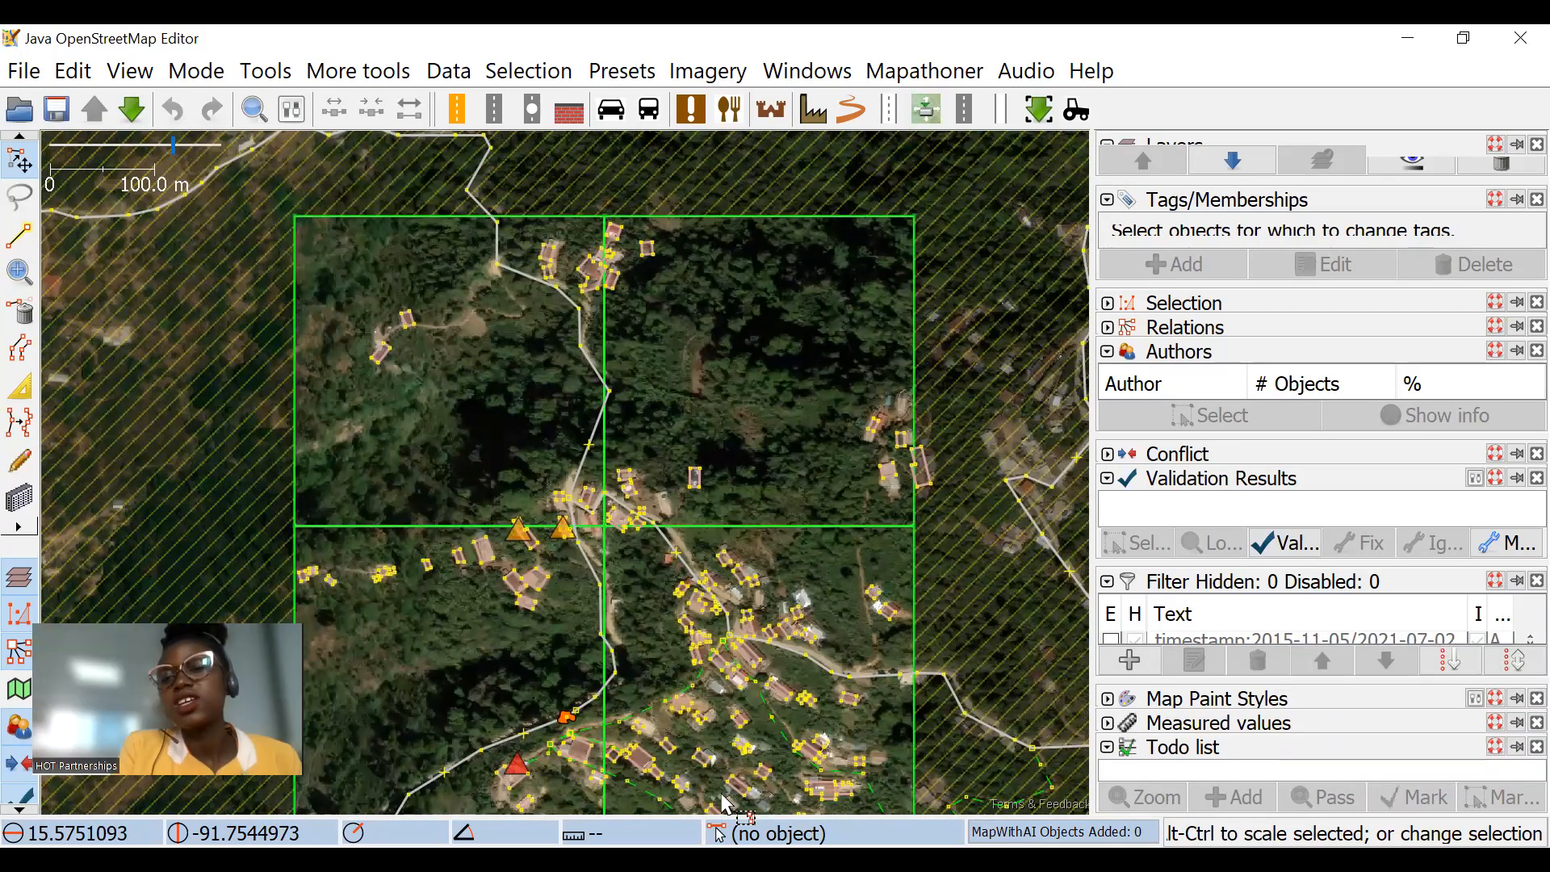
# Step: Enlarge the Filter dialog, look through its saved filters and inspect the road near Los Regadillos
pyautogui.moveTo(1294, 682); pyautogui.dragTo(1314, 775)
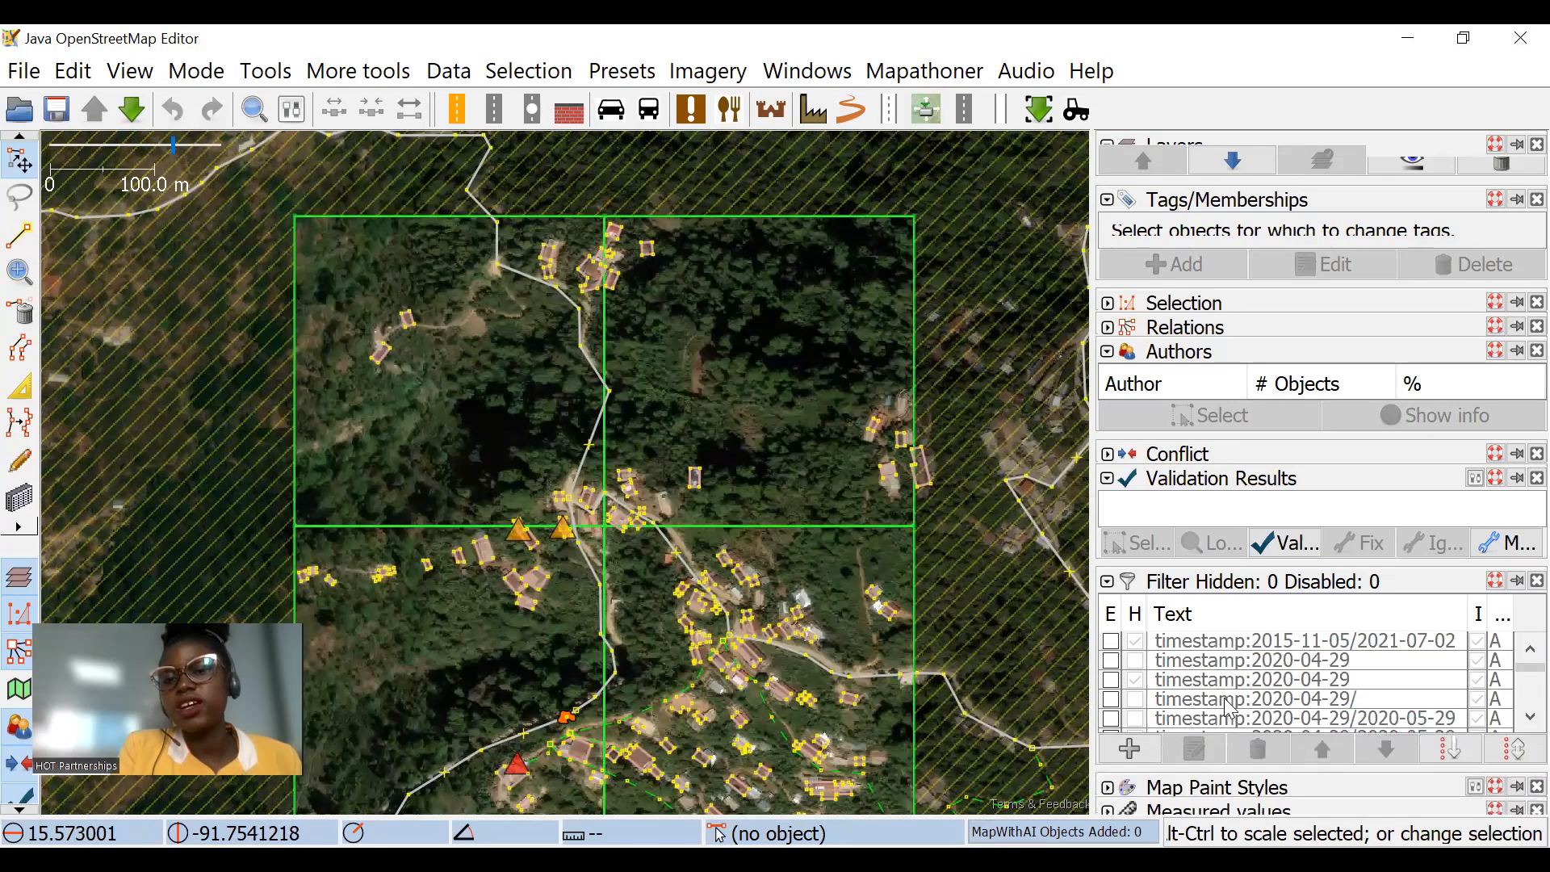
pyautogui.scroll(-3, 1229, 715)
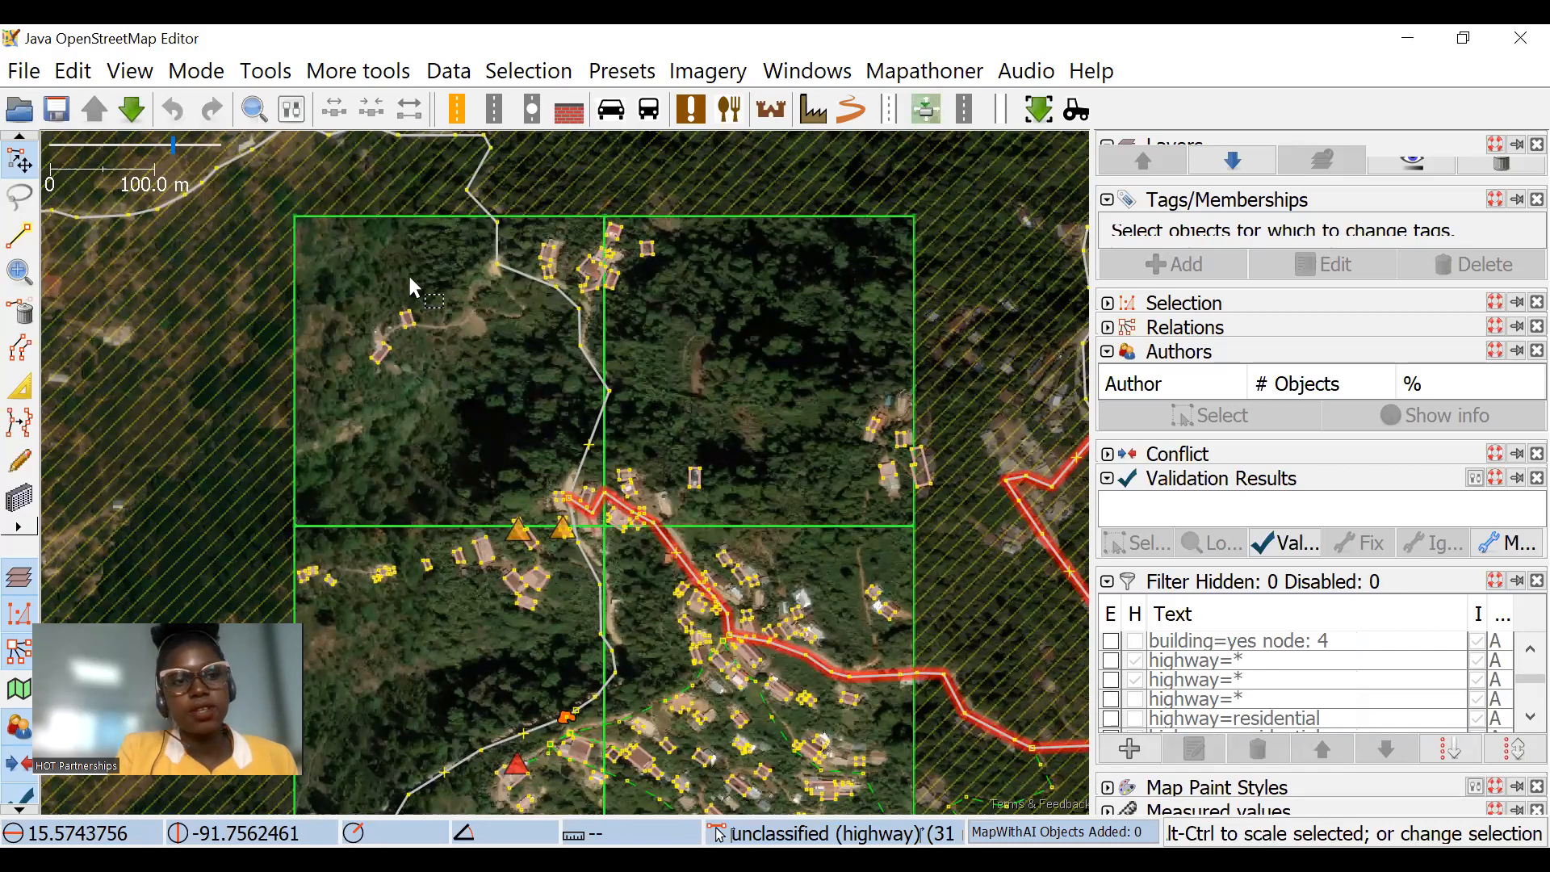
pyautogui.scroll(2, 646, 239)
pyautogui.scroll(1, 533, 283)
pyautogui.scroll(1, 443, 159)
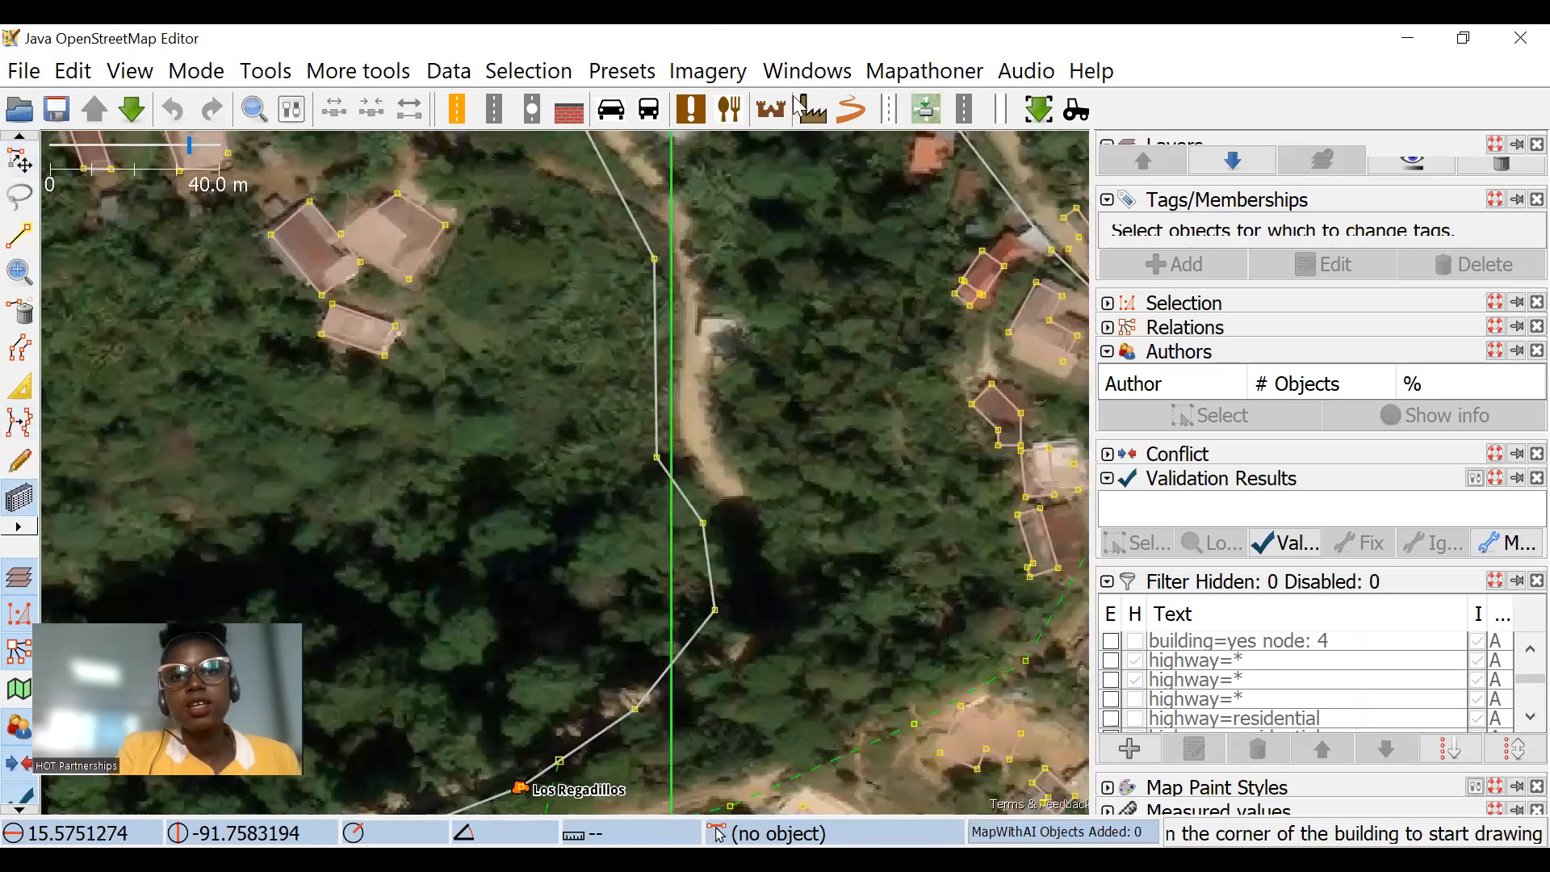
# Step: Look up the mapathoner plugin by searching for "mapa" in the plugin preferences, and close them without changes
pyautogui.click(884, 72)
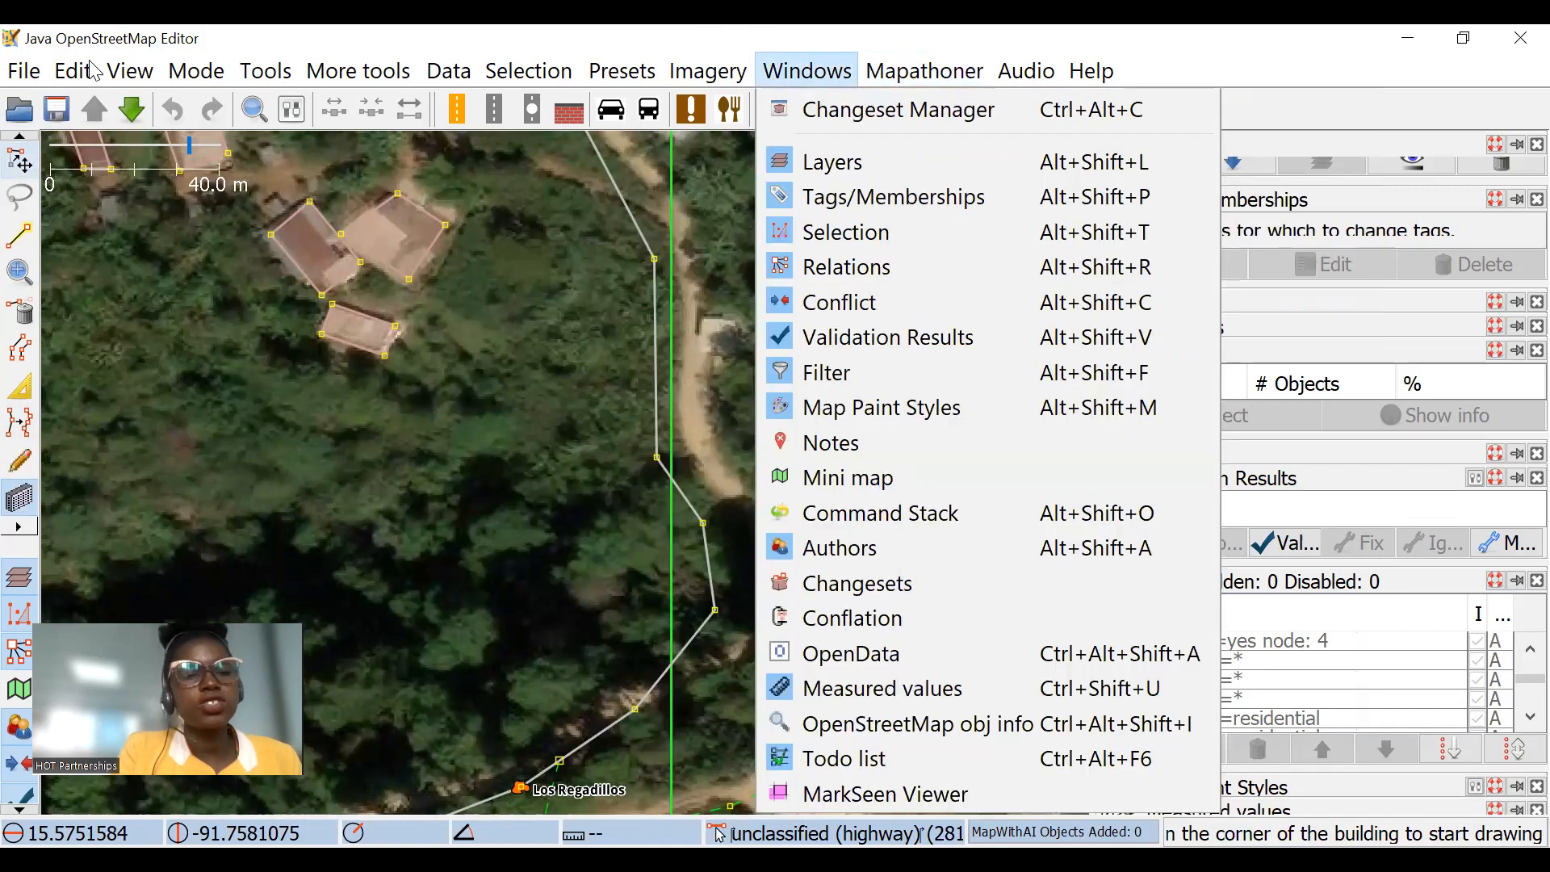
pyautogui.moveTo(90, 76)
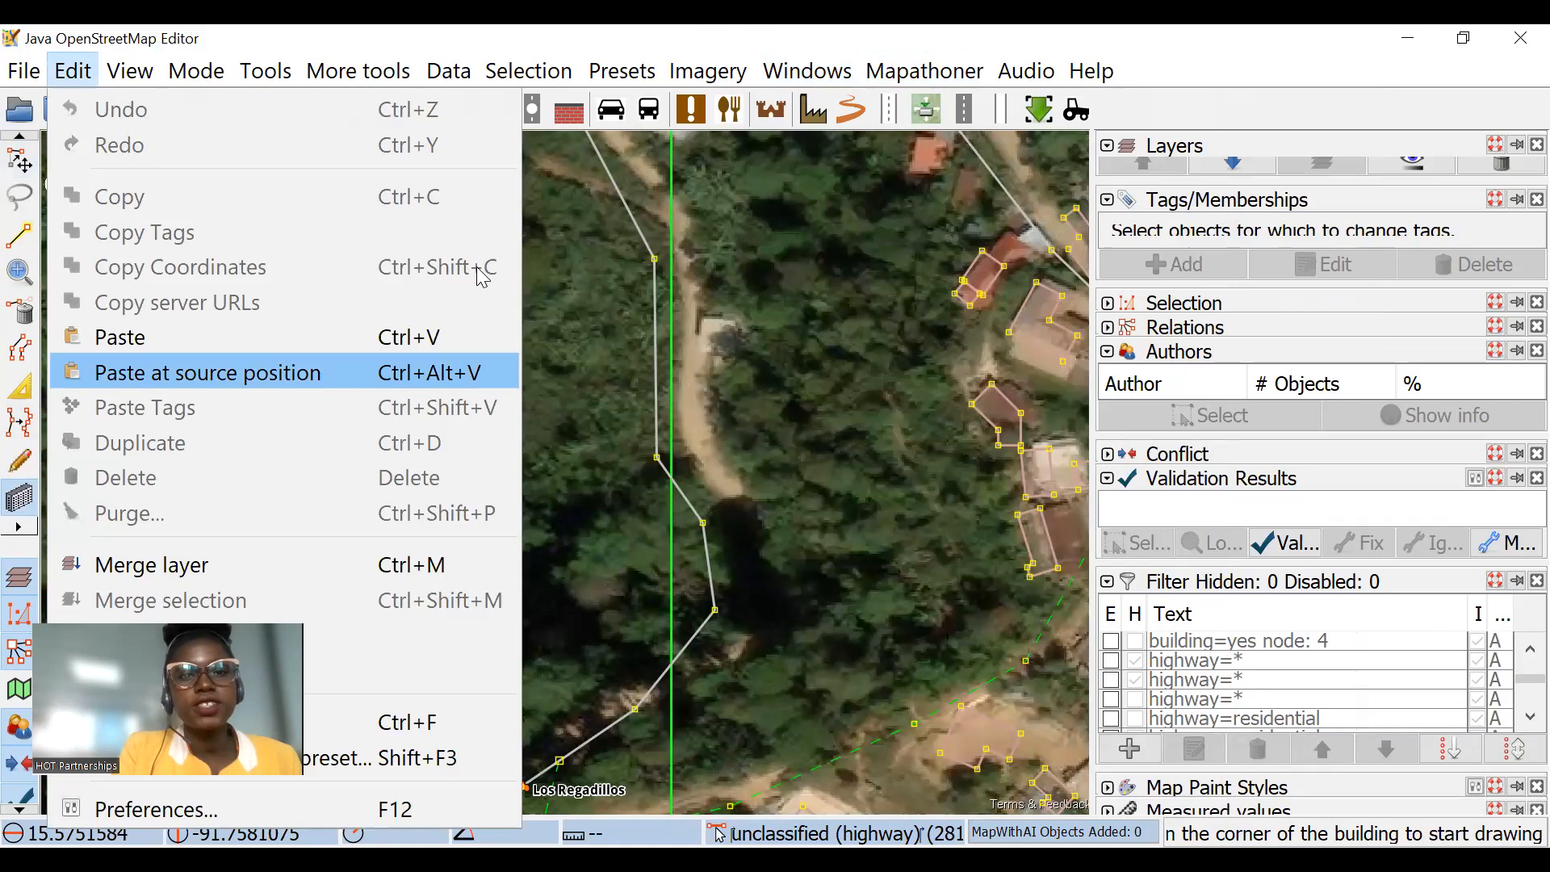
pyautogui.press('F12')
pyautogui.write('m')
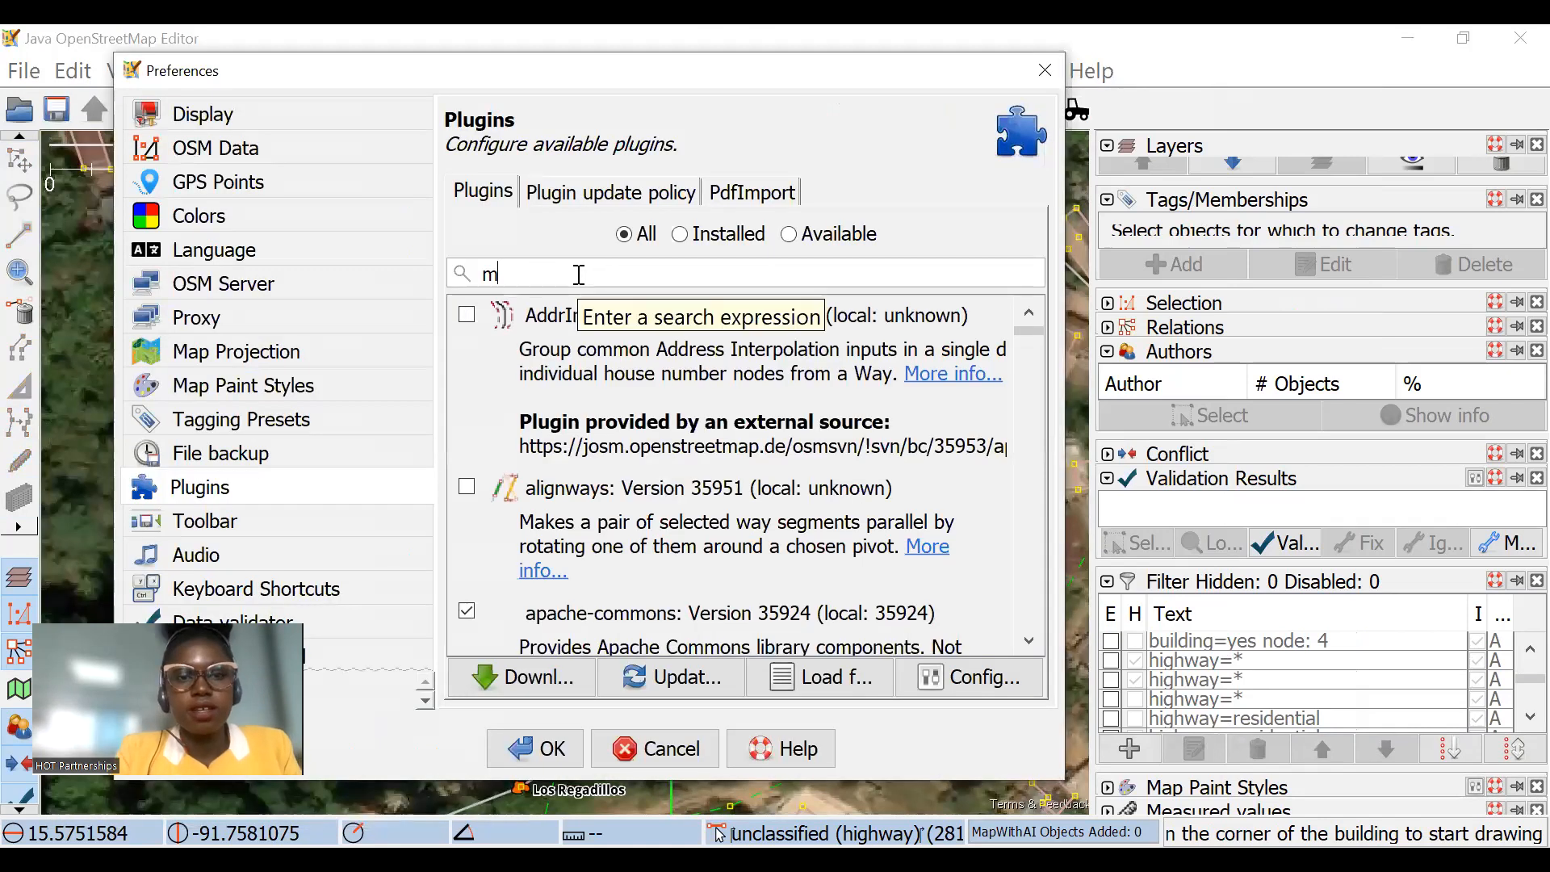
pyautogui.write('apa')
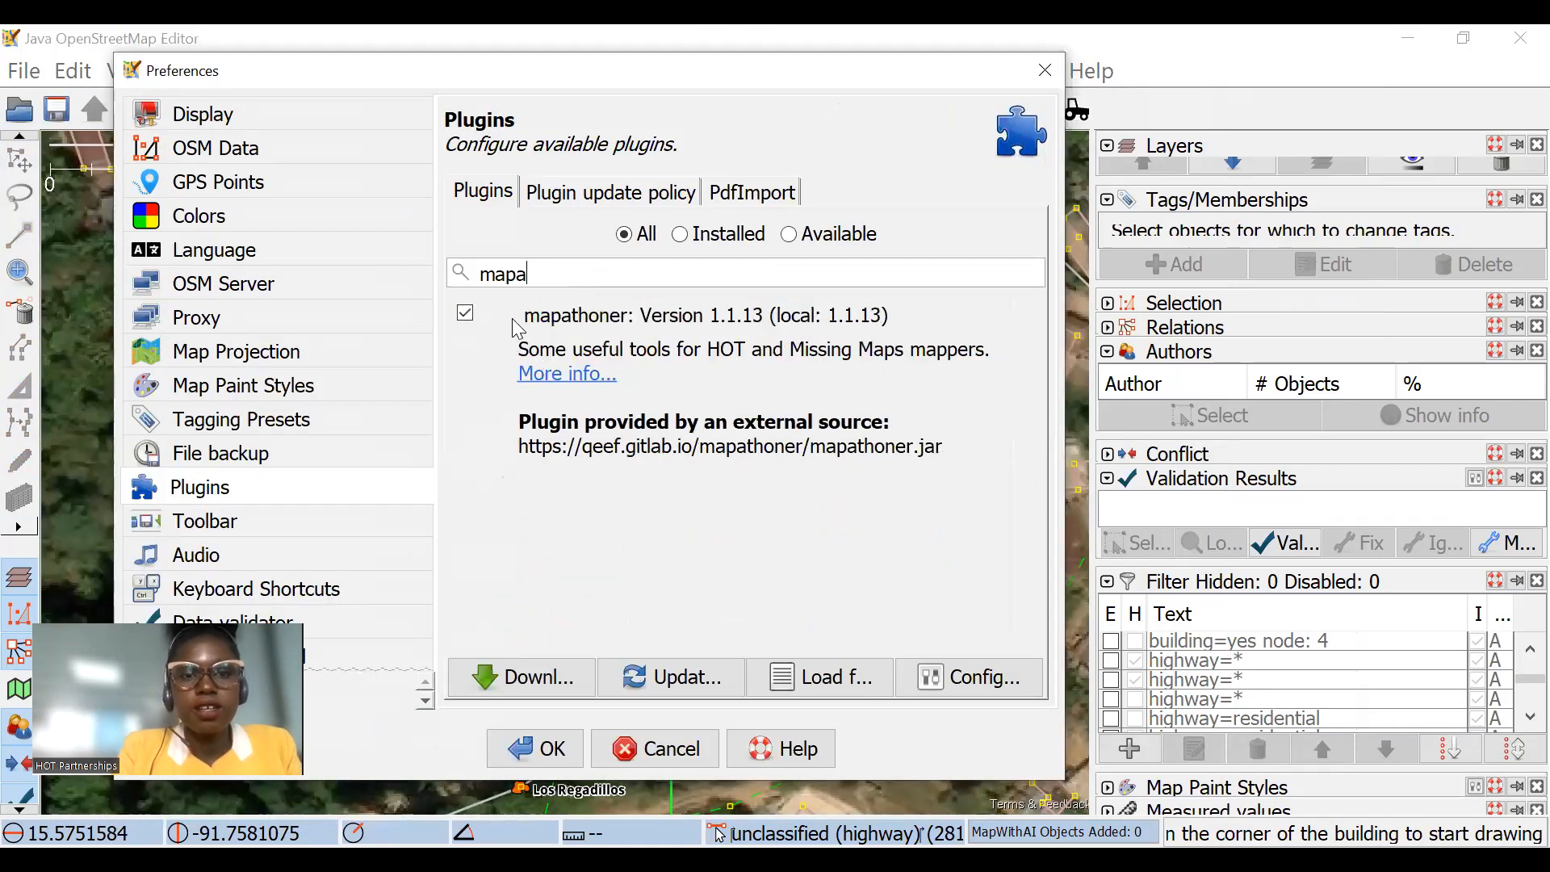
pyautogui.click(654, 751)
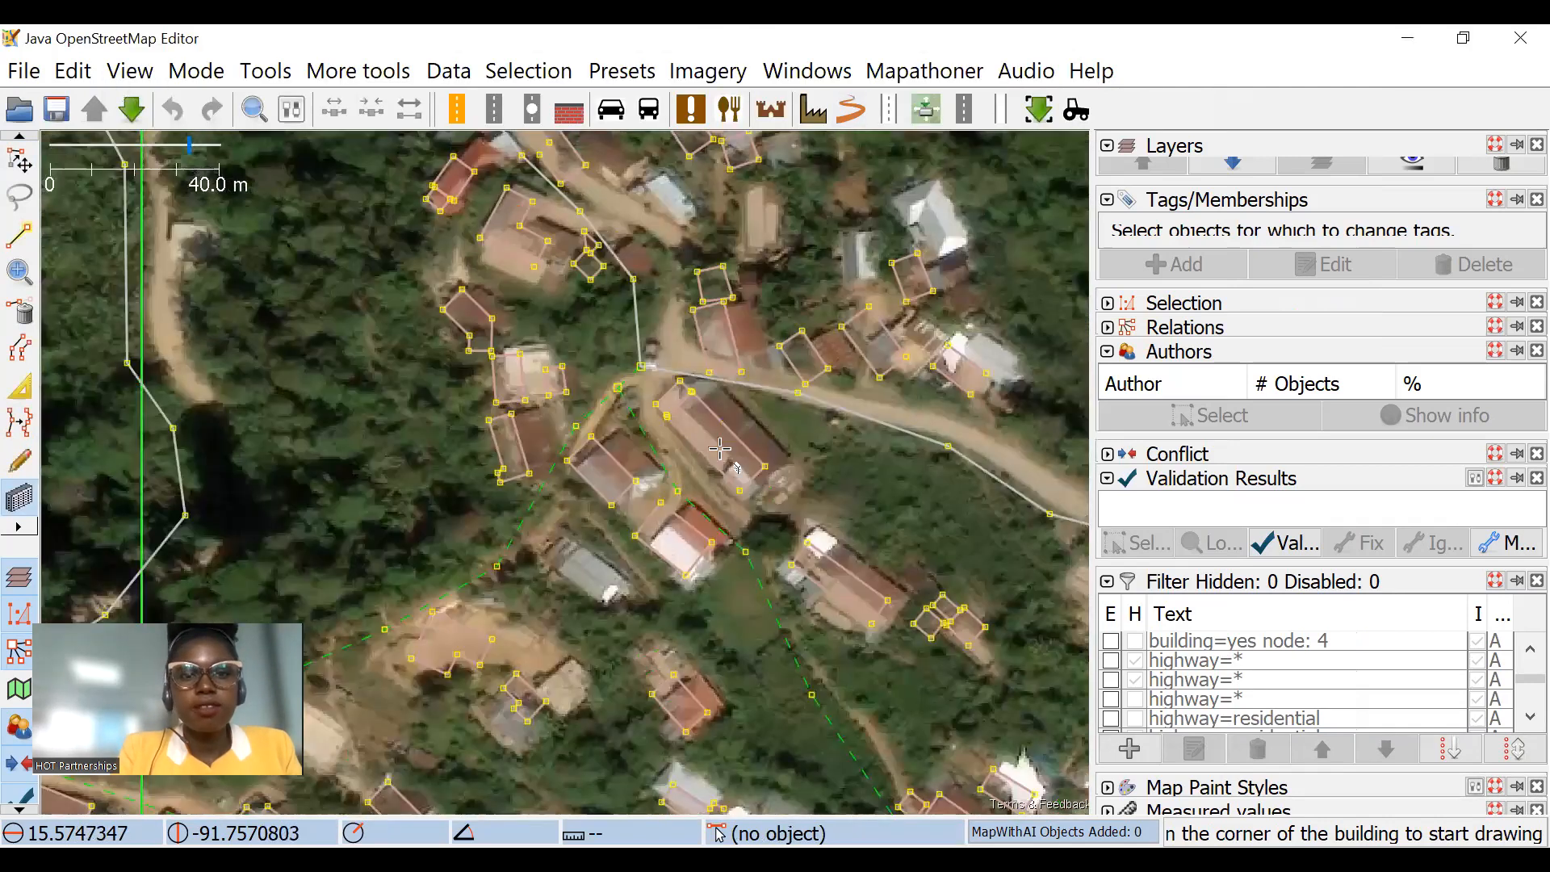
# Step: Review the Mapathoner commands for batch building drawing, residential areas, and duplicate or non-orthogonal buildings
pyautogui.scroll(-2, 720, 448)
pyautogui.moveTo(543, 431); pyautogui.dragTo(874, 445)
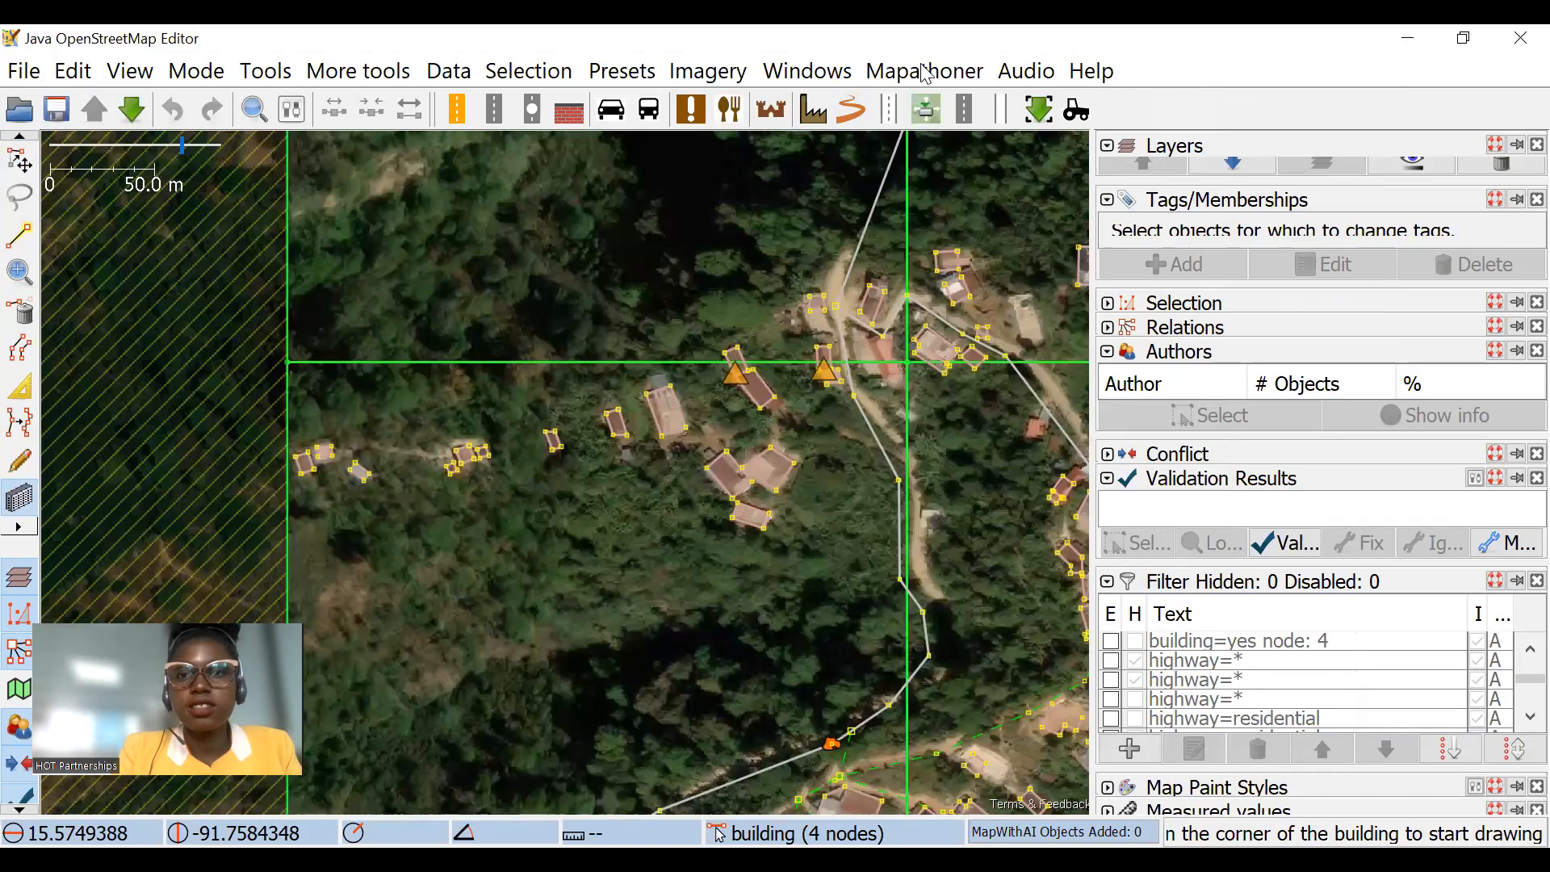
pyautogui.click(926, 73)
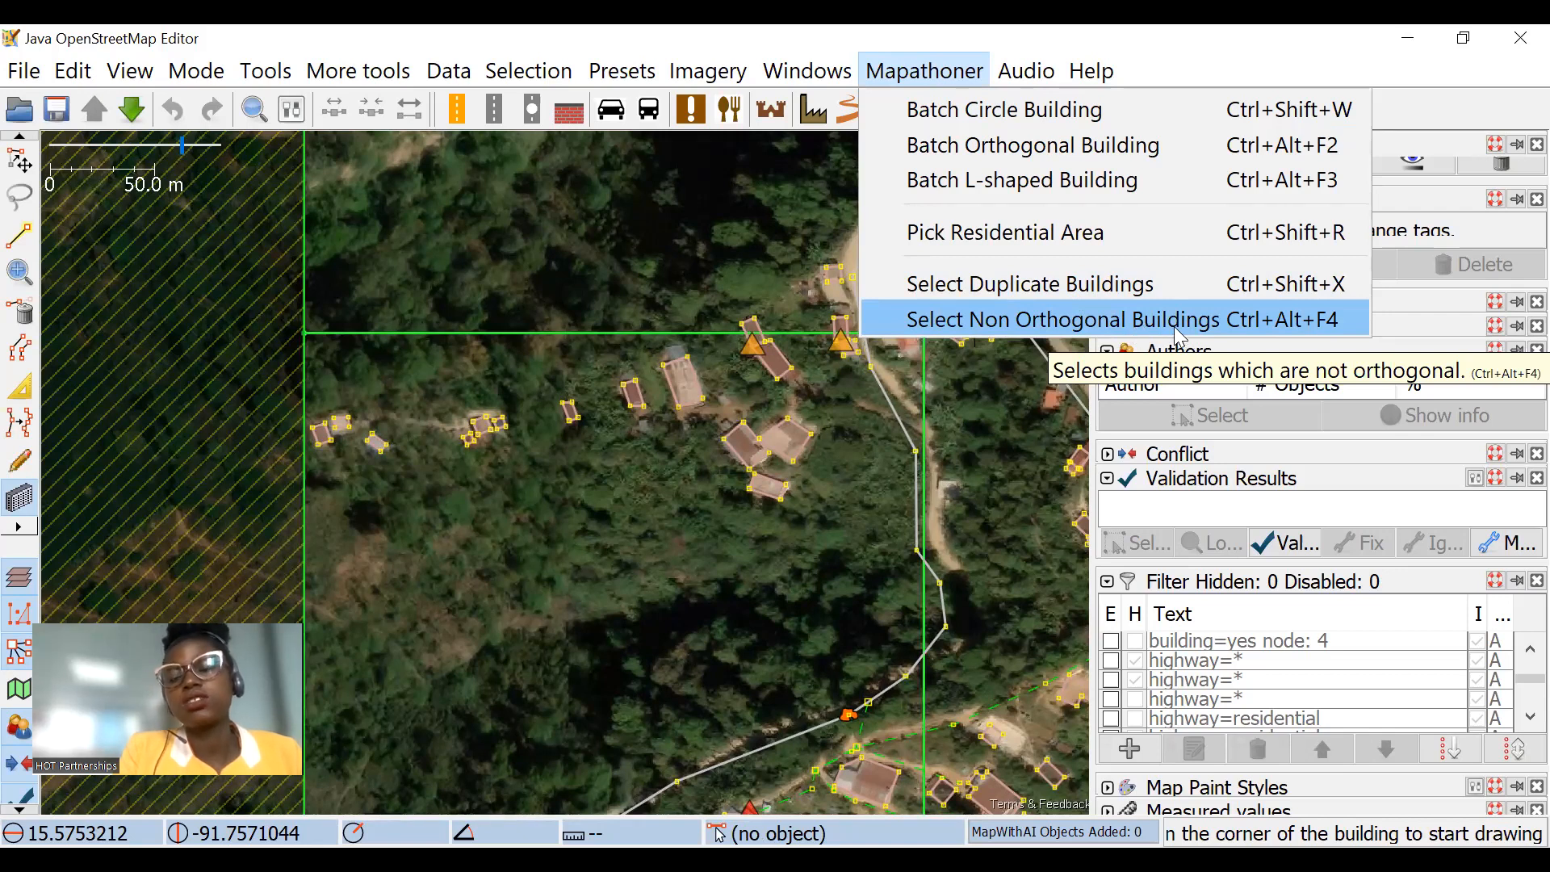
pyautogui.moveTo(933, 497); pyautogui.dragTo(496, 303)
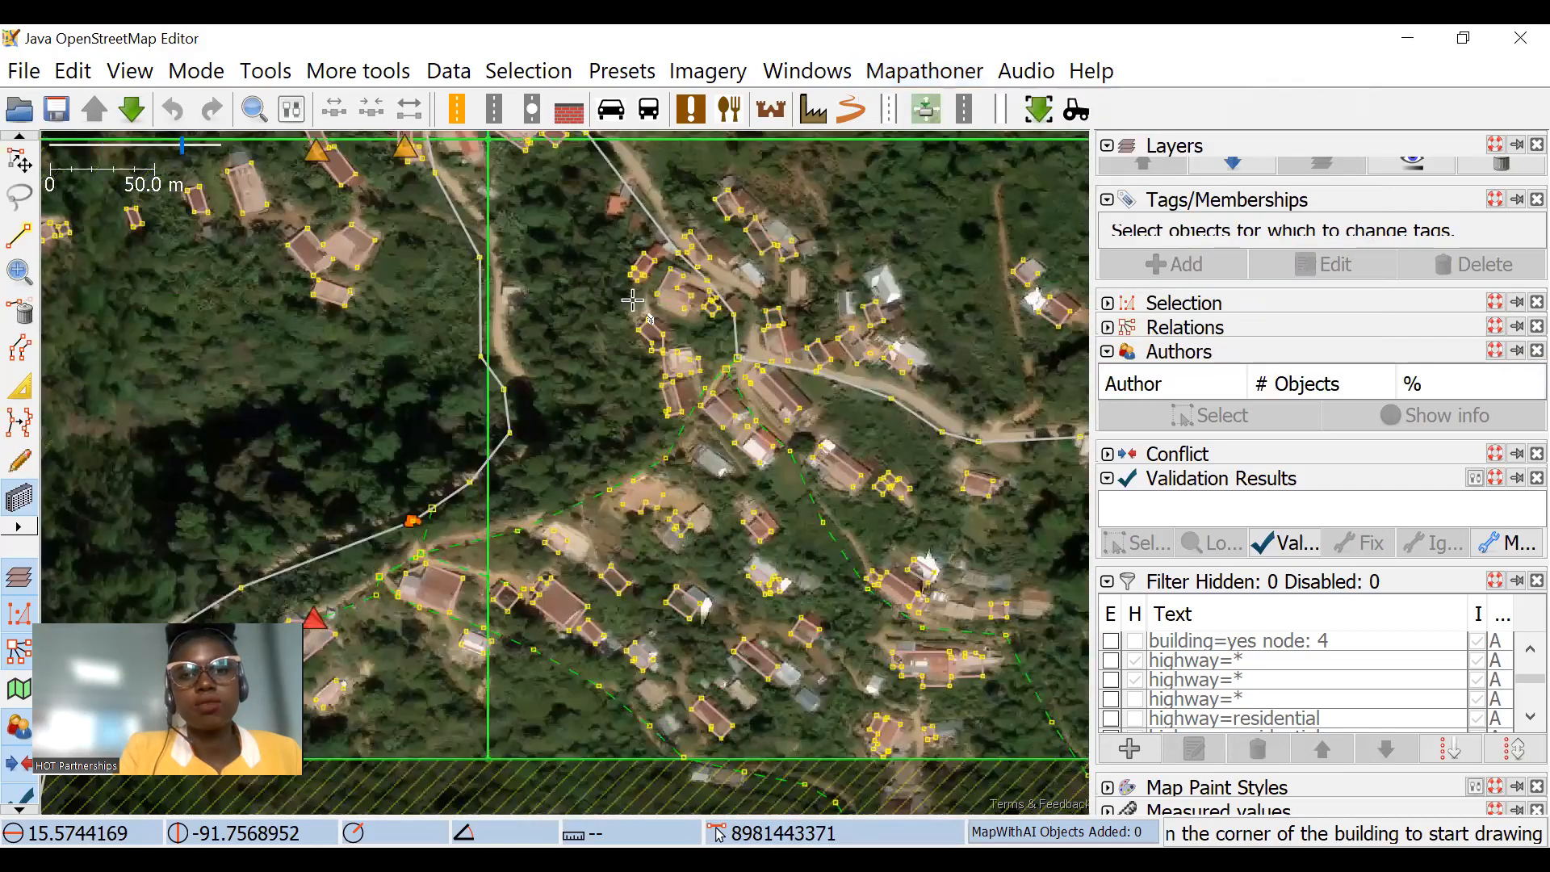
# Step: Select all non-orthogonal buildings with Mapathoner, activate the Select tool and inspect the selected outlines
pyautogui.scroll(1, 632, 300)
pyautogui.click(925, 71)
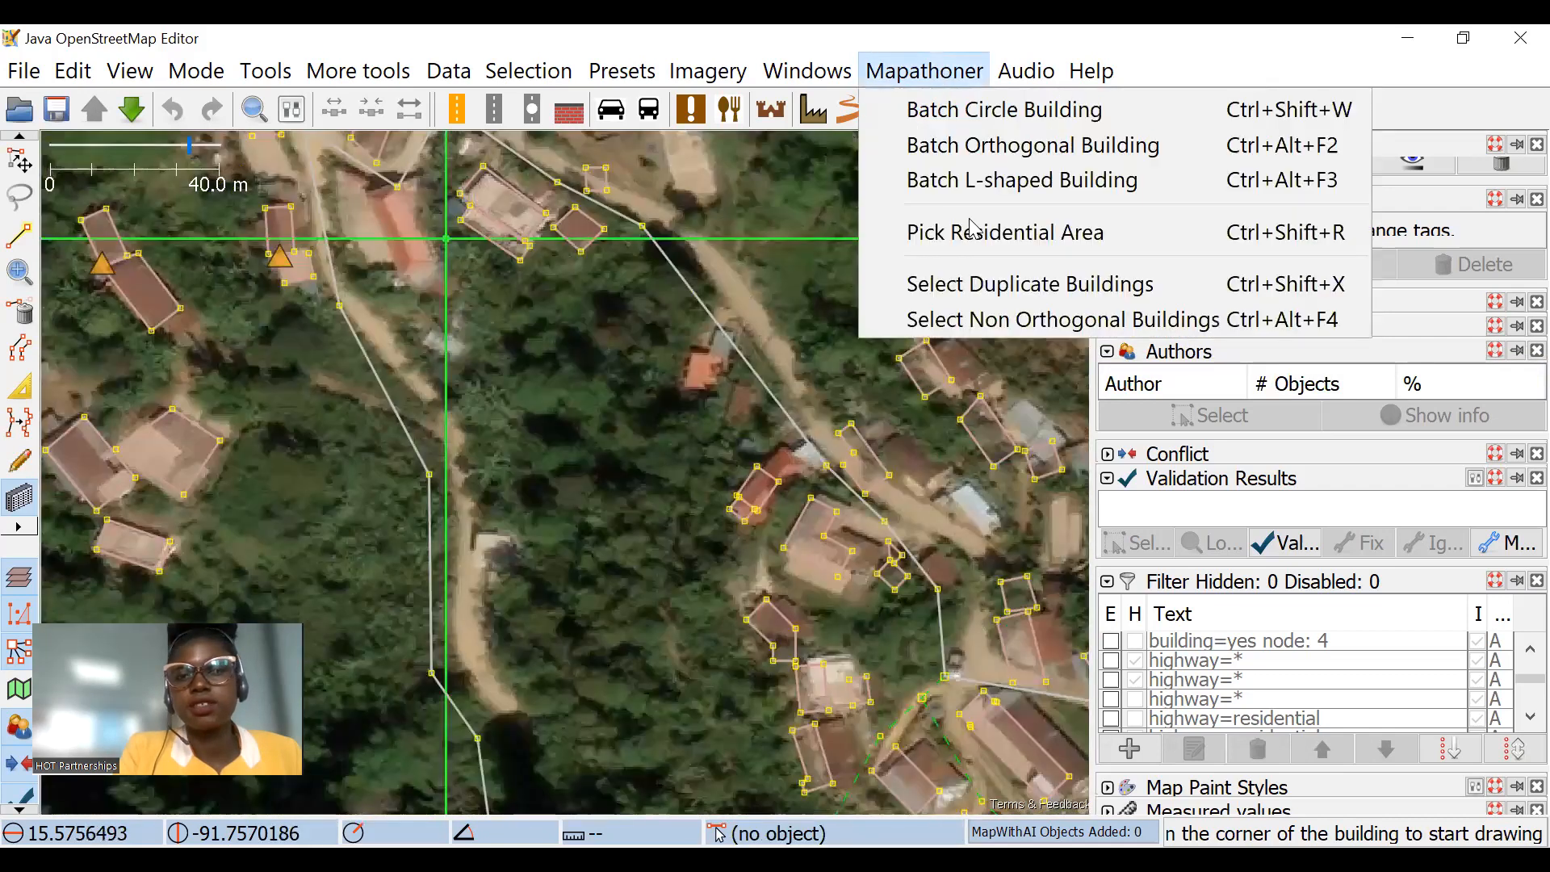
pyautogui.click(983, 320)
pyautogui.click(19, 161)
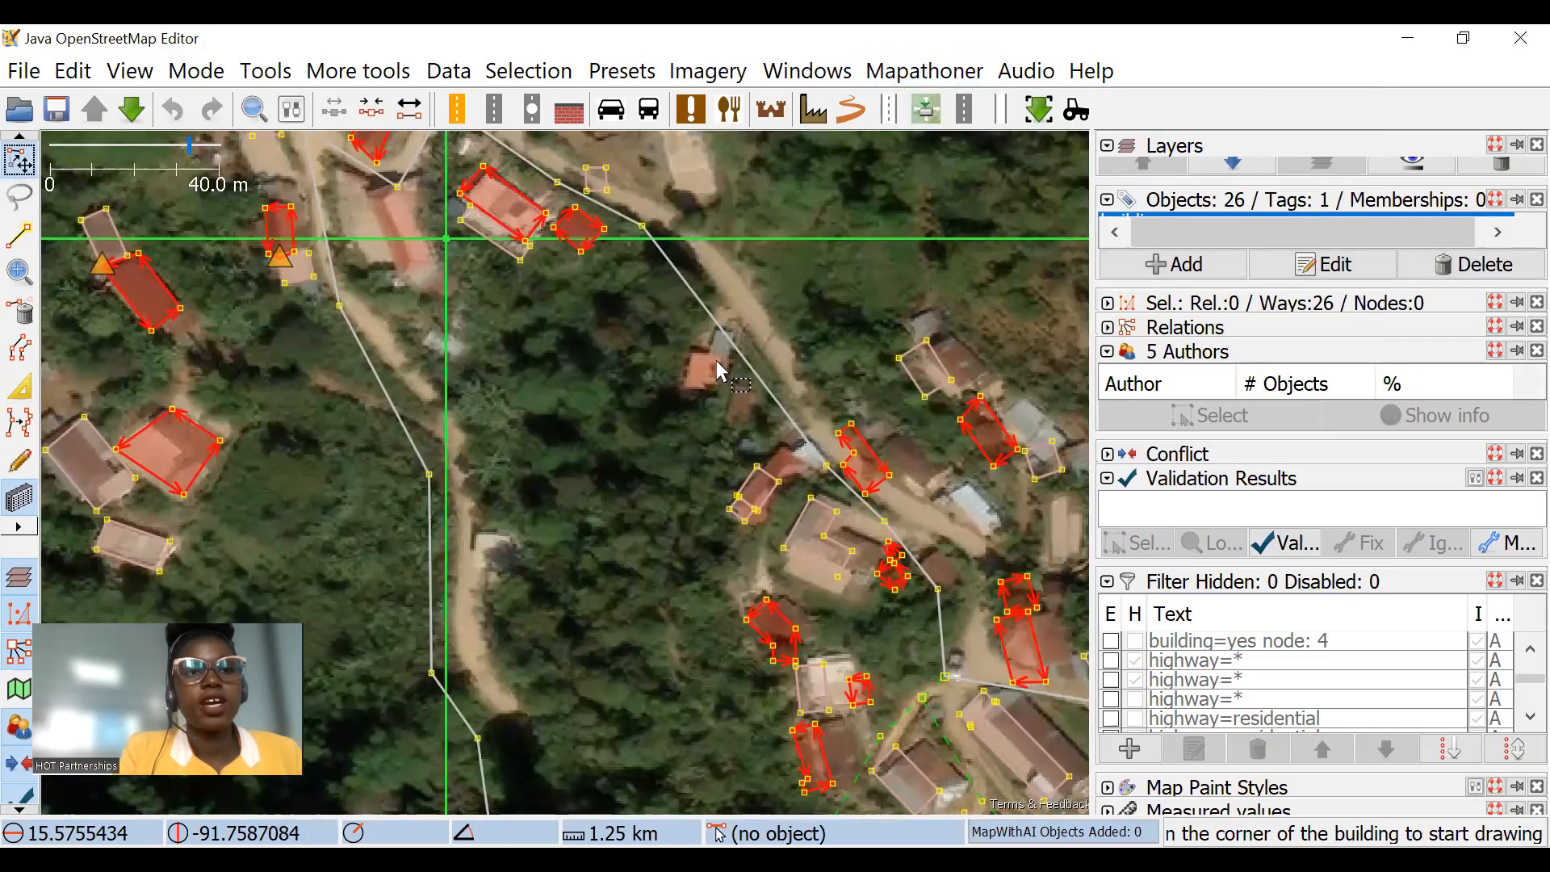
pyautogui.scroll(-3, 726, 380)
pyautogui.scroll(5, 705, 452)
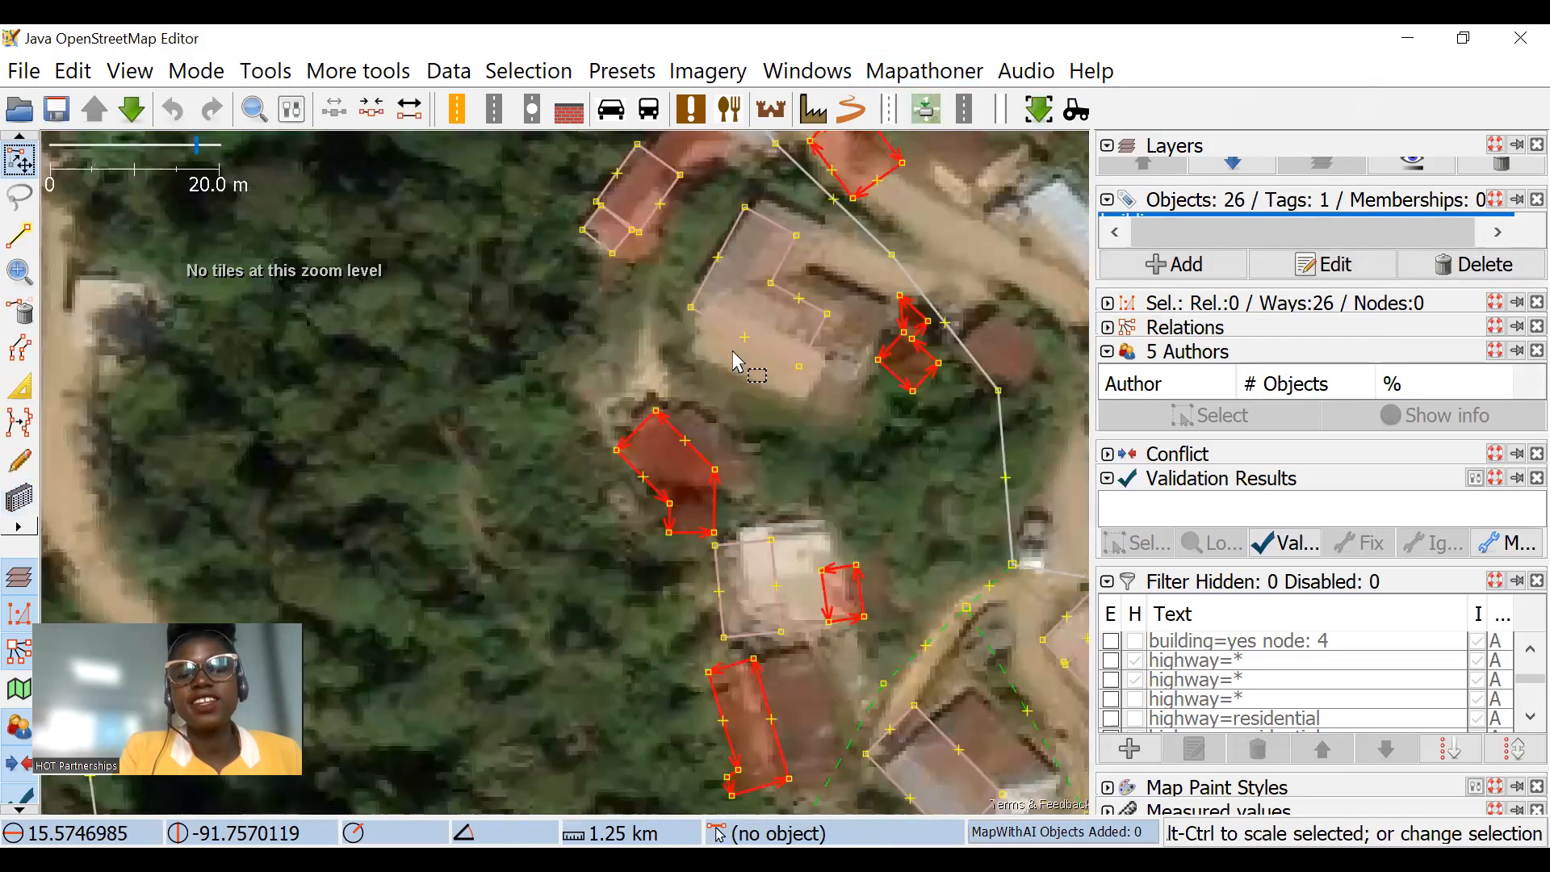
# Step: Examine the selected non-orthogonal building outlines around the road against the imagery
pyautogui.moveTo(733, 352); pyautogui.dragTo(637, 434)
pyautogui.moveTo(708, 312); pyautogui.dragTo(763, 499)
pyautogui.scroll(-2, 799, 364)
pyautogui.moveTo(798, 303); pyautogui.dragTo(829, 383)
pyautogui.scroll(4, 472, 183)
pyautogui.moveTo(472, 183); pyautogui.dragTo(494, 238)
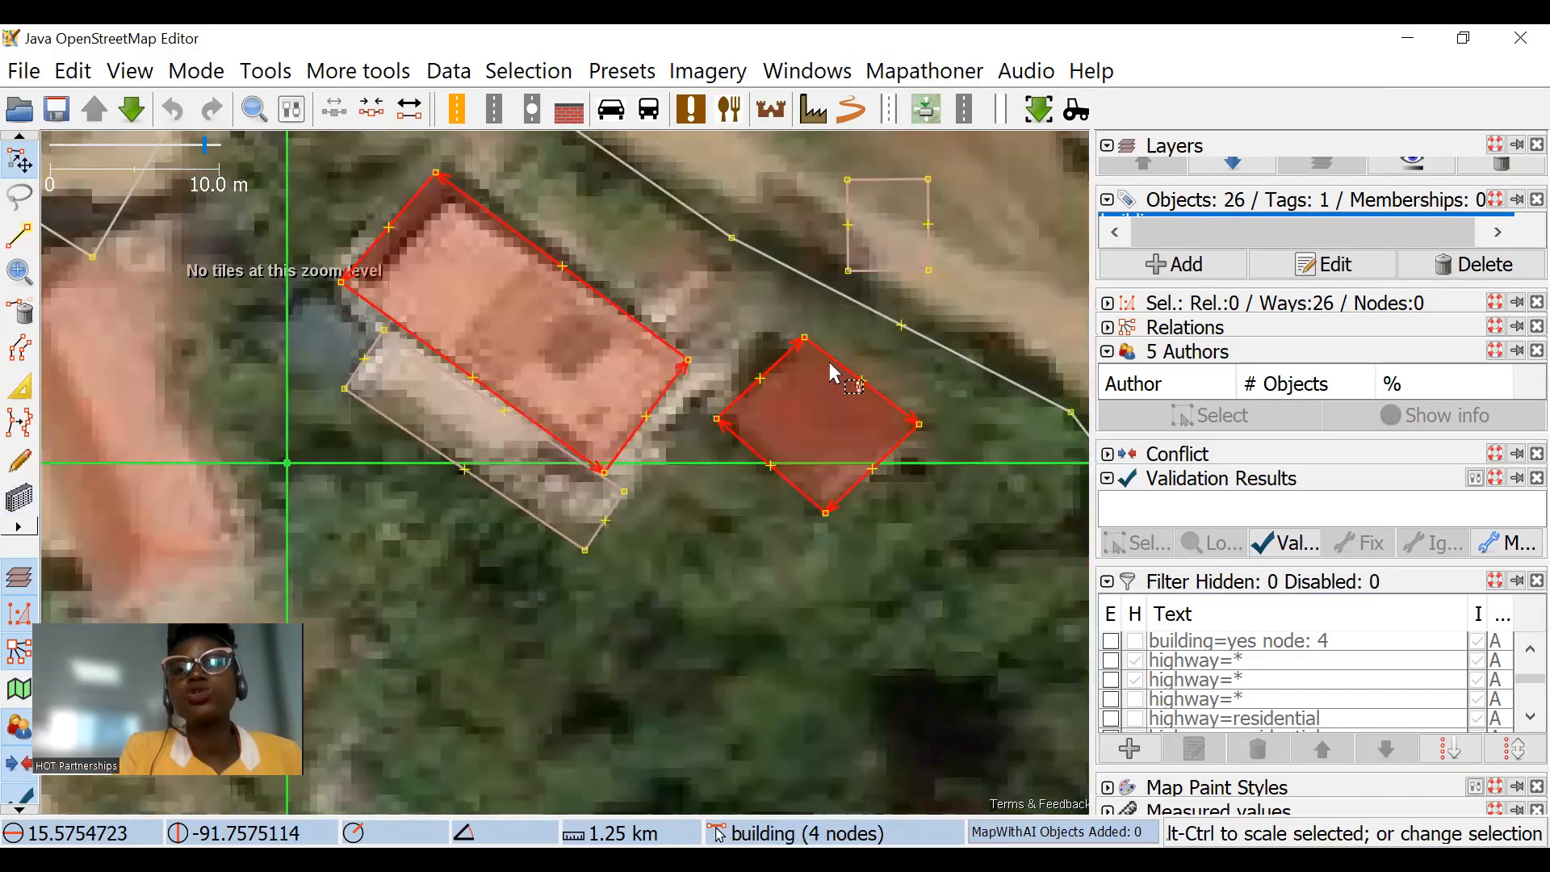
pyautogui.scroll(-4, 817, 434)
pyautogui.moveTo(791, 572); pyautogui.dragTo(675, 294)
pyautogui.moveTo(773, 479); pyautogui.dragTo(814, 458)
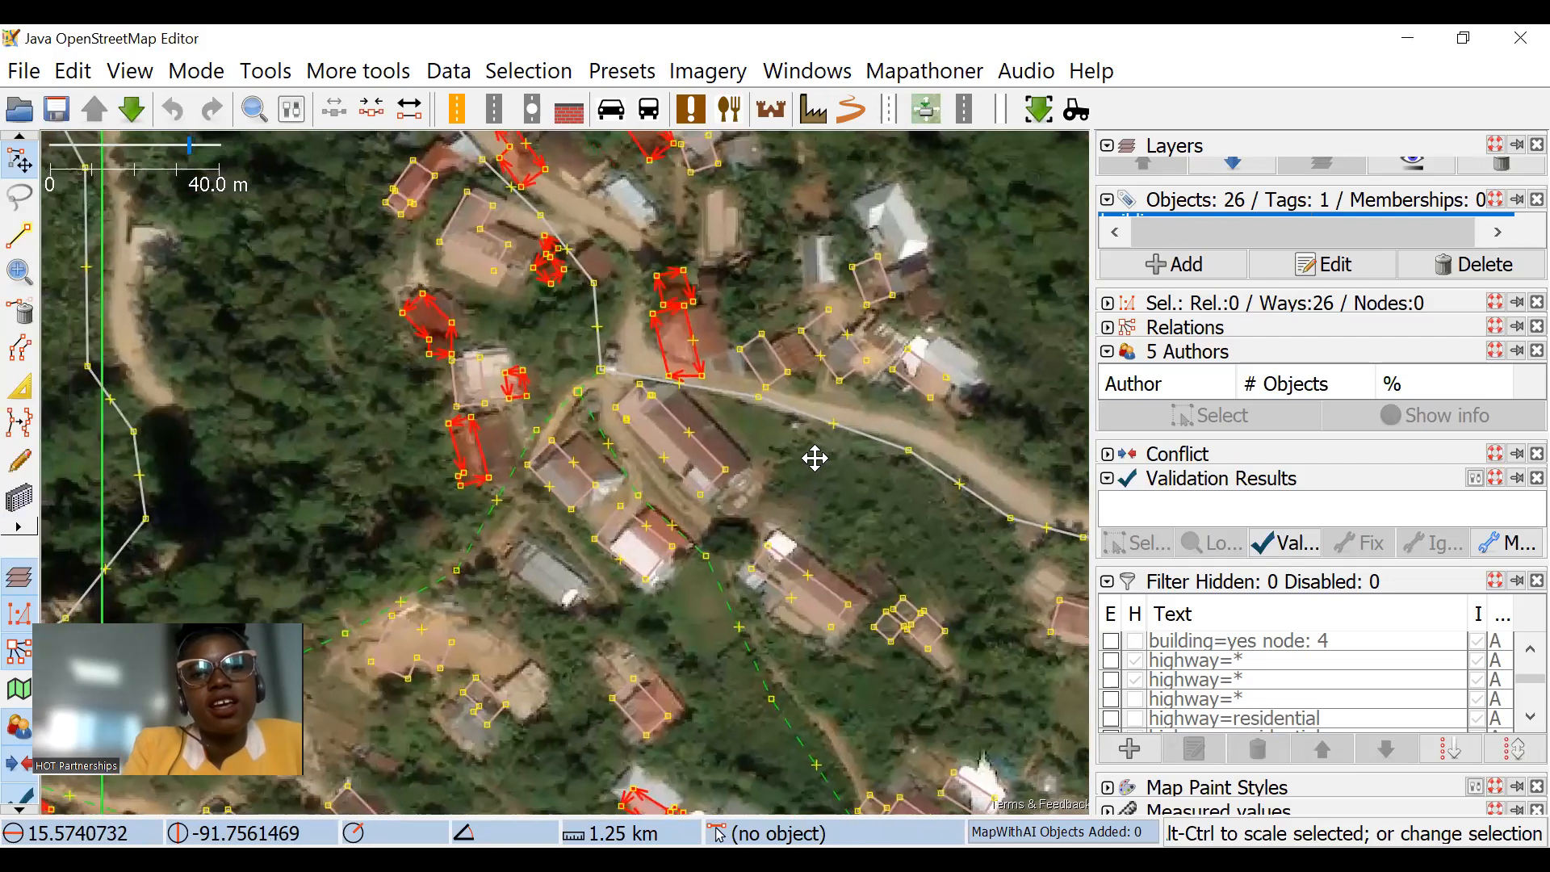
# Step: Examine the irregular corners of the selected buildings closely, including the seven-node building beside the road
pyautogui.scroll(4, 452, 346)
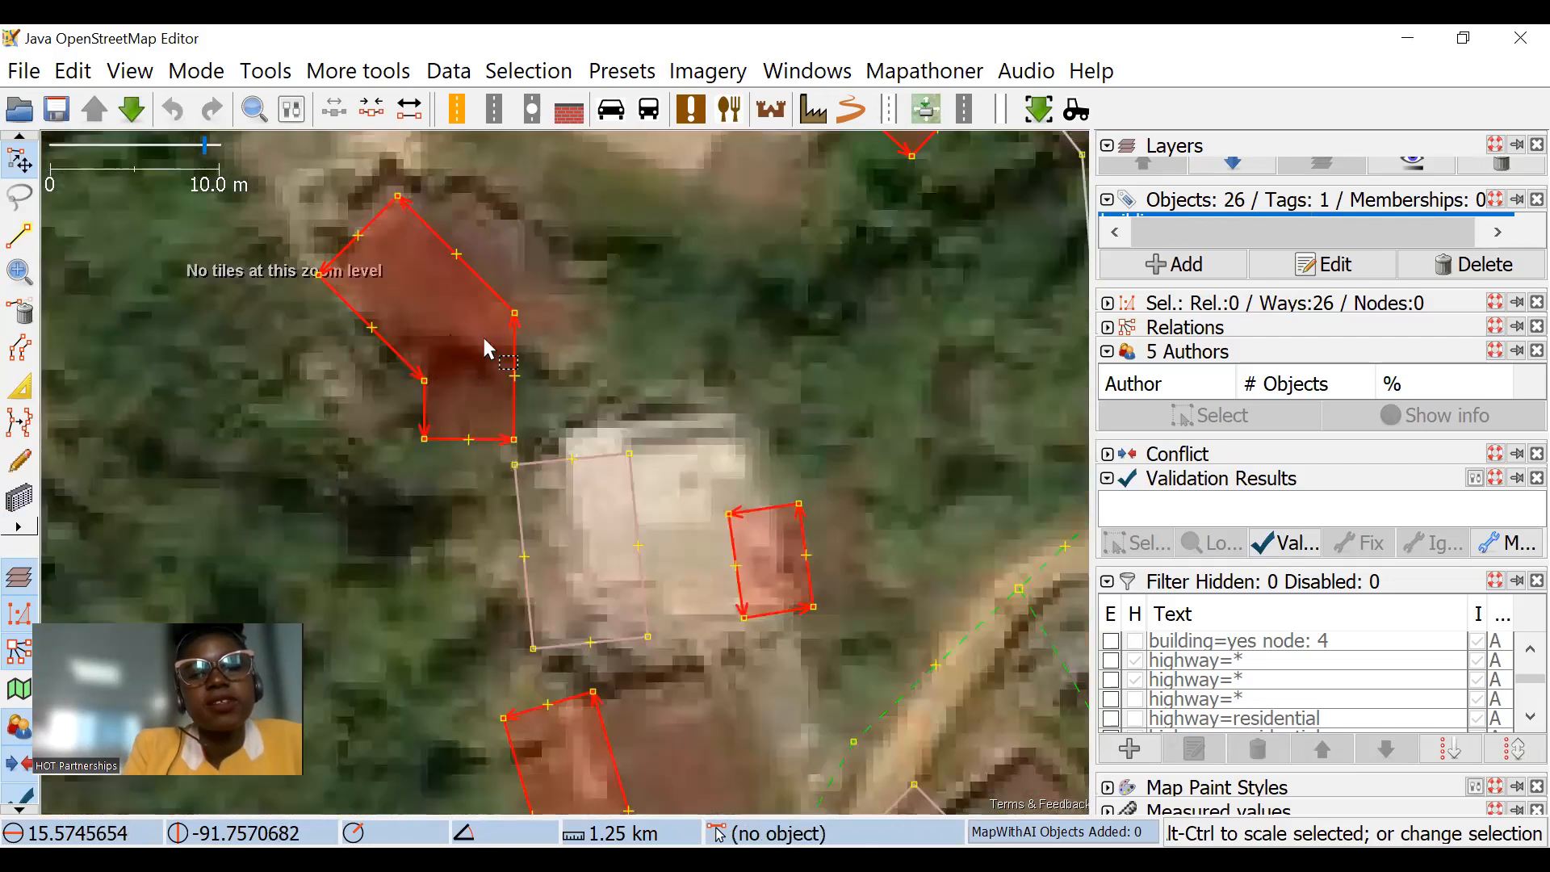
pyautogui.scroll(-1, 488, 349)
pyautogui.scroll(2, 526, 211)
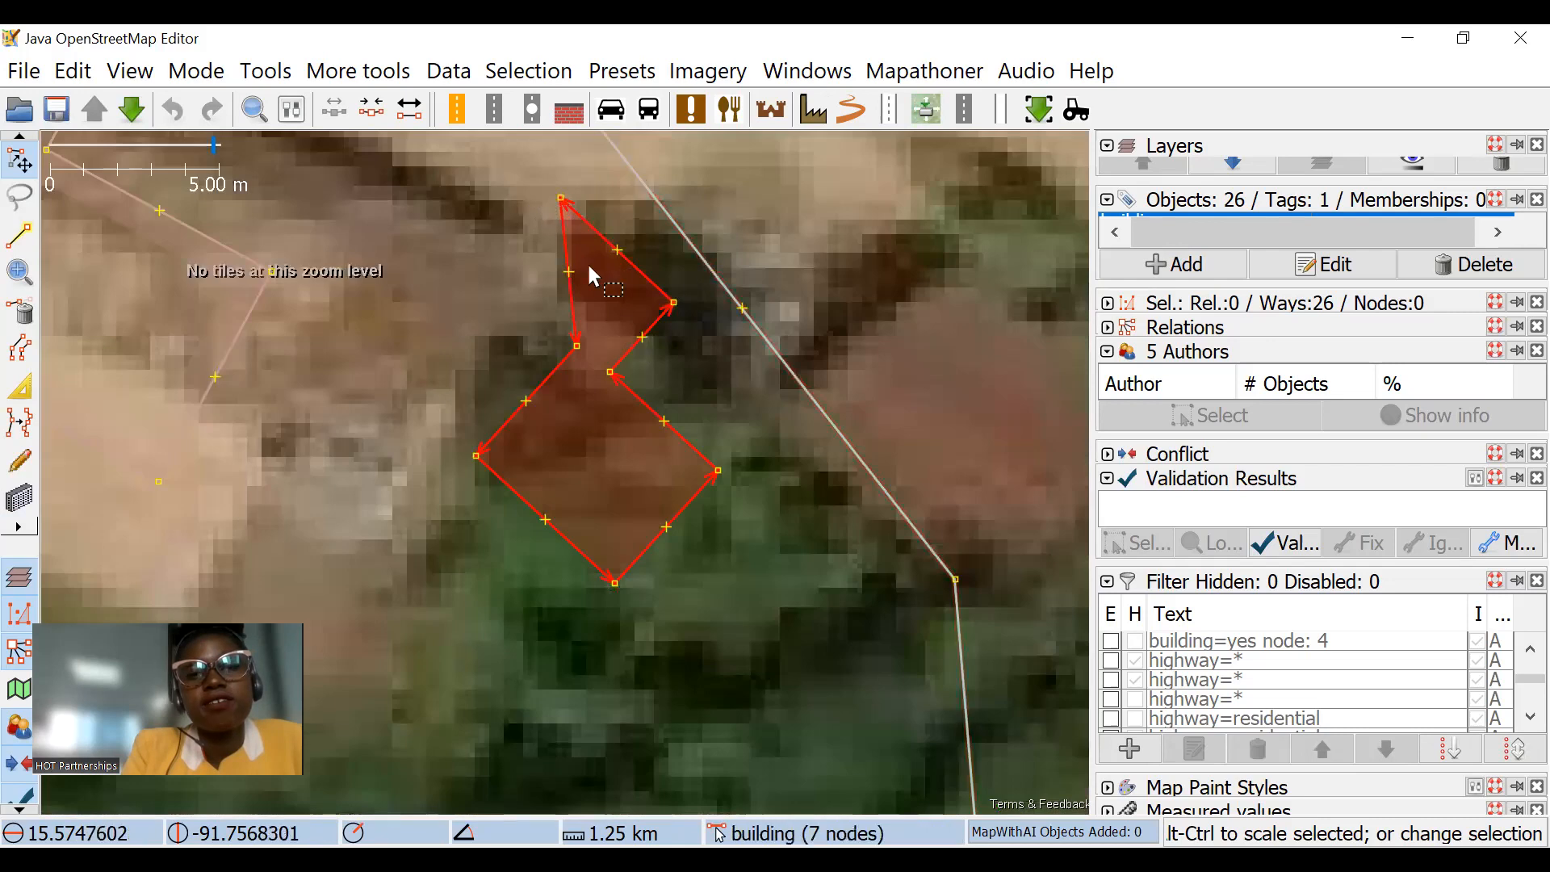
pyautogui.scroll(-2, 565, 291)
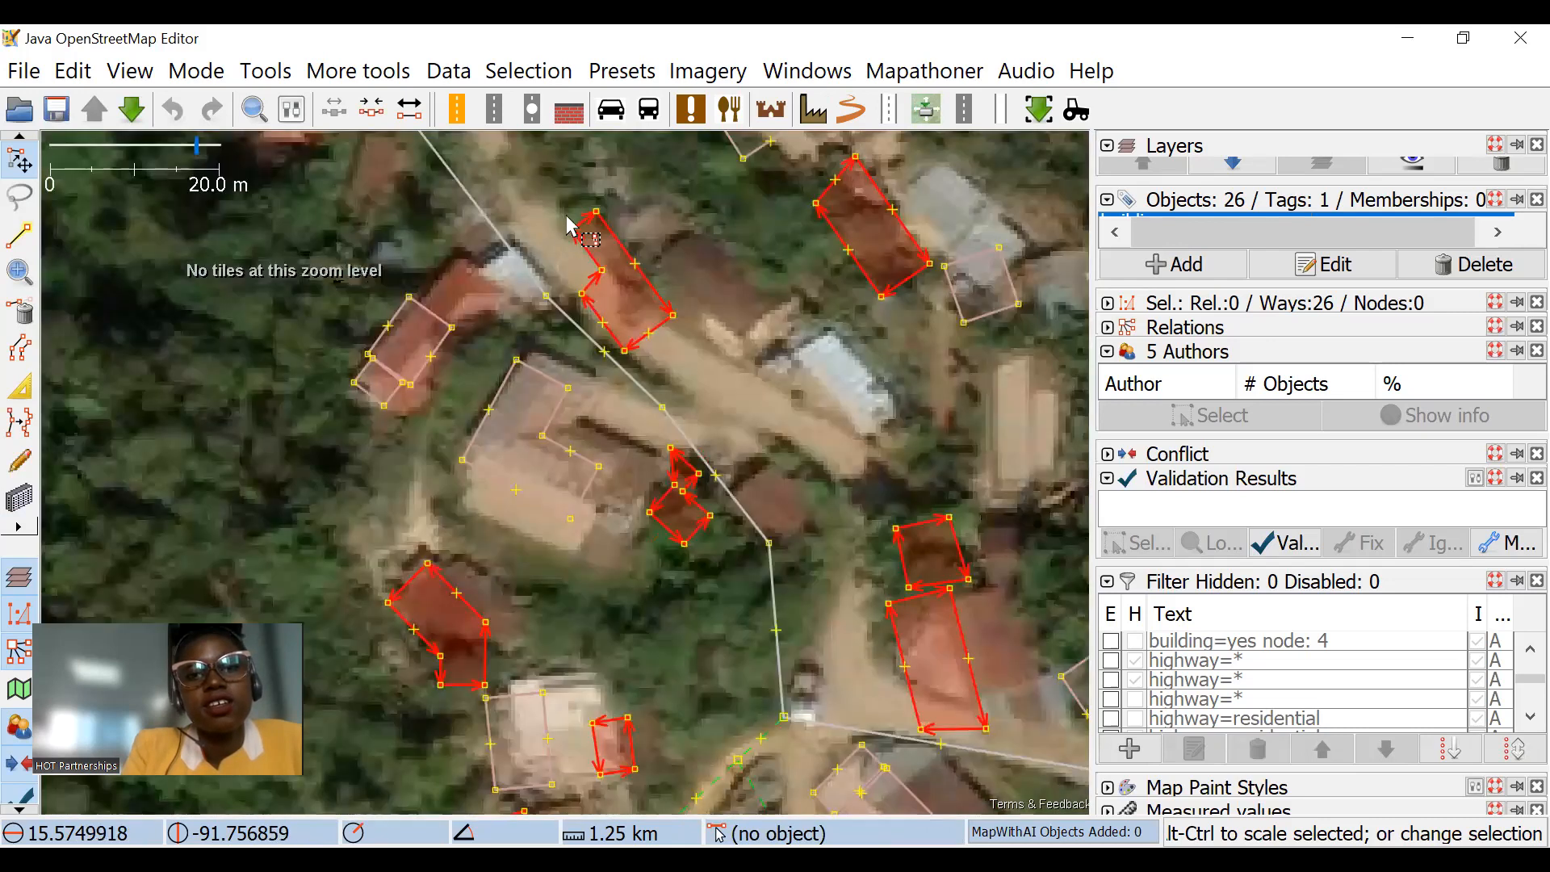
pyautogui.scroll(2, 596, 218)
pyautogui.scroll(-1, 653, 460)
pyautogui.moveTo(853, 425); pyautogui.dragTo(482, 380)
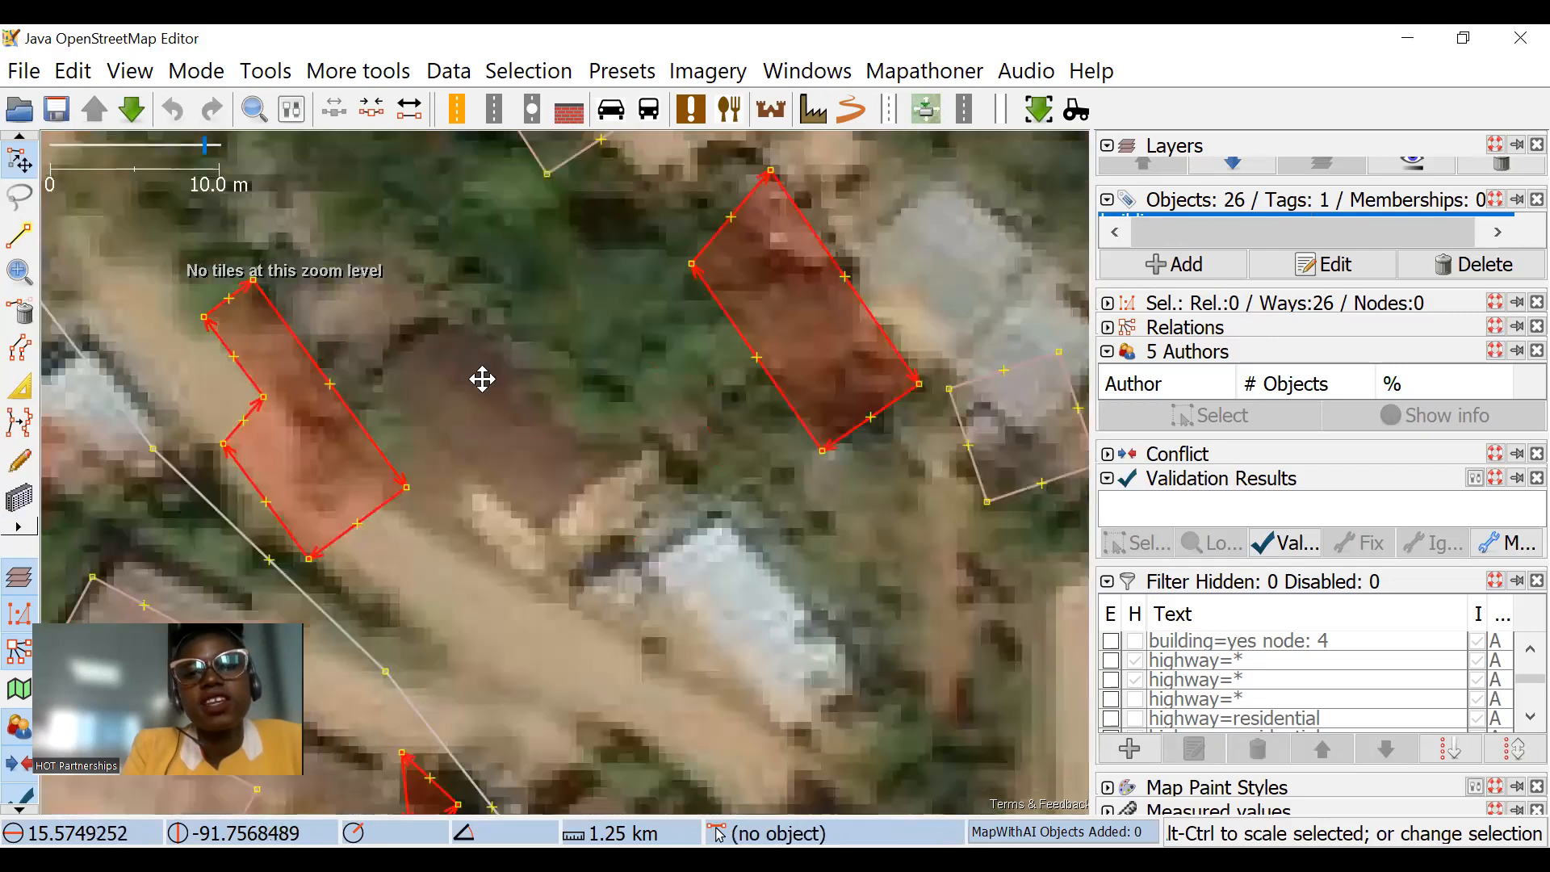
pyautogui.scroll(1, 640, 259)
pyautogui.scroll(-2, 657, 329)
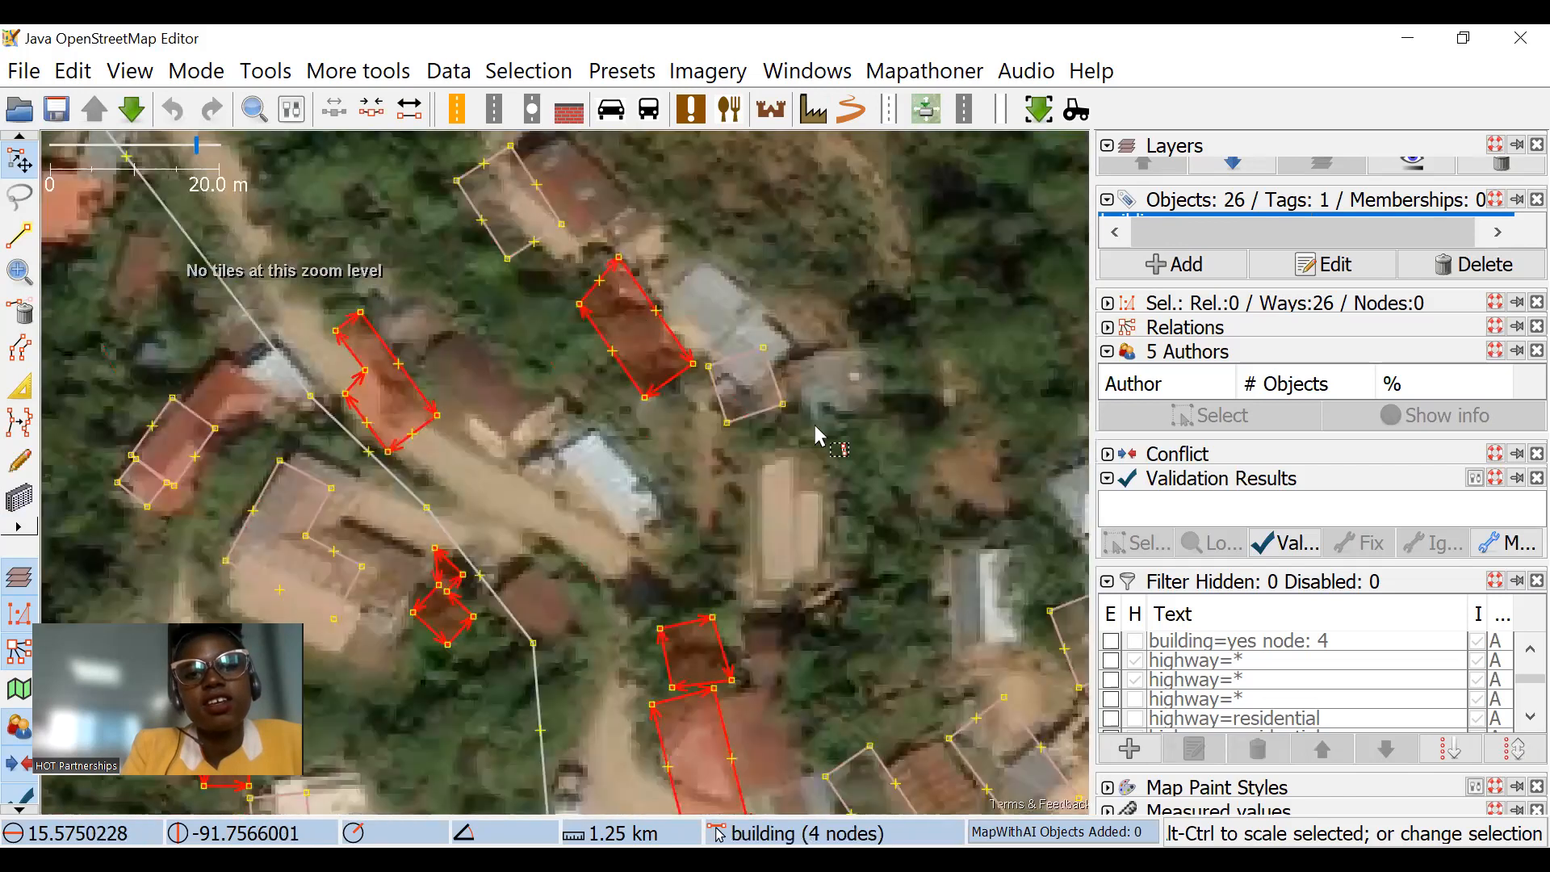
pyautogui.scroll(-1, 727, 433)
pyautogui.scroll(1, 742, 416)
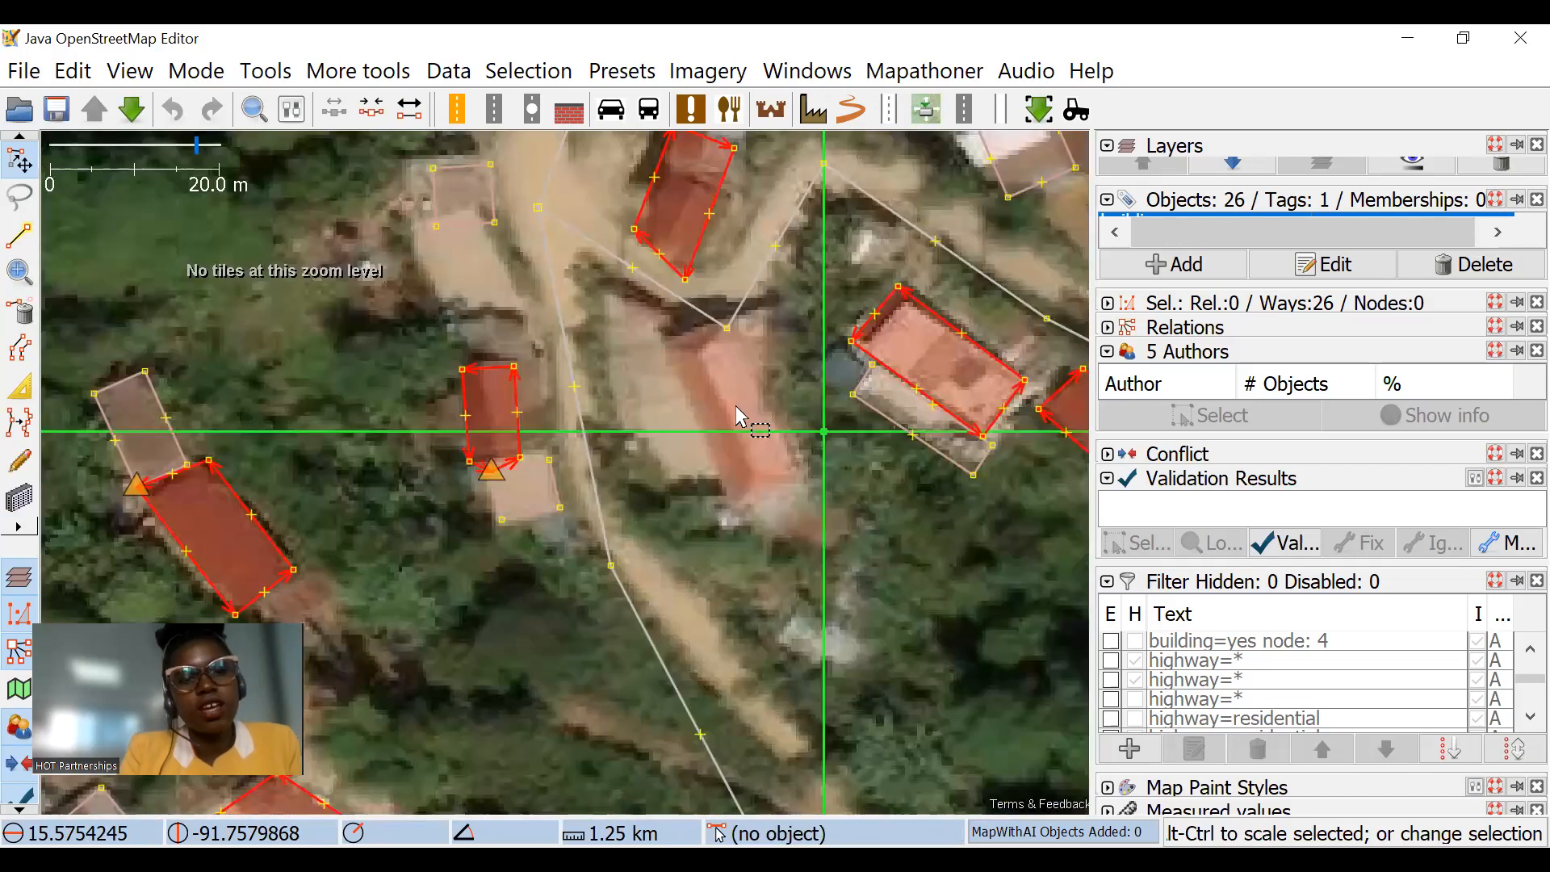
# Step: Orthogonalize all selected buildings and clear the selection
pyautogui.scroll(-1, 737, 416)
pyautogui.press('q')
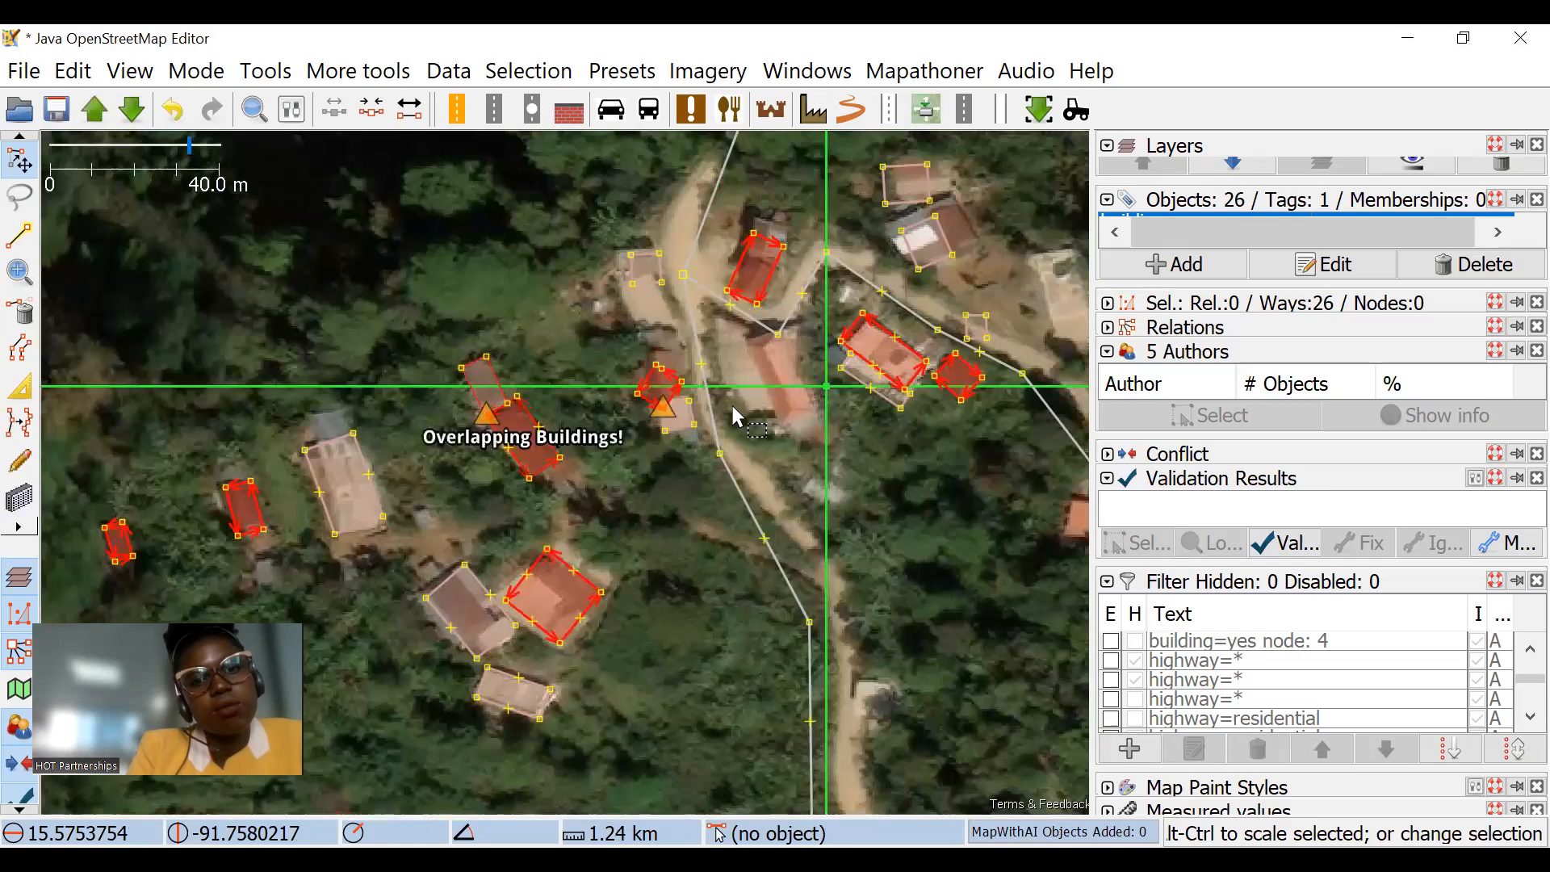
pyautogui.moveTo(717, 361); pyautogui.dragTo(521, 400)
pyautogui.moveTo(756, 430); pyautogui.dragTo(248, 222)
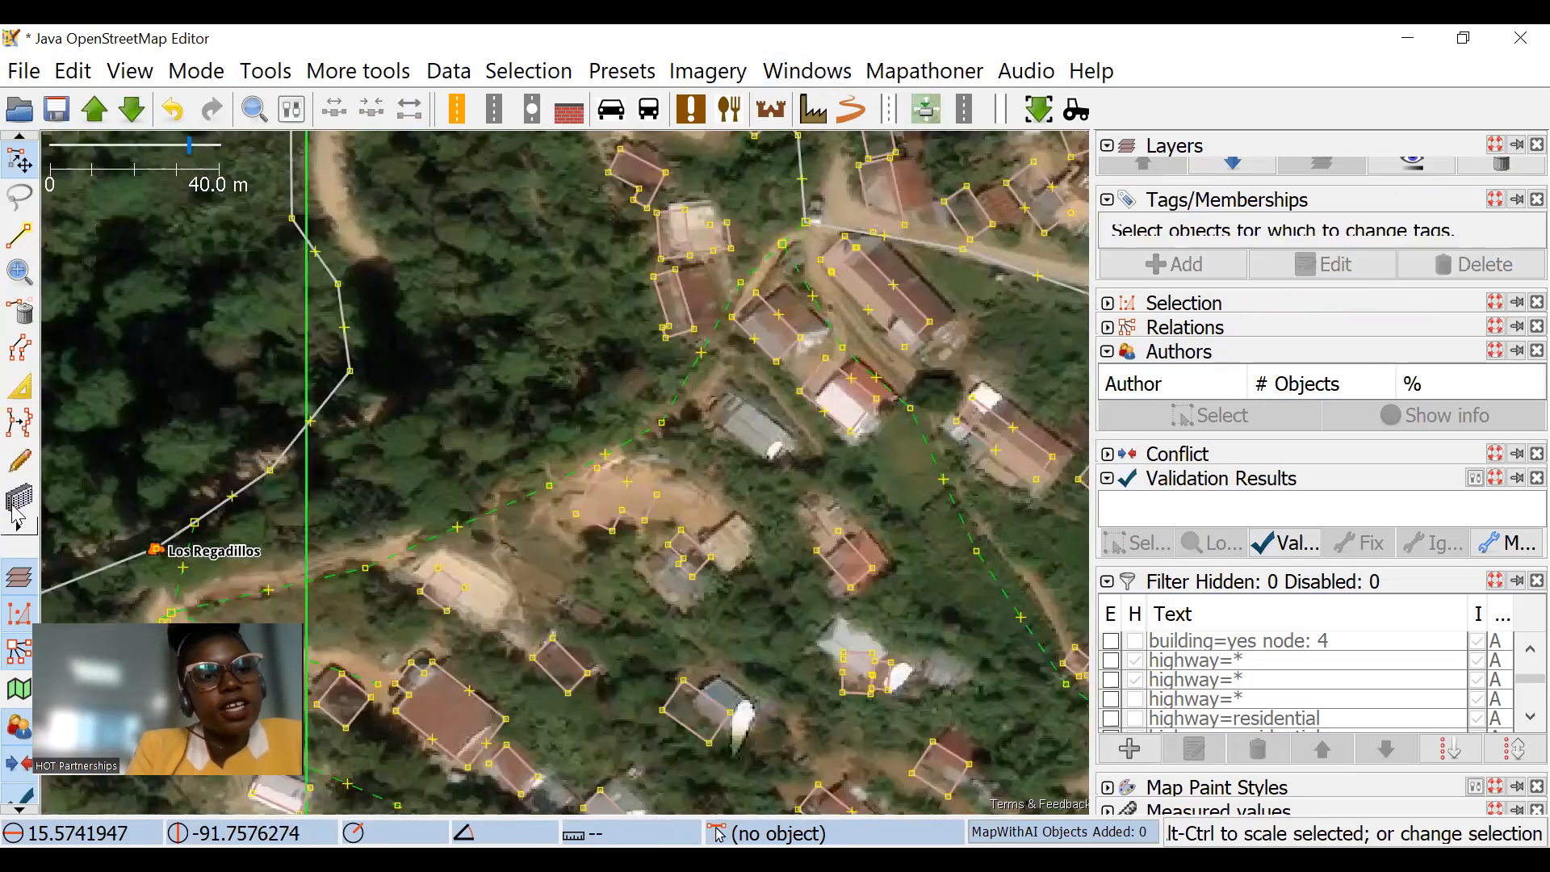
# Step: Draw a duplicate building about 10.4 m long inside the large light-roofed building with the building drawing tool
pyautogui.click(16, 509)
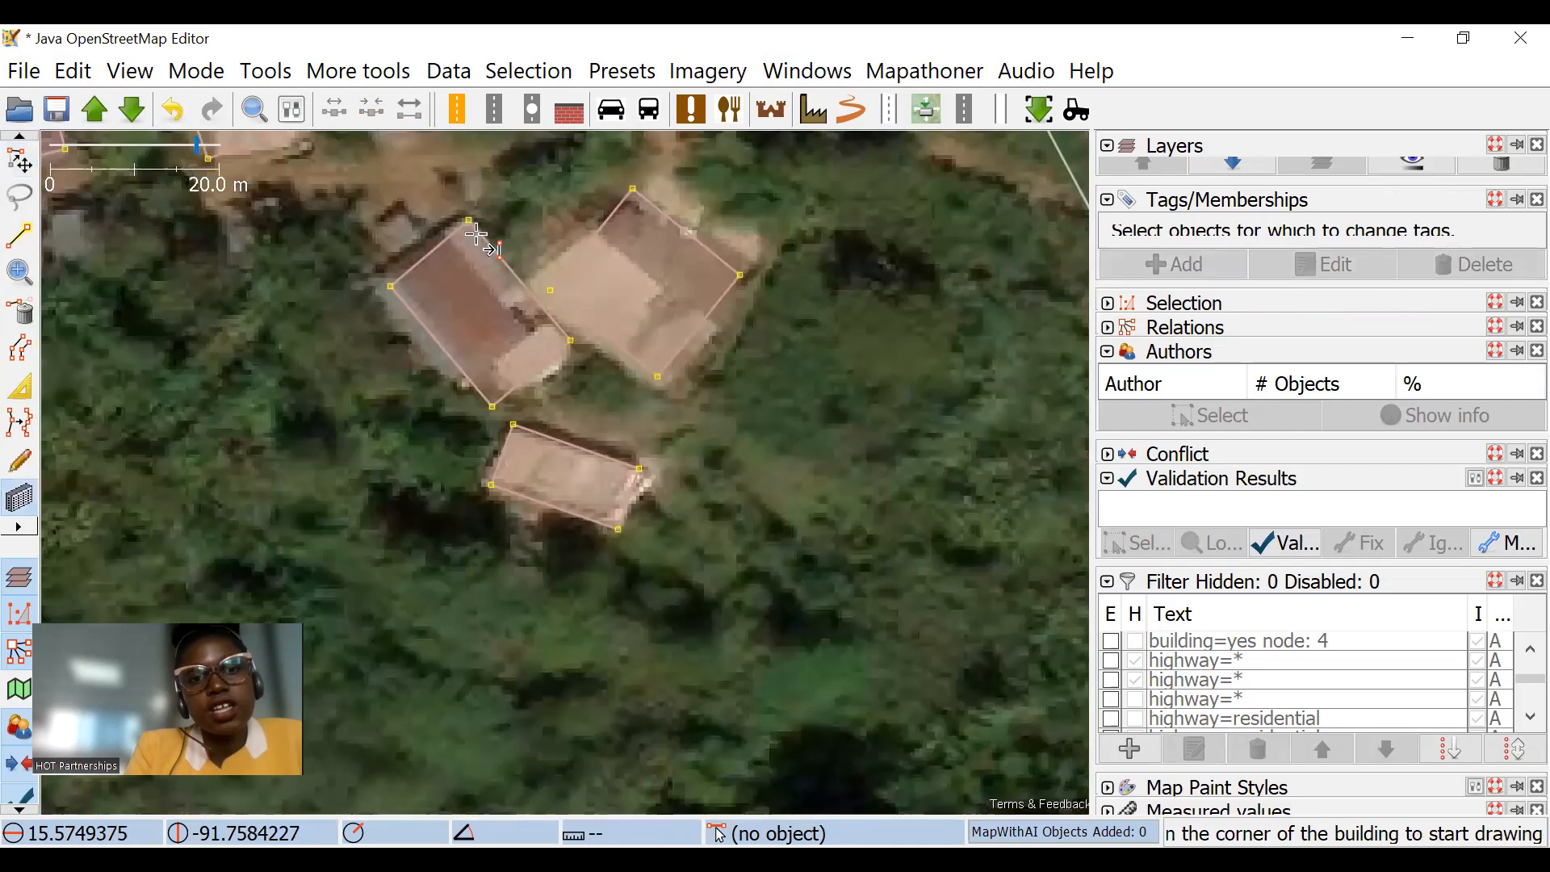
pyautogui.scroll(2, 639, 315)
pyautogui.moveTo(478, 235); pyautogui.dragTo(658, 393)
pyautogui.press('Escape')
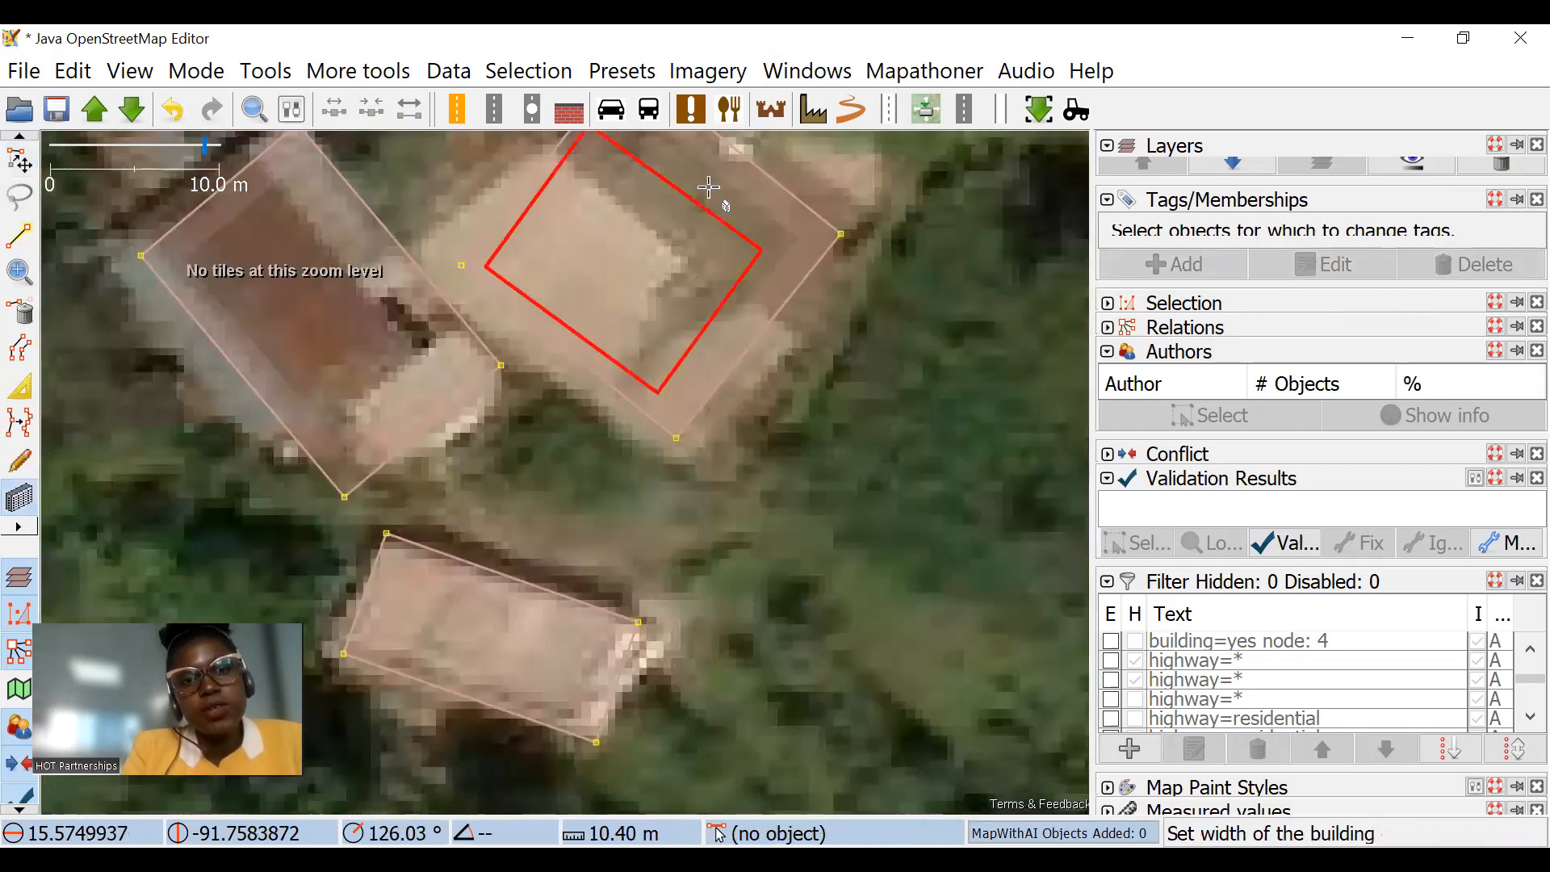
pyautogui.click(708, 188)
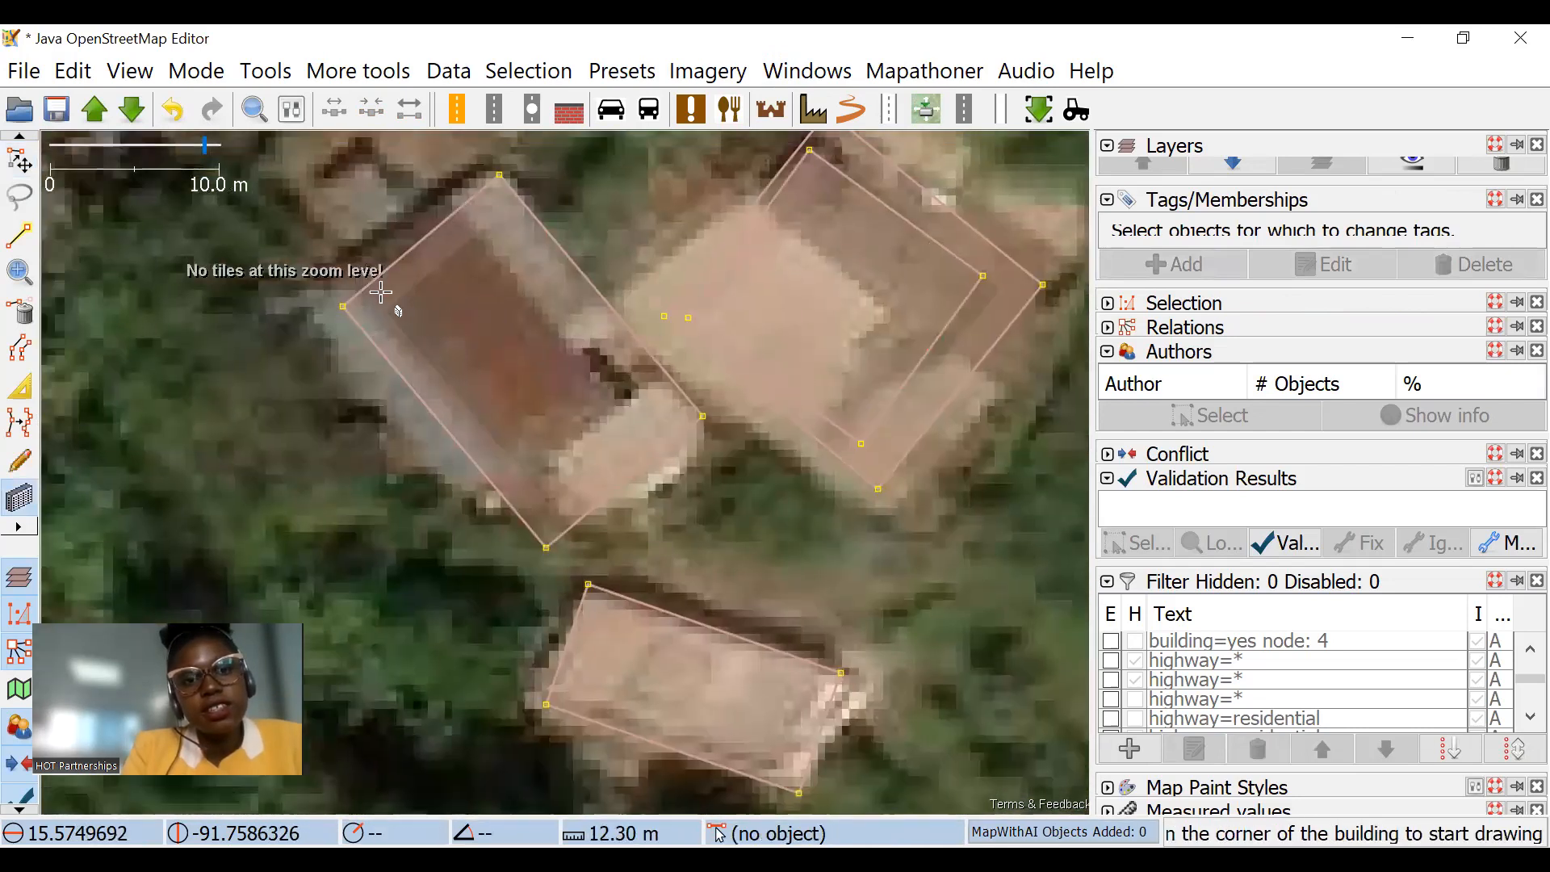
# Step: Draw a duplicate about 8.5 m wide inside the neighbouring red-roofed building and another about 8 m wide inside the long light-roofed building
pyautogui.click(365, 306)
pyautogui.click(551, 502)
pyautogui.click(636, 387)
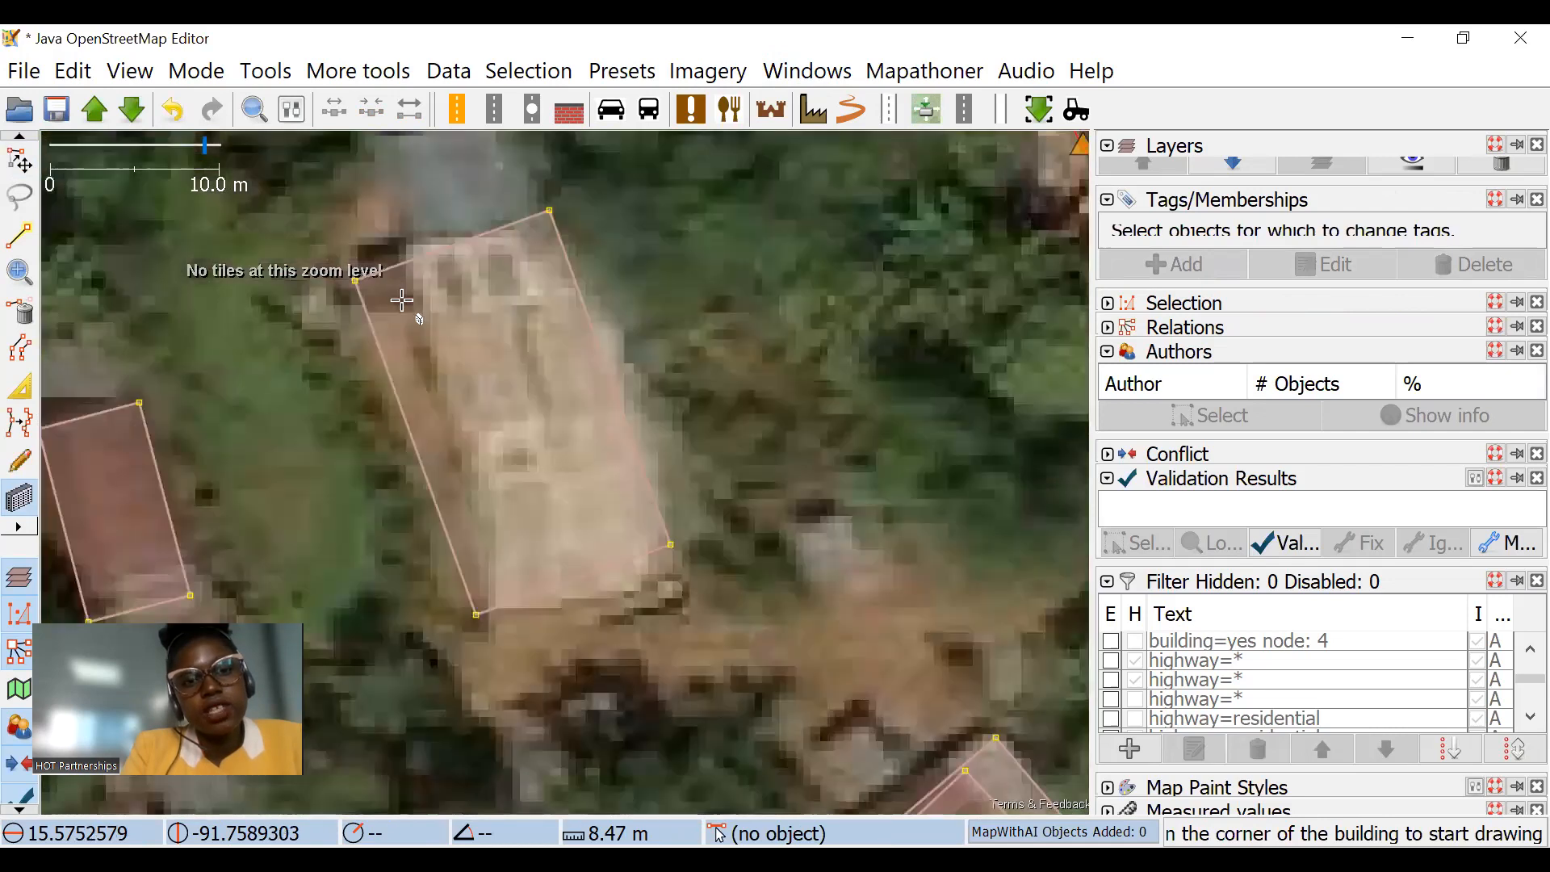
pyautogui.click(402, 292)
pyautogui.click(510, 587)
pyautogui.click(636, 540)
# Step: Activate the Select tool, select all duplicate buildings with Mapathoner and inspect the selected outlines
pyautogui.click(19, 161)
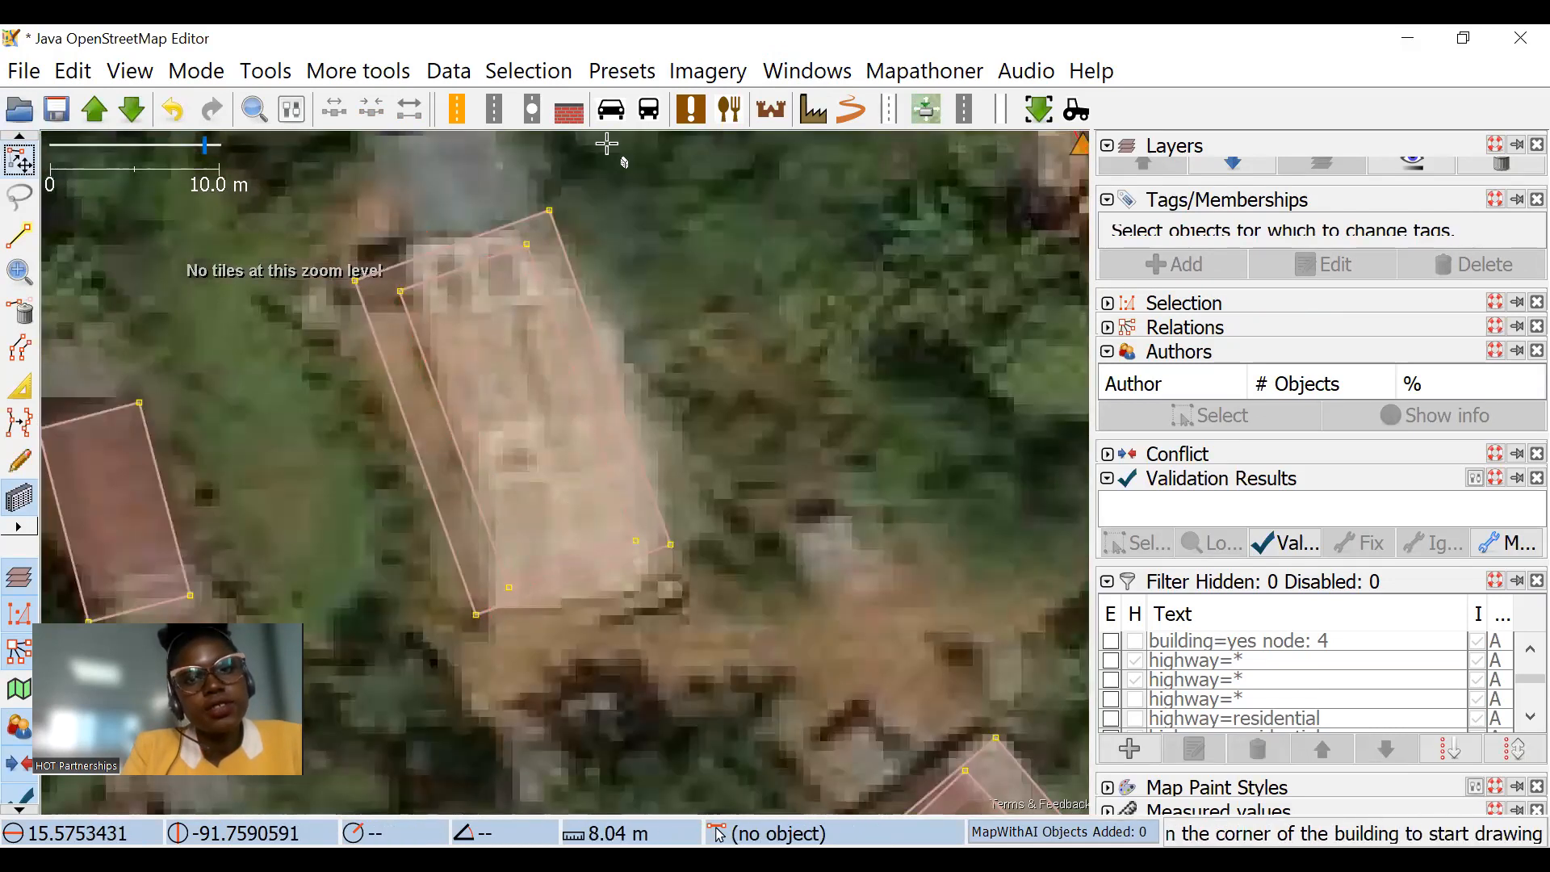
pyautogui.click(906, 71)
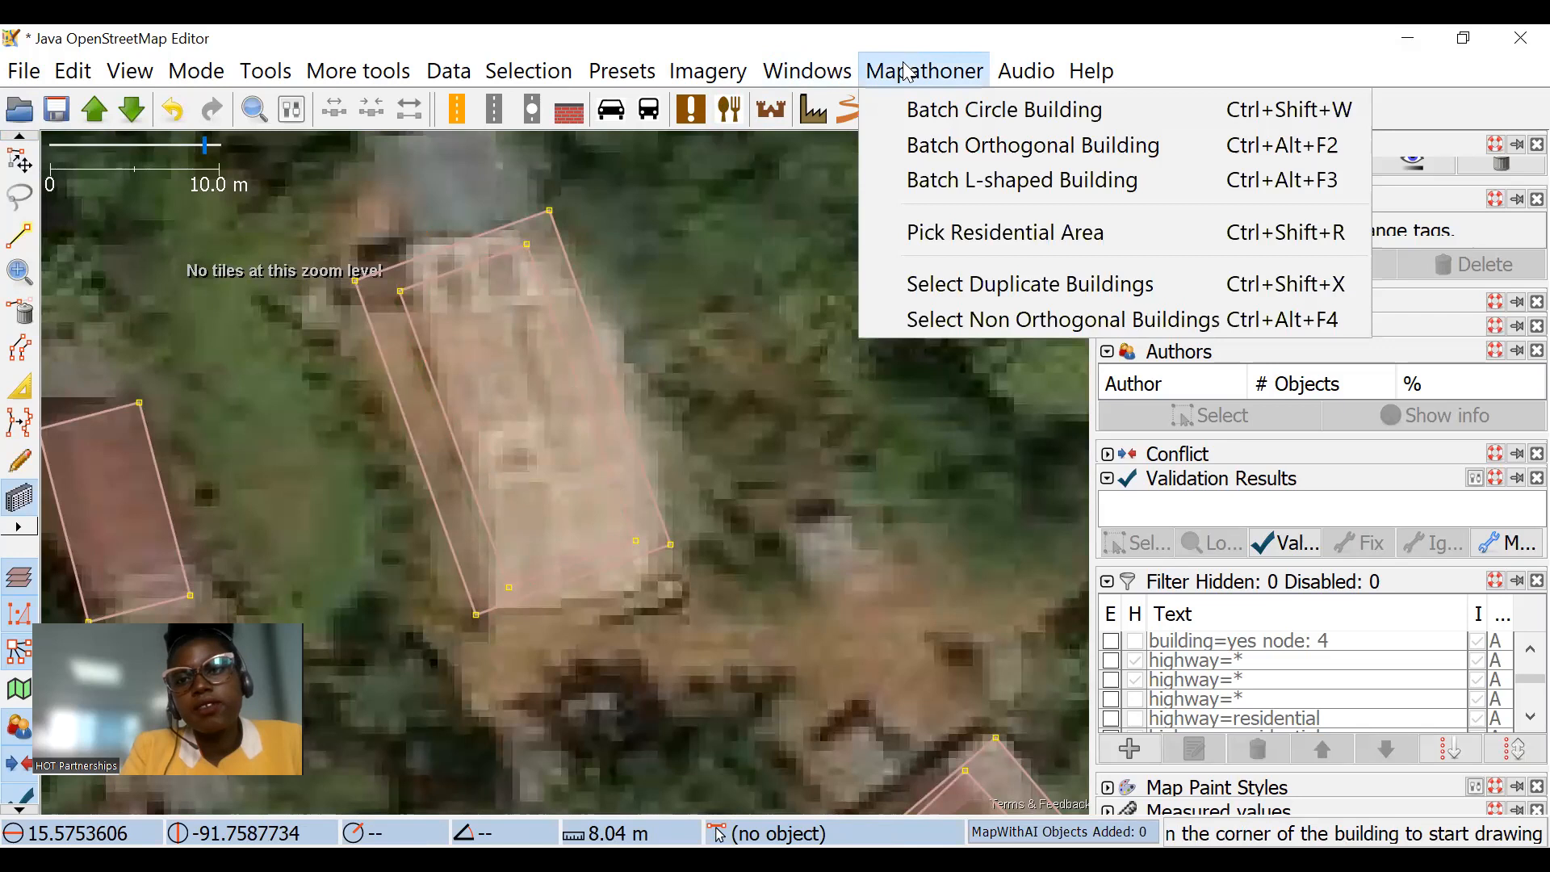
pyautogui.click(1025, 284)
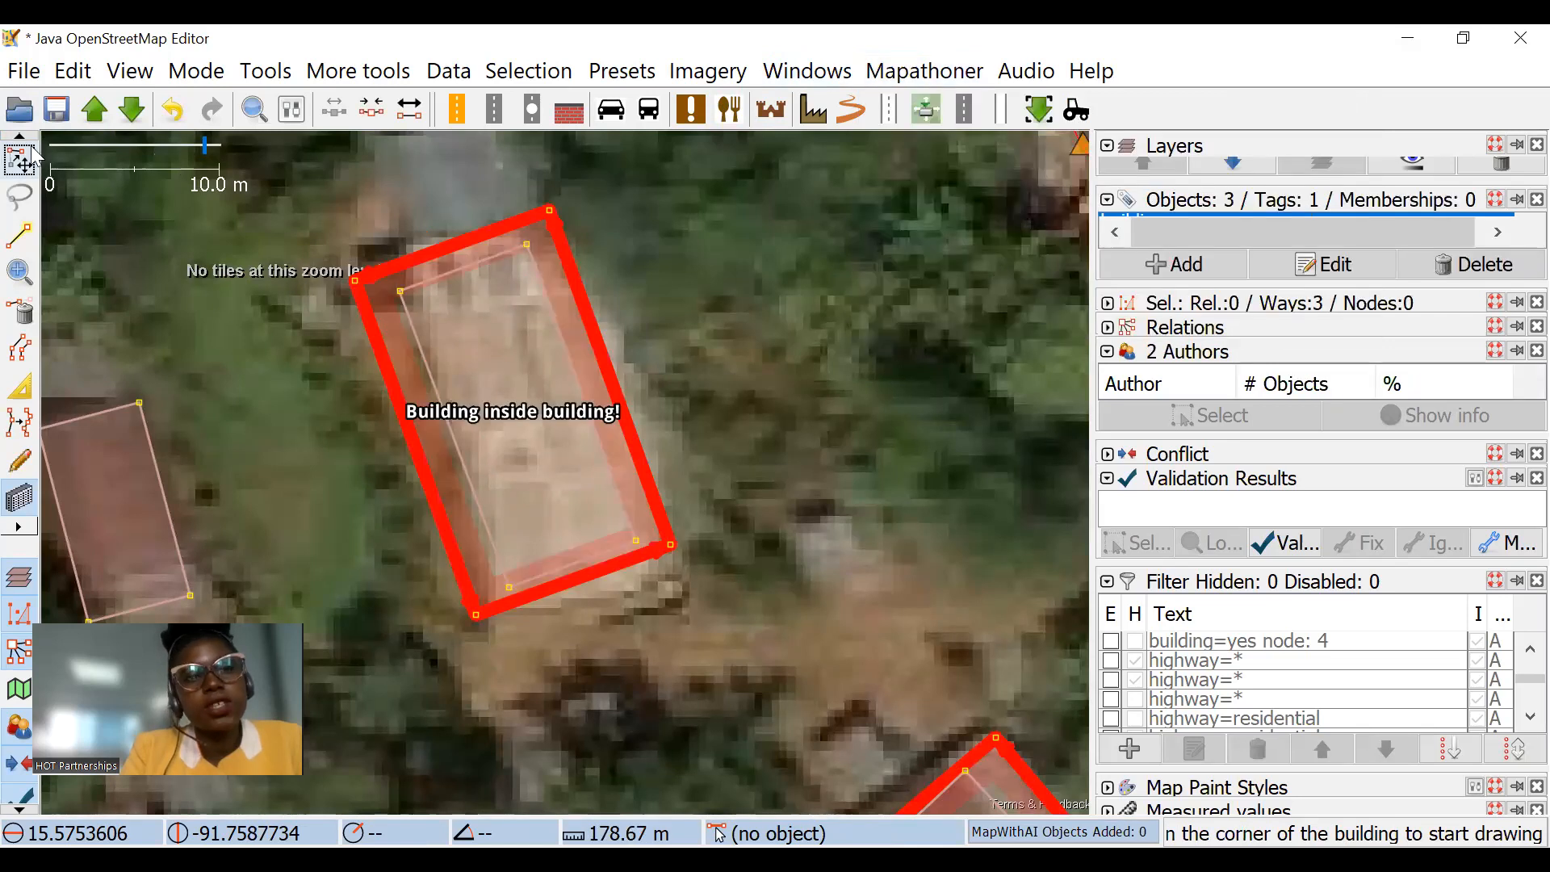
pyautogui.scroll(-3, 727, 371)
pyautogui.scroll(2, 672, 412)
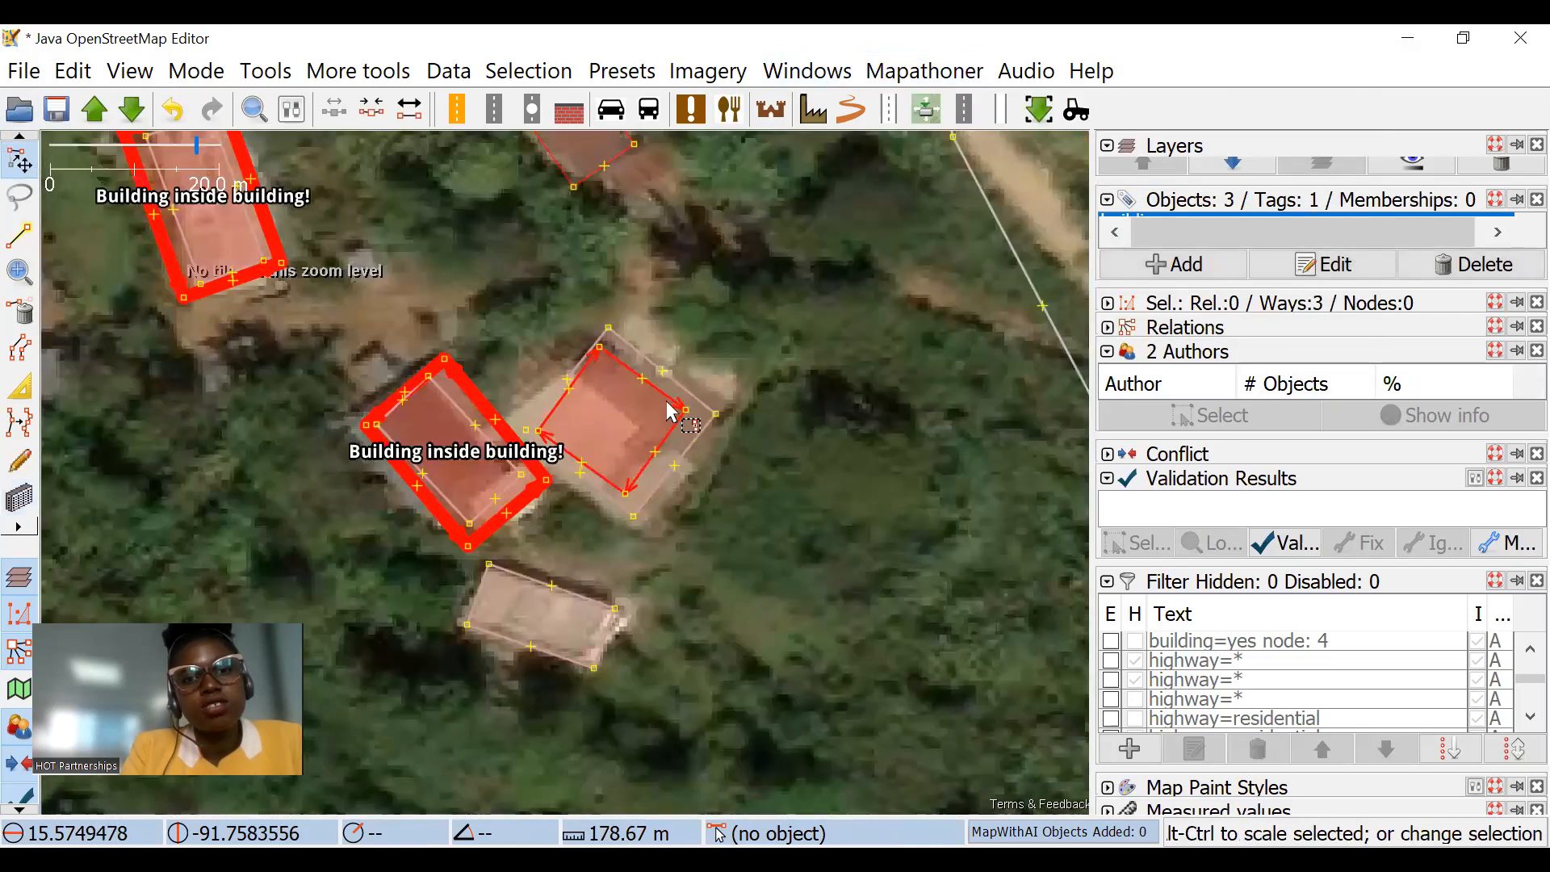
pyautogui.scroll(-4, 651, 371)
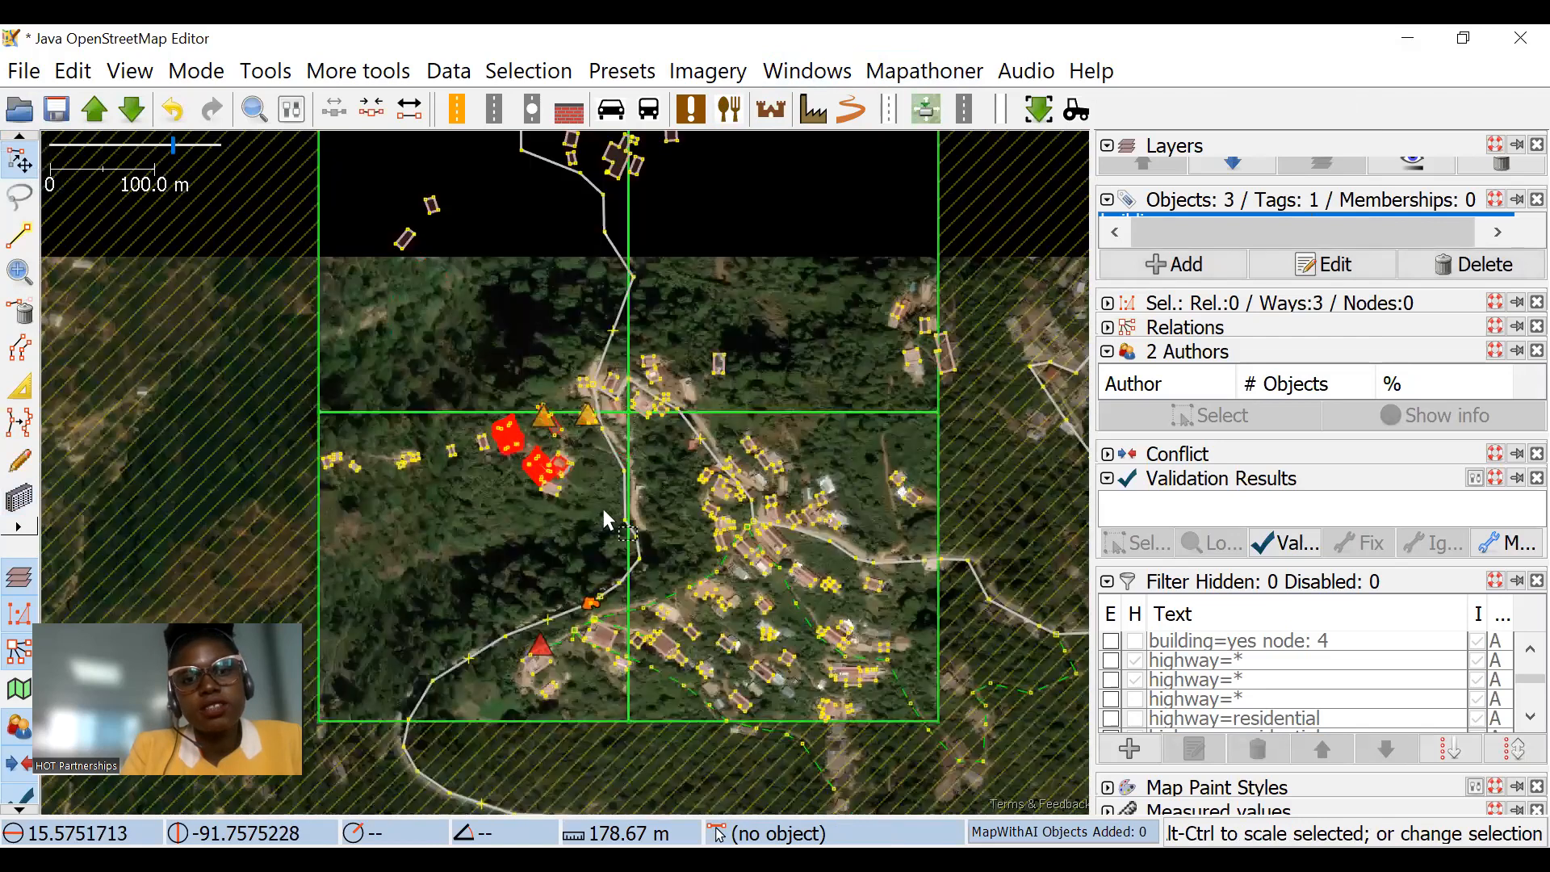
# Step: Move the selected duplicate buildings away from the outlines they overlap, and undo the move
pyautogui.moveTo(702, 369); pyautogui.dragTo(334, 160)
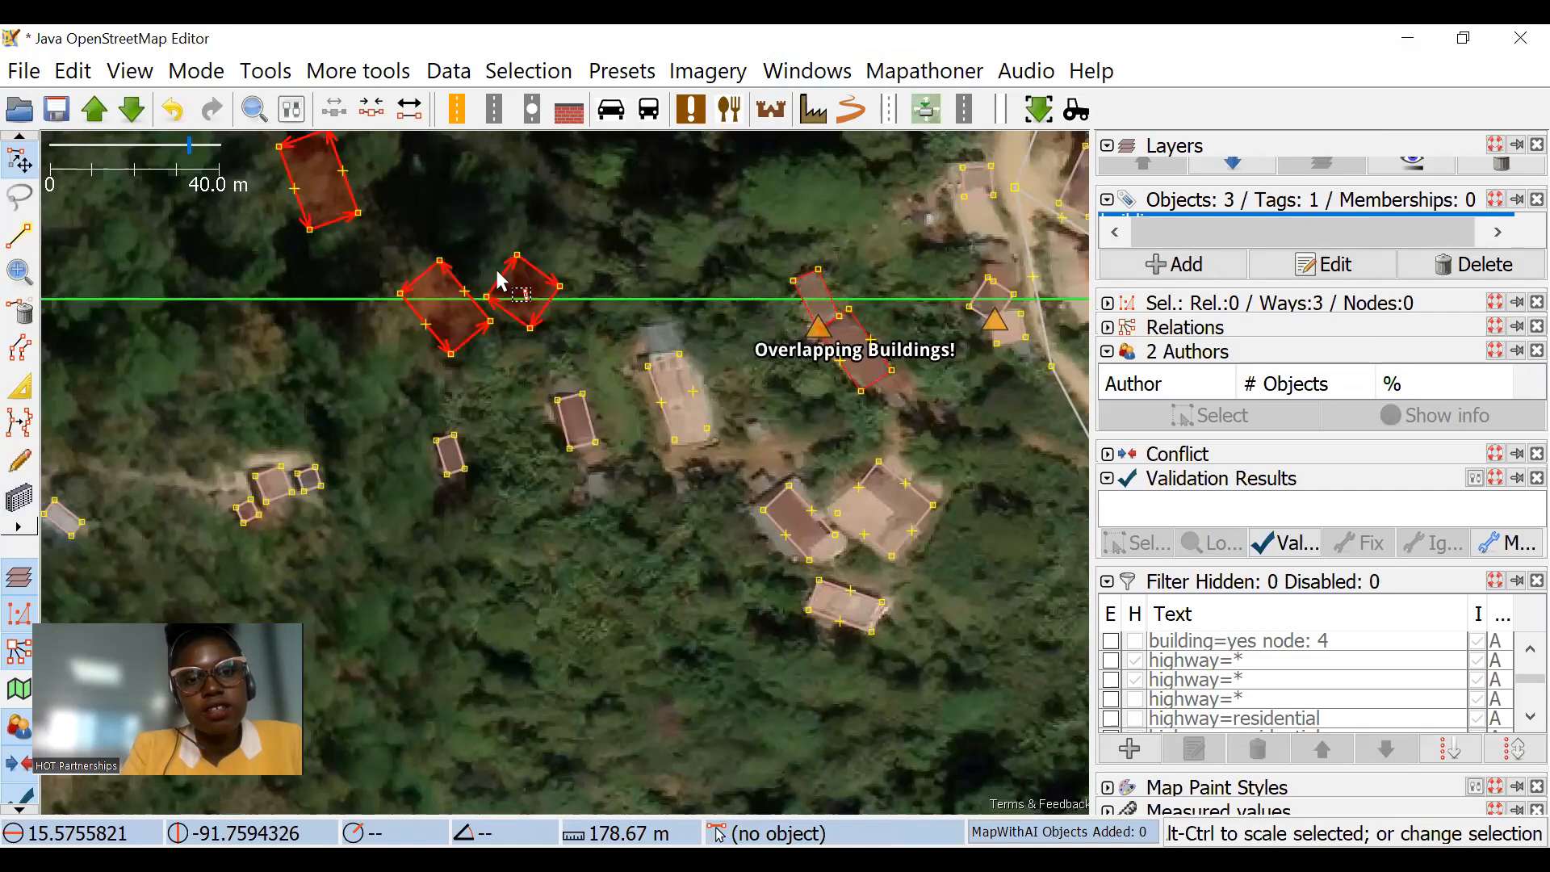
pyautogui.hotkey('ctrl', 'z')
pyautogui.moveTo(662, 302); pyautogui.dragTo(454, 184)
pyautogui.scroll(-3, 642, 353)
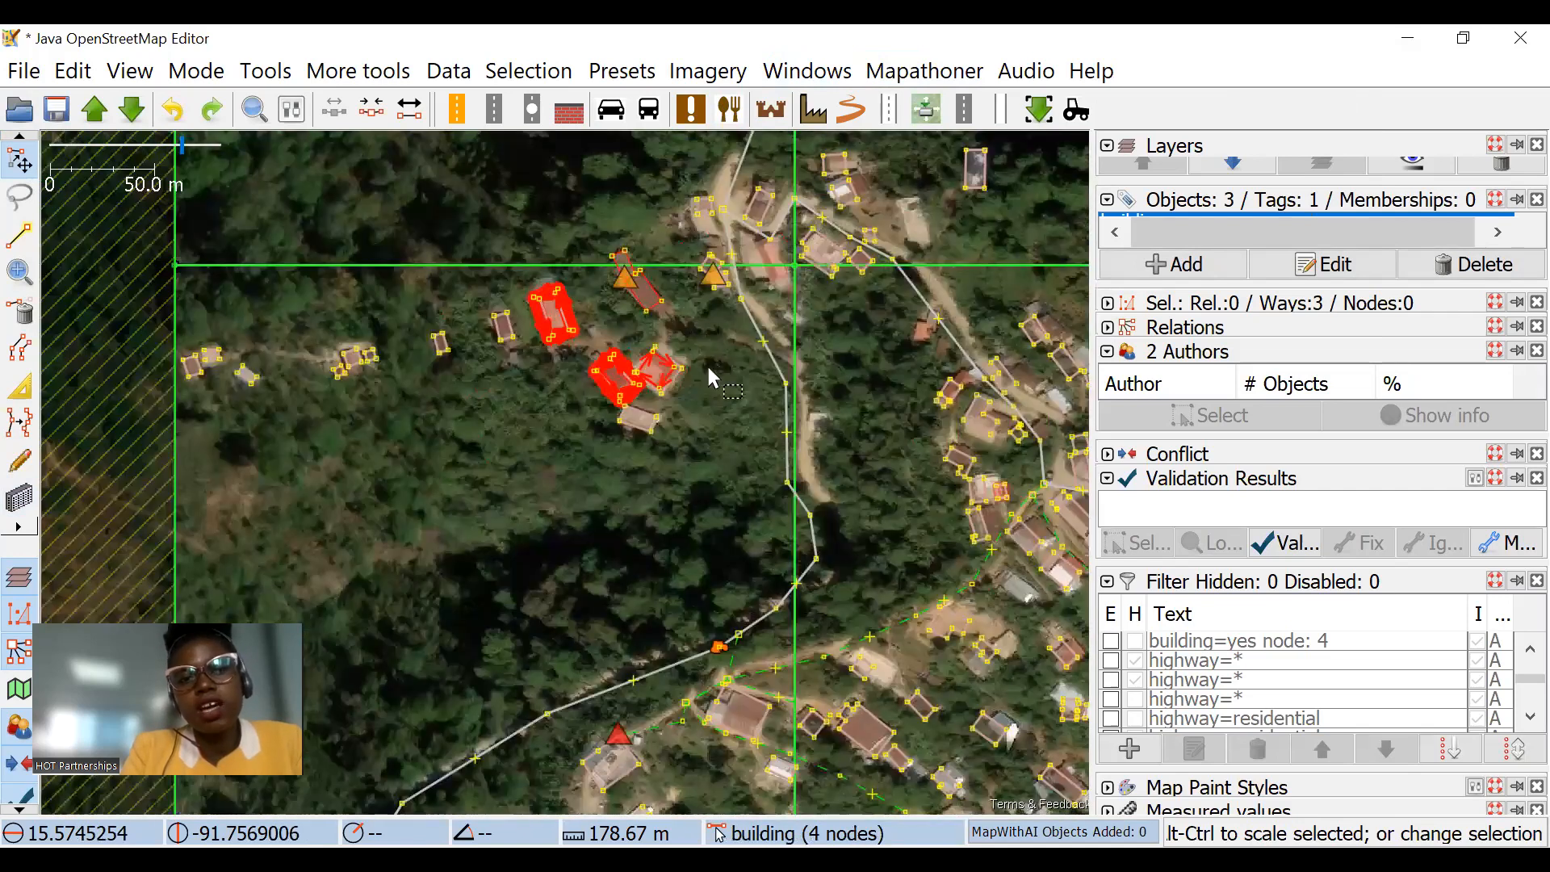
# Step: Delete the selected duplicate buildings and undo the deletion
pyautogui.scroll(3, 747, 466)
pyautogui.press('Delete')
pyautogui.moveTo(775, 505); pyautogui.dragTo(593, 391)
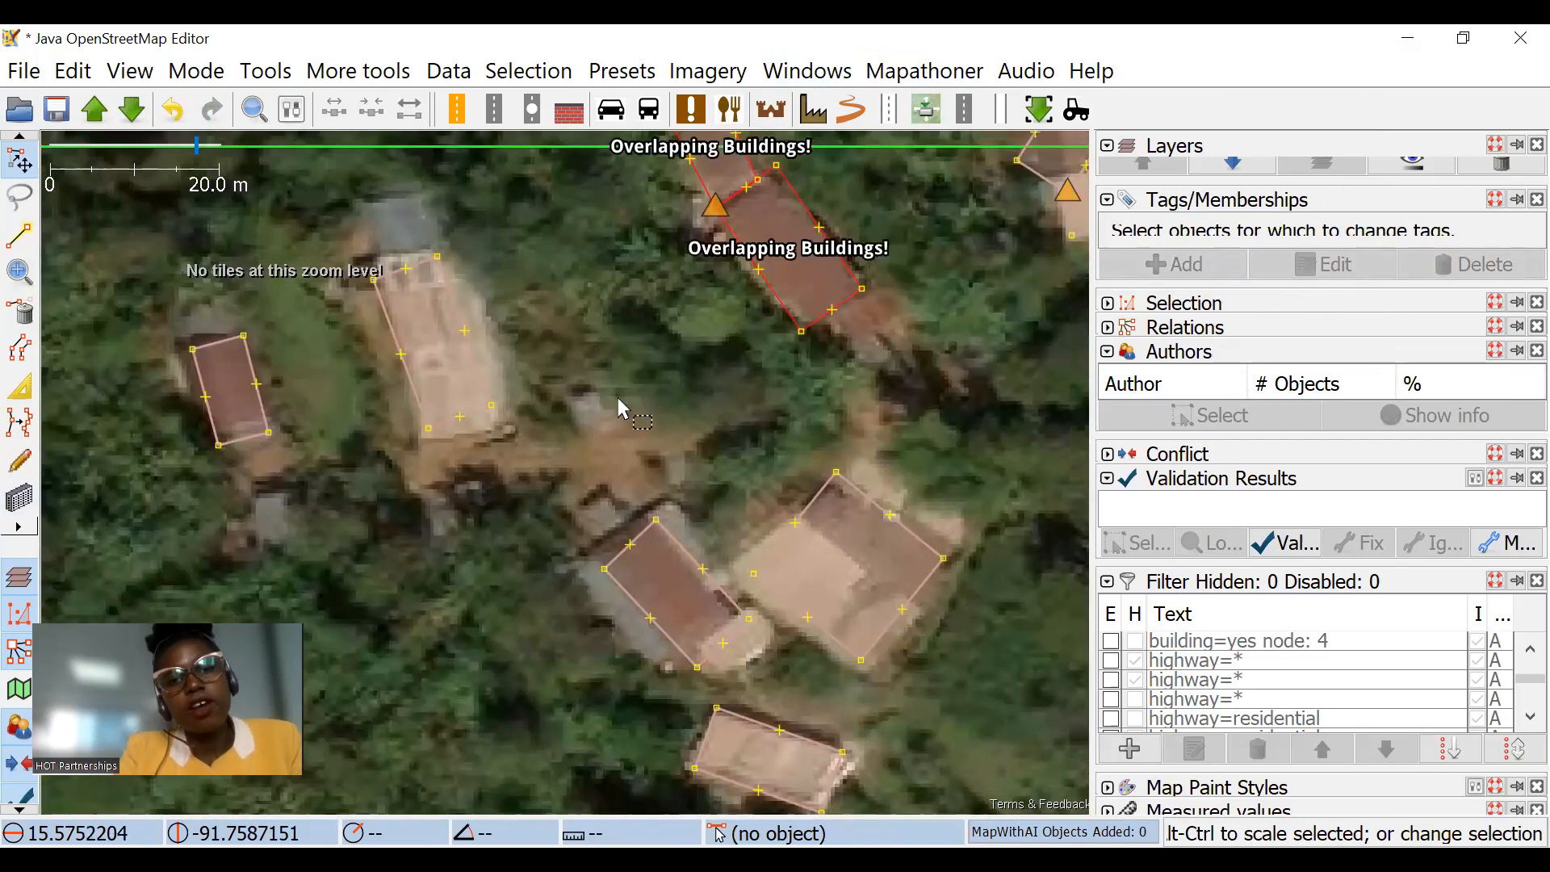
pyautogui.hotkey('ctrl', 'z')
pyautogui.click(255, 107)
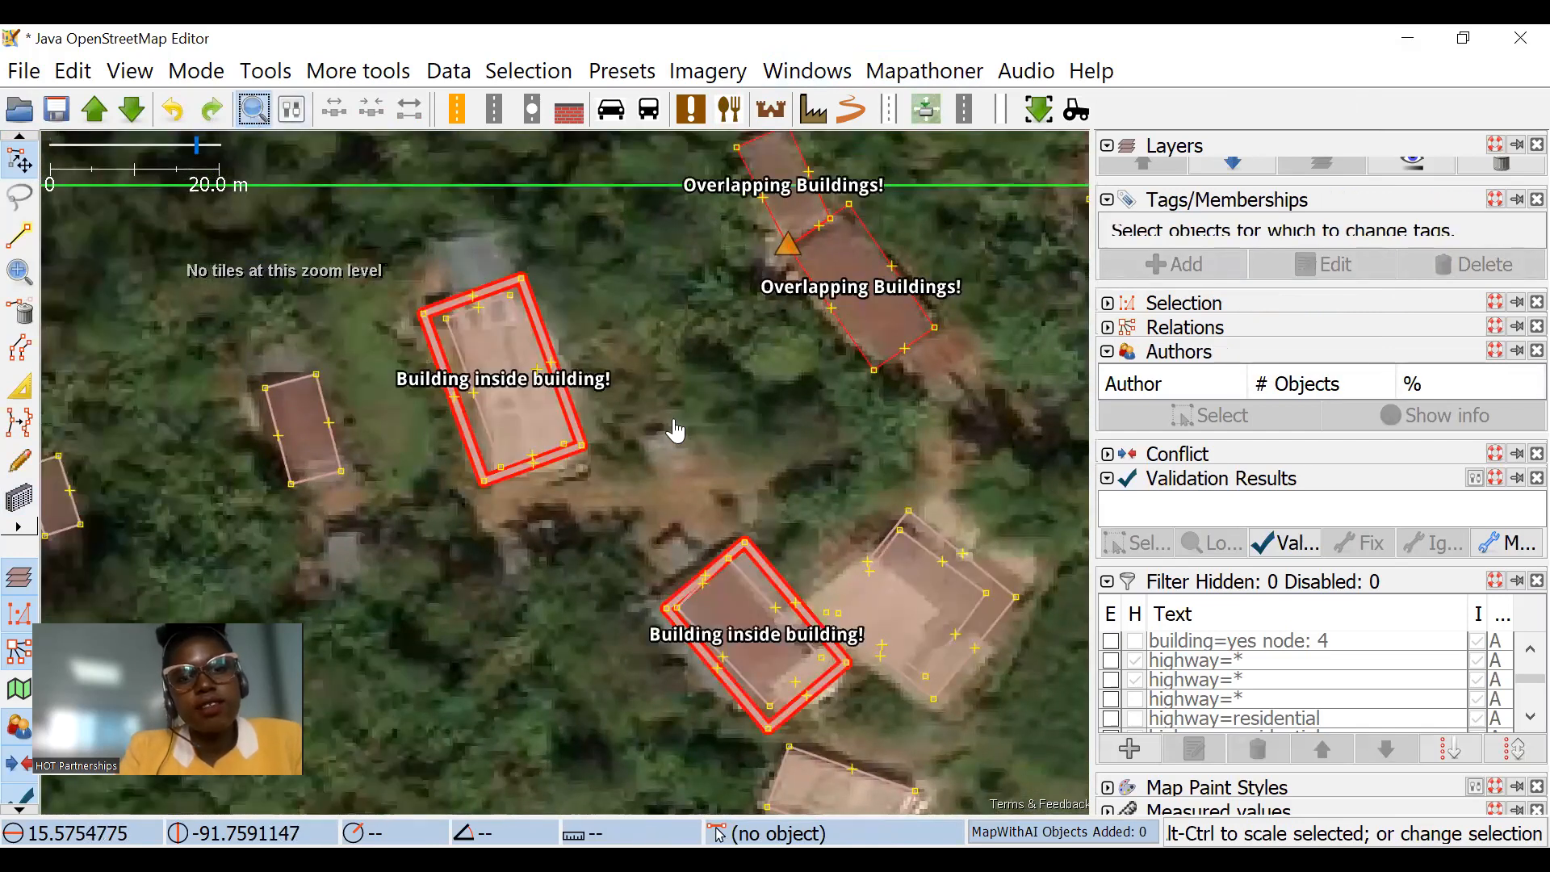
pyautogui.hotkey('ctrl', 'f')
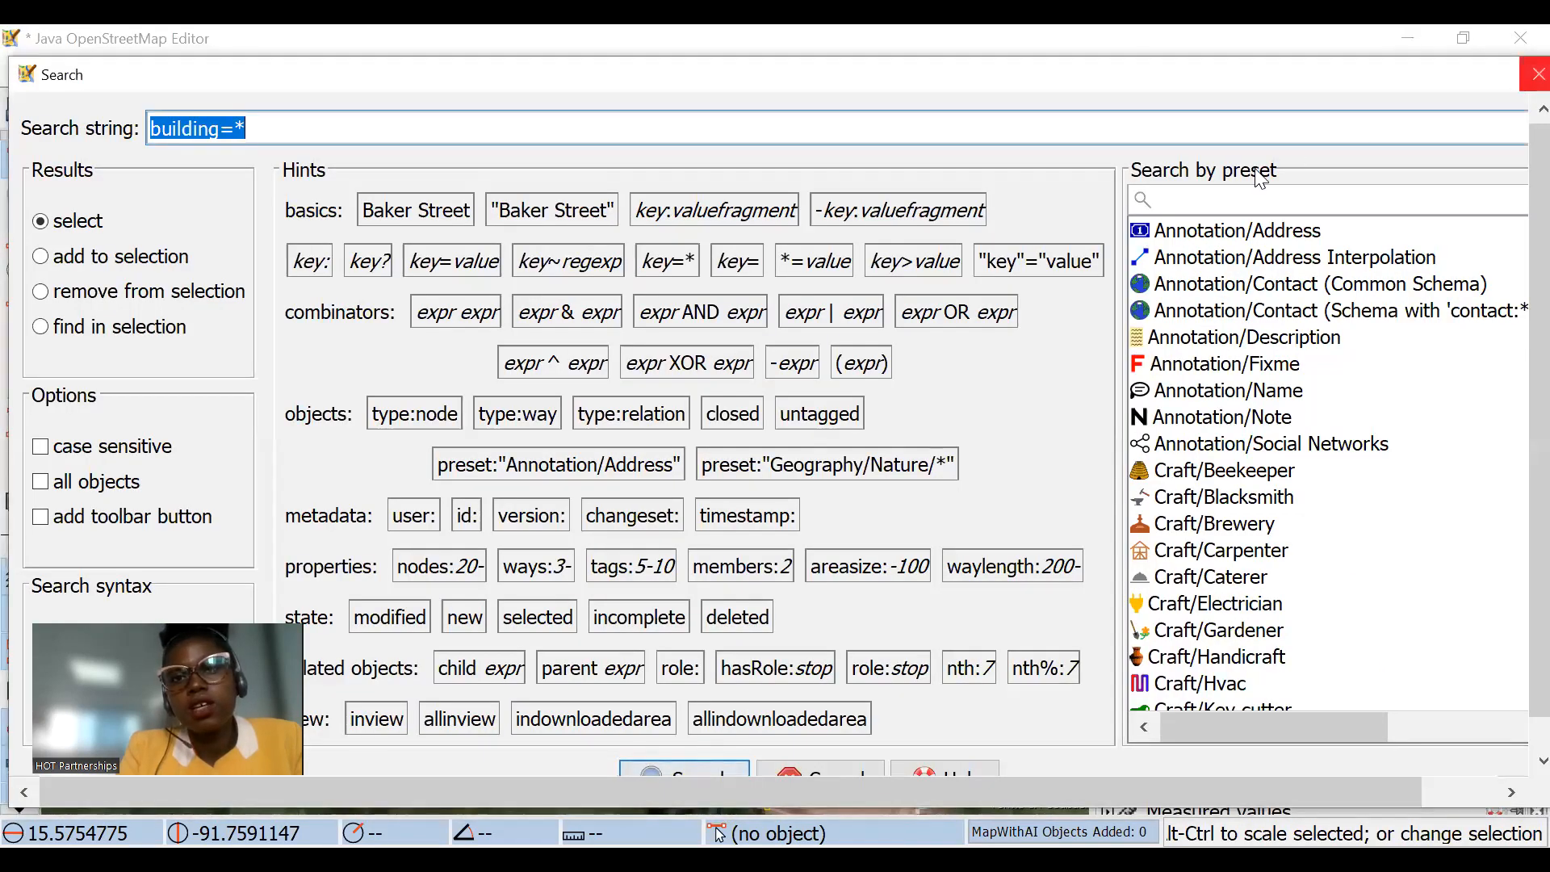
pyautogui.press('Escape')
# Step: Reselect the duplicate buildings with Mapathoner and move them northwest, off the outlines they overlap
pyautogui.click(925, 71)
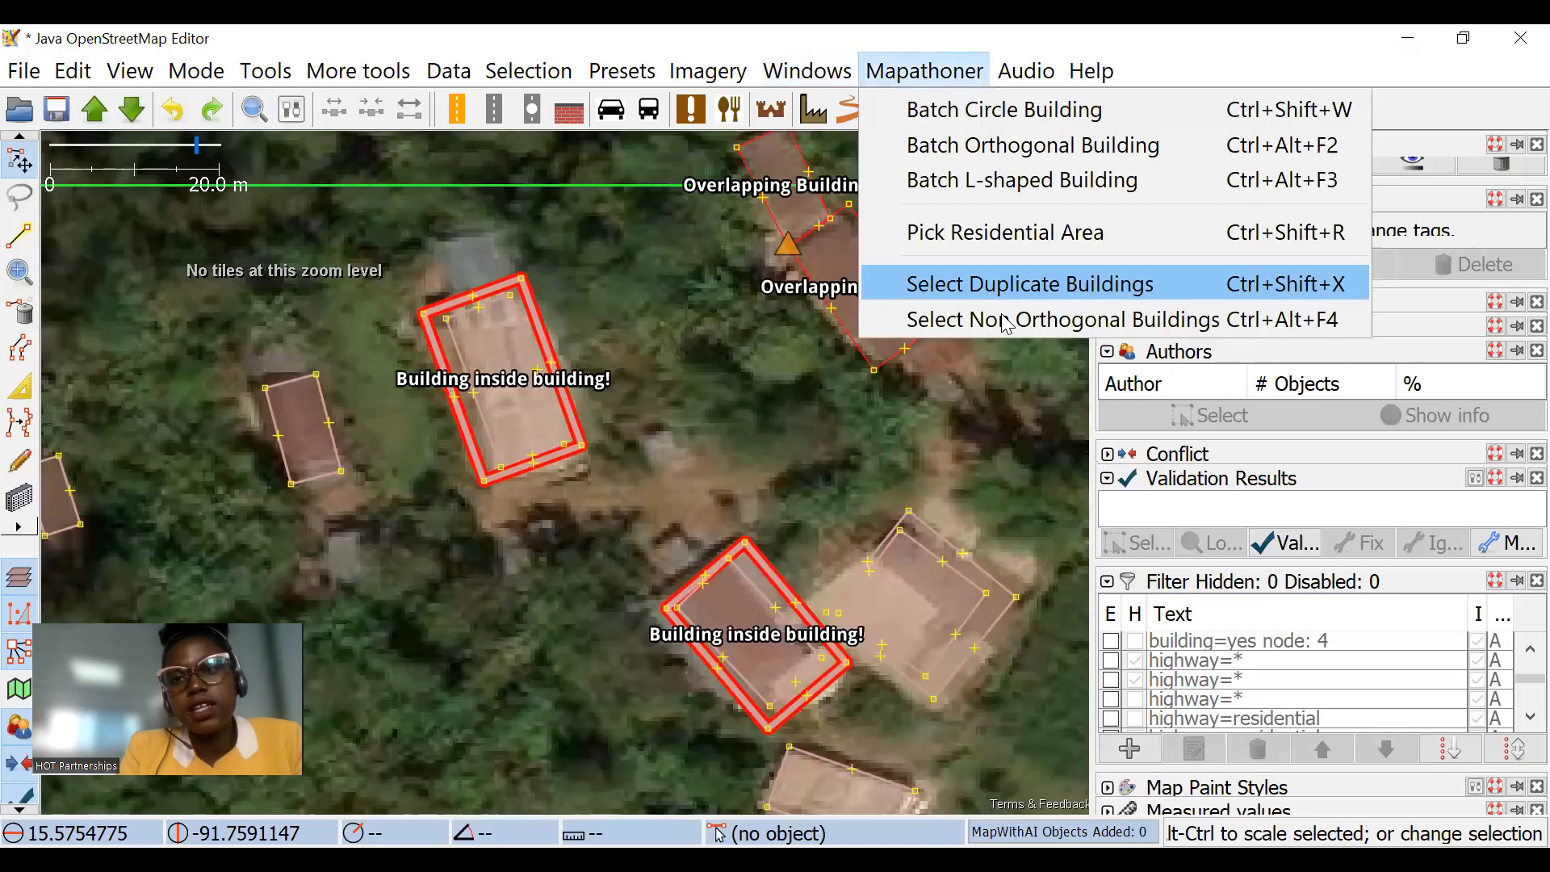
pyautogui.click(1022, 288)
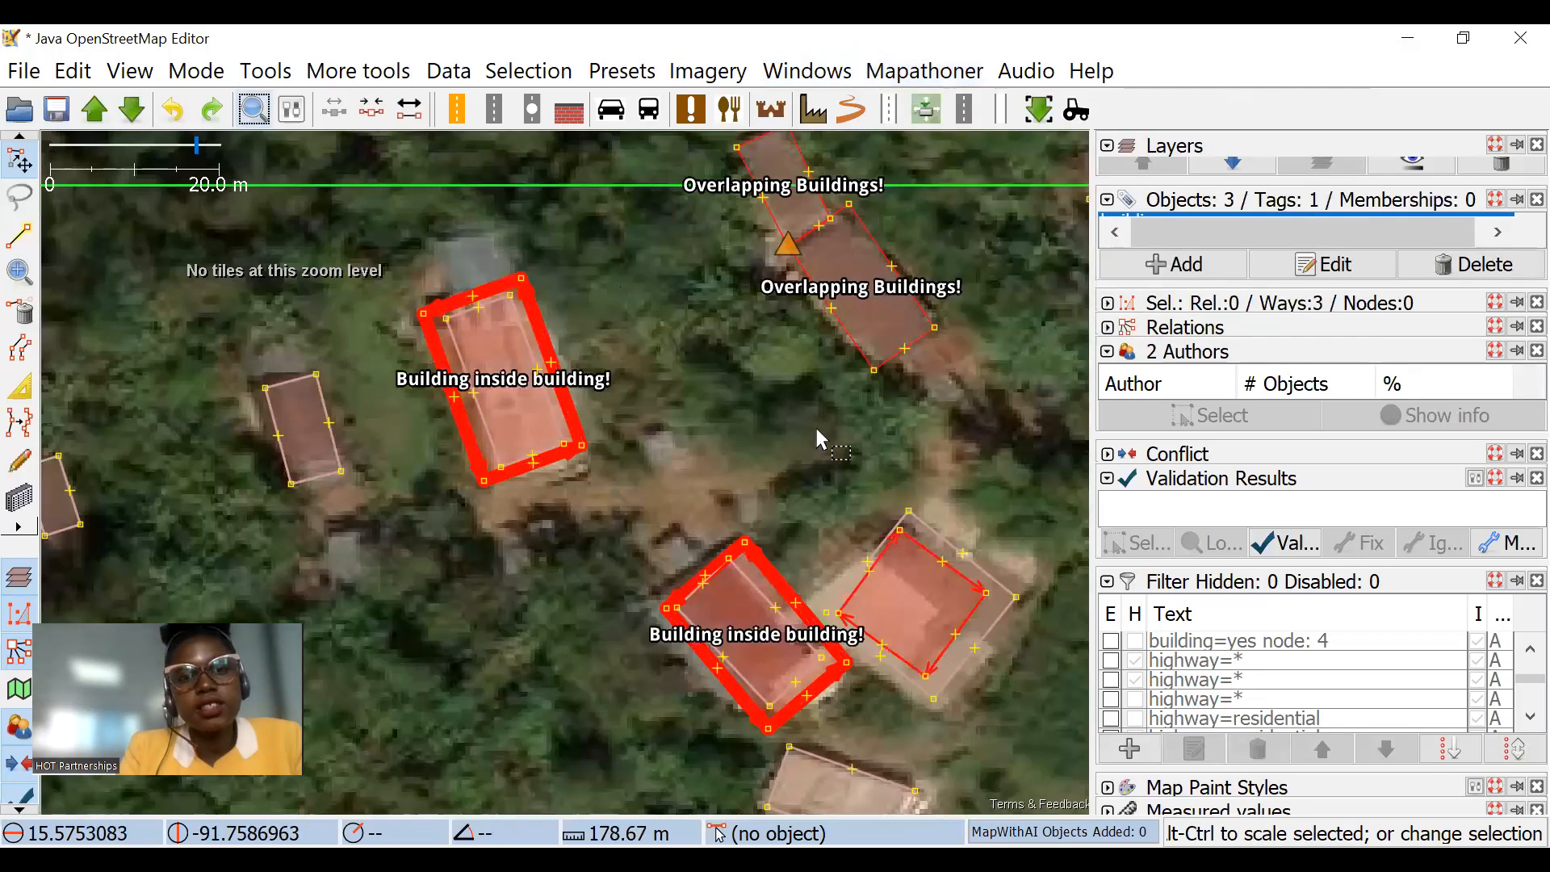
pyautogui.scroll(-3, 816, 430)
pyautogui.moveTo(569, 253); pyautogui.dragTo(529, 233)
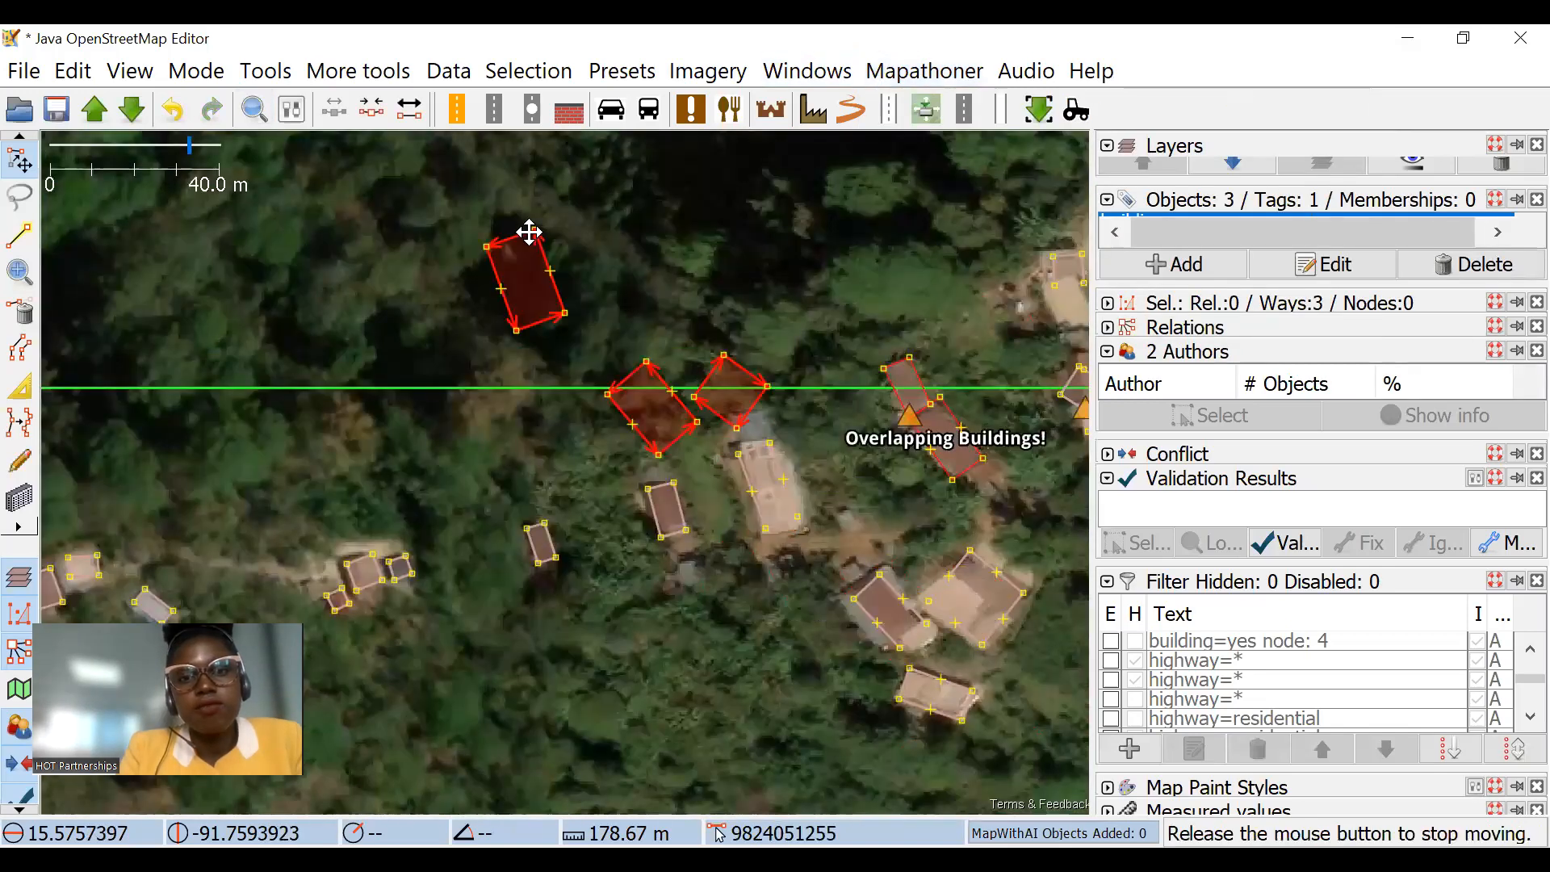
# Step: Select one moved duplicate and fit it to the unmapped roof at the upper end of the long light-roofed building
pyautogui.click(757, 407)
pyautogui.scroll(4, 758, 406)
pyautogui.moveTo(758, 371); pyautogui.dragTo(842, 509)
pyautogui.moveTo(867, 270); pyautogui.dragTo(977, 481)
pyautogui.moveTo(943, 419); pyautogui.dragTo(794, 503)
pyautogui.click(755, 283)
pyautogui.moveTo(751, 270); pyautogui.dragTo(742, 187)
# Step: Scale another duplicate down to about 0.24 times and fit it to the small grey roof below the nearby brown-roofed building
pyautogui.scroll(-2, 742, 187)
pyautogui.moveTo(599, 303); pyautogui.dragTo(661, 643)
pyautogui.moveTo(664, 447); pyautogui.dragTo(731, 512)
pyautogui.moveTo(675, 557); pyautogui.dragTo(610, 600)
pyautogui.scroll(4, 610, 599)
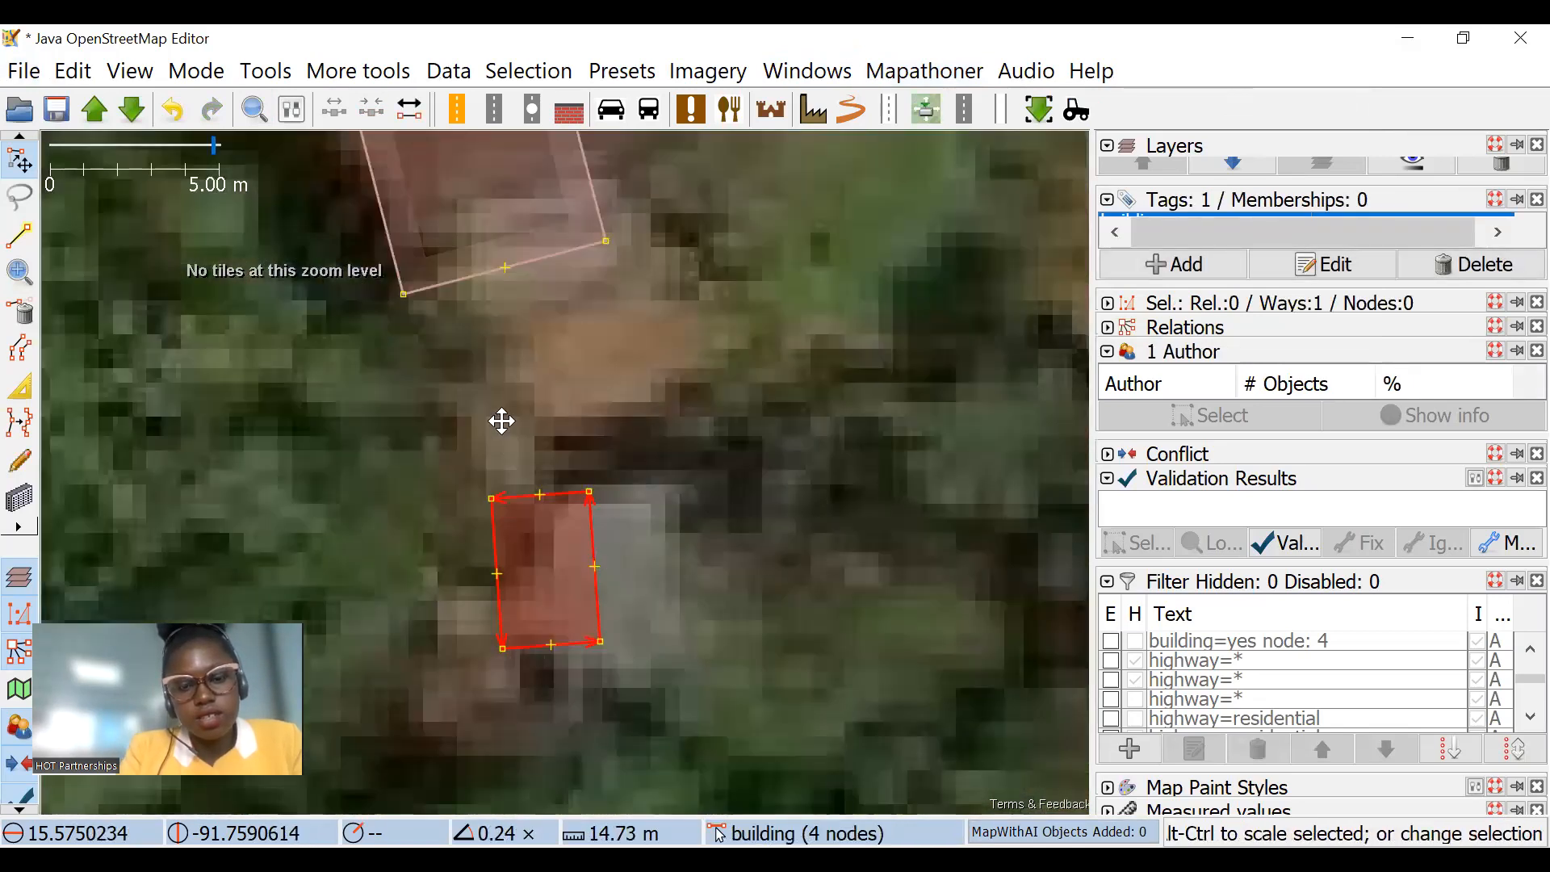
pyautogui.moveTo(515, 450); pyautogui.dragTo(412, 310)
pyautogui.moveTo(488, 405); pyautogui.dragTo(566, 421)
pyautogui.moveTo(663, 345); pyautogui.dragTo(674, 346)
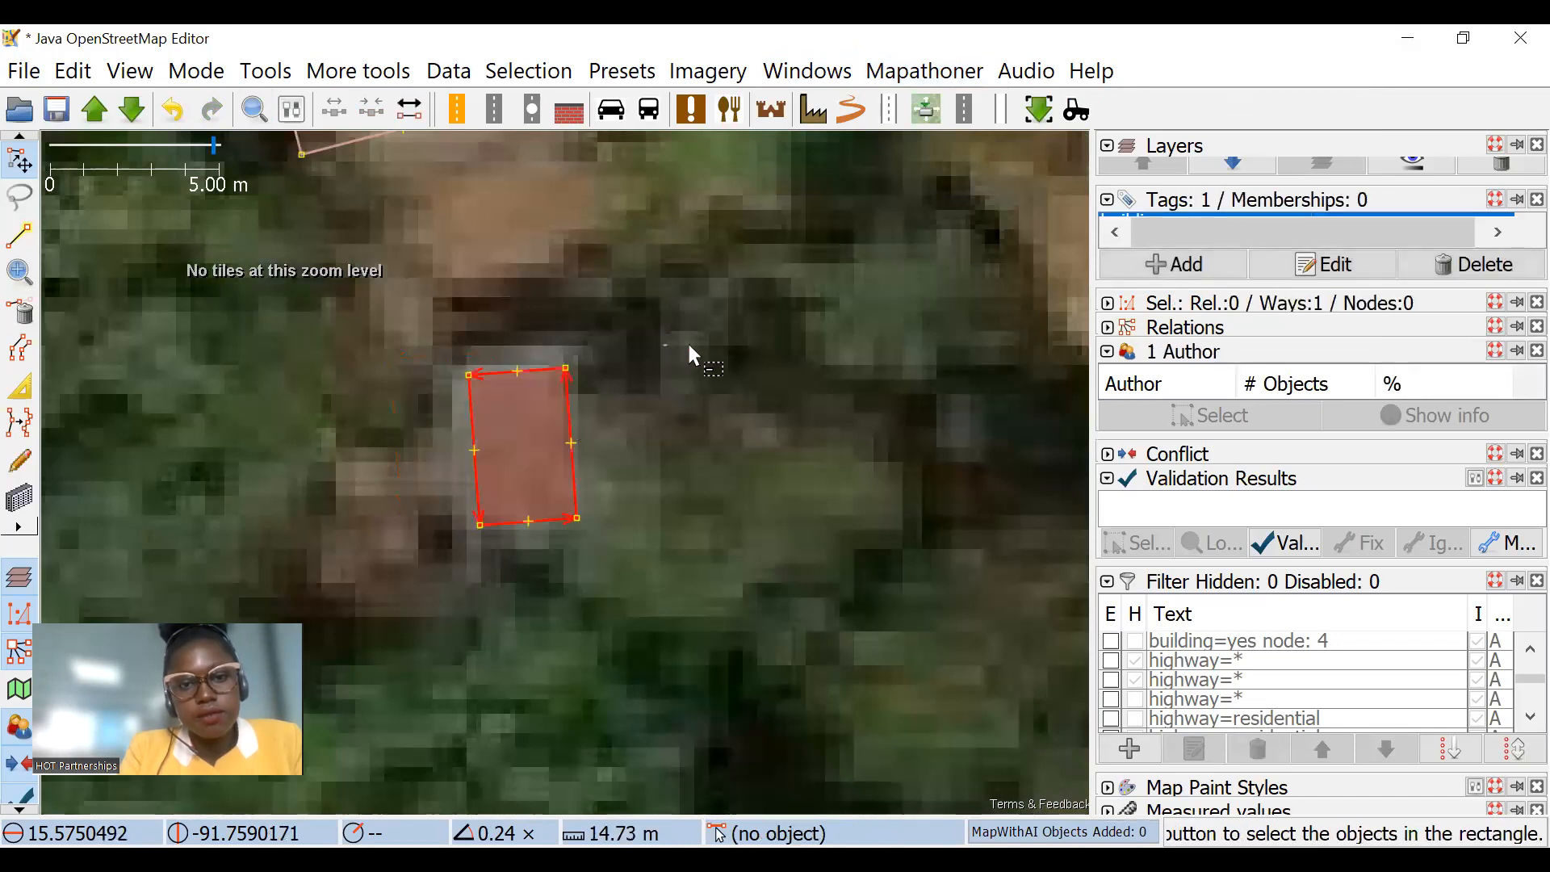
pyautogui.scroll(-6, 709, 373)
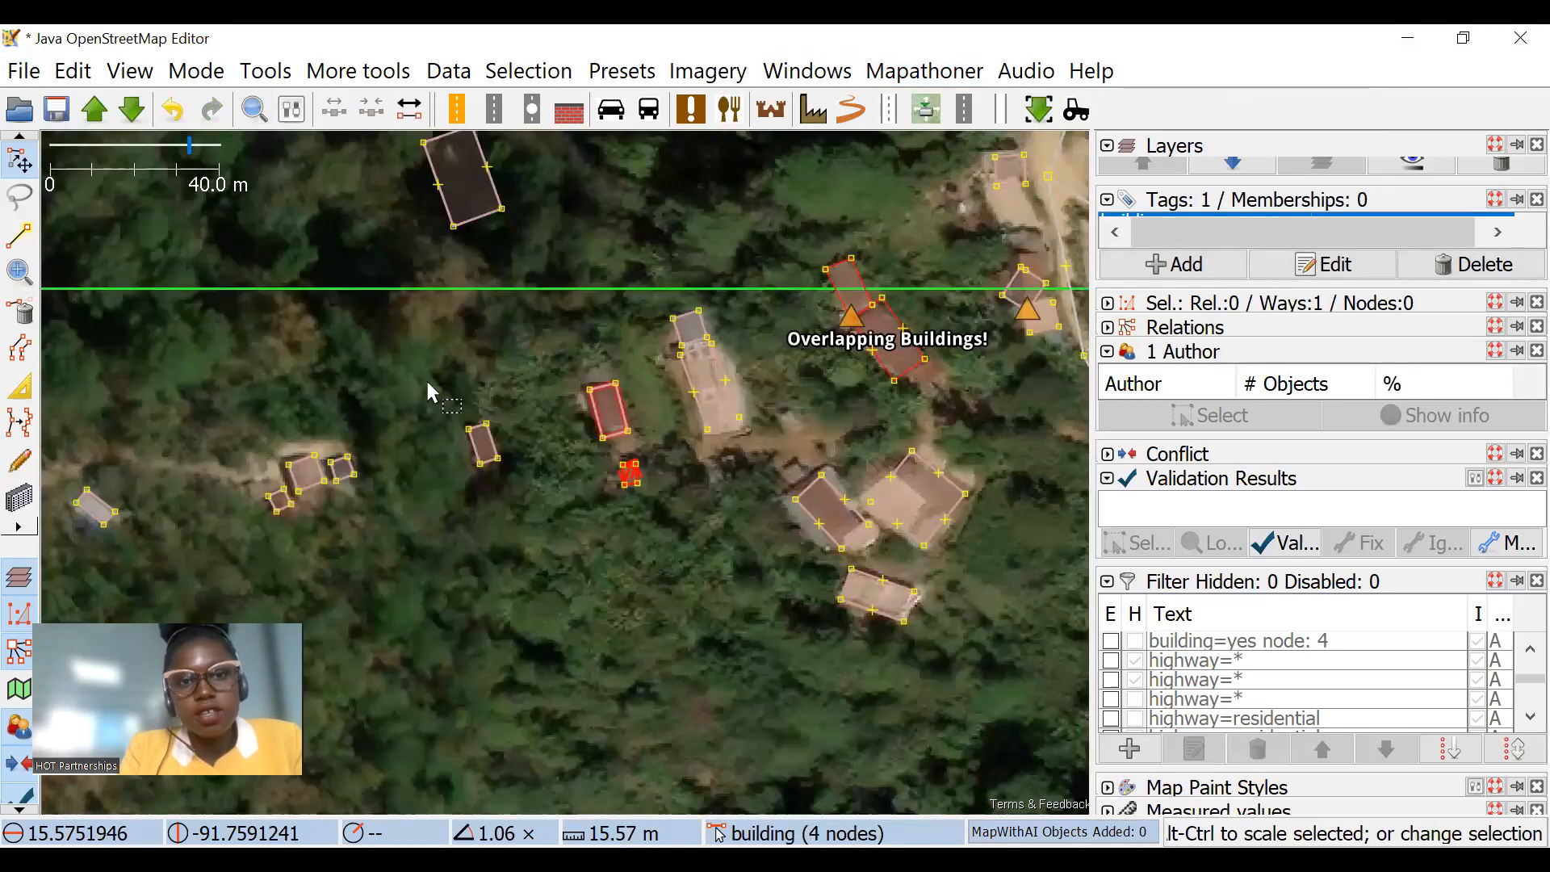
# Step: Move the remaining duplicate onto the unmapped roof beside the dirt road and scale it to about 0.56 times
pyautogui.moveTo(473, 416); pyautogui.dragTo(390, 632)
pyautogui.moveTo(396, 363); pyautogui.dragTo(264, 211)
pyautogui.moveTo(710, 583); pyautogui.dragTo(487, 184)
pyautogui.scroll(2, 485, 190)
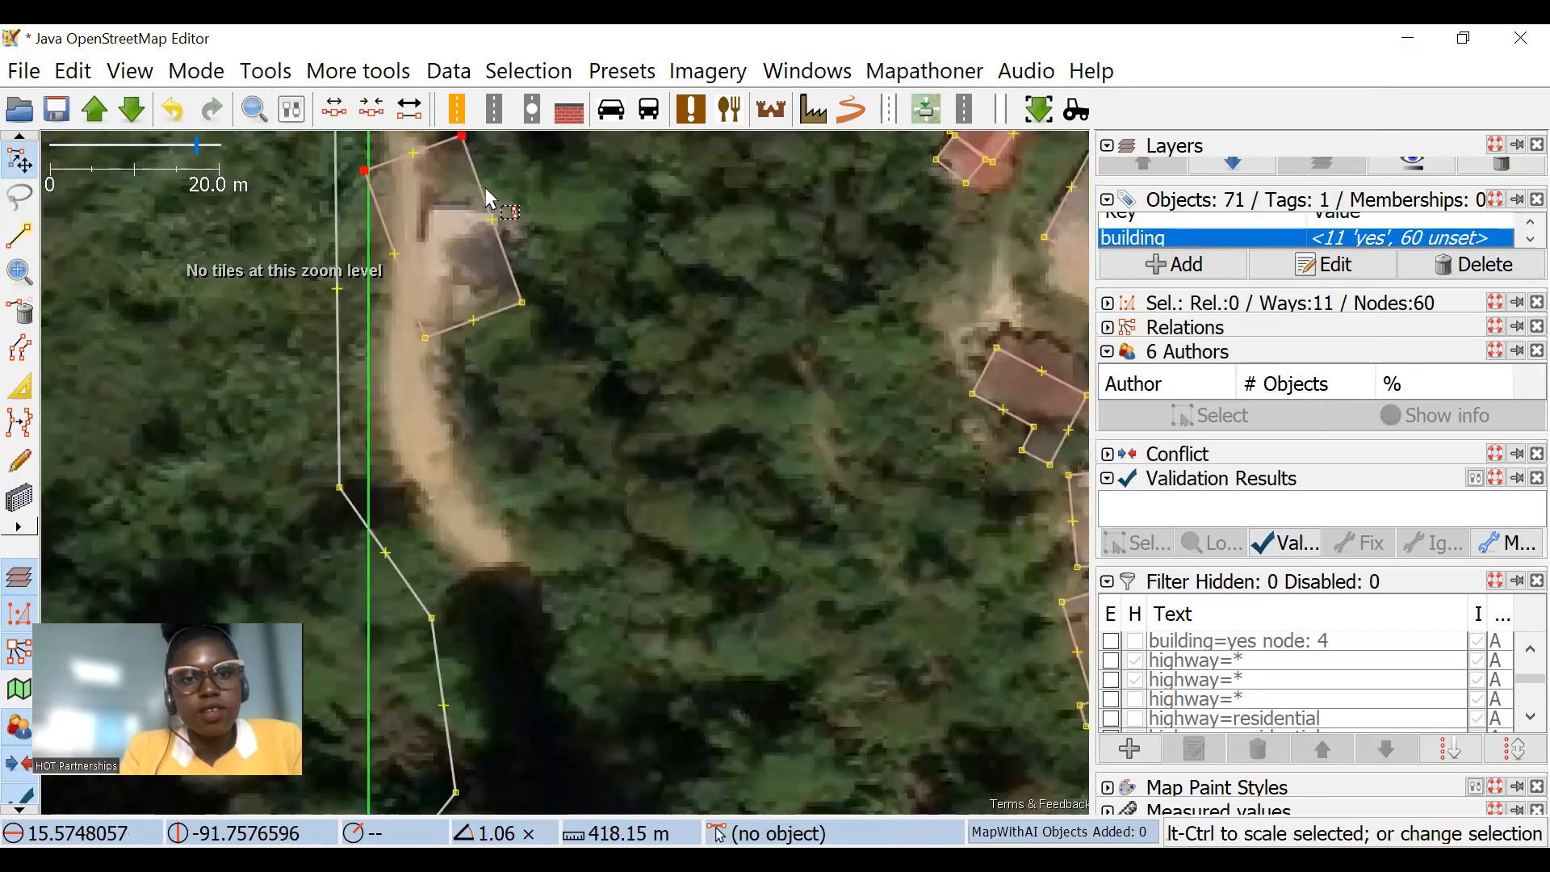
pyautogui.hotkey('ctrl', 'z')
pyautogui.moveTo(703, 416); pyautogui.dragTo(705, 418)
pyautogui.moveTo(722, 454); pyautogui.dragTo(675, 355)
pyautogui.moveTo(712, 229); pyautogui.dragTo(667, 350)
# Step: Extrude the roadside building's edge to fit its roof and clear the selection
pyautogui.click(19, 385)
pyautogui.scroll(2, 683, 333)
pyautogui.moveTo(504, 421); pyautogui.dragTo(479, 424)
pyautogui.click(696, 346)
pyautogui.scroll(-4, 728, 381)
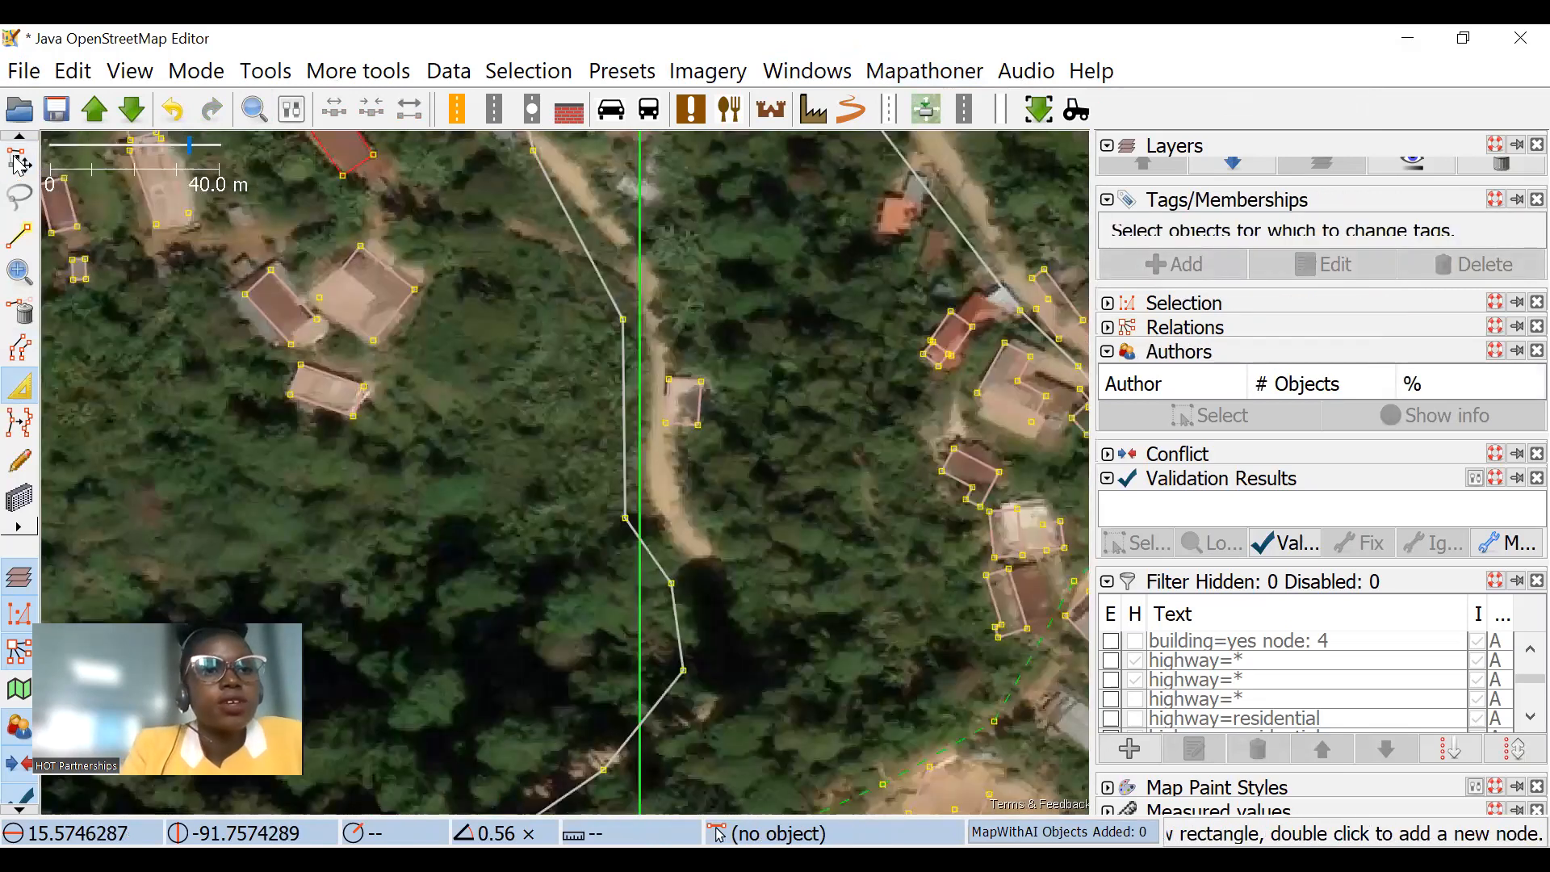
# Step: Select the long red-roofed building southeast of the road junction with the Select tool, review its edit history and close it
pyautogui.press('s')
pyautogui.scroll(-1, 753, 260)
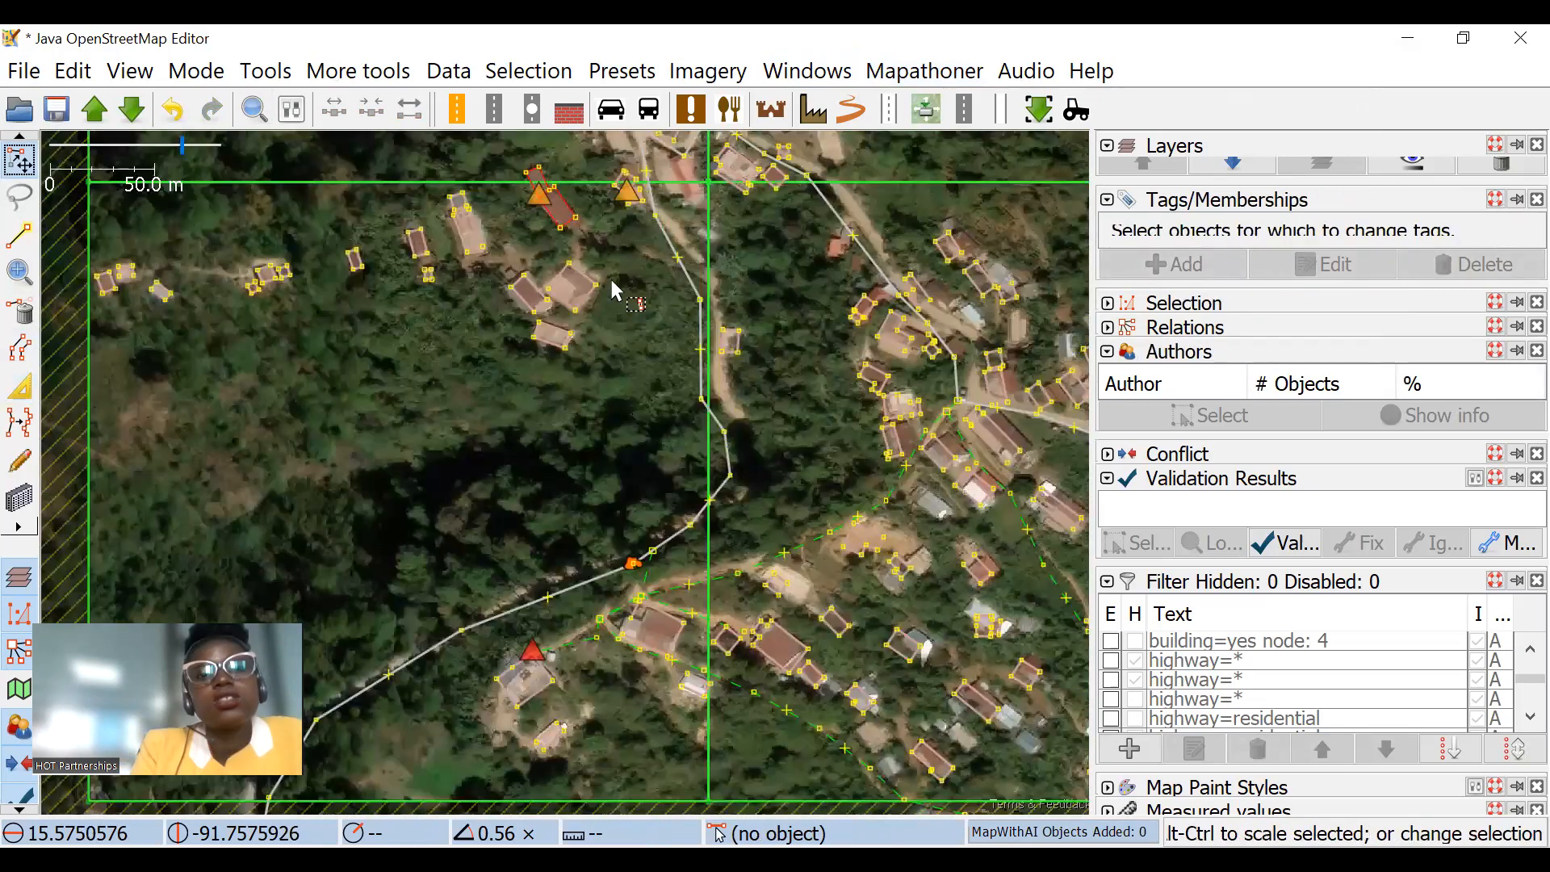
pyautogui.scroll(1, 613, 290)
pyautogui.scroll(-1, 524, 412)
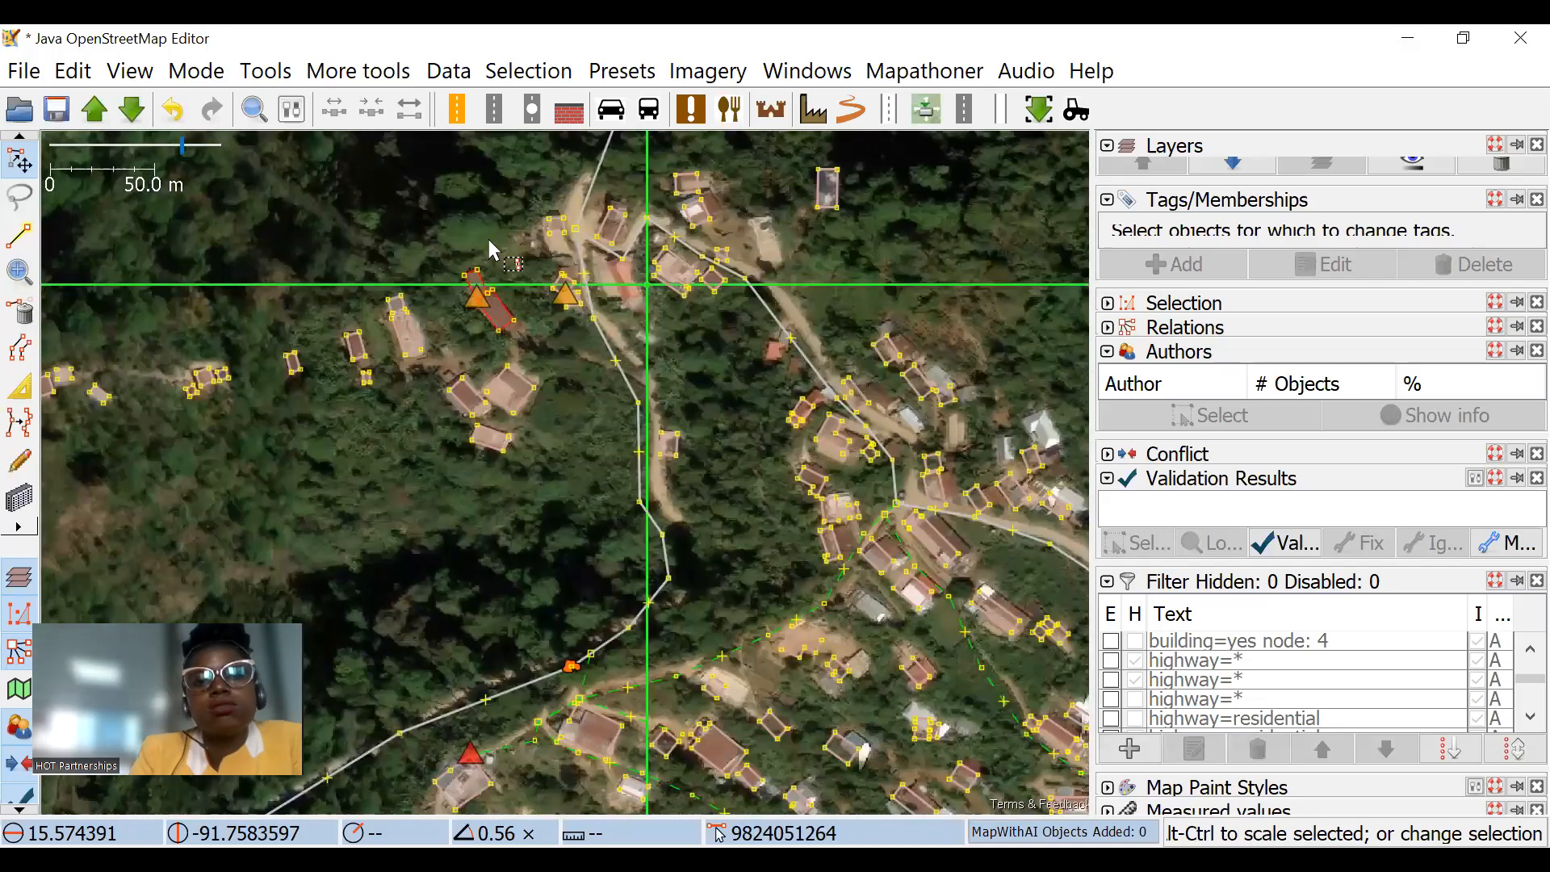
pyautogui.moveTo(681, 436); pyautogui.dragTo(568, 336)
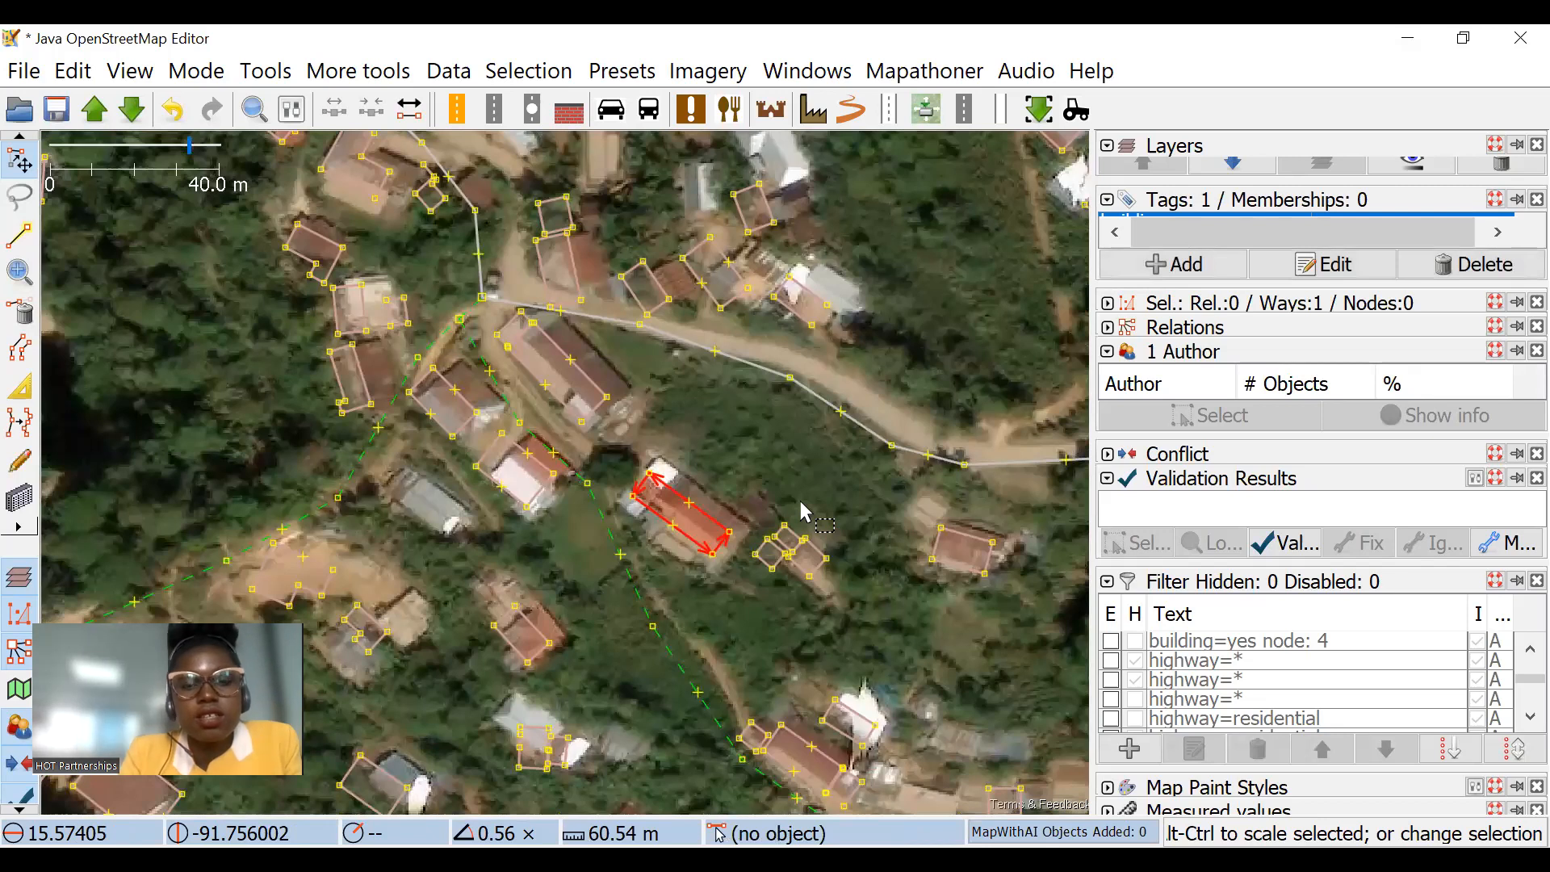
pyautogui.hotkey('ctrl', 'h')
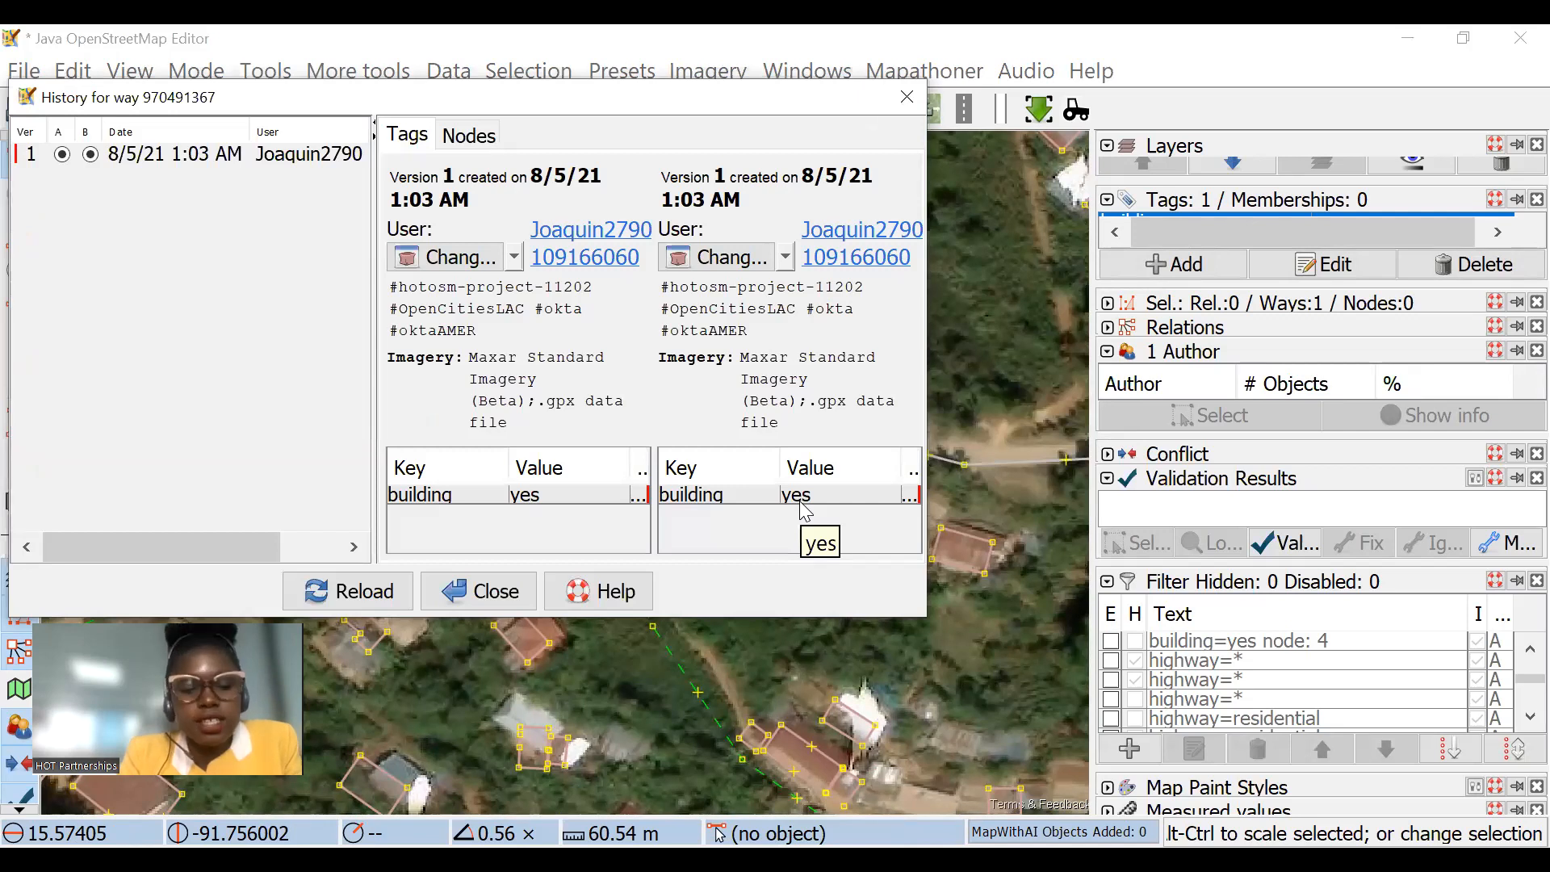
pyautogui.click(906, 97)
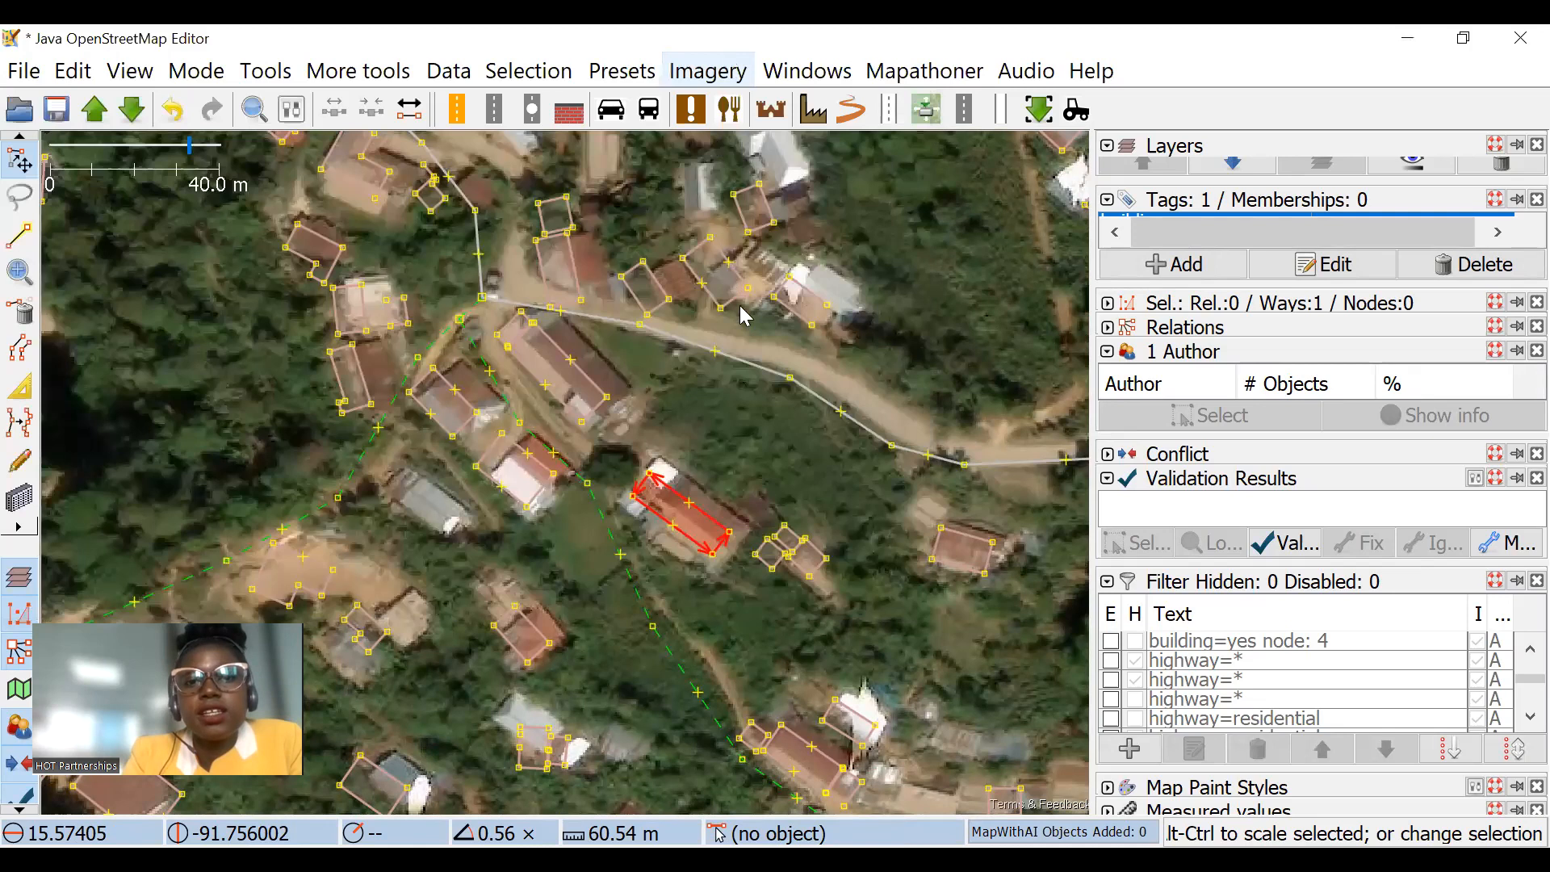
pyautogui.hotkey('alt', 'i')
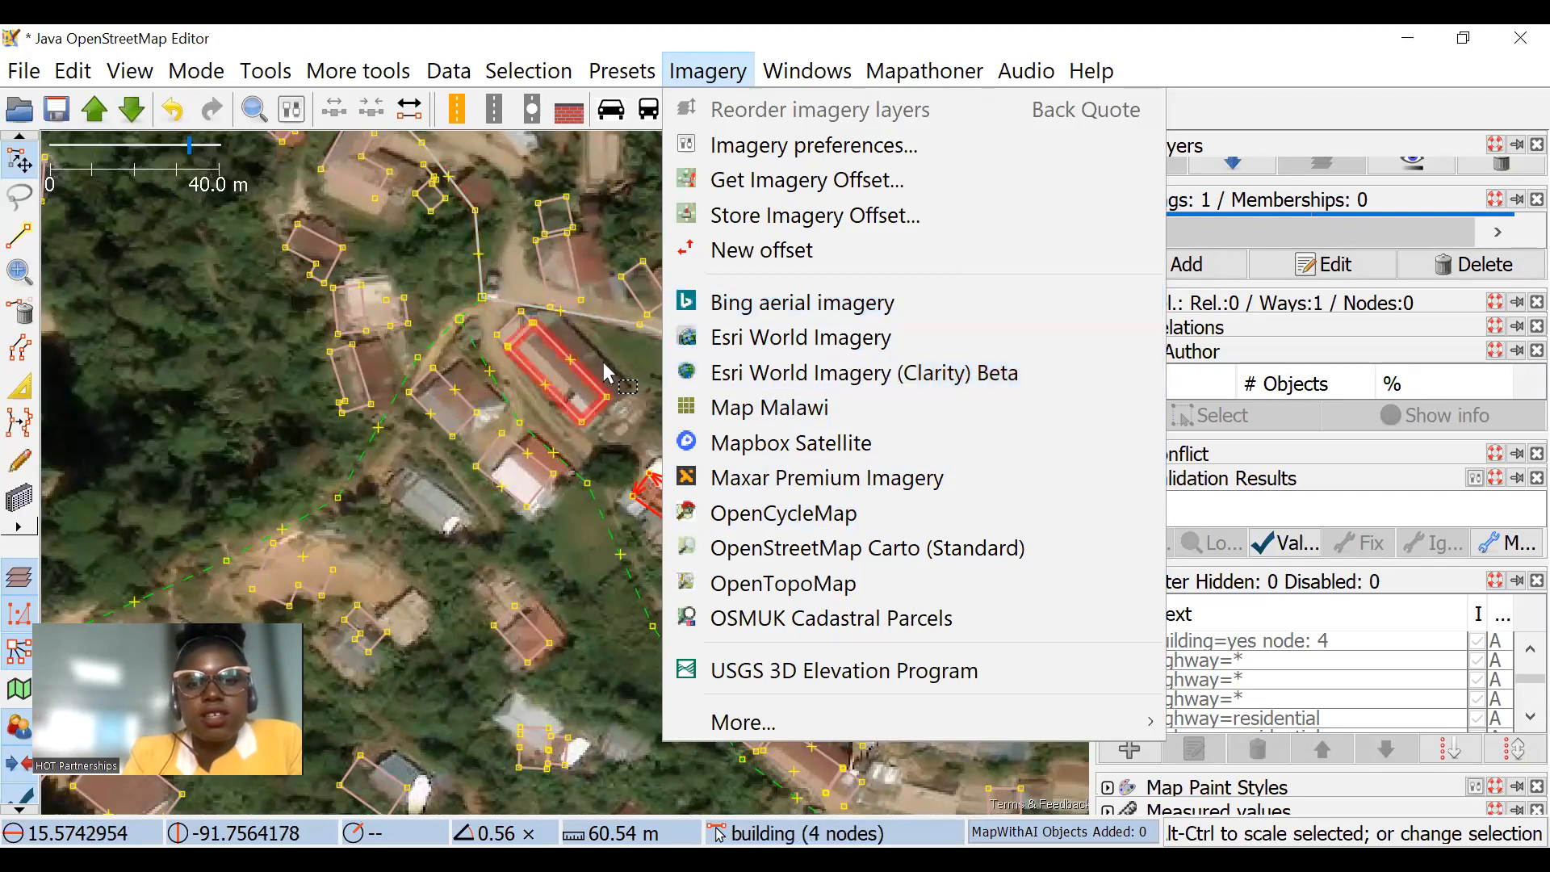
pyautogui.click(677, 361)
pyautogui.scroll(2, 676, 360)
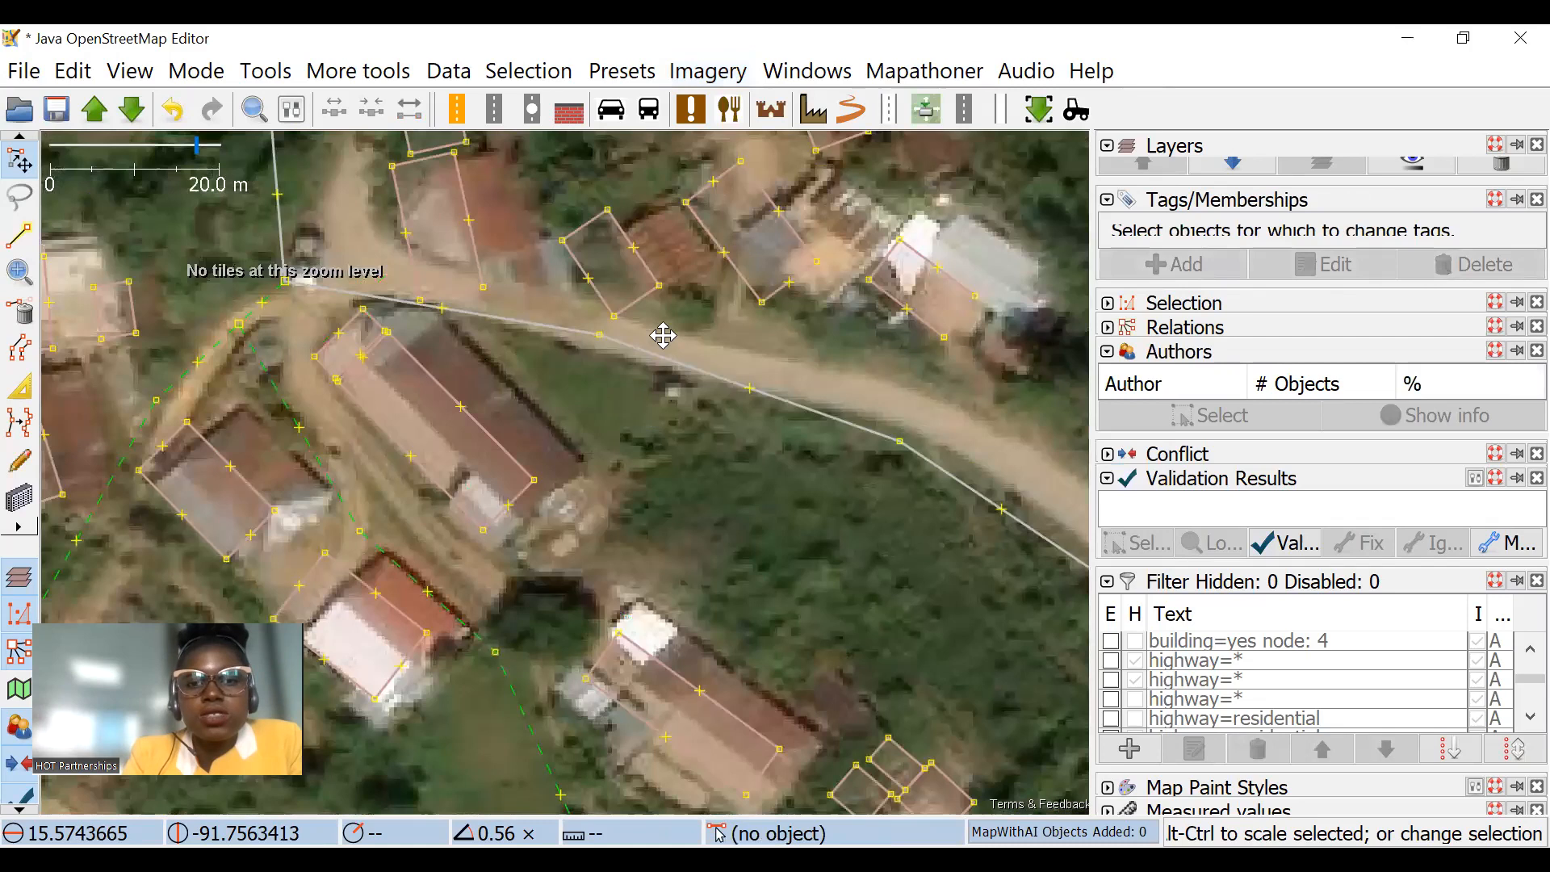
pyautogui.scroll(-2, 667, 336)
pyautogui.scroll(-3, 725, 433)
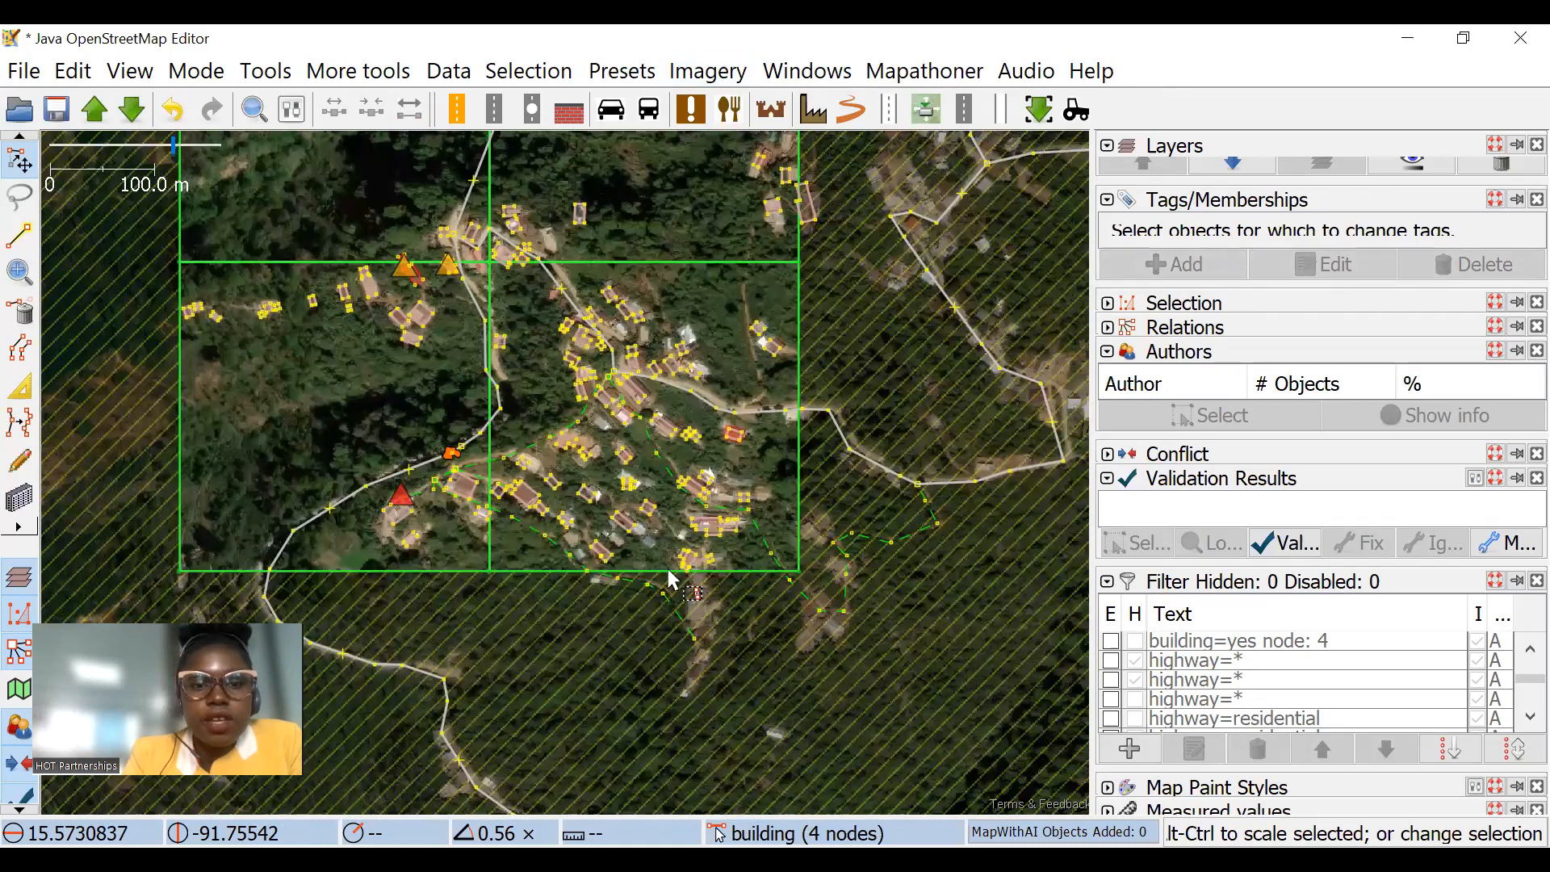
# Step: Enable the inverted building=* filter so that only buildings stay displayed on the map
pyautogui.scroll(2, 624, 441)
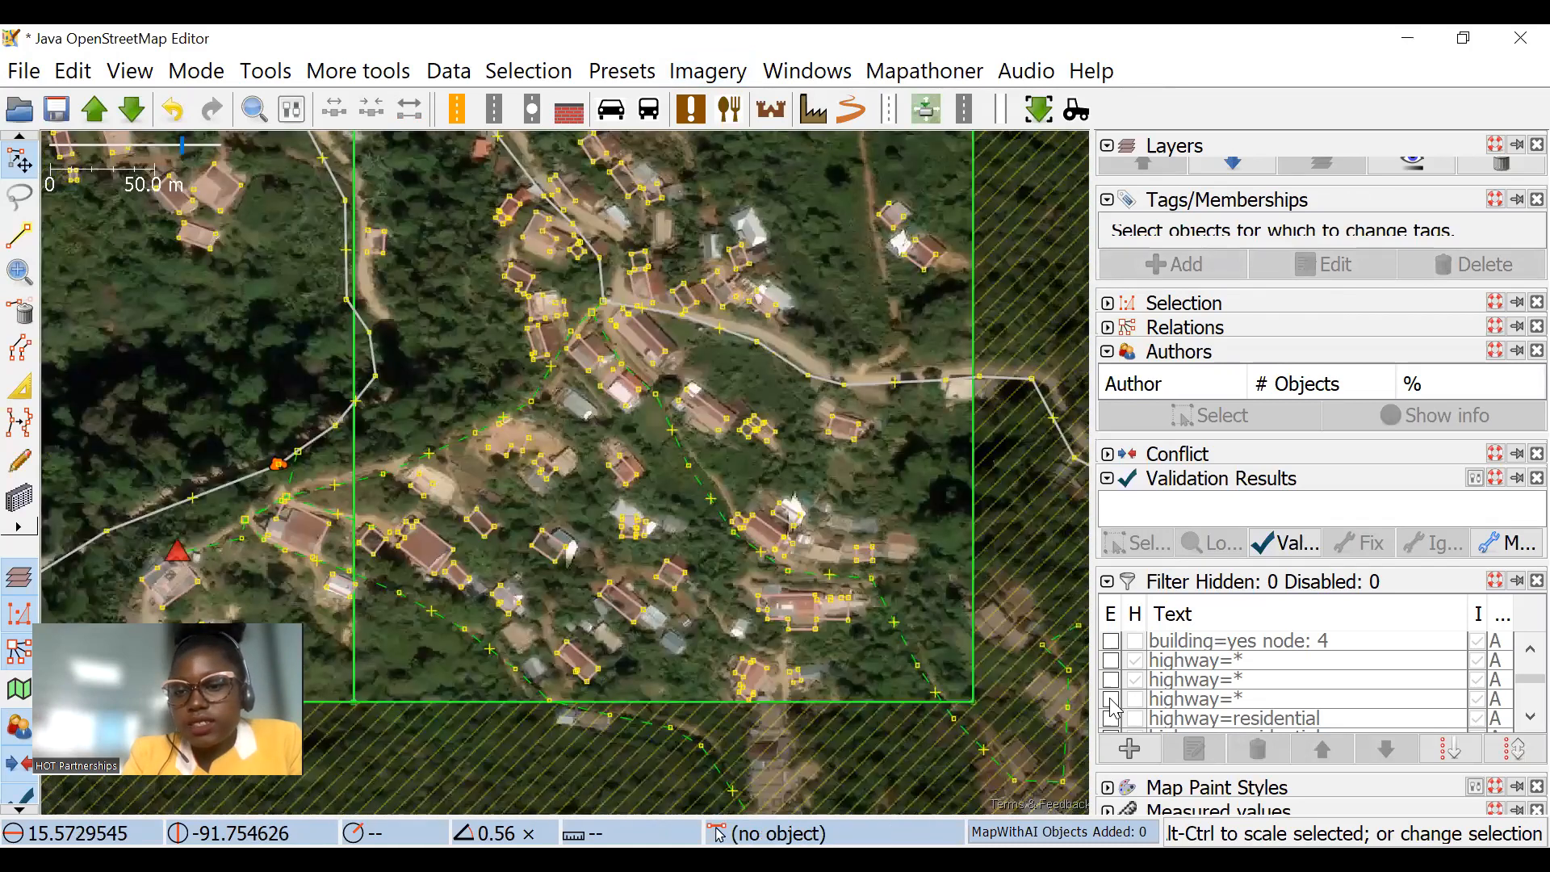
pyautogui.scroll(-5, 1115, 699)
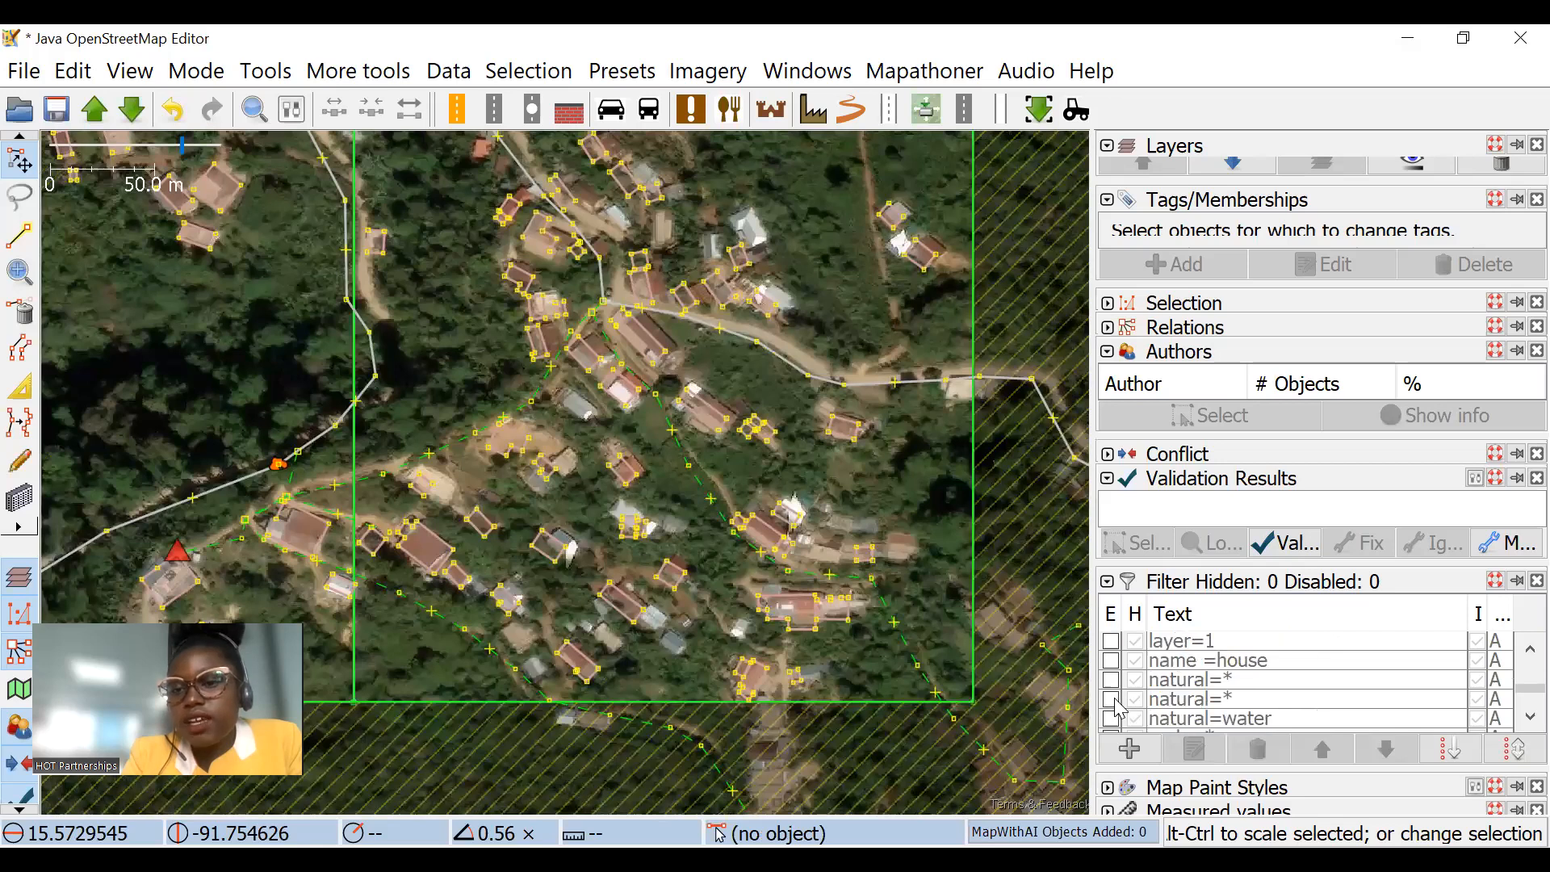
pyautogui.click(1111, 662)
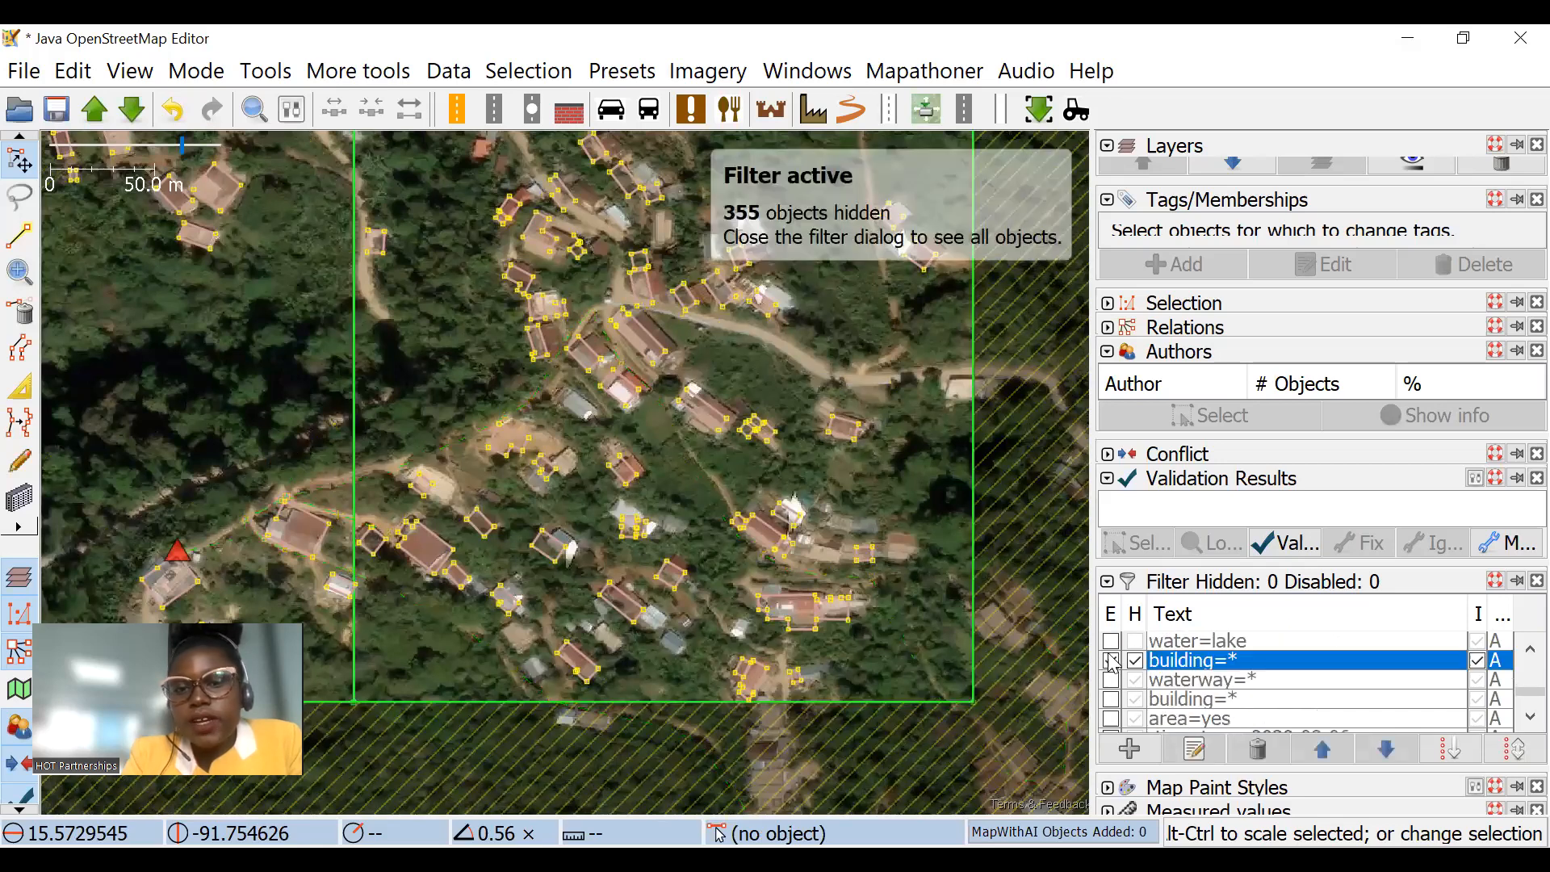
# Step: Box-select the buildings in the southeastern task square and run Simplify Way on all of them
pyautogui.scroll(3, 614, 295)
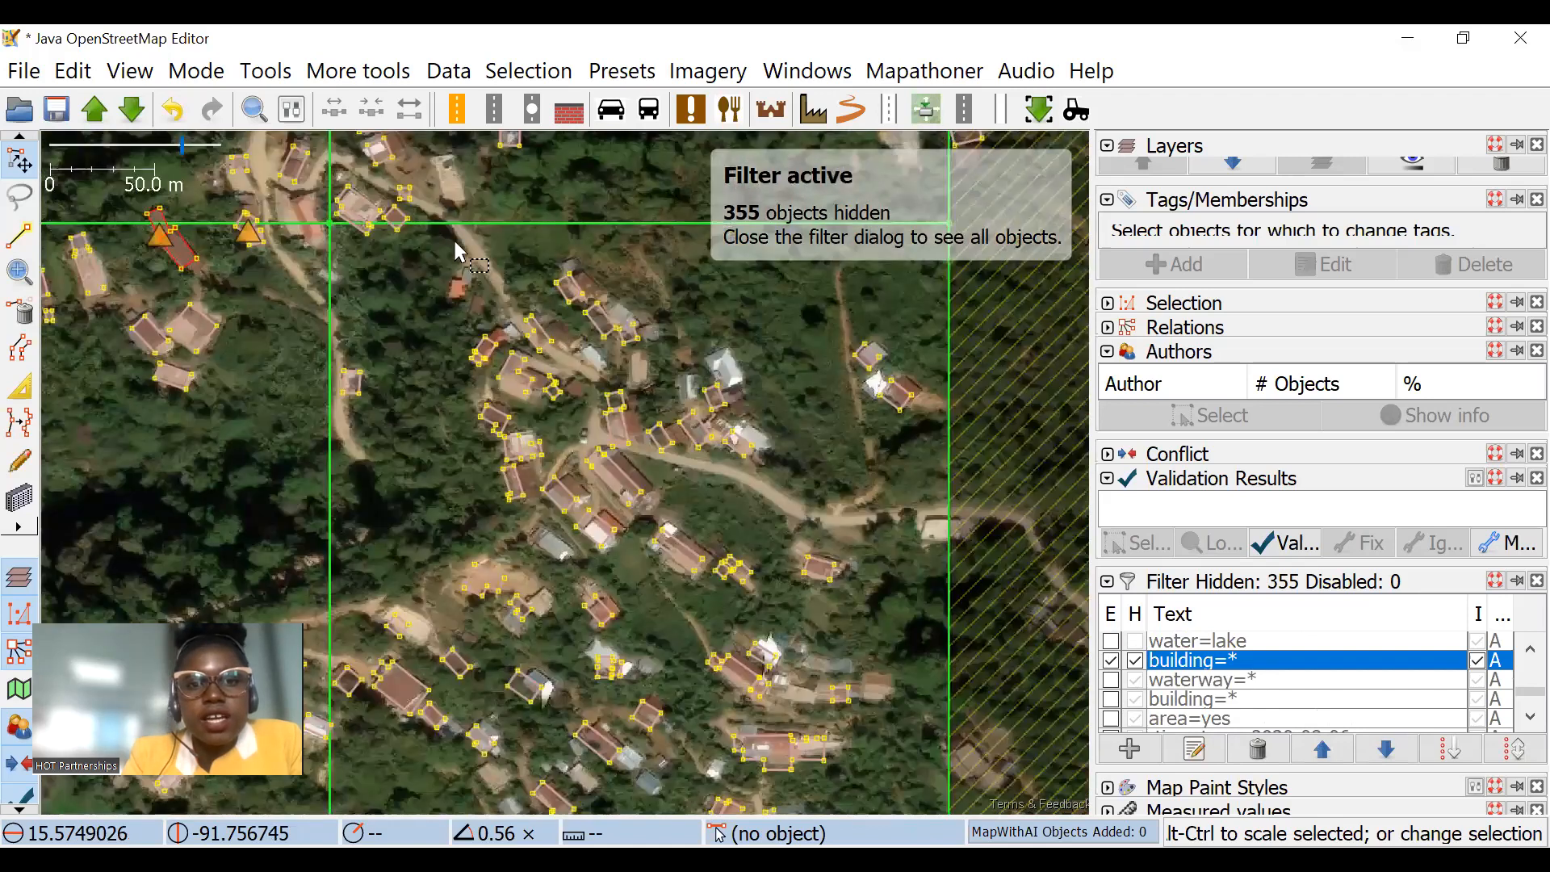
pyautogui.scroll(-3, 590, 362)
pyautogui.moveTo(410, 299); pyautogui.dragTo(959, 797)
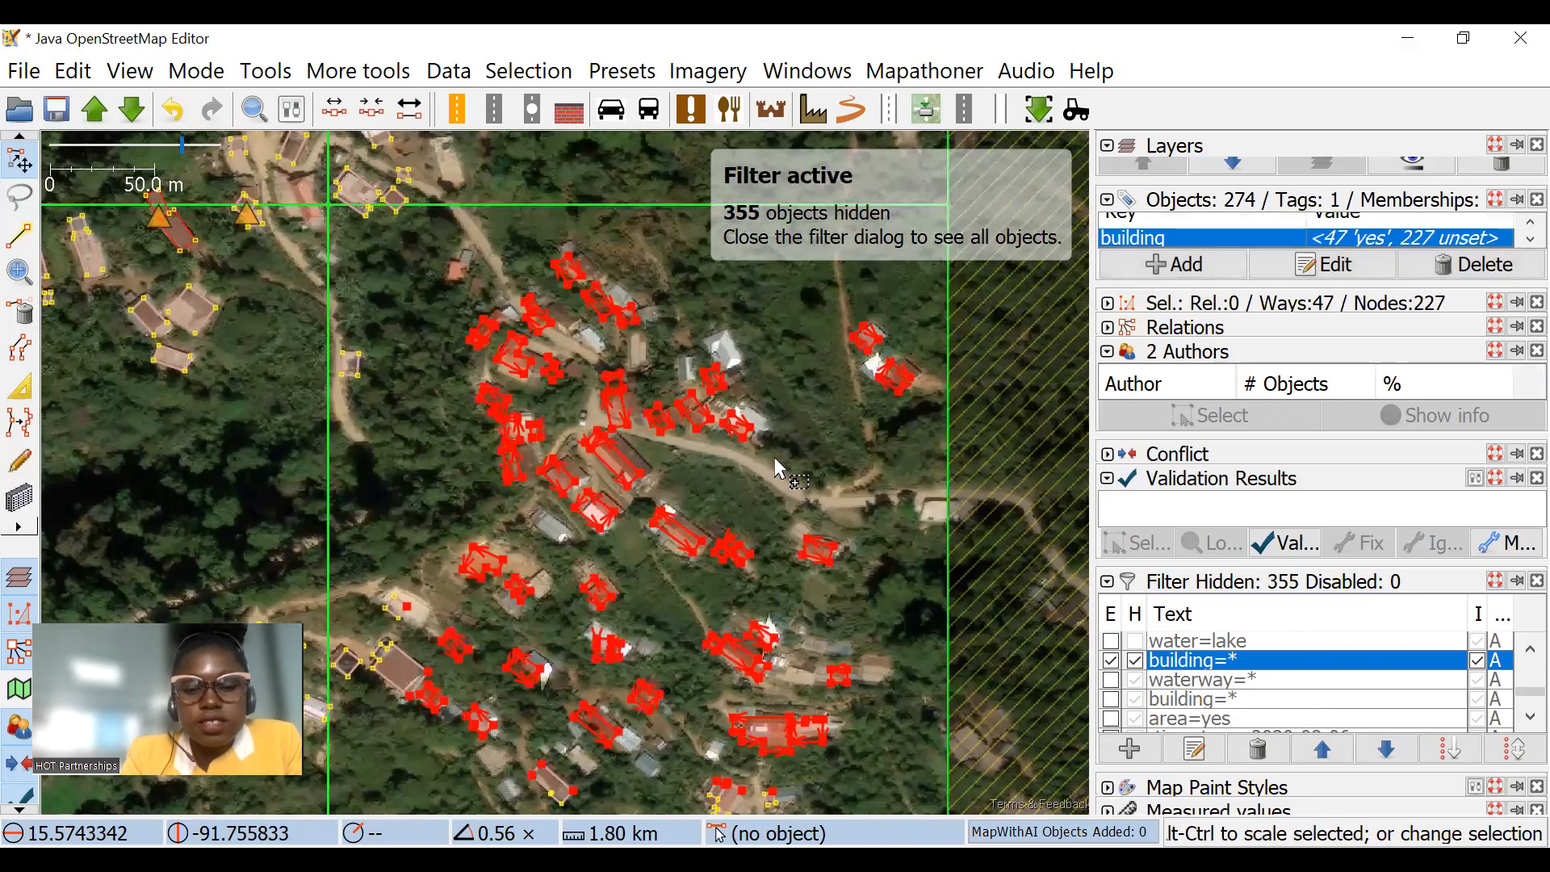
pyautogui.hotkey('shift', 'y')
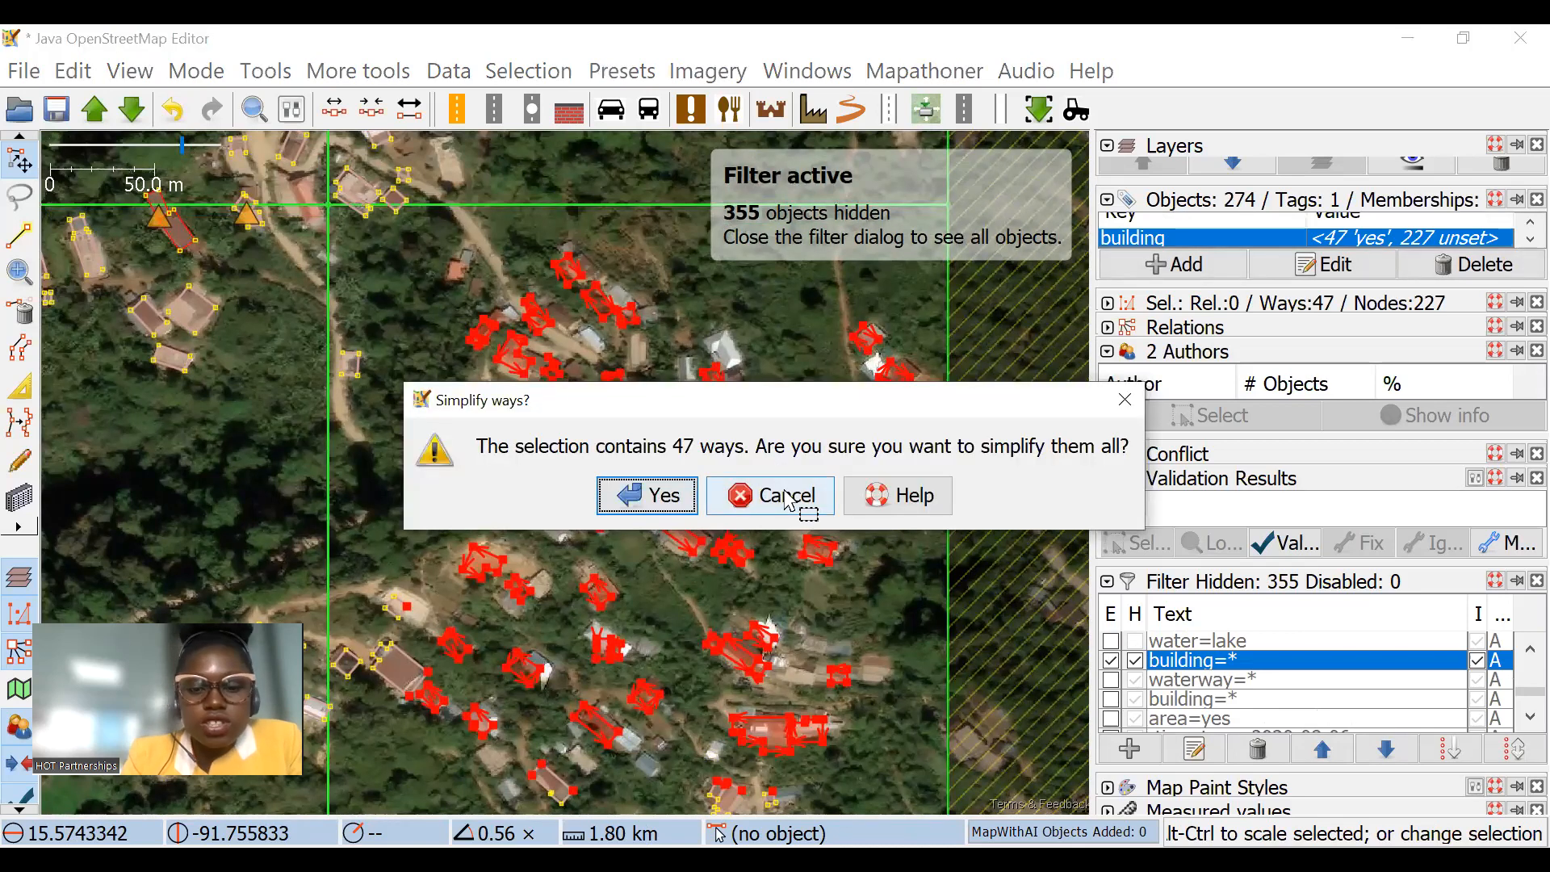
pyautogui.press('Return')
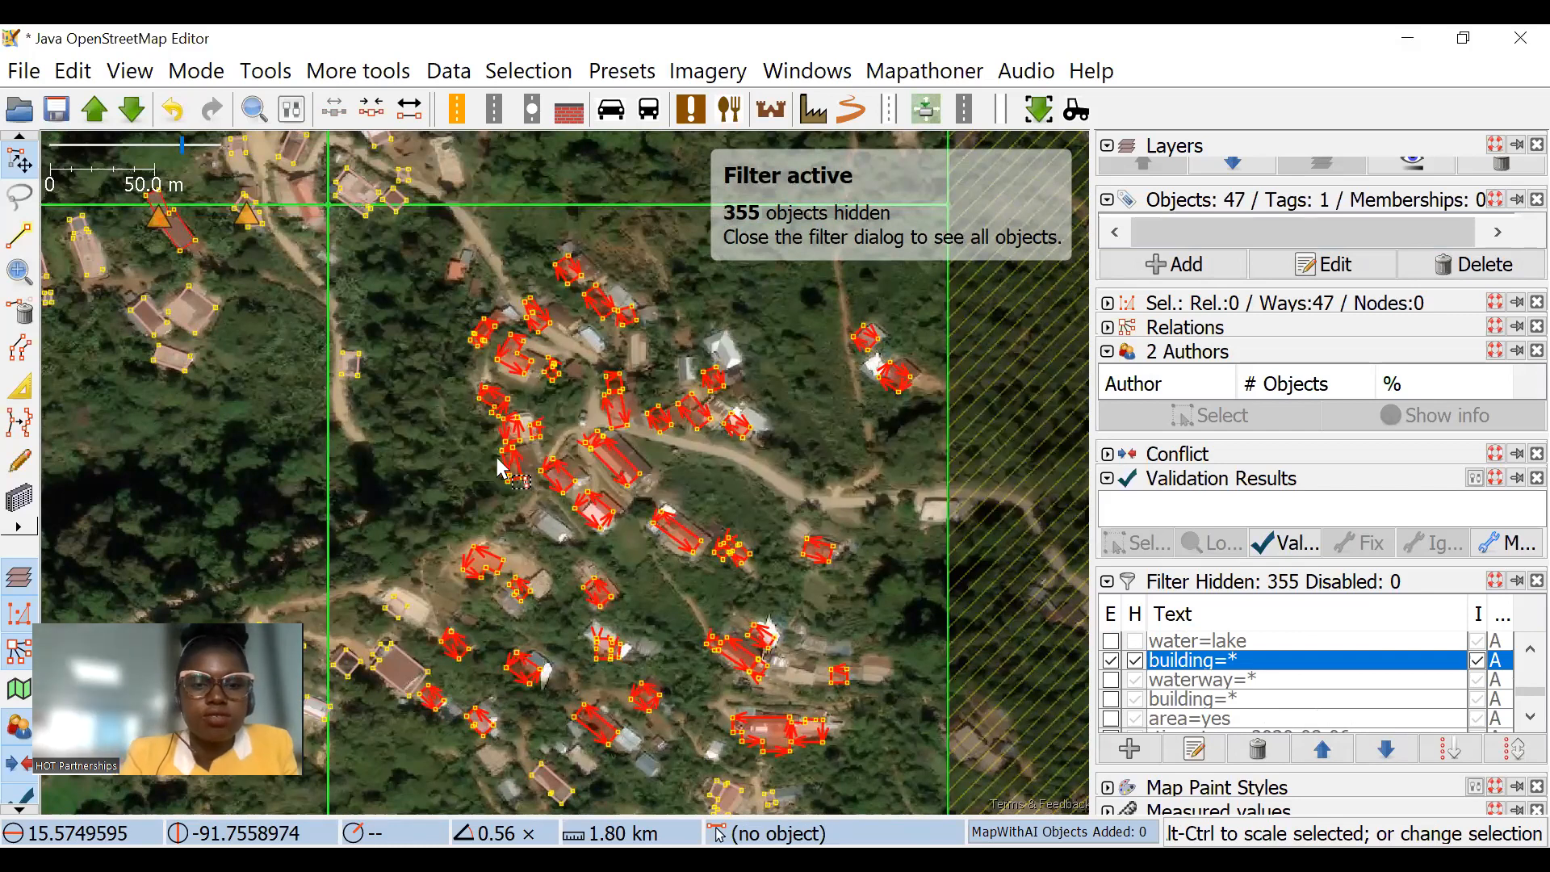
# Step: Clear the selection and inspect the building outlines around the road junction and in the settlement south of it
pyautogui.scroll(4, 499, 468)
pyautogui.moveTo(550, 453); pyautogui.dragTo(559, 457)
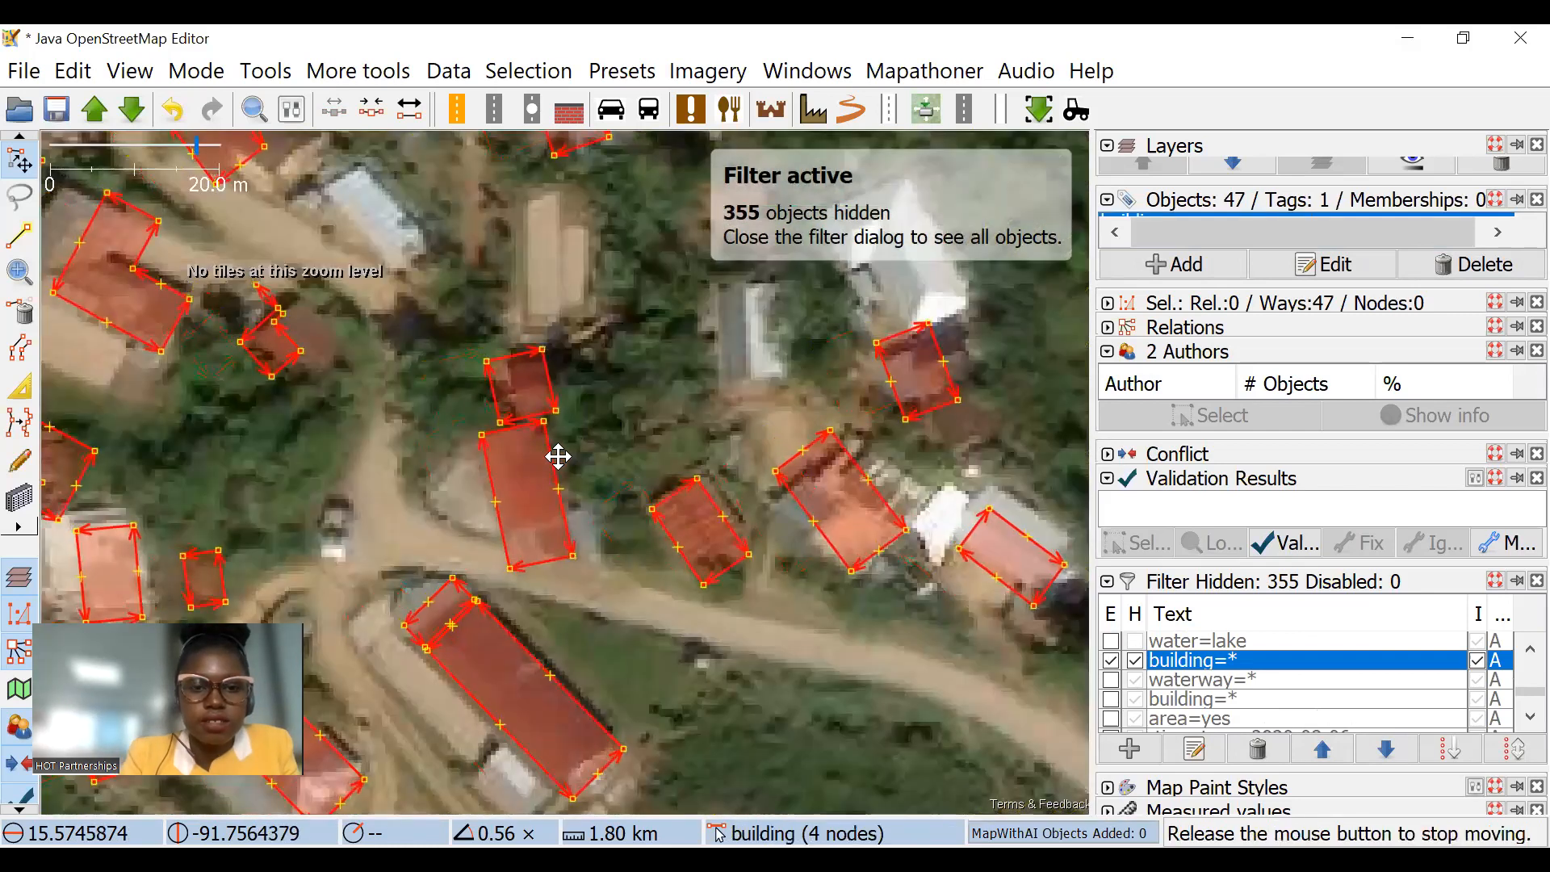
pyautogui.click(633, 418)
pyautogui.scroll(-2, 664, 403)
pyautogui.moveTo(632, 559); pyautogui.dragTo(670, 338)
pyautogui.moveTo(634, 487); pyautogui.dragTo(551, 372)
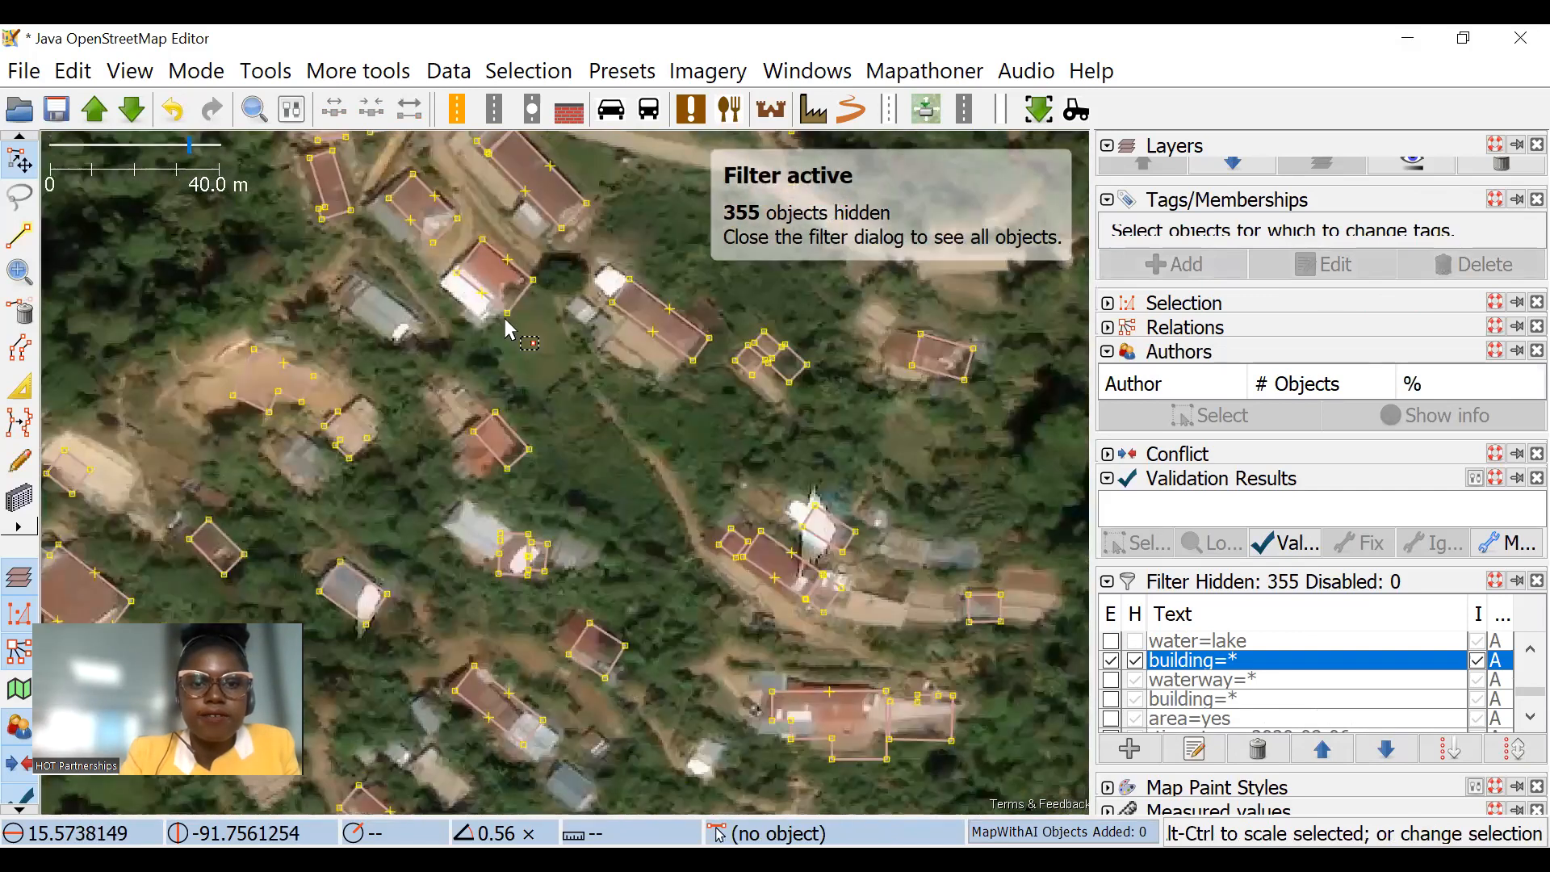
pyautogui.moveTo(628, 281); pyautogui.dragTo(564, 462)
# Step: Examine the building outlines along the road with the Extrude and Select tools and across all four task squares
pyautogui.click(20, 395)
pyautogui.scroll(2, 448, 342)
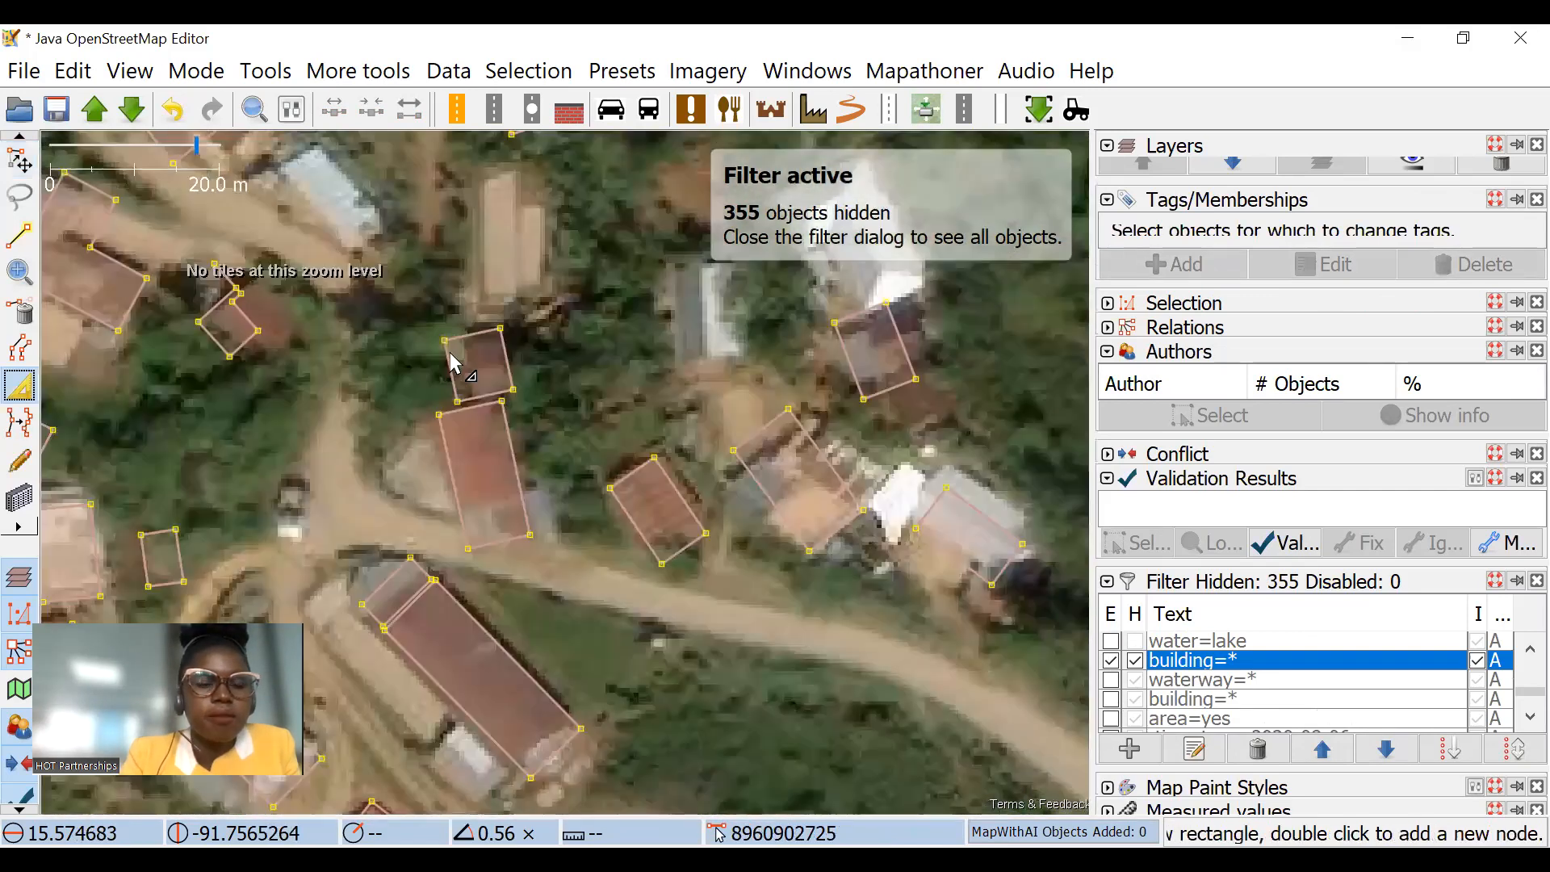
pyautogui.moveTo(490, 386); pyautogui.dragTo(452, 411)
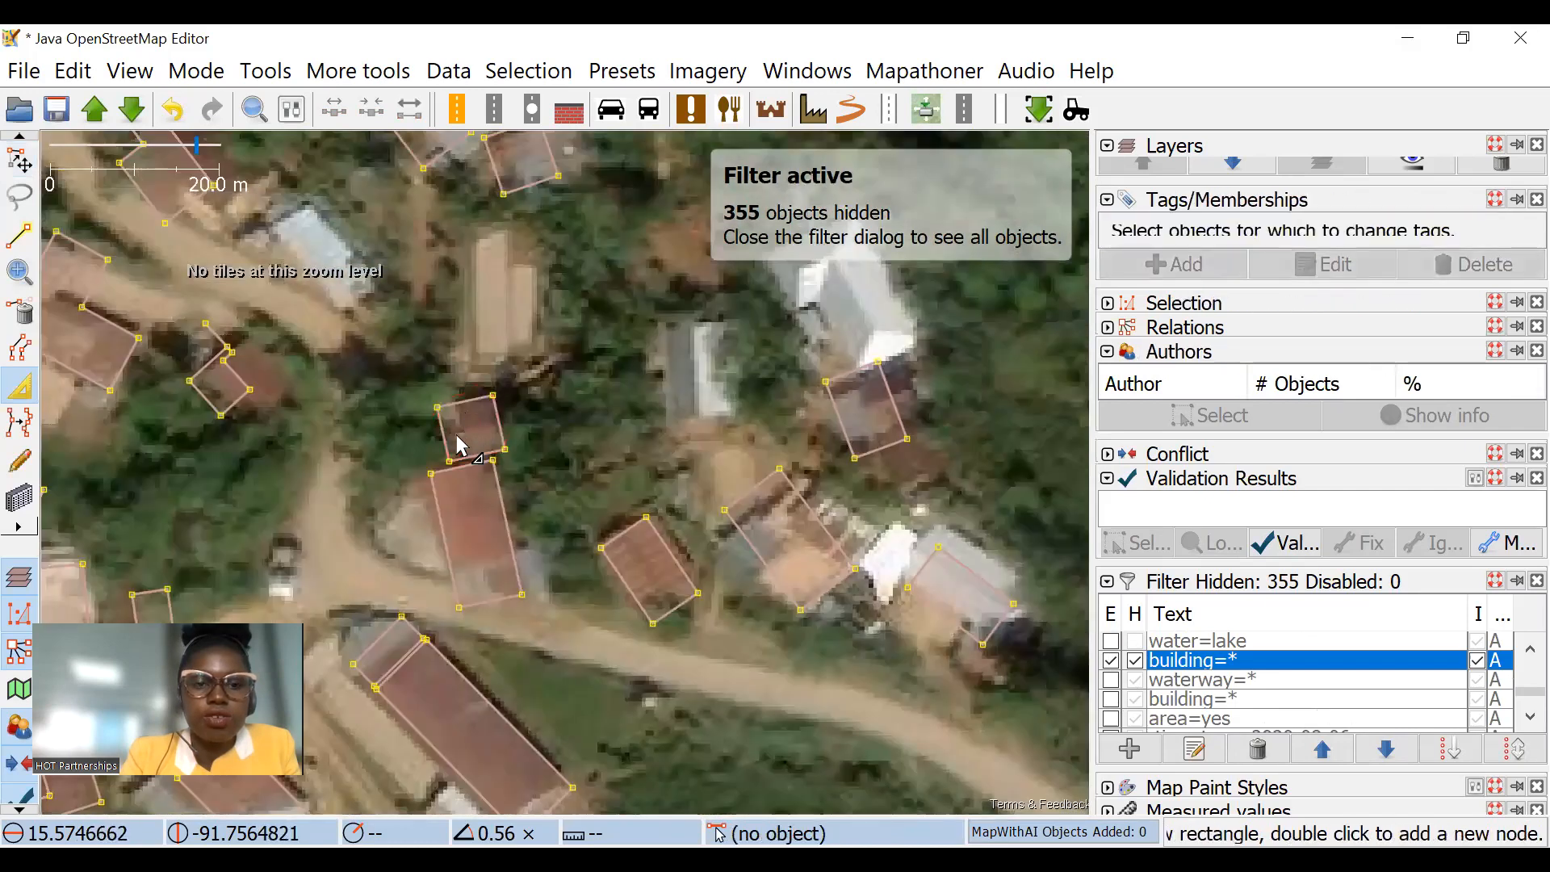
pyautogui.scroll(-3, 533, 408)
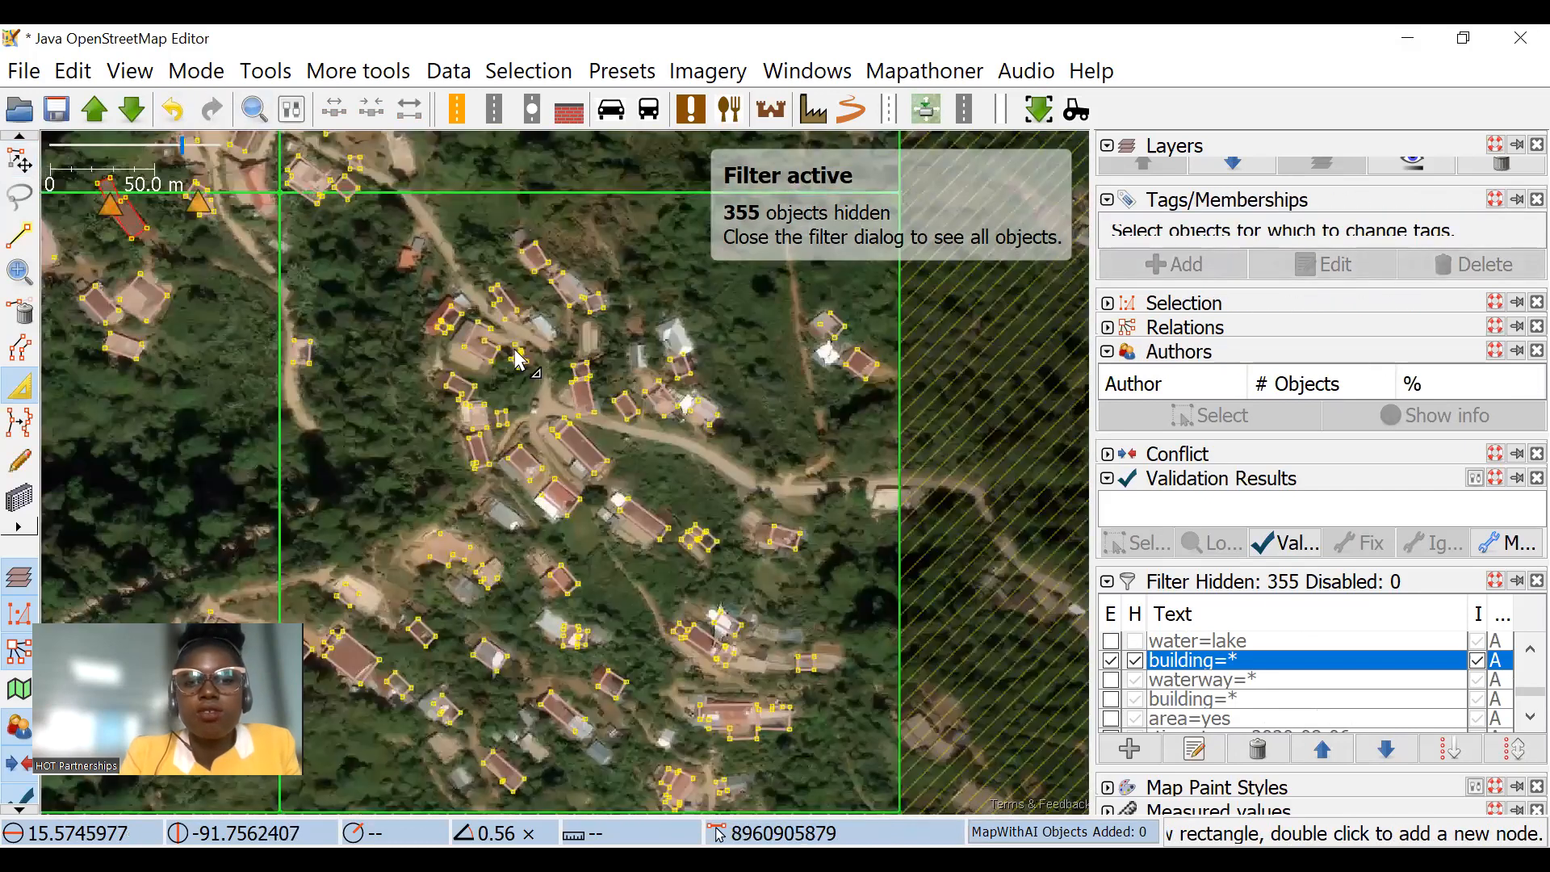
pyautogui.moveTo(108, 334); pyautogui.dragTo(71, 315)
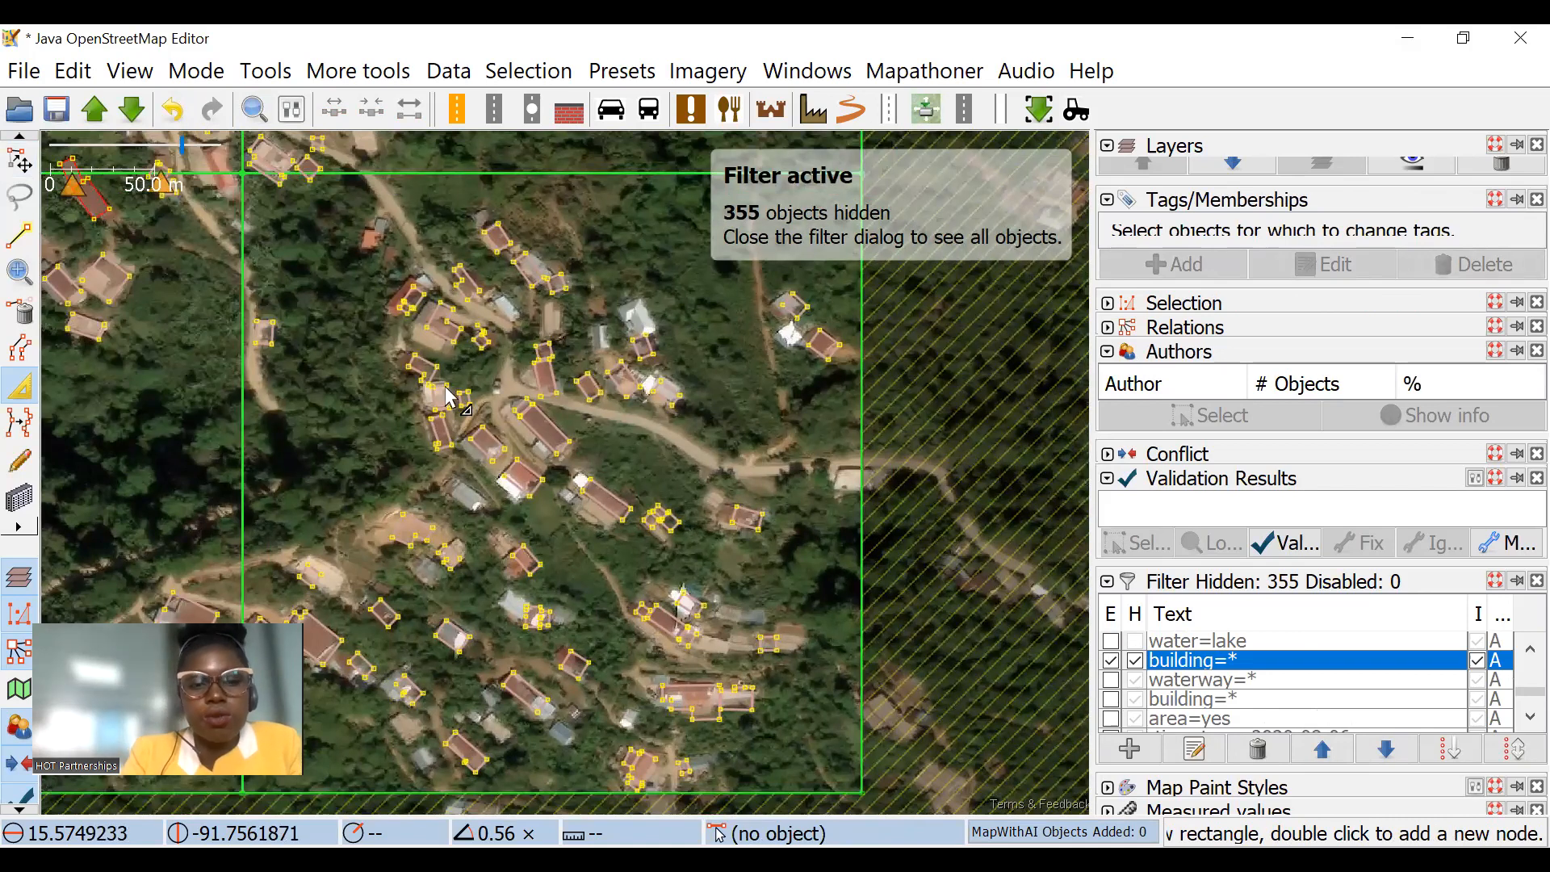
pyautogui.scroll(2, 557, 473)
pyautogui.moveTo(667, 487); pyautogui.dragTo(709, 562)
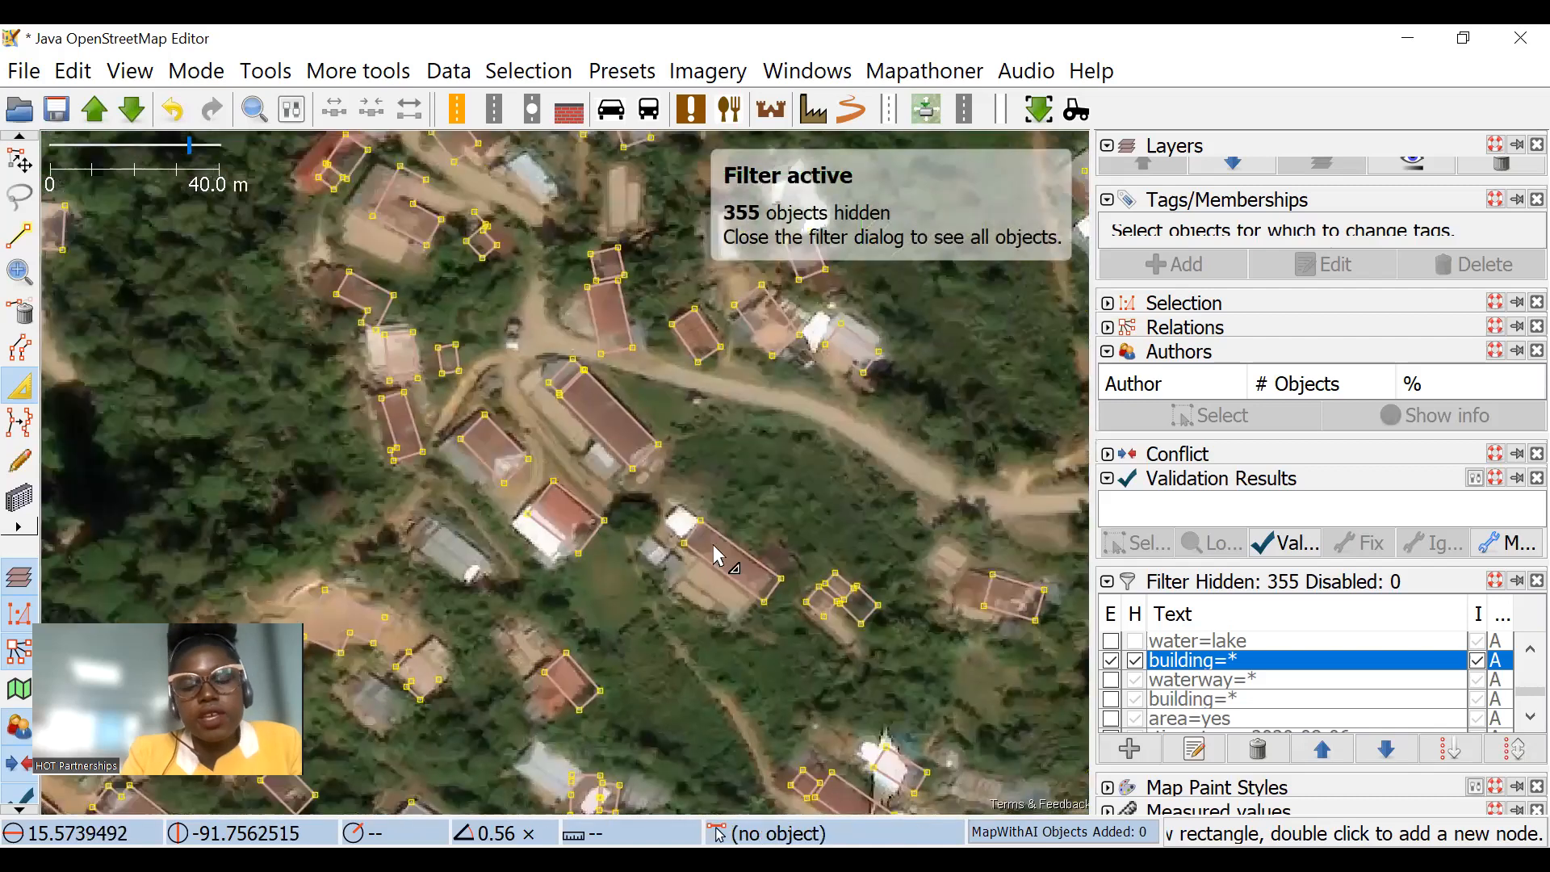
pyautogui.click(20, 160)
pyautogui.scroll(-2, 794, 431)
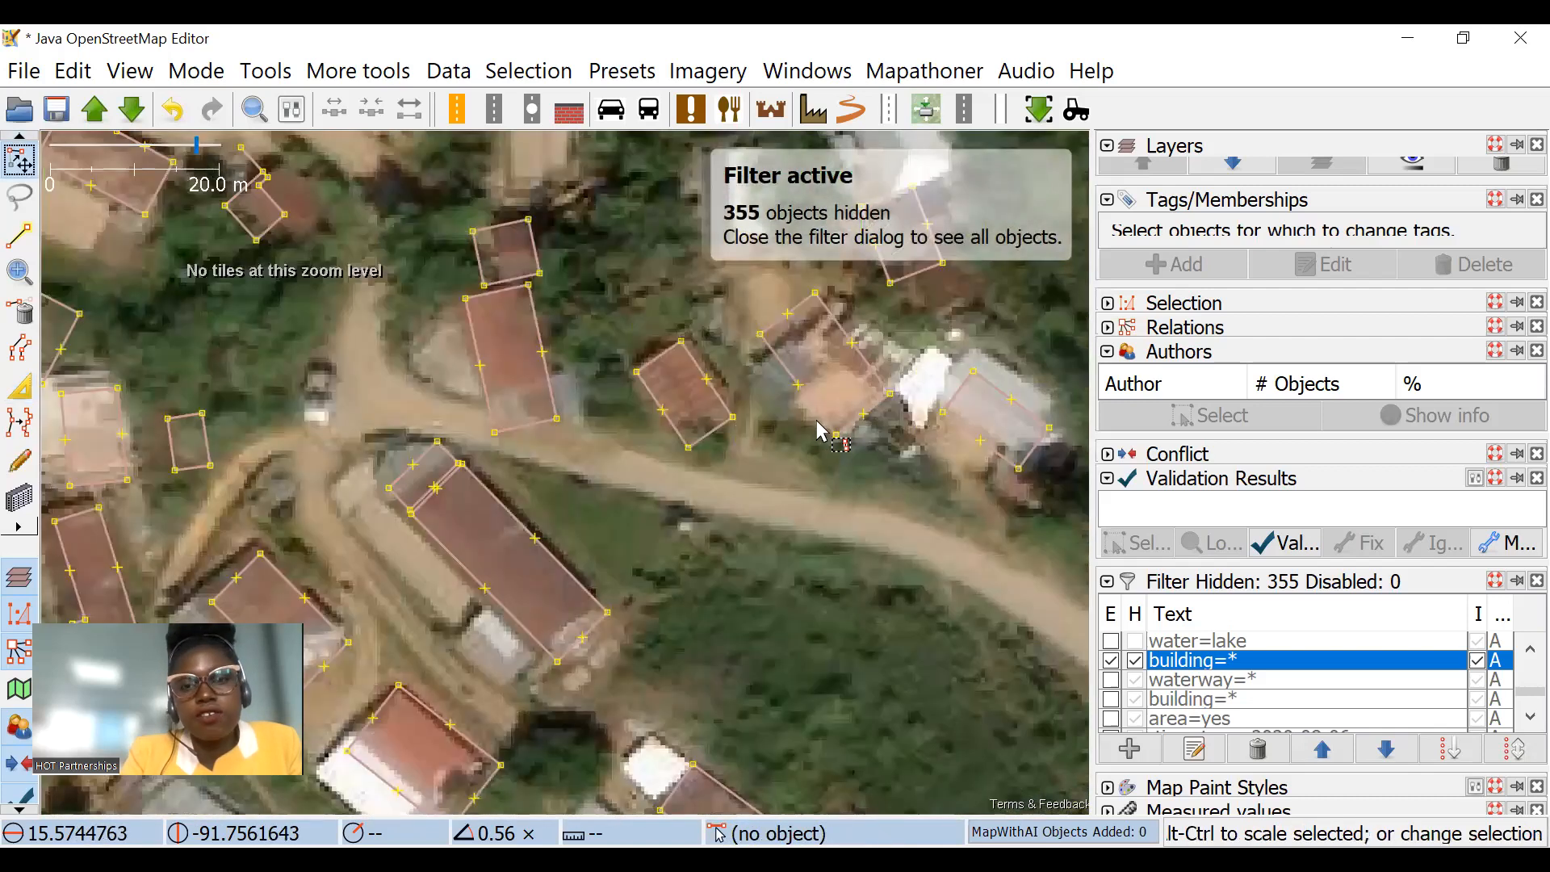
pyautogui.scroll(-2, 638, 368)
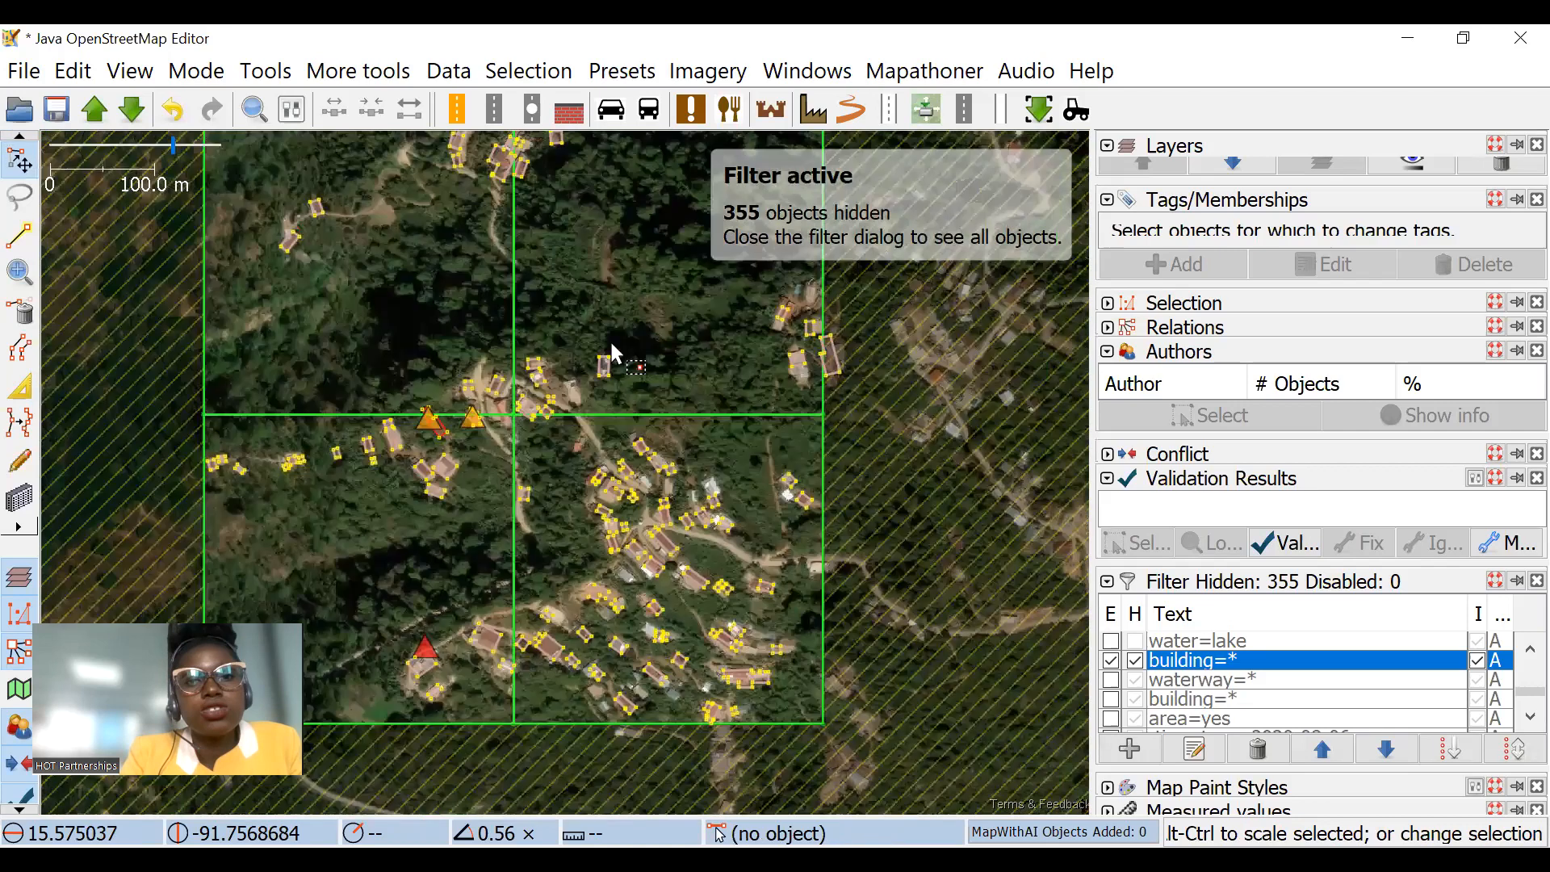
pyautogui.scroll(-5, 565, 390)
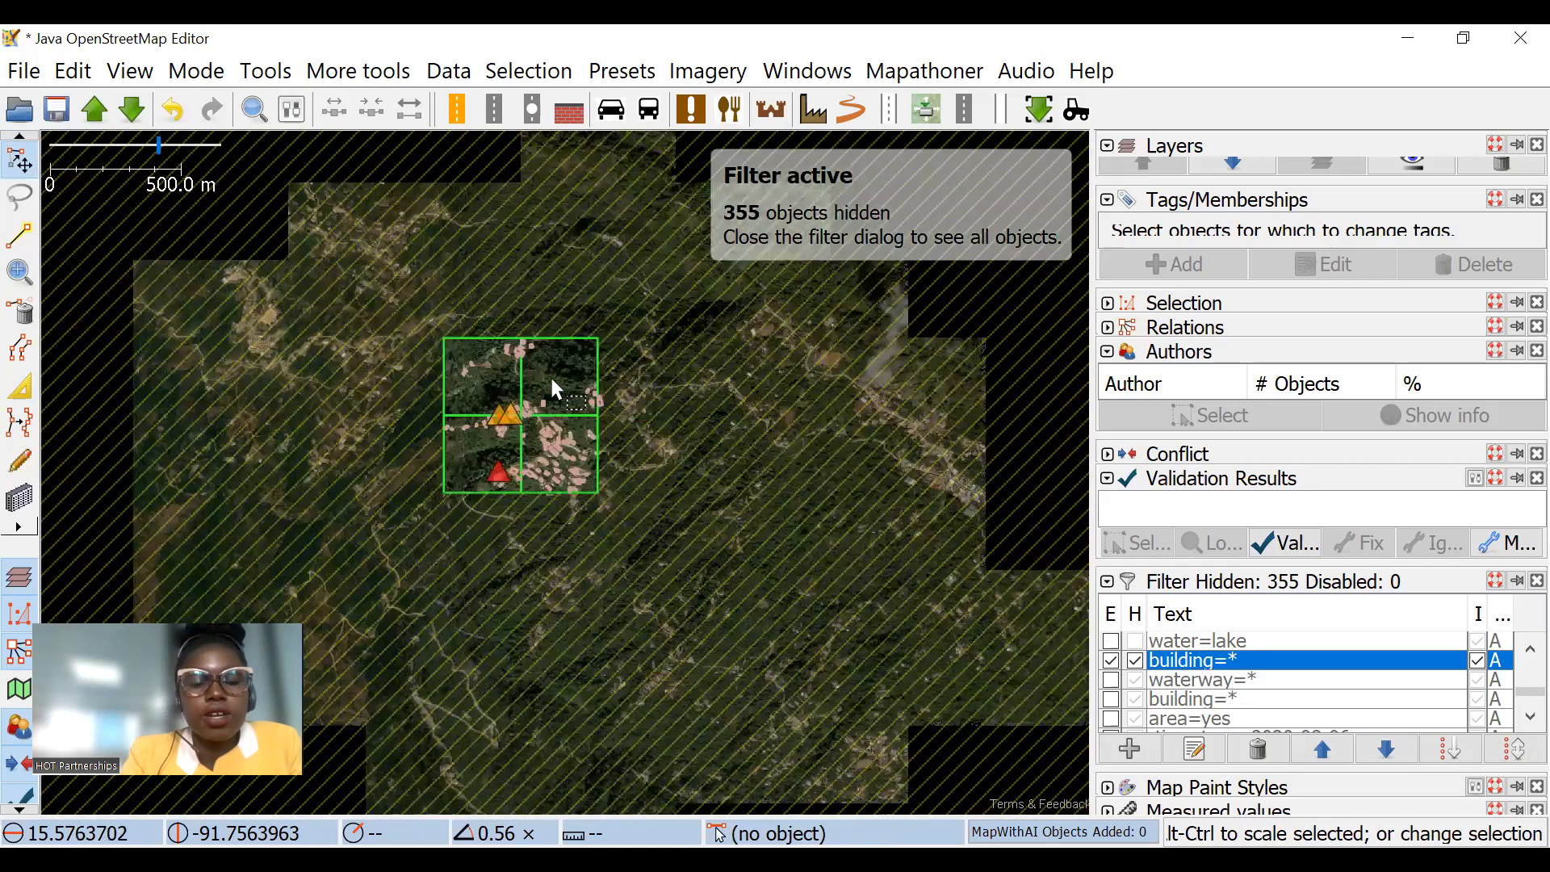
pyautogui.scroll(2, 568, 460)
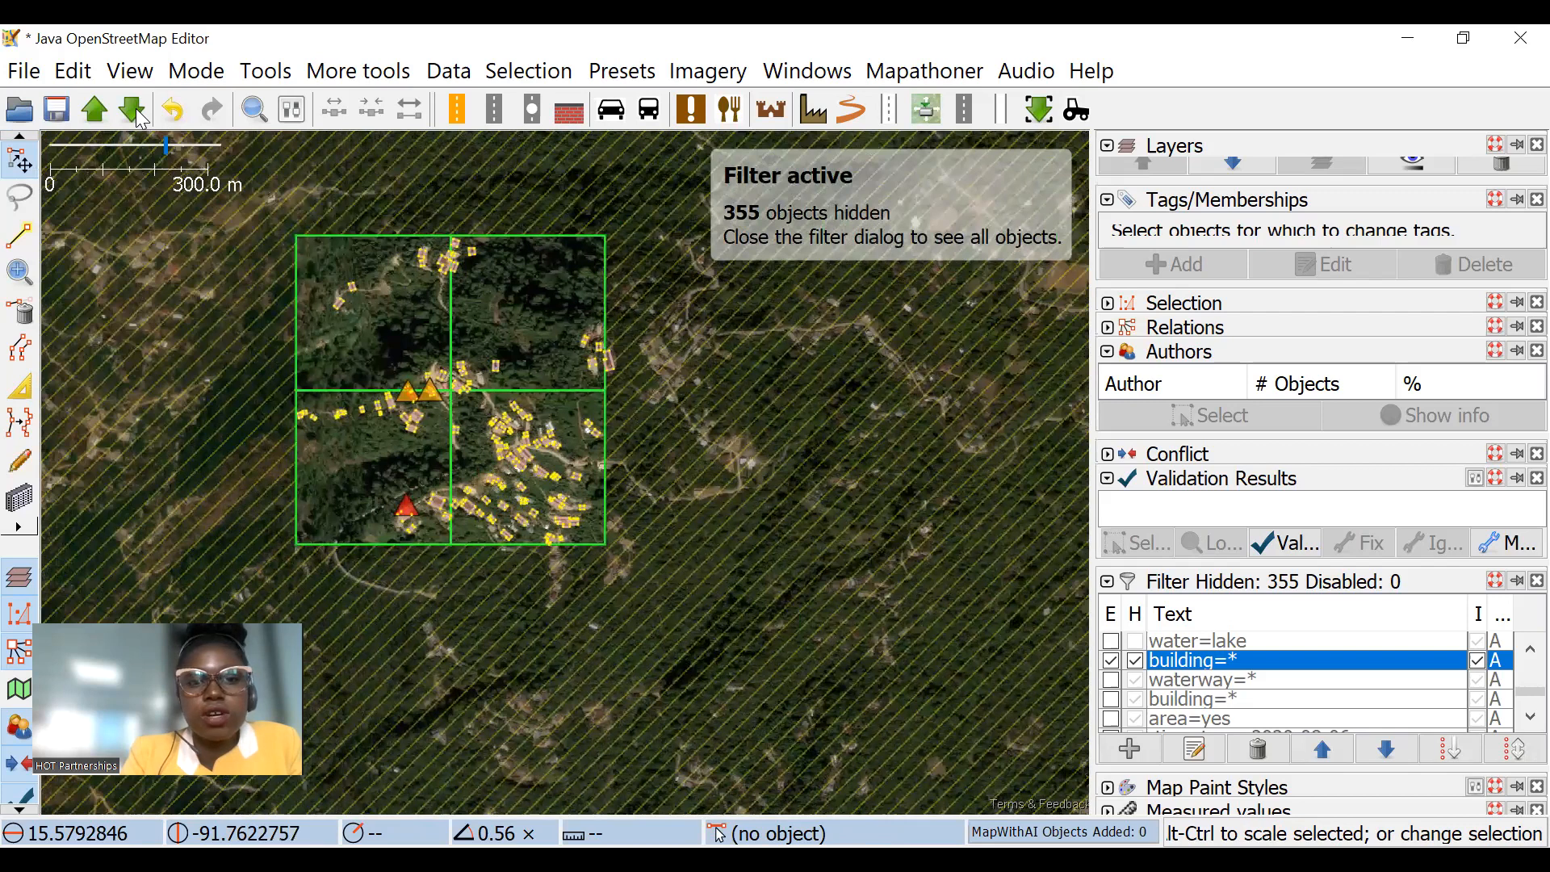
# Step: Try to download OpenStreetMap data for a small area between the Kampala and Bunamwaya labels as a new layer
pyautogui.click(132, 110)
pyautogui.scroll(-10, 701, 357)
pyautogui.scroll(-3, 830, 436)
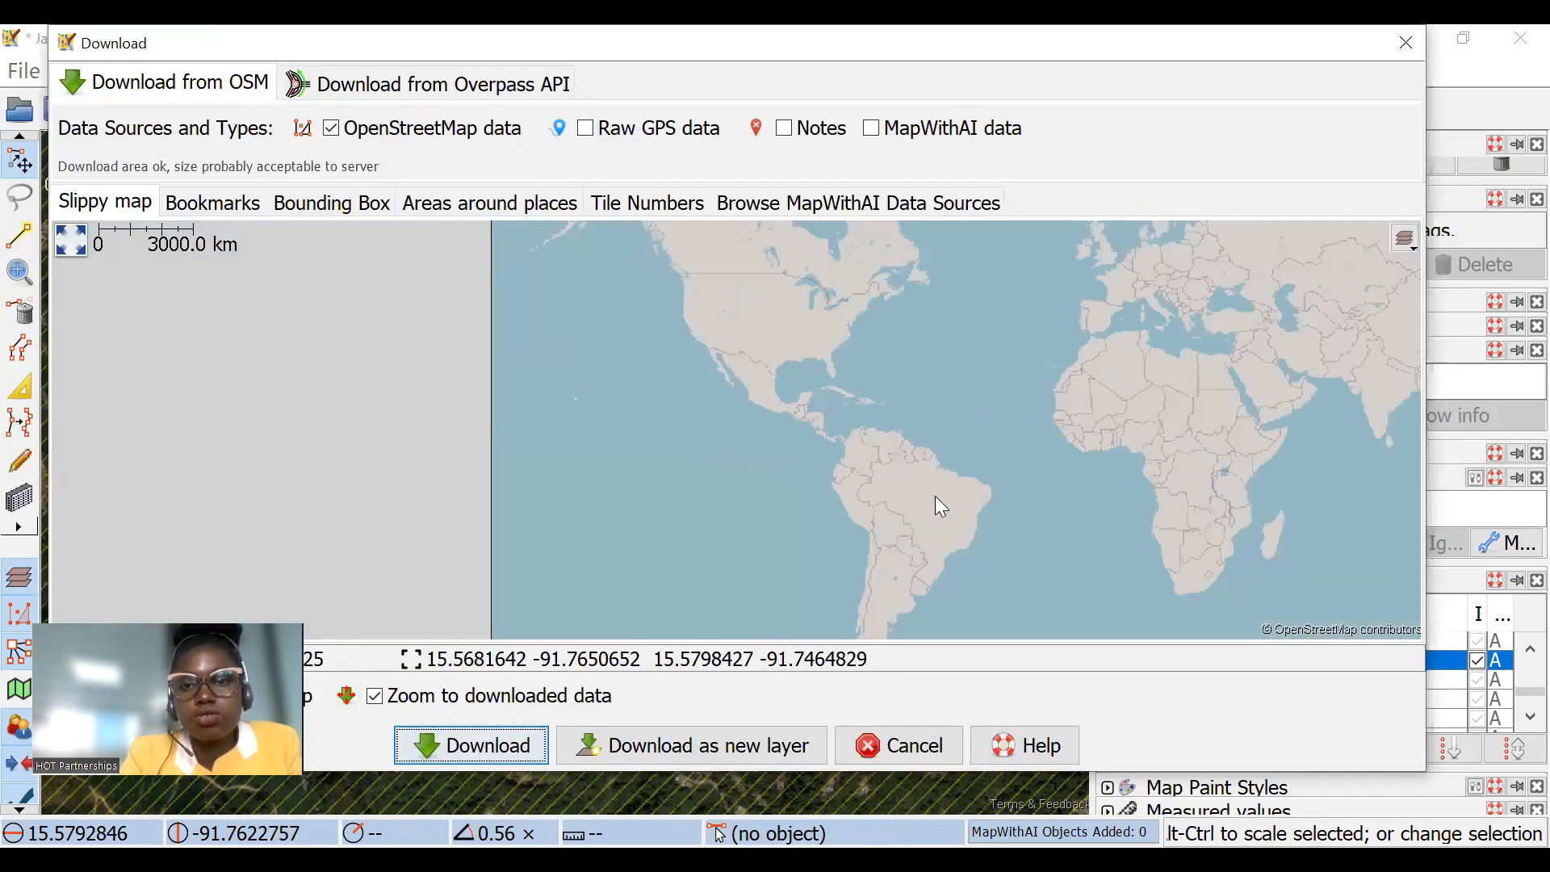
pyautogui.scroll(3, 903, 530)
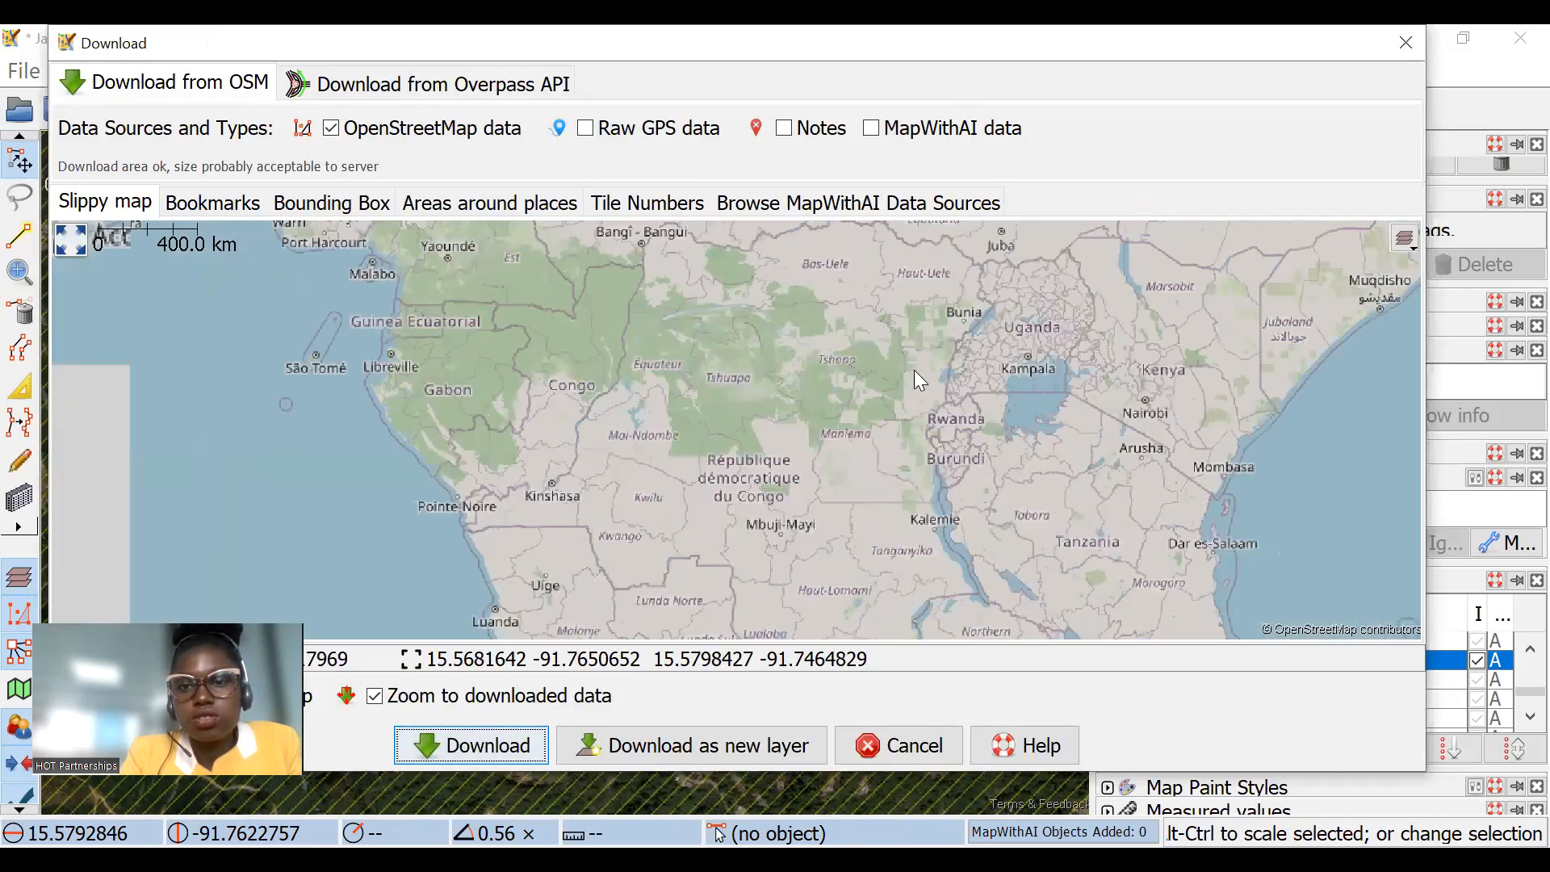
pyautogui.scroll(1, 911, 368)
pyautogui.scroll(2, 1013, 392)
pyautogui.scroll(2, 907, 355)
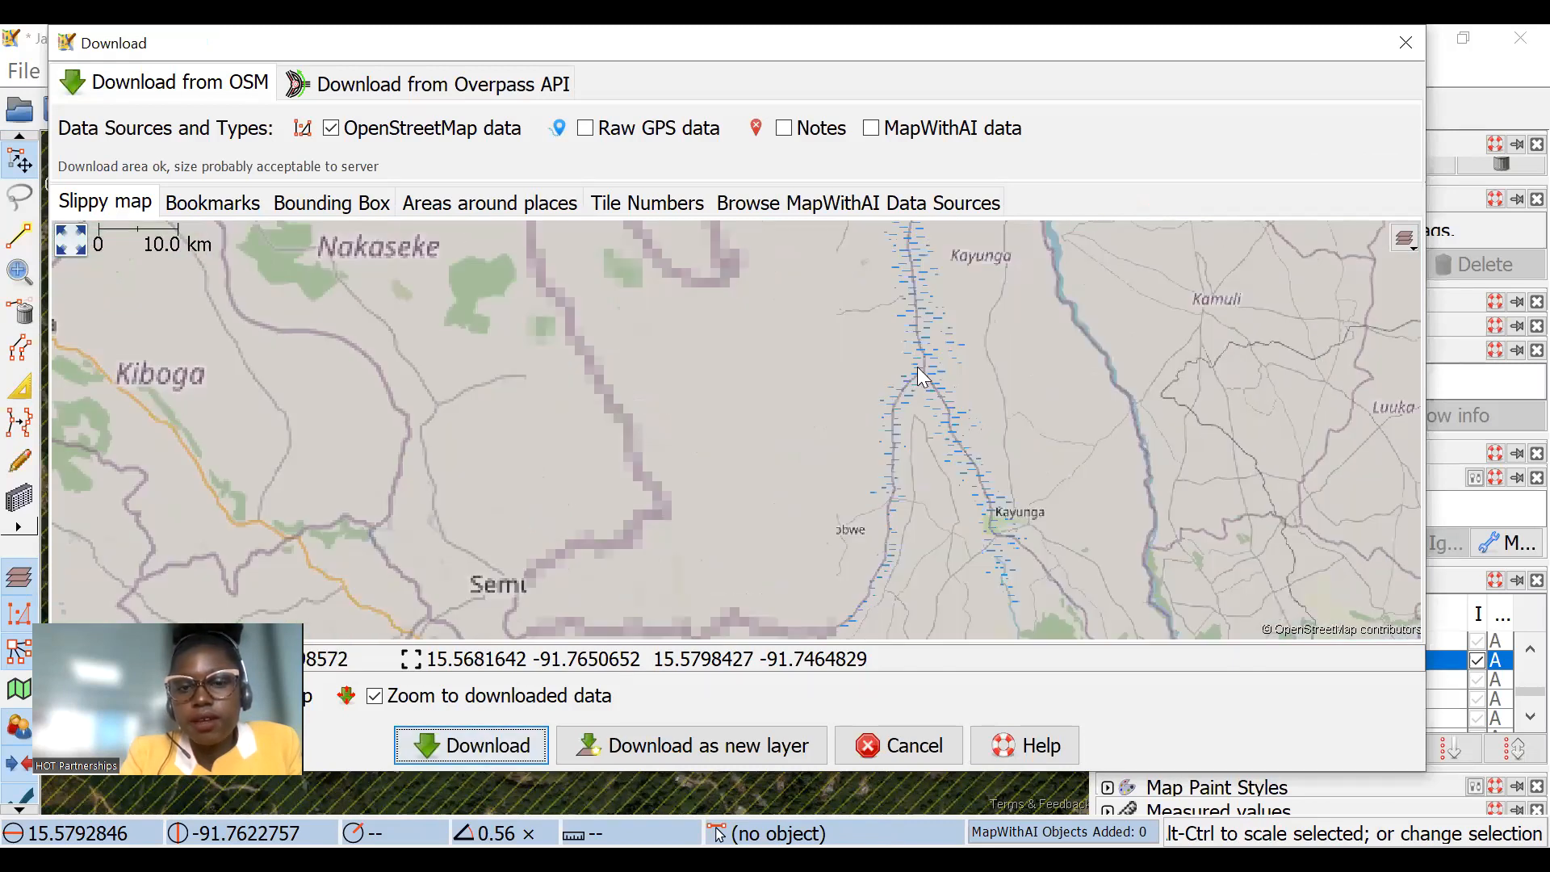
pyautogui.scroll(-2, 831, 367)
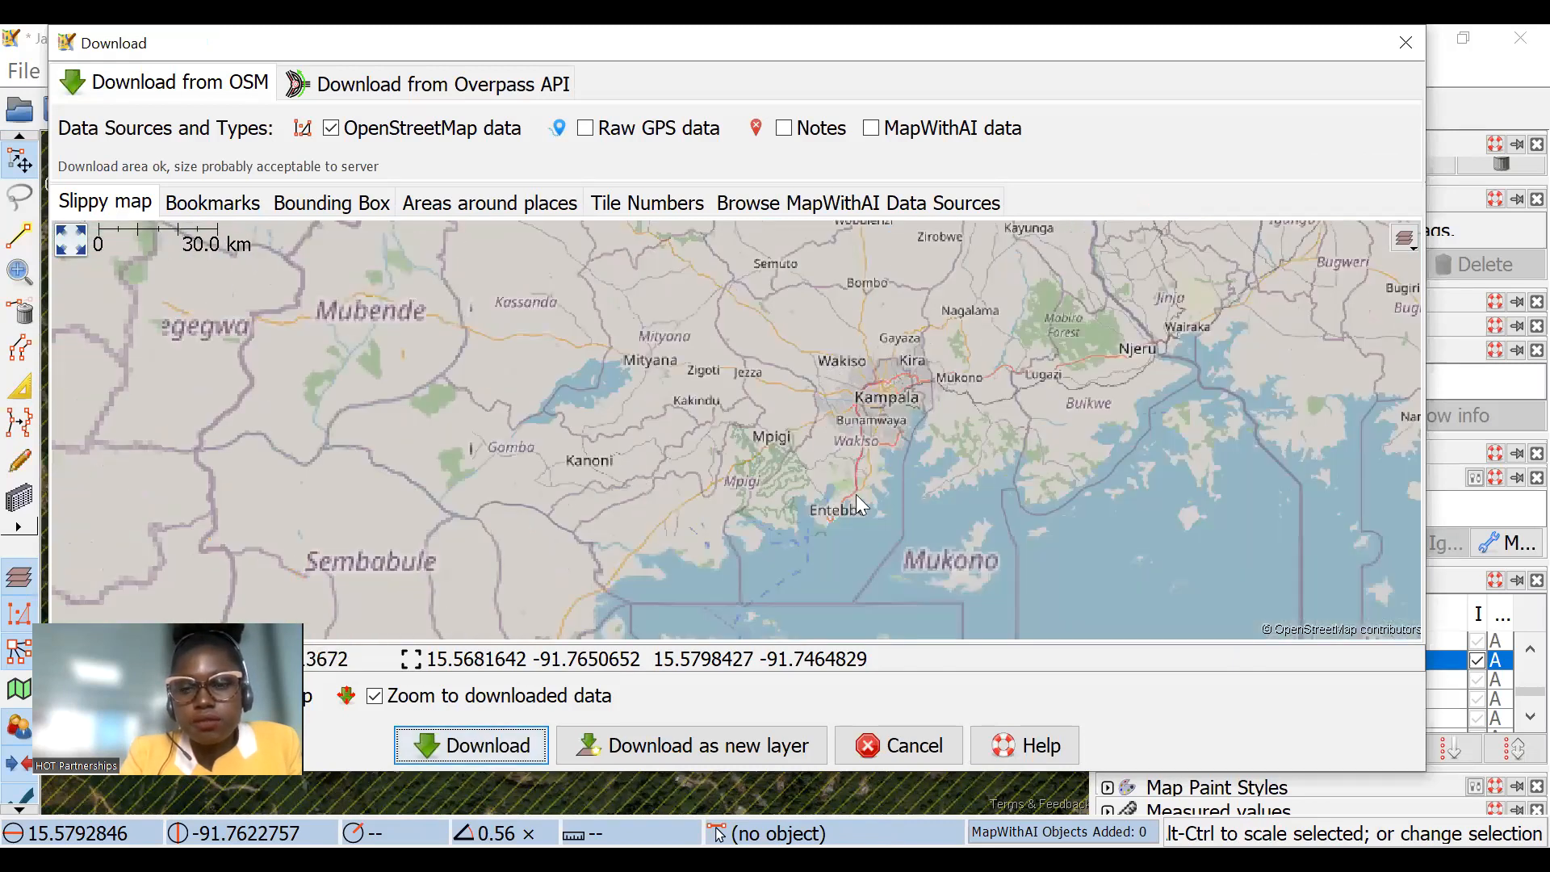
pyautogui.scroll(3, 727, 375)
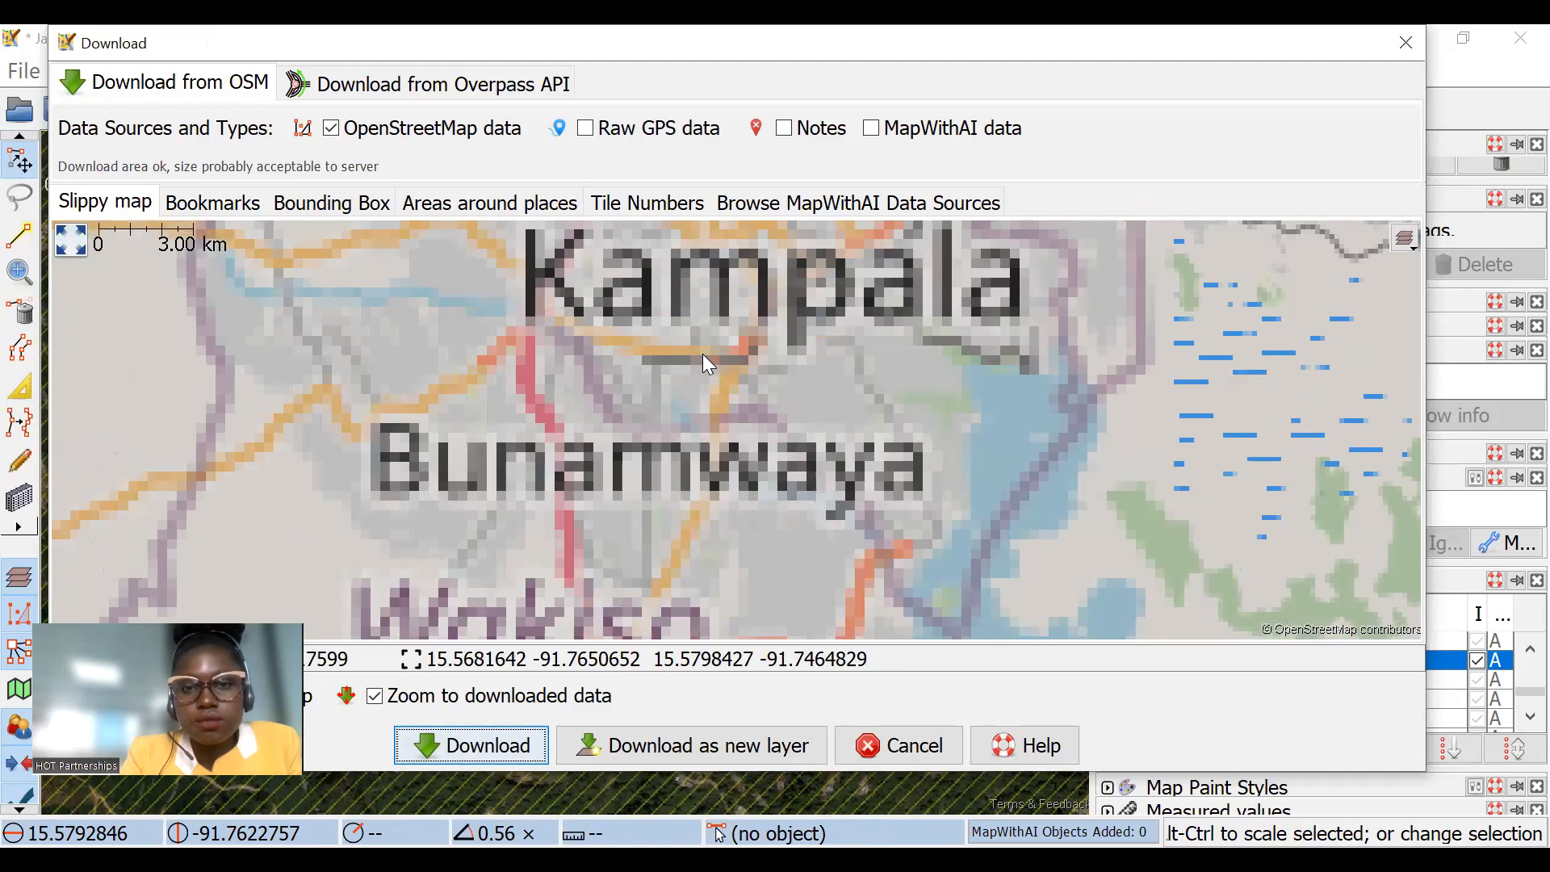
pyautogui.scroll(1, 702, 354)
pyautogui.moveTo(668, 326); pyautogui.dragTo(742, 401)
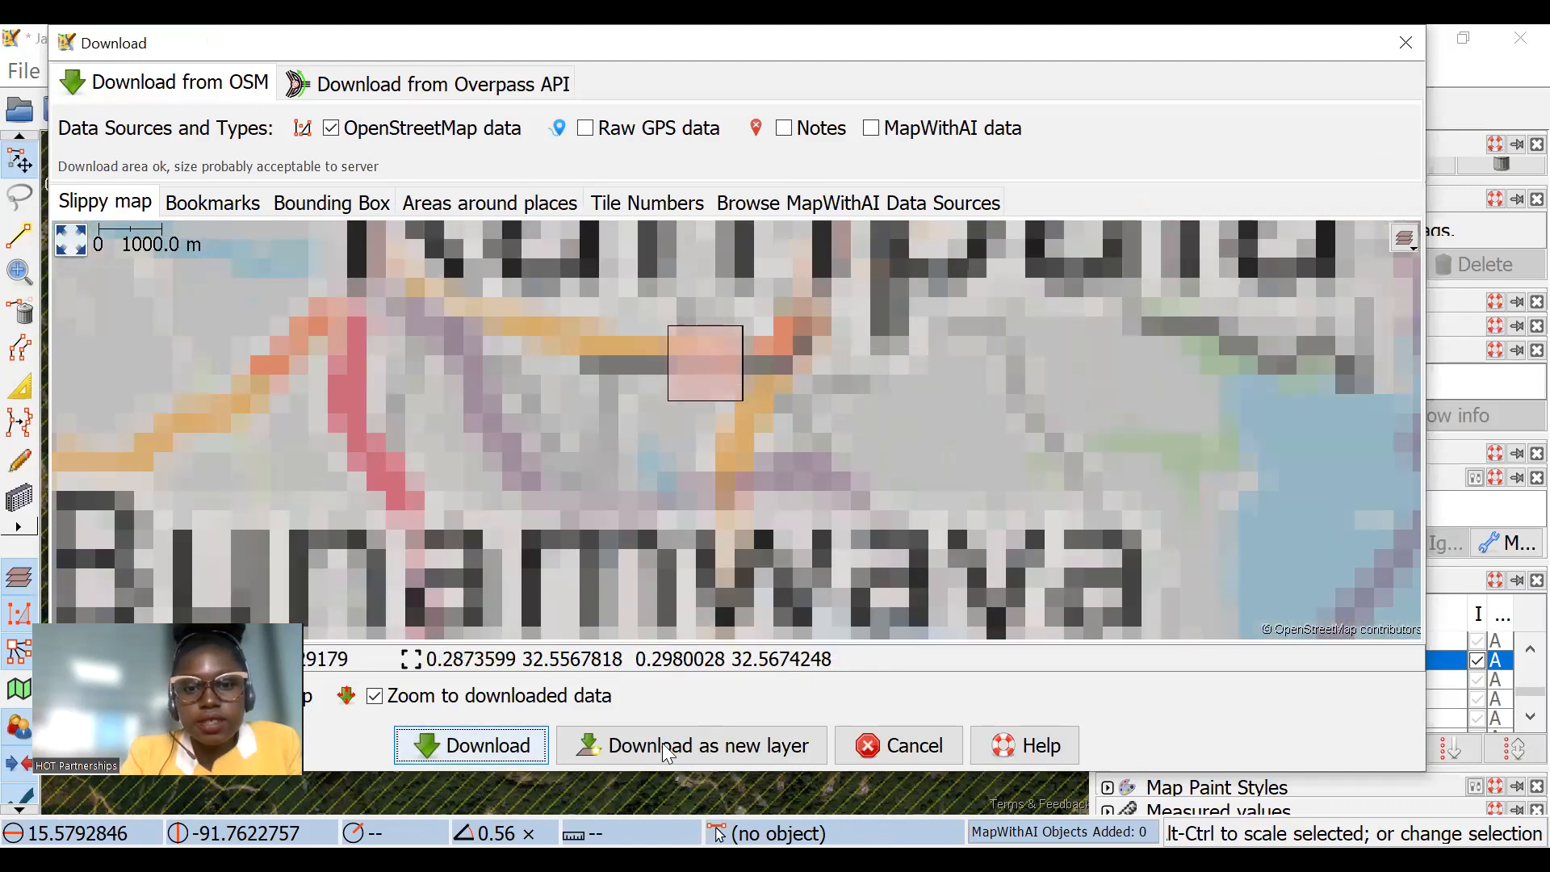
pyautogui.click(629, 740)
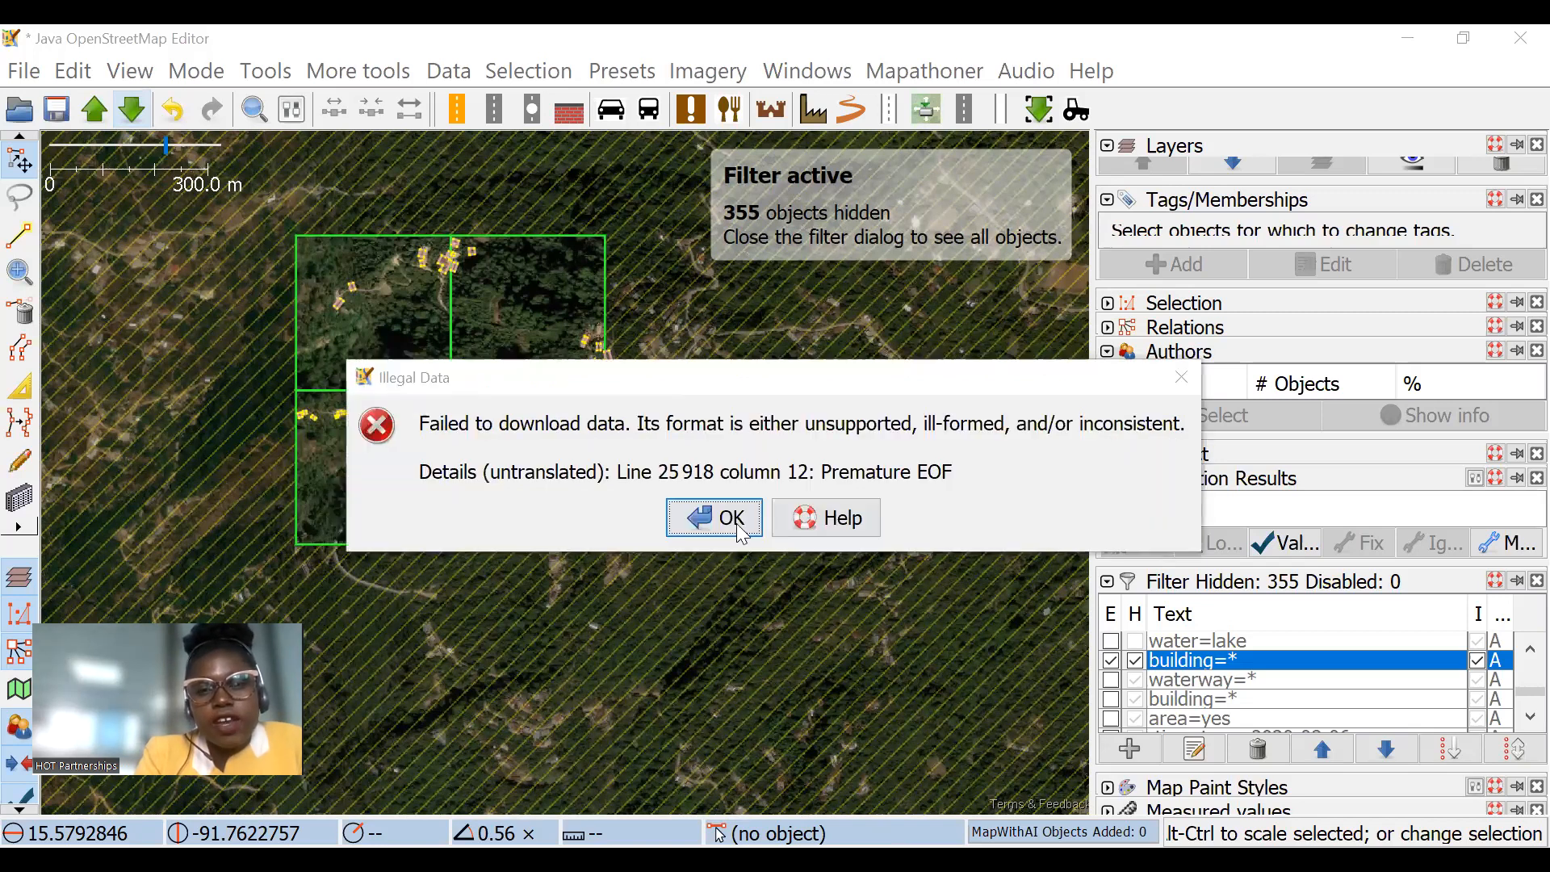
pyautogui.press('Return')
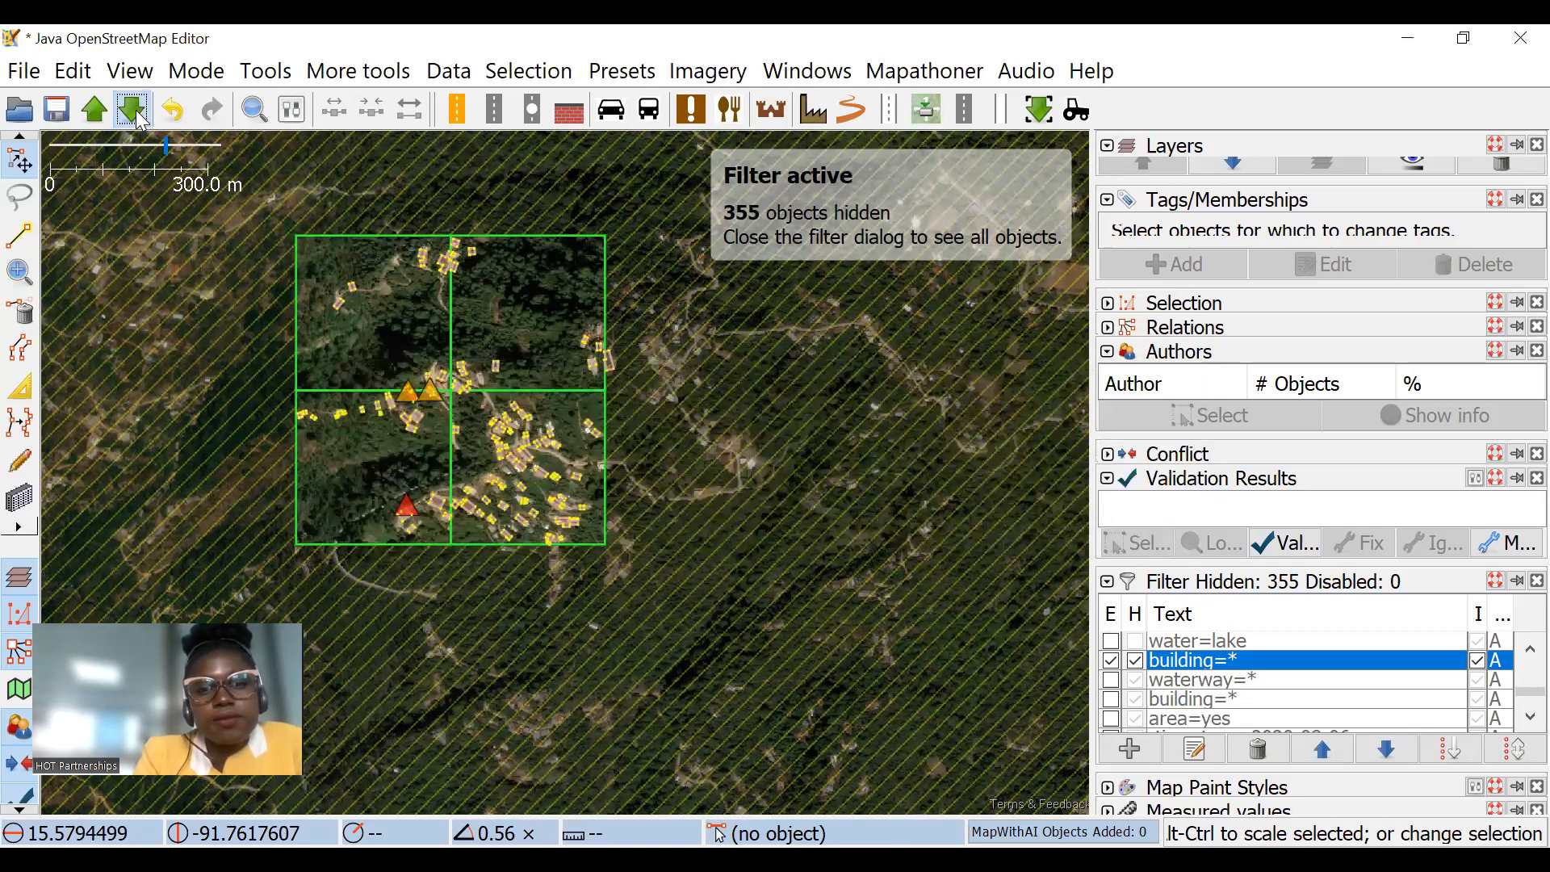
# Step: Download the OpenStreetMap data for the current map view around the task squares as a new layer
pyautogui.click(130, 109)
pyautogui.click(703, 747)
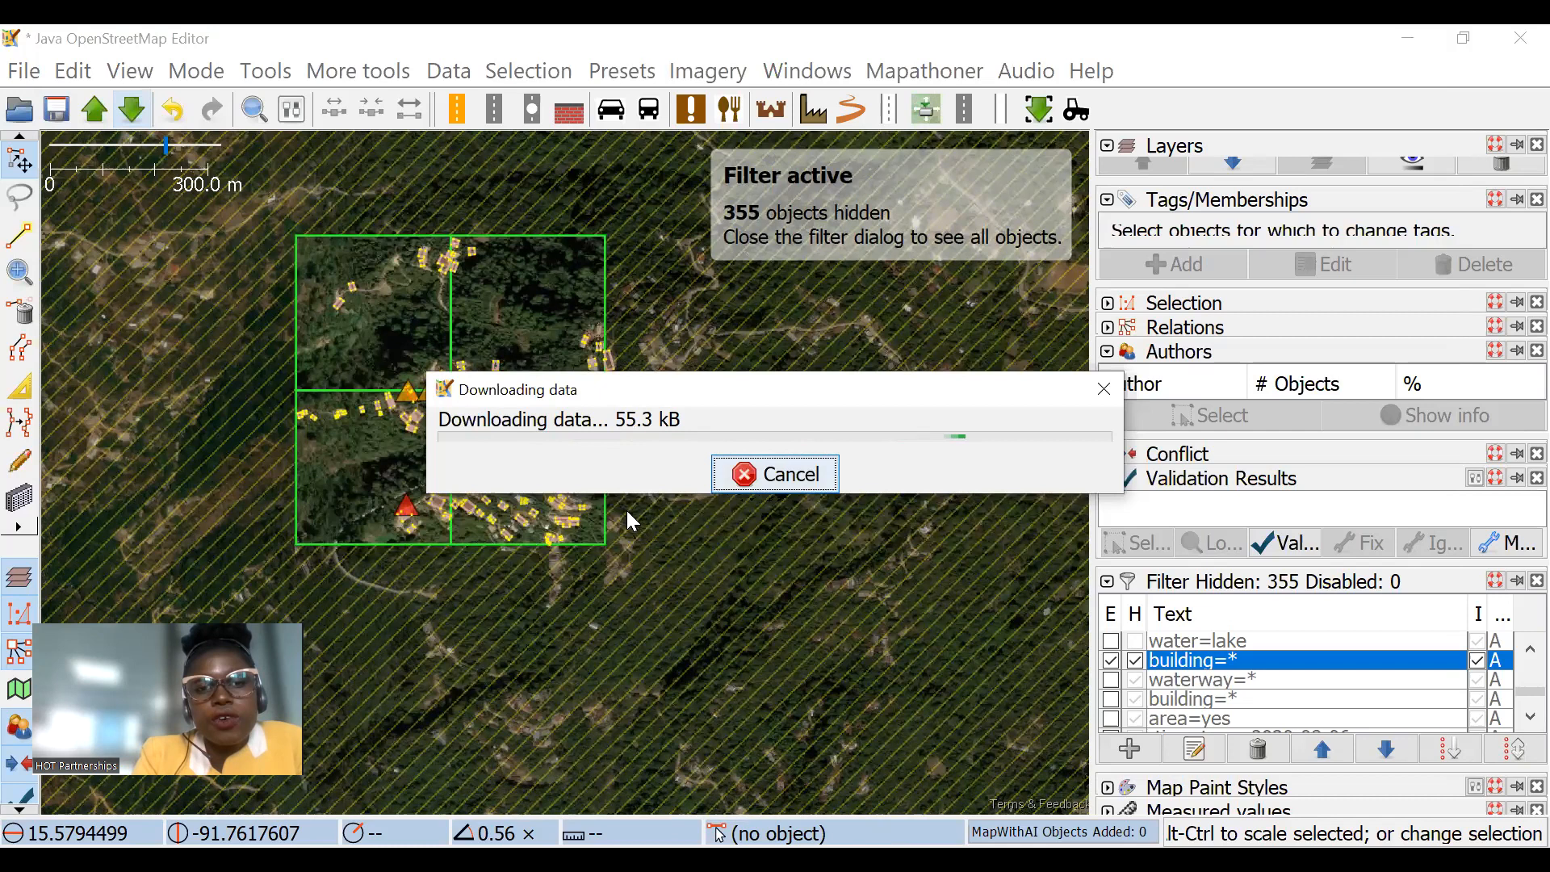
pyautogui.scroll(2, 720, 434)
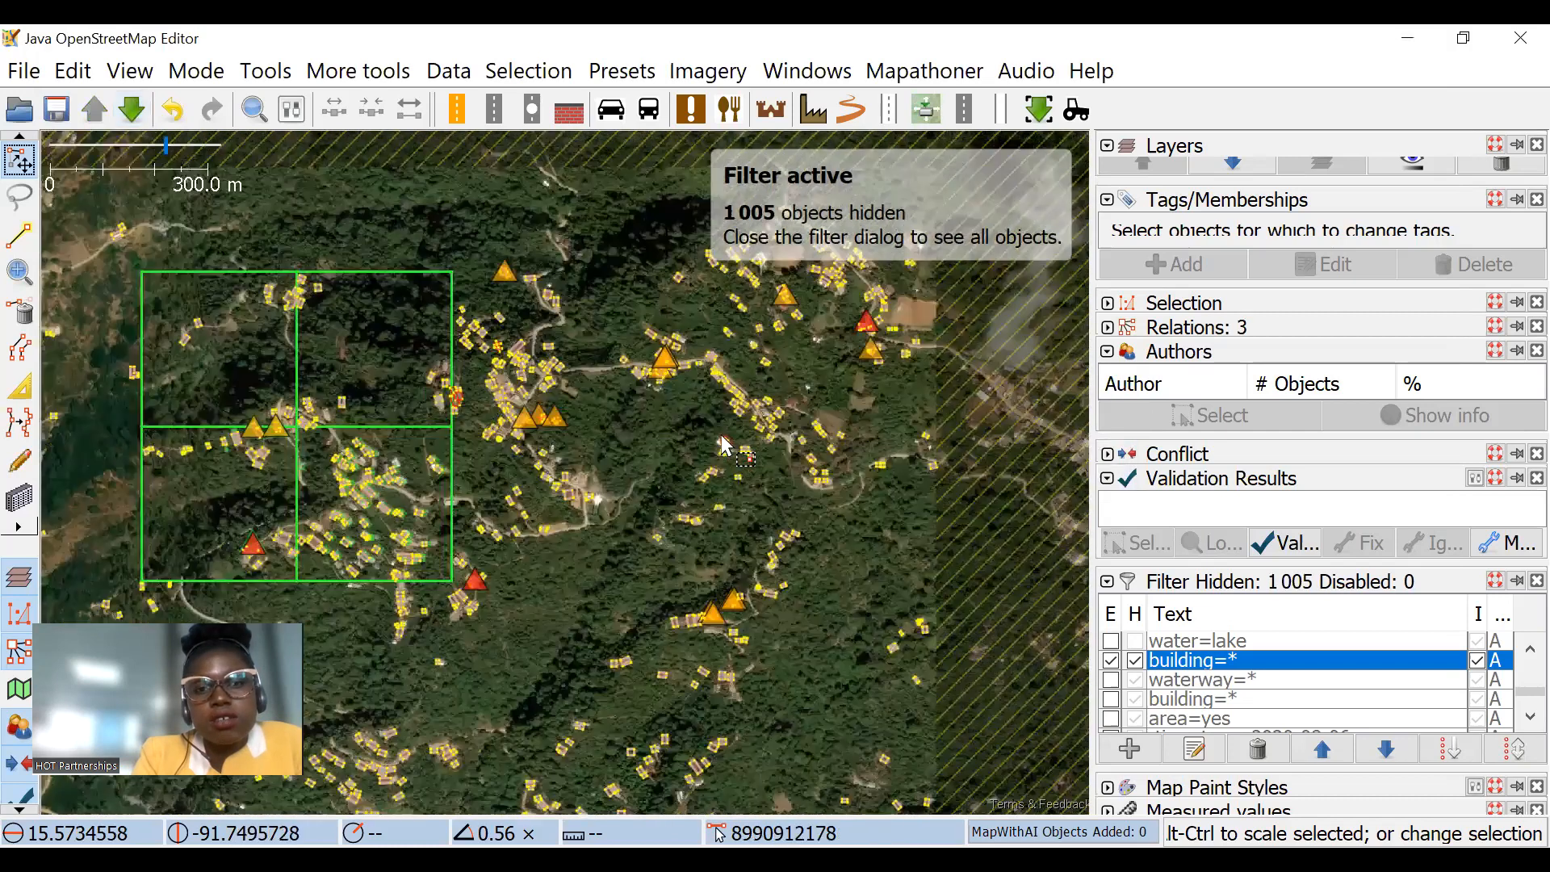
# Step: Download the OpenStreetMap data for a small area around Kisingiri and Rubaga Road in Kampala as a new layer
pyautogui.click(136, 119)
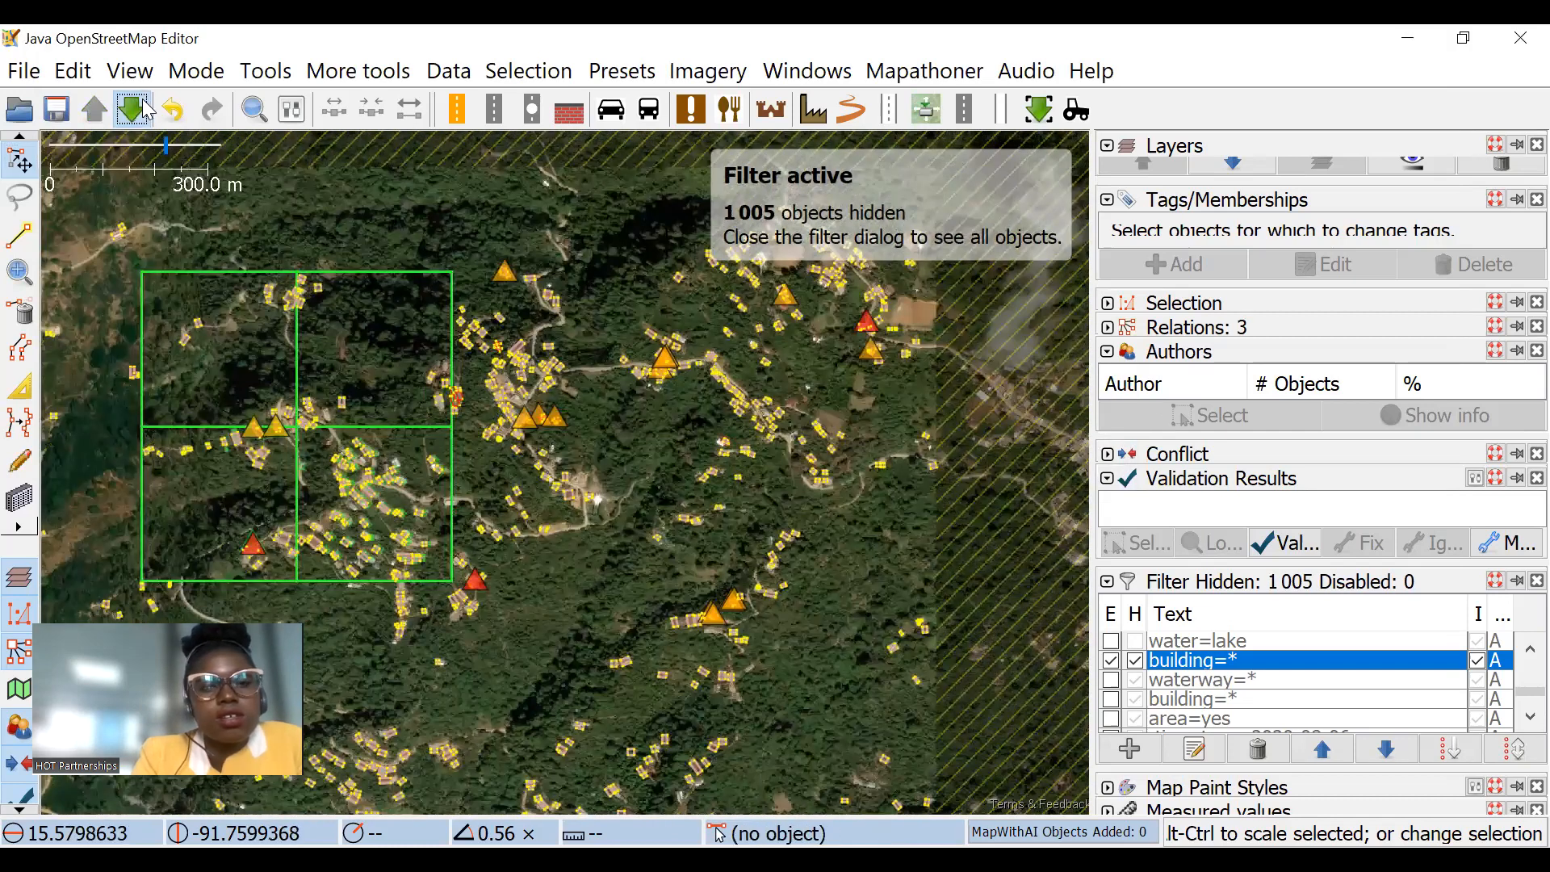
pyautogui.scroll(-12, 816, 416)
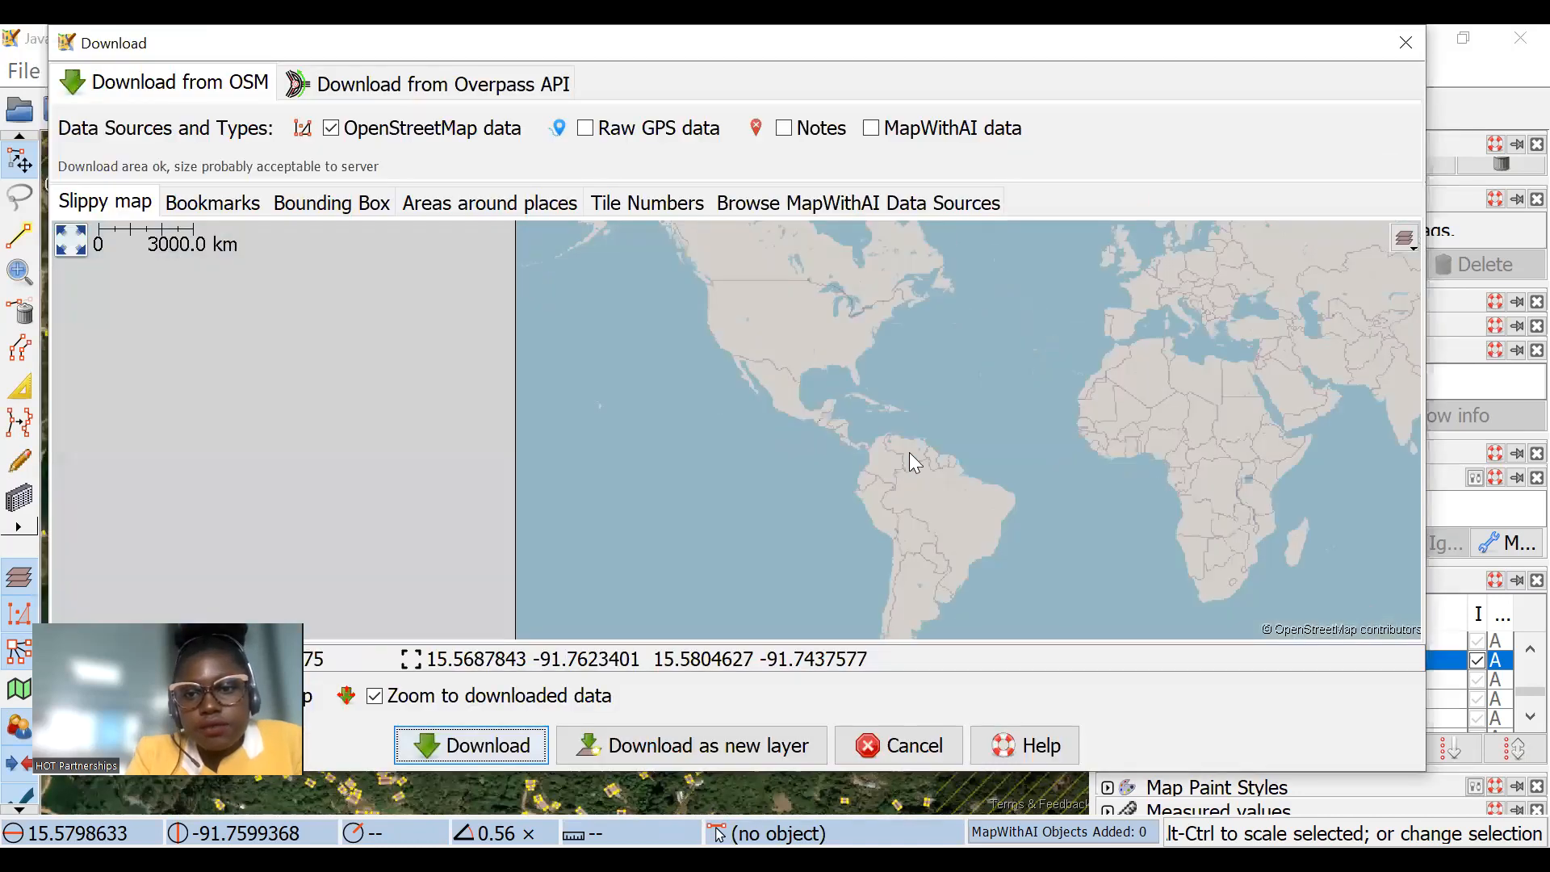
pyautogui.moveTo(1061, 489); pyautogui.dragTo(950, 412)
pyautogui.moveTo(1140, 415); pyautogui.dragTo(809, 352)
pyautogui.scroll(5, 922, 423)
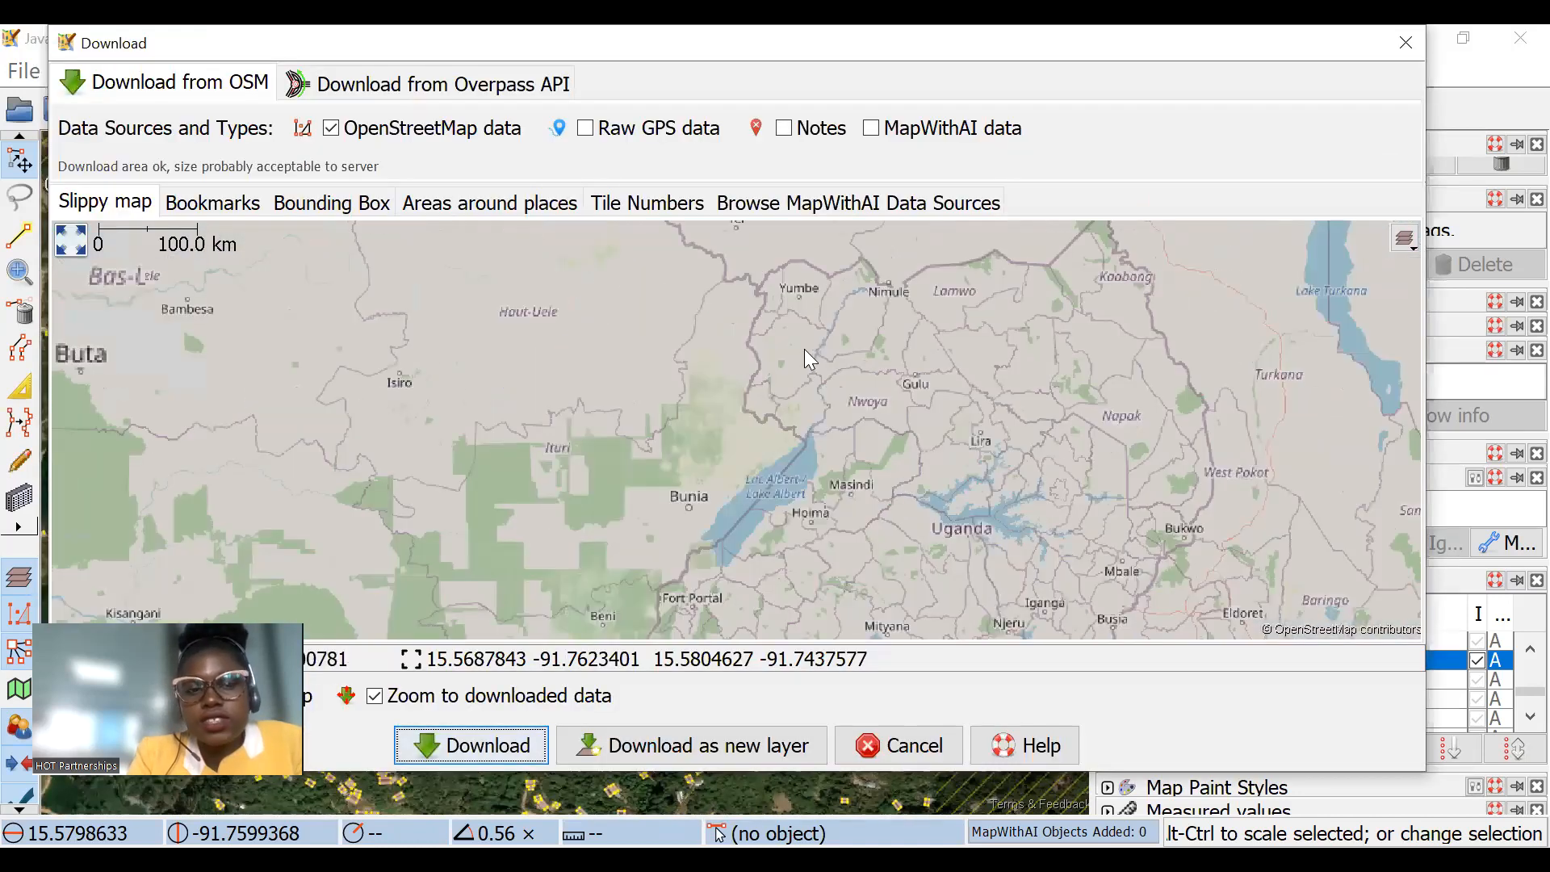
pyautogui.moveTo(893, 565); pyautogui.dragTo(801, 443)
pyautogui.scroll(1, 801, 442)
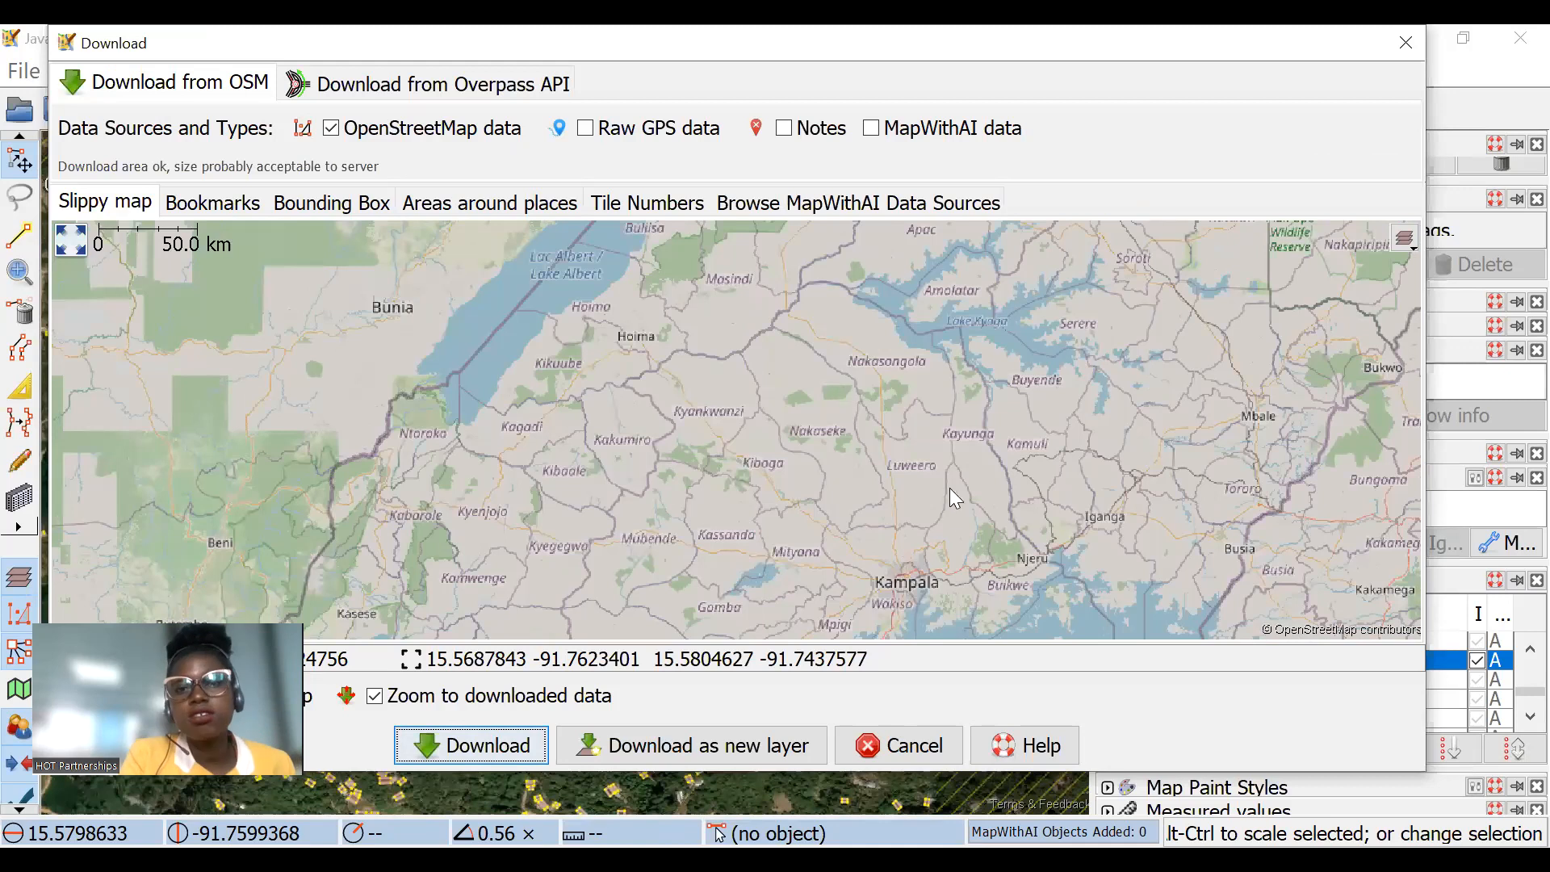
pyautogui.moveTo(906, 497); pyautogui.dragTo(795, 349)
pyautogui.scroll(1, 730, 404)
pyautogui.scroll(3, 882, 489)
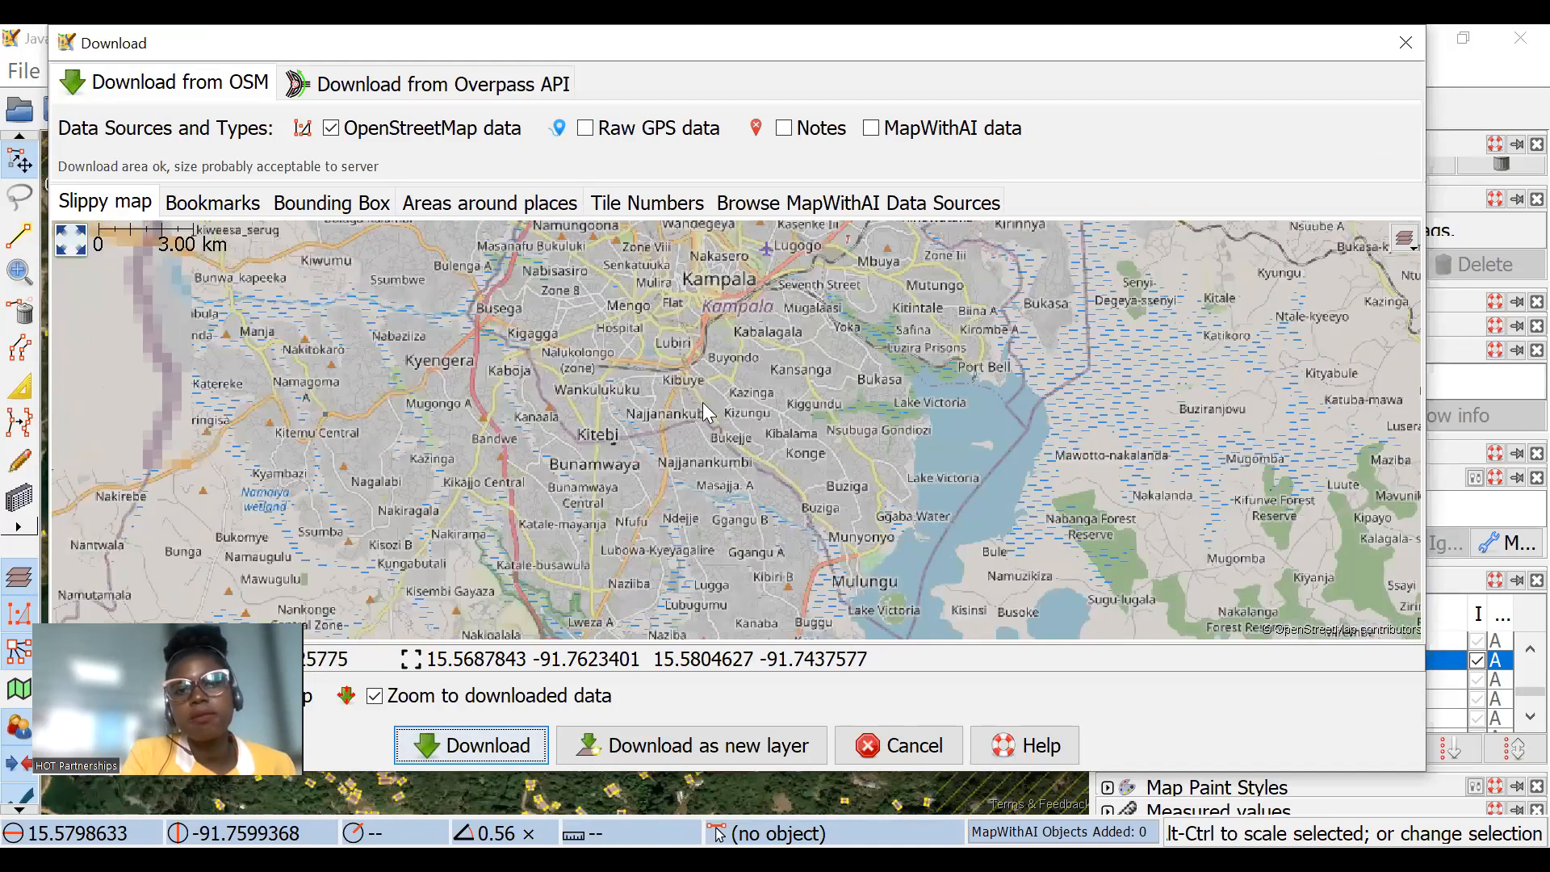
pyautogui.scroll(2, 636, 420)
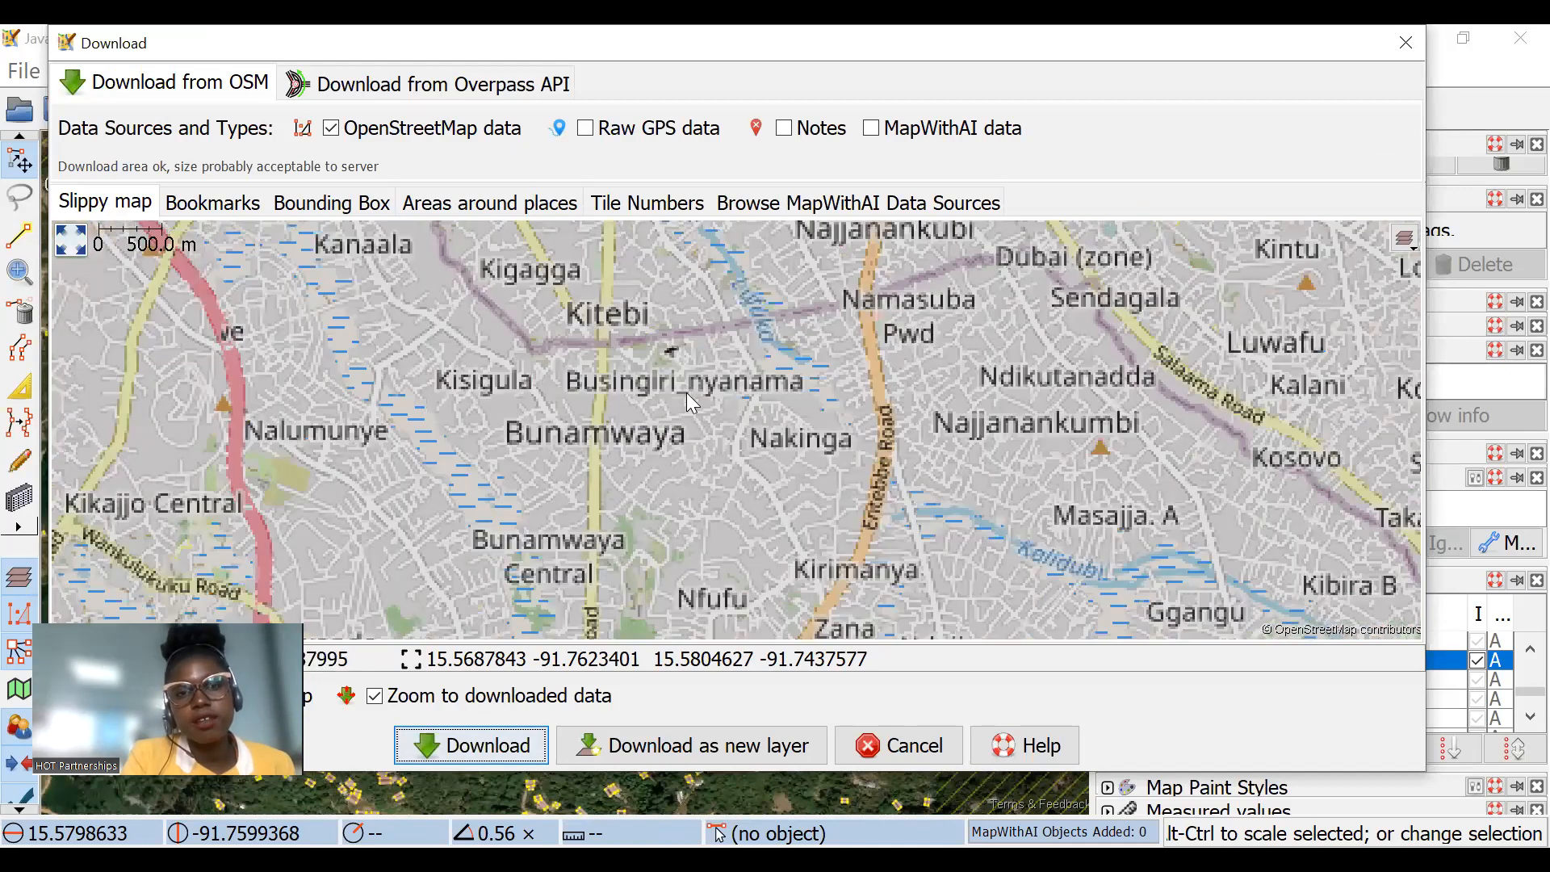
pyautogui.scroll(-4, 739, 399)
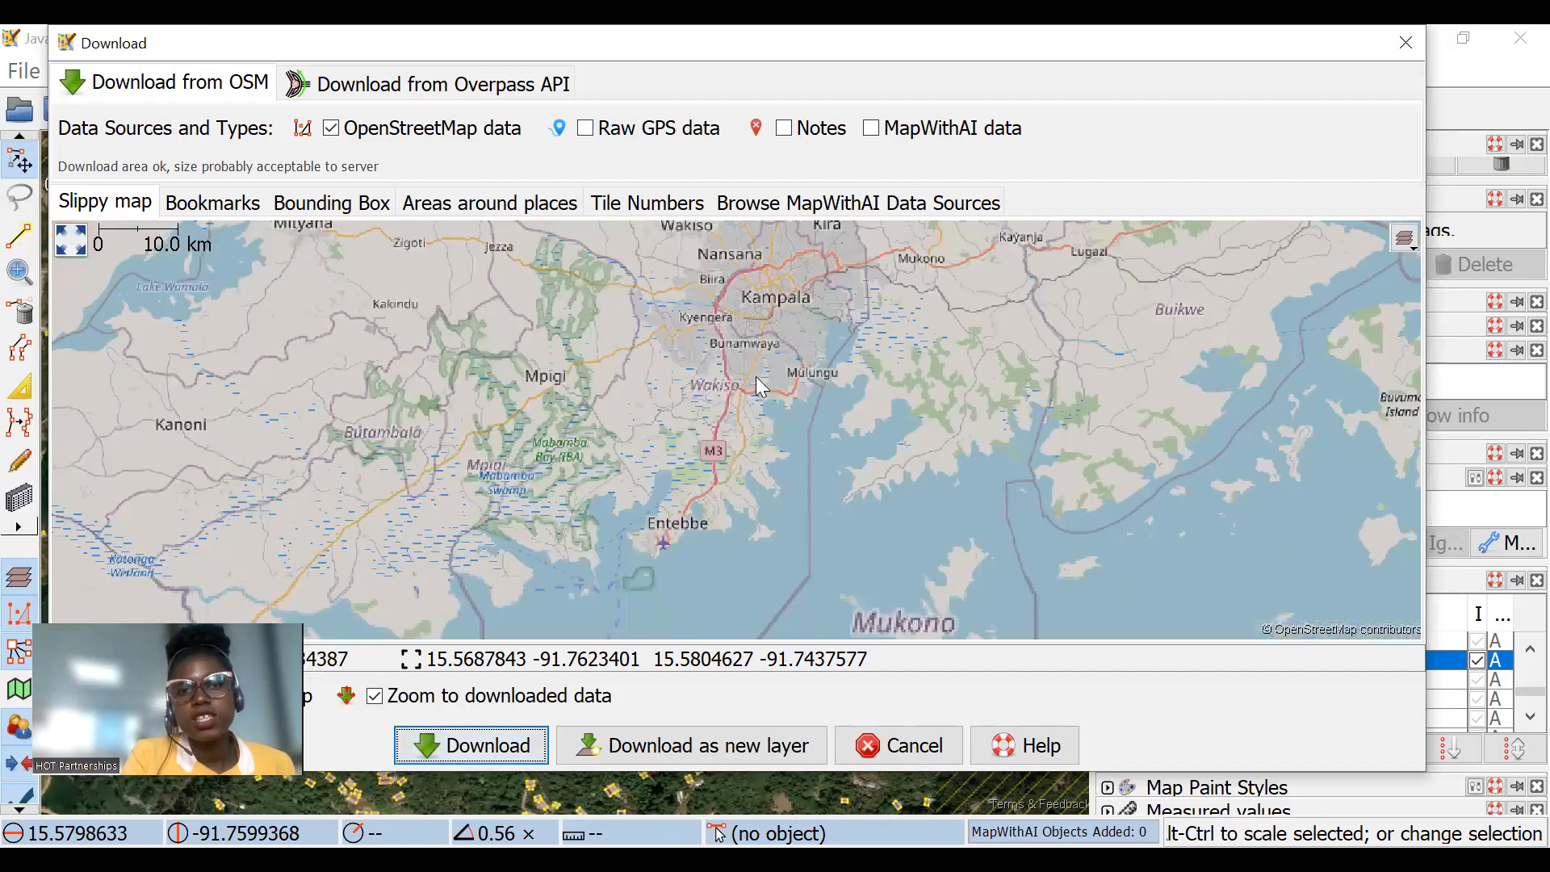
pyautogui.scroll(1, 705, 396)
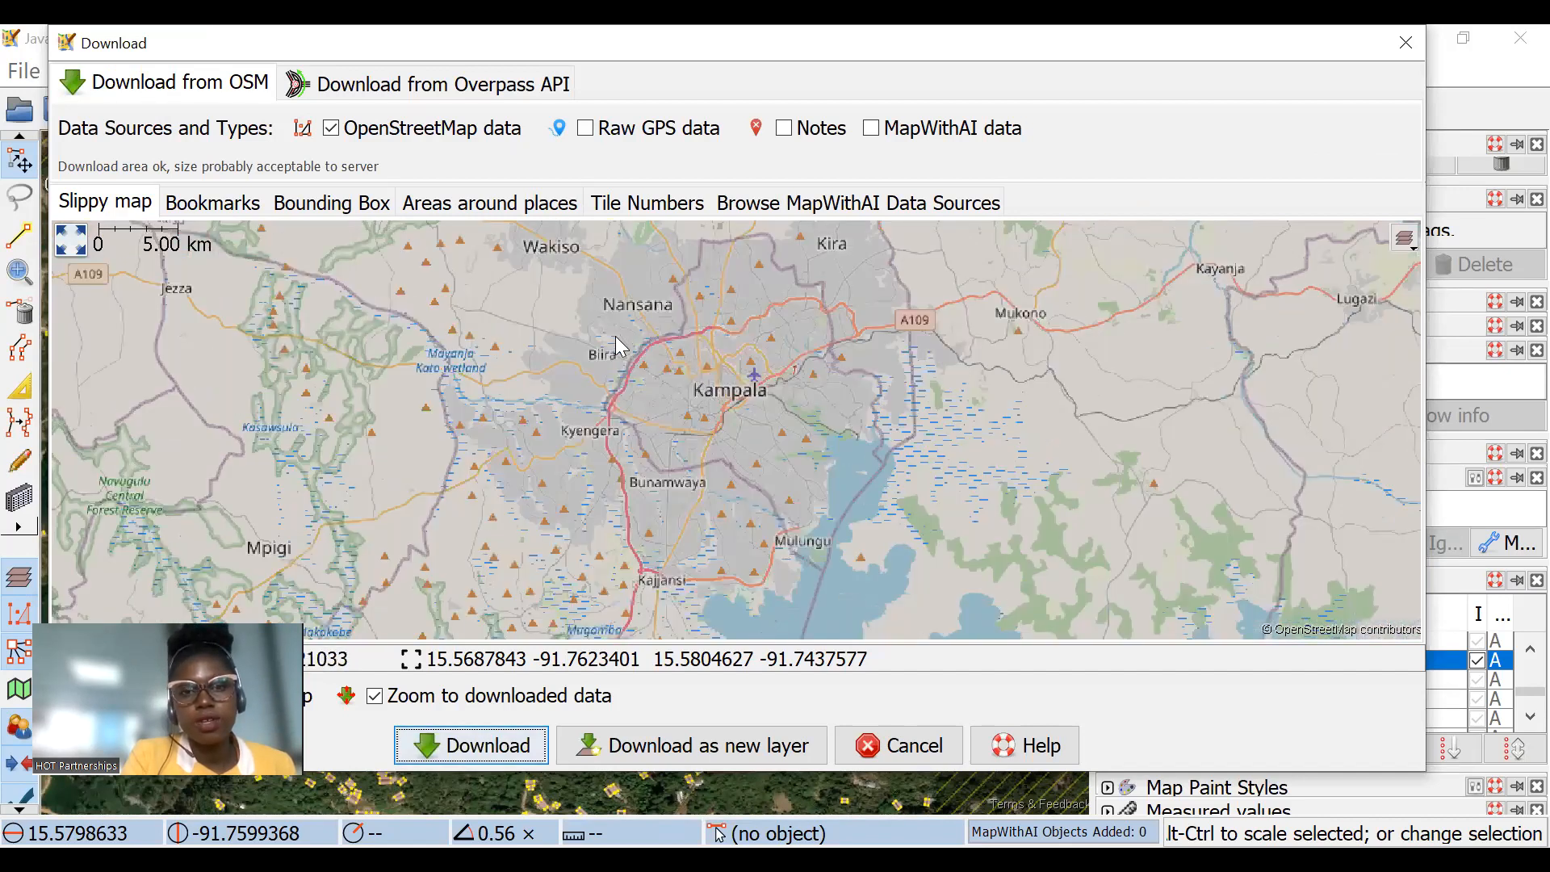
pyautogui.scroll(3, 687, 373)
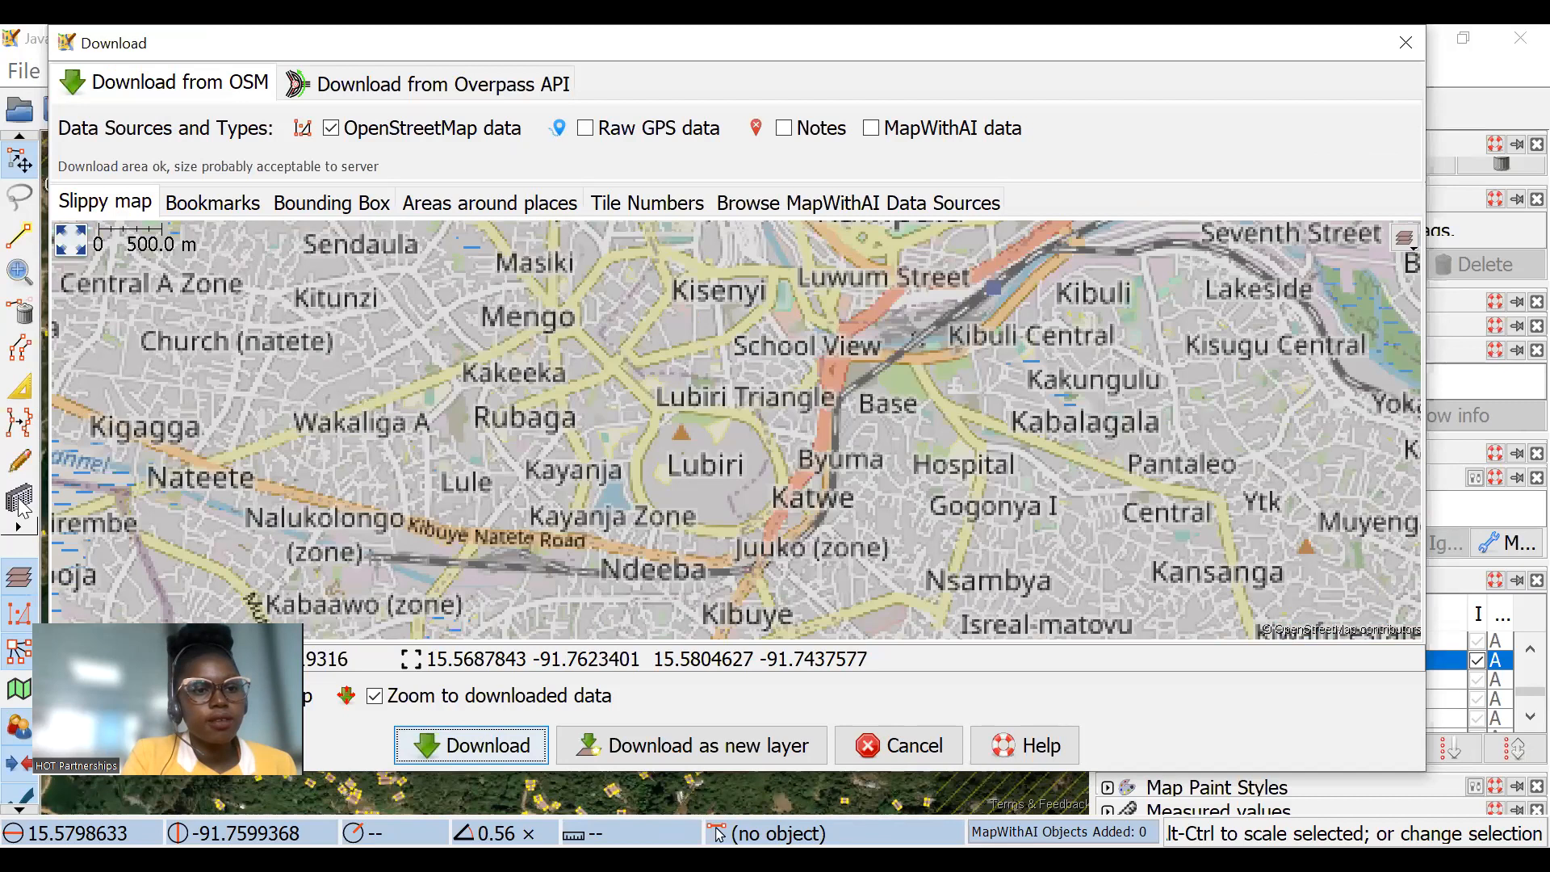
pyautogui.moveTo(656, 230); pyautogui.dragTo(701, 350)
pyautogui.moveTo(652, 409); pyautogui.dragTo(697, 462)
pyautogui.scroll(-3, 791, 464)
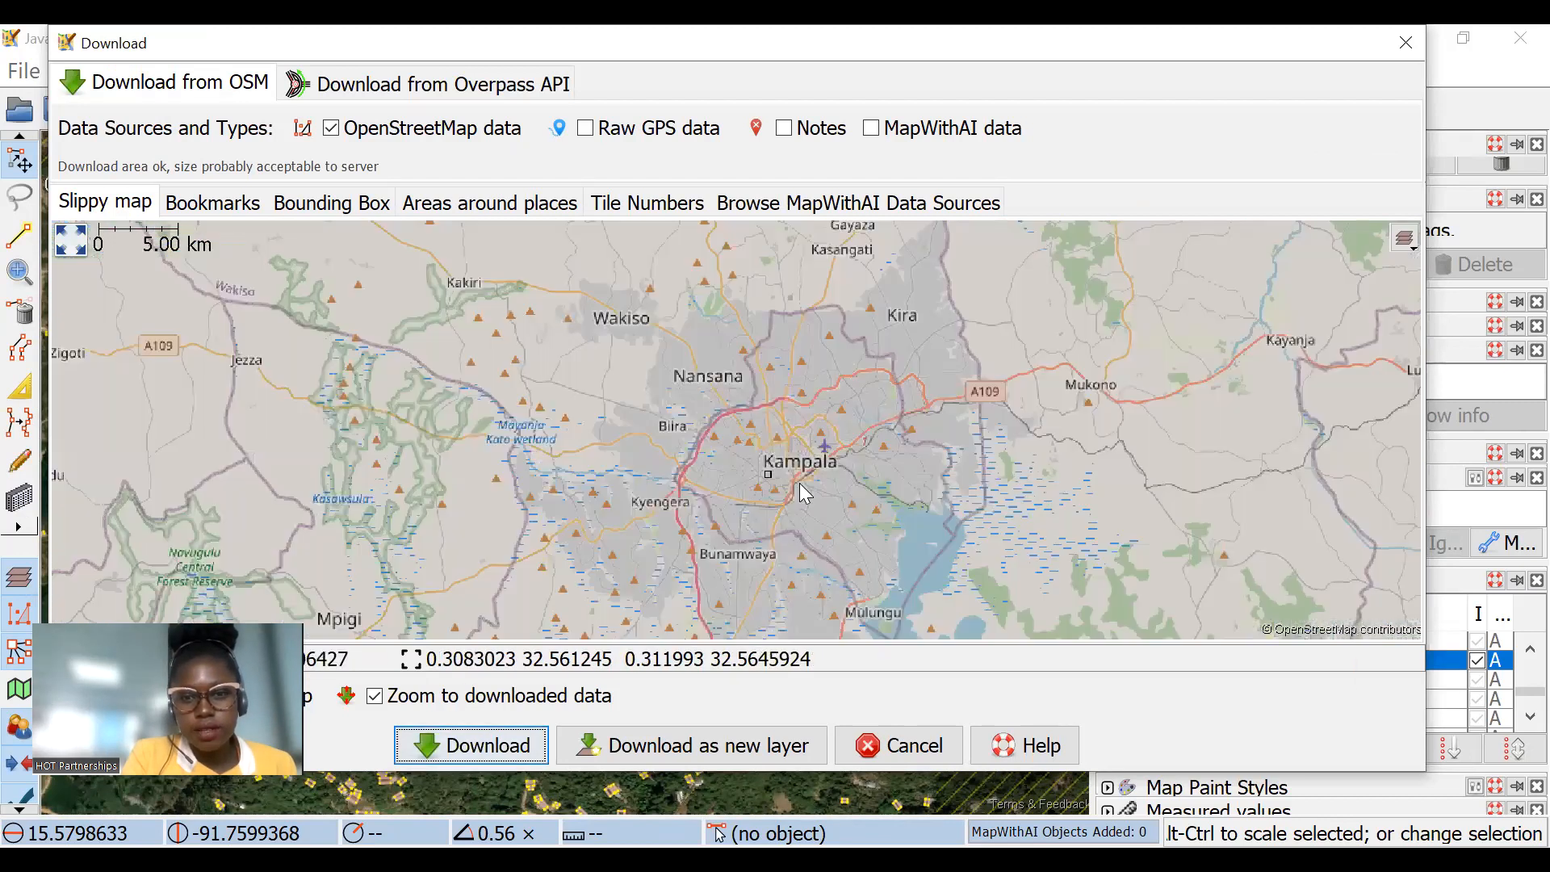
pyautogui.scroll(4, 662, 480)
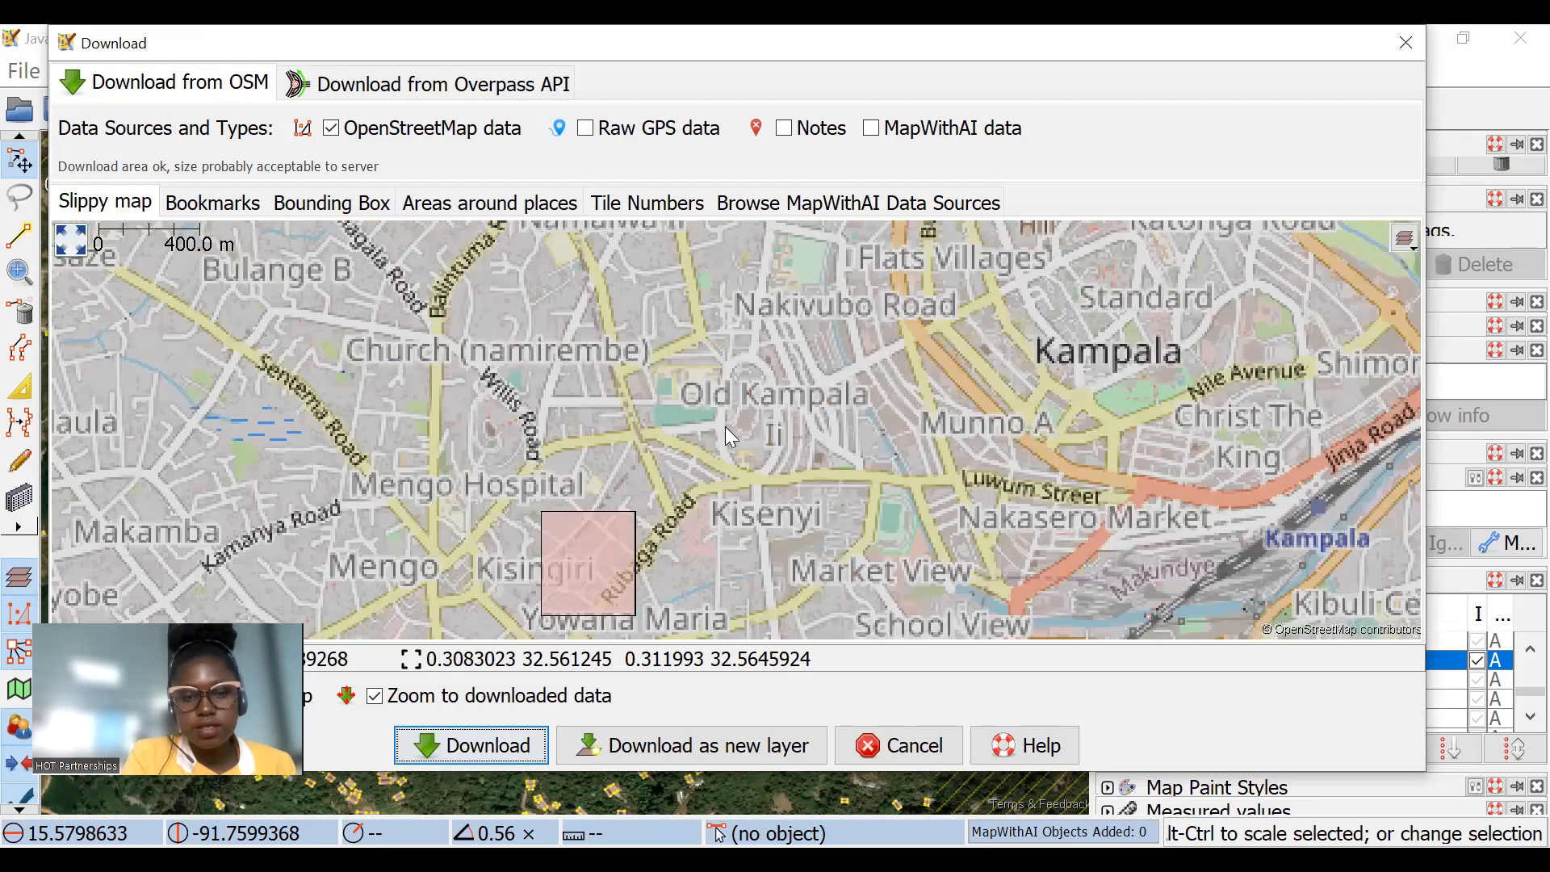
pyautogui.click(714, 743)
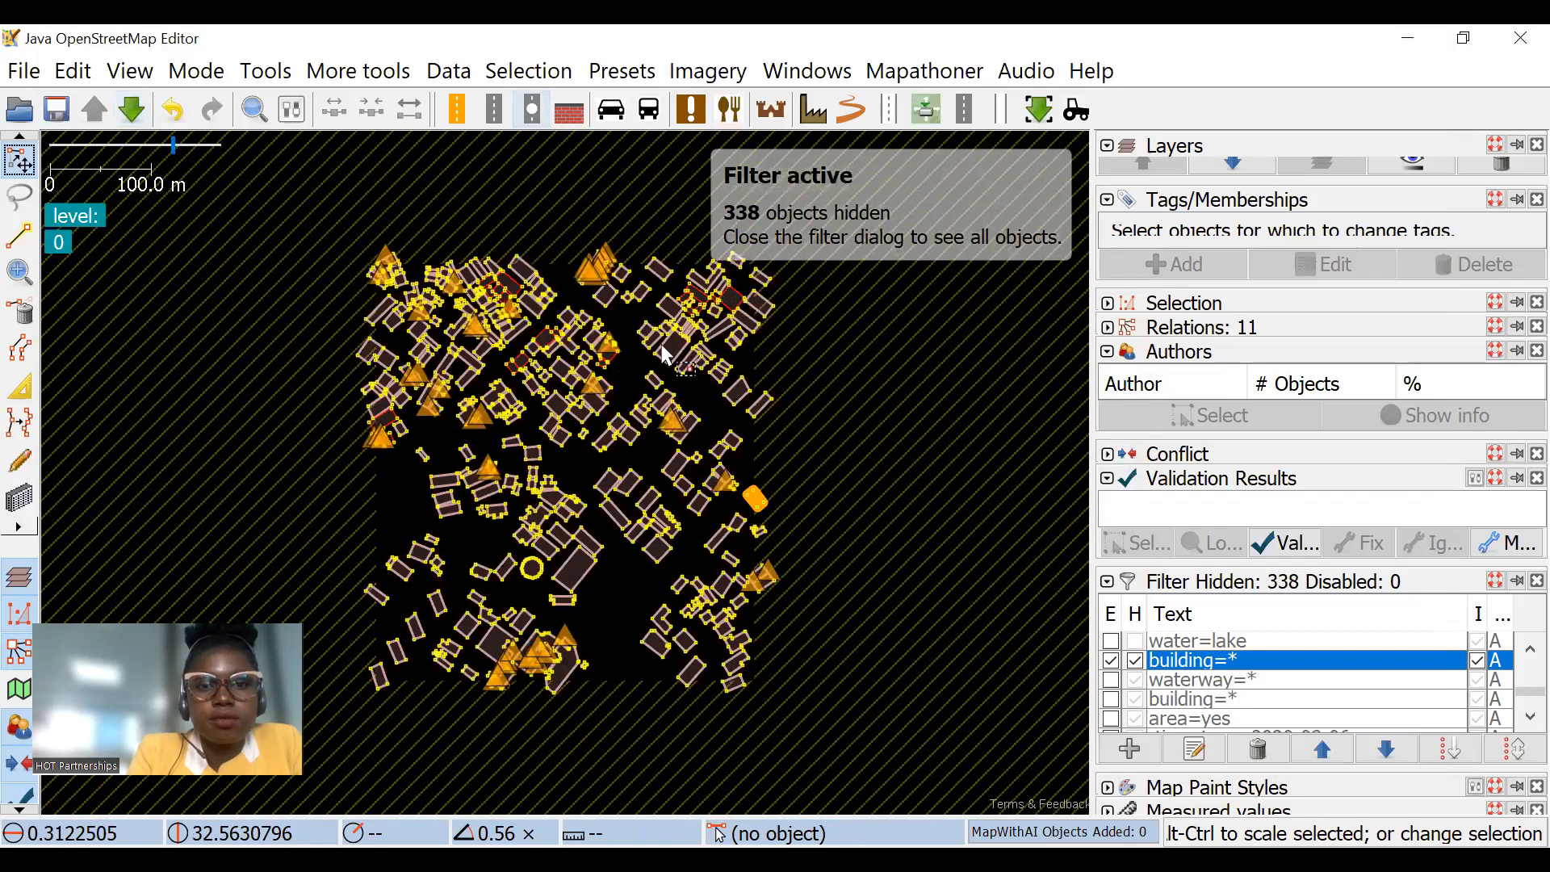
# Step: Compare the downloaded Kampala building outlines with the satellite imagery around the diagonal road and the overlapping buildings
pyautogui.scroll(3, 677, 376)
pyautogui.moveTo(691, 415)
pyautogui.mouseDown()
pyautogui.moveTo(709, 428)
pyautogui.moveTo(699, 413)
pyautogui.mouseUp()
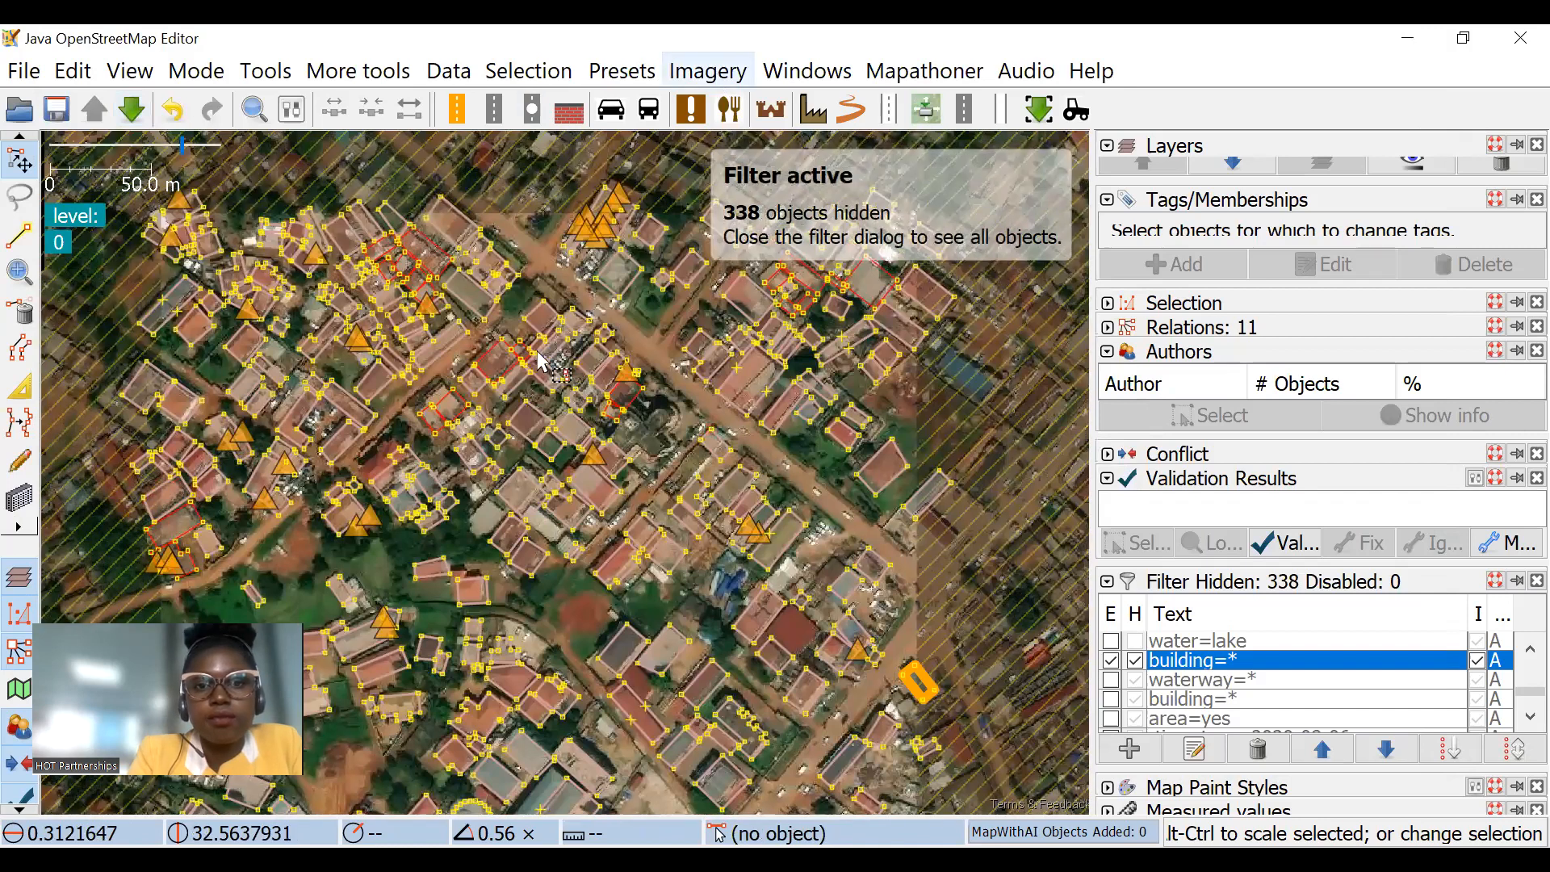
pyautogui.scroll(2, 520, 381)
pyautogui.moveTo(714, 478); pyautogui.dragTo(781, 480)
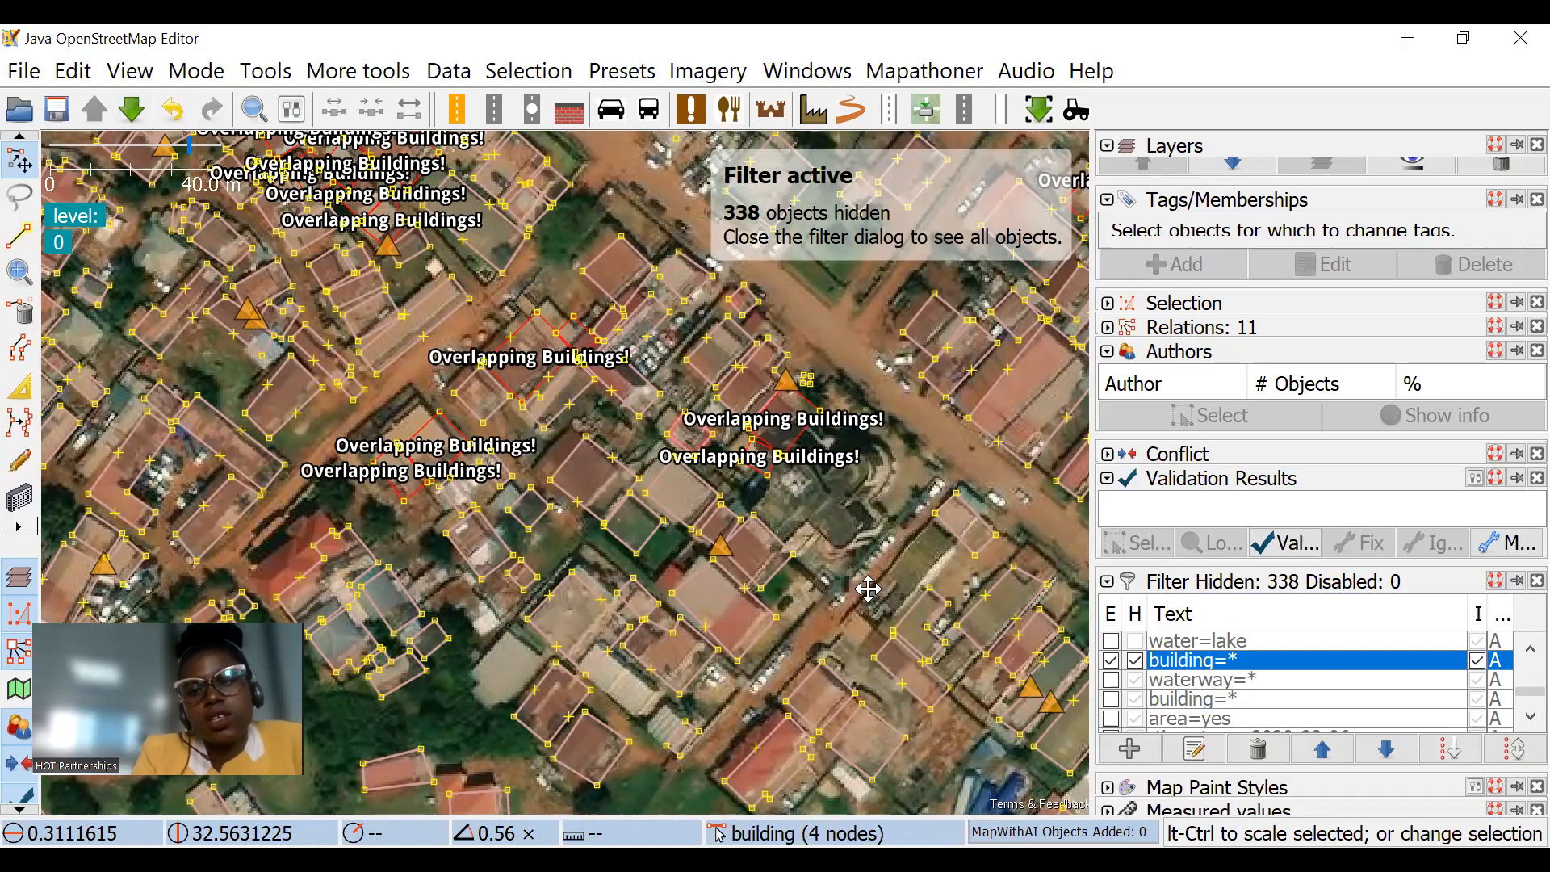
pyautogui.moveTo(867, 590); pyautogui.dragTo(899, 611)
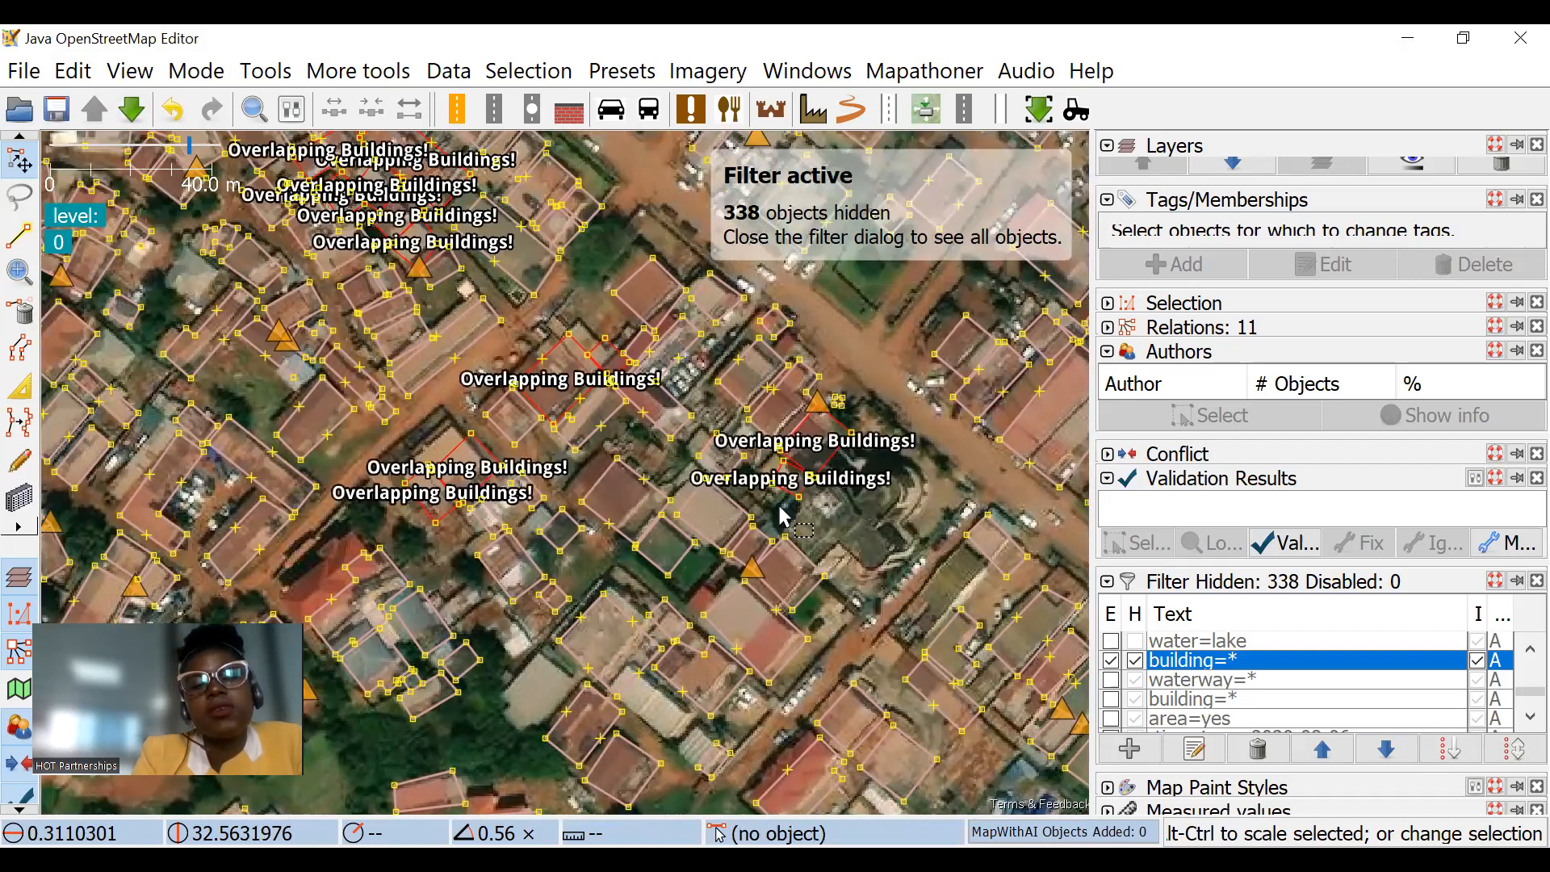
pyautogui.moveTo(539, 345); pyautogui.dragTo(574, 431)
pyautogui.moveTo(445, 268); pyautogui.dragTo(452, 277)
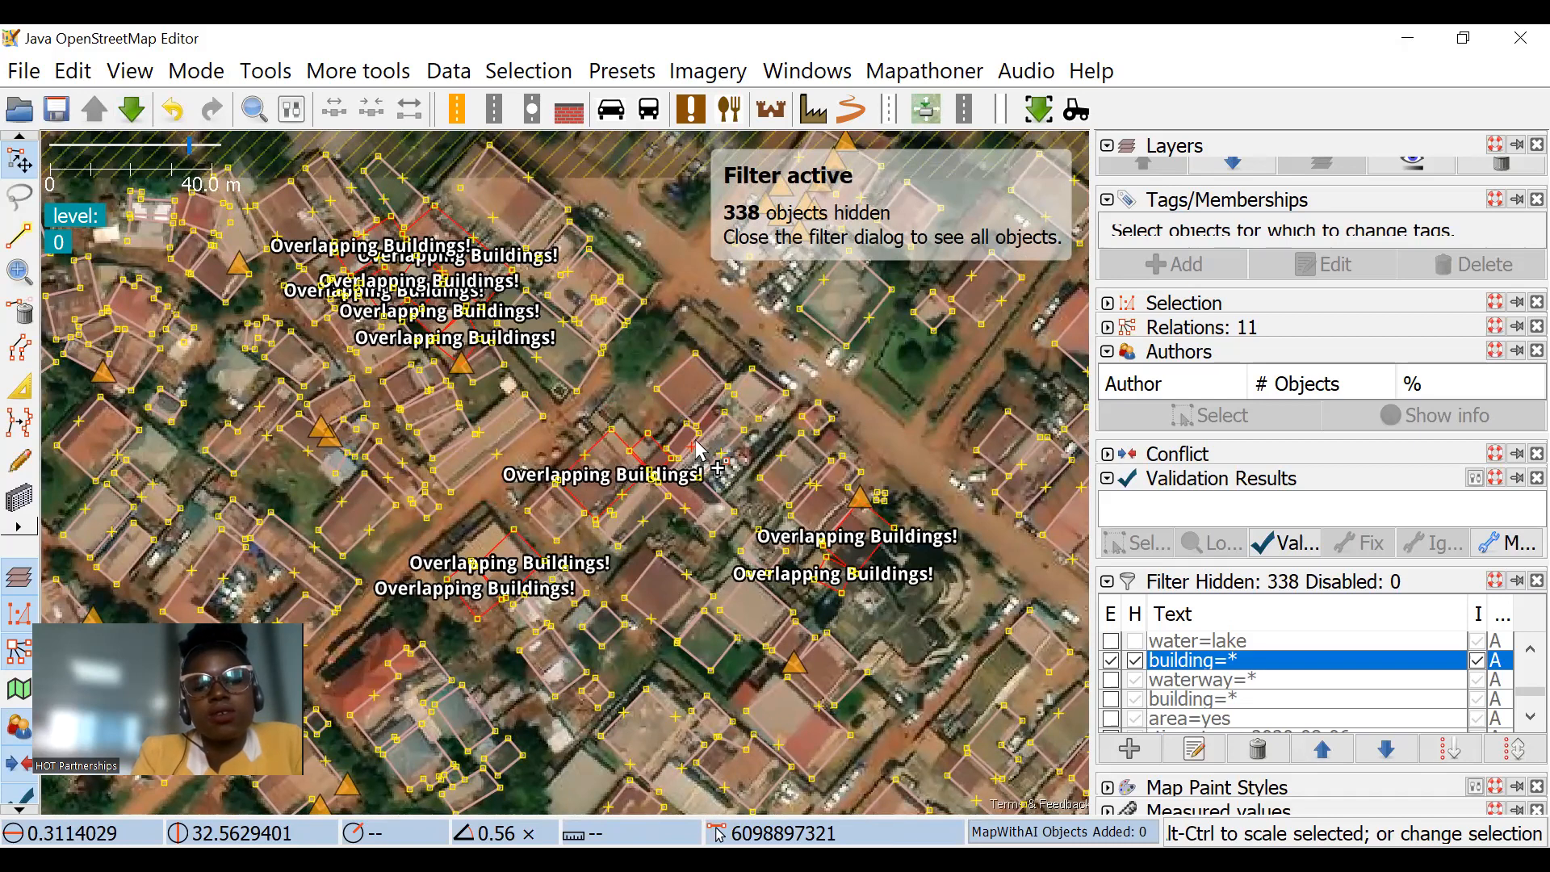
pyautogui.moveTo(763, 578); pyautogui.dragTo(654, 385)
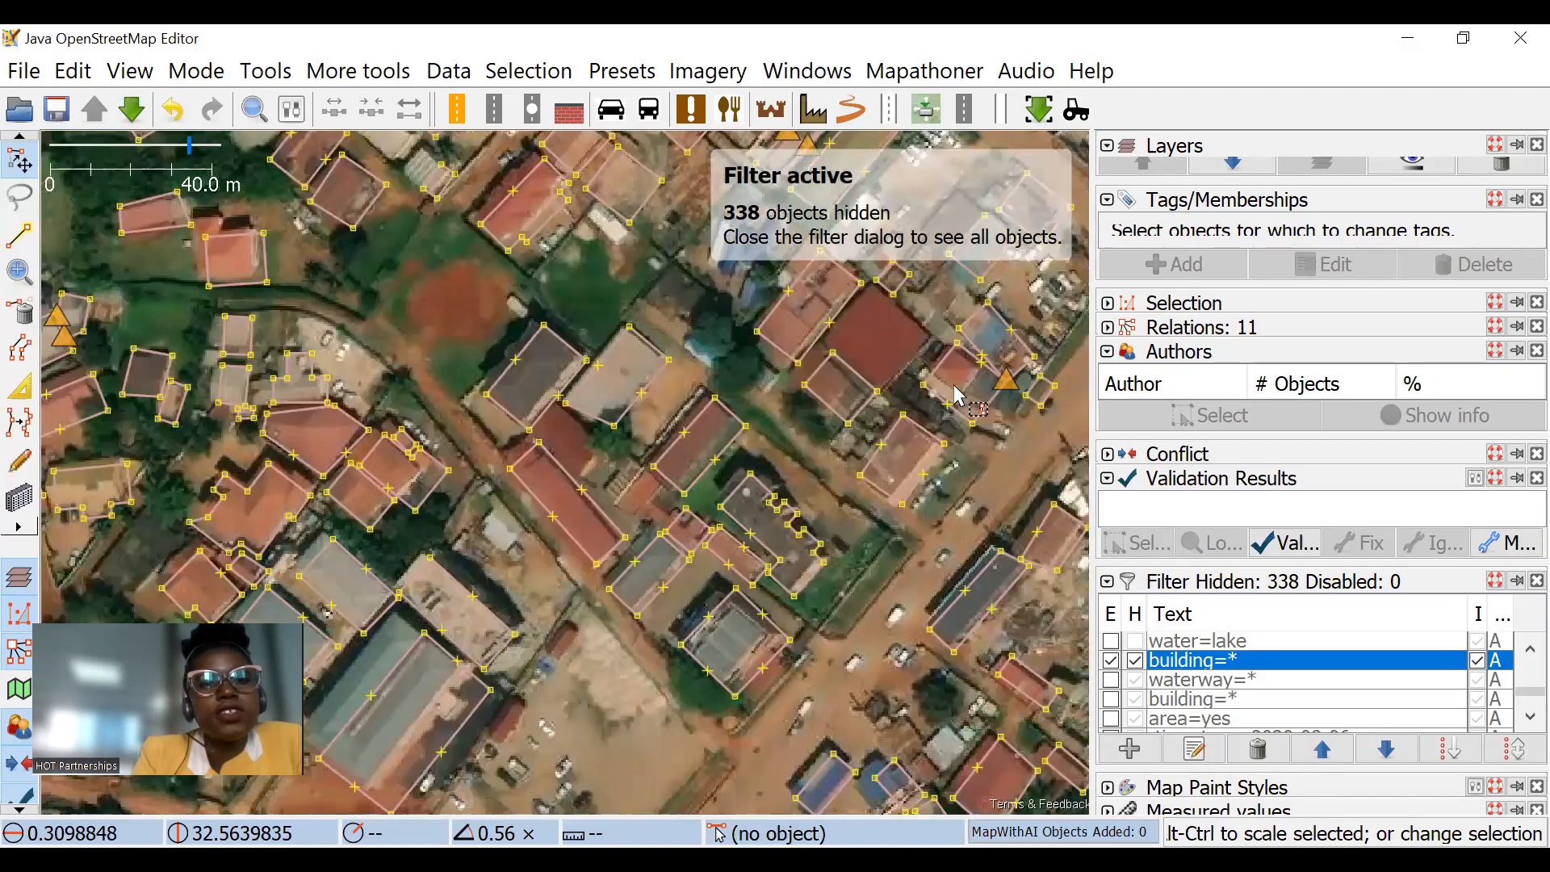
pyautogui.moveTo(813, 514); pyautogui.dragTo(728, 520)
pyautogui.scroll(2, 835, 445)
pyautogui.scroll(-4, 813, 464)
pyautogui.moveTo(632, 268); pyautogui.dragTo(609, 431)
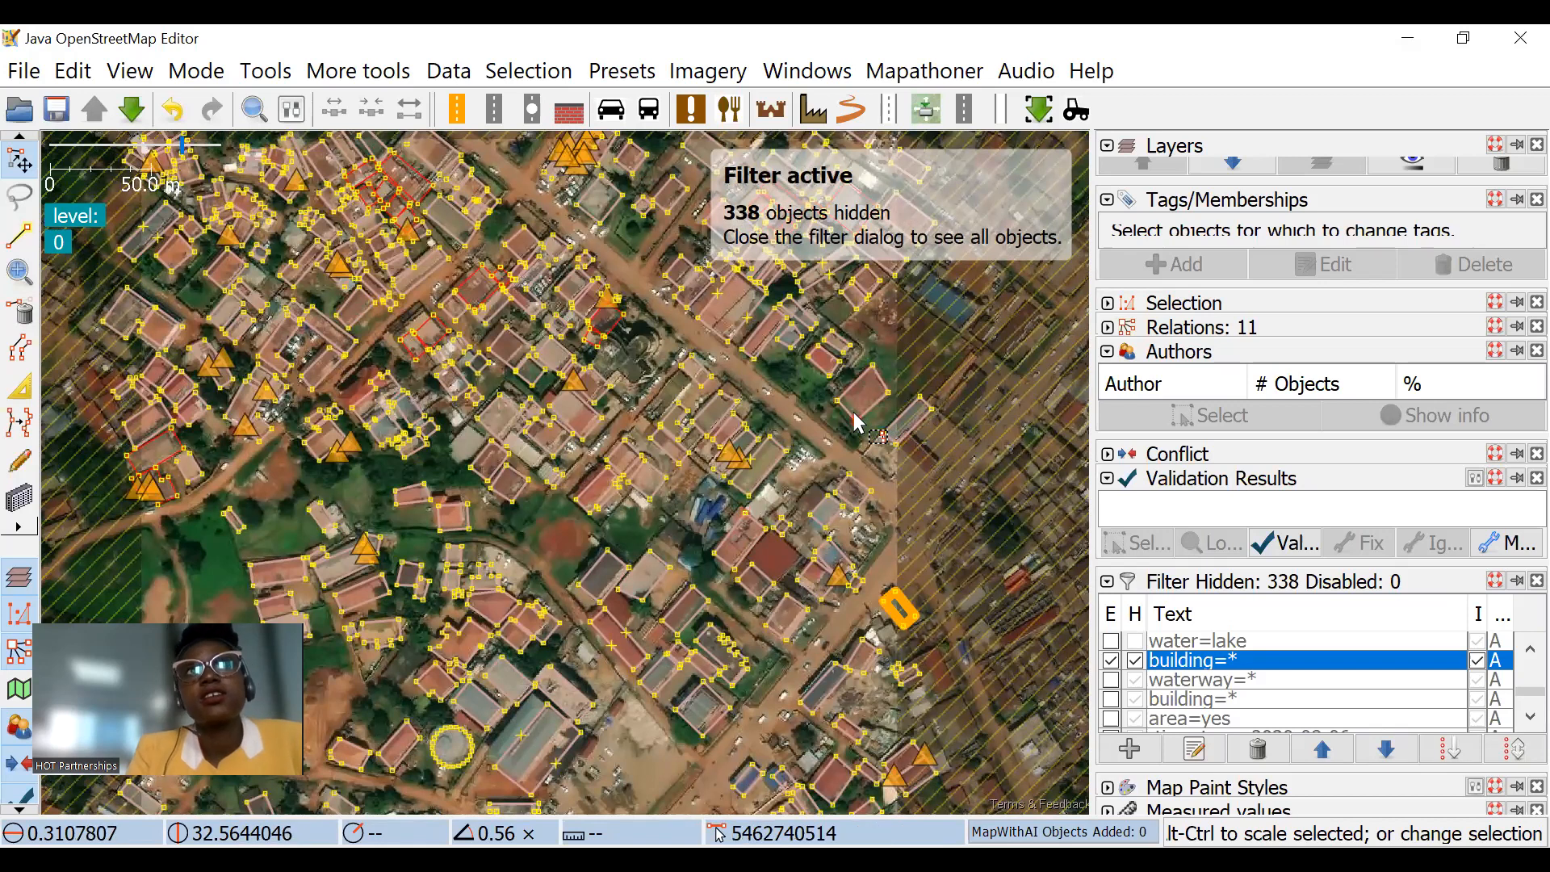
# Step: Examine how the building outlines line up with the rooftops from the western edge to the overlapping buildings beside the road
pyautogui.moveTo(562, 259); pyautogui.dragTo(569, 305)
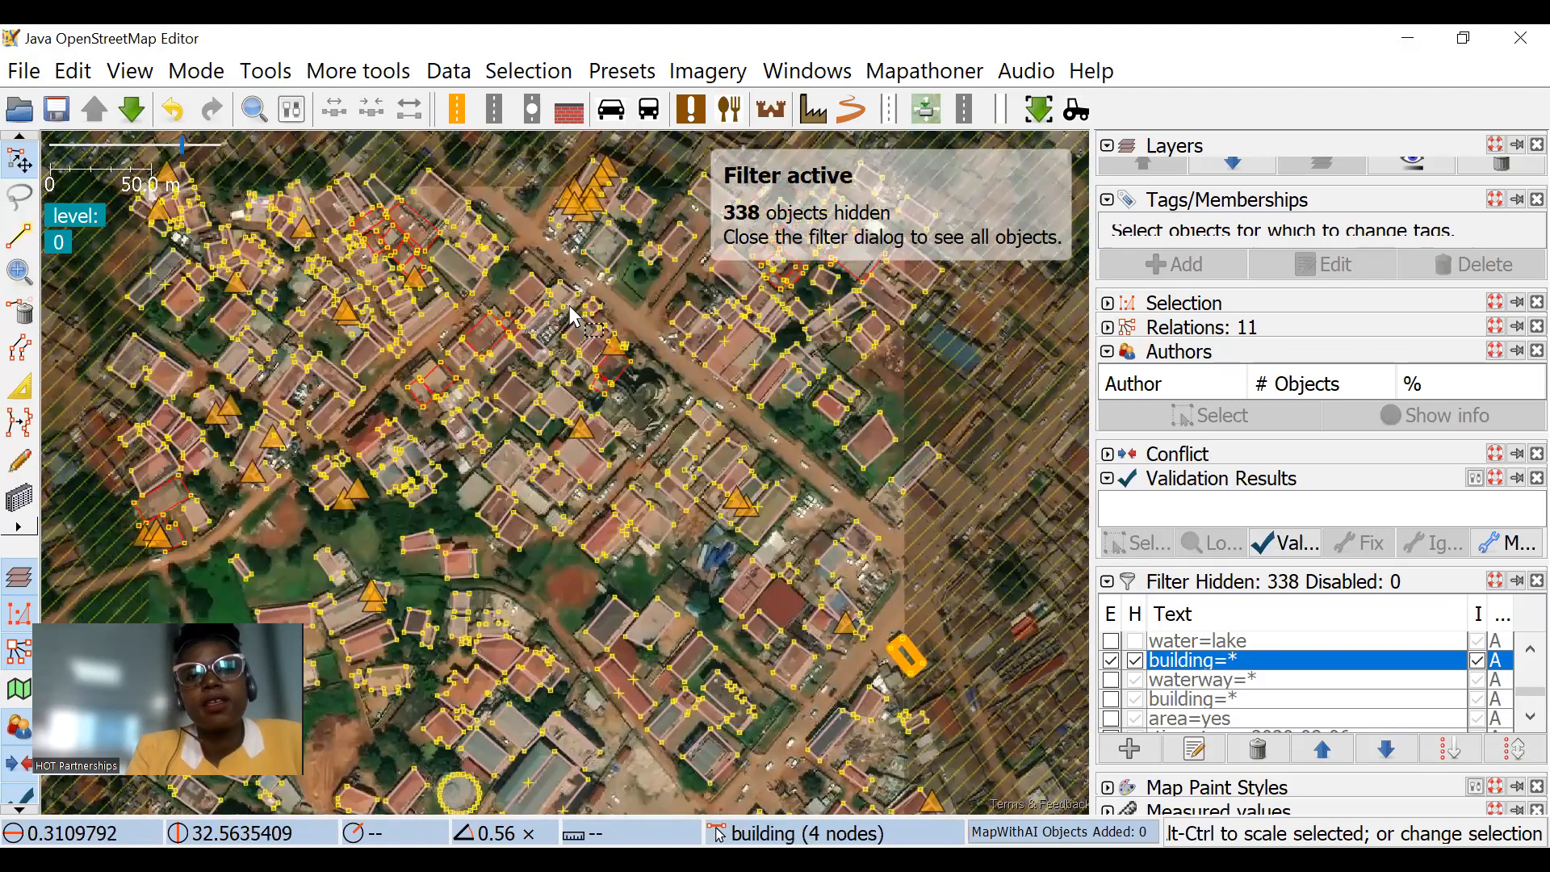
pyautogui.scroll(2, 650, 367)
pyautogui.moveTo(637, 382); pyautogui.dragTo(685, 371)
pyautogui.moveTo(687, 531); pyautogui.dragTo(678, 377)
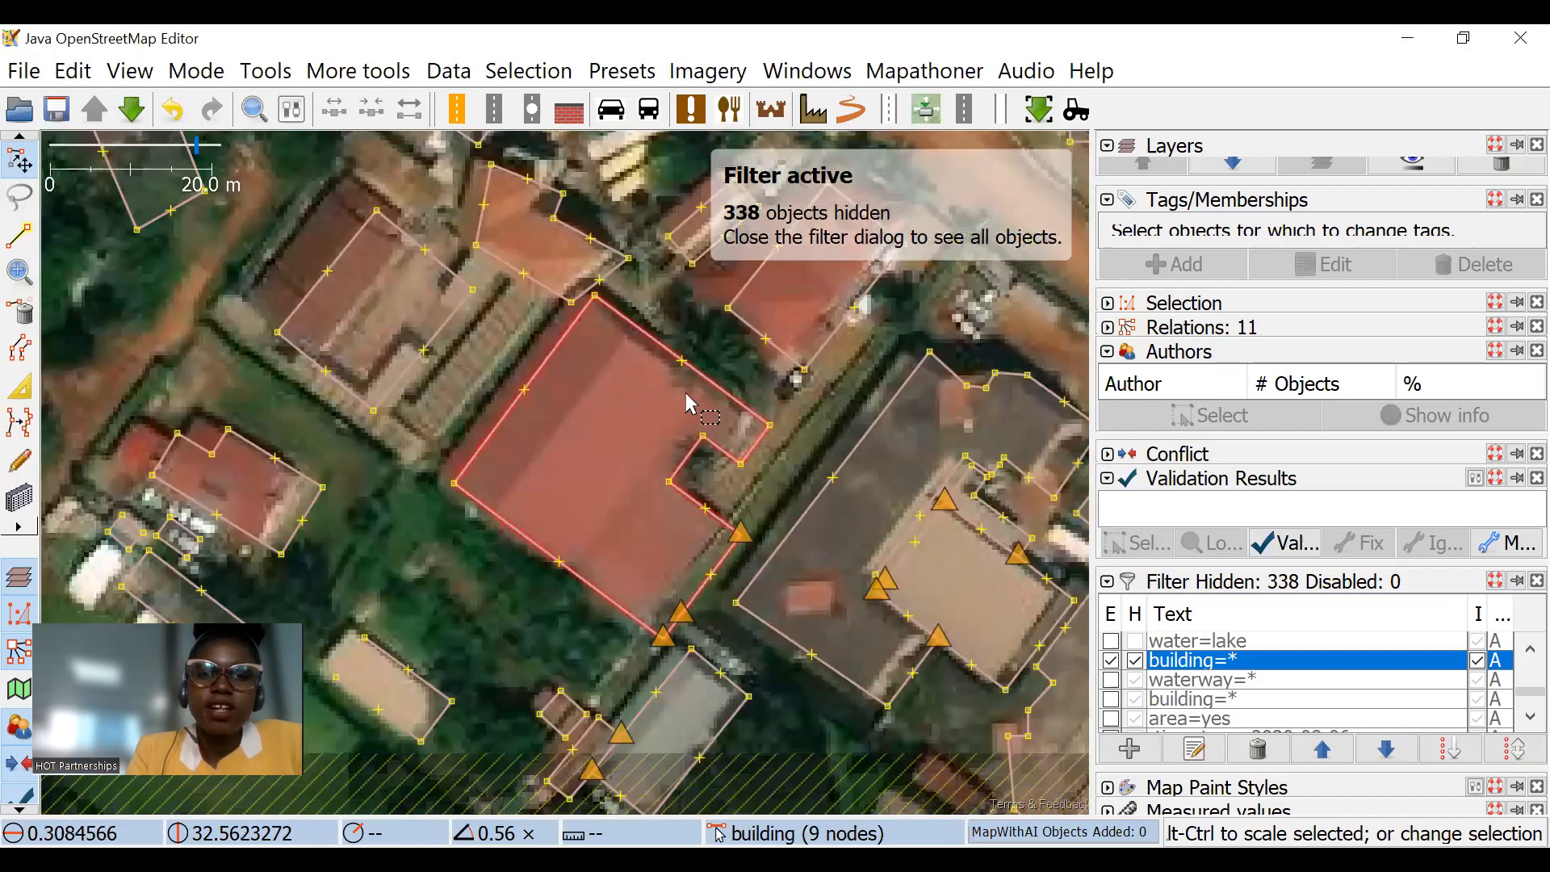
pyautogui.moveTo(685, 390); pyautogui.dragTo(351, 369)
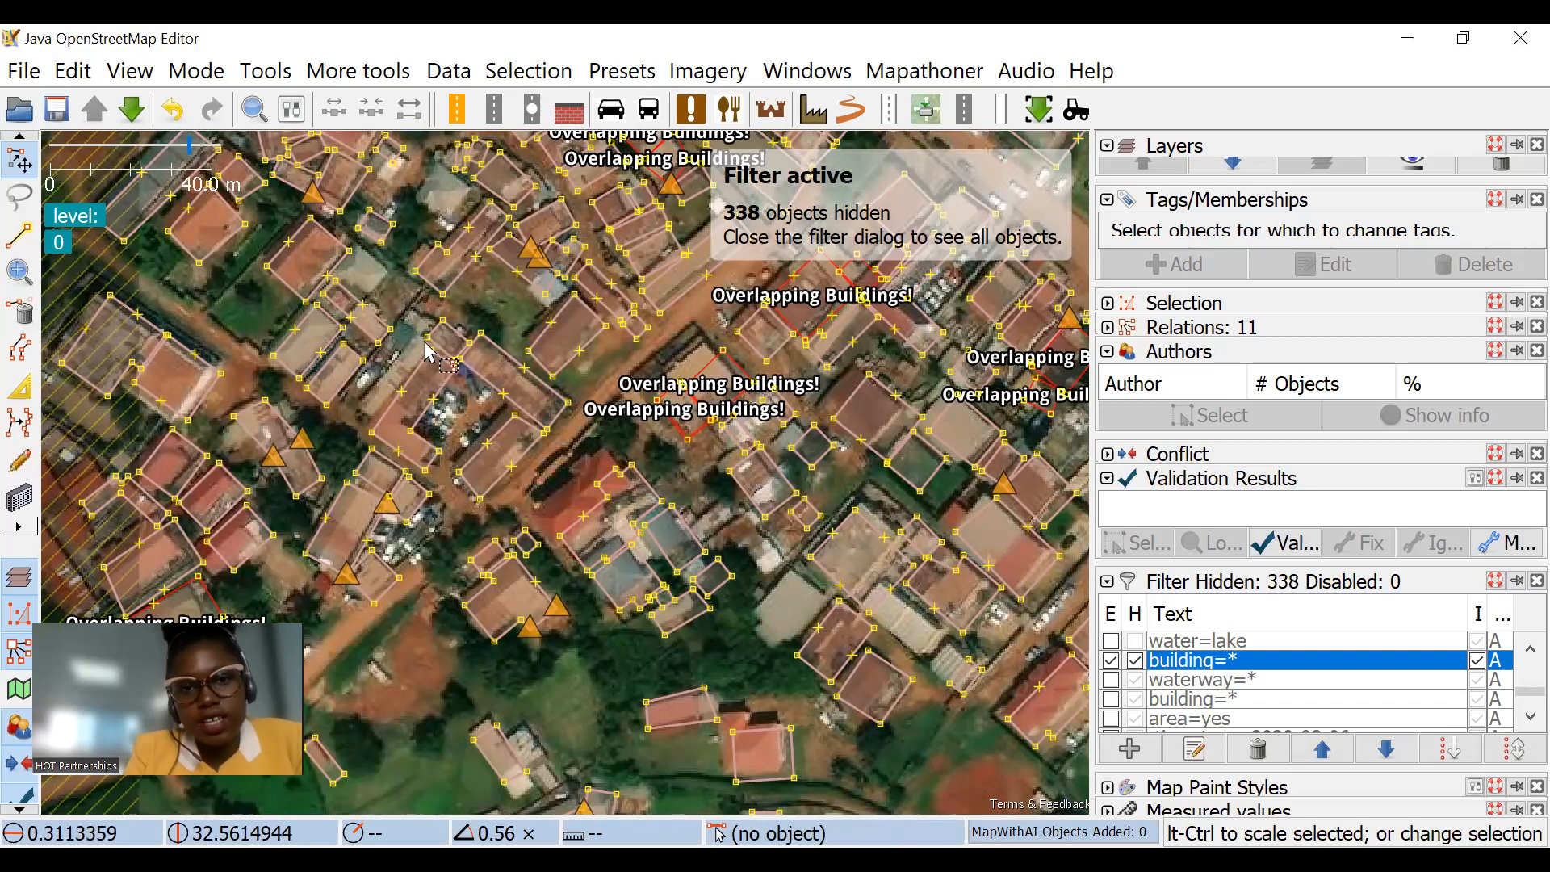
pyautogui.moveTo(648, 455); pyautogui.dragTo(498, 553)
pyautogui.moveTo(901, 355); pyautogui.dragTo(724, 525)
pyautogui.moveTo(660, 602); pyautogui.dragTo(417, 397)
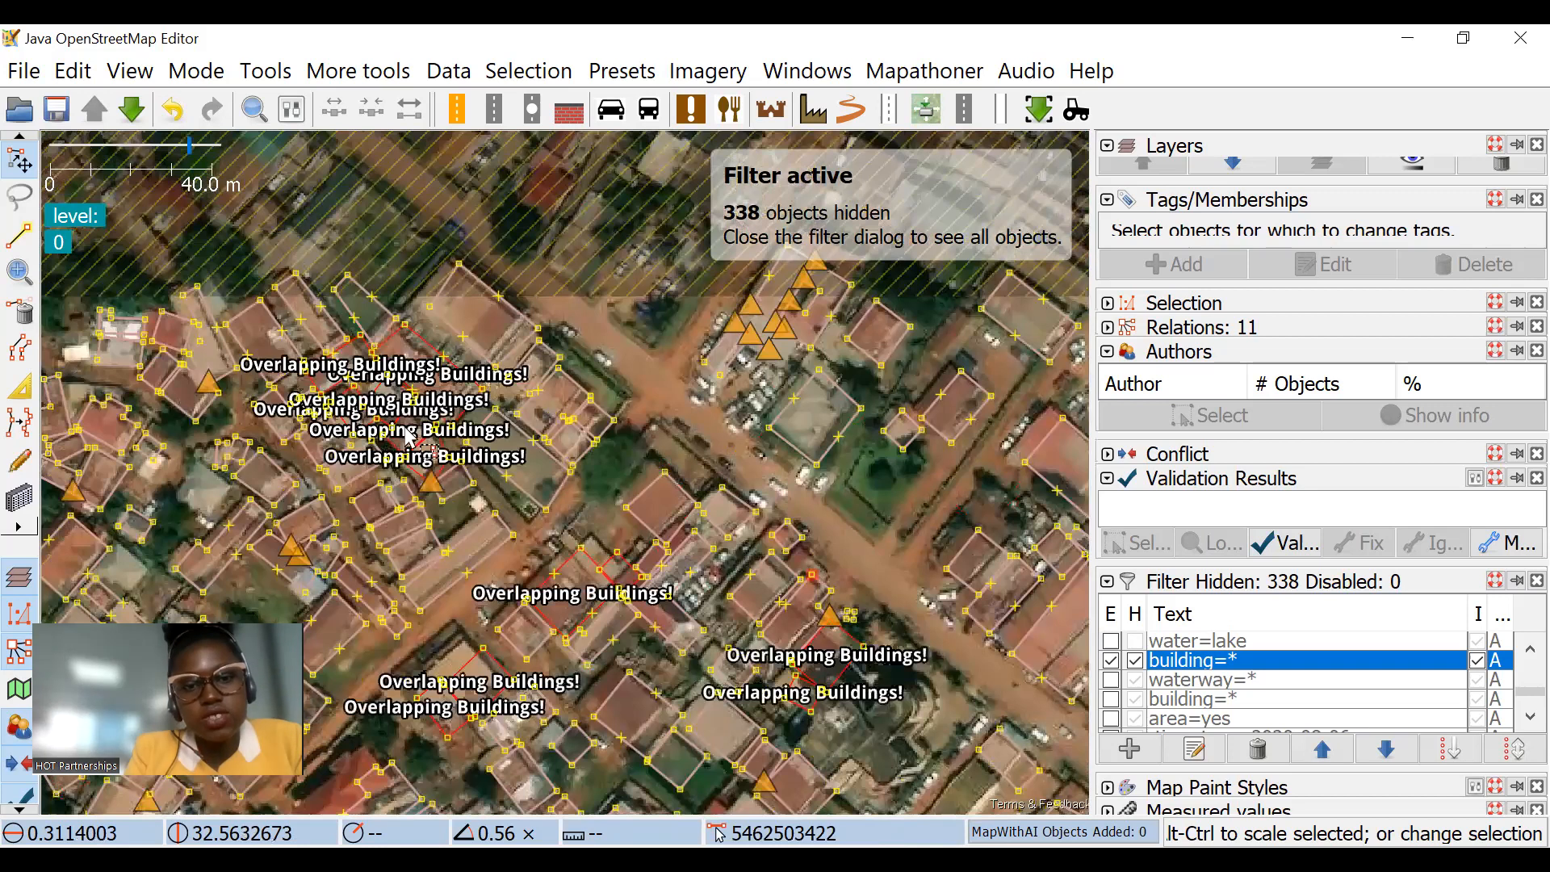
pyautogui.scroll(2, 416, 398)
pyautogui.moveTo(635, 530); pyautogui.dragTo(731, 505)
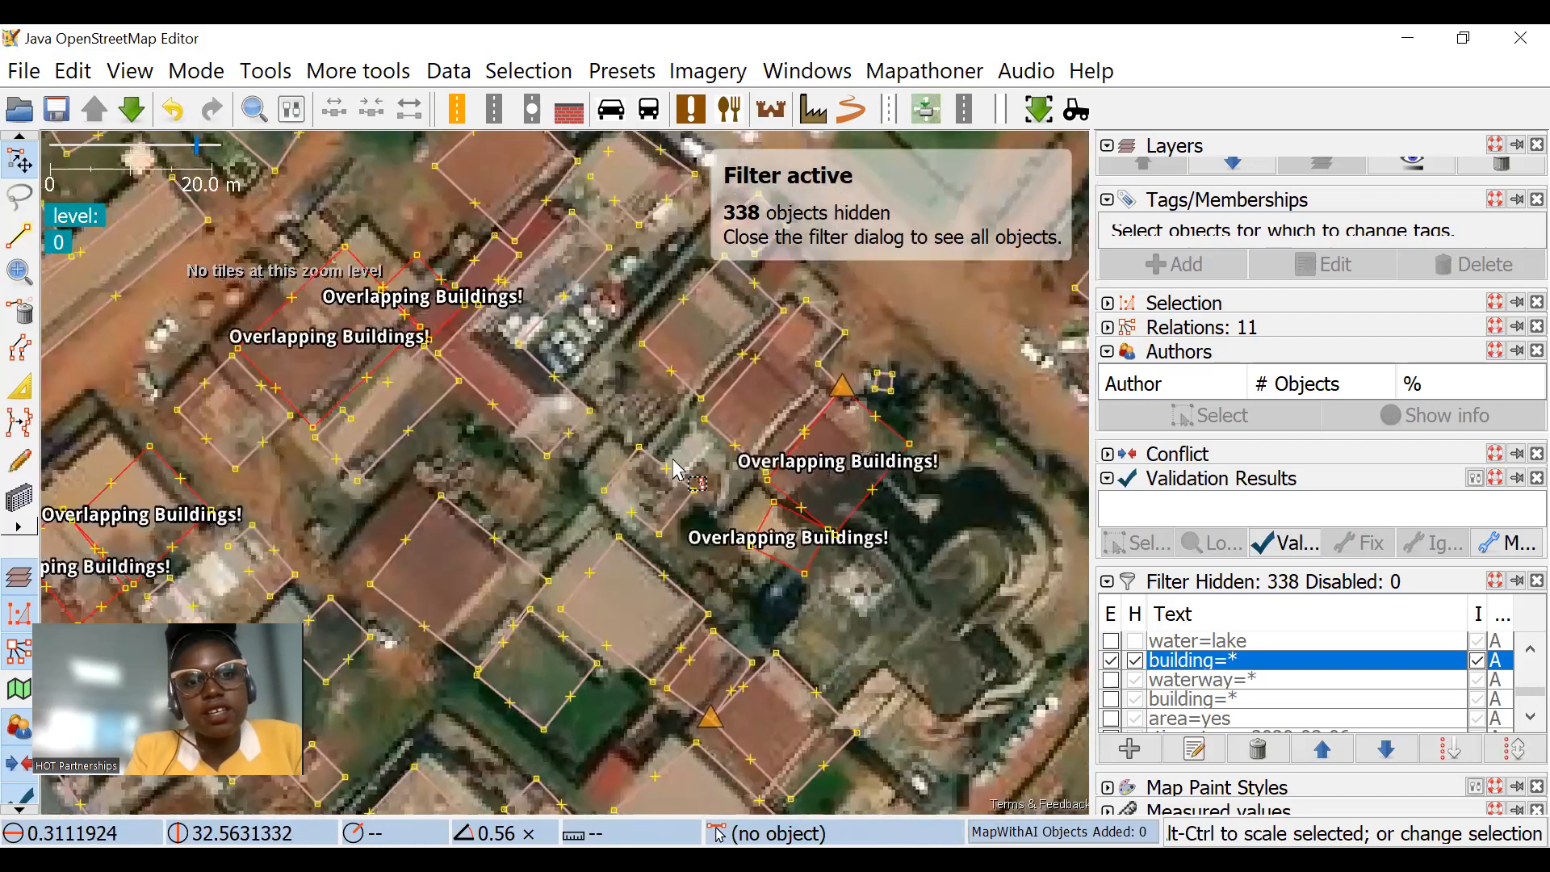
pyautogui.scroll(-2, 651, 478)
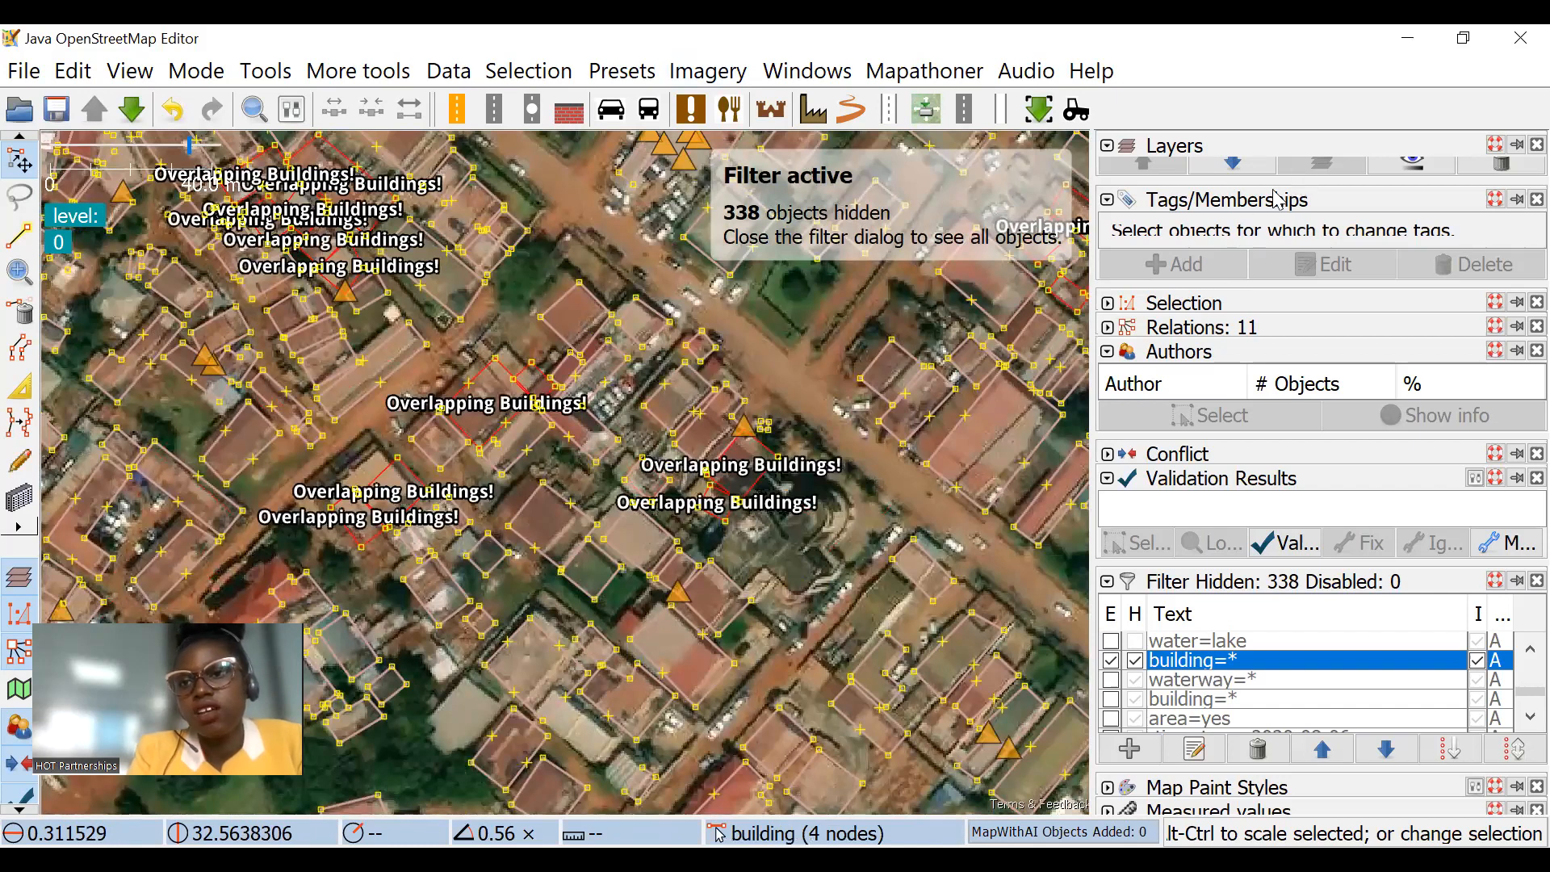
# Step: Enlarge the layer list, then select the building just northwest of the overlapping pair beside the main road and request its history
pyautogui.moveTo(1272, 183); pyautogui.dragTo(1274, 279)
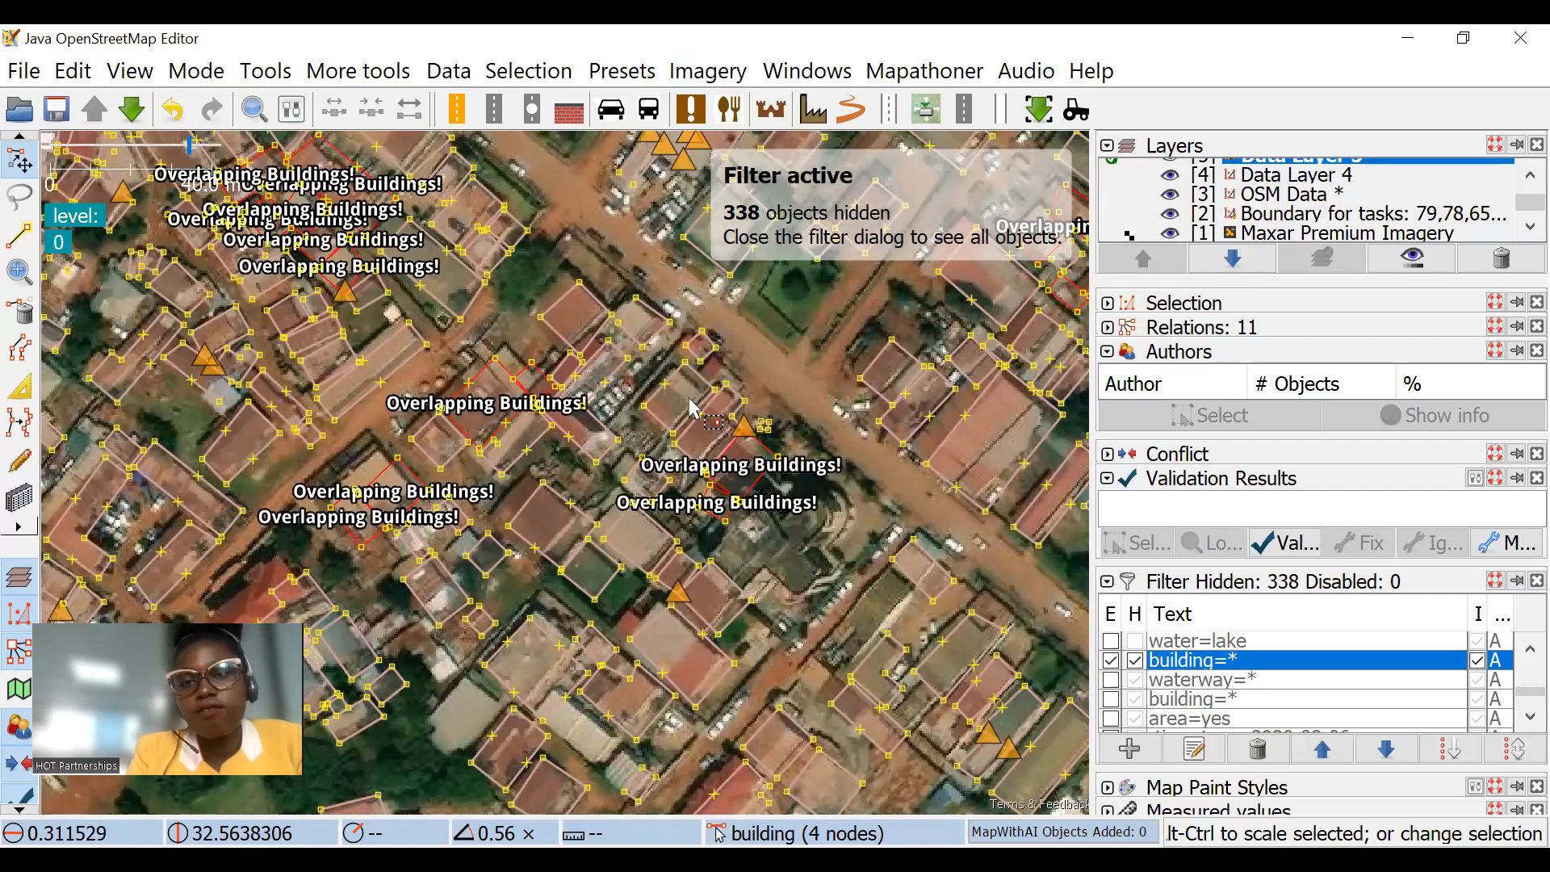
pyautogui.scroll(-1, 749, 384)
pyautogui.scroll(3, 745, 373)
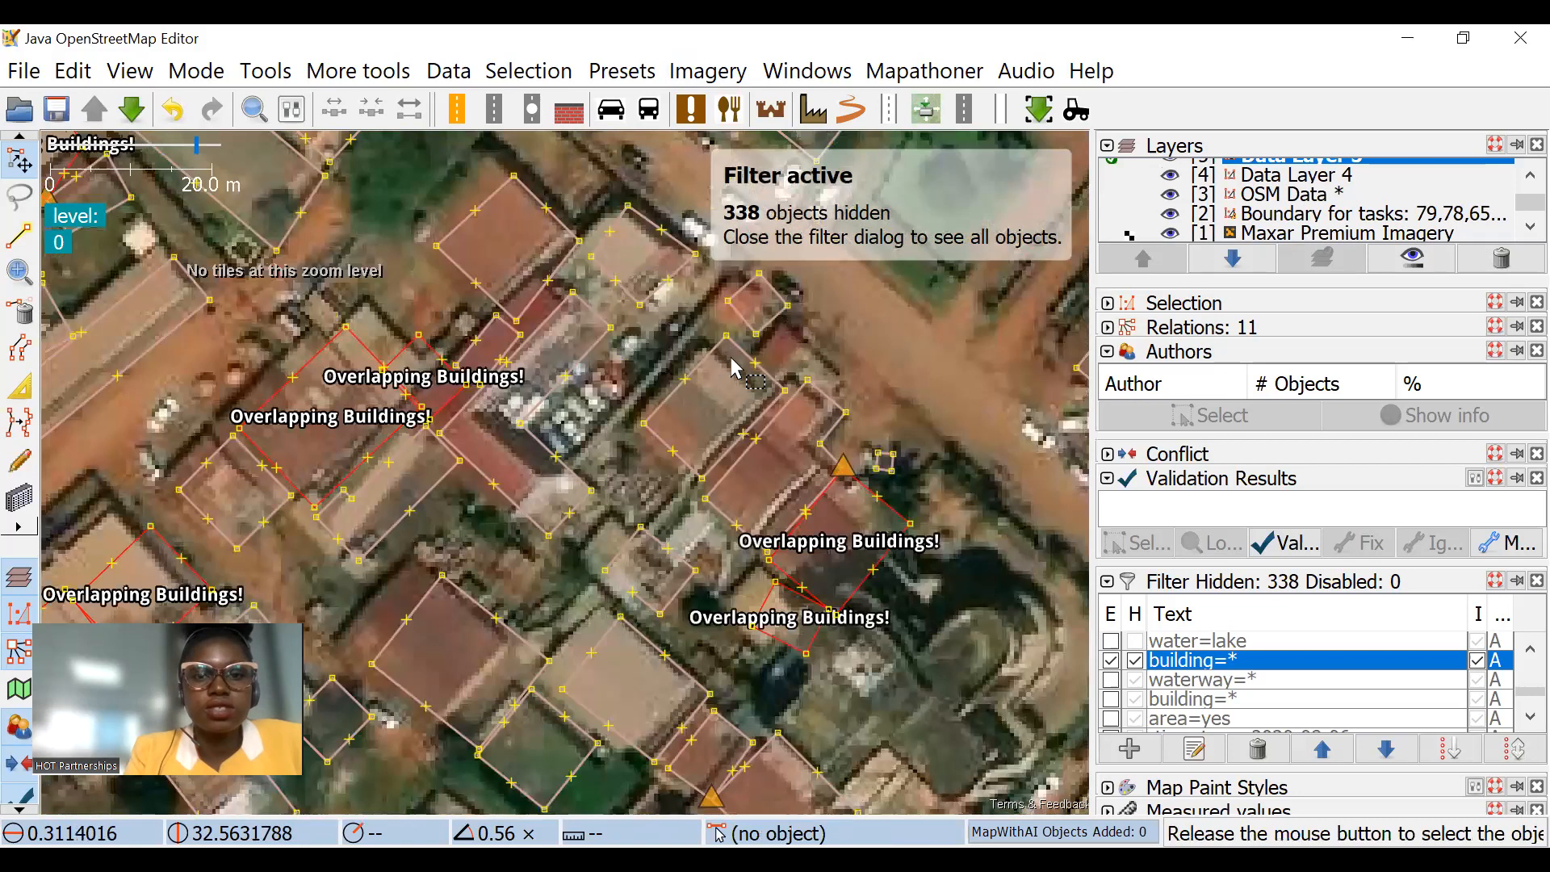
pyautogui.click(751, 371)
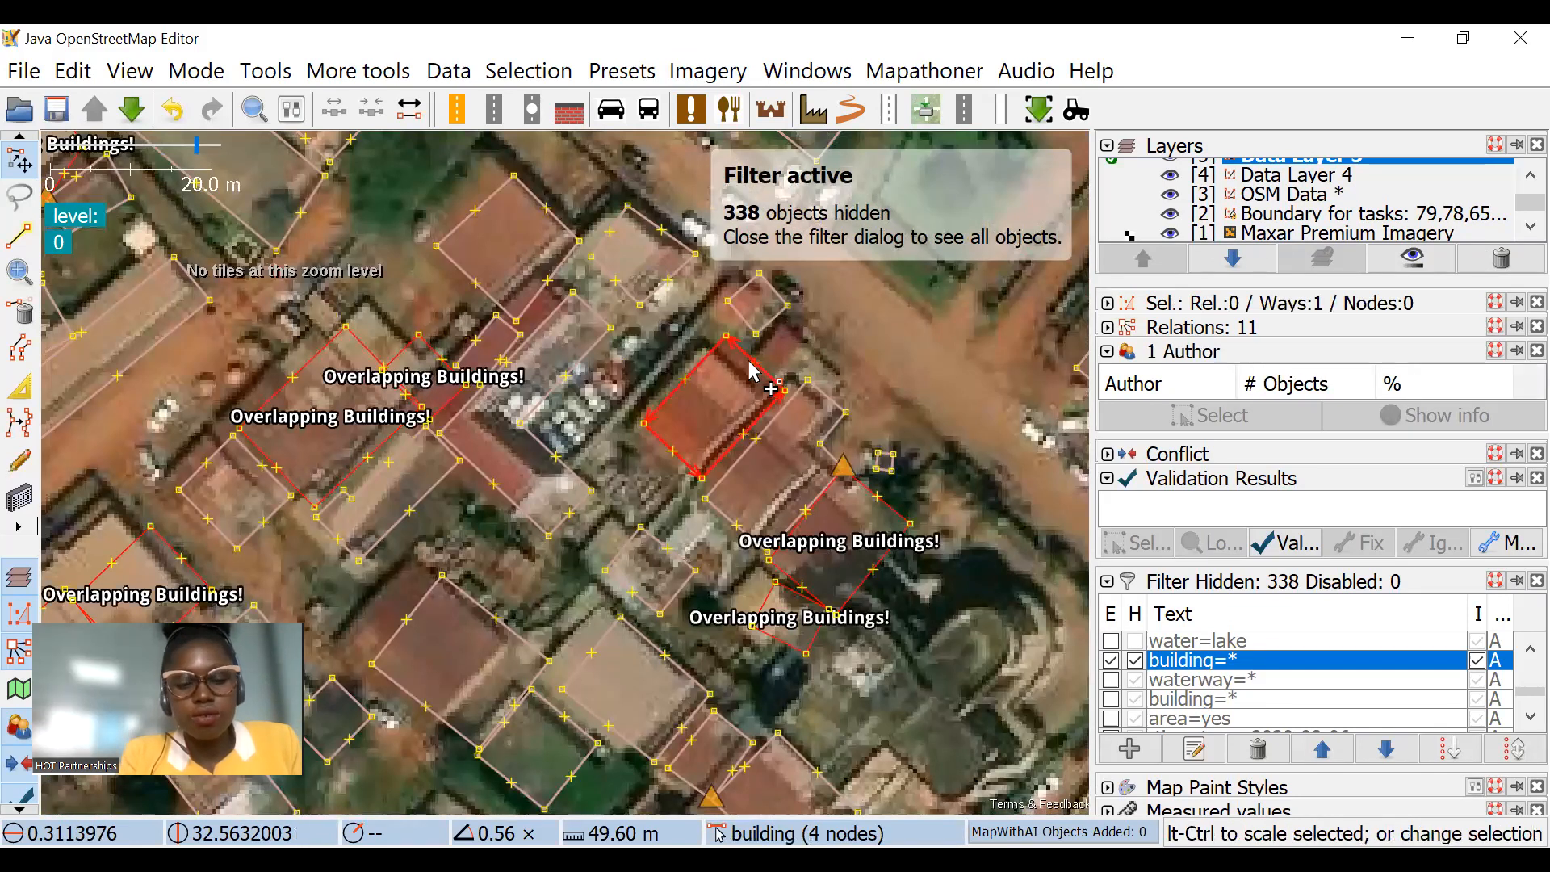
pyautogui.hotkey('ctrl', 'h')
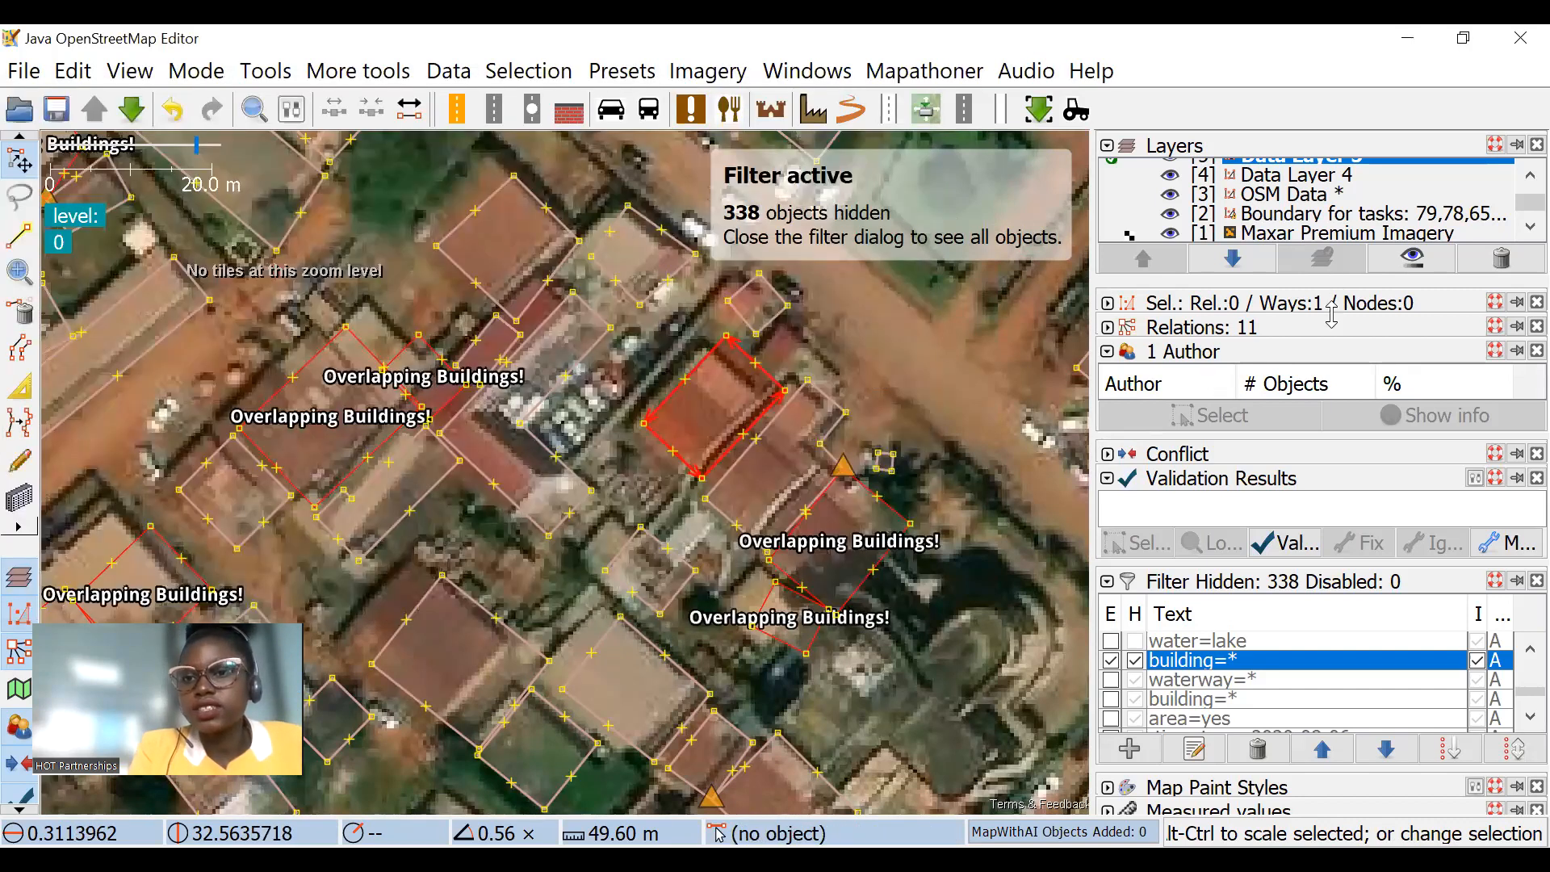
# Step: Try a new imagery offset of about 2.99; -1.49 to align the imagery with the building outlines
pyautogui.click(708, 71)
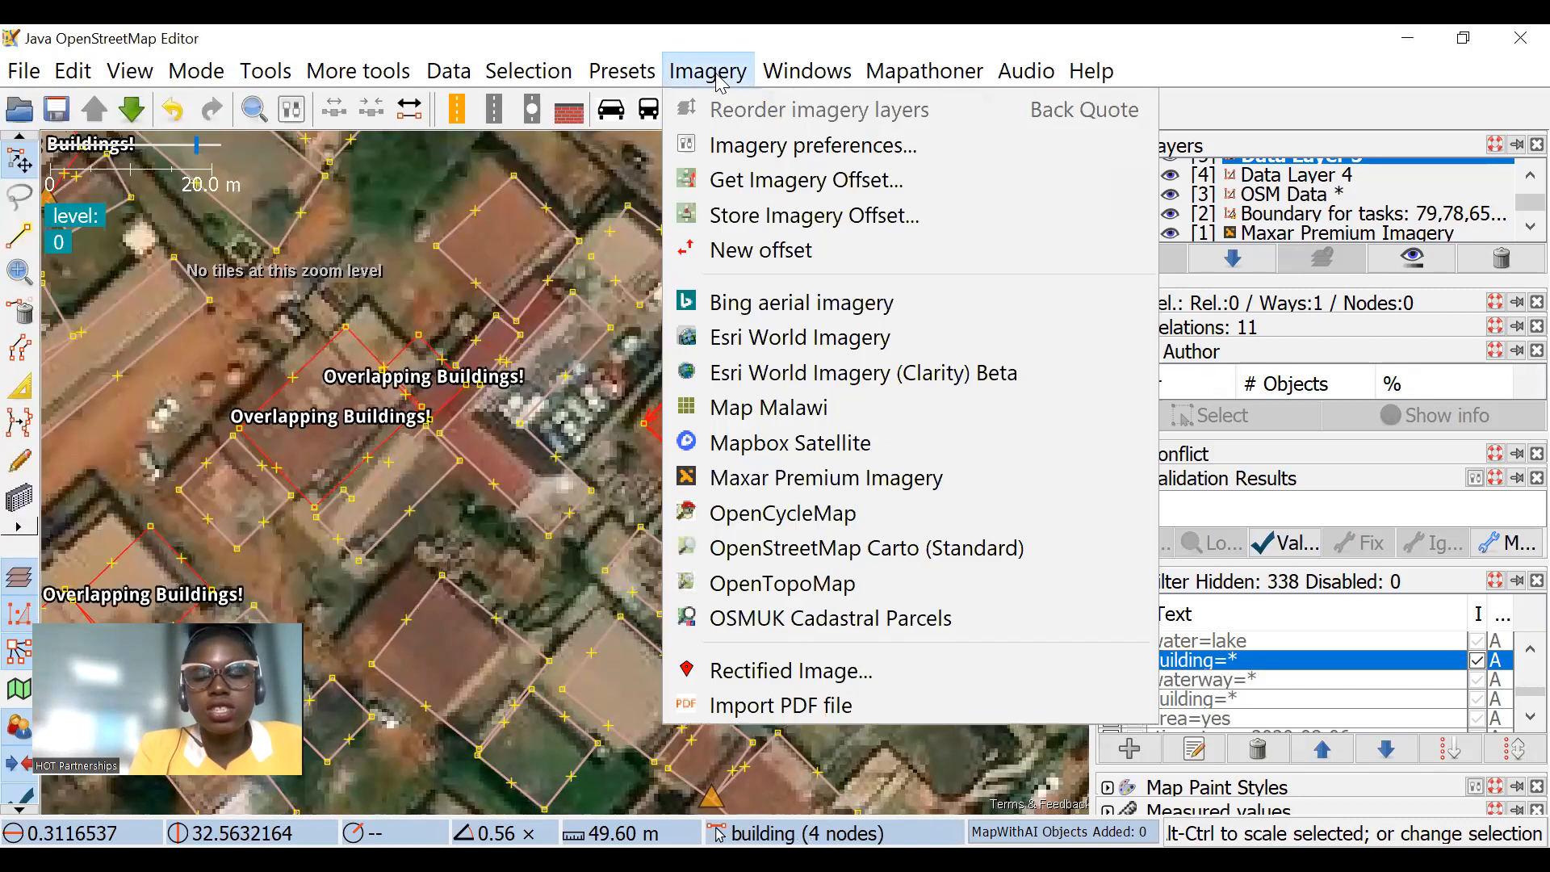
pyautogui.click(734, 257)
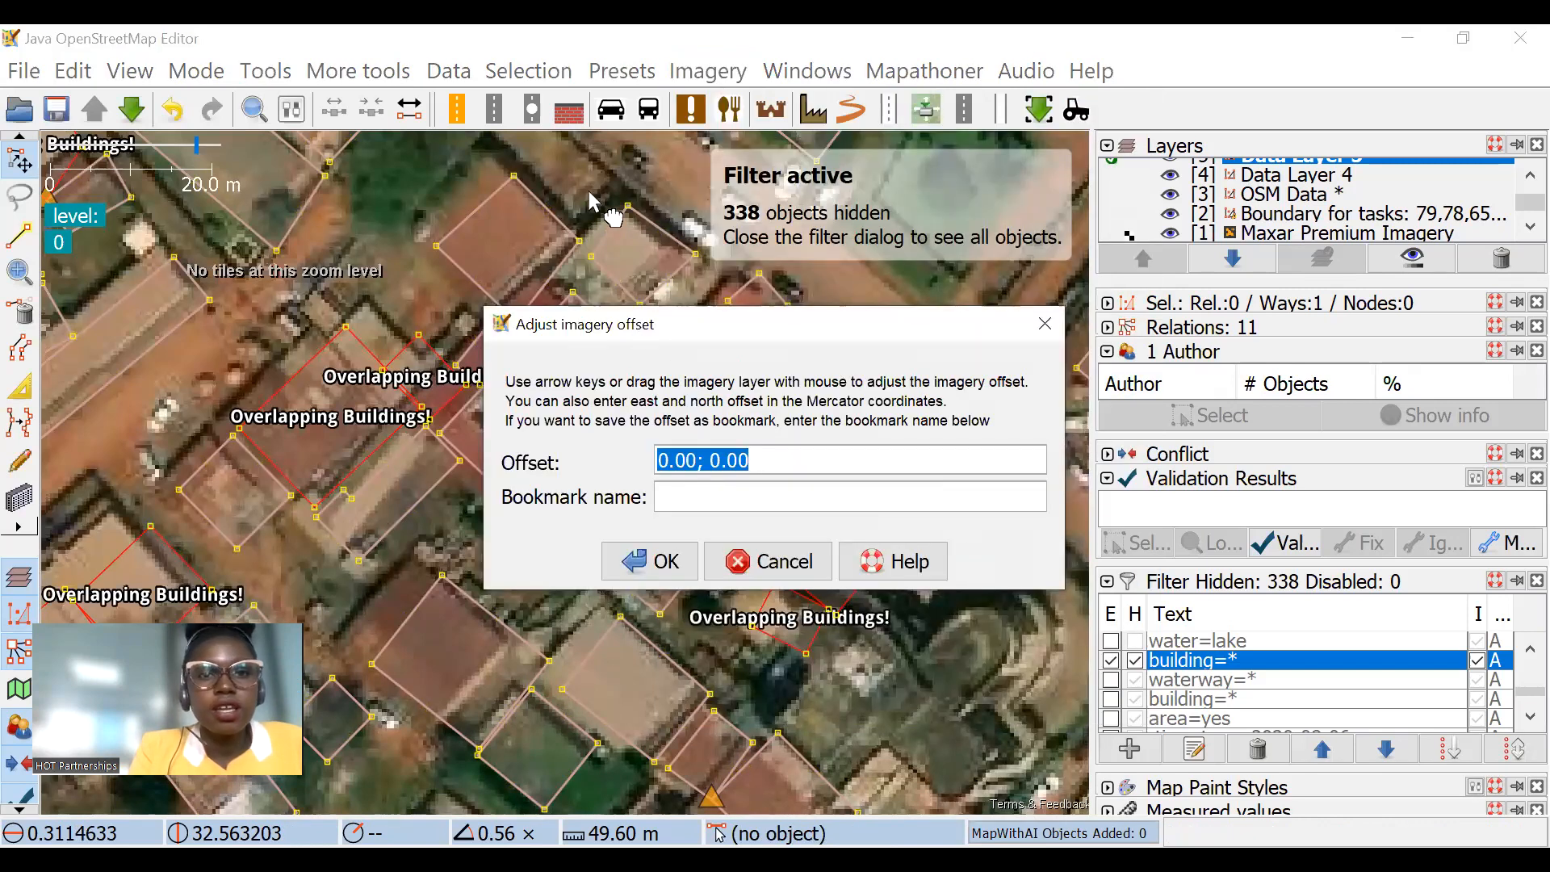
pyautogui.moveTo(582, 165); pyautogui.dragTo(604, 179)
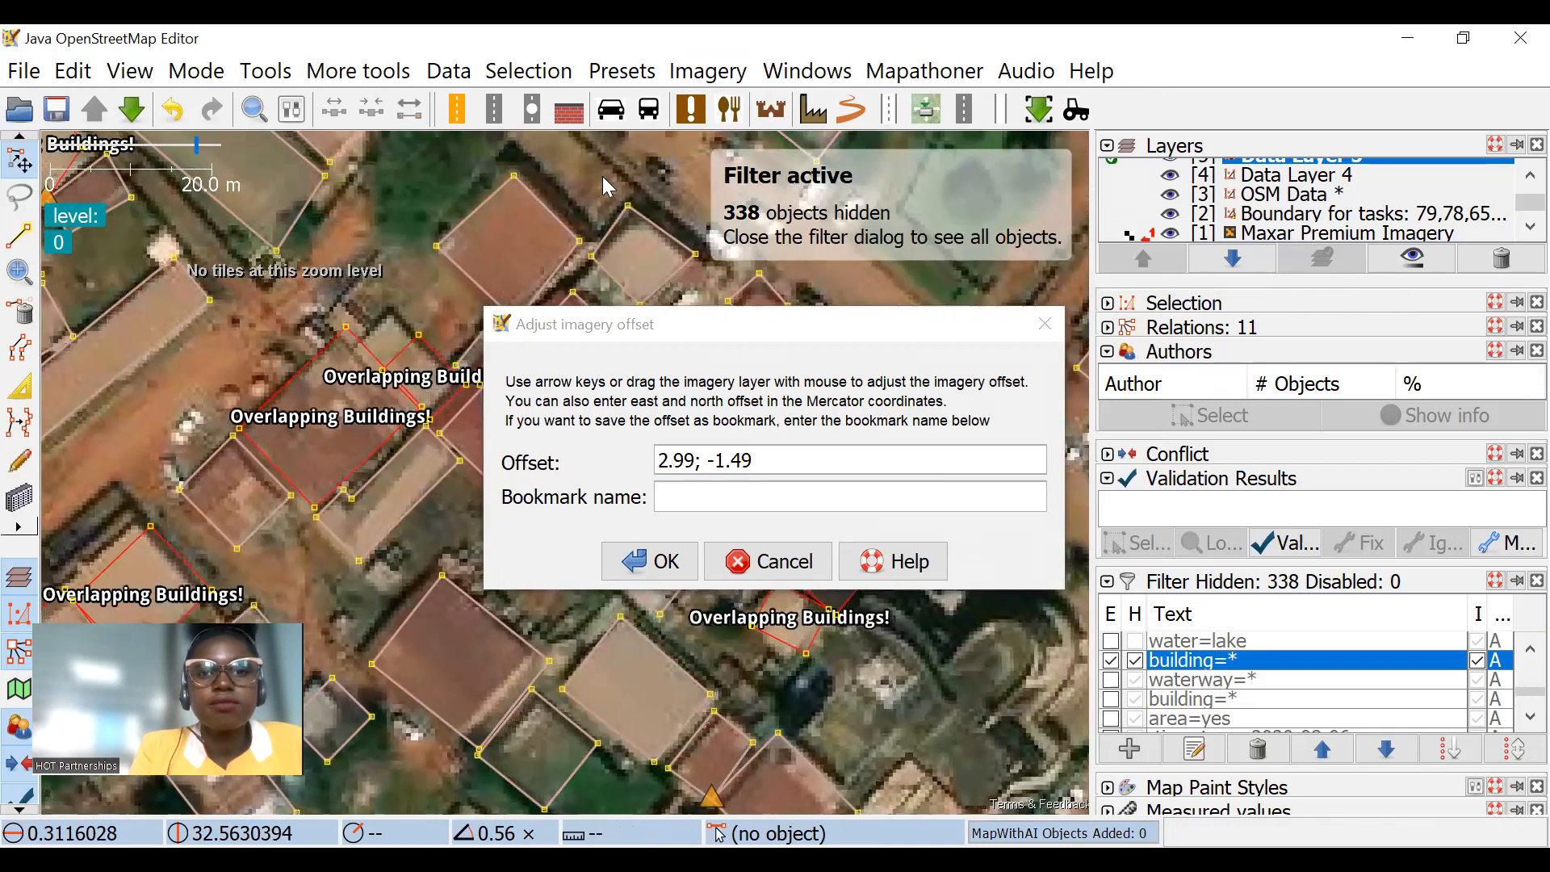
pyautogui.click(763, 460)
pyautogui.tripleClick(789, 463)
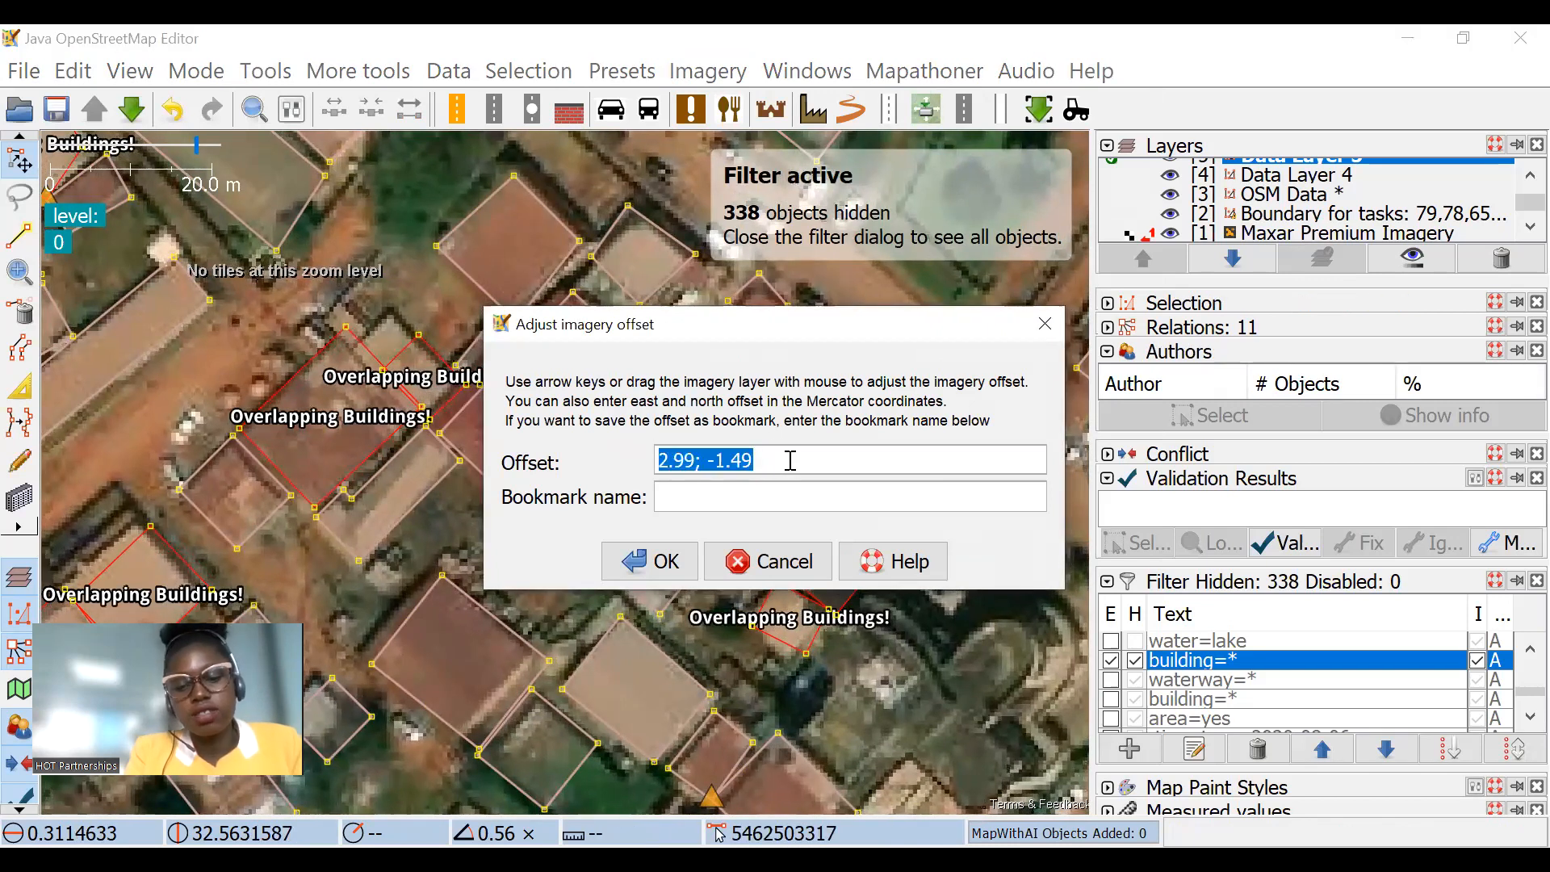
pyautogui.click(779, 571)
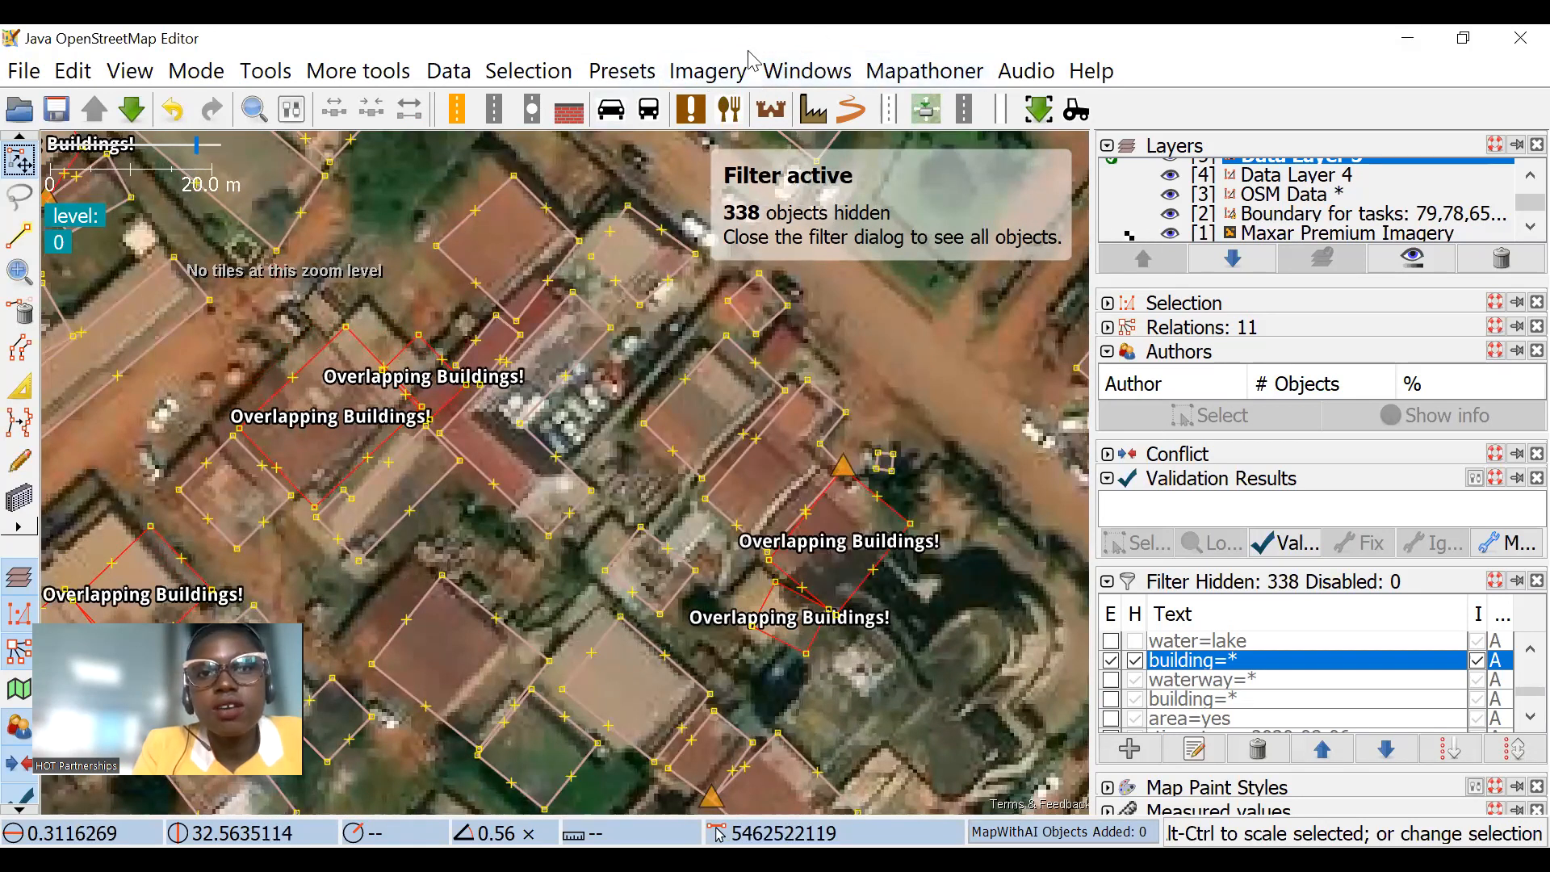
# Step: Shift the Maxar imagery with a new offset of 3.58; -0.15 to line the rooftops up with the building outlines
pyautogui.click(721, 74)
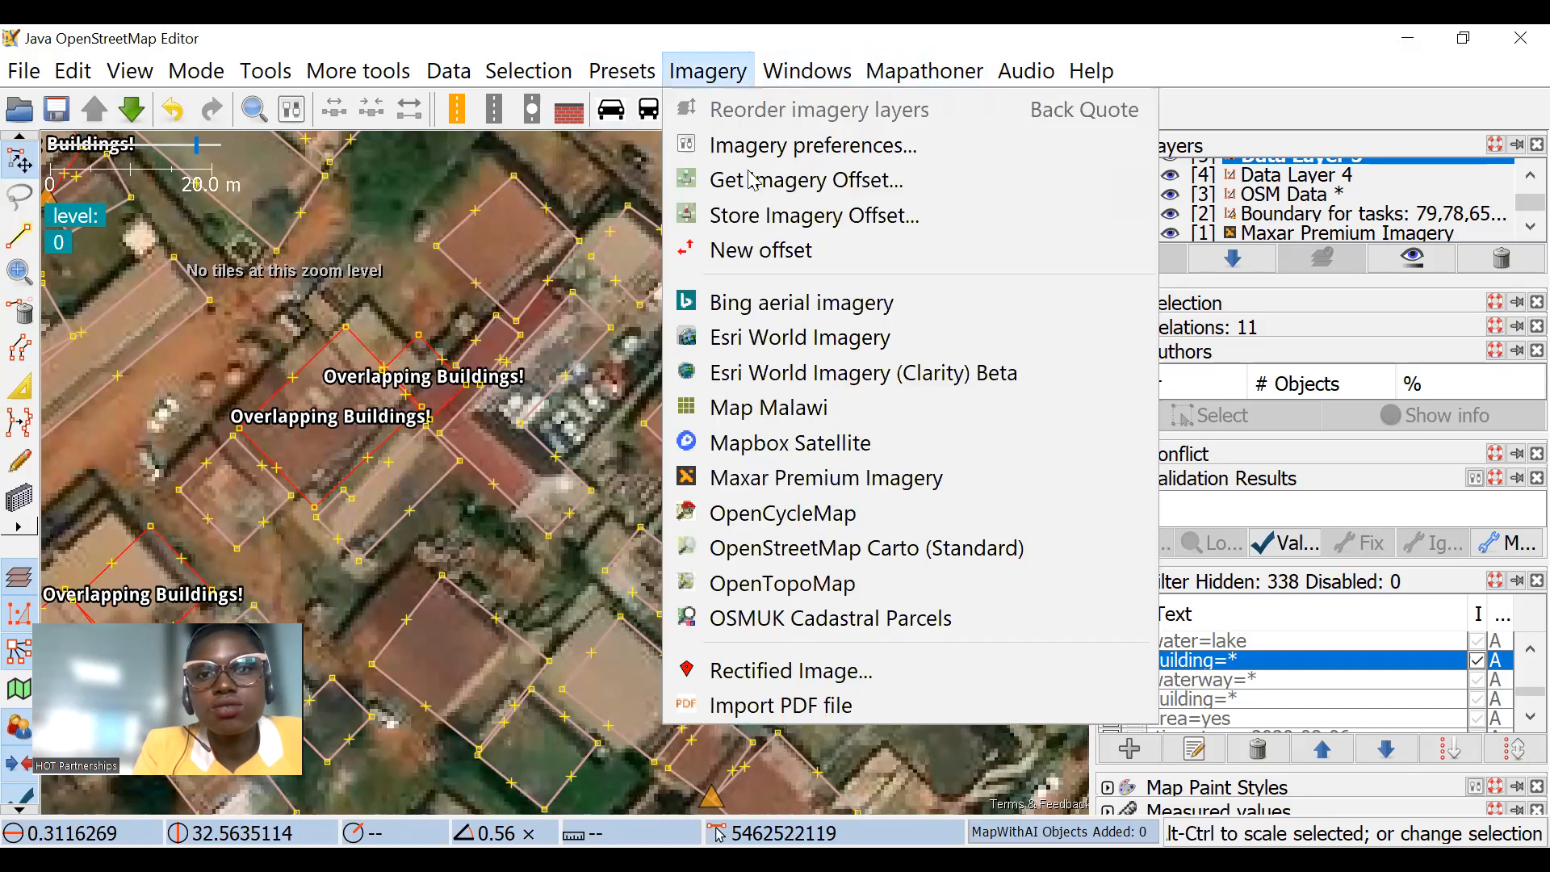
pyautogui.click(744, 252)
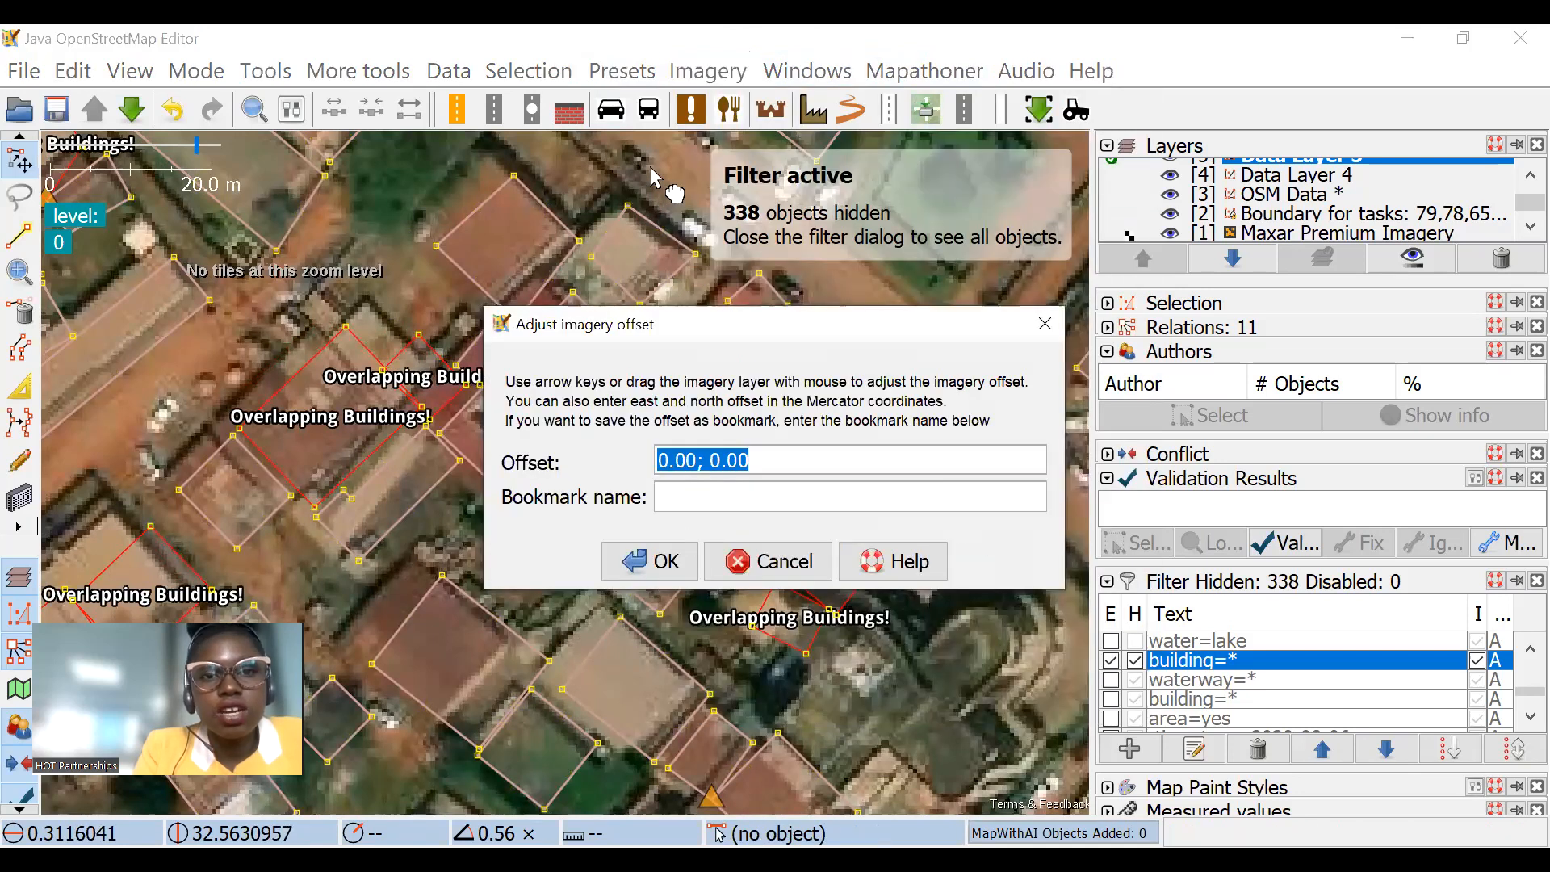
pyautogui.press('Right')
pyautogui.press('Right')
pyautogui.press('Right')
pyautogui.press('Right')
pyautogui.press('Right')
pyautogui.press('Right')
pyautogui.press('Down')
pyautogui.press('Right')
pyautogui.press('Down')
pyautogui.press('Down')
pyautogui.press('Down')
pyautogui.press('Right')
pyautogui.press('Right')
pyautogui.press('Right')
pyautogui.press('Down')
pyautogui.press('Down')
pyautogui.press('Right')
pyautogui.press('Right')
pyautogui.press('Right')
pyautogui.press('Right')
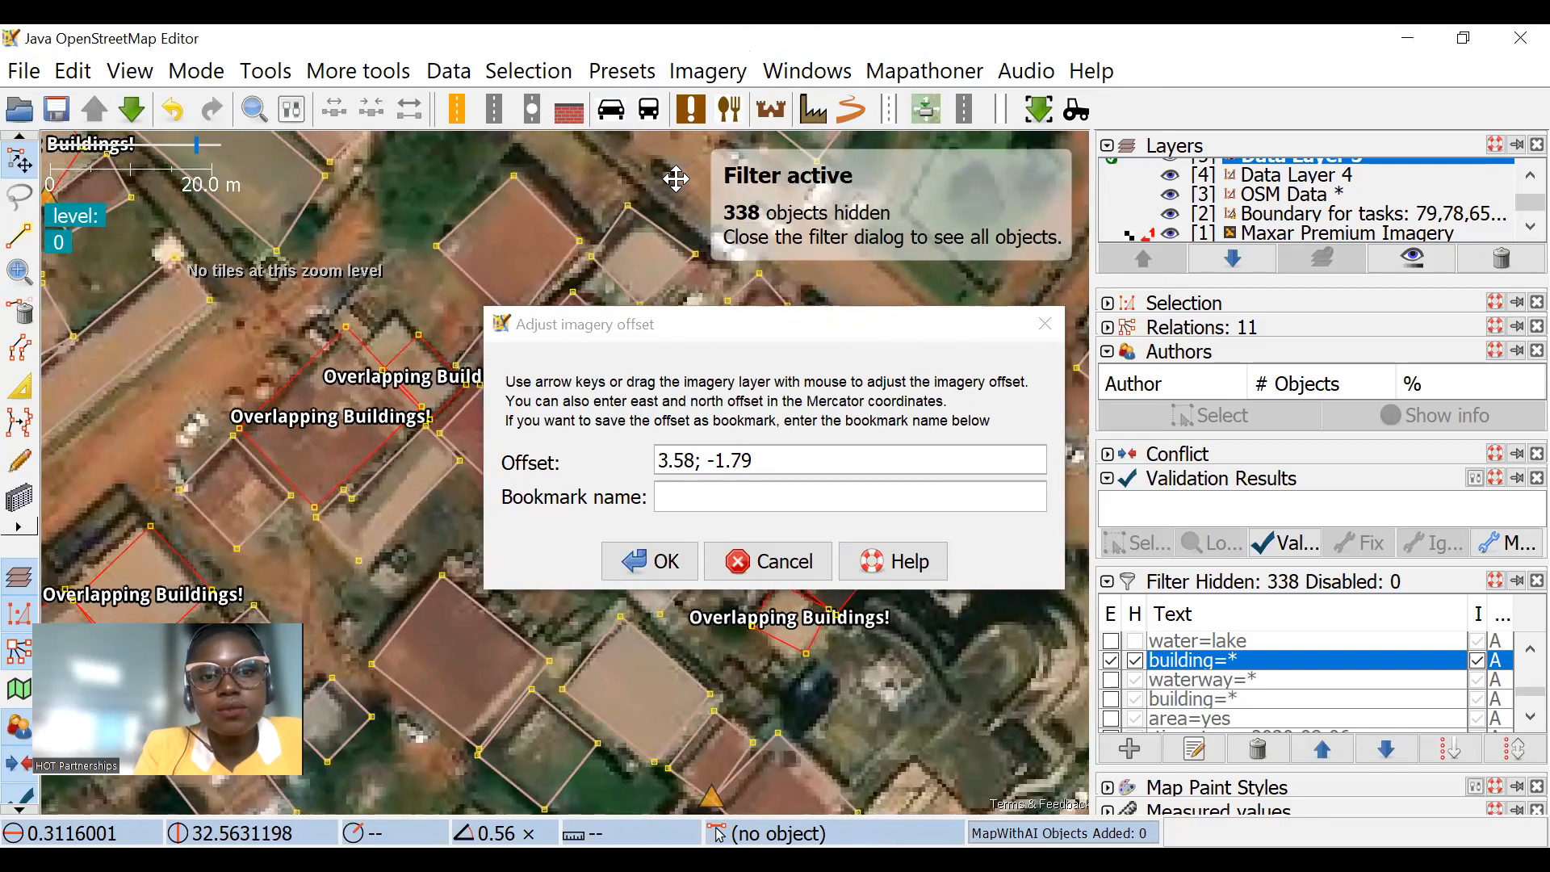
pyautogui.press('Right')
pyautogui.press('Right')
pyautogui.press('Right')
pyautogui.press('Up')
pyautogui.press('Right')
pyautogui.press('Left')
pyautogui.press('Left')
pyautogui.press('Up')
pyautogui.press('Up')
pyautogui.press('Up')
pyautogui.press('Up')
pyautogui.press('Up')
pyautogui.press('Left')
pyautogui.press('Left')
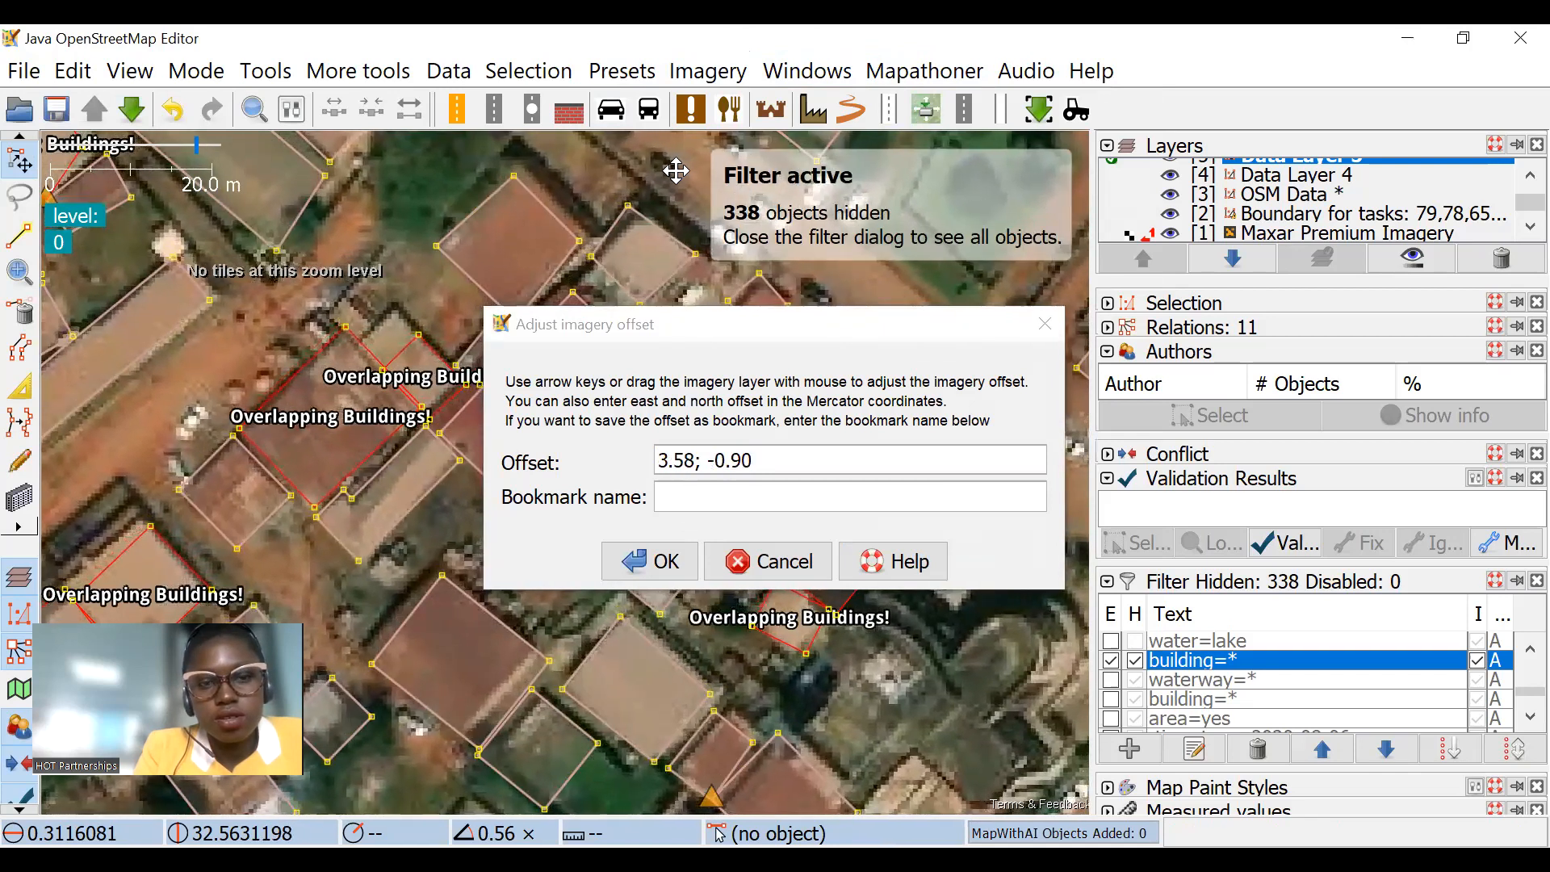
pyautogui.press('Up')
pyautogui.press('Up')
pyautogui.press('Up')
pyautogui.press('Up')
pyautogui.press('Up')
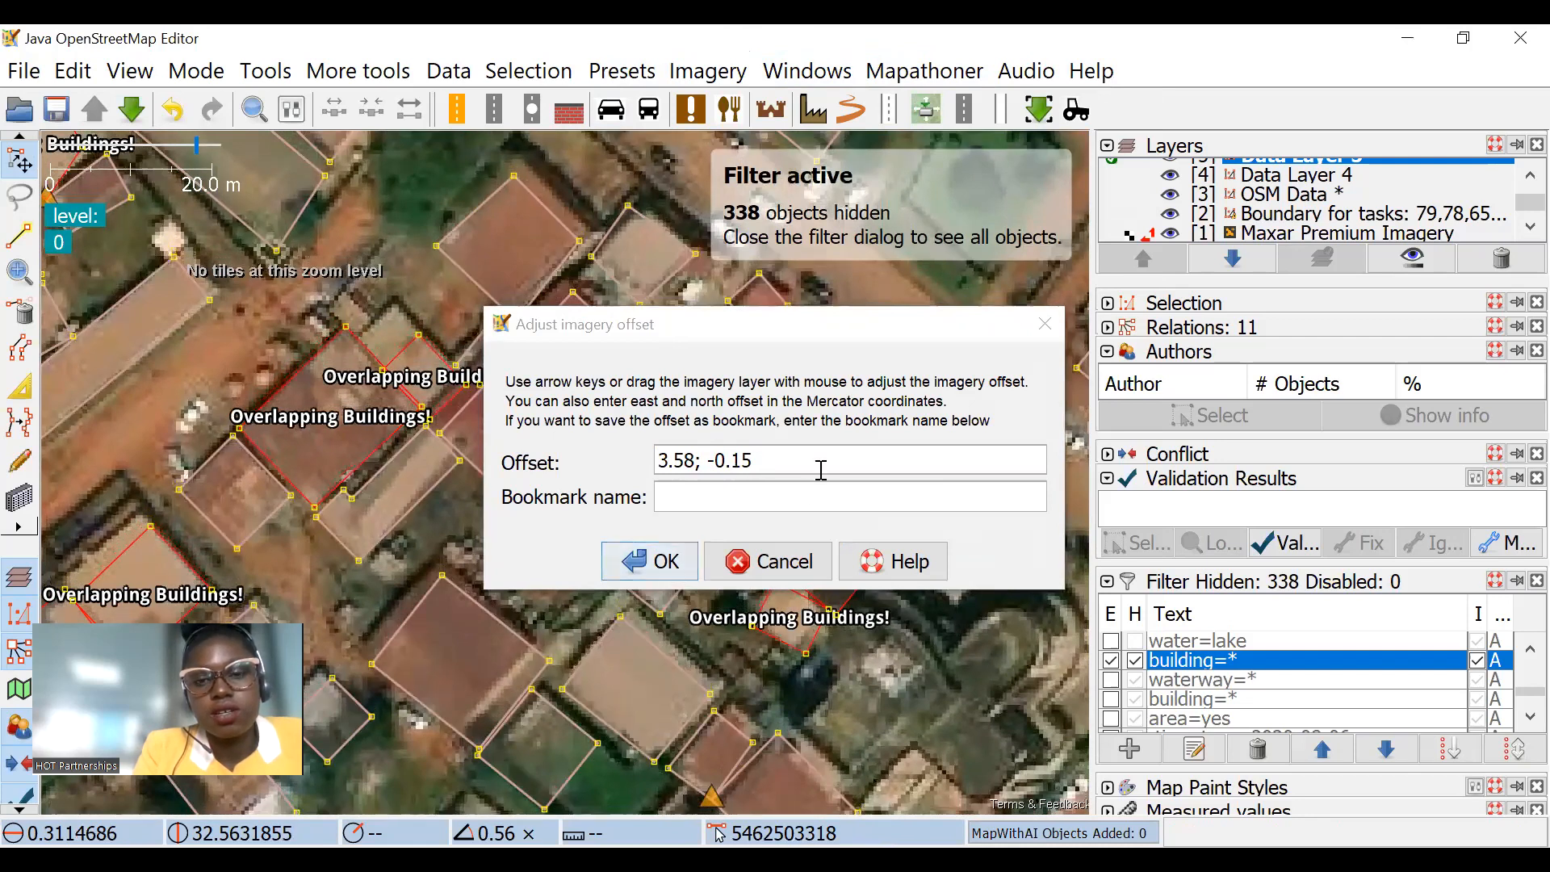
# Step: Copy the whole imagery offset value and apply the offset
pyautogui.moveTo(757, 455); pyautogui.dragTo(648, 449)
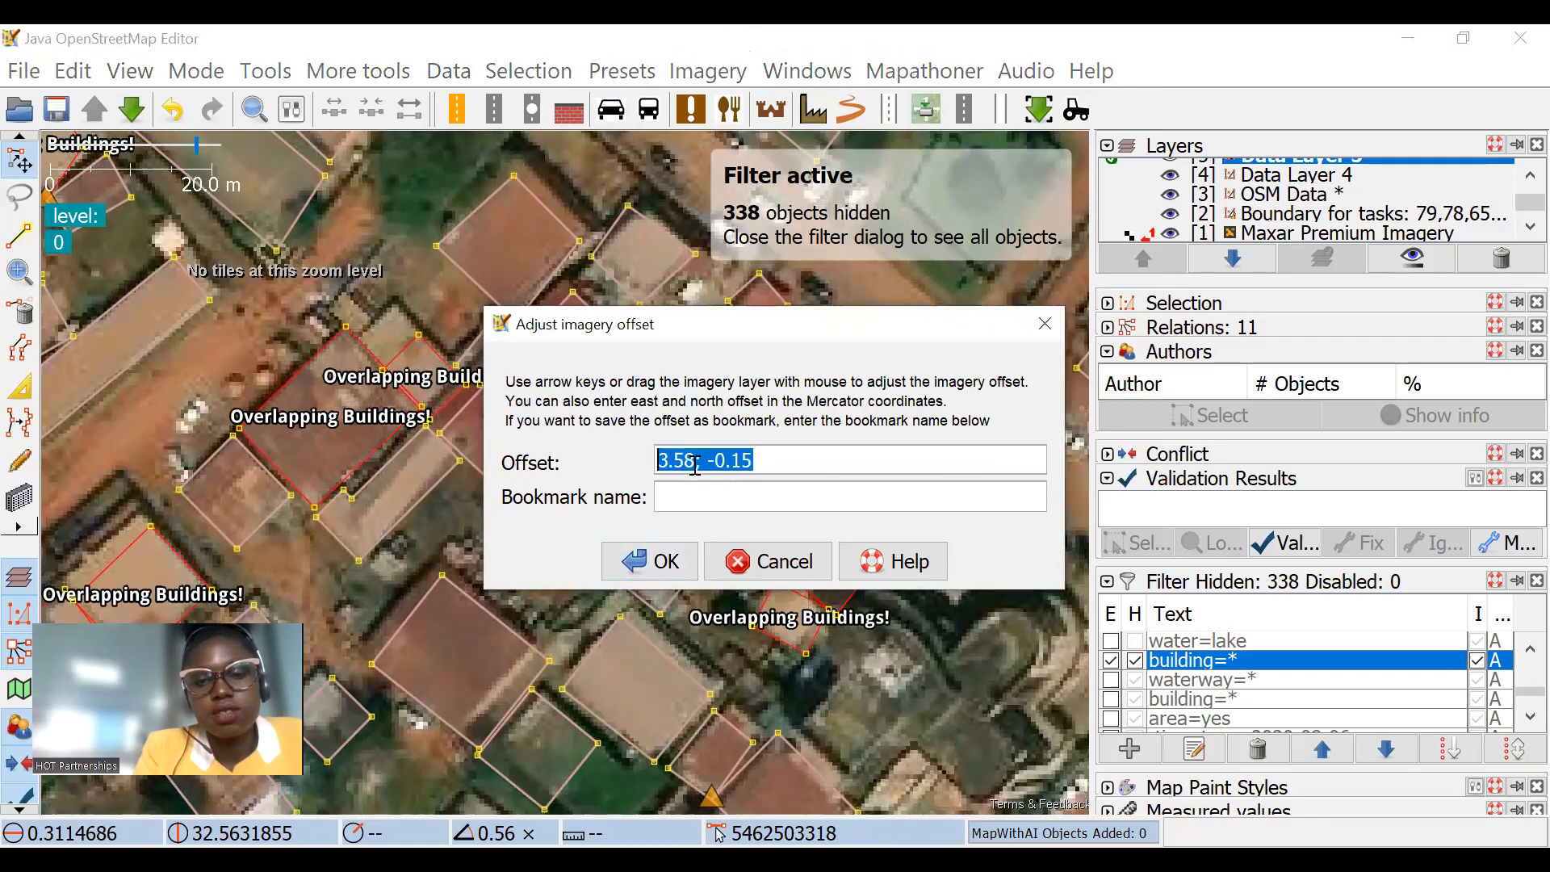
pyautogui.rightClick(695, 466)
pyautogui.click(711, 606)
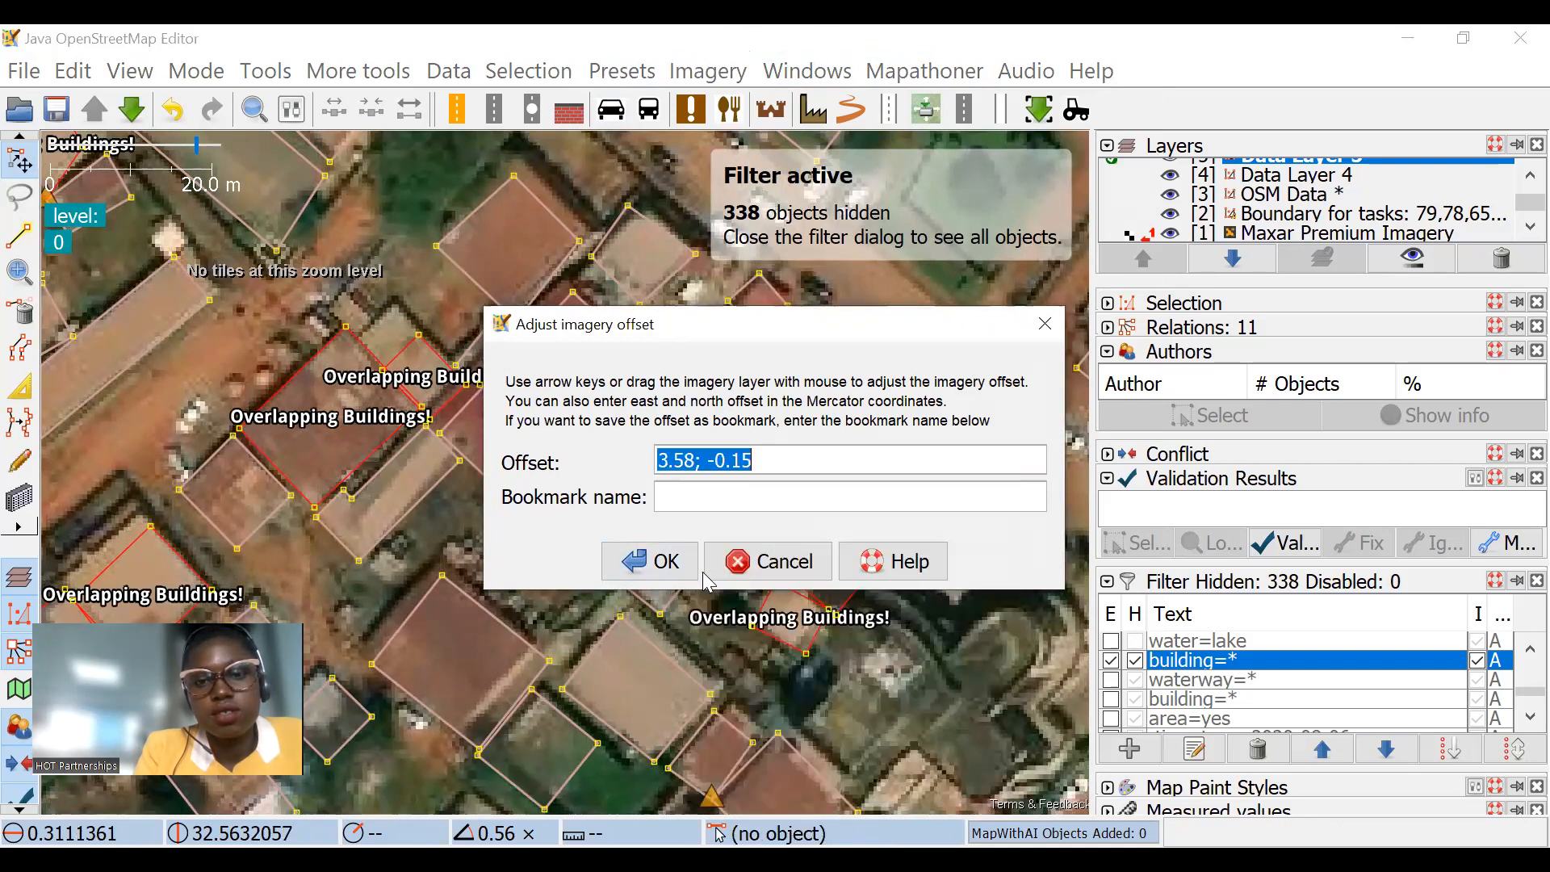
pyautogui.click(651, 560)
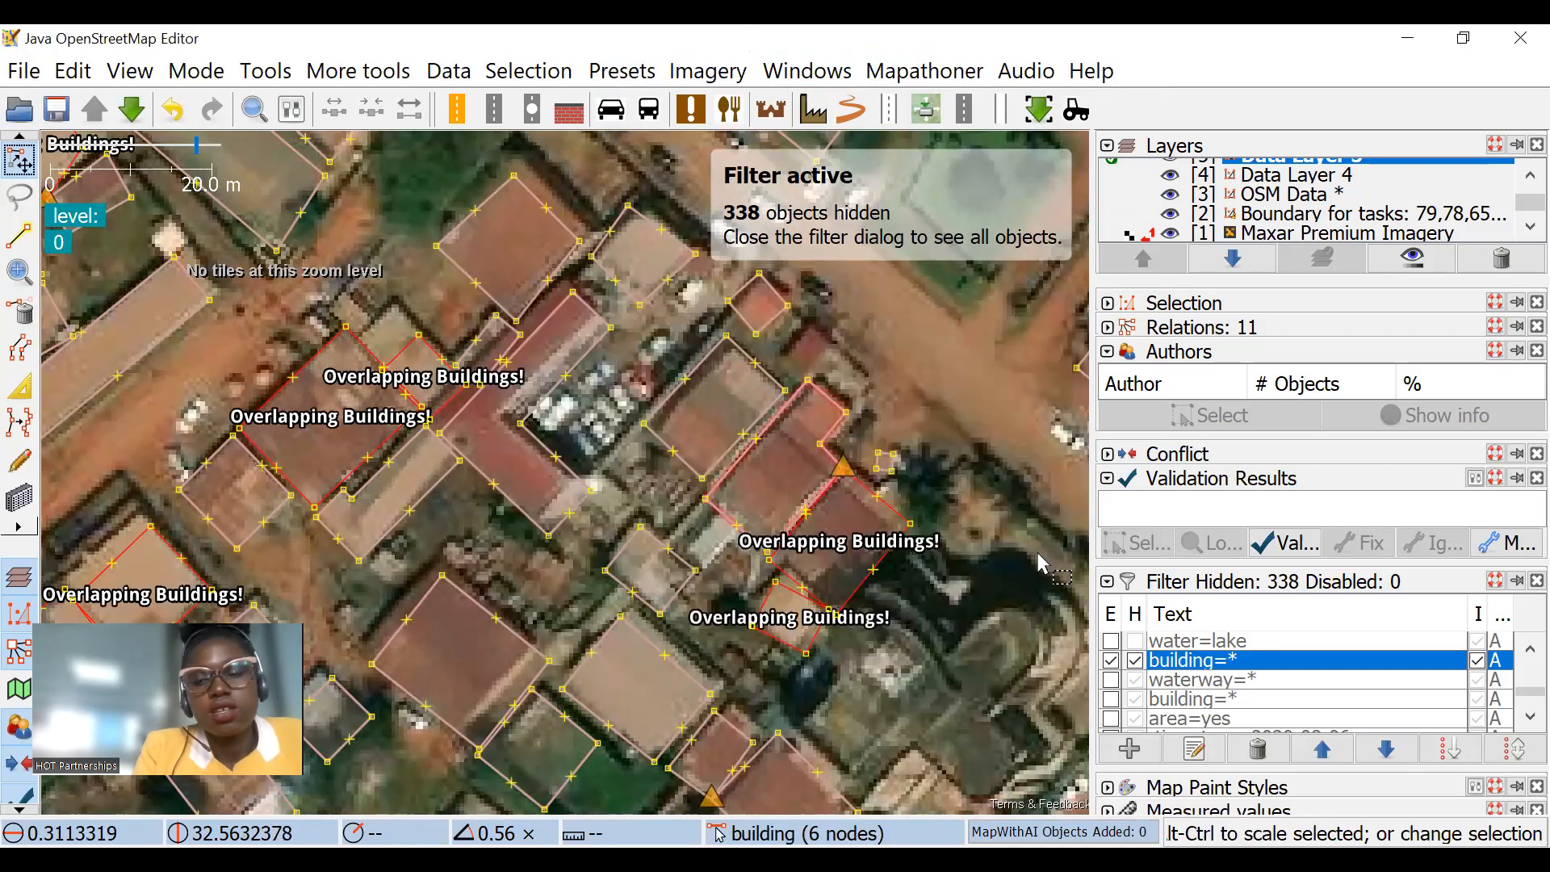
# Step: Disable the building=* filter and compare all mapped objects with the shifted imagery
pyautogui.click(1111, 661)
pyautogui.scroll(-1, 565, 436)
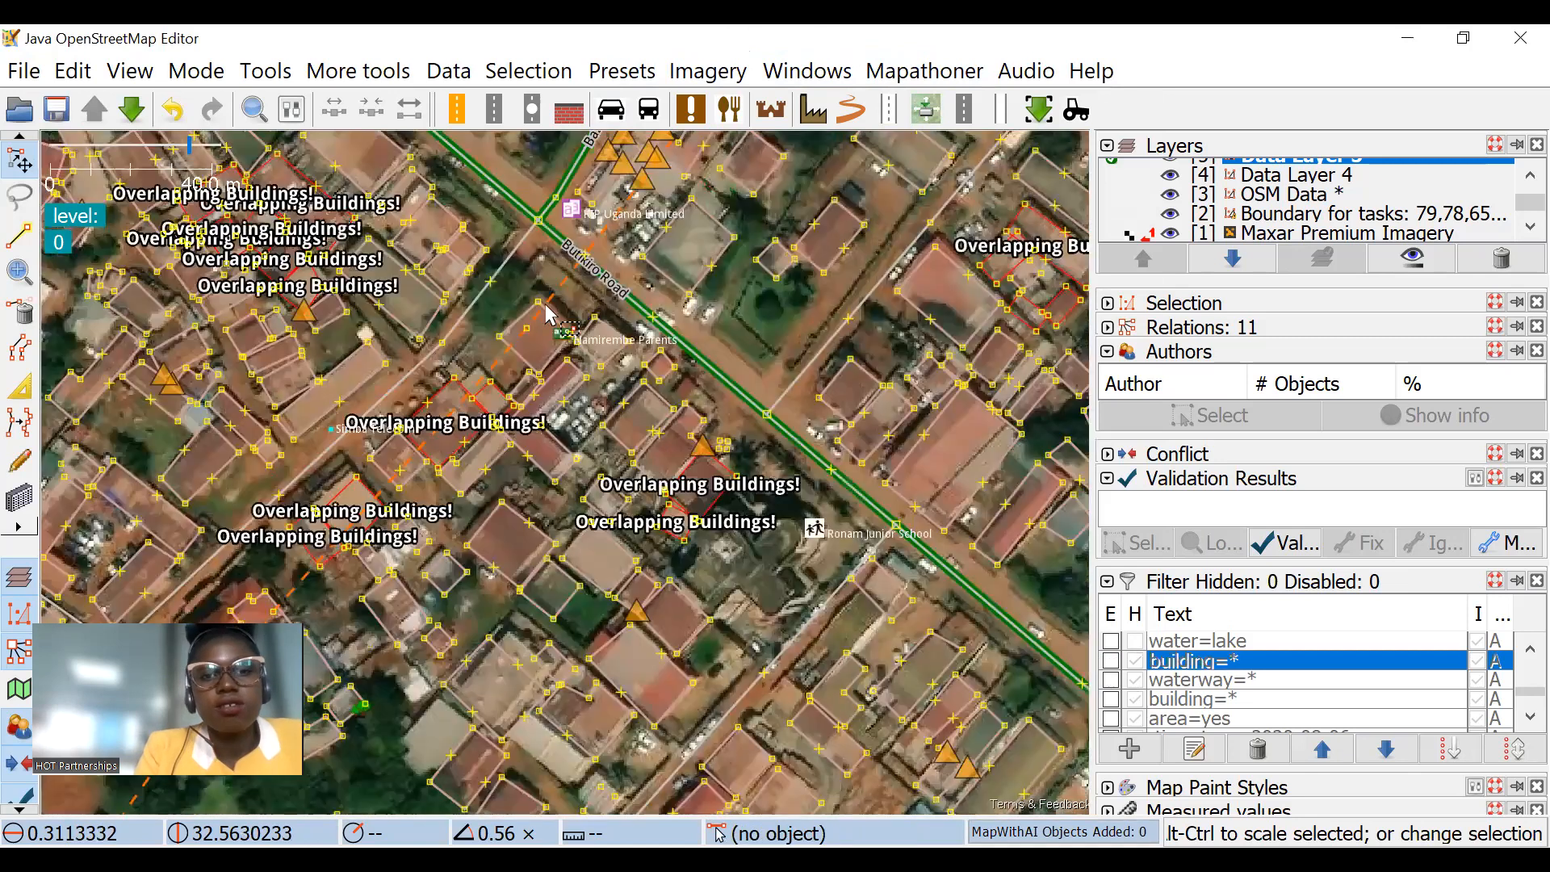
pyautogui.scroll(1, 526, 375)
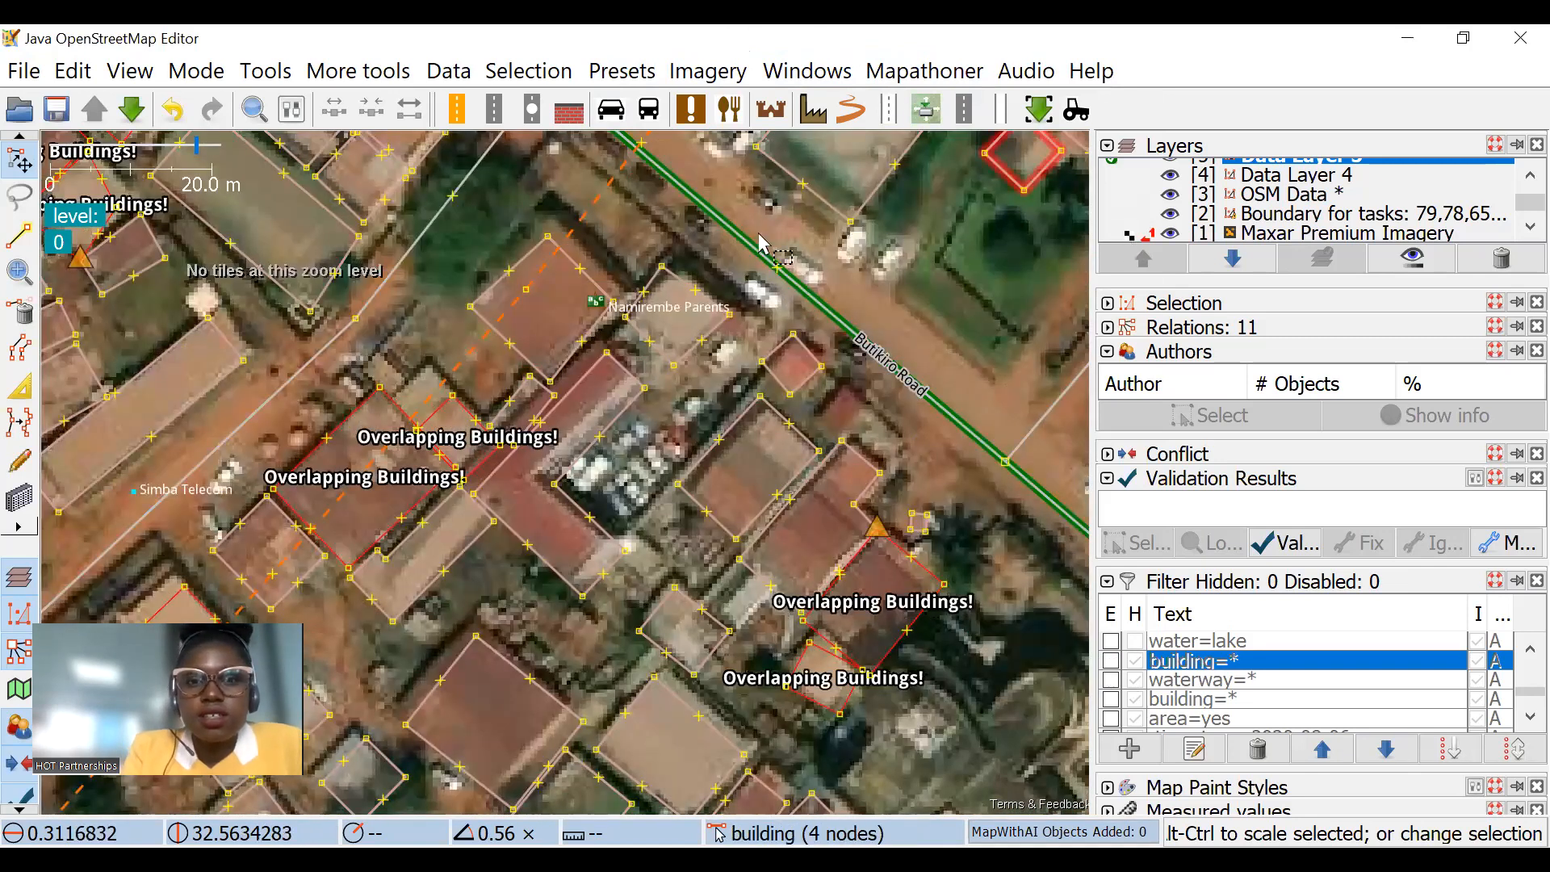
# Step: Check the currently applied imagery offset and close the adjustment dialog without applying a change
pyautogui.click(709, 70)
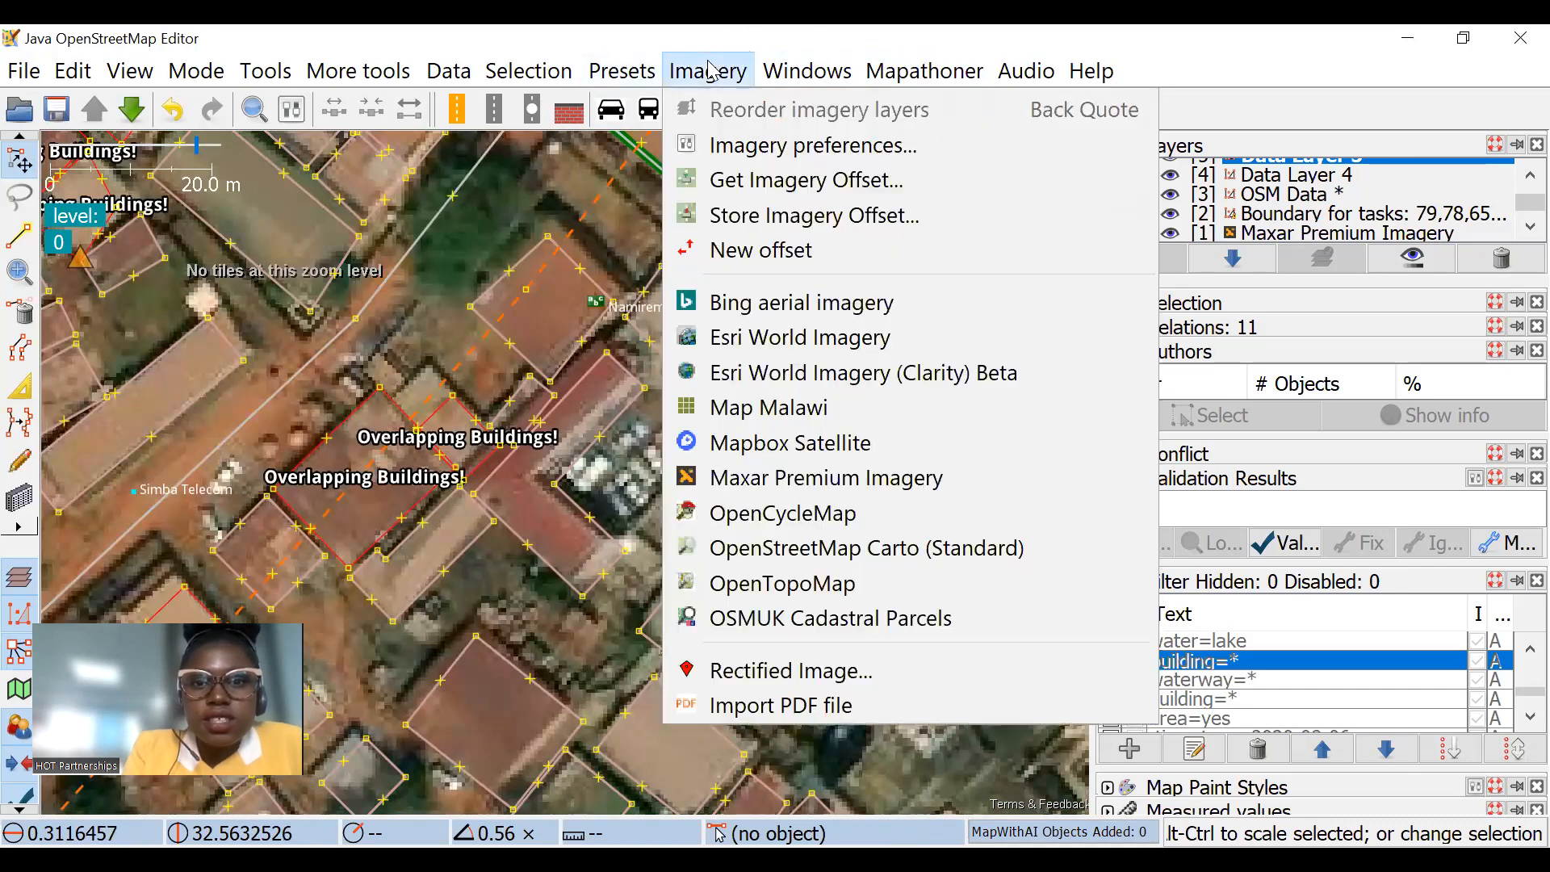
pyautogui.click(727, 251)
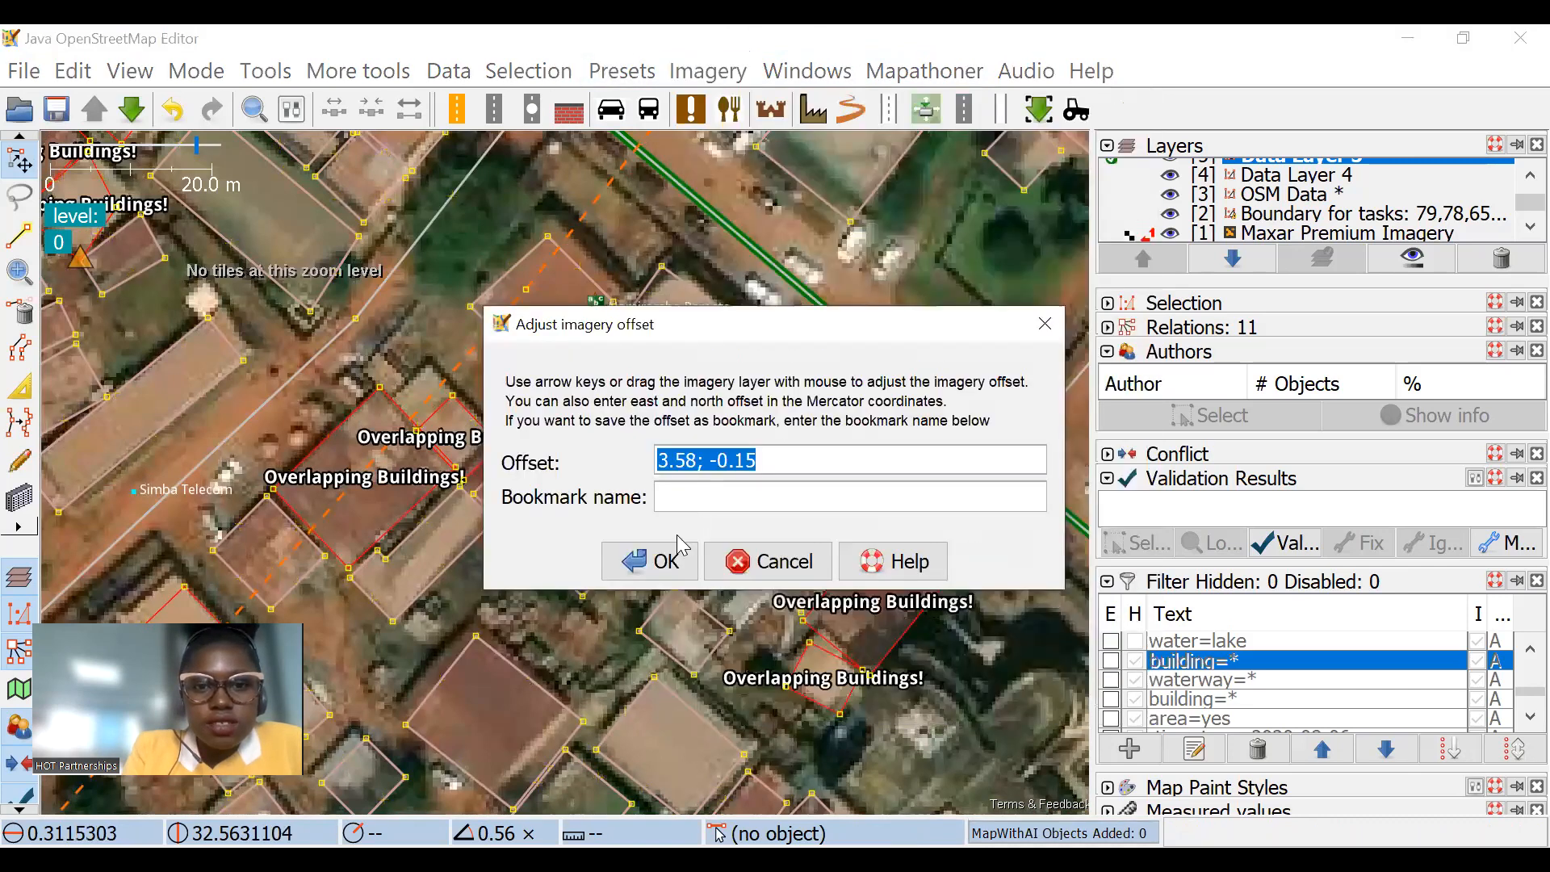
pyautogui.click(748, 570)
# Step: Deactivate the Maxar Premium Imagery layer's current offset and apply a new one of 2.54; -1.19
pyautogui.scroll(-2, 686, 386)
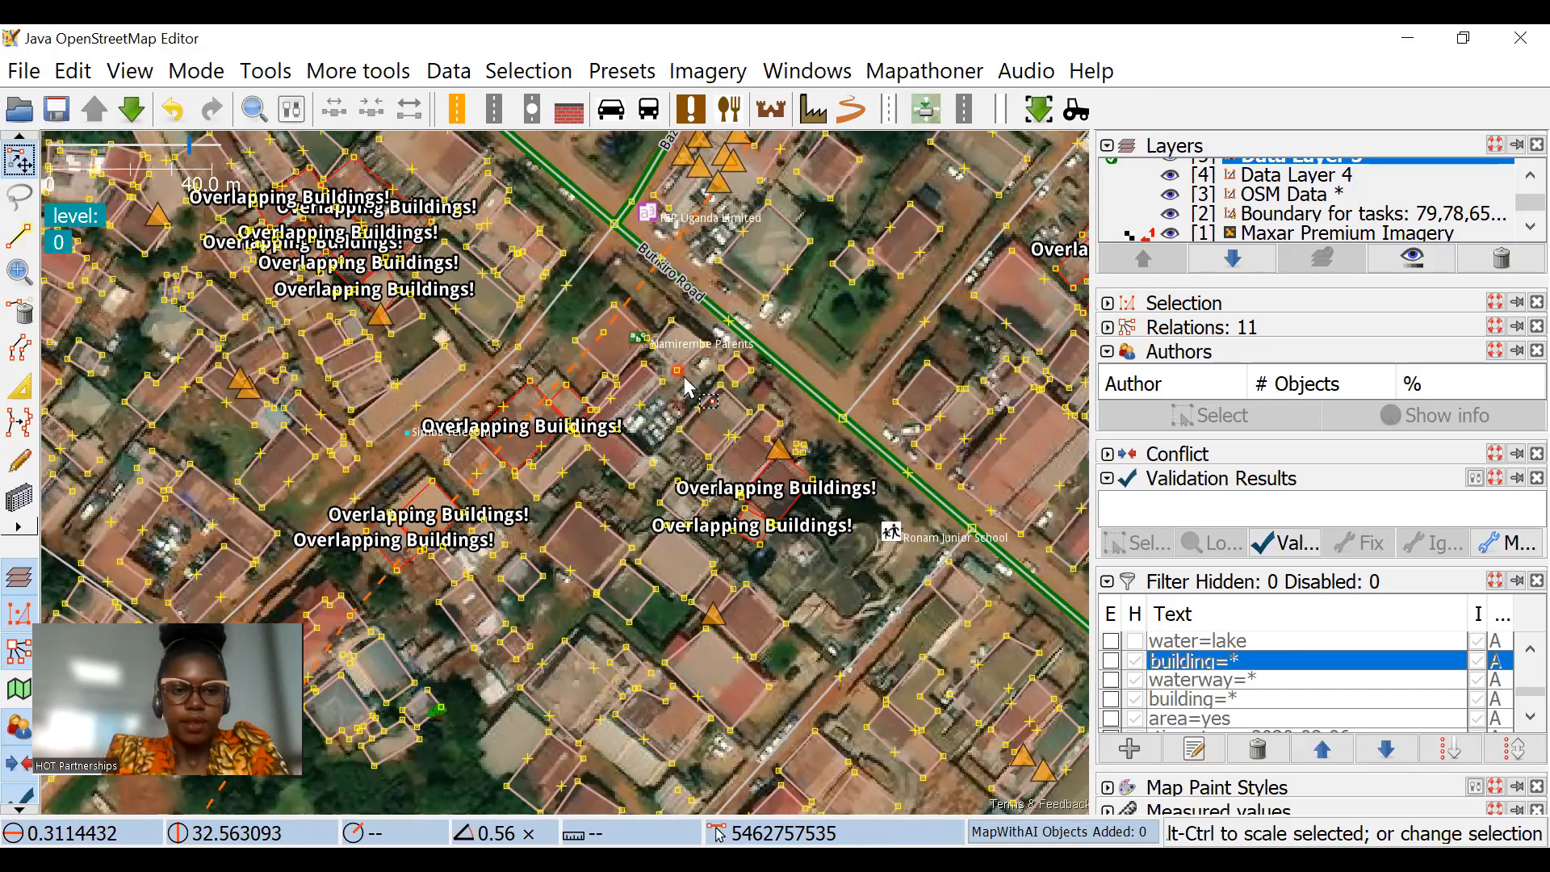
pyautogui.click(1134, 236)
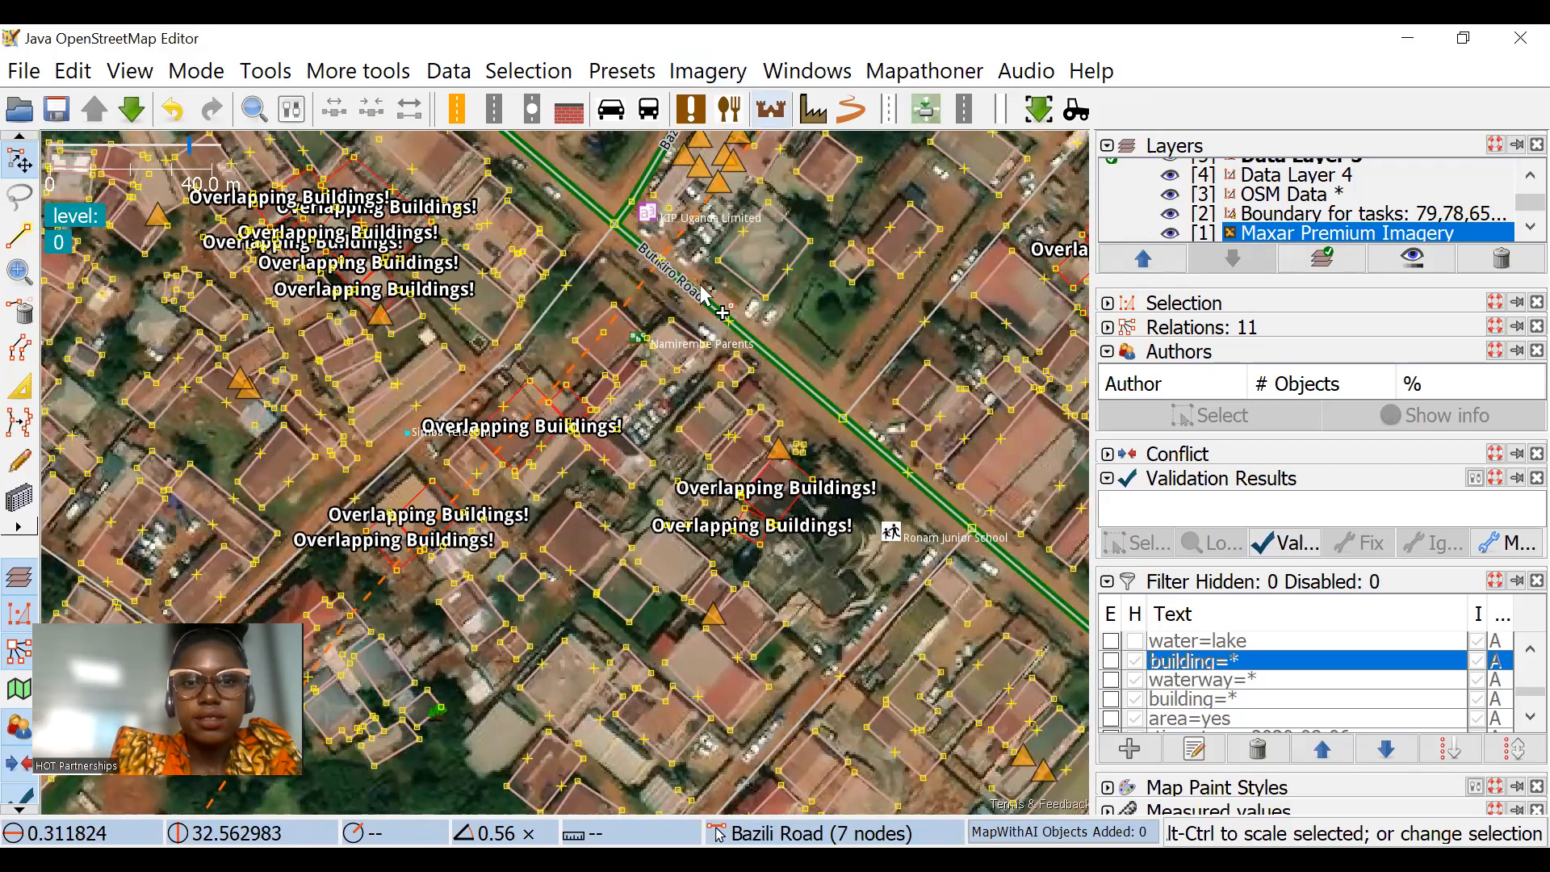
pyautogui.scroll(2, 674, 343)
pyautogui.click(711, 81)
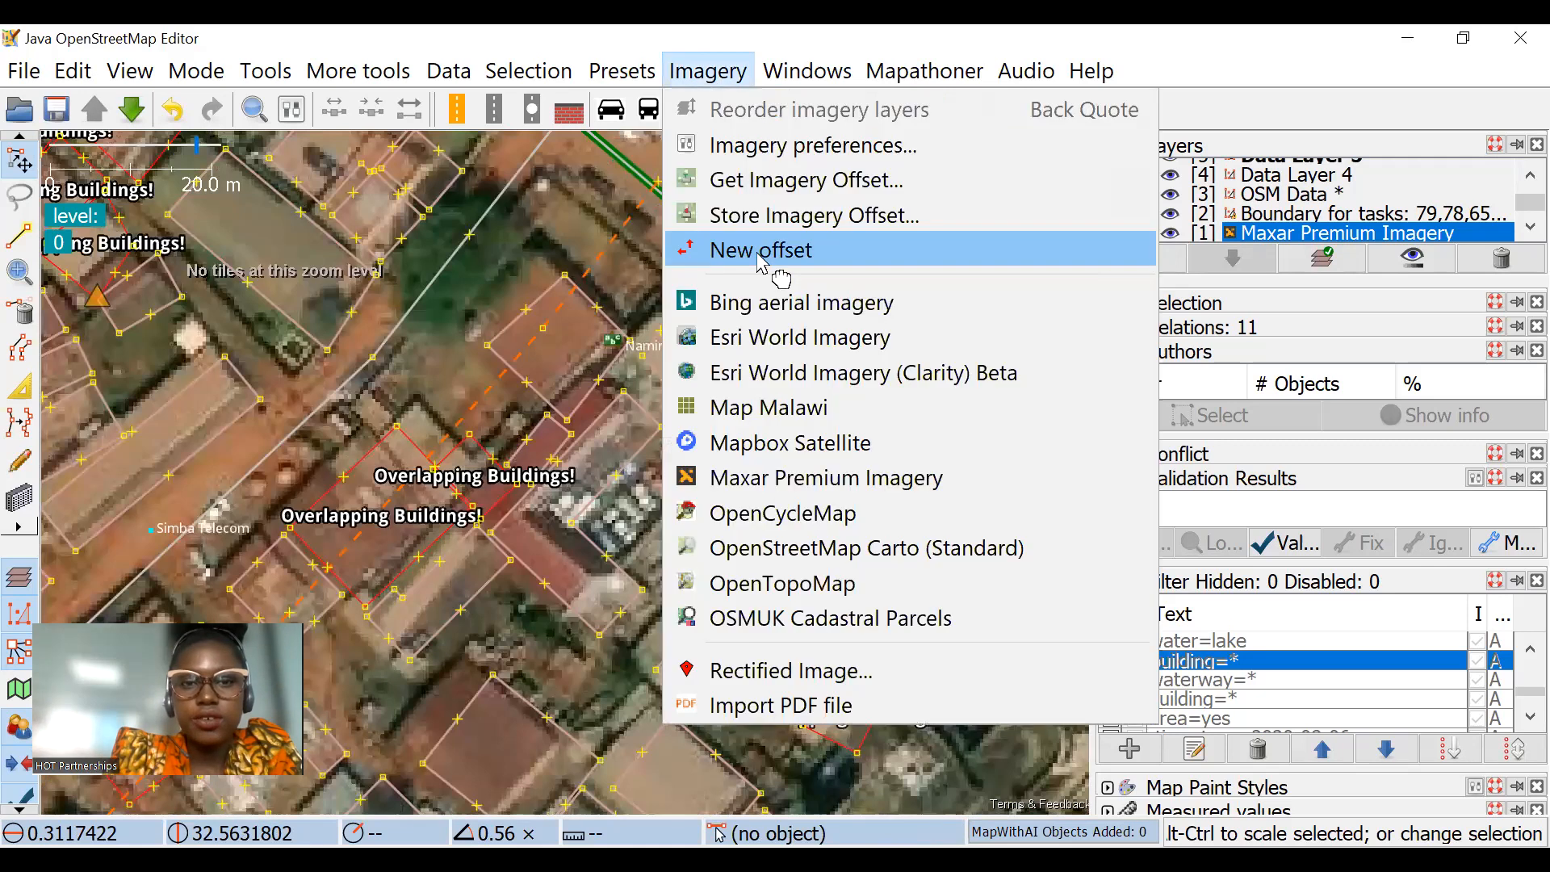
pyautogui.click(763, 257)
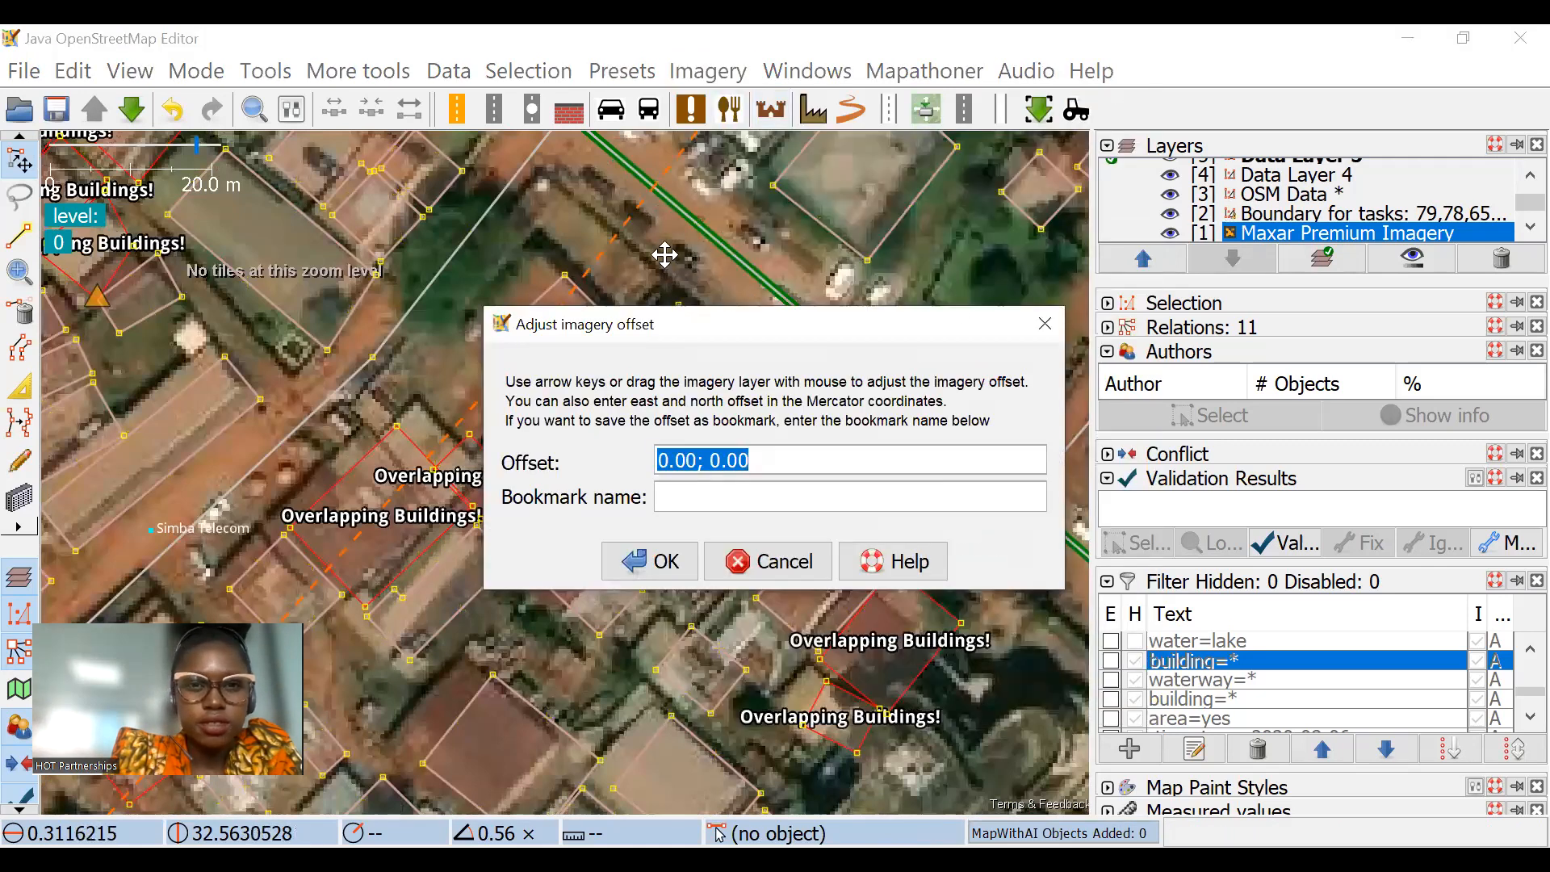
pyautogui.moveTo(668, 255); pyautogui.dragTo(665, 256)
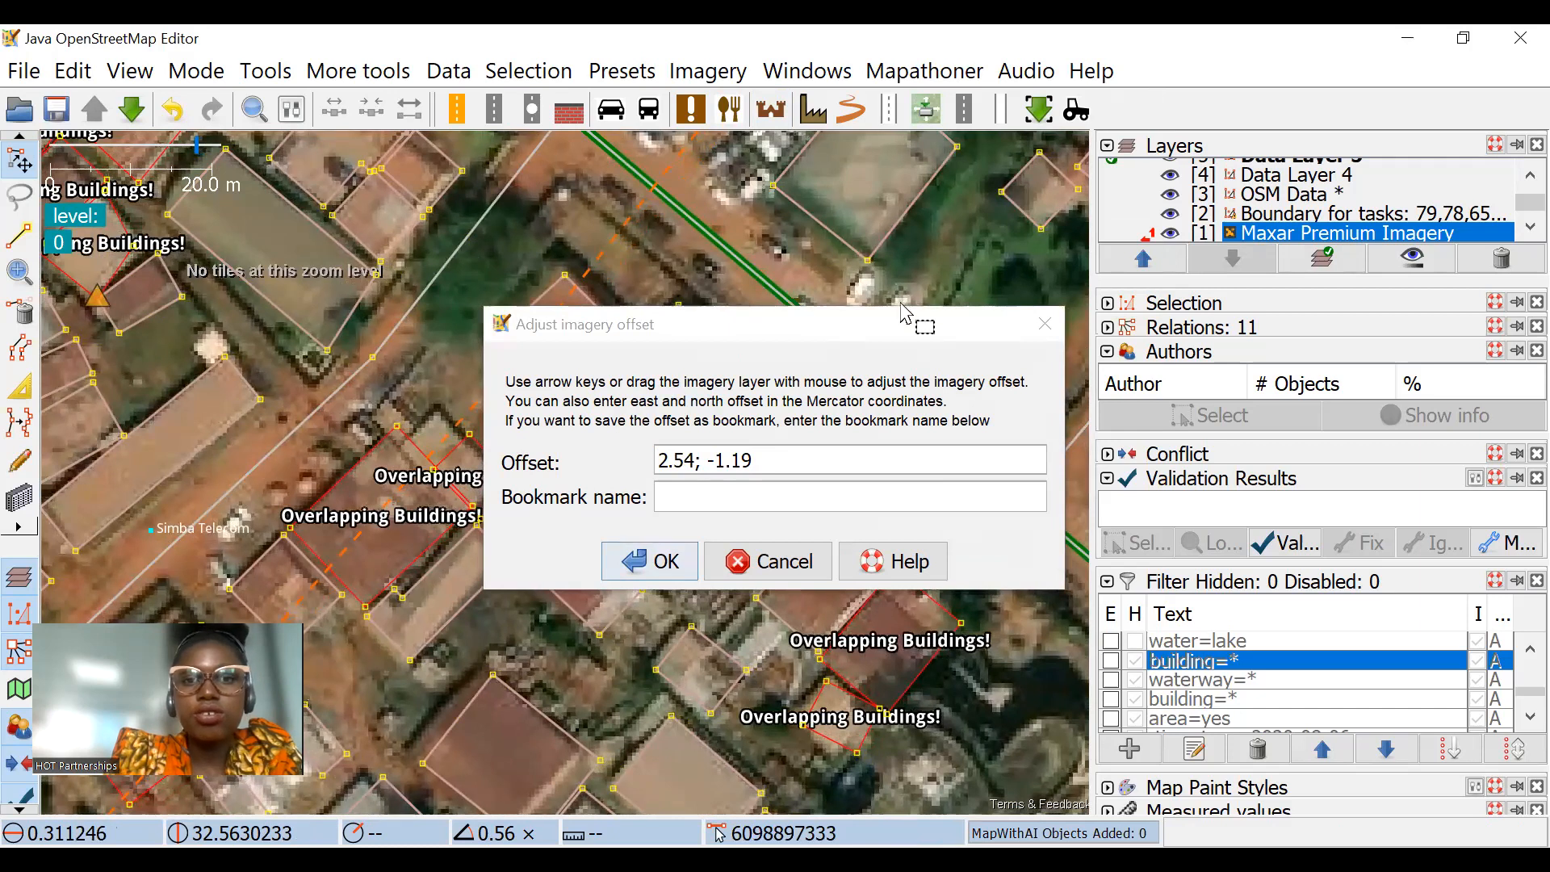
pyautogui.click(658, 563)
# Step: Examine how the building outlines match the rooftops around Butikiro Road and the L-shaped building
pyautogui.moveTo(503, 384); pyautogui.dragTo(469, 477)
pyautogui.moveTo(369, 400); pyautogui.dragTo(620, 359)
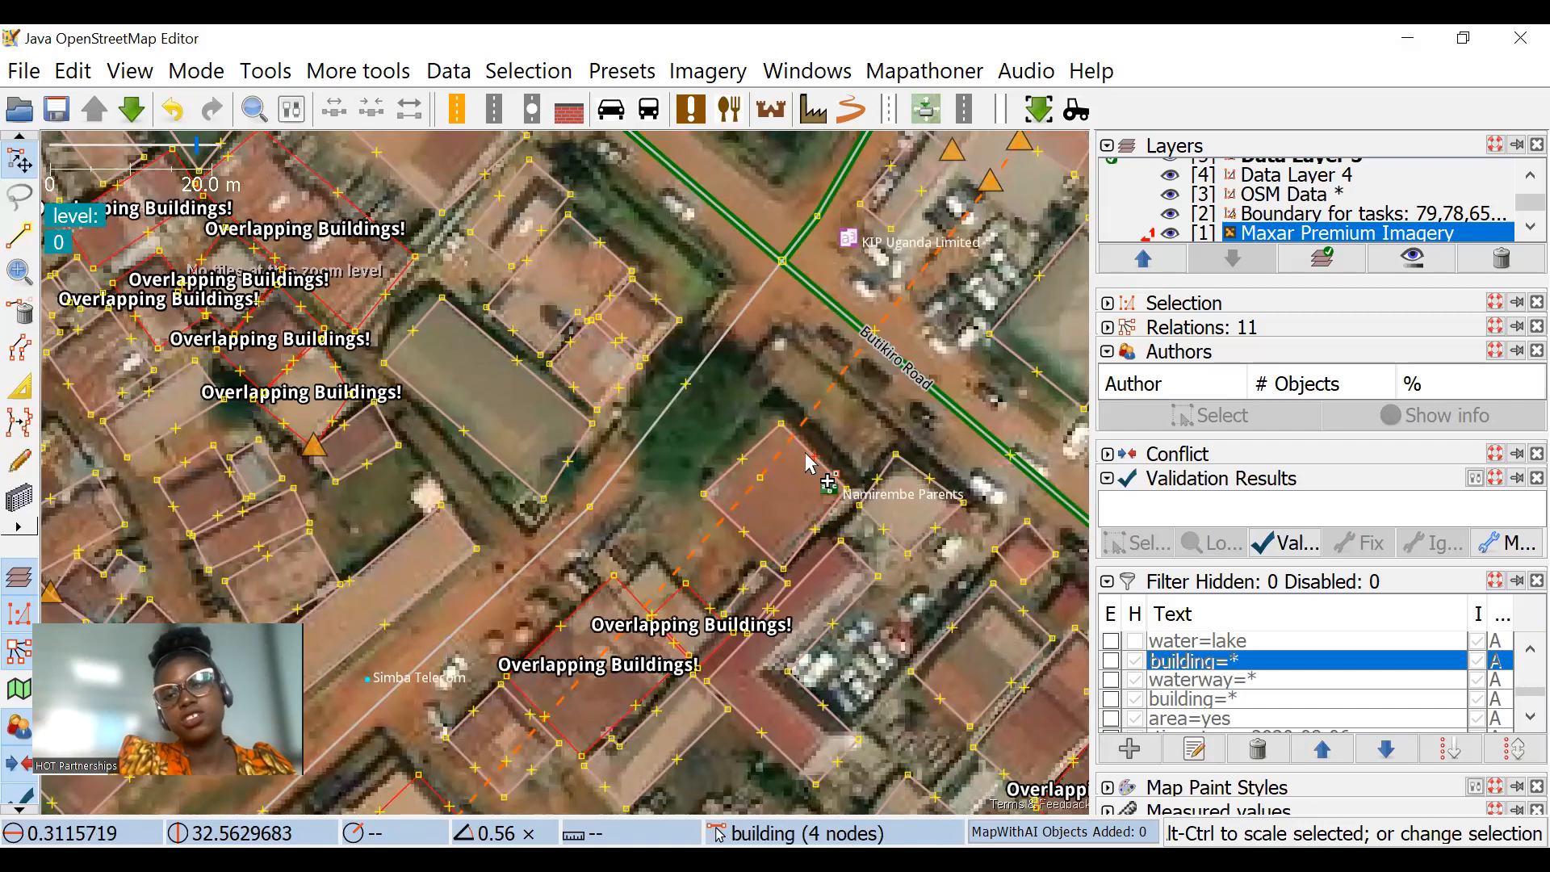
pyautogui.scroll(-2, 810, 462)
pyautogui.moveTo(832, 470); pyautogui.dragTo(727, 356)
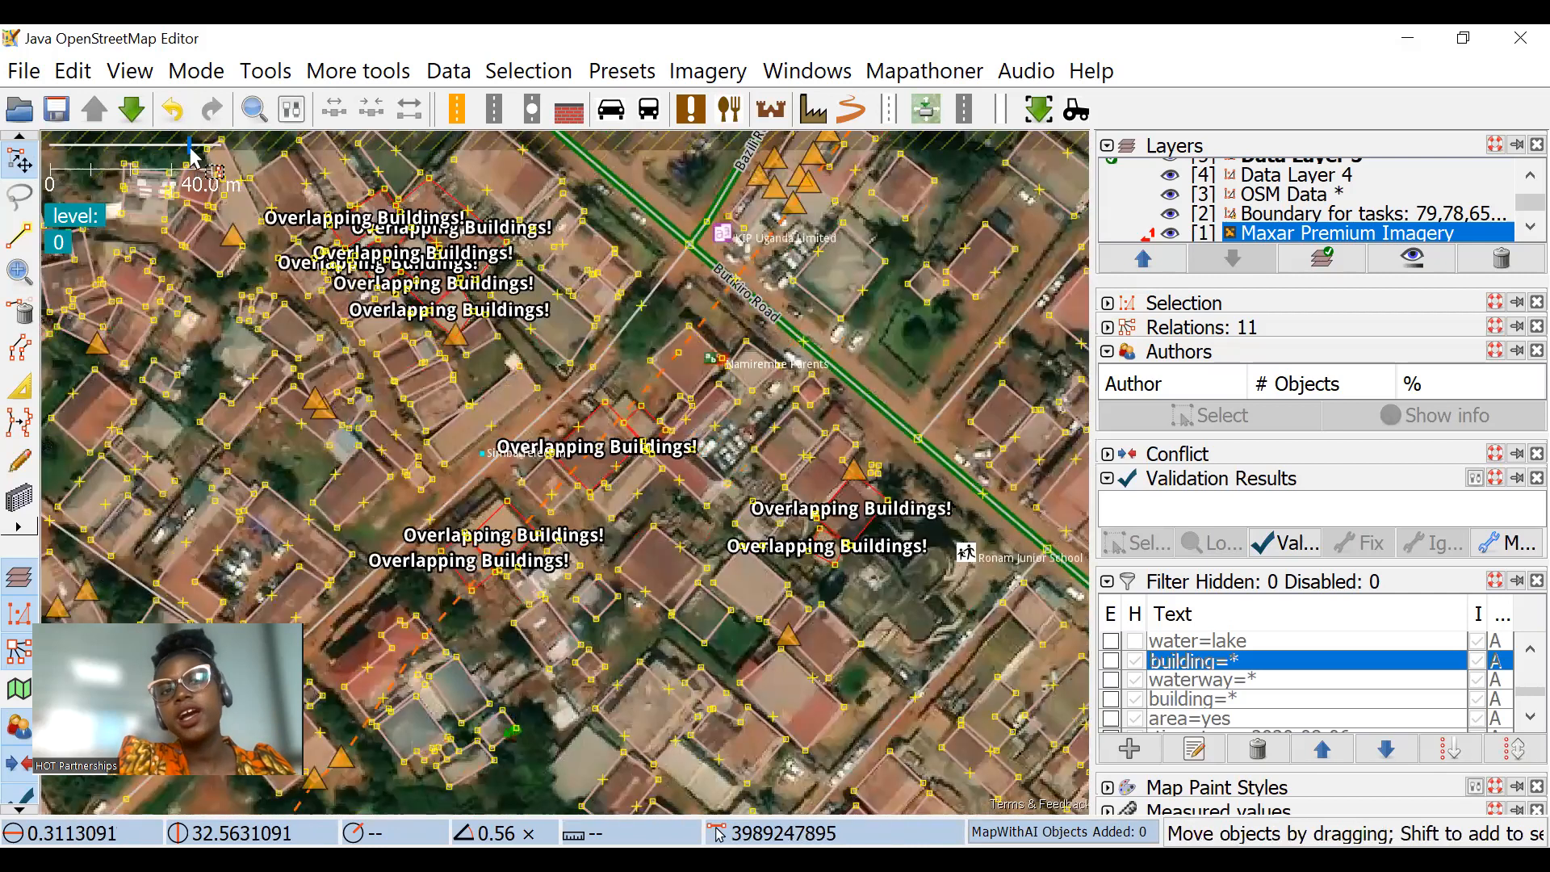
pyautogui.scroll(2, 715, 355)
pyautogui.moveTo(813, 455); pyautogui.dragTo(770, 313)
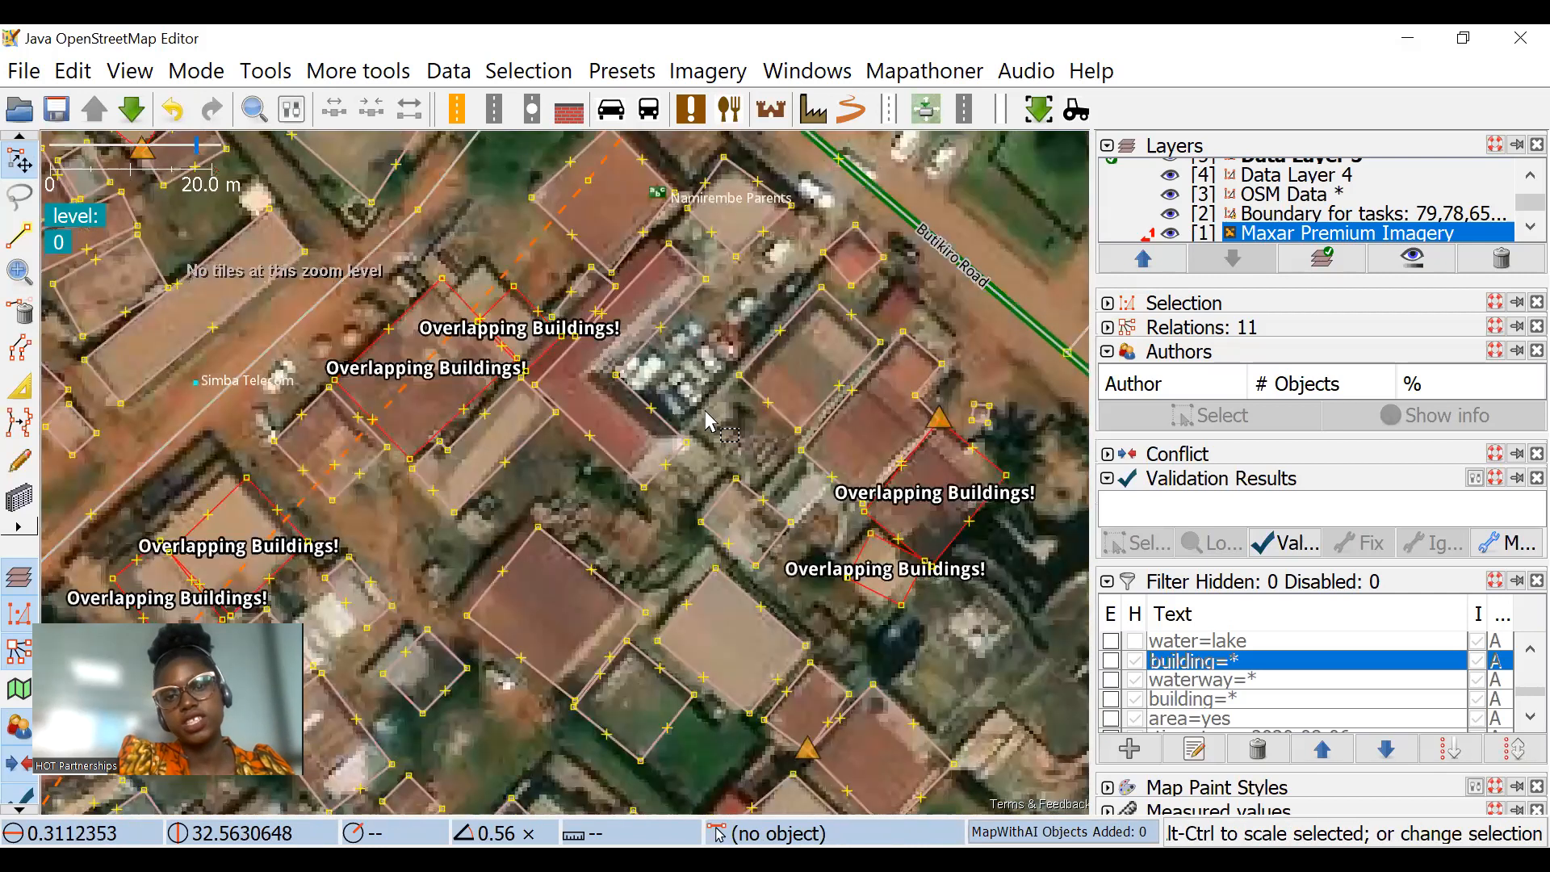
pyautogui.scroll(2, 883, 325)
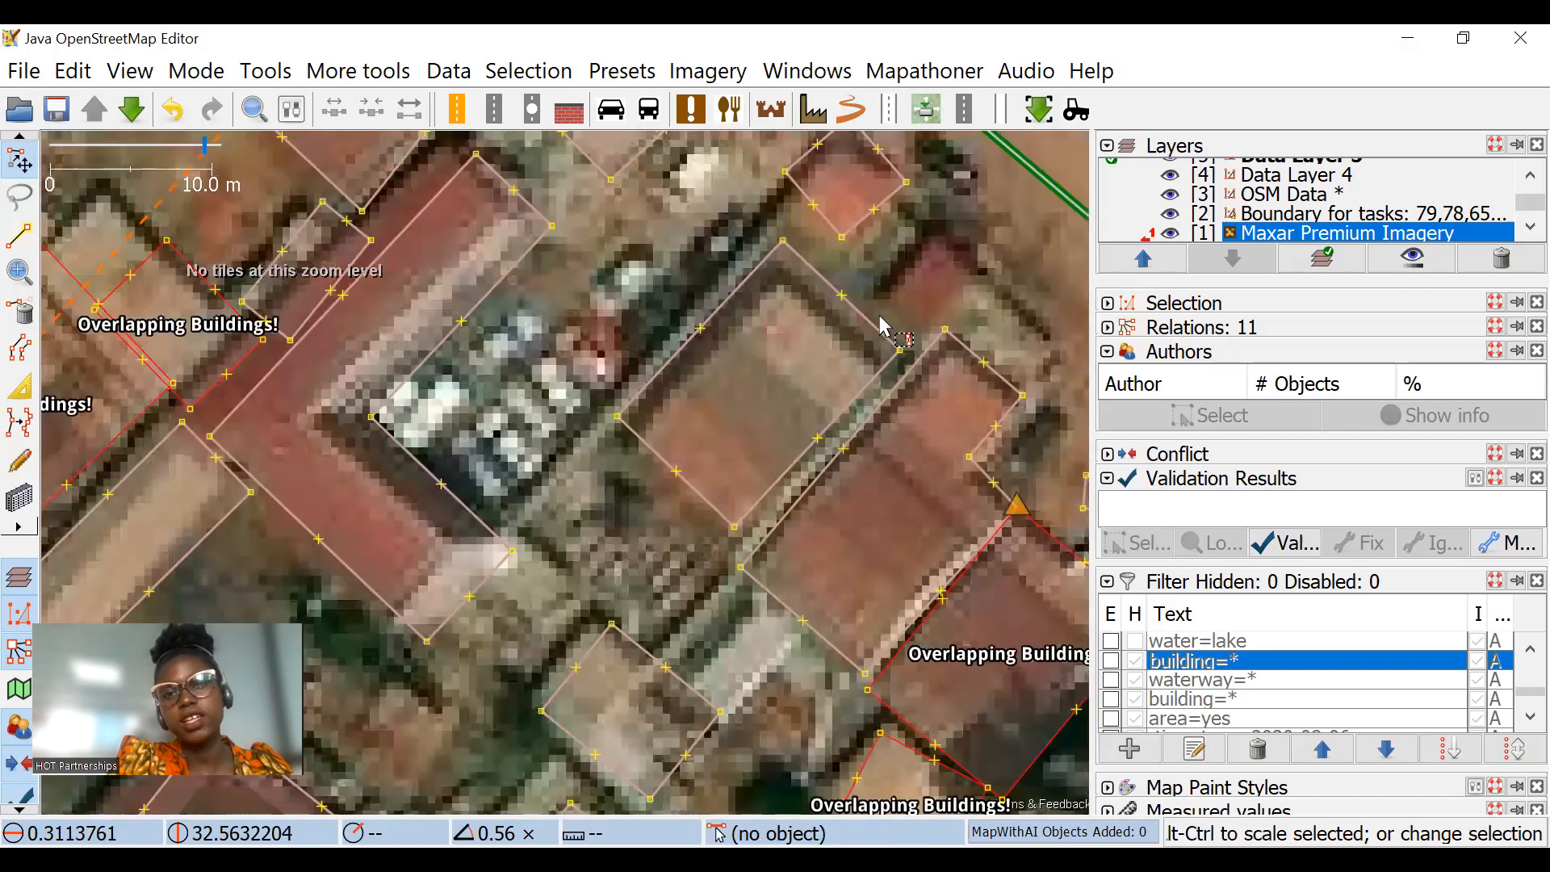
pyautogui.scroll(-2, 549, 339)
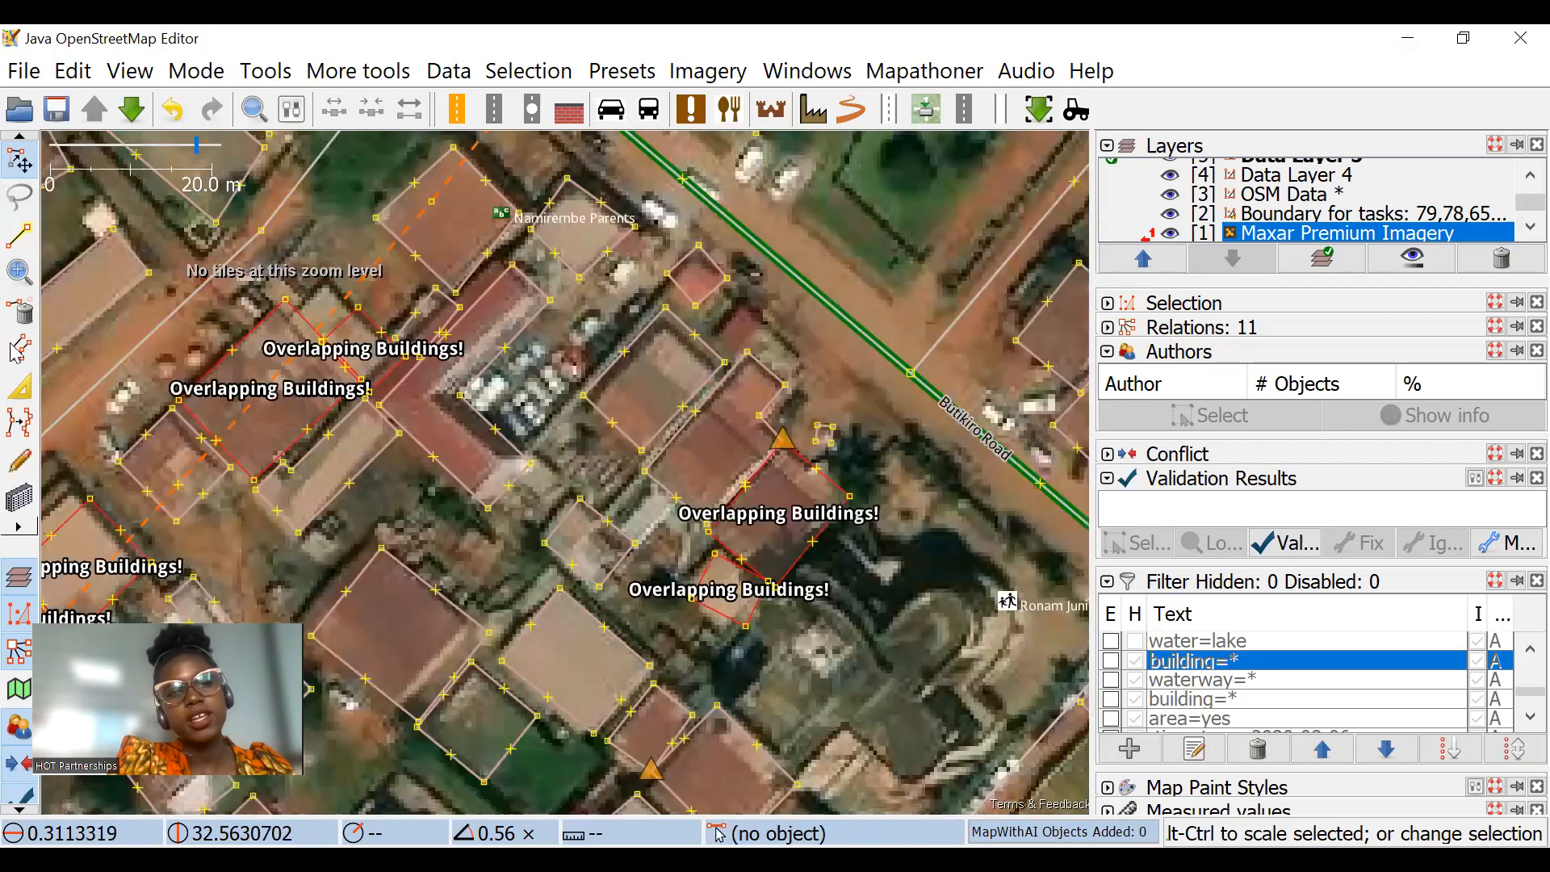
pyautogui.moveTo(225, 343); pyautogui.dragTo(339, 425)
# Step: Activate the building drawing tool and inspect the rooftops south of the overlapping buildings
pyautogui.click(21, 498)
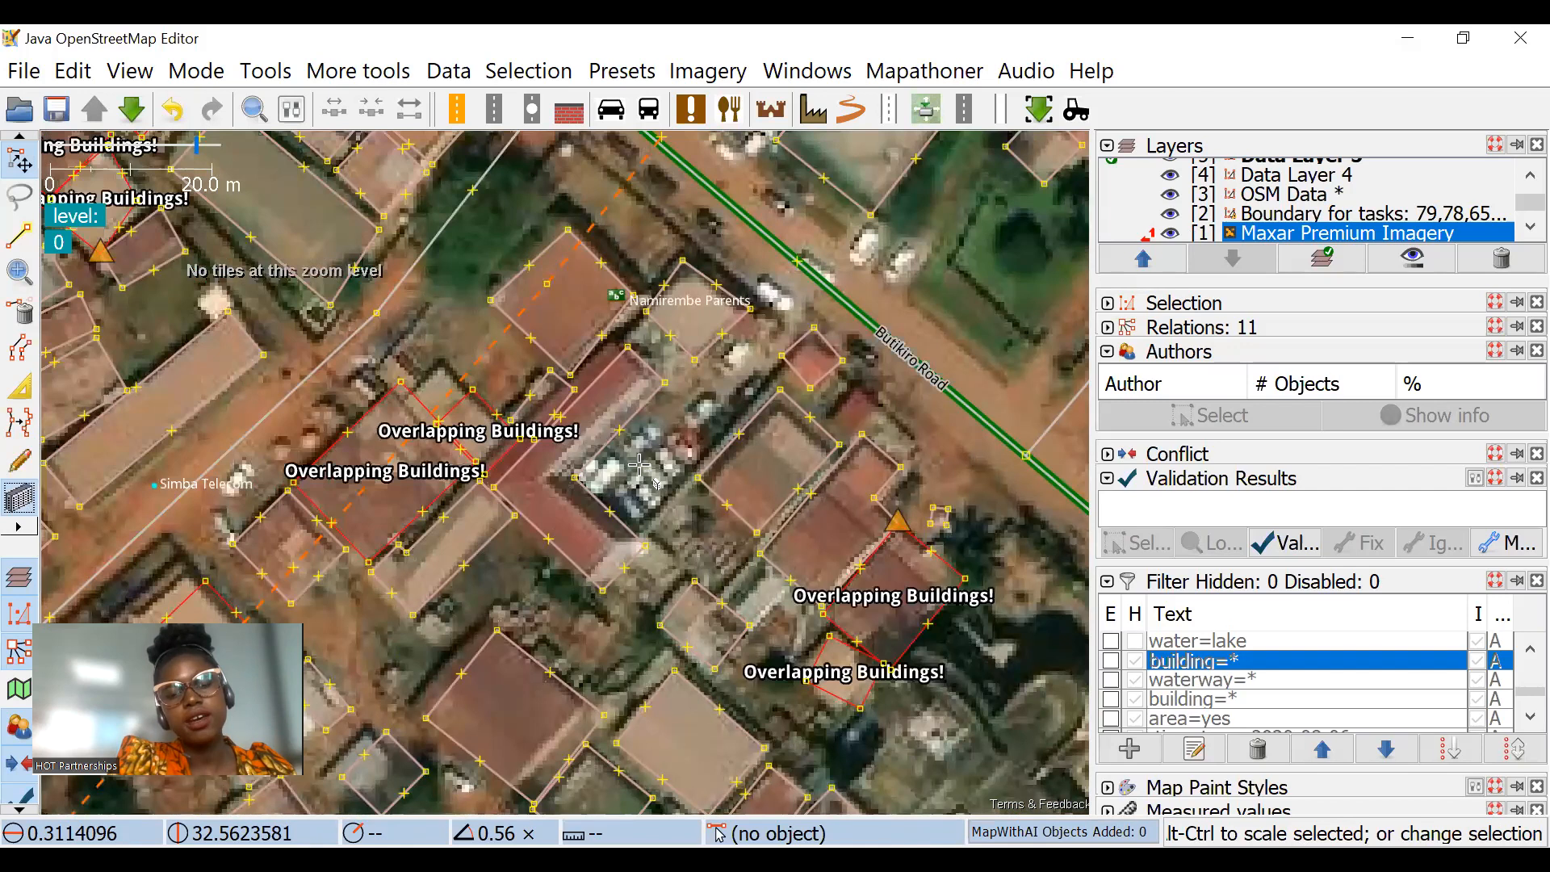
pyautogui.moveTo(654, 475); pyautogui.dragTo(512, 198)
pyautogui.moveTo(654, 581); pyautogui.dragTo(767, 497)
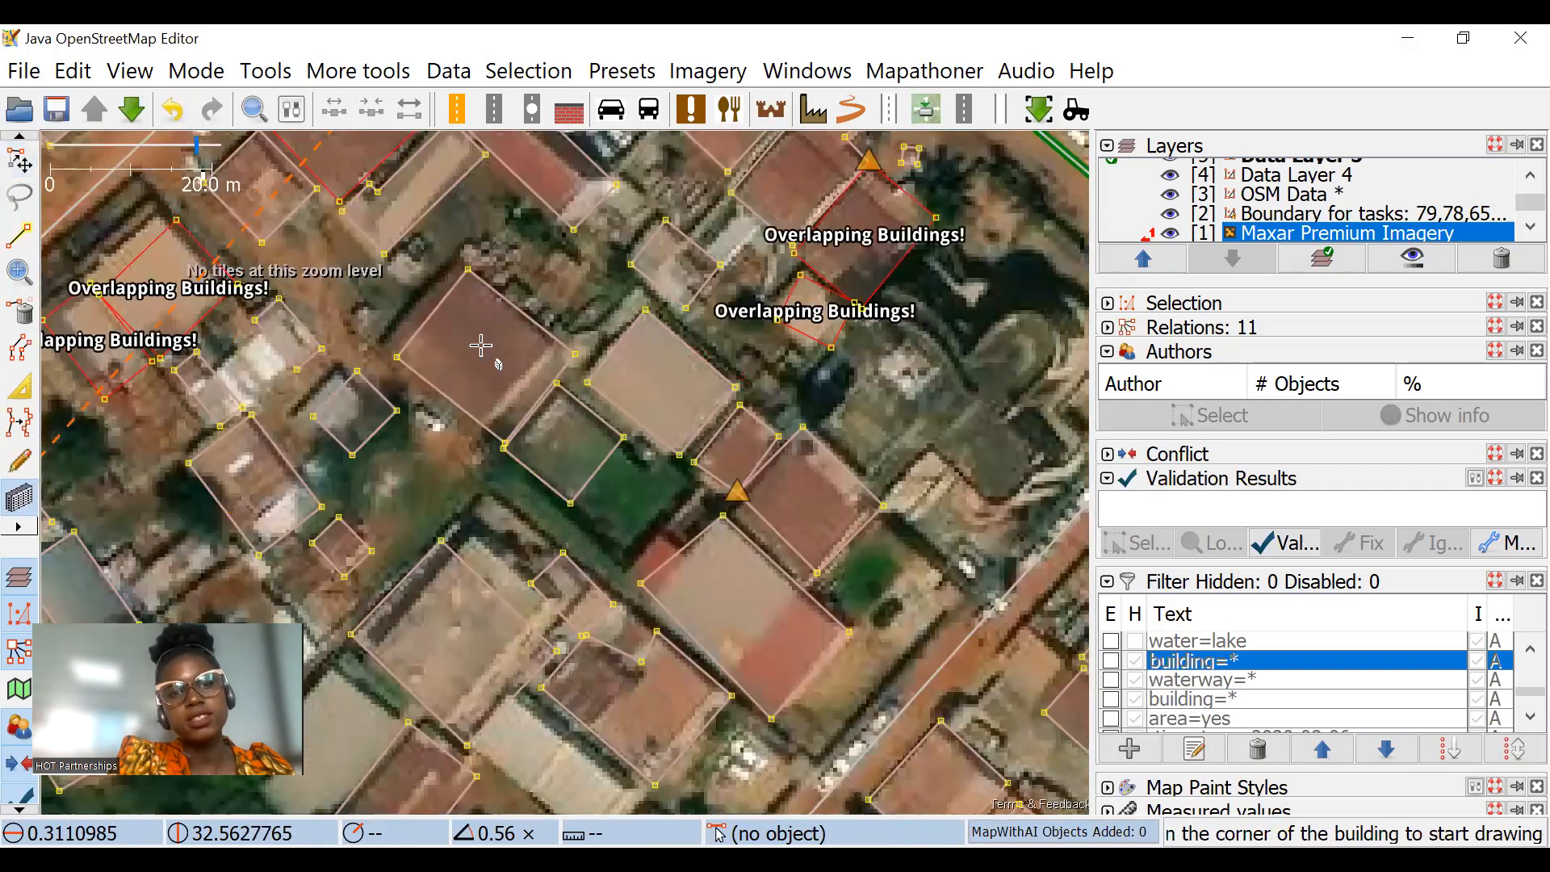
pyautogui.moveTo(537, 343); pyautogui.dragTo(603, 489)
pyautogui.moveTo(430, 182); pyautogui.dragTo(409, 339)
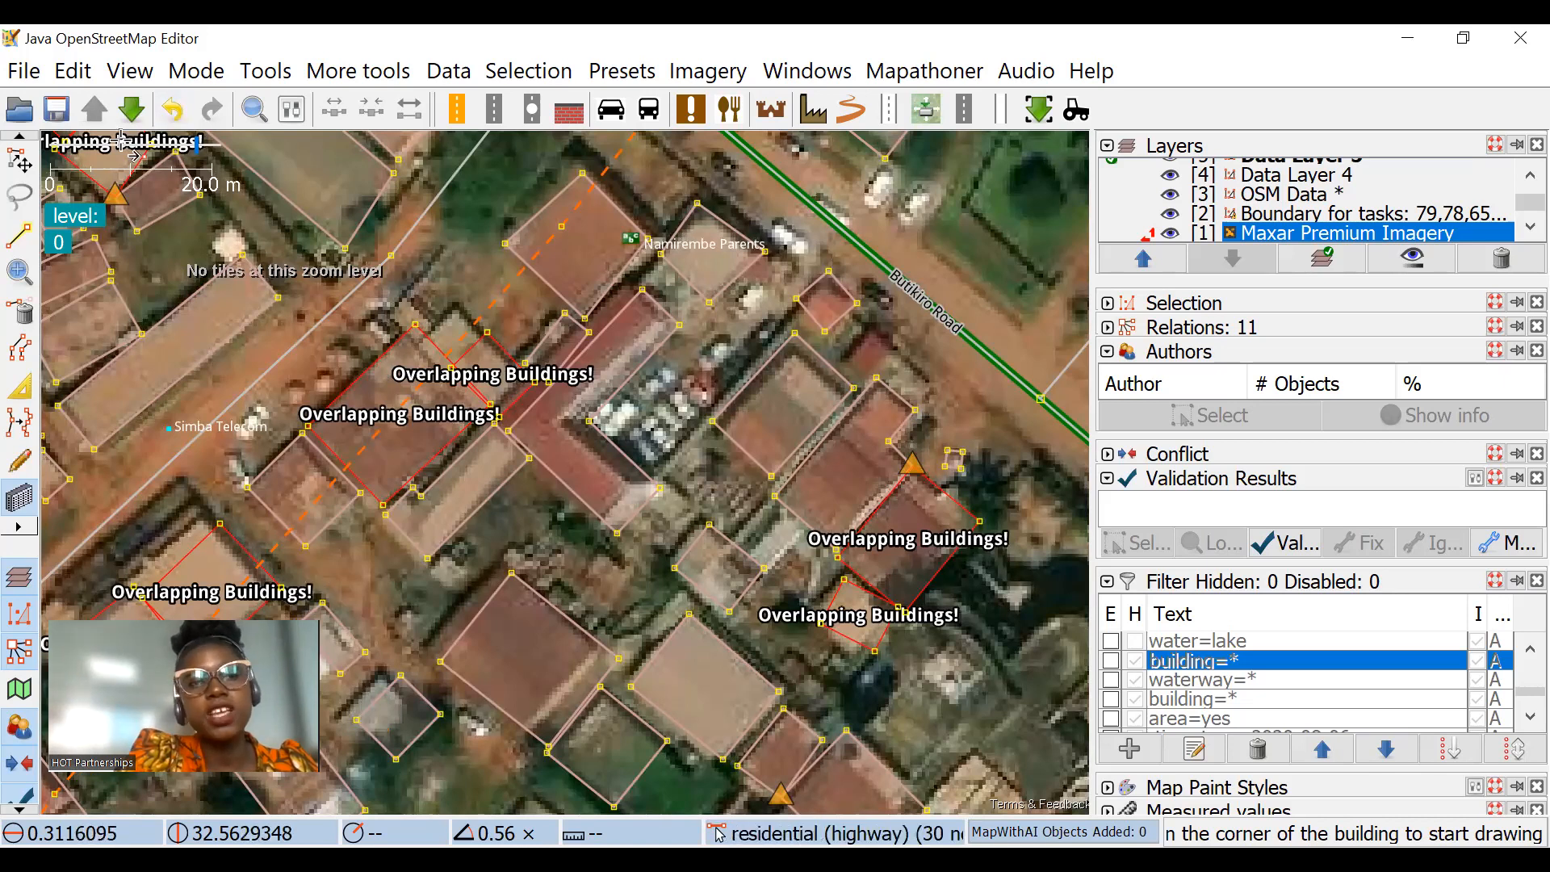
# Step: Select the L-shaped building around the parked cars and try to store an imagery offset in the offset database
pyautogui.press('s')
pyautogui.click(615, 507)
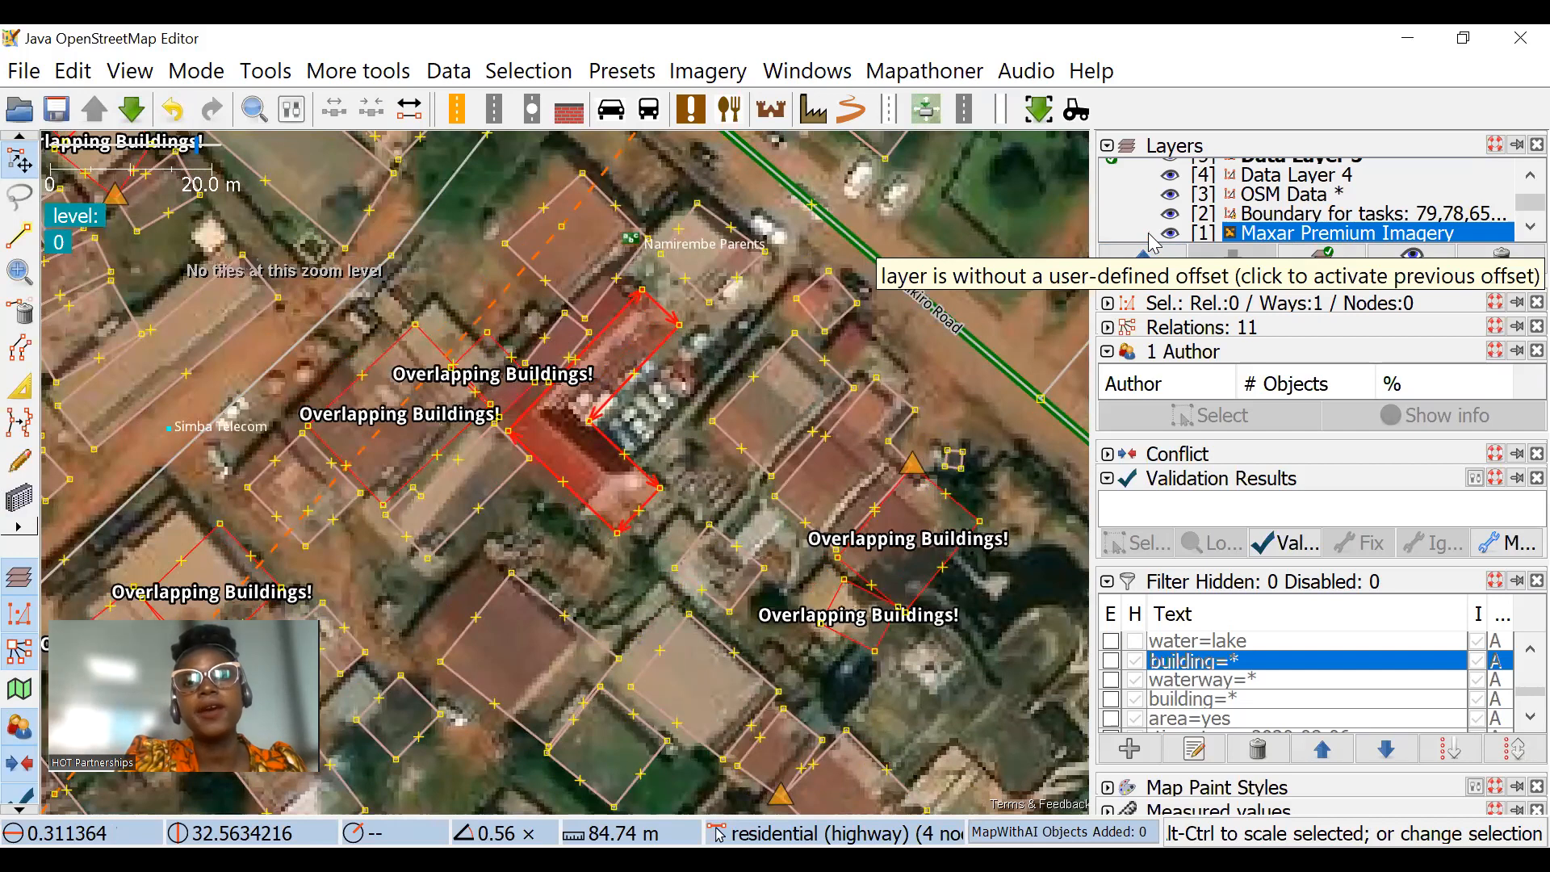
pyautogui.click(708, 71)
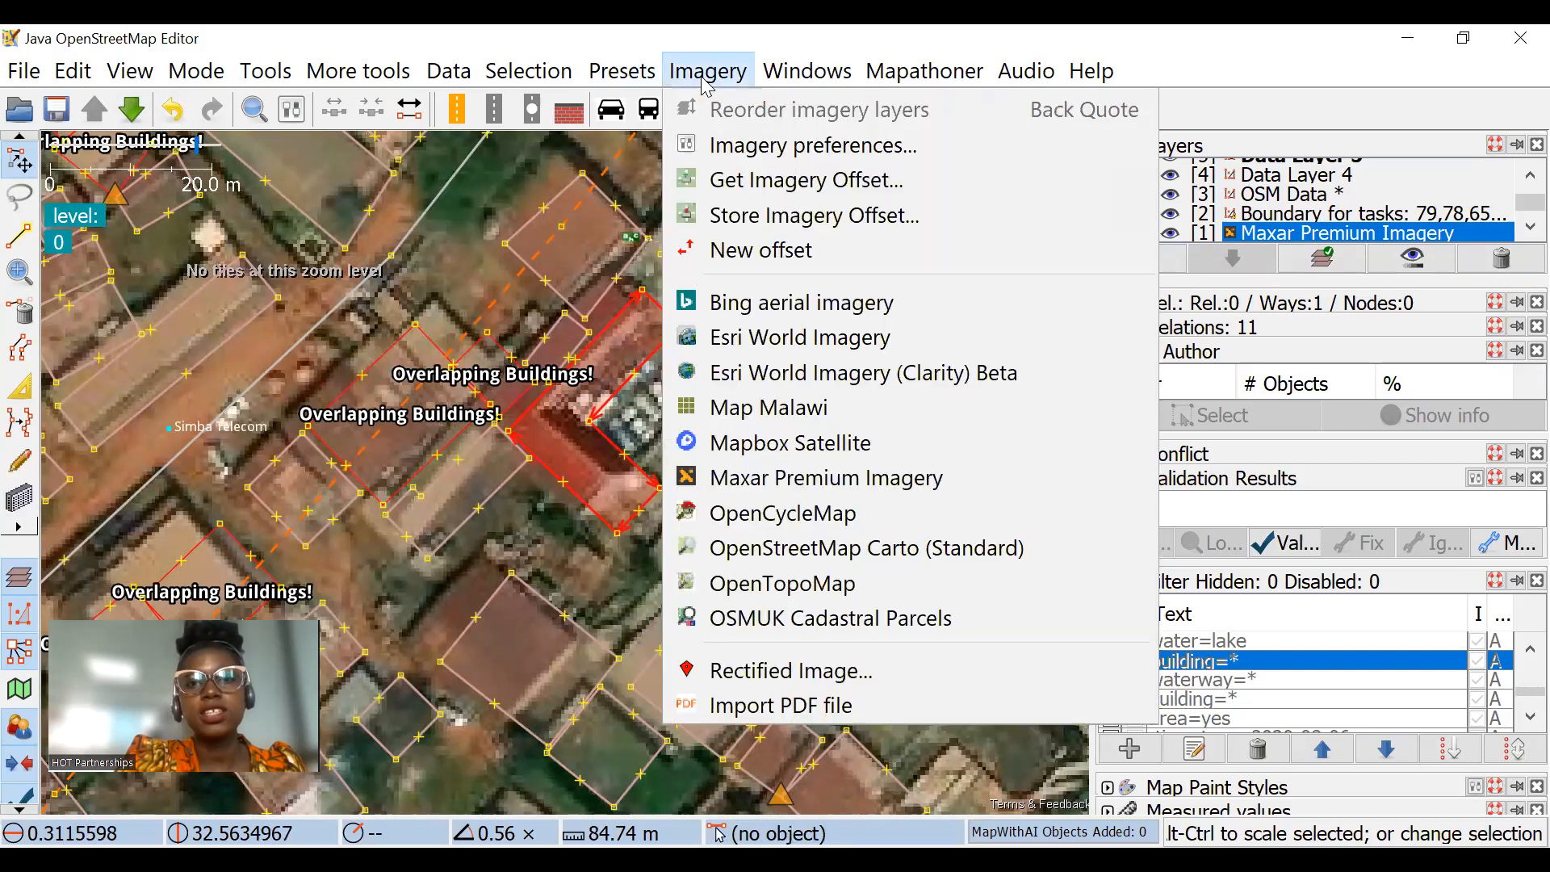
pyautogui.click(766, 216)
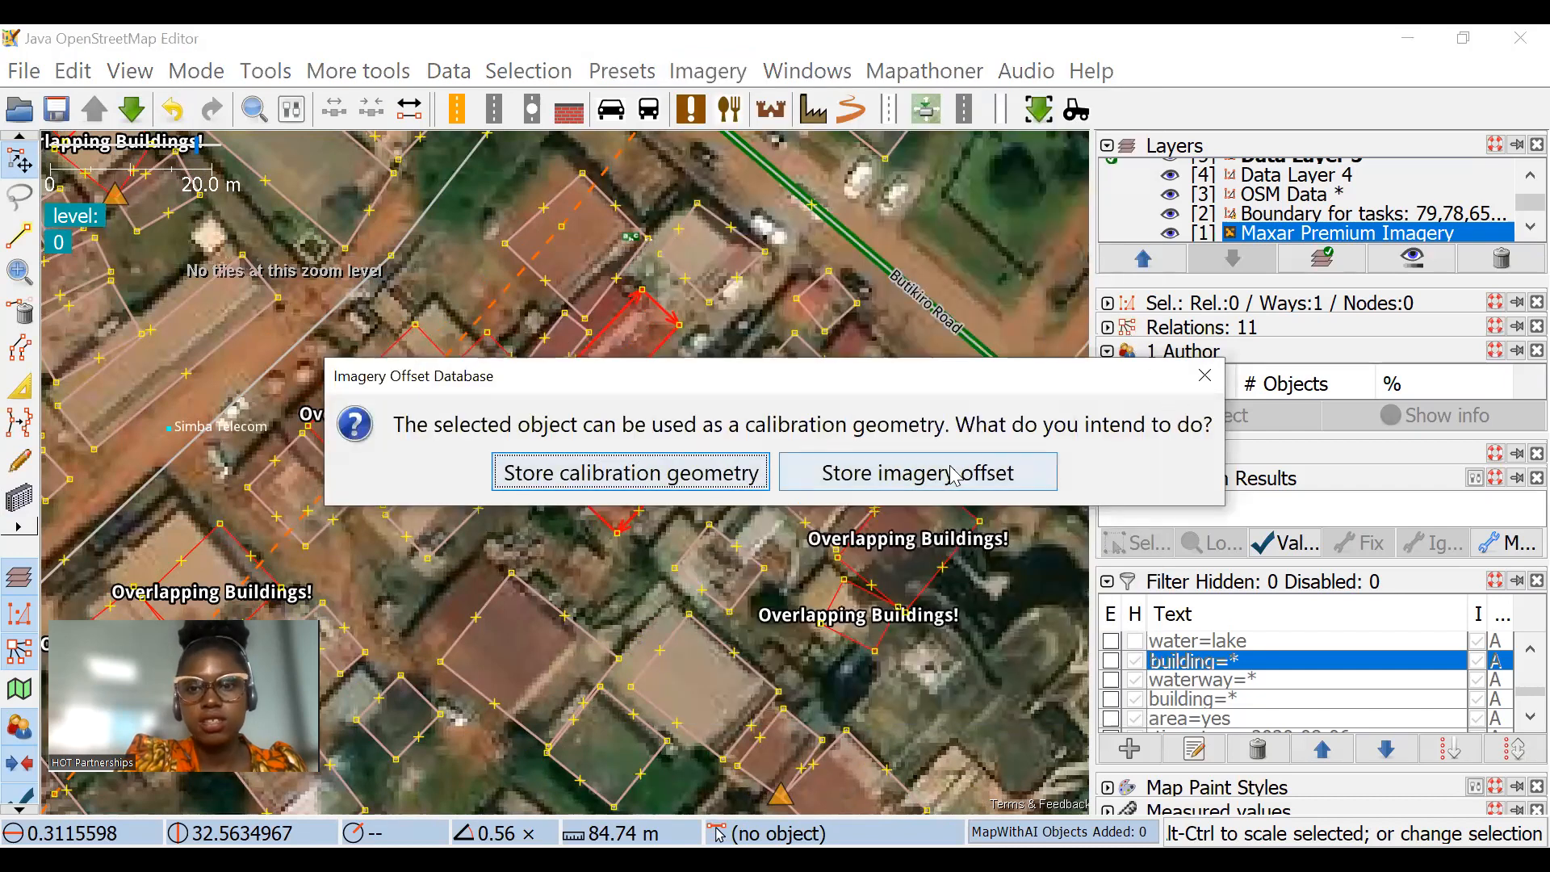
pyautogui.click(908, 481)
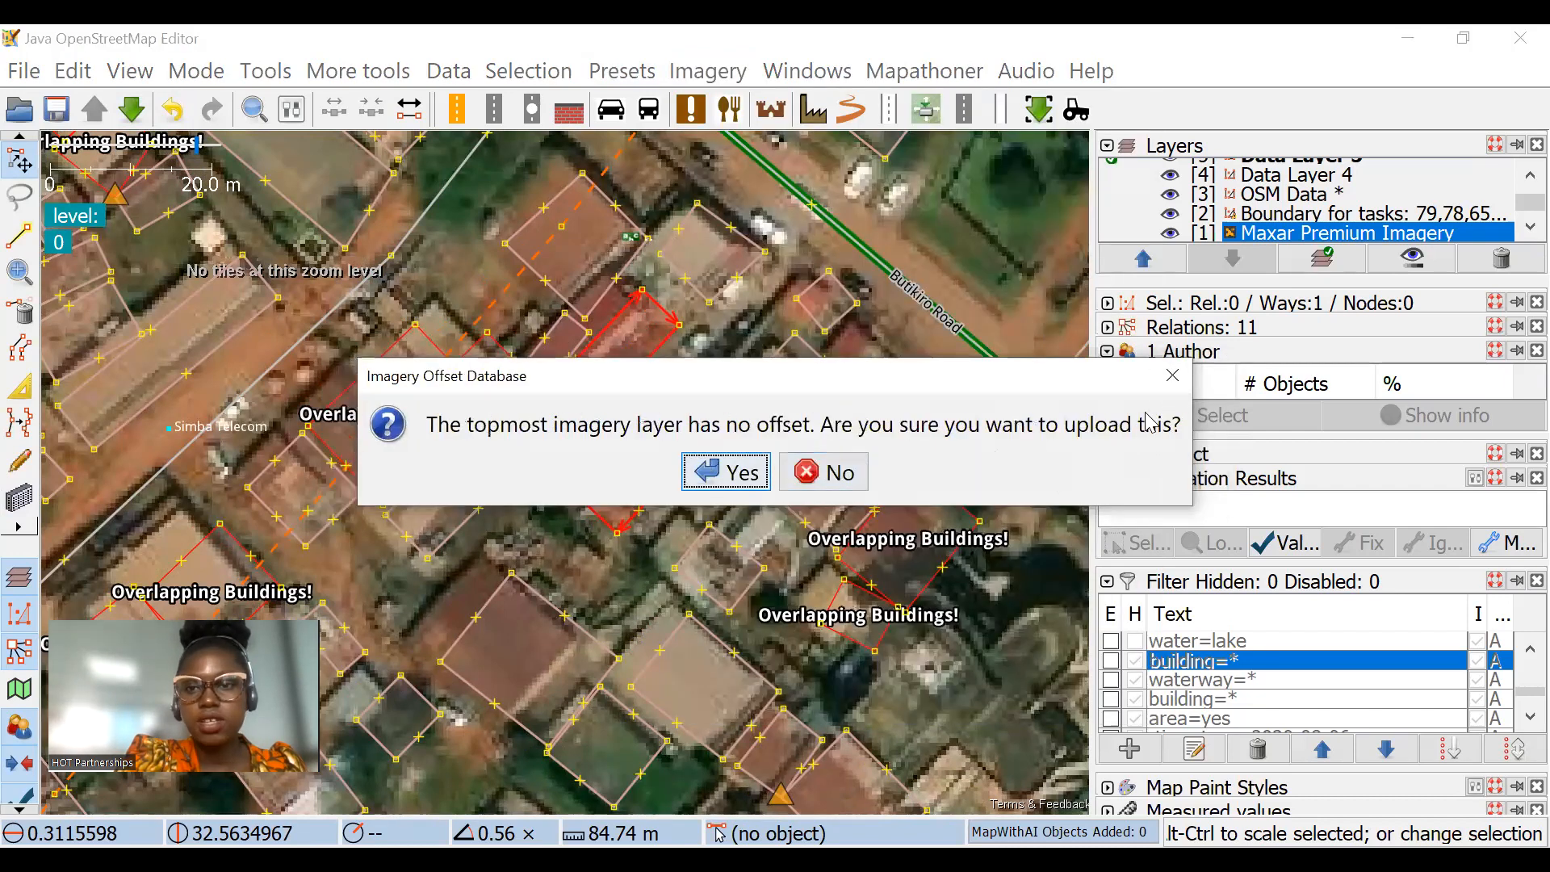
pyautogui.click(1173, 377)
# Step: Align the Maxar Premium Imagery with the building outlines using a new offset of about 3.43; -1.94
pyautogui.click(708, 71)
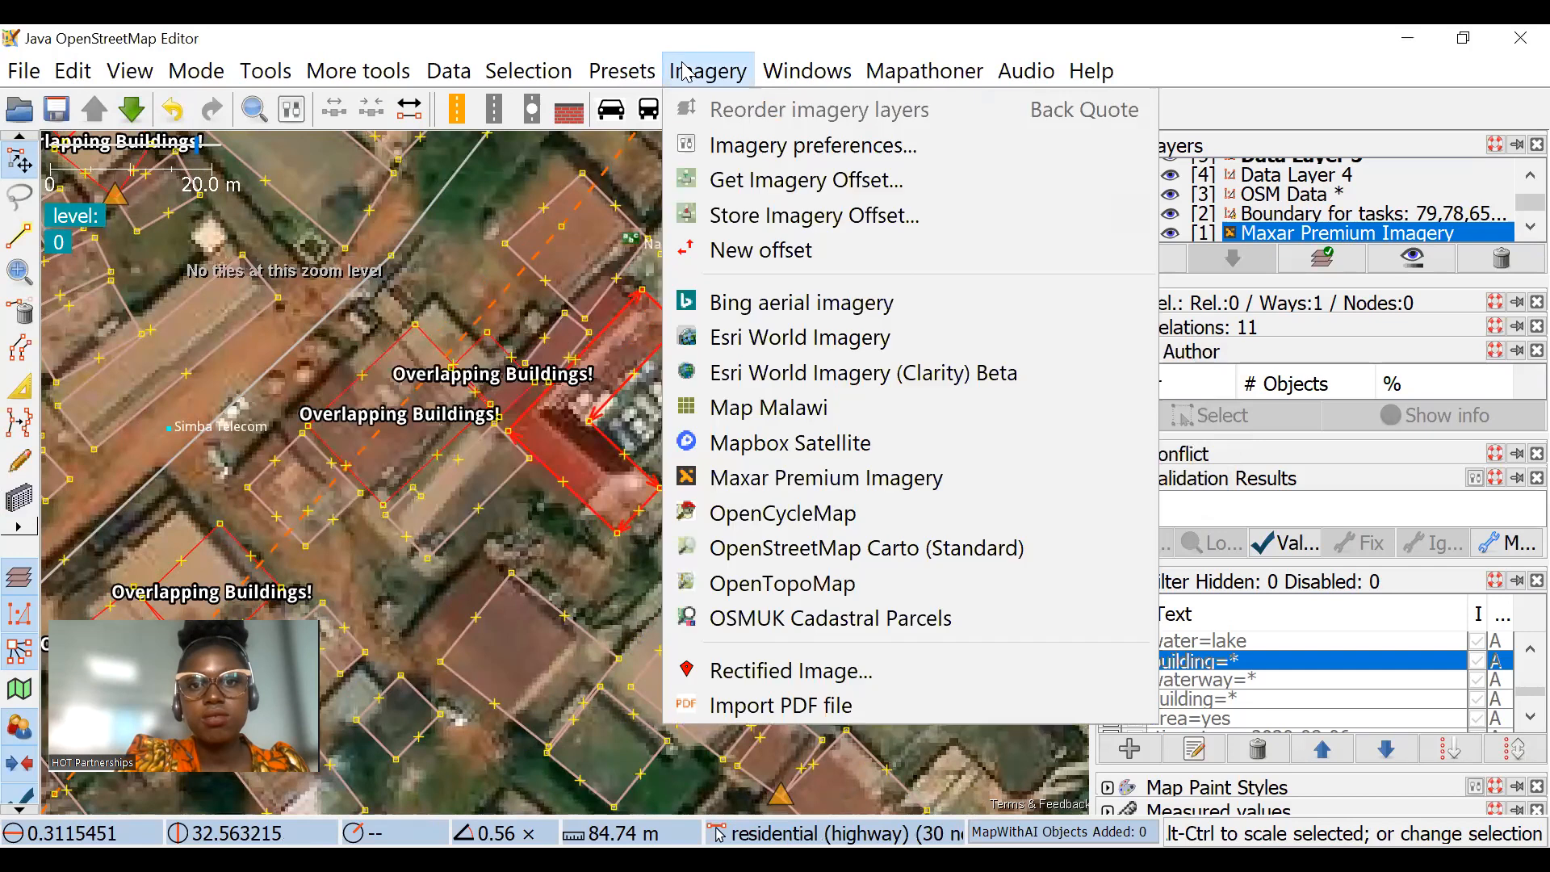
pyautogui.click(737, 258)
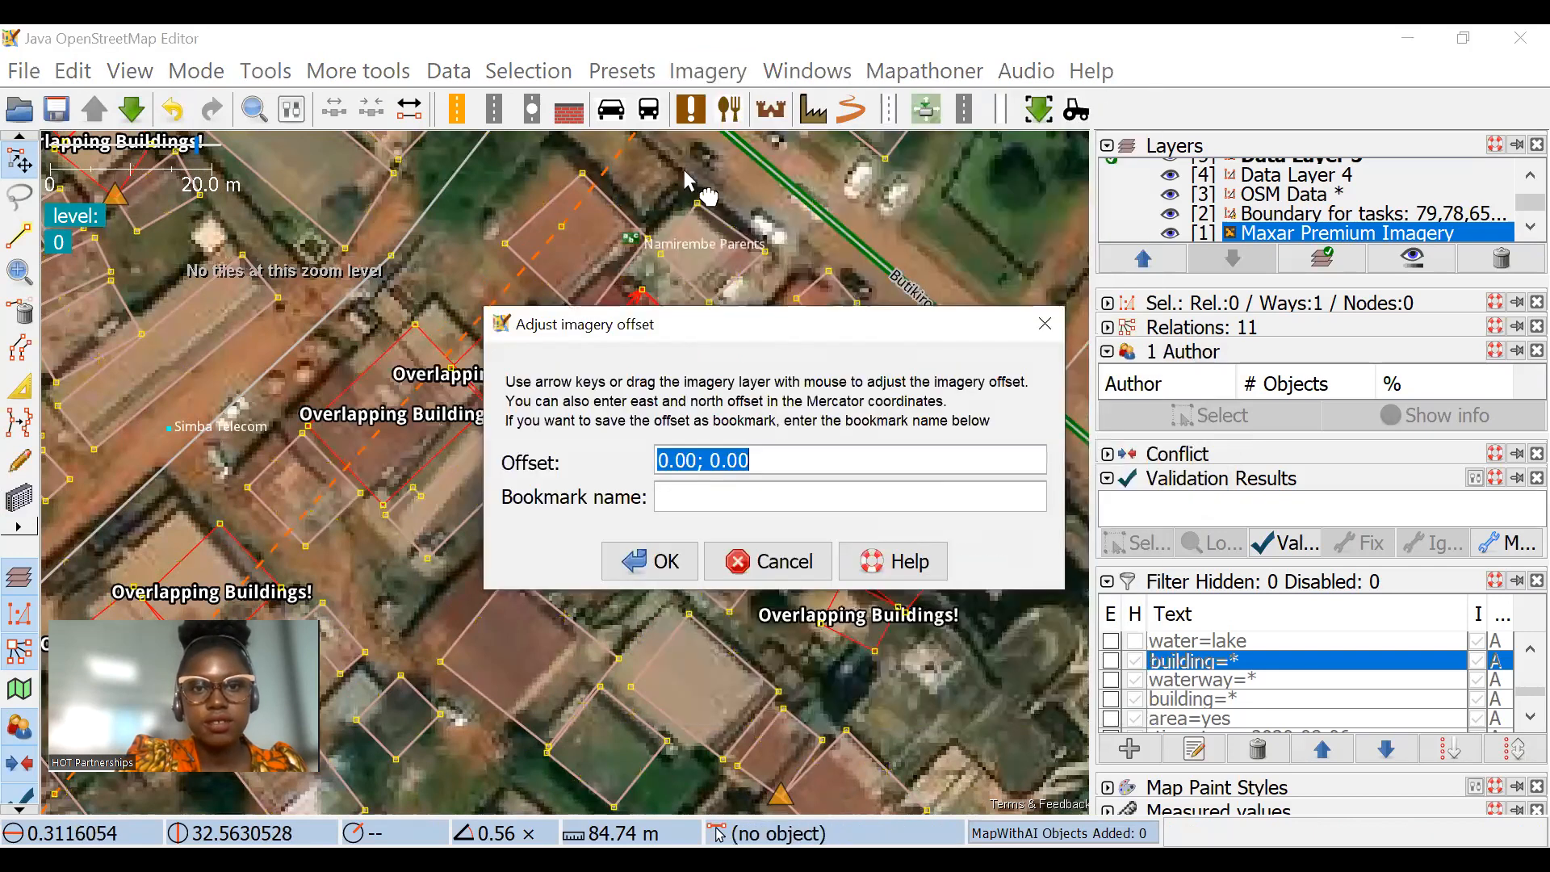
pyautogui.moveTo(682, 166)
pyautogui.mouseDown()
pyautogui.moveTo(714, 186)
pyautogui.moveTo(708, 173)
pyautogui.mouseUp()
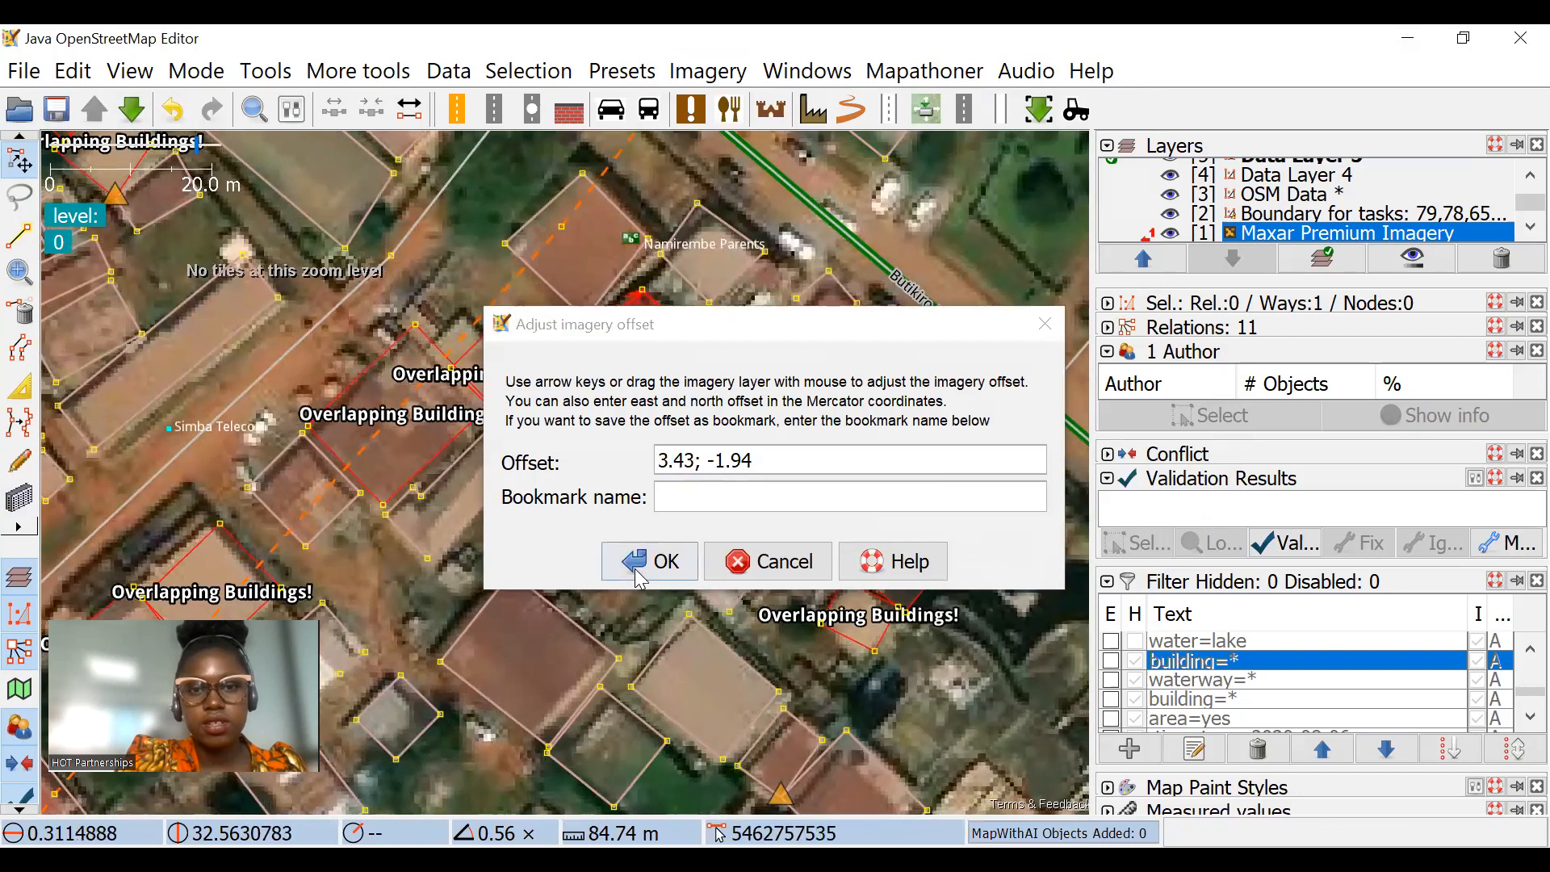
# Step: Store the current Maxar Premium Imagery offset in the offset database with the description 2.99; -1.49
pyautogui.click(708, 71)
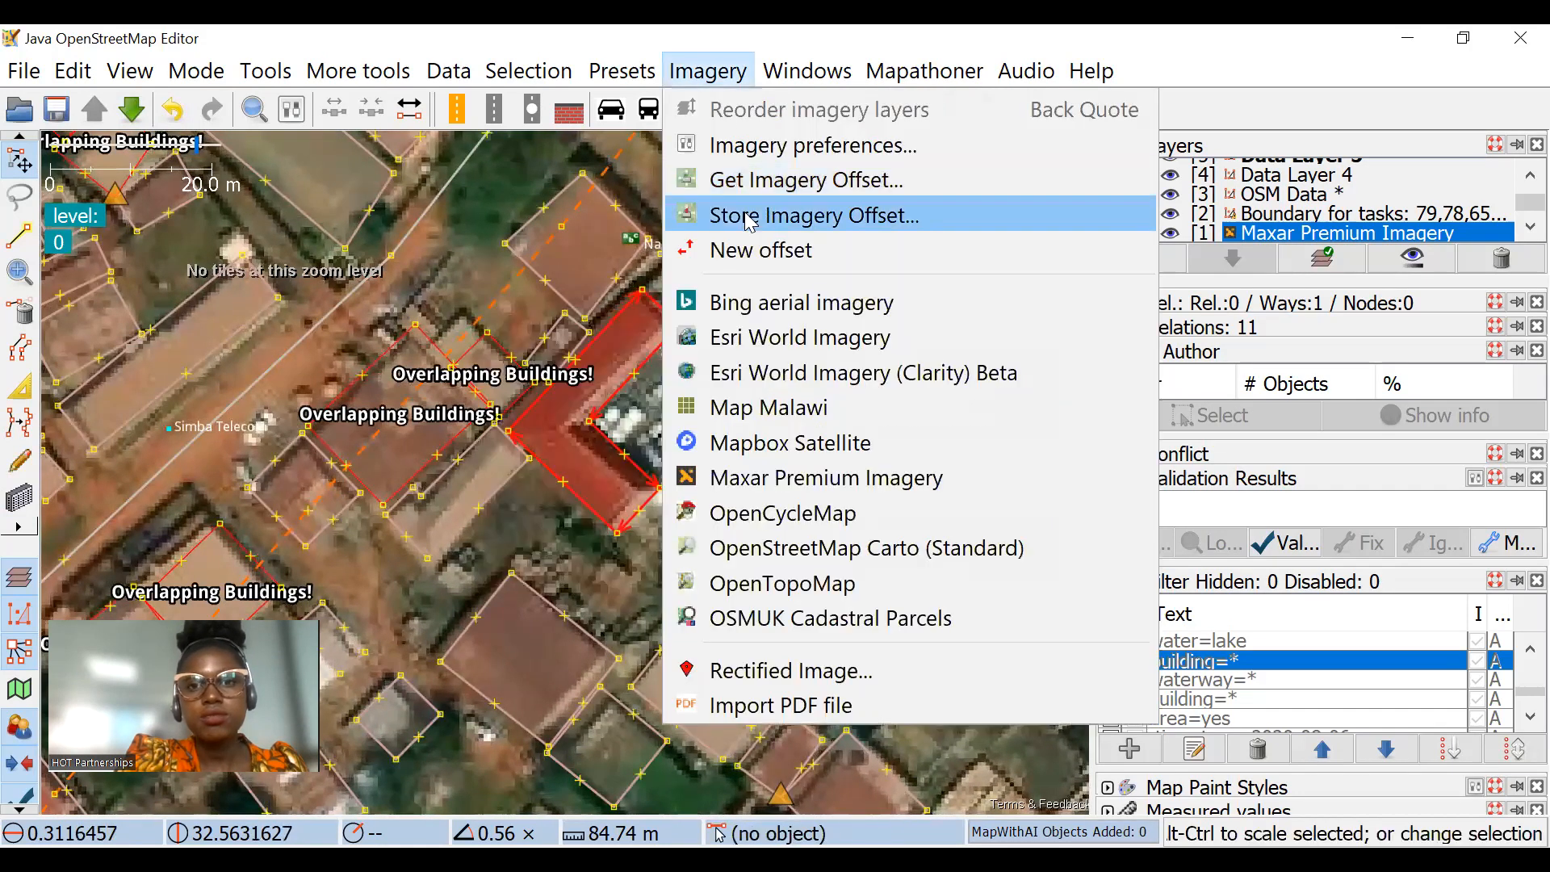
pyautogui.click(750, 218)
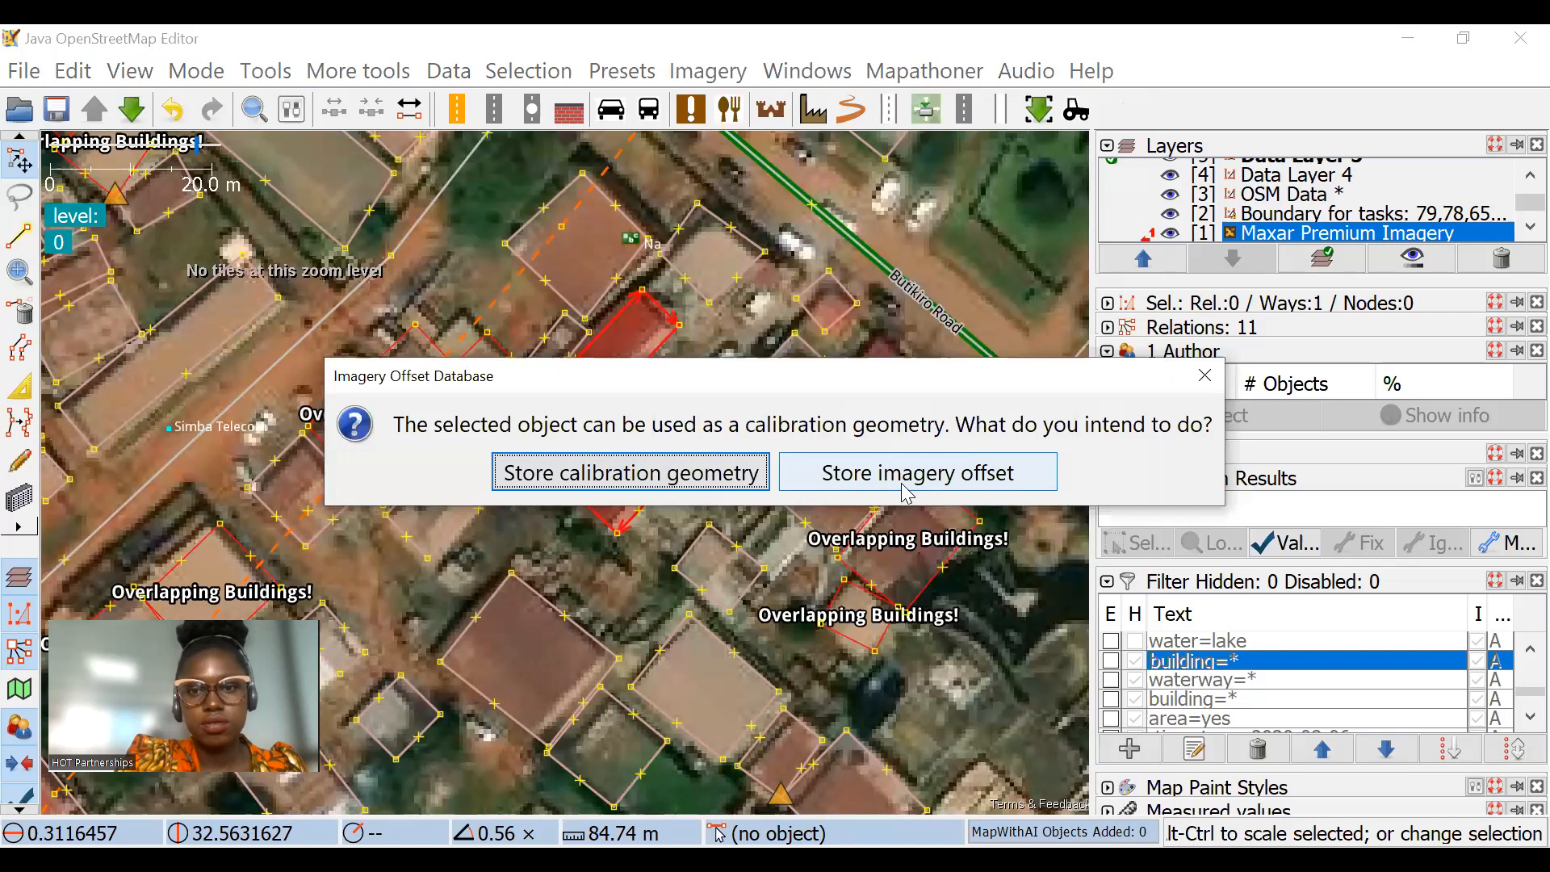
pyautogui.click(903, 485)
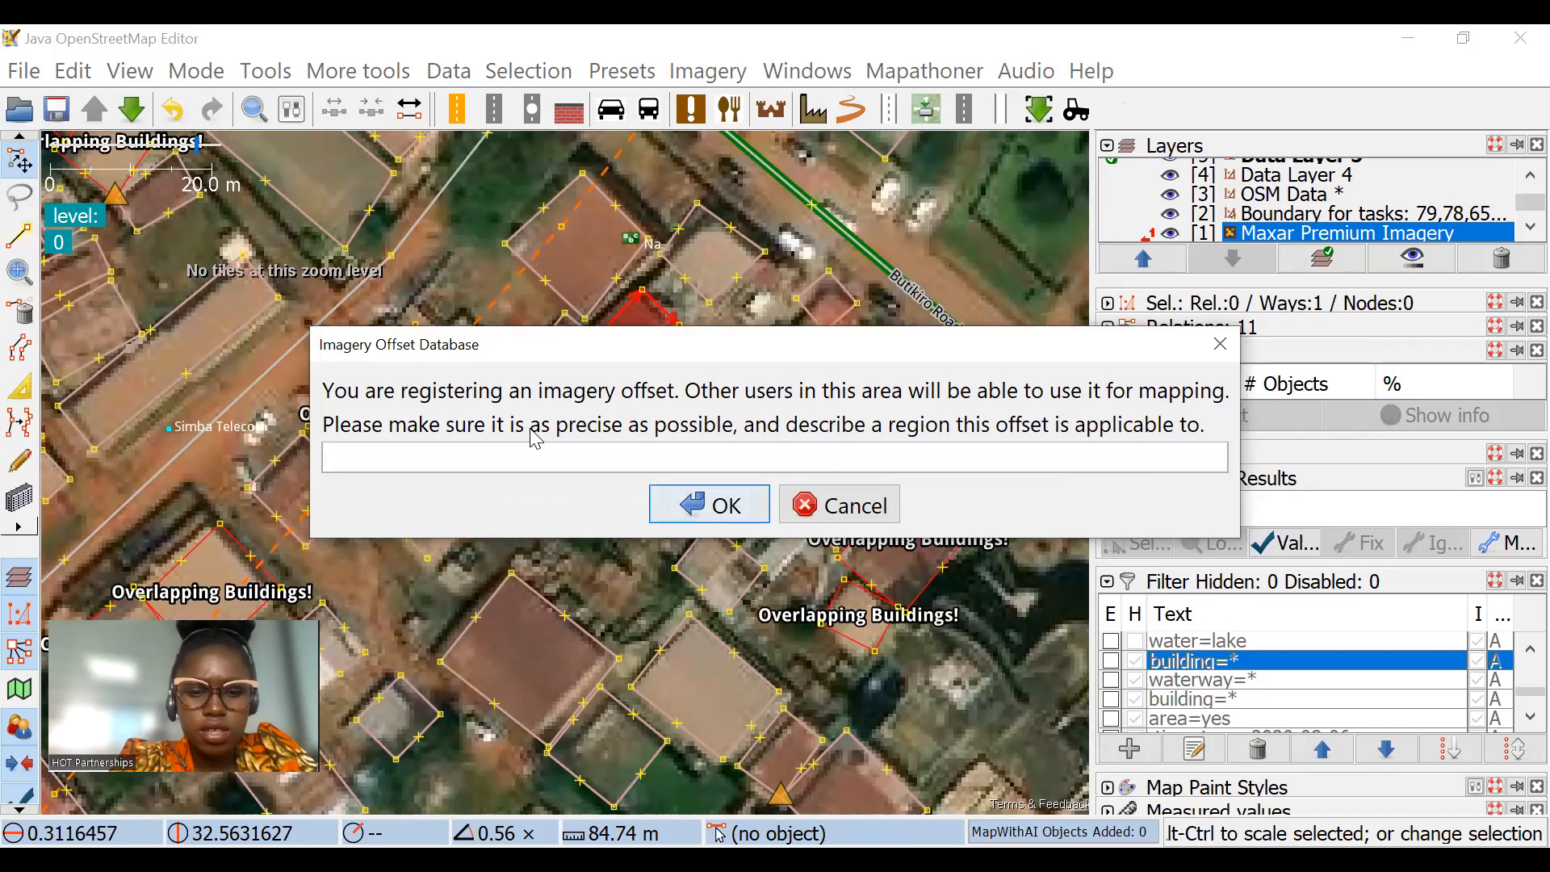
pyautogui.write('2.99; -1.49')
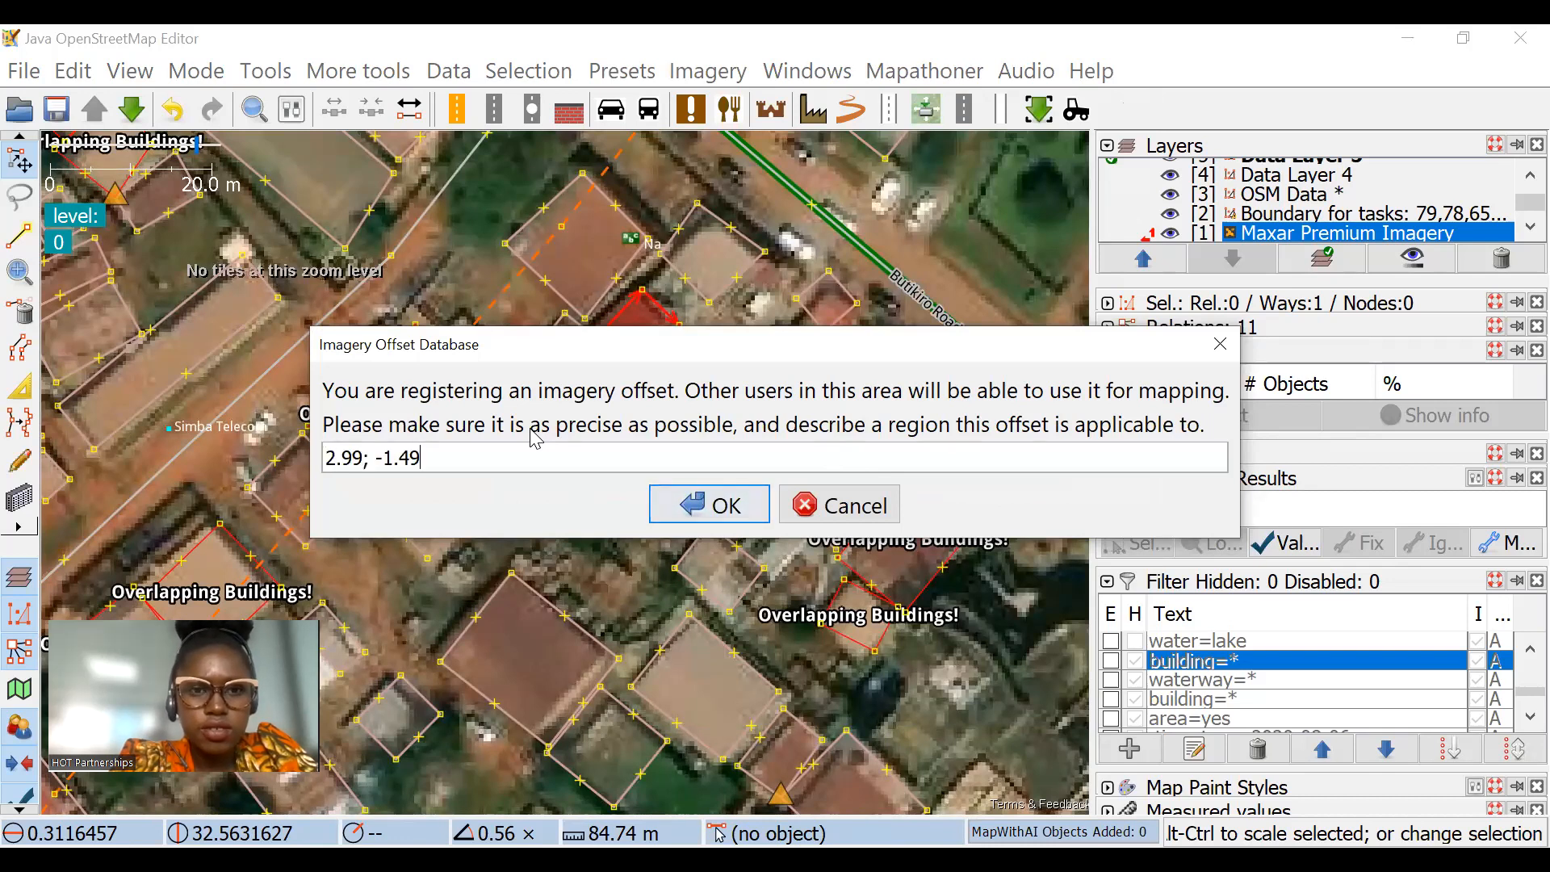
pyautogui.click(736, 511)
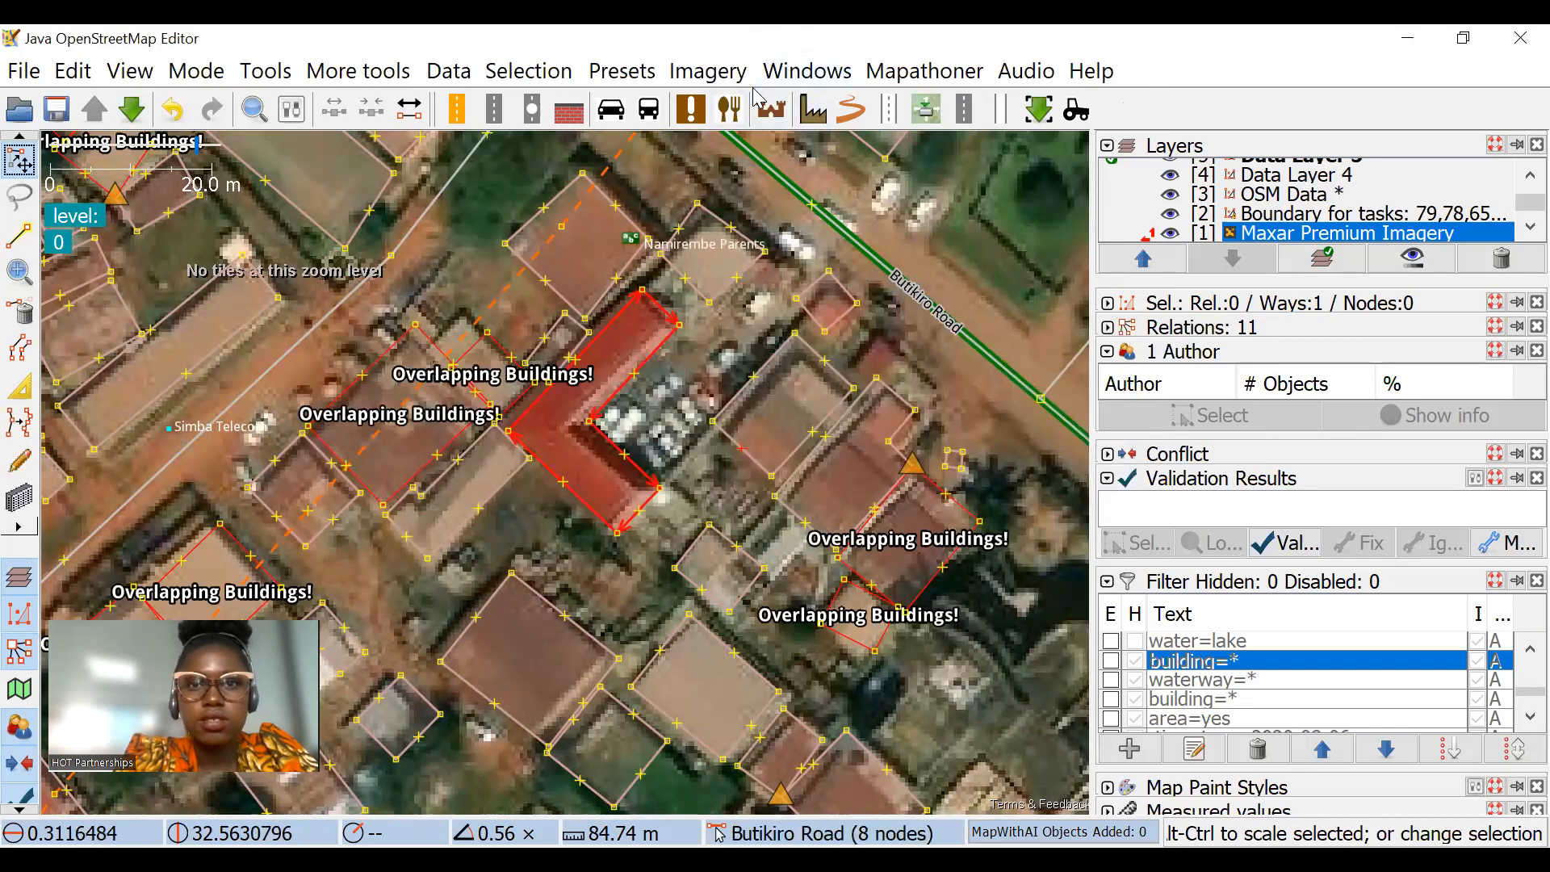
pyautogui.click(709, 77)
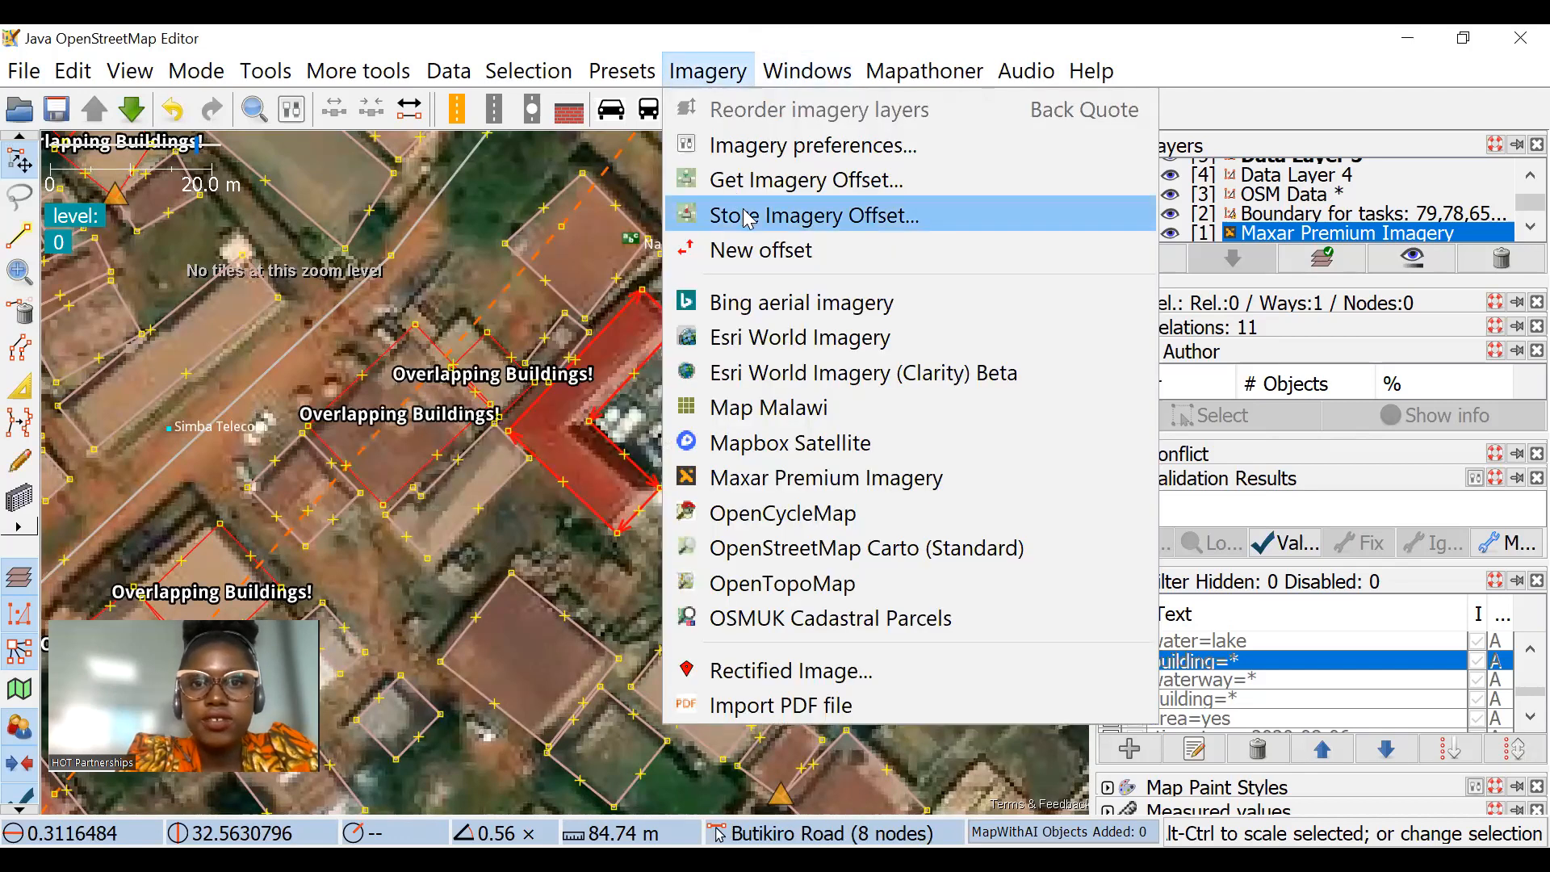
pyautogui.click(748, 216)
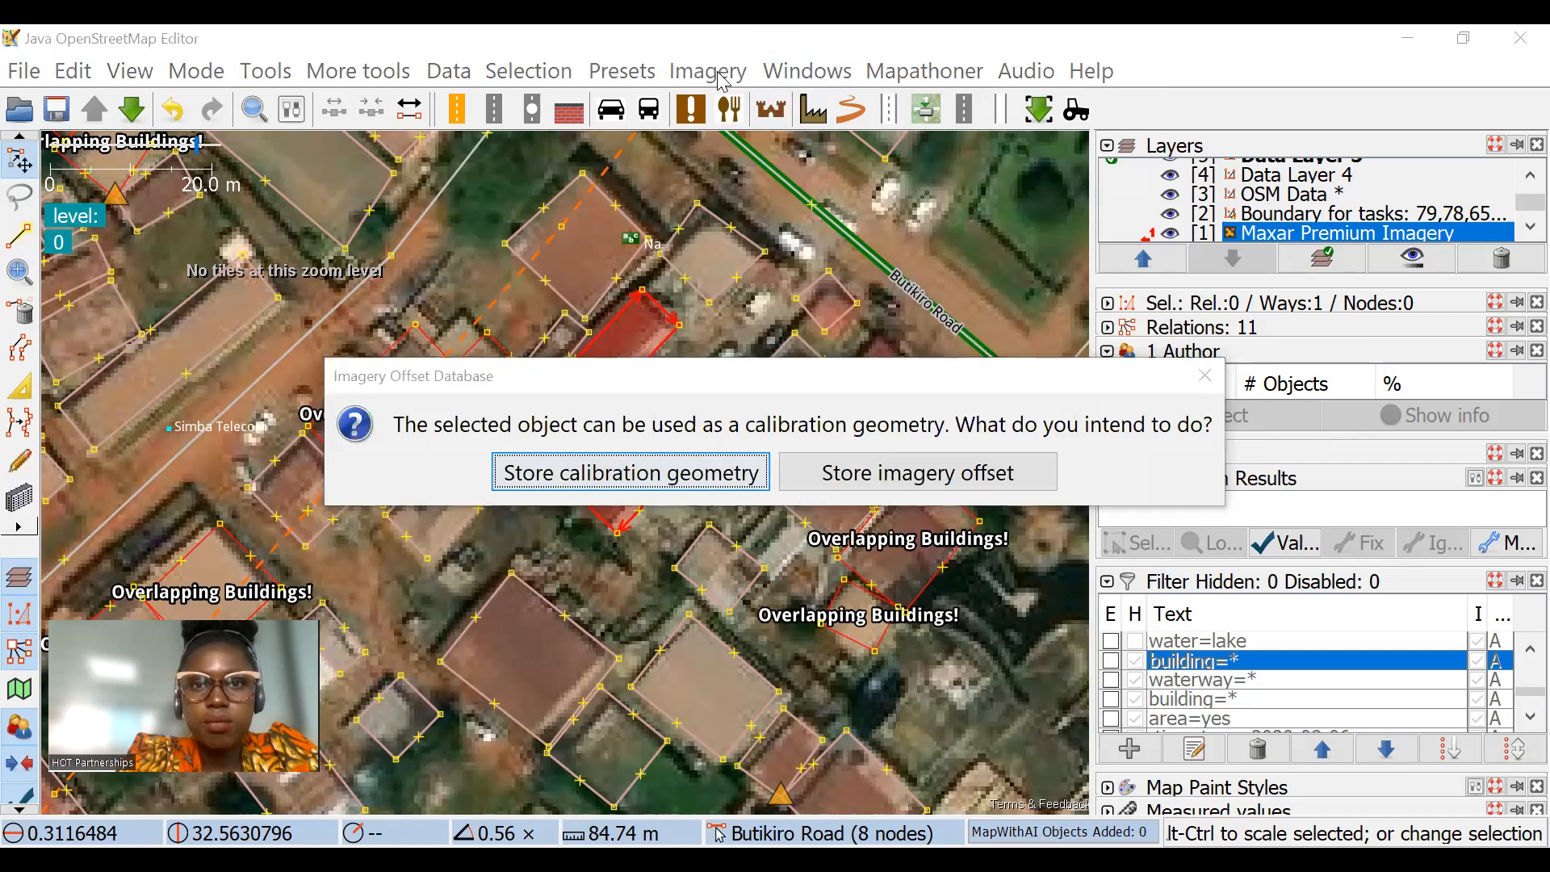
pyautogui.click(1205, 376)
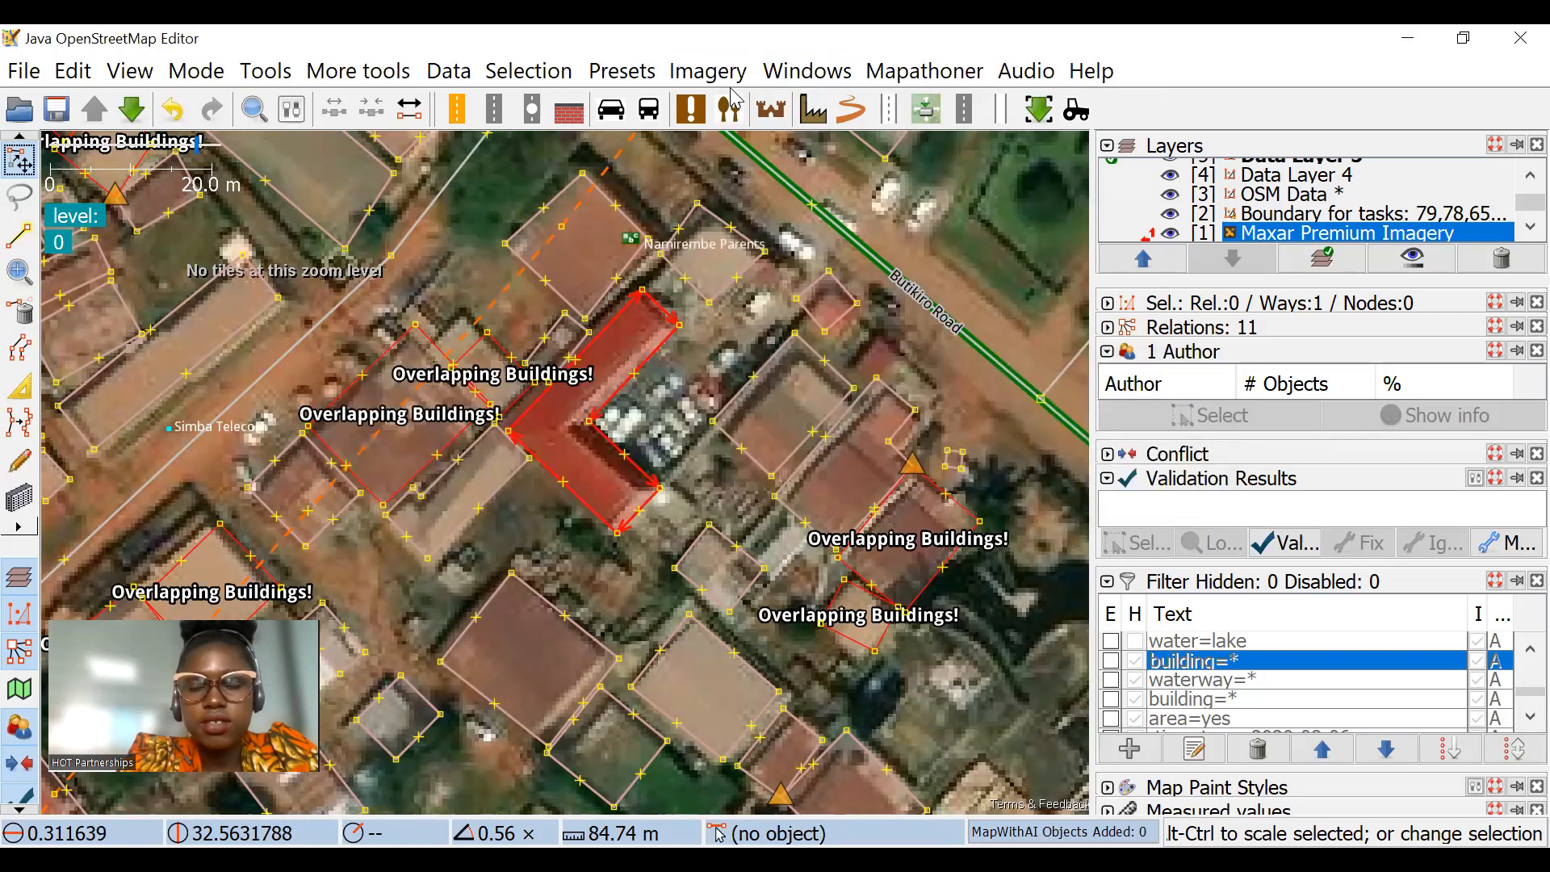
# Step: Retrieve the stored offset labelled 2.99; -1.49 from the offset database and apply it to the Maxar Premium Imagery
pyautogui.click(708, 73)
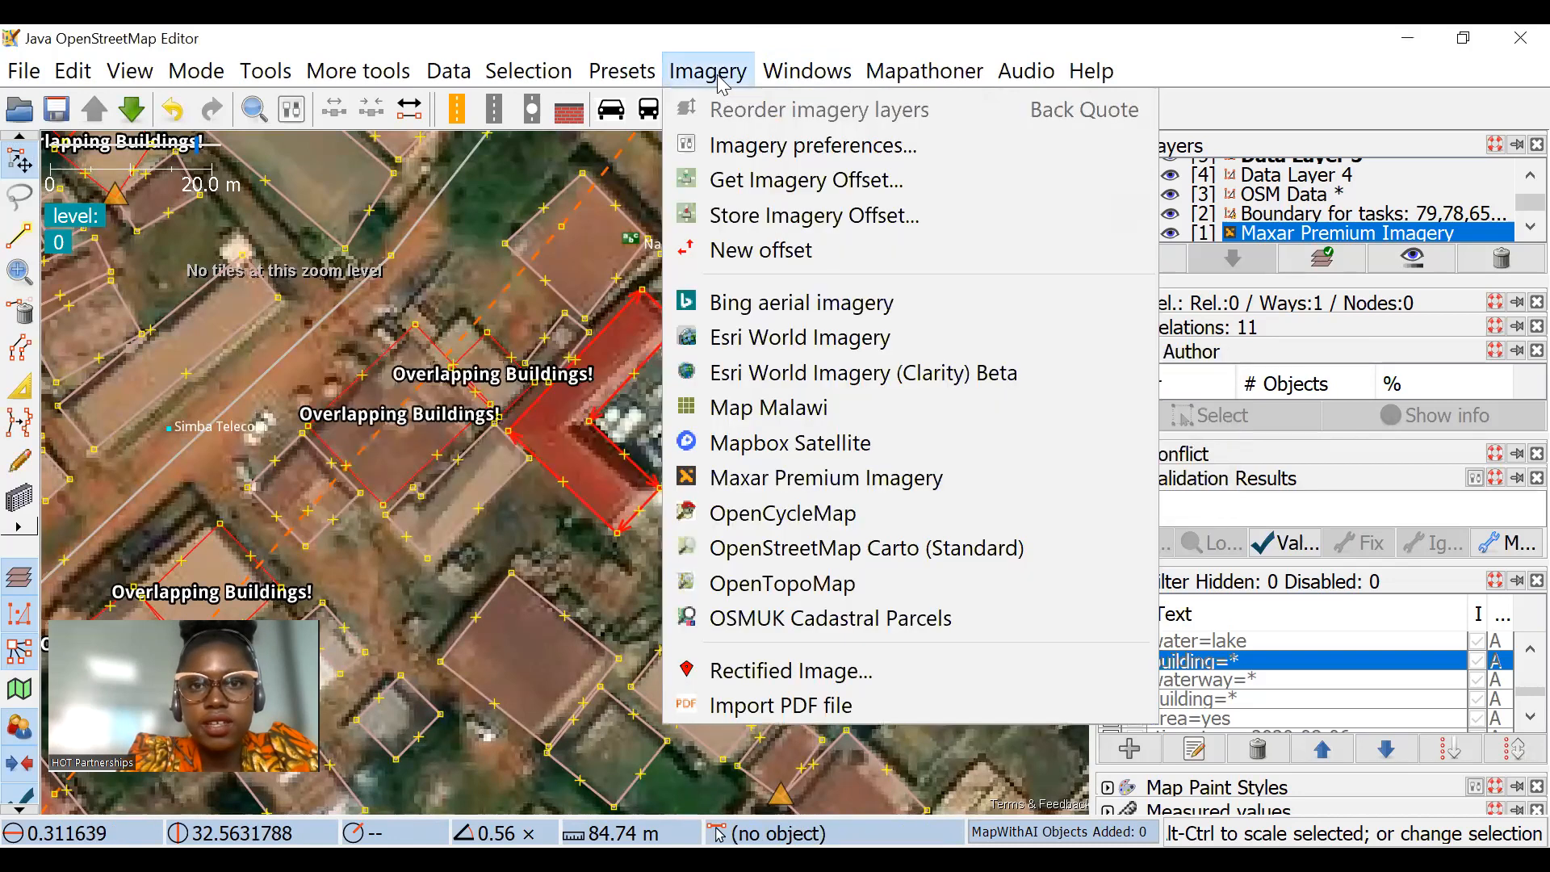
pyautogui.click(808, 182)
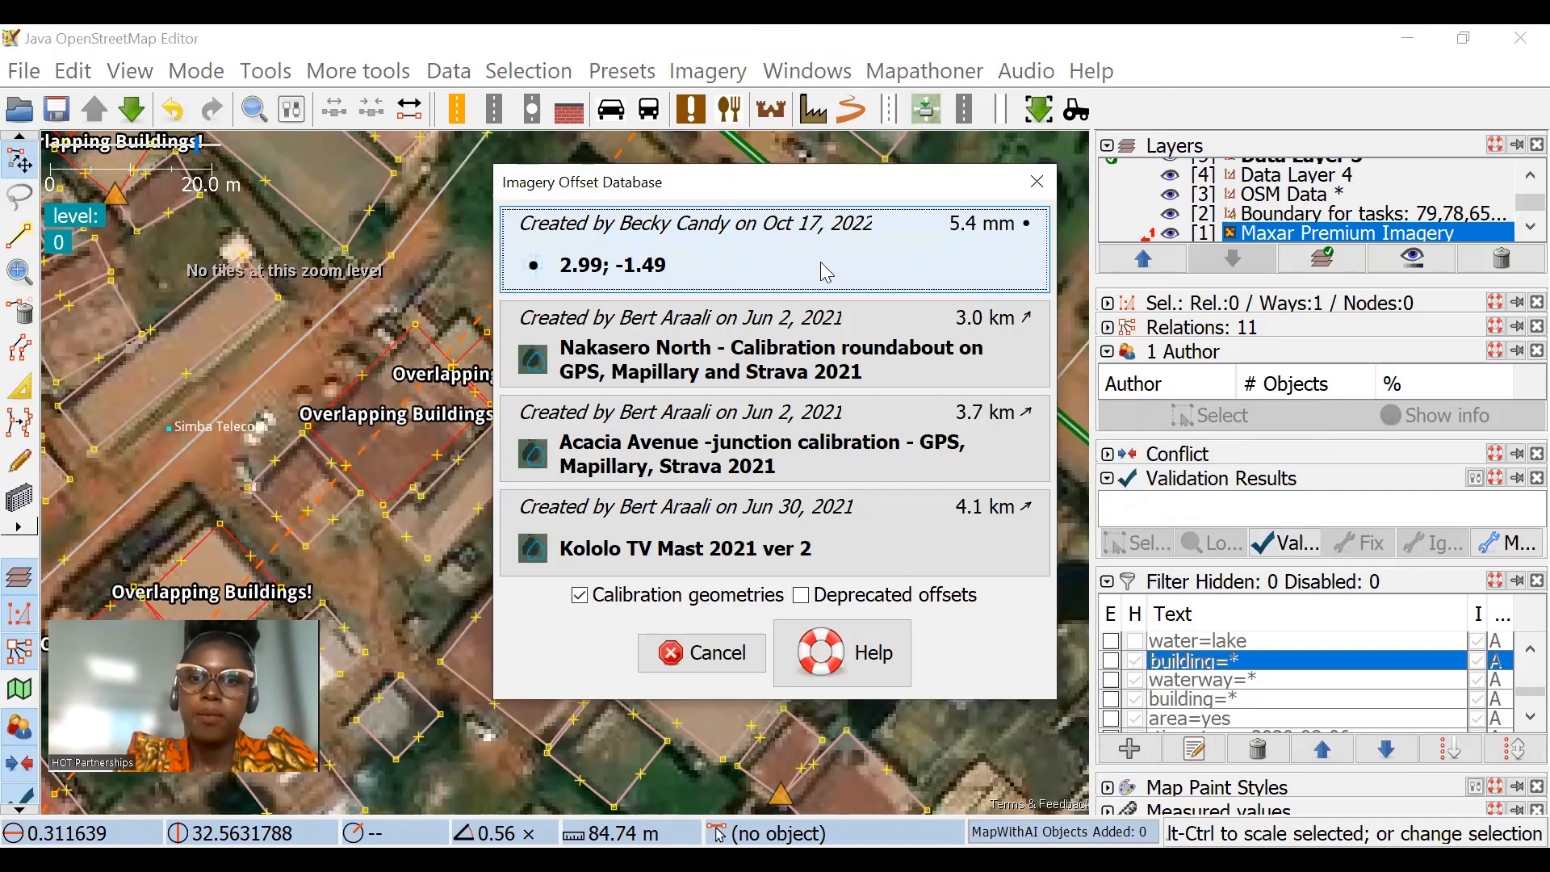
pyautogui.click(769, 443)
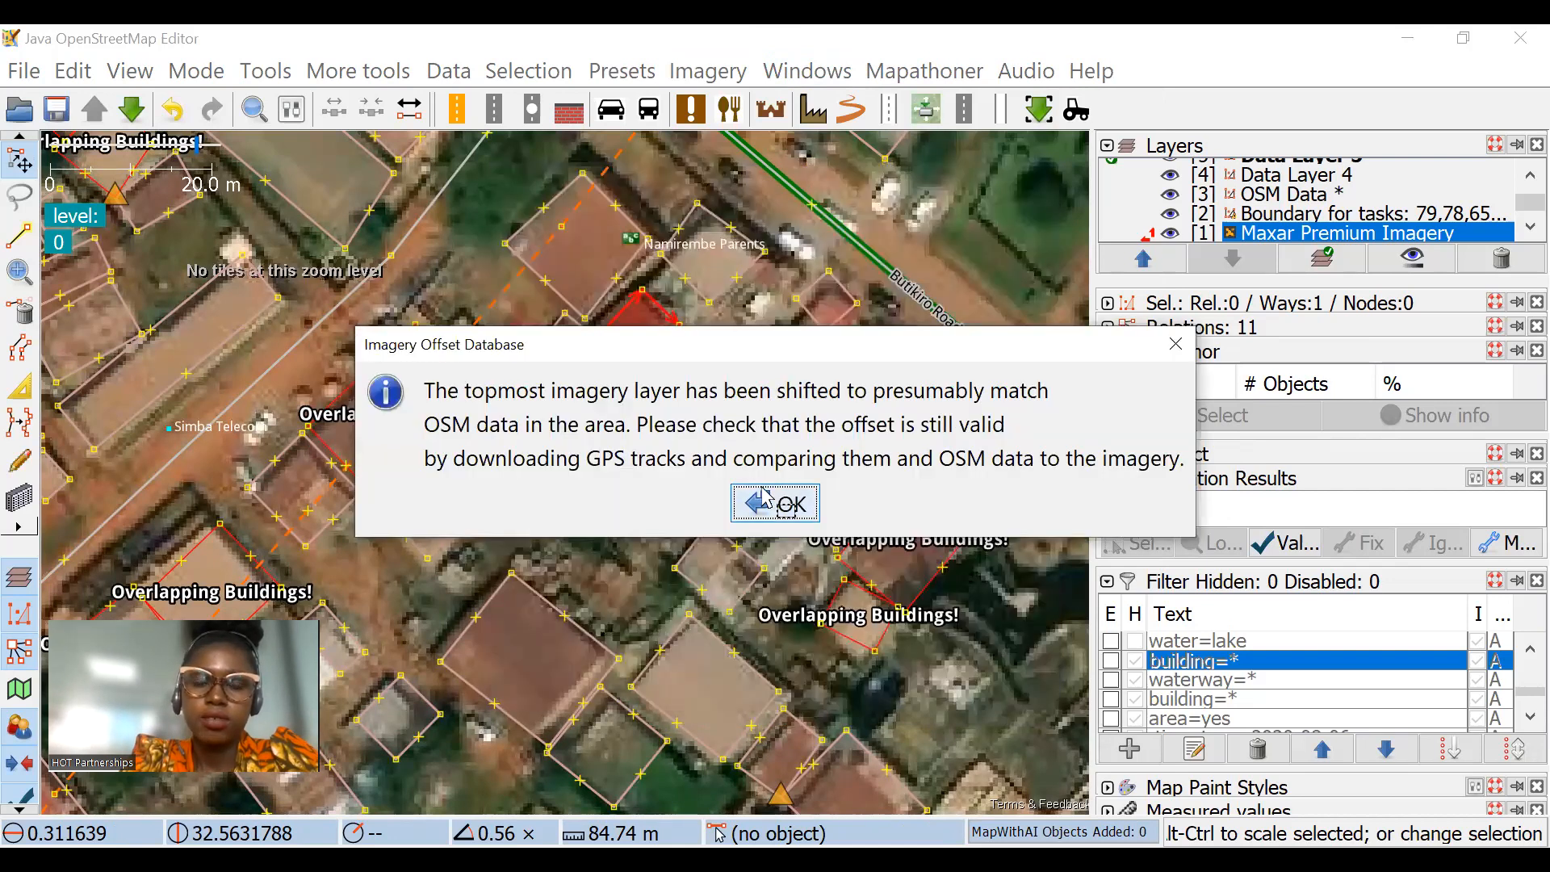
pyautogui.click(767, 500)
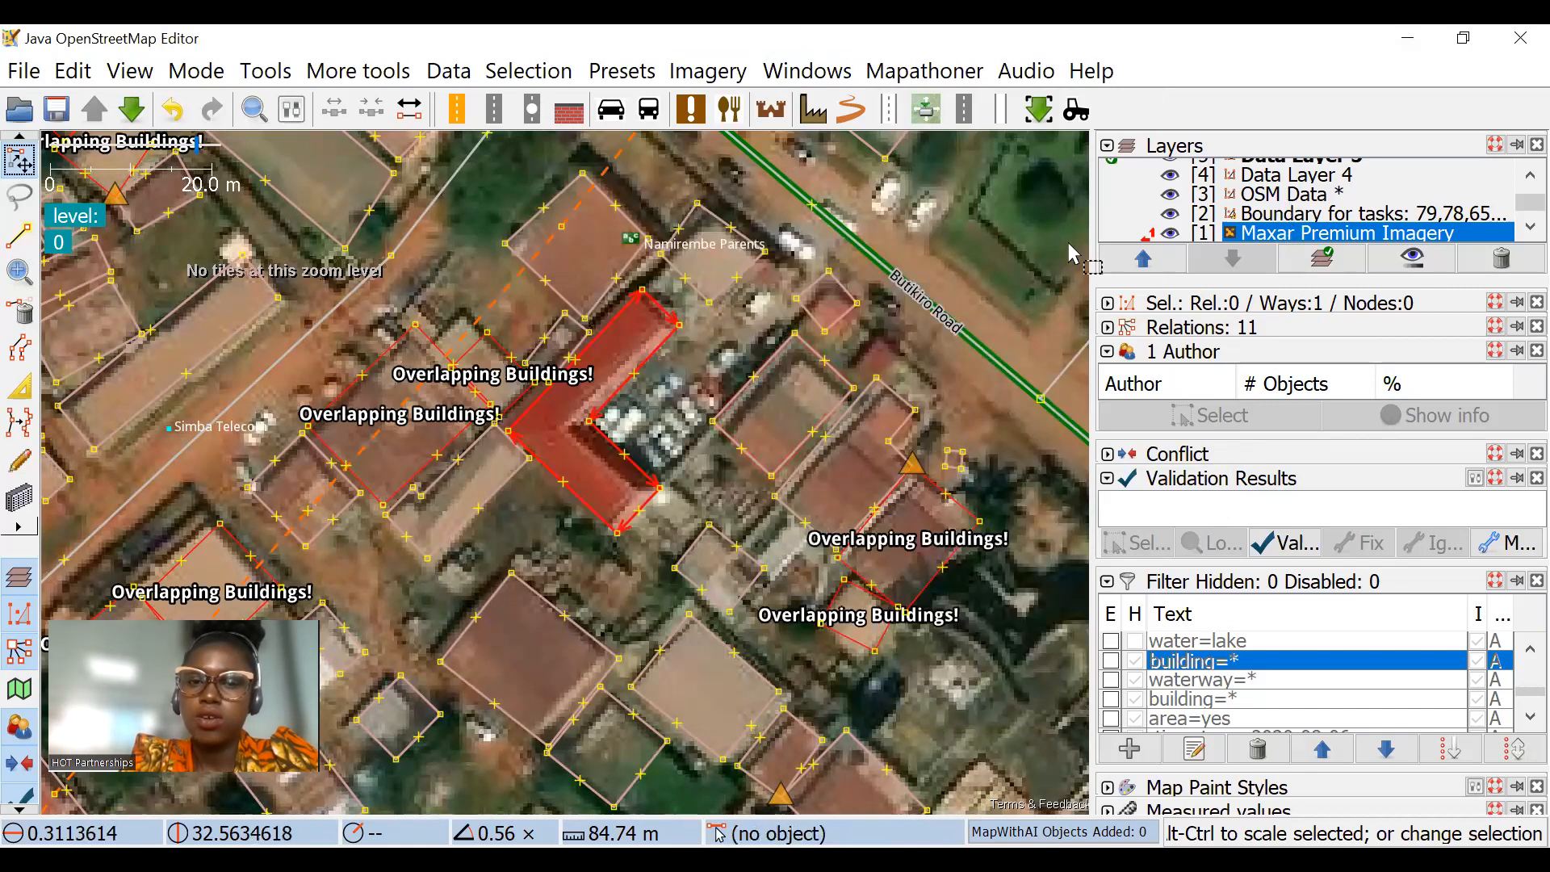
pyautogui.scroll(1, 710, 315)
pyautogui.scroll(-1, 710, 315)
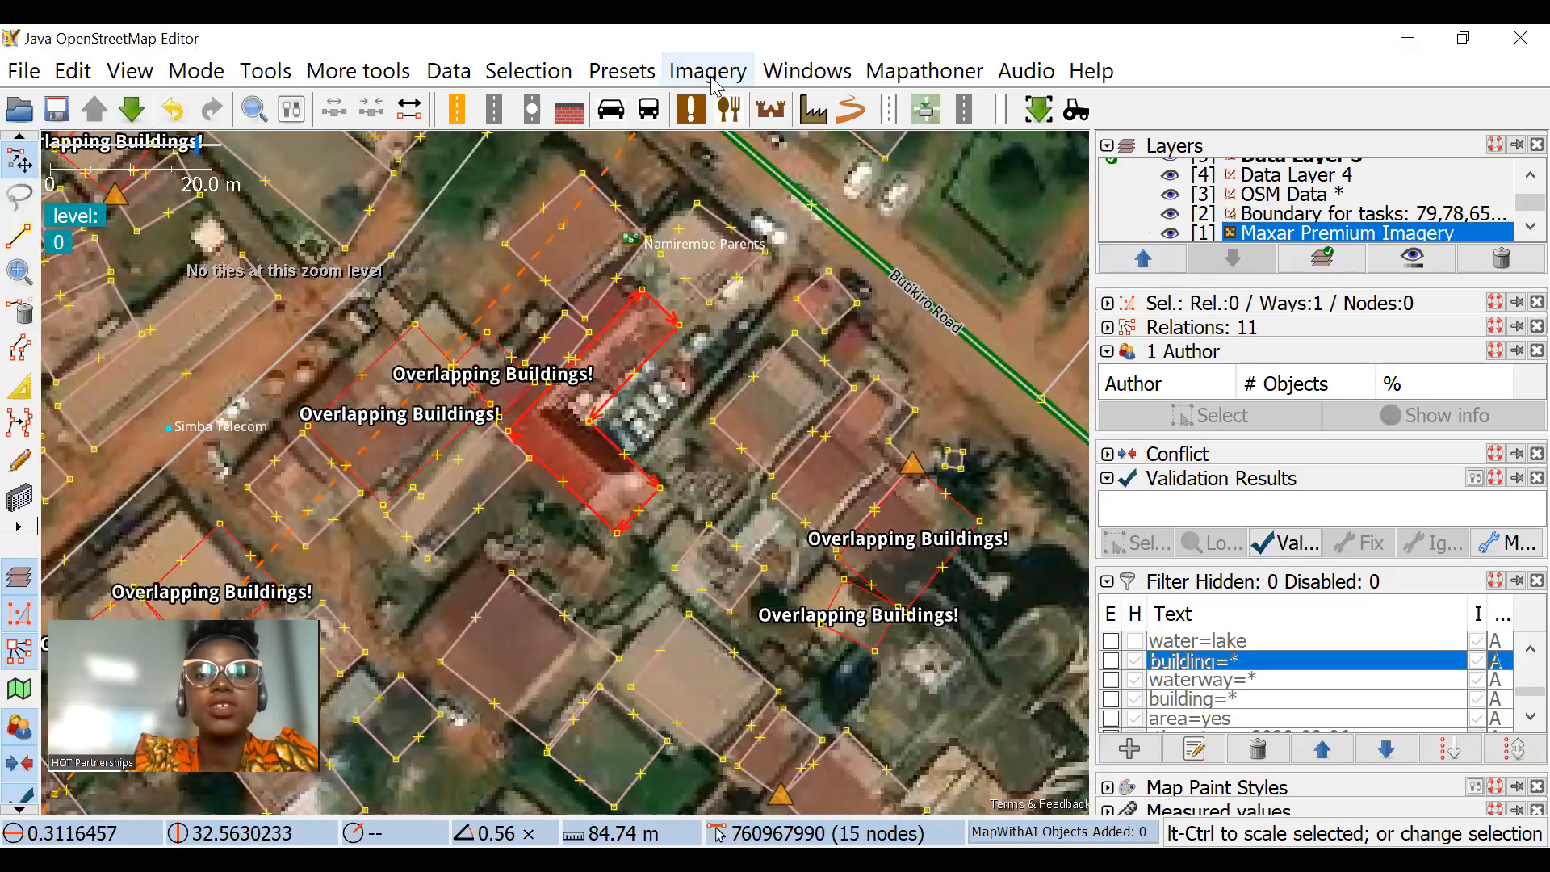
# Step: Align the imagery with the L-shaped building using a new offset of about 2.99; -1.64 and copy that offset value
pyautogui.click(708, 71)
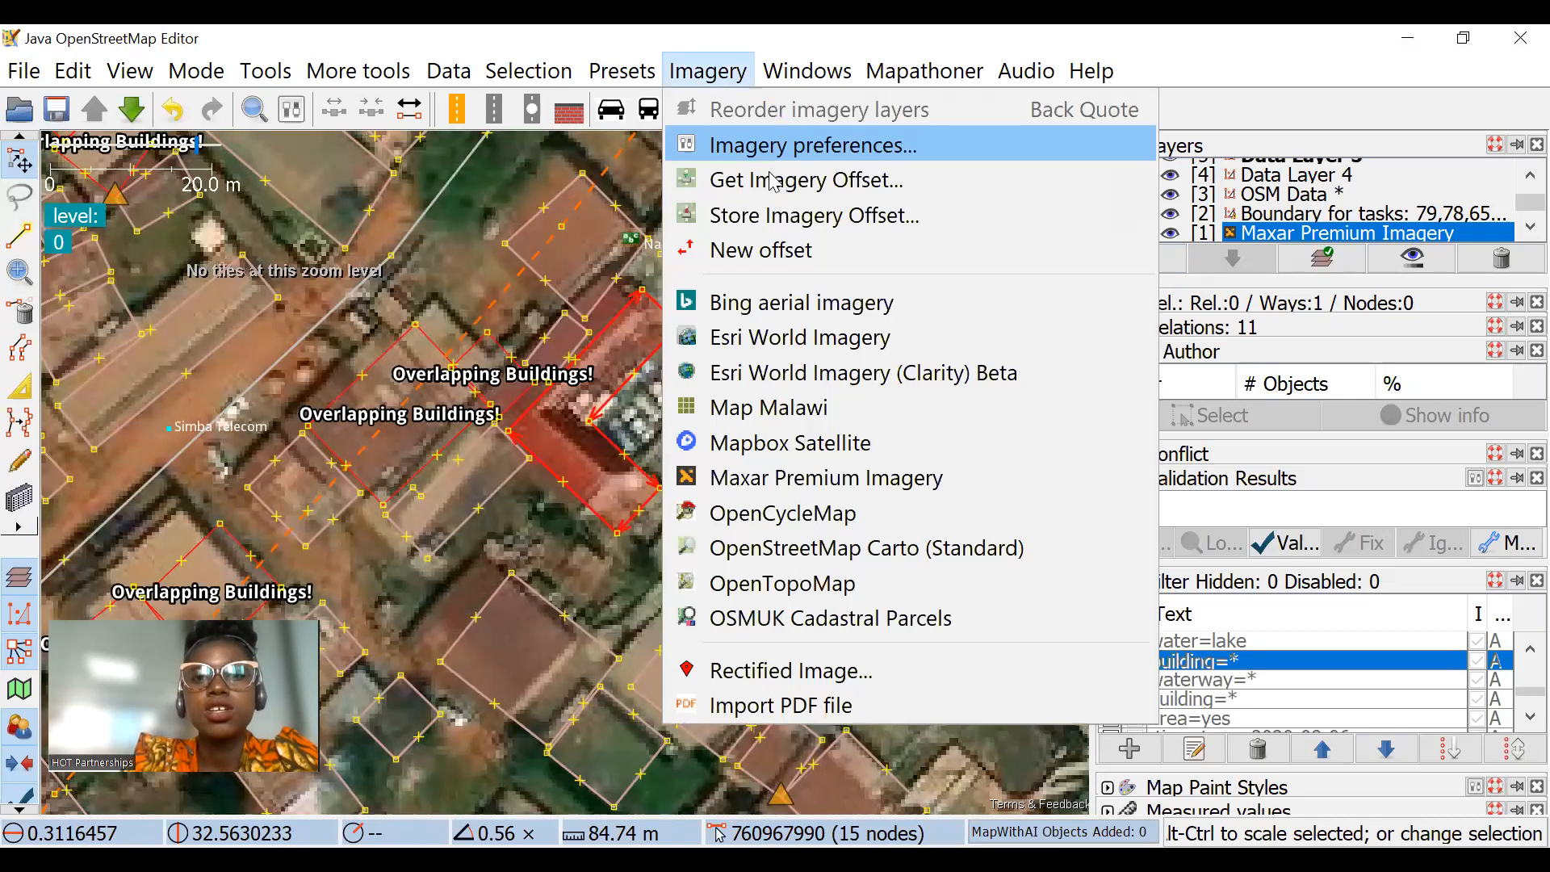
pyautogui.click(769, 252)
pyautogui.moveTo(780, 230)
pyautogui.mouseDown()
pyautogui.moveTo(771, 218)
pyautogui.moveTo(787, 207)
pyautogui.moveTo(773, 227)
pyautogui.mouseUp()
pyautogui.click(763, 460)
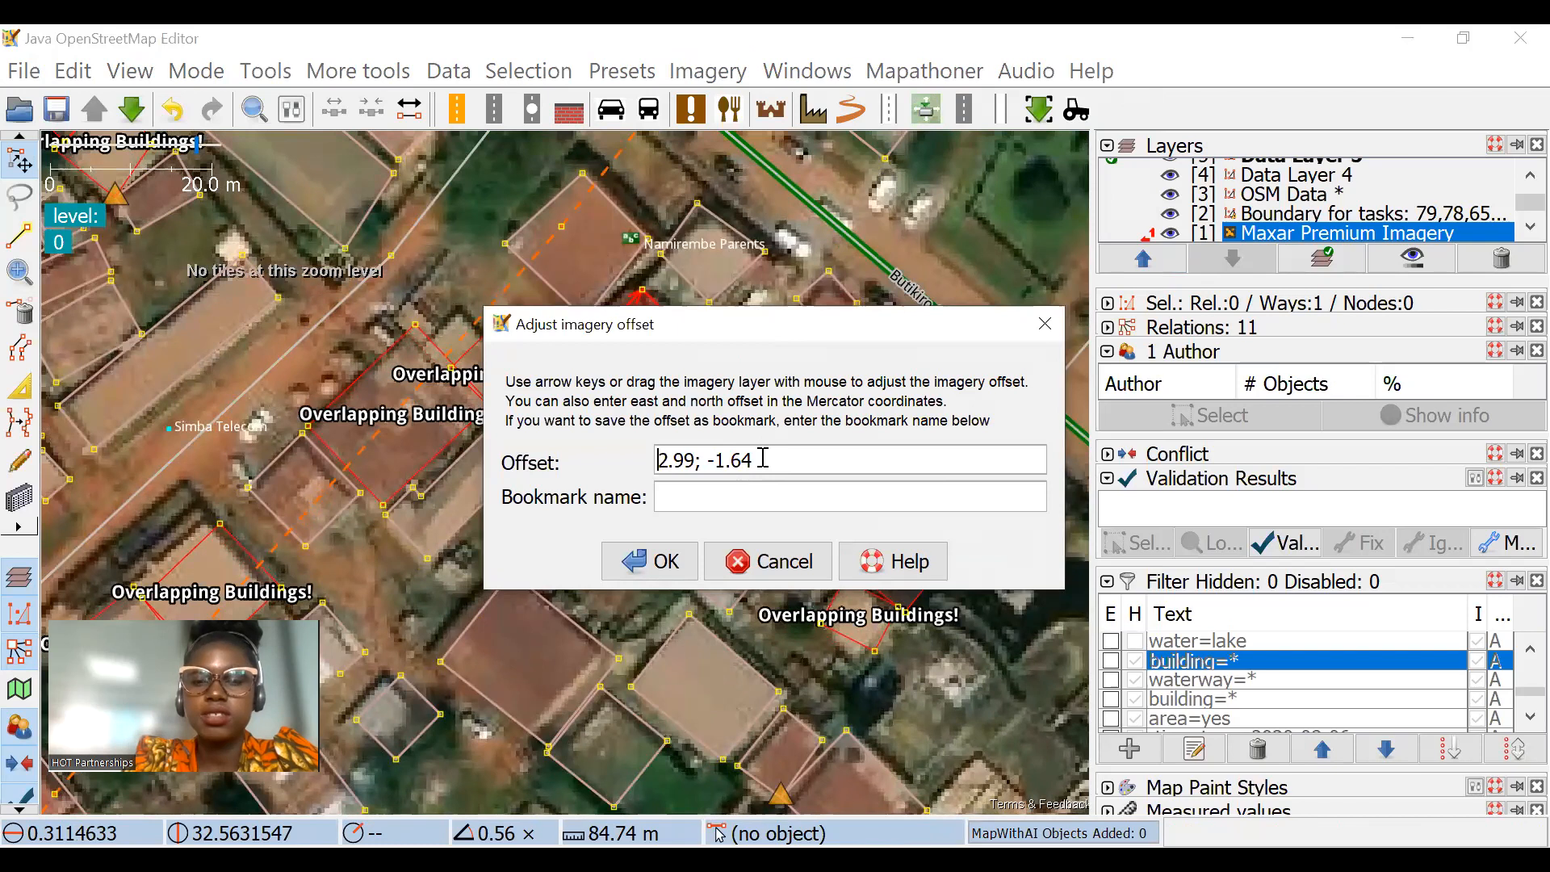
pyautogui.hotkey('ctrl', 'a')
pyautogui.hotkey('ctrl', 'c')
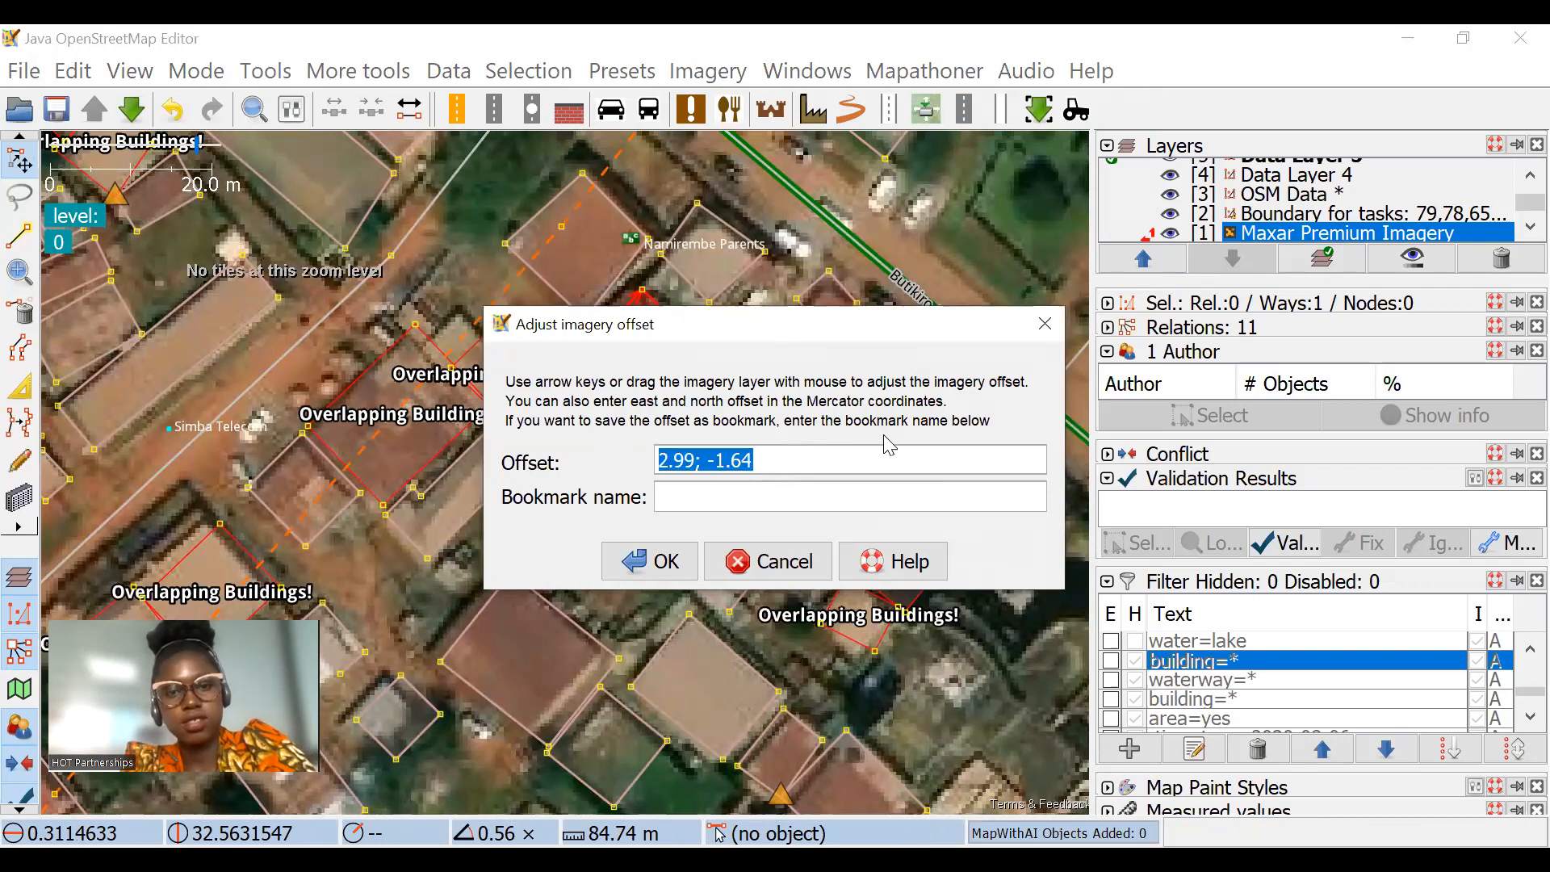
pyautogui.click(659, 563)
# Step: Try to store the imagery offset in the offset database with the description 2.99; -1.64
pyautogui.click(707, 71)
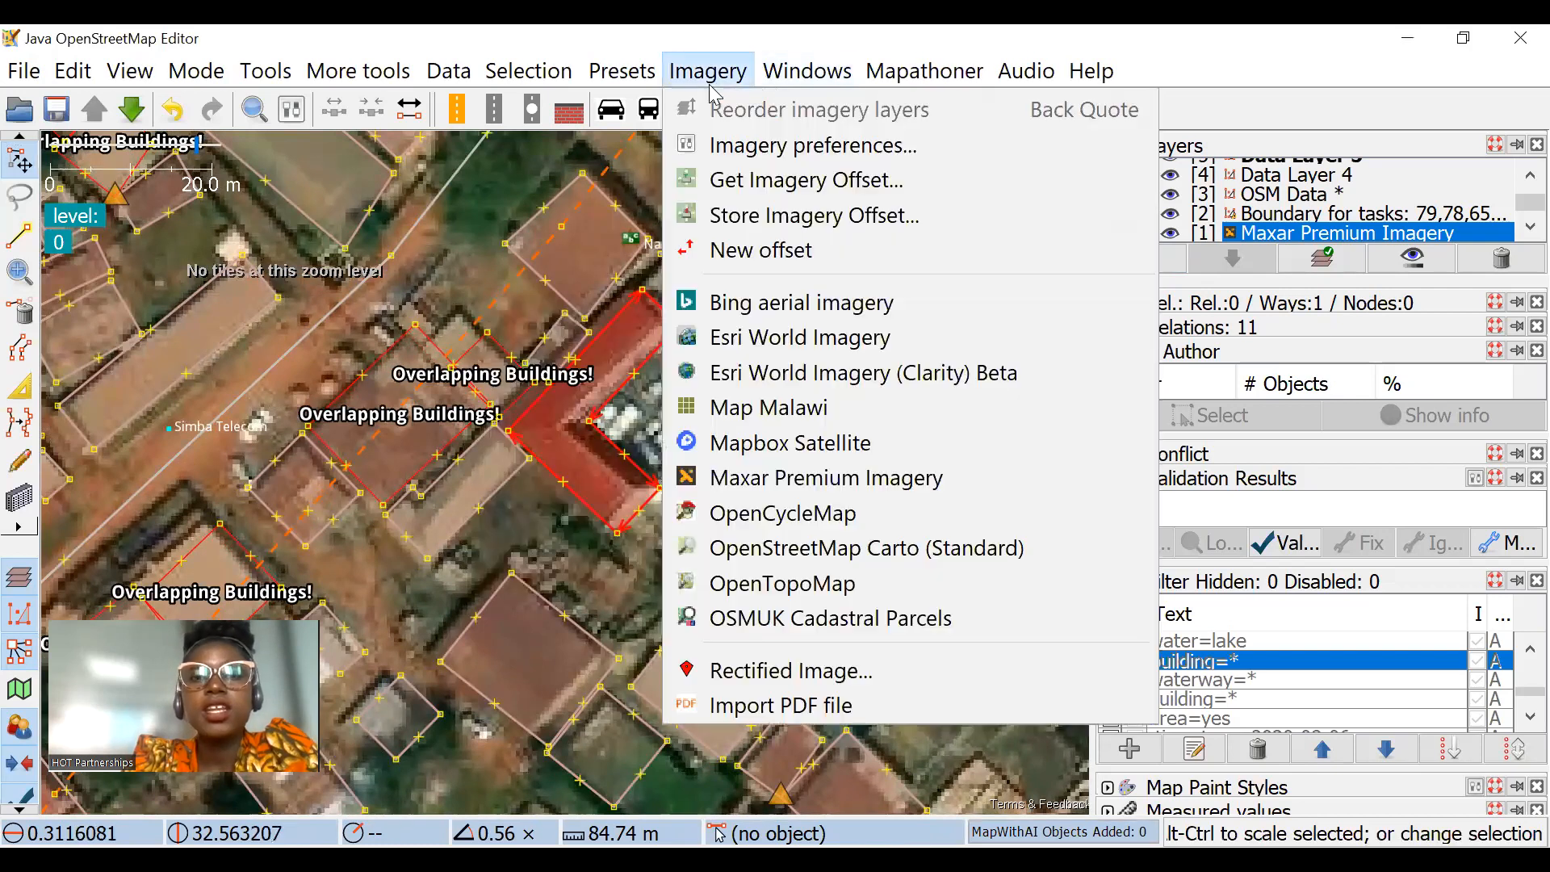
pyautogui.click(755, 232)
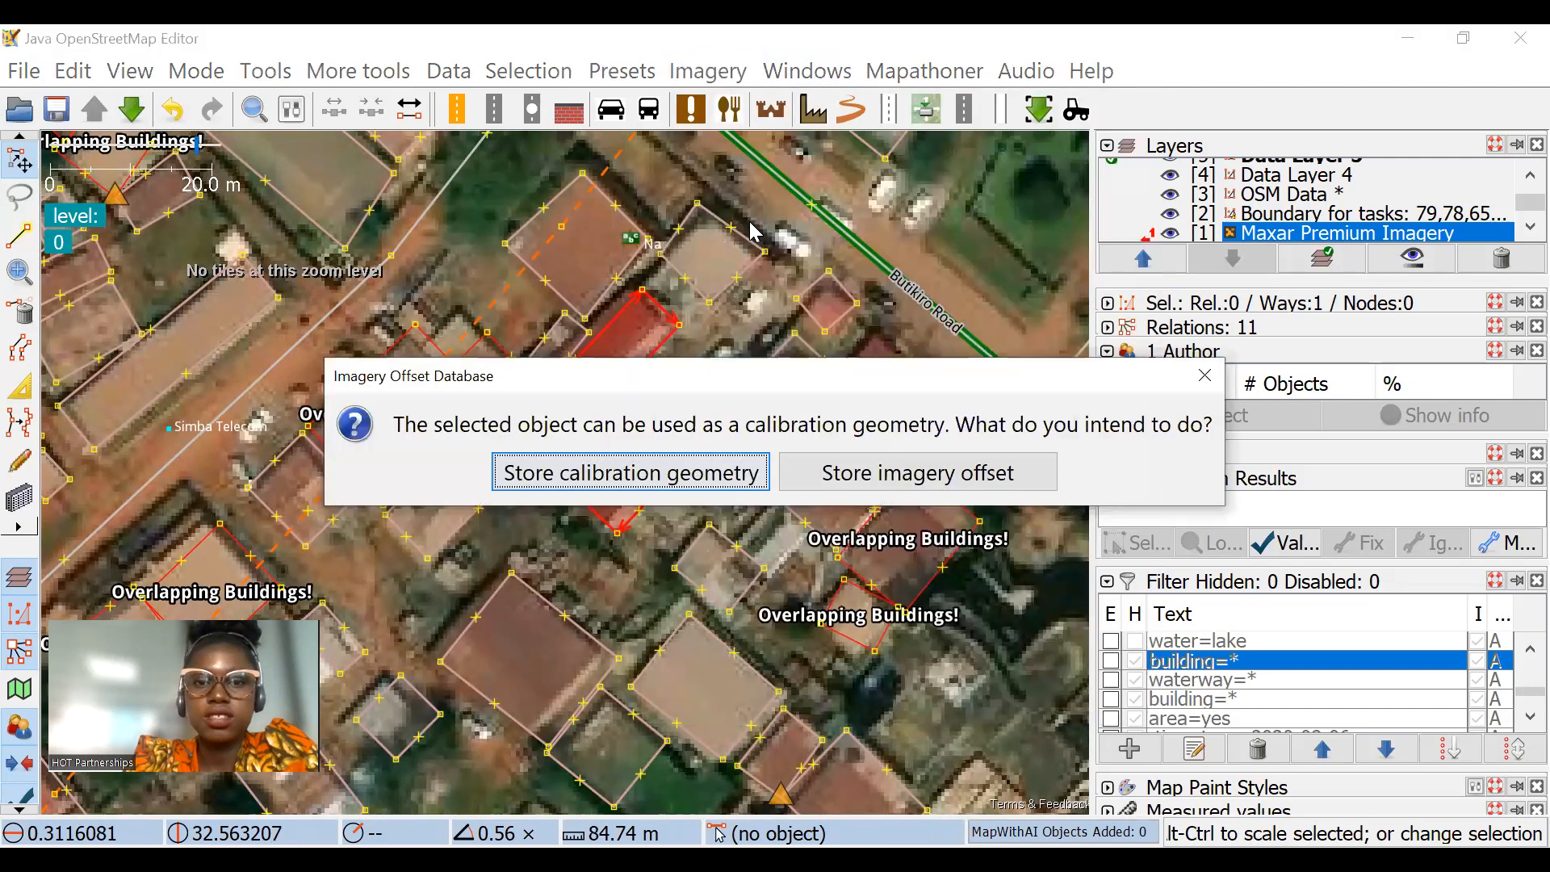
pyautogui.click(839, 473)
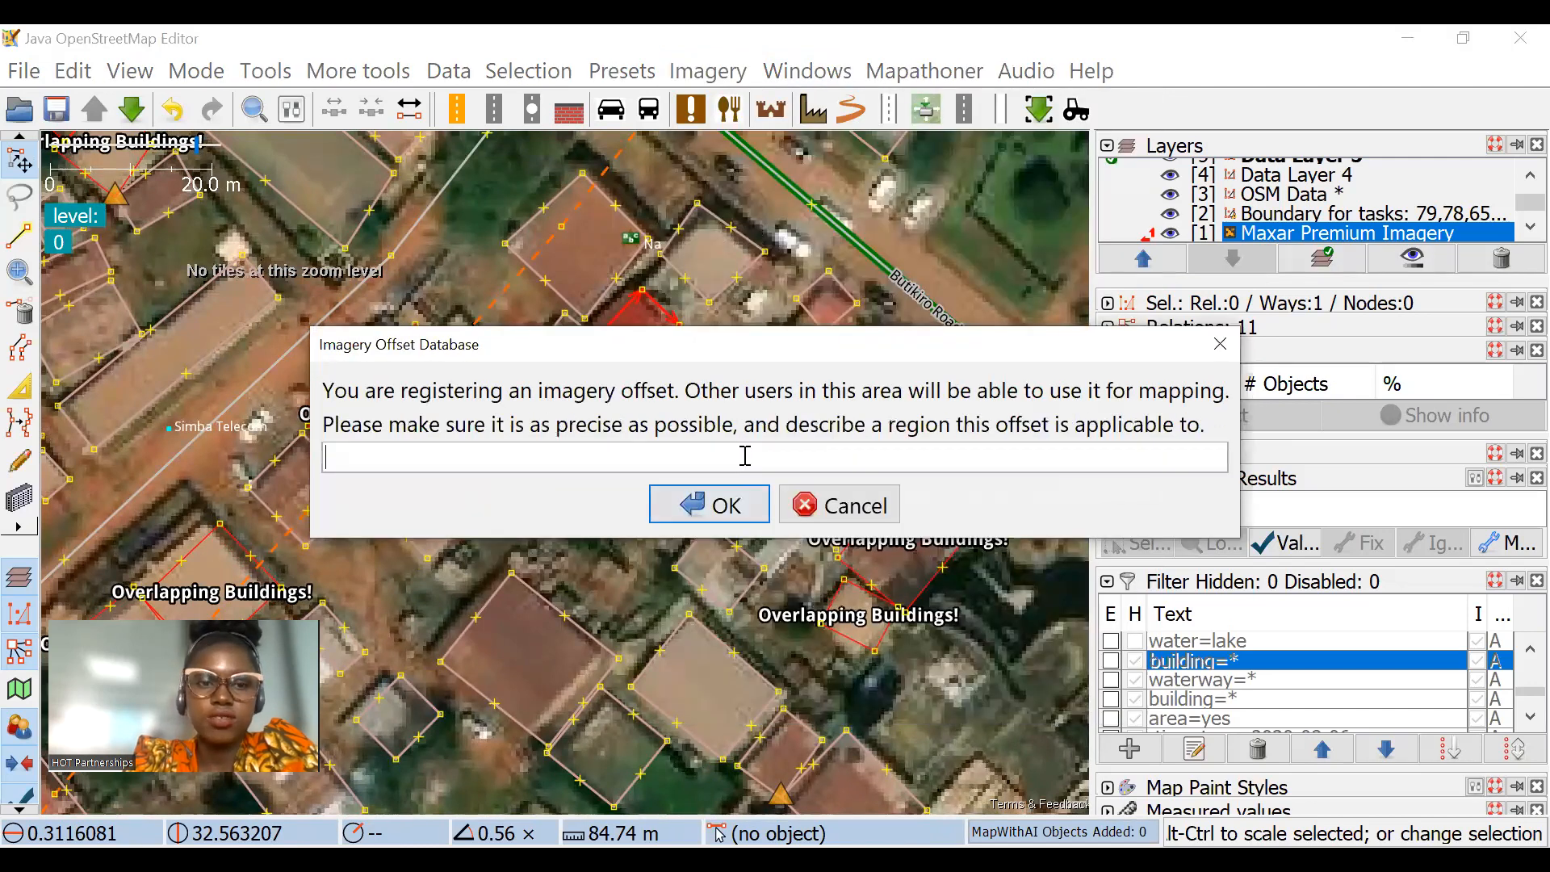
pyautogui.hotkey('ctrl', 'v')
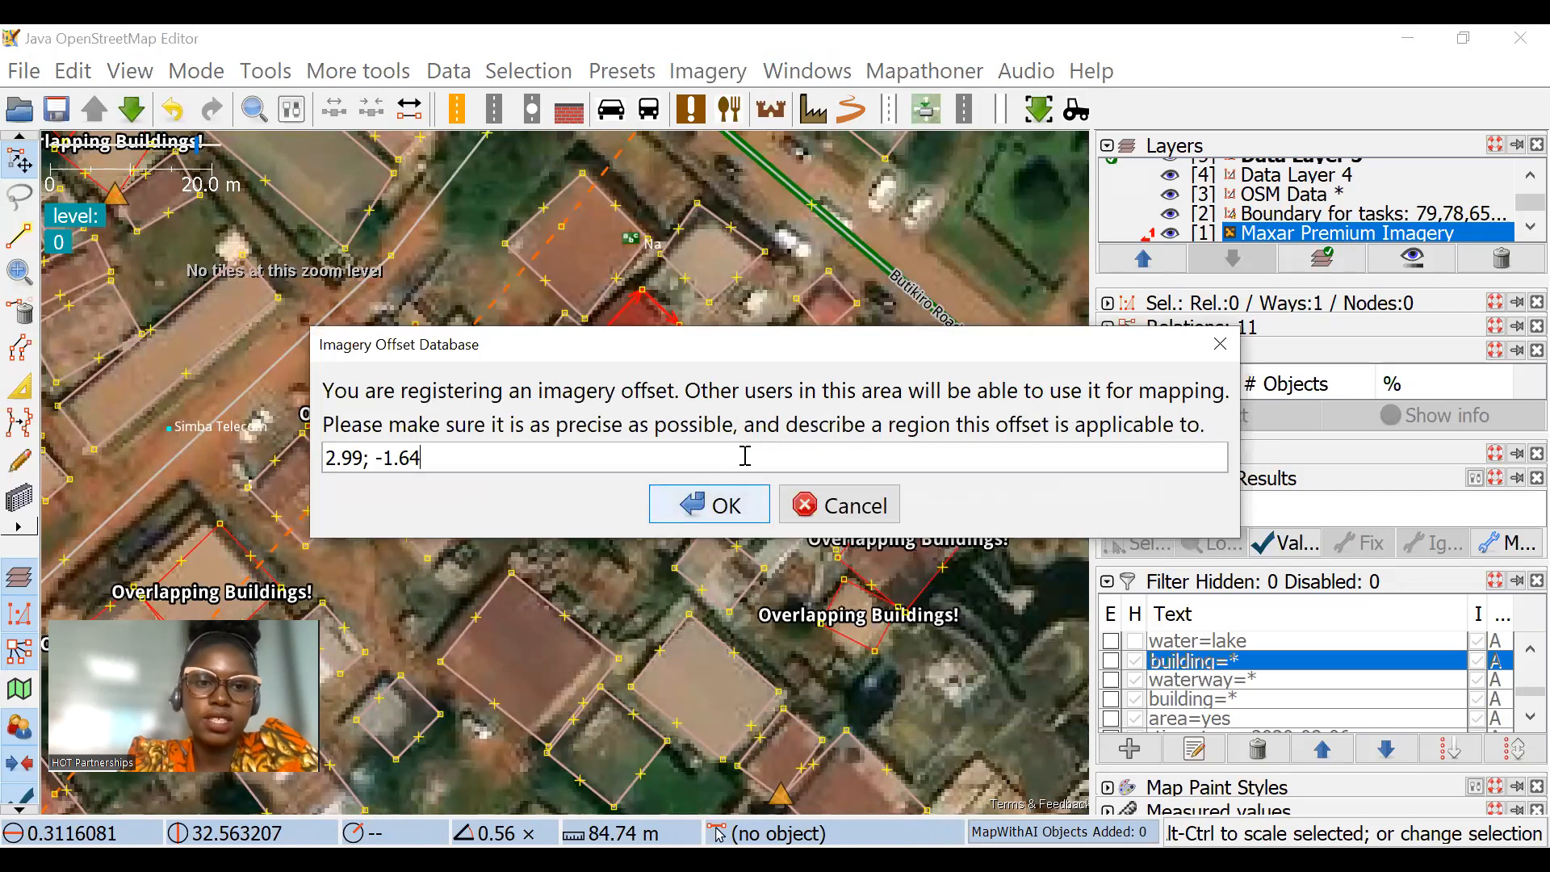
pyautogui.click(724, 524)
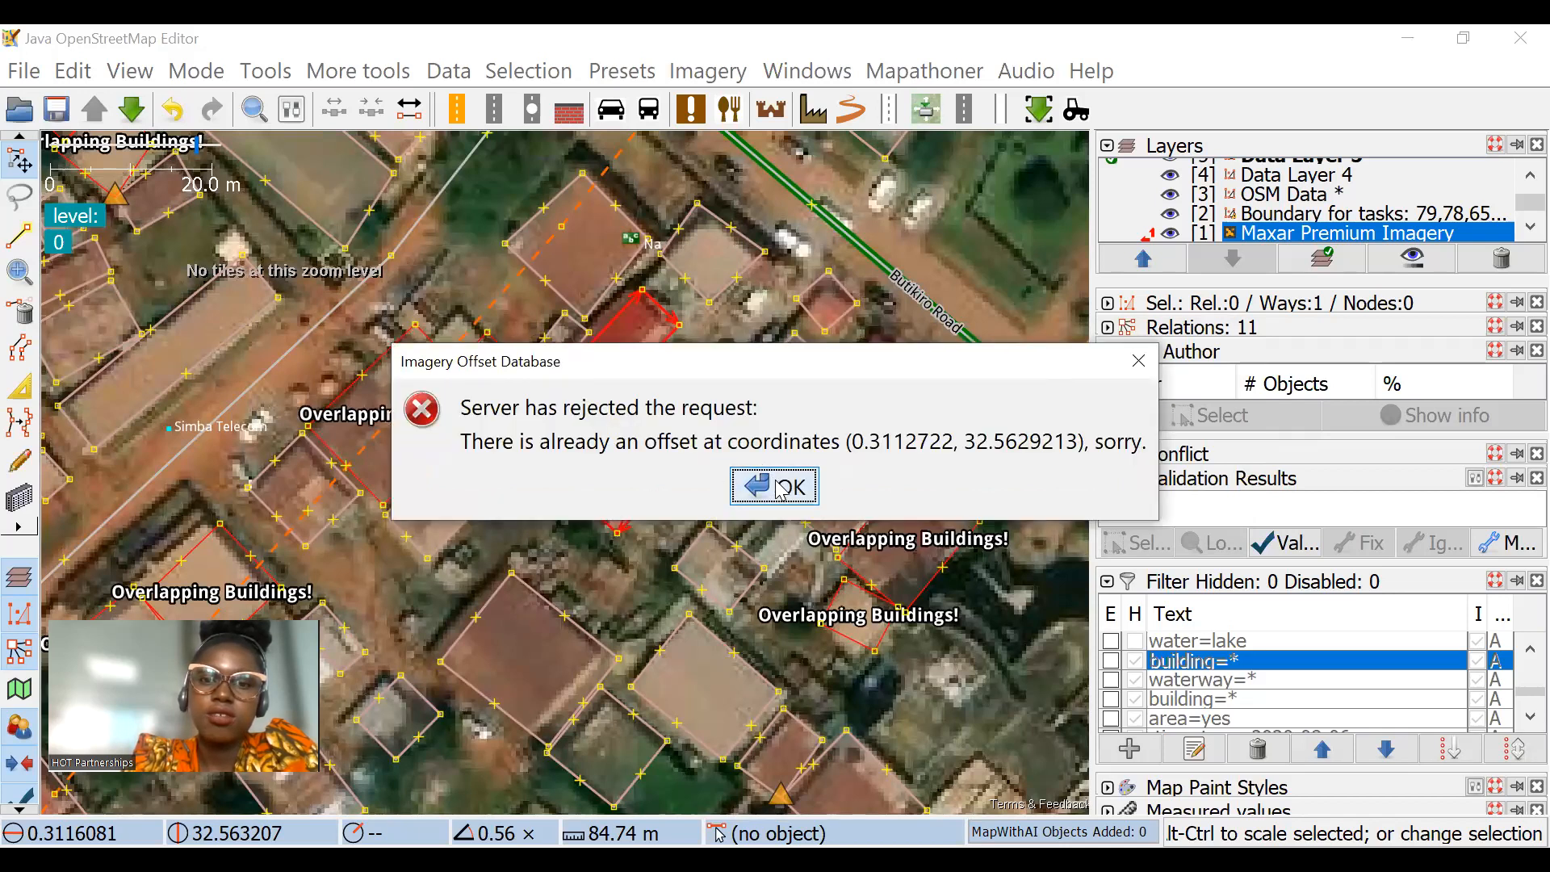
pyautogui.click(780, 488)
# Step: Load the database offset labelled 2.99; -1.49 onto the imagery, switch it off, and load it again to compare the alignment
pyautogui.click(707, 71)
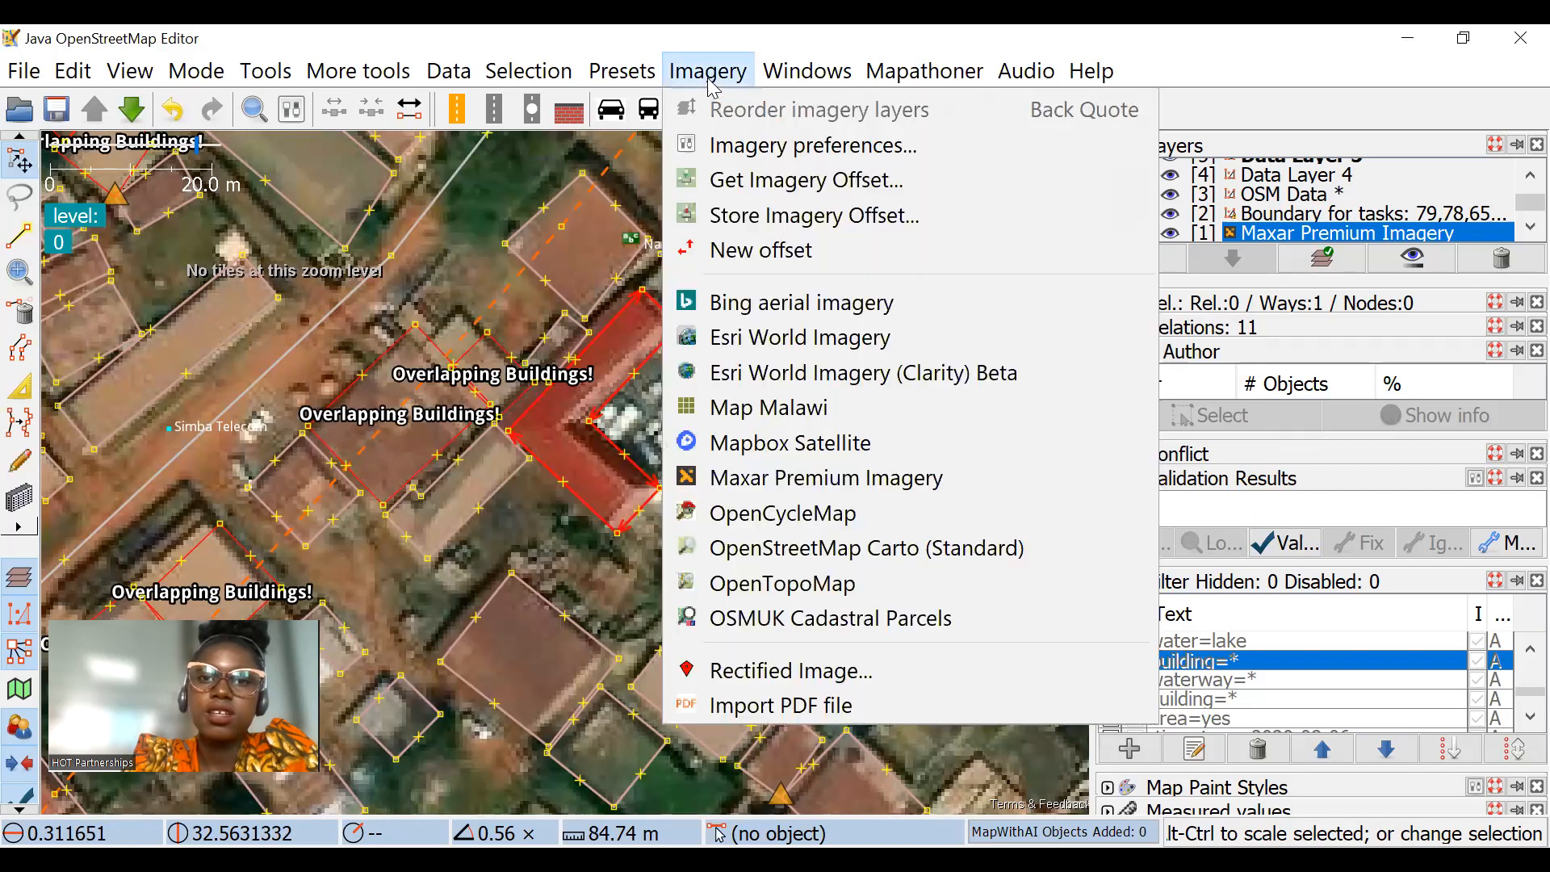
pyautogui.click(831, 202)
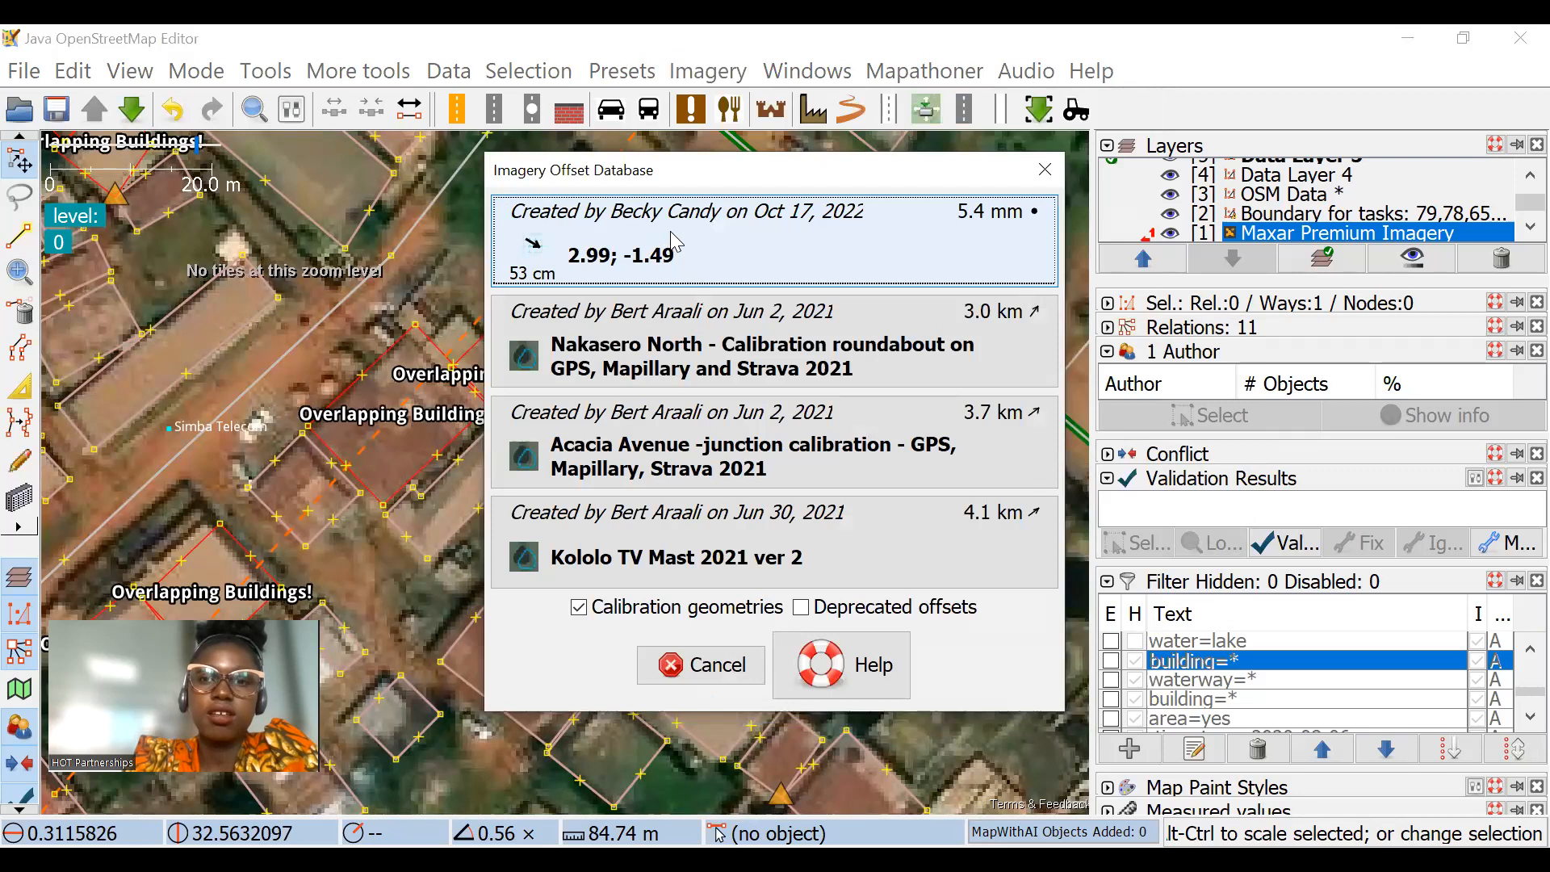
pyautogui.click(789, 260)
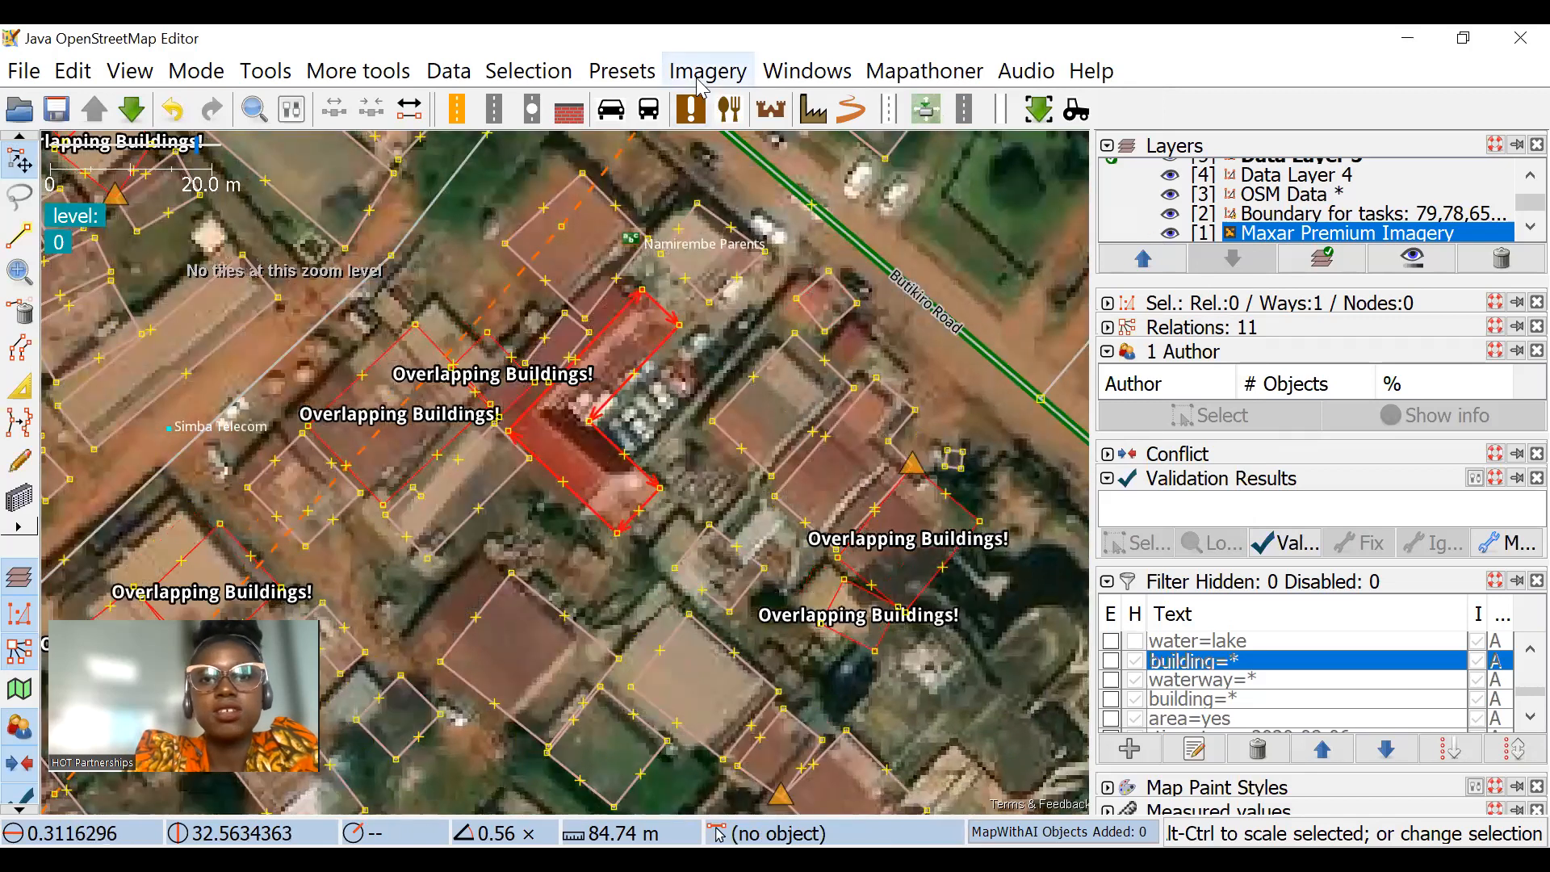
pyautogui.click(708, 71)
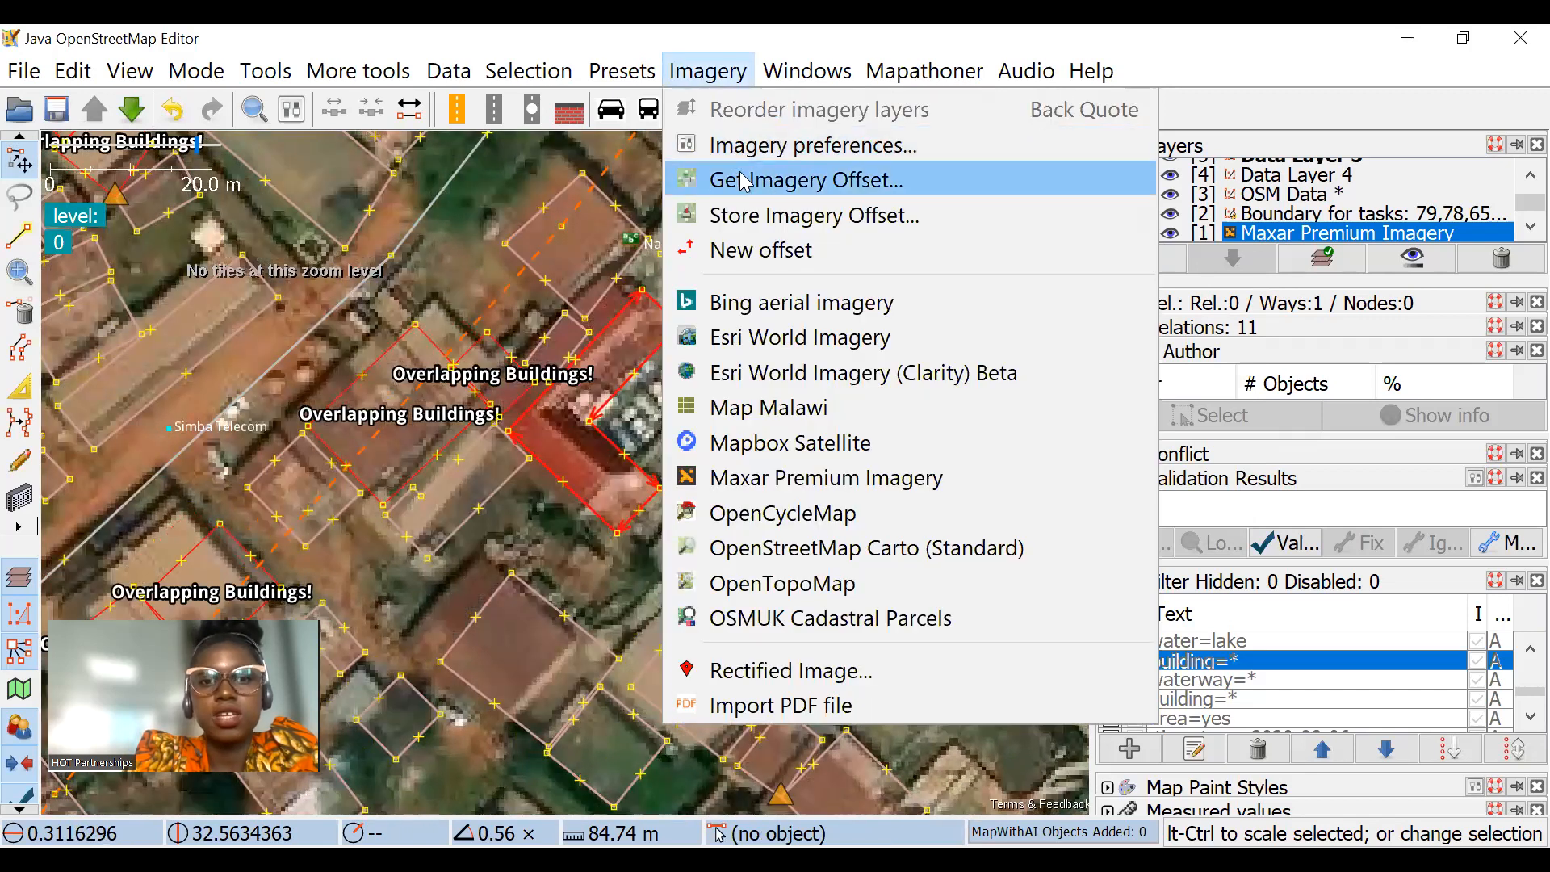
pyautogui.click(745, 181)
pyautogui.click(885, 317)
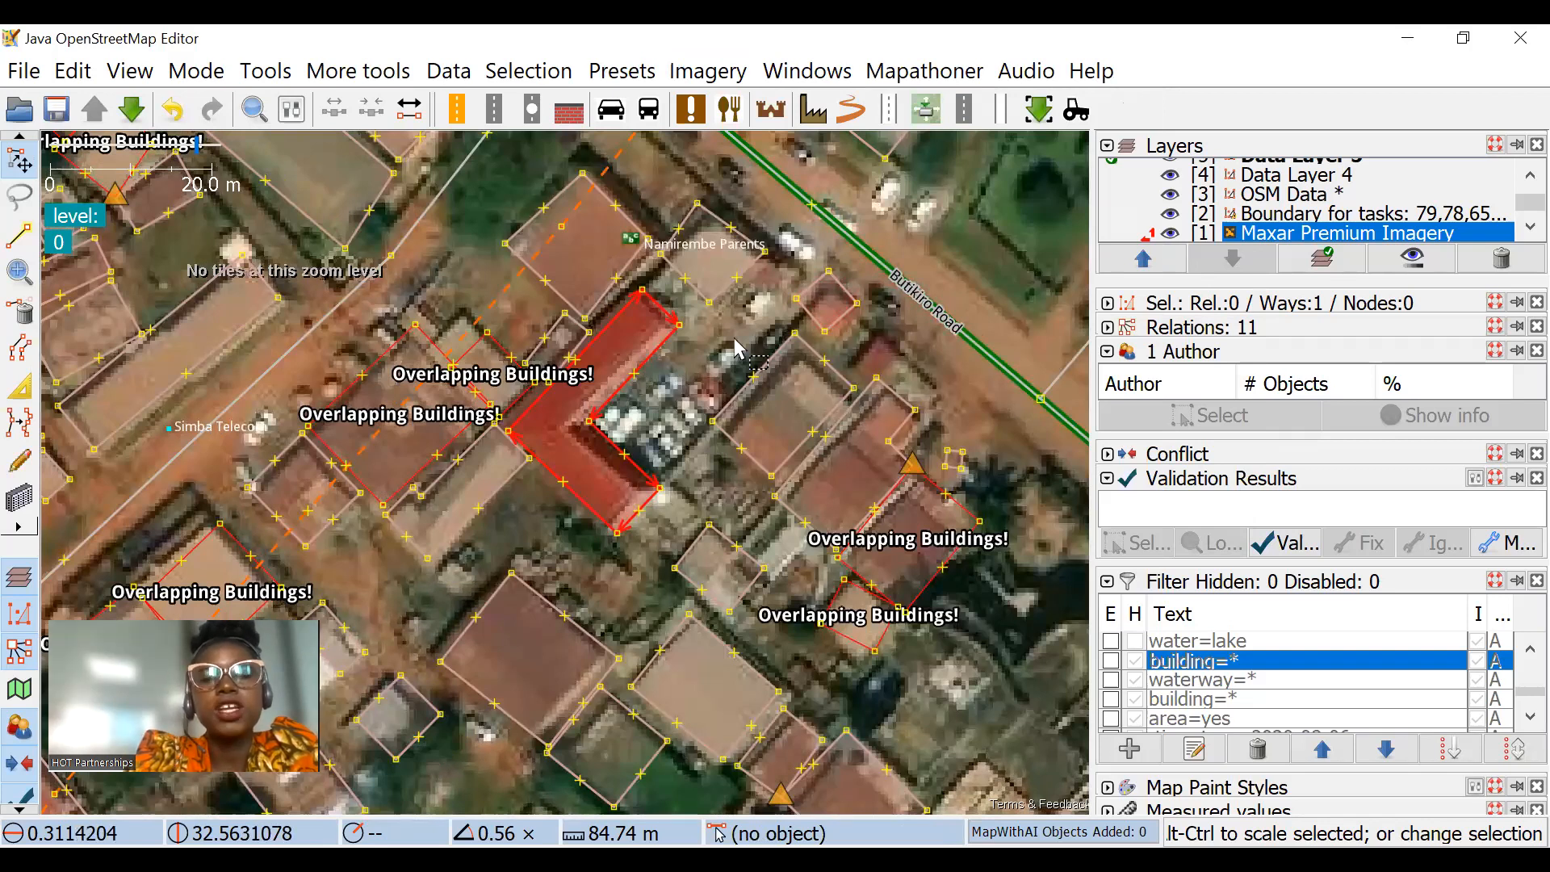
# Step: Switch off the Maxar Premium Imagery offset for the wider area and reapply the stored offset labelled 2.99; -1.49
pyautogui.scroll(-2, 747, 428)
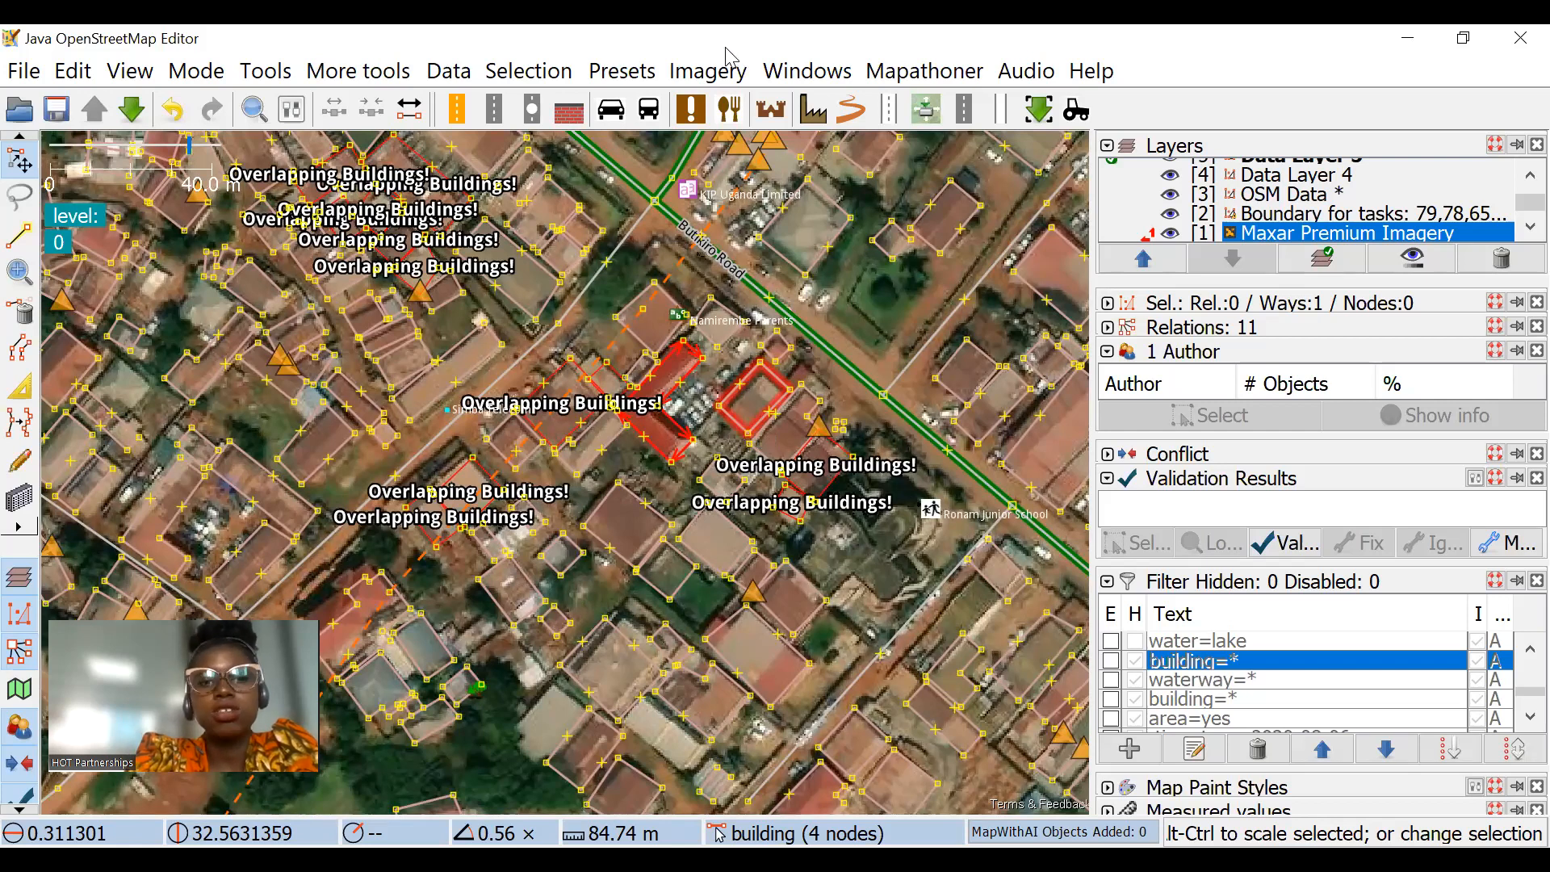
pyautogui.click(708, 72)
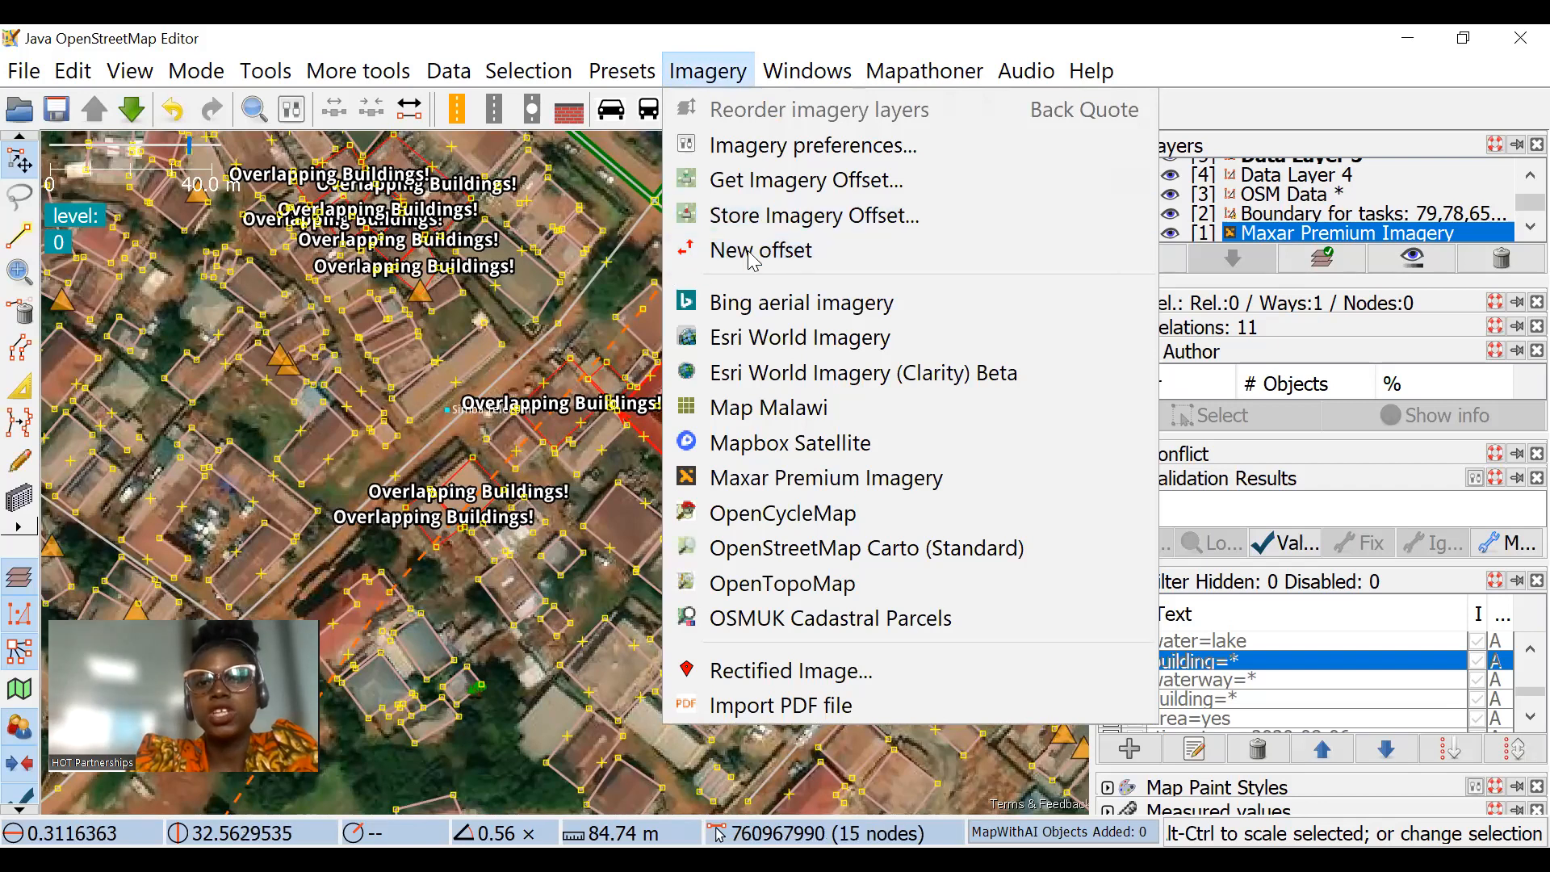
pyautogui.click(576, 301)
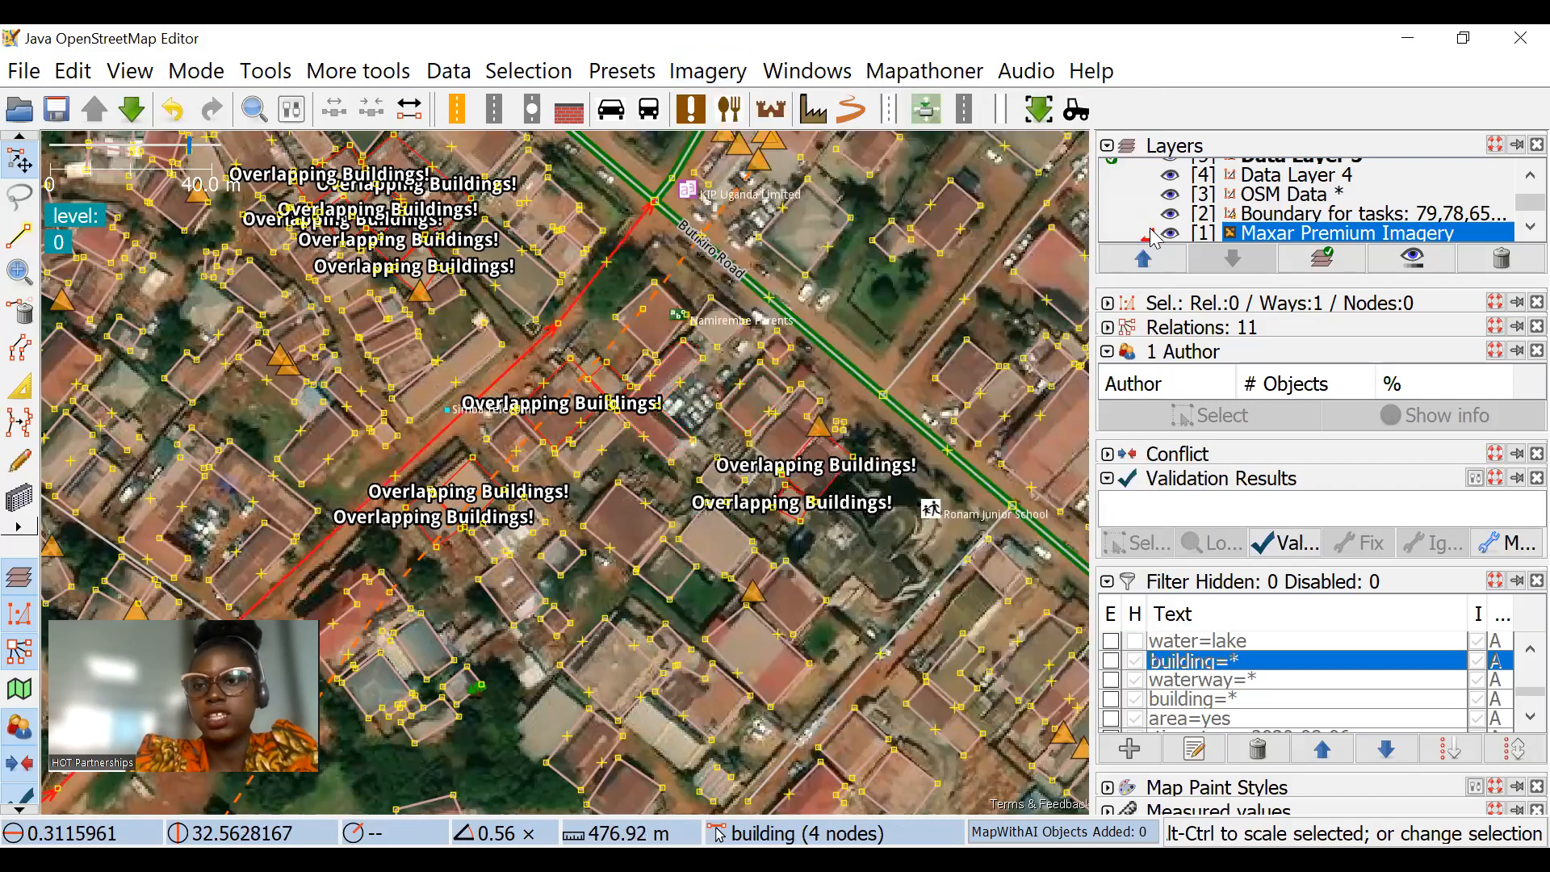
pyautogui.click(1151, 233)
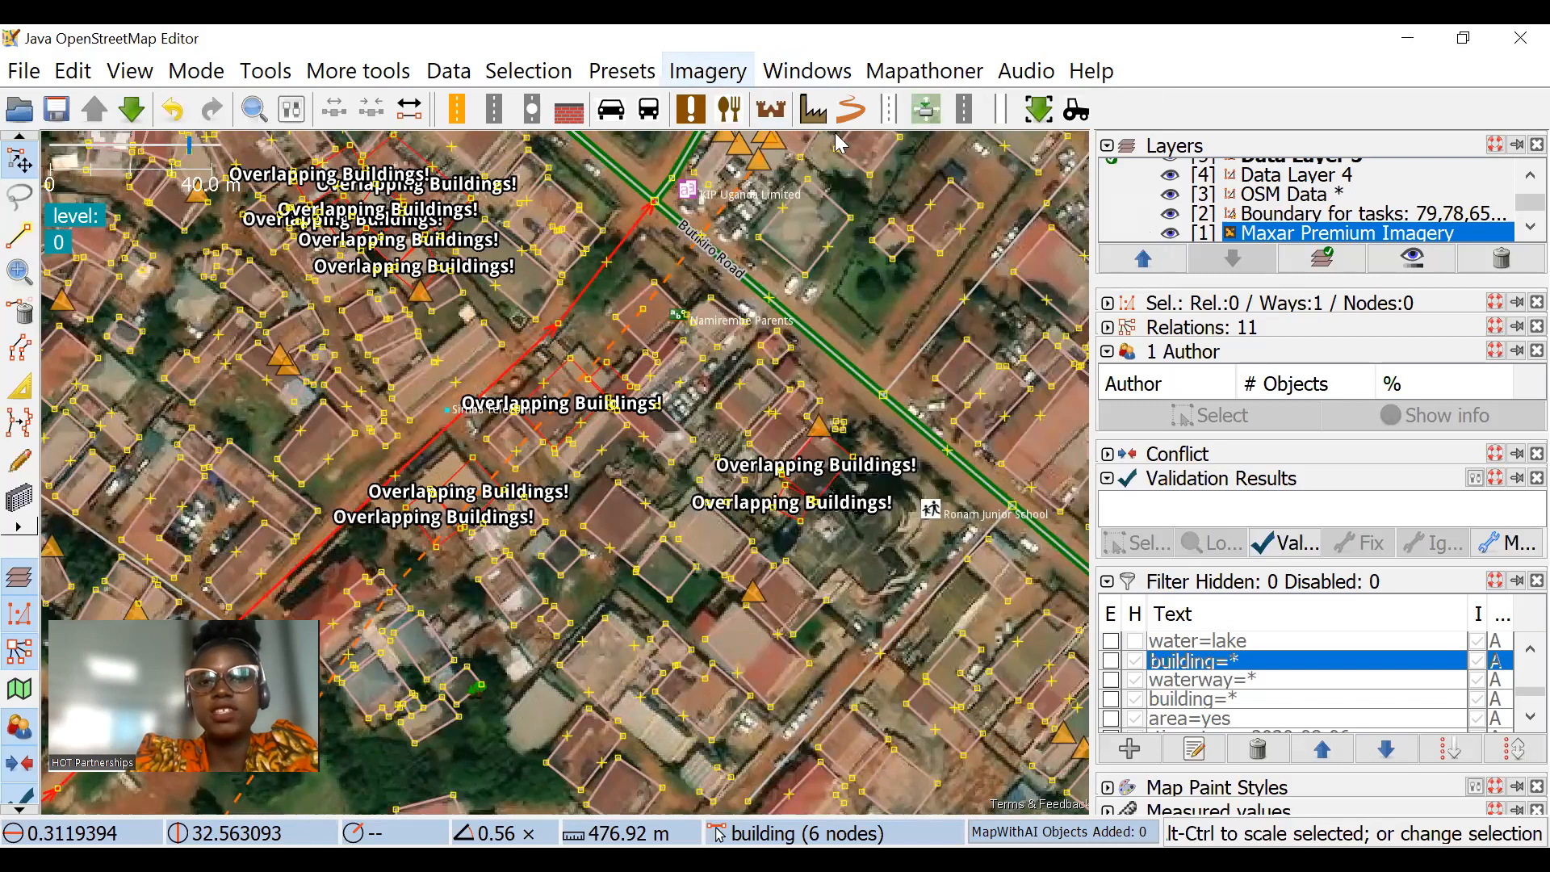
pyautogui.click(807, 71)
pyautogui.moveTo(730, 75)
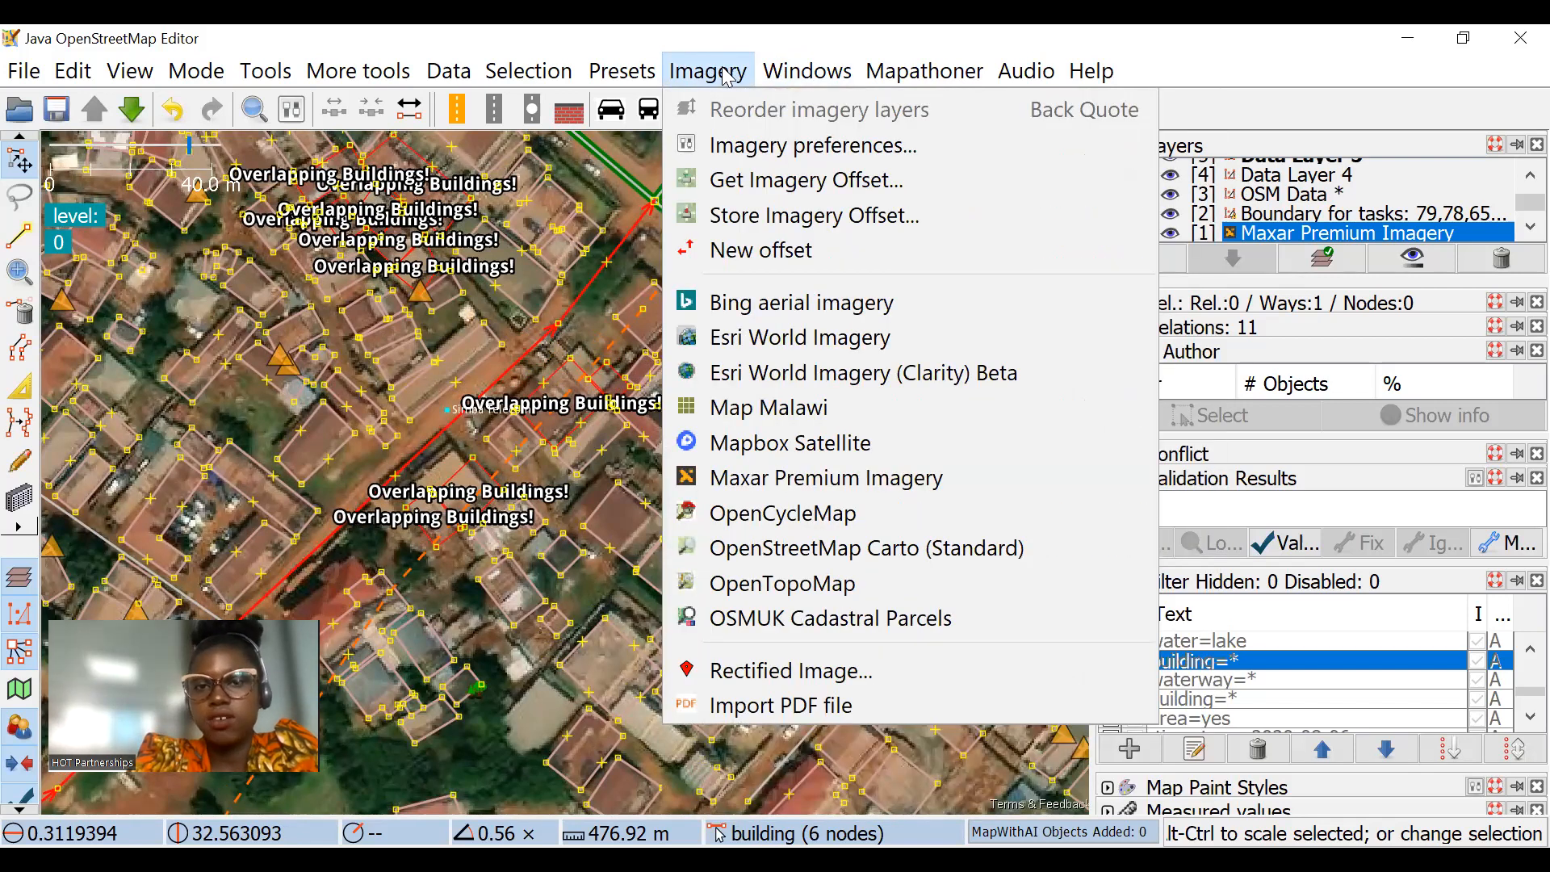
pyautogui.click(738, 187)
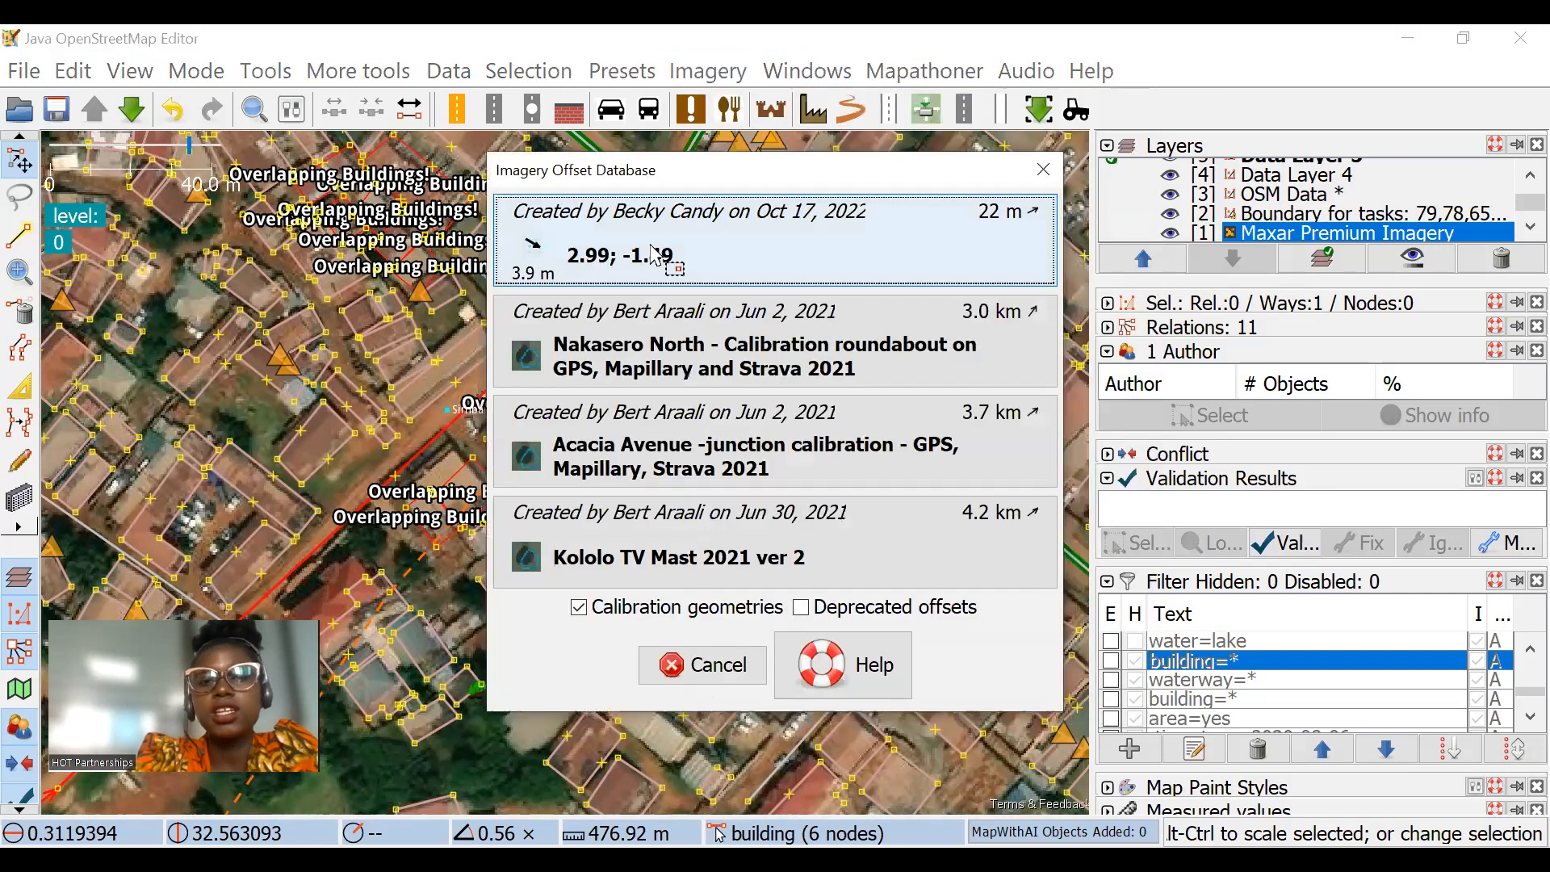
pyautogui.click(654, 255)
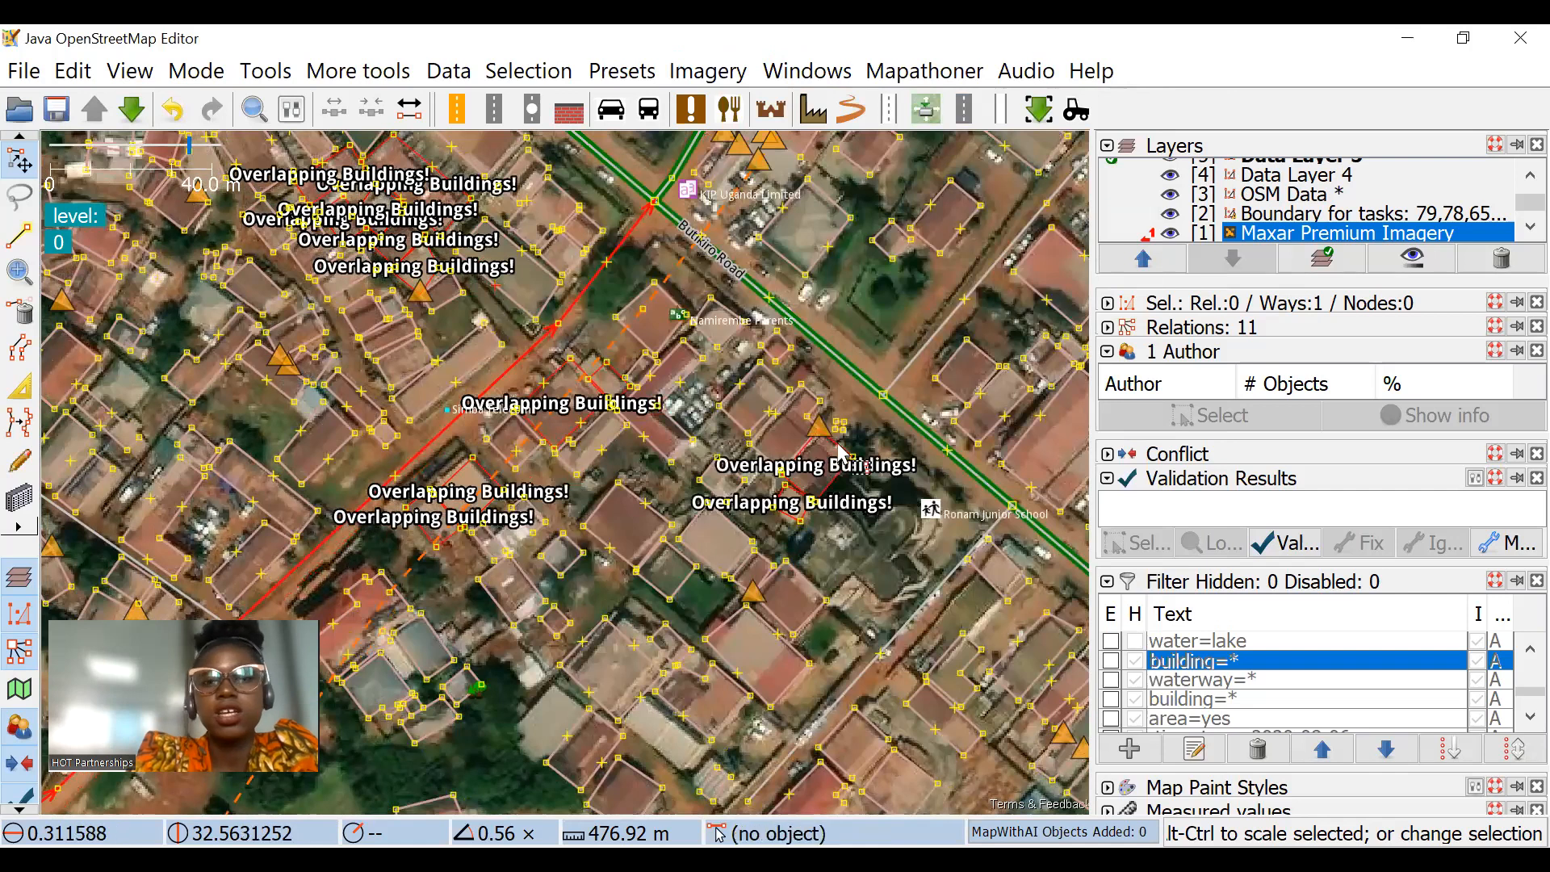
# Step: Examine how the shifted imagery matches the building outlines around Butikiro Road and Ronam Junior School
pyautogui.scroll(2, 833, 530)
pyautogui.scroll(-2, 870, 282)
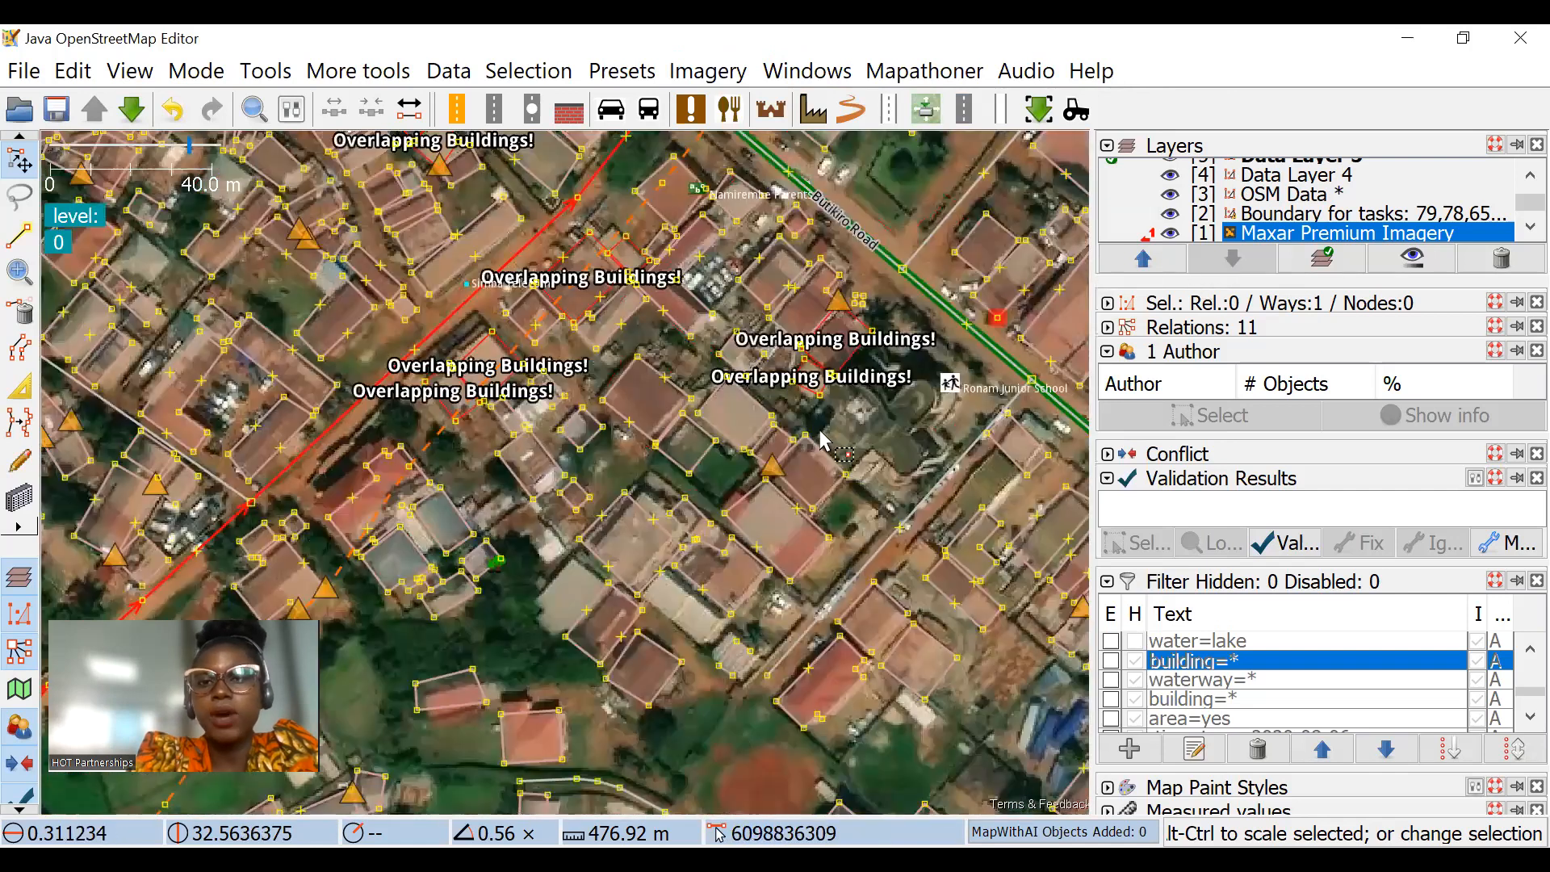
pyautogui.moveTo(978, 514); pyautogui.dragTo(654, 569)
pyautogui.moveTo(817, 630); pyautogui.dragTo(955, 530)
pyautogui.scroll(2, 722, 390)
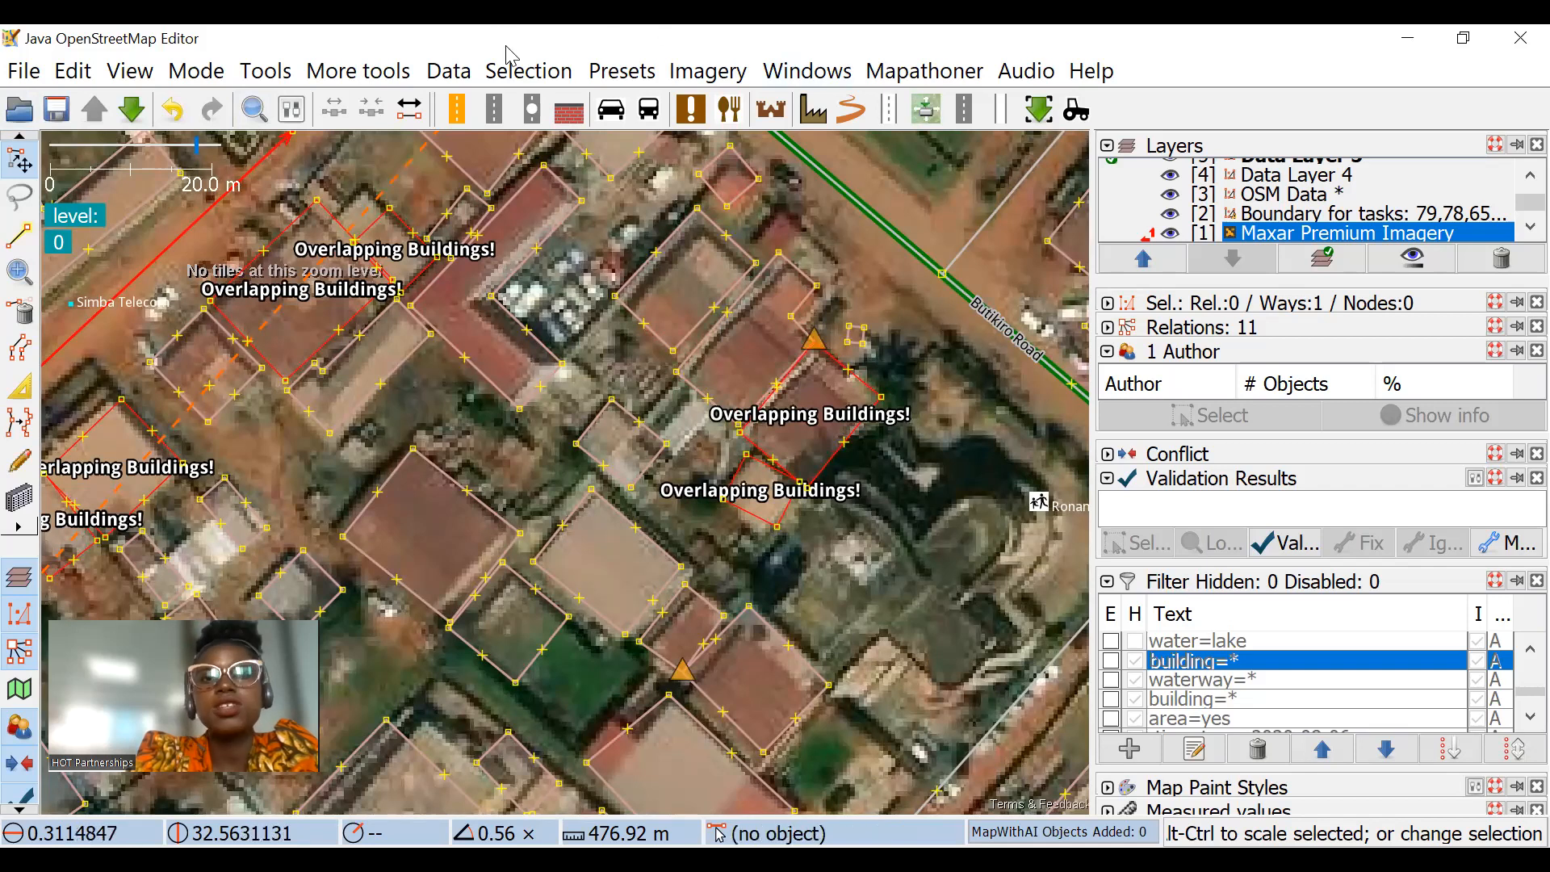
# Step: Retrieve the stored offsets for the Maxar Premium Imagery layer from the imagery offset database
pyautogui.click(710, 69)
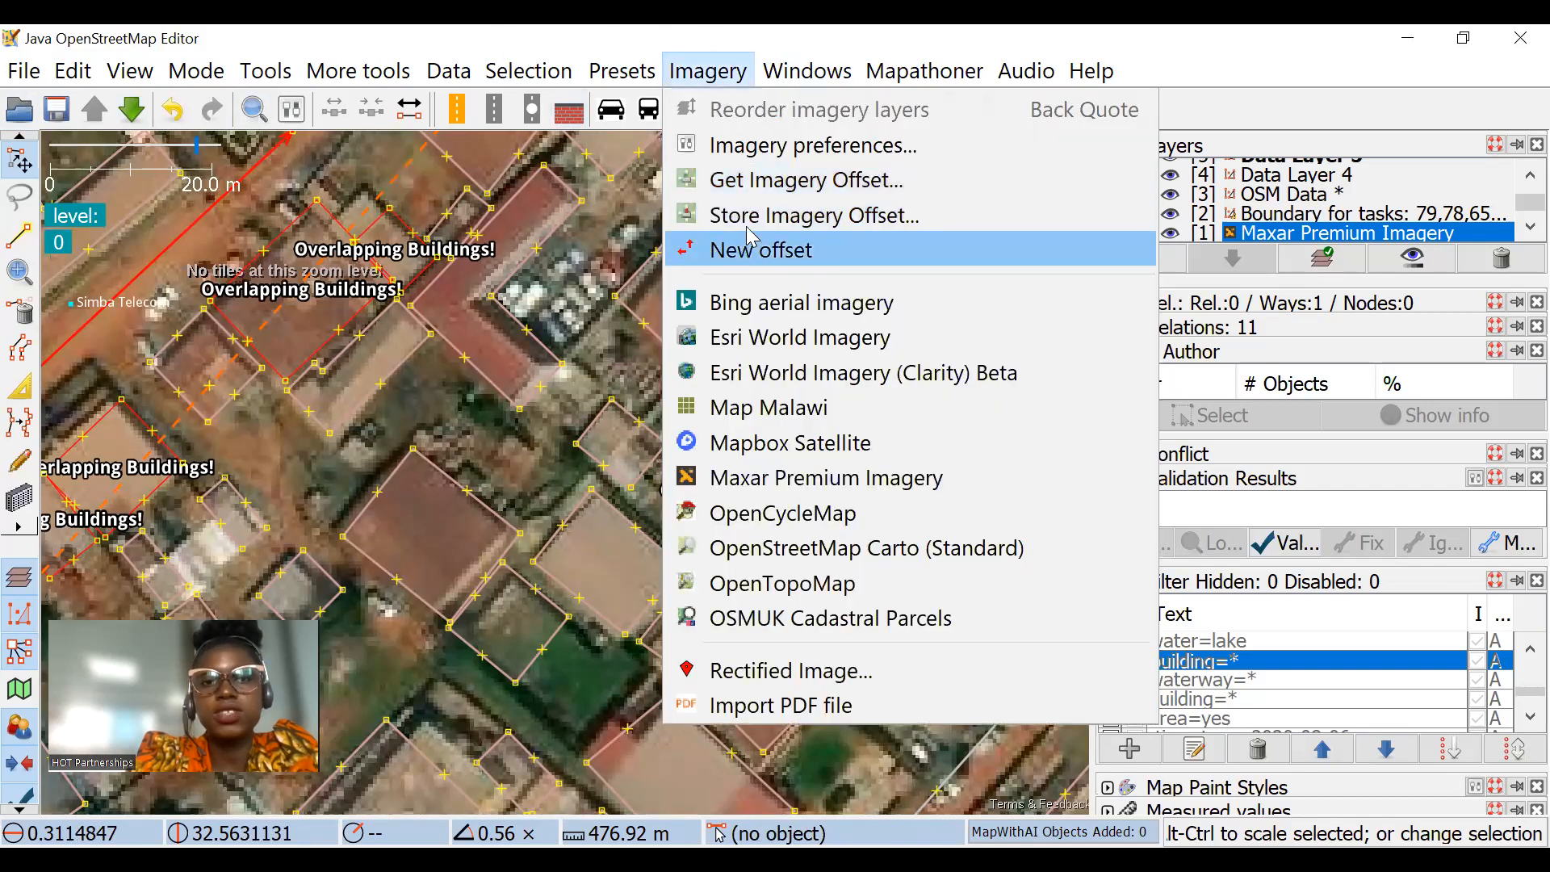
pyautogui.click(959, 182)
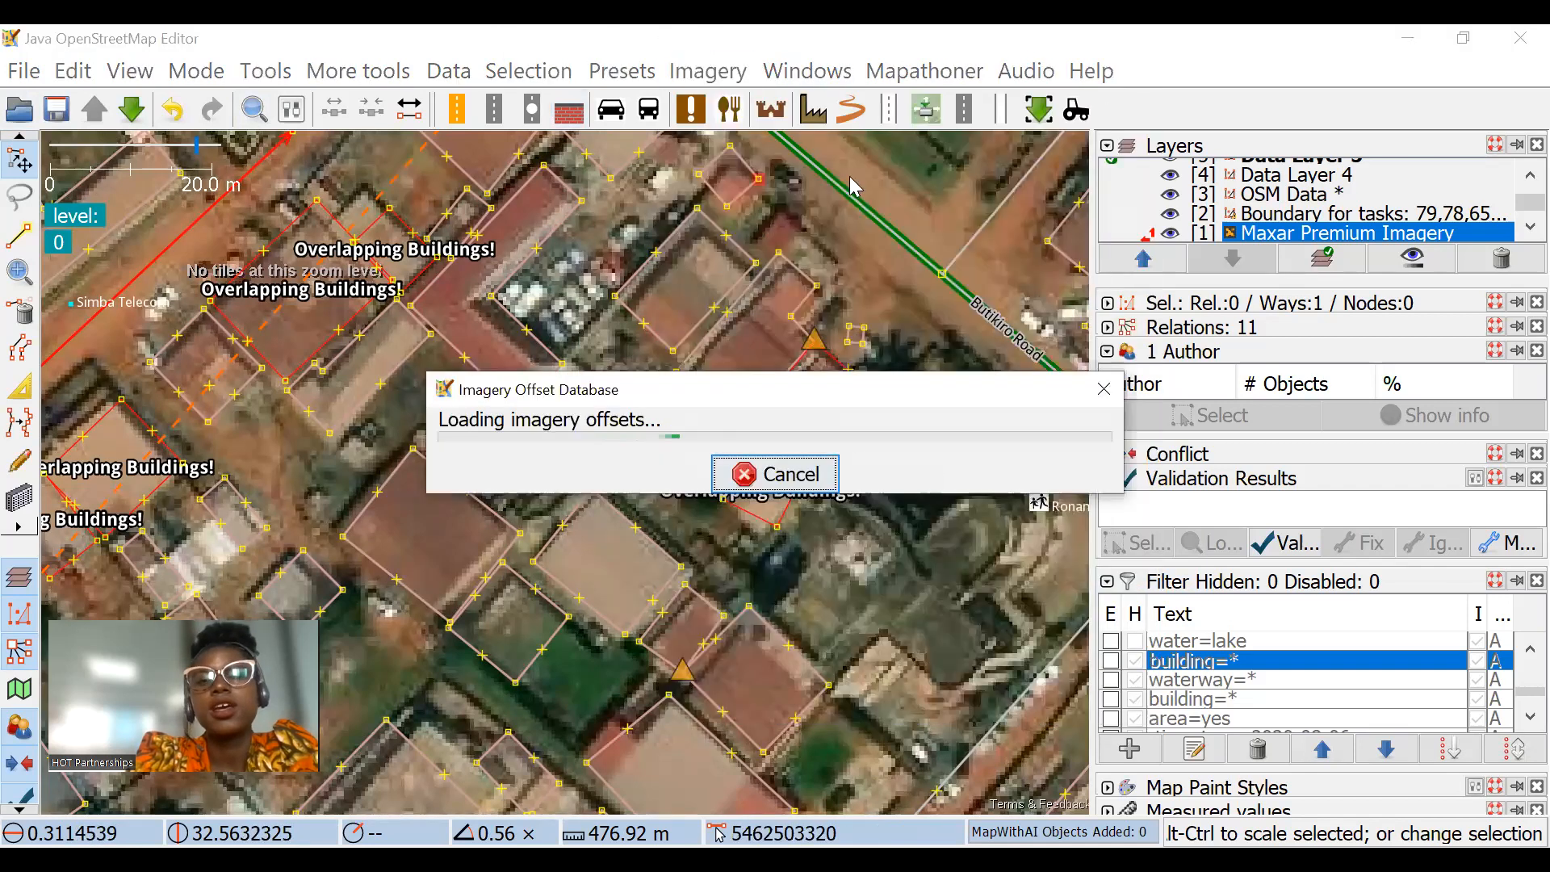
pyautogui.click(628, 246)
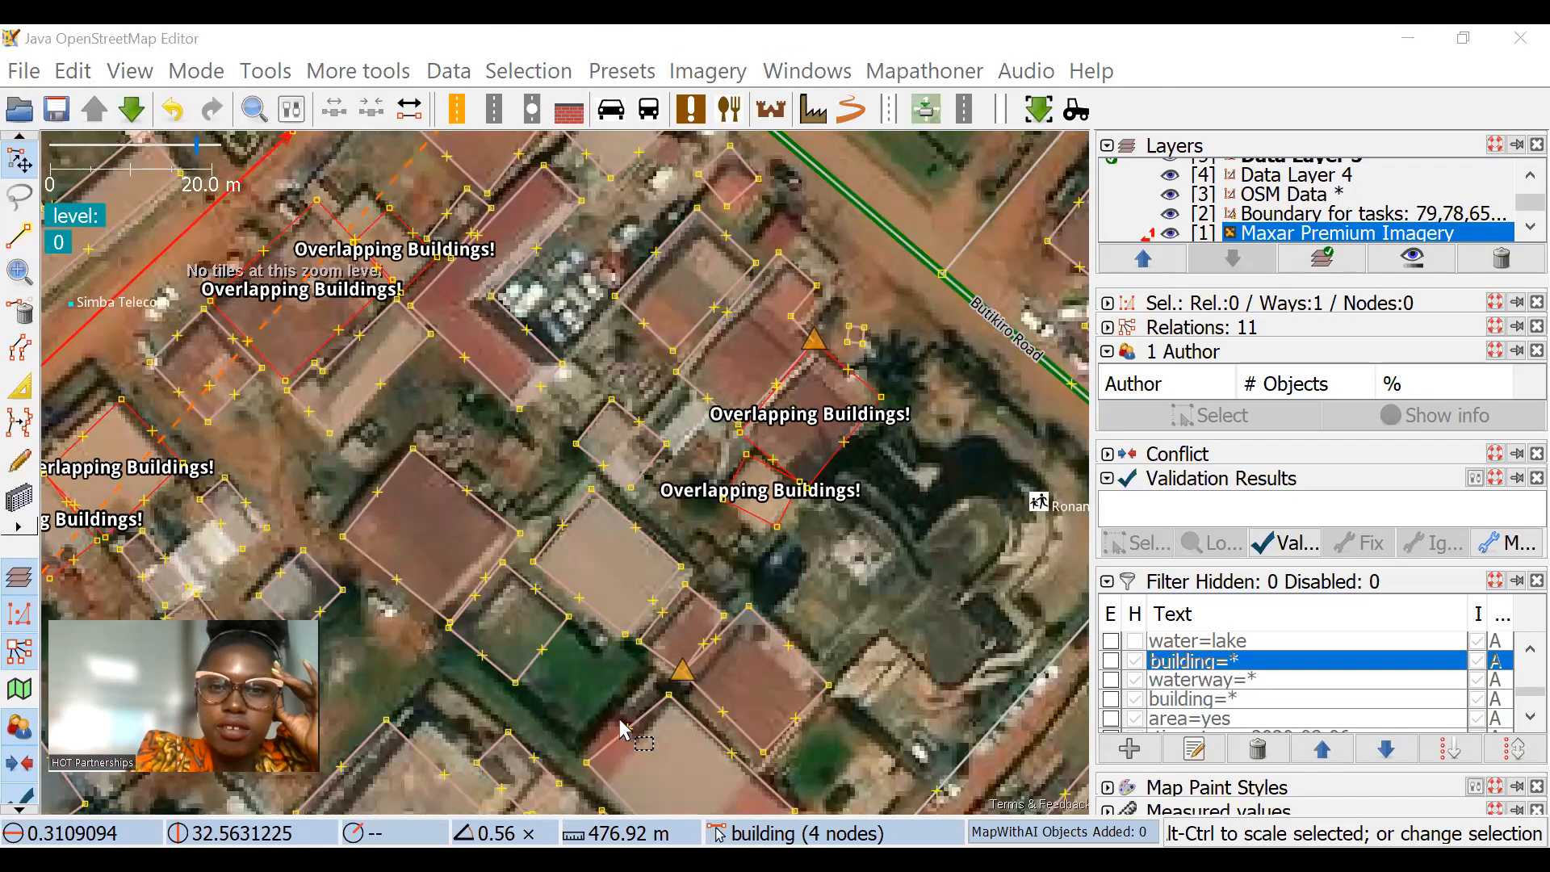
# Step: Inspect how Butikiro Road, its northeastern side road and the surrounding buildings line up with the imagery
pyautogui.moveTo(914, 495); pyautogui.dragTo(879, 468)
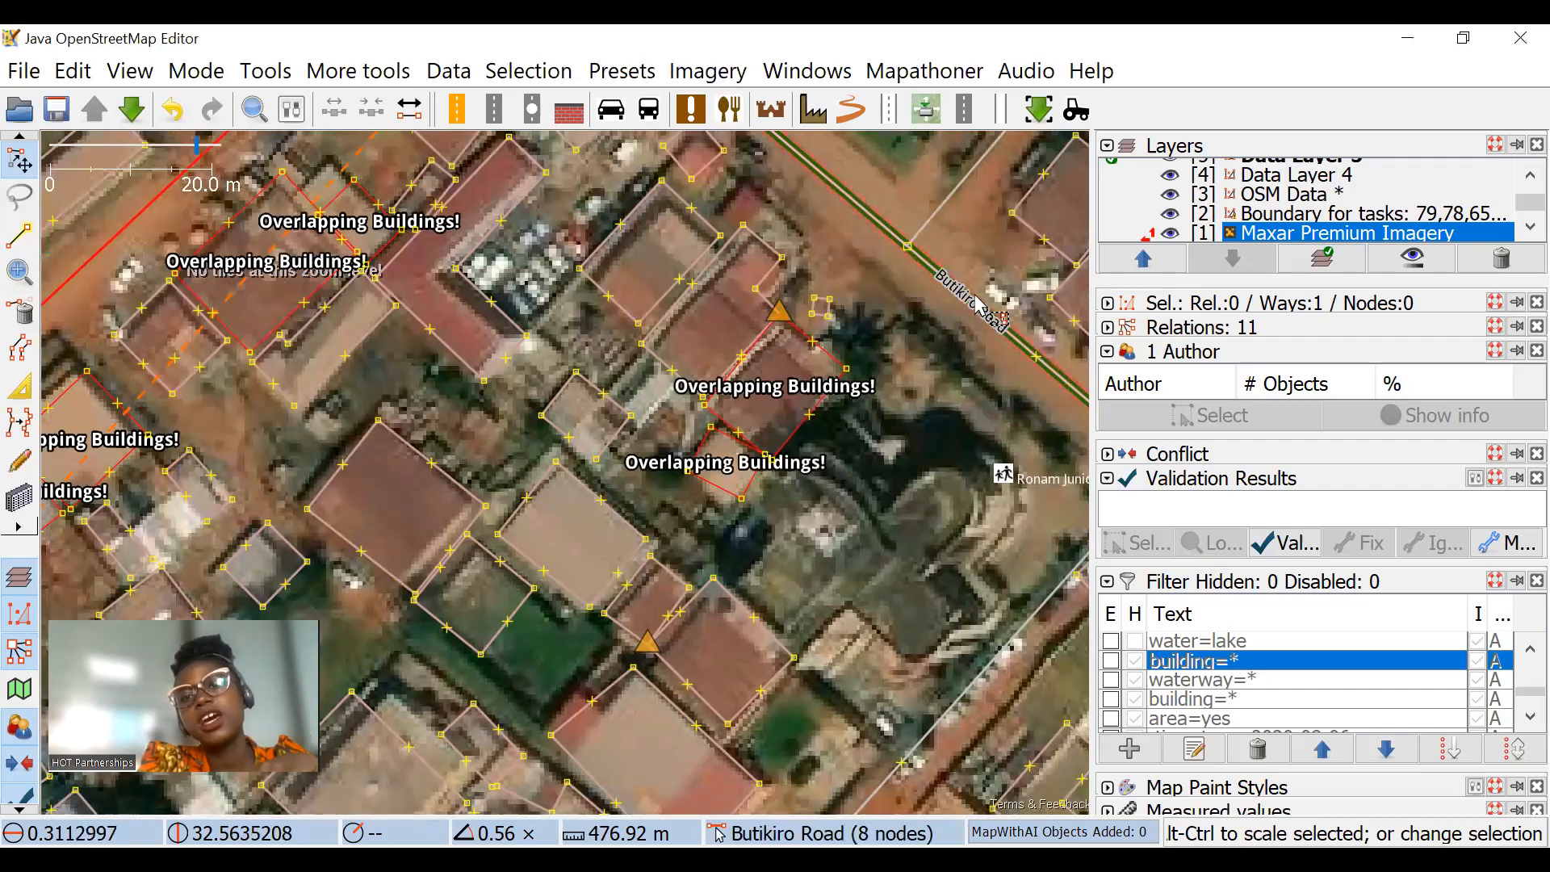
pyautogui.scroll(-2, 905, 404)
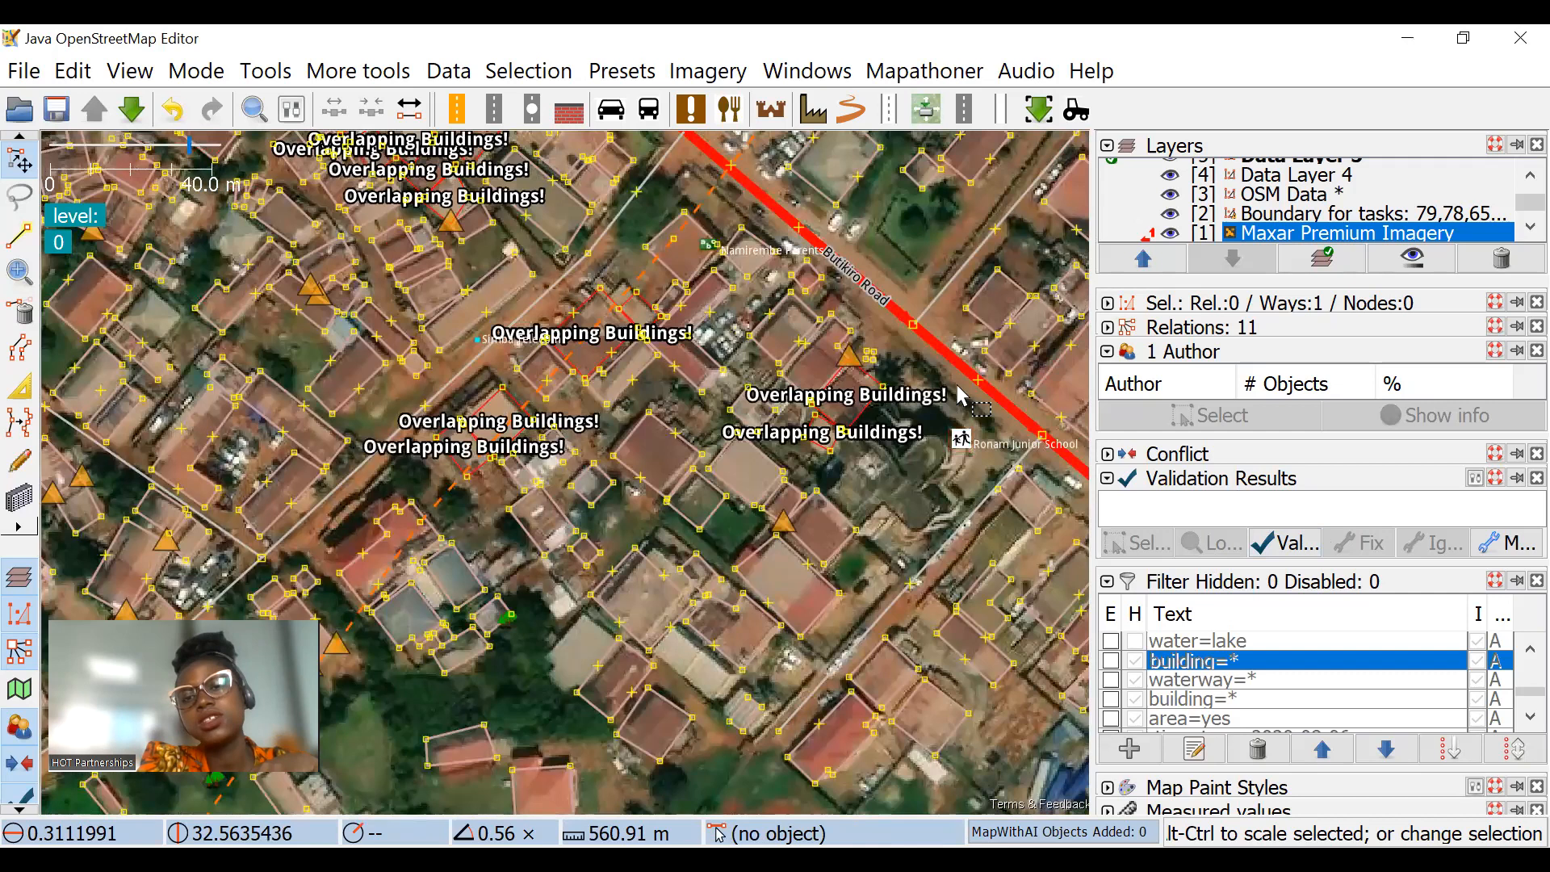
pyautogui.moveTo(956, 392); pyautogui.dragTo(926, 557)
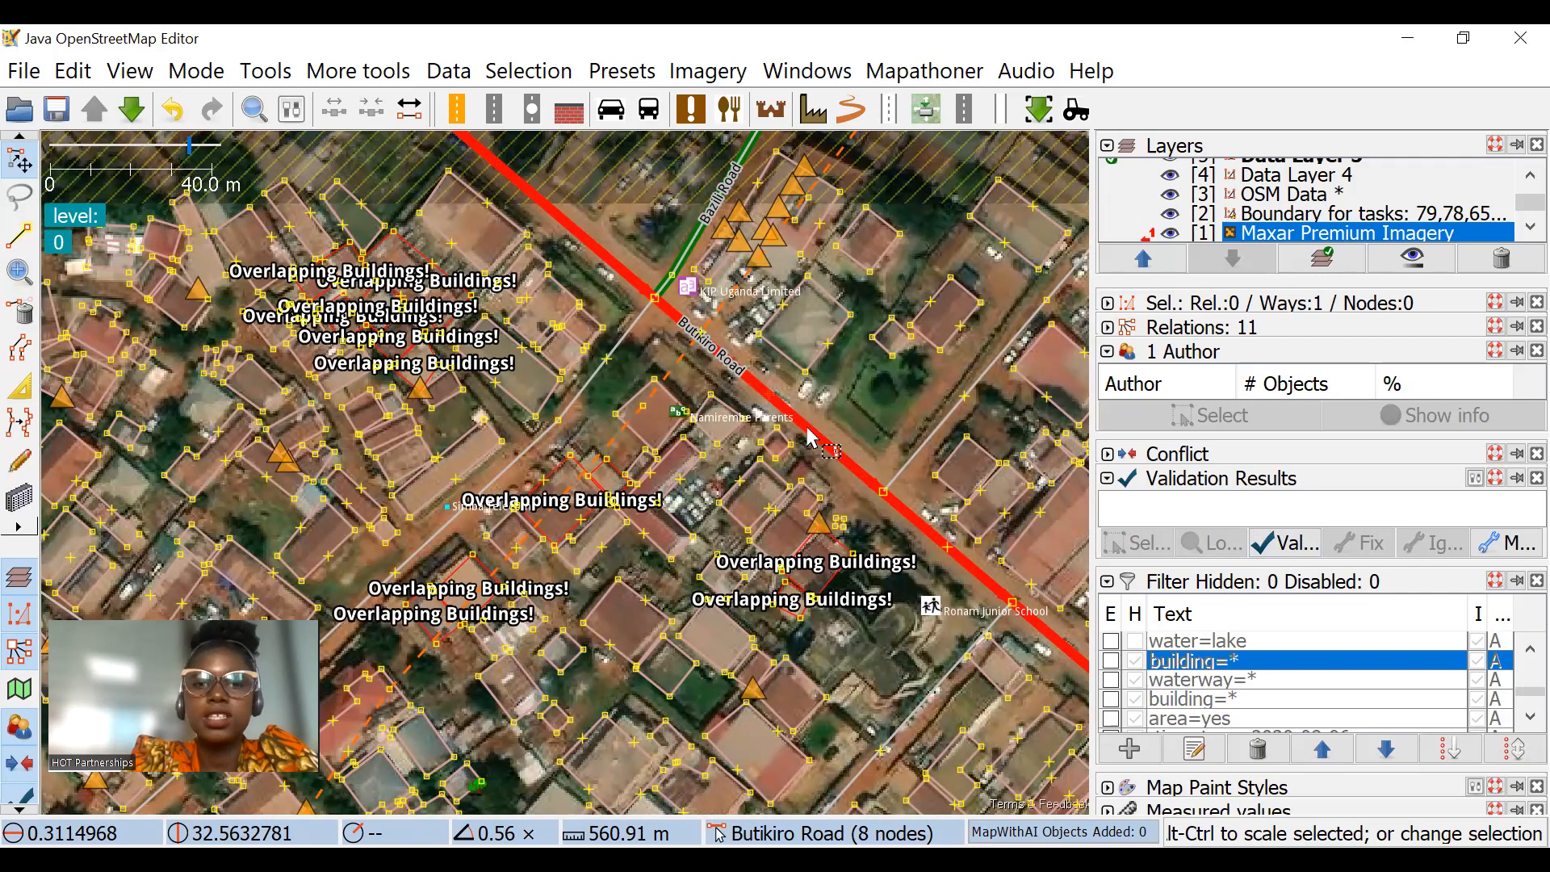
pyautogui.scroll(-3, 844, 436)
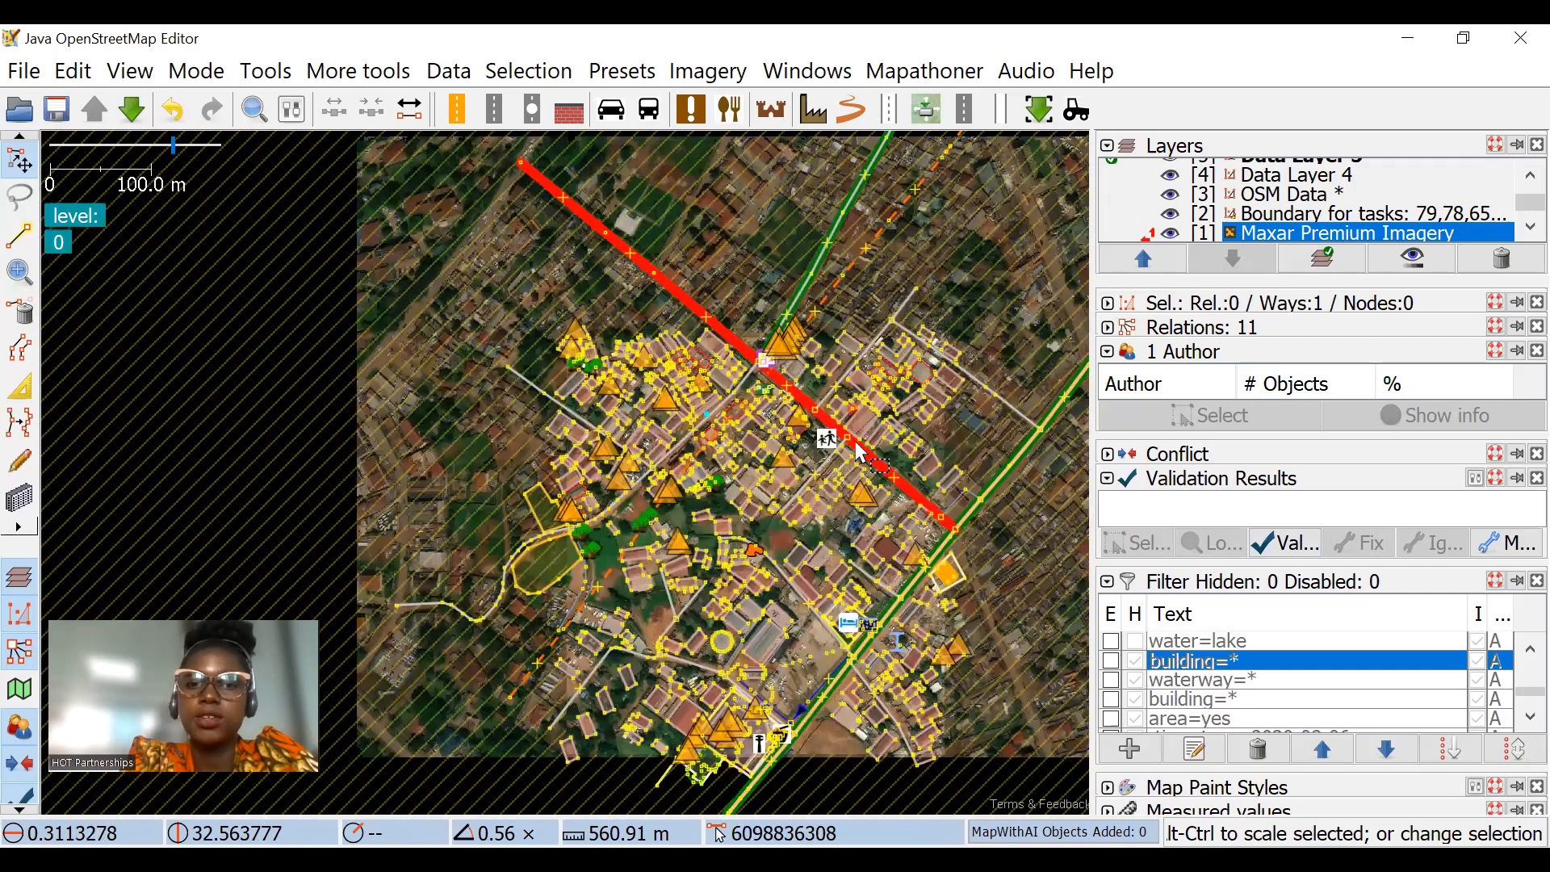
pyautogui.scroll(3, 755, 517)
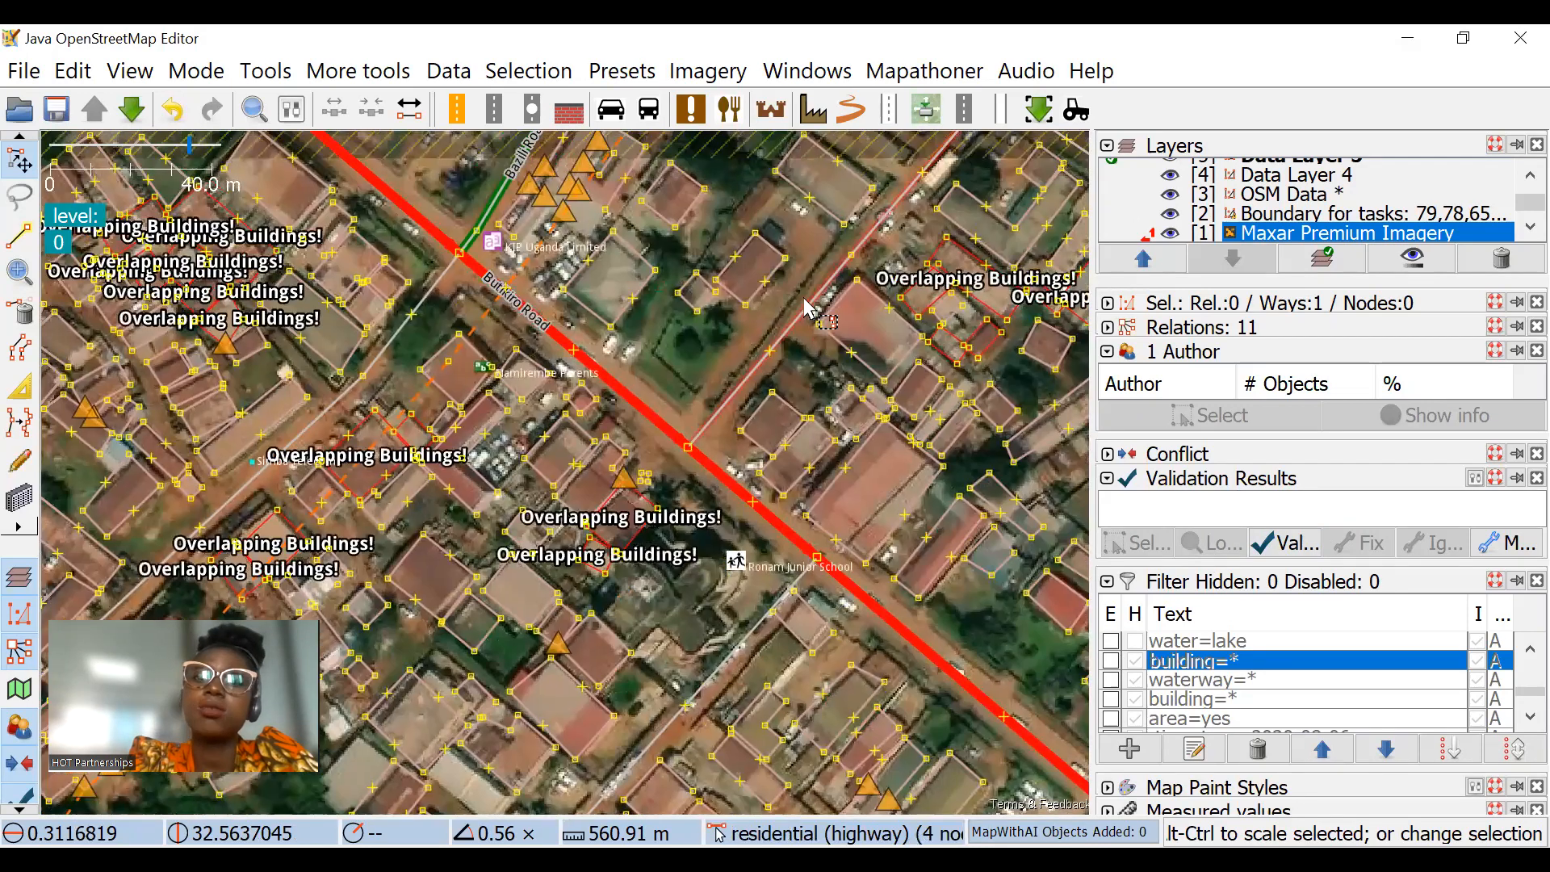
pyautogui.click(804, 300)
pyautogui.moveTo(668, 434); pyautogui.dragTo(633, 474)
pyautogui.moveTo(893, 167); pyautogui.dragTo(775, 322)
pyautogui.moveTo(921, 276); pyautogui.dragTo(864, 335)
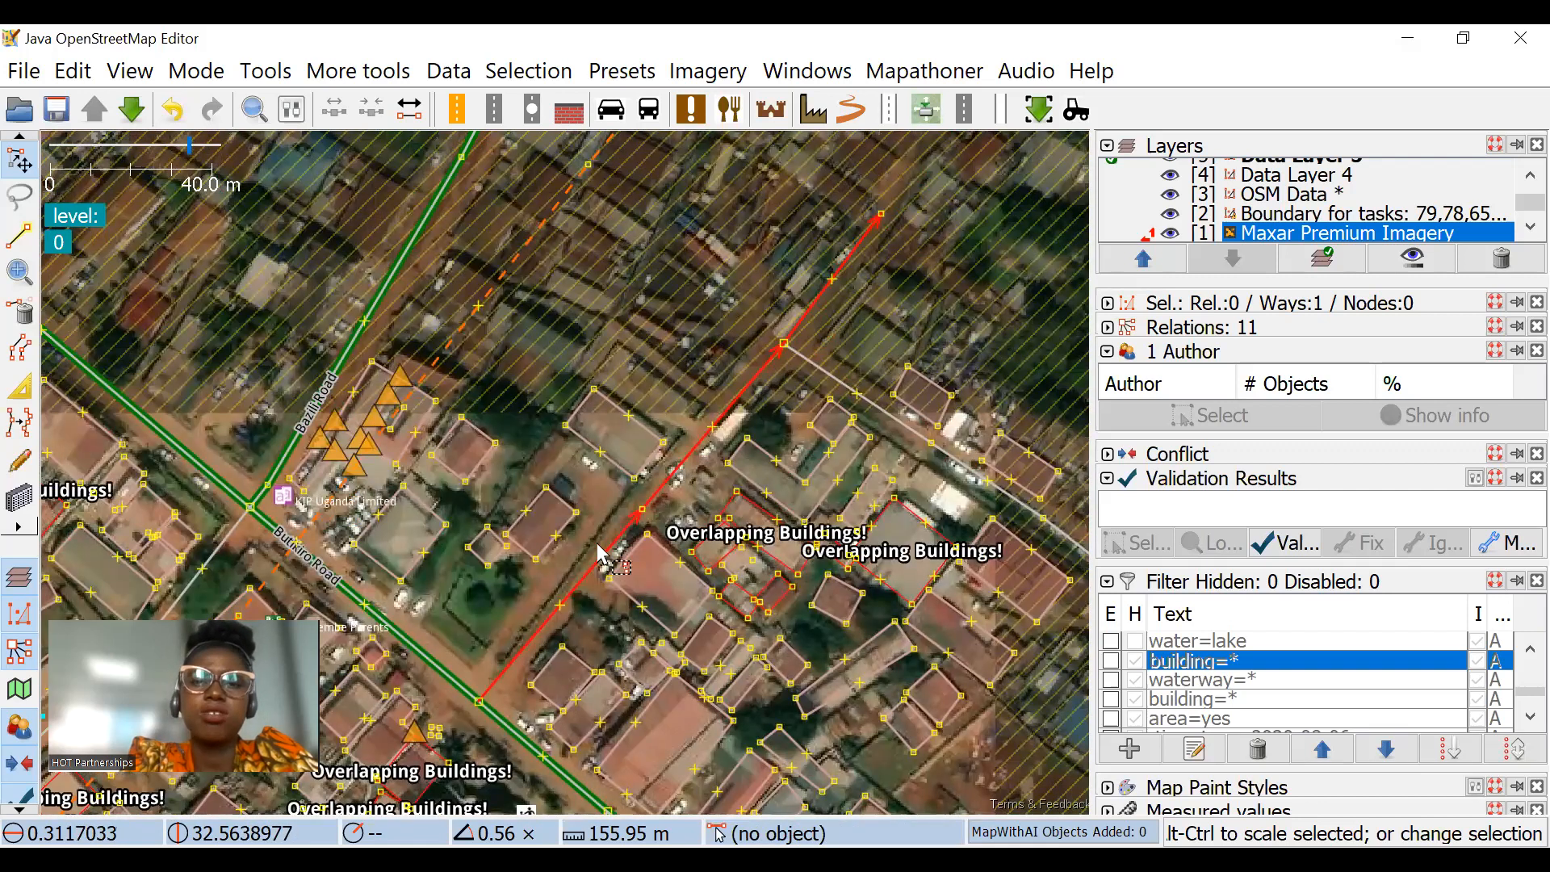
pyautogui.moveTo(599, 556); pyautogui.dragTo(625, 450)
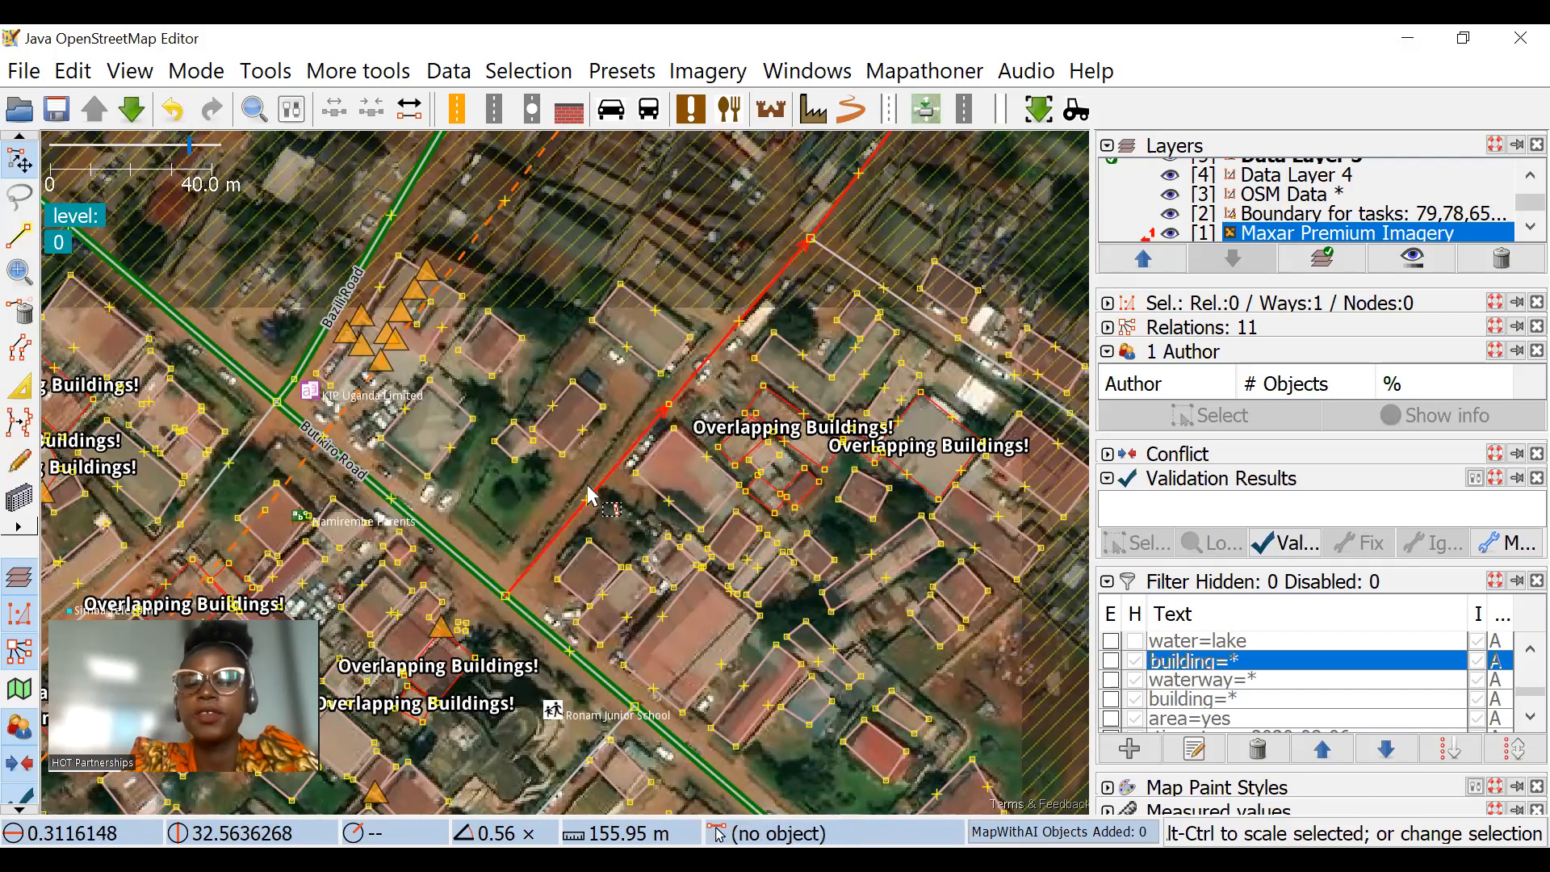
pyautogui.moveTo(699, 732); pyautogui.dragTo(992, 581)
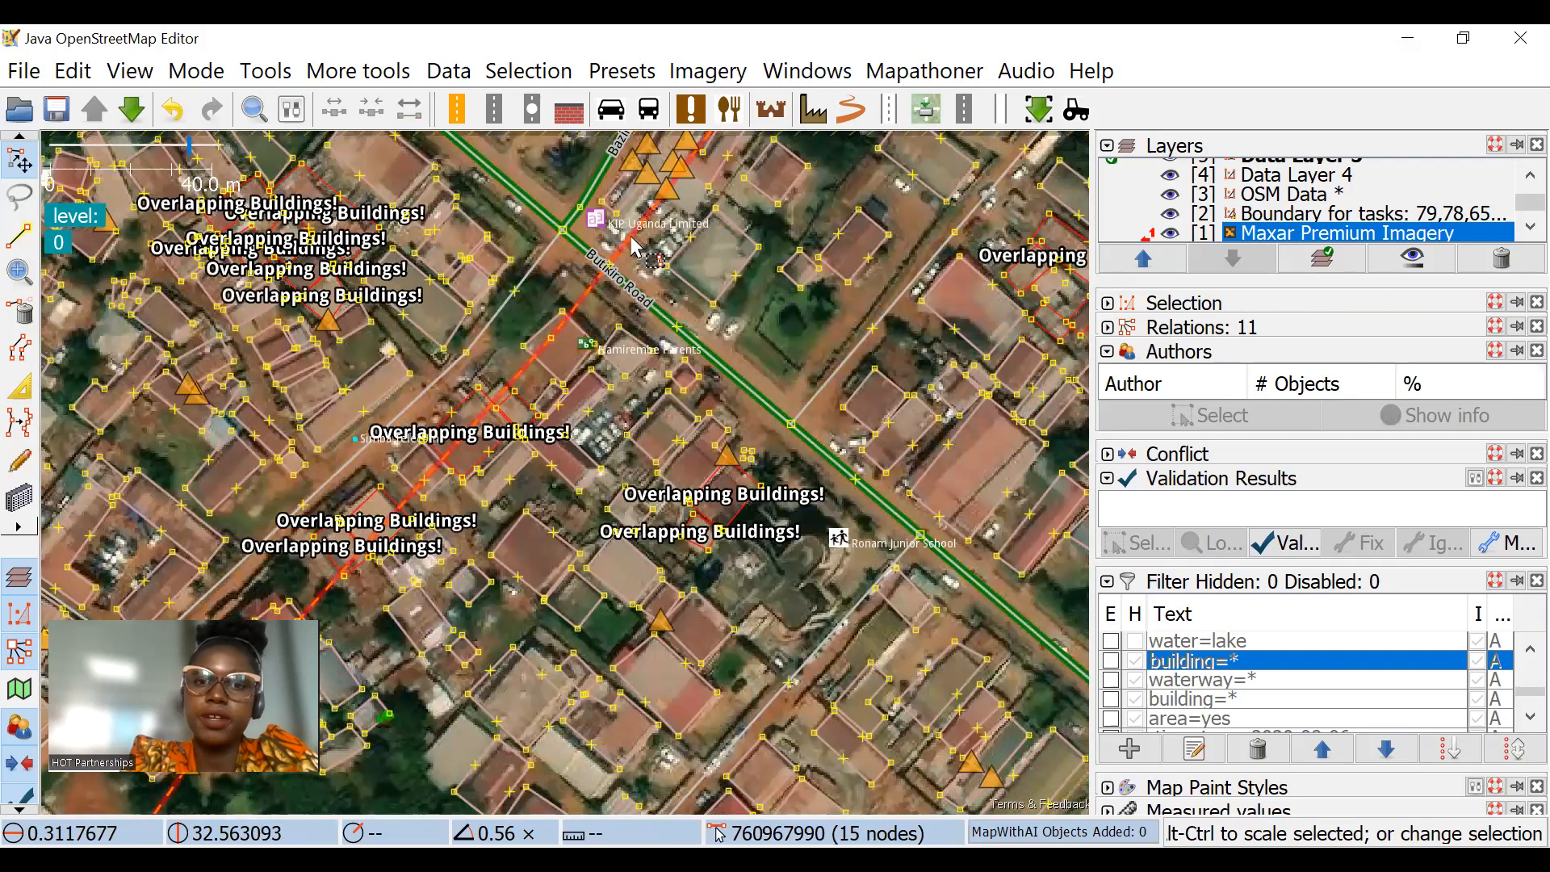
# Step: Select the dashed line crossing Butikiro Road and examine the building alignment along it at several scales
pyautogui.click(634, 248)
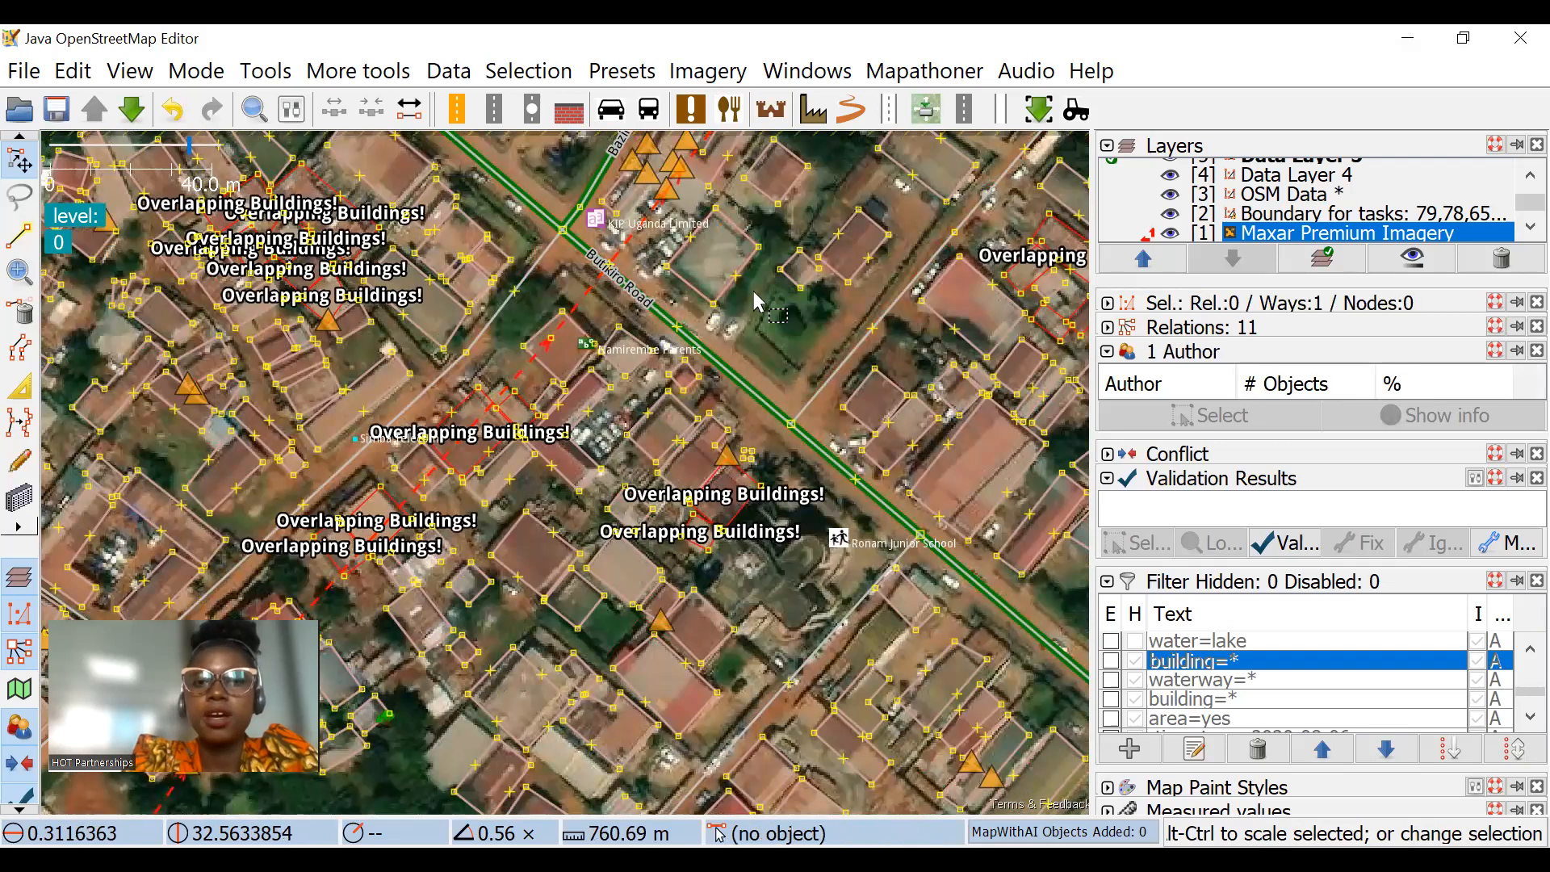
pyautogui.scroll(-3, 615, 533)
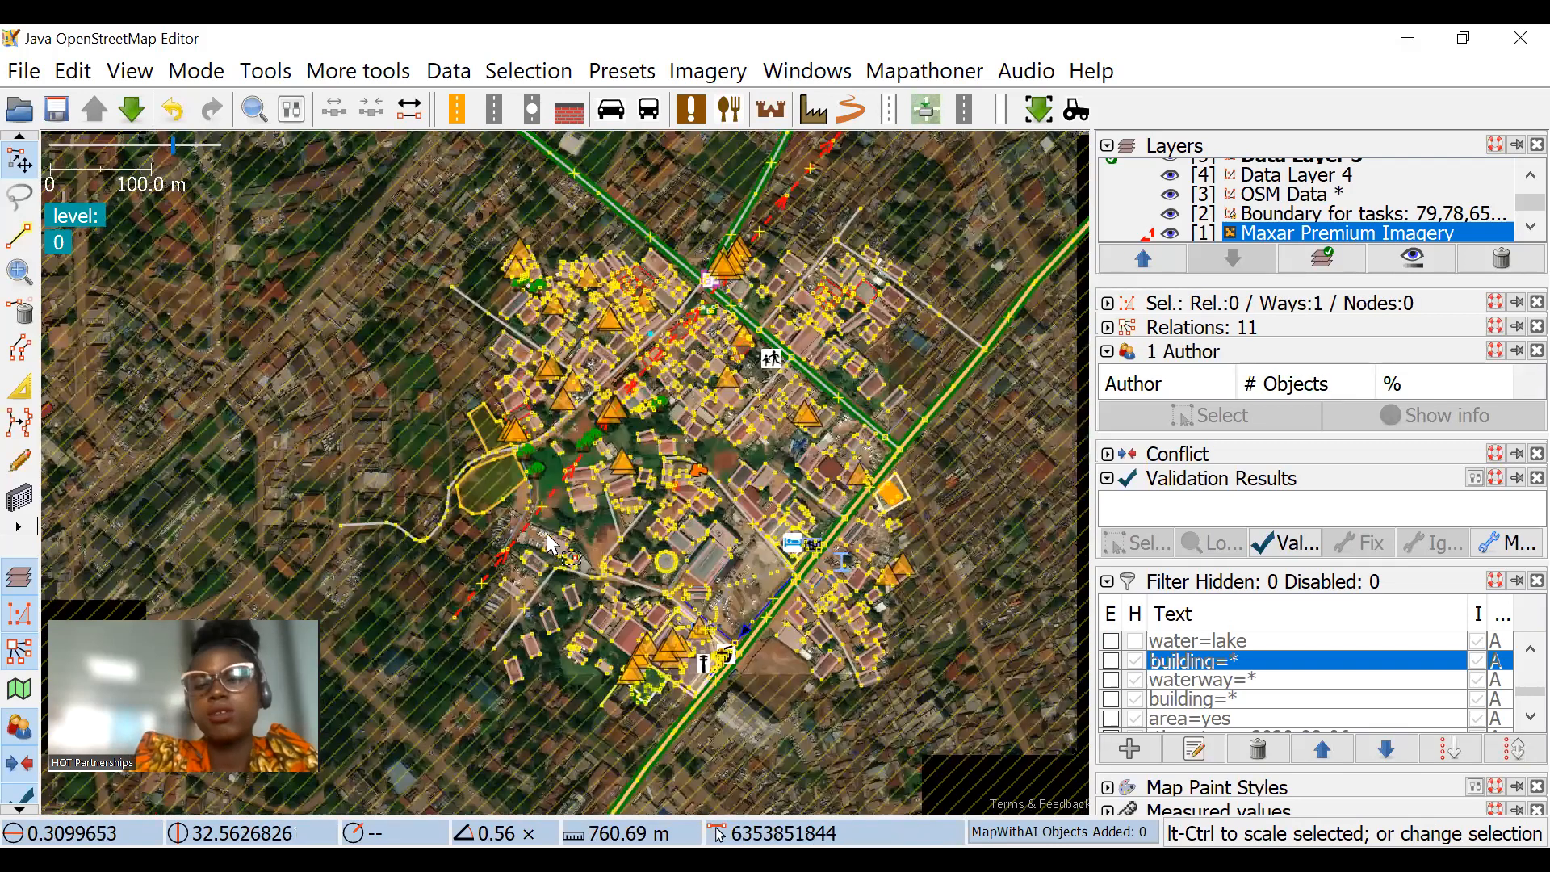
pyautogui.scroll(2, 822, 198)
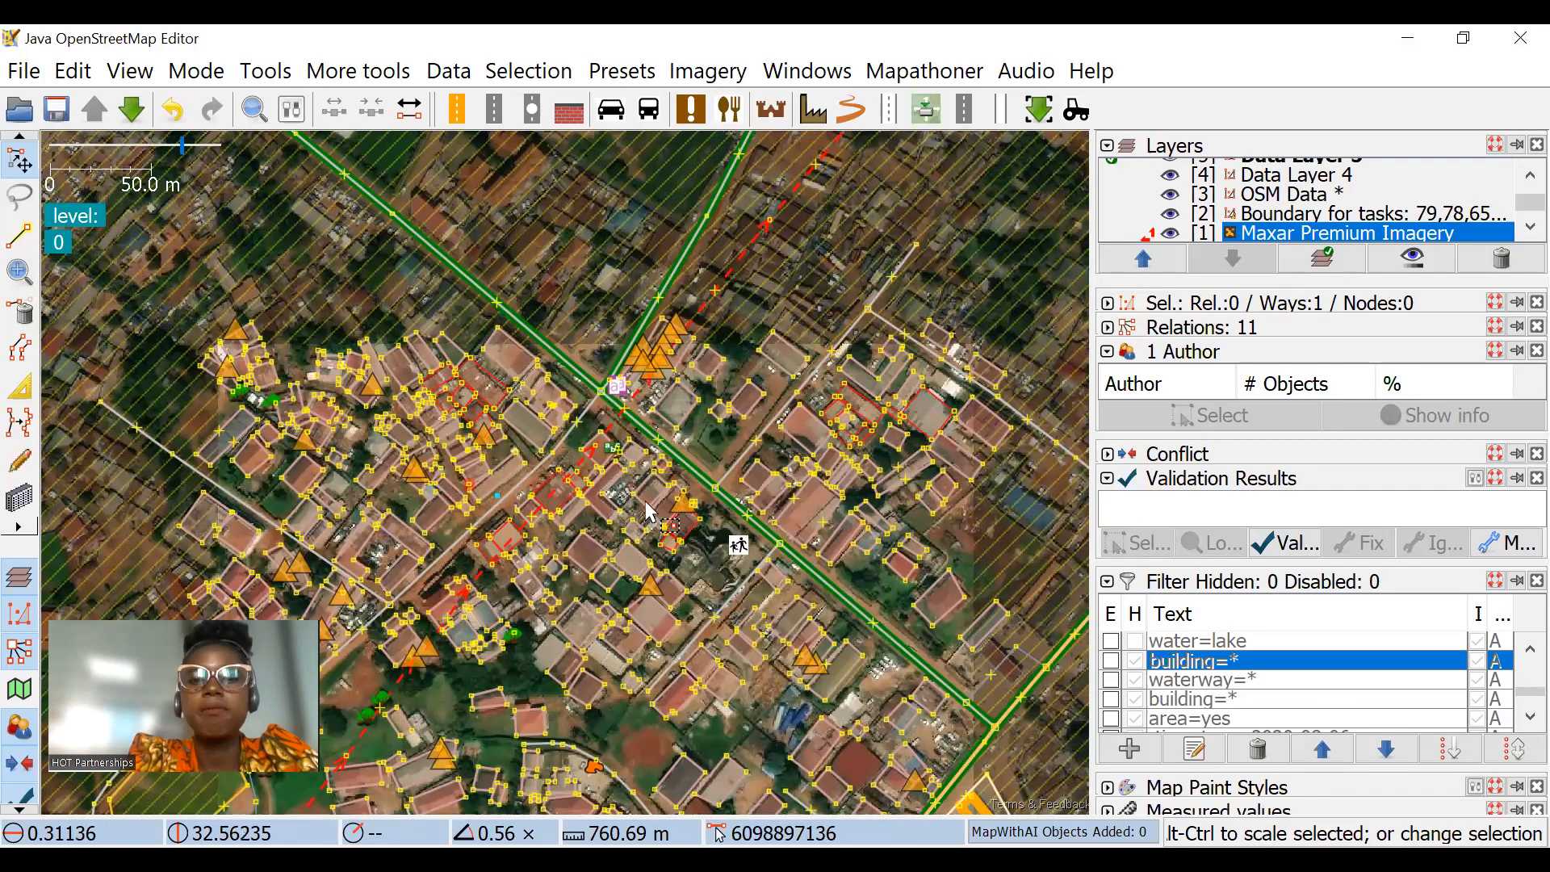
pyautogui.scroll(3, 667, 525)
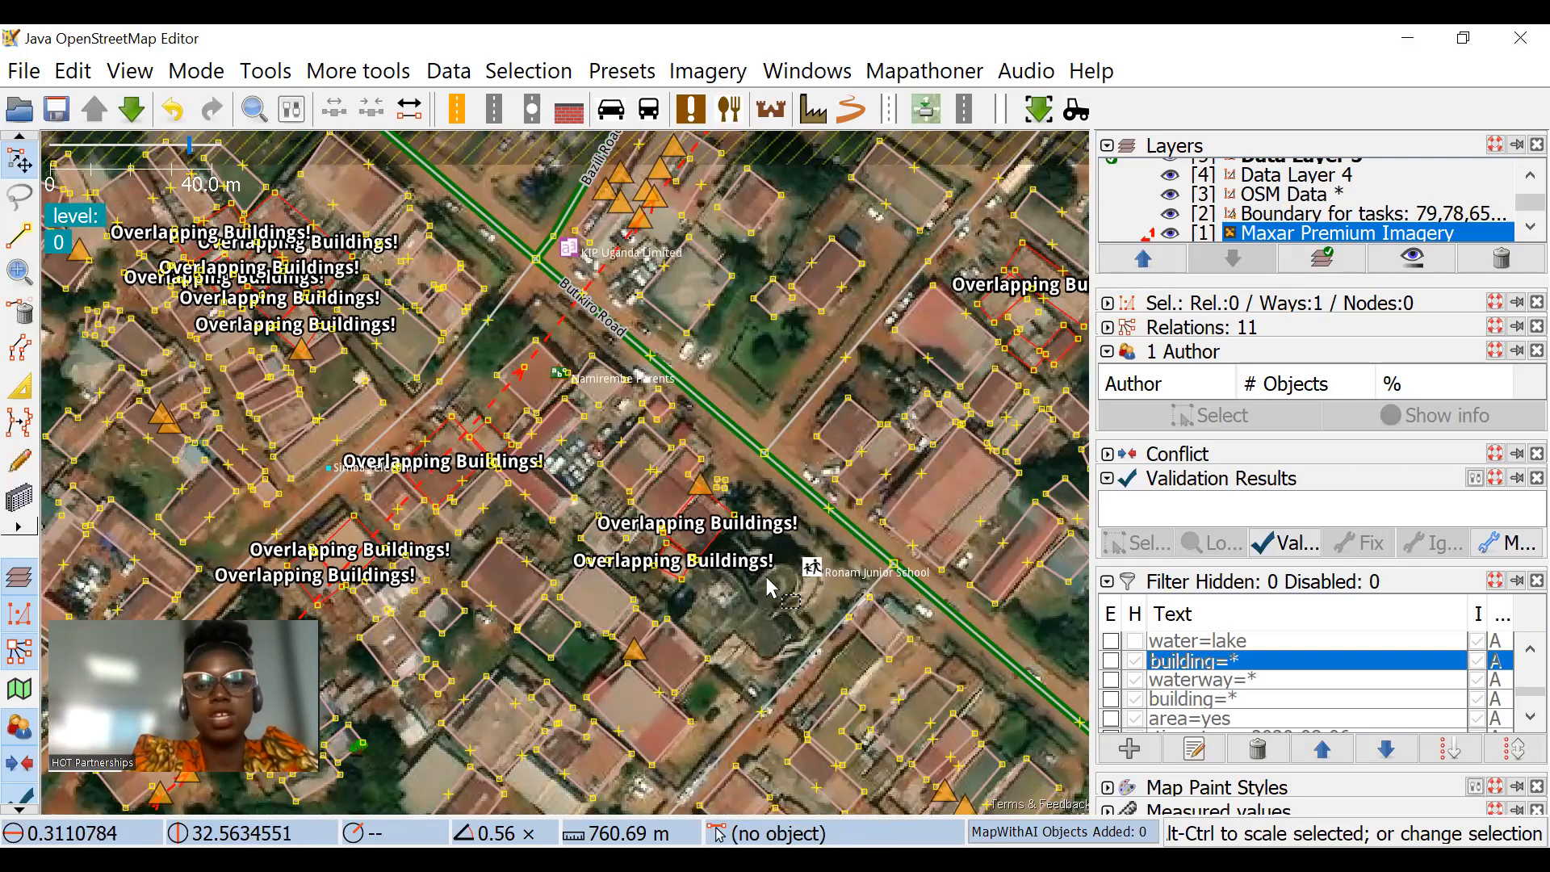
pyautogui.scroll(-2, 775, 501)
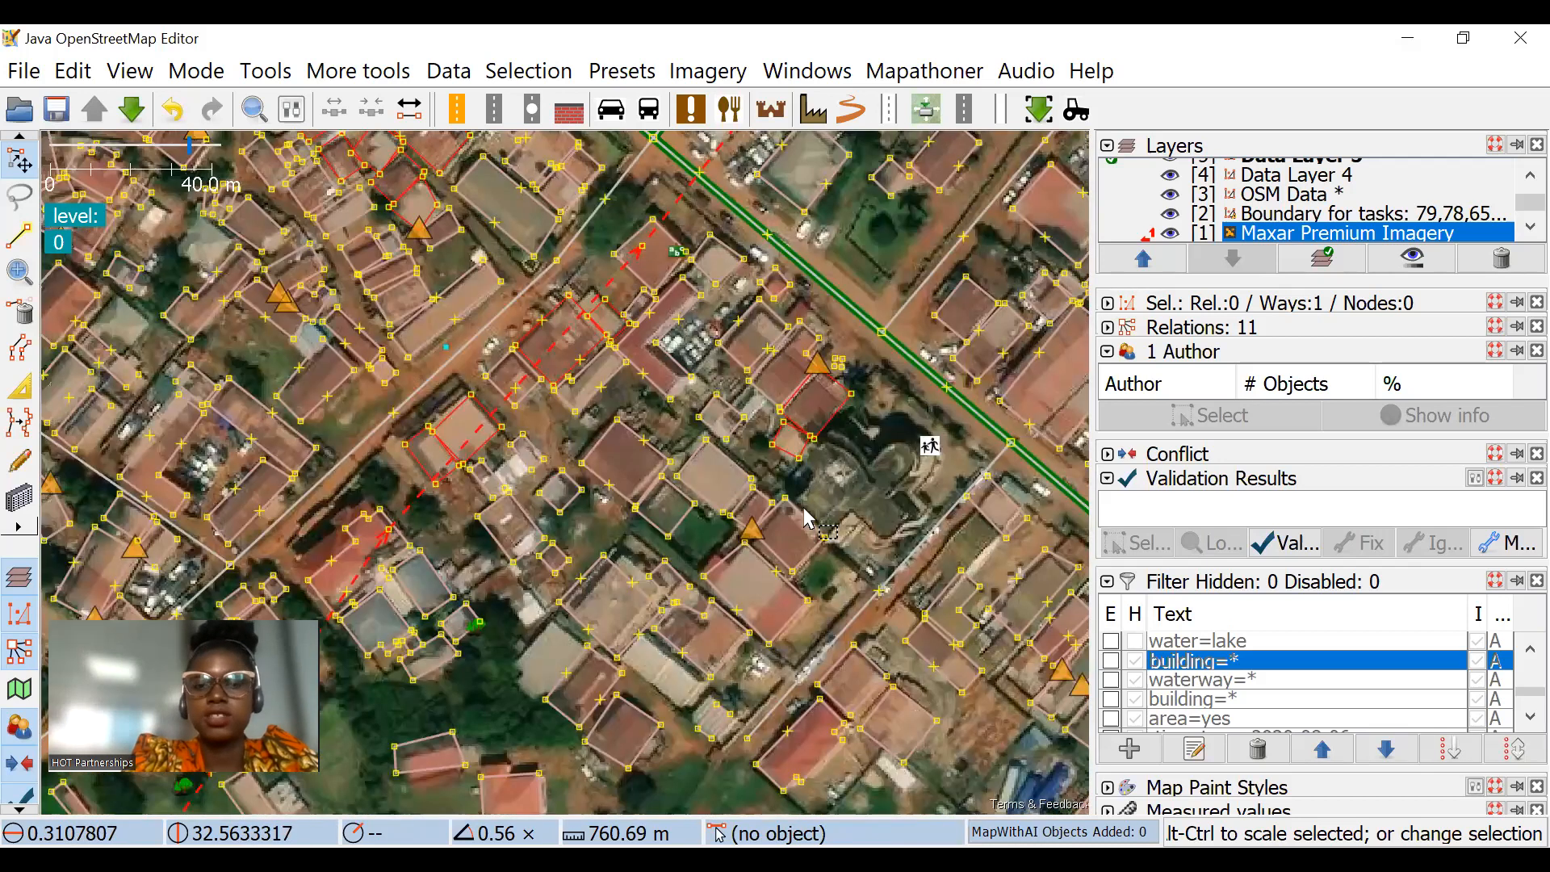
pyautogui.scroll(2, 677, 626)
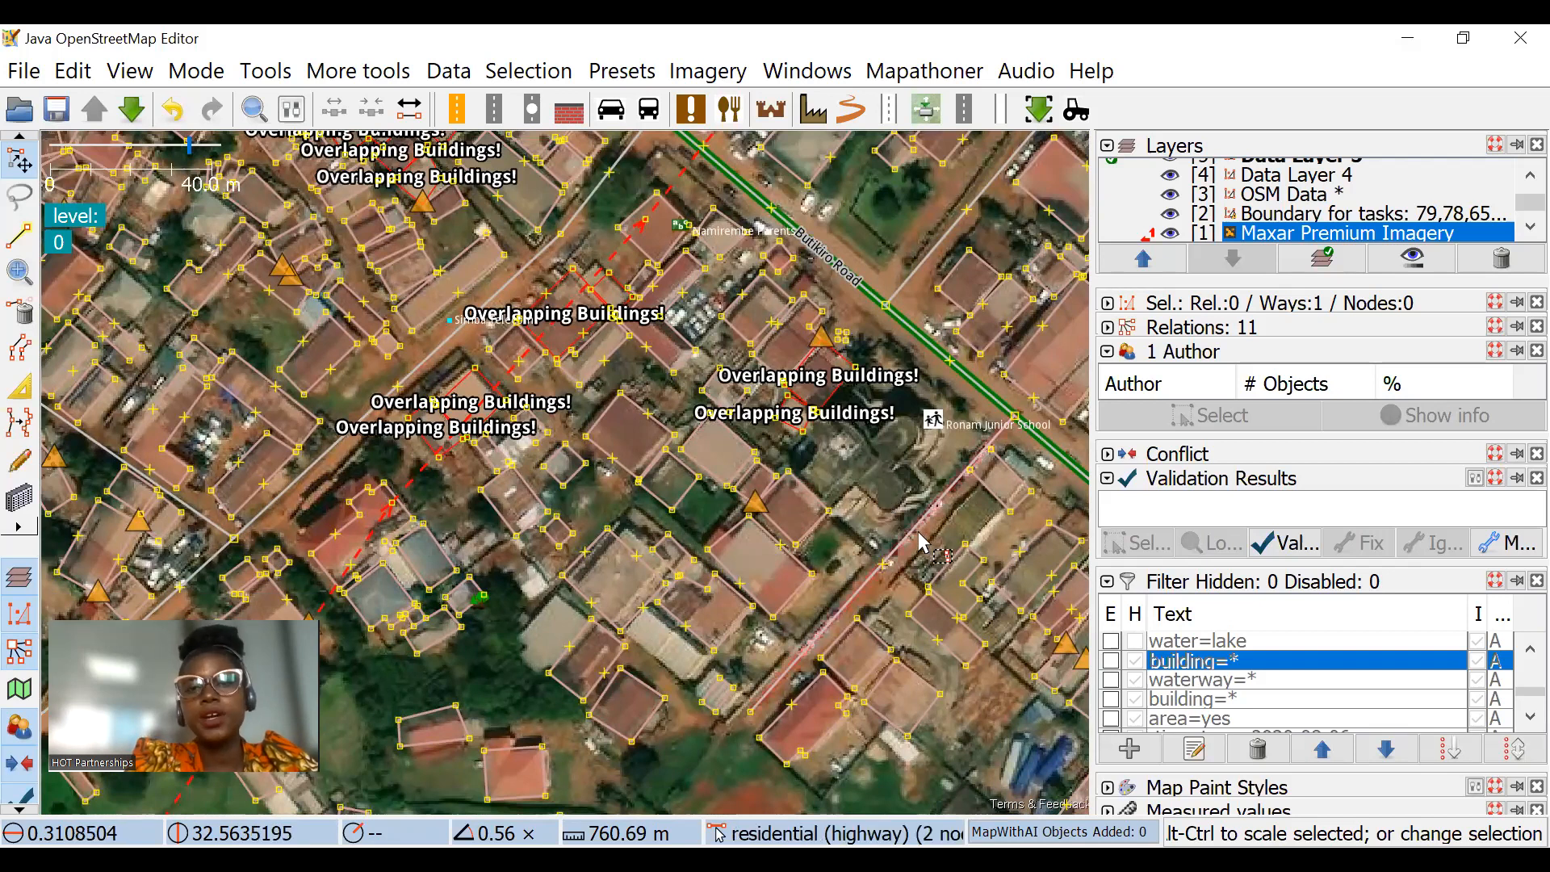
pyautogui.moveTo(896, 480); pyautogui.dragTo(935, 523)
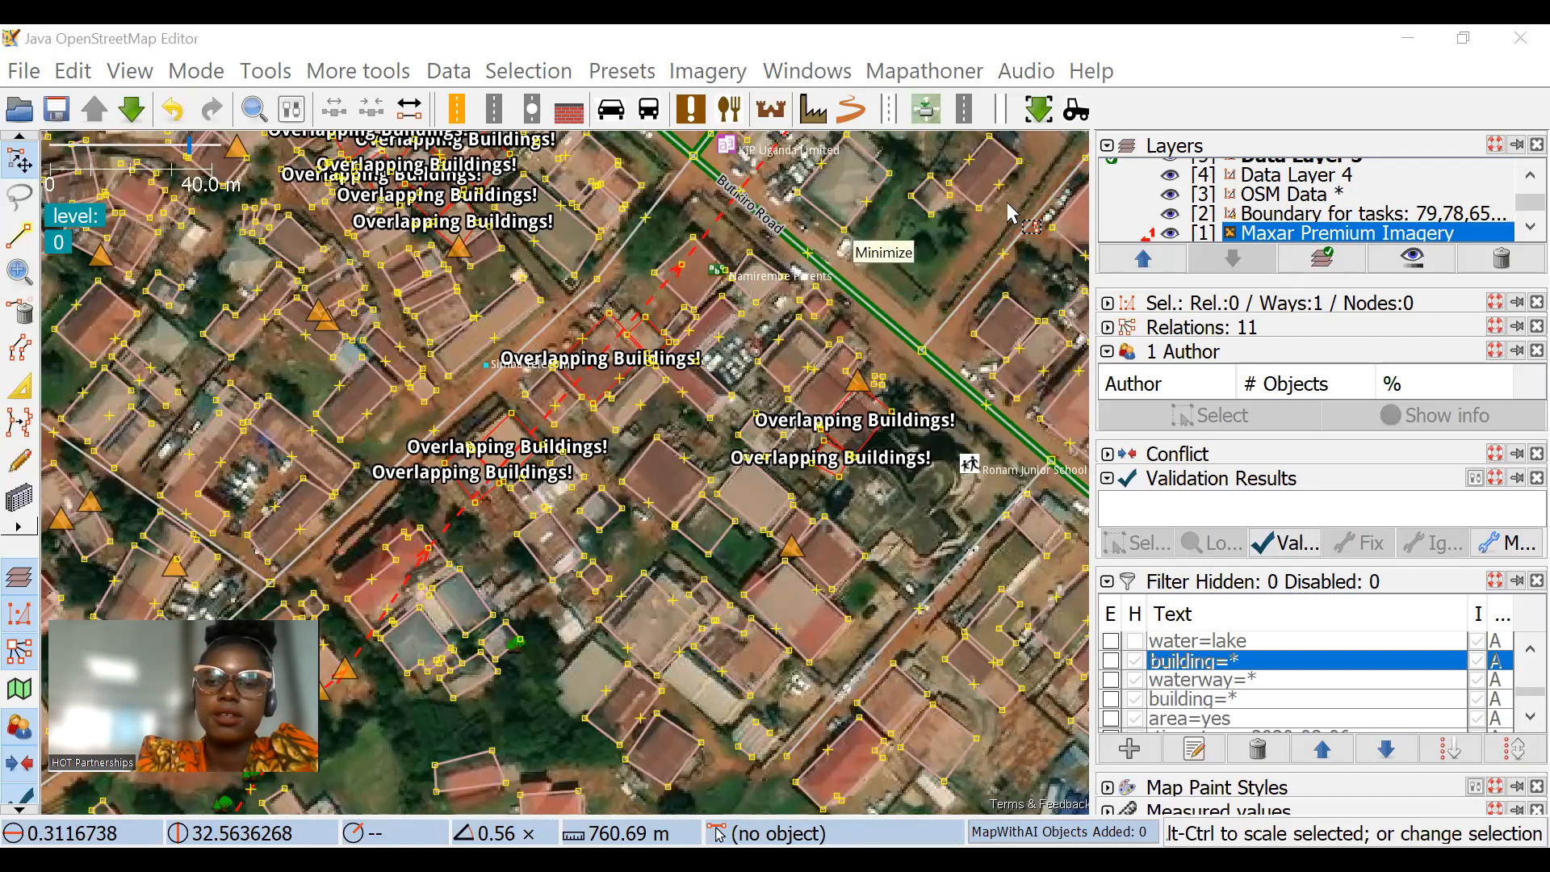
pyautogui.scroll(-1, 620, 466)
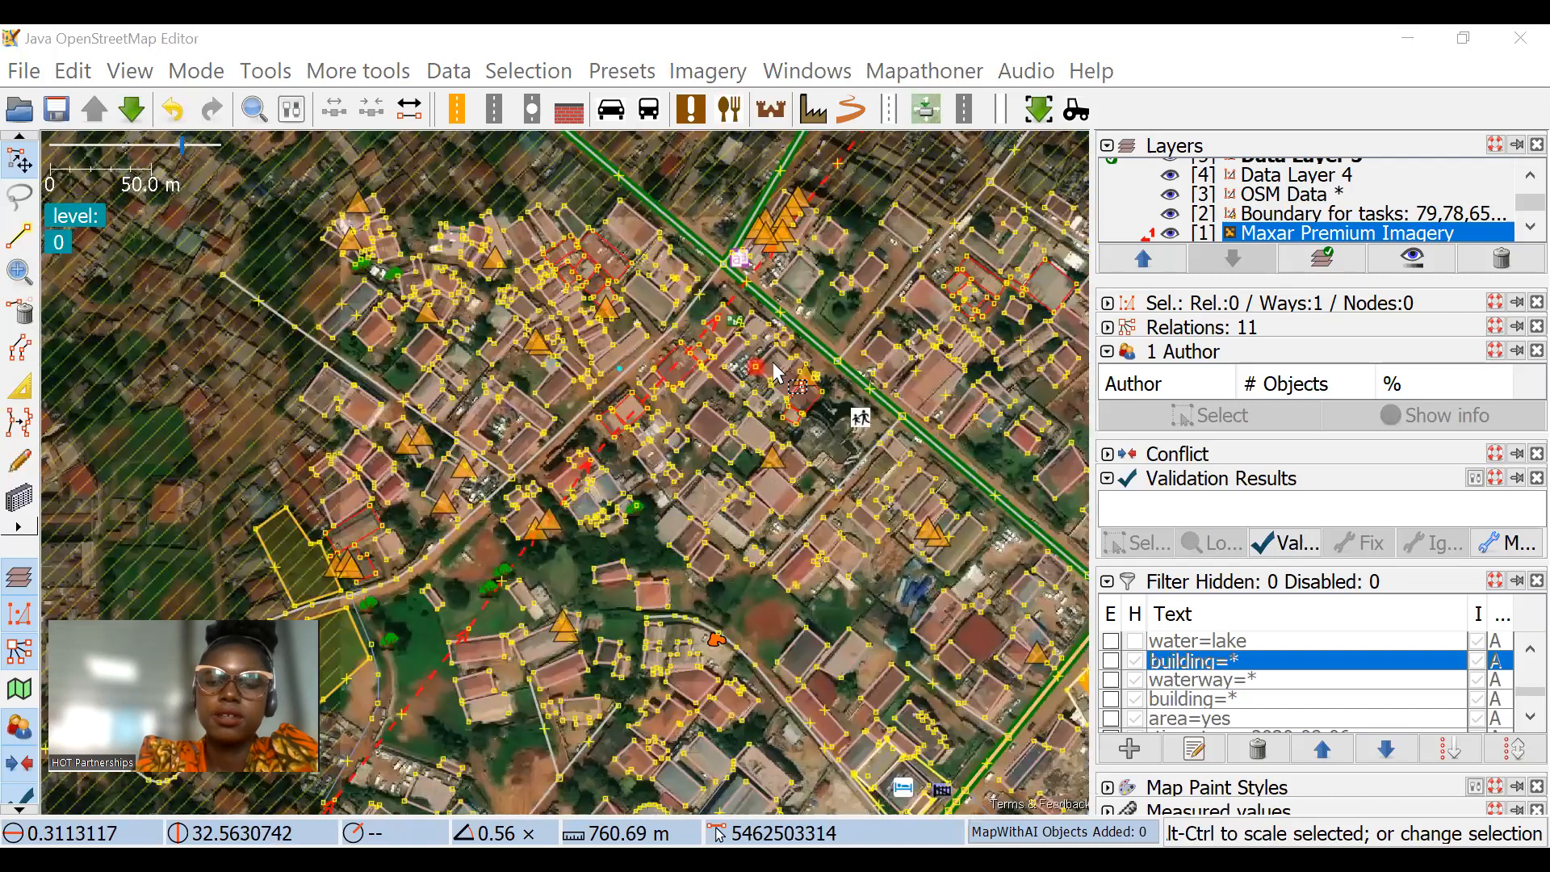
pyautogui.scroll(1, 717, 468)
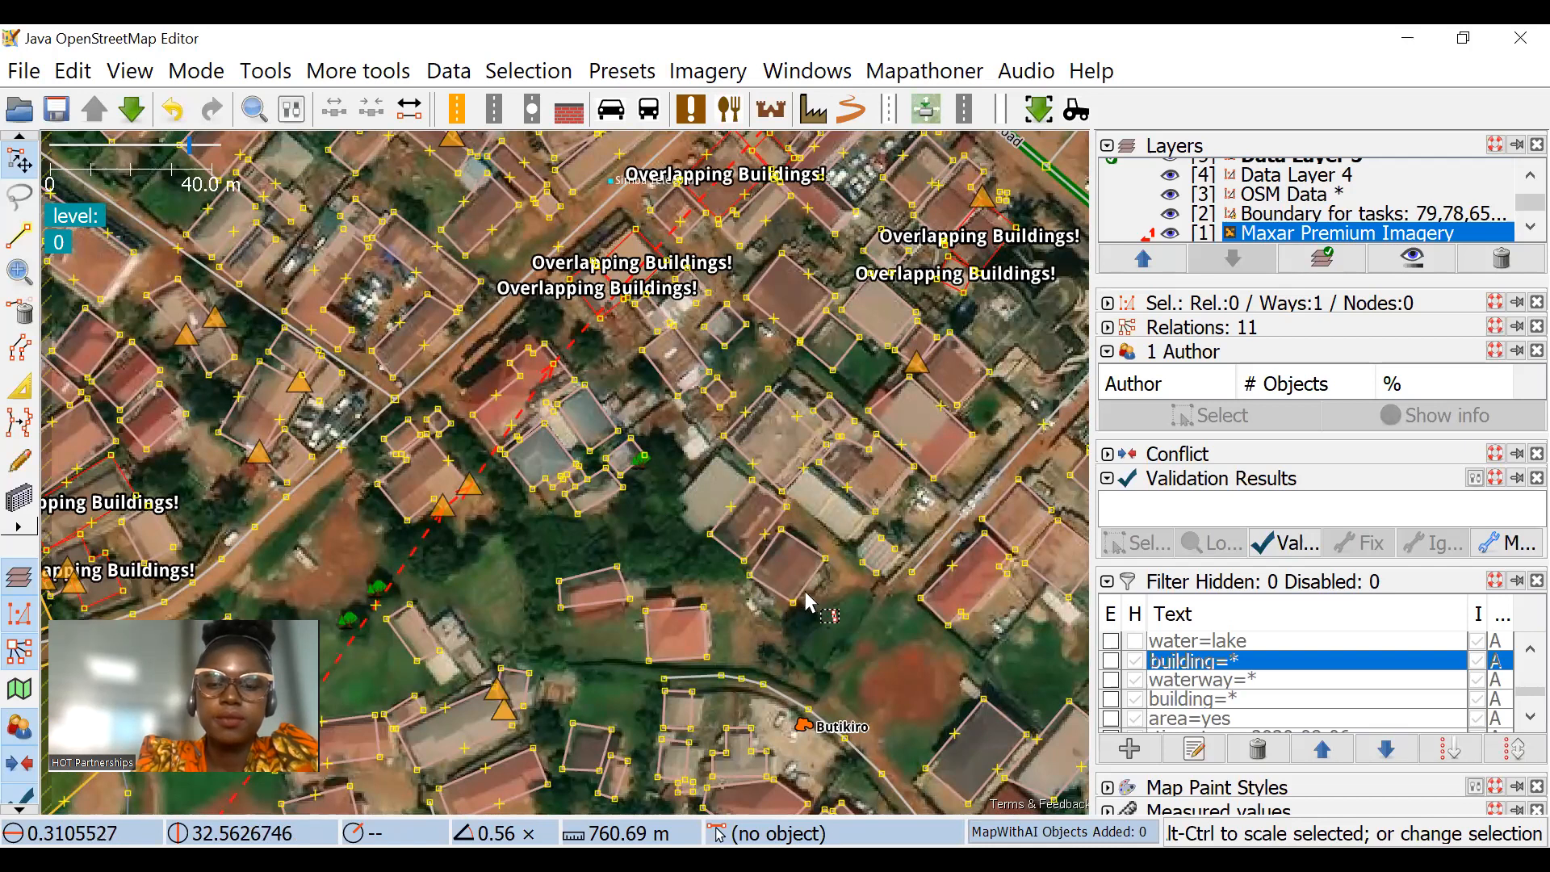
# Step: Delete every loaded layer, including imagery, data layers and task boundary, discarding the unsaved OSM Data
pyautogui.click(1508, 262)
pyautogui.click(1501, 258)
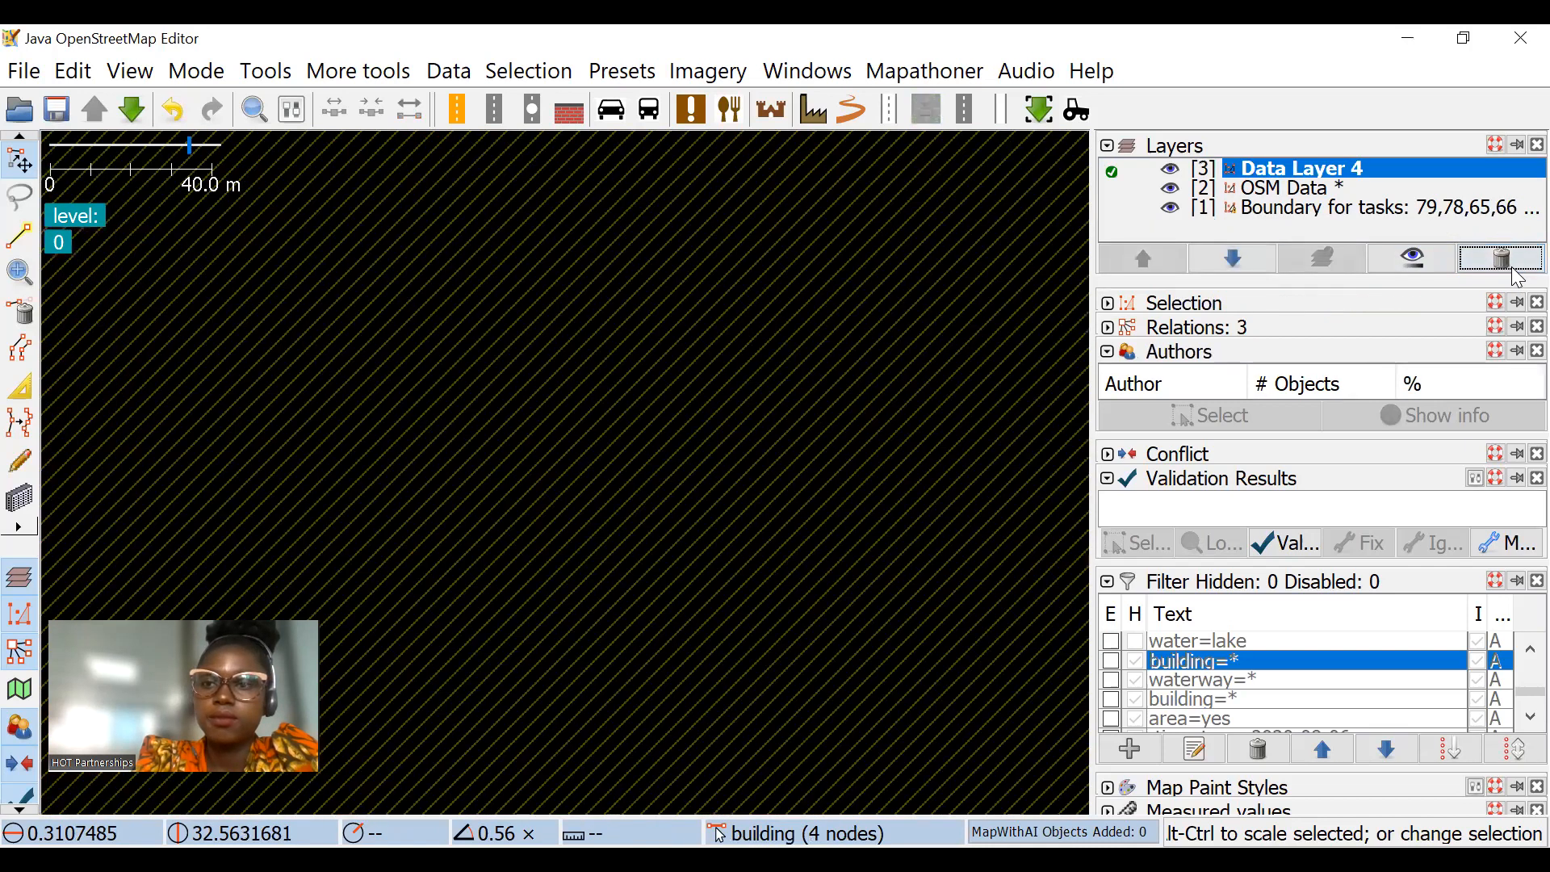
pyautogui.click(1502, 259)
pyautogui.click(1502, 258)
pyautogui.click(696, 610)
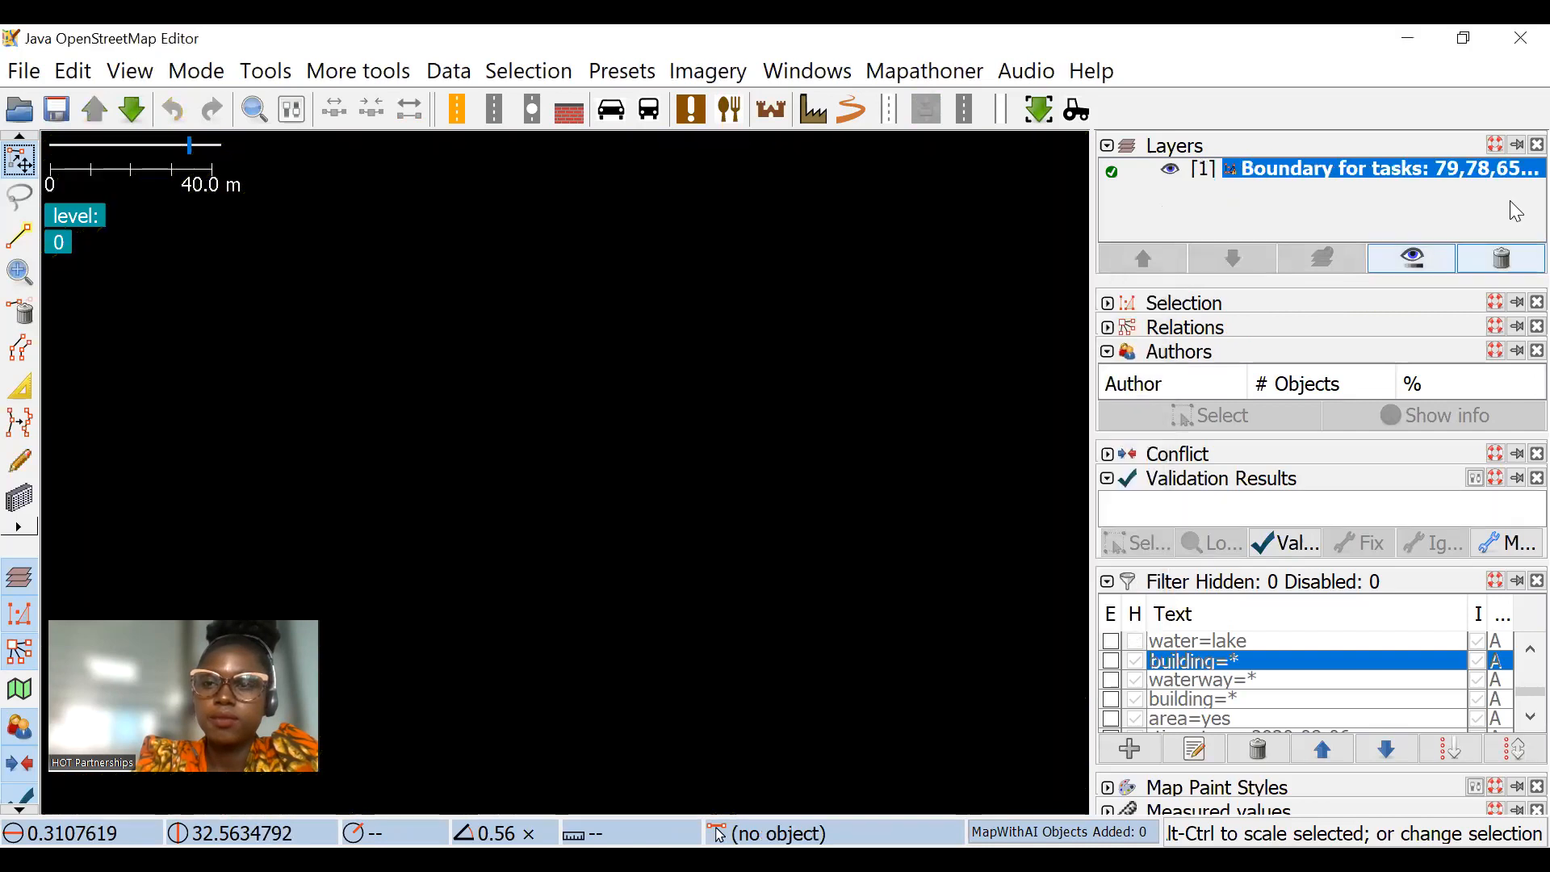
pyautogui.click(1502, 259)
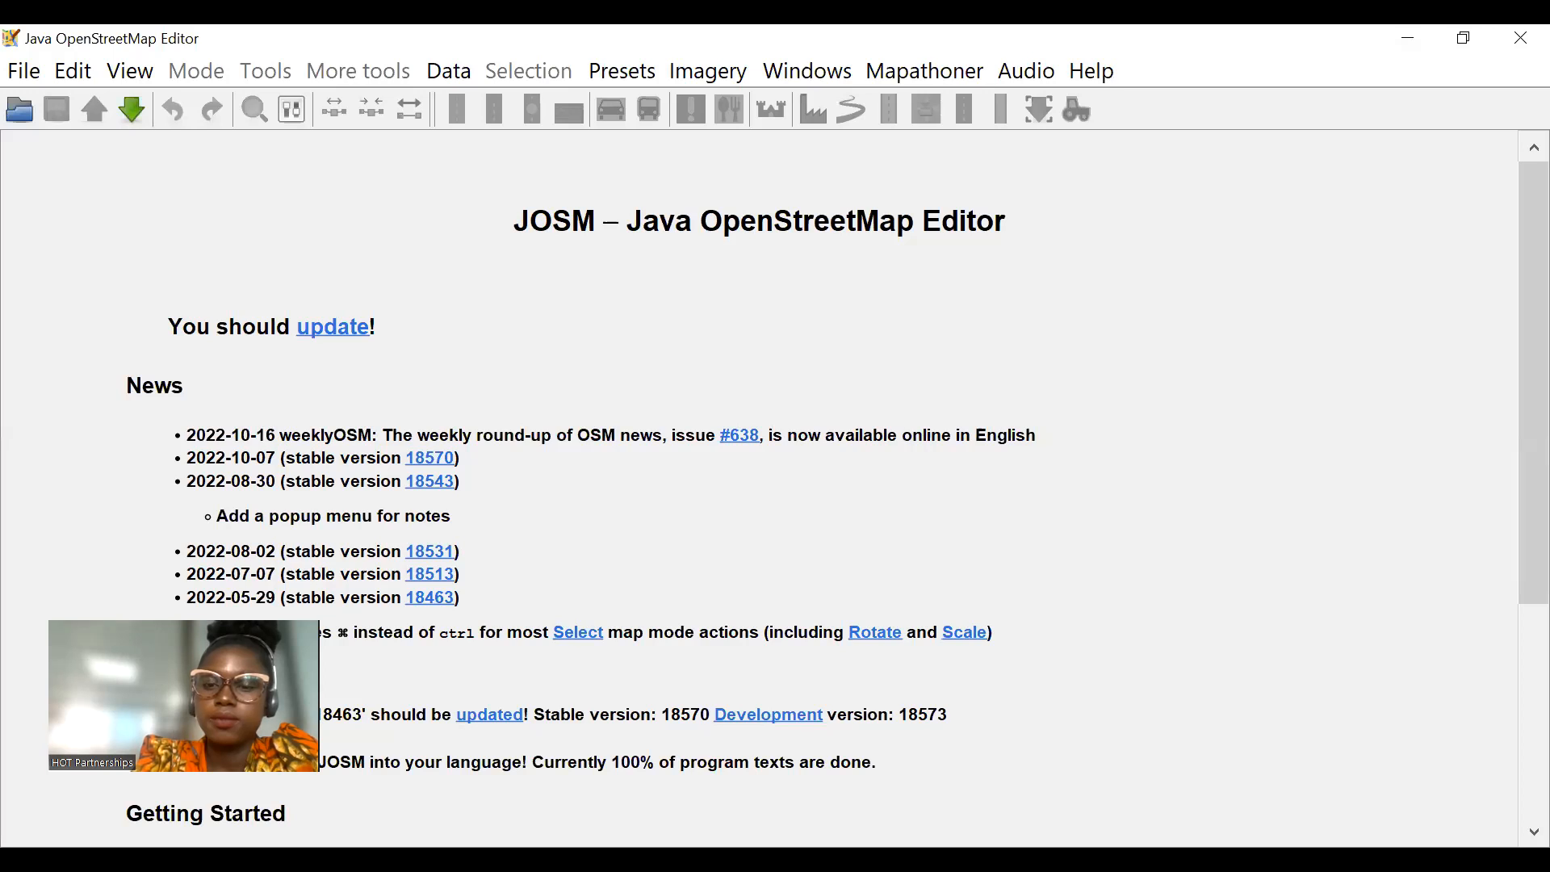
# Step: Switch to the Tasking Manager project 11202 page and locate locked tasks #65, #66, #78 and #79 on its map
pyautogui.hotkey('alt', 'Tab')
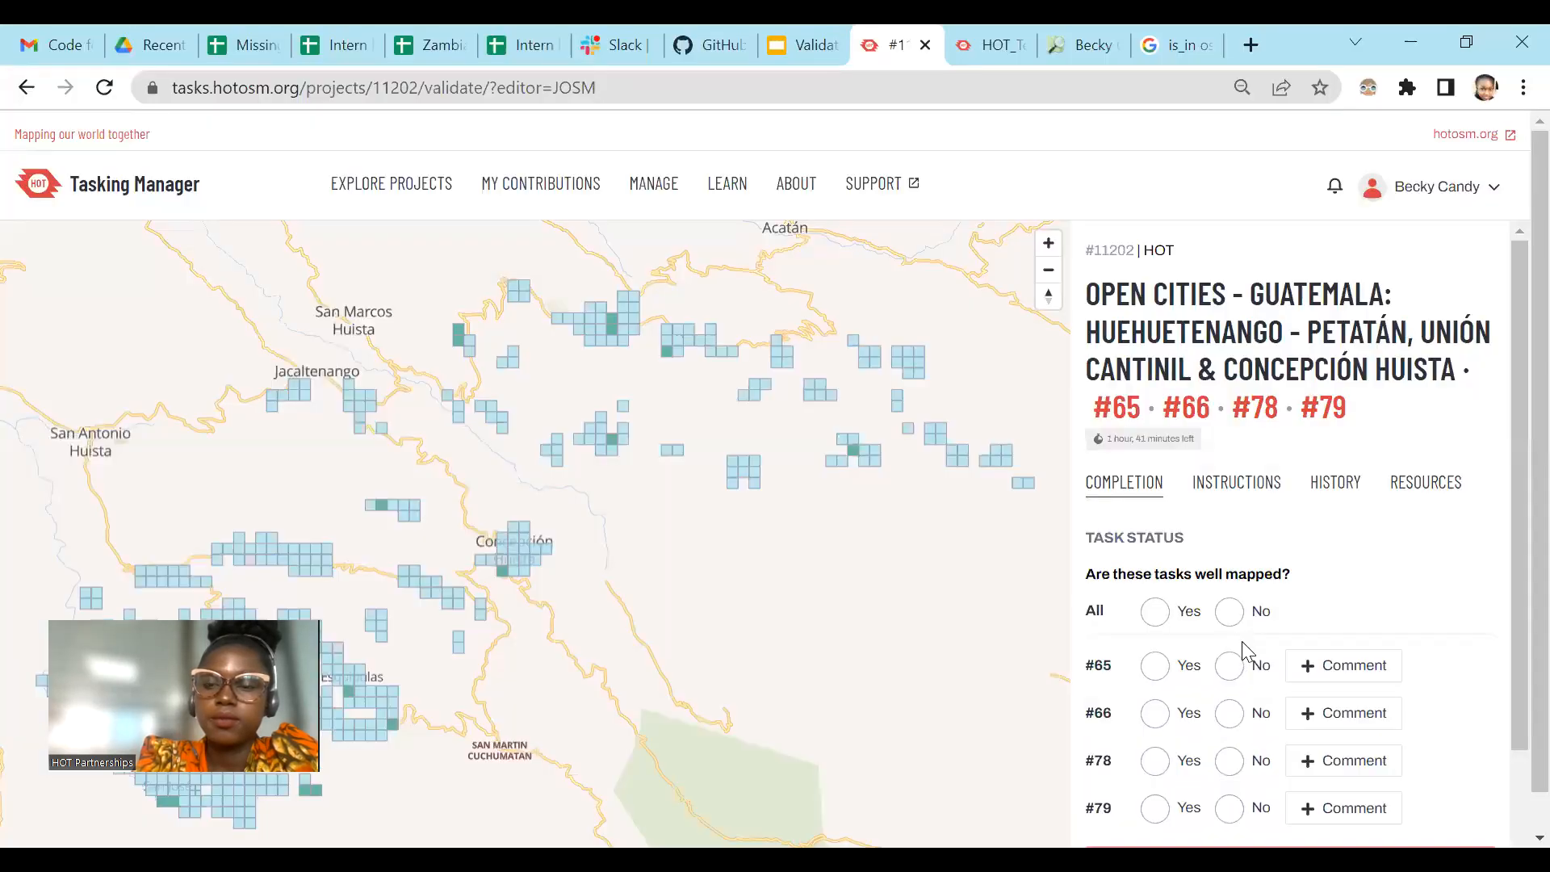
pyautogui.scroll(-2, 1244, 651)
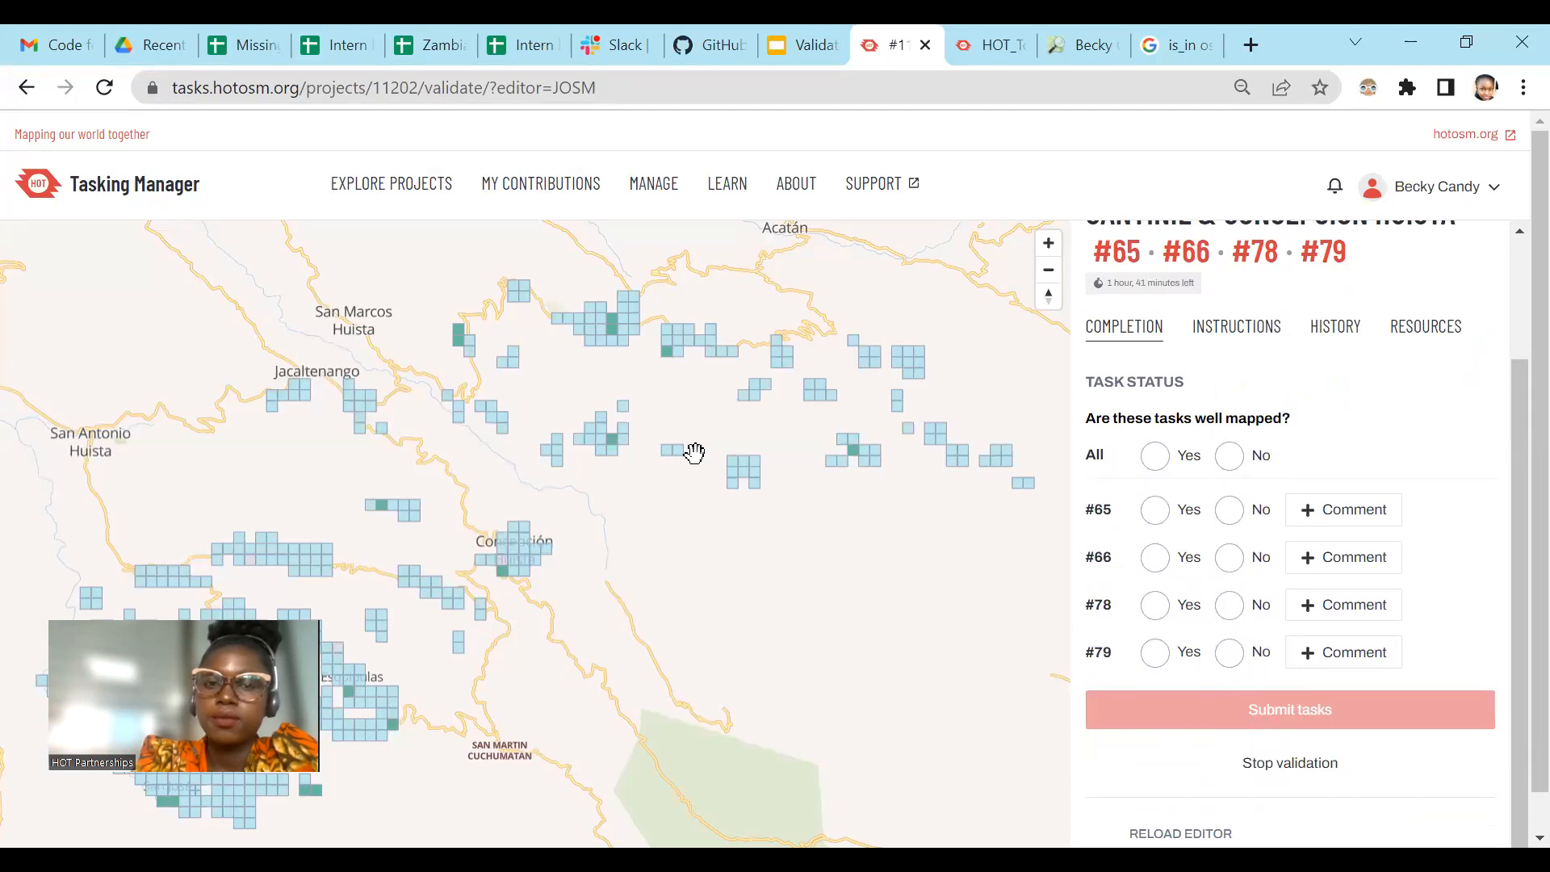
pyautogui.moveTo(689, 454); pyautogui.dragTo(1000, 324)
pyautogui.scroll(3, 468, 630)
pyautogui.scroll(3, 463, 629)
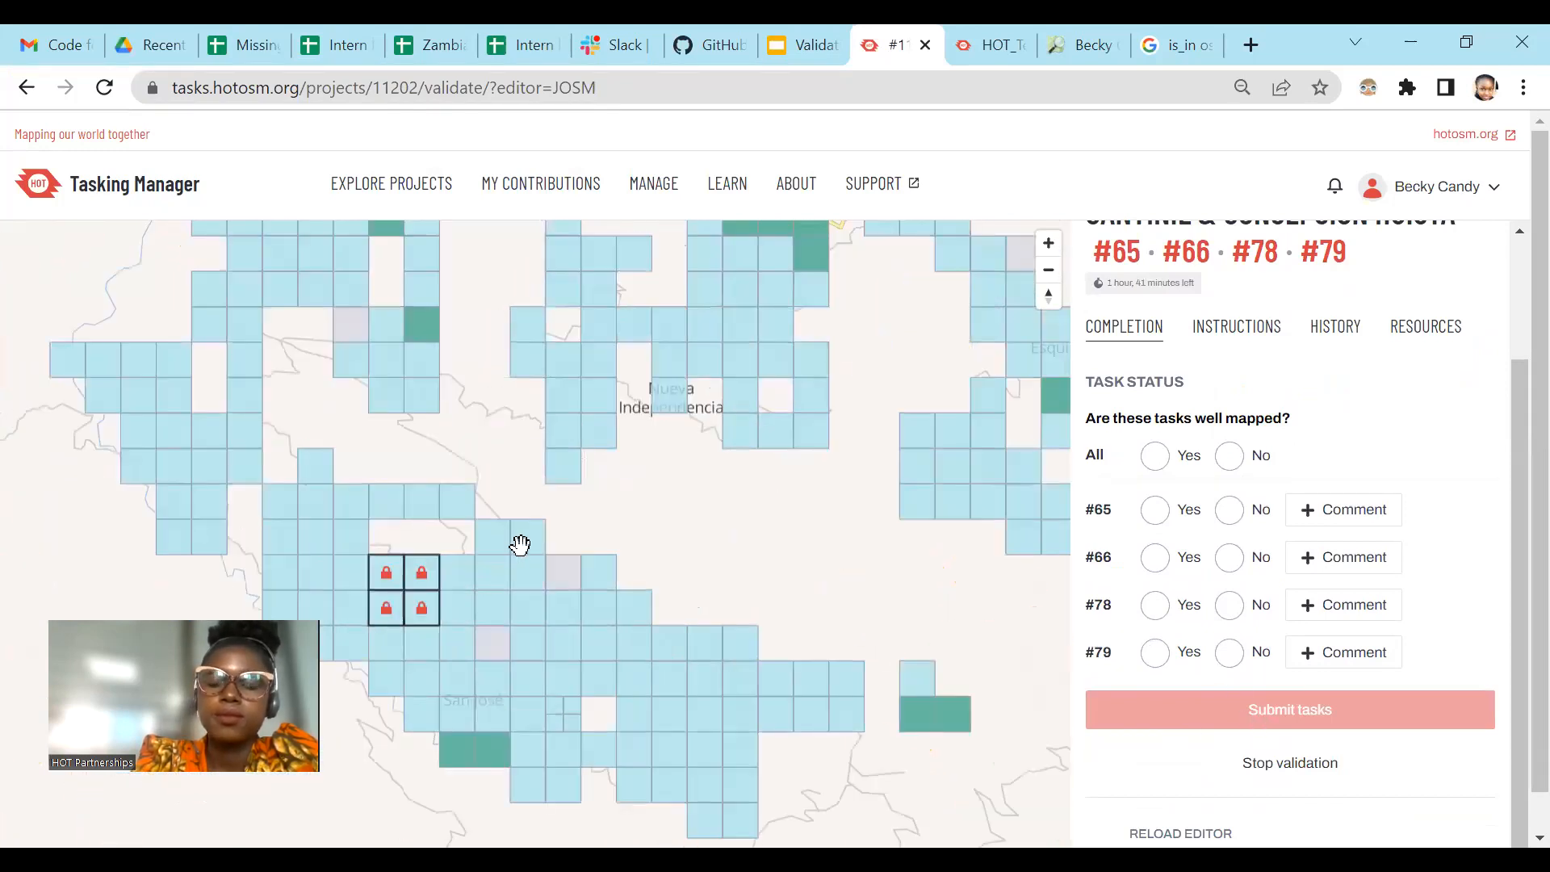
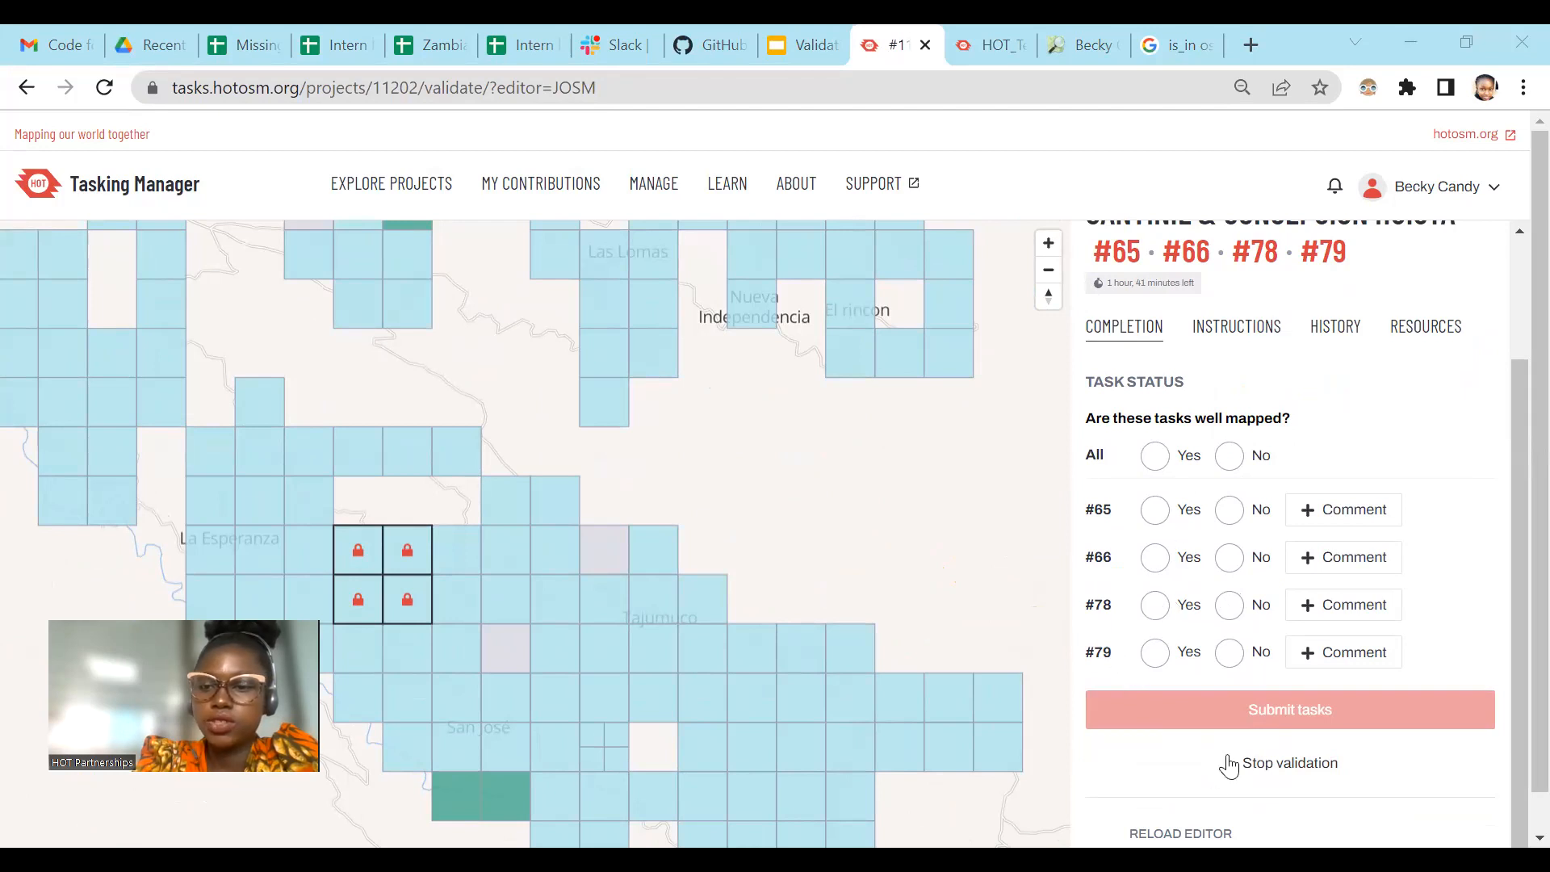
# Step: Reload the locked tasks #65, #66, #78 and #79 into JOSM and bring up the northern buildings of the task area
pyautogui.scroll(-1, 1217, 798)
pyautogui.click(1181, 823)
pyautogui.click(1191, 774)
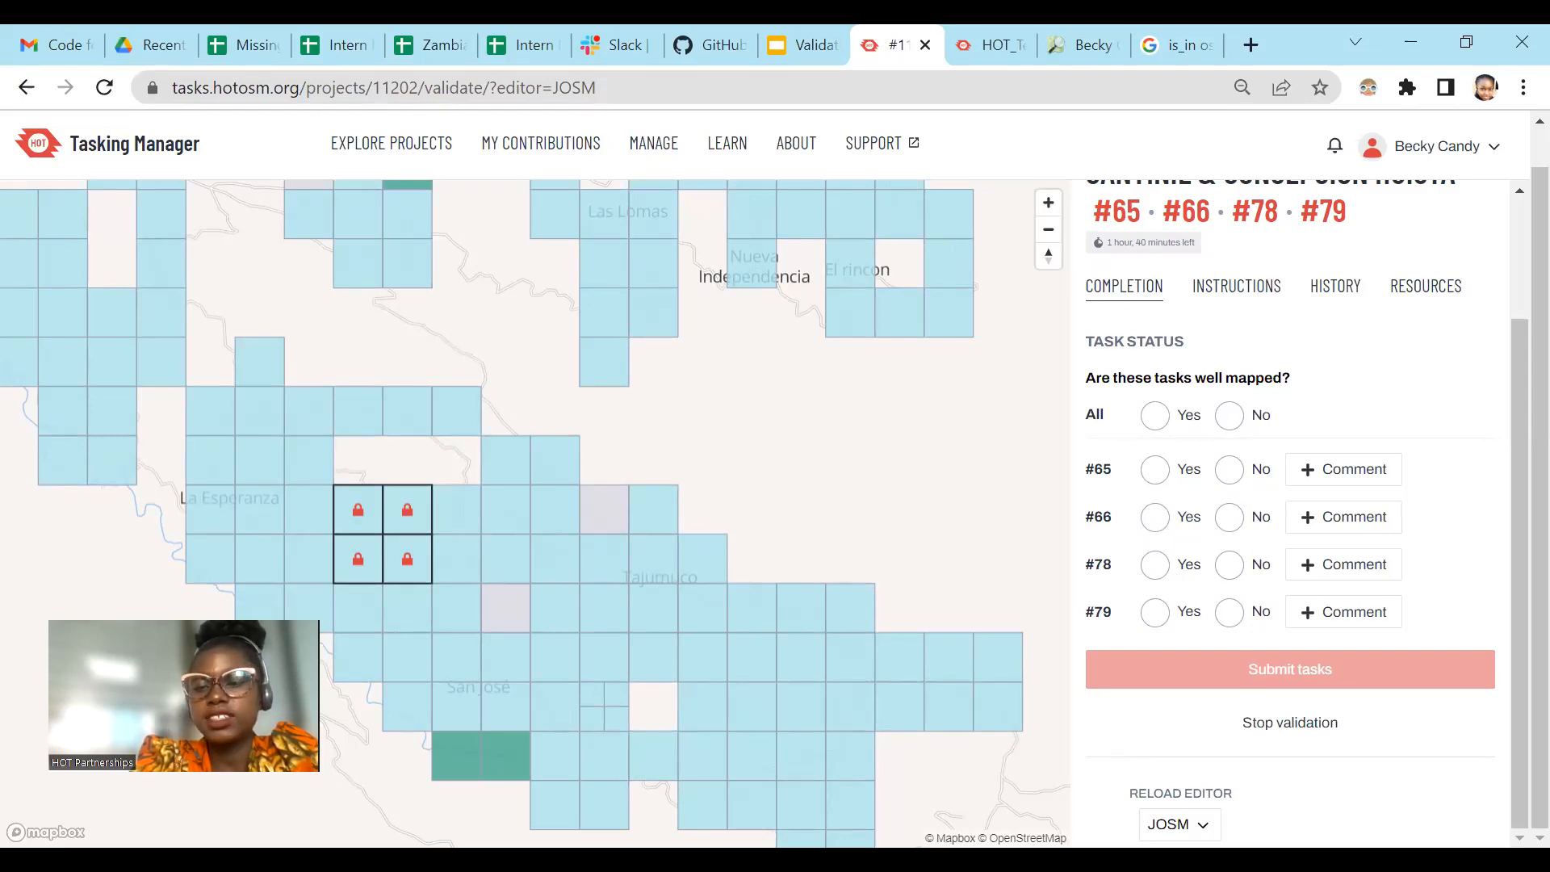
pyautogui.hotkey('alt', 'Tab')
pyautogui.scroll(-4, 756, 294)
pyautogui.scroll(4, 651, 339)
pyautogui.moveTo(549, 232); pyautogui.dragTo(824, 449)
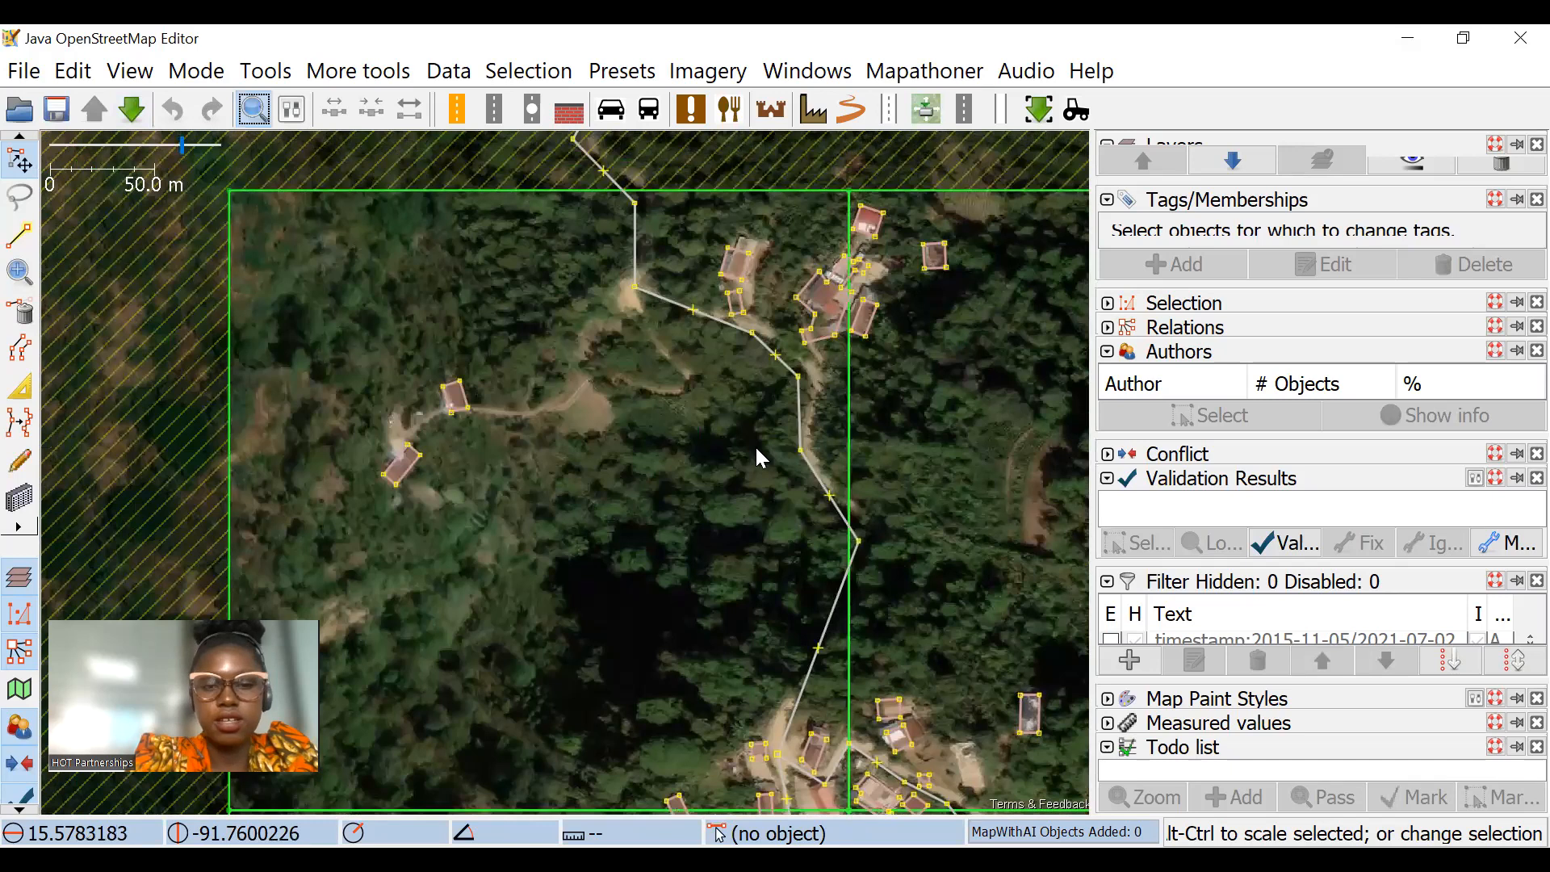
# Step: Enable an inverted building=* filter in the filter list so that only buildings remain displayed
pyautogui.hotkey('ctrl', 'f')
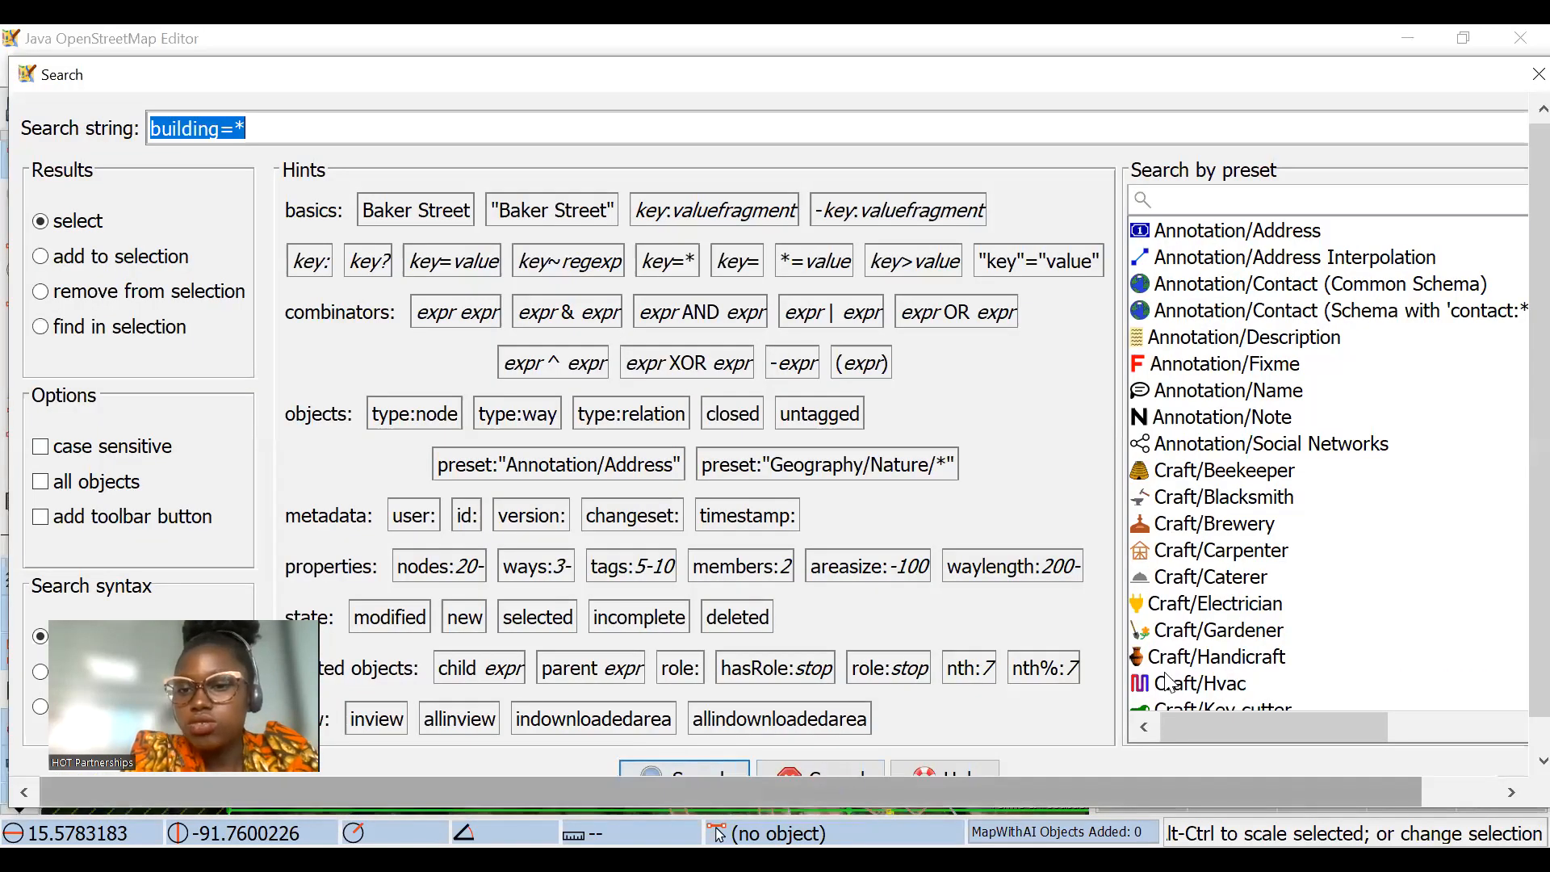
pyautogui.press('Escape')
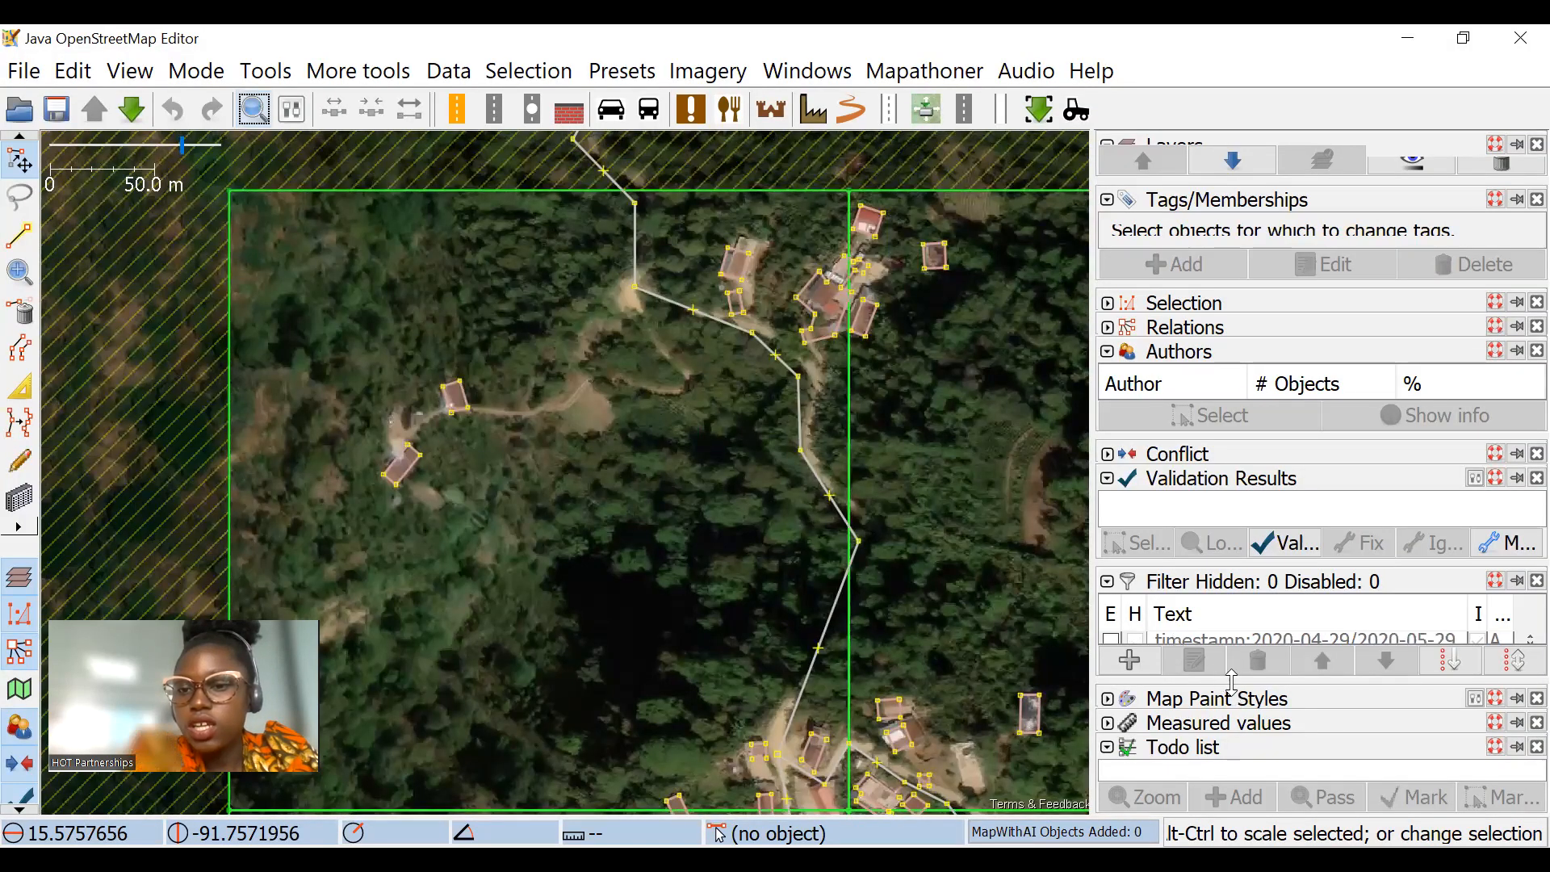
pyautogui.moveTo(1169, 681); pyautogui.dragTo(1168, 787)
pyautogui.scroll(-5, 1150, 725)
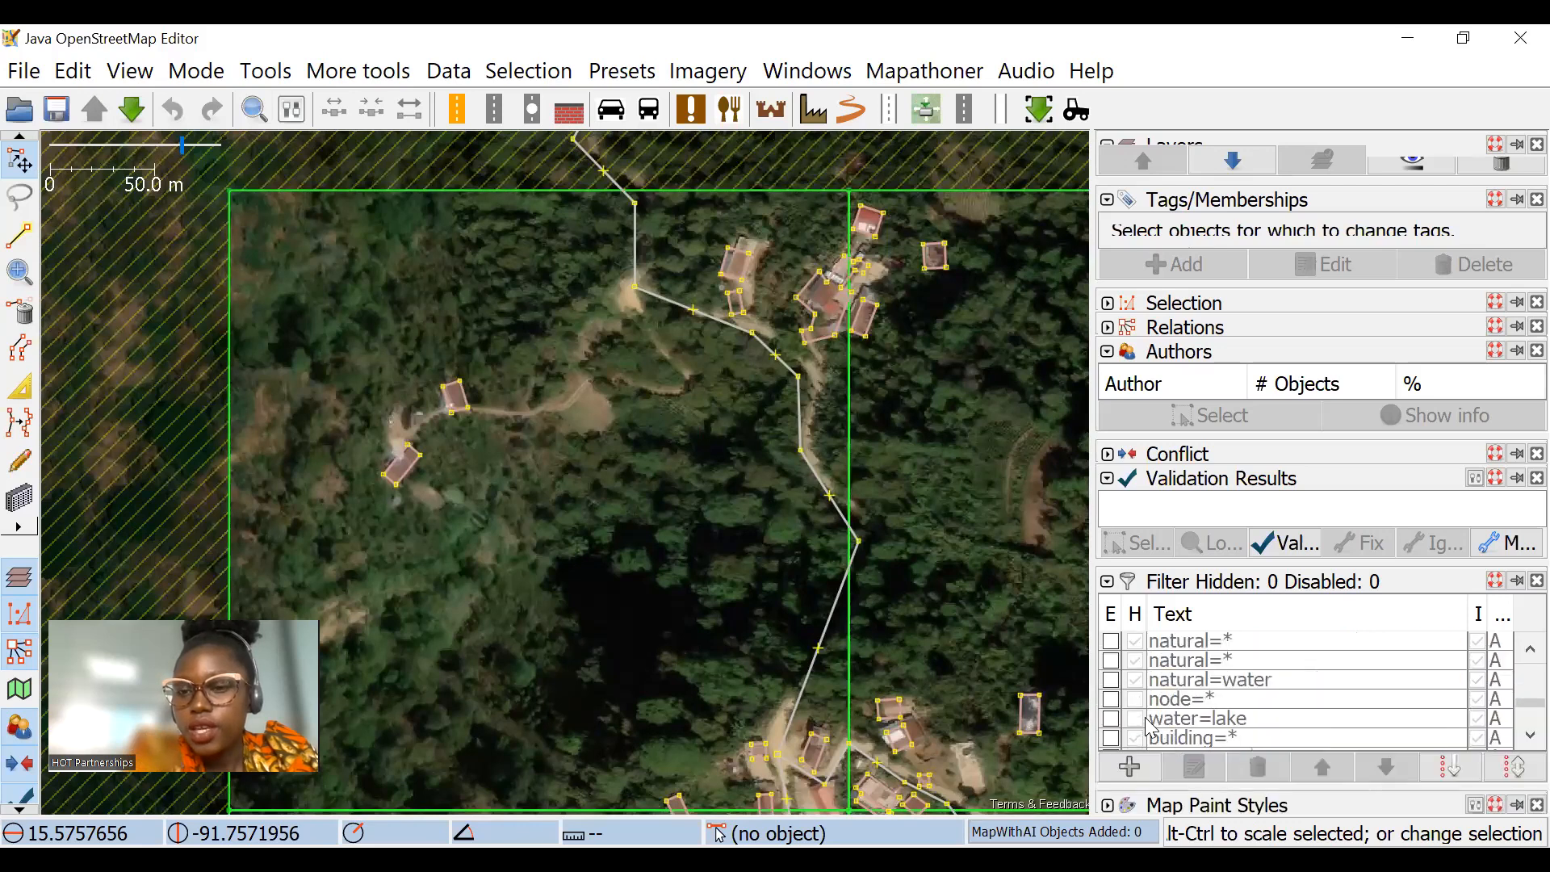
pyautogui.click(1139, 661)
pyautogui.click(1111, 661)
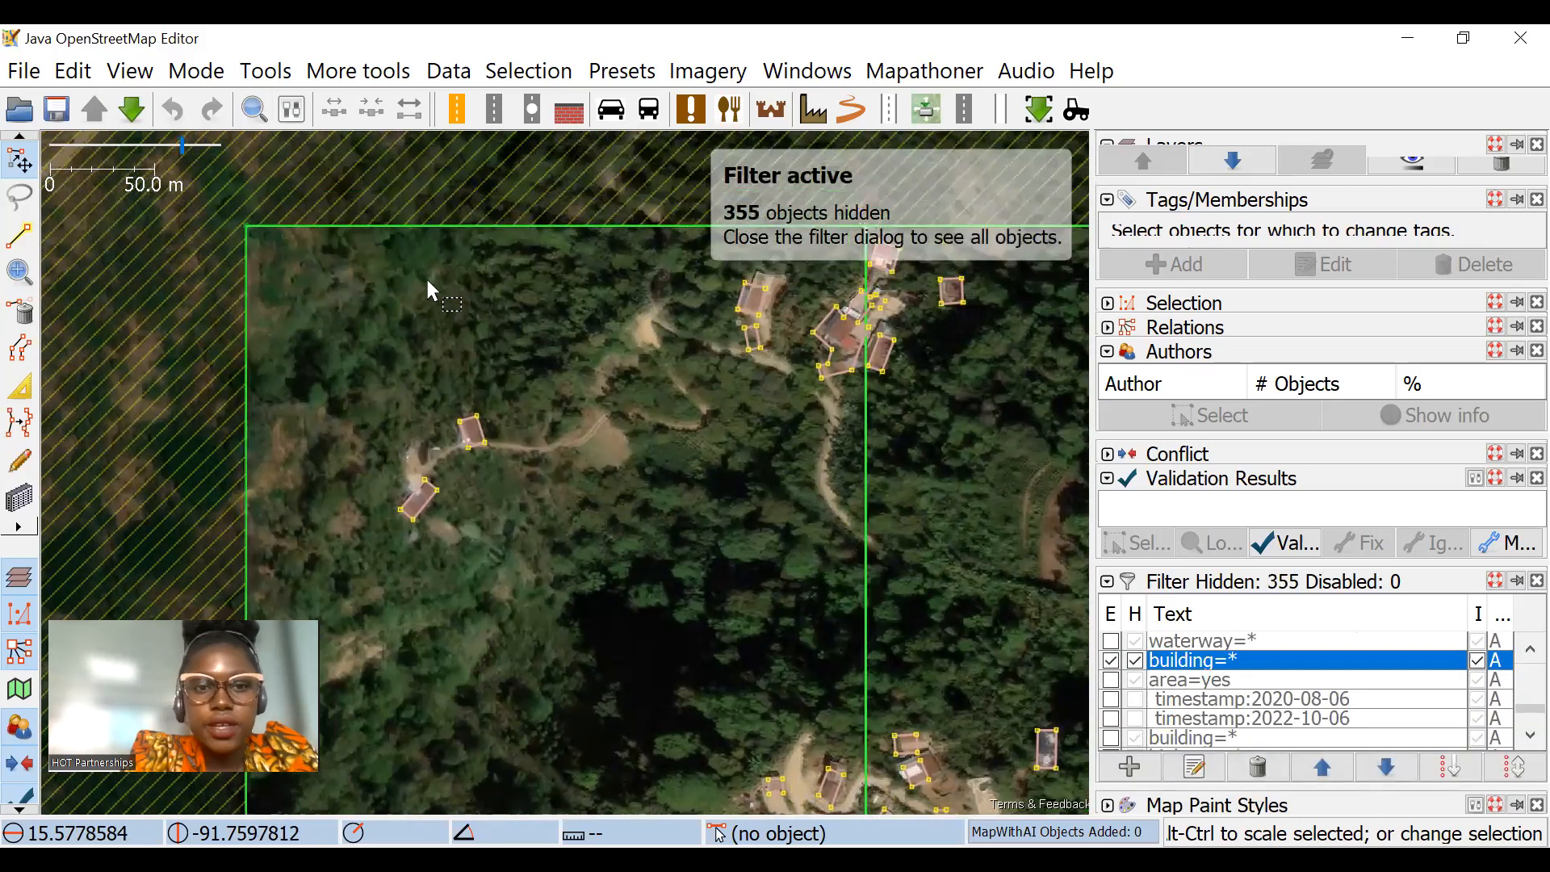
# Step: Select an area around the northwestern task square and delete the selected objects
pyautogui.scroll(-5, 427, 282)
pyautogui.moveTo(322, 187); pyautogui.dragTo(593, 436)
pyautogui.press('Delete')
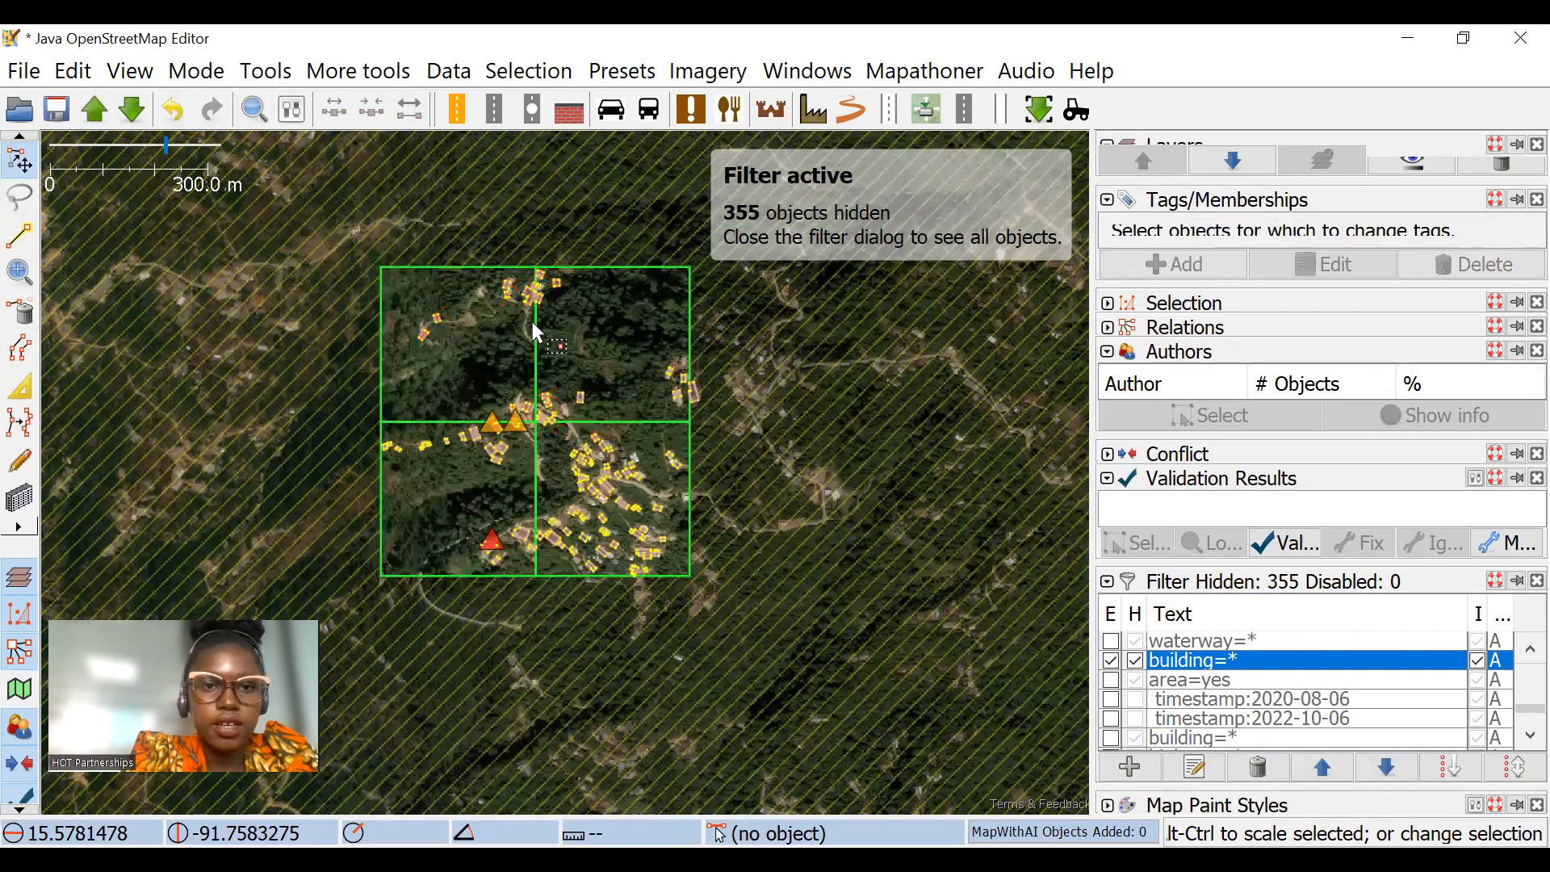
# Step: Reshape the building west of the northern cluster with the Extrude tool until it covers the long brown roof
pyautogui.scroll(5, 520, 270)
pyautogui.scroll(2, 495, 425)
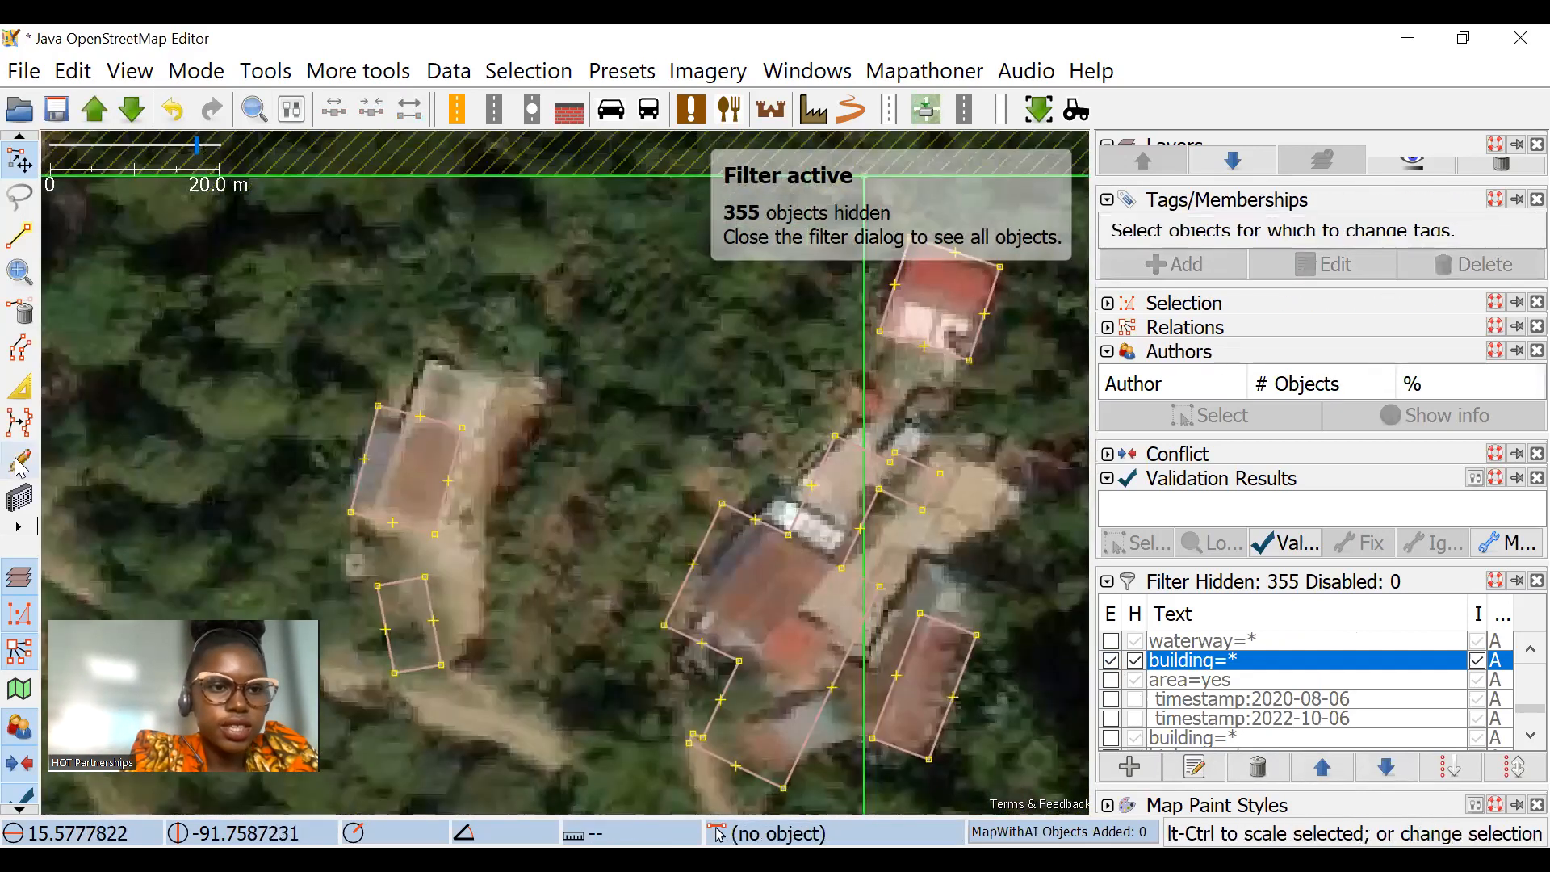
pyautogui.press('a')
pyautogui.click(20, 386)
pyautogui.scroll(1, 324, 451)
pyautogui.moveTo(411, 442); pyautogui.dragTo(494, 428)
pyautogui.moveTo(563, 394); pyautogui.dragTo(588, 298)
pyautogui.moveTo(513, 352); pyautogui.dragTo(442, 312)
pyautogui.click(21, 160)
pyautogui.click(439, 381)
# Step: Move the small building south of the long brown roof onto the grey roof along its west side and rotate it to match
pyautogui.click(20, 497)
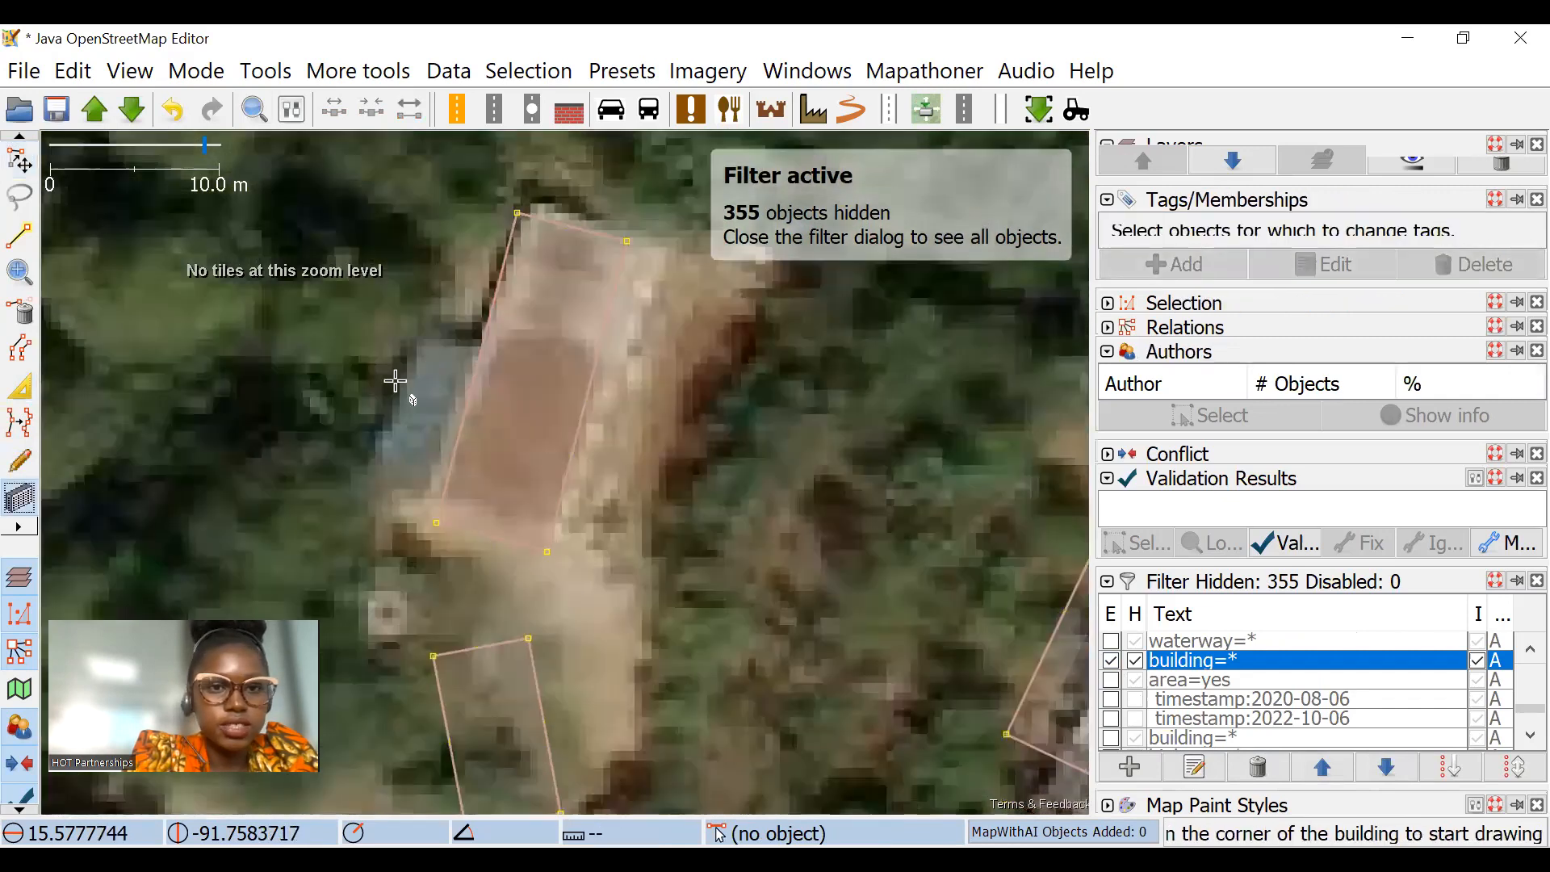
pyautogui.moveTo(394, 381); pyautogui.dragTo(515, 292)
pyautogui.click(20, 161)
pyautogui.moveTo(656, 596); pyautogui.dragTo(600, 268)
pyautogui.moveTo(705, 202); pyautogui.dragTo(728, 288)
# Step: Resize the small building with the Extrude tool so that its edges fit the grey roof
pyautogui.click(10, 399)
pyautogui.scroll(2, 644, 184)
pyautogui.moveTo(525, 266); pyautogui.dragTo(512, 310)
pyautogui.moveTo(581, 413); pyautogui.dragTo(522, 394)
pyautogui.press('Escape')
pyautogui.scroll(-3, 542, 407)
pyautogui.moveTo(576, 444); pyautogui.dragTo(595, 343)
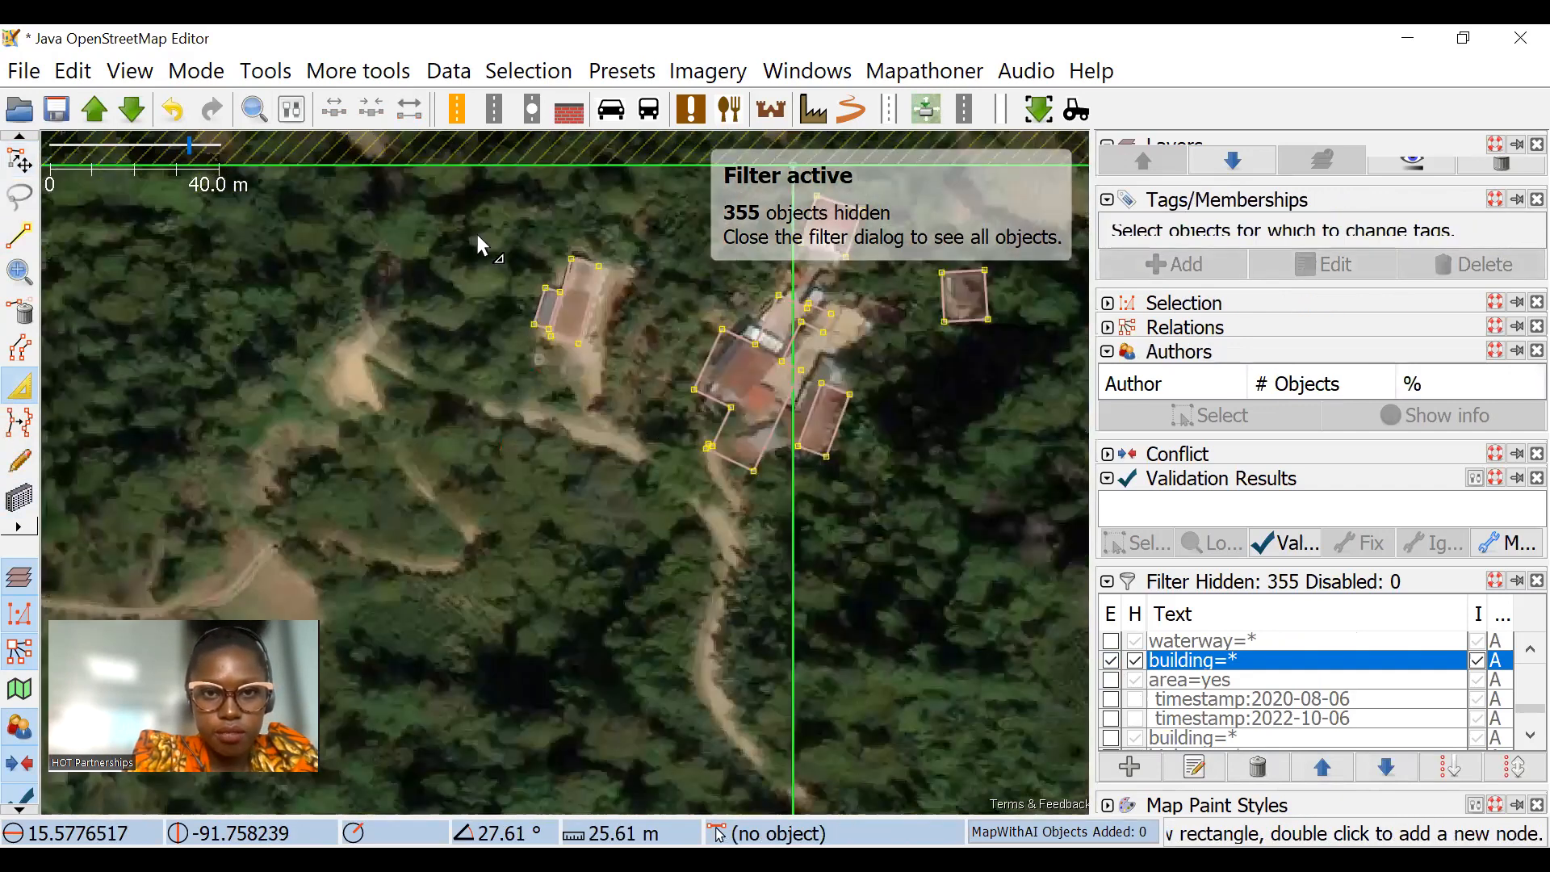
# Step: Split the multi-roof building in the northern cluster with Split Object along its north edge and unglue the resulting parts
pyautogui.moveTo(474, 240); pyautogui.dragTo(284, 151)
pyautogui.scroll(3, 729, 297)
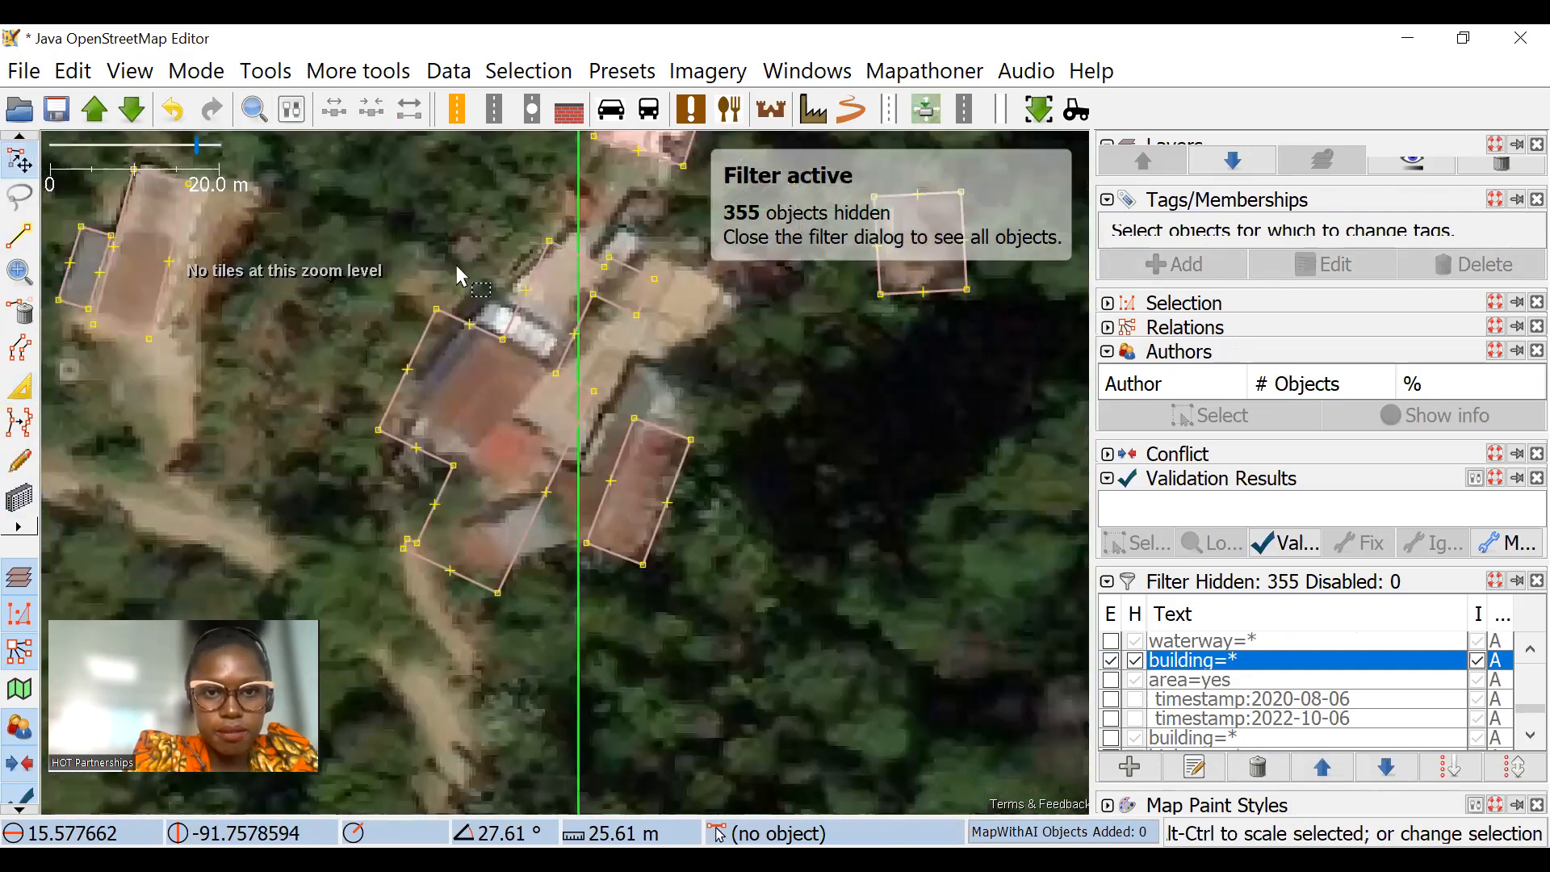
pyautogui.moveTo(682, 460); pyautogui.dragTo(315, 184)
pyautogui.click(356, 71)
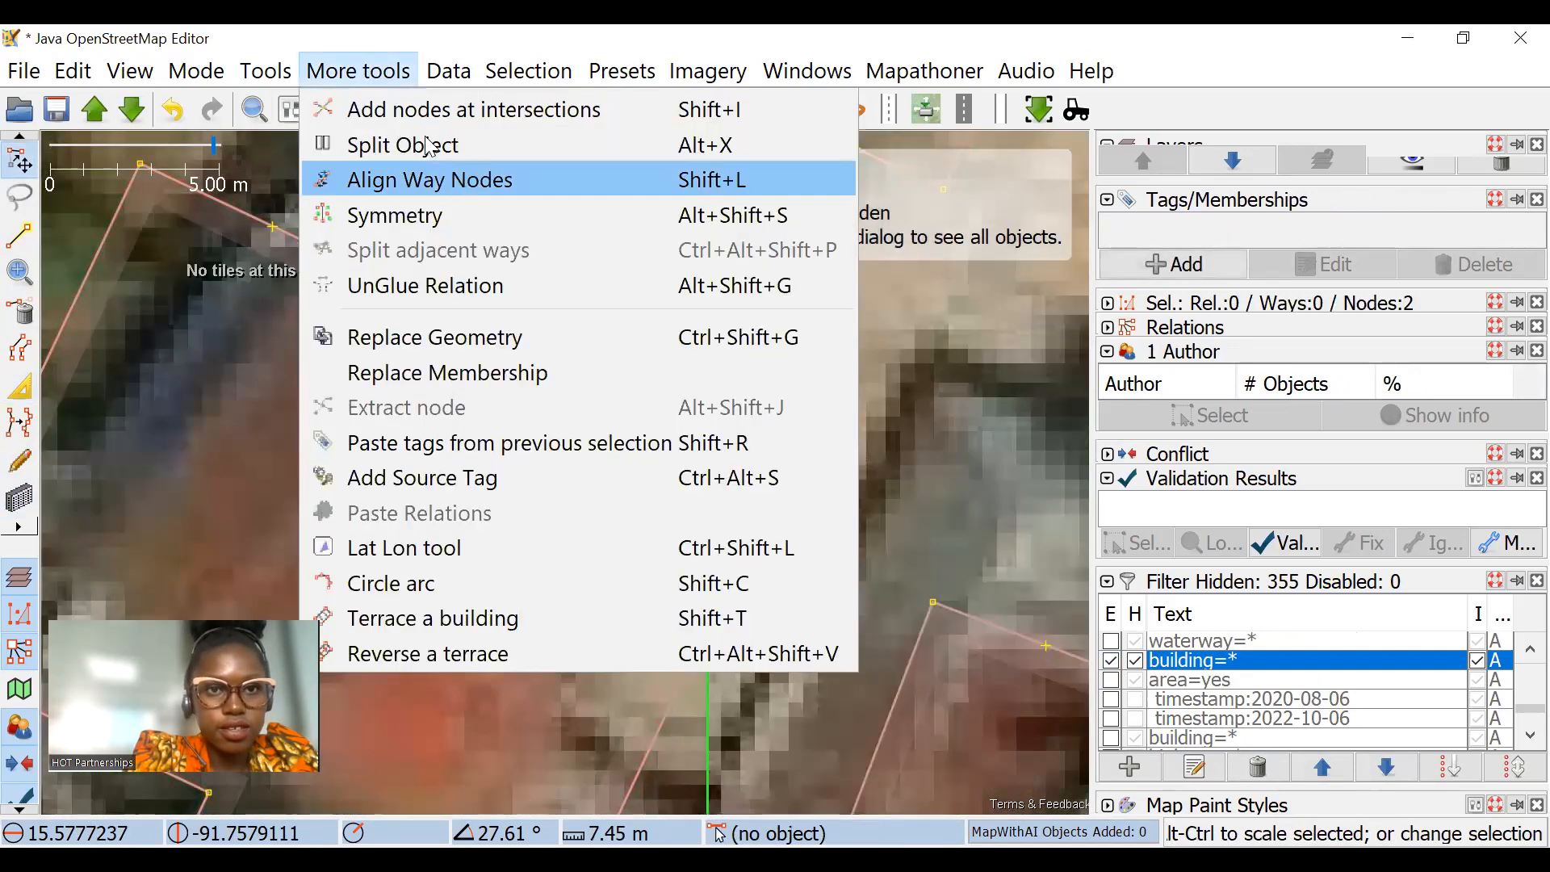
pyautogui.click(388, 139)
pyautogui.click(733, 515)
pyautogui.click(748, 526)
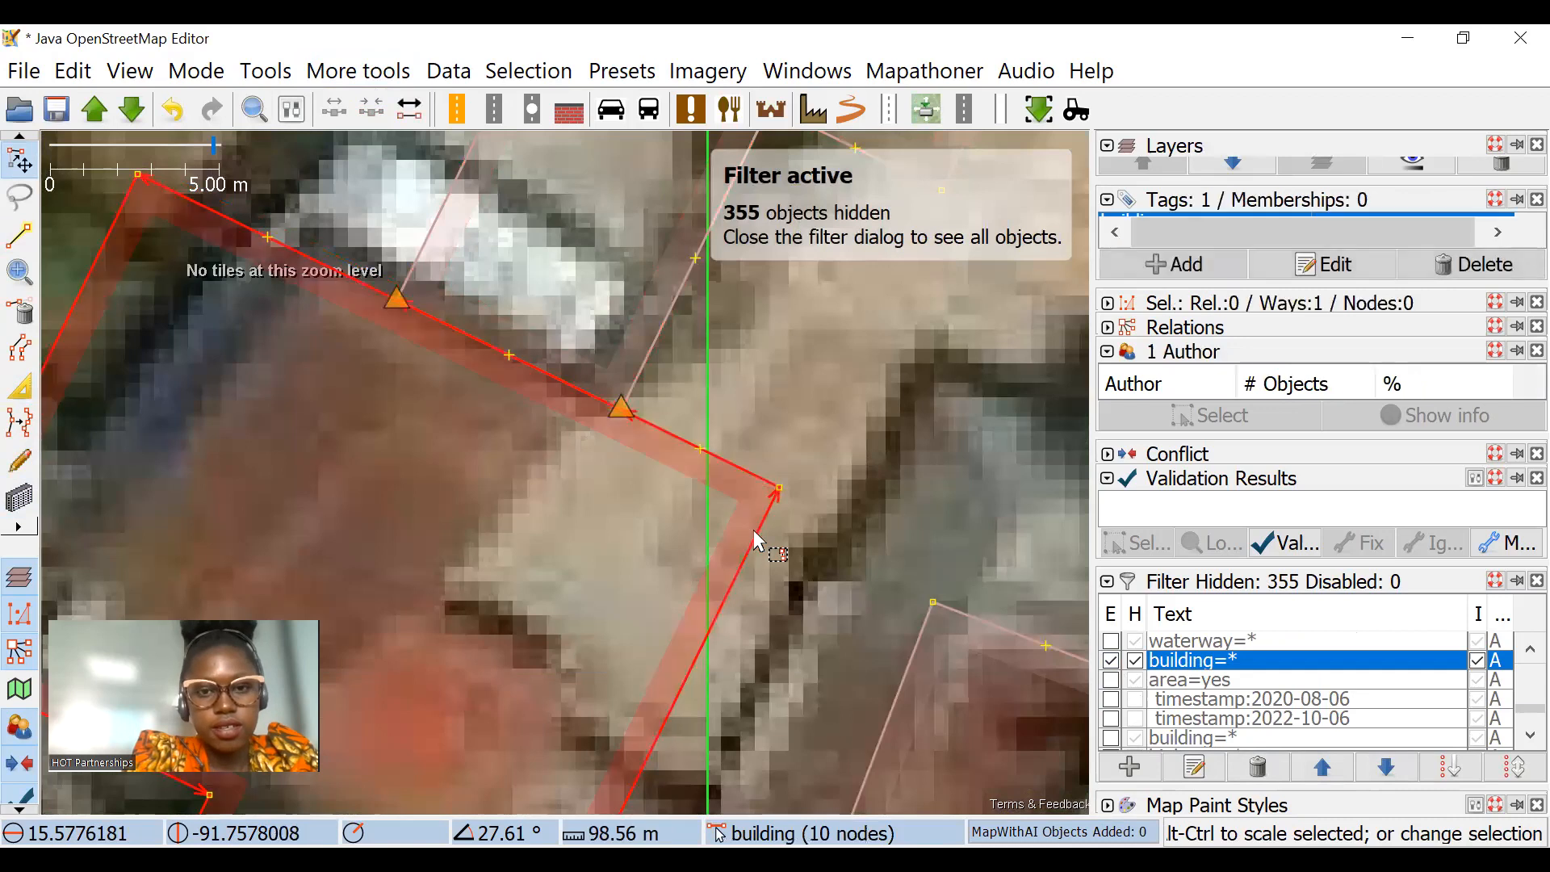
pyautogui.press('g')
# Step: Split the small northeastern section off the cluster's upper building between its two inner corner nodes
pyautogui.scroll(-2, 762, 538)
pyautogui.click(743, 380)
pyautogui.moveTo(743, 379); pyautogui.dragTo(711, 521)
pyautogui.scroll(1, 715, 485)
pyautogui.scroll(1, 642, 484)
pyautogui.click(660, 490)
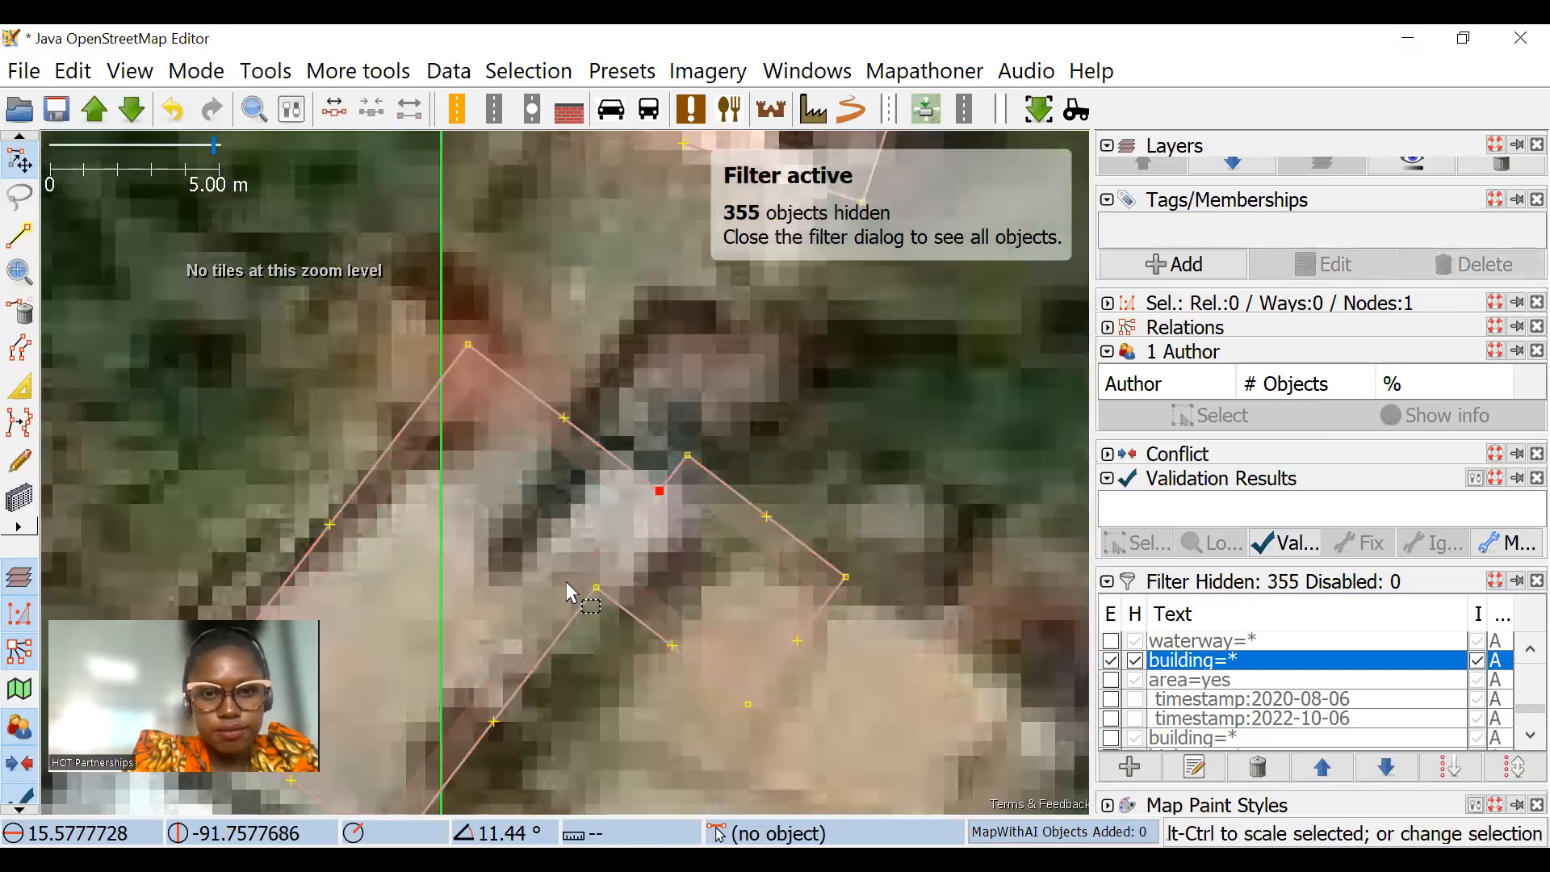
pyautogui.keyDown('shift'); pyautogui.click(596, 587); pyautogui.keyUp('shift')
pyautogui.click(356, 71)
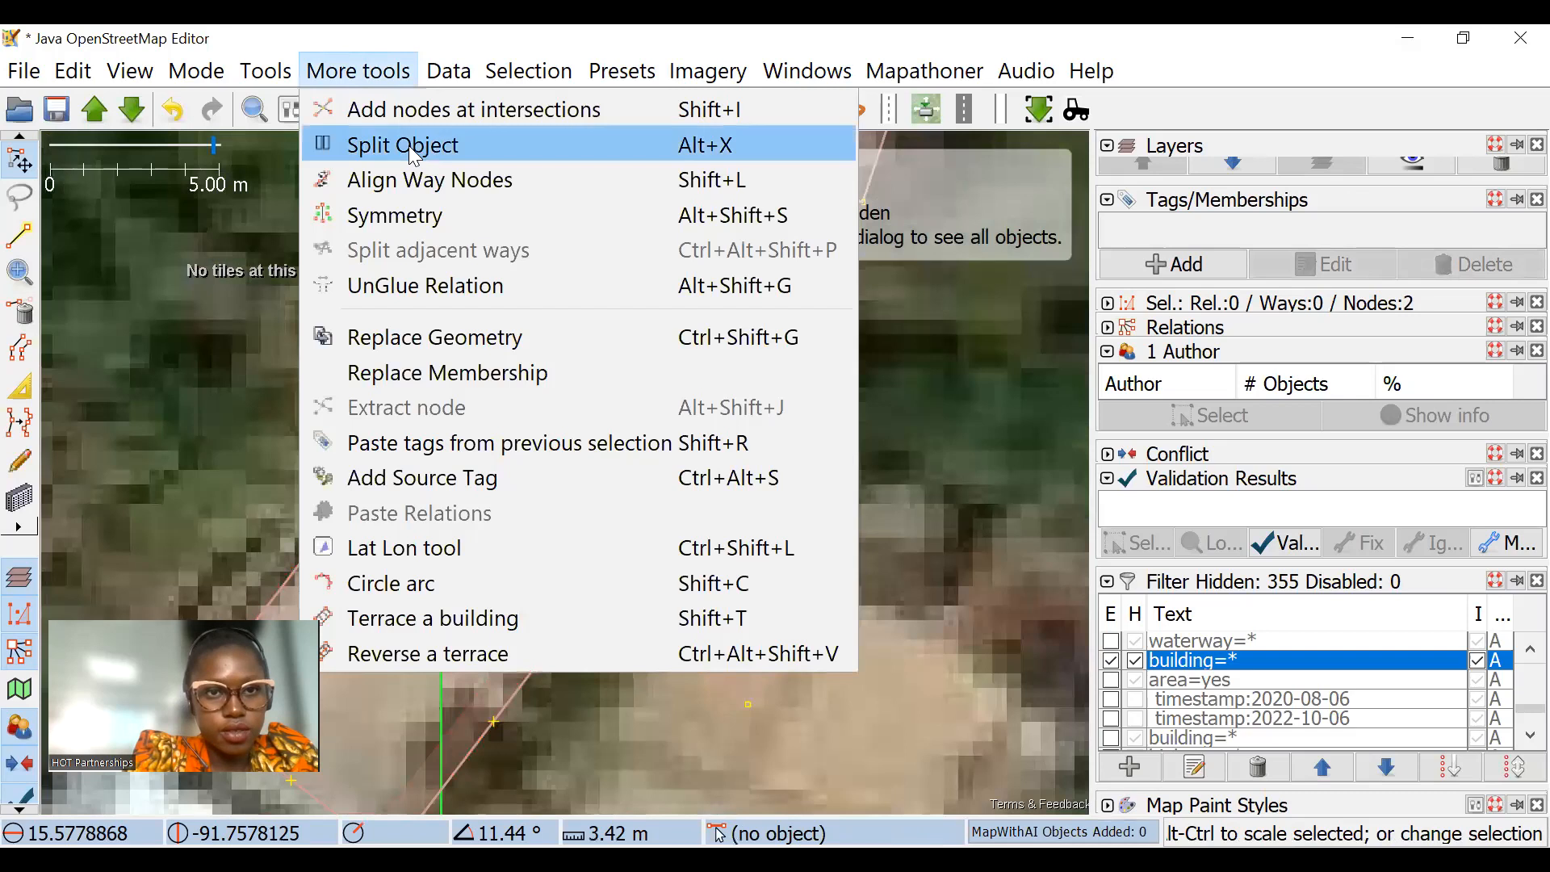
pyautogui.click(415, 143)
# Step: Move the split-off section onto the dark roof to the north, scale it to about 0.82×, and delete its surplus node
pyautogui.click(738, 499)
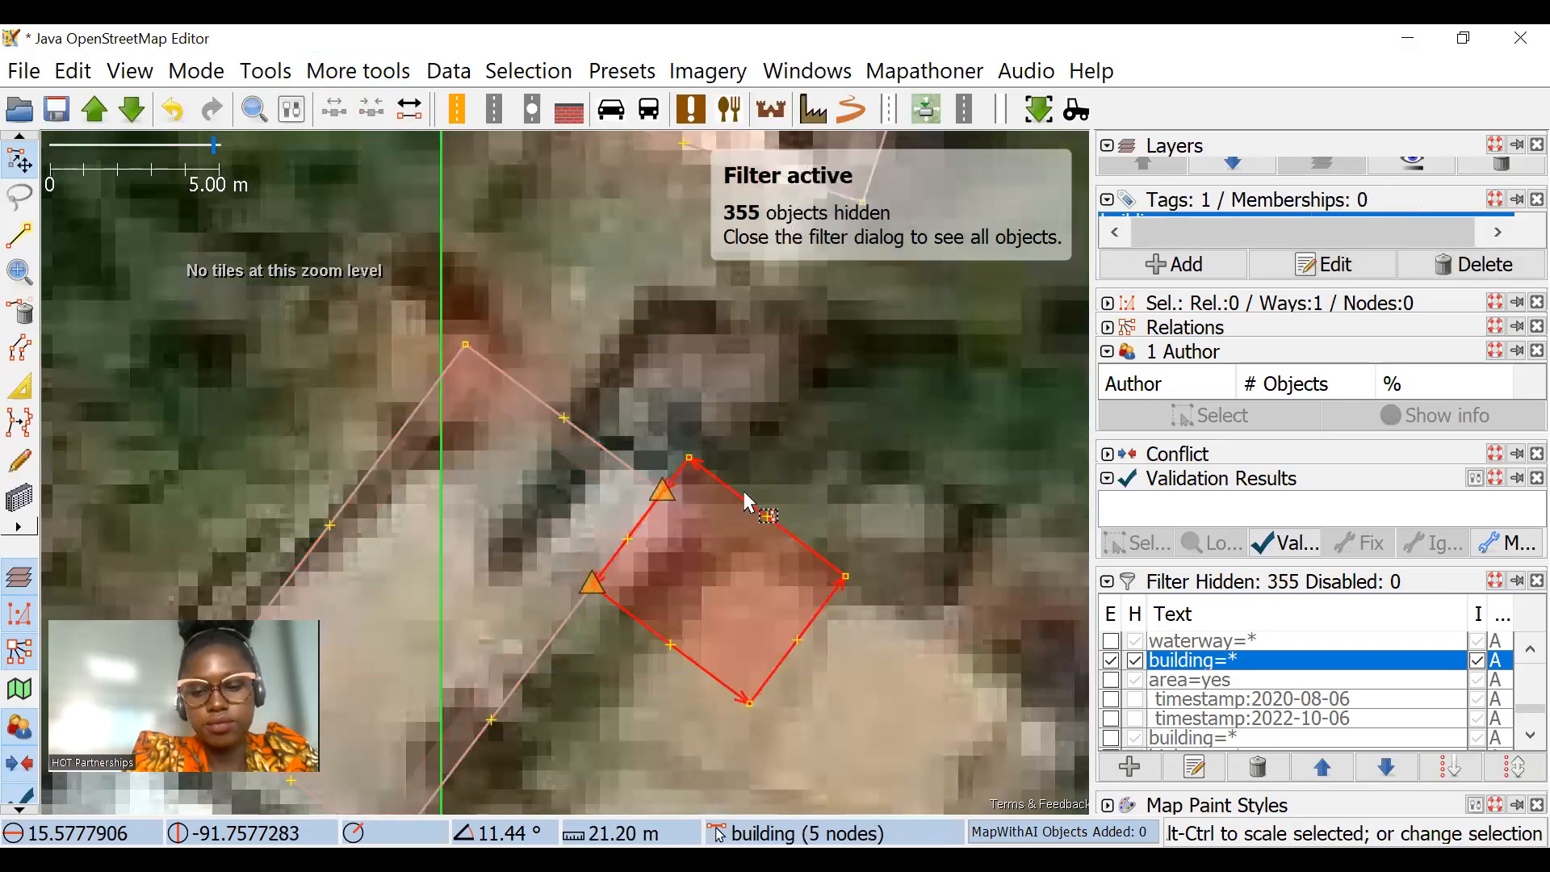
pyautogui.moveTo(731, 490); pyautogui.dragTo(733, 334)
pyautogui.moveTo(854, 381); pyautogui.dragTo(827, 386)
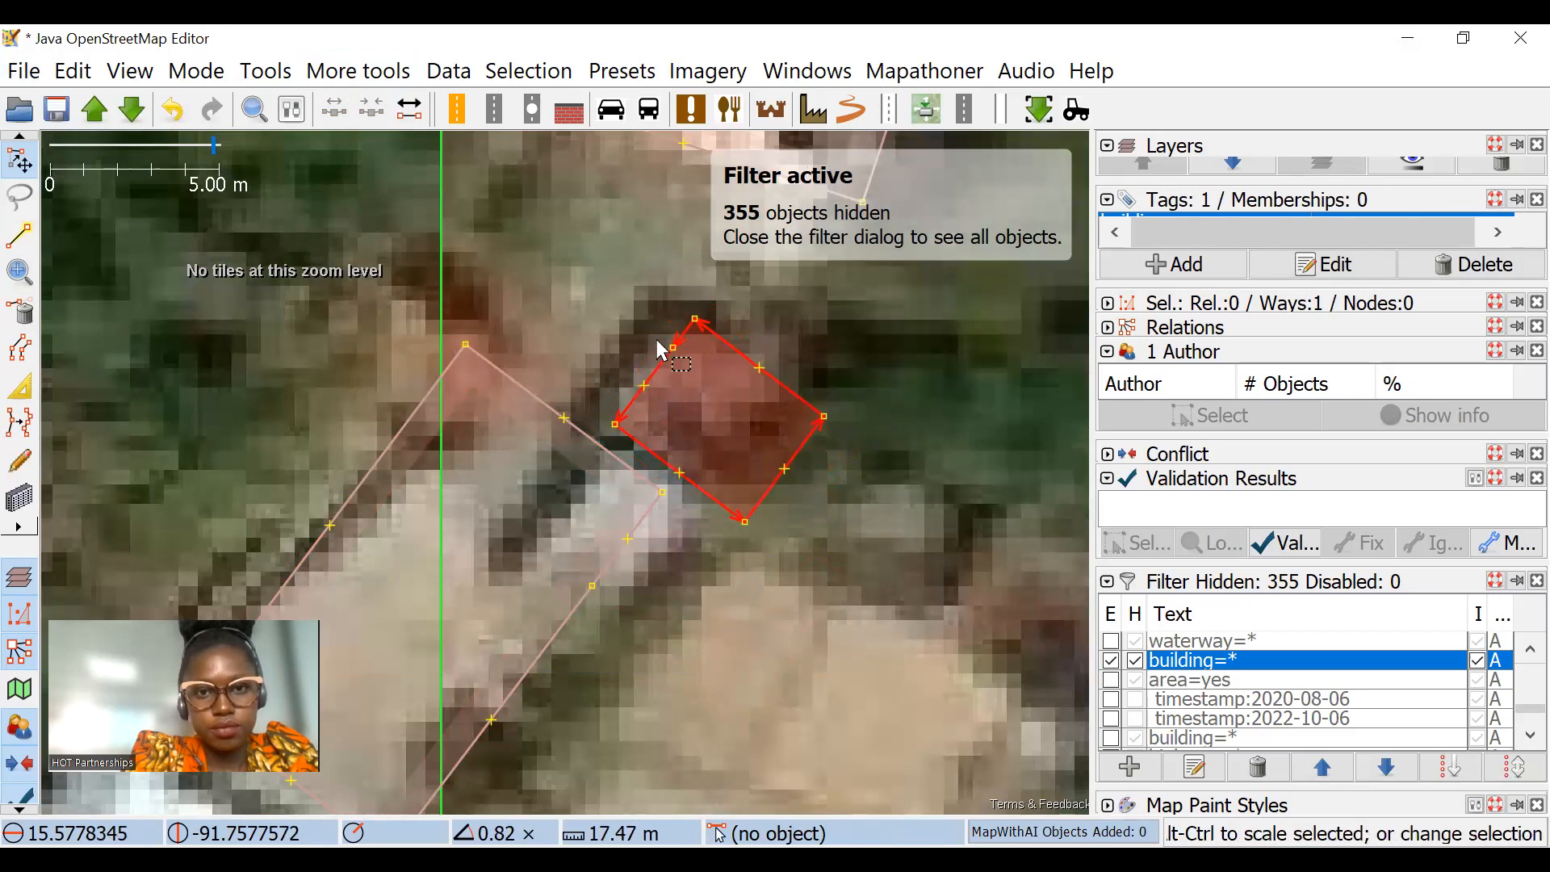
pyautogui.click(673, 347)
pyautogui.click(21, 312)
pyautogui.moveTo(44, 394); pyautogui.dragTo(206, 270)
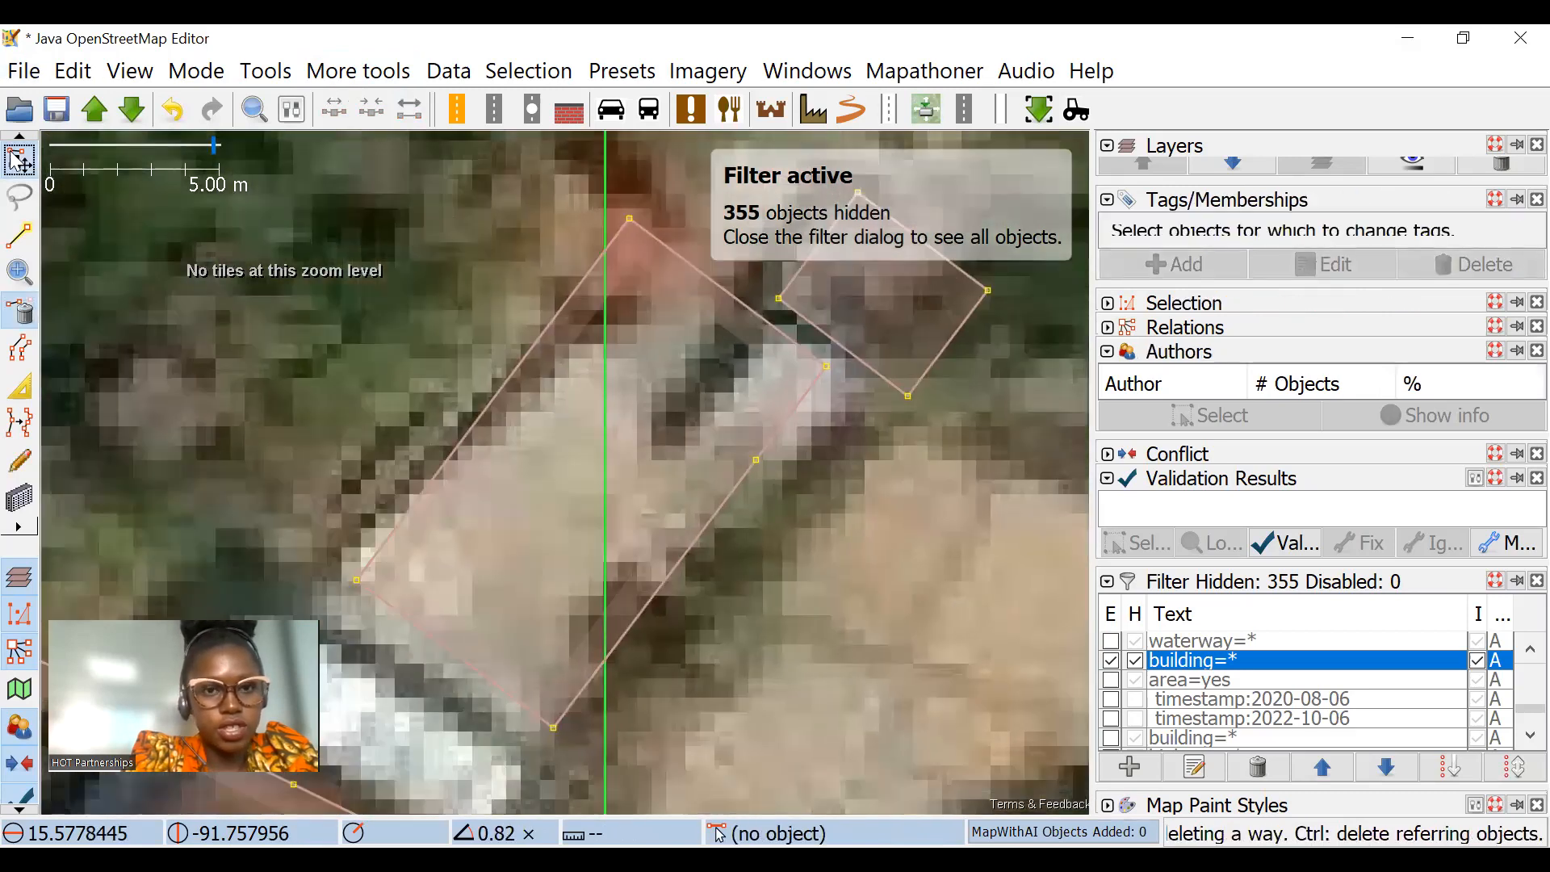
# Step: Shrink the cluster's upper building with the Extrude tool to fit the beige roof north of the white one
pyautogui.scroll(-2, 744, 385)
pyautogui.click(19, 386)
pyautogui.moveTo(736, 339); pyautogui.dragTo(692, 453)
pyautogui.moveTo(608, 404); pyautogui.dragTo(616, 404)
pyautogui.moveTo(360, 234); pyautogui.dragTo(467, 197)
pyautogui.click(22, 157)
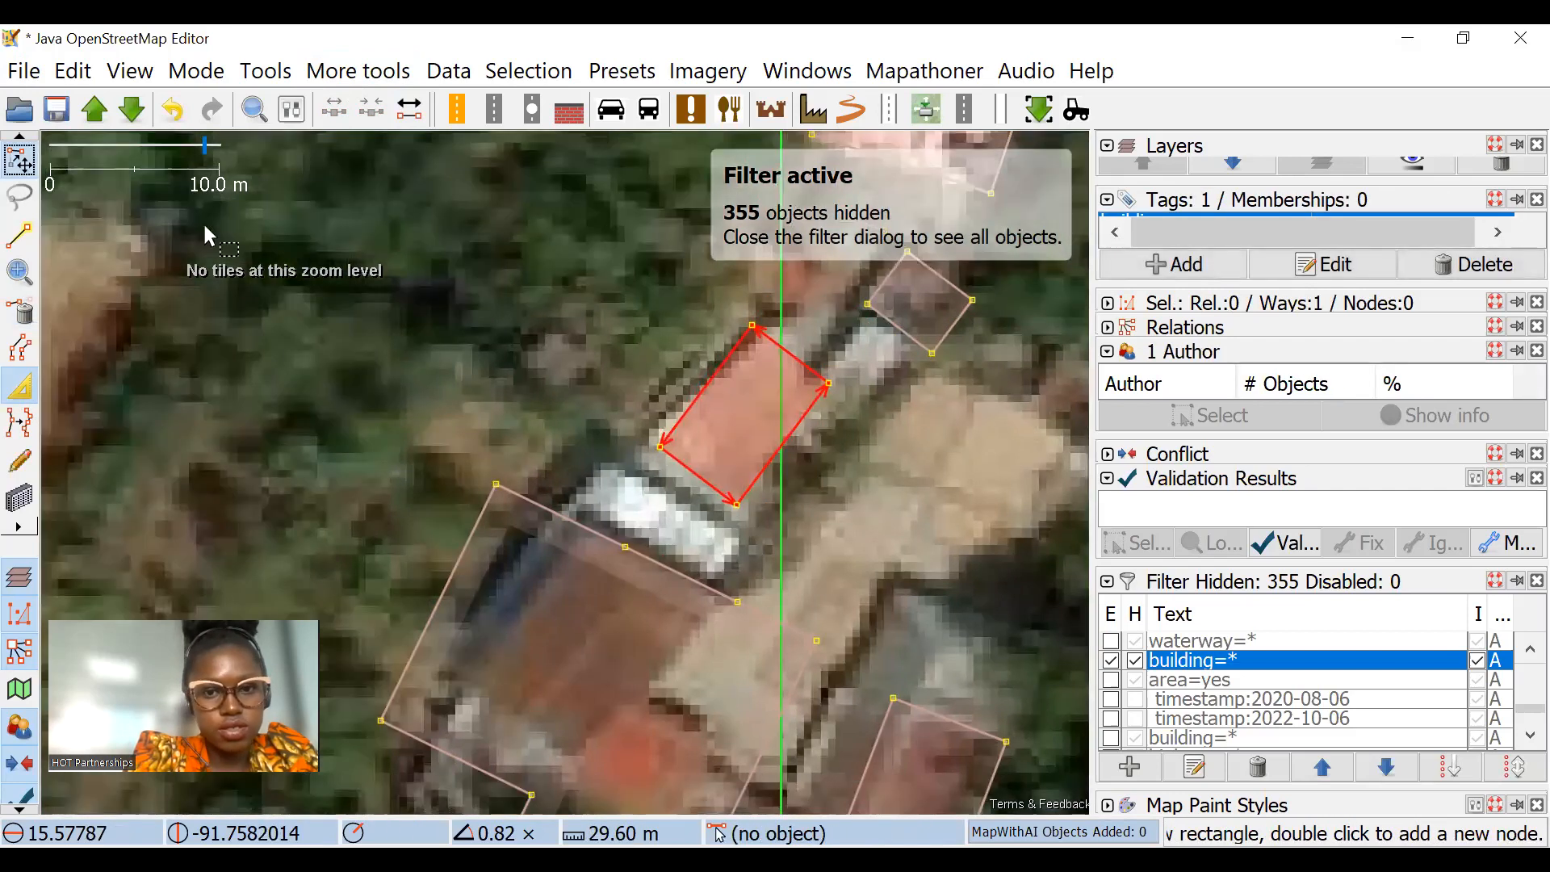
# Step: Split the 10-node L-shaped building from its inner corner to its north edge and unglue the two squared parts
pyautogui.scroll(-4, 706, 418)
pyautogui.scroll(3, 605, 421)
pyautogui.moveTo(672, 369); pyautogui.dragTo(670, 365)
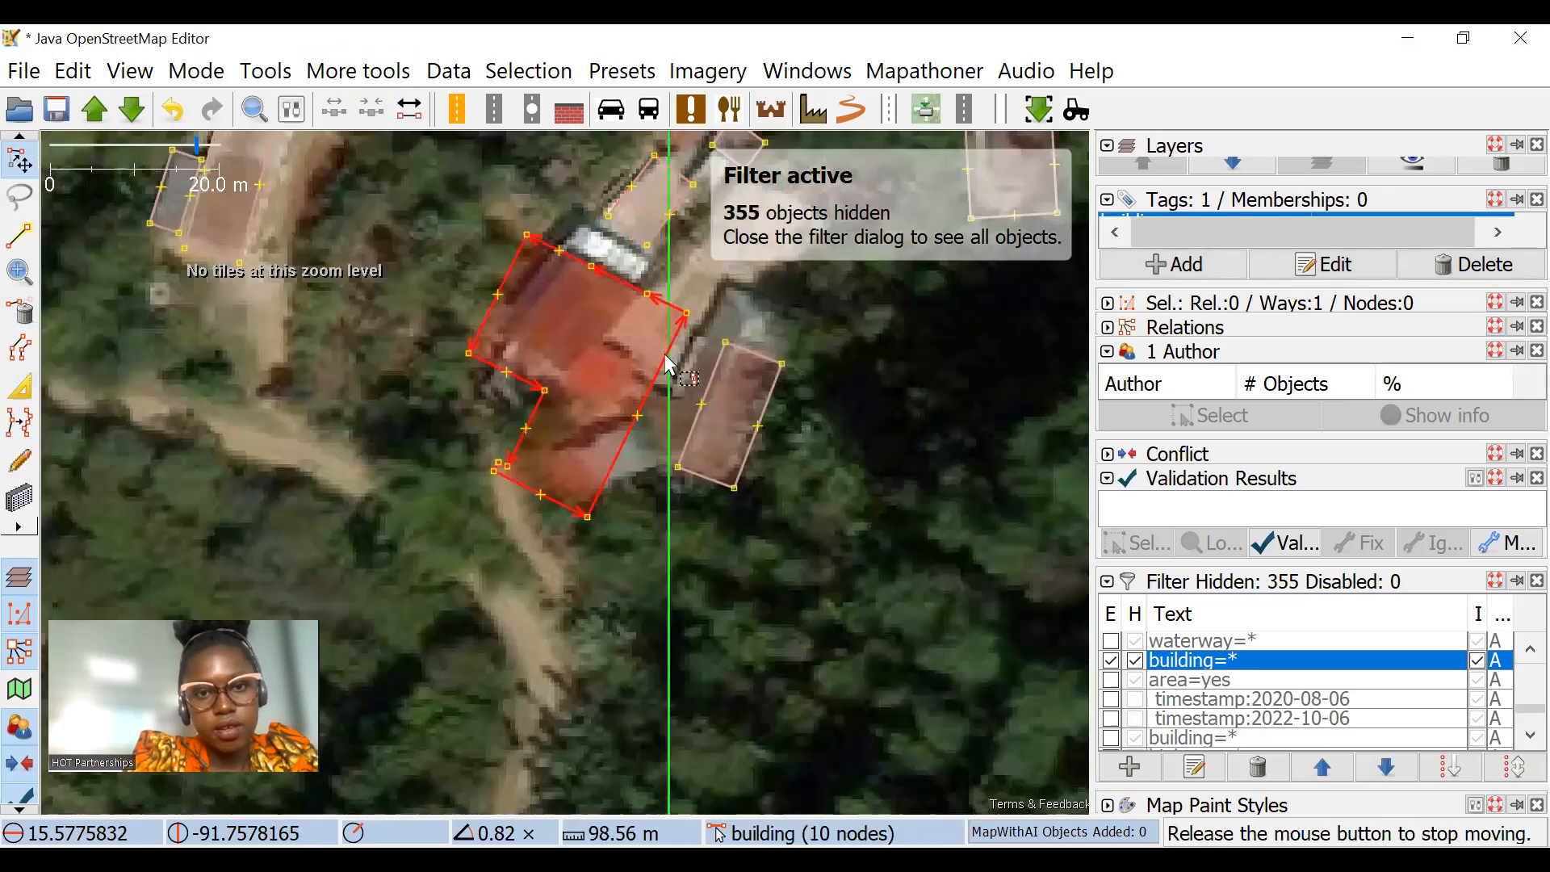
pyautogui.scroll(3, 681, 326)
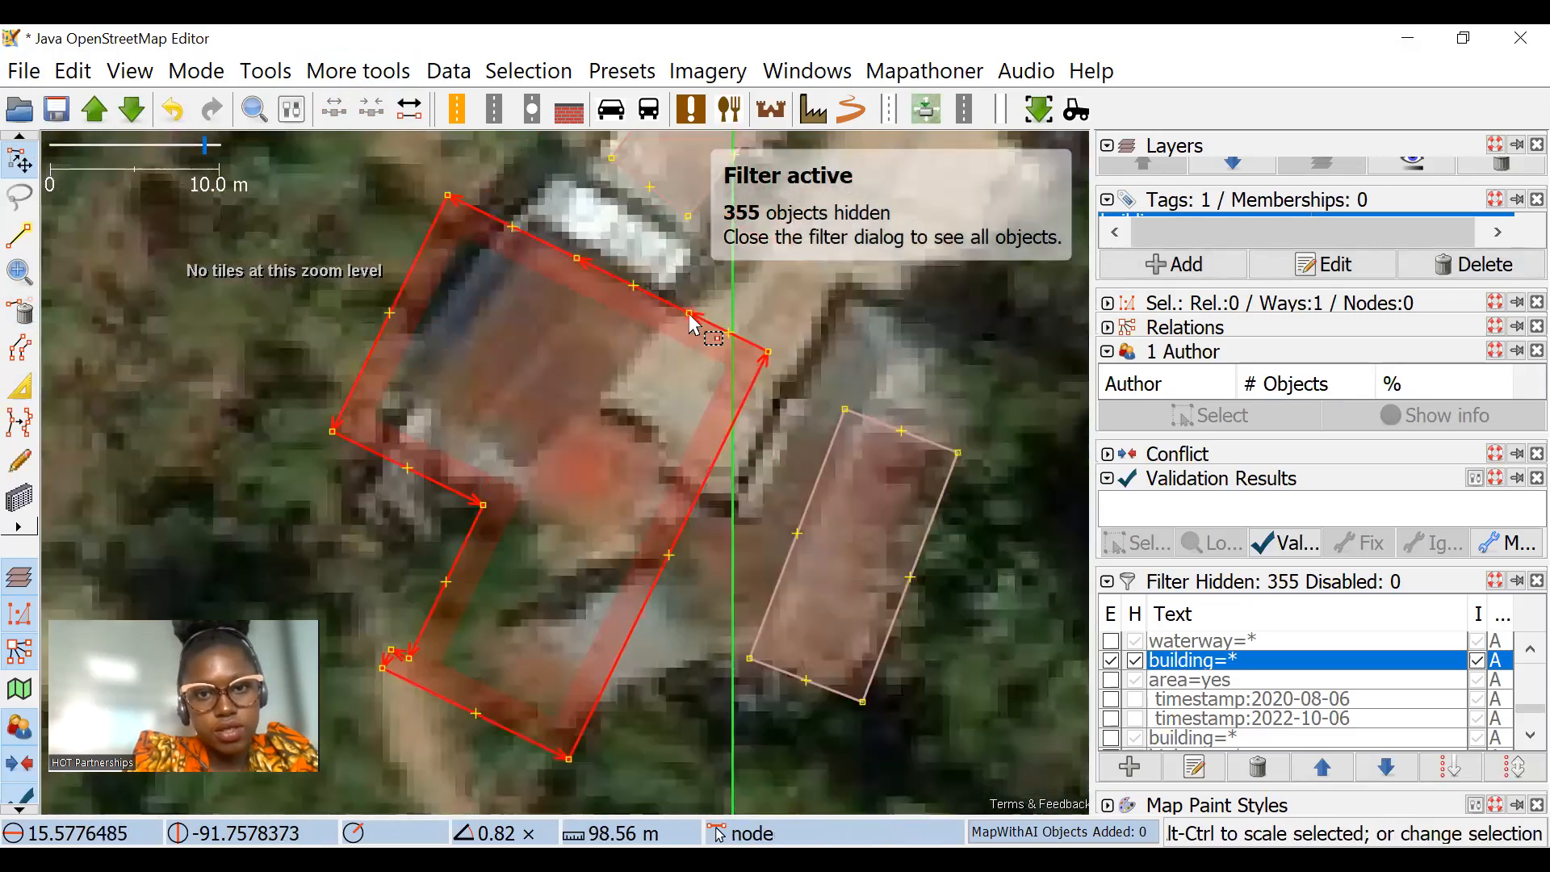
pyautogui.click(689, 312)
pyautogui.keyDown('shift'); pyautogui.click(485, 516); pyautogui.keyUp('shift')
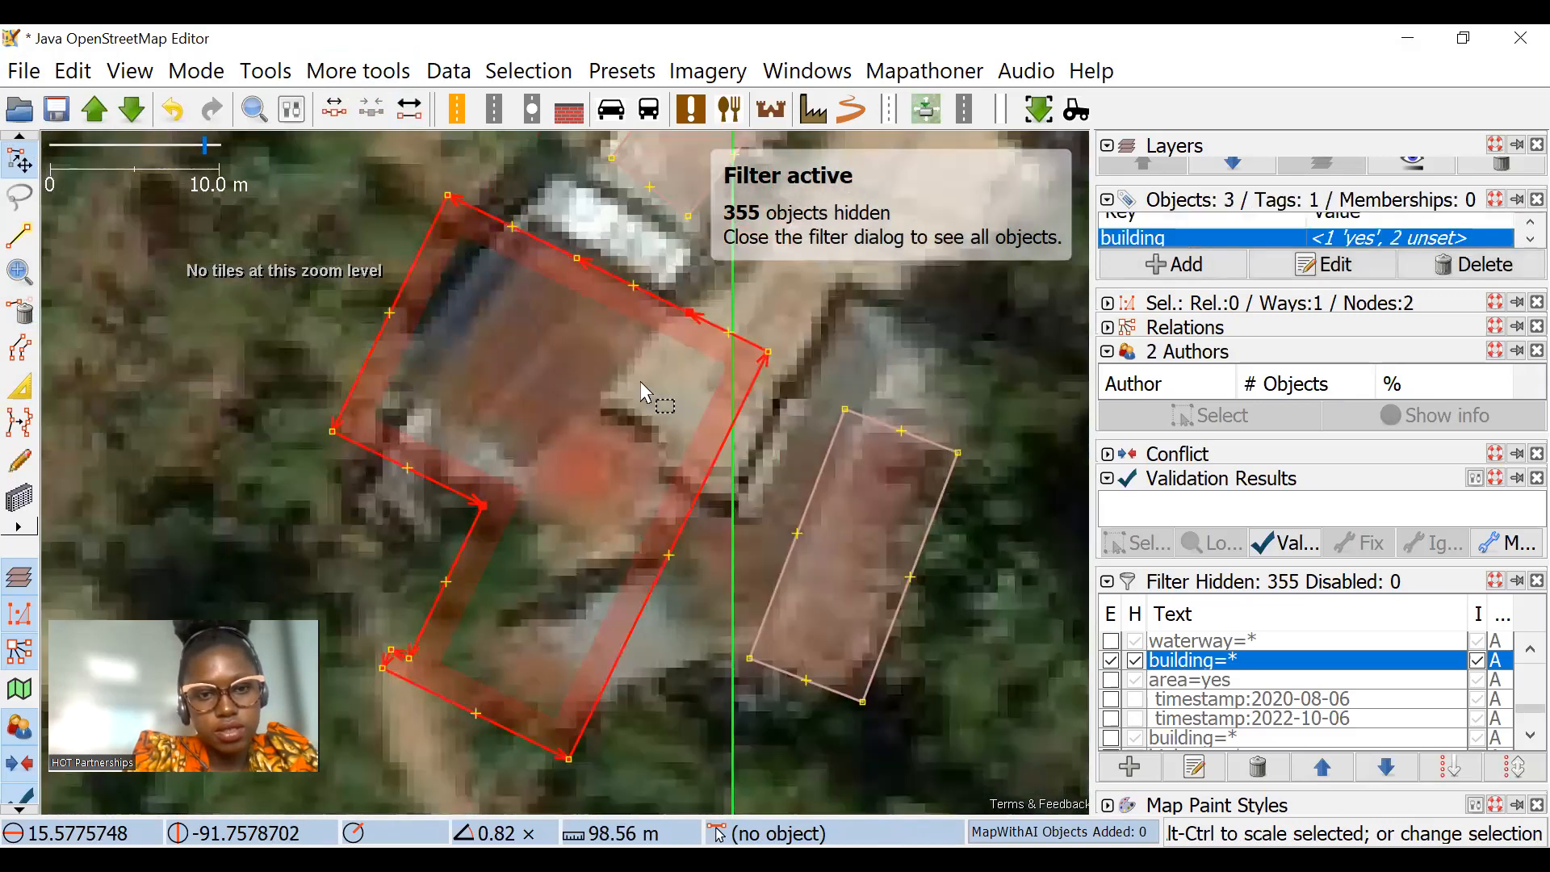
pyautogui.click(376, 79)
pyautogui.click(408, 142)
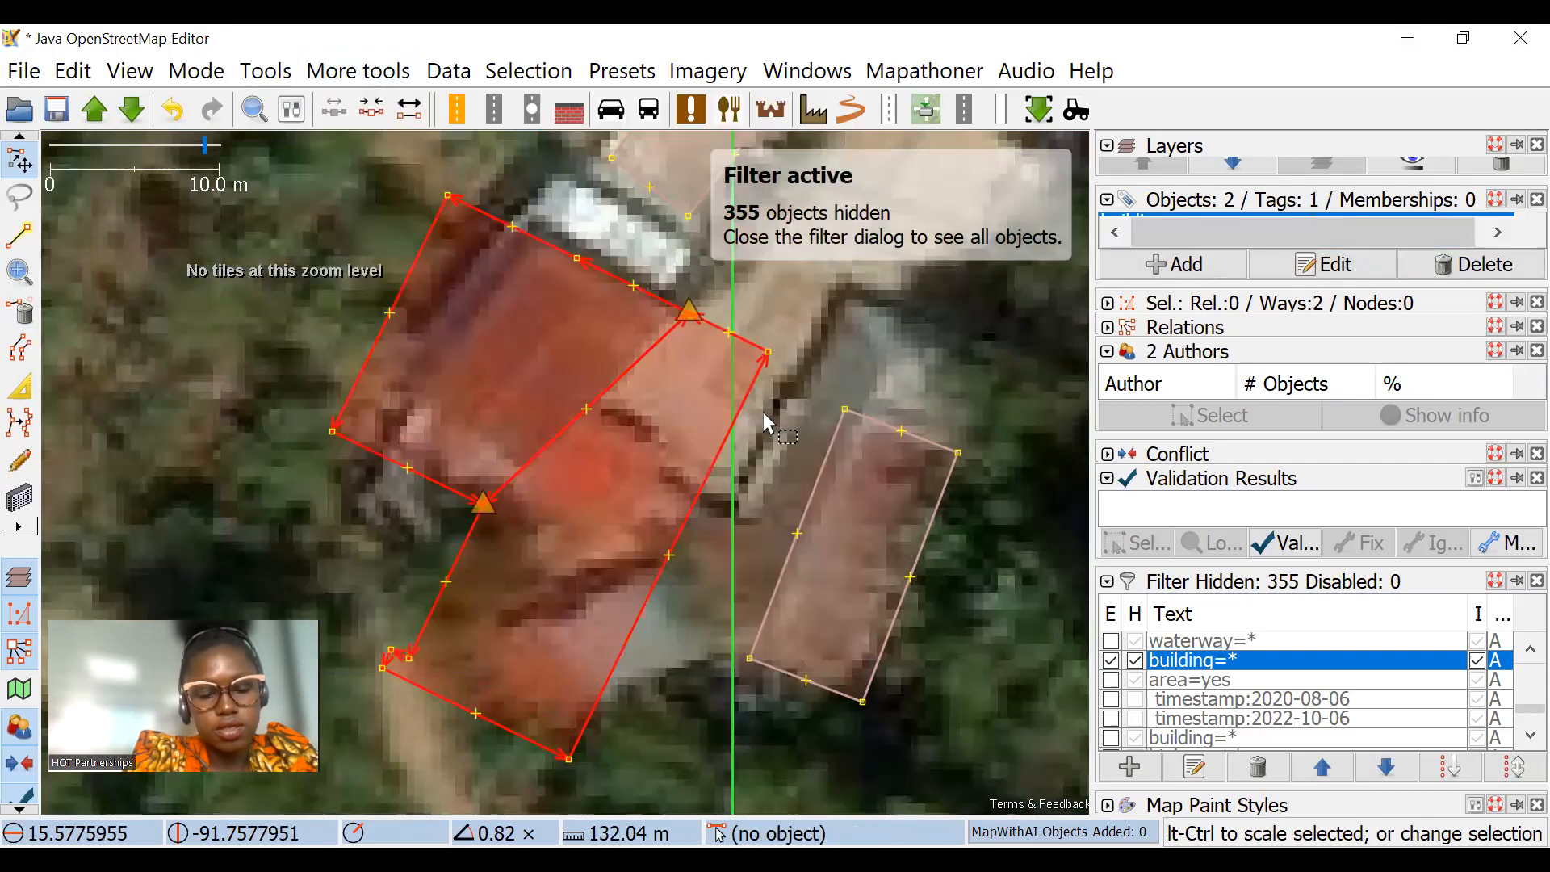
pyautogui.press('Escape')
pyautogui.click(758, 422)
pyautogui.press('g')
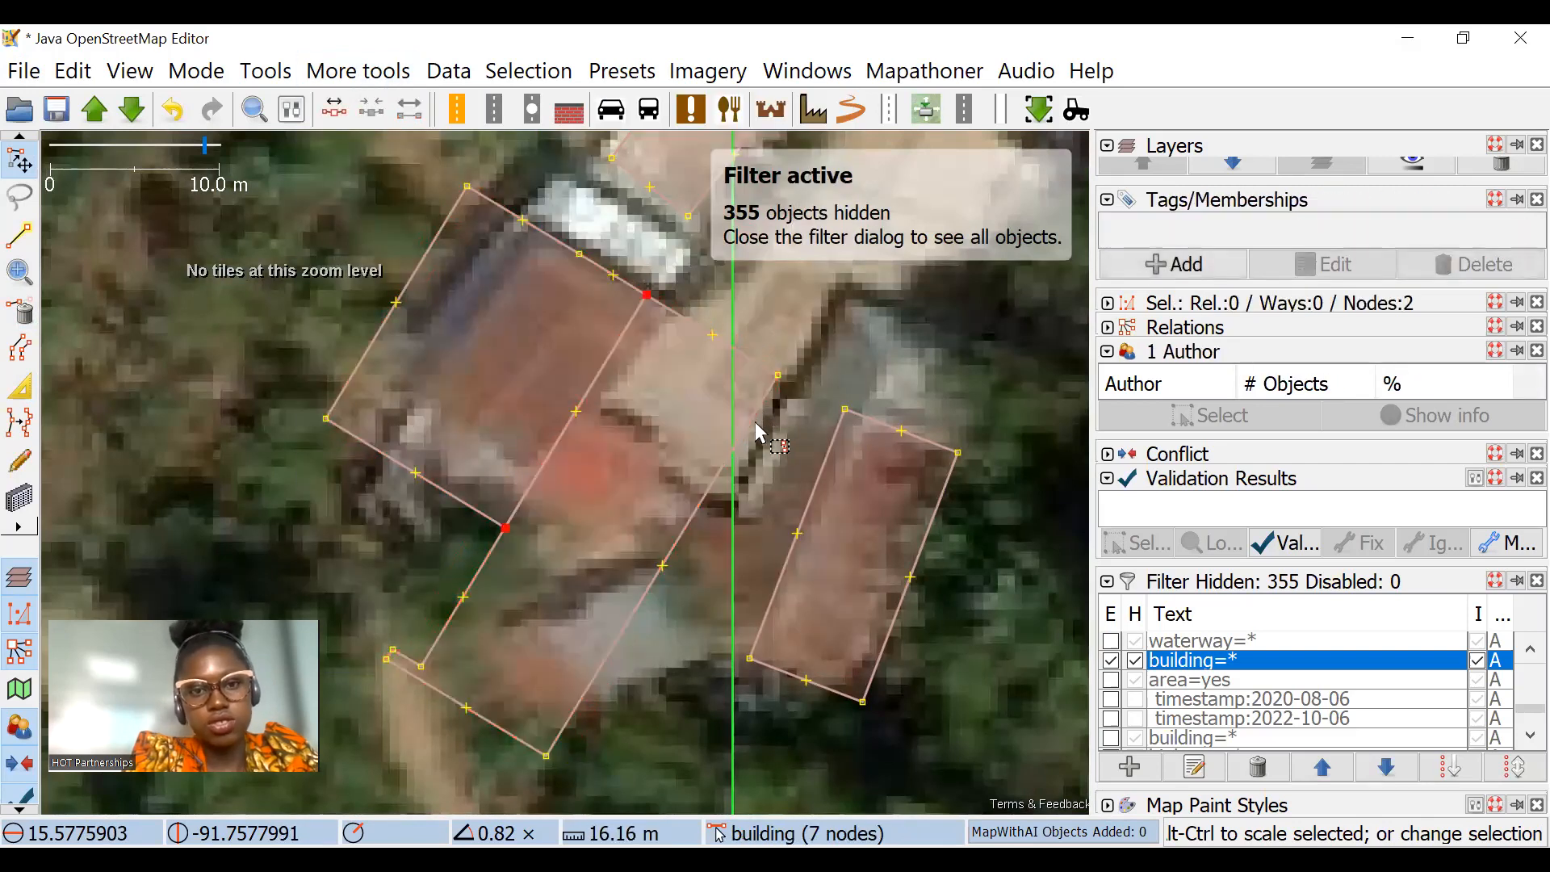
# Step: Scale the split-off southeastern part down to about 0.52×
pyautogui.moveTo(788, 315); pyautogui.dragTo(630, 424)
pyautogui.hotkey('ctrl', 'z')
pyautogui.moveTo(680, 357); pyautogui.dragTo(511, 521)
# Step: Delete the surplus nodes around the scaled part's southwest end and square its outline
pyautogui.scroll(2, 432, 592)
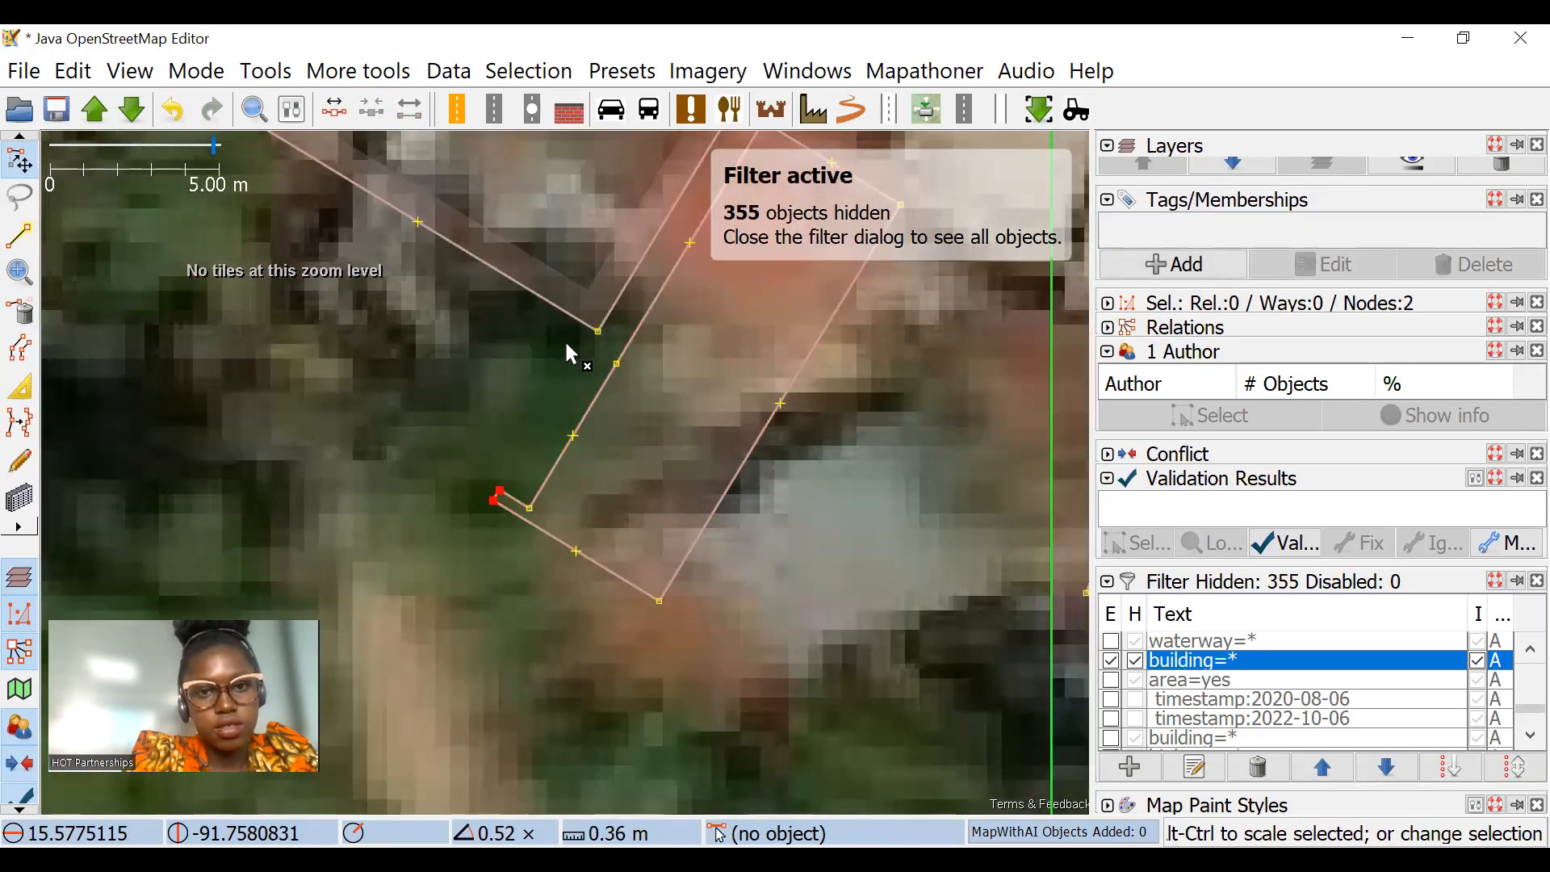
pyautogui.press('Delete')
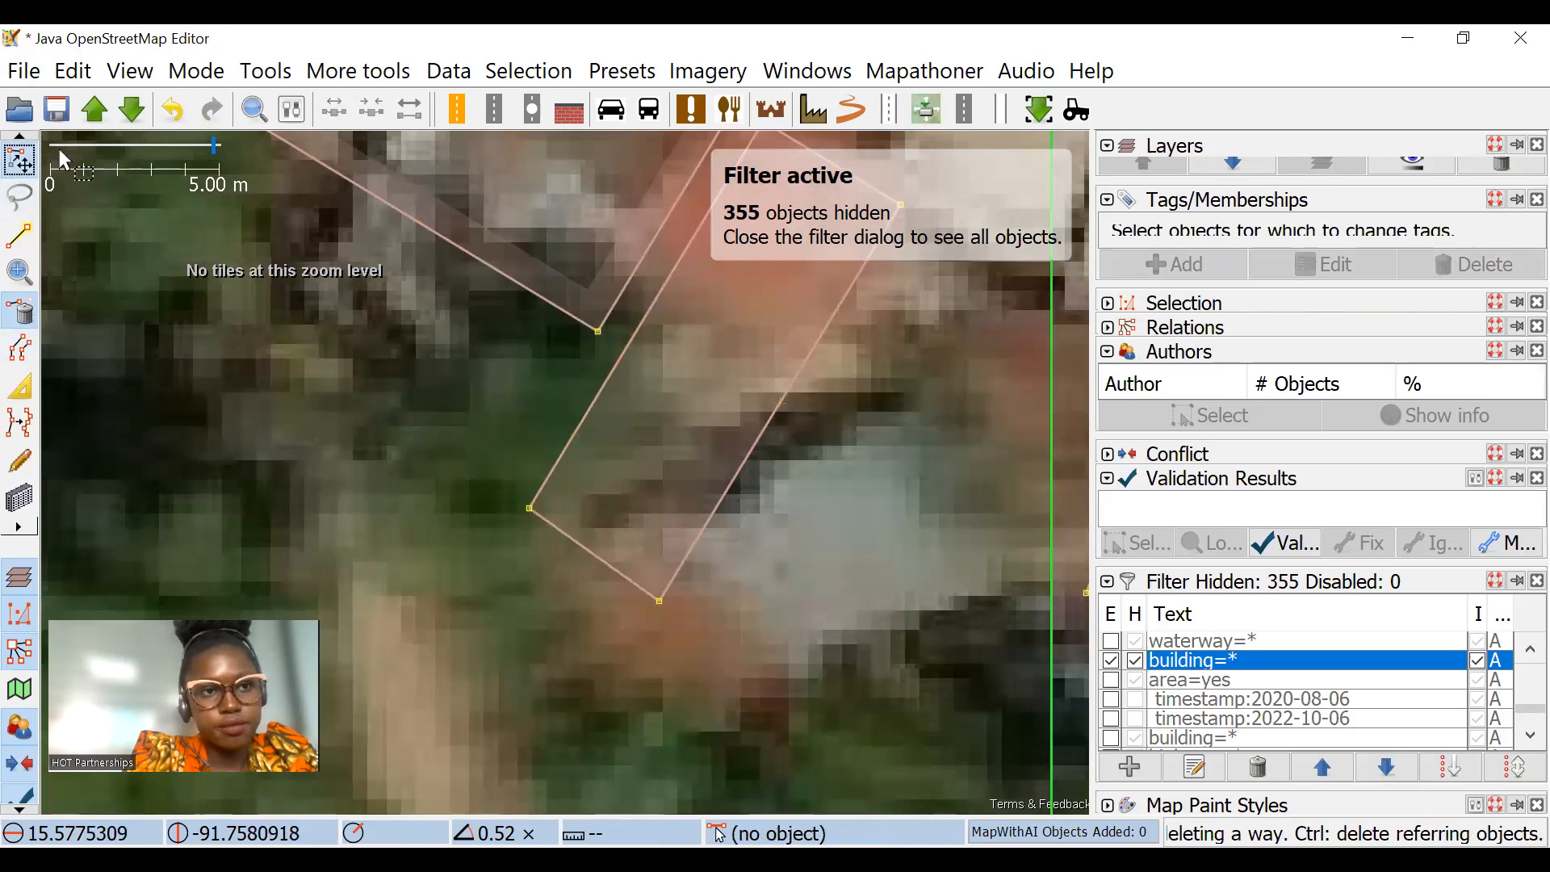
pyautogui.moveTo(699, 224); pyautogui.dragTo(653, 377)
pyautogui.click(655, 379)
pyautogui.press('q')
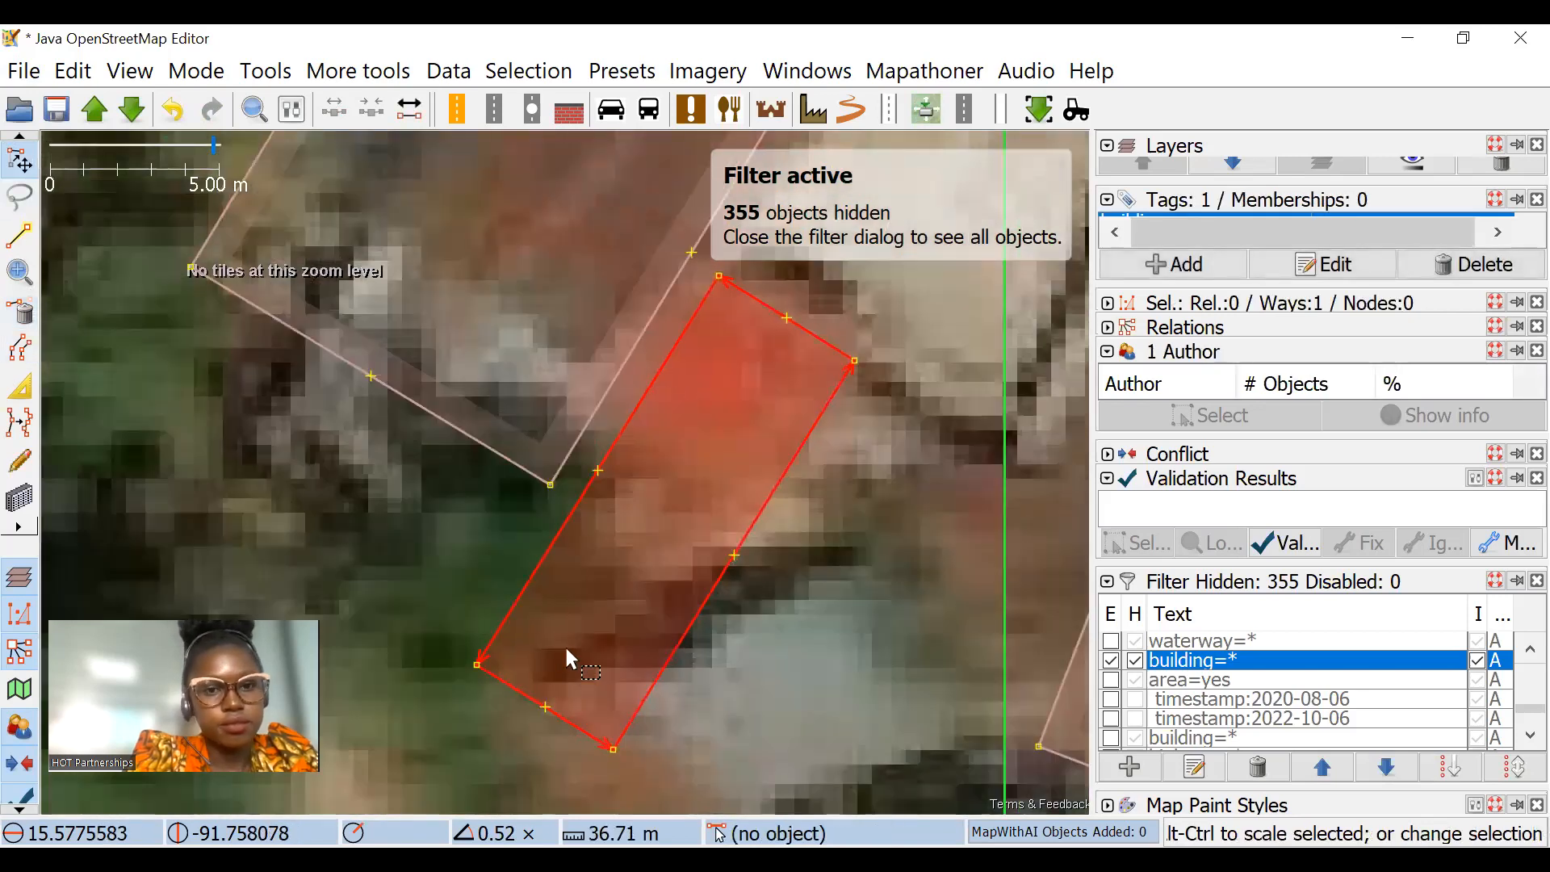
# Step: Shorten and adjust the scaled rectangle with the Extrude tool so that it covers only the small red roof
pyautogui.click(13, 385)
pyautogui.moveTo(558, 715); pyautogui.dragTo(684, 508)
pyautogui.moveTo(748, 315); pyautogui.dragTo(755, 586)
pyautogui.scroll(-2, 694, 368)
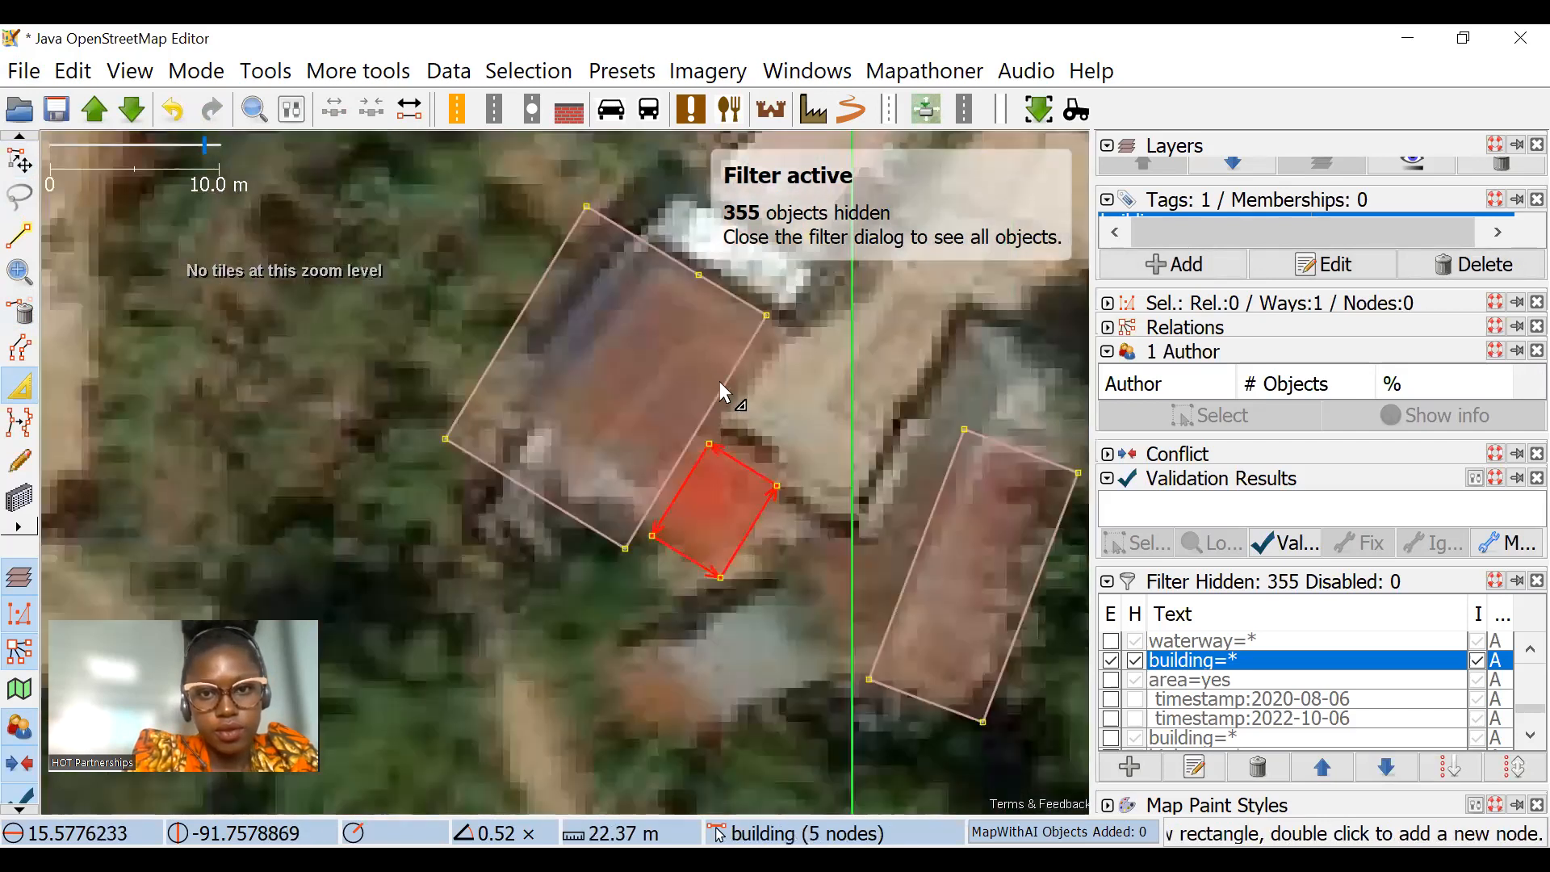
# Step: Fit the large brown-roof building's sides to its roof and delete the surplus node on its north edge
pyautogui.click(718, 381)
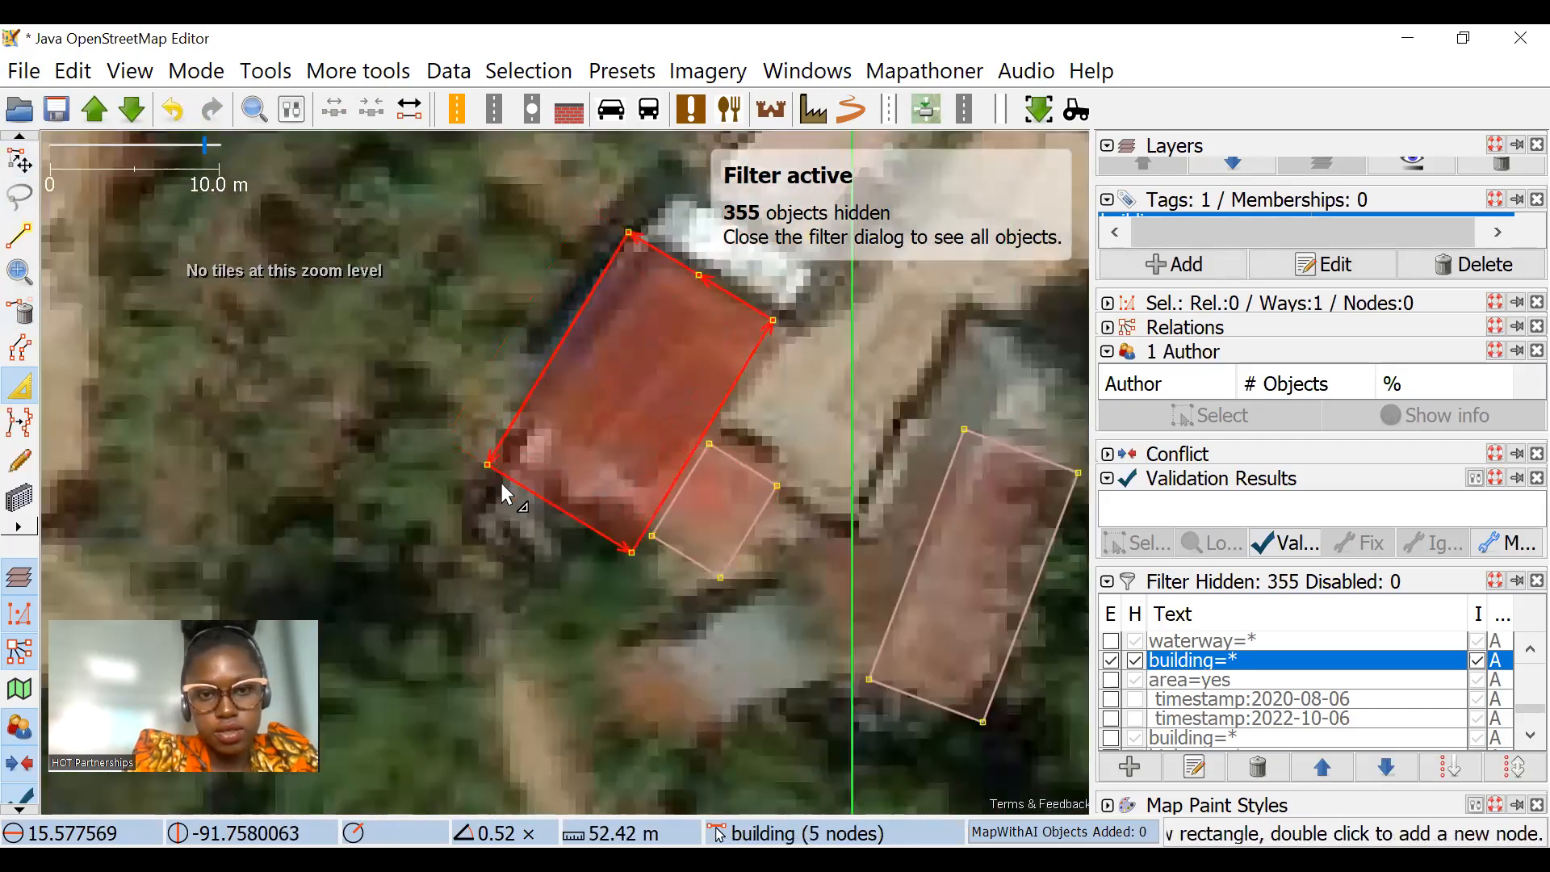
pyautogui.press('Escape')
pyautogui.scroll(-2, 691, 392)
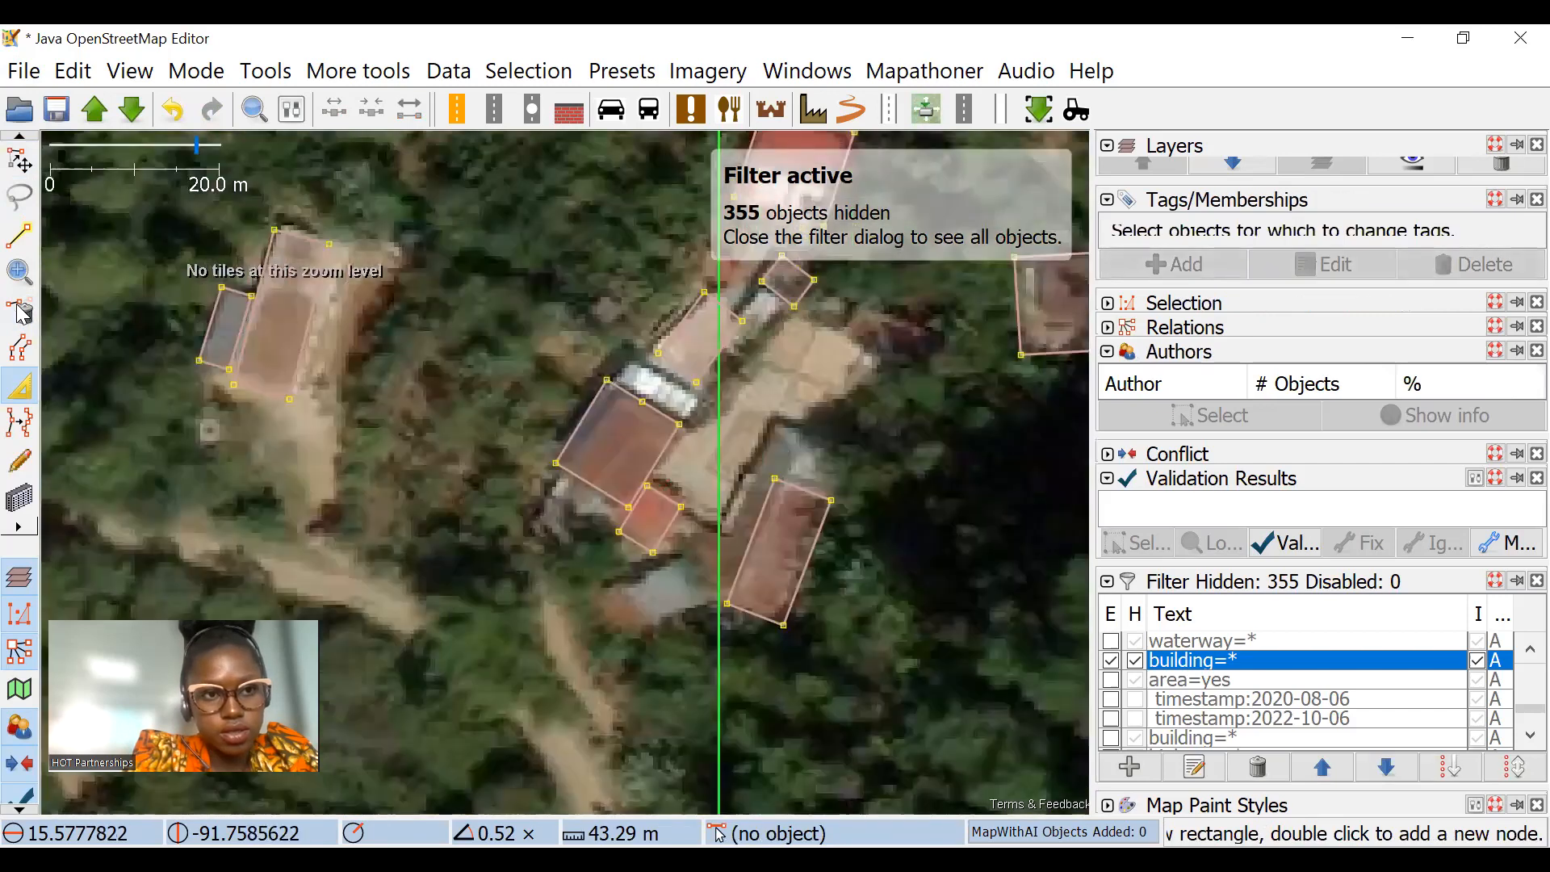
pyautogui.click(20, 311)
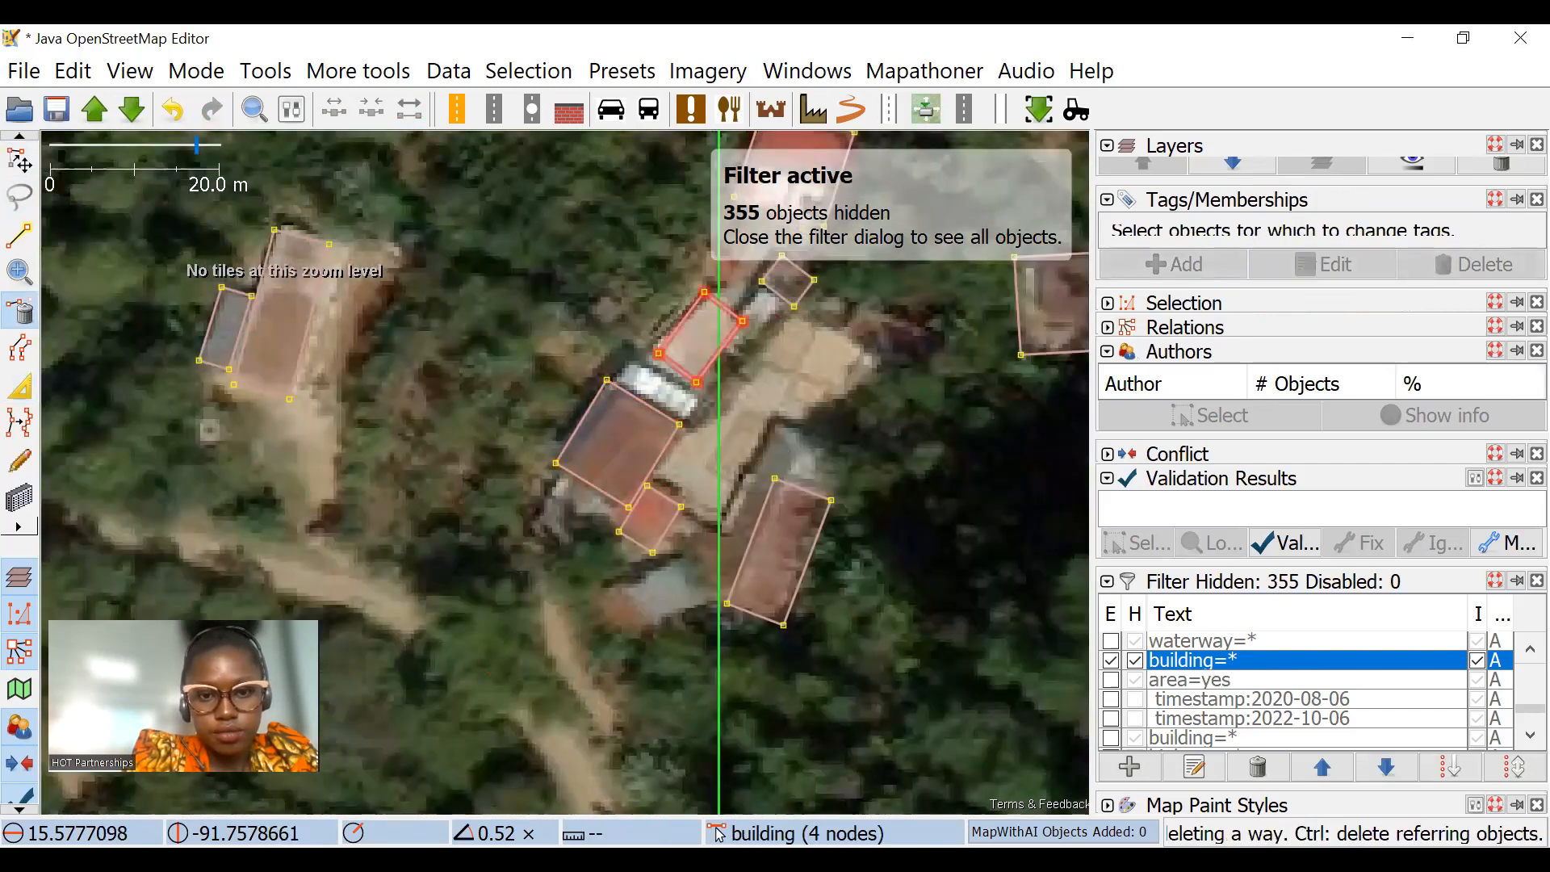
pyautogui.moveTo(717, 555); pyautogui.dragTo(732, 439)
# Step: Move the cluster's long eastern building onto its roof and extend its southwestern side with the Extrude tool
pyautogui.click(19, 161)
pyautogui.scroll(2, 687, 394)
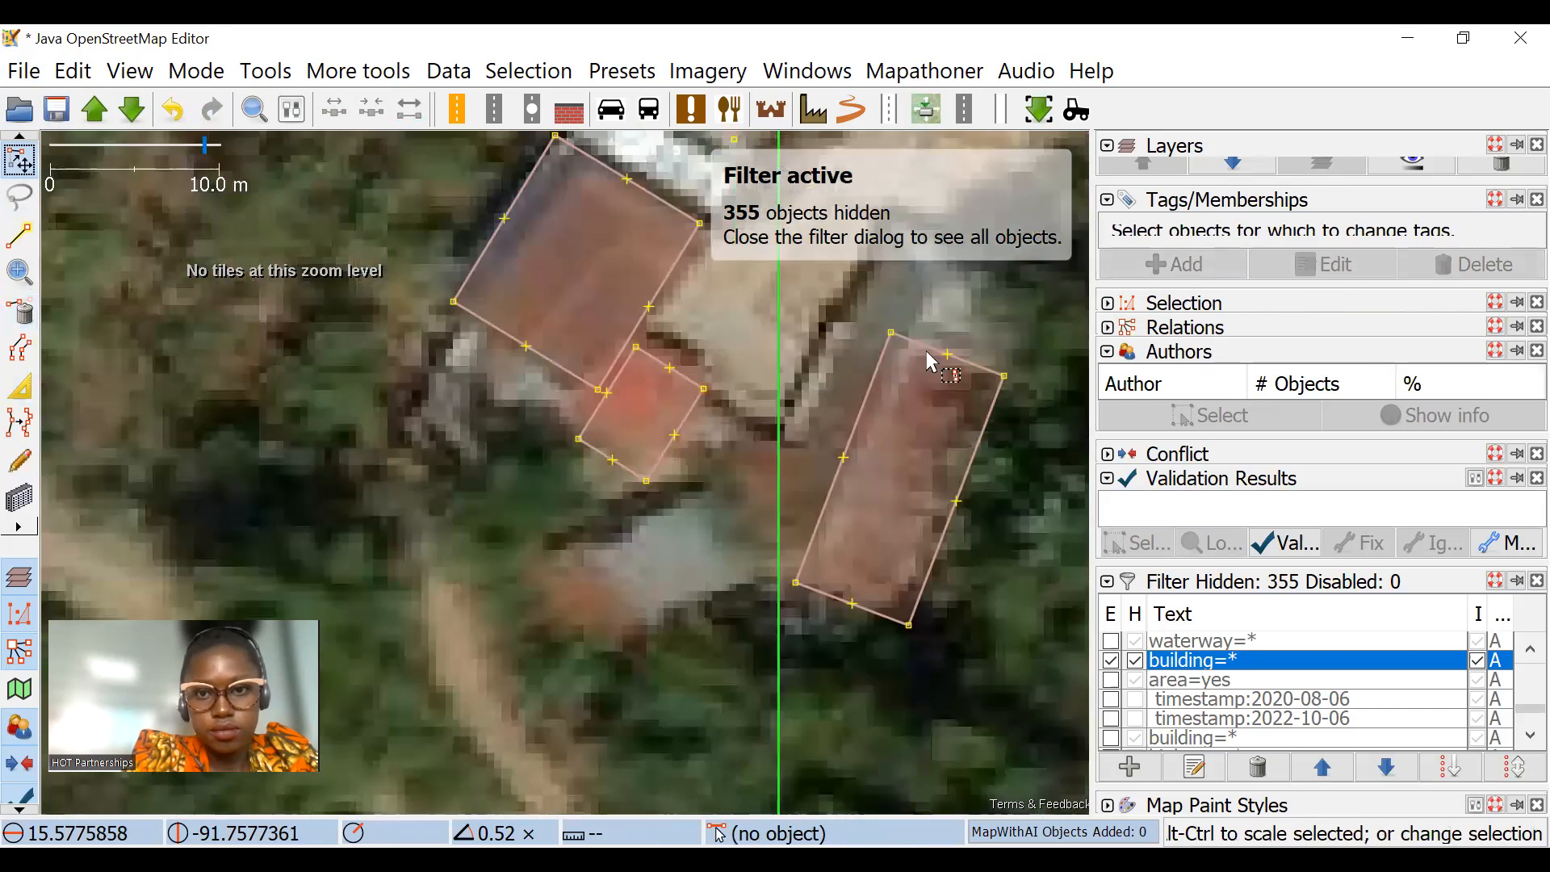
pyautogui.moveTo(979, 371); pyautogui.dragTo(926, 347)
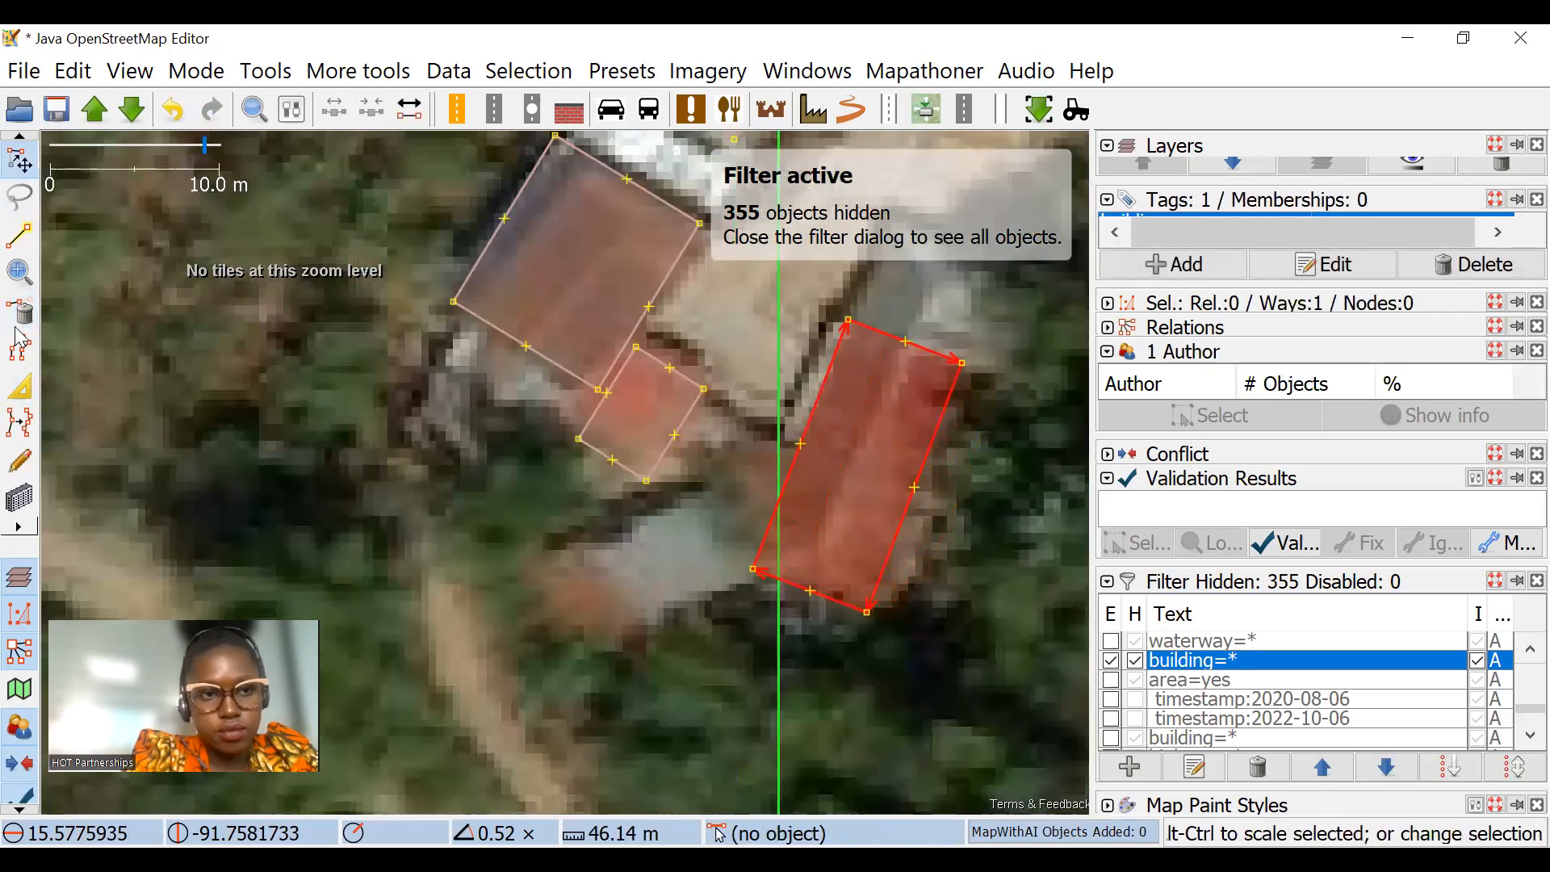
pyautogui.click(19, 386)
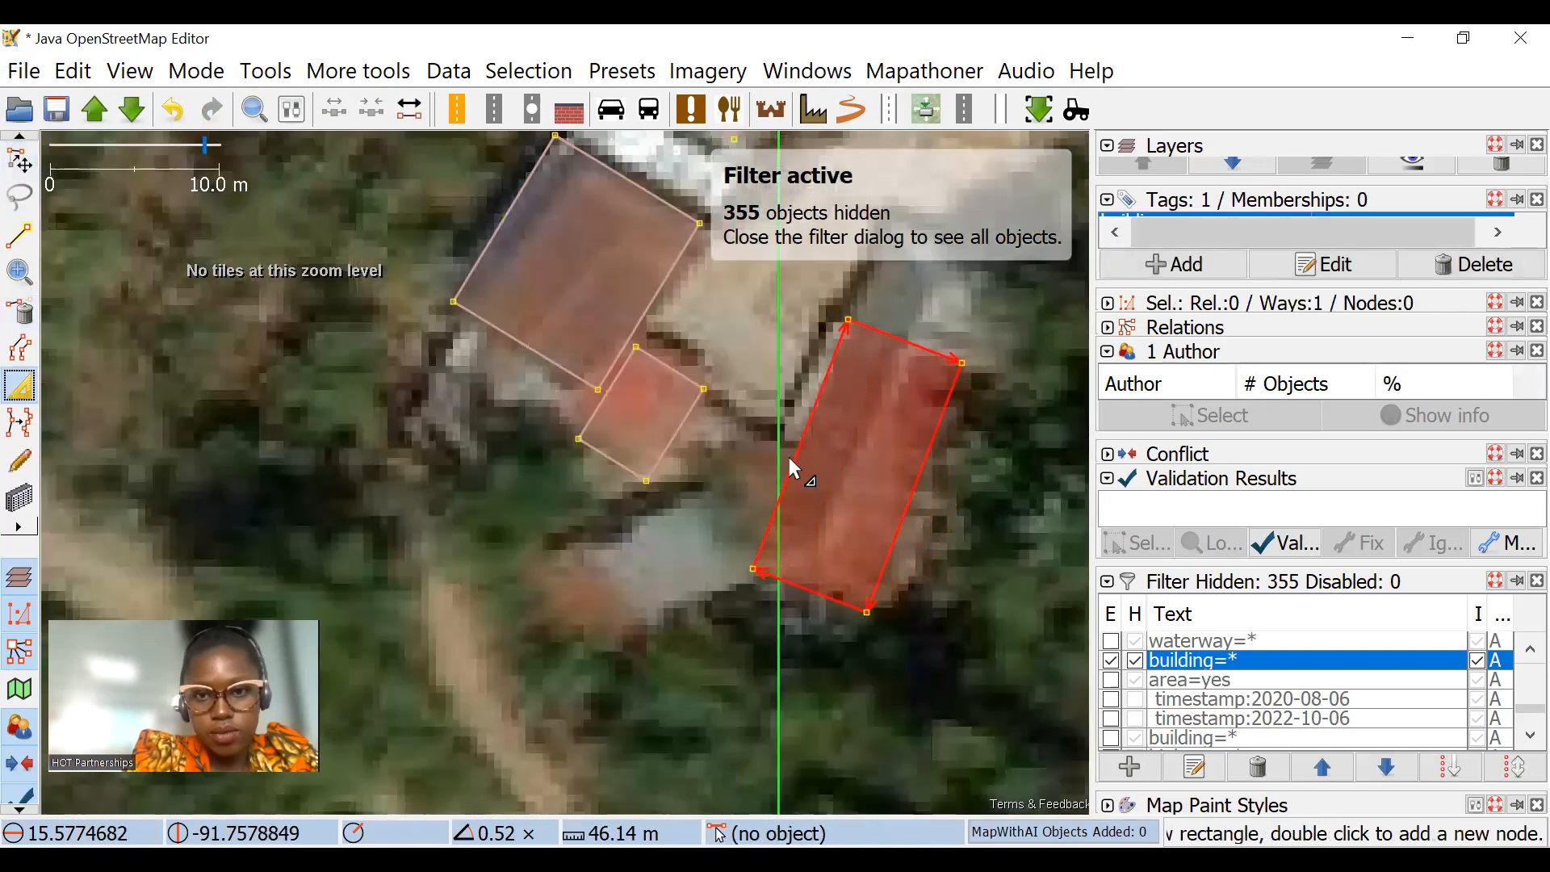
pyautogui.moveTo(796, 462); pyautogui.dragTo(752, 562)
pyautogui.scroll(-4, 830, 428)
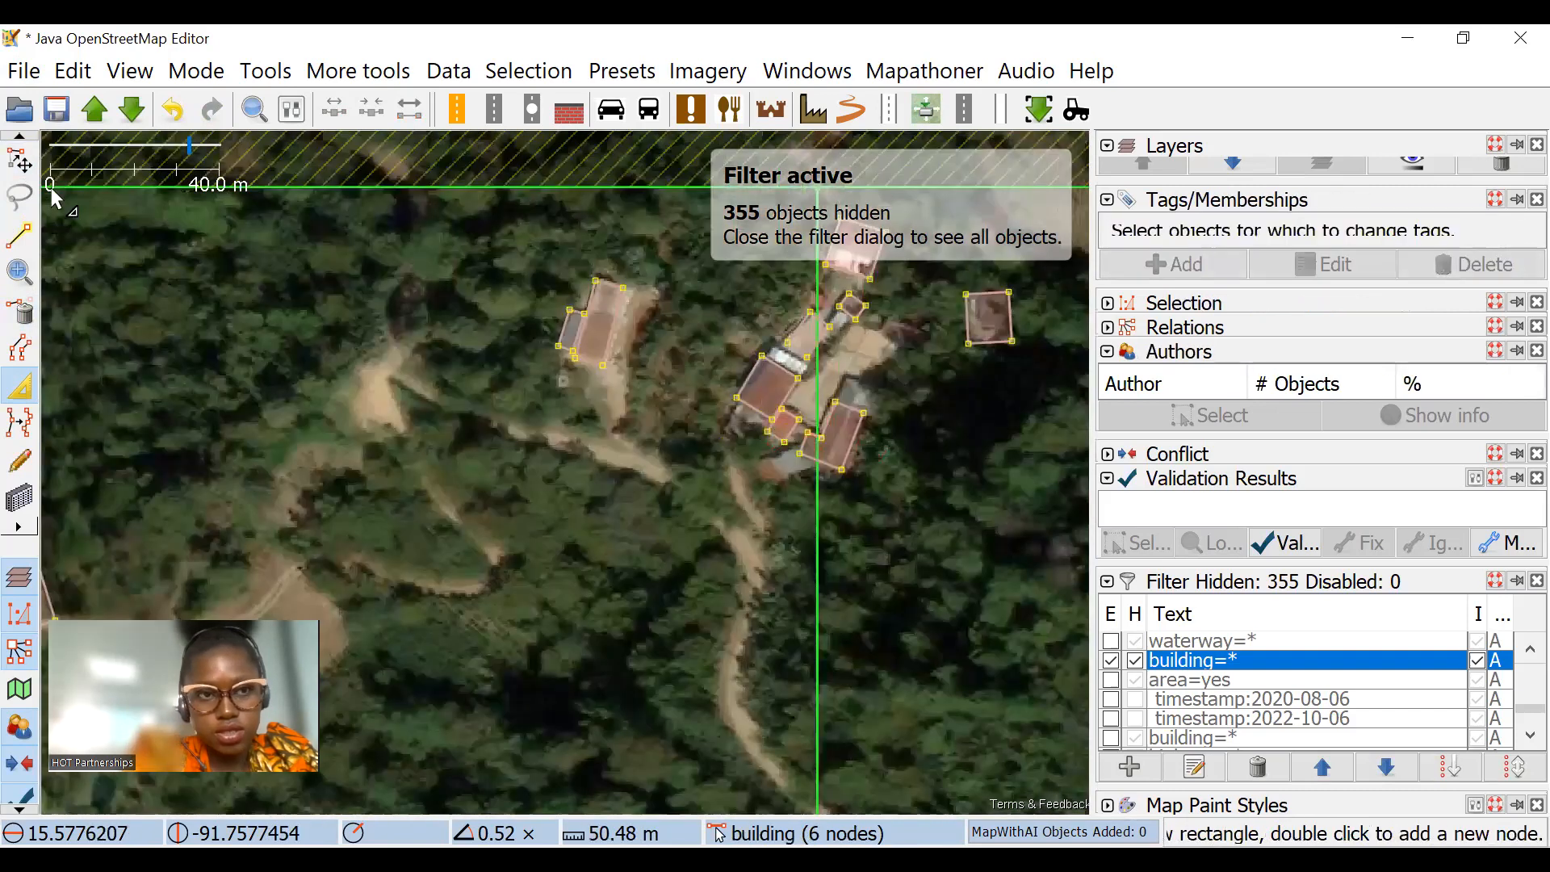
# Step: Move the small building at the cluster's northeast side onto the small grey roof at its south end and align it
pyautogui.click(16, 168)
pyautogui.scroll(4, 815, 368)
pyautogui.moveTo(737, 469); pyautogui.dragTo(696, 710)
pyautogui.moveTo(712, 683); pyautogui.dragTo(461, 740)
pyautogui.moveTo(530, 664); pyautogui.dragTo(711, 448)
pyautogui.moveTo(924, 399); pyautogui.dragTo(672, 252)
pyautogui.moveTo(586, 472); pyautogui.dragTo(673, 509)
pyautogui.scroll(-4, 665, 299)
# Step: Shrink the cluster's northernmost building with the Extrude tool so that it covers only the red roof
pyautogui.moveTo(631, 386); pyautogui.dragTo(613, 519)
pyautogui.click(639, 288)
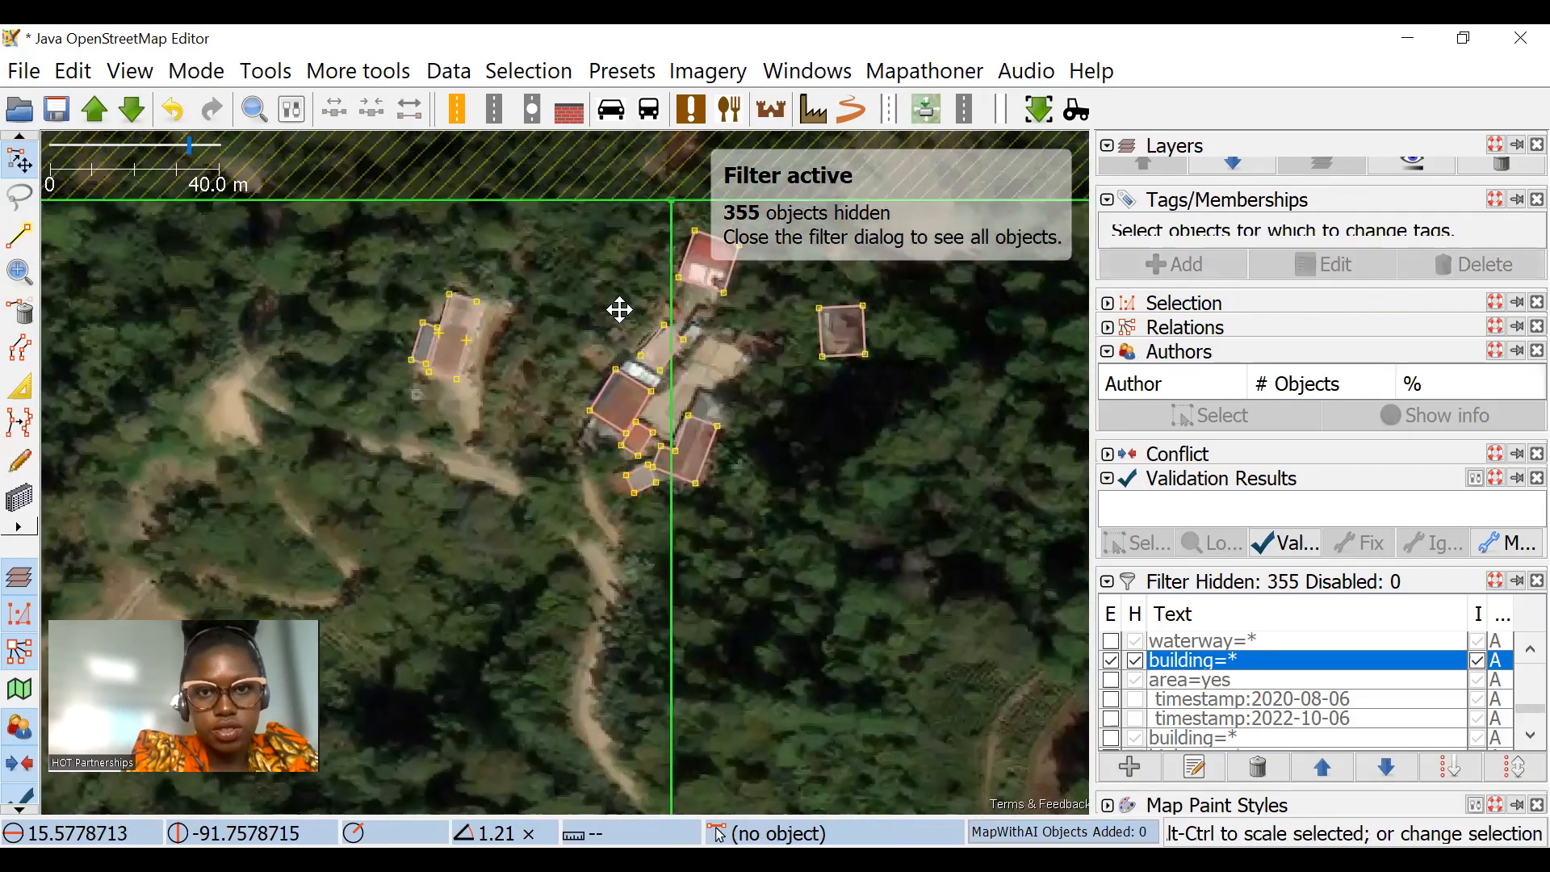
pyautogui.moveTo(639, 287); pyautogui.dragTo(494, 454)
pyautogui.press('b')
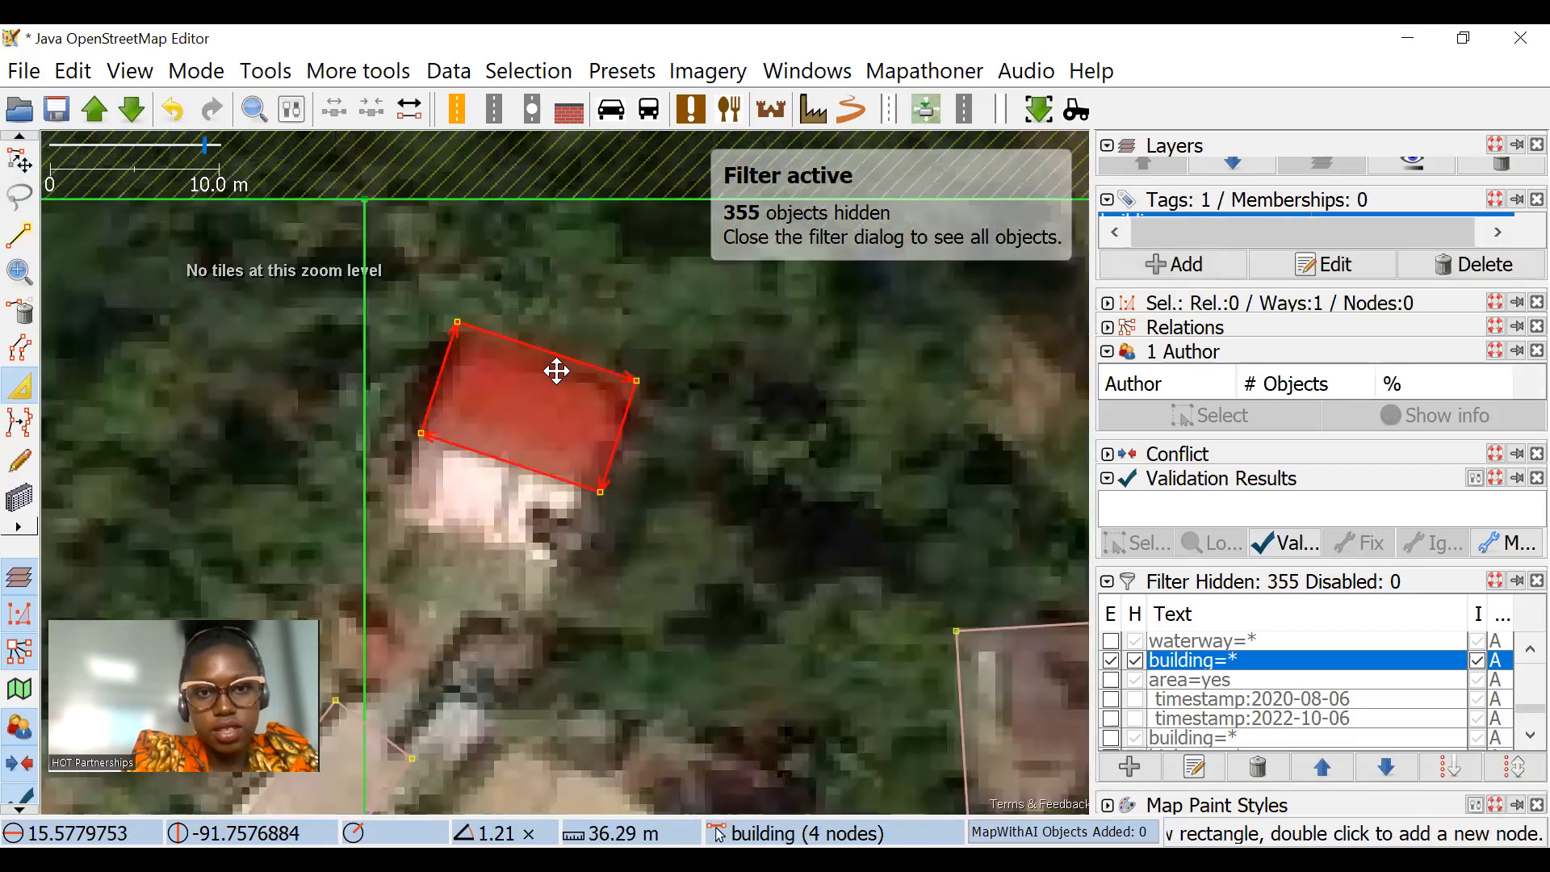
pyautogui.click(433, 352)
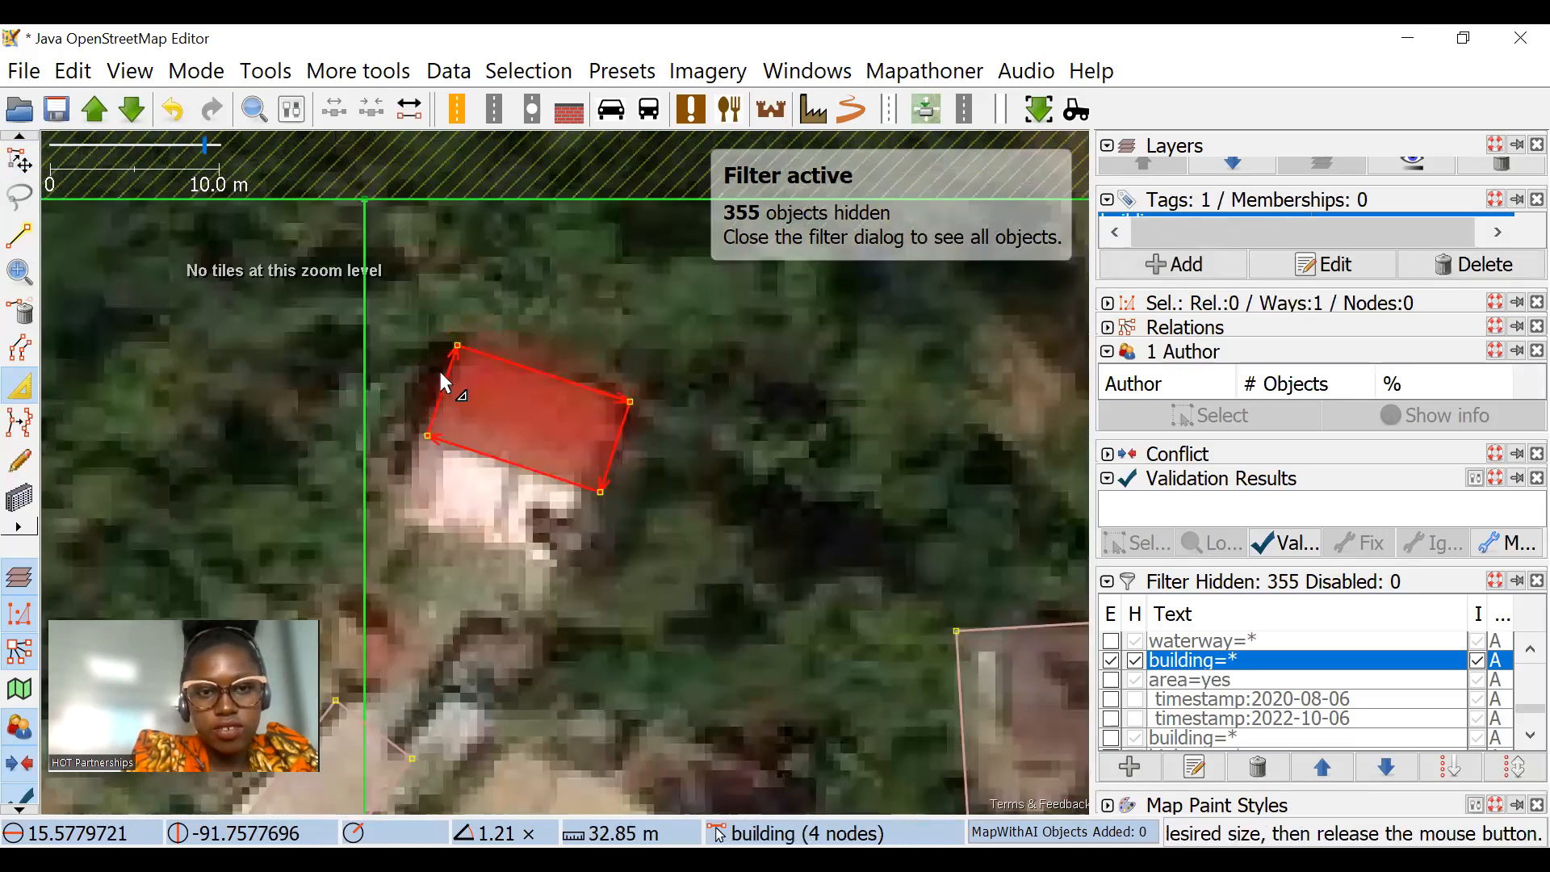
pyautogui.press('Escape')
pyautogui.scroll(-4, 606, 460)
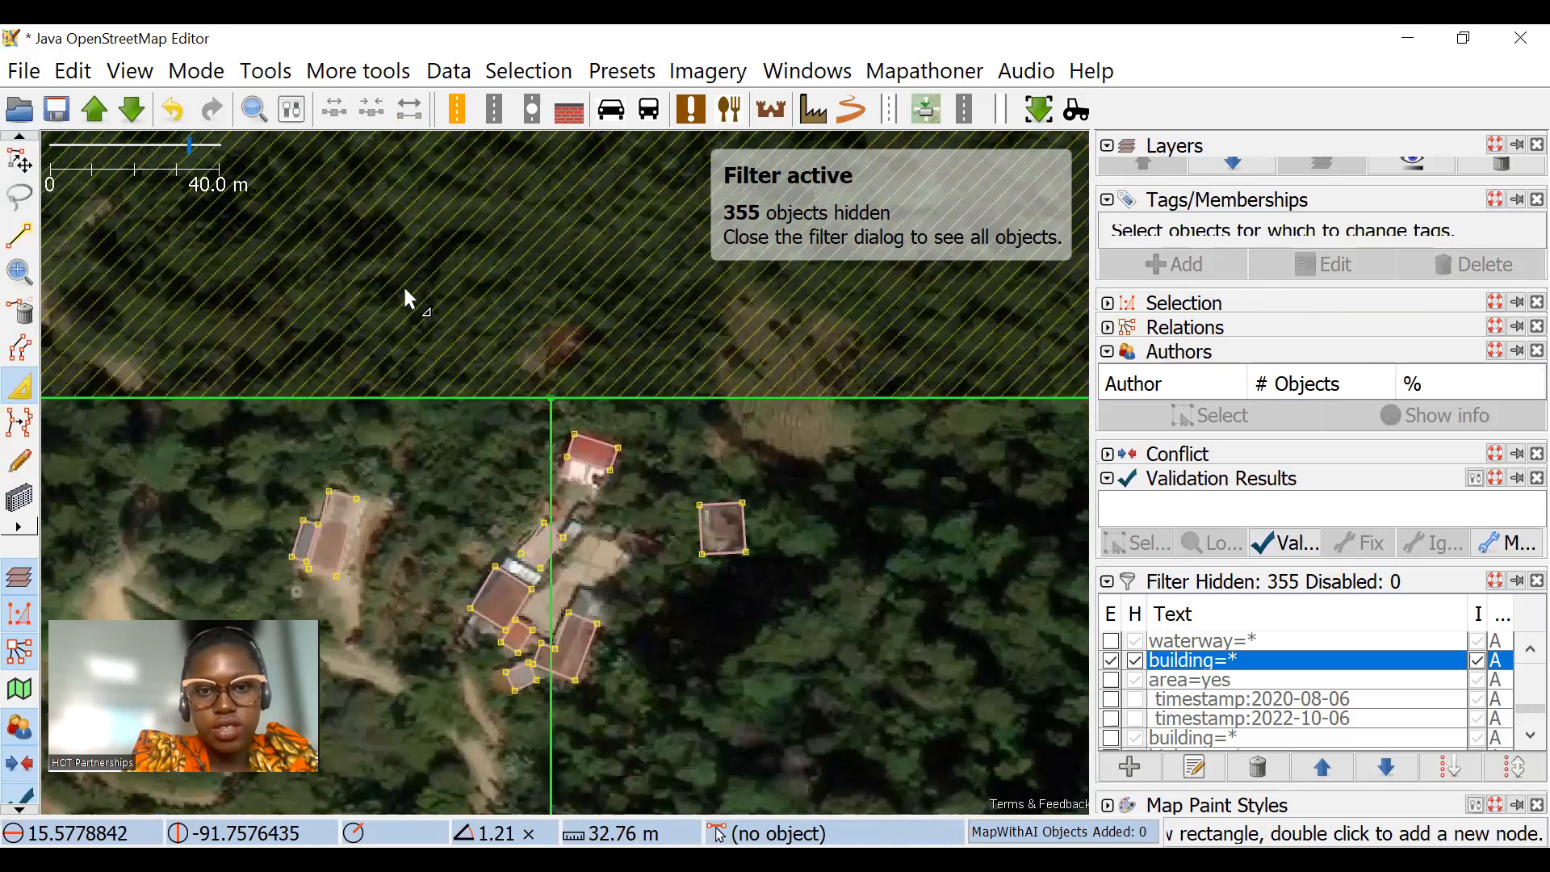
pyautogui.scroll(4, 756, 574)
# Step: Move the detached square building east of the cluster onto the small reddish roof beside the grey one, rotating and resizing it to fit
pyautogui.click(19, 161)
pyautogui.scroll(-4, 696, 349)
pyautogui.moveTo(690, 347); pyautogui.dragTo(467, 609)
pyautogui.scroll(6, 466, 609)
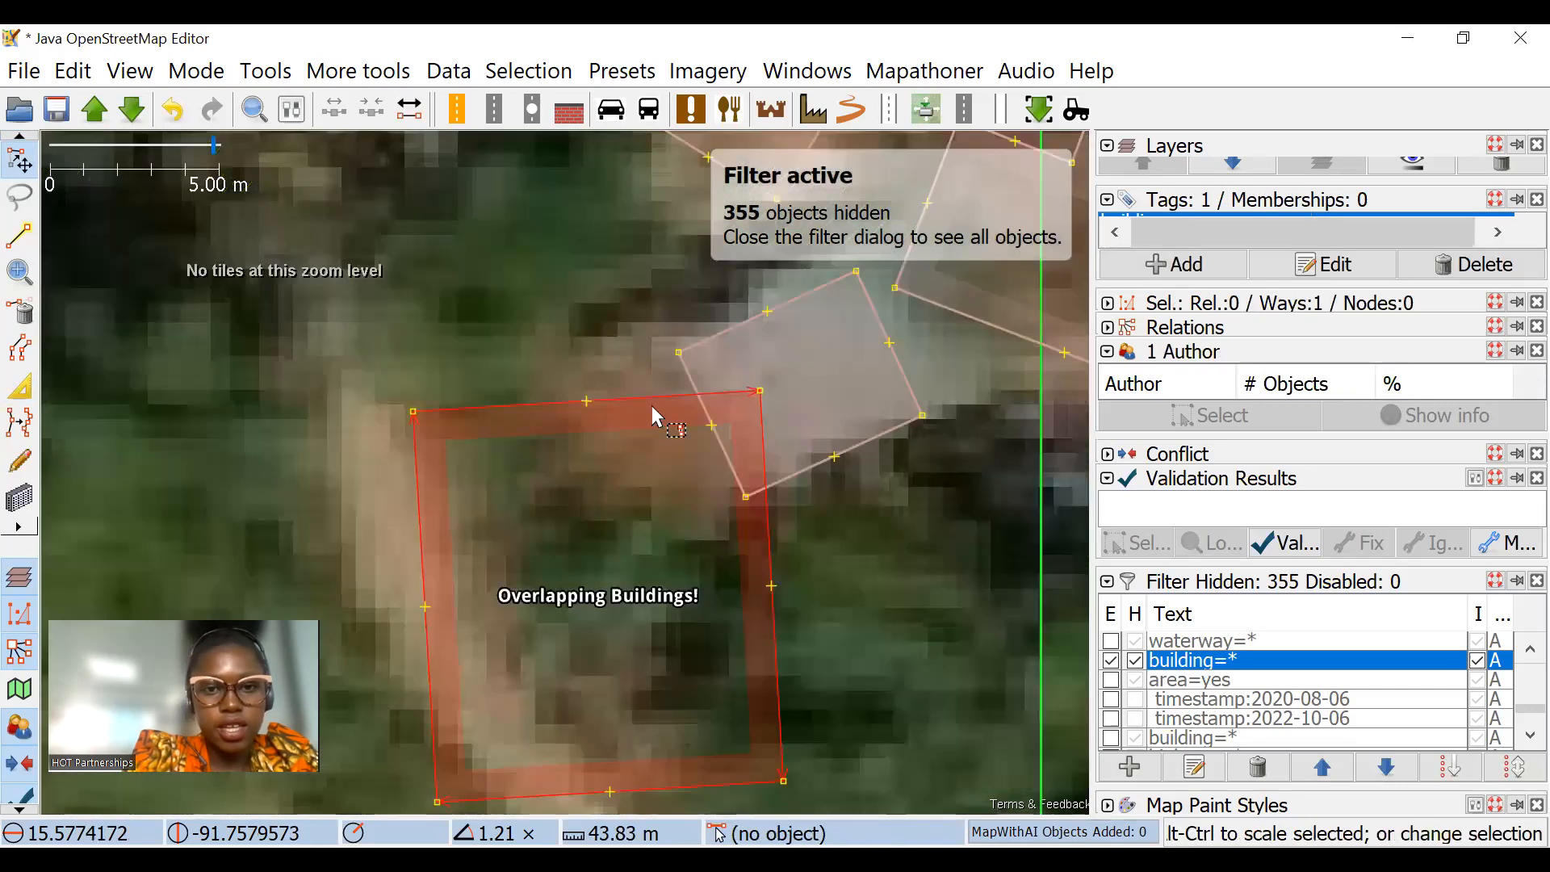
pyautogui.moveTo(719, 401); pyautogui.dragTo(715, 331)
pyautogui.moveTo(775, 410); pyautogui.dragTo(680, 488)
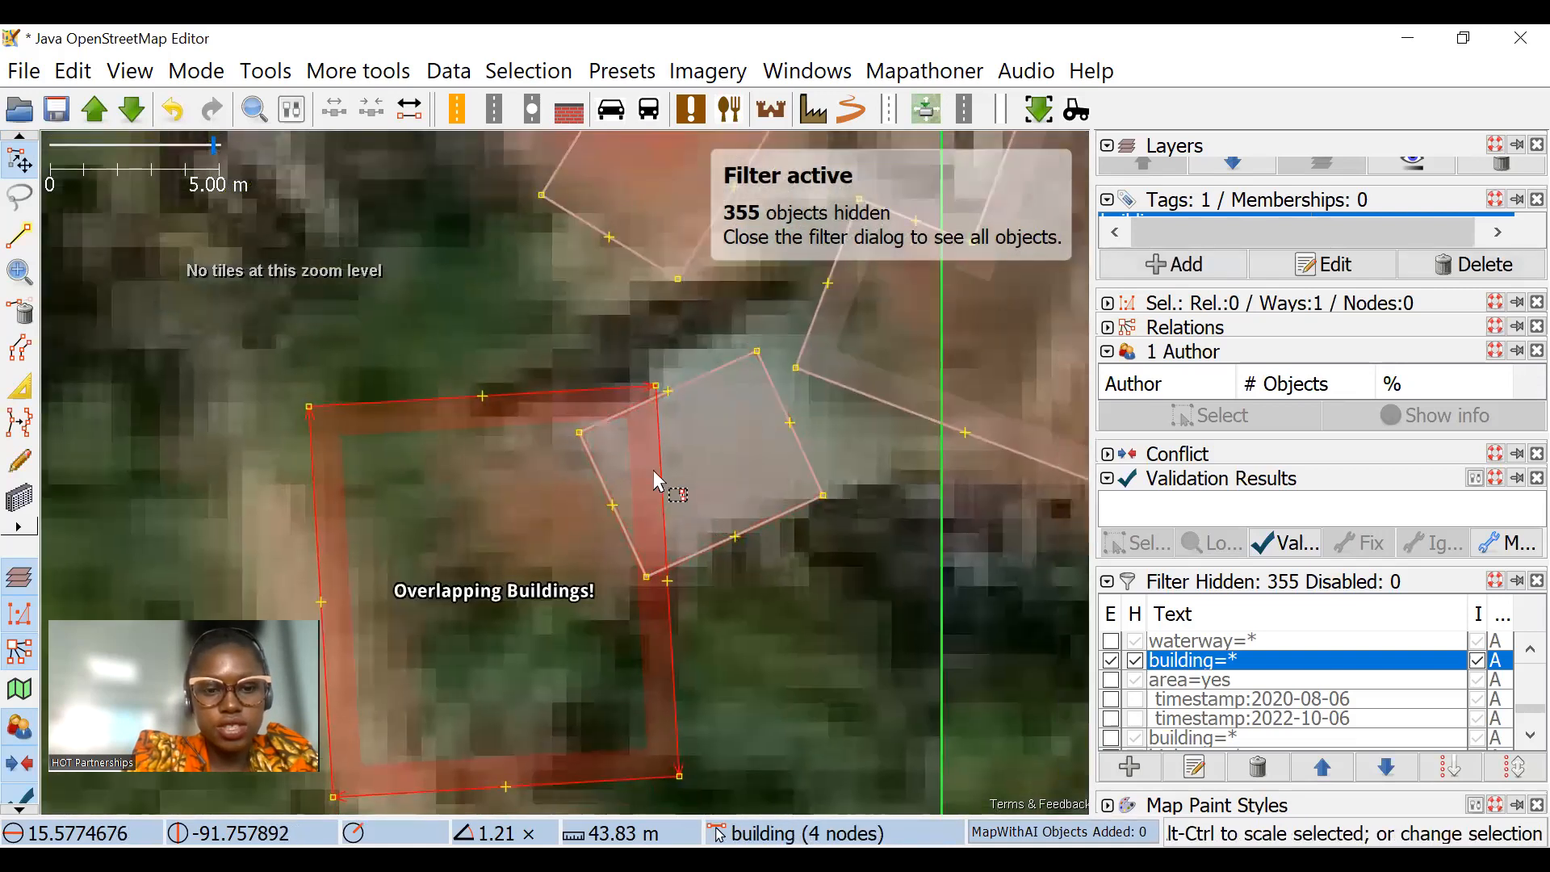
pyautogui.moveTo(734, 418); pyautogui.dragTo(583, 373)
pyautogui.scroll(2, 550, 469)
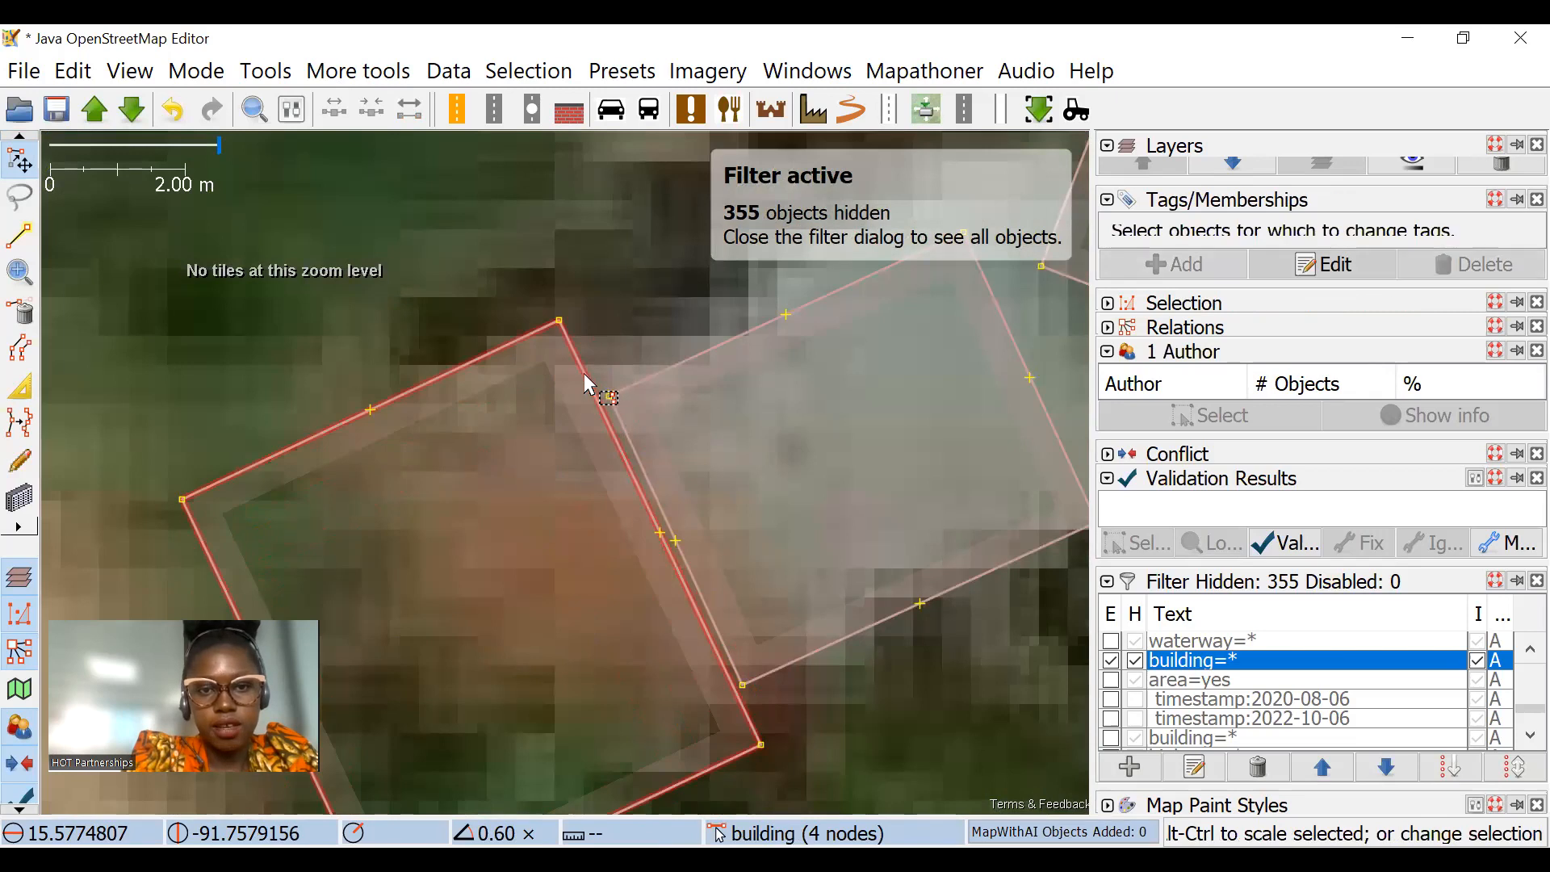
pyautogui.scroll(-2, 549, 293)
pyautogui.scroll(-2, 611, 470)
pyautogui.click(655, 443)
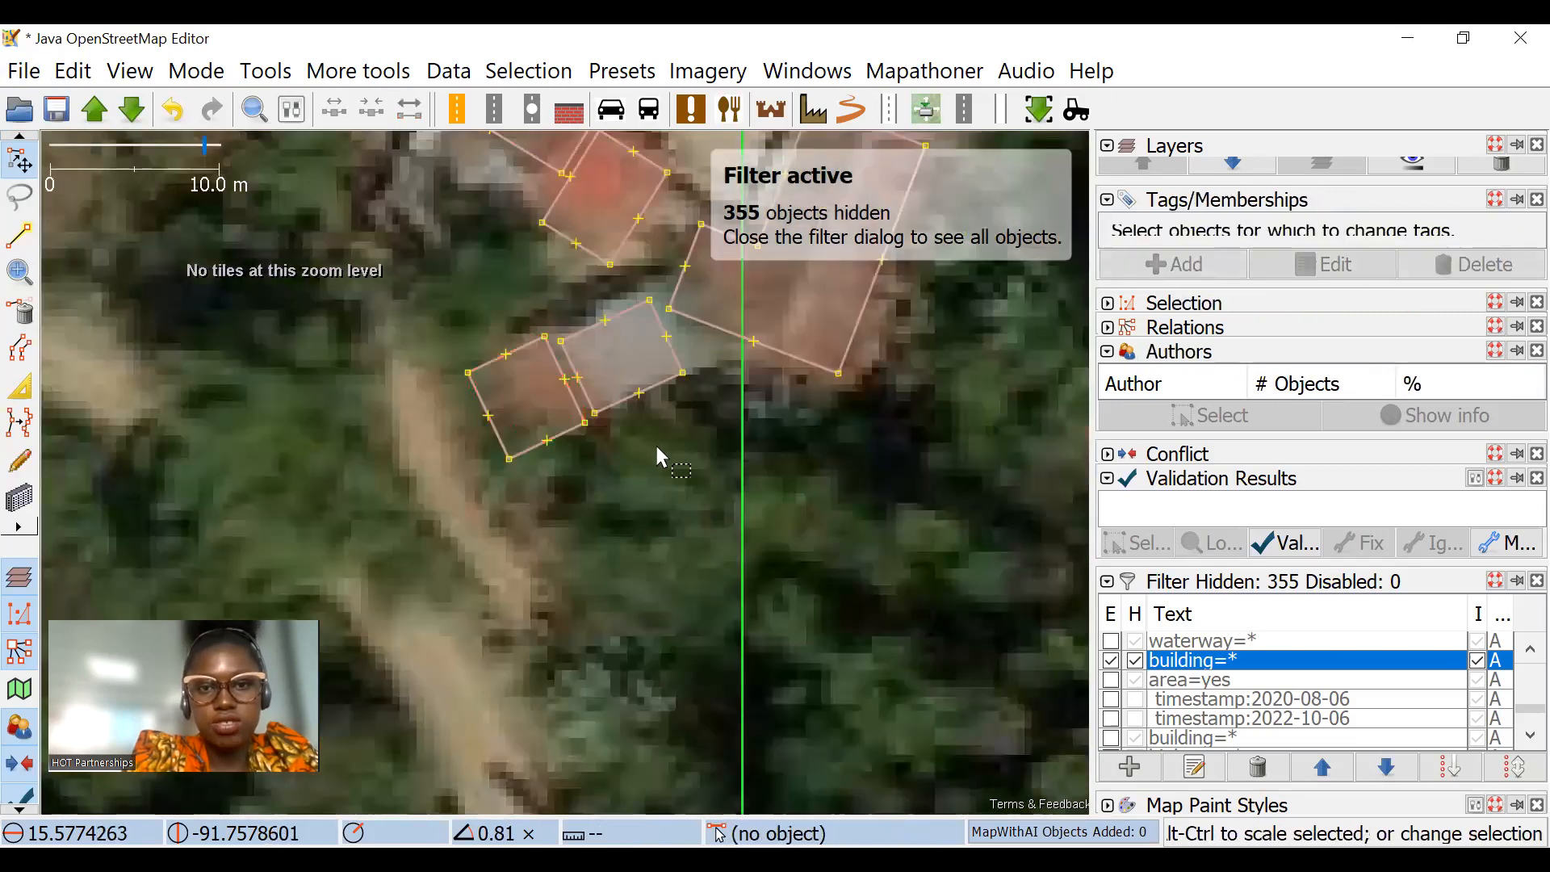
# Step: Examine the building outlines between the northern cluster and the settlement along the road to the south
pyautogui.scroll(-2, 658, 446)
pyautogui.scroll(1, 684, 313)
pyautogui.moveTo(503, 466); pyautogui.dragTo(685, 415)
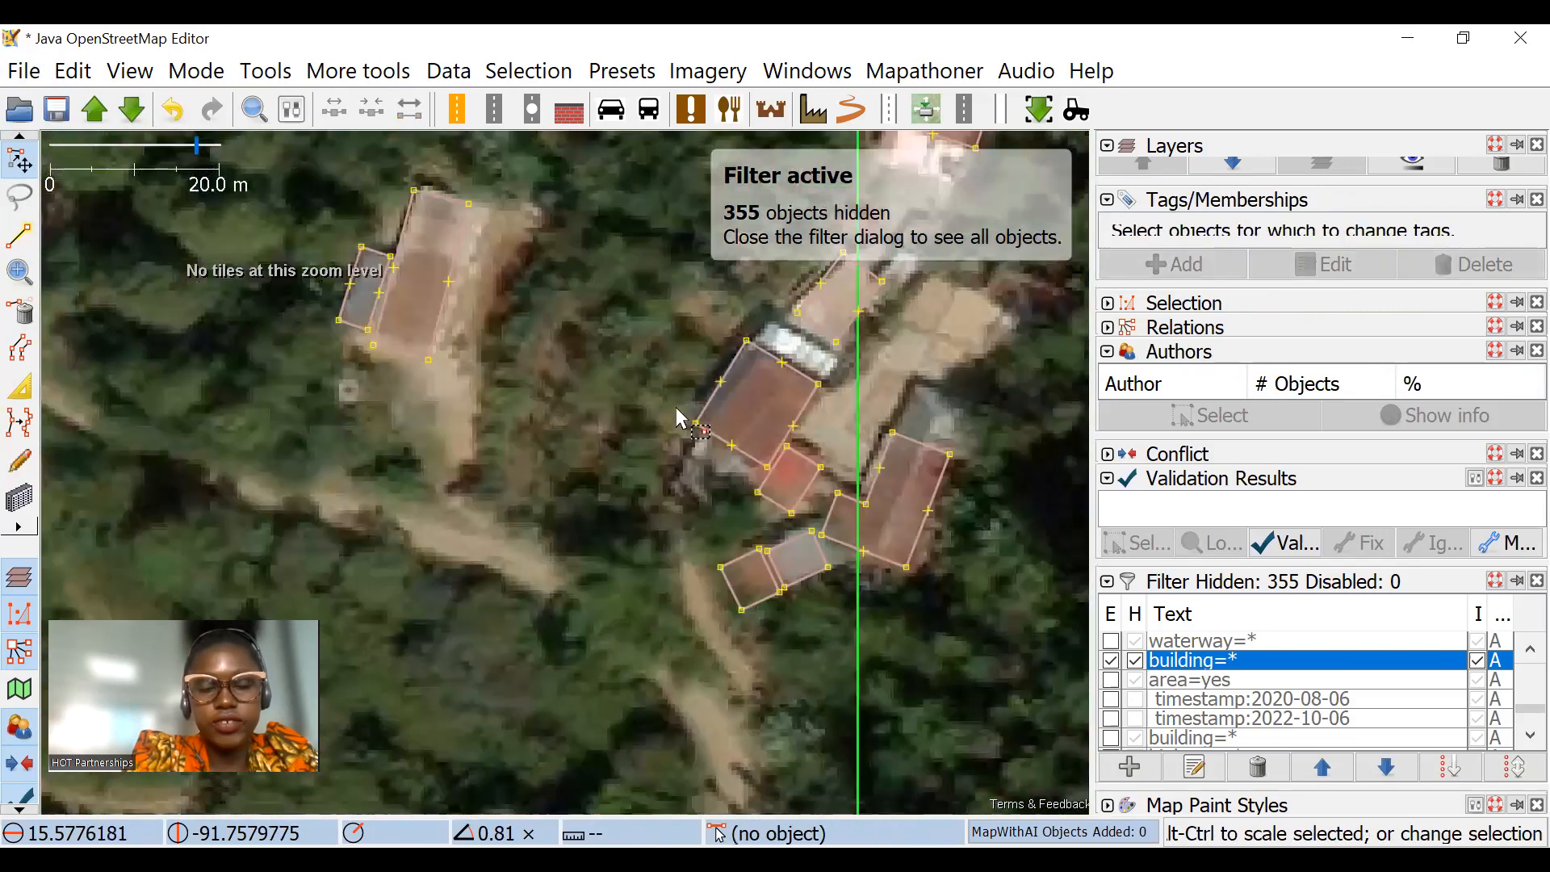
pyautogui.scroll(-3, 677, 415)
pyautogui.moveTo(612, 759); pyautogui.dragTo(674, 412)
pyautogui.scroll(3, 744, 435)
pyautogui.moveTo(733, 455); pyautogui.dragTo(785, 551)
pyautogui.click(732, 457)
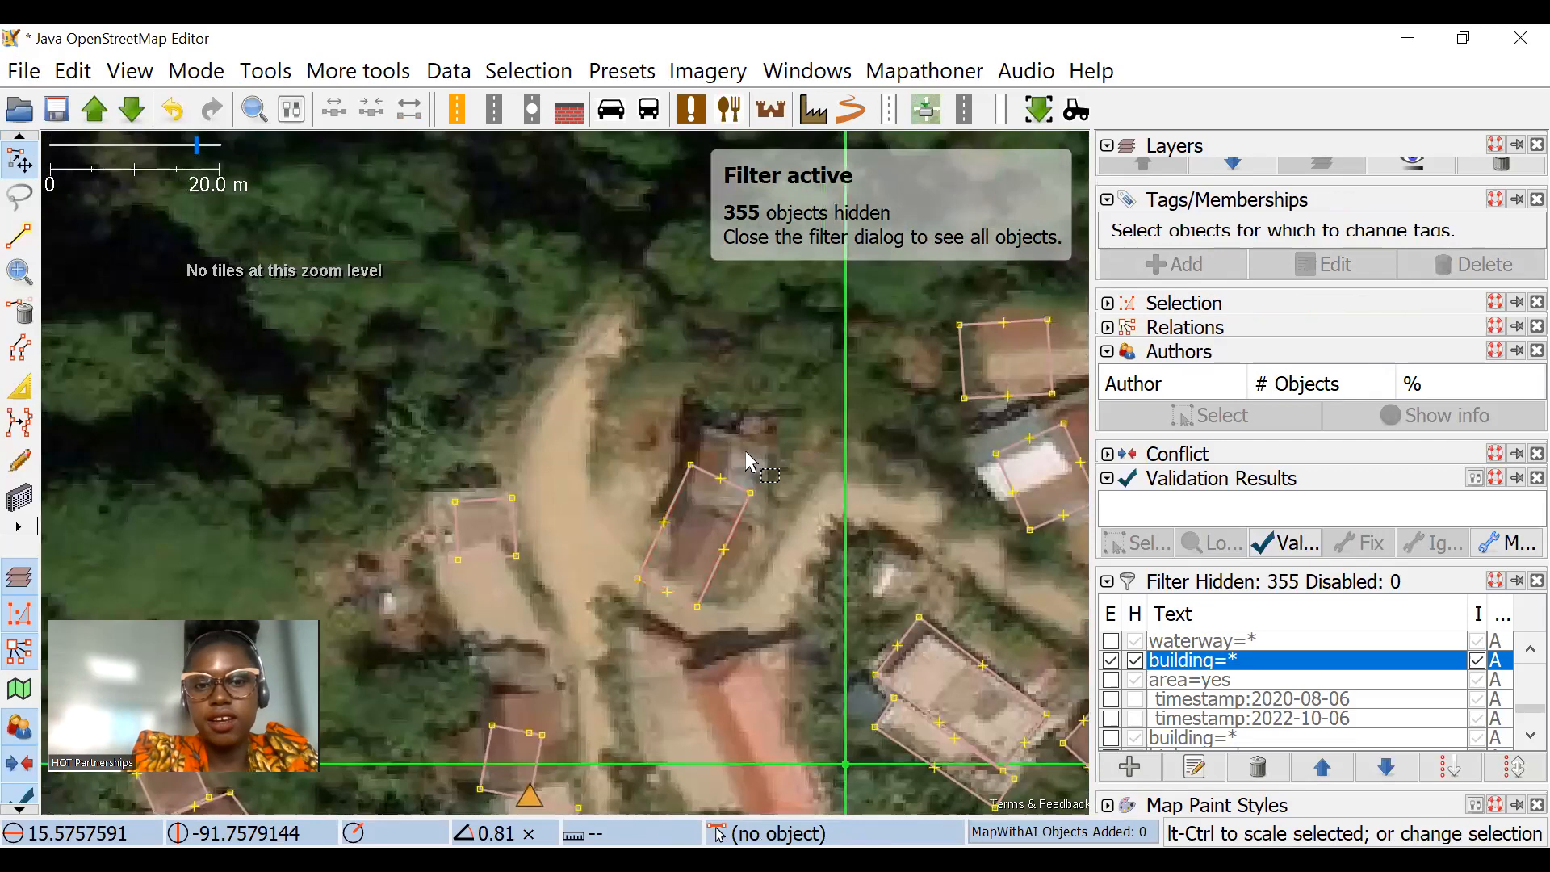
pyautogui.scroll(-2, 755, 467)
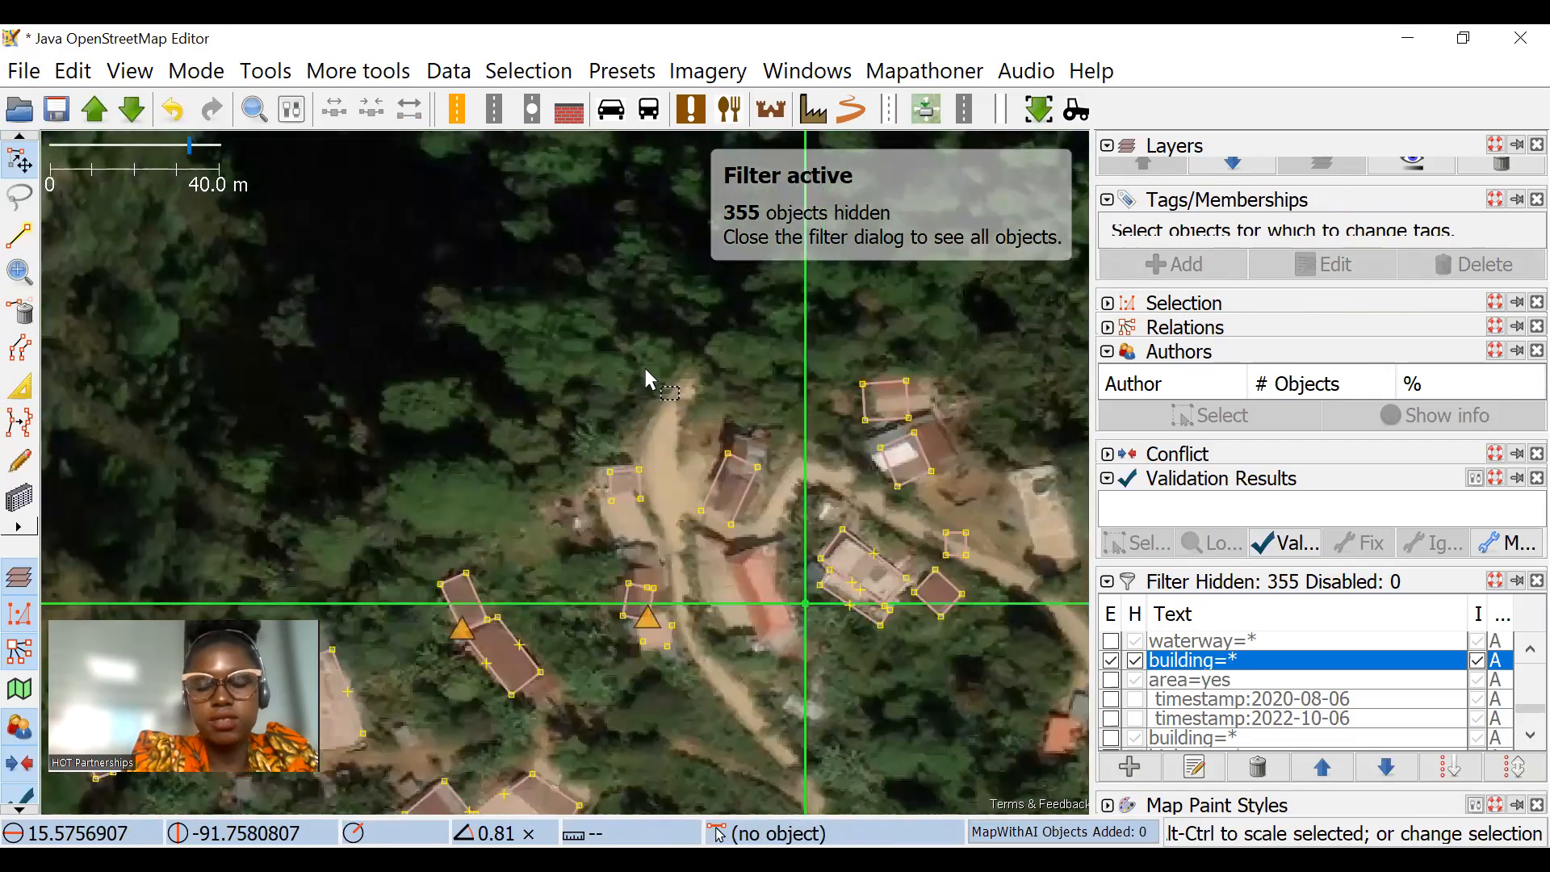
pyautogui.scroll(4, 638, 481)
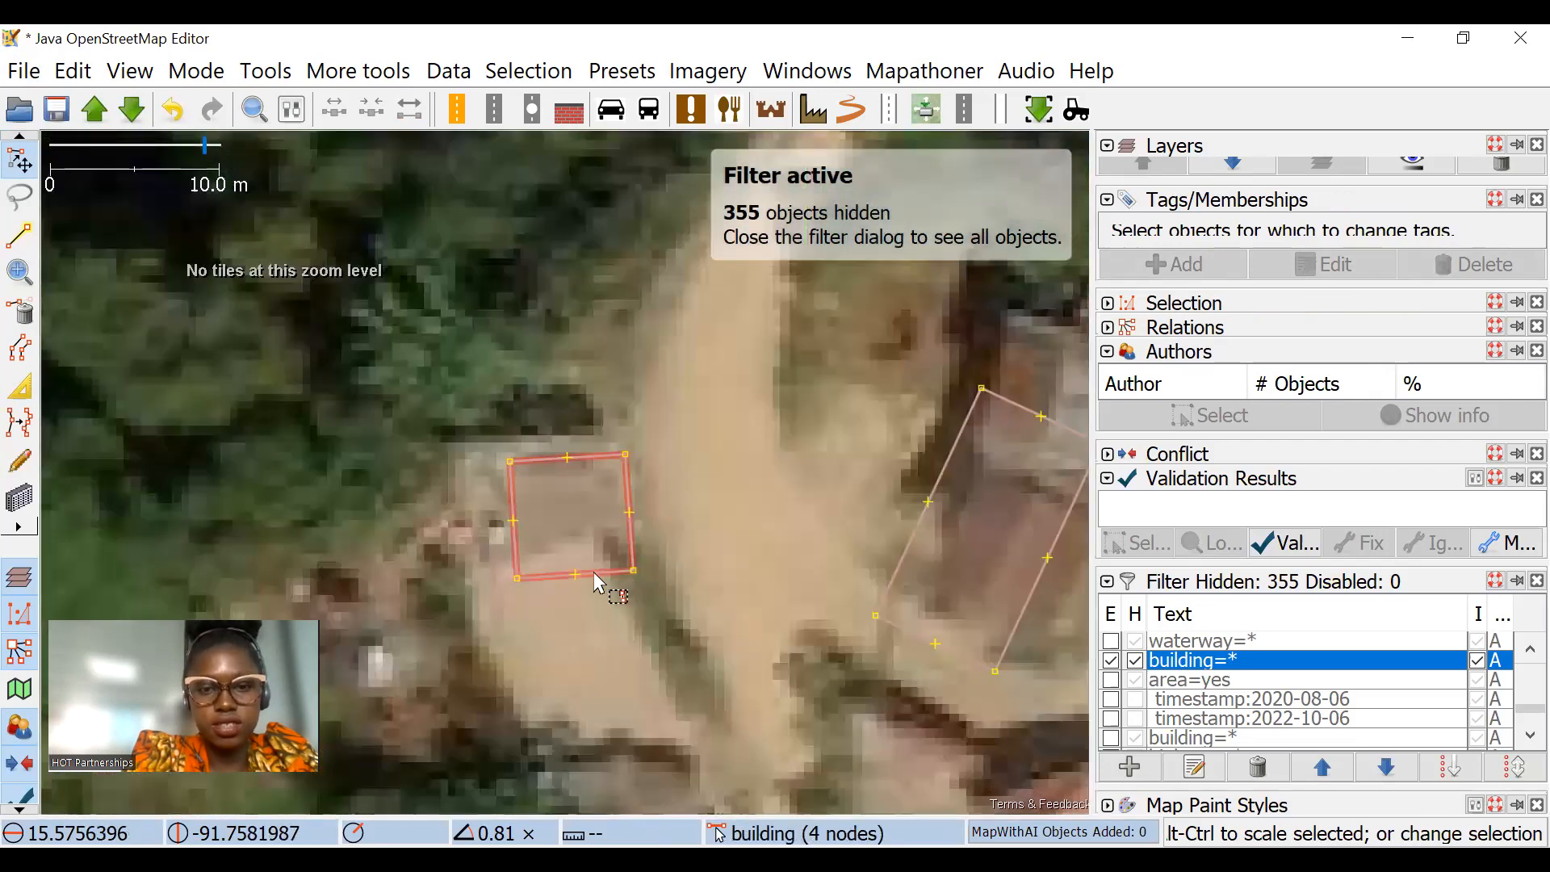
pyautogui.scroll(-4, 714, 406)
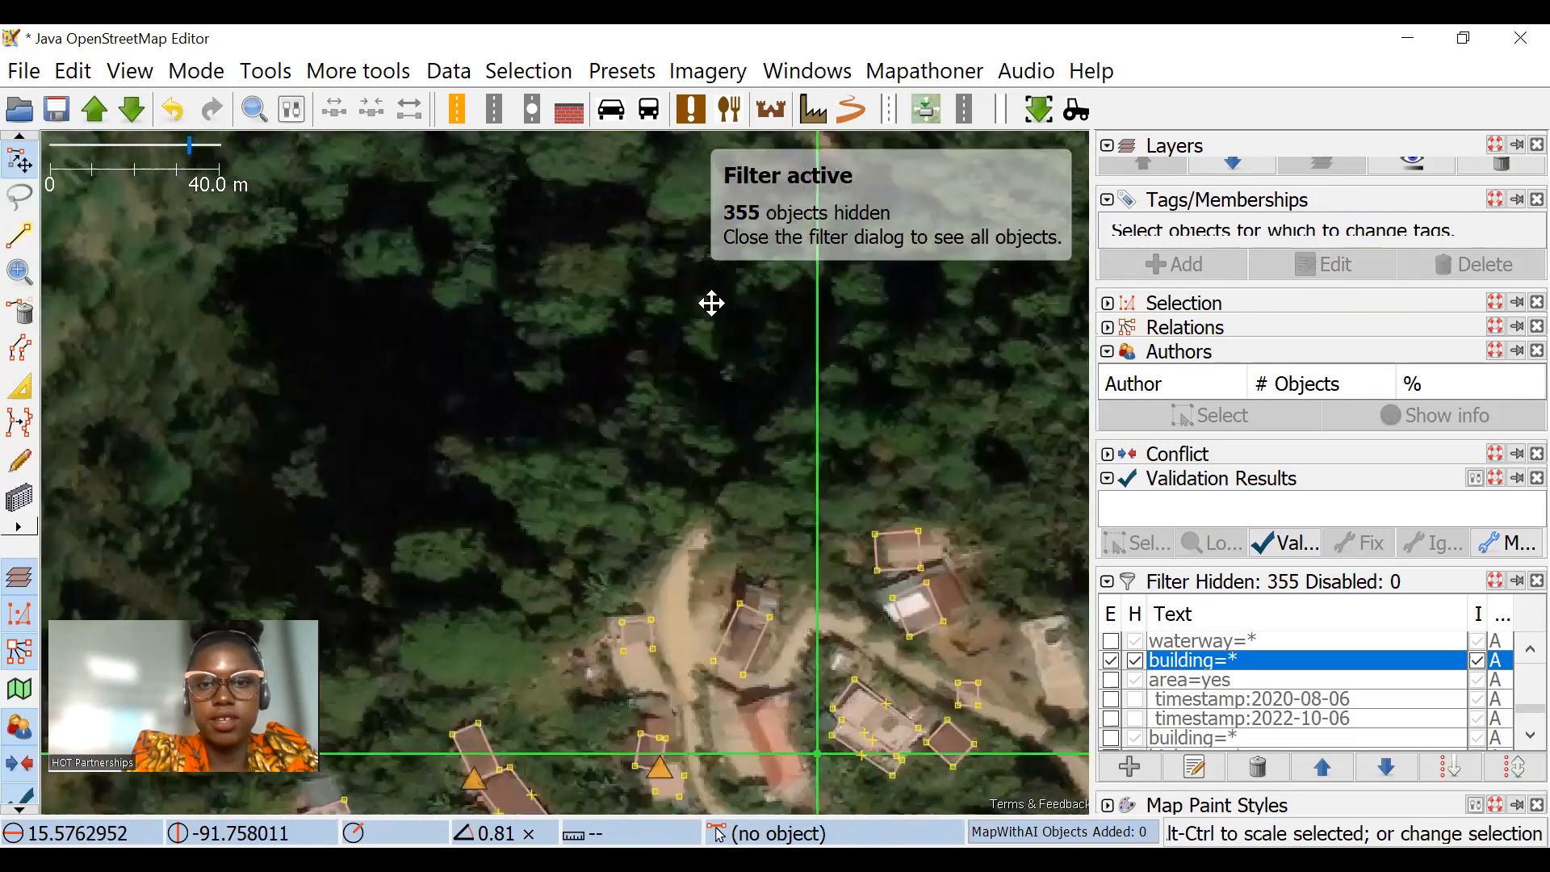
pyautogui.moveTo(749, 153); pyautogui.dragTo(700, 457)
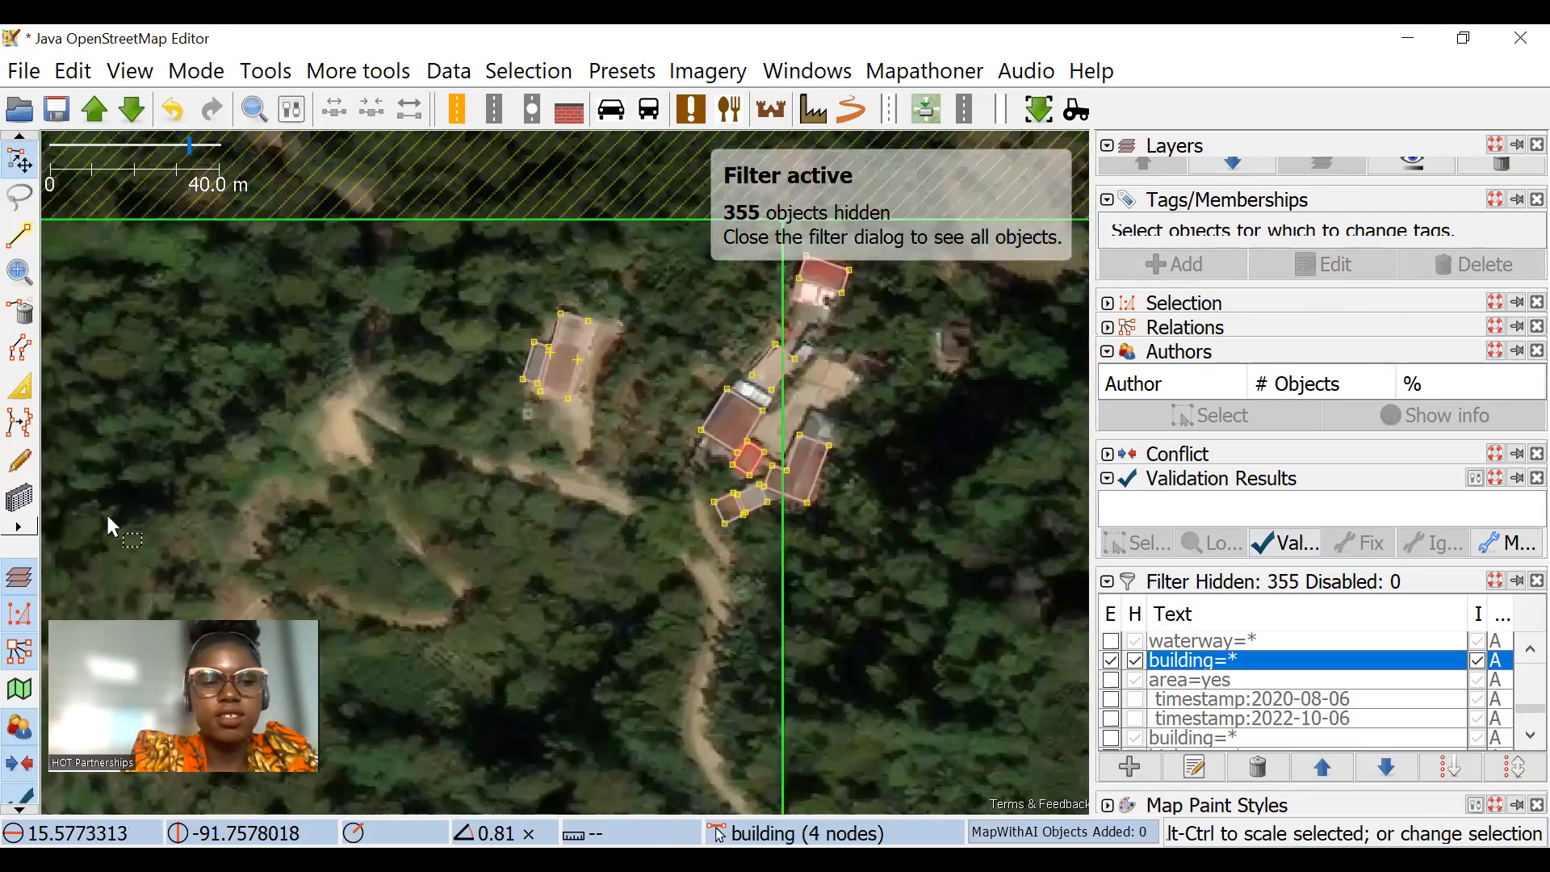
# Step: Nudge the northwest side of the cluster's large brown-roof building with the Extrude tool
pyautogui.click(6, 494)
pyautogui.scroll(4, 800, 405)
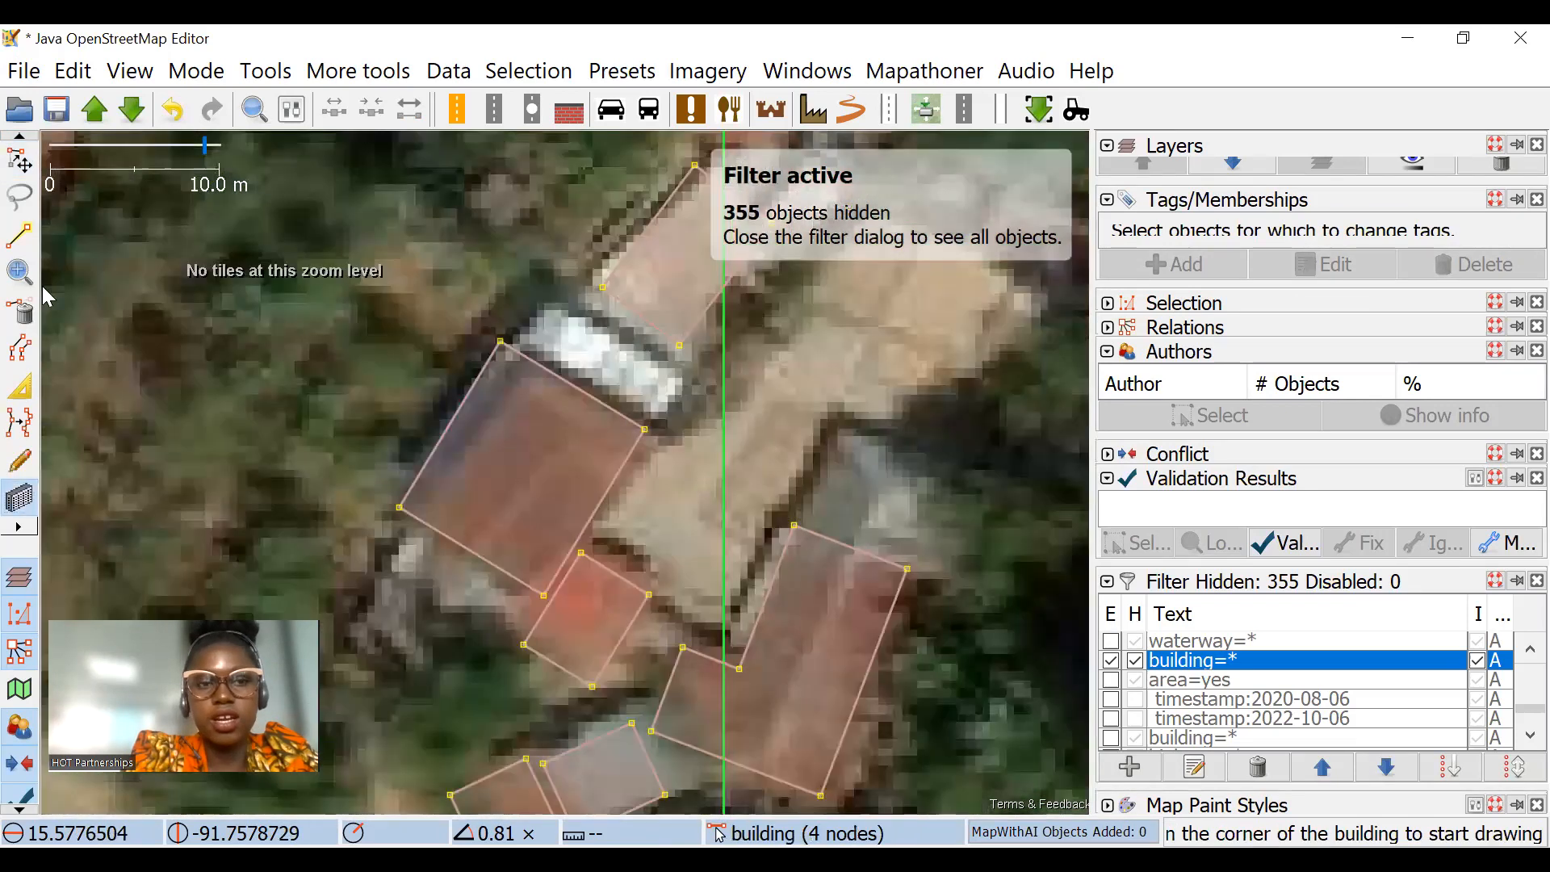
pyautogui.click(552, 400)
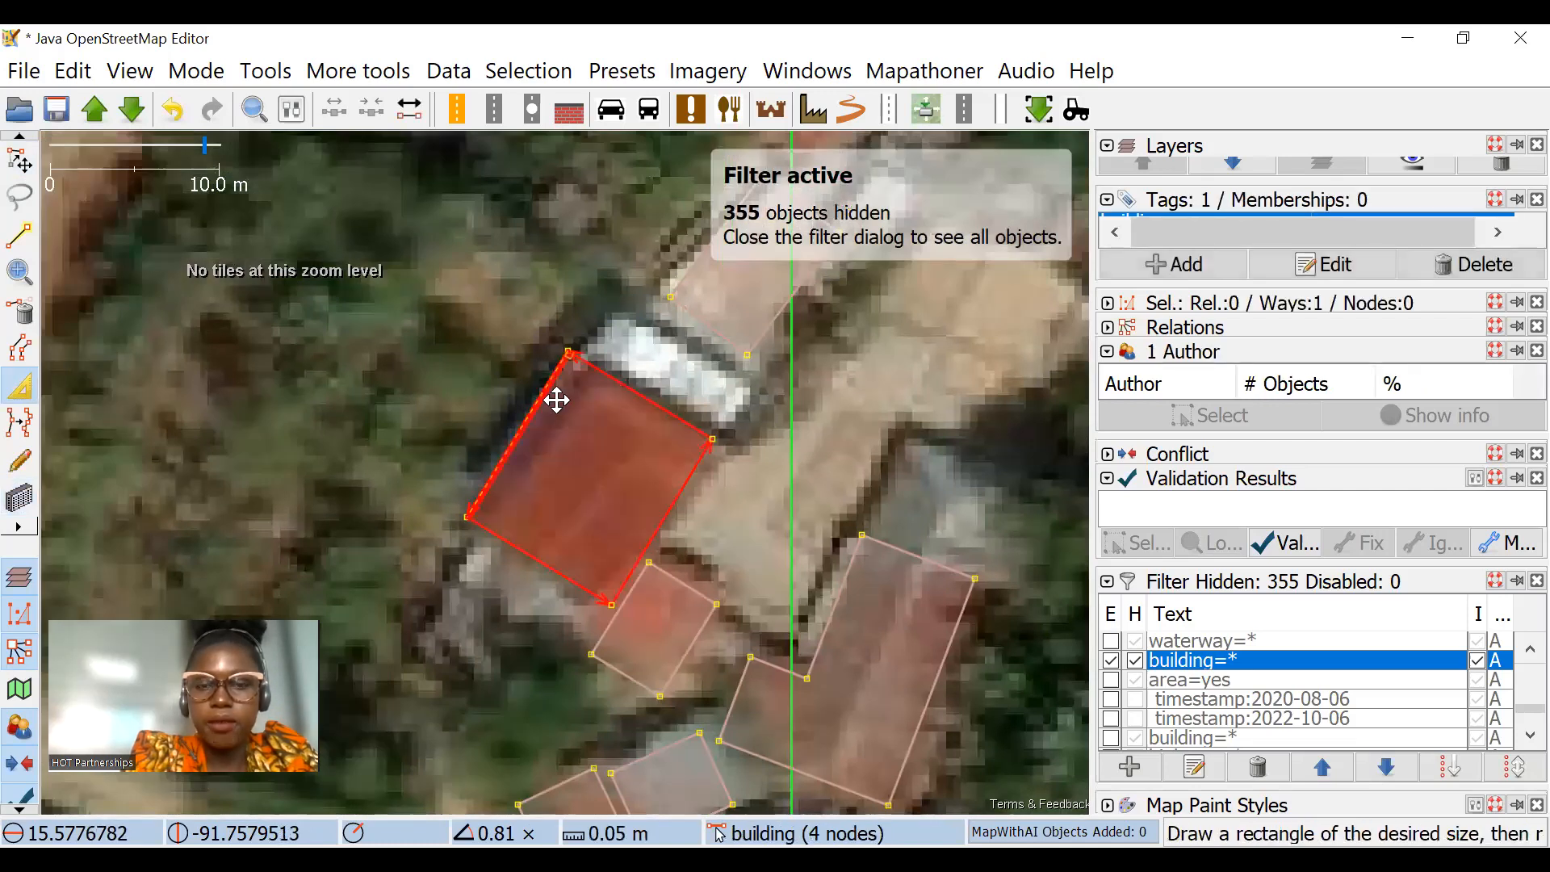
pyautogui.scroll(-4, 678, 396)
# Step: Unglue the corner shared by the two adjoining brown buildings and pull the larger one's north end back to its roof edge
pyautogui.scroll(-2, 814, 395)
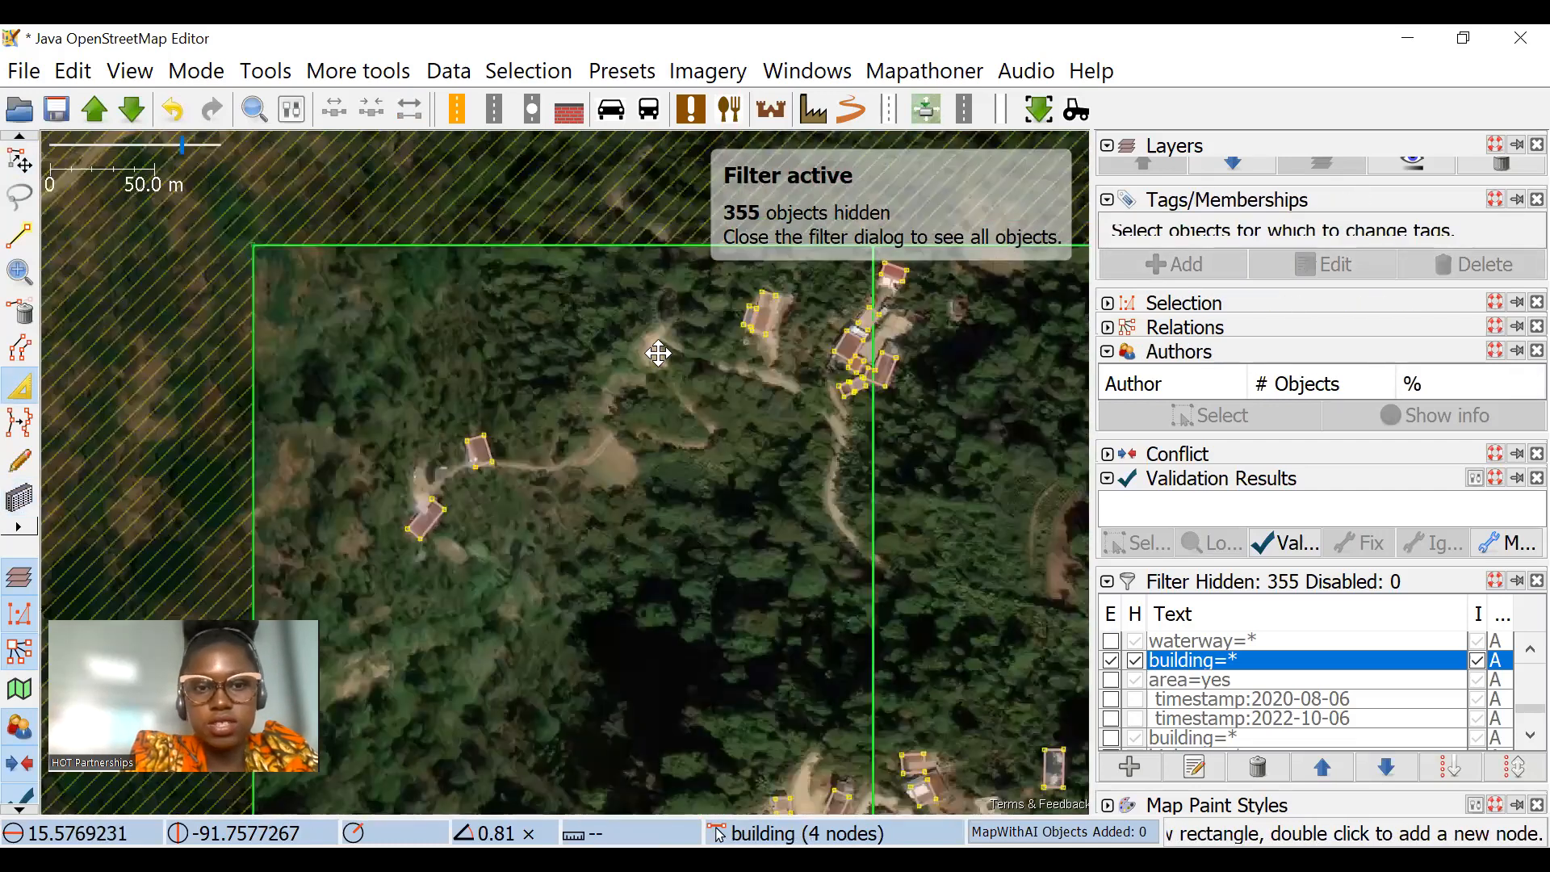
pyautogui.scroll(5, 501, 440)
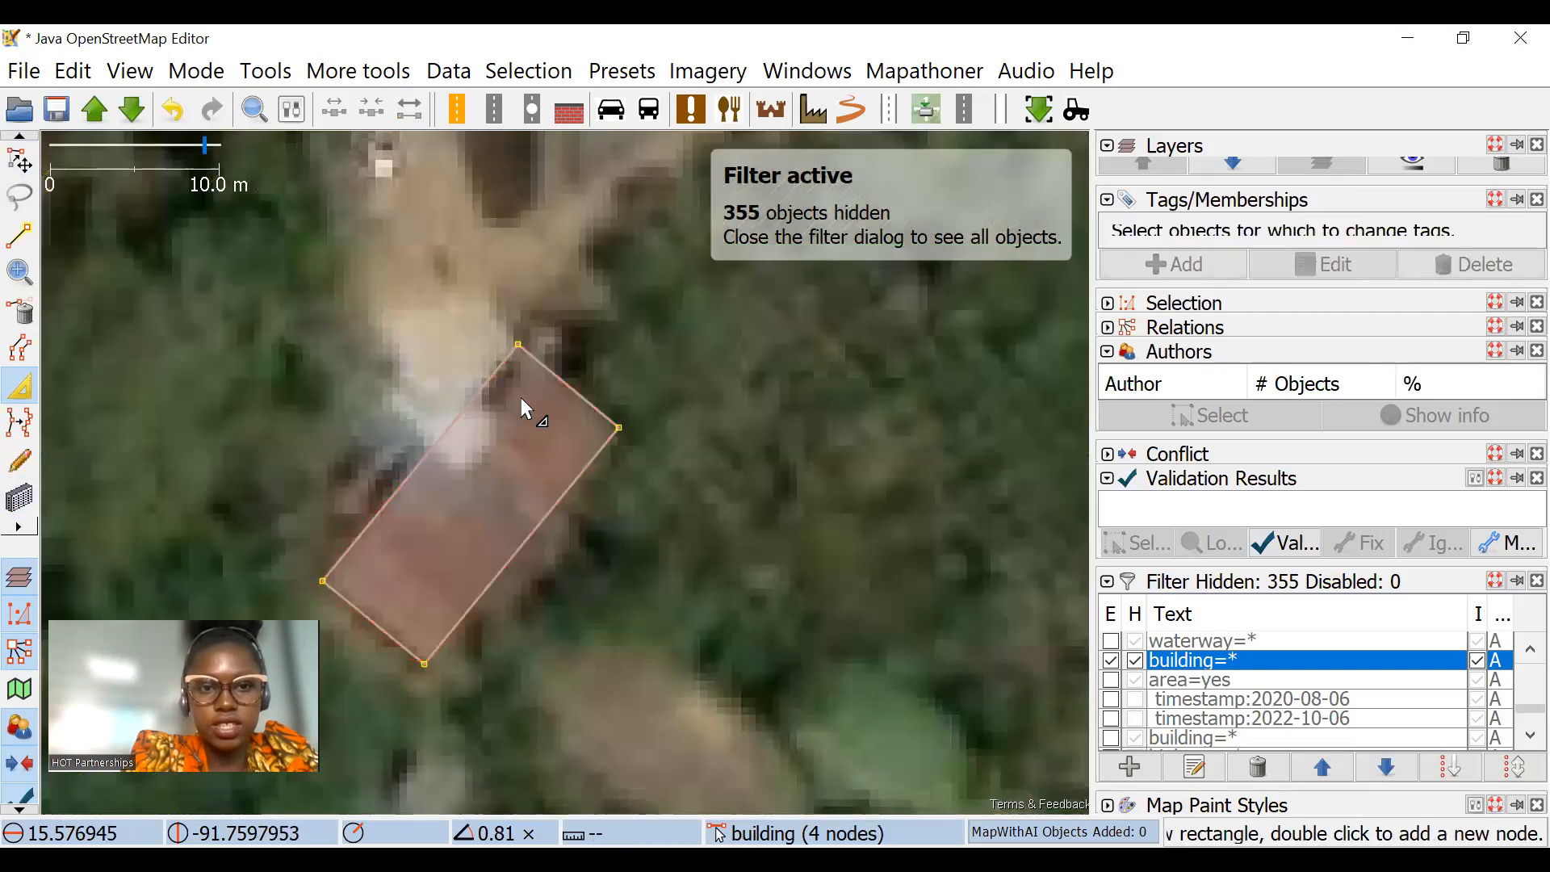
pyautogui.scroll(-4, 520, 398)
pyautogui.moveTo(647, 450); pyautogui.dragTo(543, 323)
pyautogui.scroll(6, 657, 397)
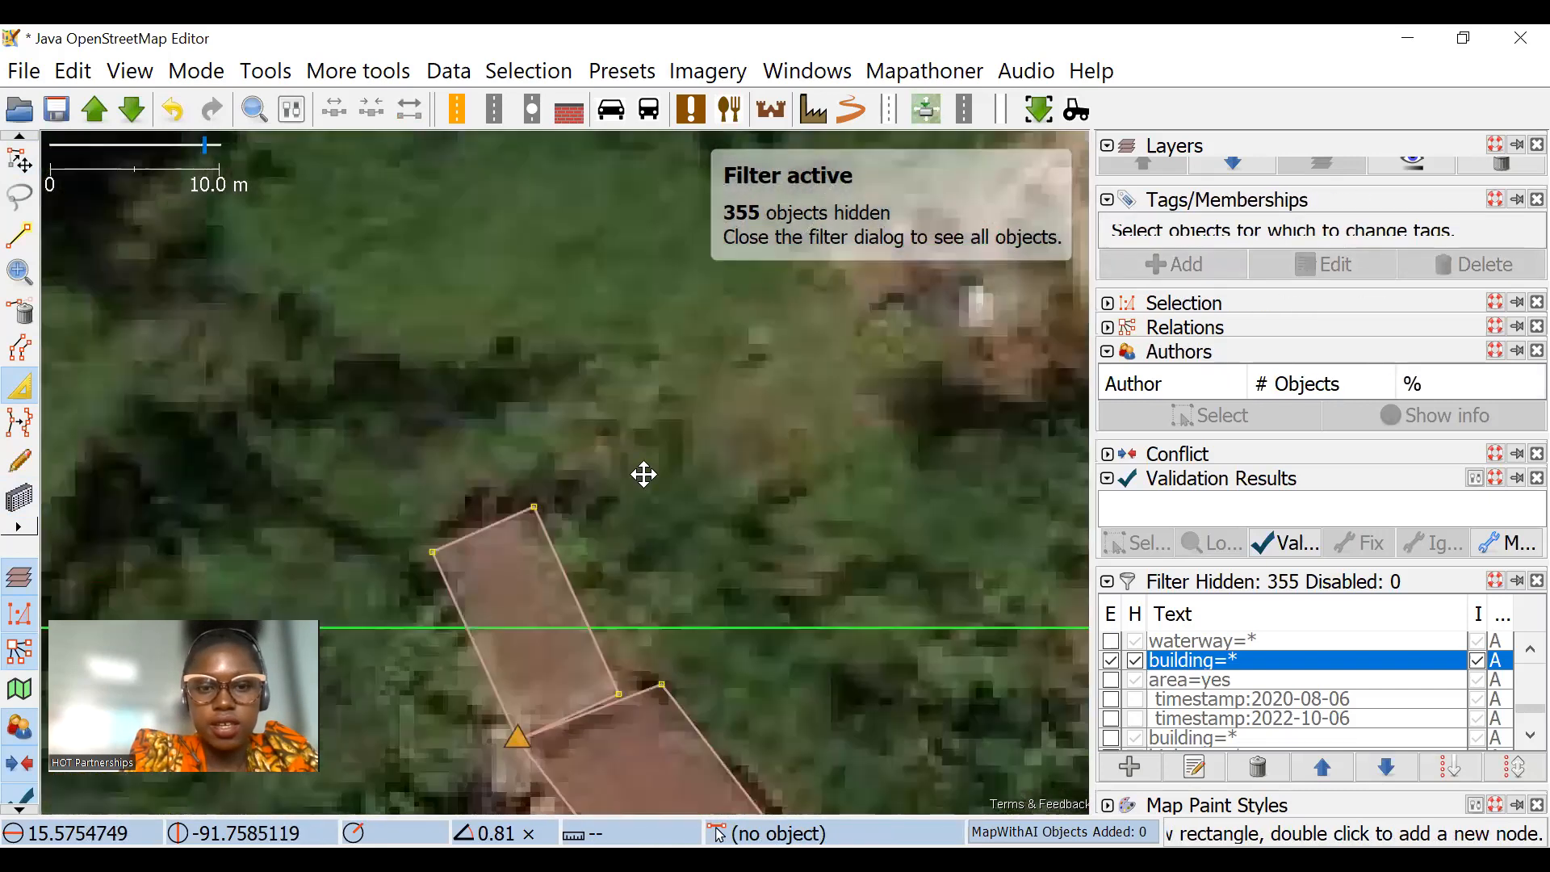
pyautogui.click(670, 440)
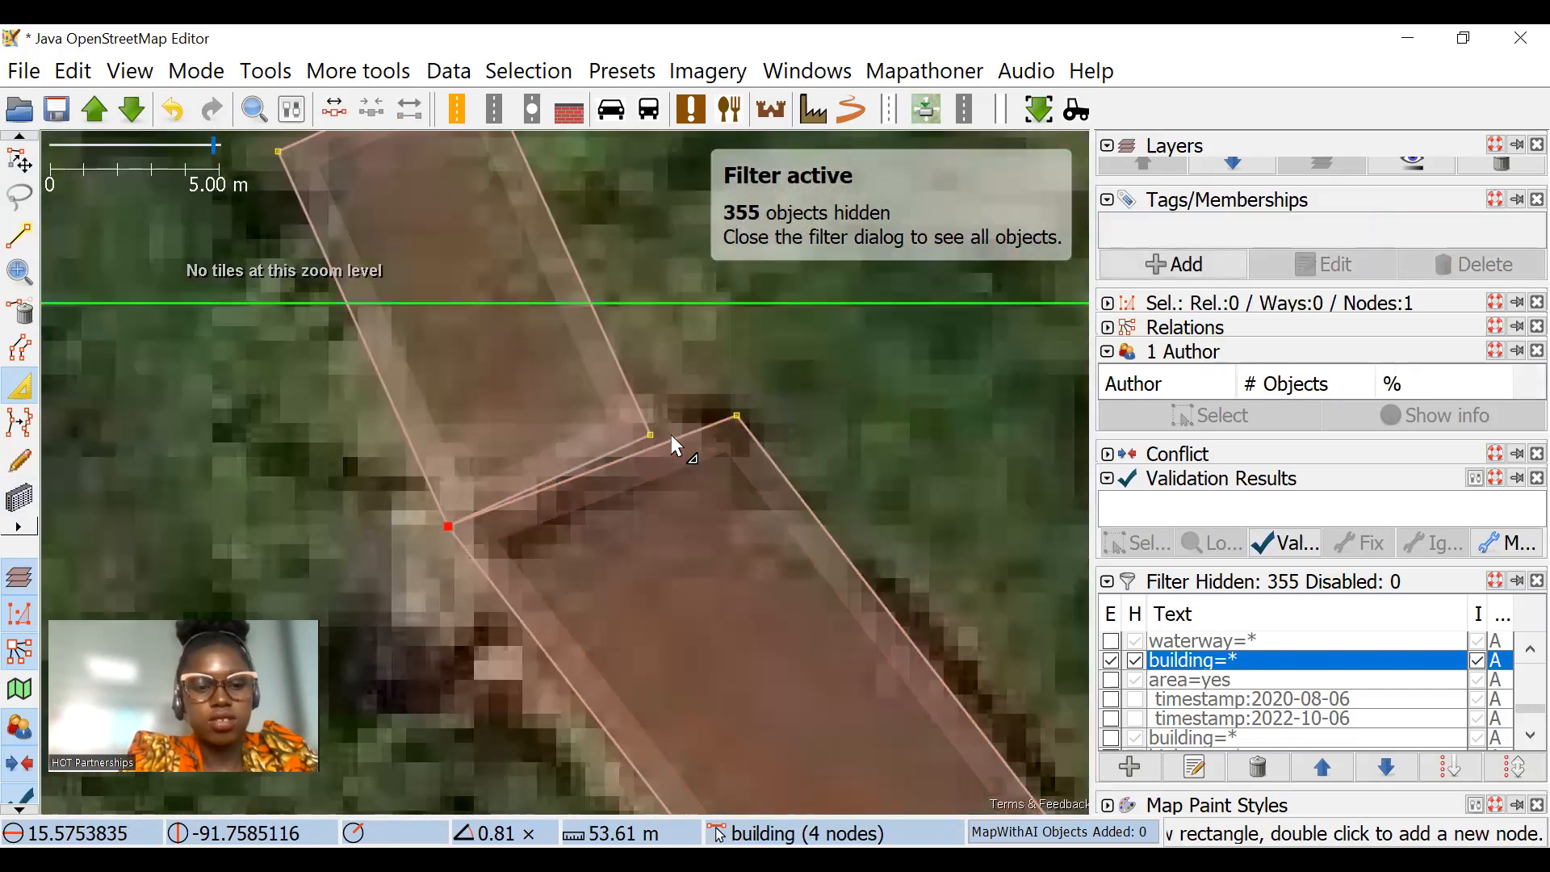
pyautogui.moveTo(671, 438); pyautogui.dragTo(620, 339)
pyautogui.scroll(-6, 626, 307)
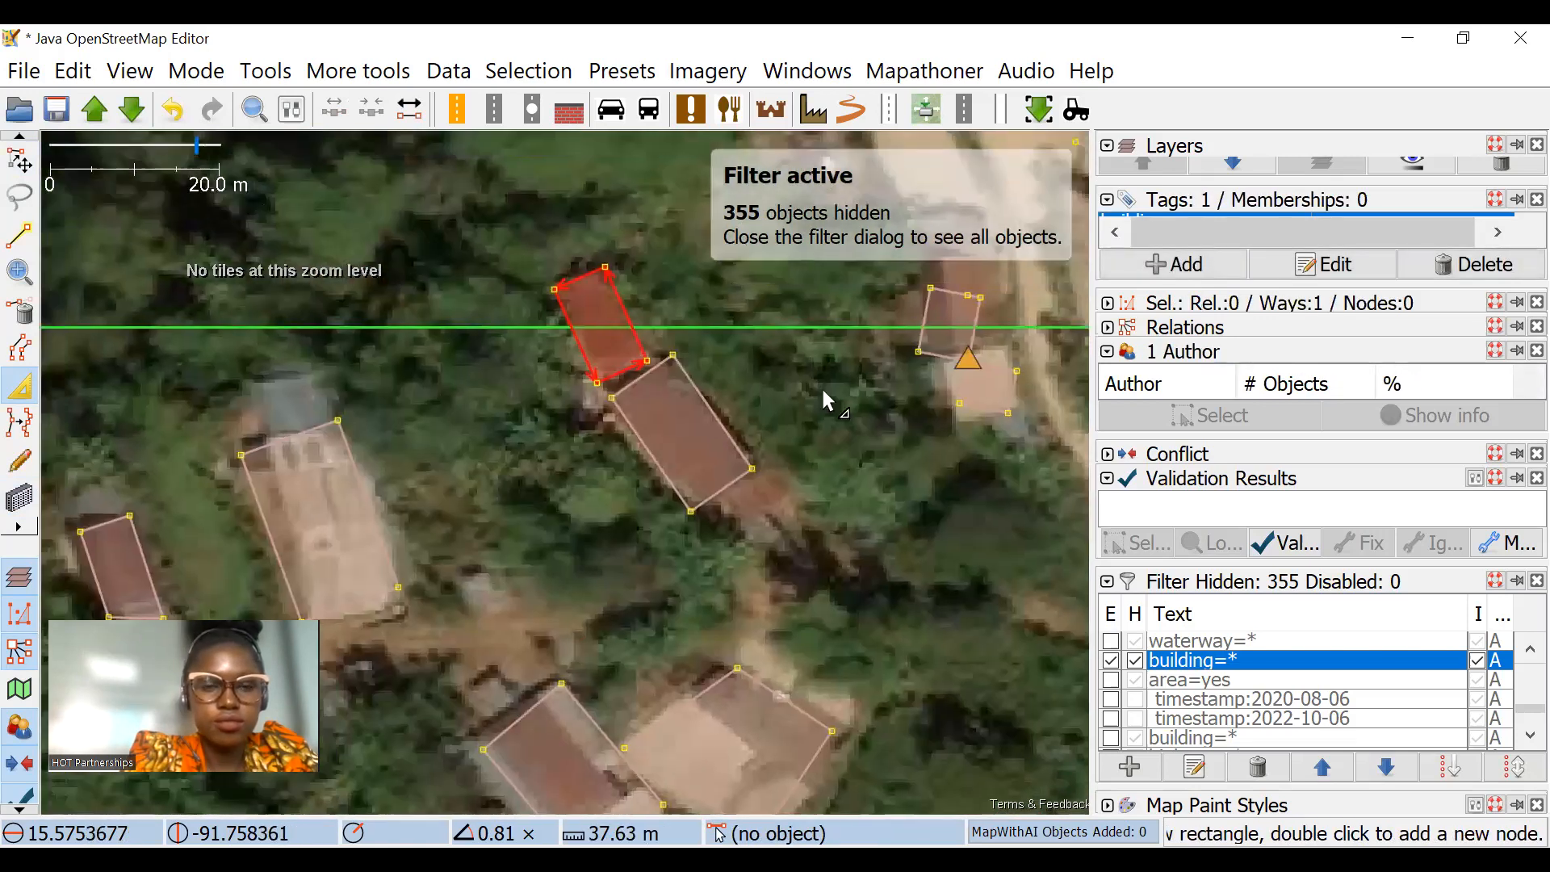
pyautogui.moveTo(524, 246); pyautogui.dragTo(637, 411)
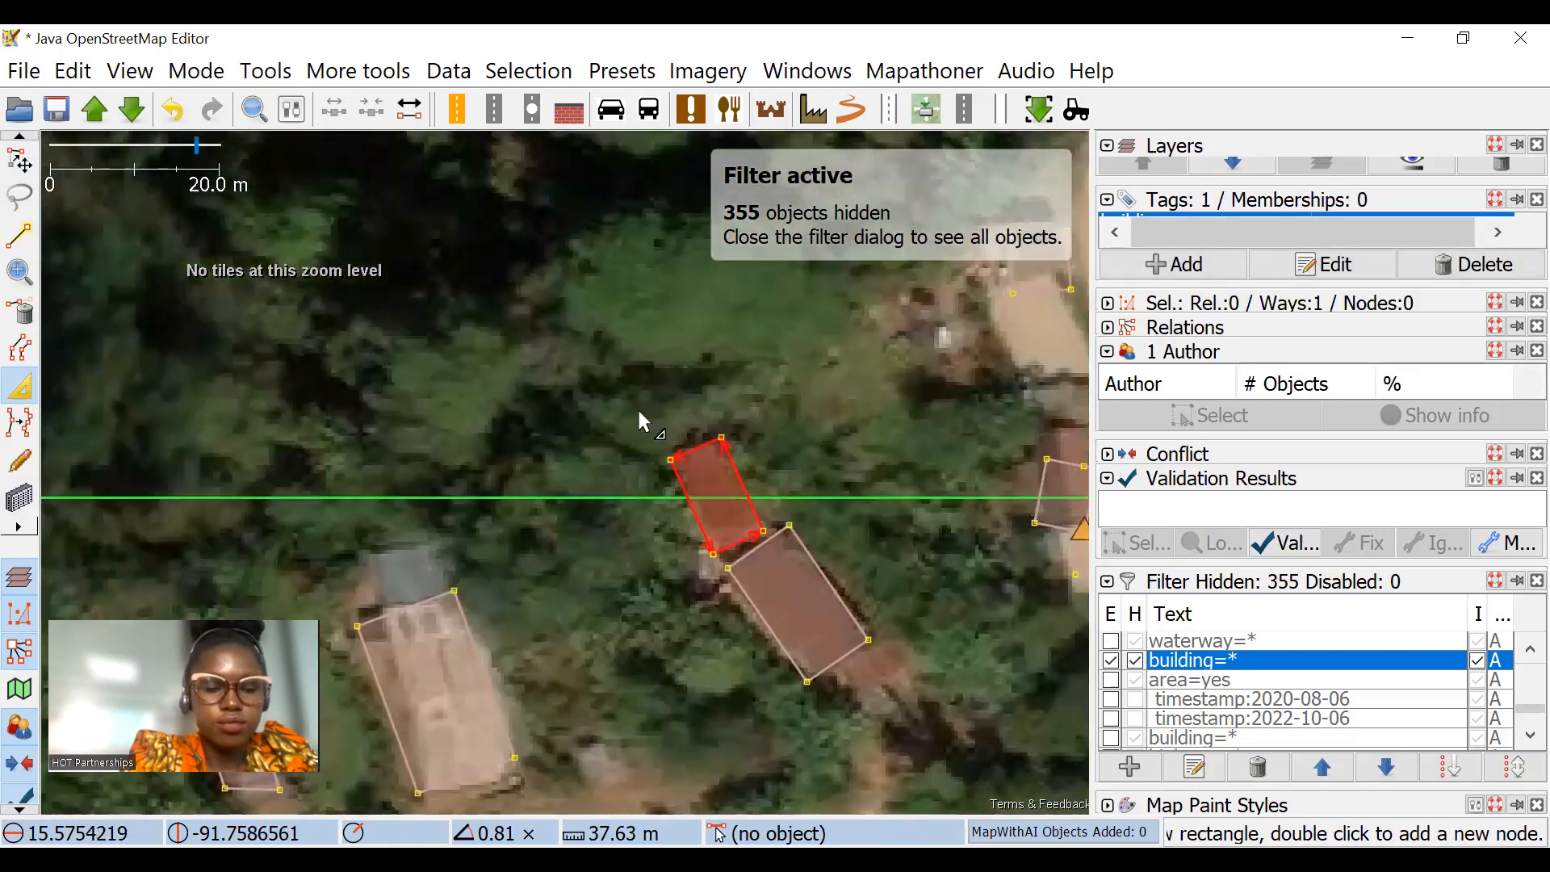
pyautogui.scroll(-4, 663, 420)
pyautogui.moveTo(759, 384); pyautogui.dragTo(668, 381)
pyautogui.scroll(2, 785, 393)
pyautogui.press('Escape')
# Step: Draw a building about 8 m wide over the unmapped long red roof beside the road
pyautogui.moveTo(664, 473); pyautogui.dragTo(660, 429)
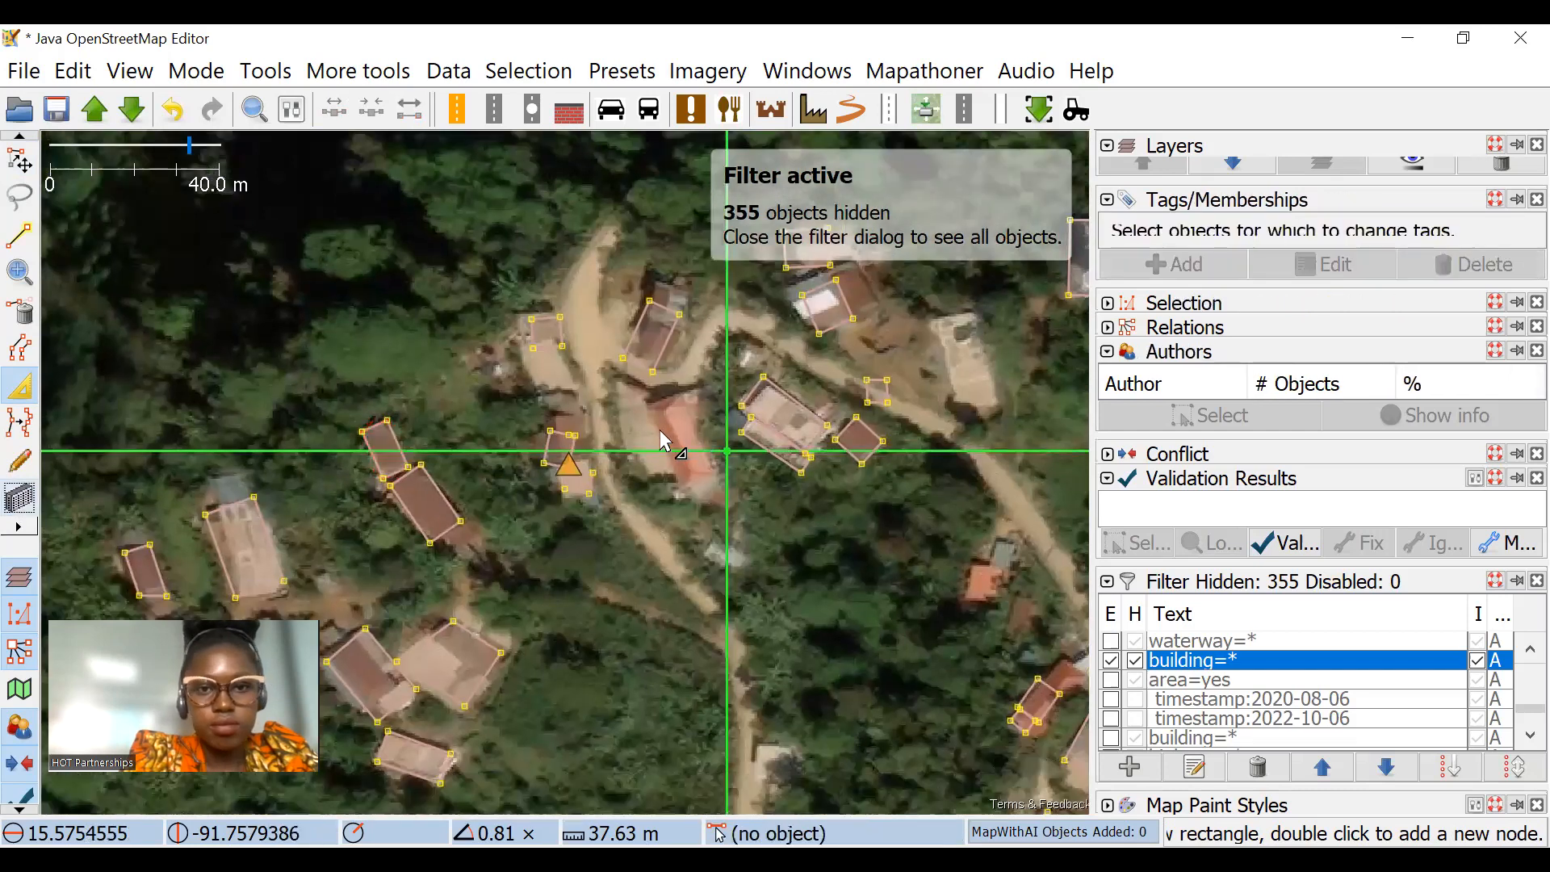
pyautogui.scroll(2, 660, 430)
pyautogui.click(18, 486)
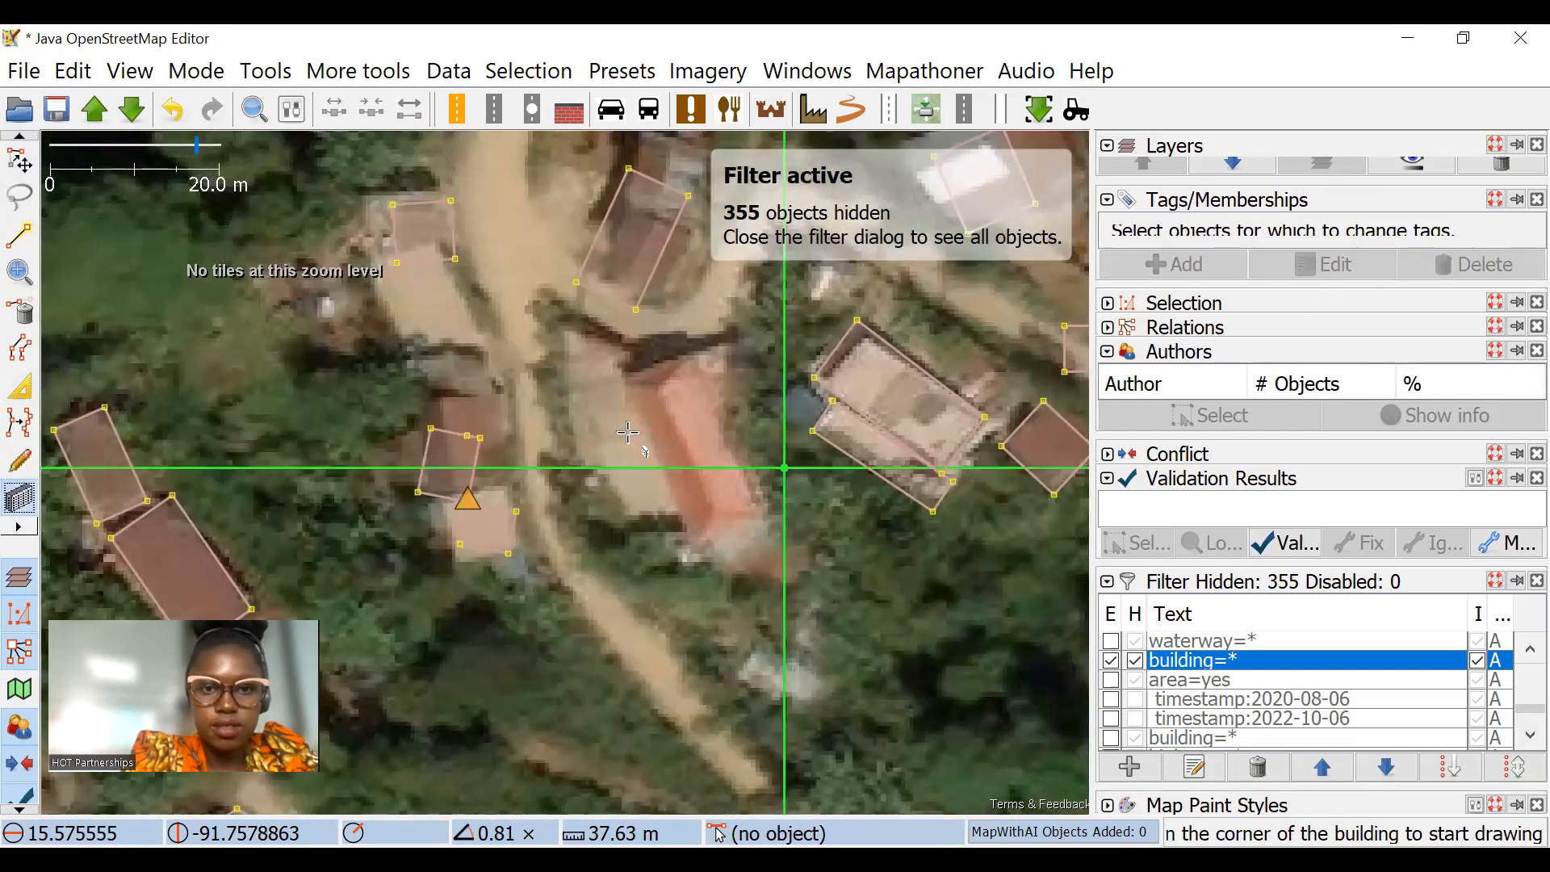
pyautogui.scroll(2, 746, 512)
pyautogui.click(513, 244)
pyautogui.click(656, 567)
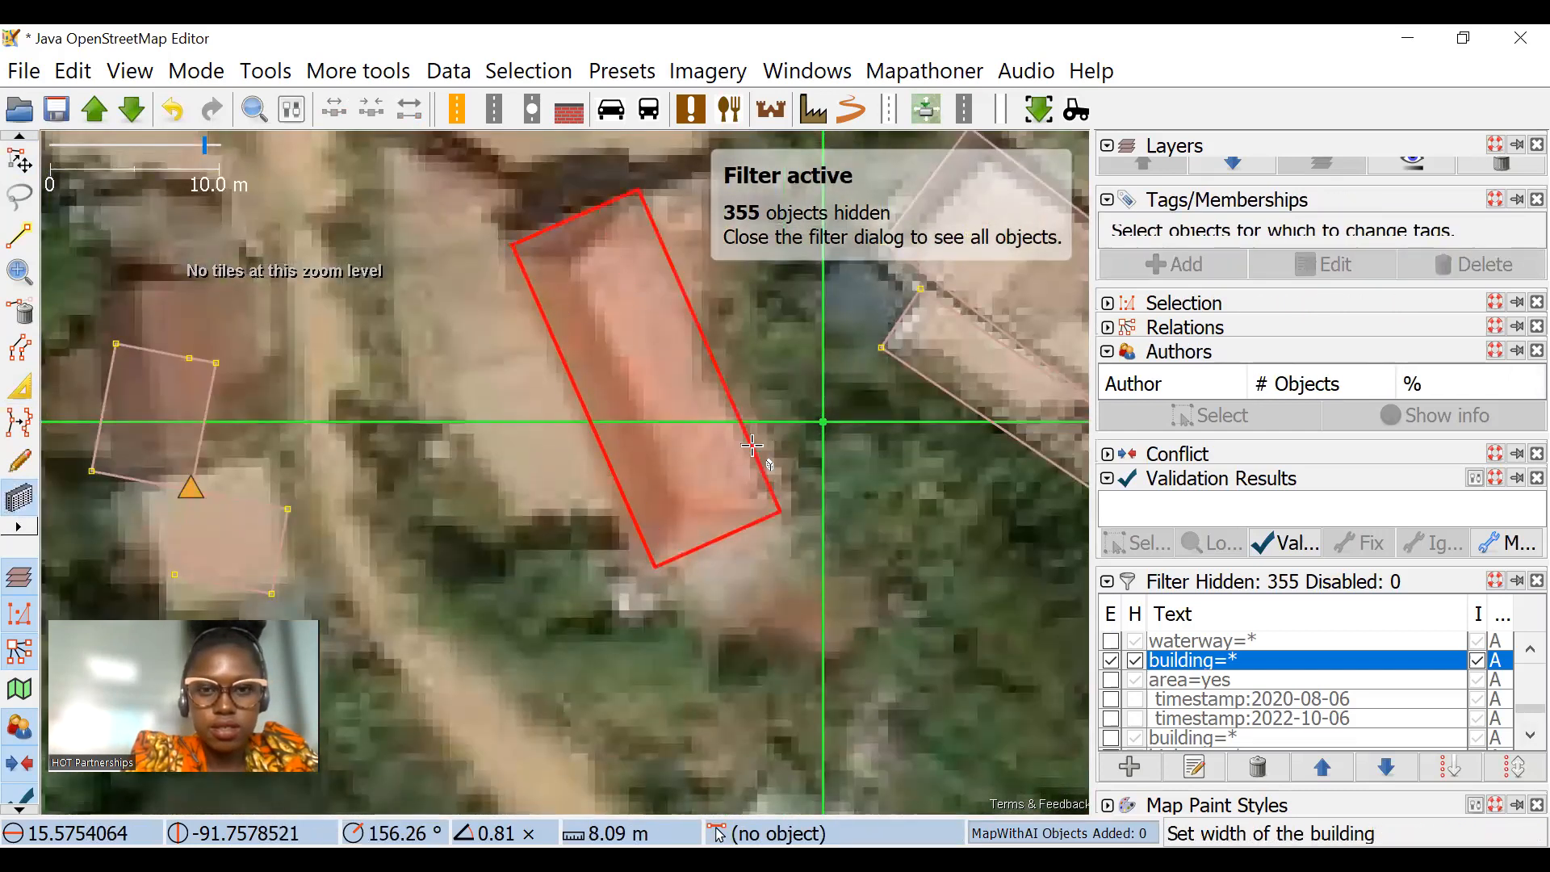
pyautogui.click(767, 517)
pyautogui.scroll(-2, 767, 516)
# Step: Move the building north of the red roof into place and shorten its north end to cover only the brown roof
pyautogui.click(20, 161)
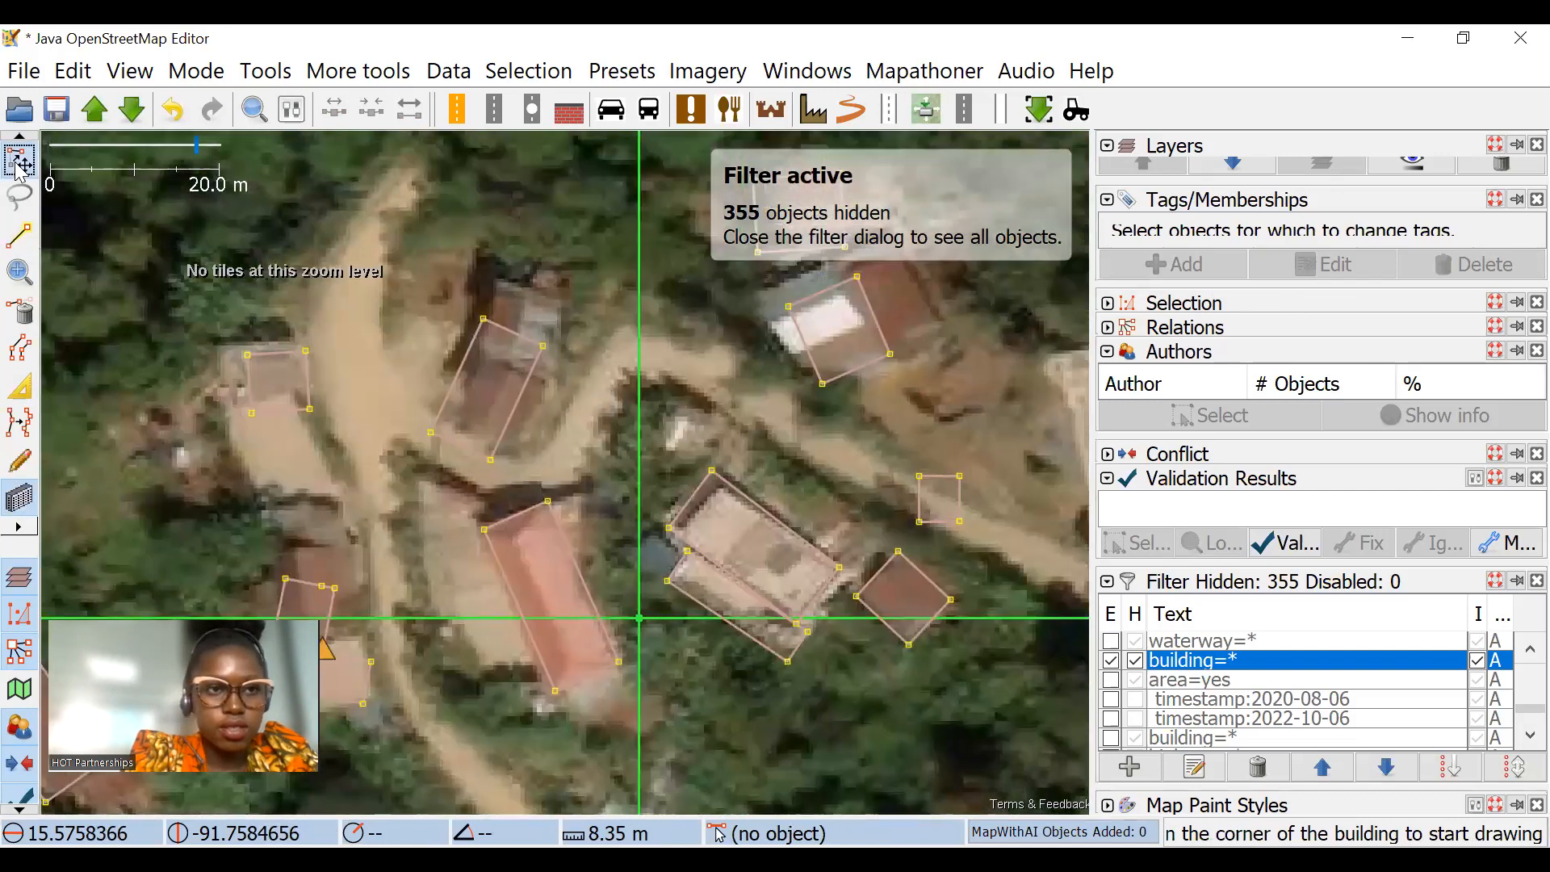
pyautogui.scroll(2, 474, 355)
pyautogui.moveTo(474, 355); pyautogui.dragTo(530, 314)
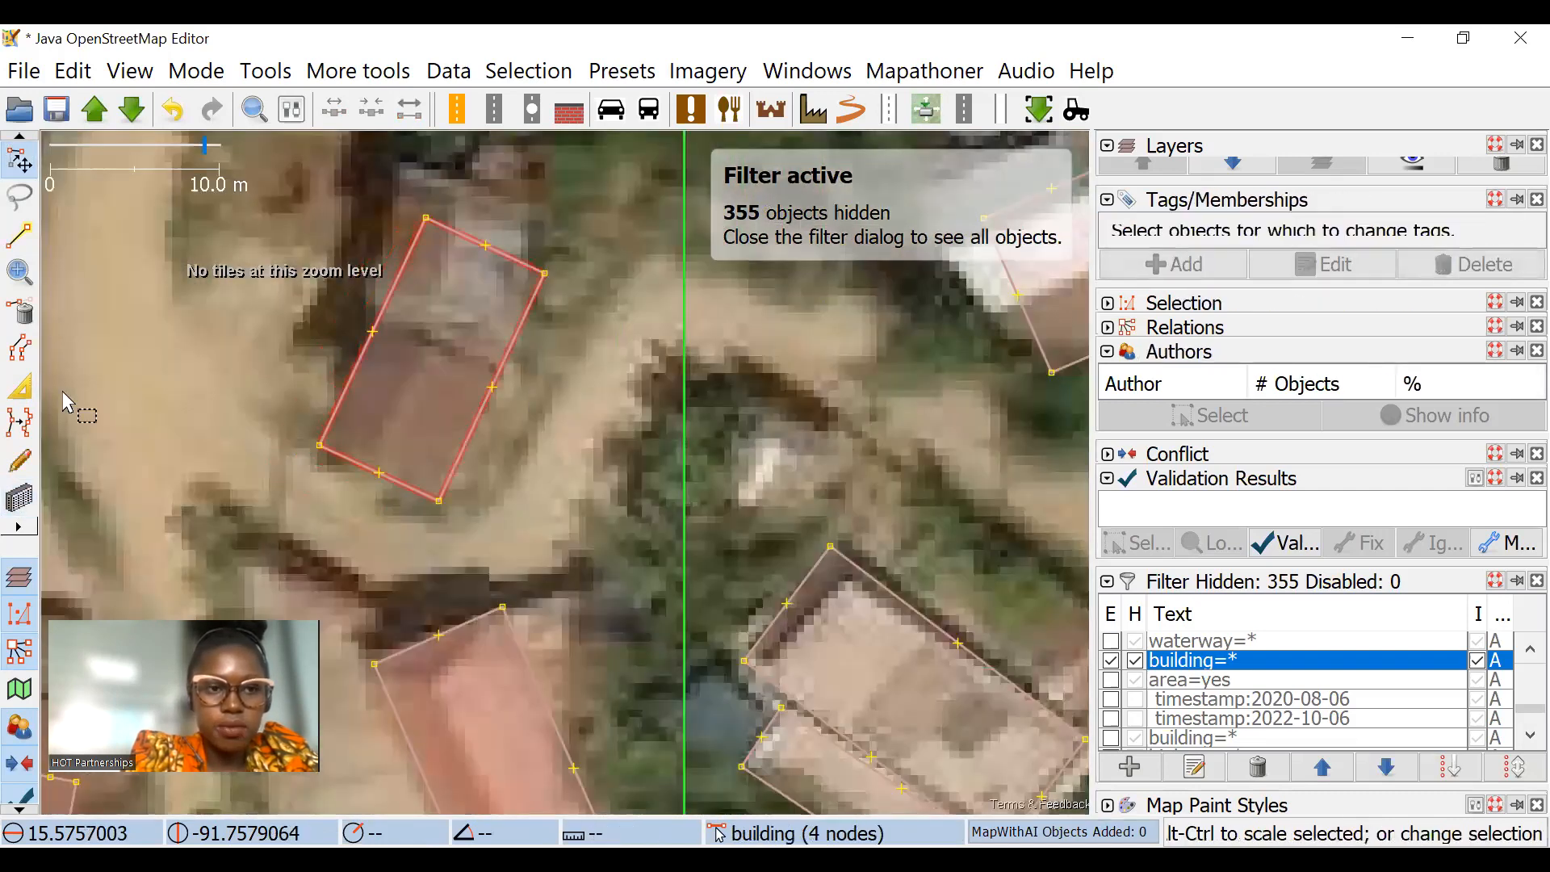
pyautogui.click(20, 386)
pyautogui.moveTo(494, 248); pyautogui.dragTo(423, 352)
pyautogui.scroll(-2, 489, 416)
# Step: Draw a building about 8.3 m long over the grey roof directly north of the shortened brown one
pyautogui.click(20, 498)
pyautogui.moveTo(569, 347); pyautogui.dragTo(629, 327)
pyautogui.scroll(5, 628, 327)
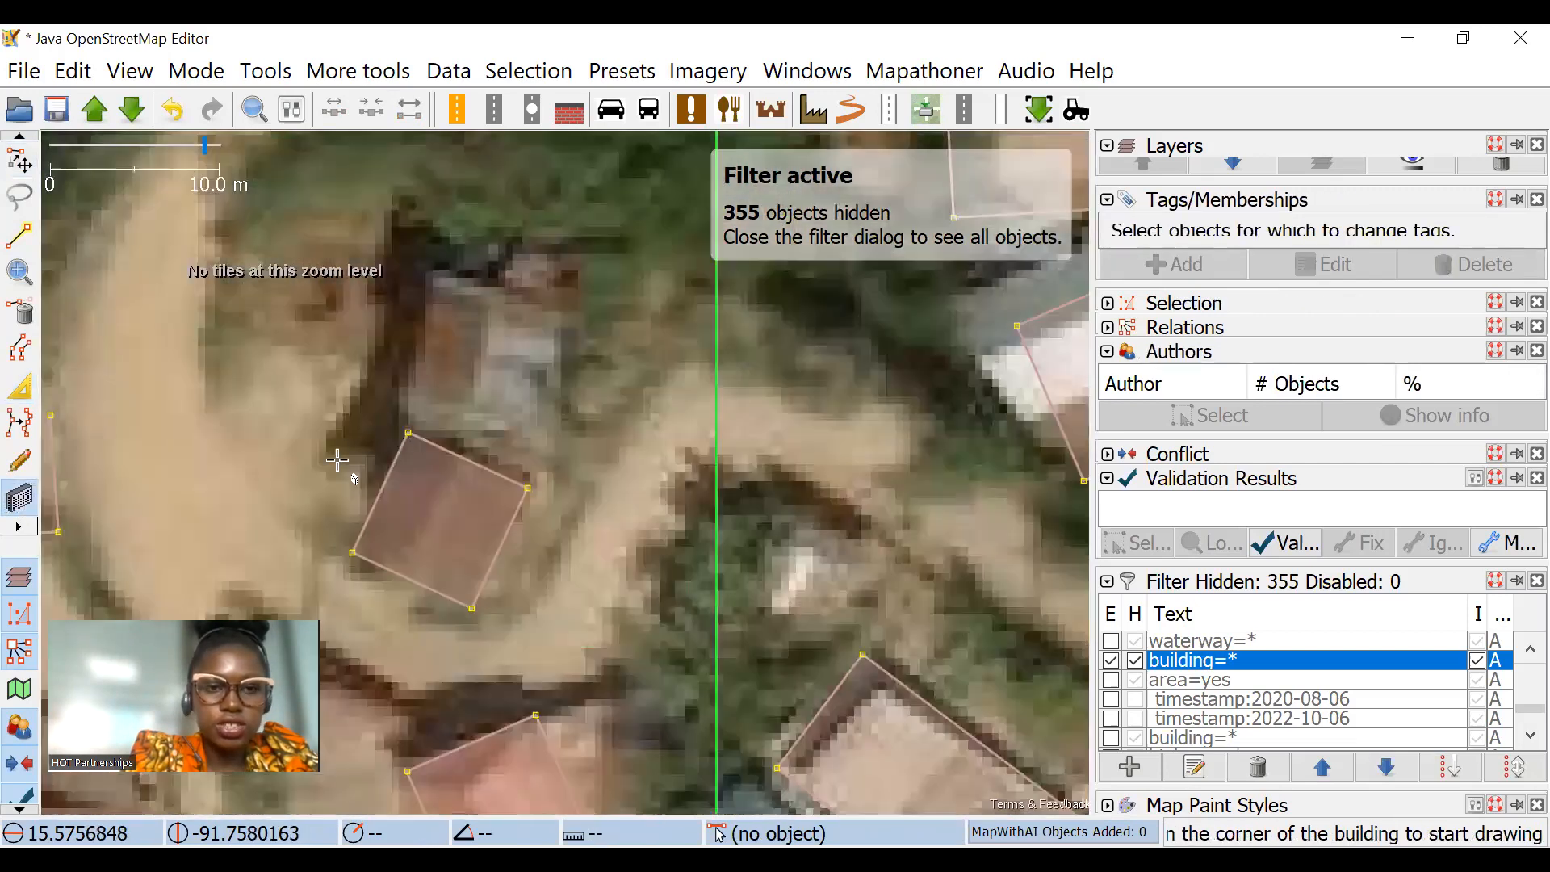
pyautogui.click(359, 374)
pyautogui.click(797, 463)
pyautogui.click(605, 329)
pyautogui.scroll(-5, 626, 605)
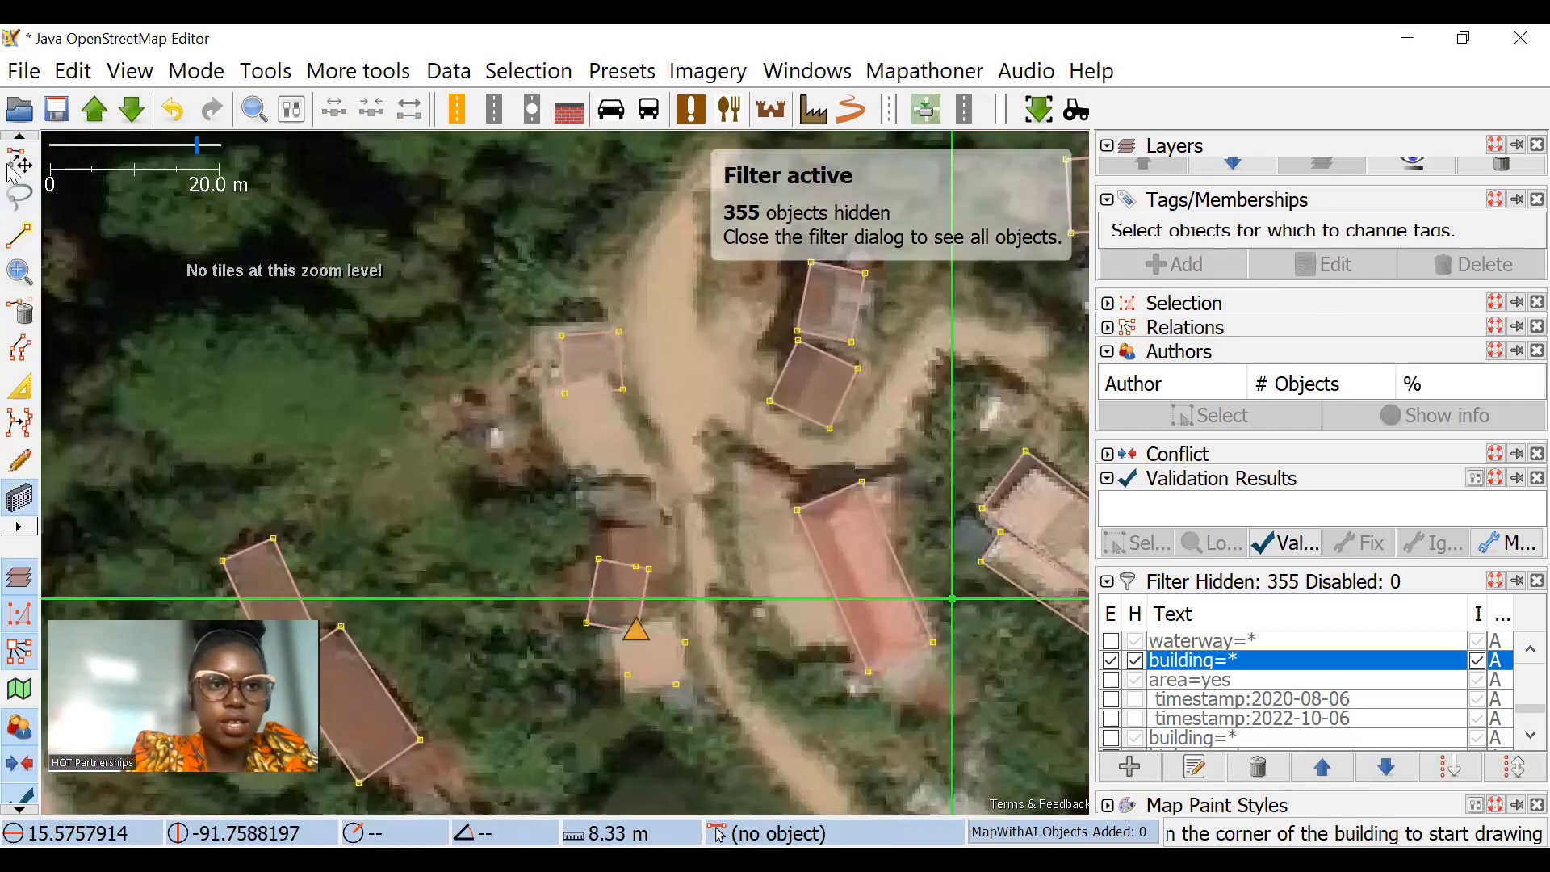
# Step: Fit the small building west of the road to its grey roof and square its outline
pyautogui.click(19, 162)
pyautogui.scroll(2, 708, 363)
pyautogui.click(612, 440)
pyautogui.moveTo(629, 474); pyautogui.dragTo(628, 430)
pyautogui.moveTo(491, 424); pyautogui.dragTo(458, 451)
pyautogui.click(487, 446)
pyautogui.press('q')
pyautogui.moveTo(600, 327); pyautogui.dragTo(663, 357)
pyautogui.moveTo(609, 455); pyautogui.dragTo(609, 450)
pyautogui.click(565, 193)
# Step: Fit the brown-roof building west of the road to its roof, clear of its southern neighbour, and delete the surplus node on its north side
pyautogui.scroll(-4, 573, 293)
pyautogui.moveTo(641, 356); pyautogui.dragTo(413, 394)
pyautogui.scroll(4, 457, 537)
pyautogui.moveTo(541, 575); pyautogui.dragTo(595, 529)
pyautogui.moveTo(677, 425); pyautogui.dragTo(747, 374)
pyautogui.moveTo(593, 481); pyautogui.dragTo(583, 481)
pyautogui.moveTo(507, 405); pyautogui.dragTo(541, 468)
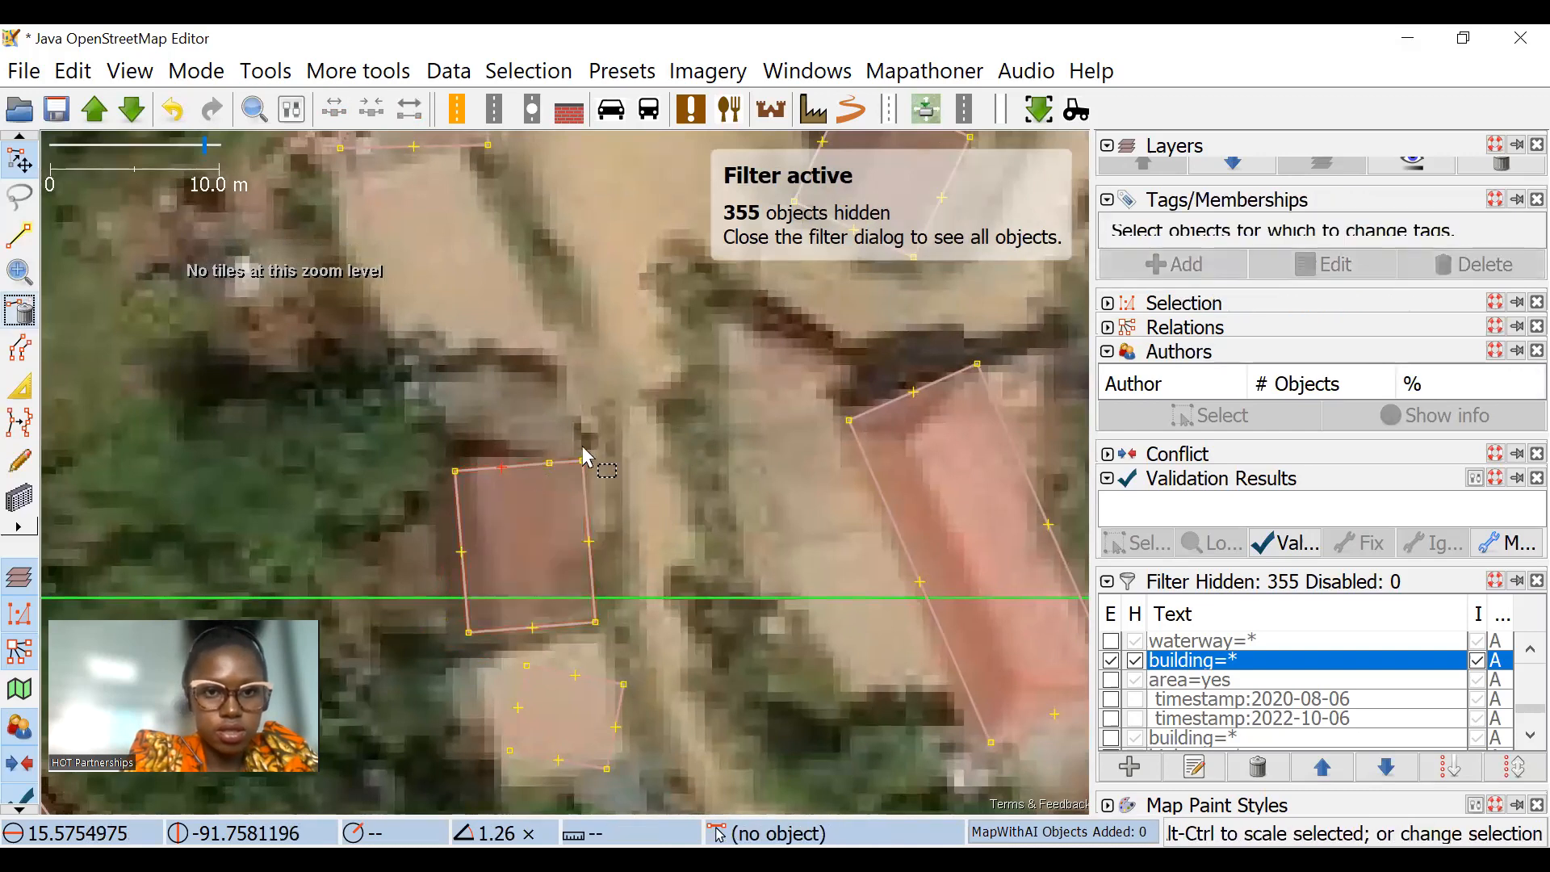
pyautogui.click(549, 463)
pyautogui.click(20, 315)
pyautogui.scroll(-5, 650, 440)
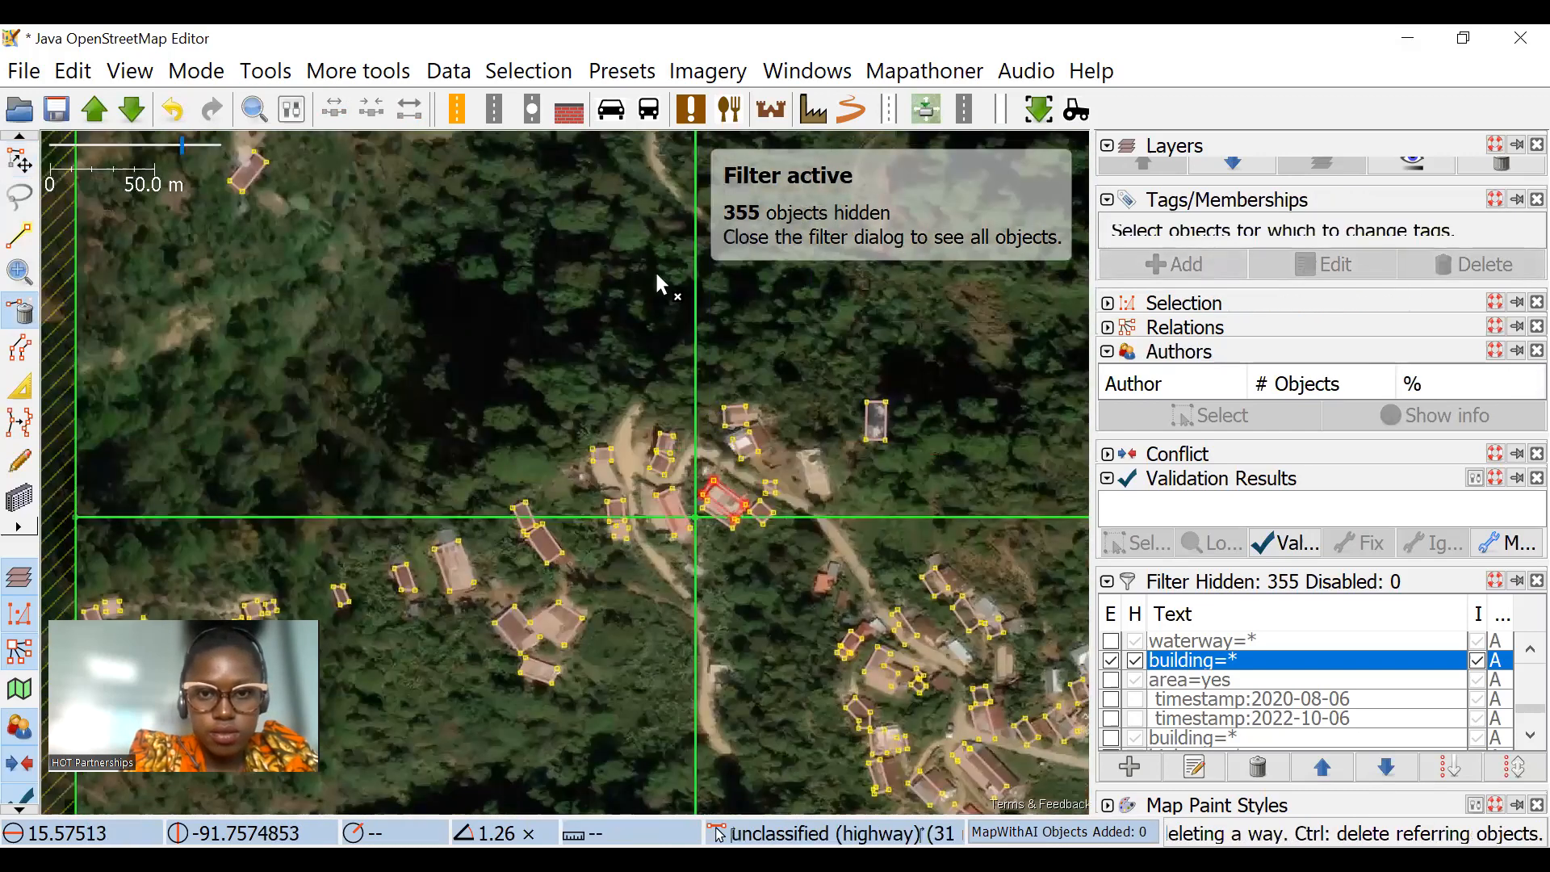
# Step: Disable the building=* filter and enable the highway=* filter
pyautogui.click(1112, 662)
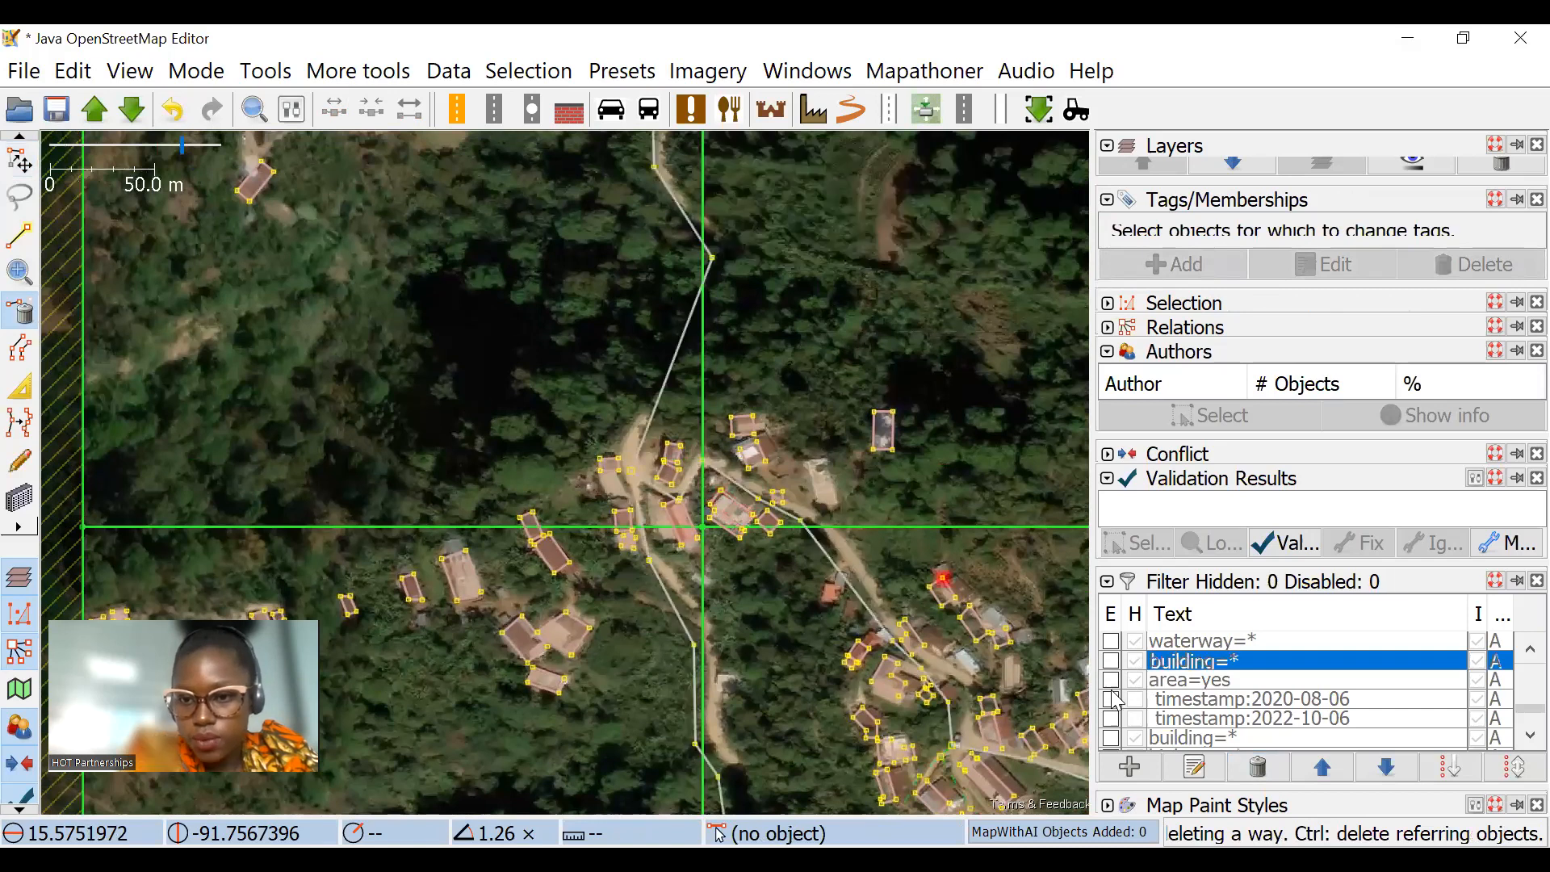
pyautogui.scroll(-1, 1140, 726)
pyautogui.click(1111, 680)
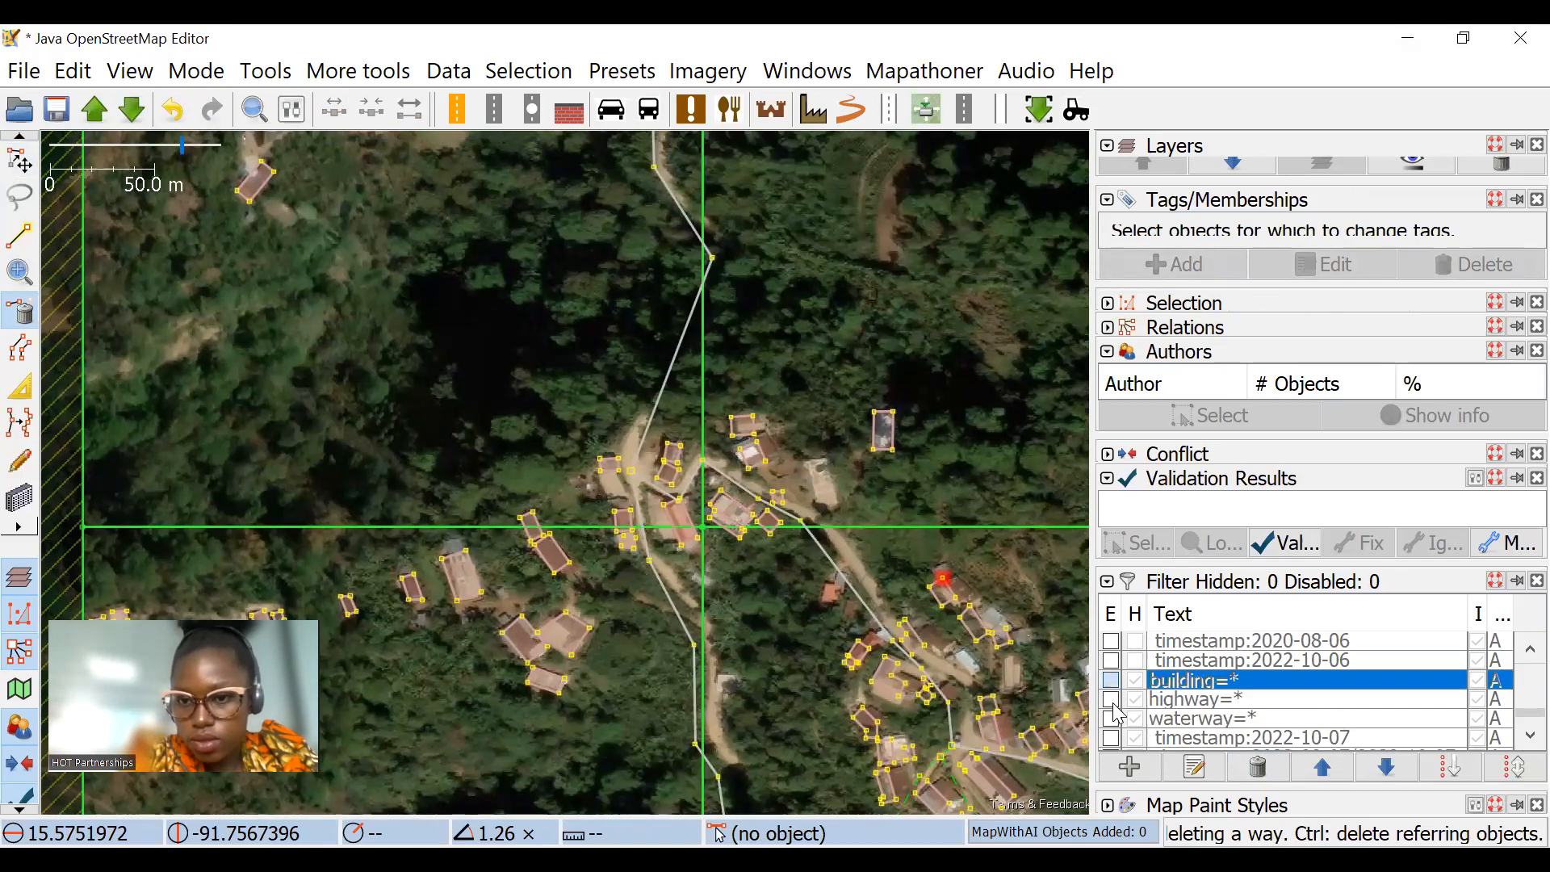
pyautogui.click(1112, 699)
pyautogui.click(1112, 680)
# Step: Move the unclassified highway's bend at the clearing just south of the northern task boundary onto the track with Improve Way Accuracy
pyautogui.moveTo(518, 416); pyautogui.dragTo(463, 642)
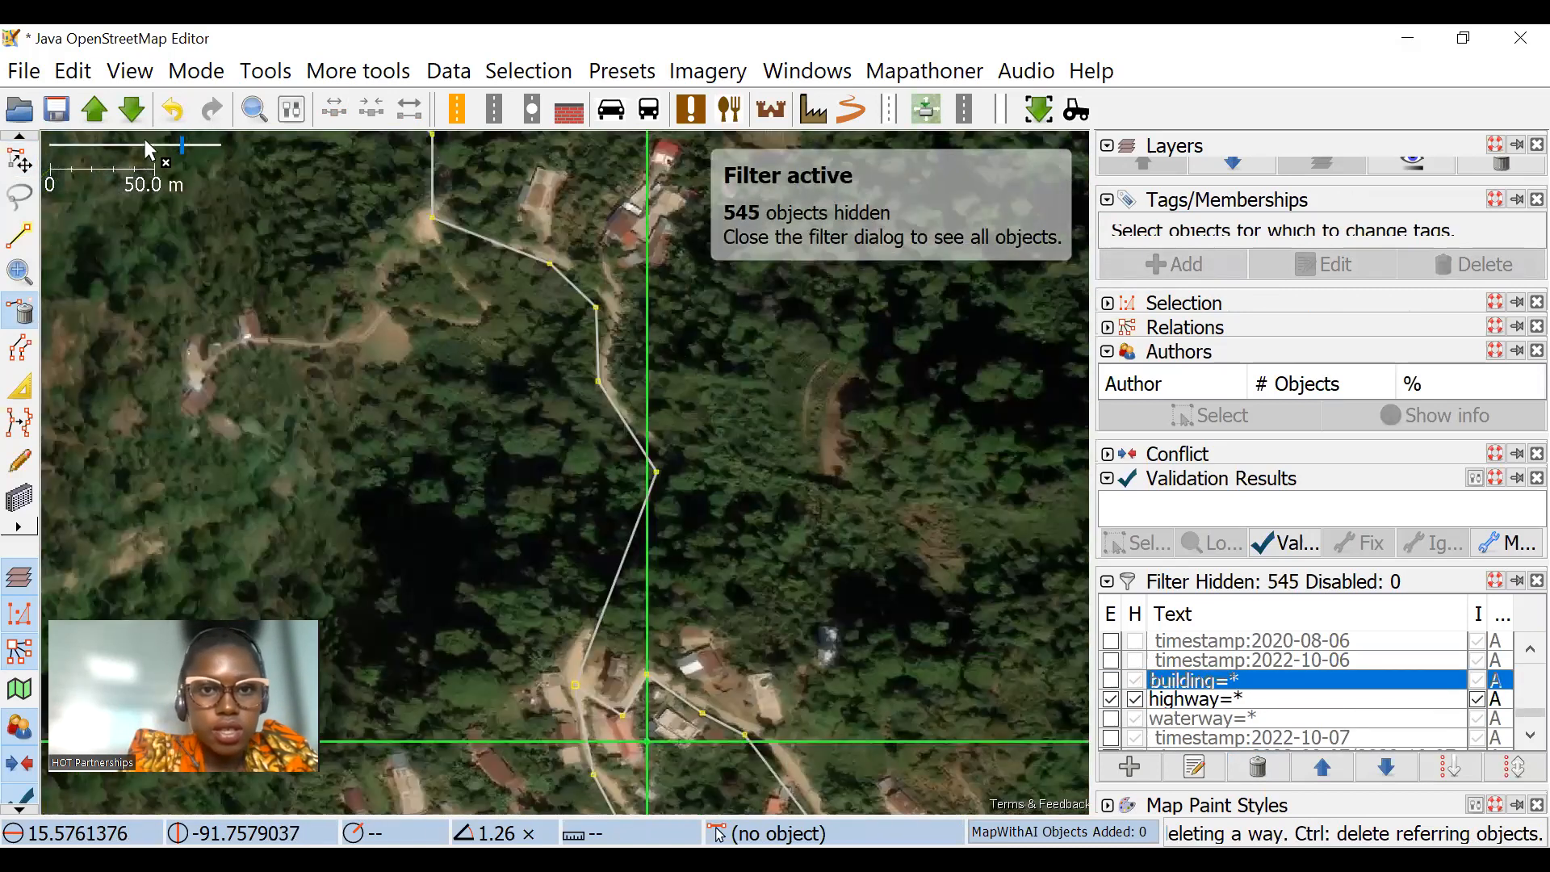
pyautogui.click(20, 160)
pyautogui.moveTo(972, 508); pyautogui.dragTo(1002, 547)
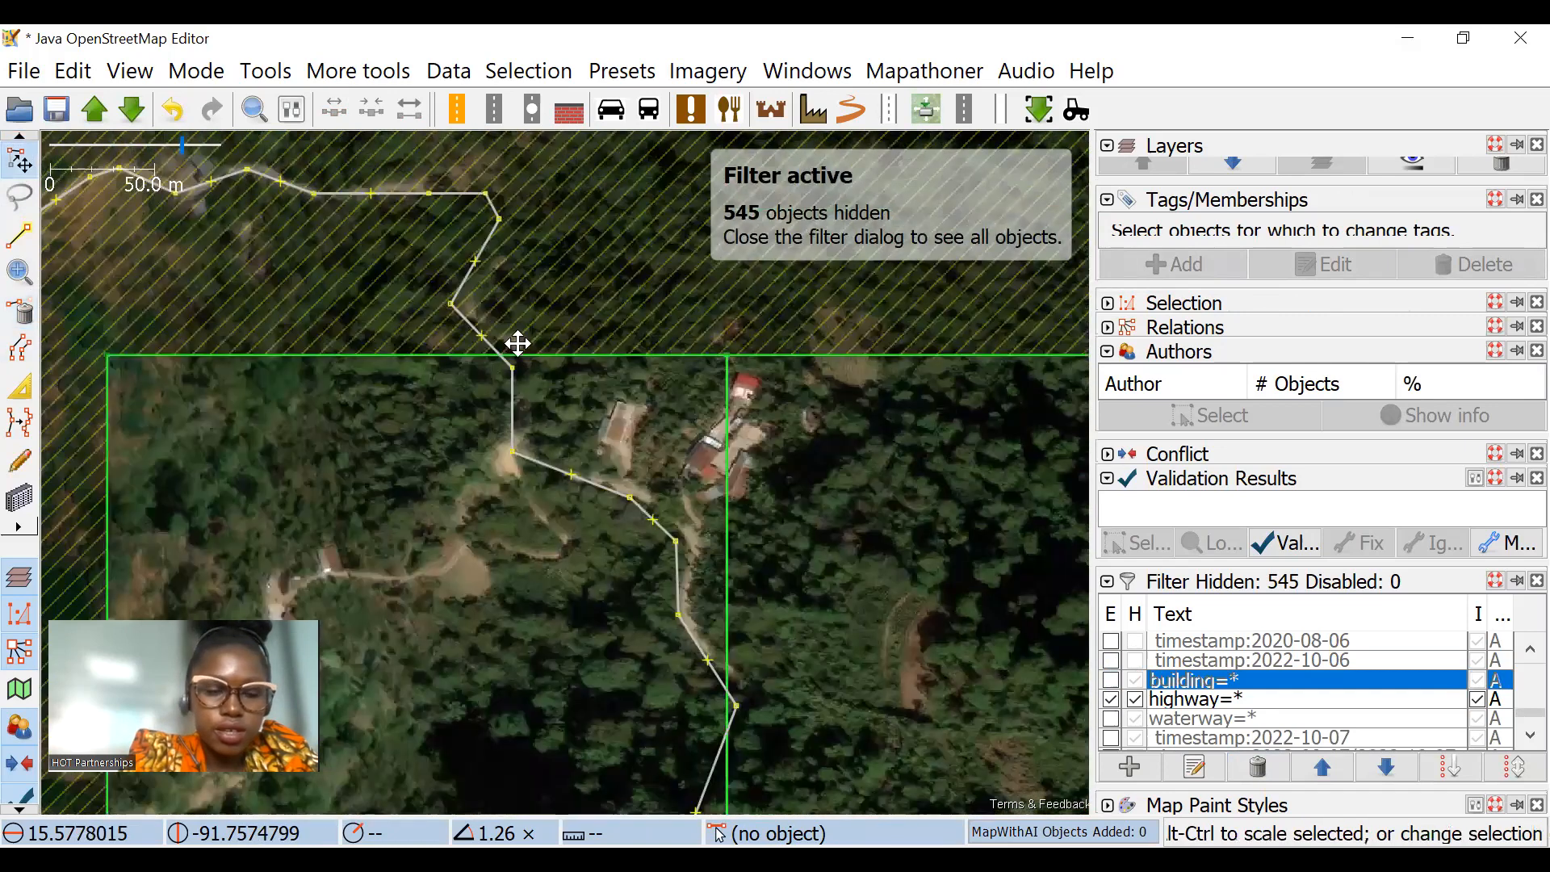
pyautogui.moveTo(521, 349); pyautogui.dragTo(467, 315)
pyautogui.click(16, 423)
pyautogui.scroll(3, 473, 423)
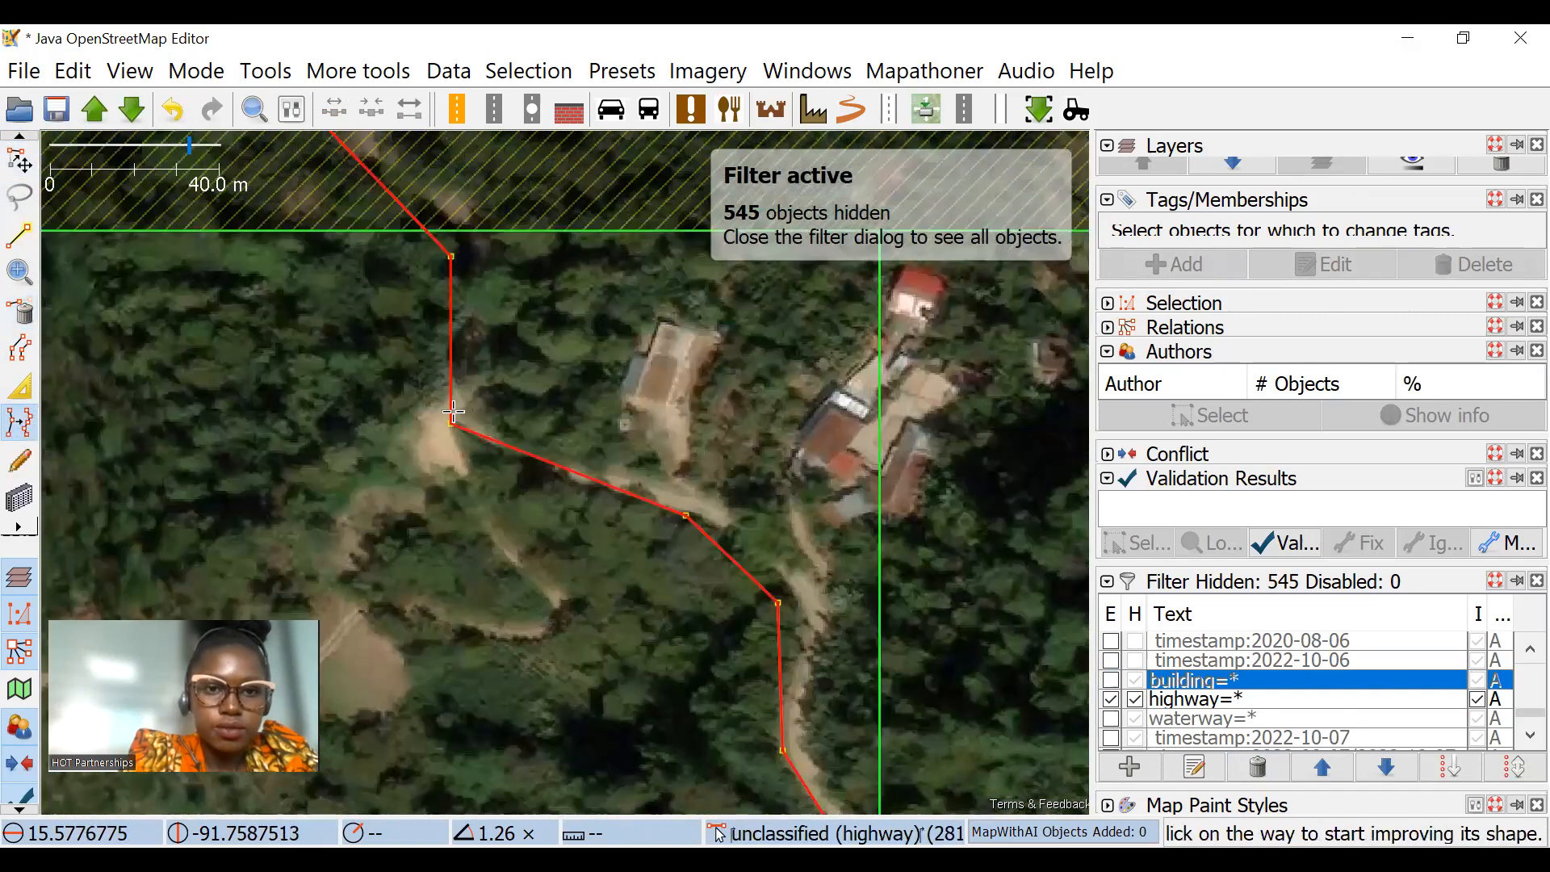
pyautogui.click(457, 425)
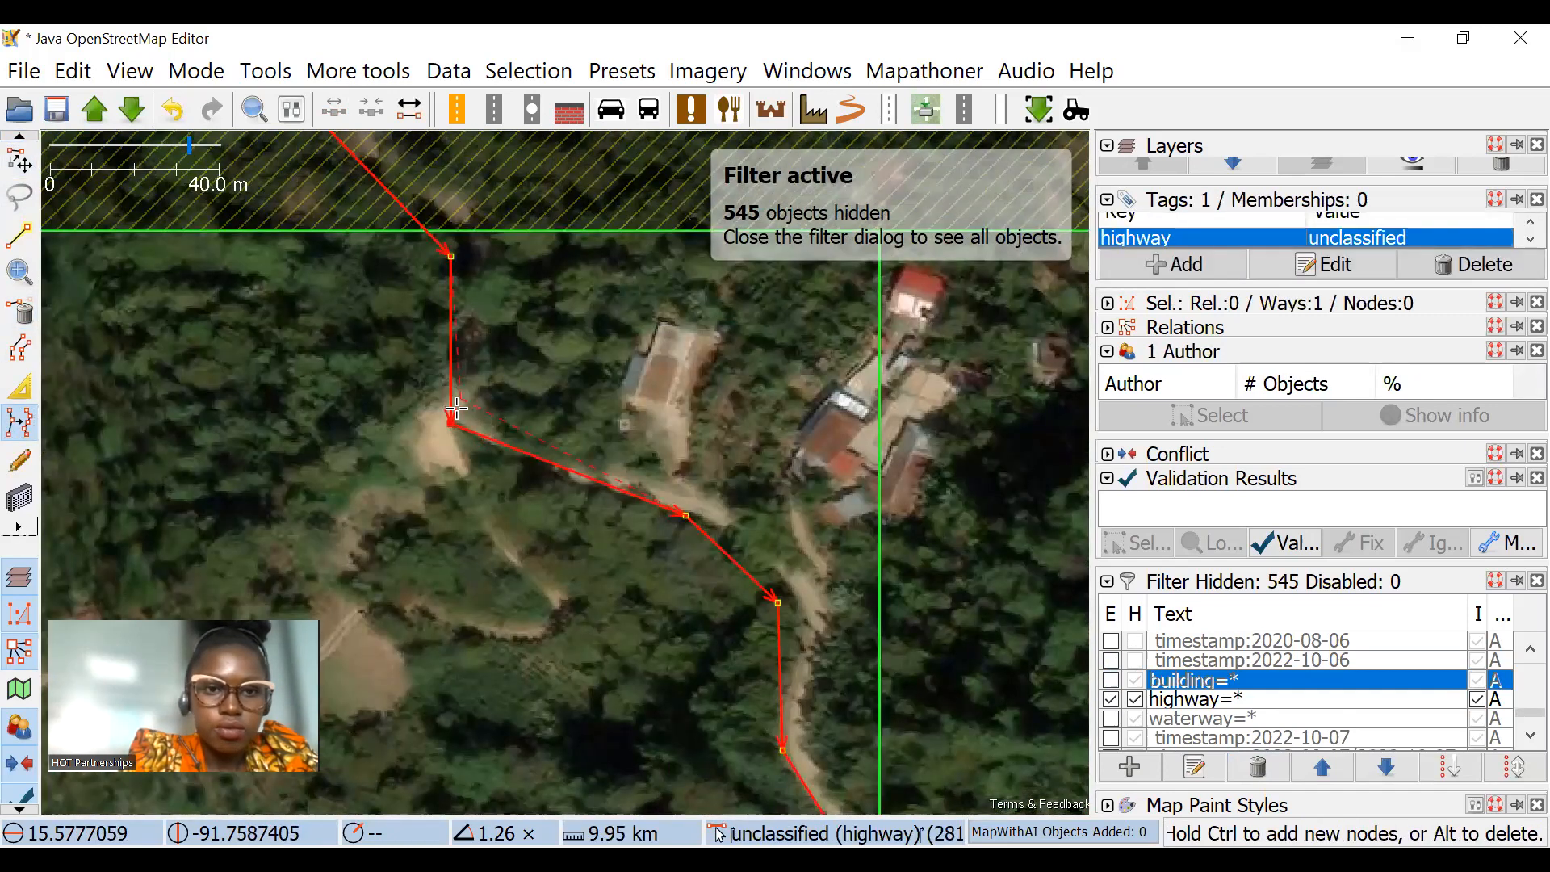
# Step: Add a node to the highway southeast of the clearing bend so the segment follows the curving track
pyautogui.press('Escape')
pyautogui.click(686, 518)
pyautogui.press('Escape')
pyautogui.moveTo(791, 553); pyautogui.dragTo(726, 439)
pyautogui.click(622, 401)
pyautogui.press('Escape')
pyautogui.click(9, 162)
pyautogui.moveTo(612, 400); pyautogui.dragTo(634, 399)
pyautogui.press('Escape')
pyautogui.hotkey('ctrl', 'z')
pyautogui.moveTo(510, 347); pyautogui.dragTo(595, 318)
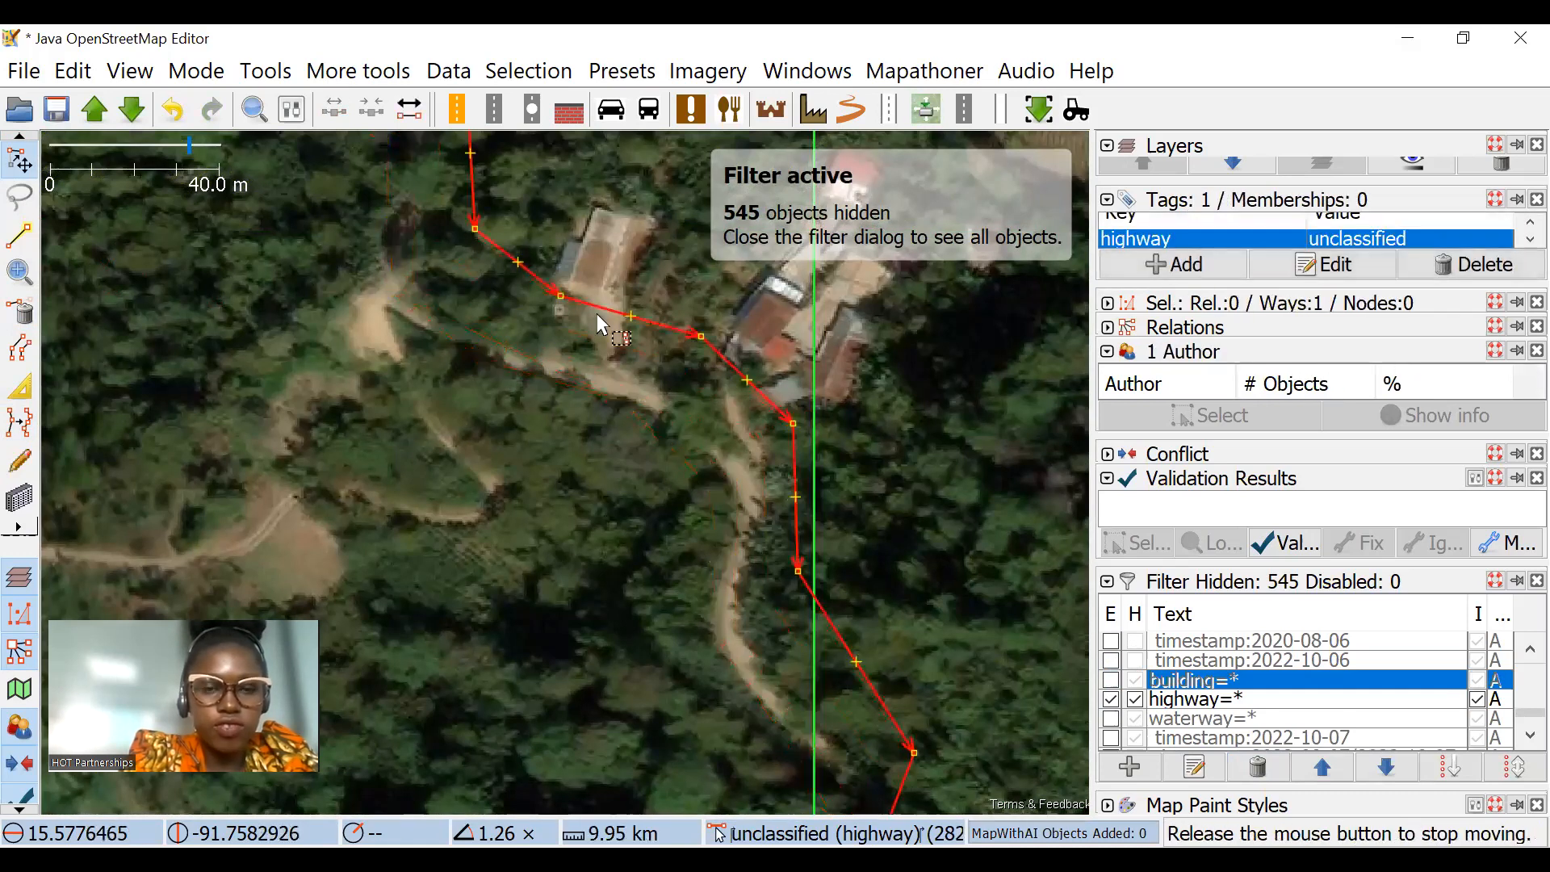
pyautogui.press('Escape')
pyautogui.hotkey('ctrl', 'z')
# Step: Move the highway nodes between the clearing and the long straight southern segment onto the winding dirt track
pyautogui.moveTo(713, 488); pyautogui.dragTo(738, 467)
pyautogui.click(745, 560)
pyautogui.moveTo(807, 722); pyautogui.dragTo(733, 488)
pyautogui.moveTo(763, 586); pyautogui.dragTo(706, 471)
pyautogui.moveTo(702, 467); pyautogui.dragTo(723, 444)
pyautogui.click(702, 537)
# Step: Align the side road by the houses with the imagery, reshaping its curve and moving its western end towards the main road
pyautogui.moveTo(611, 768); pyautogui.dragTo(673, 328)
pyautogui.moveTo(603, 462); pyautogui.dragTo(583, 425)
pyautogui.click(708, 518)
pyautogui.moveTo(696, 517); pyautogui.dragTo(617, 489)
pyautogui.click(664, 478)
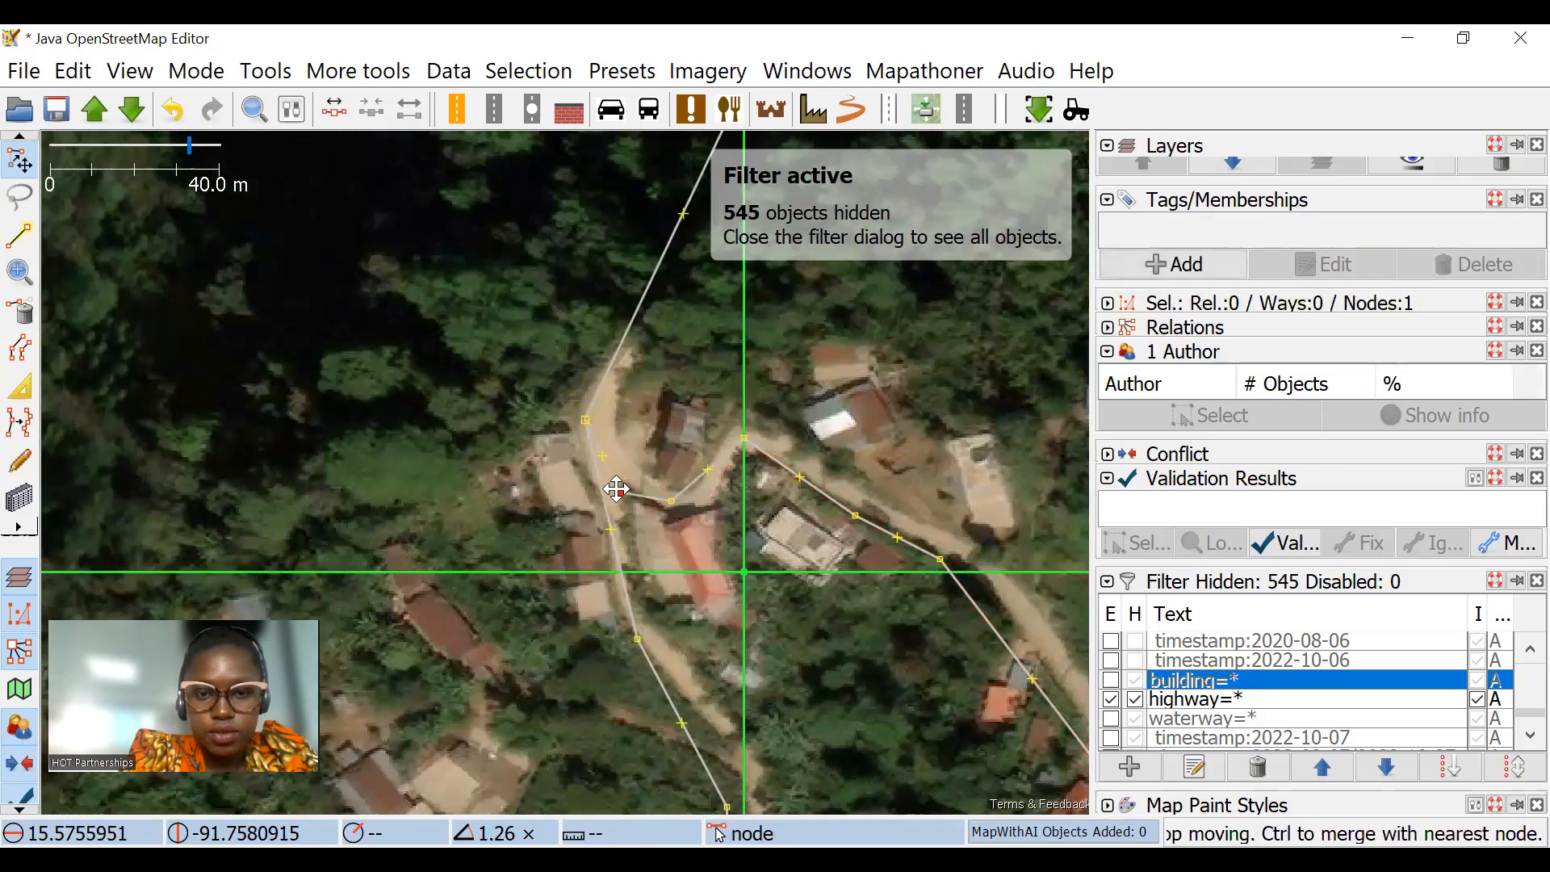
pyautogui.moveTo(708, 469); pyautogui.dragTo(719, 477)
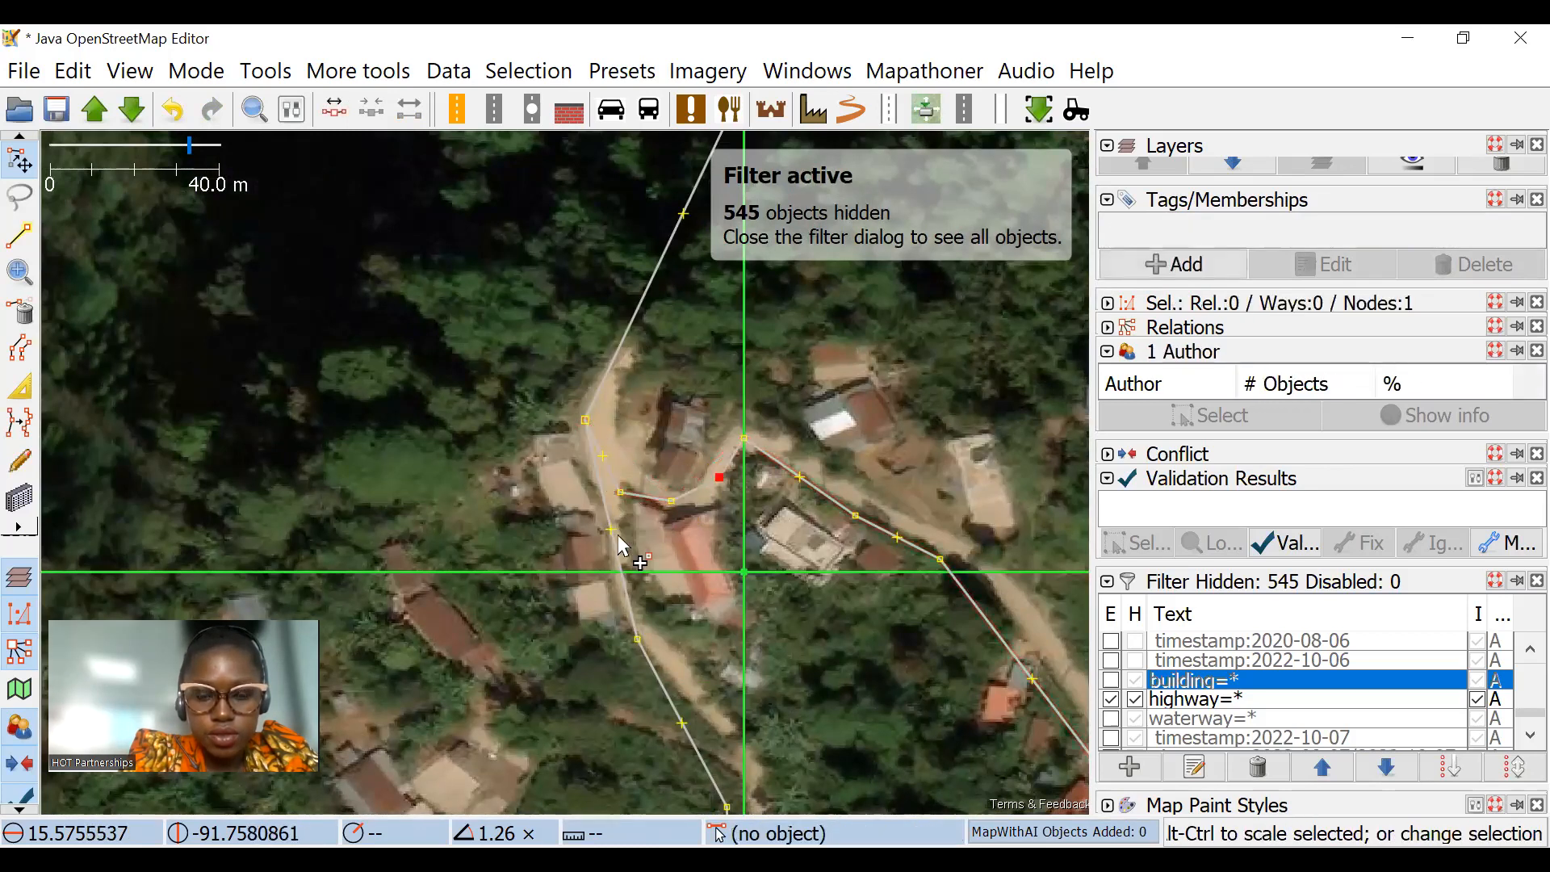
pyautogui.moveTo(617, 493); pyautogui.dragTo(637, 486)
# Step: Disable the highway=* filter and run the validator on the edited data
pyautogui.click(683, 321)
pyautogui.scroll(-2, 683, 321)
pyautogui.moveTo(694, 307); pyautogui.dragTo(704, 530)
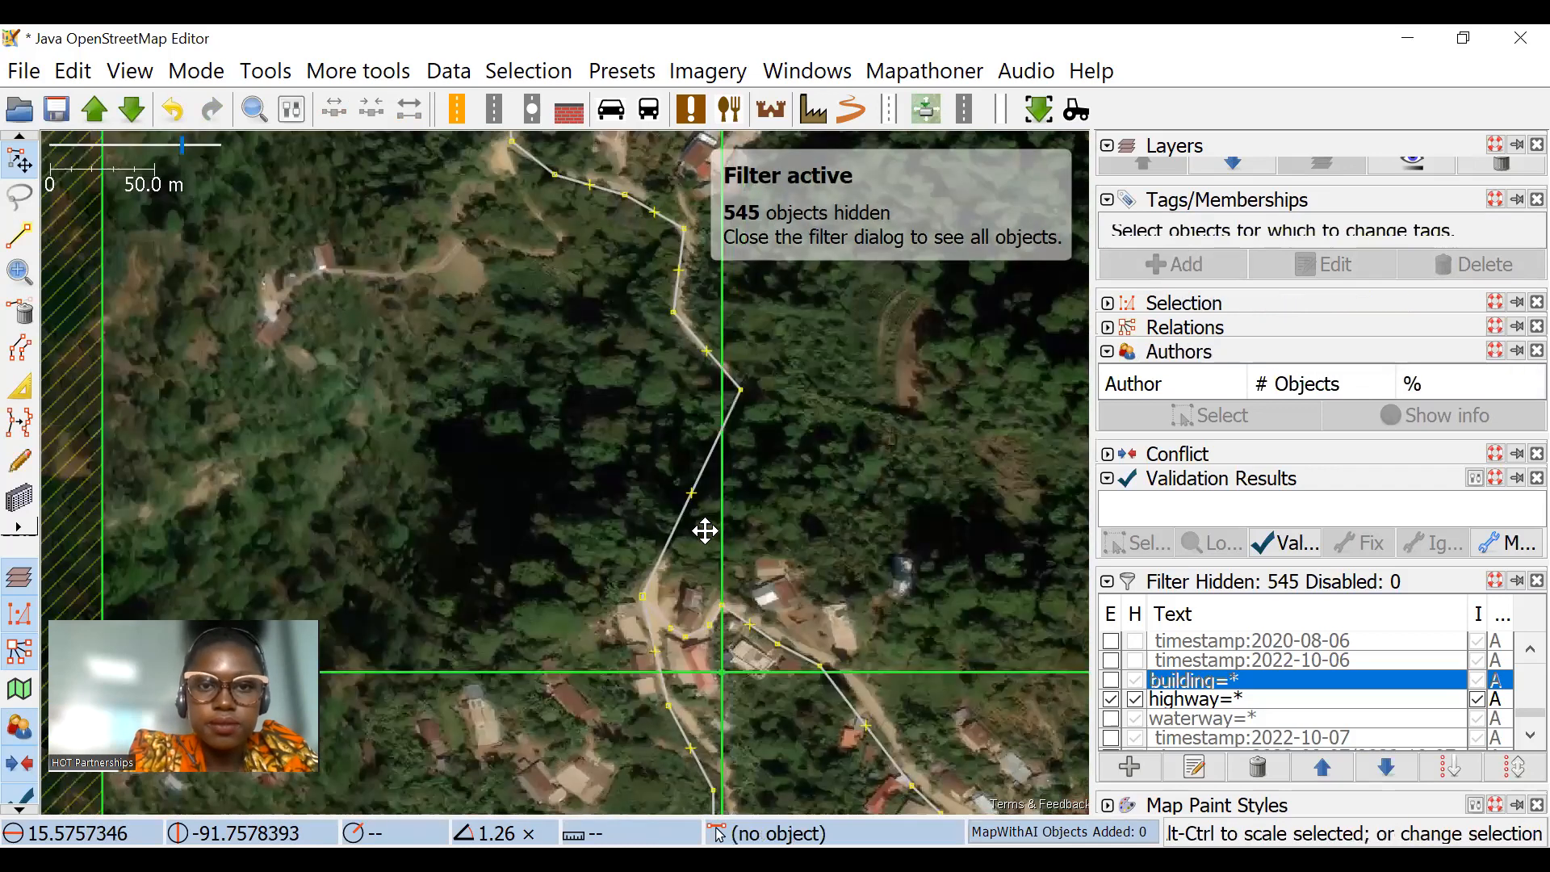
pyautogui.moveTo(676, 250); pyautogui.dragTo(710, 428)
pyautogui.moveTo(681, 332); pyautogui.dragTo(753, 440)
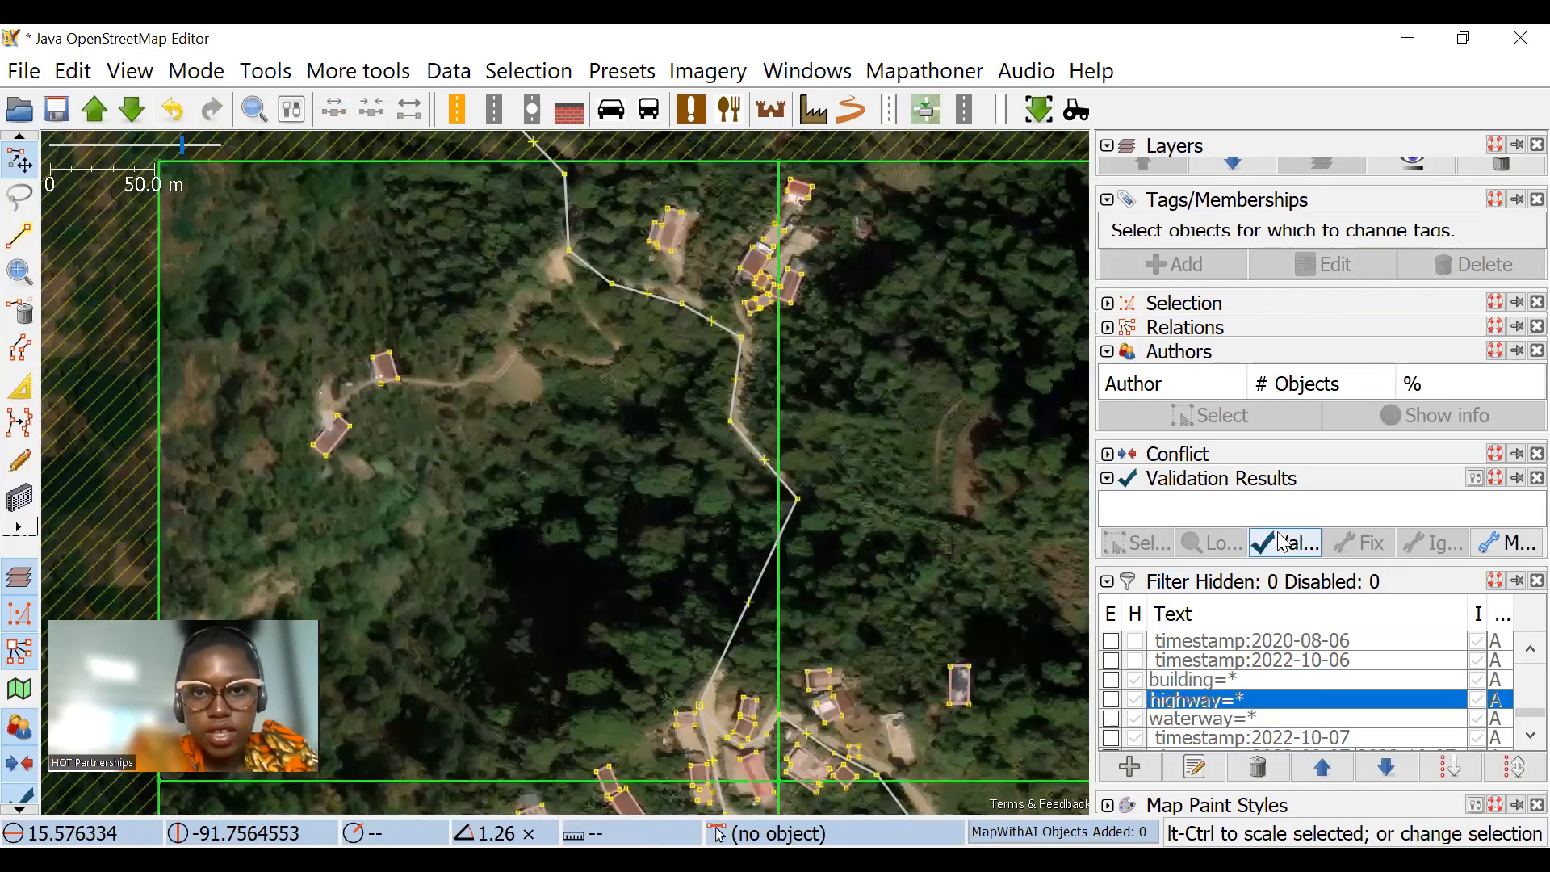
pyautogui.scroll(2, 654, 373)
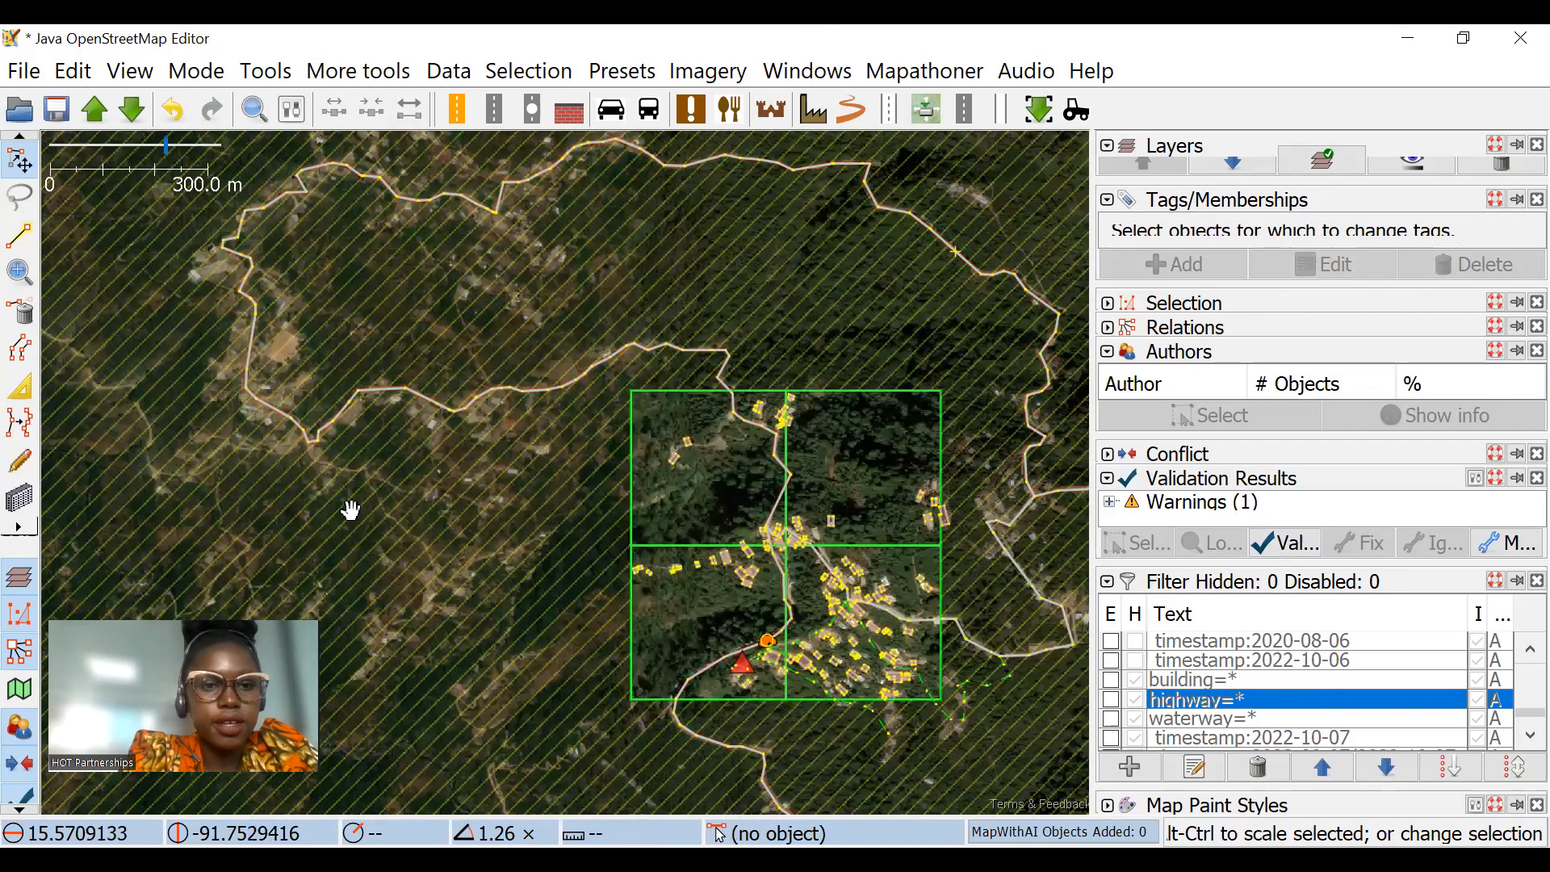
# Step: Switch to the Tasking Manager, mark task #66 as well mapped and open its comment field
pyautogui.hotkey('alt', 'Tab')
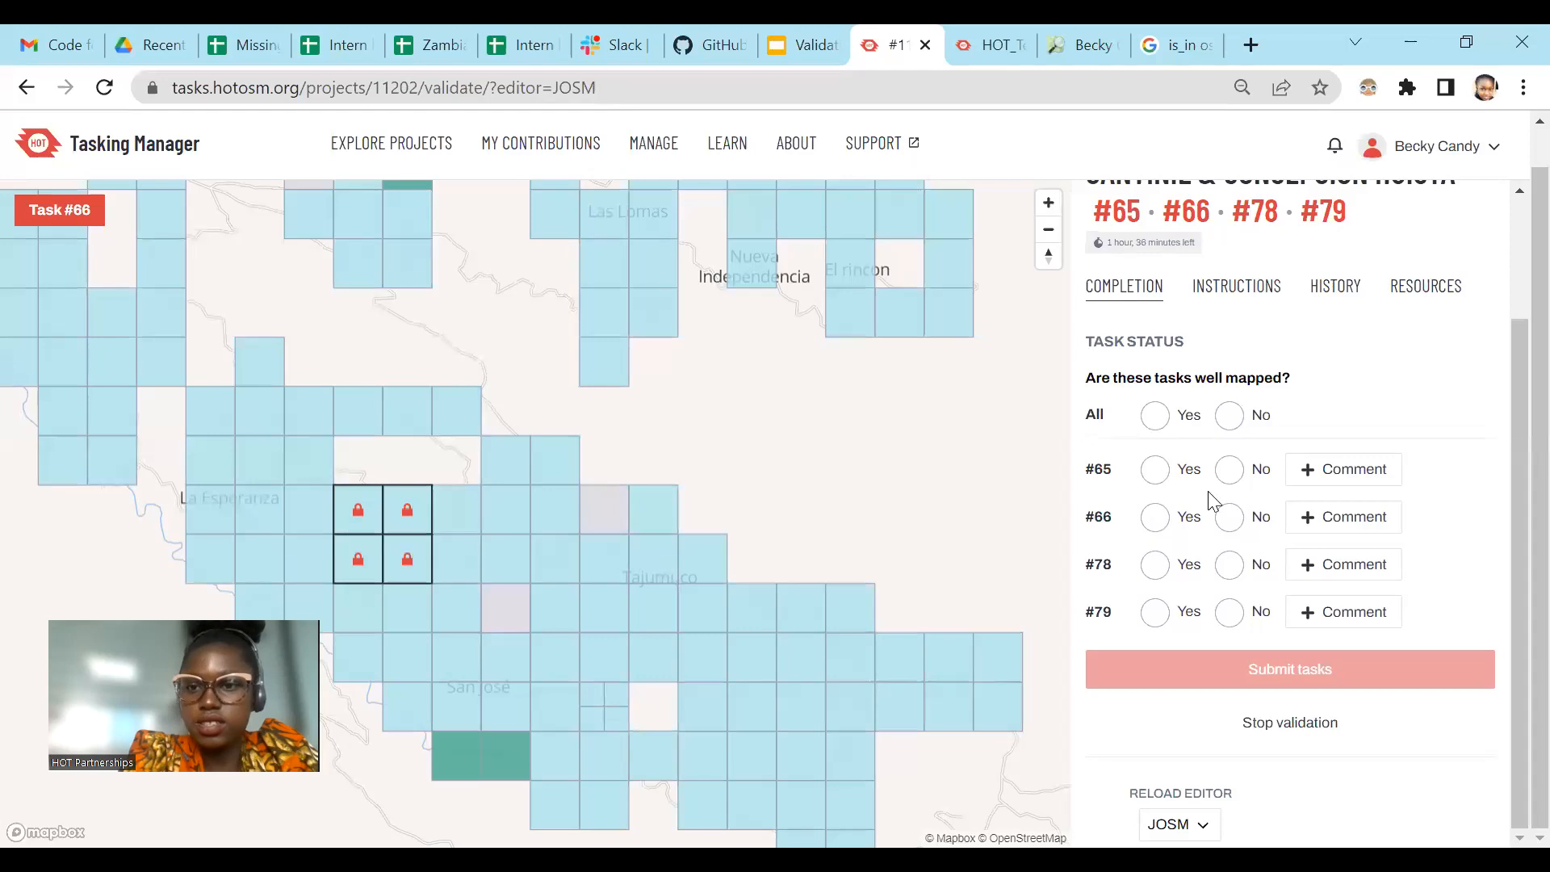
pyautogui.click(1155, 517)
pyautogui.click(1342, 521)
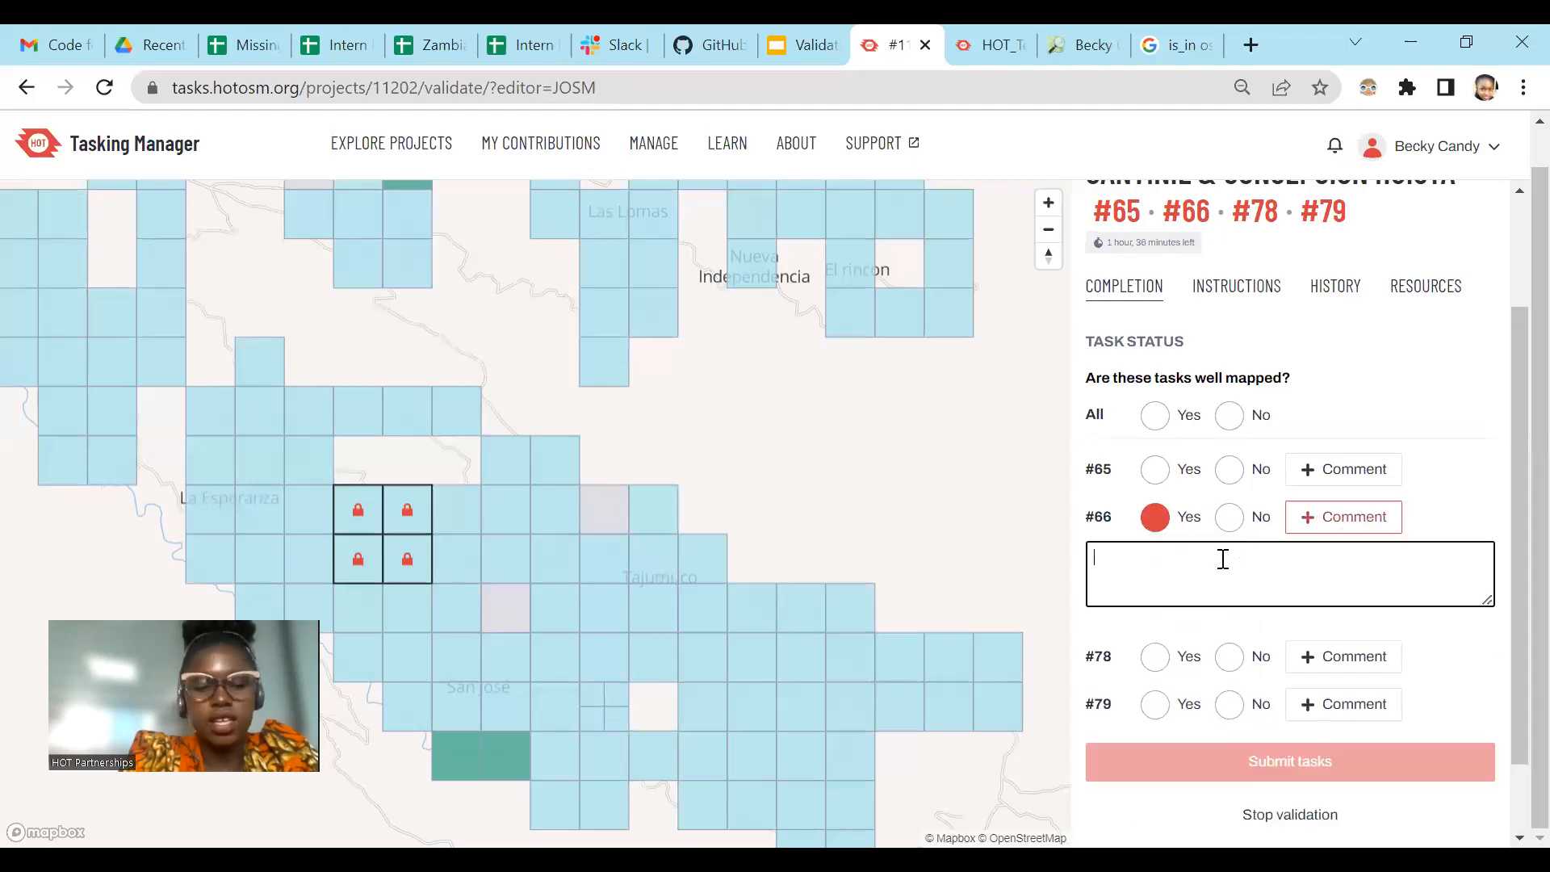
pyautogui.write('@')
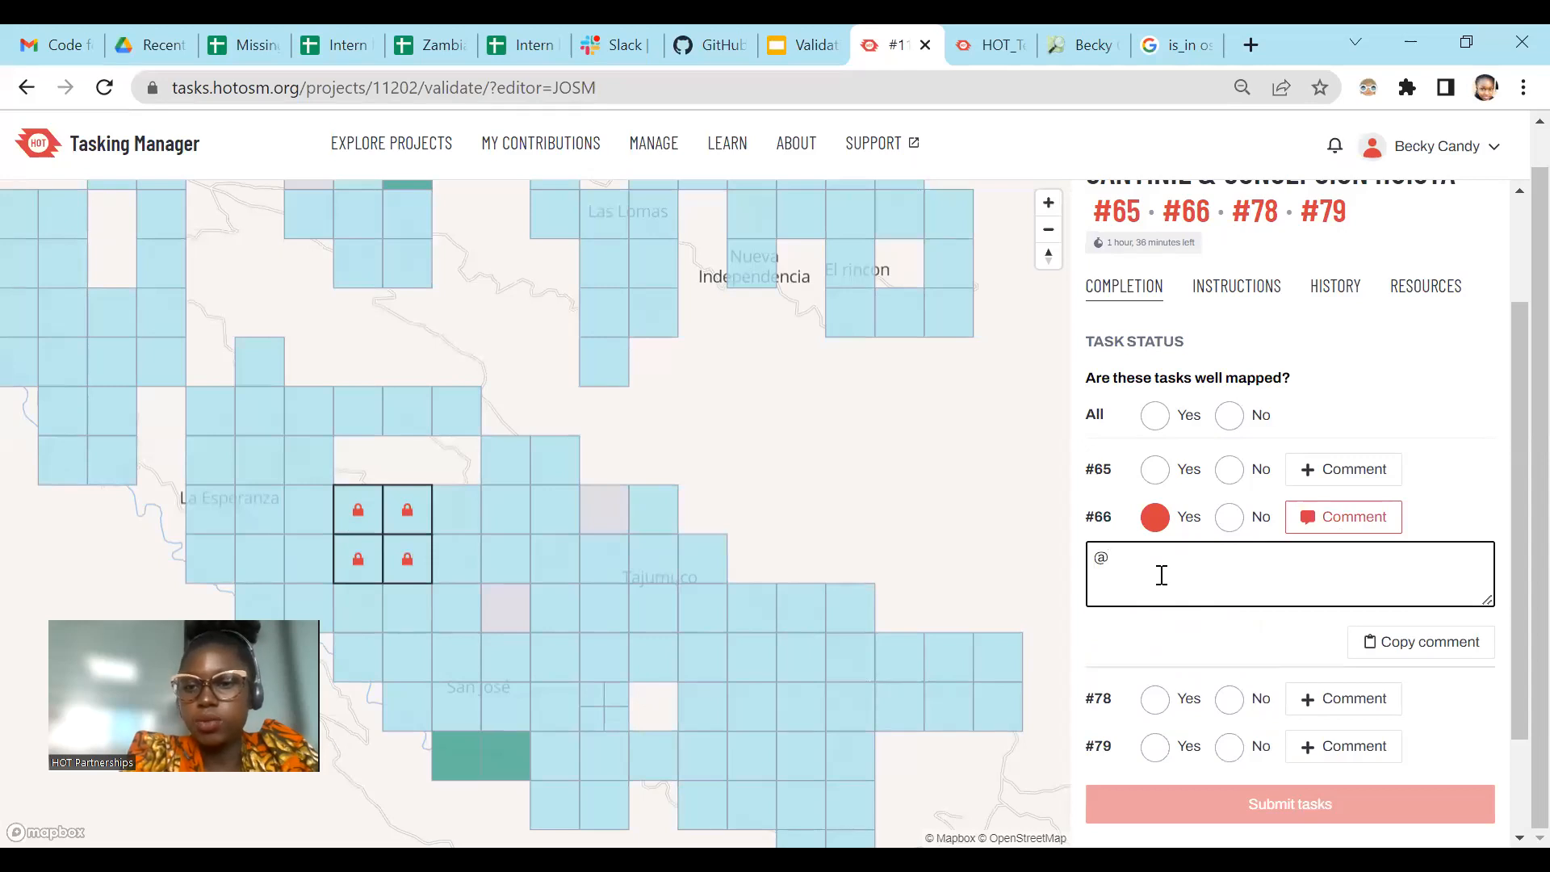
pyautogui.press('BackSpace')
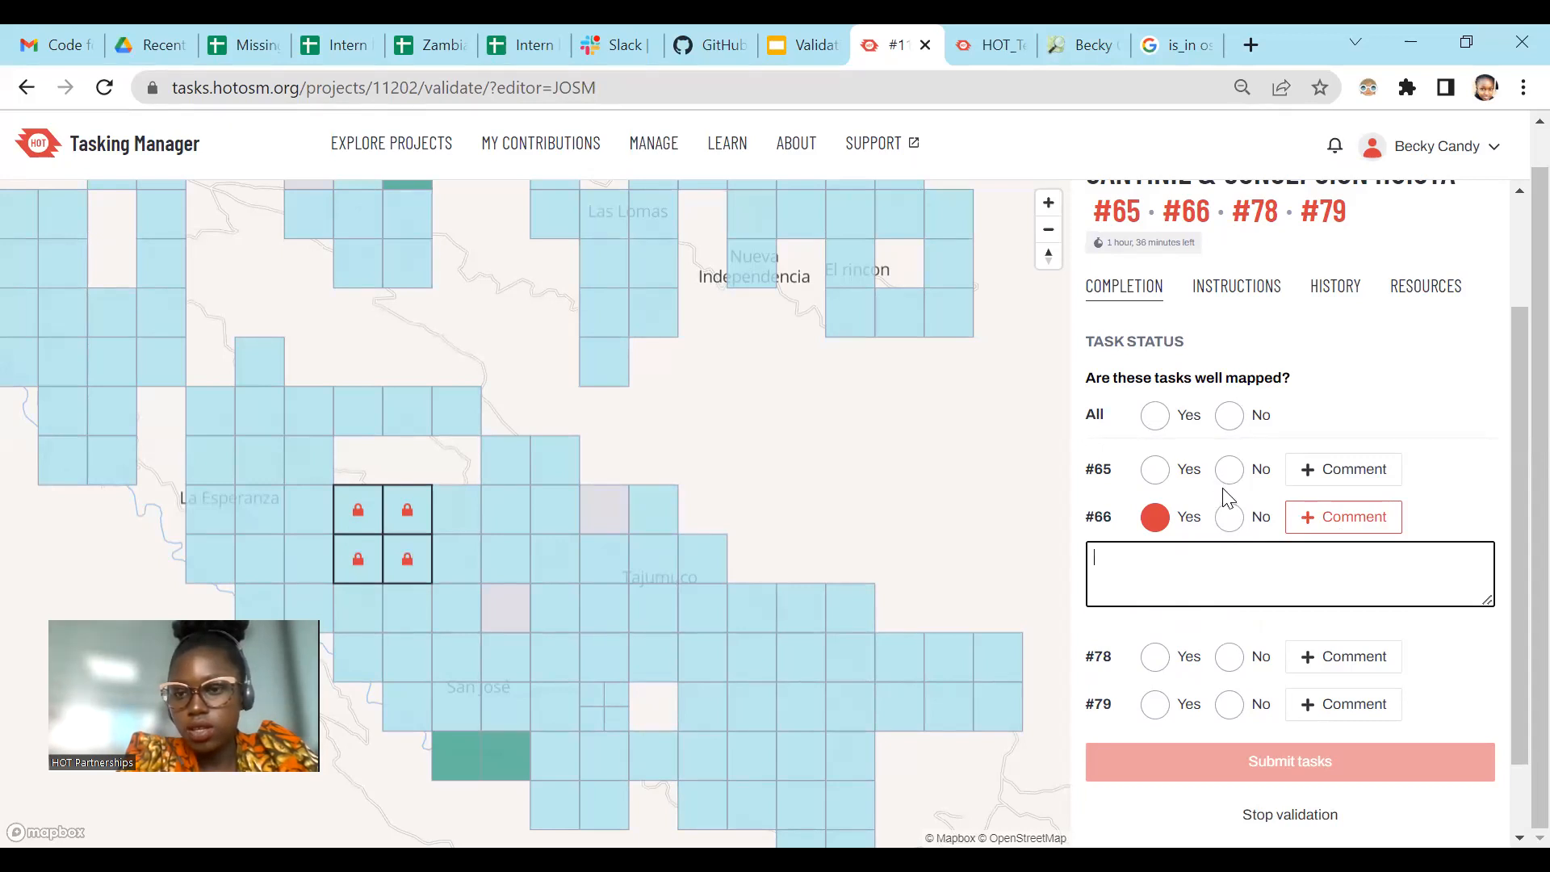
pyautogui.scroll(-1, 1225, 504)
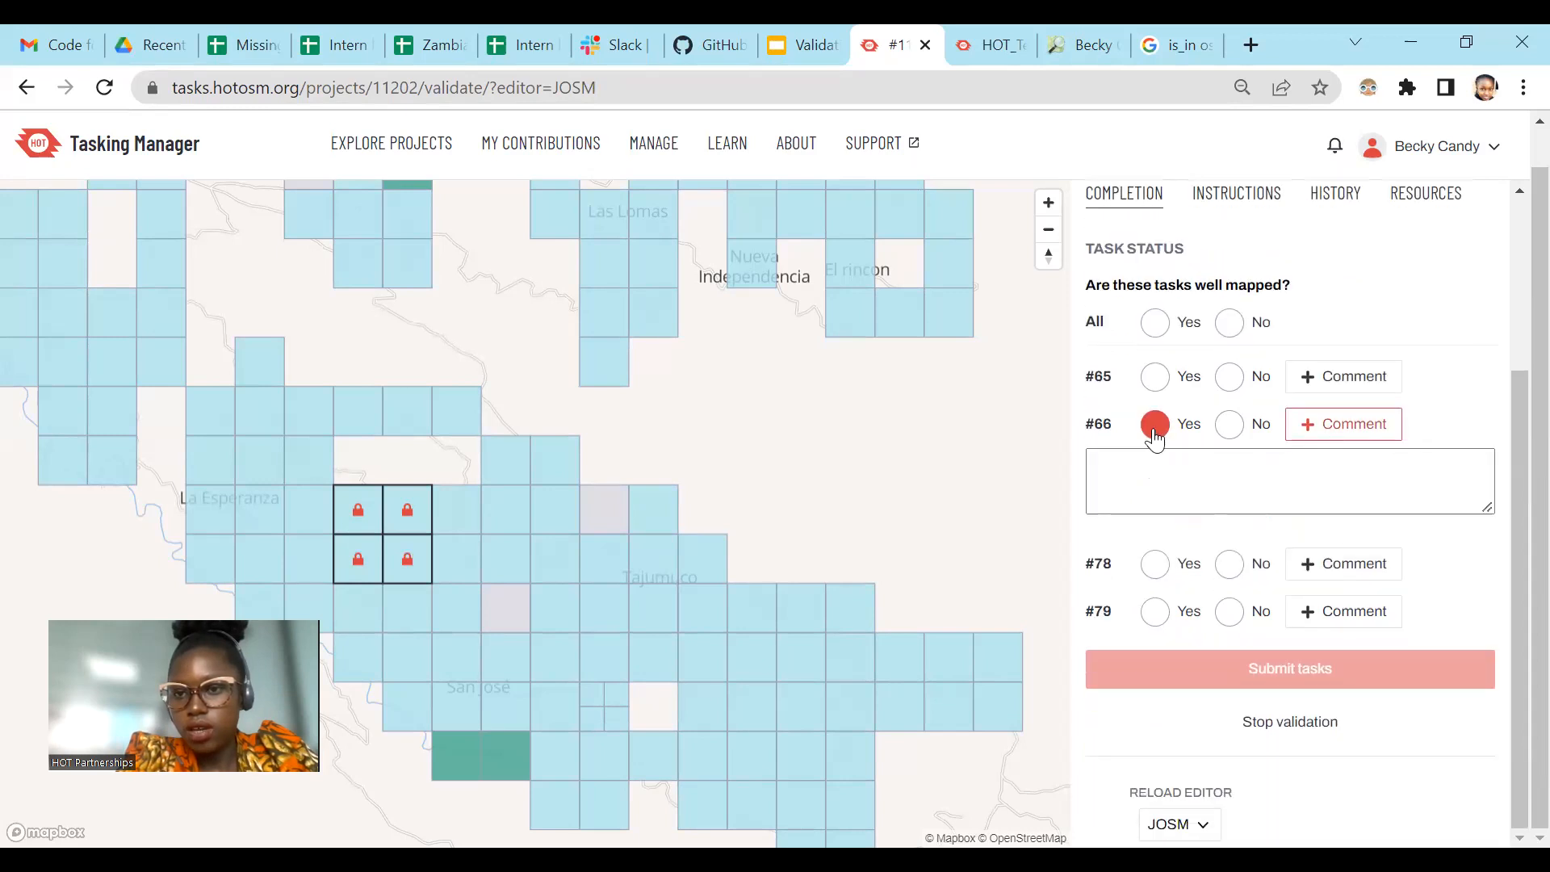
# Step: Stop validating the four tasks, and select only task #66 for validation and submit it as well mapped
pyautogui.click(1290, 721)
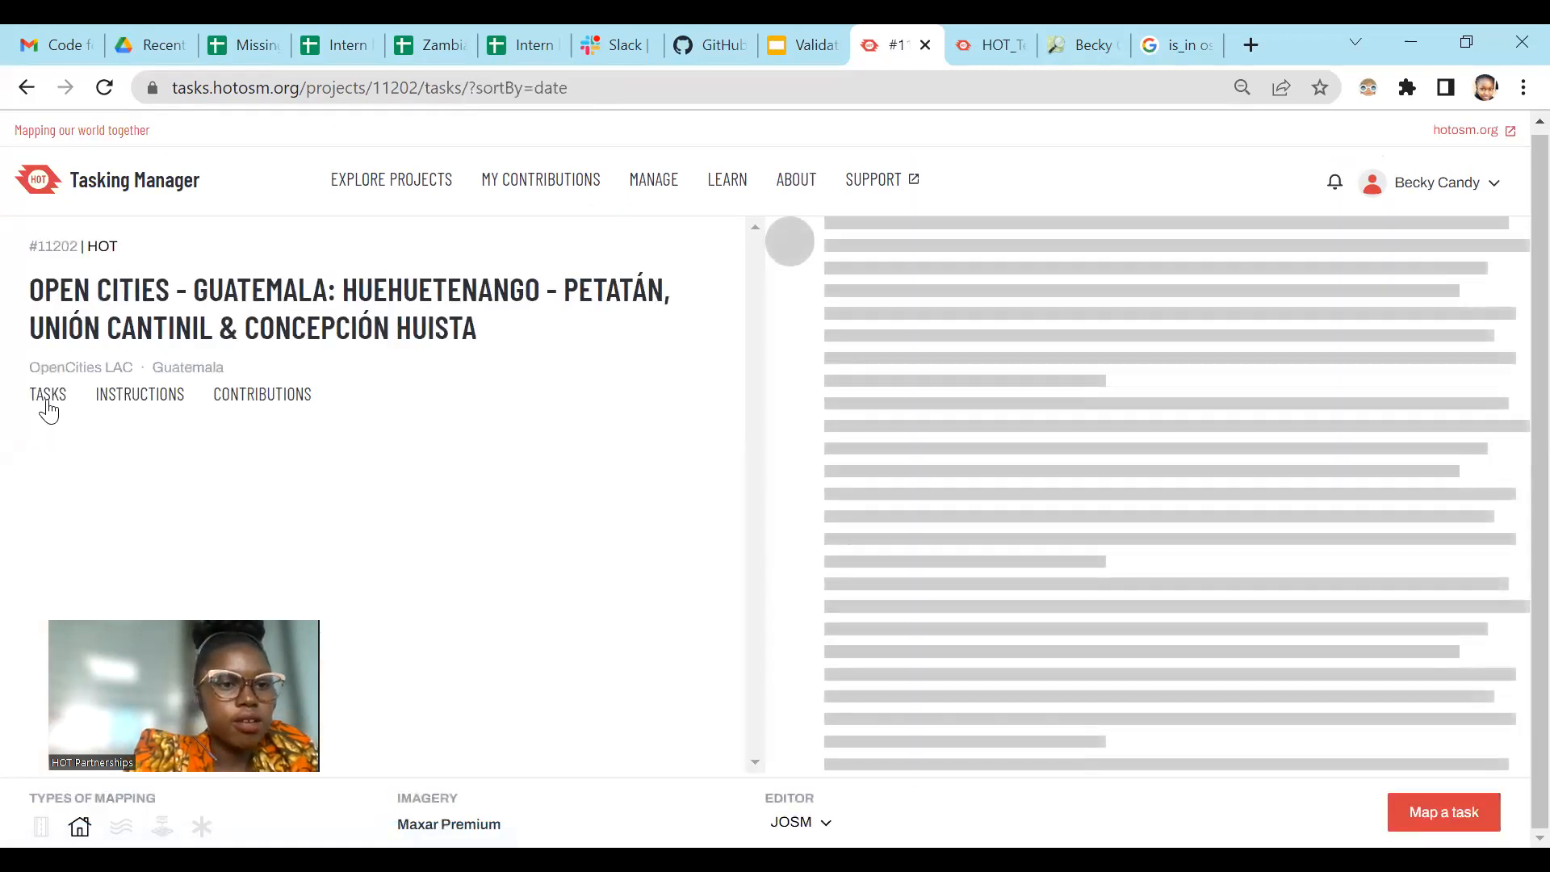
pyautogui.click(149, 443)
pyautogui.write('66')
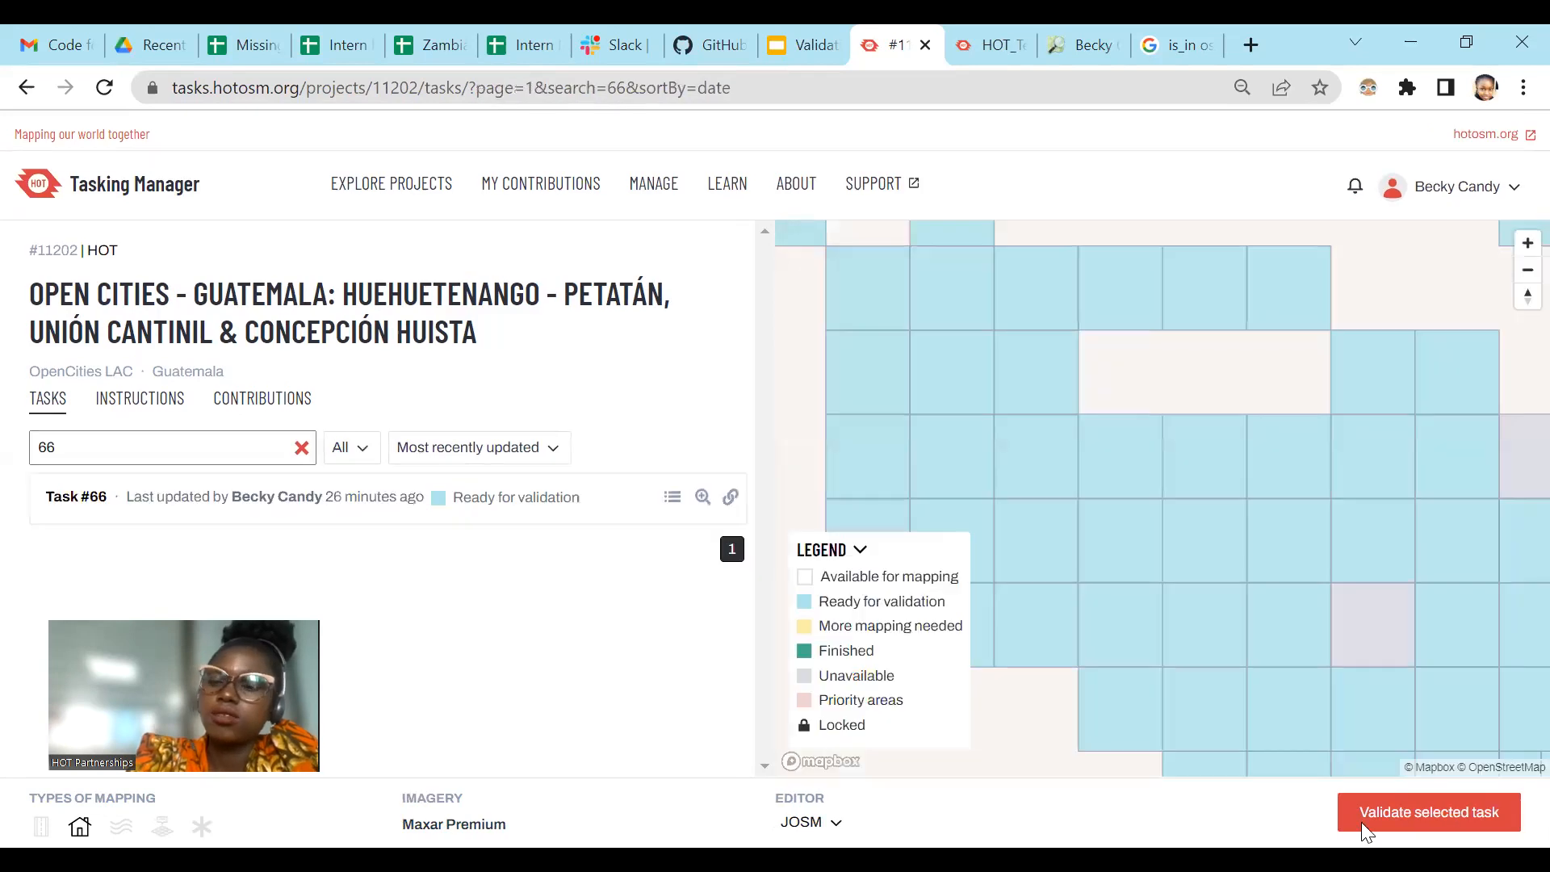
pyautogui.click(1379, 823)
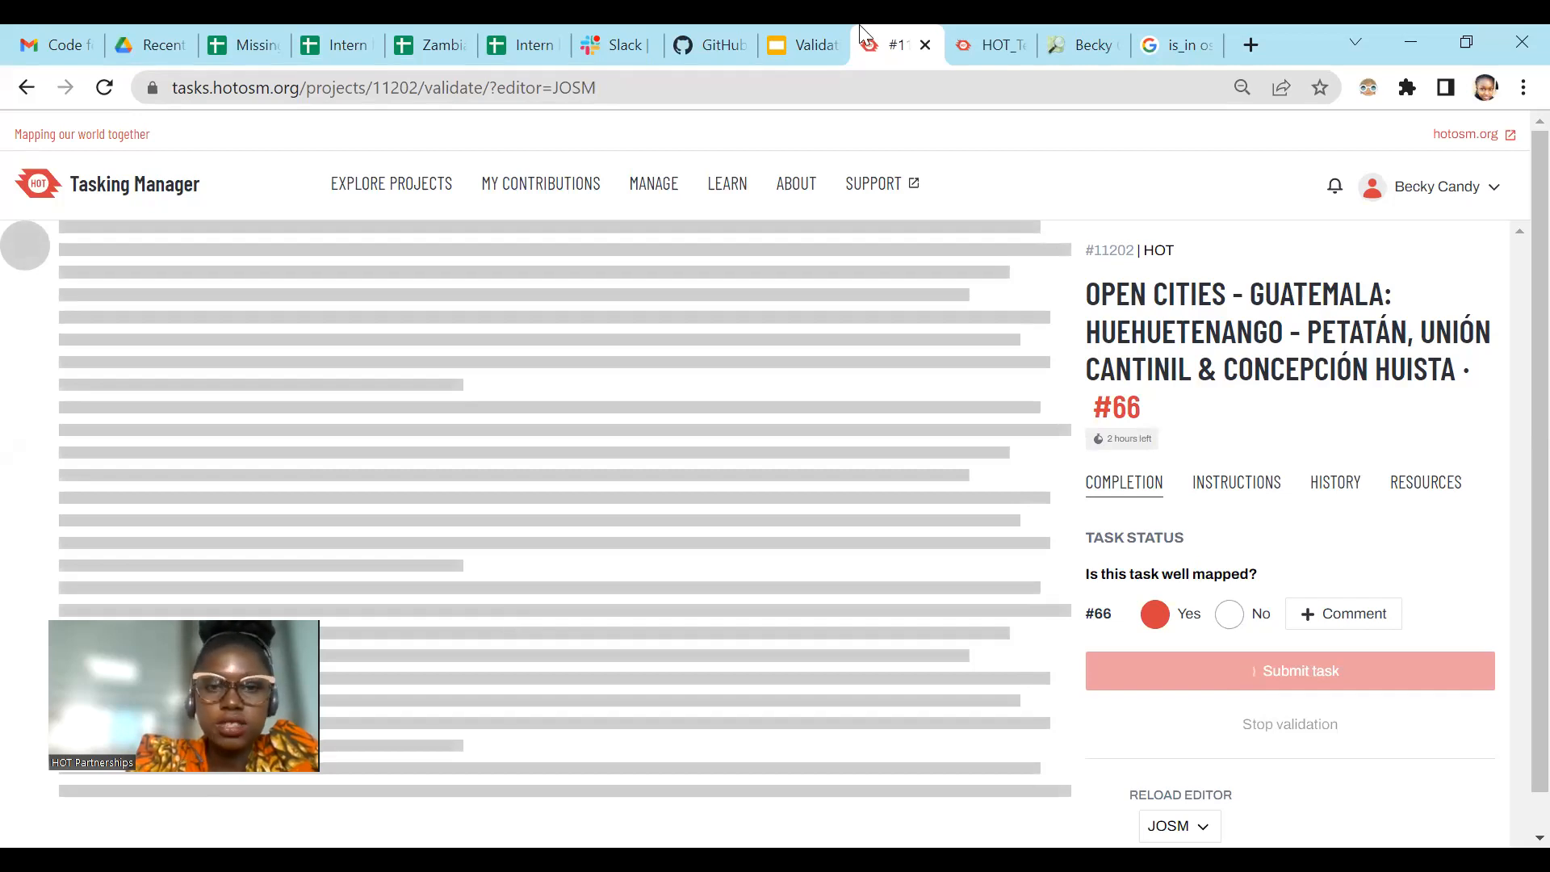
# Step: Switch to the Validating using JOSM presentation and start its slideshow at the JOSM Shortcuts slide
pyautogui.hotkey('ctrl', 'shift', 'Tab')
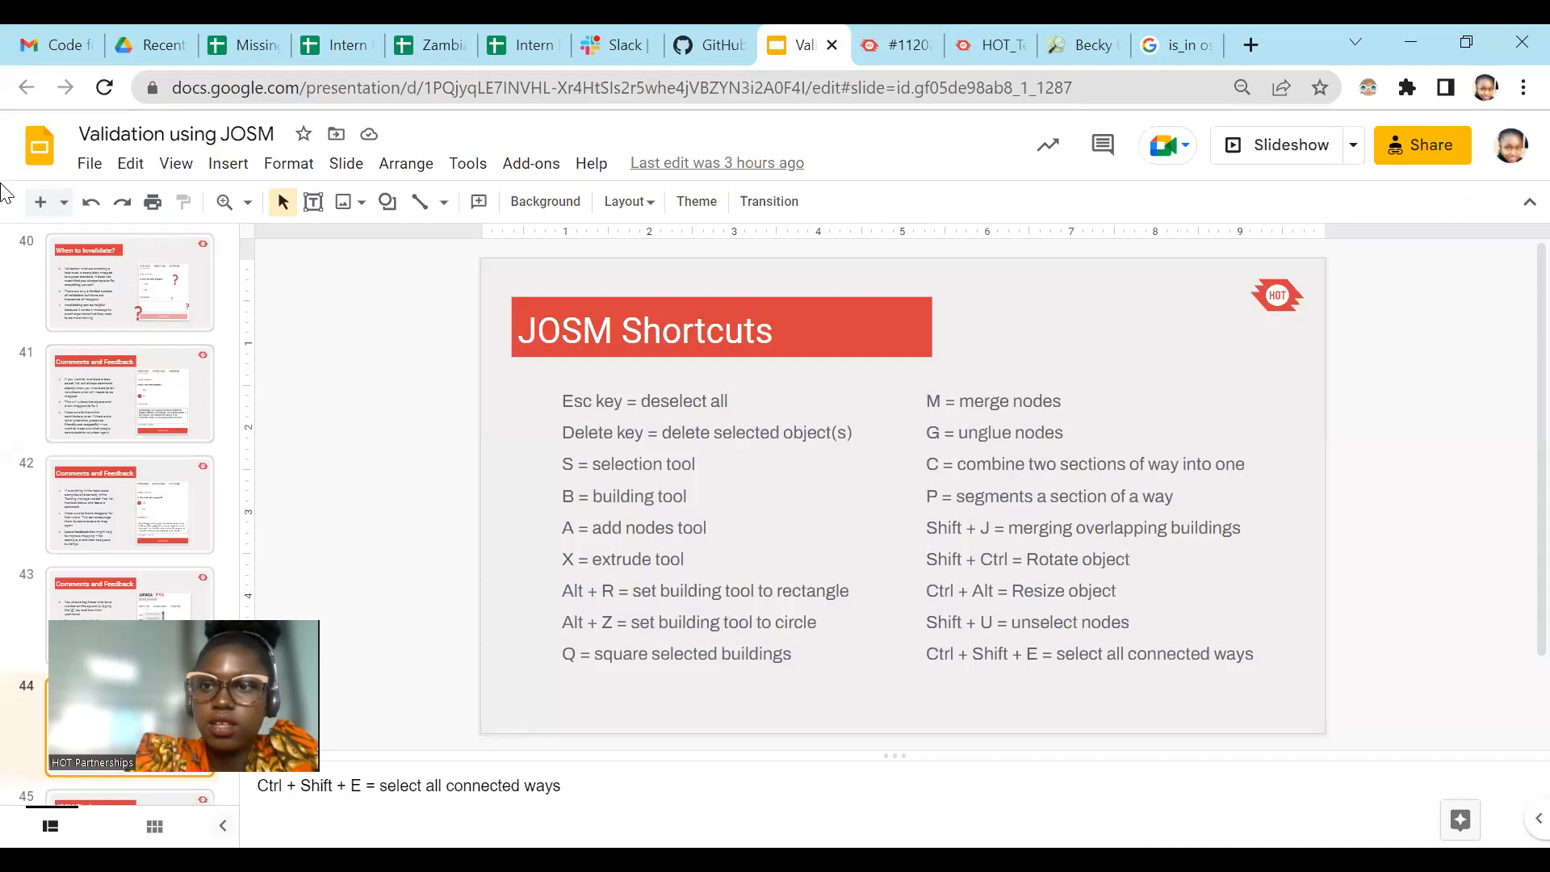
pyautogui.click(1290, 146)
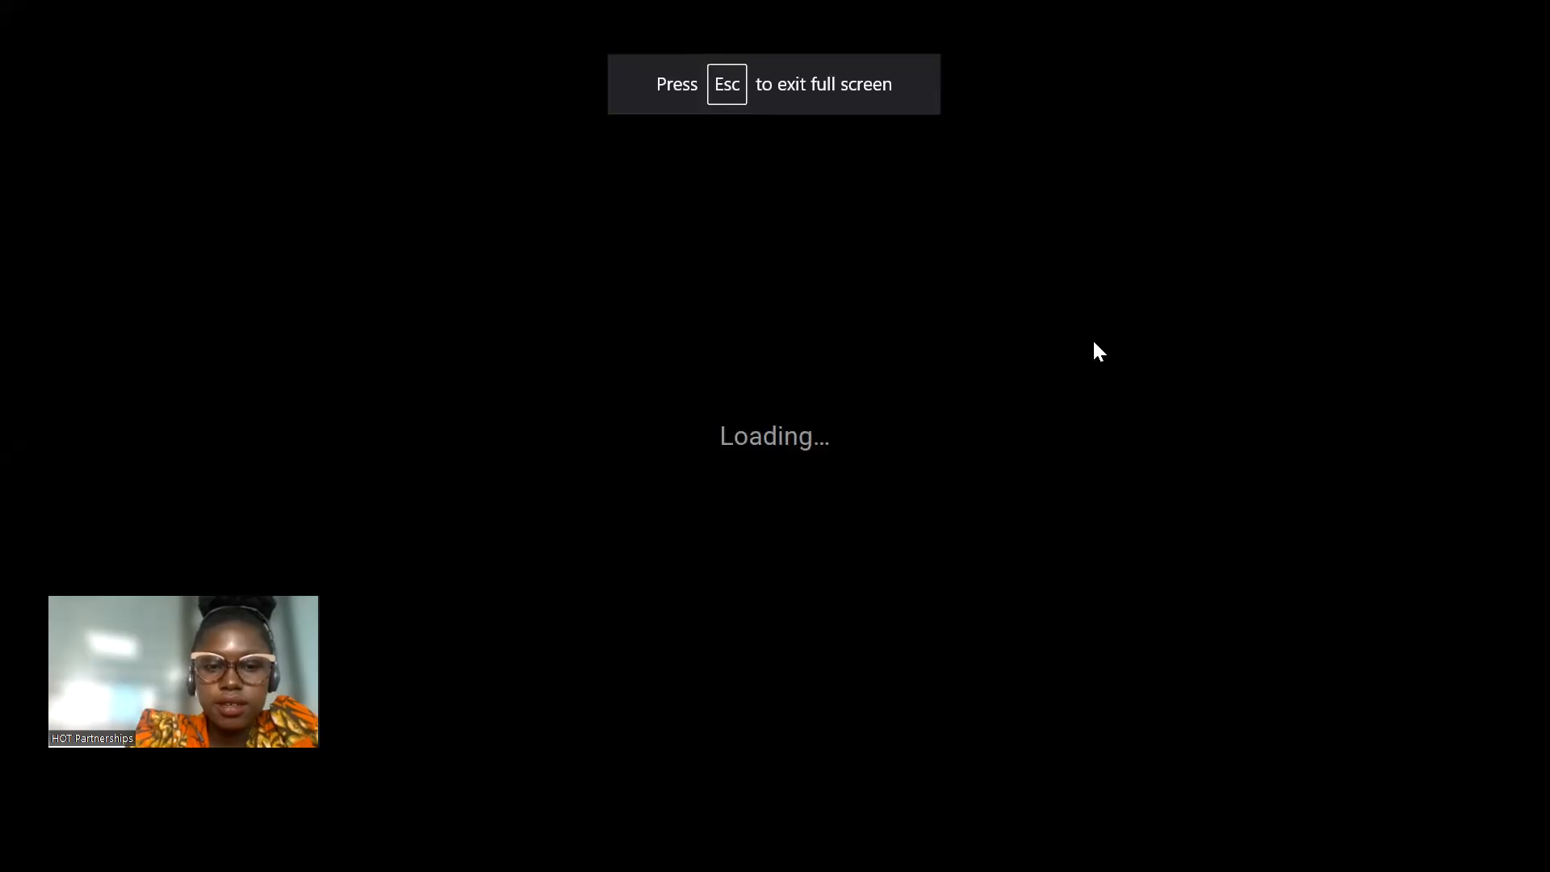